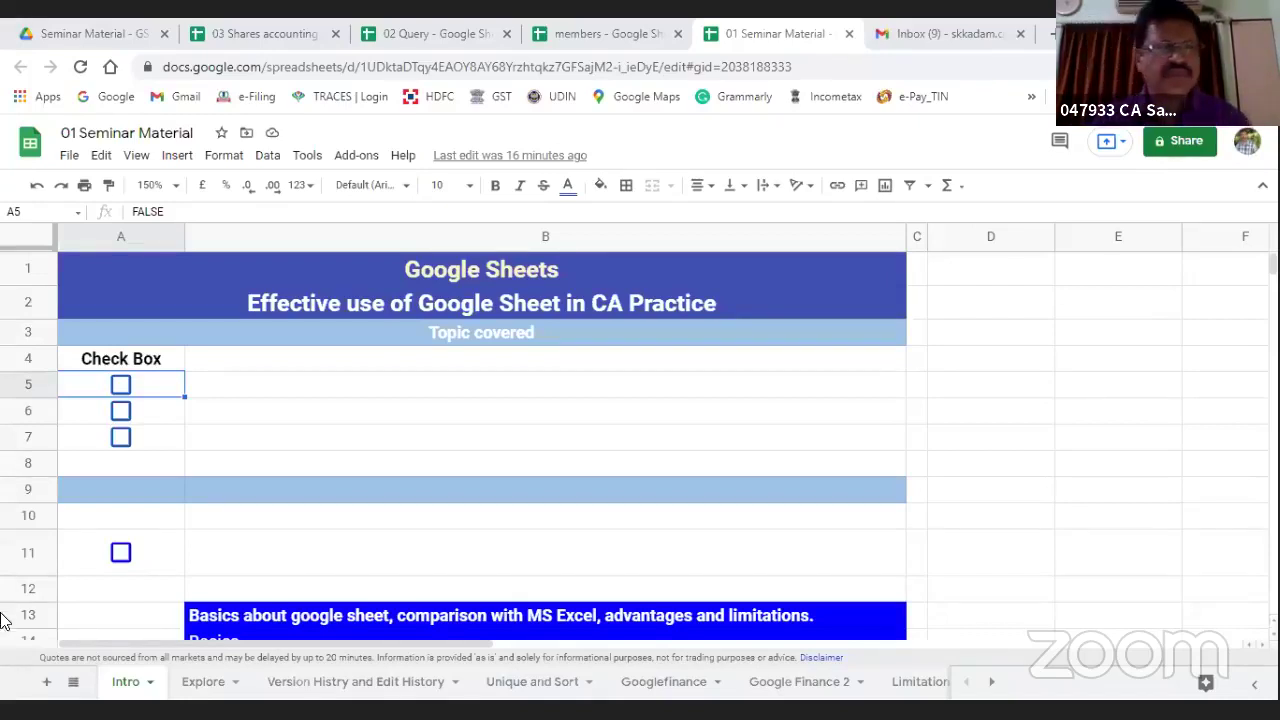
Step: Tick the Intro checklist boxes in A5, A6, A7 and A11, revealing the quote beside row 11
left_click(120, 386)
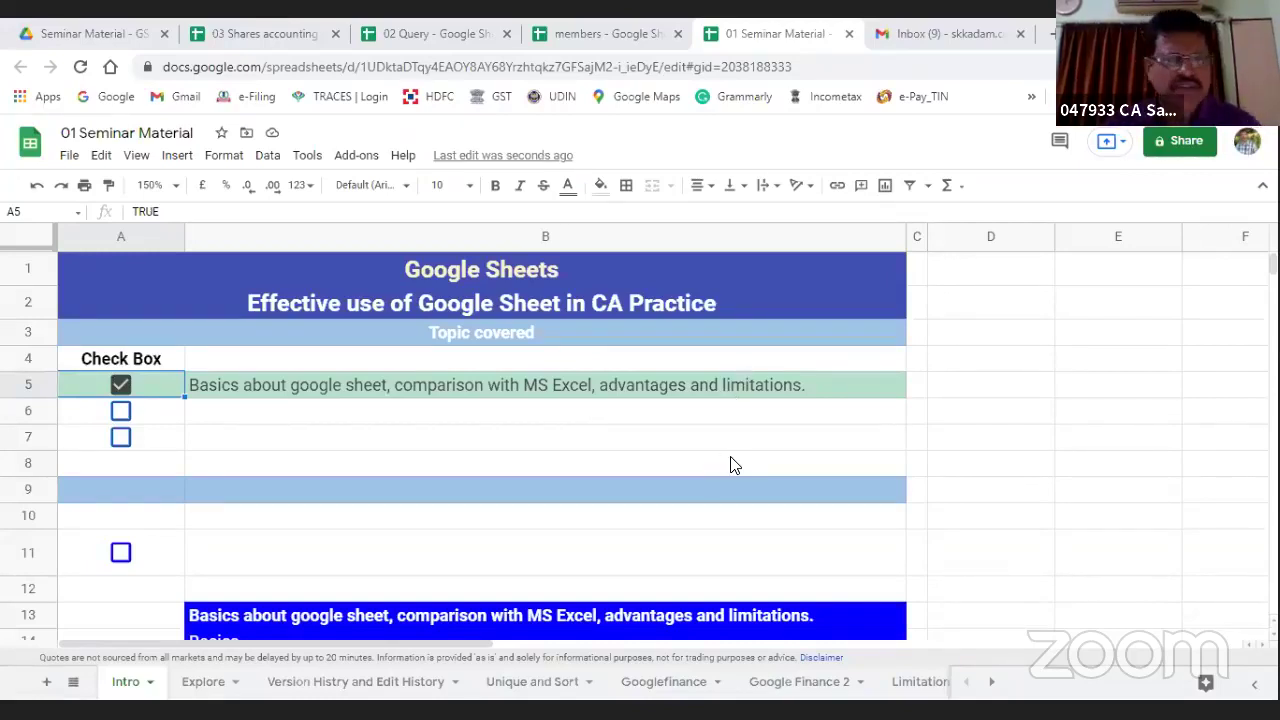
left_click(120, 411)
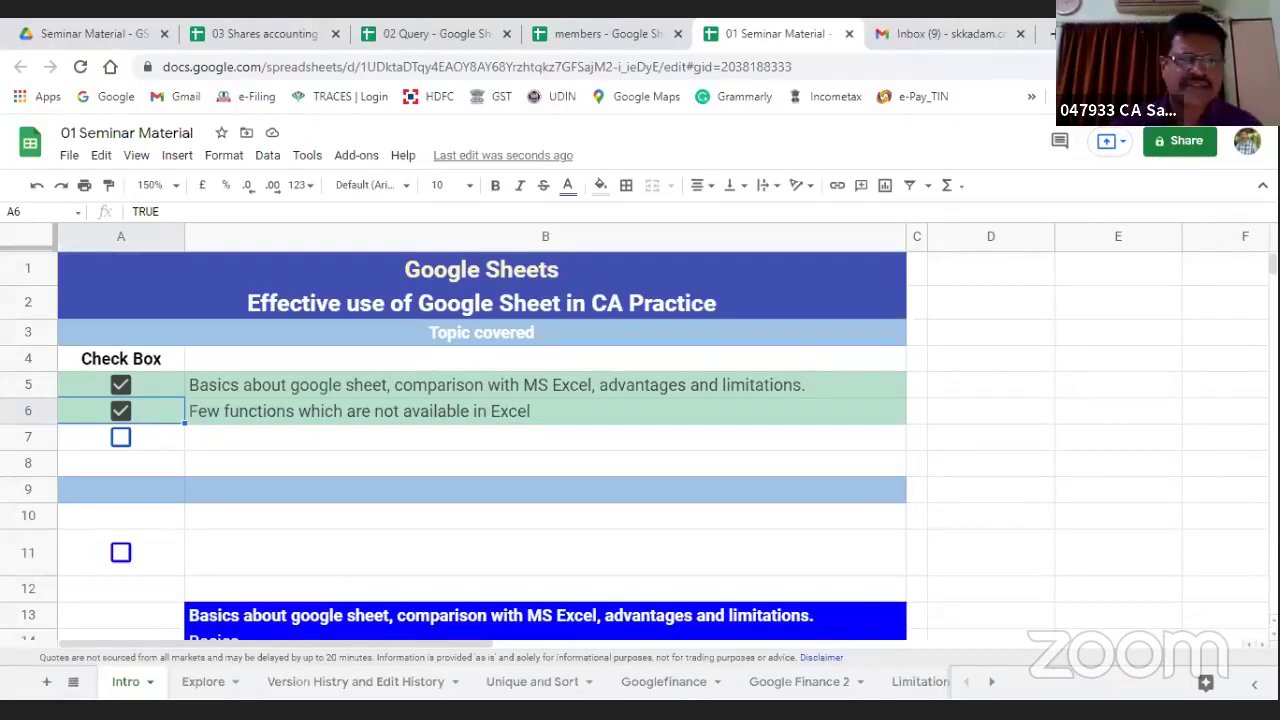
left_click(120, 437)
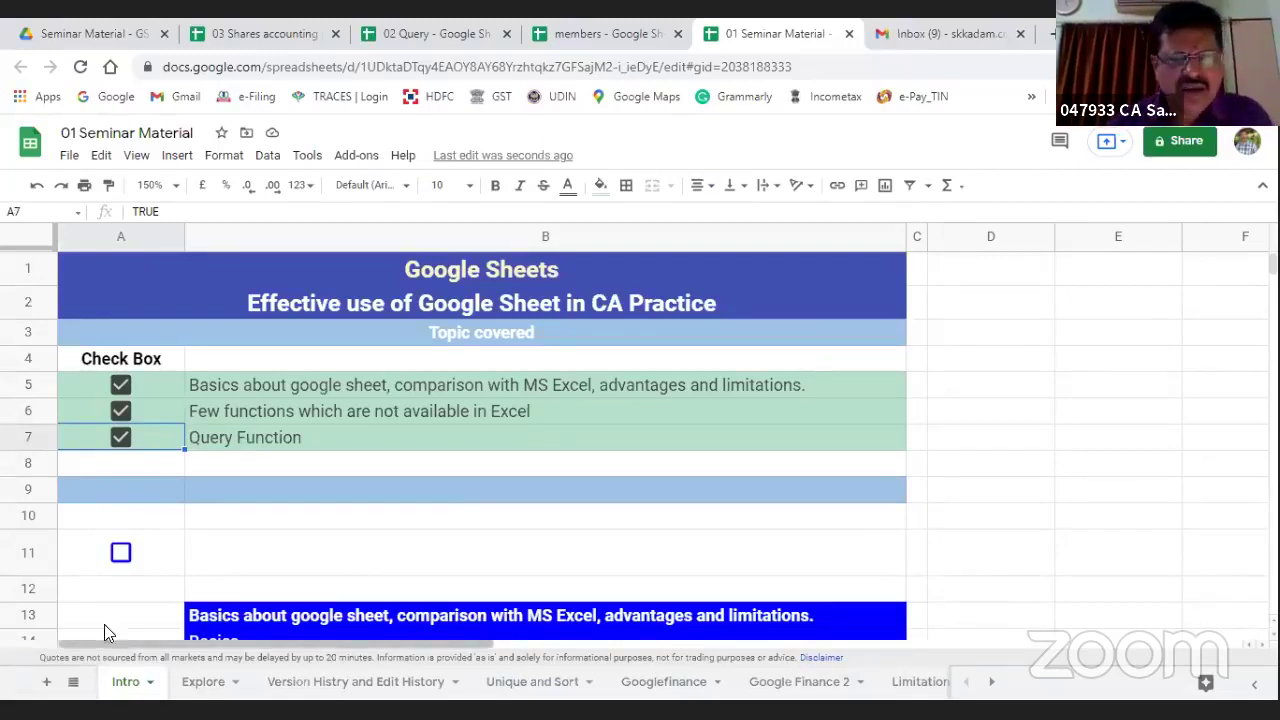
left_click(120, 553)
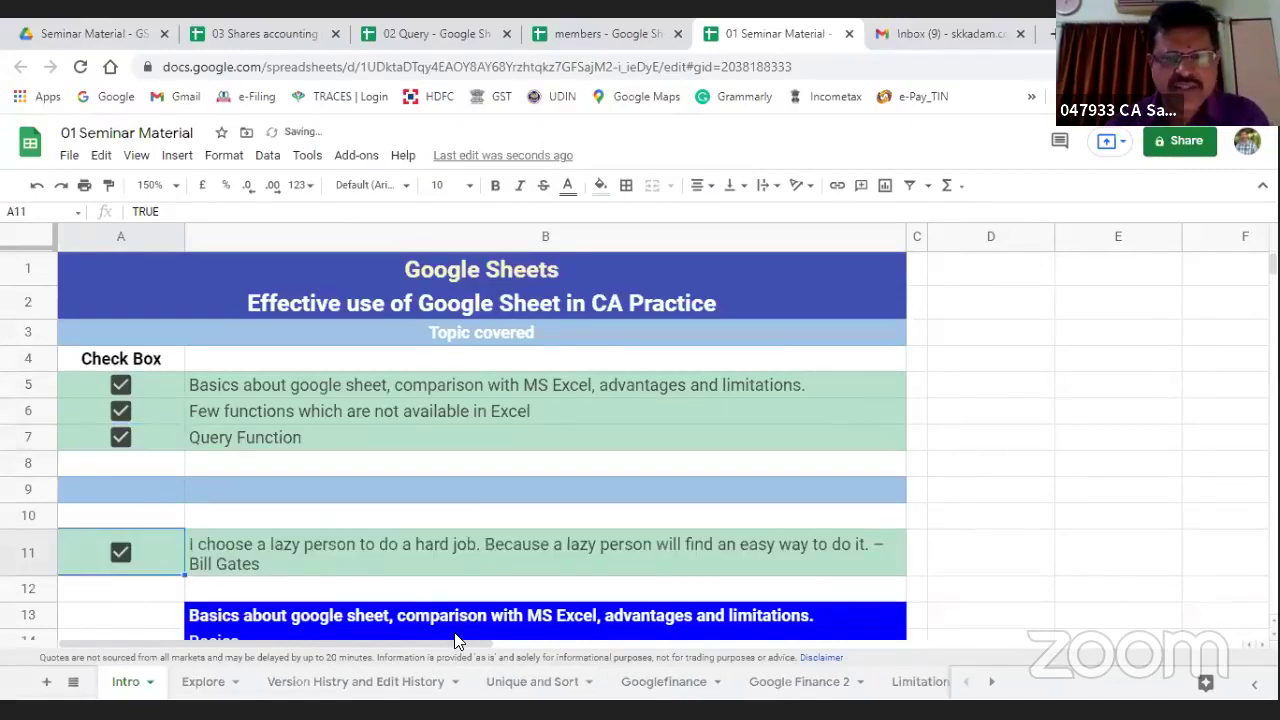
Step: Scroll the Intro sheet to show the Basics and Advantages sections, then switch to the members spreadsheet
scroll(455, 637, "down", 2)
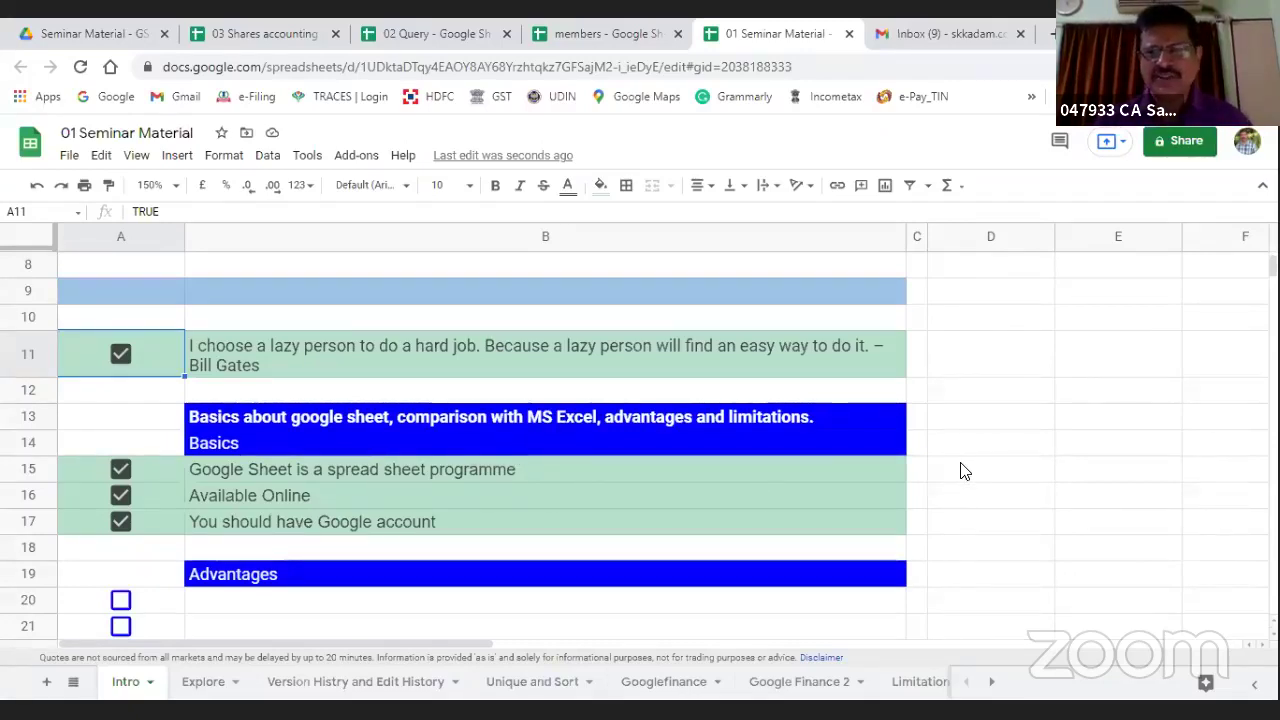
scroll(958, 488, "down", 3)
scroll(962, 480, "up", 2)
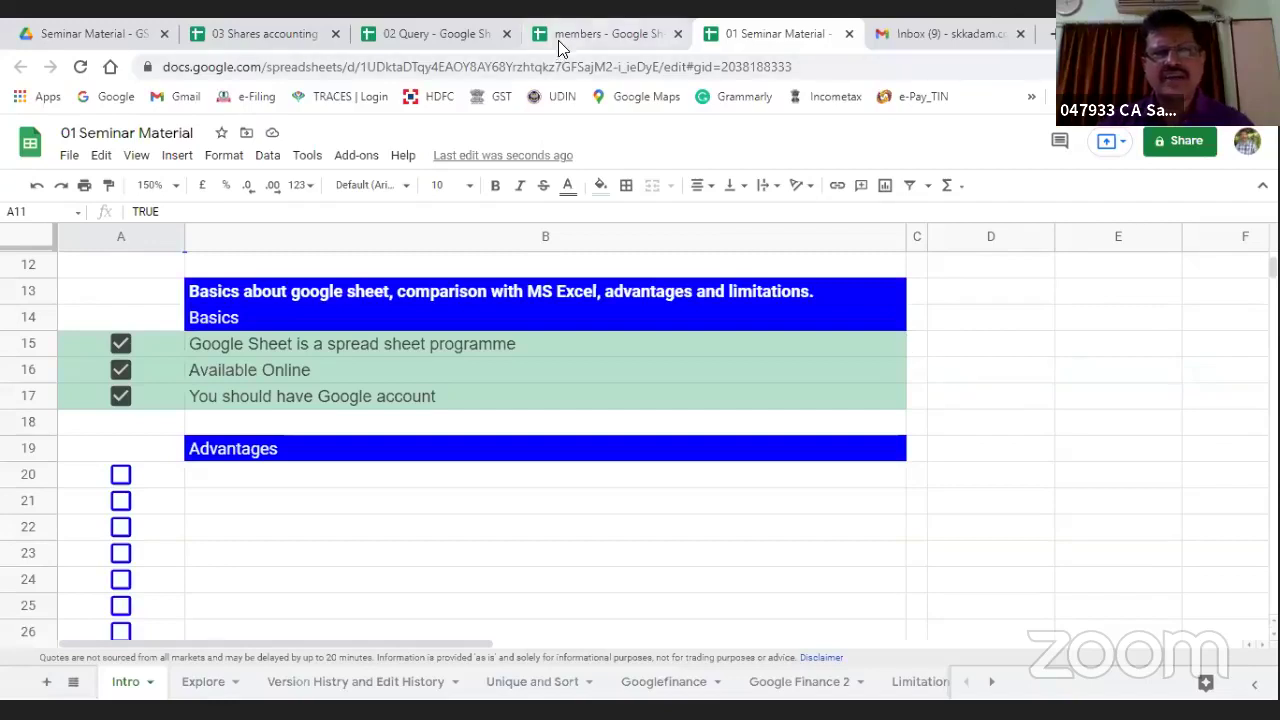
left_click(600, 34)
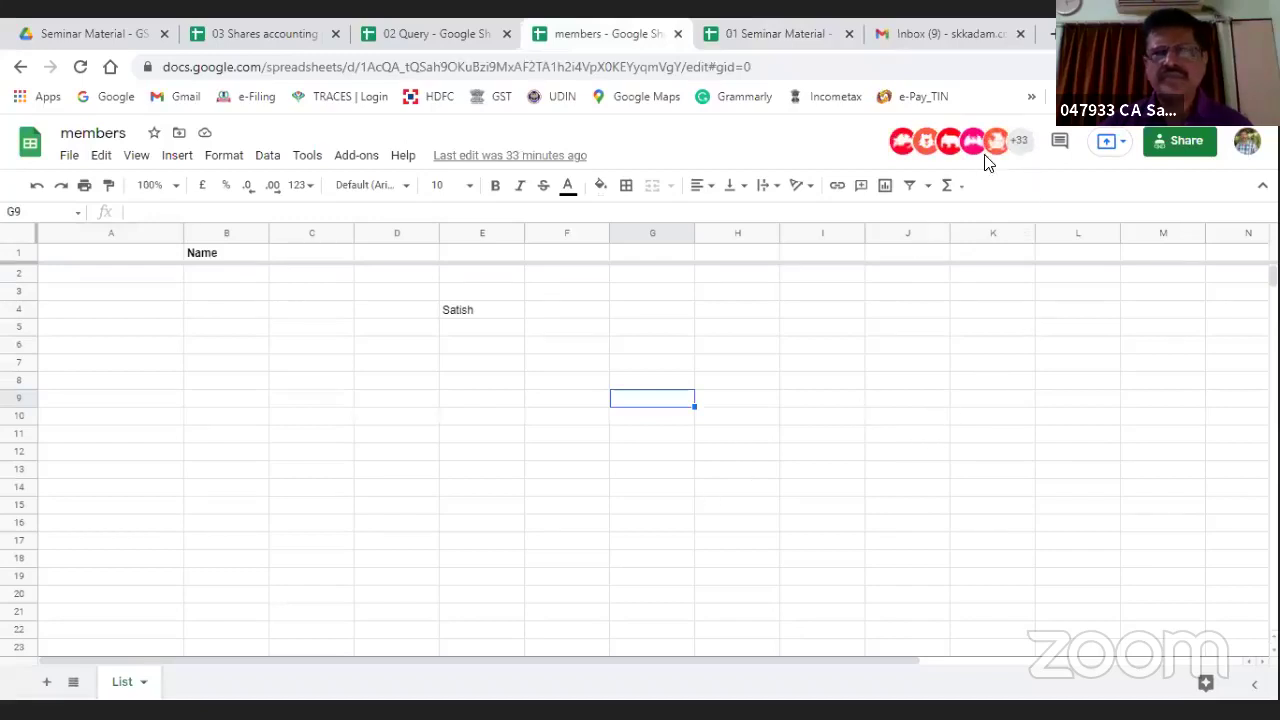
Step: Select all of column A on the members List sheet
mouse_move(1020, 148)
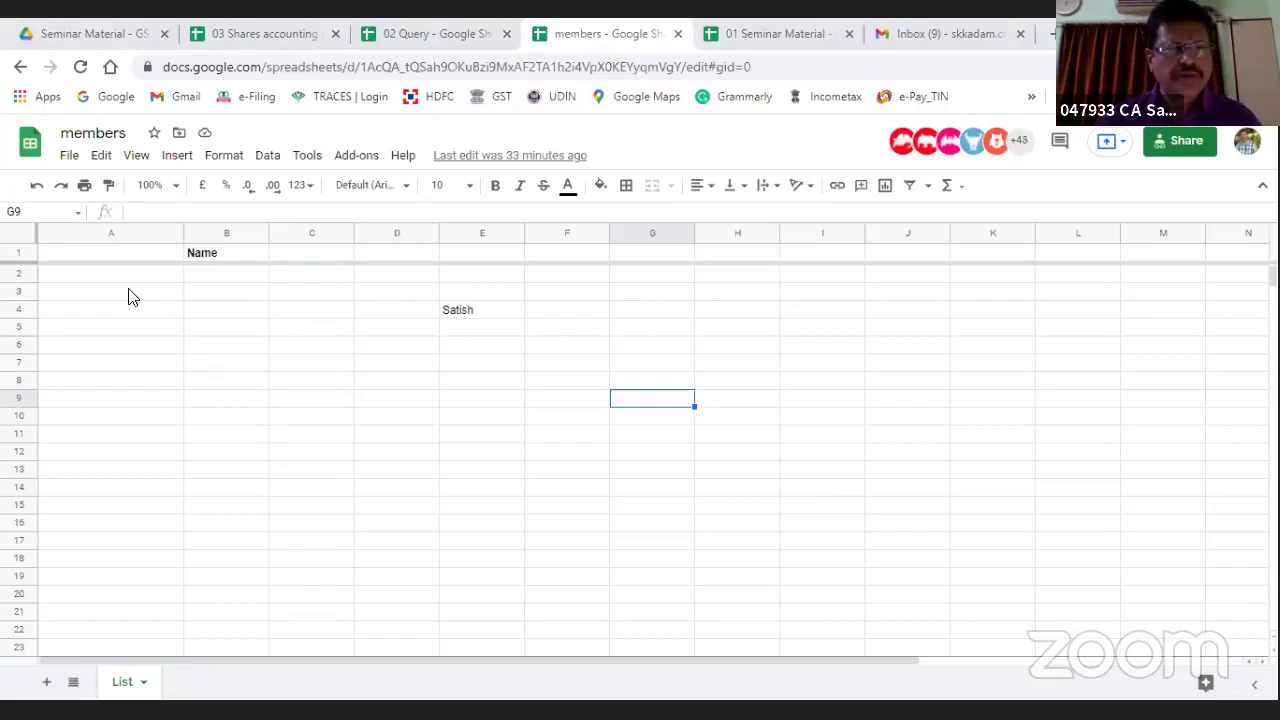
left_click(112, 233)
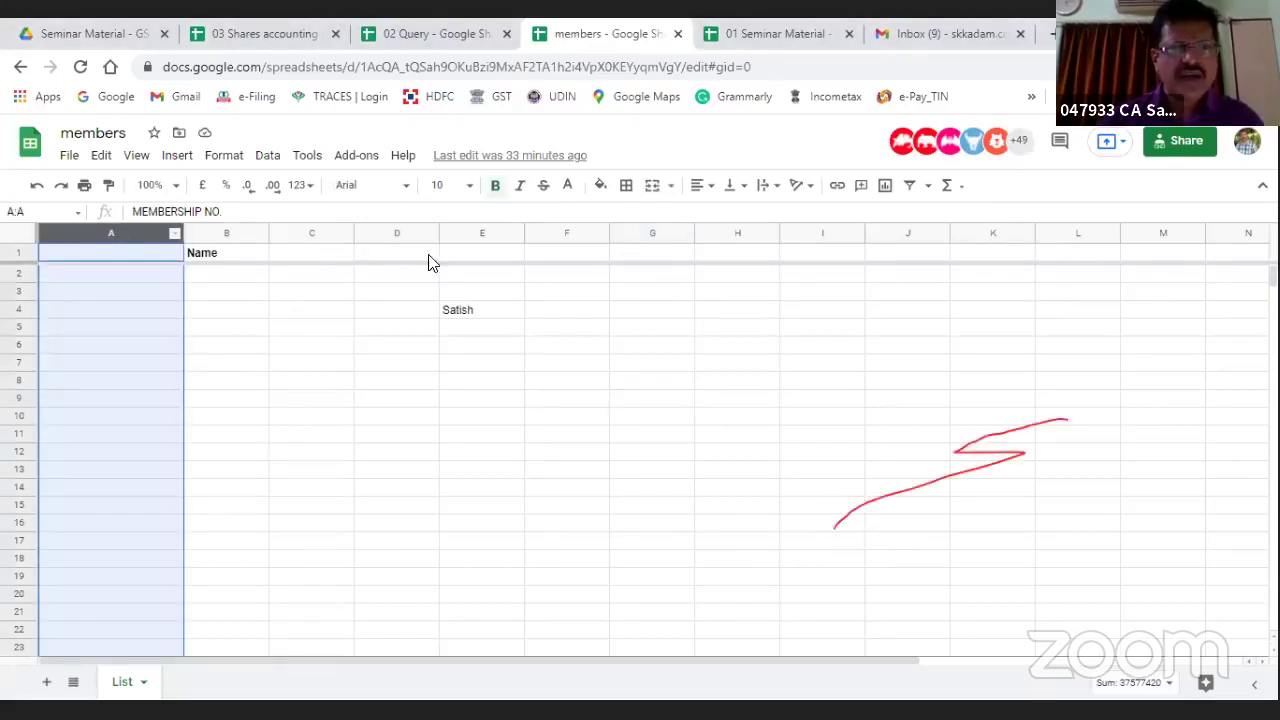
Step: Give column A a dark text colour to reveal the membership numbers, then select row 240's number
left_click(569, 187)
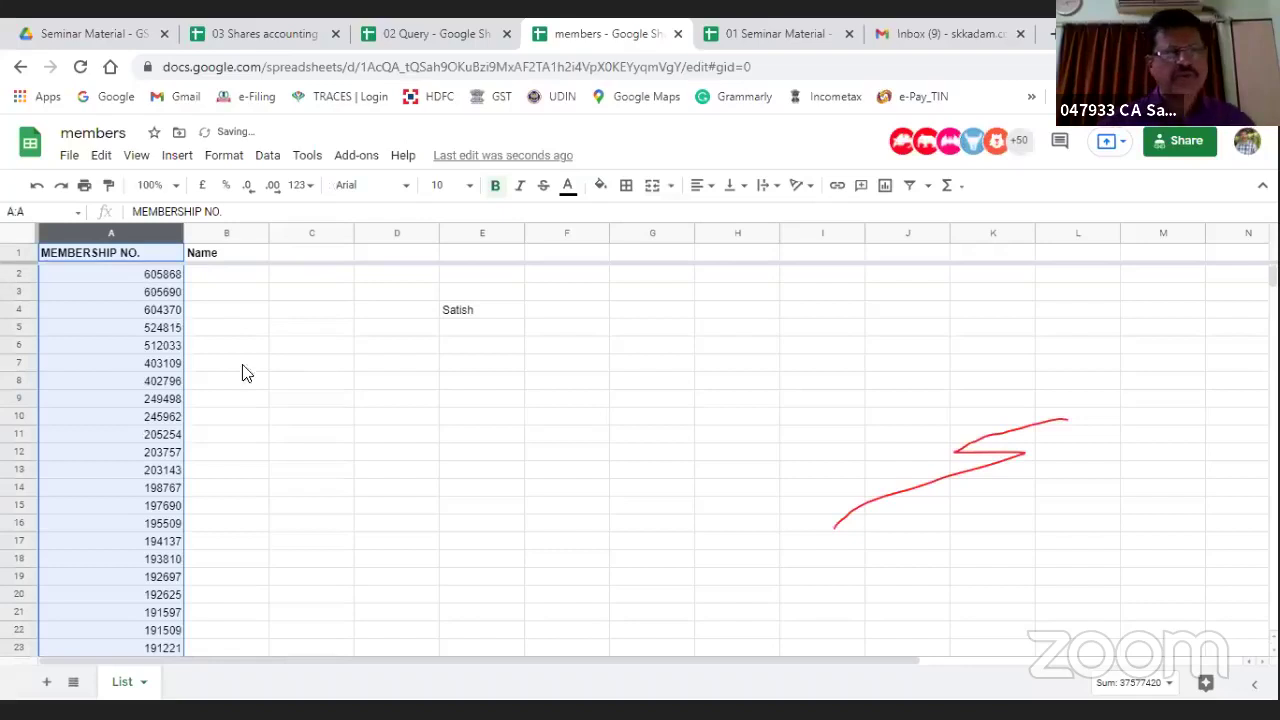
scroll(307, 395, "down", 4)
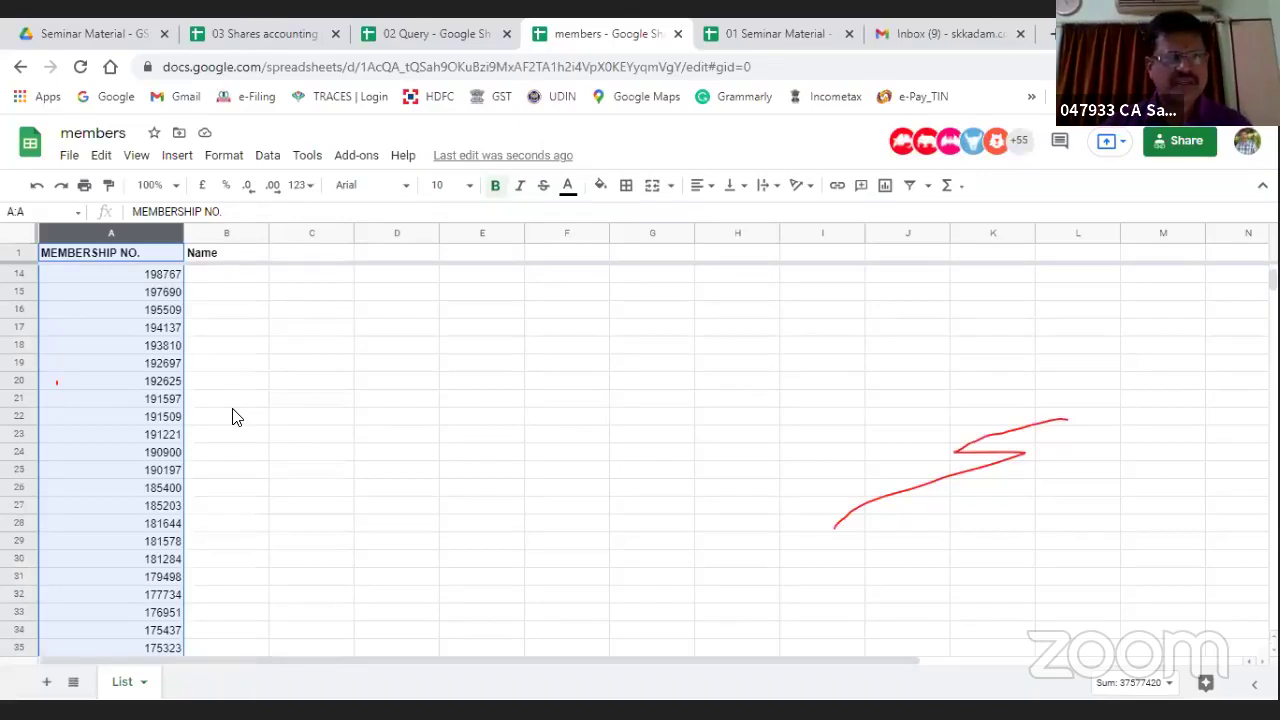
scroll(230, 415, "up", 5)
scroll(226, 415, "down", 20)
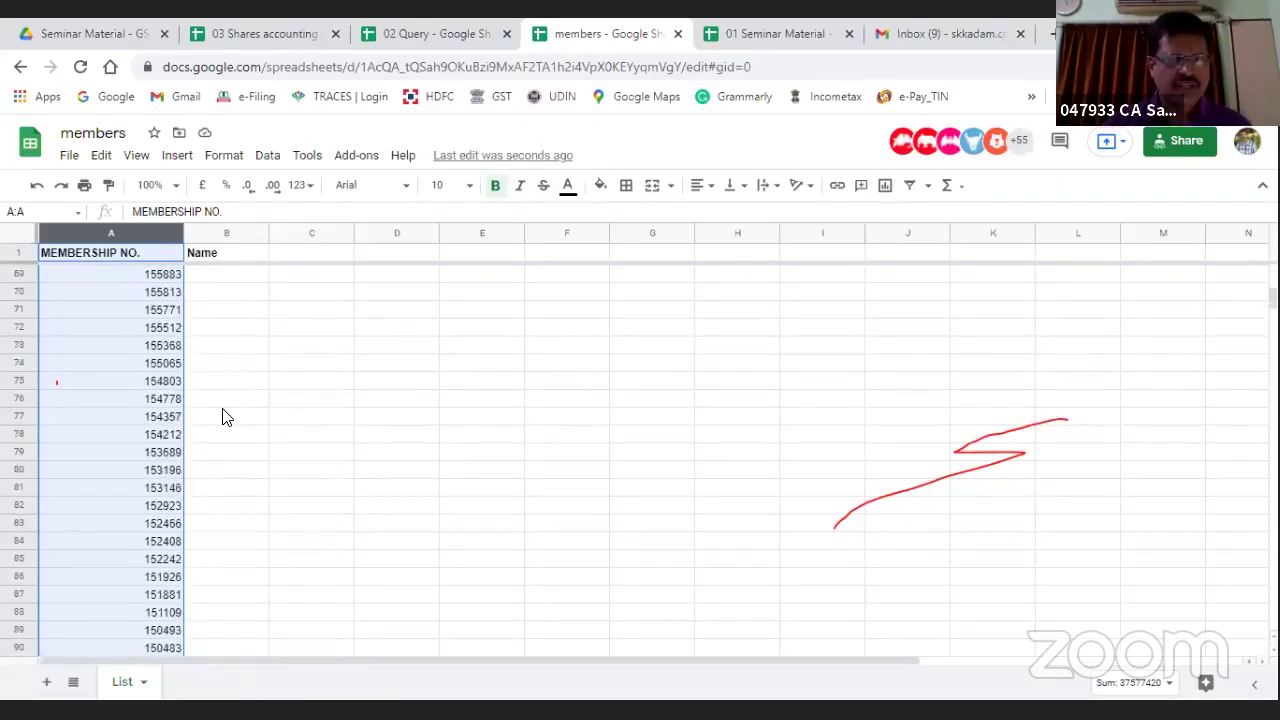
scroll(226, 418, "down", 20)
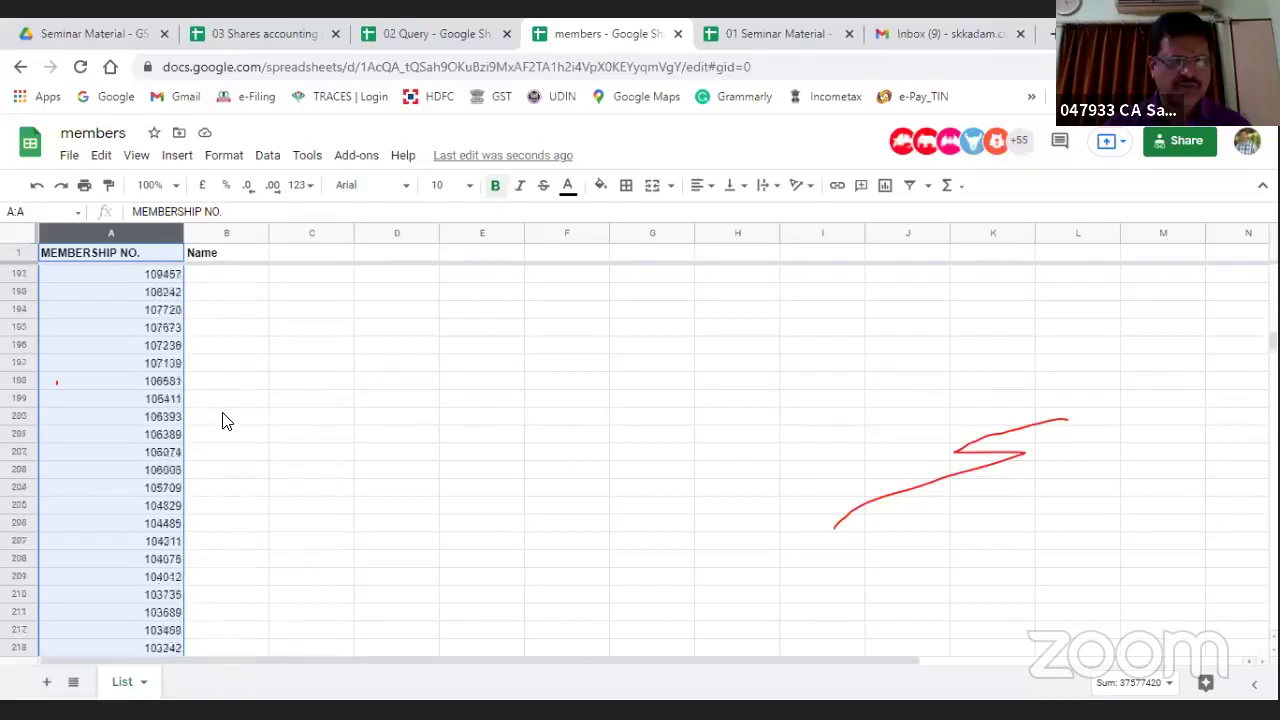
scroll(224, 421, "down", 10)
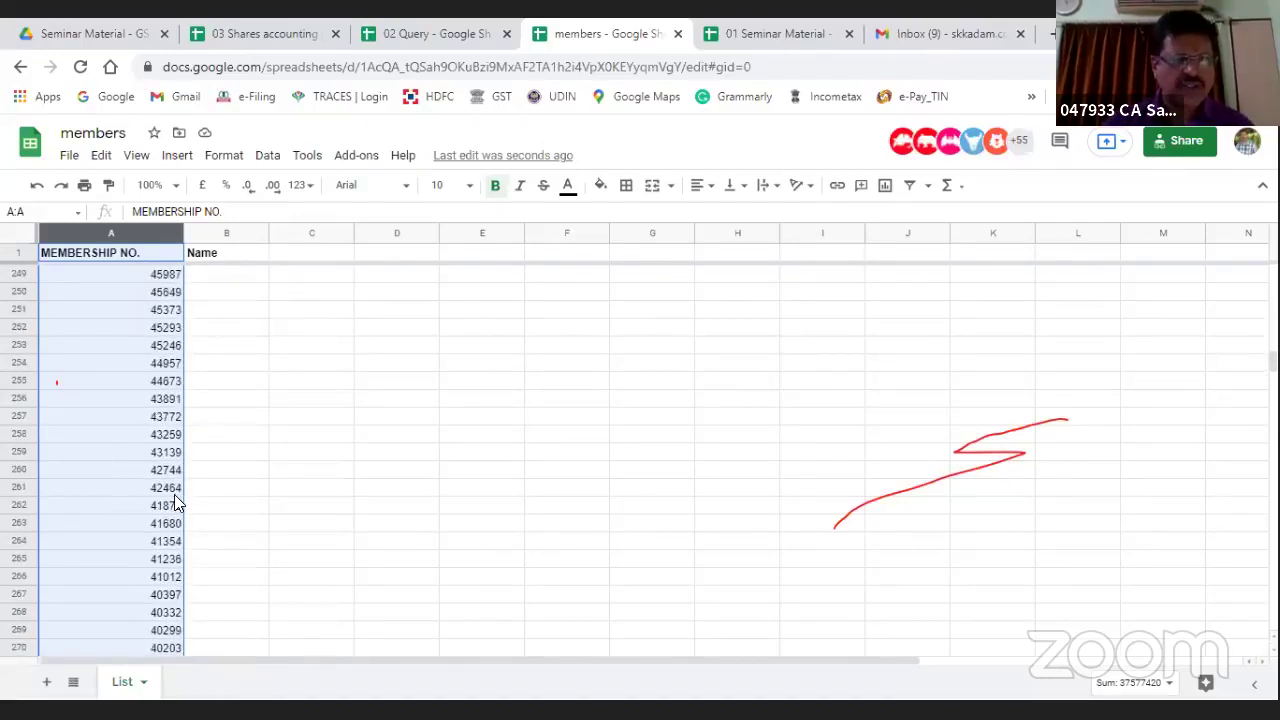
scroll(100, 380, "up", 2)
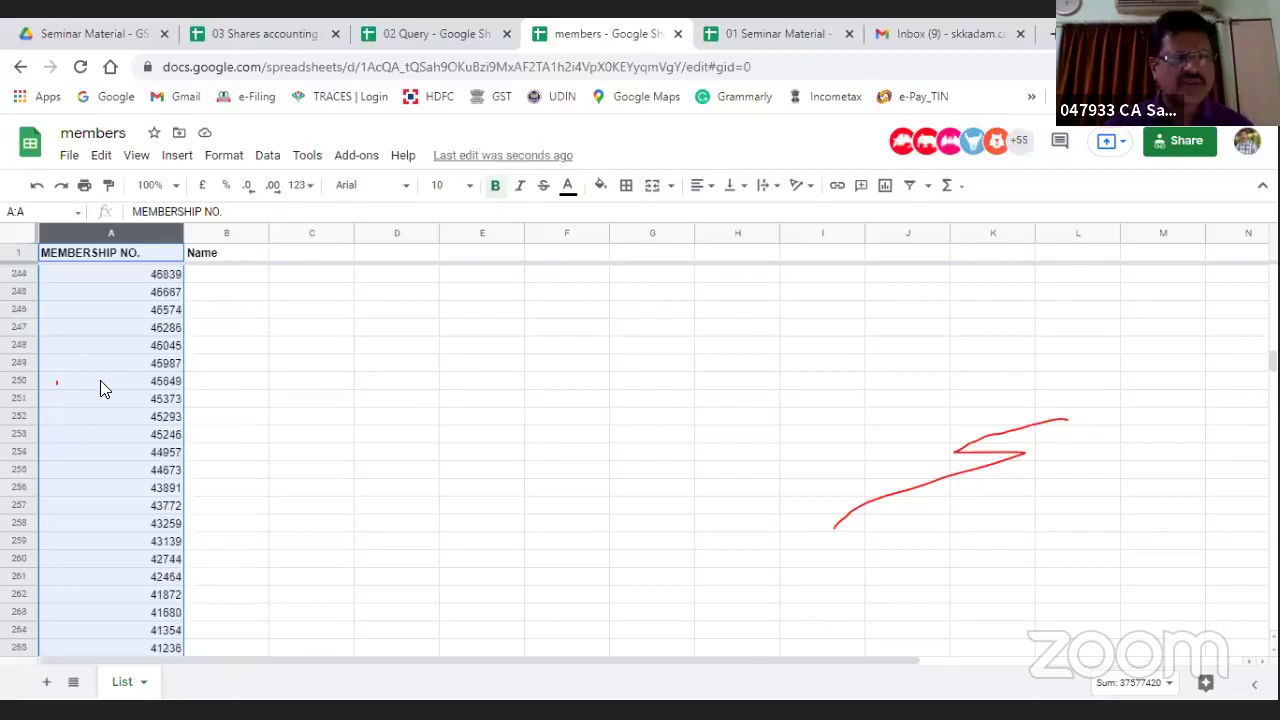
scroll(114, 350, "up", 2)
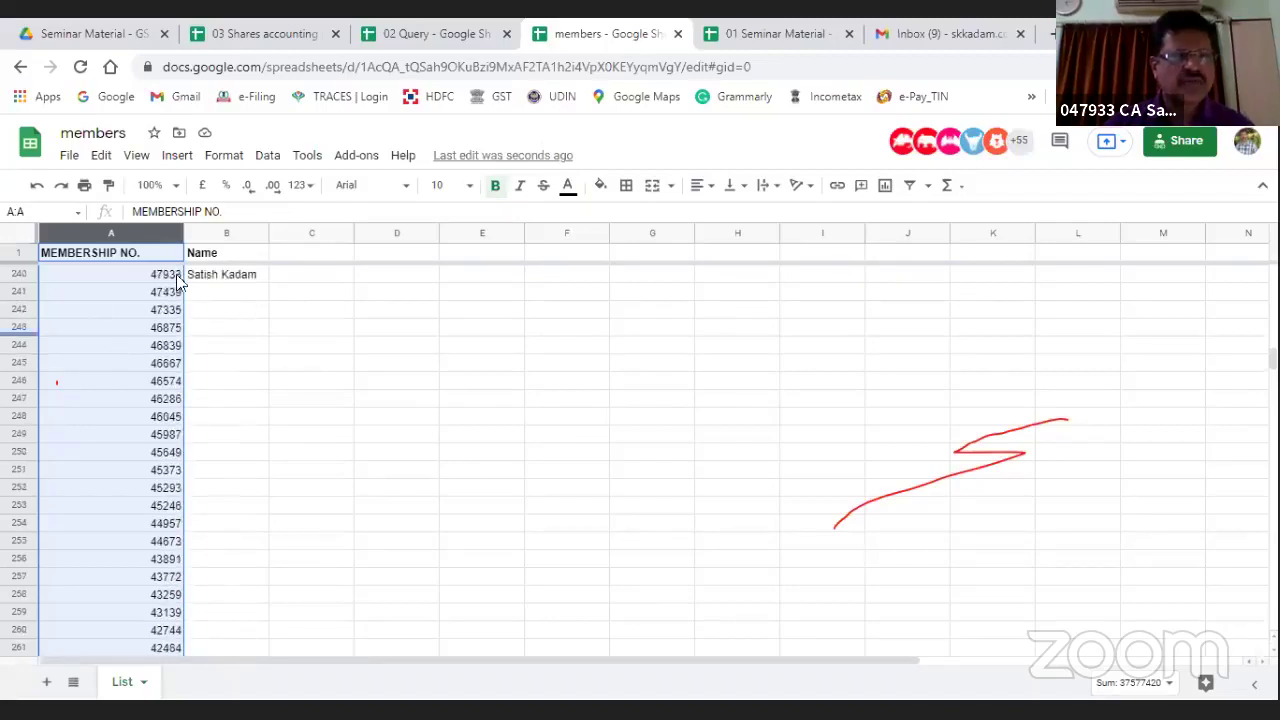
left_click(160, 276)
left_click(205, 277)
scroll(366, 428, "up", 2)
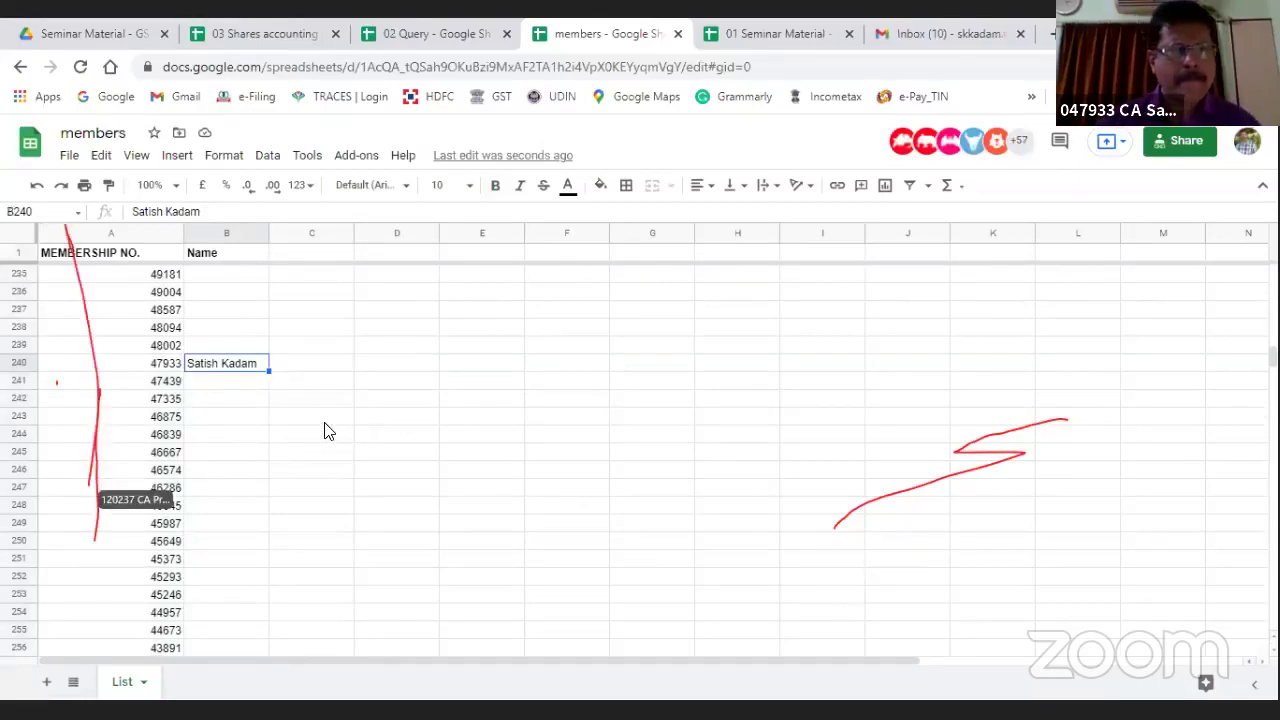
scroll(324, 430, "up", 8)
scroll(324, 430, "up", 20)
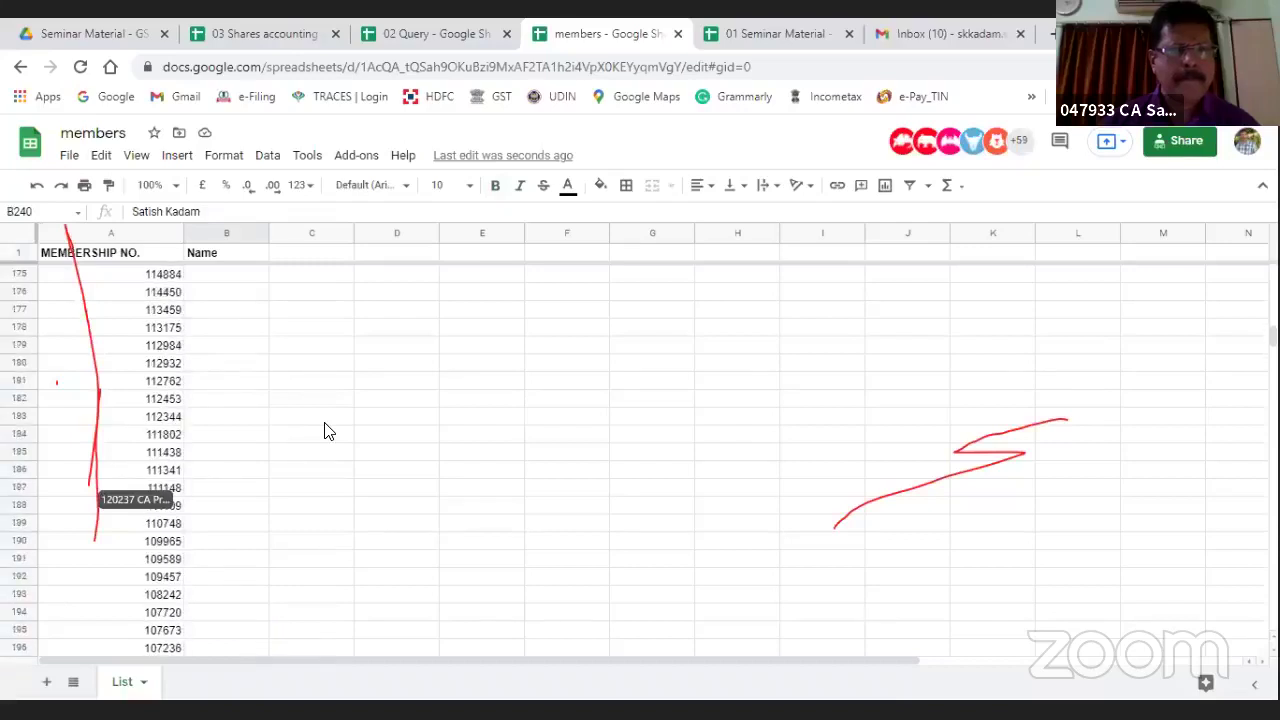
scroll(324, 430, "up", 20)
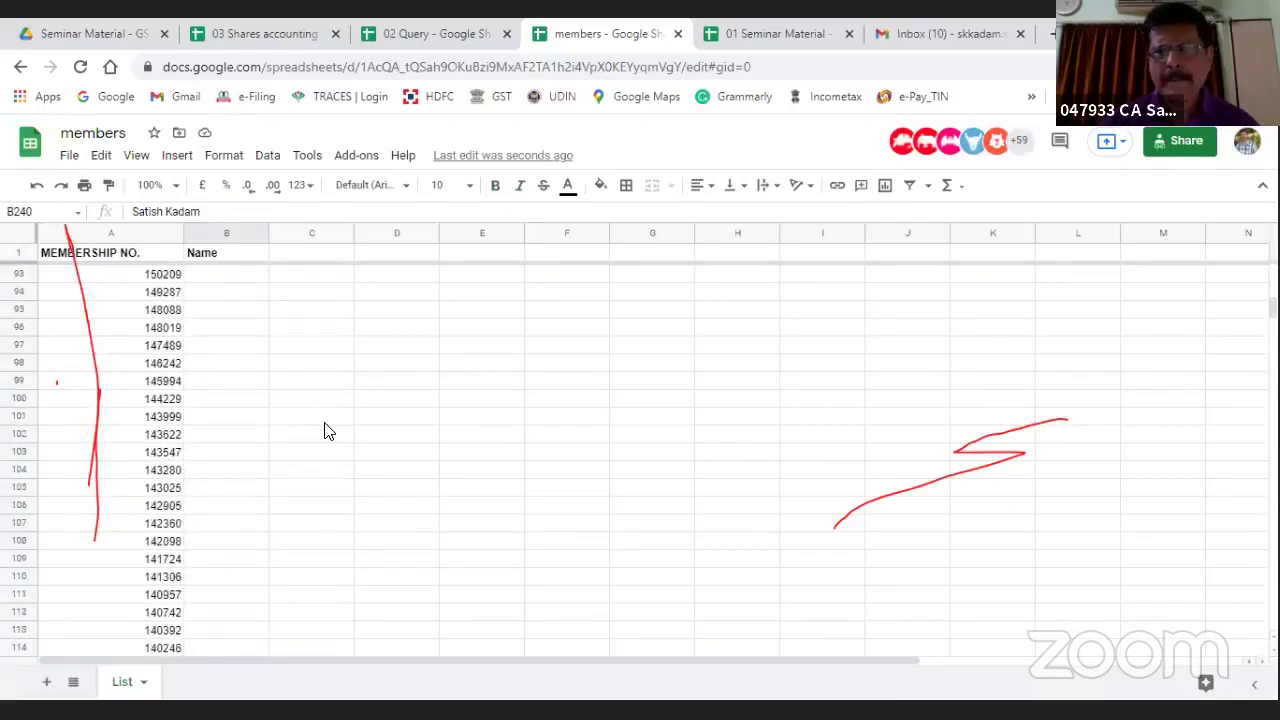
scroll(324, 430, "up", 8)
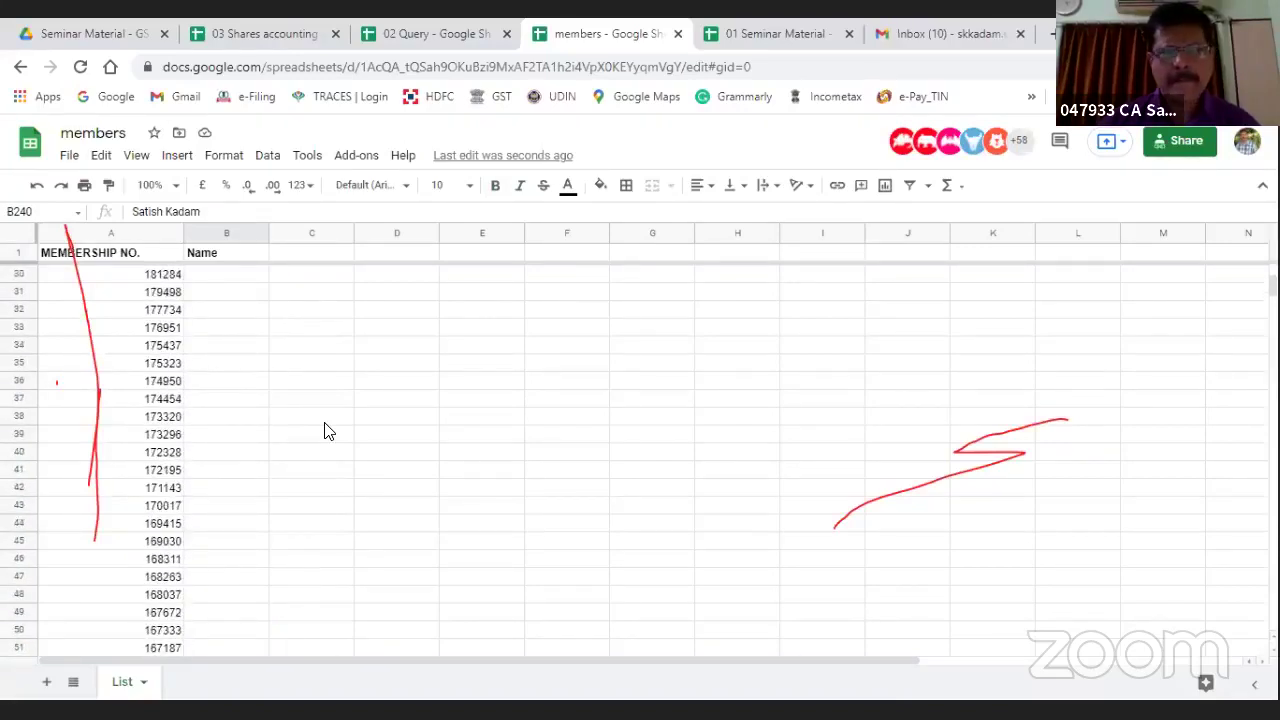
scroll(324, 430, "down", 16)
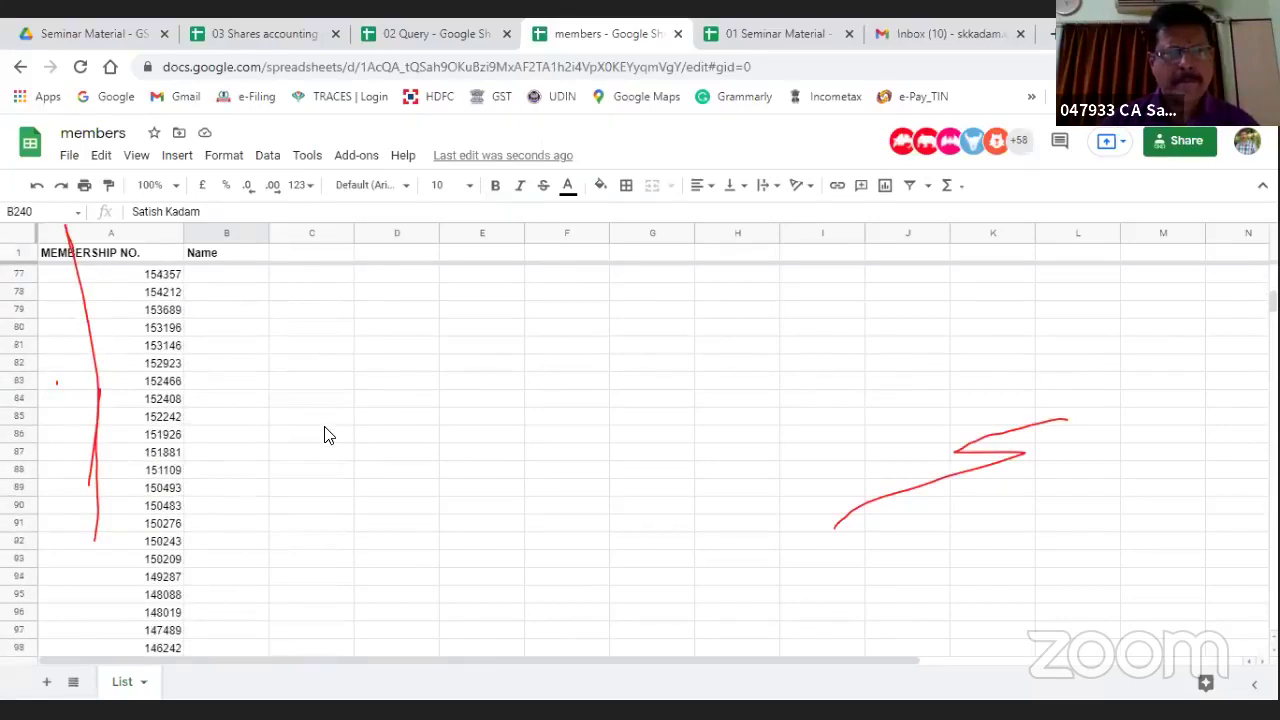
scroll(324, 435, "down", 8)
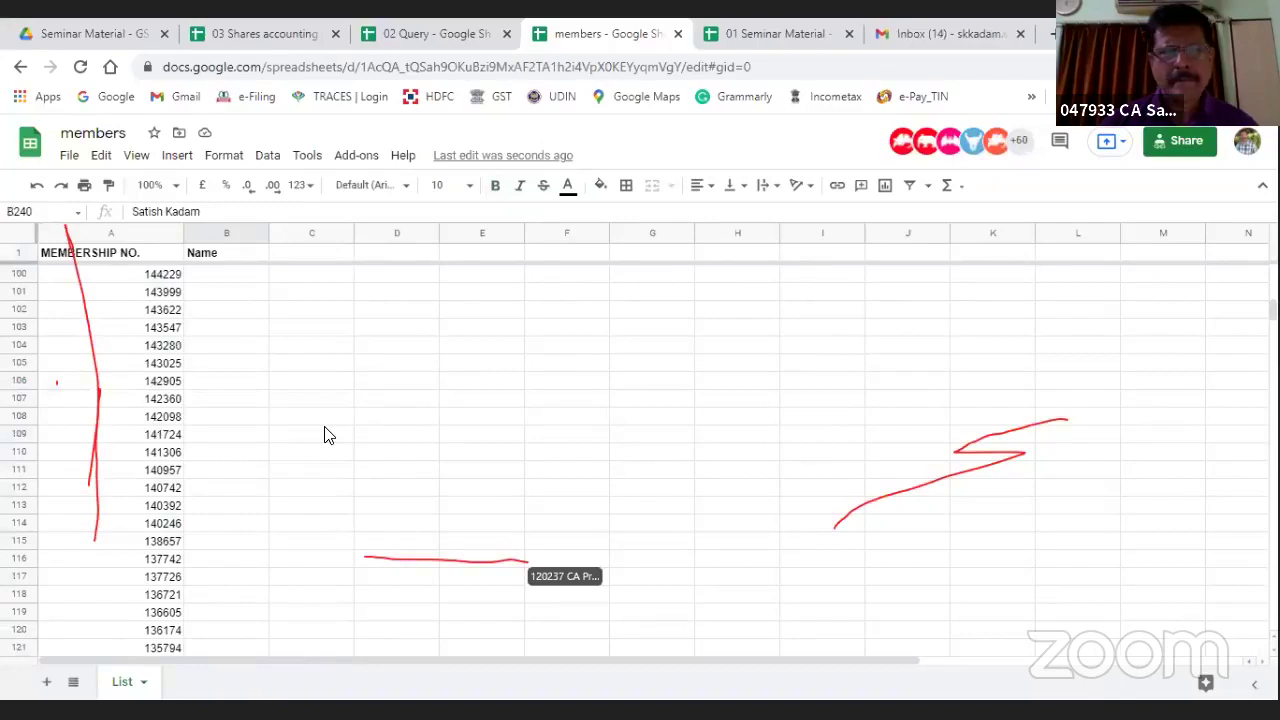
scroll(324, 435, "down", 19)
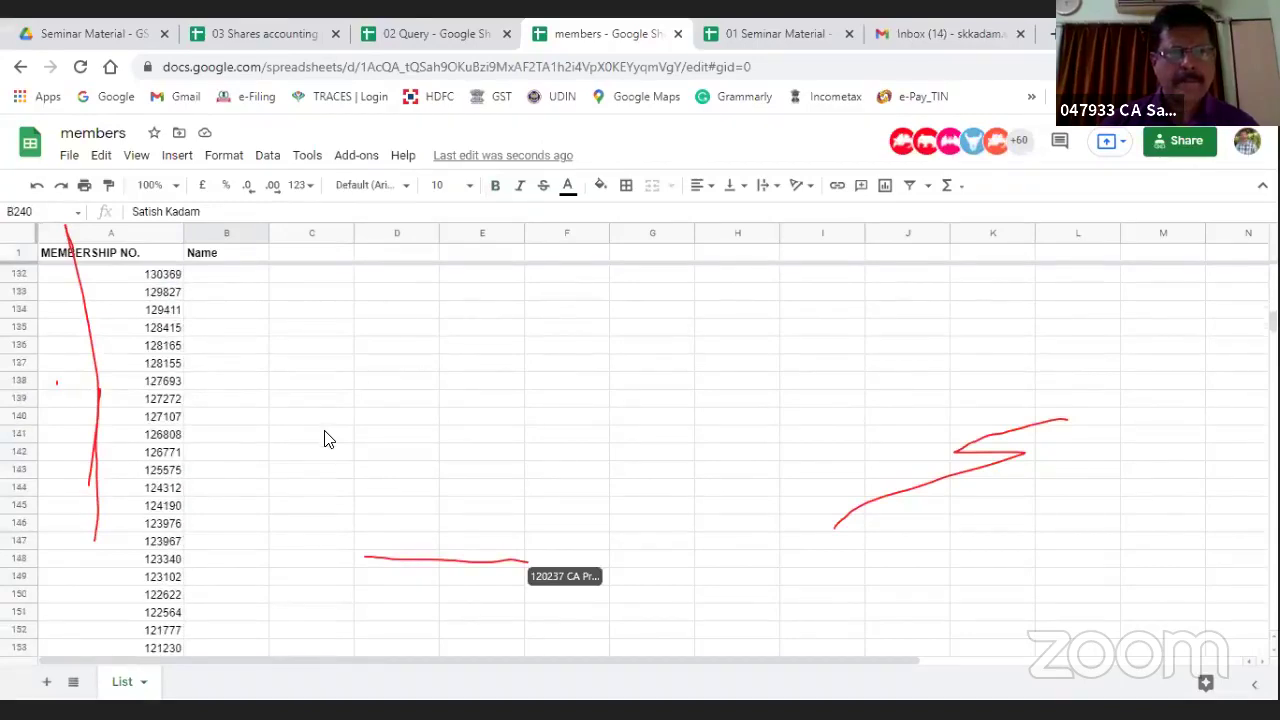
scroll(324, 435, "down", 20)
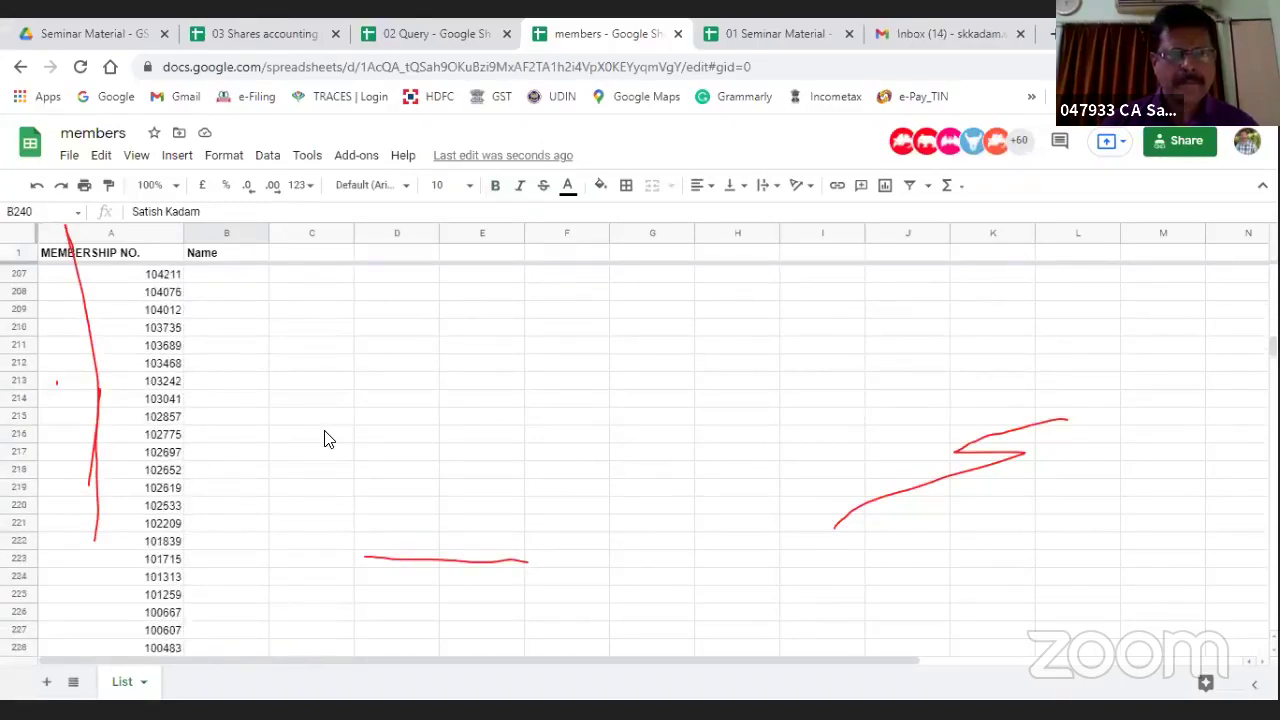
scroll(324, 438, "down", 6)
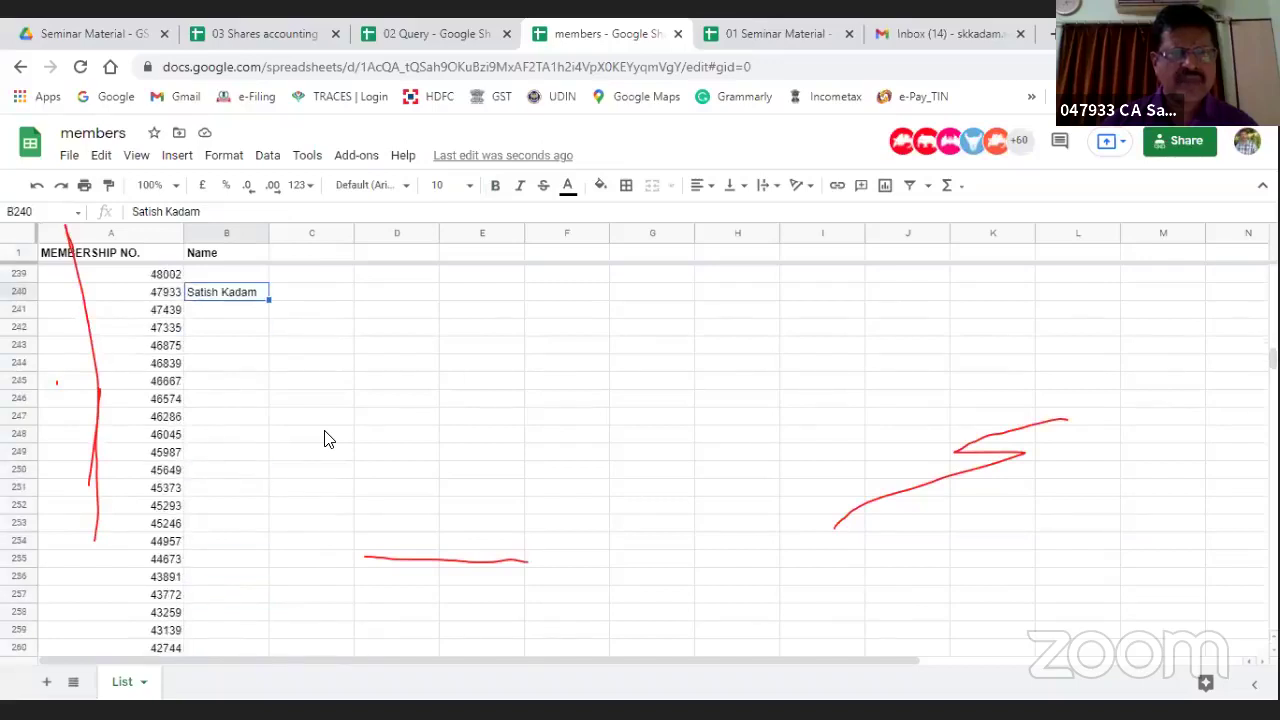
scroll(324, 438, "down", 4)
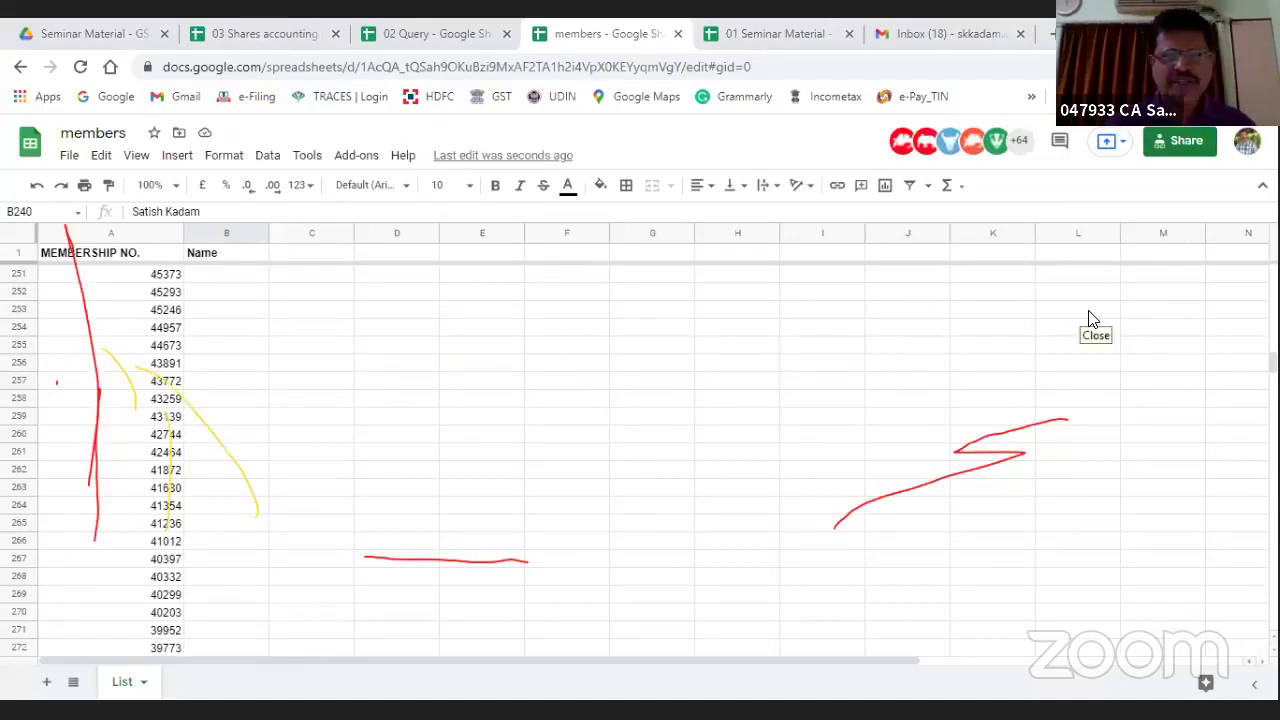
Step: Set the members spreadsheet's link access to Editor for anyone with the link, then close sharing
left_click(1204, 140)
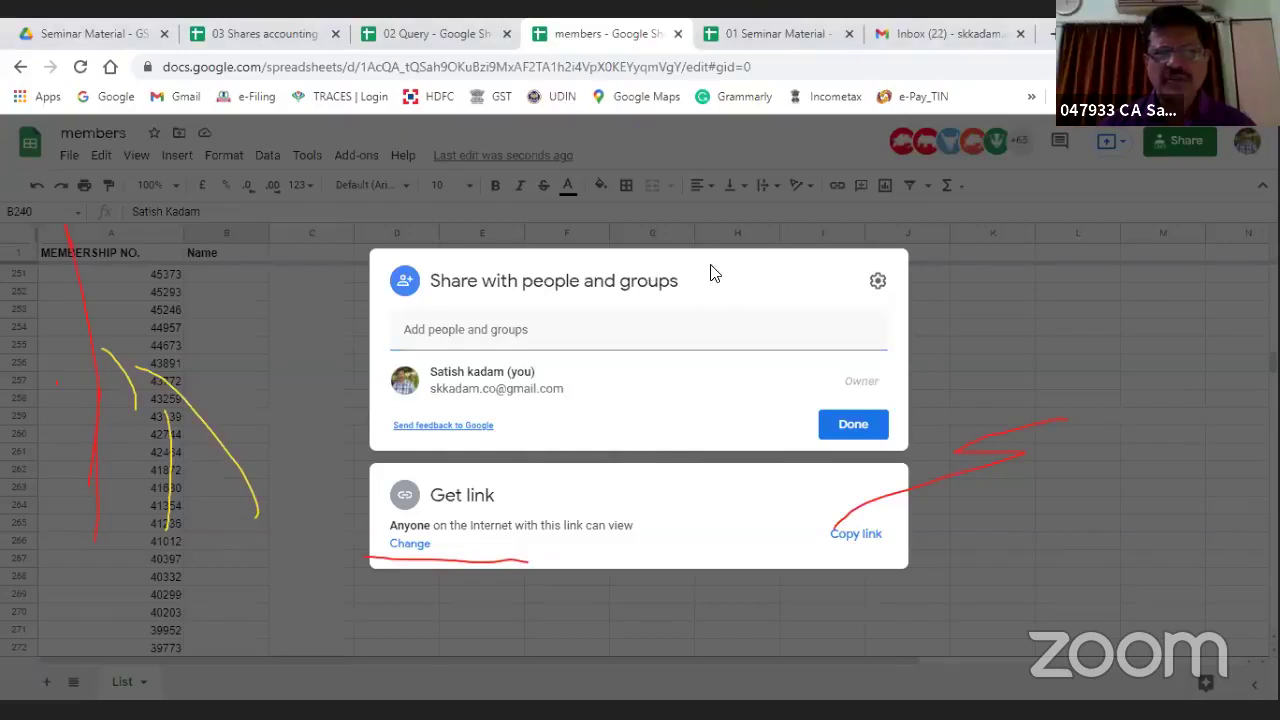
left_click(710, 160)
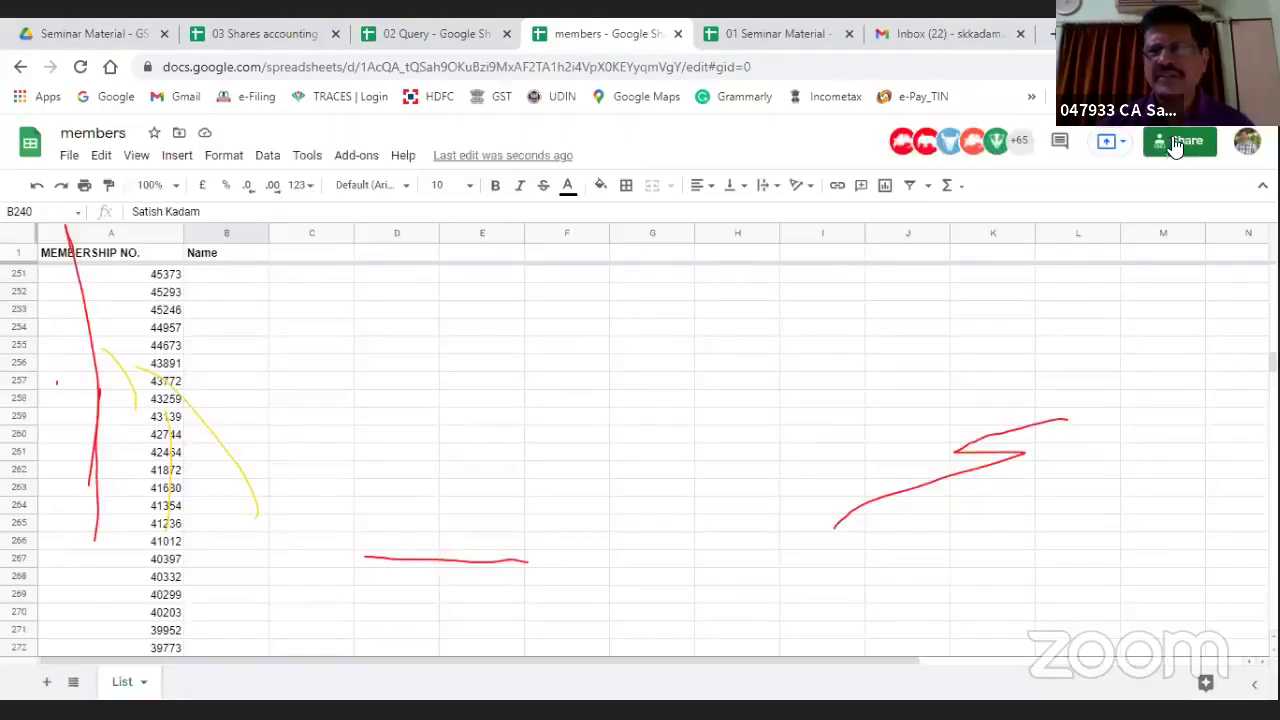
left_click(1112, 158)
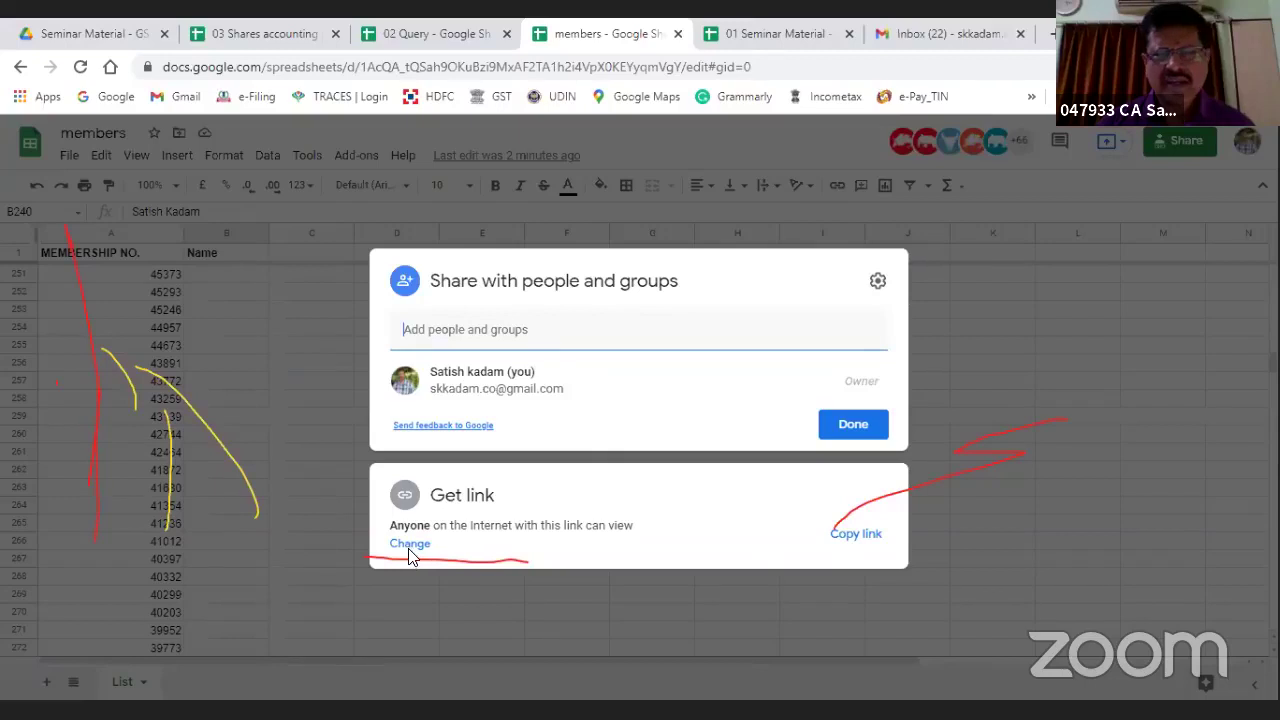
left_click(843, 492)
left_click(843, 486)
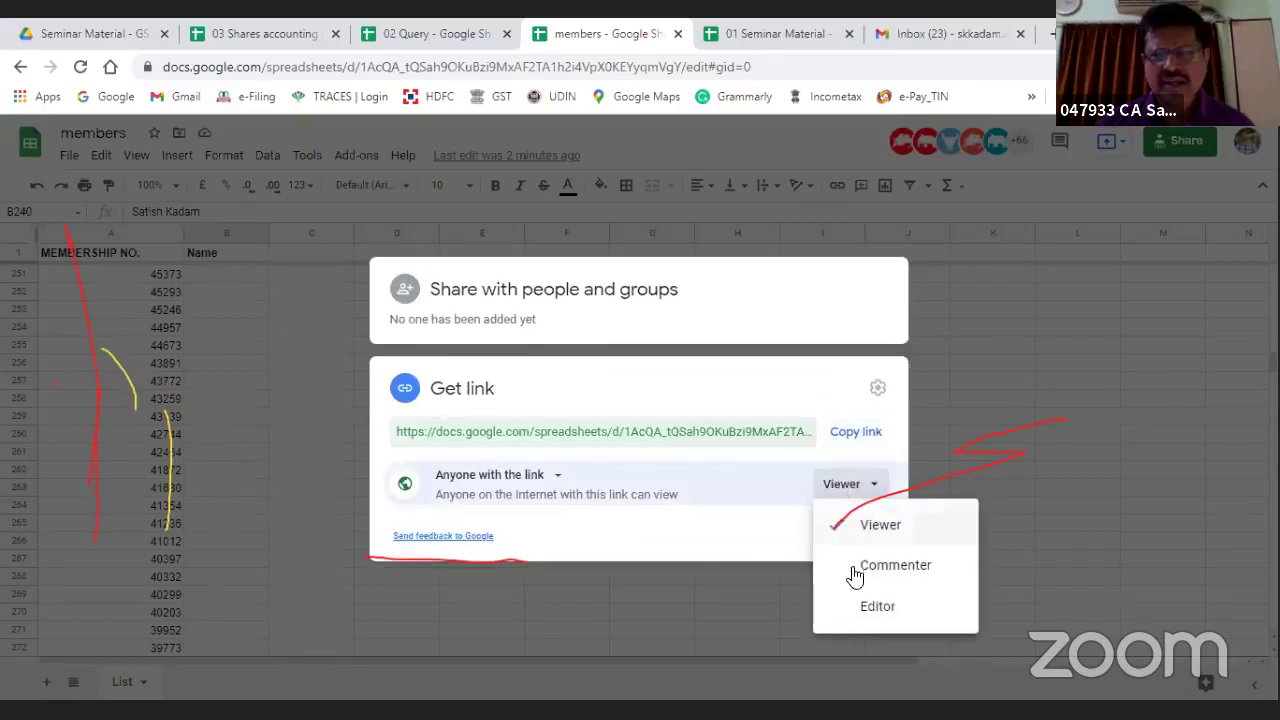
left_click(860, 609)
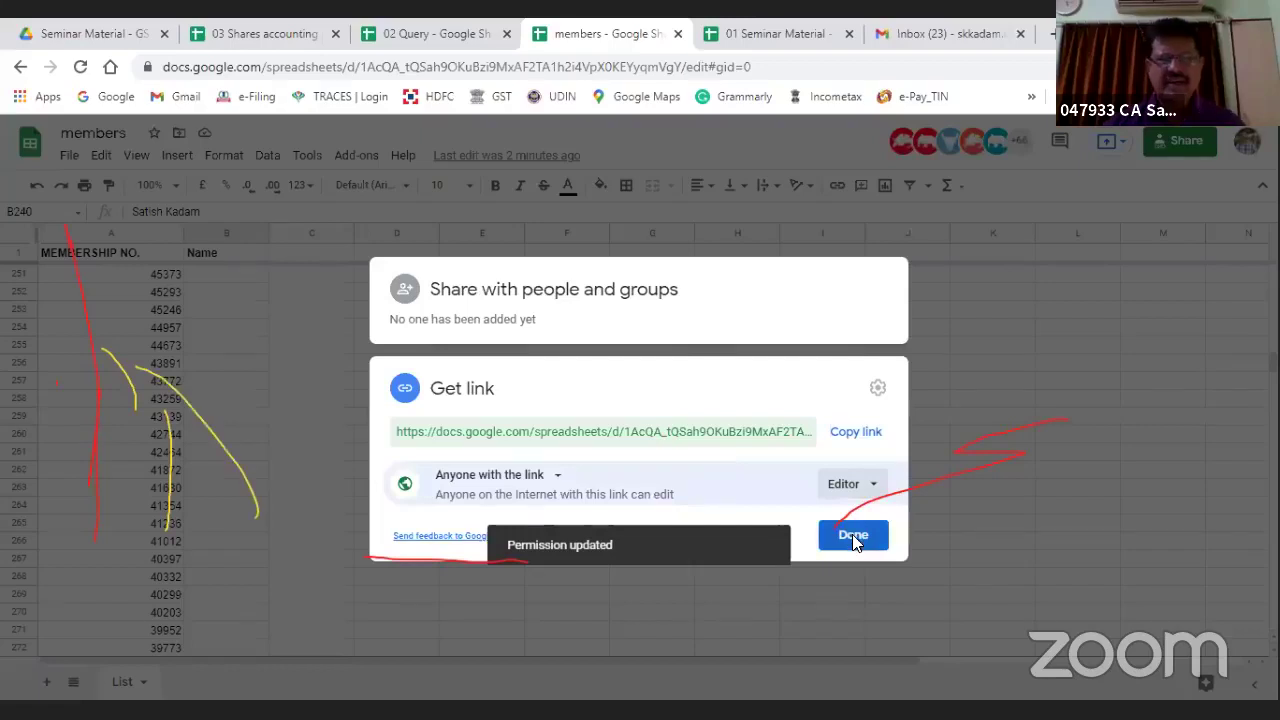
left_click(853, 537)
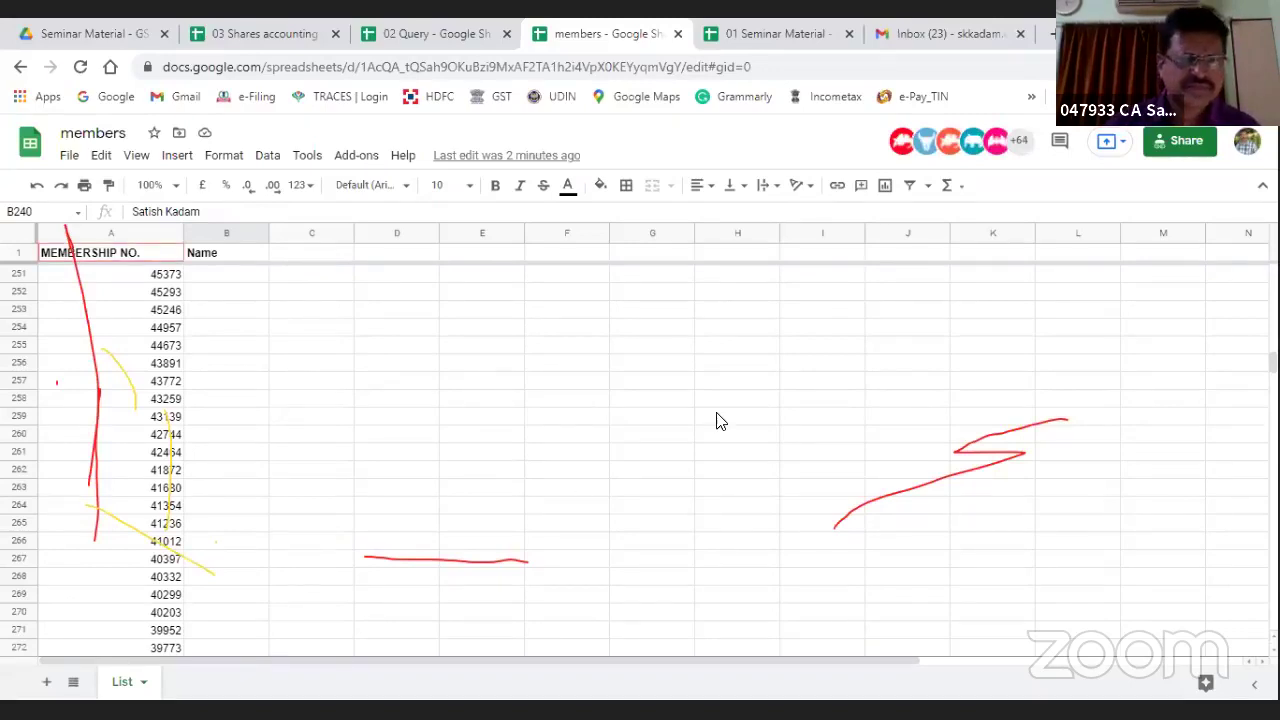
scroll(346, 443, "down", 4)
scroll(346, 443, "down", 3)
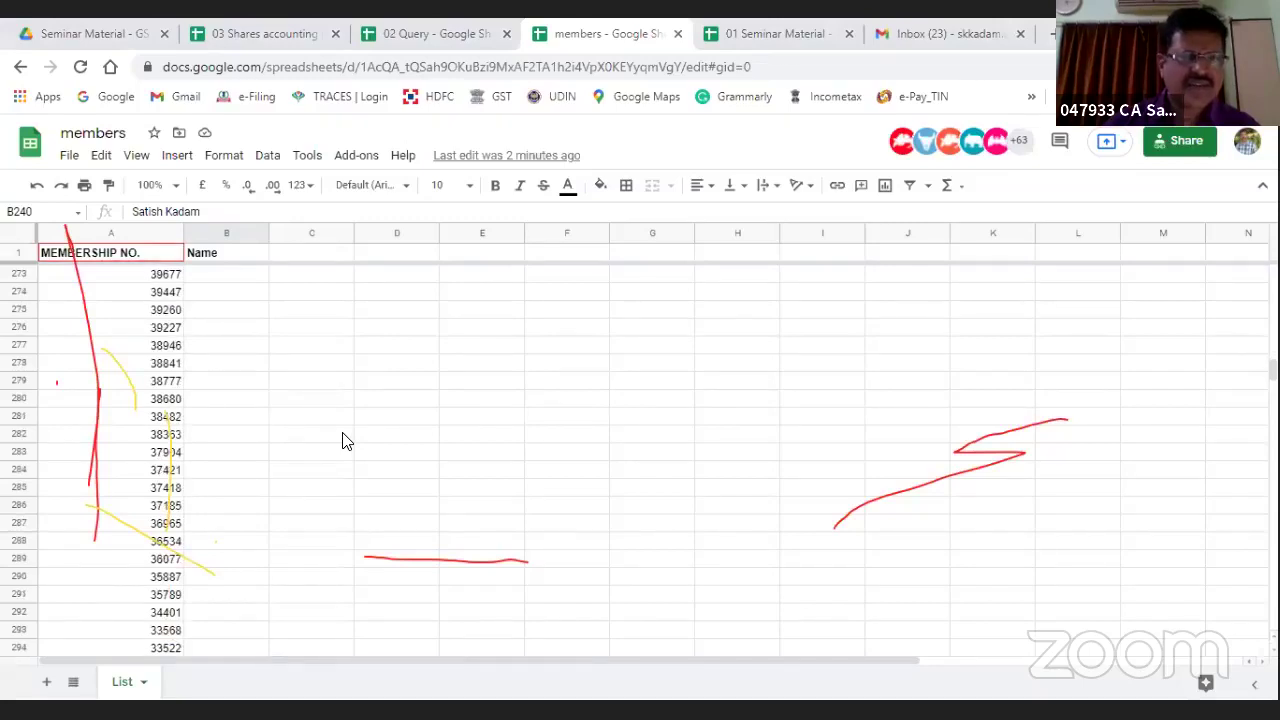
scroll(344, 440, "up", 20)
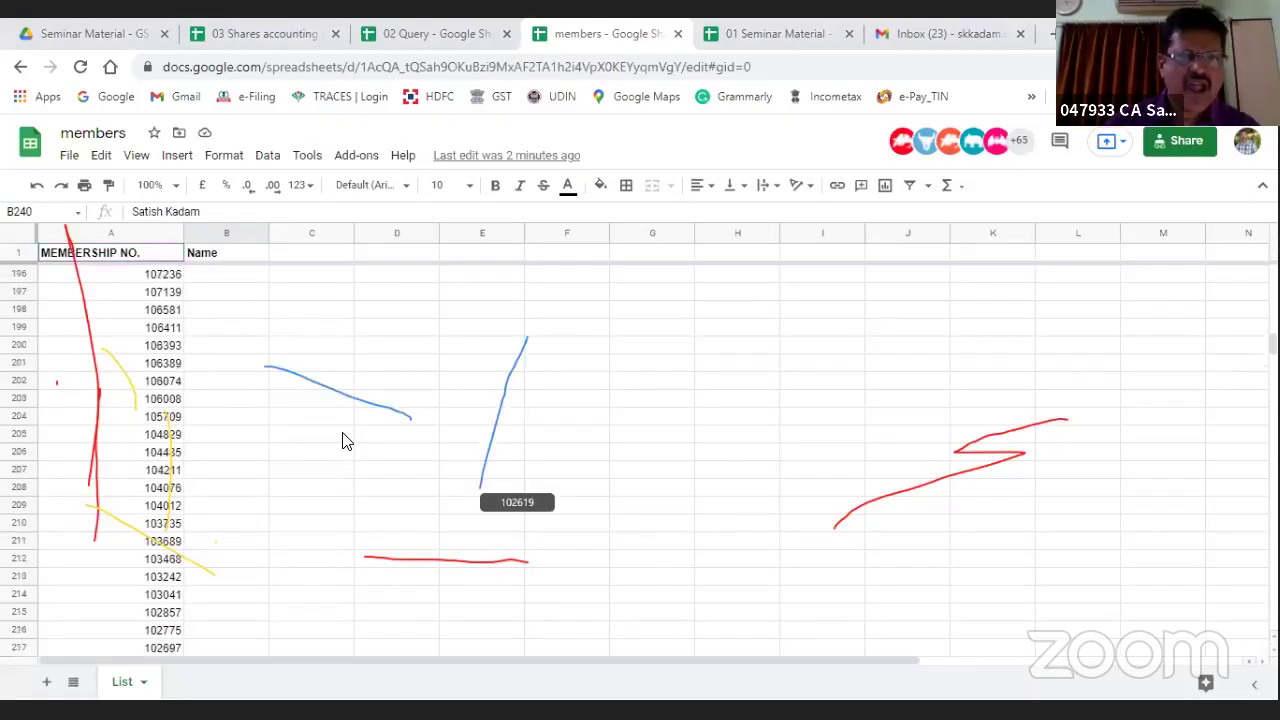
left_click(417, 350)
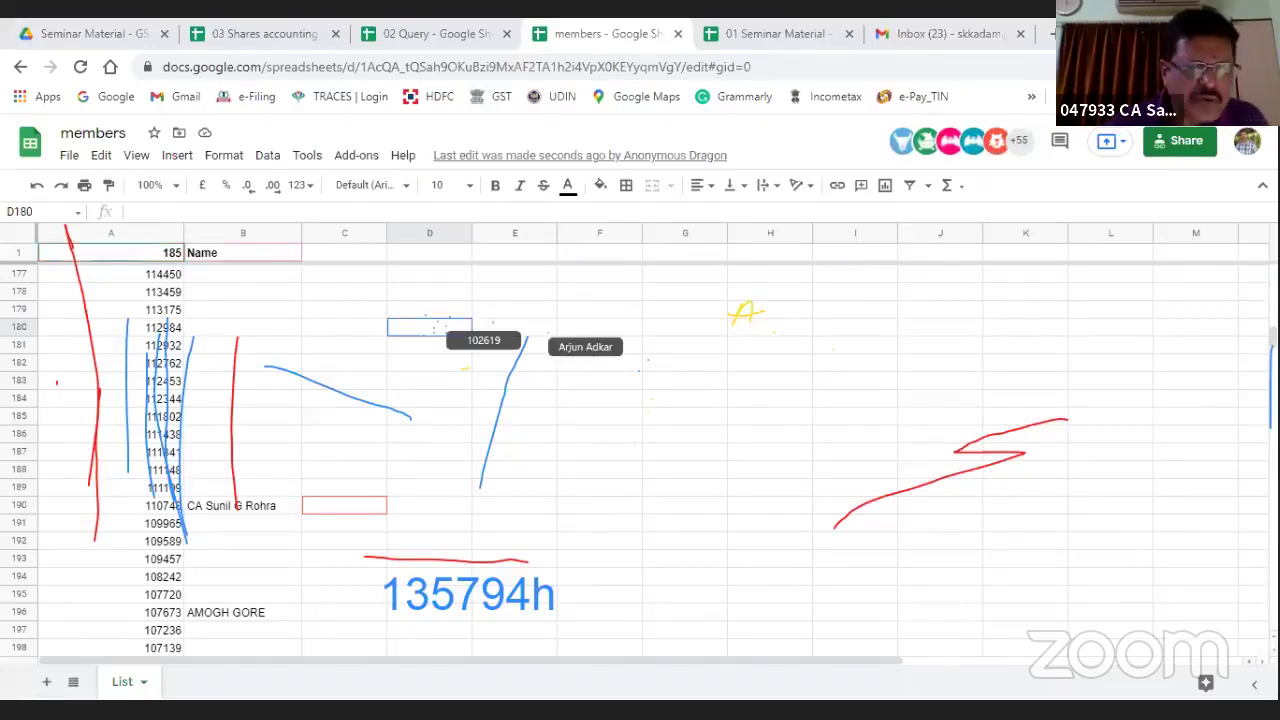
left_click(250, 506)
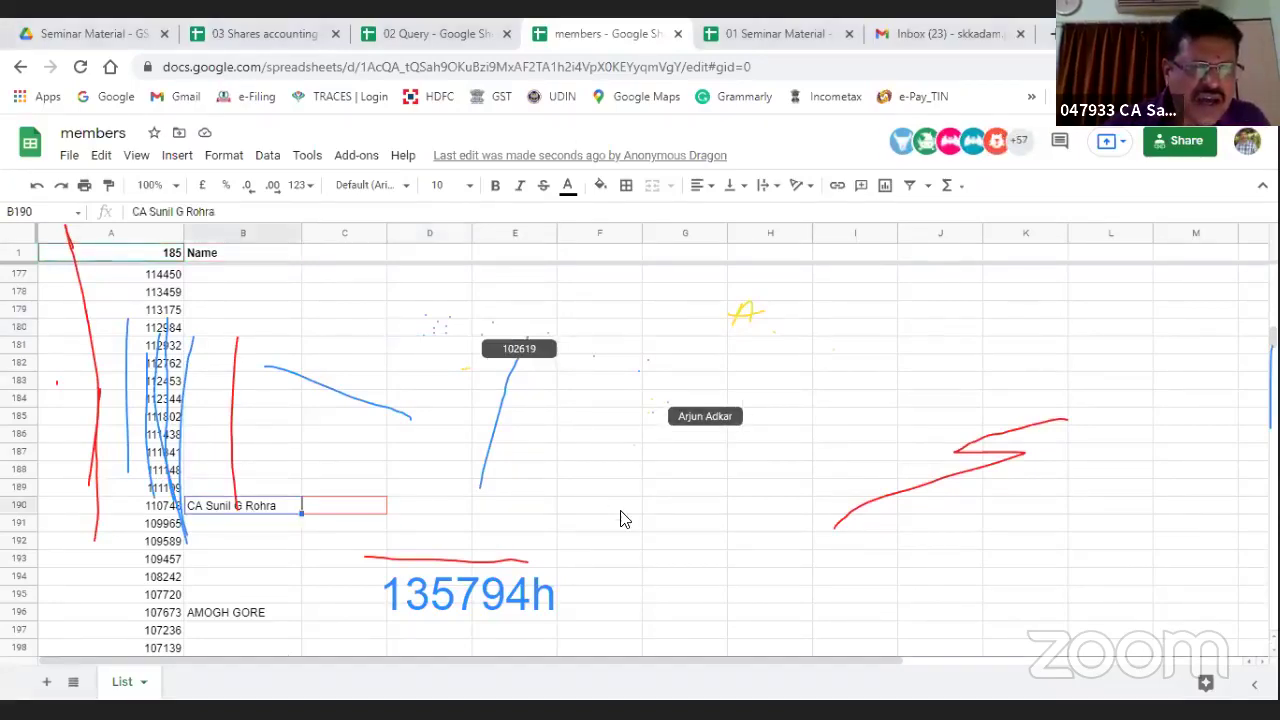
key("Down")
key("Down")
key("Down")
key("Down")
key("Down")
key("Down")
key("Down")
key("Down")
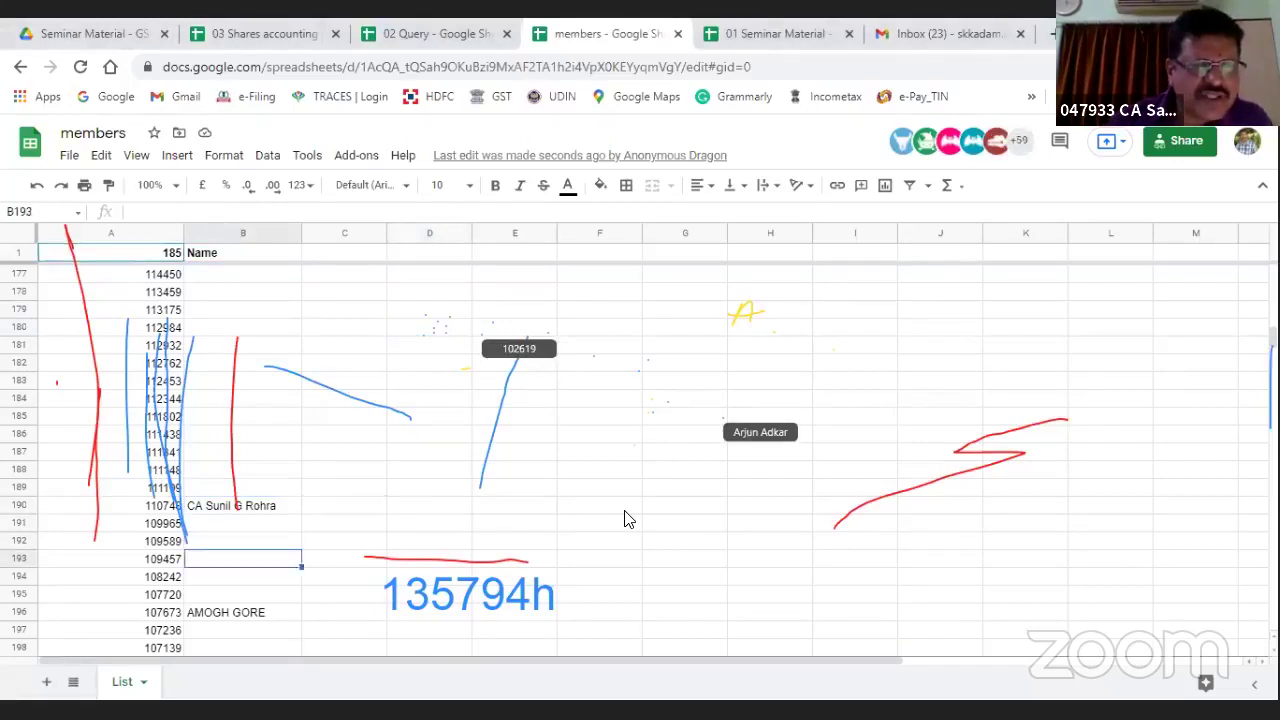
key("Down")
key("Down")
key("Down")
key("Down")
key("Down")
key("Down")
key("Down")
key("Down")
key("Down")
key("Down")
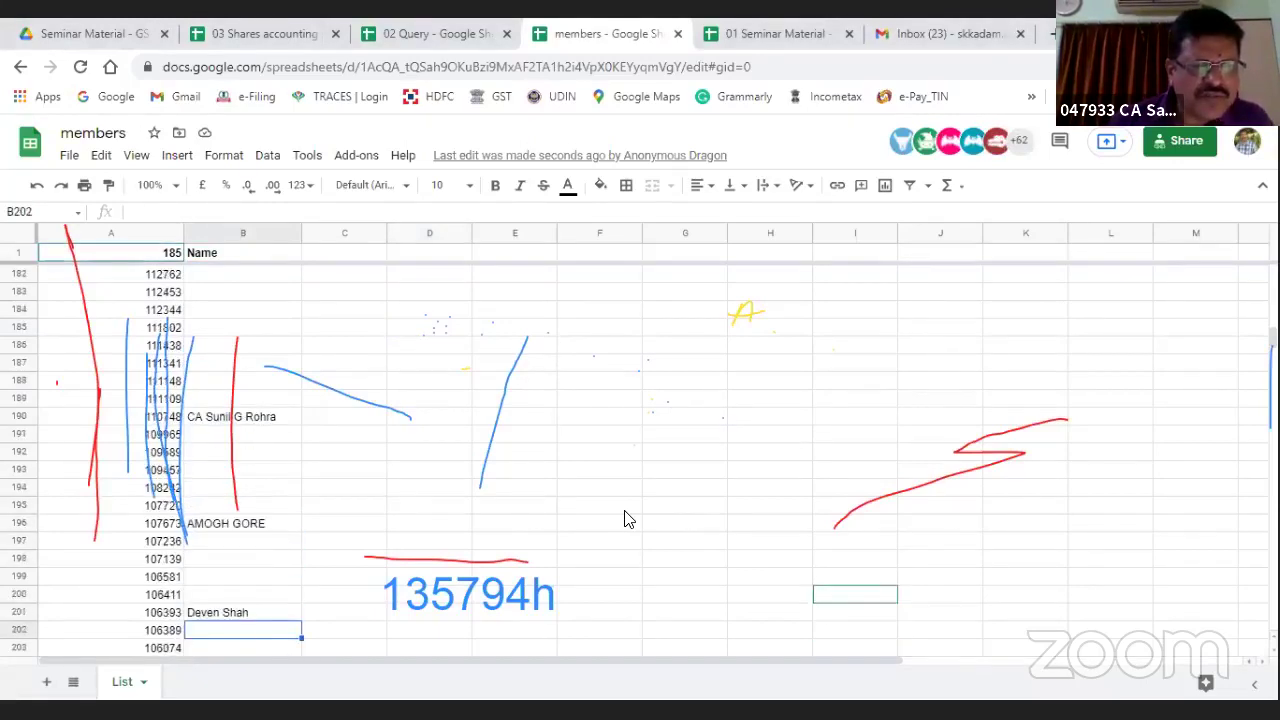
key("Down")
key("Down")
key("Down")
key("Down")
key("Down")
key("Down")
key("Down")
key("Down")
key("Down")
key("Down")
key("Down")
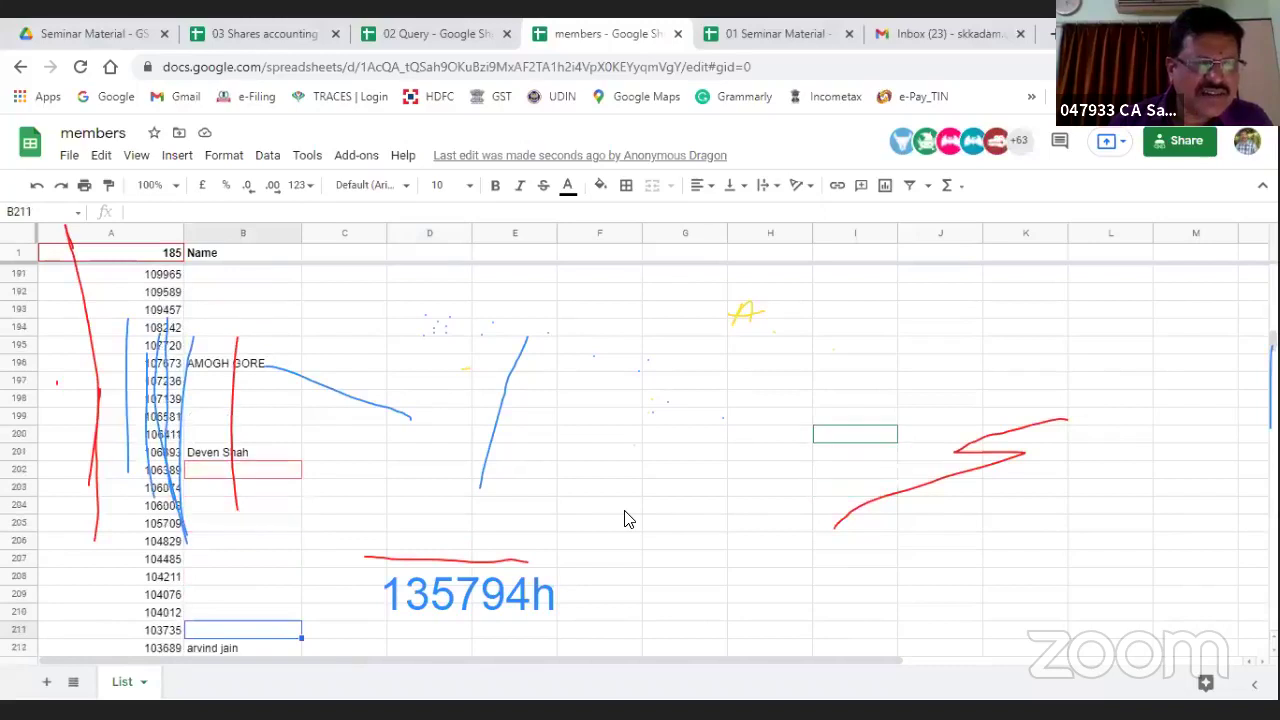
key("Down")
key("Down")
key("Down")
key("Down")
key("Down")
key("Down")
key("Down")
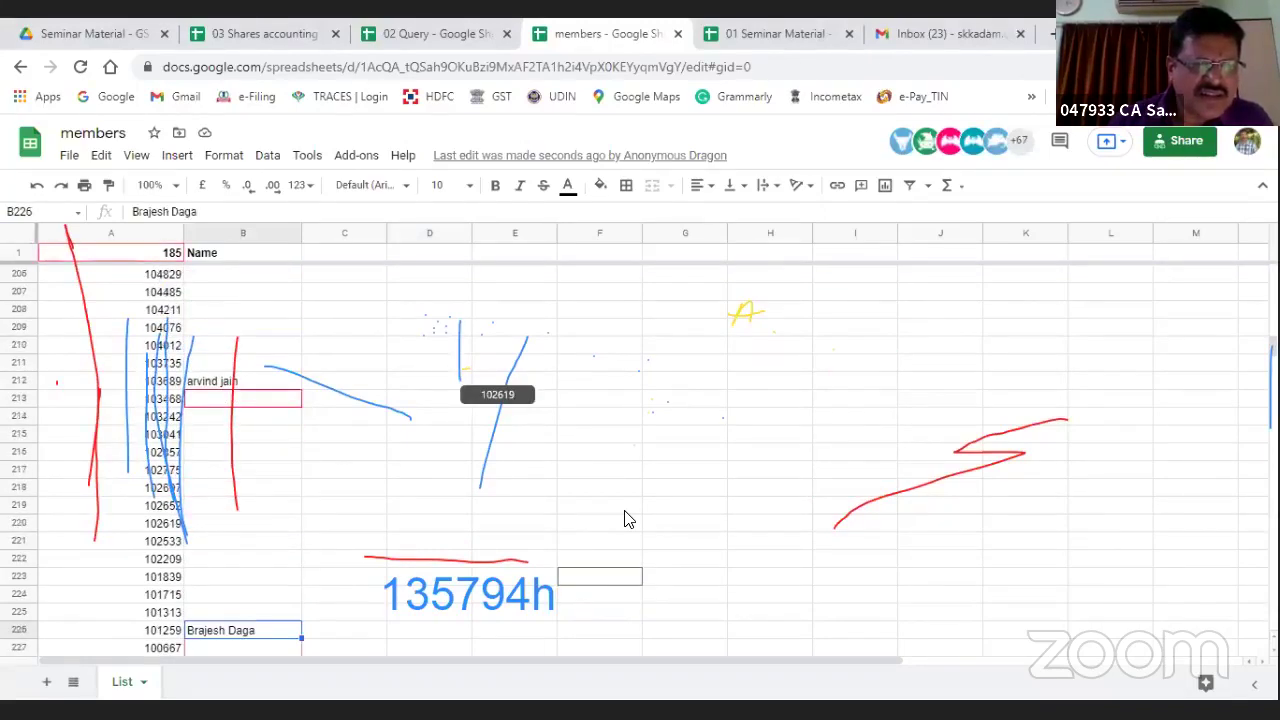
key("Down")
key("Down")
key("Down")
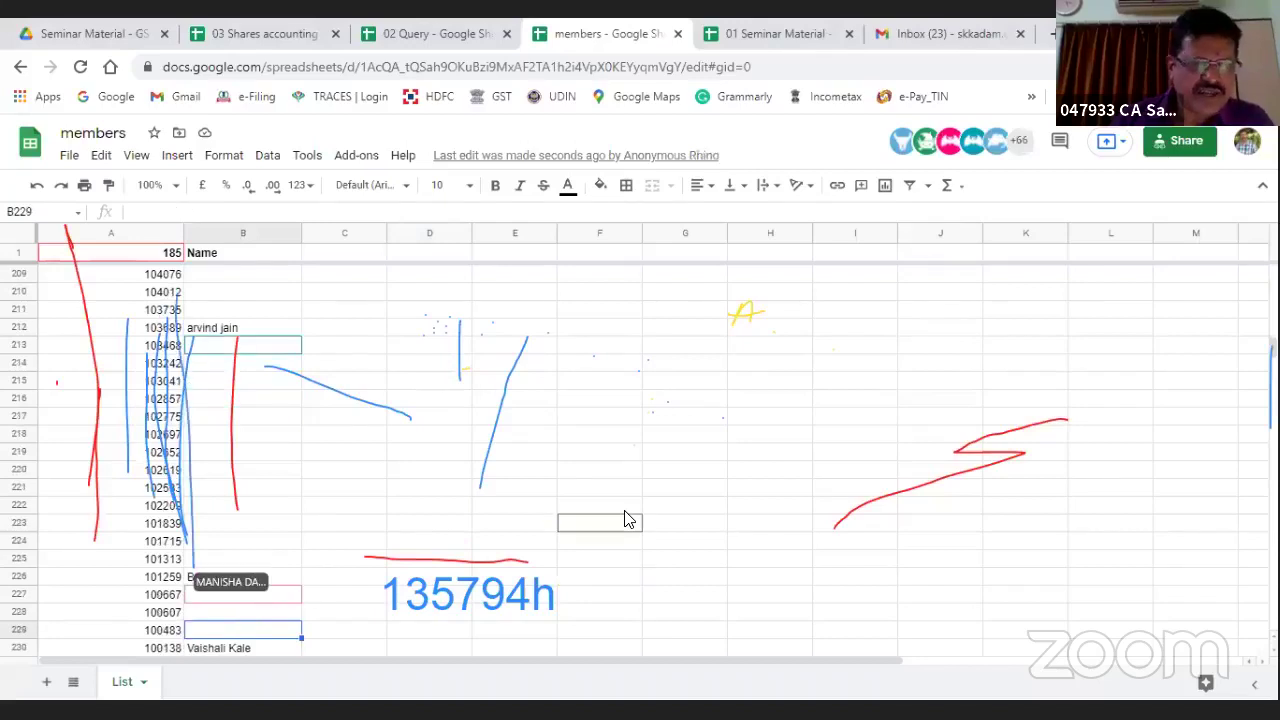
key("Down")
key("Down")
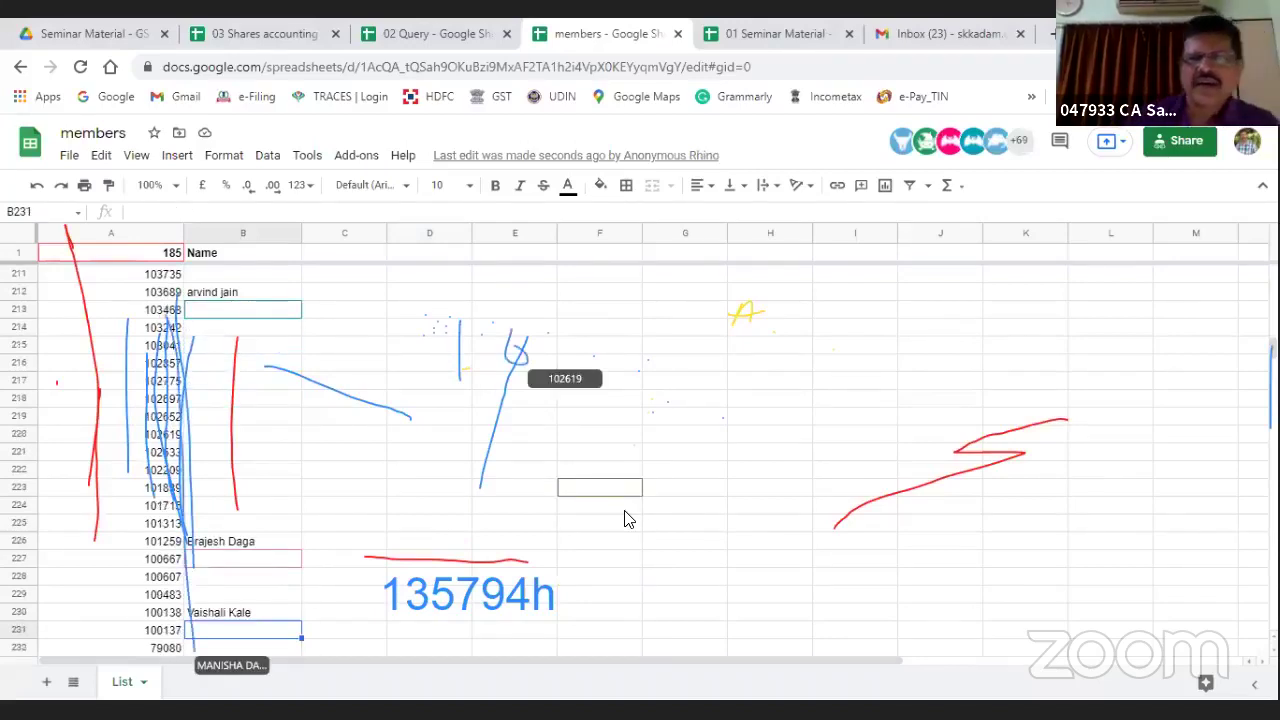
scroll(868, 457, "up", 1)
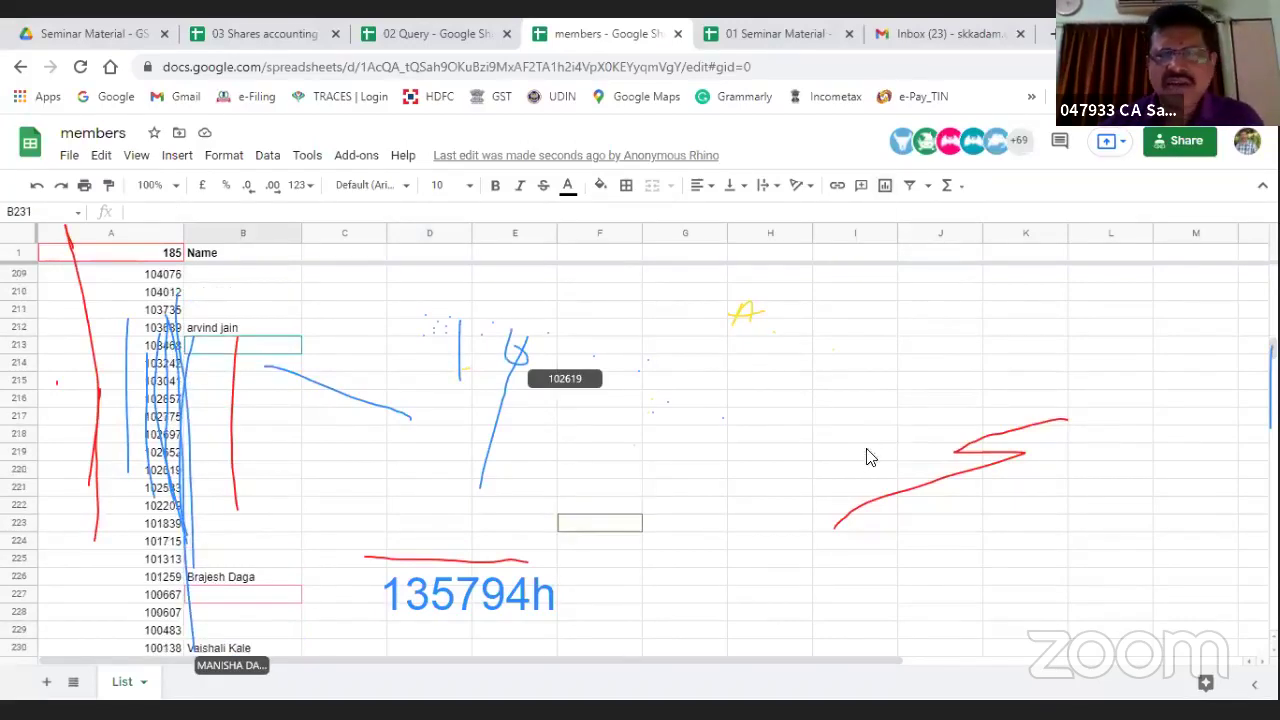
left_click(864, 405)
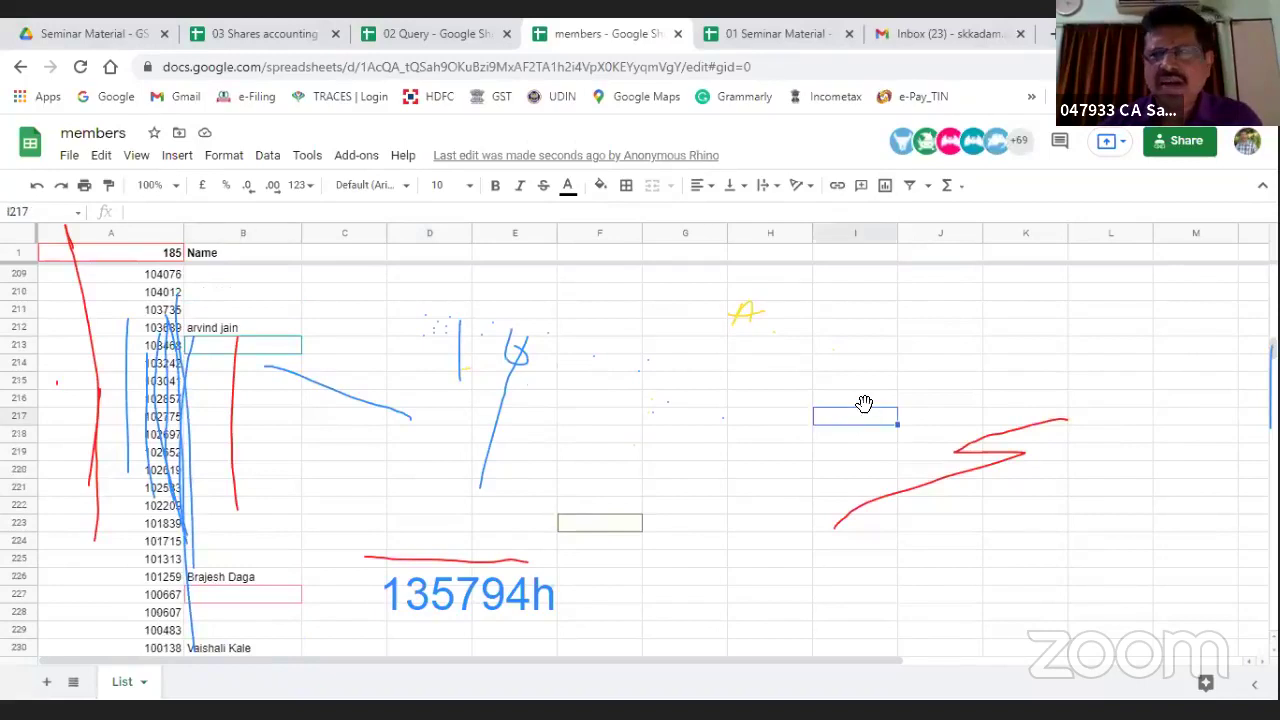
Step: Change the members file's link access from Editor to Viewer and close the sharing settings
left_click(1185, 145)
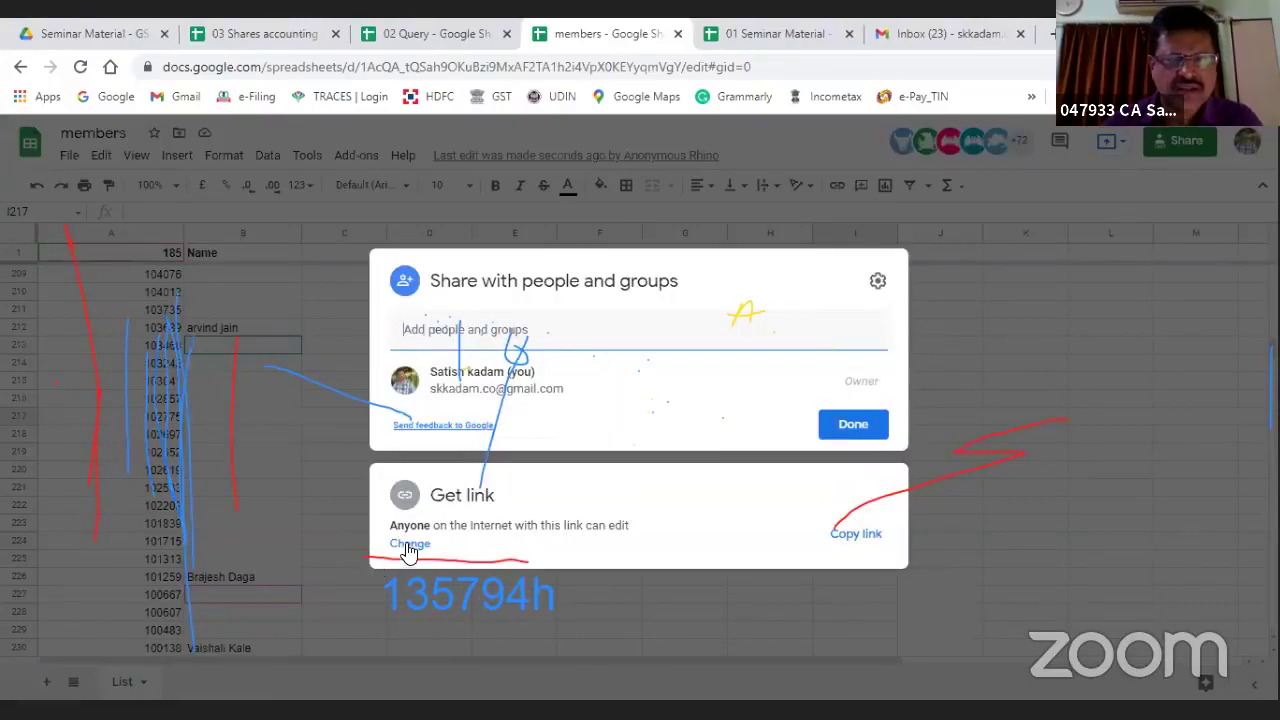
left_click(409, 549)
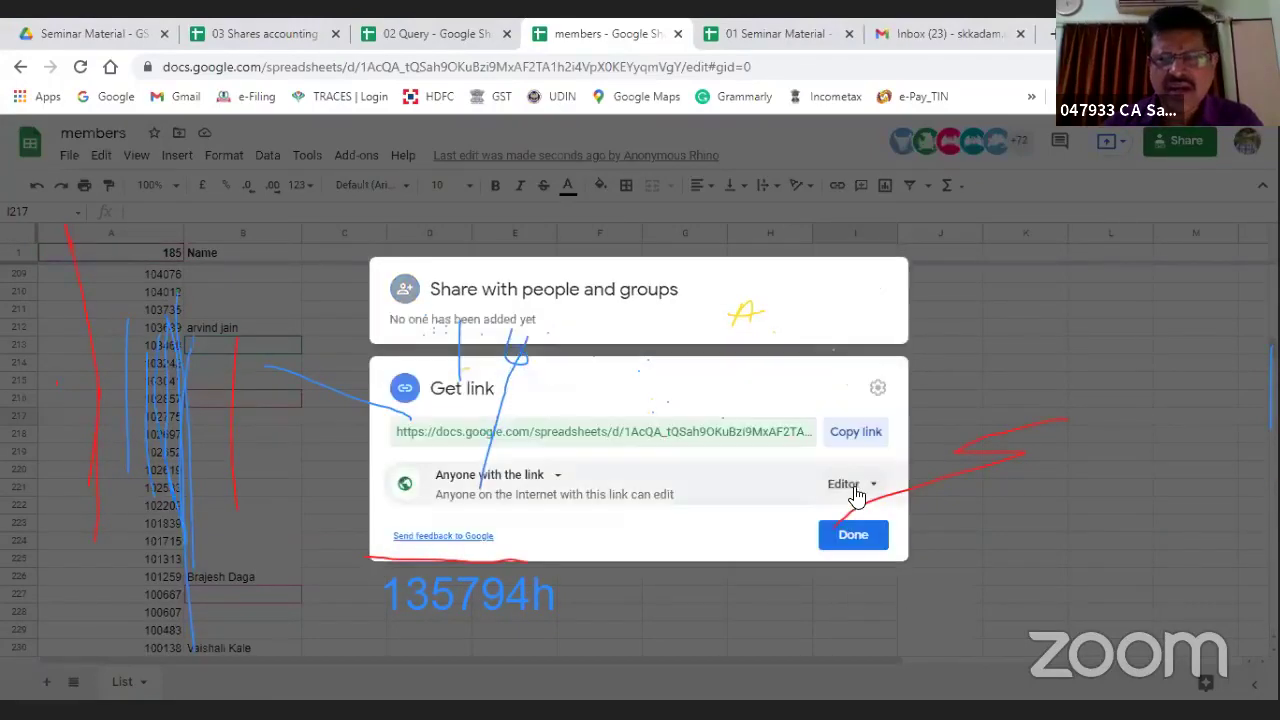
left_click(849, 486)
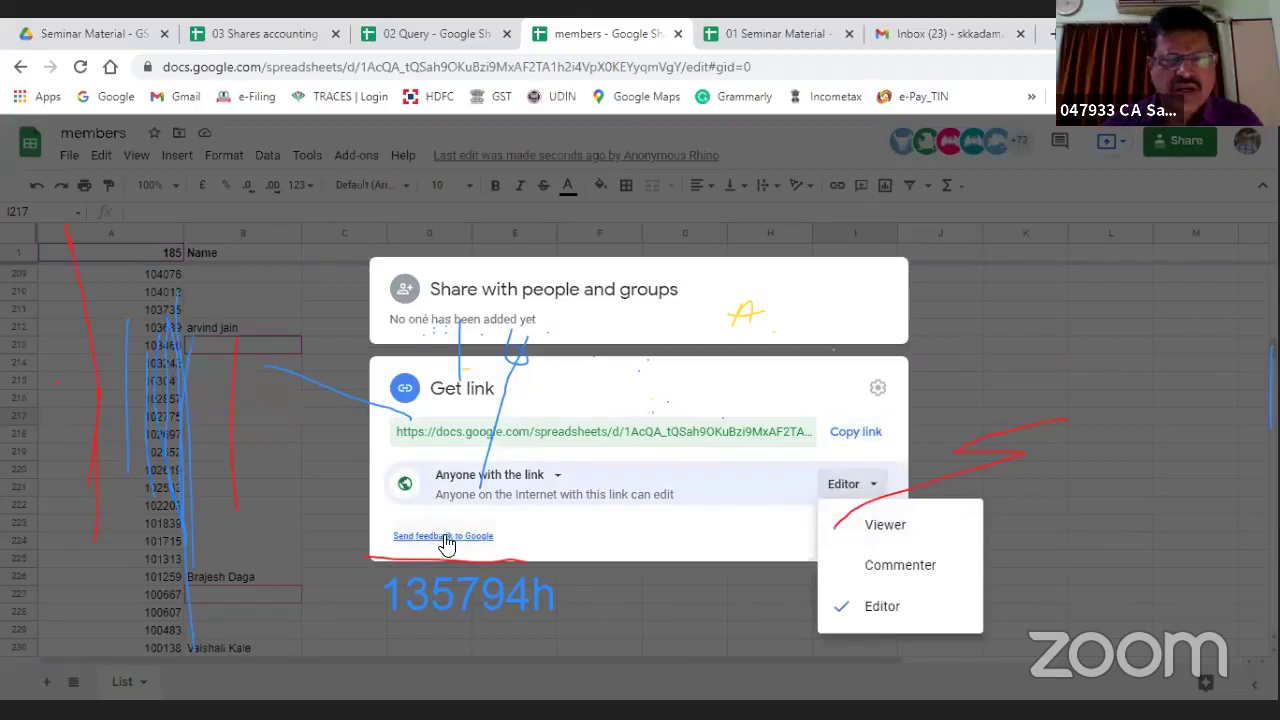
key("Escape")
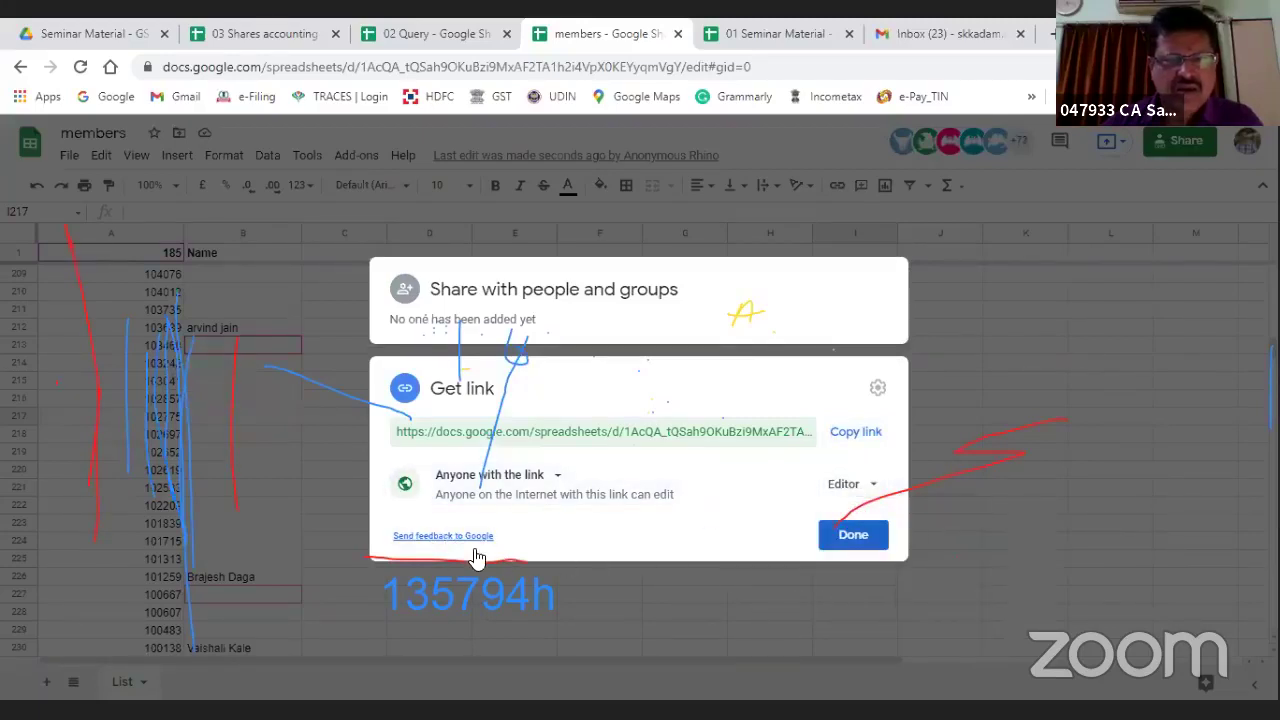
left_click(465, 540)
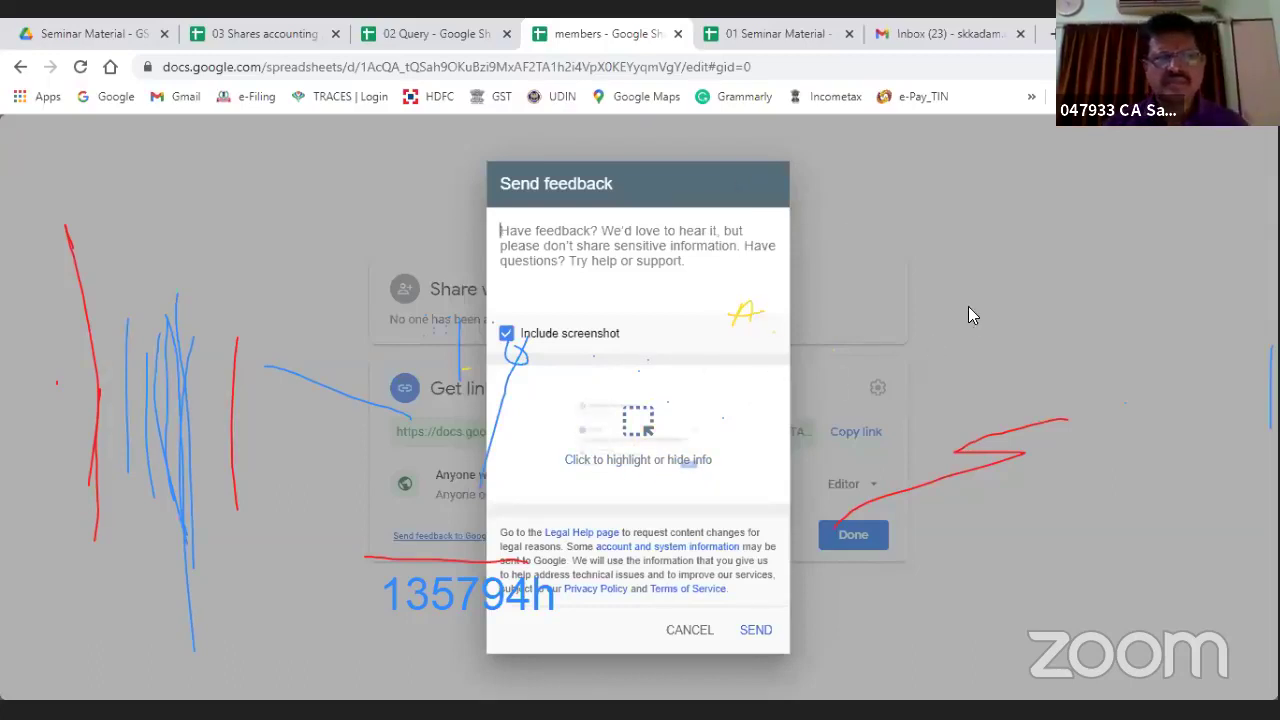
key("Escape")
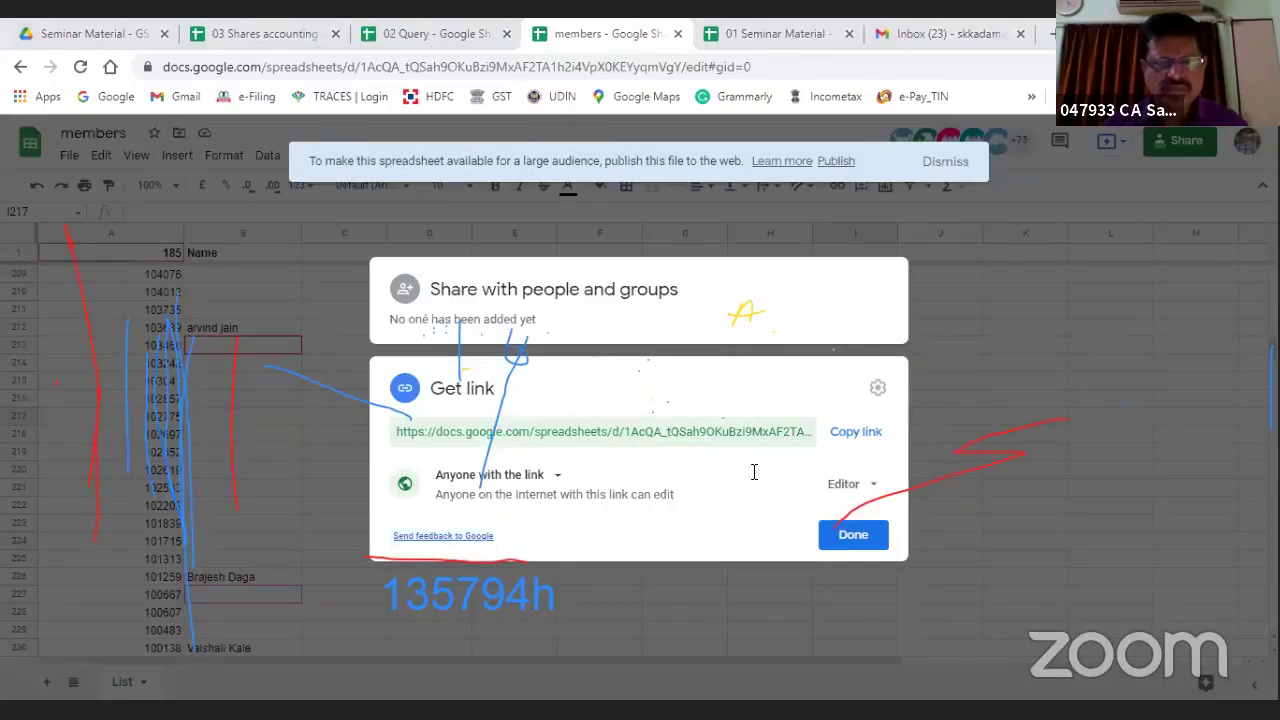
left_click(845, 485)
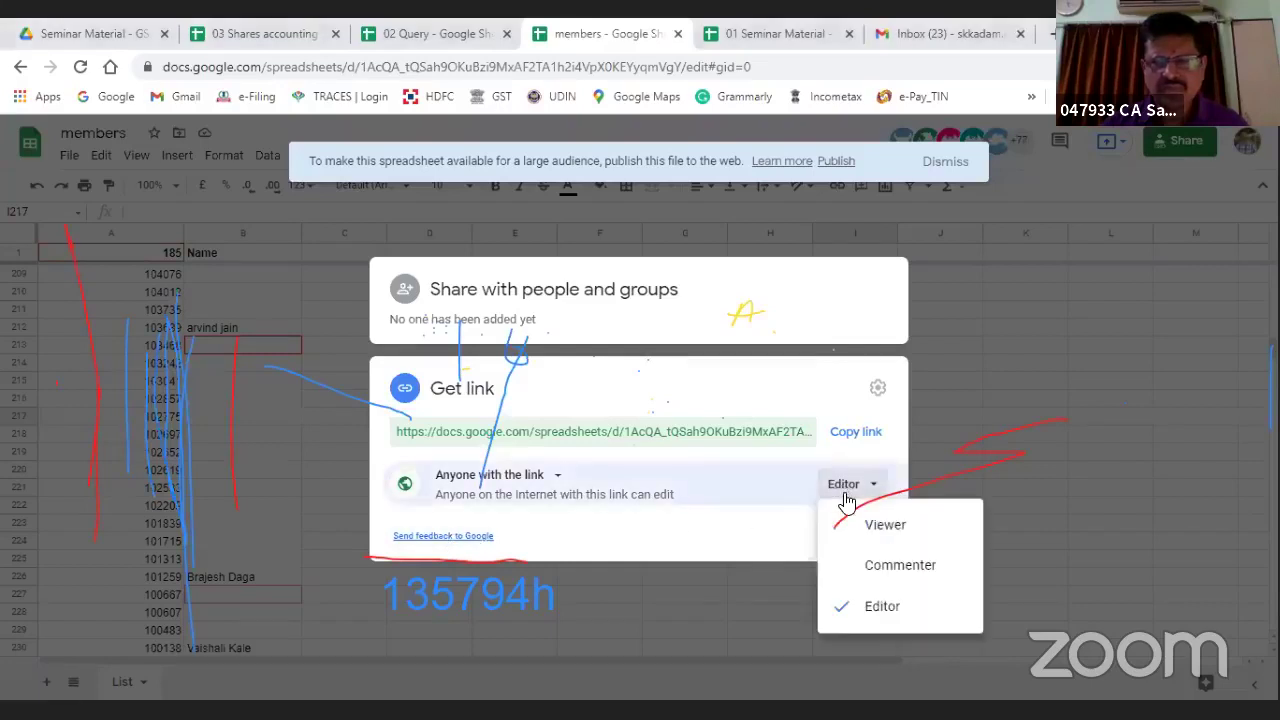
left_click(880, 532)
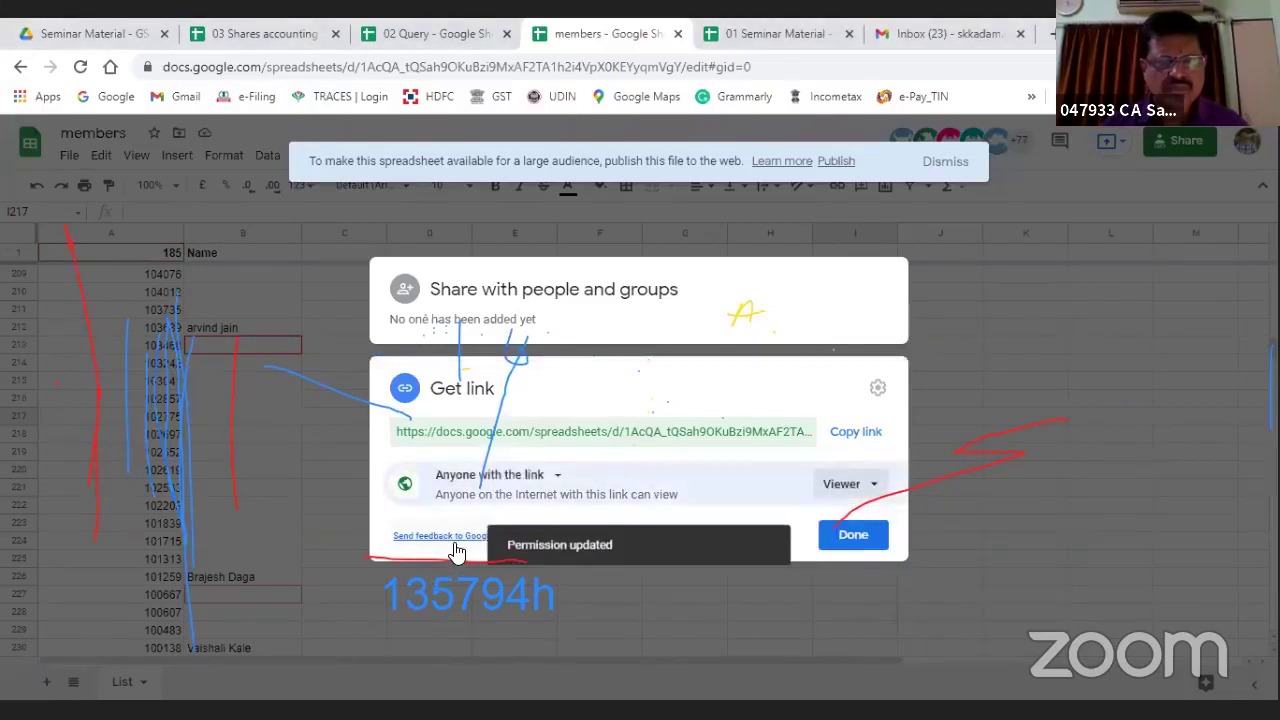
left_click(846, 534)
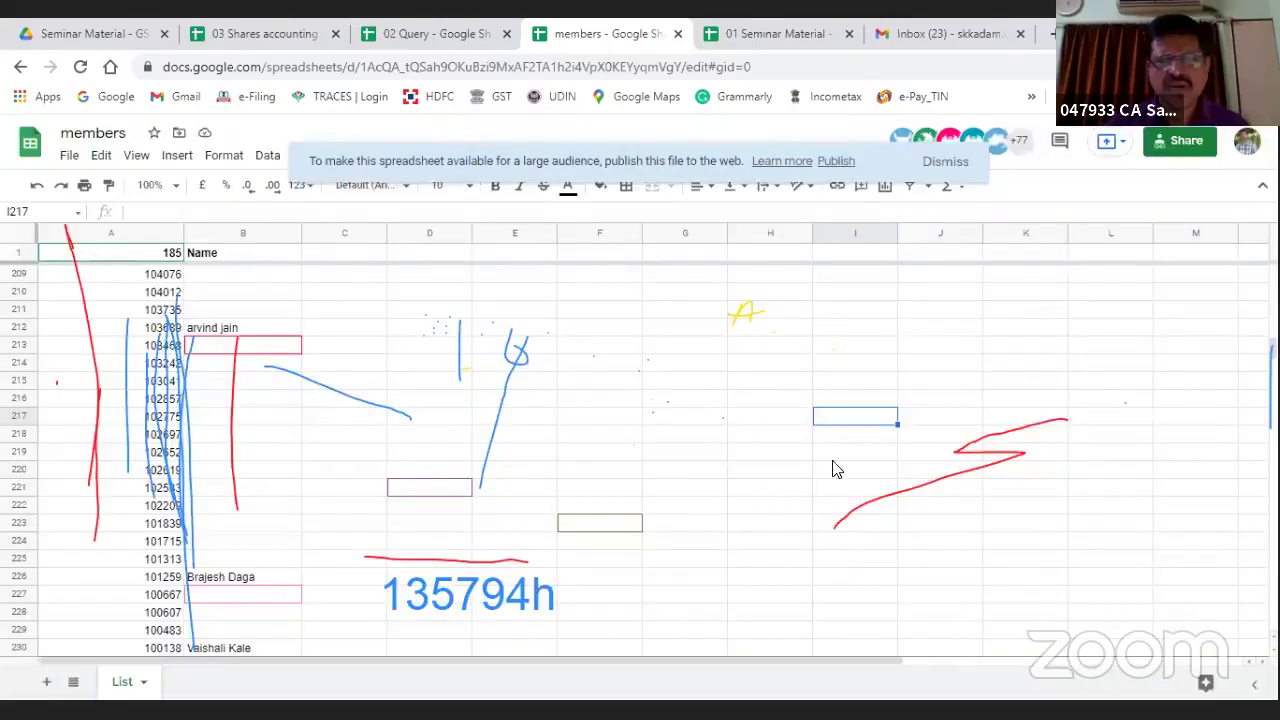
scroll(575, 415, "down", 1)
scroll(575, 415, "down", 2)
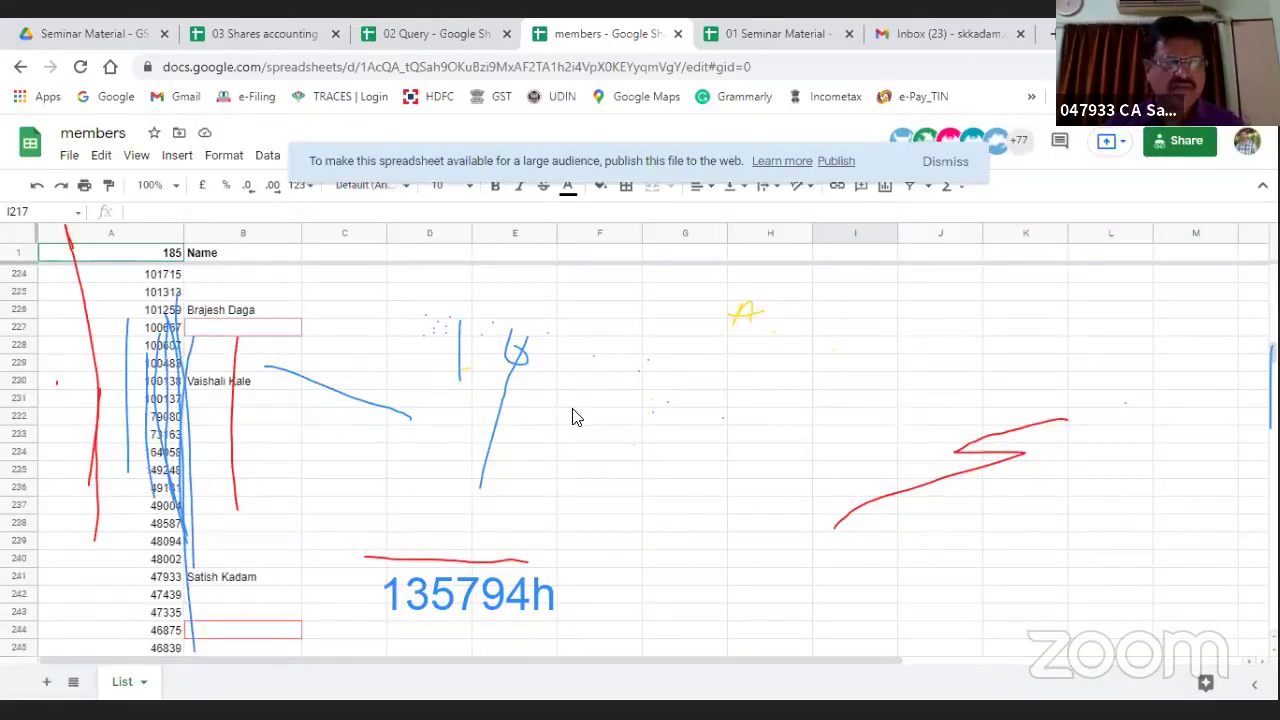
scroll(575, 420, "up", 8)
scroll(575, 425, "up", 20)
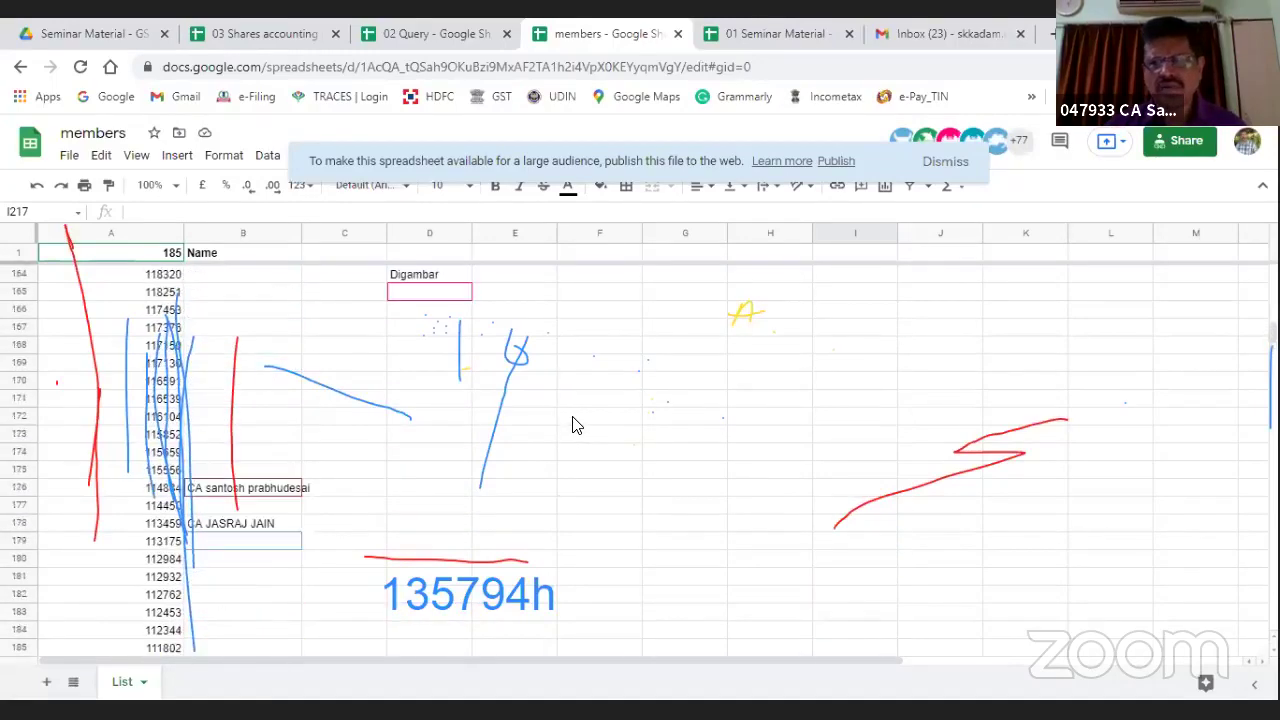
scroll(575, 425, "up", 20)
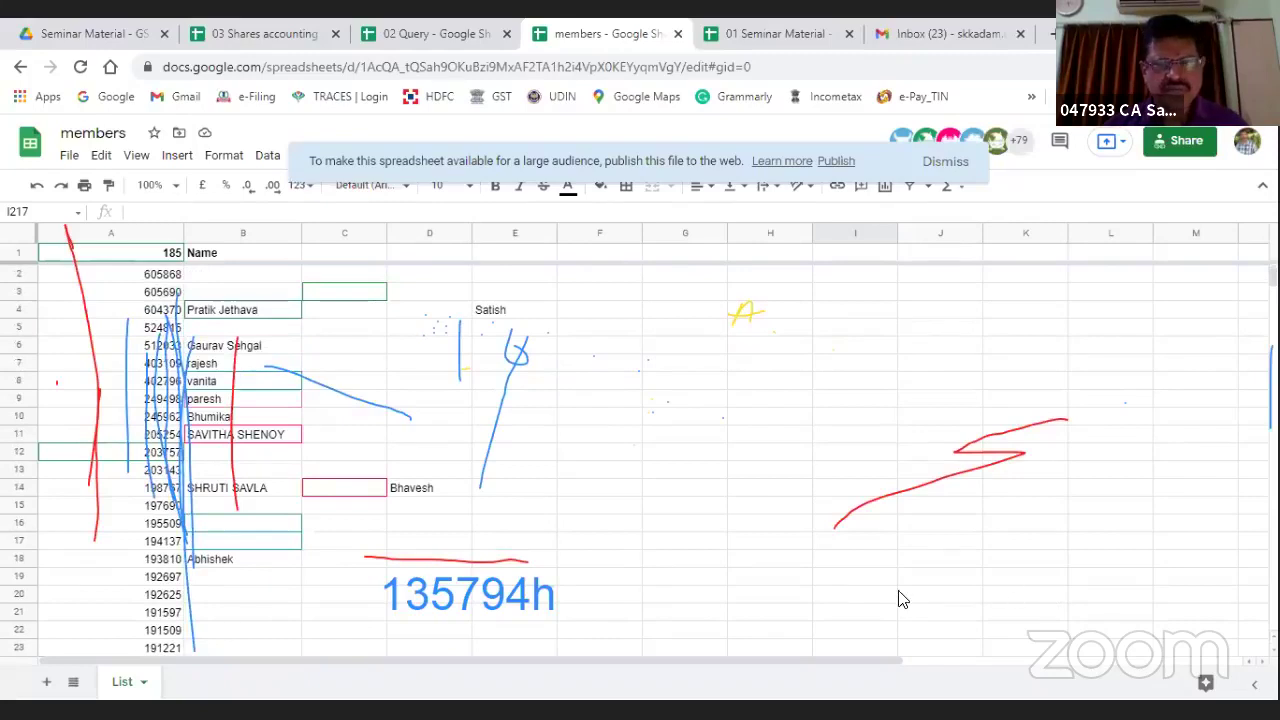
left_click(800, 438)
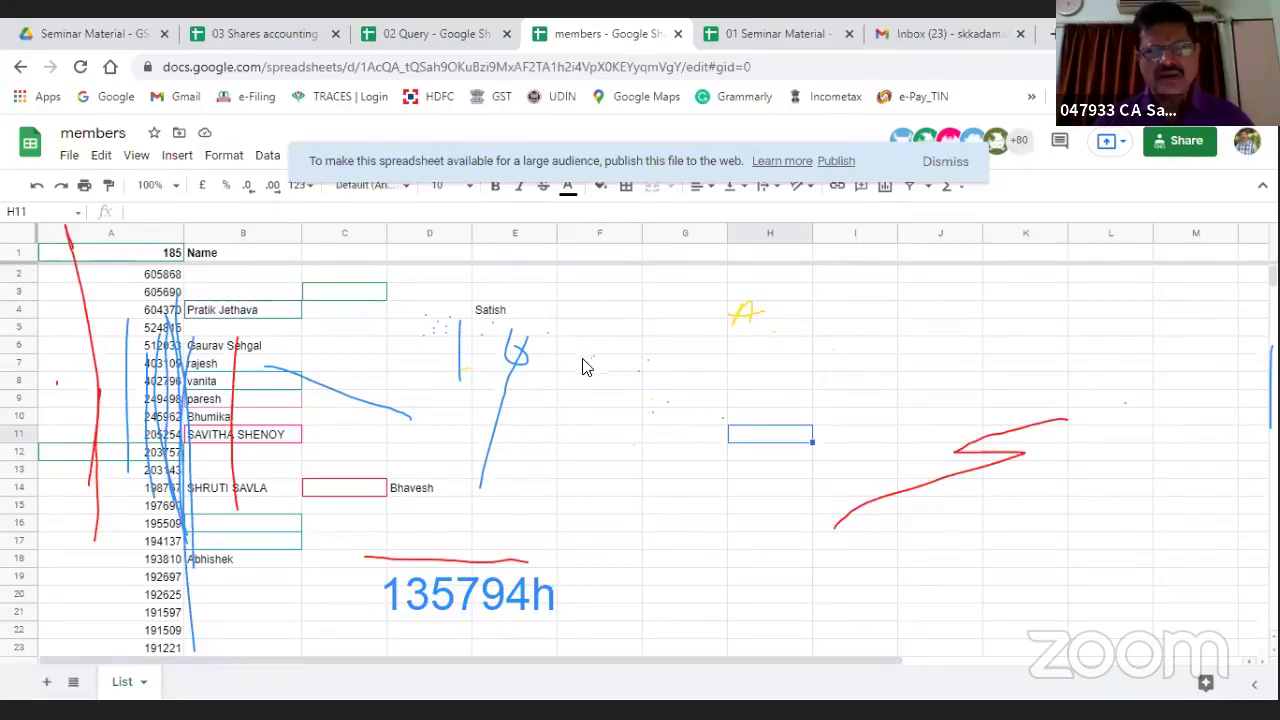
scroll(554, 497, "down", 3)
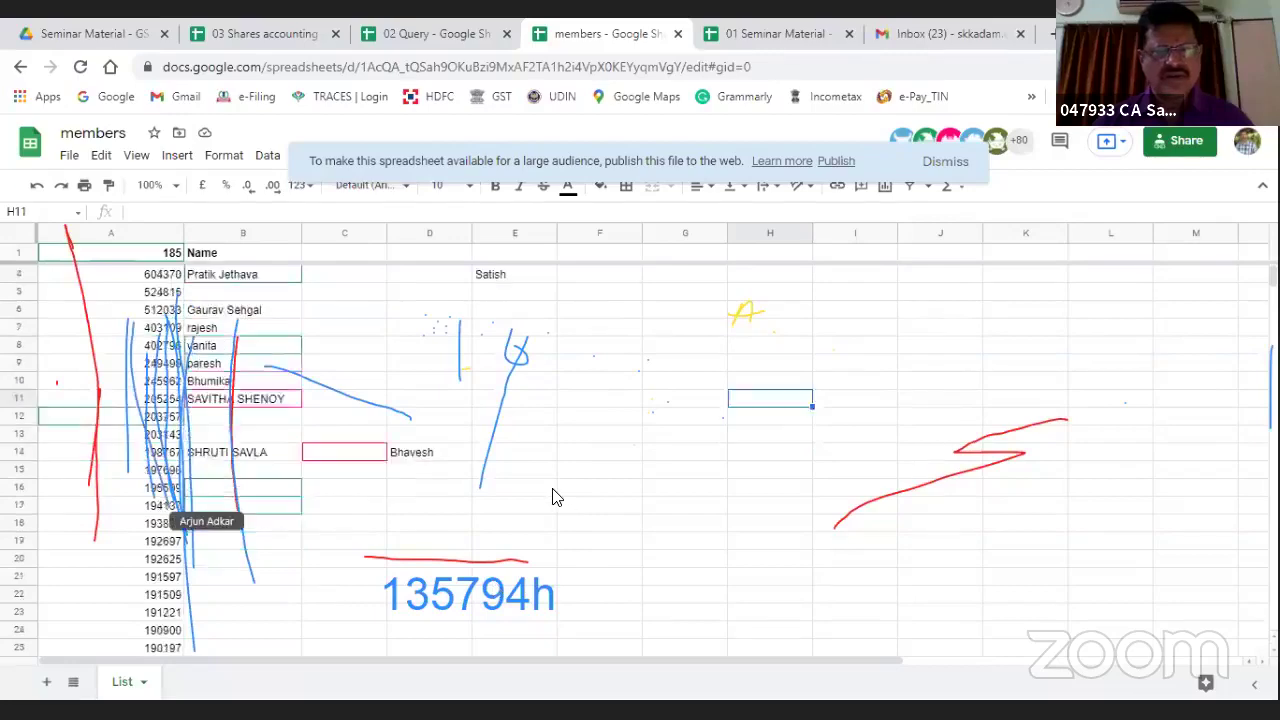
scroll(554, 497, "down", 3)
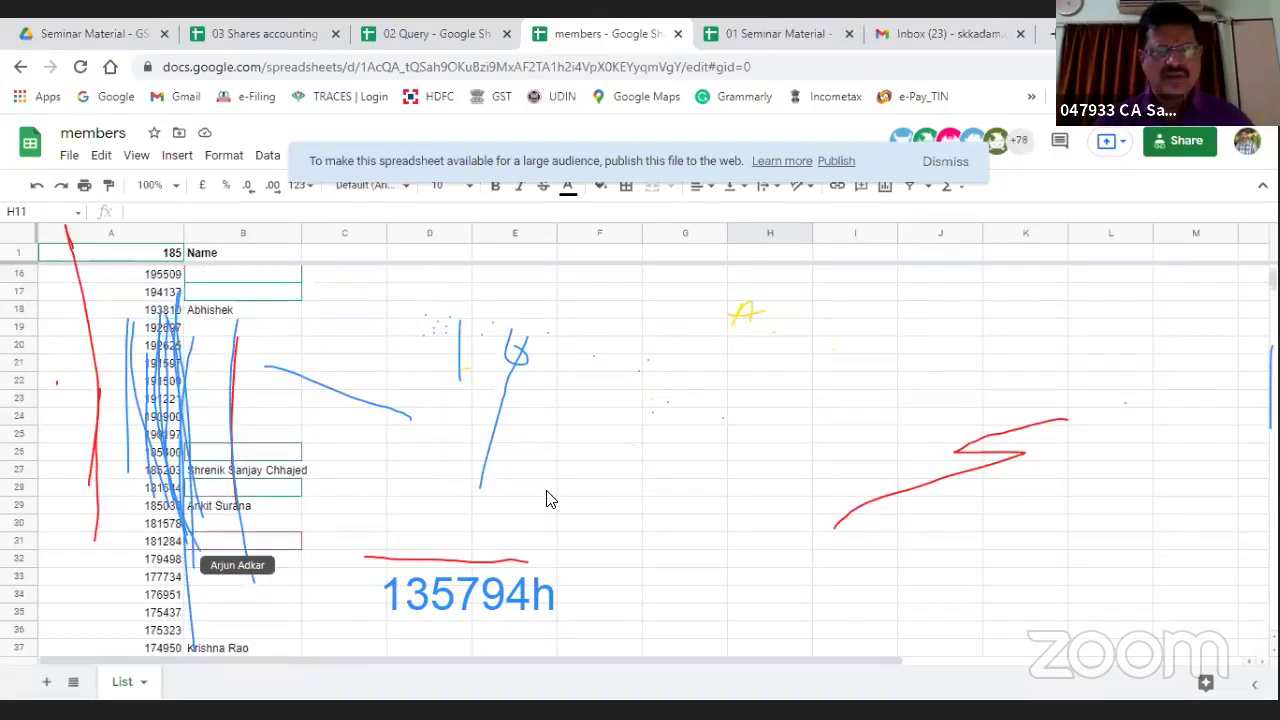
scroll(550, 499, "up", 3)
scroll(550, 499, "up", 3)
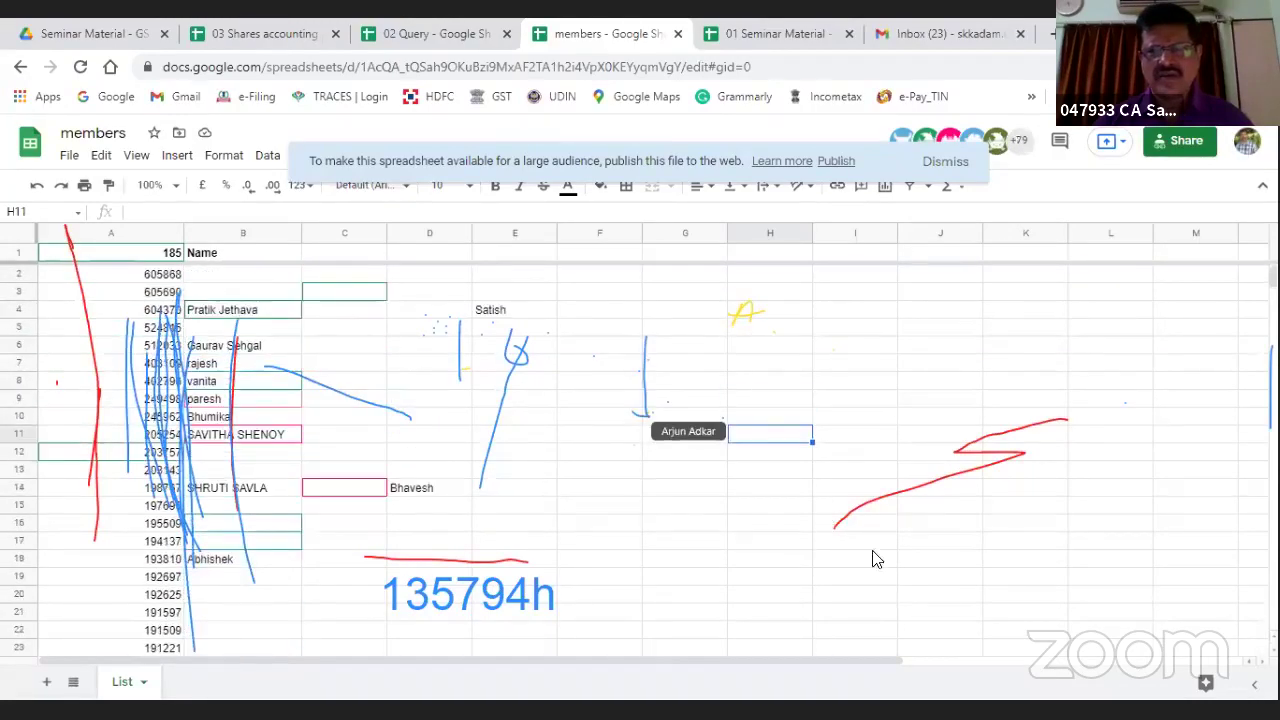
left_click(608, 510)
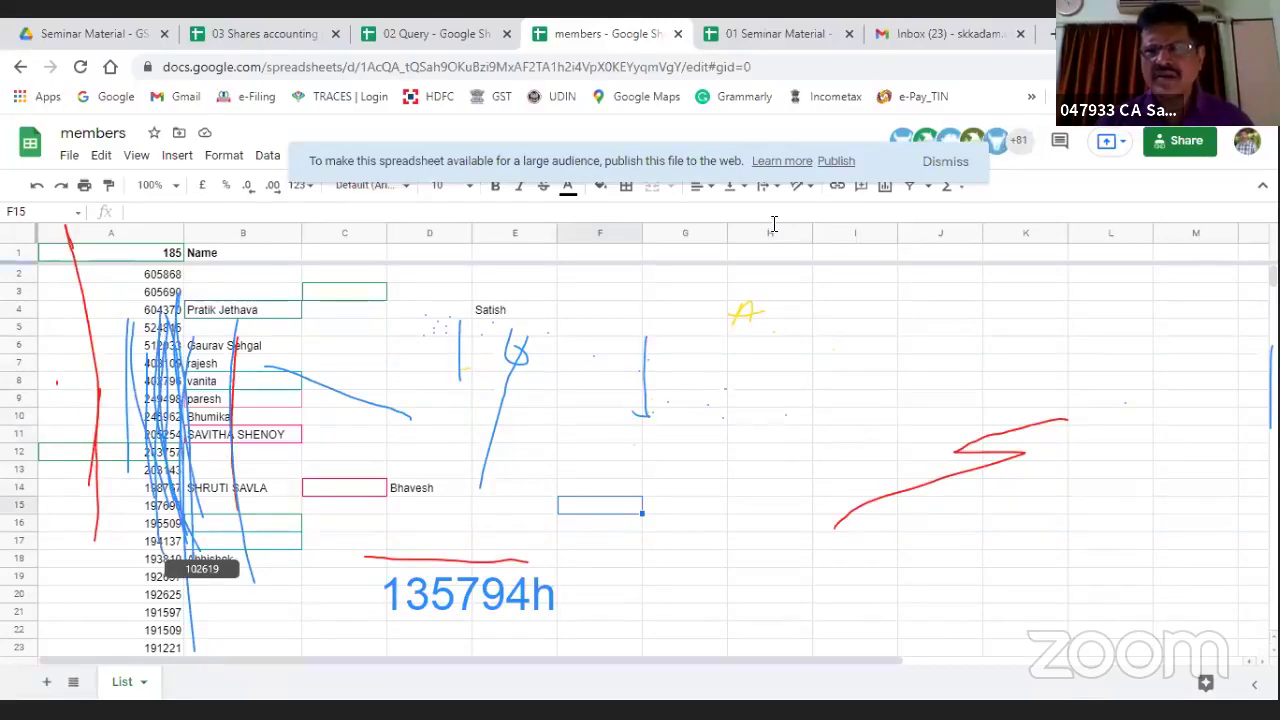
Step: Close the members spreadsheet and select merged cell B25 on the Intro sheet
left_click(677, 36)
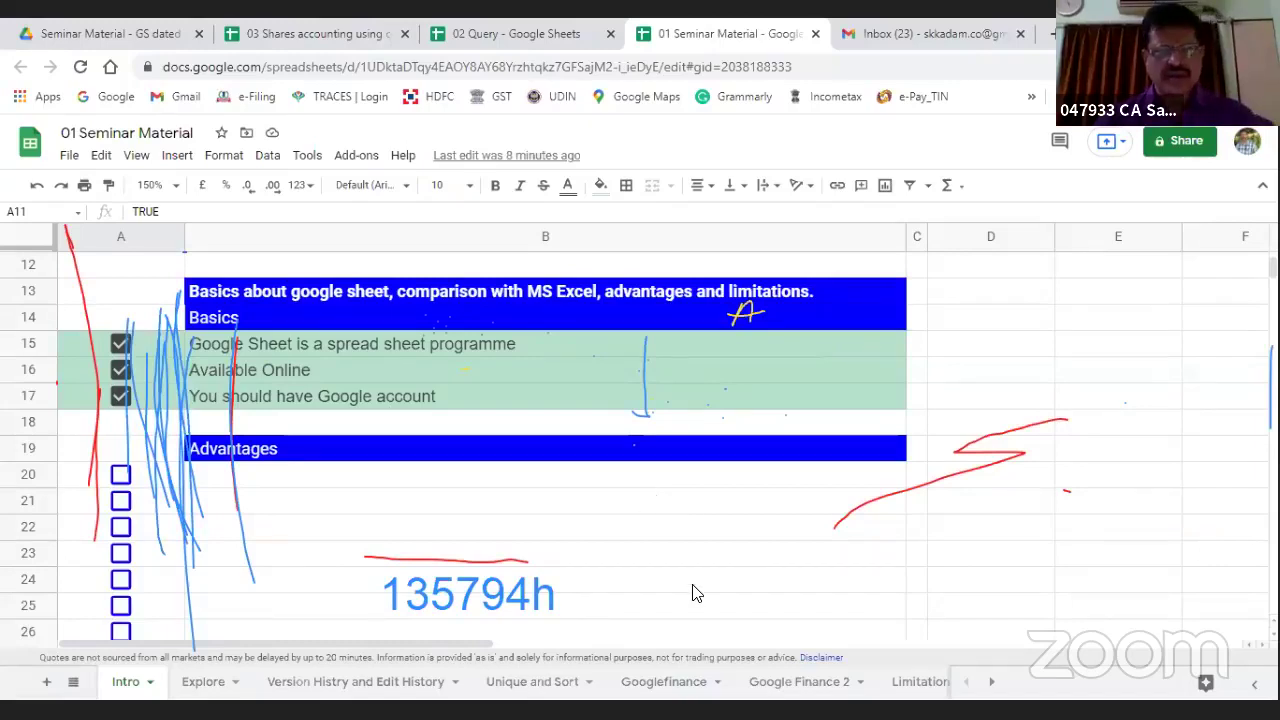
left_click(300, 605)
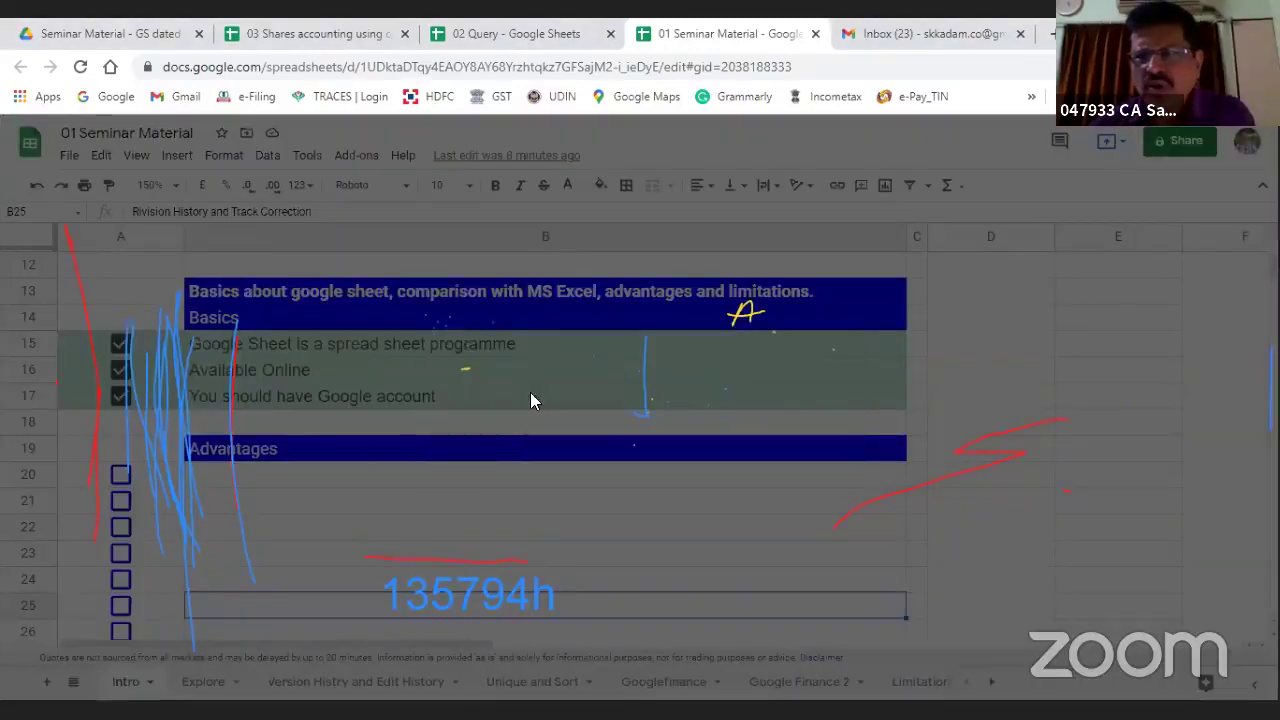
Step: Add two invitees' e-mail addresses as recipients in the Share dialog's people field
left_click(445, 332)
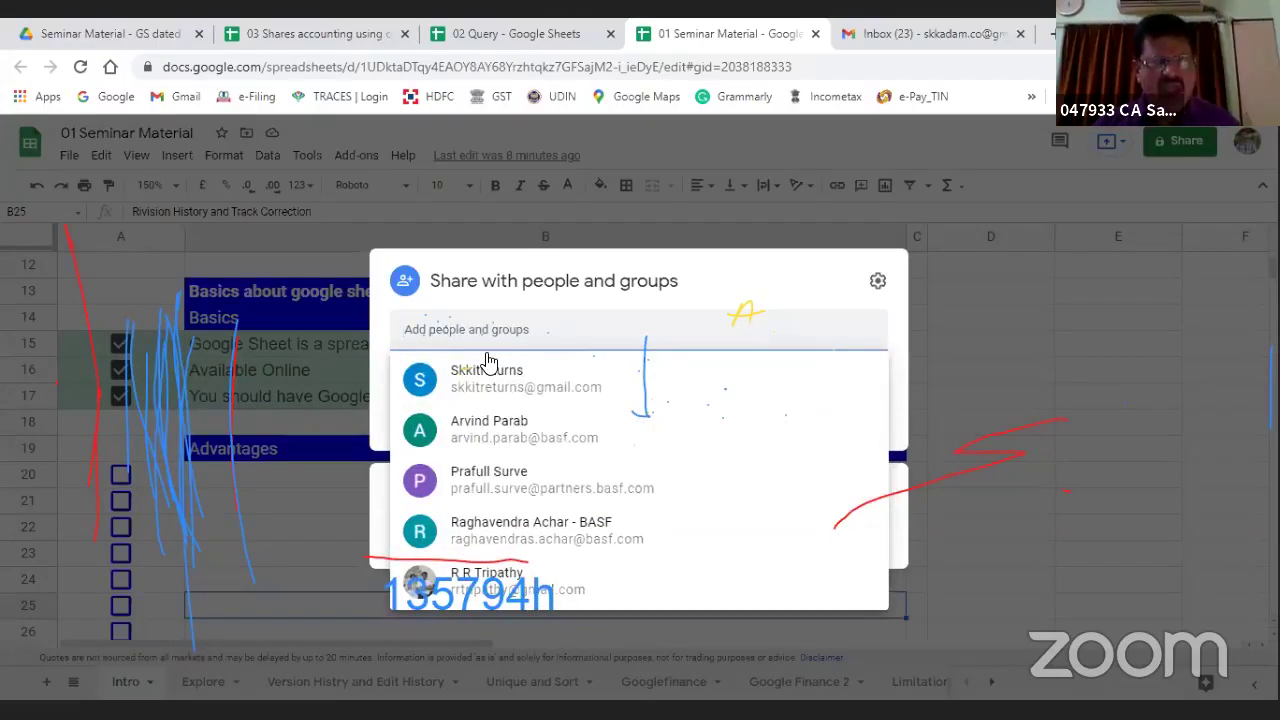
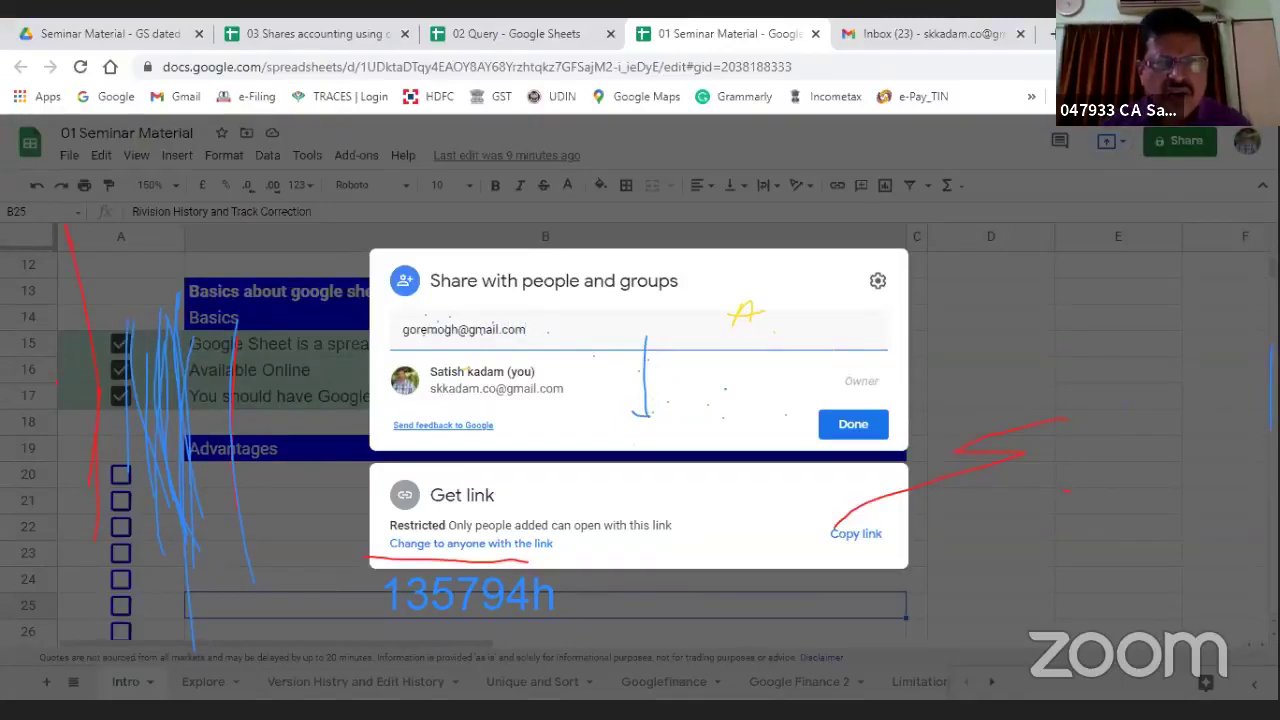
key("Return")
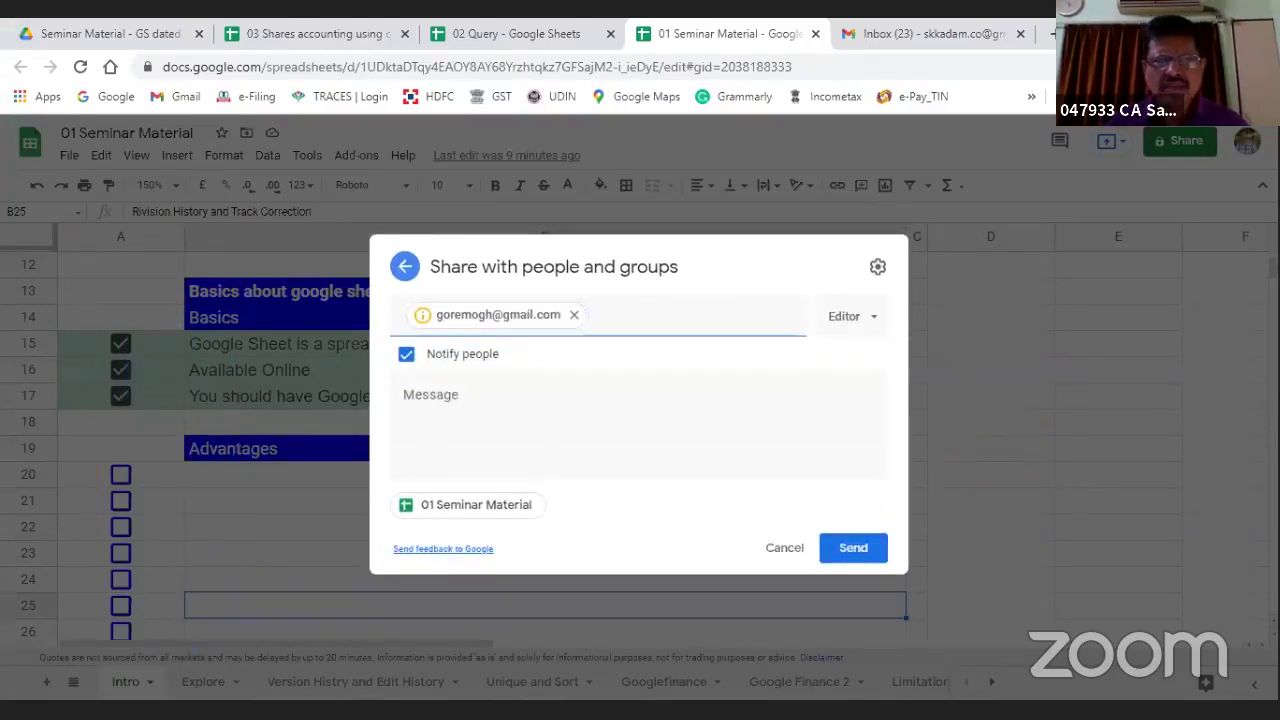
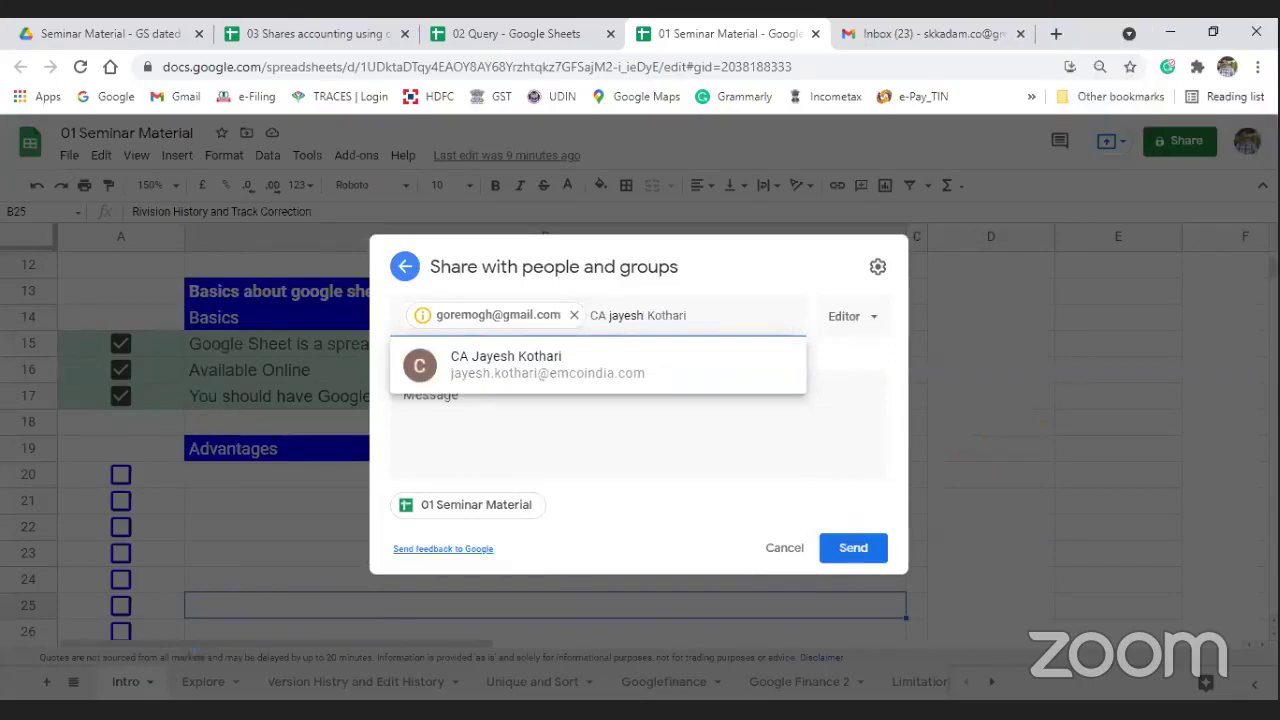
key("ctrl+a")
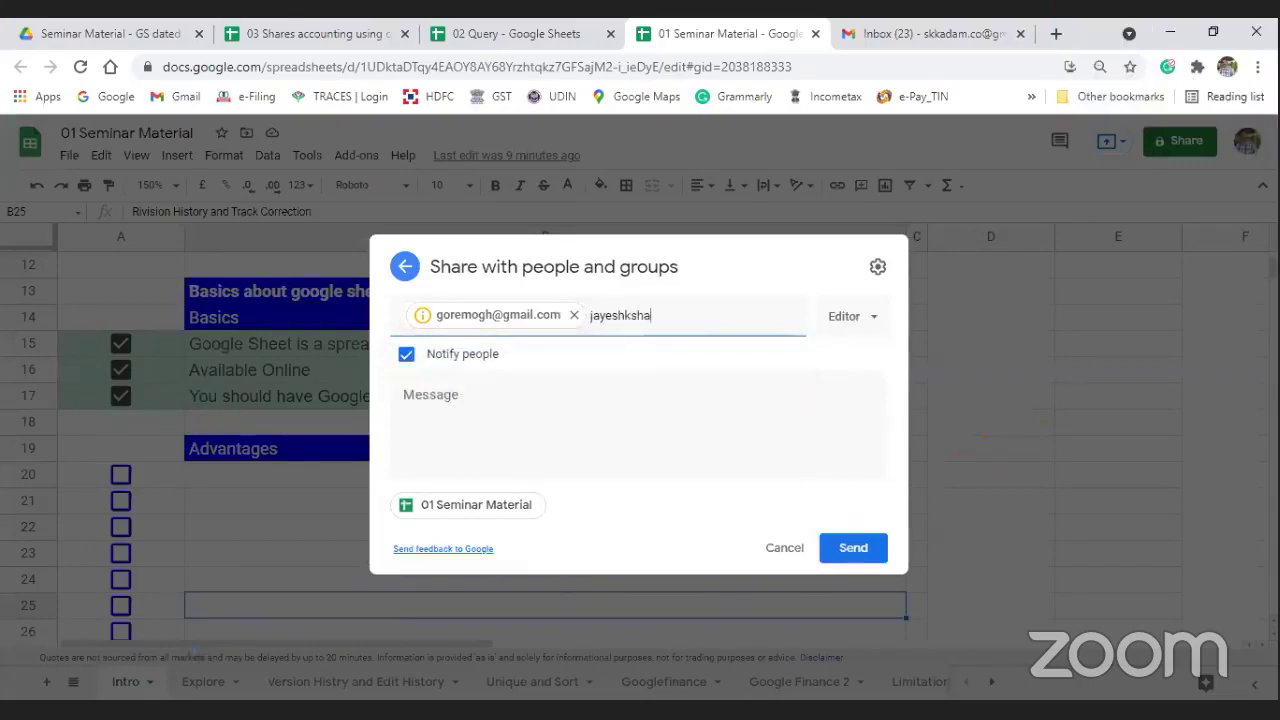
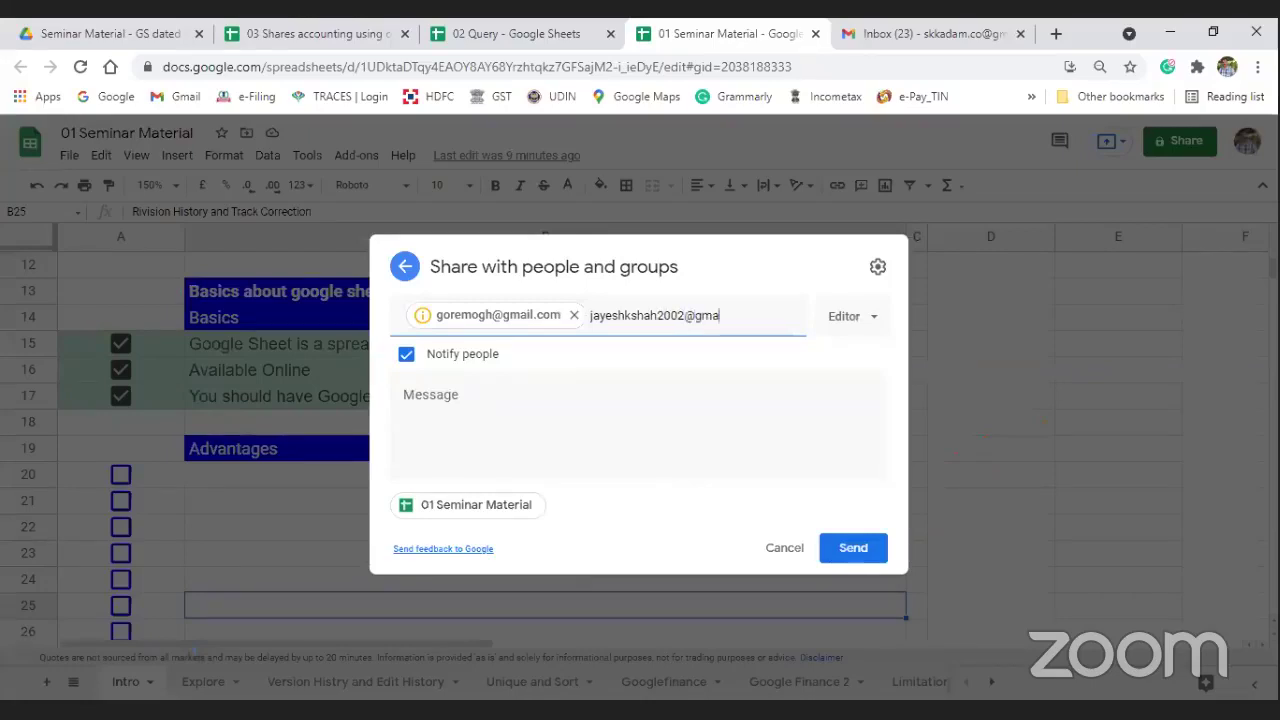
key("Return")
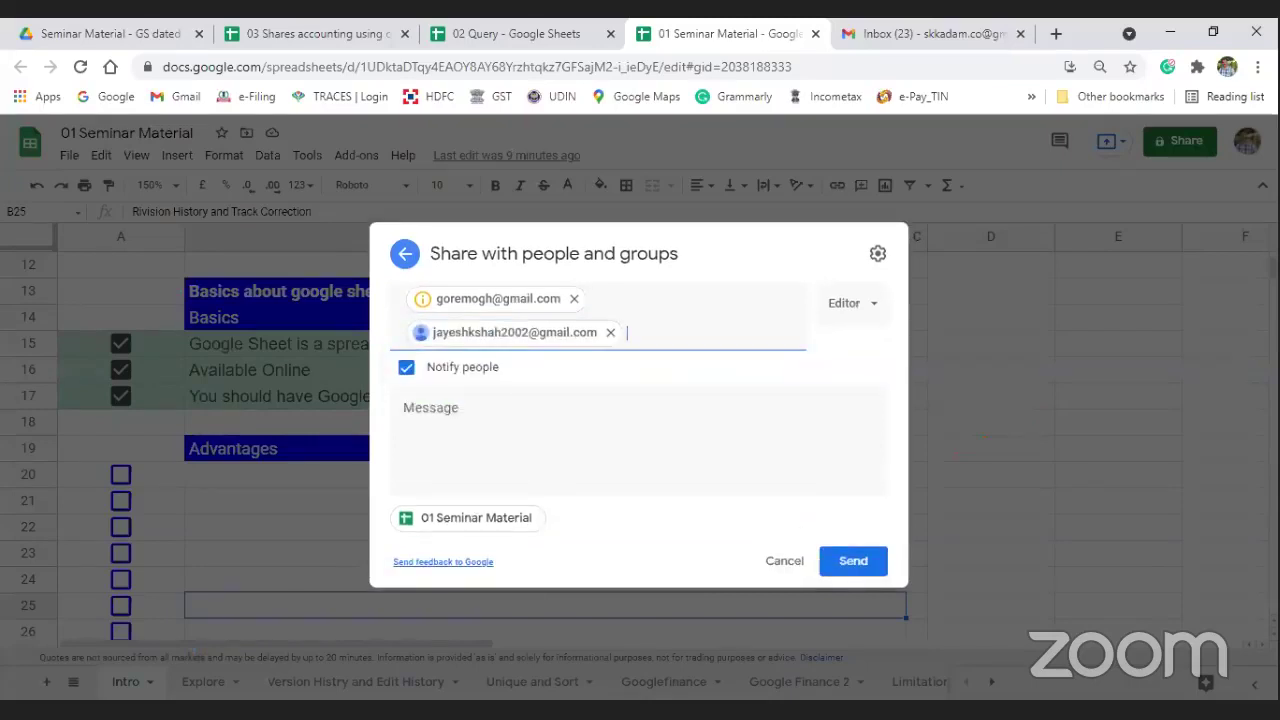
Step: Remove the first recipient, add another contact's e-mail address, and send the Editor invitations
left_click(574, 299)
left_click(623, 315)
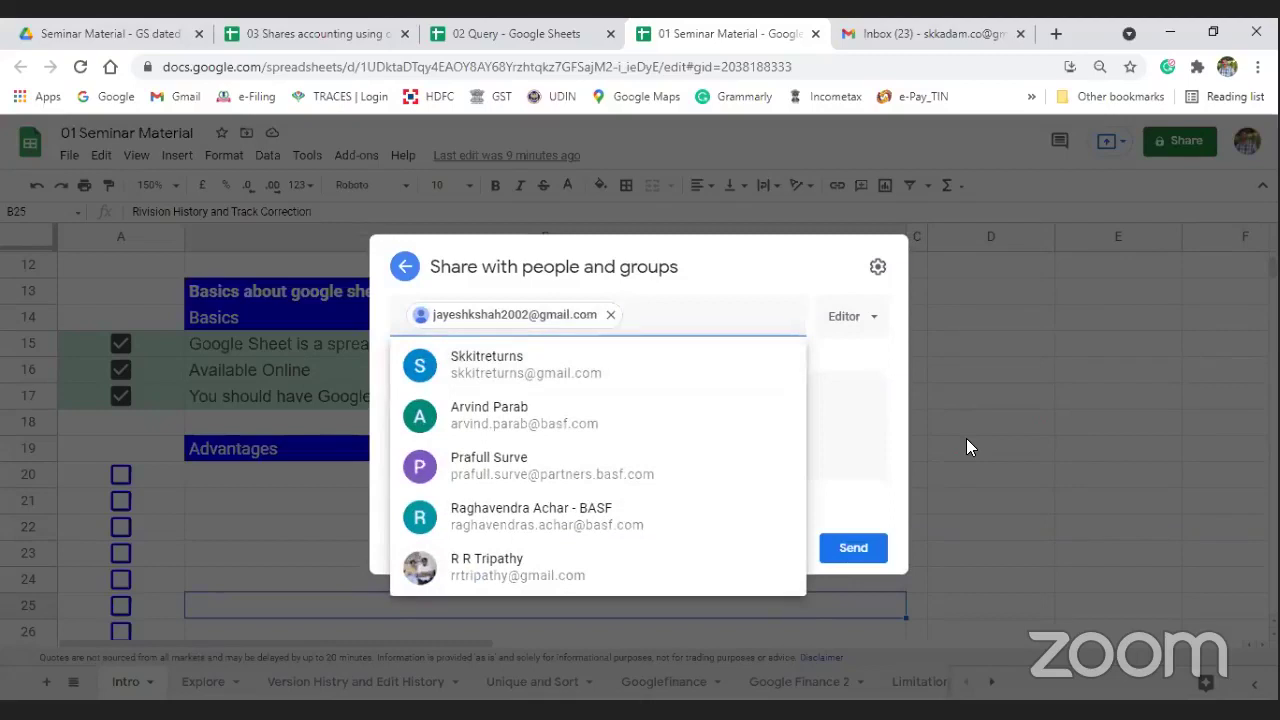
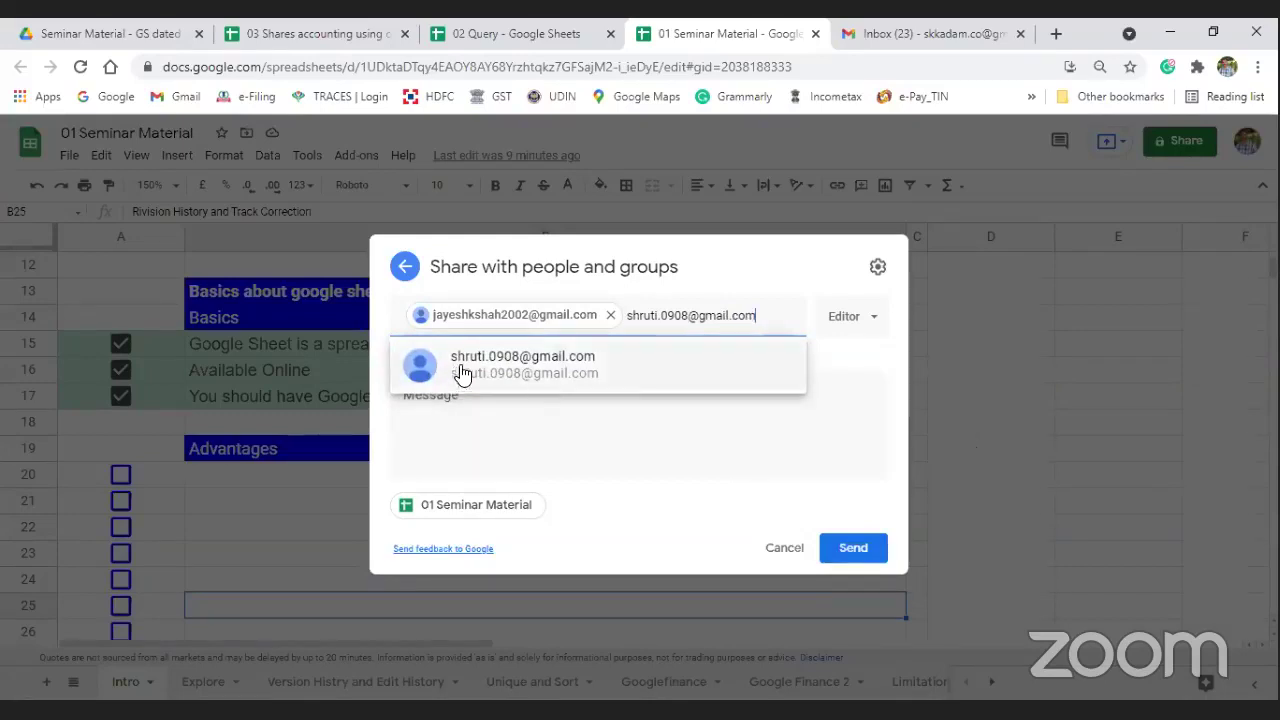
left_click(463, 370)
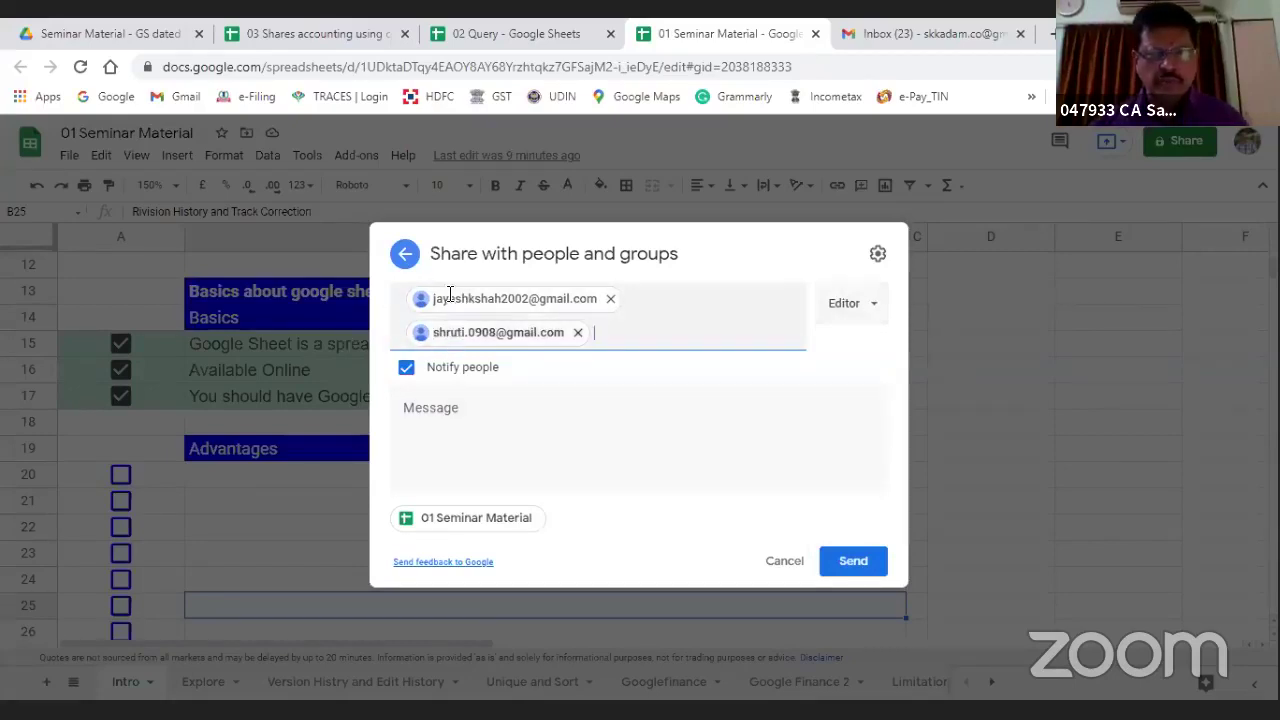
left_click(837, 565)
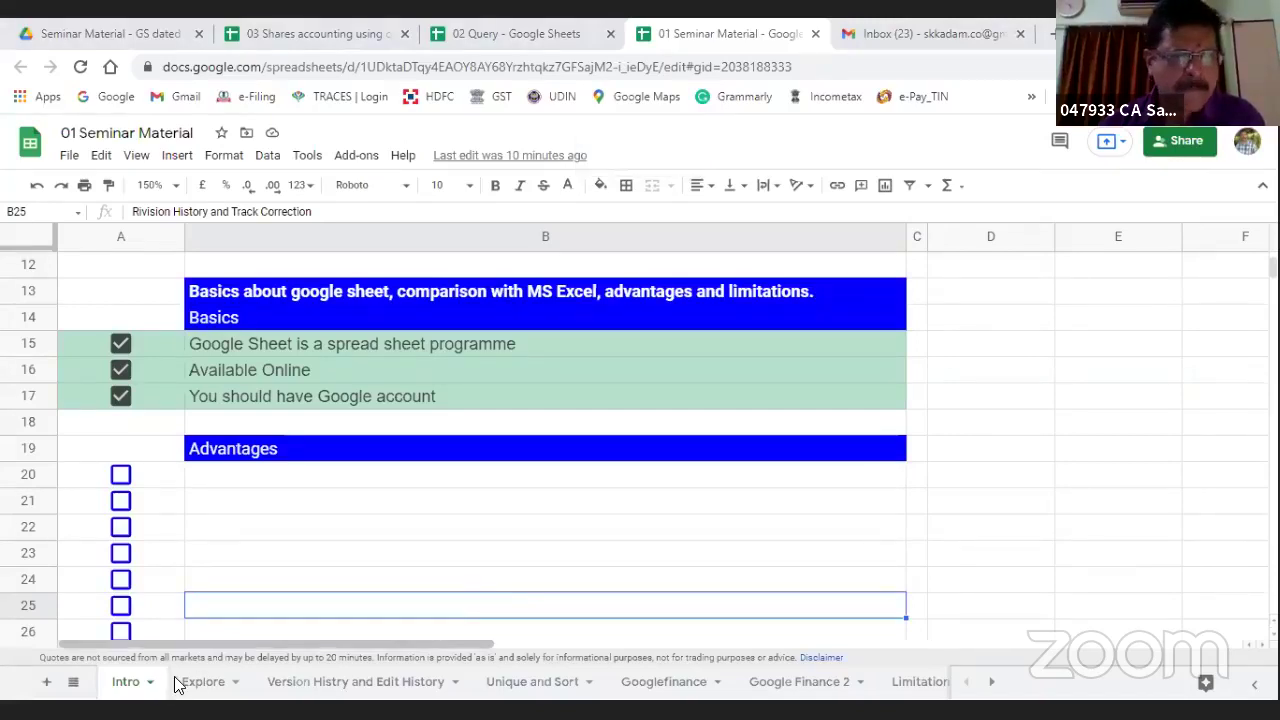
Step: Add a new sheet and enter 'Write your Name' in A1
left_click(43, 687)
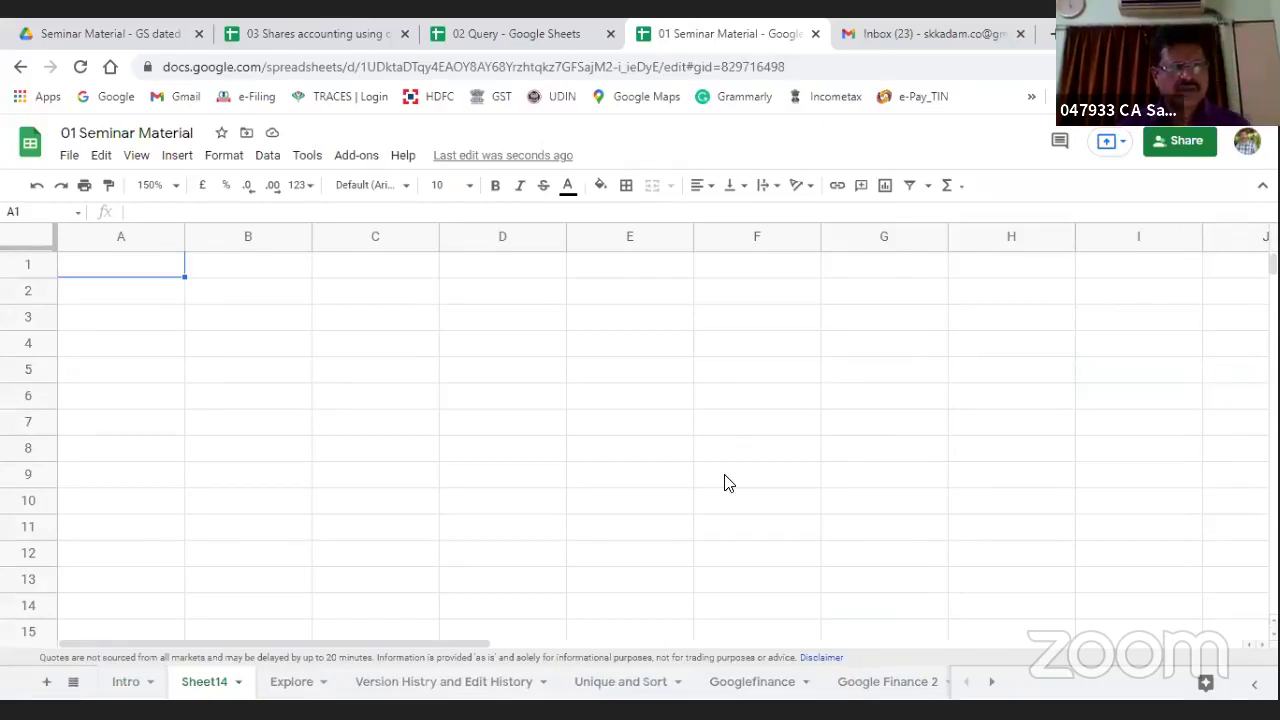
type("Writ e yoyur ")
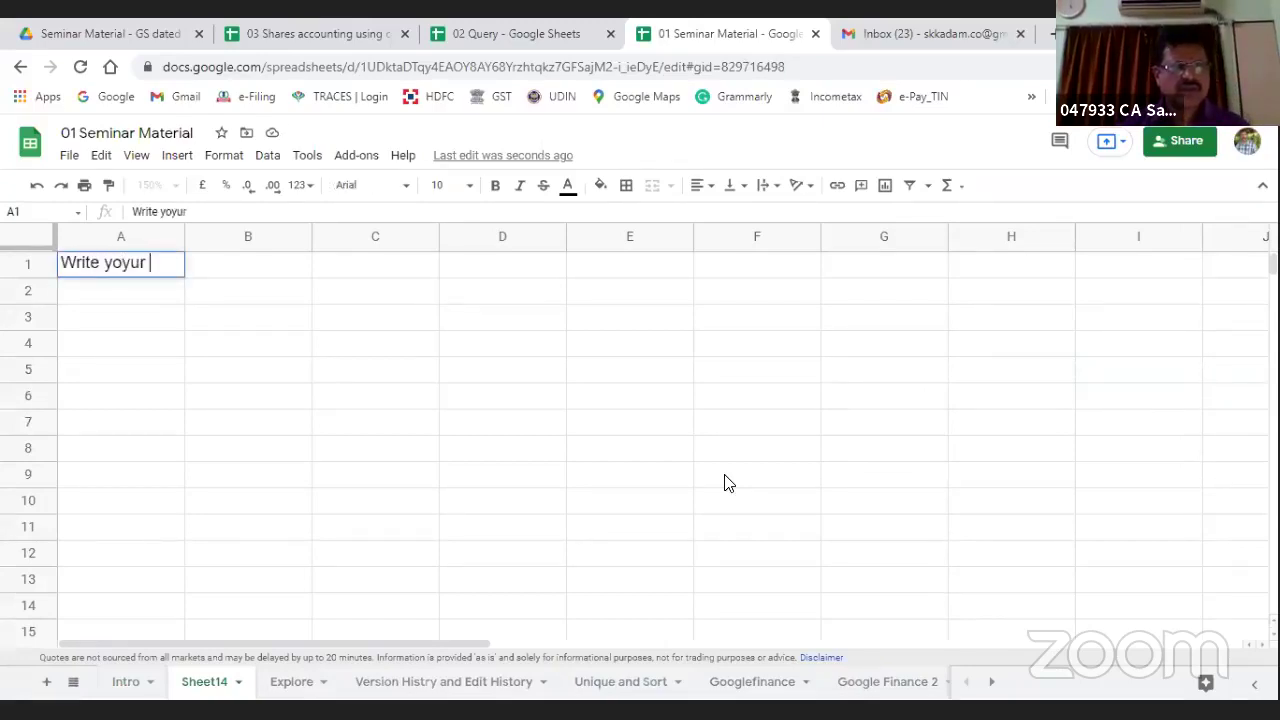
type("ur")
key("BackSpace")
key("BackSpace")
type("ur Name")
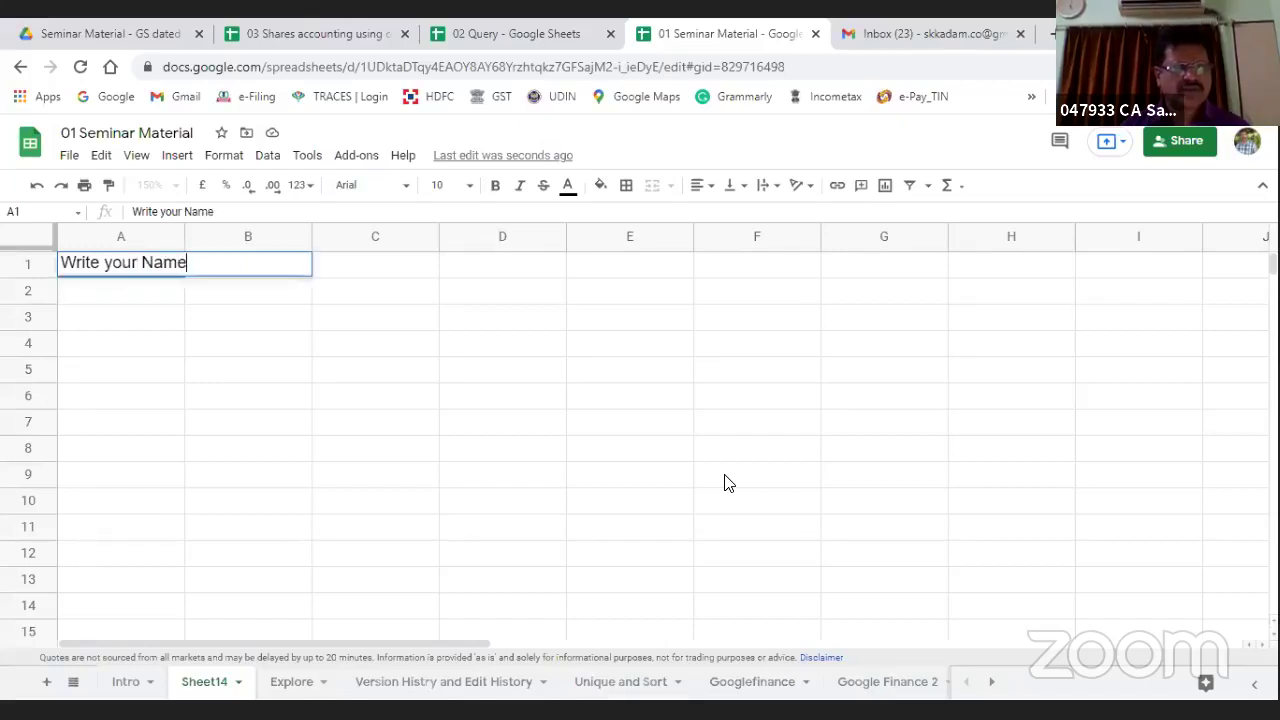
key("Tab")
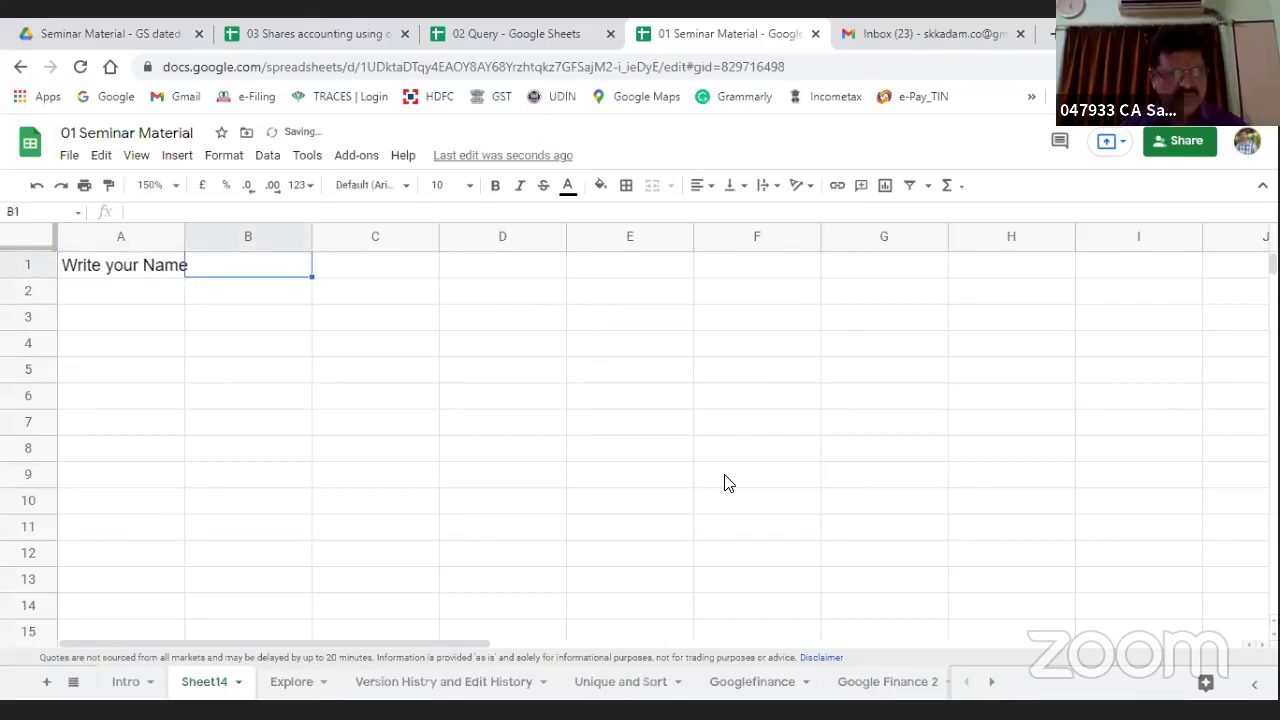
Step: Enter 1 in B1 and 2 in B2, then widen column A to fit the heading
type("1")
key("Return")
type("2")
key("Return")
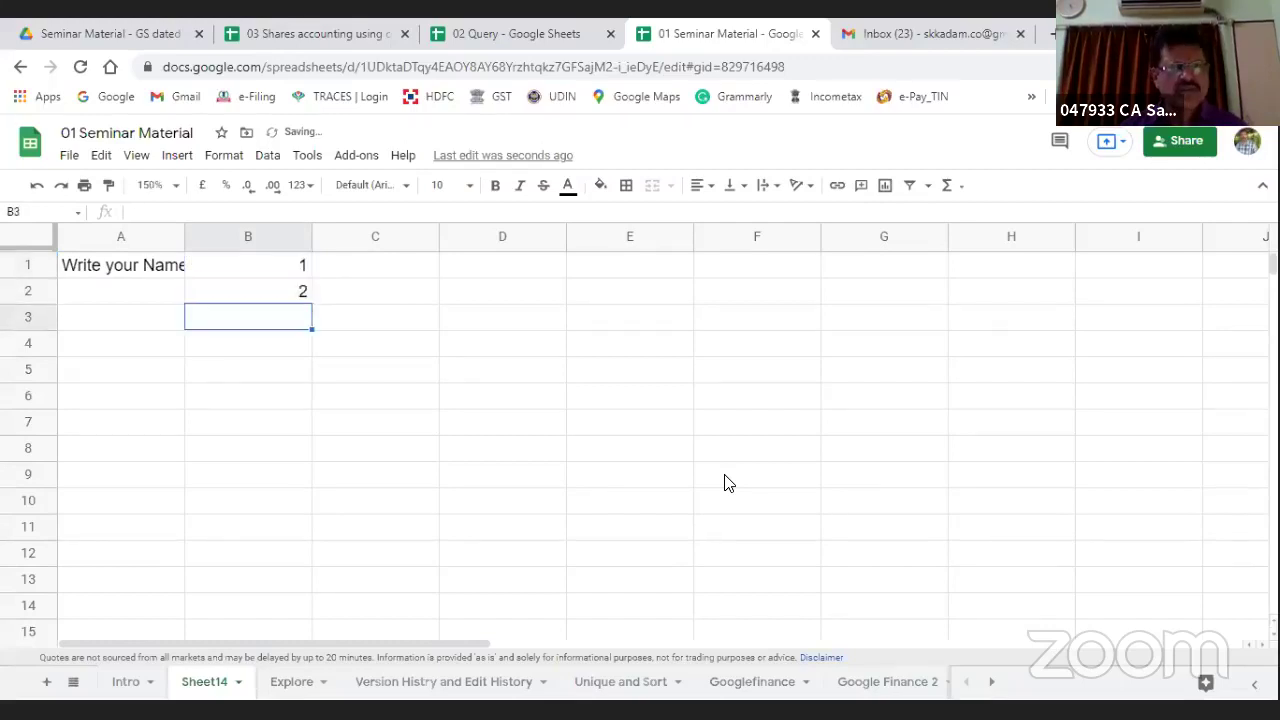
key("Up")
key("Up")
key("Right")
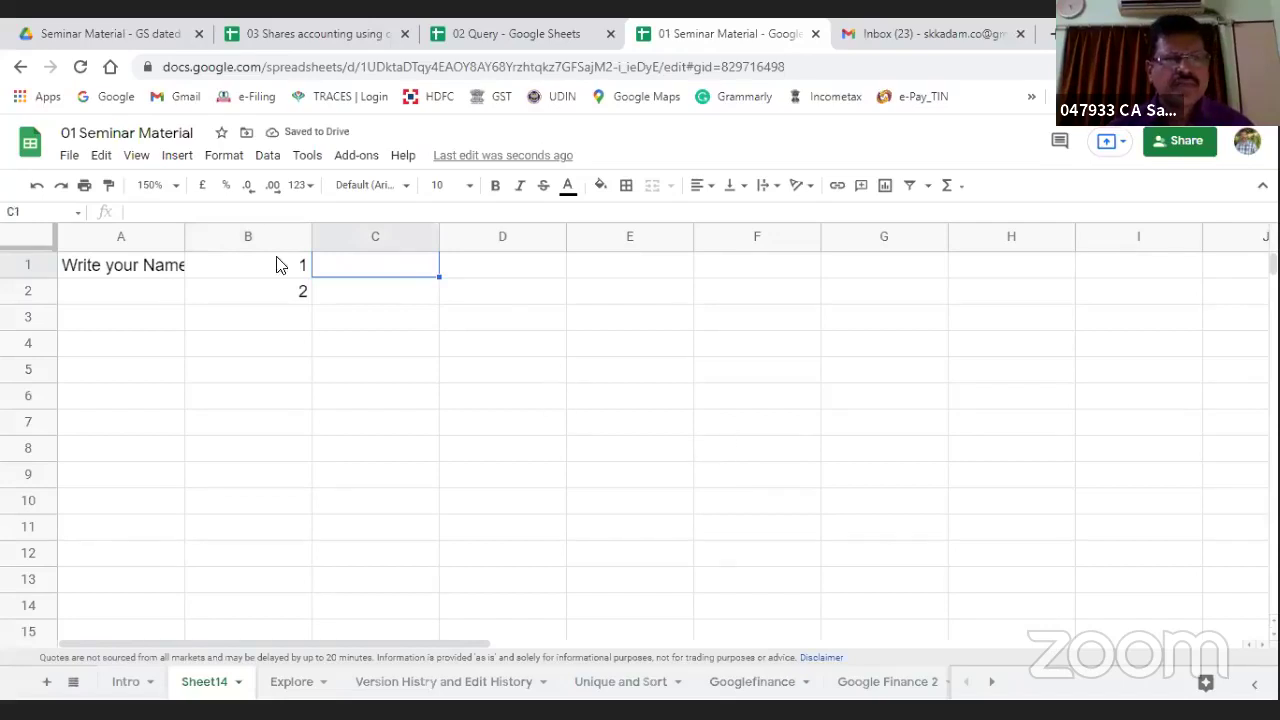
left_click_drag(181, 235, 255, 235)
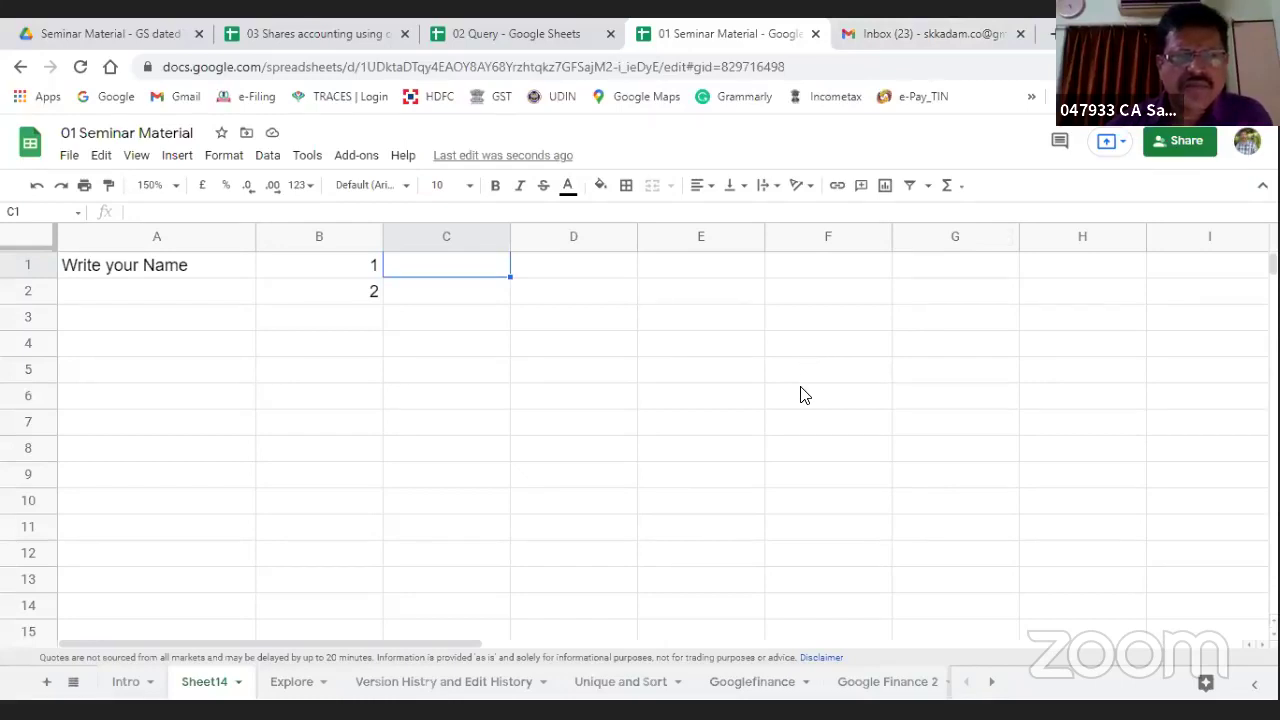
left_click(1180, 140)
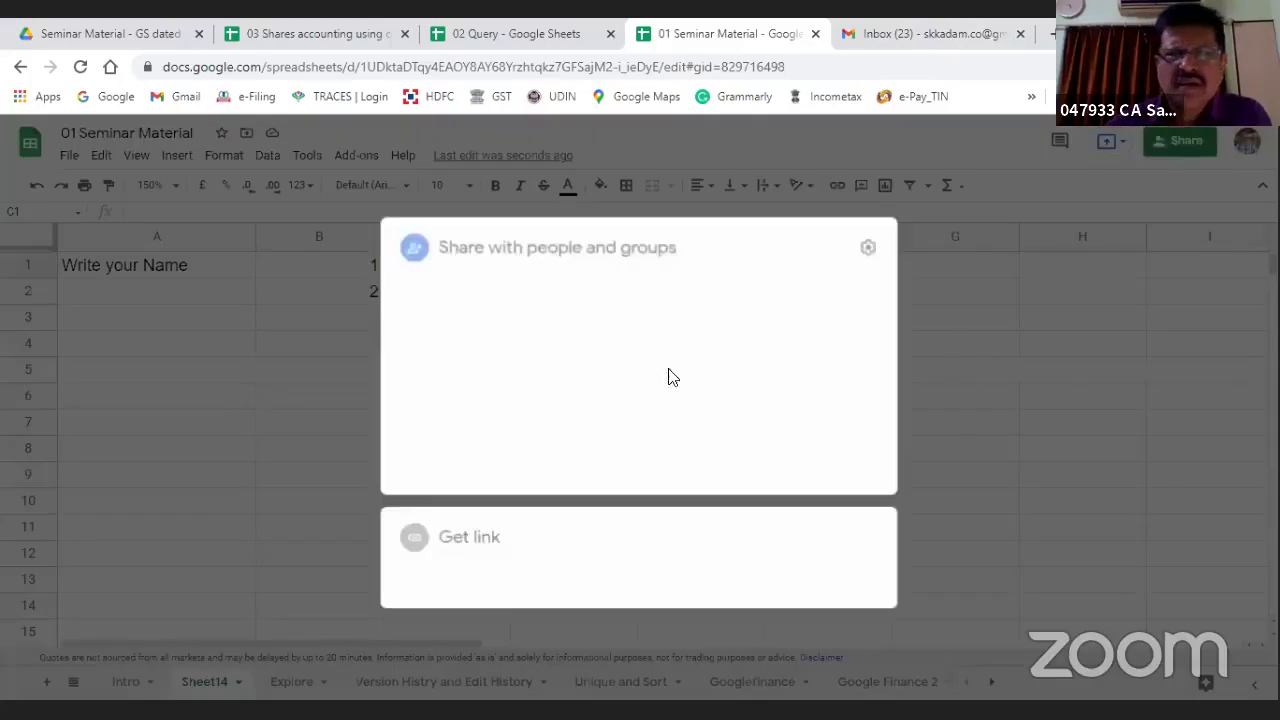
left_click(984, 256)
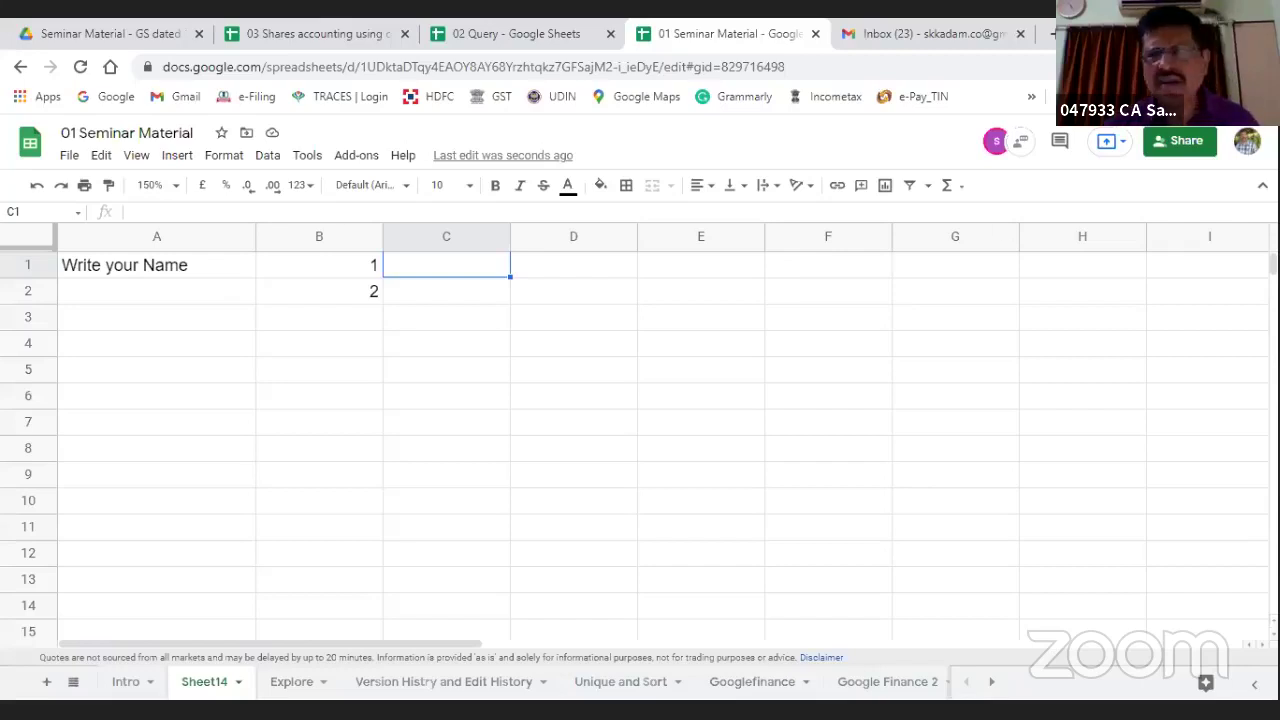
left_click(1174, 140)
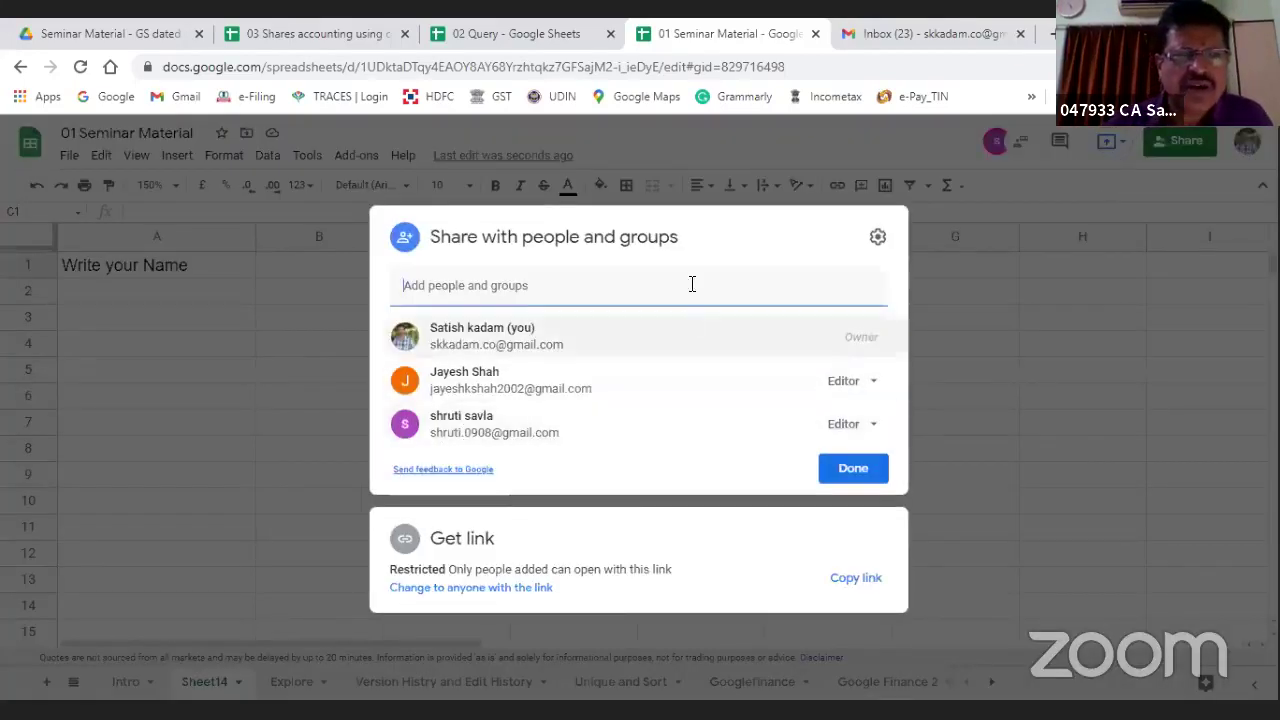
left_click(1040, 323)
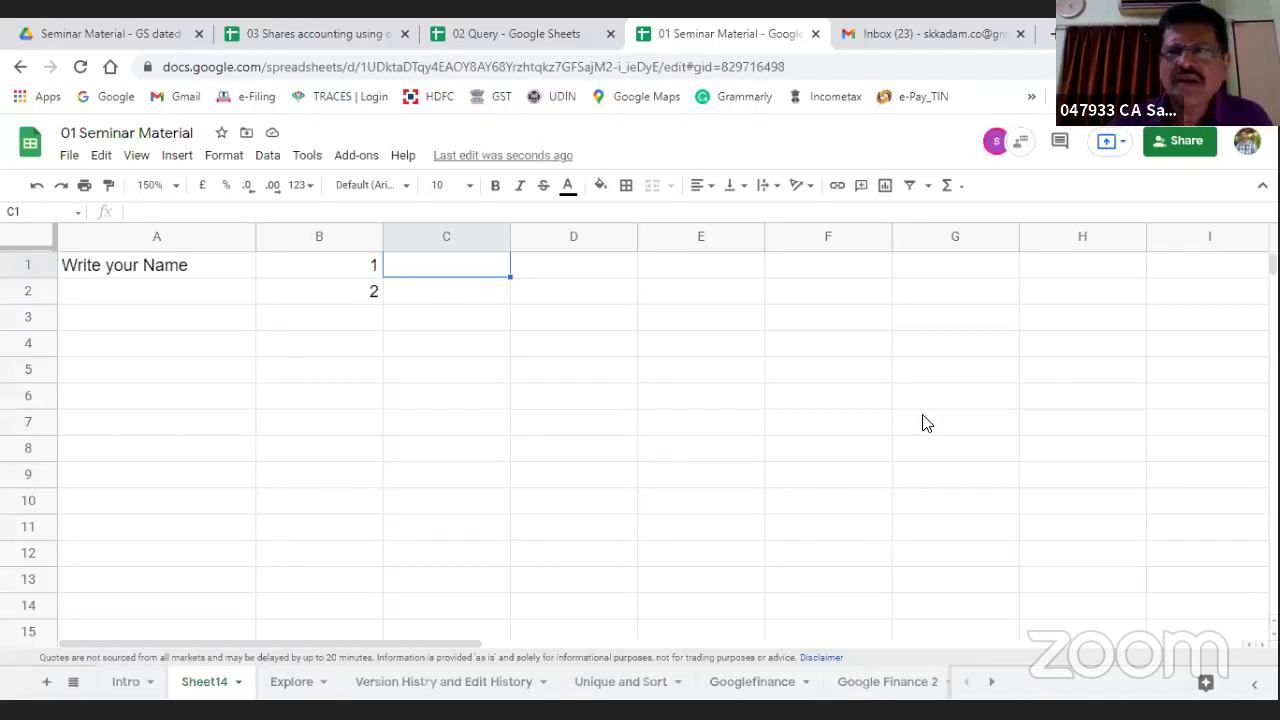
left_click(1178, 142)
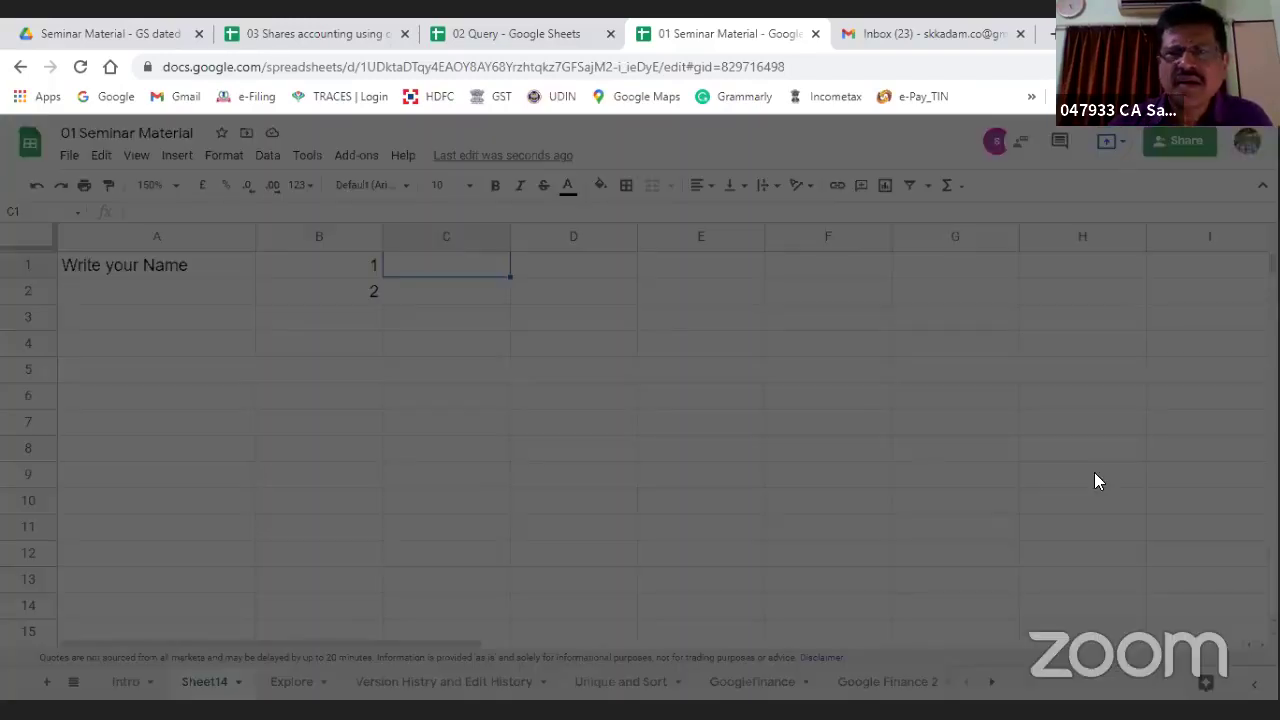
left_click(1024, 290)
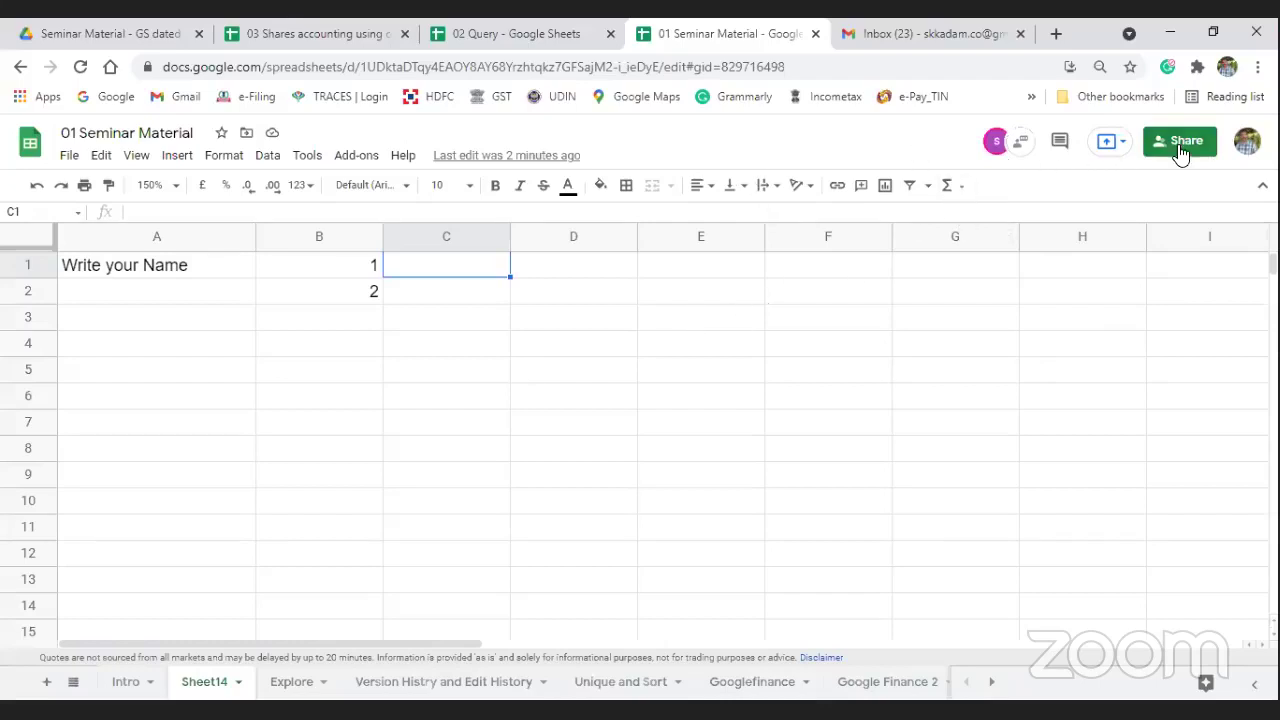
Step: Jump to the collaborator's cell on Intro, return to Sheet14, and open the document chat
left_click(592, 403)
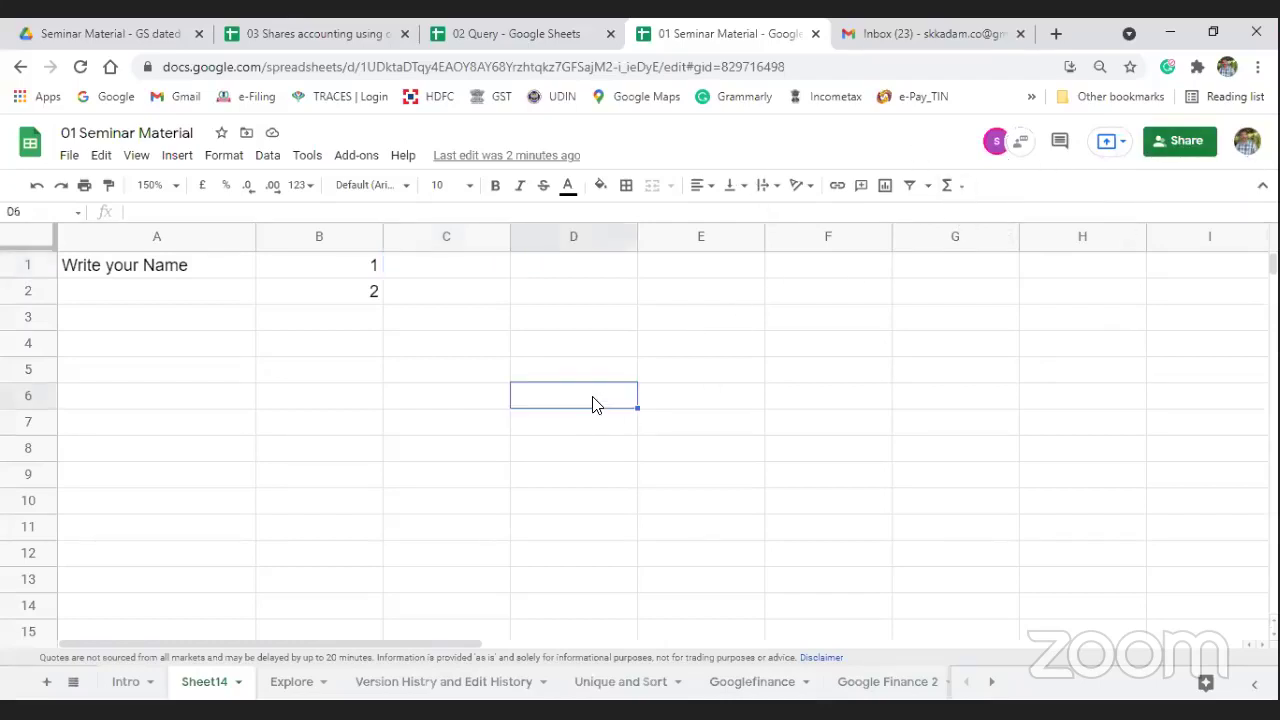
left_click(466, 268)
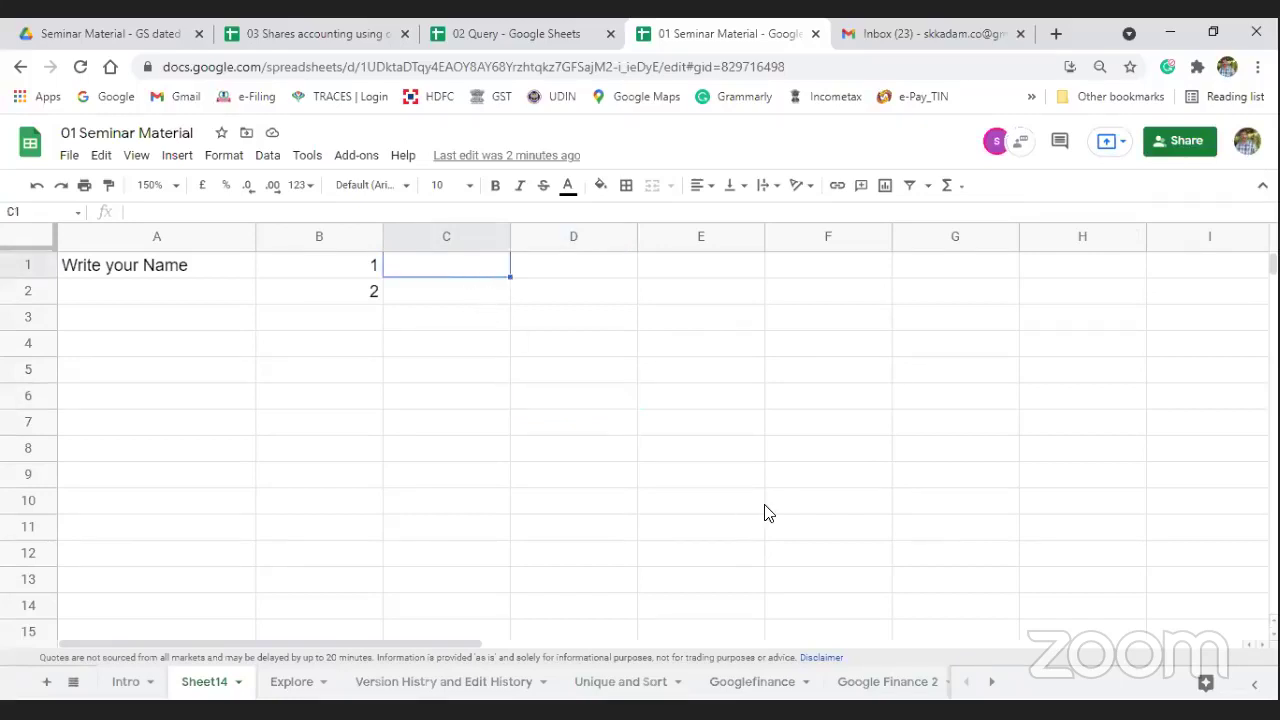
left_click(1001, 148)
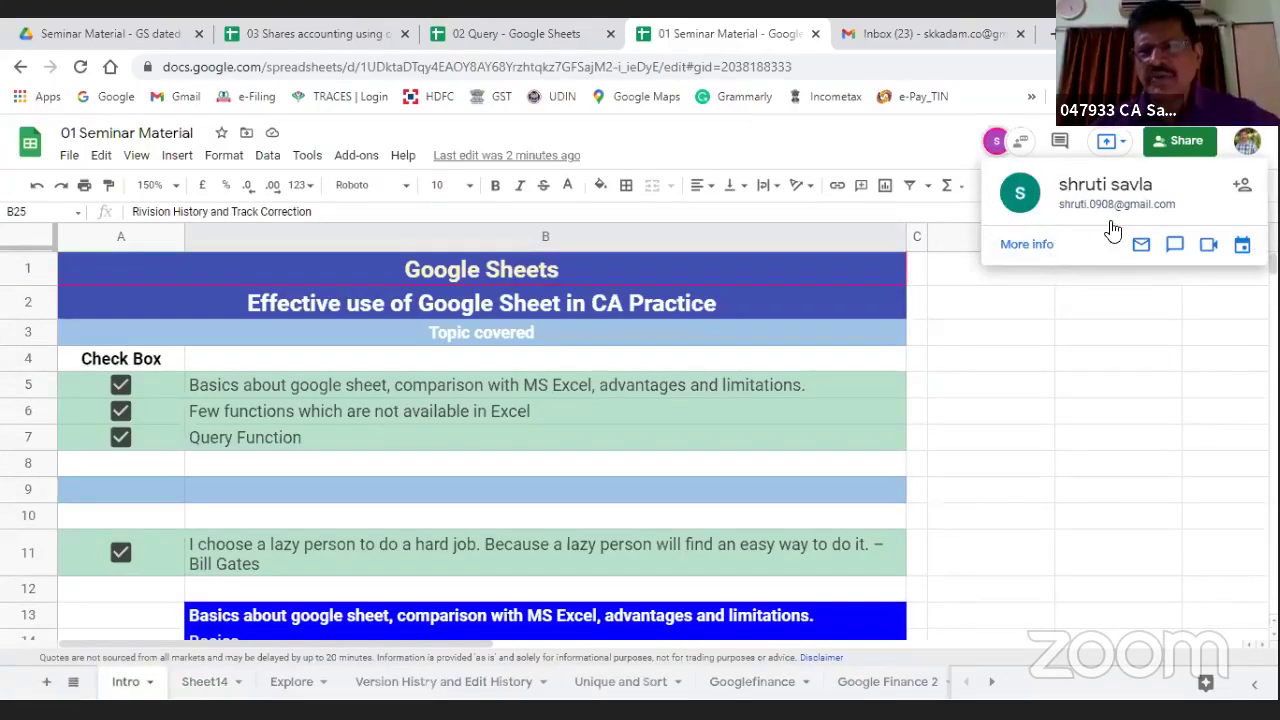
left_click(1058, 357)
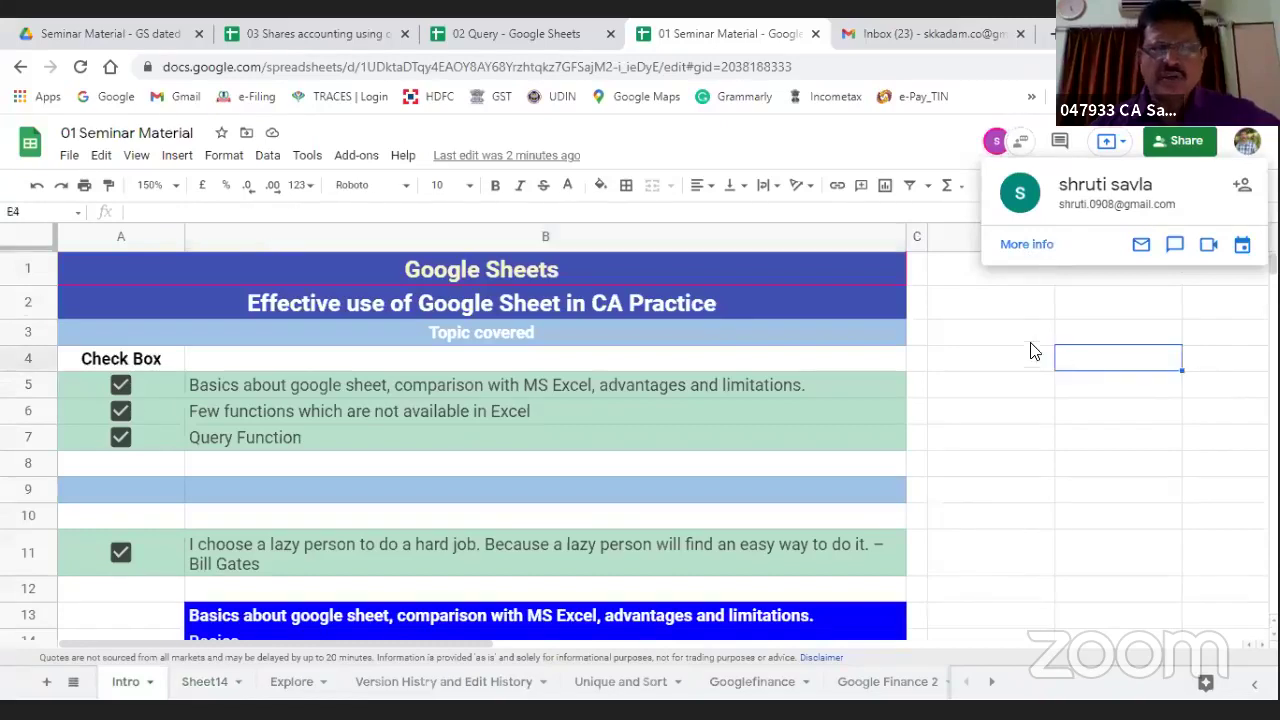
left_click(204, 684)
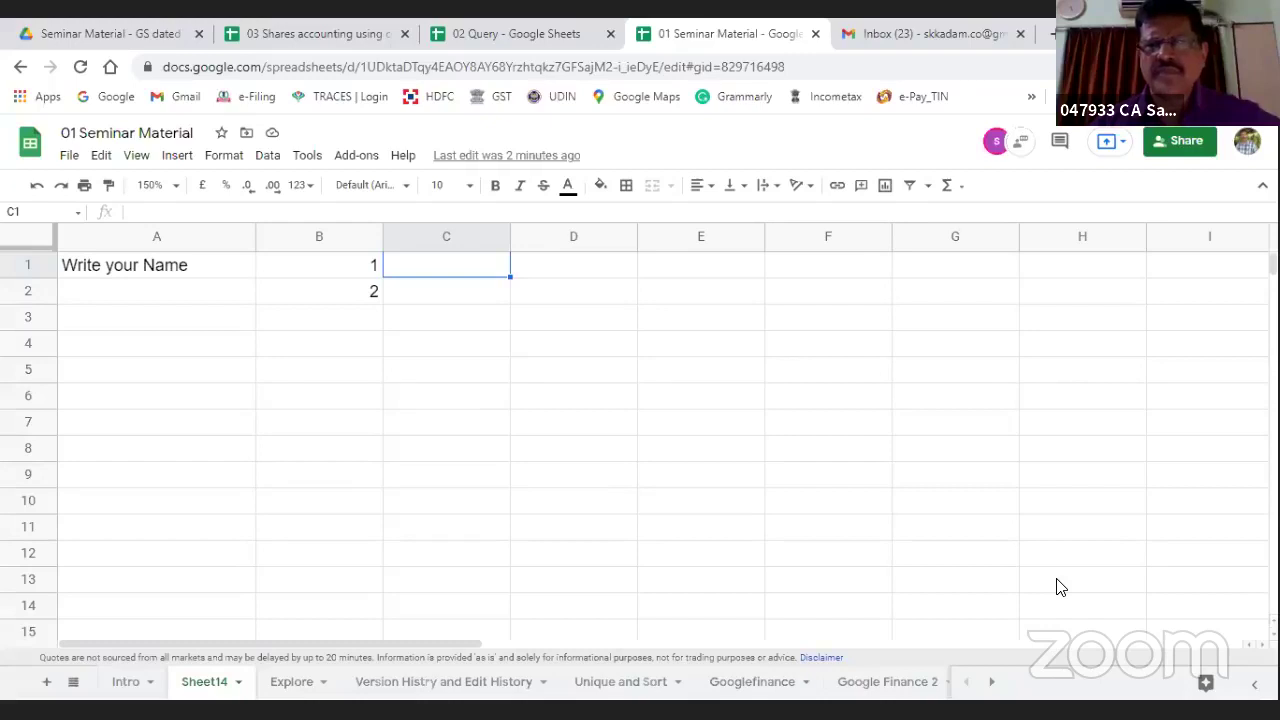
left_click(1022, 142)
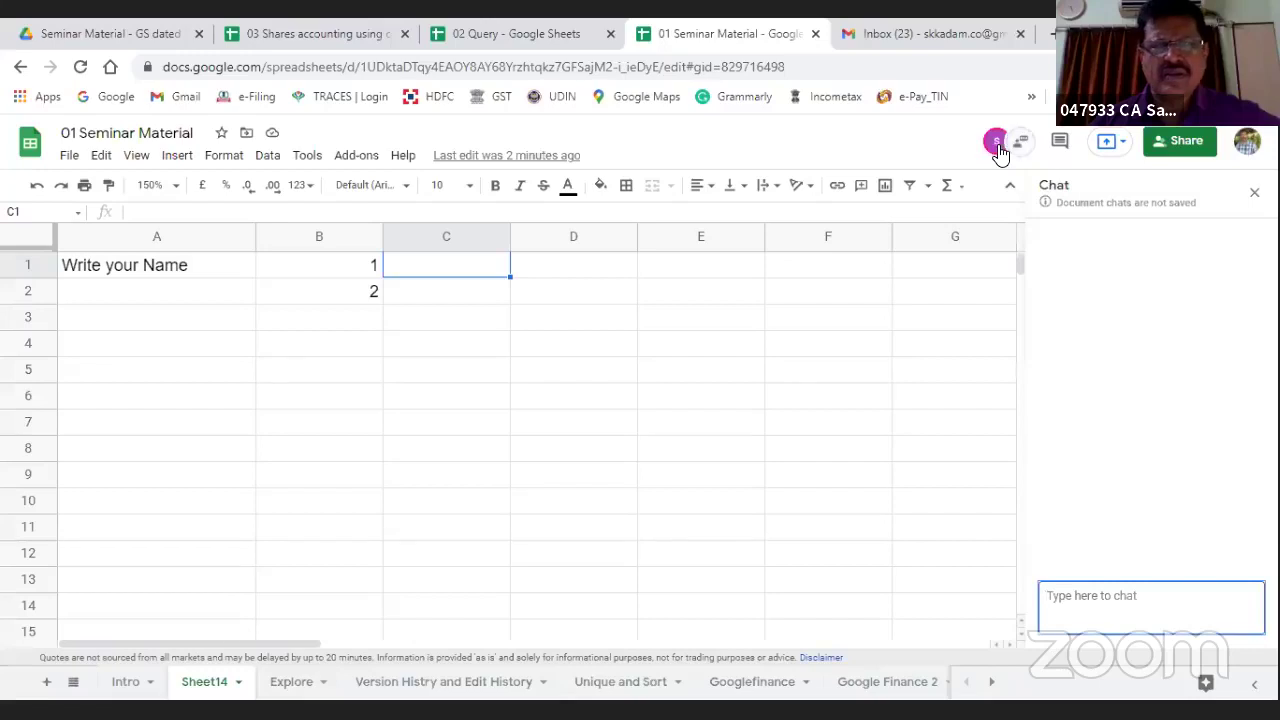
Step: Select cells around Sheet14 while a collaborator clears A1 and enters their name in C1
left_click(998, 148)
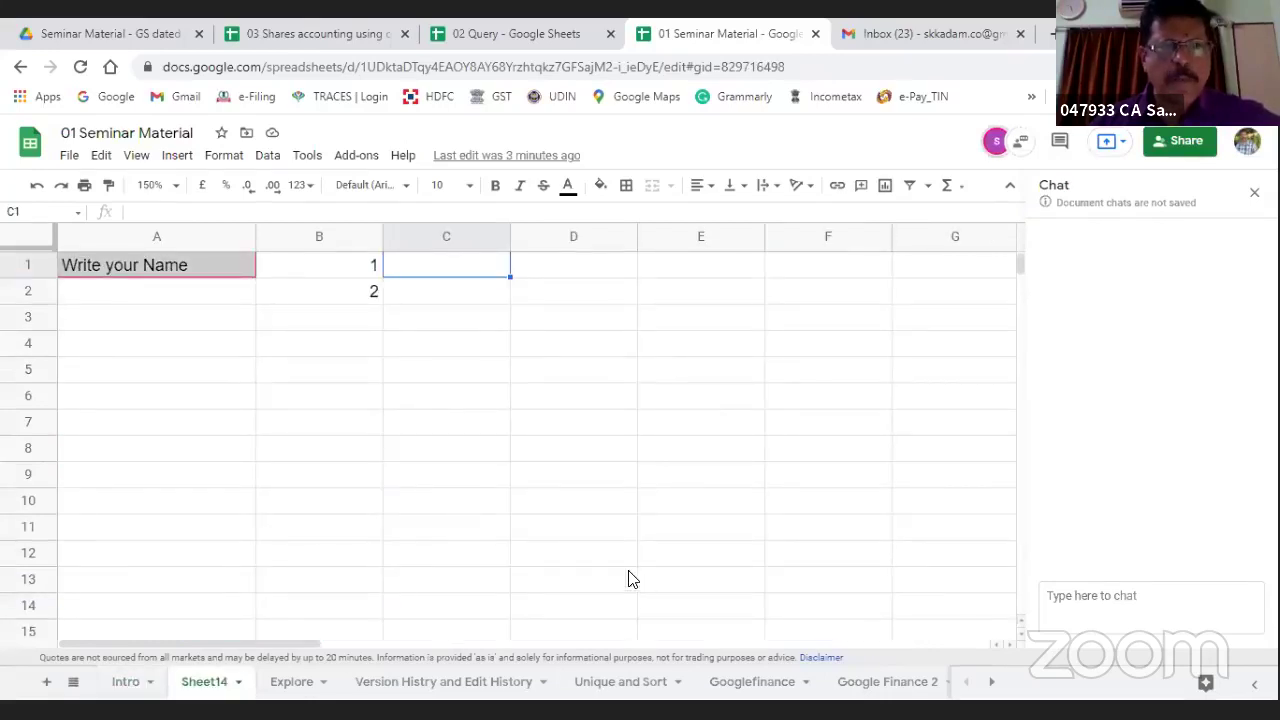
left_click(476, 404)
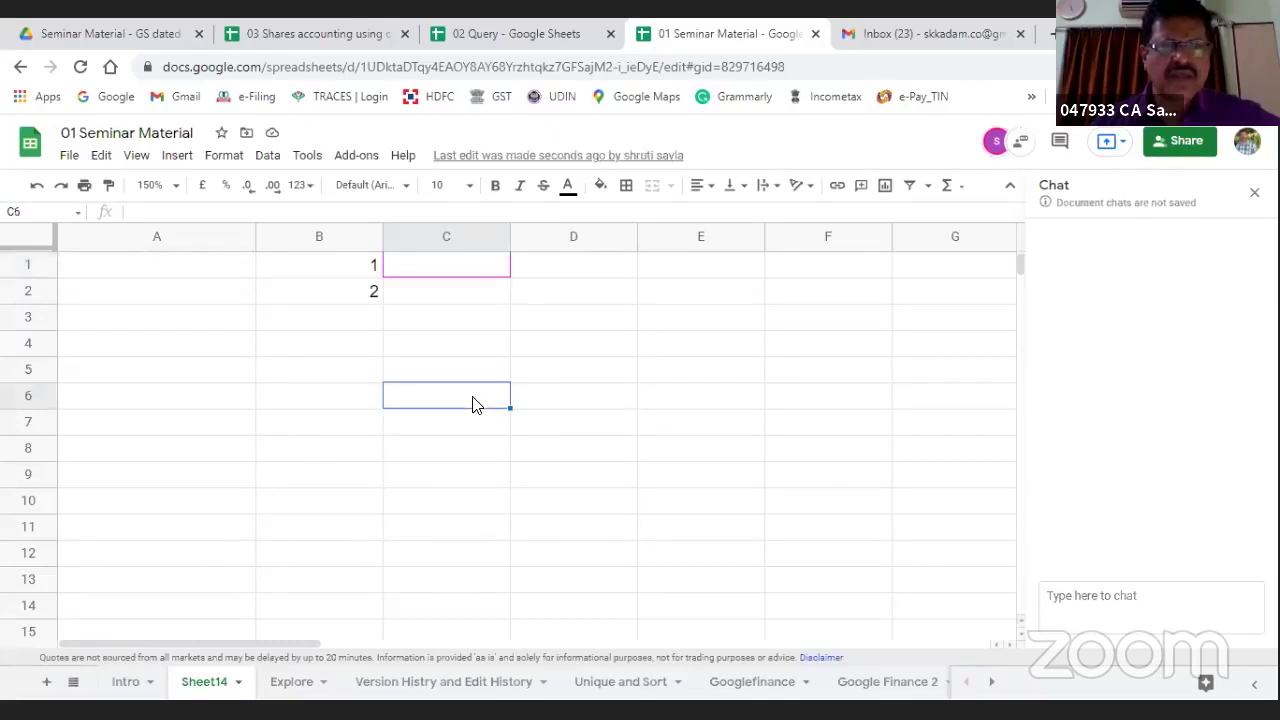
left_click(156, 272)
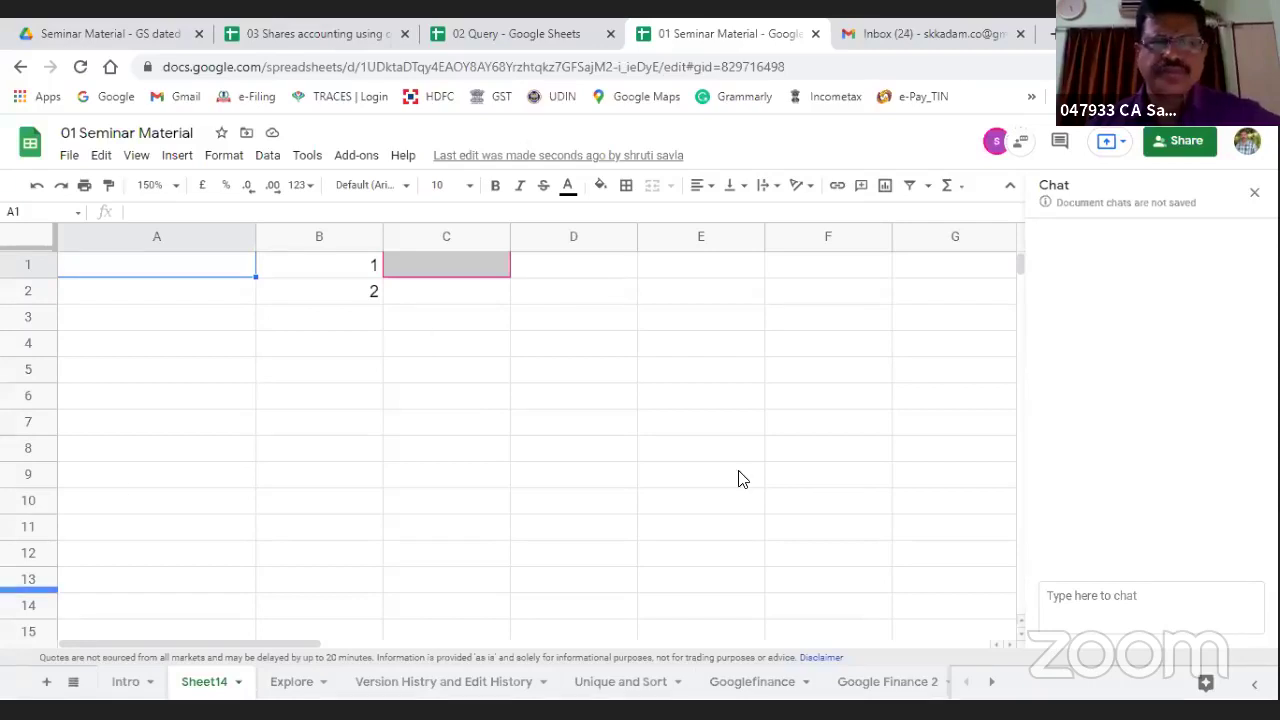
left_click(605, 372)
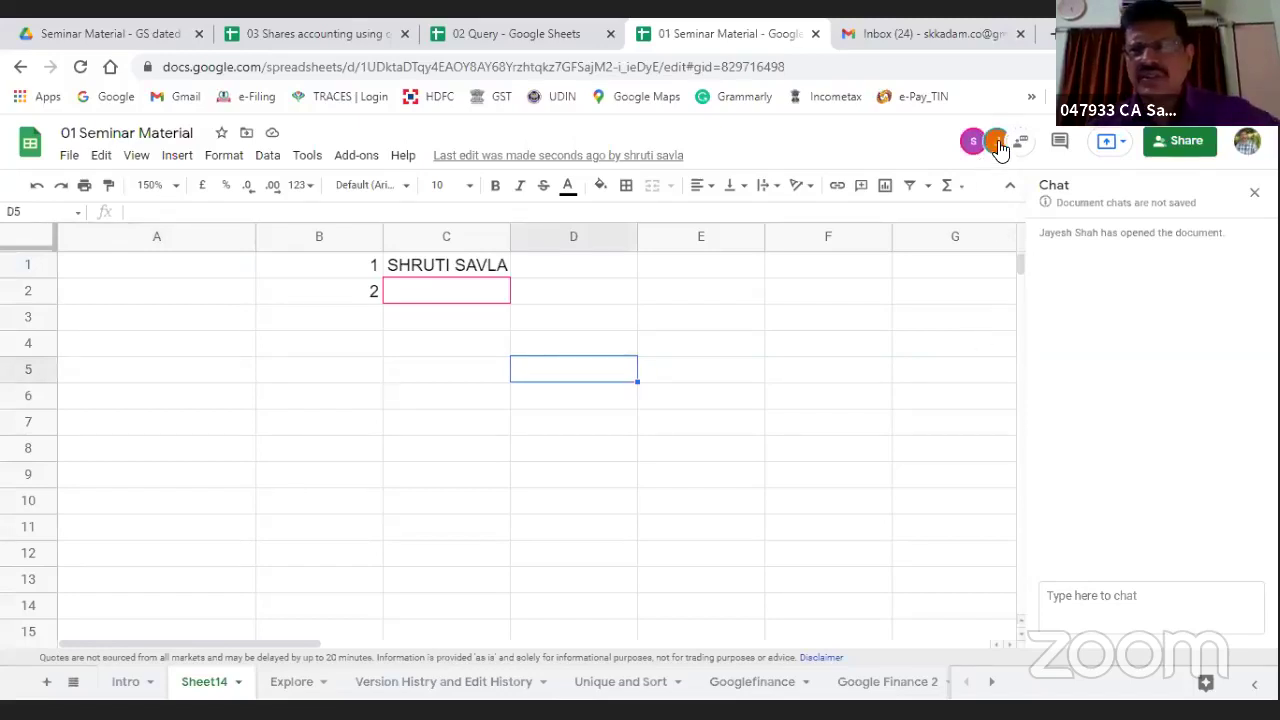
mouse_move(997, 145)
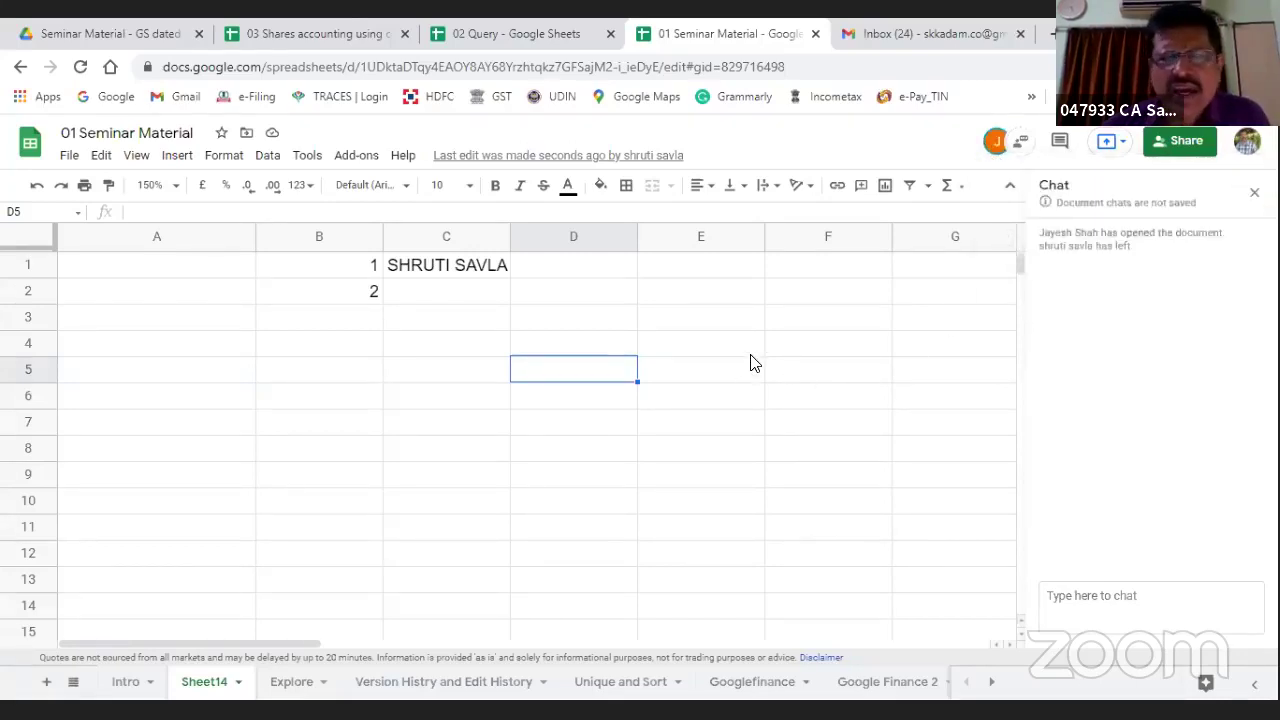
key("Up")
key("Right")
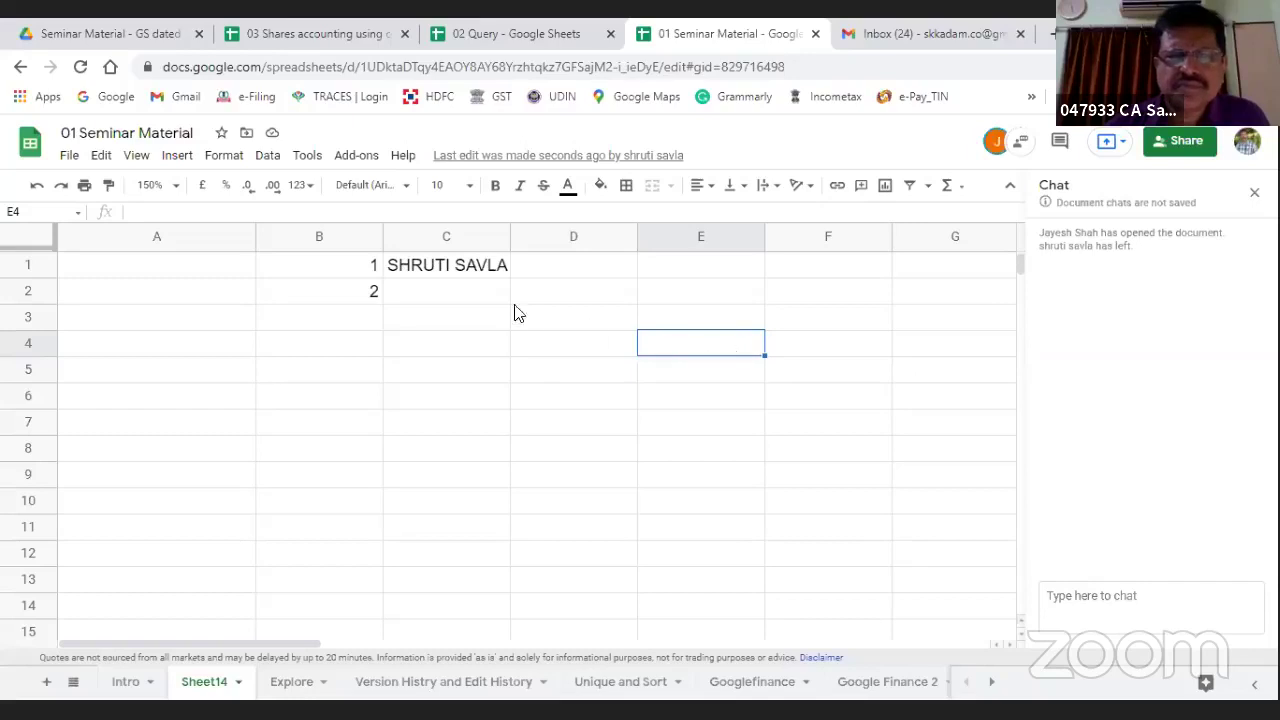
Step: Select C2, E5 and B1 while collaborators prefix C1 with CA and fill C2
left_click(454, 300)
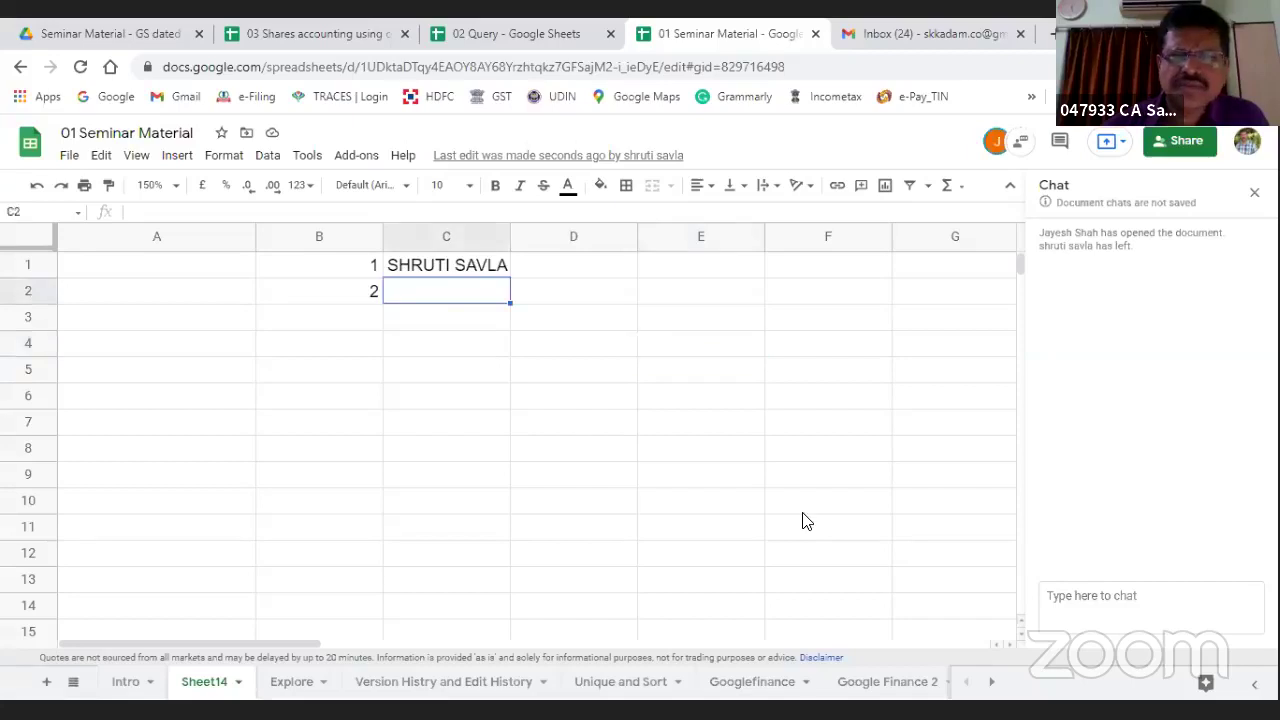
left_click(658, 377)
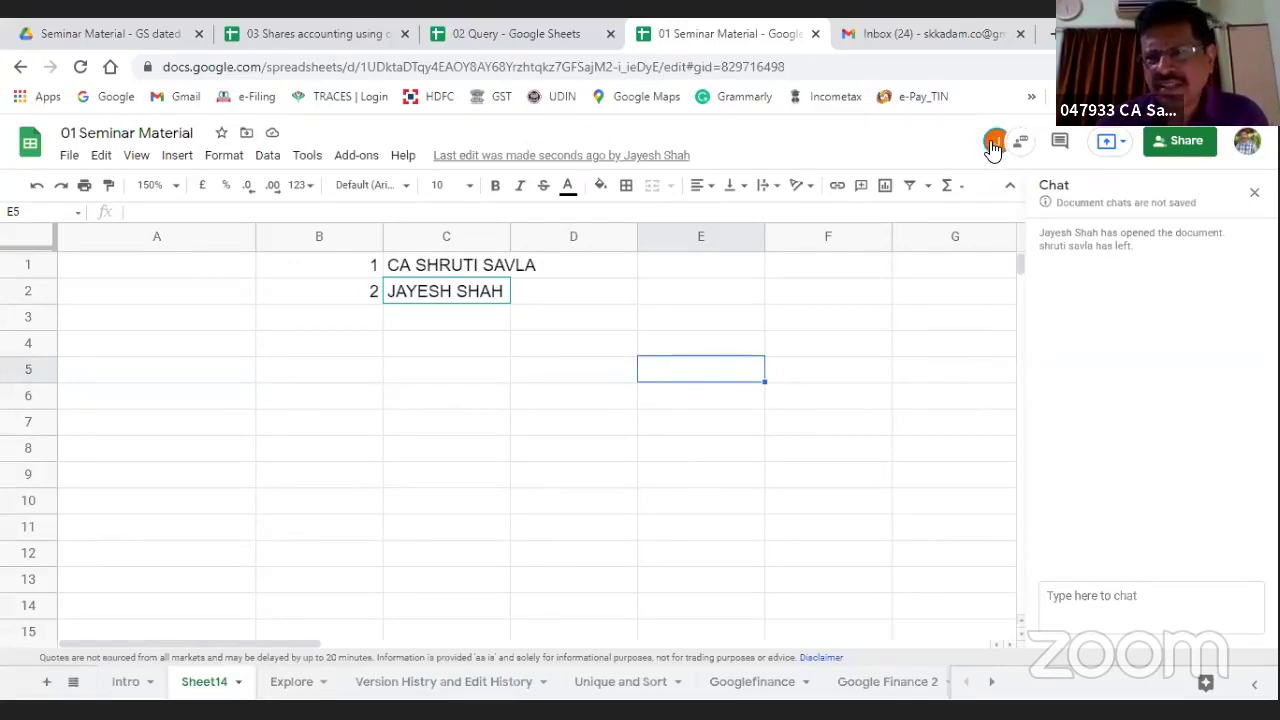
mouse_move(996, 152)
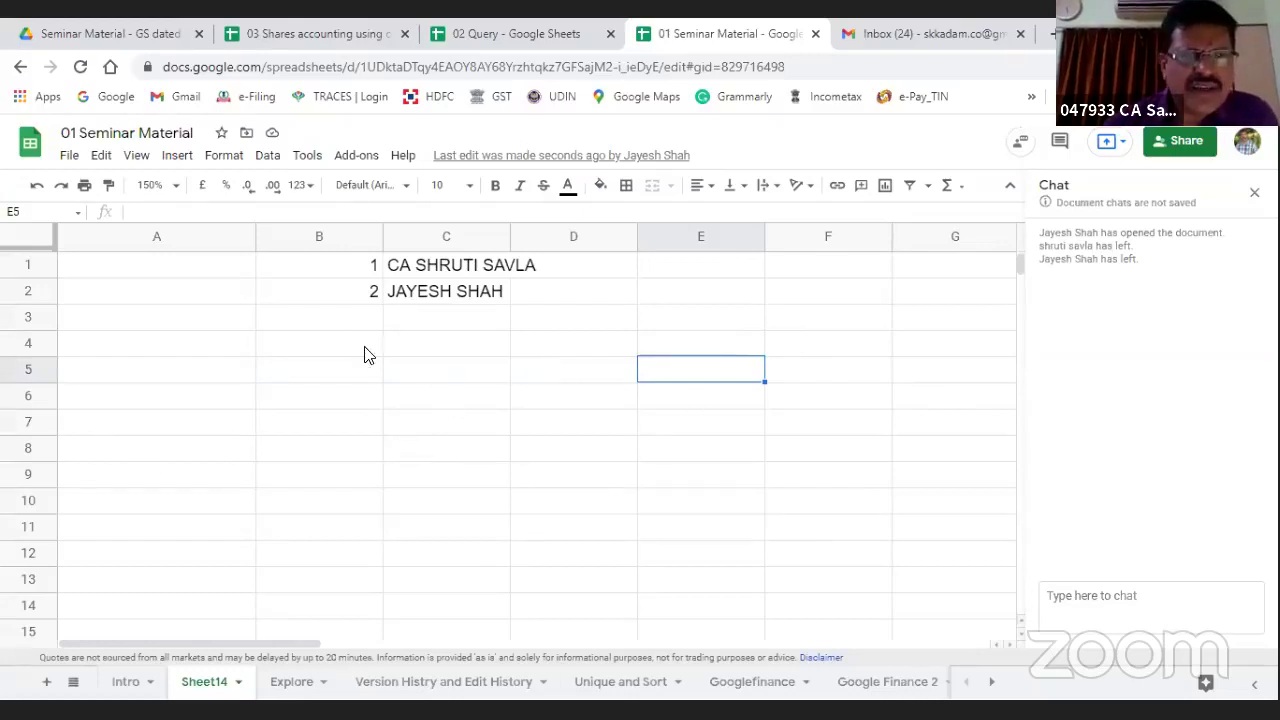
left_click(335, 275)
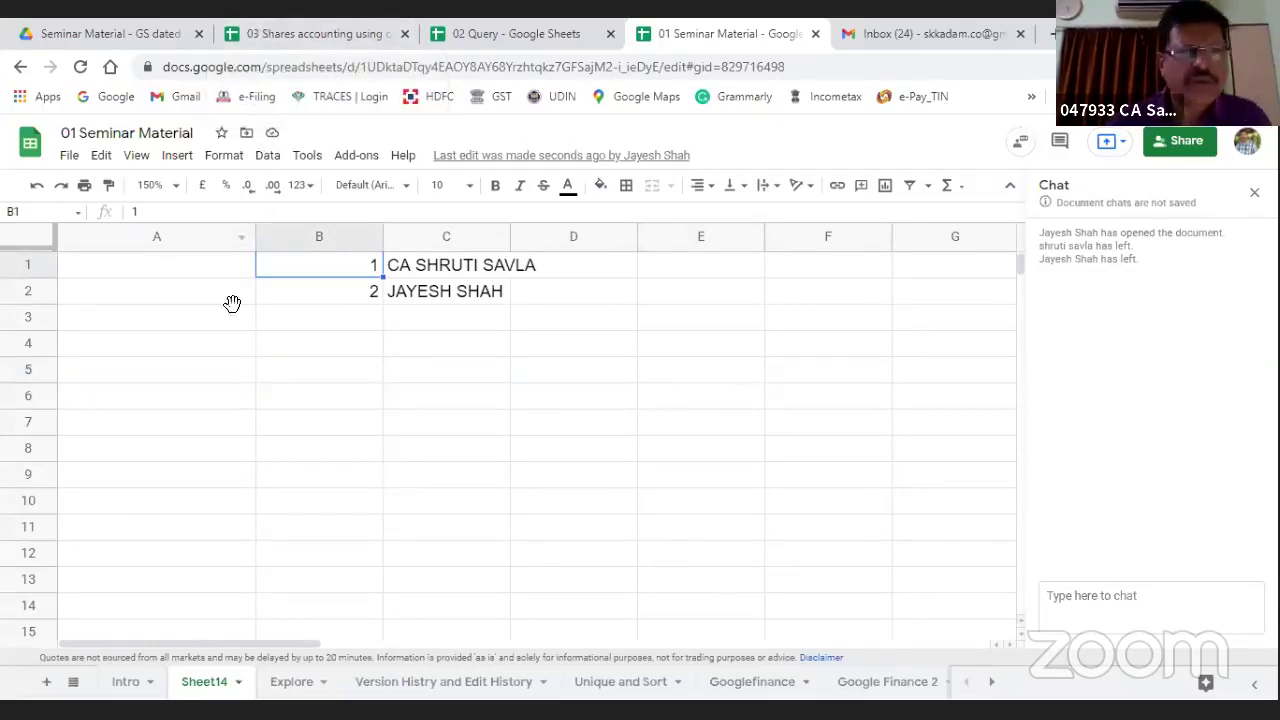
Step: Check the edit history of B1 and C2 to see who entered each value
right_click(298, 274)
mouse_move(300, 275)
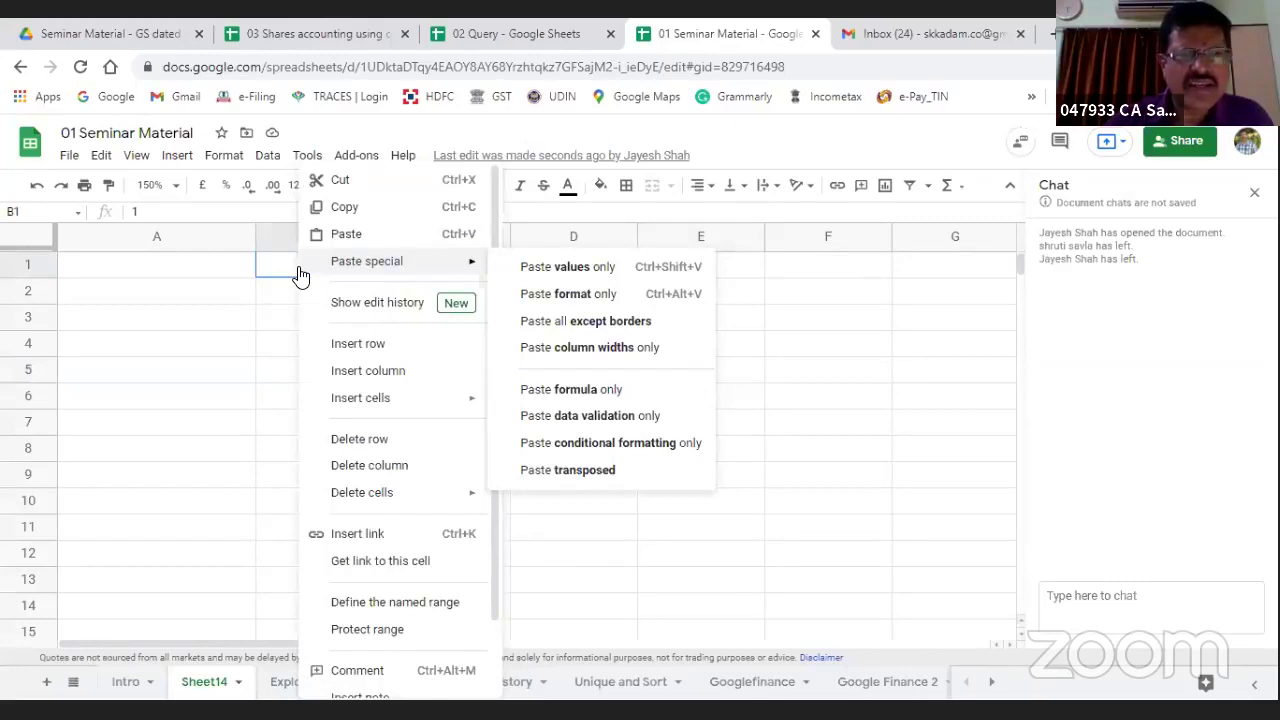
left_click(352, 313)
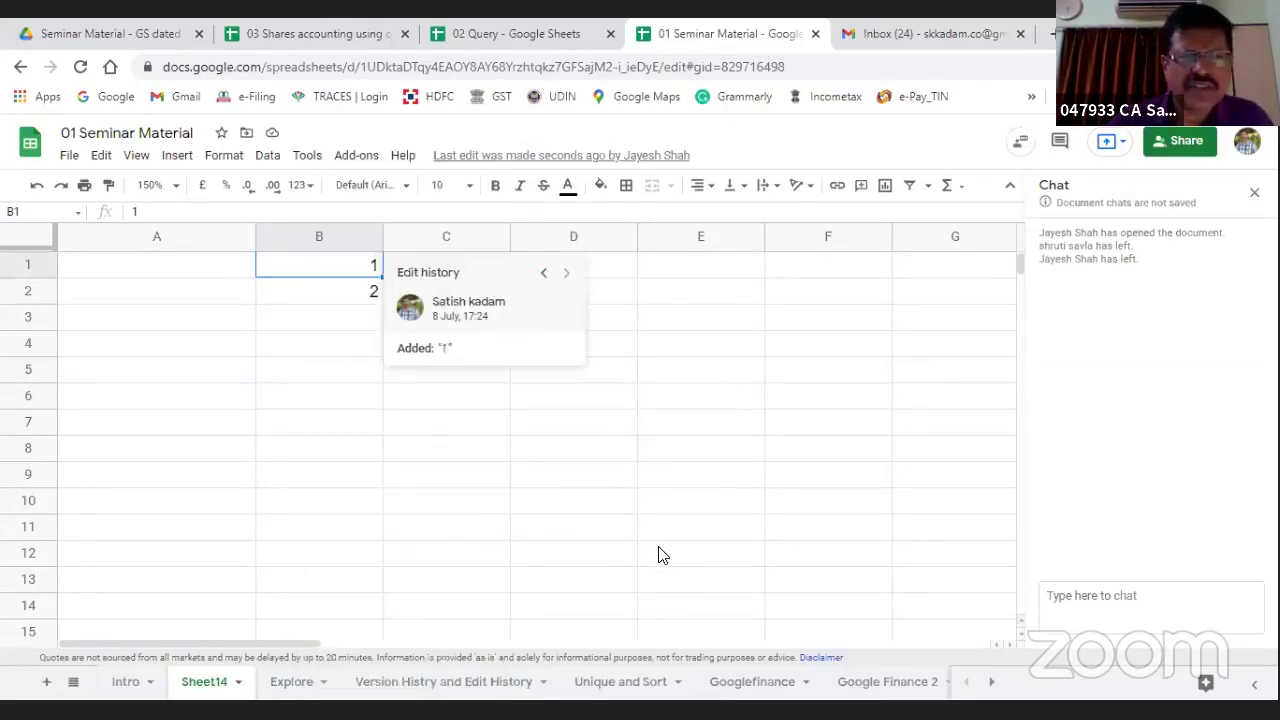
triple_click(440, 272)
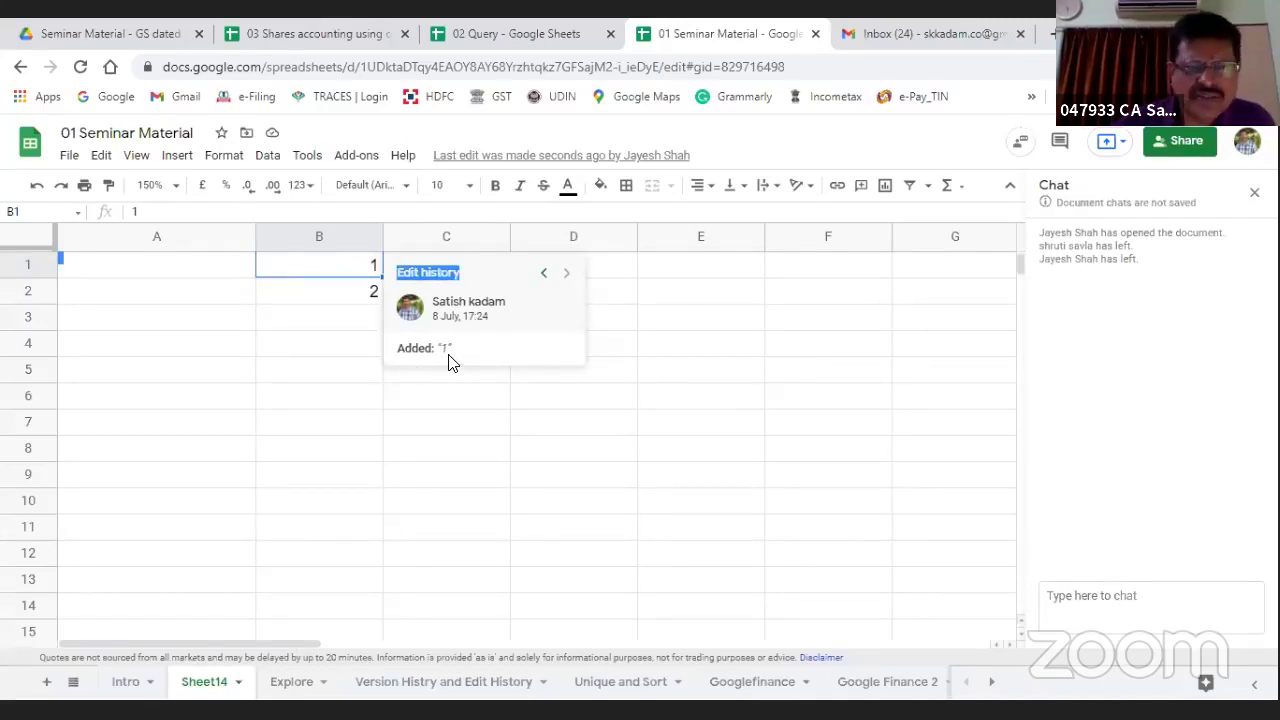
left_click(683, 421)
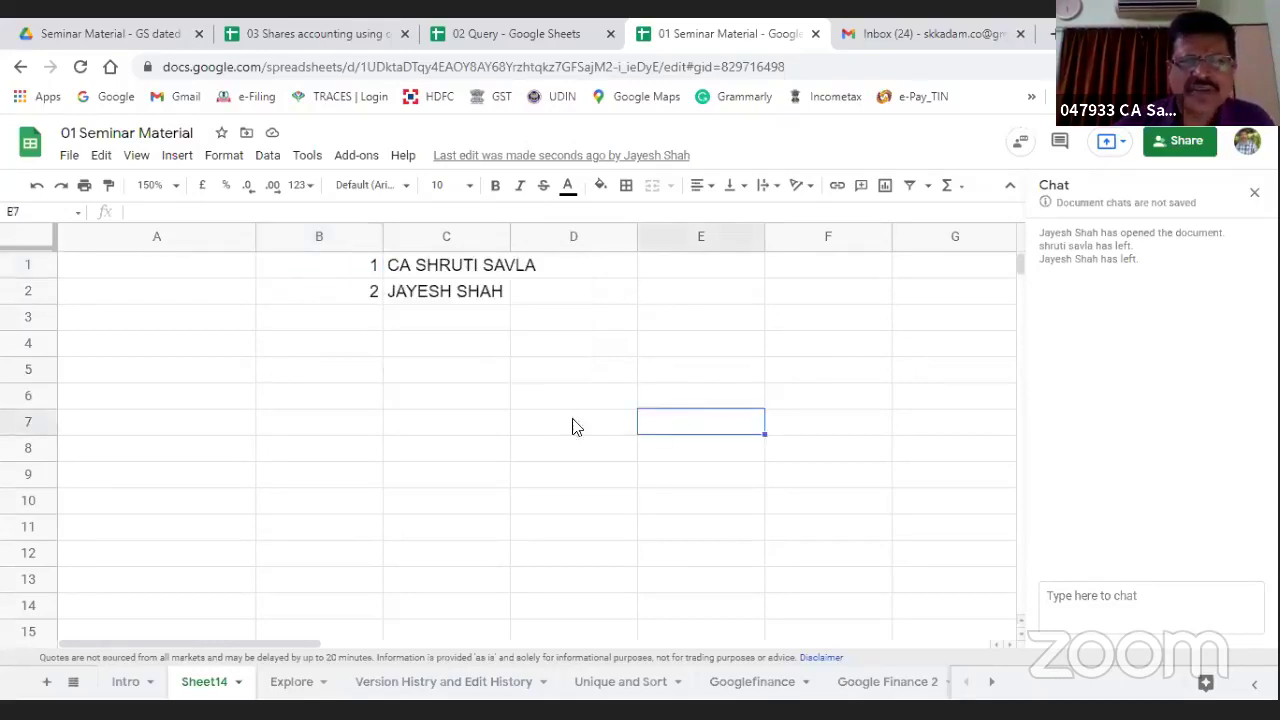
left_click(409, 300)
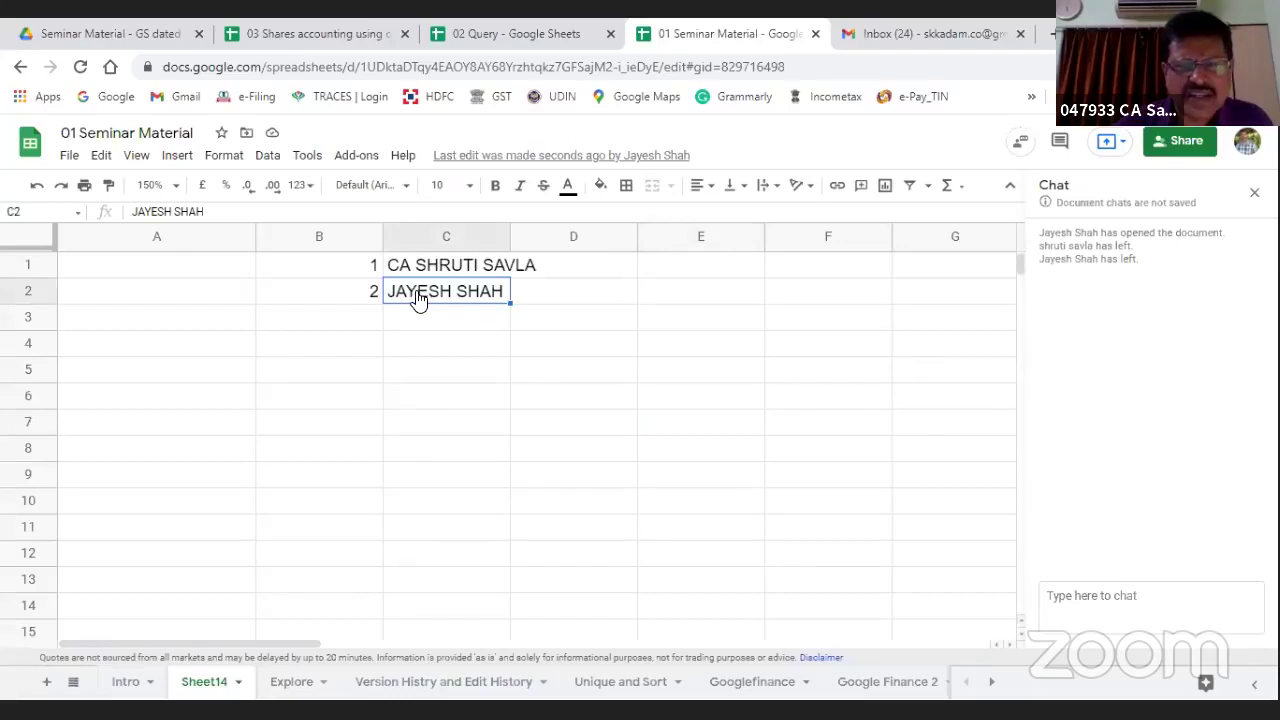
right_click(416, 298)
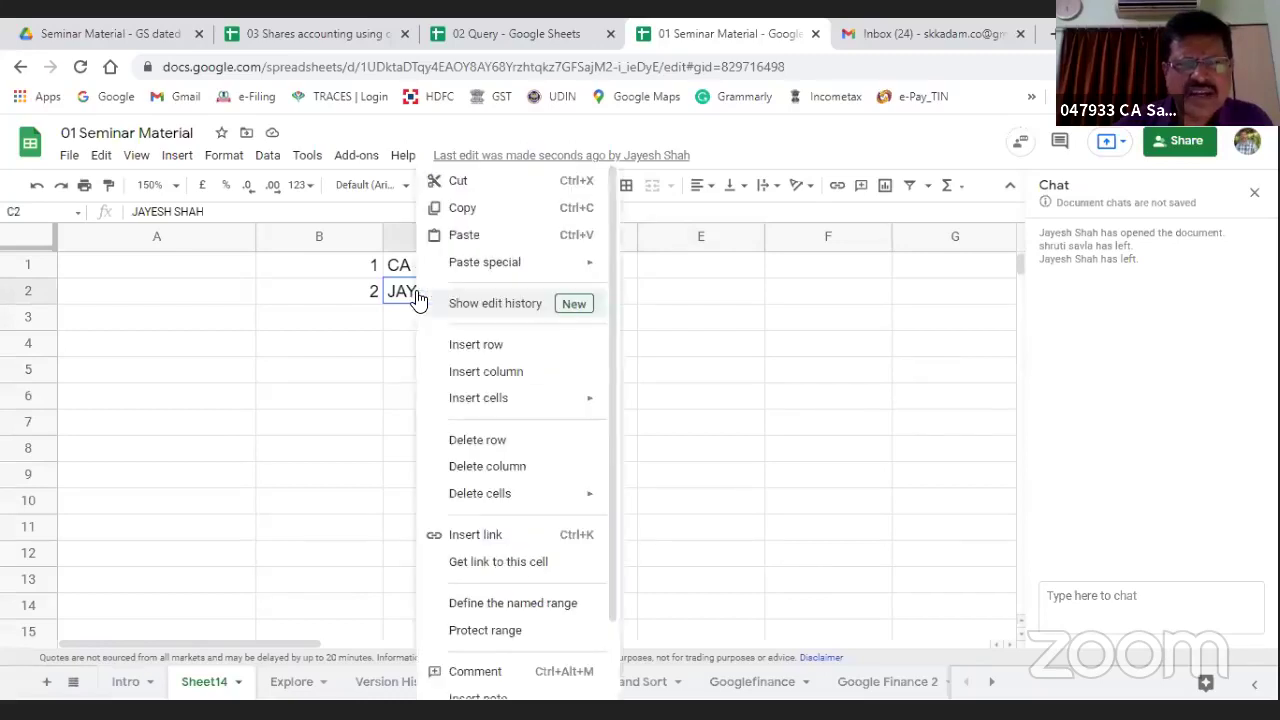
left_click(497, 306)
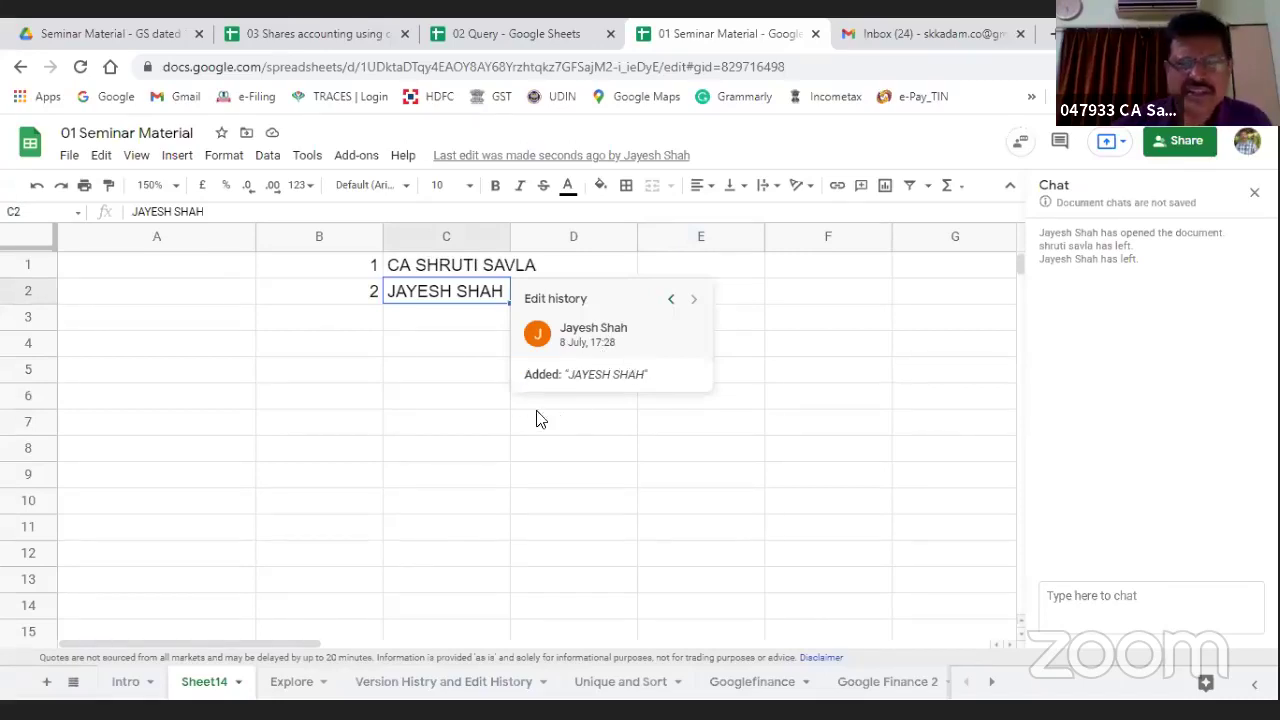
left_click(472, 508)
Step: Step through C1's earlier and latest name edits, then go to the Intro sheet
left_click(436, 268)
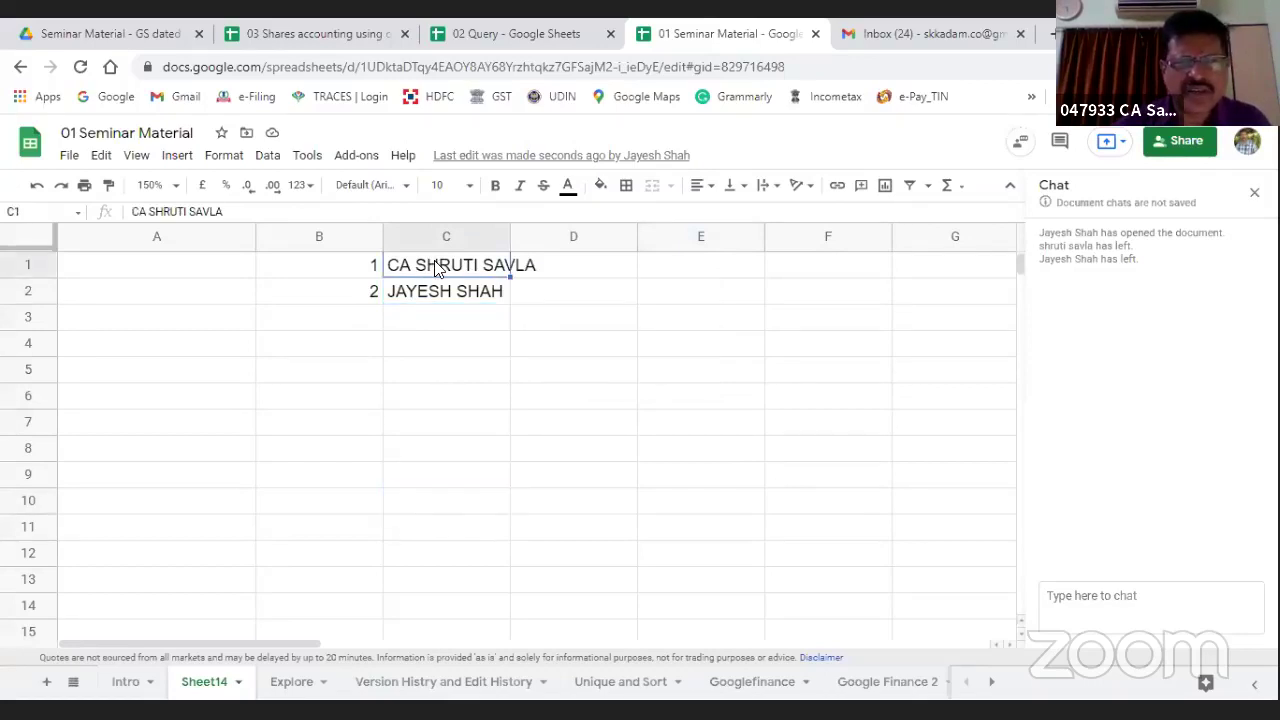
right_click(436, 268)
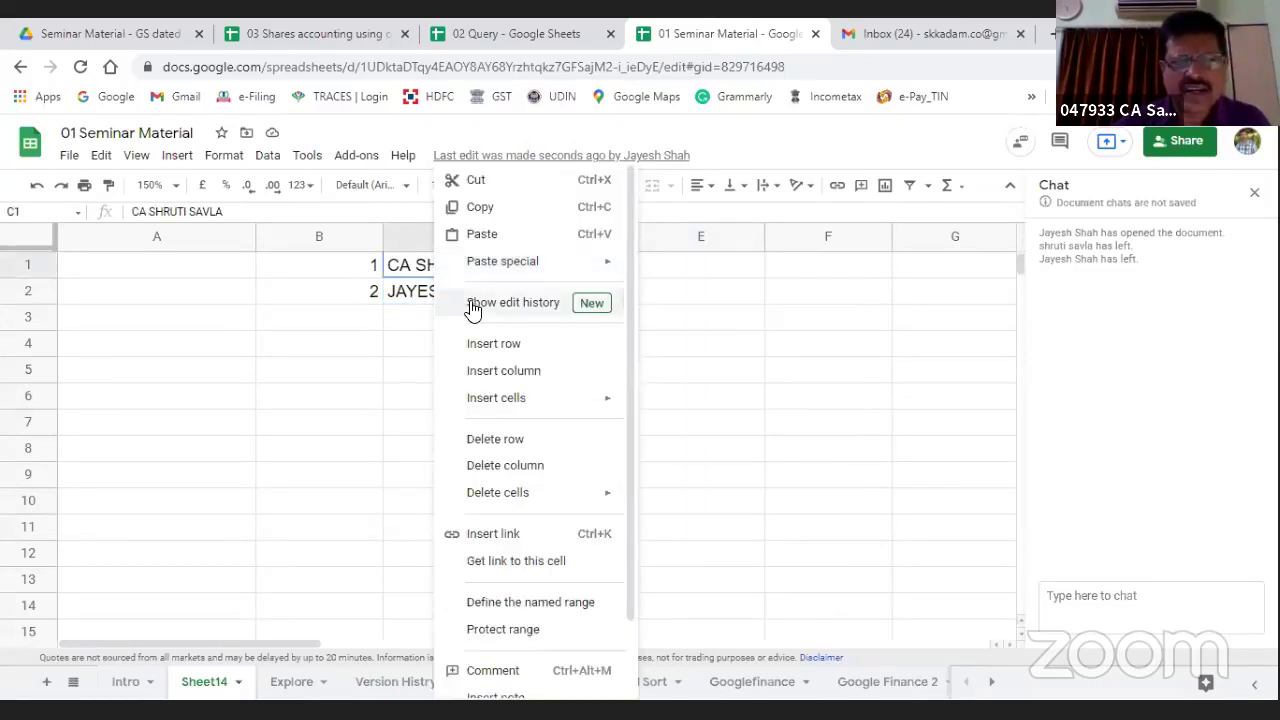
left_click(474, 303)
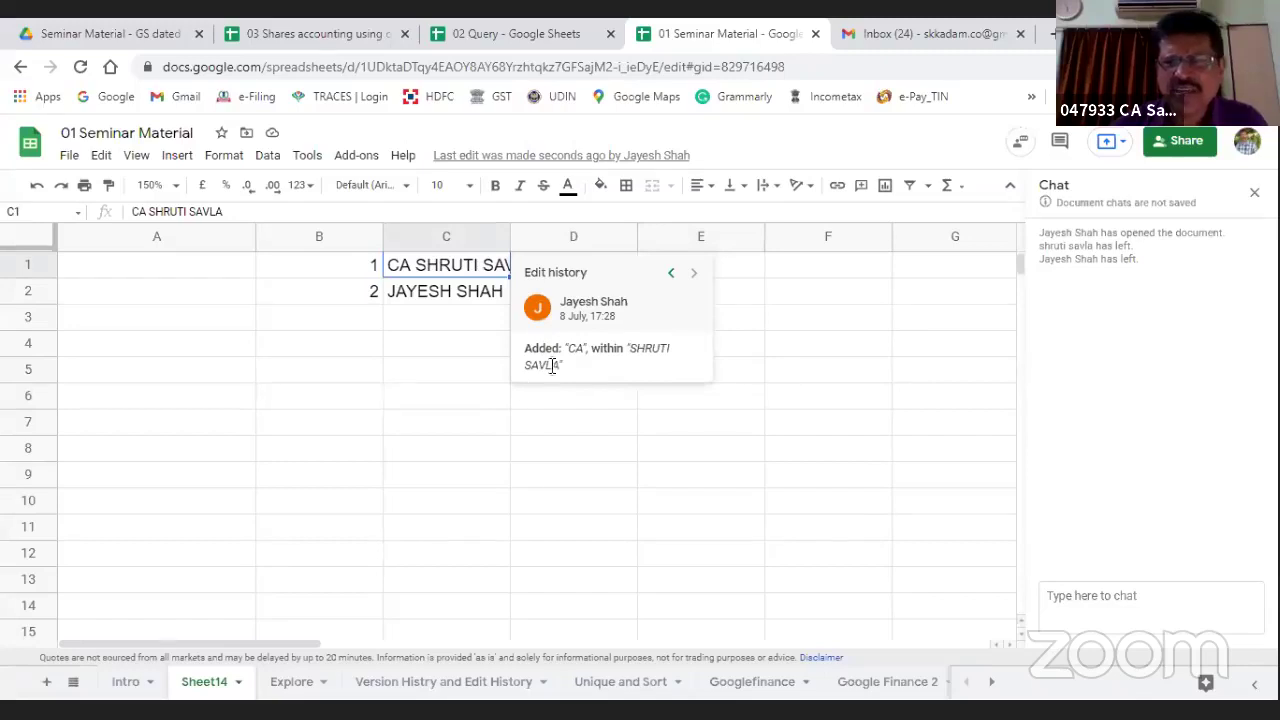
left_click(669, 276)
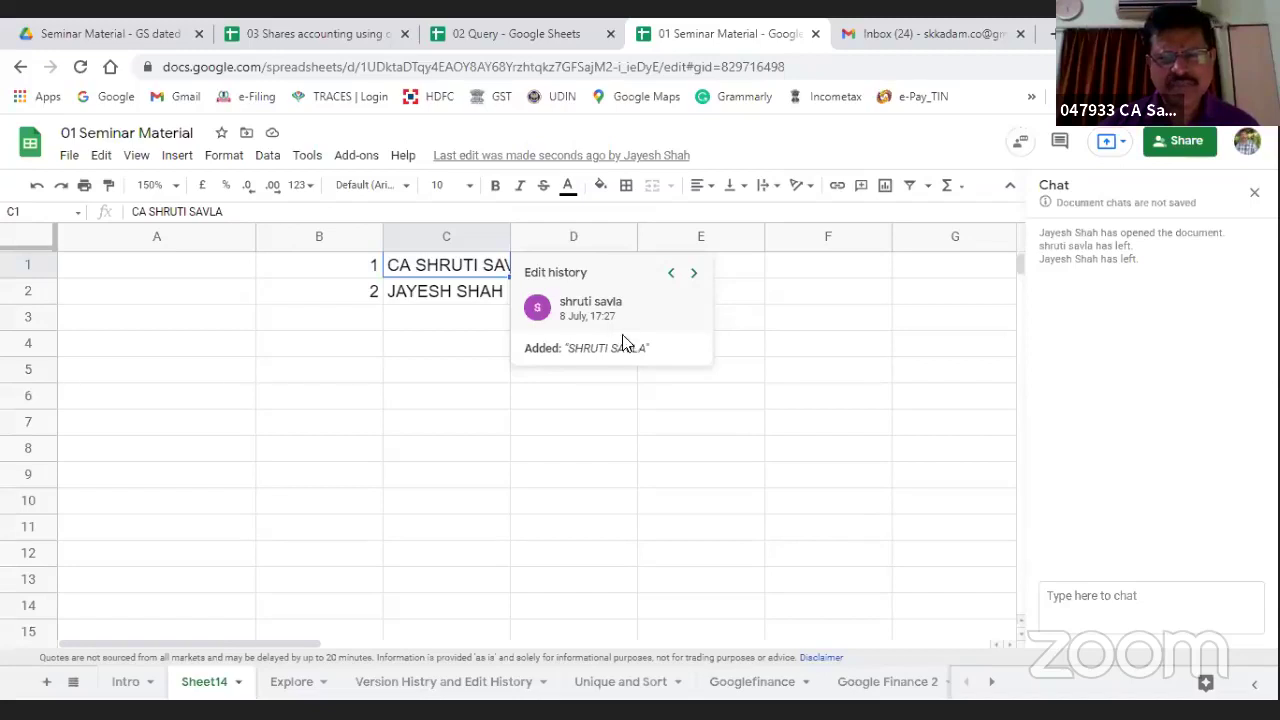
left_click(693, 273)
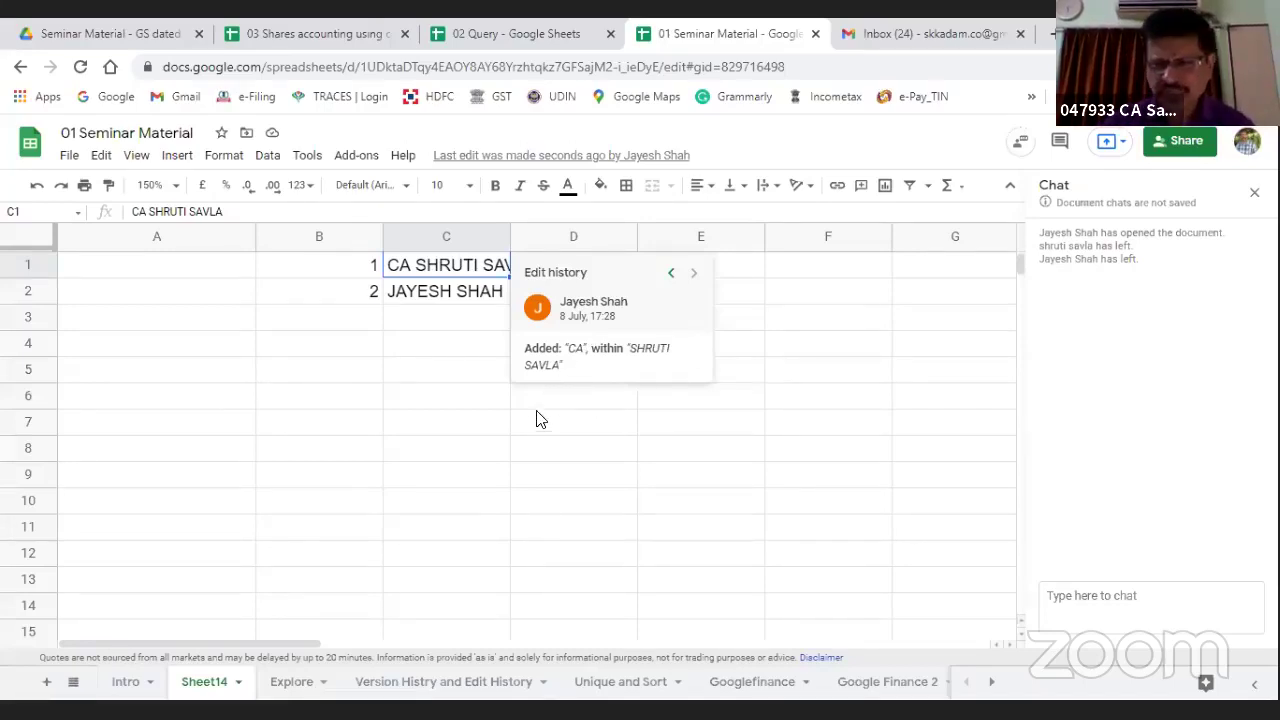
left_click(516, 448)
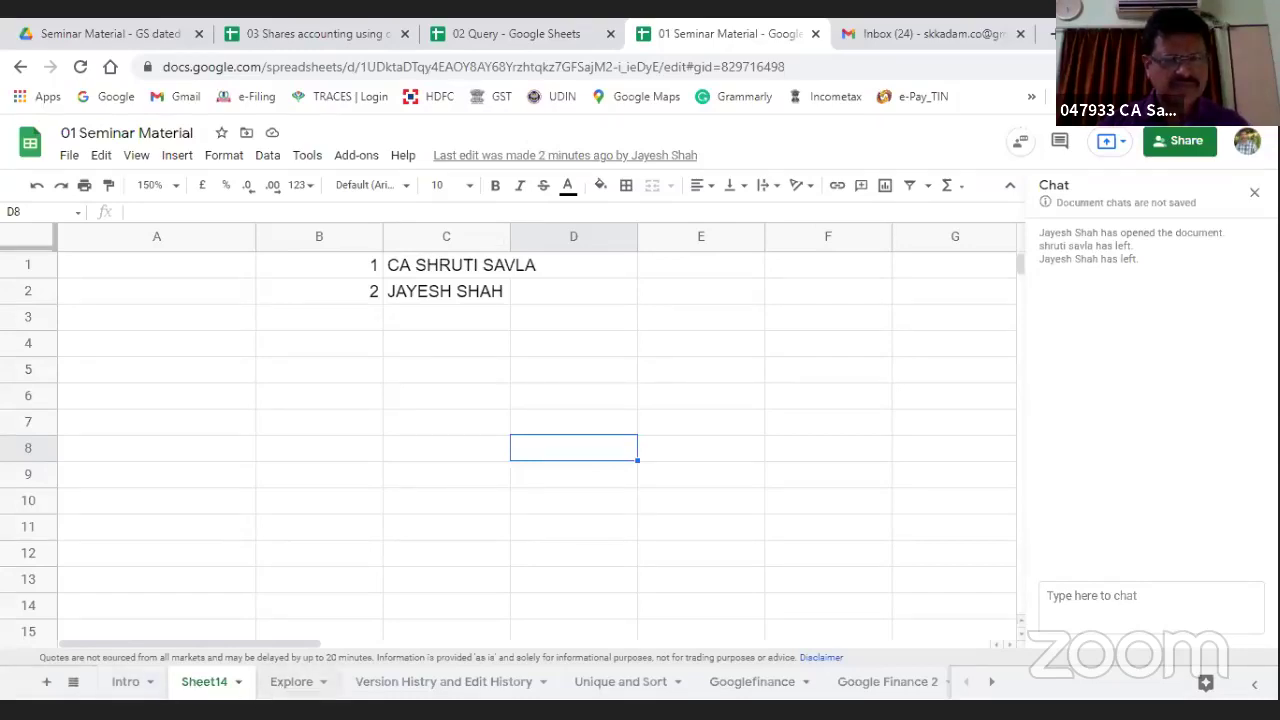
left_click(134, 690)
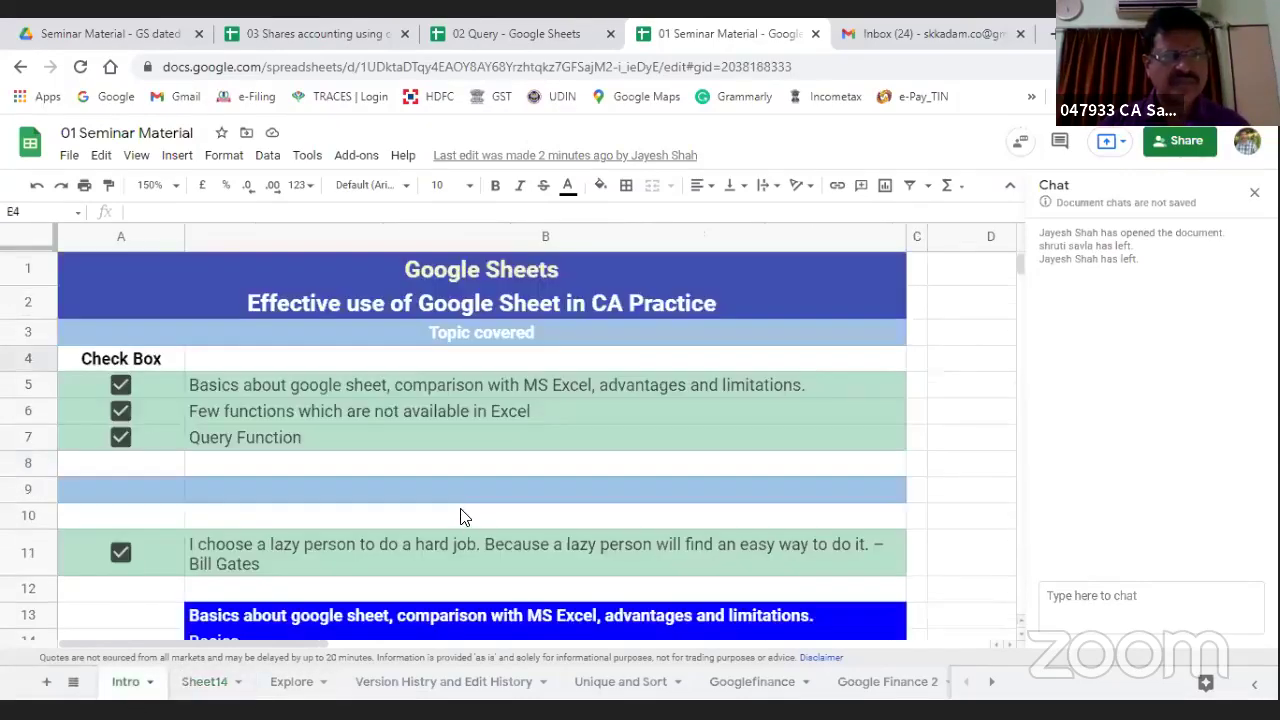
Step: Tick the A20 Advantages checkbox to reveal 'Real time collaboration'
scroll(463, 515, "down", 3)
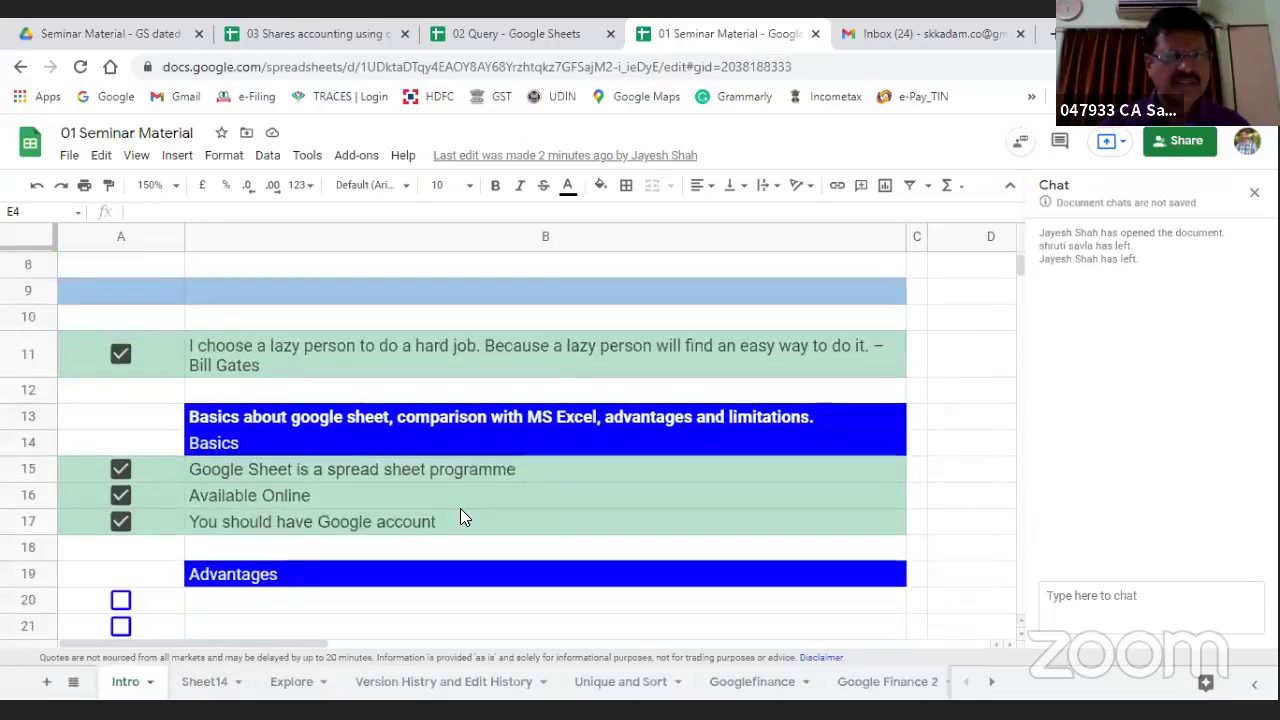
scroll(462, 515, "down", 2)
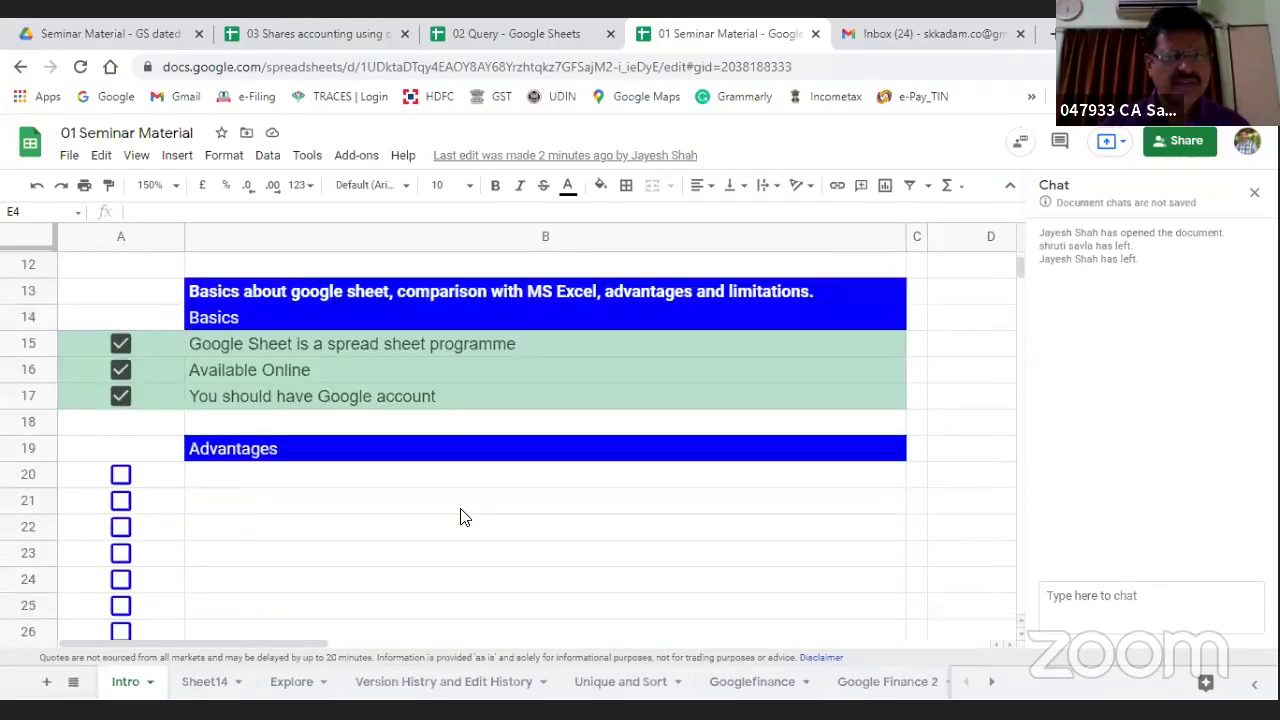
scroll(463, 516, "up", 1)
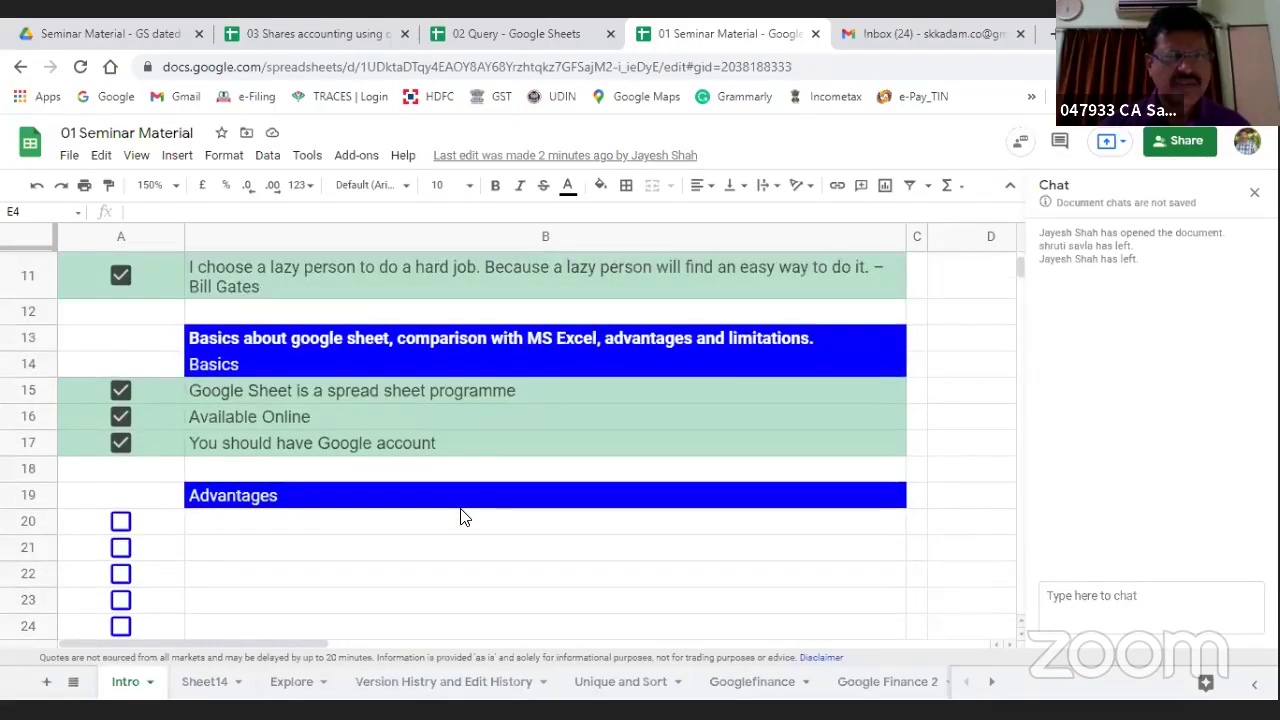
scroll(462, 517, "down", 1)
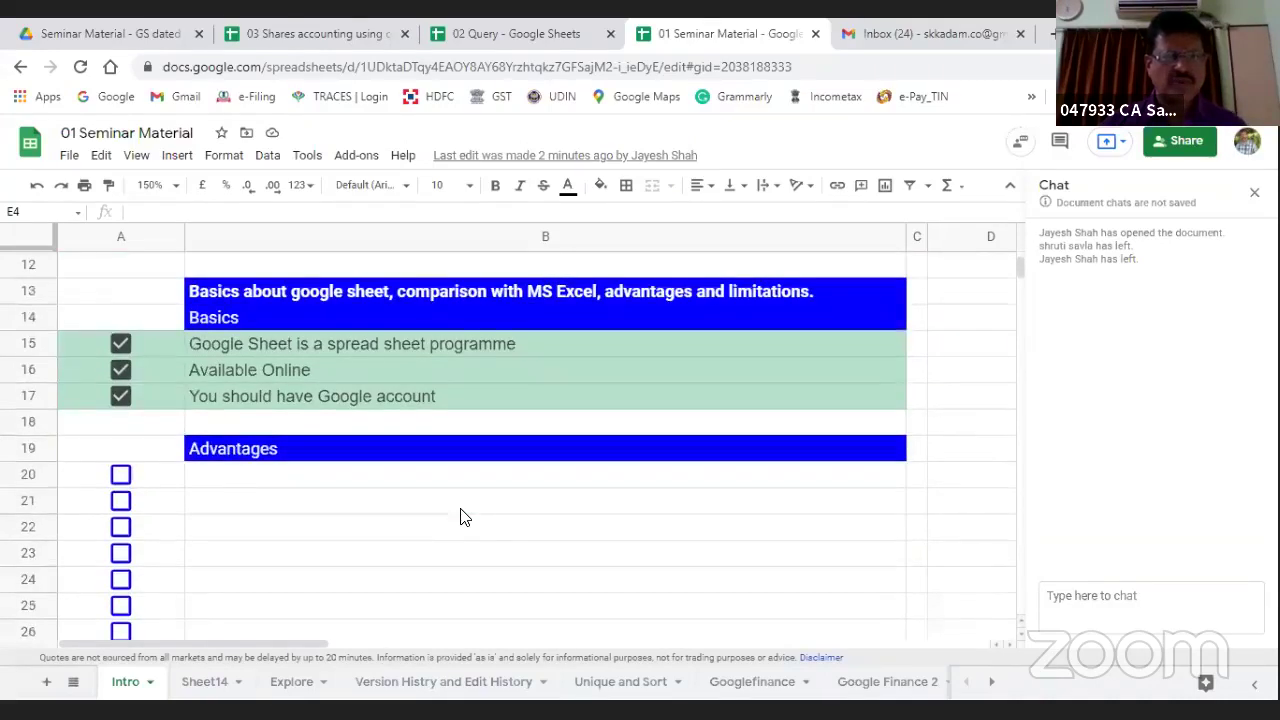
left_click(121, 476)
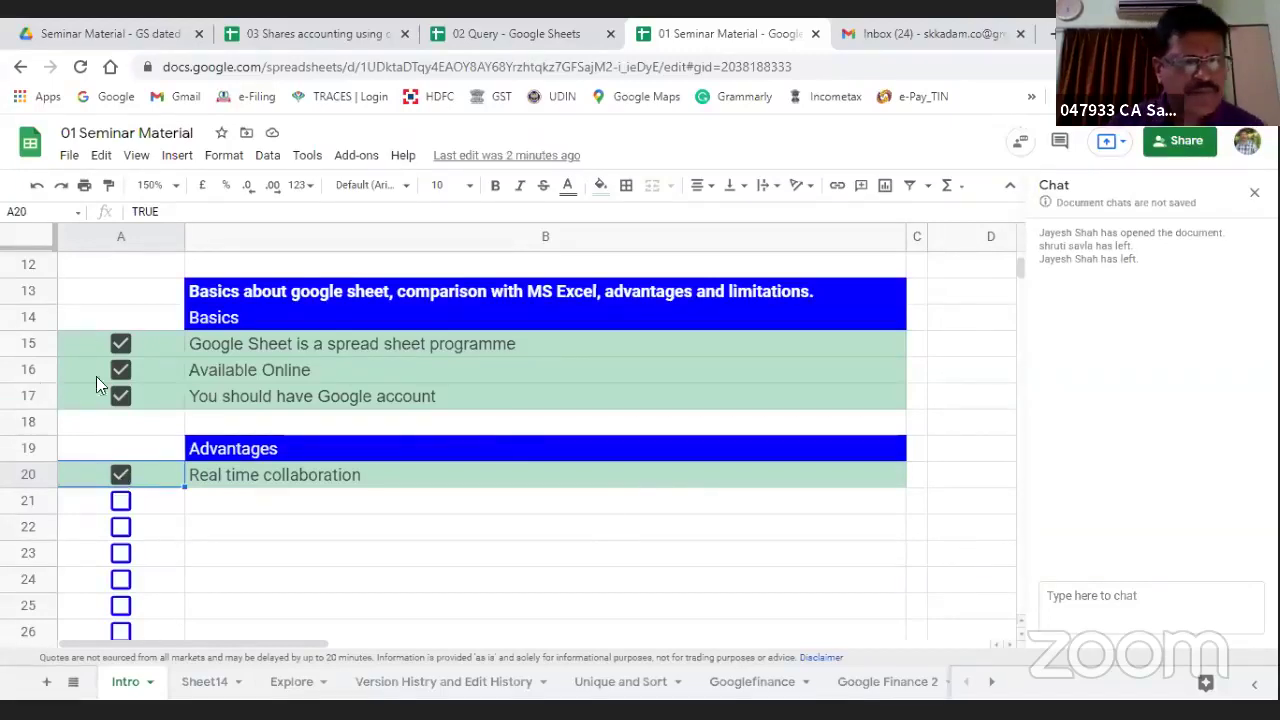
Step: Tick the Advantages checkboxes in rows 21 through 25
left_click(120, 500)
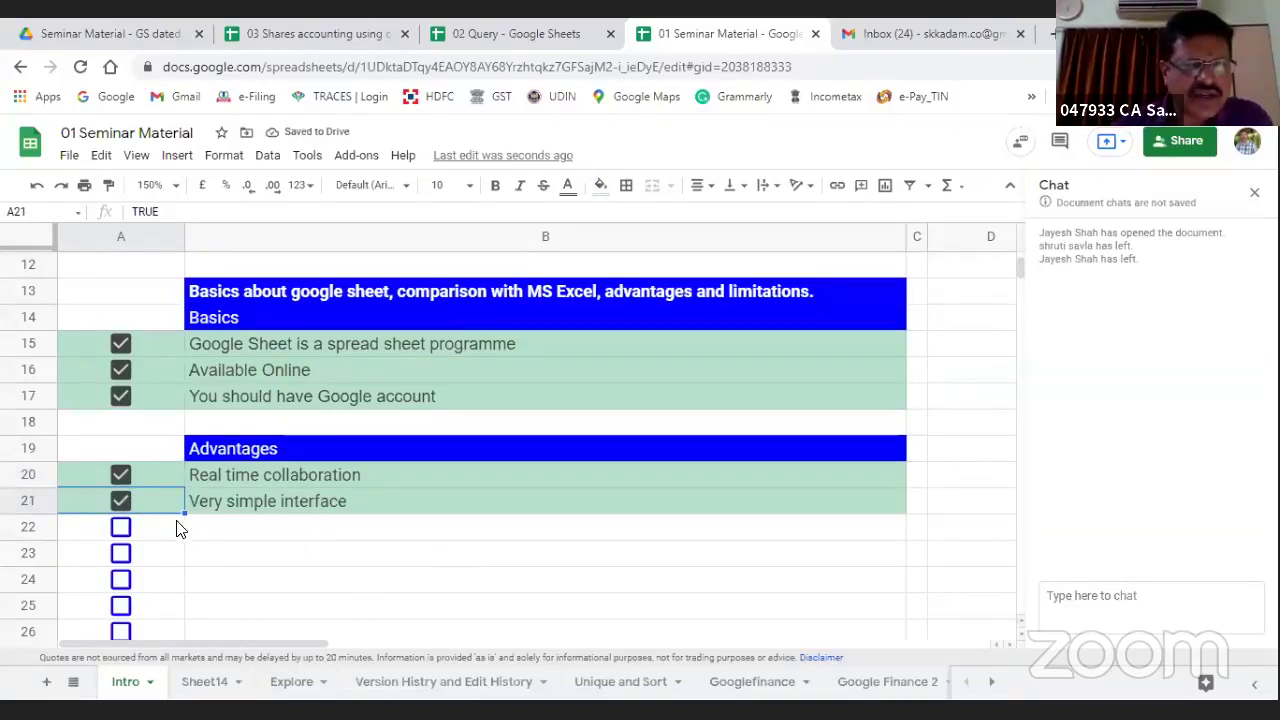
left_click(120, 527)
scroll(527, 542, "down", 2)
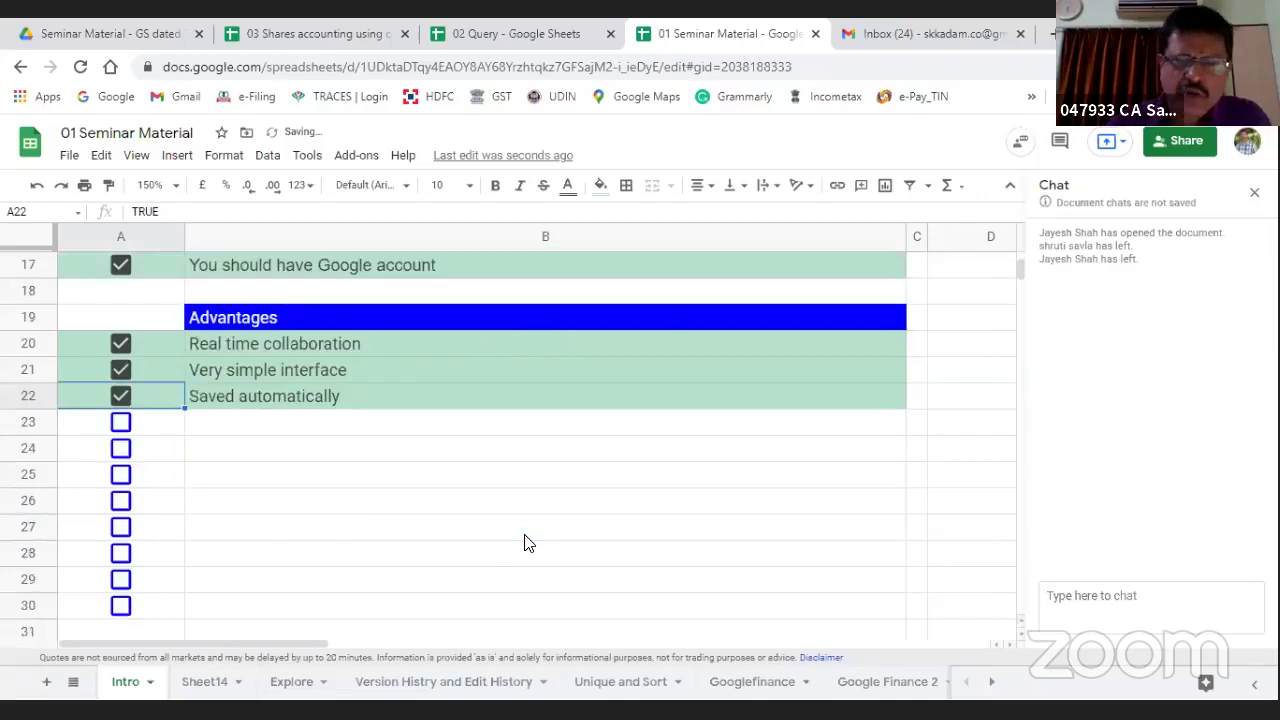
left_click(120, 422)
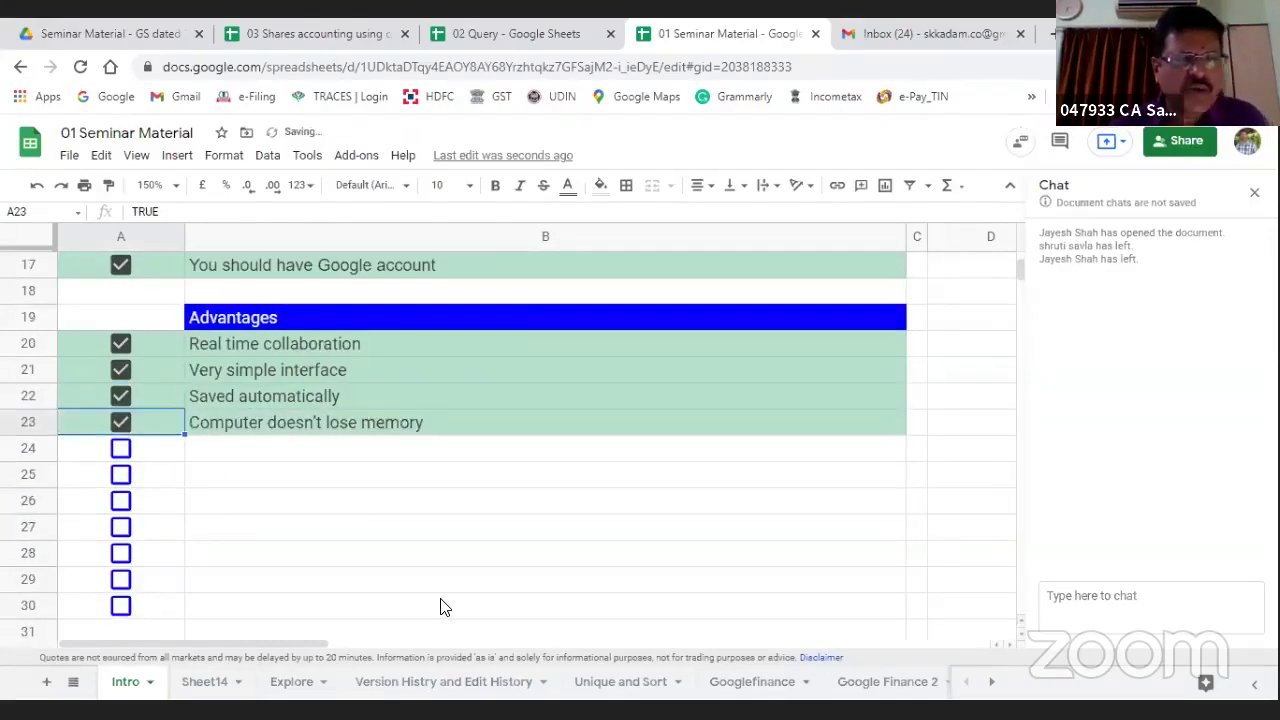
left_click(120, 449)
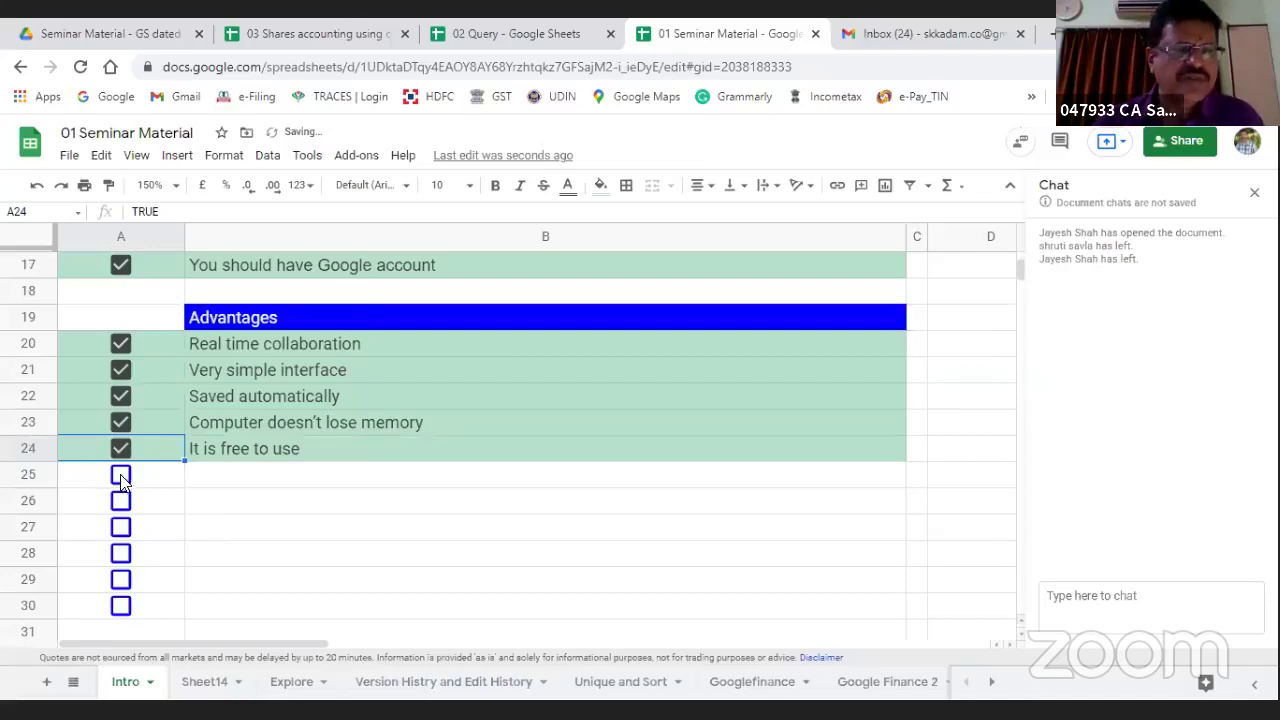
left_click(120, 475)
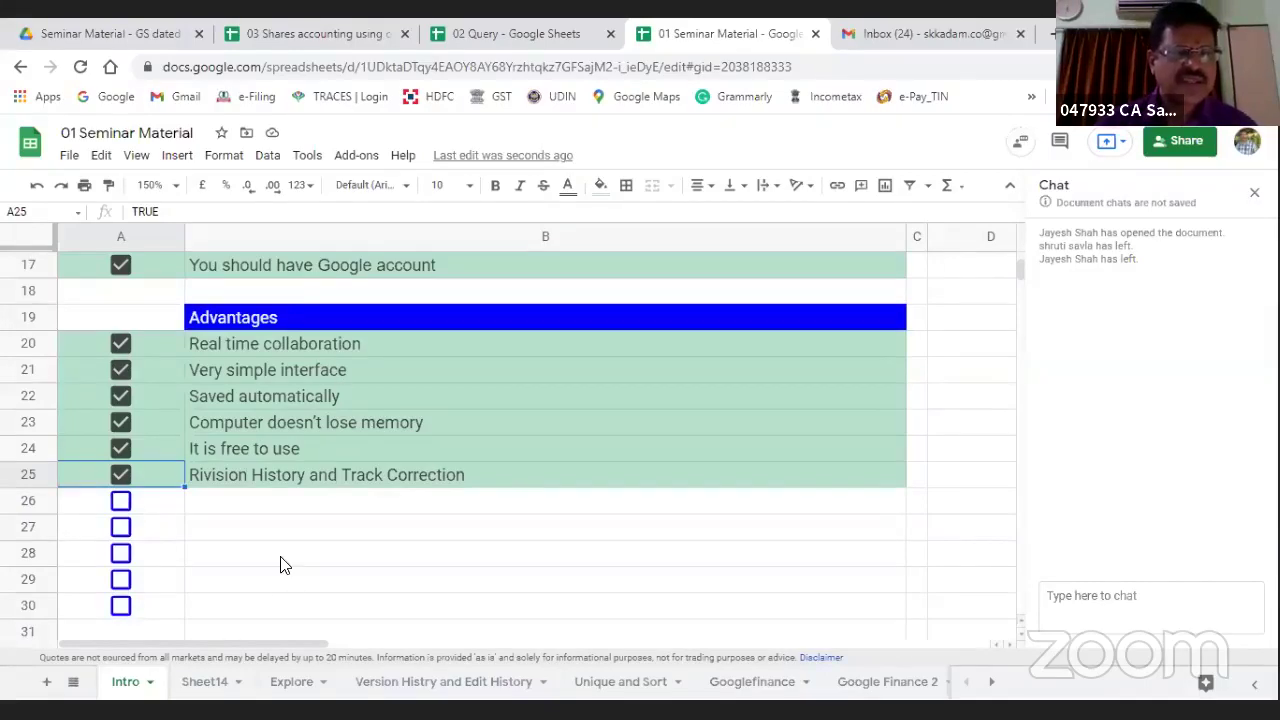
Step: Tick the remaining Advantages checkboxes in rows 26 through 30, starting with Power of Google
key("Down")
key("space")
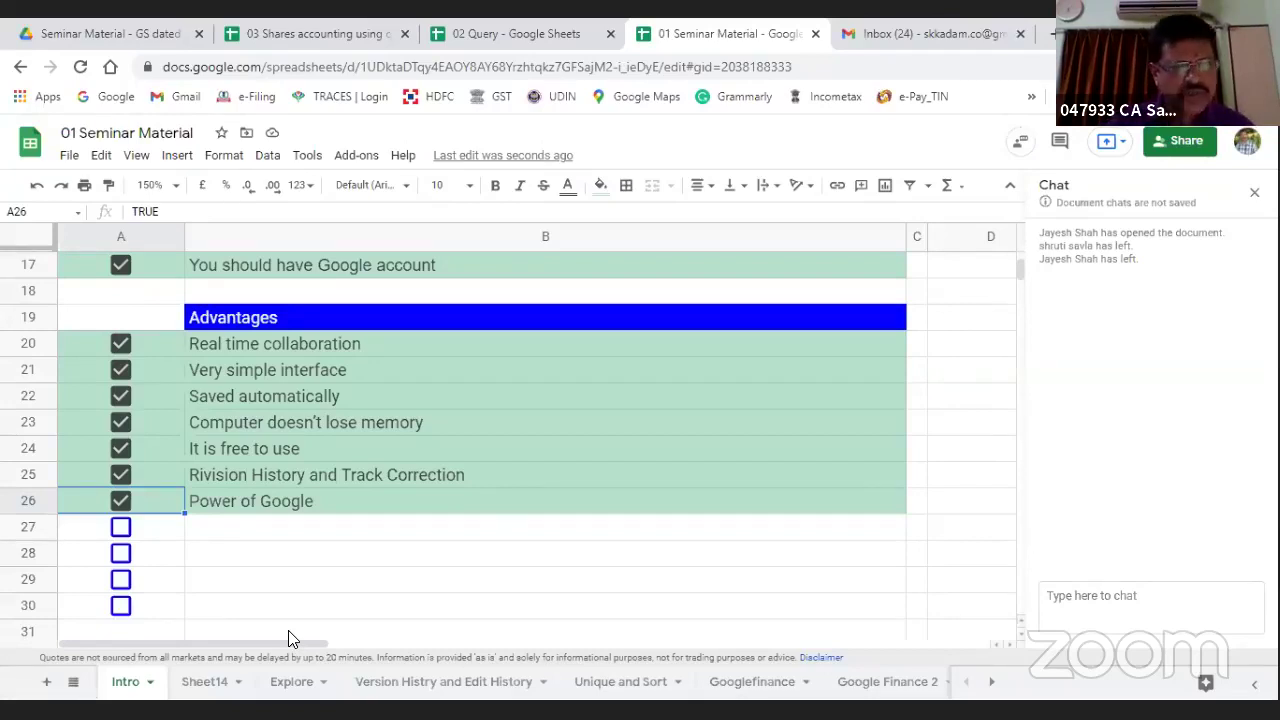
left_click(121, 528)
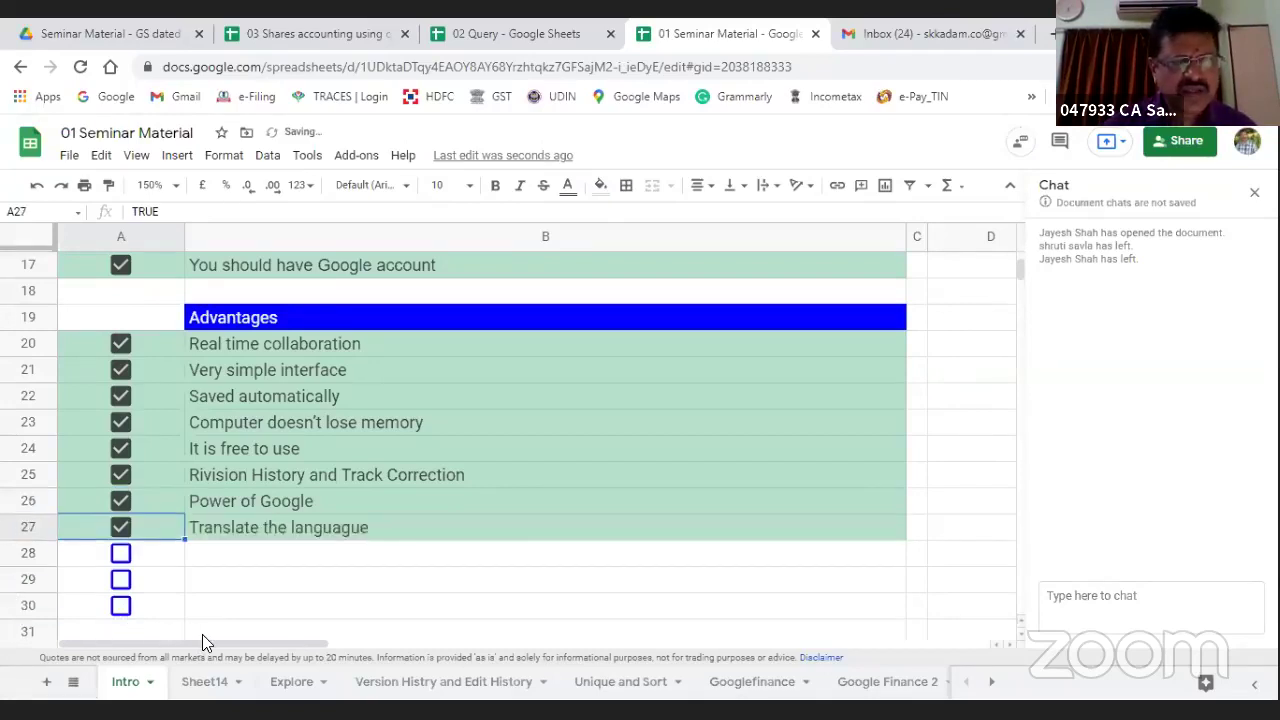
left_click(121, 555)
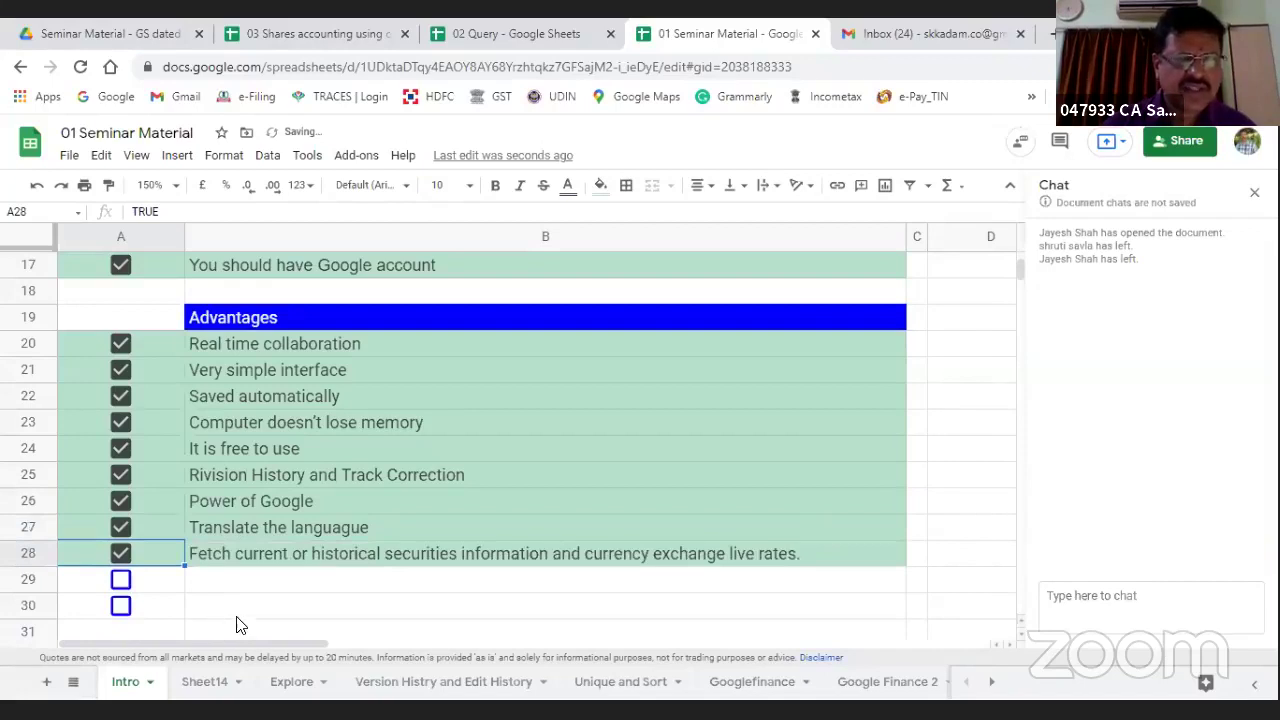
scroll(236, 624, "down", 1)
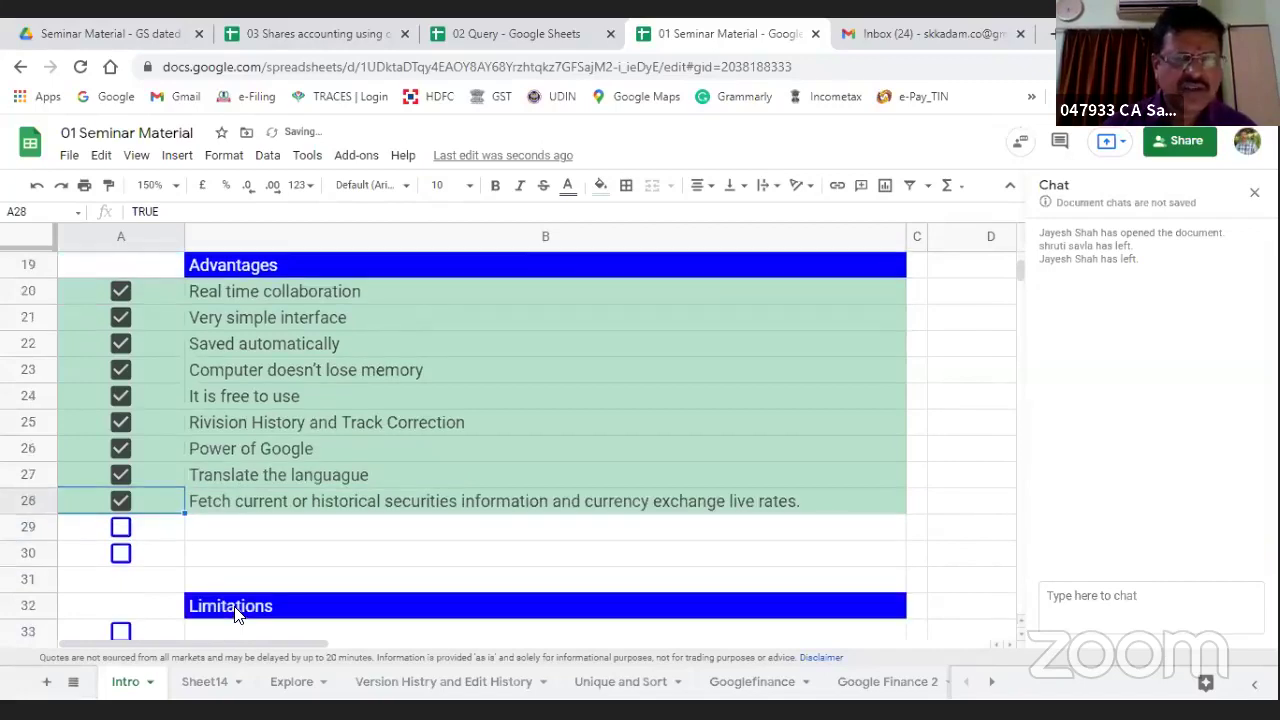
left_click(121, 528)
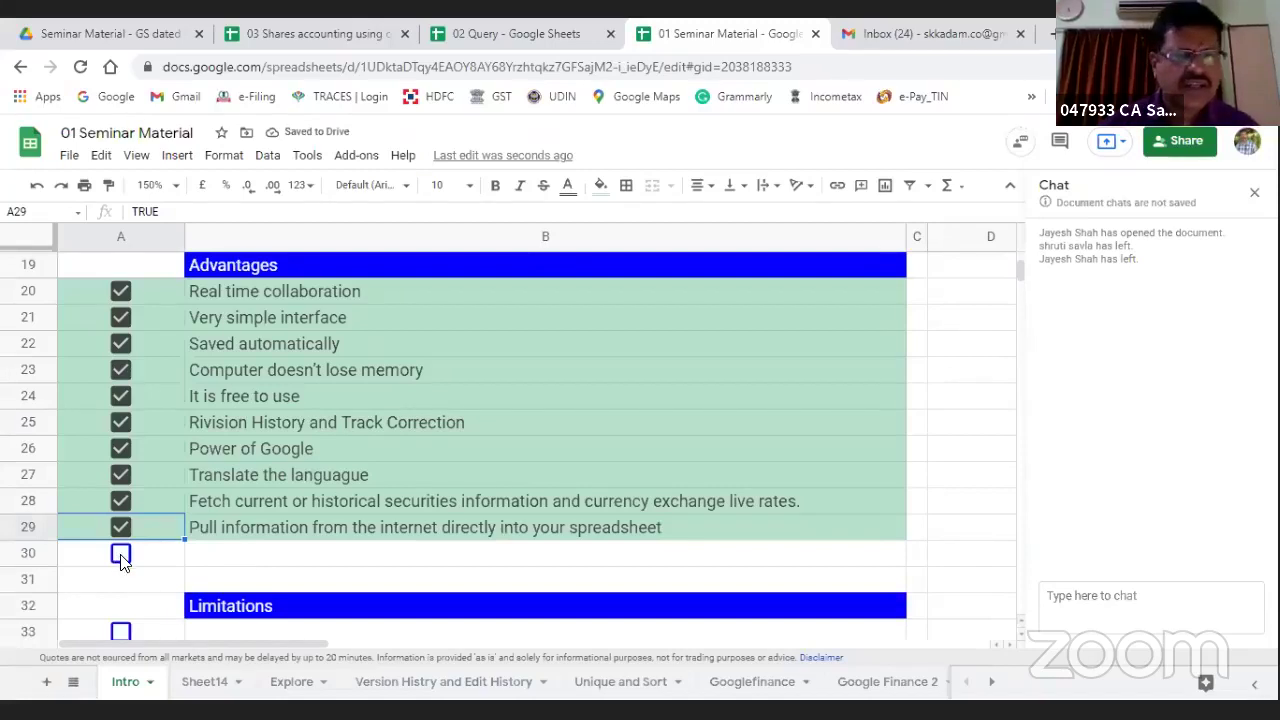
left_click(121, 555)
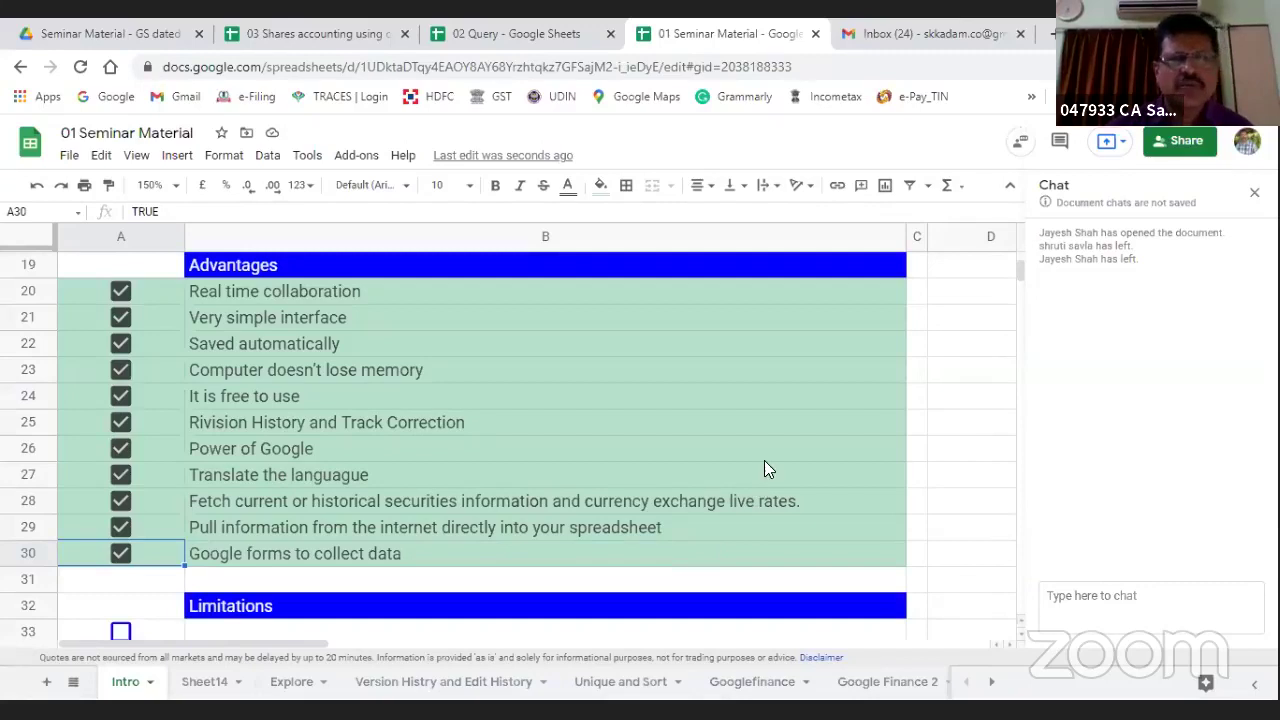
Step: Tick Limitations rows 33–37, from Need internet through the data-safety point
scroll(756, 460, "down", 3)
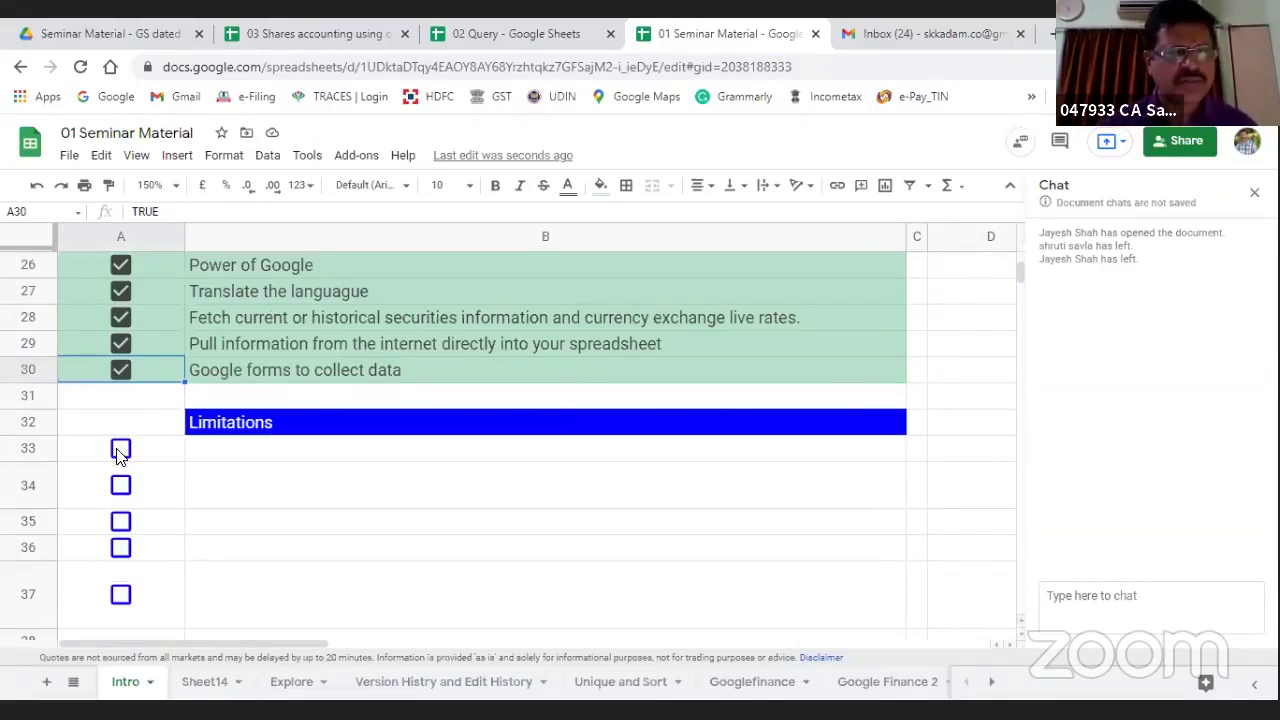
key("Down")
key("Down")
key("Down")
key("space")
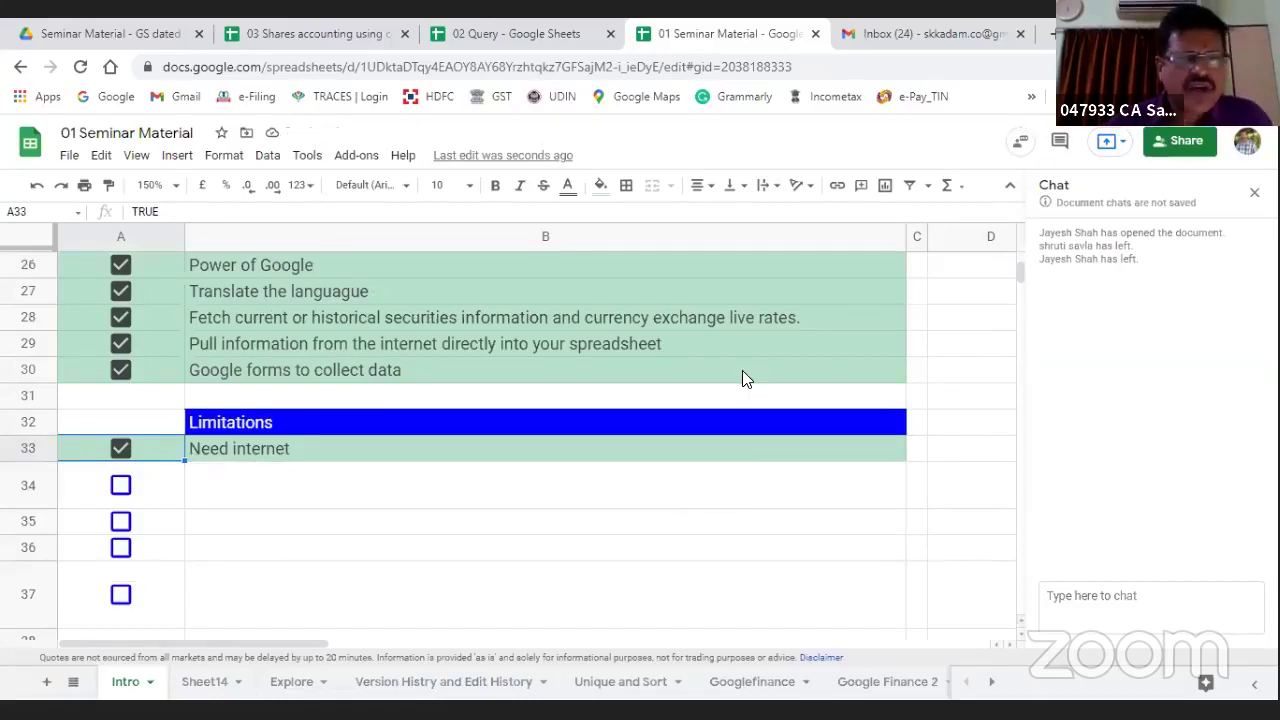
left_click(120, 486)
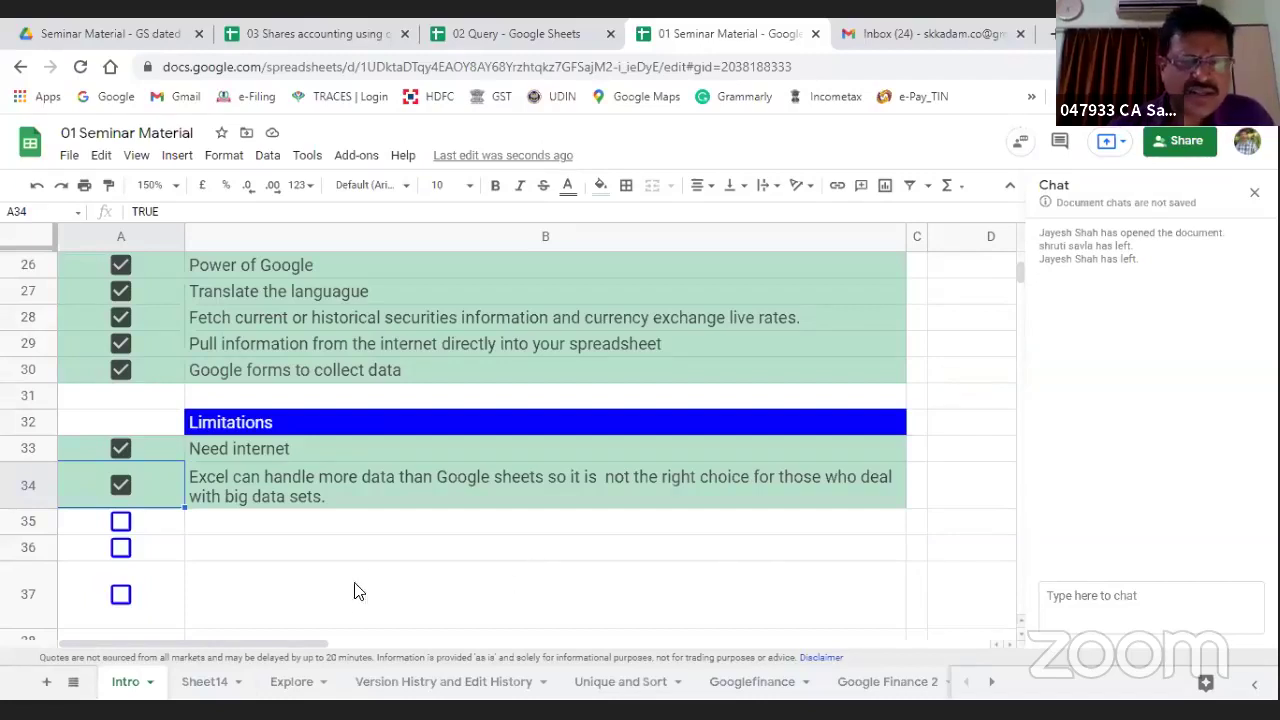
left_click(121, 521)
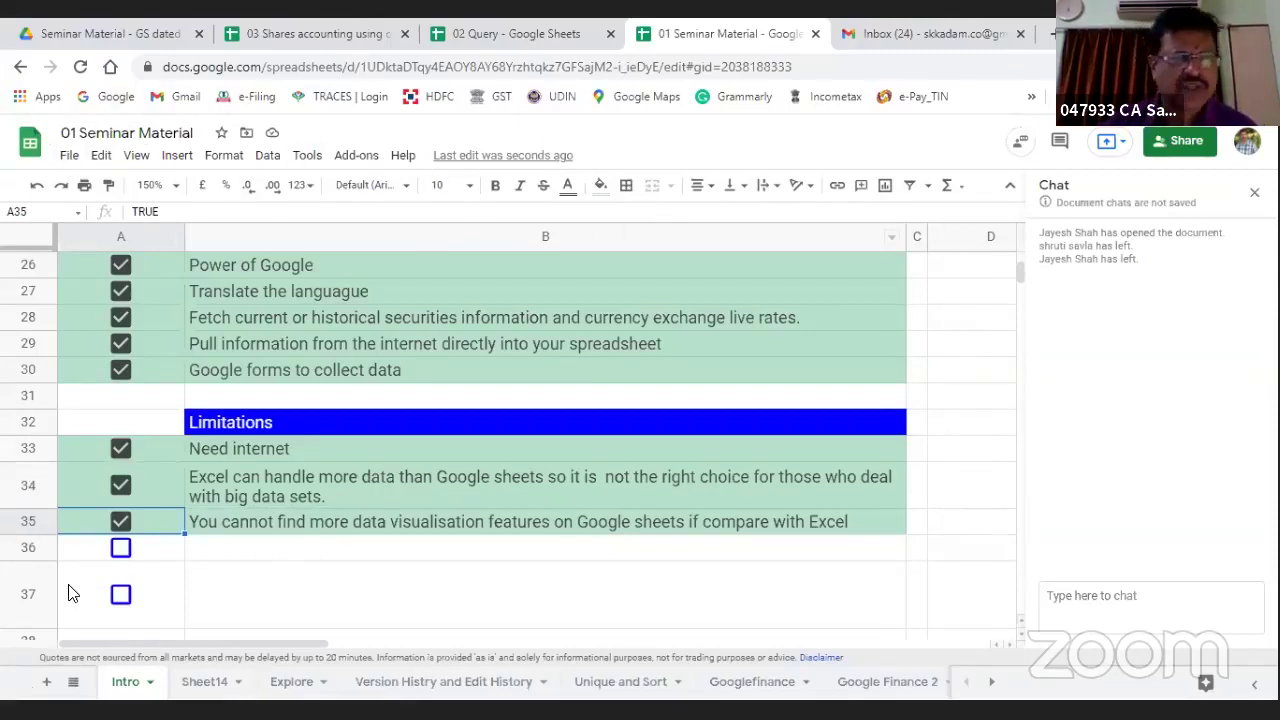
left_click(120, 548)
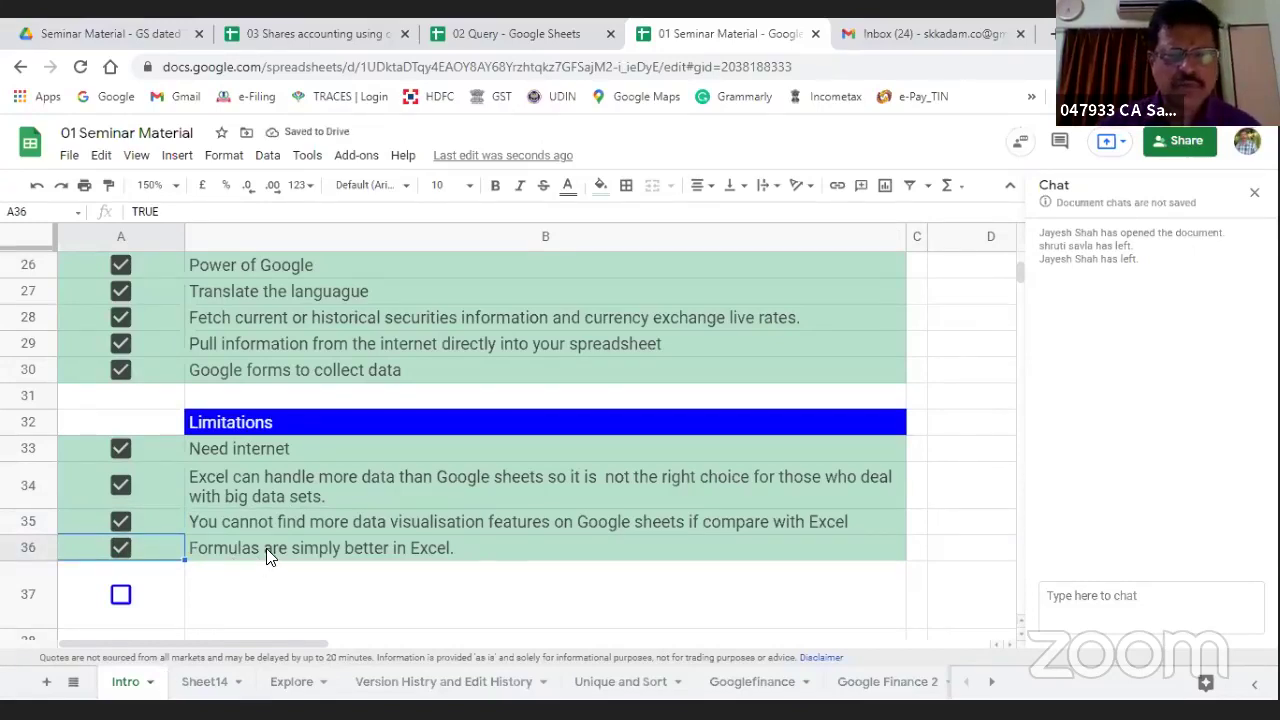
scroll(268, 557, "down", 1)
scroll(268, 557, "down", 1)
left_click(120, 463)
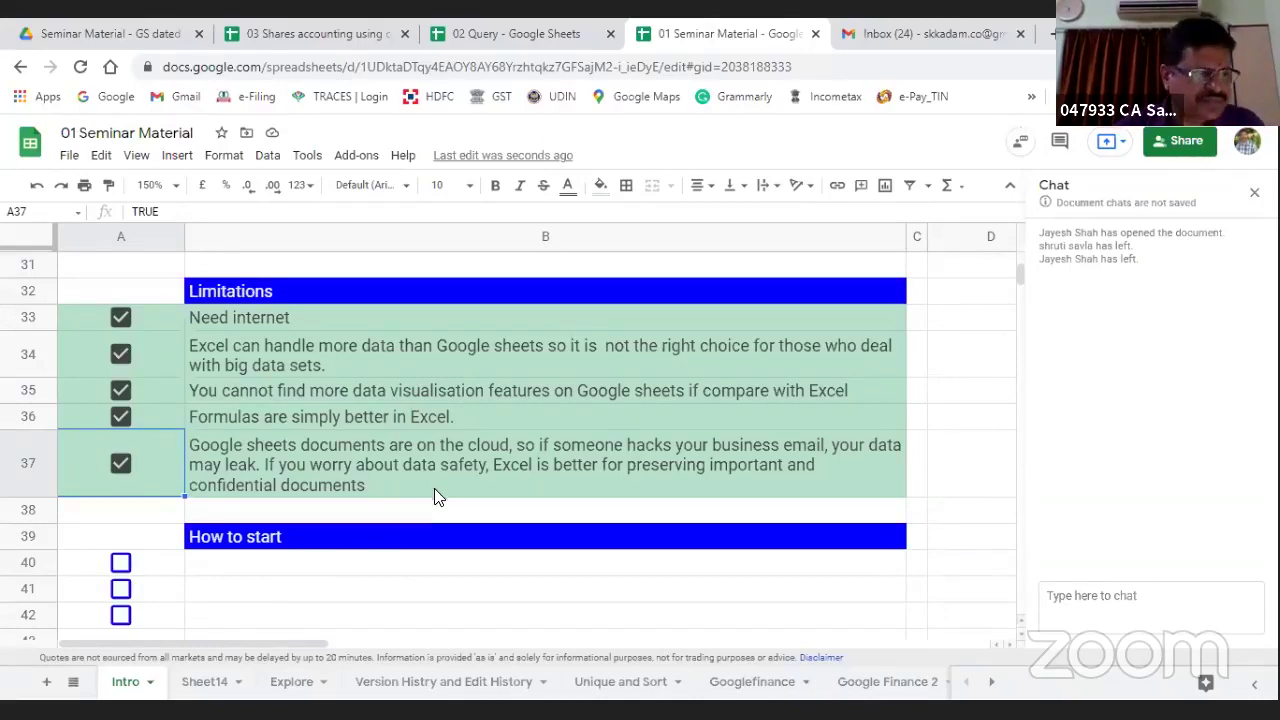
Step: Tick 'Login to Gmail Account' and 'See Google Apps in RHS', then go to the Gmail inbox
scroll(546, 470, "down", 3)
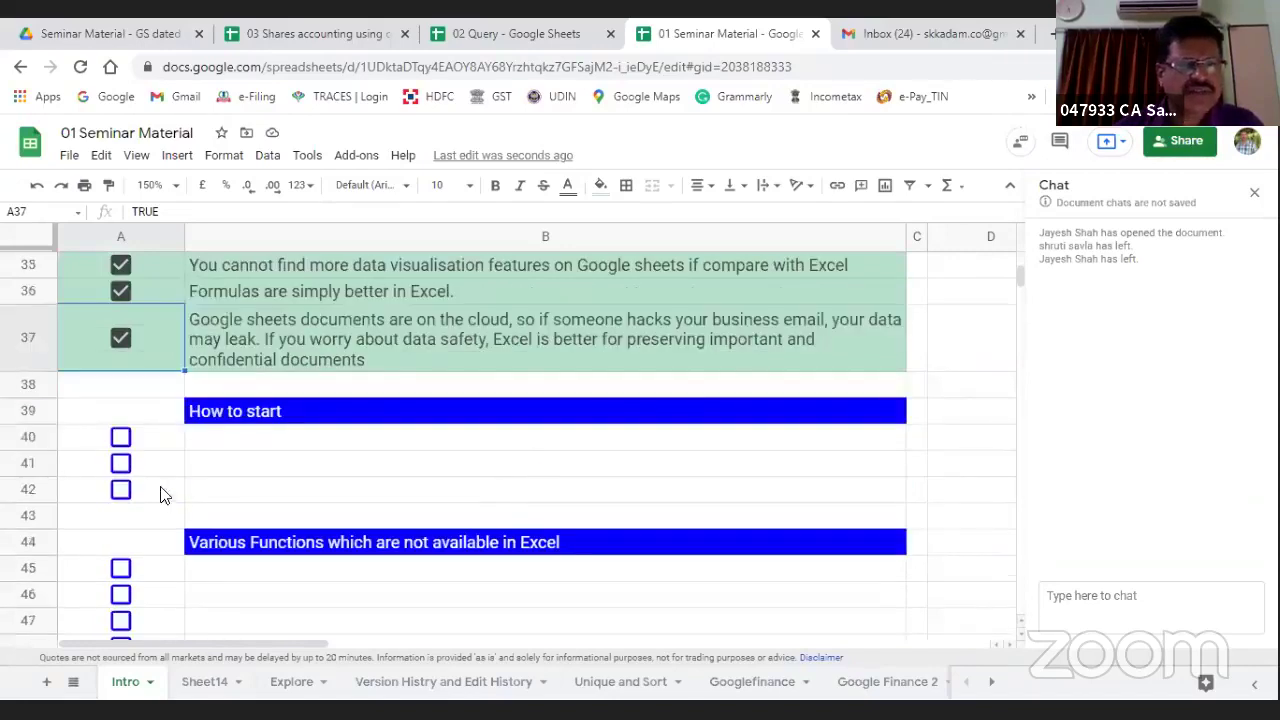
left_click(120, 438)
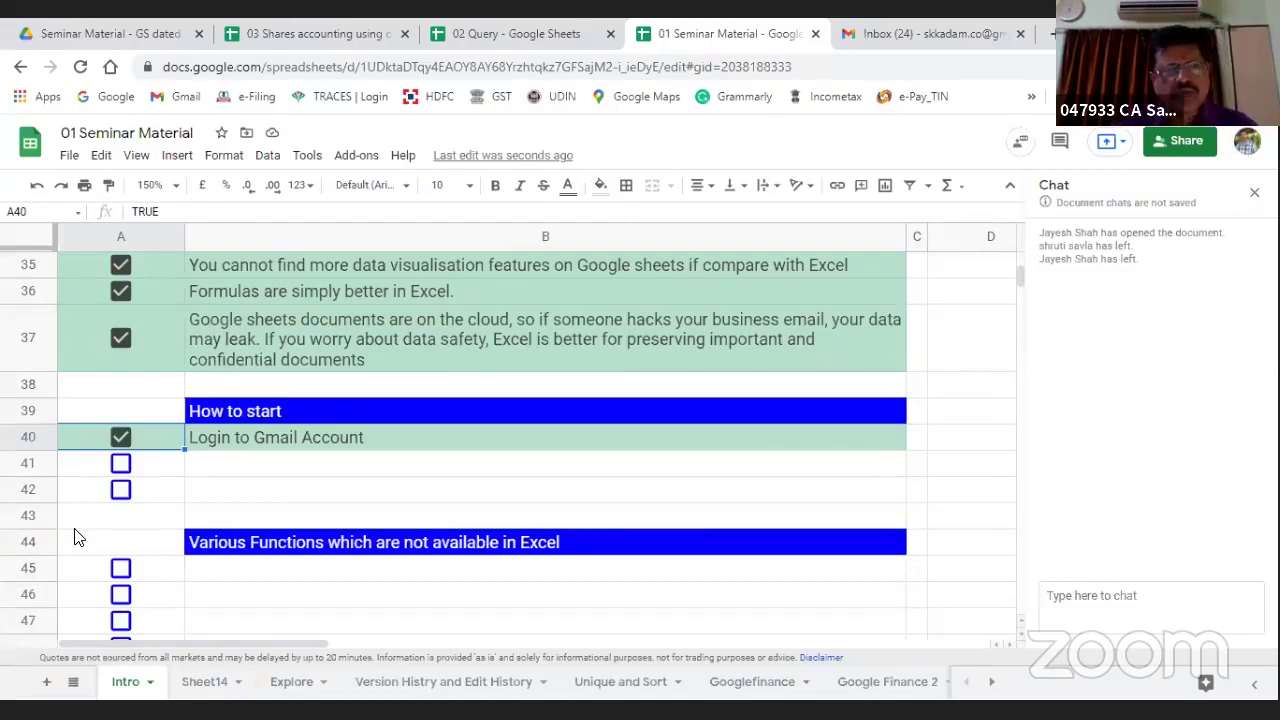
left_click(121, 464)
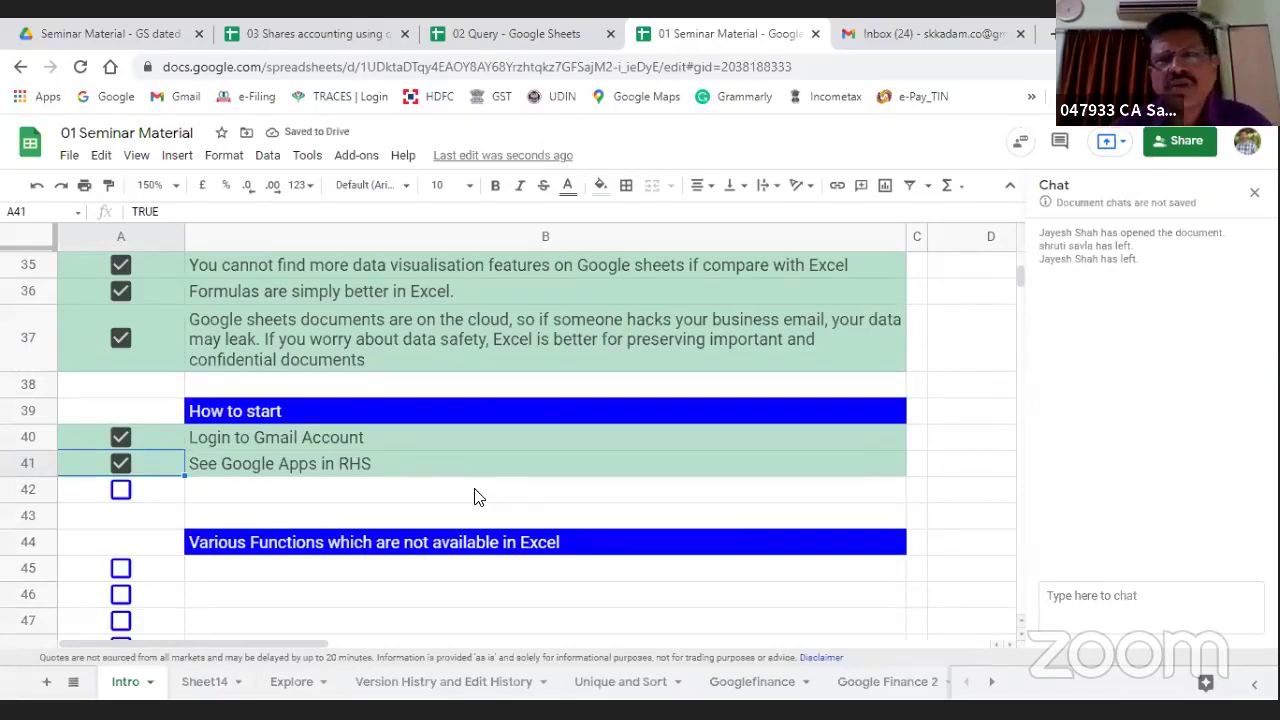
left_click(896, 30)
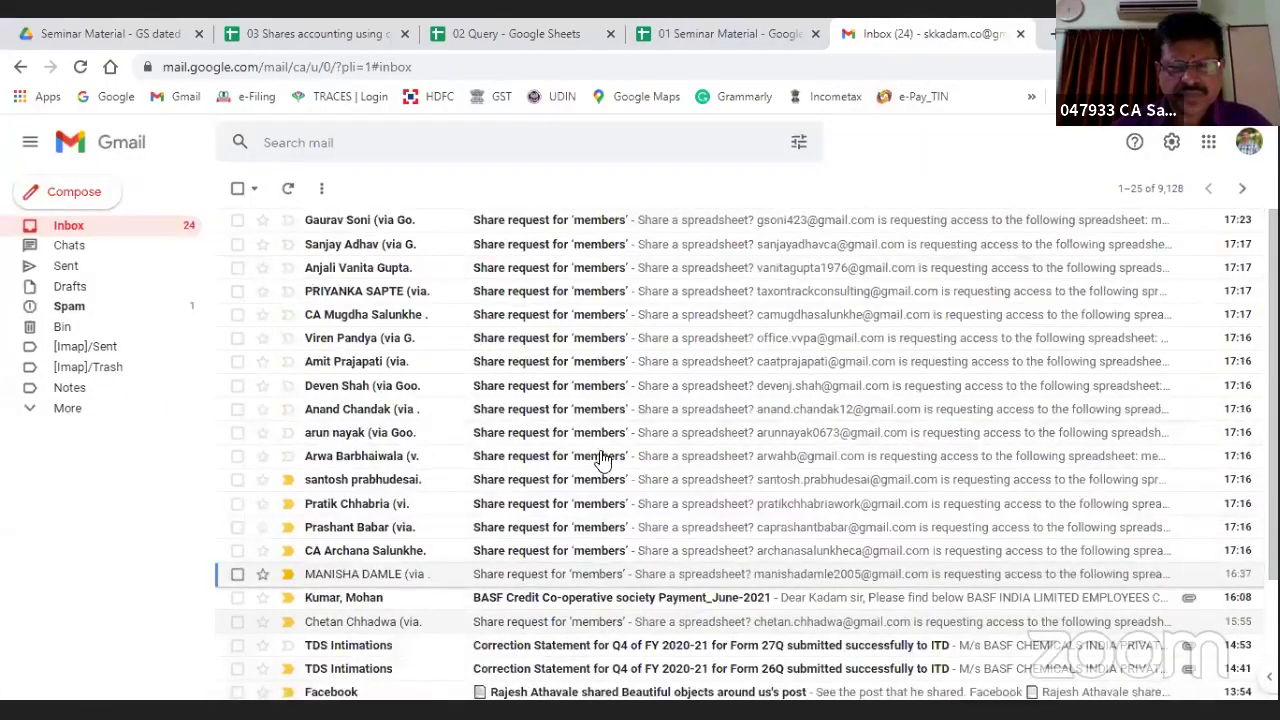
Step: Launch Sheets in a new tab from Gmail's Google apps grid
left_click(1210, 145)
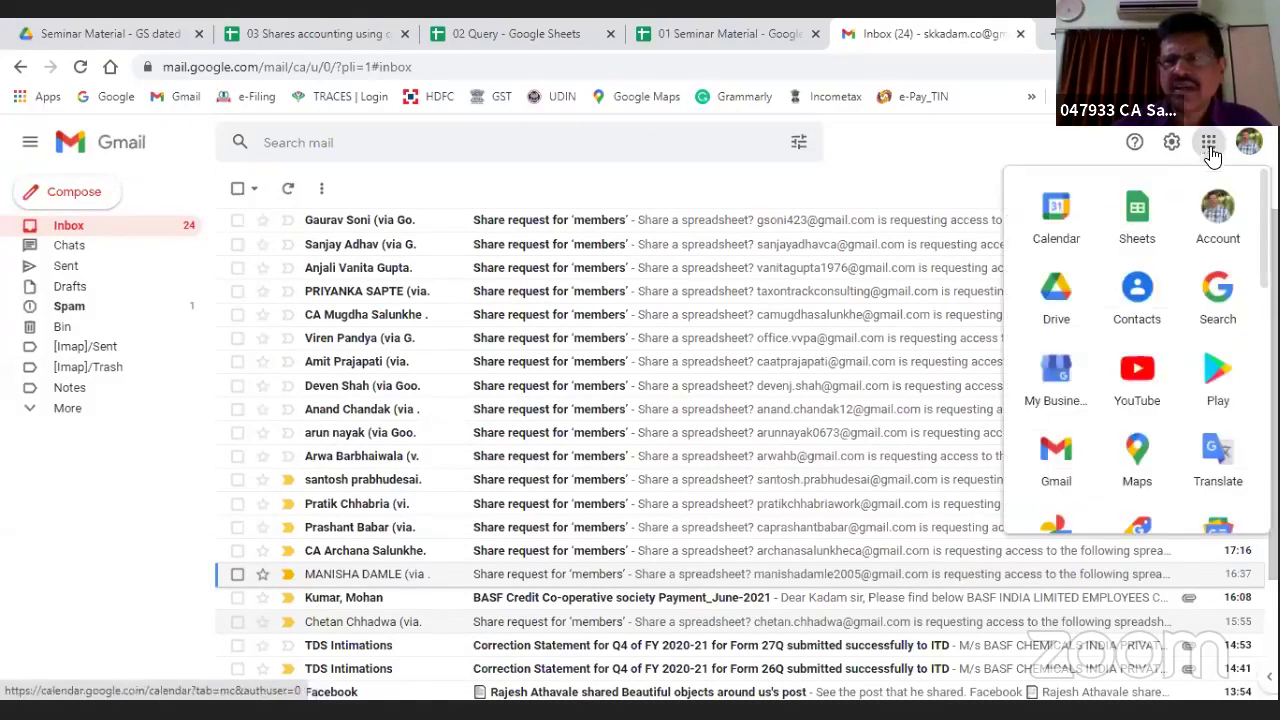
left_click(1138, 212)
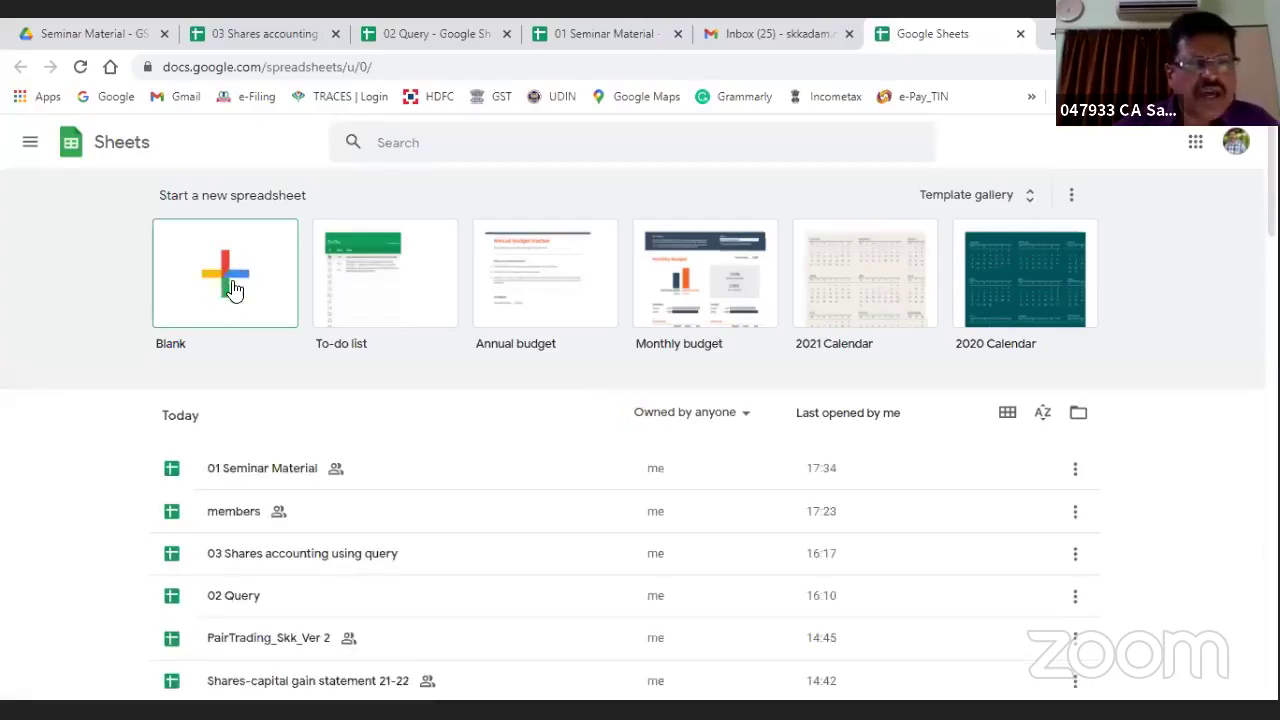
Step: Browse the Sheets home recent files list, then close that tab
scroll(213, 612, "down", 2)
scroll(213, 612, "down", 5)
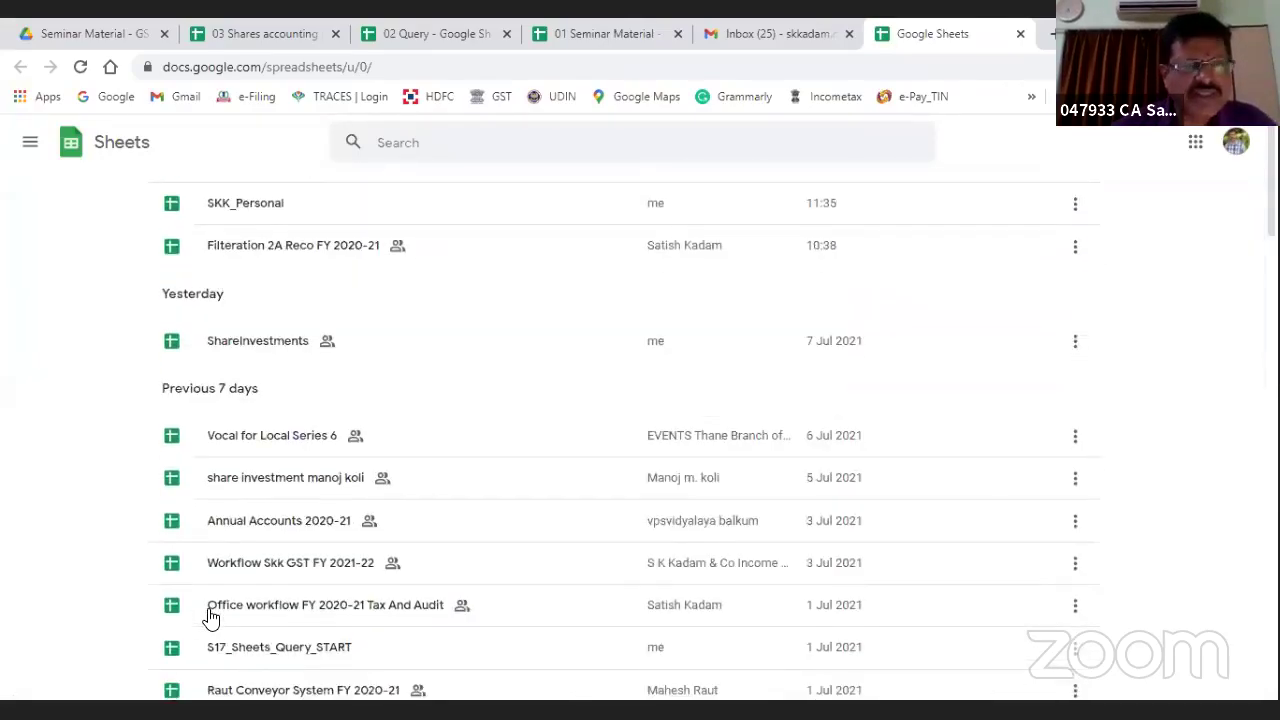
scroll(213, 612, "up", 6)
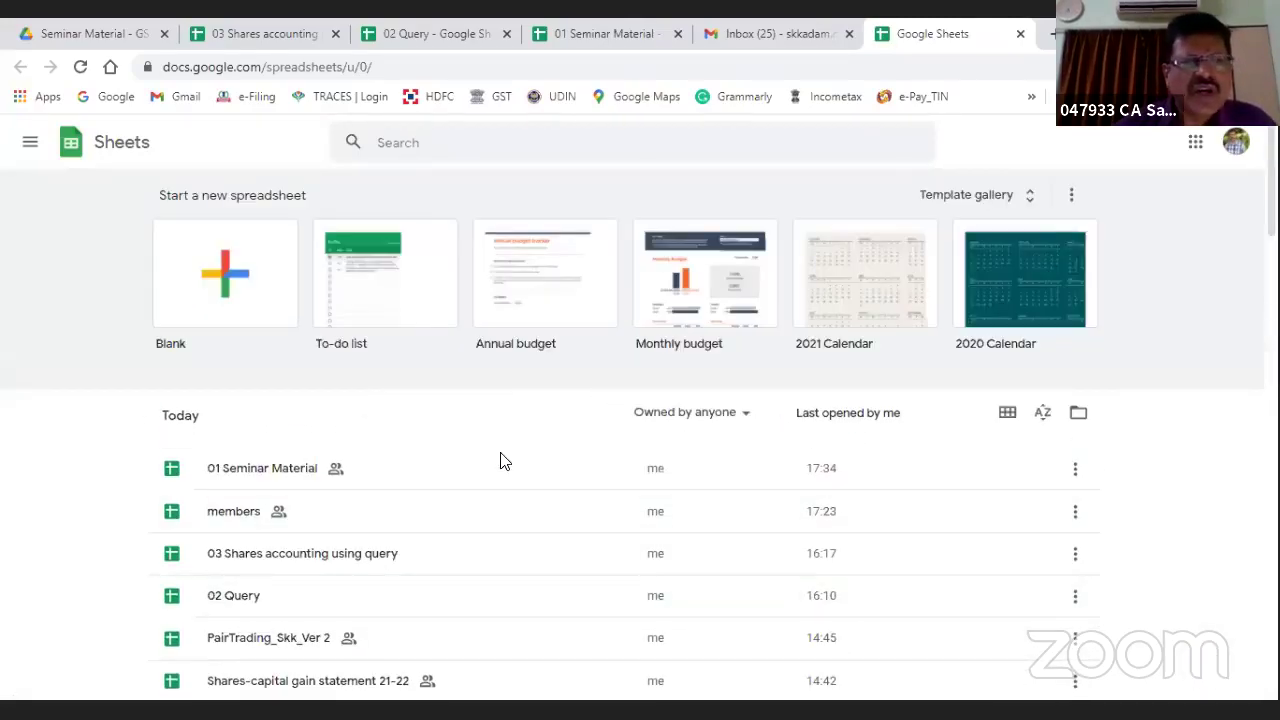
left_click(1020, 33)
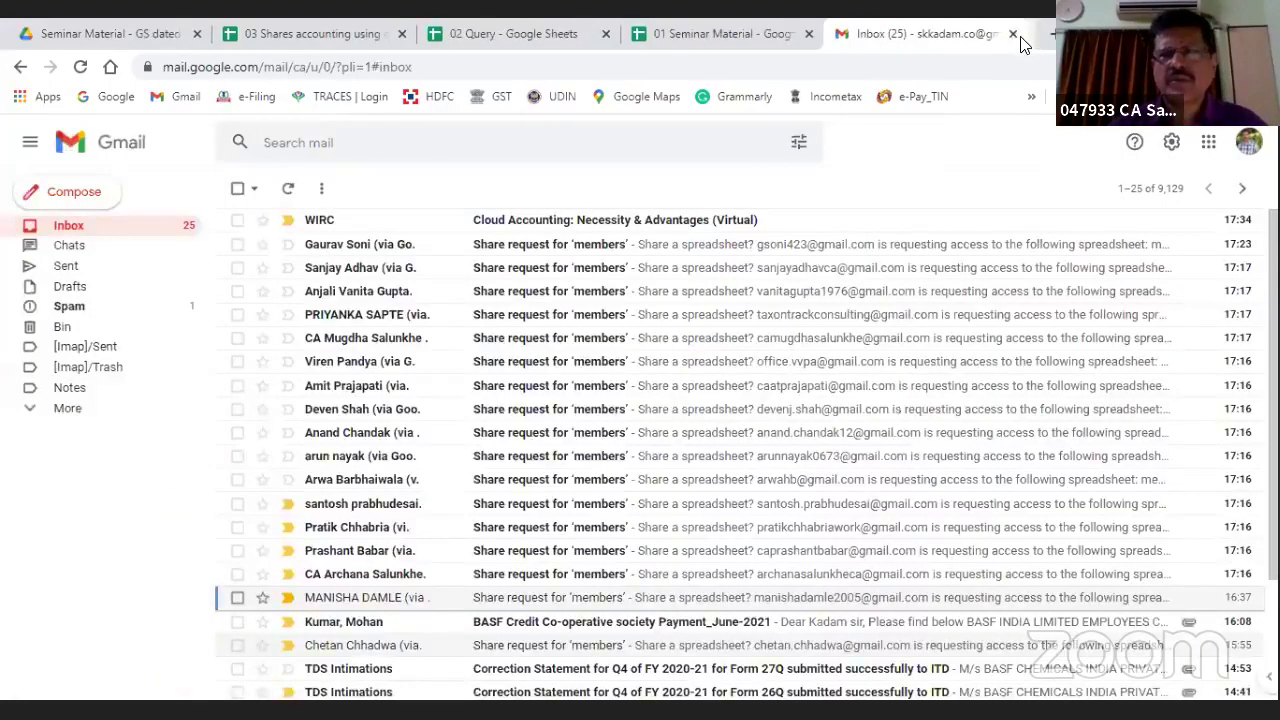
Step: Close the Gmail tab and tick the Intro checklist items in rows 42 and 45
key("ctrl+w")
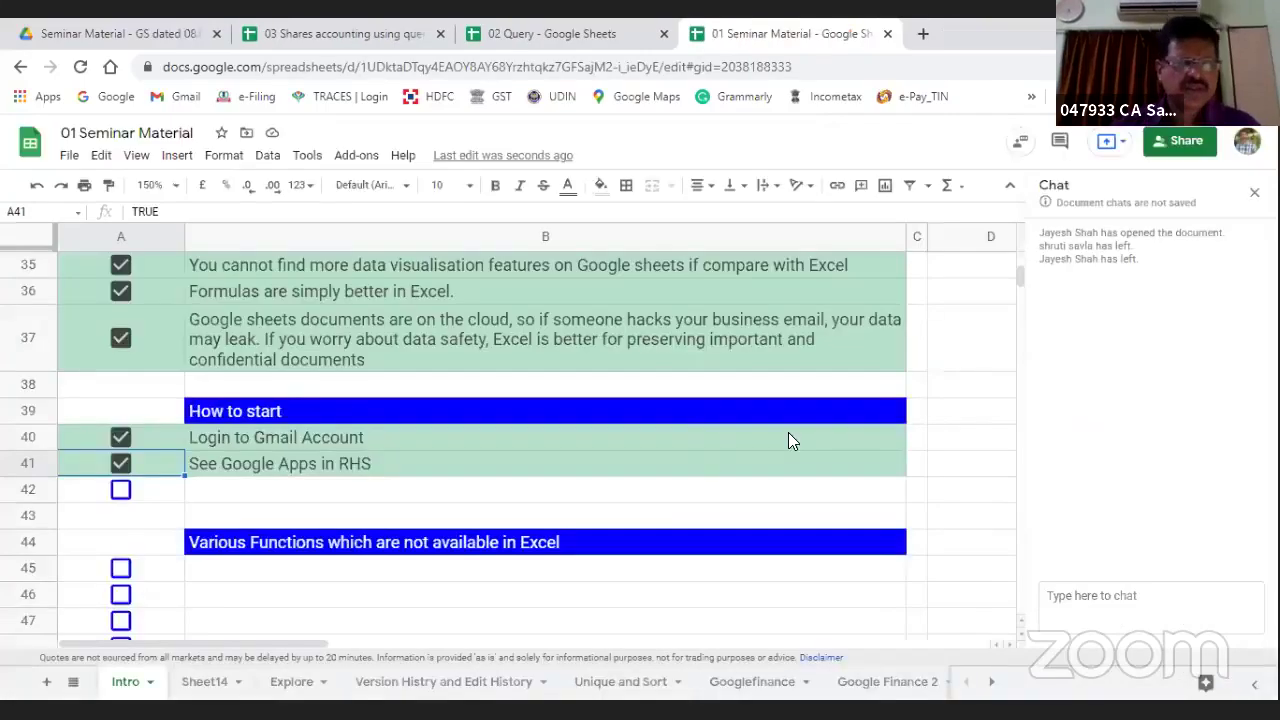
left_click(120, 491)
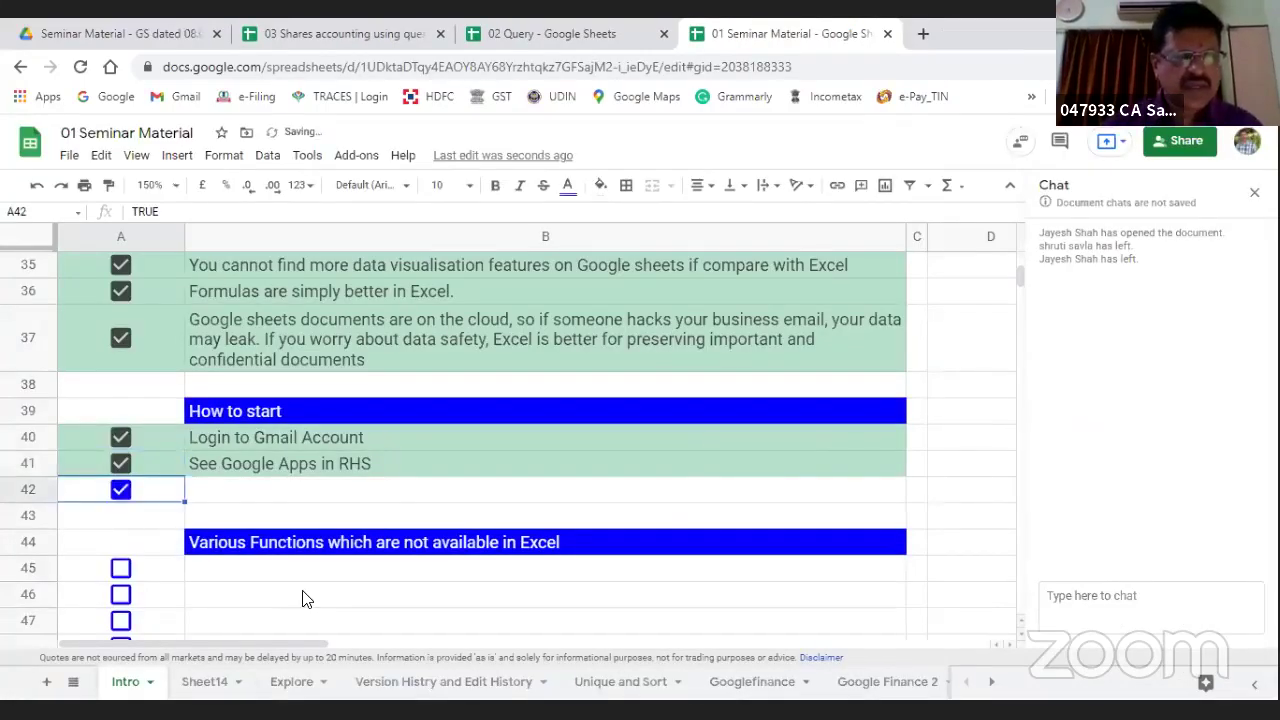
scroll(464, 468, "down", 5)
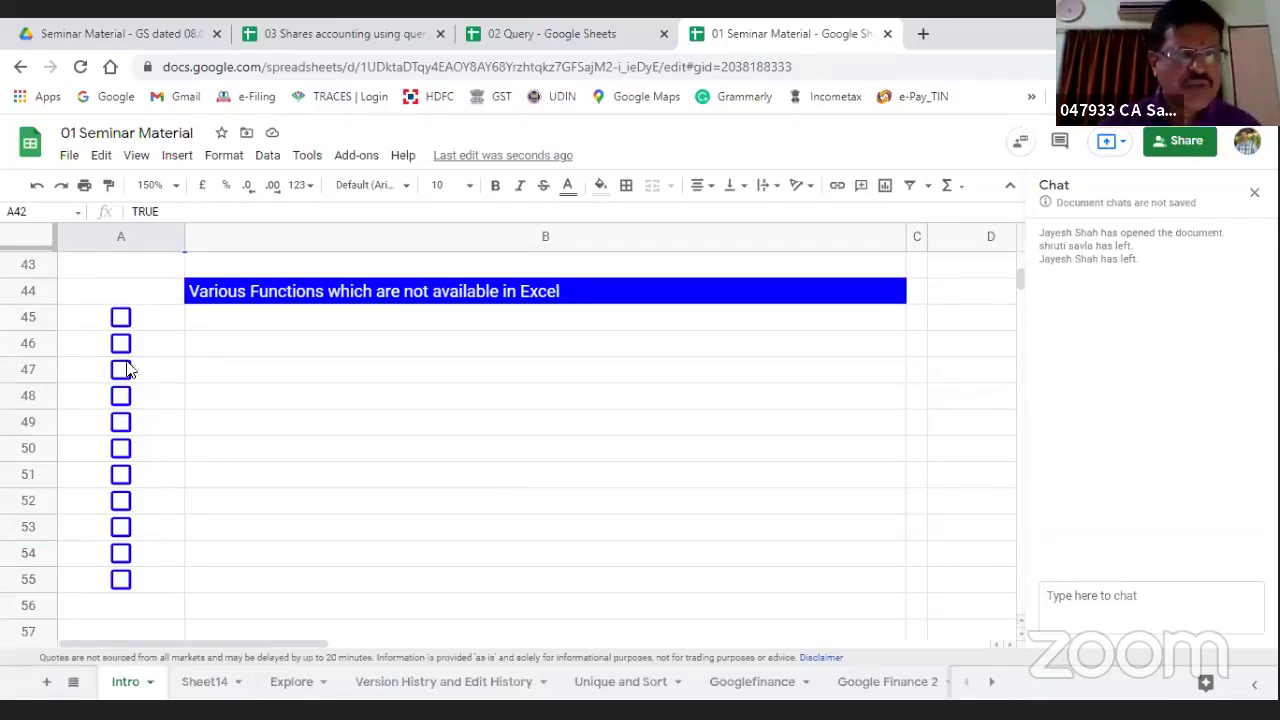
left_click(121, 318)
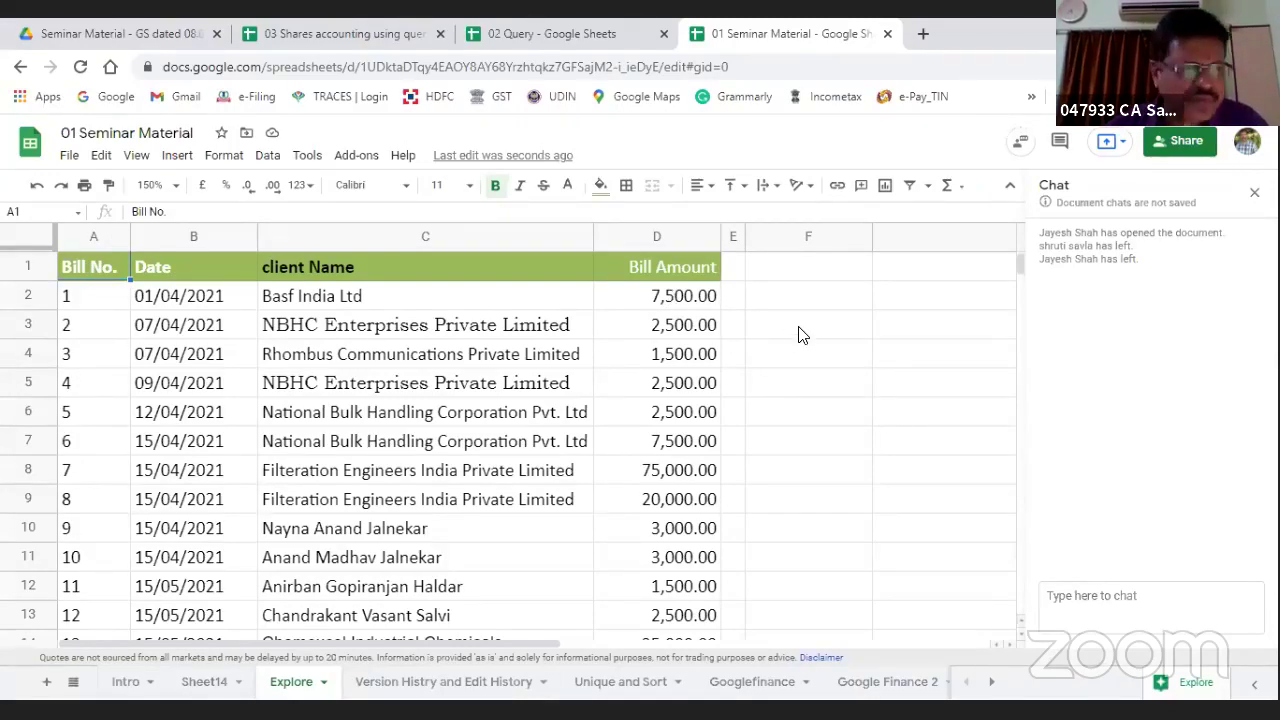
Step: Scroll through the 45 bills on the Explore sheet and select the empty range D52:G54
scroll(748, 348, "down", 8)
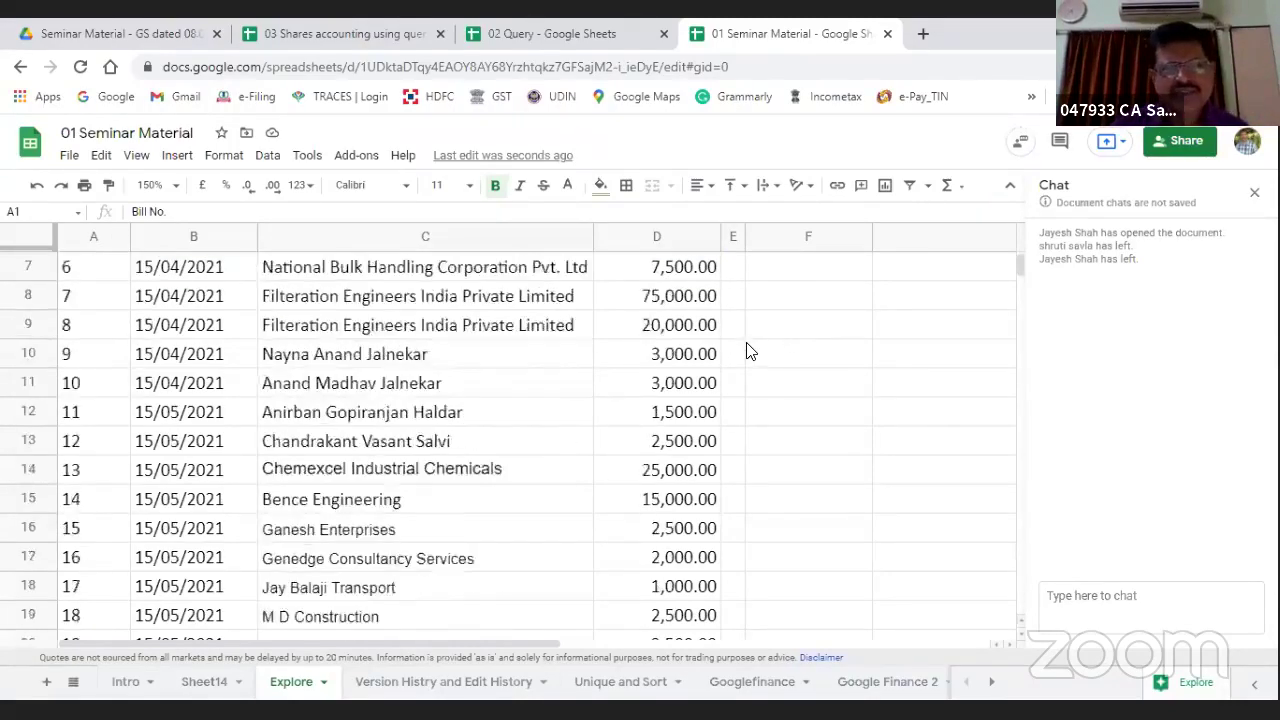
scroll(745, 345, "down", 2)
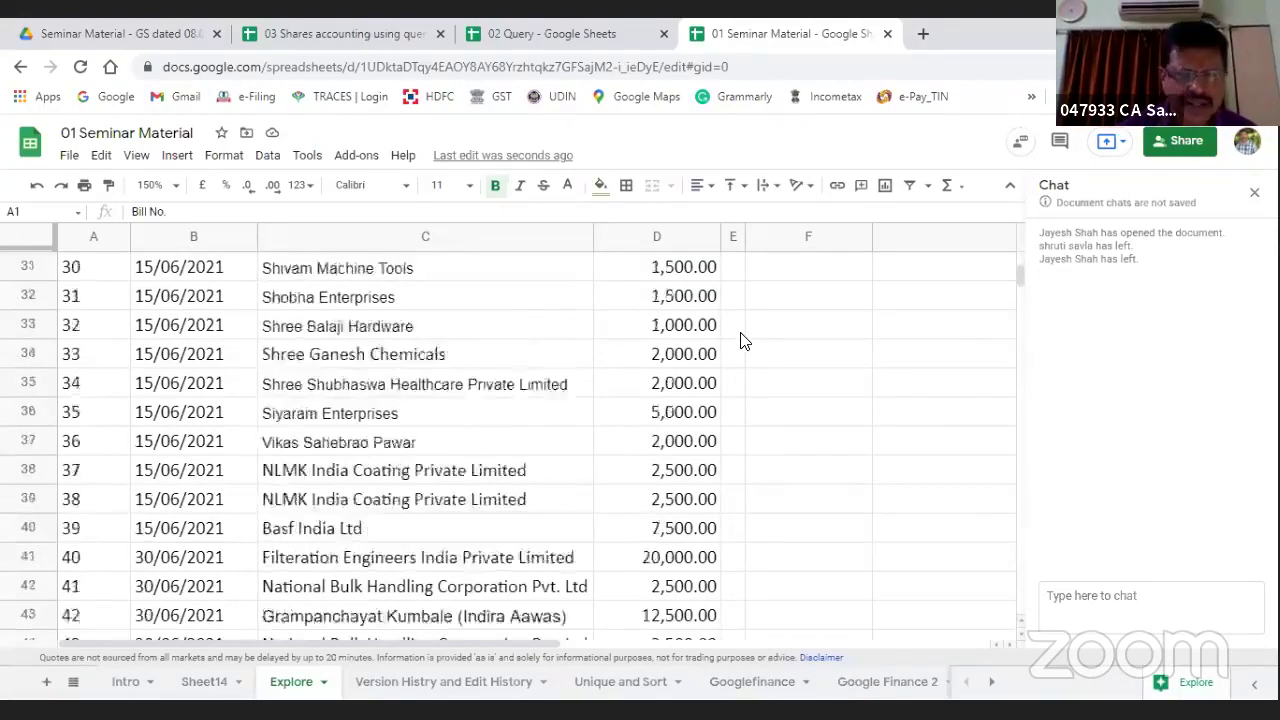
scroll(742, 345, "up", 1)
scroll(742, 347, "down", 5)
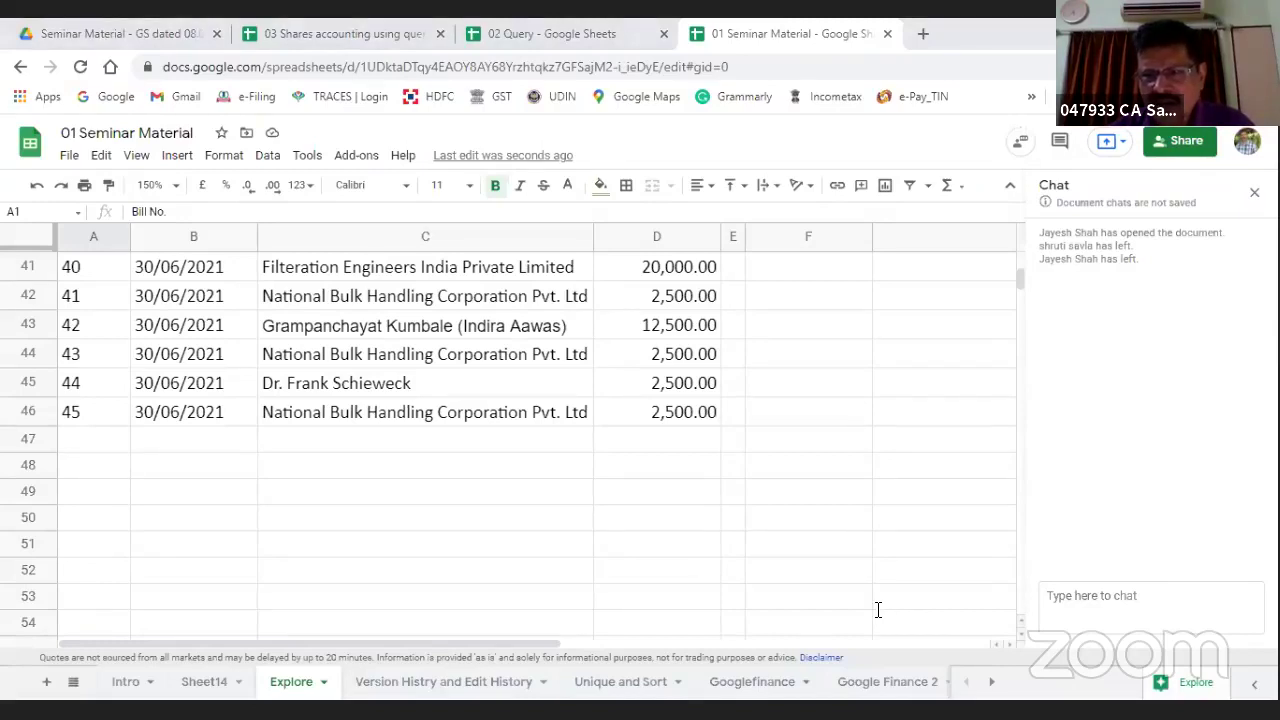
left_click_drag(878, 610, 670, 600)
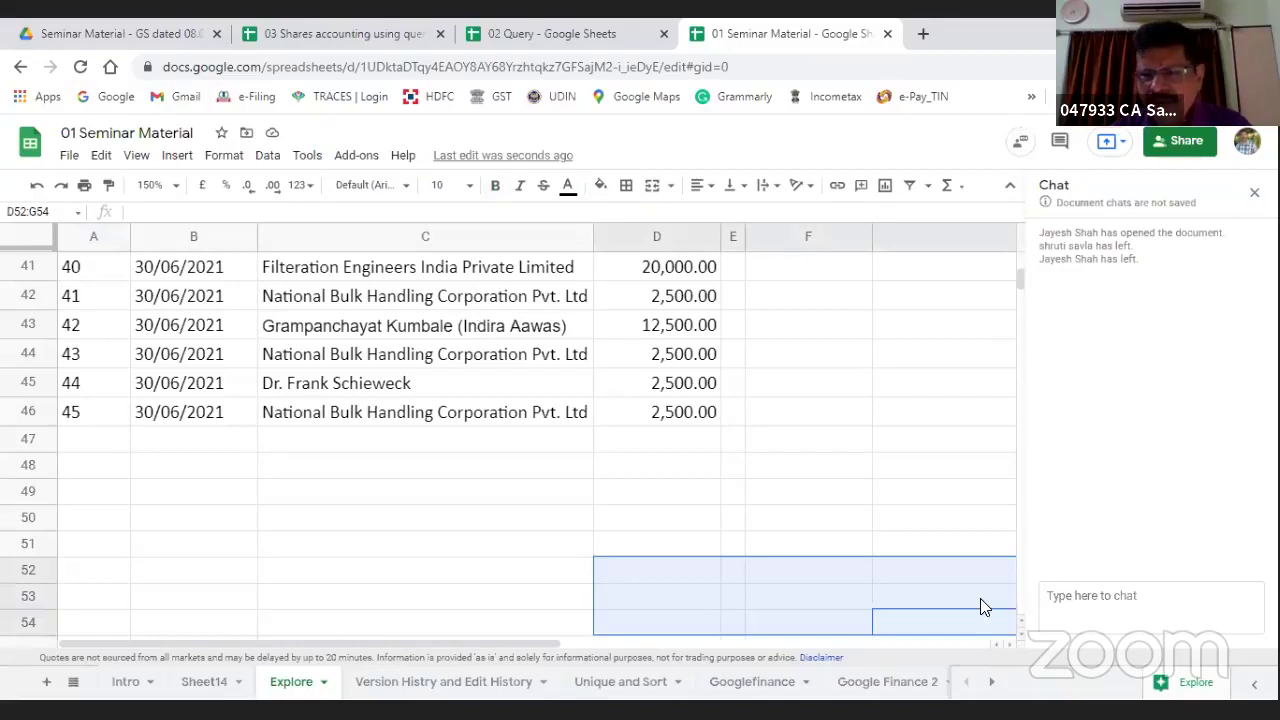
Step: Open Explore, set its data range to A1:D46, and start a question about the bills
left_click(1200, 688)
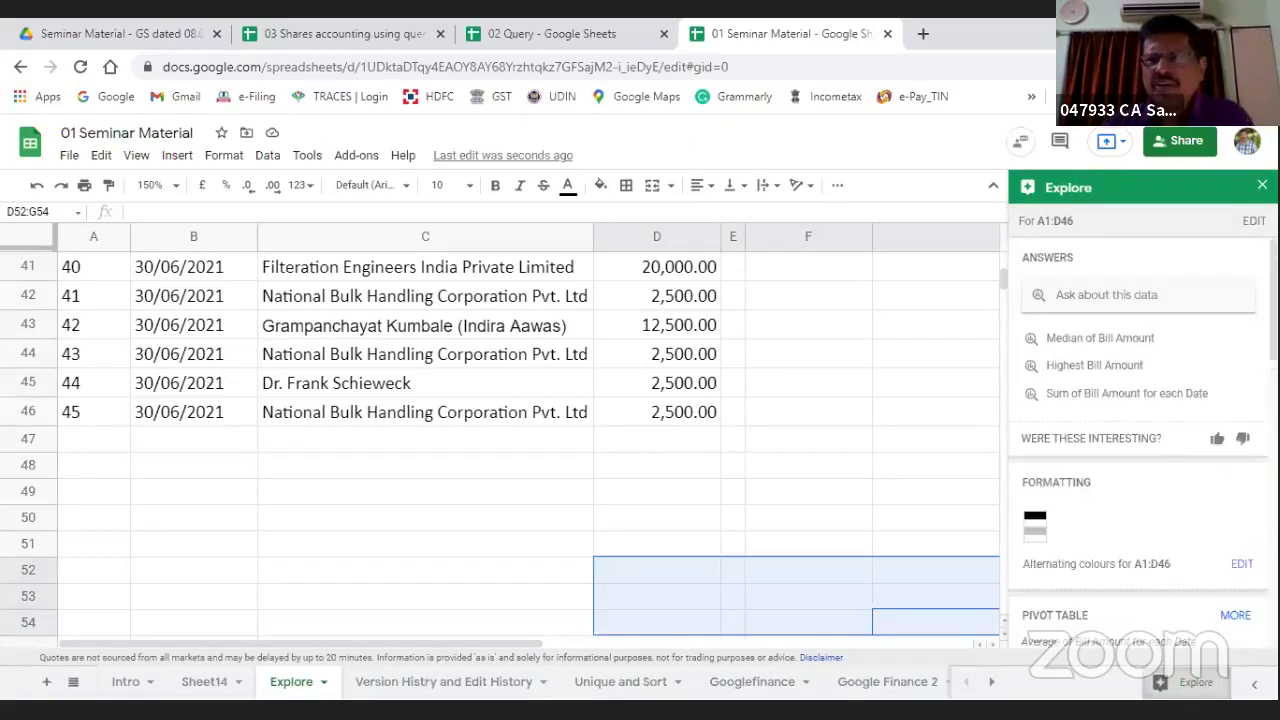
left_click(1253, 221)
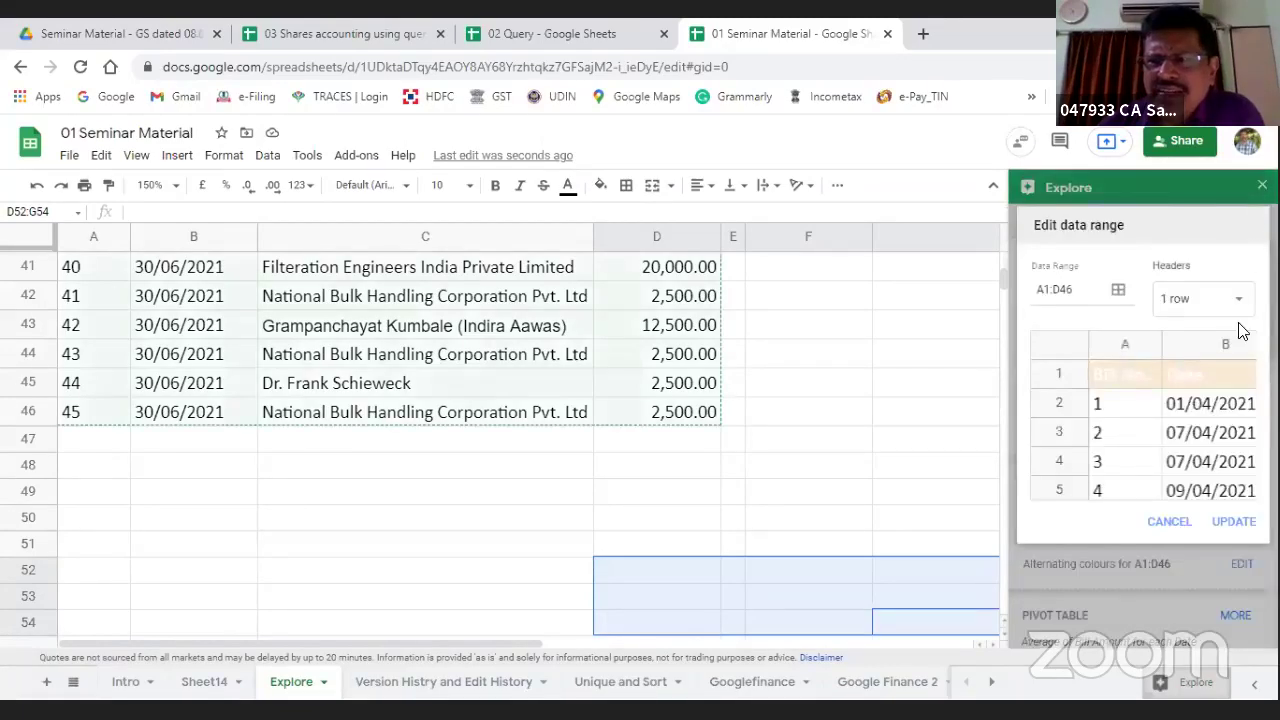
scroll(84, 477, "up", 13)
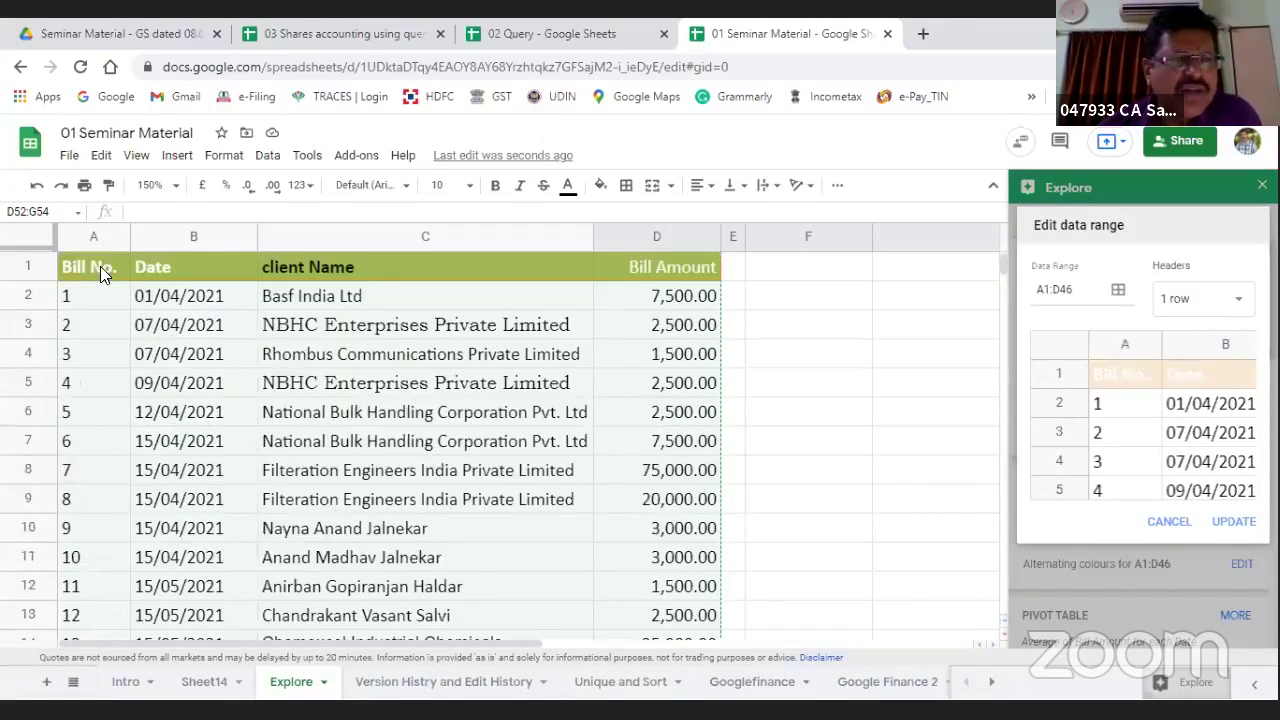
left_click(92, 260)
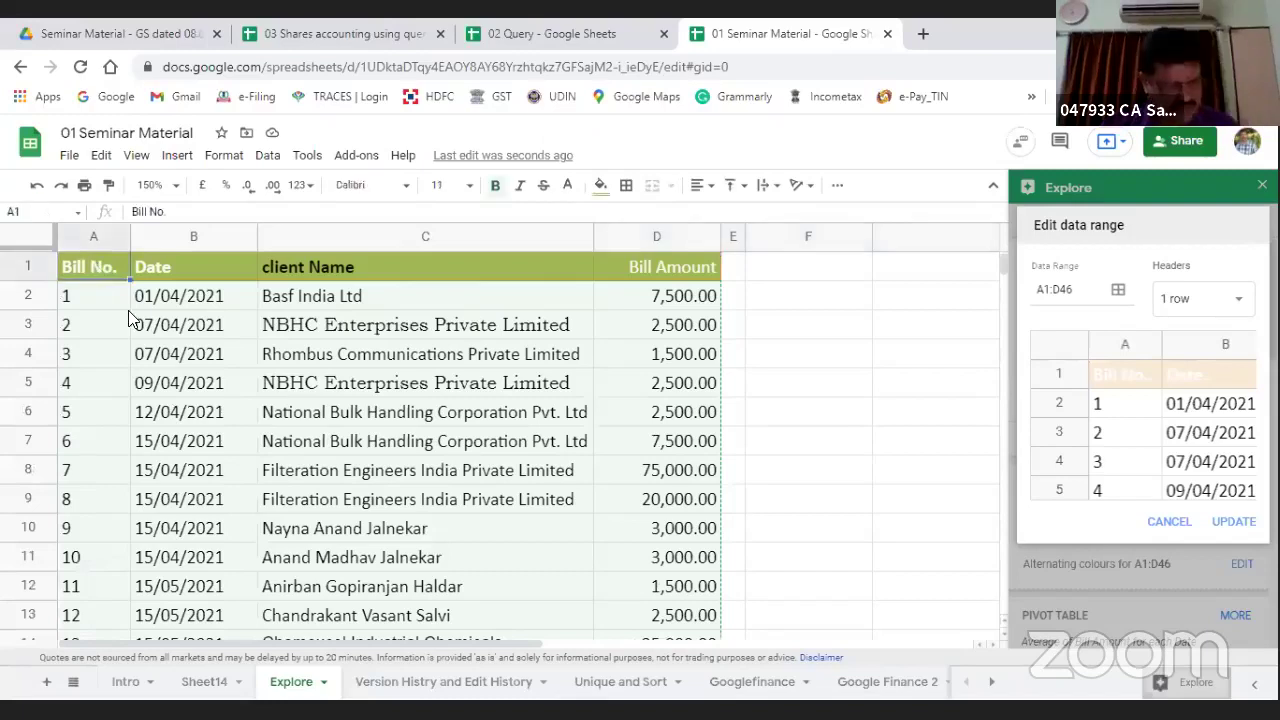
key("shift+Right")
key("shift+Right")
key("shift+Right")
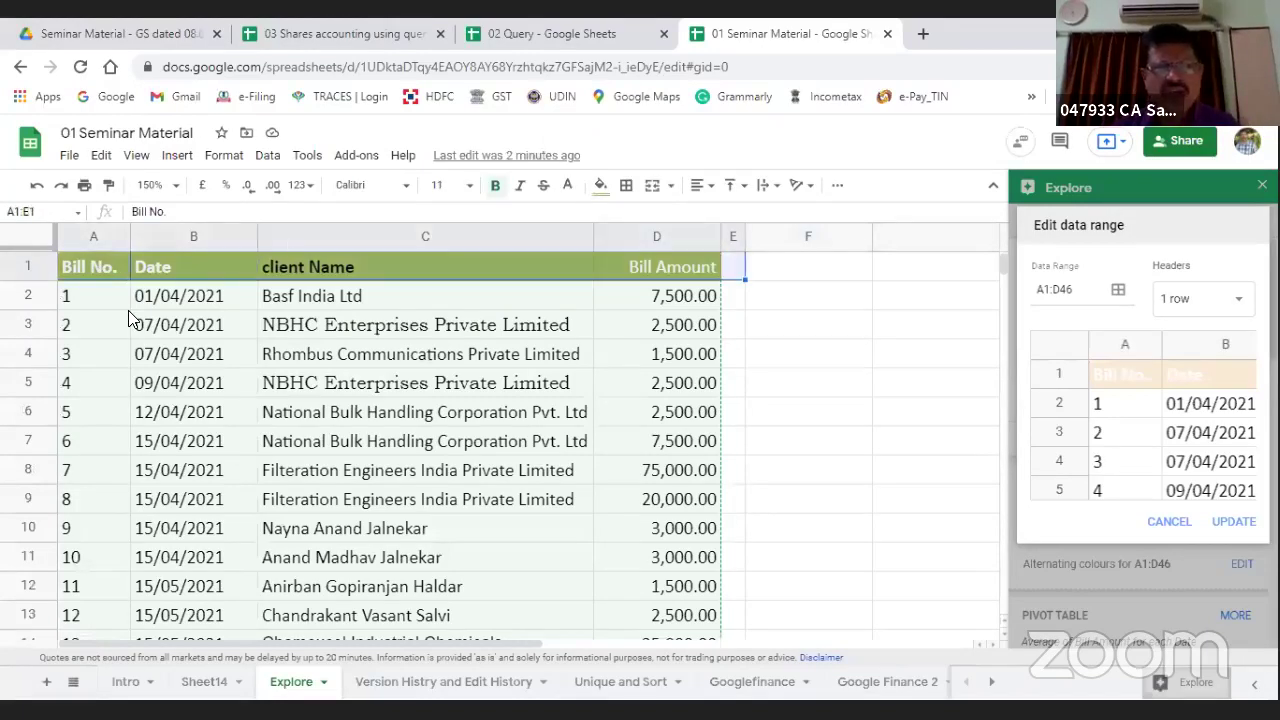
key("shift+Down")
key("shift+Down")
key("shift+Down")
key("shift+Down")
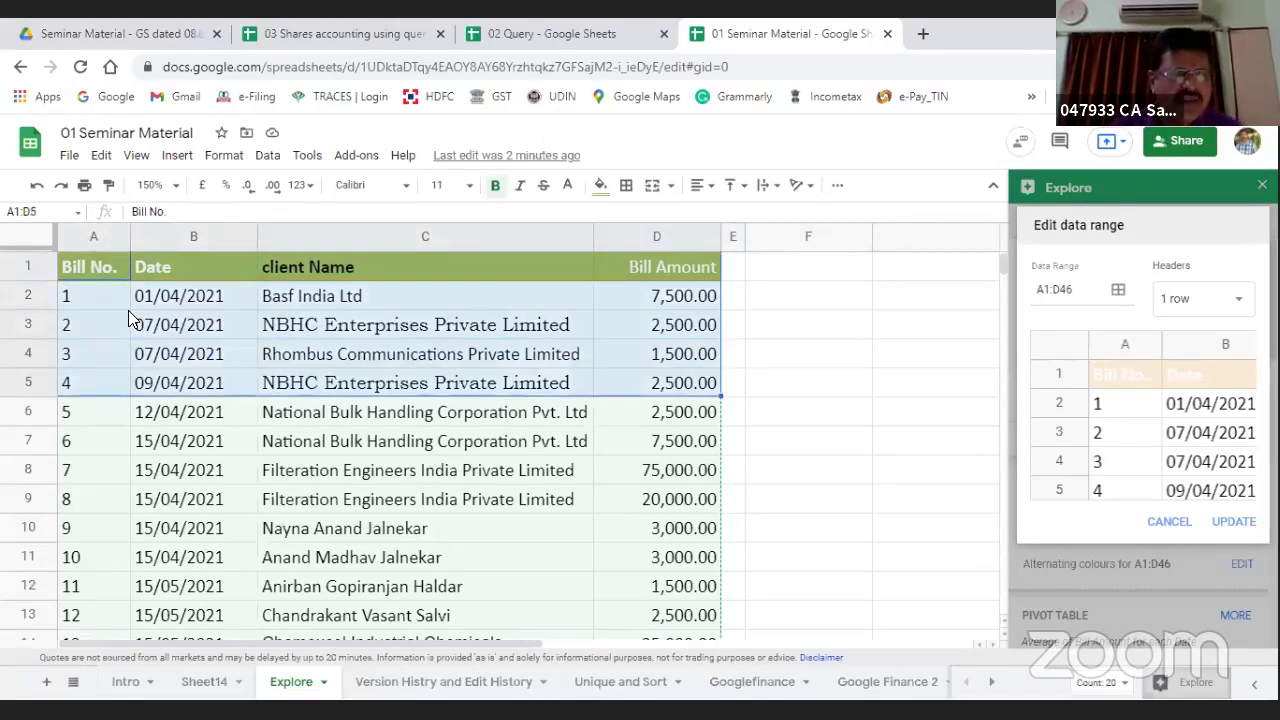
key("shift+Down")
key("shift+Down")
key("shift+Down")
key("shift+Down")
key("shift+Down")
key("shift+Down")
key("shift+Down")
key("shift+Down")
key("shift+Down")
key("shift+Down")
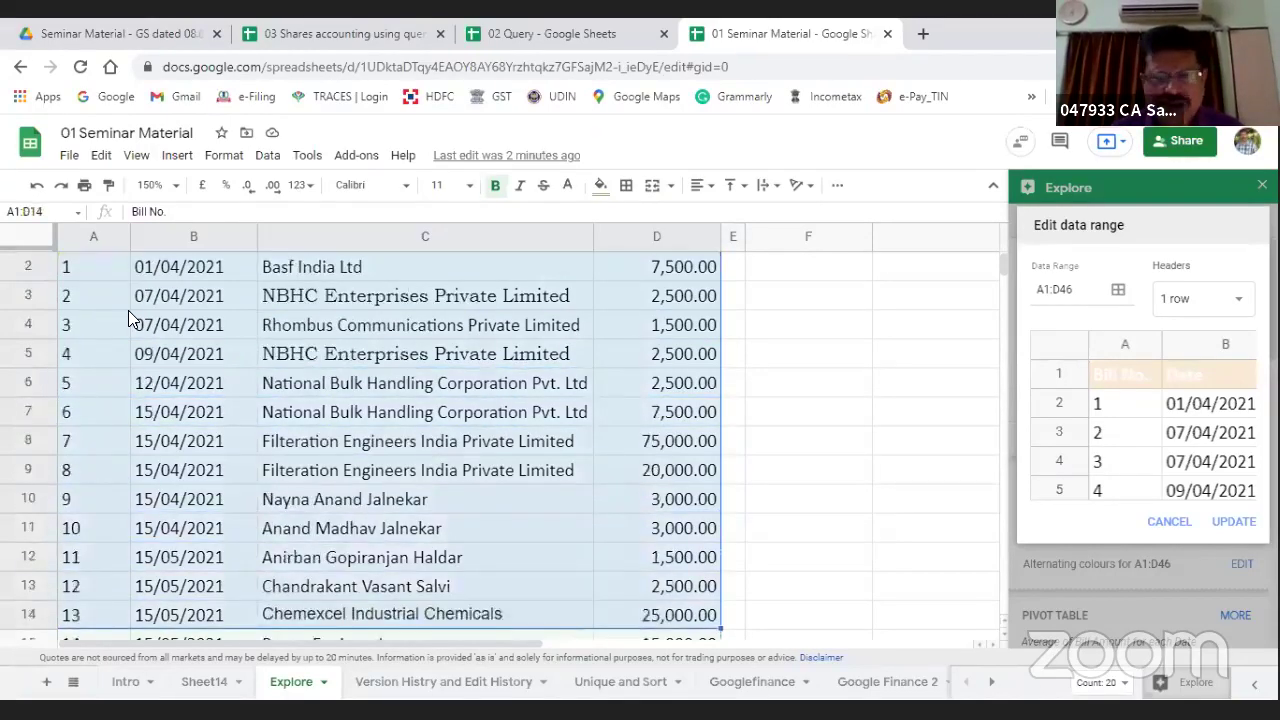
key("shift+Down")
key("shift+Down")
key("shift+Down")
key("shift+Down")
key("shift+Down")
key("shift+Down")
key("shift+Down")
key("shift+Down")
key("shift+Down")
key("shift+Down")
key("shift+Down")
key("shift+Down")
key("shift+Down")
key("shift+Down")
key("shift+Down")
key("shift+Down")
key("shift+Down")
key("shift+Down")
key("shift+Down")
key("shift+Down")
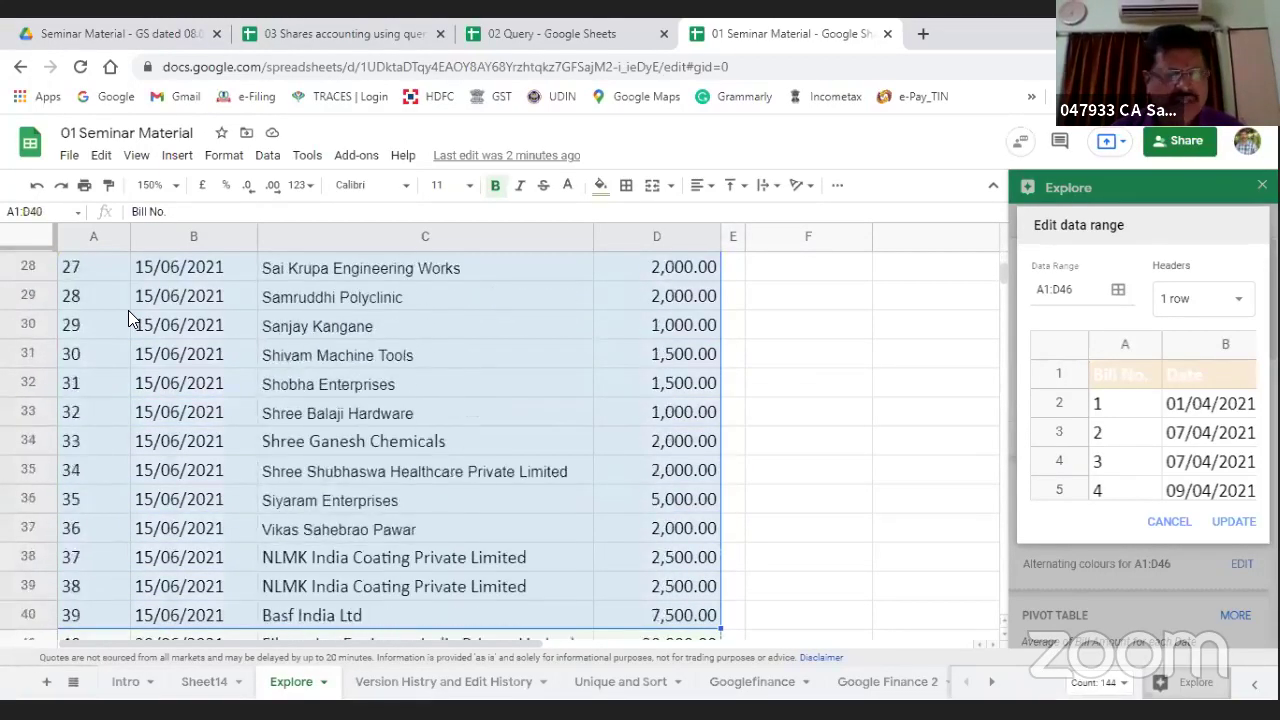
key("shift+Down")
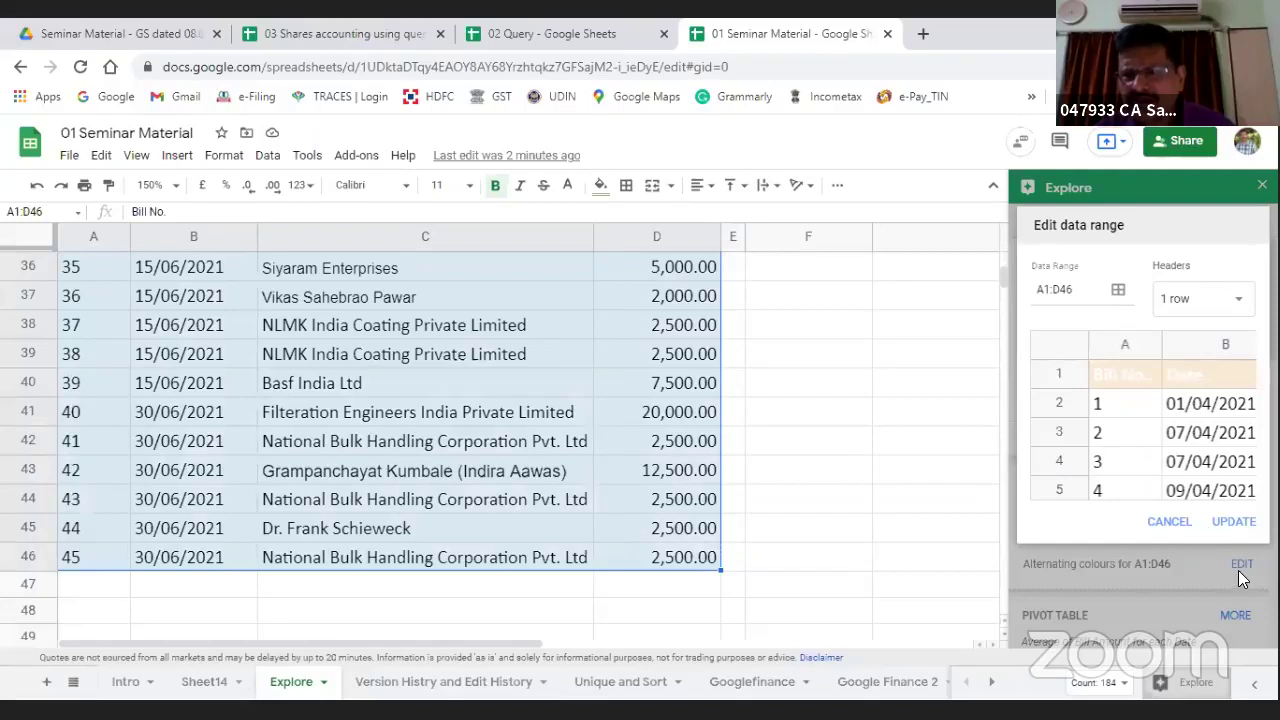
left_click(1231, 524)
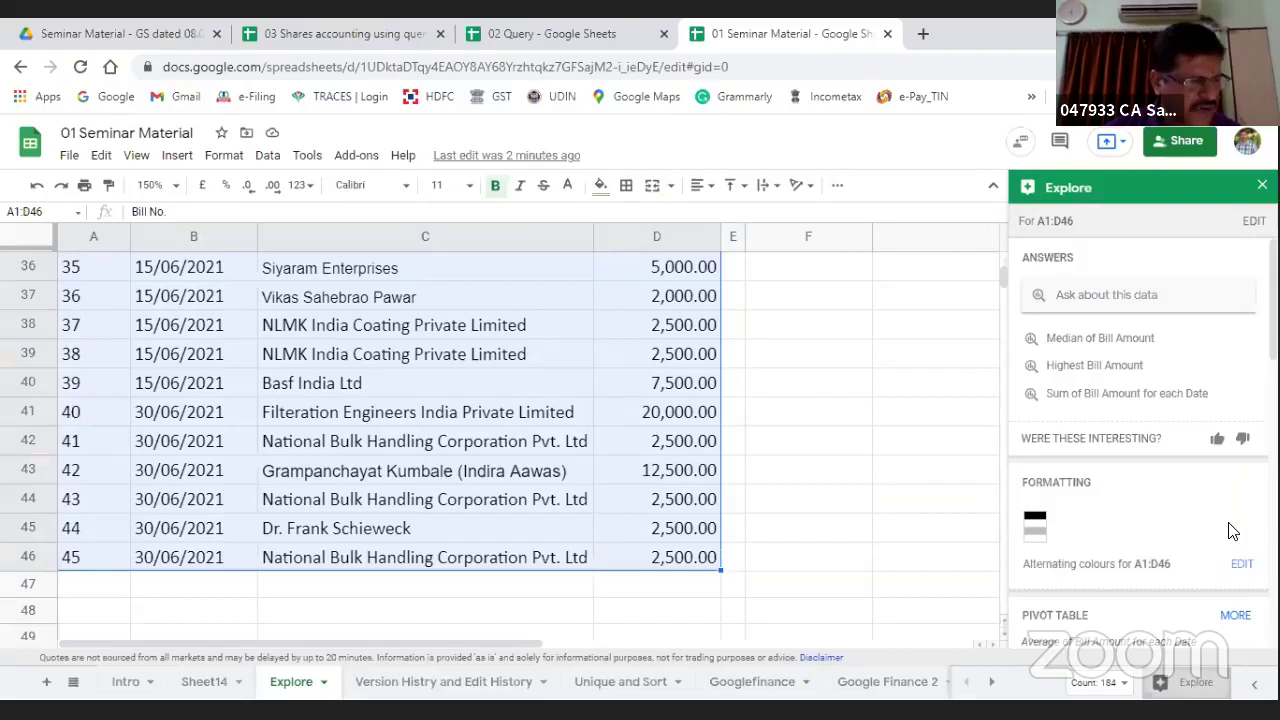
left_click(1081, 294)
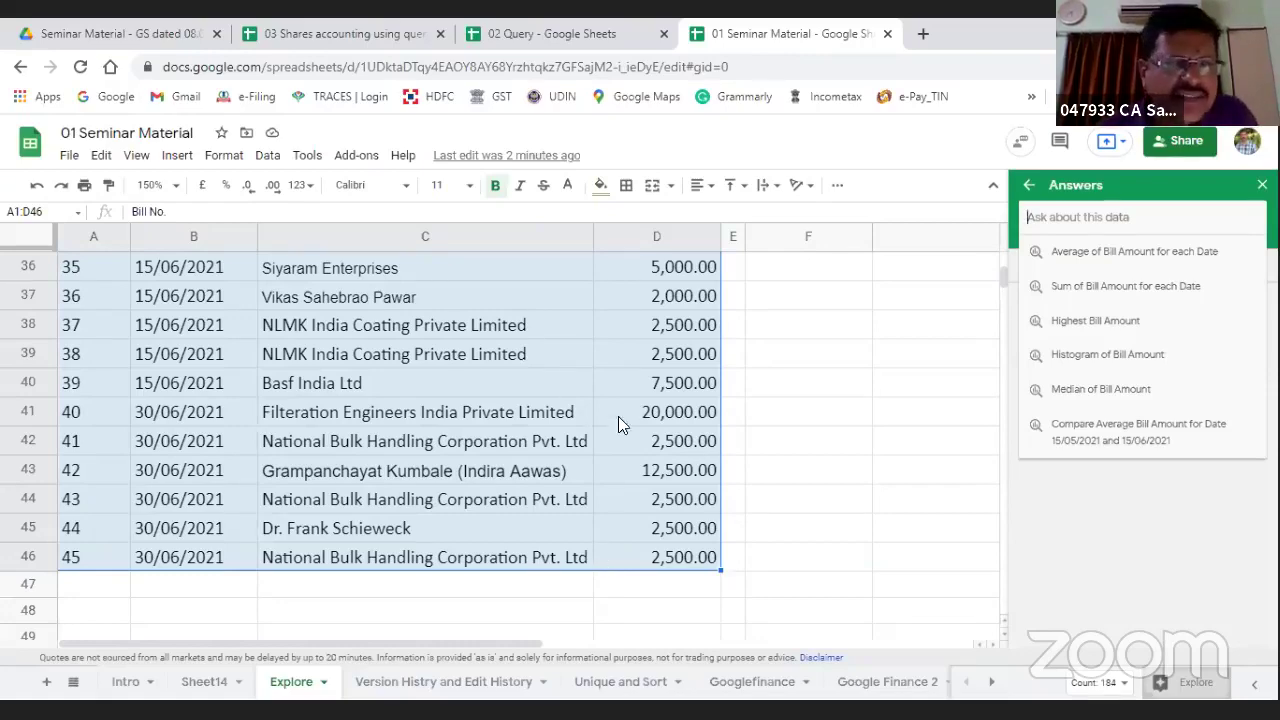
Step: Ask Explore to count Bill No and place its =COUNTA(IFERROR(A2:A46)) formula in F1, returning 45
scroll(220, 488, "up", 10)
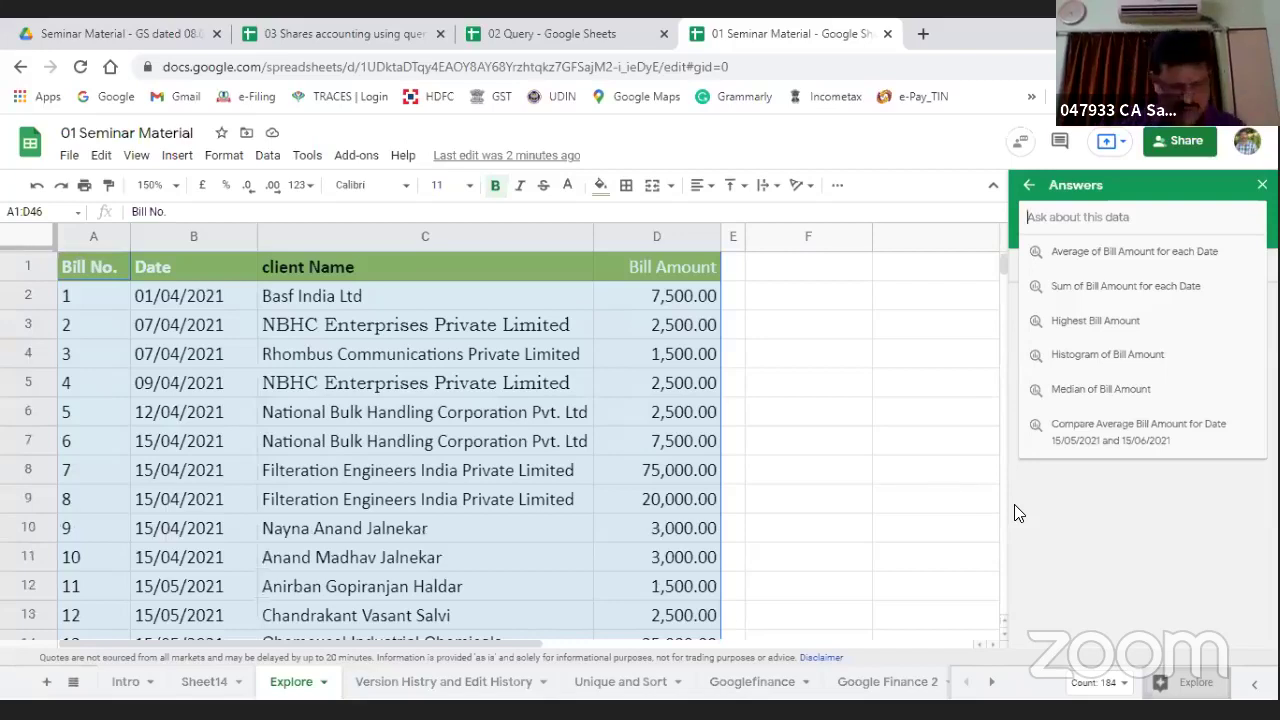
type("what is count")
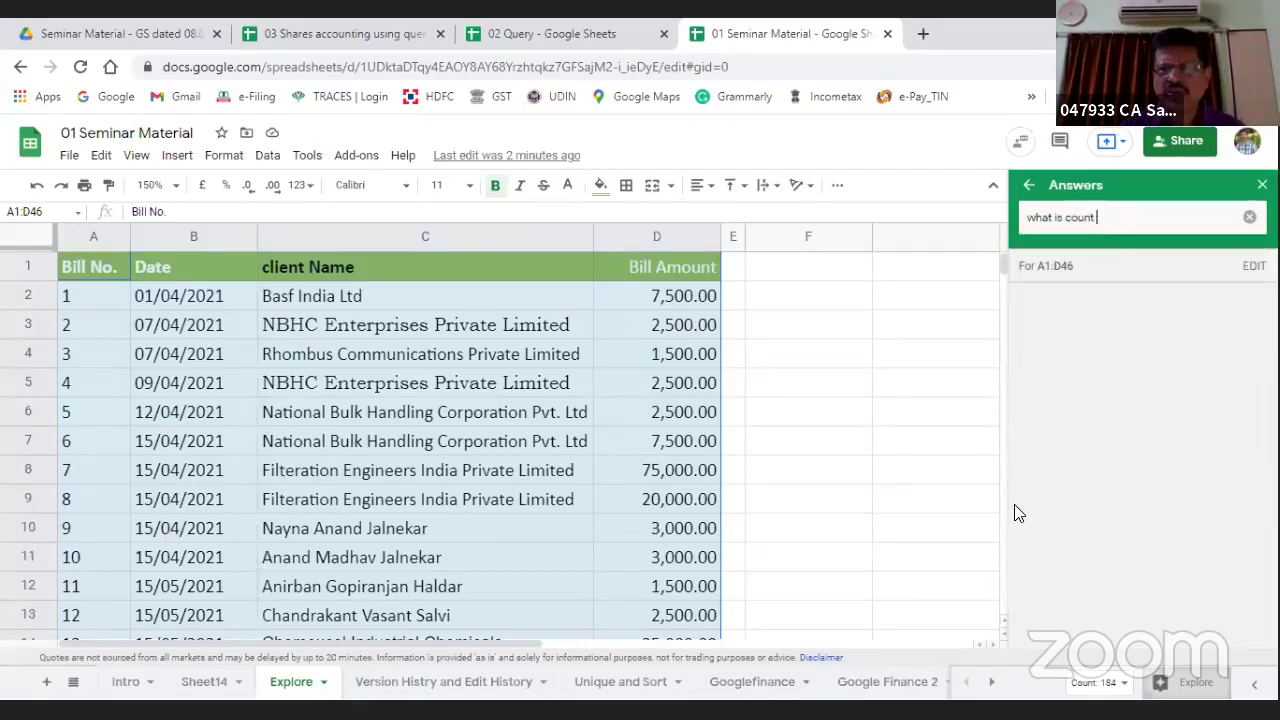
type(" of bill no")
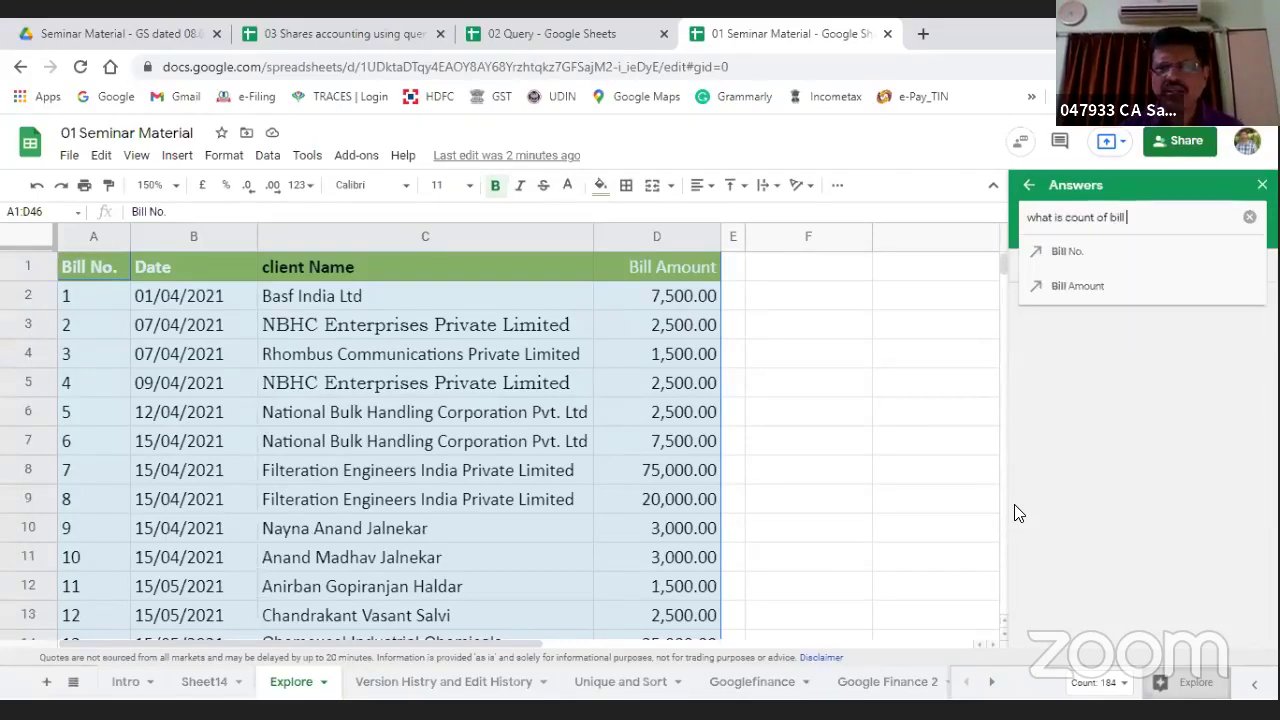
left_click(1065, 254)
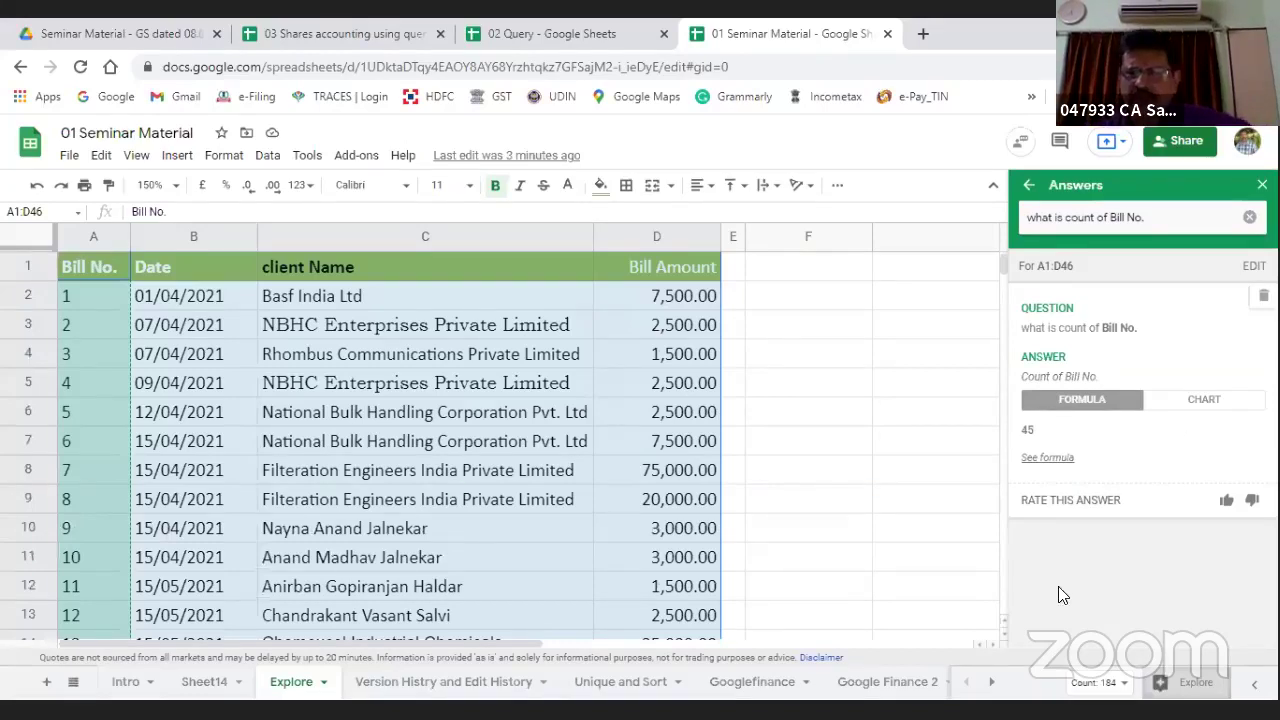
left_click(1042, 460)
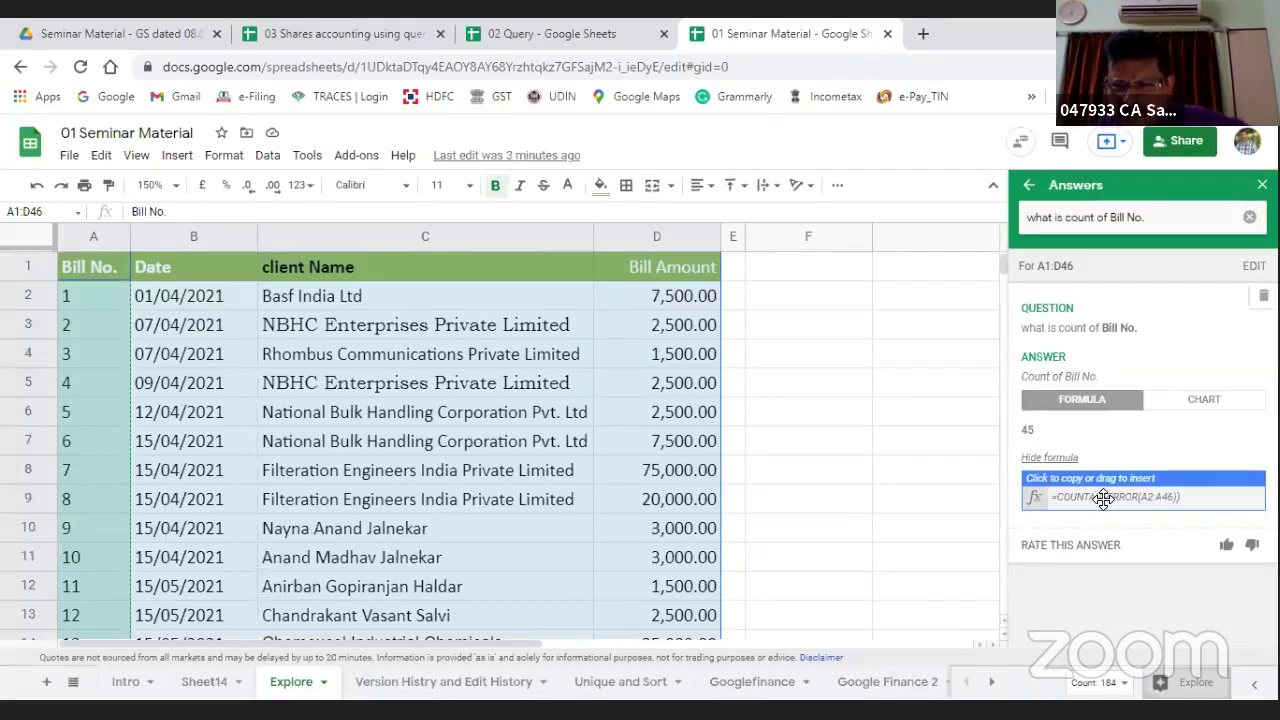
left_click_drag(1103, 499, 786, 338)
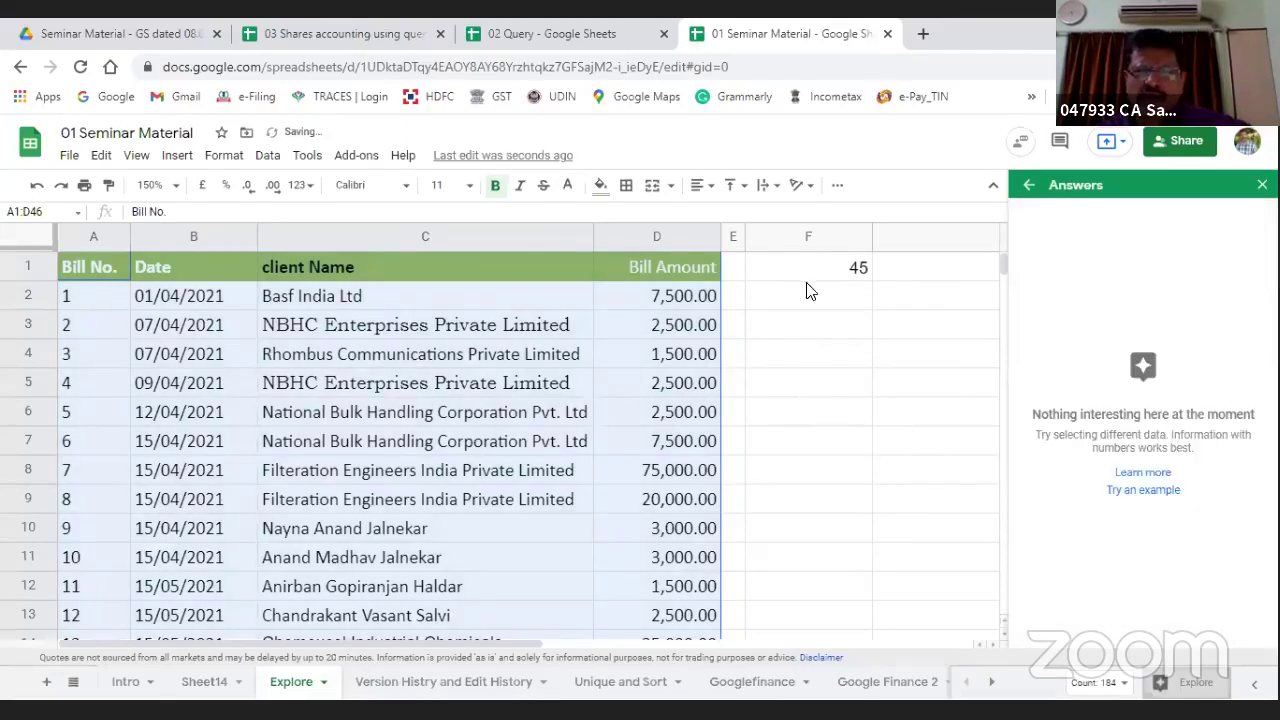
left_click(812, 268)
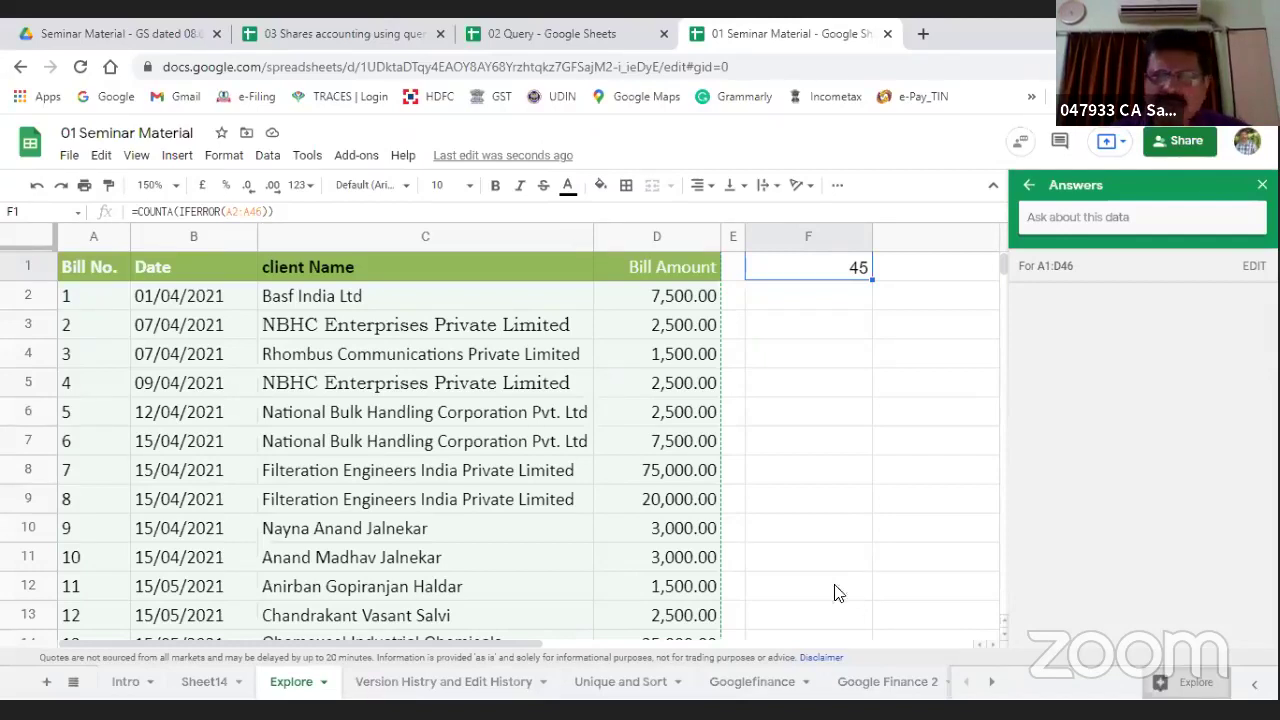
left_click(811, 295)
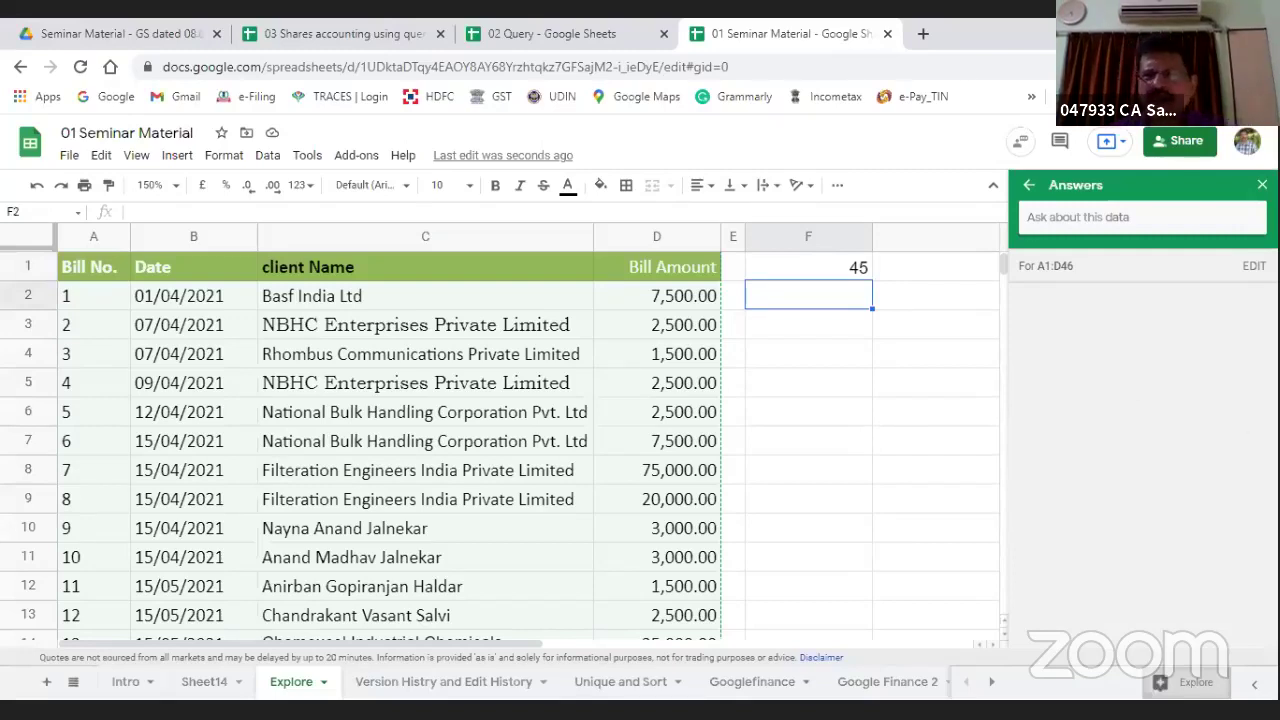
Step: Ask Explore for the total Bill Amount
left_click(1028, 185)
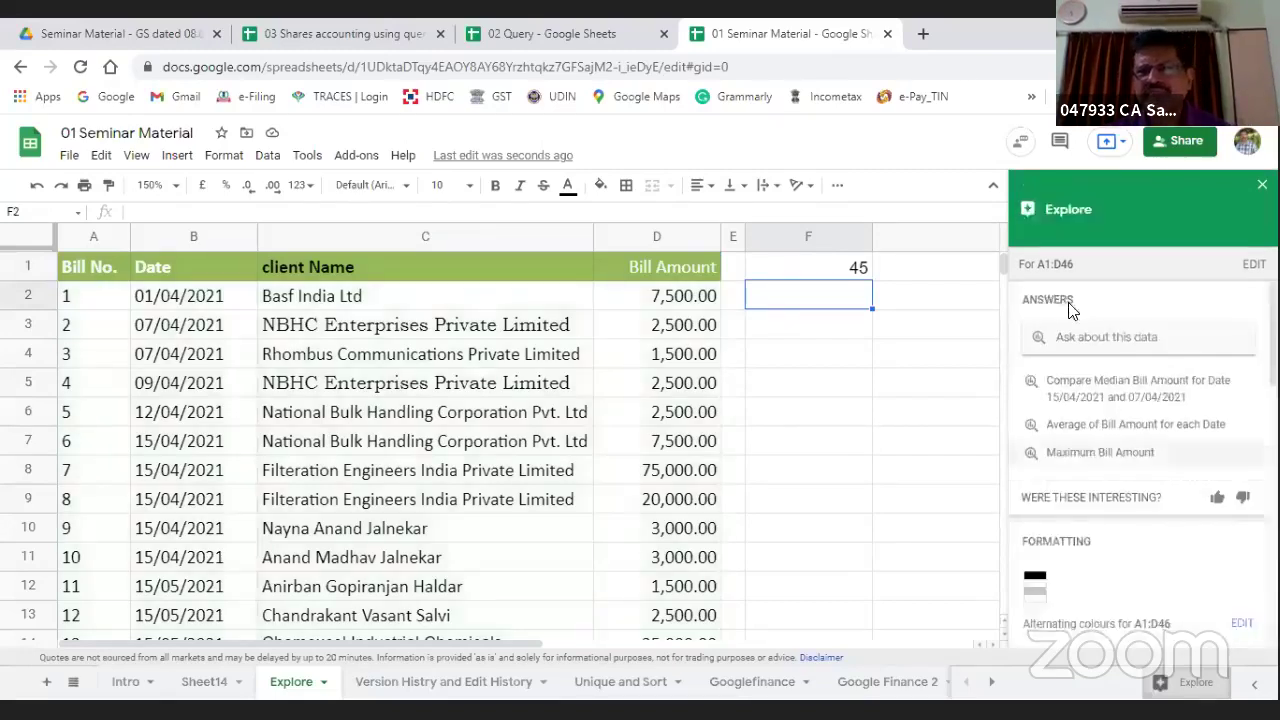
left_click(1060, 290)
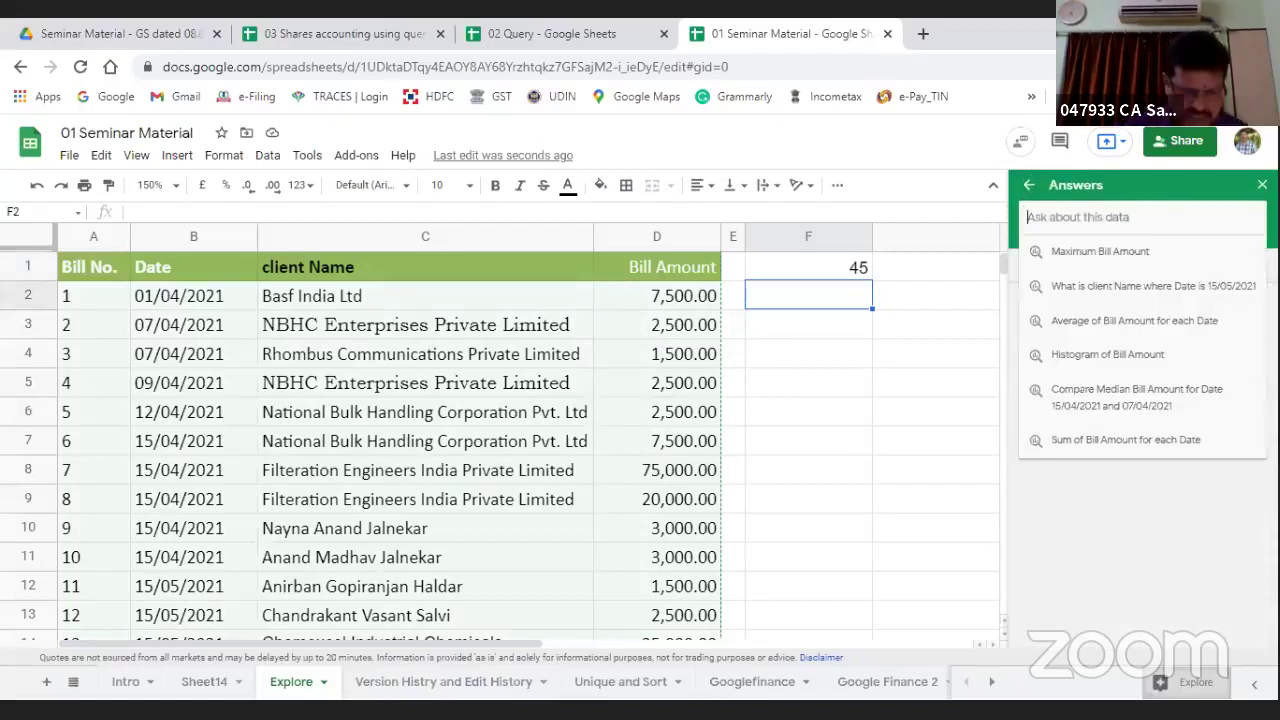
type("what is m")
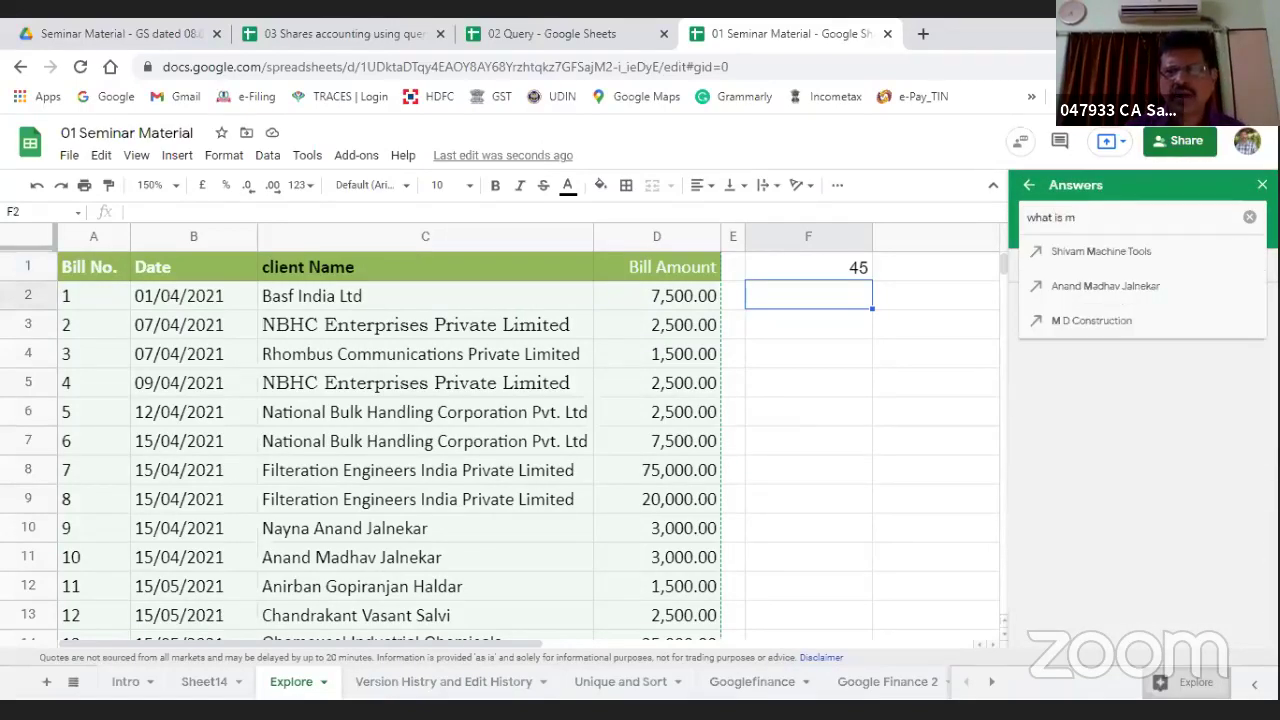
key("BackSpace")
type("total bill")
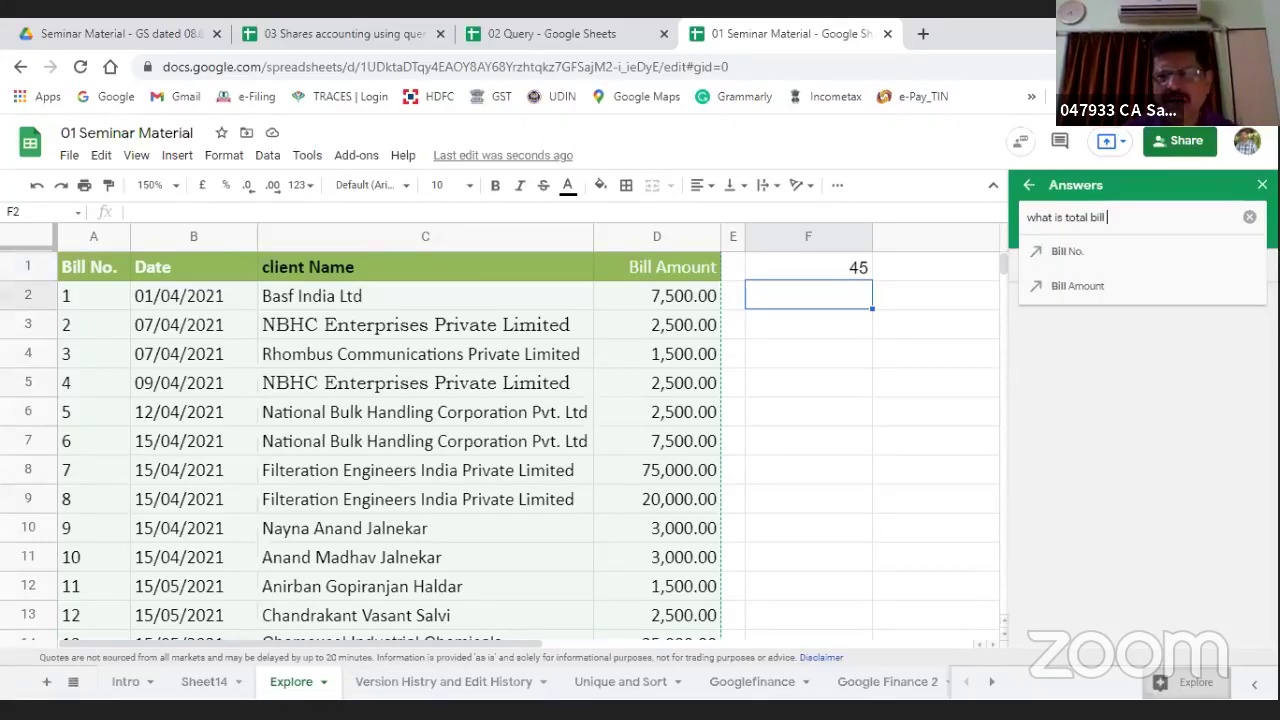
key("Down")
key("Down")
key("Return")
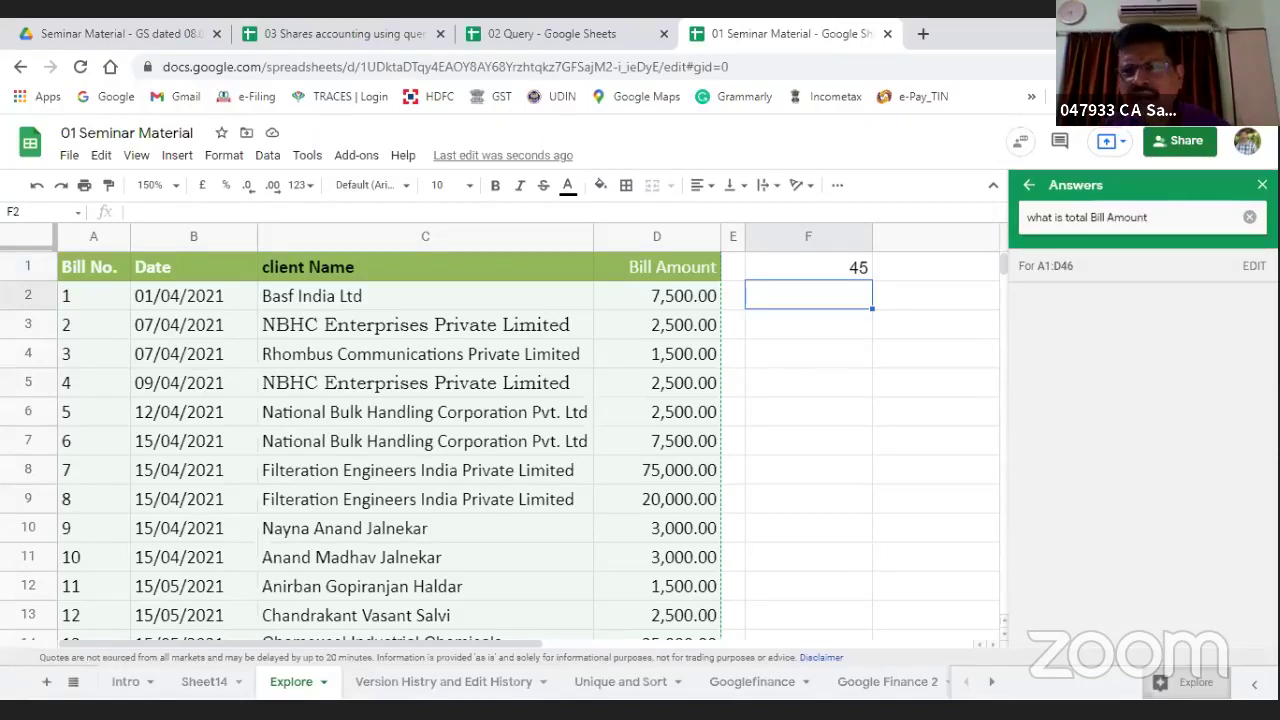
key("Return")
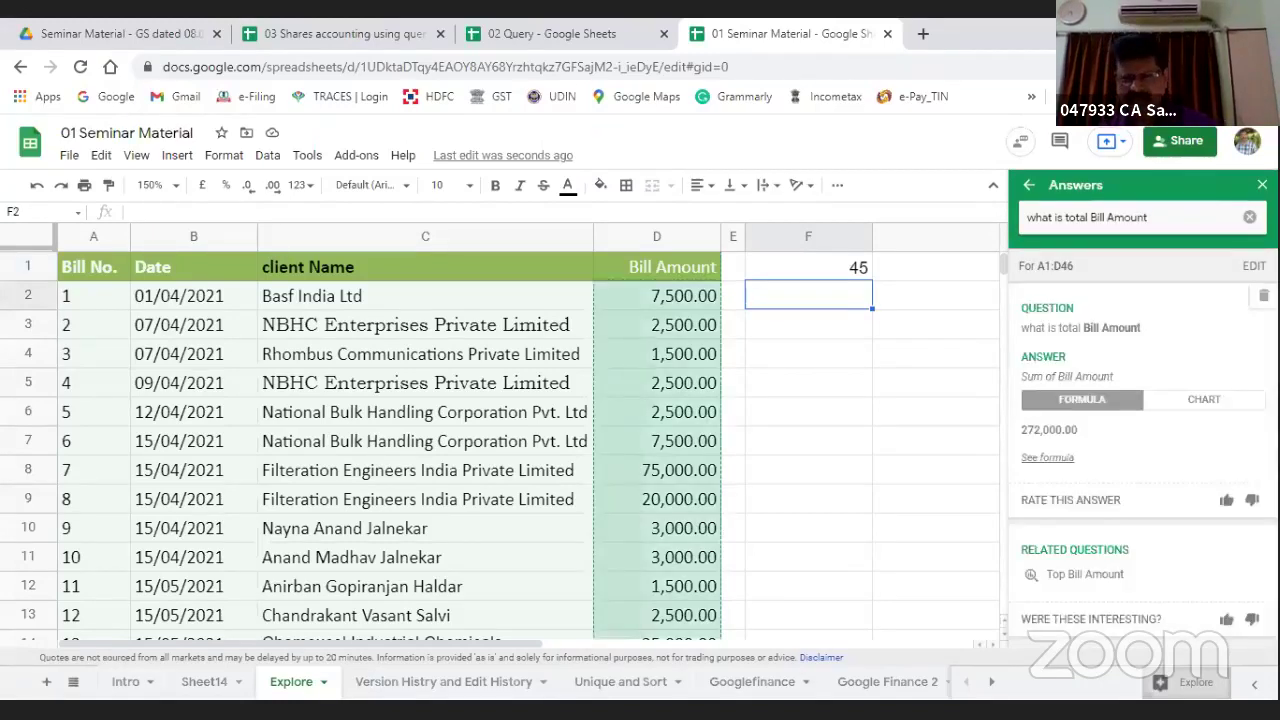
Step: Place the =SUM(D2:D46) total of 272,000.00 in F3, then select the Bill Amount column from D2
left_click(1040, 457)
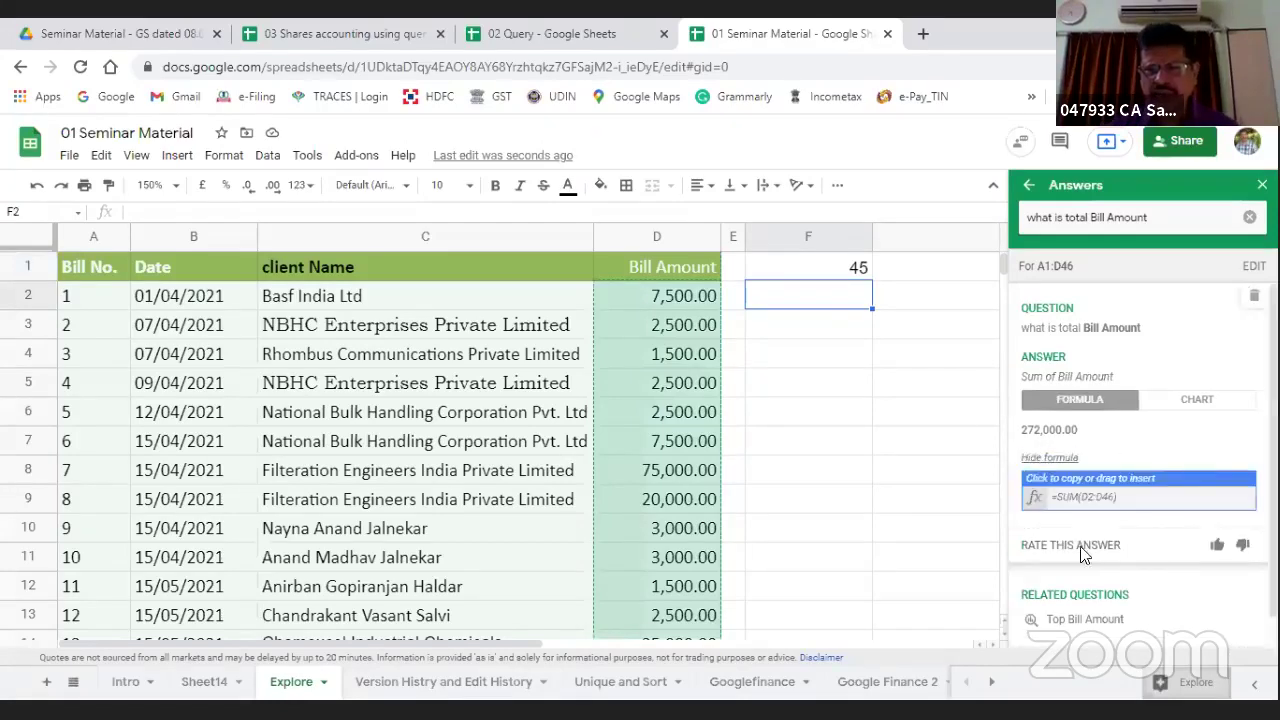
left_click_drag(1085, 496, 843, 326)
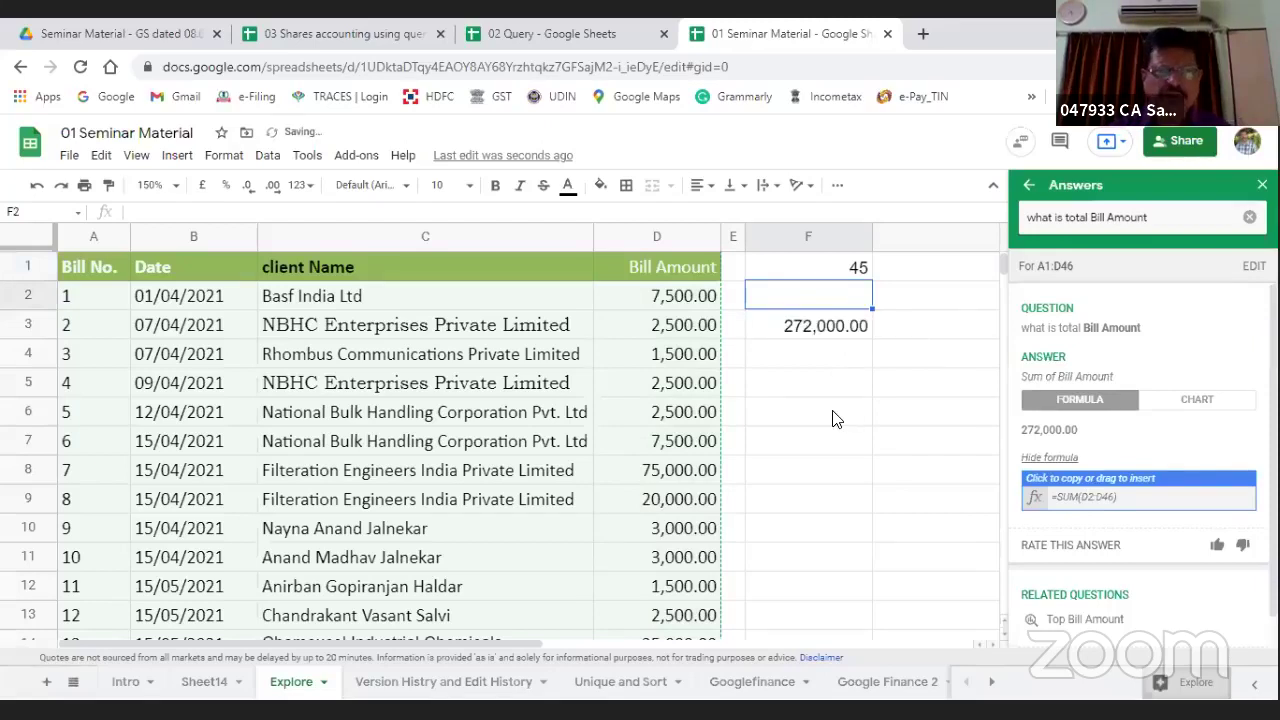
left_click(836, 418)
left_click(688, 298)
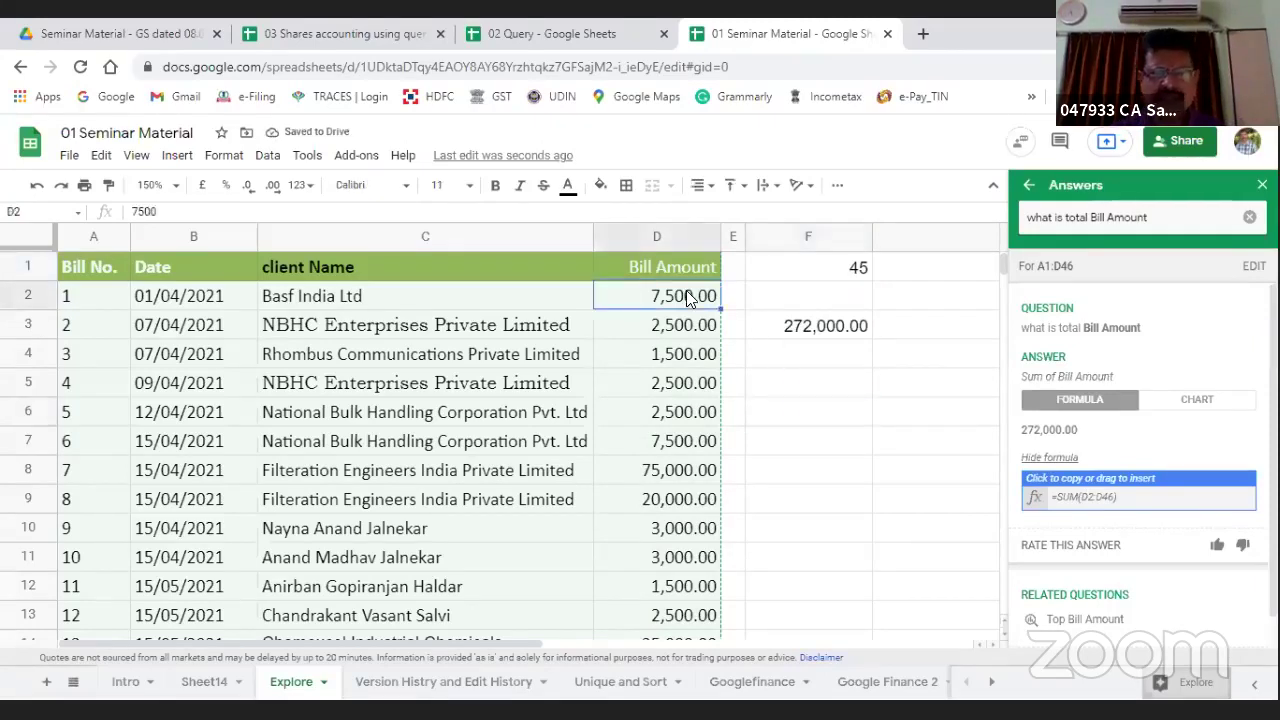
key("shift+Down")
key("shift+Down")
key("shift+Down")
key("shift+Down")
key("shift+Down")
key("shift+Down")
key("shift+Down")
key("shift+Down")
key("shift+Down")
key("shift+Down")
key("shift+Down")
key("shift+Down")
key("shift+Down")
key("shift+Down")
key("shift+Down")
key("shift+Down")
key("shift+Down")
key("shift+Down")
key("shift+Down")
key("shift+Down")
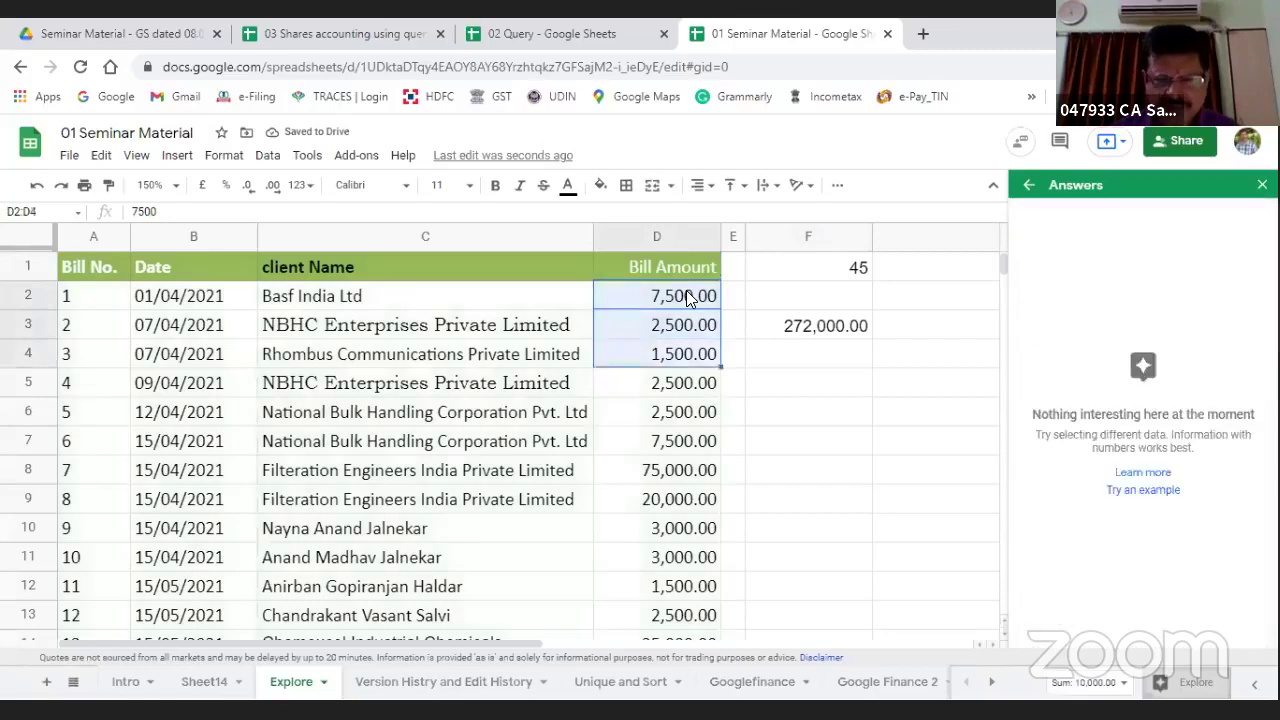
key("shift+Down")
key("shift+Down")
key("shift+Down")
key("shift+Down")
key("shift+Down")
key("shift+Down")
key("shift+Down")
key("shift+Down")
key("shift+Down")
key("shift+Down")
key("shift+Down")
key("shift+Down")
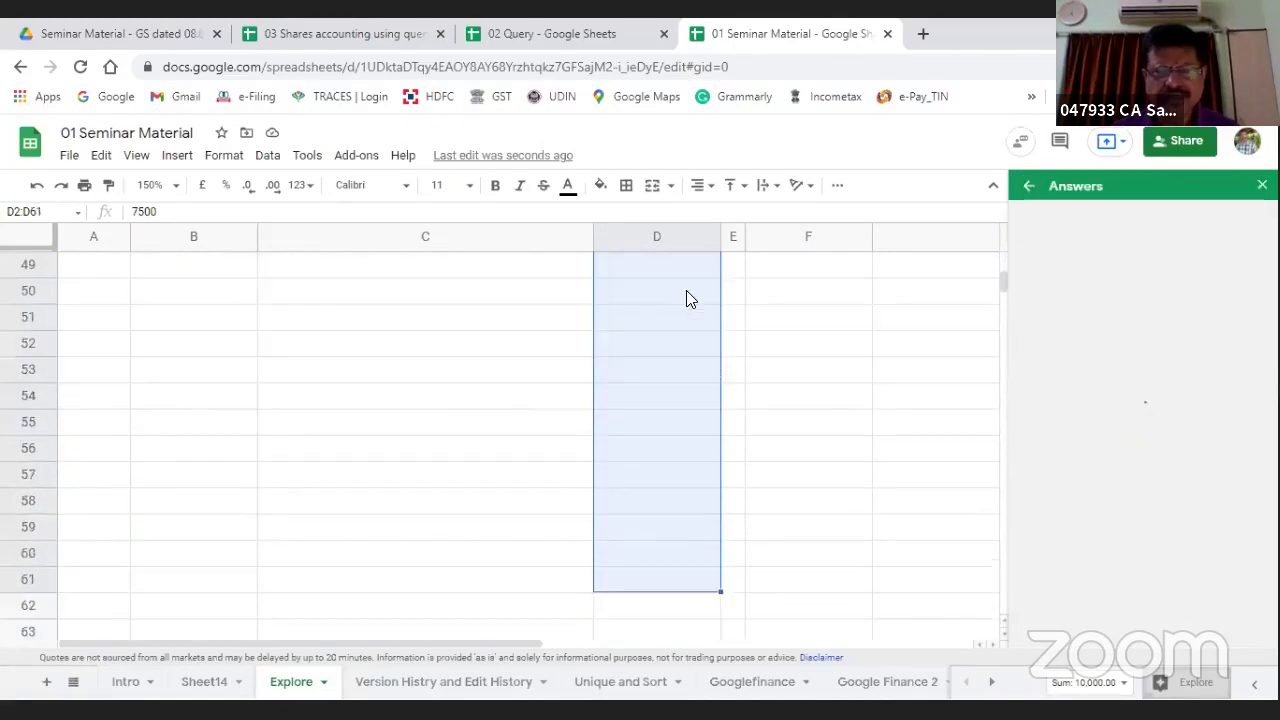
key("shift+Up")
key("shift+Up")
key("shift+Up")
key("shift+Up")
key("shift+Up")
key("shift+Up")
key("shift+Up")
key("shift+Up")
key("shift+Up")
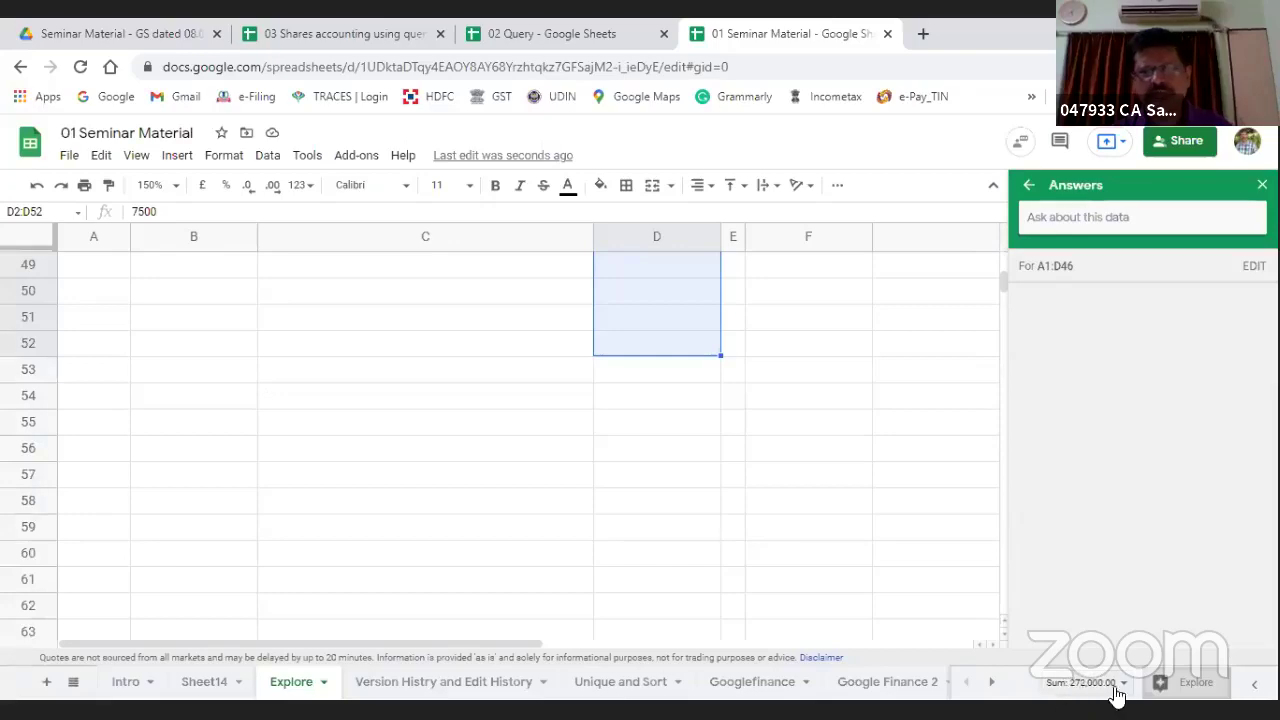
Step: Ask Explore for the sum of bill amount client name wise and begin inserting it as a pivot table
left_click(872, 430)
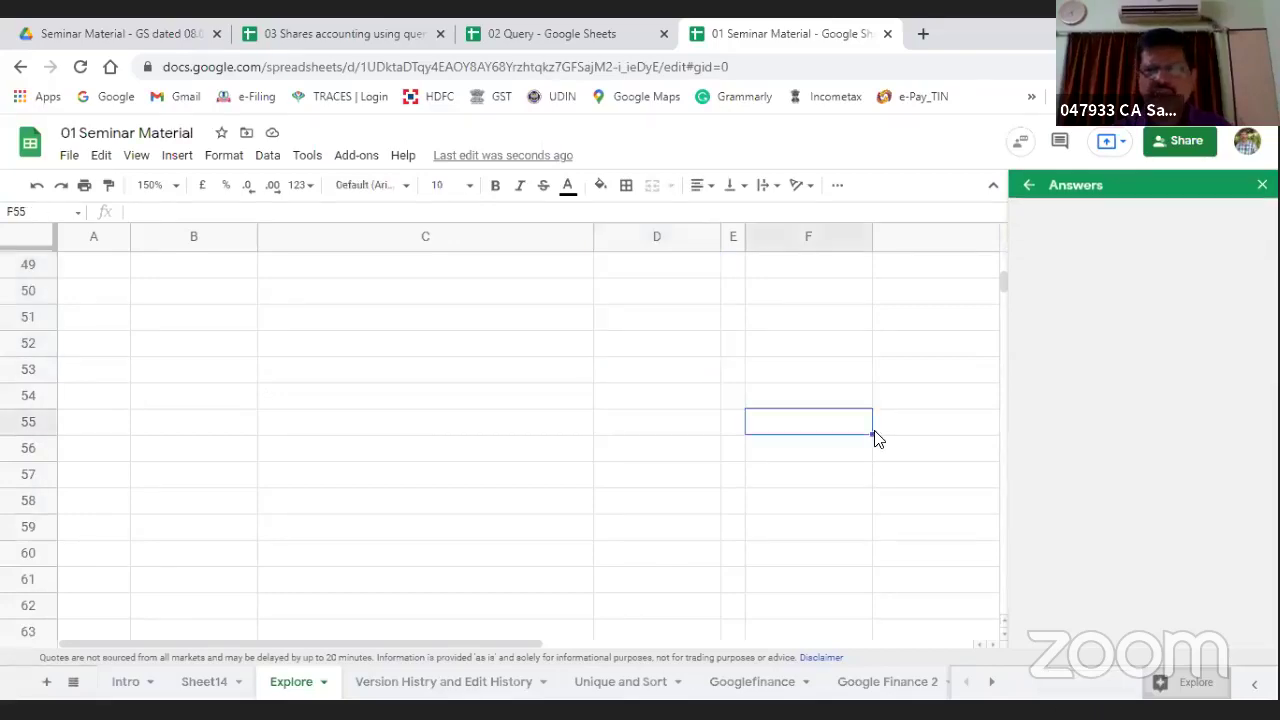
scroll(874, 437, "up", 15)
scroll(874, 440, "up", 1)
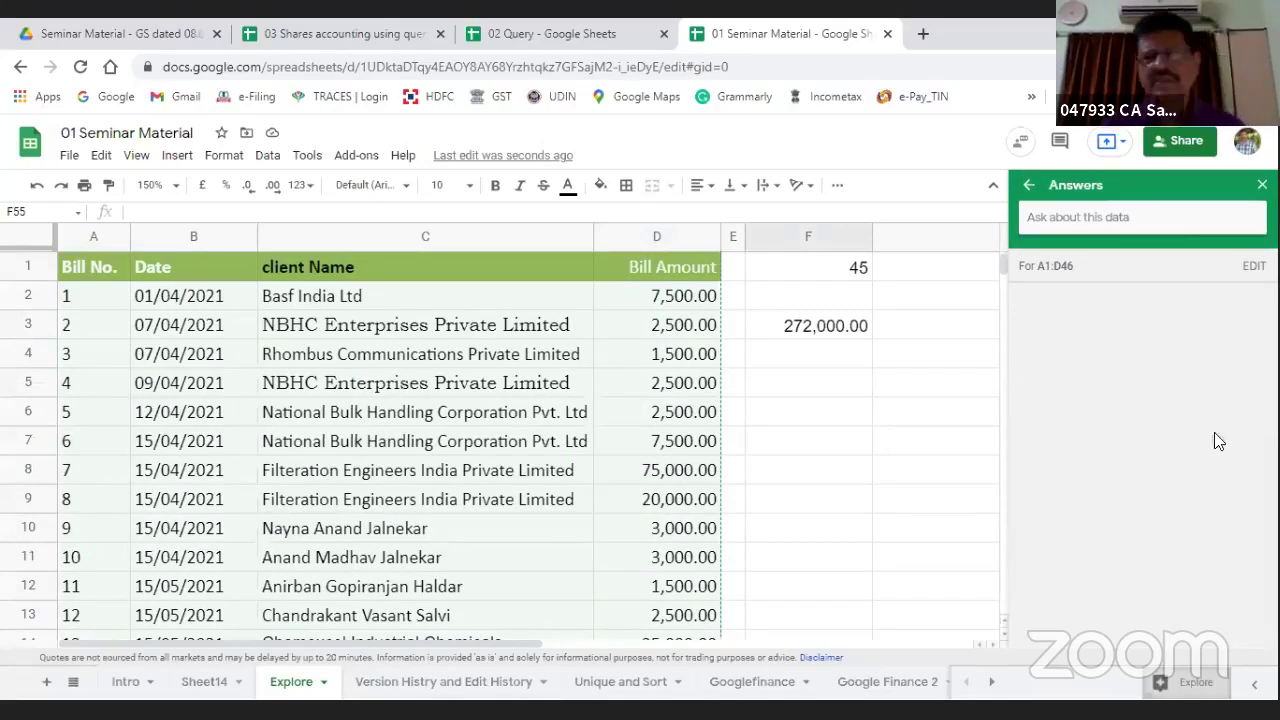
left_click(1033, 189)
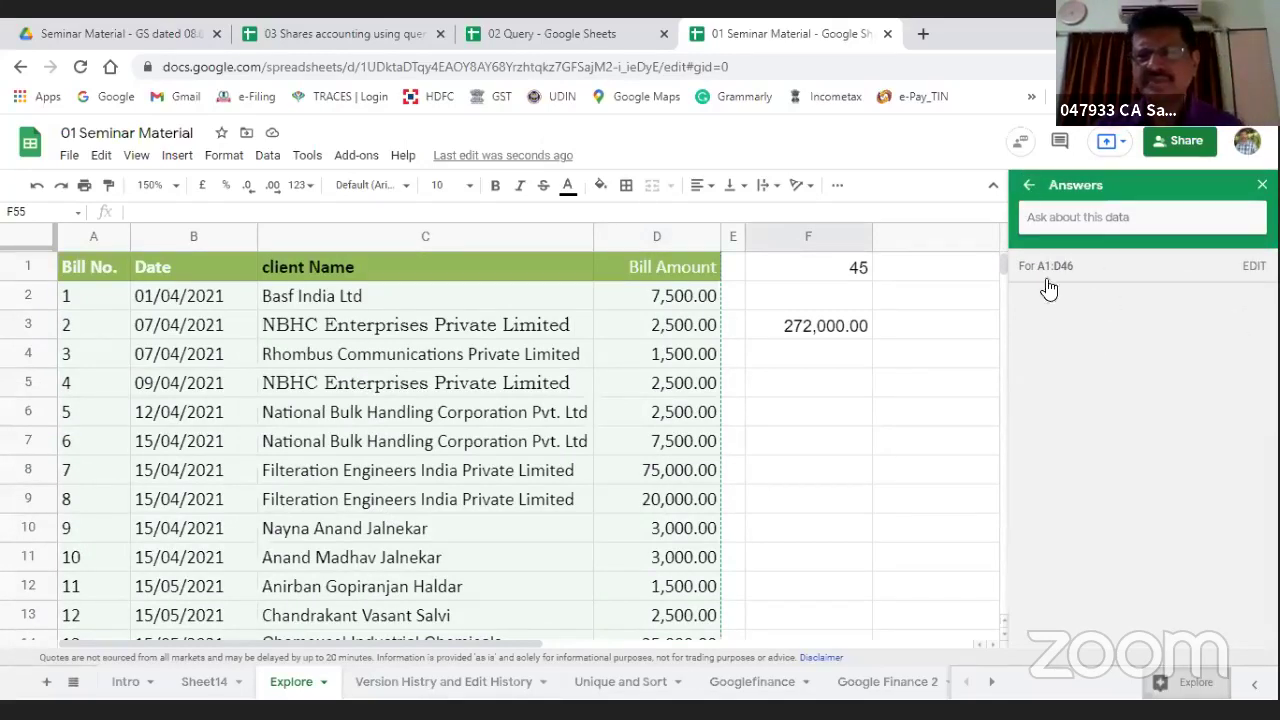
left_click(1068, 293)
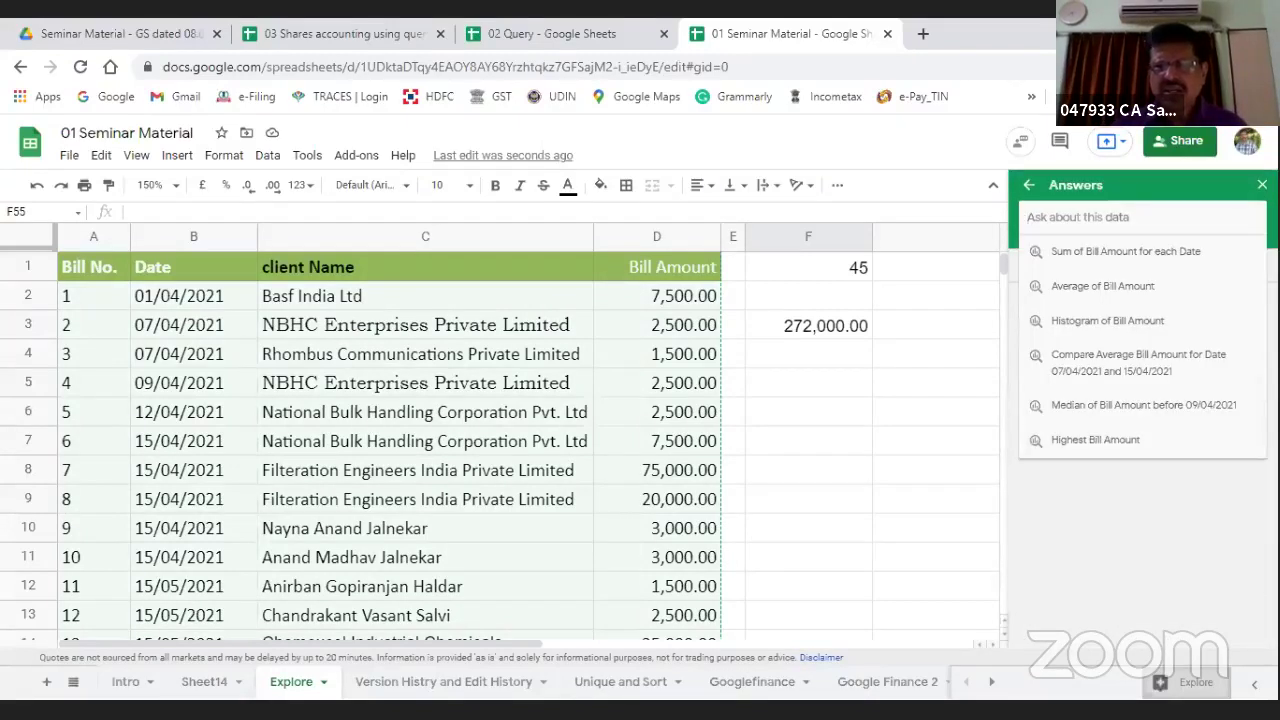
type("sum of")
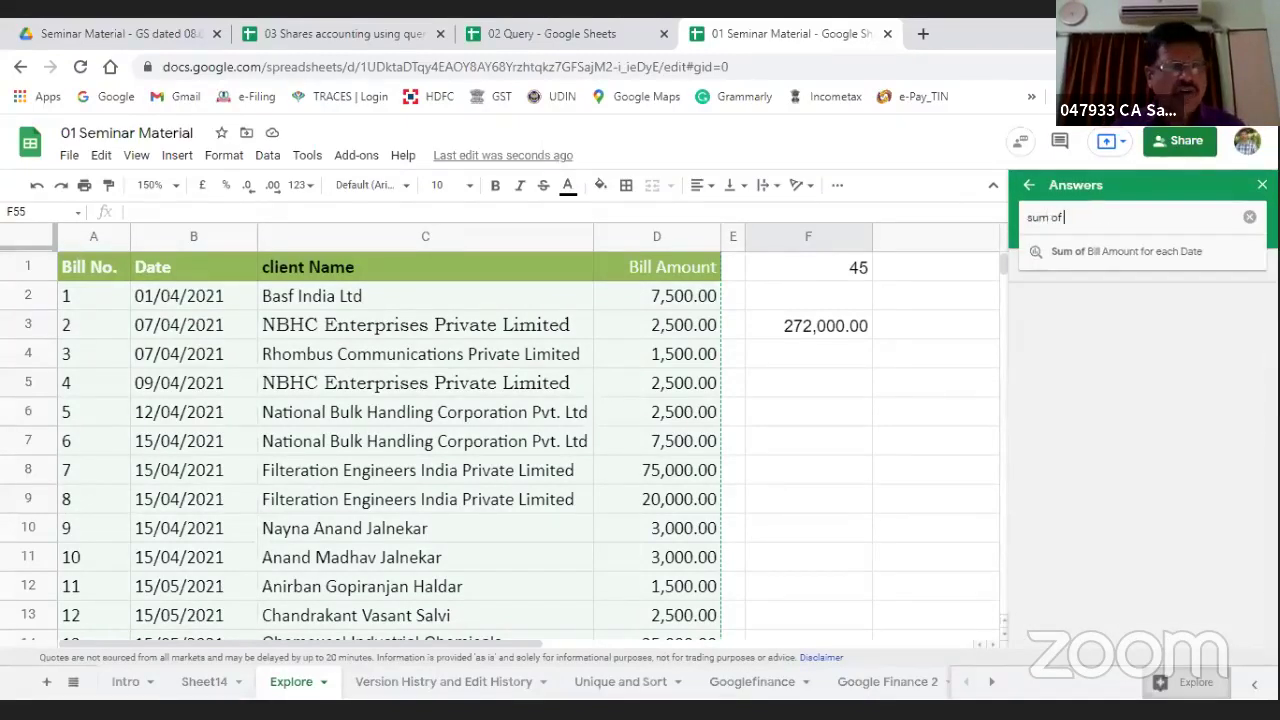
type(" bill amount c")
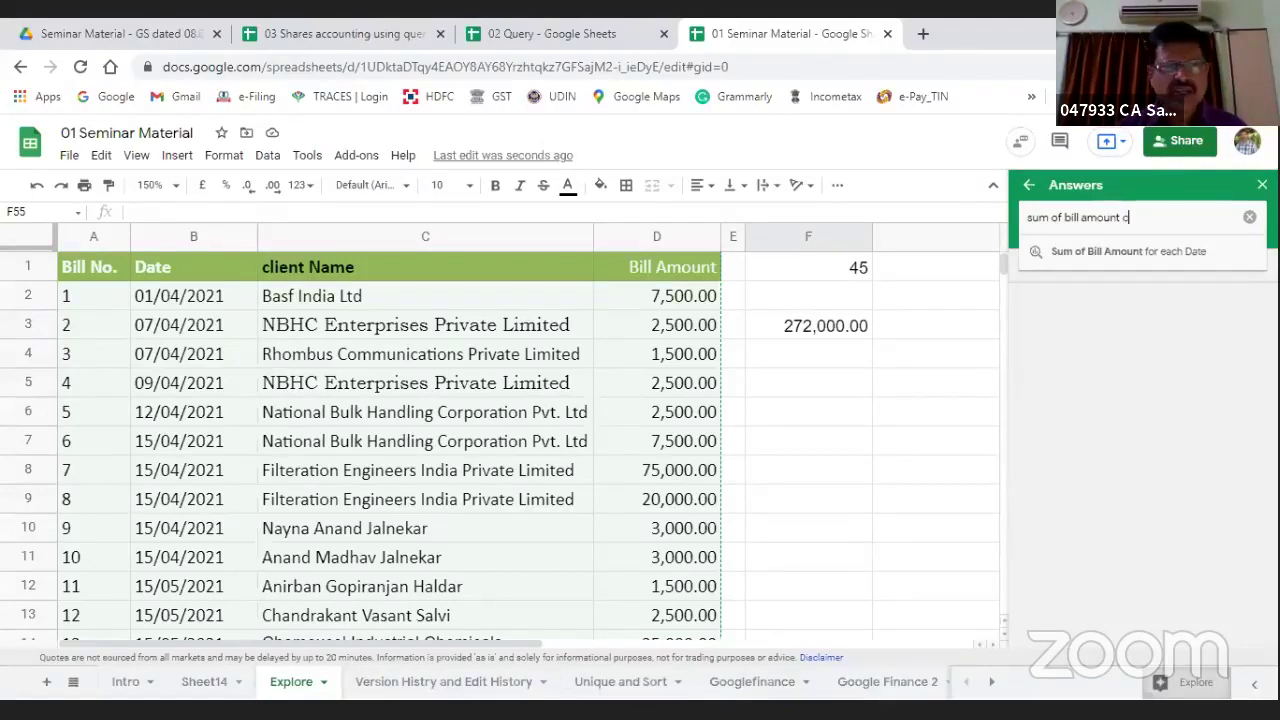
type("lient name")
key("Return")
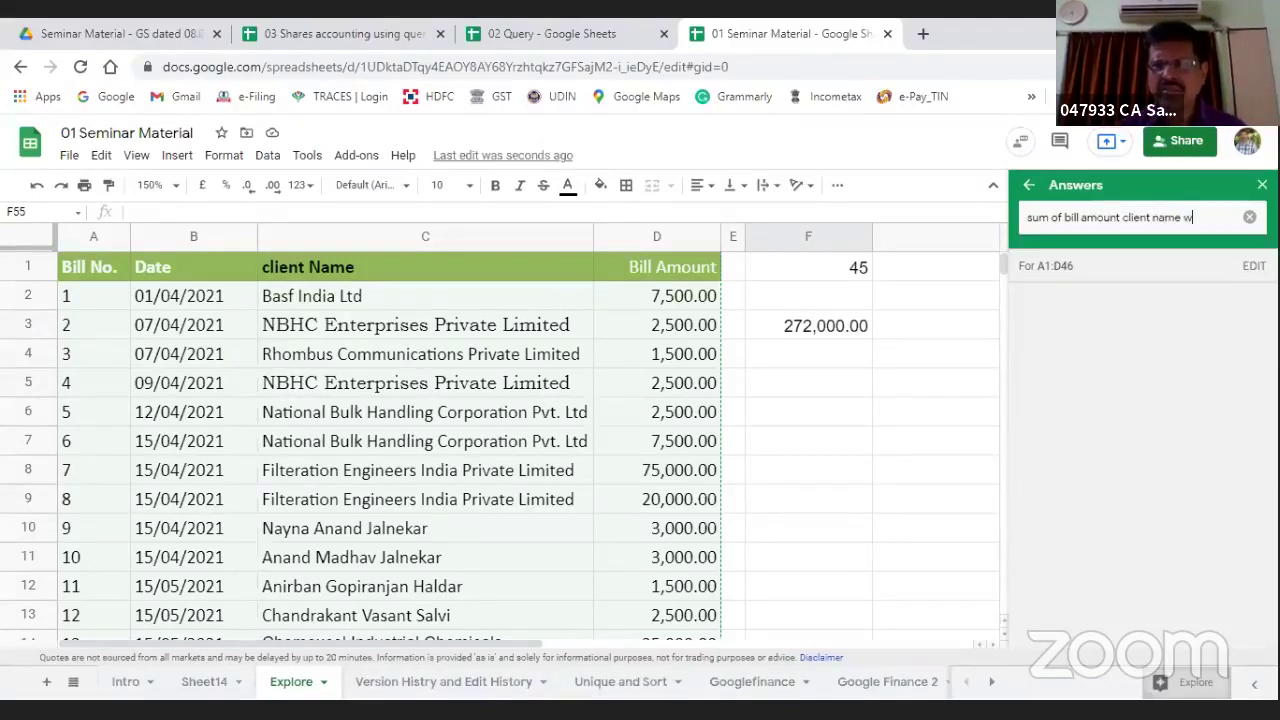
type("wise")
key("Return")
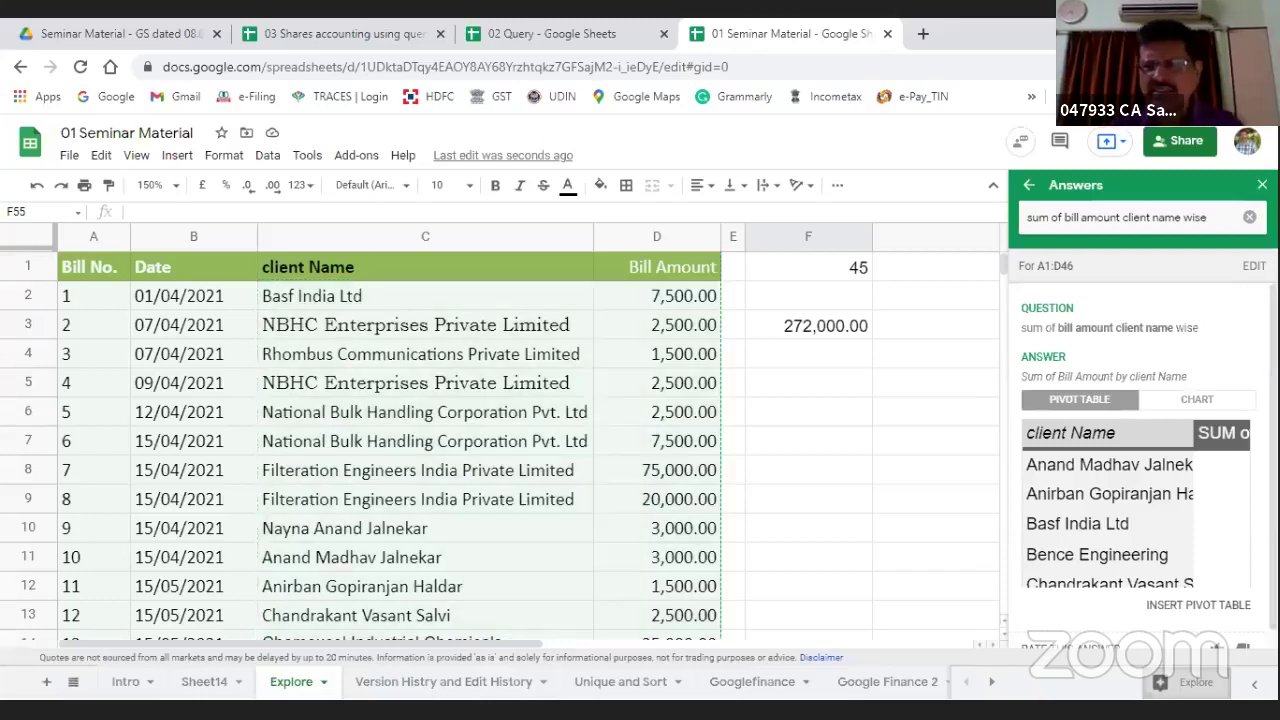
scroll(1100, 402, "down", 1)
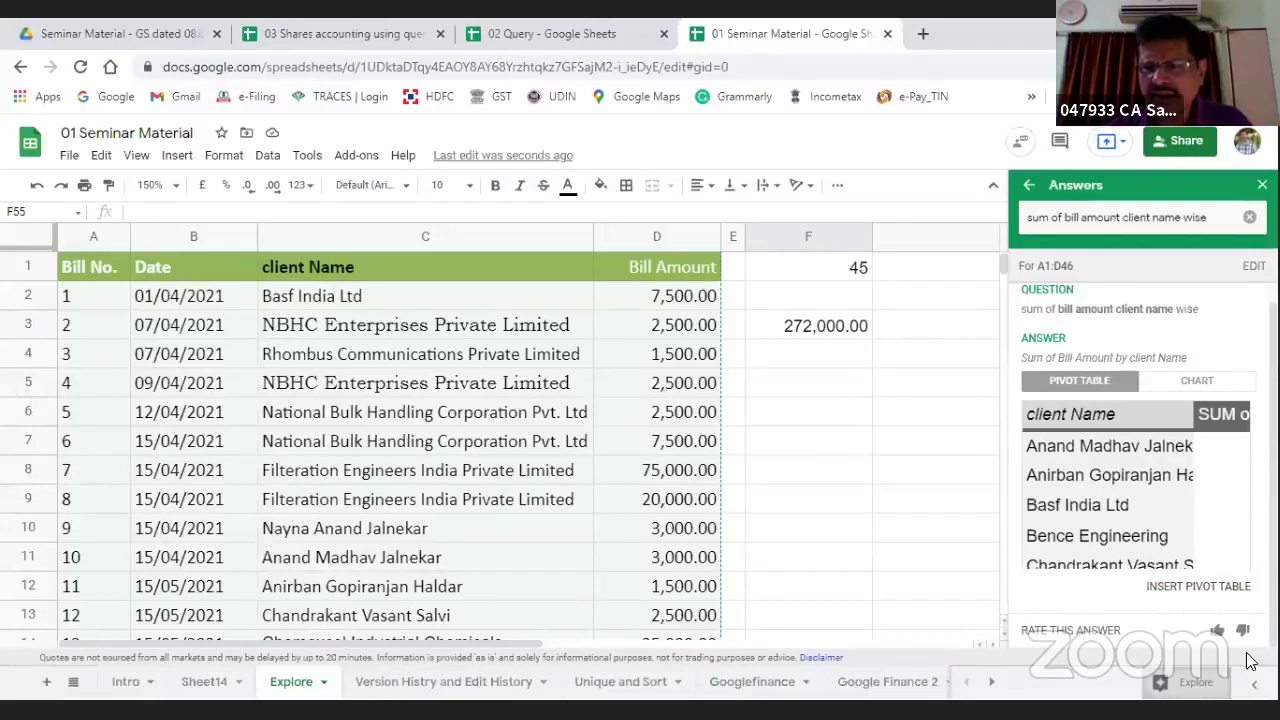
left_click(1197, 588)
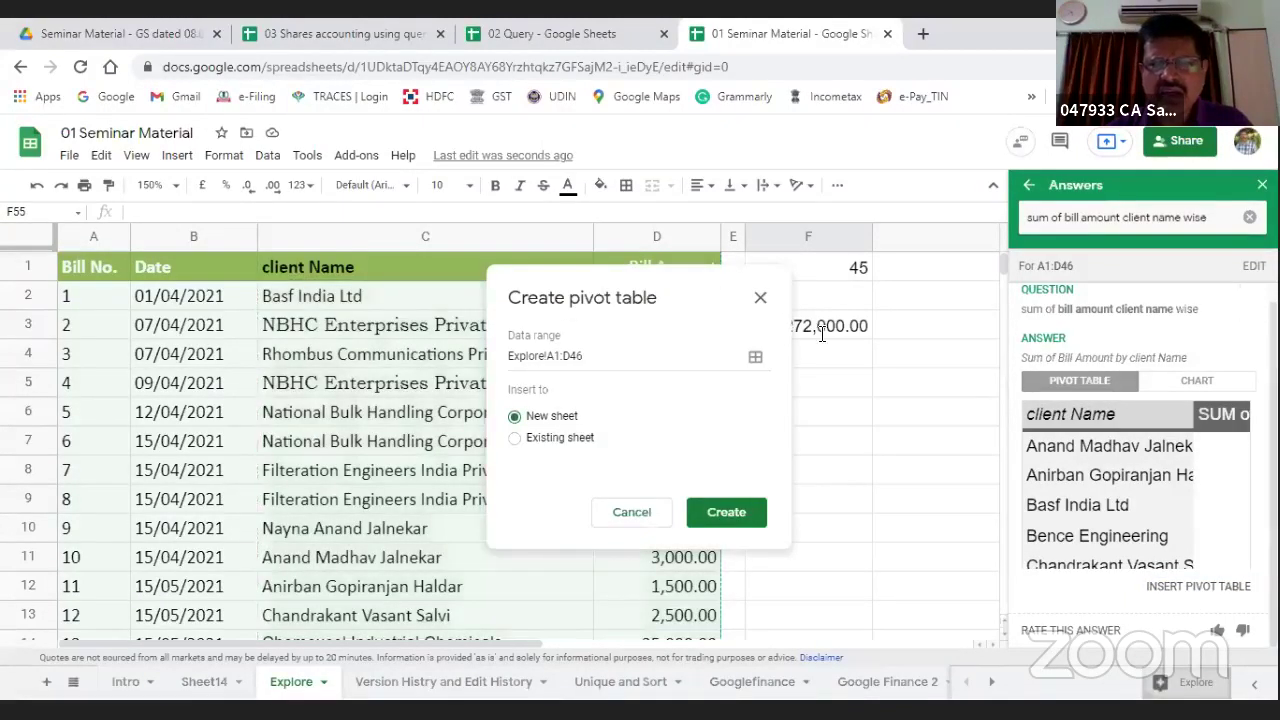
Step: Create the client-wise pivot table on a new sheet and widen column A for client names
left_click(945, 563)
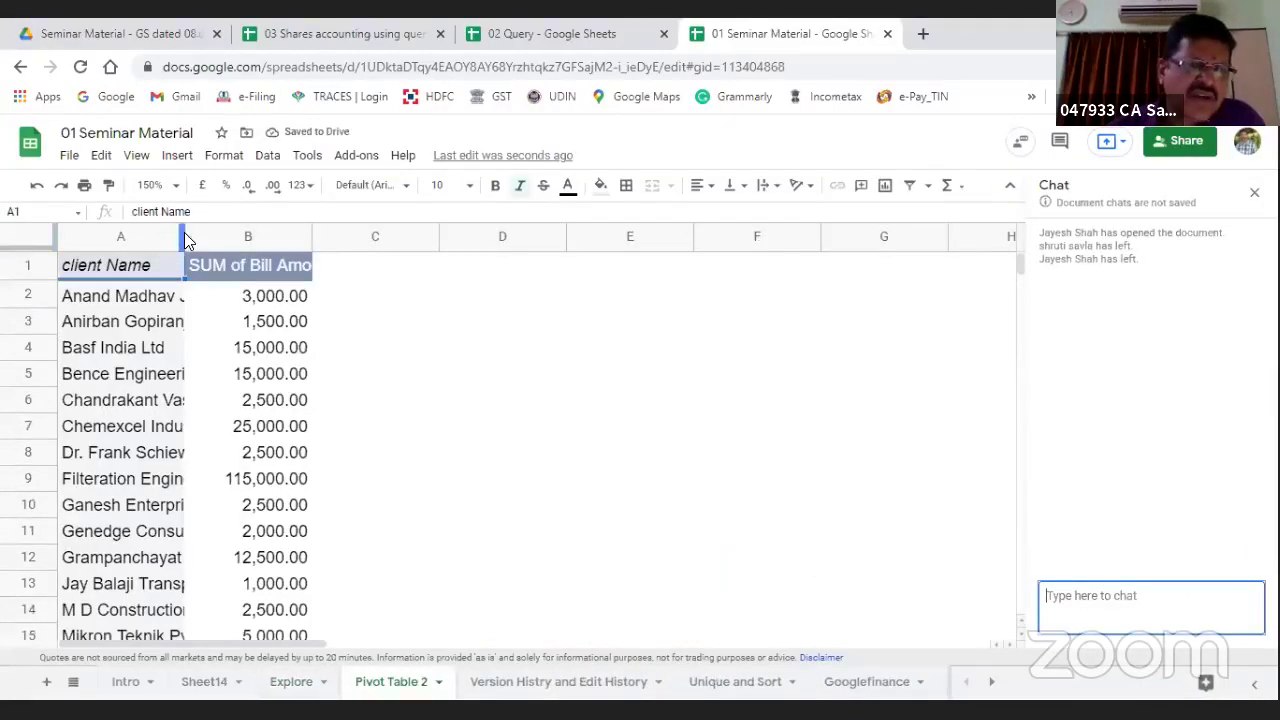
left_click_drag(184, 232, 294, 237)
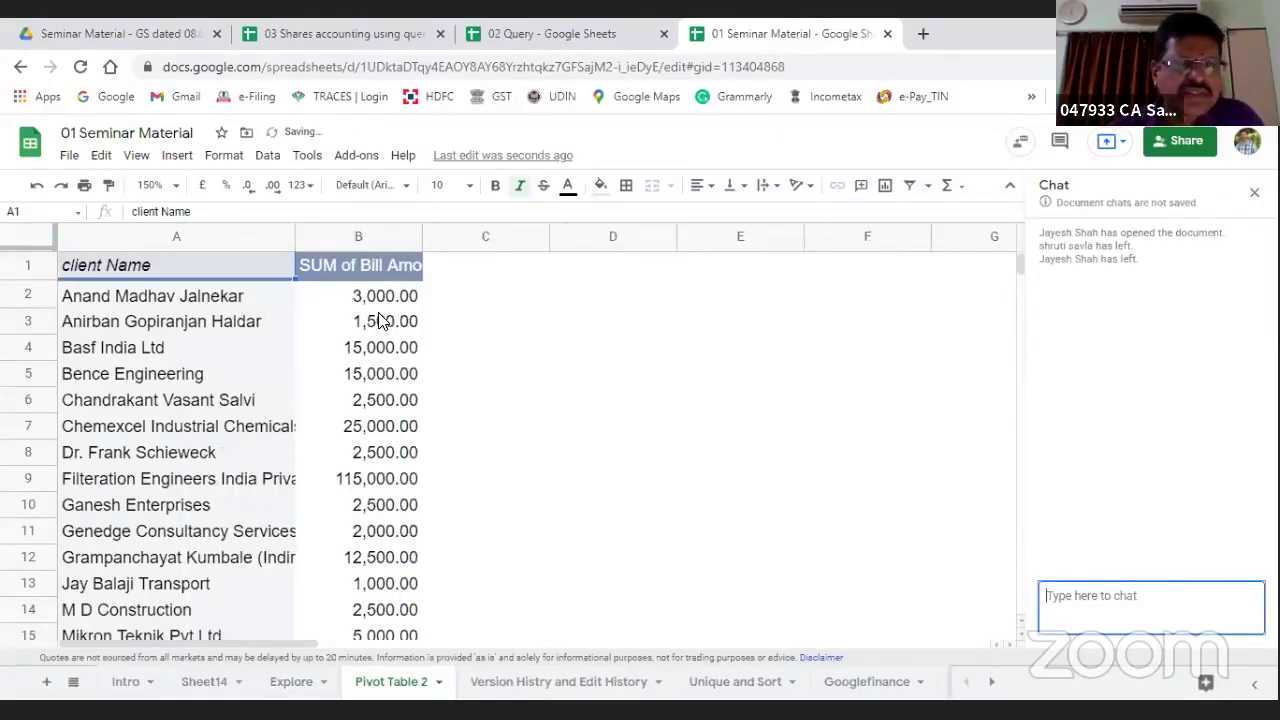
scroll(380, 320, "down", 10)
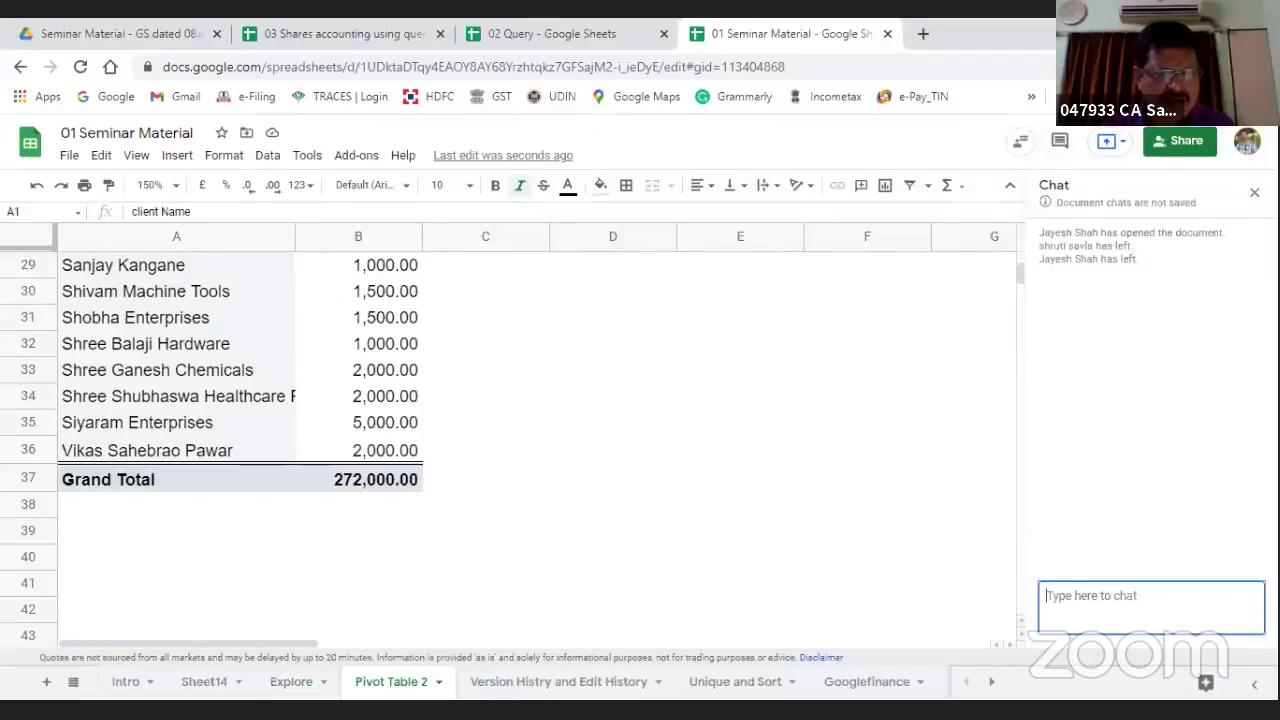
Step: Delete the Pivot Table 2 sheet and return to the Explore bill list
right_click(404, 686)
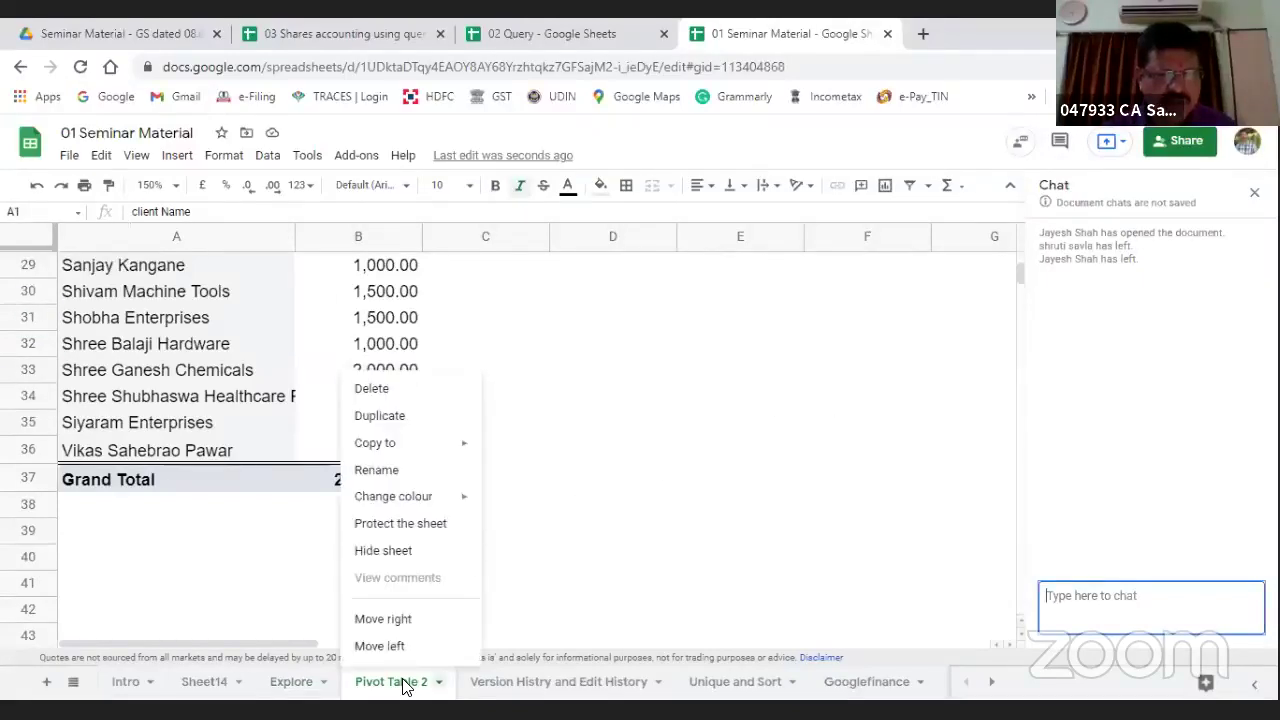
left_click(388, 394)
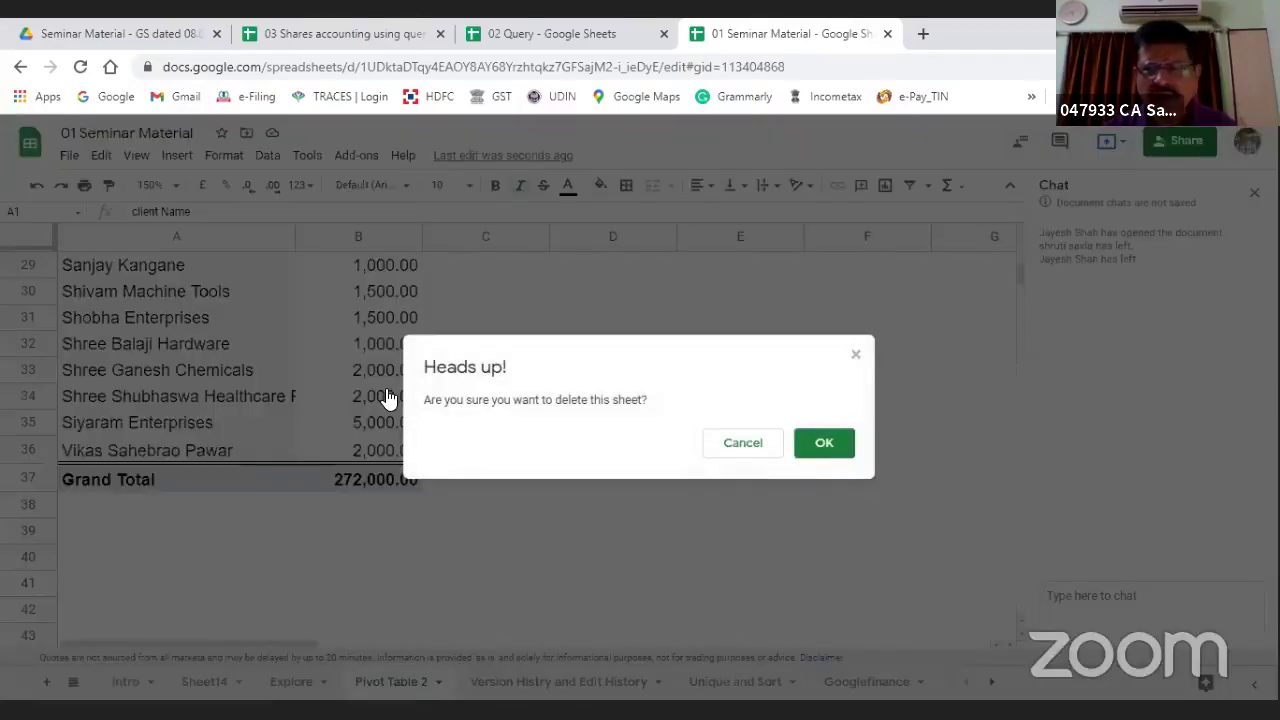
left_click(823, 442)
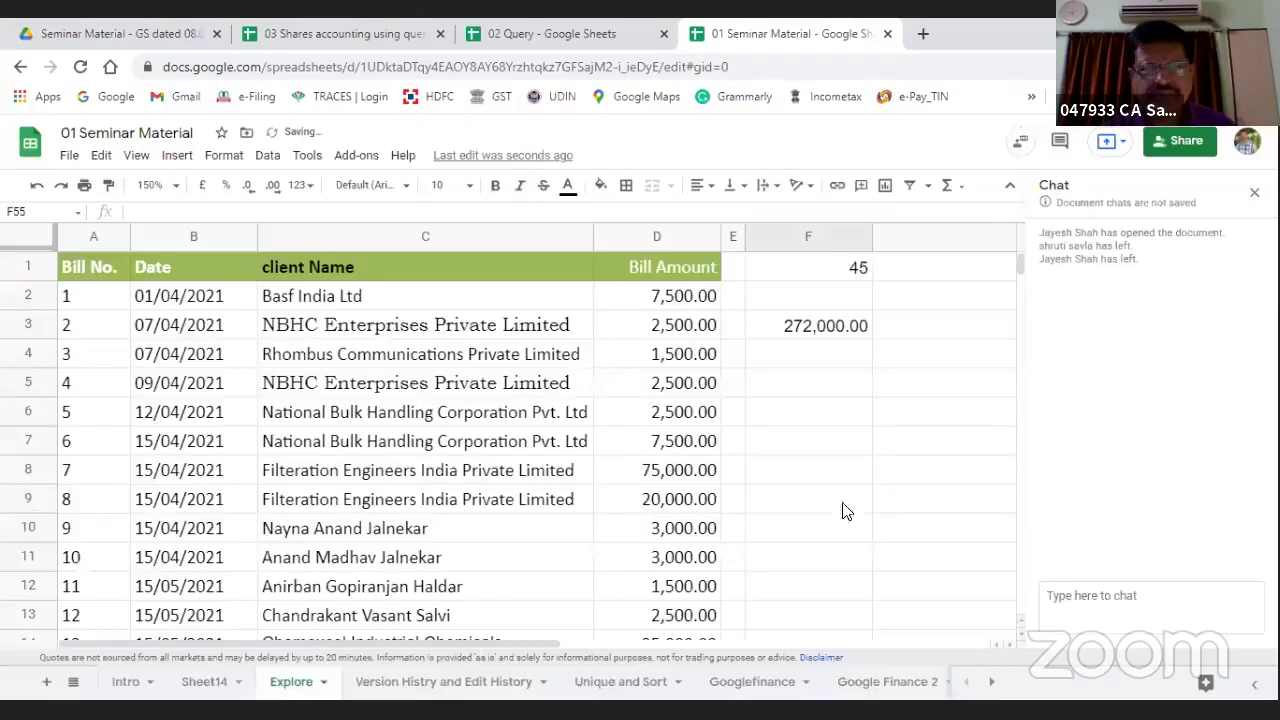
left_click(897, 446)
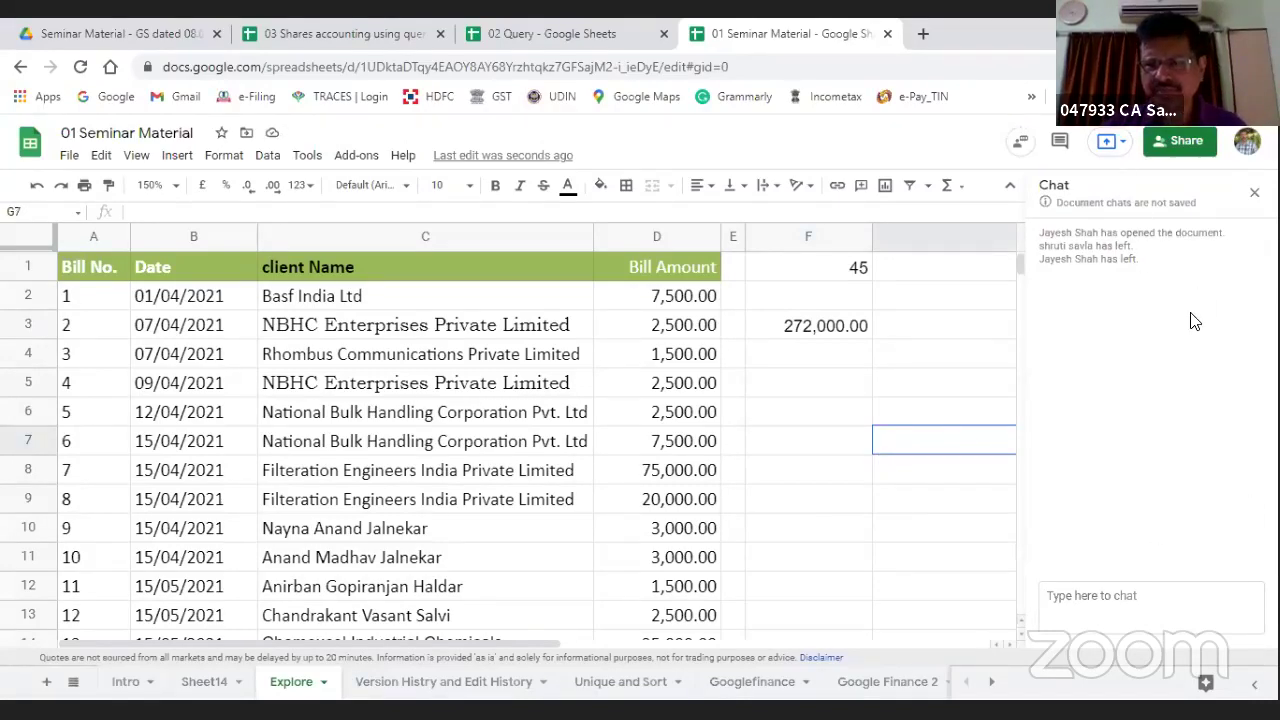
Step: Close the document chat, briefly open and close the Explore panel, and select F10
left_click(1166, 684)
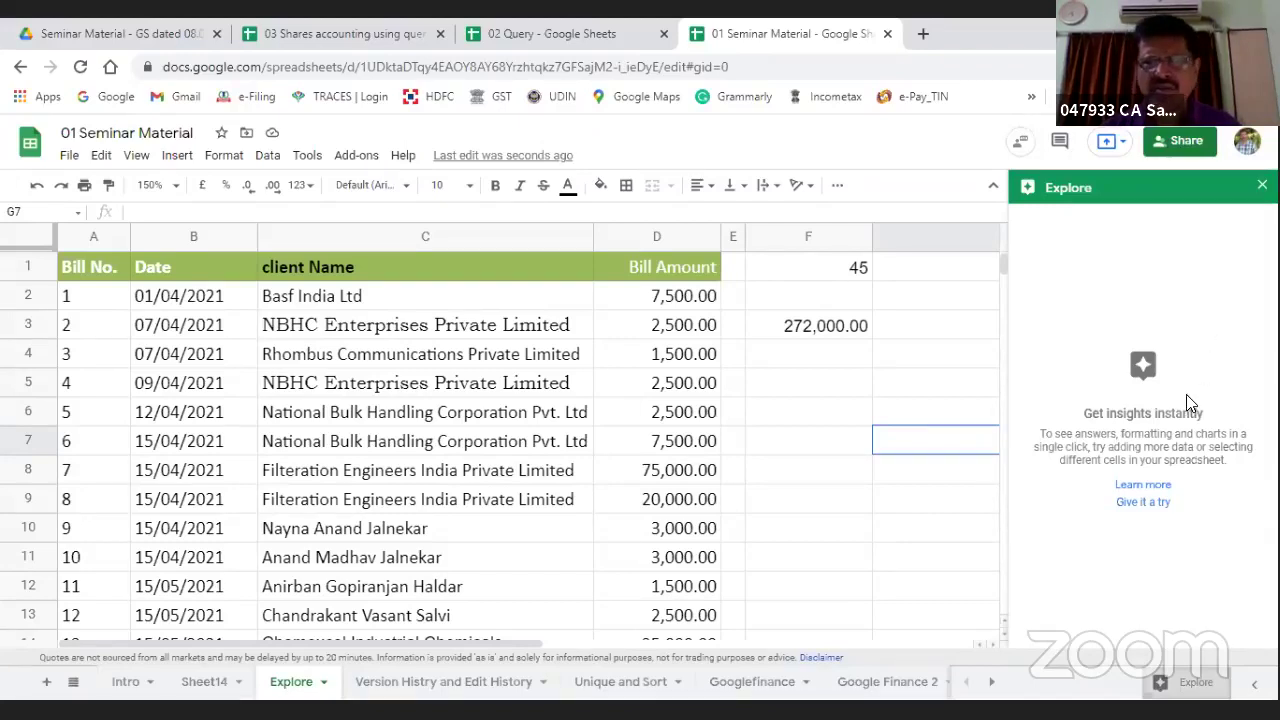
left_click(1260, 188)
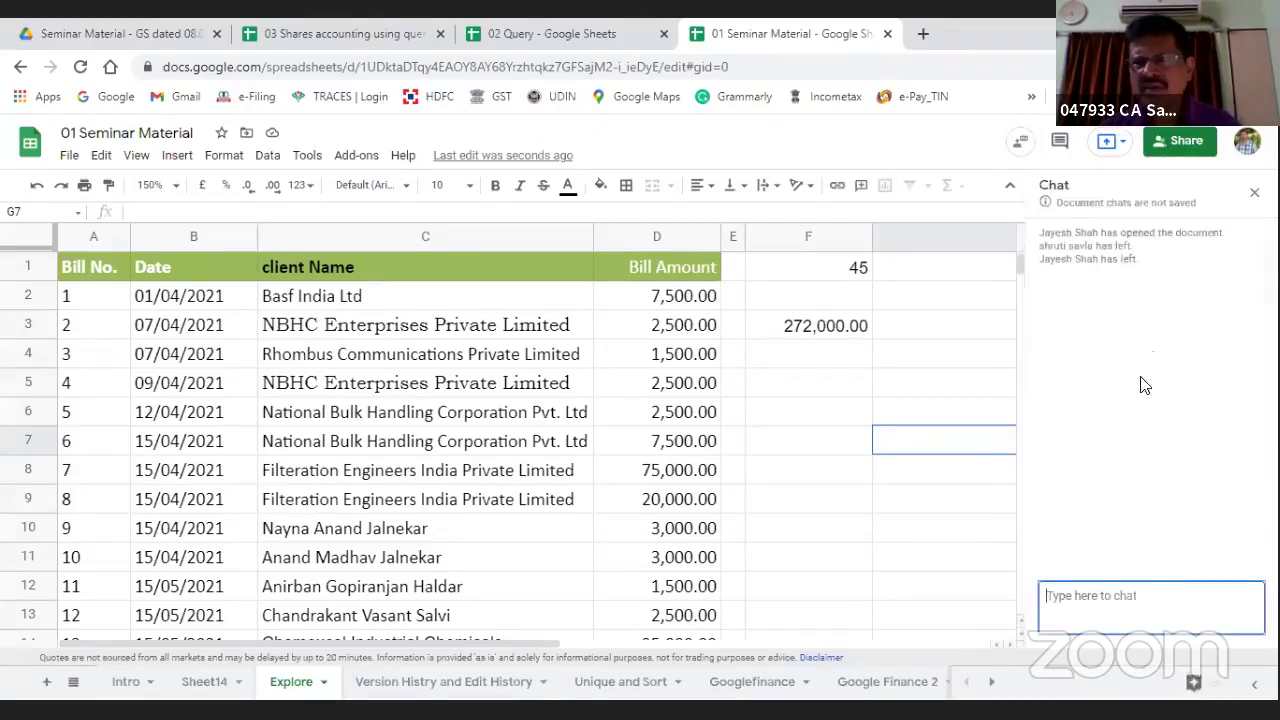
left_click(1255, 195)
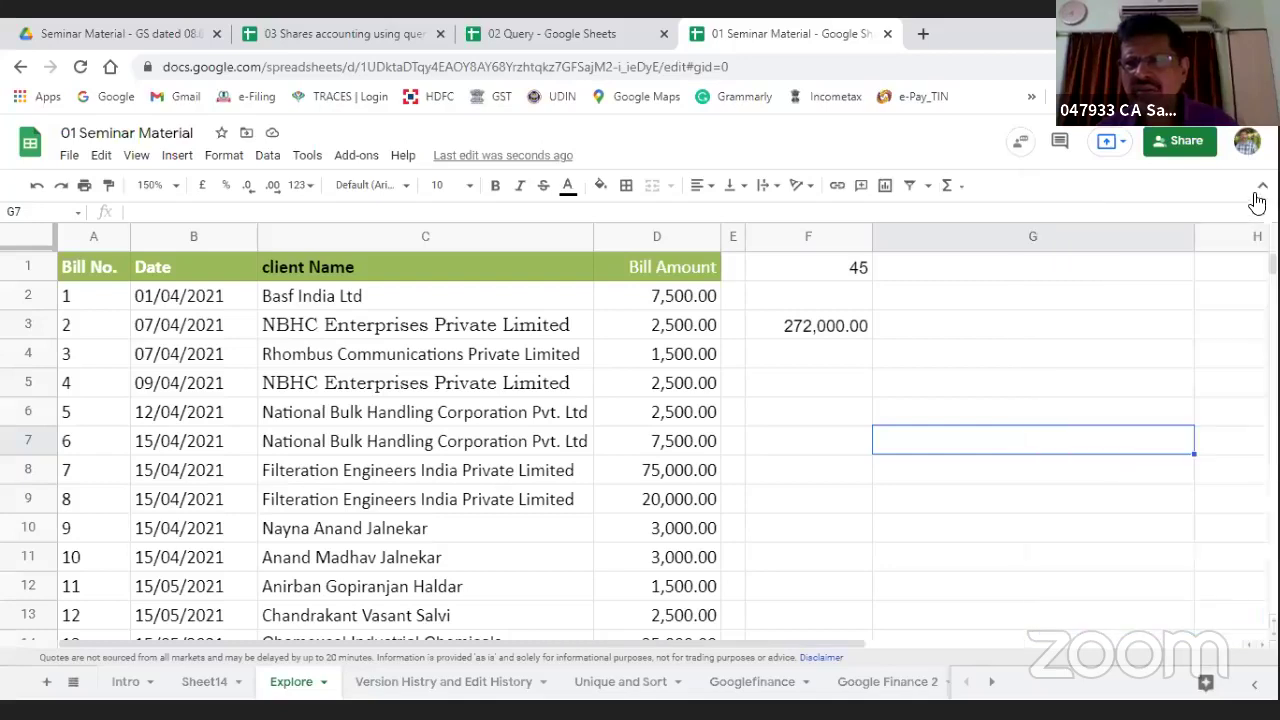
left_click(1181, 688)
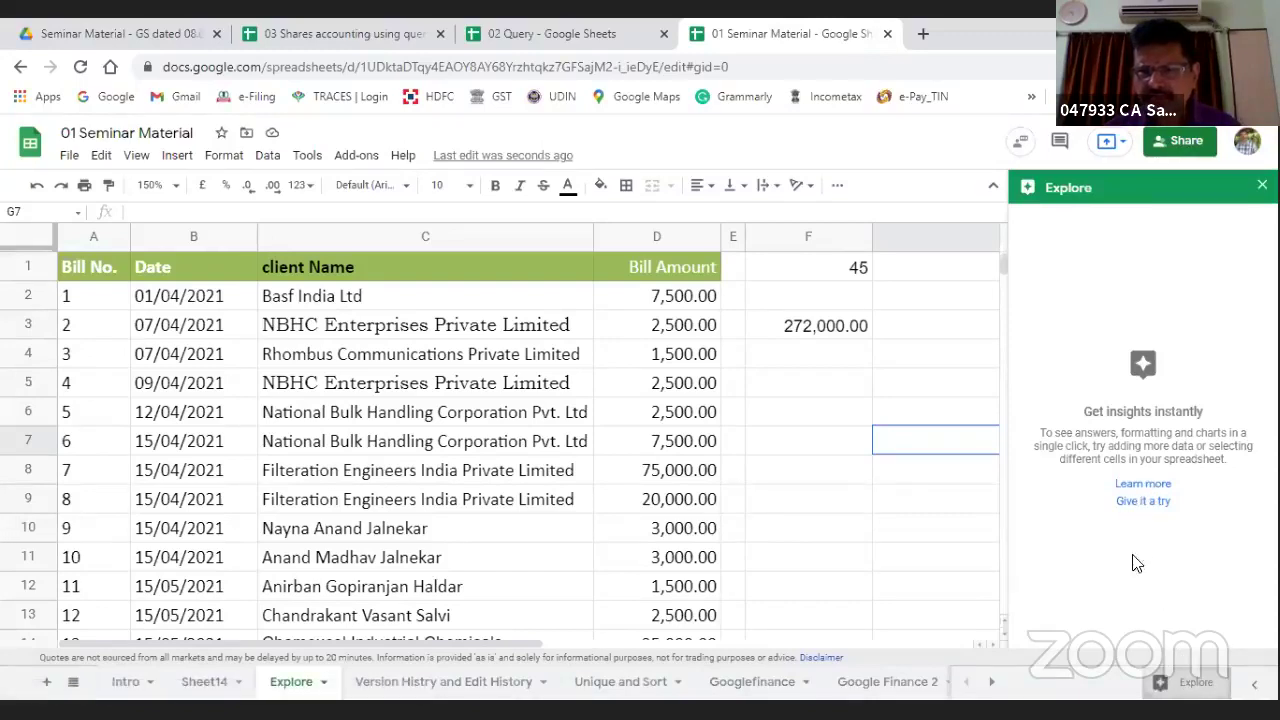
left_click(1262, 185)
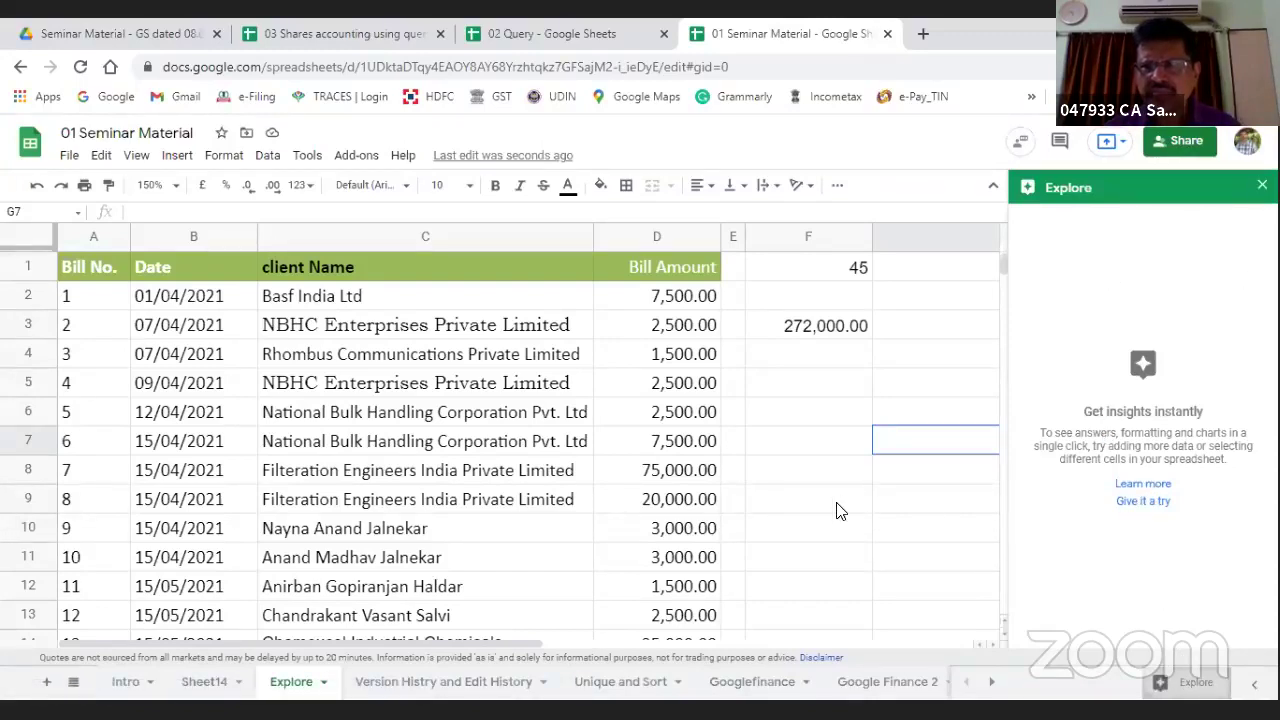
left_click(836, 533)
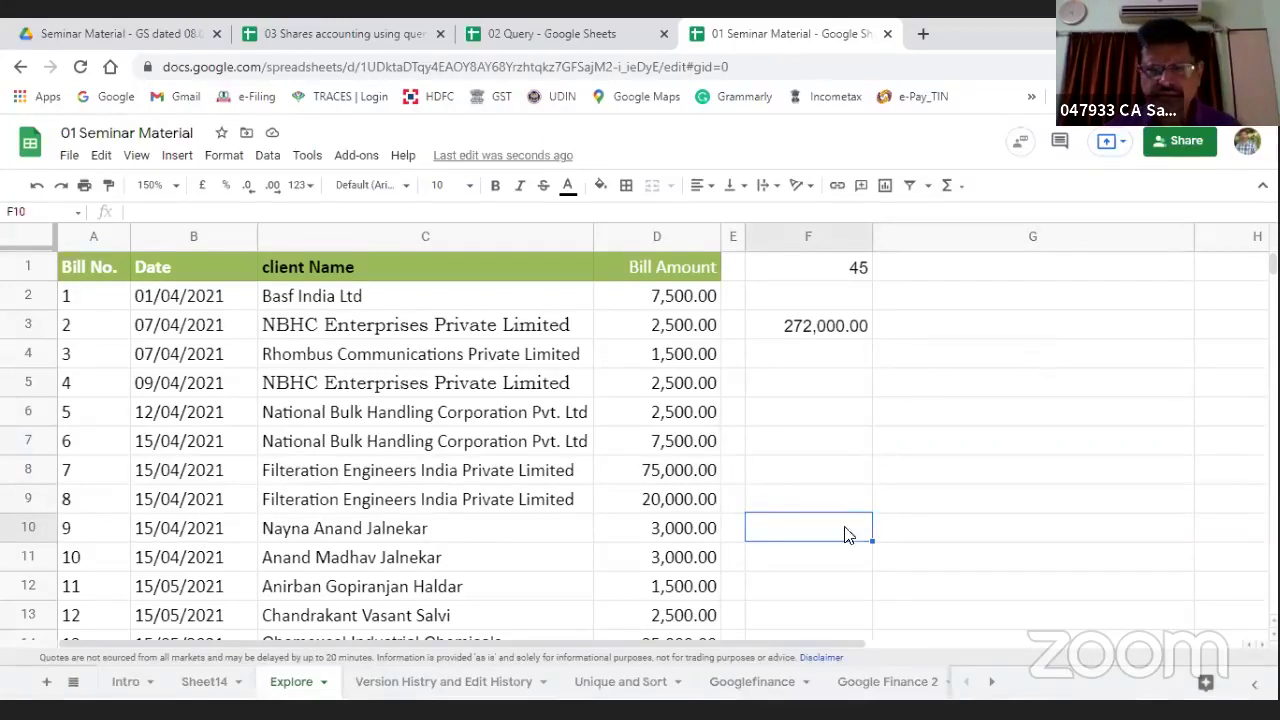
Step: Read the Explore help article, then reopen the Explore insights panel beside the bill list
left_click(1194, 690)
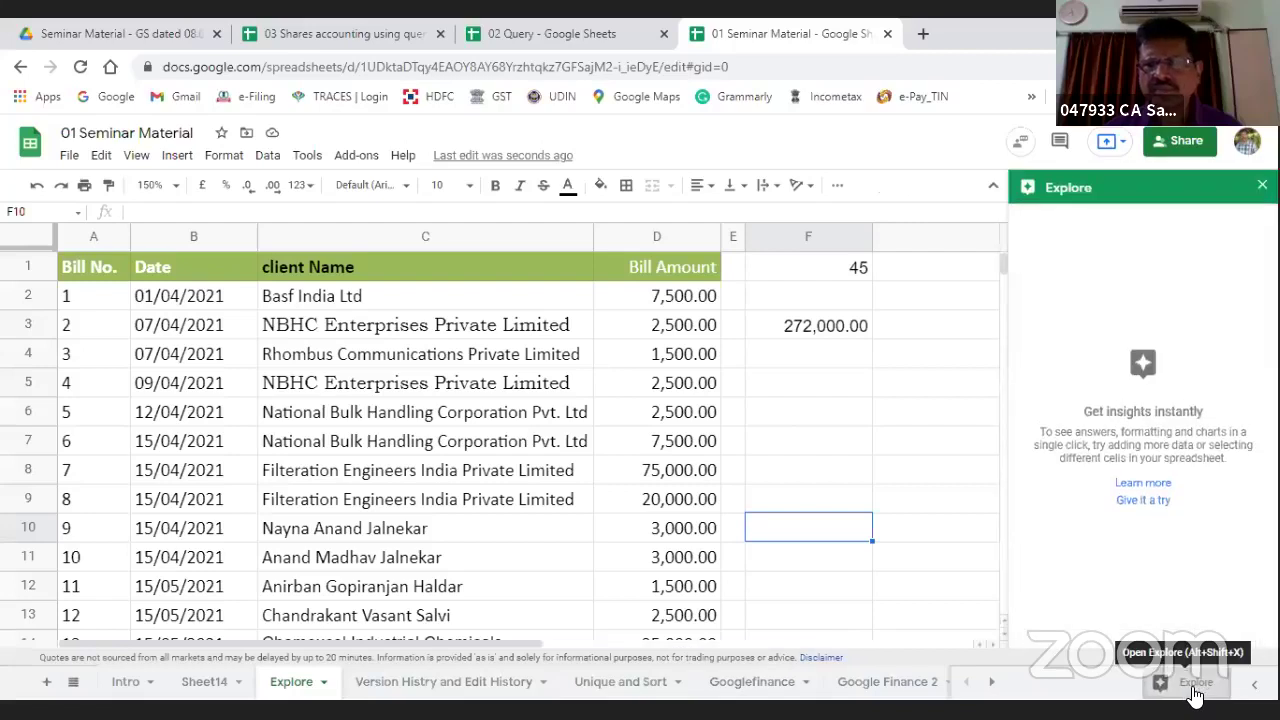
left_click(1150, 486)
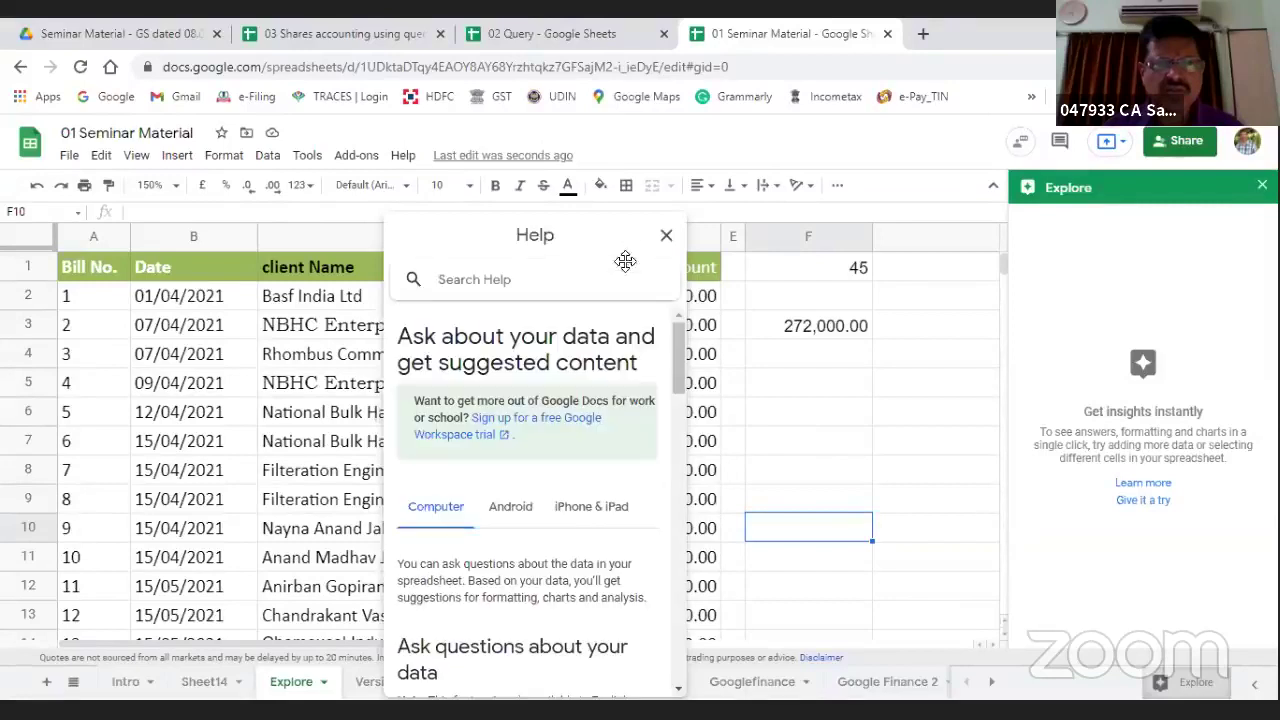
left_click(668, 238)
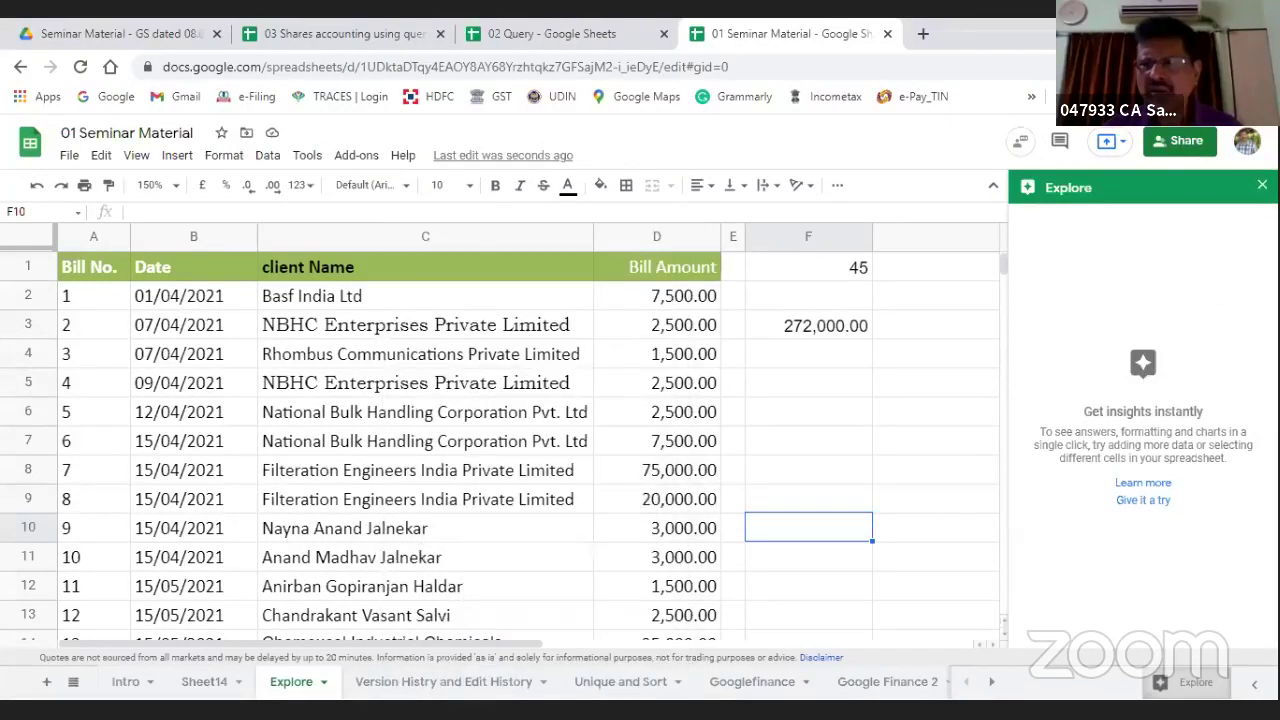
left_click(1262, 185)
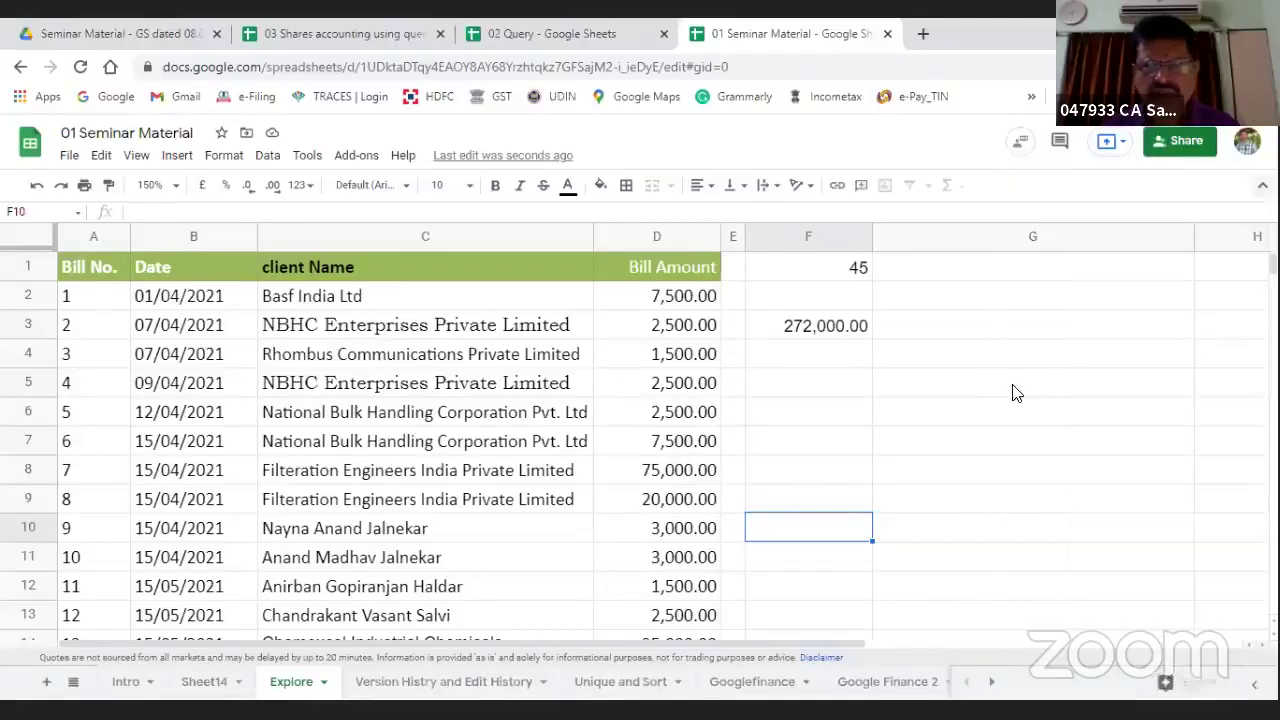
left_click(931, 335)
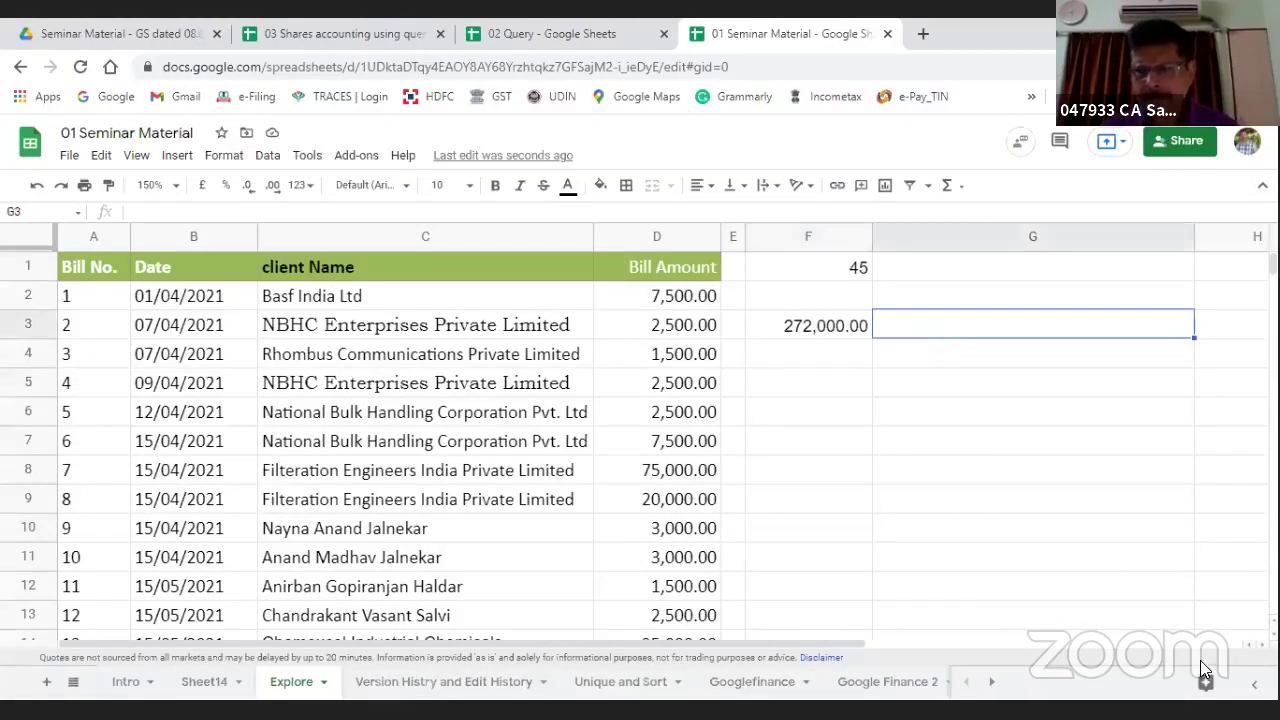
left_click(1250, 688)
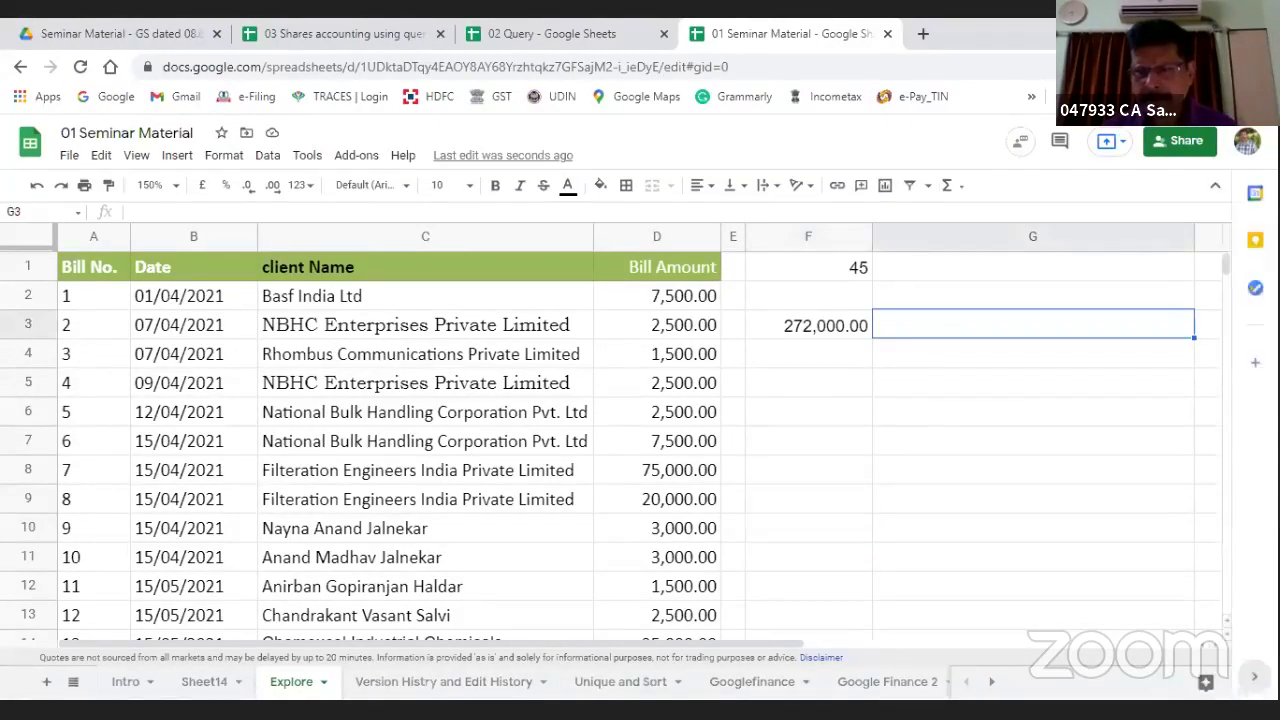
left_click(1200, 684)
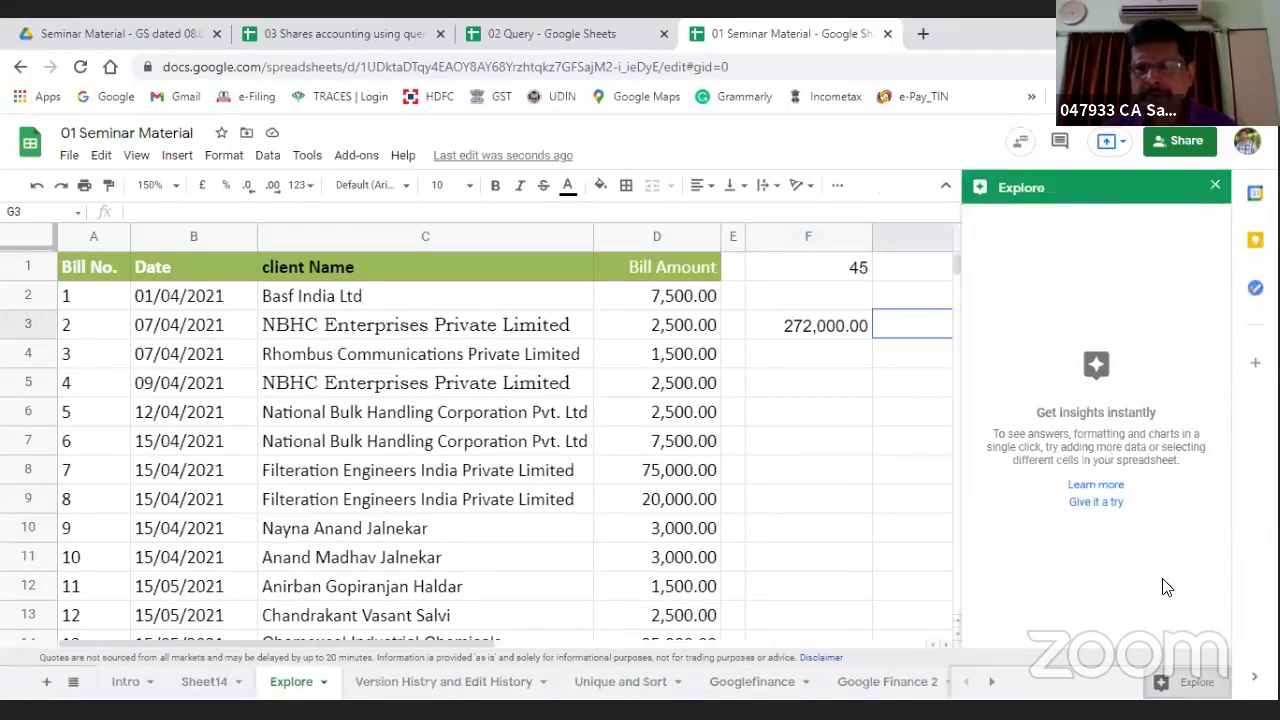
Step: Try the Explore example, close its copy page, and shut the Explore panel, selecting F8
left_click(1089, 507)
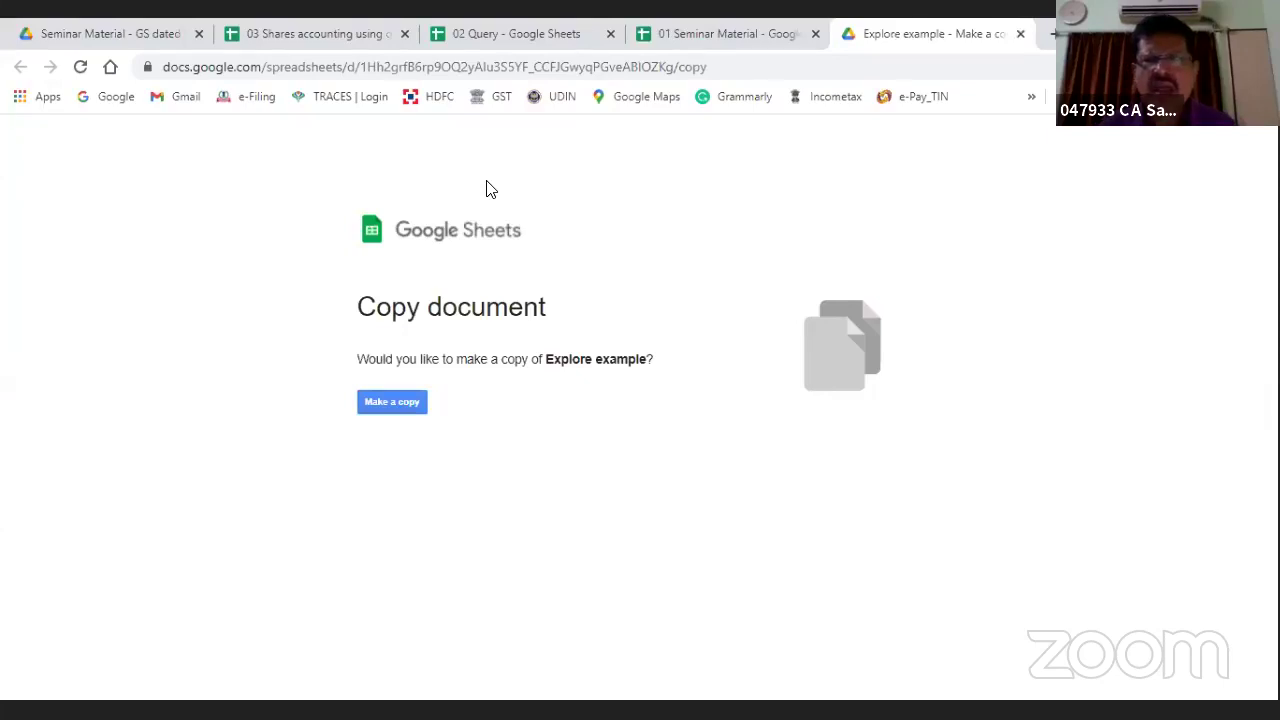
left_click(1020, 34)
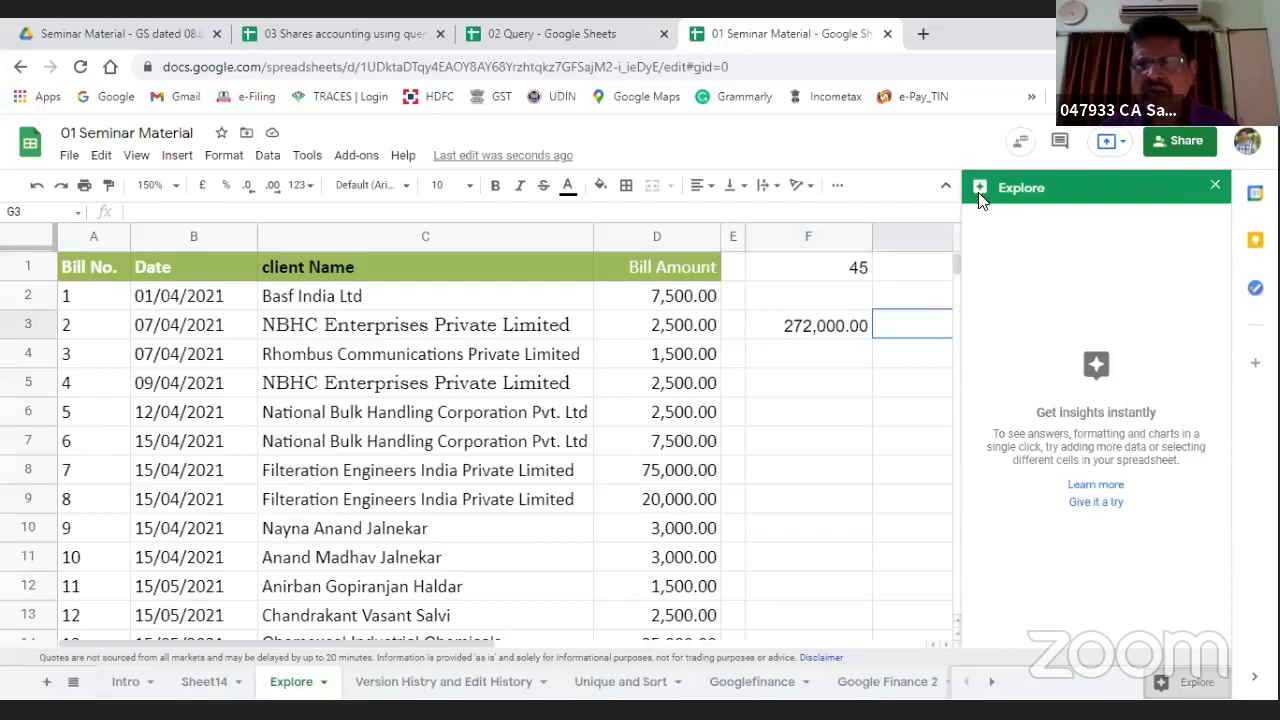
left_click(1214, 183)
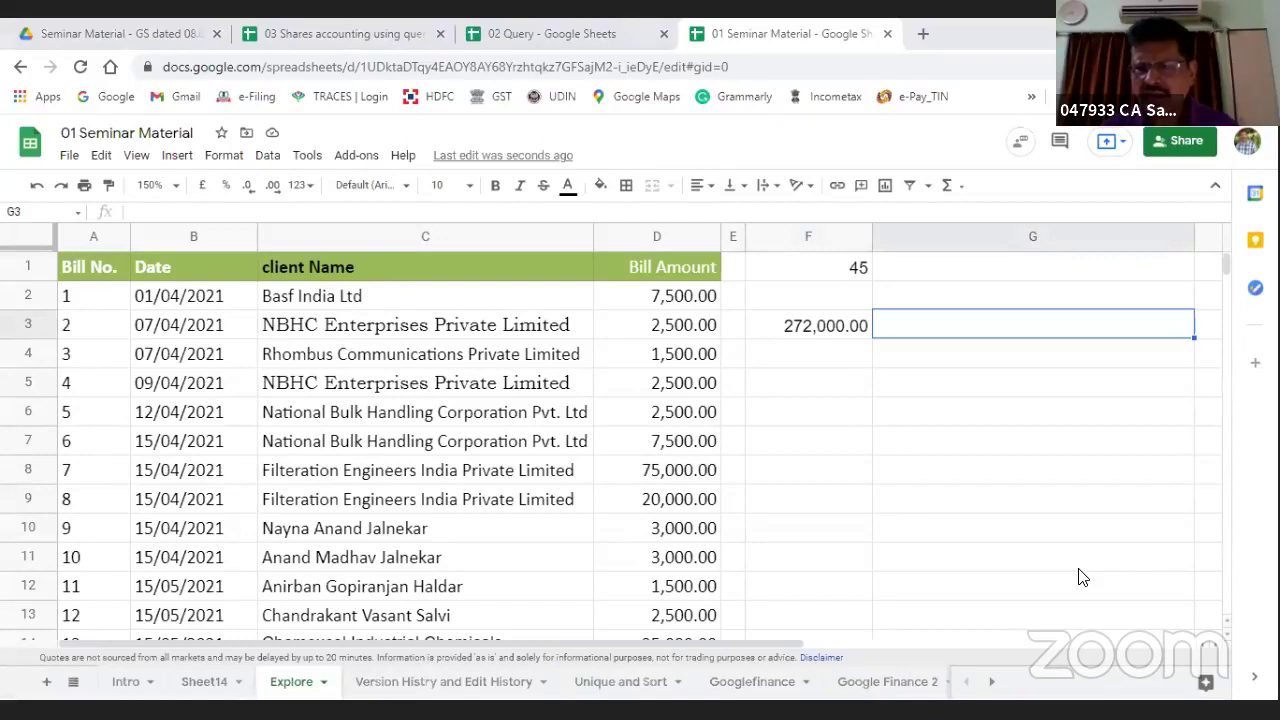
left_click(1206, 686)
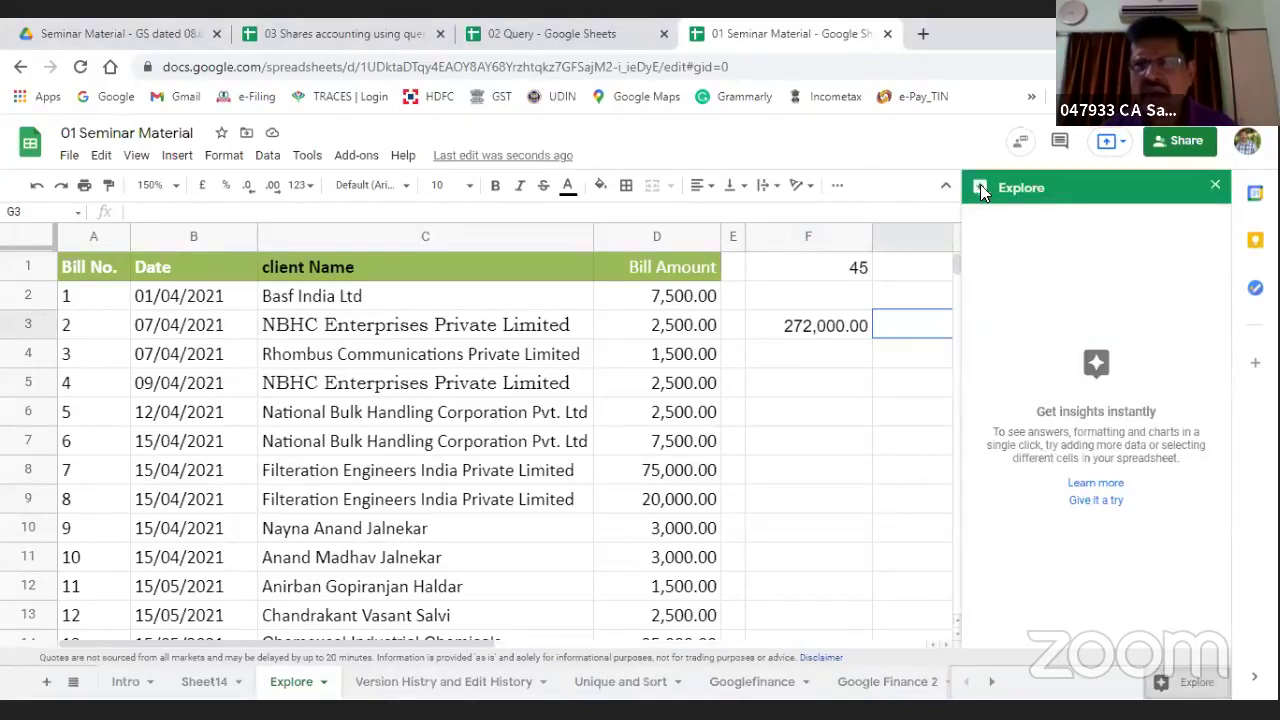
left_click(1215, 186)
left_click(868, 470)
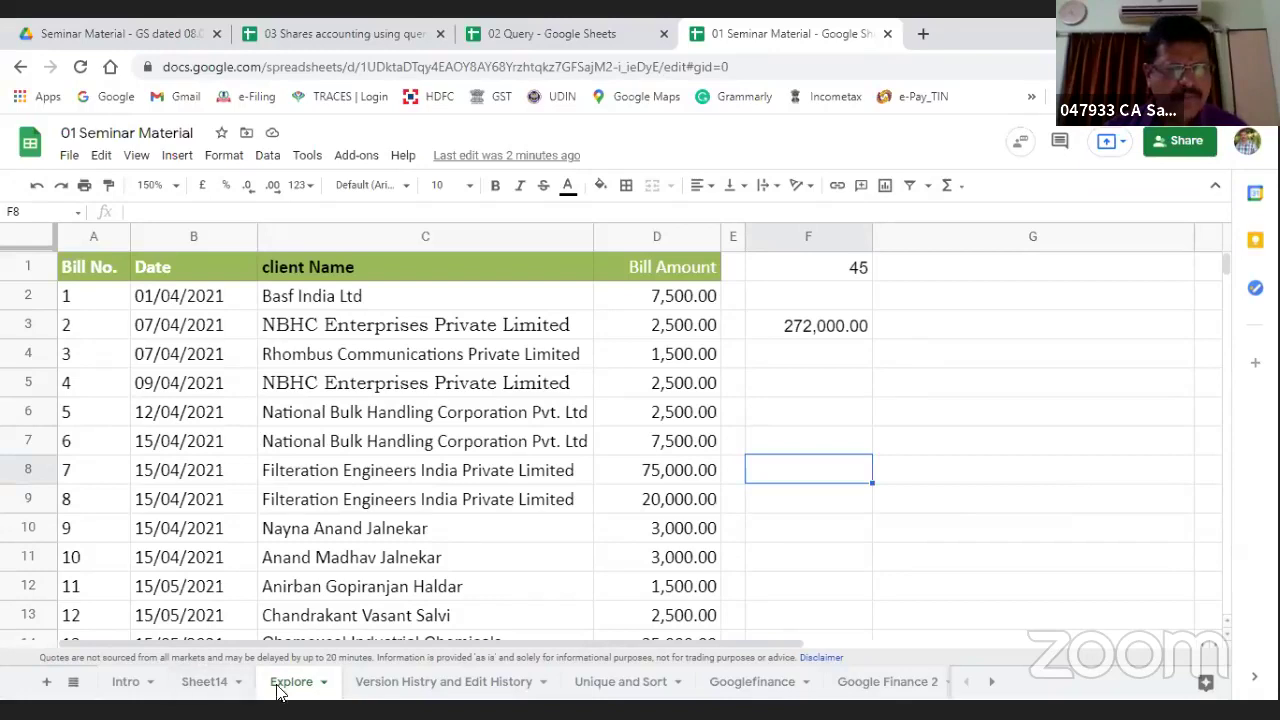
Step: On the Intro sheet, tick the row 46 'Type of Function - One Value, Volatile and Multiple' item
left_click(202, 686)
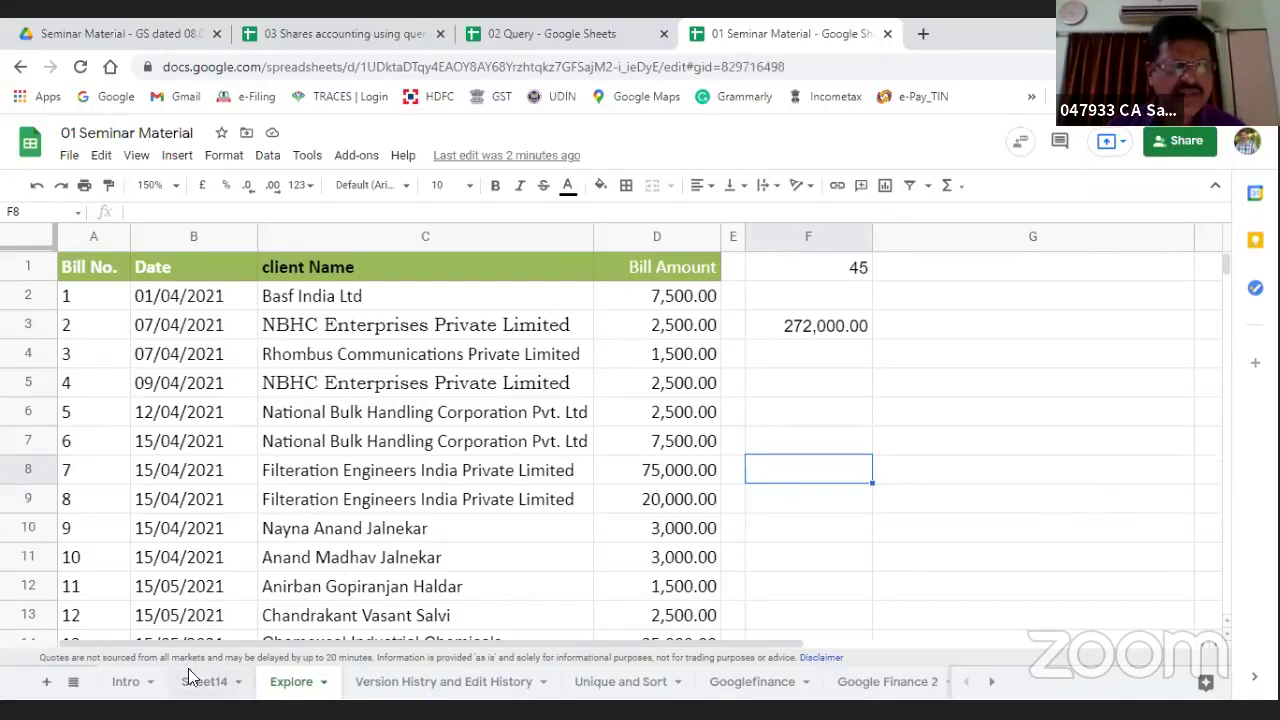
left_click(126, 682)
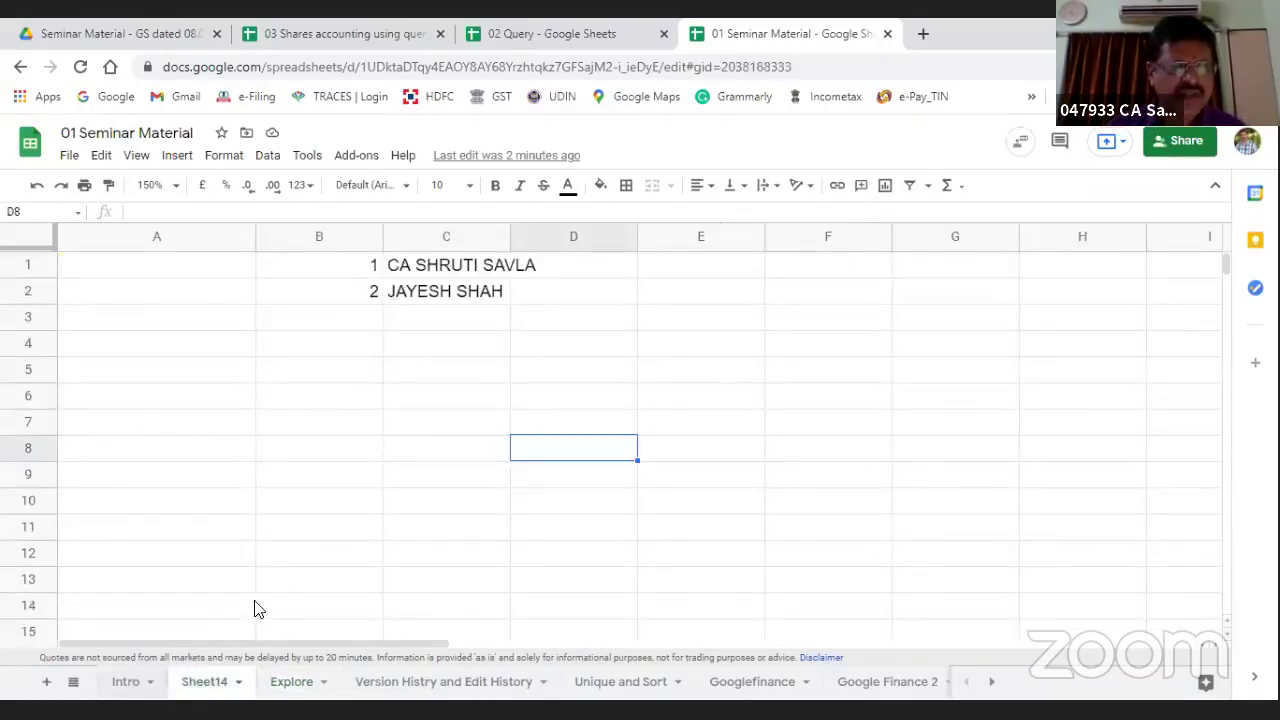
left_click(119, 346)
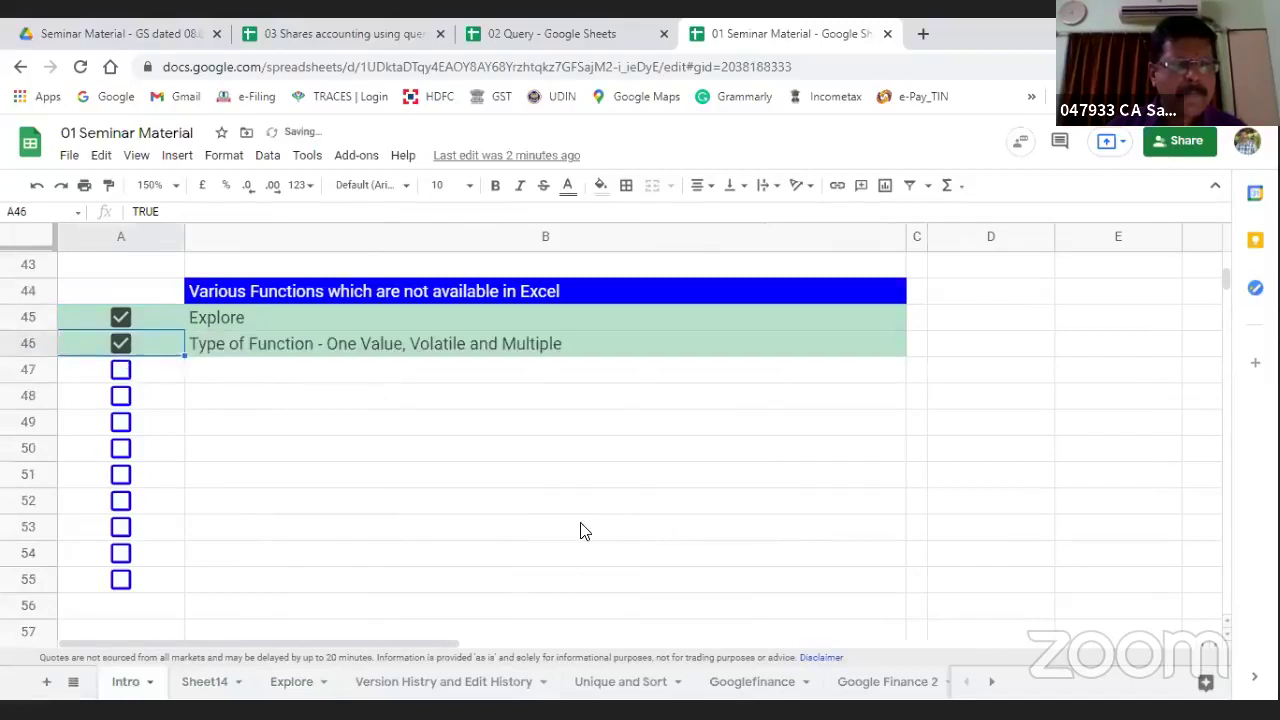
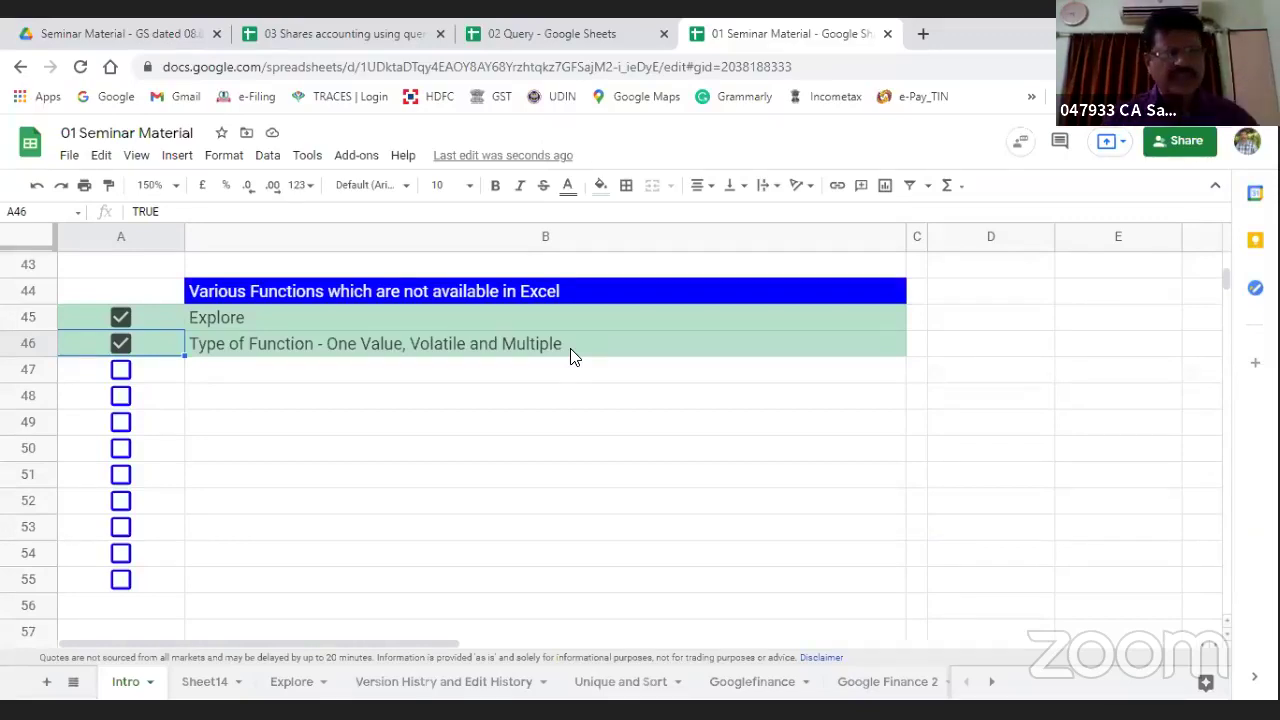
Step: Tick the Unique item in A47 of the Intro checklist and open the Unique and Sort sheet
left_click(120, 371)
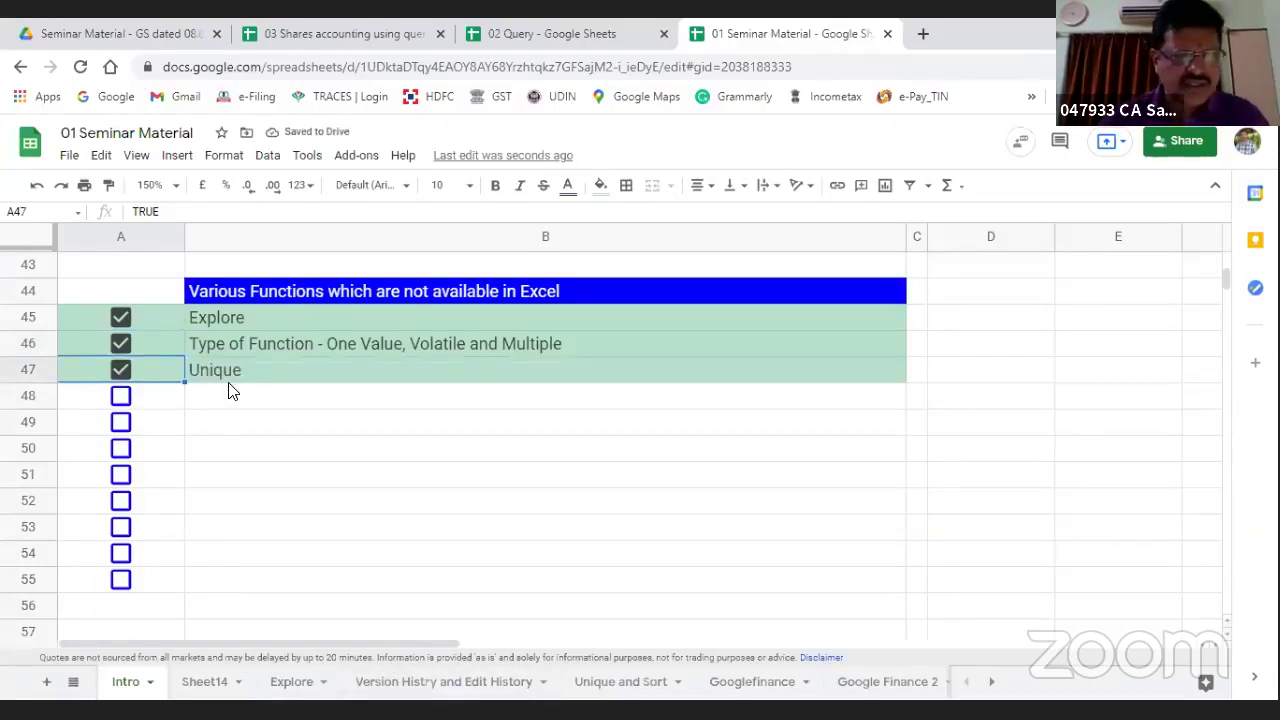
left_click(606, 687)
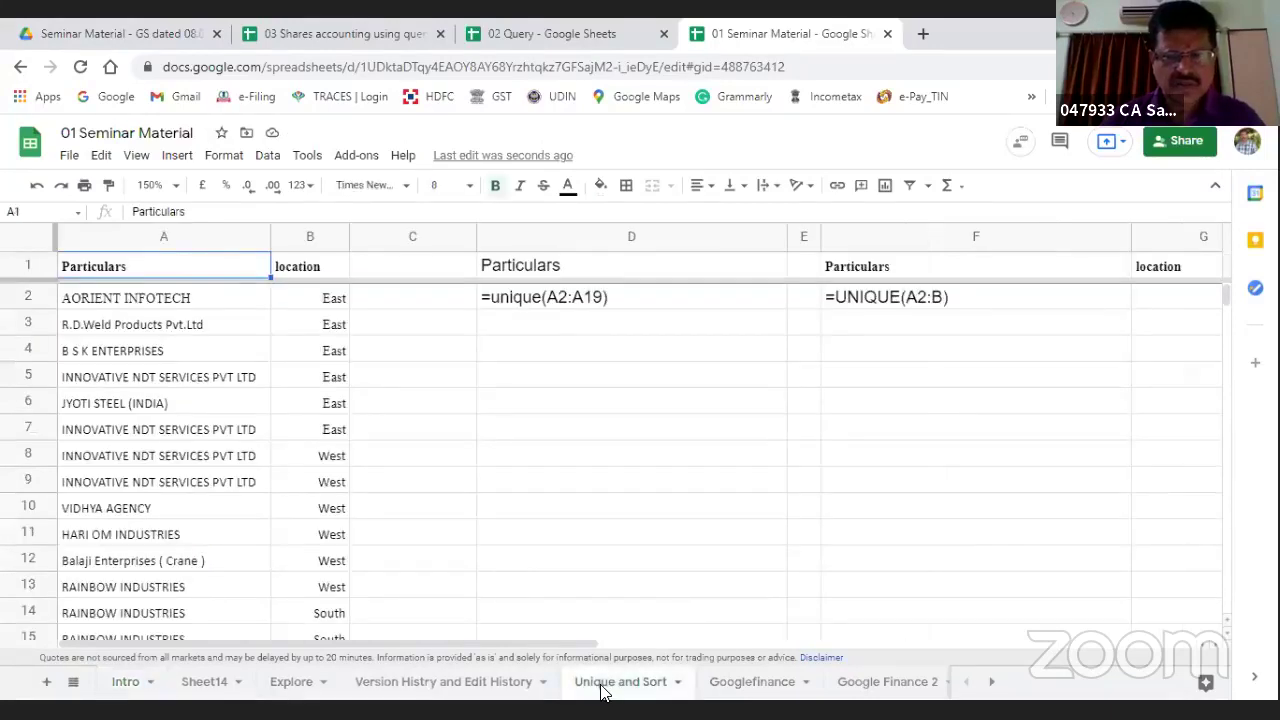
left_click(572, 540)
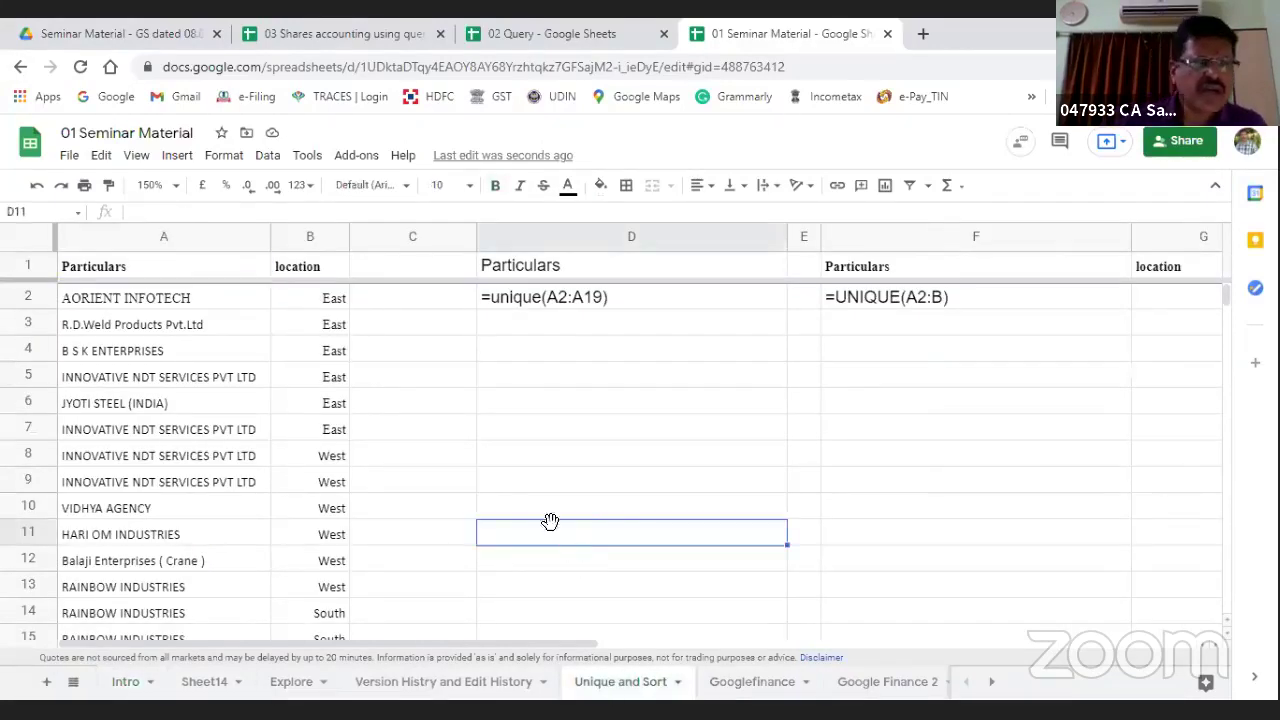
Step: Review the company list in column A and the existing formula in D2, ending on empty D4
left_click(151, 296)
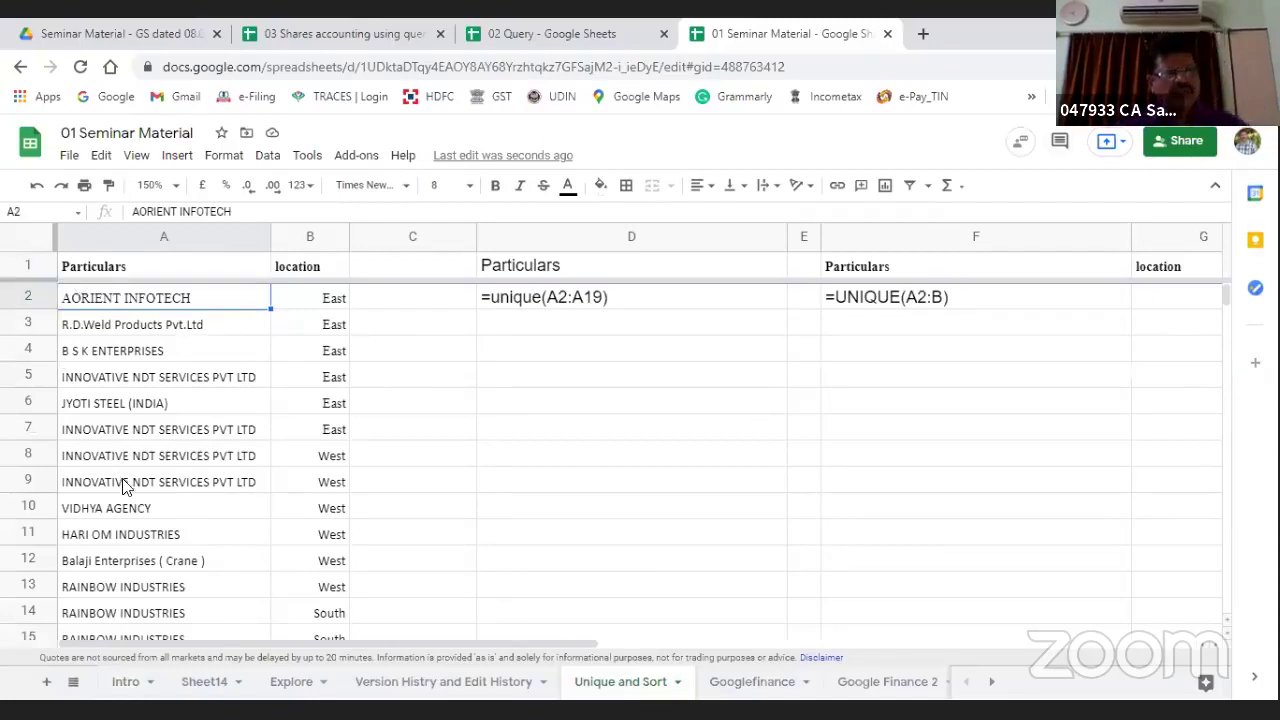
key("Down")
key("Down")
key("Down")
key("Down")
key("Down")
key("Down")
key("Down")
key("Down")
key("Down")
key("Down")
key("Down")
key("Down")
key("Down")
key("Down")
key("Down")
key("Down")
key("Down")
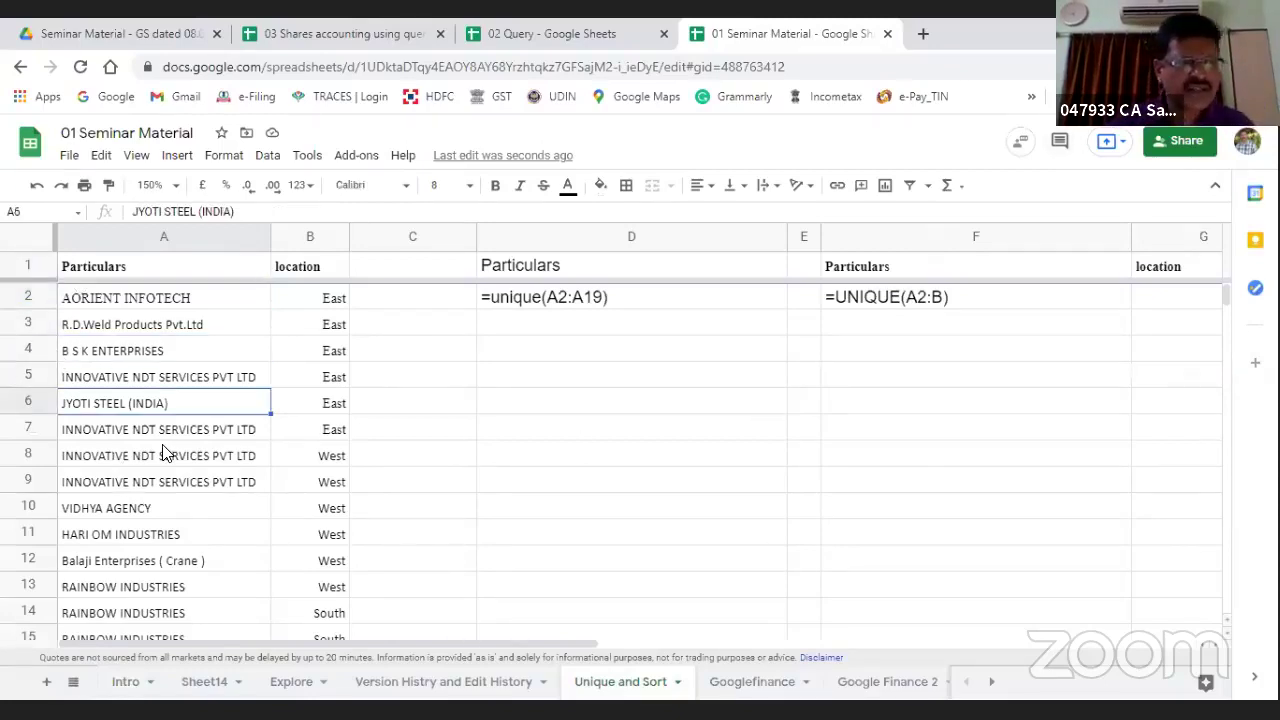
key("Down")
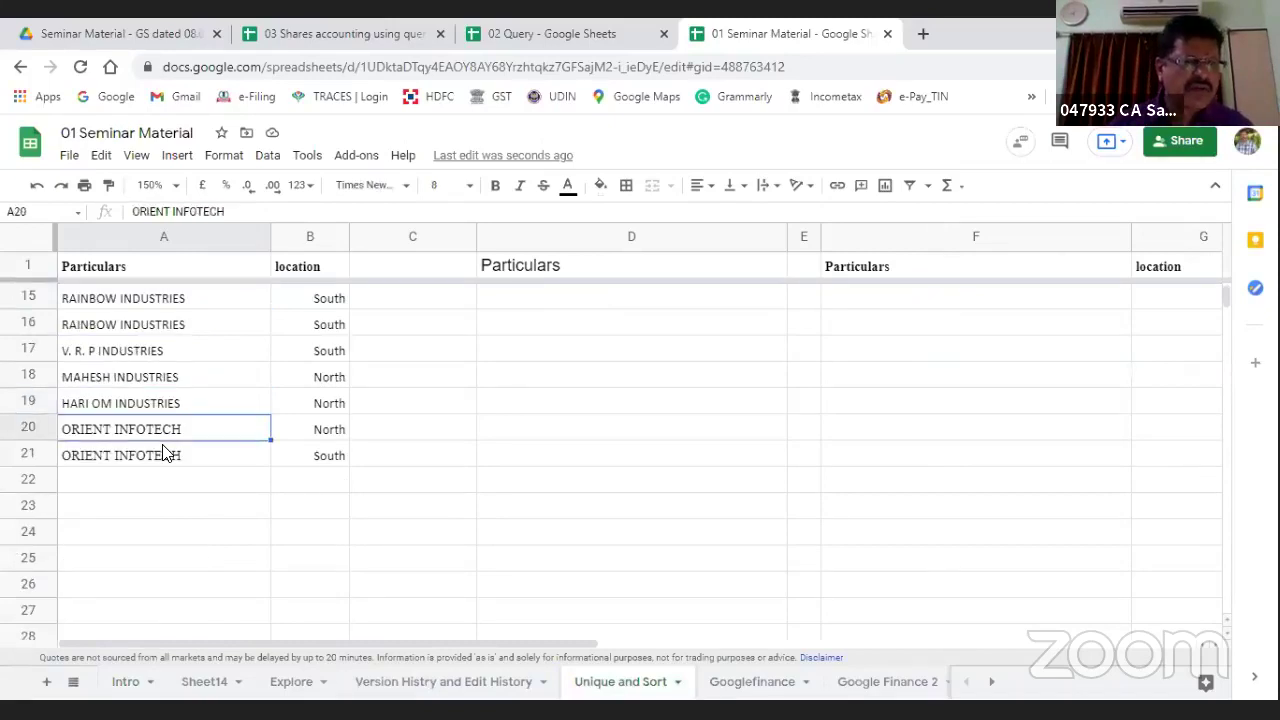
key("Up")
key("Up")
key("Up")
key("Up")
key("Up")
key("Up")
key("Up")
key("Up")
key("Up")
key("Up")
key("Up")
key("Up")
key("Up")
key("Up")
key("Up")
key("Up")
key("Up")
key("Up")
key("Up")
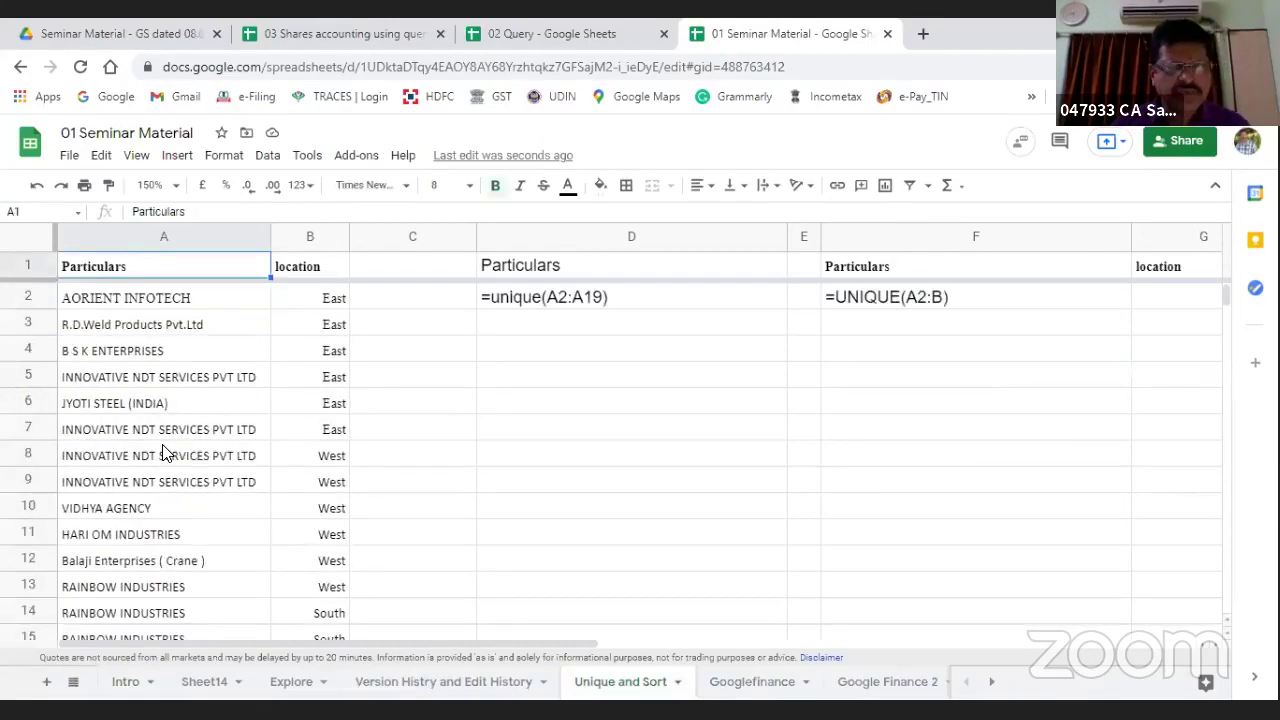
key("Down")
key("Down")
key("Down")
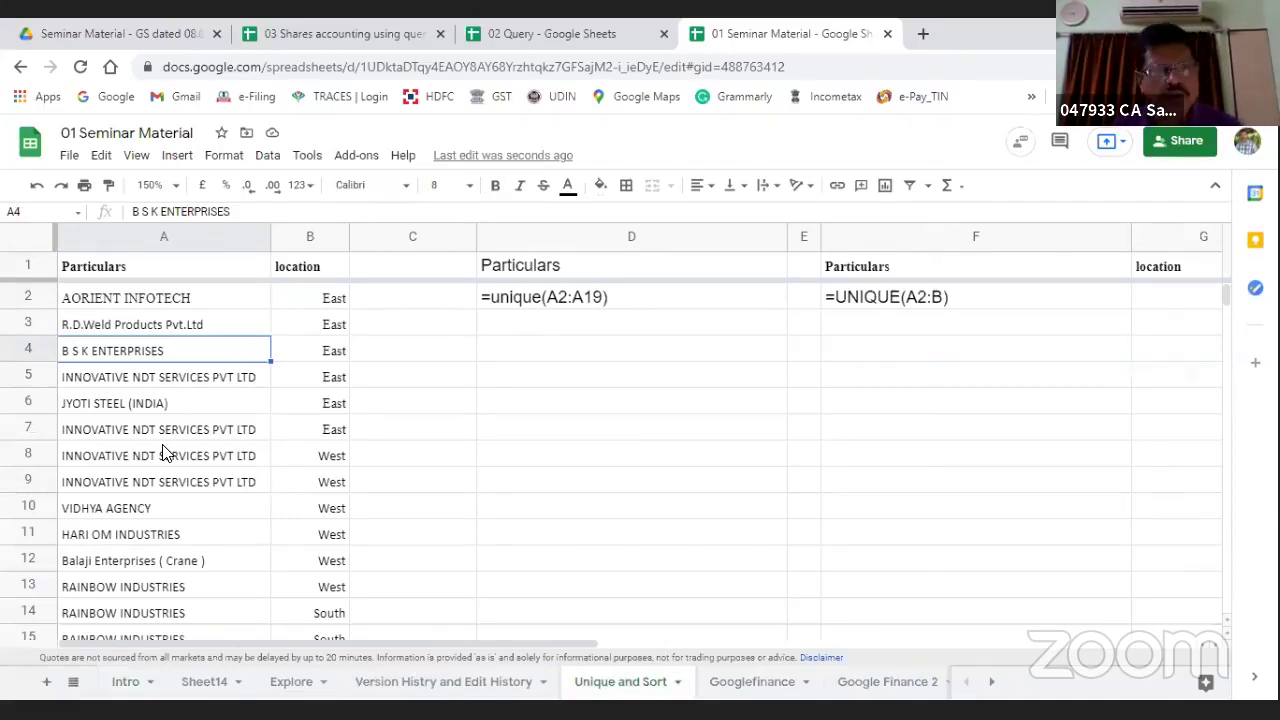
key("Right")
key("Right")
key("Right")
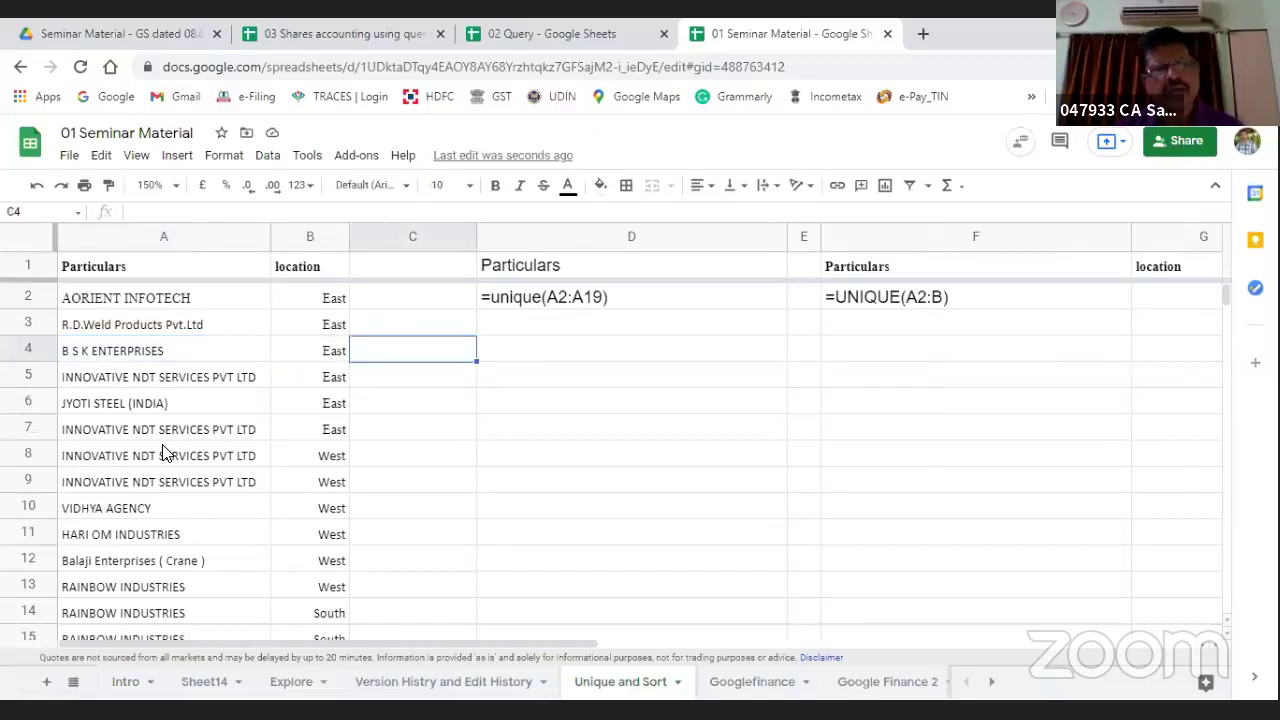
key("Up")
key("Up")
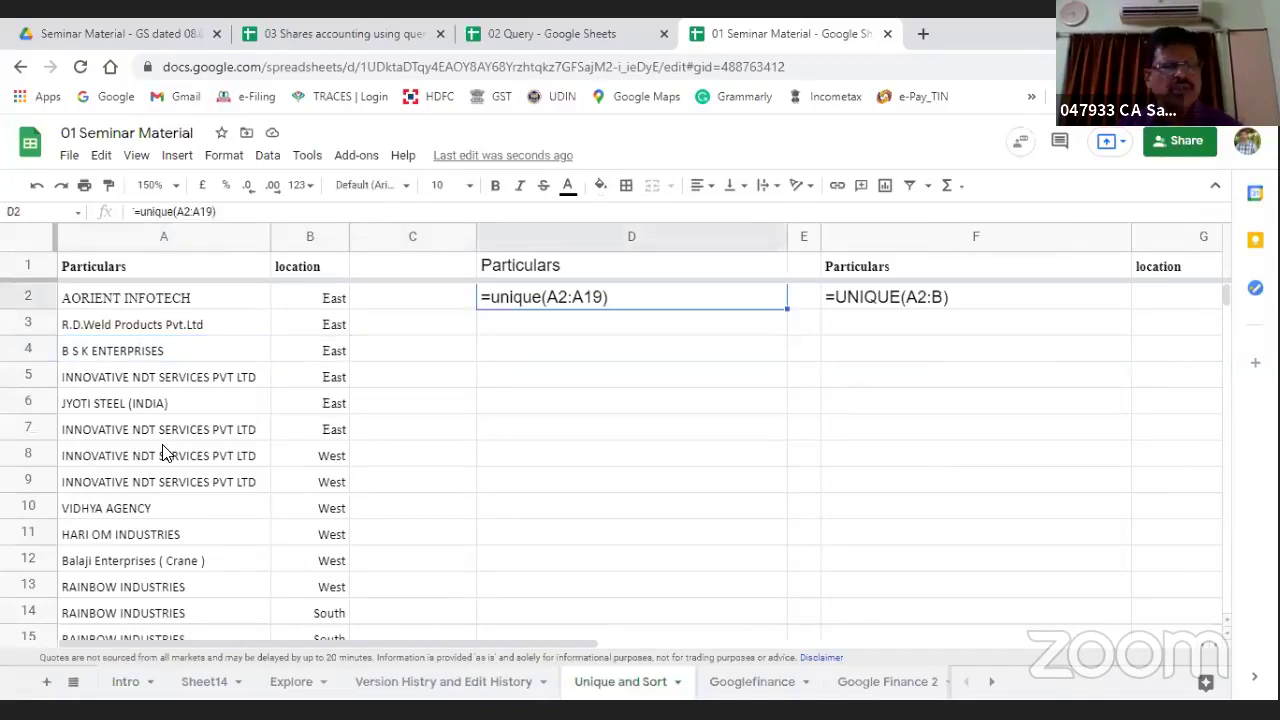
key("Down")
key("Down")
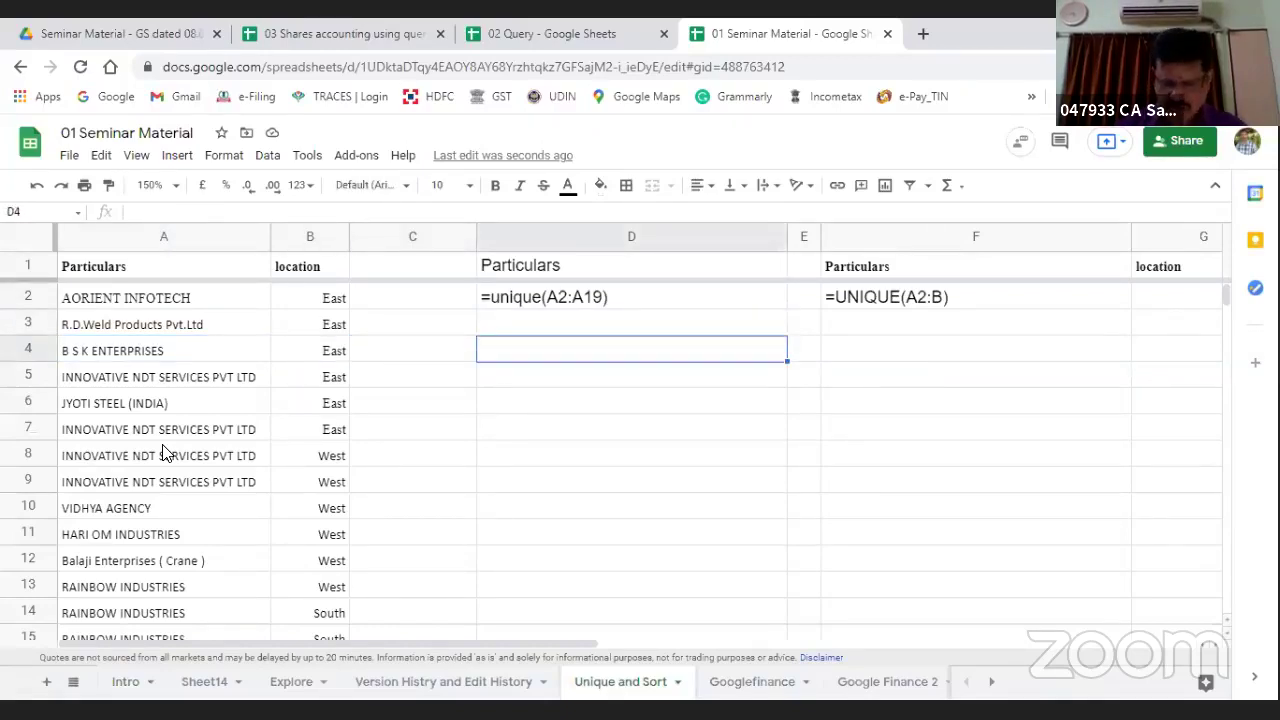
Step: Enter =UNIQUE(A2:A21) in D4 to list the distinct company names
type("=")
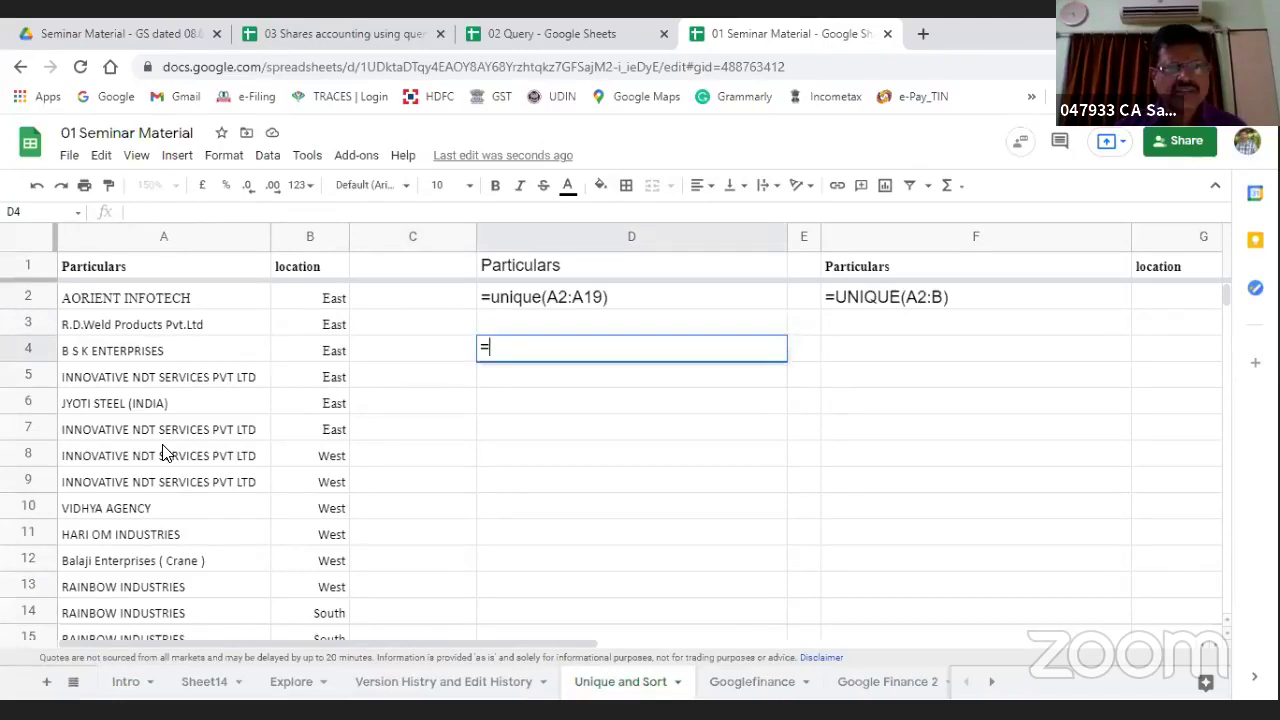
type("uniqu")
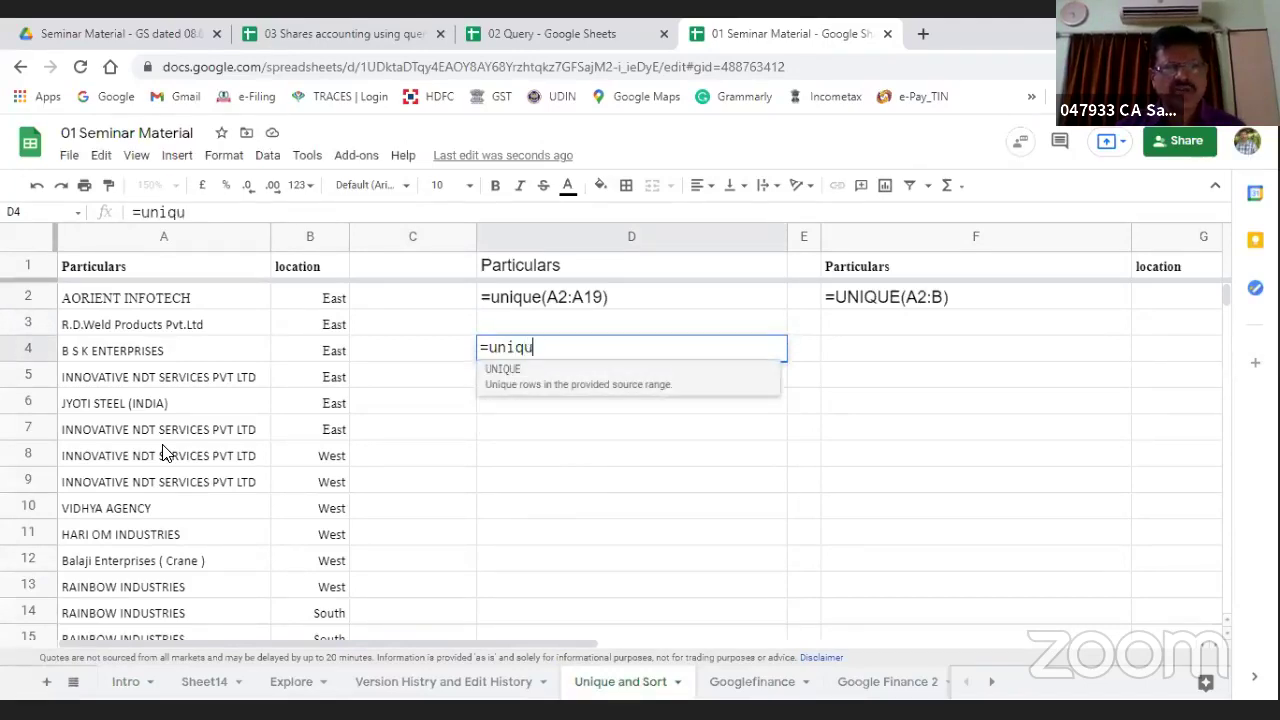
key("Tab")
key("Left")
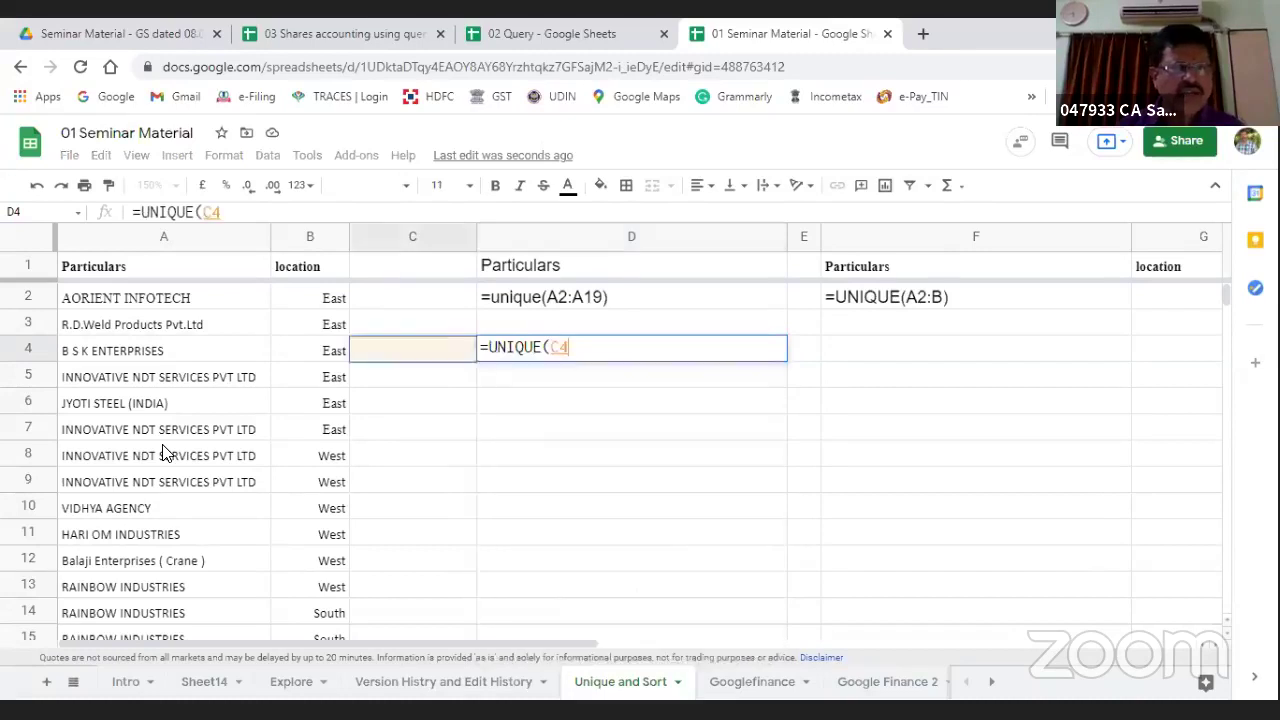
key("Left")
key("Left")
key("Up")
key("Up")
key("shift+Down")
key("shift+Down")
key("shift+Down")
key("shift+Down")
key("shift+Down")
key("shift+Down")
key("shift+Down")
key("shift+Down")
key("shift+Down")
key("shift+Down")
key("shift+Down")
key("shift+Down")
key("shift+Down")
key("shift+Down")
key("shift+Down")
key("shift+Down")
key("shift+Down")
key("shift+Down")
key("shift+Down")
key("shift+Down")
key("shift+Down")
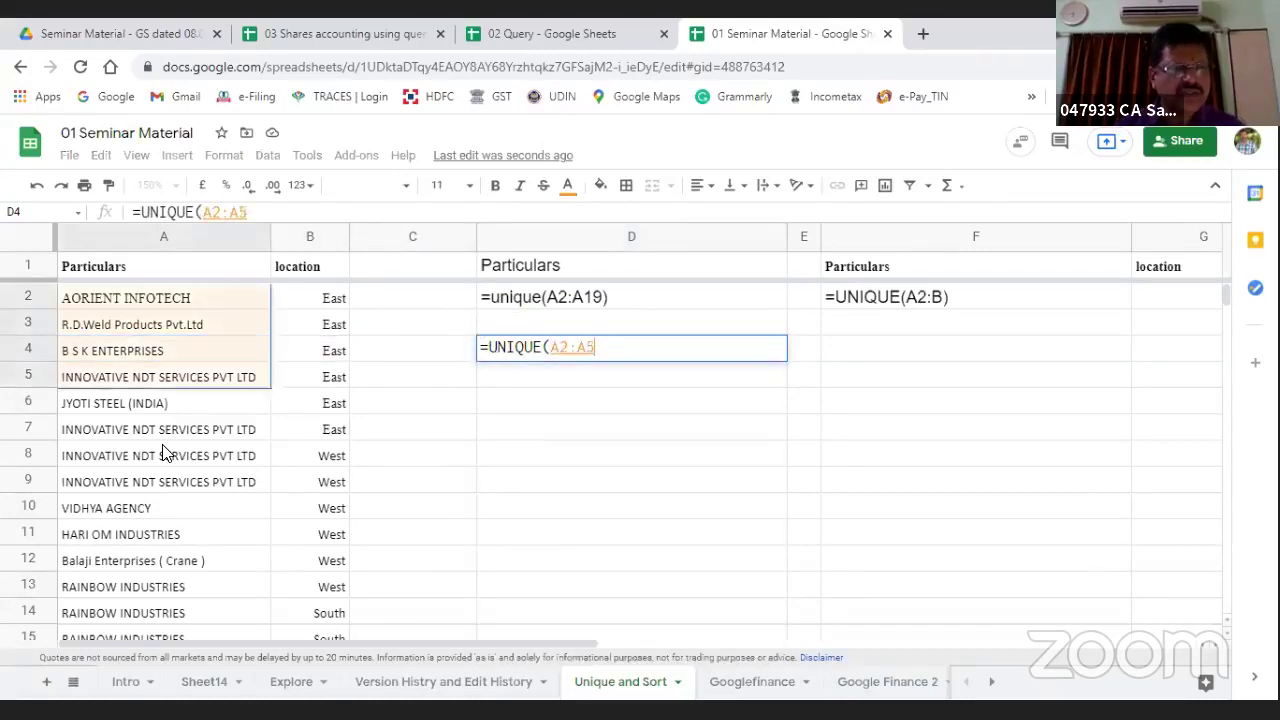
key("shift+Up")
key("shift+Up")
key("shift+Up")
key("shift+Up")
key("shift+Up")
key("shift+Up")
key("shift+Up")
key("shift+Up")
key("shift+Up")
key("shift+Up")
key("shift+Up")
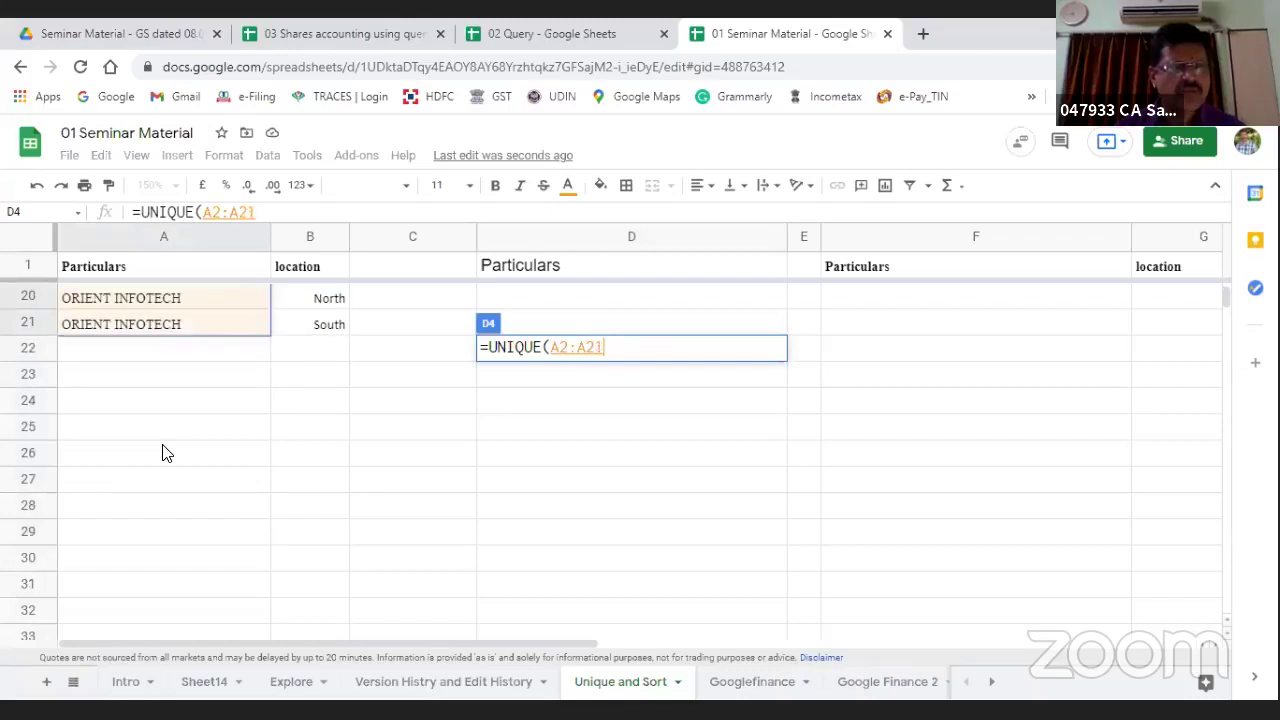
type(")")
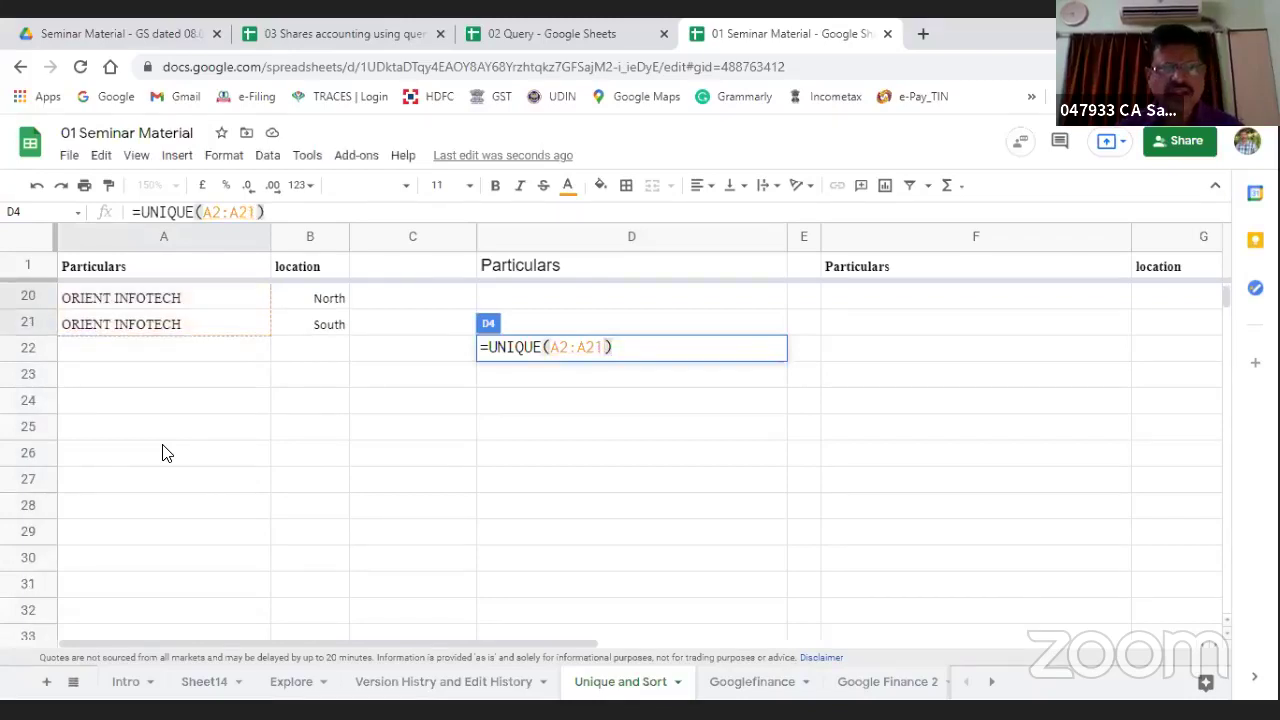
key("Return")
Step: Check the 12 unique names down column D, then type sdfjlk into D11
key("Up")
key("Up")
key("Up")
key("Up")
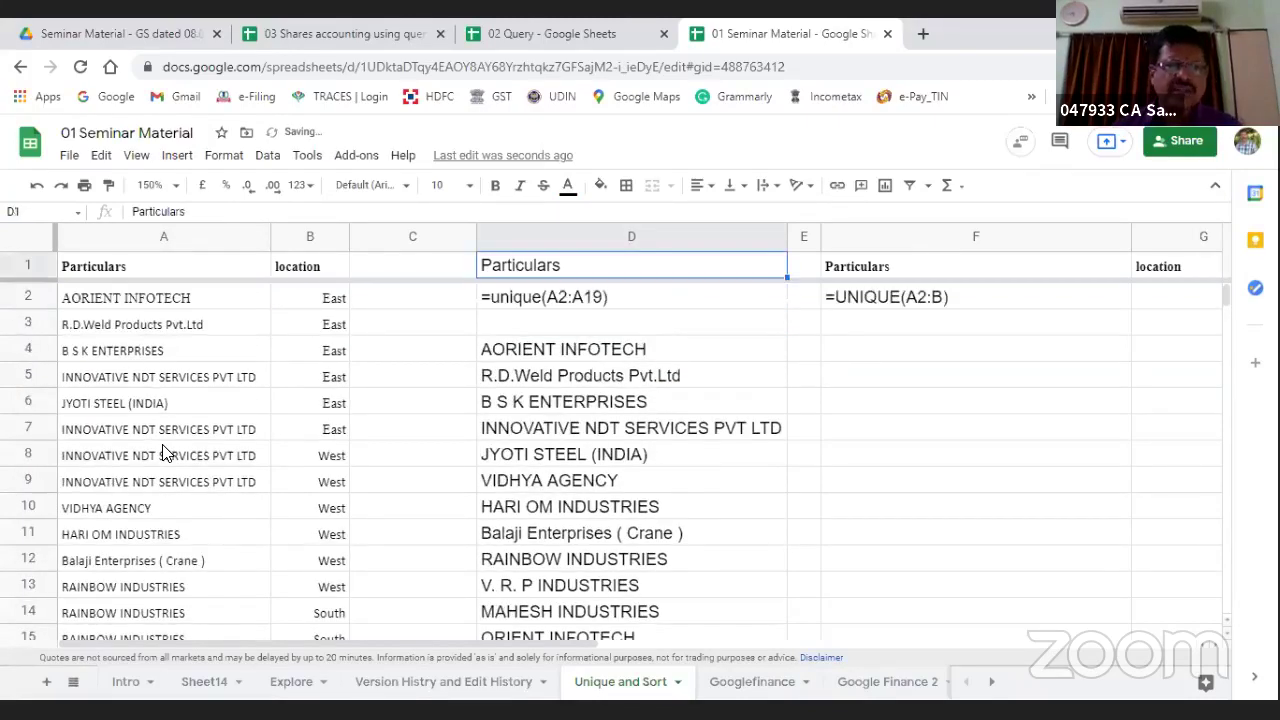
key("Down")
key("Down")
key("Down")
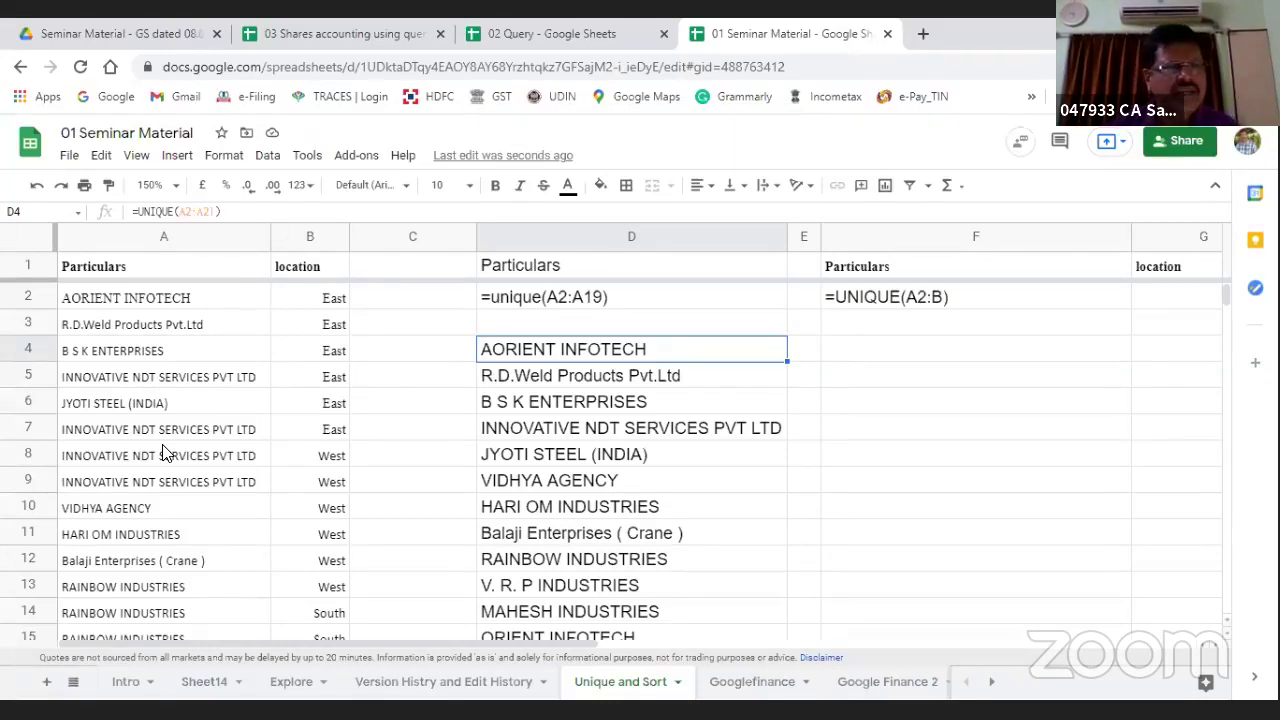
key("Down")
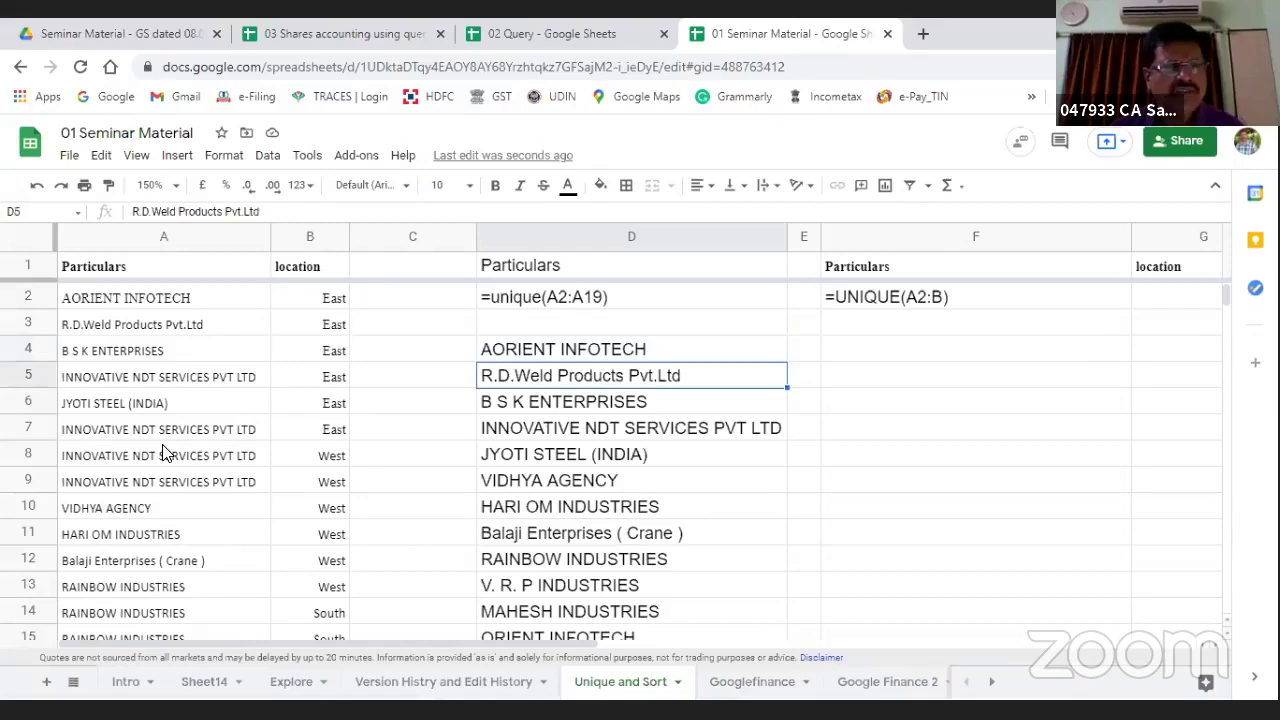
key("Down")
key("Down")
key("Down")
key("Down")
key("Down")
key("Down")
key("Down")
key("Down")
key("Down")
key("Down")
key("Down")
key("Down")
key("Down")
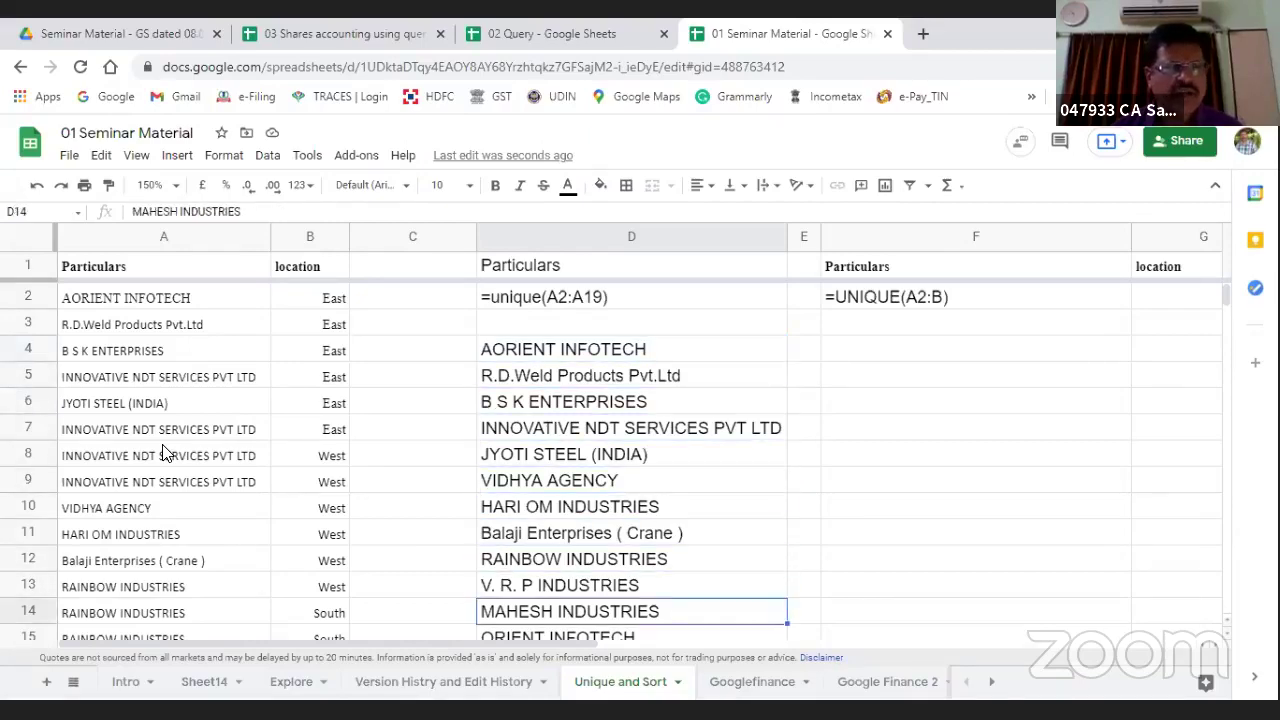
key("Down")
key("Up")
key("ctrl+Up")
key("ctrl+Up")
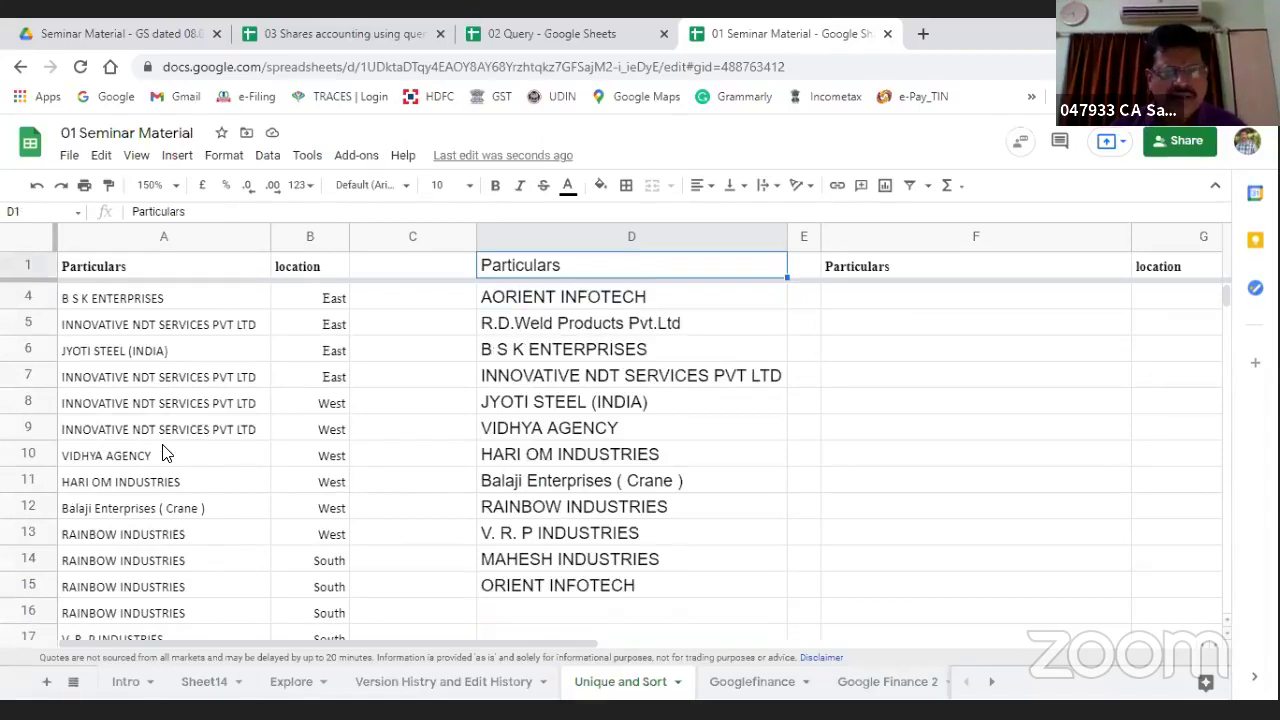
key("Down")
key("Down")
key("Down")
key("Down")
key("Down")
key("Down")
key("Down")
key("Down")
key("Down")
key("Down")
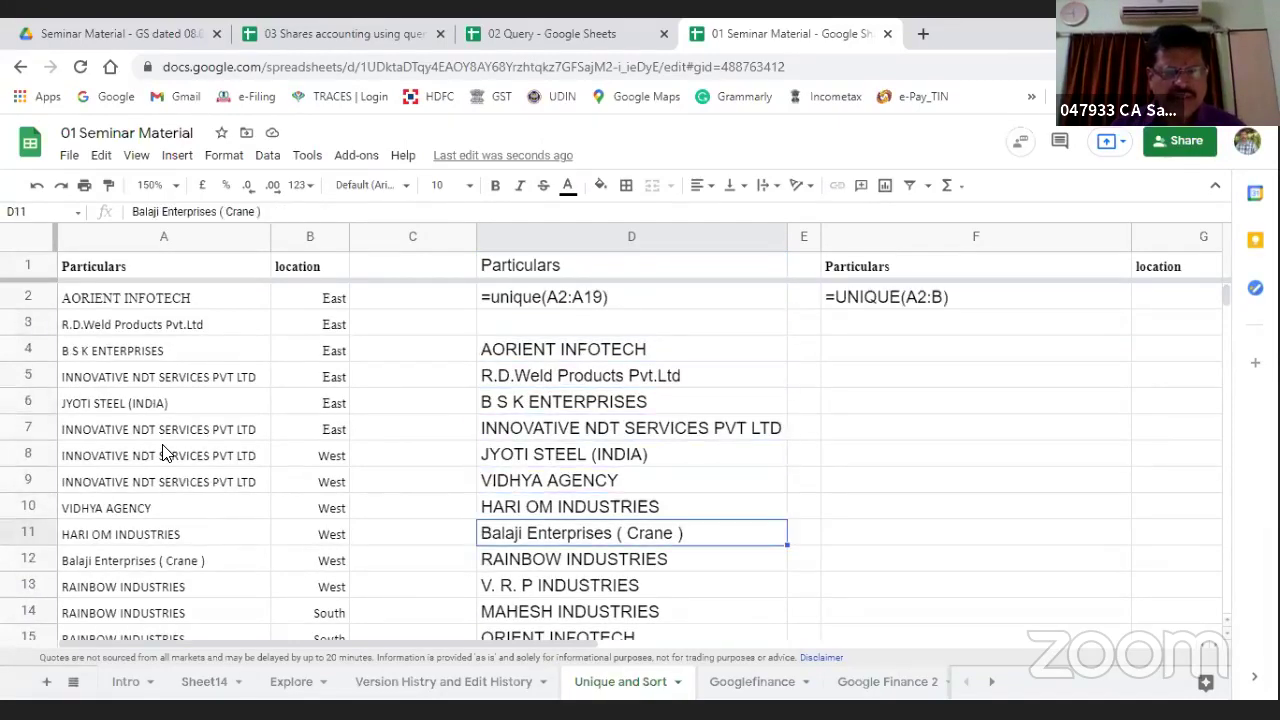
type("sdfjlk")
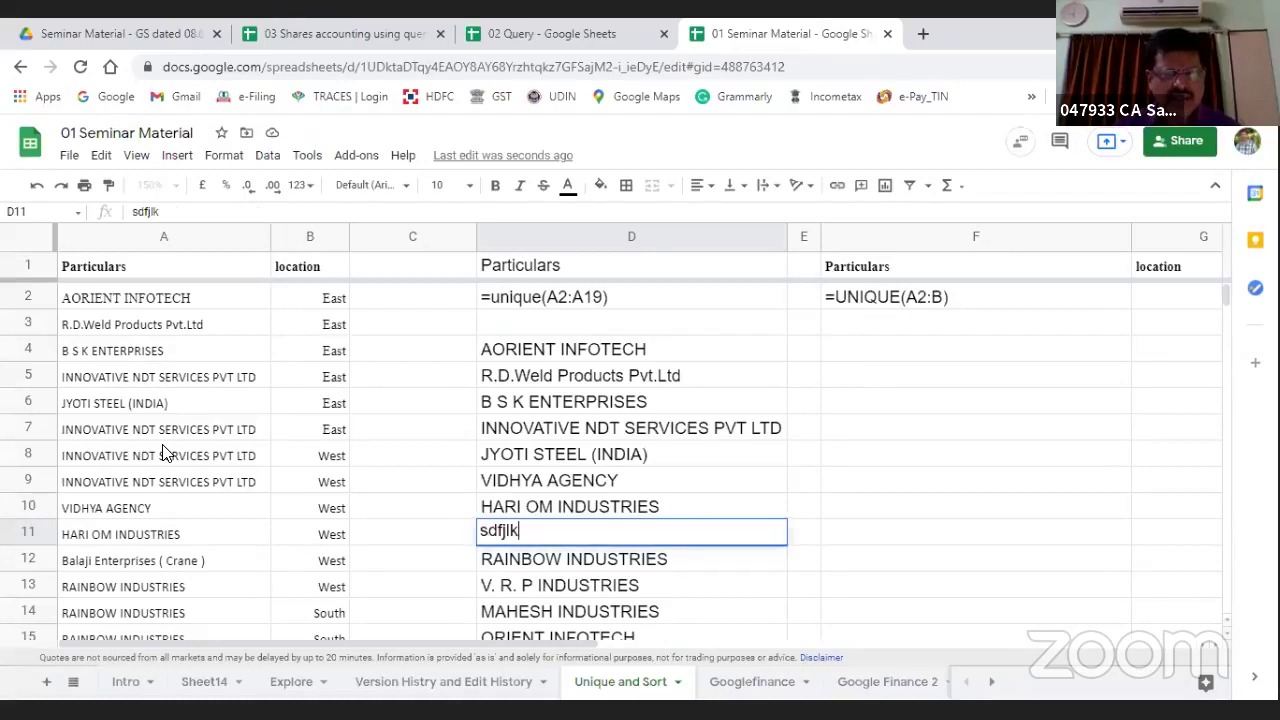
key("Return")
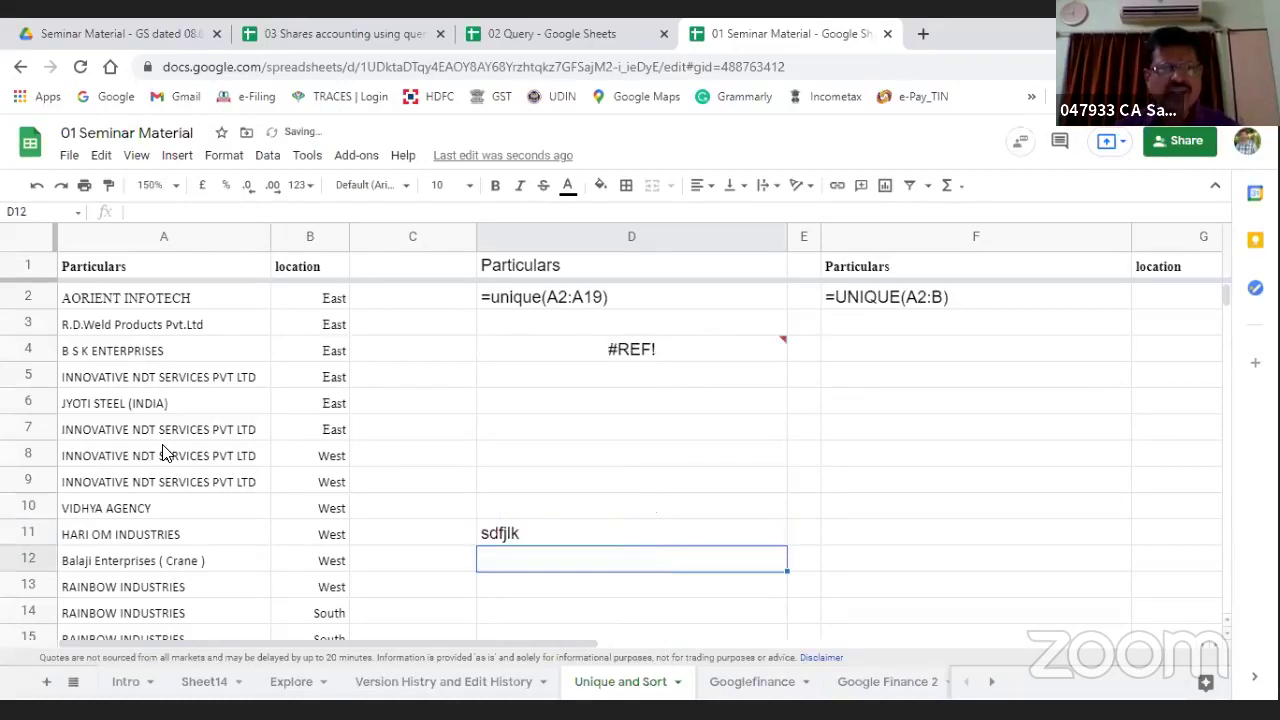
key("Up")
key("Up")
key("Up")
key("Up")
key("Up")
key("Up")
key("Up")
key("Up")
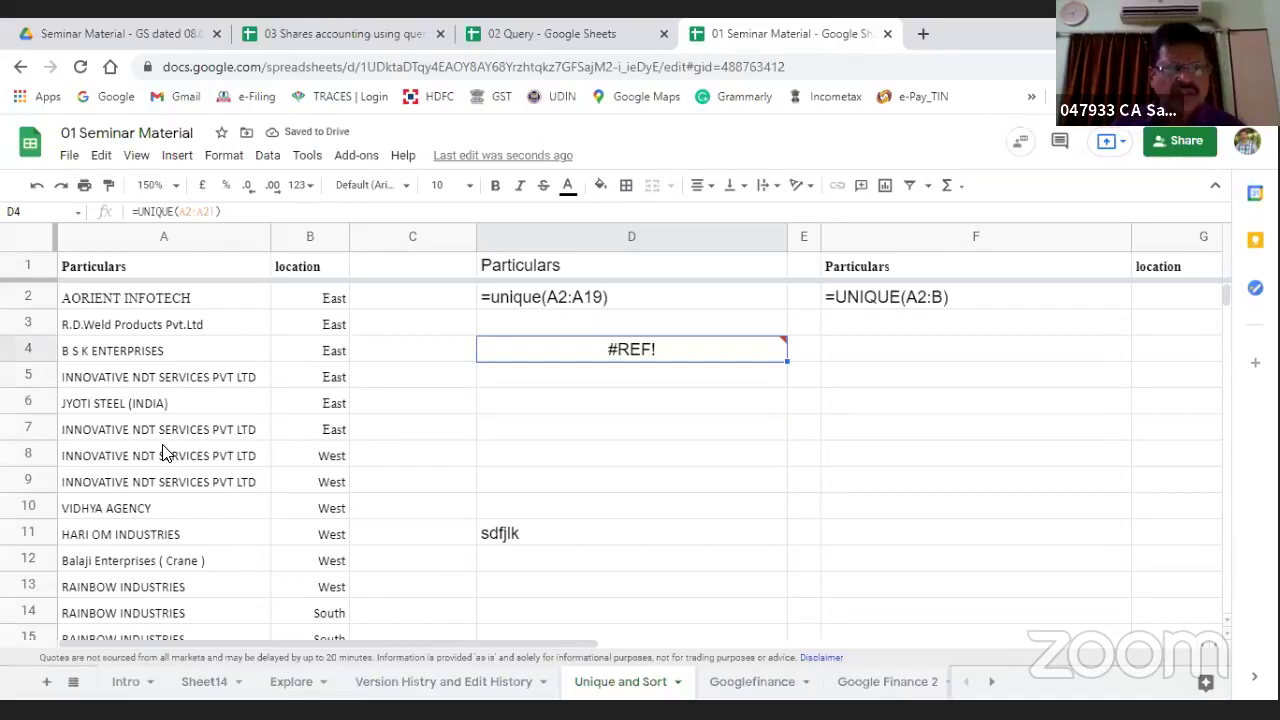
key("Down")
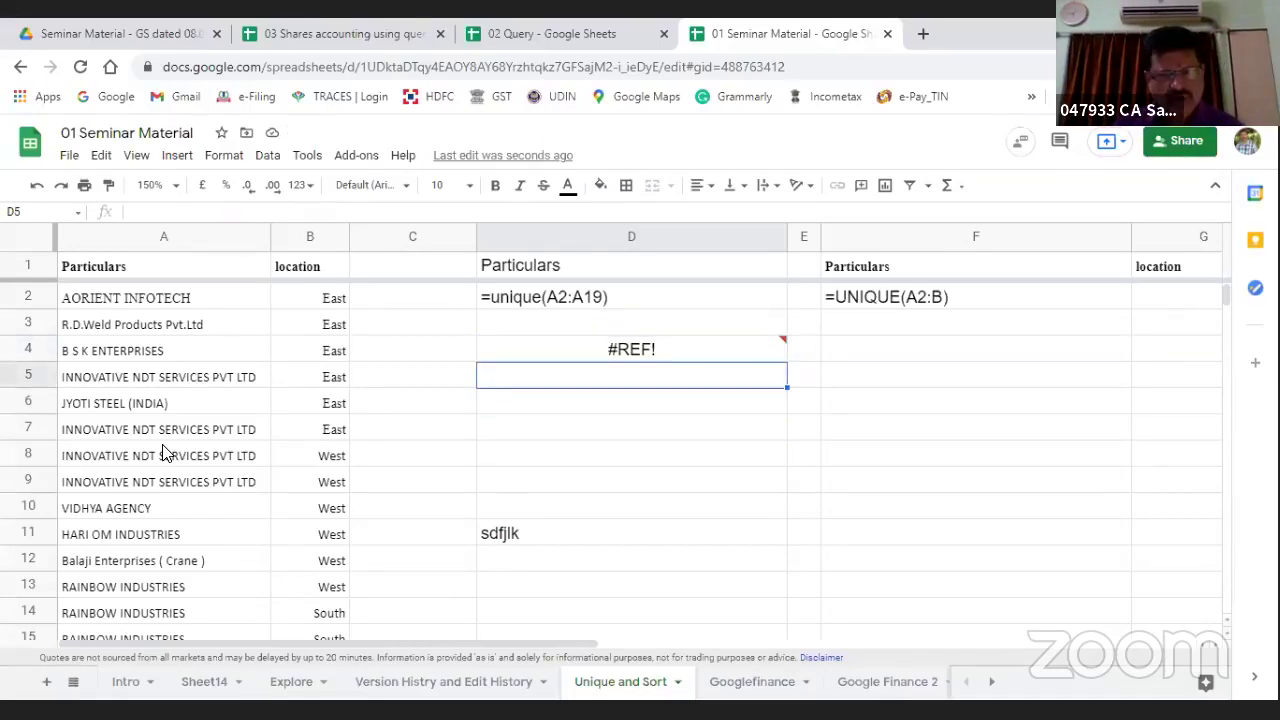
key("shift+Down")
key("shift+Down")
key("shift+Down")
key("shift+Down")
key("shift+Down")
key("shift+Down")
key("shift+Down")
key("shift+Down")
key("shift+Down")
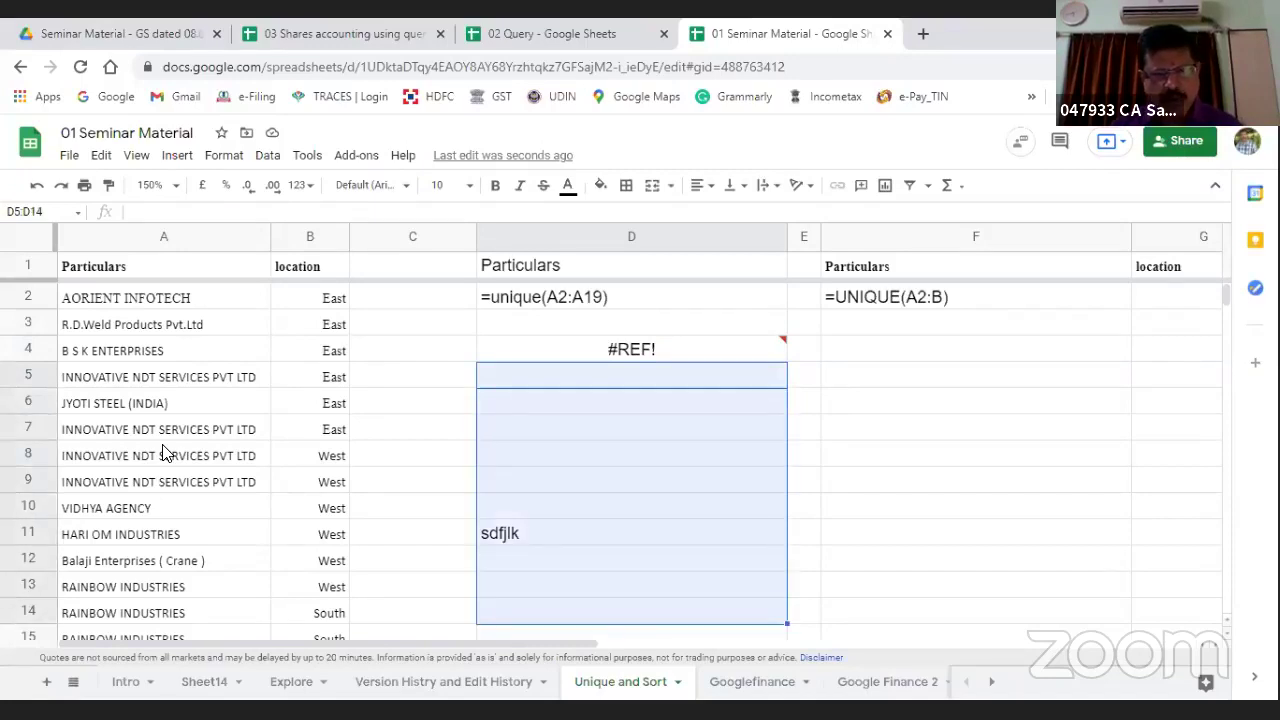
key("shift+Down")
key("shift+Down")
key("shift+Down")
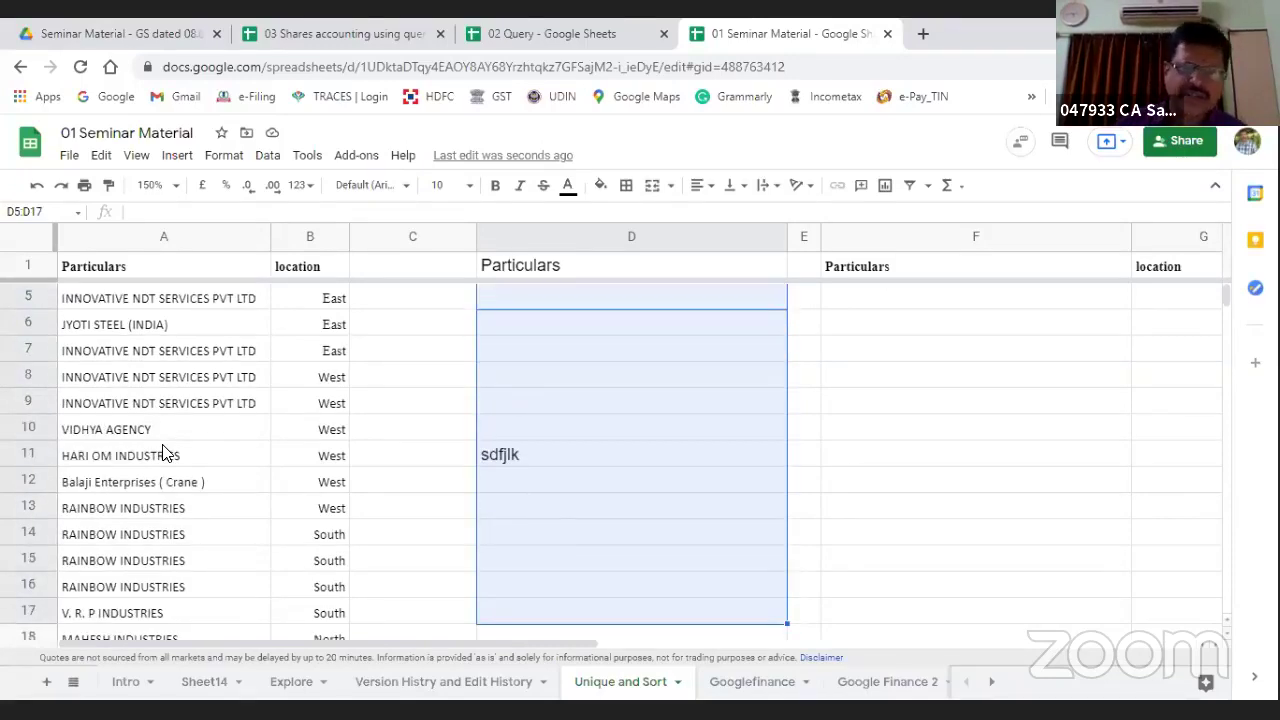
type("R.D.Weld Products Pvt.Ltd B S K ENTERPRISES INNOVATIVE NDT SERVICES PVT LTD JYOTI STEEL (INDIA) VIDHYA AGENCY HARI OM INDUSTRIES Balaji Enterprises ( Crane ) RAINBOW INDUSTRIES V. R. P INDUSTRIES MAHESH INDUSTRIES ORIENT INFOTECH")
key("ctrl+z")
key("ctrl+z")
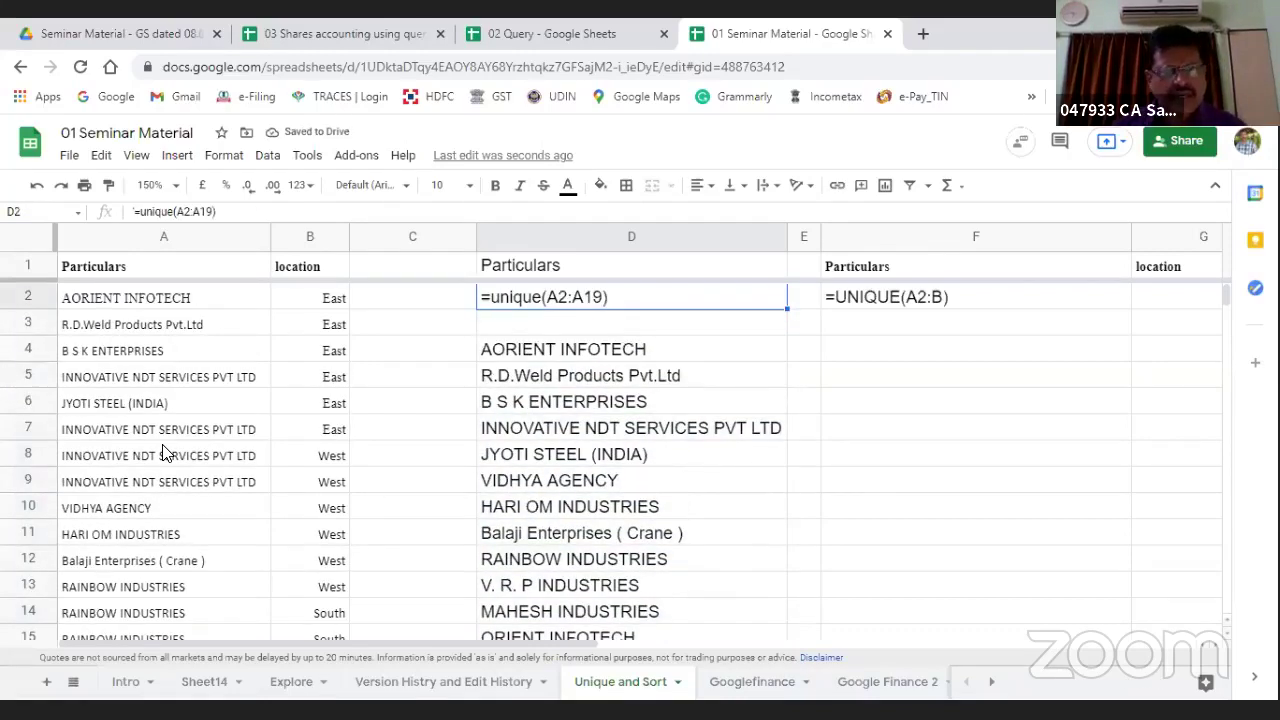
key("Left")
key("Left")
key("Left")
key("Up")
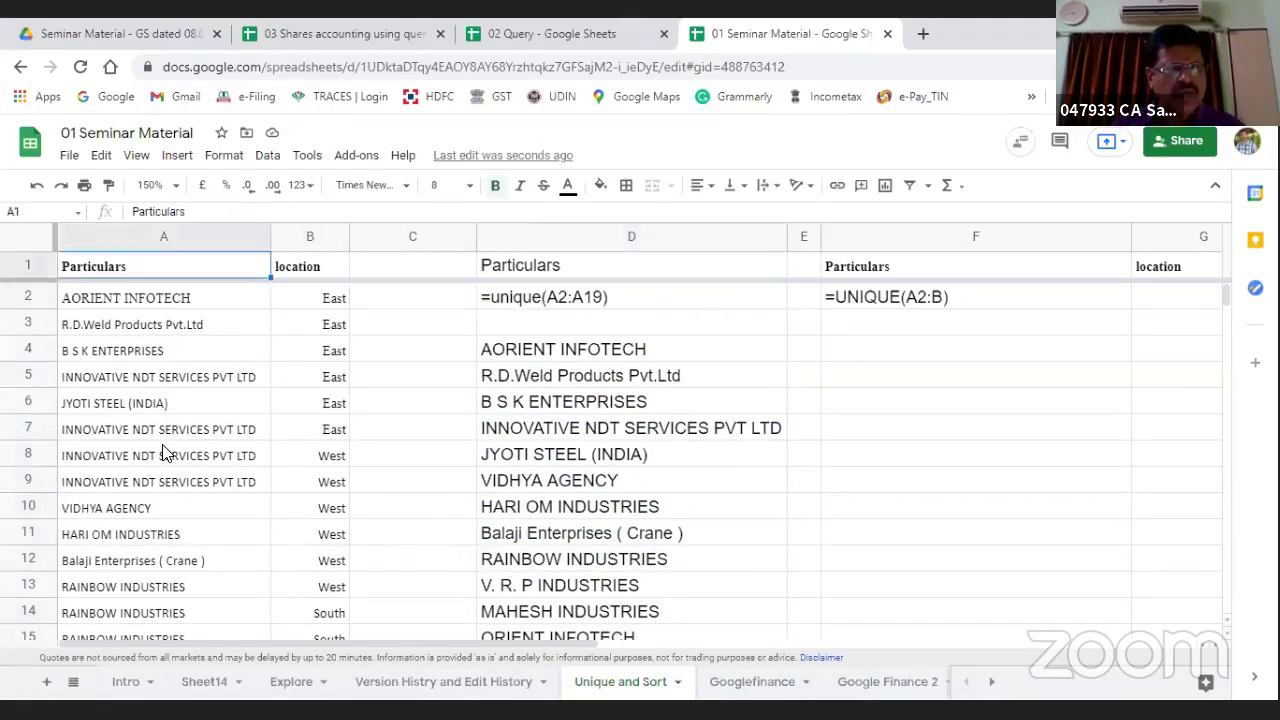
key("Down")
key("Down")
key("Down")
key("Down")
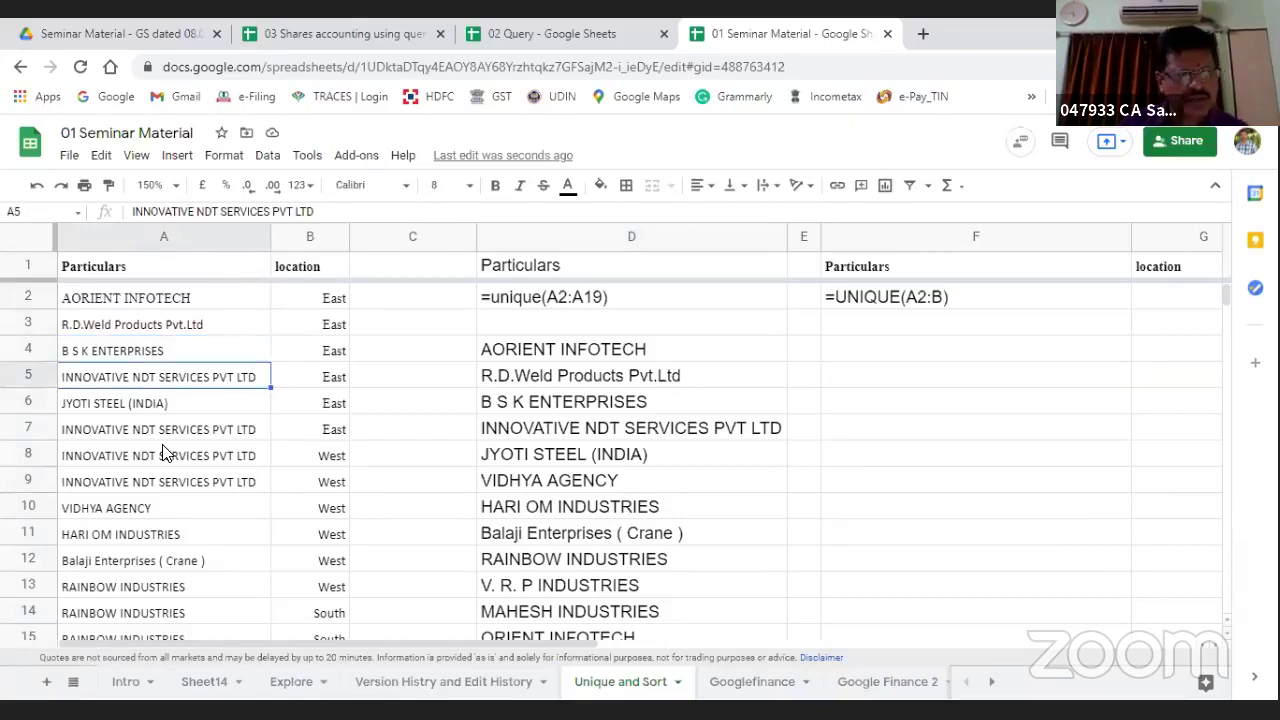
key("Down")
key("Down")
key("Right")
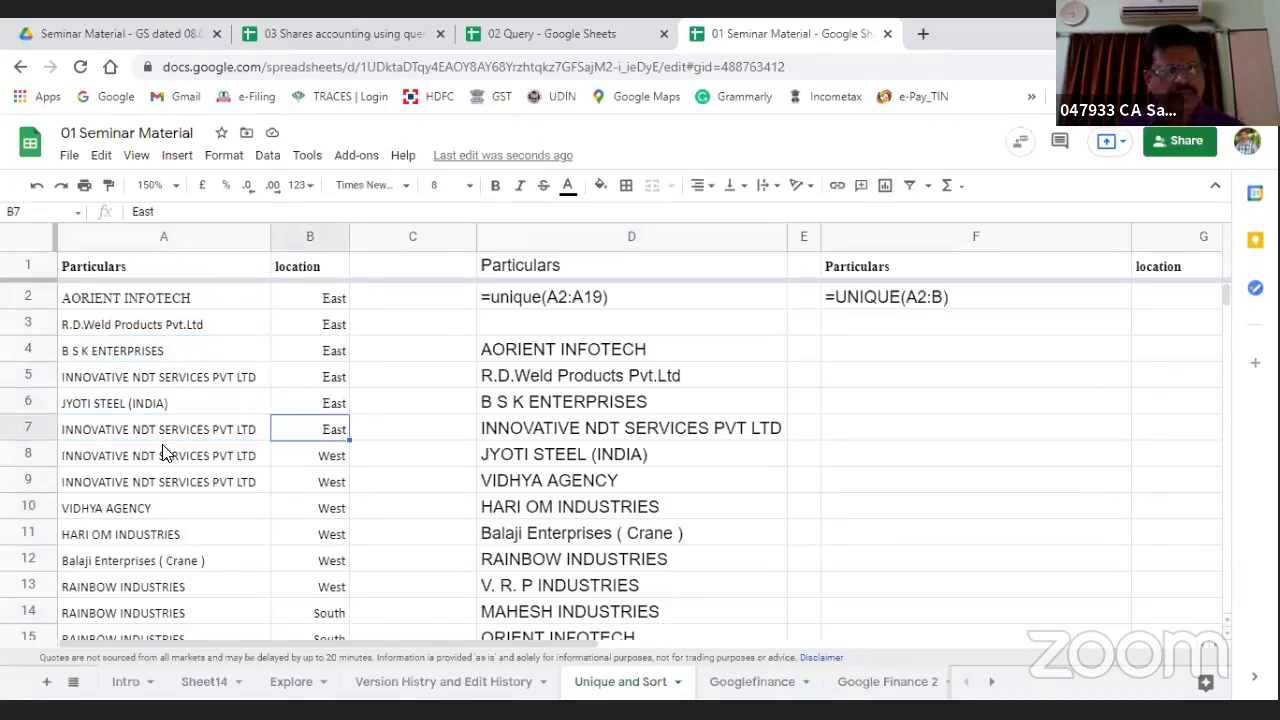
key("Down")
key("Up")
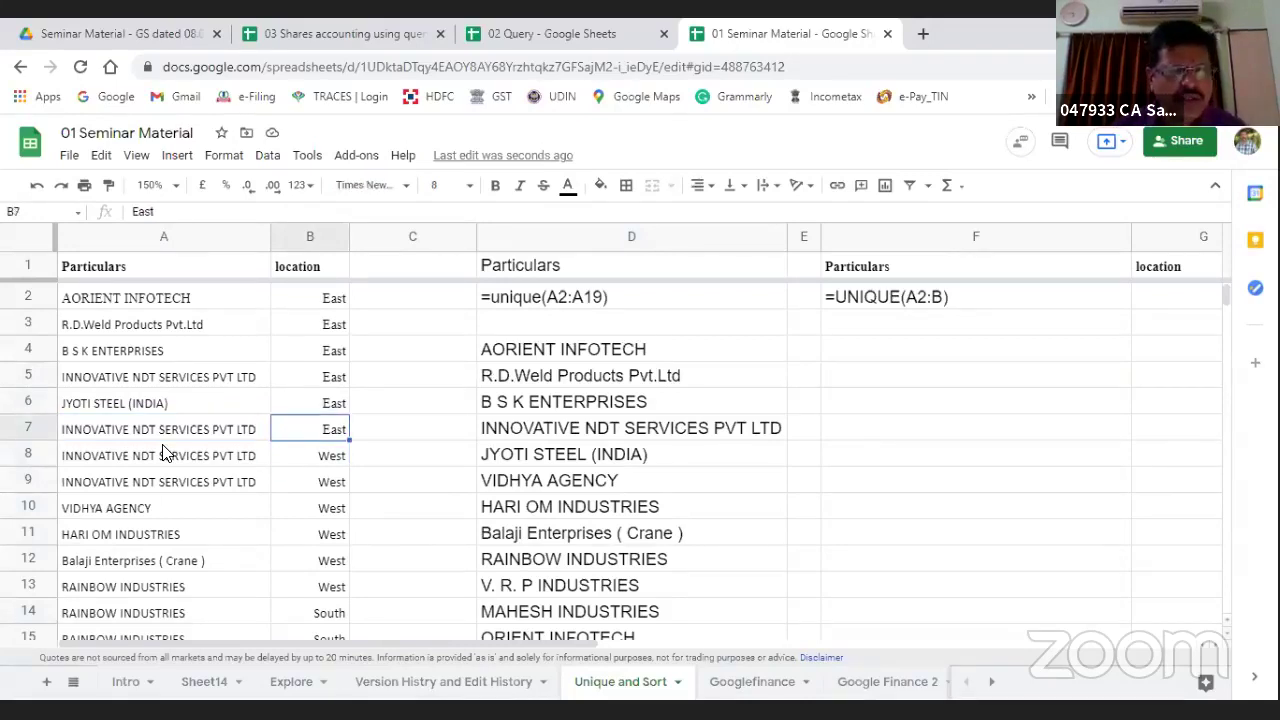
key("Down")
key("Left")
key("Up")
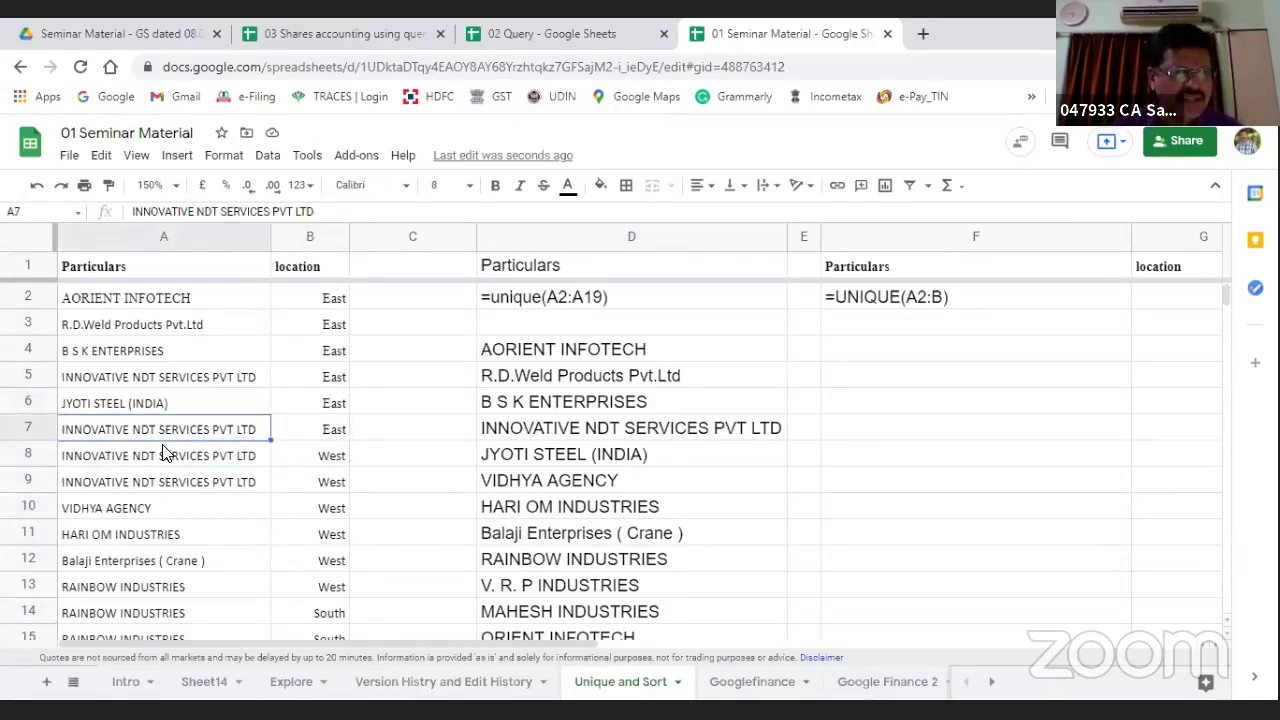
key("Right")
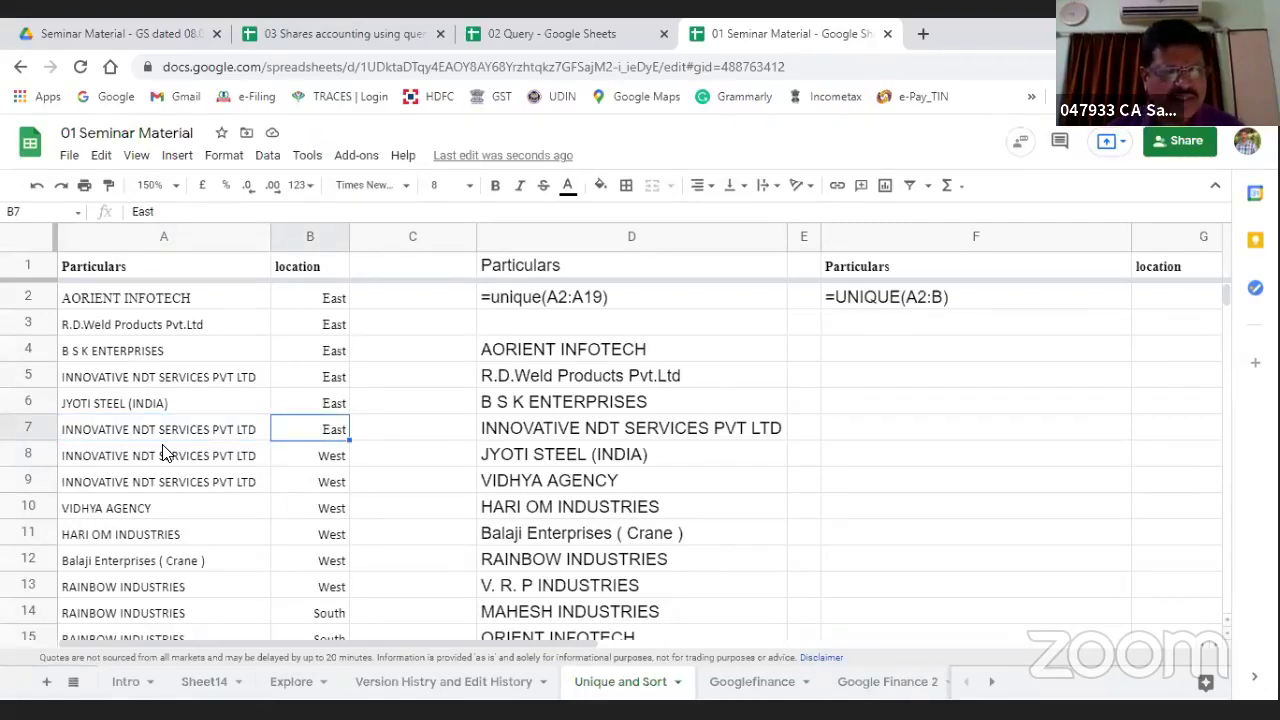
key("Down")
key("Up")
key("Up")
key("Up")
key("Up")
key("Up")
key("Up")
key("Up")
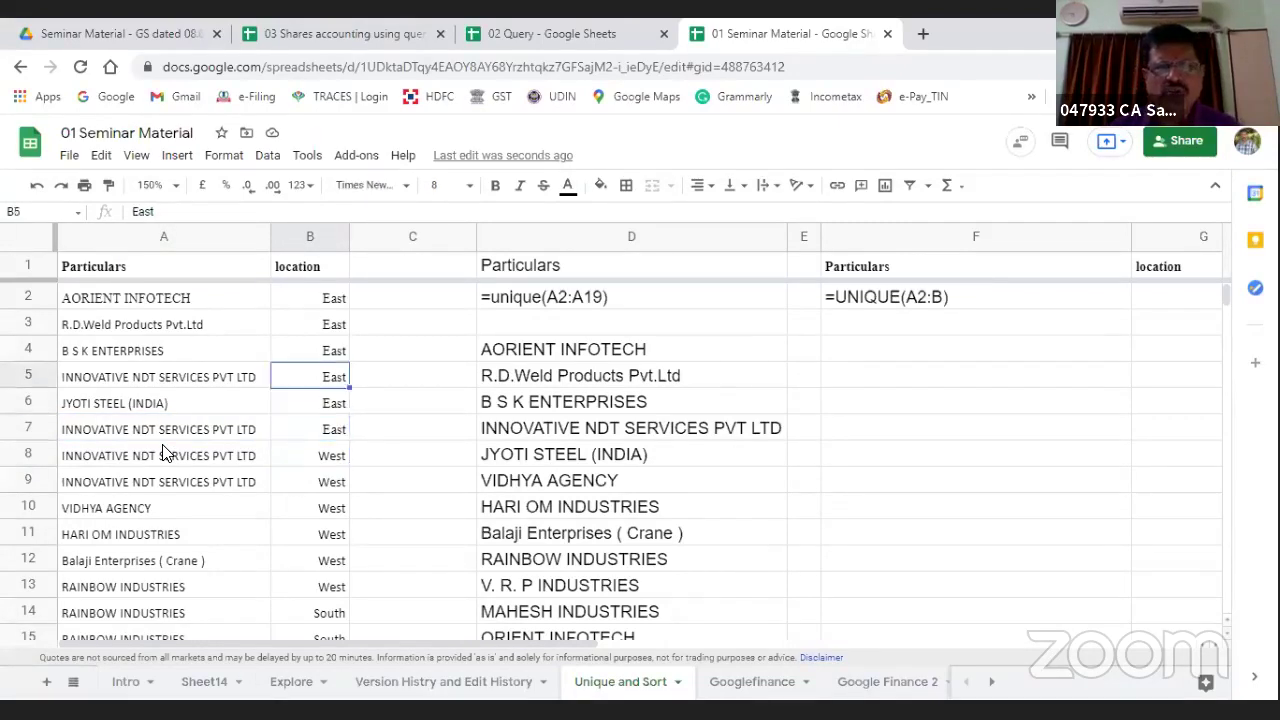
key("Down")
key("Down")
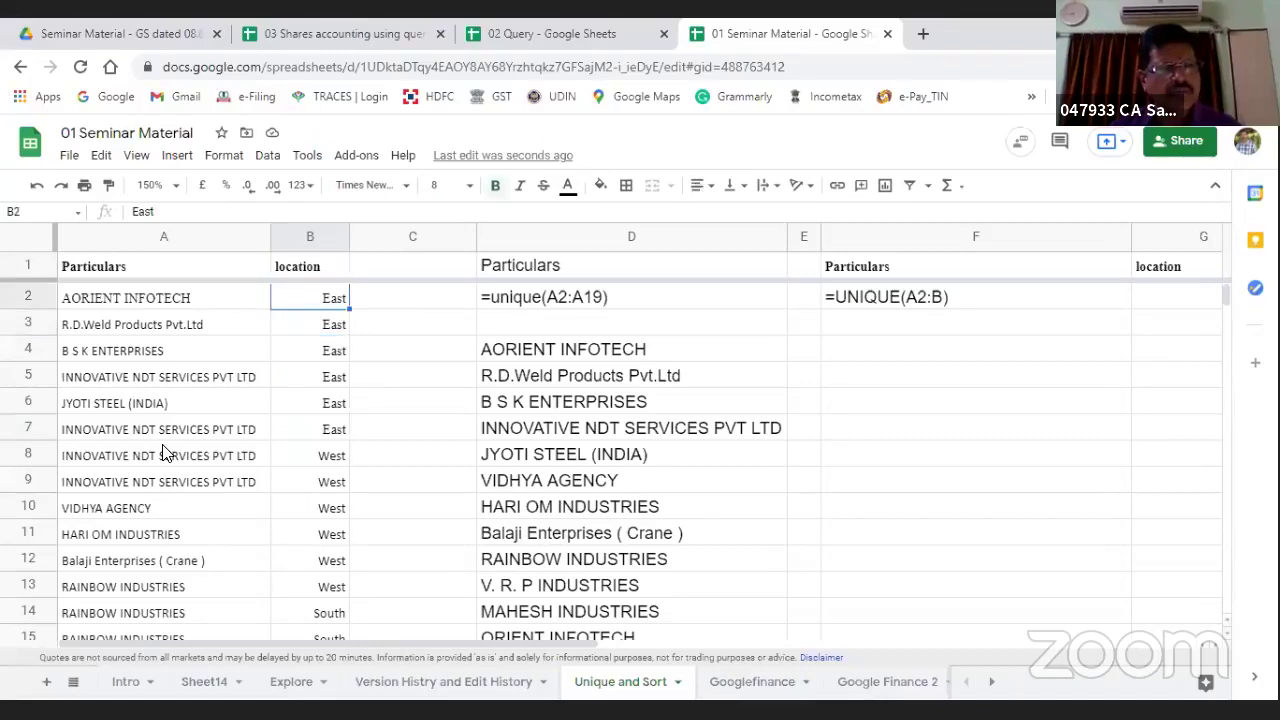
key("Up")
key("Right")
key("Right")
key("Right")
key("Right")
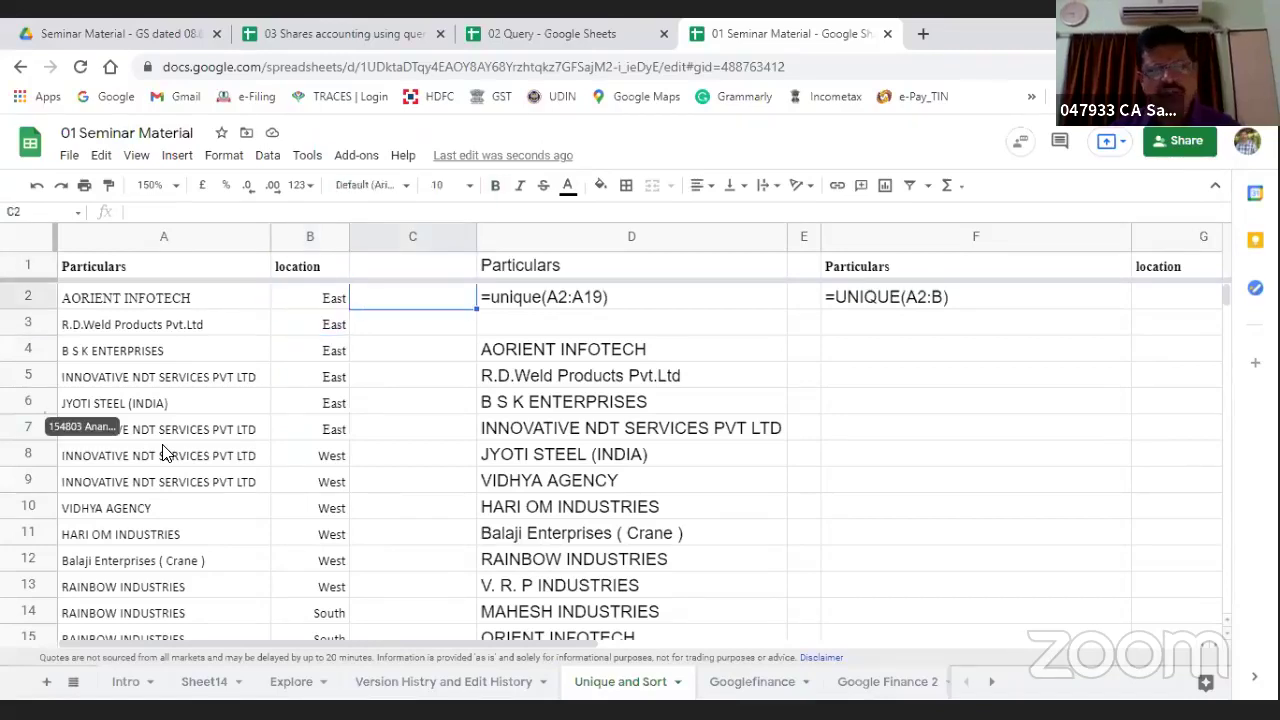
key("Down")
key("Down")
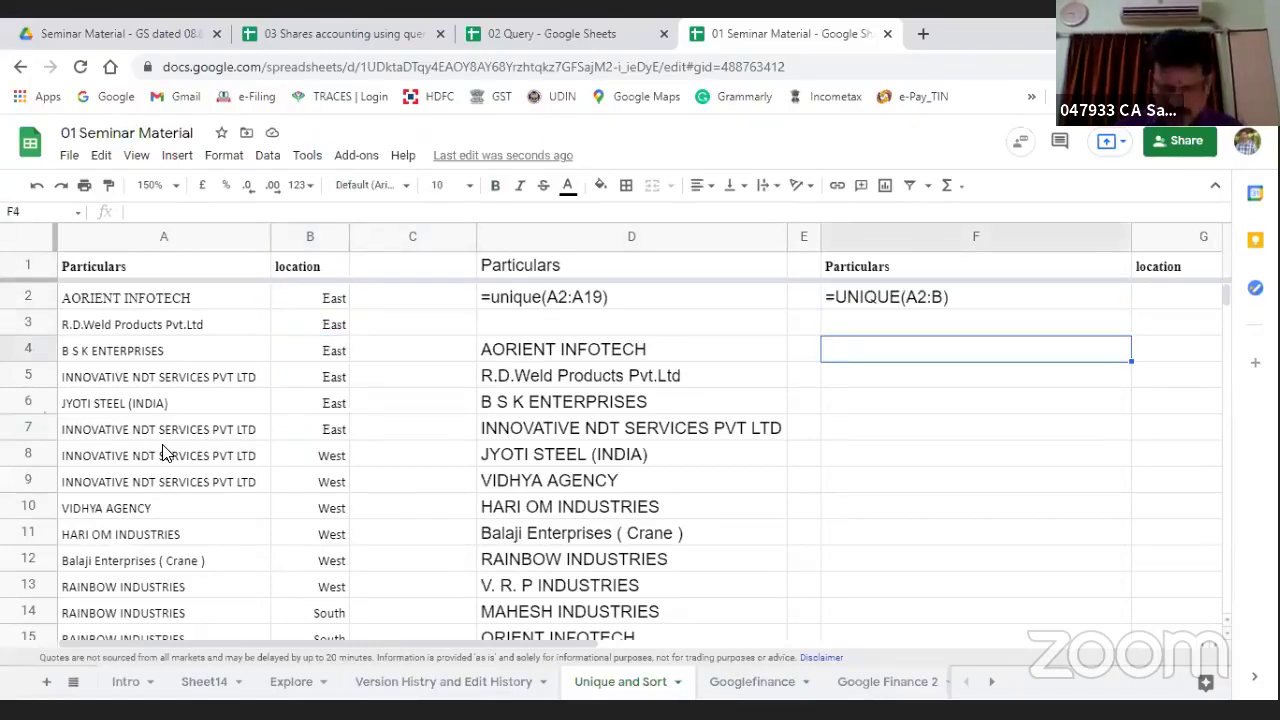
Step: Enter =unique(A2:B) in F4 to list distinct company-and-location pairs
type("=uni")
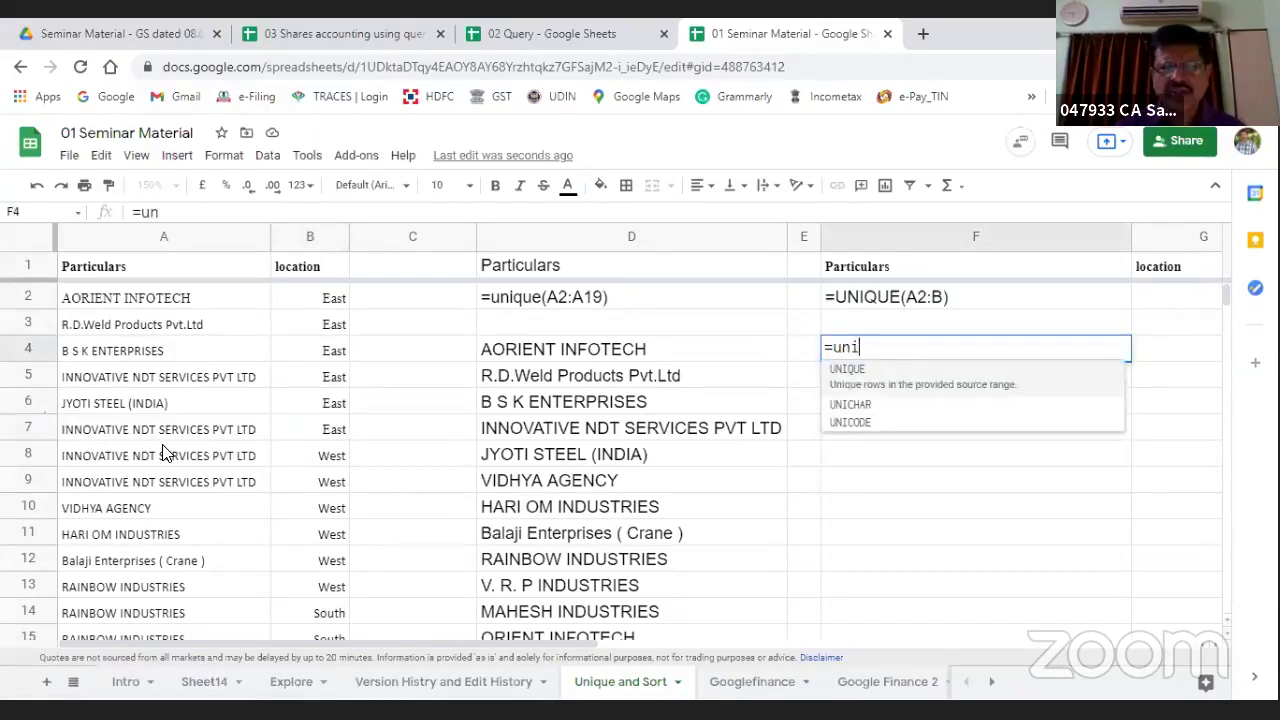
type("que(")
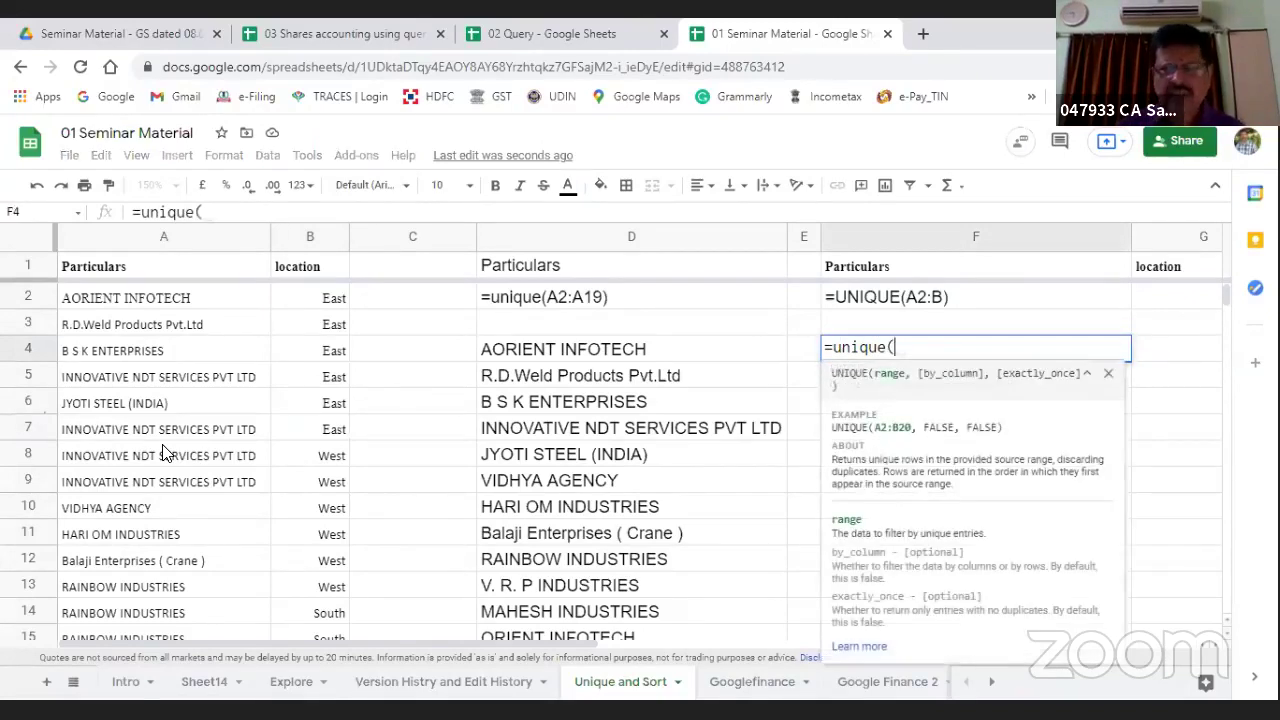
key("Left")
key("Left")
key("Left")
key("Left")
key("Left")
key("Up")
key("Up")
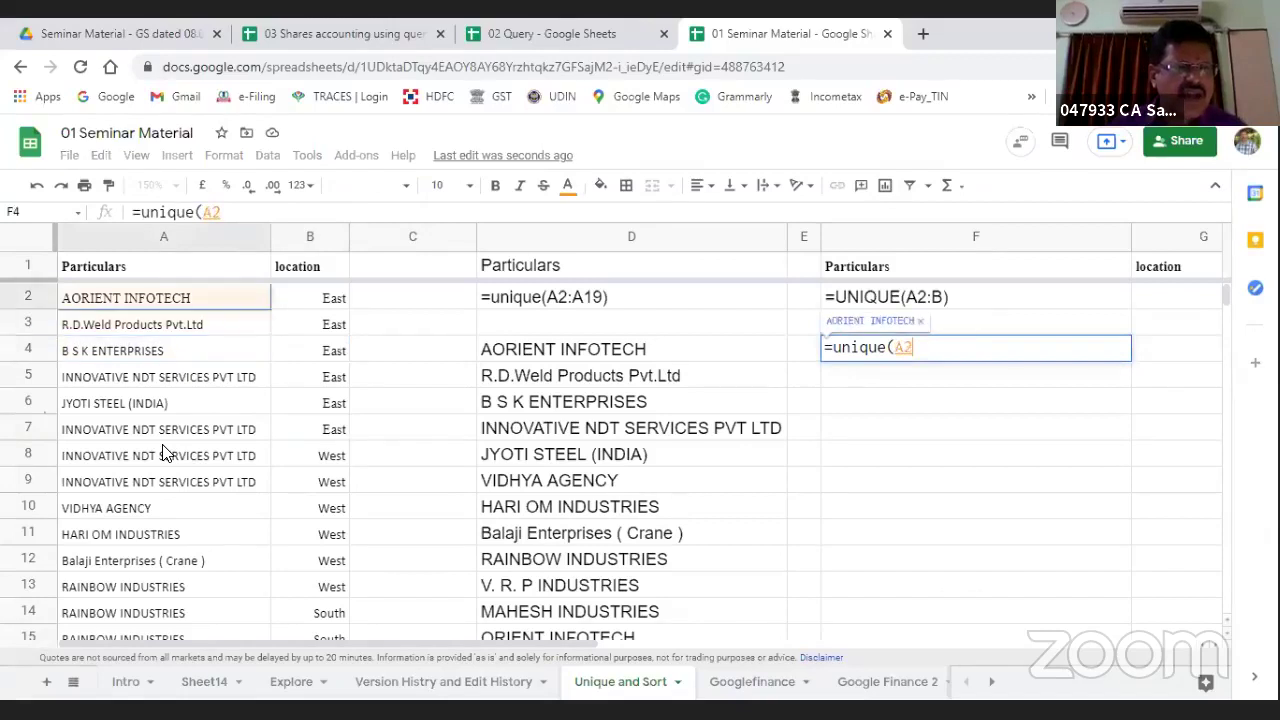
key("shift+Right")
key("shift+Down")
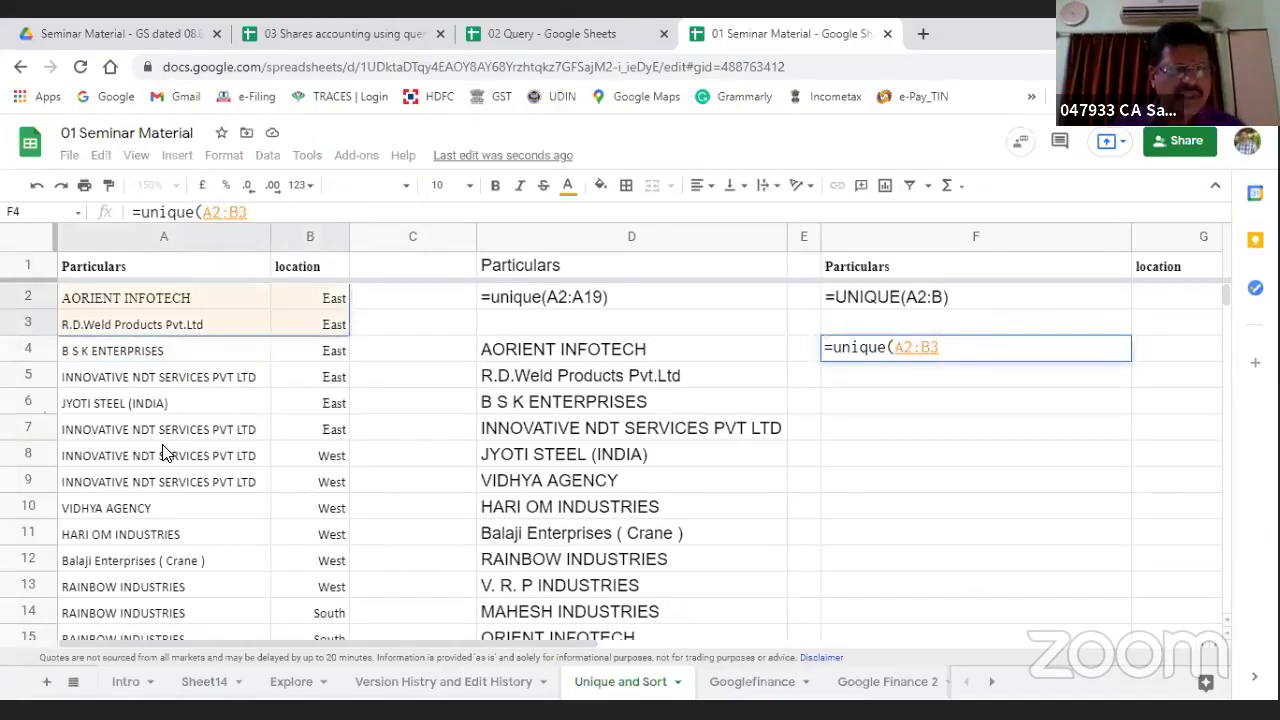
key("BackSpace")
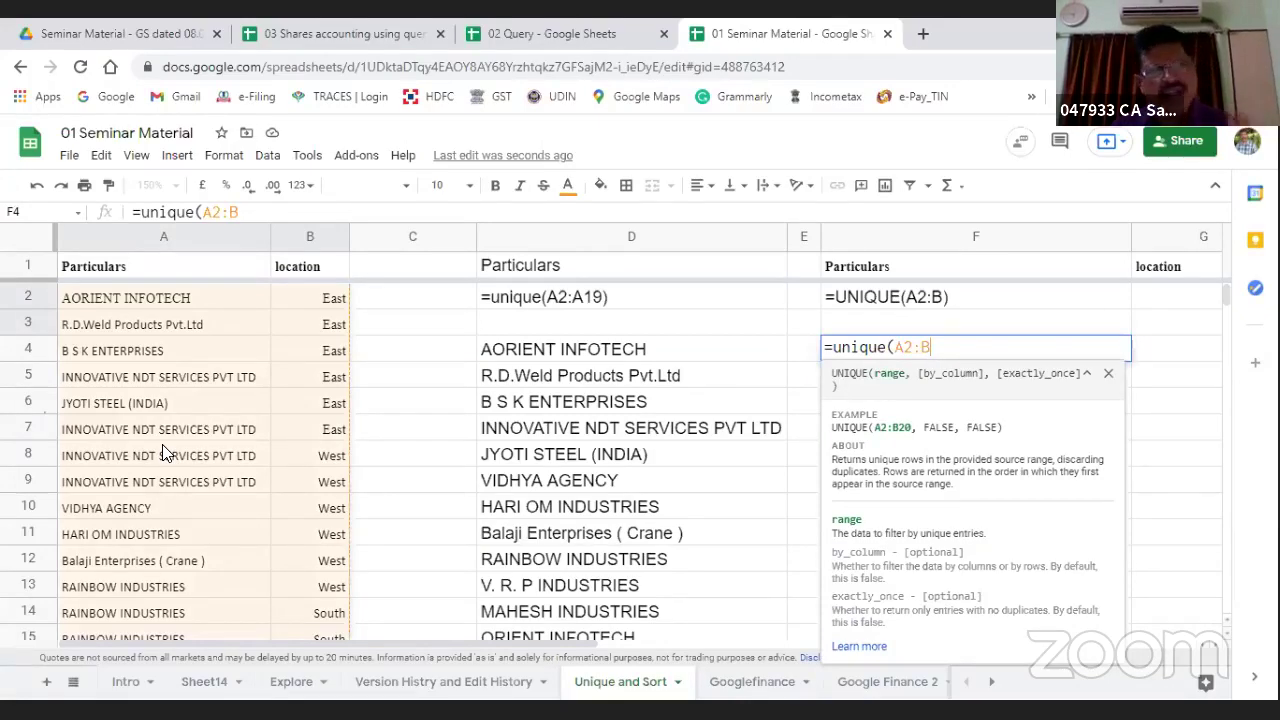
type(")")
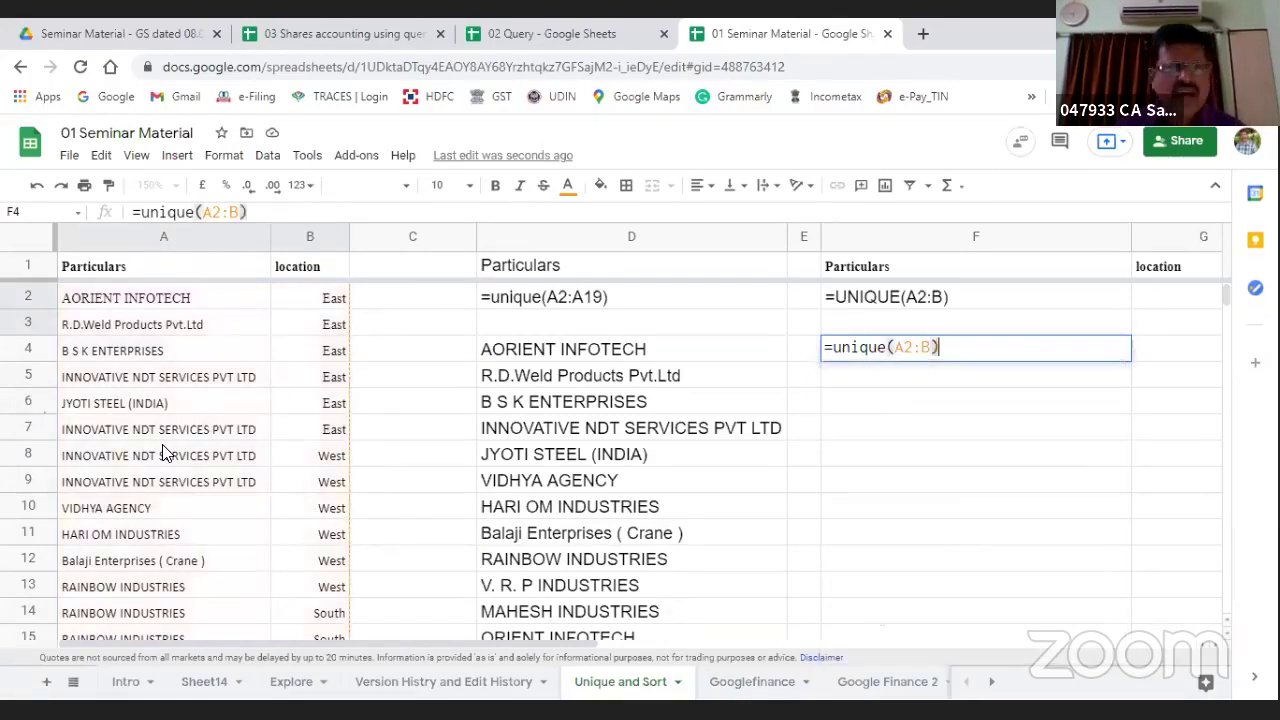
key("Return")
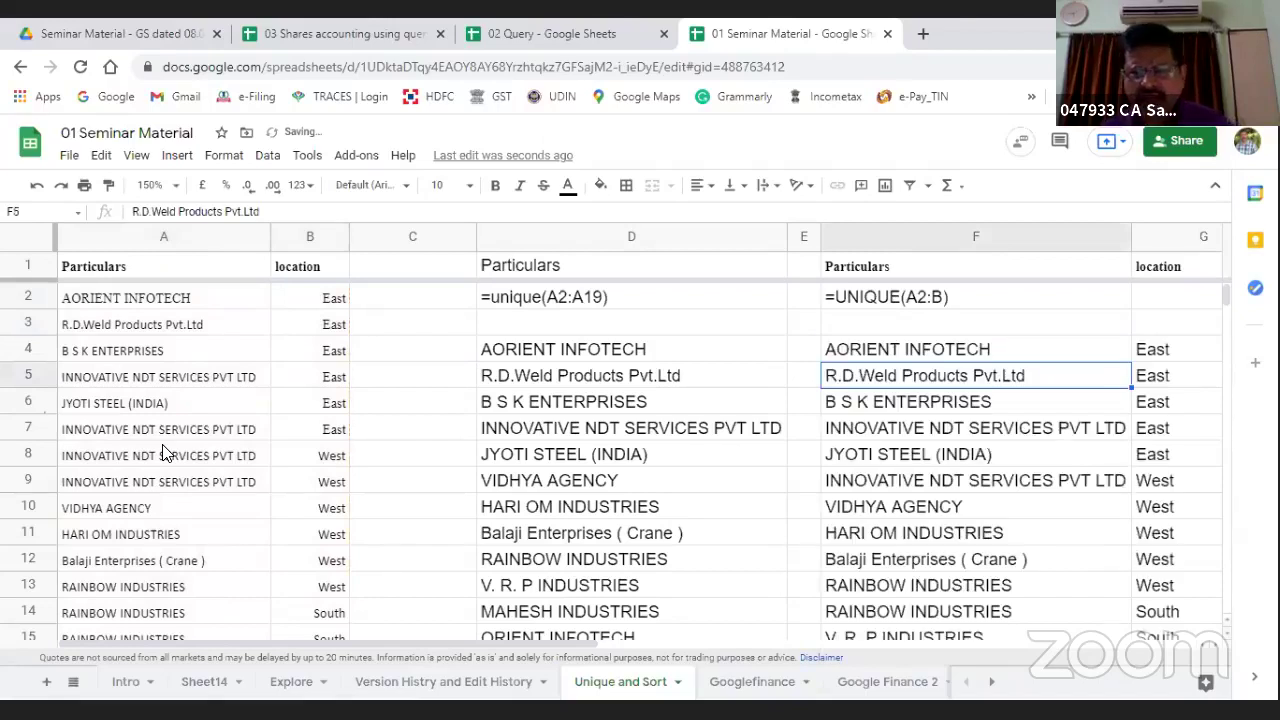
Step: Review the unique company names in column F and their locations in column G
key("Up")
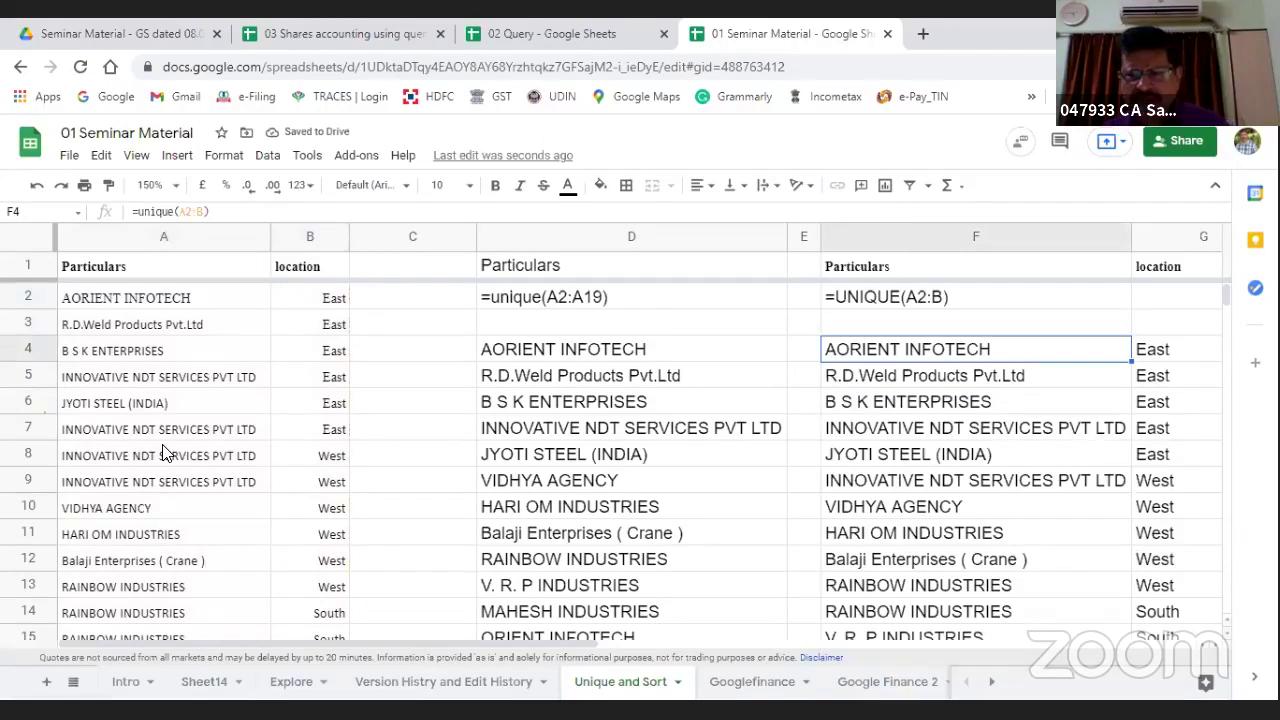
key("Down")
key("Down")
key("Down")
key("Down")
key("Up")
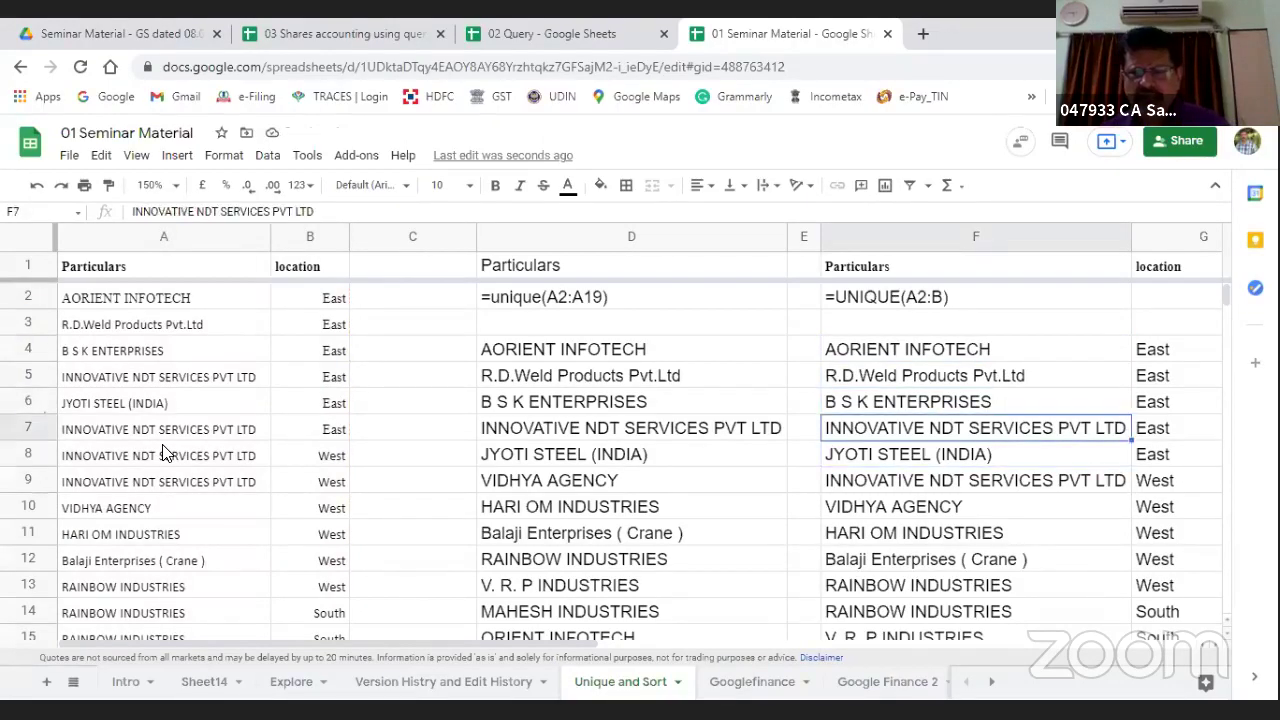
key("Right")
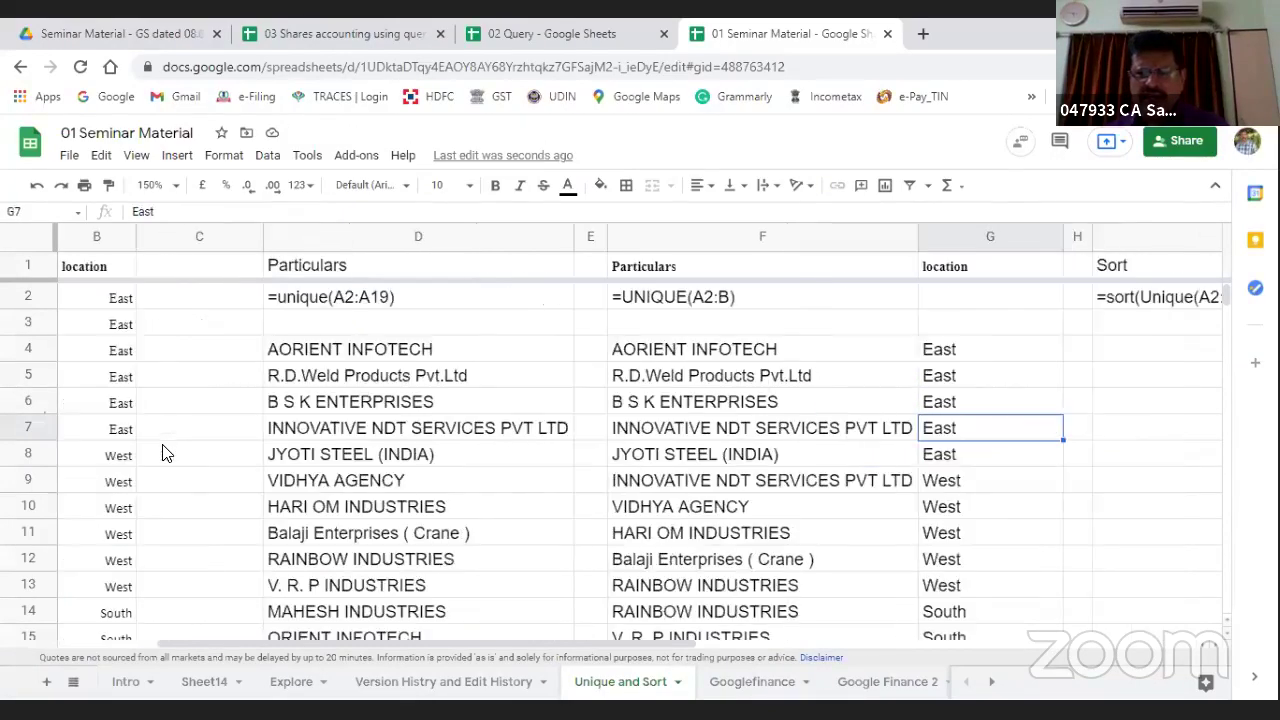
key("Left")
key("Down")
key("Down")
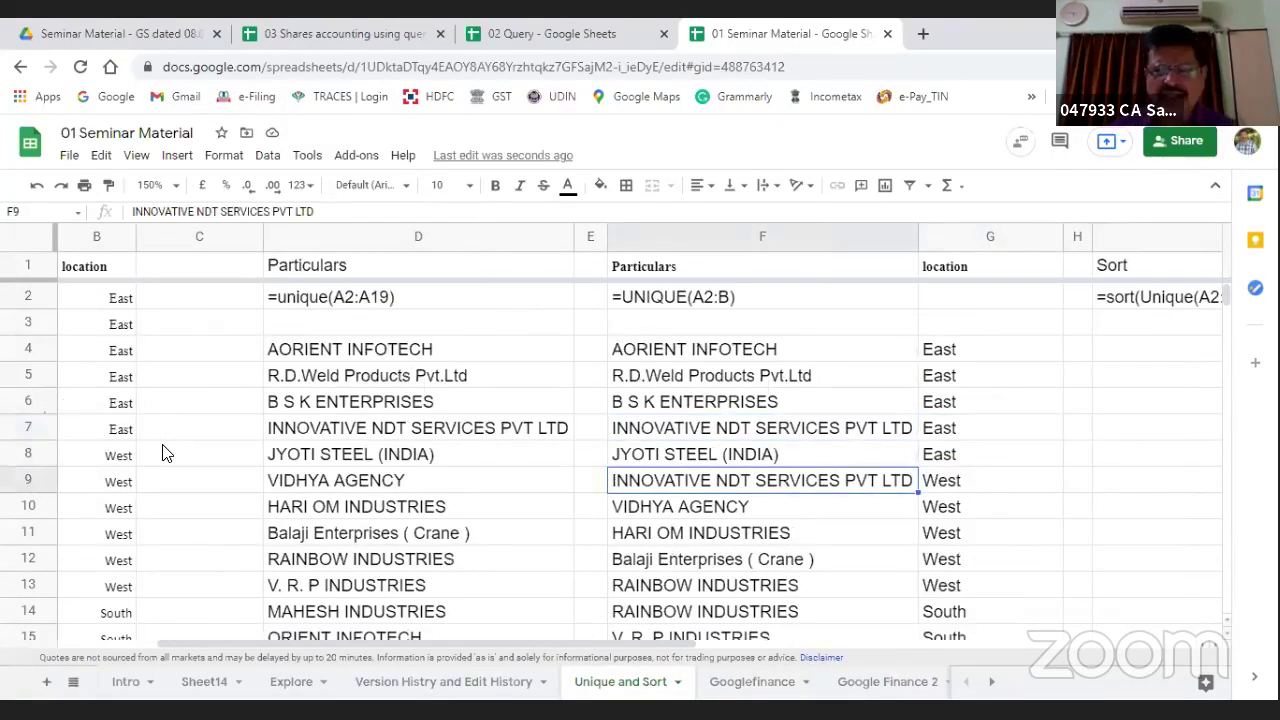
key("Right")
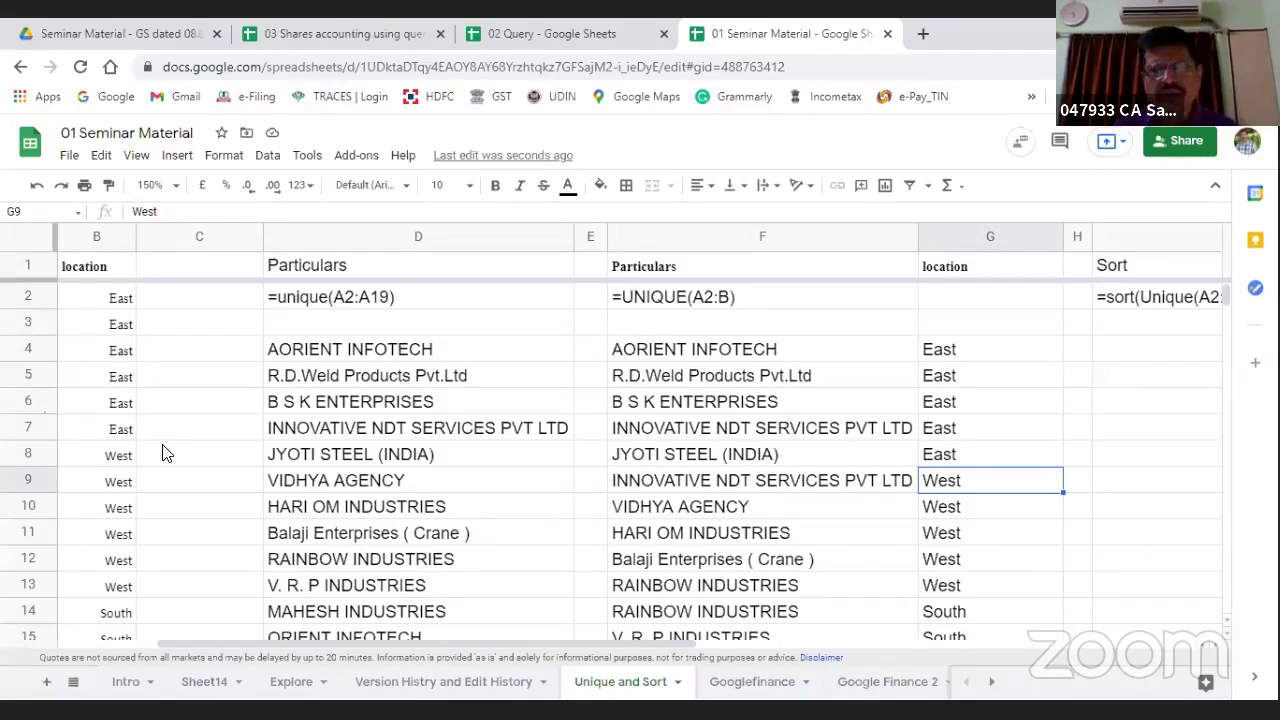
key("Up")
key("Up")
key("Up")
key("Up")
key("Up")
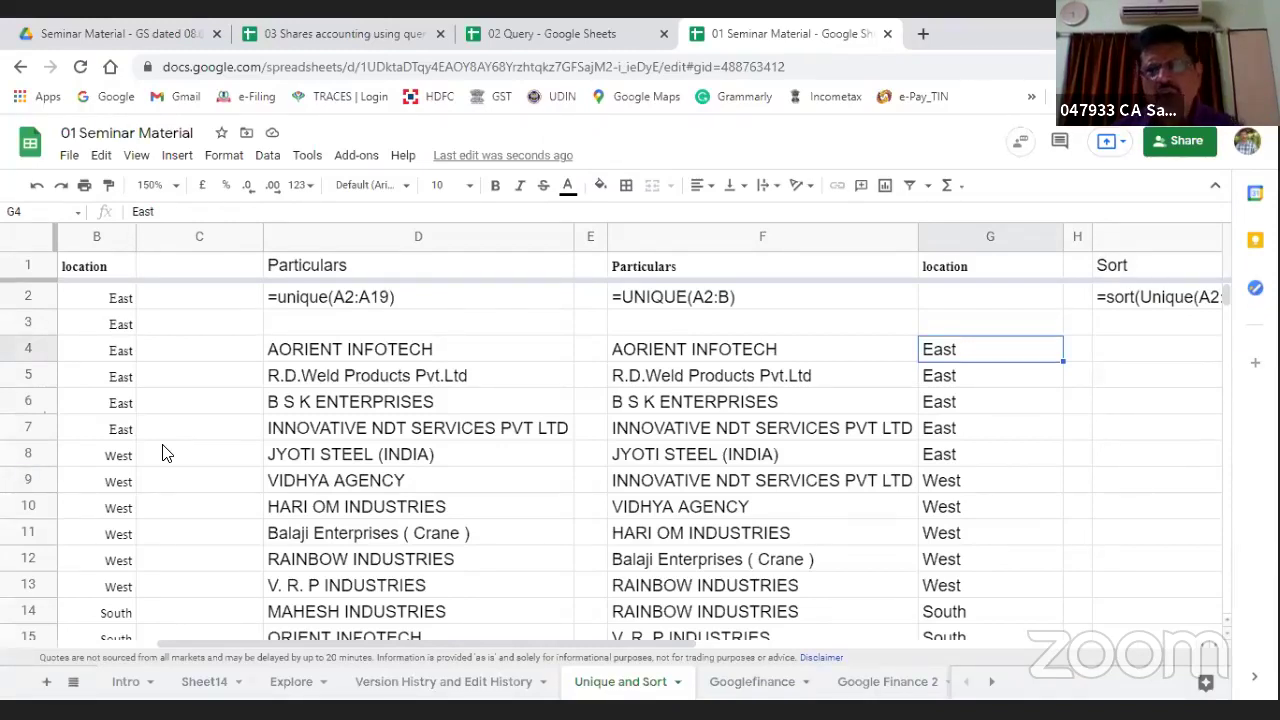
key("Right")
key("Right")
key("Right")
key("Right")
key("Left")
key("Left")
key("Left")
key("Left")
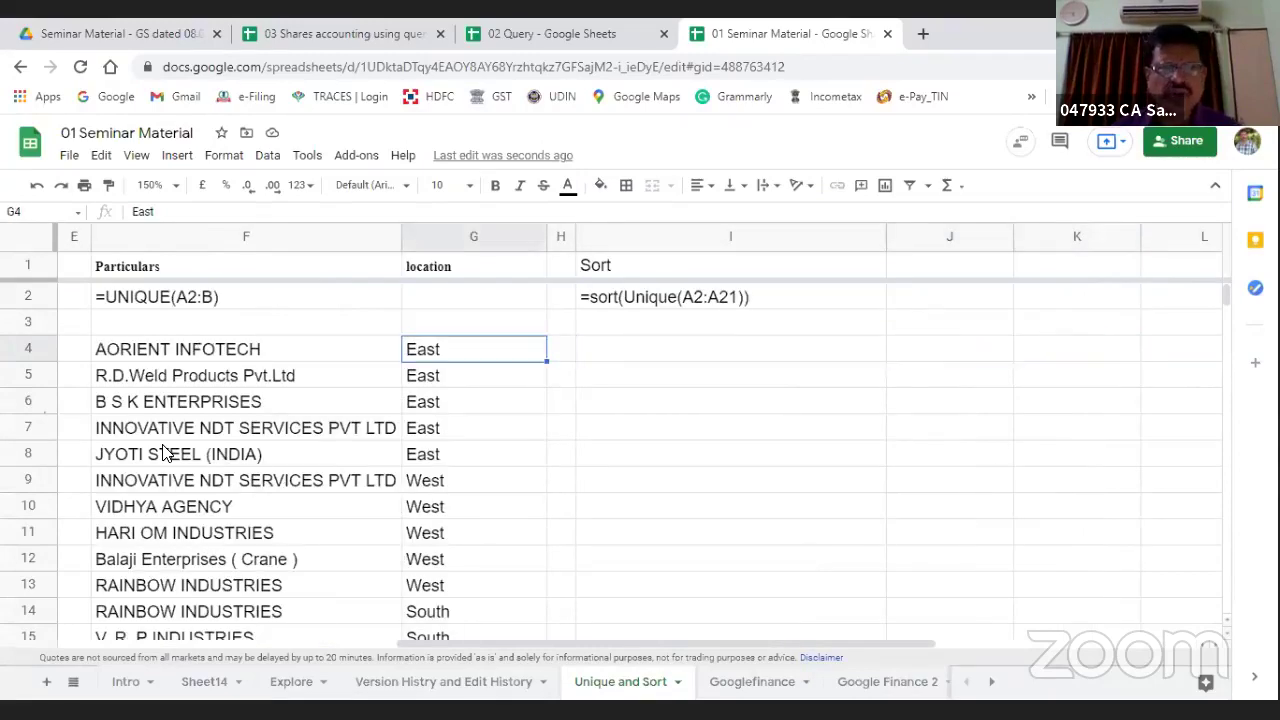
key("Up")
key("Down")
key("Left")
key("Left")
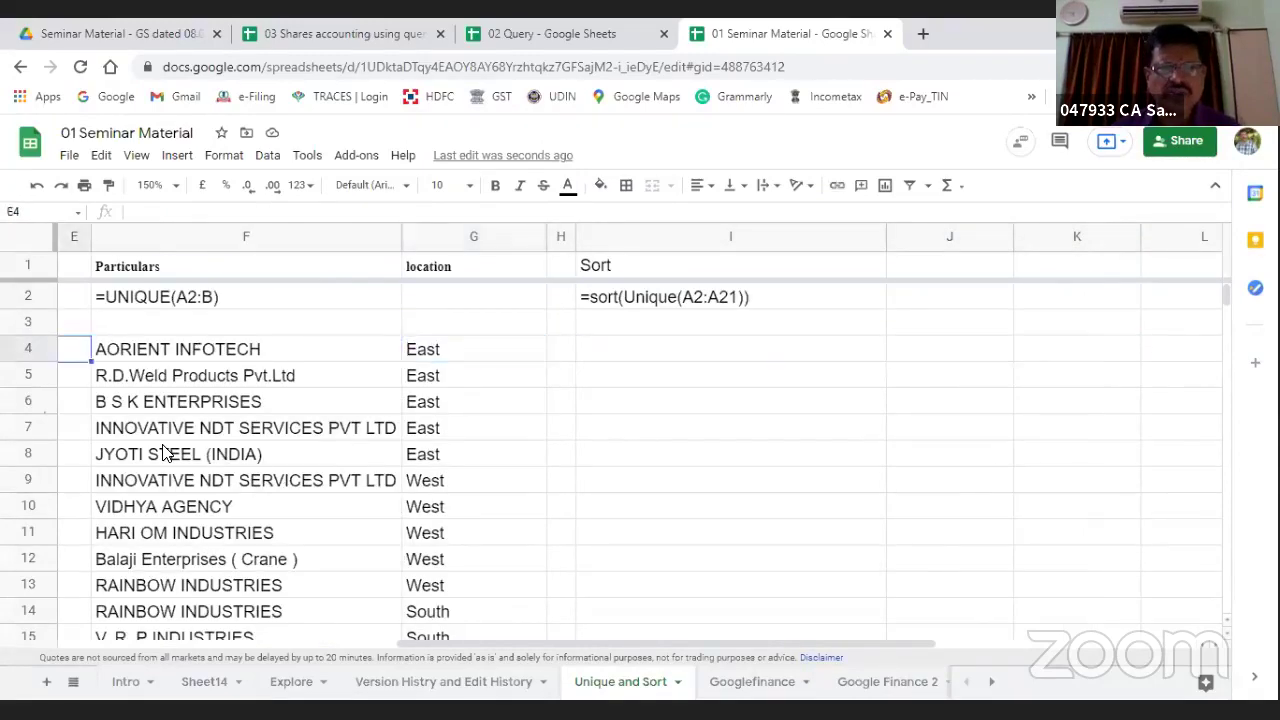
key("Right")
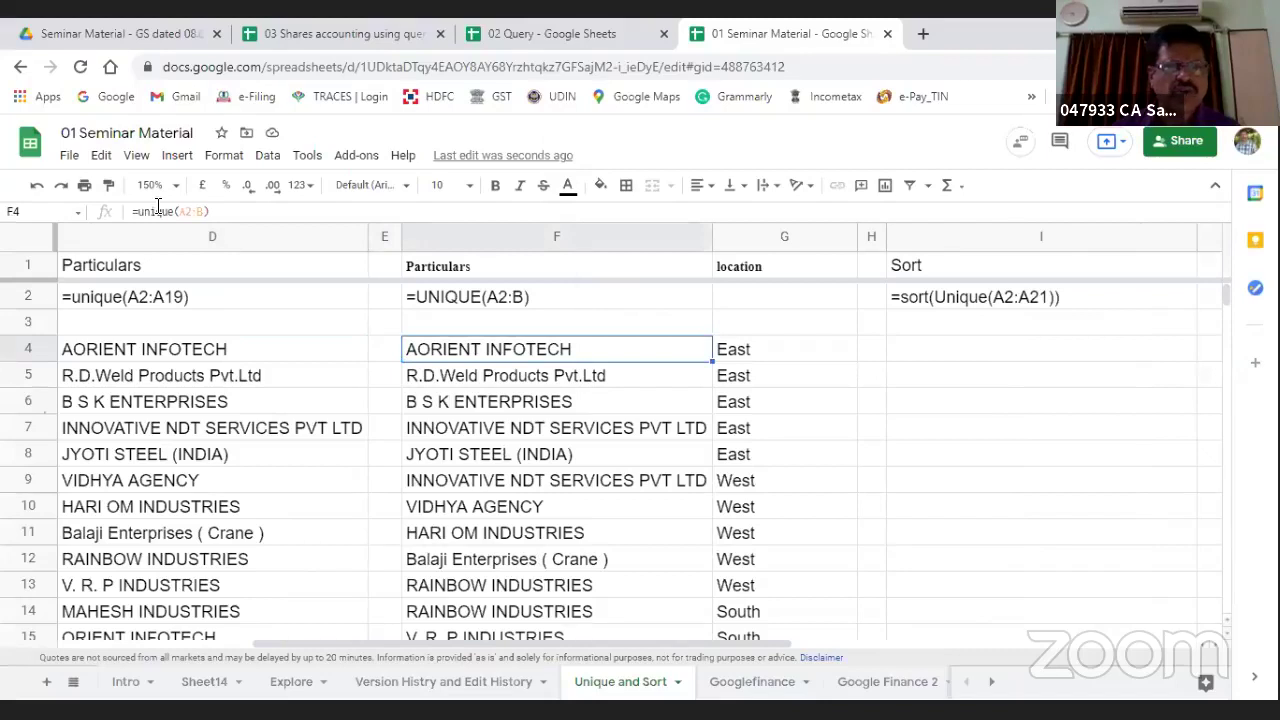
Step: Wrap F4's formula into =sort(unique(A2:B)) to alphabetize the pairs
type("sor")
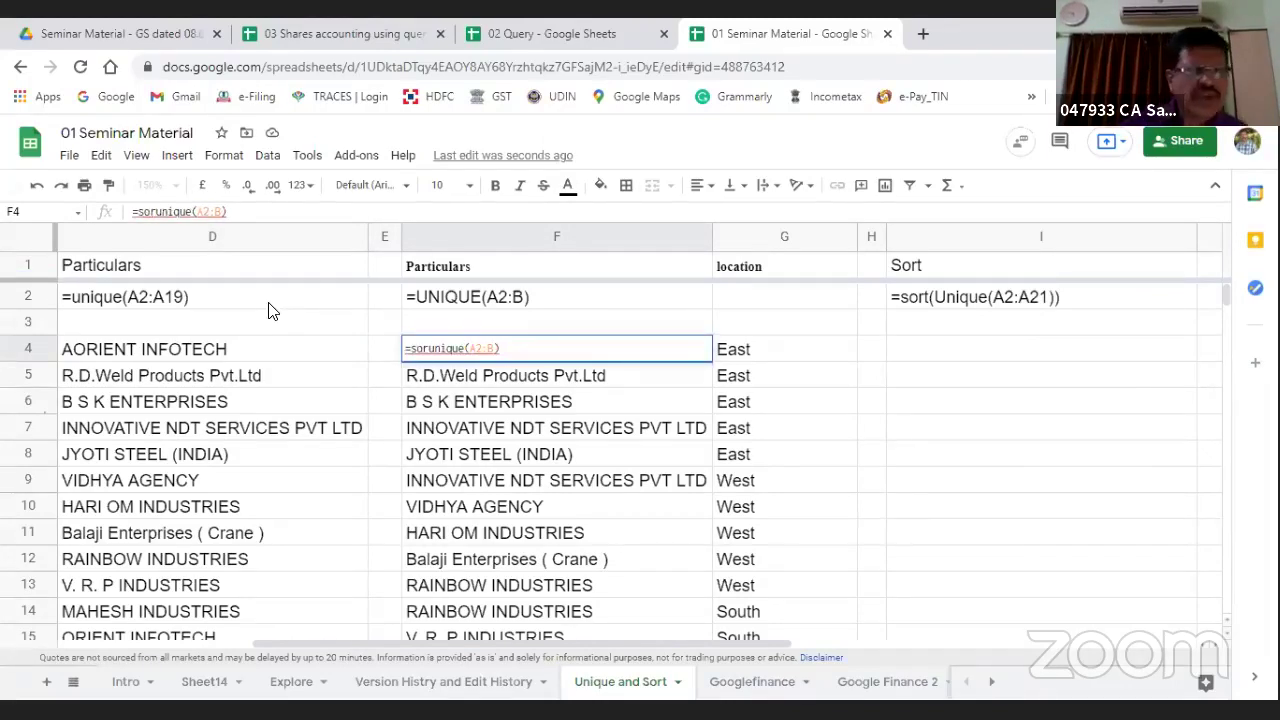
type("t")
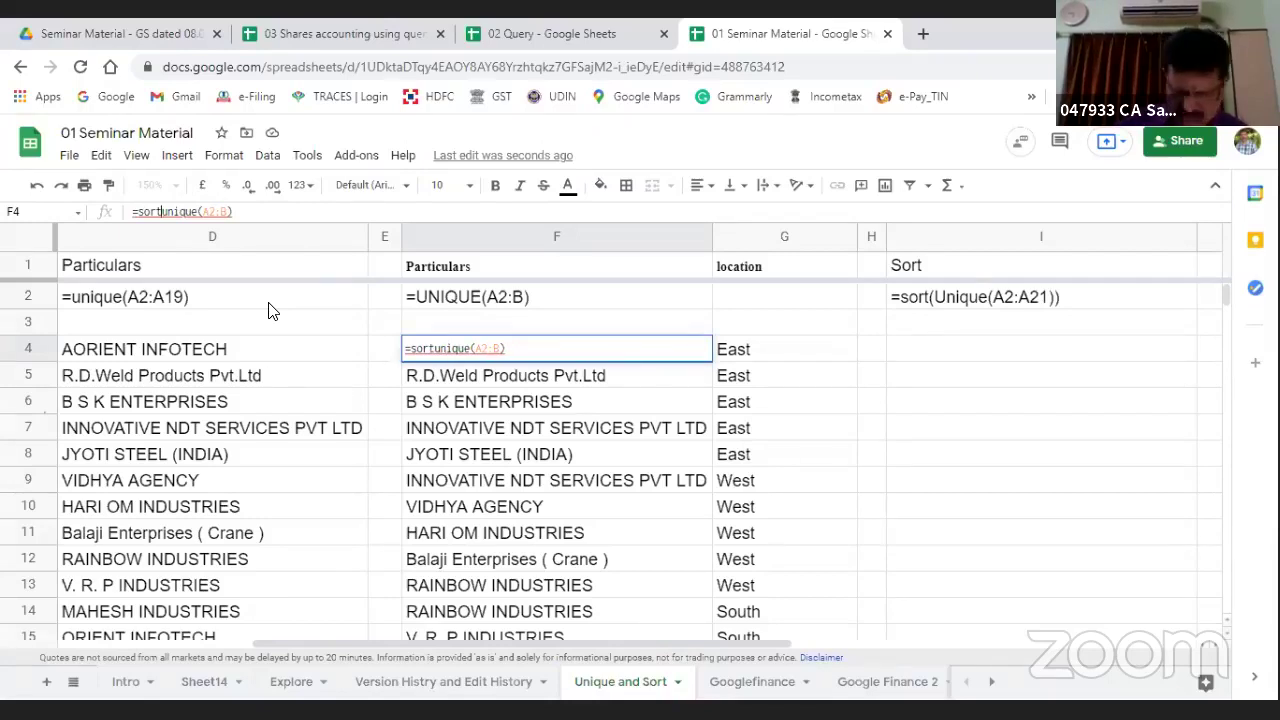
type("(")
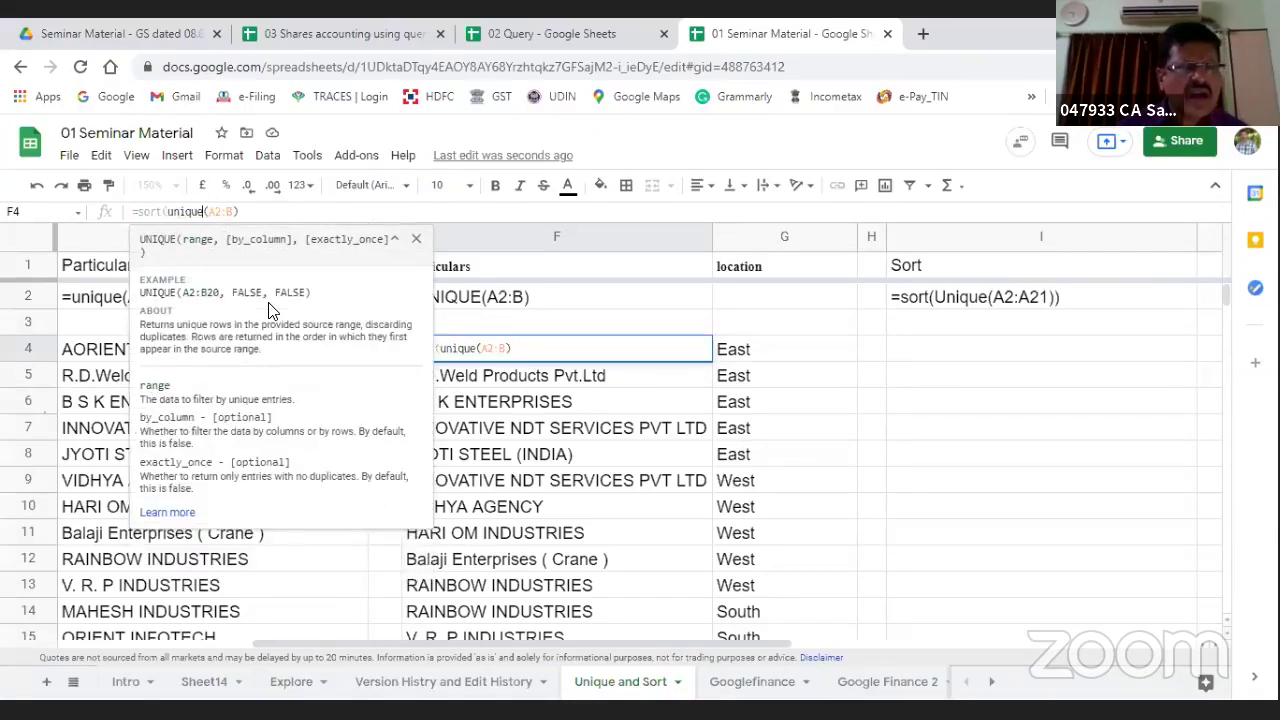
key("End")
type(")")
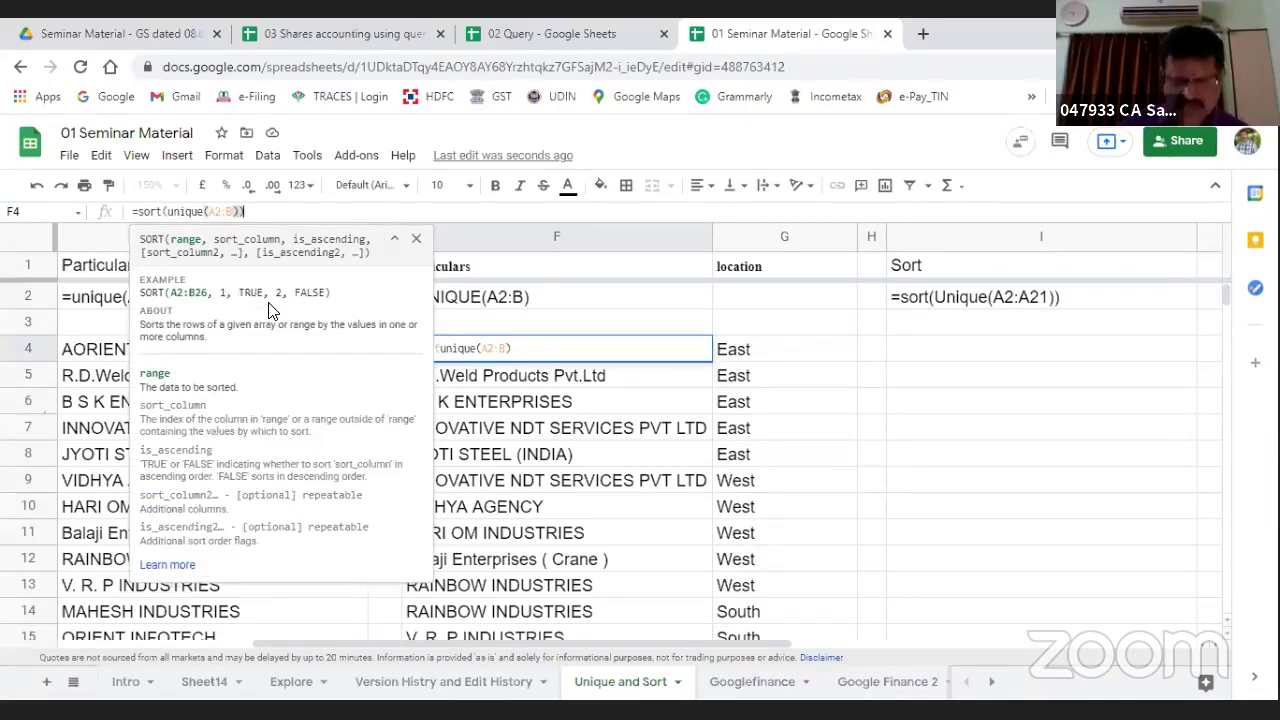
key("Return")
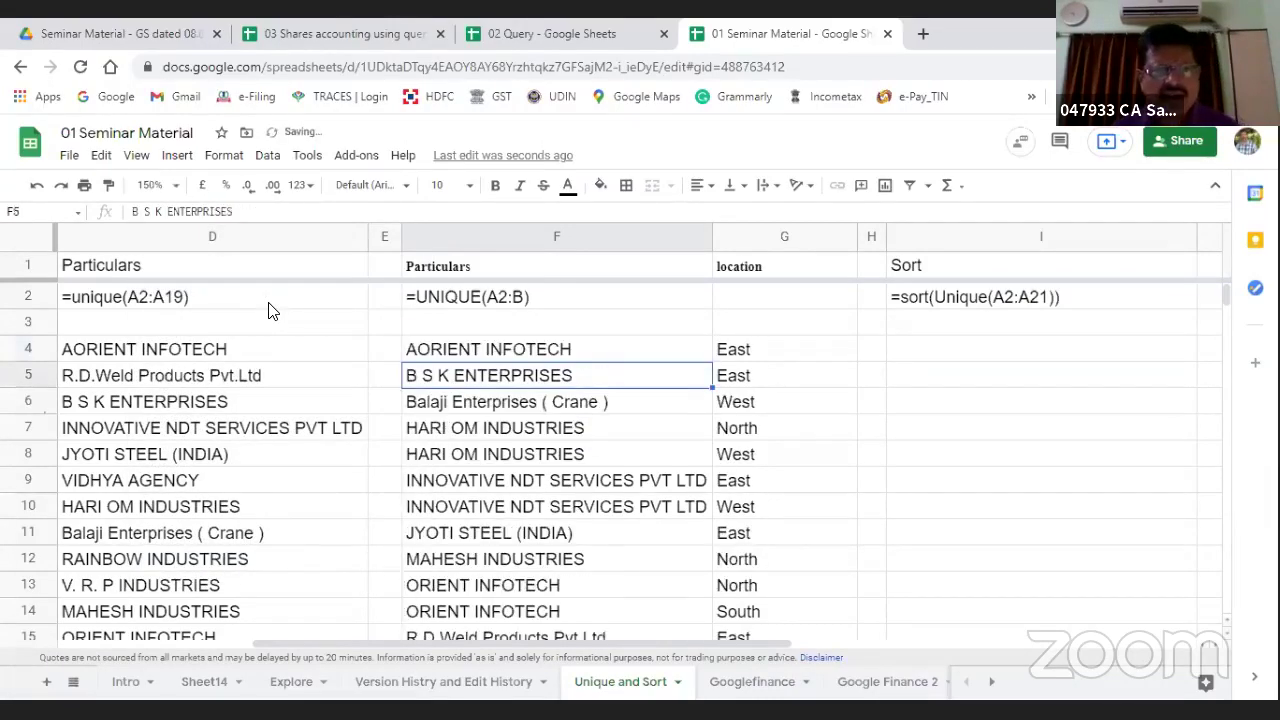
Step: Review the sorted list and confirm the sort formula in F4
key("Up")
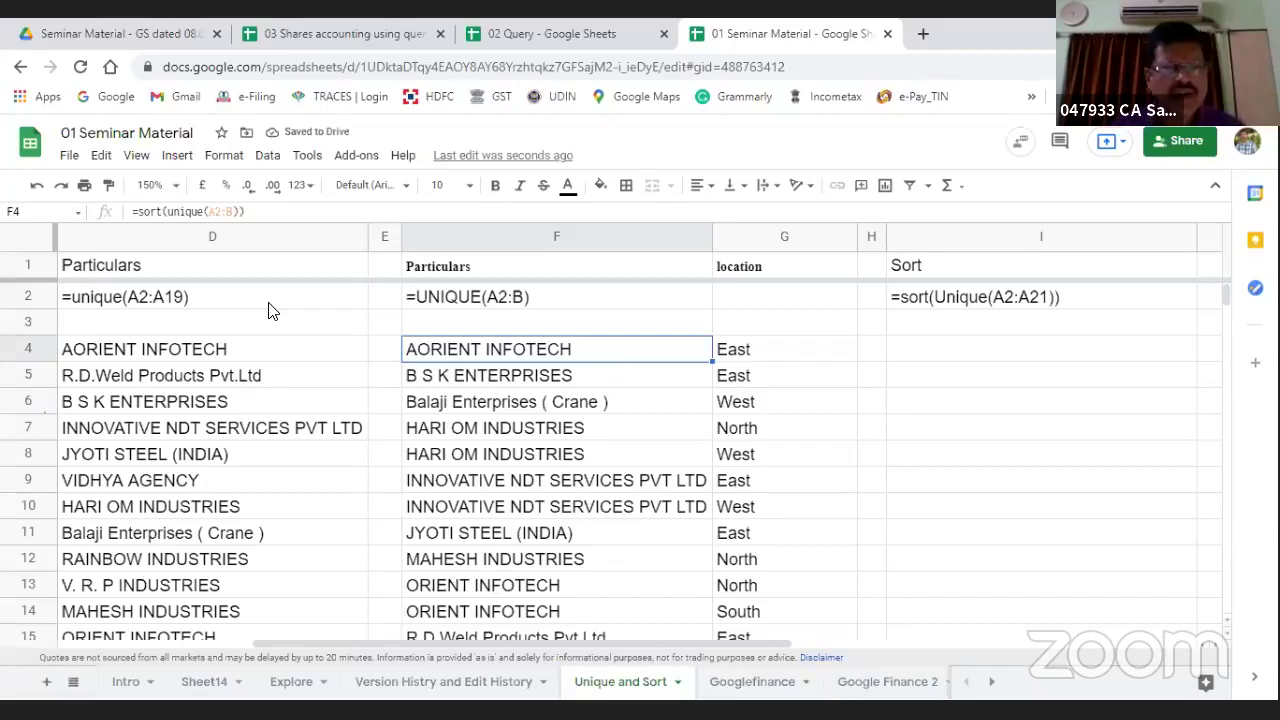
key("Down")
key("Down")
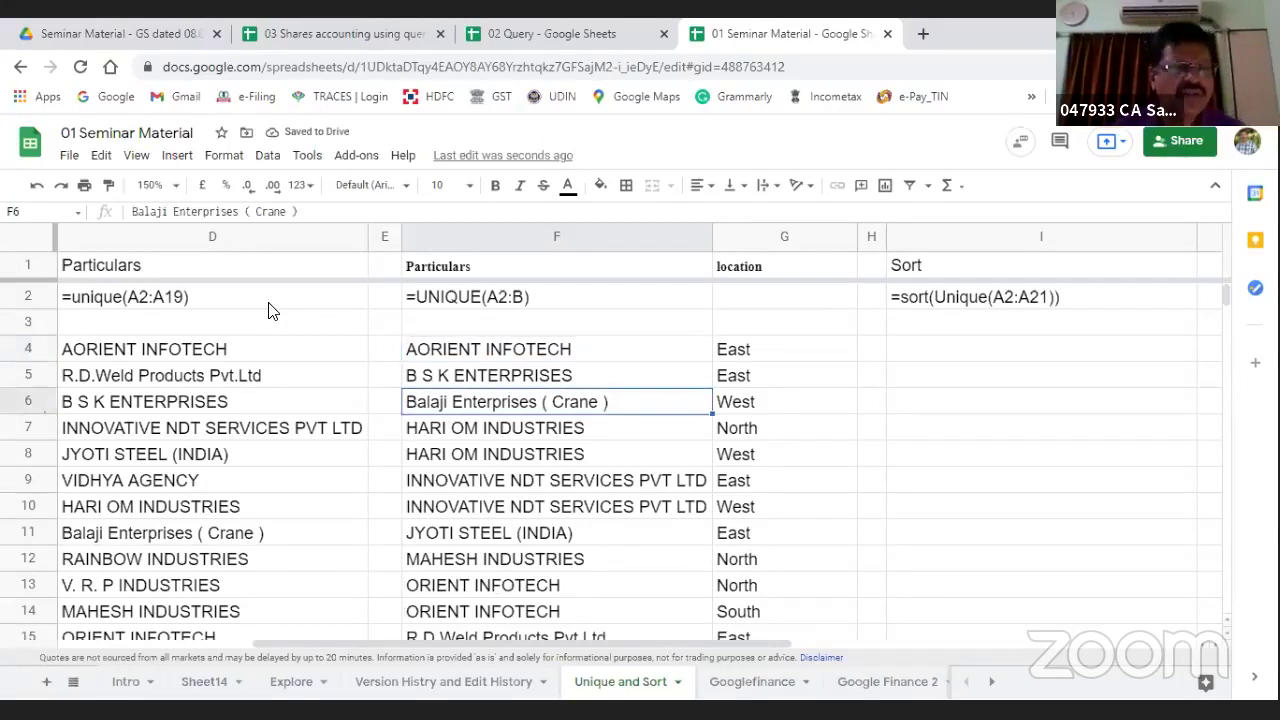
key("Up")
key("Up")
key("Up")
key("Down")
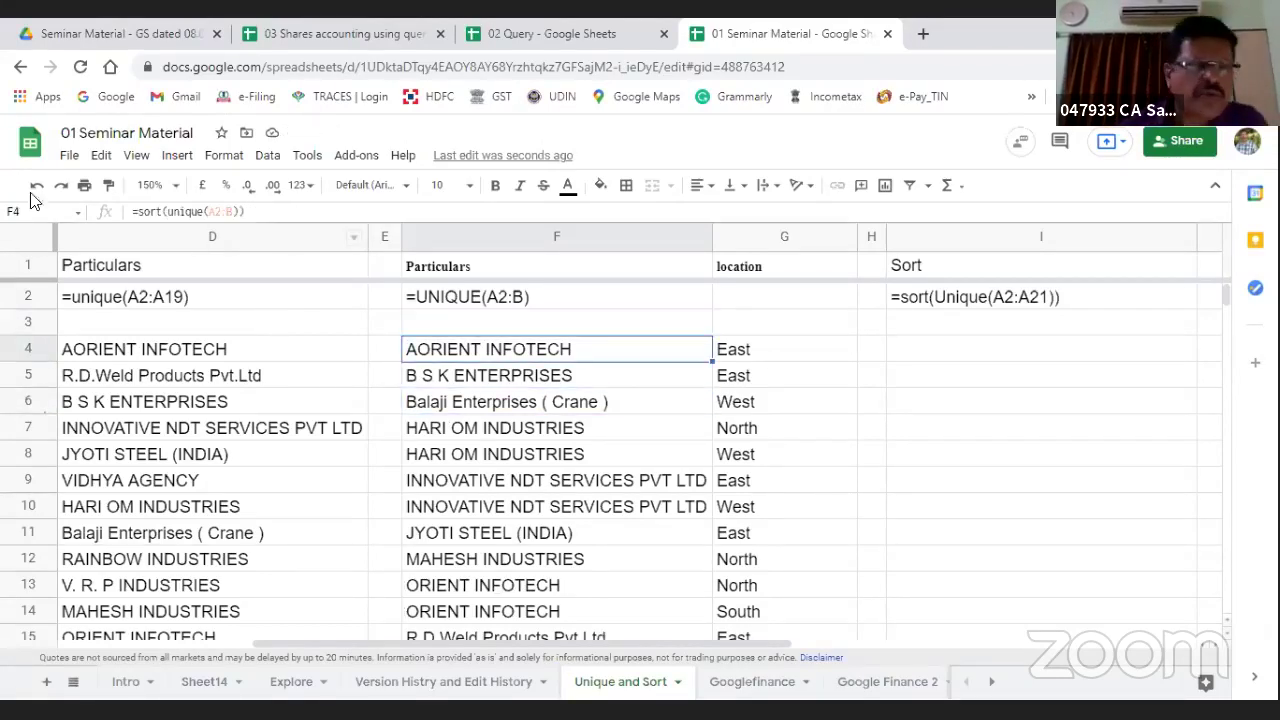
left_click(276, 211)
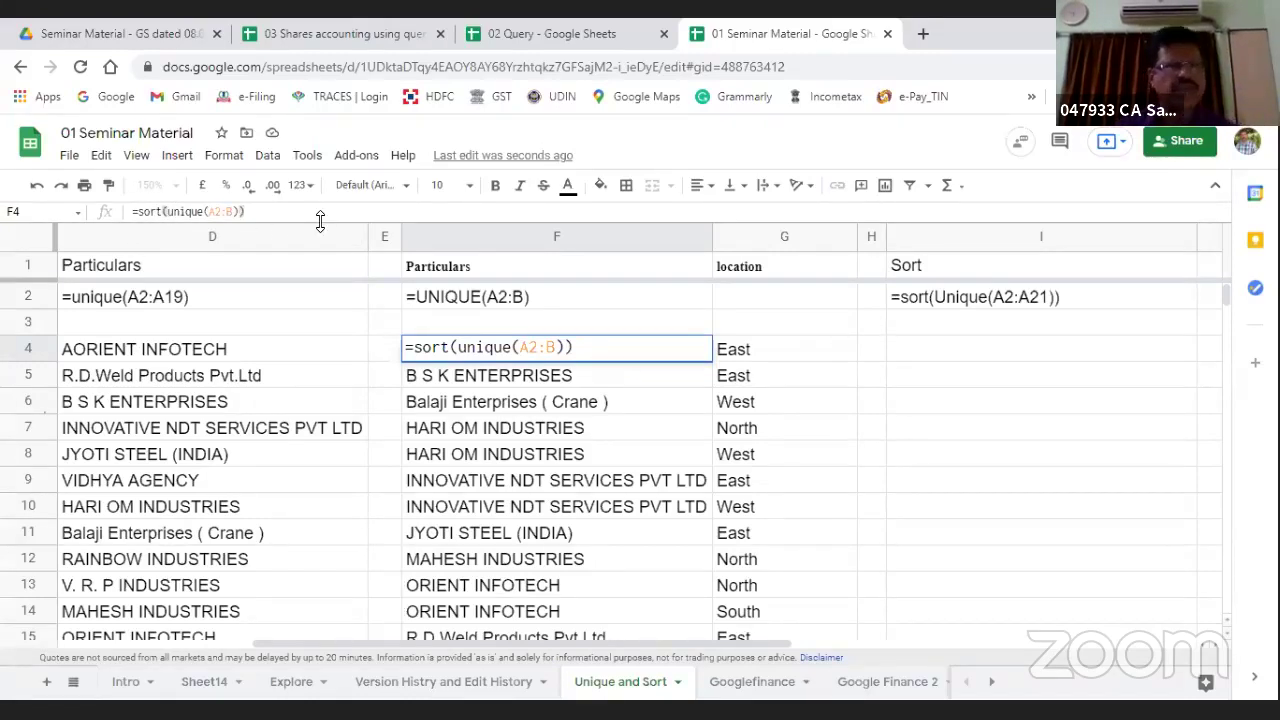
left_click(784, 322)
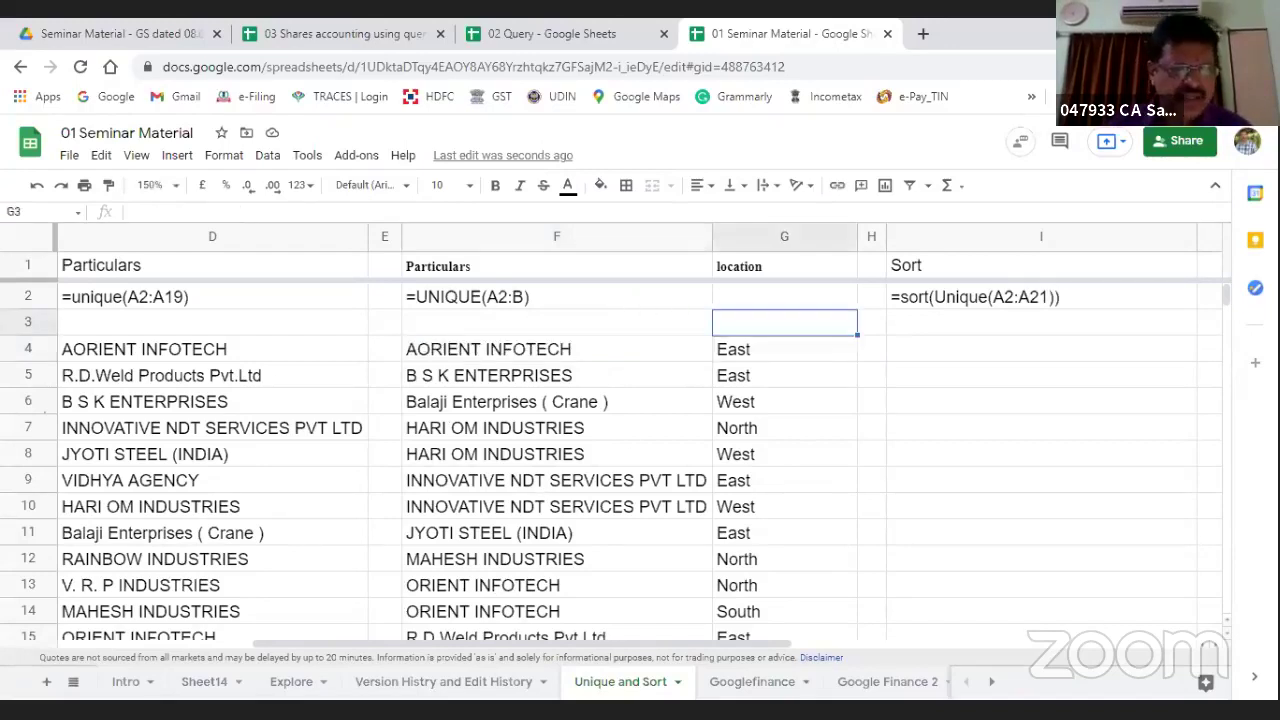
Step: Delete the Sheet14 tab
left_click(200, 682)
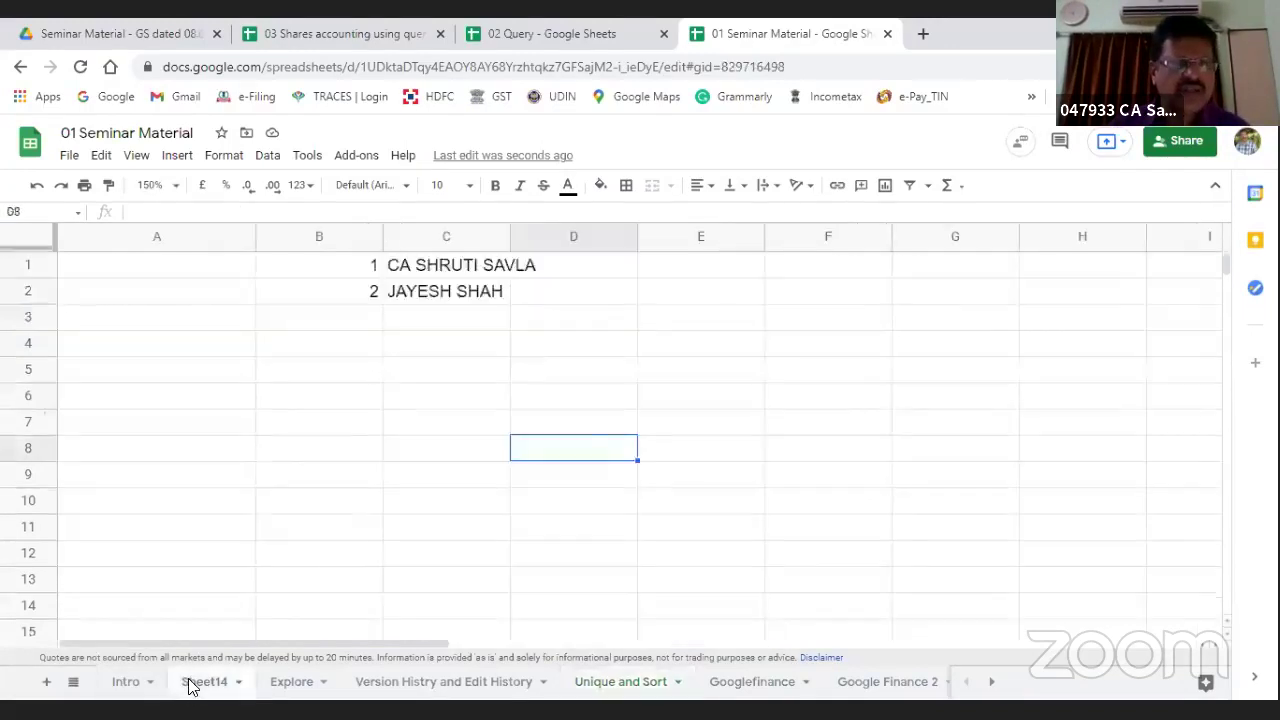
right_click(204, 683)
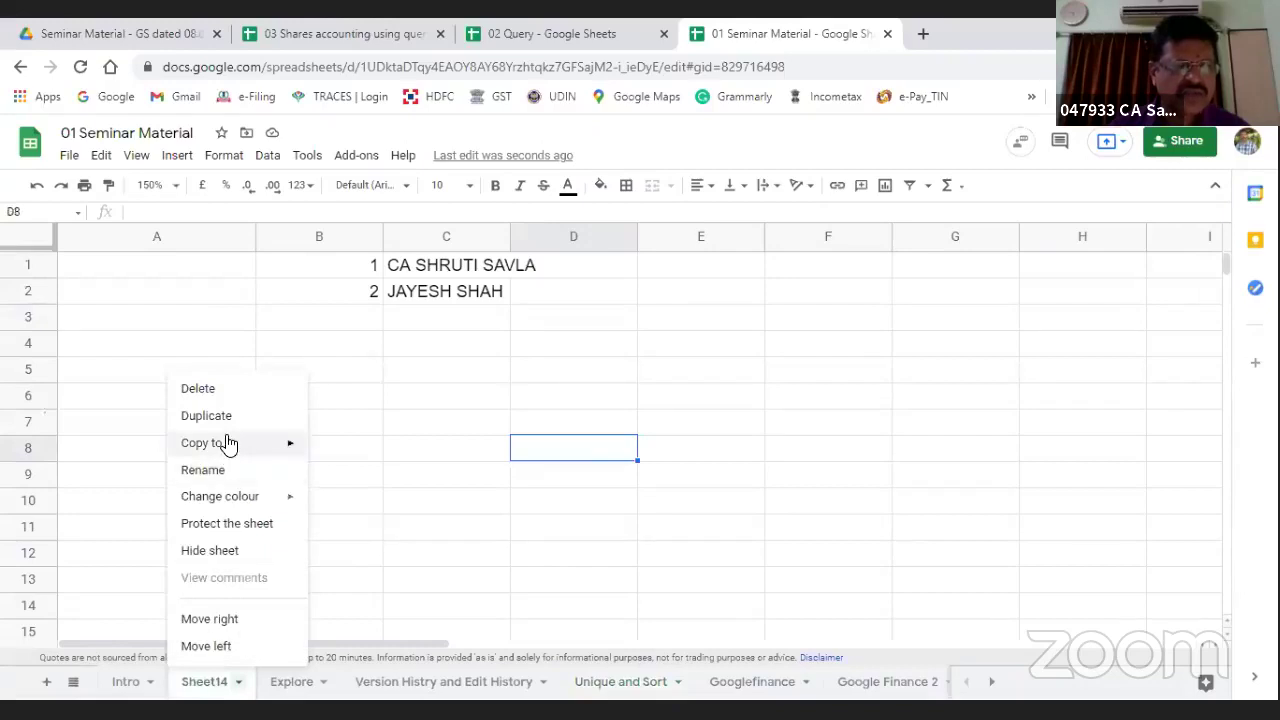
left_click(203, 389)
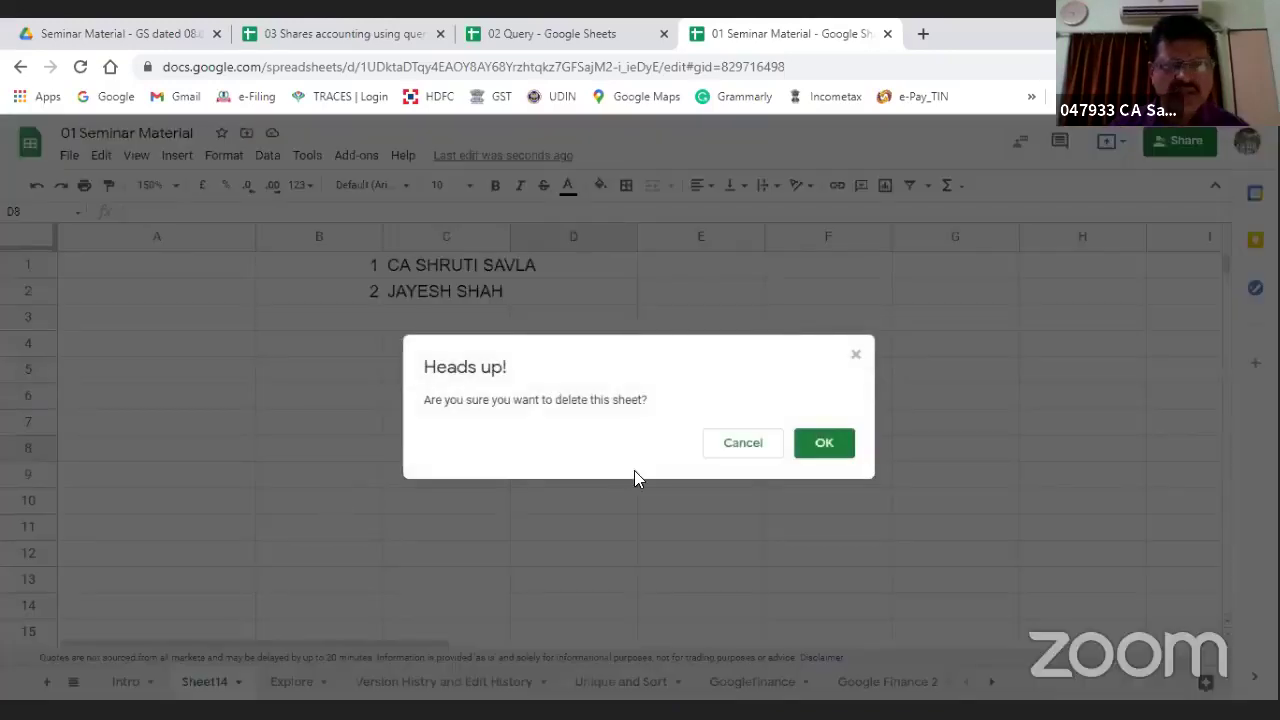
left_click(826, 443)
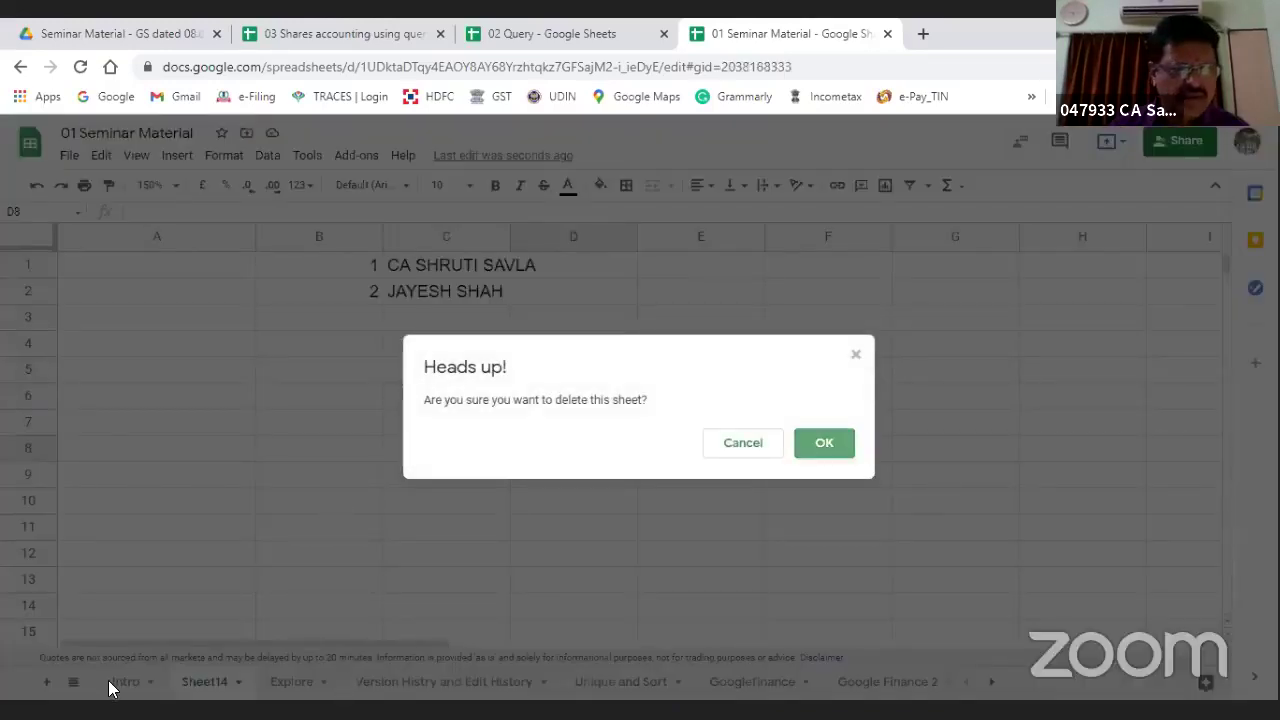
Step: Tick the Sort and Google Finance items in the Intro checklist
left_click(110, 681)
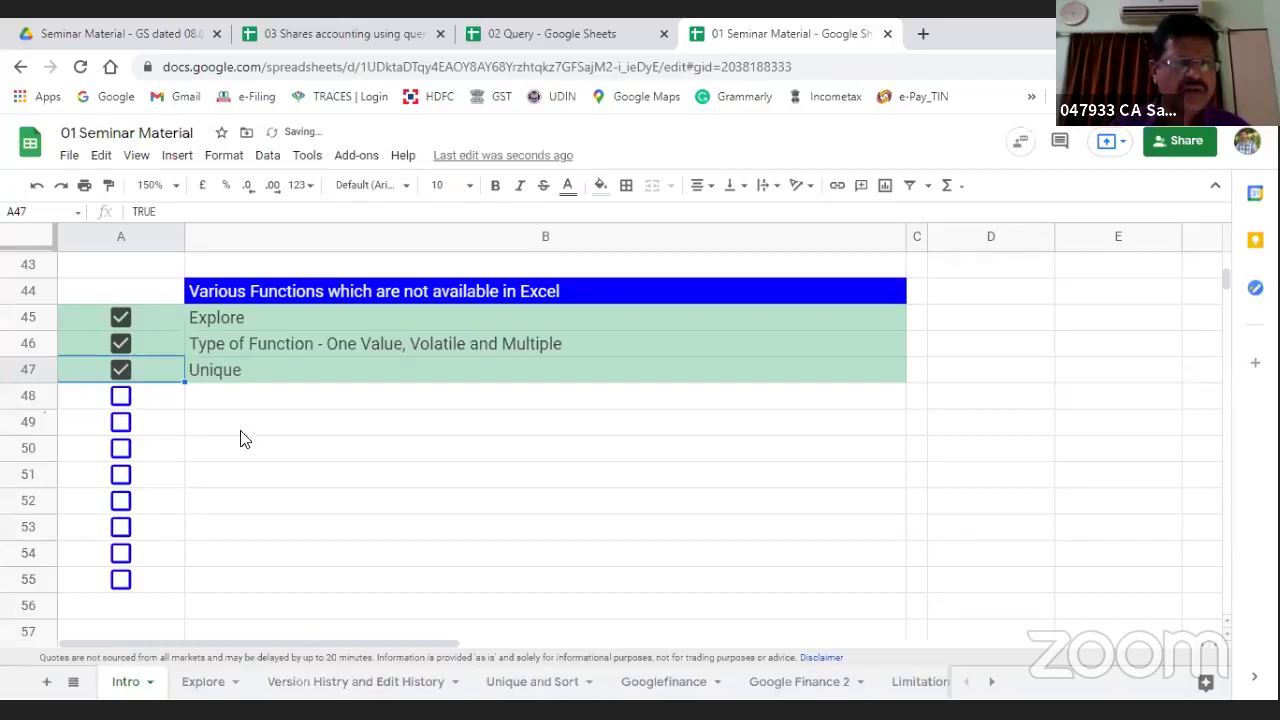
key("Down")
key("space")
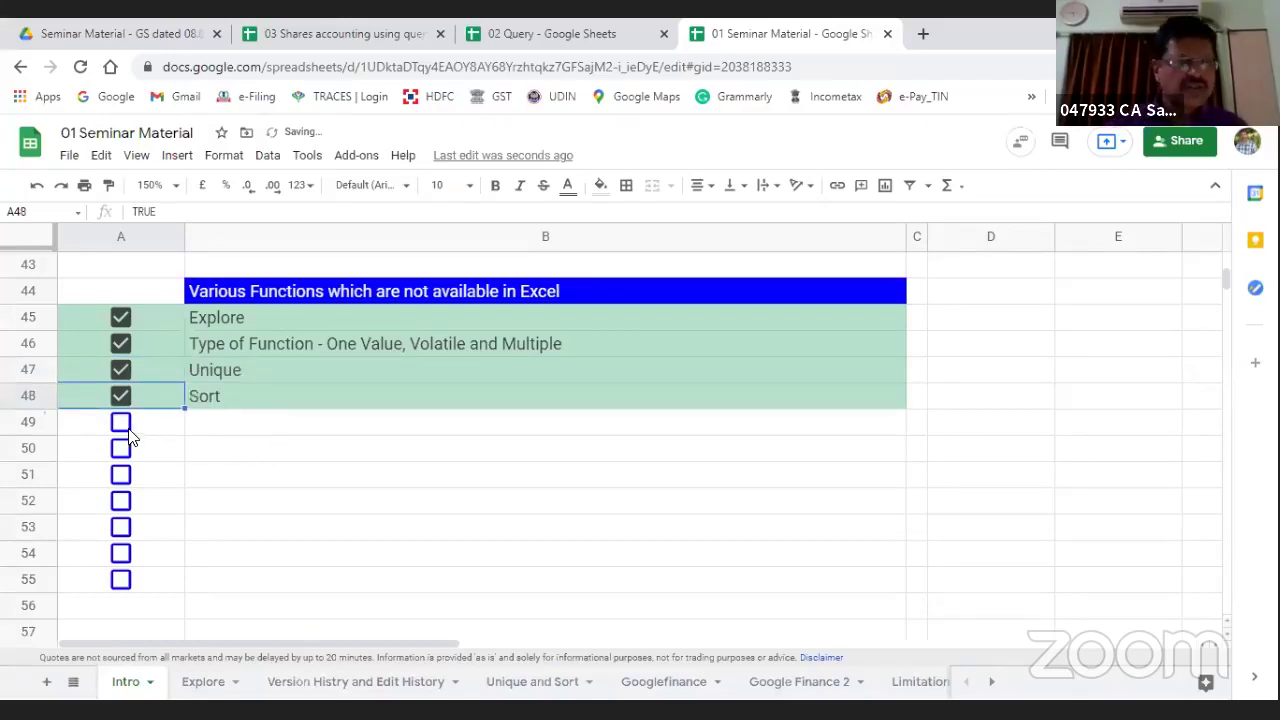
key("Down")
key("space")
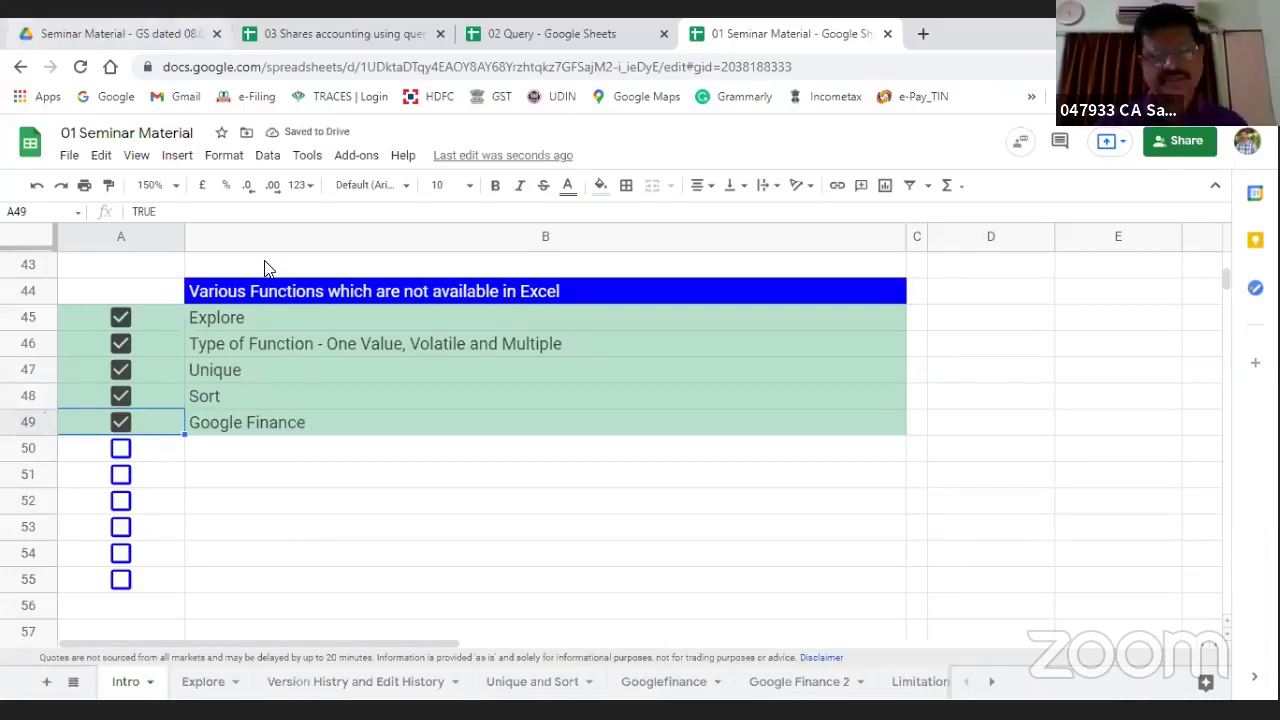
Step: Open the Googlefinance sheet and make row 1 taller
left_click(645, 690)
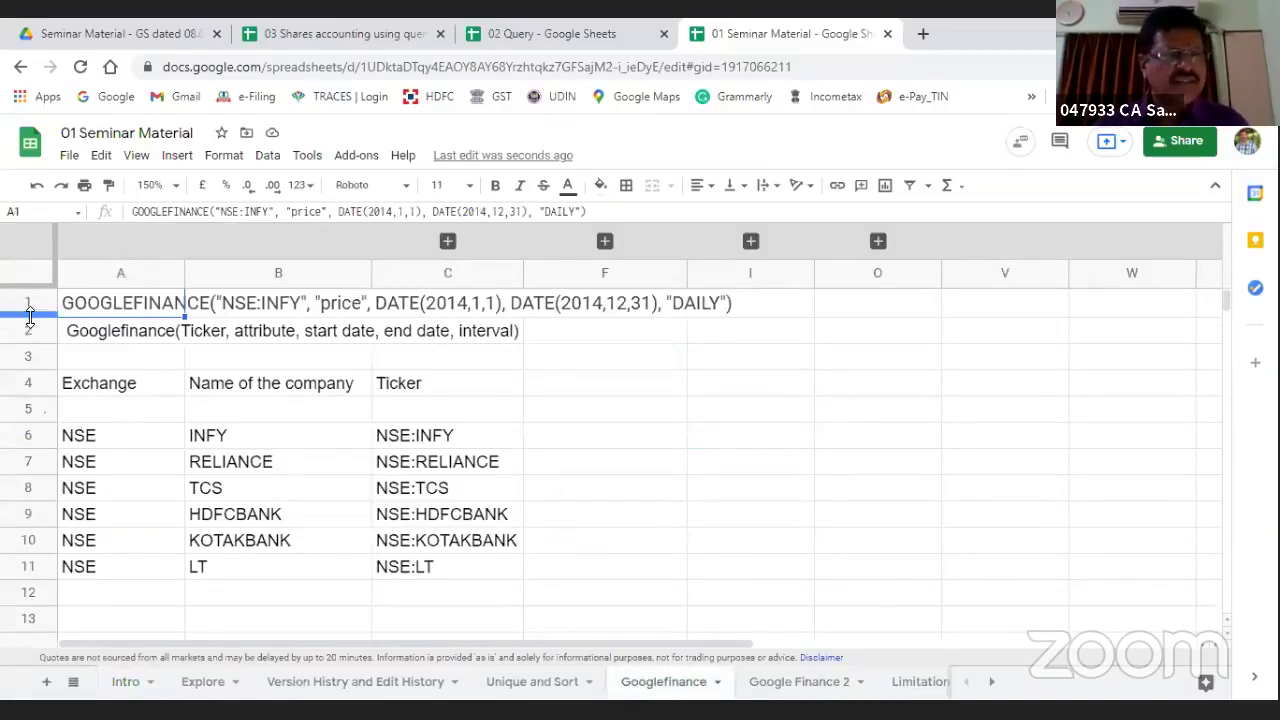
left_click_drag(30, 316, 28, 424)
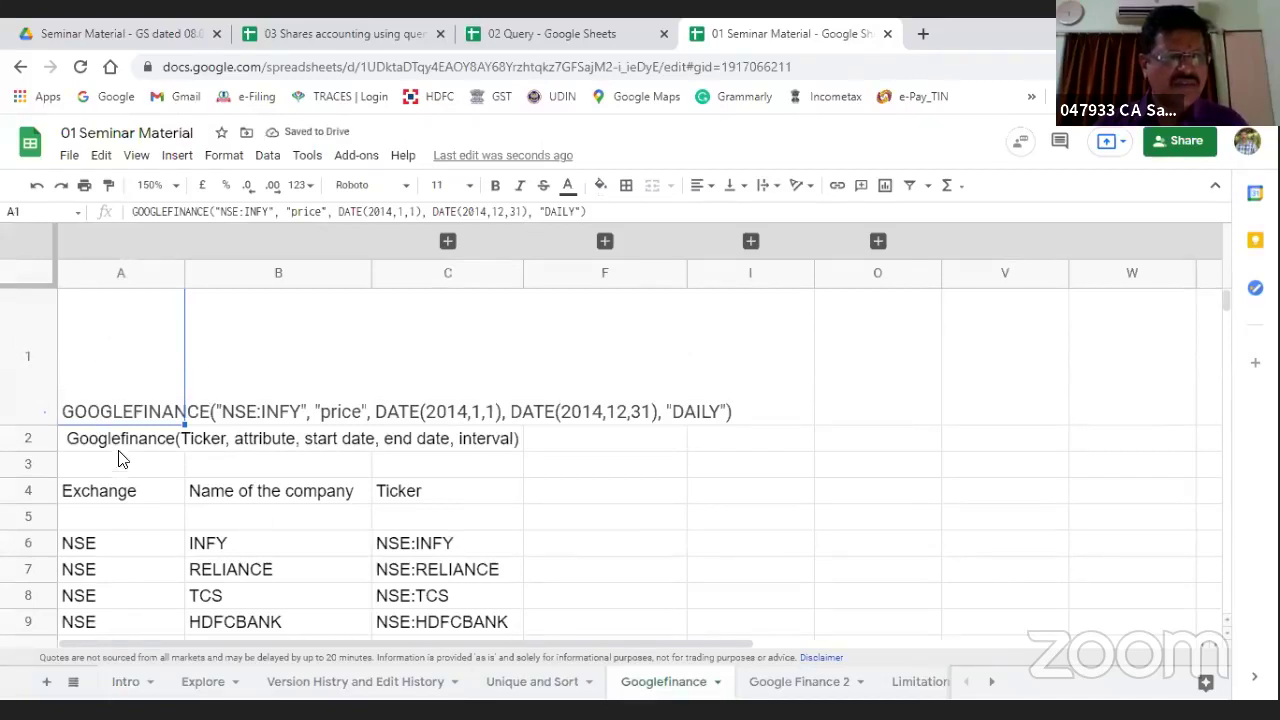
scroll(120, 463, "down", 5)
Step: Try a GOOGLEFINANCE formula in A14 referencing F16, then cancel it
left_click(125, 356)
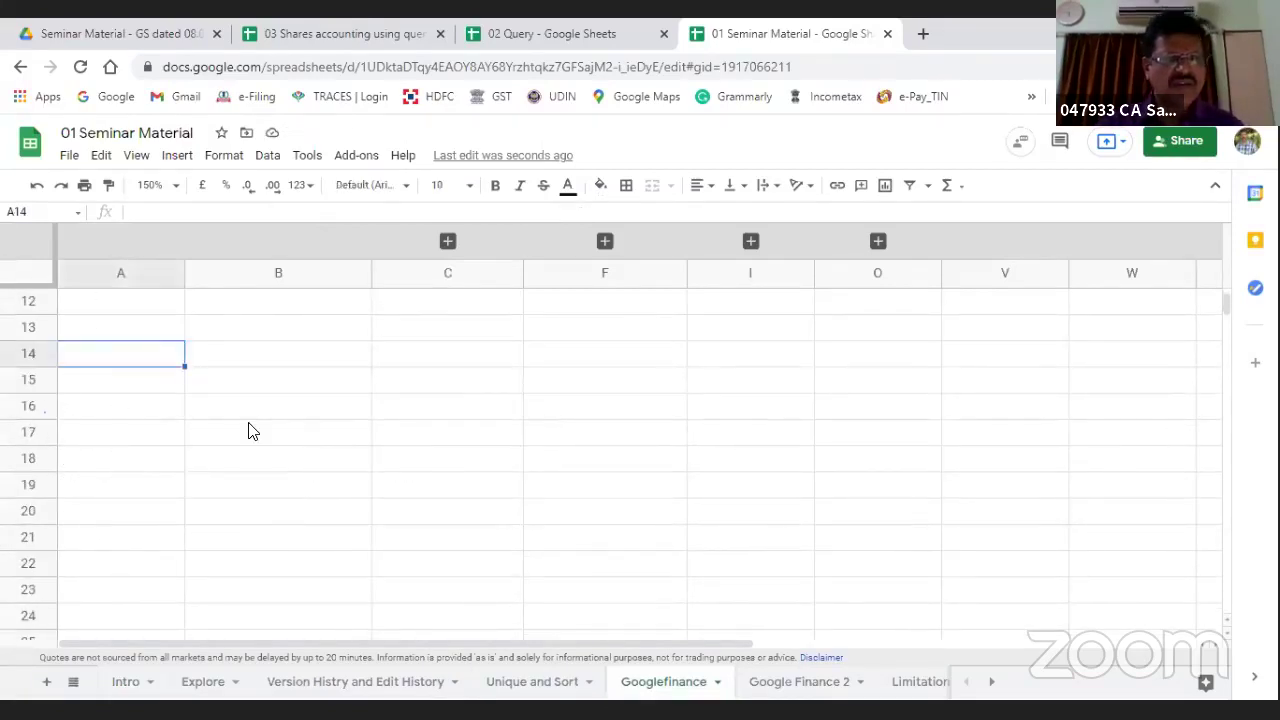
type("=goog")
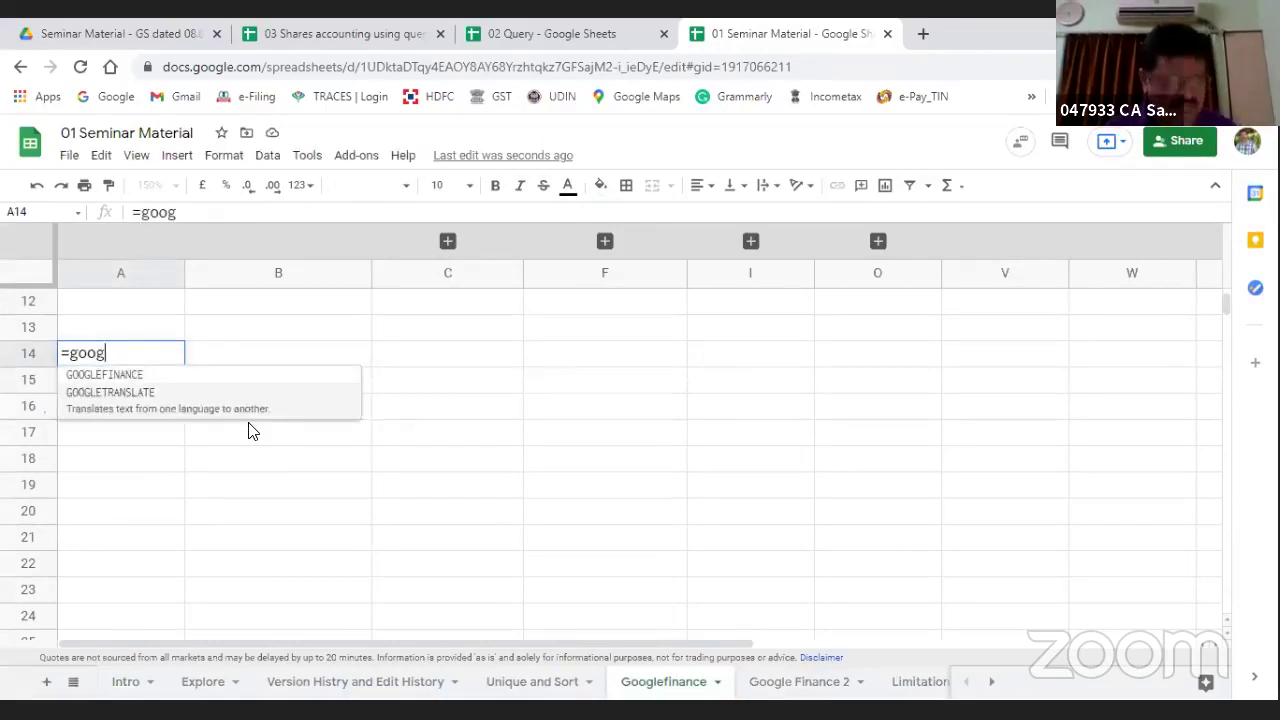
key("Tab")
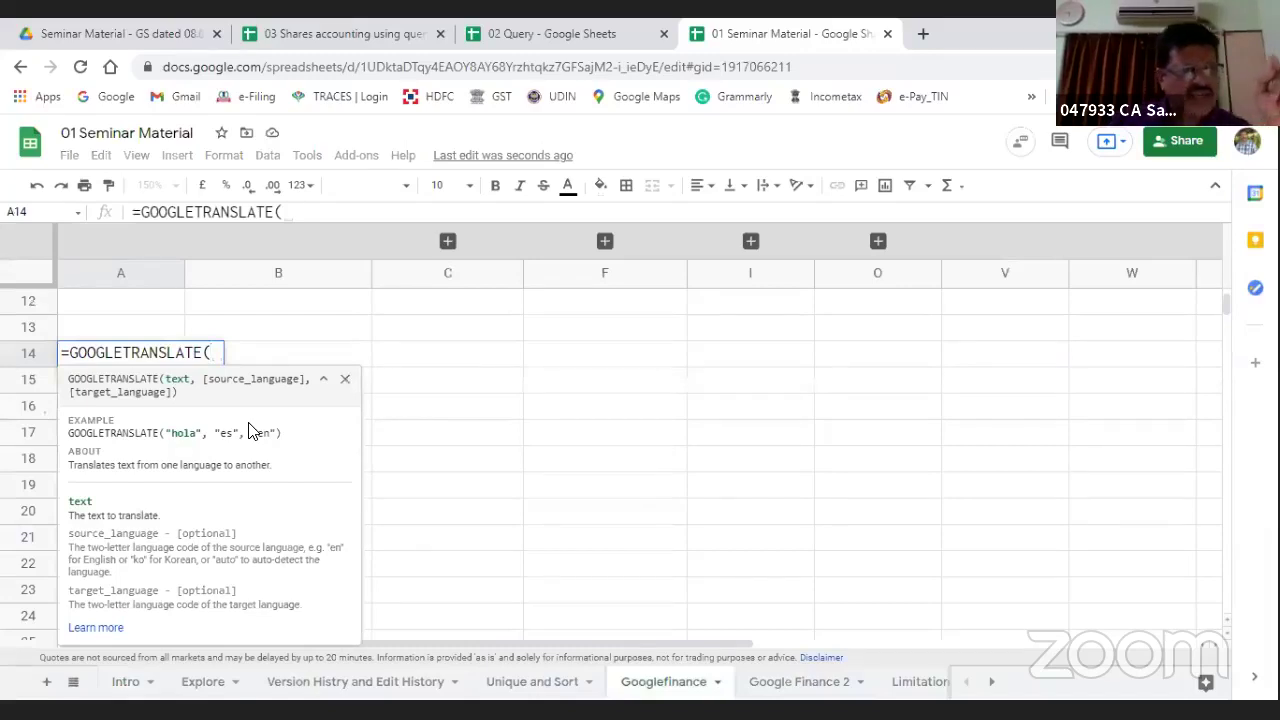
key("BackSpace")
key("BackSpace")
key("BackSpace")
key("BackSpace")
key("BackSpace")
key("BackSpace")
key("BackSpace")
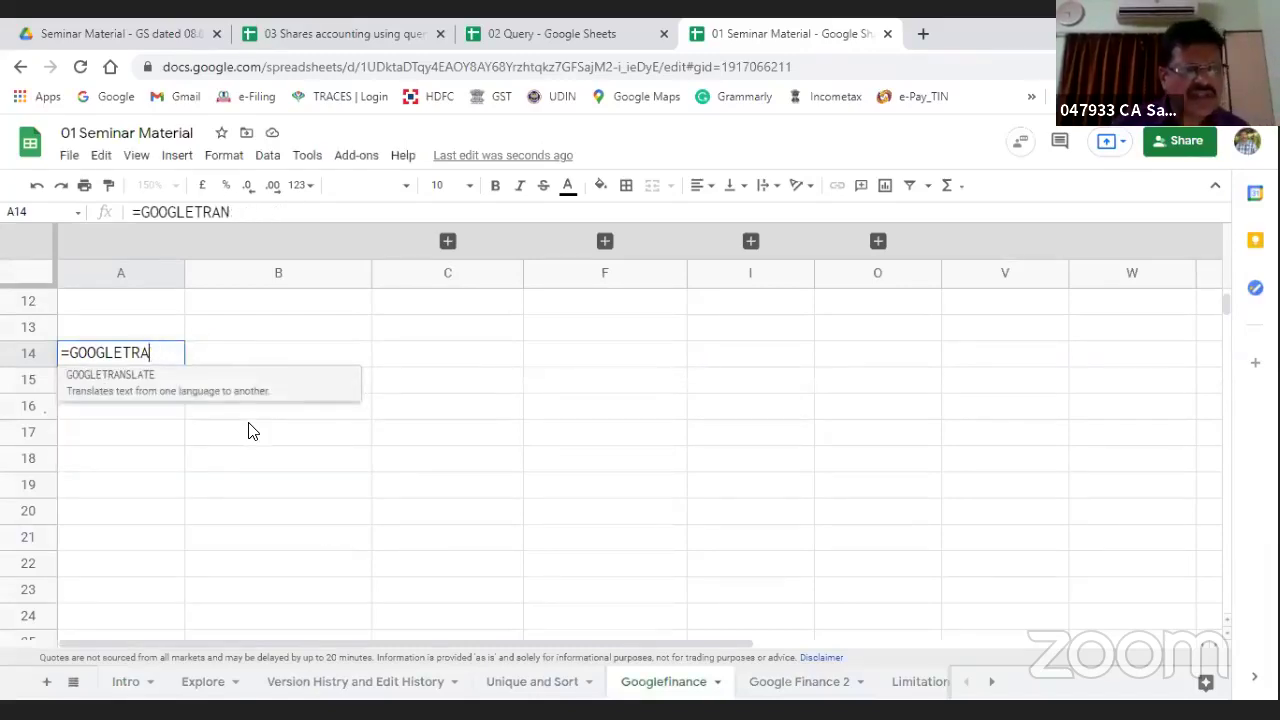
key("BackSpace")
key("BackSpace")
key("BackSpace")
key("Down")
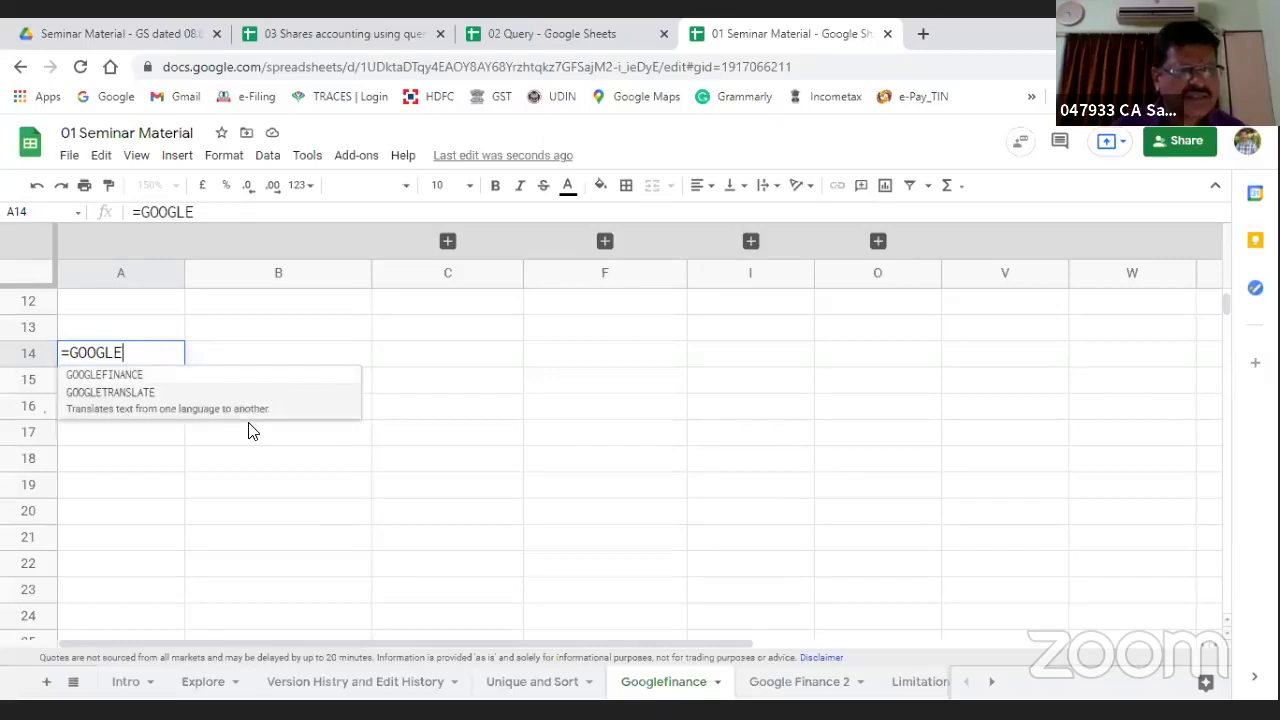
key("Up")
key("Tab")
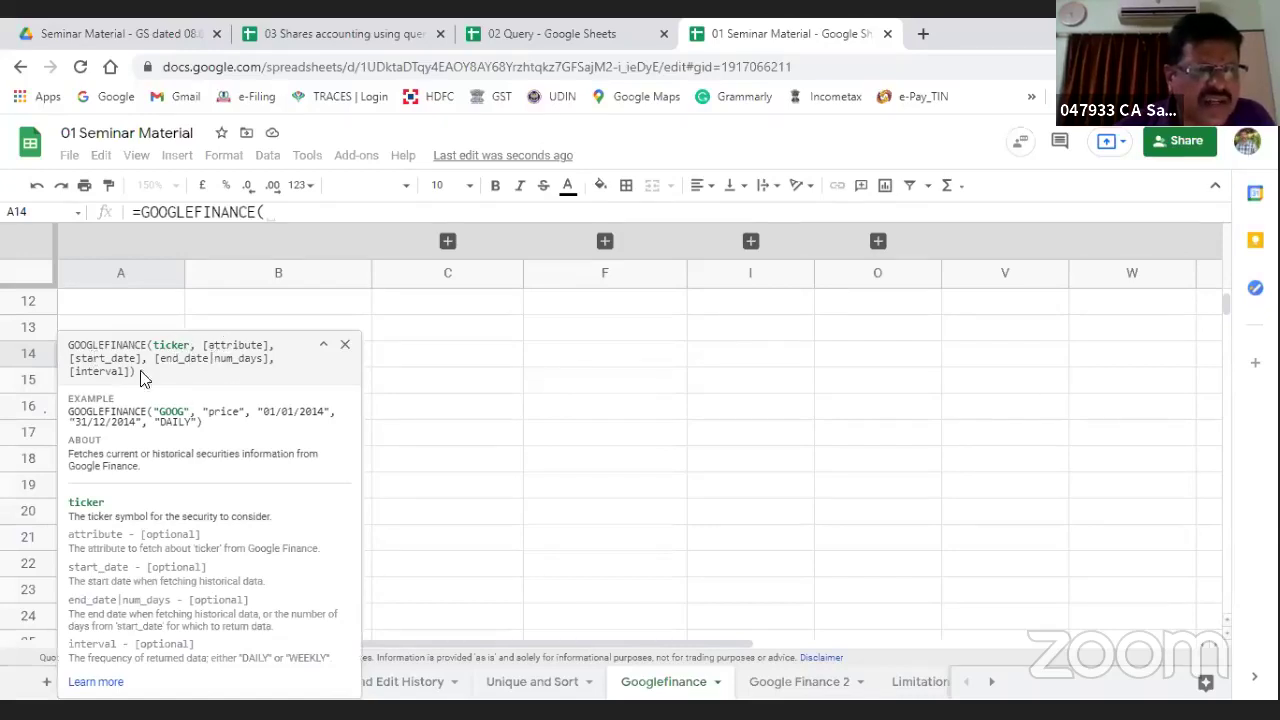
left_click(530, 405)
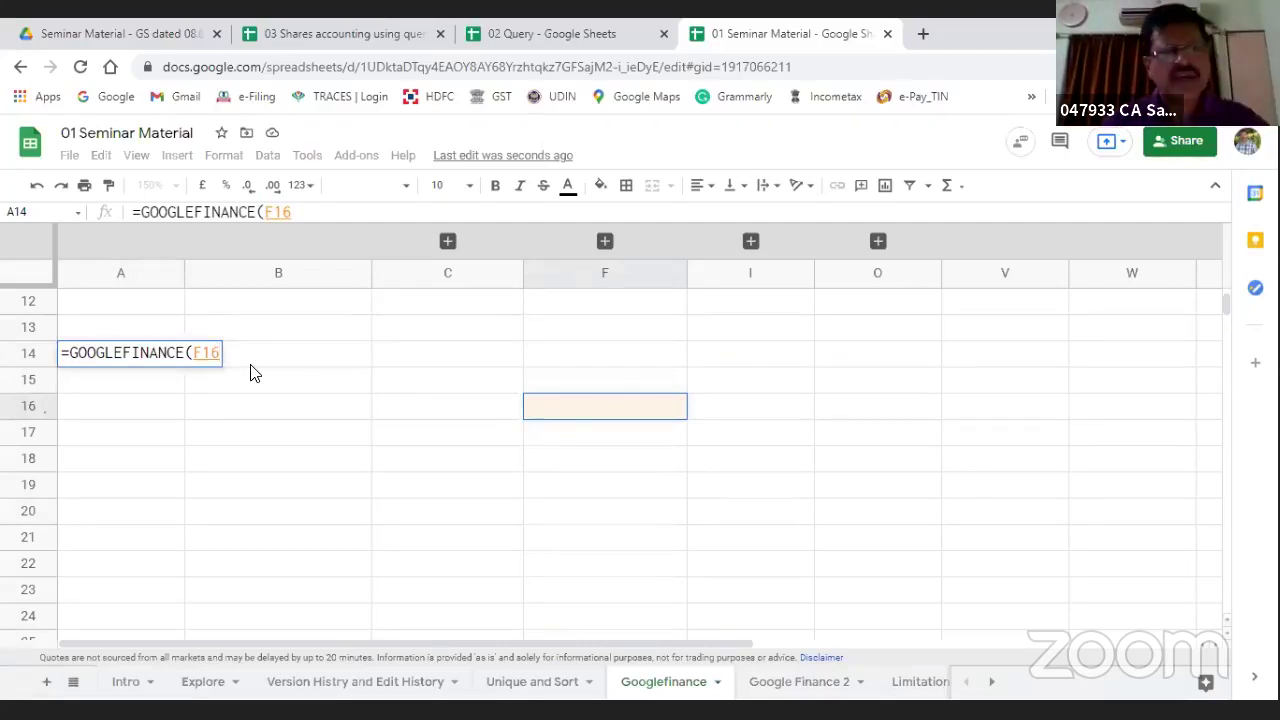
key("Escape")
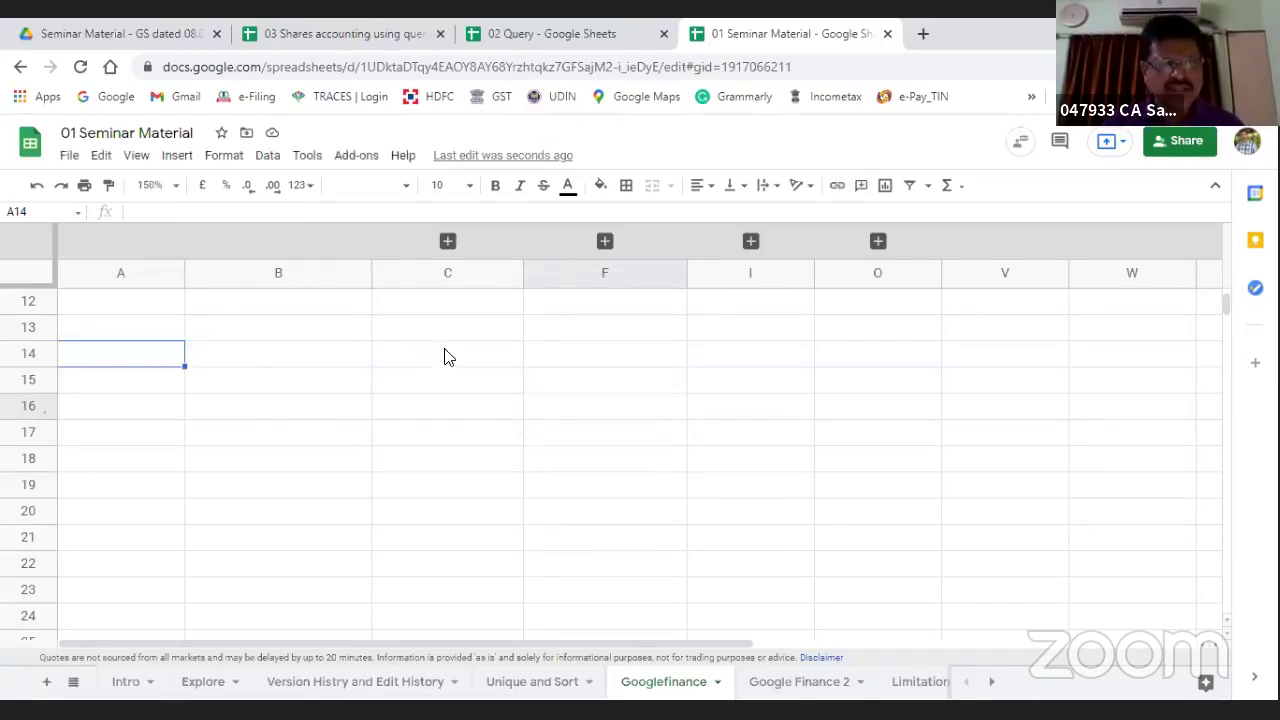
Step: Enter the tickers NSE:LT in C14 and NSE:INFY in C15
left_click(443, 354)
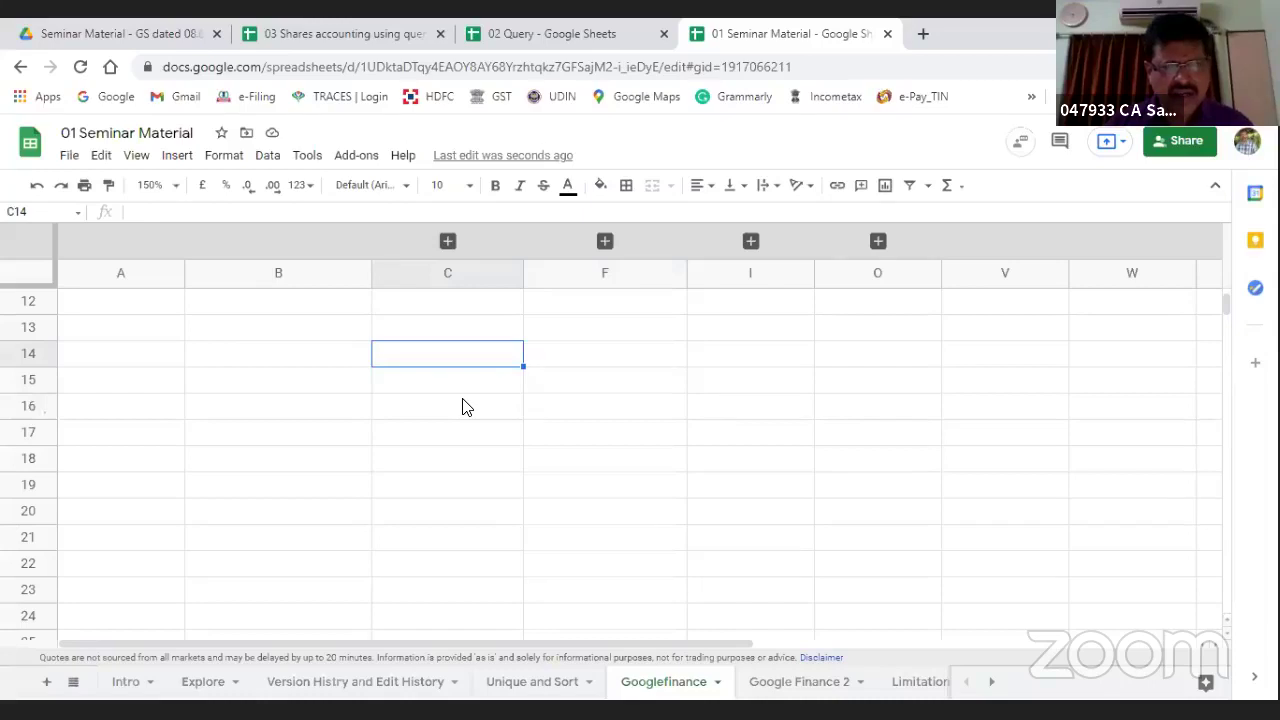
type("NSE")
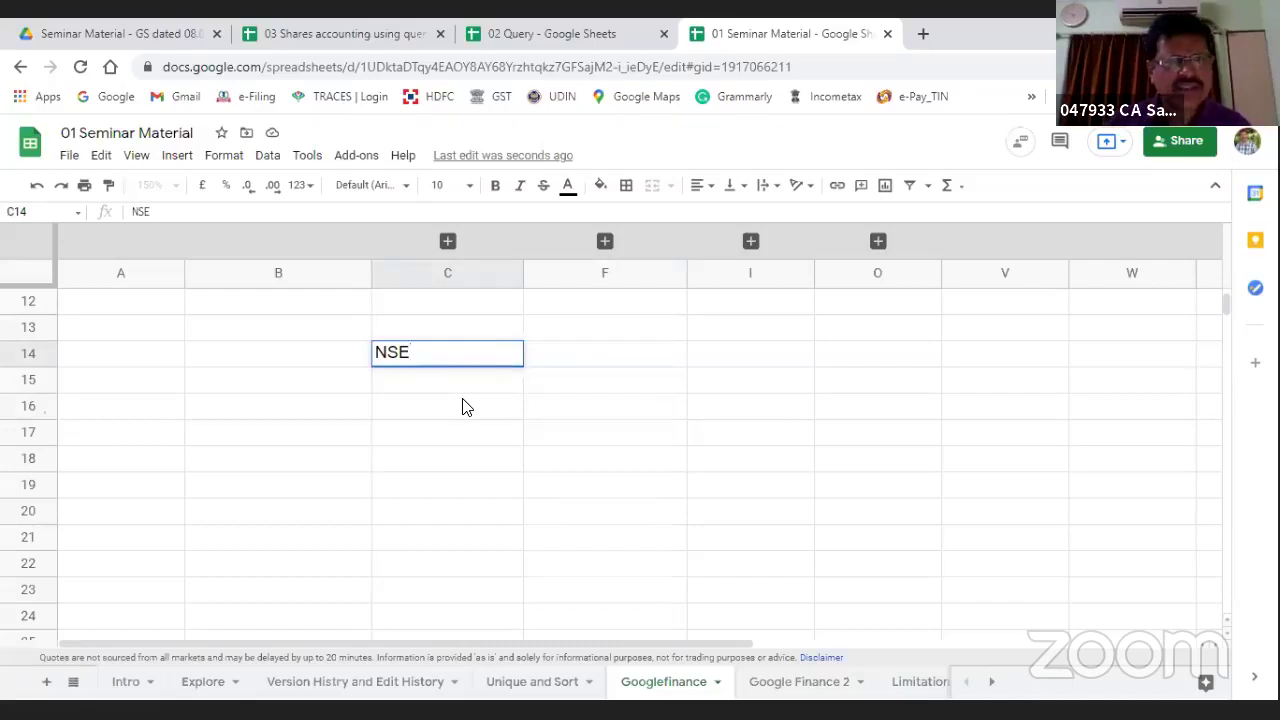
type(":")
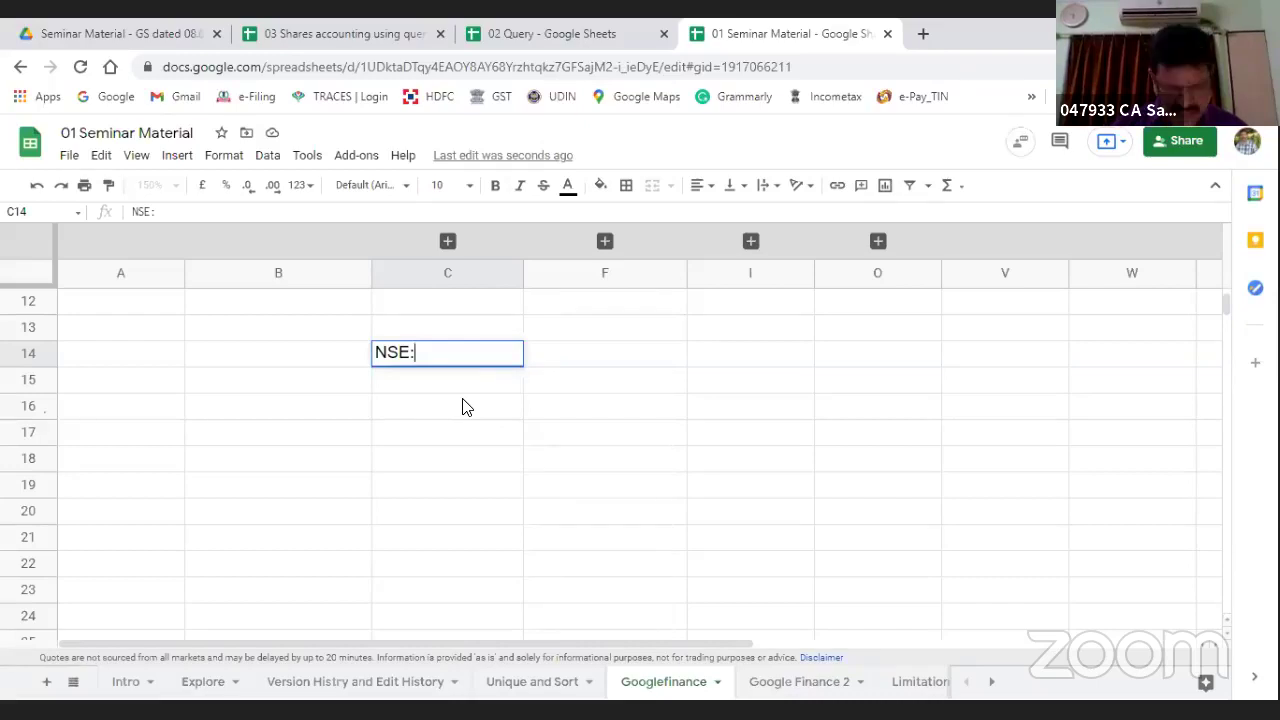
type("LT")
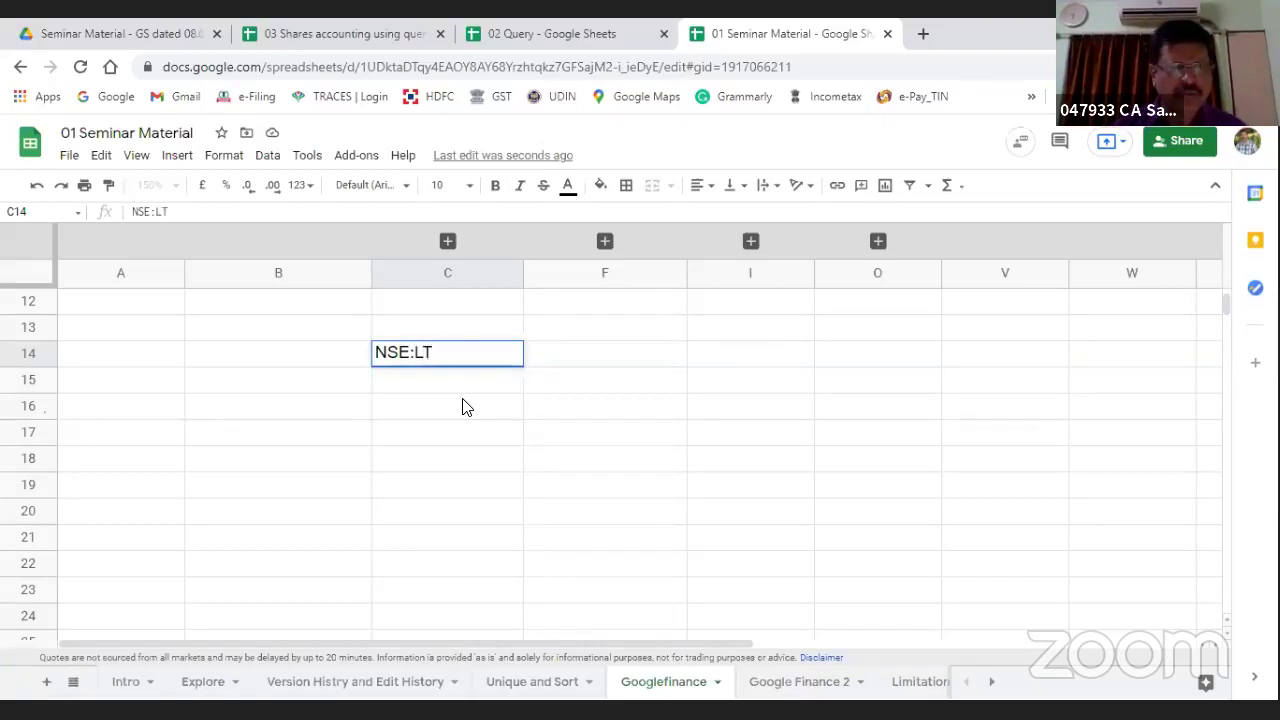
key("Return")
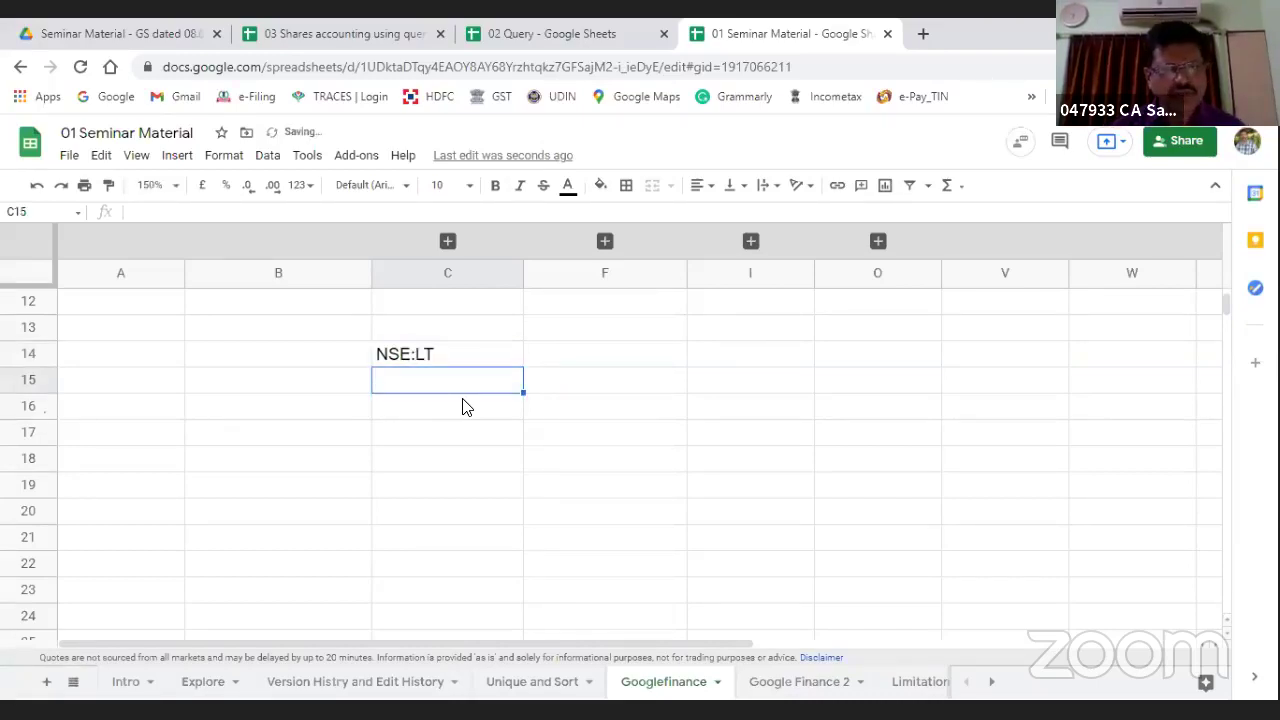
type("NS")
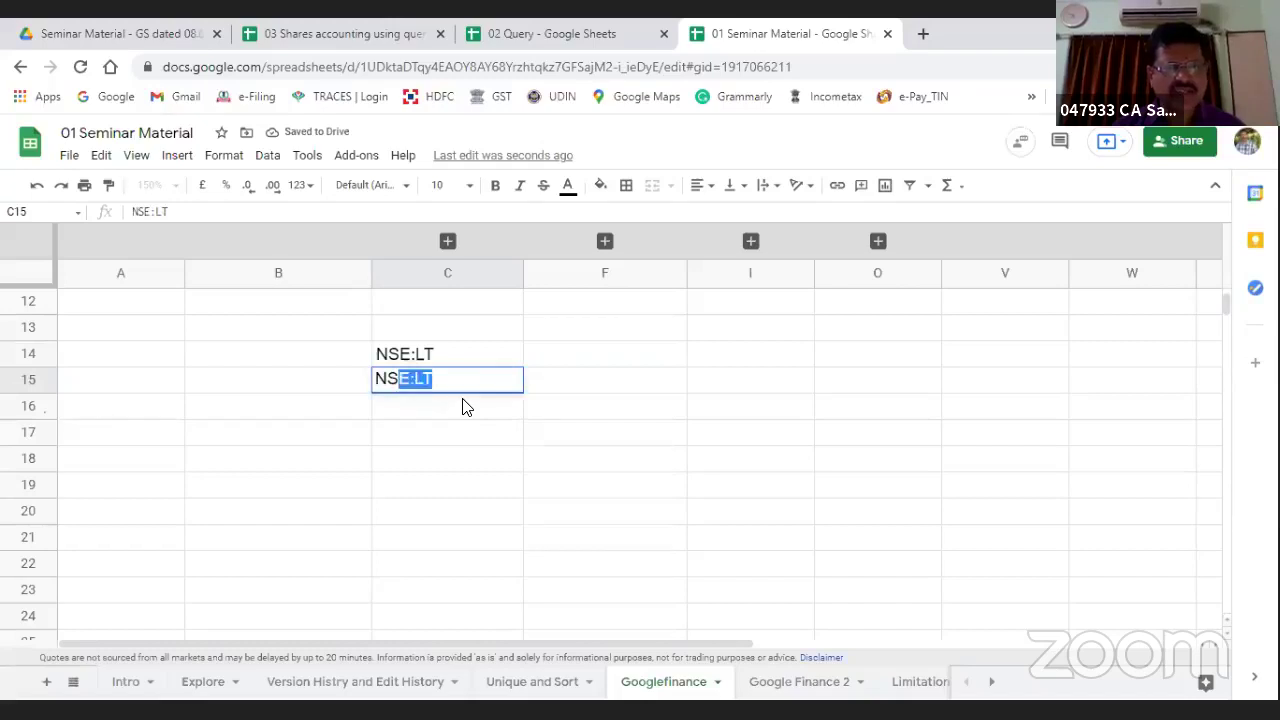
type("E:")
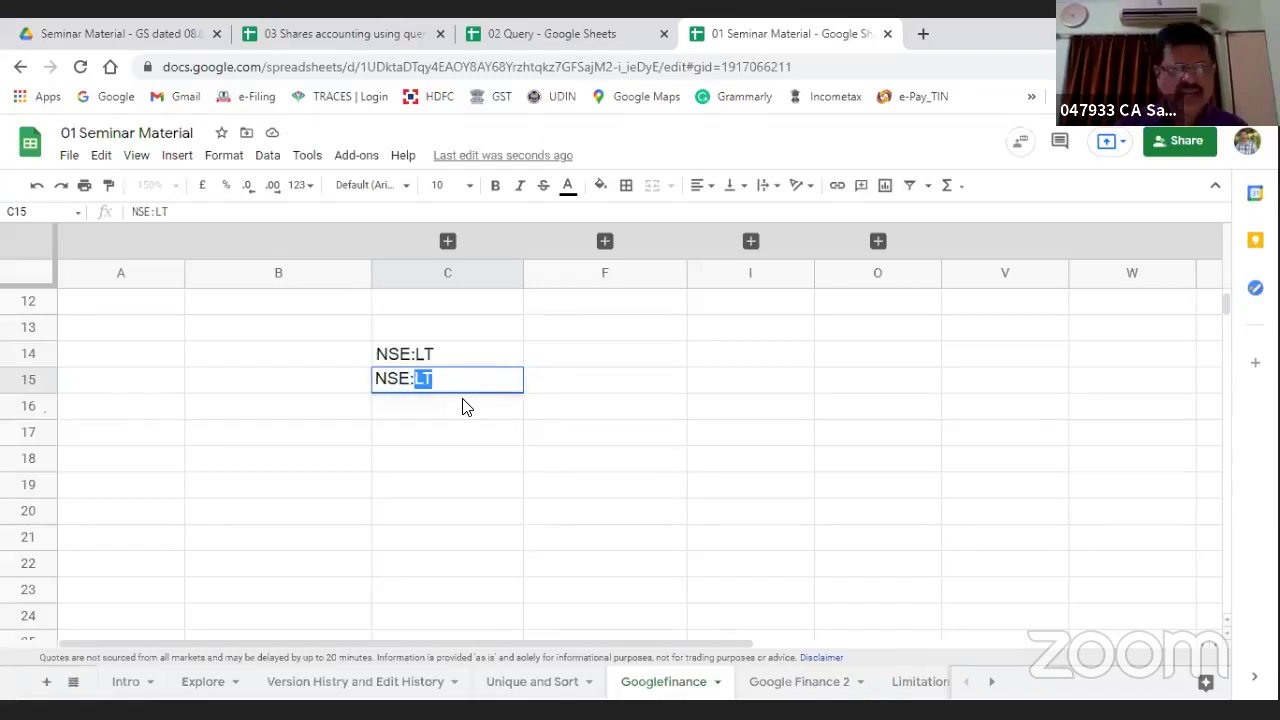
type("INFY")
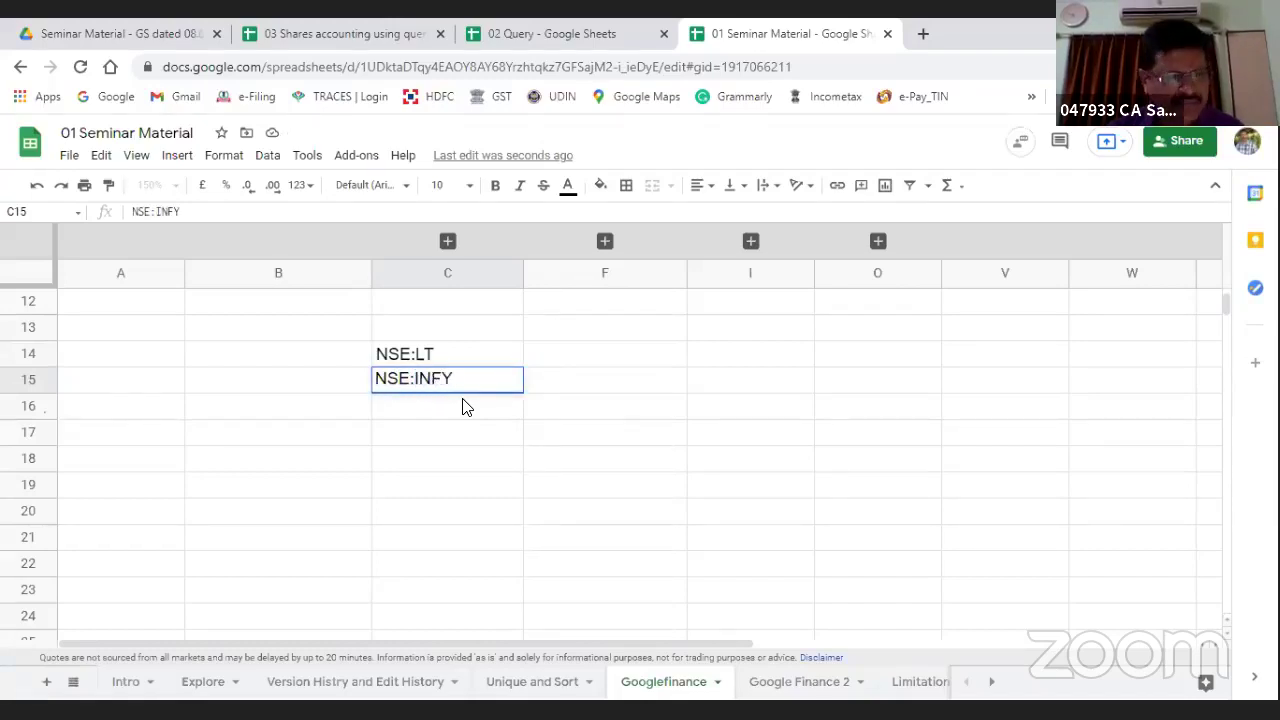
key("Return")
key("Up")
key("Up")
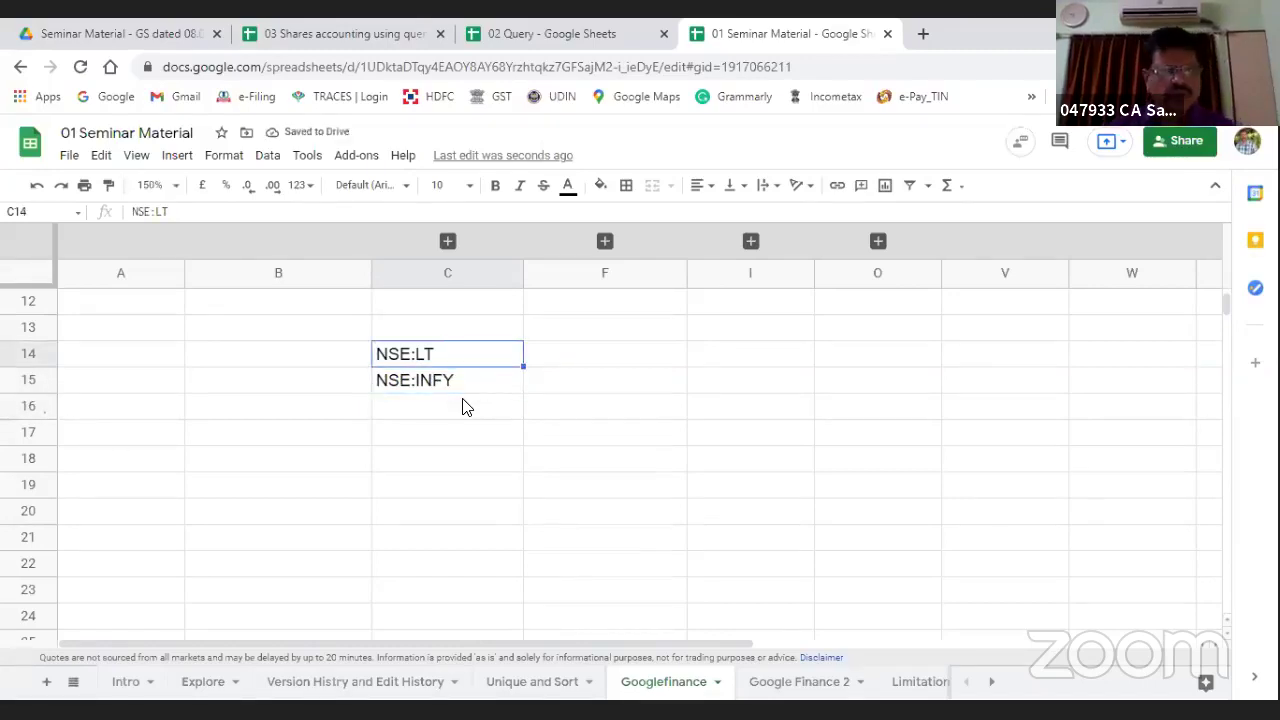
key("Right")
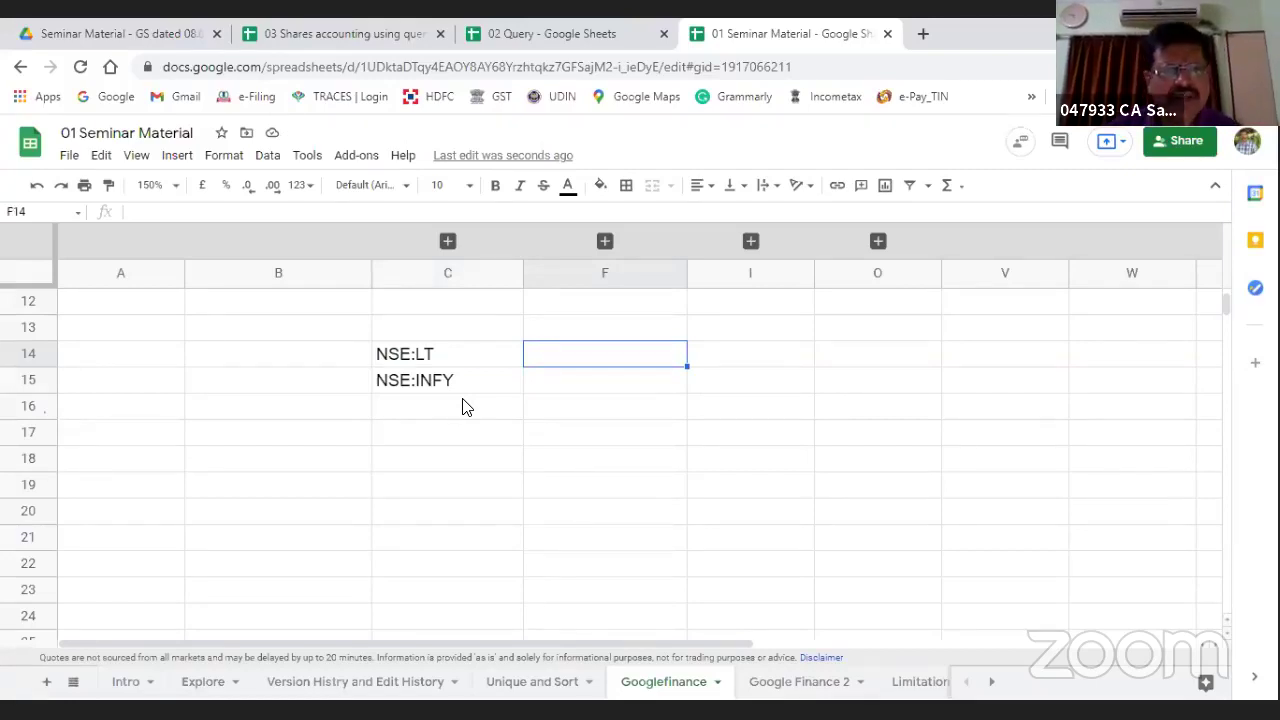
Step: Type a GOOGLEFINANCE formula for "NSE:LT" with an empty attribute into F14
type("=googl")
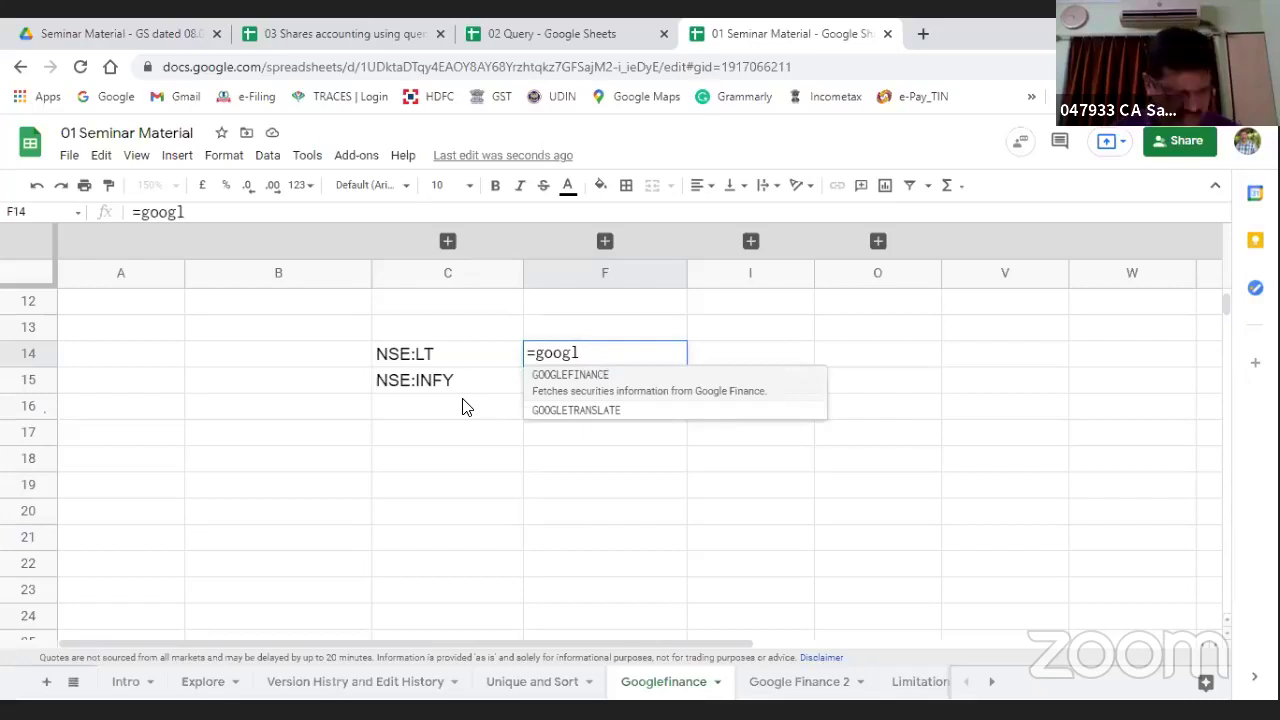
key("Tab")
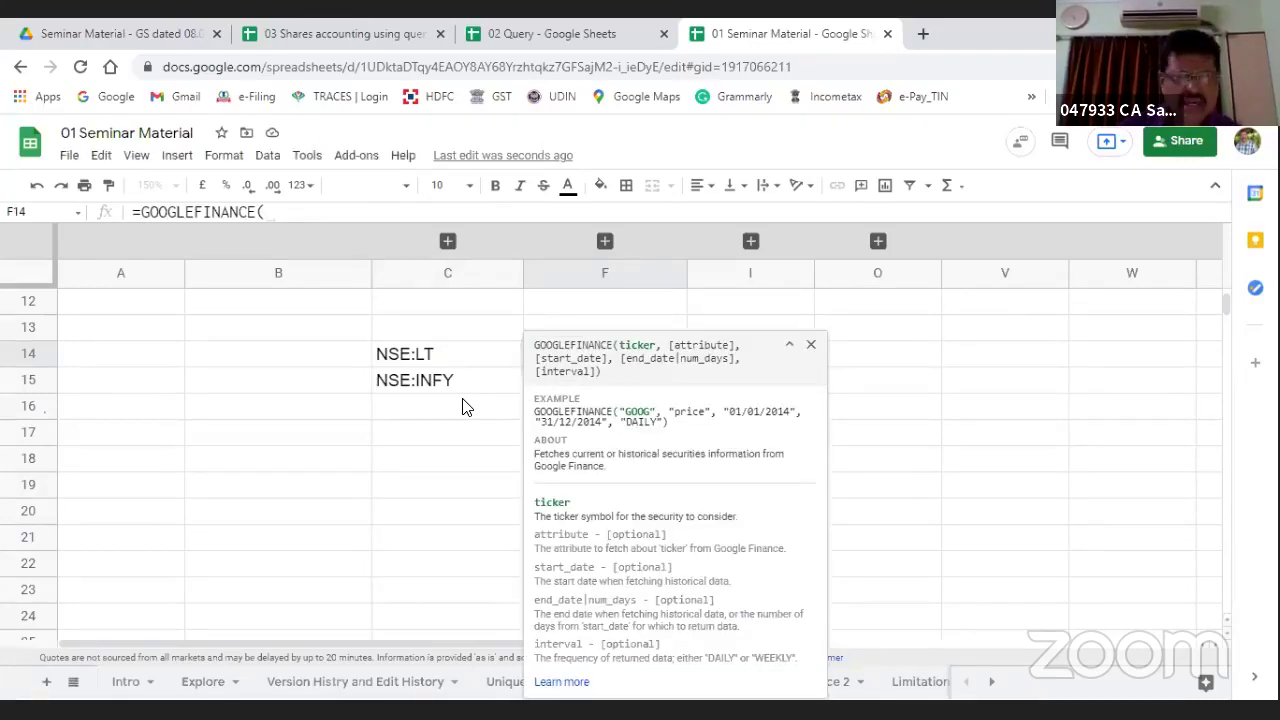
type("N")
key("BackSpace")
type("\"")
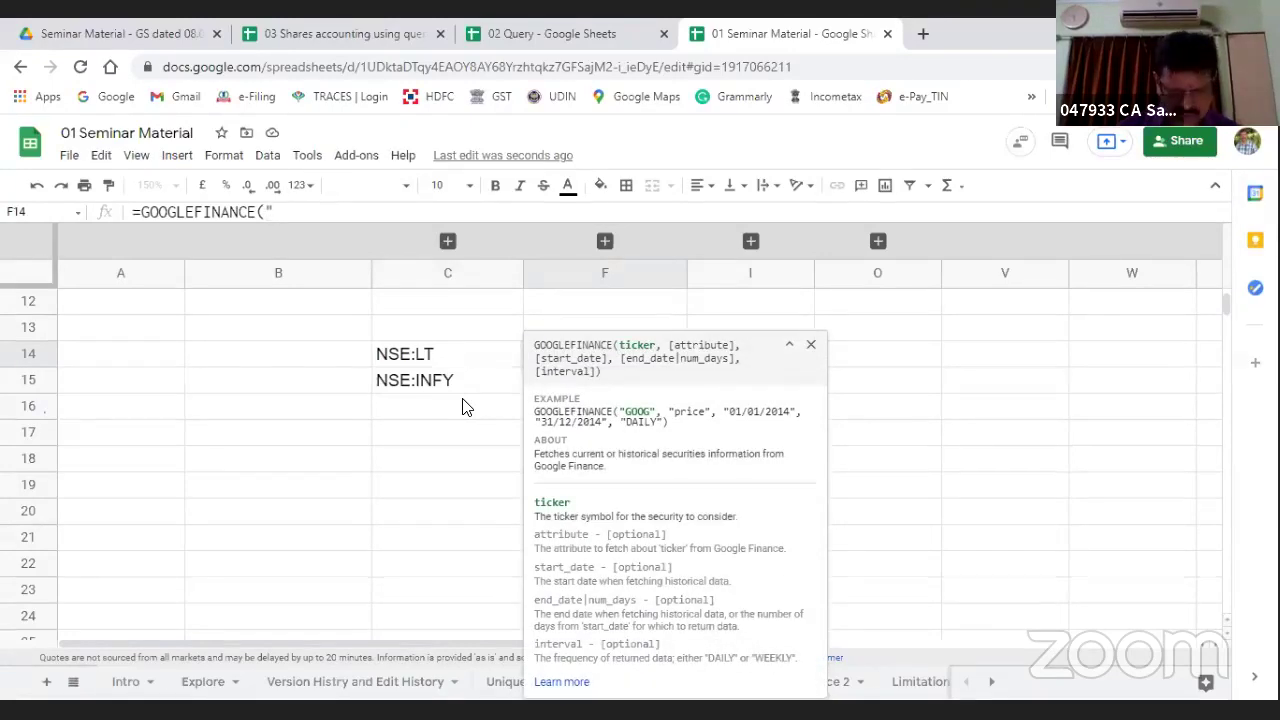
type("NSE")
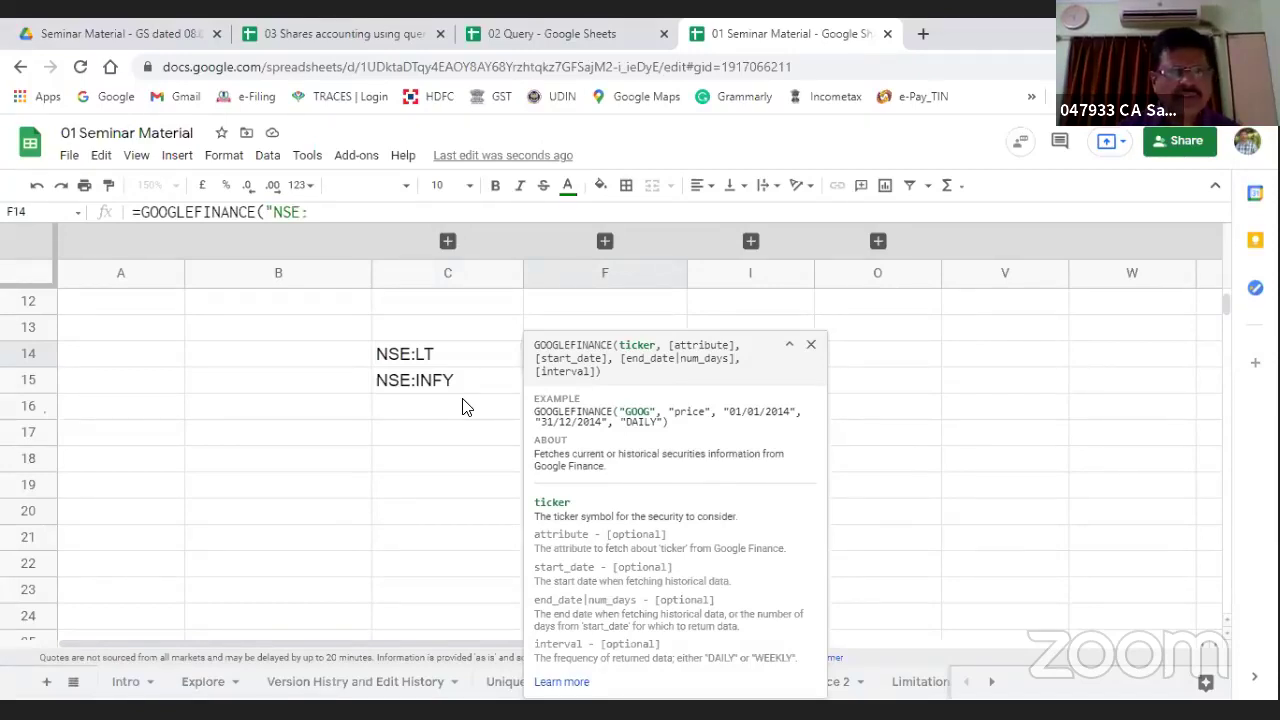
type(":LT")
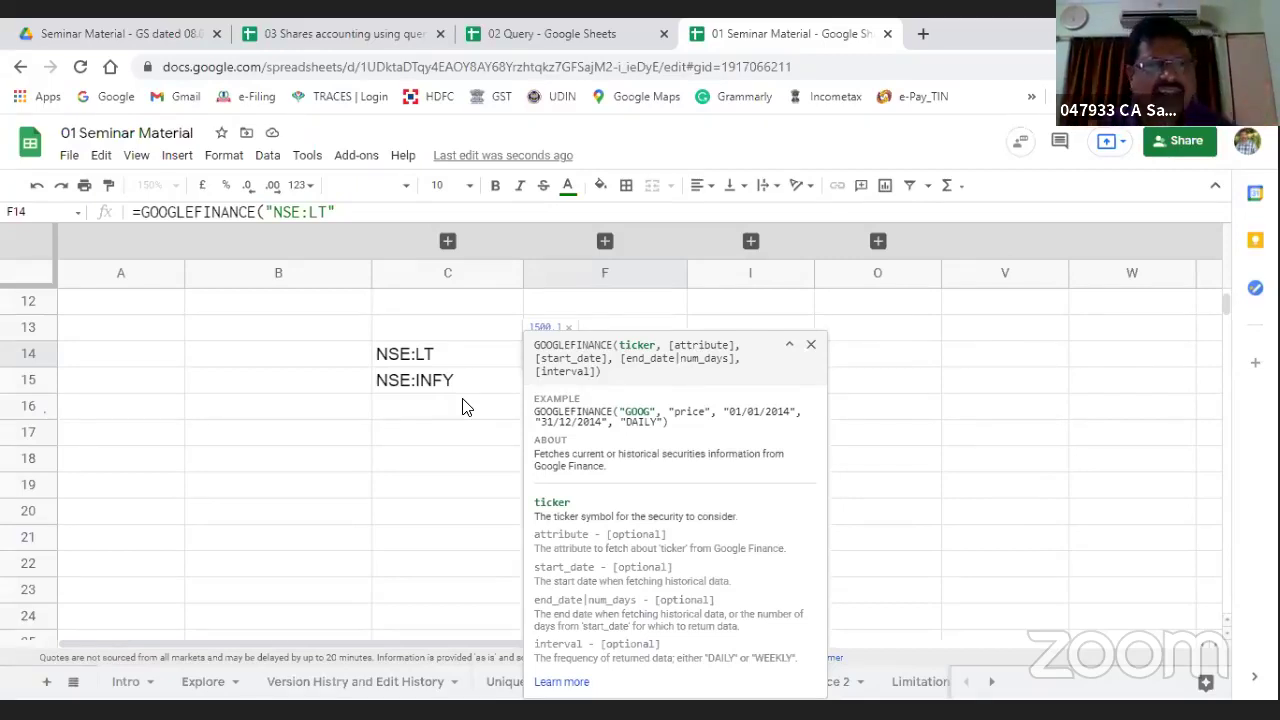
type(",")
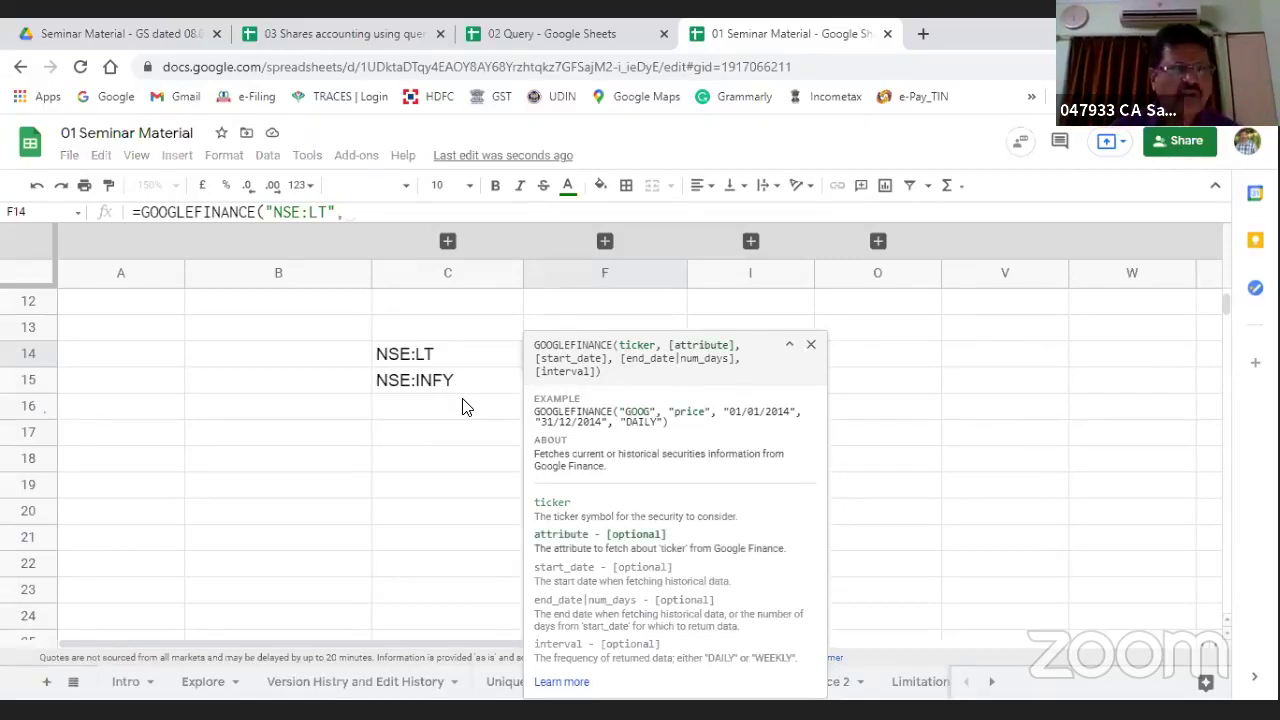
type("\"\")")
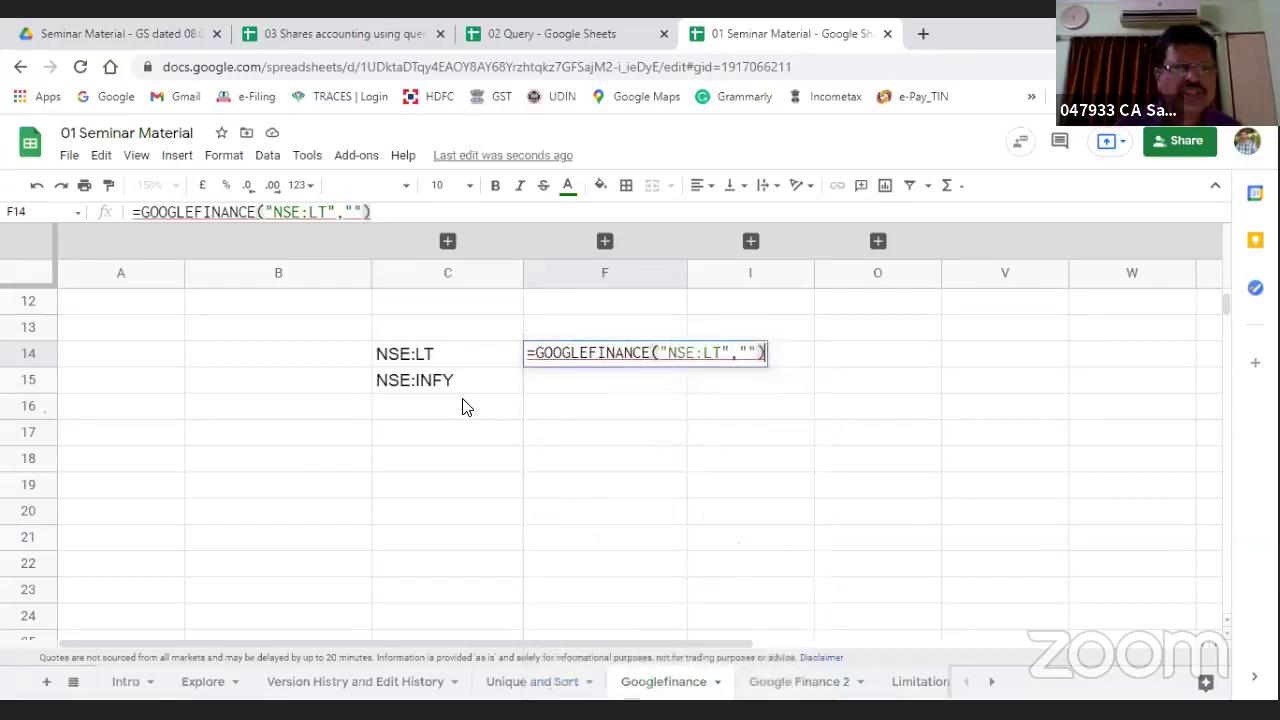
key("Return")
Step: Remove the empty argument so F14 reads =GOOGLEFINANCE("NSE:LT") and shows 1500.1
key("Up")
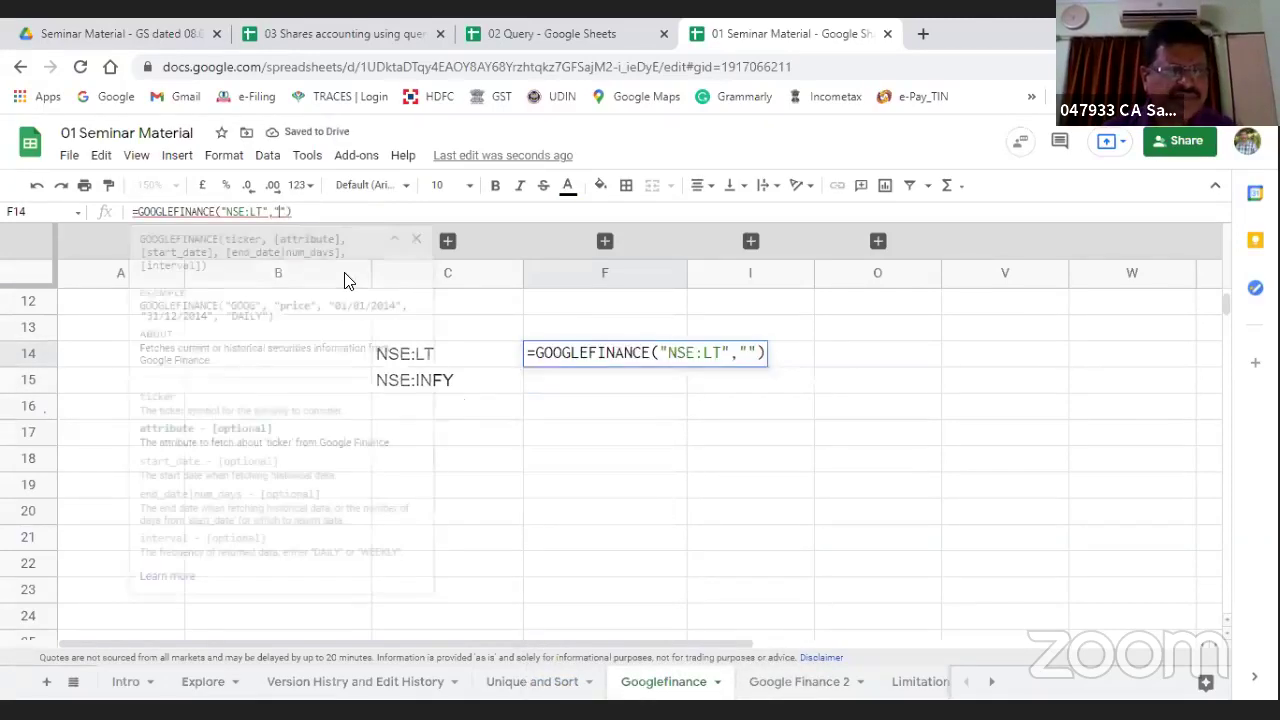
key("BackSpace")
key("BackSpace")
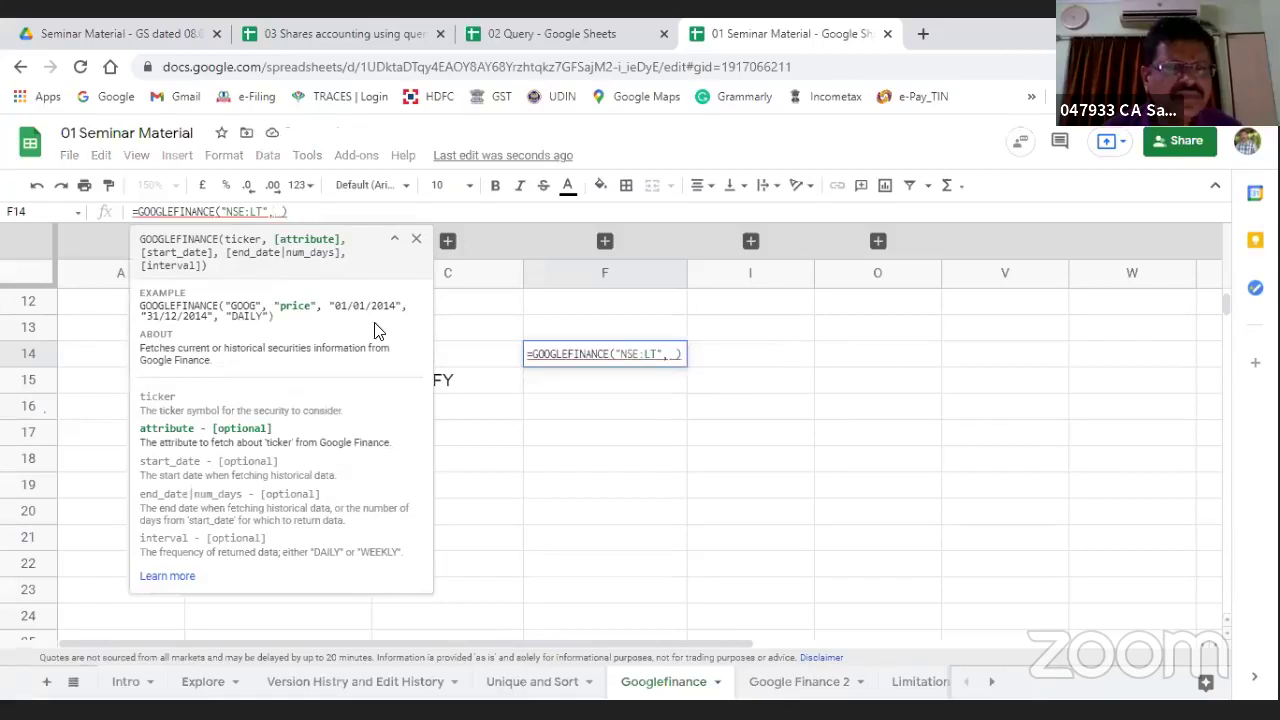
key("BackSpace")
key("BackSpace")
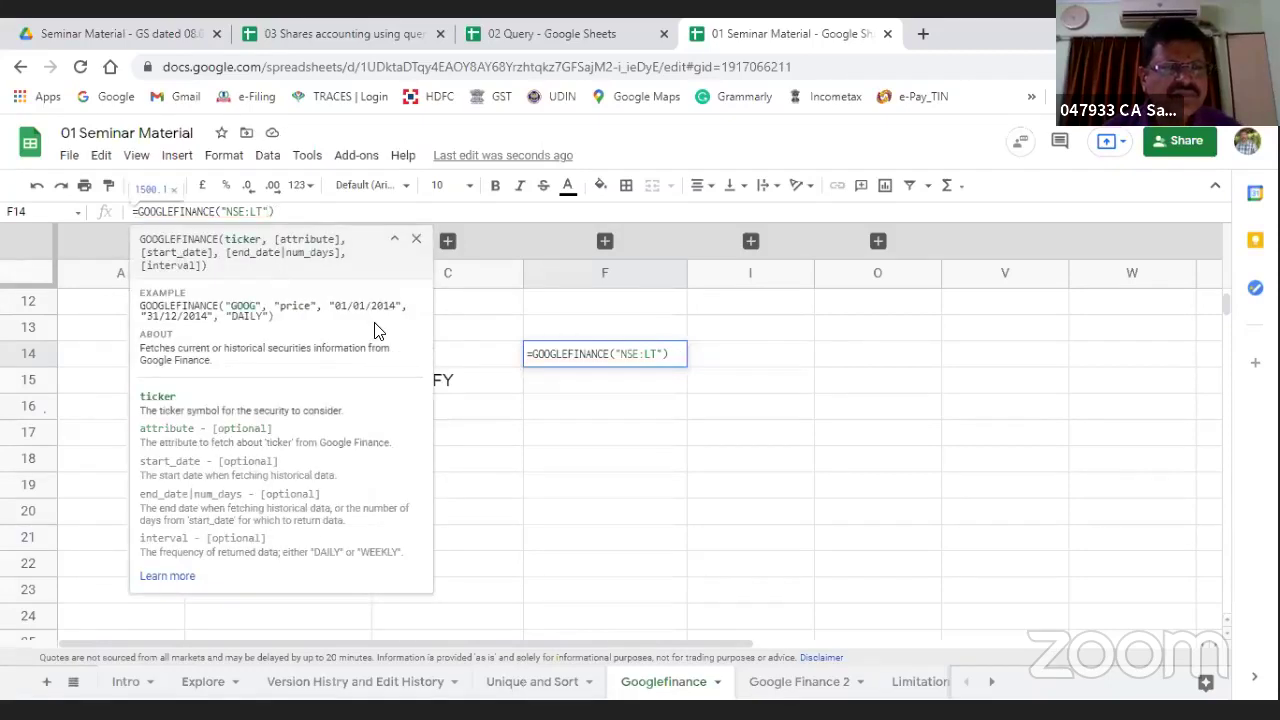
key("Return")
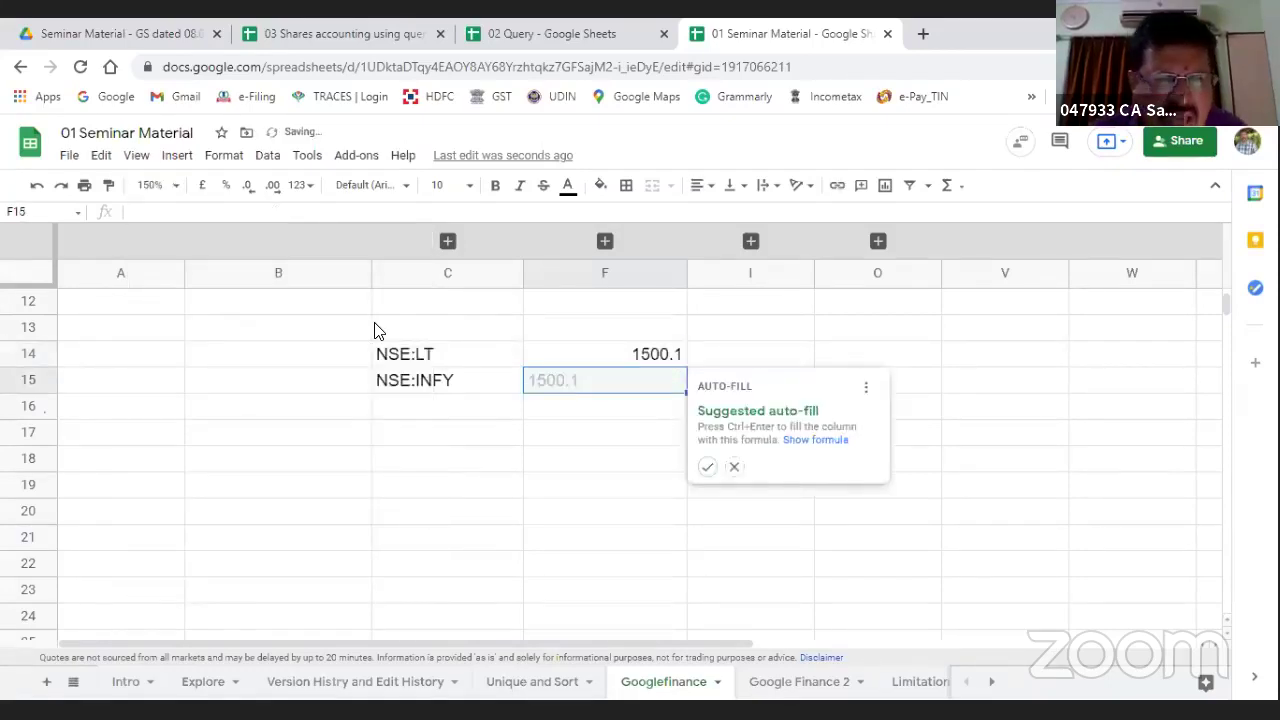
key("Up")
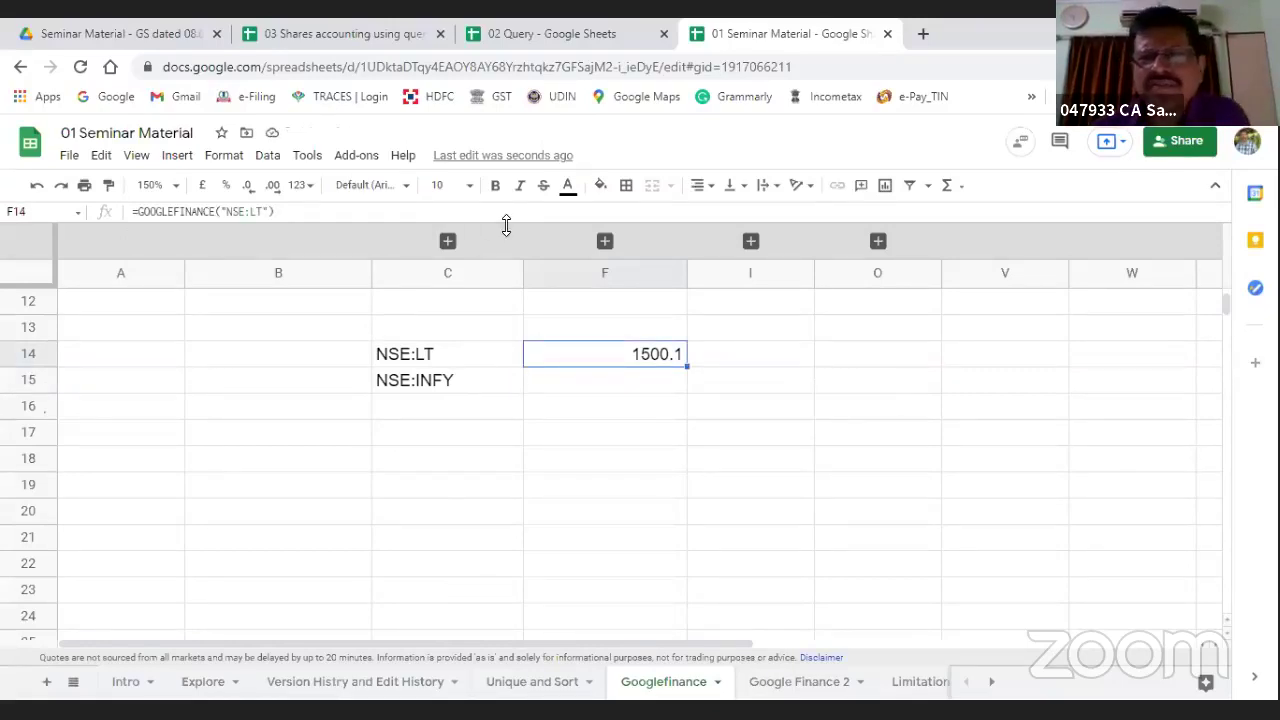
Step: Search for moneycontrol in a new browser tab
left_click(924, 34)
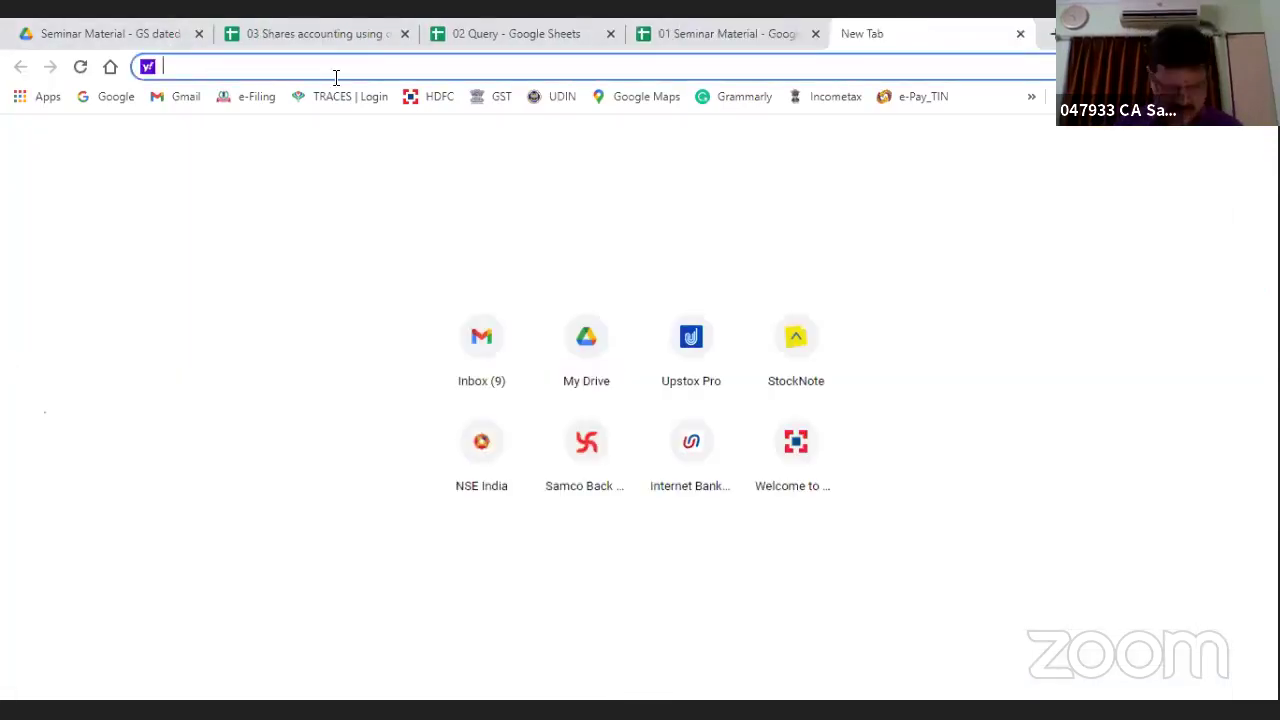
type("mon")
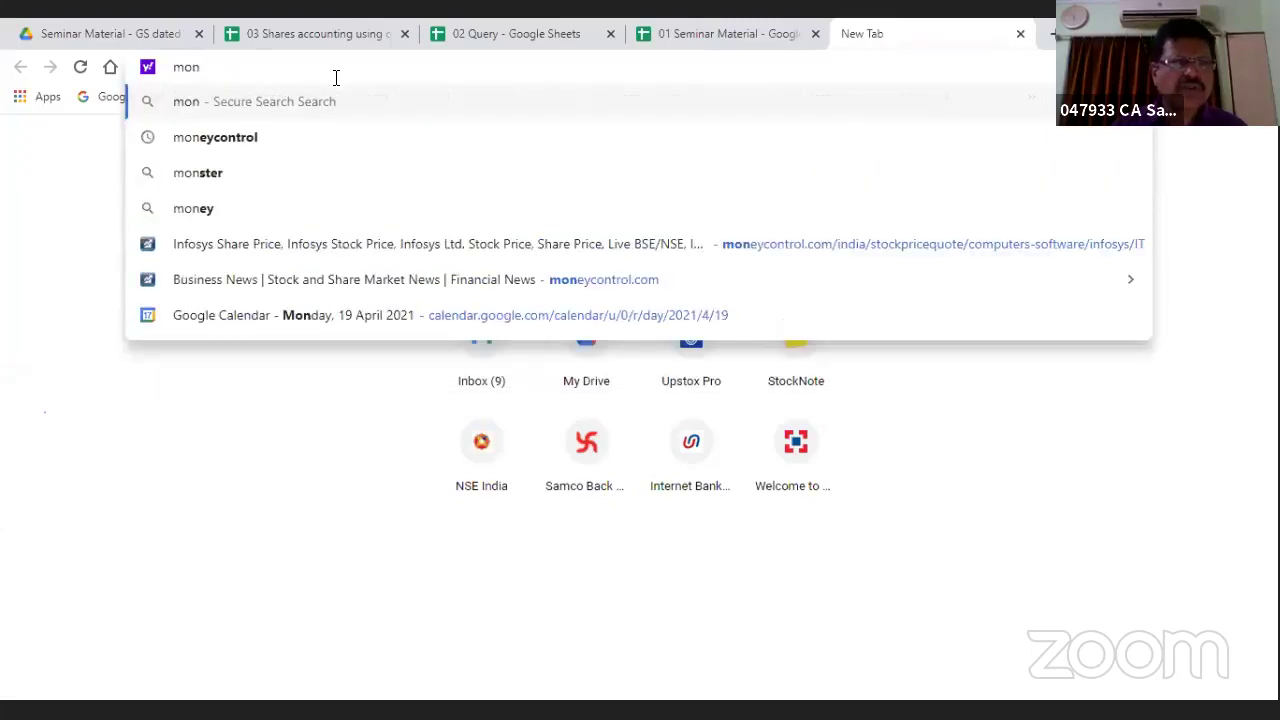
key("Down")
key("Return")
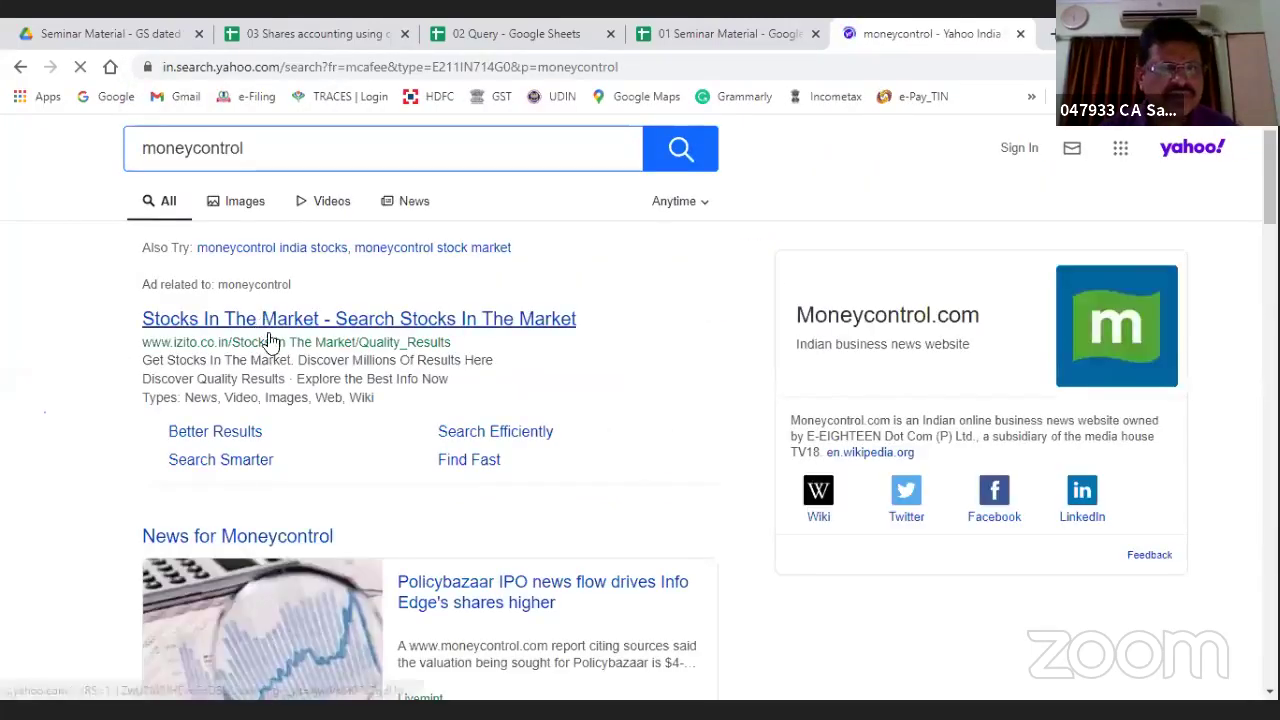
scroll(378, 392, "down", 4)
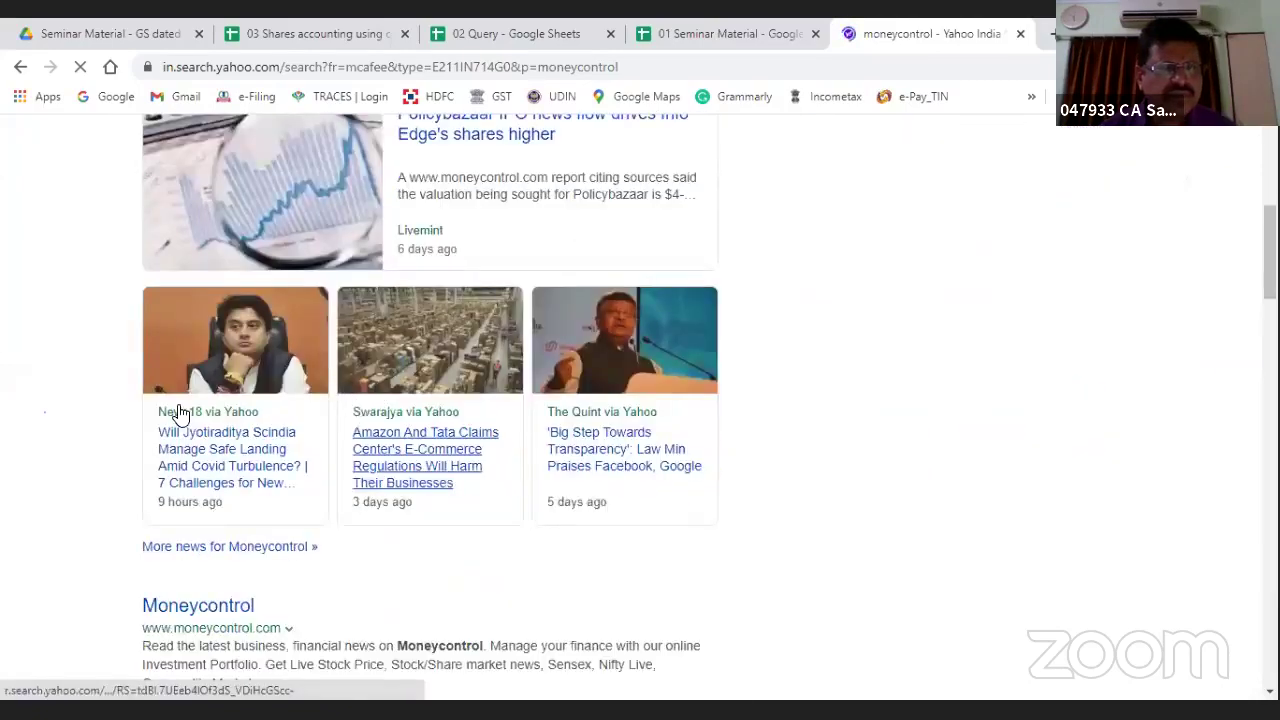
scroll(465, 162, "up", 1)
scroll(465, 162, "up", 3)
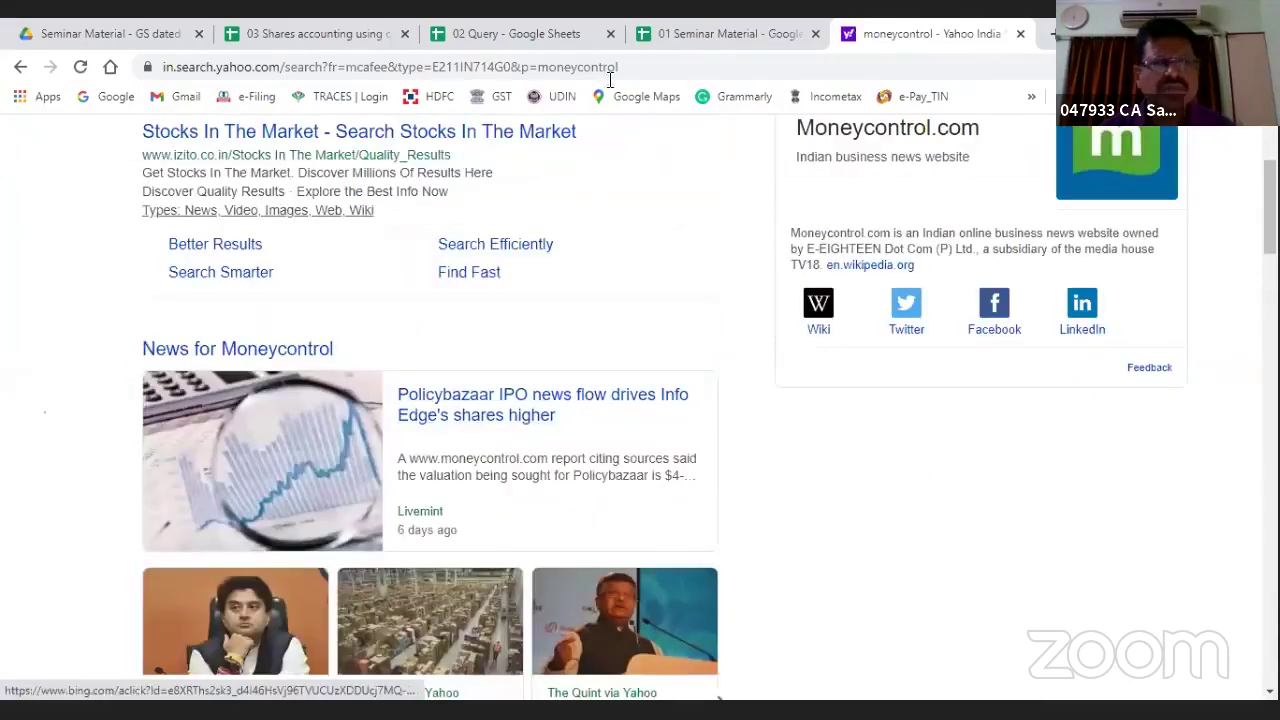
Step: Search 'lt share price today' and scroll down to the Larsen & Toubro result
left_click(706, 67)
type("L")
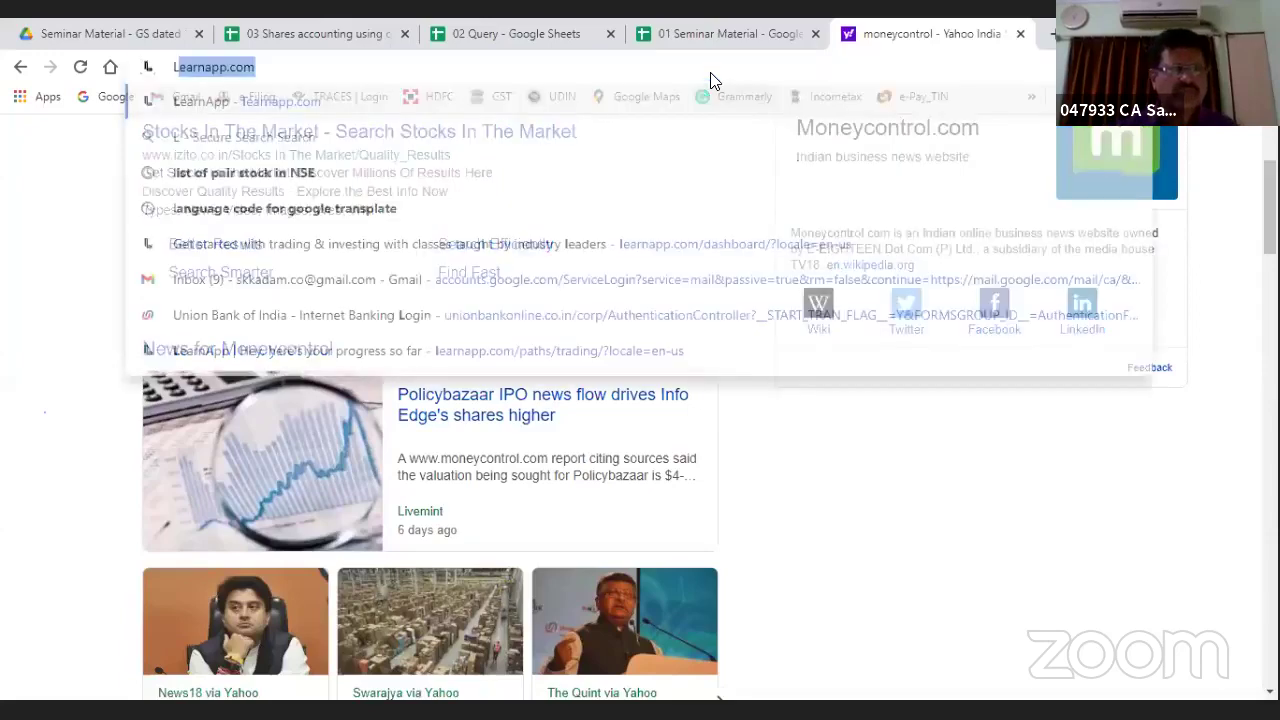
type("T")
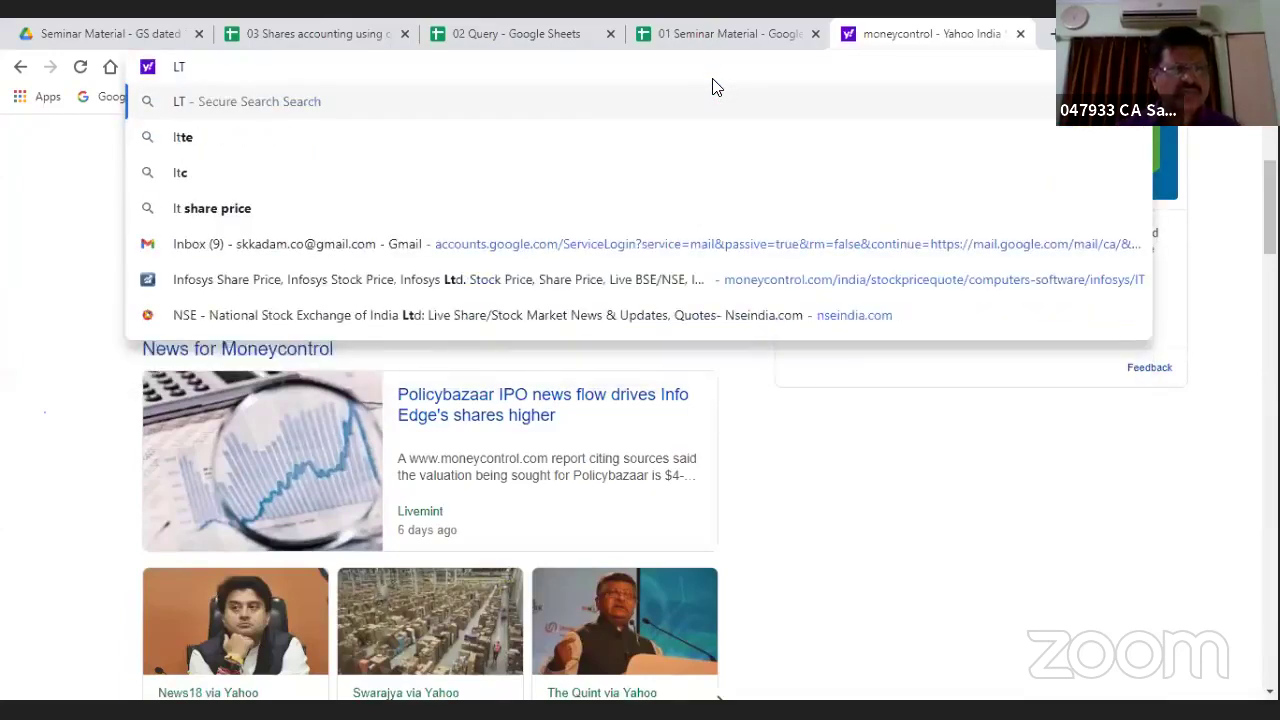
key("Down")
key("BackSpace")
key("BackSpace")
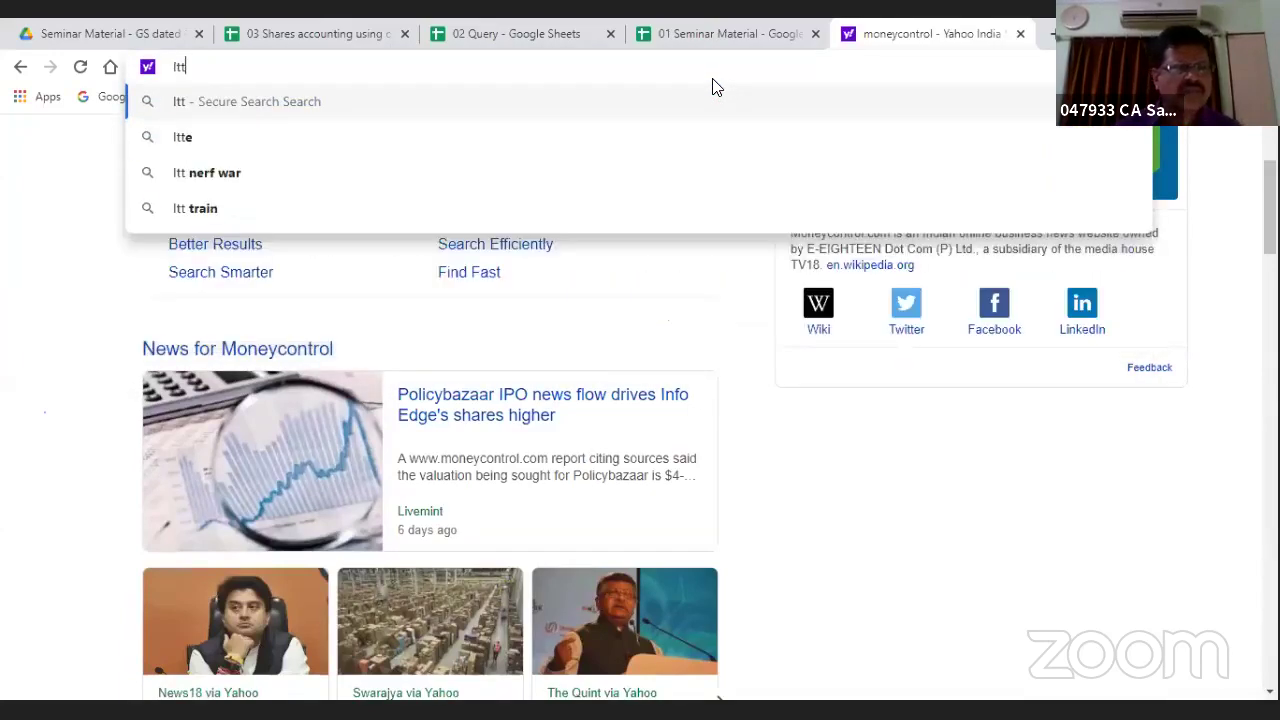
type("share")
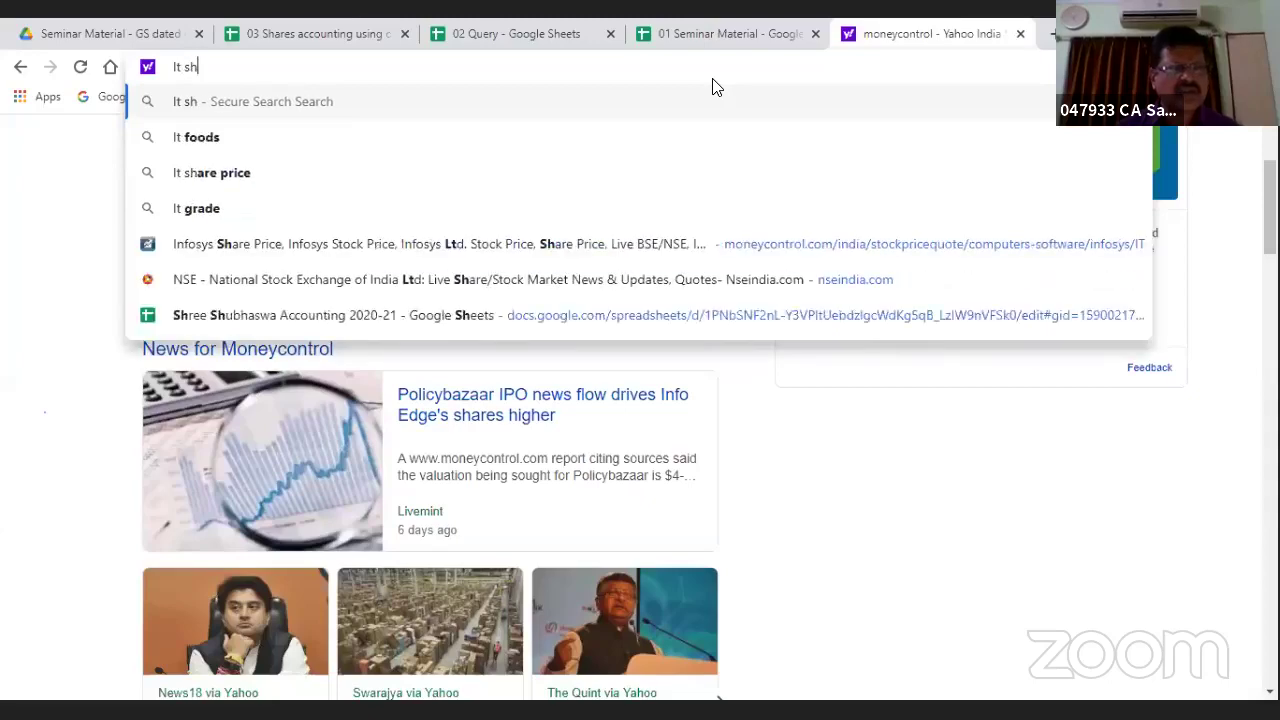
key("Down")
key("Down")
key("Down")
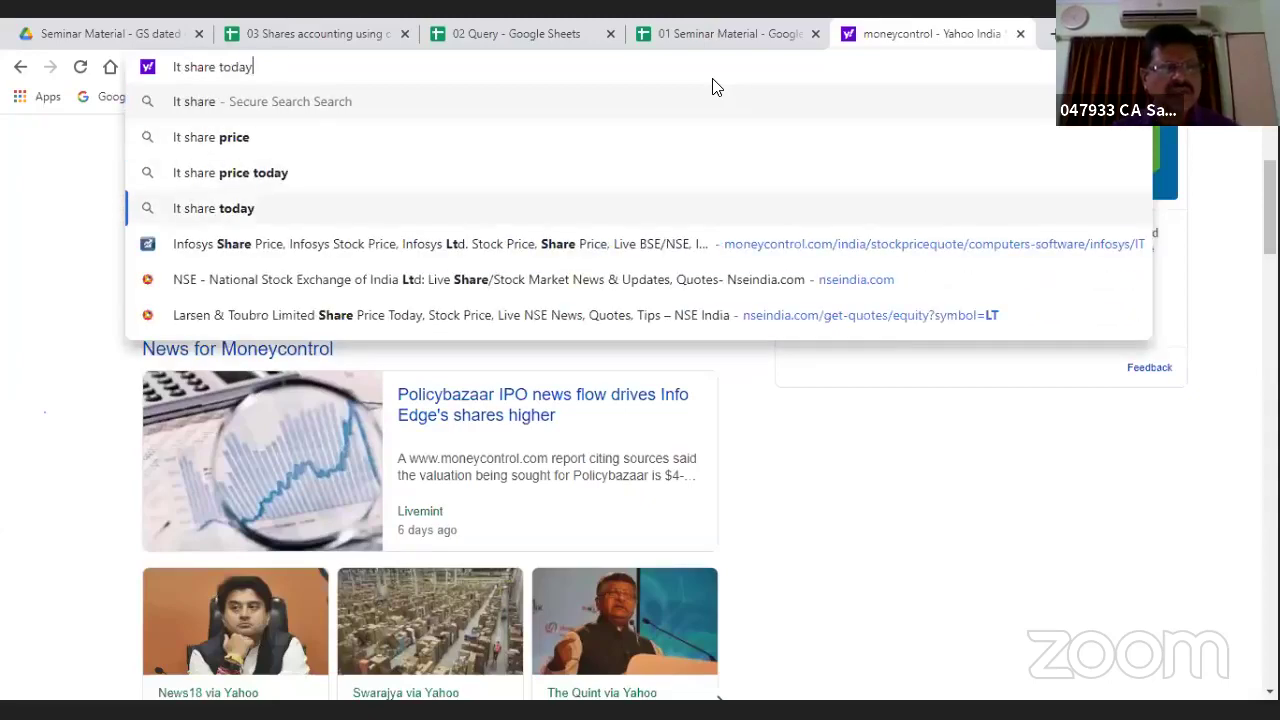
key("Up")
key("Return")
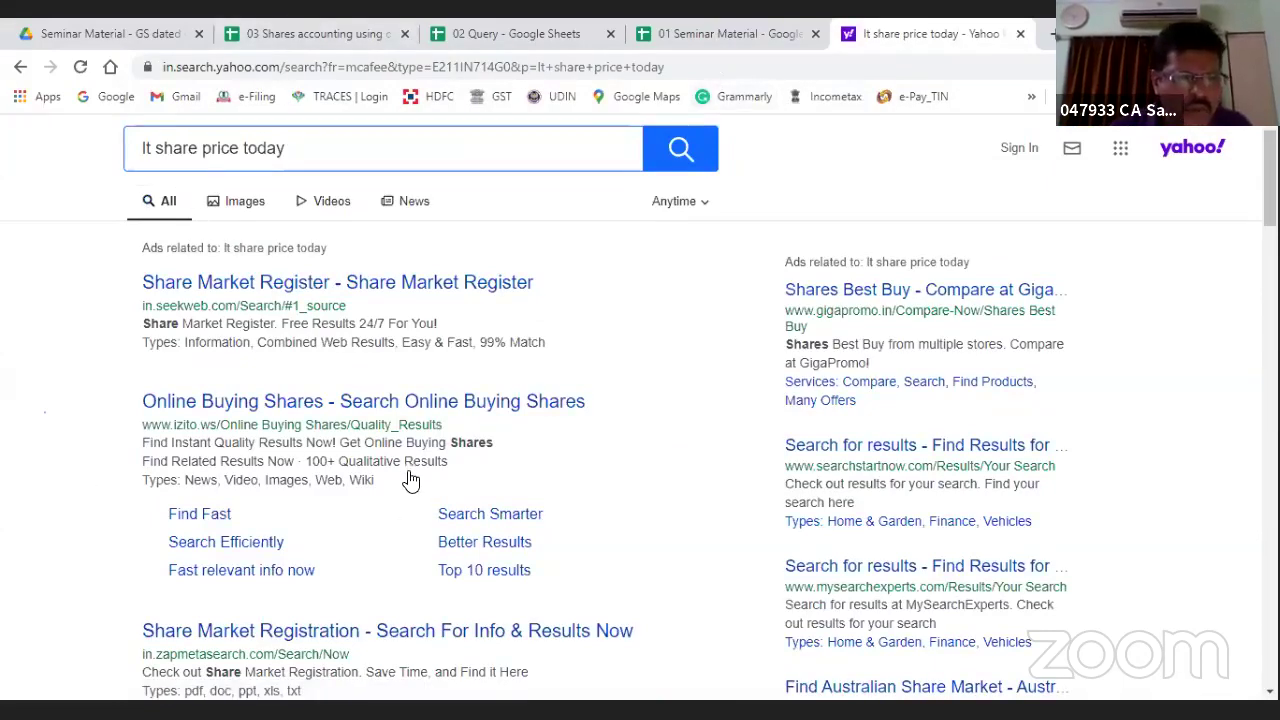
scroll(409, 481, "down", 4)
scroll(409, 483, "down", 1)
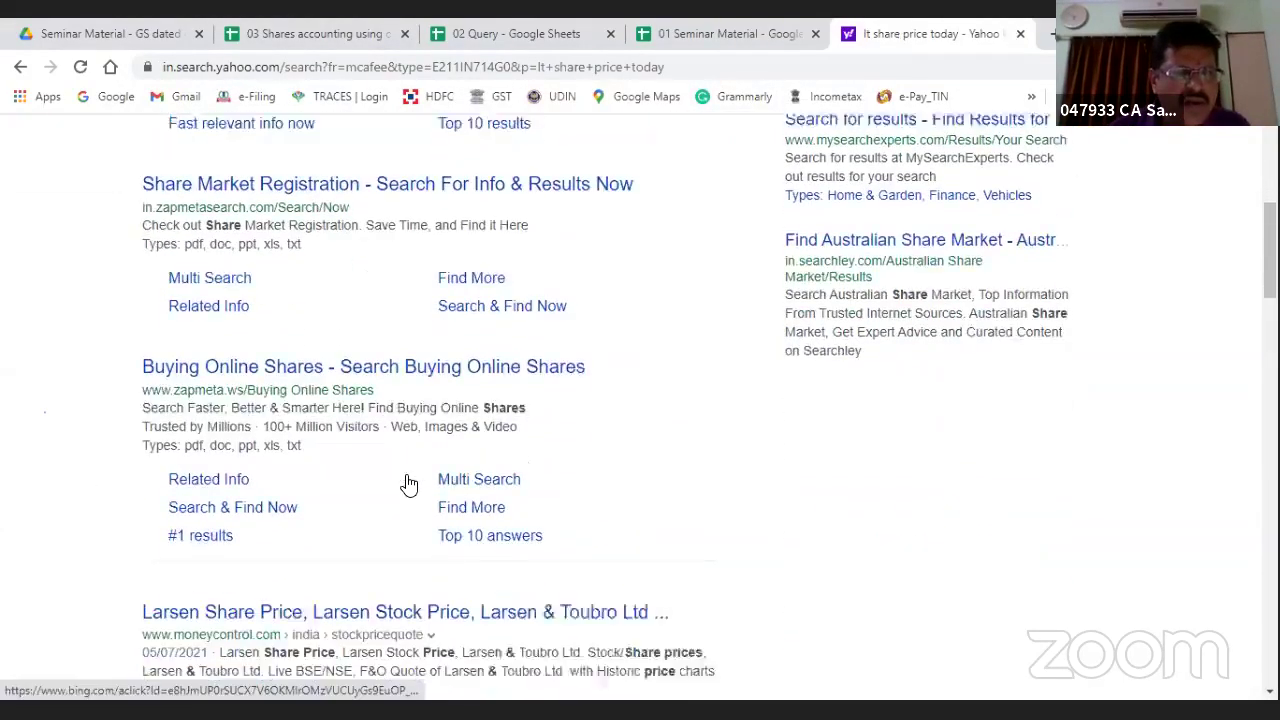
Step: Open the Larsen Share Price result on moneycontrol, then switch back to the 01 Seminar Material tab
left_click(202, 600)
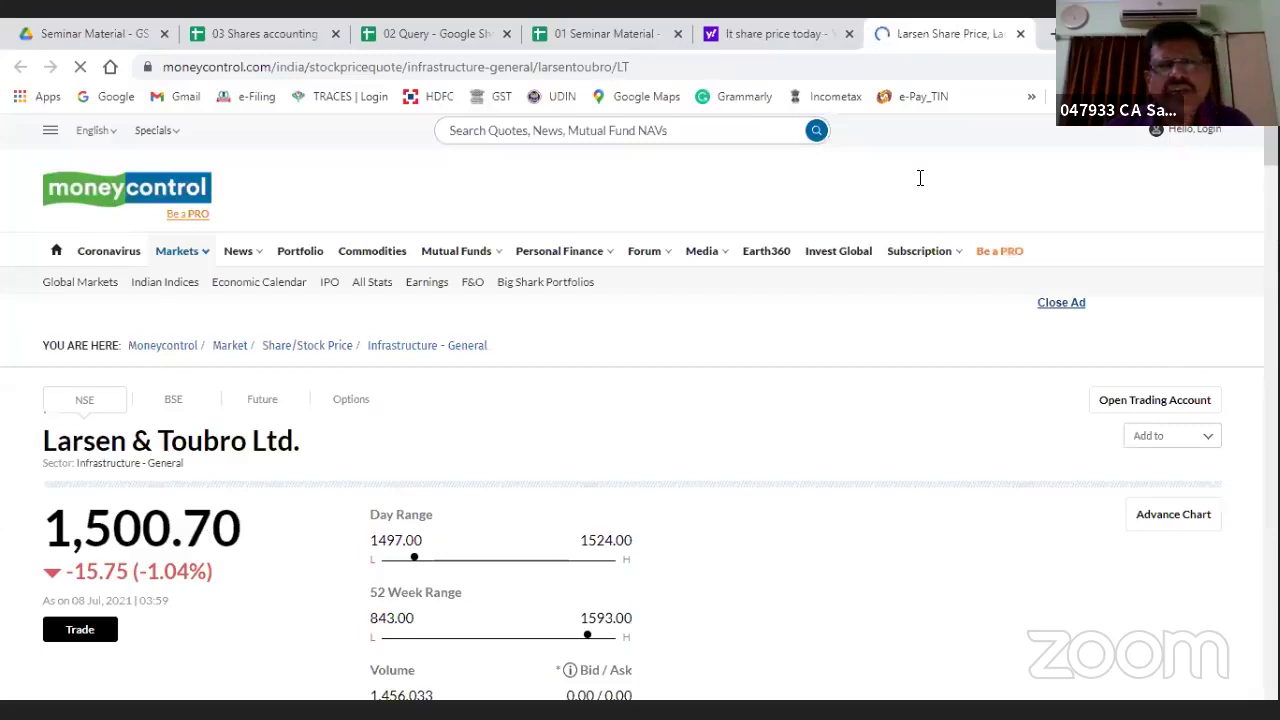
left_click(615, 33)
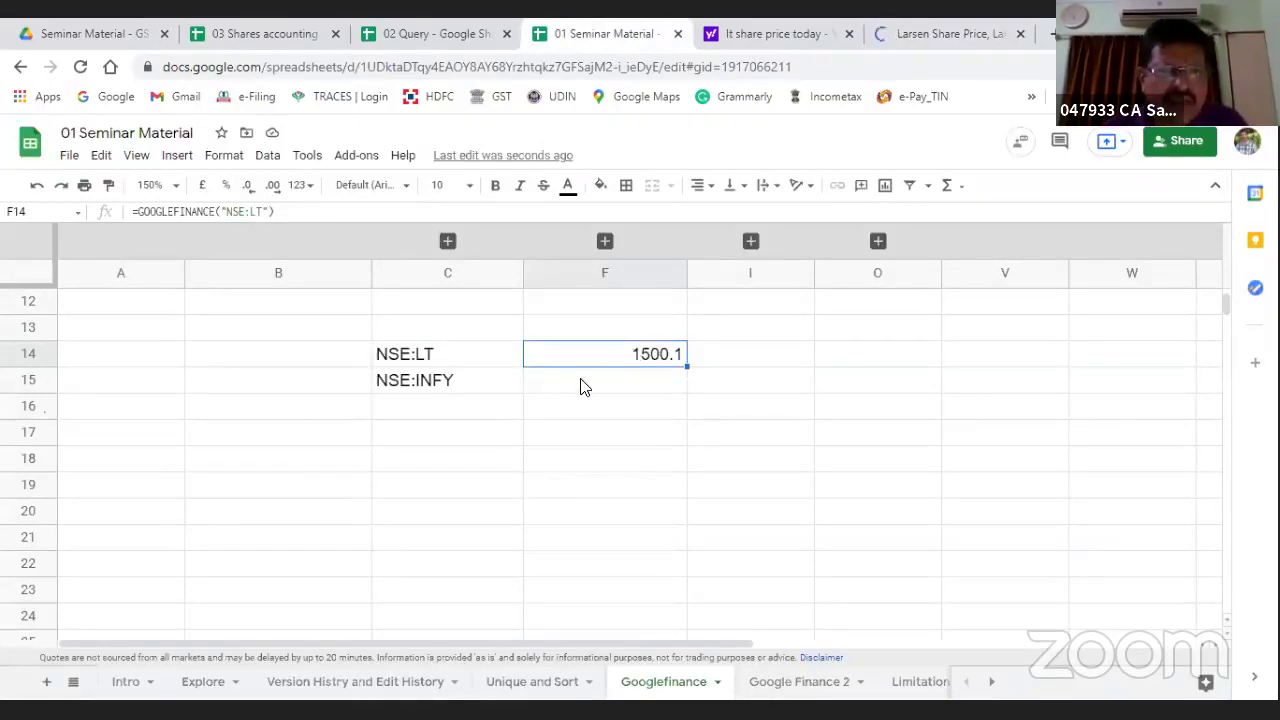
scroll(143, 486, "up", 4)
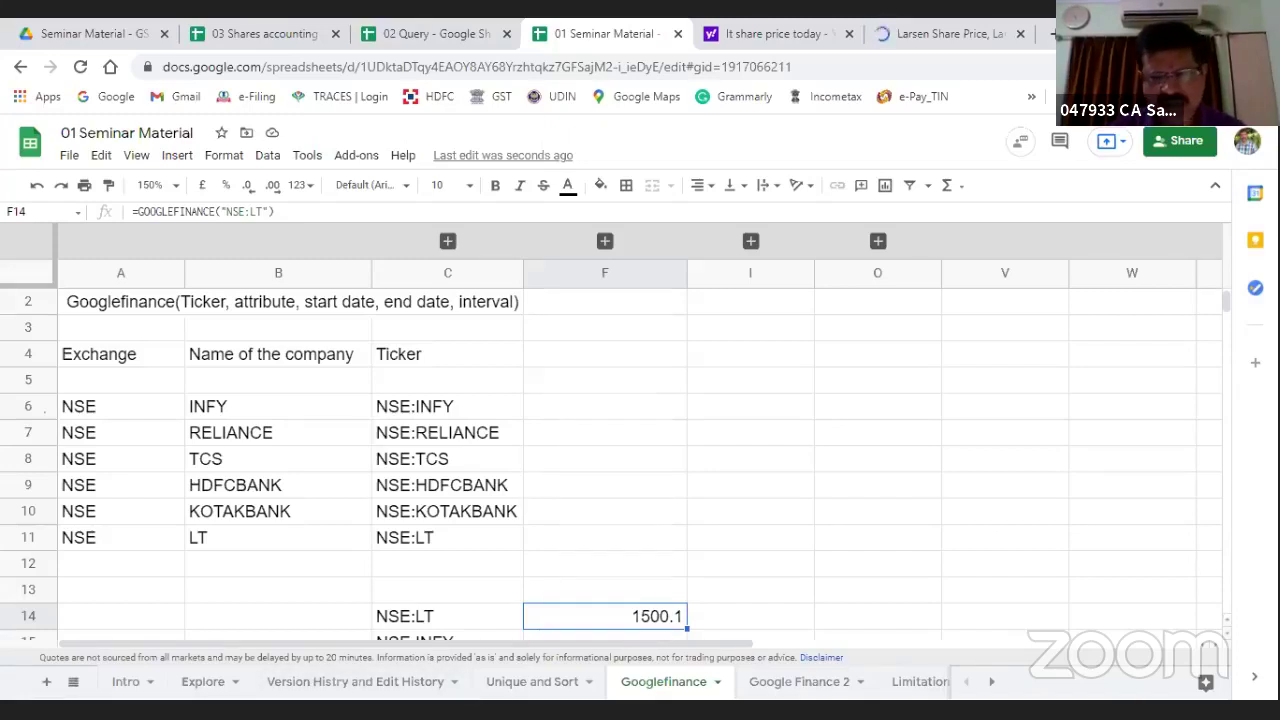
left_click(777, 688)
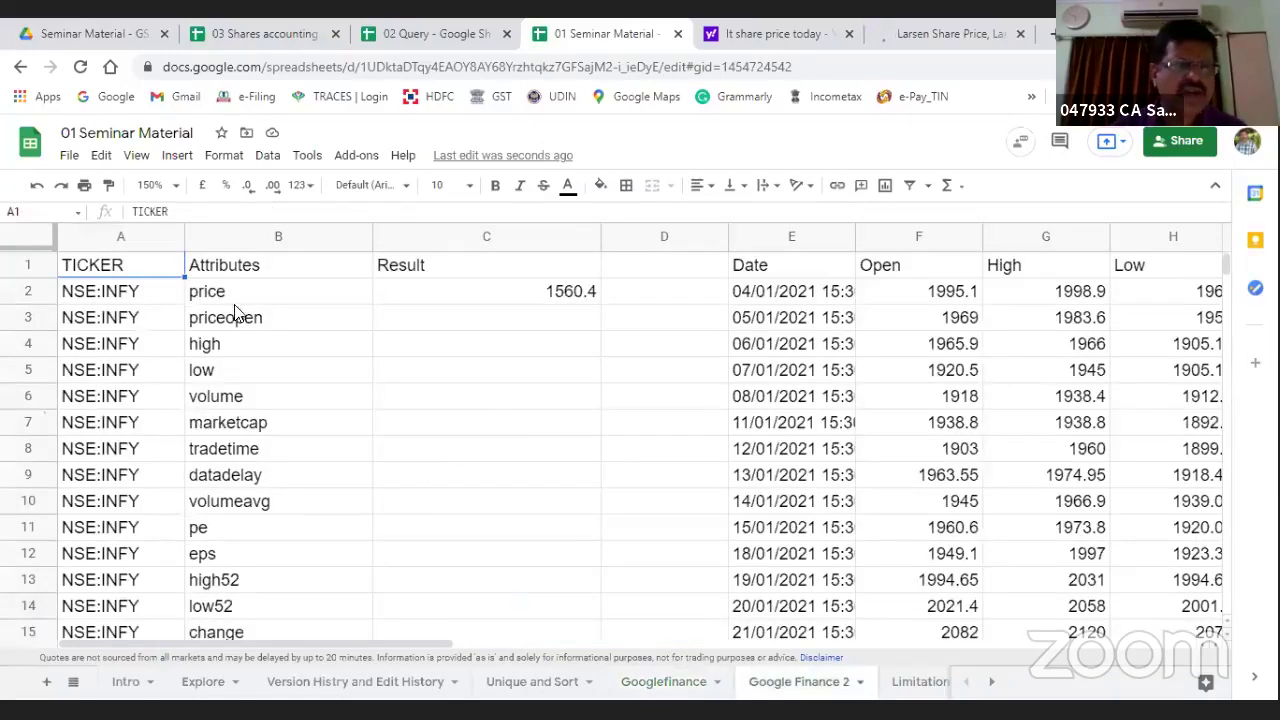
key("Down")
key("Right")
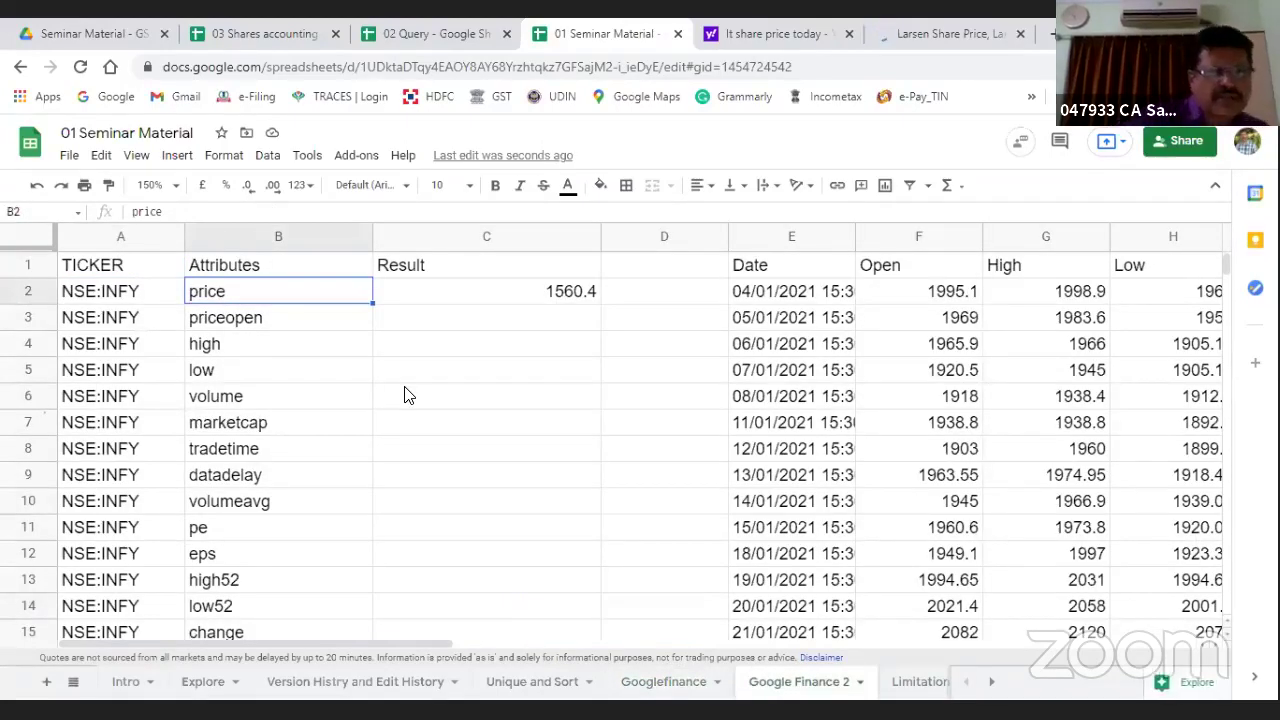
left_click(278, 318)
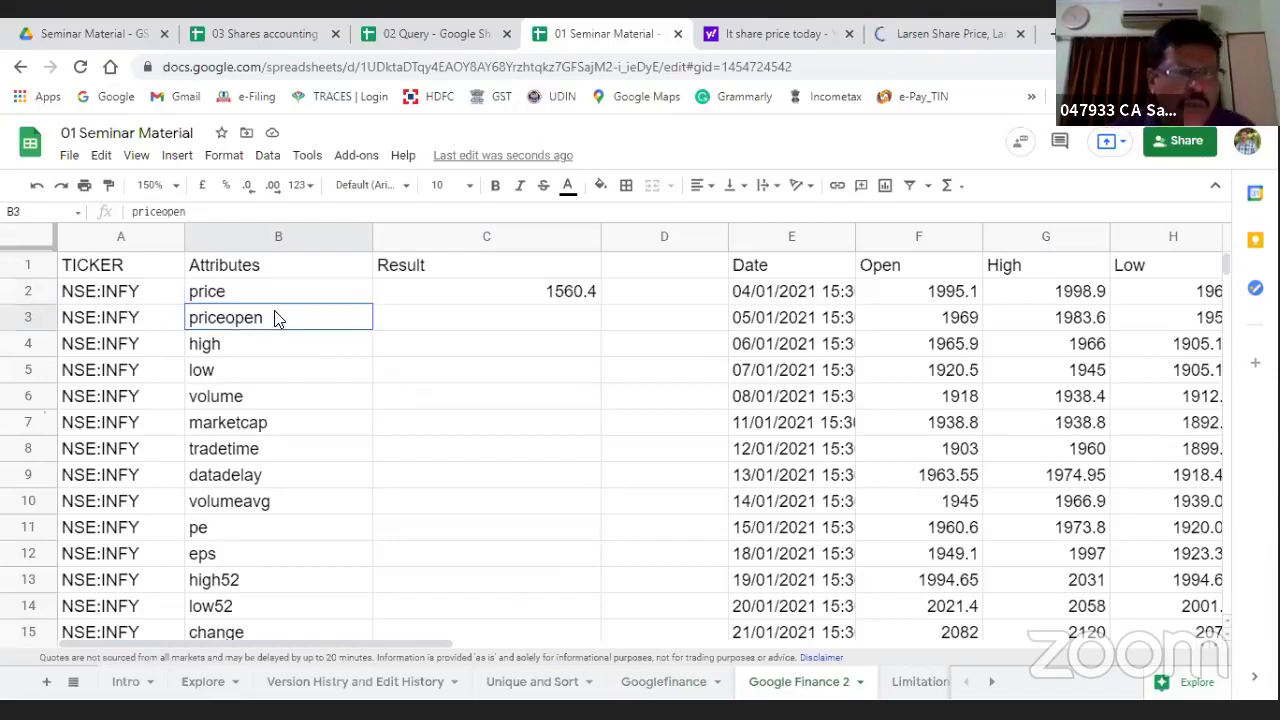
left_click(266, 349)
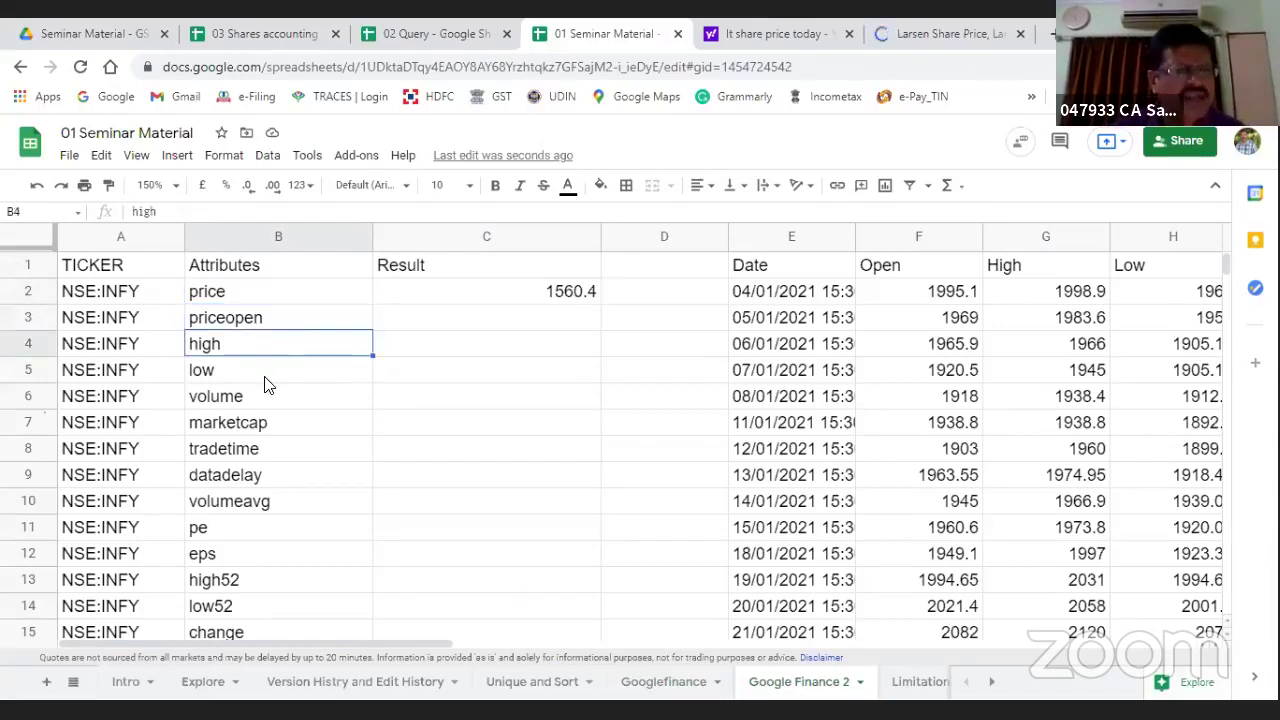
left_click(266, 378)
left_click(268, 400)
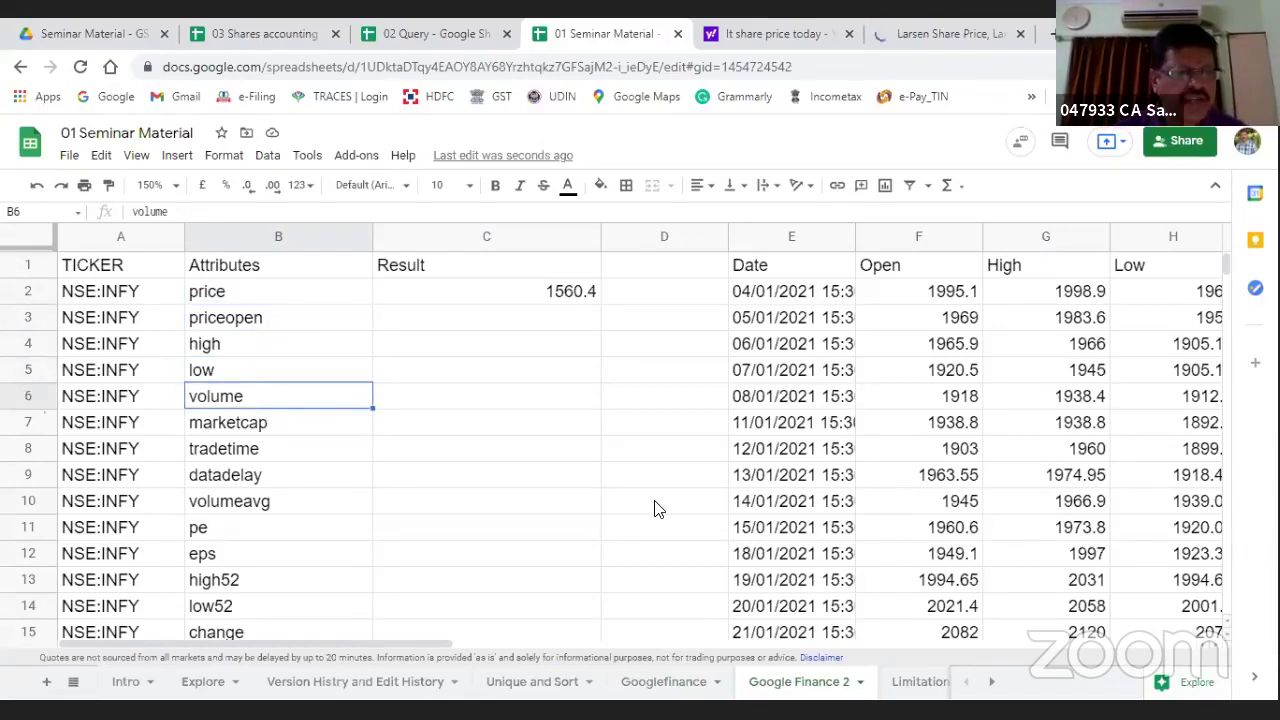
key("Down")
left_click(300, 452)
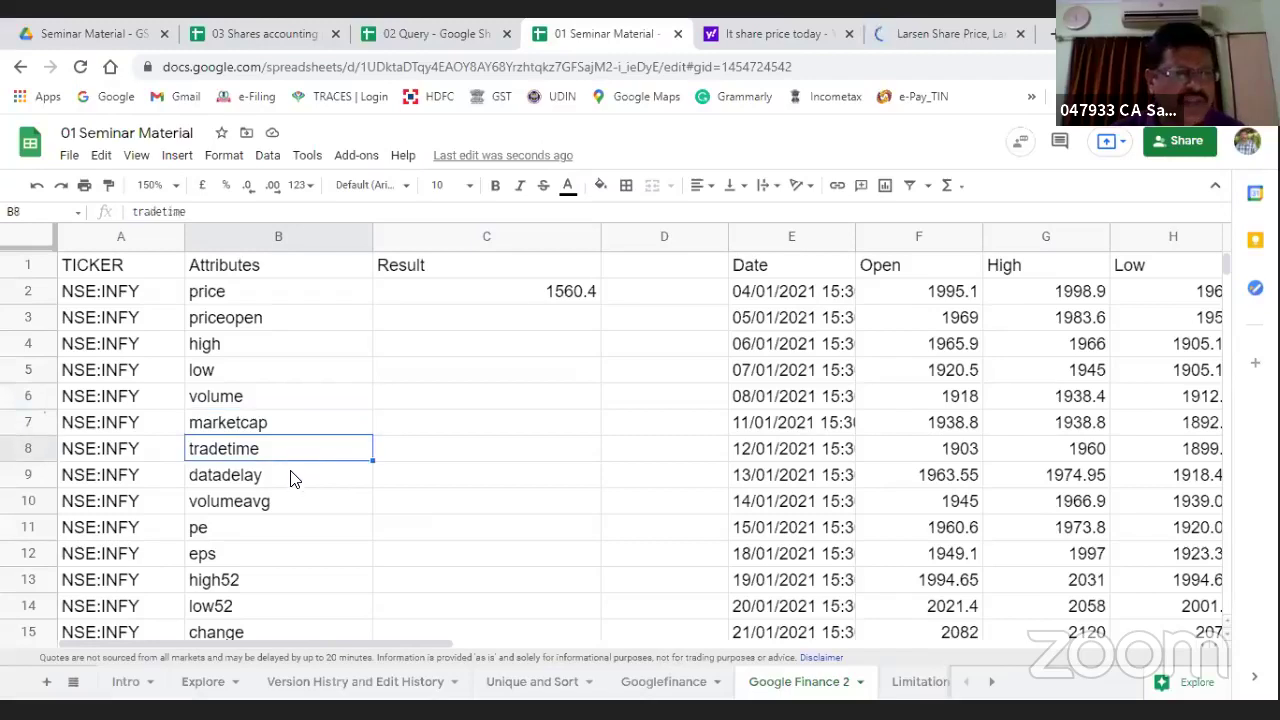
left_click(288, 484)
left_click(300, 505)
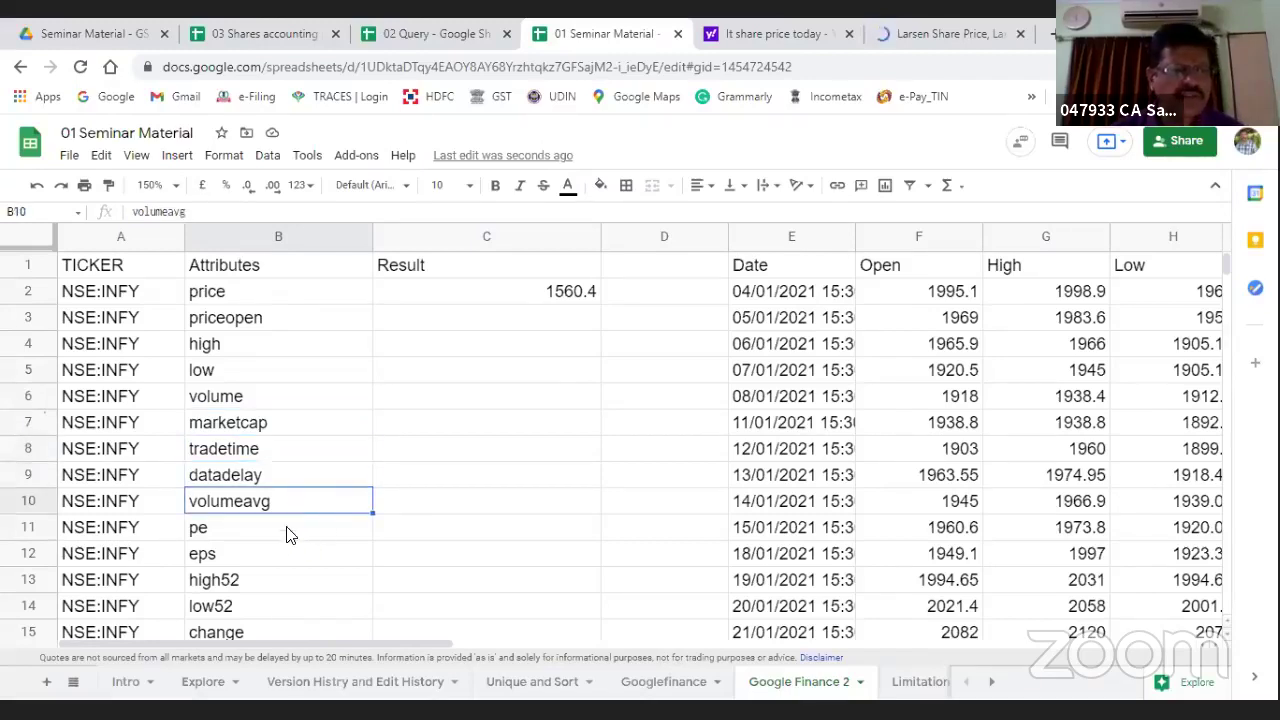
left_click(292, 532)
left_click(292, 554)
scroll(333, 589, "down", 1)
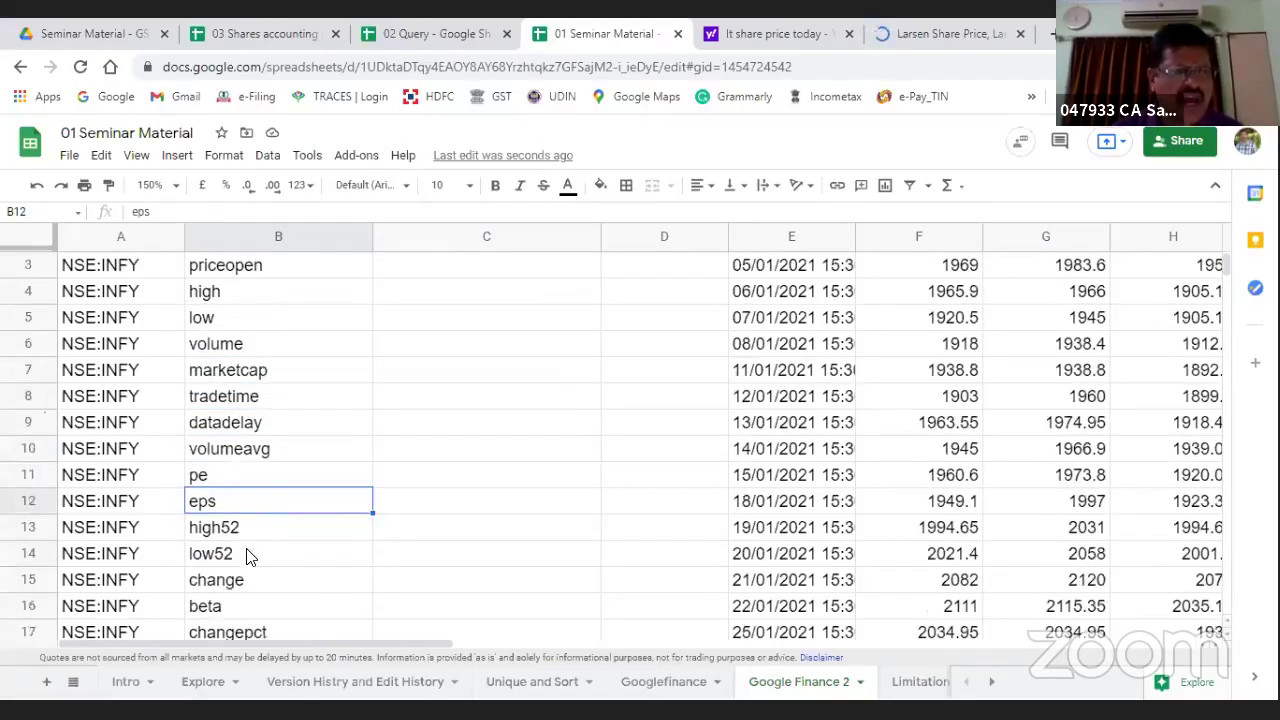
left_click(258, 534)
left_click(280, 560)
left_click(275, 588)
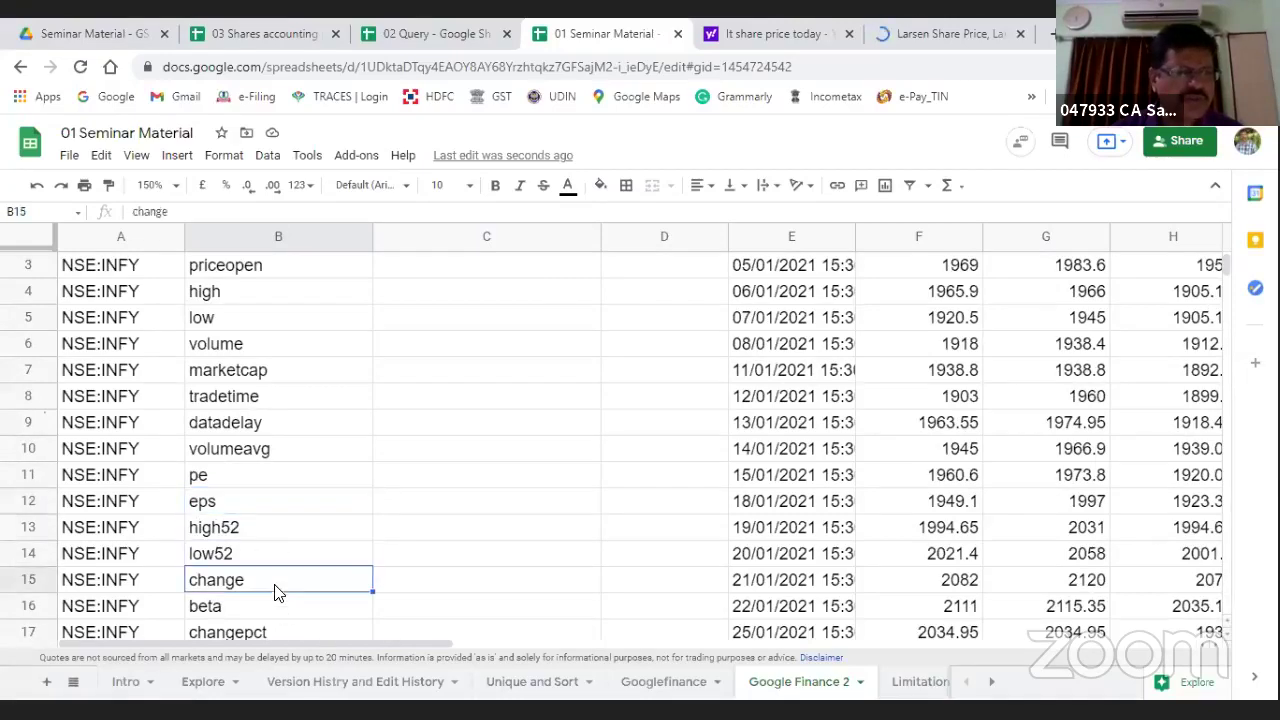
left_click(265, 608)
scroll(280, 628, "down", 3)
scroll(280, 625, "up", 3)
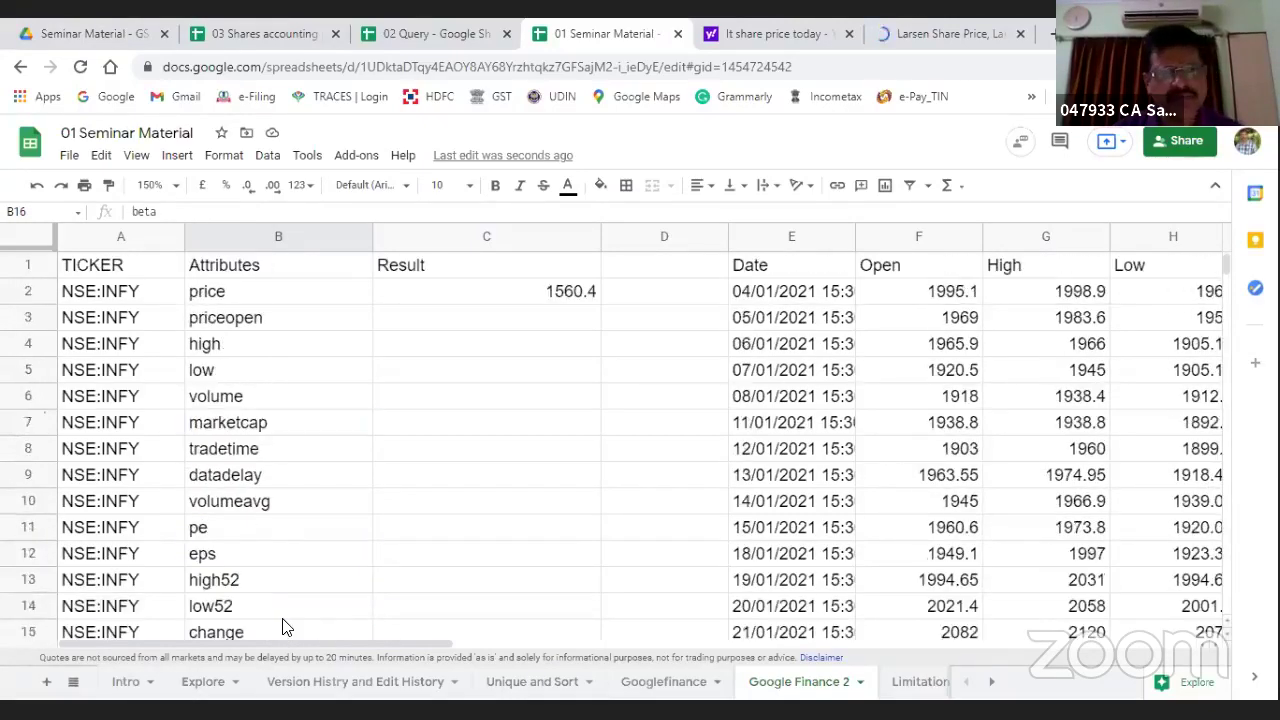
left_click(77, 300)
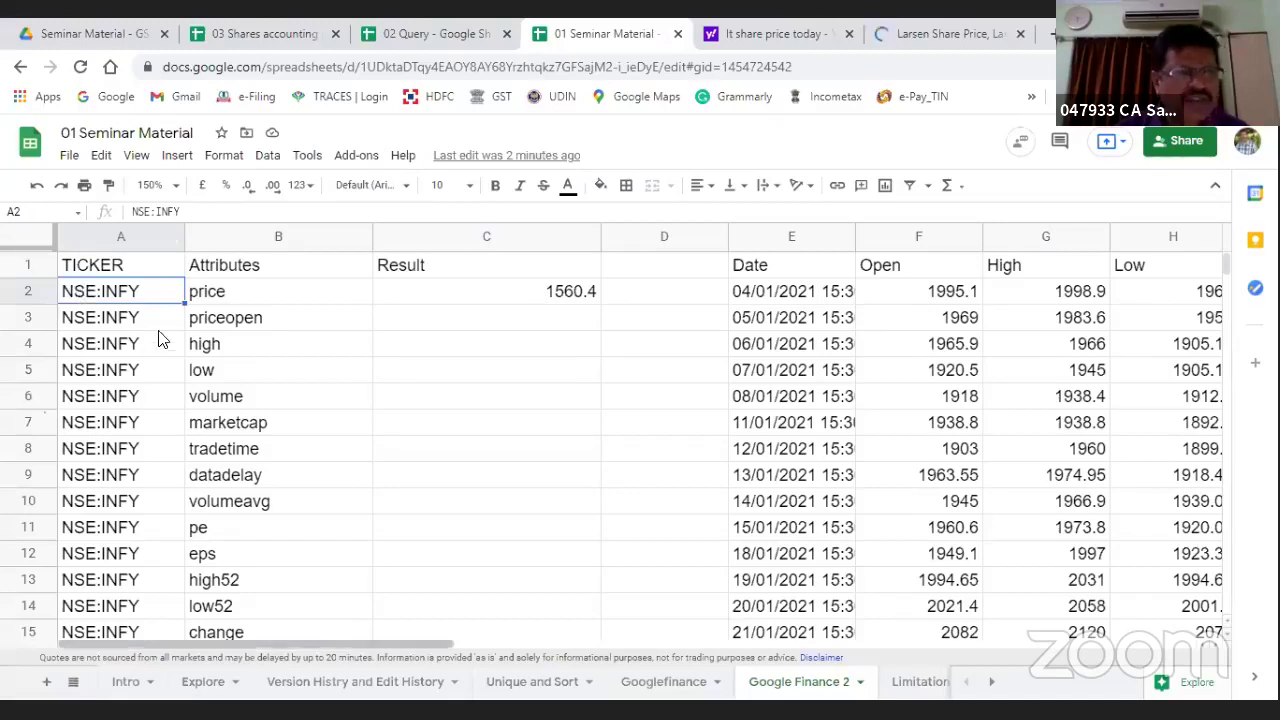
left_click(211, 300)
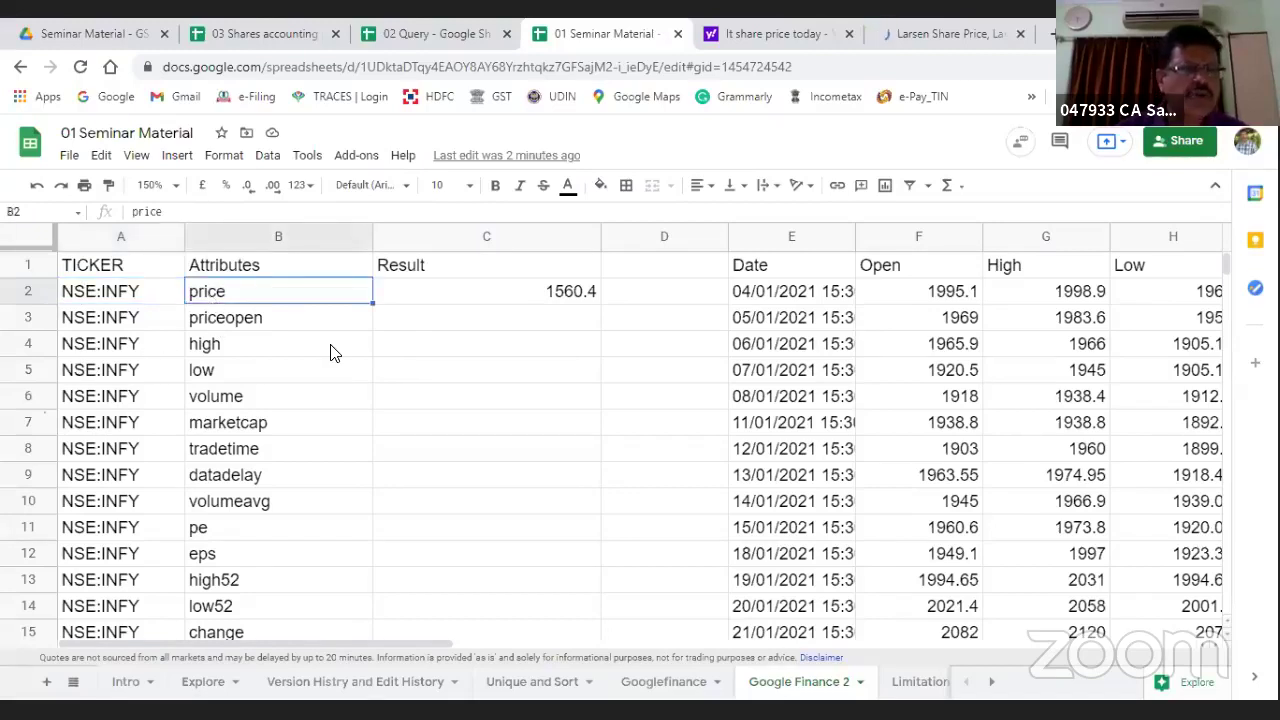
left_click(430, 296)
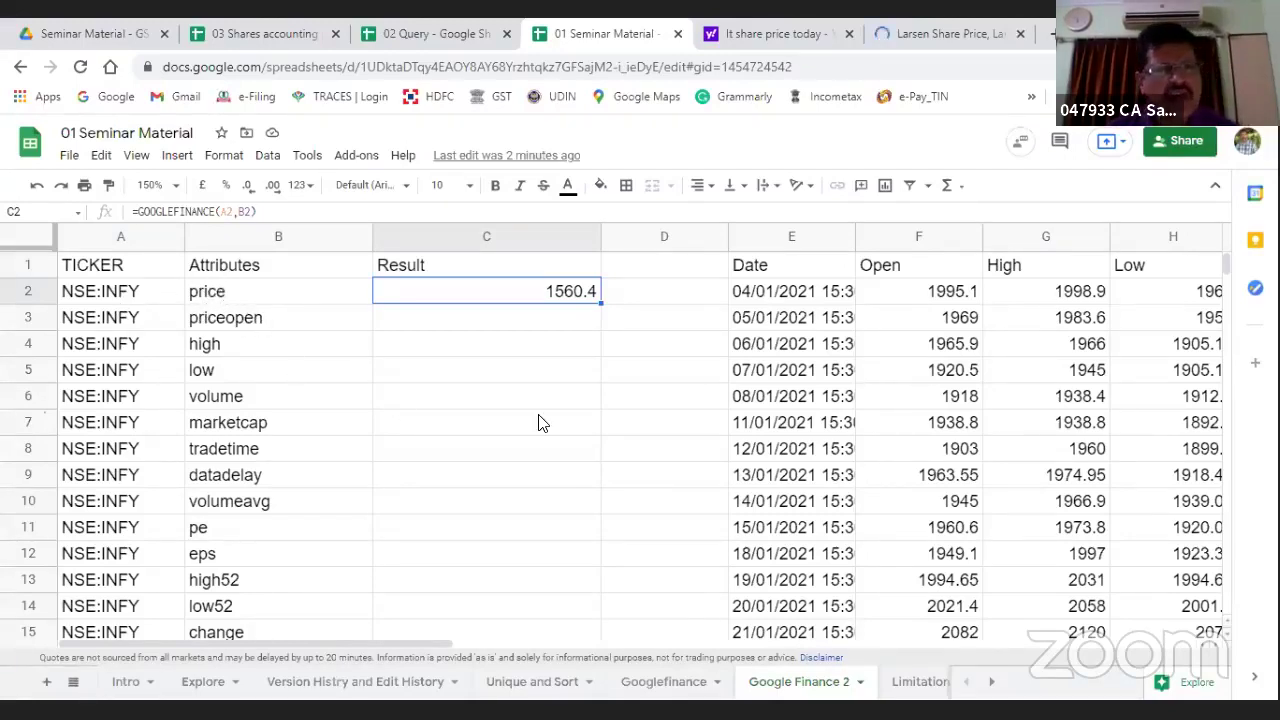
Step: Copy C2's GOOGLEFINANCE formula into C3 so priceopen shows 1568, then view the Larsen quote tab
key("ctrl+c")
key("Down")
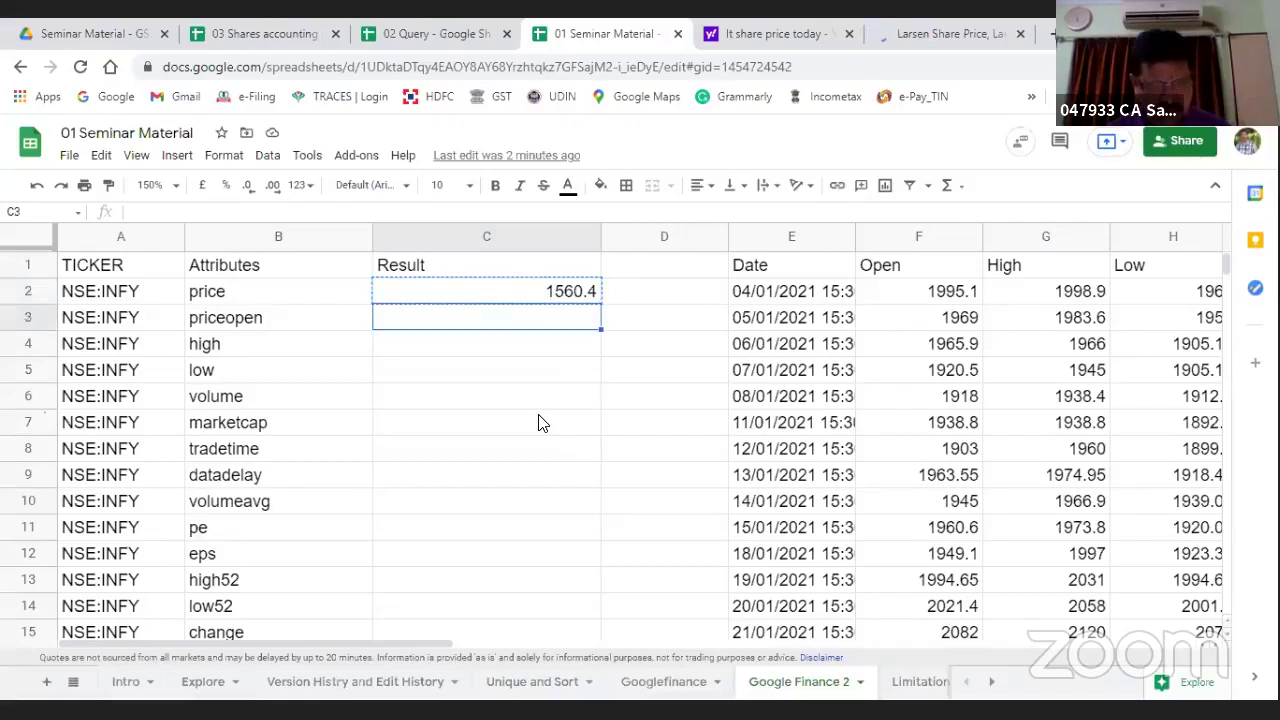
key("ctrl+v")
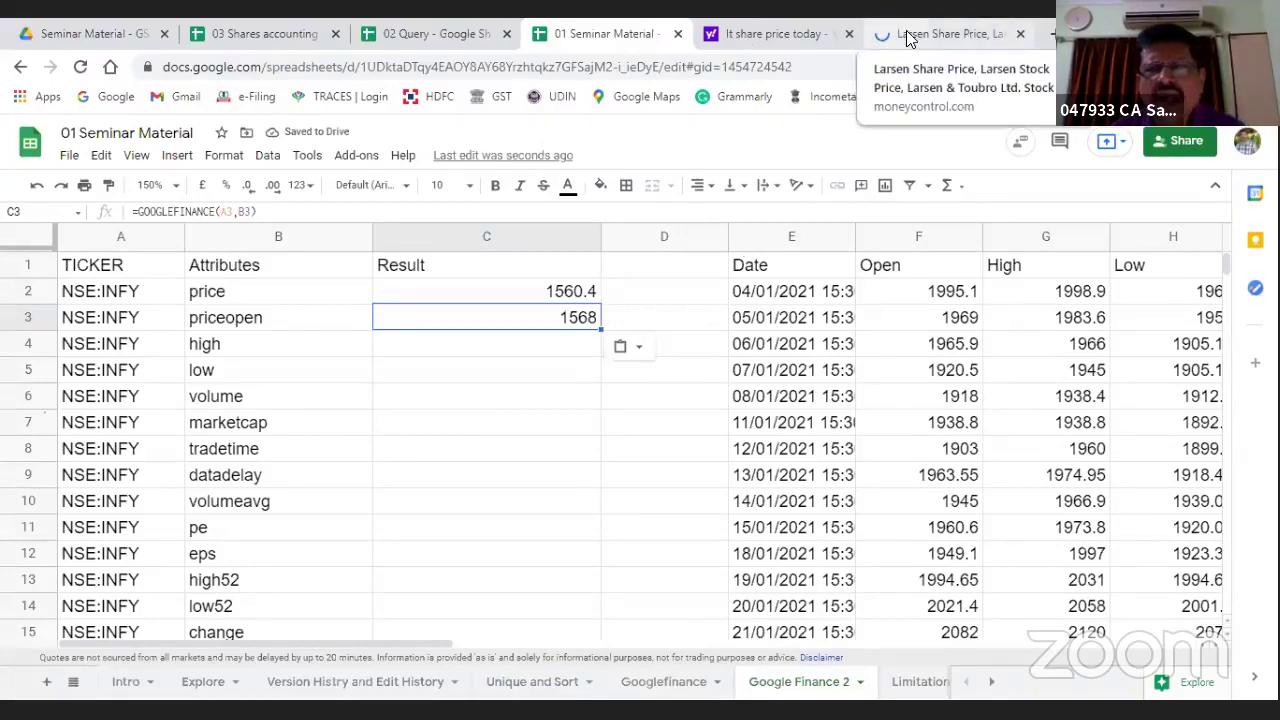
left_click(945, 33)
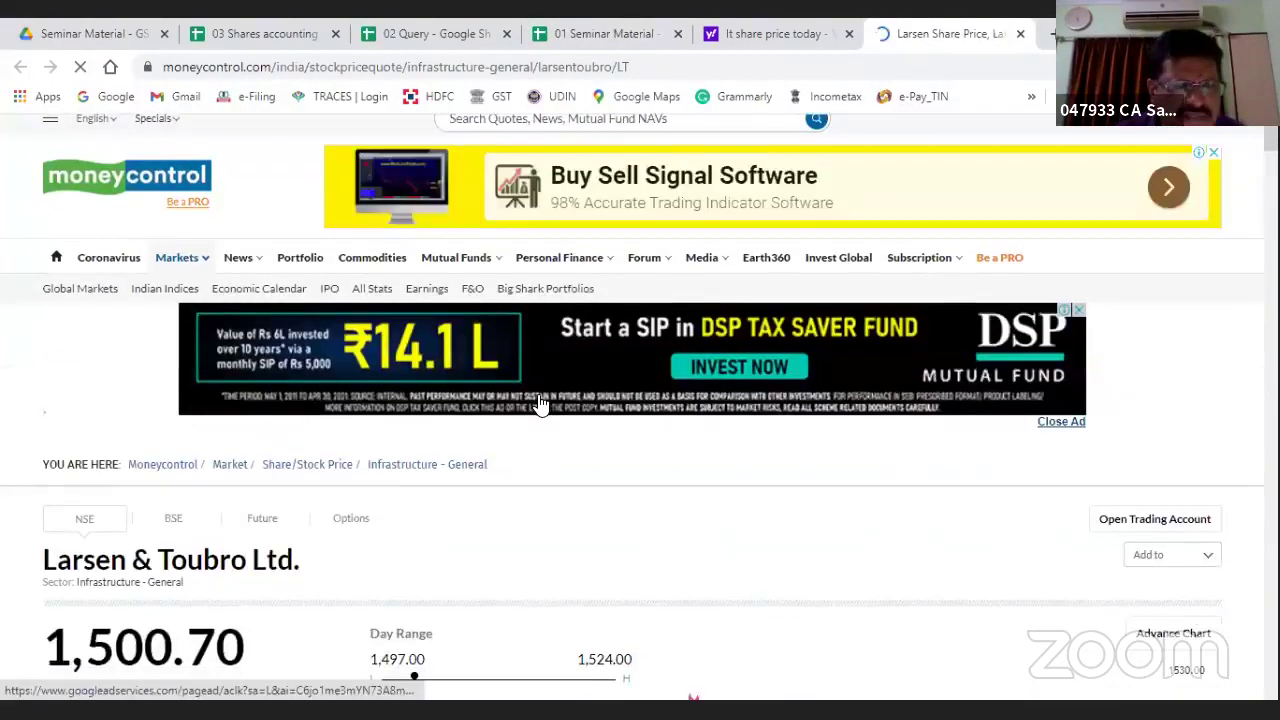
Step: Scroll Moneycontrol's Larsen & Toubro page to the overview figures (Open 1,503.00), then return to the spreadsheet
scroll(537, 403, "down", 2)
scroll(537, 403, "down", 1)
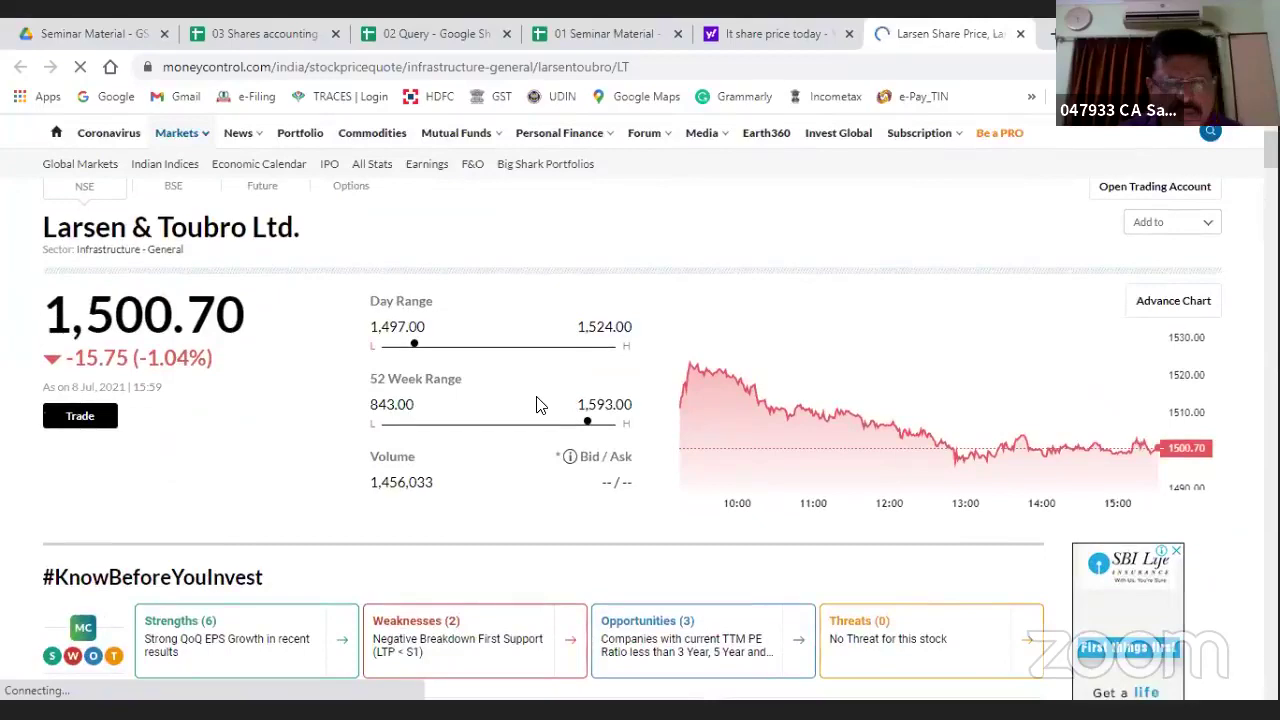
scroll(537, 403, "down", 4)
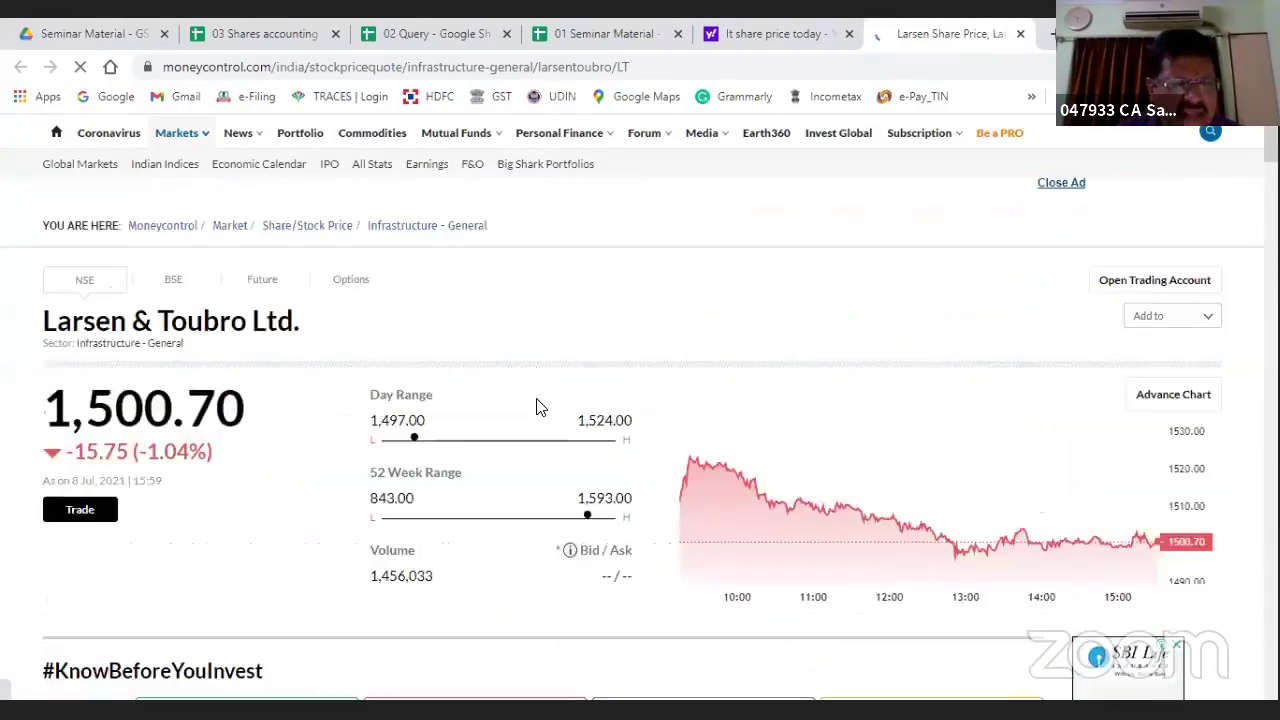
scroll(537, 403, "down", 5)
scroll(245, 413, "down", 1)
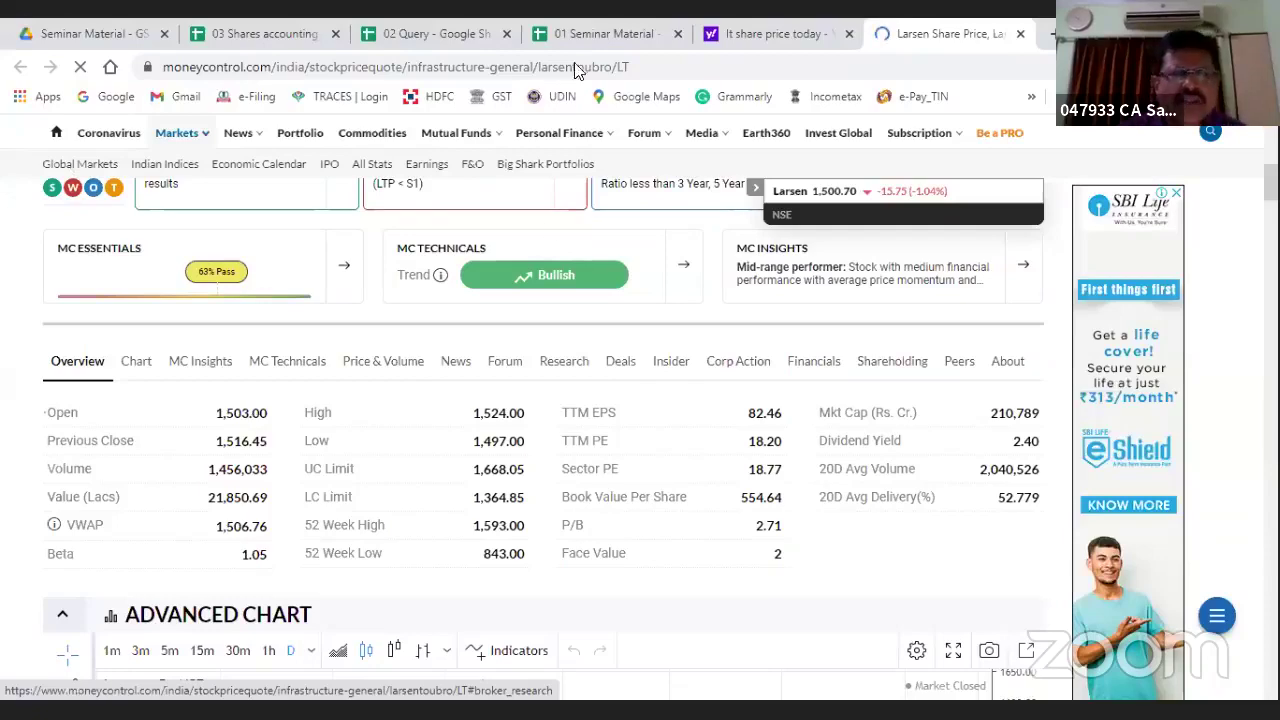
key("ctrl+4")
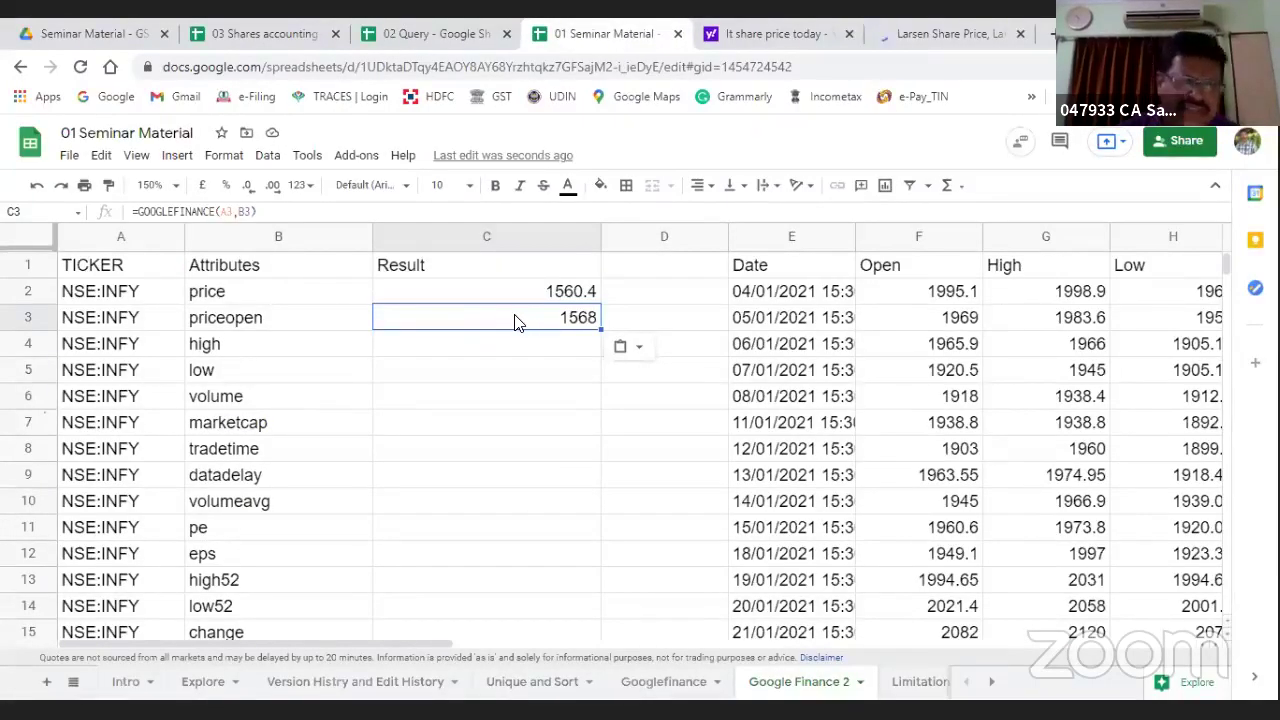
Step: Paste the GOOGLEFINANCE formula into C4 for high, glancing at the Larsen & Toubro quote
key("ctrl+c")
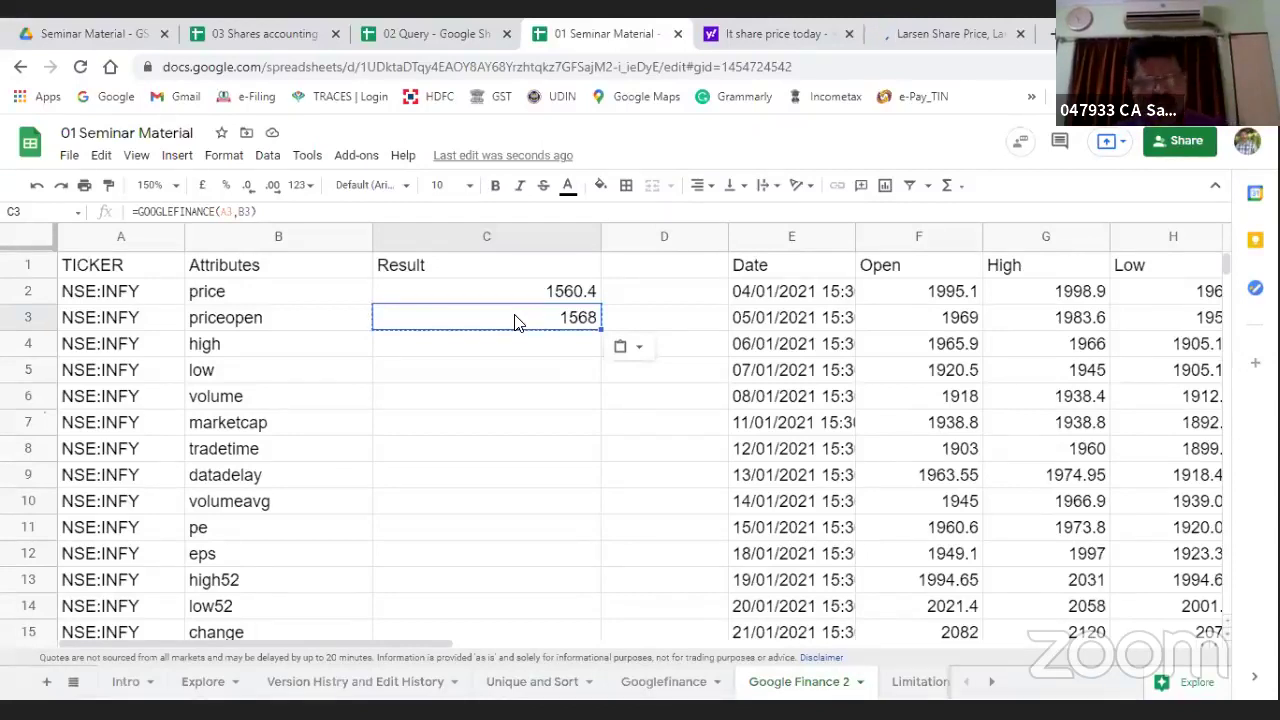
key("Down")
key("ctrl+v")
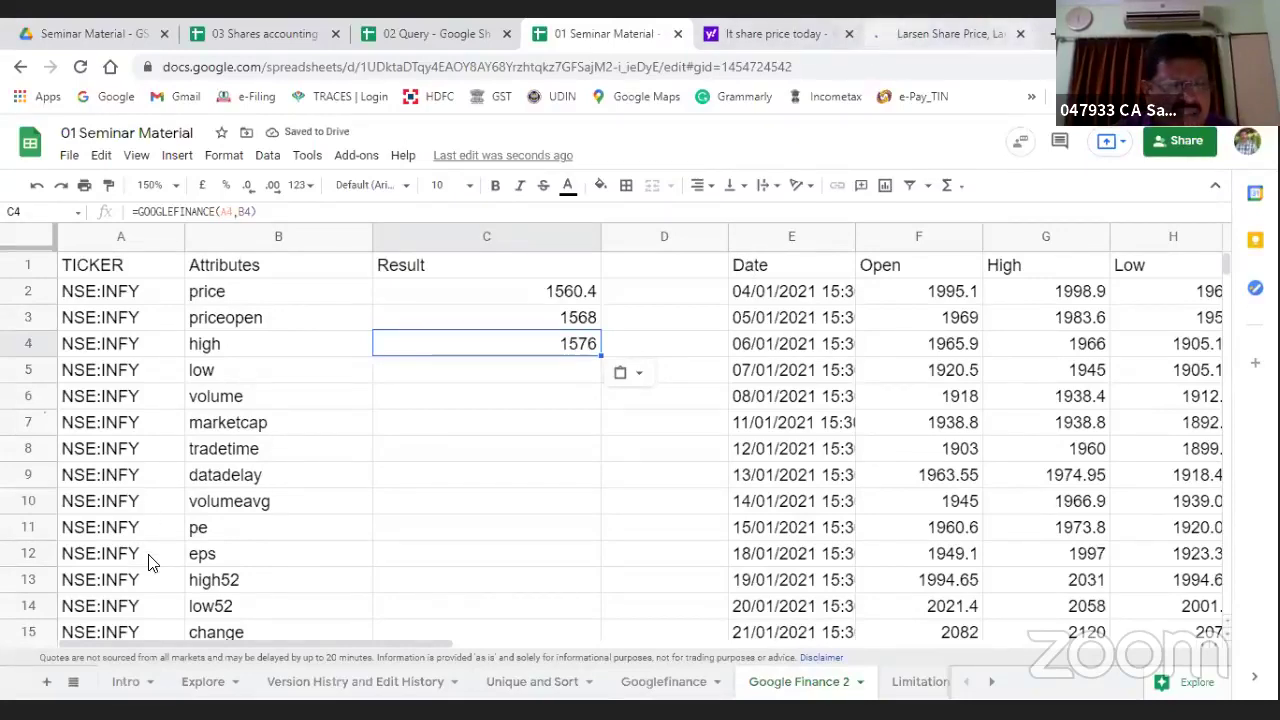
key("ctrl+Tab")
key("ctrl+Tab")
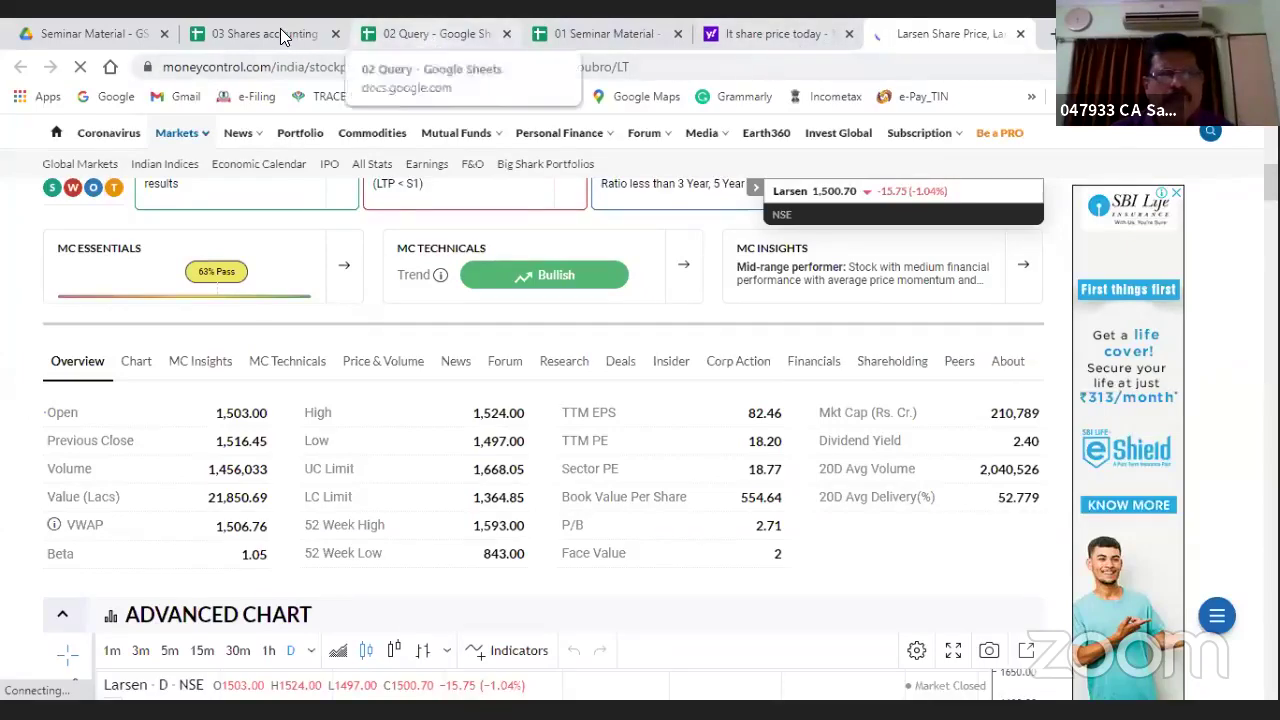
left_click(580, 33)
Step: Fill the formula into C5 through C9 for low, volume, marketcap, tradetime and datadelay
key("ctrl+c")
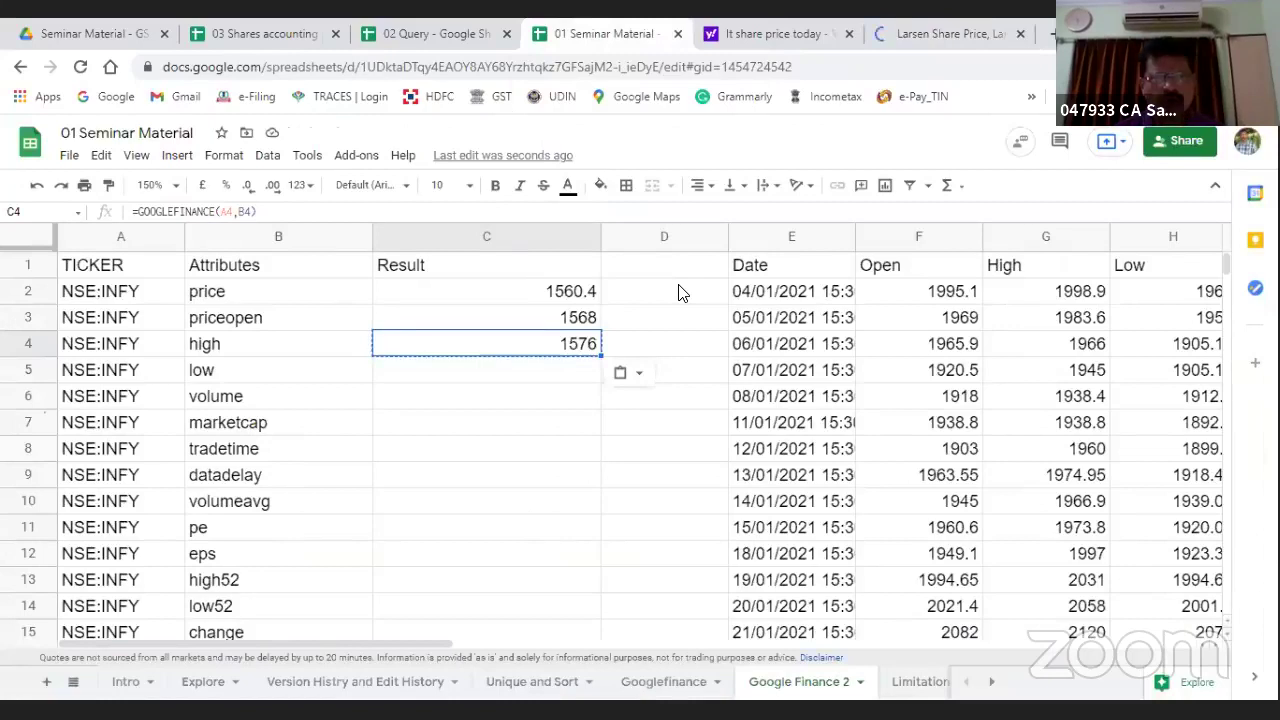
key("Down")
key("ctrl+v")
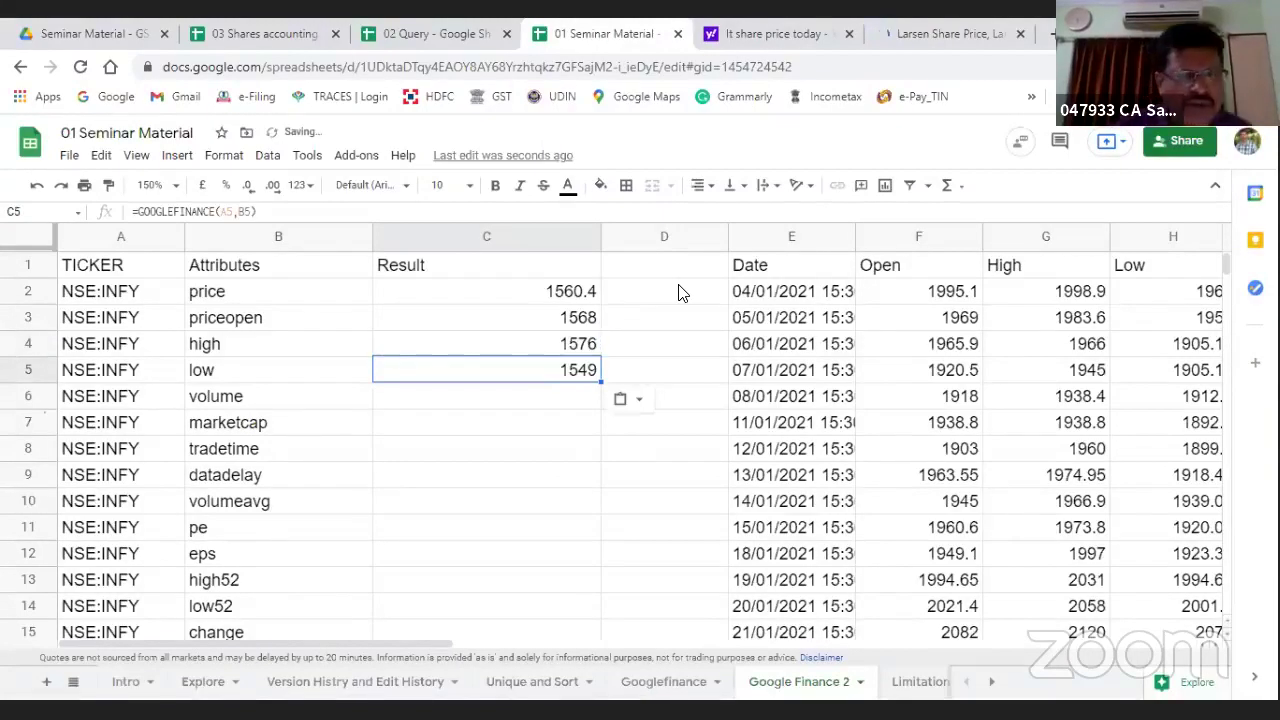
key("Down")
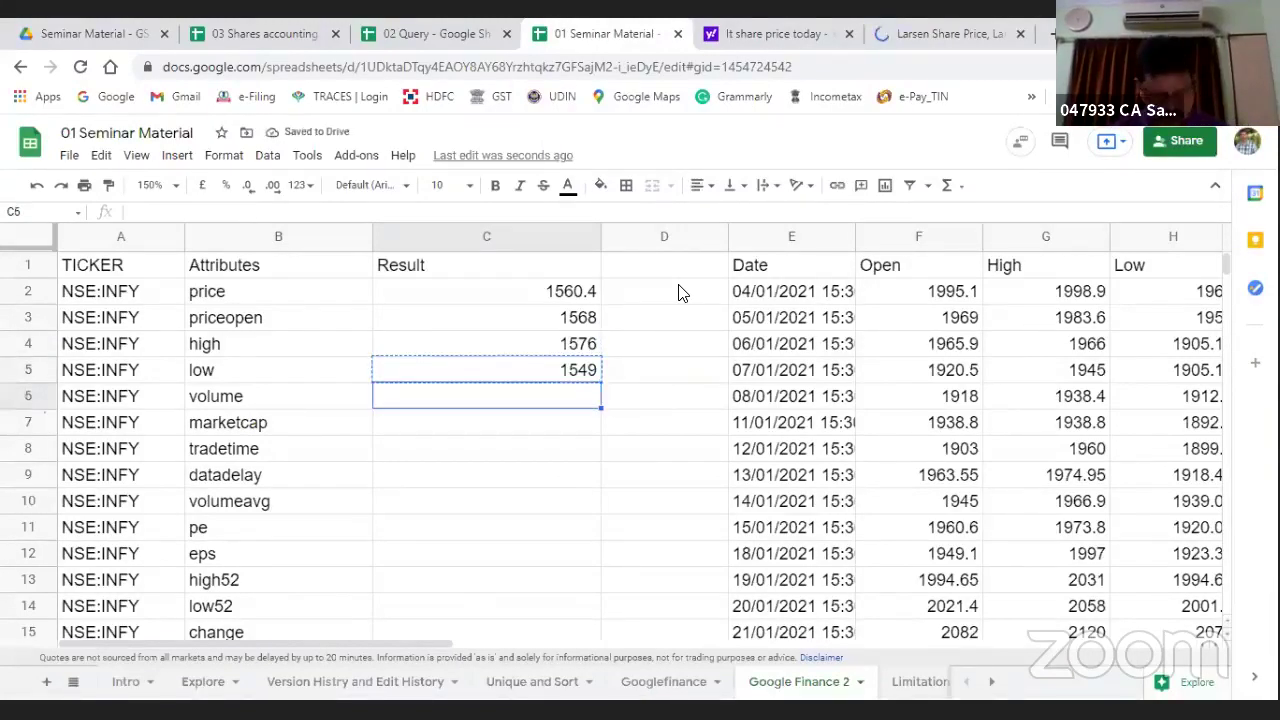
key("ctrl+v")
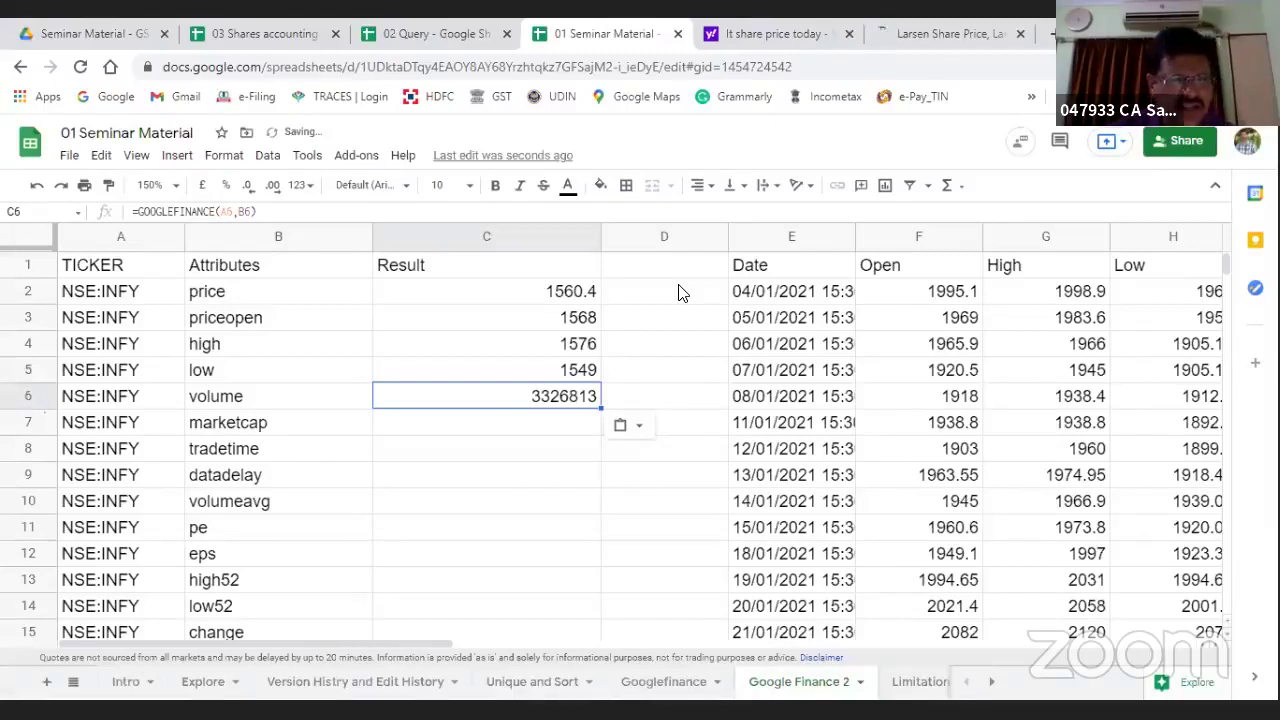
key("ctrl+c")
key("Down")
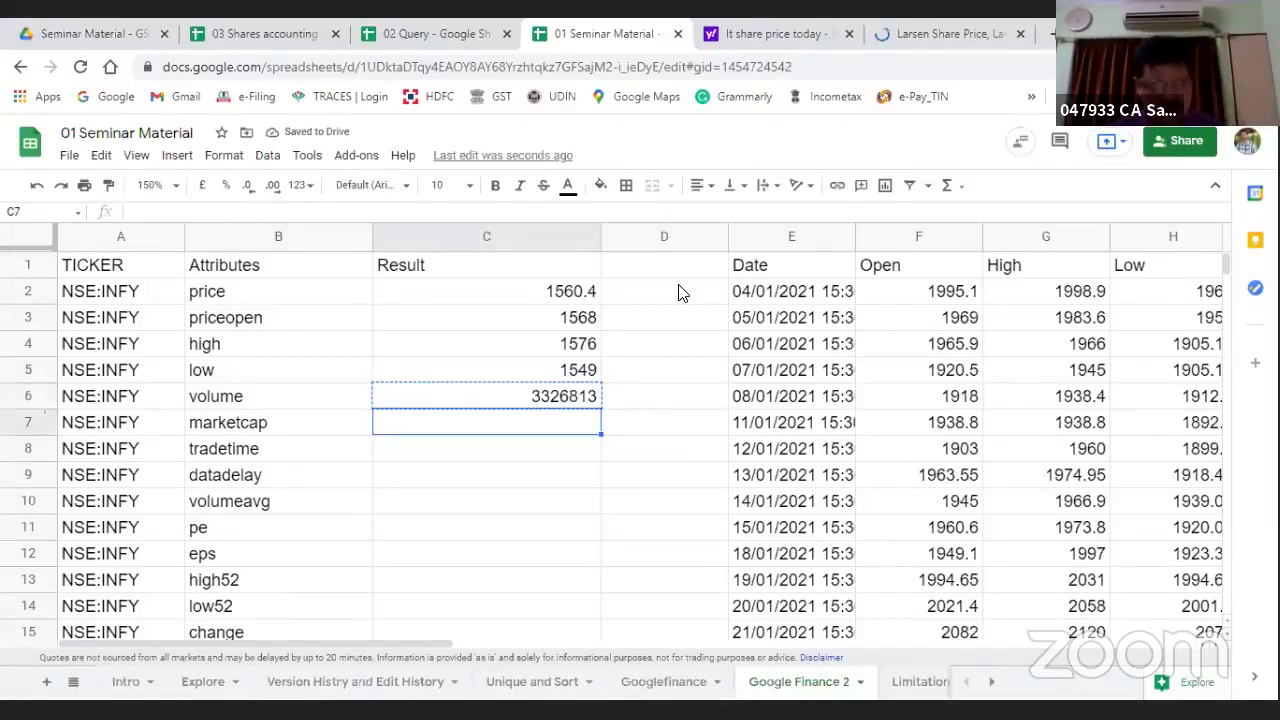
key("ctrl+v")
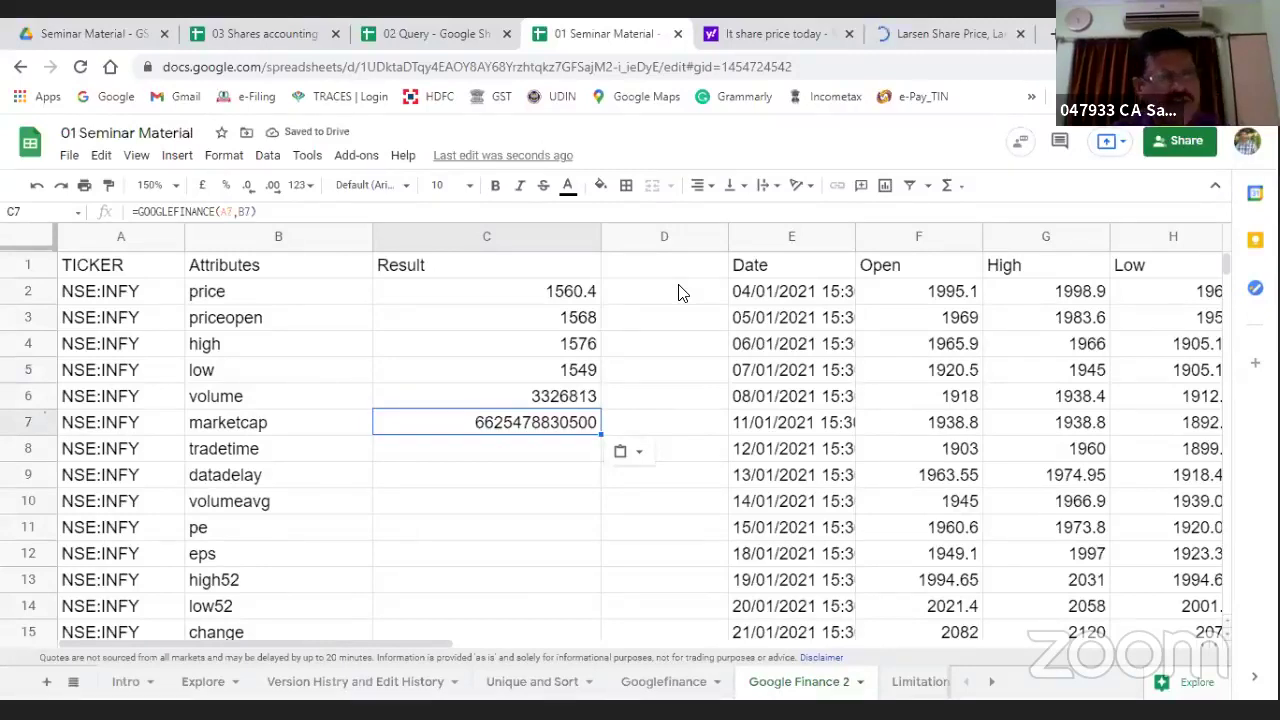
key("ctrl+c")
key("Down")
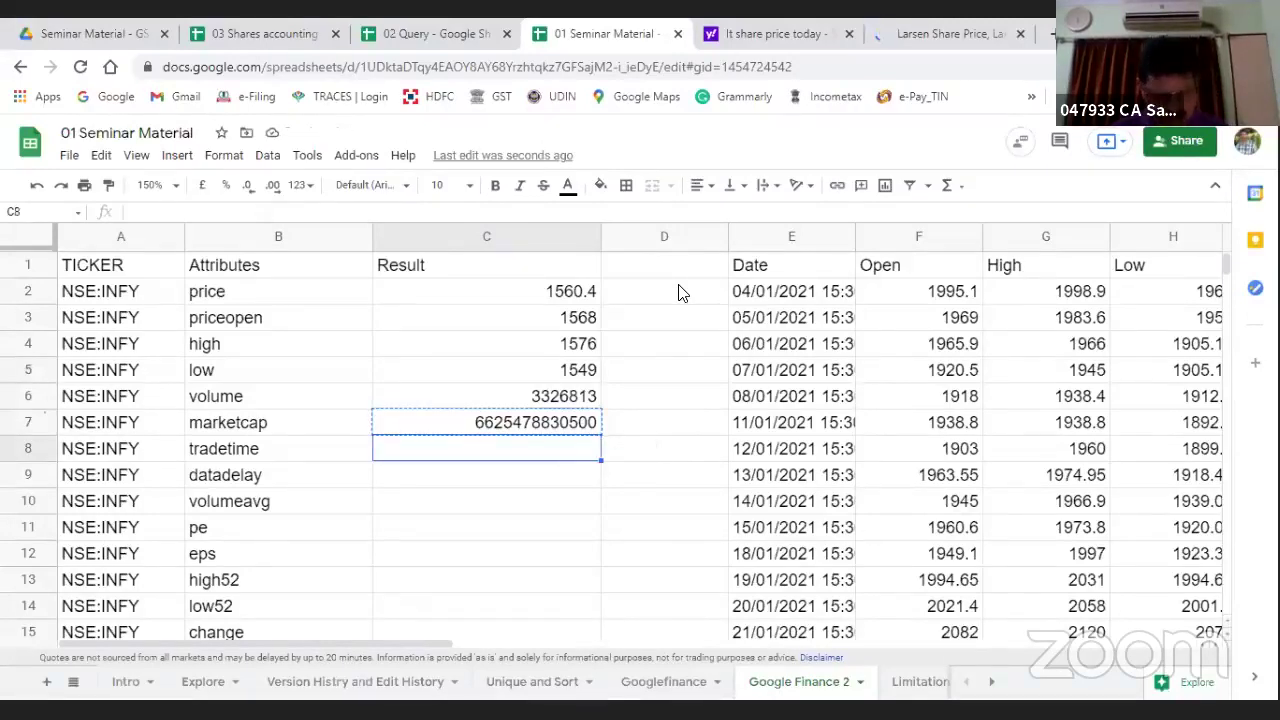
key("ctrl+v")
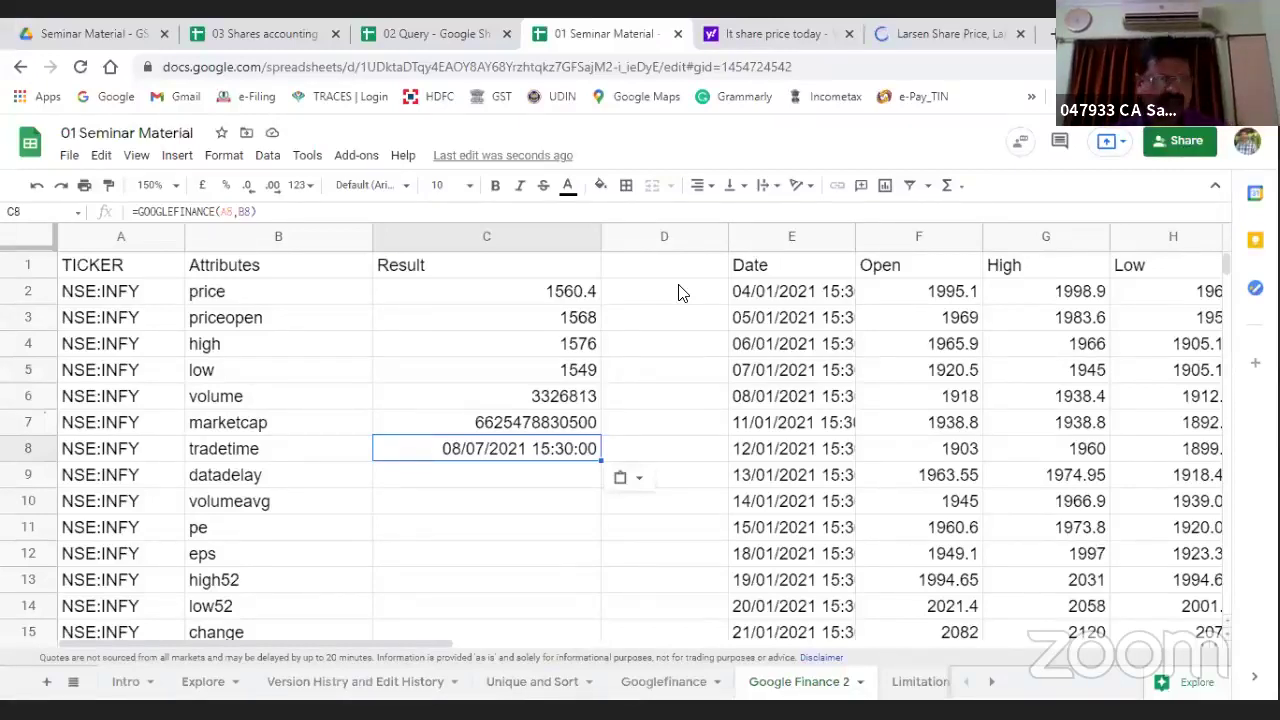
key("ctrl+c")
key("Down")
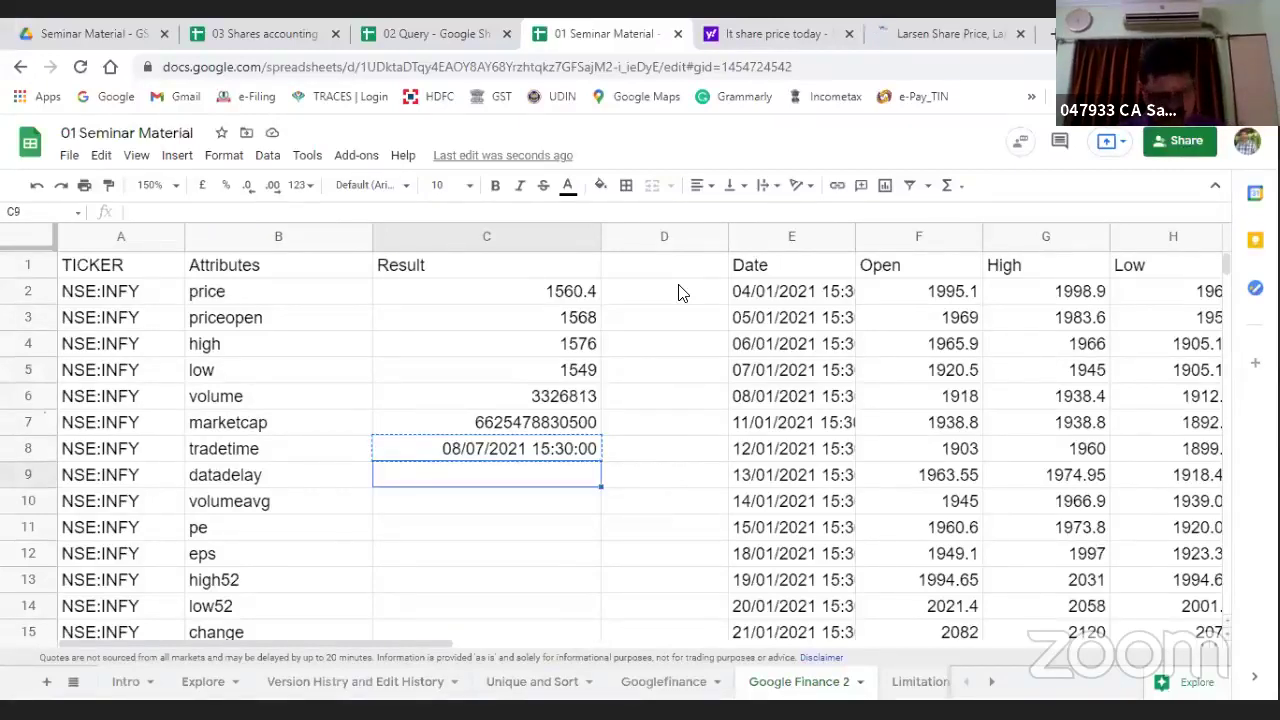
key("ctrl+v")
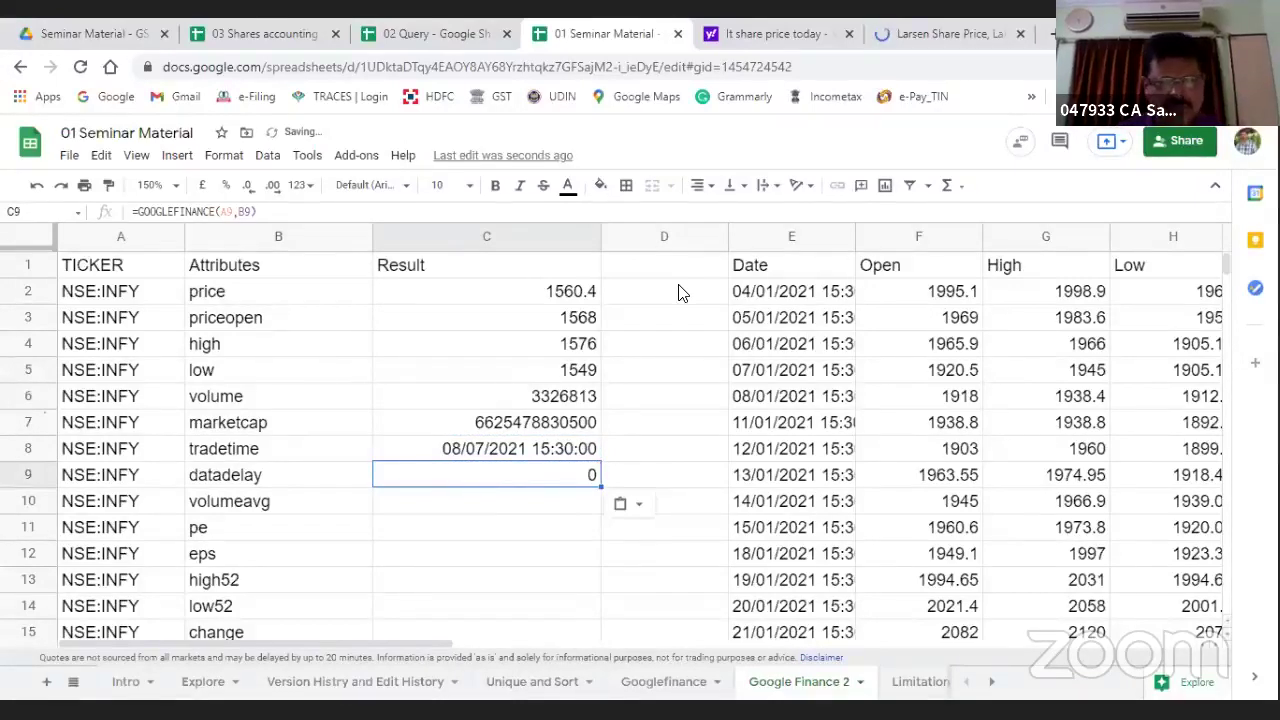
Step: Fill the formula into C10 through C14 for volumeavg, pe, eps, high52 and low52
key("ctrl+c")
key("Down")
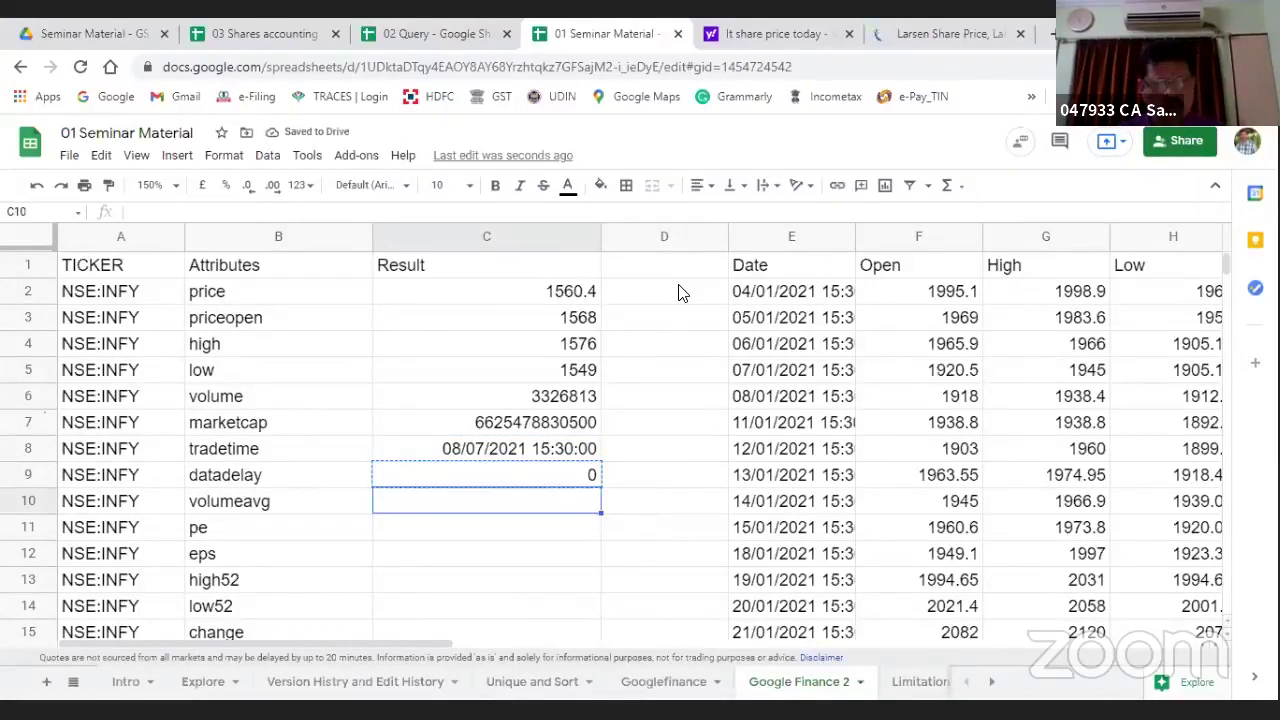
key("ctrl+v")
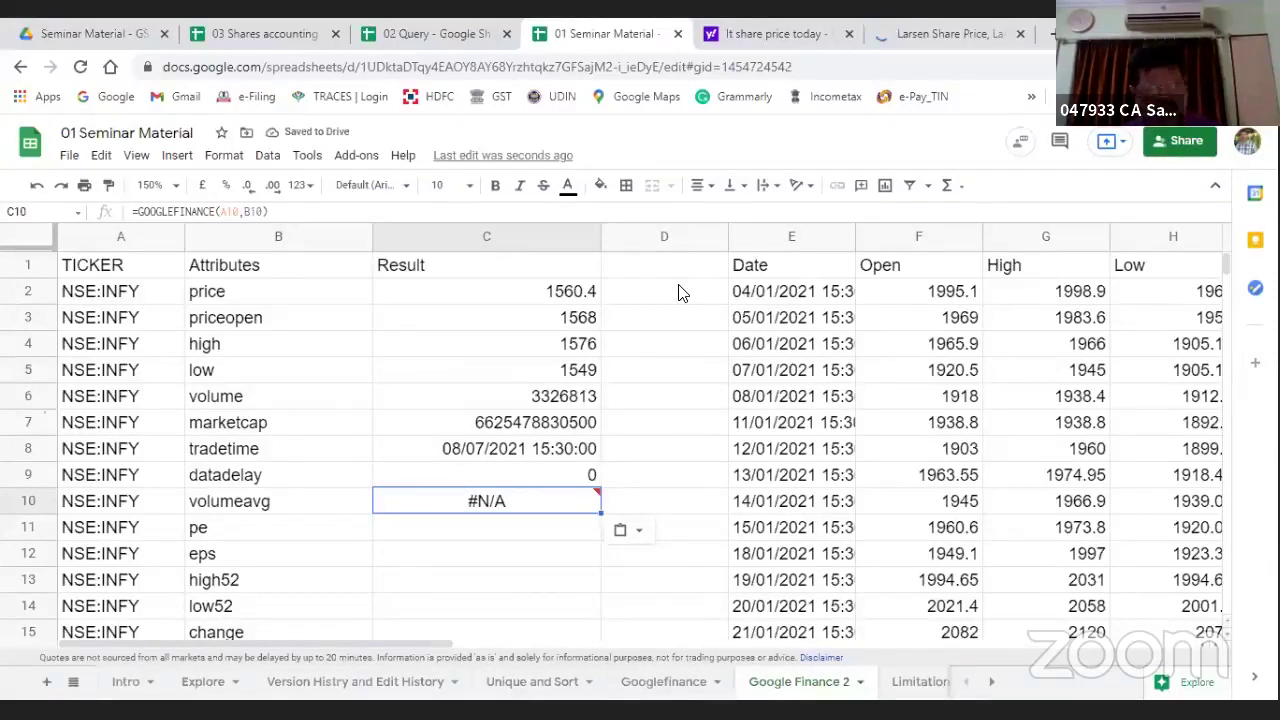
key("ctrl+c")
key("Down")
key("ctrl+v")
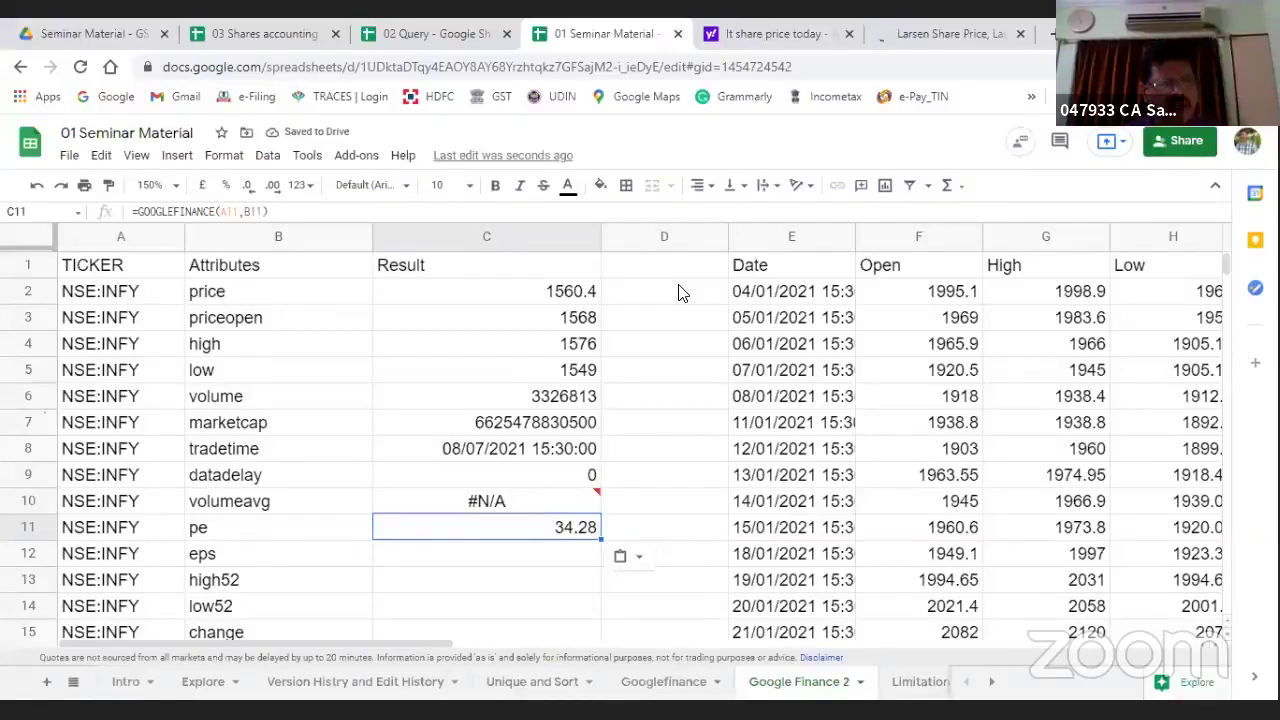
key("ctrl+c")
key("Down")
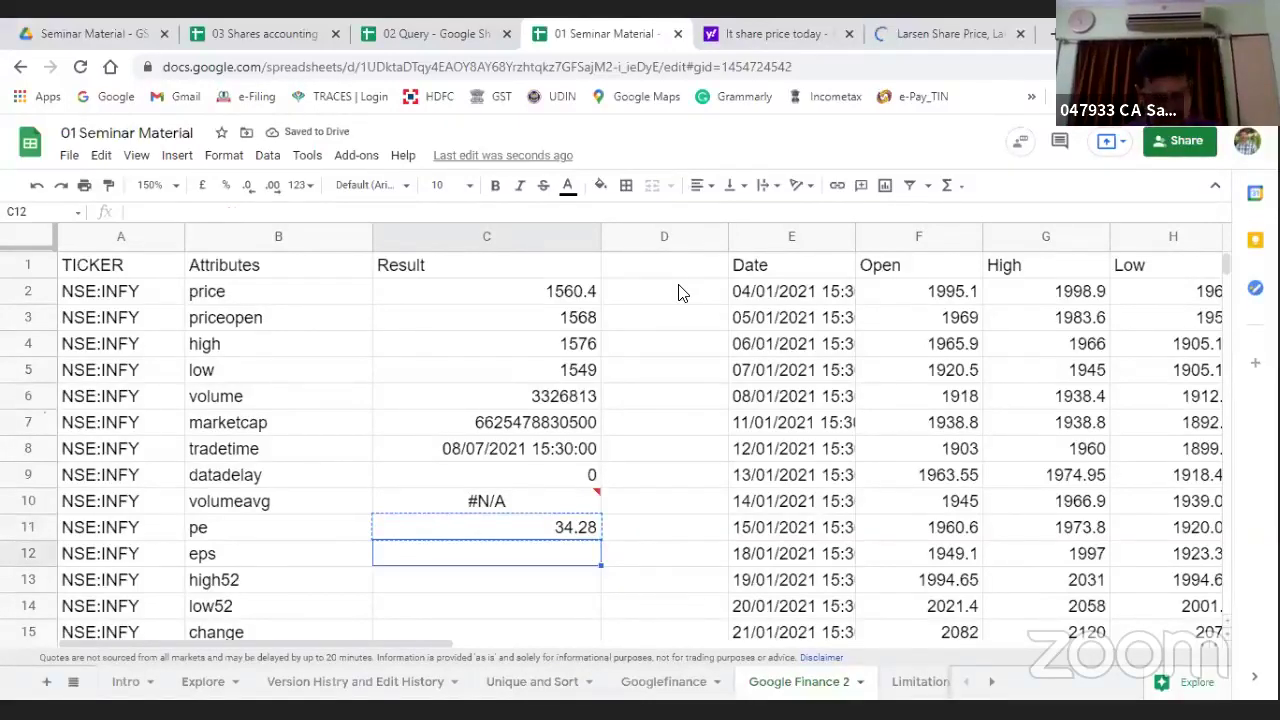
key("ctrl+v")
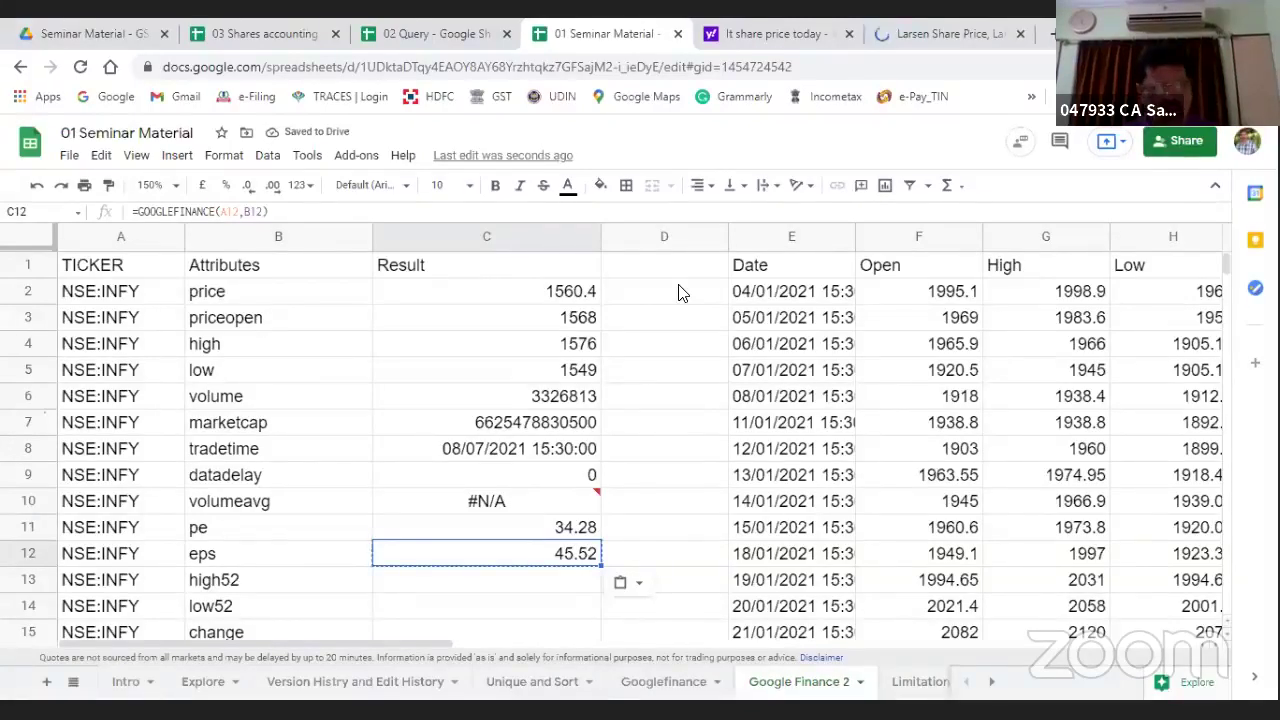
key("Down")
key("ctrl+v")
key("Down")
key("ctrl+v")
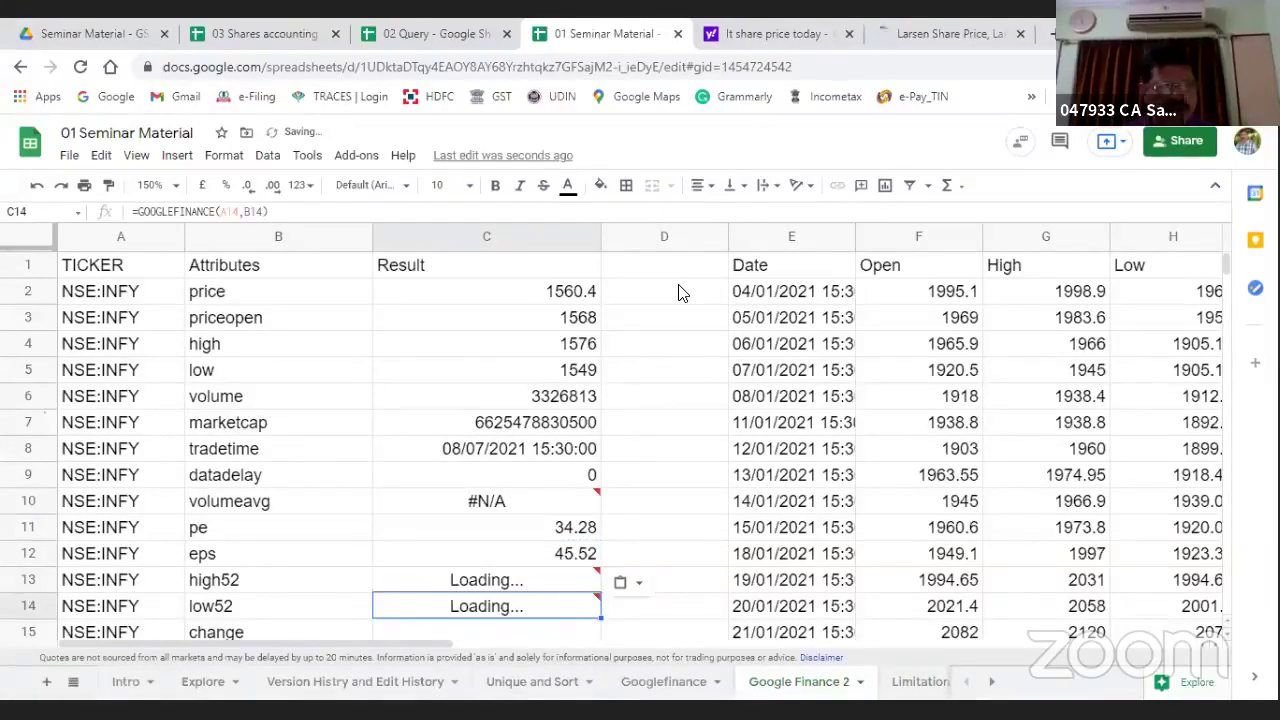
Step: Fill the formula into C15 through C18 for change, beta, changepct and closeyest
key("Down")
key("ctrl+v")
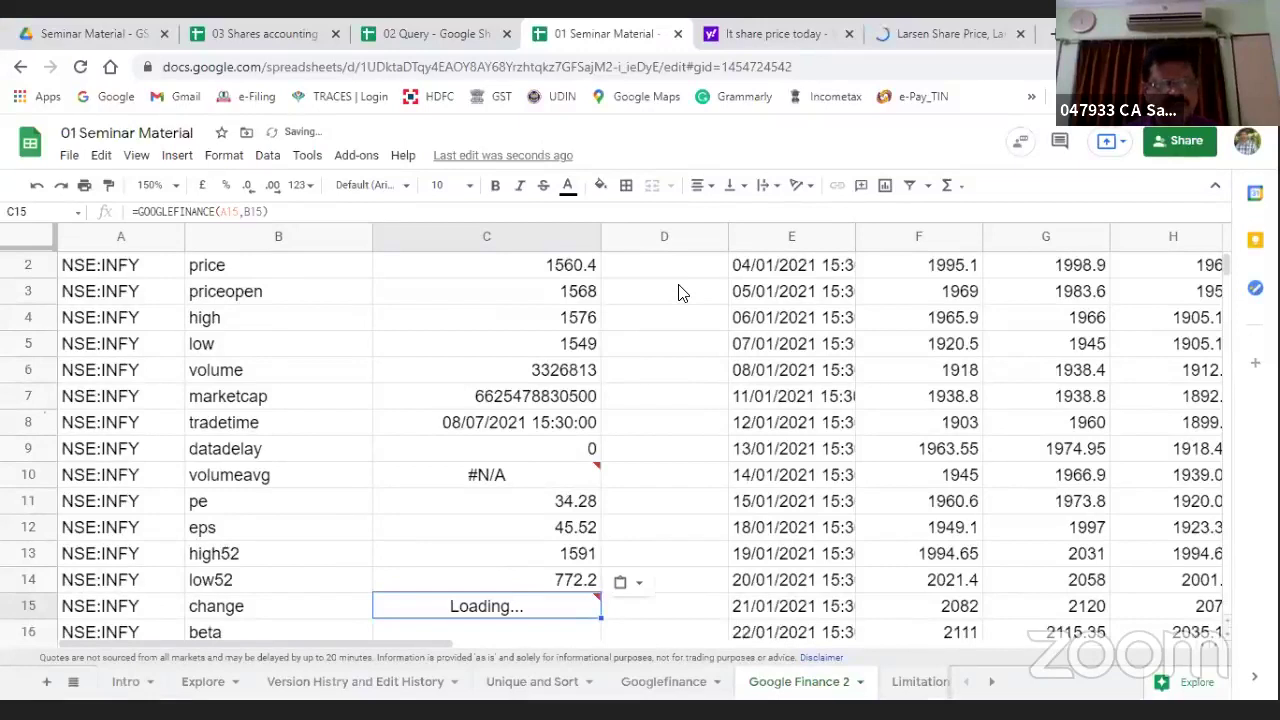
key("Down")
key("ctrl+v")
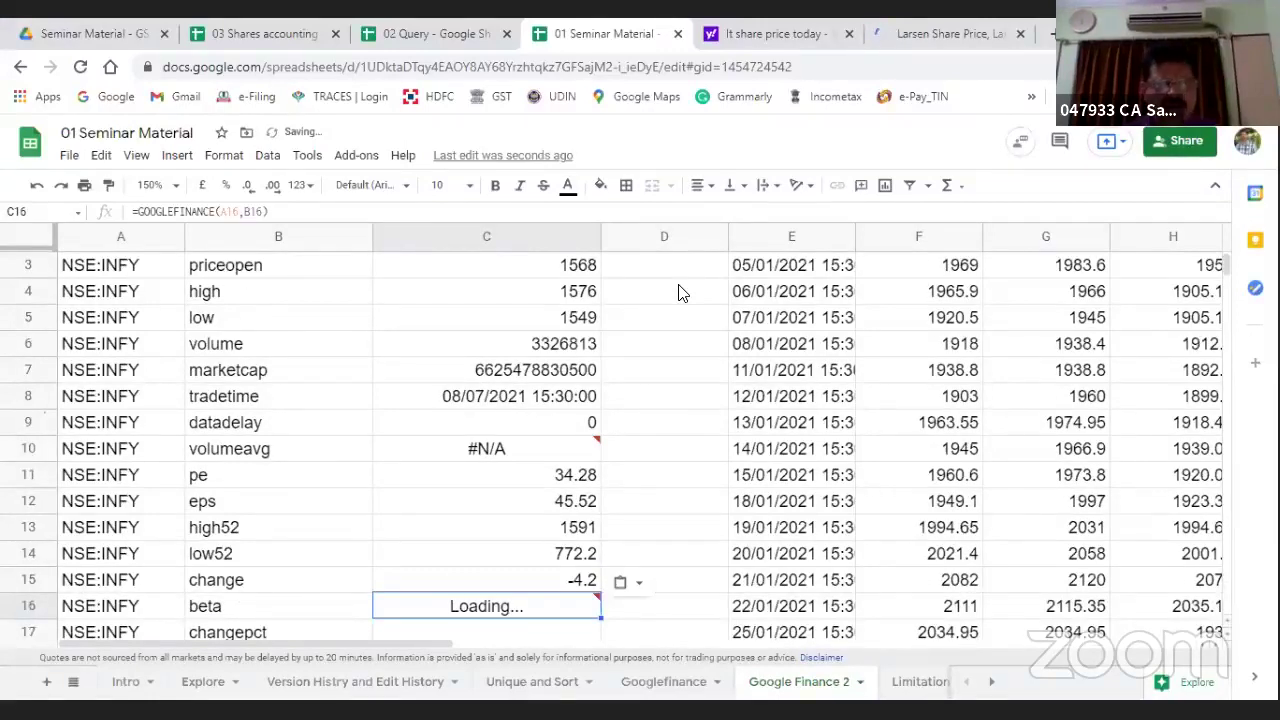
key("Down")
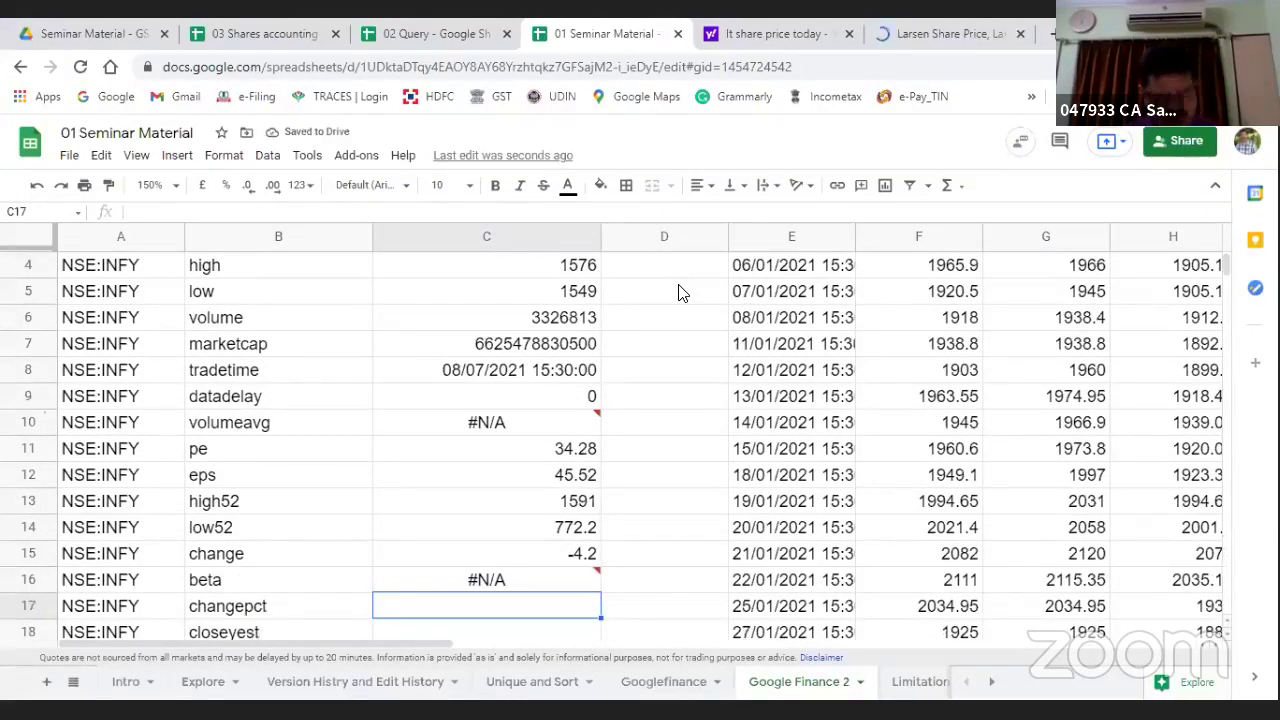
key("ctrl+v")
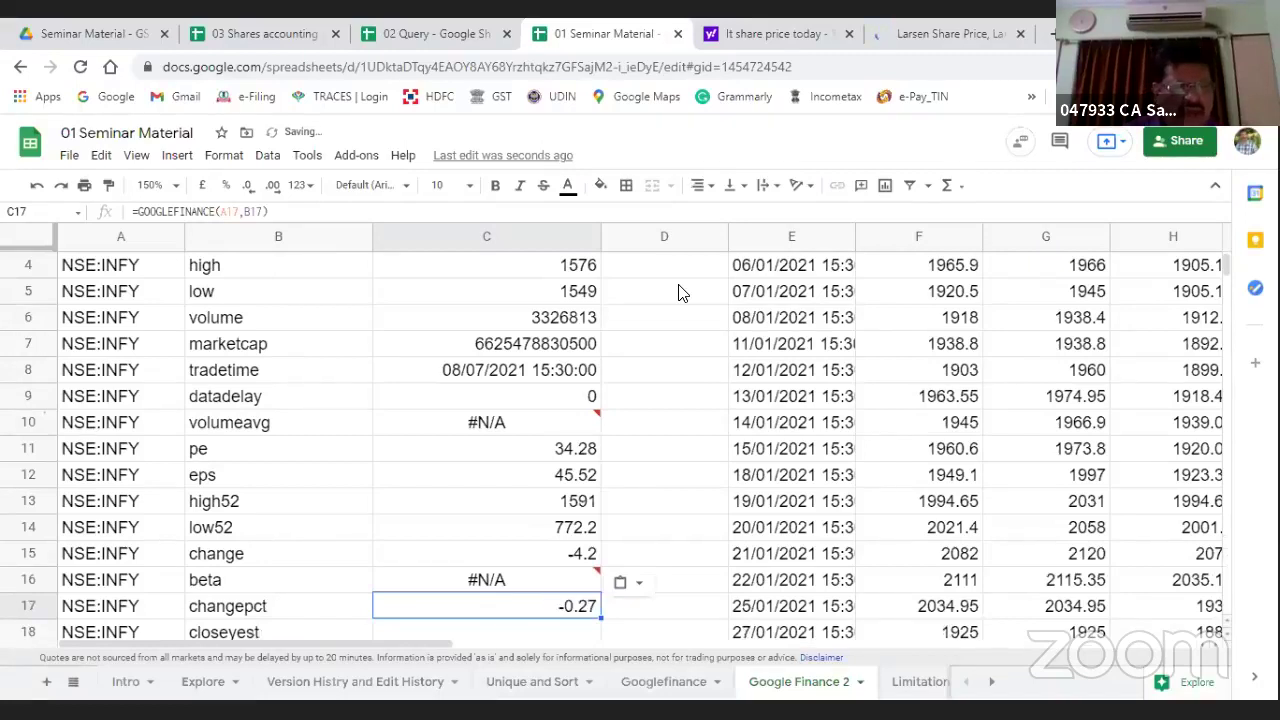
key("Down")
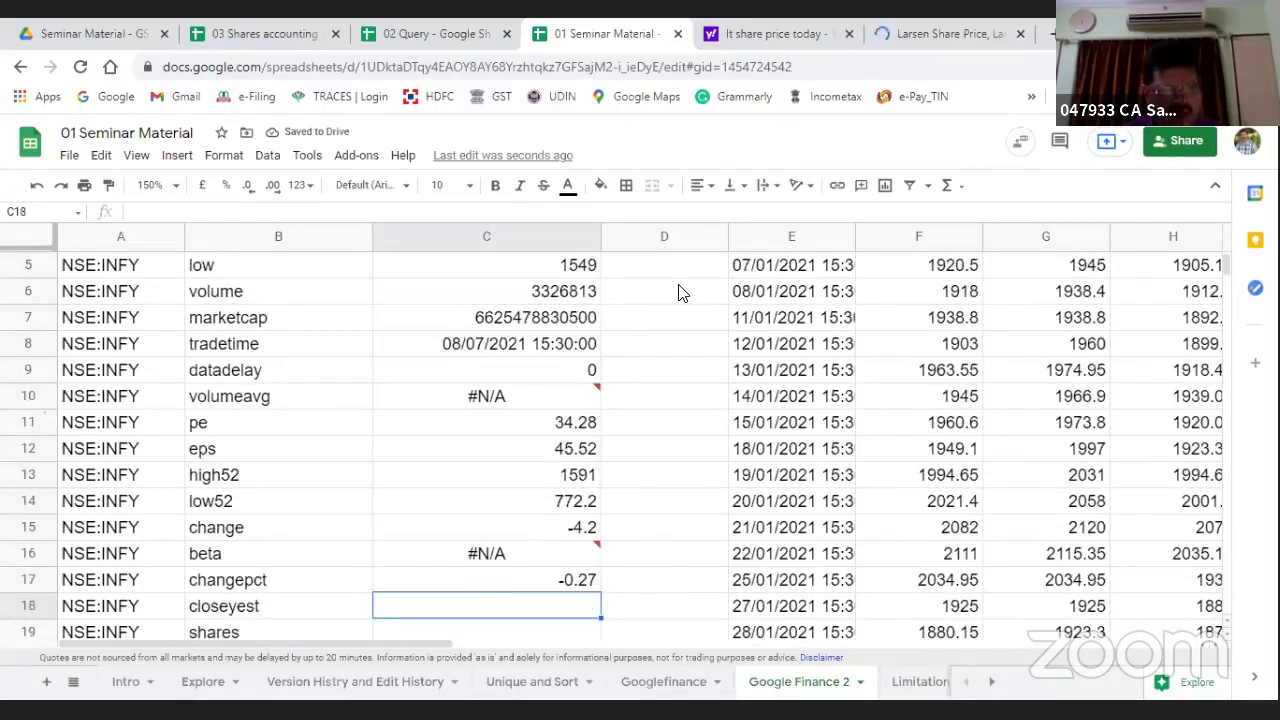
key("ctrl+v")
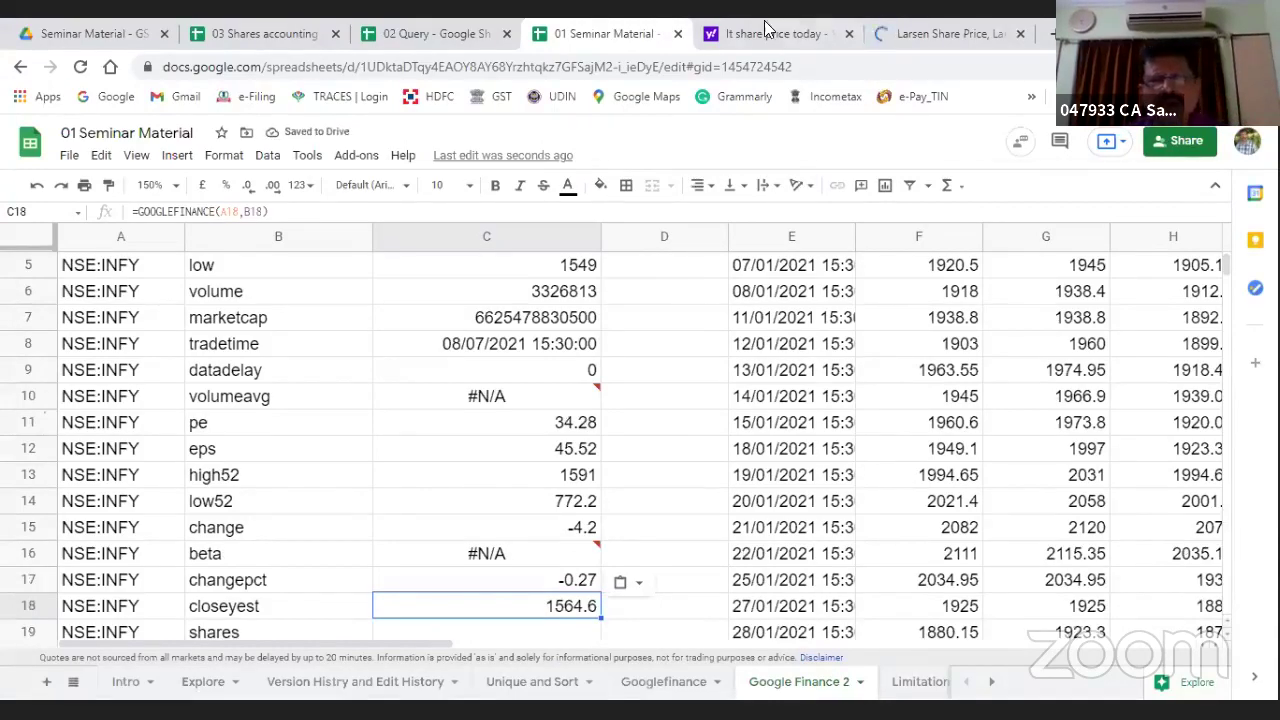
Step: View Moneycontrol's Larsen & Toubro quote (Previous Close 1,516.45, Beta 1.05), then return to the spreadsheet
left_click(910, 38)
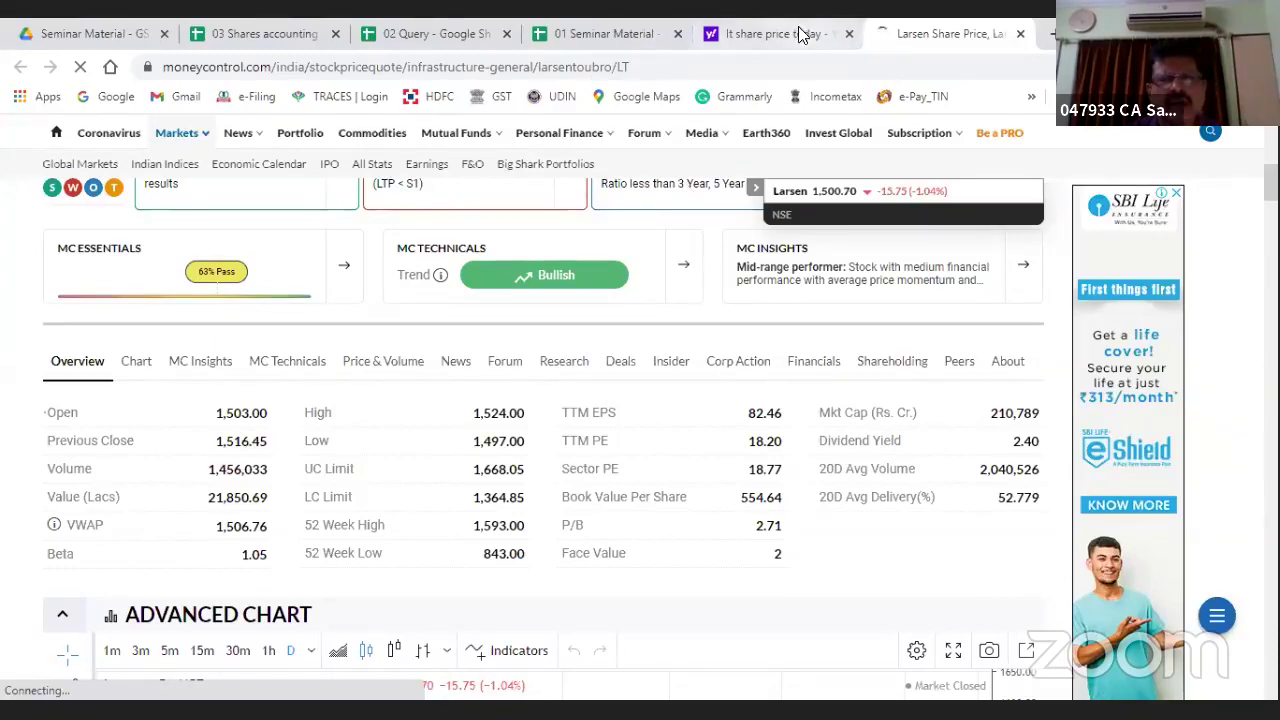
left_click(595, 38)
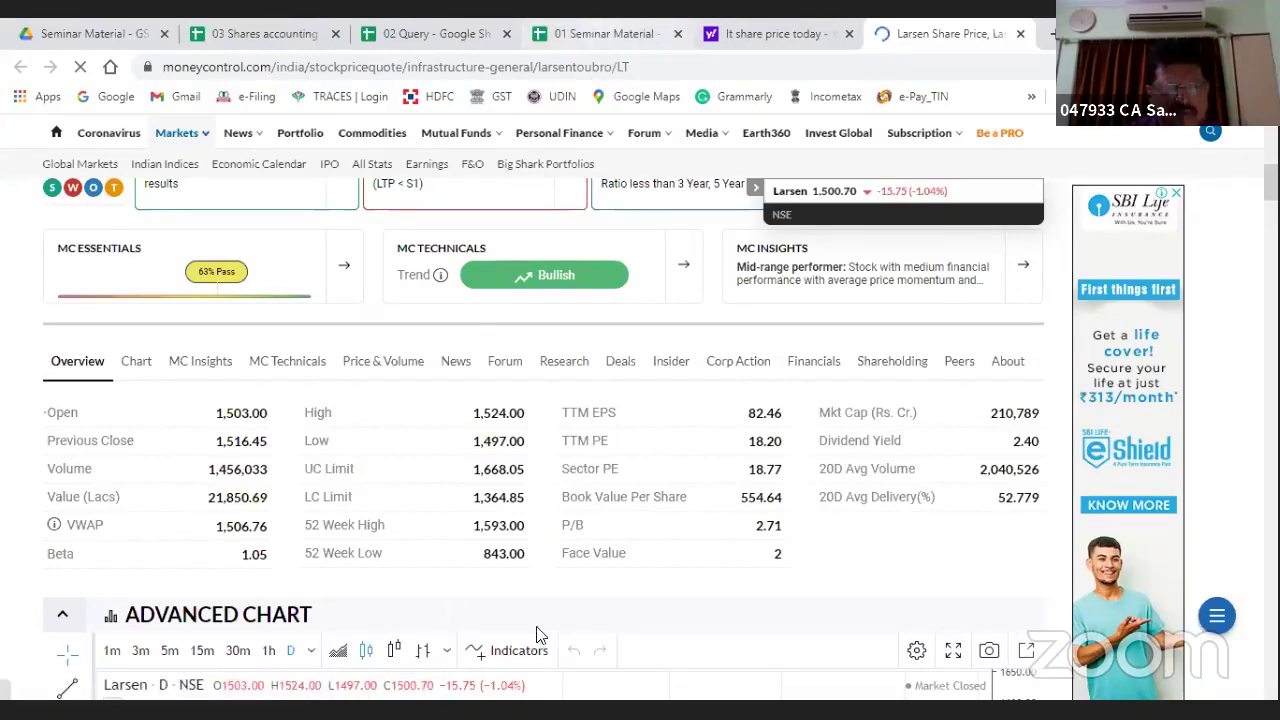
Step: Paste the formula into C19 for shares and C20 for currency, then select the price attribute in B2
scroll(670, 587, "down", 2)
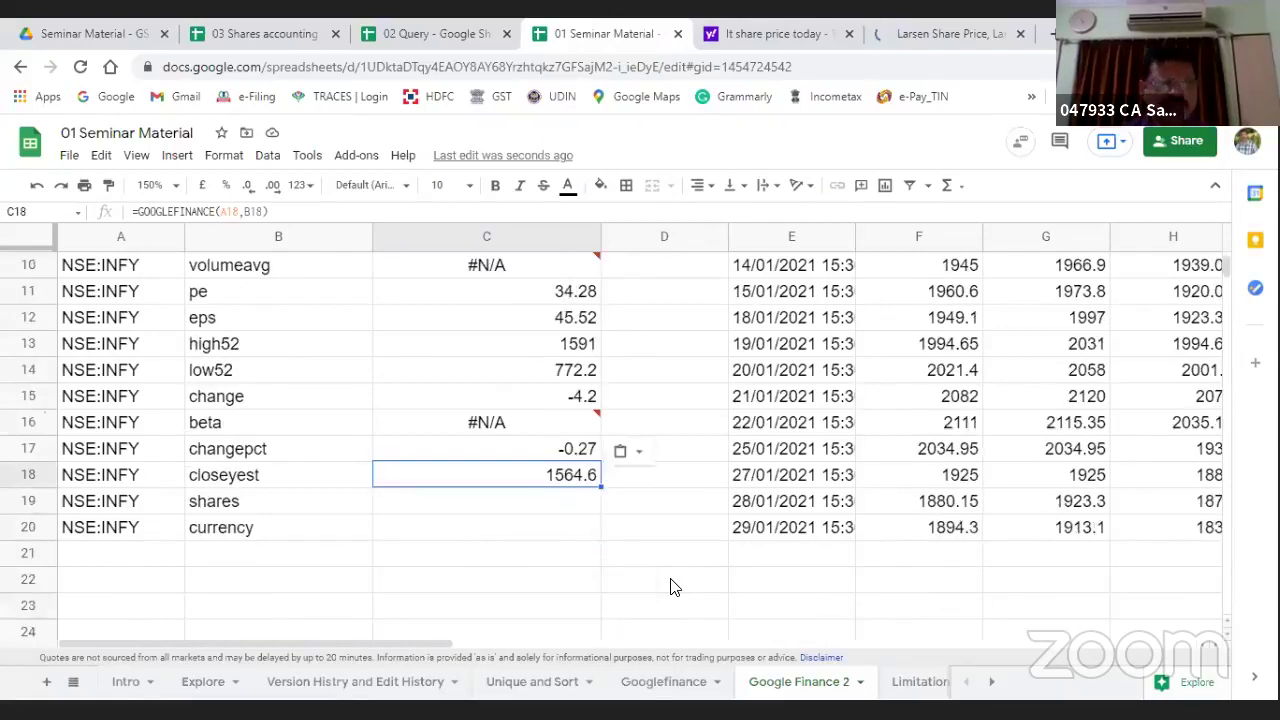
key("ctrl+c")
key("Down")
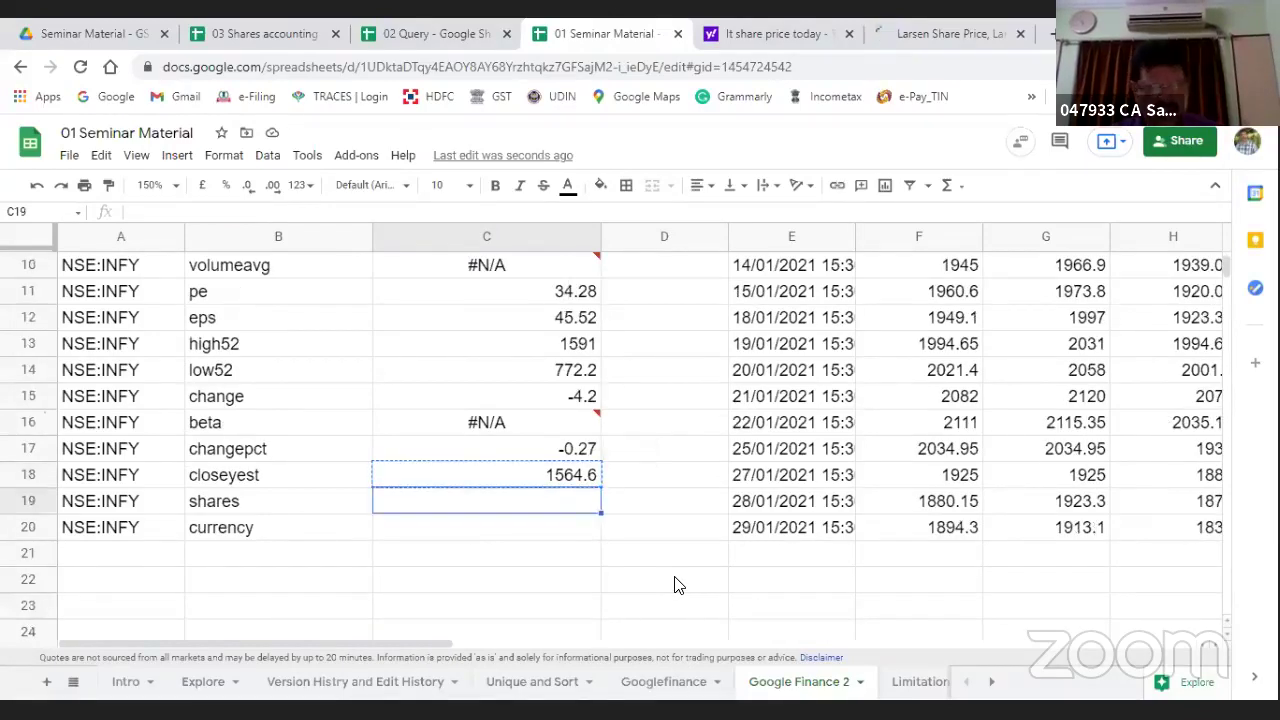
key("ctrl+v")
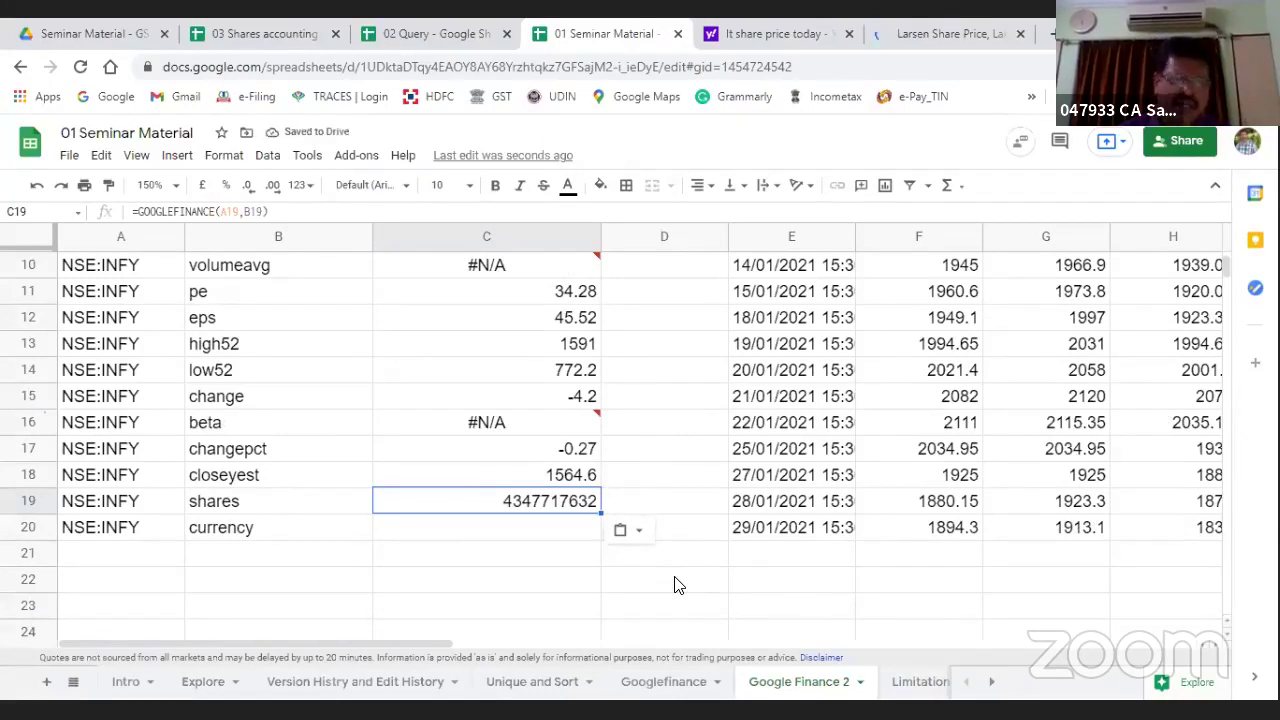
key("ctrl+c")
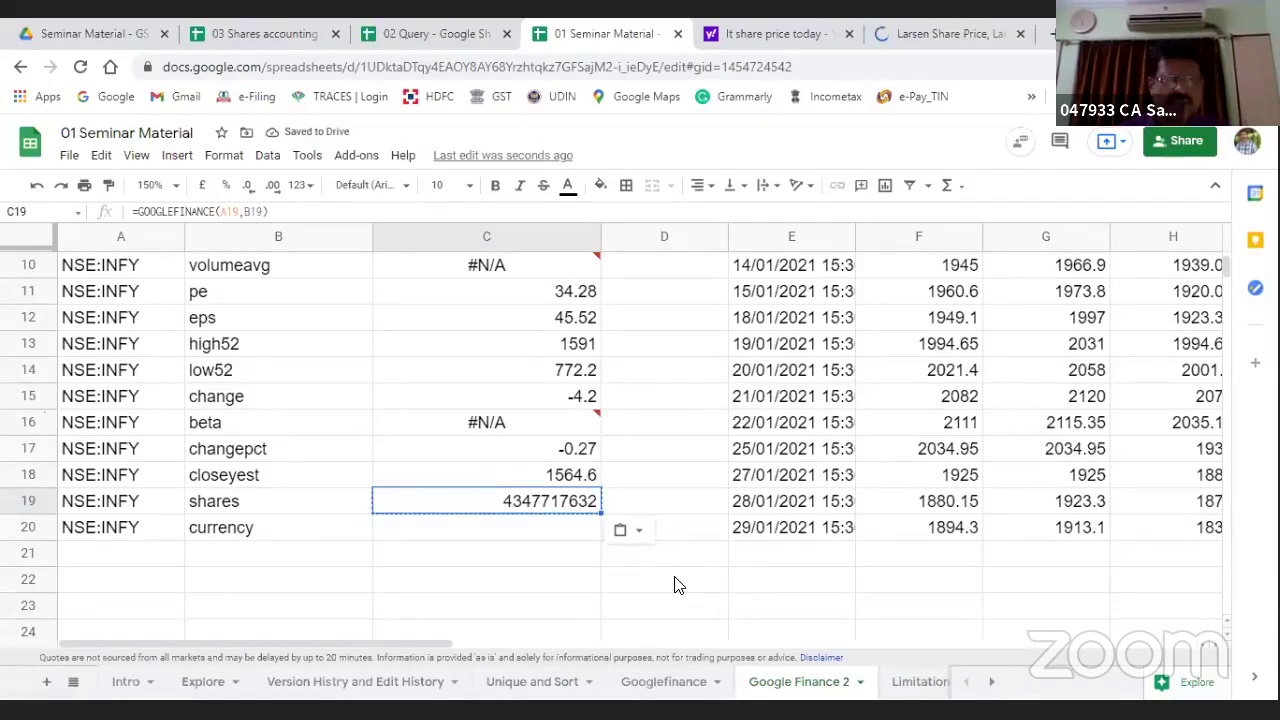
key("Down")
key("ctrl+v")
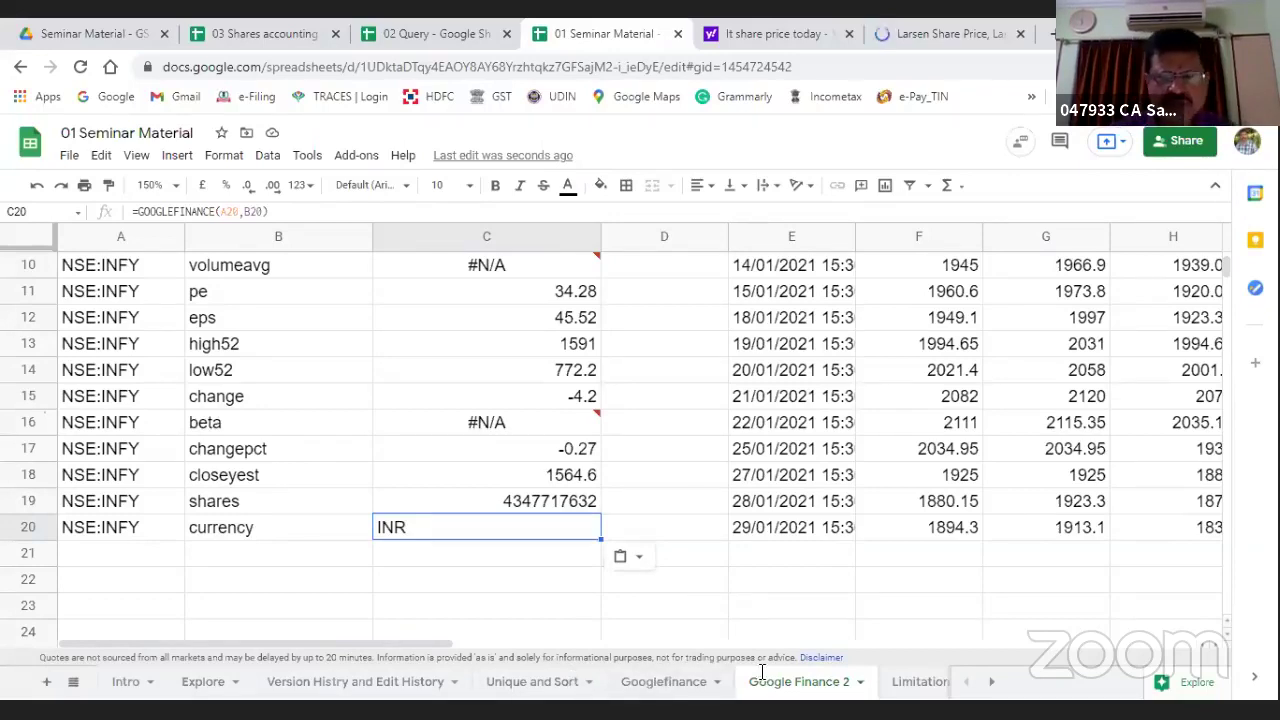
scroll(614, 555, "up", 3)
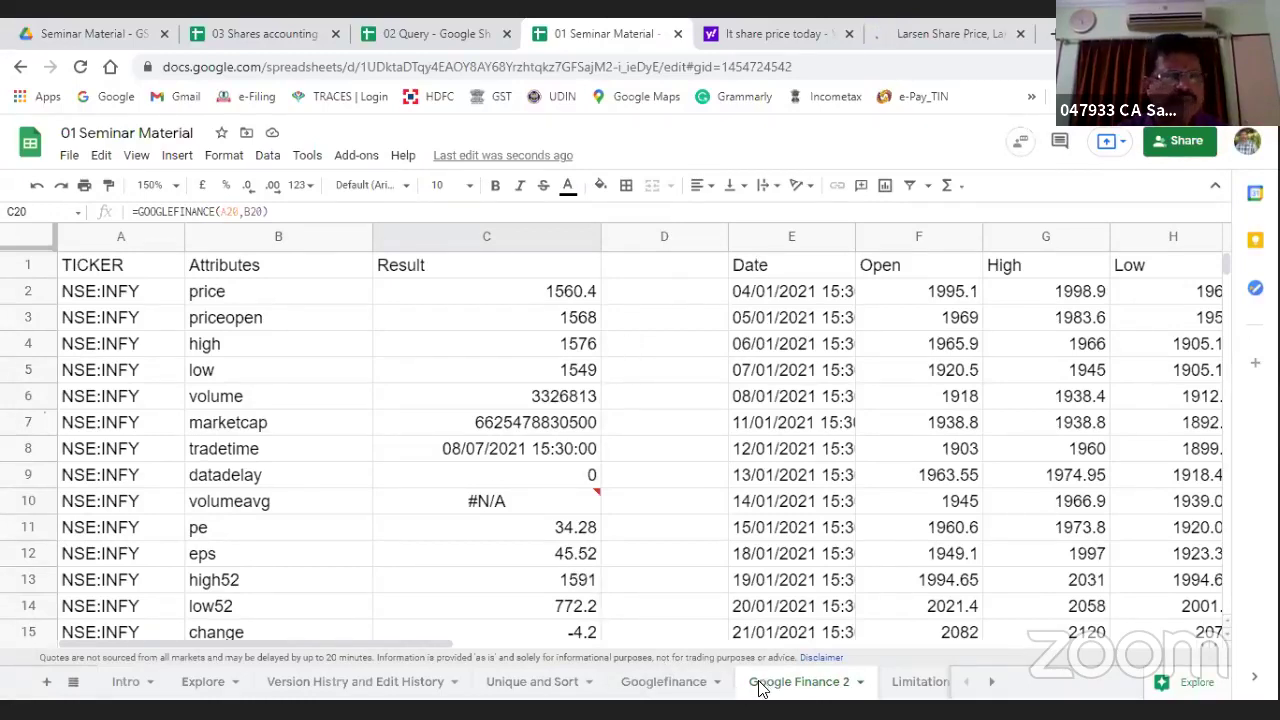
left_click(224, 300)
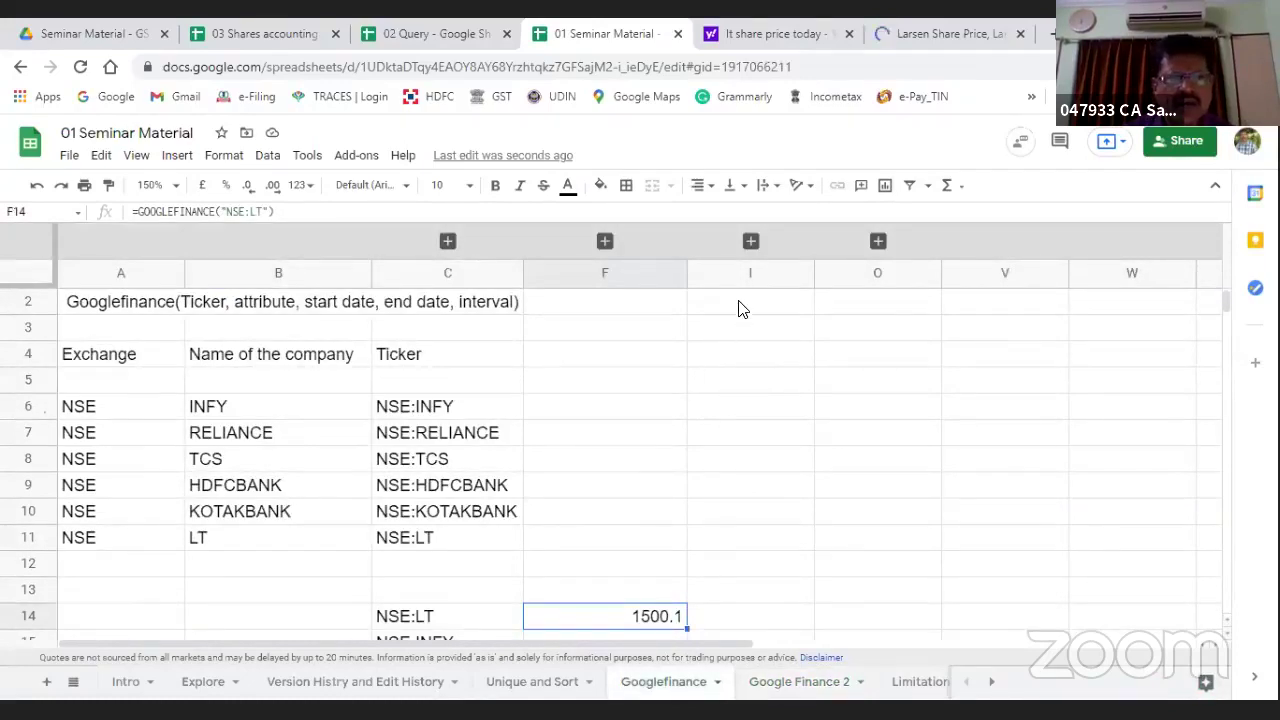
Step: Enter INFY into cell I2
left_click(738, 307)
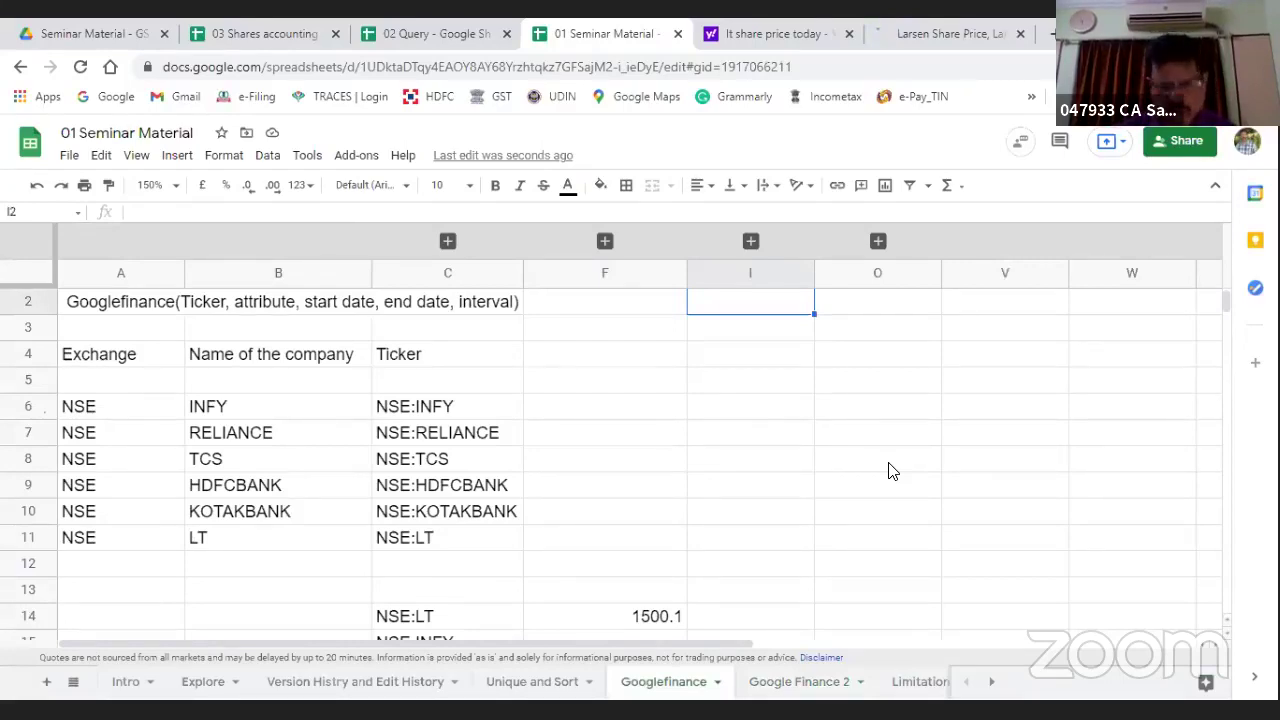
type("INFY")
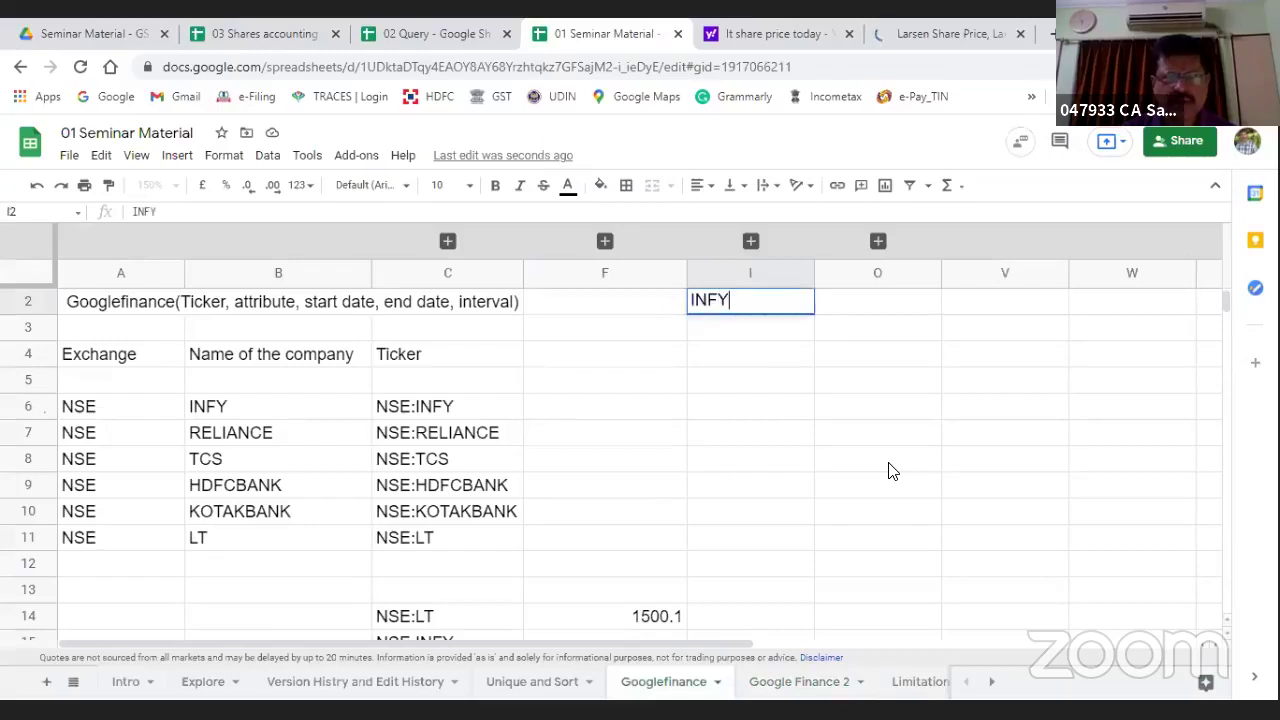
key("Return")
key("Return")
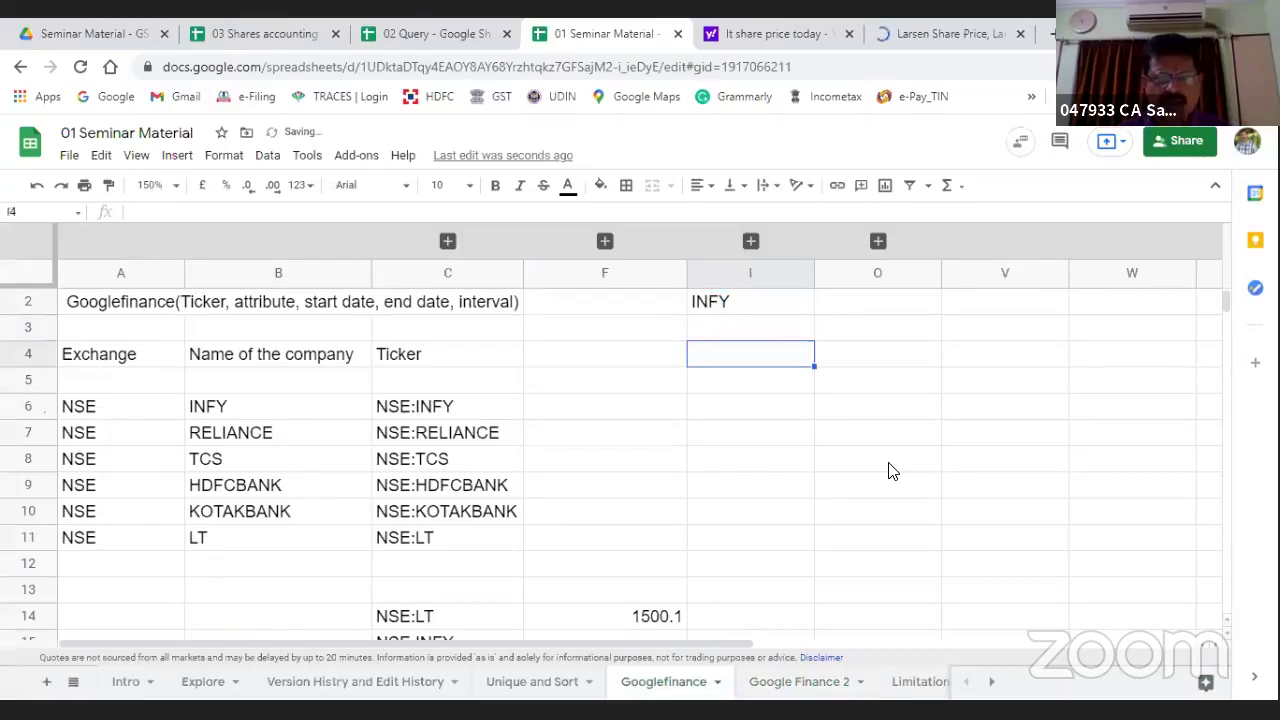
Step: Enter =GOOGLEFINANCE("NSE:INFY","price","01/01/2021","08/07/2021") in I4
type("=goog")
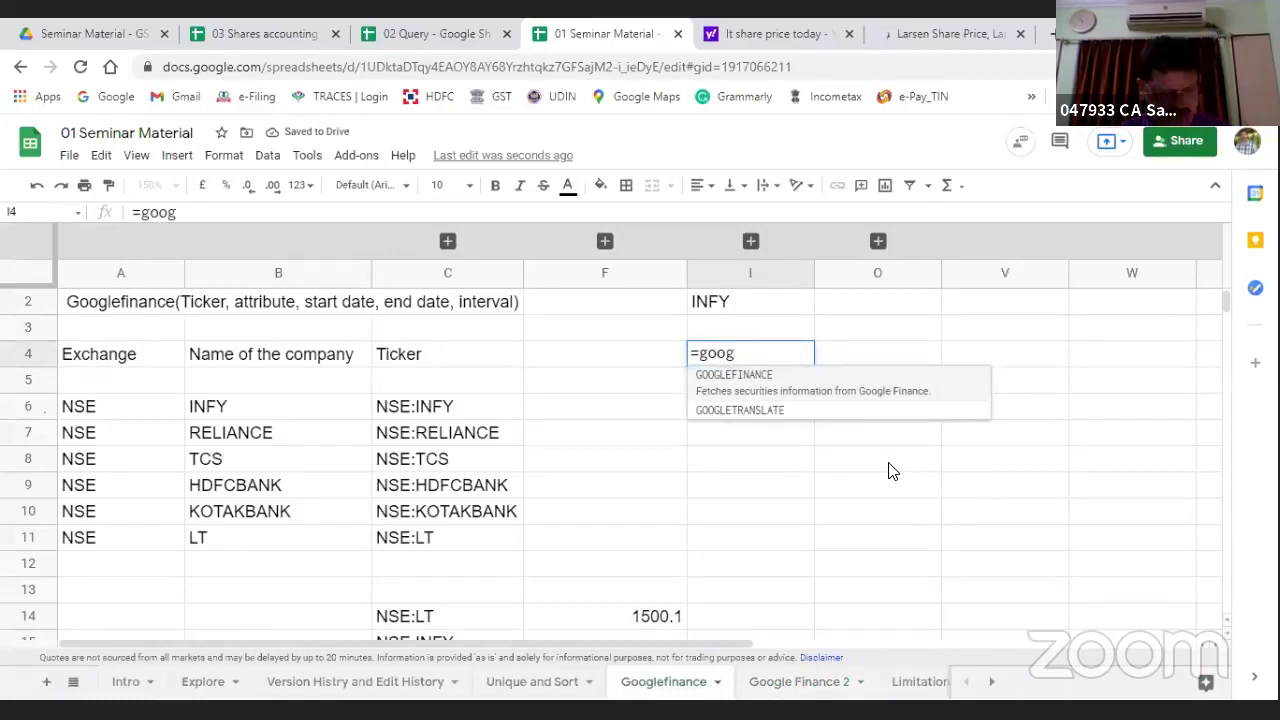
key("Tab")
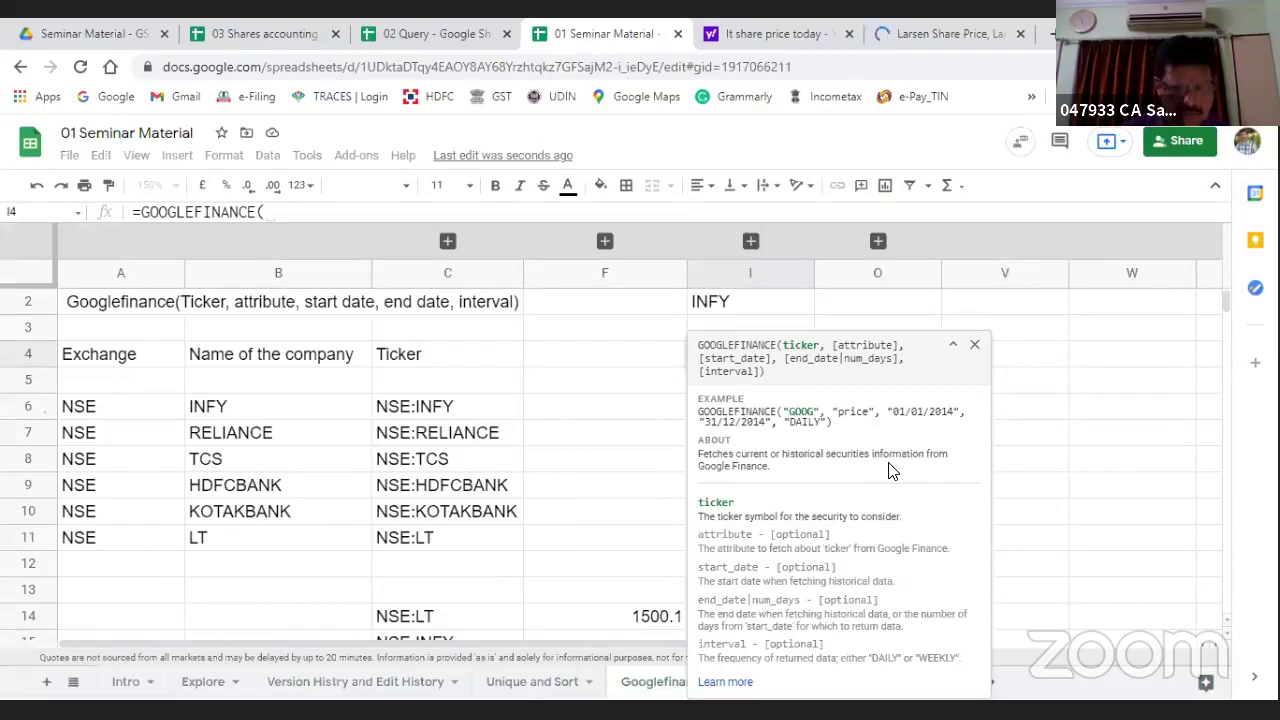
type("\"")
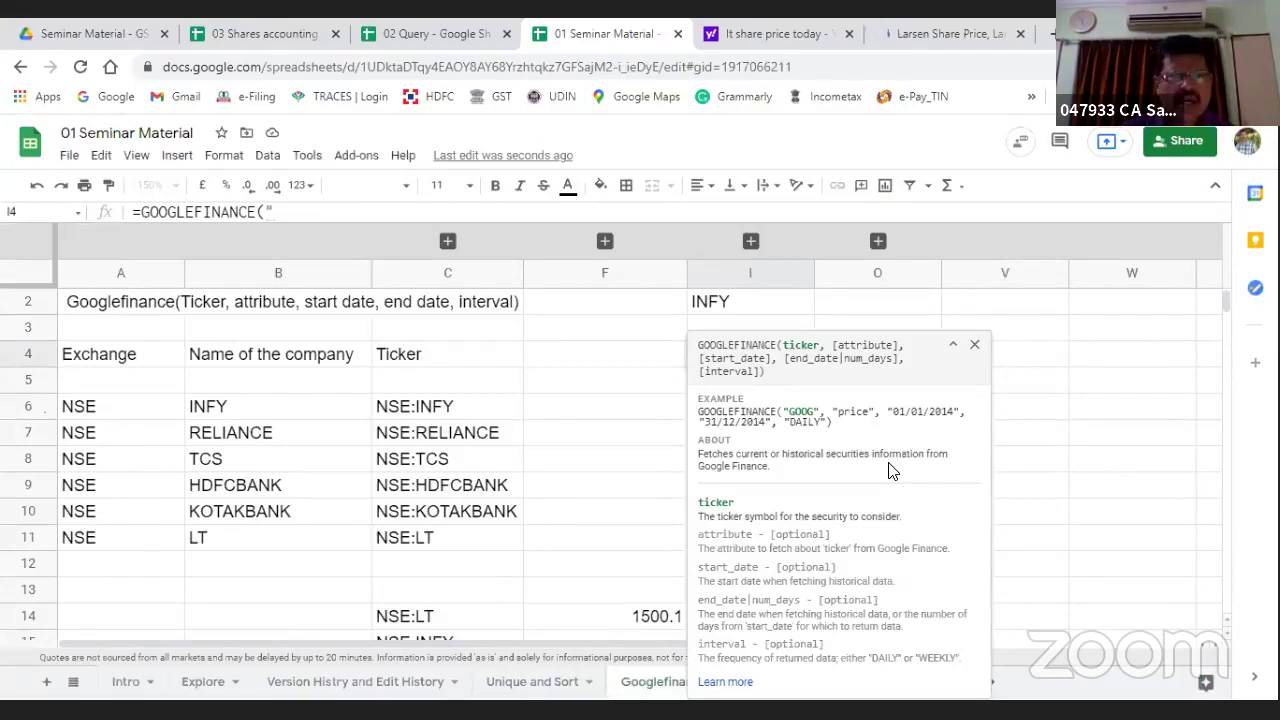
type("NSE")
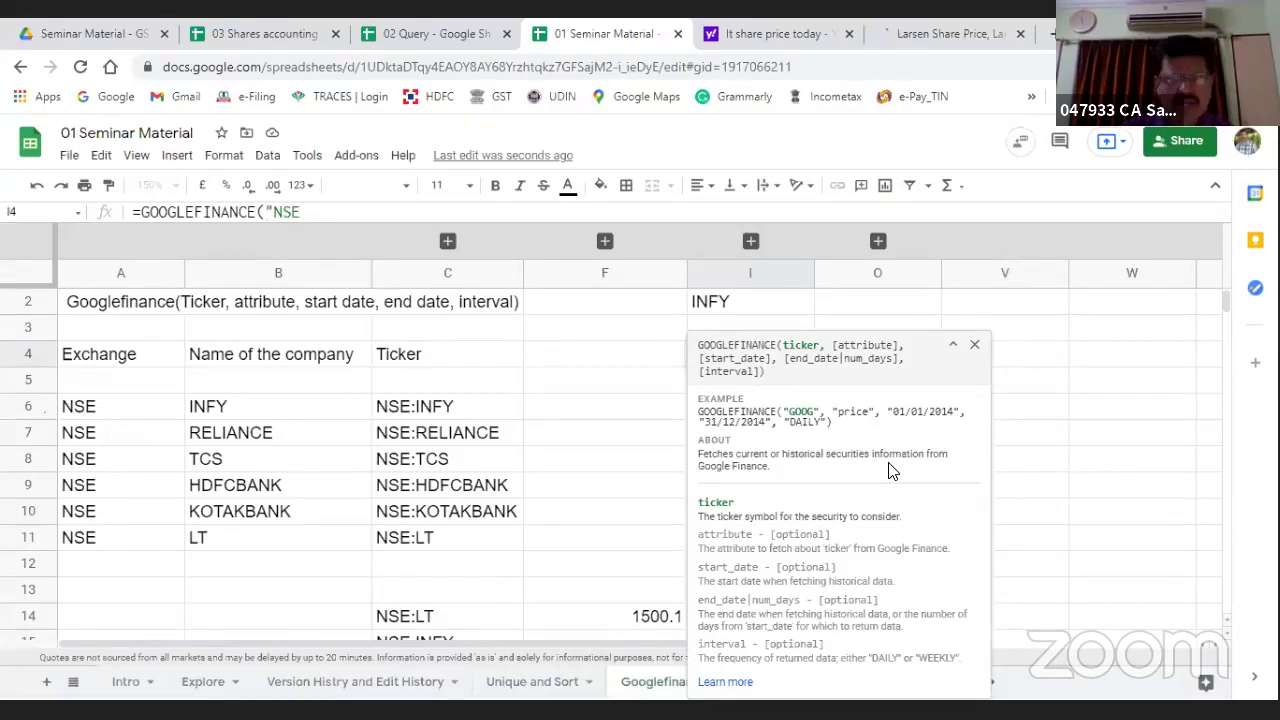
type(":INFy")
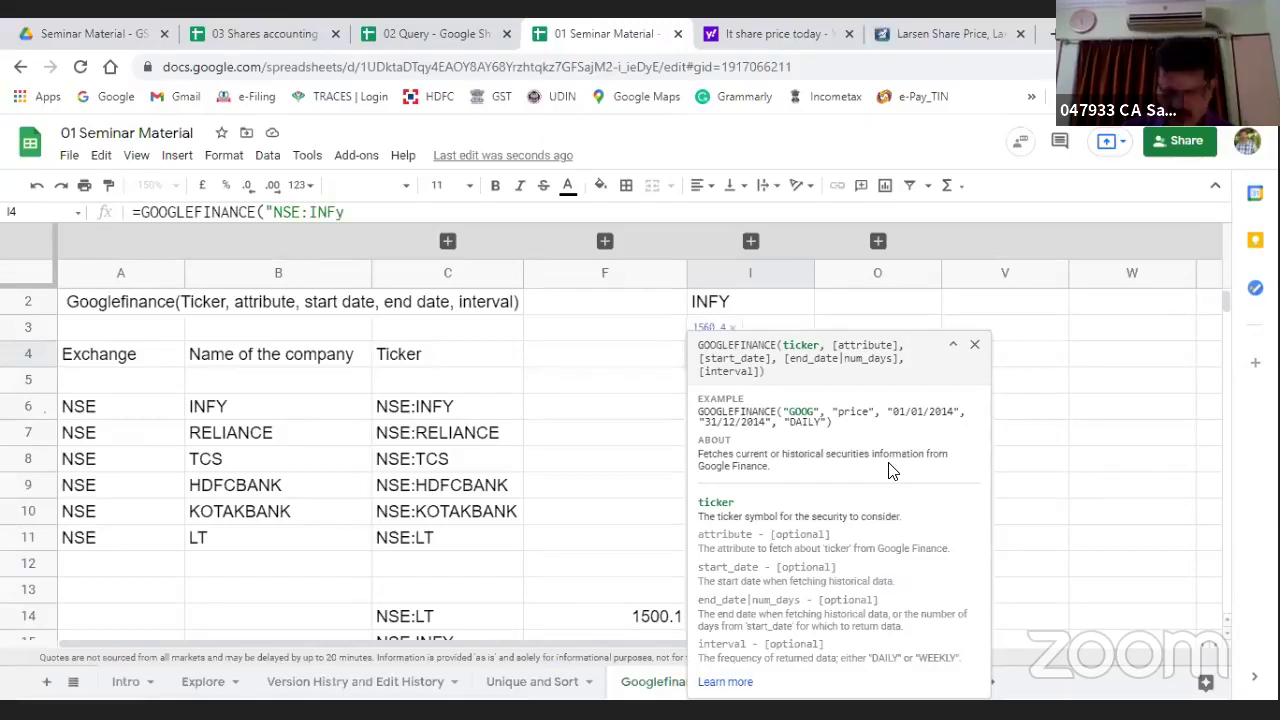
key("BackSpace")
type("Y")
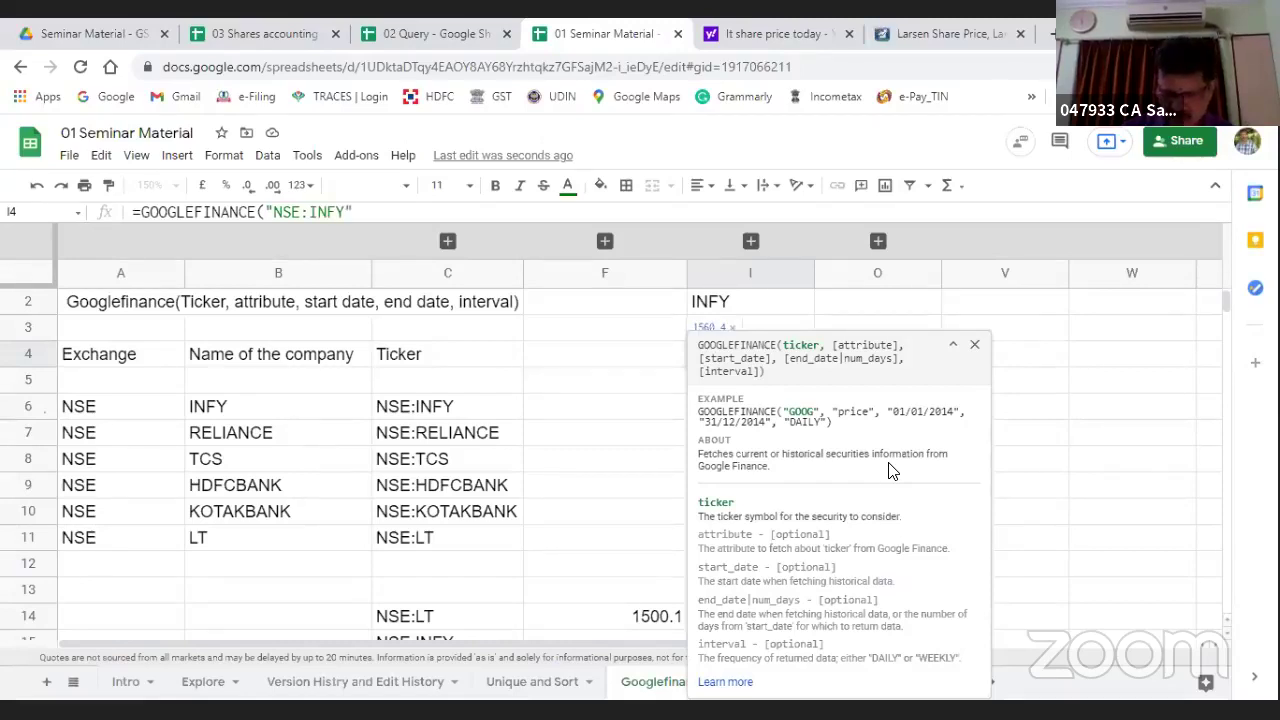
type("\",")
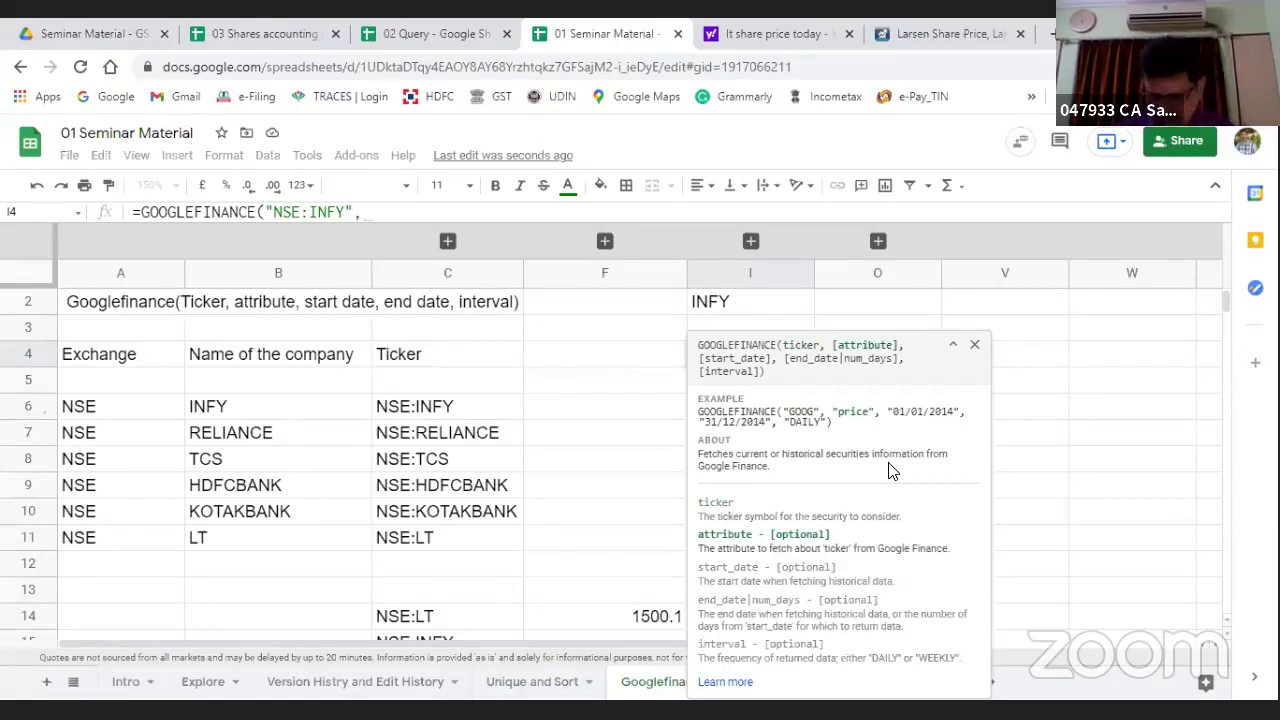
type("\"pric")
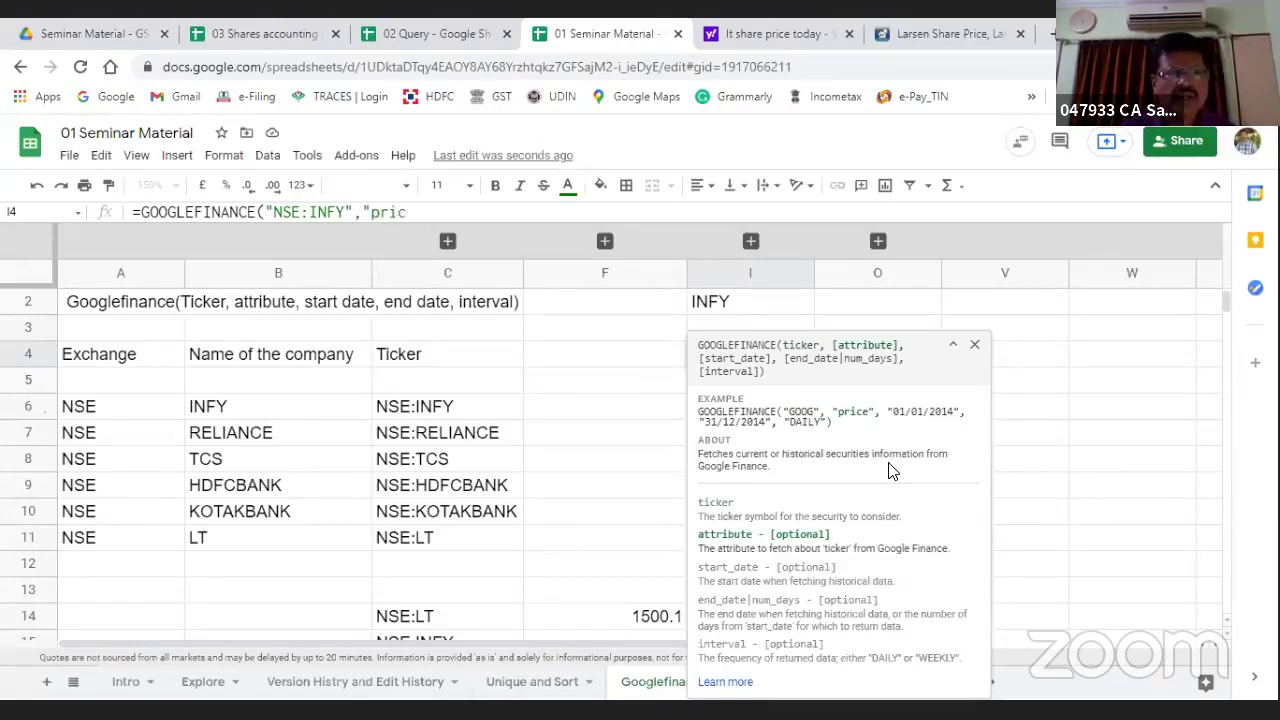
type("e\"")
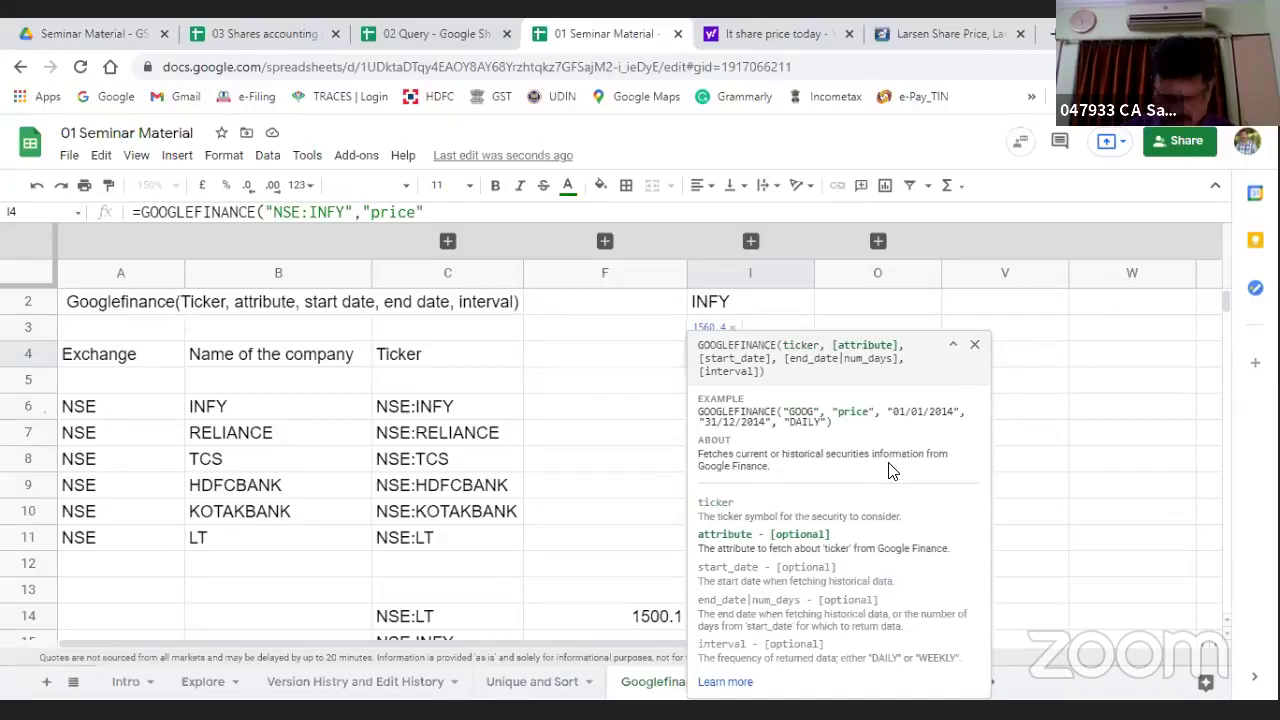
type(",")
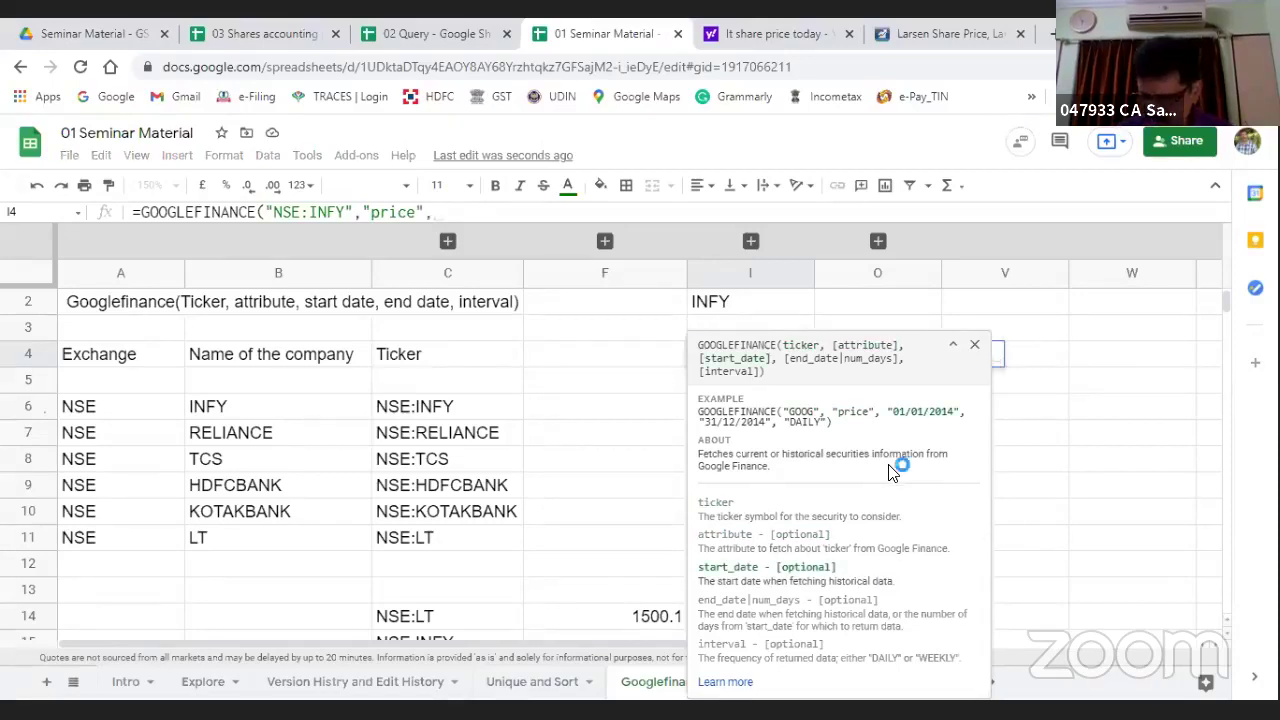
type("\"01/")
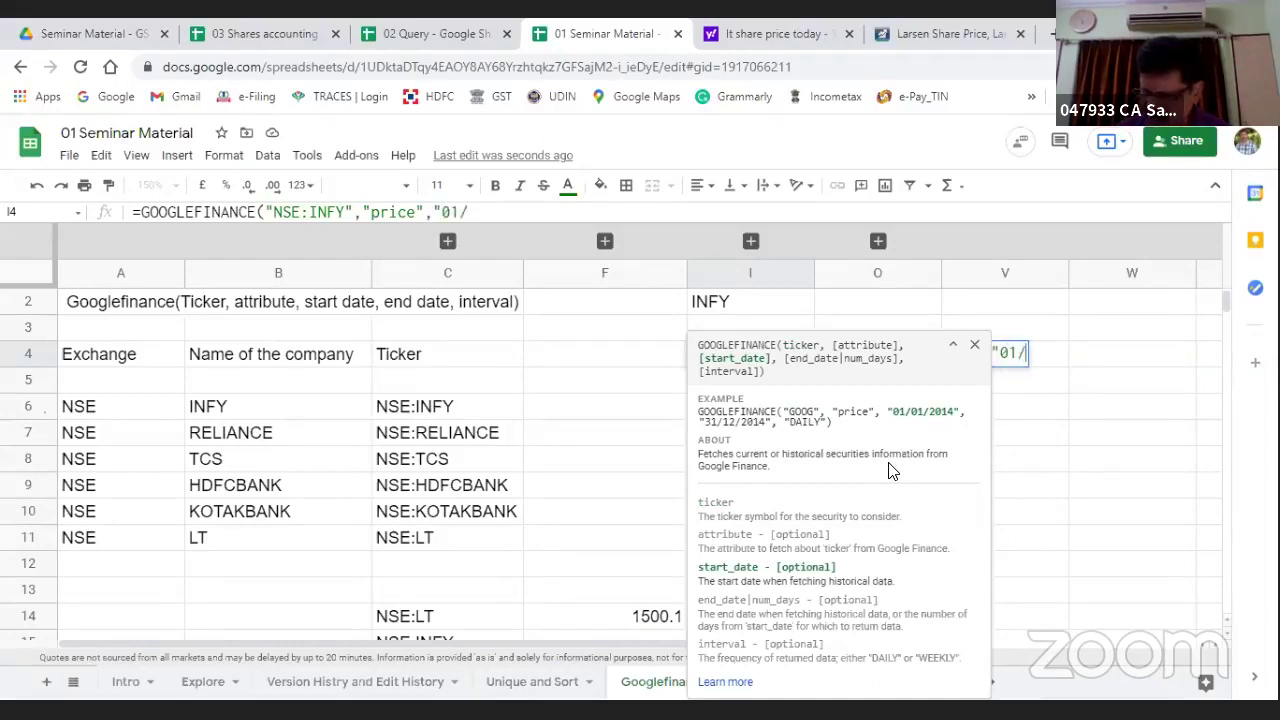
type("01/2021")
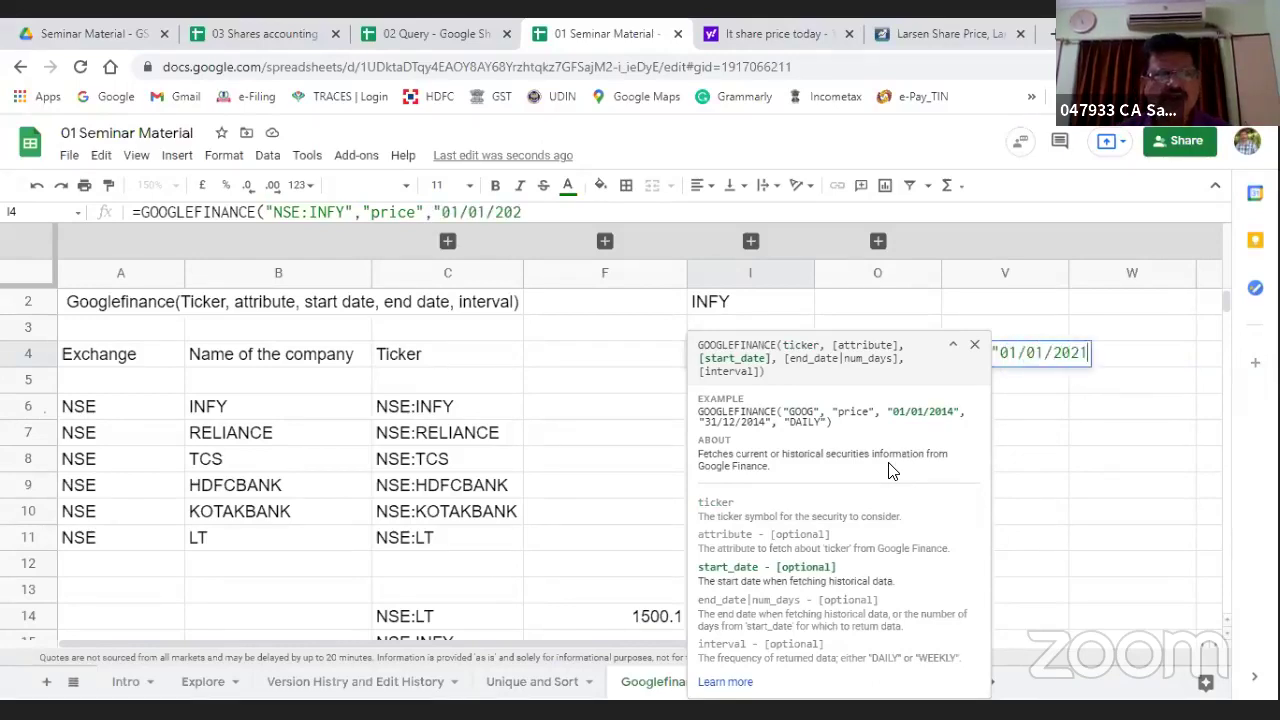
type("\"")
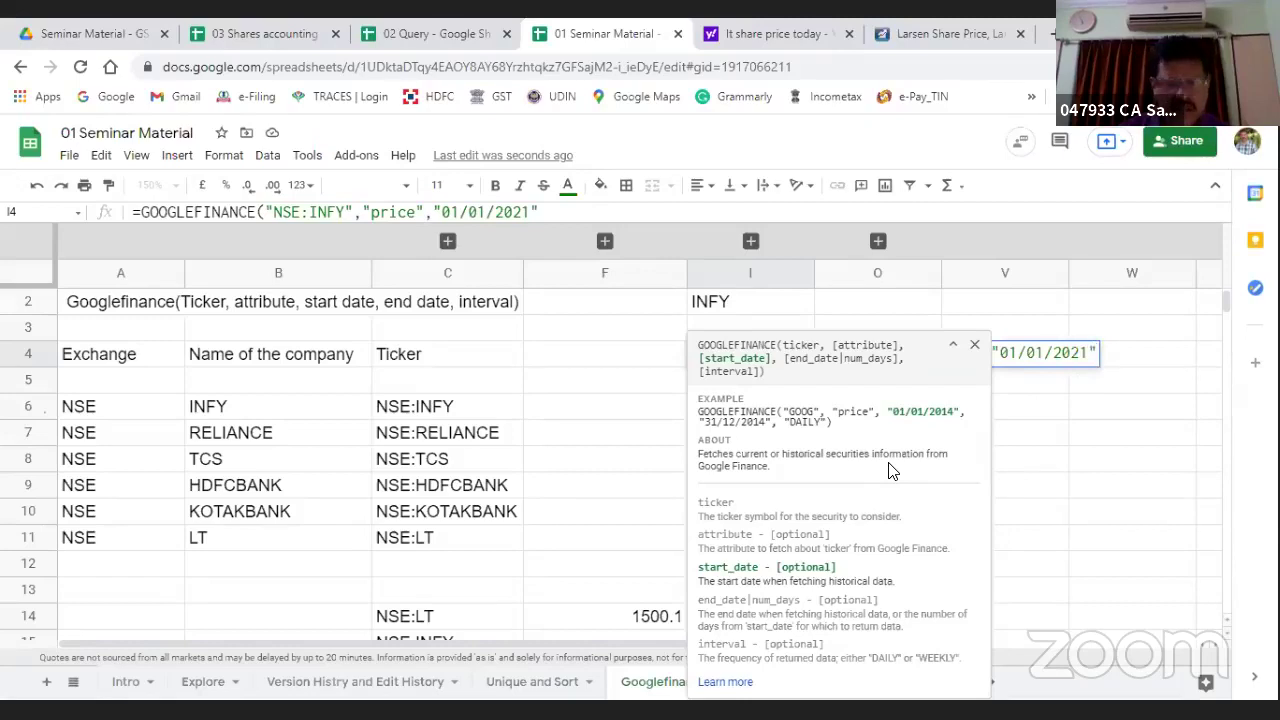
type(",\"")
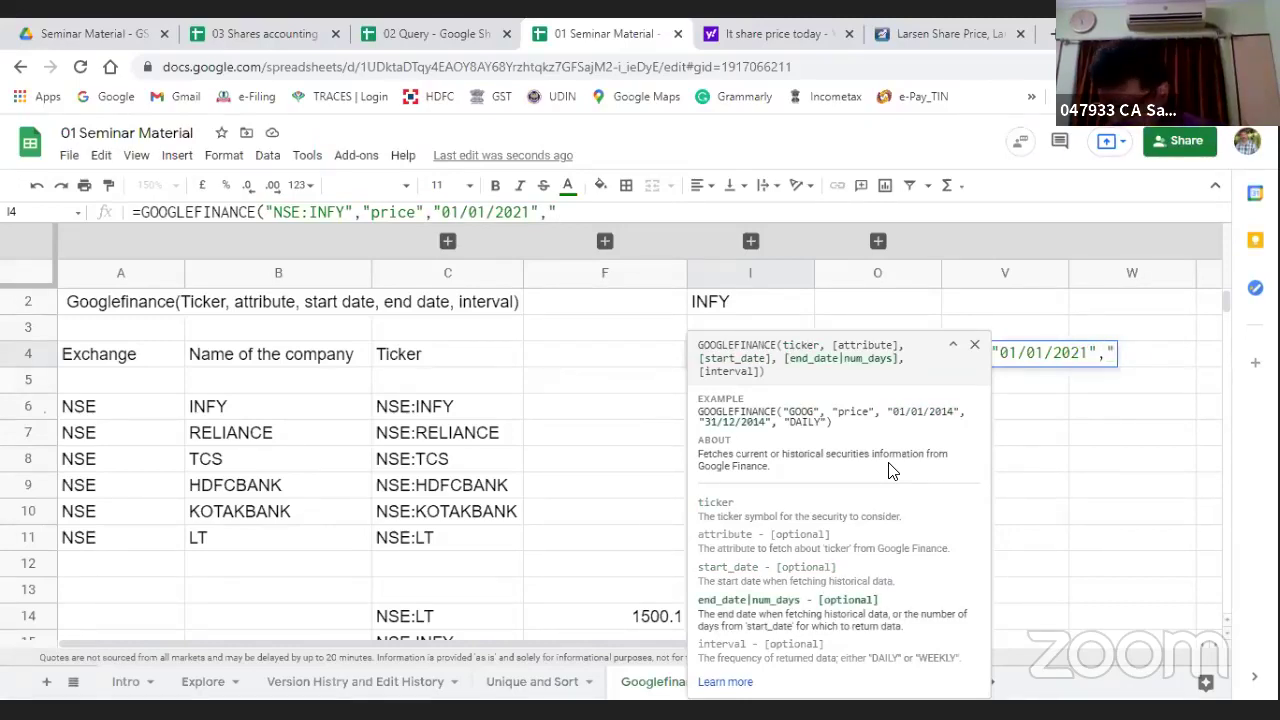
type("08/0")
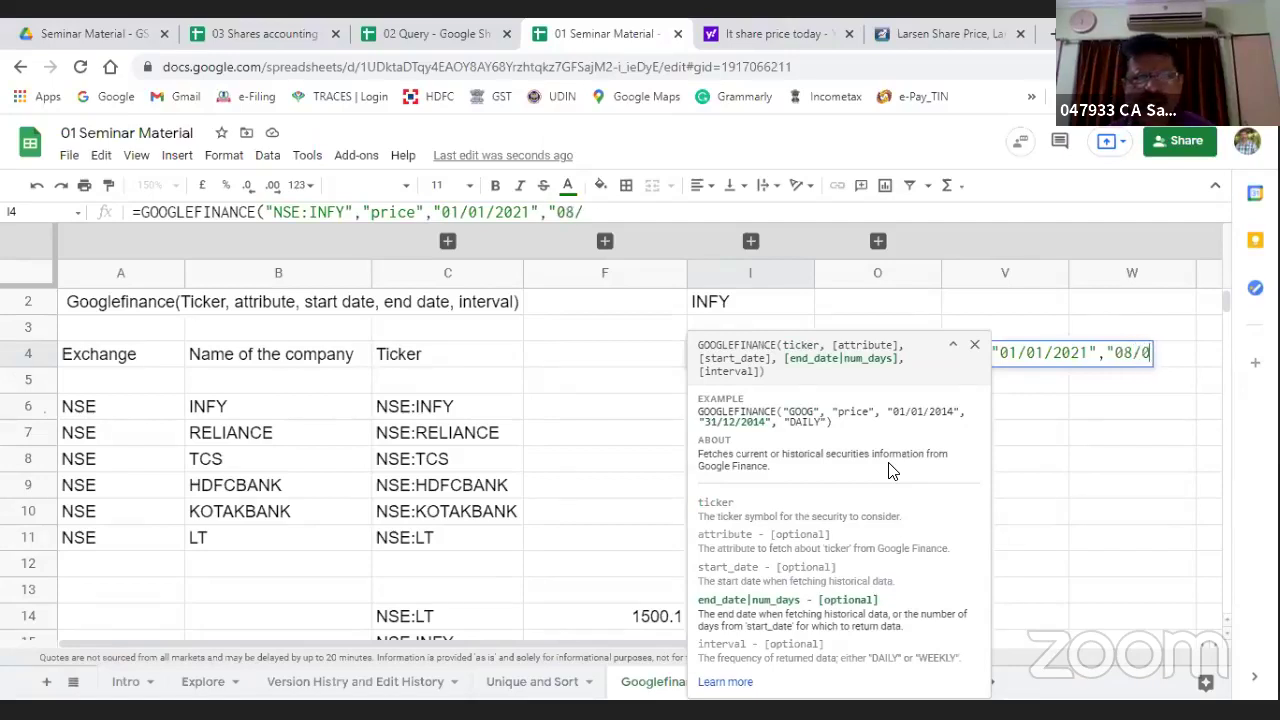
type("7/")
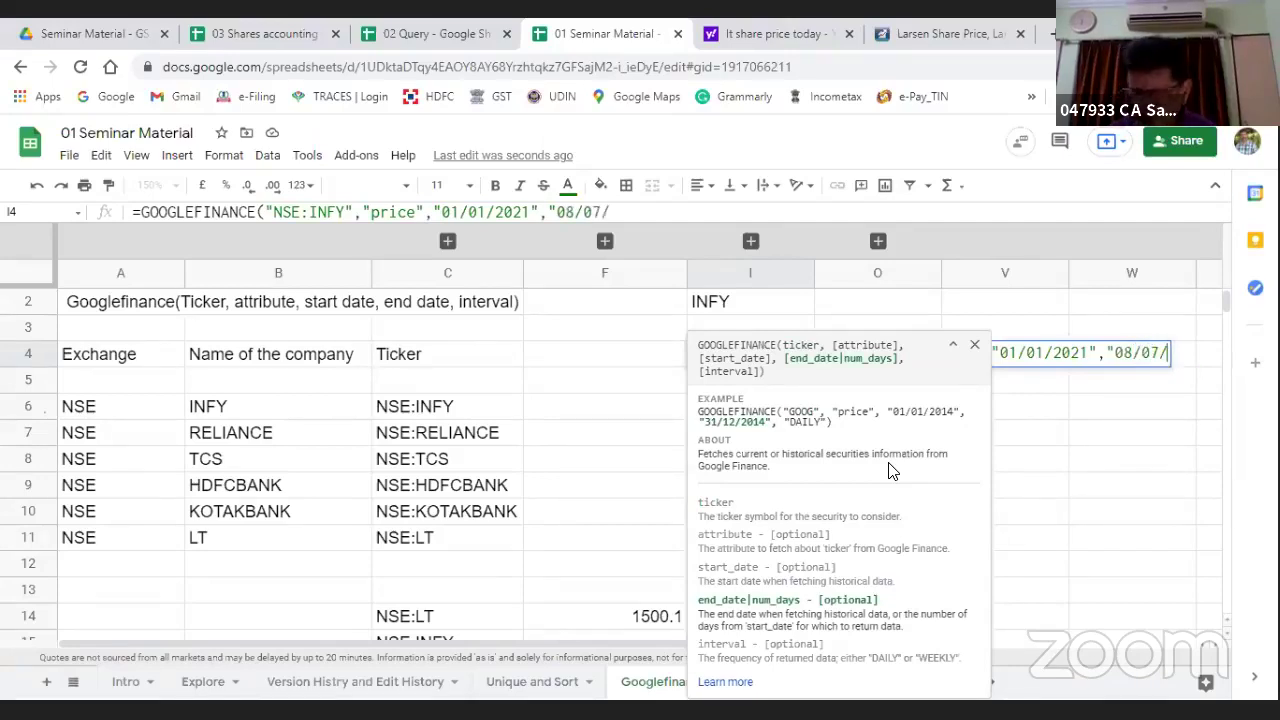
type("2021\"")
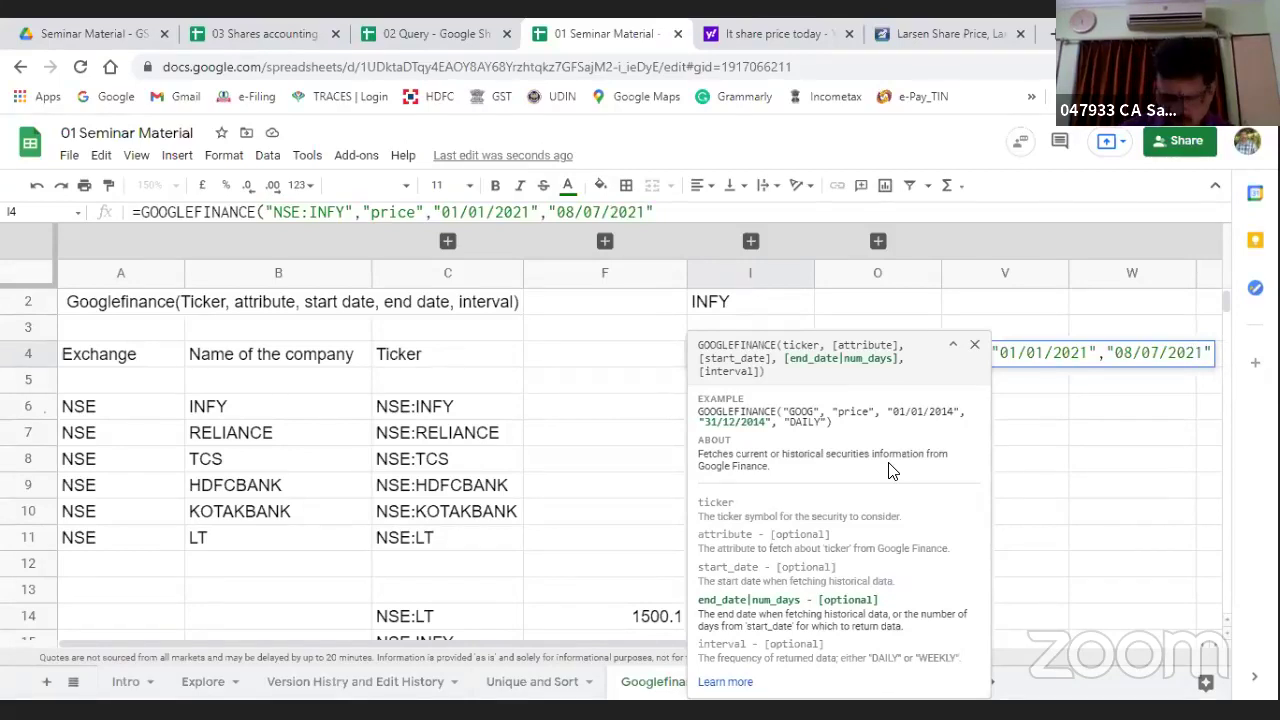
type(")")
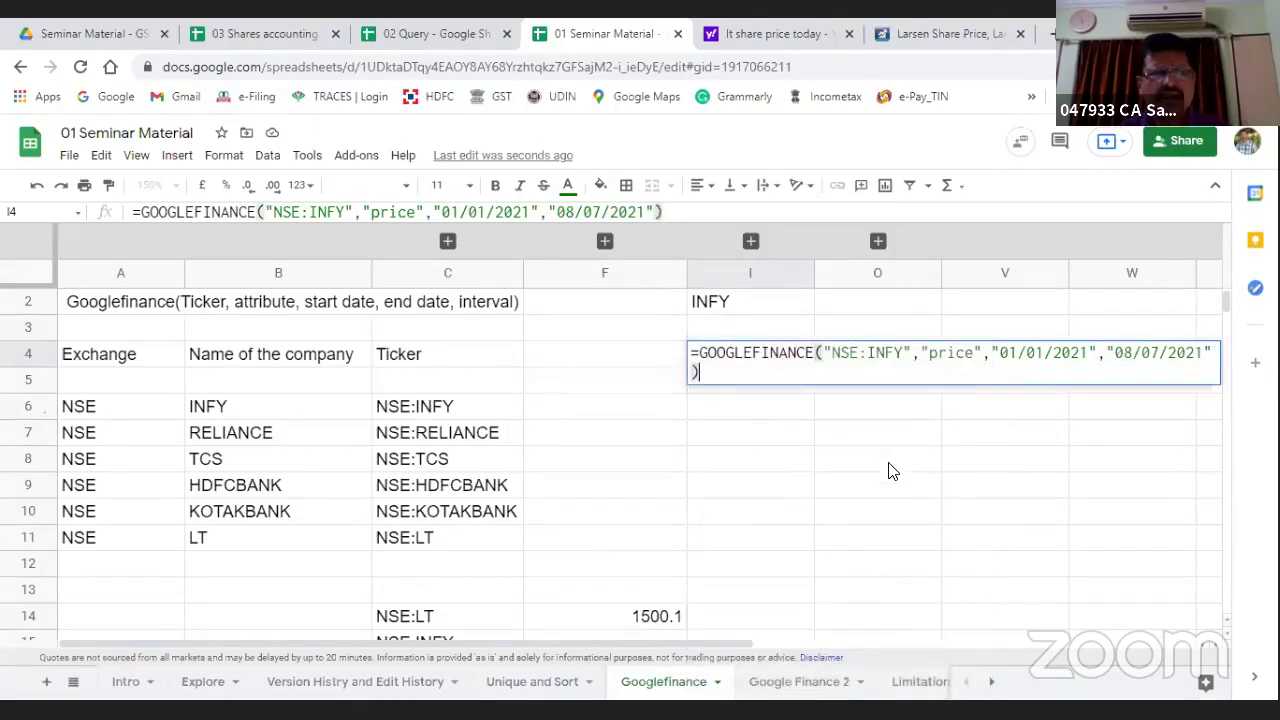
key("Return")
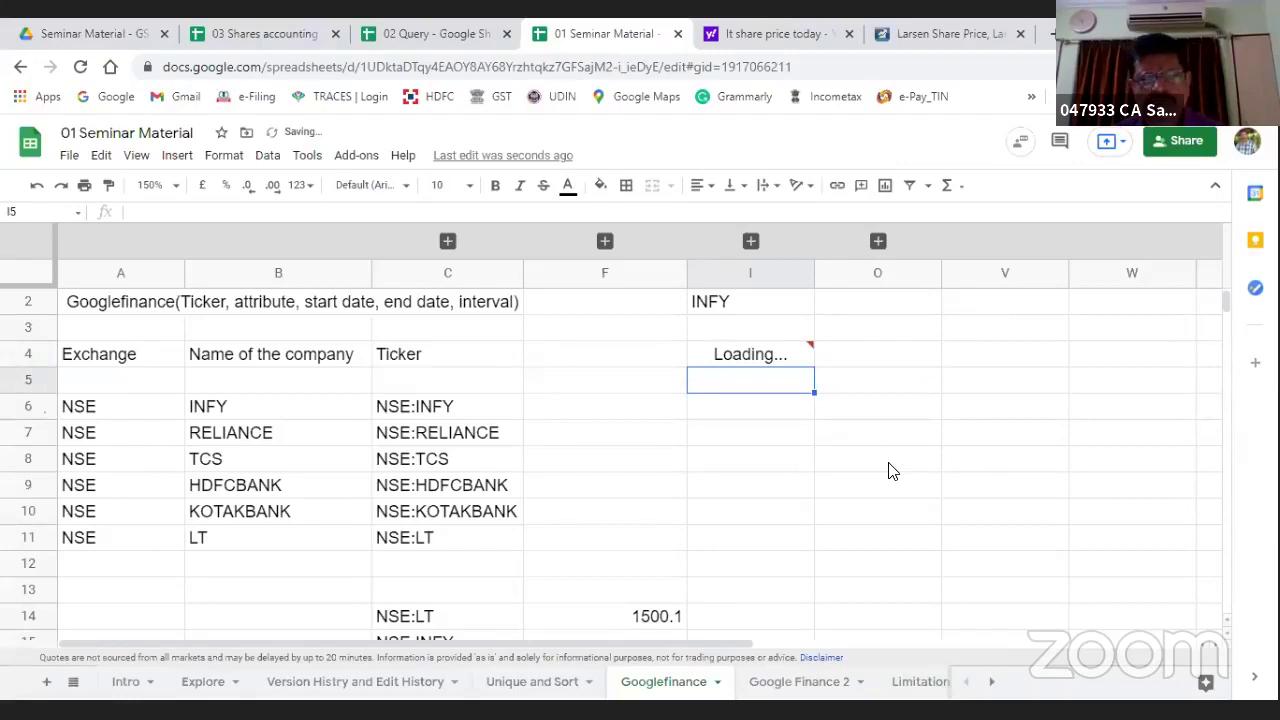
Step: Change the end date in I4's formula from 08/07/2021 to 07/07/2021 and recheck the result
key("Up")
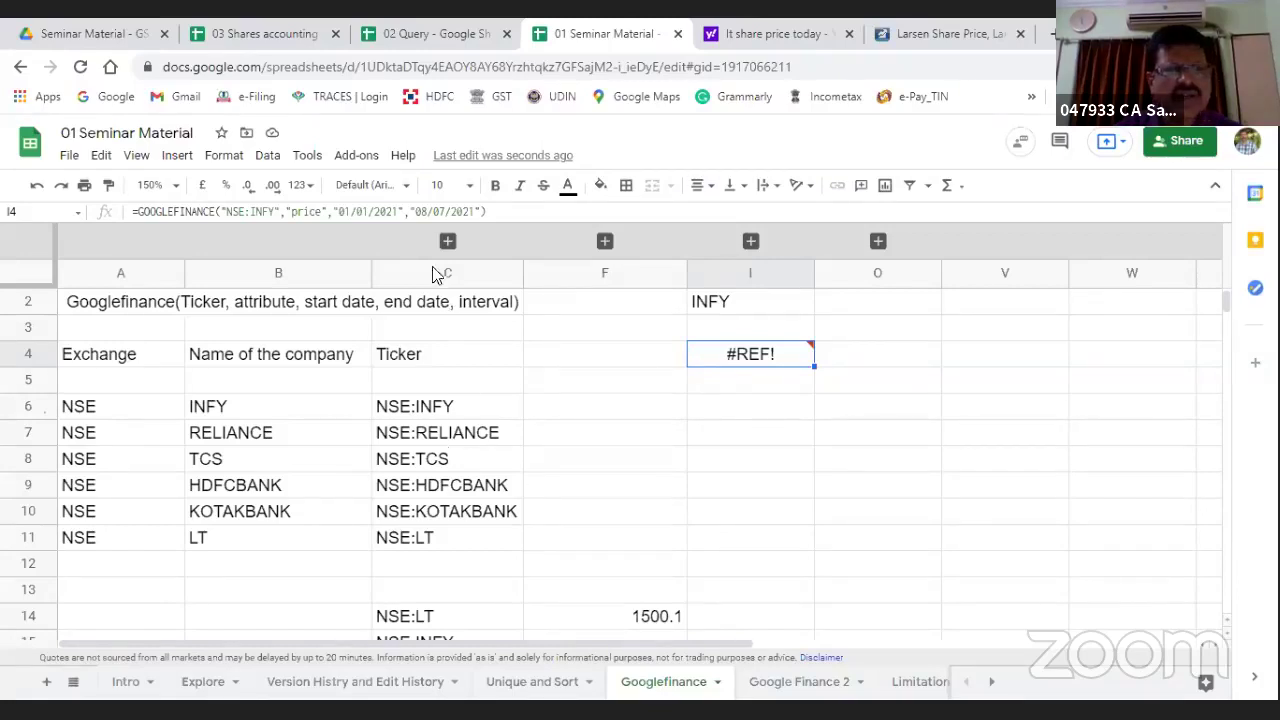
left_click(421, 211)
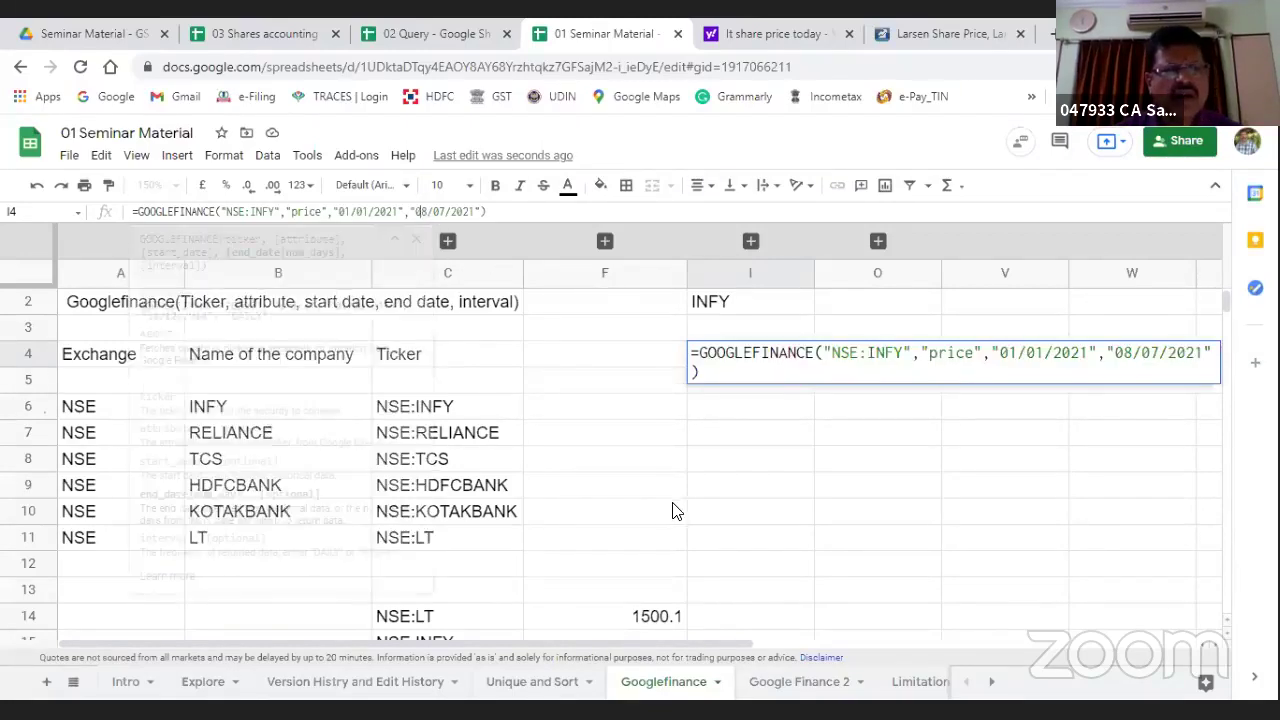
key("Delete")
type("7")
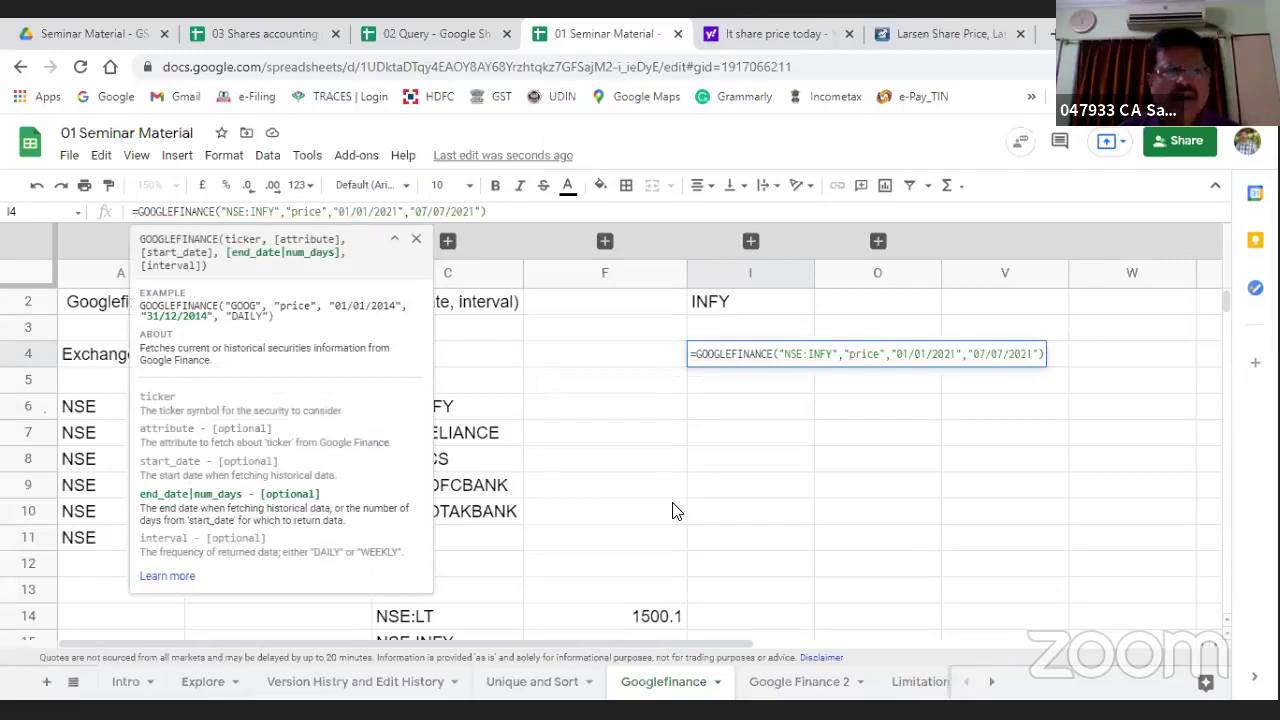
key("Return")
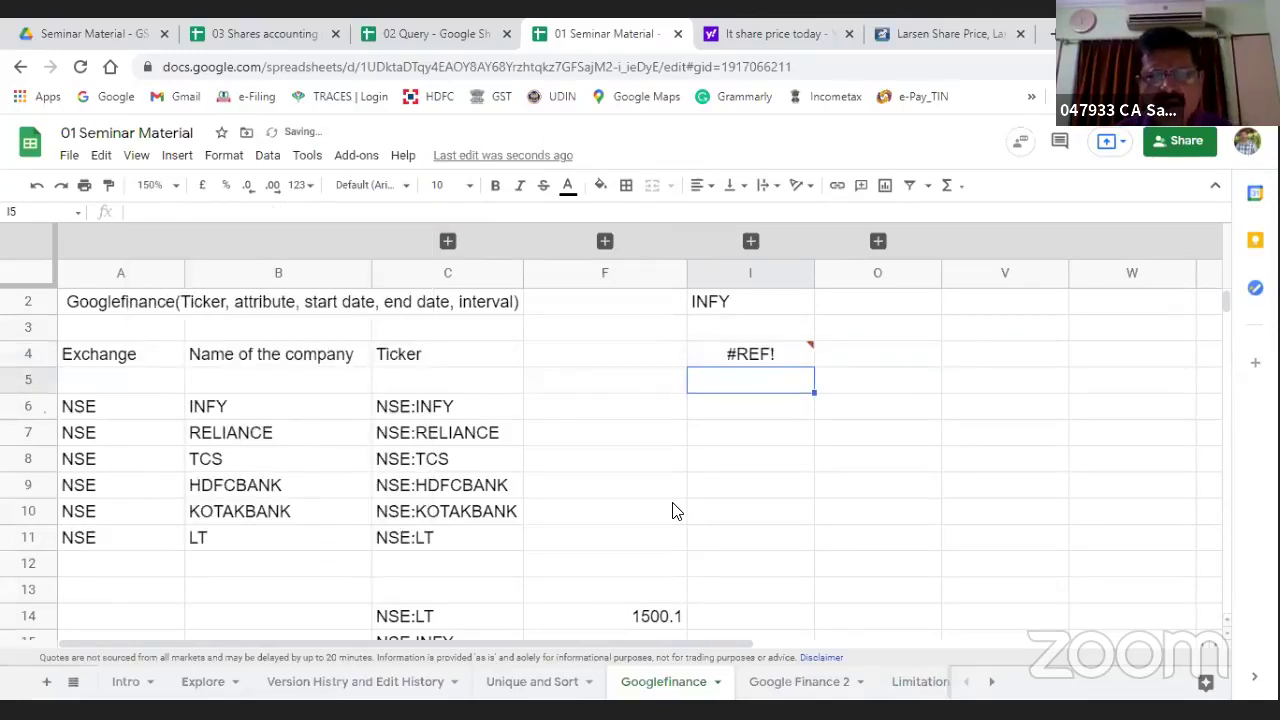
key("Up")
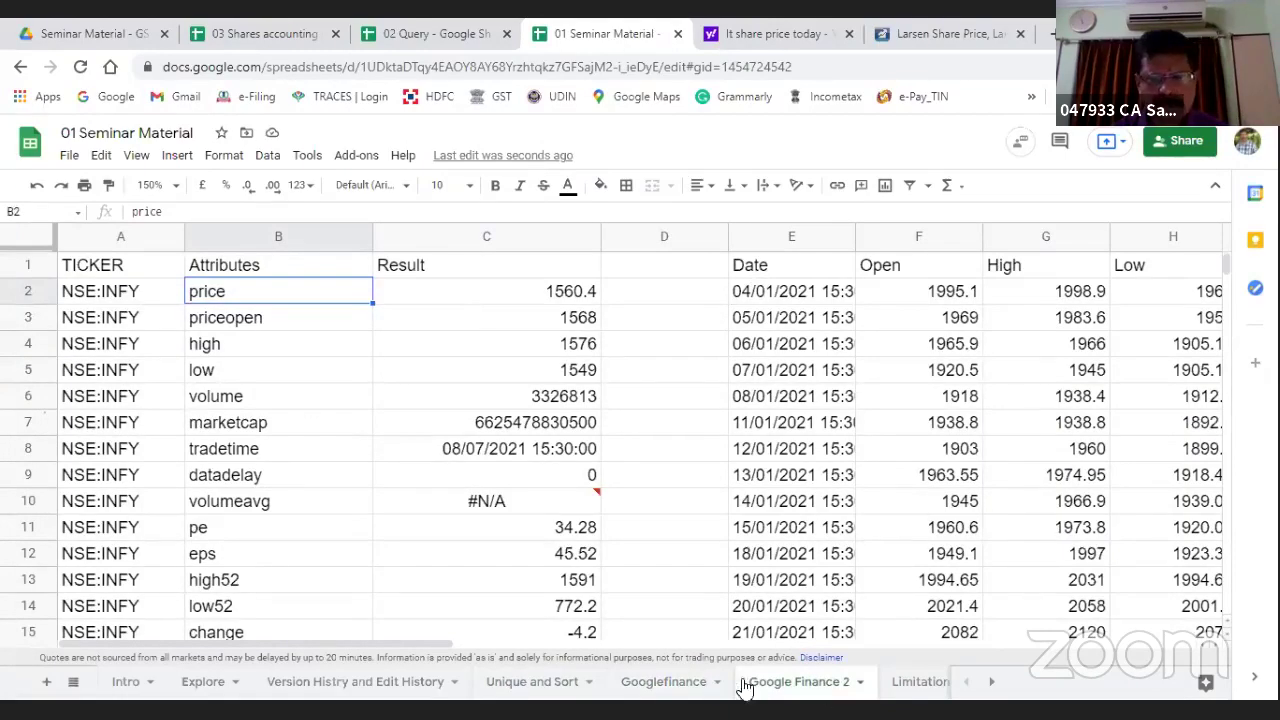
Step: On the Googlefinance sheet, shrink row 1 to normal height and inspect the RELIANCE formula in E1
left_click(666, 681)
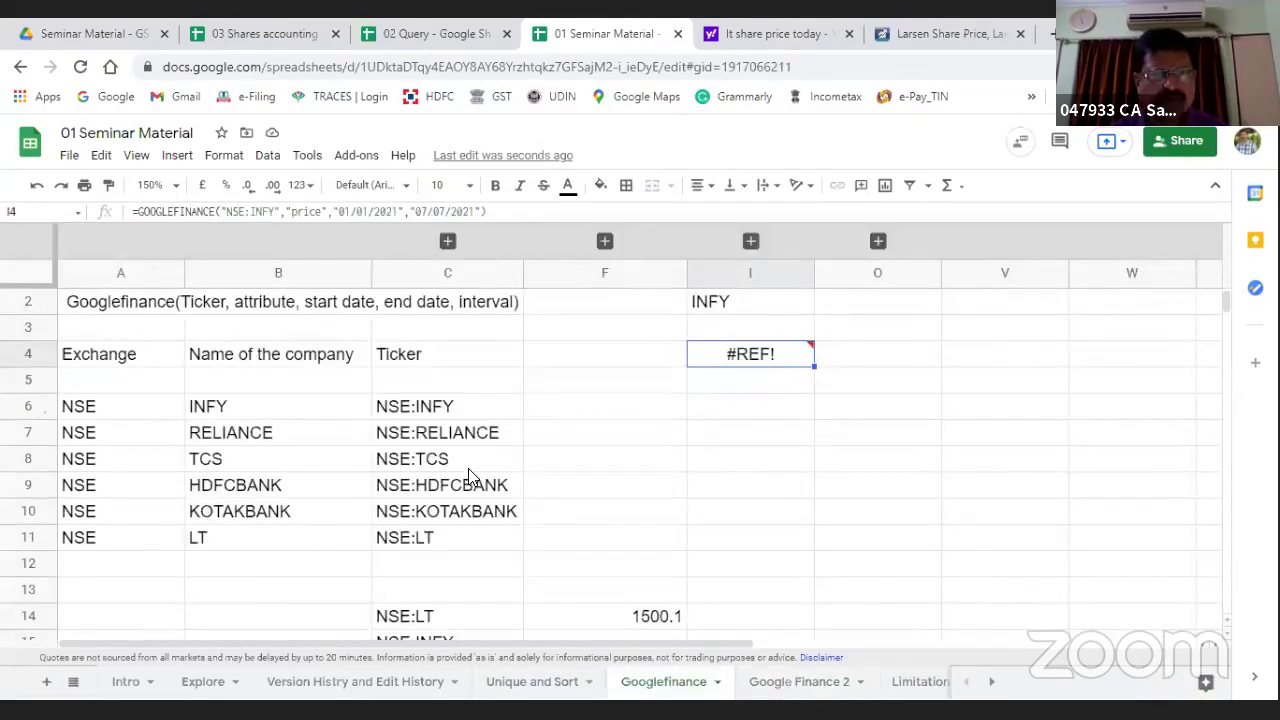
scroll(468, 468, "up", 2)
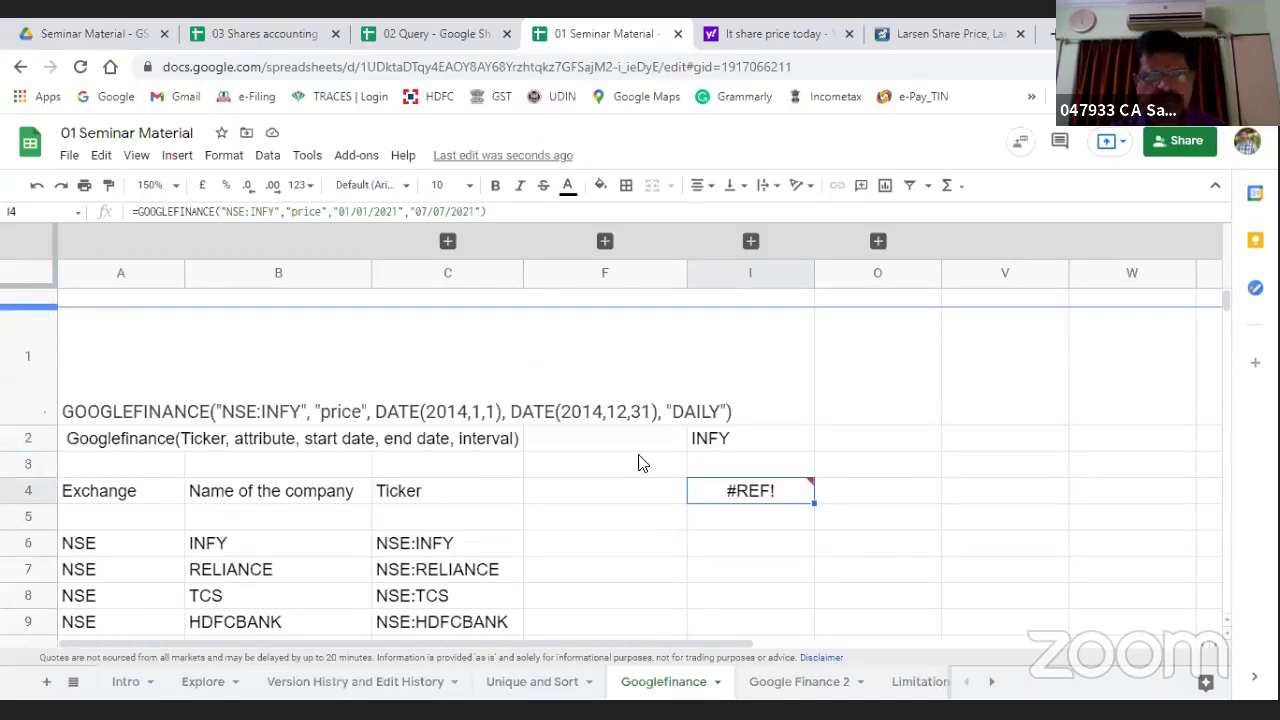
left_click_drag(643, 463, 654, 511)
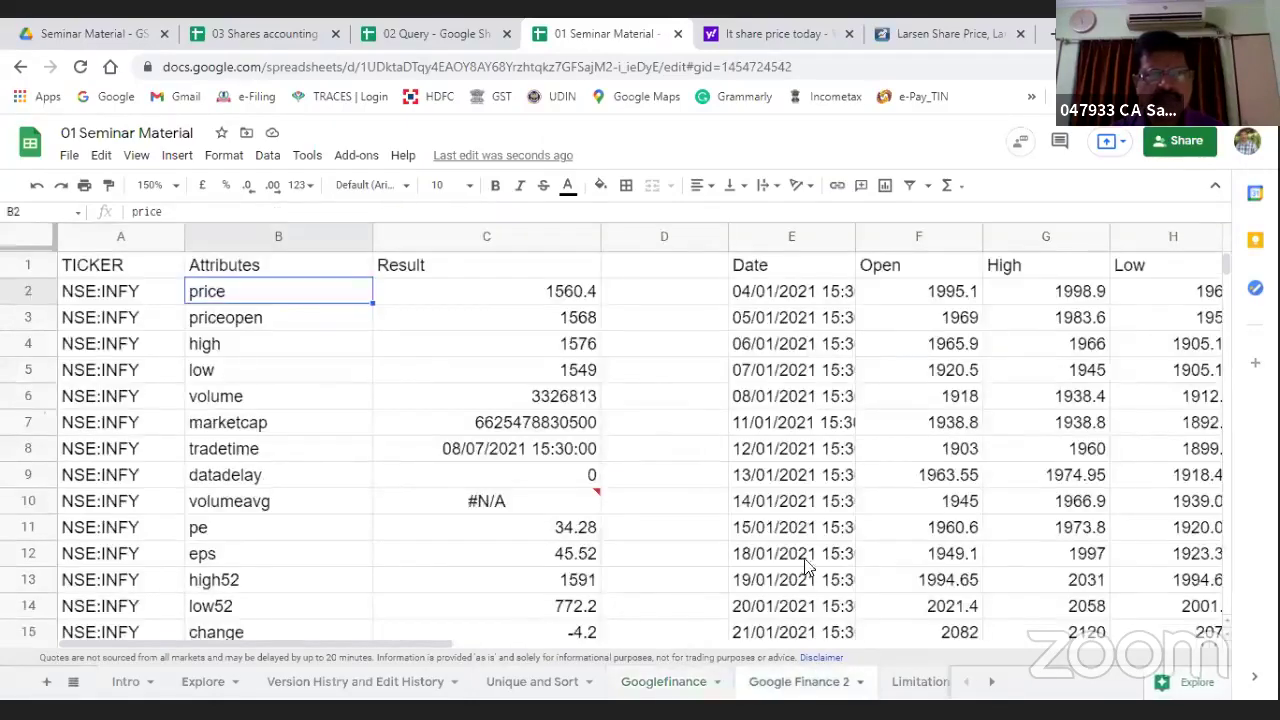
left_click(757, 270)
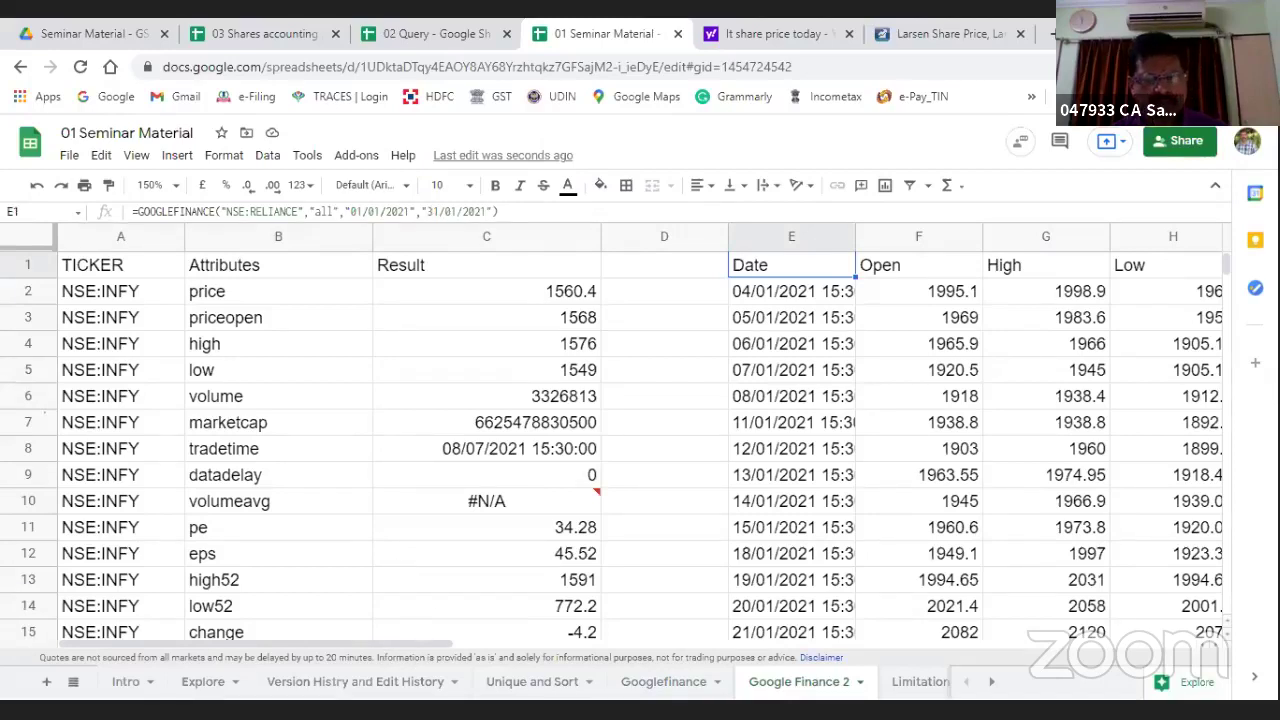
left_click(677, 684)
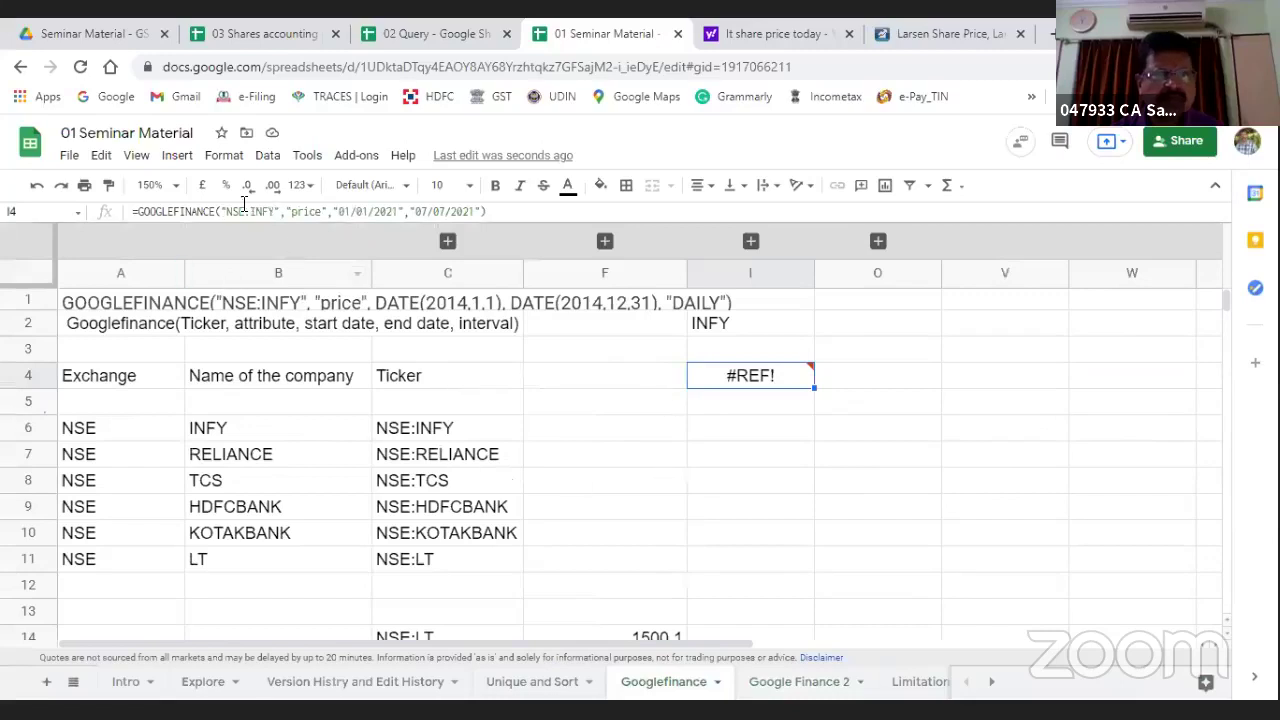
Step: Delete the price attribute from I4's formula, leaving an #N/A result
left_click(298, 212)
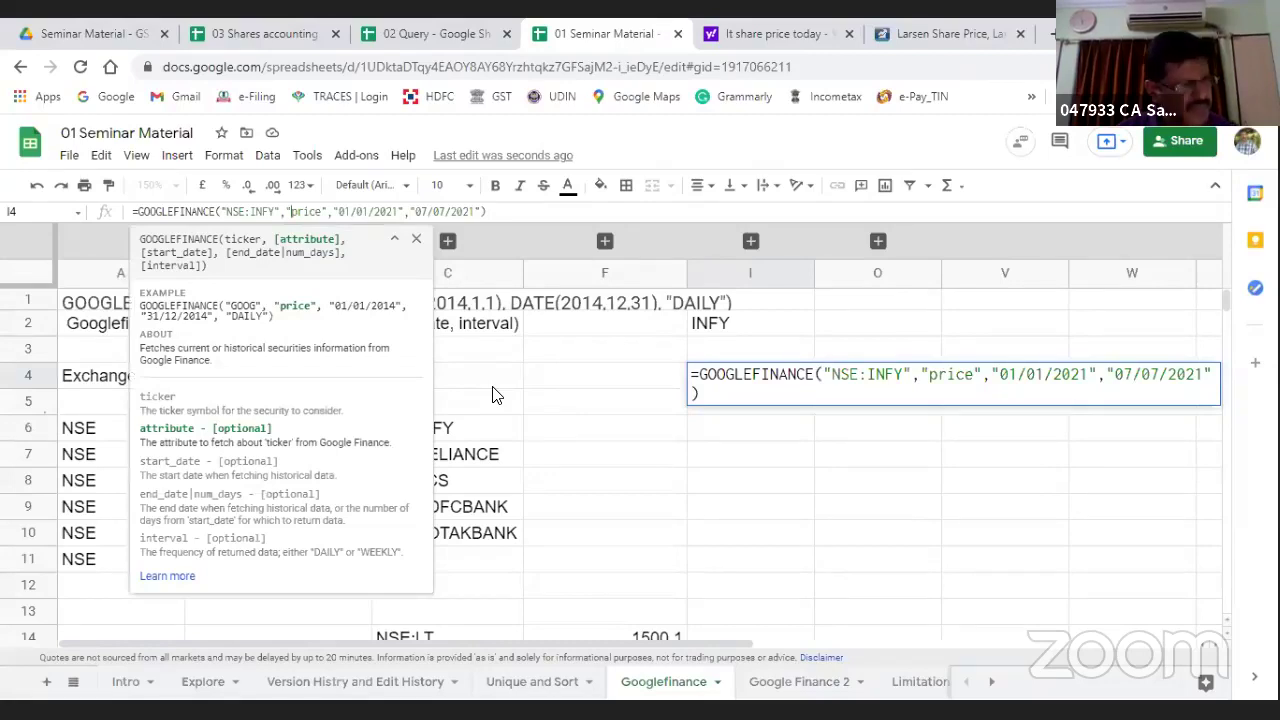
key("Delete")
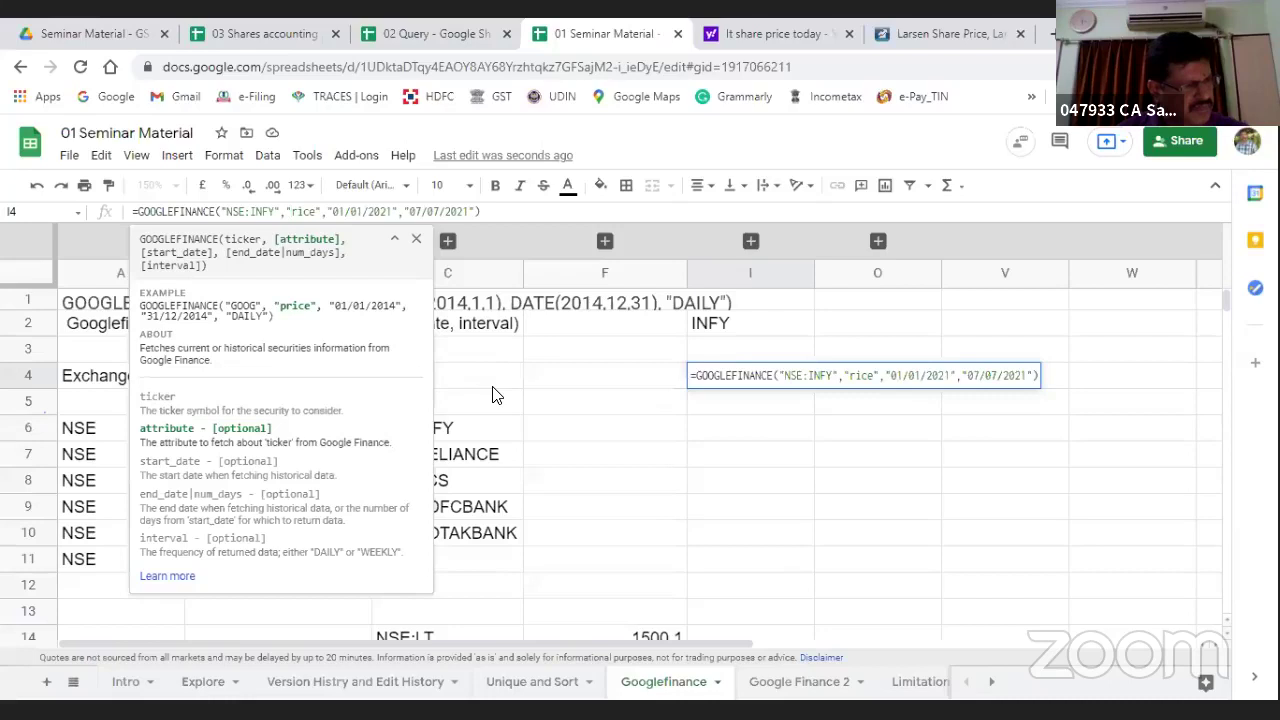
key("Delete")
key("Delete")
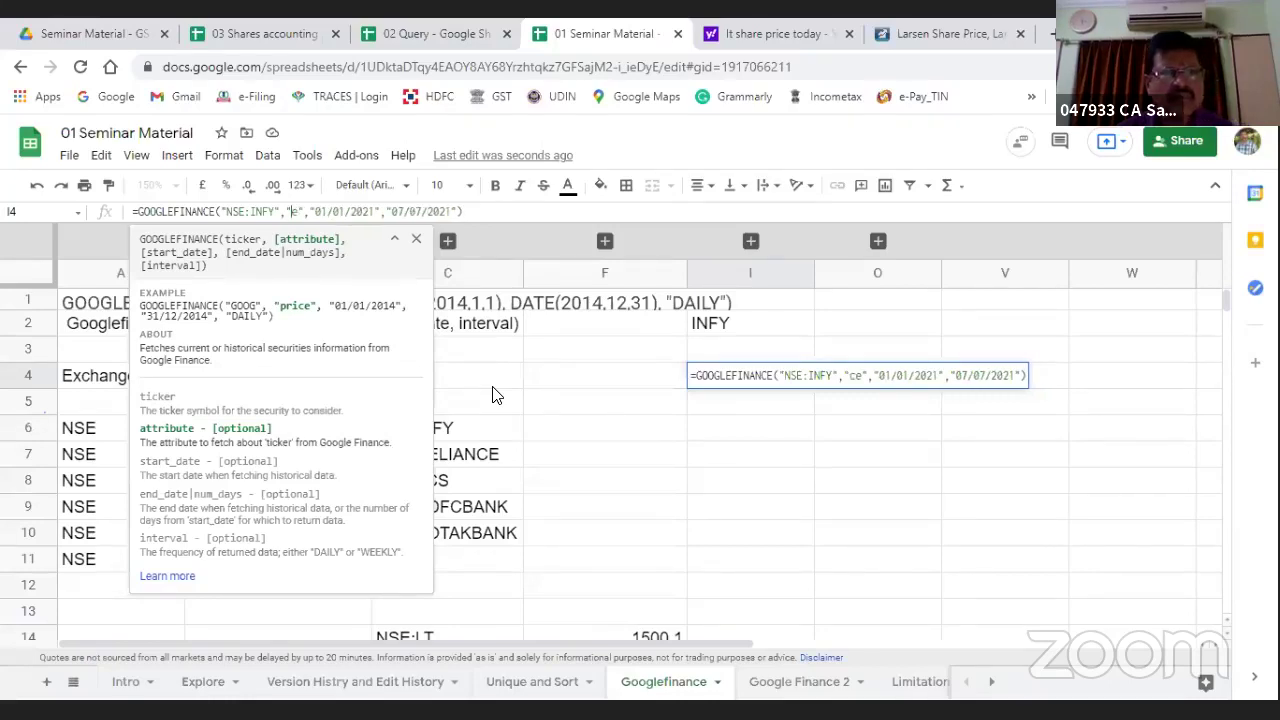
key("Delete")
key("Delete")
key("Return")
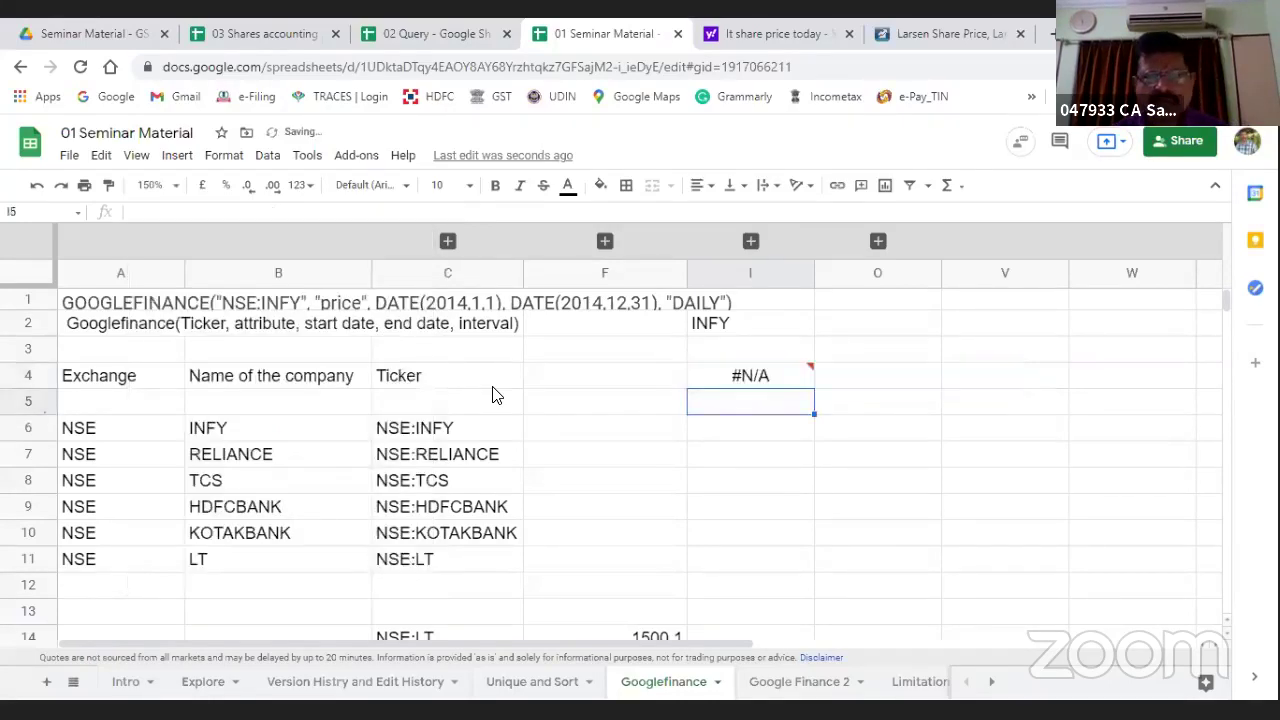
key("Up")
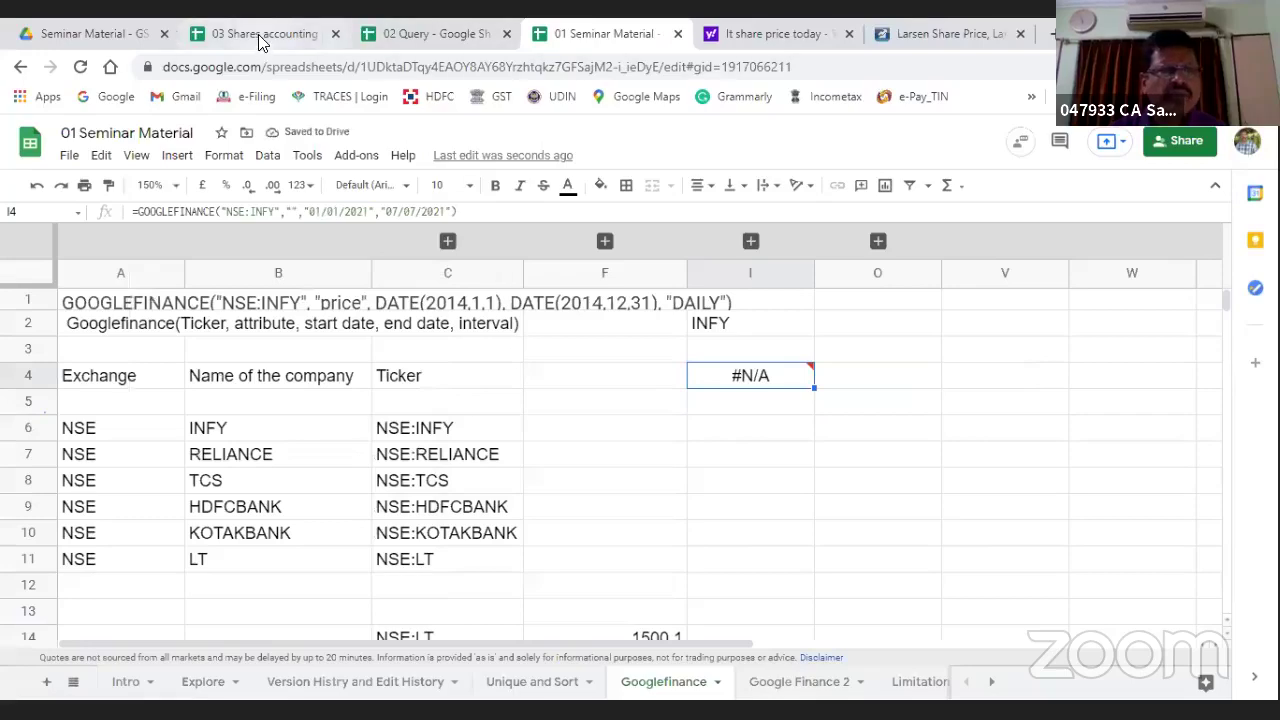
Step: Pass through the 03 Shares accounting and Seminar Material Drive tabs up to My Drive
left_click(264, 36)
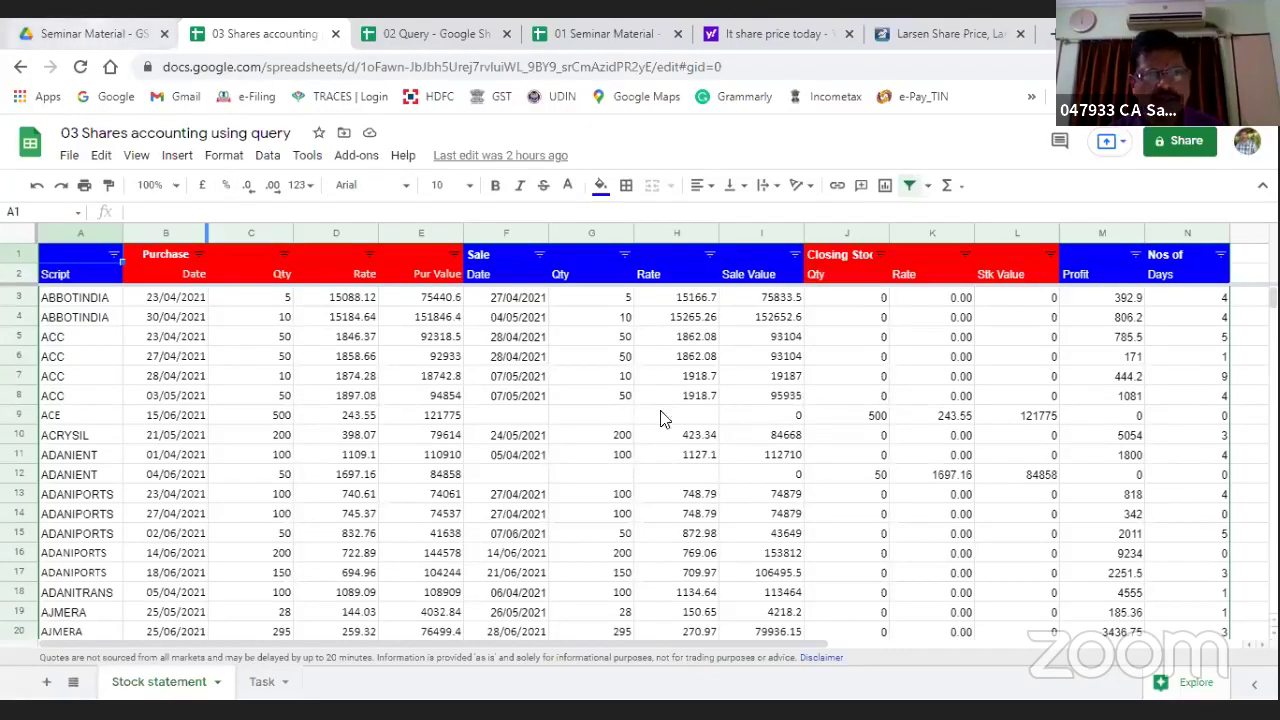
key("ctrl+shift+Tab")
left_click(308, 206)
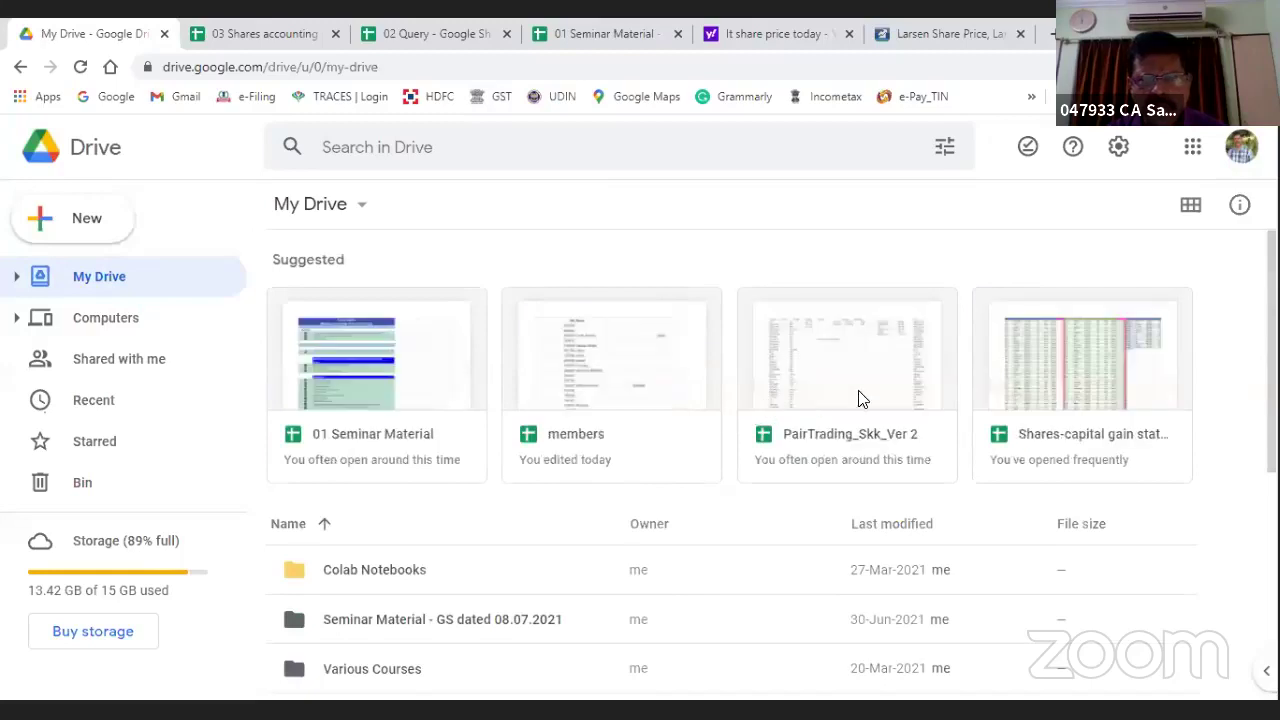
Step: Open the PairTrading_Skk_Ver 2 card from My Drive's Suggested files
left_click(840, 395)
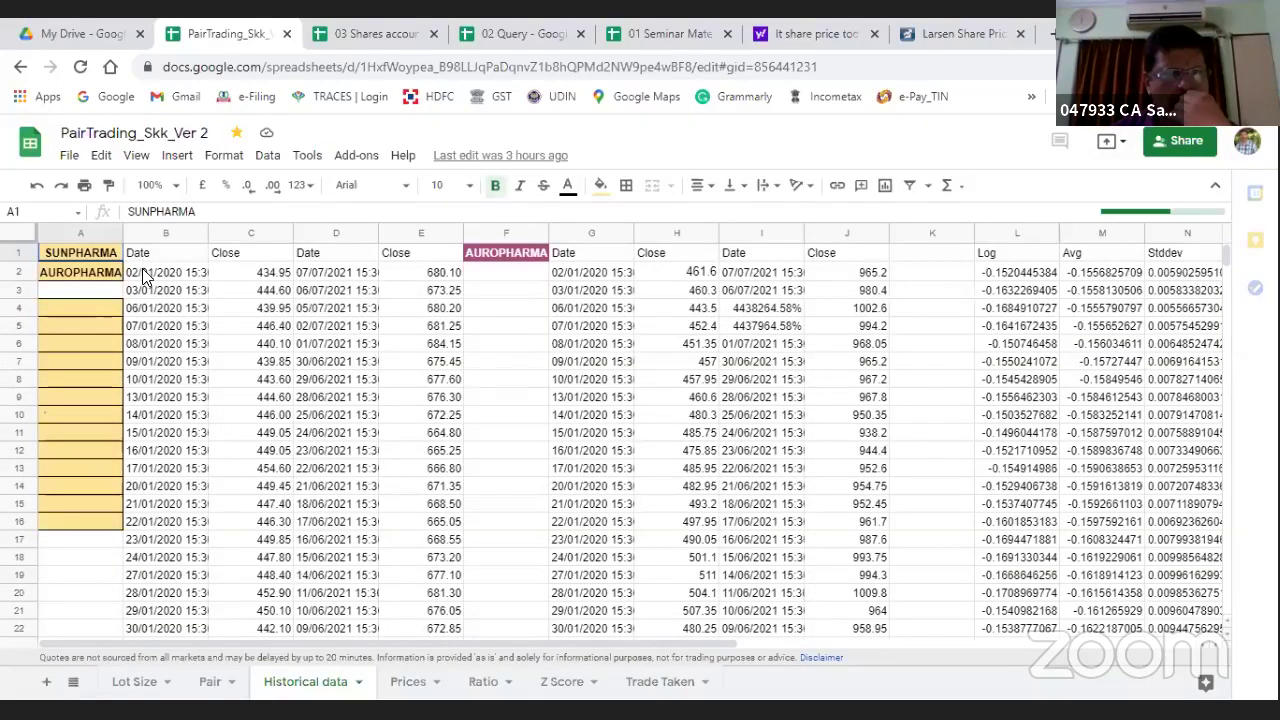
Step: Check B1's GOOGLEFINANCE formula, then set I4's formula attribute to close
key("Right")
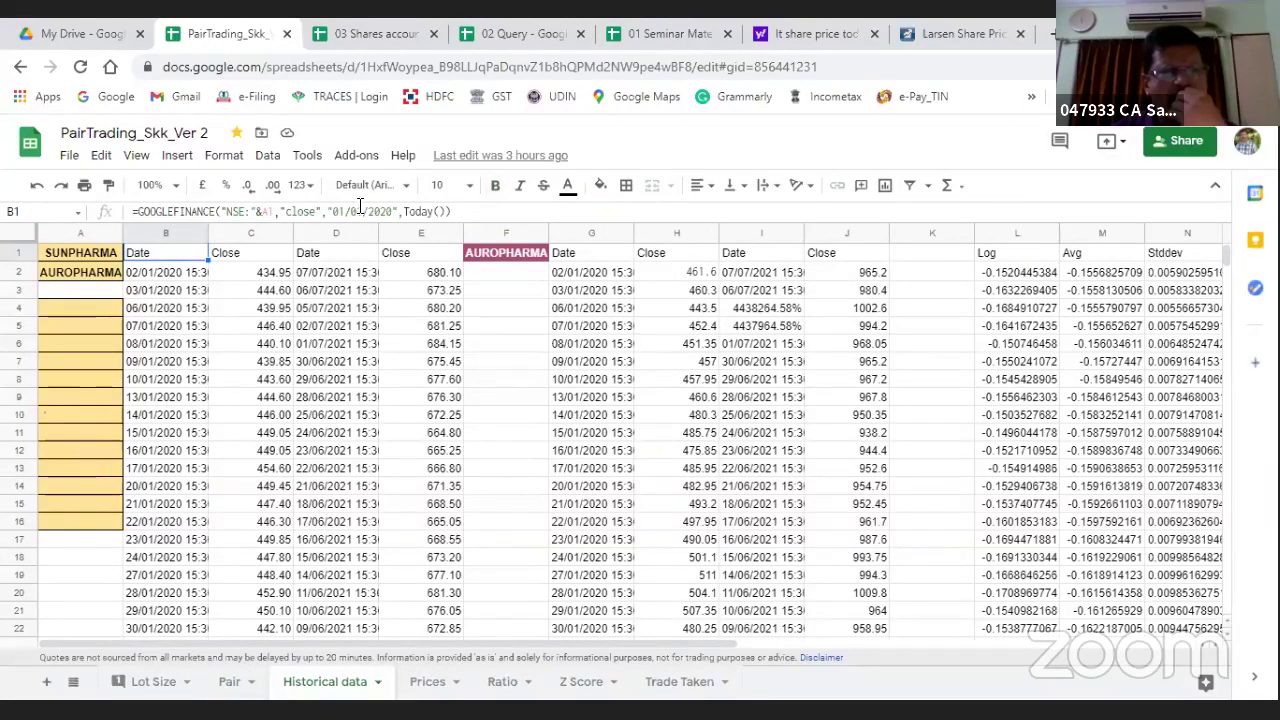
left_click(668, 33)
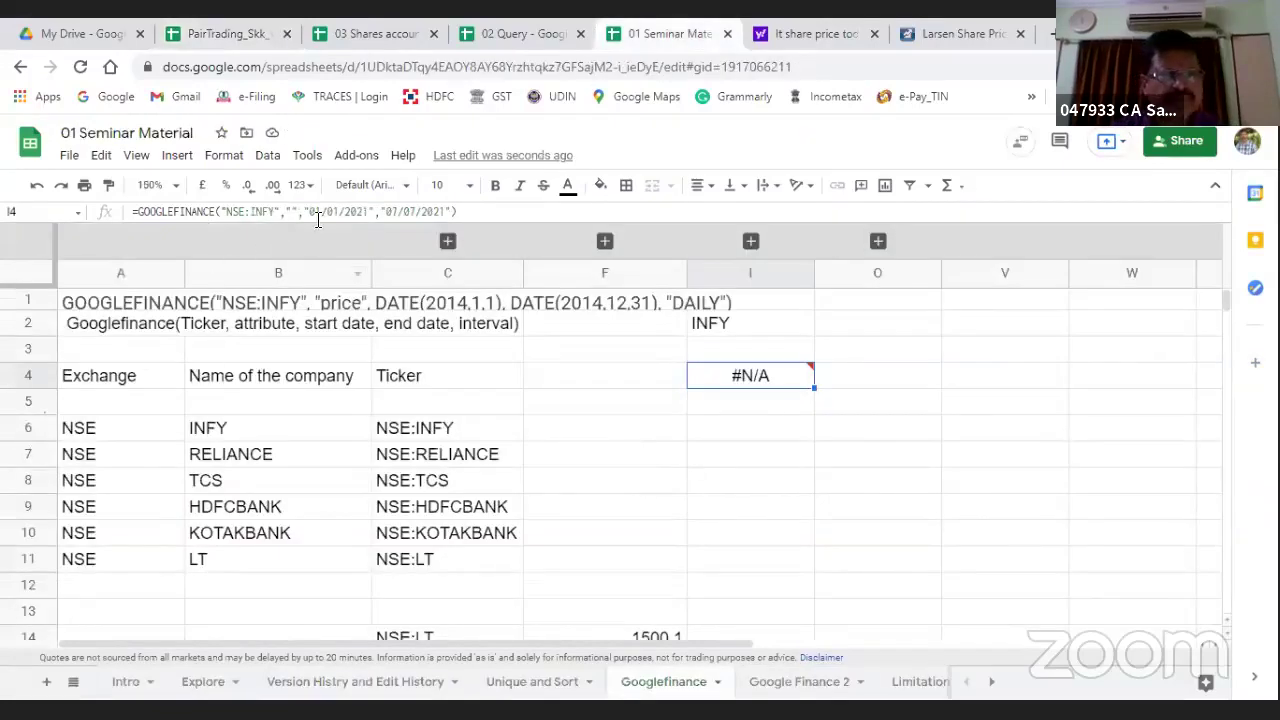
key("F2")
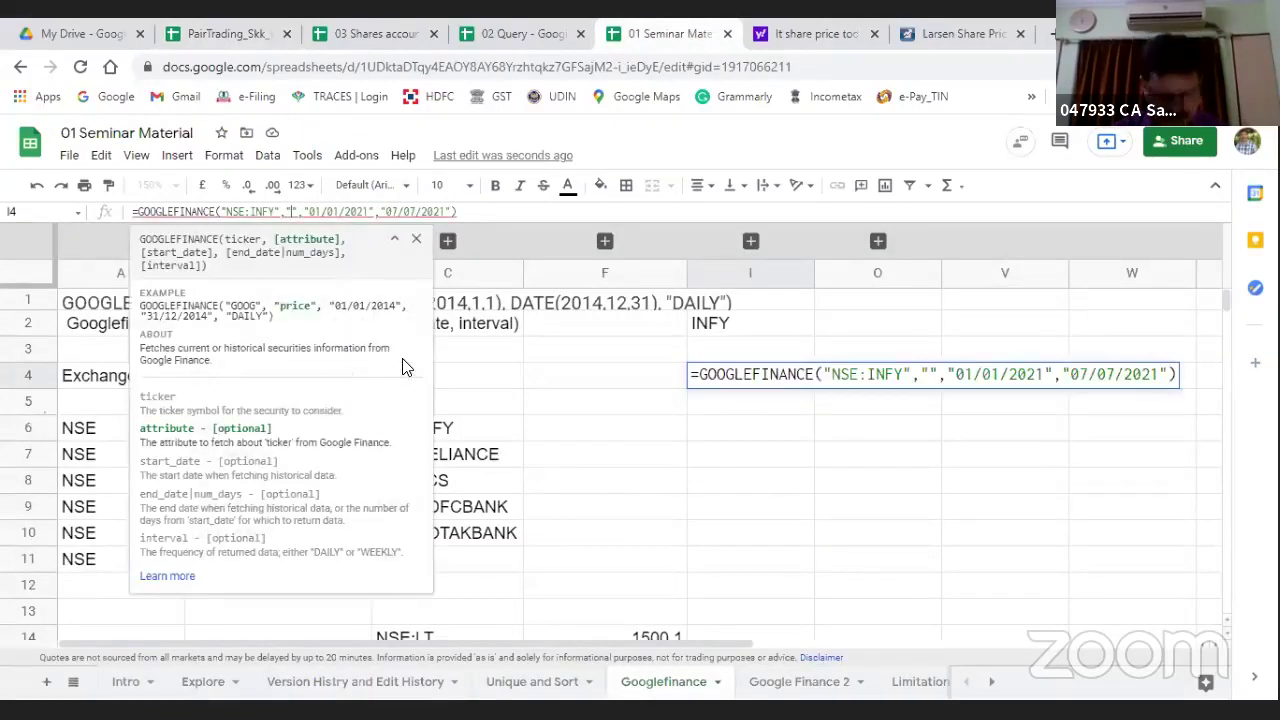
type("close")
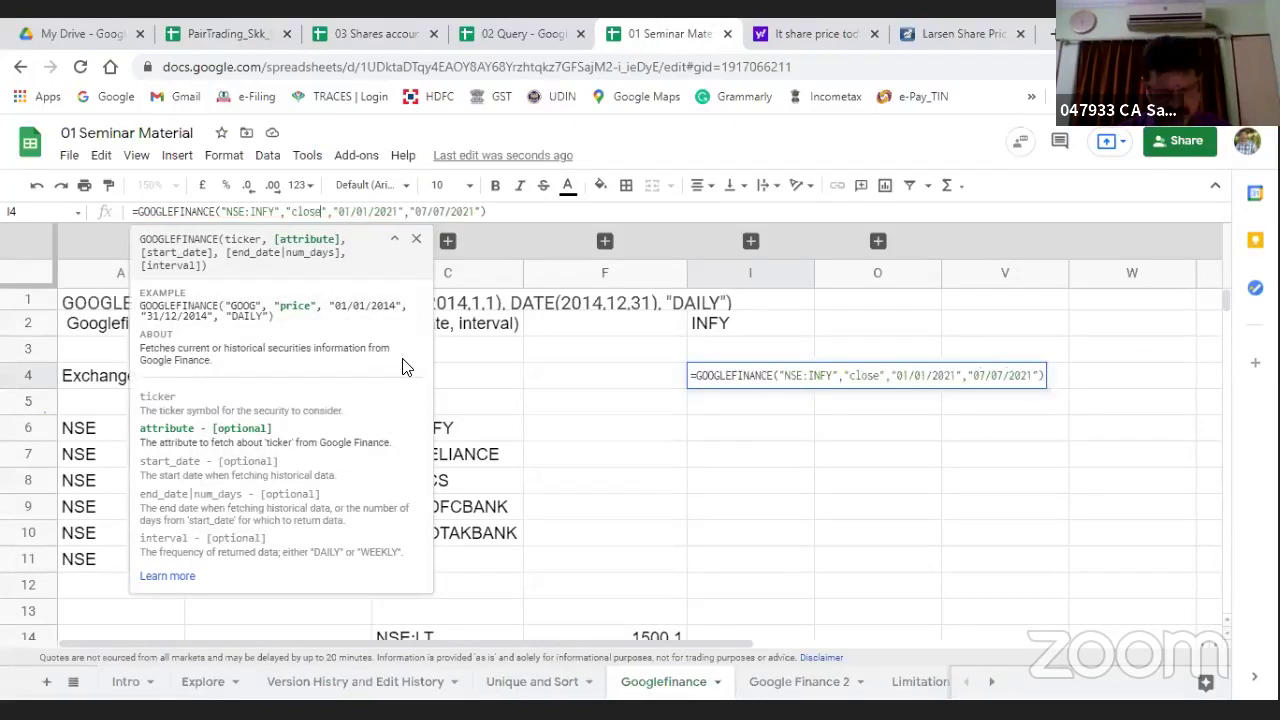
key("Return")
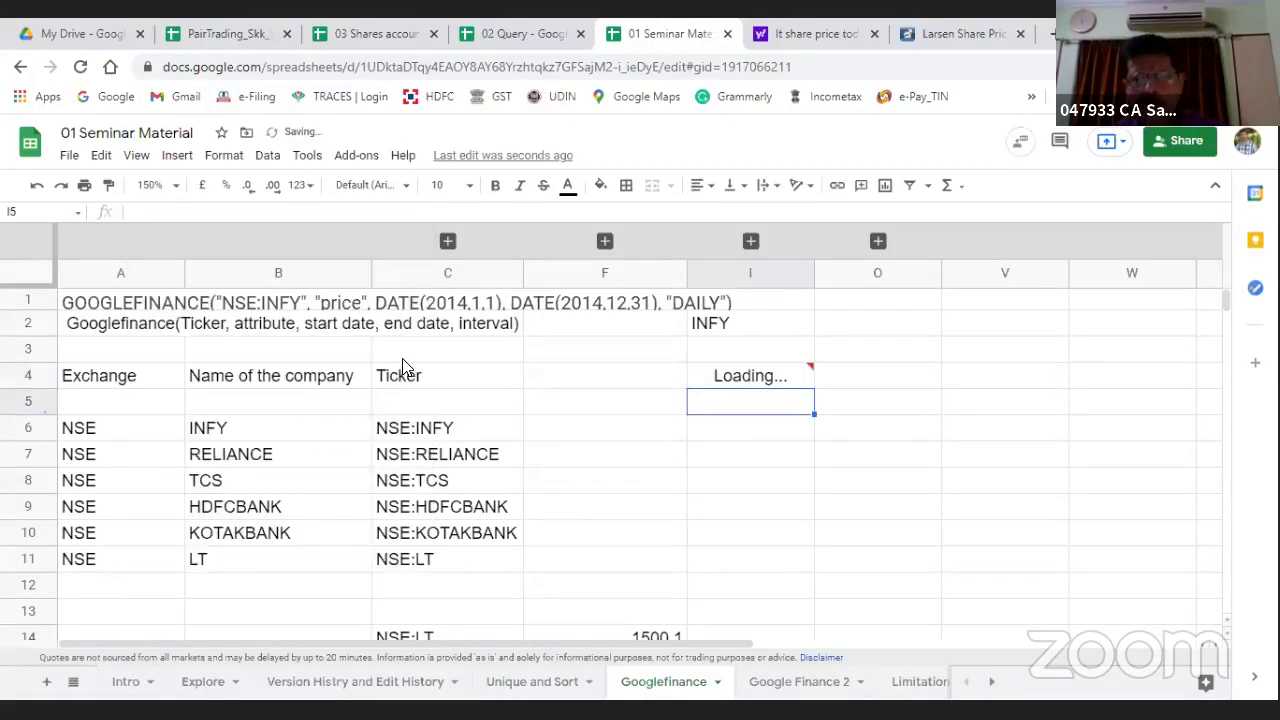
key("Up")
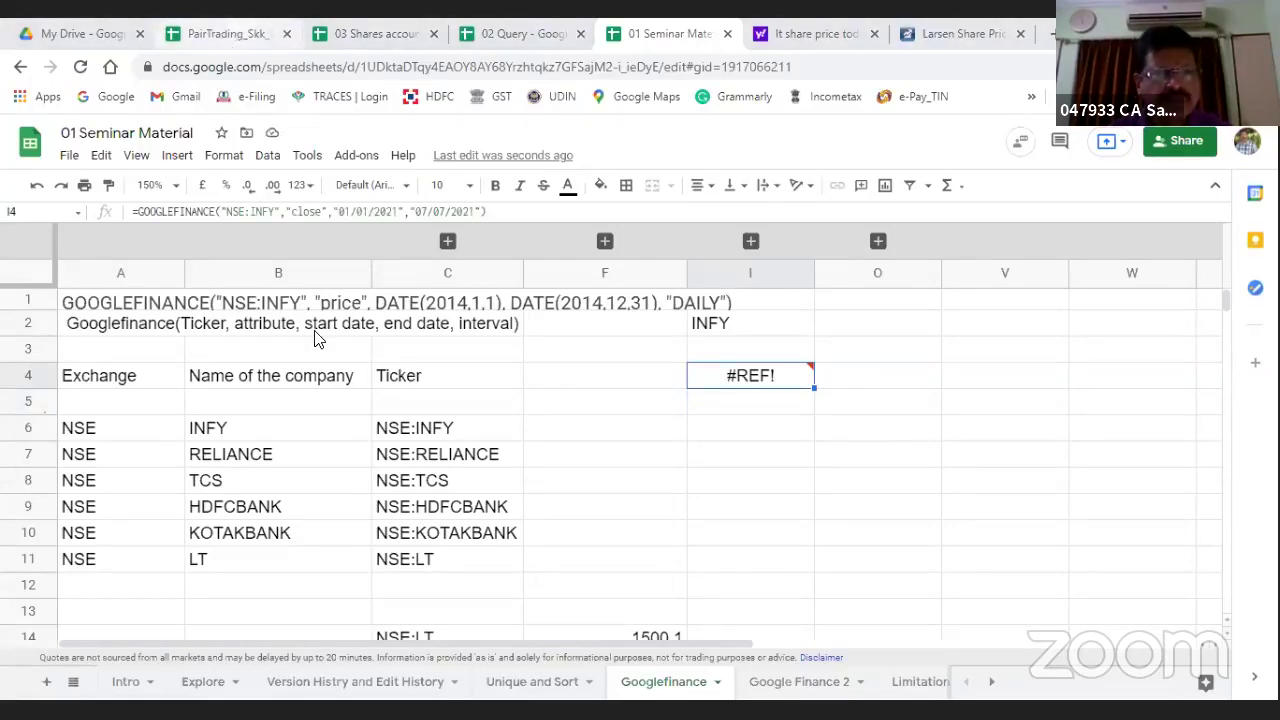
key("ctrl+2")
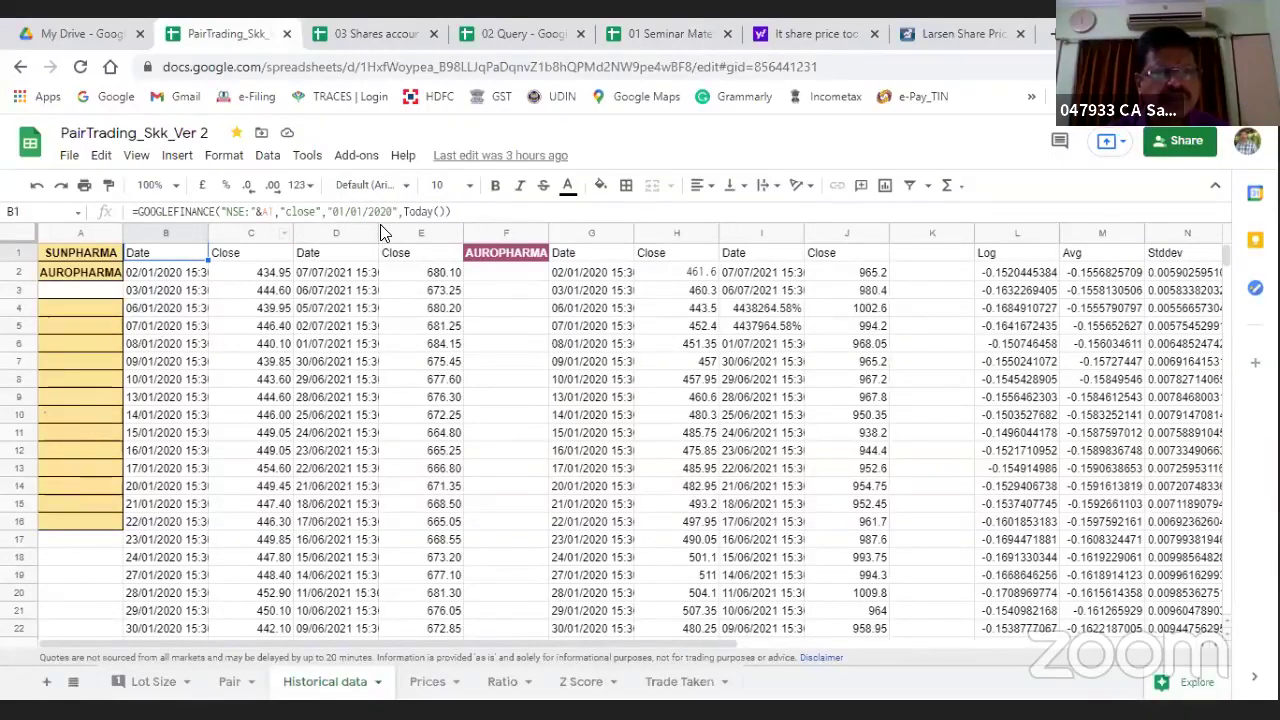
Step: In the 01 Seminar Material workbook, replace the day count in I4's formula with today() as the end date
left_click(690, 34)
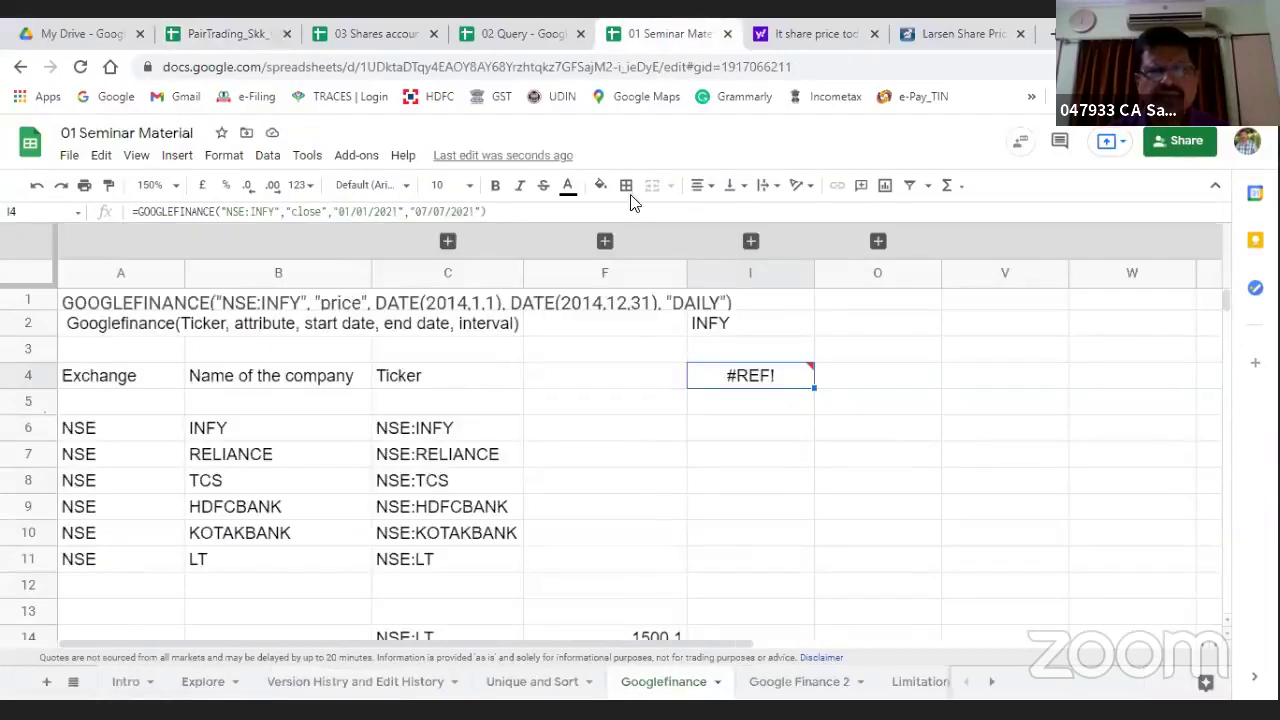
left_click(413, 211)
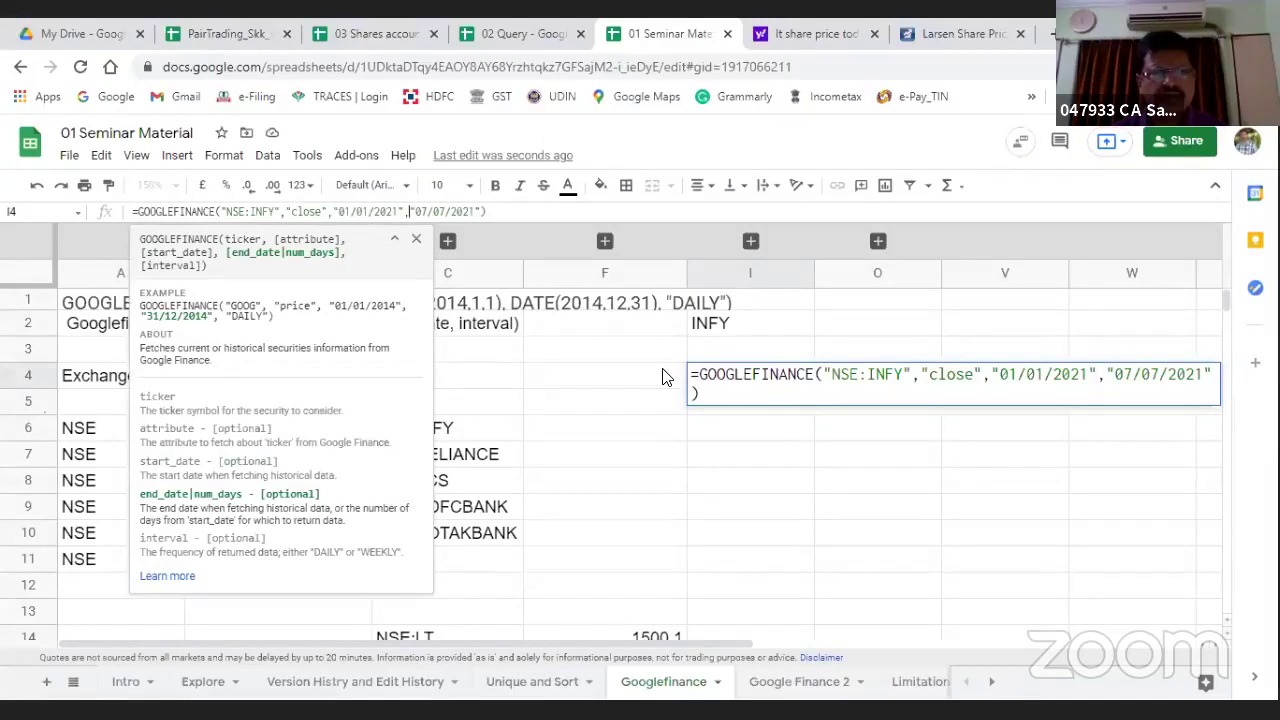
key("Delete")
key("Delete")
key("Delete")
key("Delete")
key("Delete")
key("Delete")
key("Delete")
key("Delete")
key("Delete")
key("Delete")
key("Delete")
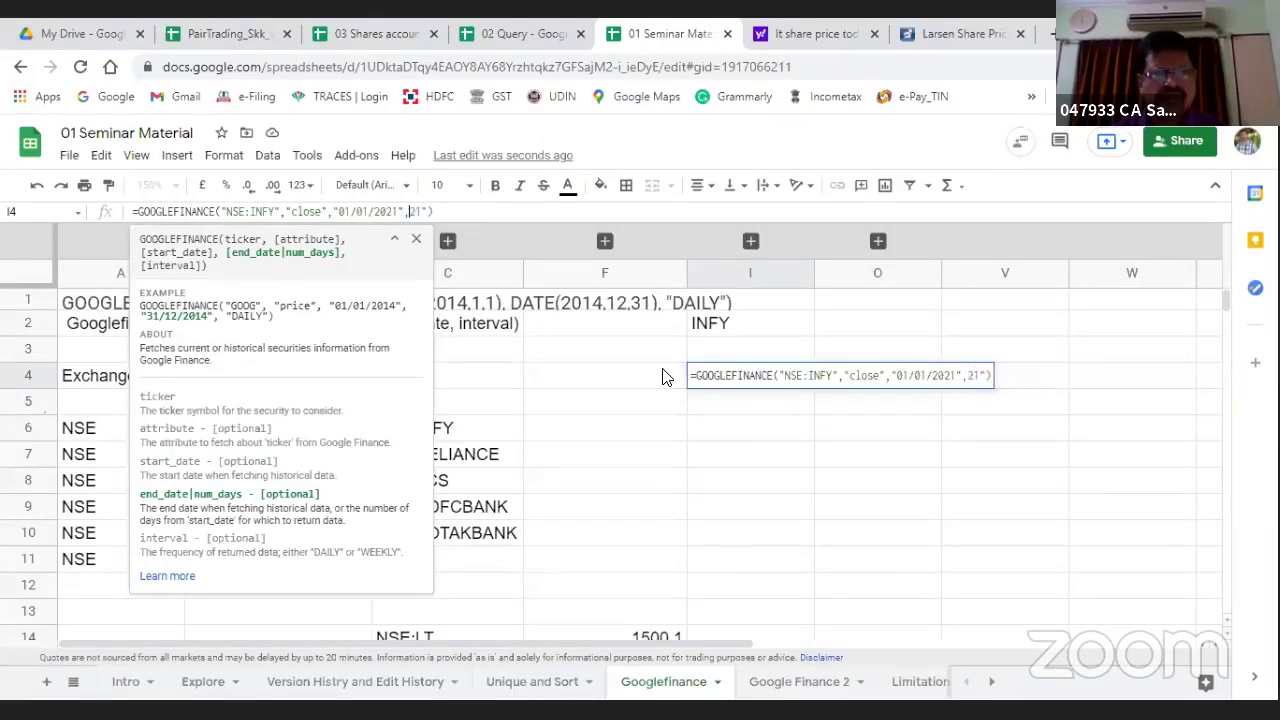
key("Delete")
type("tods")
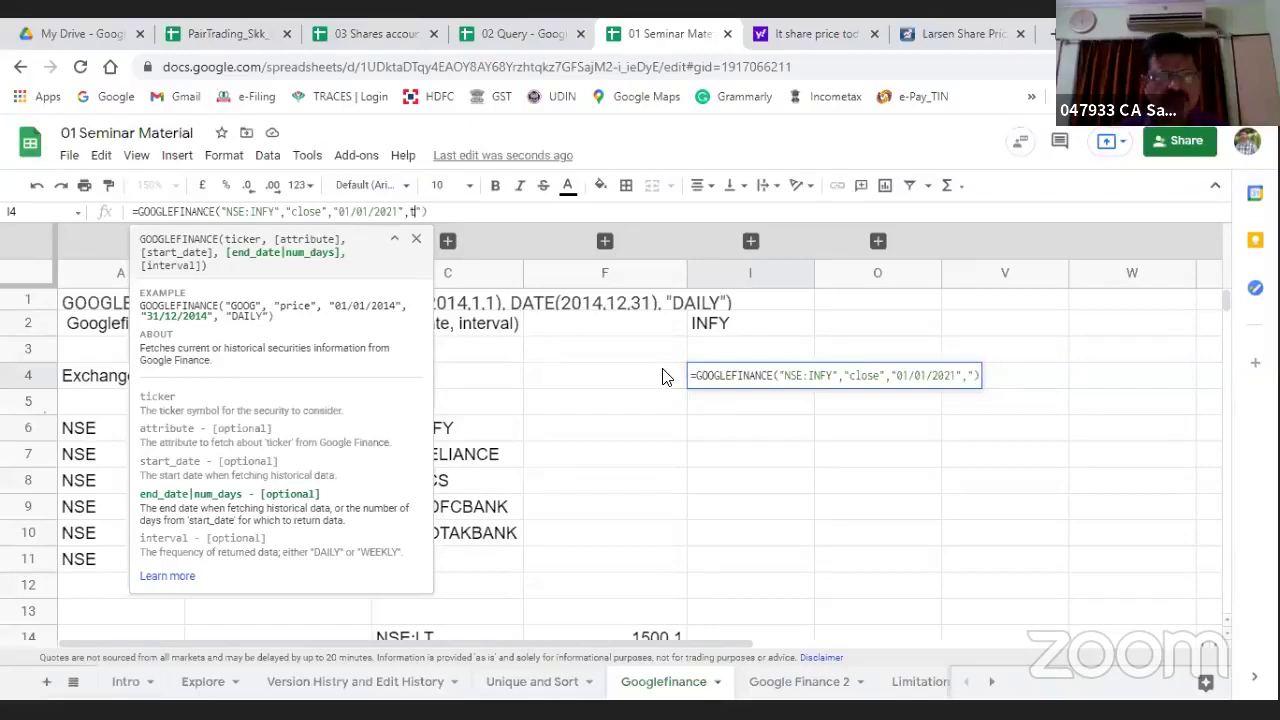
key("BackSpace")
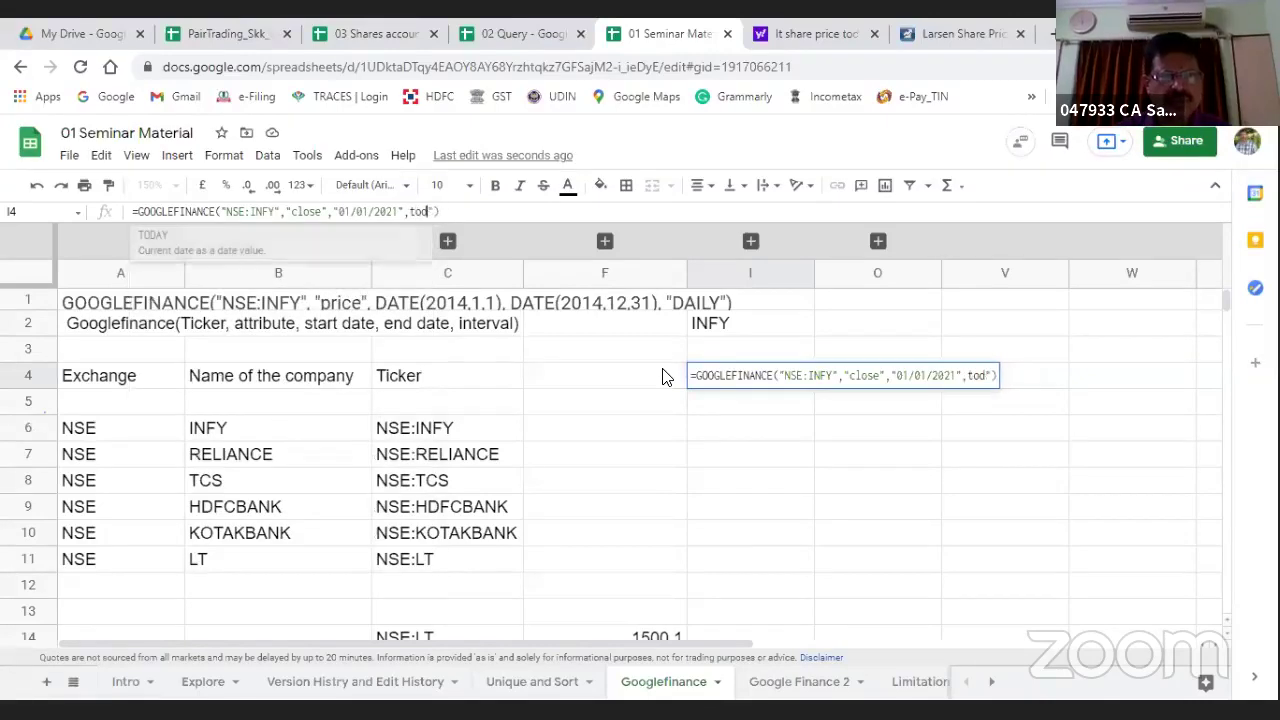
type("ay()")
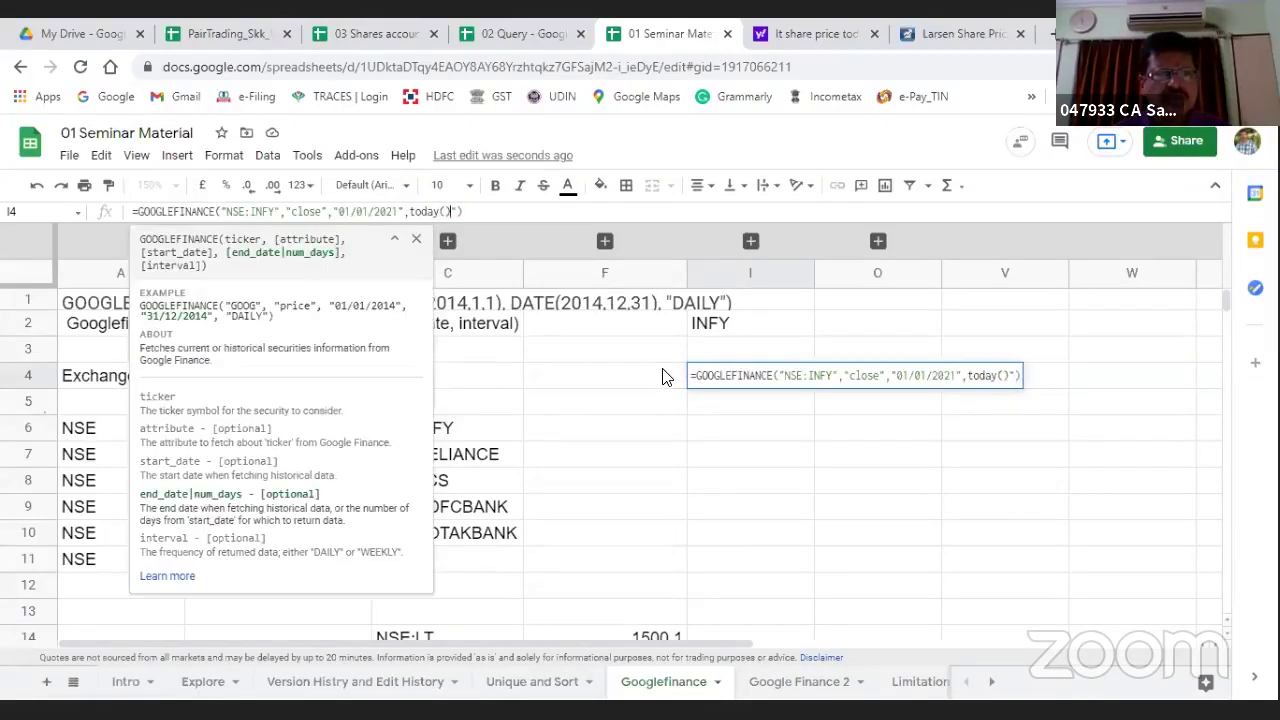
key("Return")
Step: Delete the stray trailing characters from I4's formula and inspect the result
key("Up")
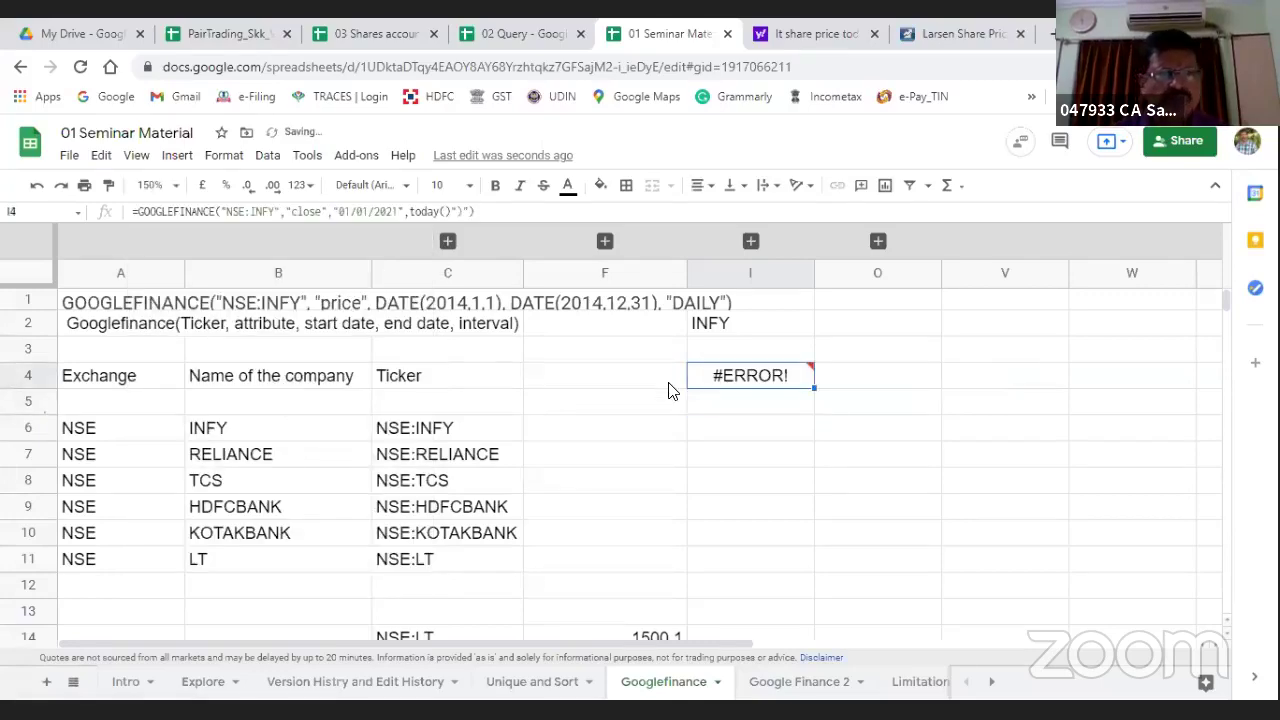
left_click(466, 212)
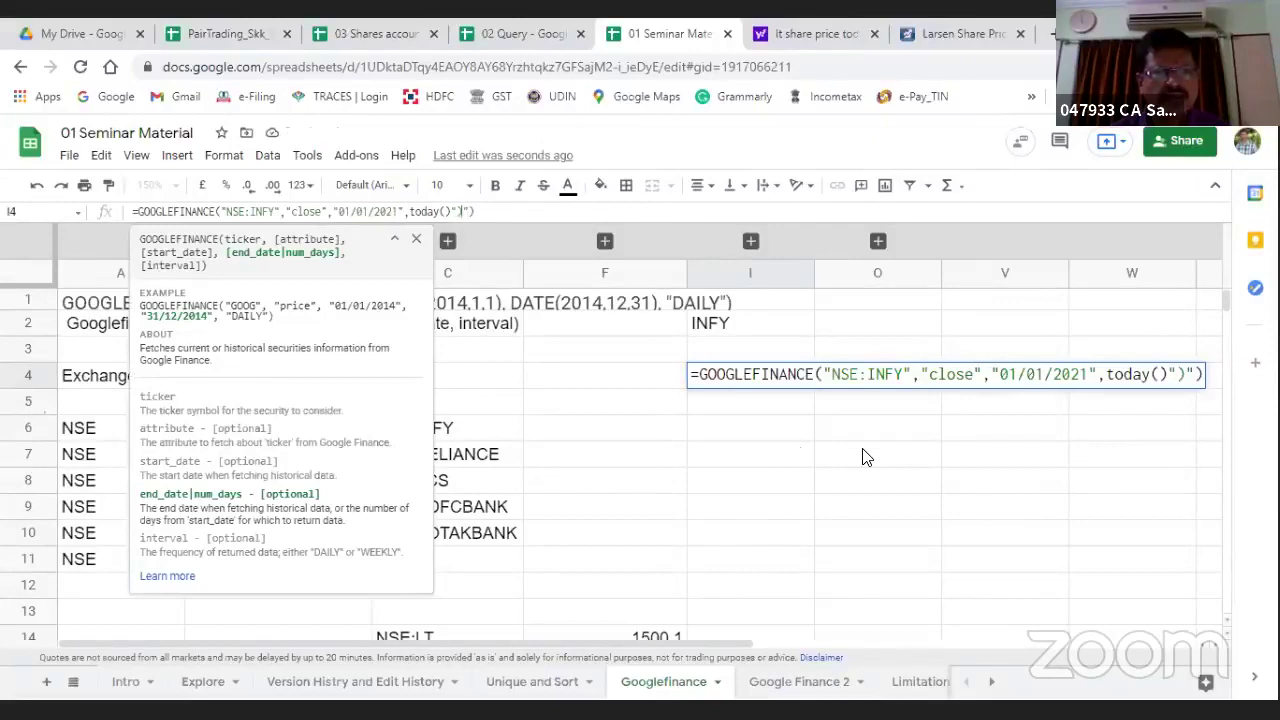
key("BackSpace")
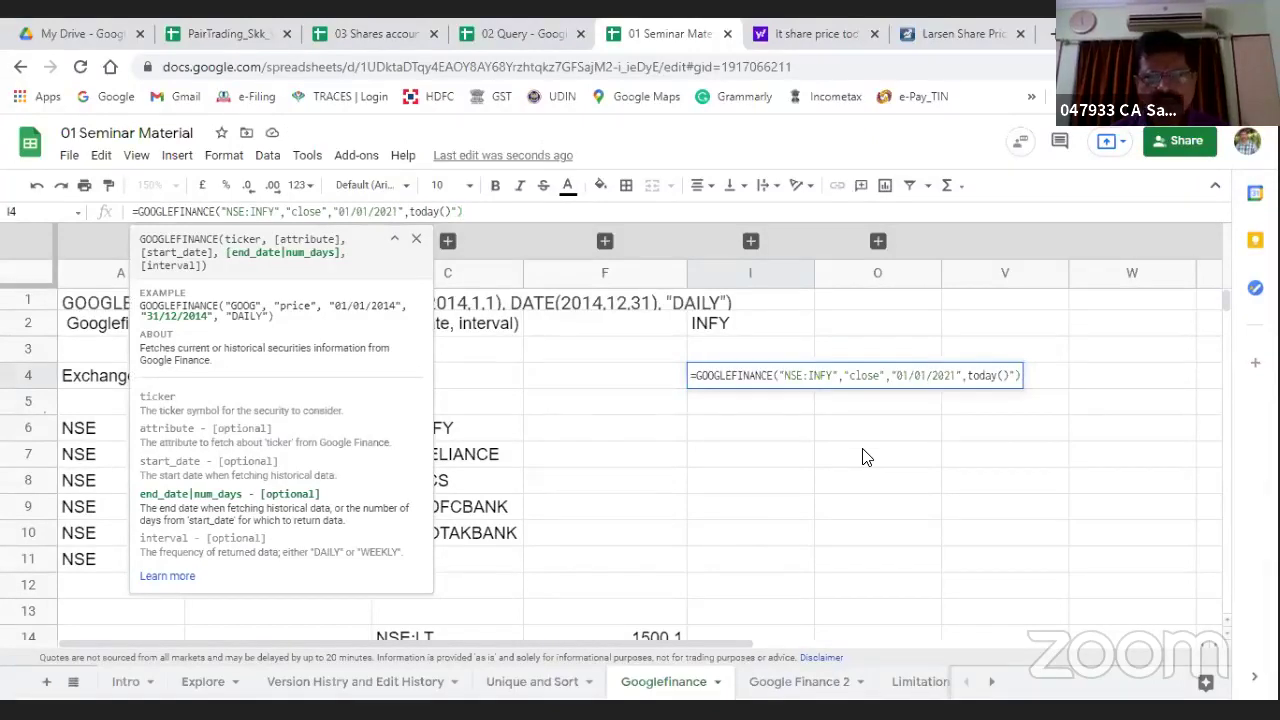
key("Return")
key("Up")
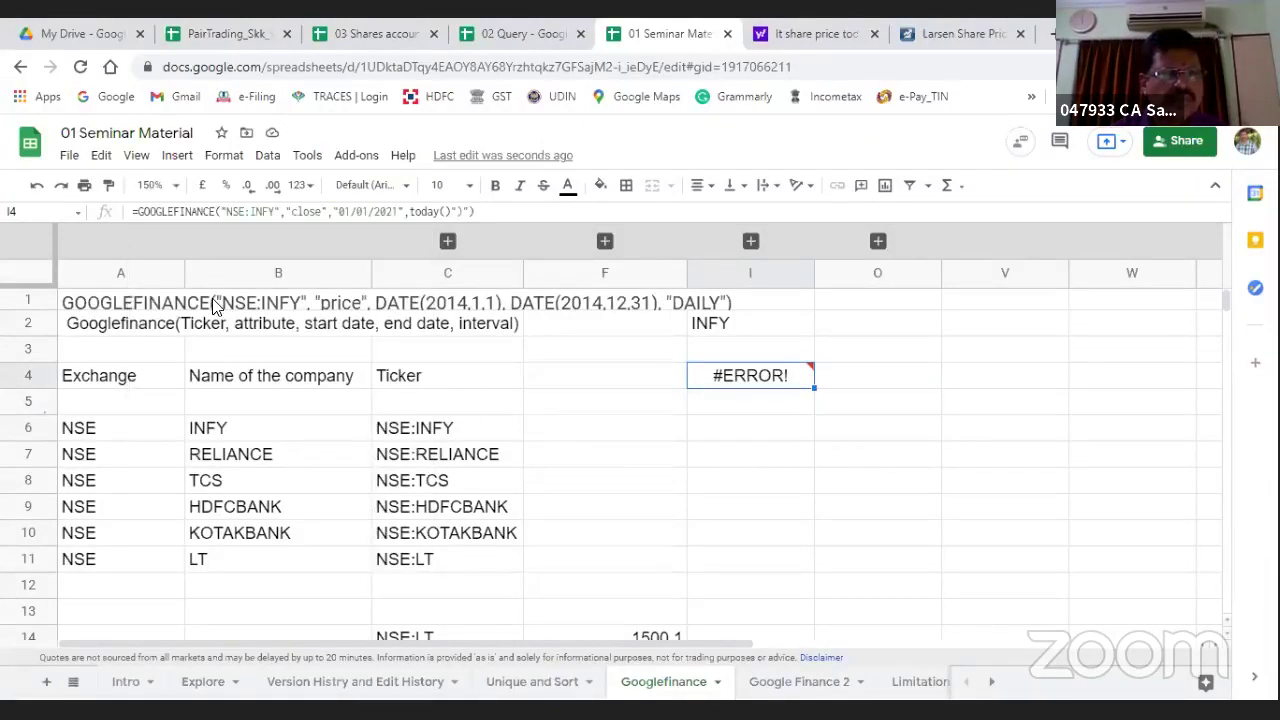
left_click(226, 211)
key("Escape")
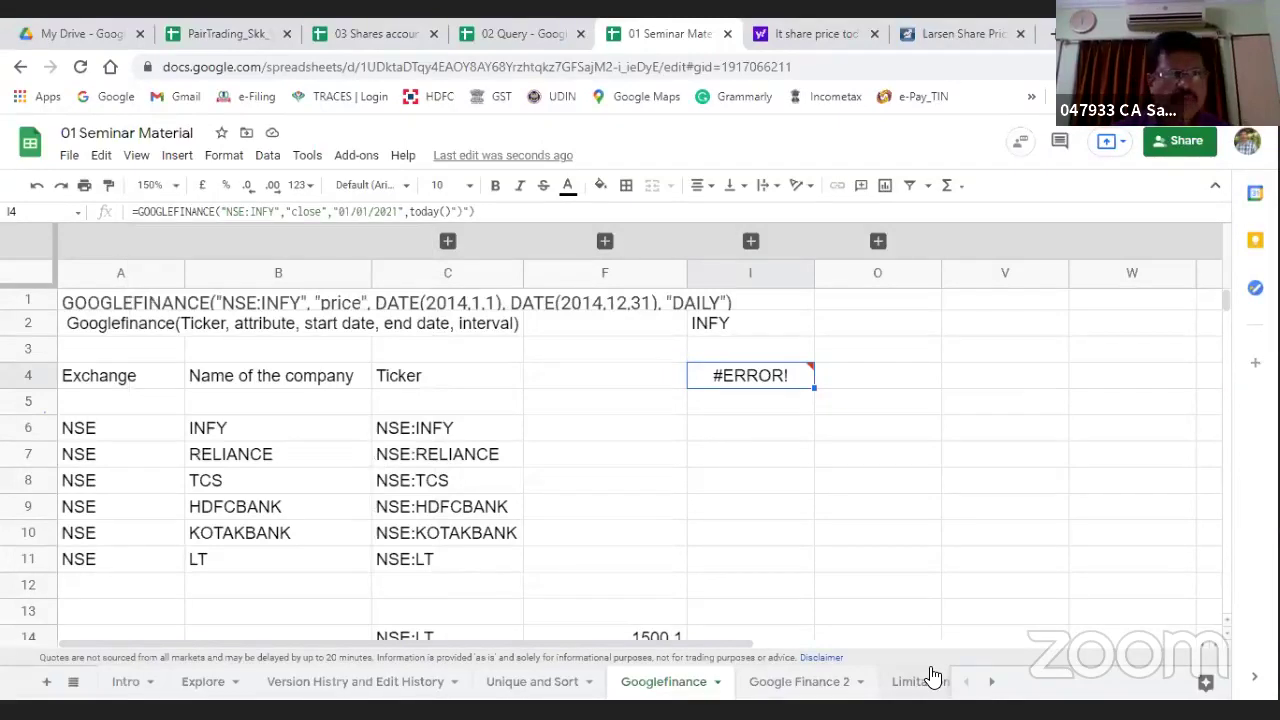
Step: Enter =GOOGLEFINANCE(C6,"close","01/01/2021",today()) in I4, then switch to the Google Finance 2 sheet
type("=goog")
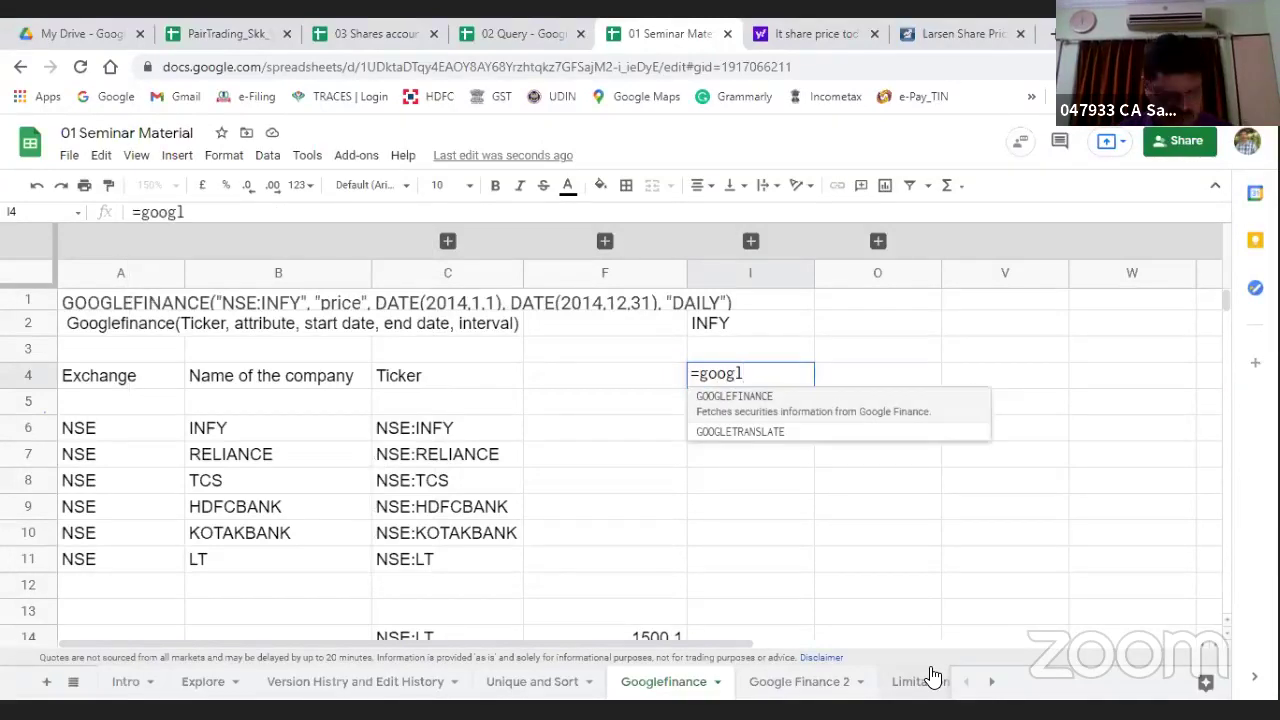
type("l")
key("Tab")
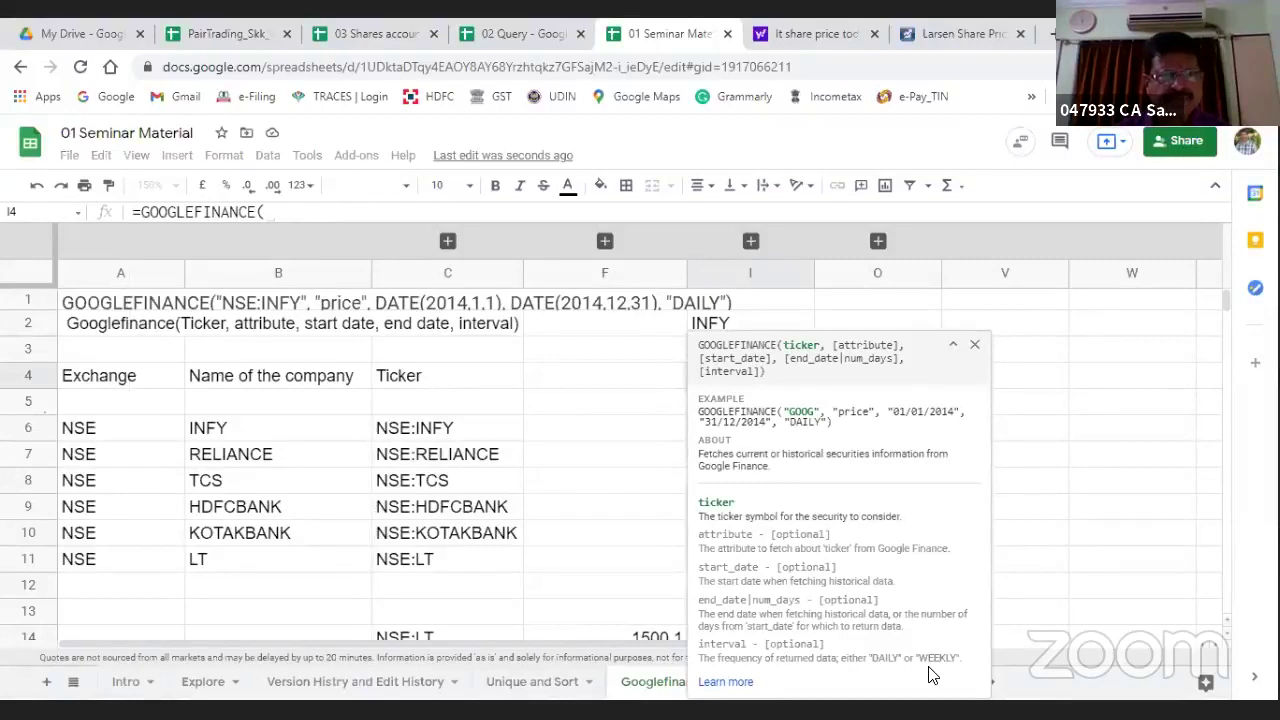
left_click(412, 440)
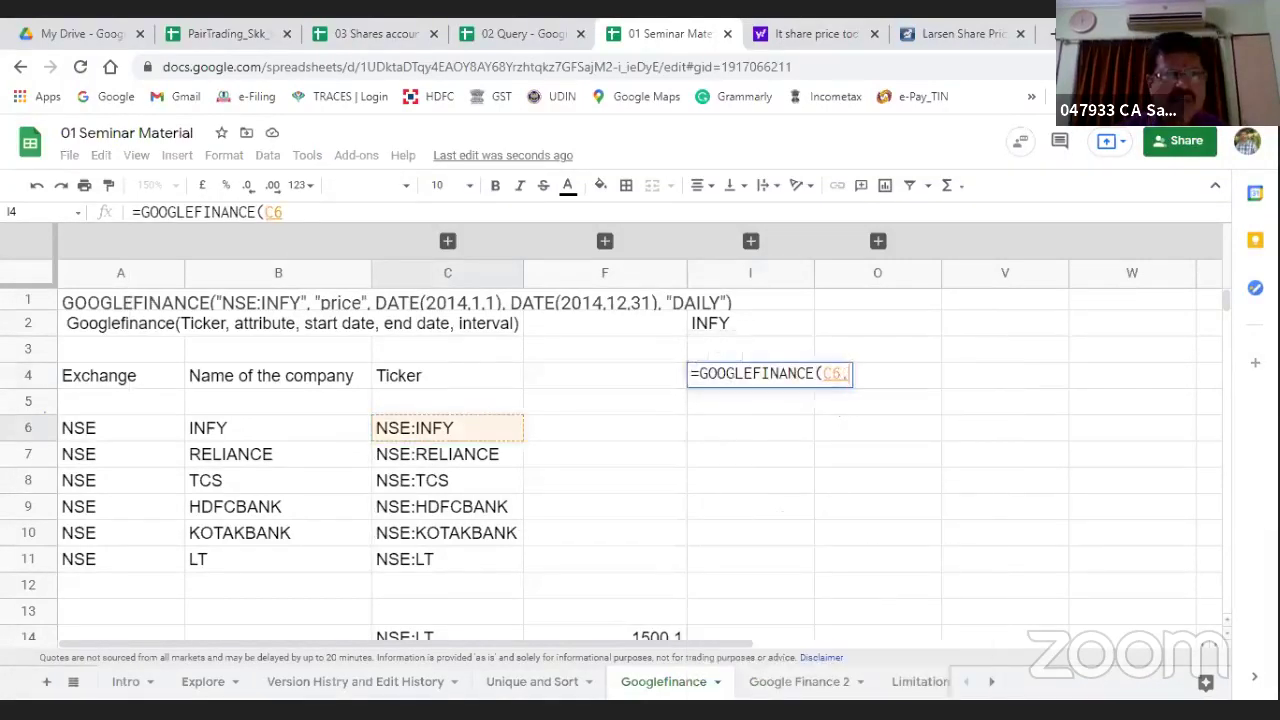
type(",")
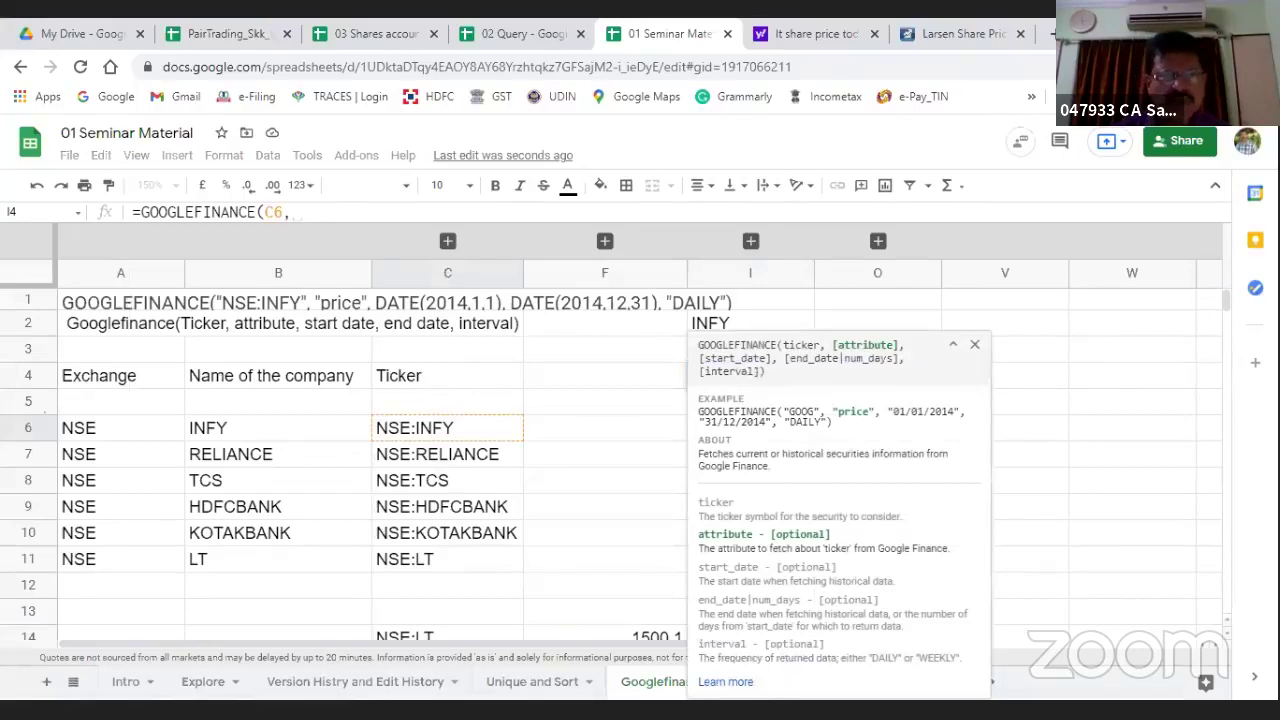
type("\"")
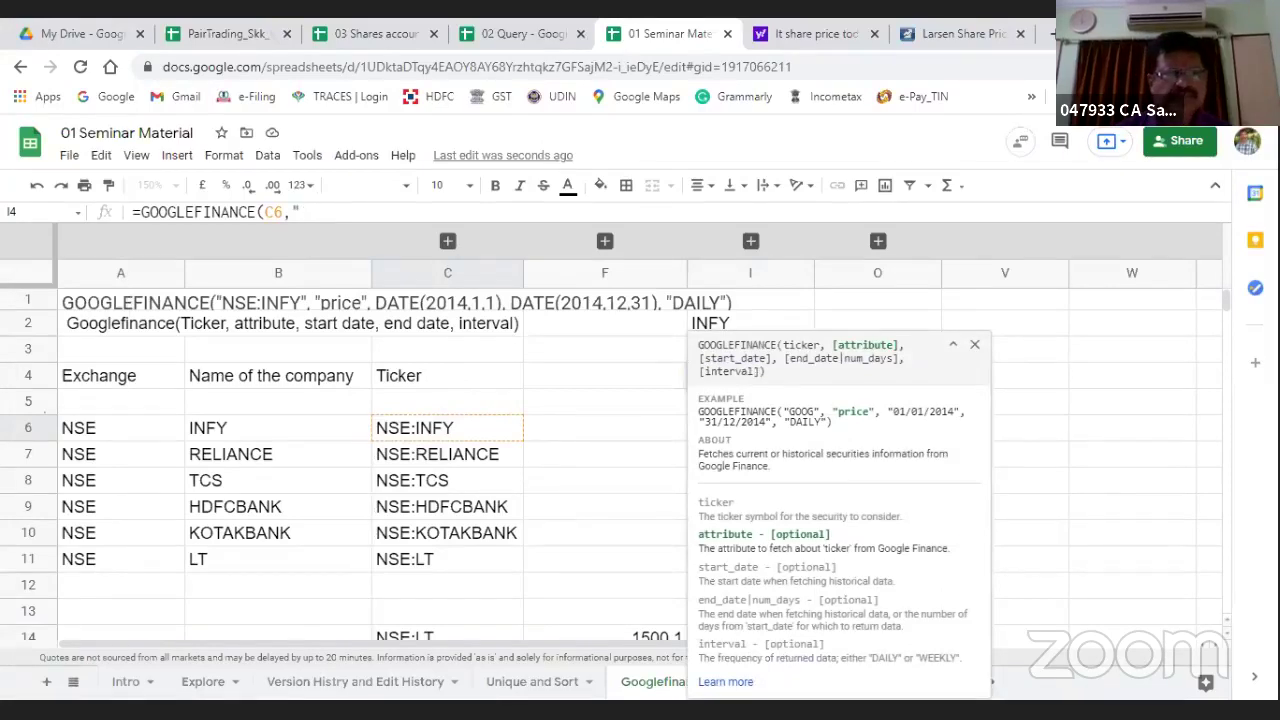
type("{close")
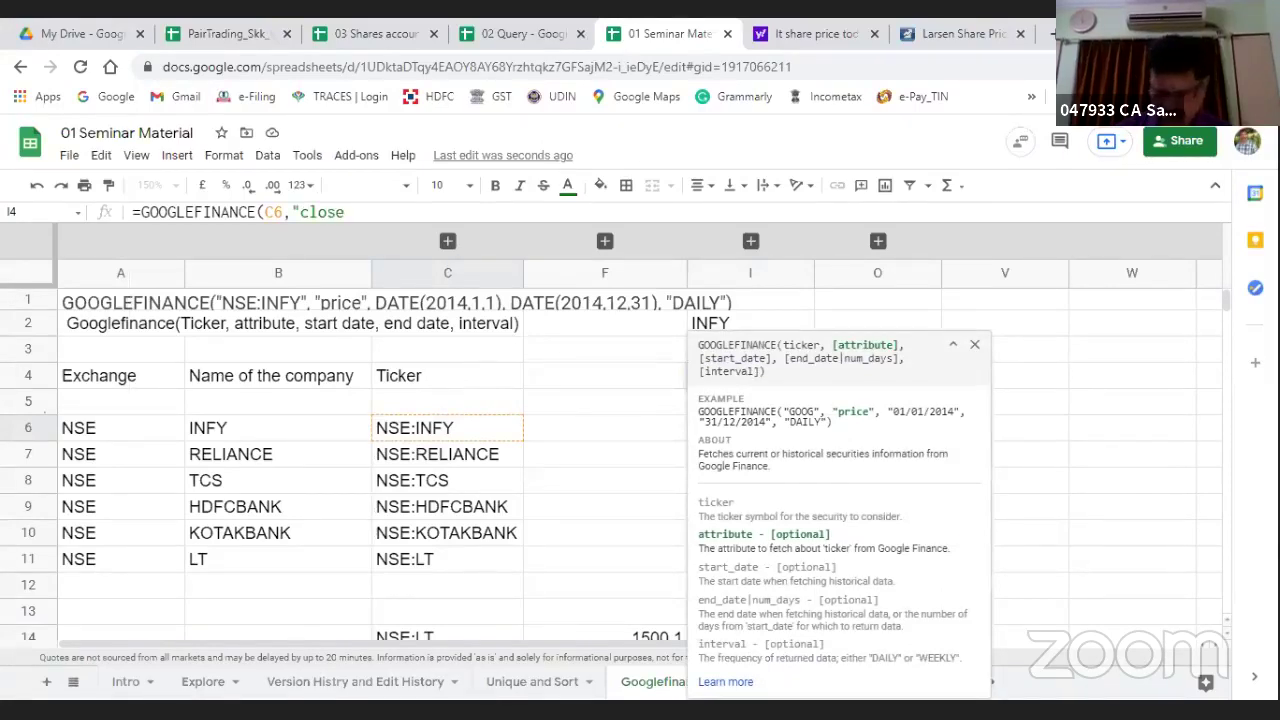
type("\",")
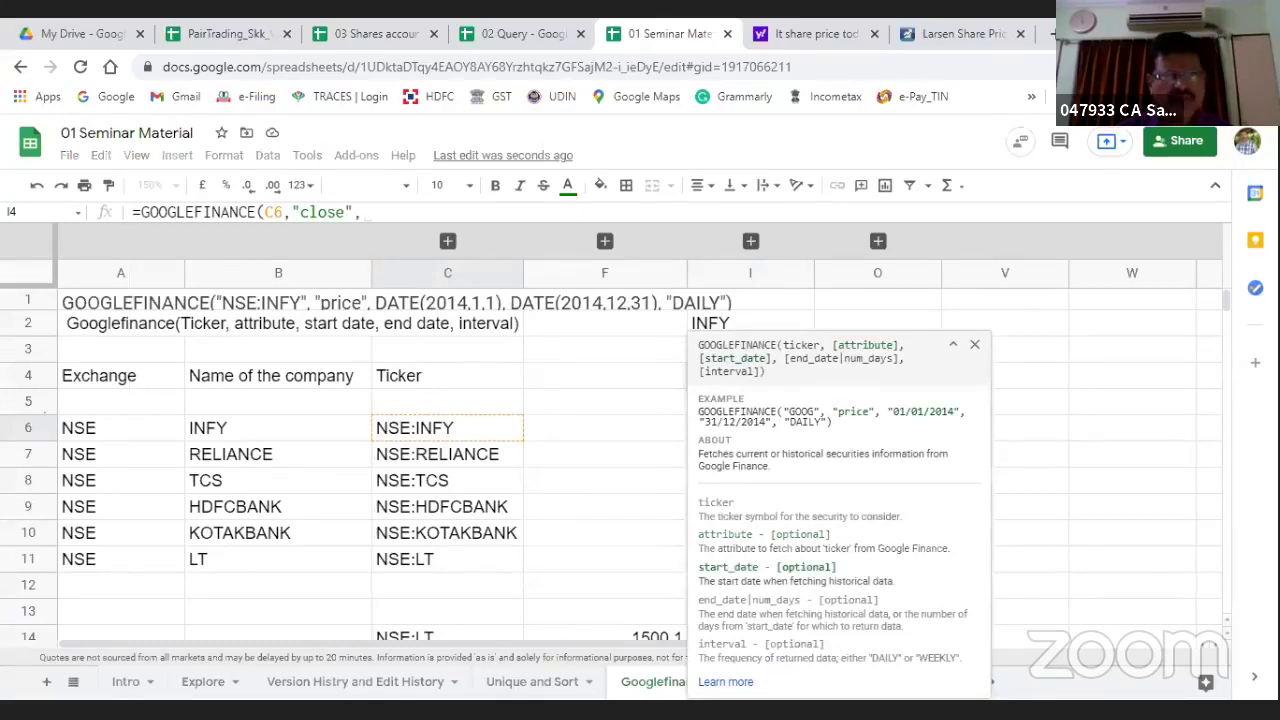
type("\"")
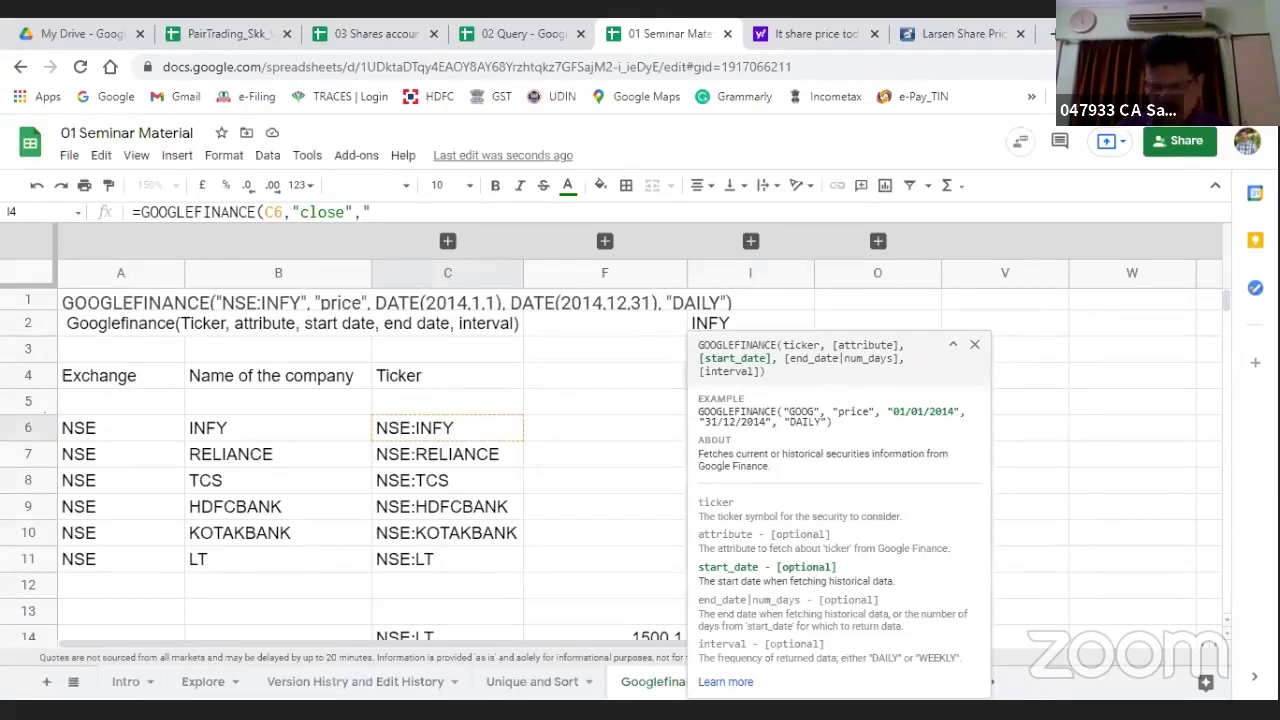
type("01/01/20")
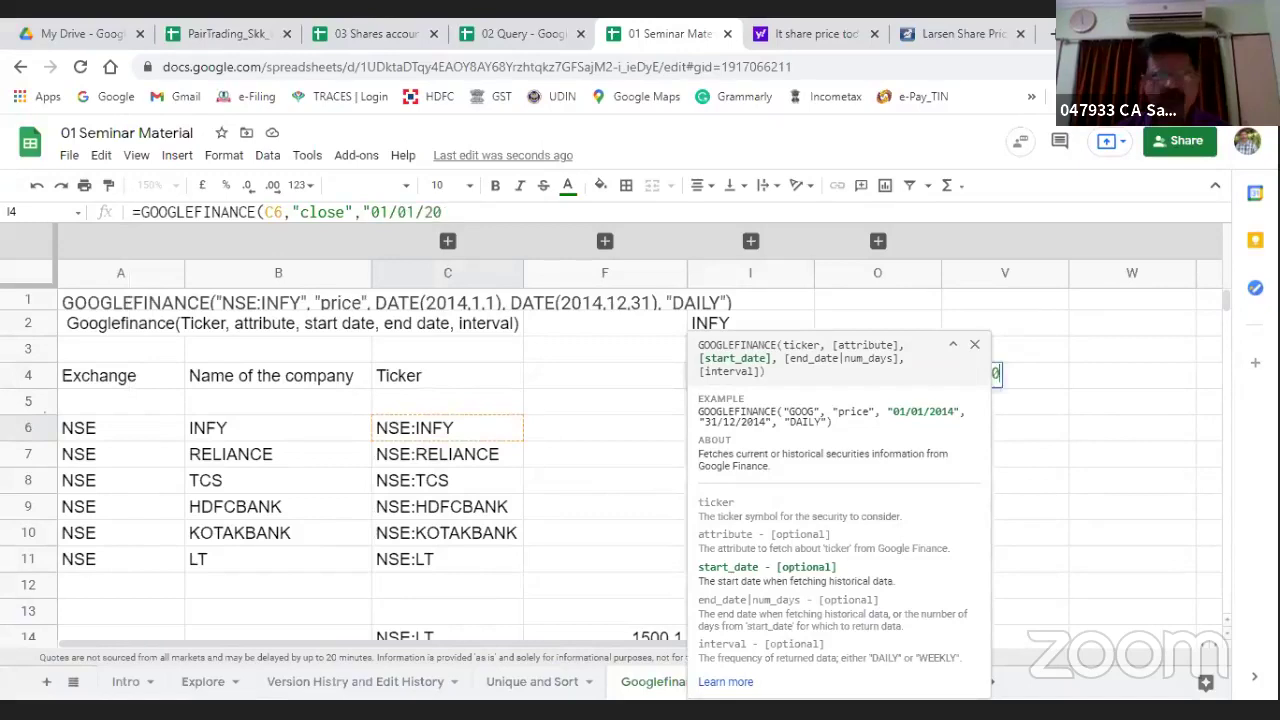
type("21\"")
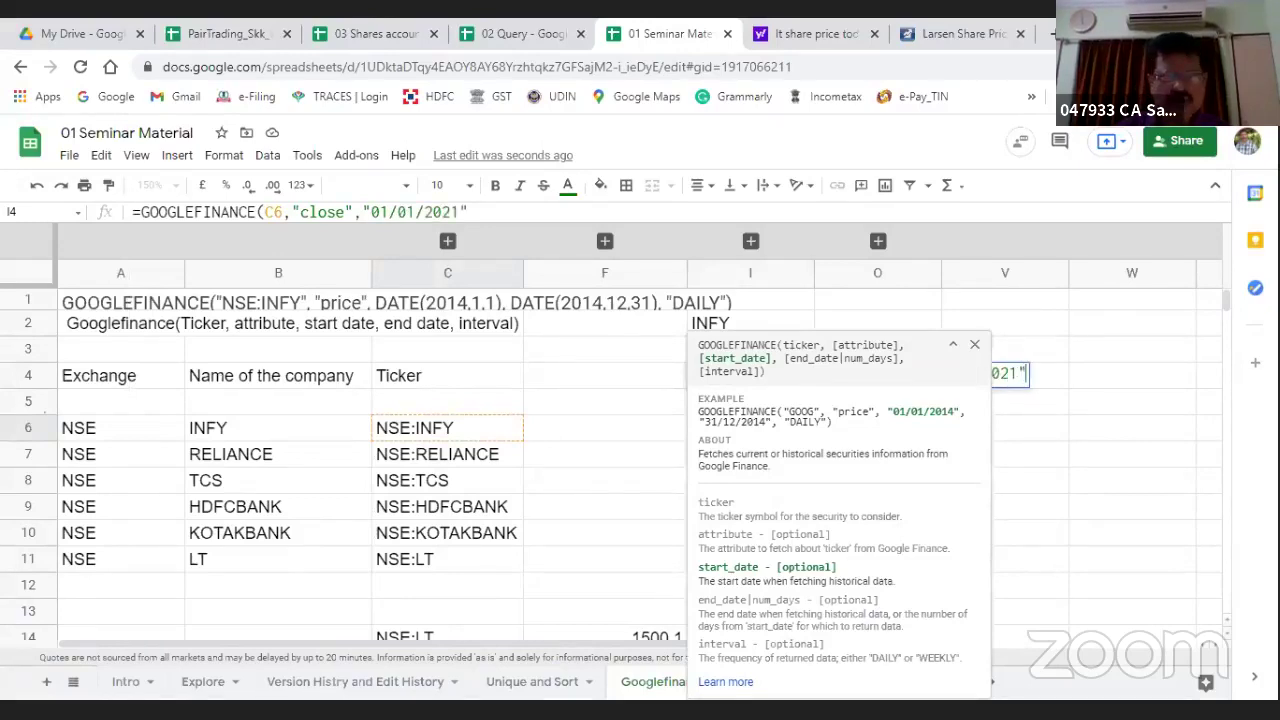
type(",")
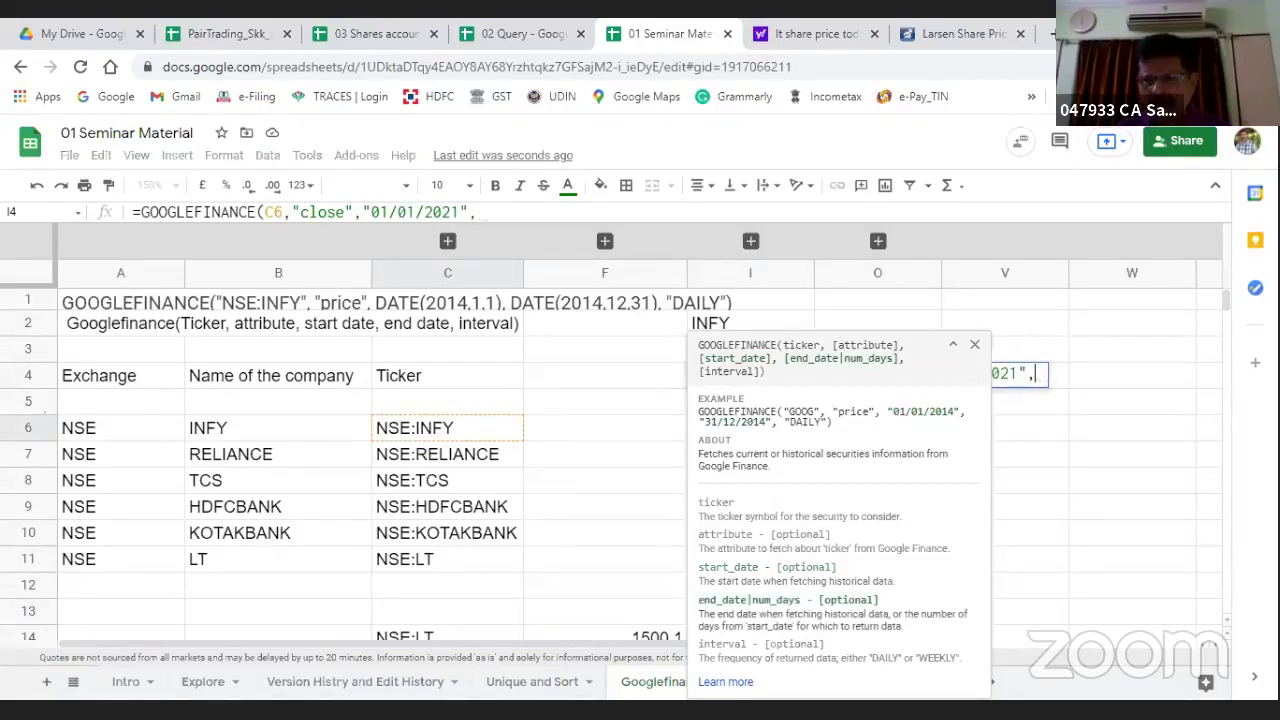
type("t")
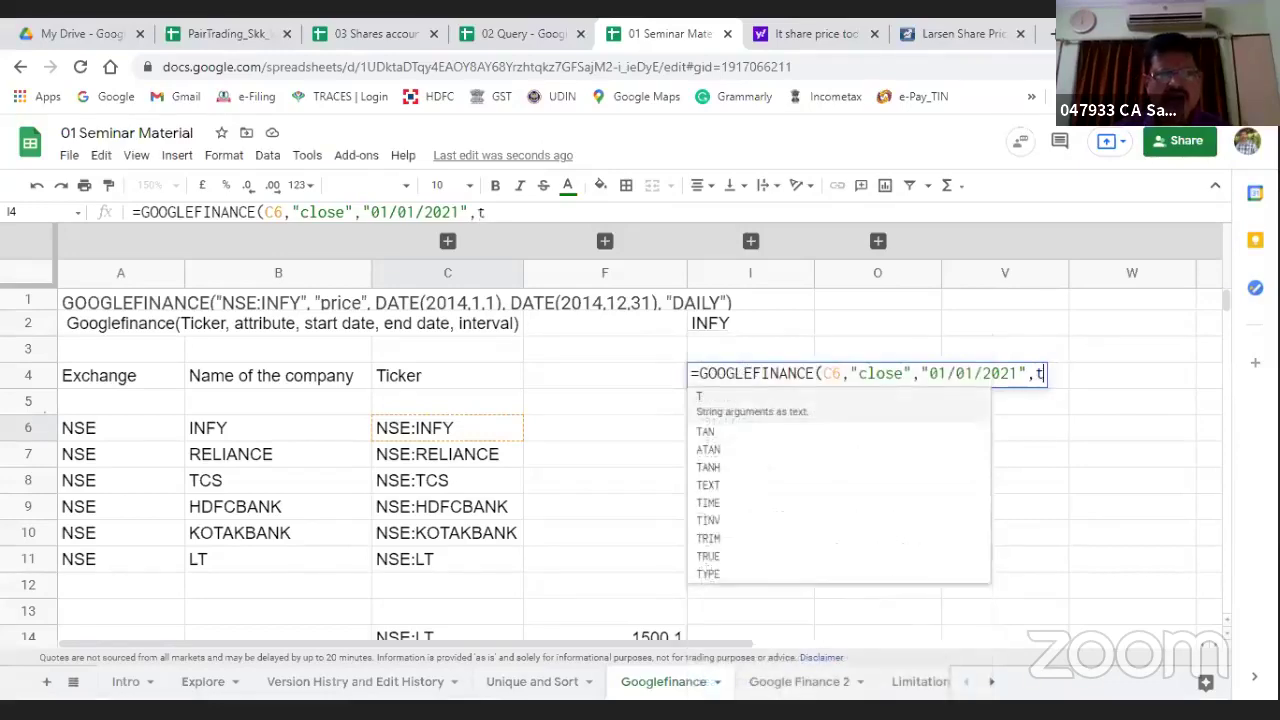
type("oday()")
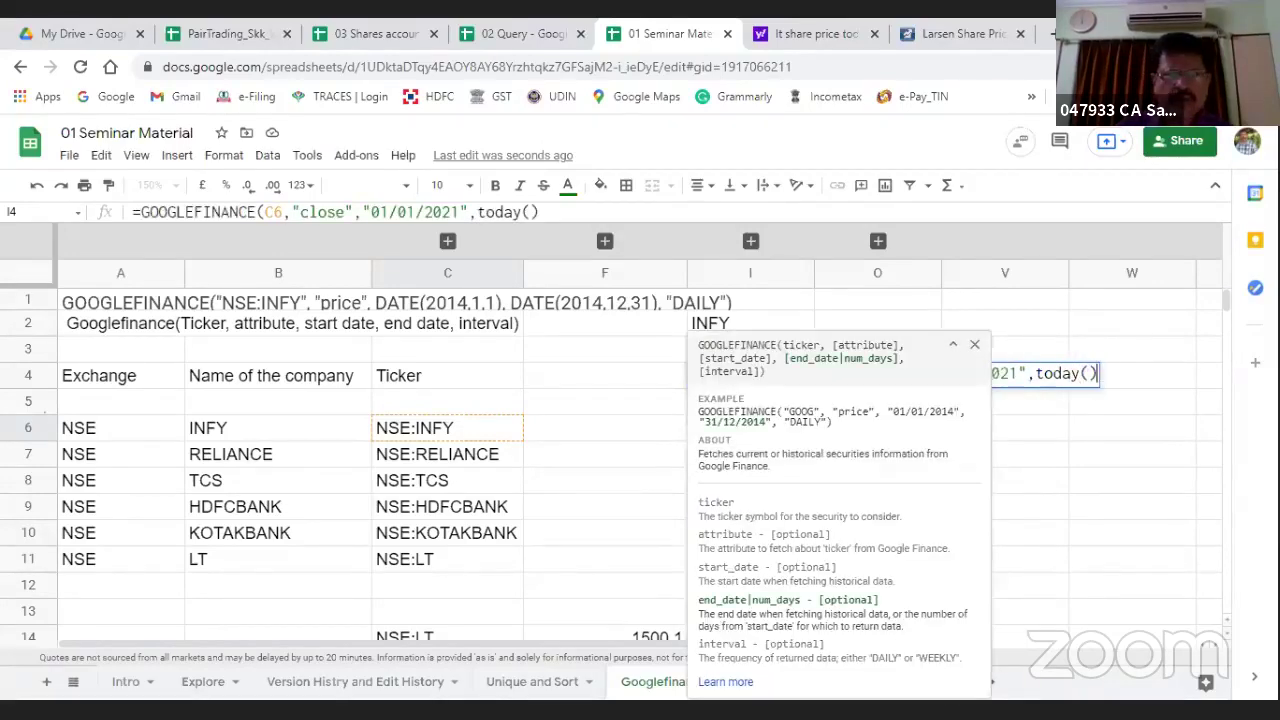
type(")")
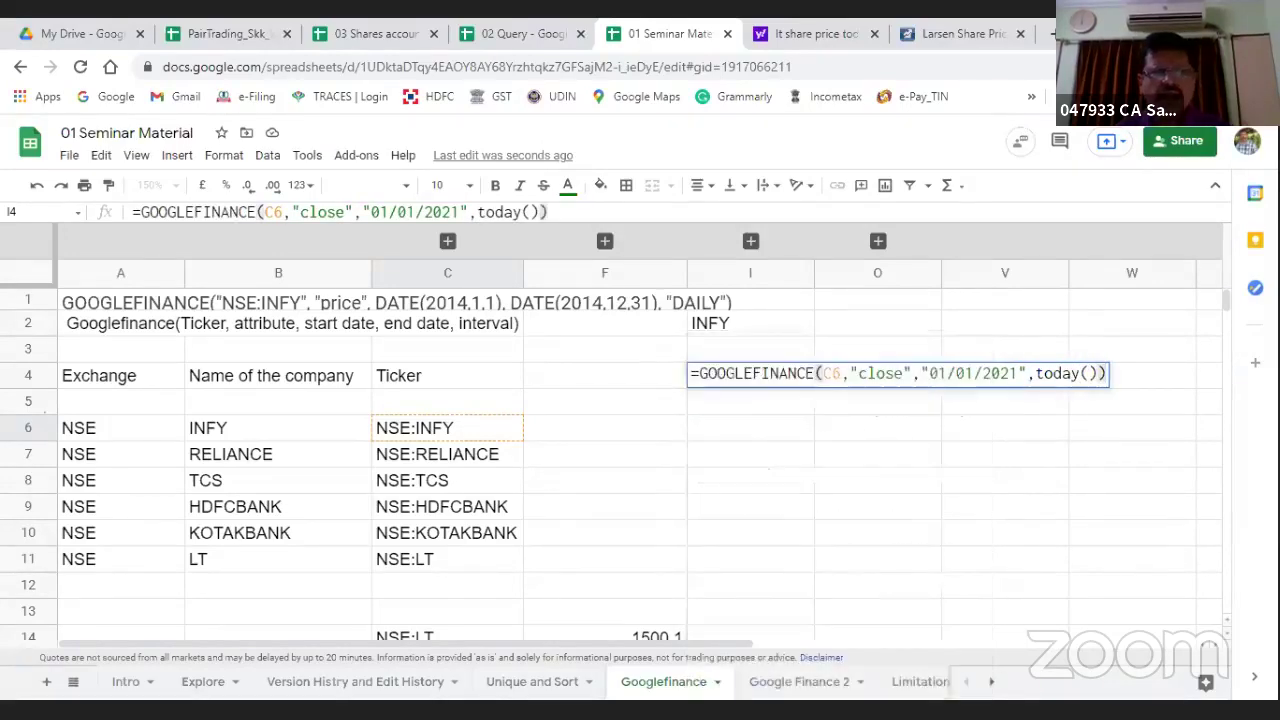
key("Return")
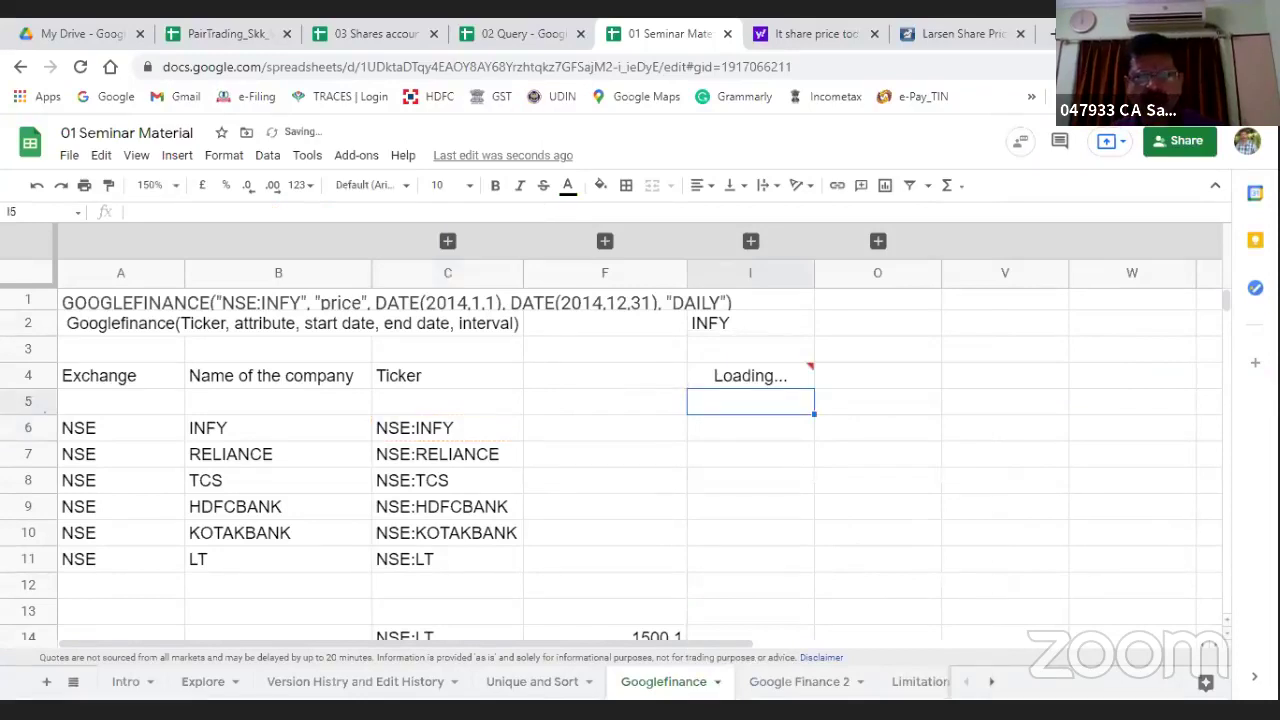
left_click(750, 375)
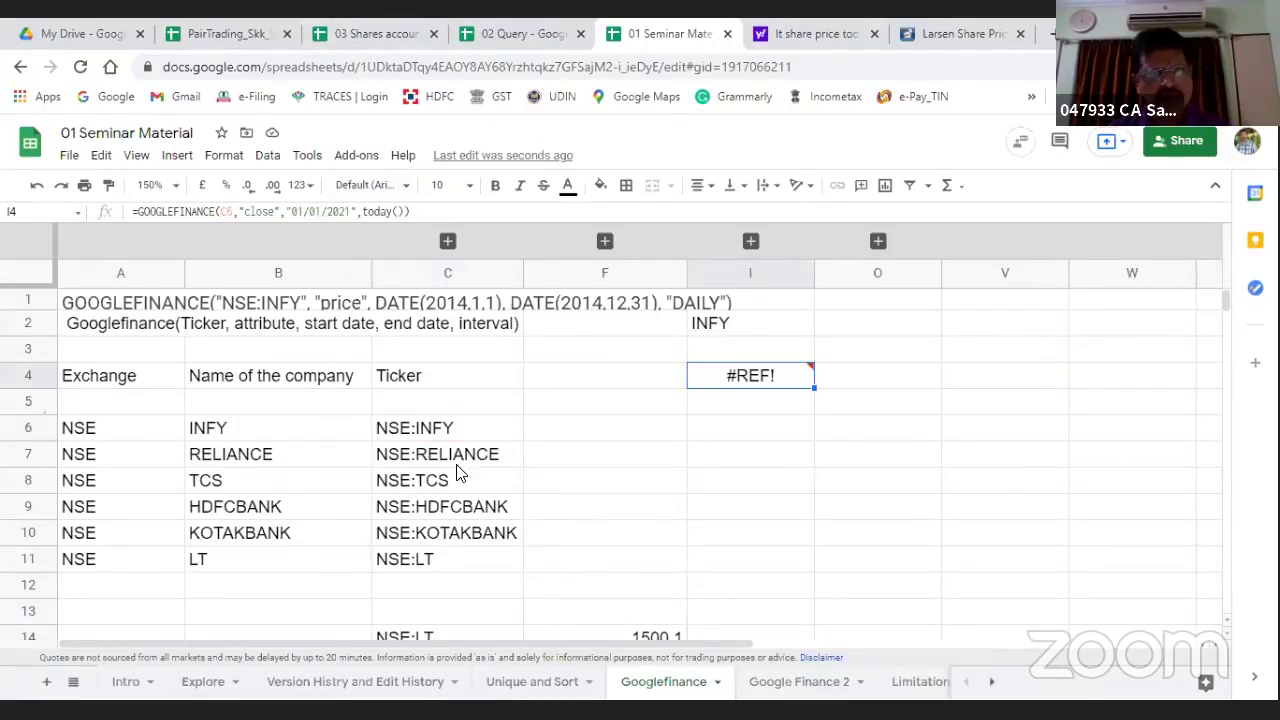
left_click(770, 685)
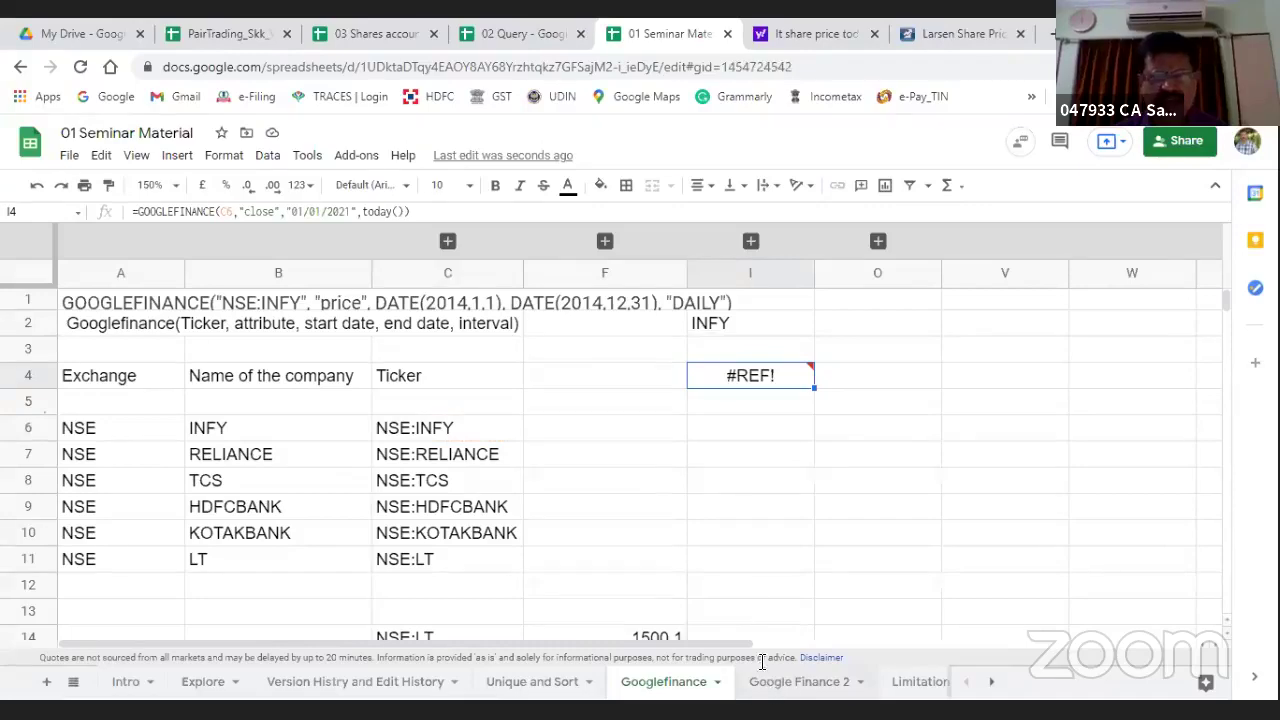
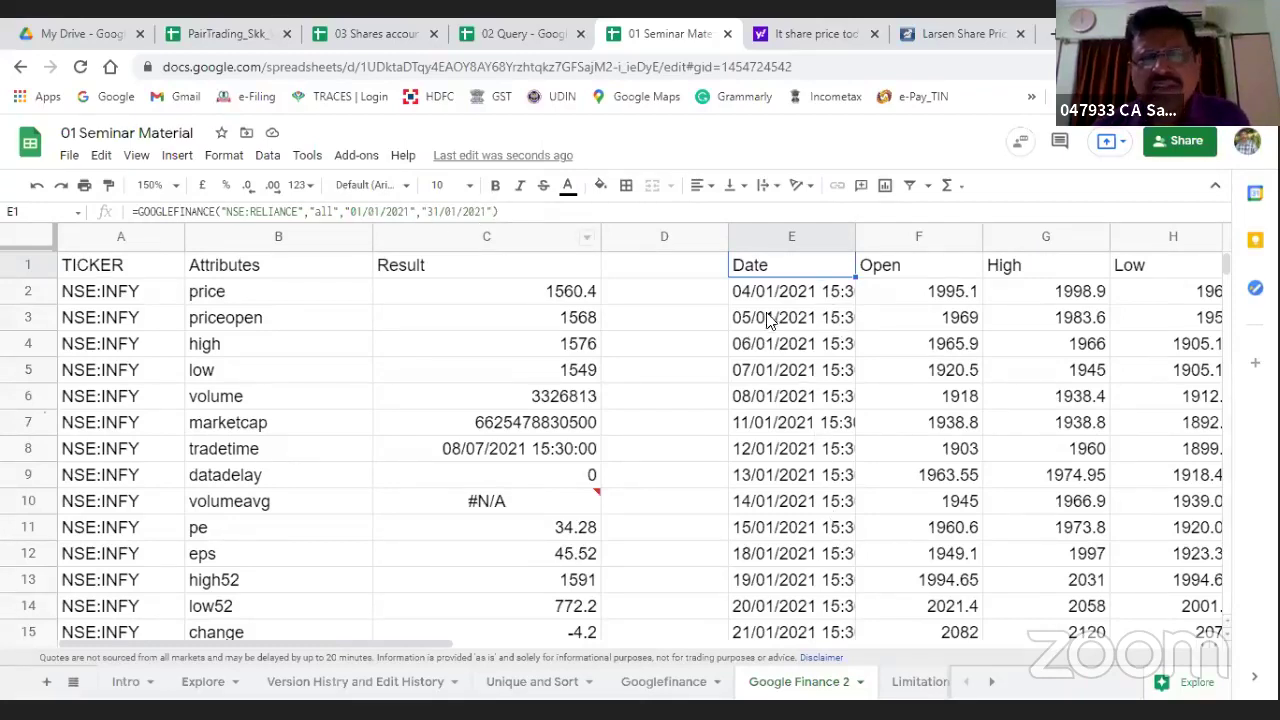
Step: Widen column E so the full dates show, then browse the data to the GOOGLEFINANCE formula in E1
left_click_drag(853, 232, 886, 234)
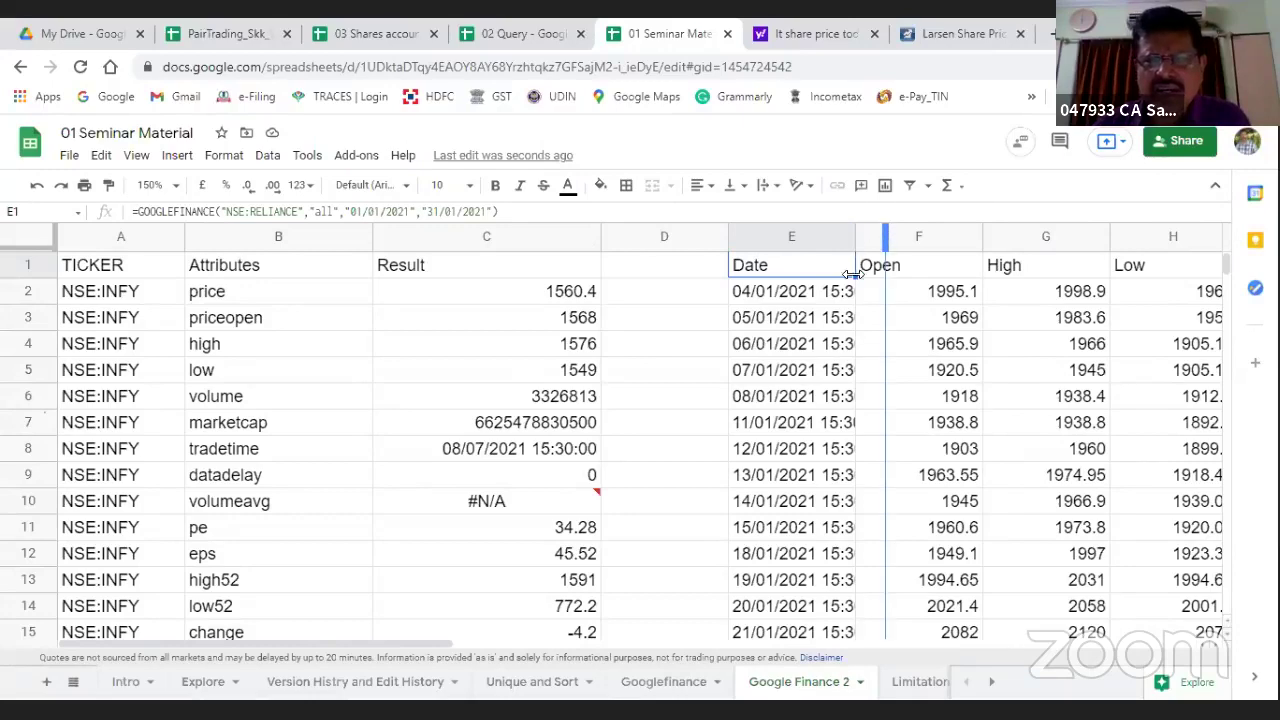
left_click(772, 293)
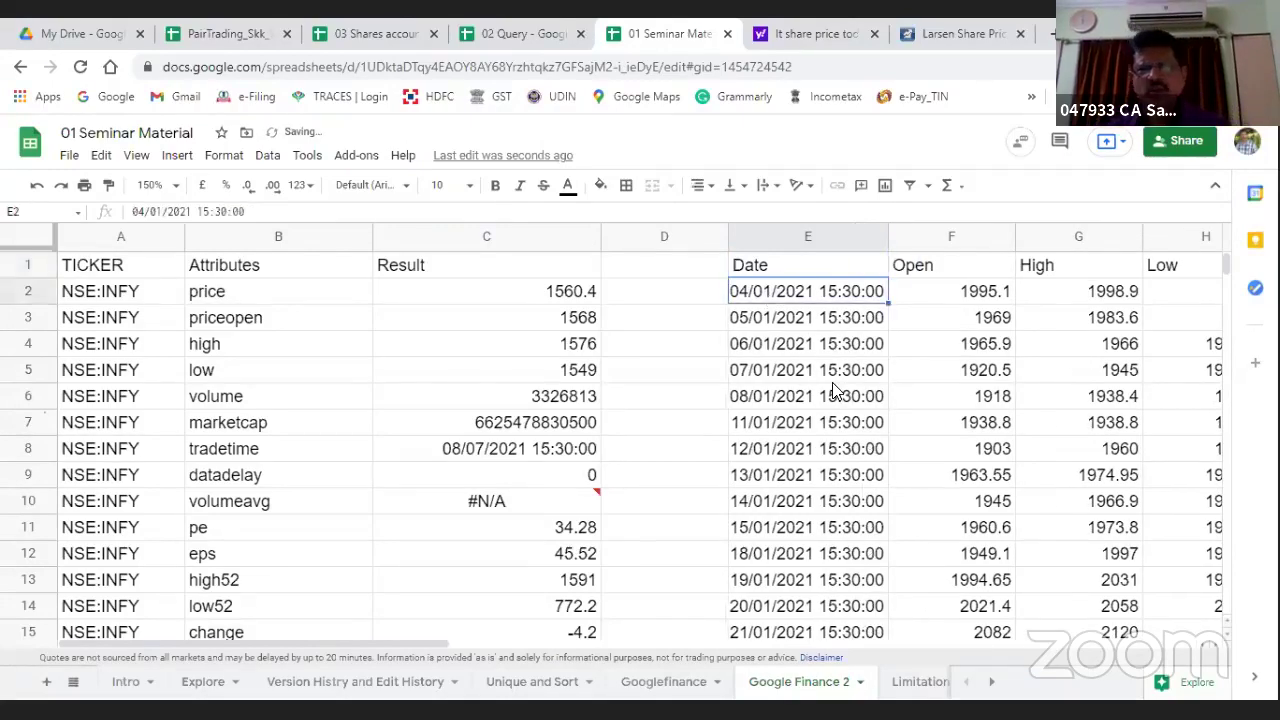
key("Right")
key("Right")
key("Right")
key("Right")
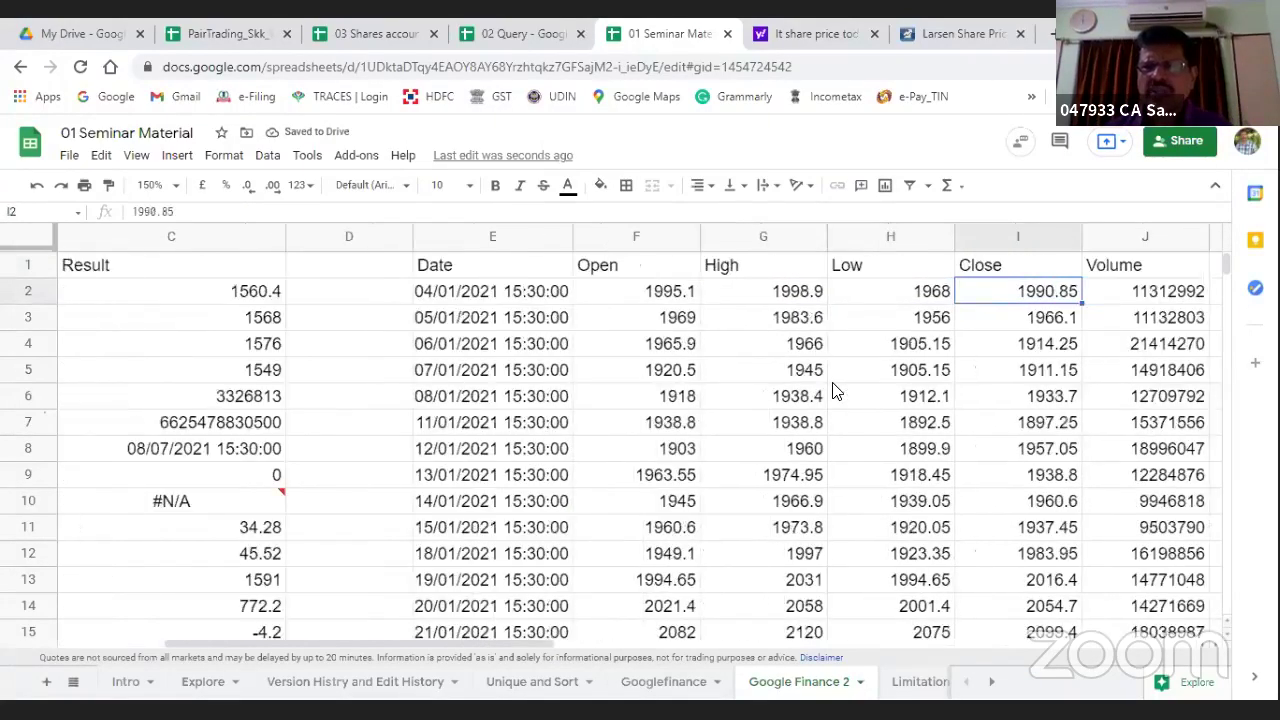
key("Right")
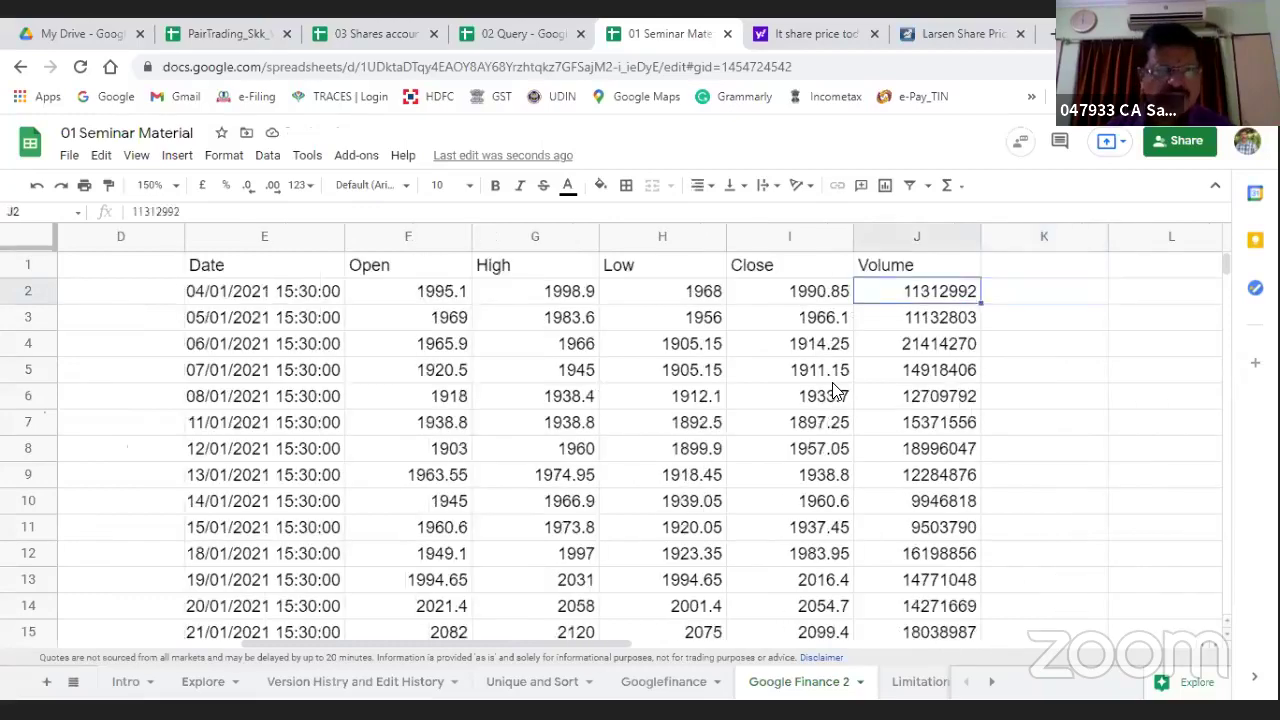
key("Left")
key("Left")
key("Left")
key("Left")
key("Down")
key("Down")
key("Down")
key("Down")
key("Down")
key("Down")
key("Down")
key("Down")
key("Down")
key("Down")
key("Down")
key("Down")
key("Down")
key("Down")
key("Down")
key("Down")
key("Down")
key("Down")
key("Down")
key("Down")
key("Down")
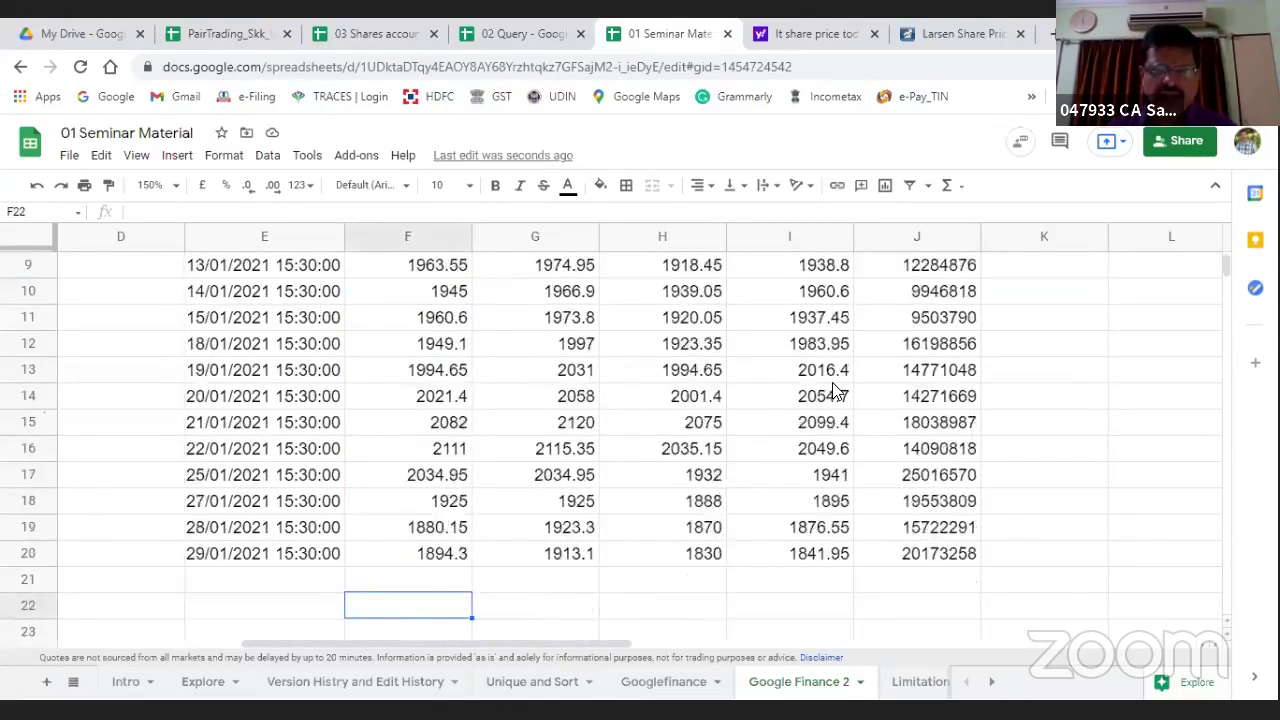
key("ctrl+Up")
key("Up")
key("Up")
key("Up")
key("Up")
key("Up")
key("Up")
key("Up")
key("Up")
key("Up")
key("Up")
key("Up")
key("Up")
key("Up")
key("Up")
key("Up")
key("Up")
key("Up")
key("Up")
key("Up")
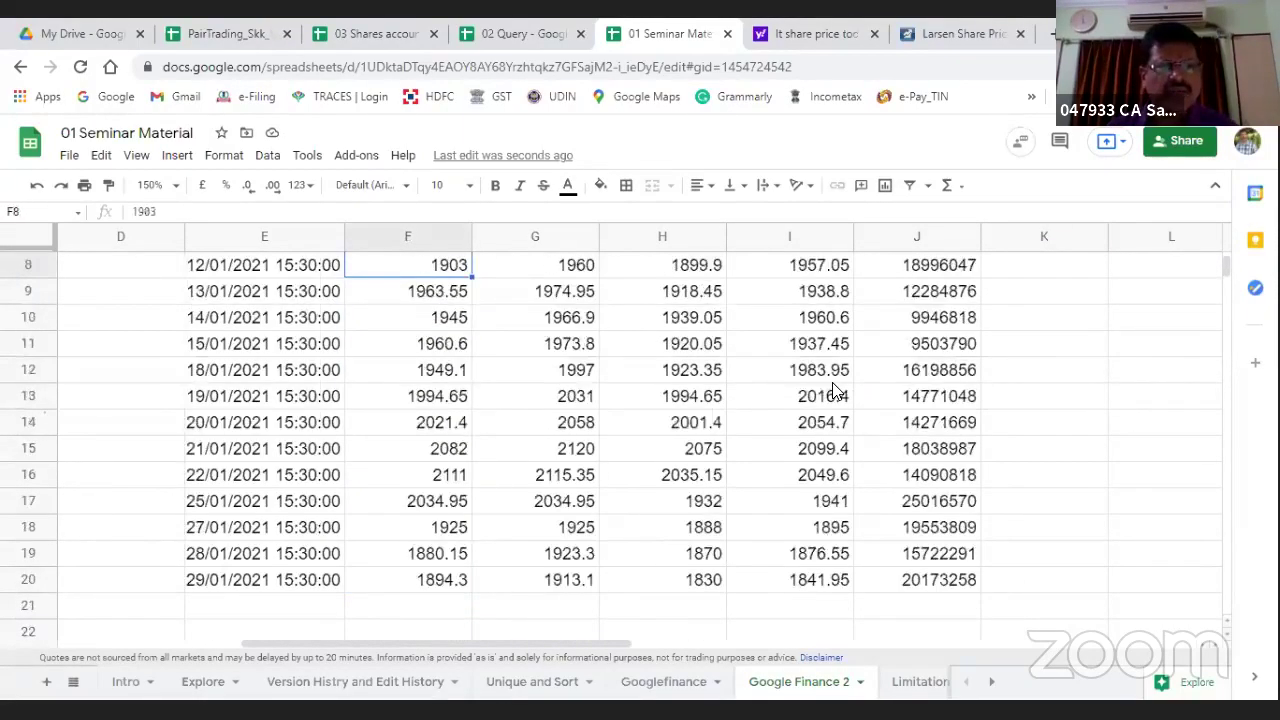
key("Left")
key("Left")
key("Right")
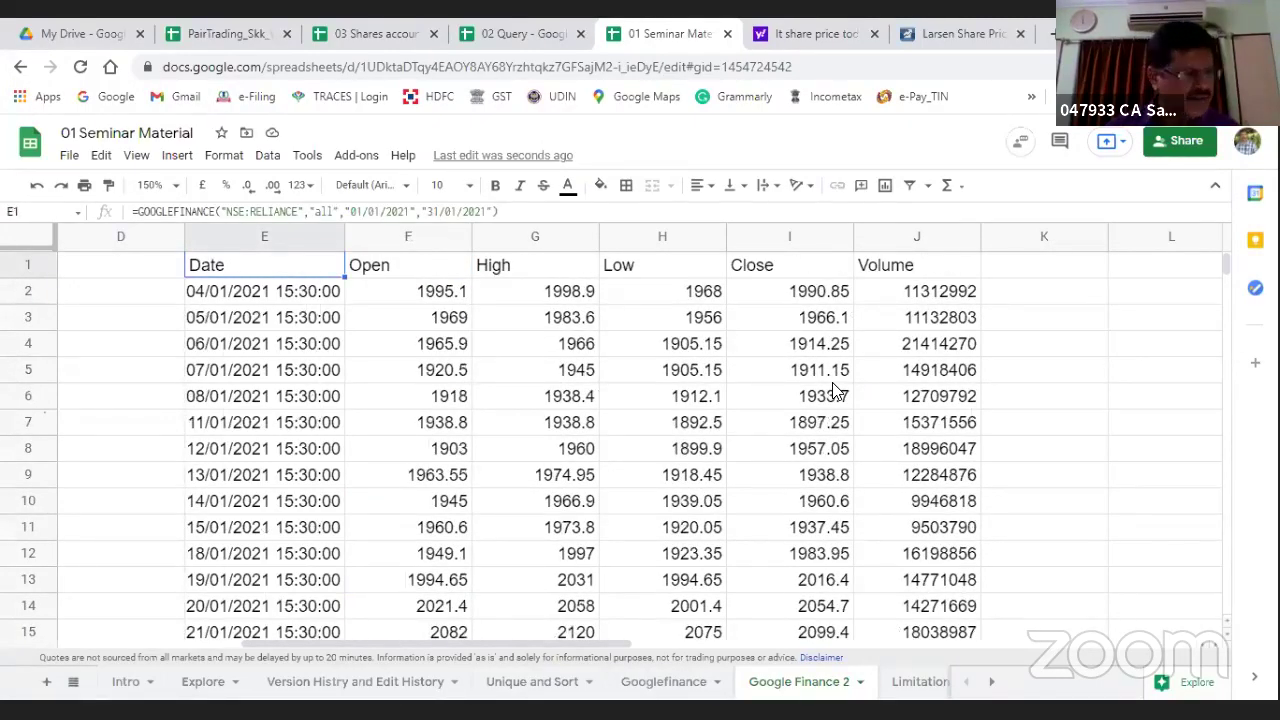
Step: Visit the Explore and Intro sheets, review the ticker column on Google Finance 2, then open Limitations
left_click(206, 684)
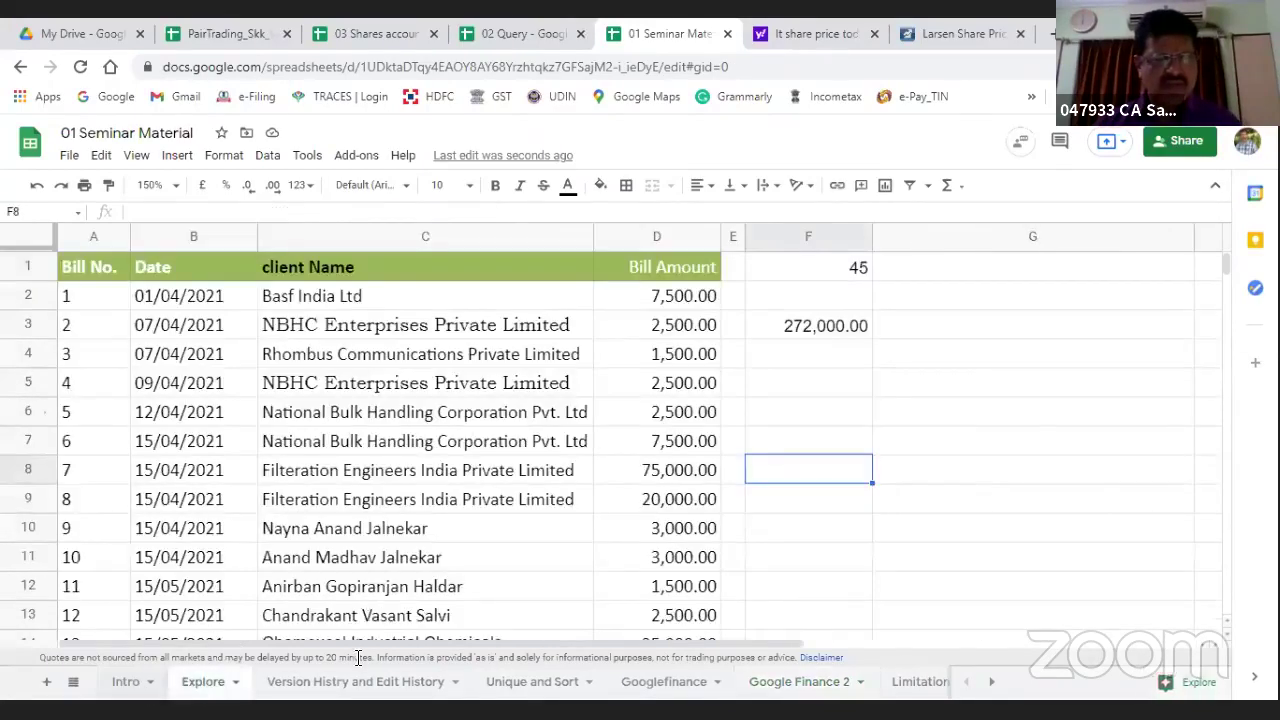
key("ctrl+shift+Page_Up")
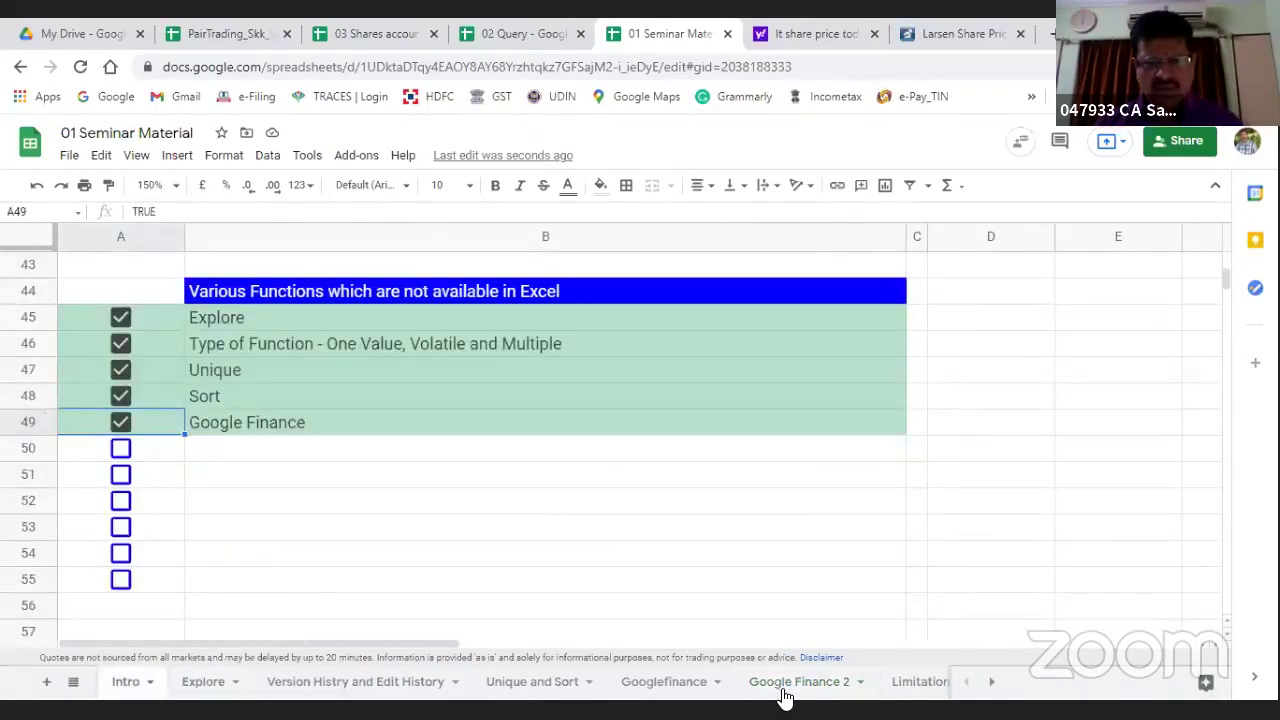
left_click(770, 676)
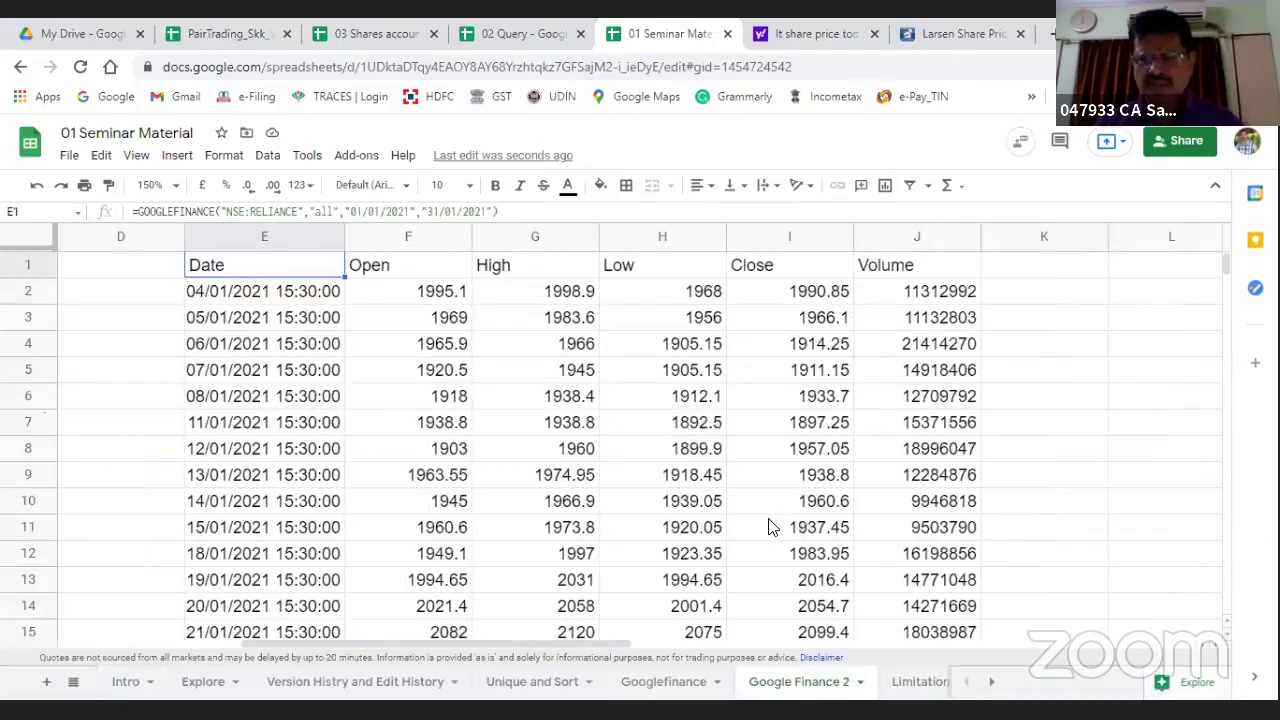
key("Right")
key("Right")
key("Right")
key("Right")
key("Right")
key("Right")
key("Right")
key("Right")
key("Right")
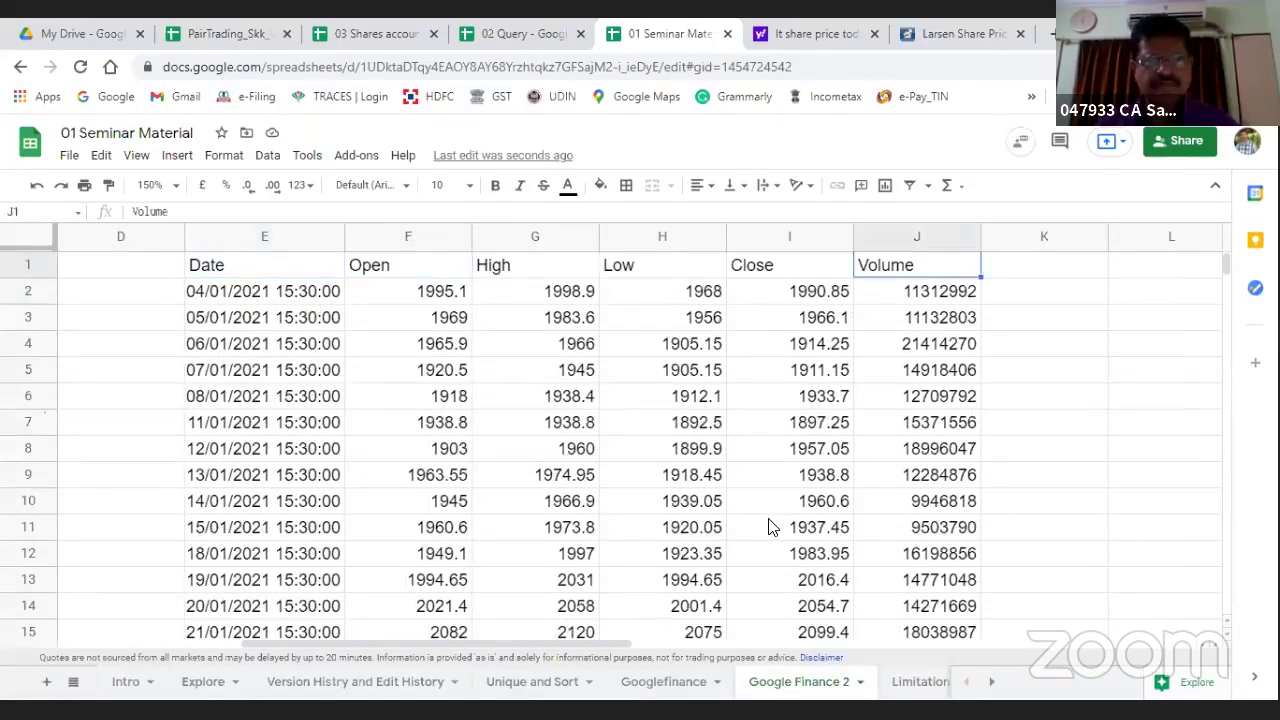
key("Down")
key("Down")
key("Down")
key("Down")
key("Down")
key("Down")
key("Down")
key("Down")
key("Down")
key("Down")
key("Down")
key("Down")
key("Down")
key("Down")
key("ctrl+Up")
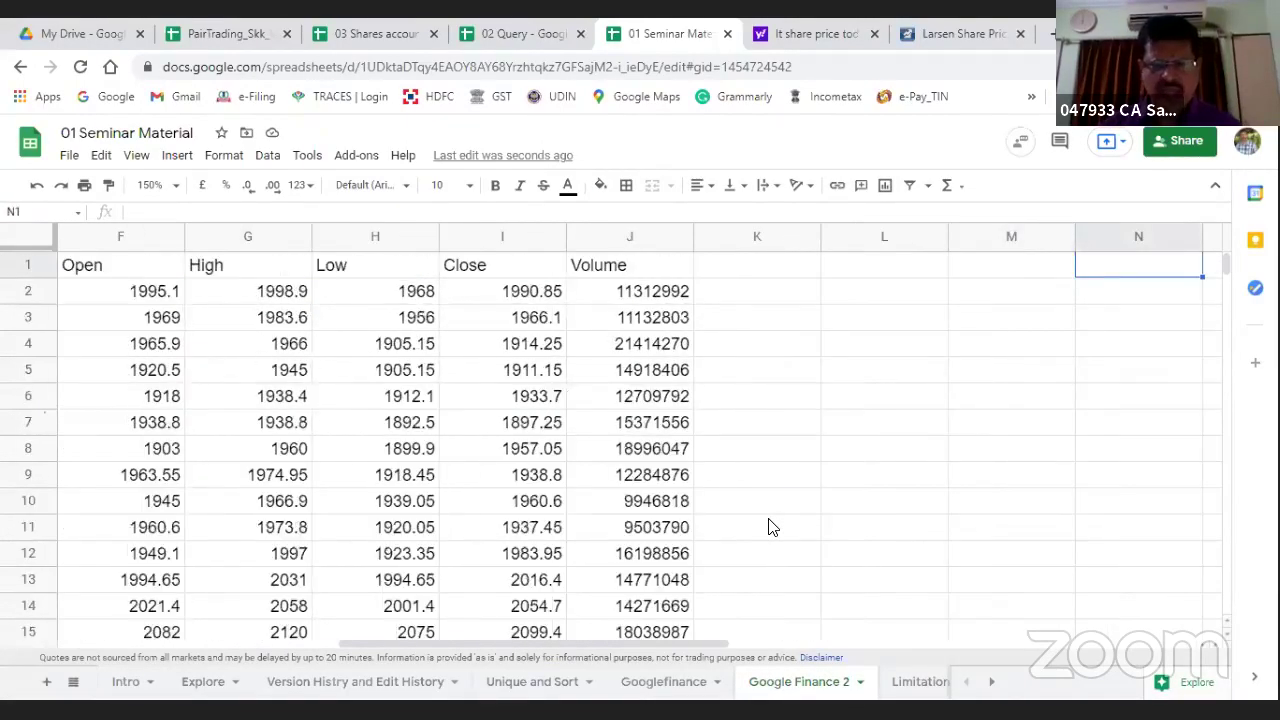
key("Left")
key("Left")
key("Left")
key("Left")
key("Left")
key("Left")
key("Left")
key("Left")
key("Left")
key("Left")
key("Left")
key("Left")
key("Left")
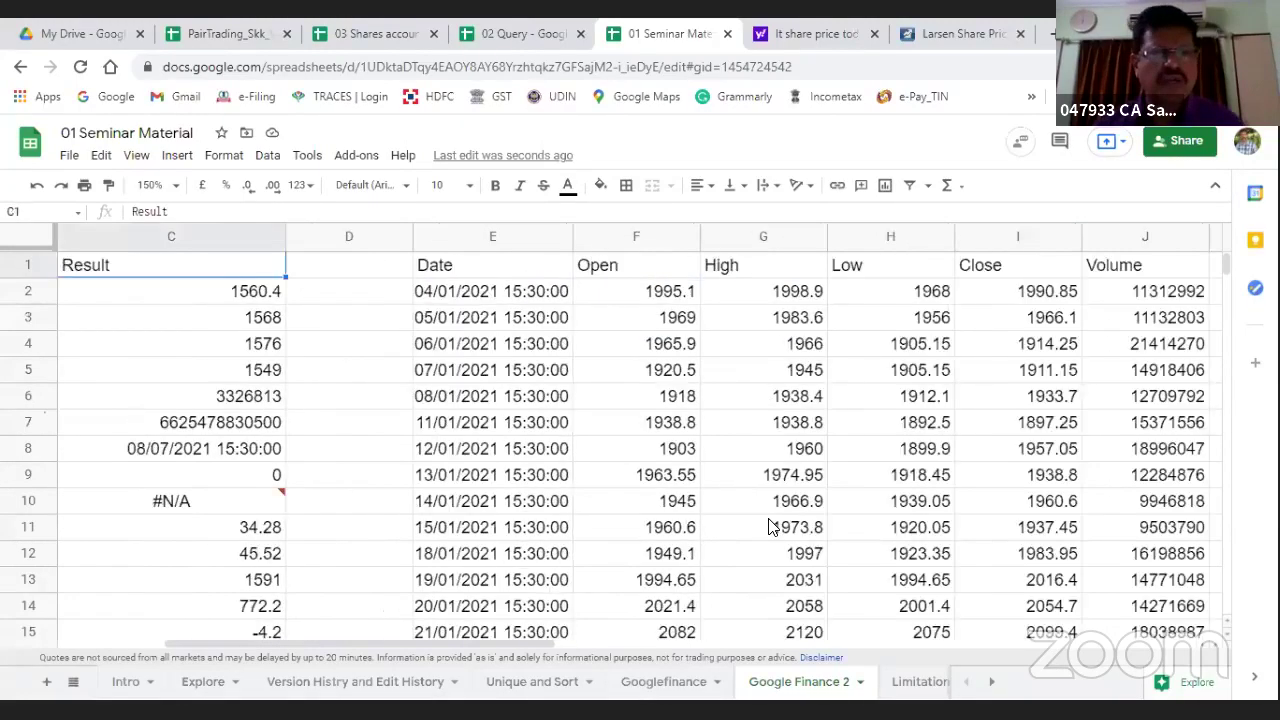
key("Down")
key("Down")
key("Down")
key("Down")
key("Down")
key("Down")
key("Down")
key("Down")
key("Down")
key("Down")
key("Down")
key("Down")
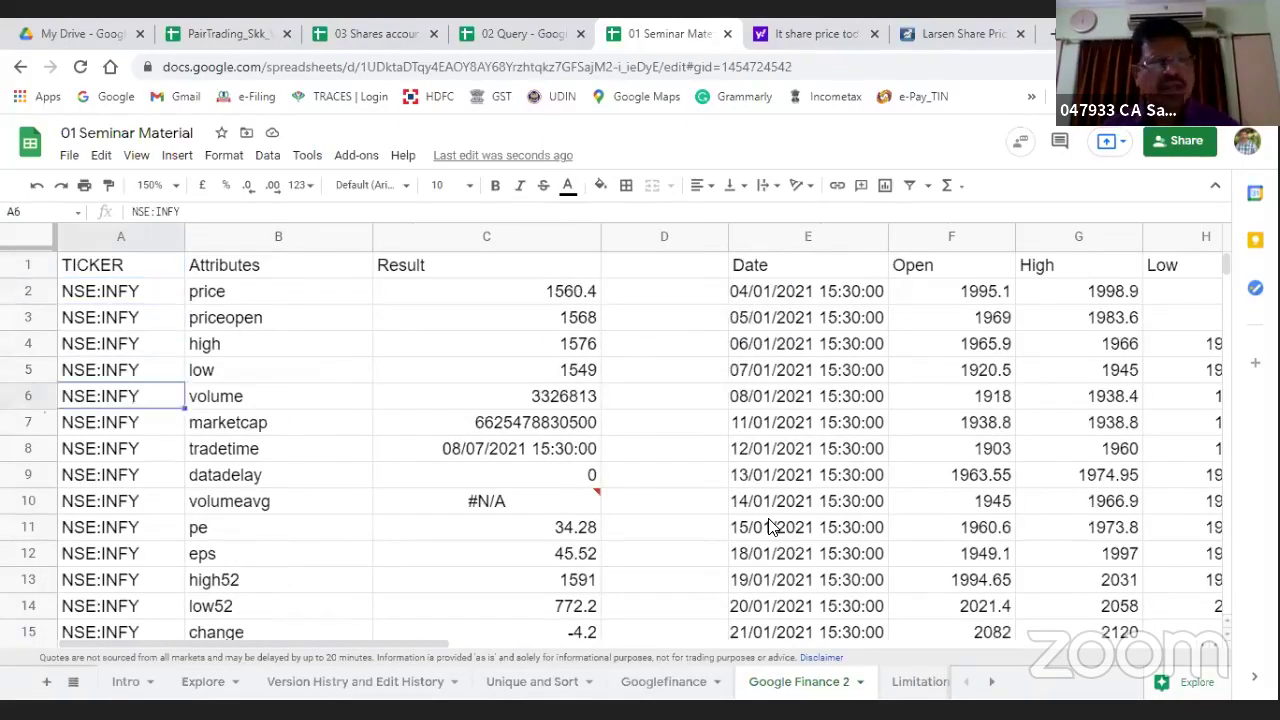
key("Down")
key("Down")
key("Down")
key("Down")
key("Down")
key("Down")
key("Down")
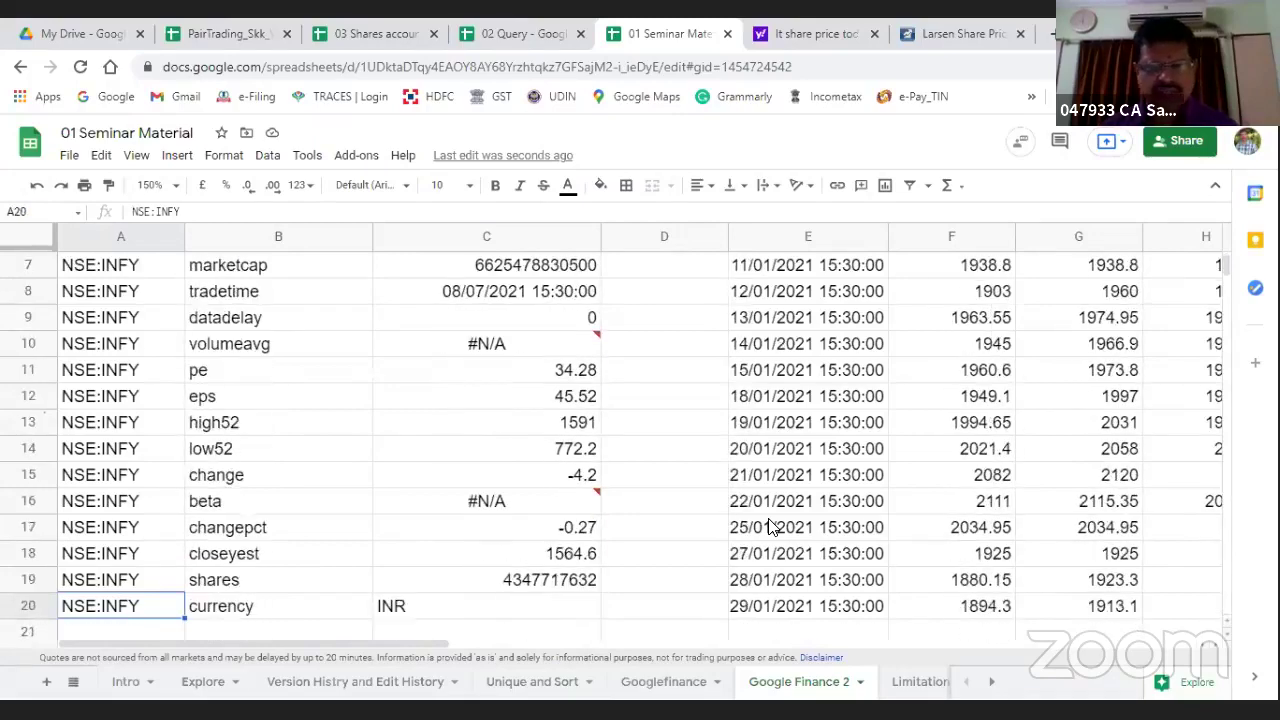
left_click(912, 682)
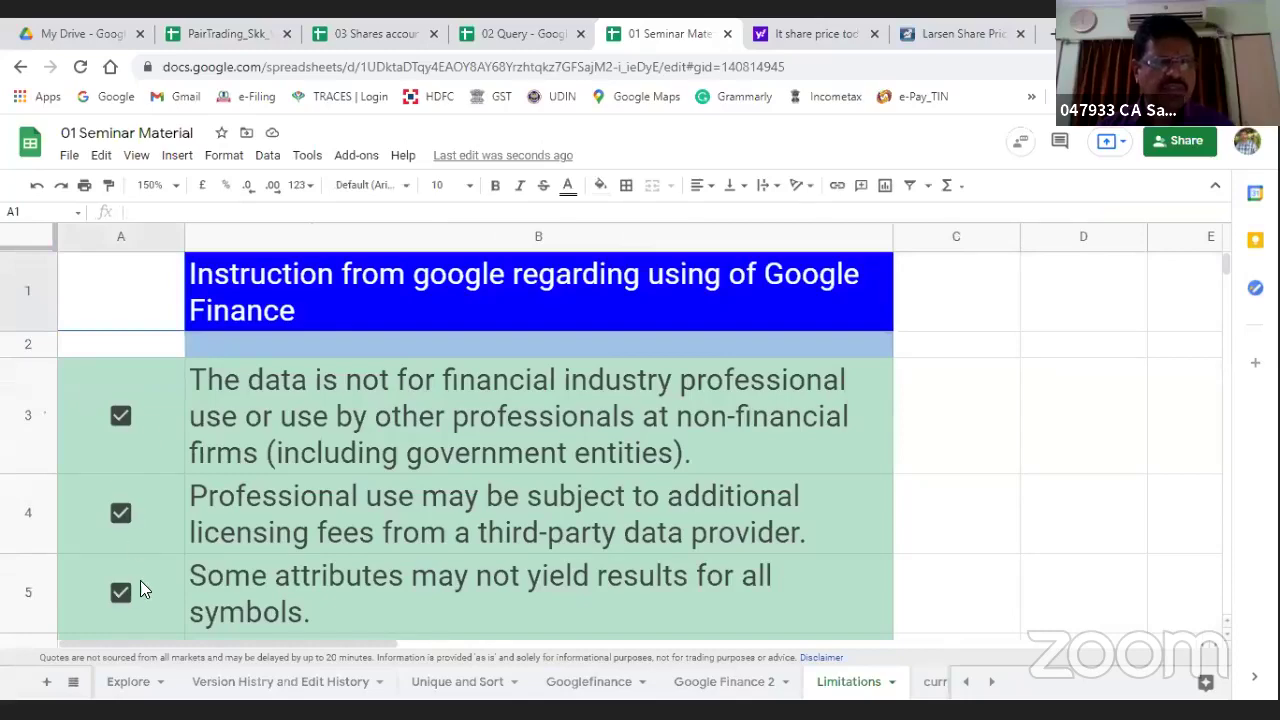
Step: Untick the limitation checkboxes in rows 4 through 8 on the Limitations sheet
scroll(232, 532, "down", 4)
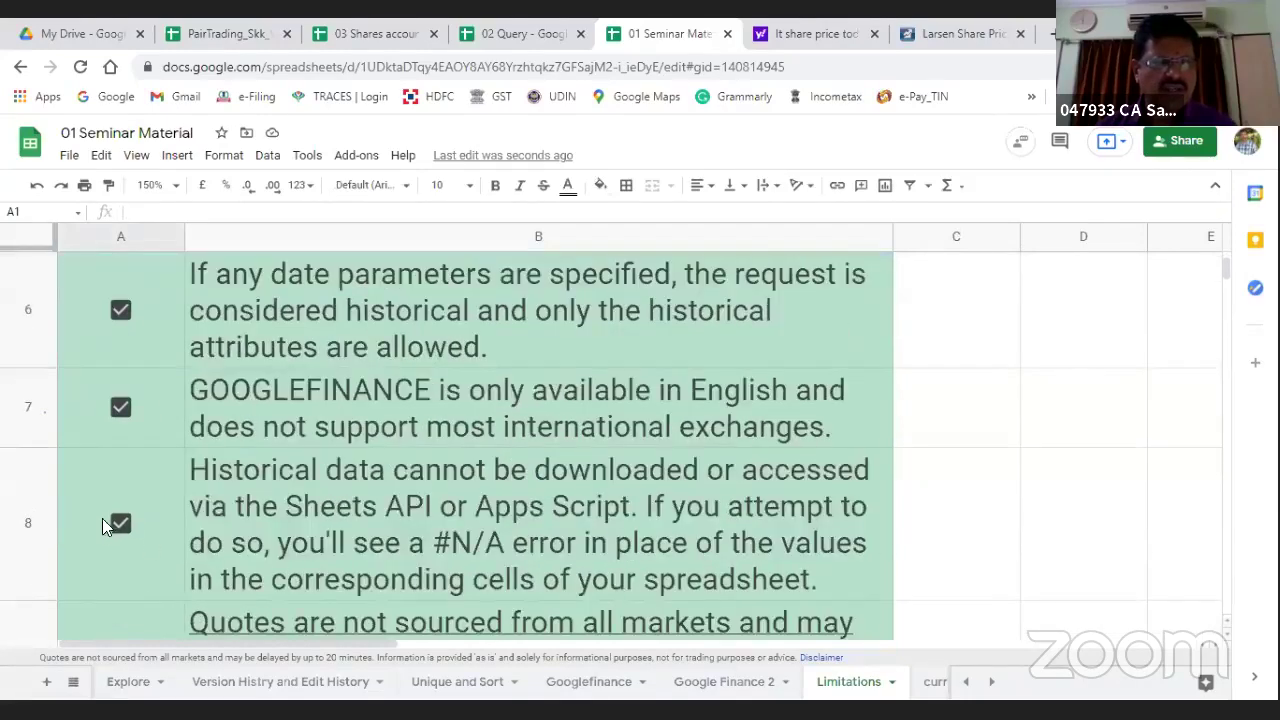
left_click(120, 524)
left_click(120, 407)
left_click(120, 310)
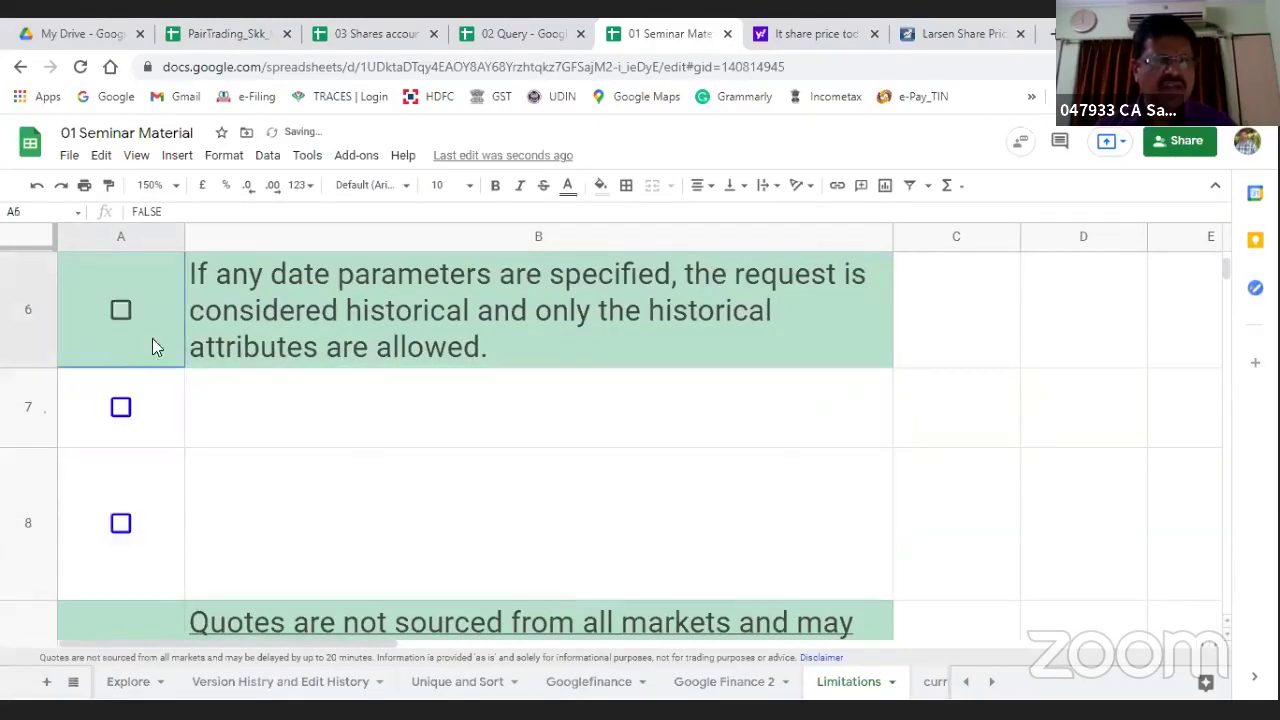
scroll(155, 367, "up", 1)
scroll(155, 367, "up", 3)
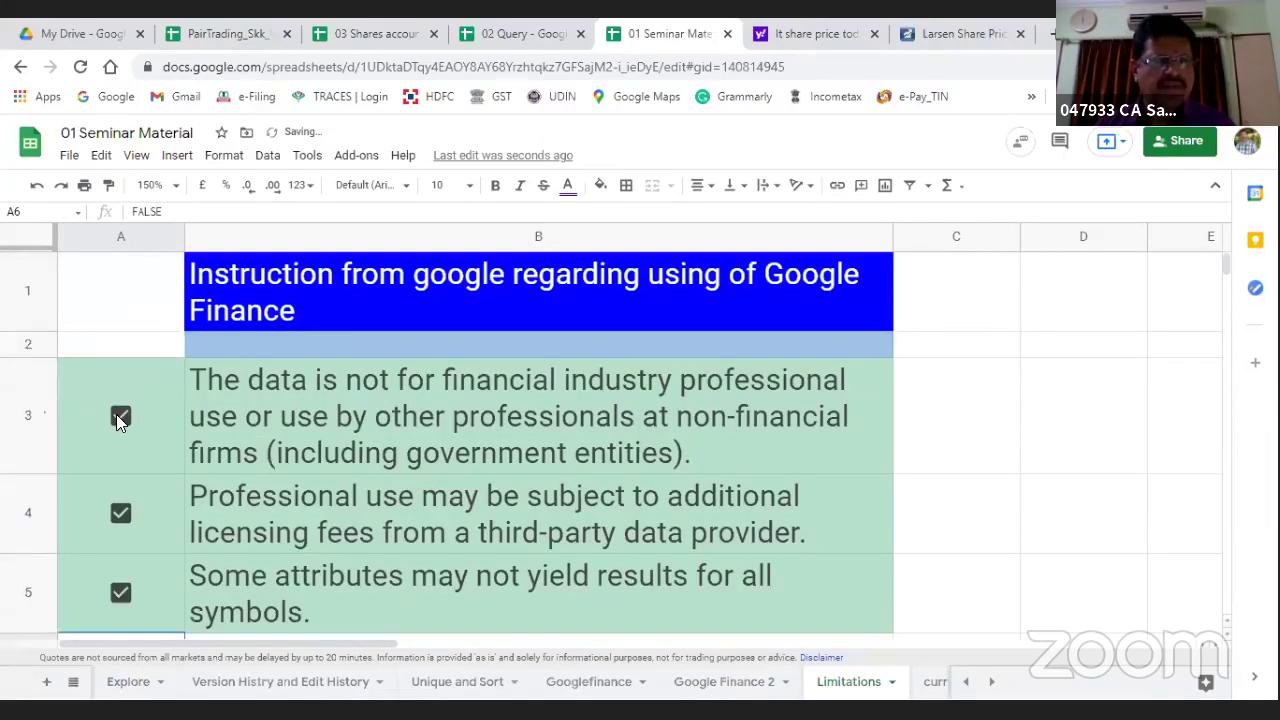
left_click(120, 512)
left_click(121, 594)
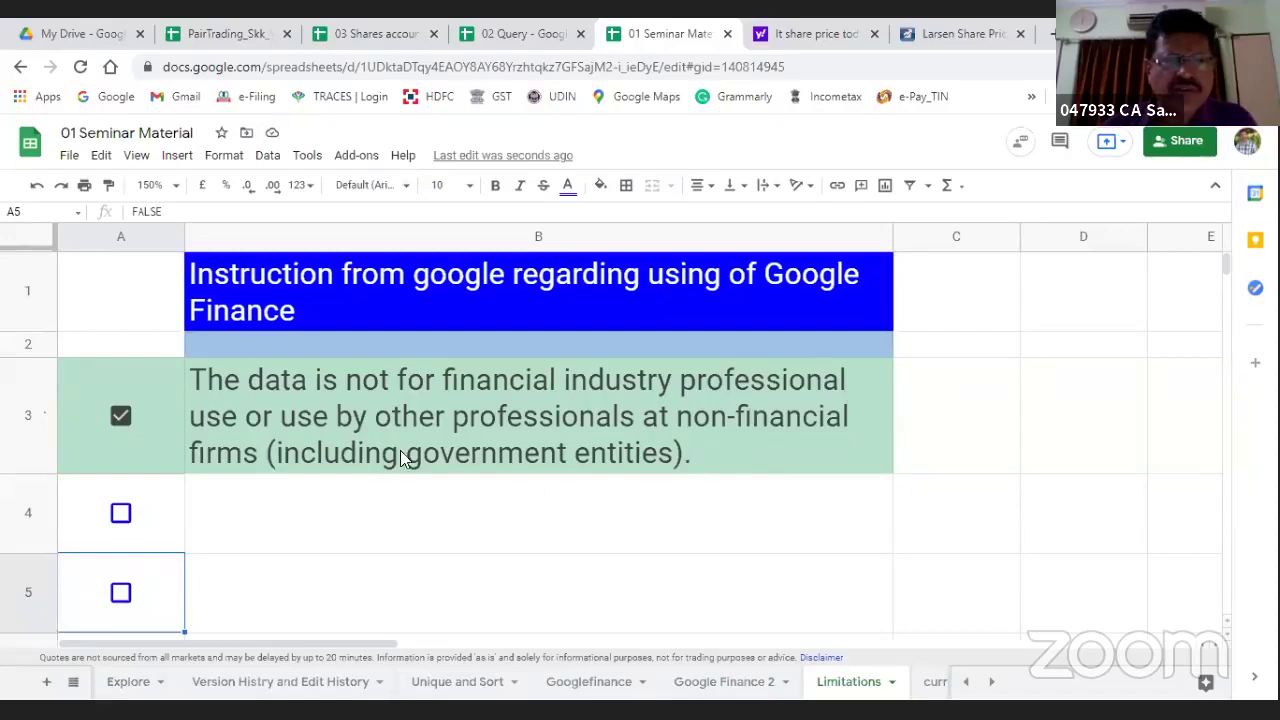
Step: Re-tick rows 4 through 8 one by one, revealing each limitation's text in green
left_click(120, 513)
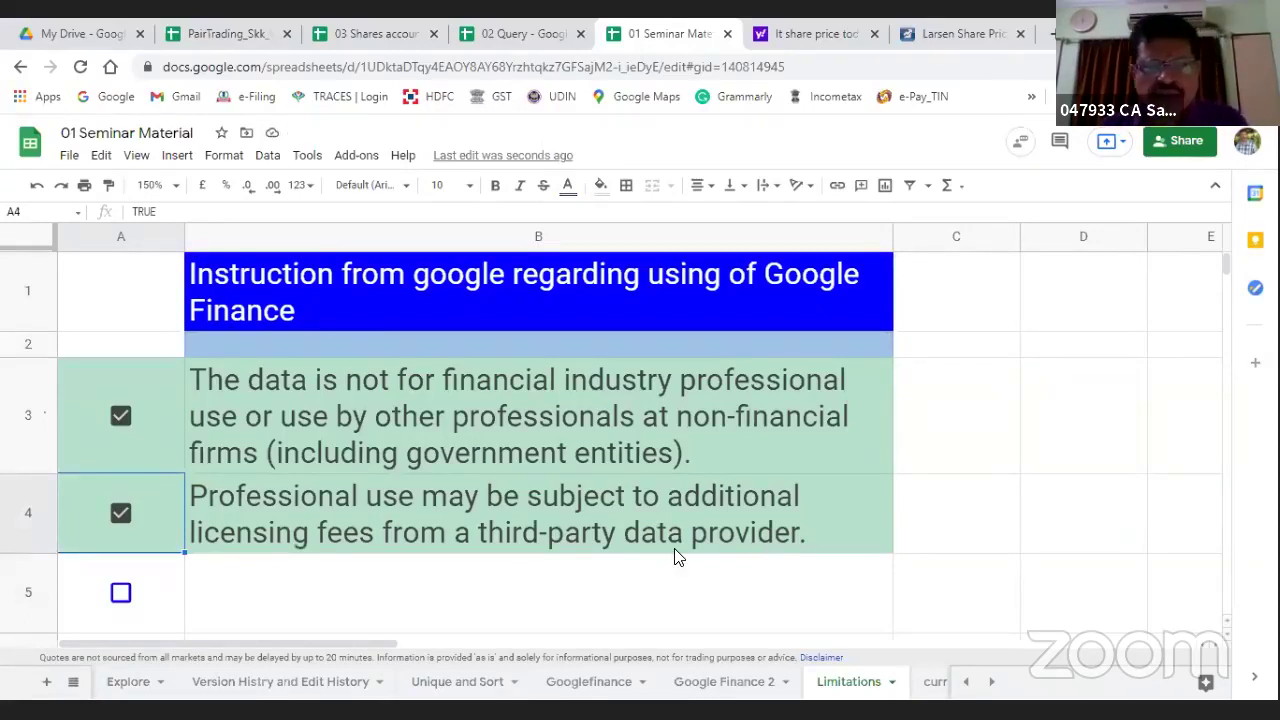
left_click(120, 592)
scroll(608, 463, "down", 2)
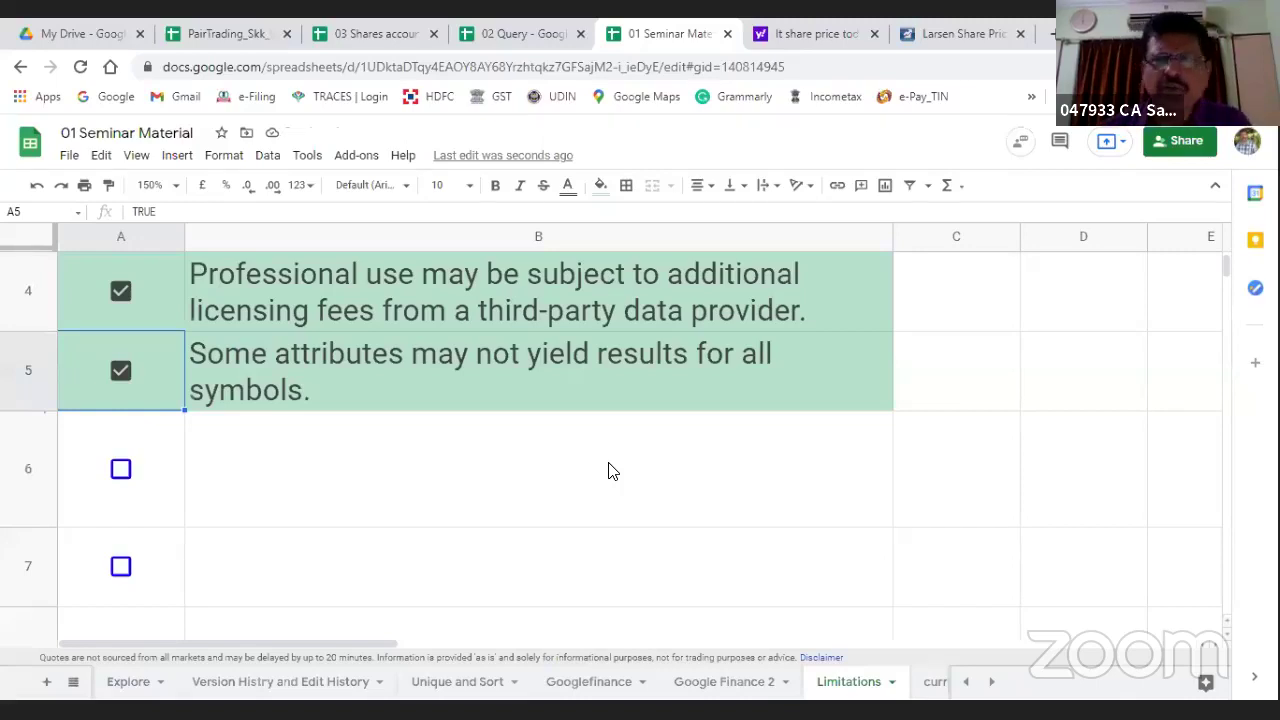
left_click(121, 471)
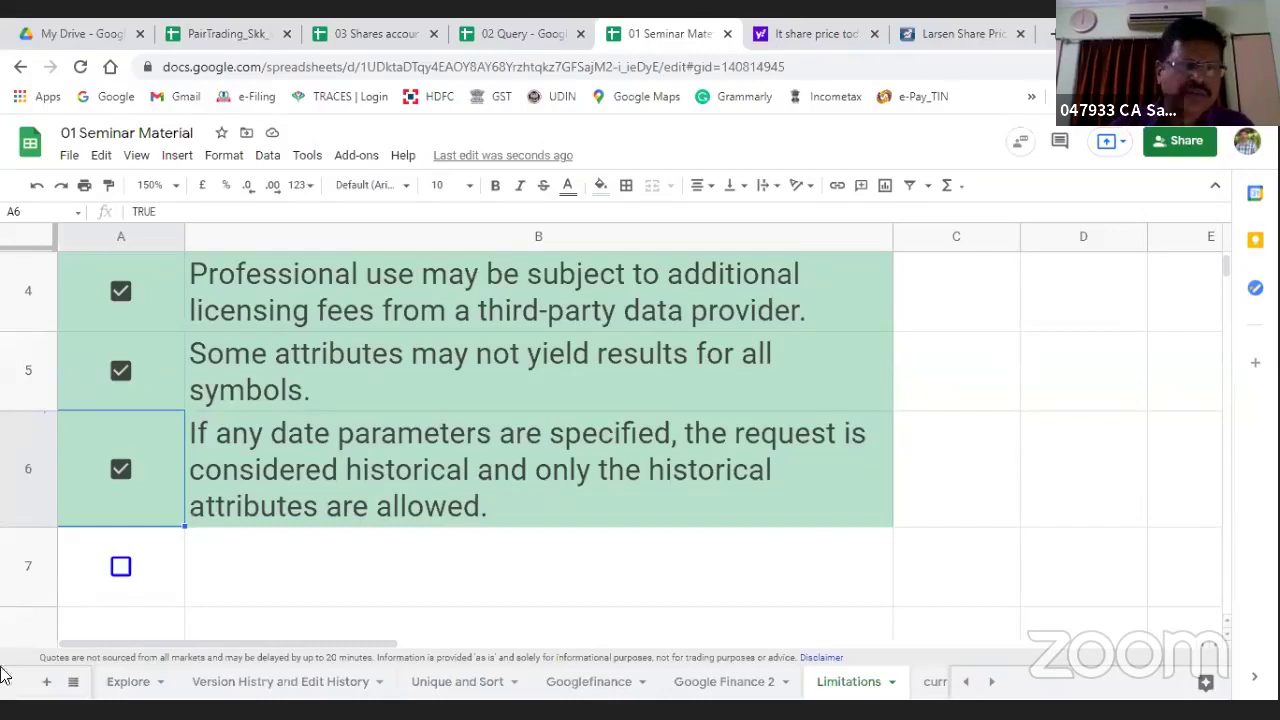
left_click(120, 566)
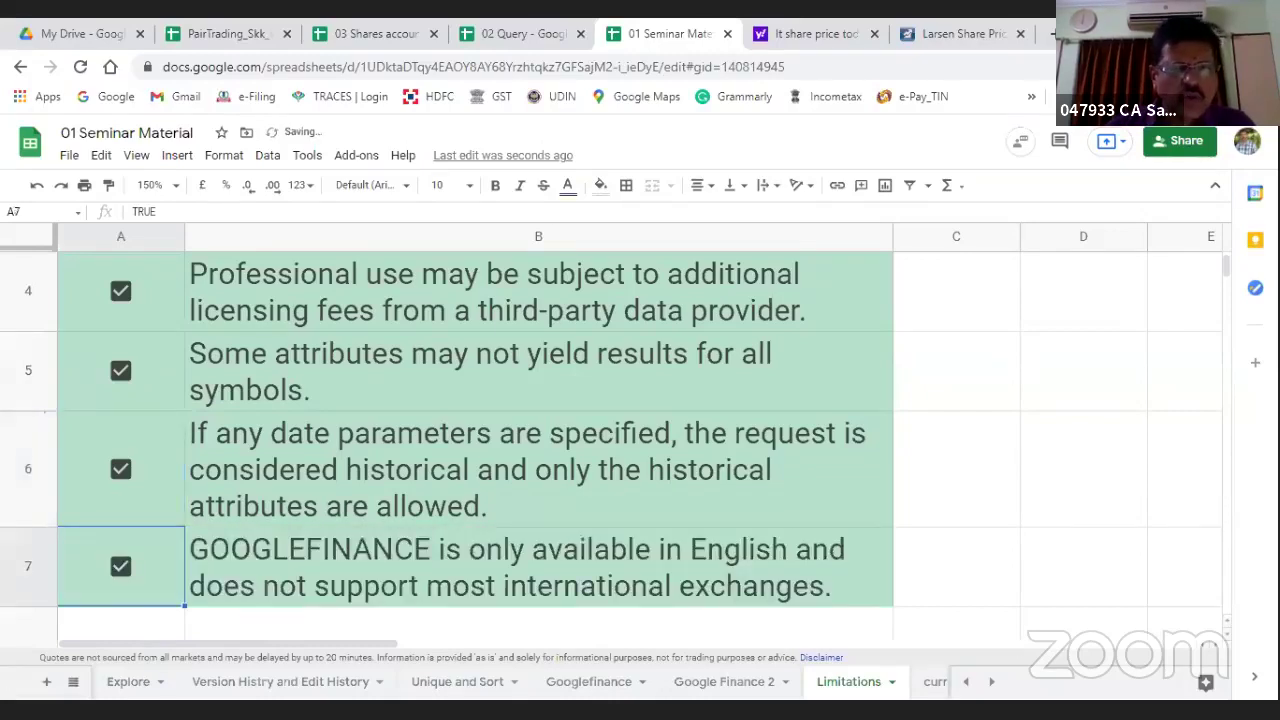
scroll(977, 489, "down", 1)
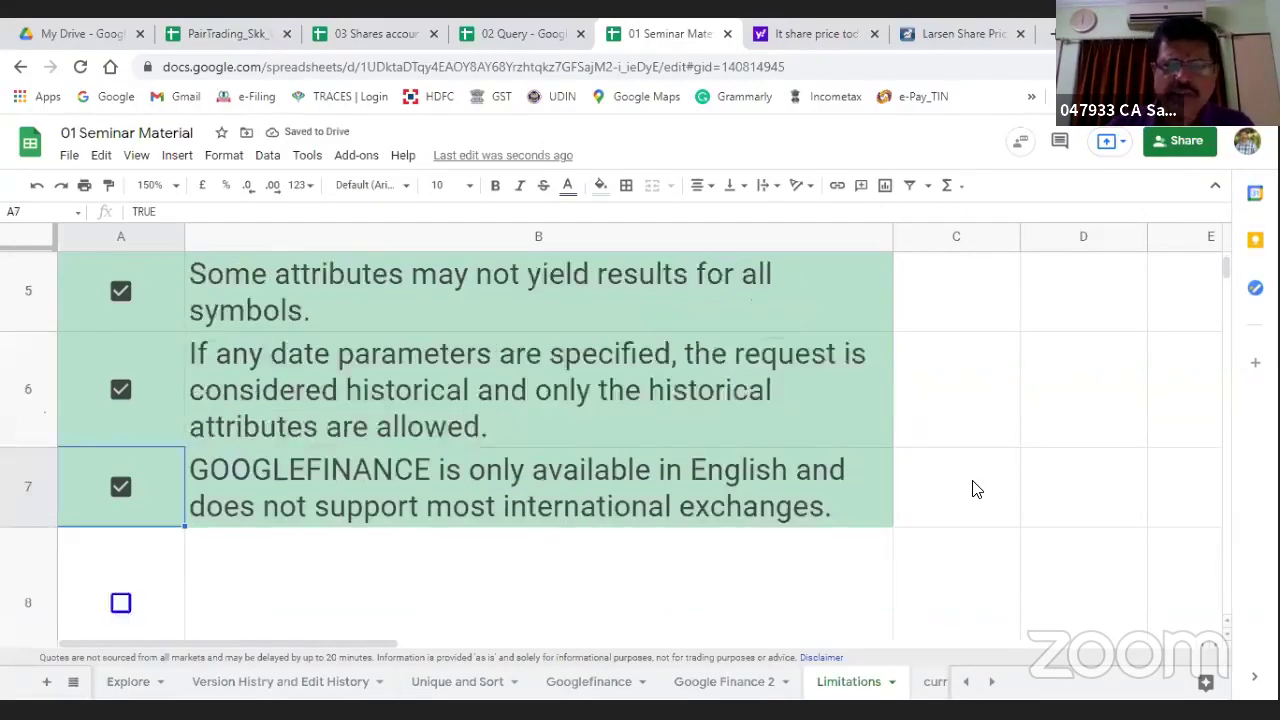
scroll(977, 489, "down", 1)
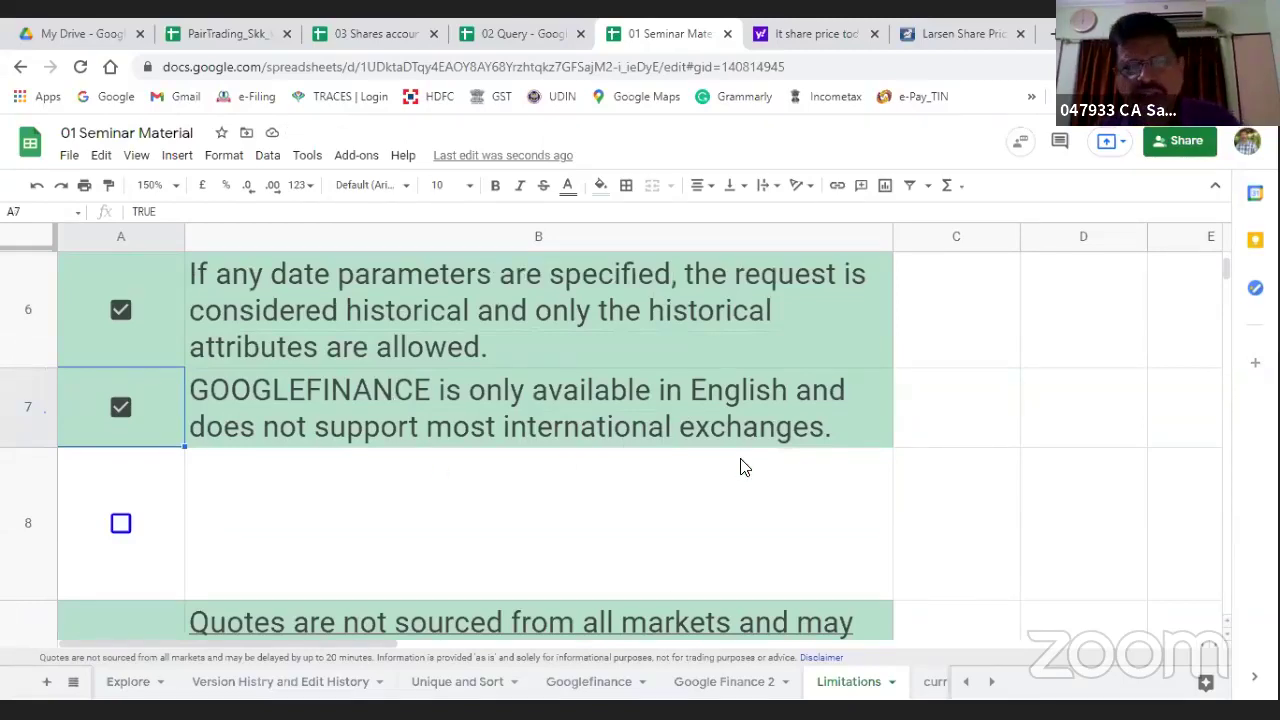
left_click(121, 526)
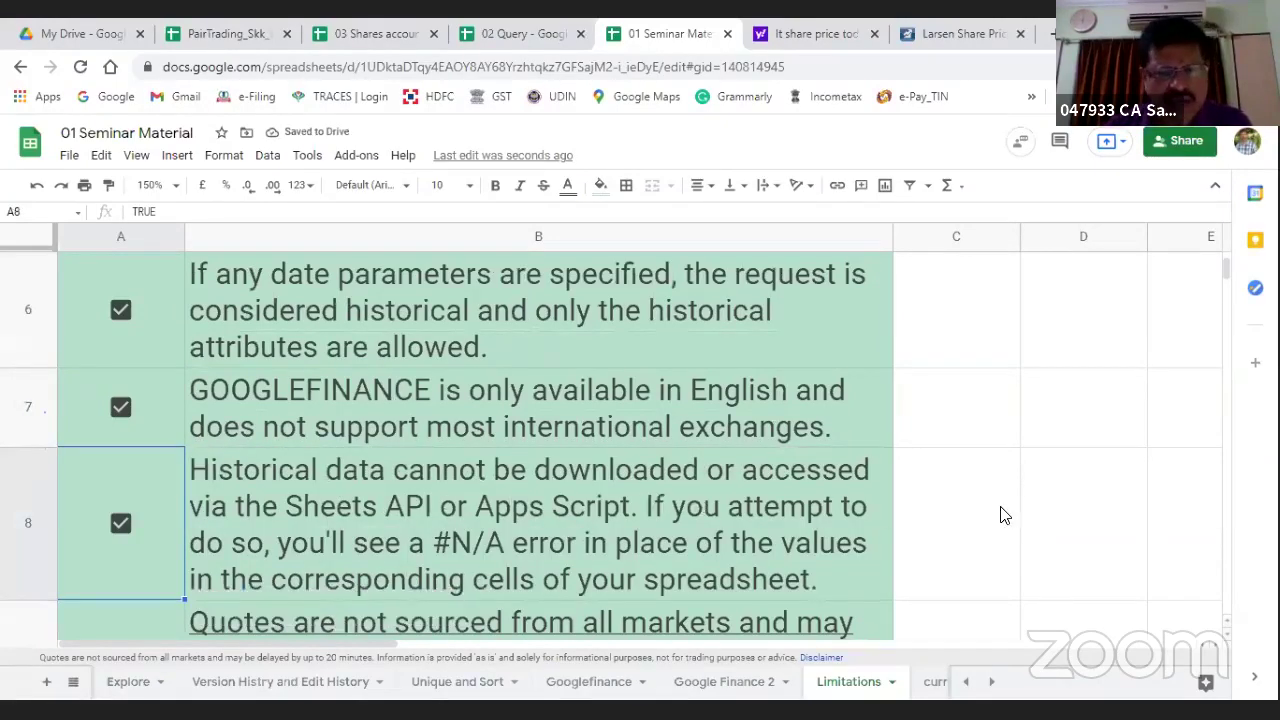
scroll(1006, 508, "down", 2)
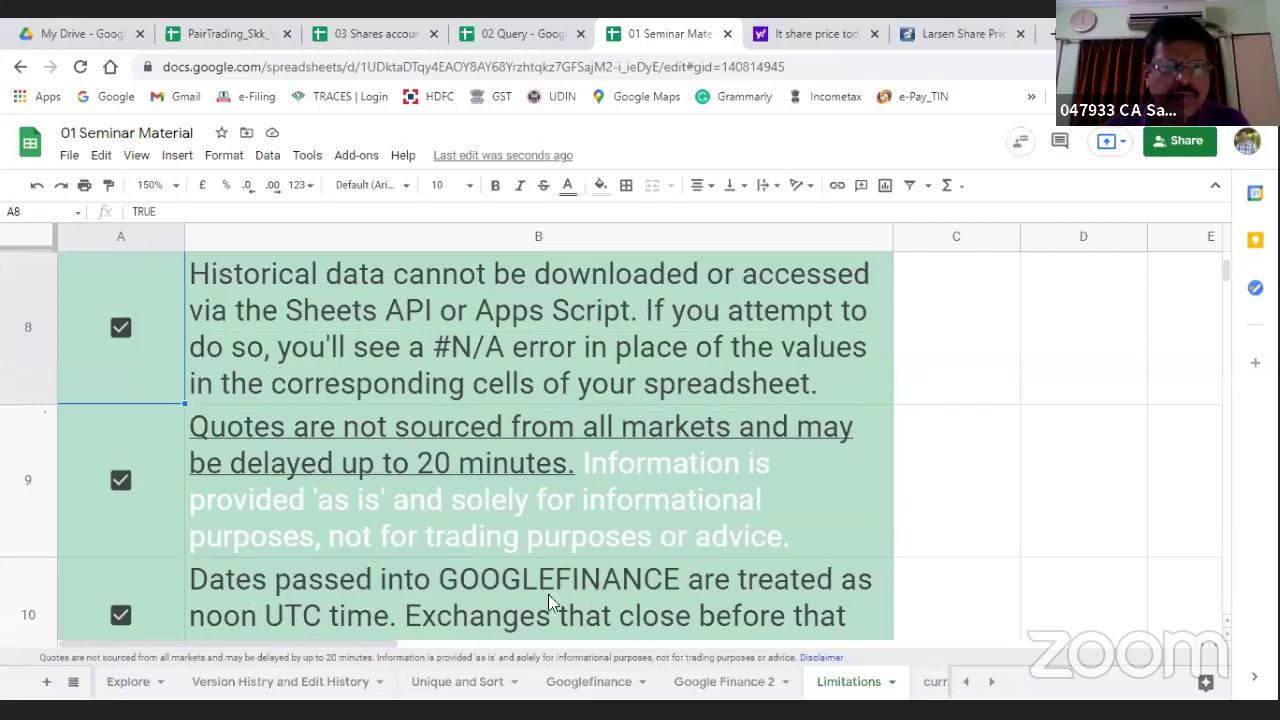
scroll(548, 594, "down", 2)
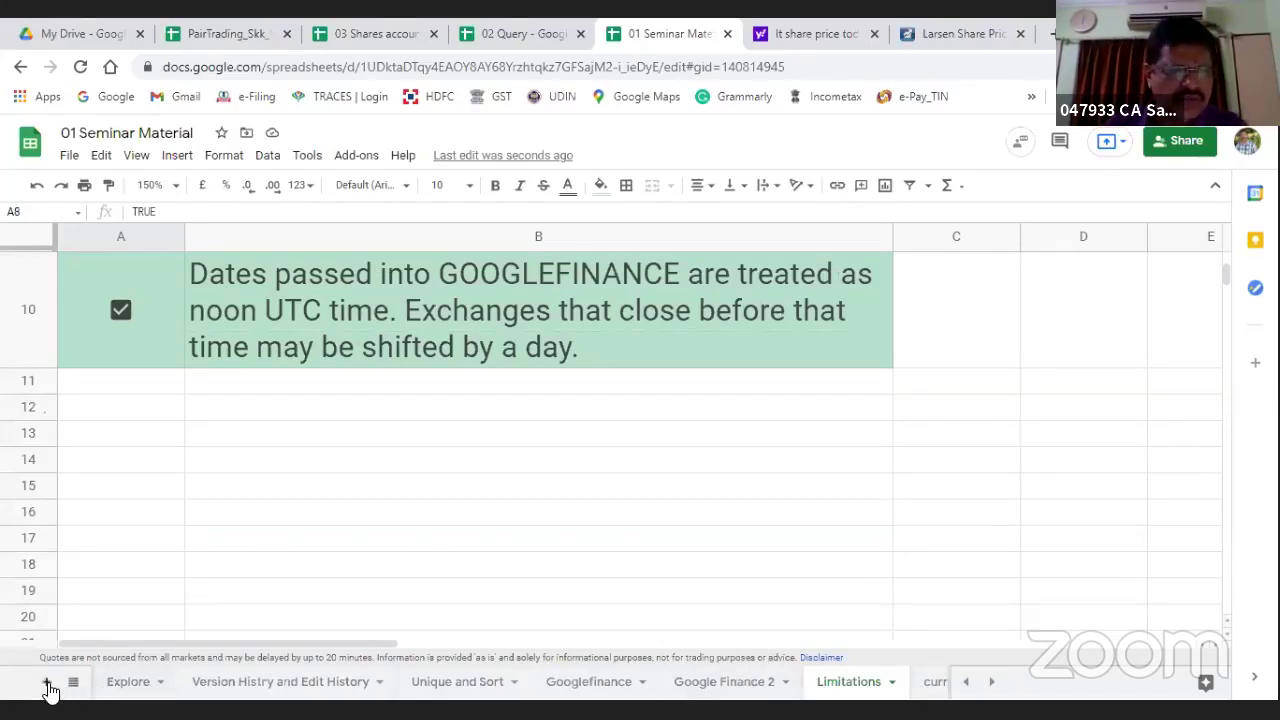
Step: Return to the 01 Seminar Material workbook and open the Intro sheet from the all-sheets list
left_click(174, 595)
key("ctrl+shift+Tab")
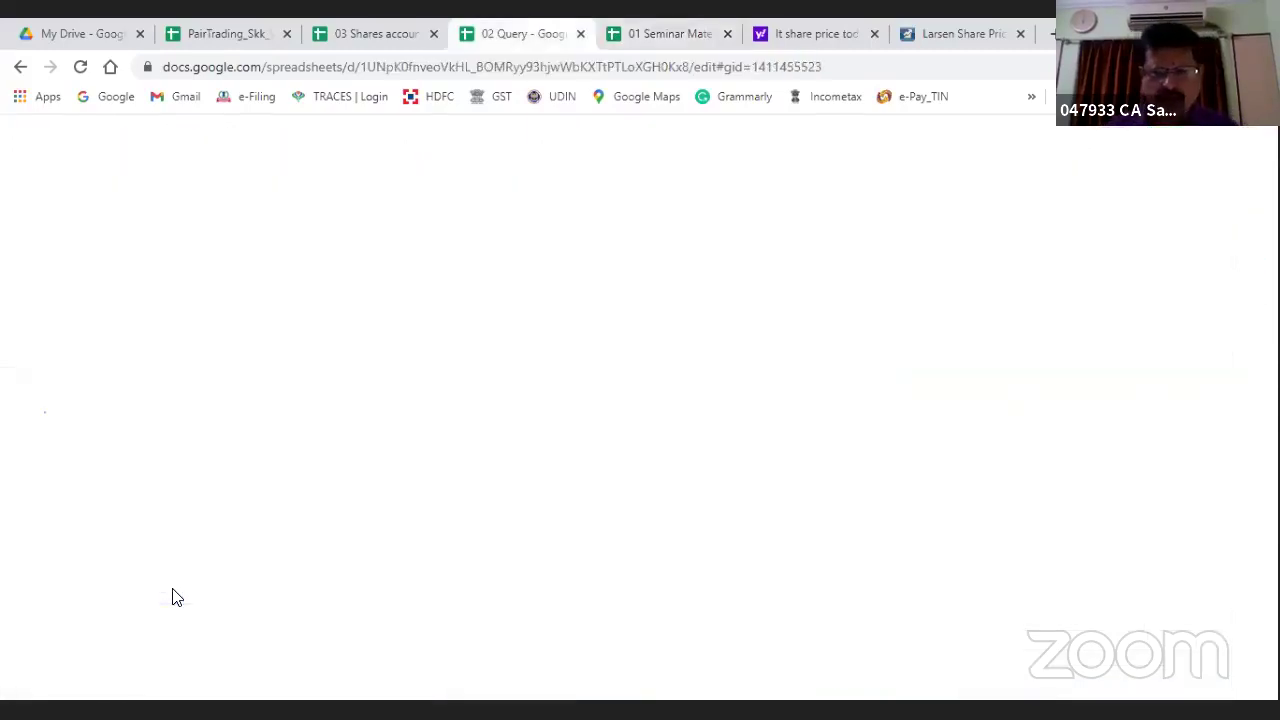
key("ctrl+shift+Tab")
key("ctrl+shift+Tab")
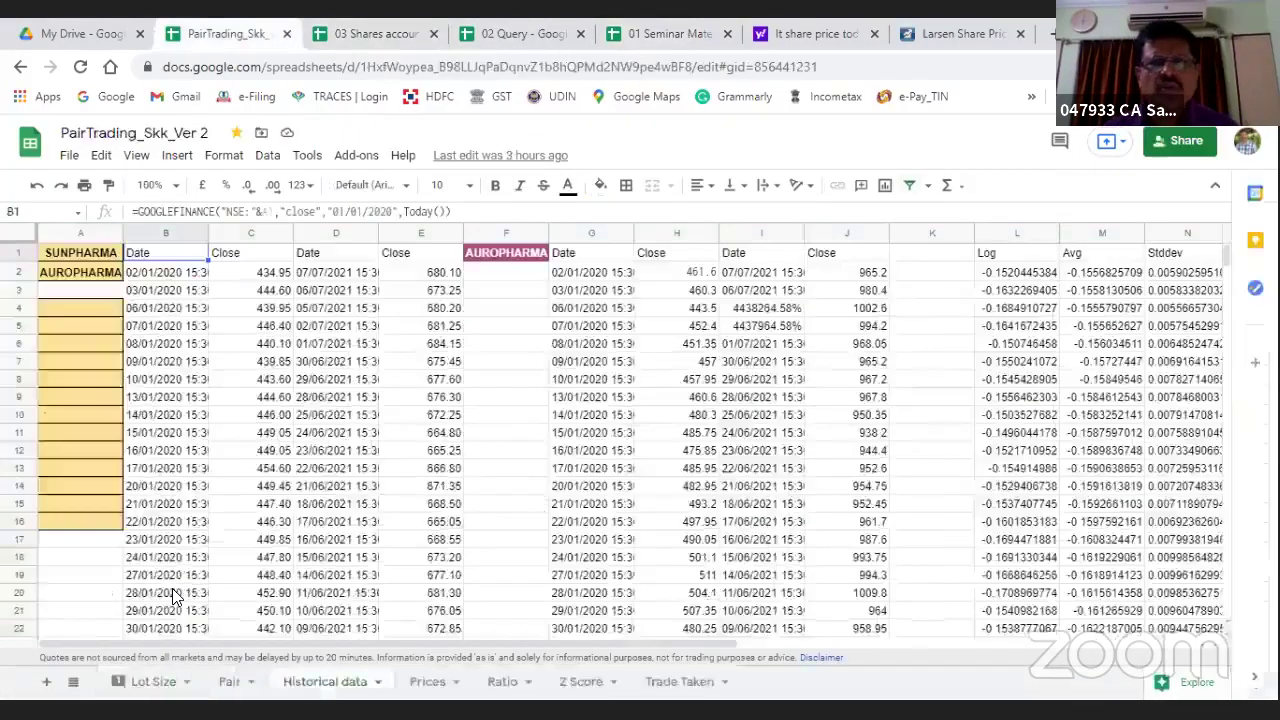
key("ctrl+Tab")
key("ctrl+Tab")
key("ctrl+Tab")
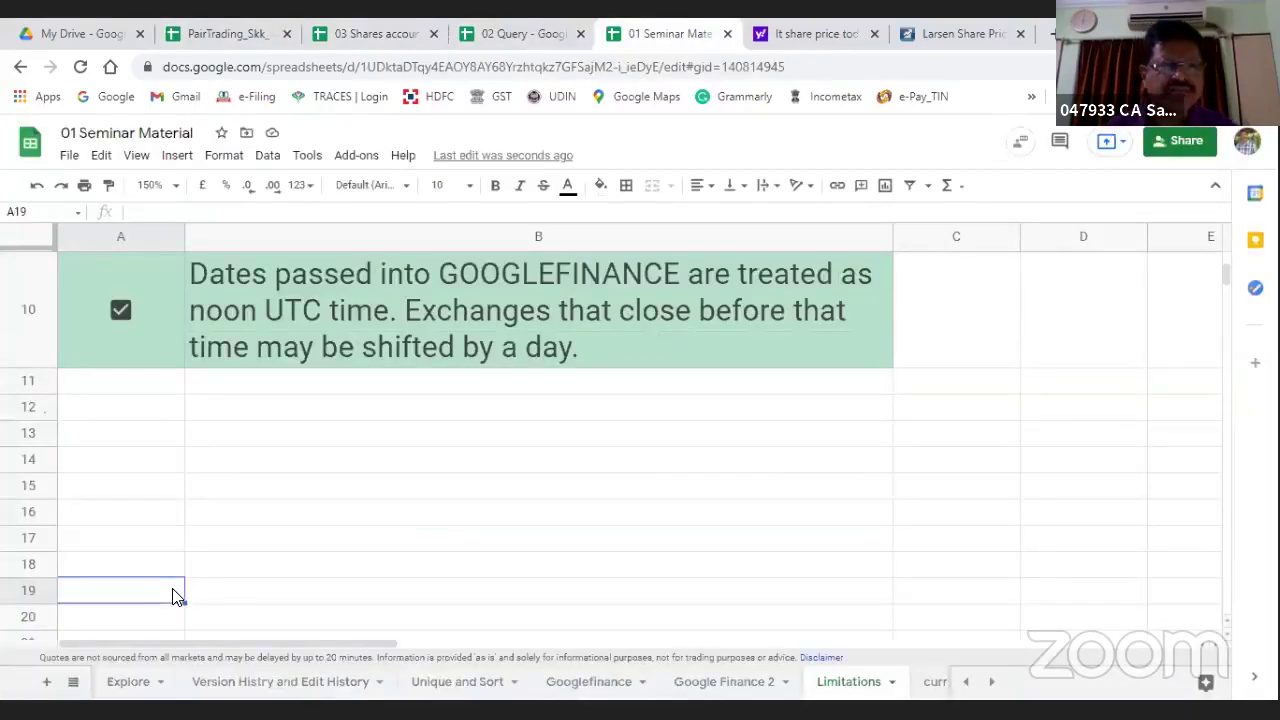
left_click(73, 682)
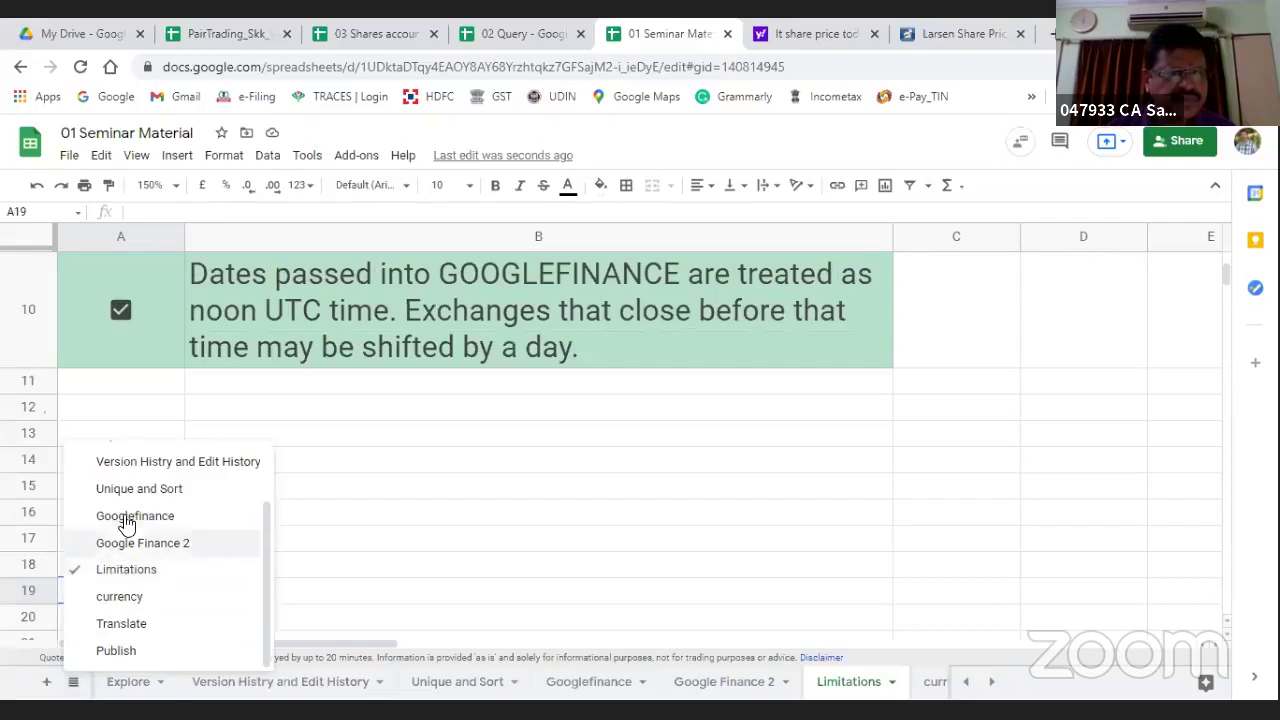
scroll(130, 535, "up", 1)
scroll(130, 535, "up", 2)
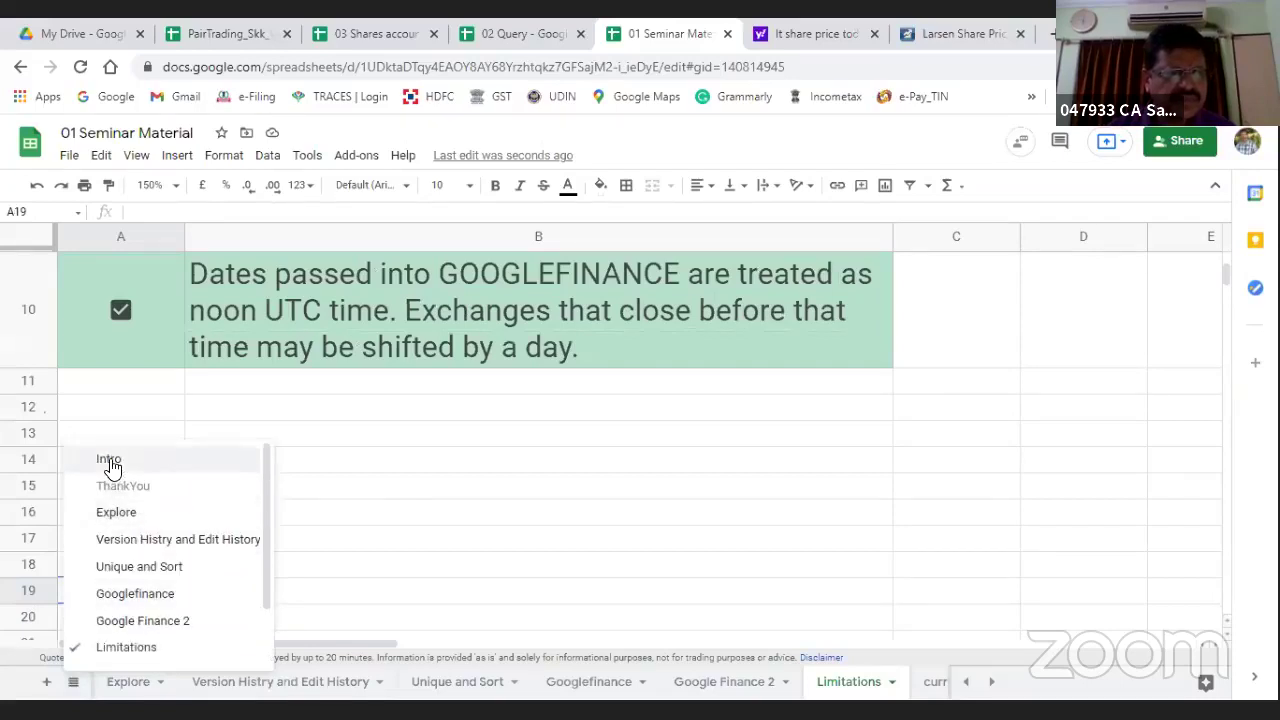
key("Return")
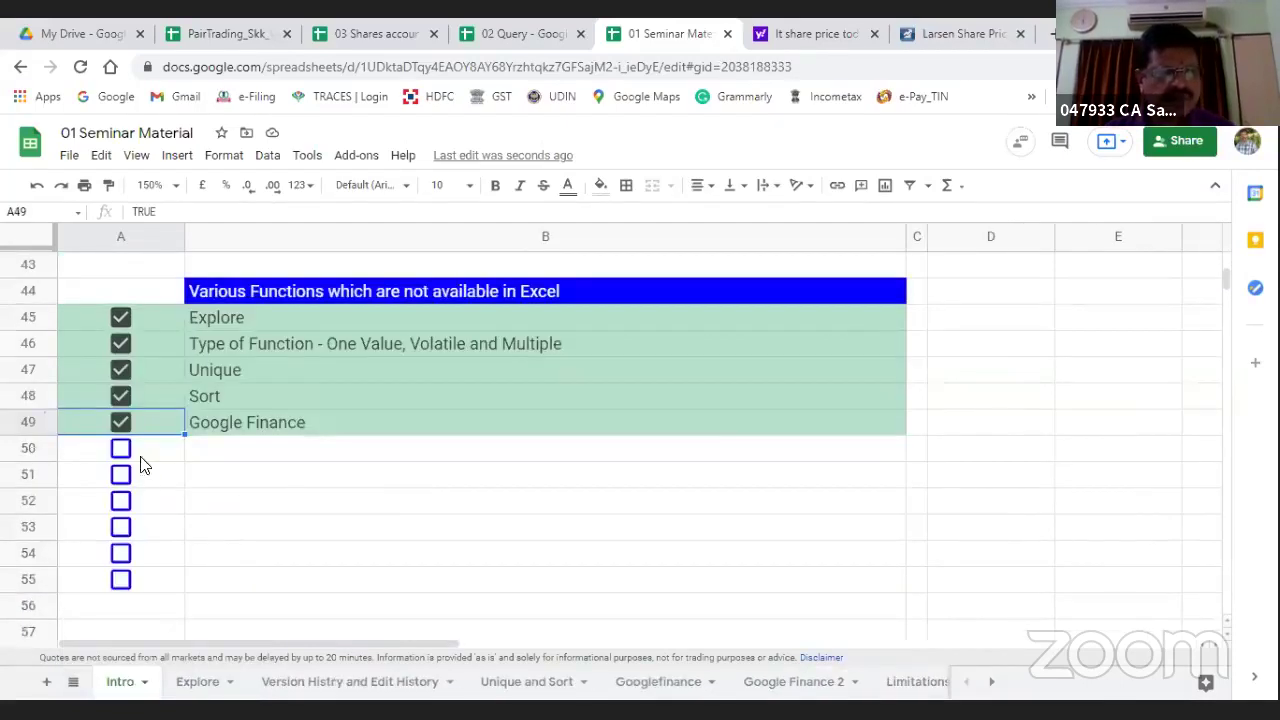
Step: Tick Google Finance - Few Limitation and Google Currency in rows 50 and 51, then go back to Limitations
left_click(126, 452)
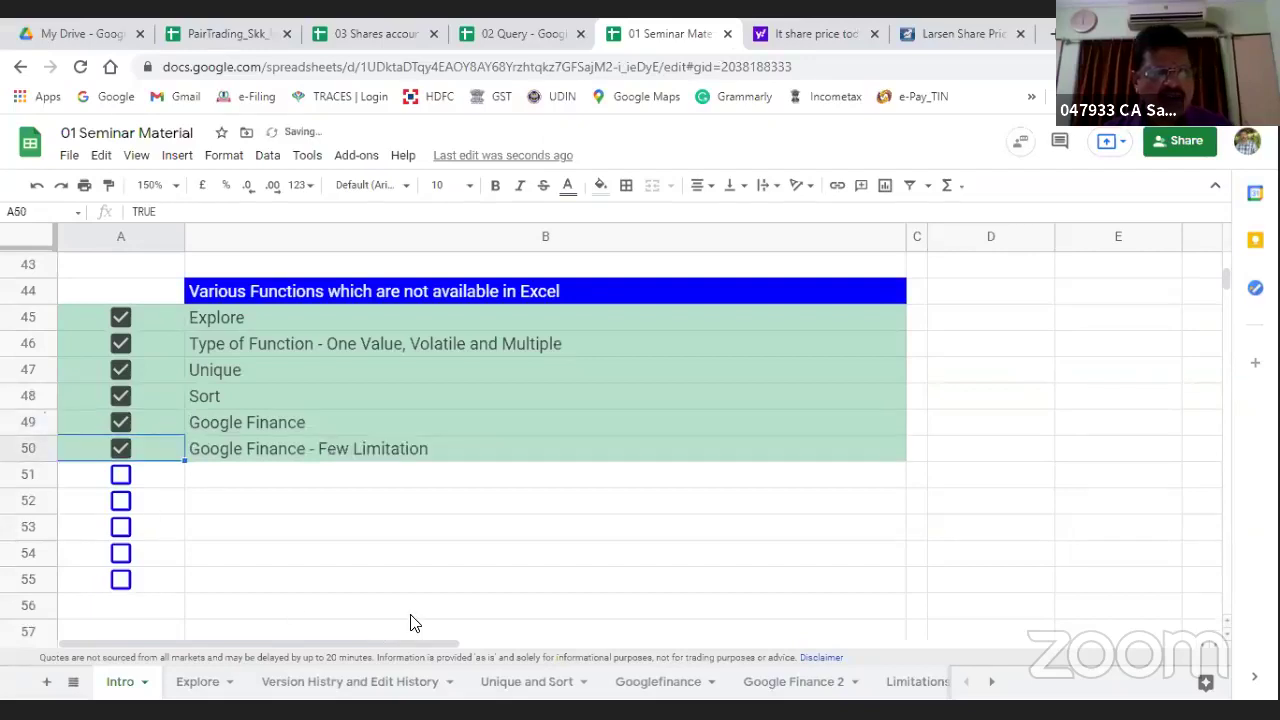
left_click(132, 481)
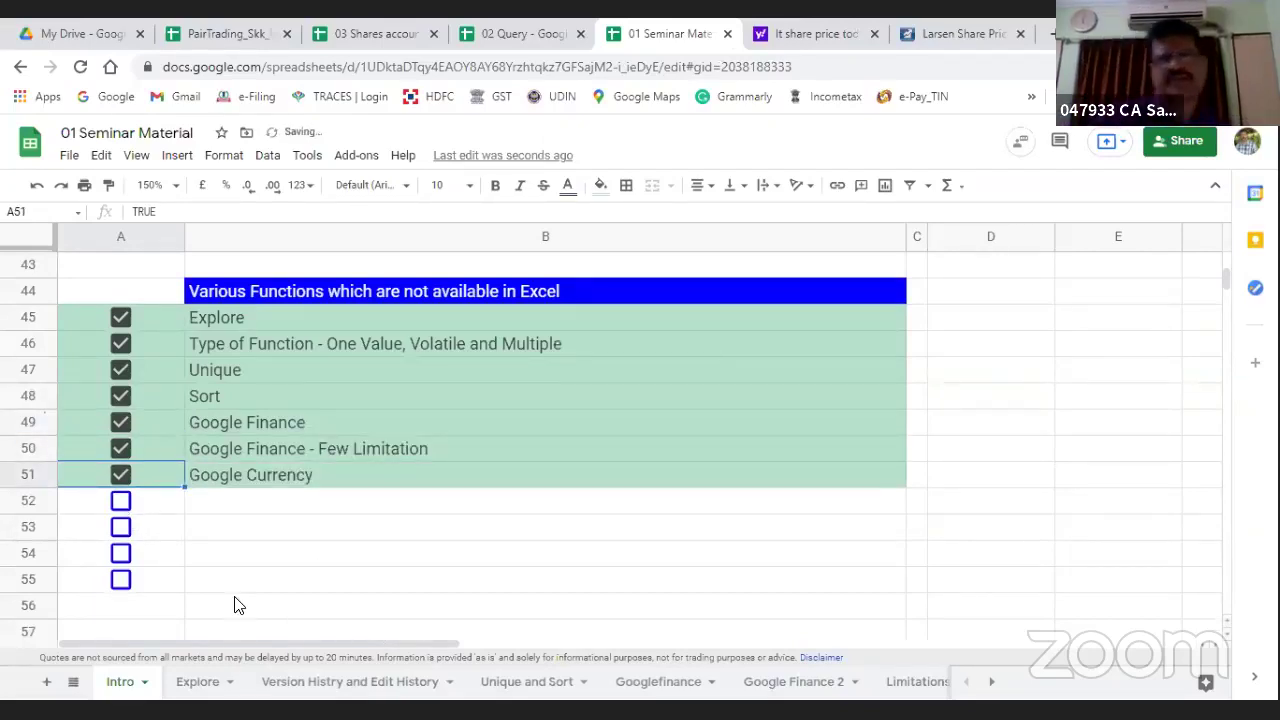
left_click(903, 681)
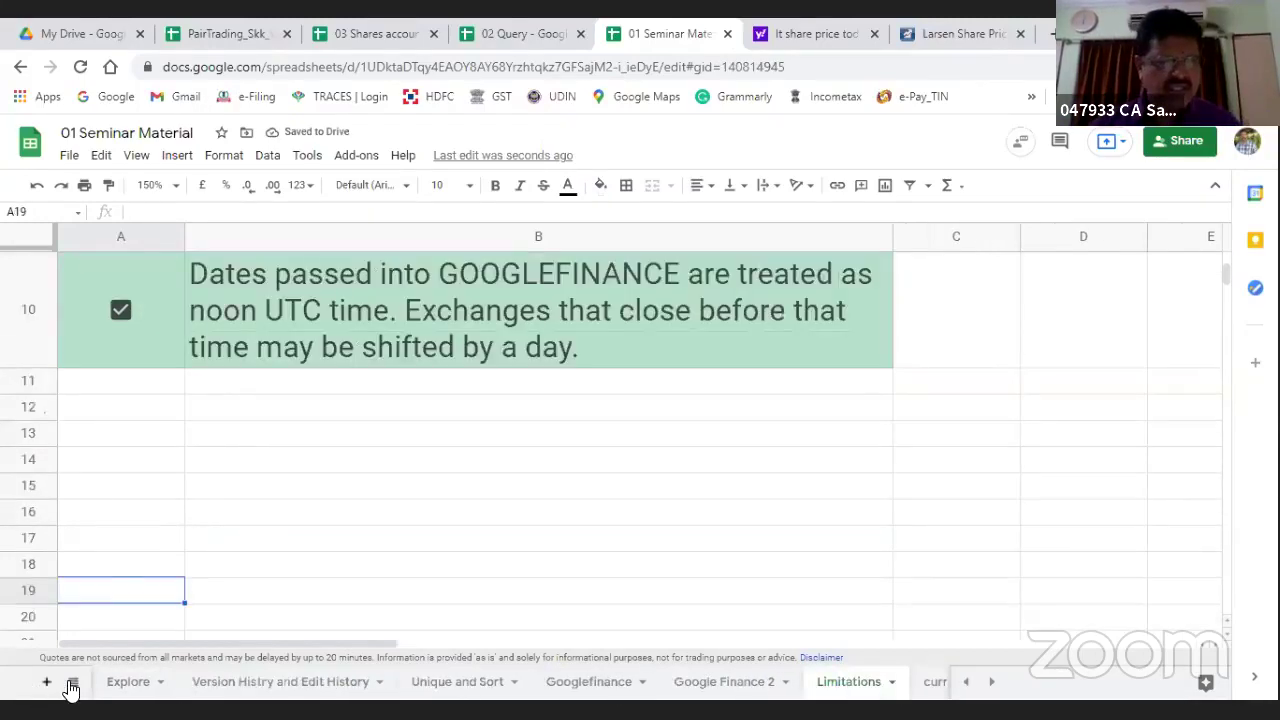
Step: Open the currency sheet from the all-sheets list
left_click(72, 682)
scroll(155, 608, "down", 2)
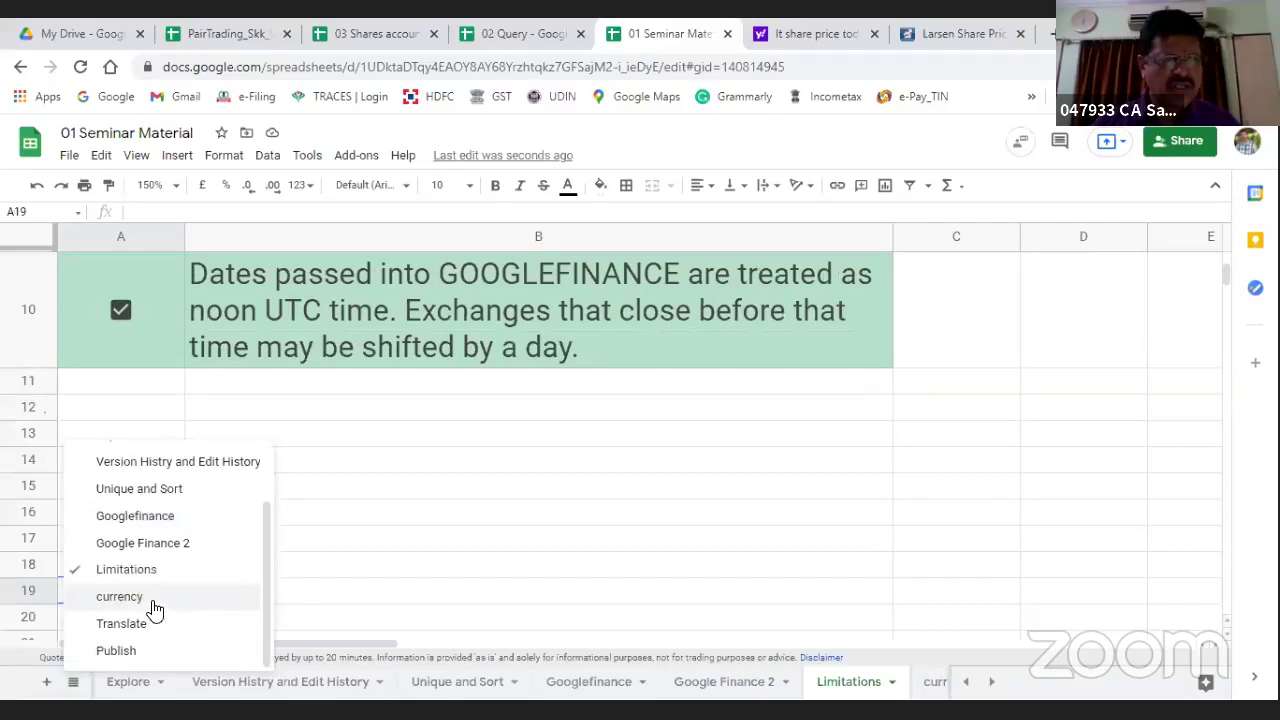
left_click(26, 686)
left_click(72, 686)
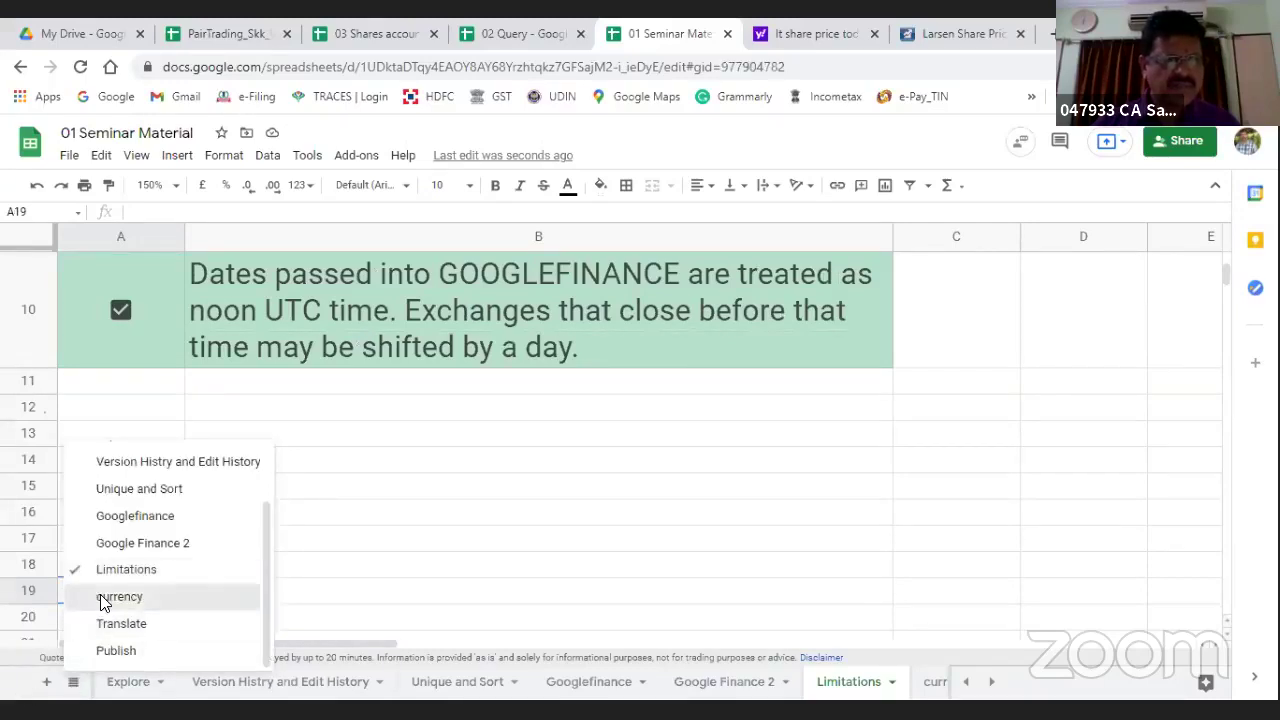
left_click(104, 598)
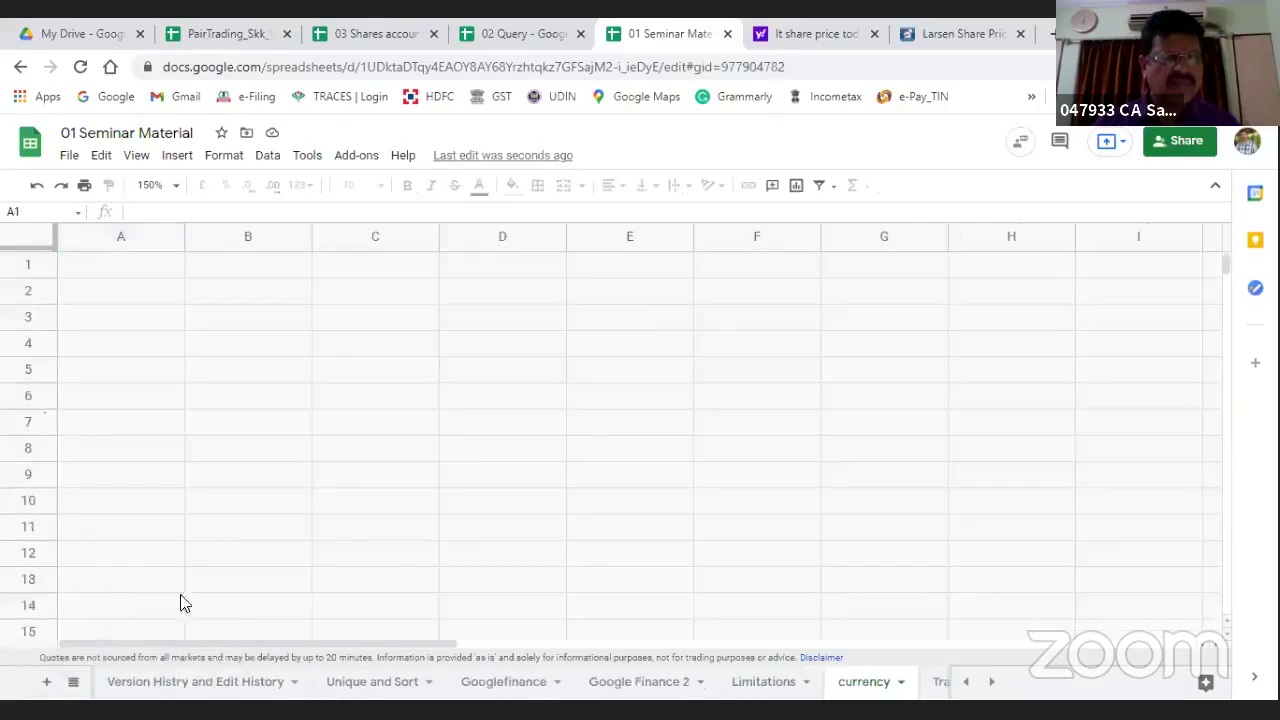
Step: Inspect the Base currency column, the ticker formula in D4 and the rate in E4, ending on F4
left_click(456, 584)
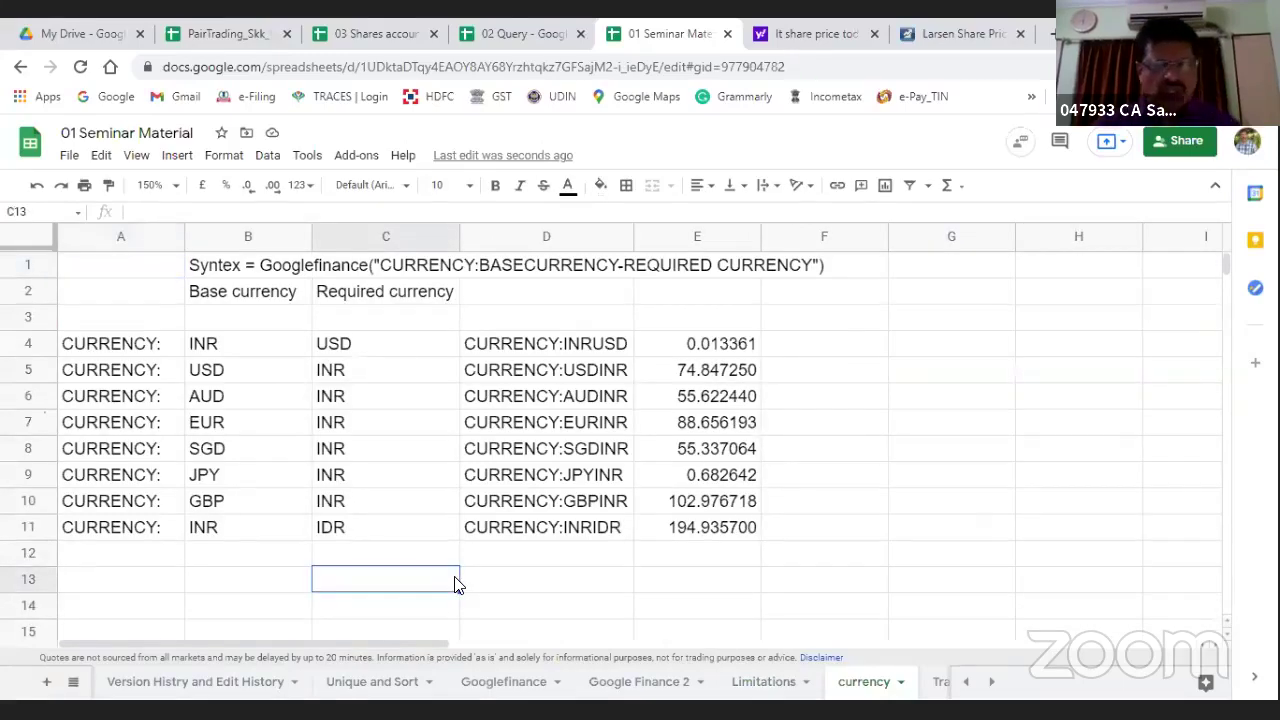
left_click(202, 240)
left_click(462, 345)
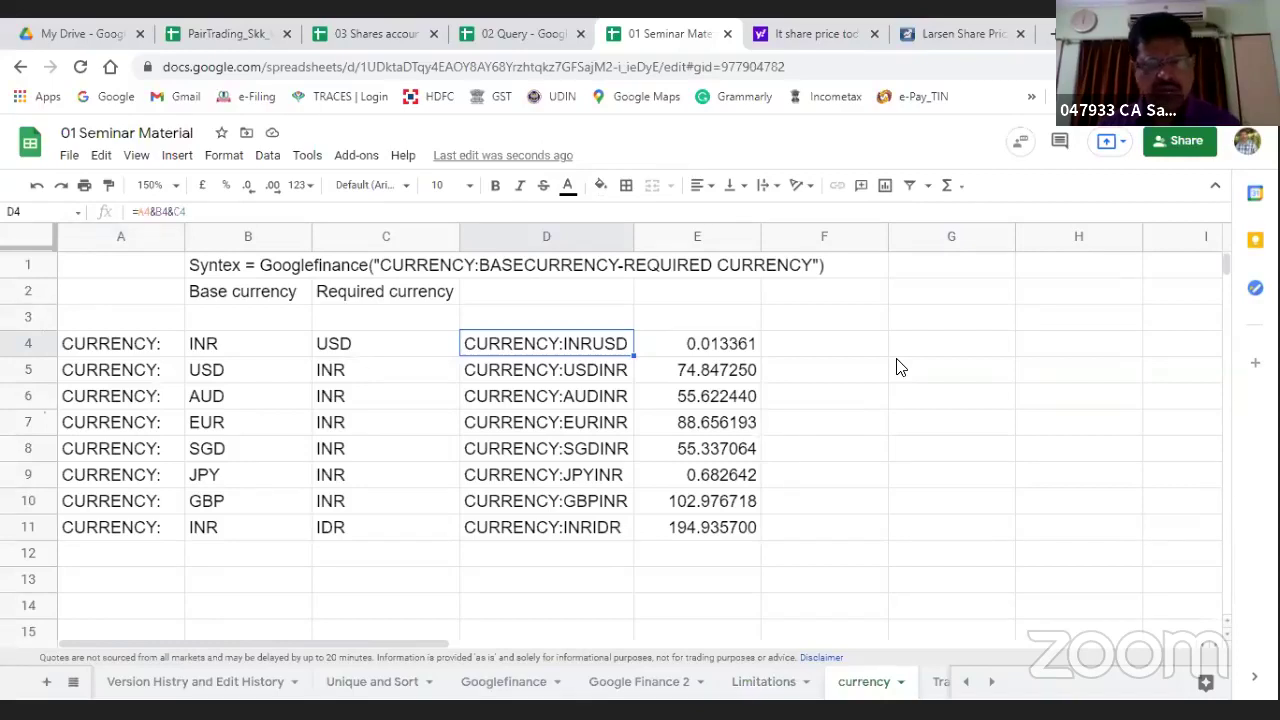
key("Right")
key("Right")
key("Left")
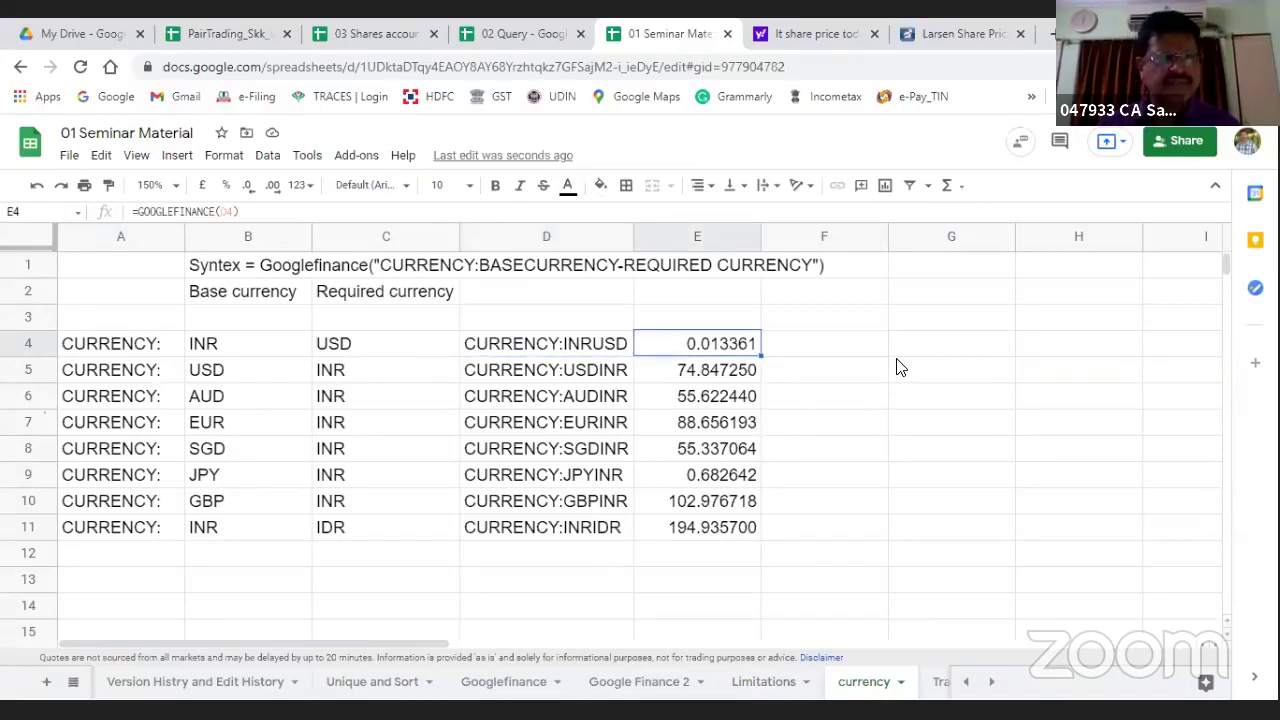
key("Left")
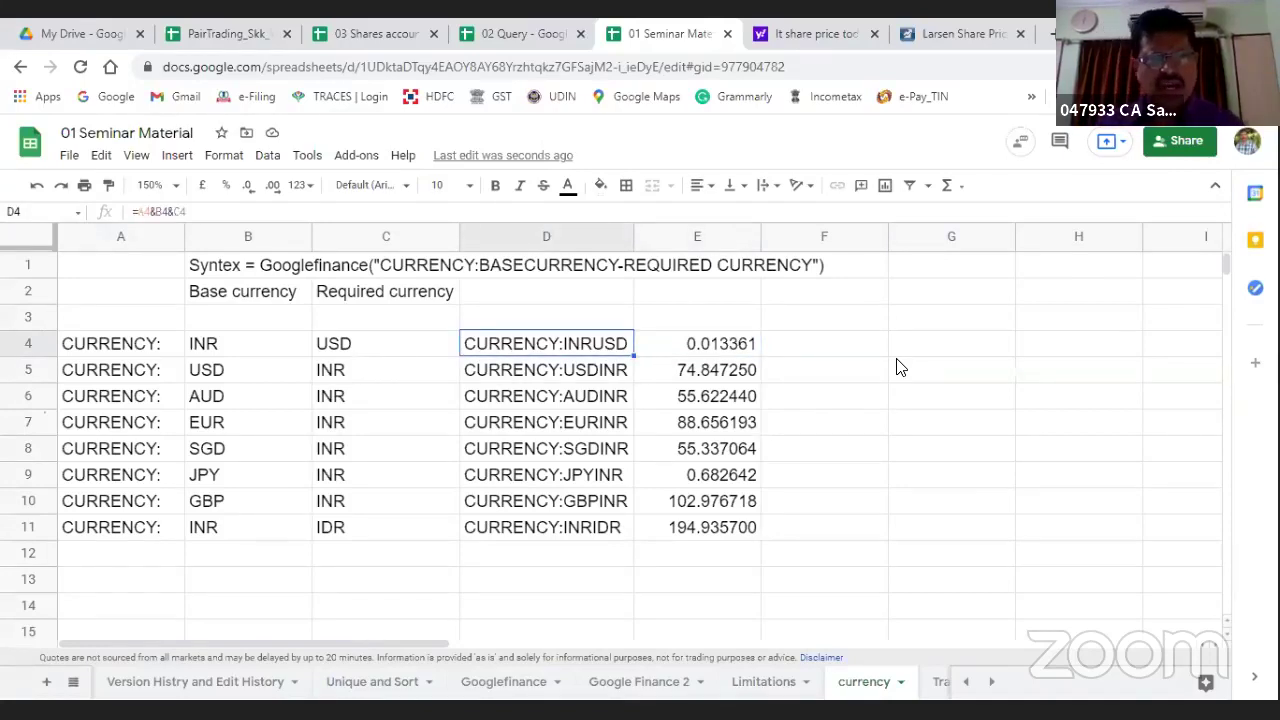
key("Right")
key("Right")
key("Right")
key("Left")
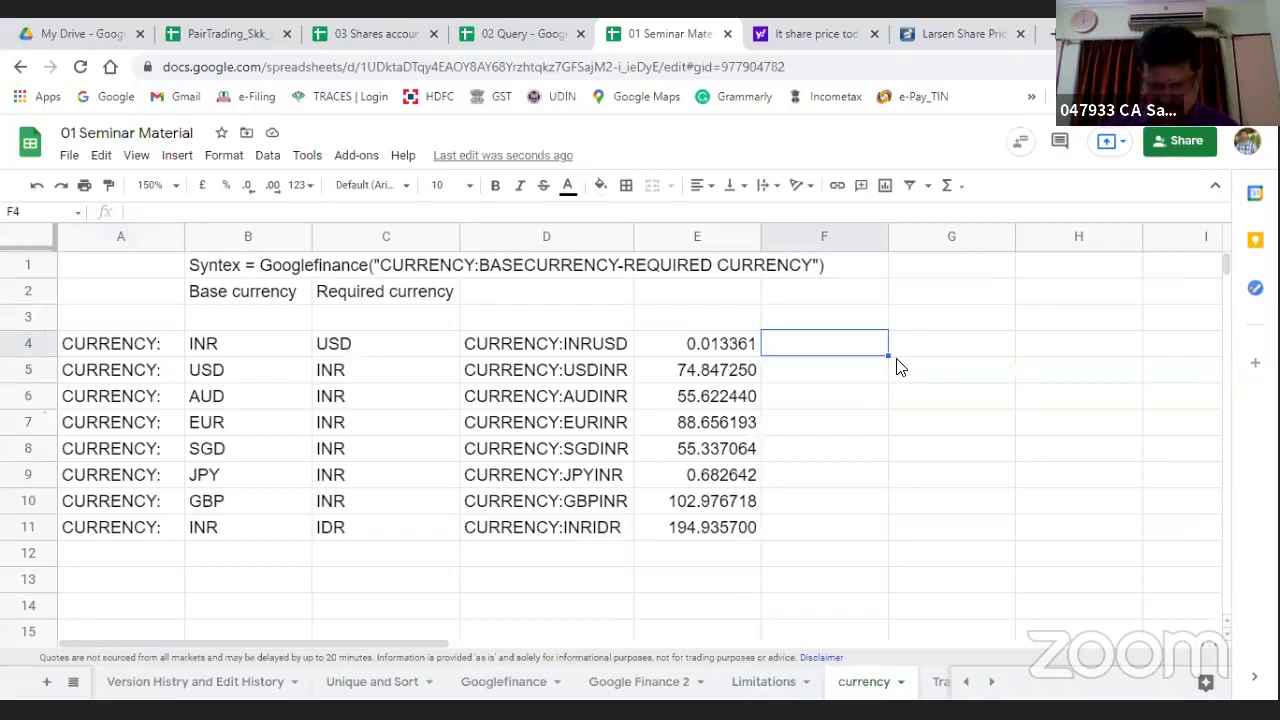
Step: Start a GOOGLEFINANCE formula in F4, review the ticker argument in its help, then cancel it
type("=goo")
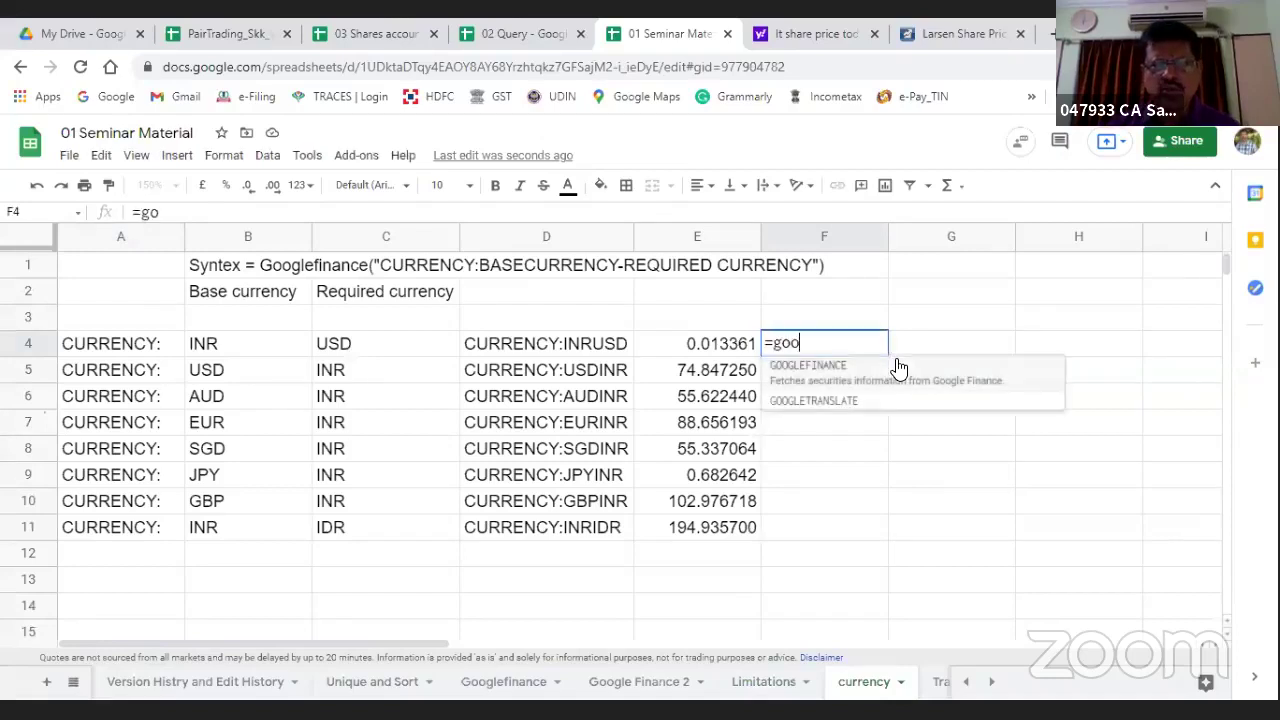
type("g")
key("Tab")
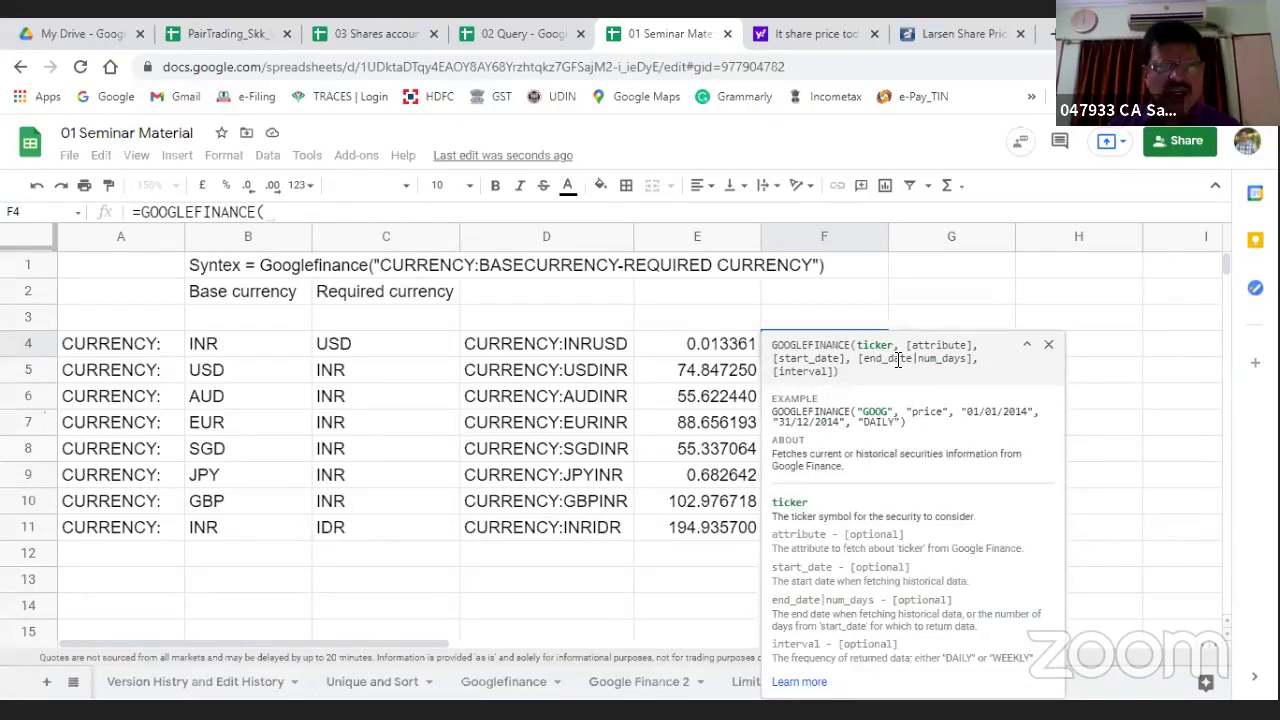
type("\"")
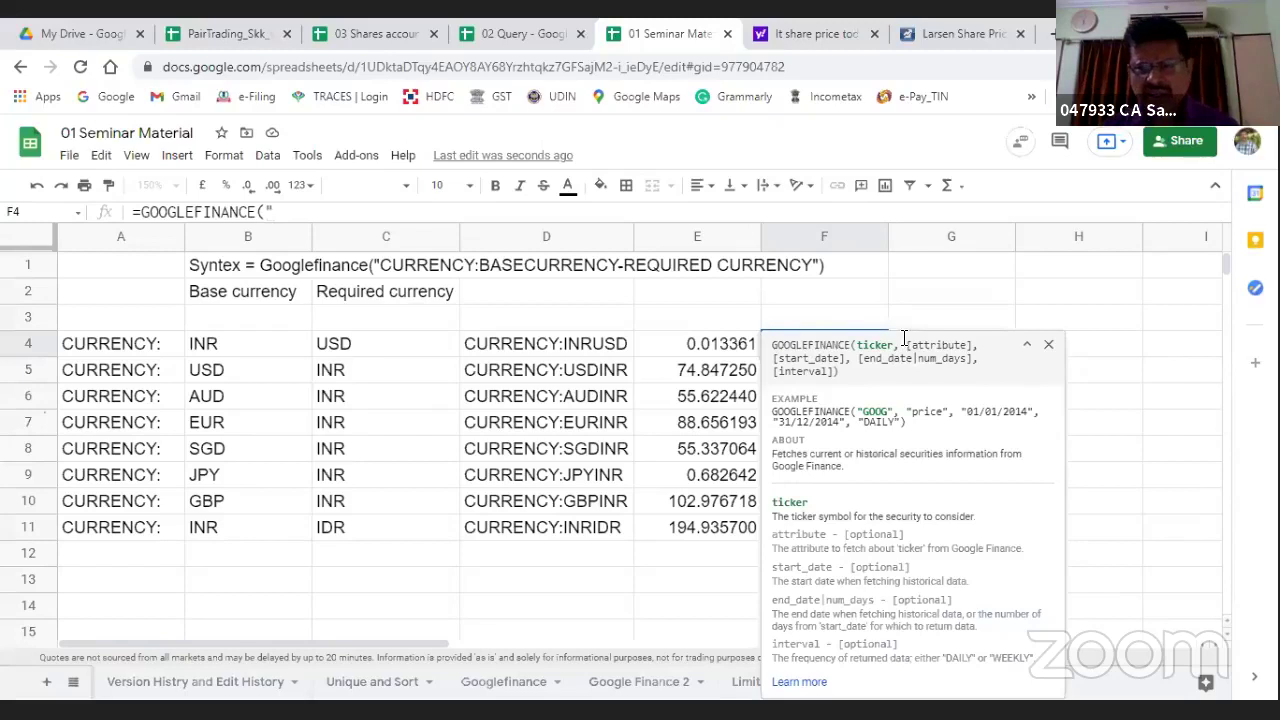
left_click_drag(914, 343, 1157, 415)
left_click(1117, 417)
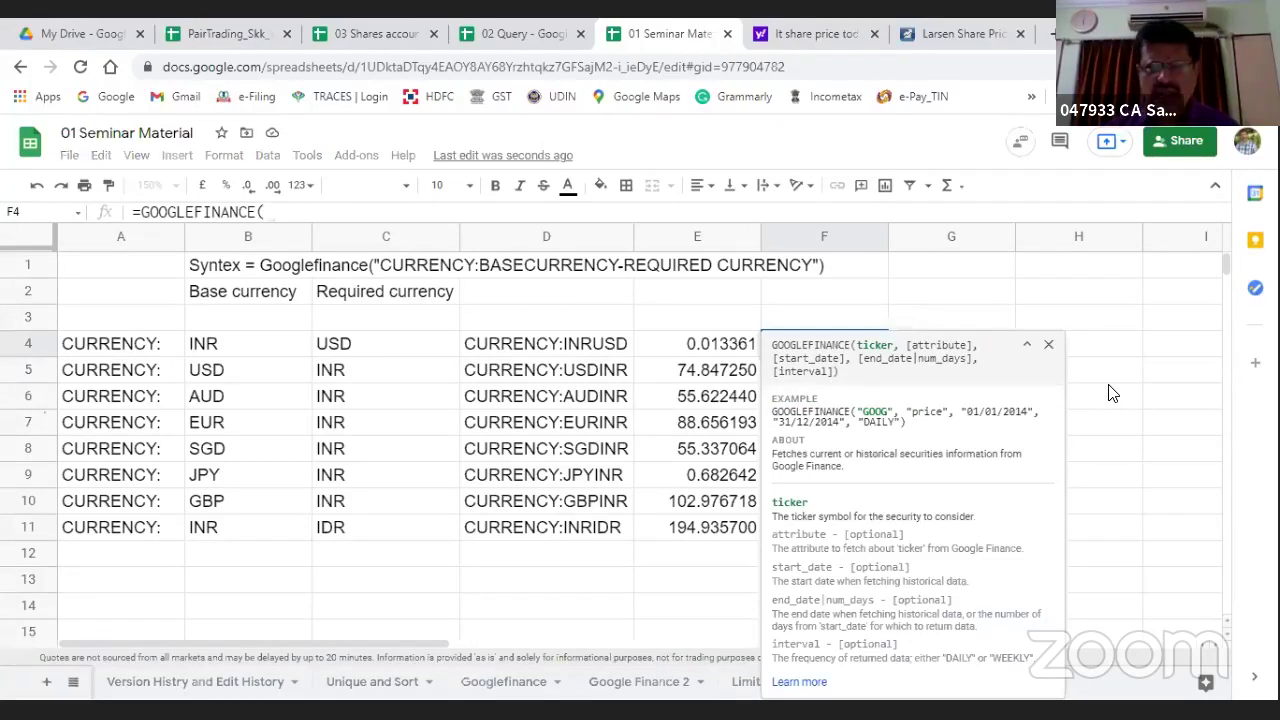
key("Escape")
Step: Enter =GOOGLEFINANCE(("CURRENCY:USDINR")) in F4, returning 74.833
type("=googl")
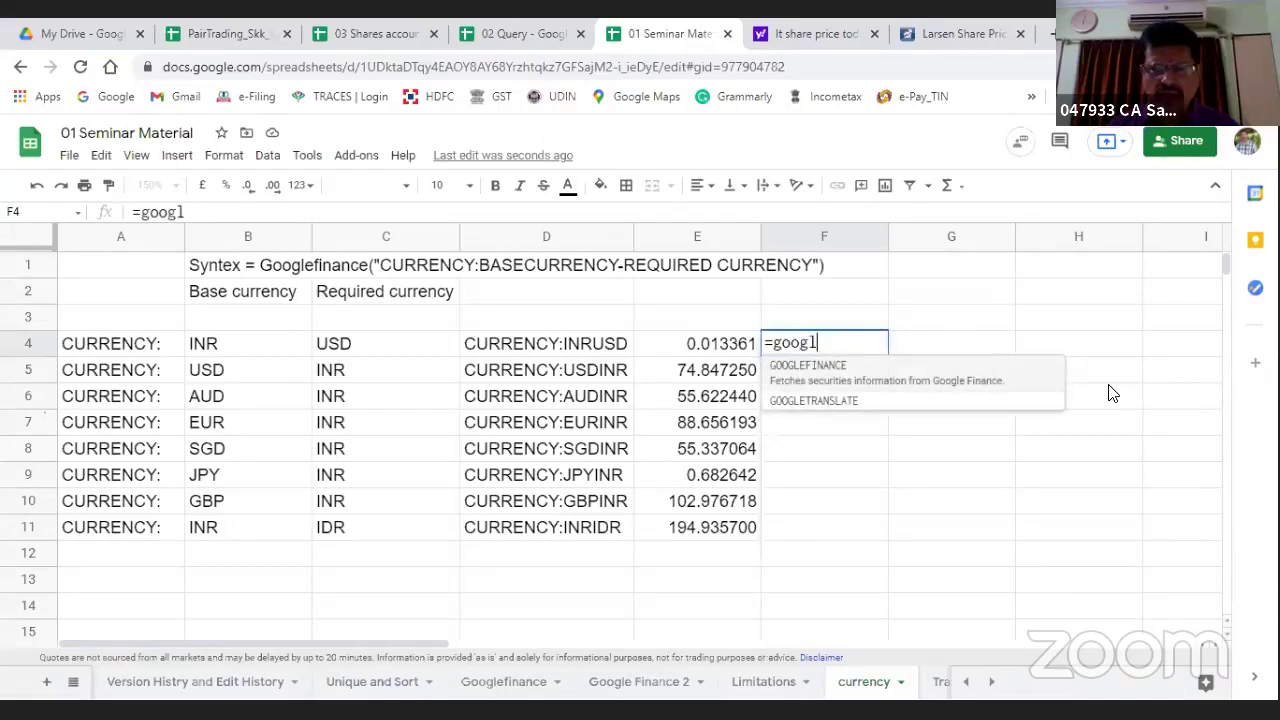
key("Tab")
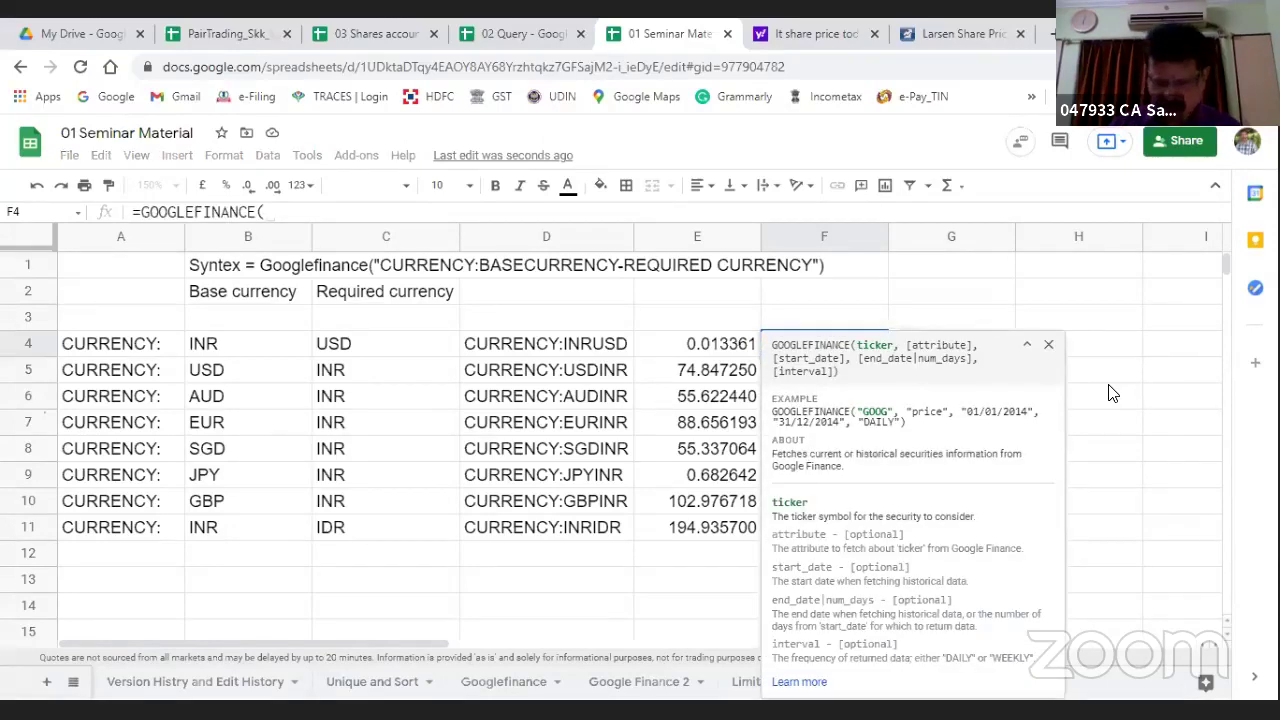
type("(")
type("\"CURRE")
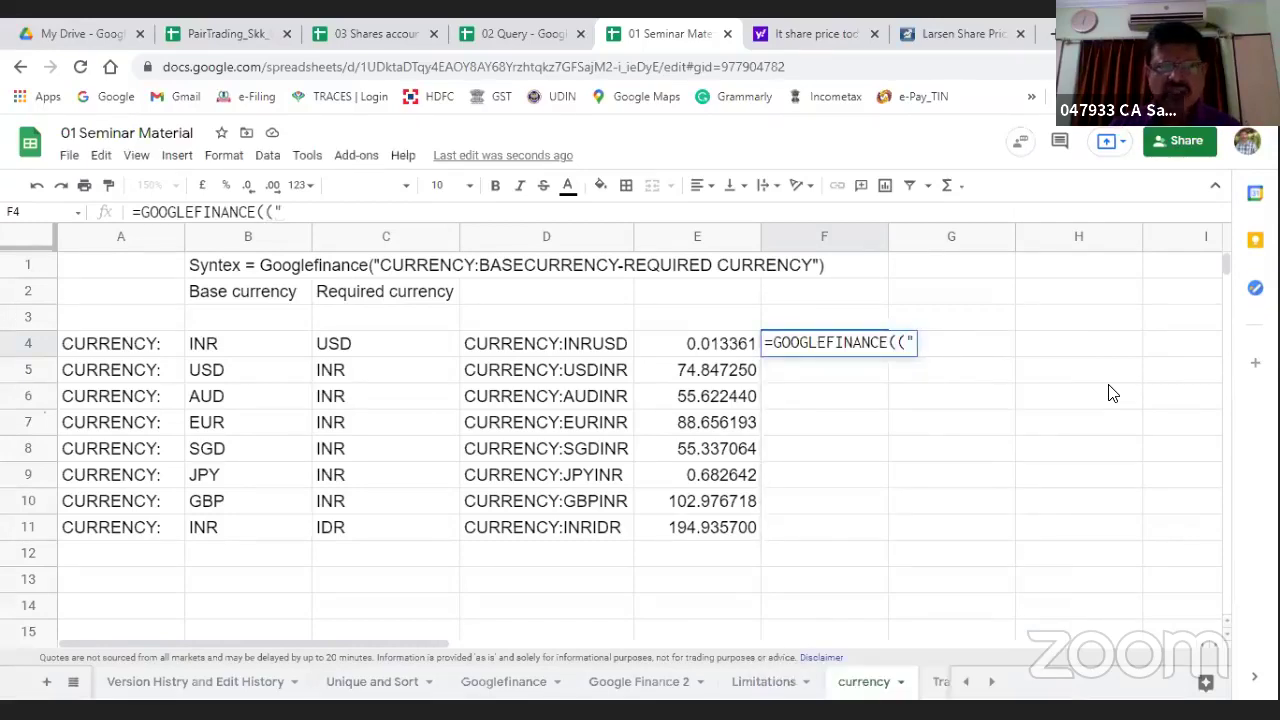
type("NCY")
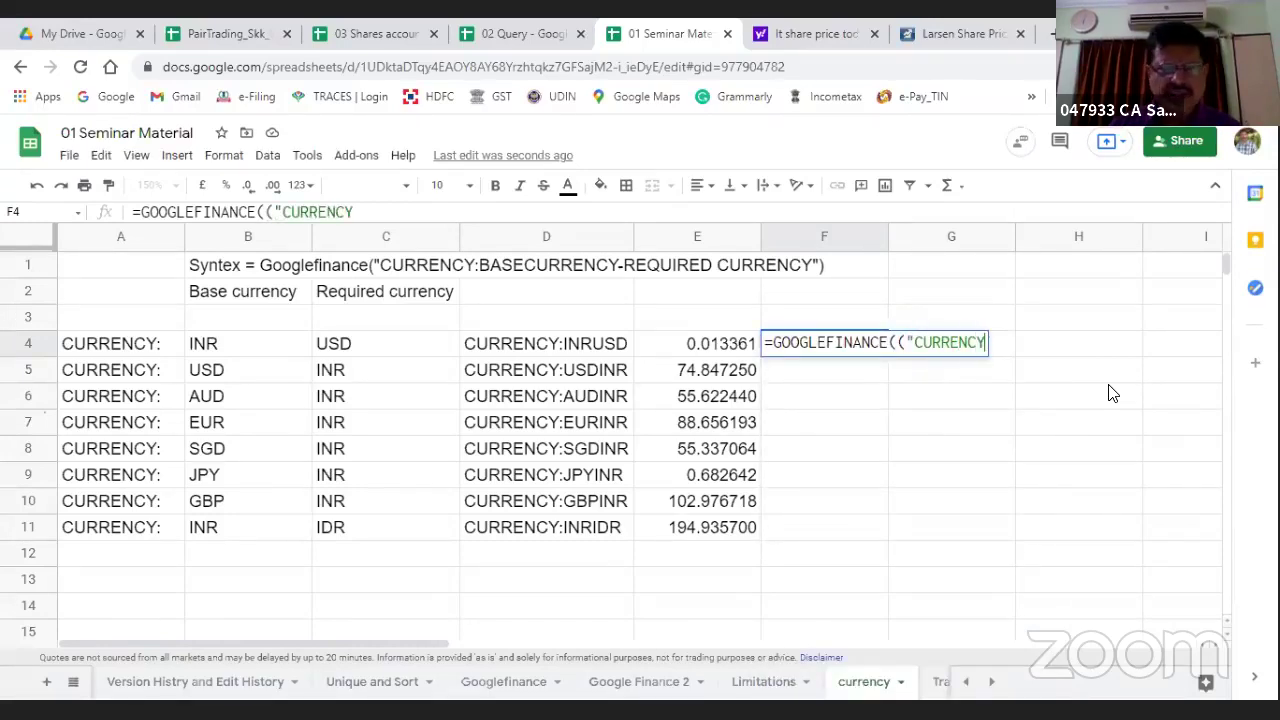
type(":")
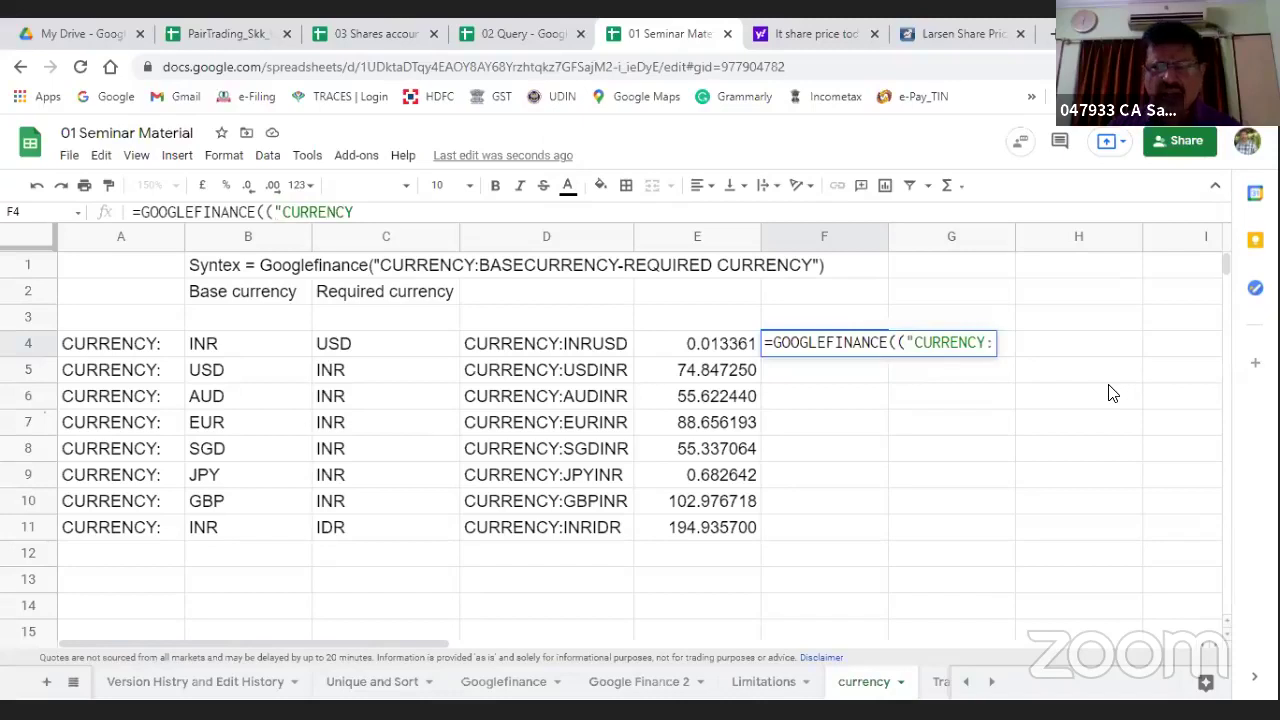
type("USD")
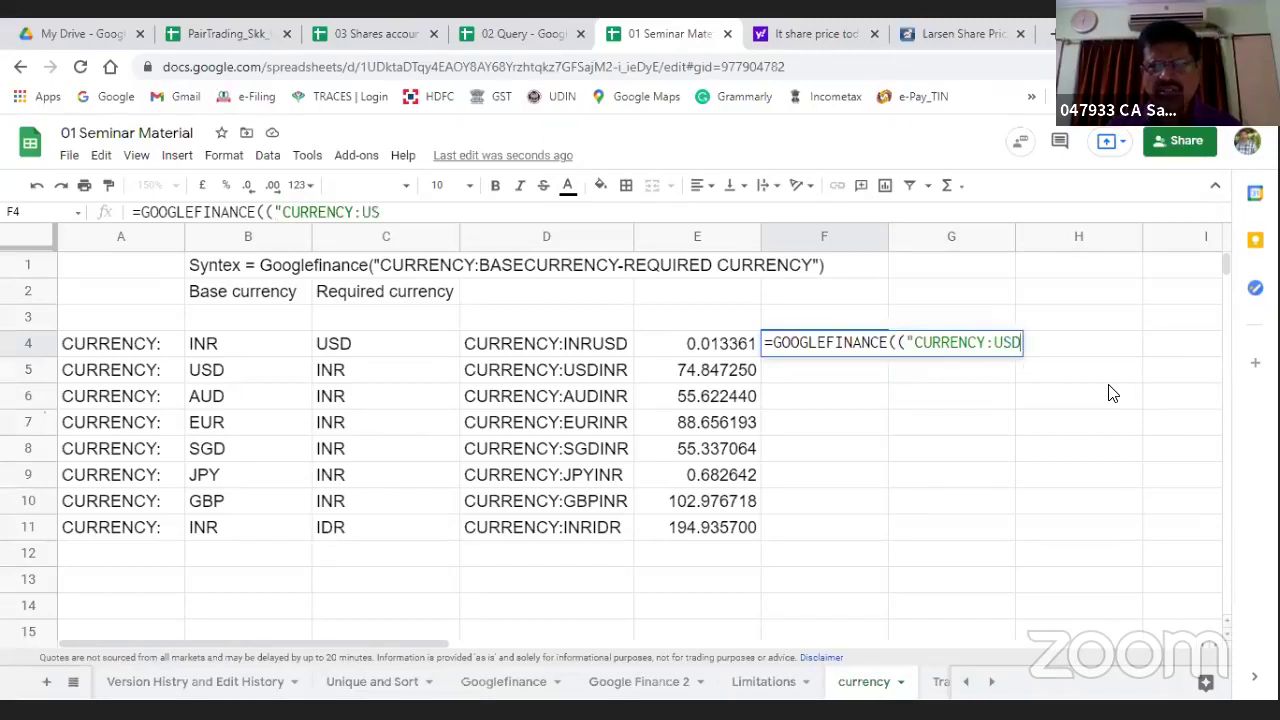
type("INR")
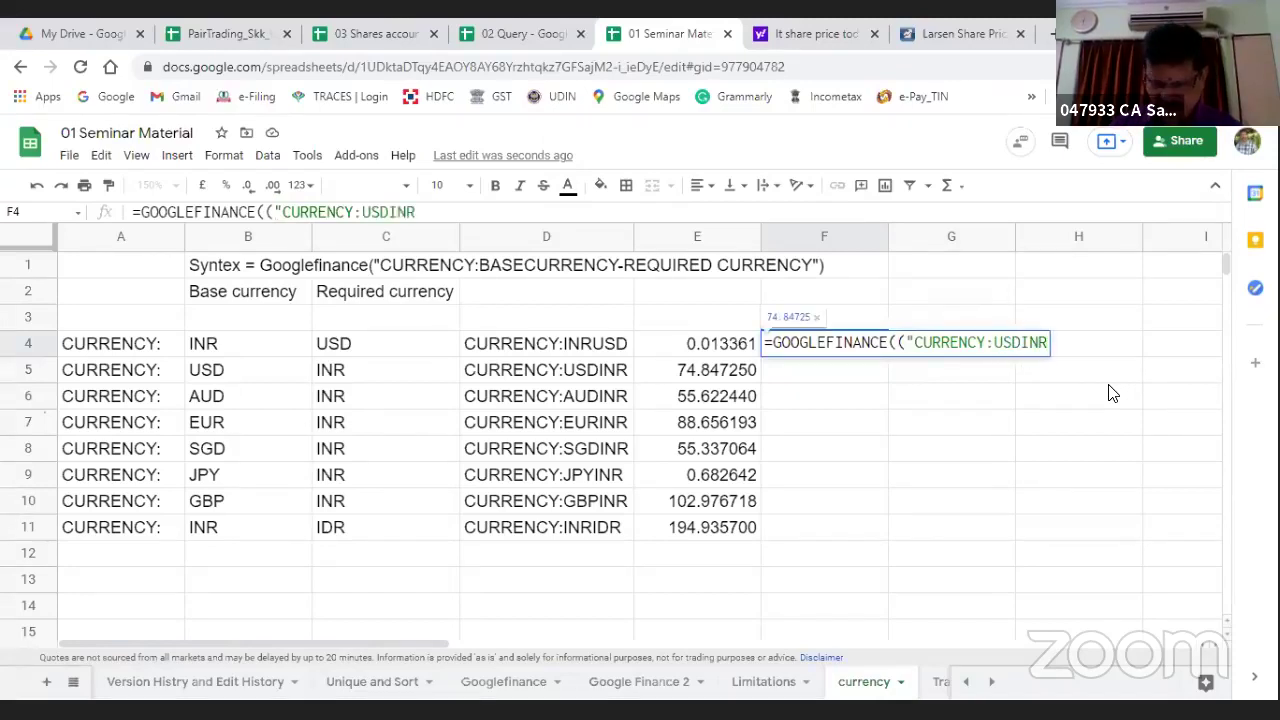
type("\"")
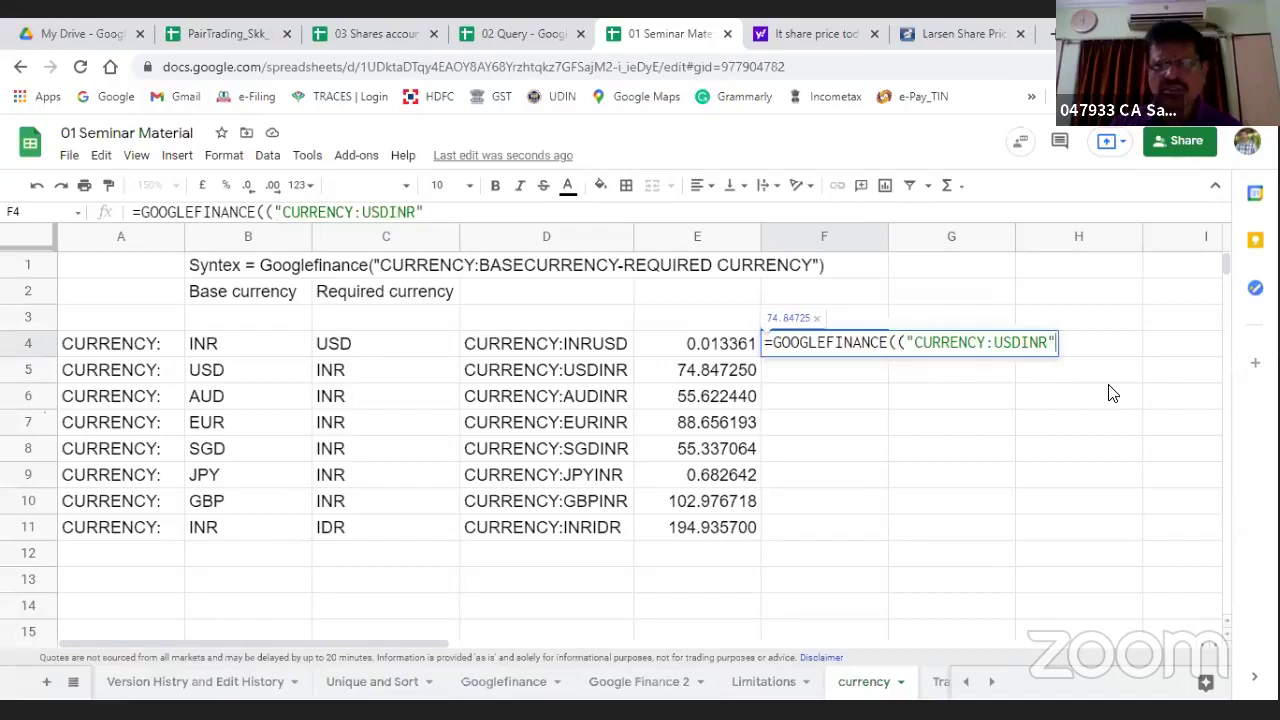
type(")")
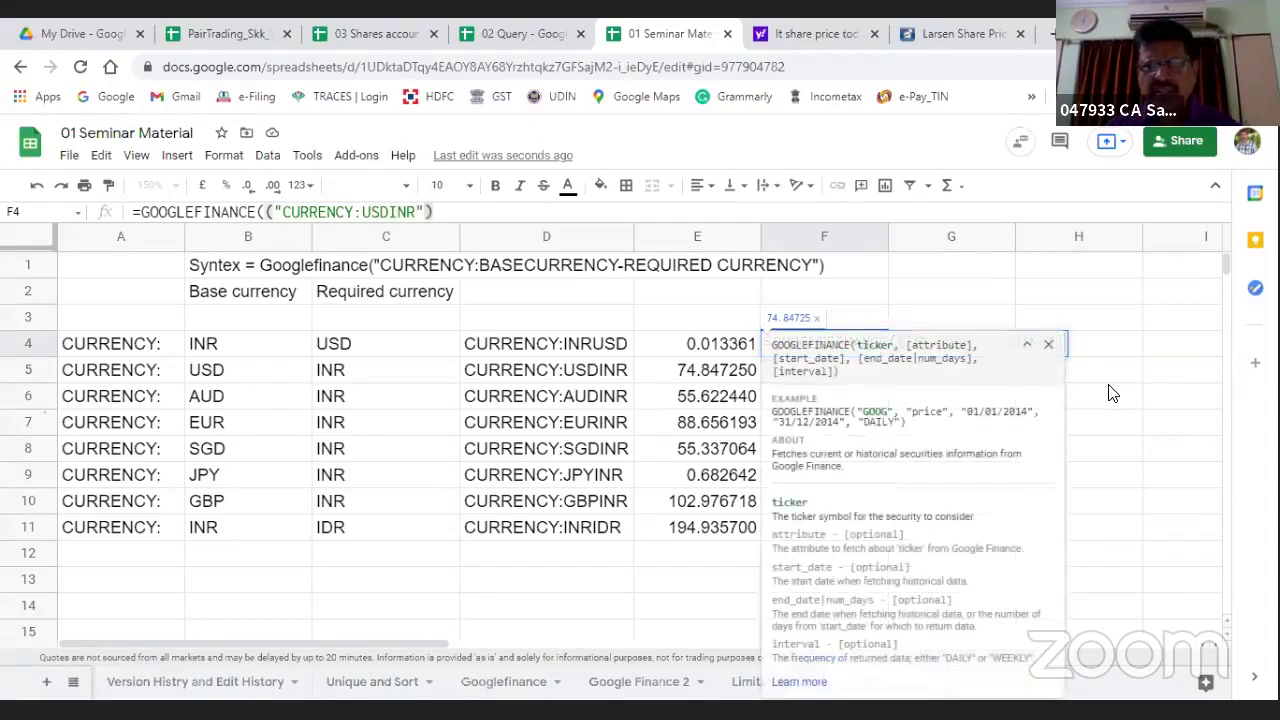
key("Return")
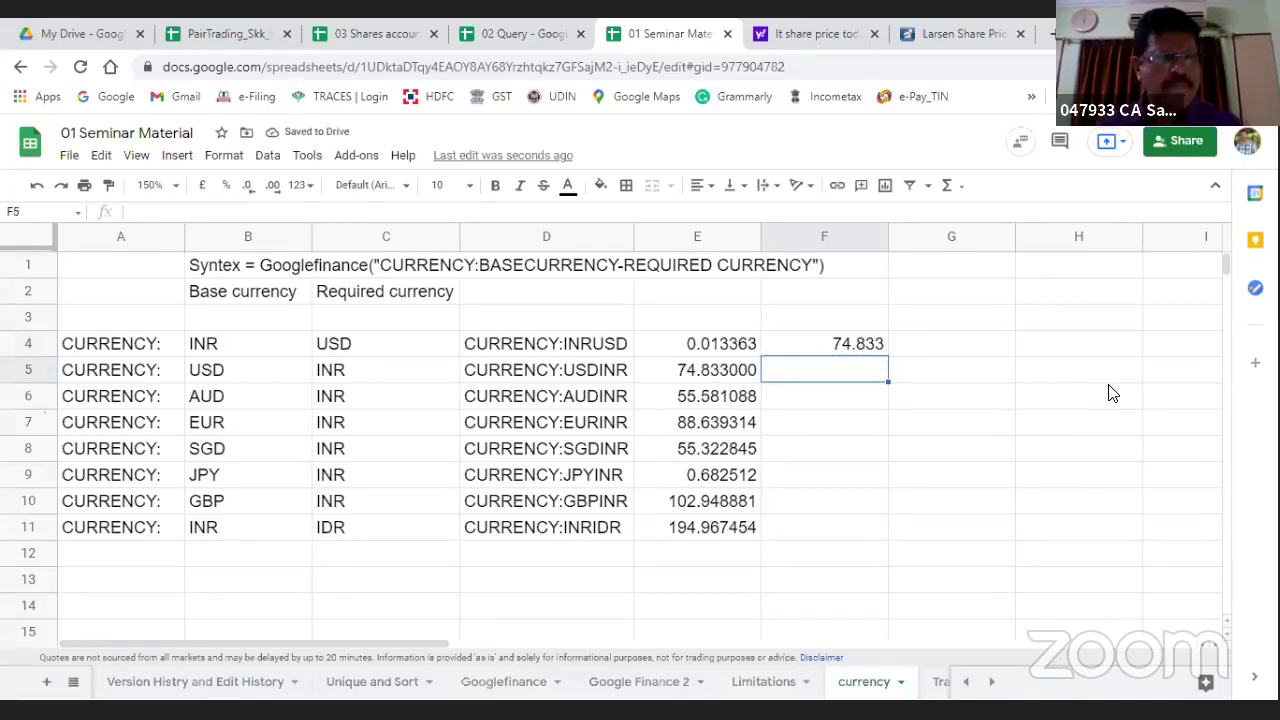
Step: Select the exchange-rate results in E4:E11
key("Down")
key("Left")
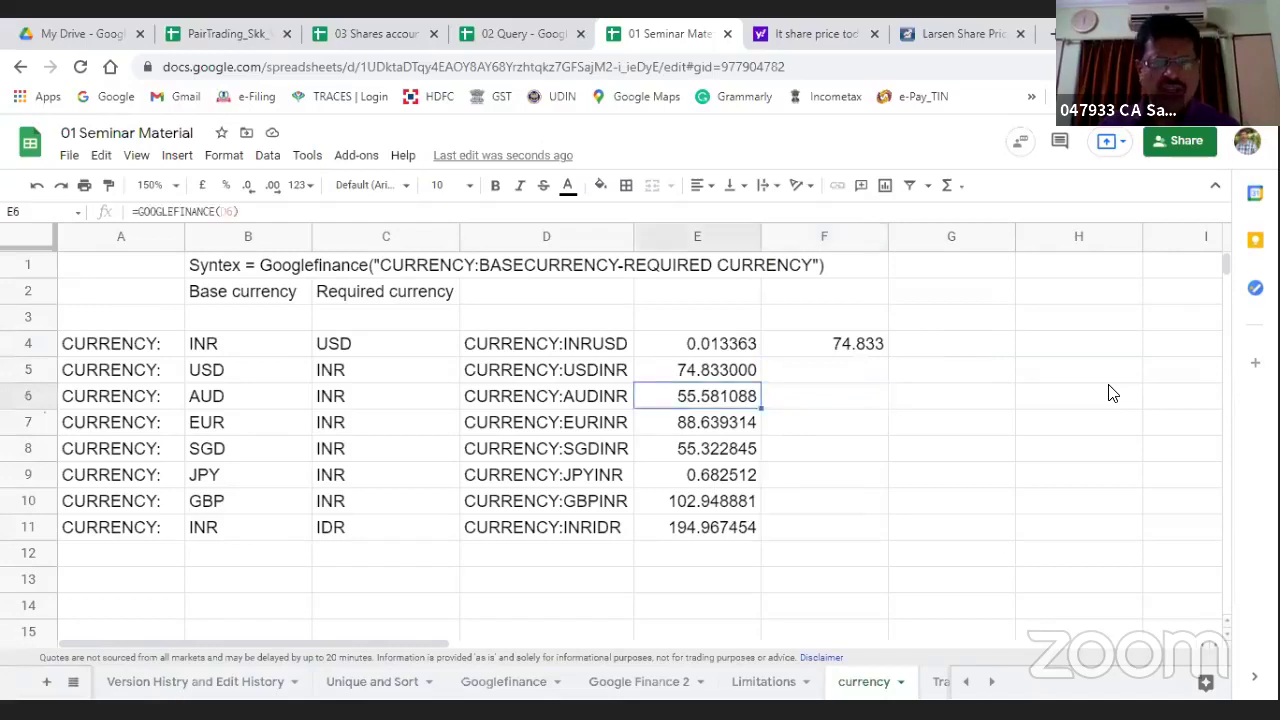
key("Left")
key("Left")
key("Left")
key("Right")
key("Right")
key("Right")
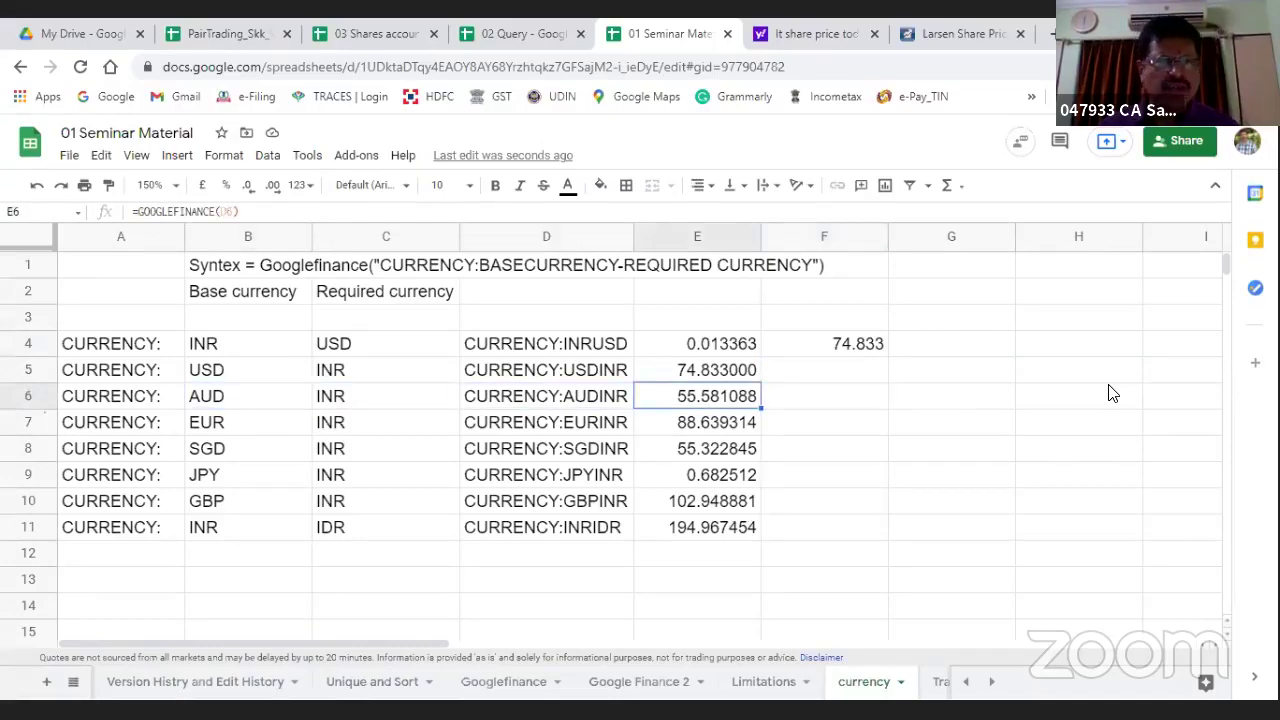
key("Up")
key("Up")
key("Up")
key("Down")
key("Down")
key("shift+Down")
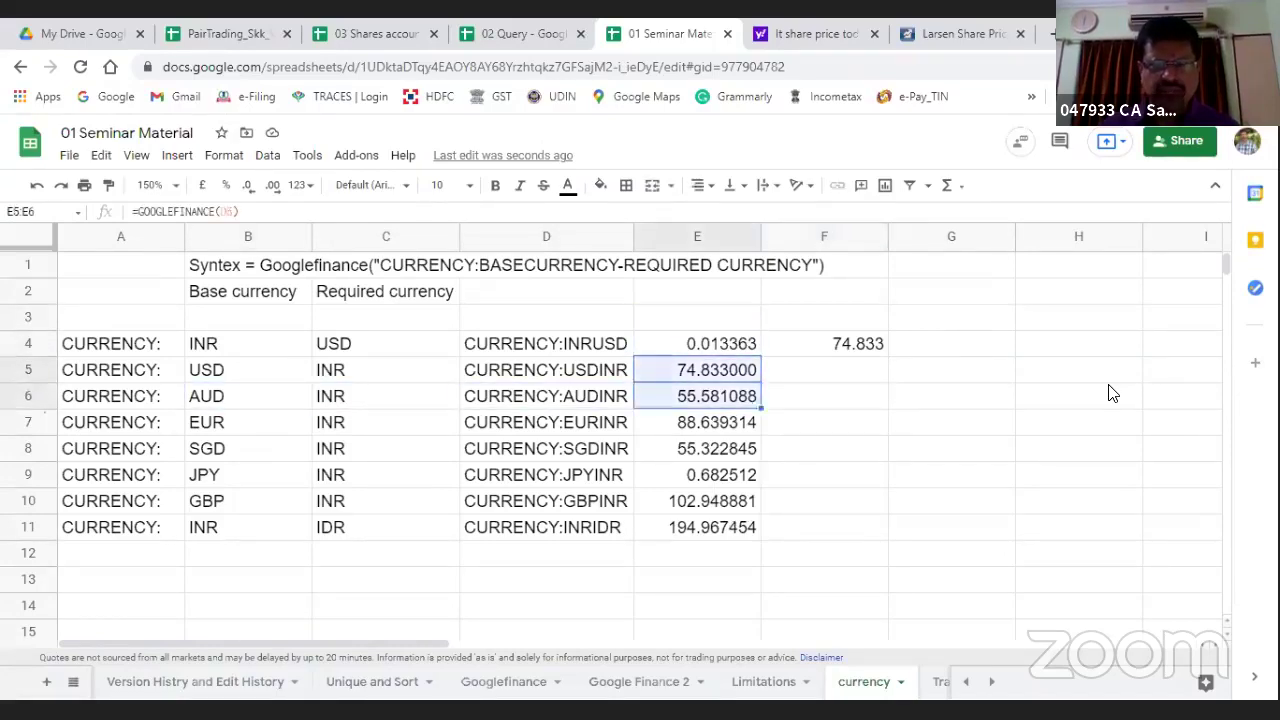
key("shift+Down")
key("shift+Down")
key("shift+Down")
key("shift+Down")
key("shift+Down")
key("shift+Down")
key("shift+Down")
key("shift+Down")
key("shift+Down")
key("shift+Down")
key("shift+Down")
key("shift+Down")
key("shift+Down")
key("shift+Down")
key("shift+Down")
key("shift+Down")
key("shift+Down")
key("shift+Down")
key("shift+Down")
key("shift+Down")
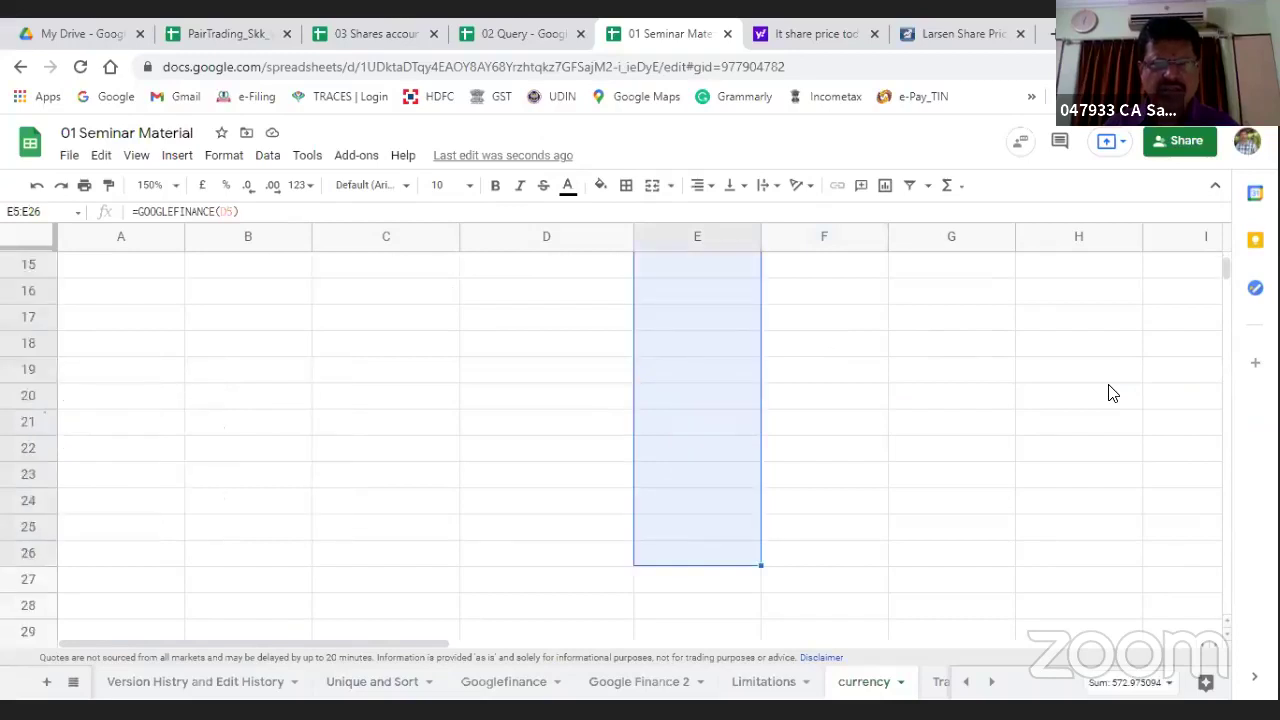
key("Up")
key("Up")
key("Down")
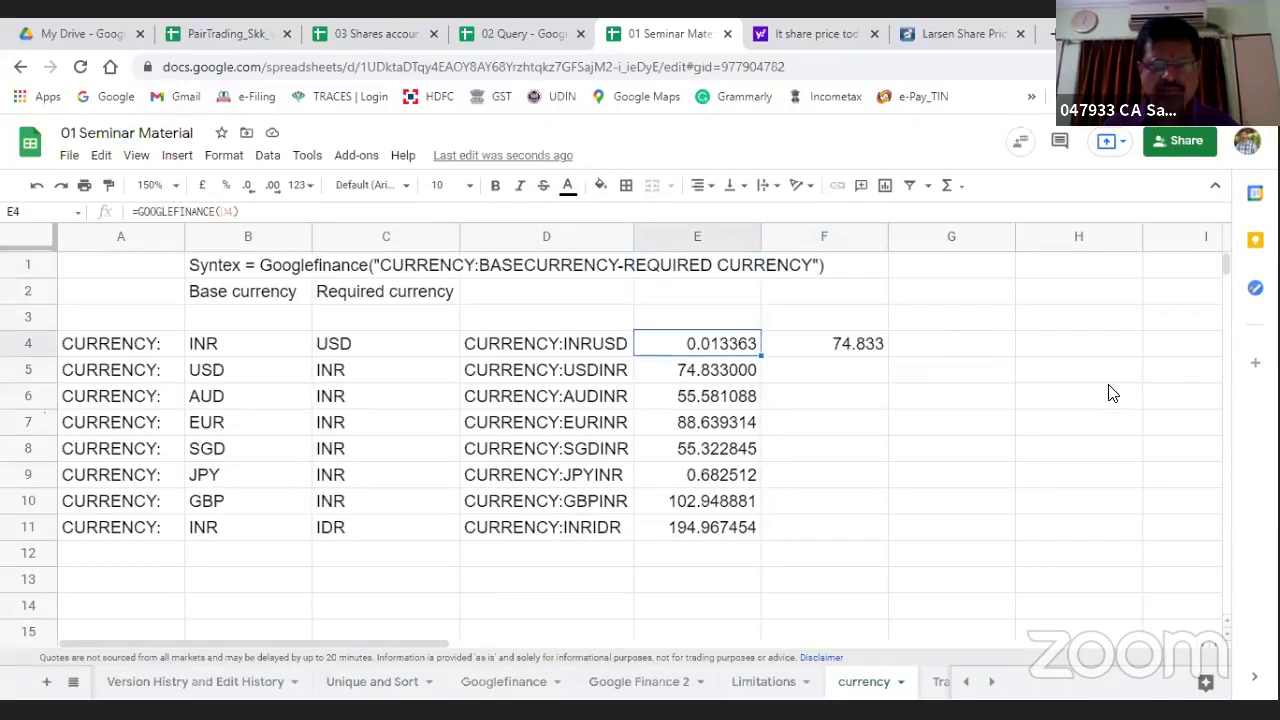
key("shift+Down")
key("shift+Down")
key("shift+Down")
key("shift+Down")
key("shift+Down")
key("shift+Down")
key("shift+Down")
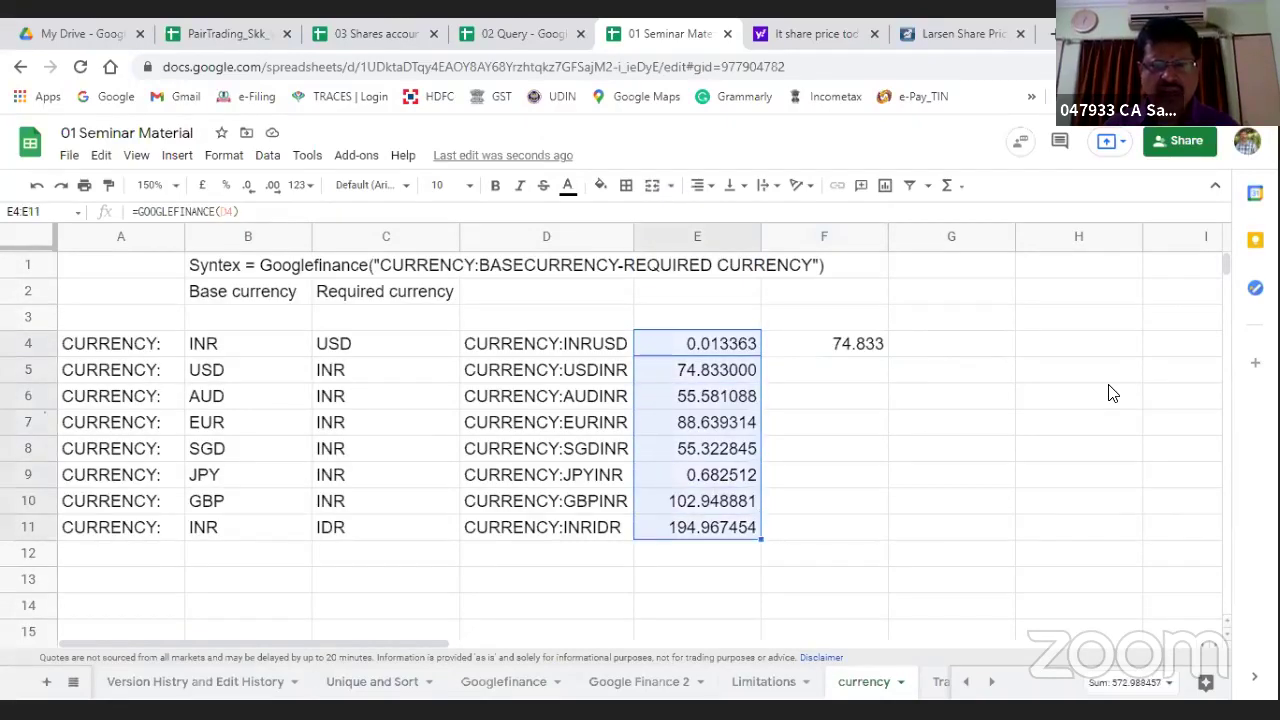
Step: Clear the rates in E4:E11 and the 74.833 value in F4
key("ctrl+Right")
key("ctrl+Right")
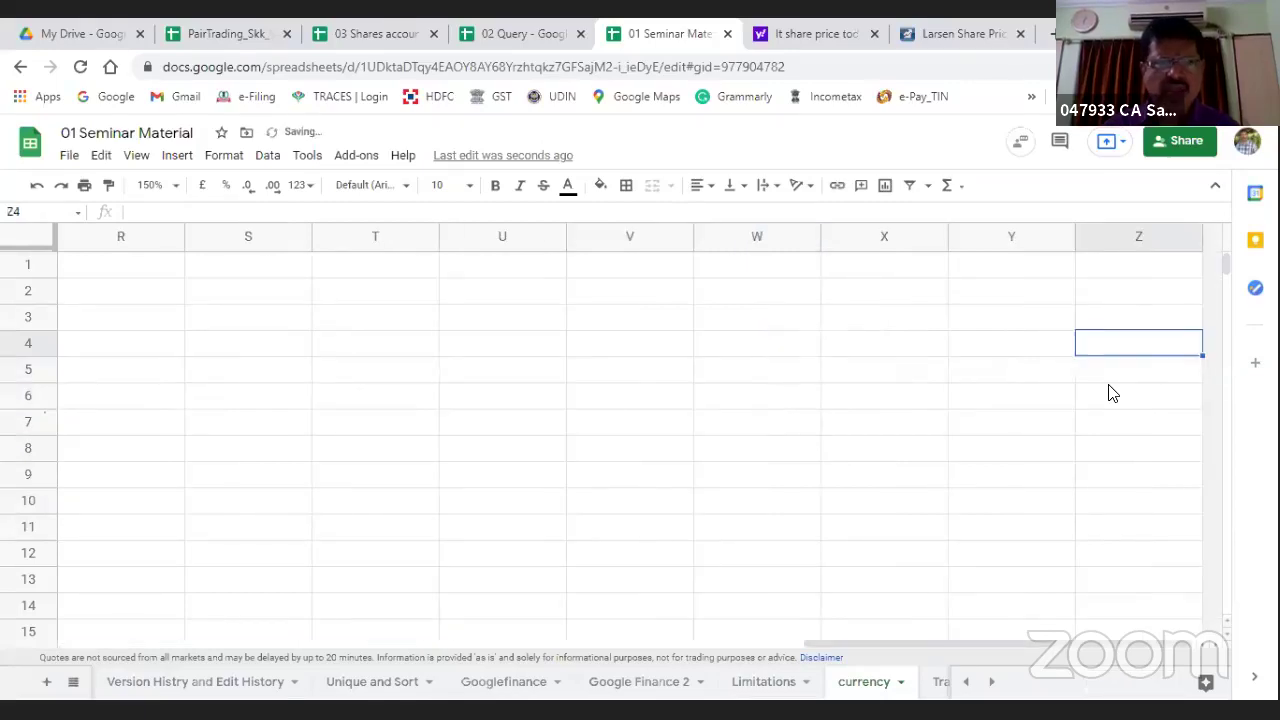
key("Left")
key("Left")
key("Left")
key("Left")
key("Left")
key("Left")
key("Left")
key("Left")
key("Left")
key("Left")
key("Left")
key("Left")
key("Left")
key("Left")
key("Left")
key("Left")
key("Left")
key("Left")
key("Left")
key("Left")
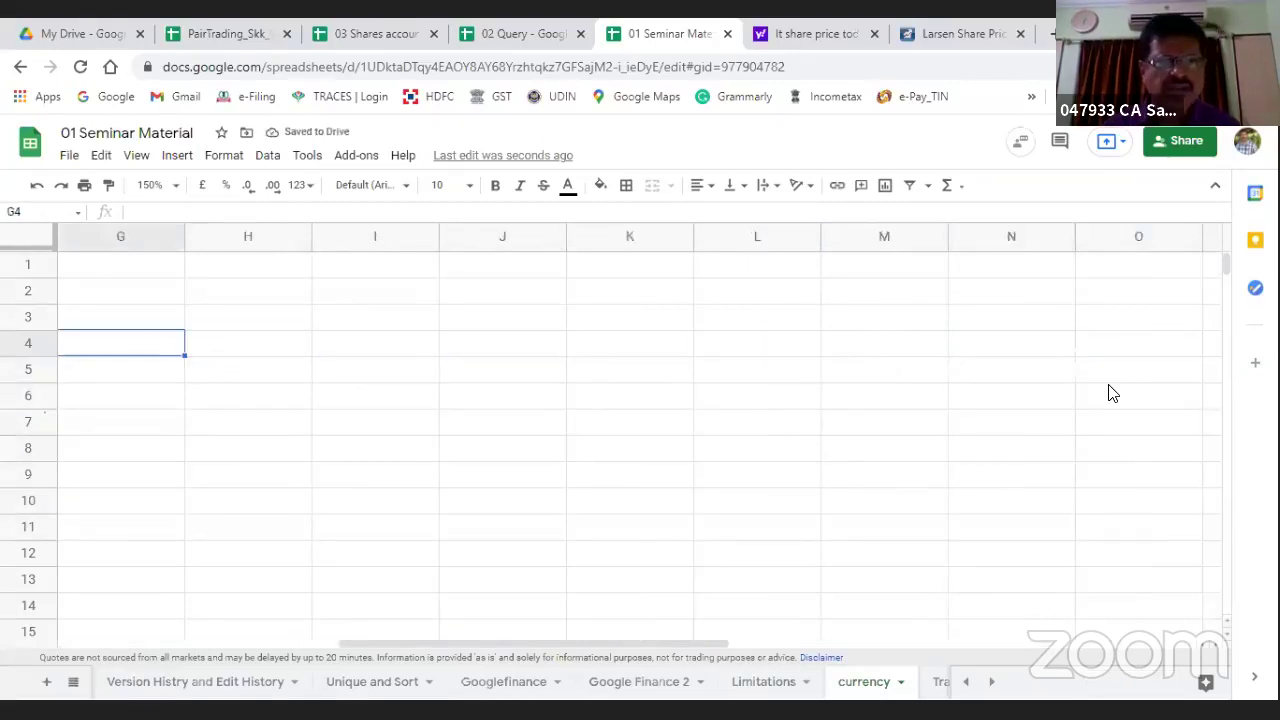
key("Right")
key("Right")
key("Right")
key("Right")
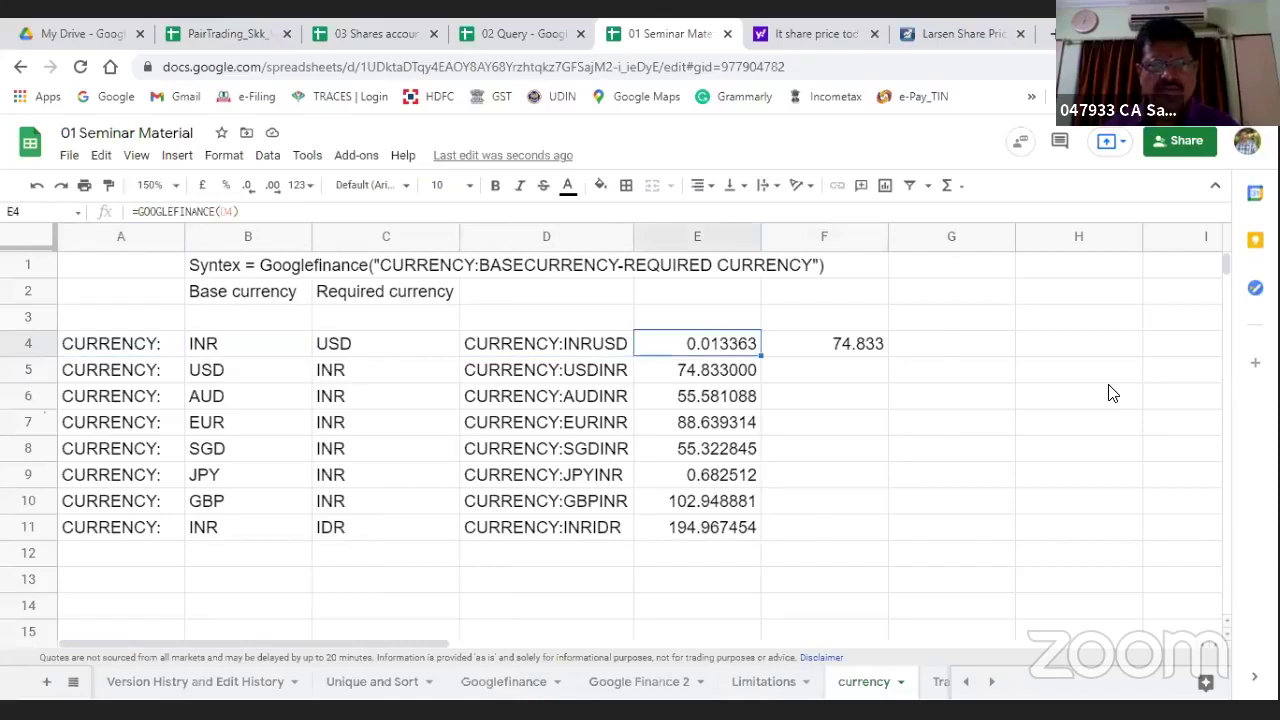
key("shift+Down")
key("shift+Down")
key("shift+Down")
key("shift+Down")
key("shift+Down")
key("shift+Down")
key("shift+Down")
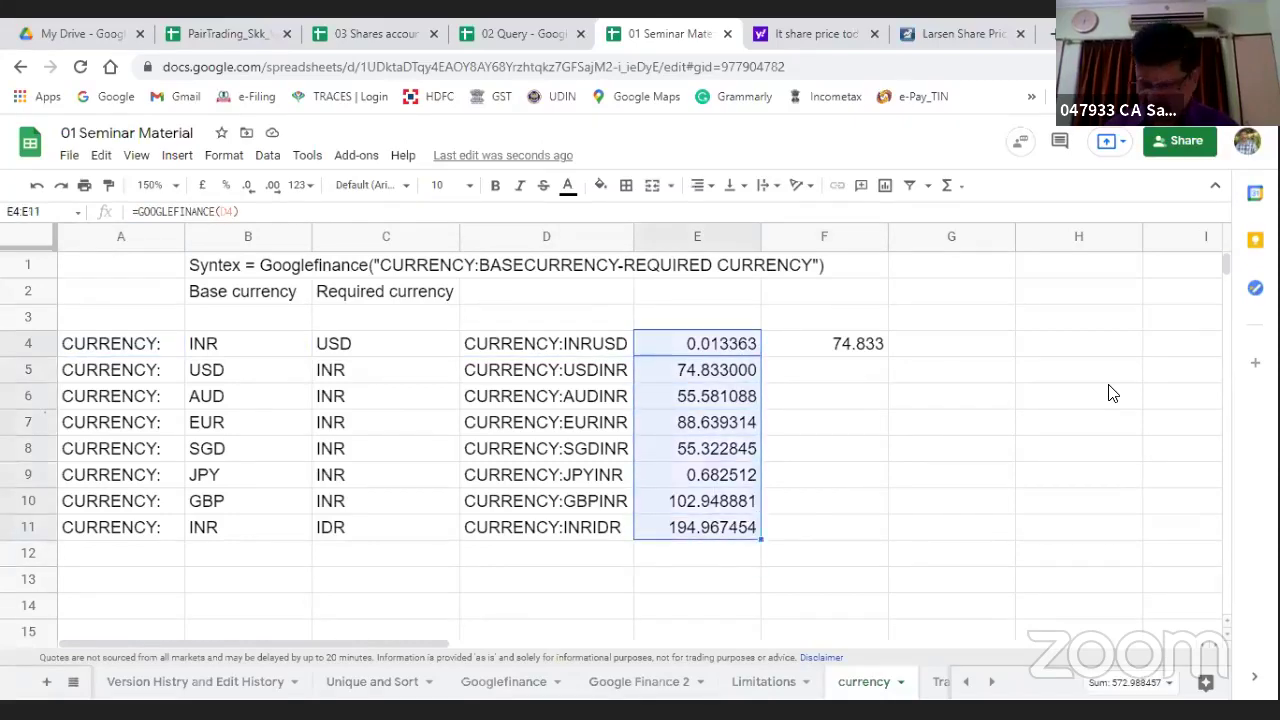
key("Delete")
key("Right")
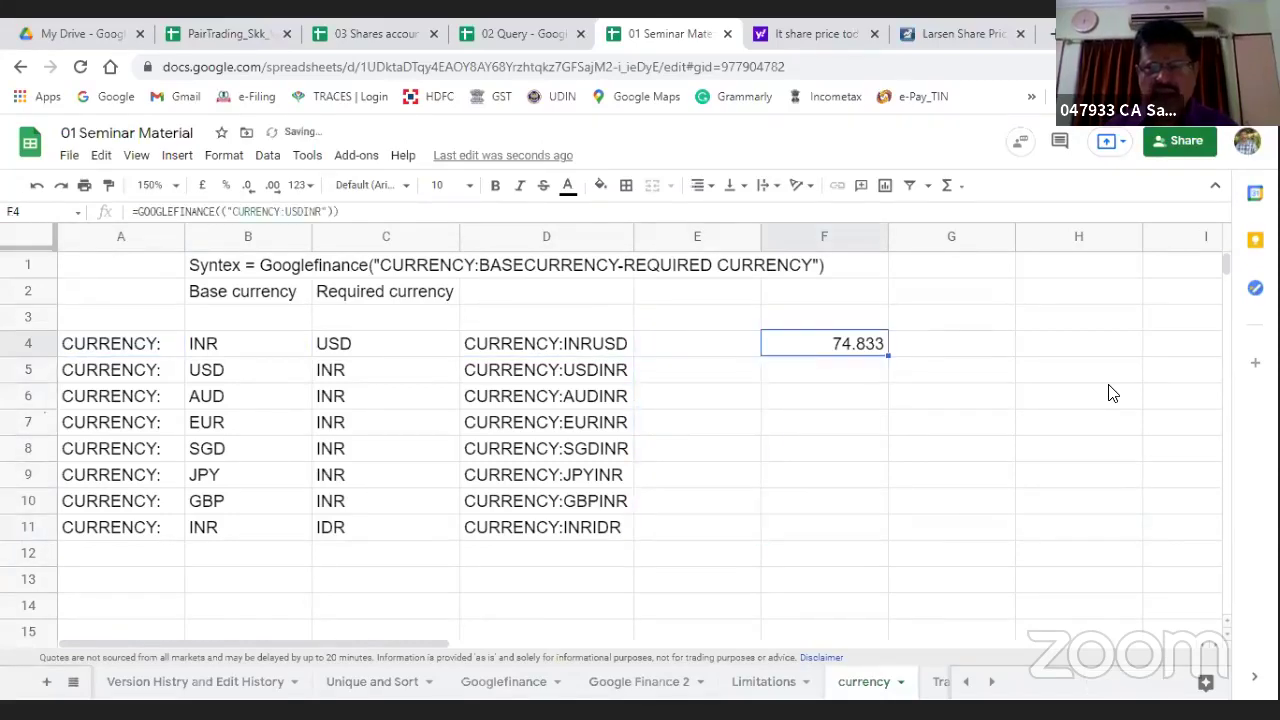
key("Delete")
key("Left")
key("Left")
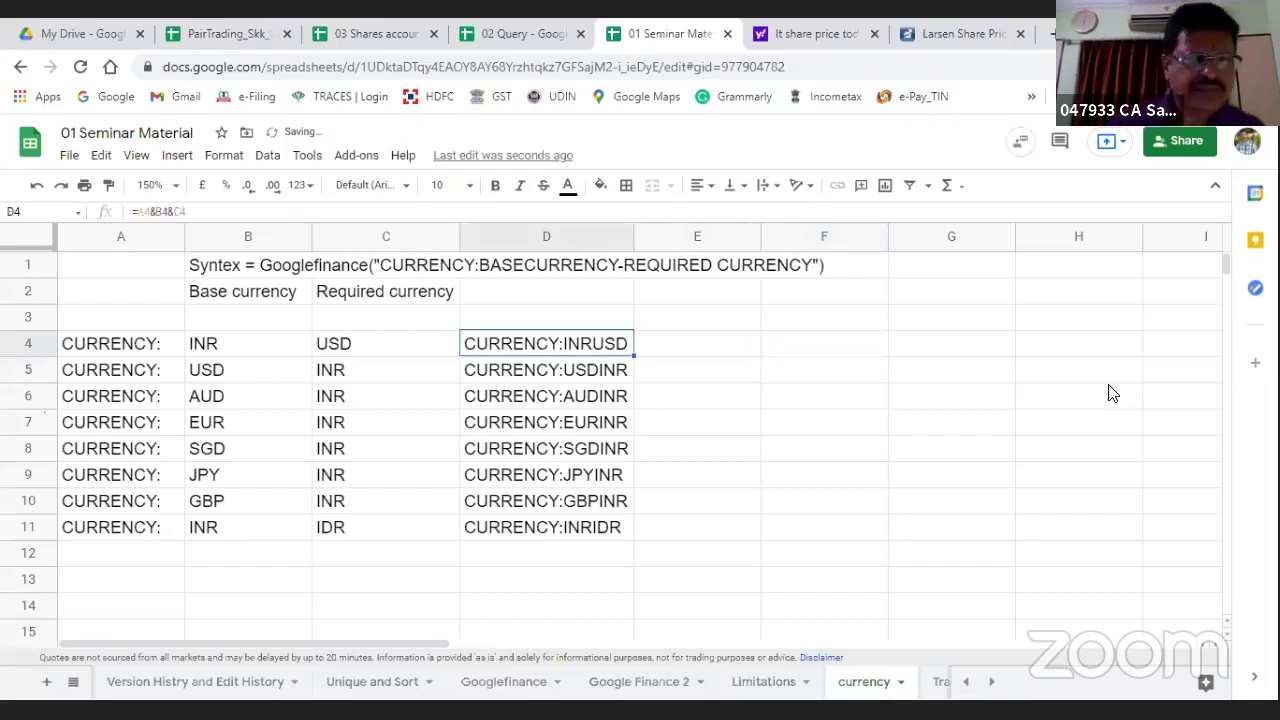
key("Left")
key("Left")
key("Left")
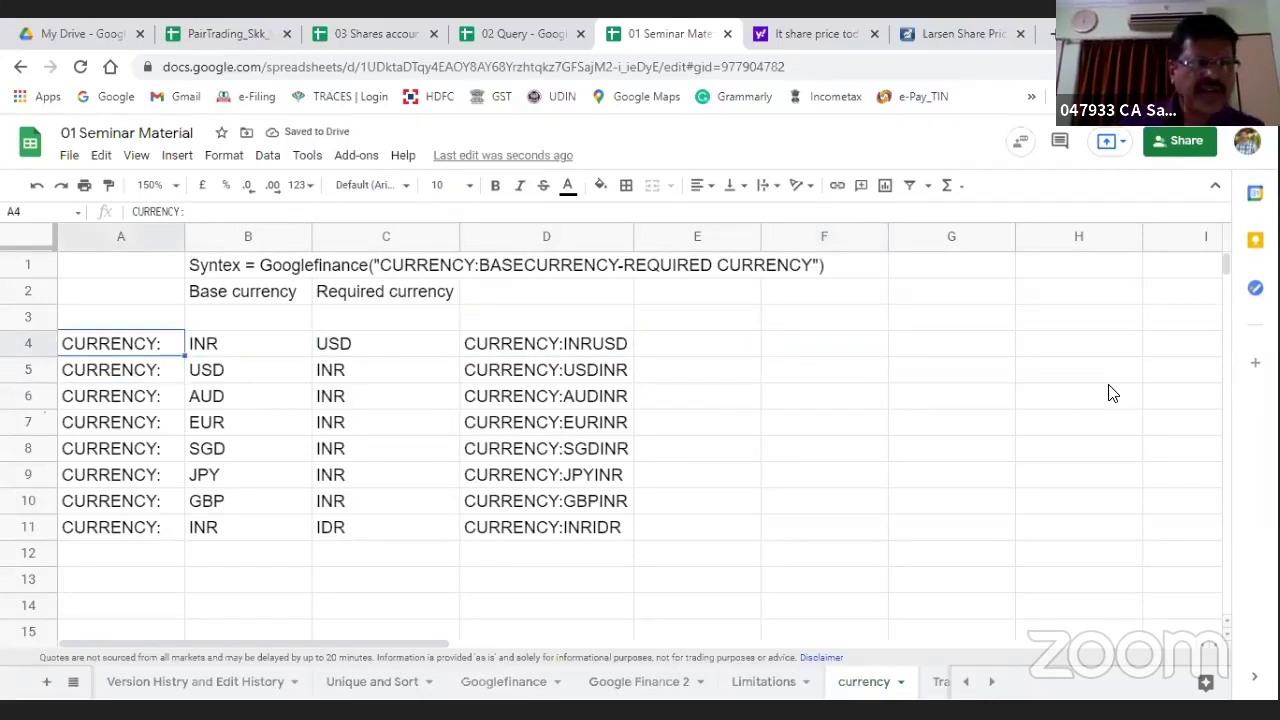
key("Right")
key("Right")
key("Right")
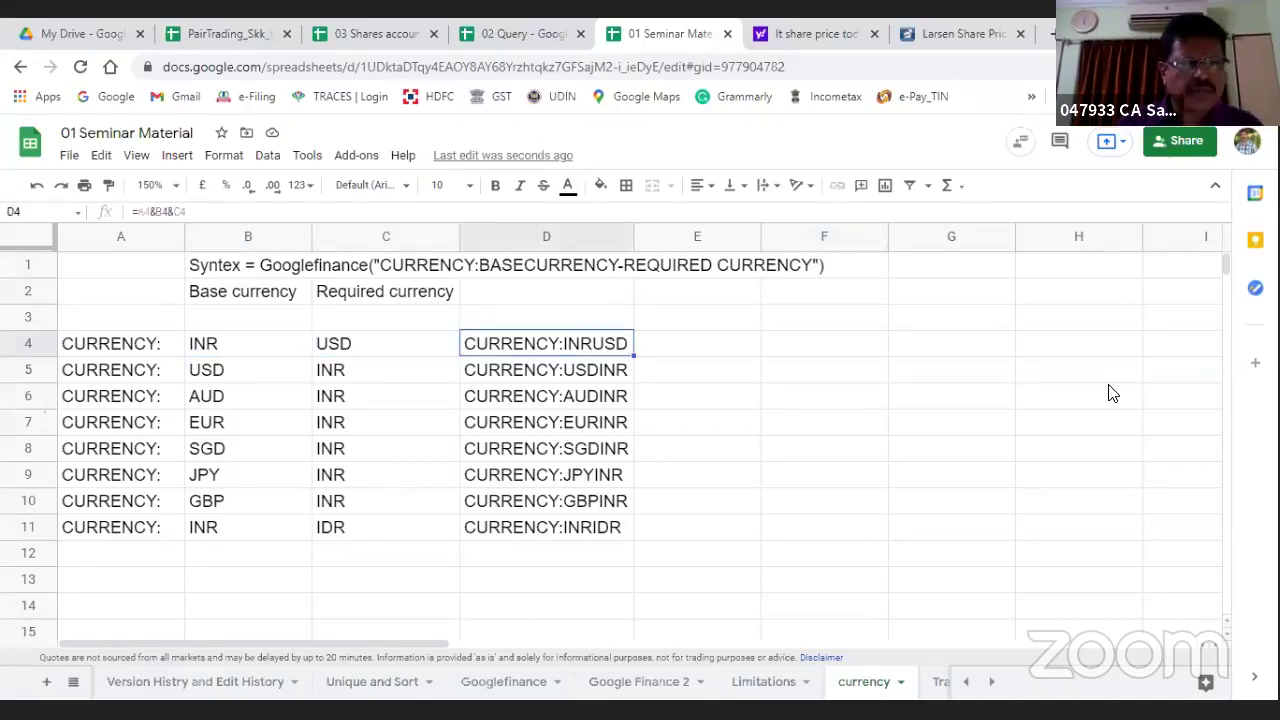
left_click(197, 210)
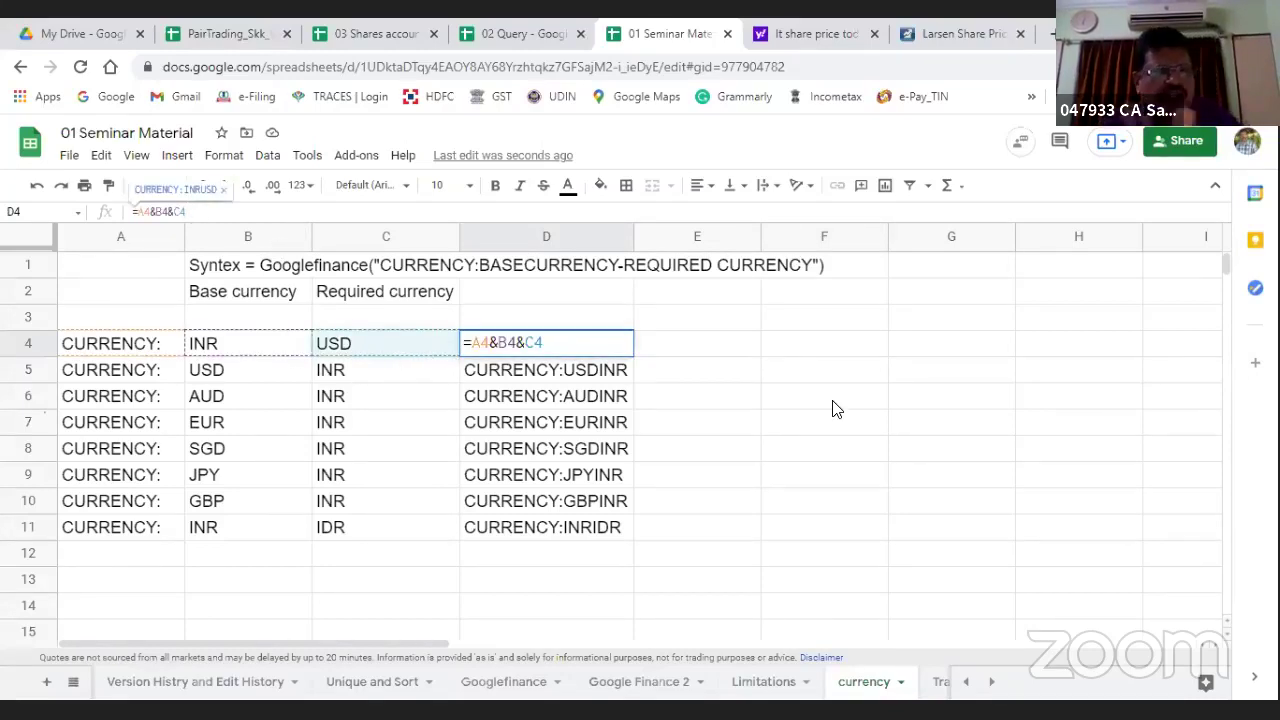
key("Escape")
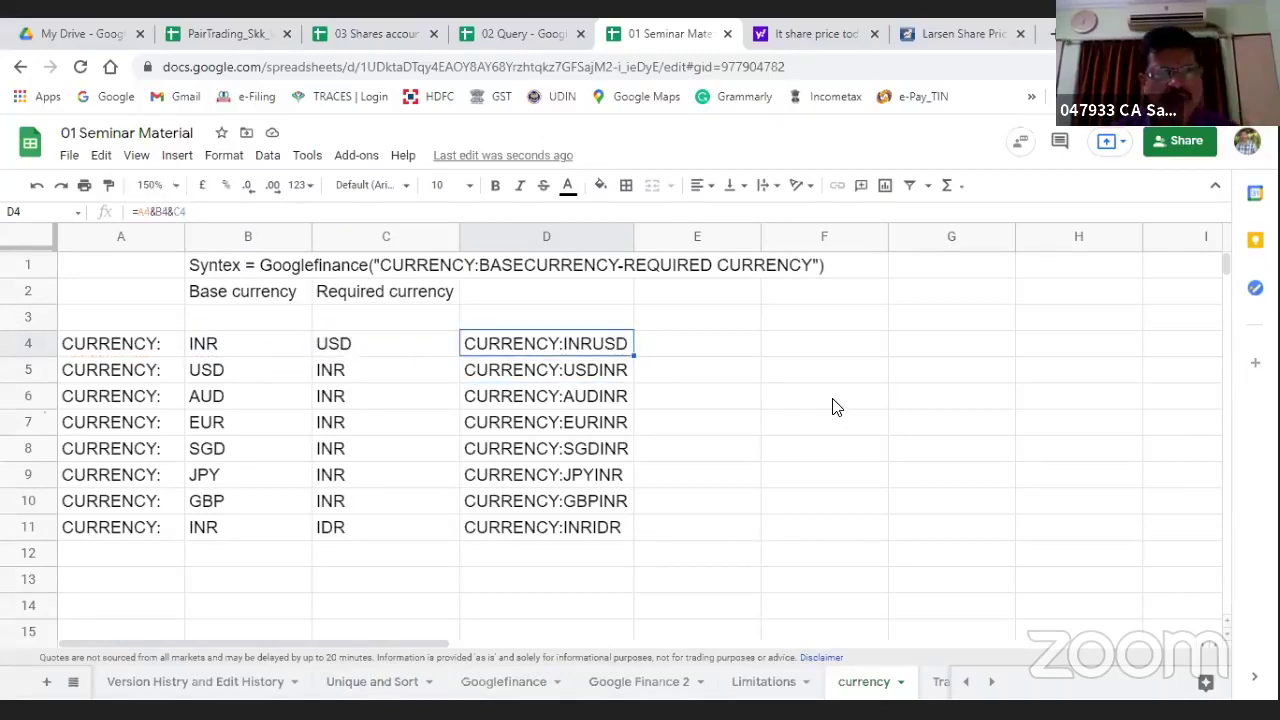
key("Right")
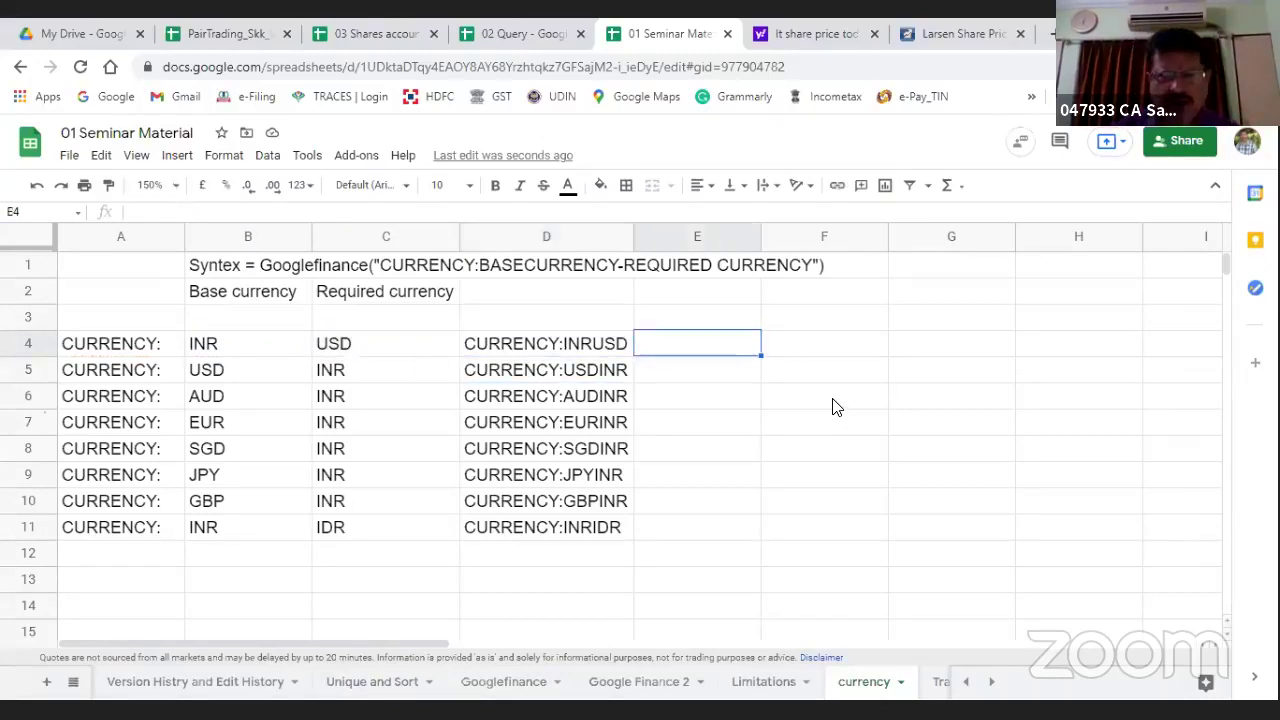
Step: Enter =GOOGLEFINANCE(D4) in E4 to fetch the rate for the D4 currency ticker
type("=goog")
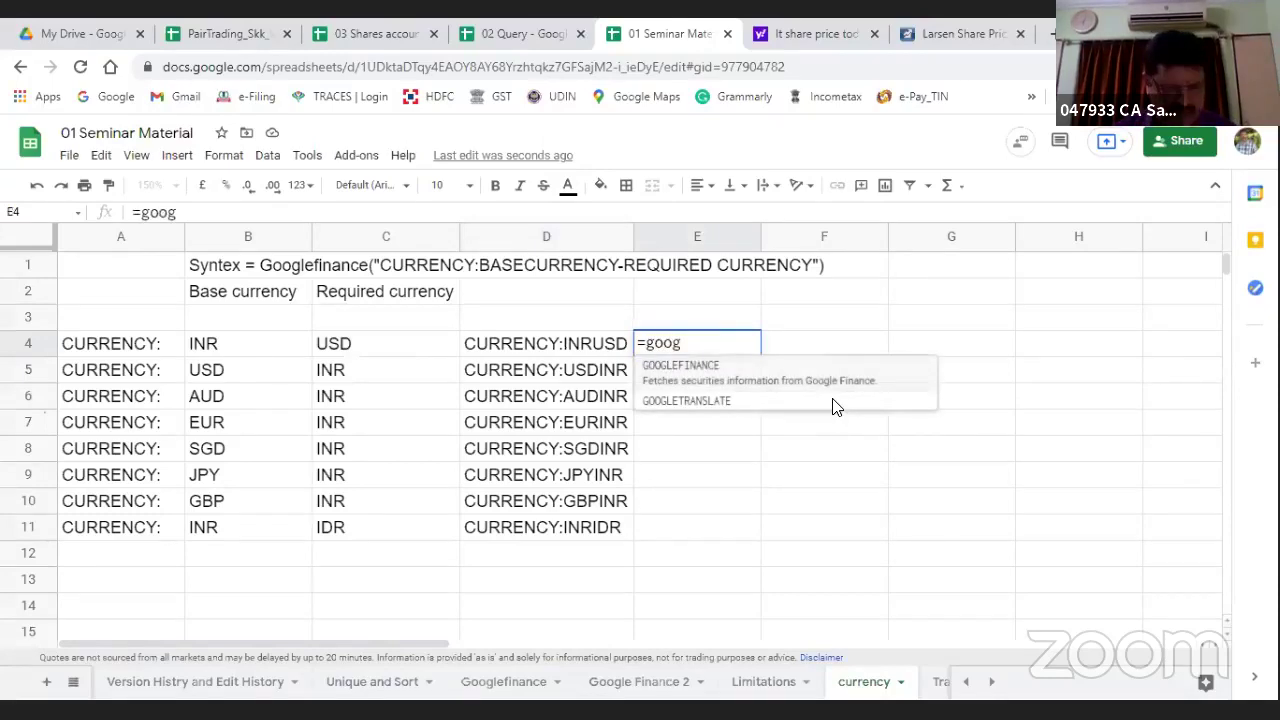
key("Tab")
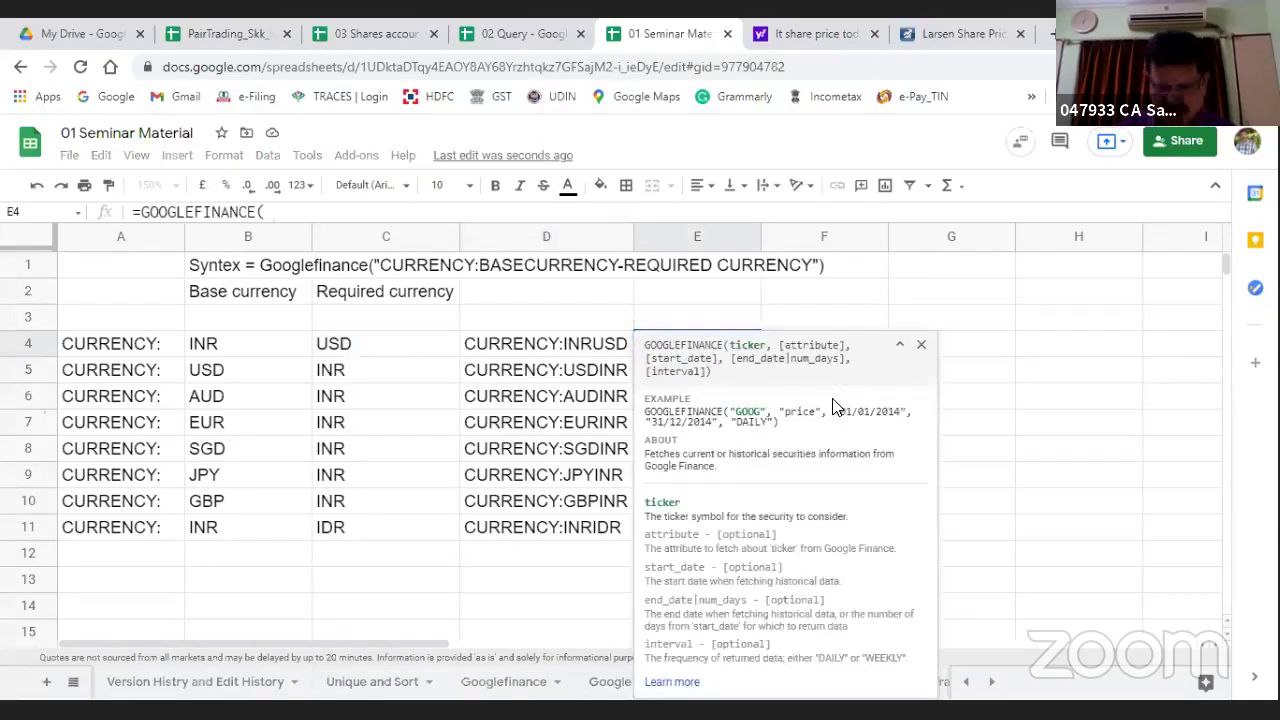
type("(")
key("Left")
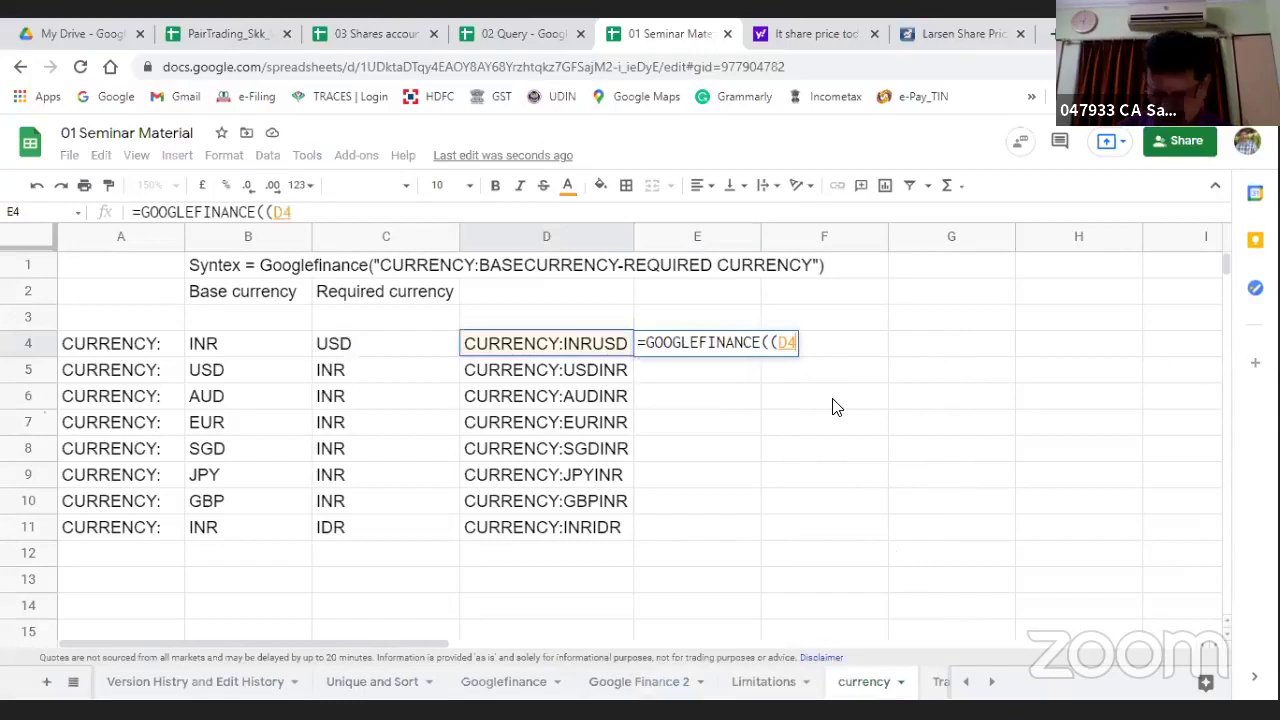
type(")")
key("Return")
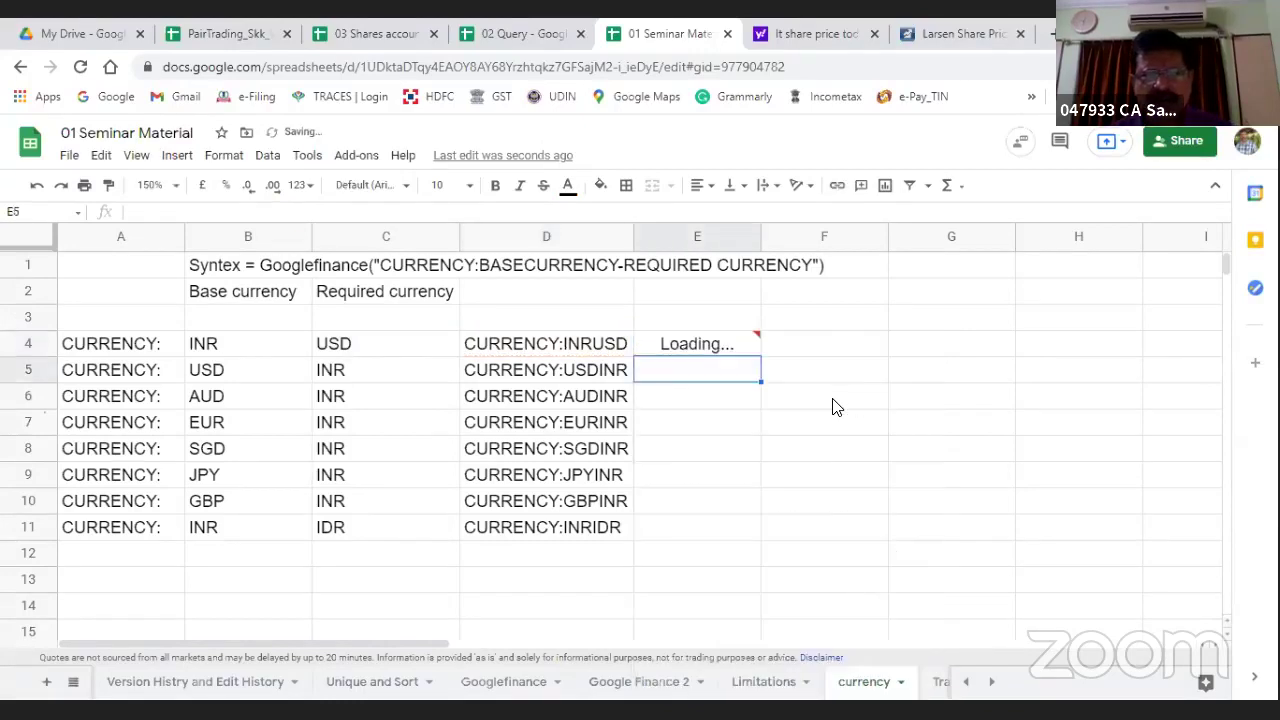
Step: Copy the E4 formula down into E5:E11
key("Up")
key("ctrl+c")
key("Down")
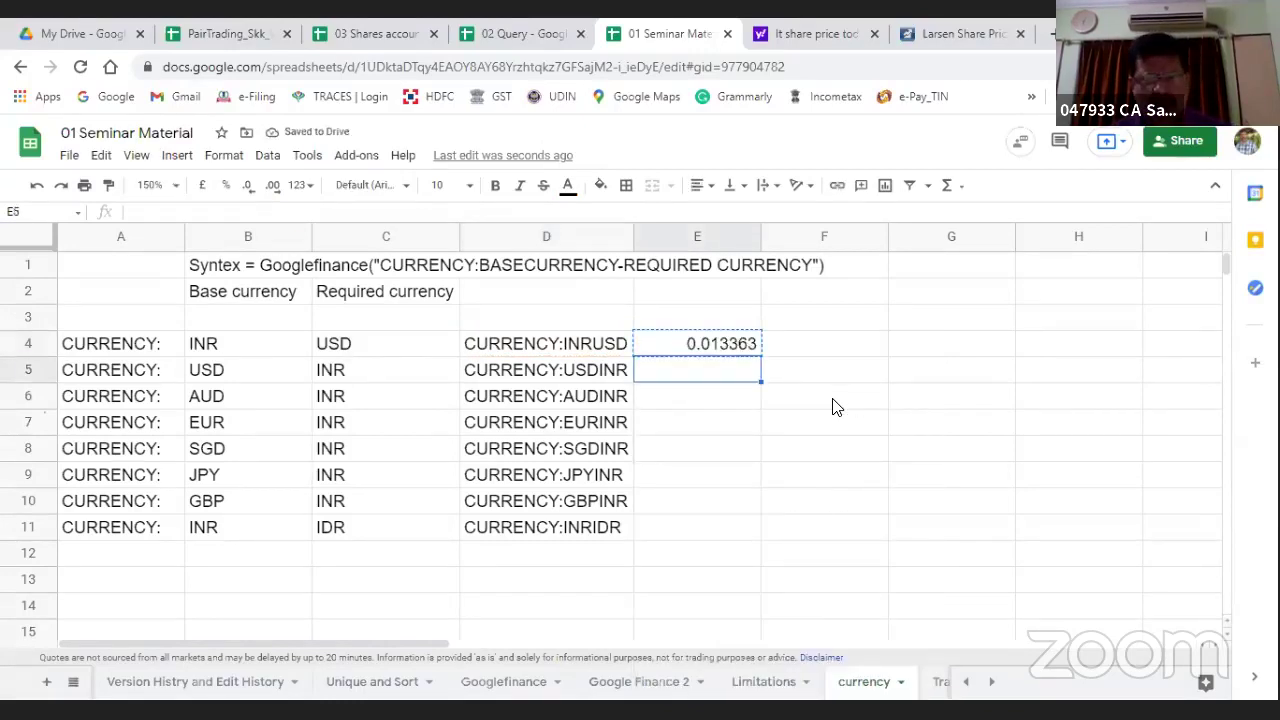
key("shift+Down")
key("shift+Down")
key("shift+Down")
key("shift+Down")
key("shift+Down")
key("shift+Down")
key("ctrl+v")
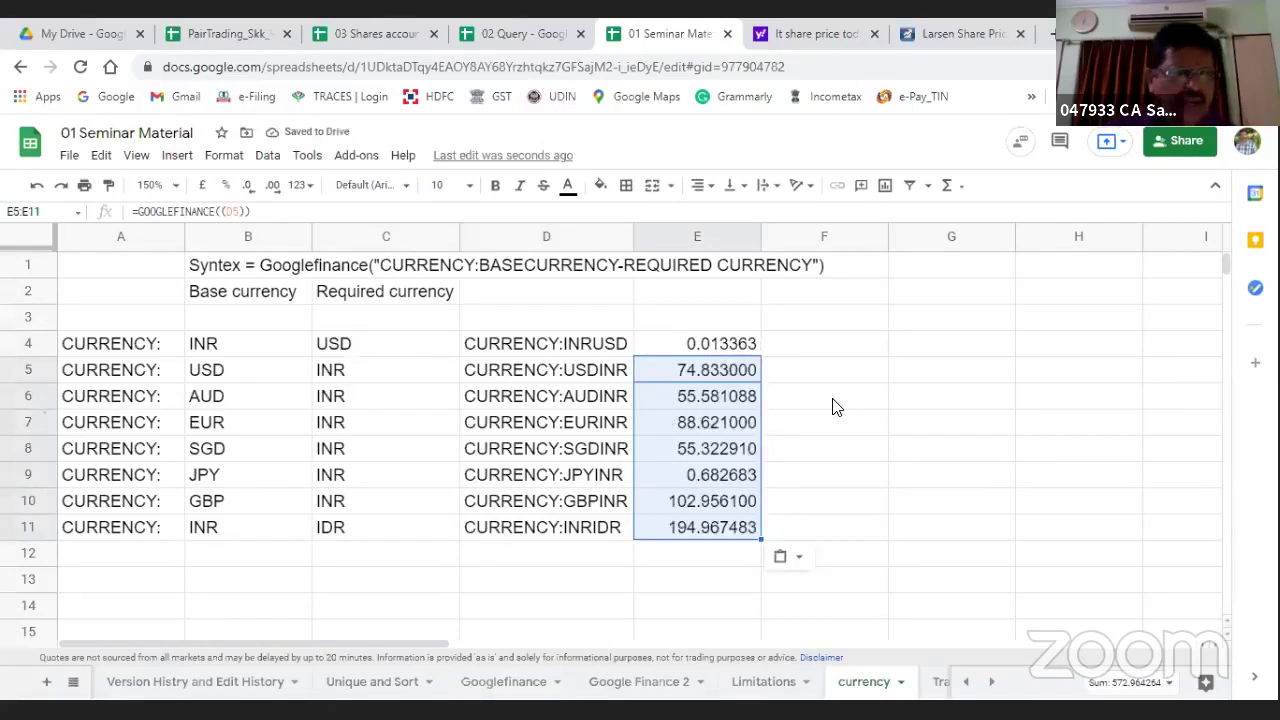
Step: Check the AUD, EUR, SGD, JPY, GBP and IDR rates, ending at 194.967483 for INRIDR
key("Down")
key("Left")
key("Left")
key("Left")
key("Left")
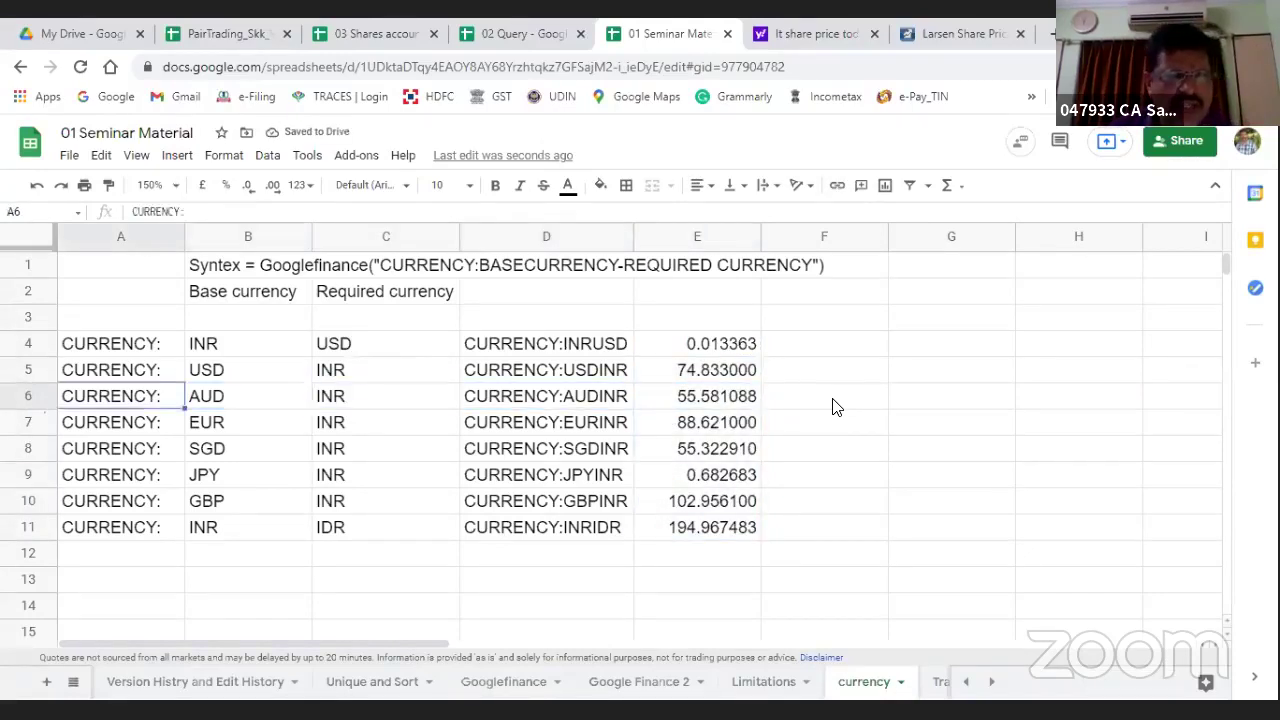
key("Right")
key("Right")
key("Right")
key("Right")
key("Right")
key("Left")
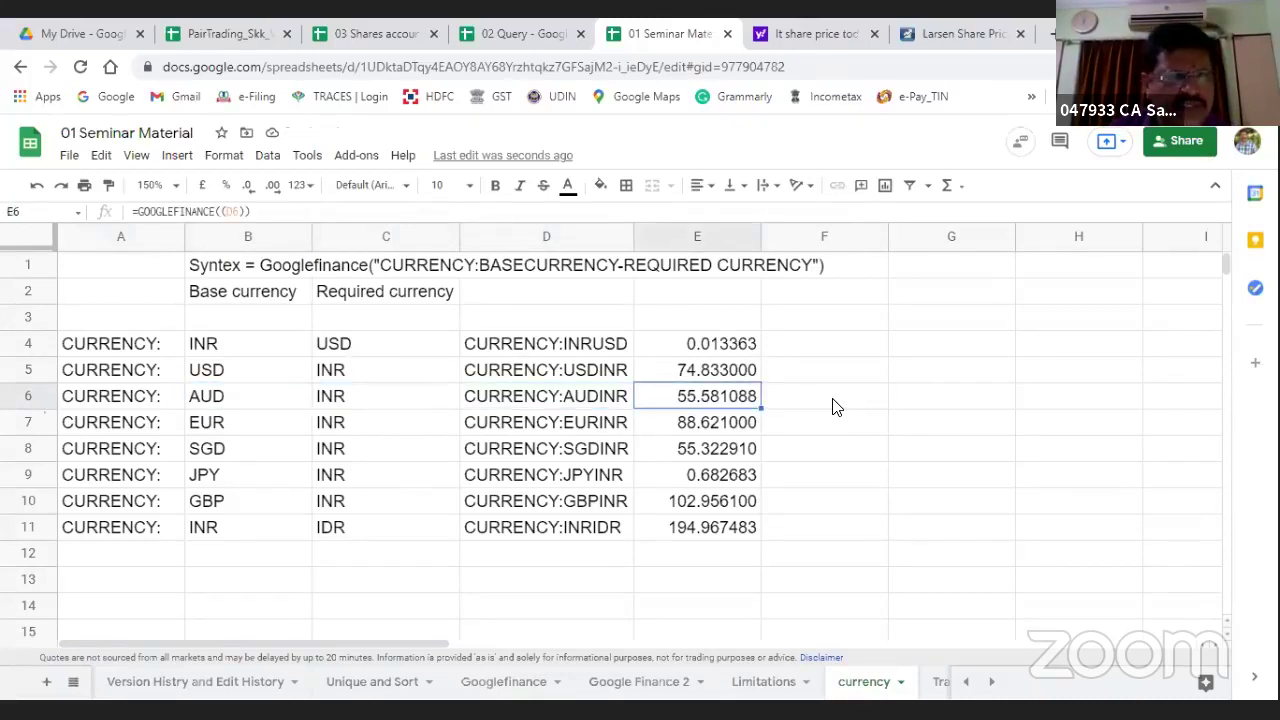
key("Down")
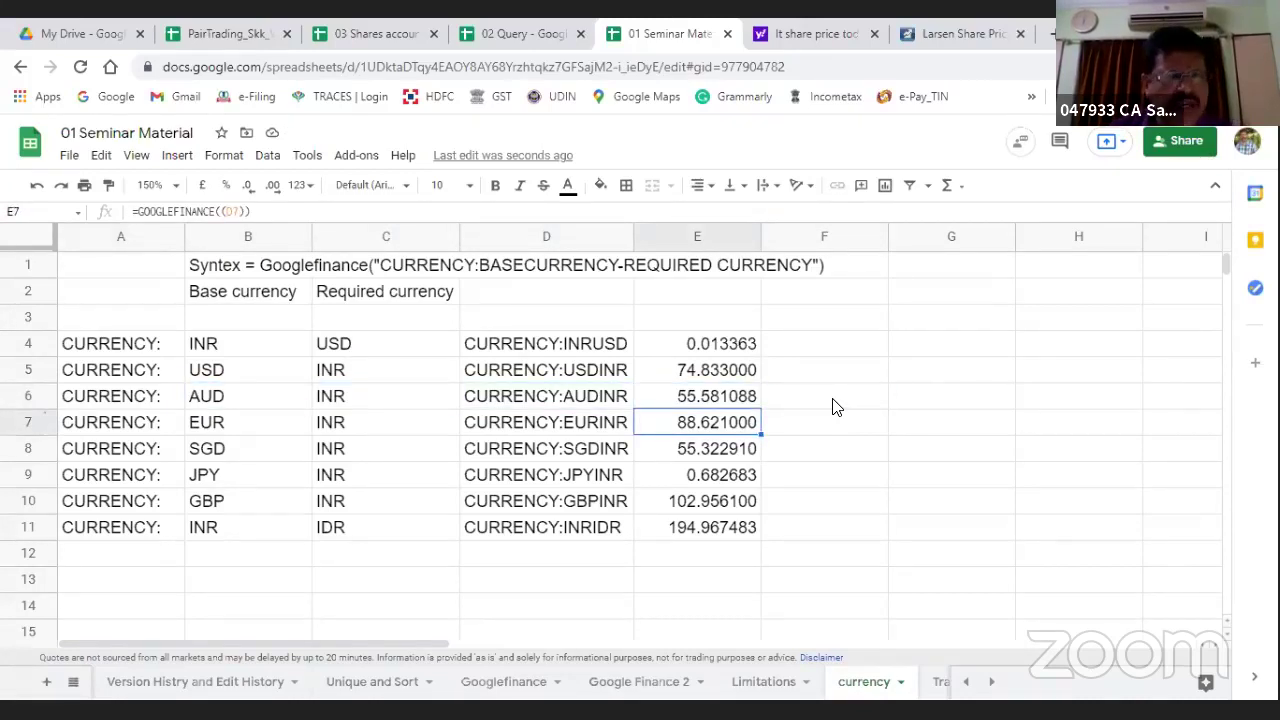
key("Down")
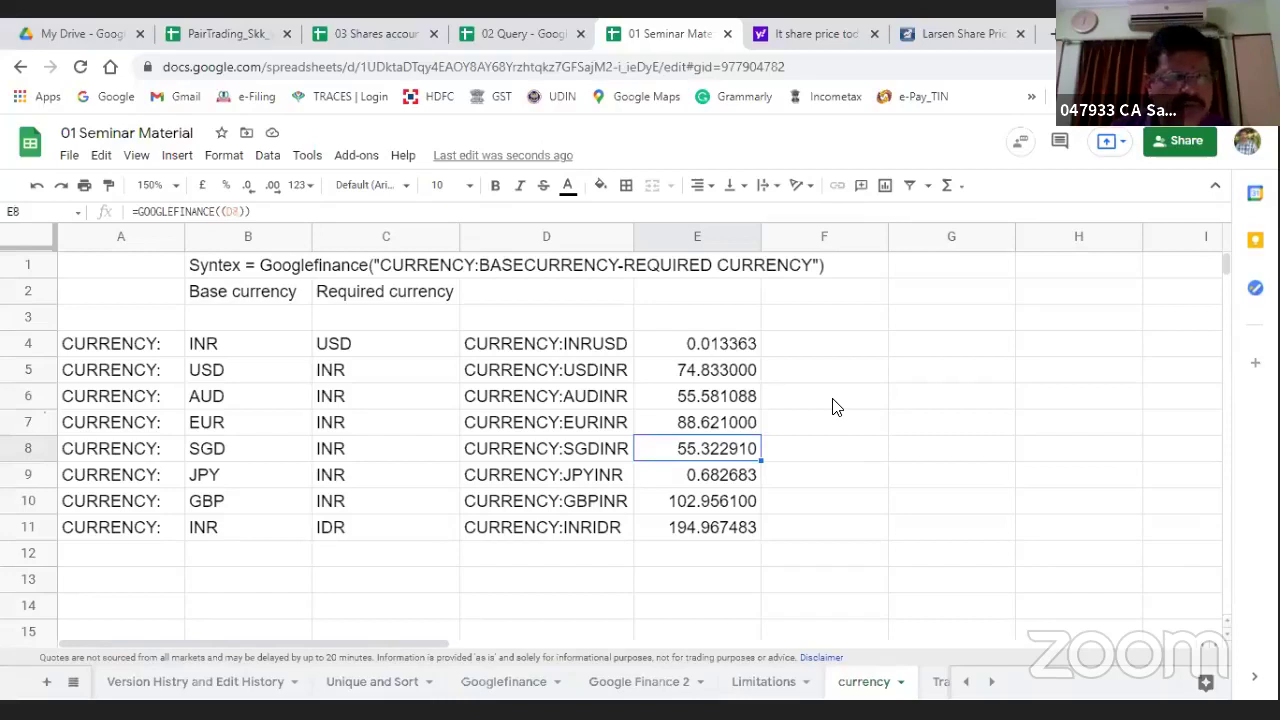
key("Down")
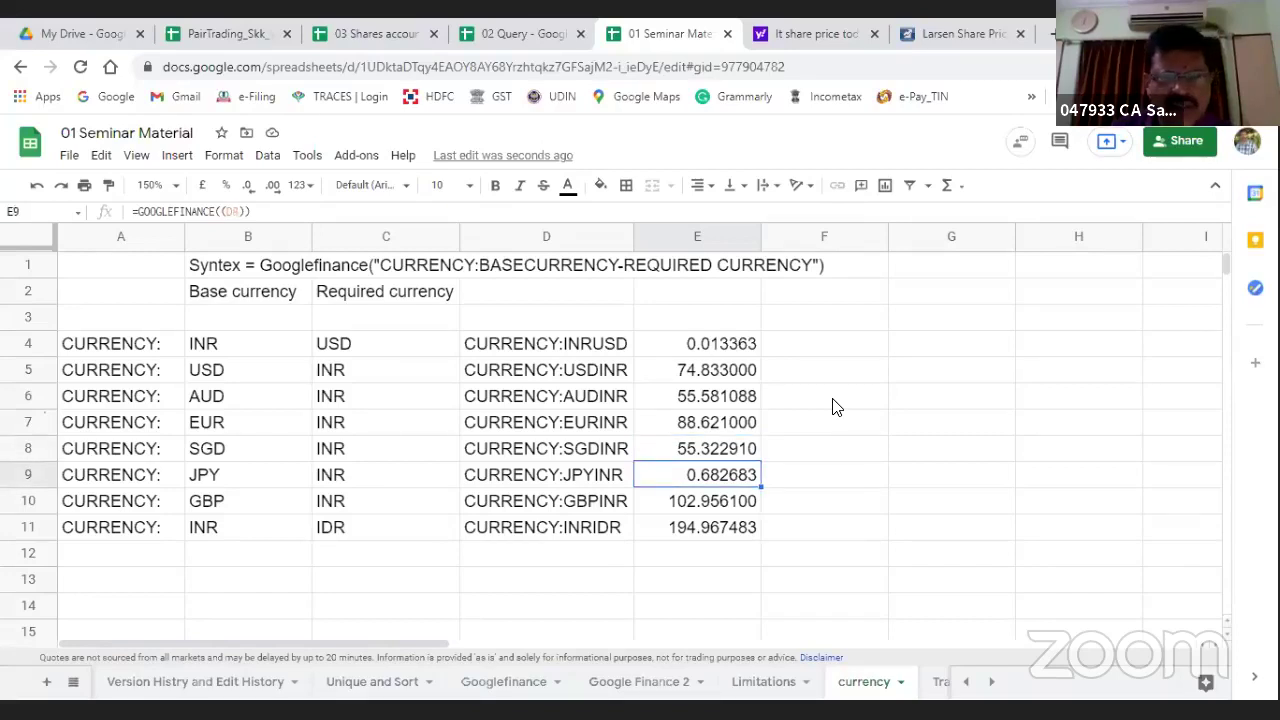
key("Down")
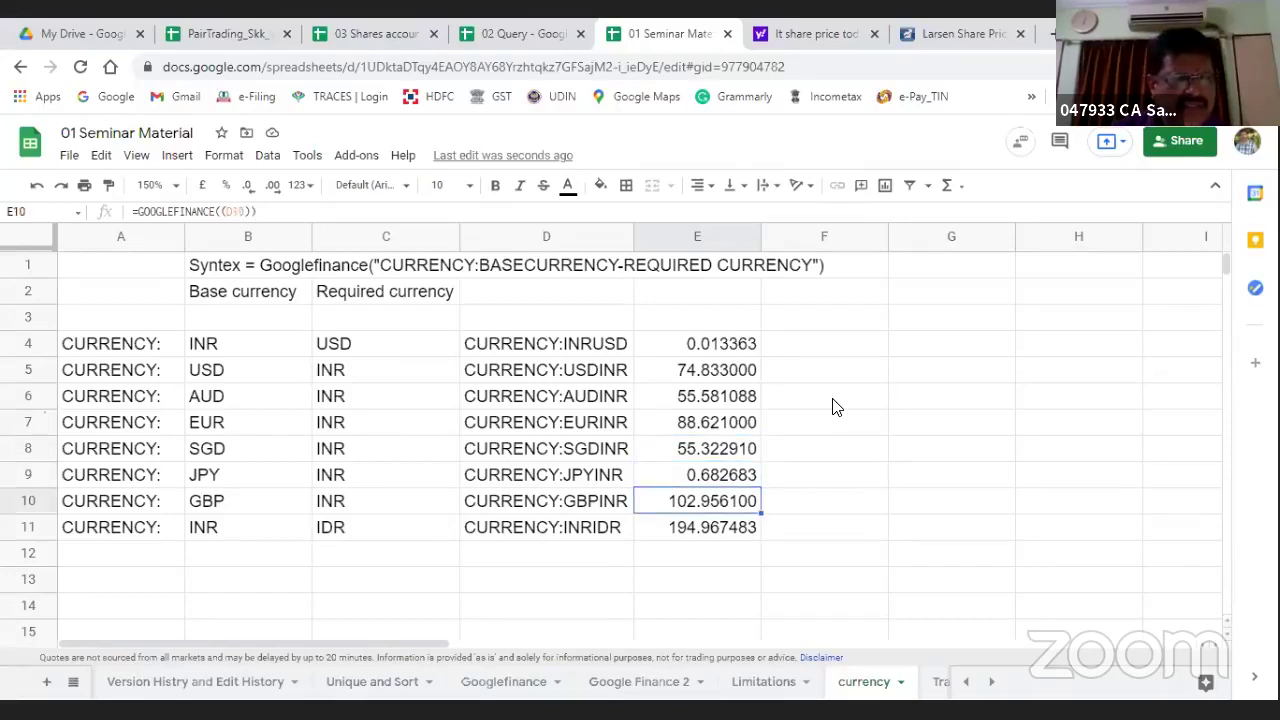
key("Down")
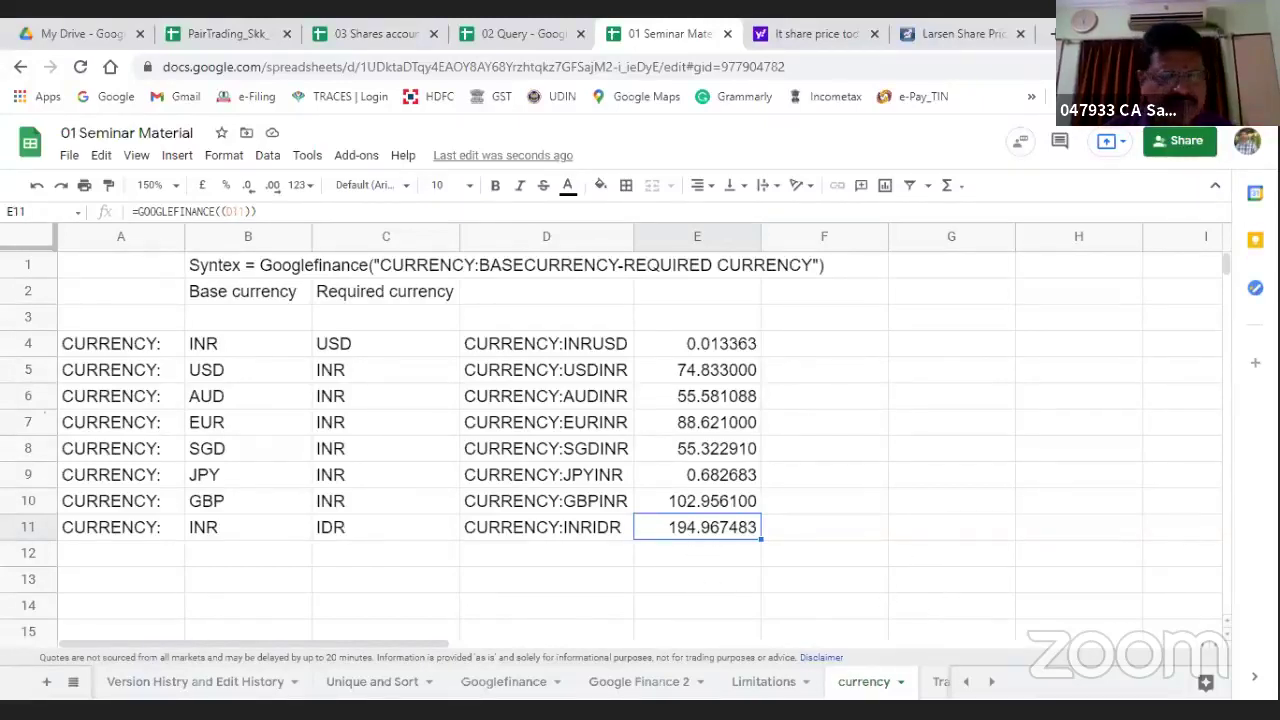
Step: Open the Intro sheet and tick Google Translate as covered in row 52
left_click(73, 681)
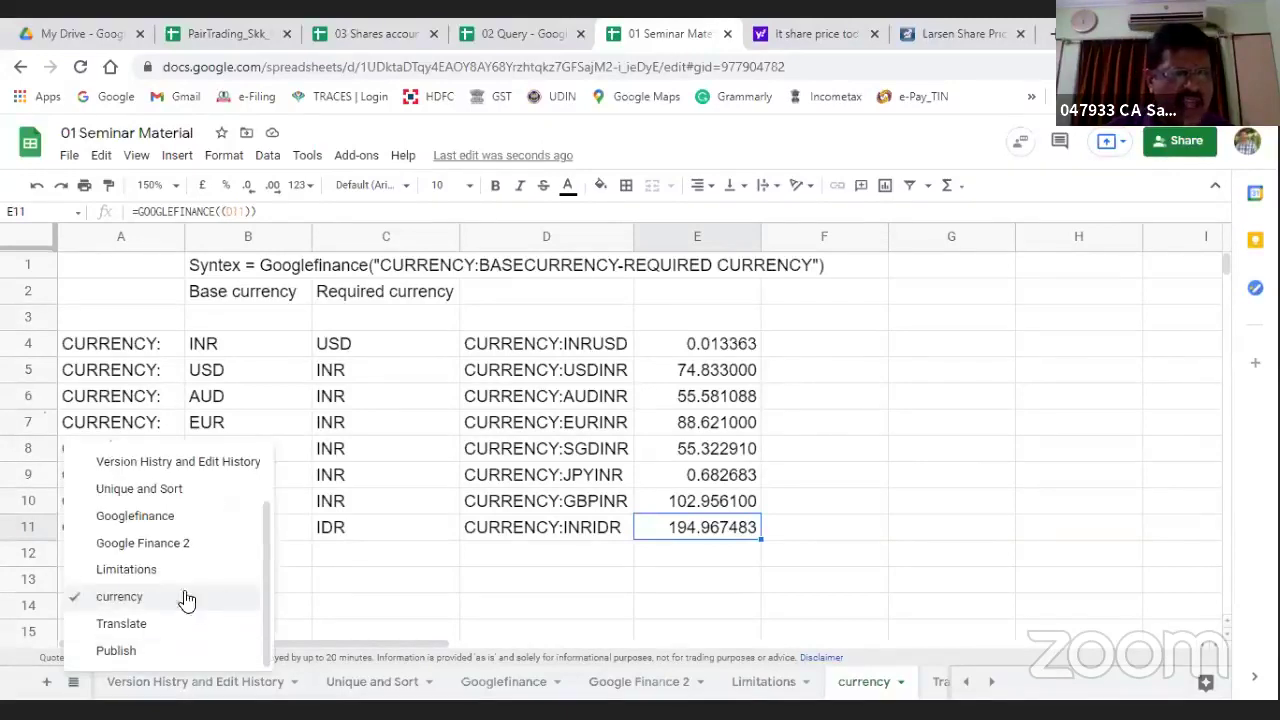
scroll(120, 510, "up", 1)
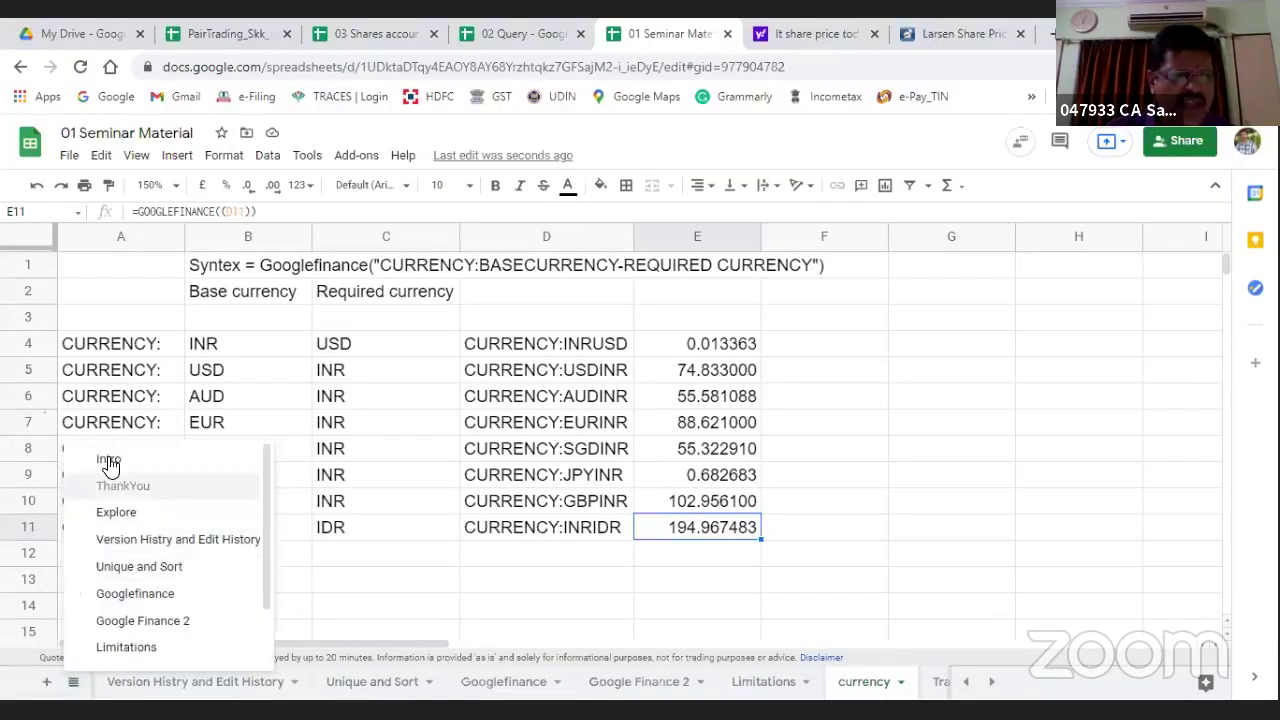
left_click(109, 460)
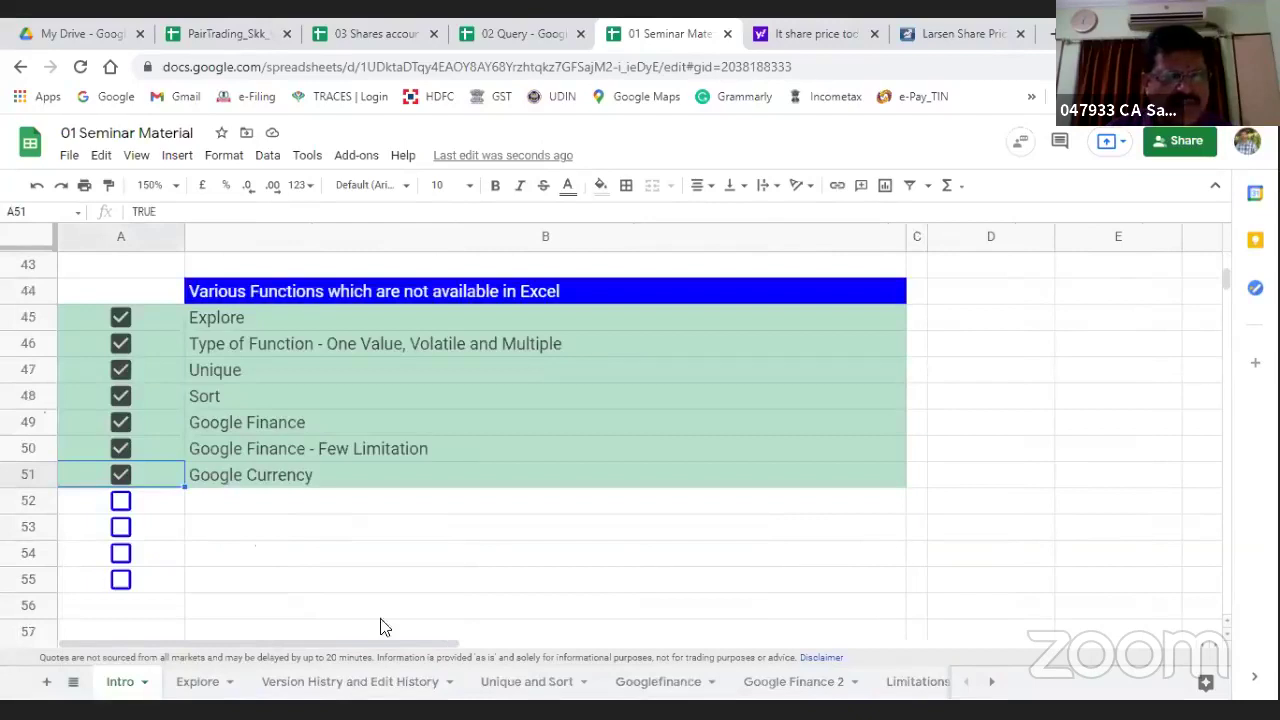
left_click(120, 501)
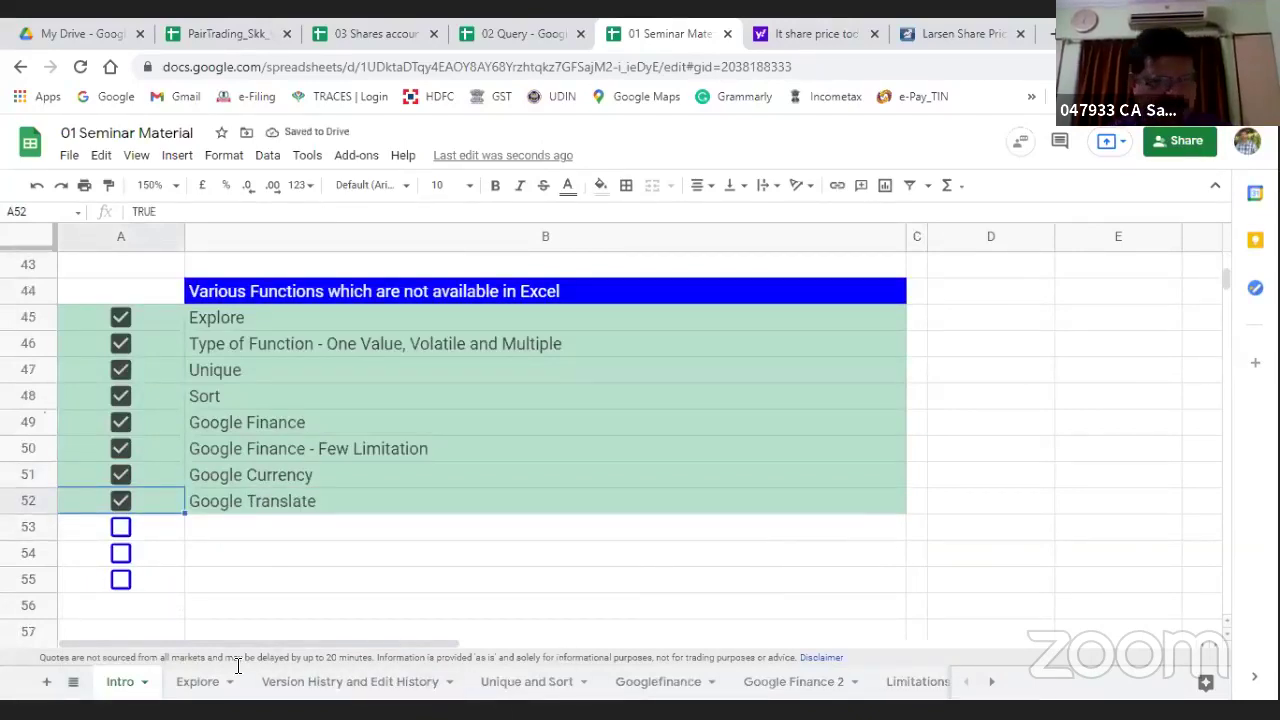
Step: Switch to the Translate sheet using the all-sheets list
left_click(73, 681)
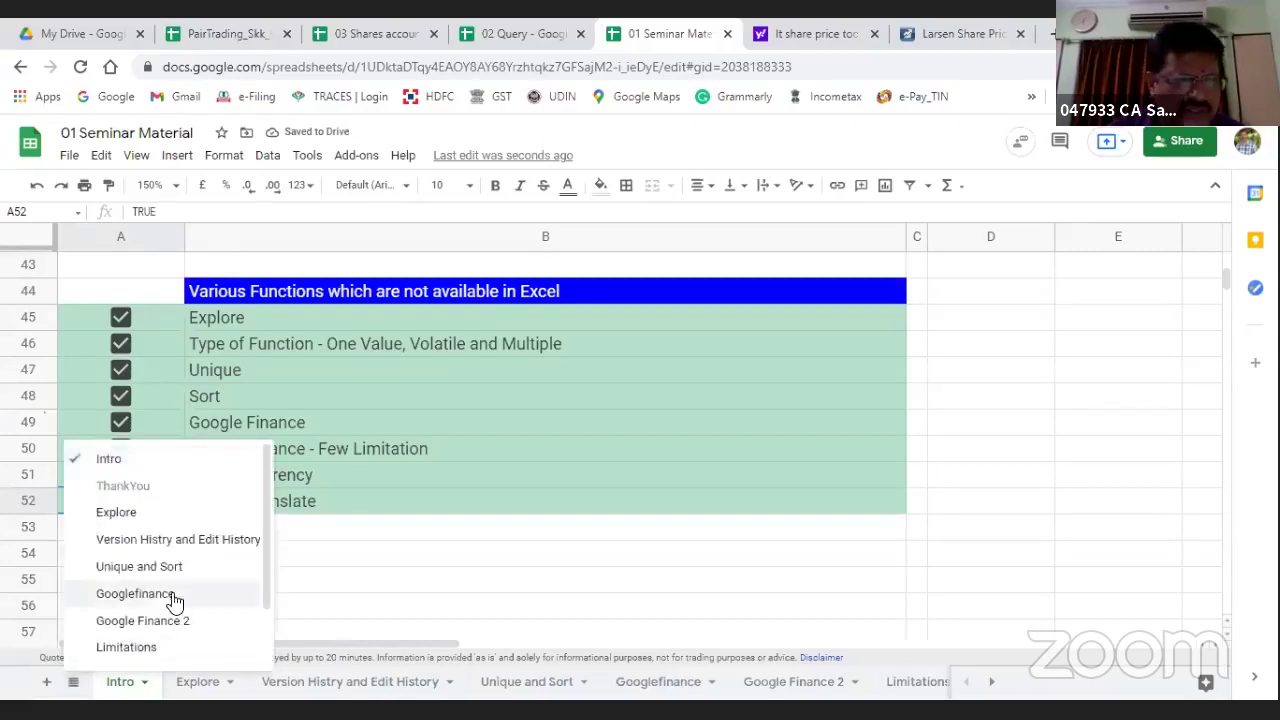
scroll(162, 598, "down", 2)
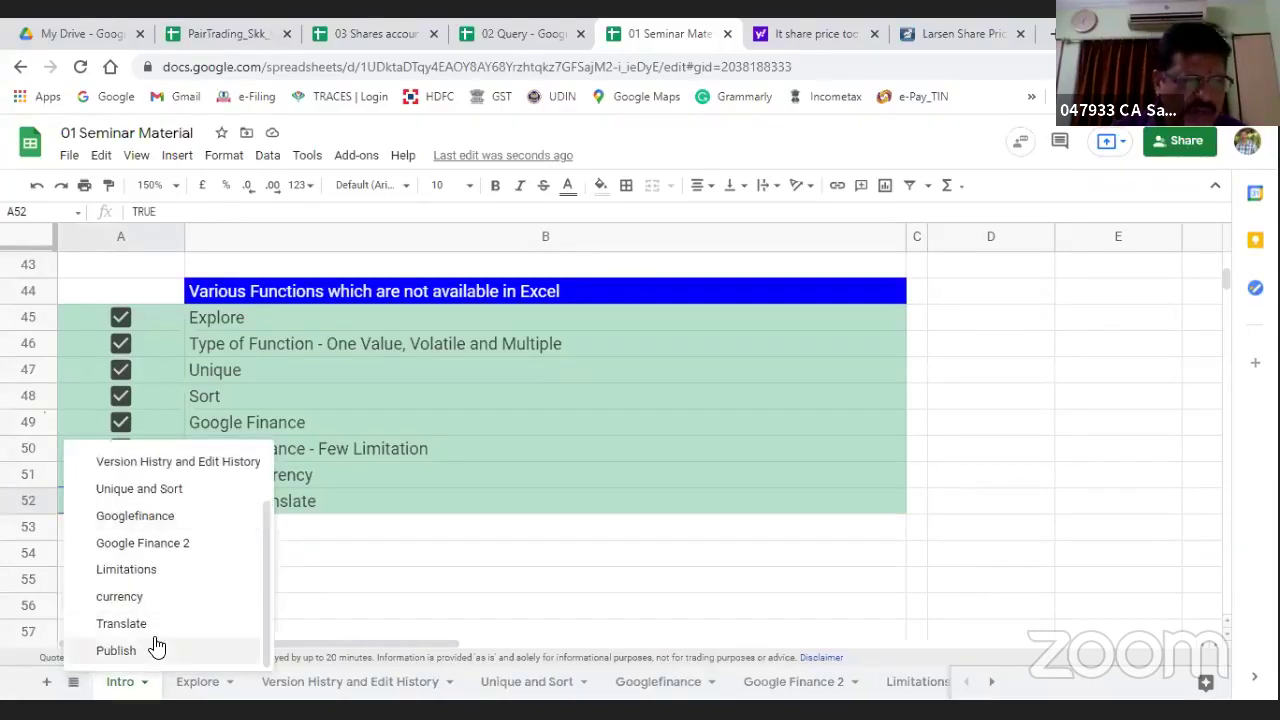
left_click(129, 625)
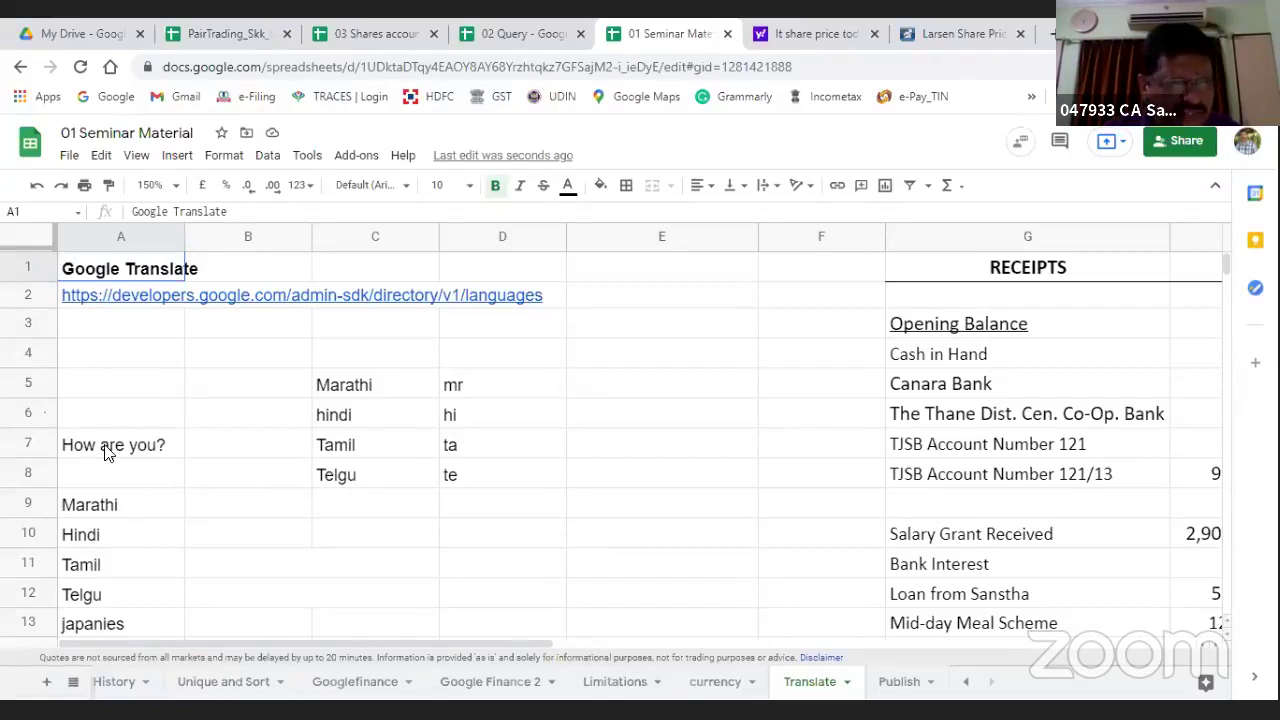
Step: Add 'Englsh' with code en in C4:D4, then follow the language codes link in A2
left_click(347, 360)
type("Englsh")
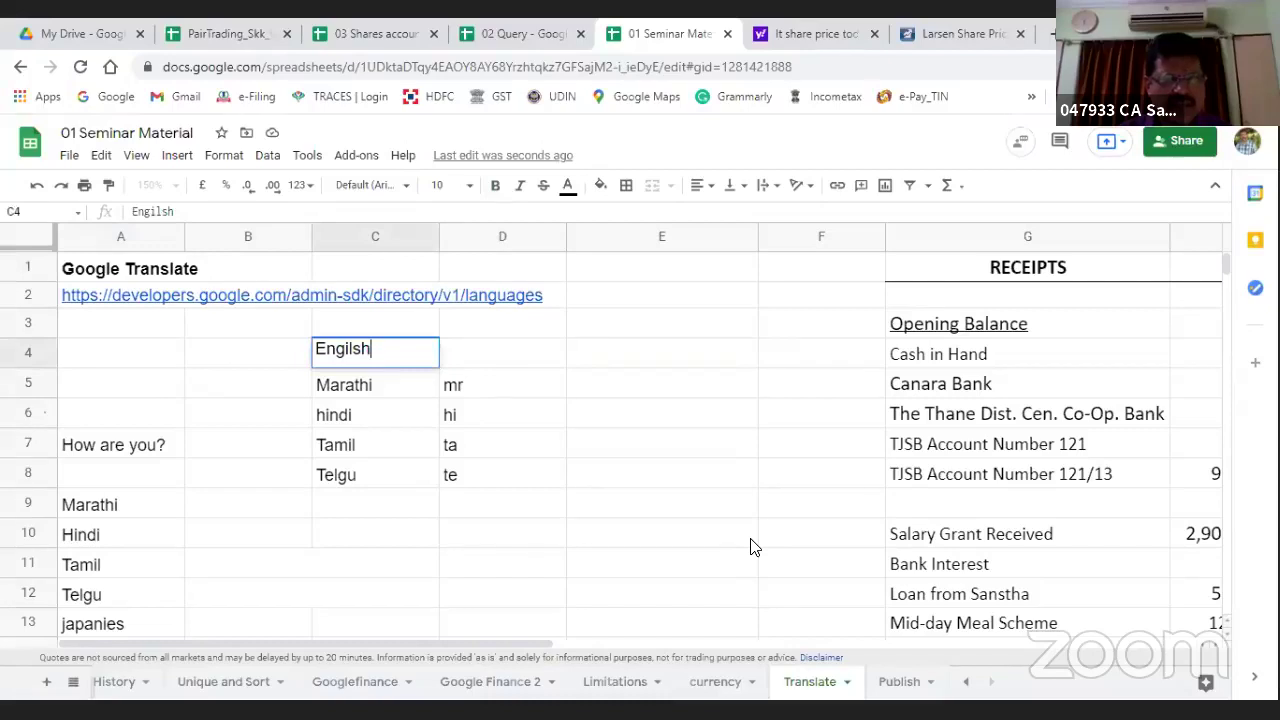
key("Tab")
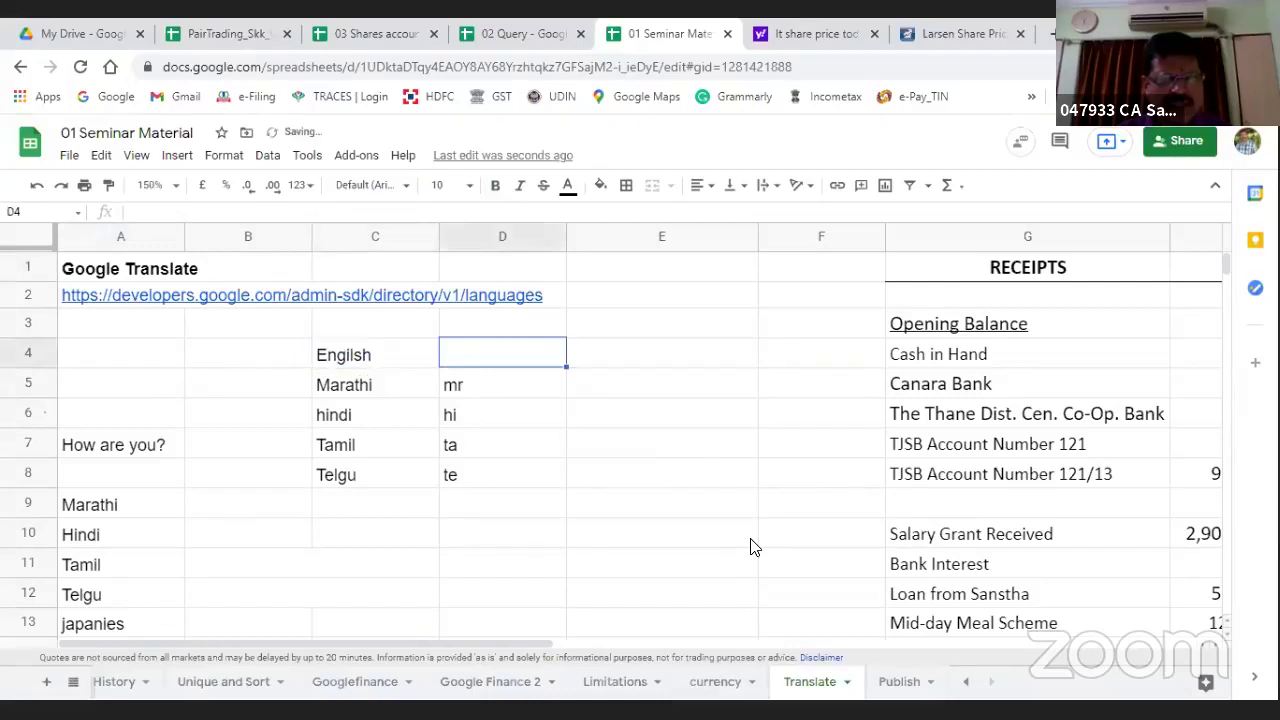
type("en")
key("Return")
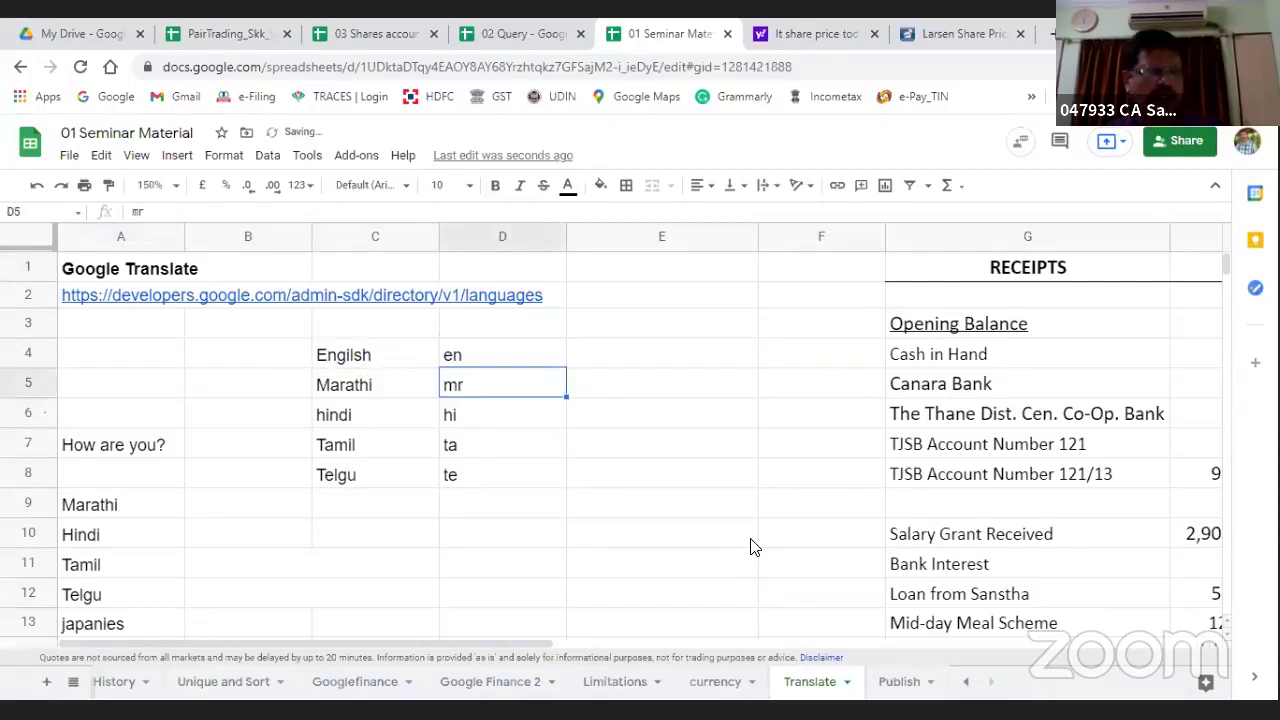
left_click(133, 304)
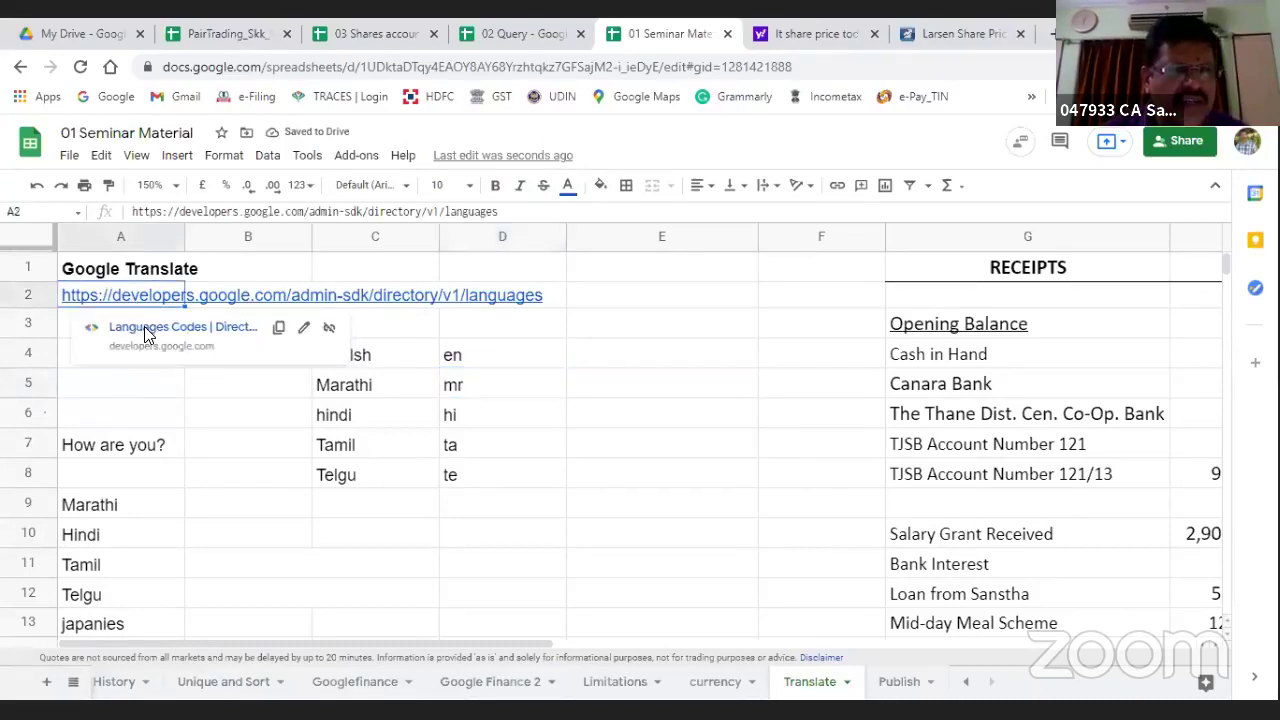
left_click(144, 326)
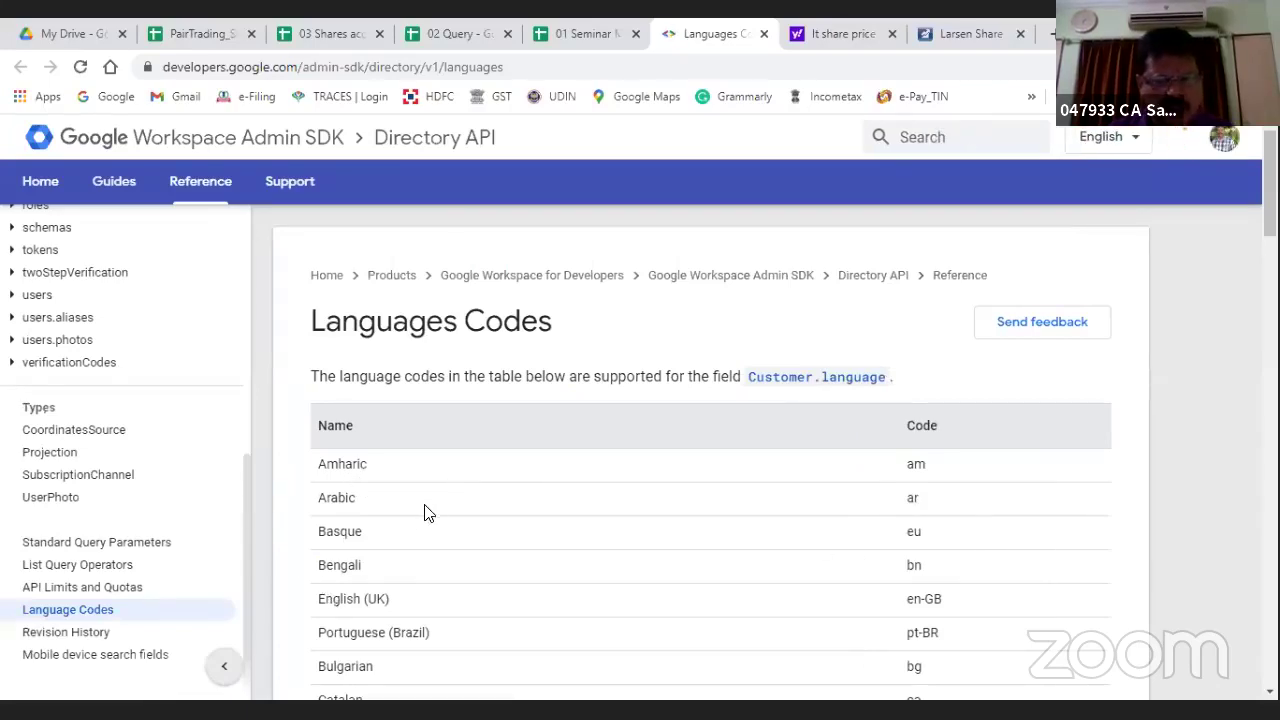
Step: Scroll through the Directory API Language Codes table, then close that browser tab
scroll(424, 513, "down", 4)
scroll(394, 443, "up", 2)
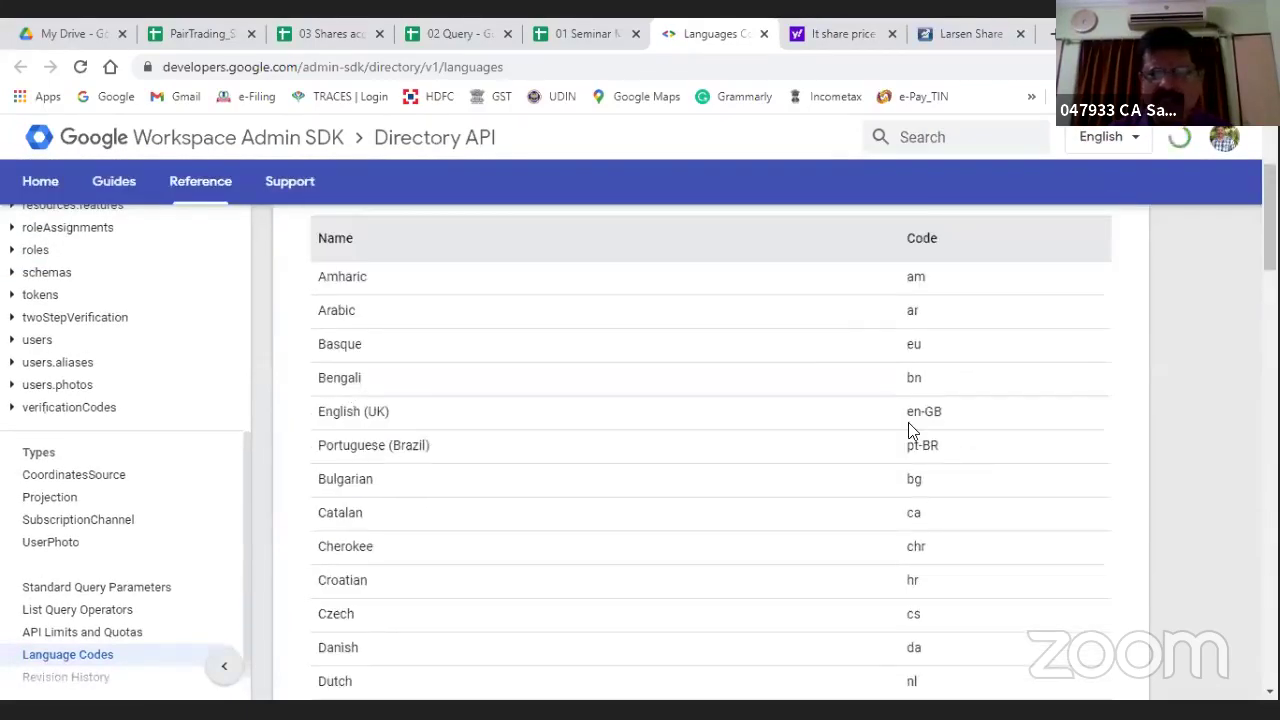
scroll(892, 438, "down", 3)
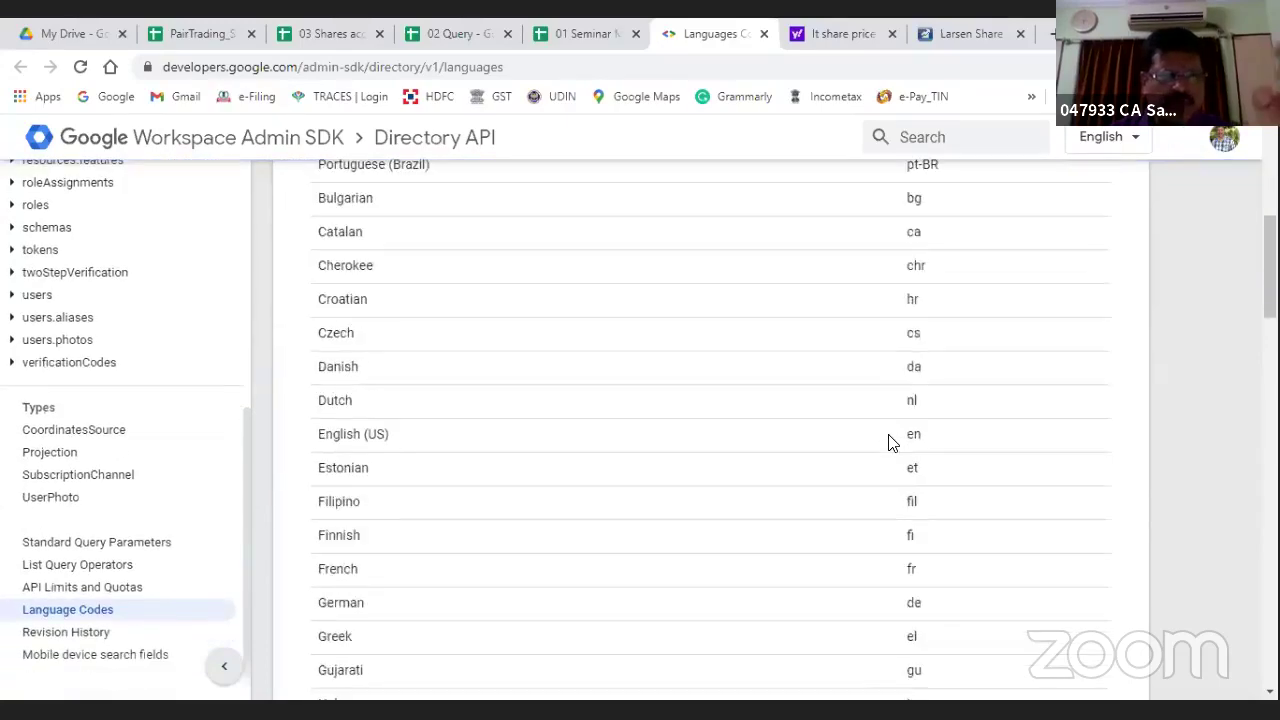
scroll(892, 443, "down", 5)
scroll(892, 443, "down", 10)
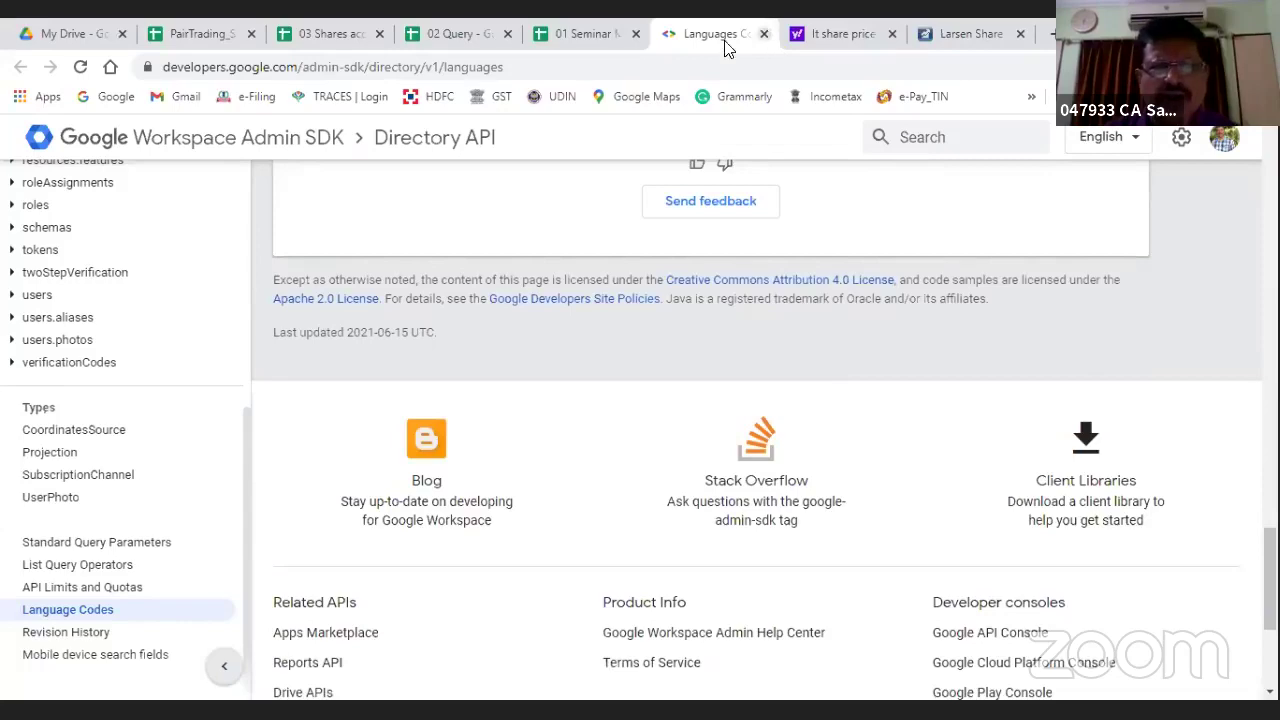
left_click(765, 34)
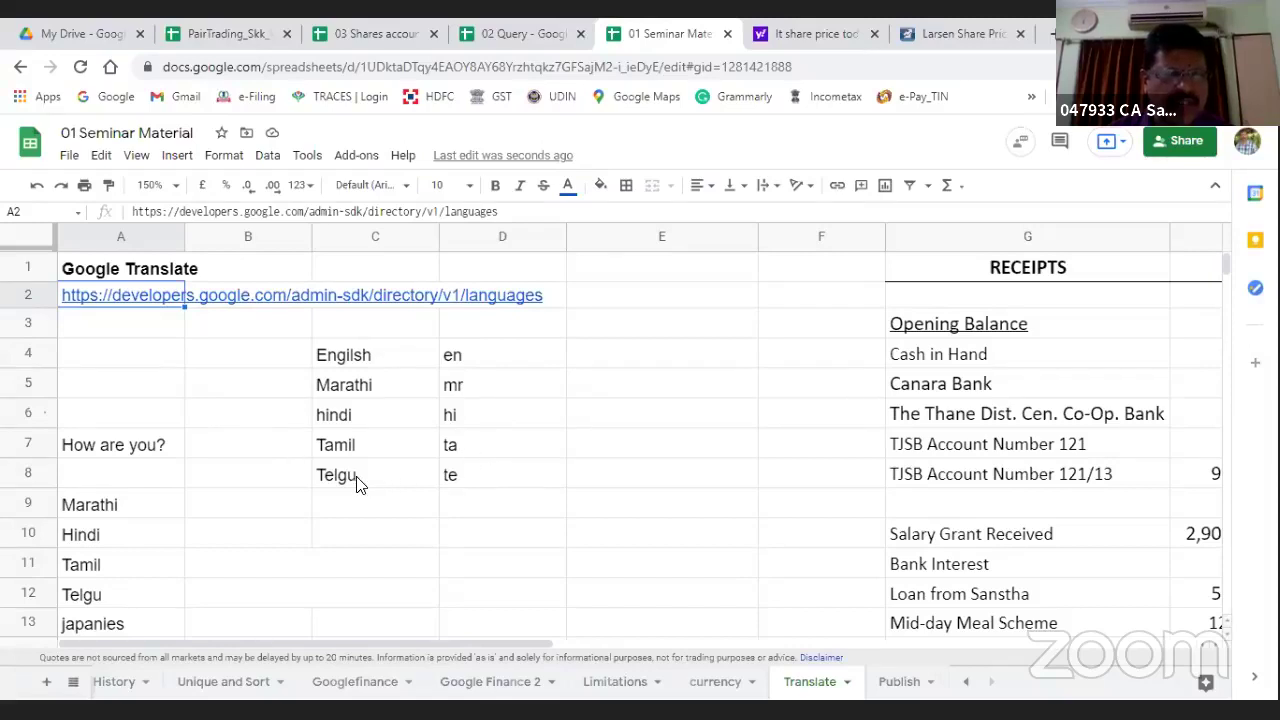
Step: Make the Marathi and Hindi translations in B9 and B10 black text
left_click(114, 454)
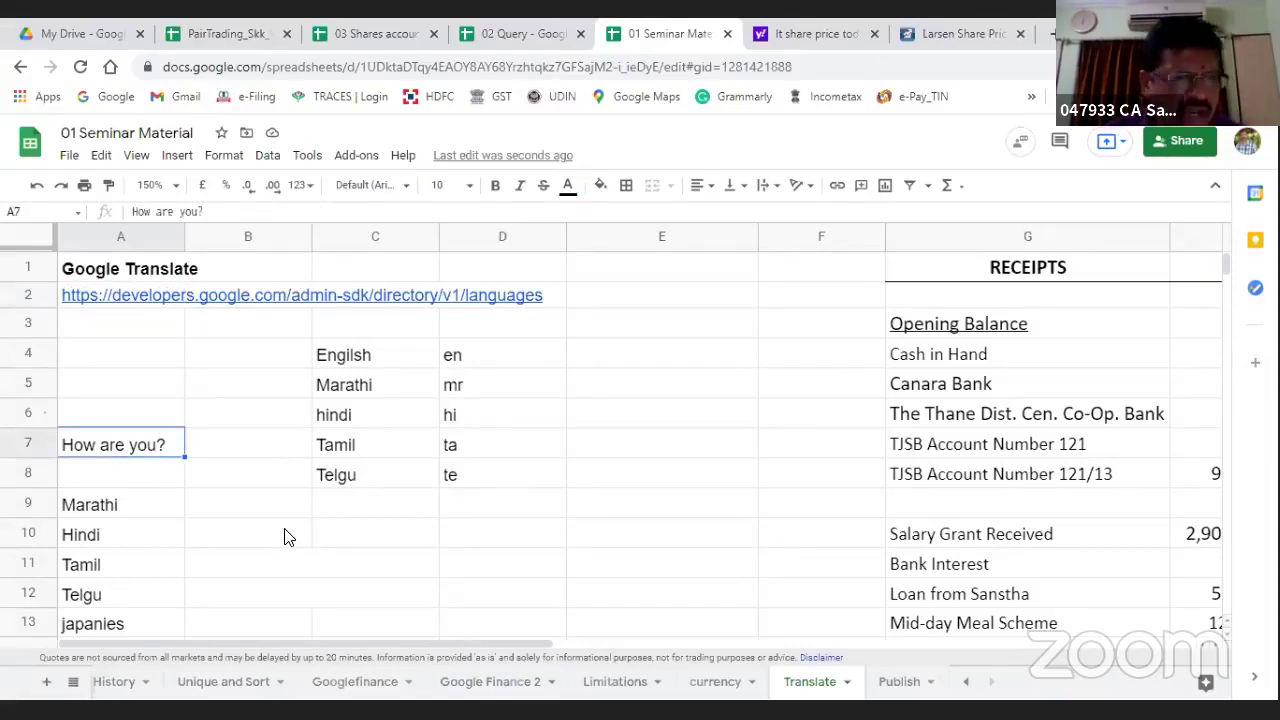
left_click(250, 510)
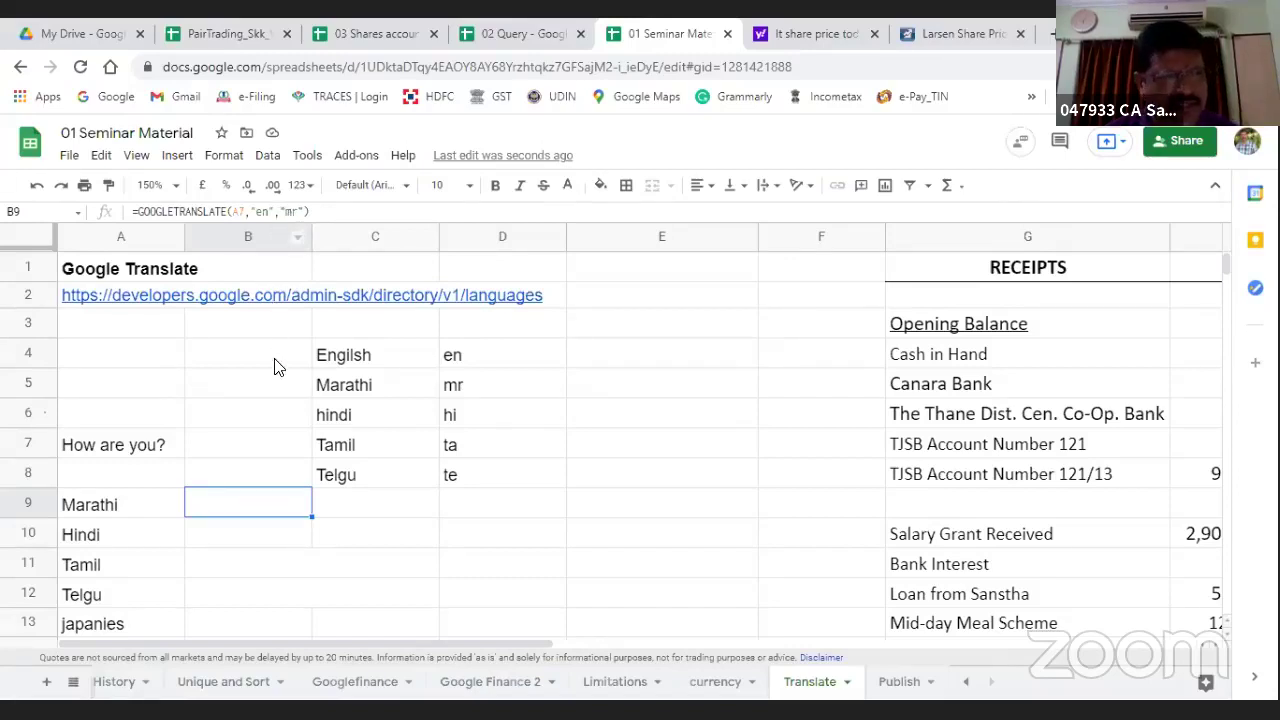
left_click(567, 186)
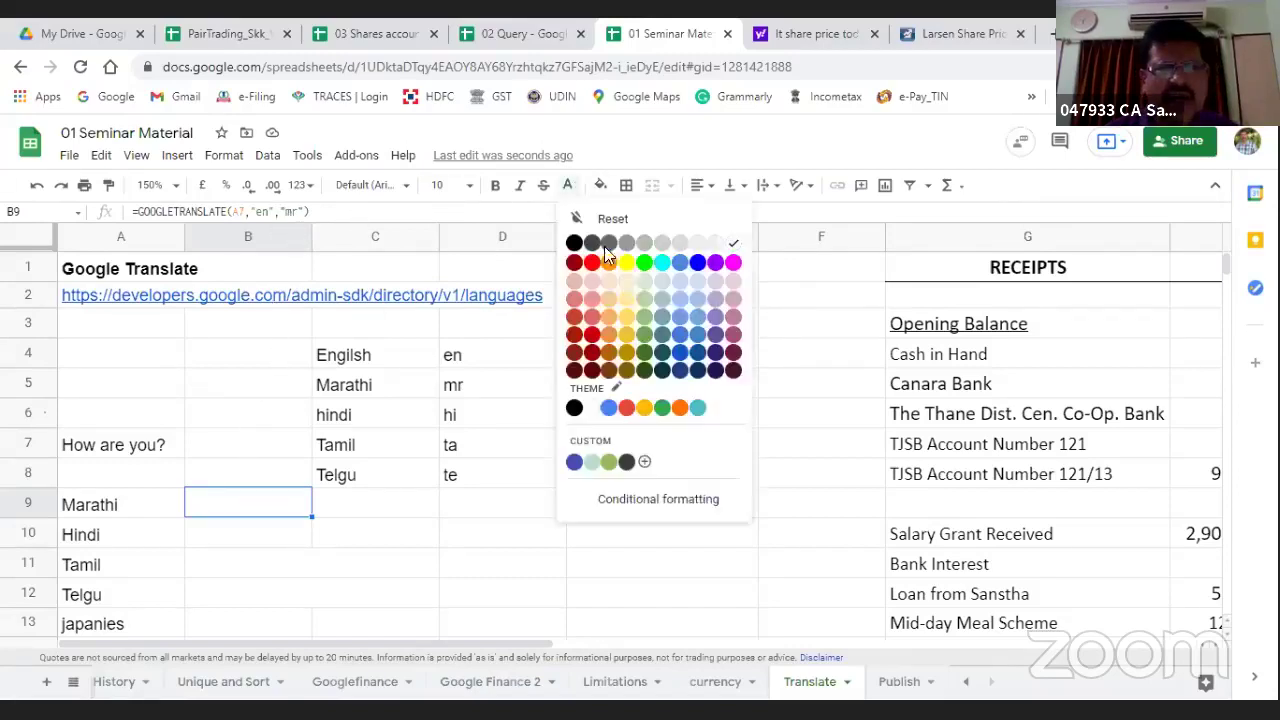
left_click(574, 243)
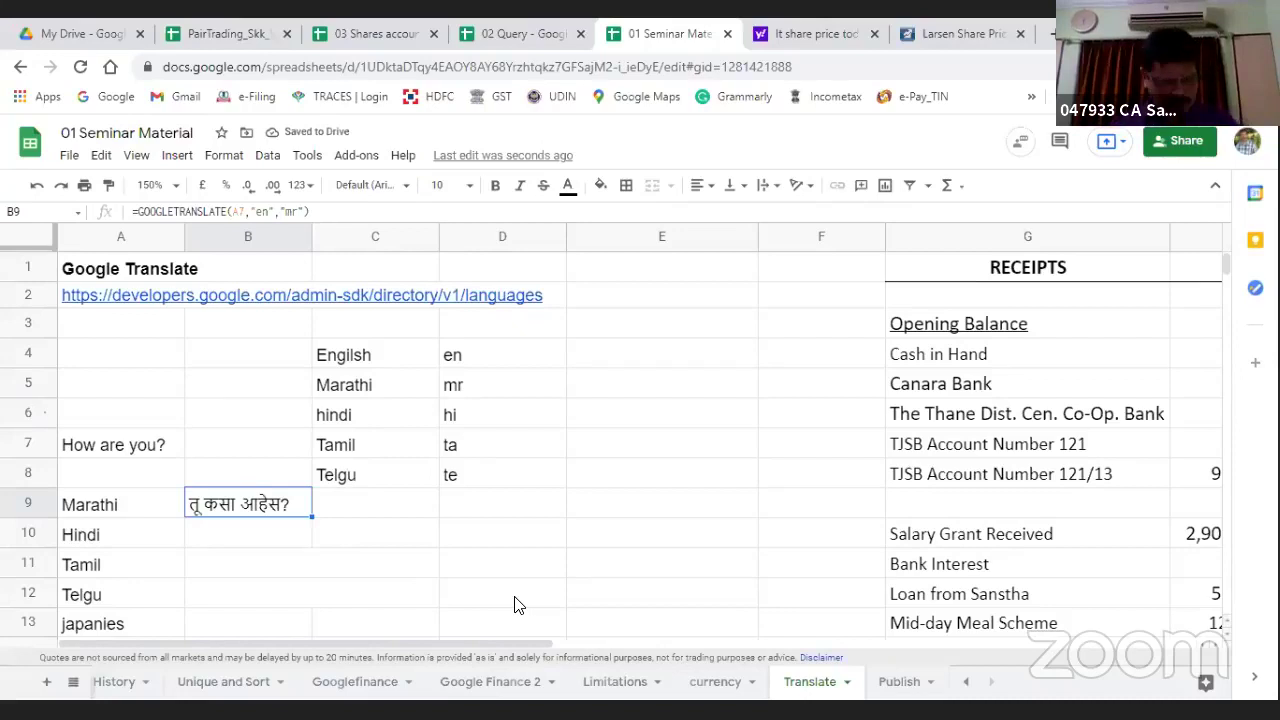
key("Down")
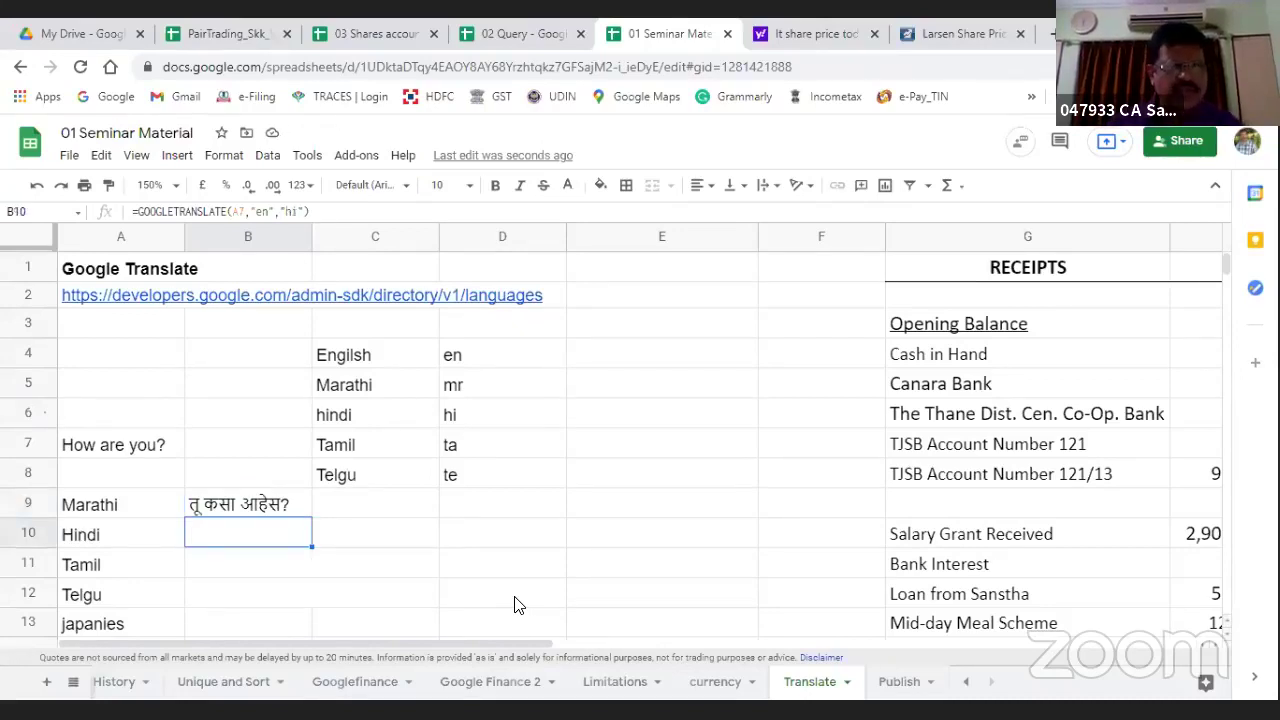
left_click(568, 186)
left_click(576, 242)
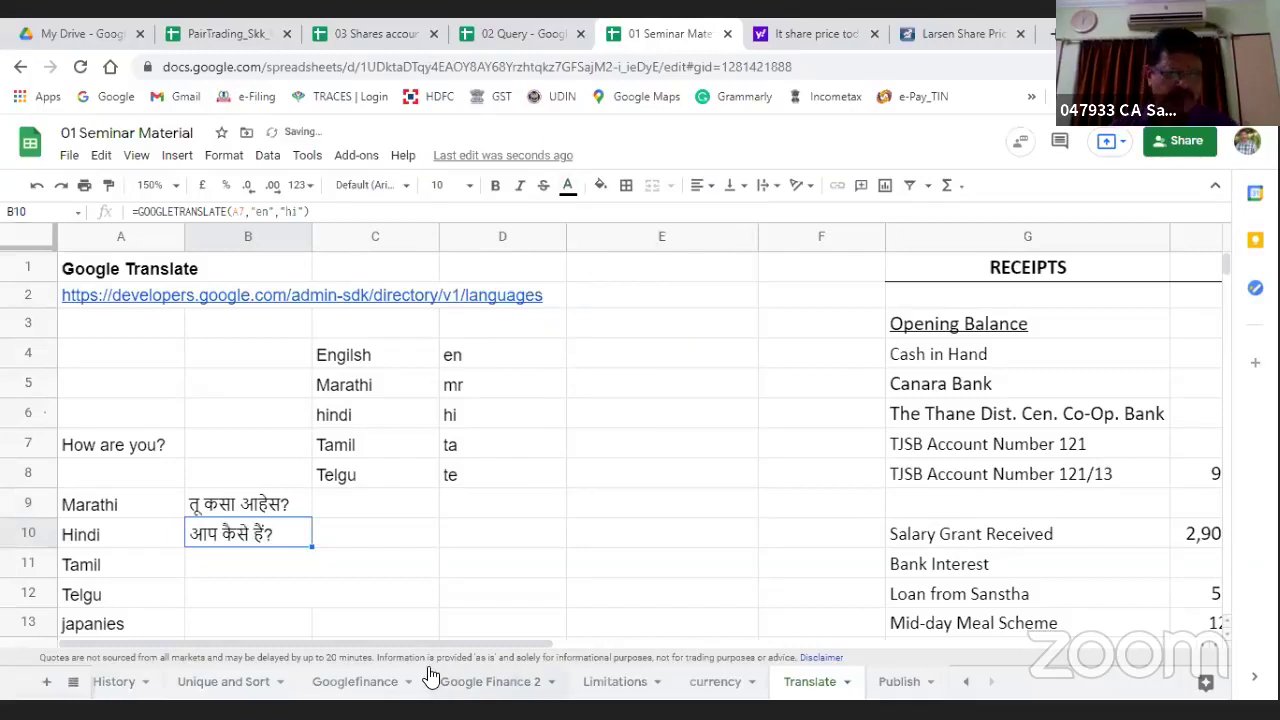
Step: Make the Tamil and Telugu translations in B11 and B12 black text
left_click(202, 570)
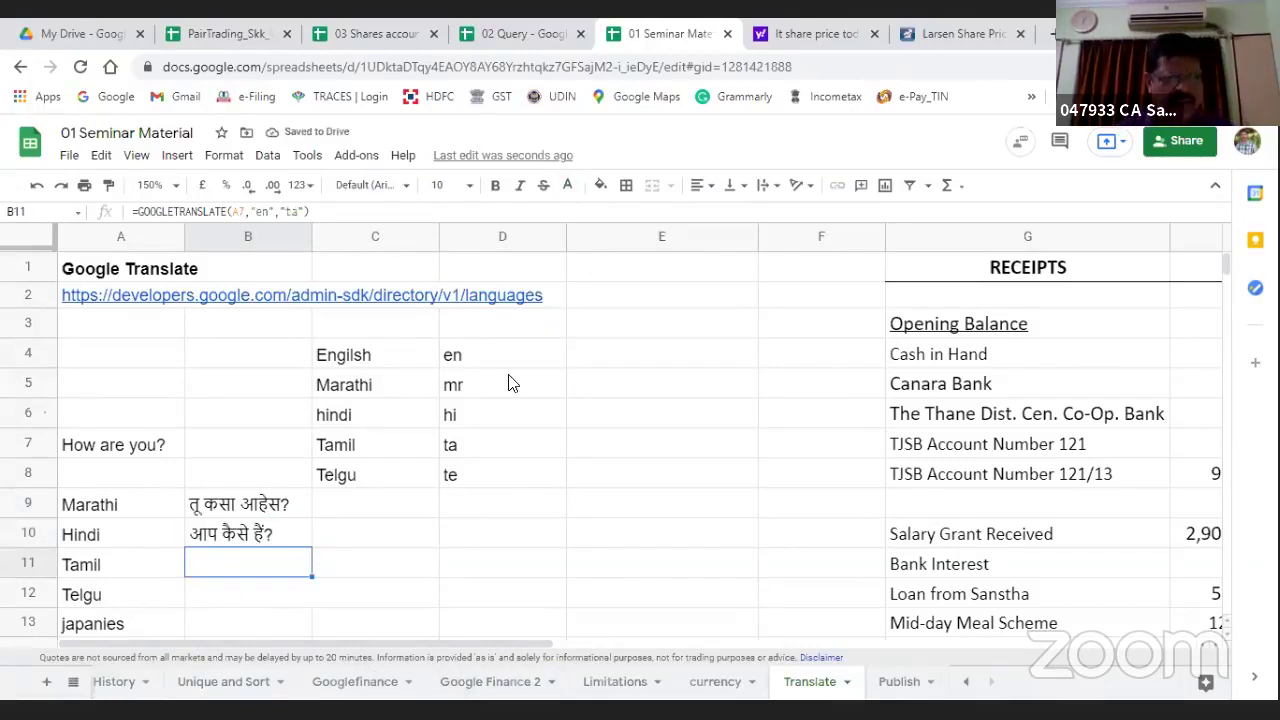
left_click(572, 186)
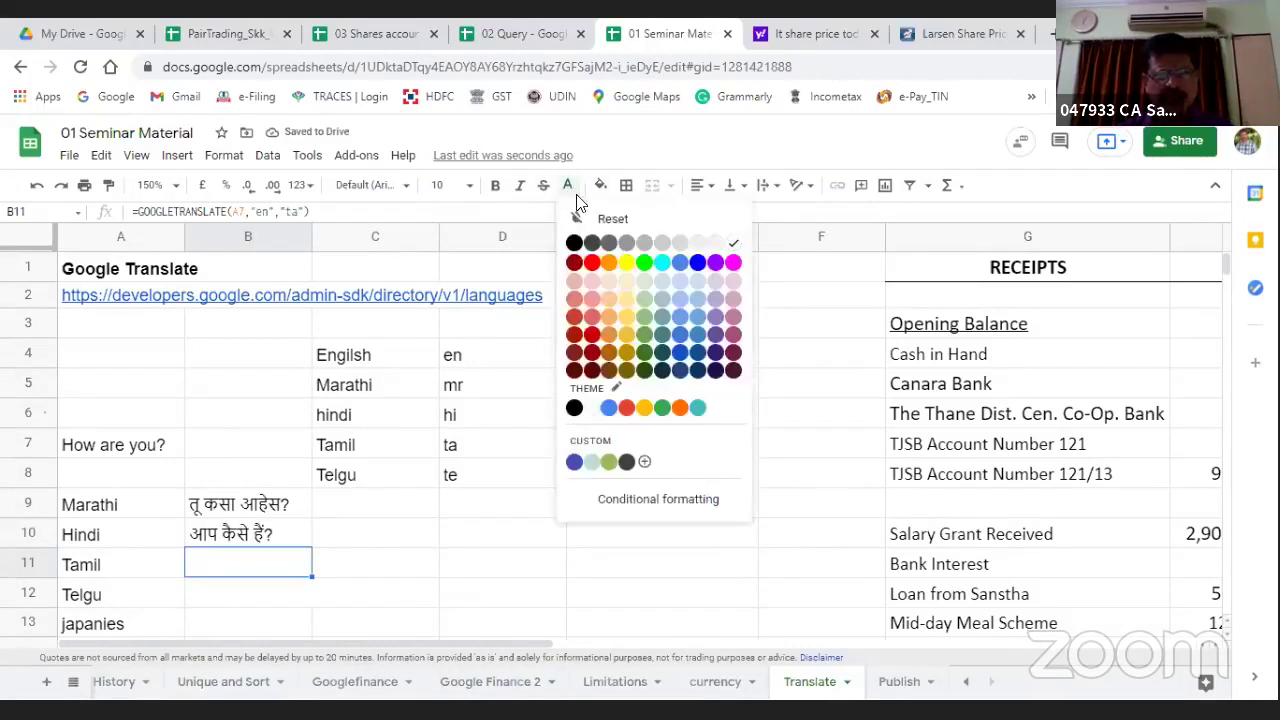
left_click(574, 241)
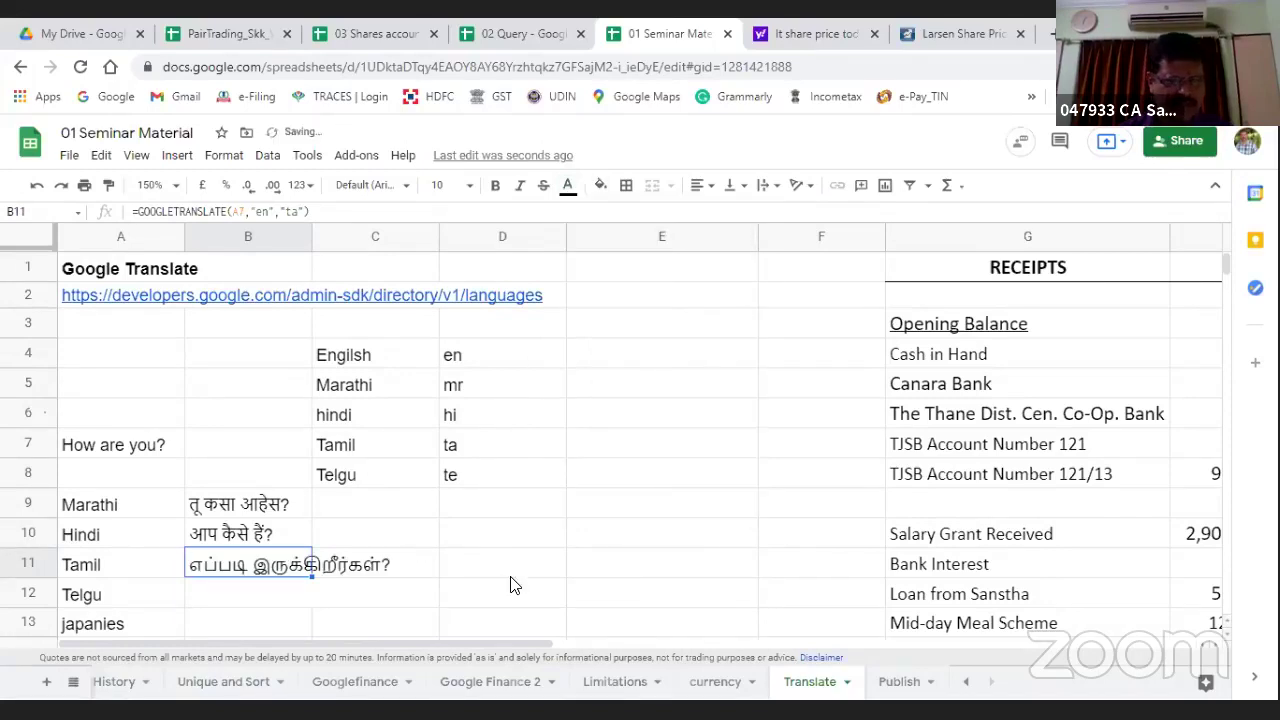
left_click(206, 598)
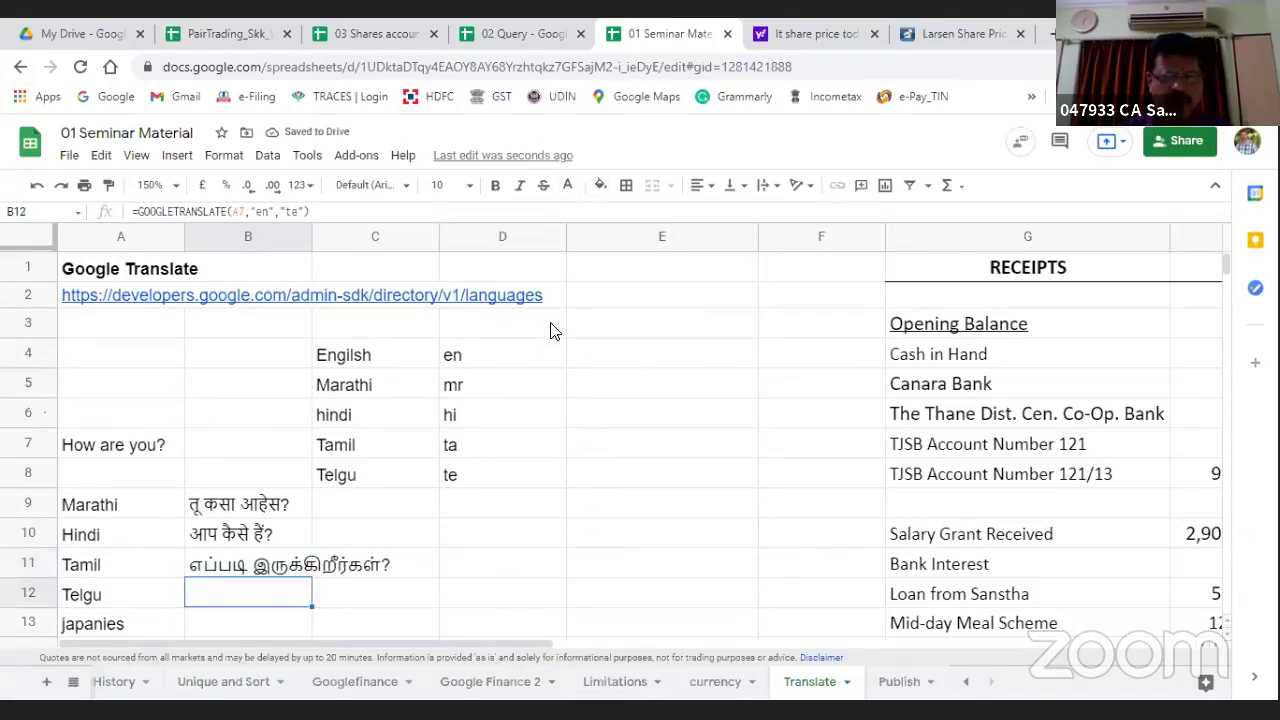
left_click(572, 186)
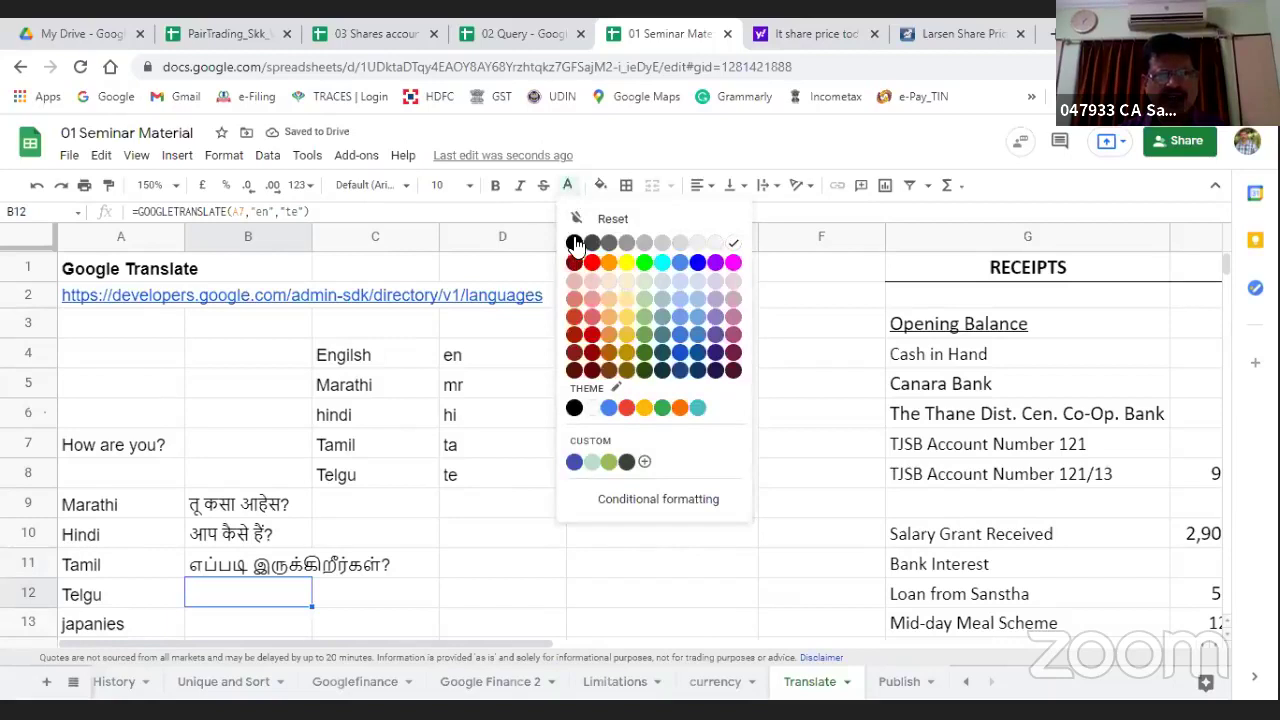
left_click(574, 241)
Step: Shade the Japanese and Urdu translation cells B13 and B14 with a black fill
scroll(455, 560, "down", 1)
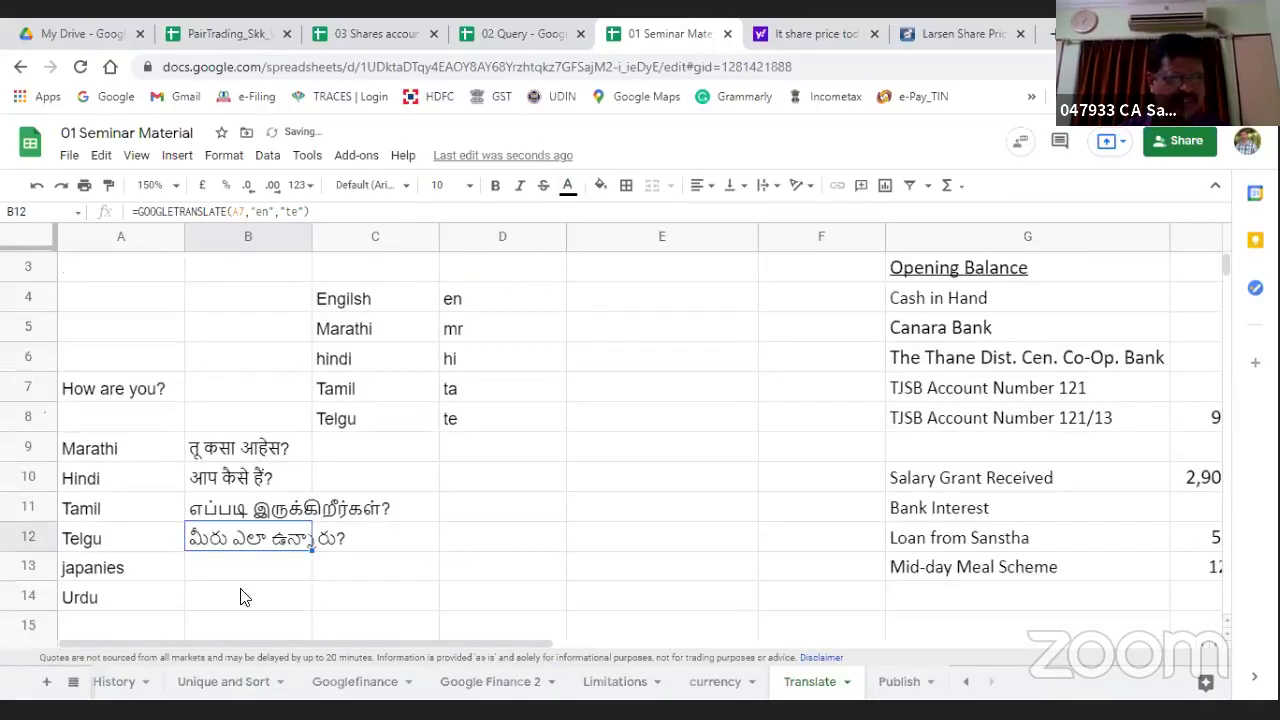
left_click(220, 567)
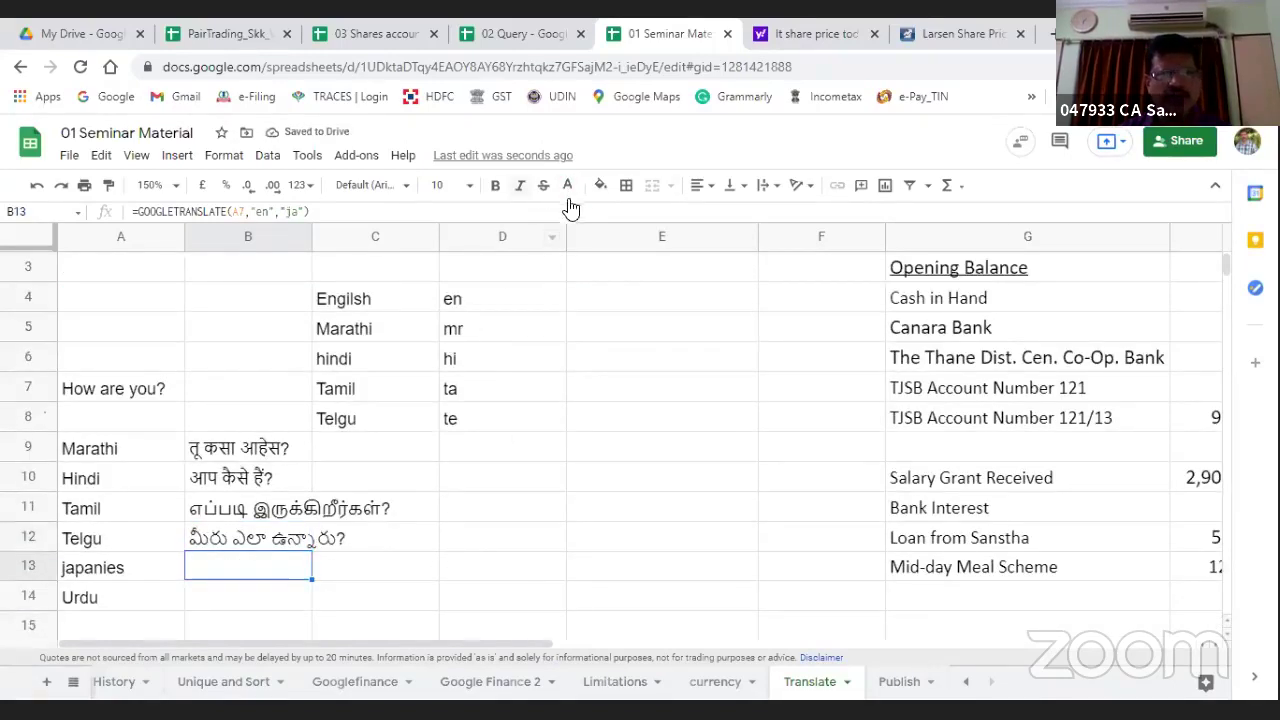
left_click(600, 186)
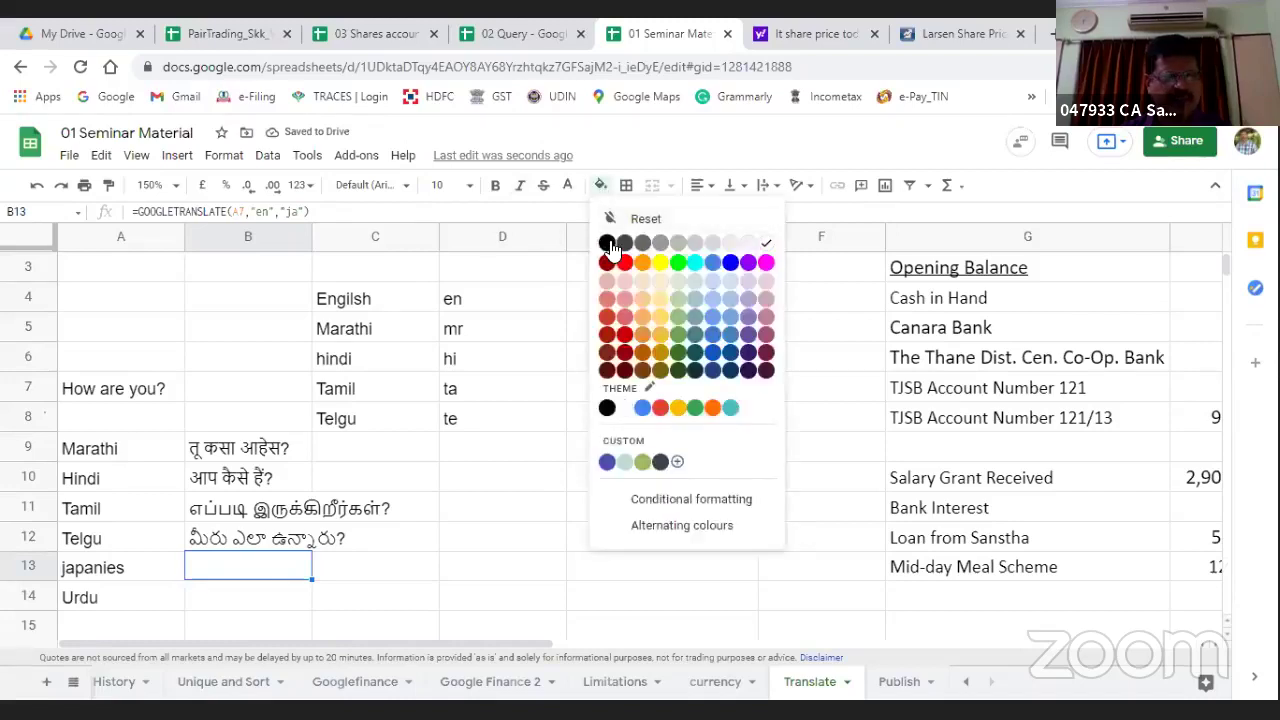
left_click(607, 407)
left_click(222, 600)
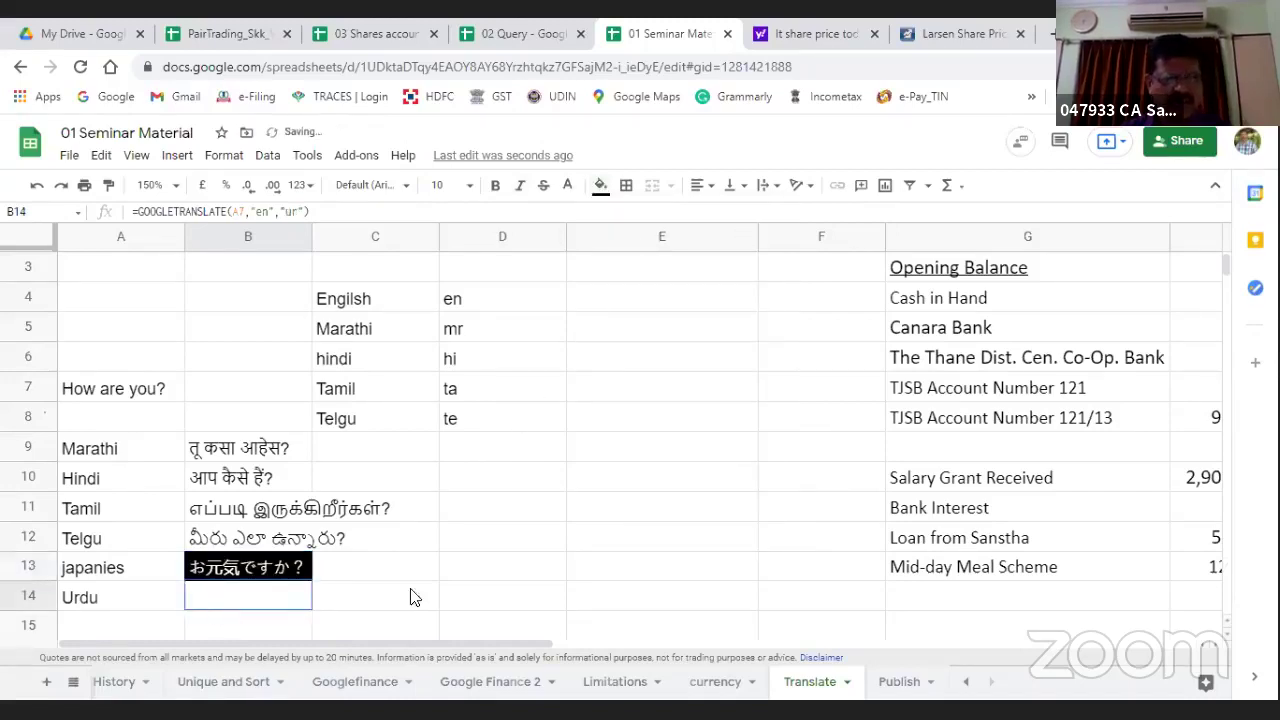
left_click(601, 186)
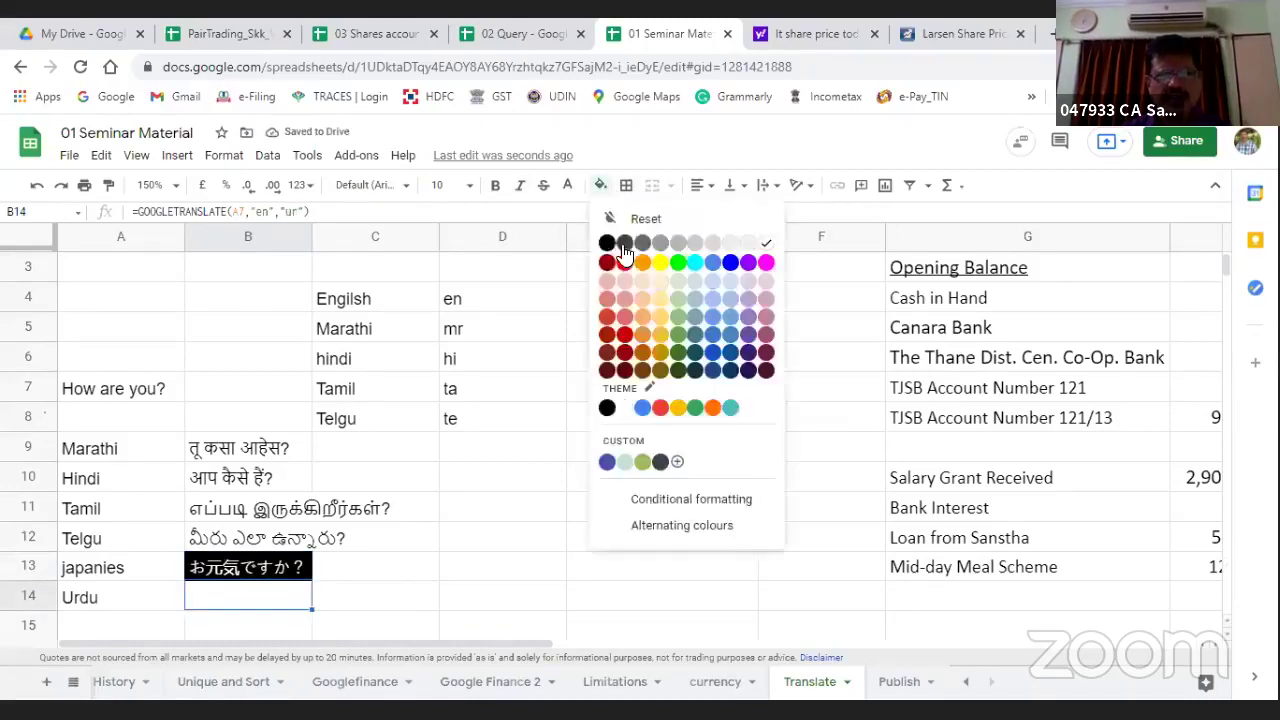
left_click(606, 243)
left_click(466, 537)
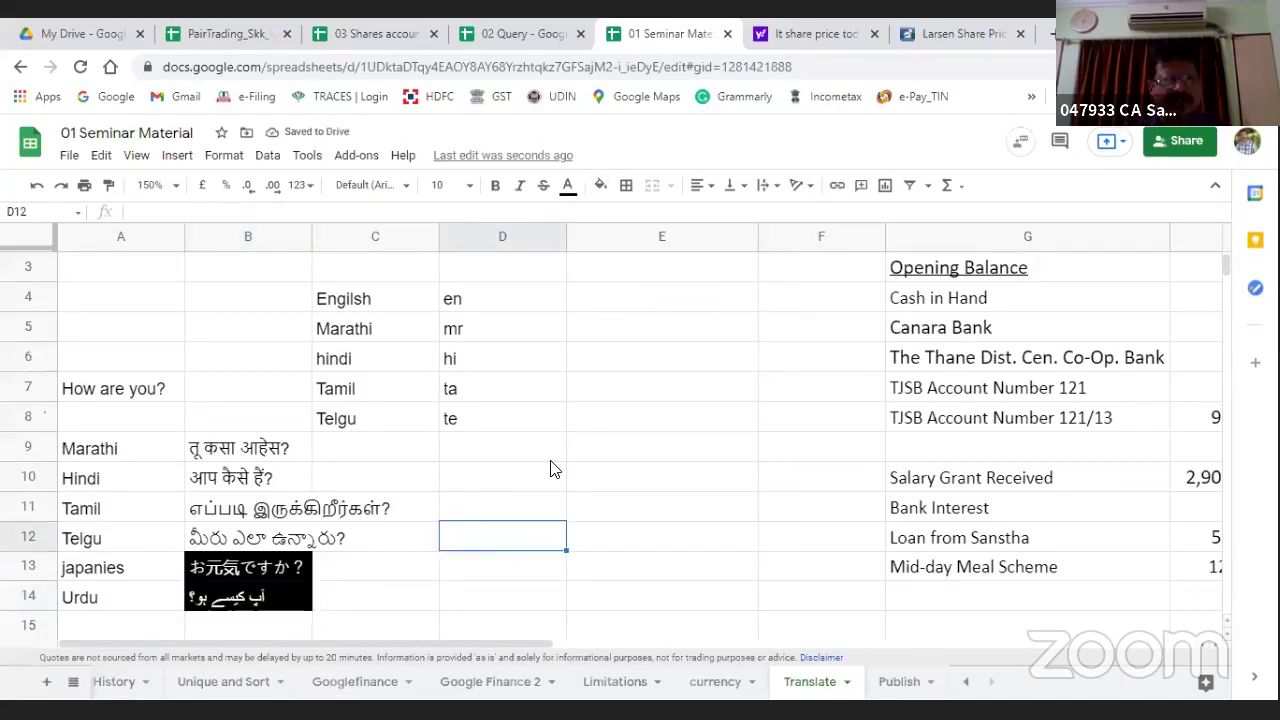
left_click(636, 371)
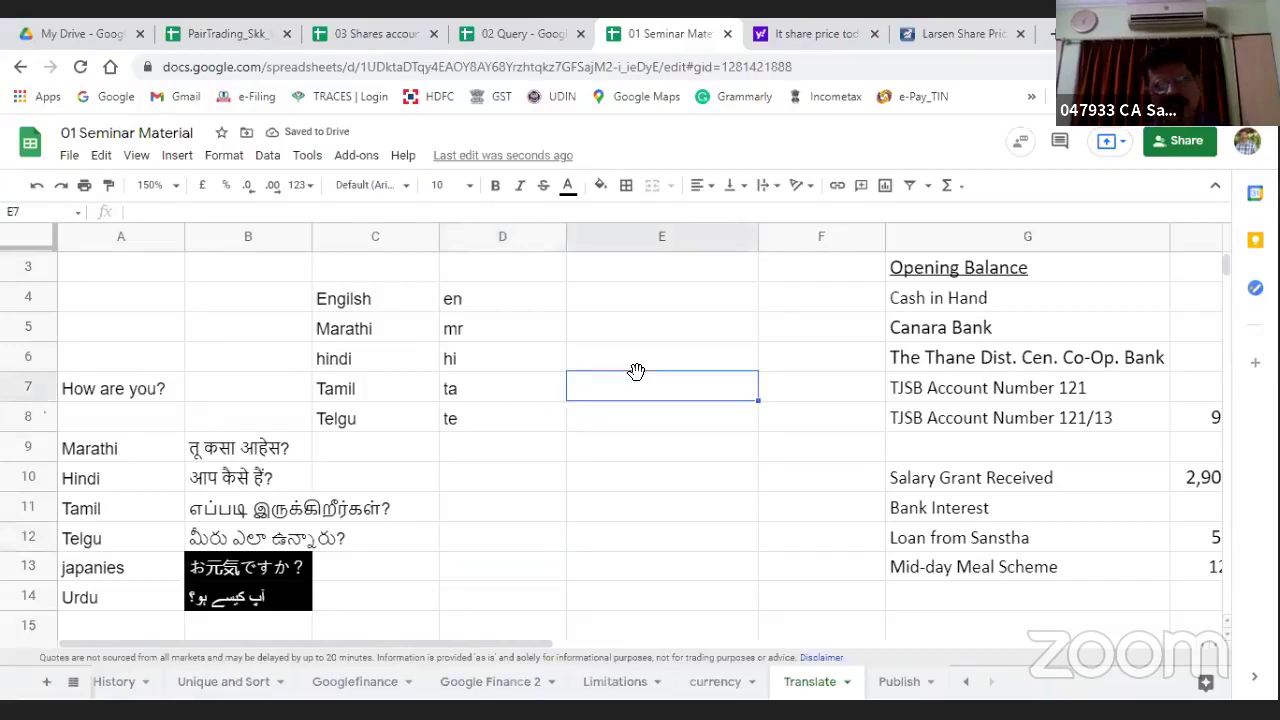
Step: Insert a blank column H before the receipt amounts column
key("ctrl+Up")
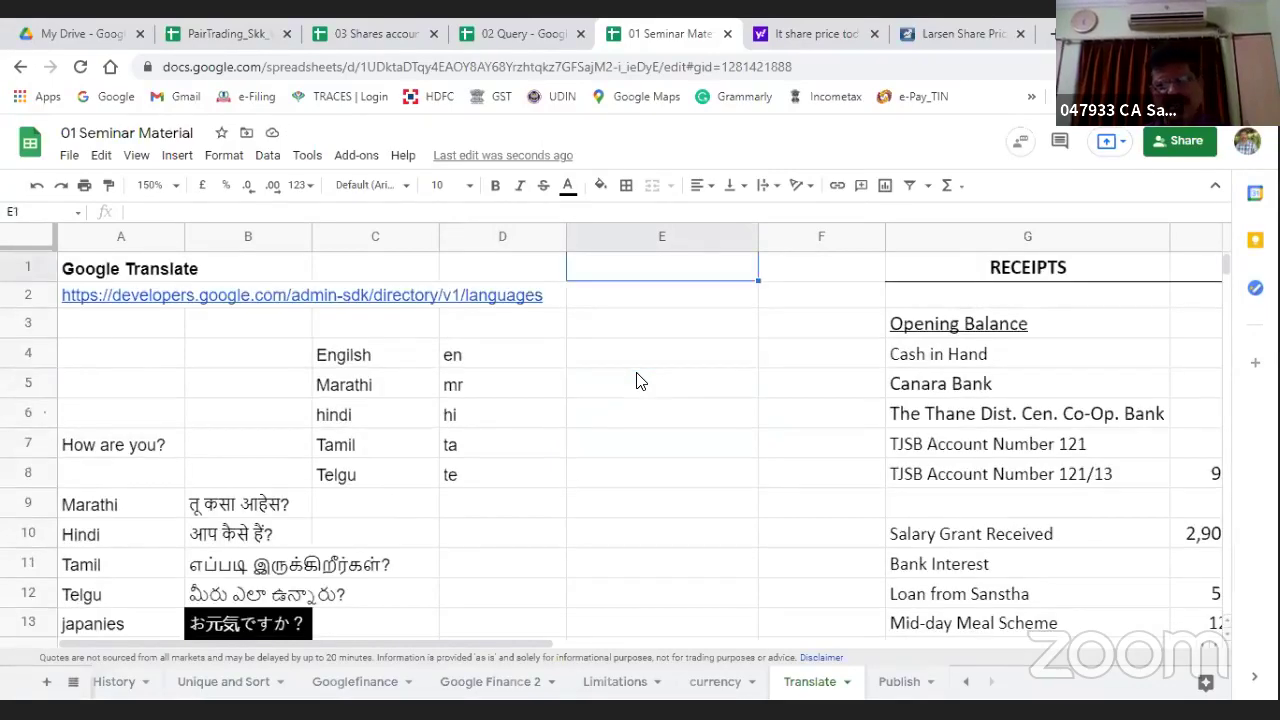
key("Right")
key("Right")
key("Right")
key("Right")
key("Right")
key("Right")
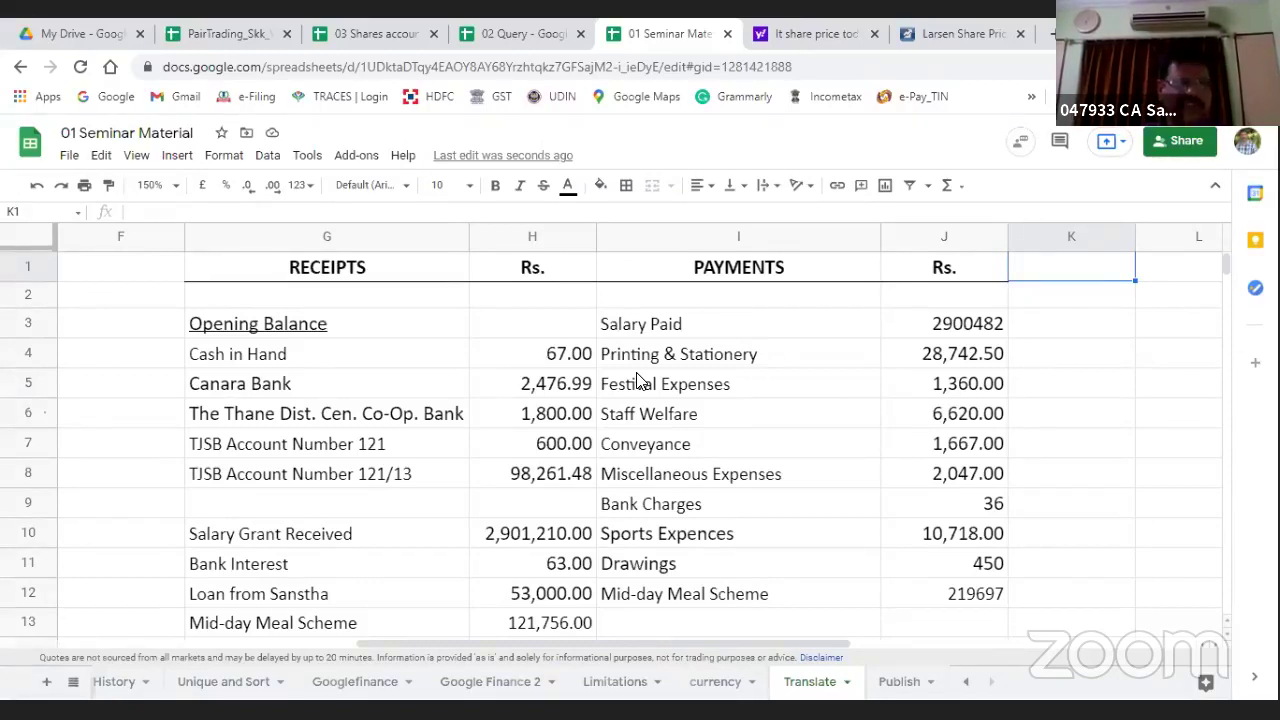
left_click(506, 235)
right_click(507, 240)
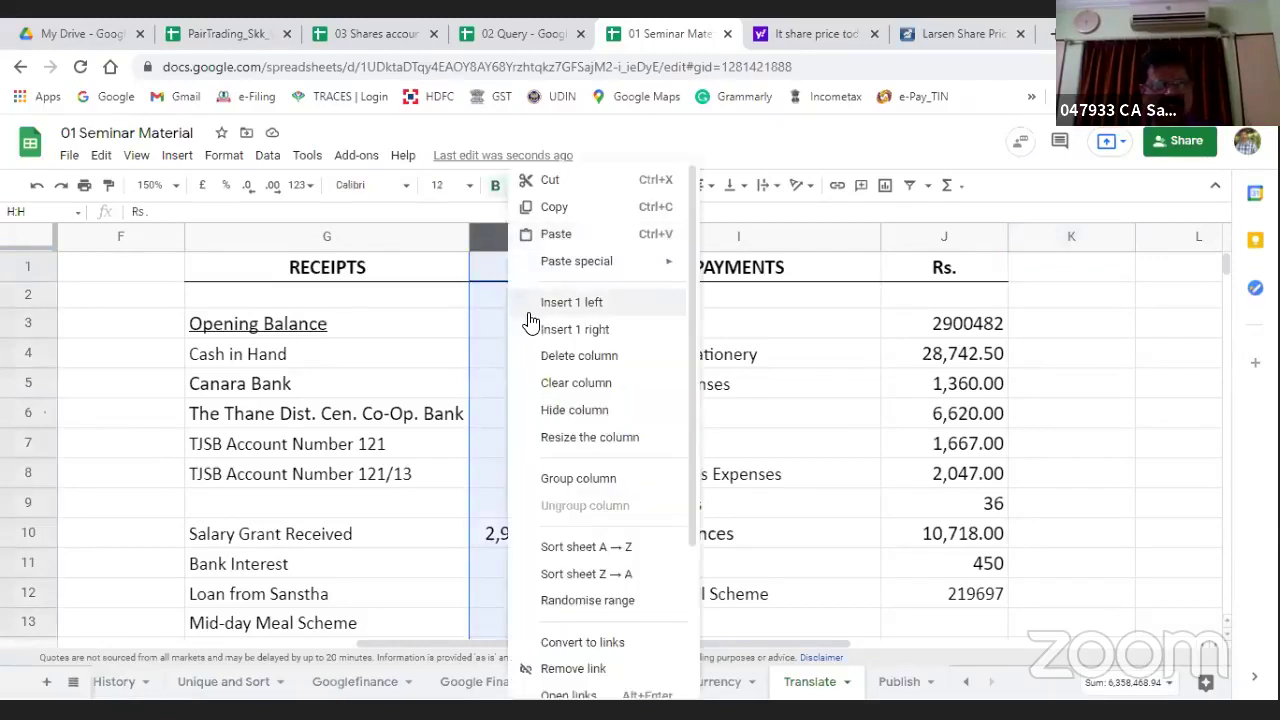
key("Return")
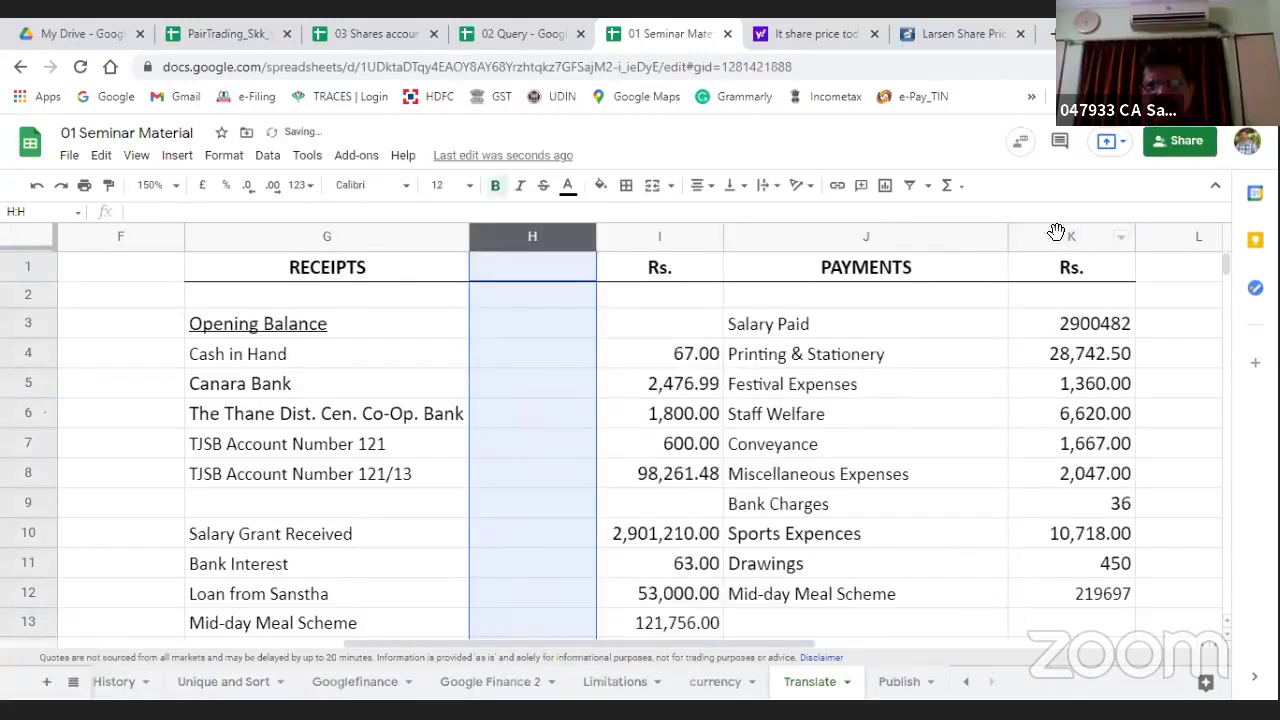
Step: Insert a blank column K before the payment amounts column
left_click(1060, 240)
right_click(1060, 240)
left_click(1074, 300)
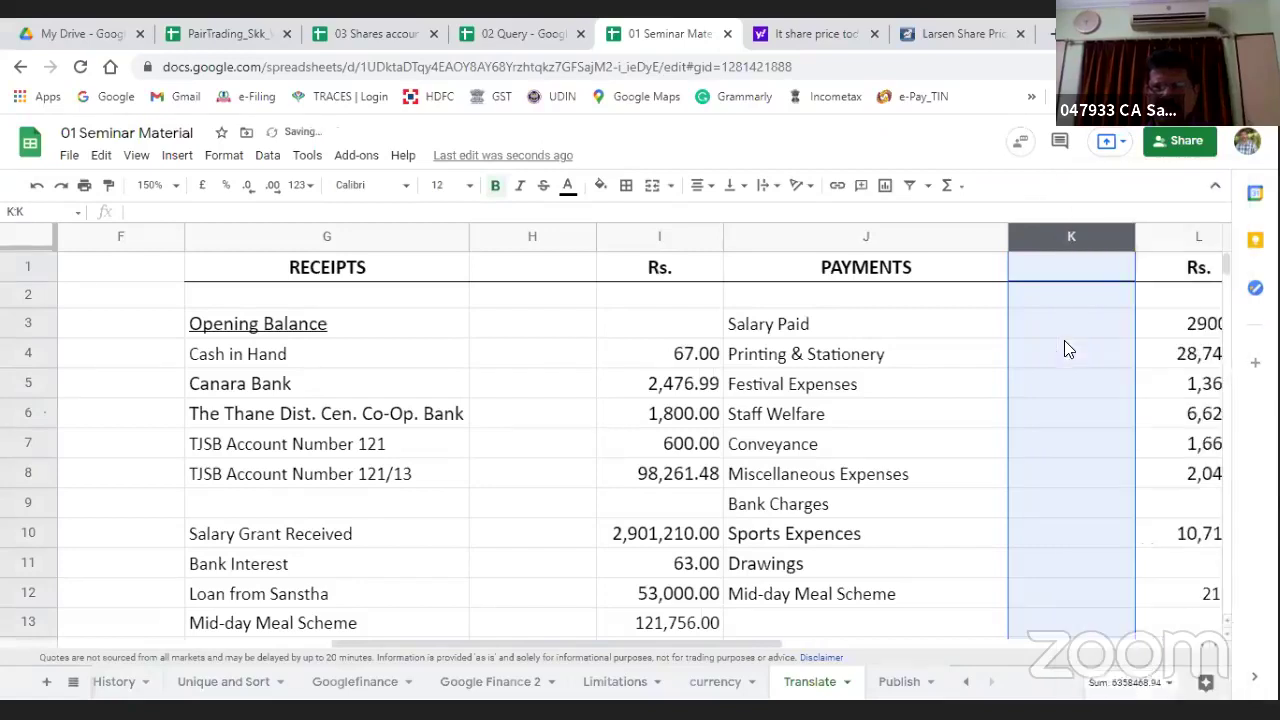
left_click(530, 333)
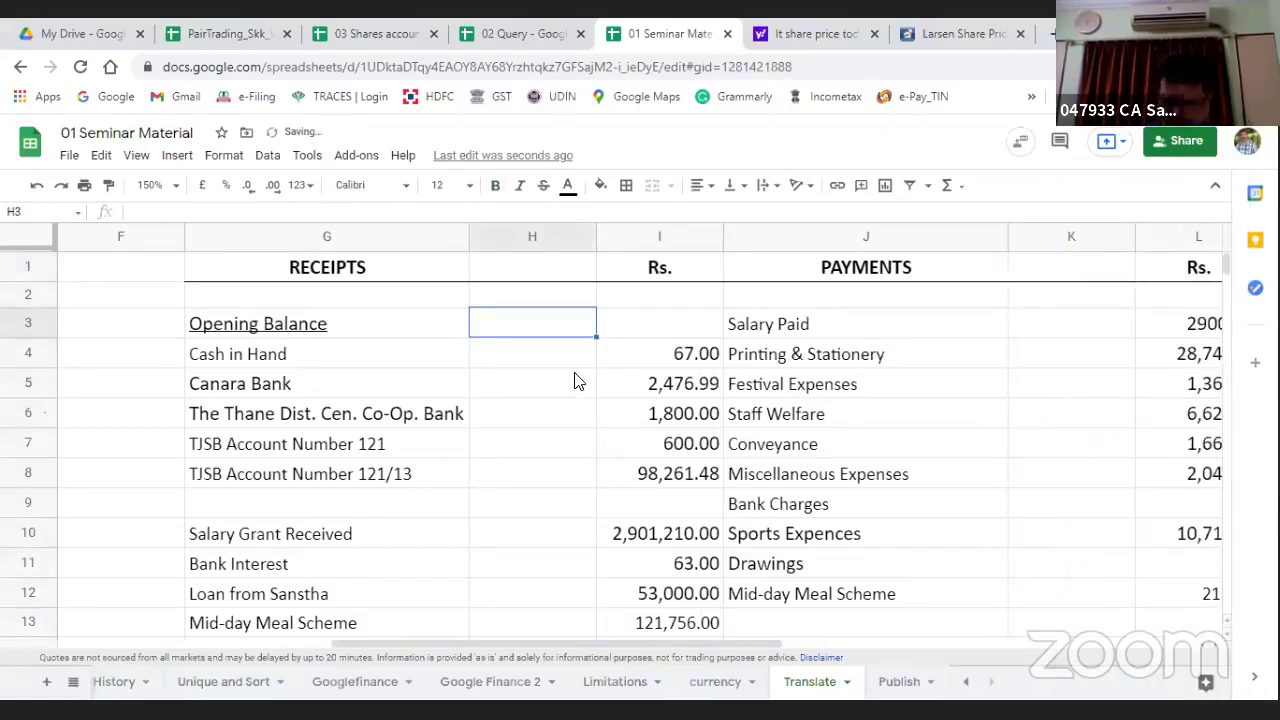
Step: Enter =GOOGLETRANSLATE(G3,"en","mr") beside Opening Balance to translate it into Marathi
type("=")
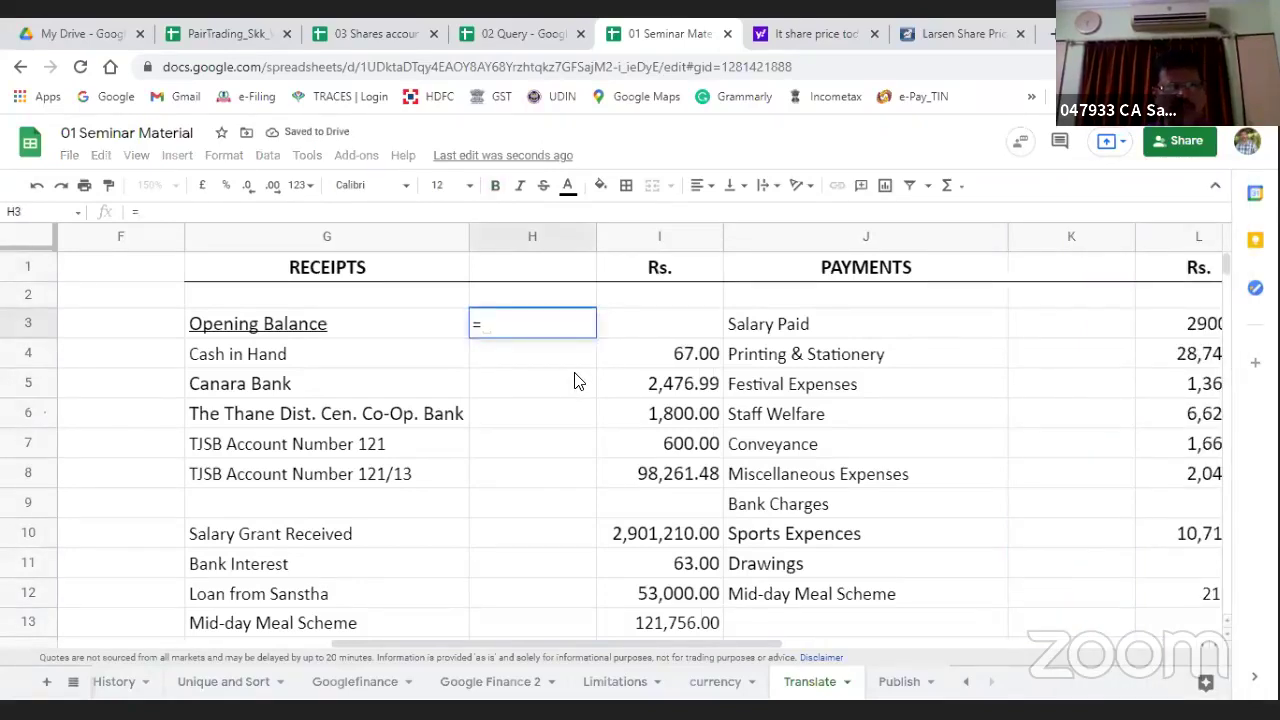
type("goog")
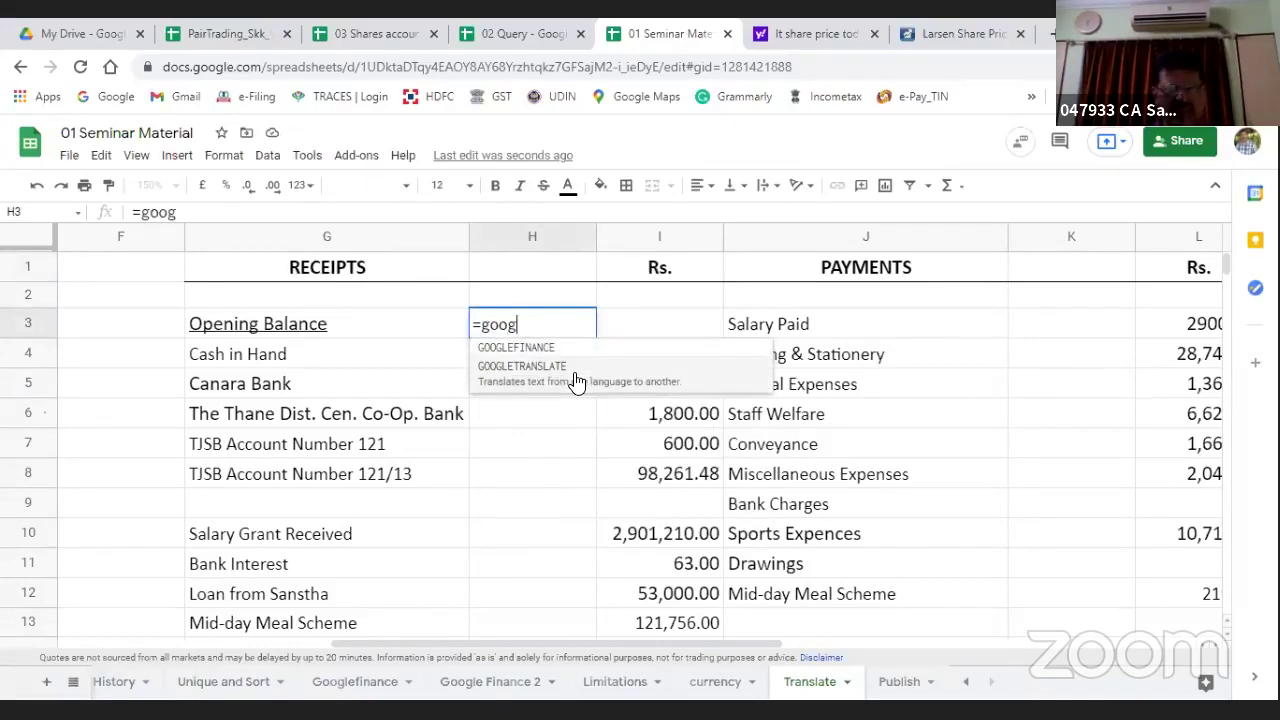
left_click(576, 381)
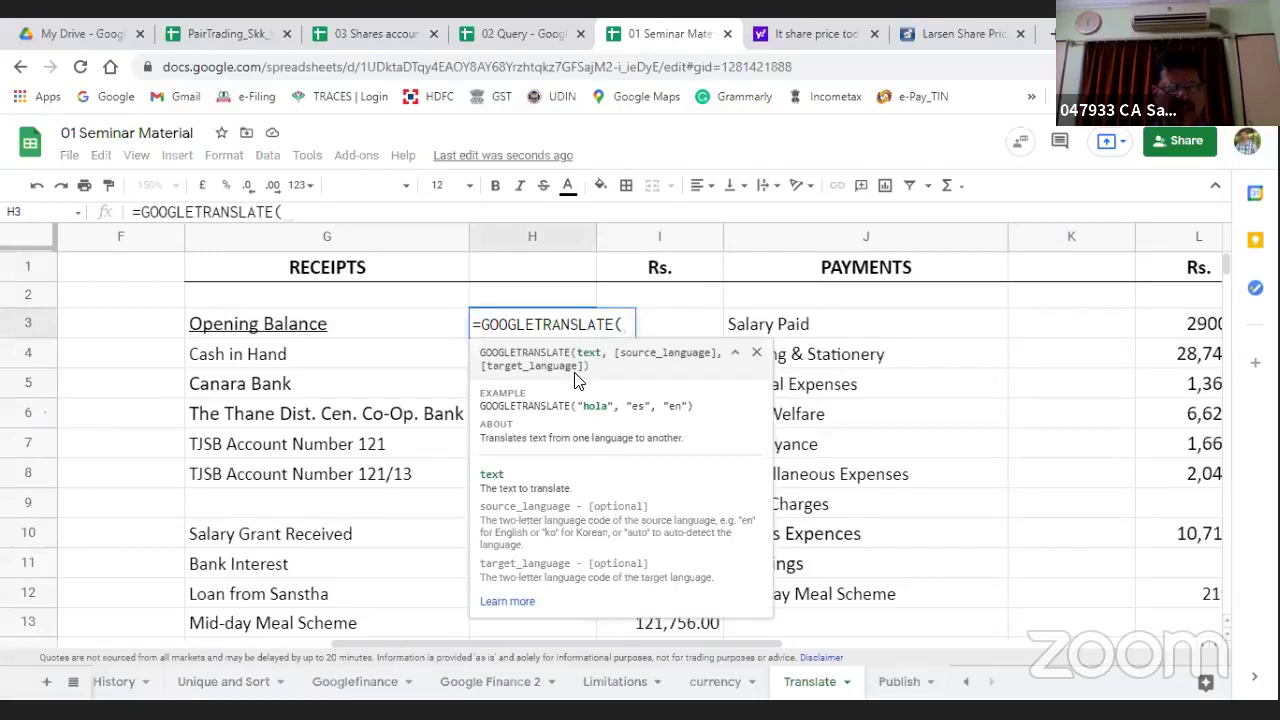
left_click(230, 332)
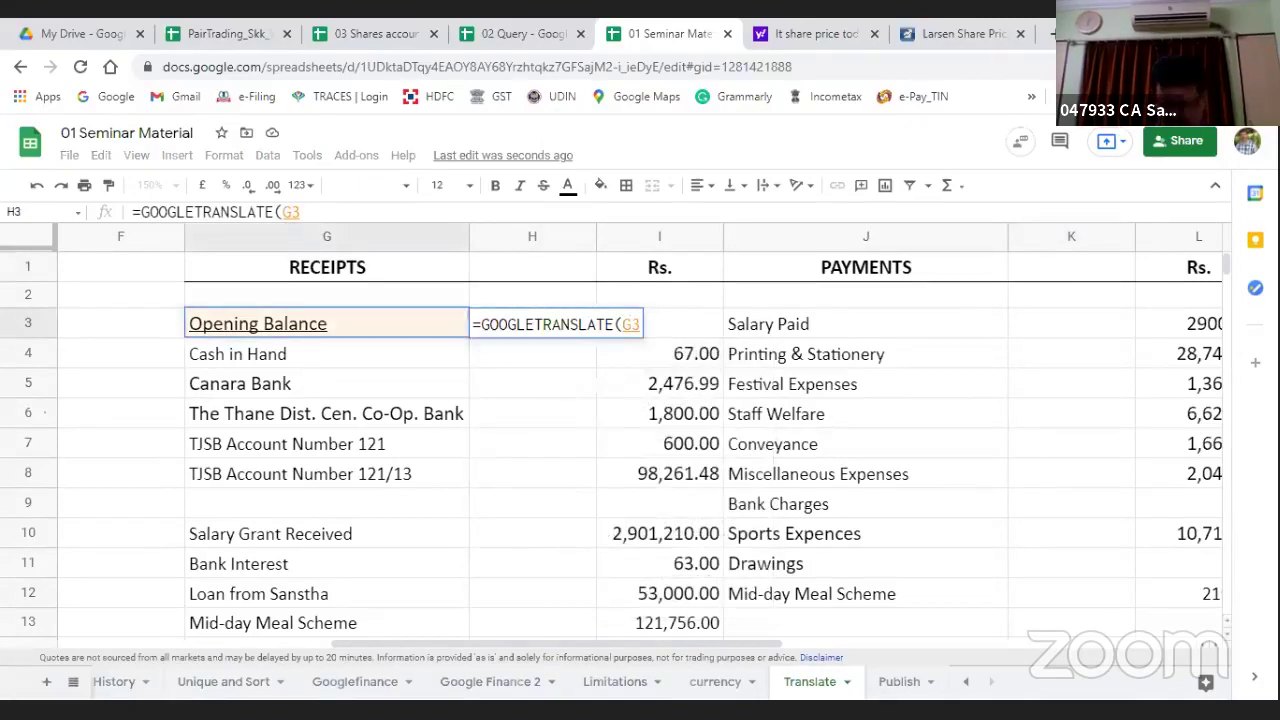
type(",")
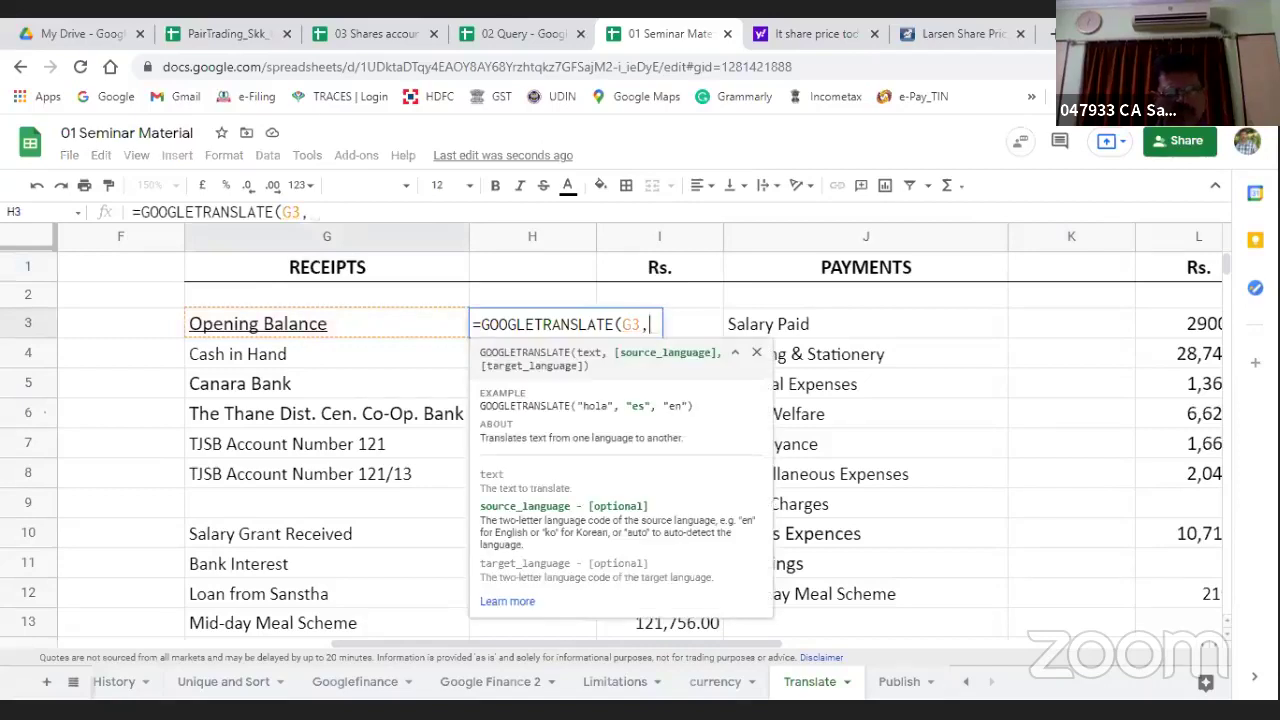
type("\"en\"")
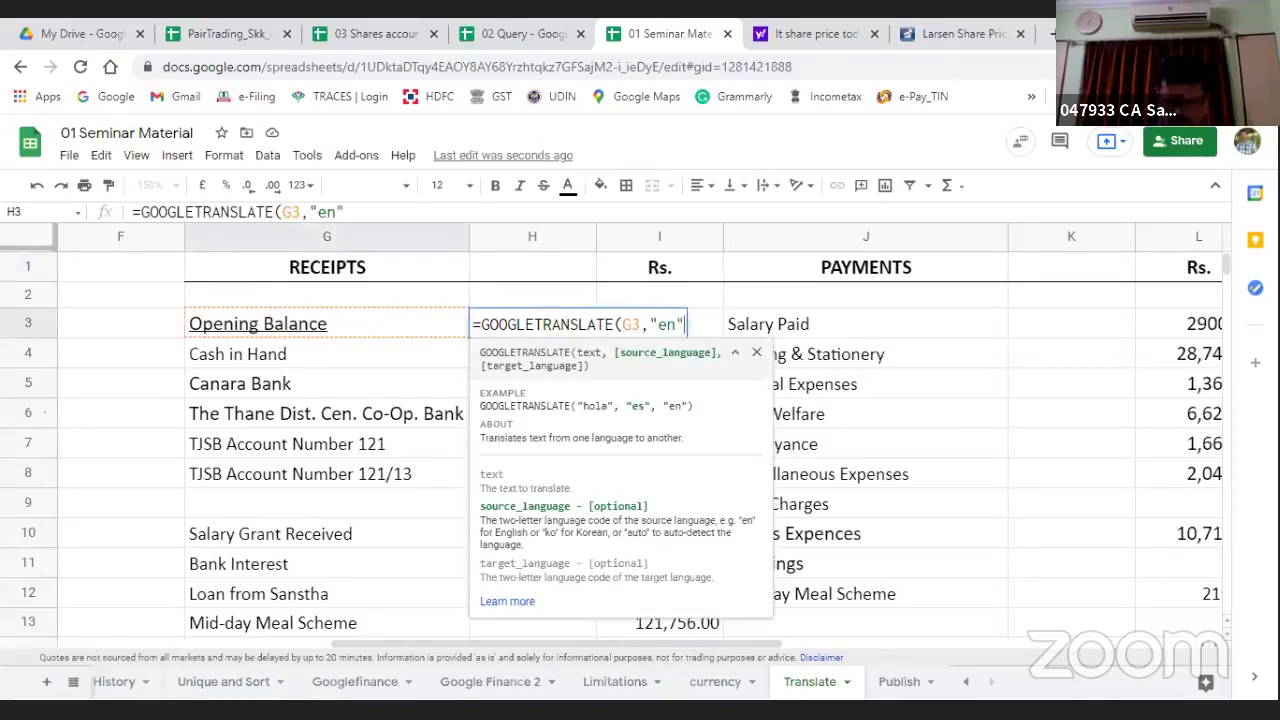
type(",")
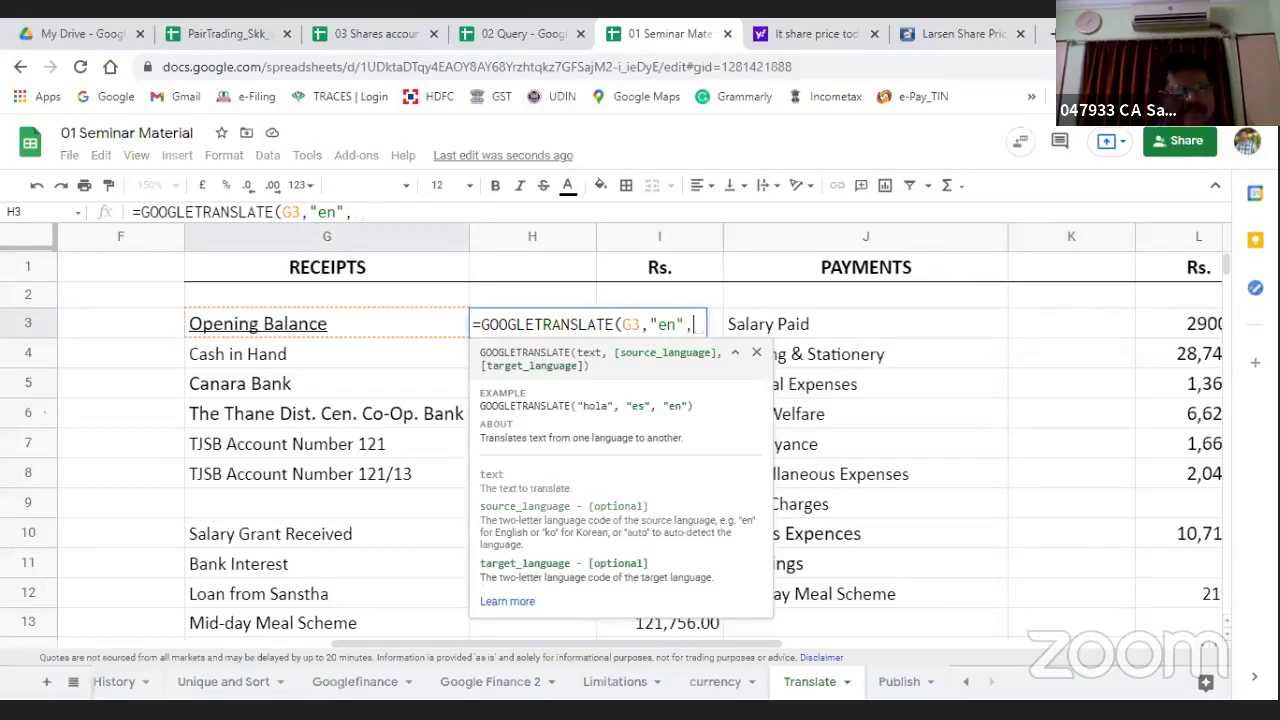
type("\"")
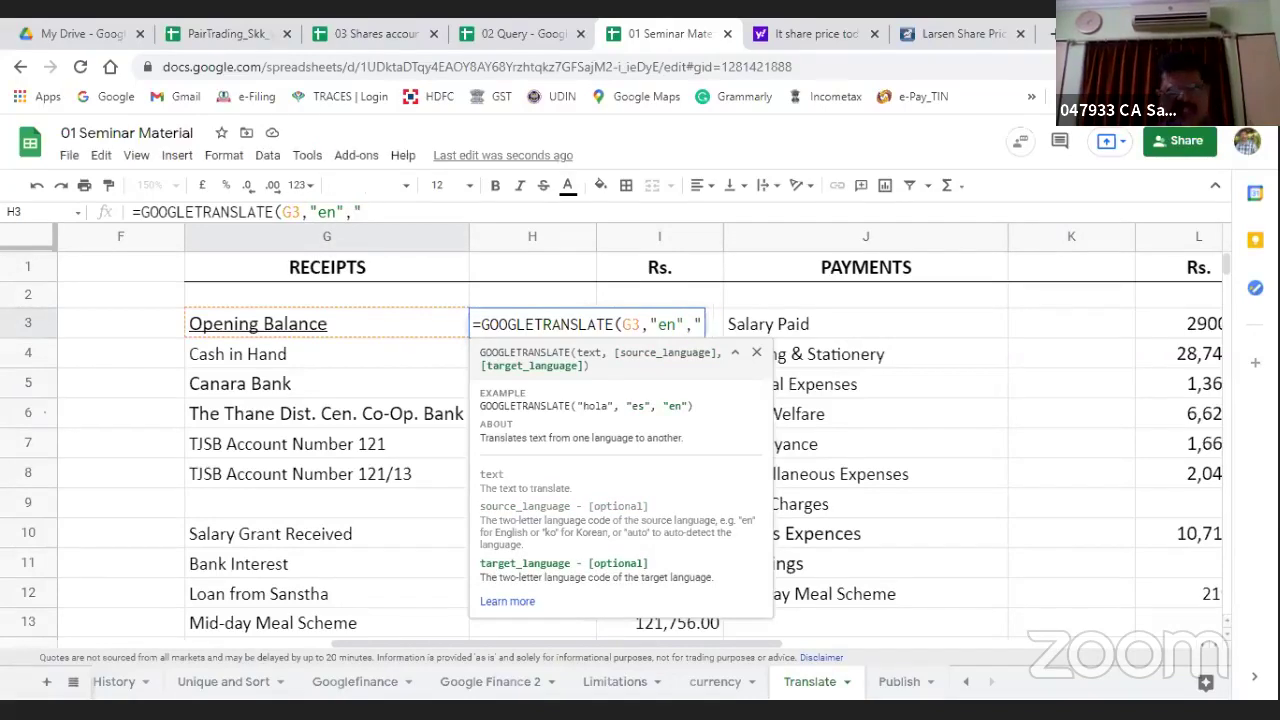
type("mr\"")
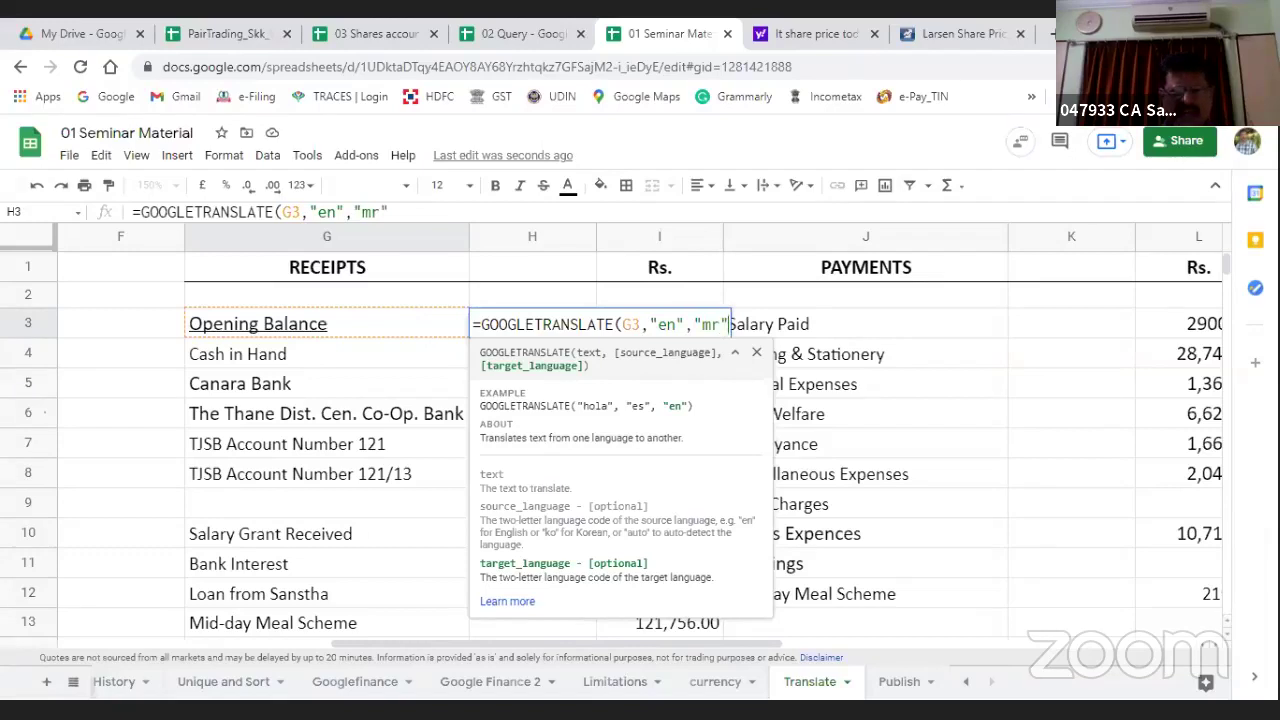
type(")")
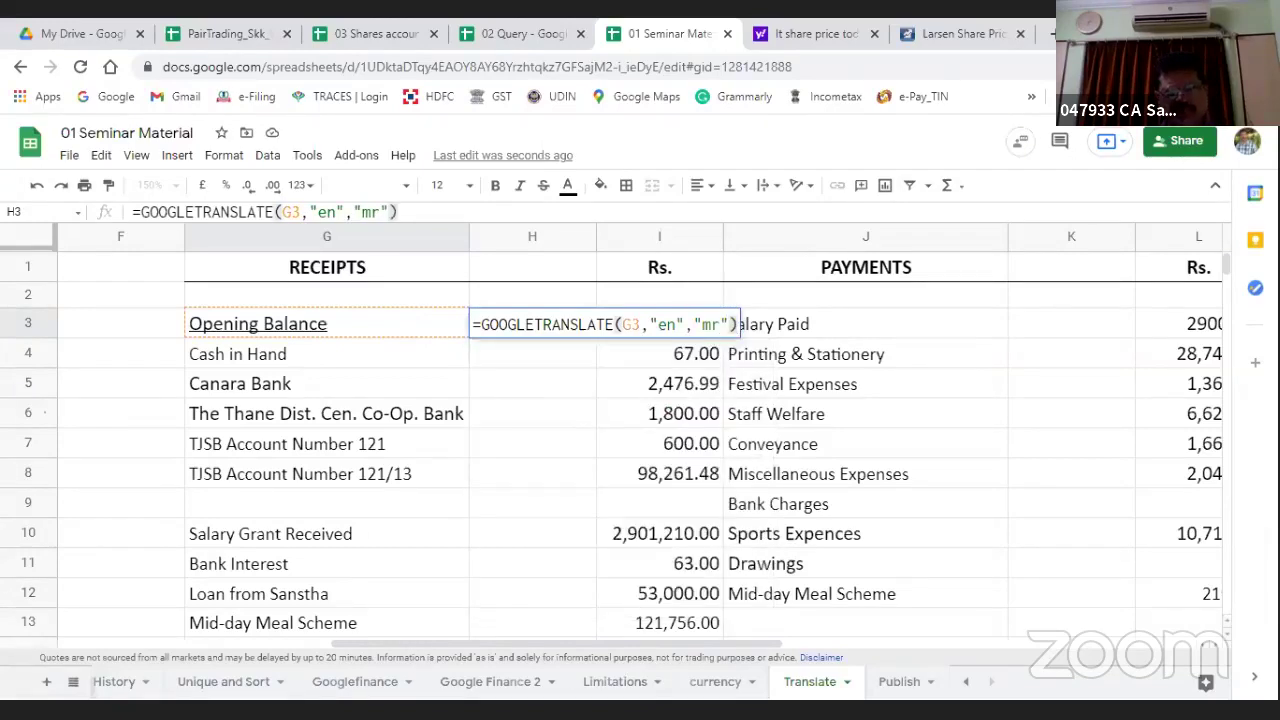
key("Return")
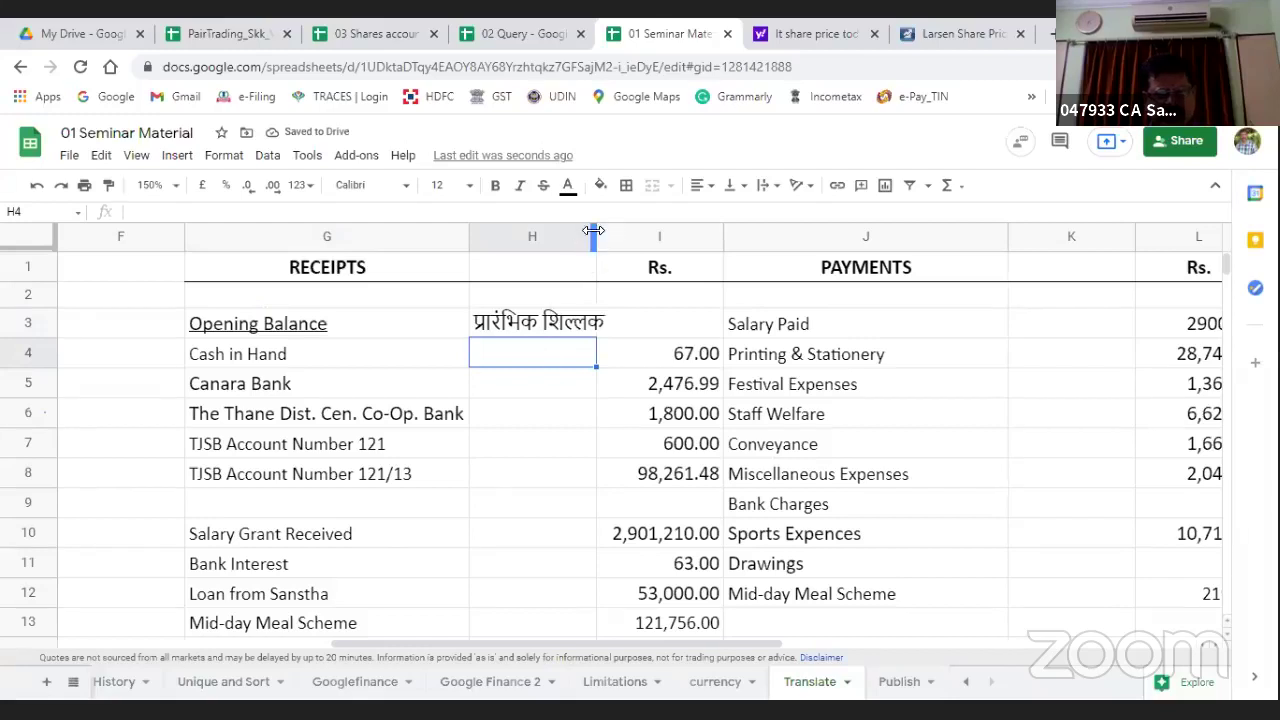
Step: Widen the new column and copy the translation formula down column H to the Total row
left_click_drag(597, 240, 696, 333)
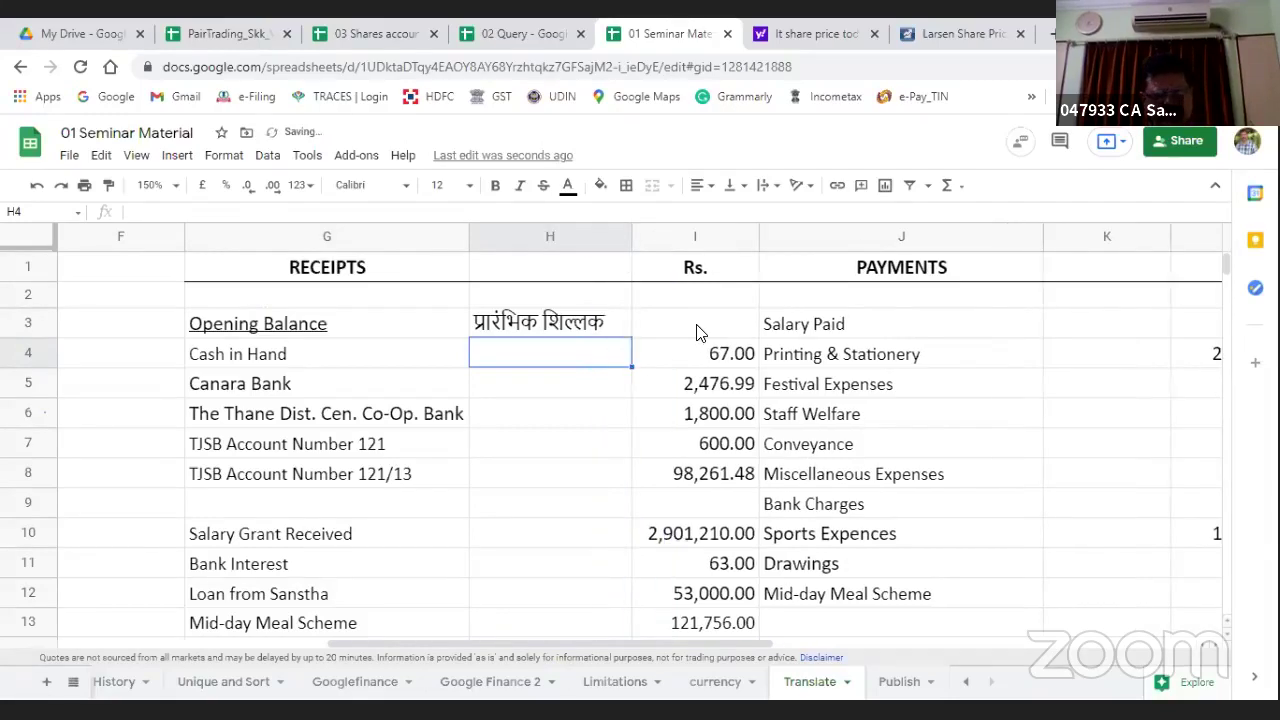
key("Up")
key("ctrl+c")
key("Down")
key("shift+Down")
key("shift+Down")
key("shift+Down")
key("shift+Down")
key("shift+Down")
key("shift+Down")
key("shift+Down")
key("shift+Down")
key("shift+Down")
key("shift+Down")
key("shift+Down")
key("shift+Down")
key("shift+Down")
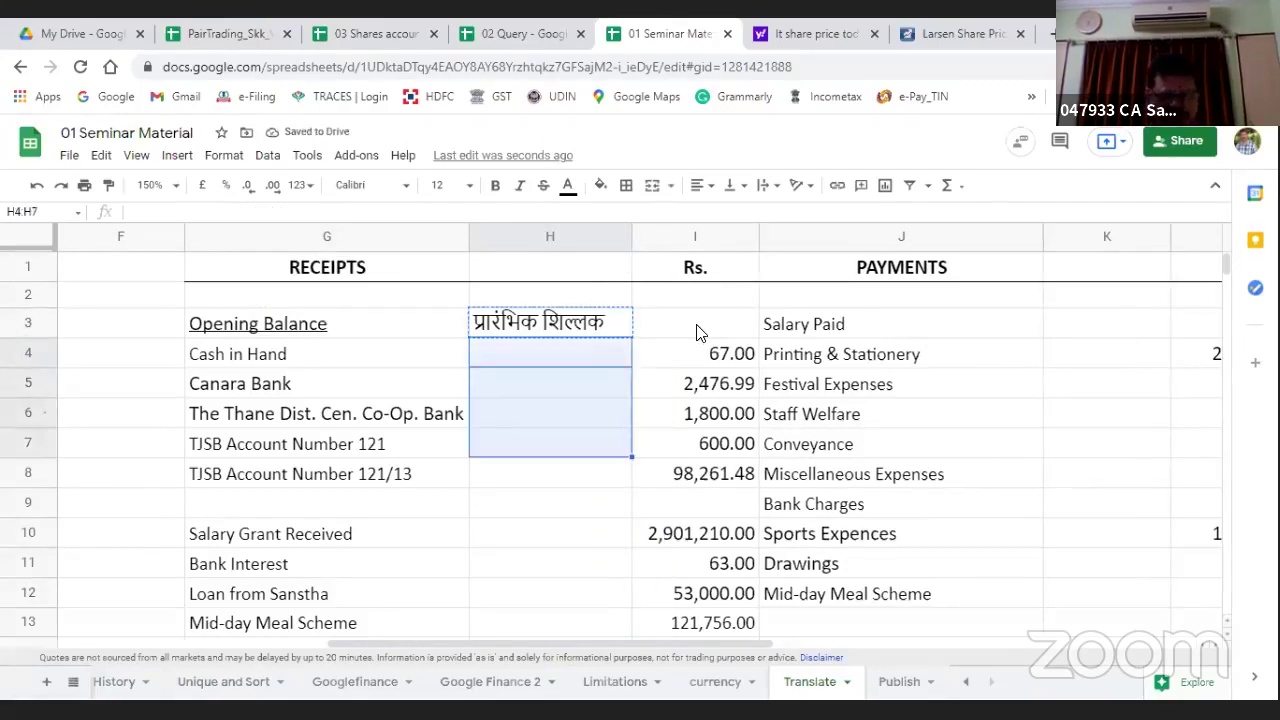
key("shift+Up")
key("shift+Up")
key("shift+Up")
key("shift+Up")
key("shift+Down")
key("shift+Down")
key("shift+Down")
key("shift+Down")
key("shift+Down")
key("shift+Down")
key("shift+Down")
key("shift+Down")
key("shift+Down")
key("shift+Down")
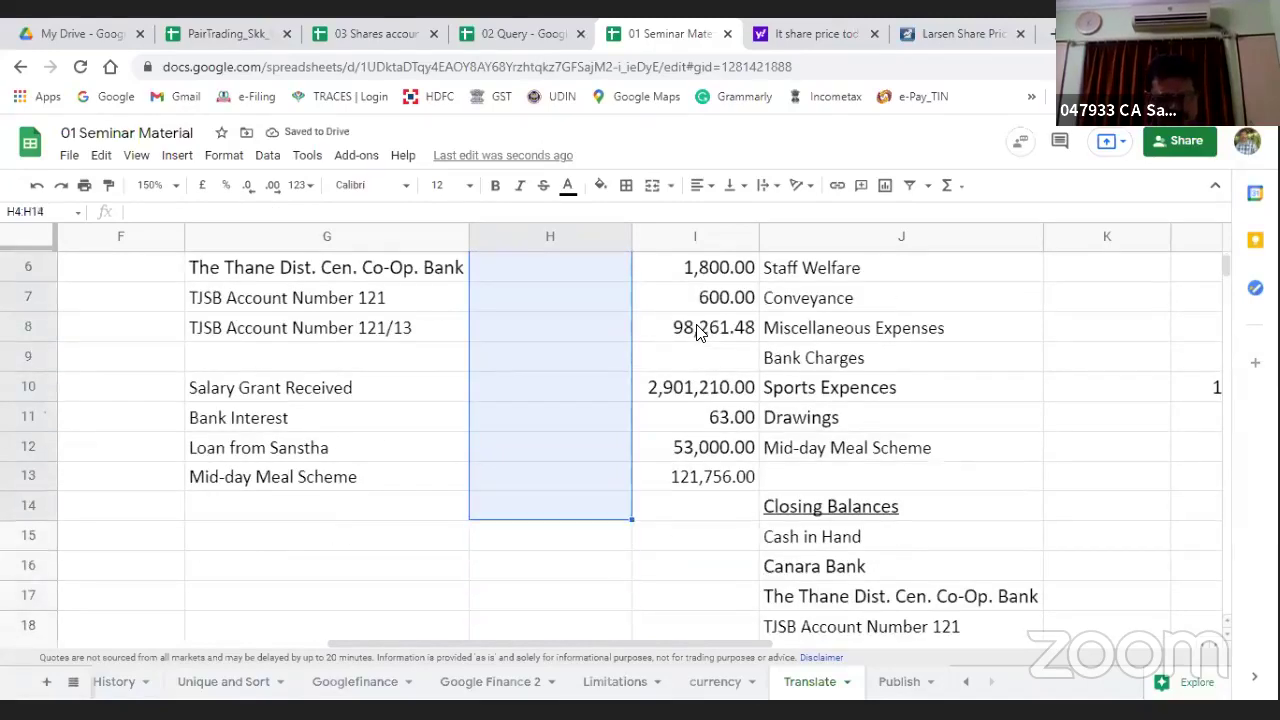
key("shift+Up")
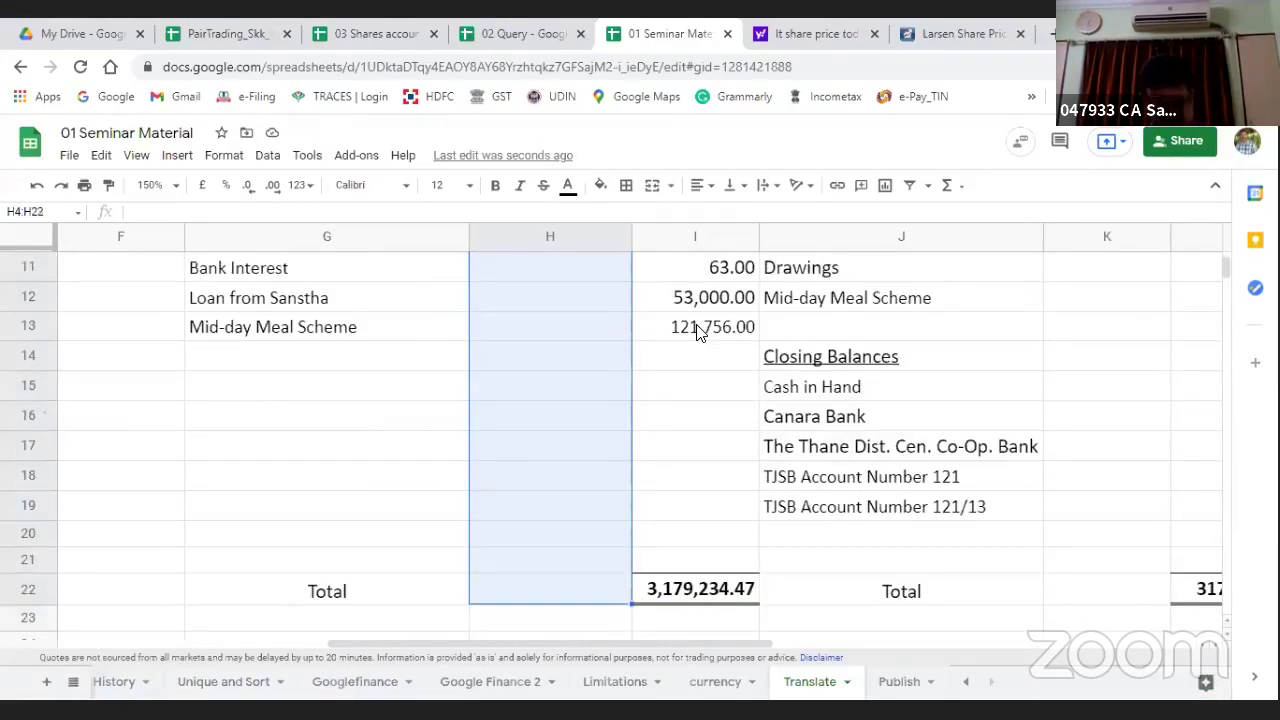
key("ctrl+v")
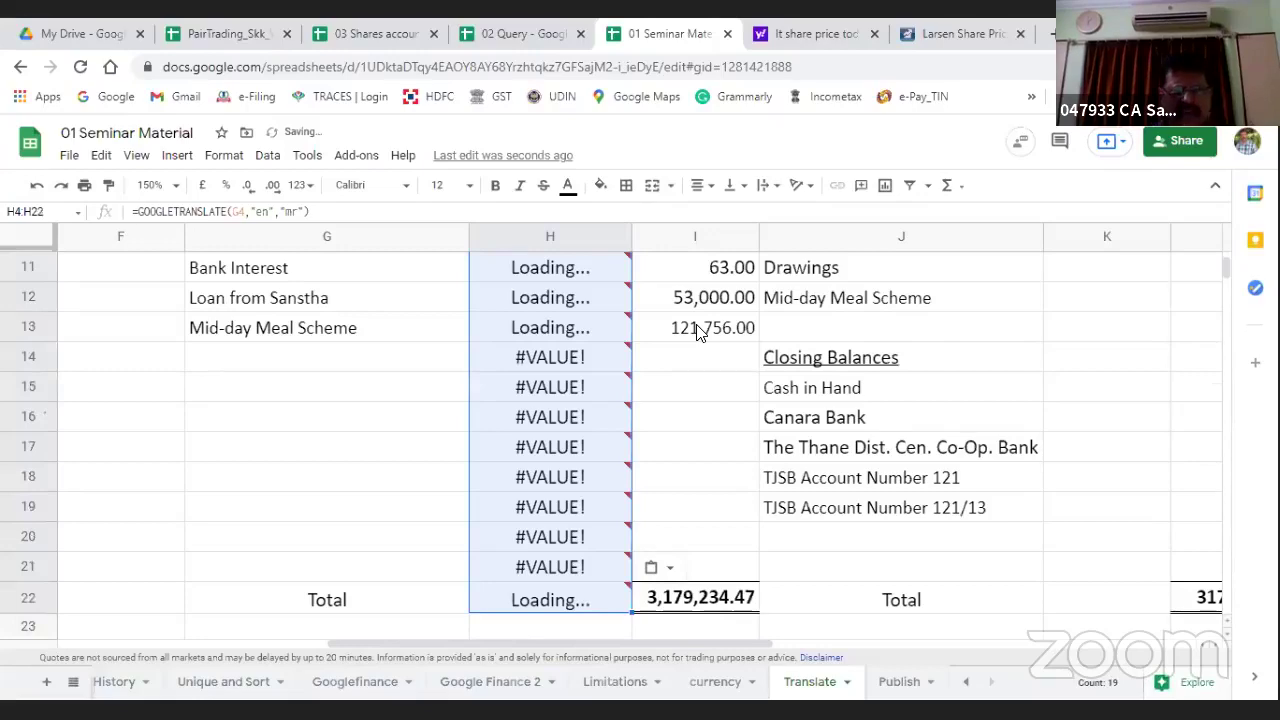
Step: Clear the #VALUE! errors in rows 9, 14 and H15:H21, then open column G's actions
key("Down")
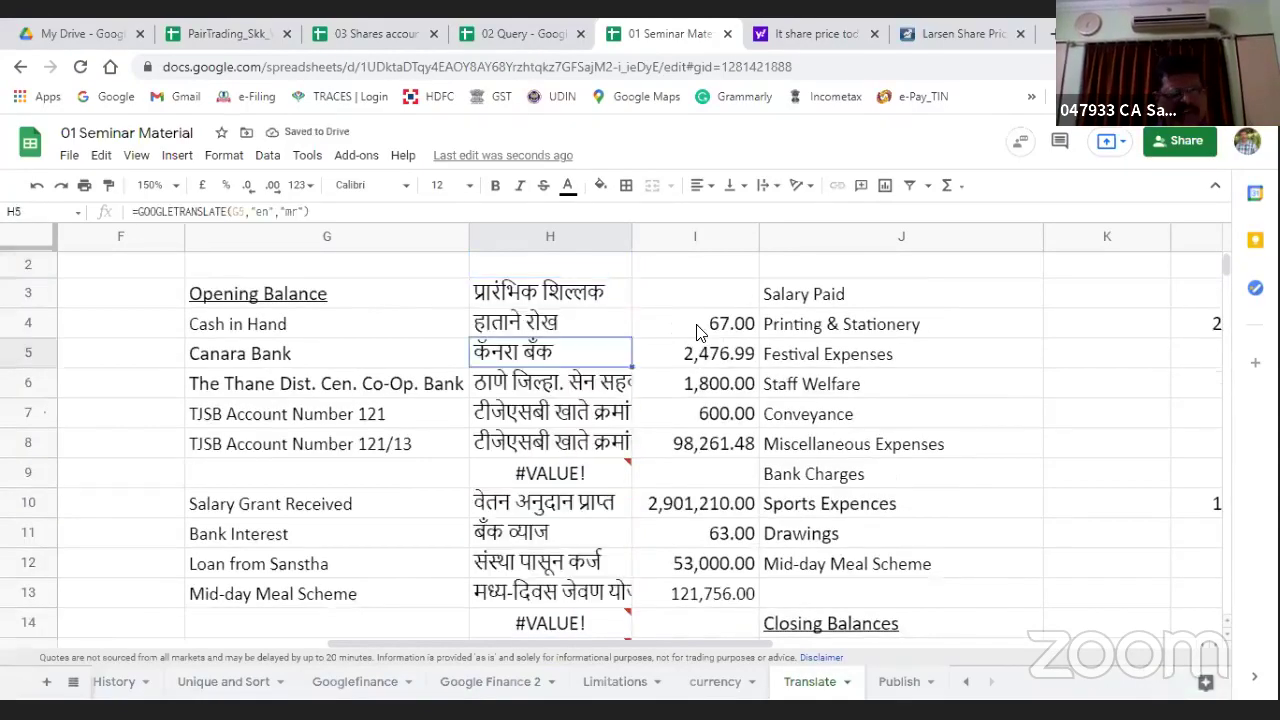
key("Down")
key("Down")
key("Down")
key("Down")
key("Delete")
key("Down")
key("Down")
key("Down")
key("Down")
key("Down")
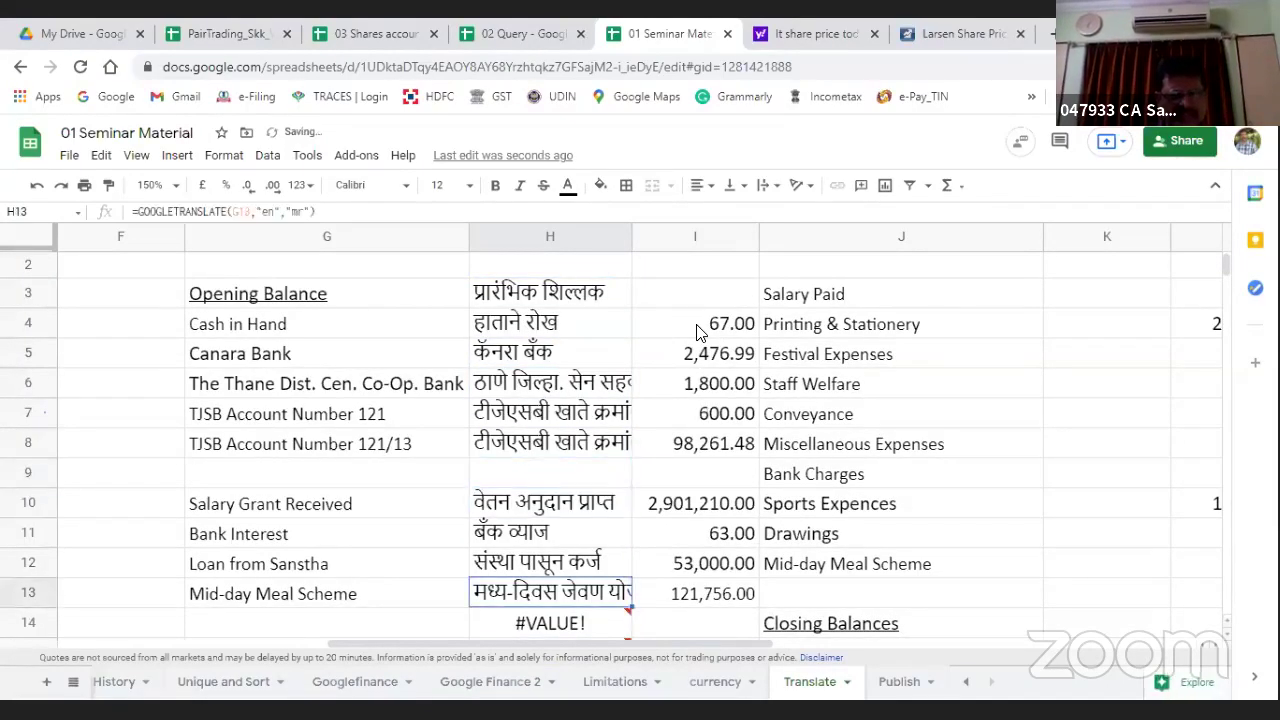
key("Delete")
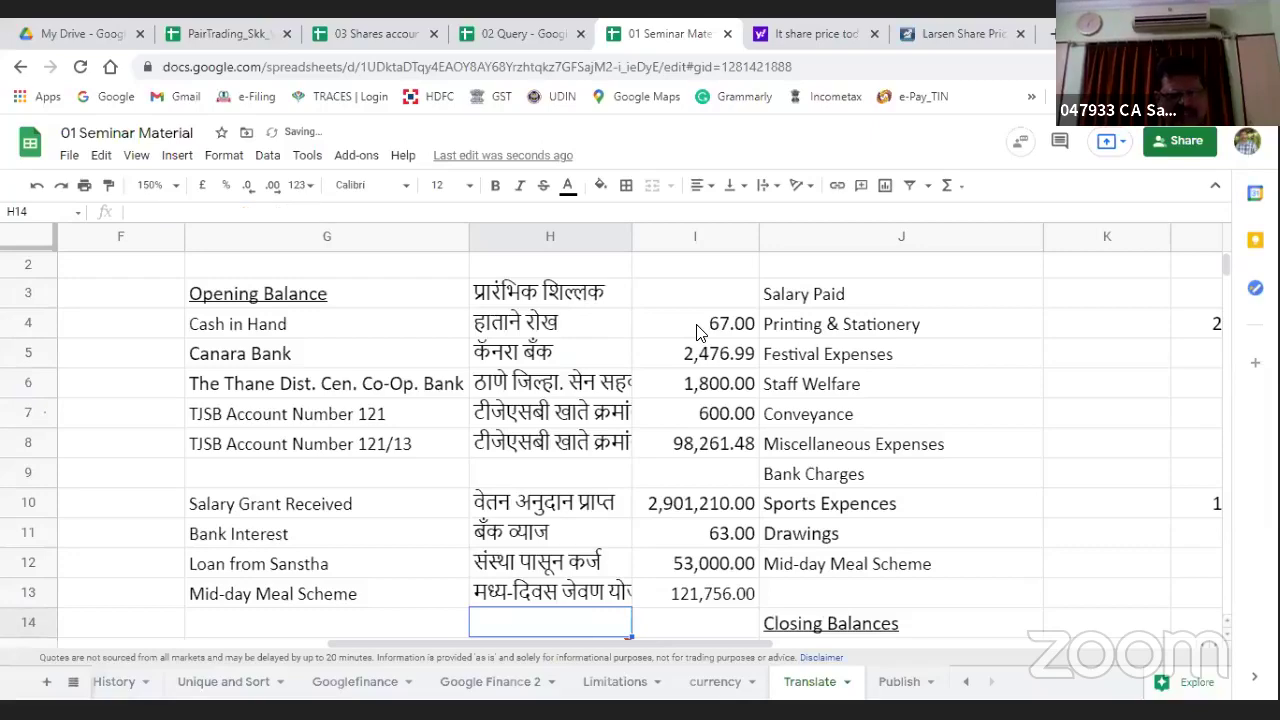
key("Down")
key("Down")
key("Down")
key("Down")
key("Down")
key("Up")
key("Up")
key("Up")
key("Up")
key("shift+Down")
key("shift+Down")
key("shift+Down")
key("shift+Down")
key("shift+Down")
key("shift+Down")
key("shift+Down")
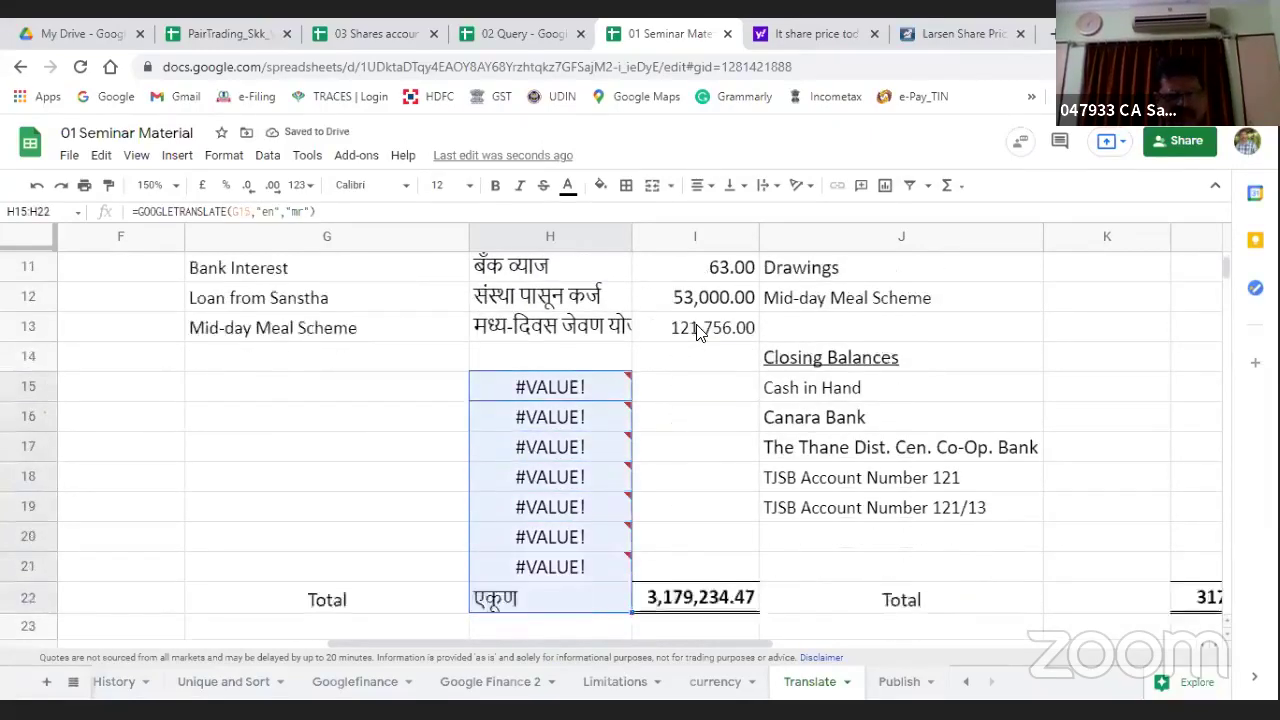
key("shift+Up")
key("Delete")
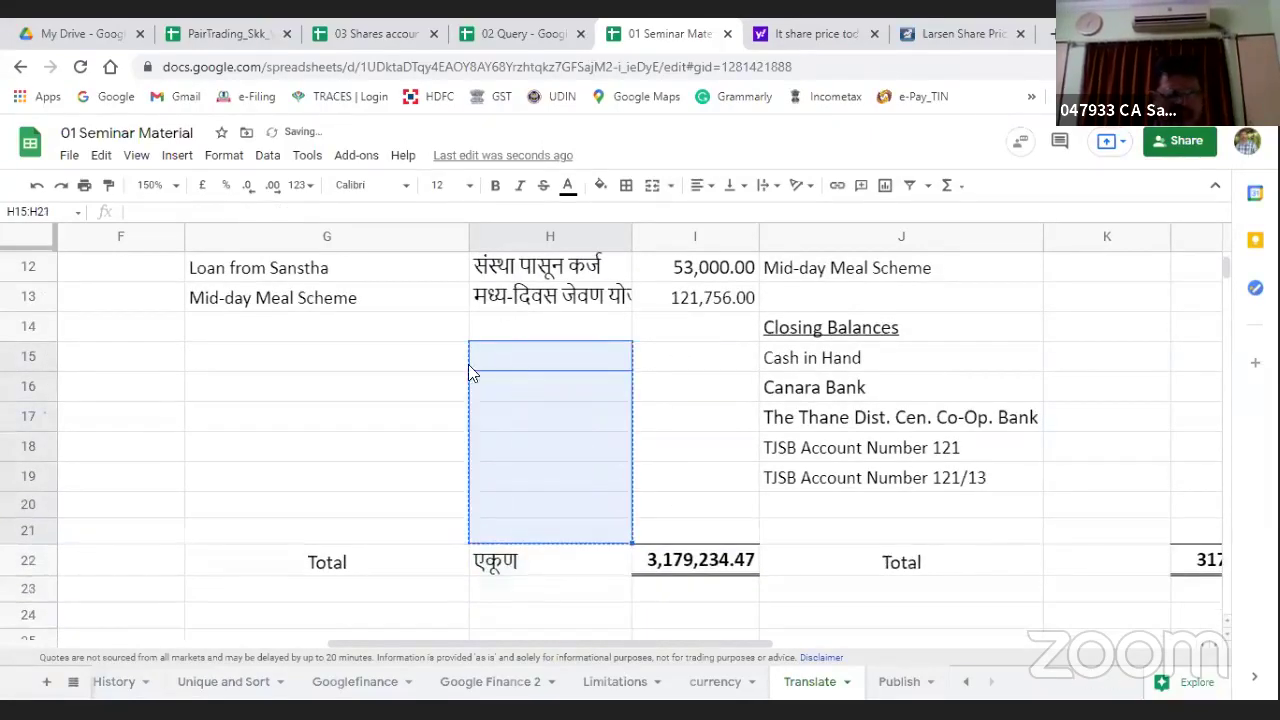
right_click(252, 237)
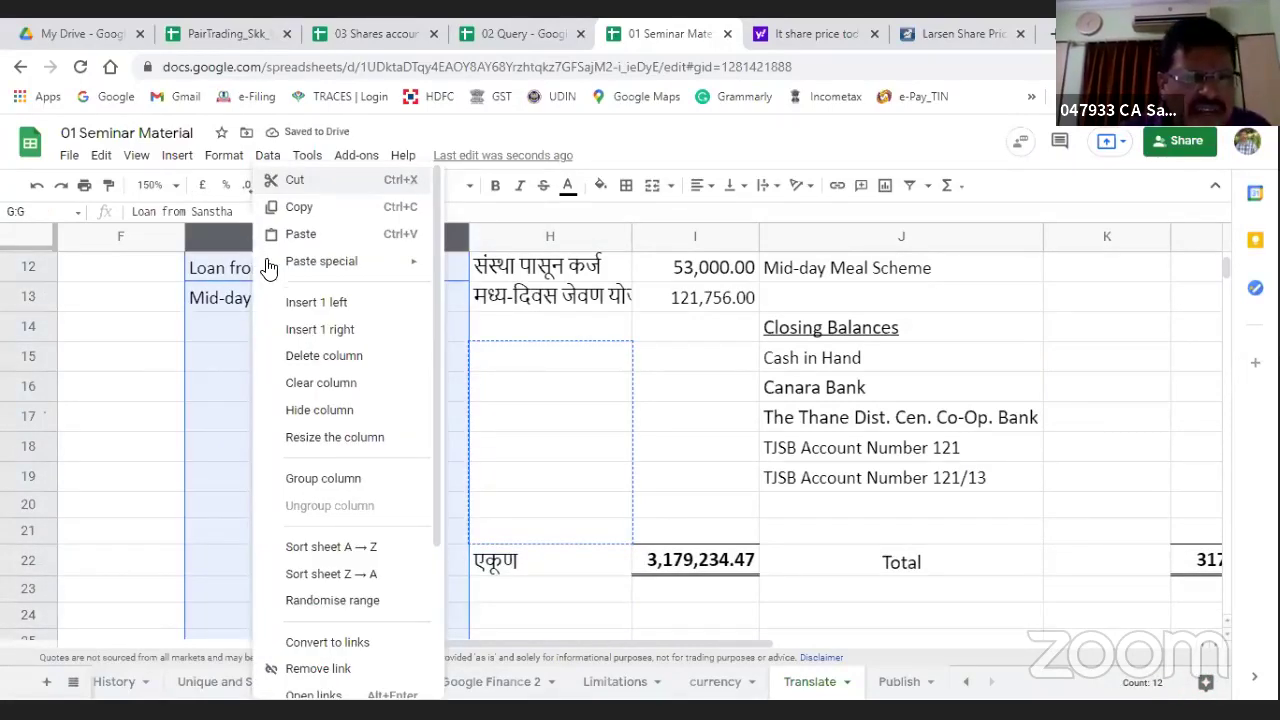
Step: Hide column G and paste H3's GOOGLETRANSLATE formula into K3
left_click(289, 420)
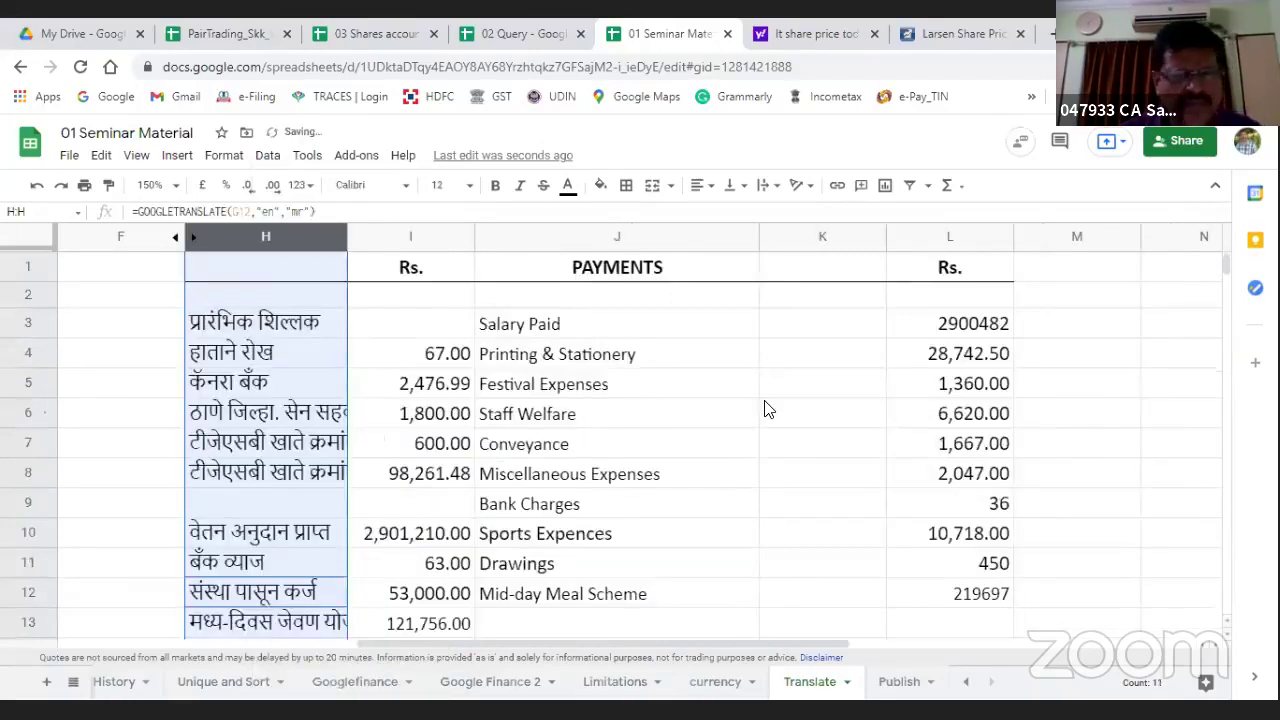
left_click(800, 328)
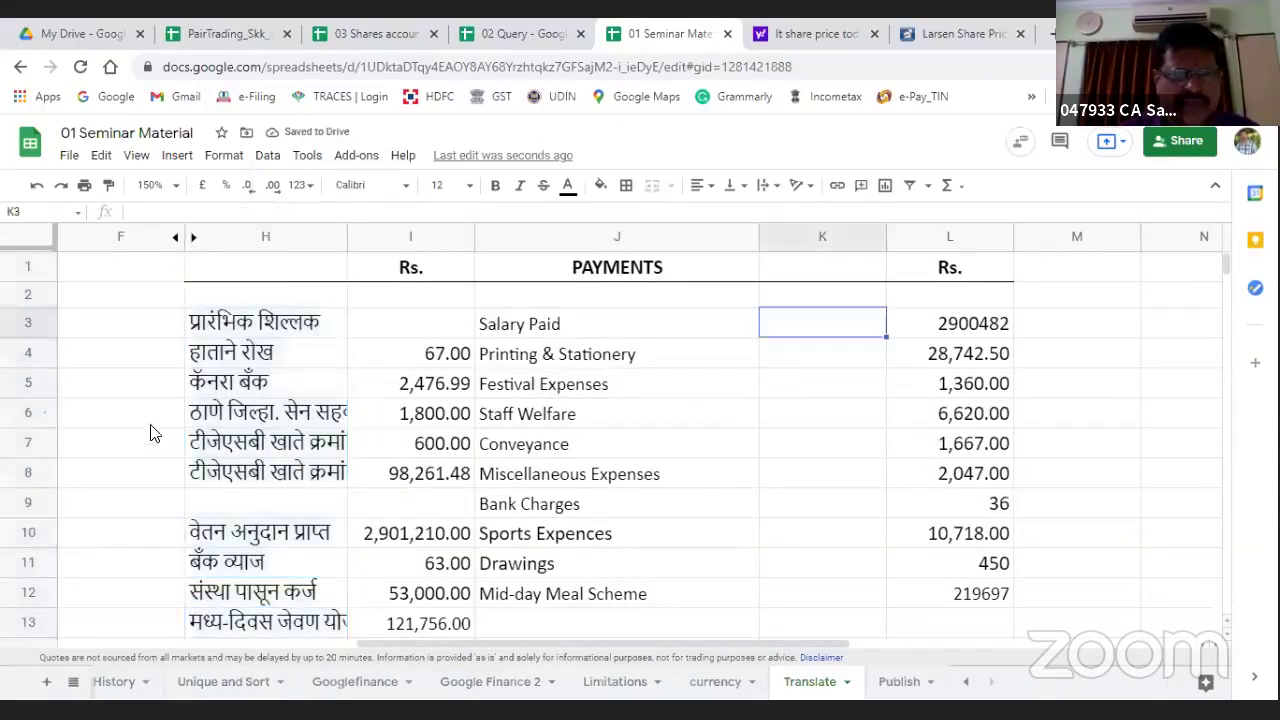
left_click(205, 322)
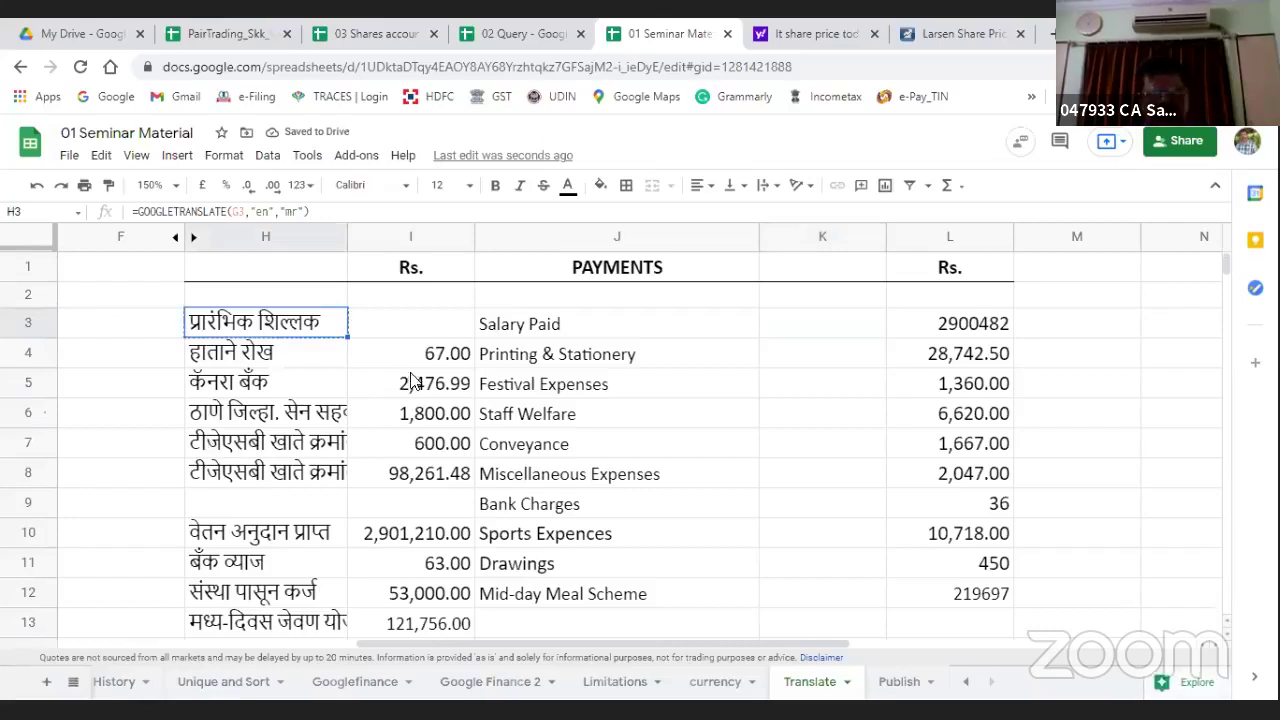
left_click(774, 335)
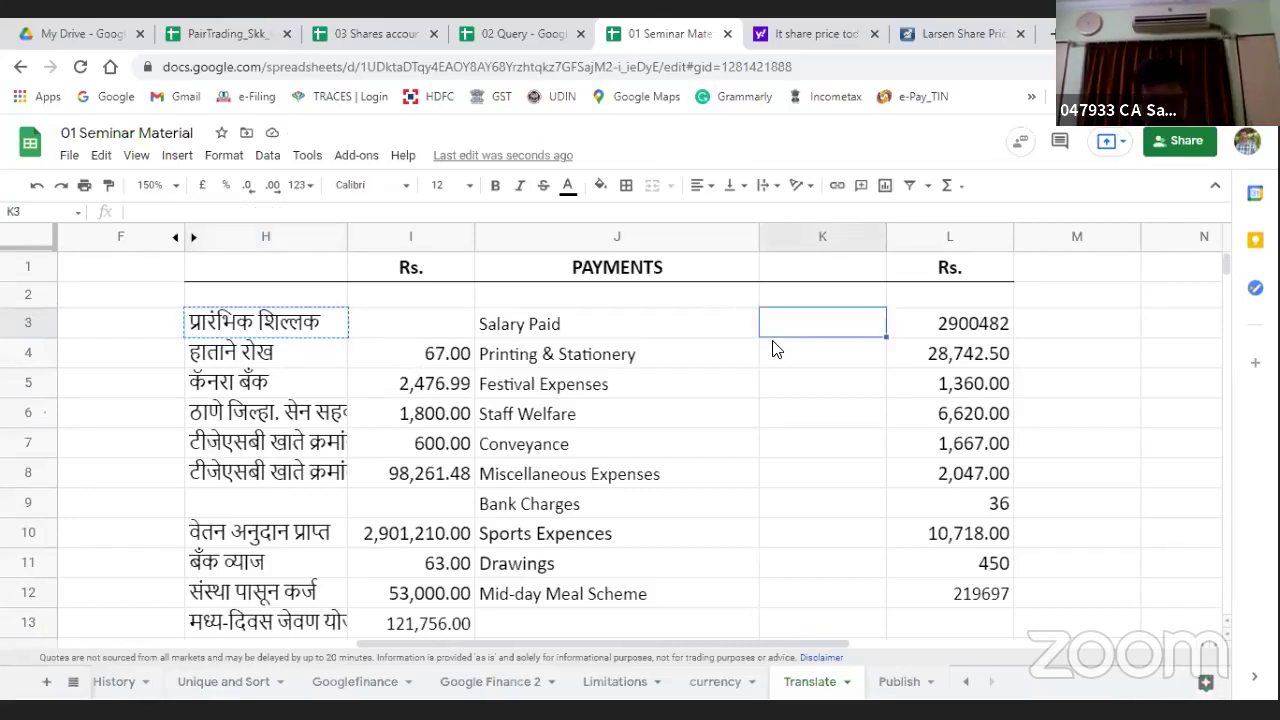
key("ctrl+v")
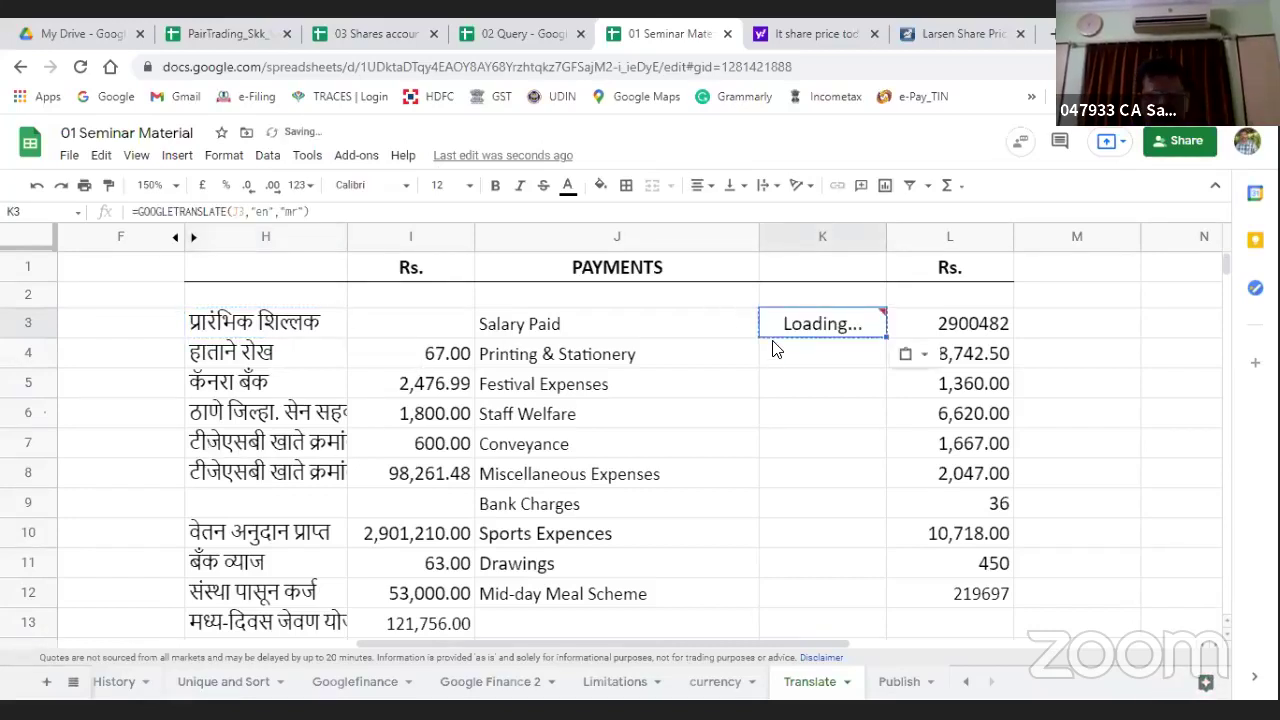
Step: Fill the translation formula down K4:K19 and delete the #VALUE! error in K13
left_click(774, 348)
key("shift+Down")
key("shift+Down")
key("shift+Down")
key("shift+Down")
key("shift+Down")
key("shift+Down")
key("shift+Down")
key("shift+Down")
key("shift+Down")
key("shift+Down")
key("shift+Down")
key("shift+Down")
key("shift+Down")
key("shift+Down")
key("shift+Down")
key("shift+Down")
key("shift+Down")
key("shift+Down")
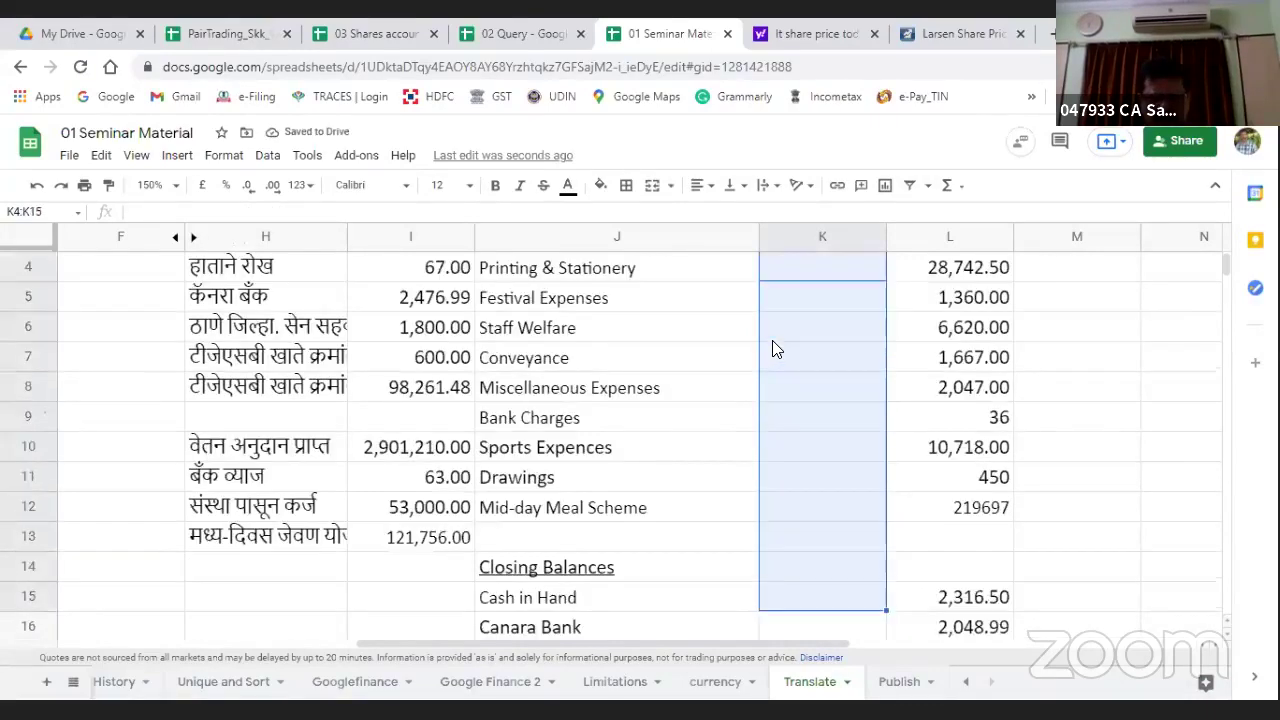
key("shift+Up")
key("shift+Up")
key("shift+Up")
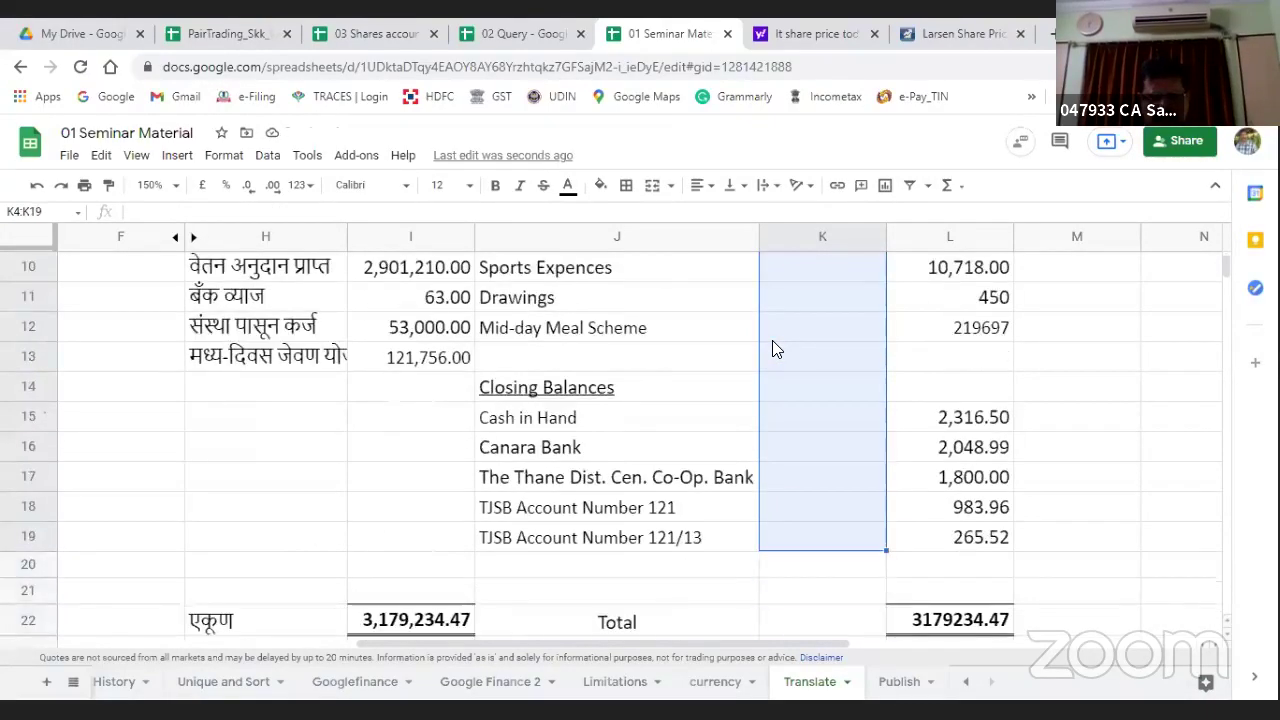
key("ctrl+v")
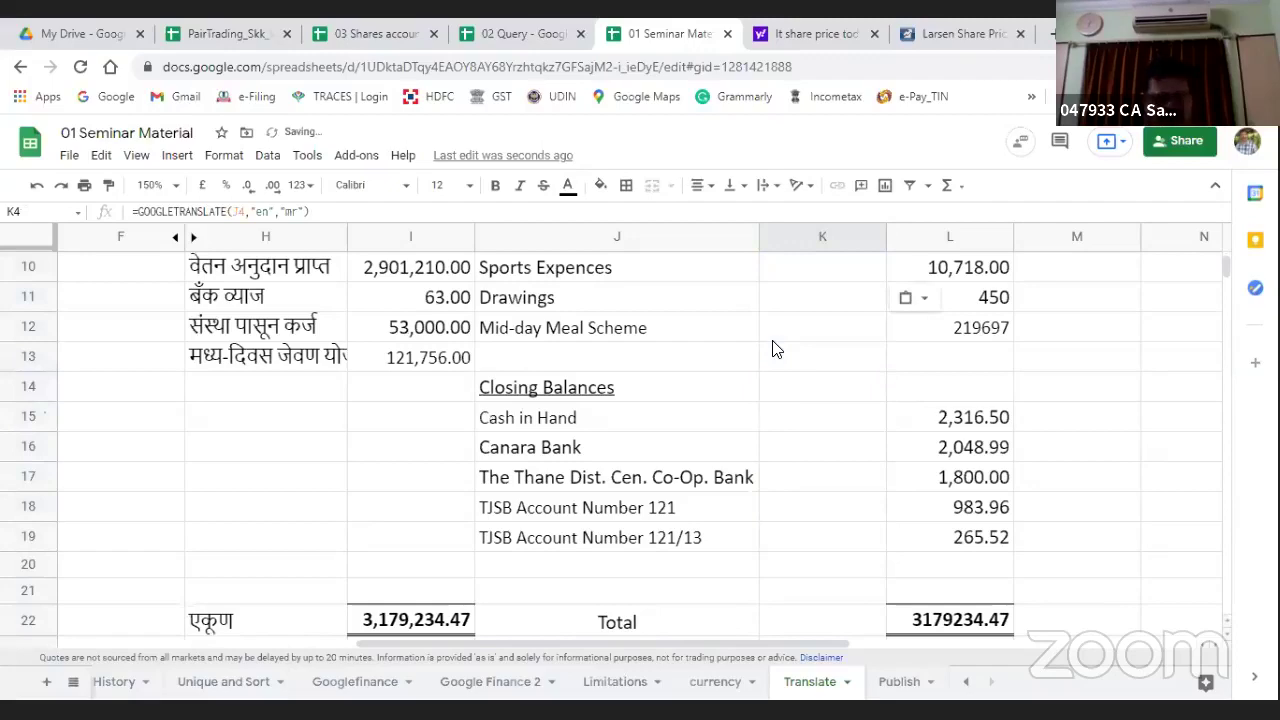
key("ctrl+c")
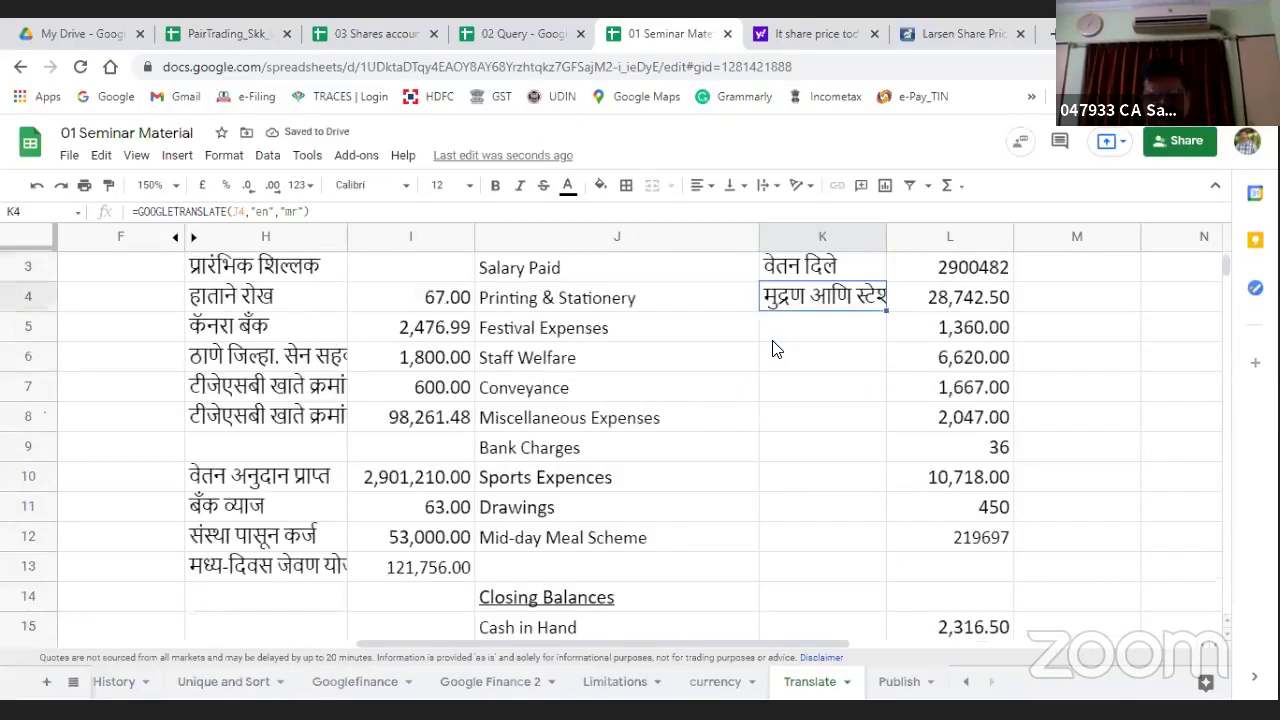
key("Down")
key("shift+Down")
key("shift+Down")
key("shift+Down")
key("shift+Down")
key("shift+Down")
key("shift+Down")
key("shift+Down")
key("shift+Down")
key("shift+Down")
key("shift+Down")
key("shift+Down")
key("shift+Down")
key("shift+Down")
key("shift+Down")
key("shift+Down")
key("shift+Down")
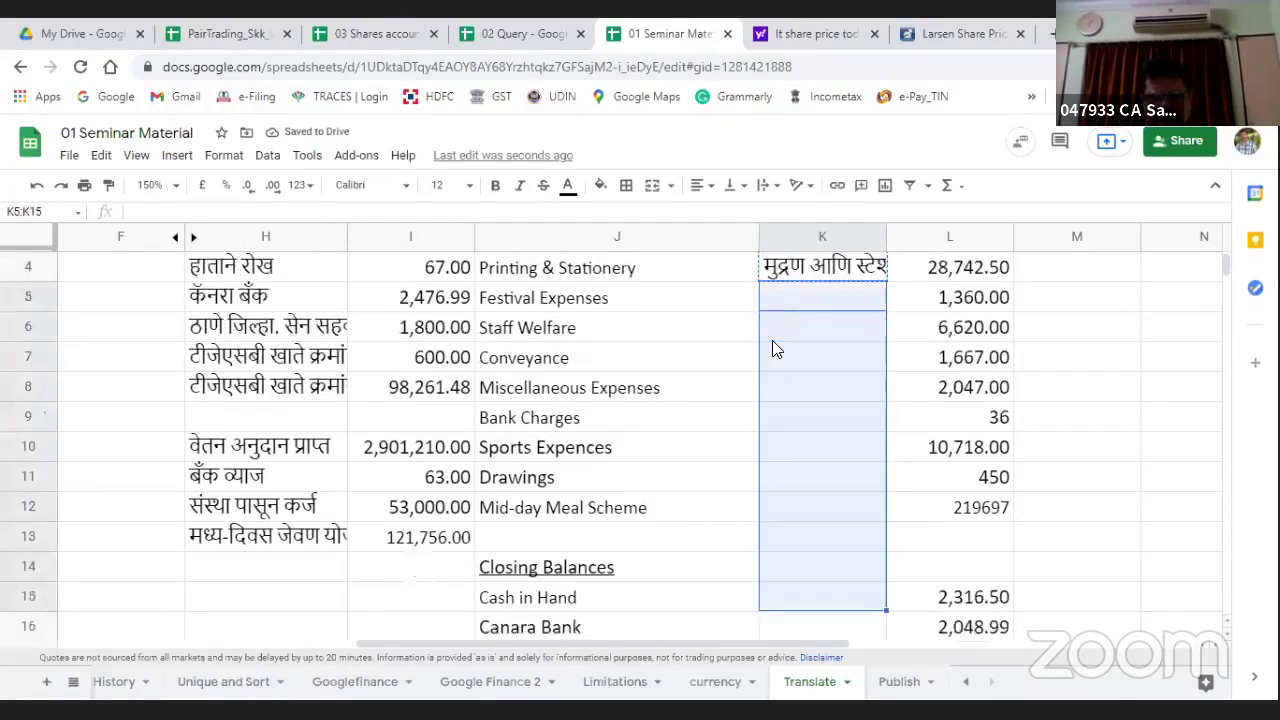
key("shift+Up")
key("shift+Up")
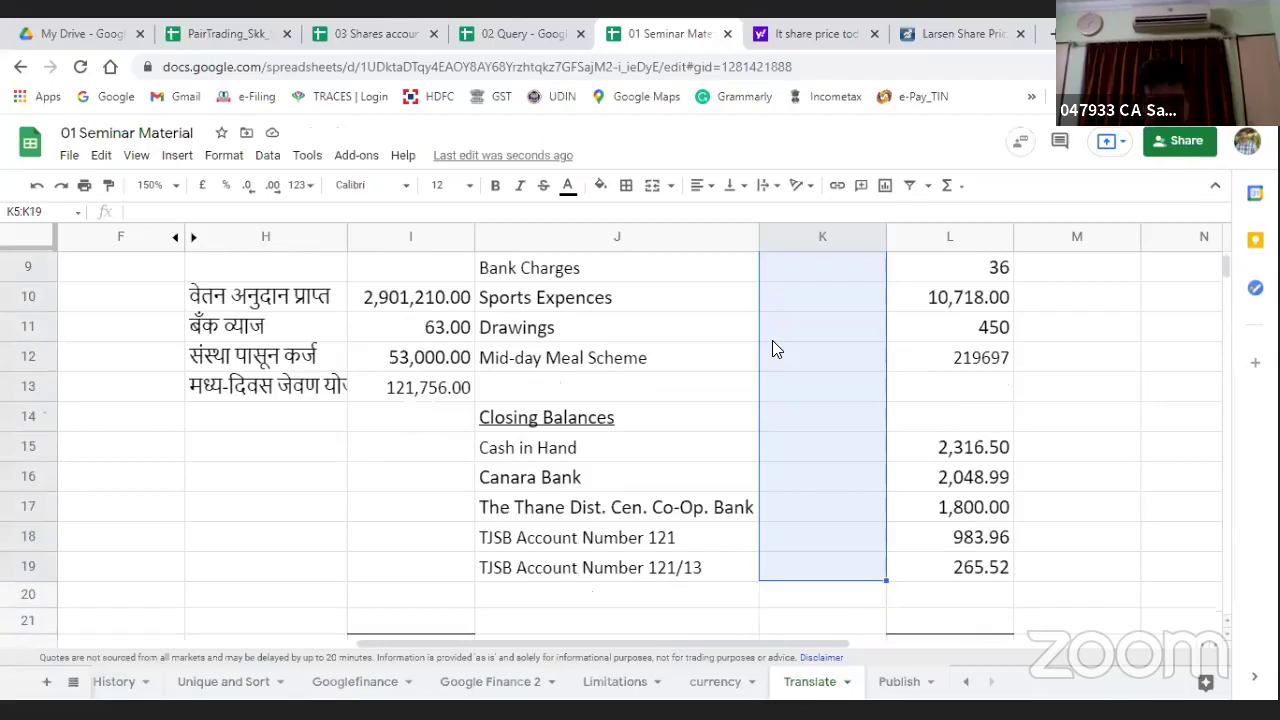
key("ctrl+v")
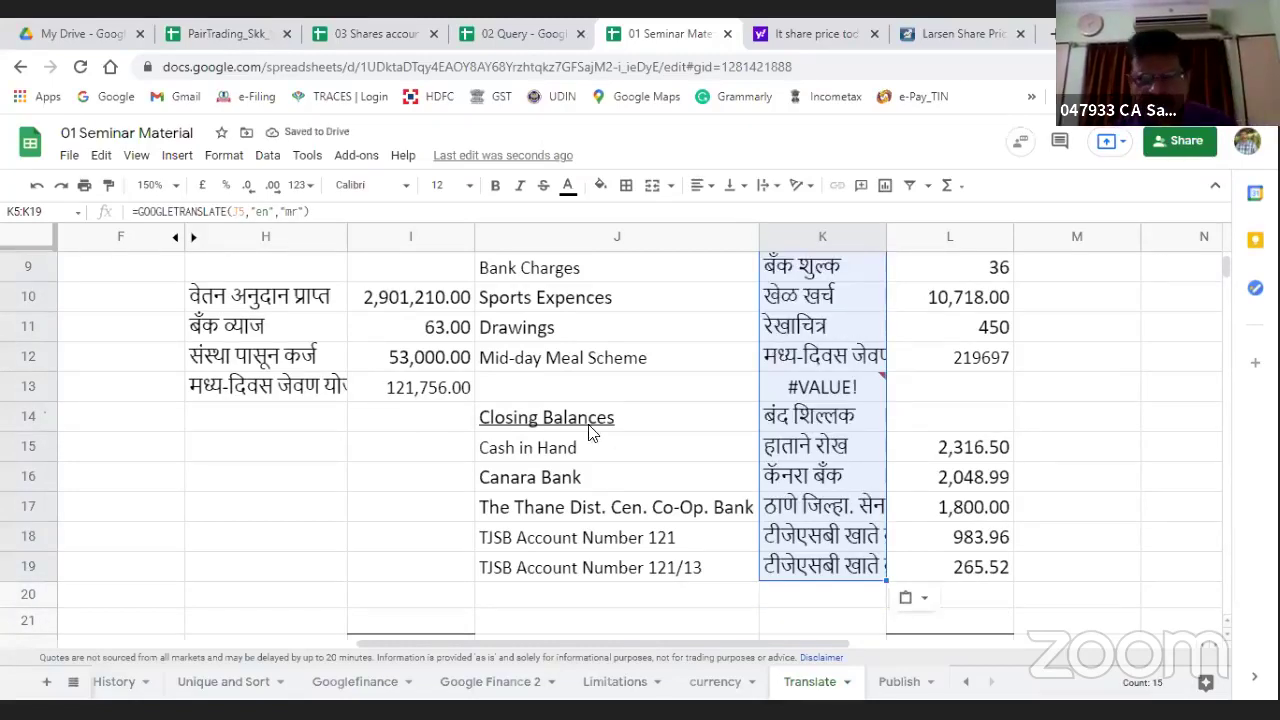
left_click(812, 394)
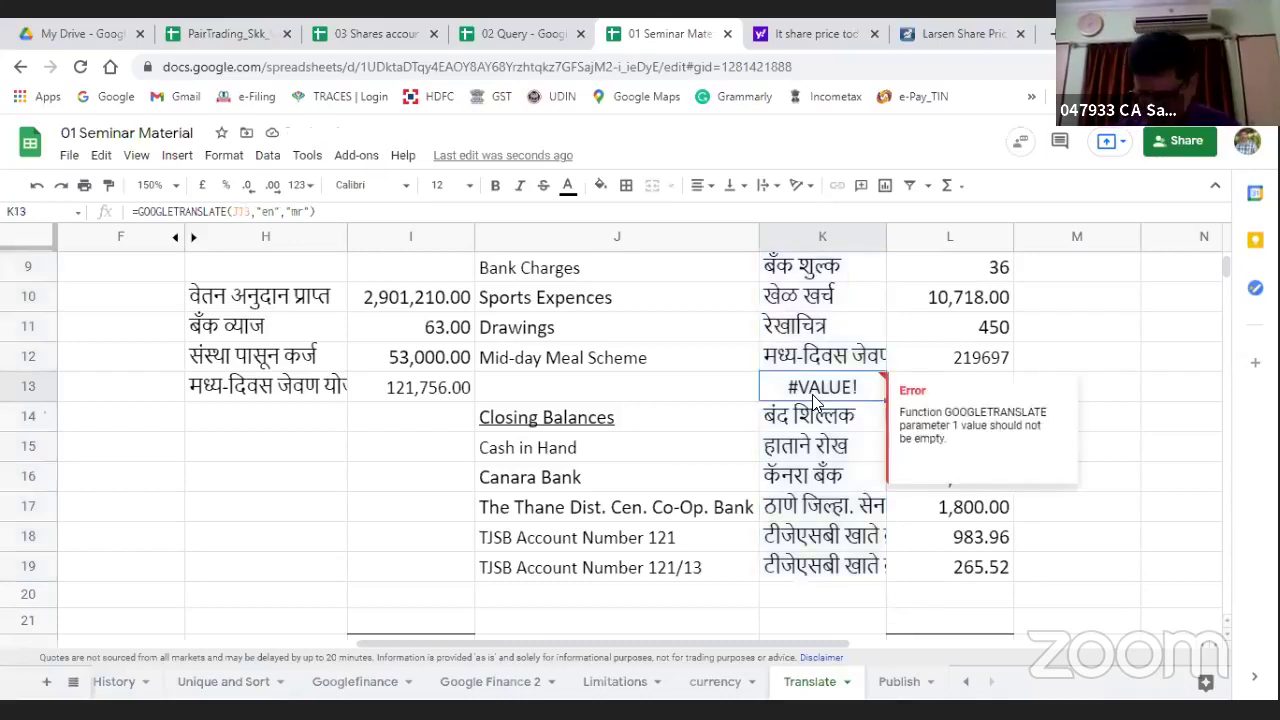
key("Delete")
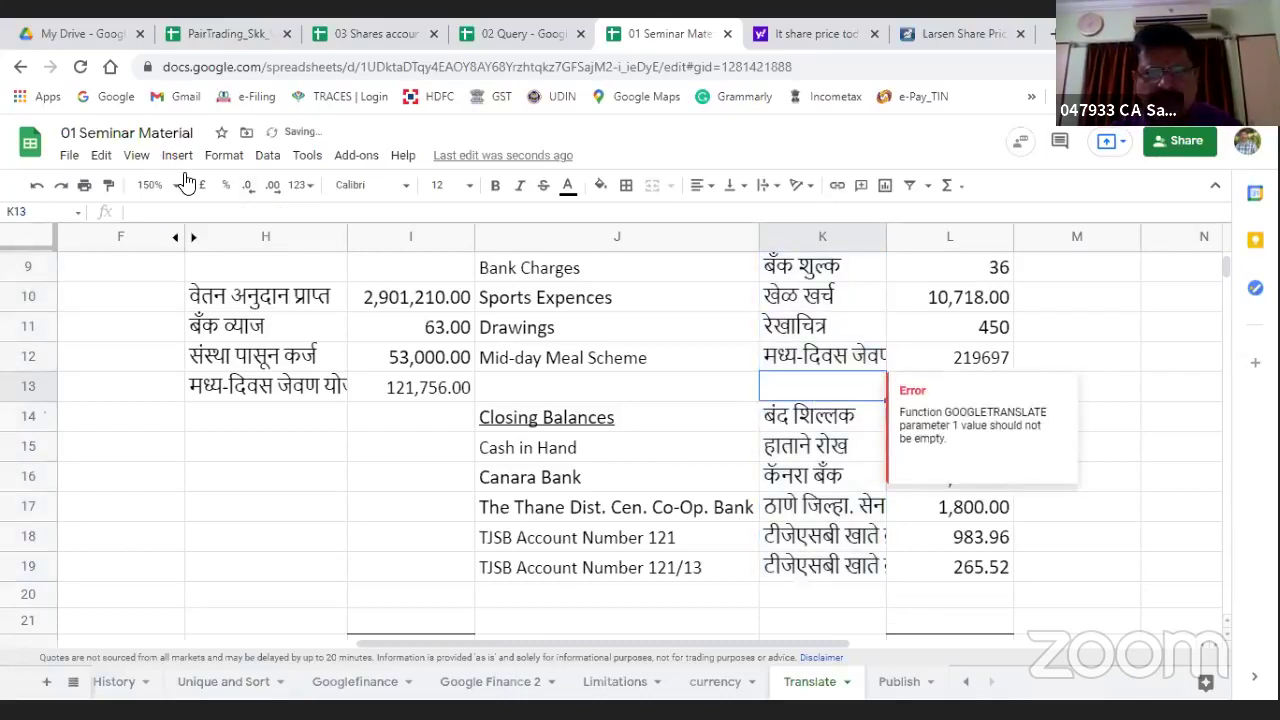
Step: Hide the English payments column J
left_click(556, 241)
right_click(556, 241)
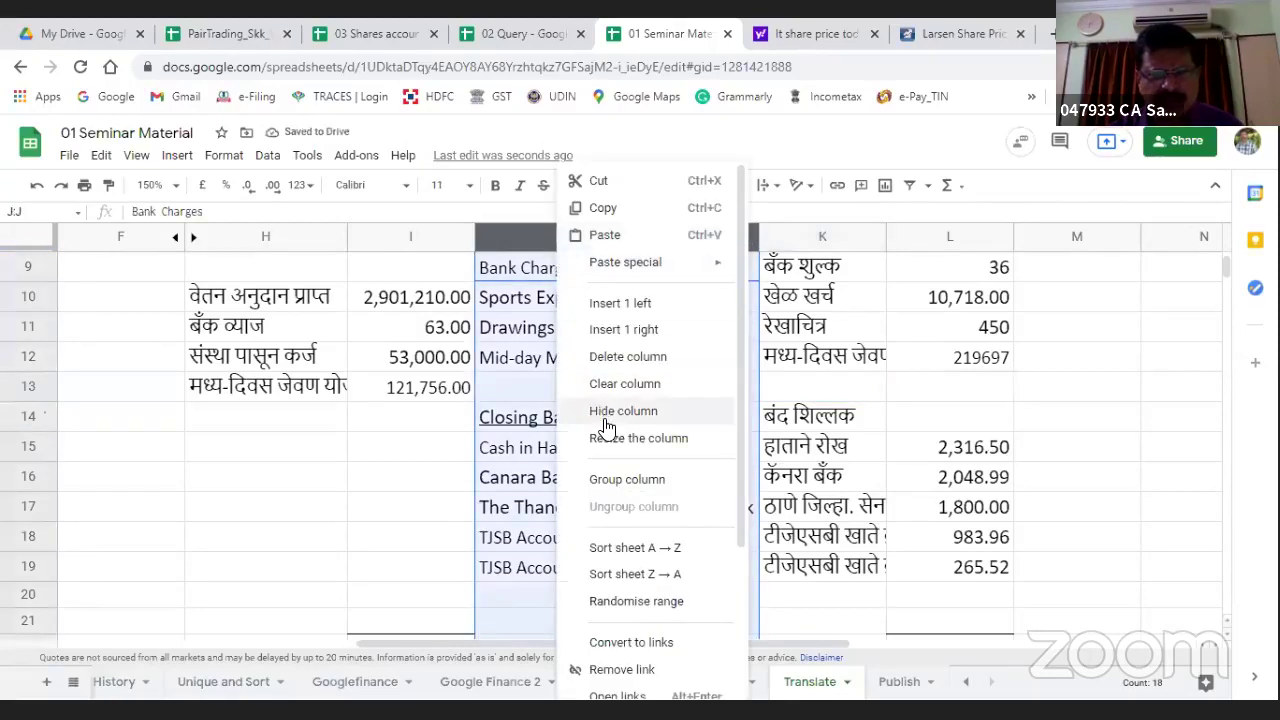
left_click(605, 418)
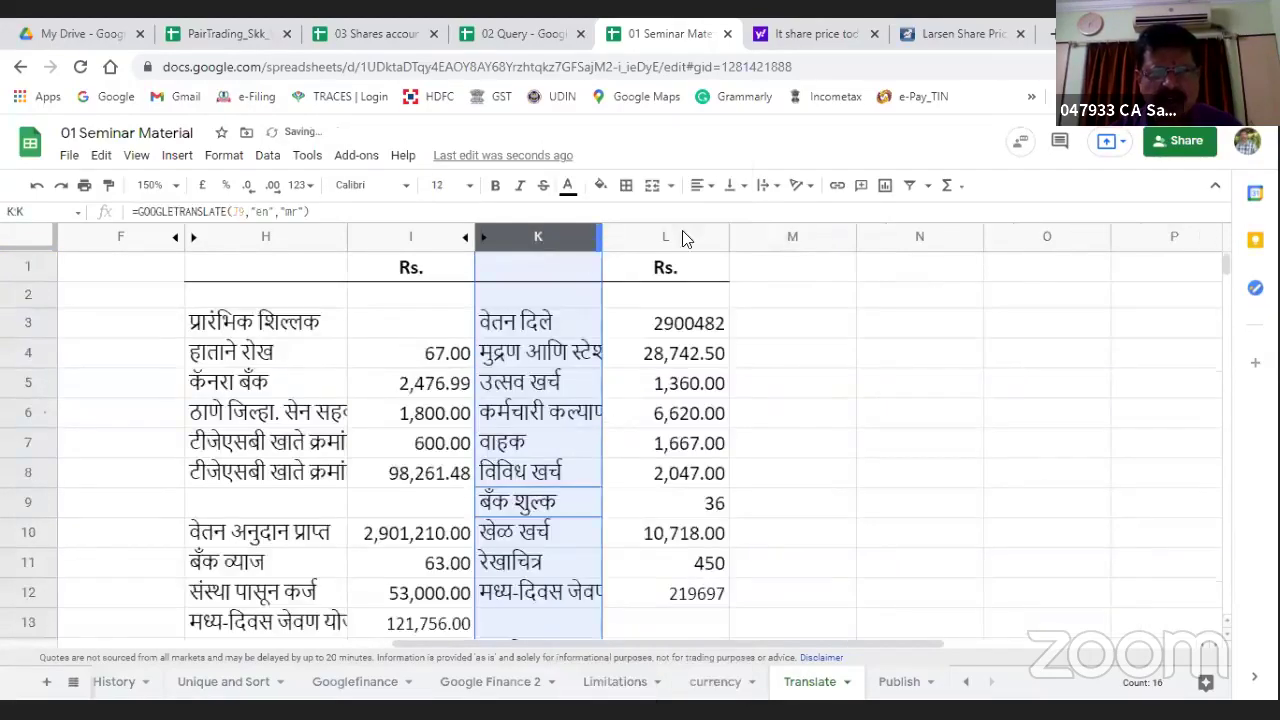
Step: Widen columns H and K so the Marathi text shows in full
left_click_drag(602, 237, 700, 237)
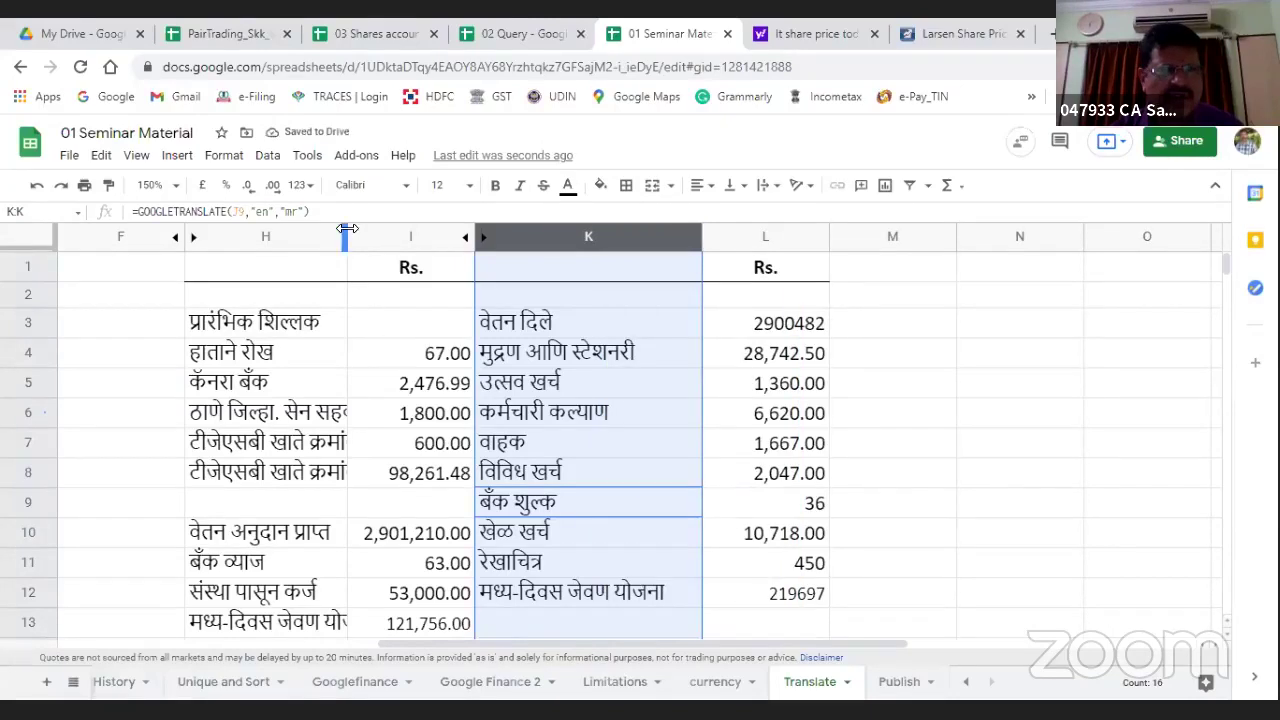
left_click_drag(346, 229, 440, 230)
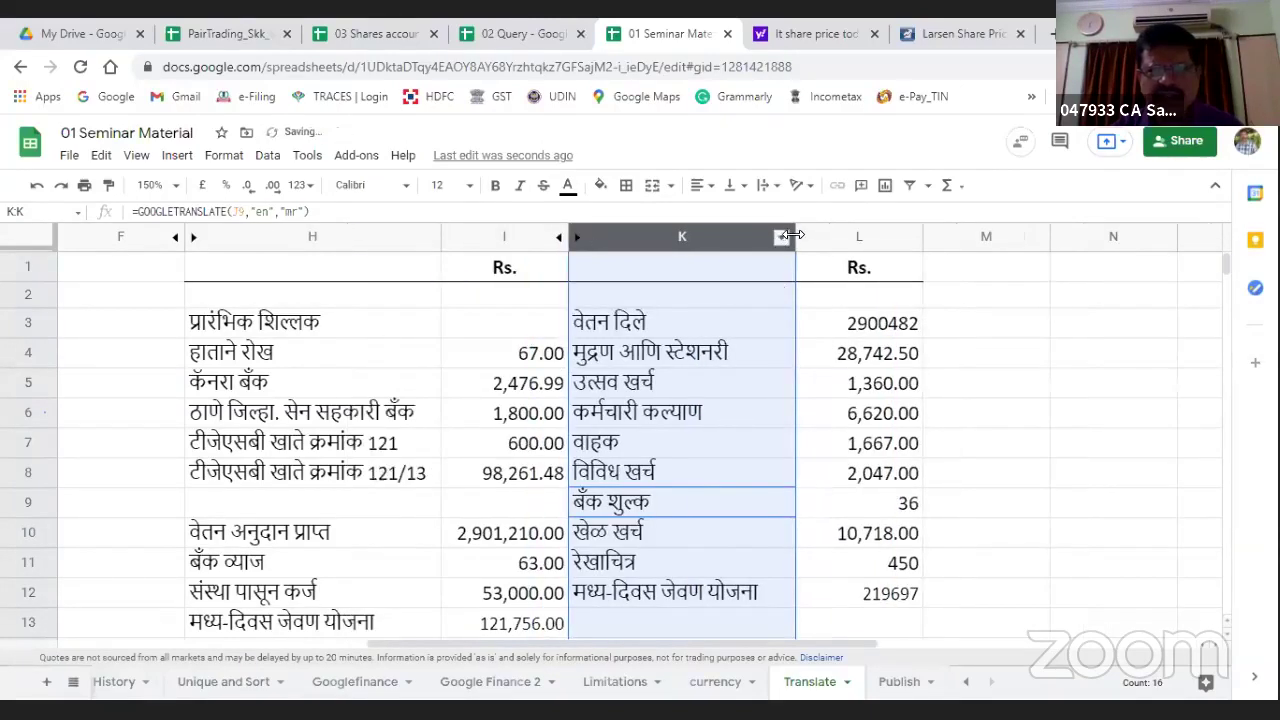
left_click_drag(792, 235, 880, 235)
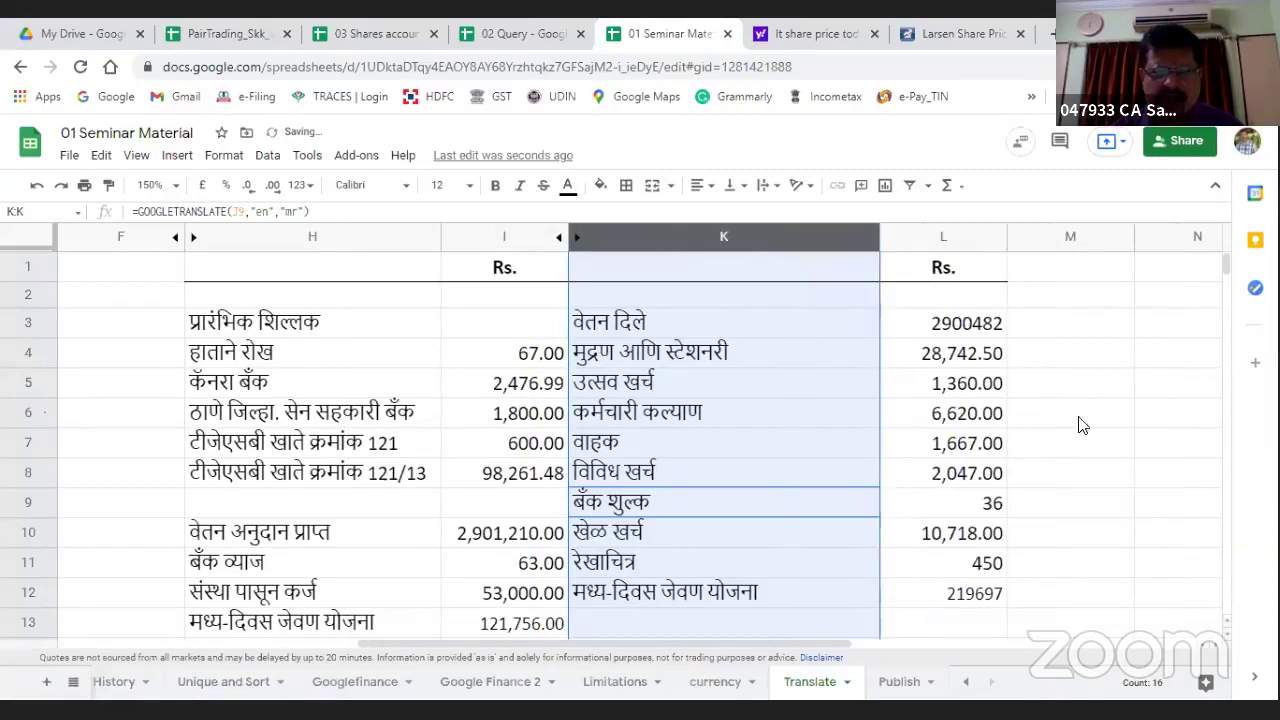
left_click(1094, 424)
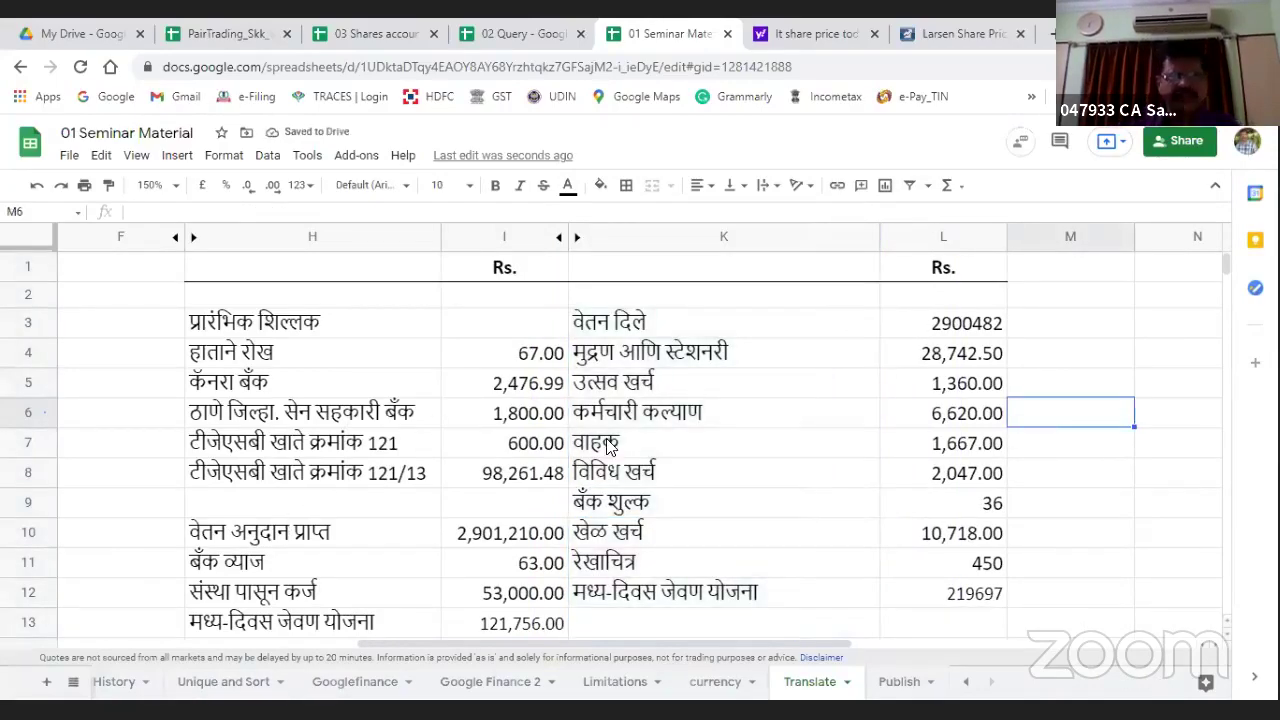
scroll(610, 475, "down", 3)
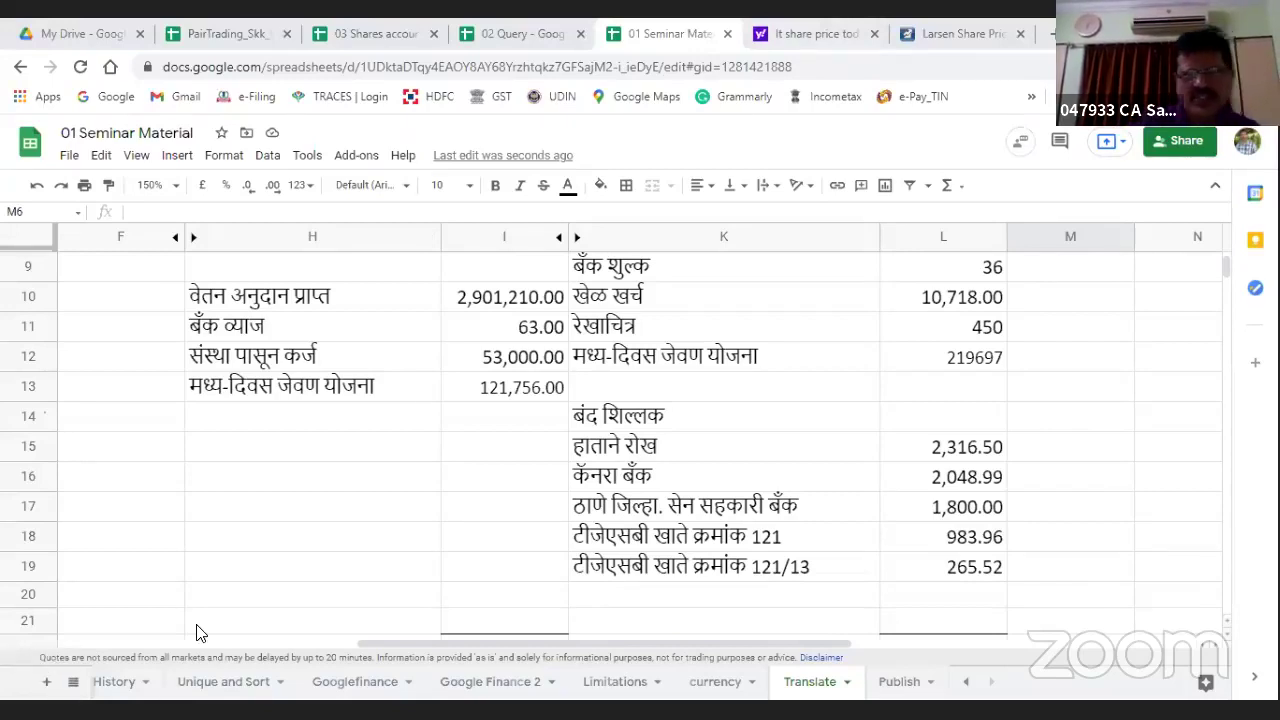
Step: Switch to the Publish sheet from the All sheets list
left_click(72, 684)
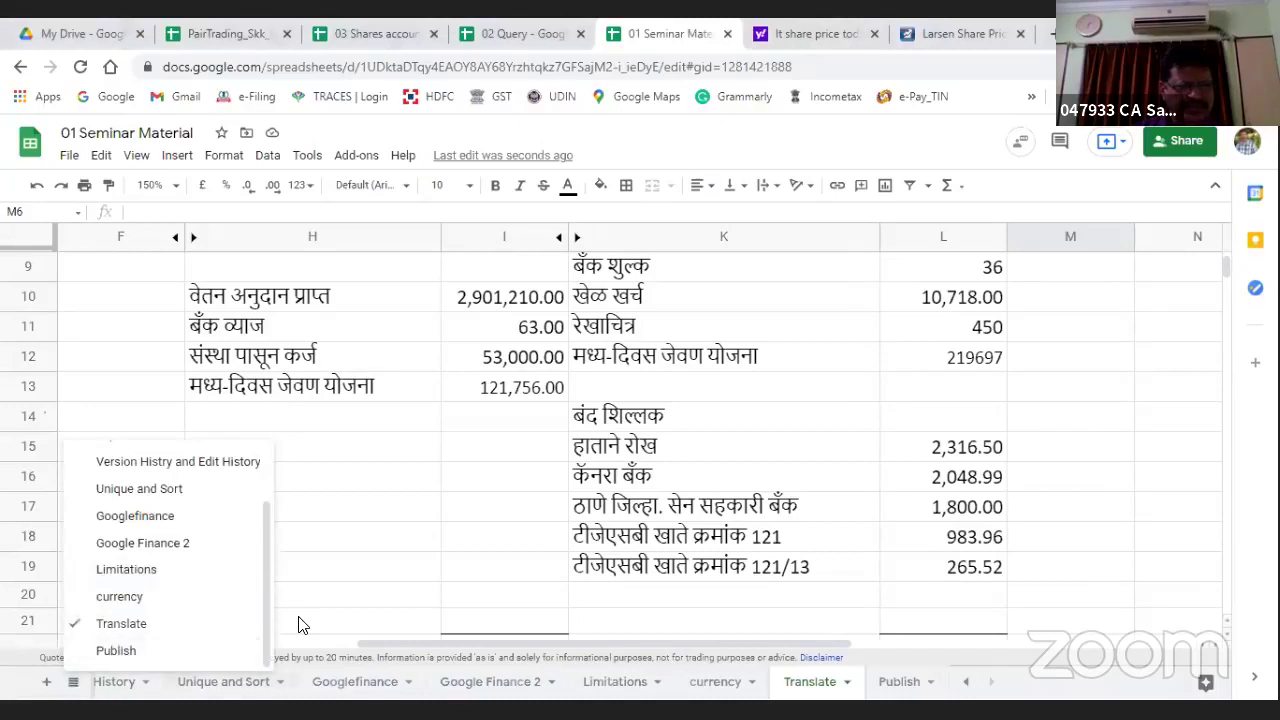
left_click(105, 651)
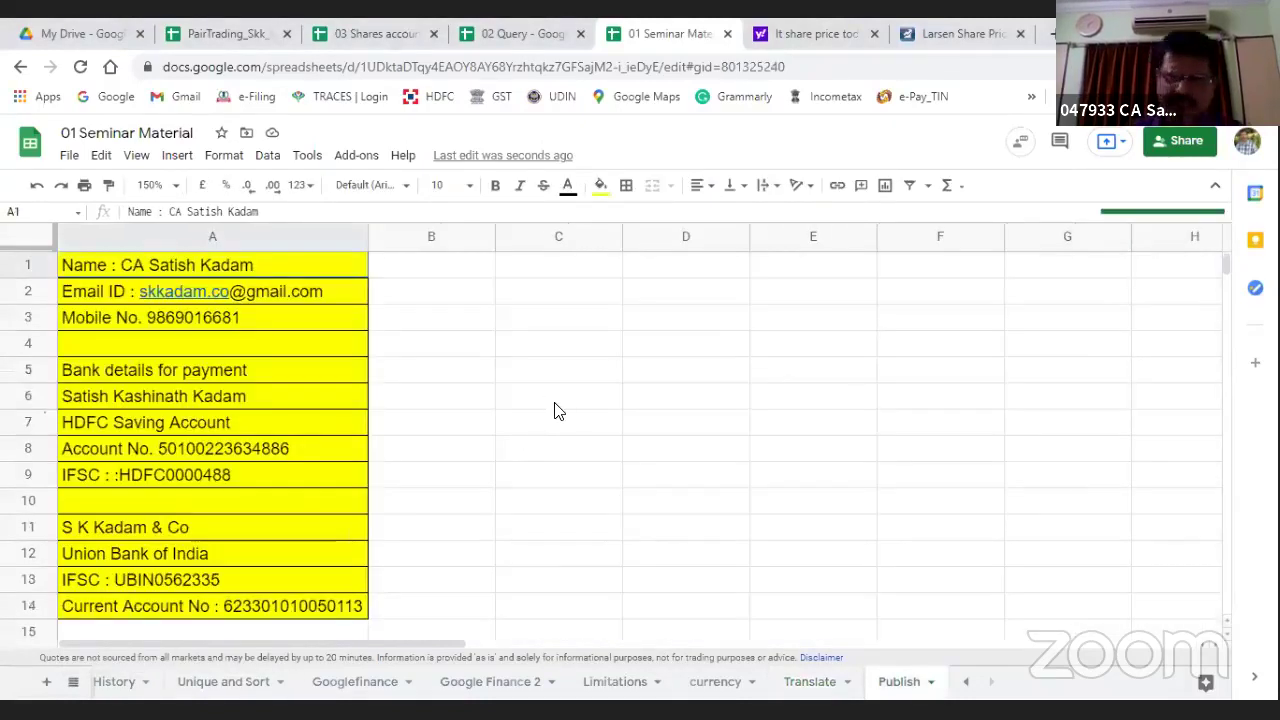
left_click(526, 385)
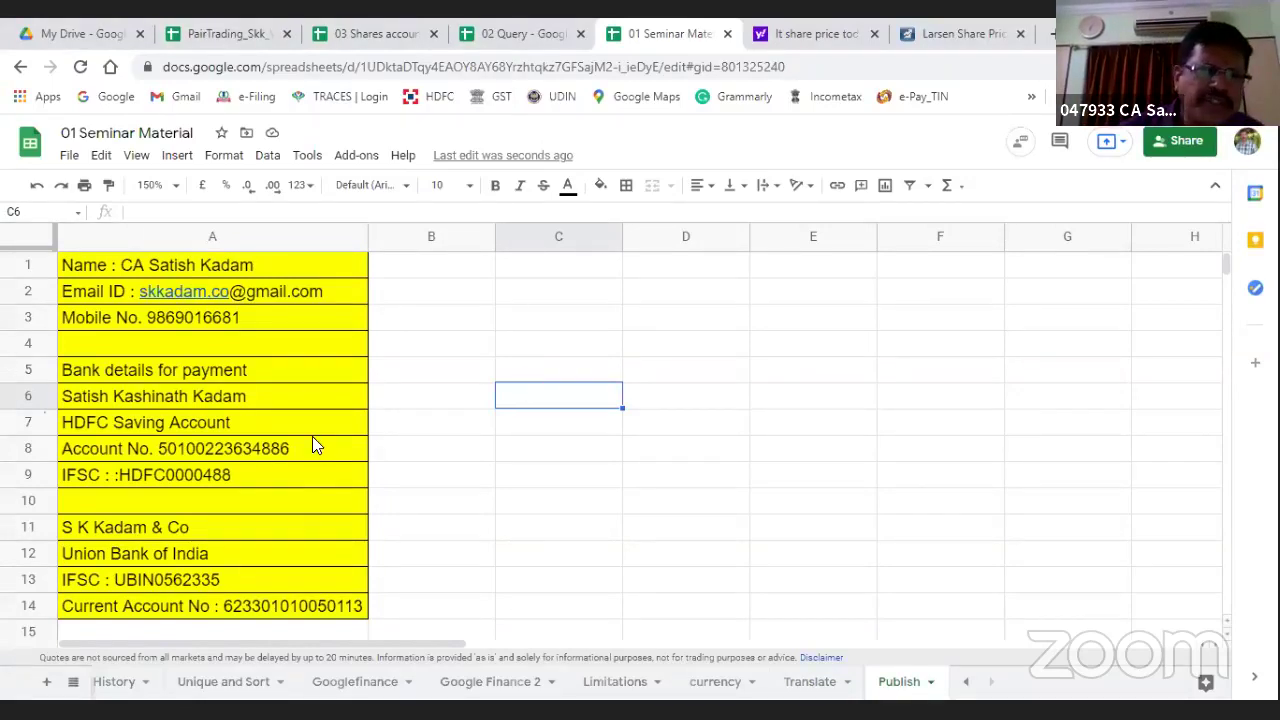
scroll(312, 445, "down", 1)
scroll(312, 443, "up", 1)
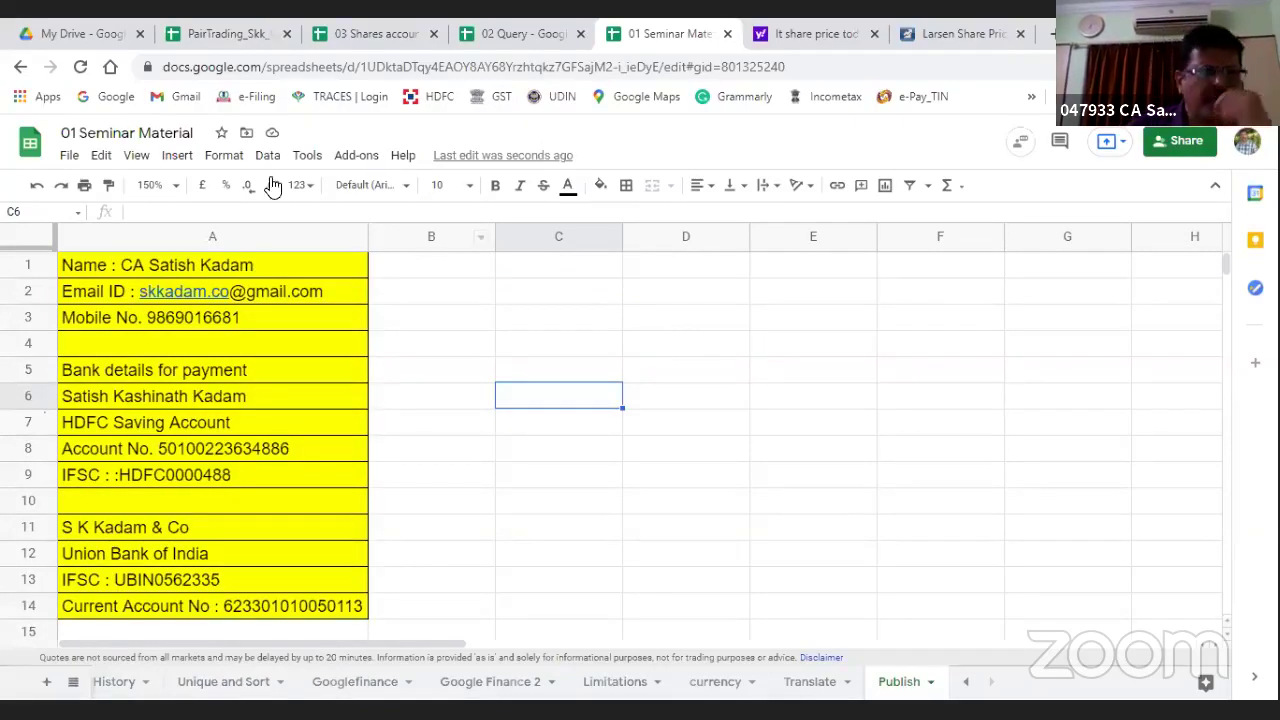
Step: Browse the View and Edit menus, then open File > Publish to the web
left_click(134, 157)
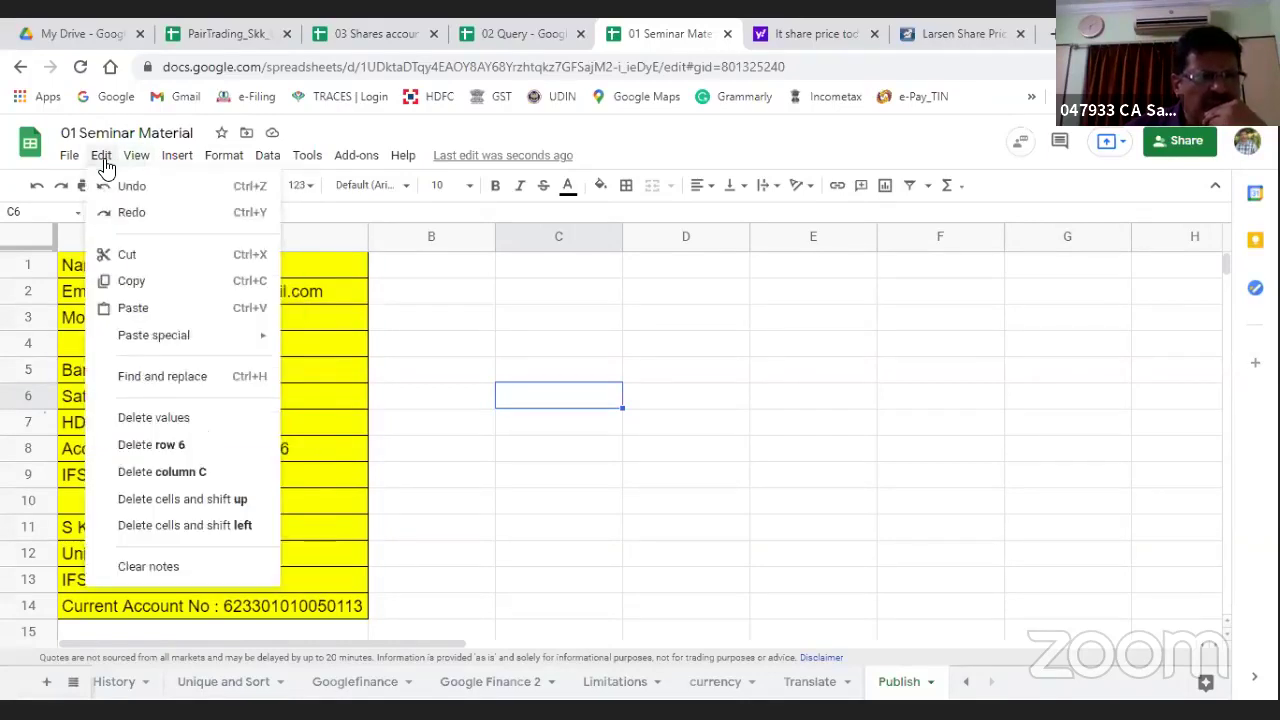
left_click(102, 160)
left_click(101, 160)
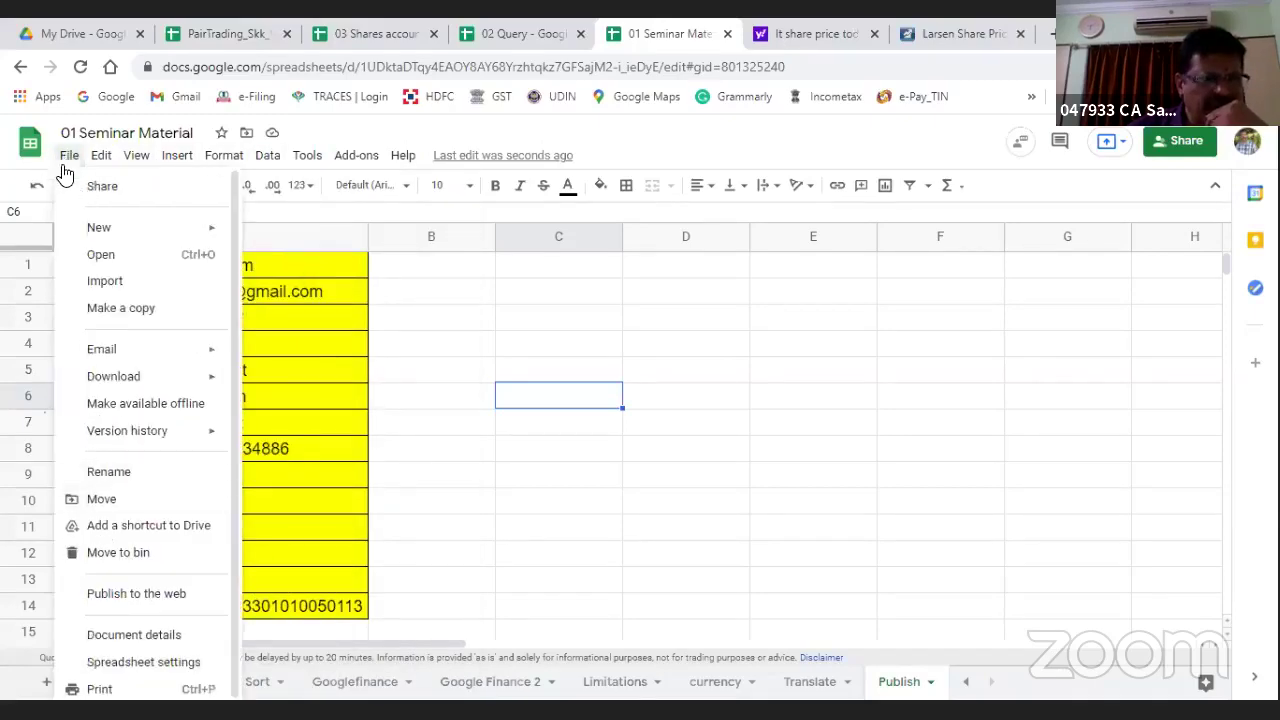
left_click(89, 595)
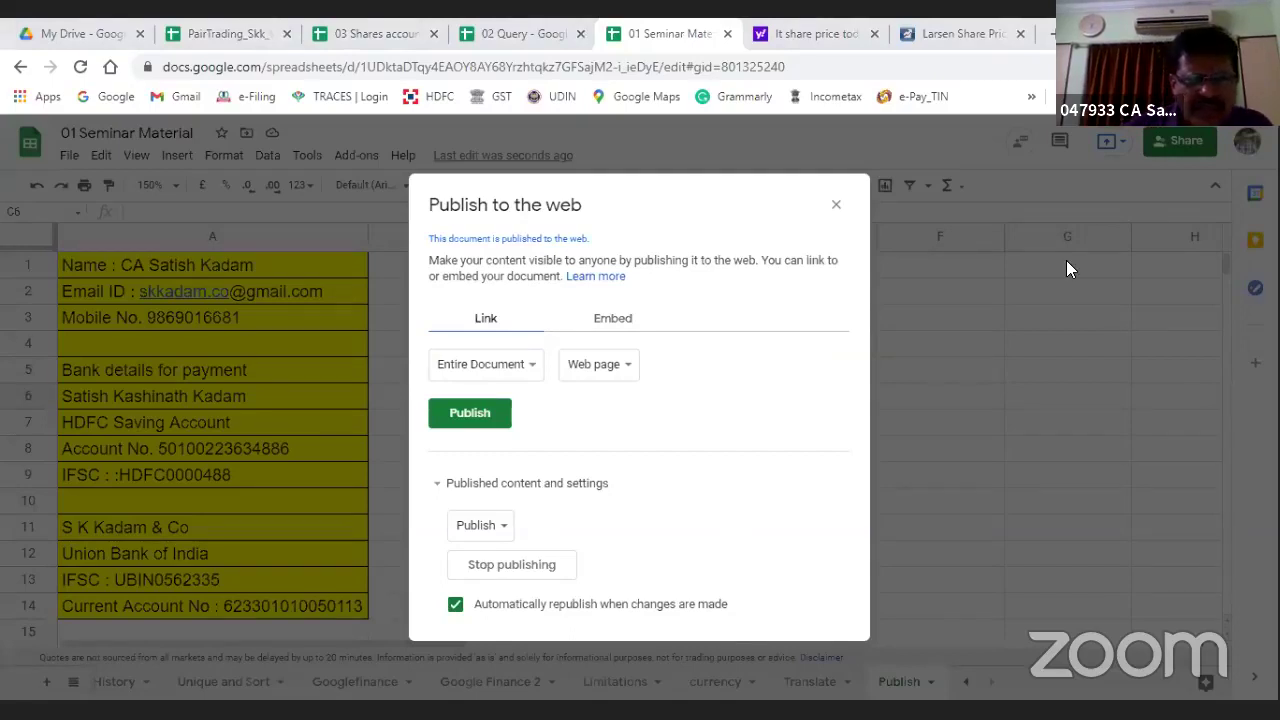
Step: Publish only the Publish sheet instead of Entire Document and select its link
left_click(511, 374)
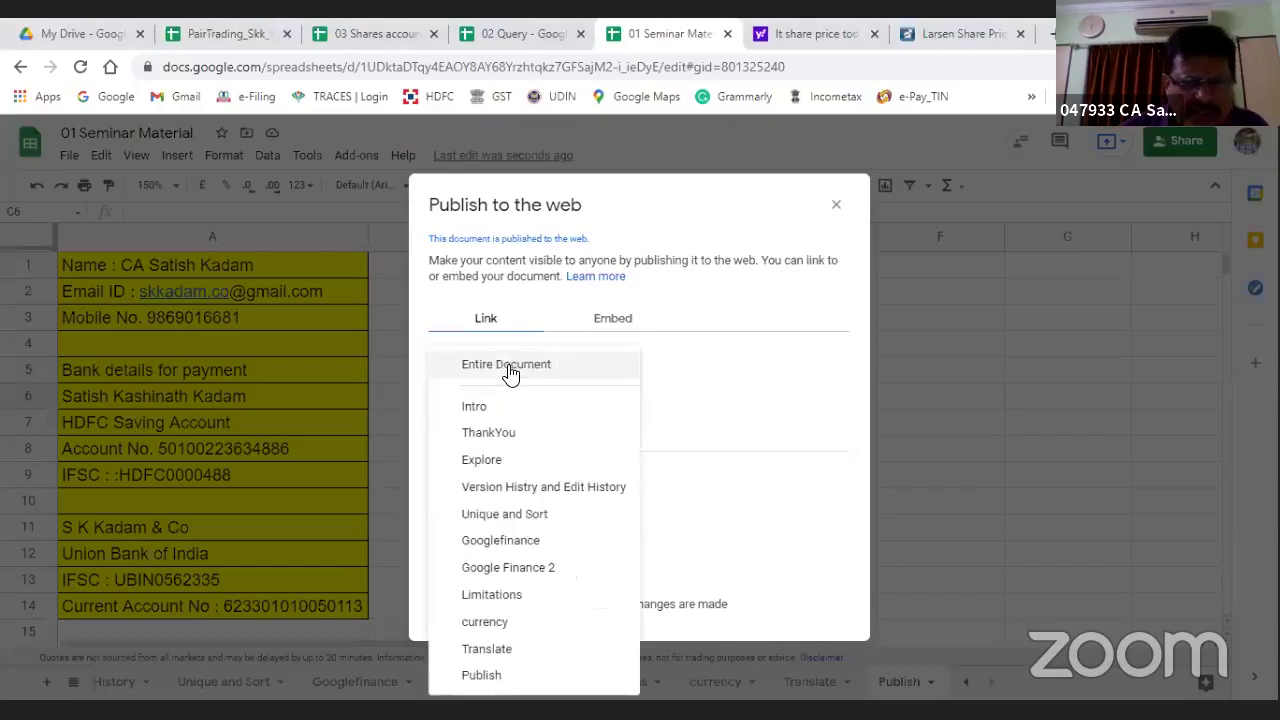
left_click(484, 676)
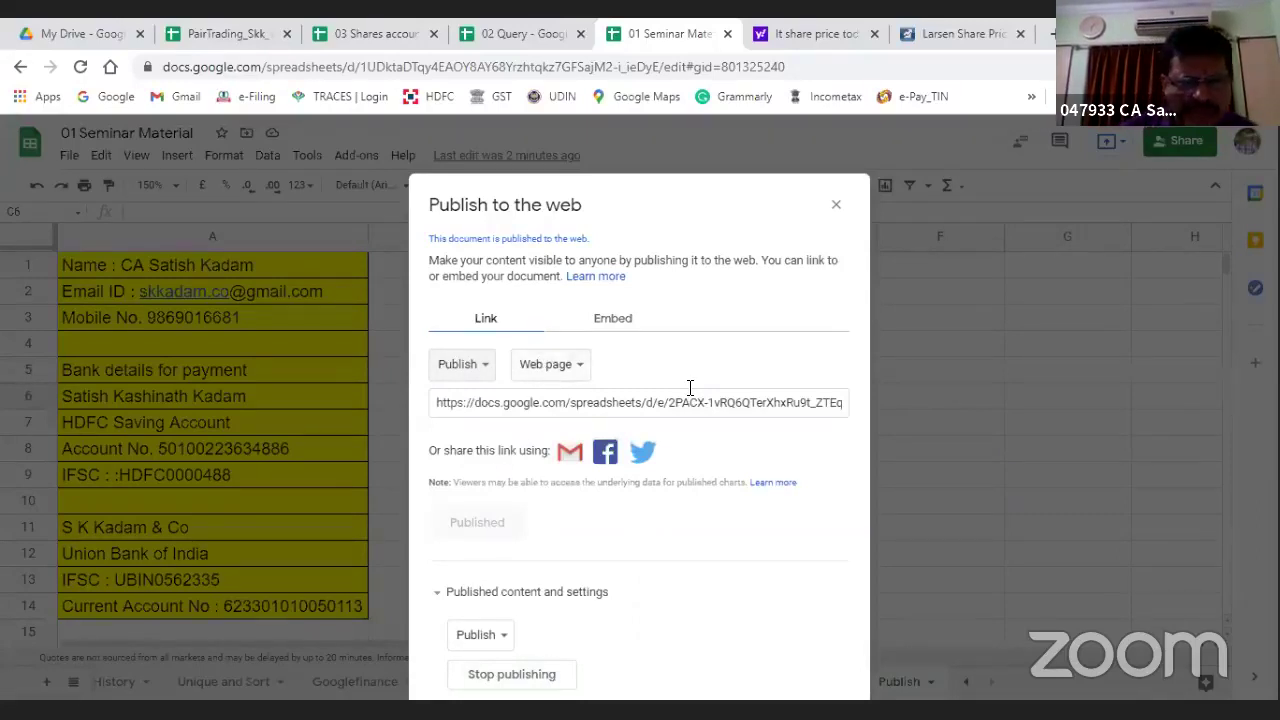
left_click(632, 404)
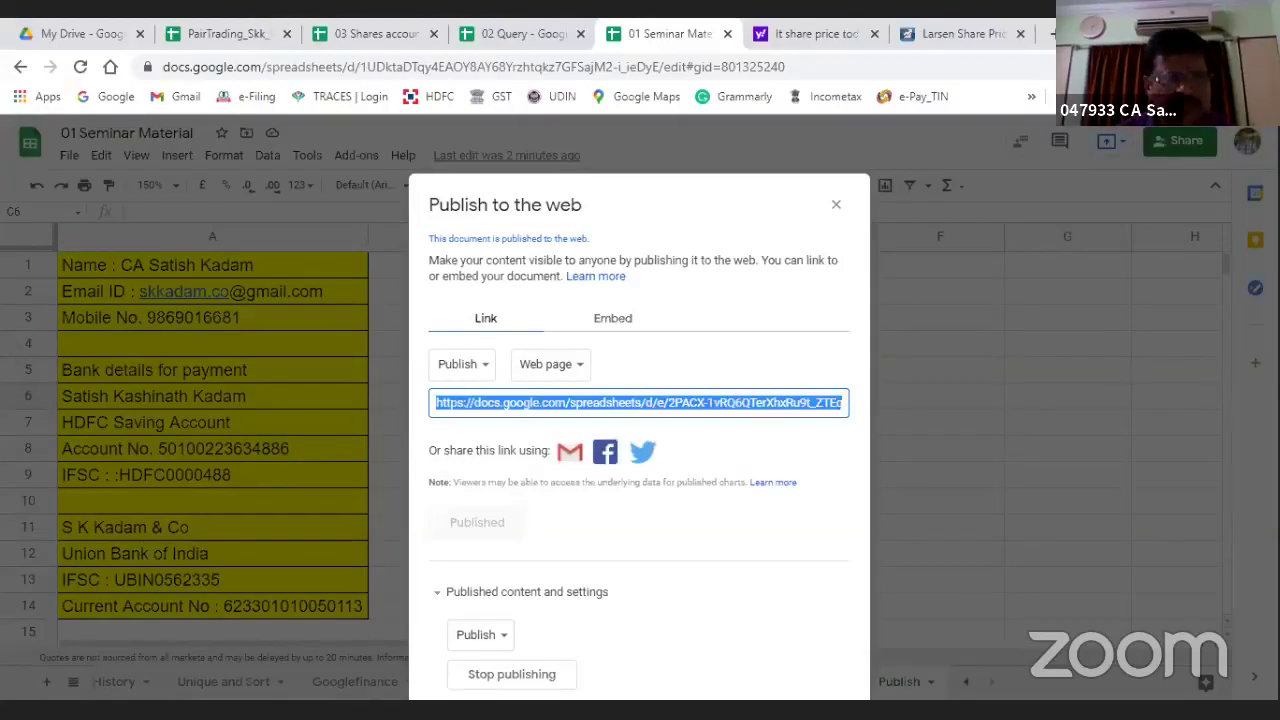
Step: Copy the published link, move the Publish to the web dialog aside and close it
key("alt+Tab")
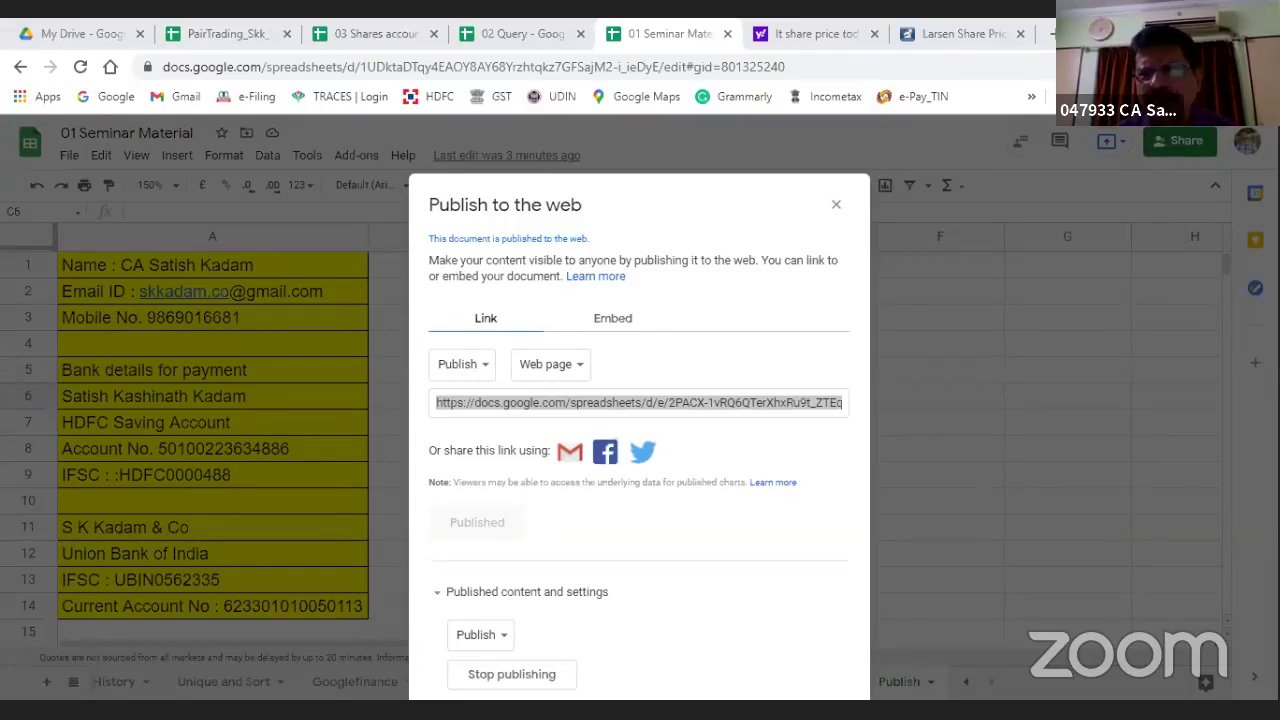
left_click(150, 492)
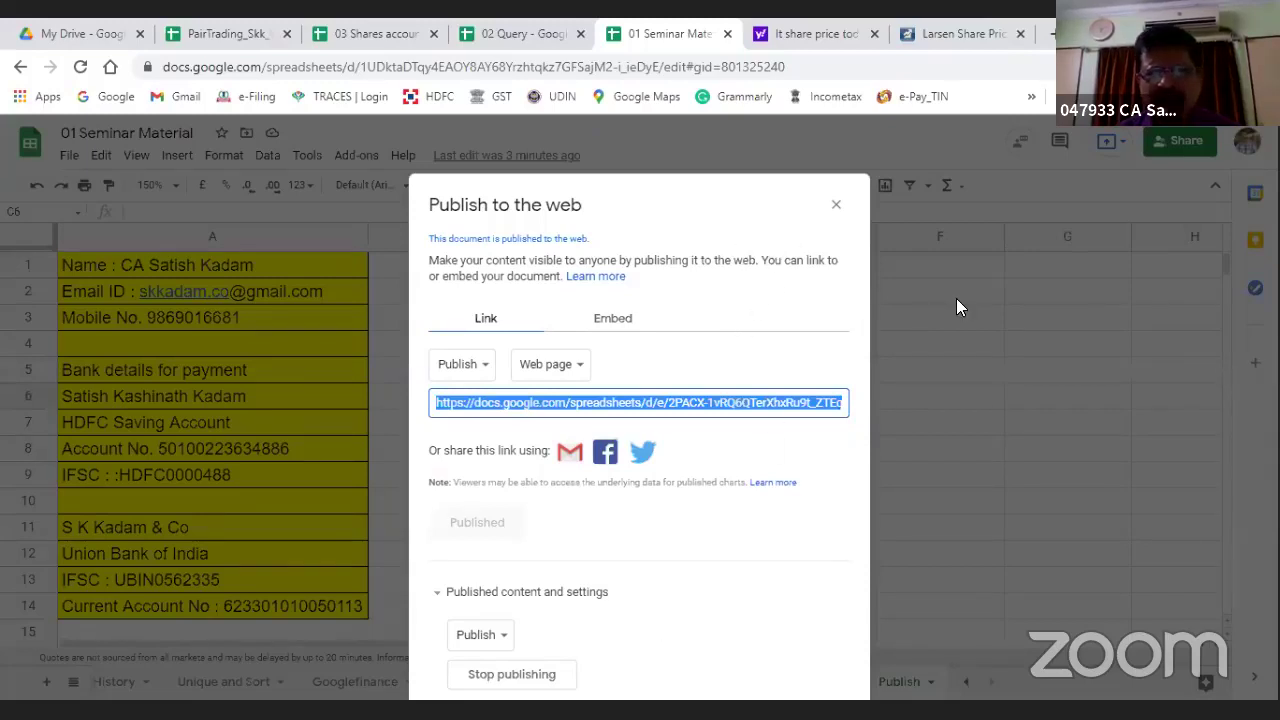
left_click_drag(956, 298, 700, 290)
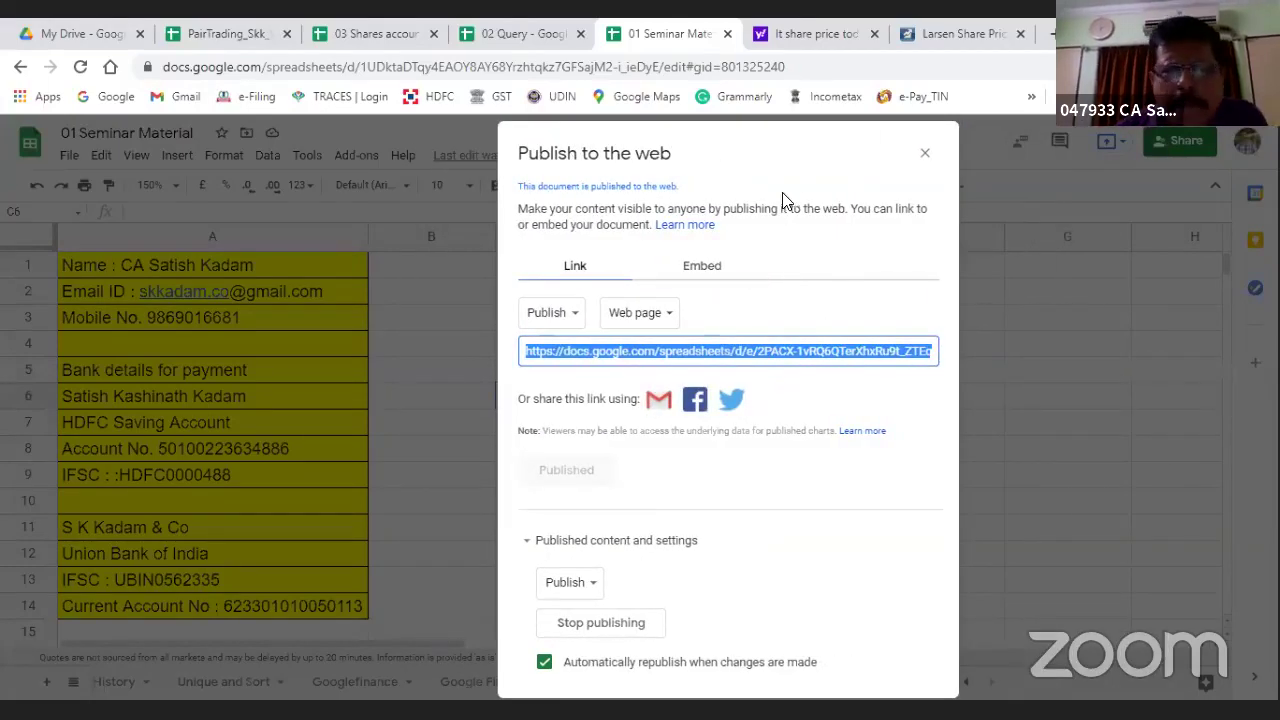
left_click(922, 152)
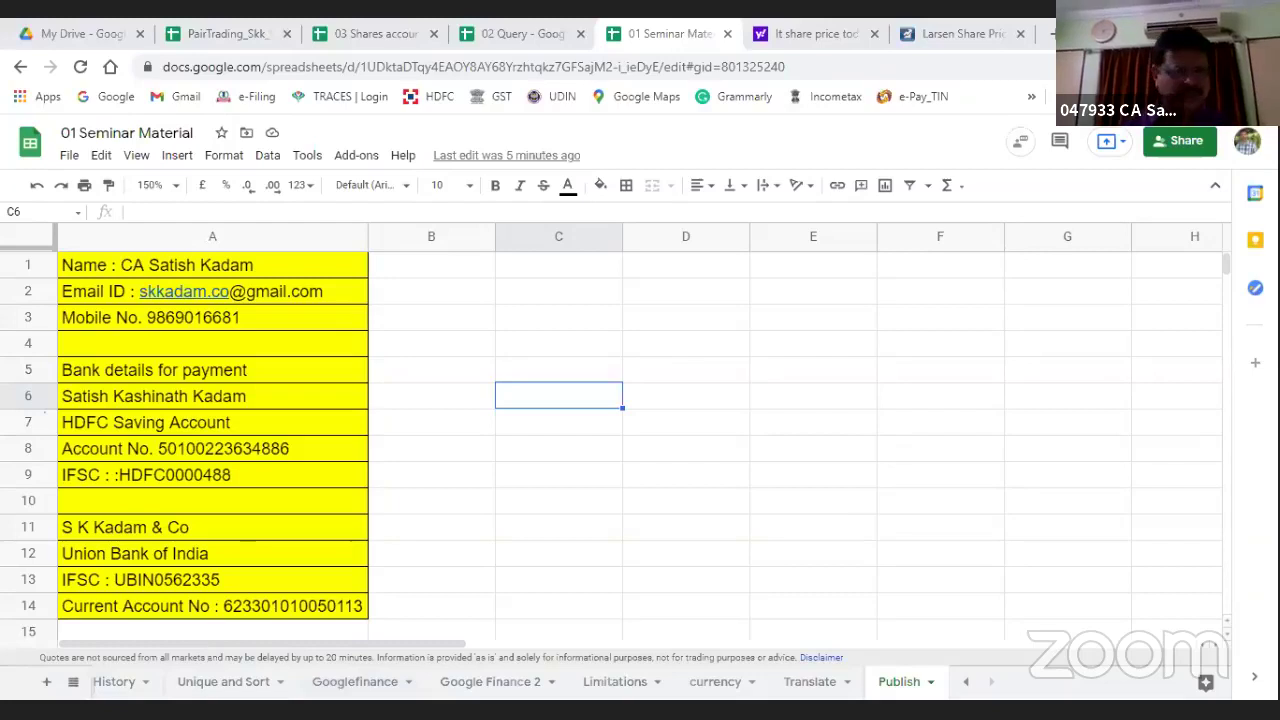
Step: On the Intro sheet, tick the Detect Language code checklist item
left_click(73, 684)
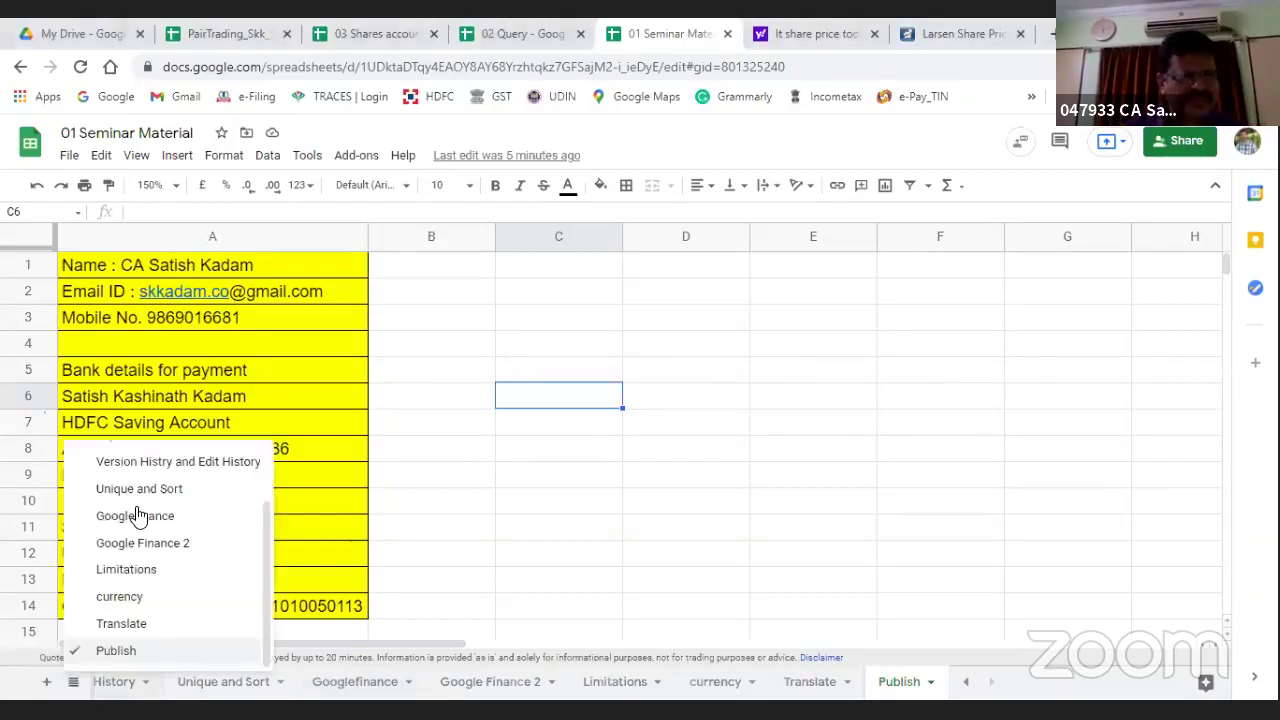
scroll(126, 494, "up", 2)
left_click(117, 463)
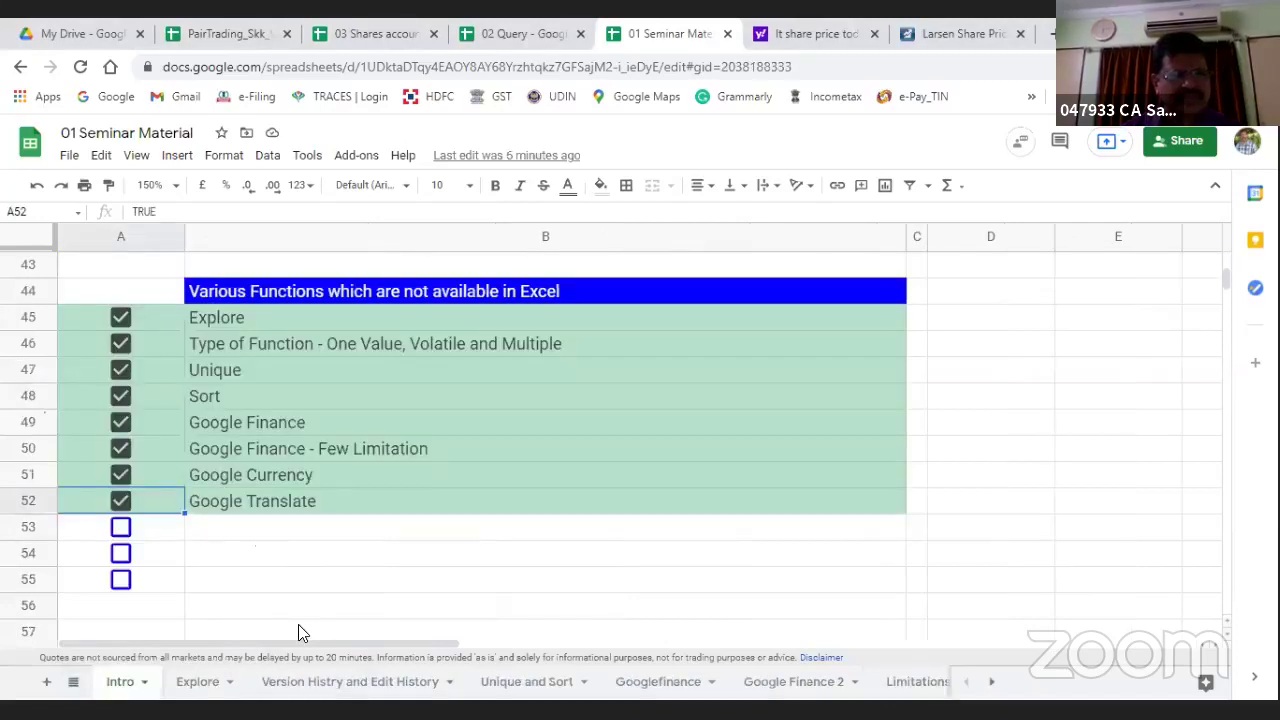
key("Down")
key("space")
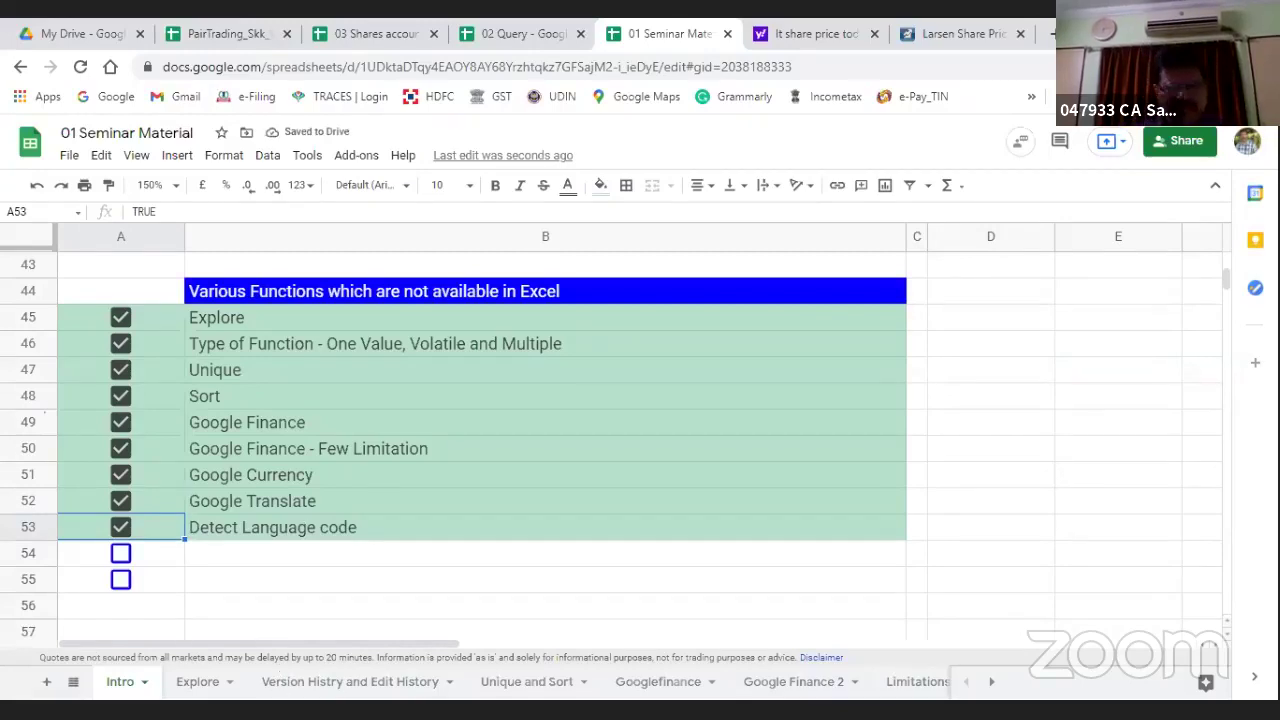
Step: Return to the Translate sheet and inspect the GOOGLETRANSLATE formula in H13
left_click(688, 684)
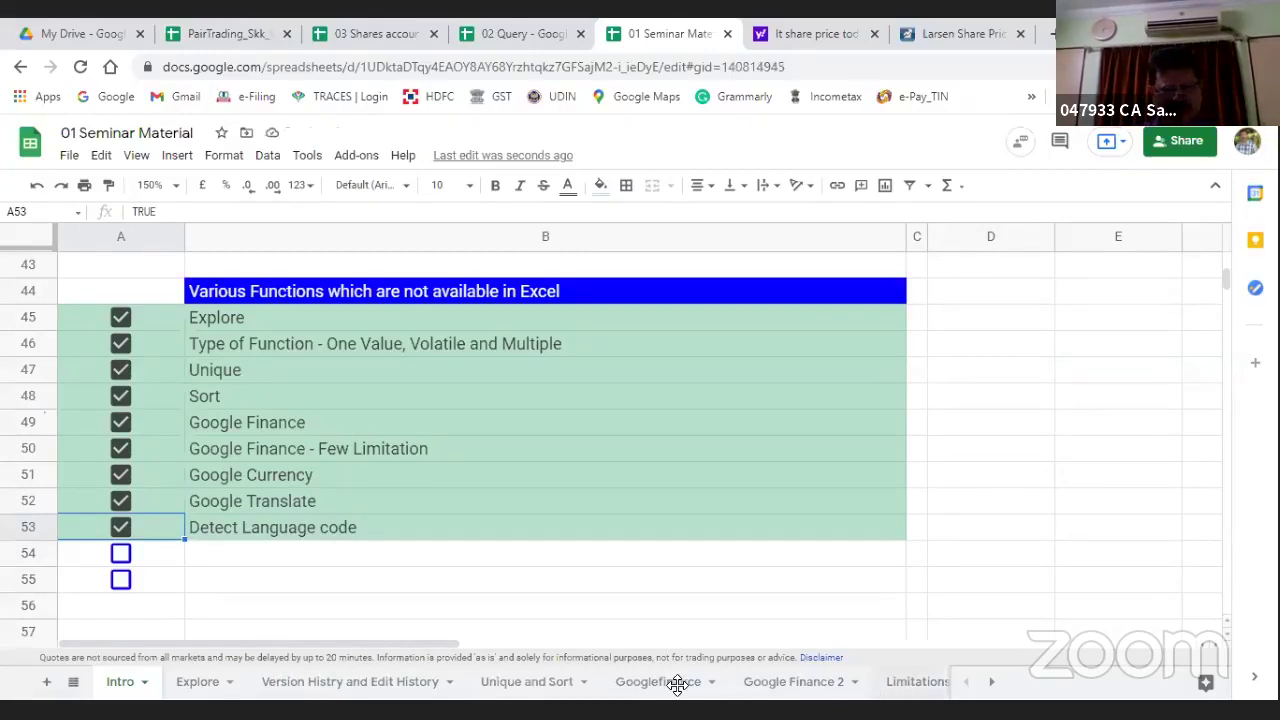
left_click(73, 682)
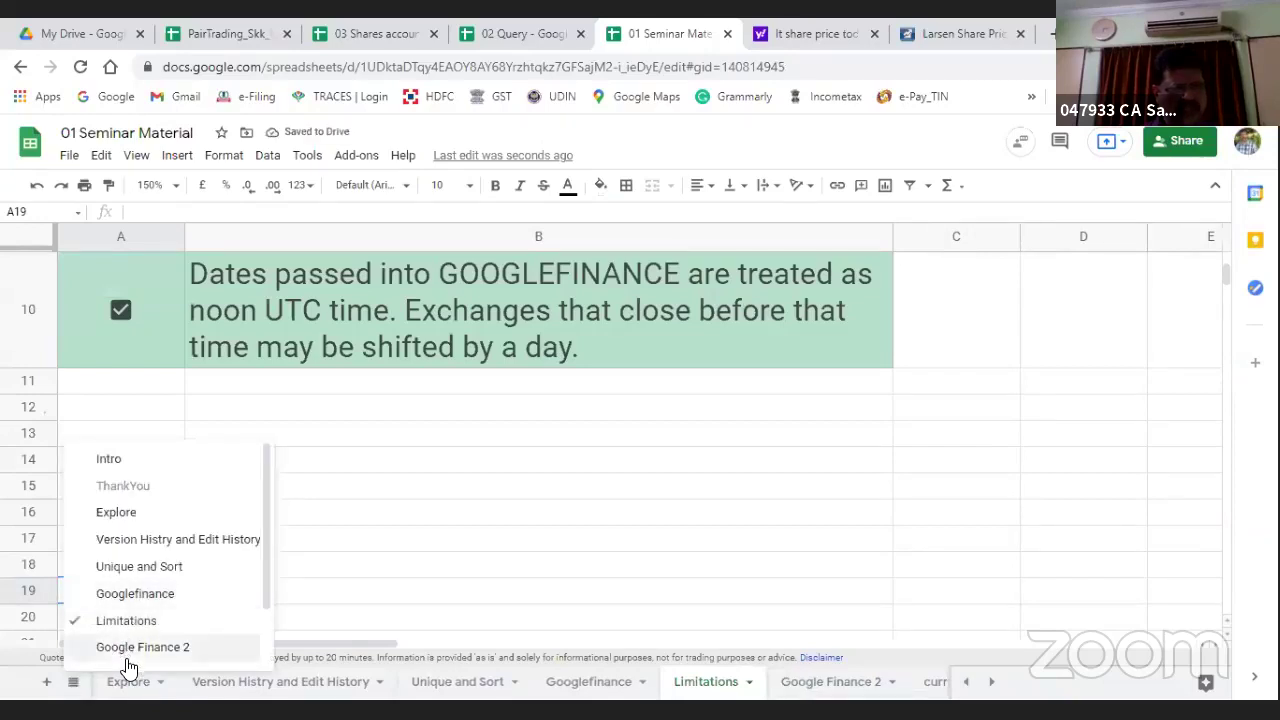
scroll(127, 658, "down", 1)
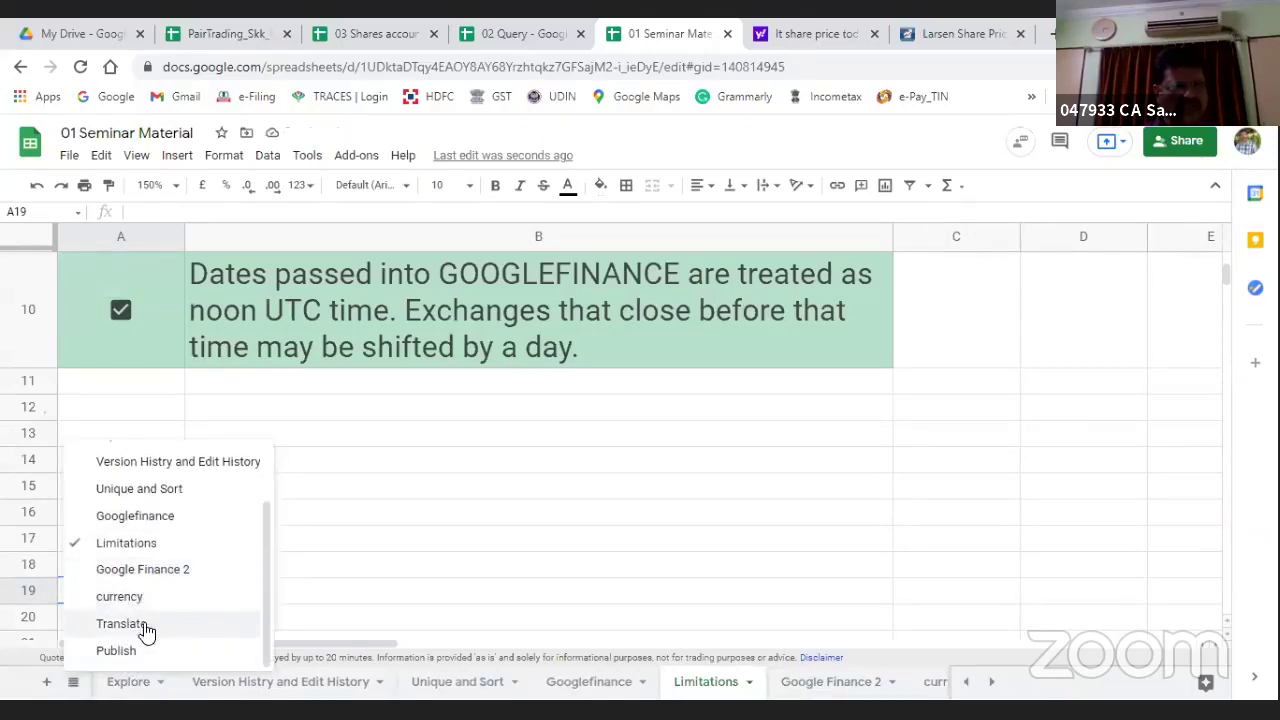
left_click(135, 628)
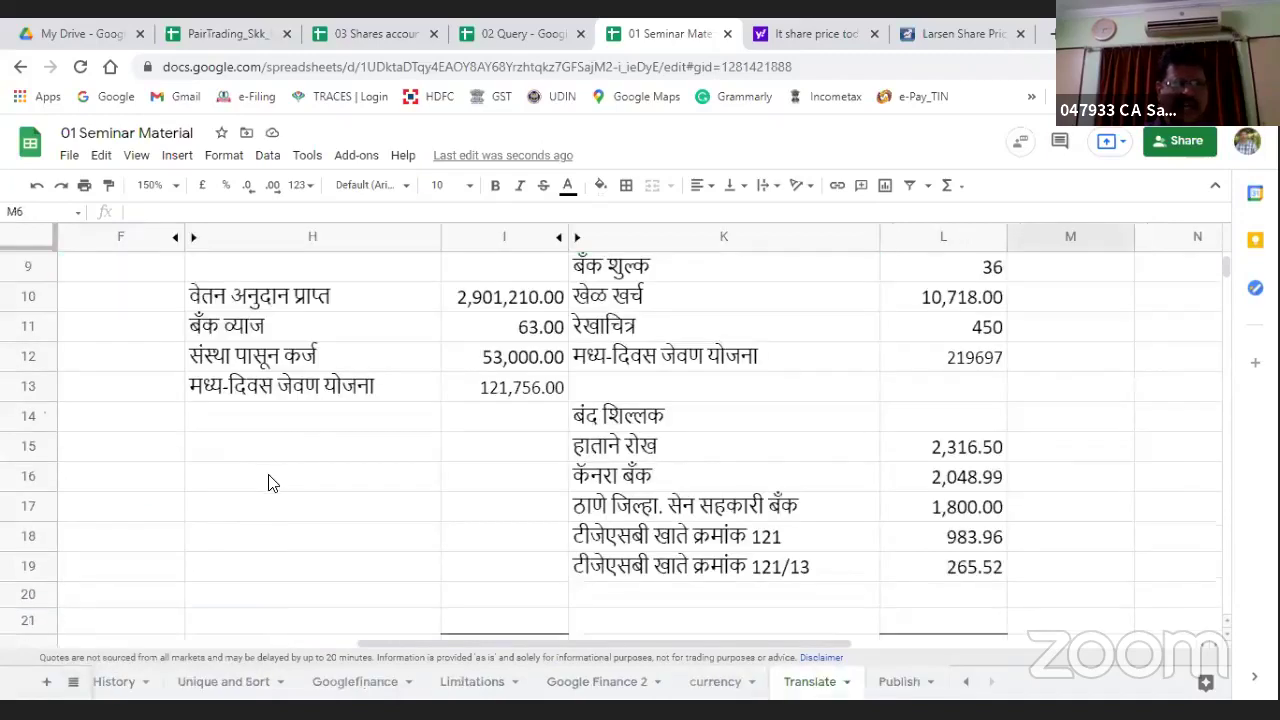
left_click(238, 478)
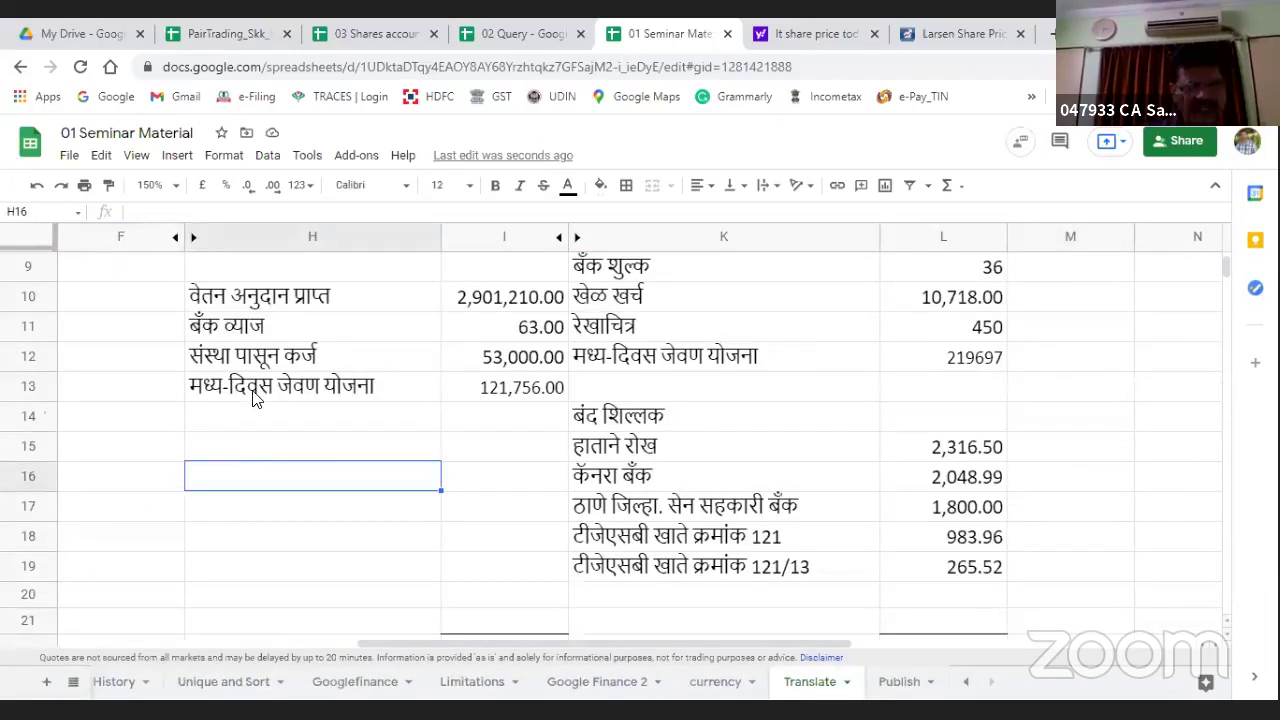
left_click(255, 396)
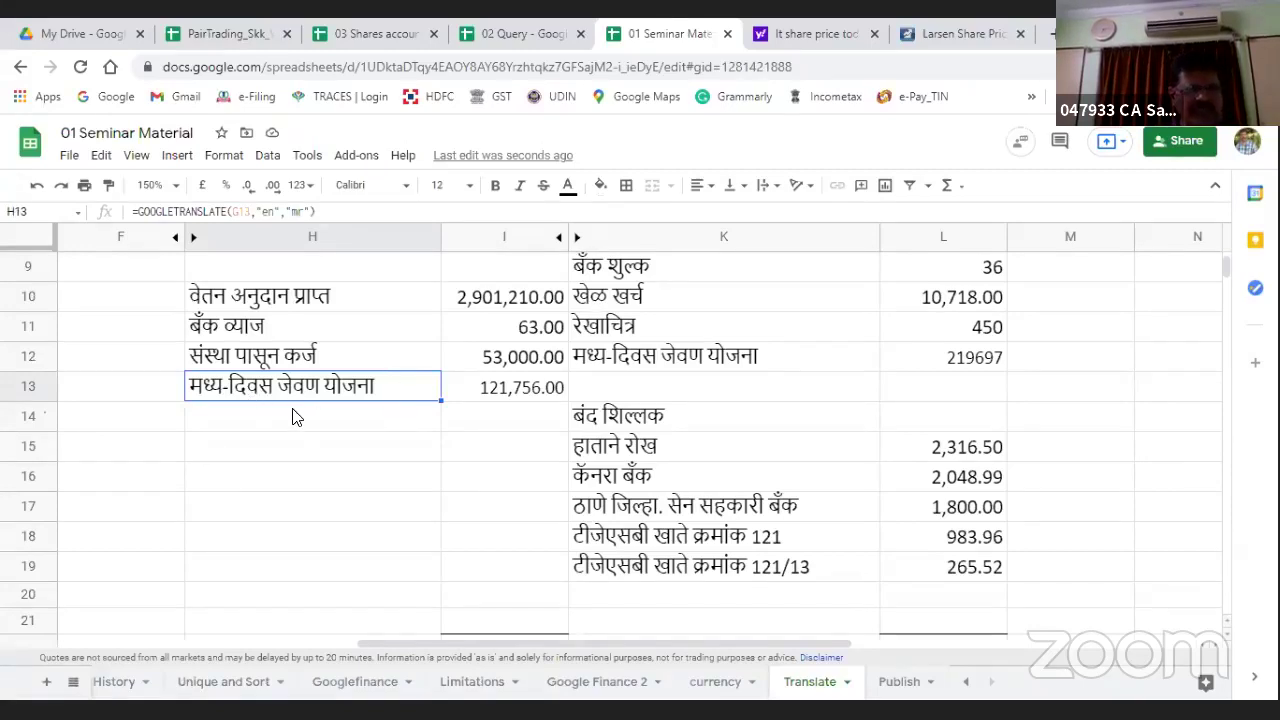
scroll(280, 470, "down", 2)
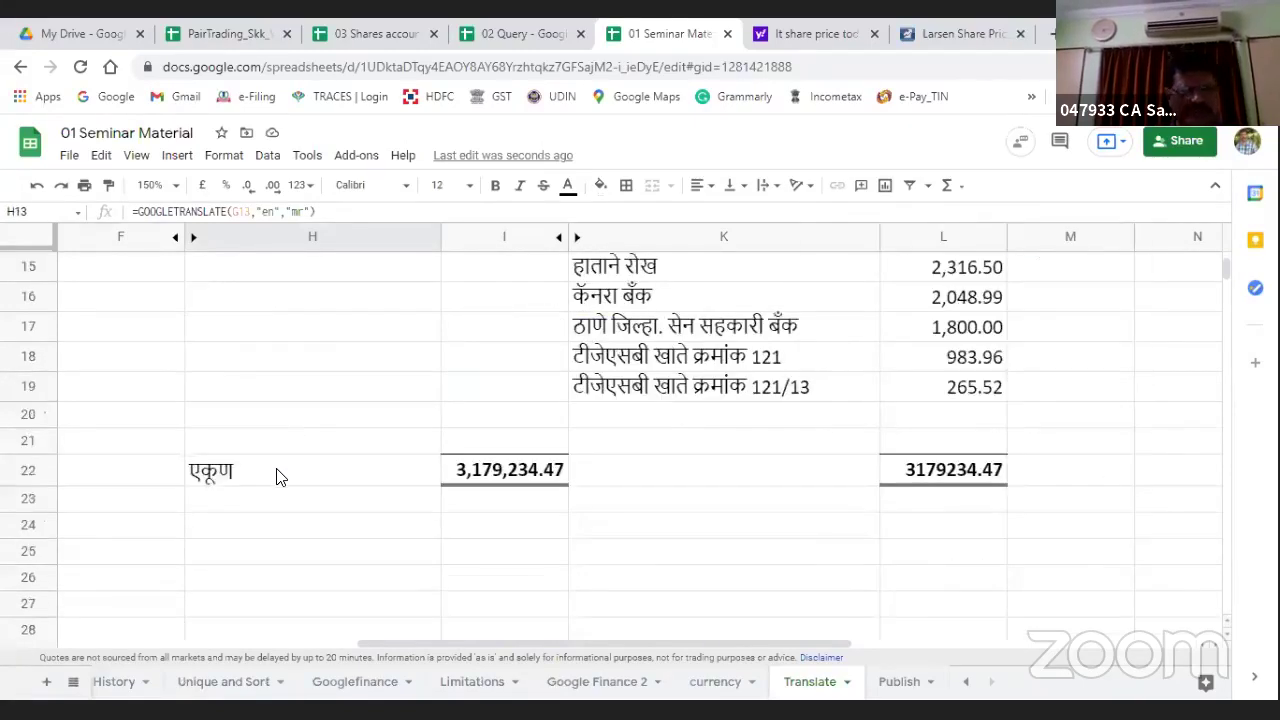
scroll(250, 440, "down", 2)
left_click(246, 408)
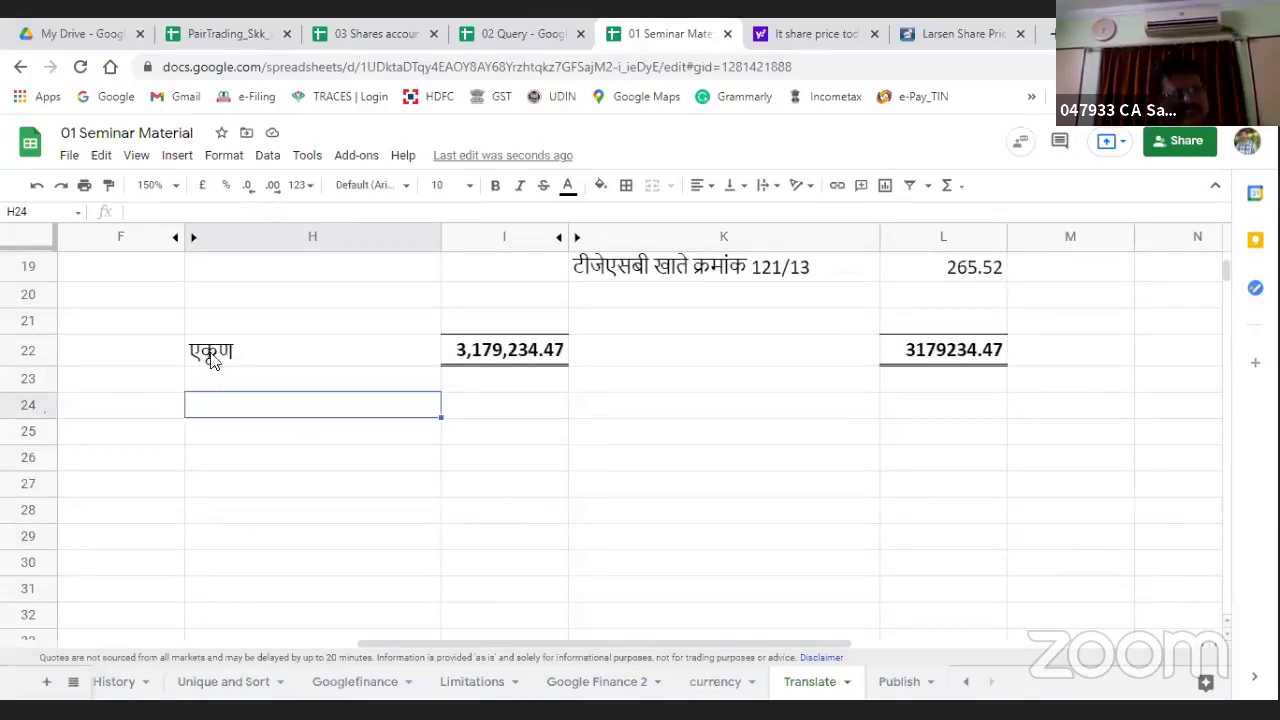
key("Left")
key("Left")
key("Left")
key("Left")
key("Left")
key("Left")
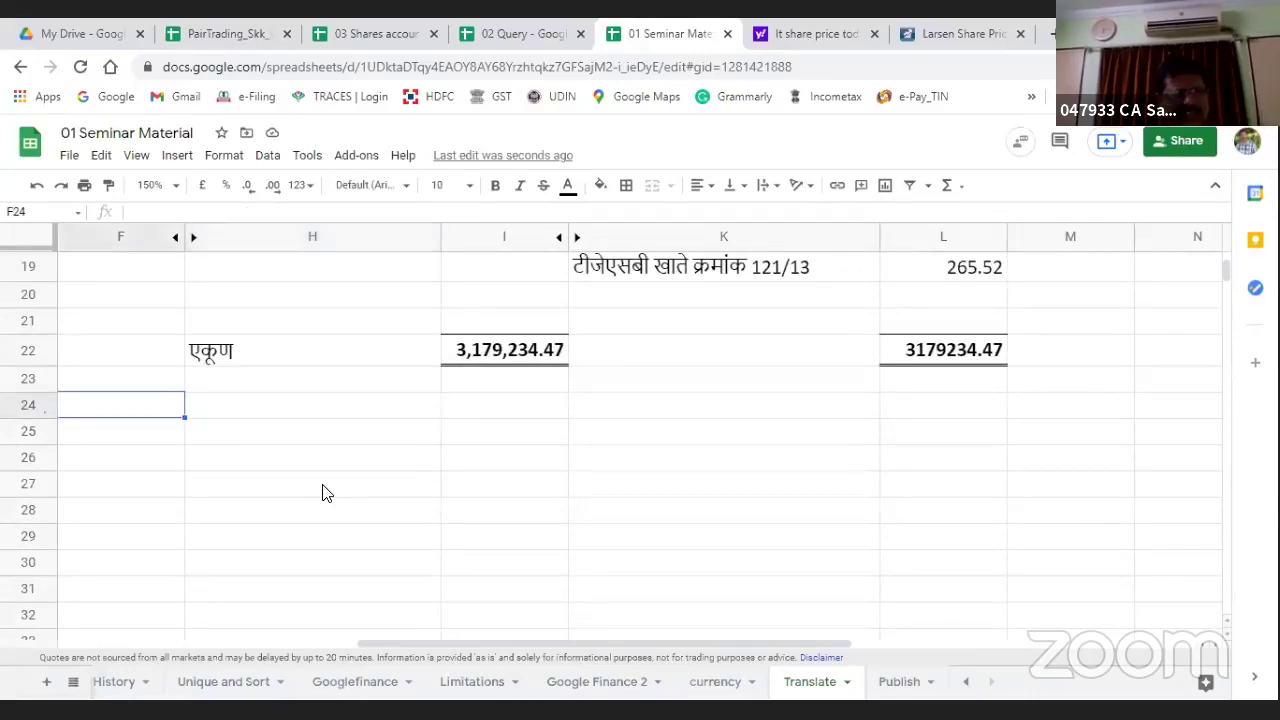
Step: Enter =DETECTLANGUAGE(B9) in B18 under the Detect language Code heading
key("Up")
key("Up")
key("Up")
key("Up")
key("Up")
key("Up")
key("Up")
key("Up")
key("Up")
key("Up")
key("Up")
key("Up")
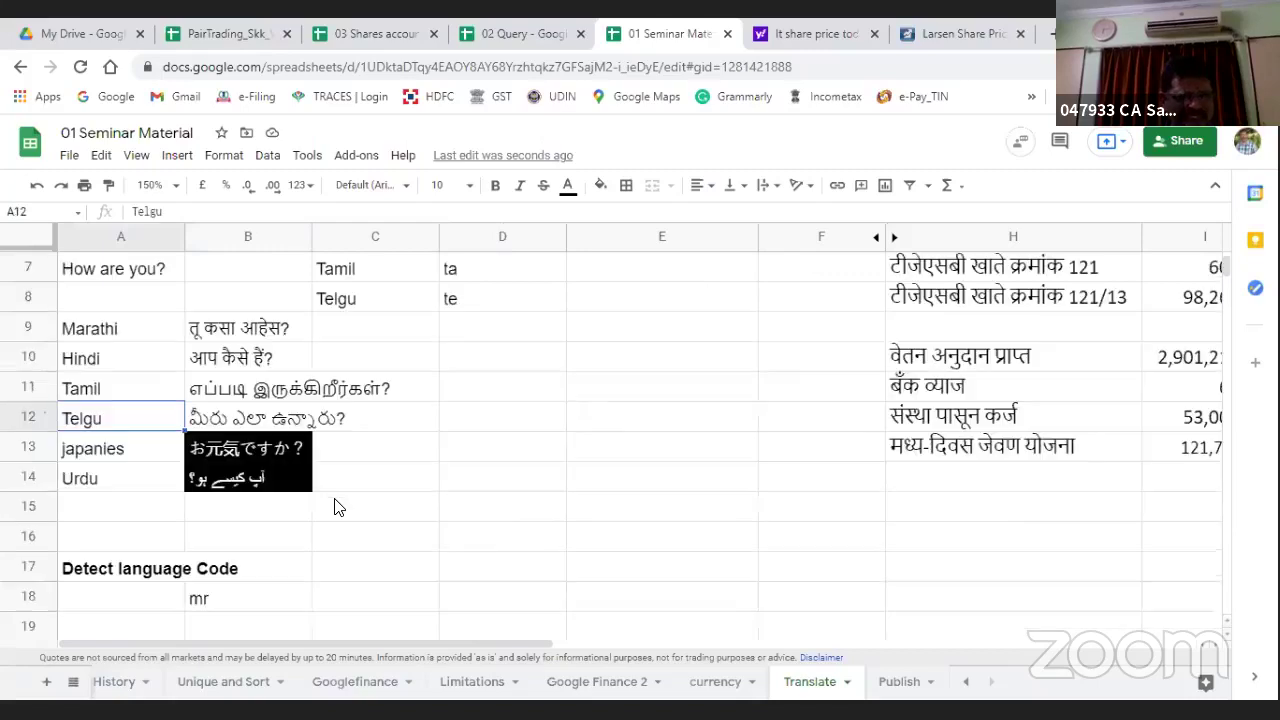
key("Down")
key("Down")
key("Down")
key("Down")
key("Down")
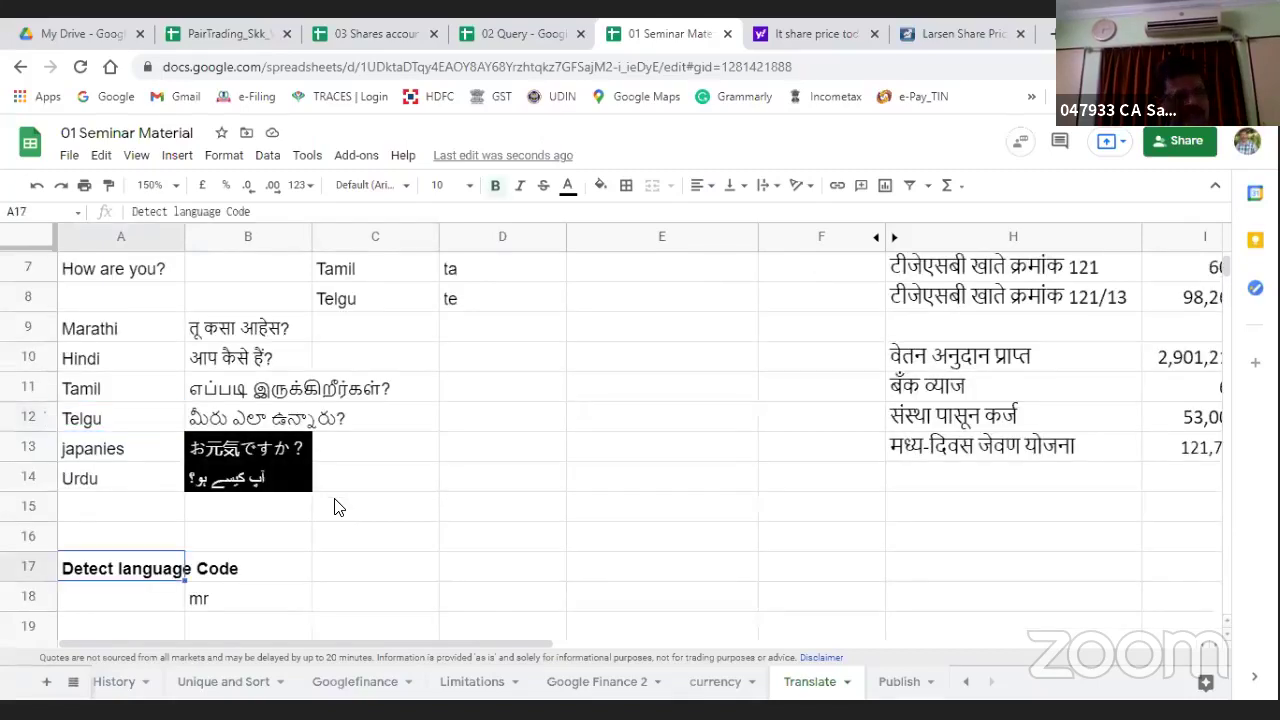
key("Right")
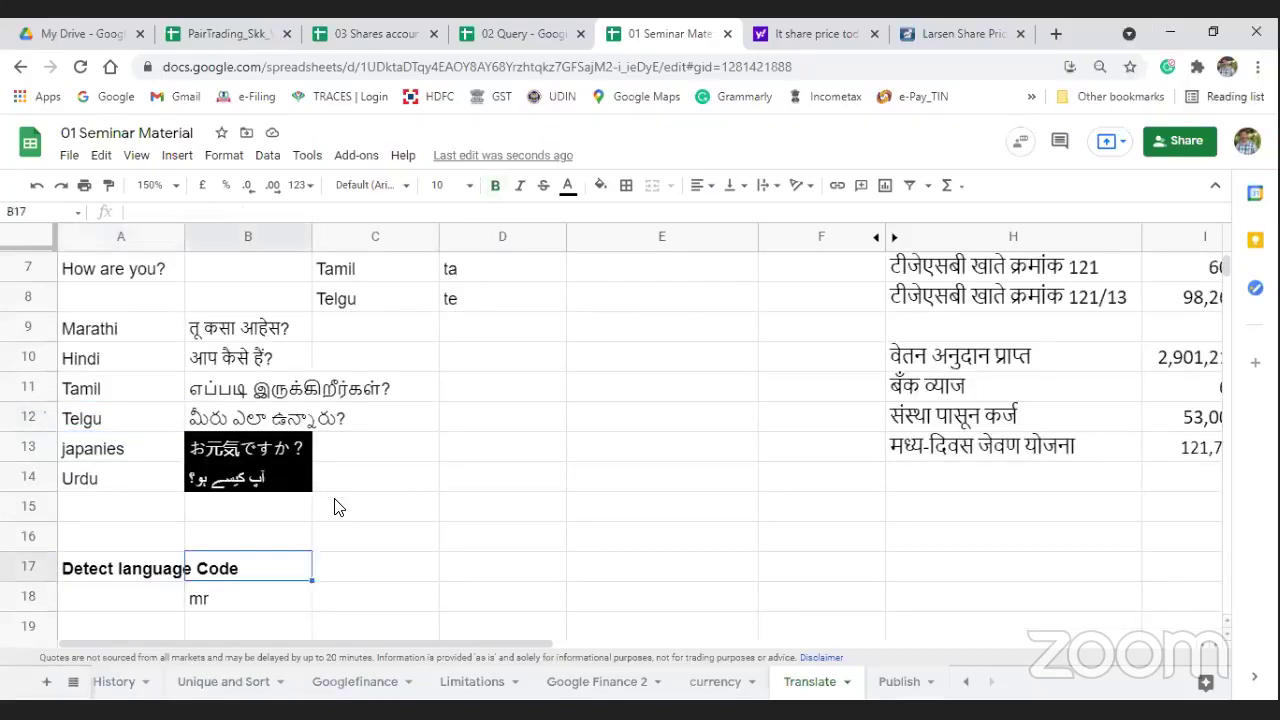
key("Down")
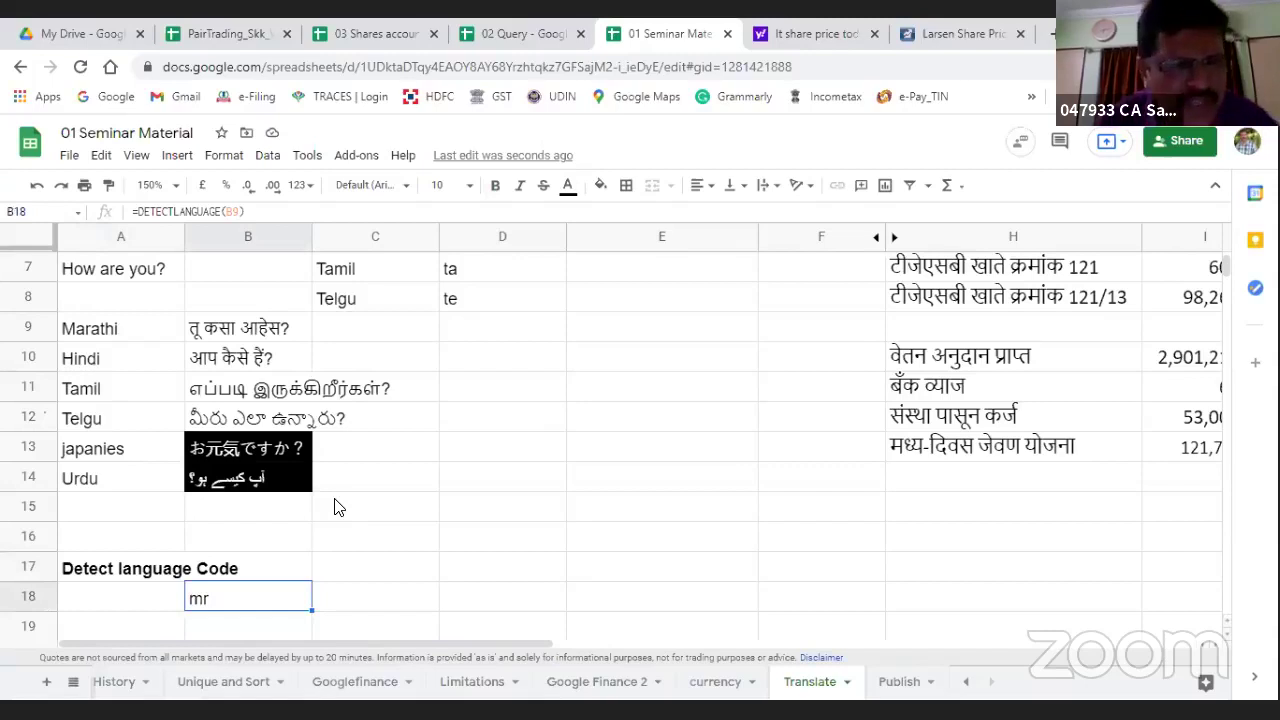
scroll(335, 507, "down", 2)
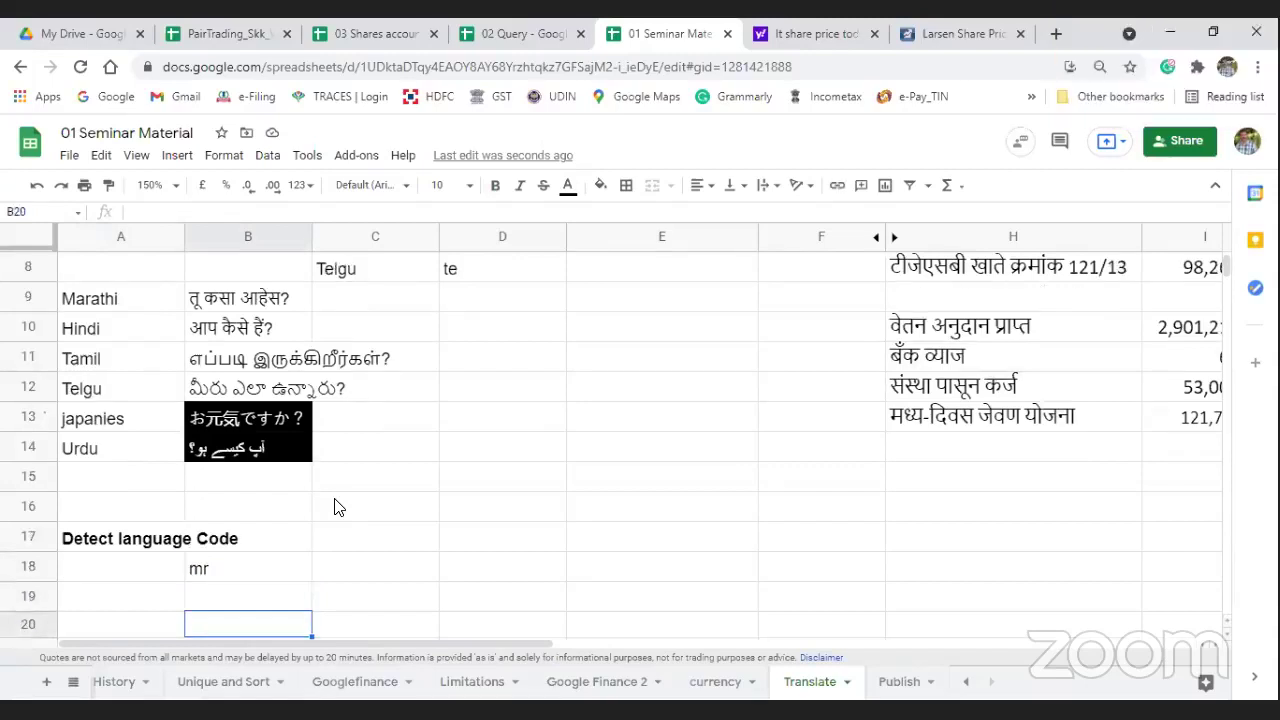
type("=")
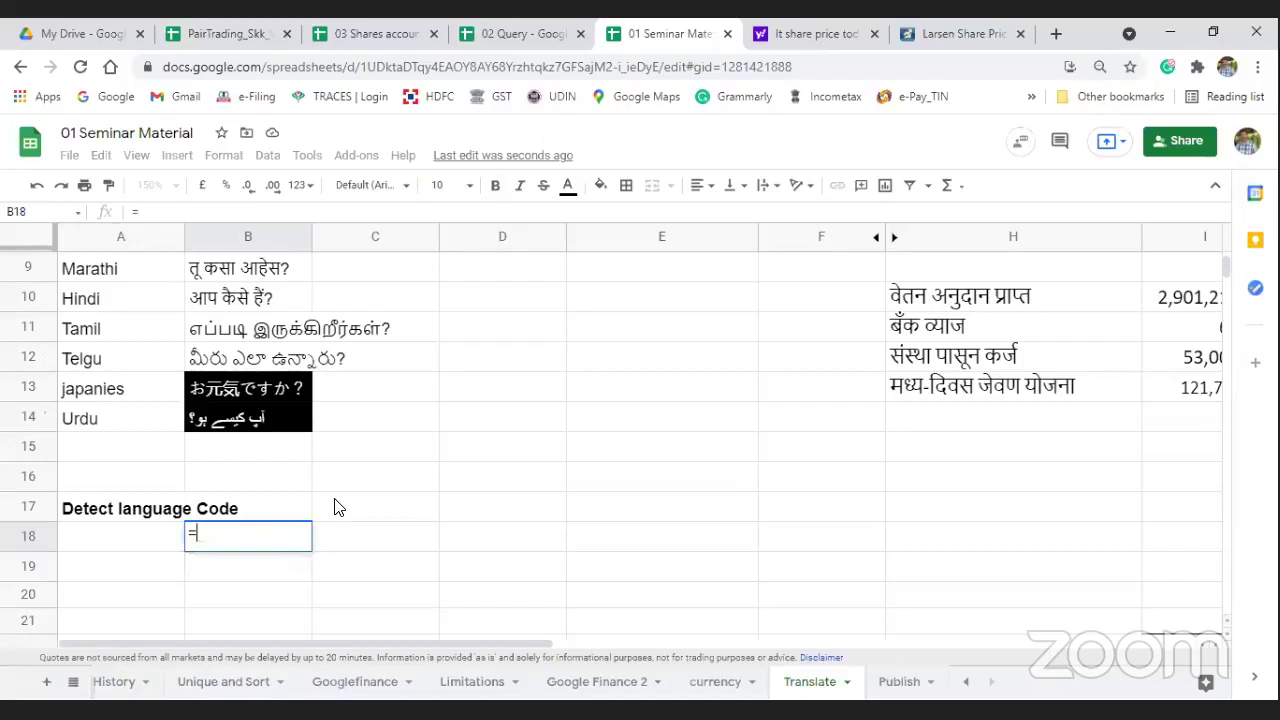
type("dec")
key("BackSpace")
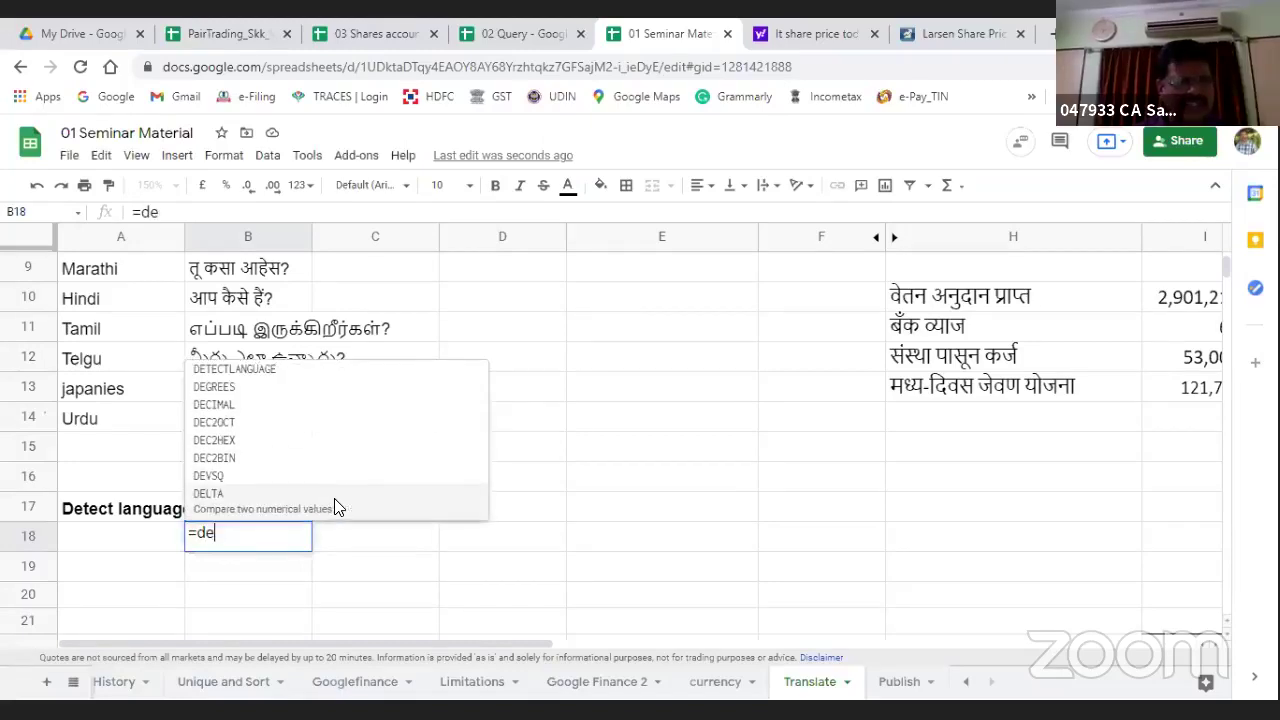
left_click(208, 370)
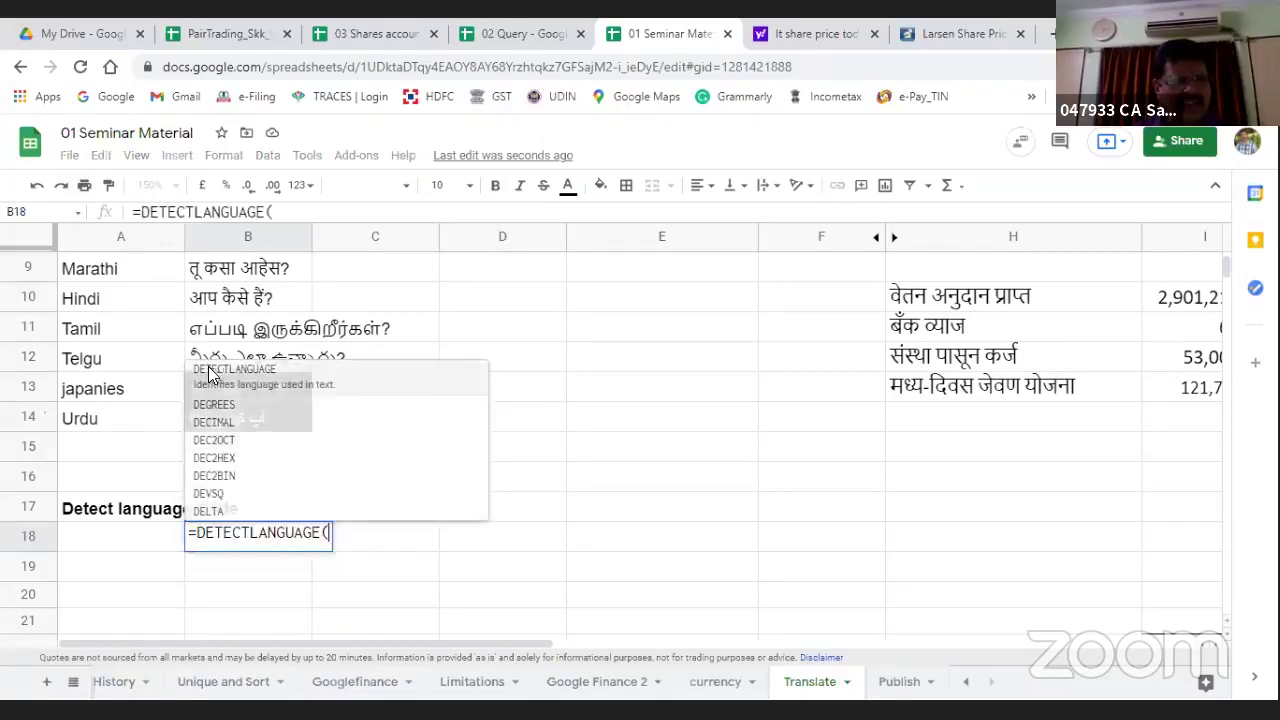
left_click(235, 268)
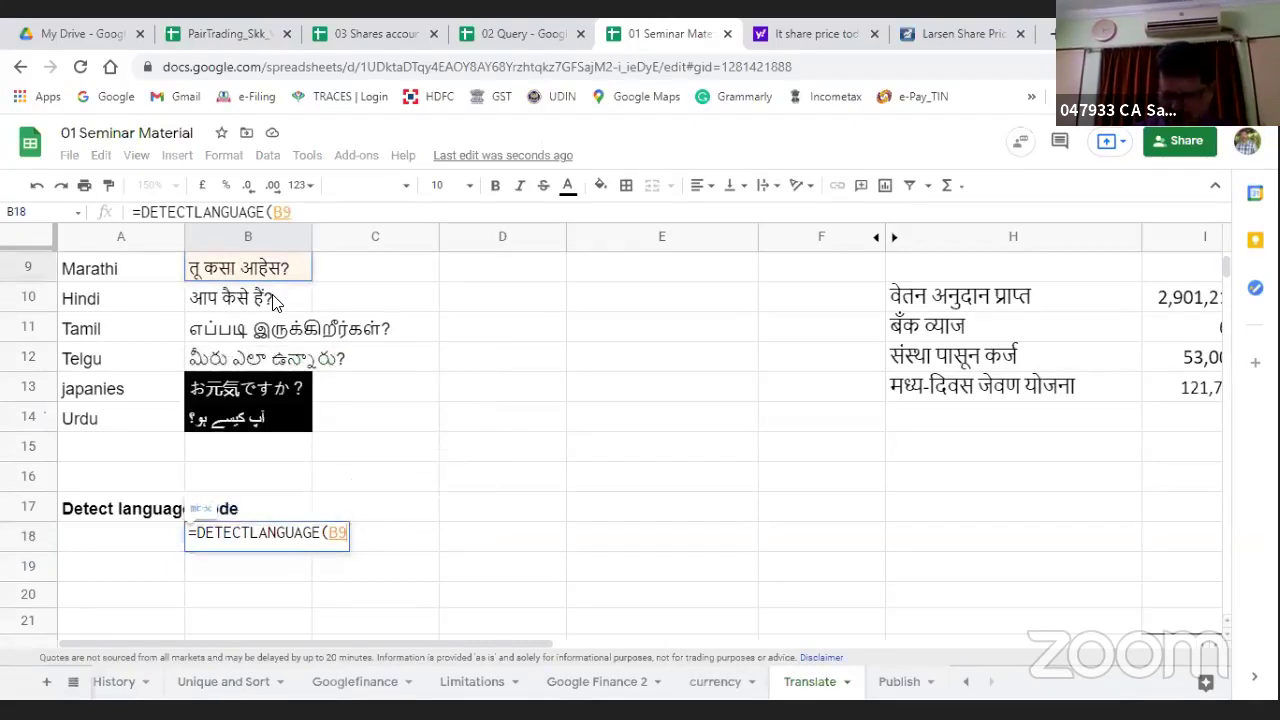
type(")")
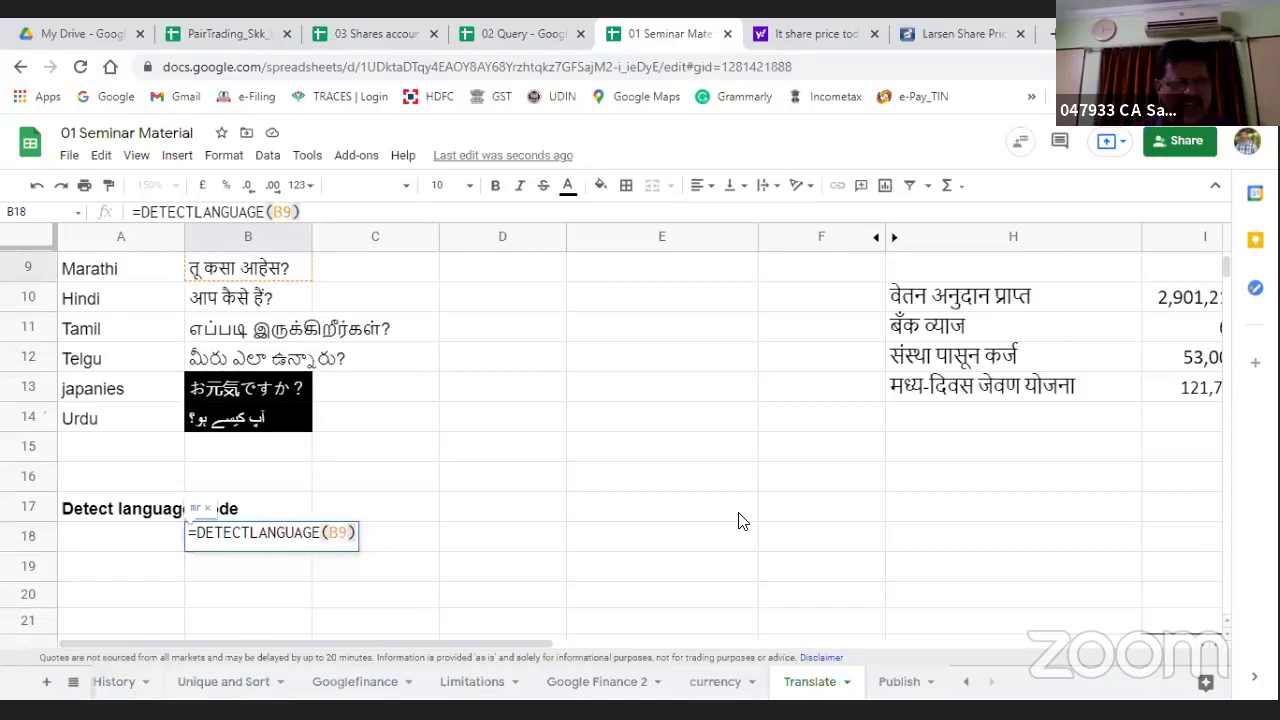
key("Return")
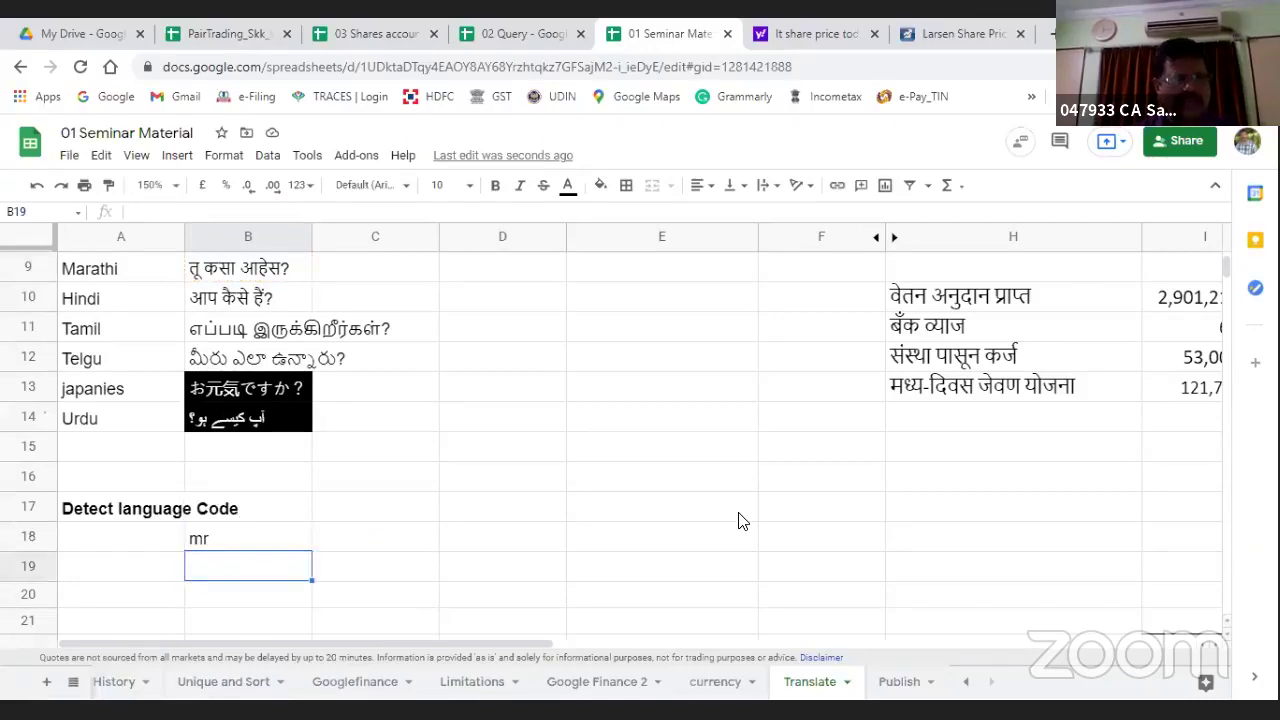
Step: Change B18's DETECTLANGUAGE reference to B14
key("Up")
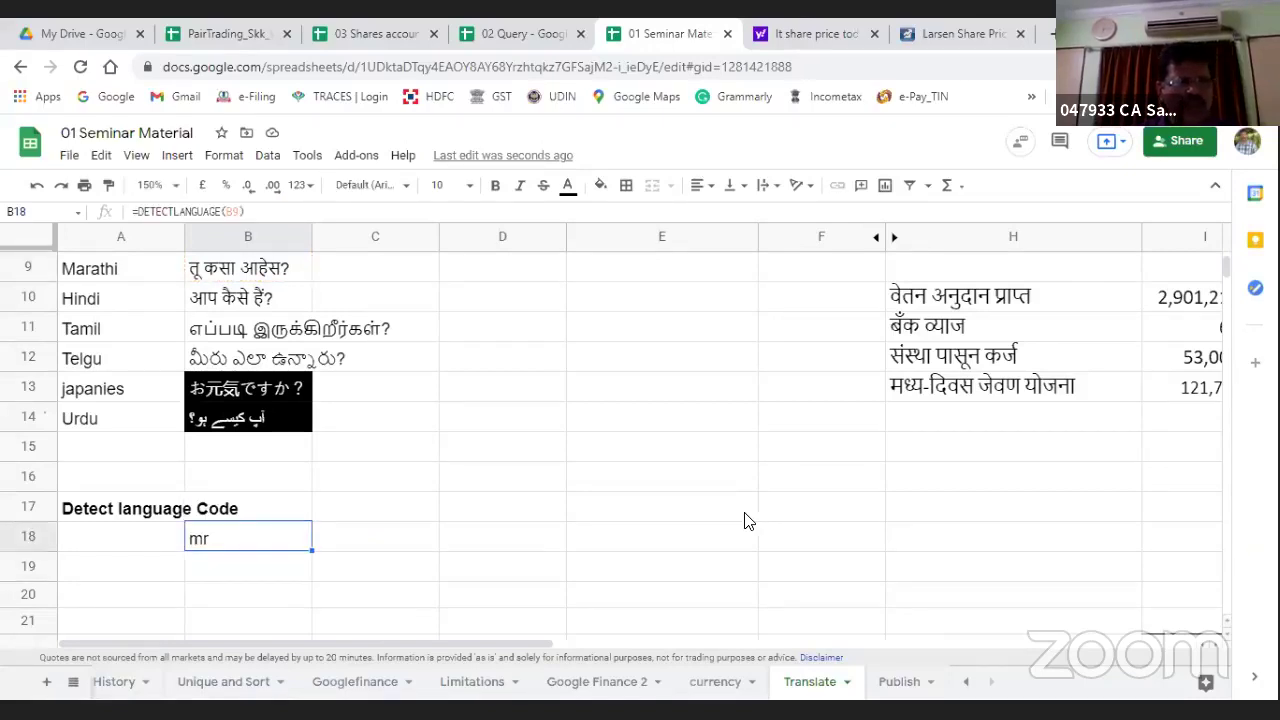
left_click(236, 211)
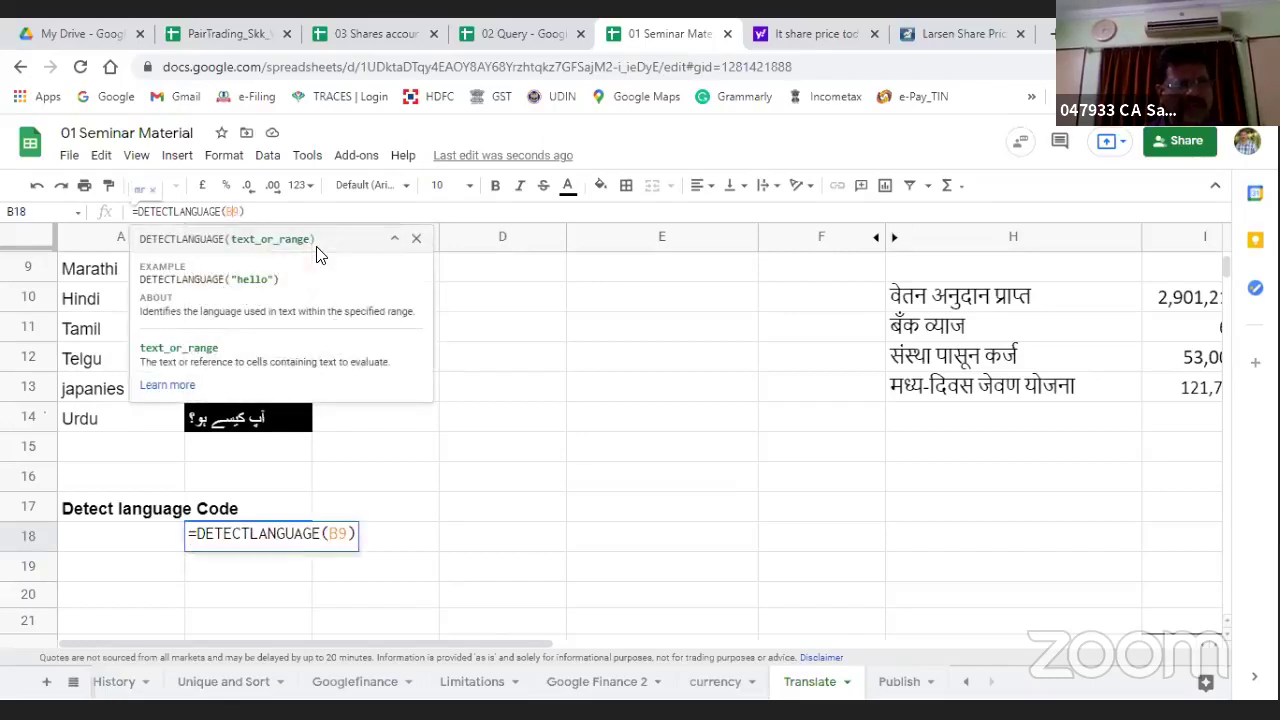
key("BackSpace")
type("14")
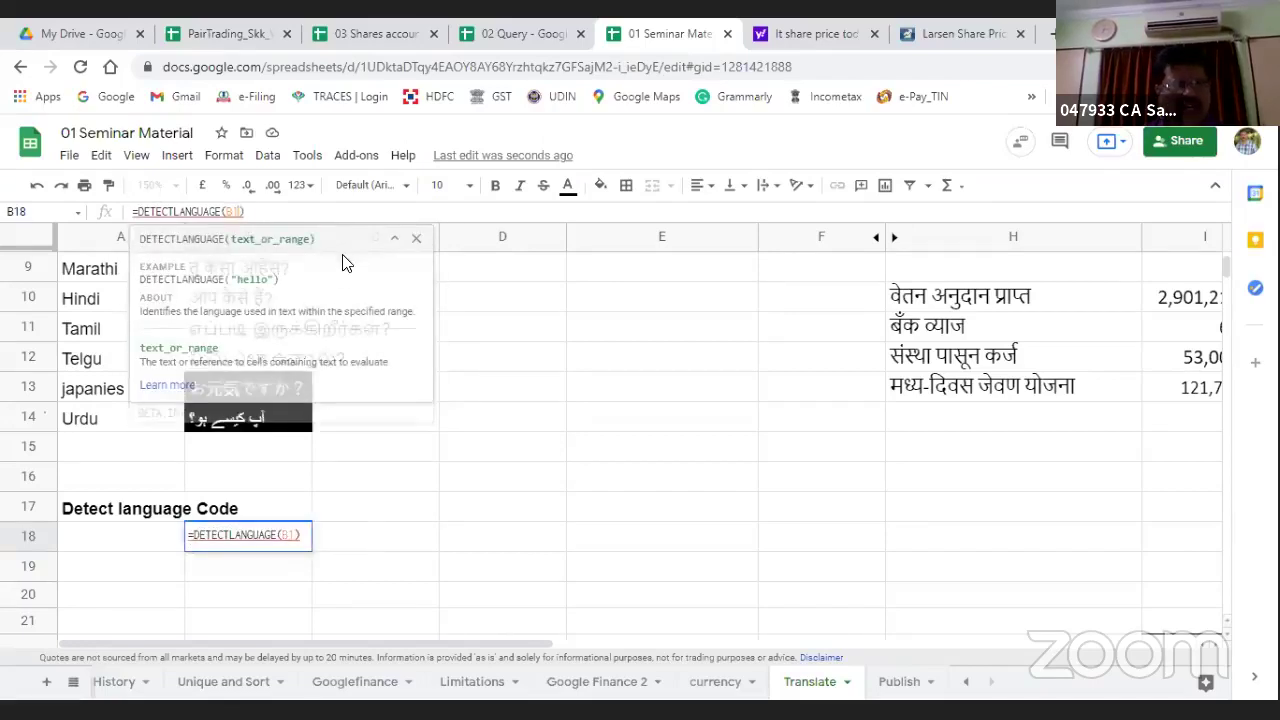
key("Return")
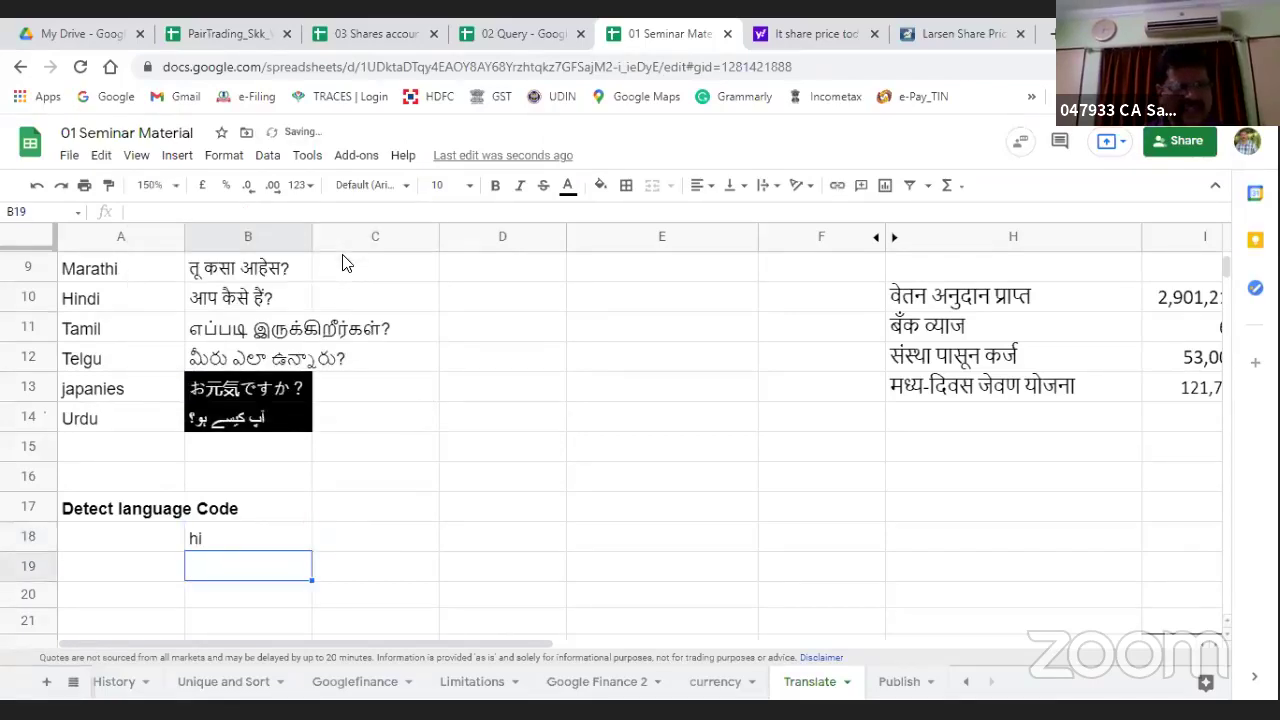
Step: Re-edit B18 to =DETECTLANGUAGE(B13) so it returns ja for the Japanese text
key("Up")
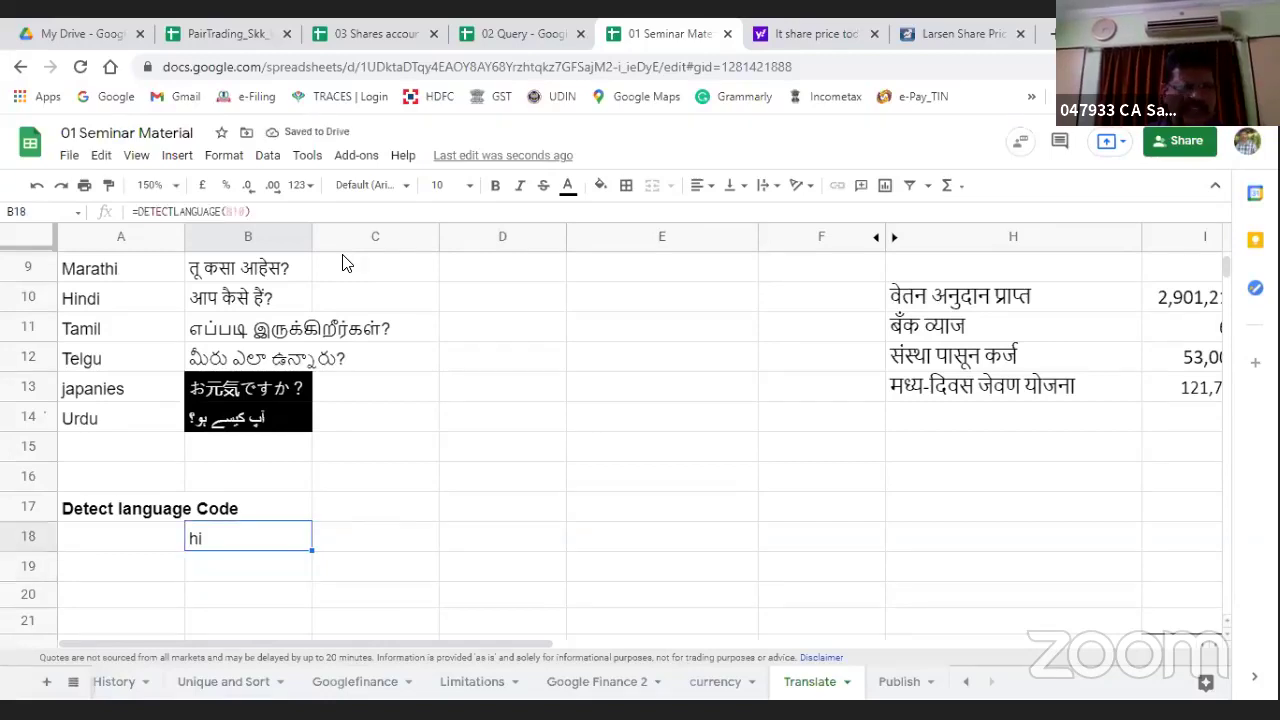
key("Up")
key("Up")
key("Up")
key("Up")
key("Up")
key("Up")
key("Down")
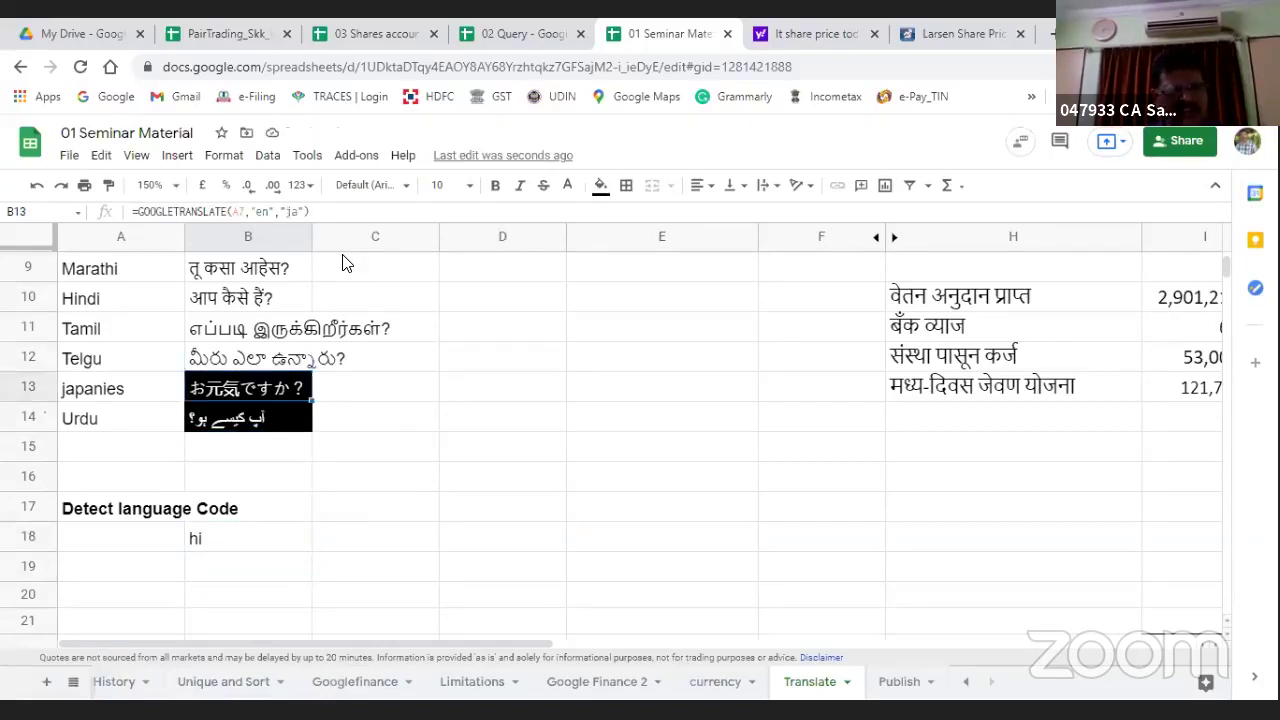
key("Down")
key("Down")
key("Down")
key("Down")
key("Down")
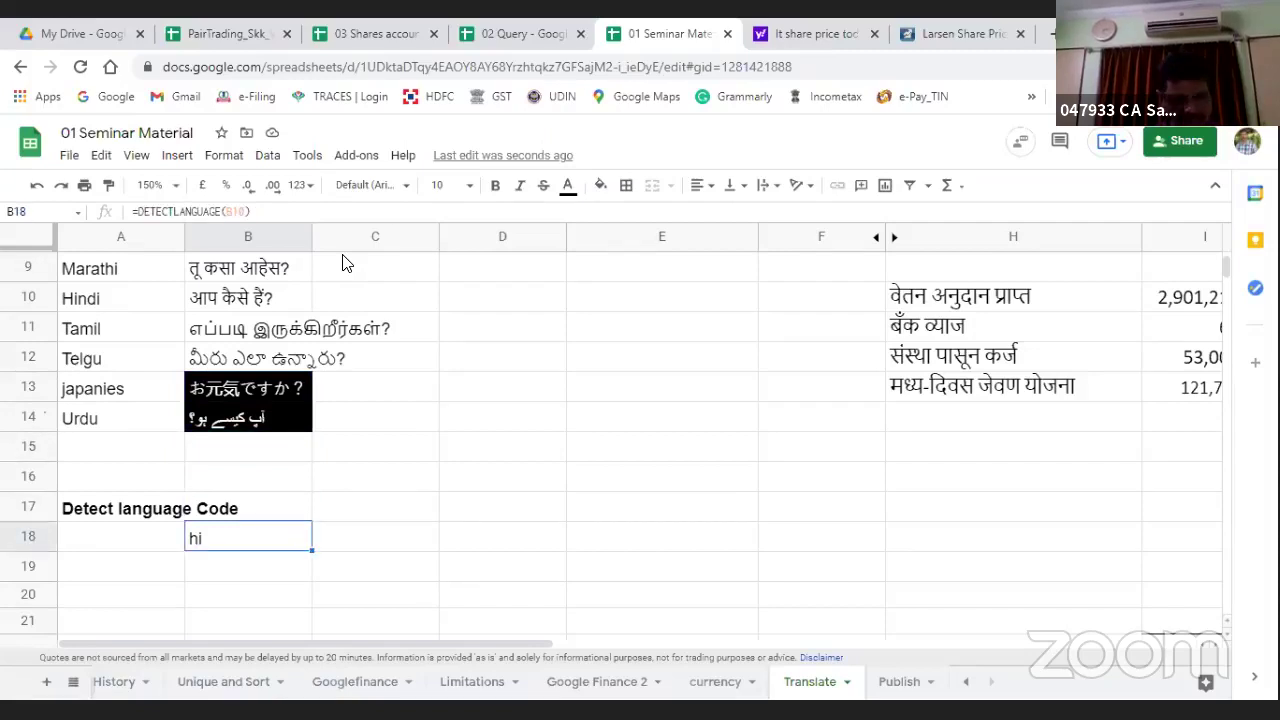
key("F2")
key("BackSpace")
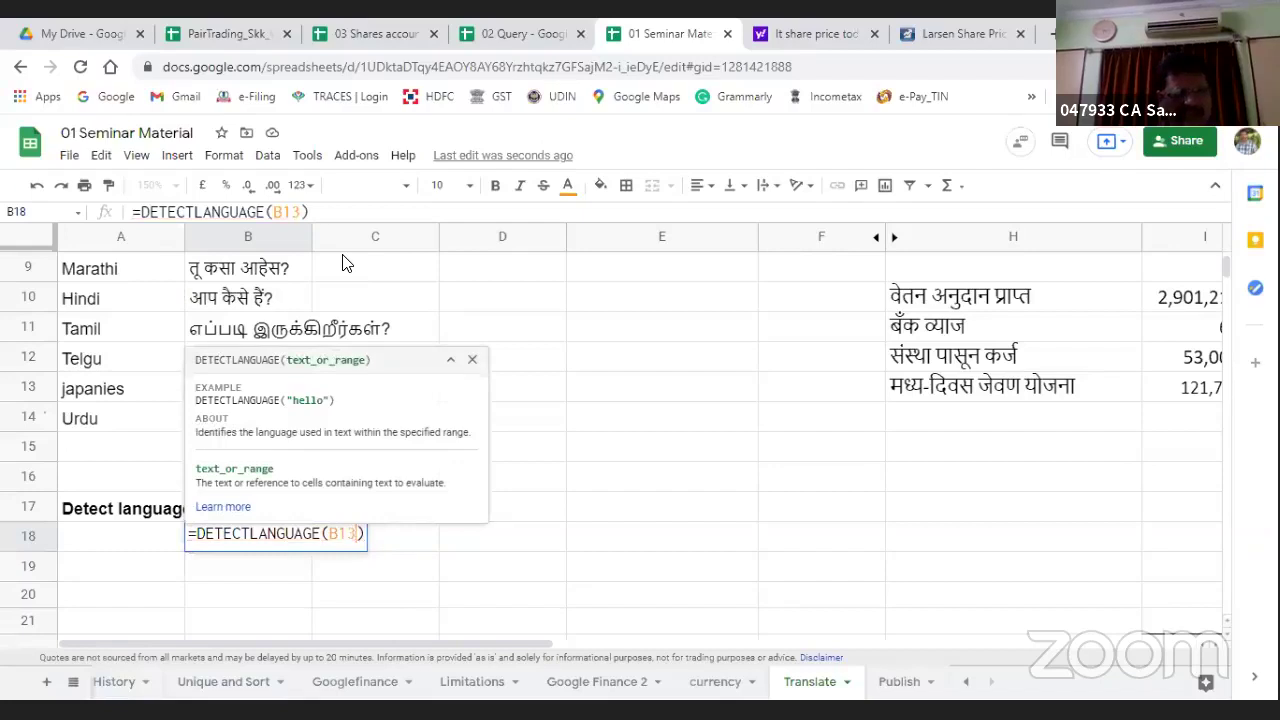
key("Return")
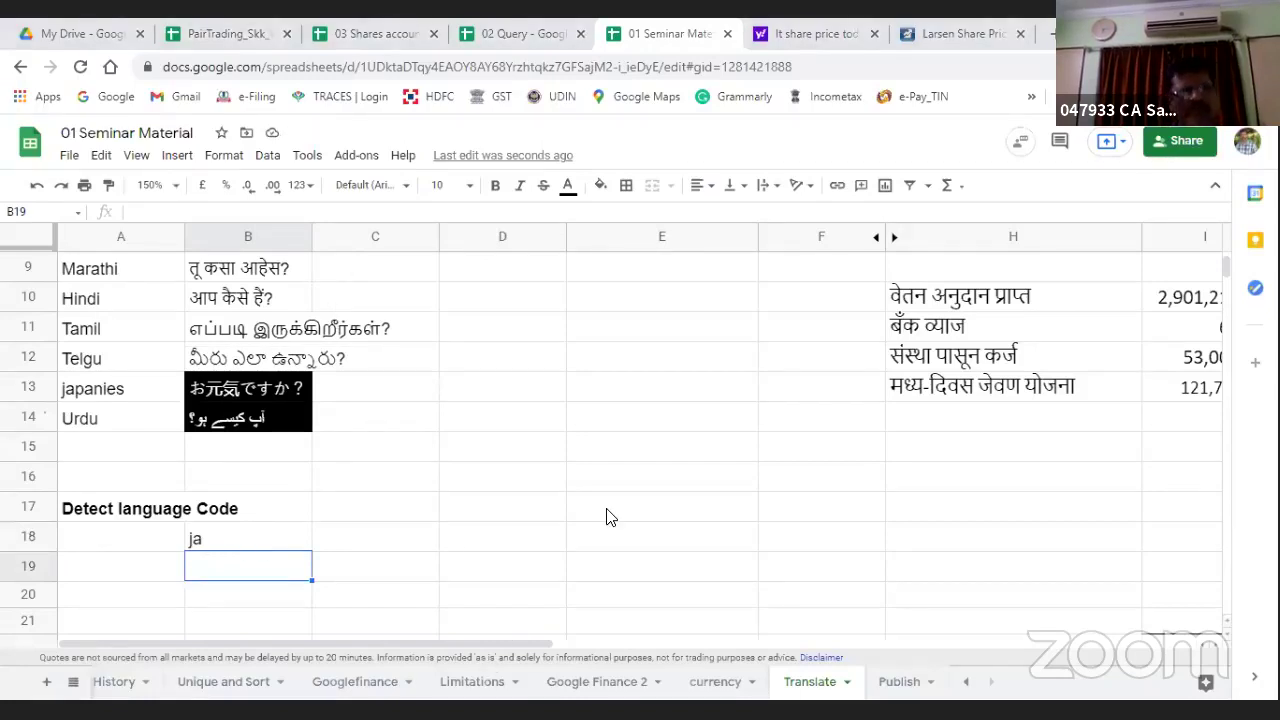
key("Up")
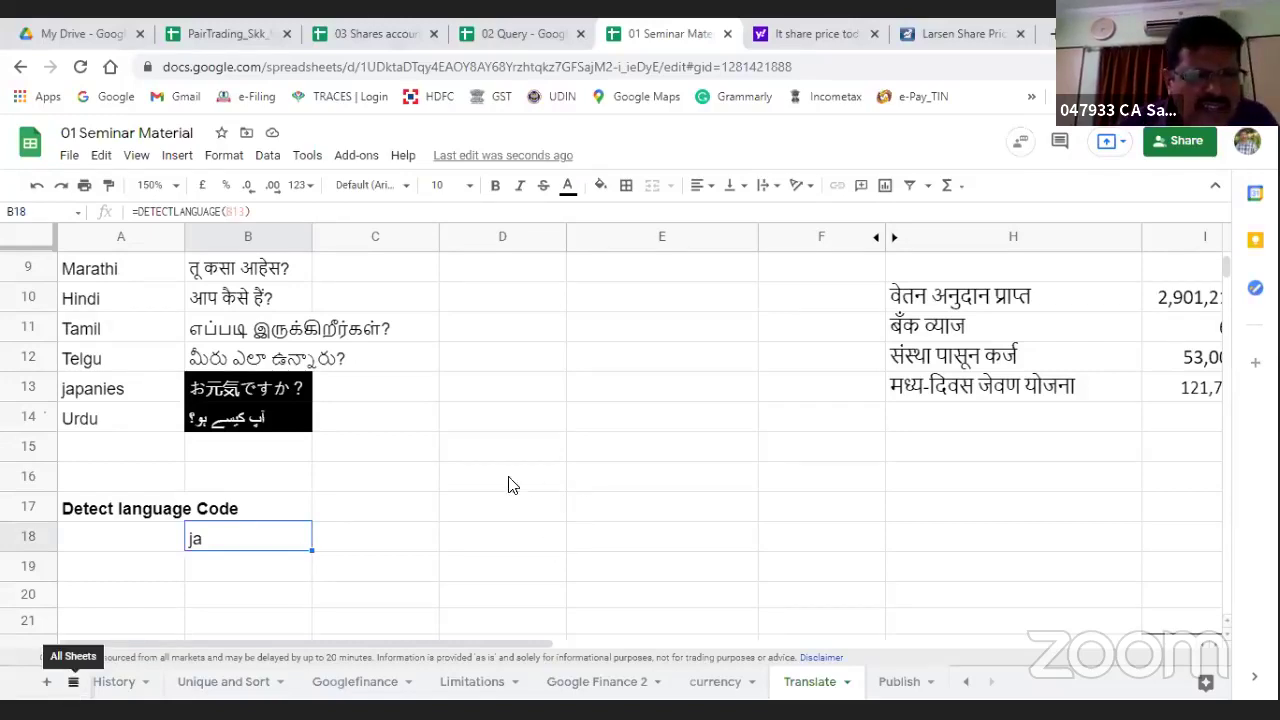
Step: Switch to the Intro sheet of the seminar workbook via the all-sheets list
key("alt+shift+k")
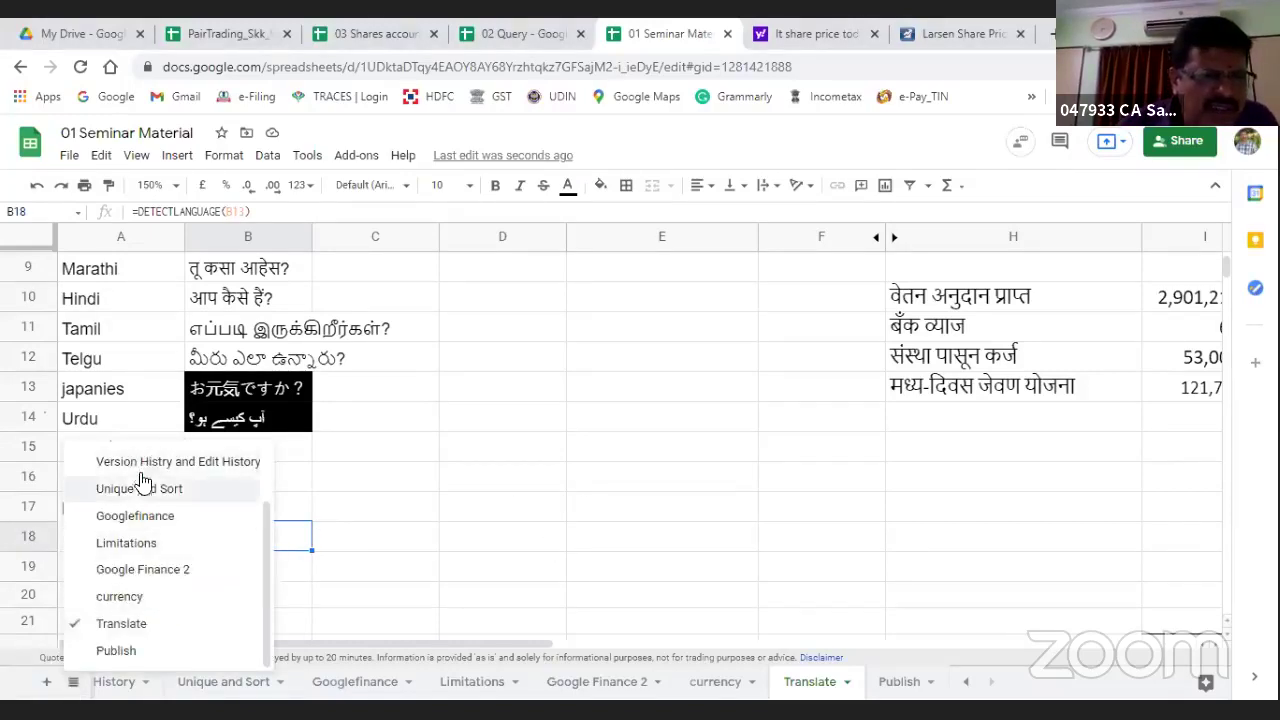
scroll(150, 500, "up", 2)
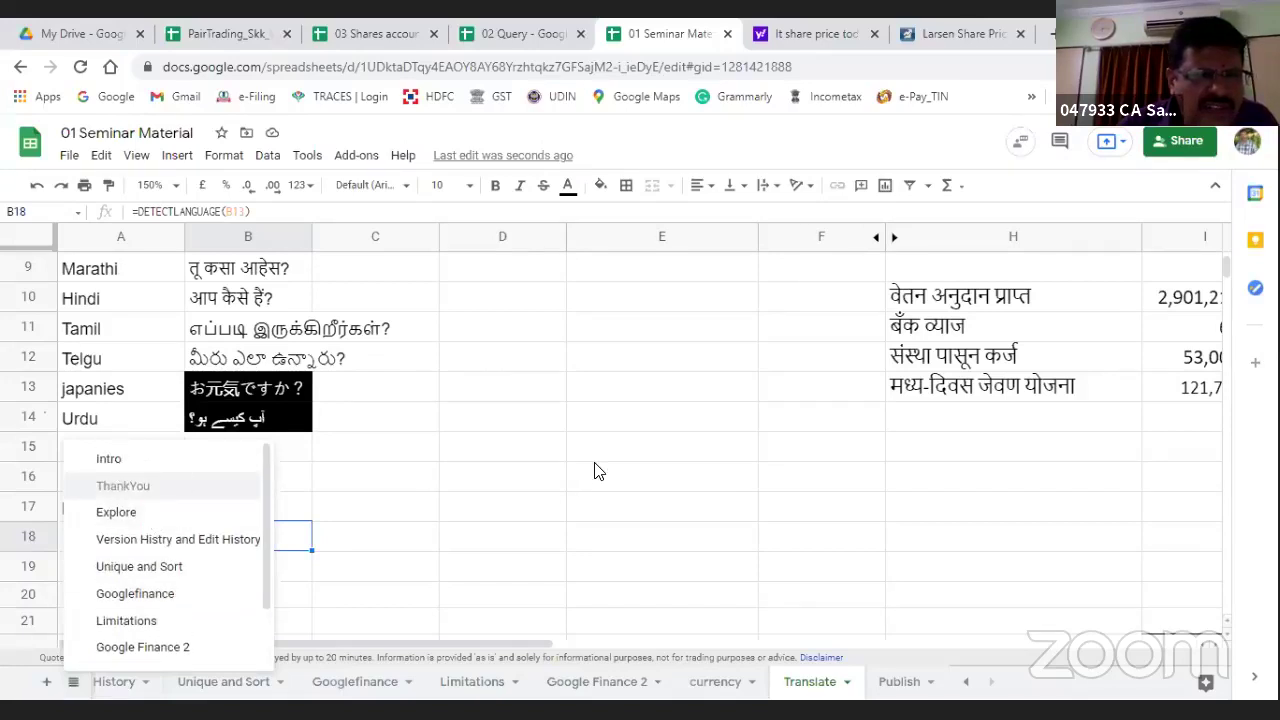
key("Up")
key("Return")
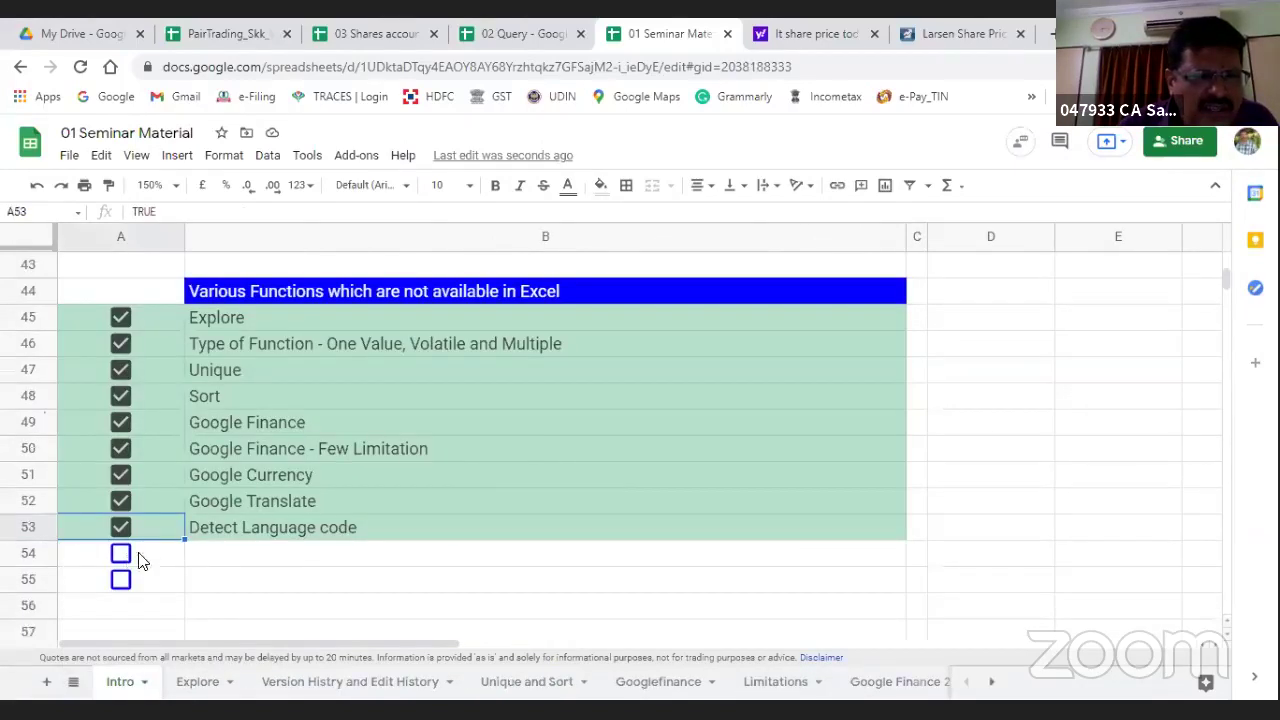
Step: Tick the Convert Receipt and Payment account and Publishing Documents checkboxes in A54 and A55
left_click(132, 556)
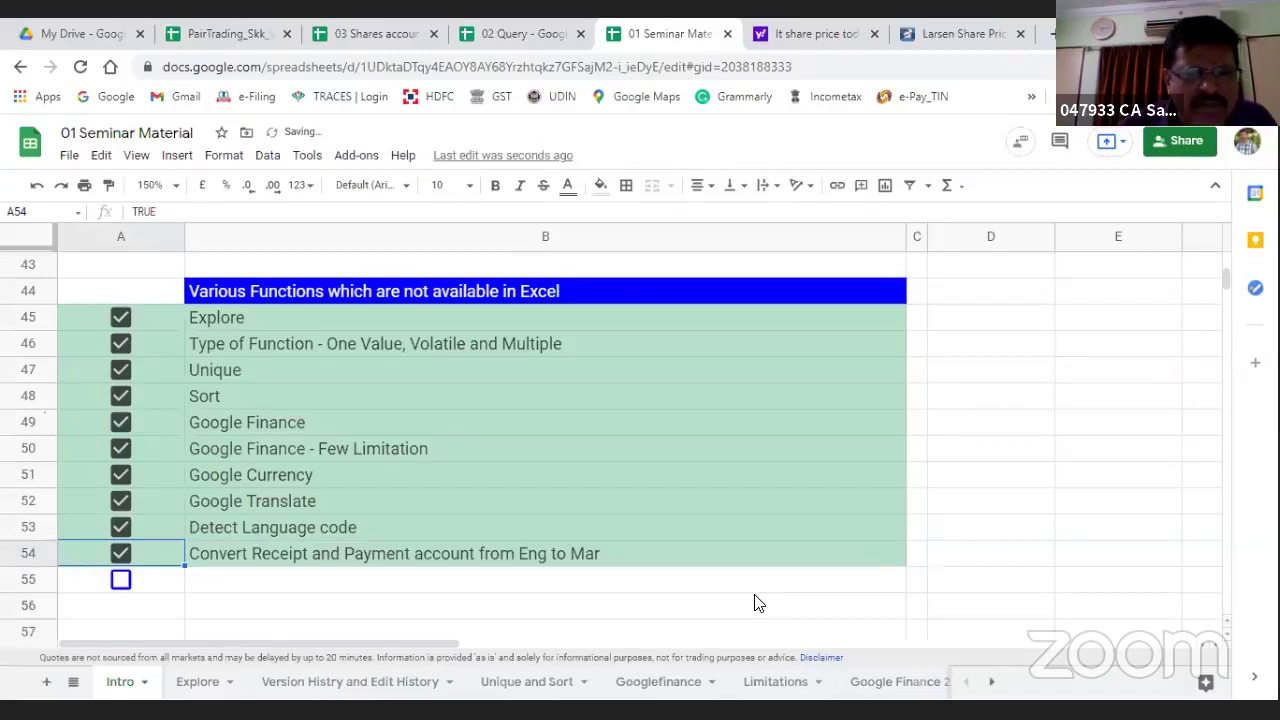
left_click(120, 581)
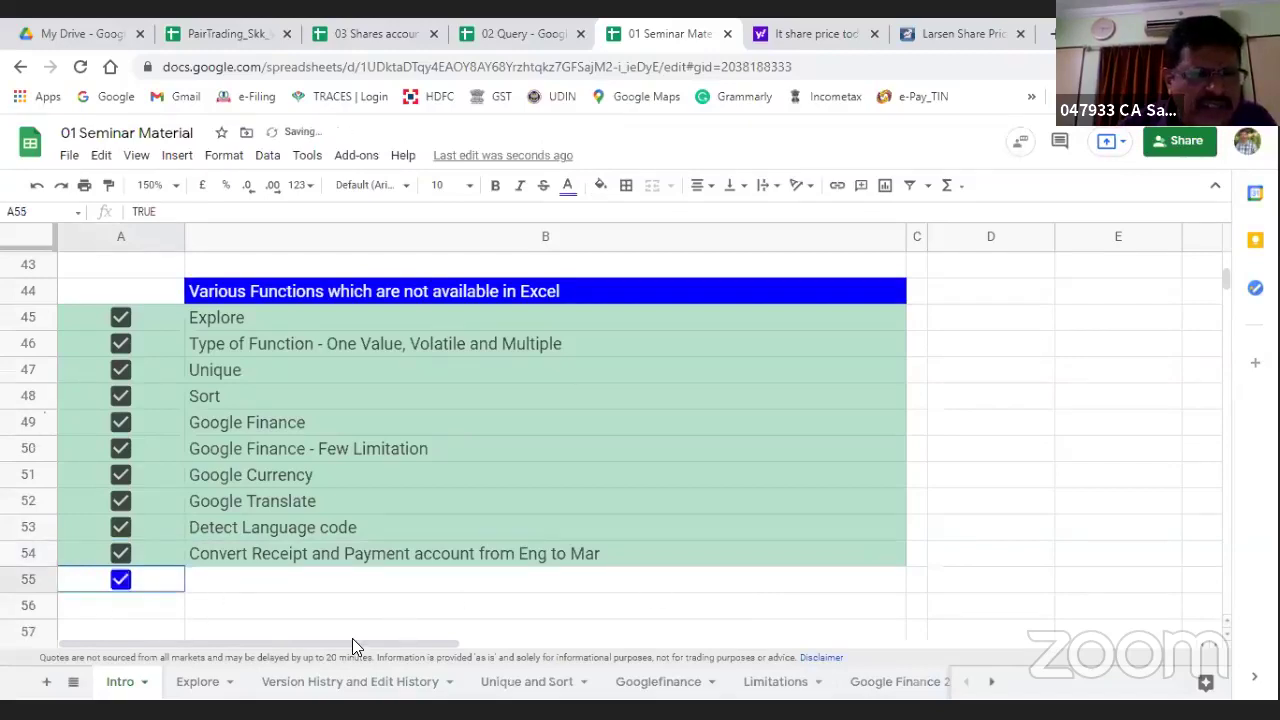
scroll(626, 617, "down", 2)
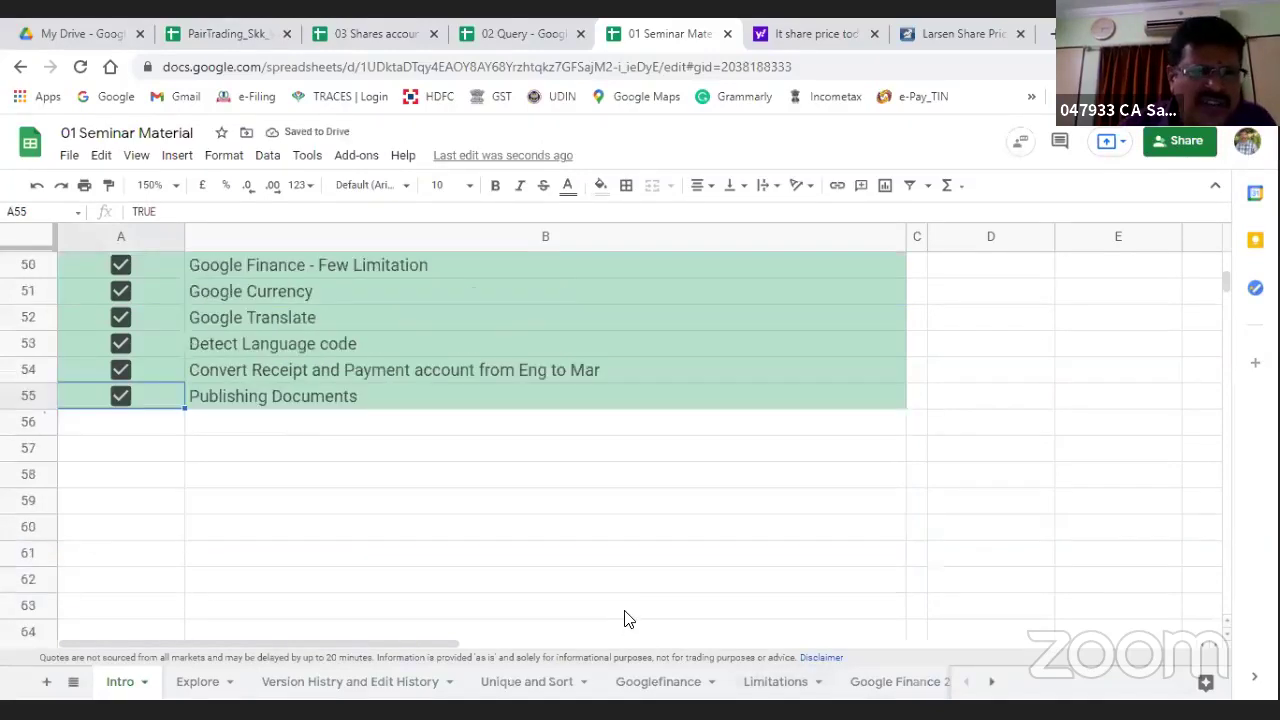
scroll(628, 619, "up", 3)
scroll(624, 619, "up", 3)
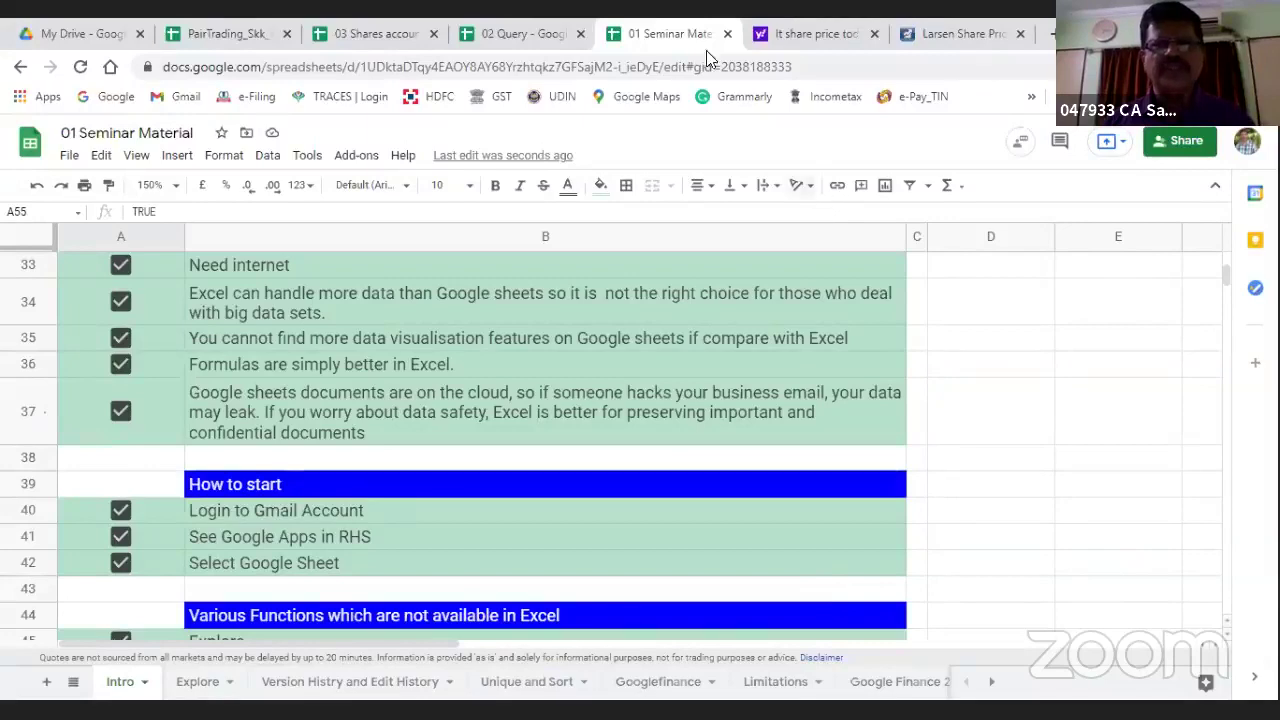
Step: Close the 01 Seminar Material, share price search and Larsen share price tabs
key("ctrl+w")
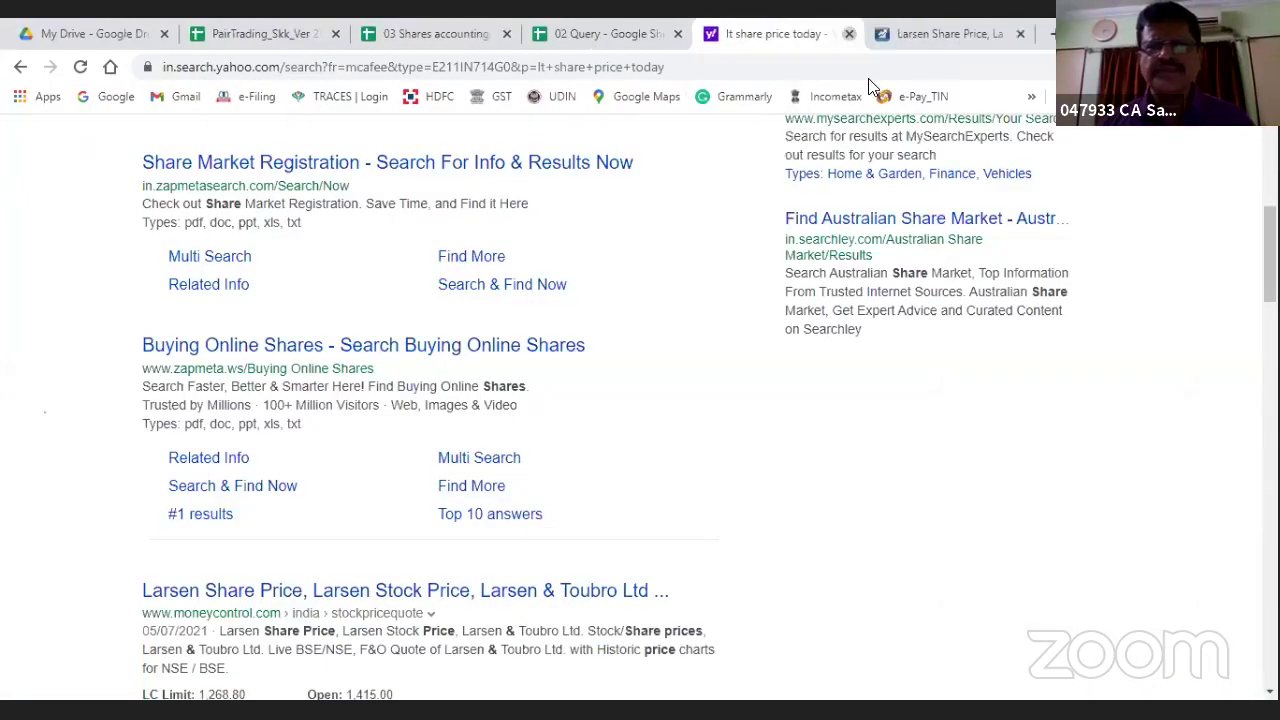
left_click(848, 34)
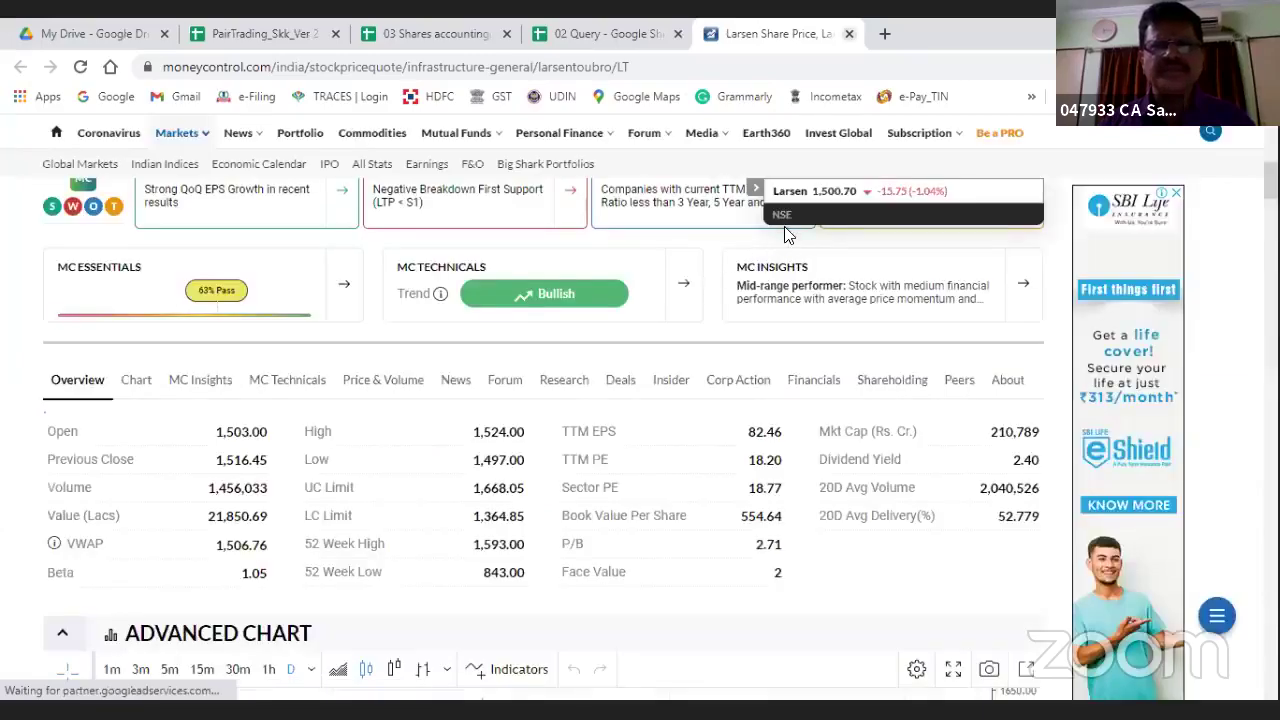
key("ctrl+w")
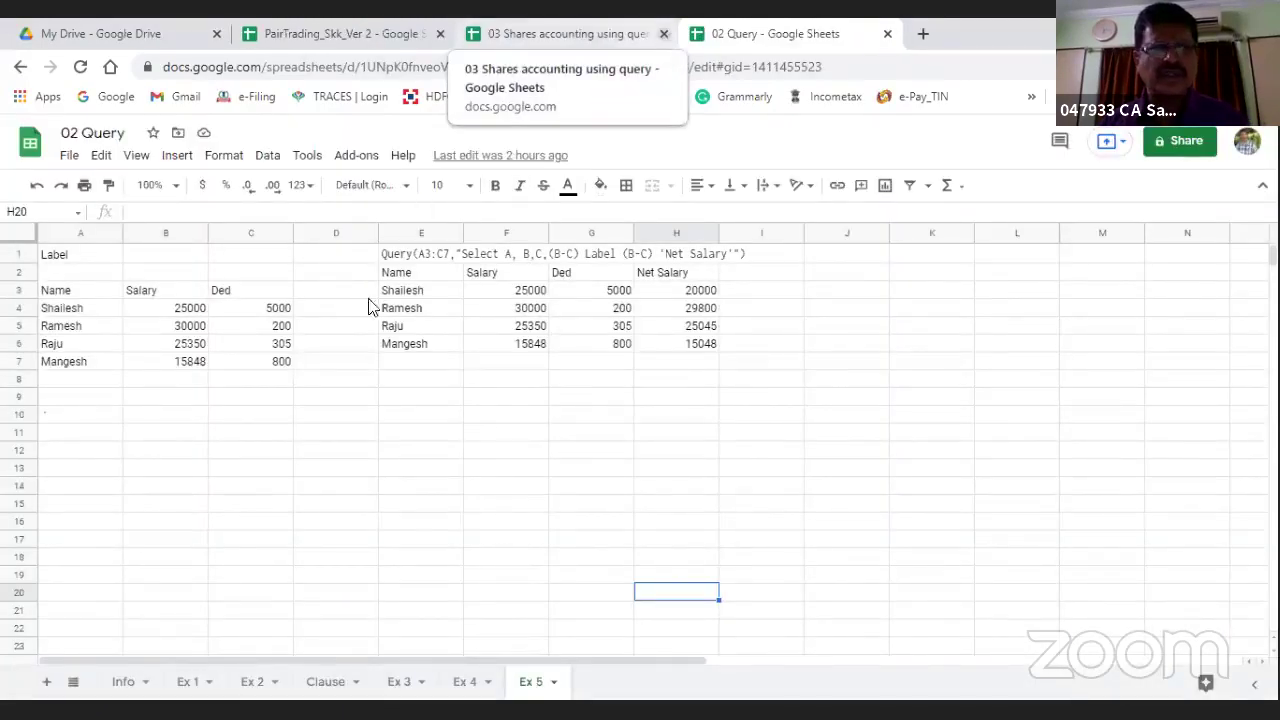
Step: Go to the 02 Query workbook's Info sheet and tick the first Query Function point in A4
left_click(340, 432)
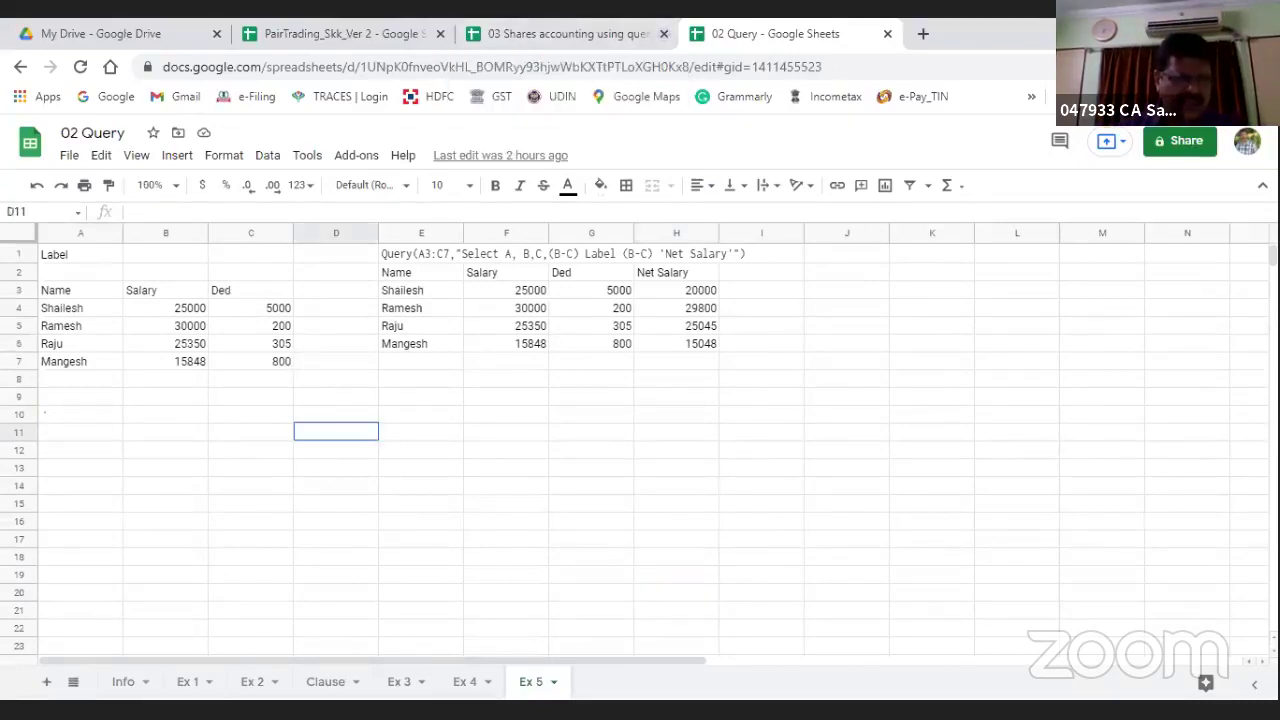
left_click(123, 681)
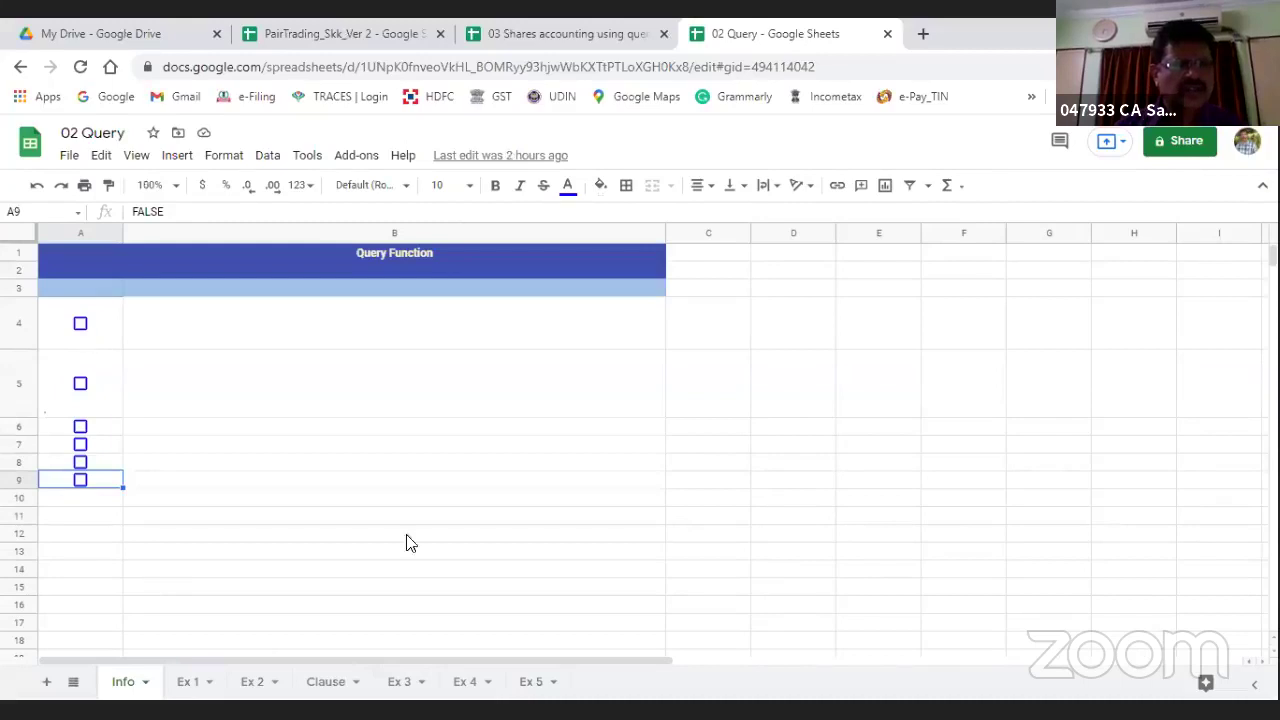
left_click(80, 323)
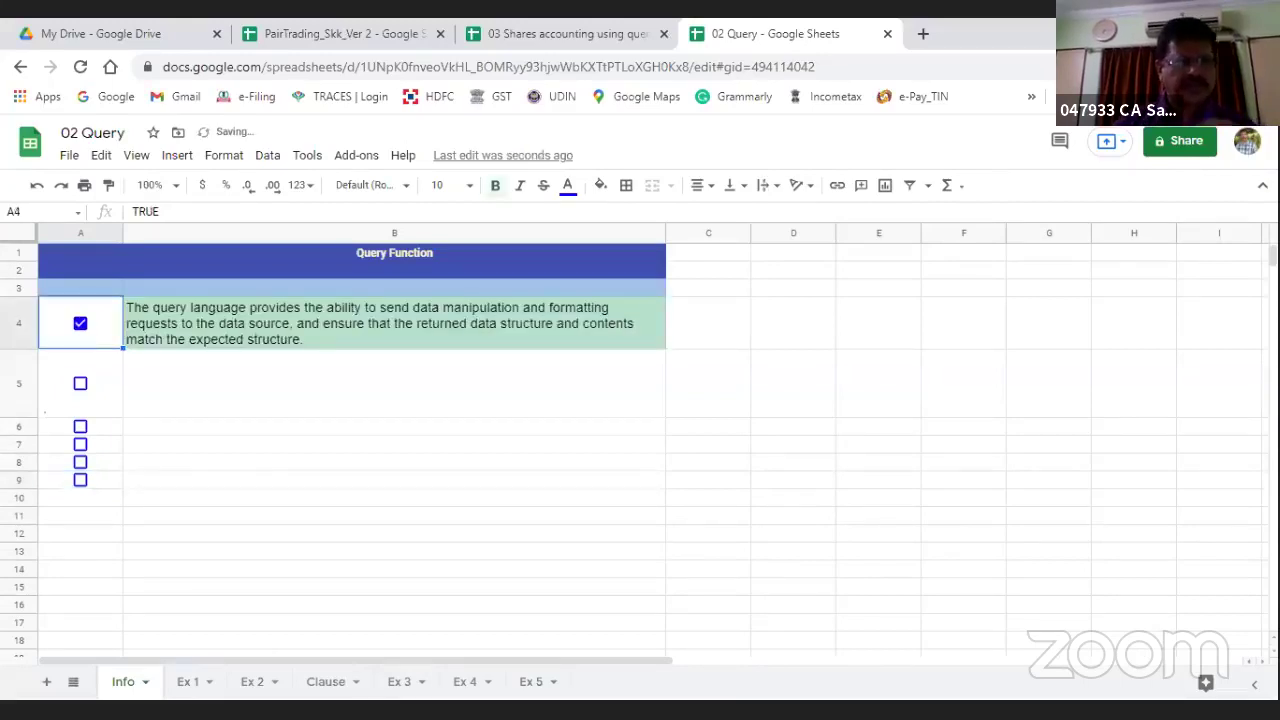
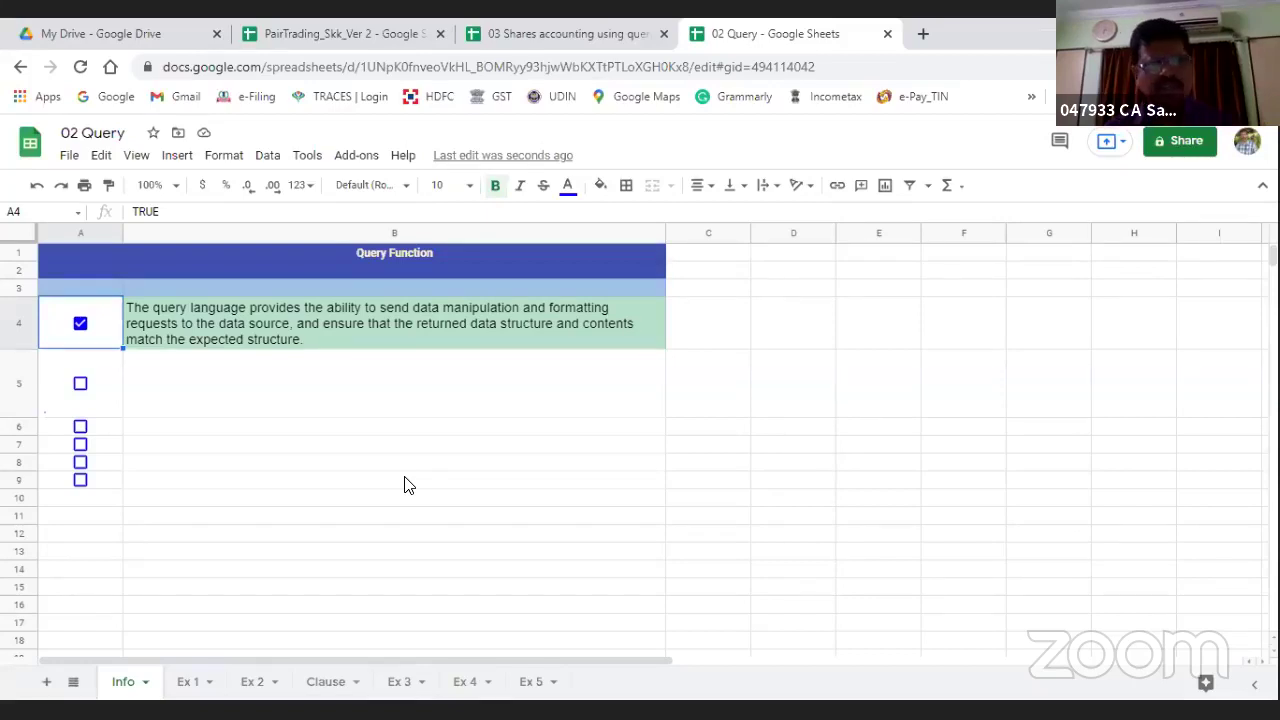
Step: Tick the A5 query-syntax and A6 Various Query Examples checkboxes on Info, then go to Ex 1
left_click(80, 385)
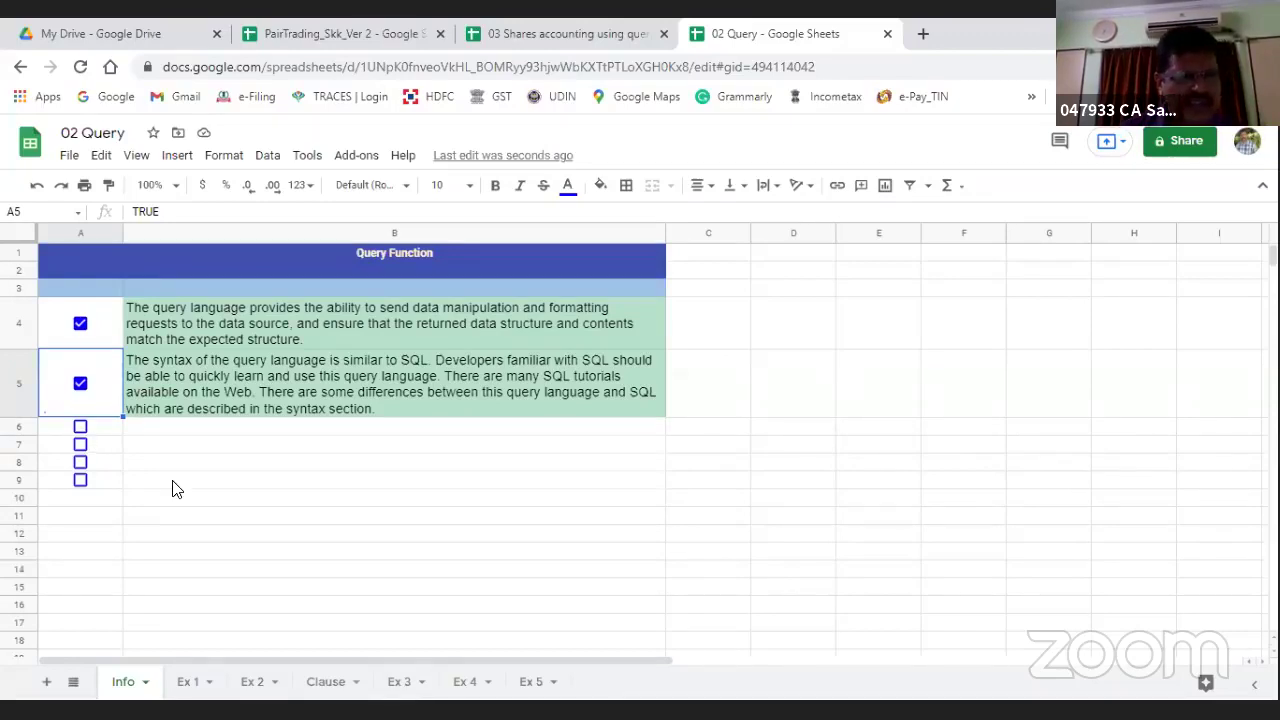
key("Down")
key("space")
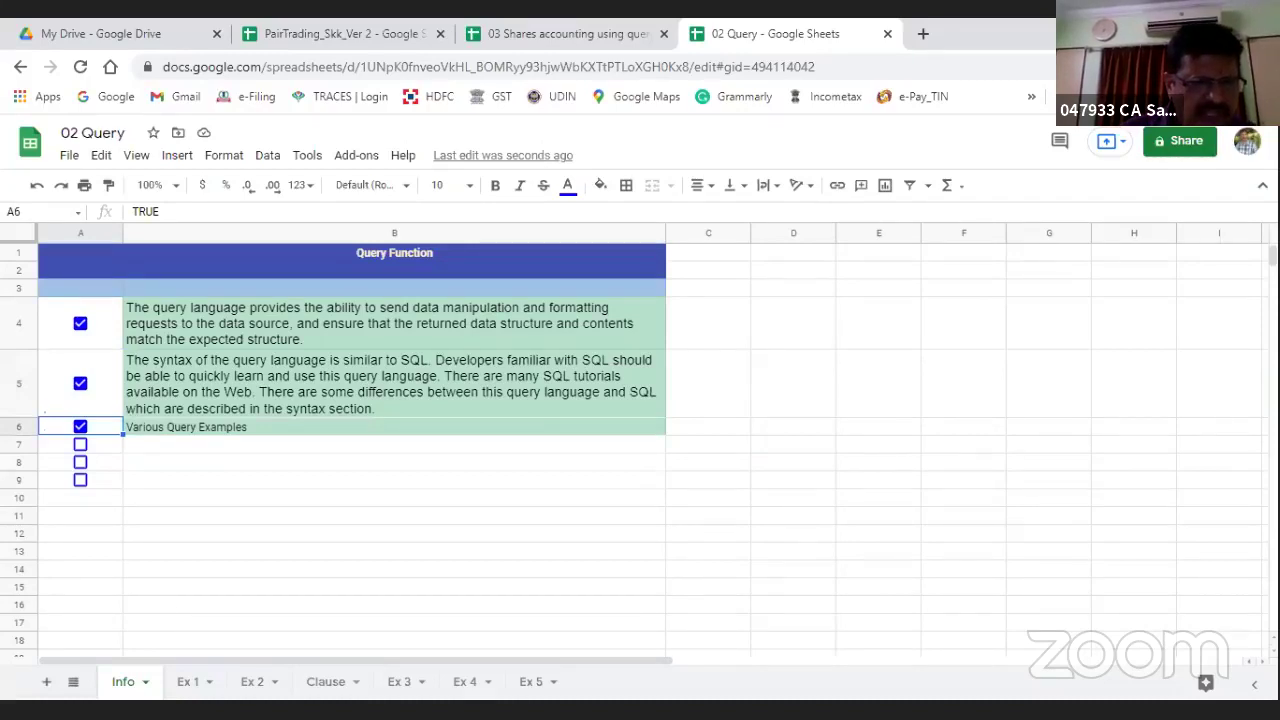
left_click(188, 681)
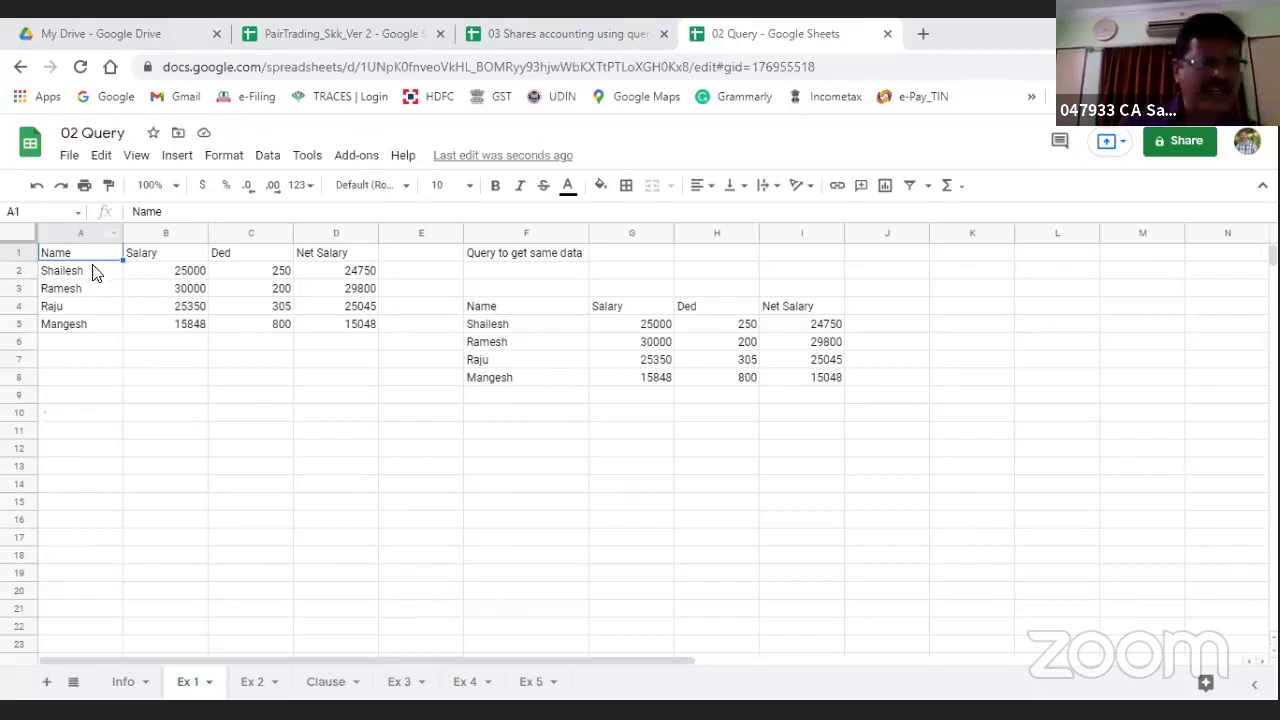
Step: Zoom the Ex 1 sheet to 125% and look over the salary table cells
left_click(176, 187)
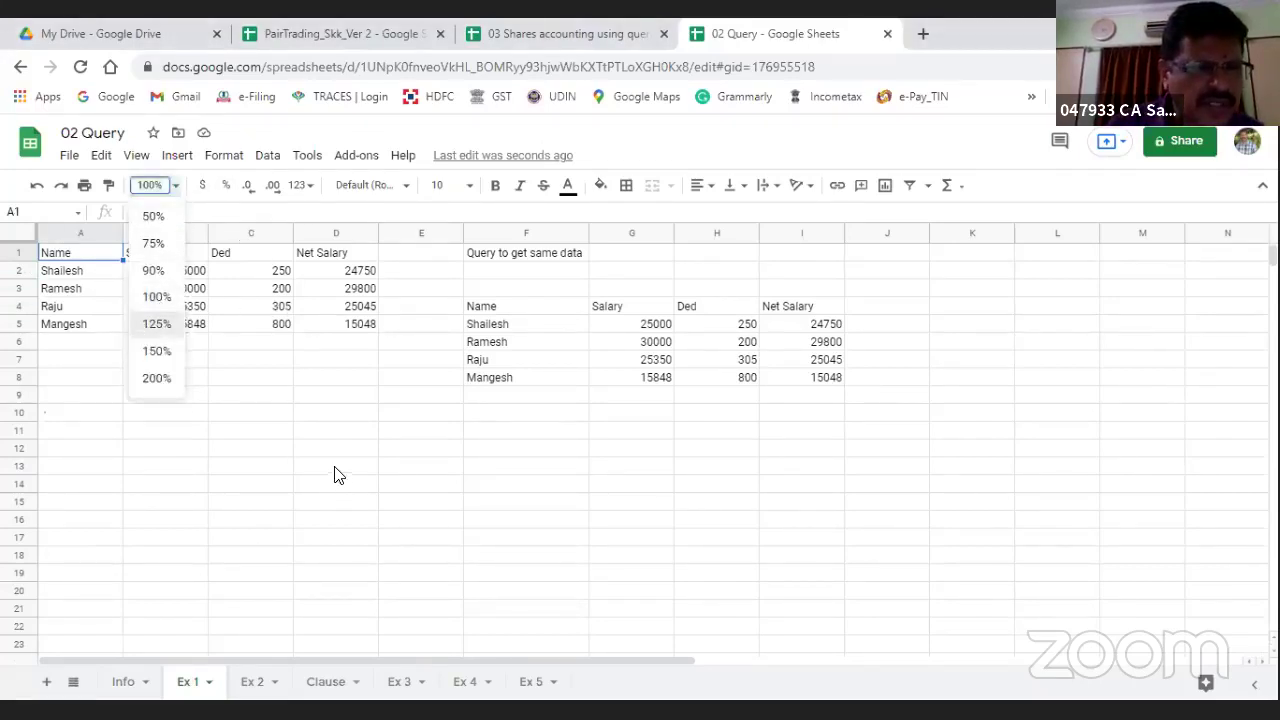
key("Return")
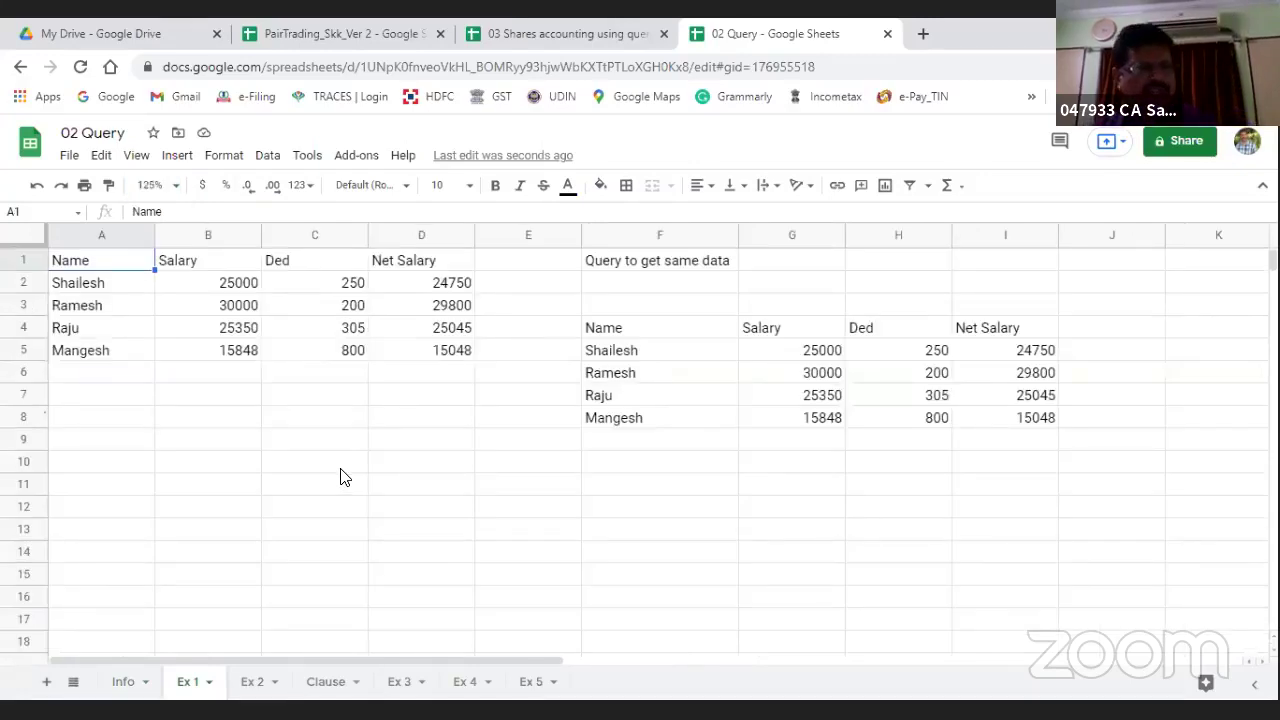
key("Down")
key("Down")
key("Down")
key("Down")
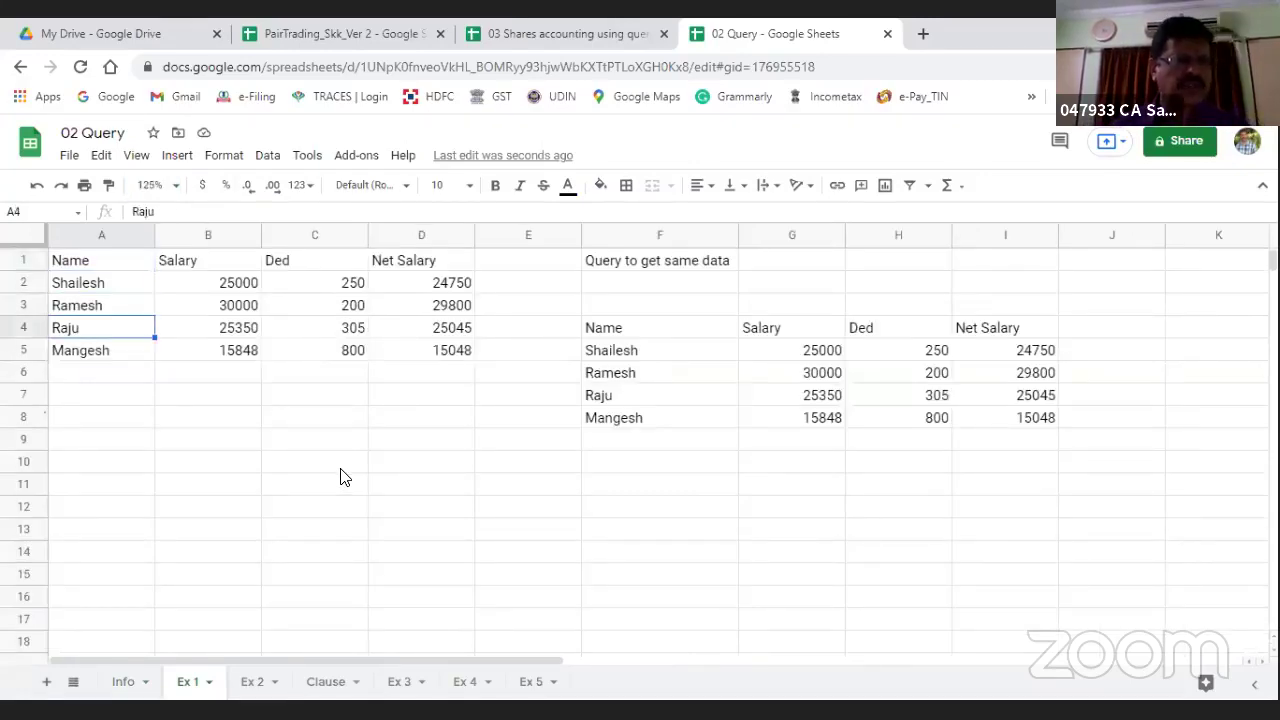
key("Up")
key("Up")
key("Up")
key("Right")
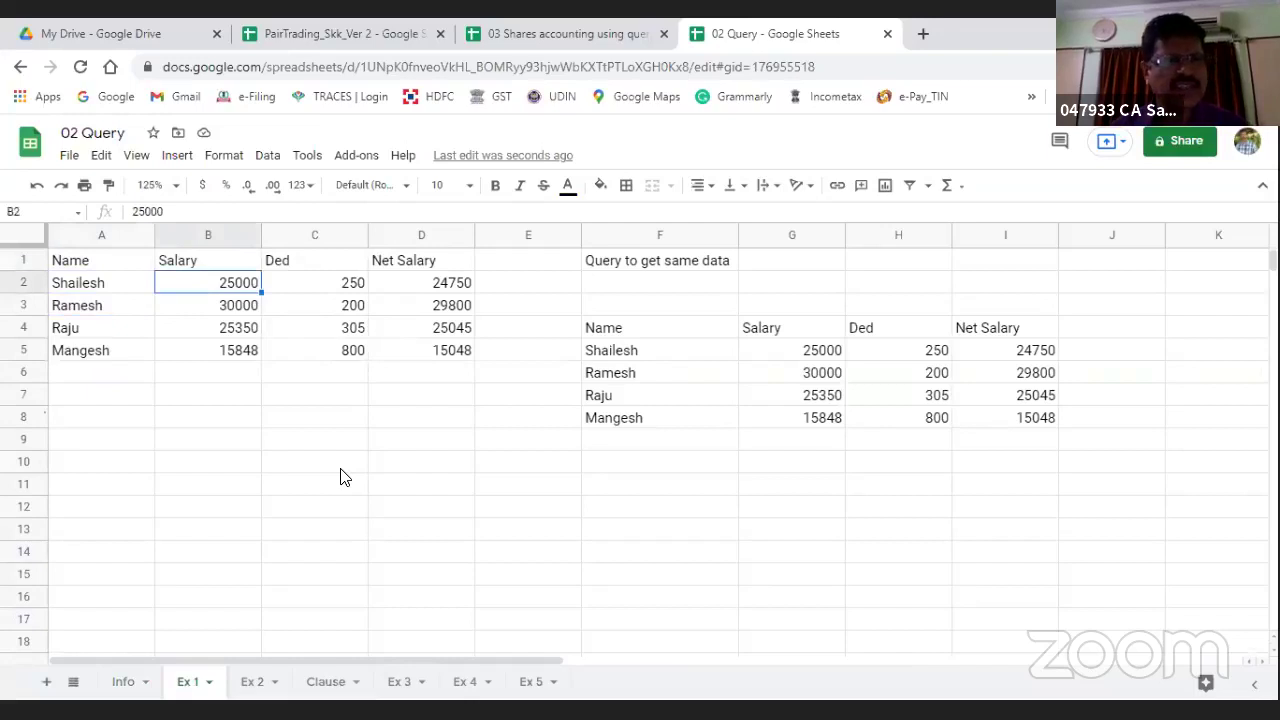
key("Right")
key("Right")
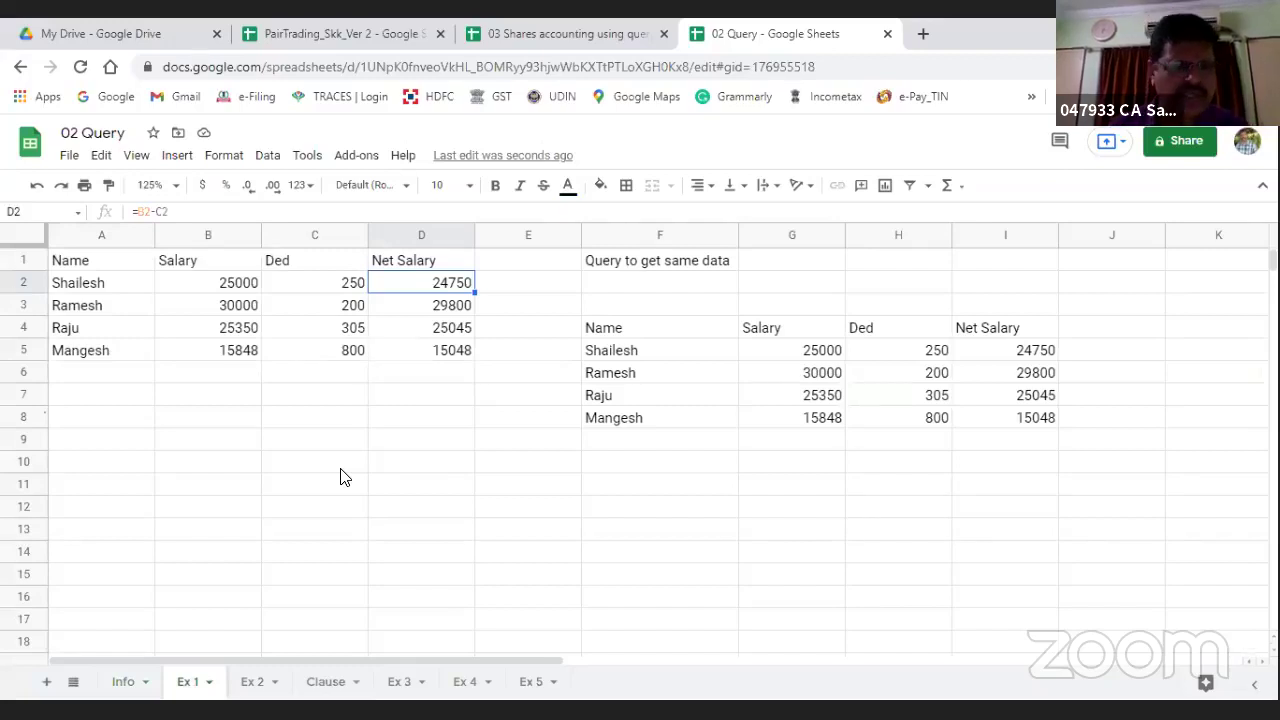
left_click(462, 377)
left_click(416, 455)
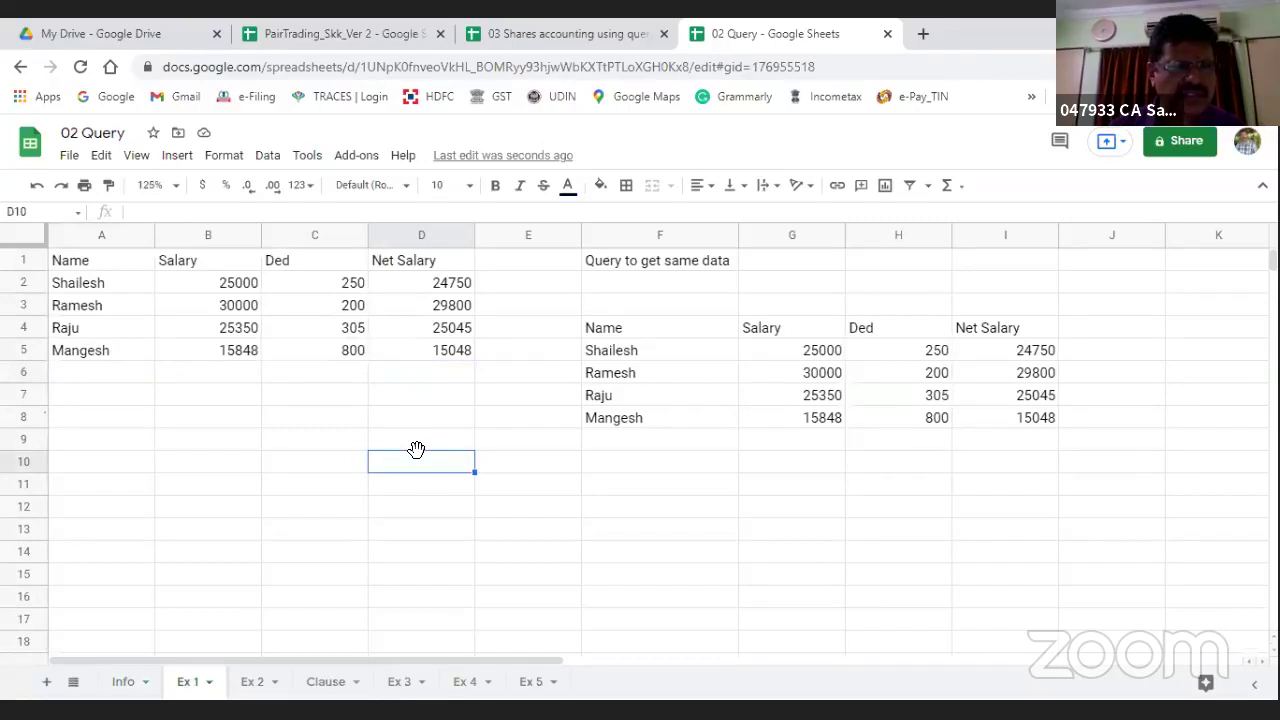
Step: Tick the 'Ex 1- Same Data to be obtained' checkbox in A7 on Info, then return to Ex 1
key("ctrl+shift+Page_Up")
left_click(103, 505)
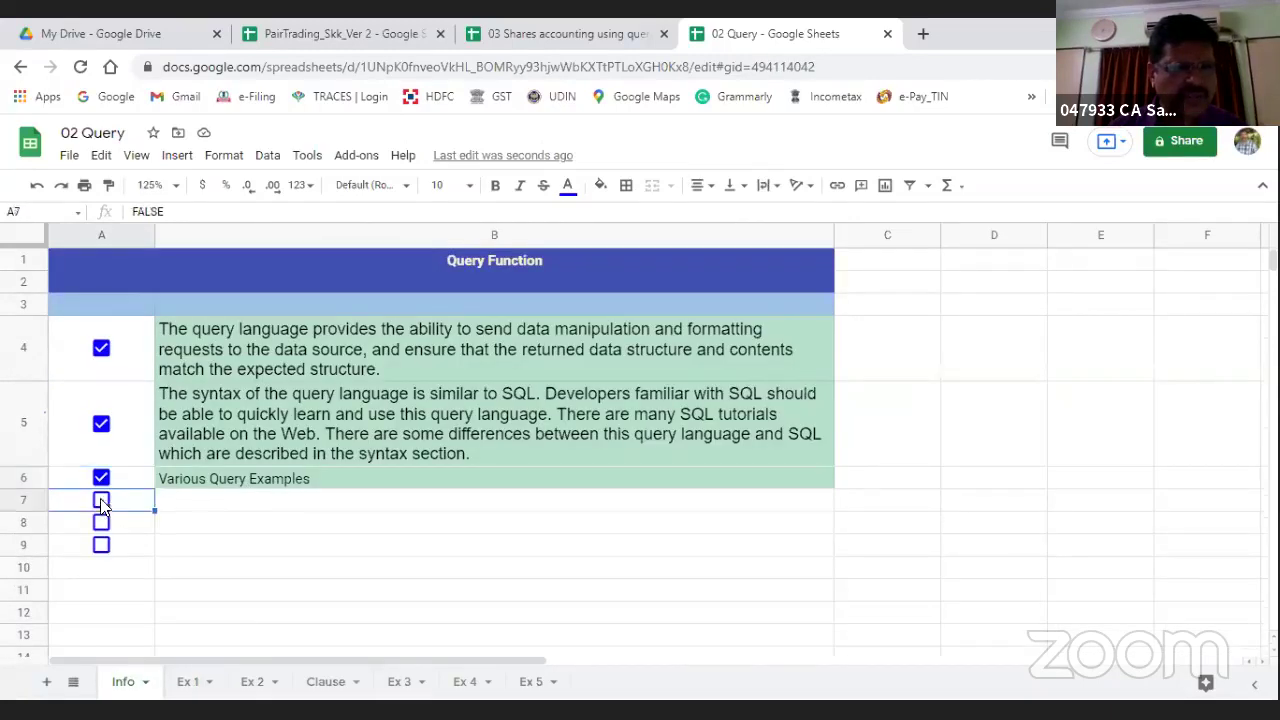
left_click(101, 502)
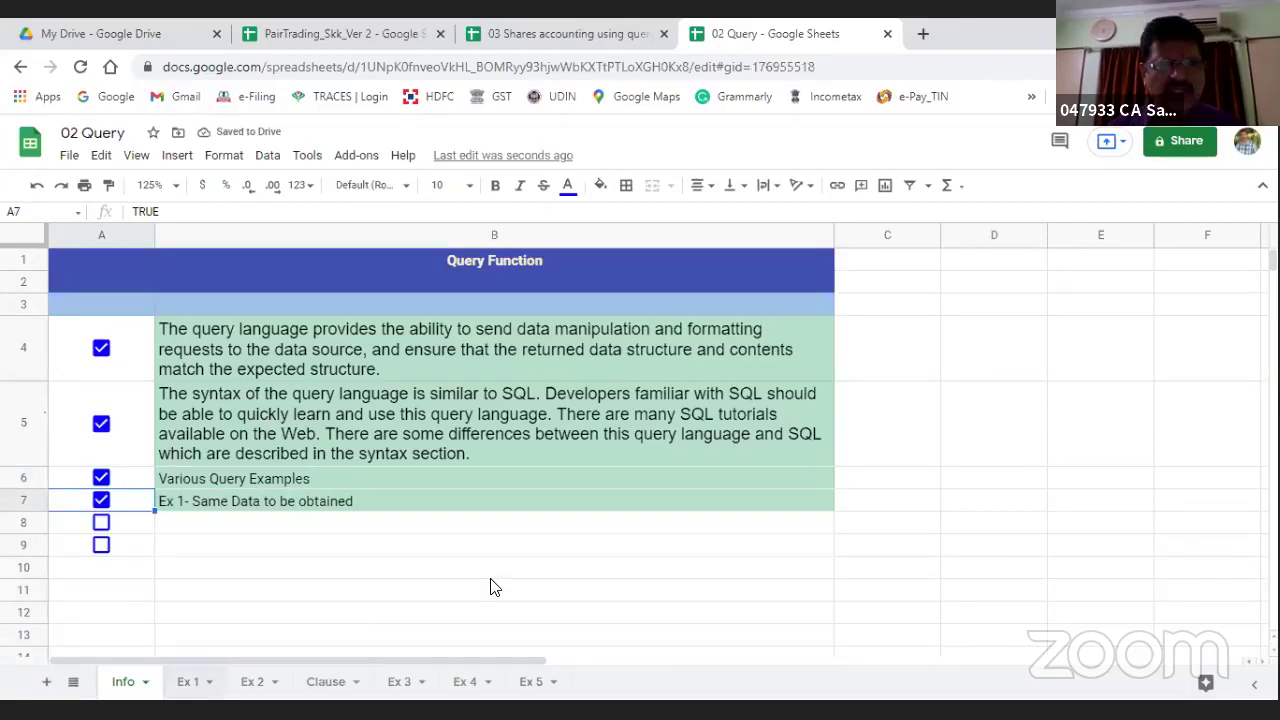
key("ctrl+shift+Page_Down")
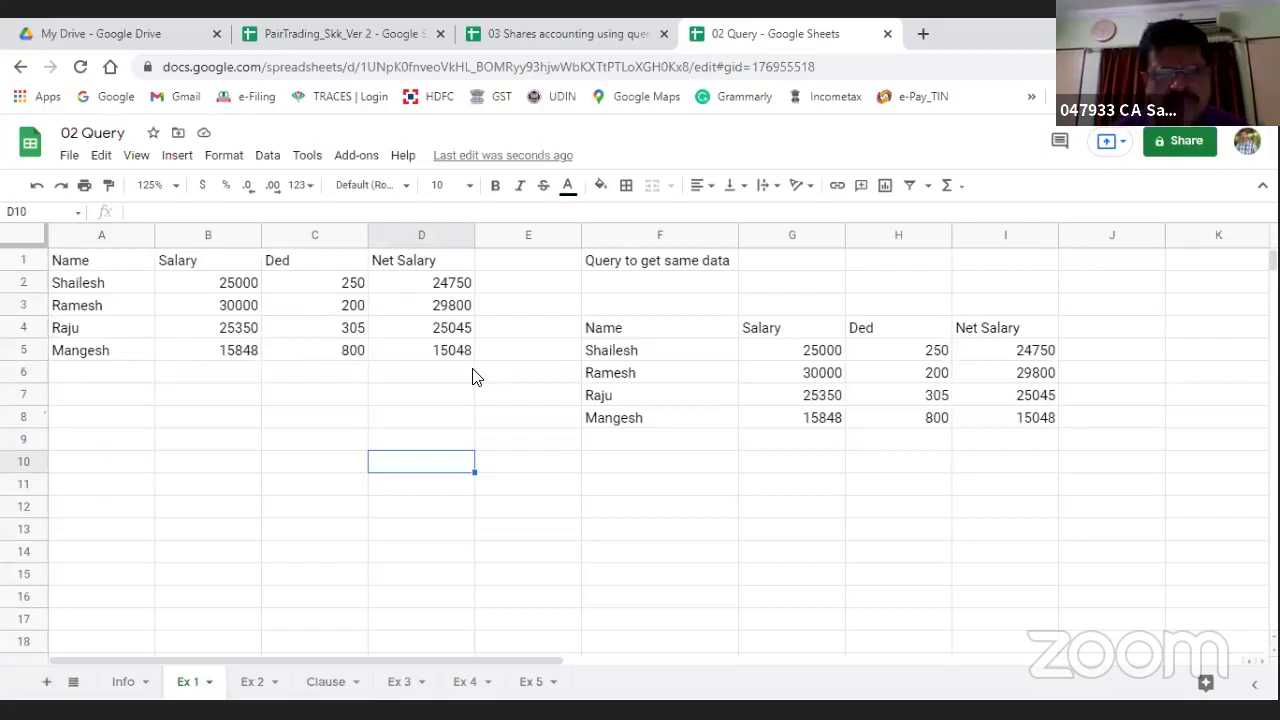
key("Right")
key("Right")
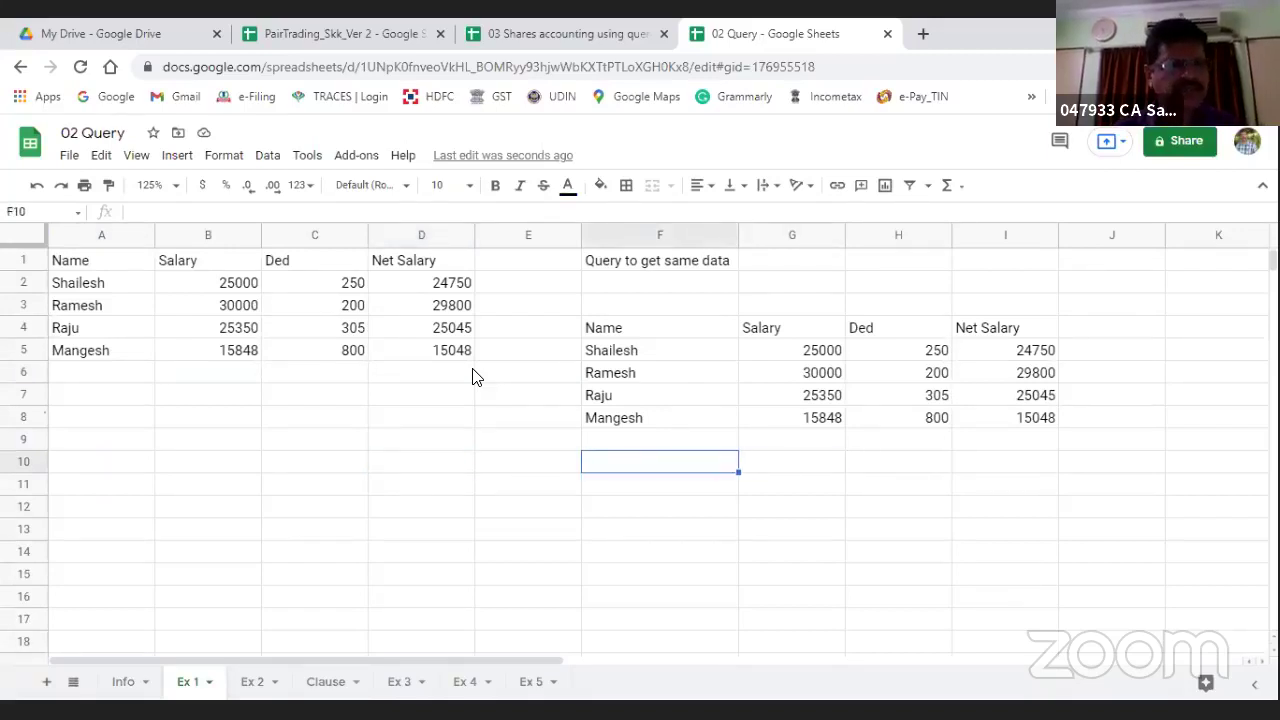
Step: Enter =query(A1:D,"") in F10 to reproduce the full salary table
type("=")
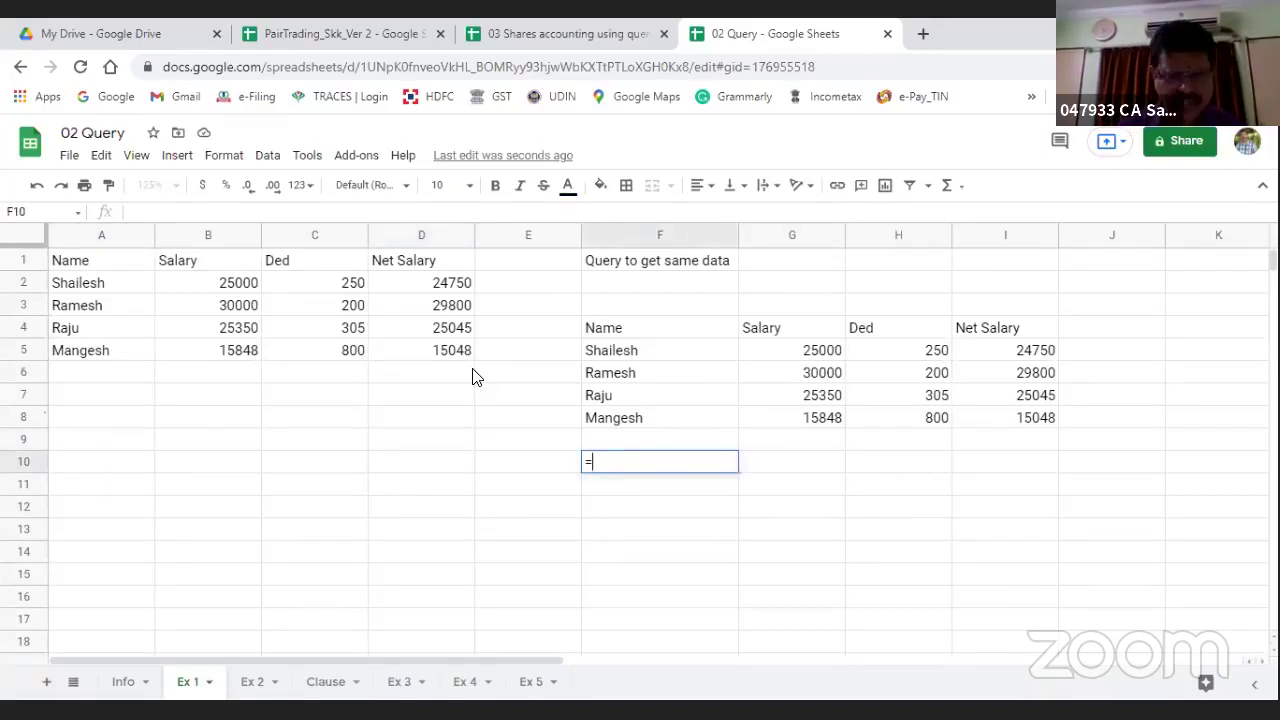
type("query")
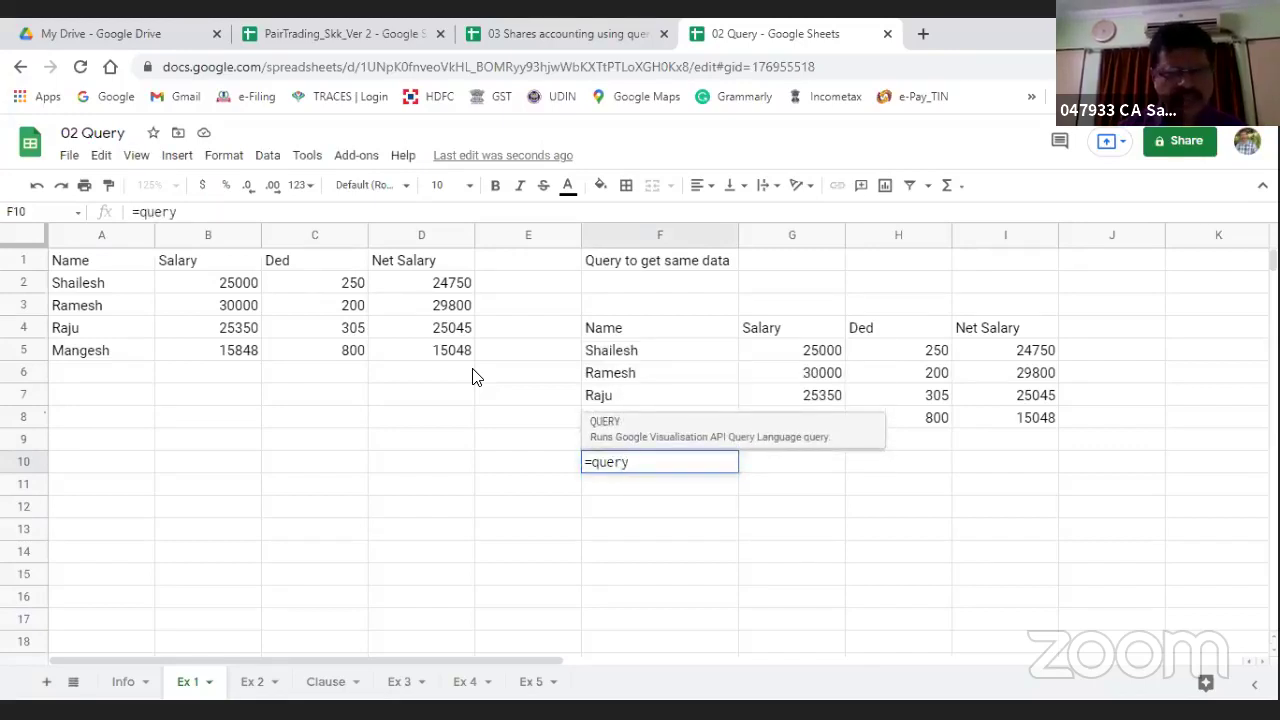
type("0")
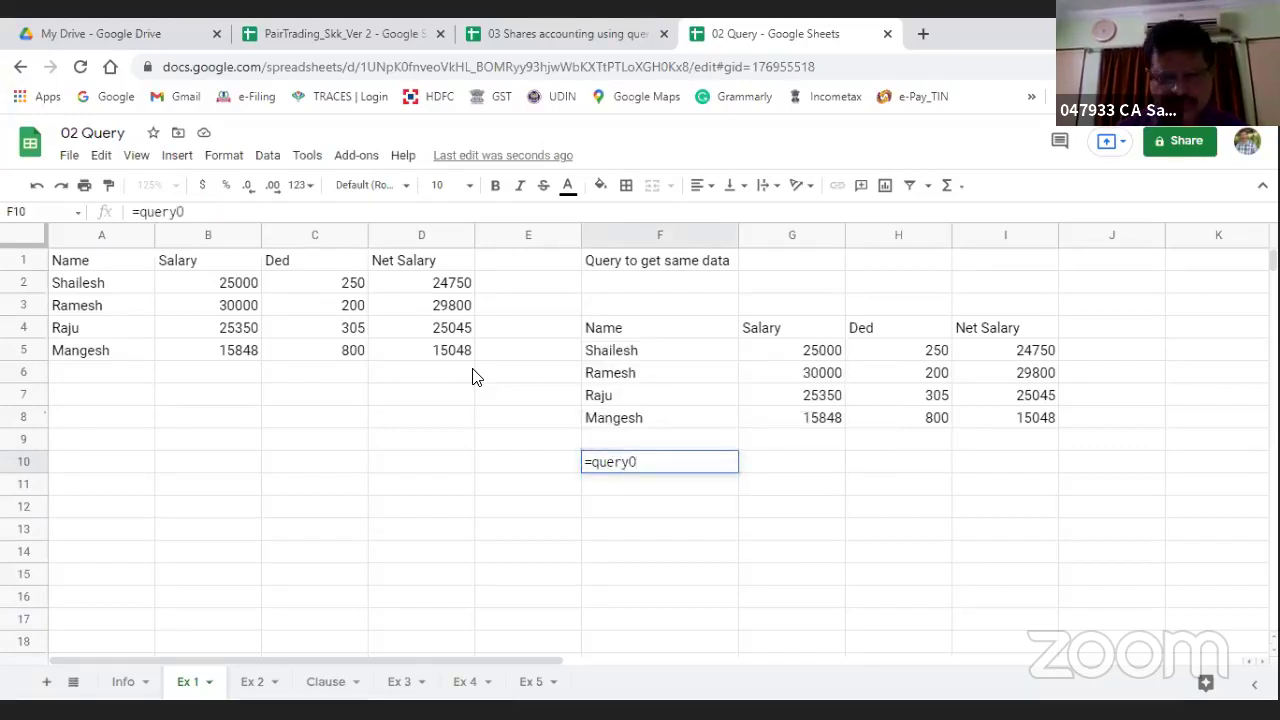
key("BackSpace")
type("(")
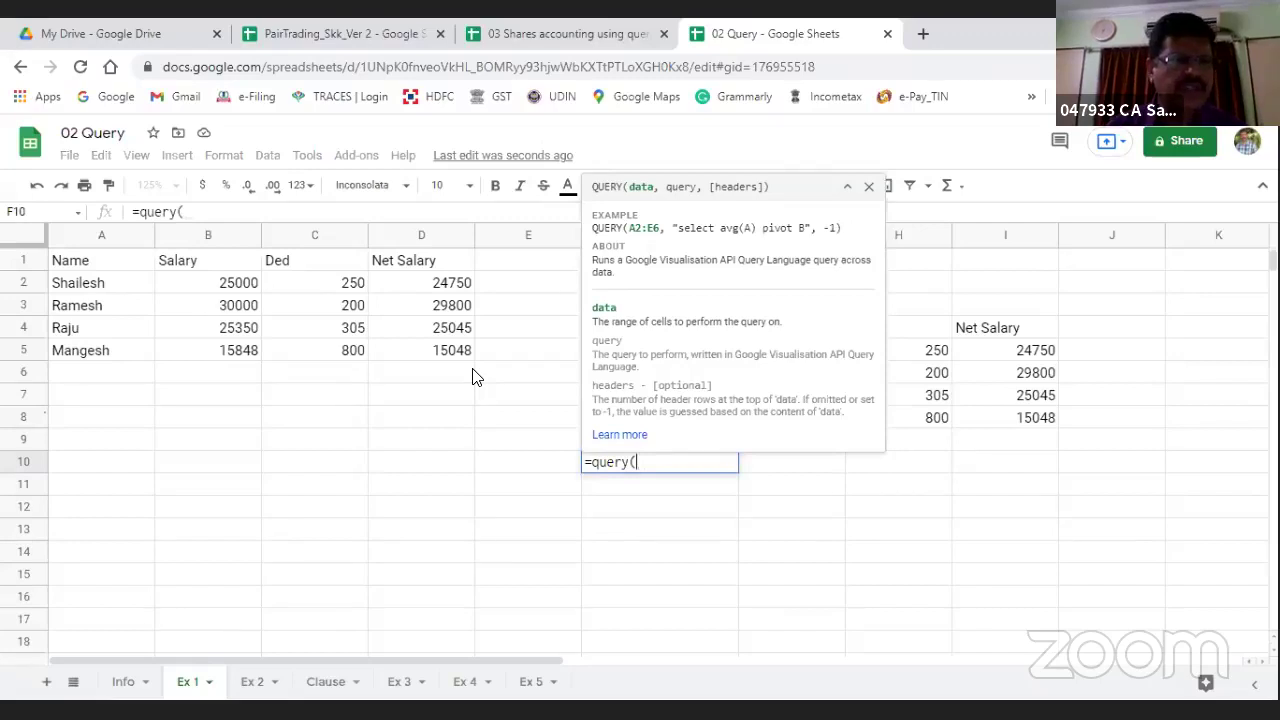
left_click(86, 262)
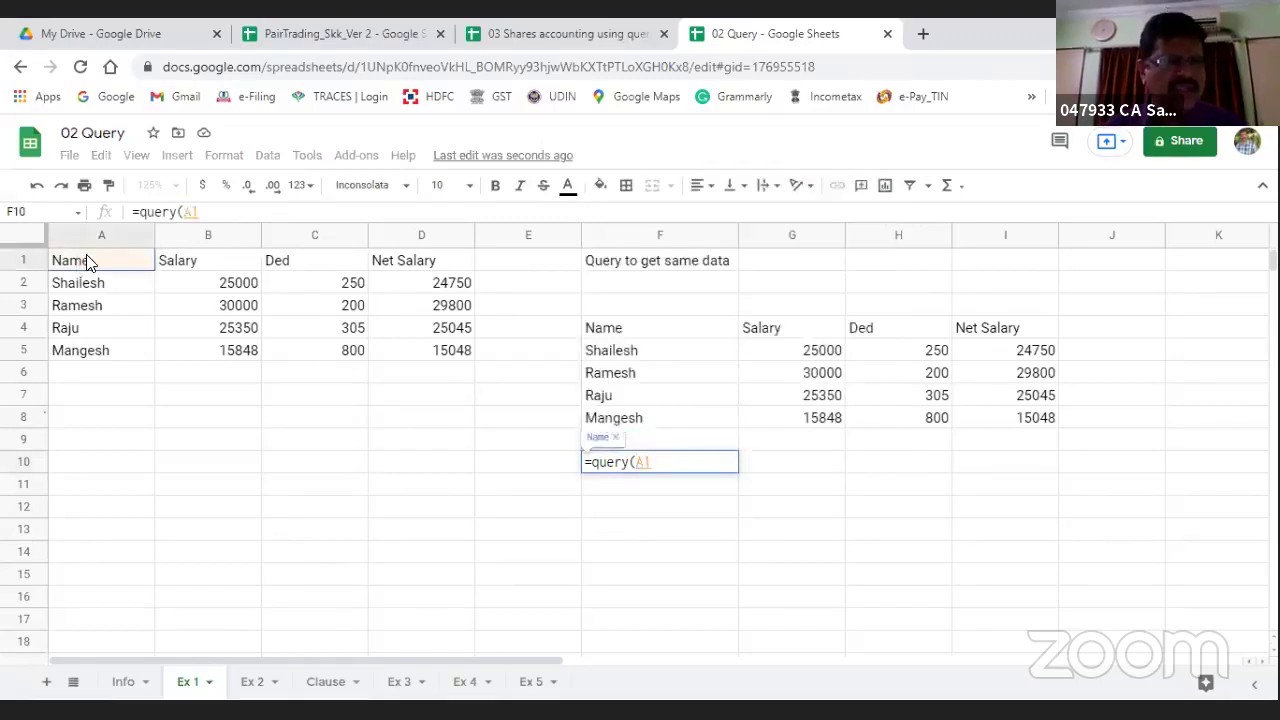
key("shift+Right")
key("shift+Right")
key("shift+Right")
key("shift+Down")
key("shift+Down")
key("shift+Down")
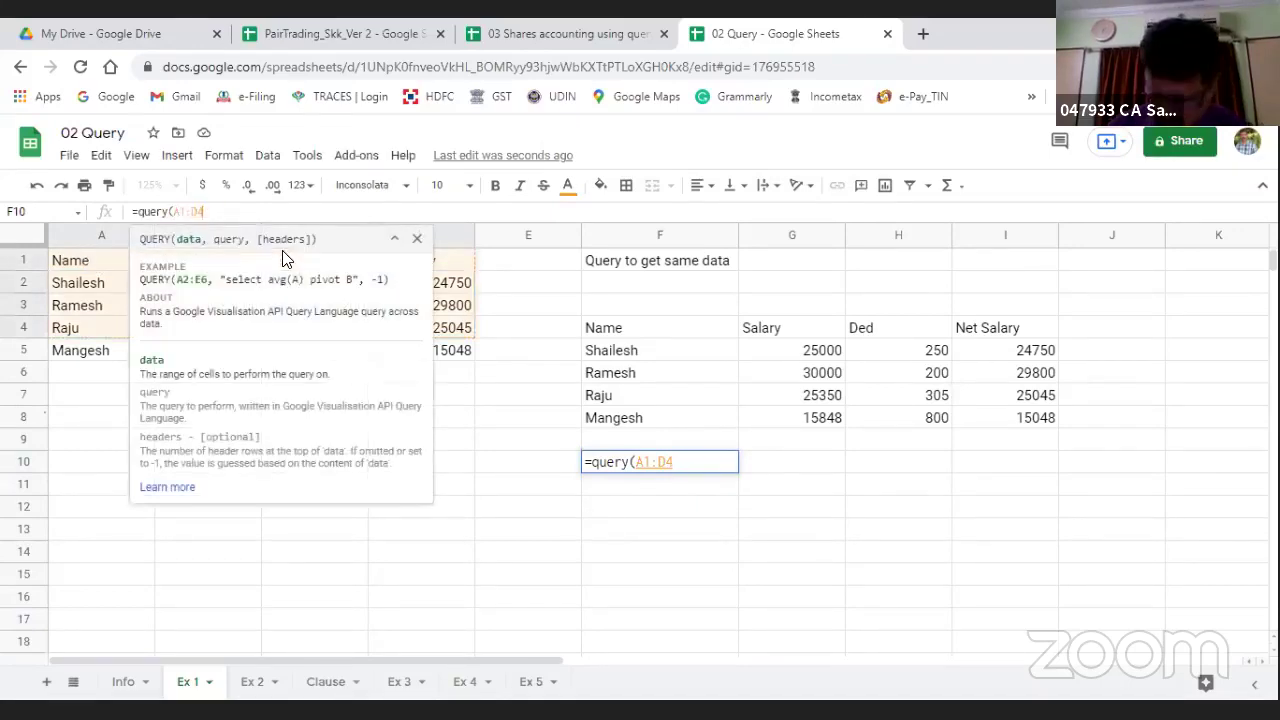
key("BackSpace")
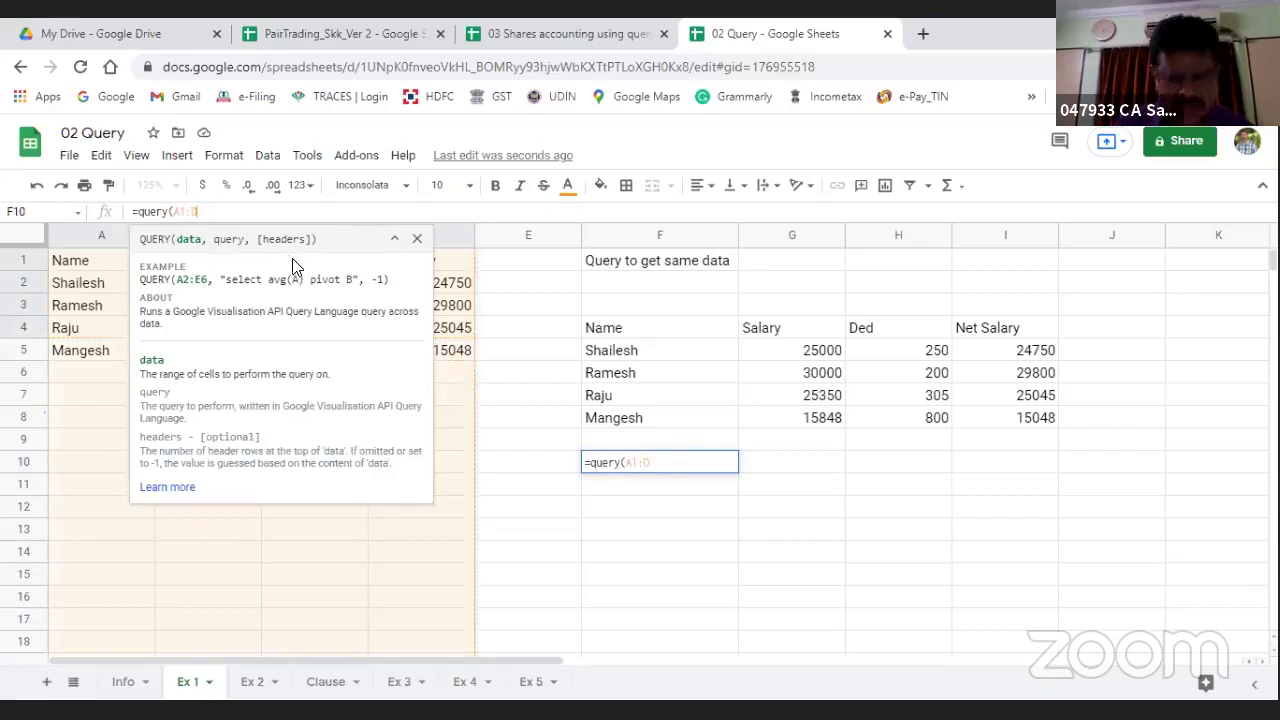
type(")")
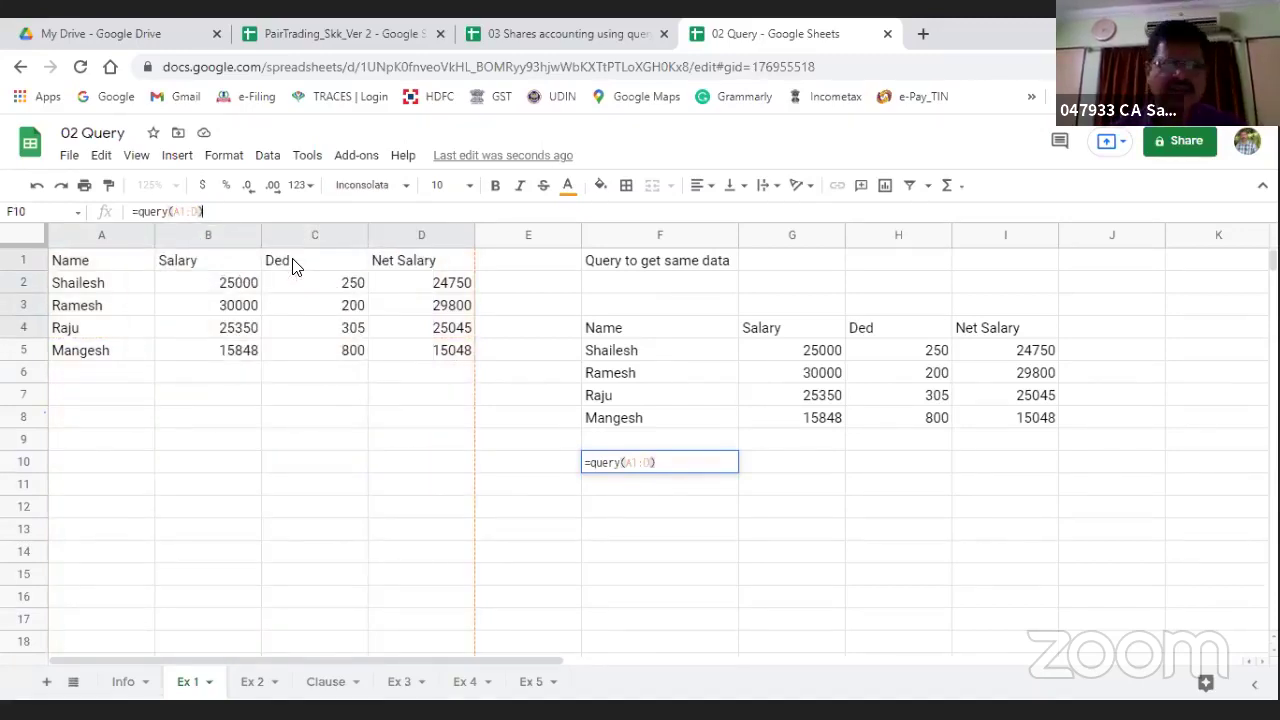
key("BackSpace")
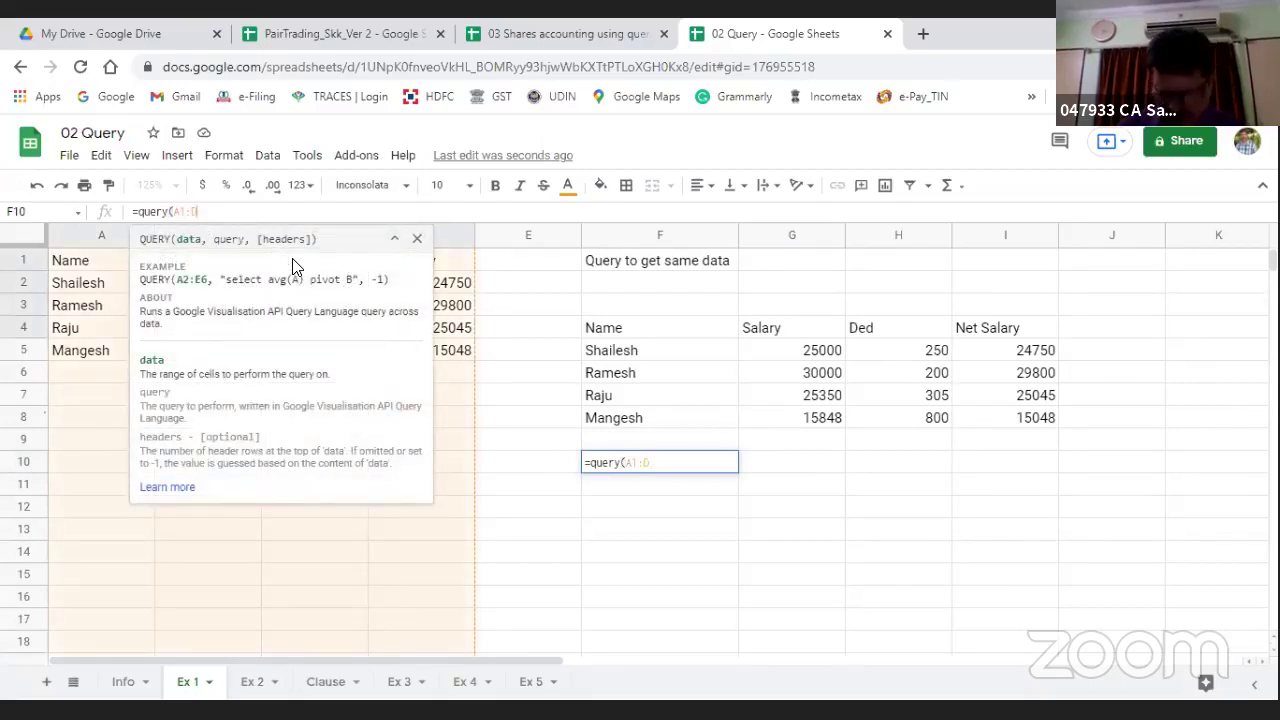
type(",")
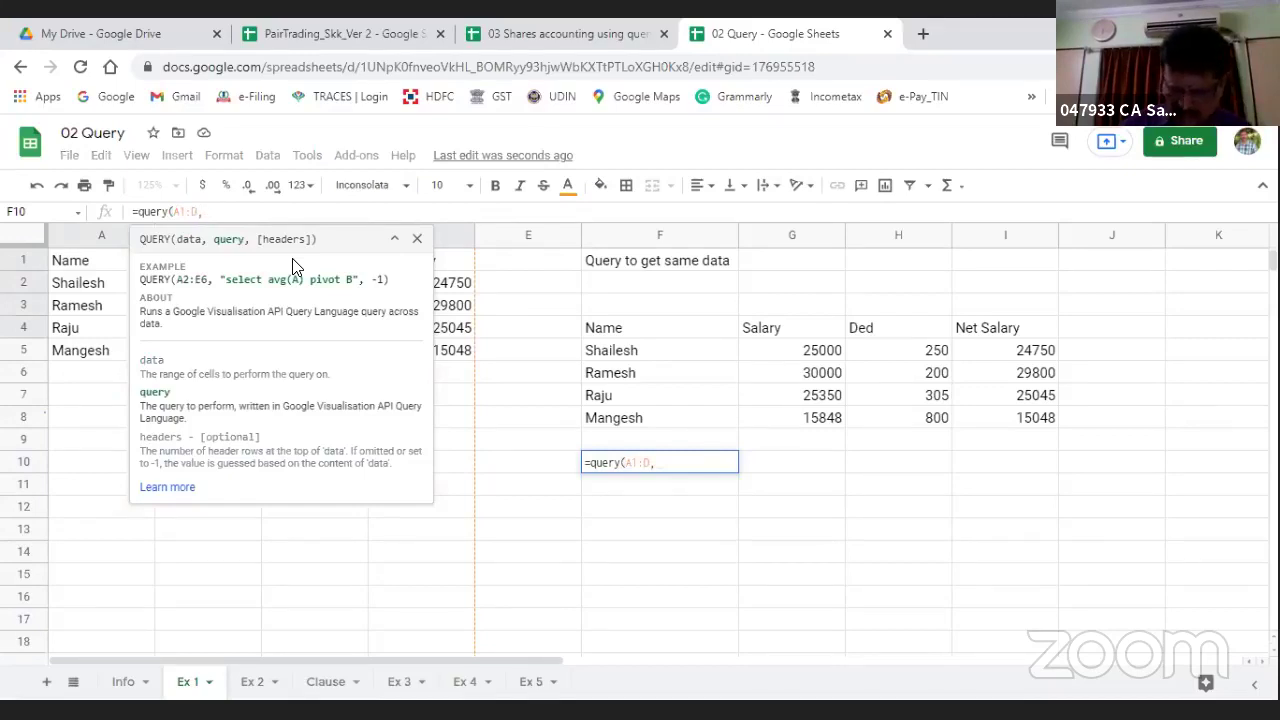
type("\"\"")
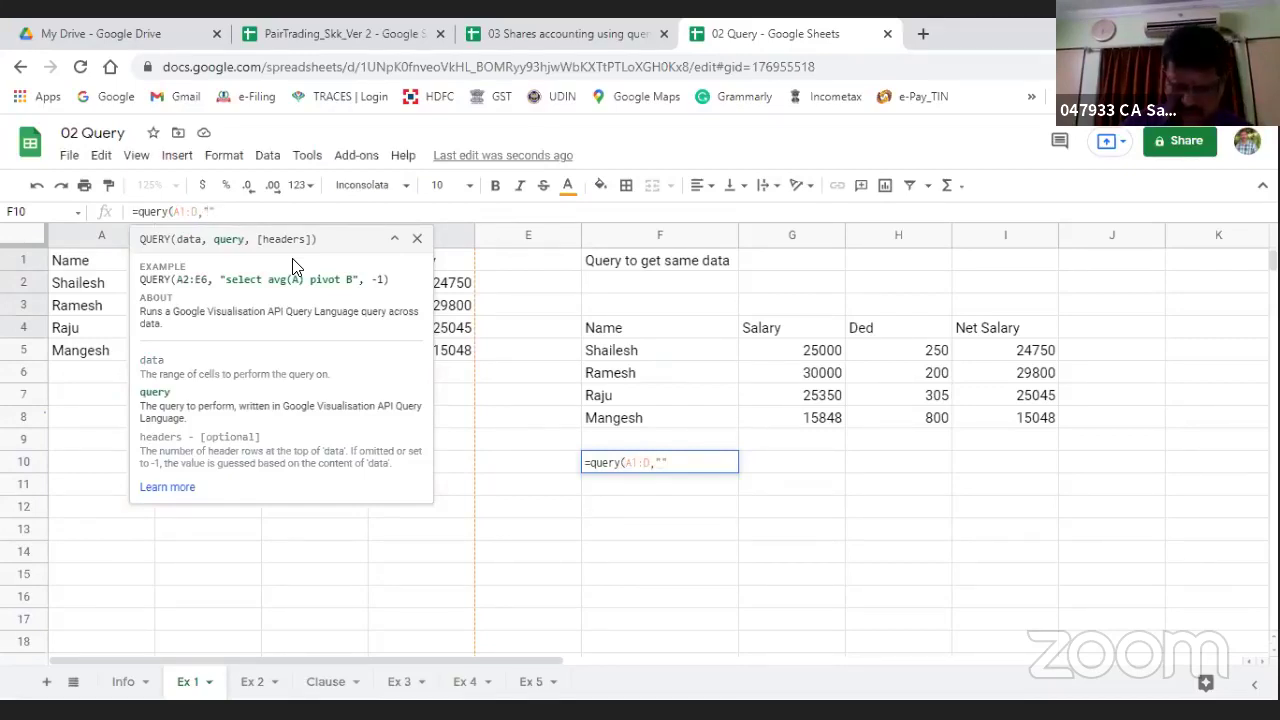
key("Return")
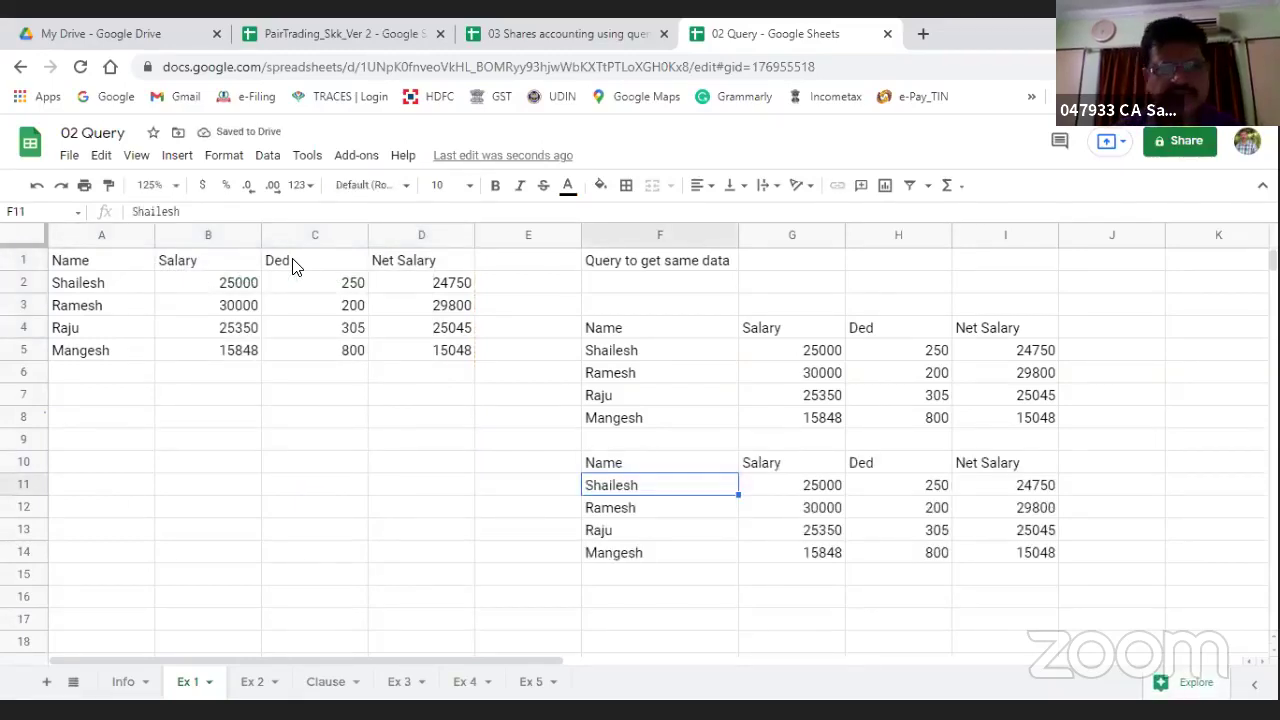
Step: Change F10's query string to "Select A" to return only the Name column
key("Up")
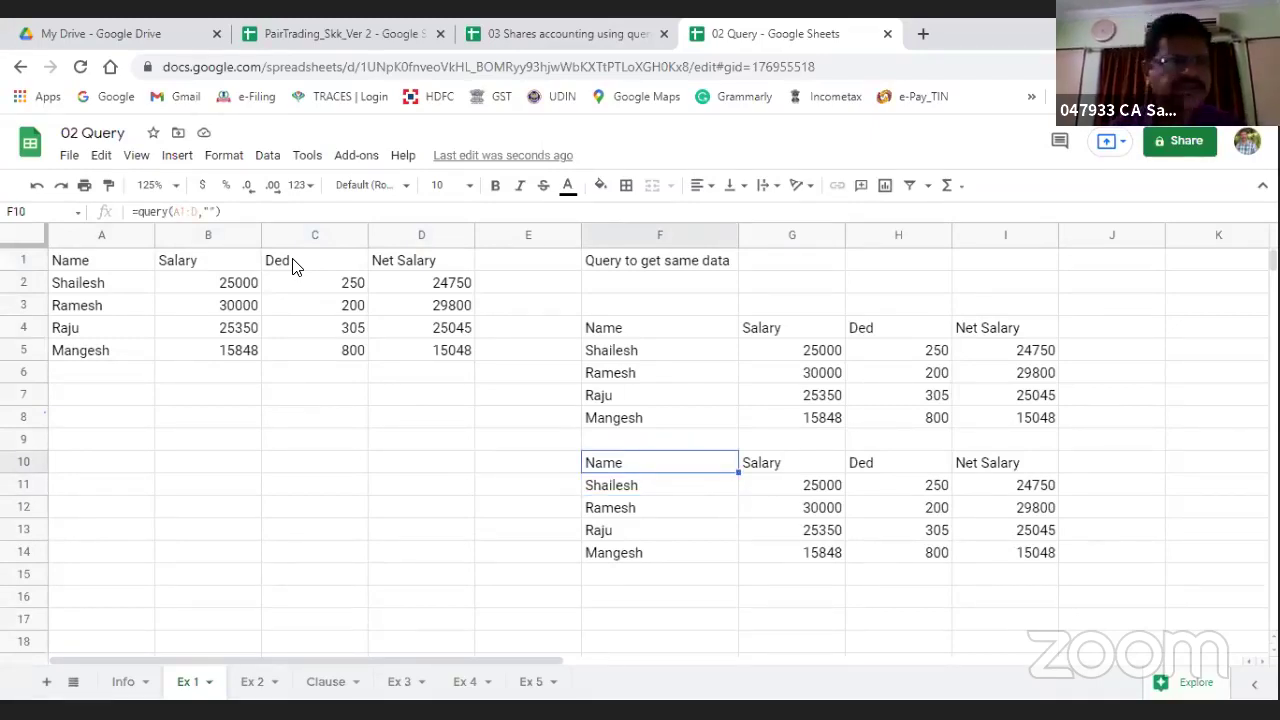
left_click(208, 212)
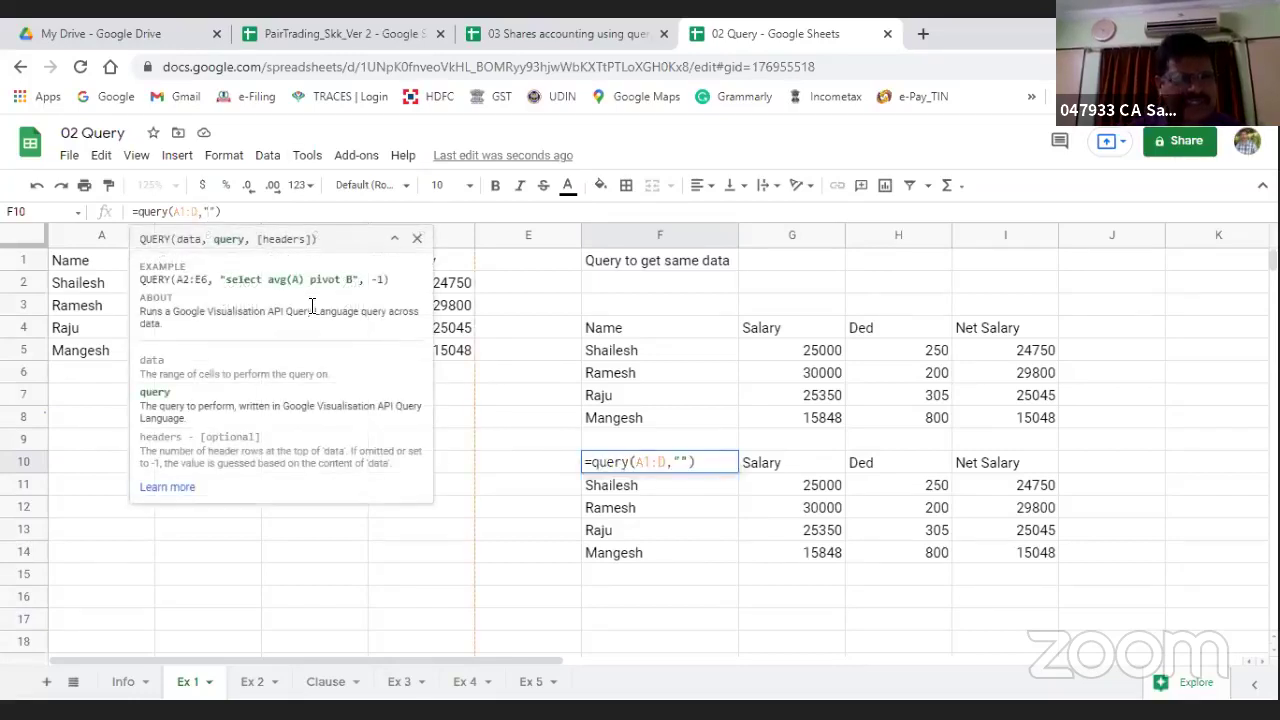
type("Selec")
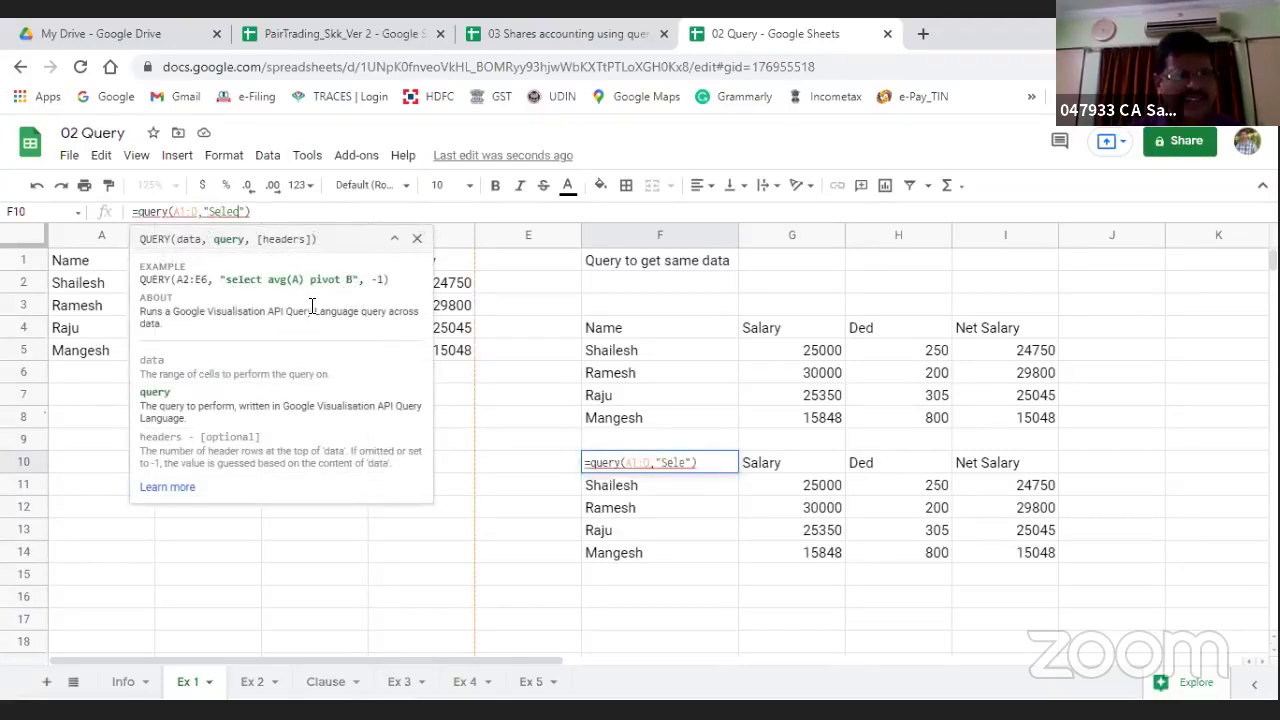
type("t ")
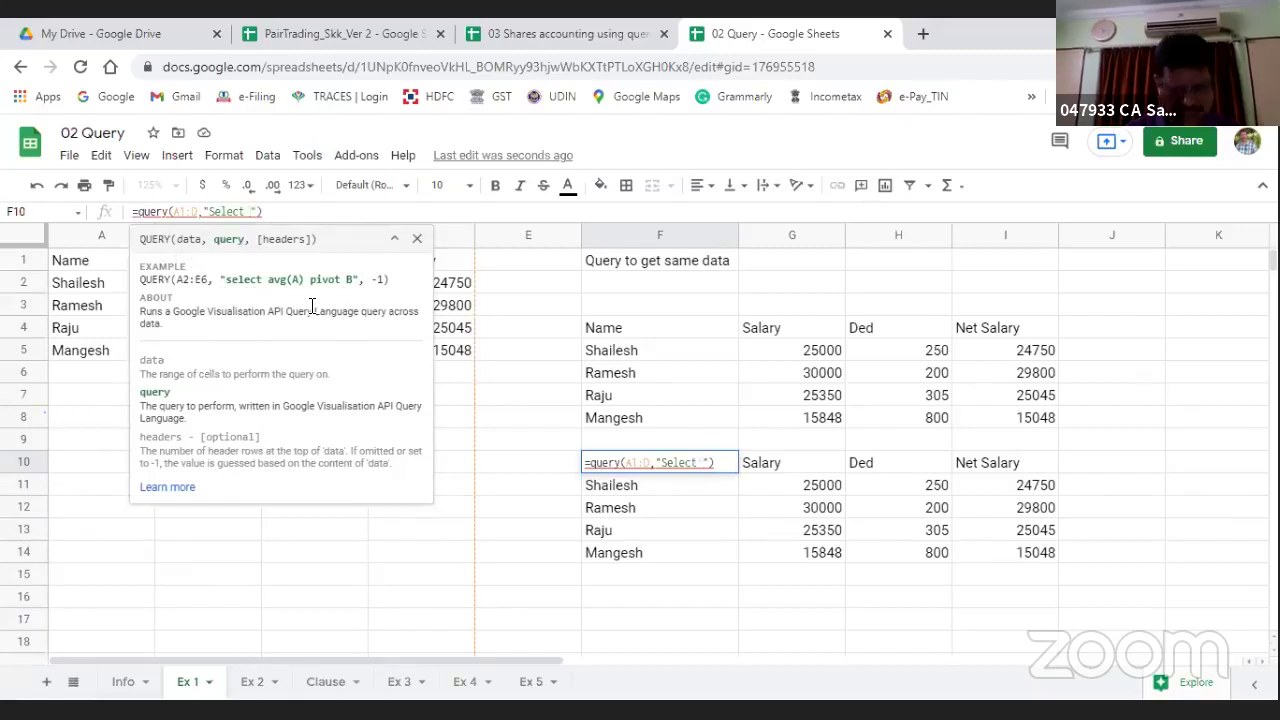
type("A")
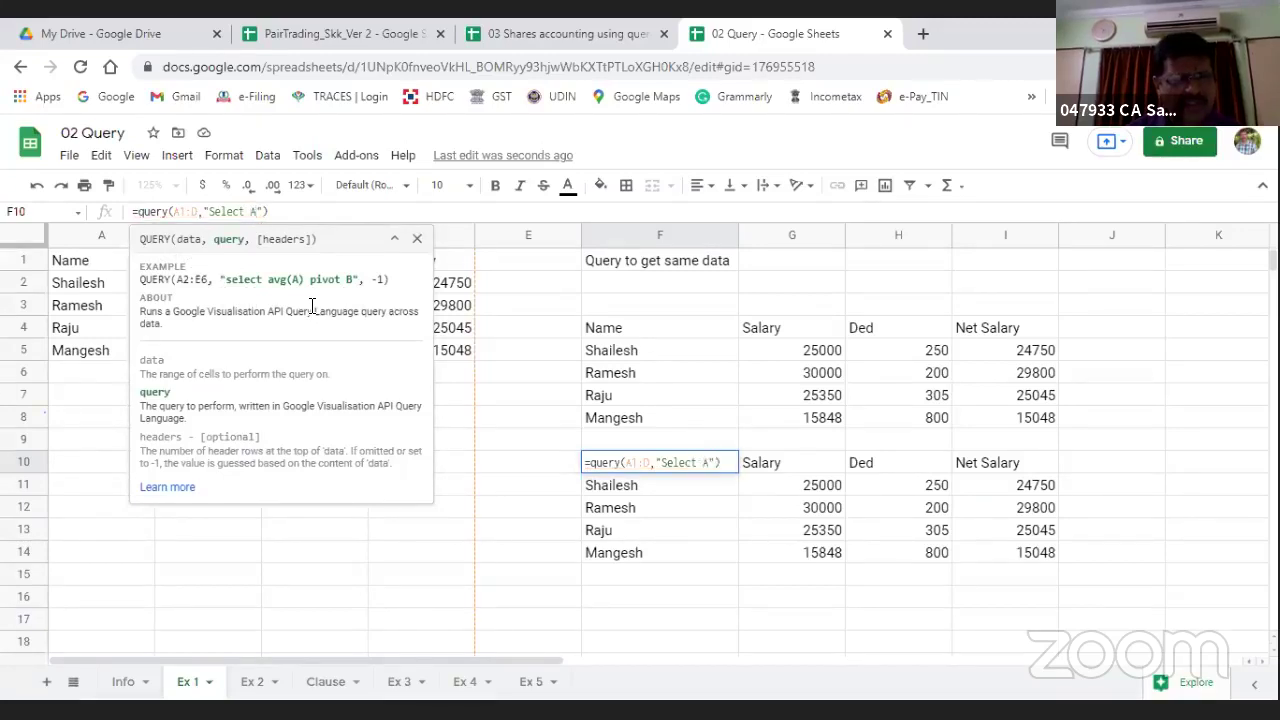
key("Return")
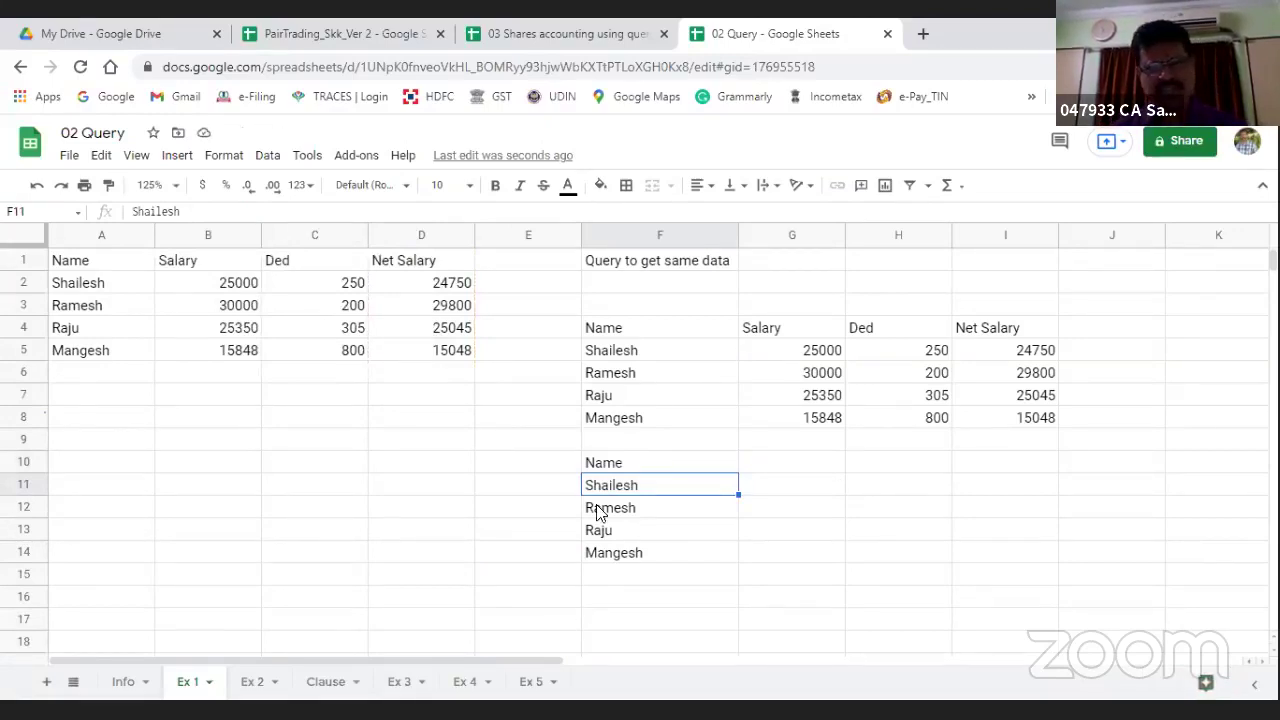
Step: Extend the query to "Select A,C" so it returns Name and Ded
left_click(598, 464)
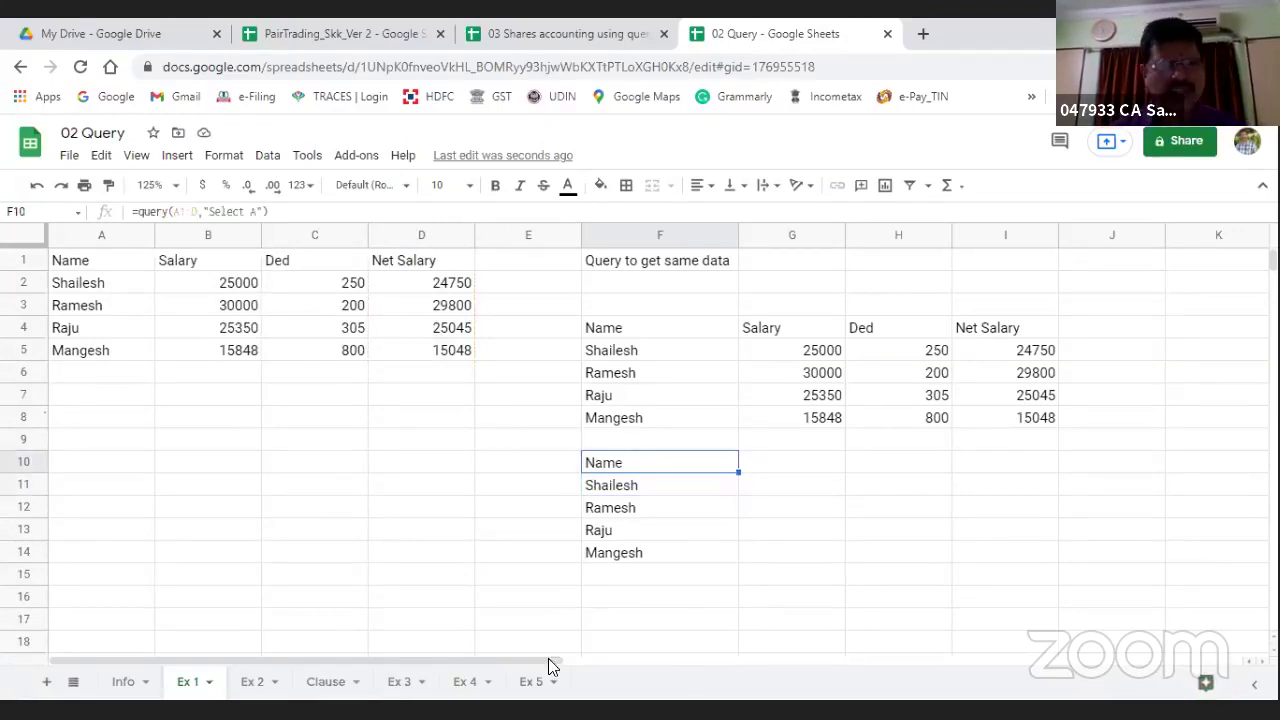
left_click(254, 212)
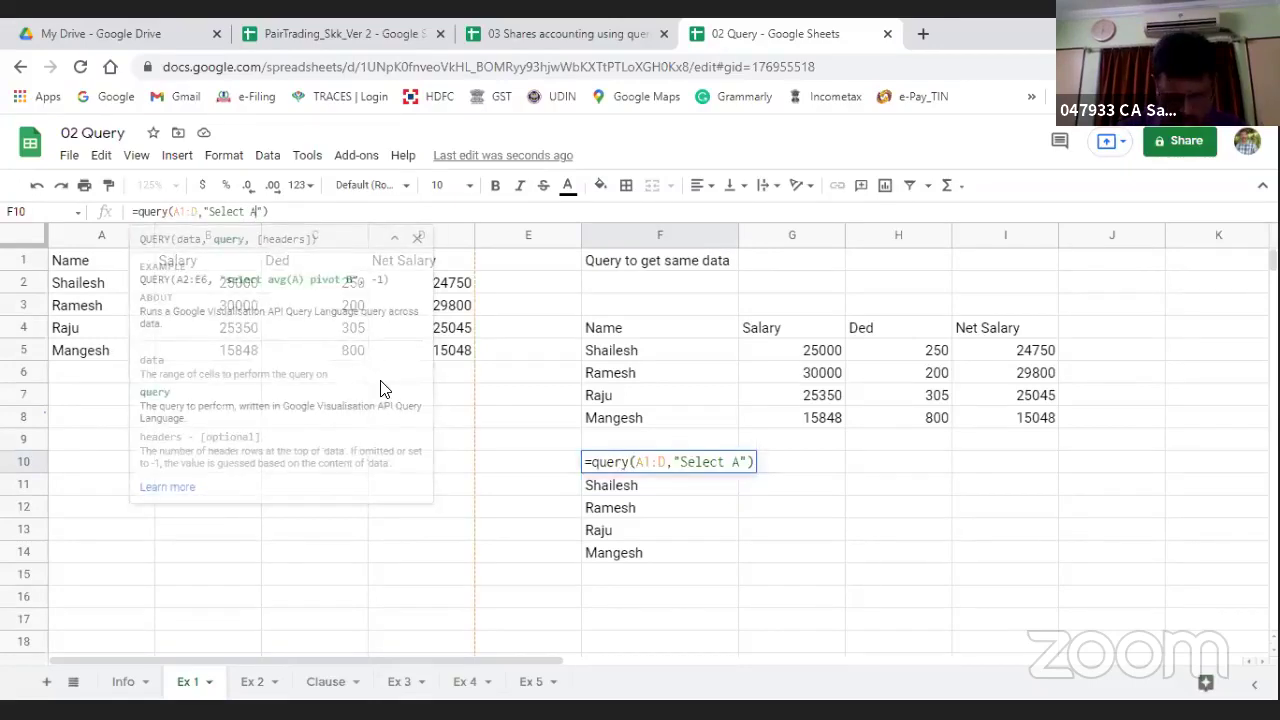
type(",c")
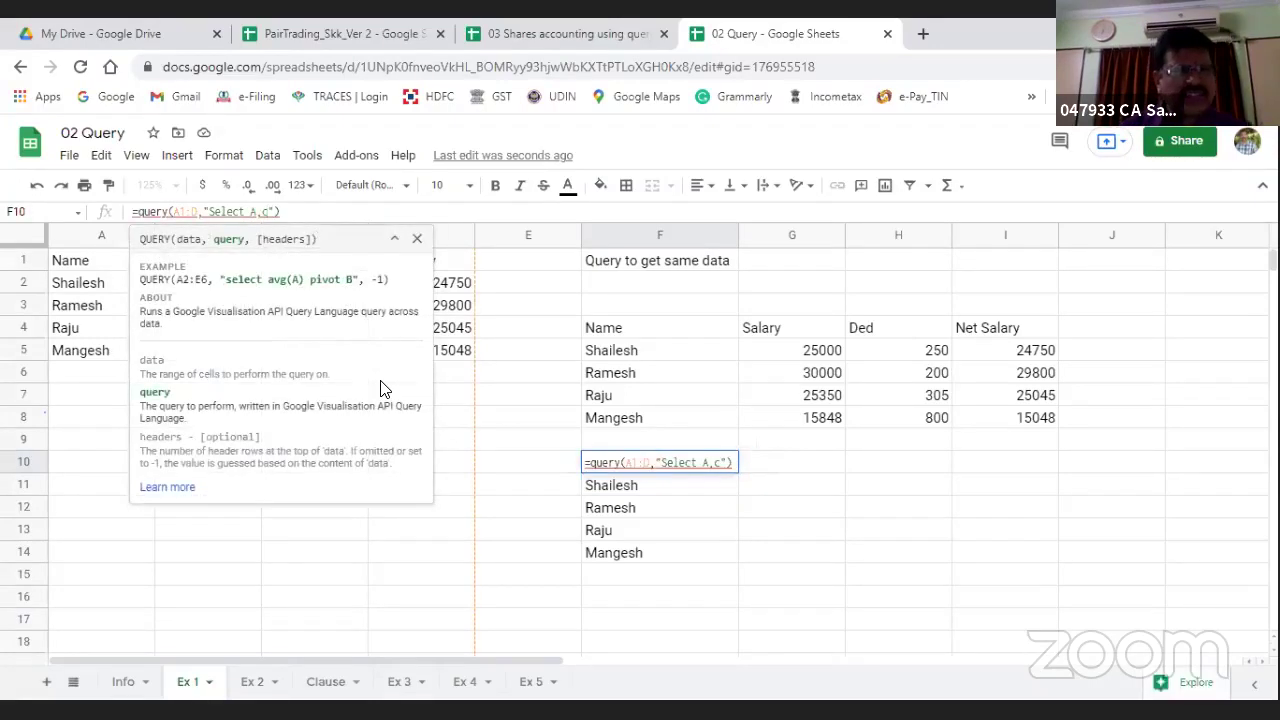
key("BackSpace")
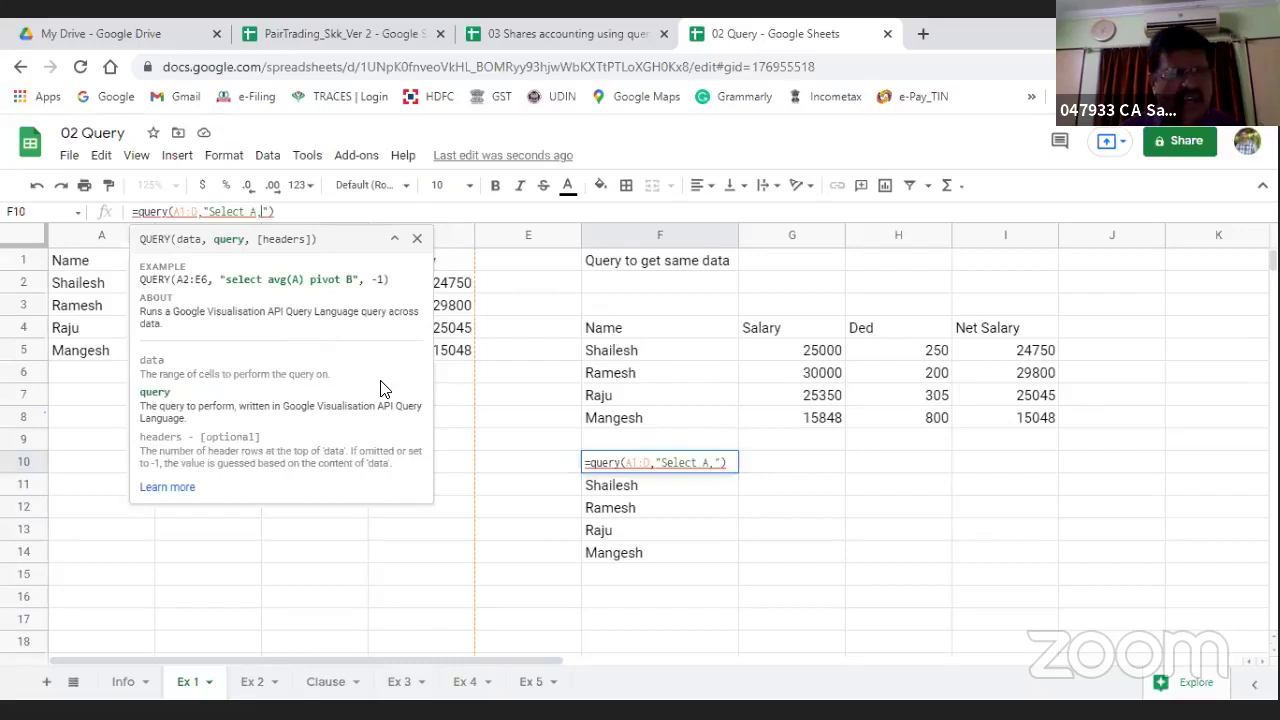
type("d")
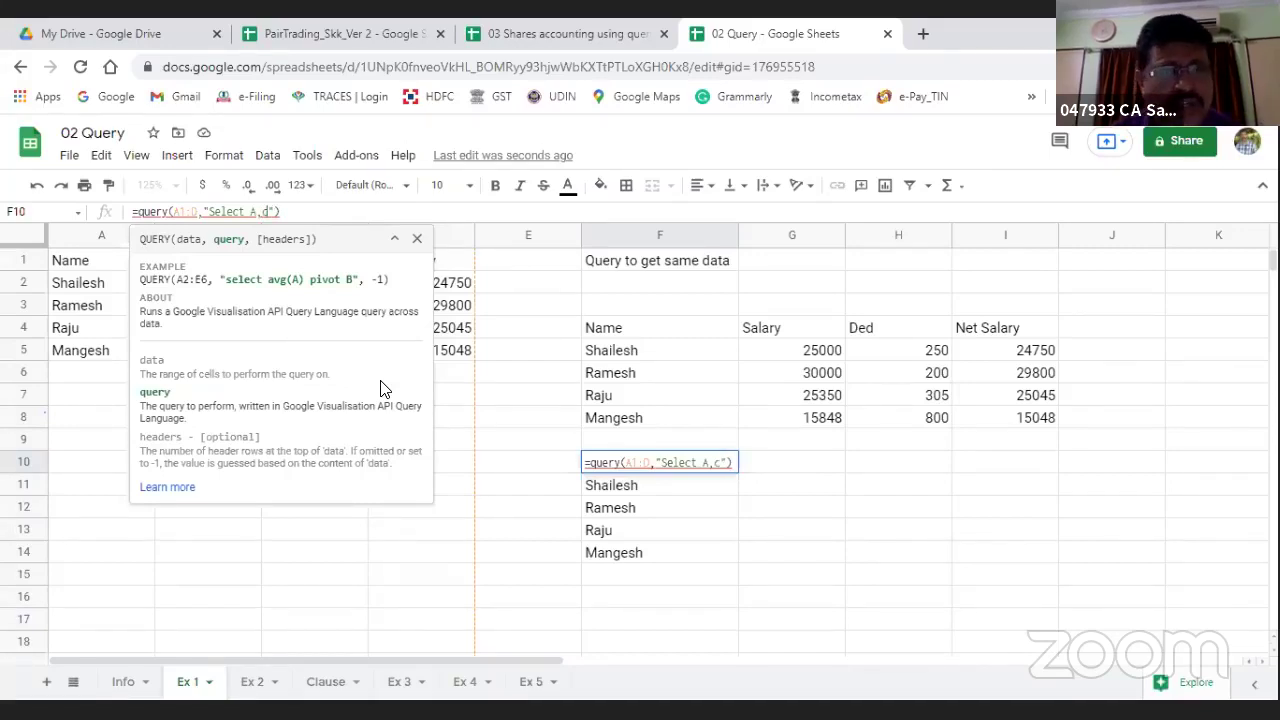
key("Return")
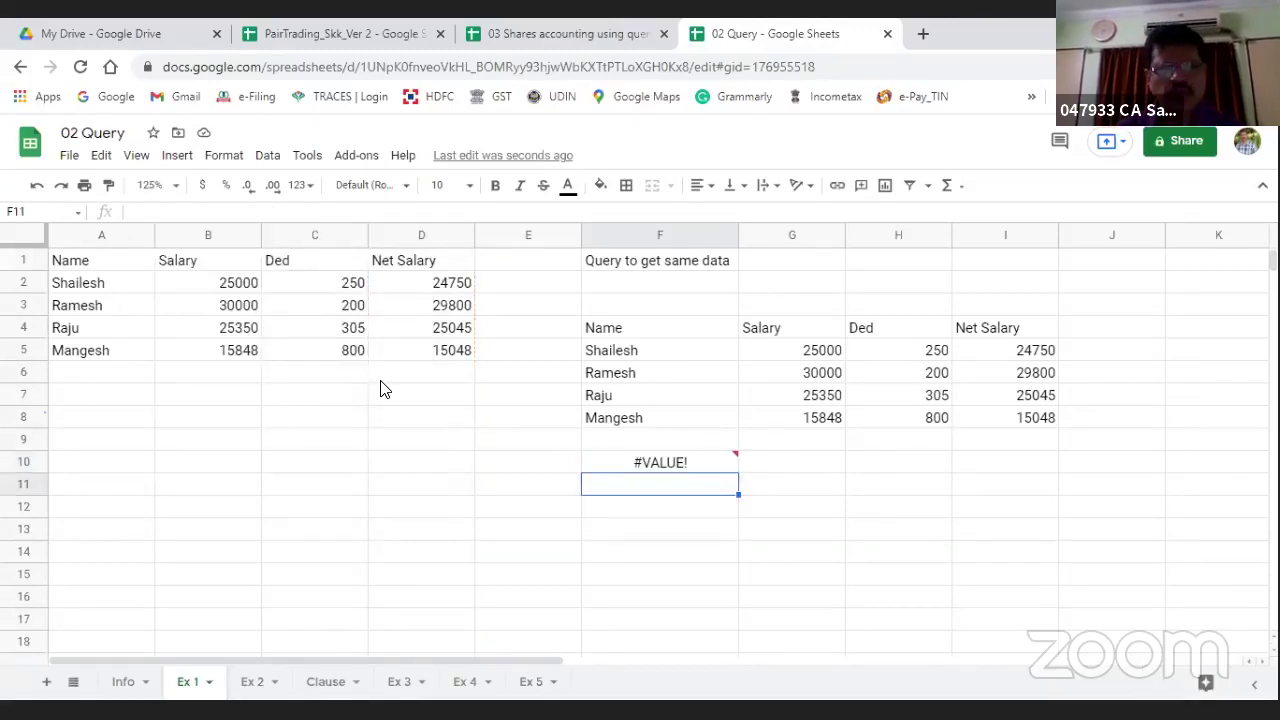
key("Up")
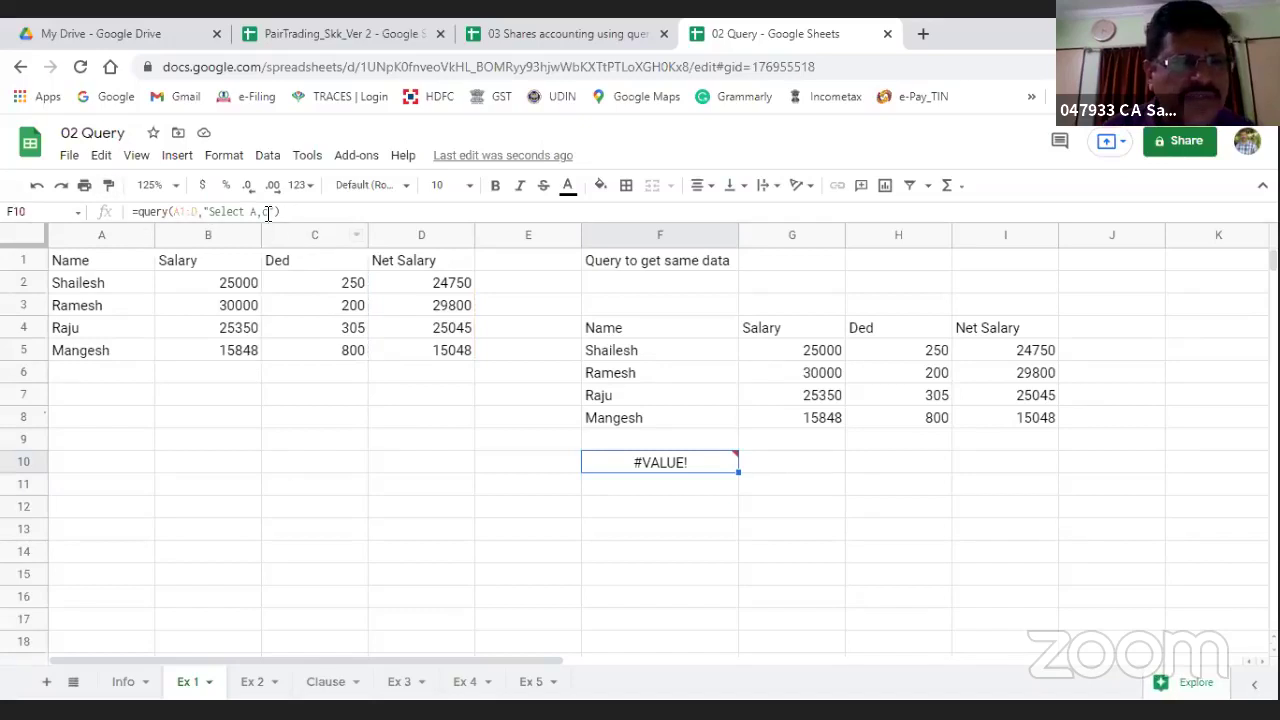
left_click(272, 212)
key("BackSpace")
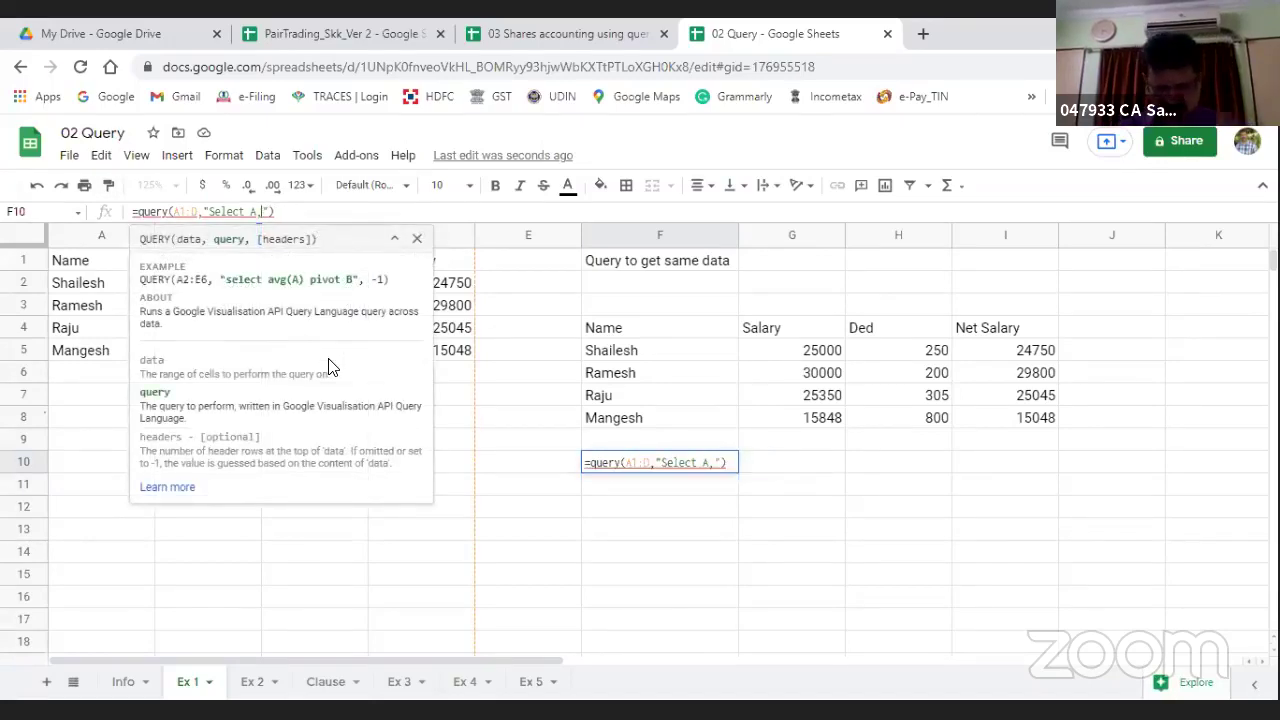
type("C")
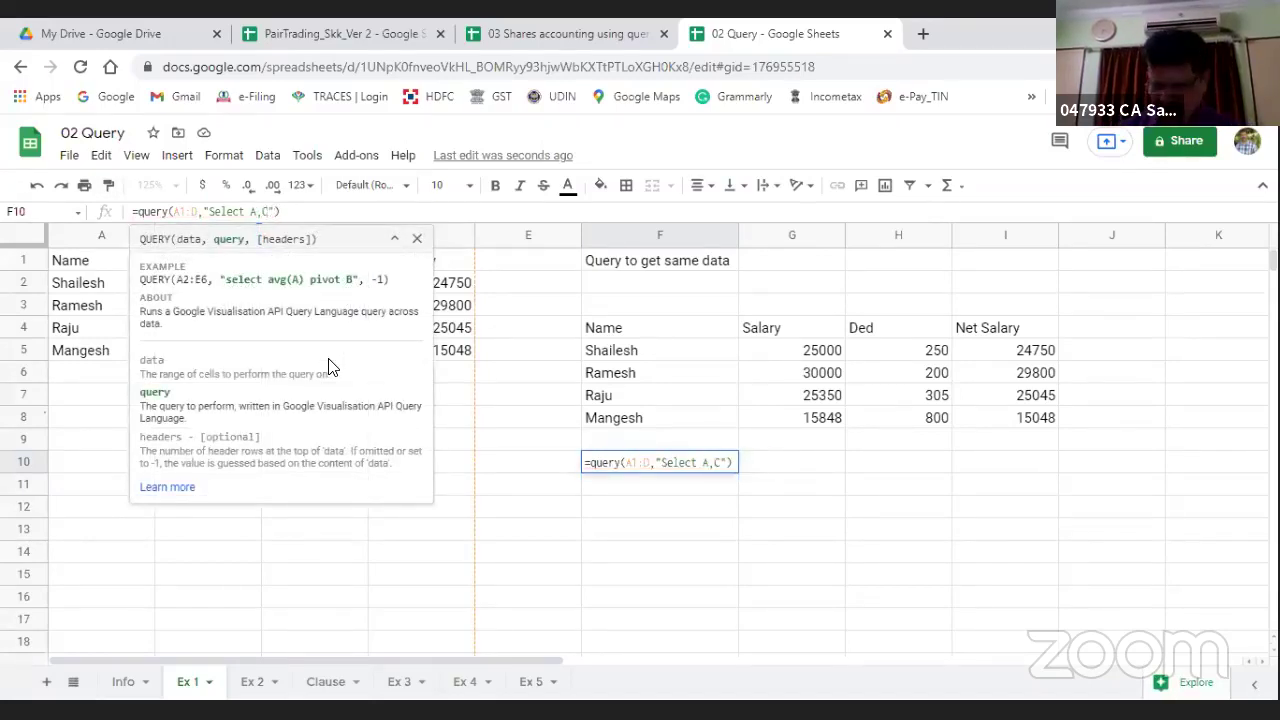
key("Return")
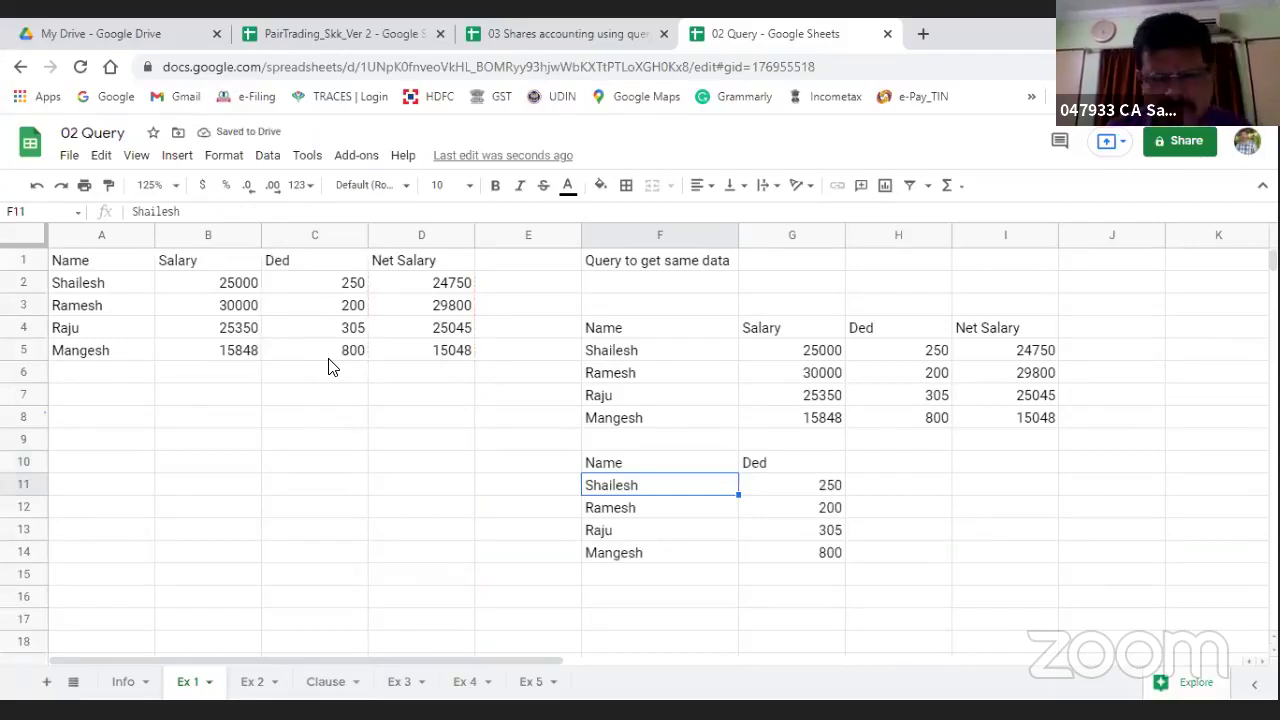
key("Up")
Step: Delete Shailesh's Salary, Ded and Net Salary values in B2:D2, then return to F10
key("Up")
key("Up")
key("Up")
key("Up")
key("Up")
key("Up")
key("Up")
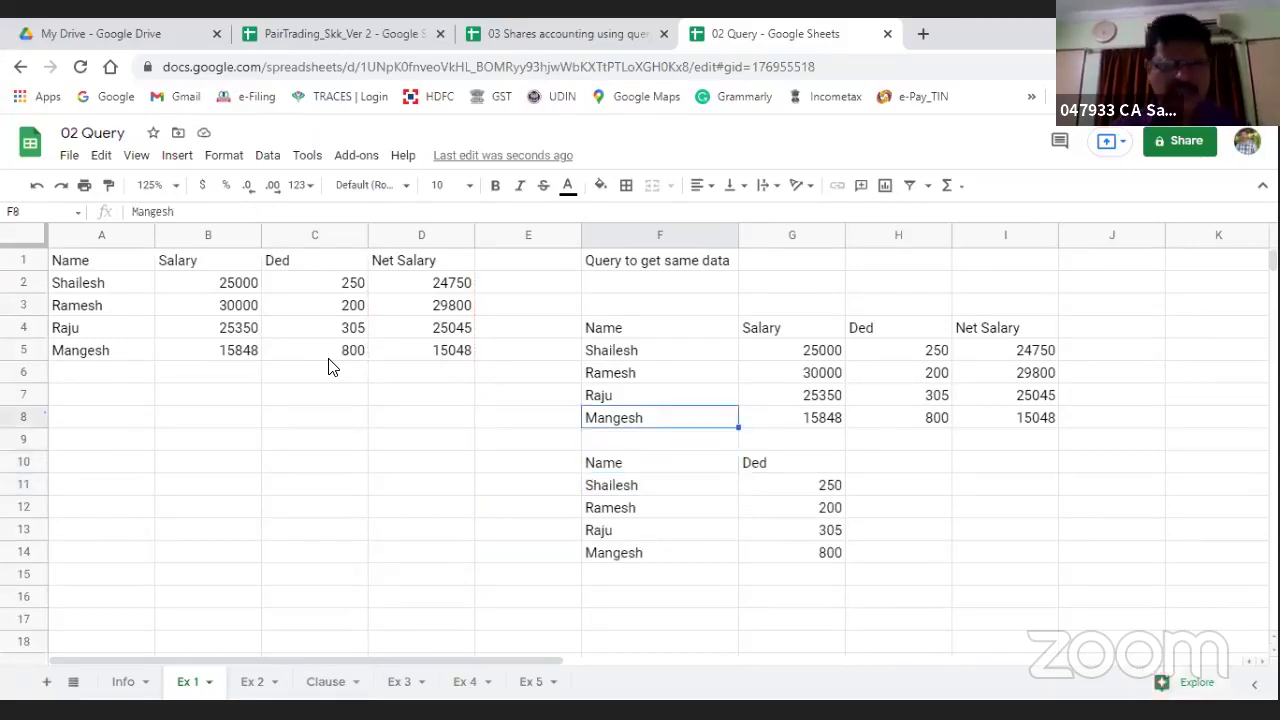
key("Left")
key("Left")
key("Left")
key("Left")
key("Up")
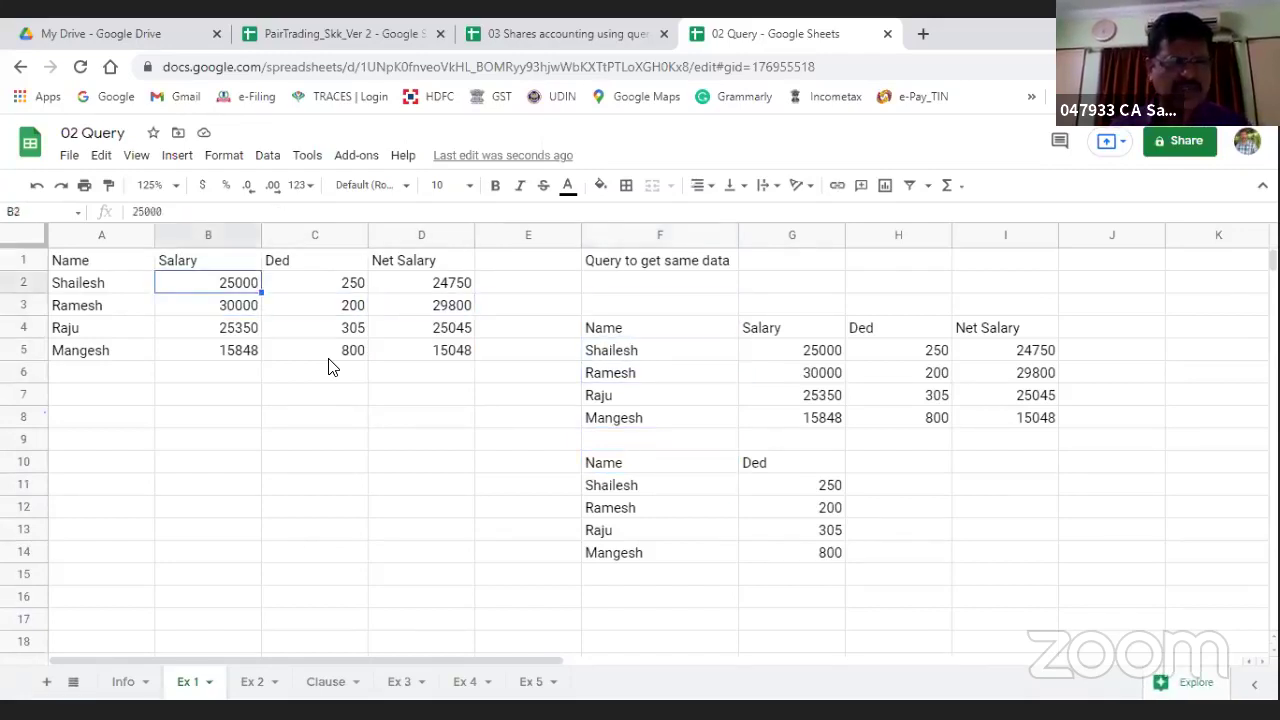
key("shift+Right")
key("shift+Right")
key("Delete")
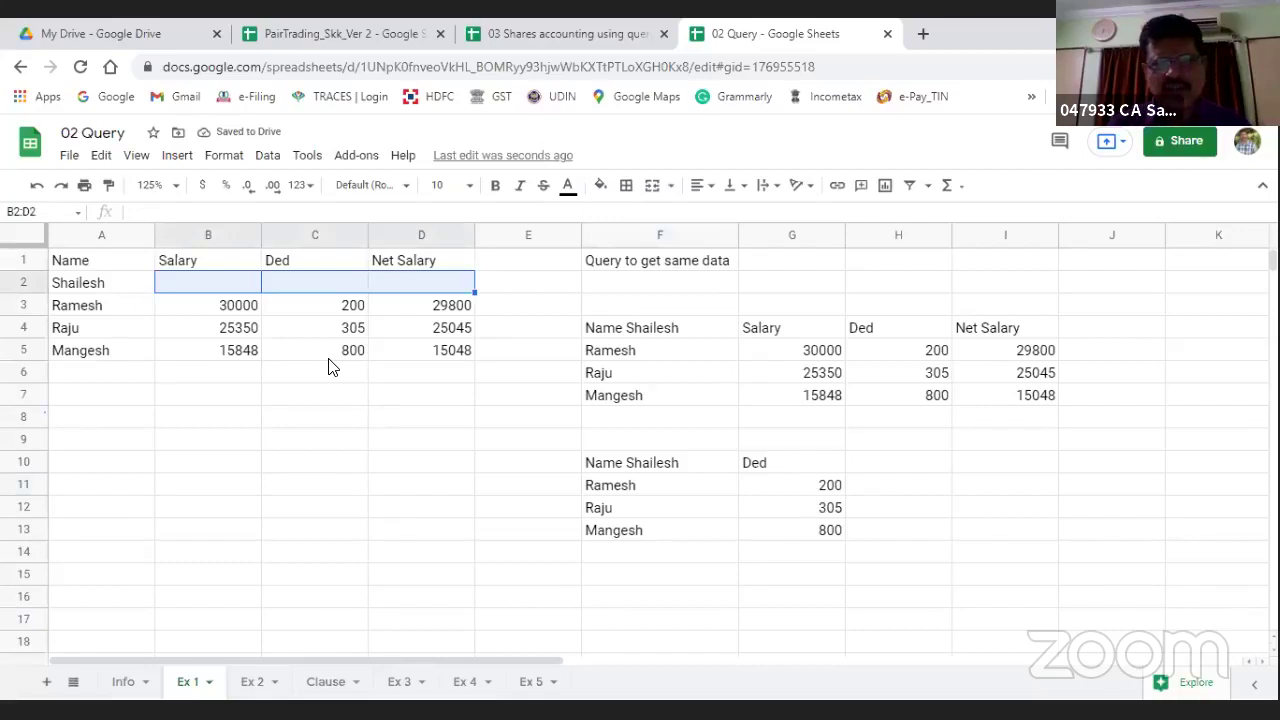
key("Down")
key("Down")
key("Down")
key("Down")
key("Down")
key("Down")
key("Right")
key("Right")
key("Right")
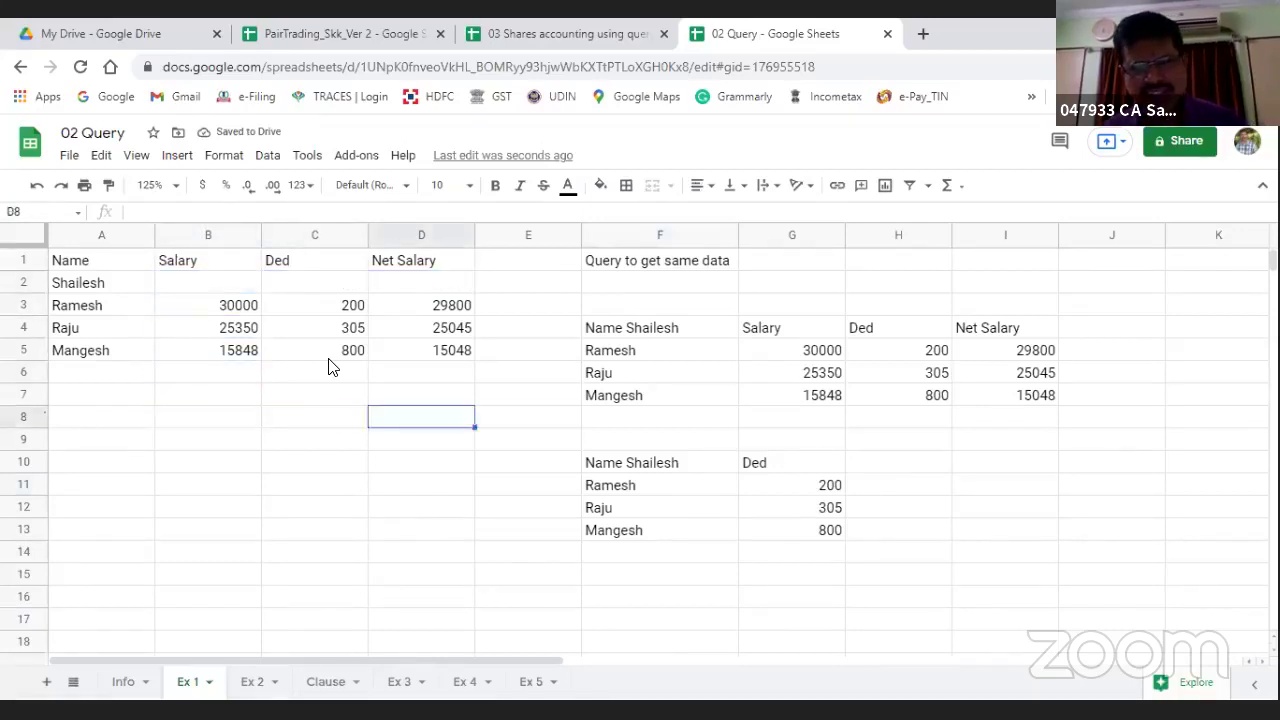
key("Down")
key("Right")
key("Down")
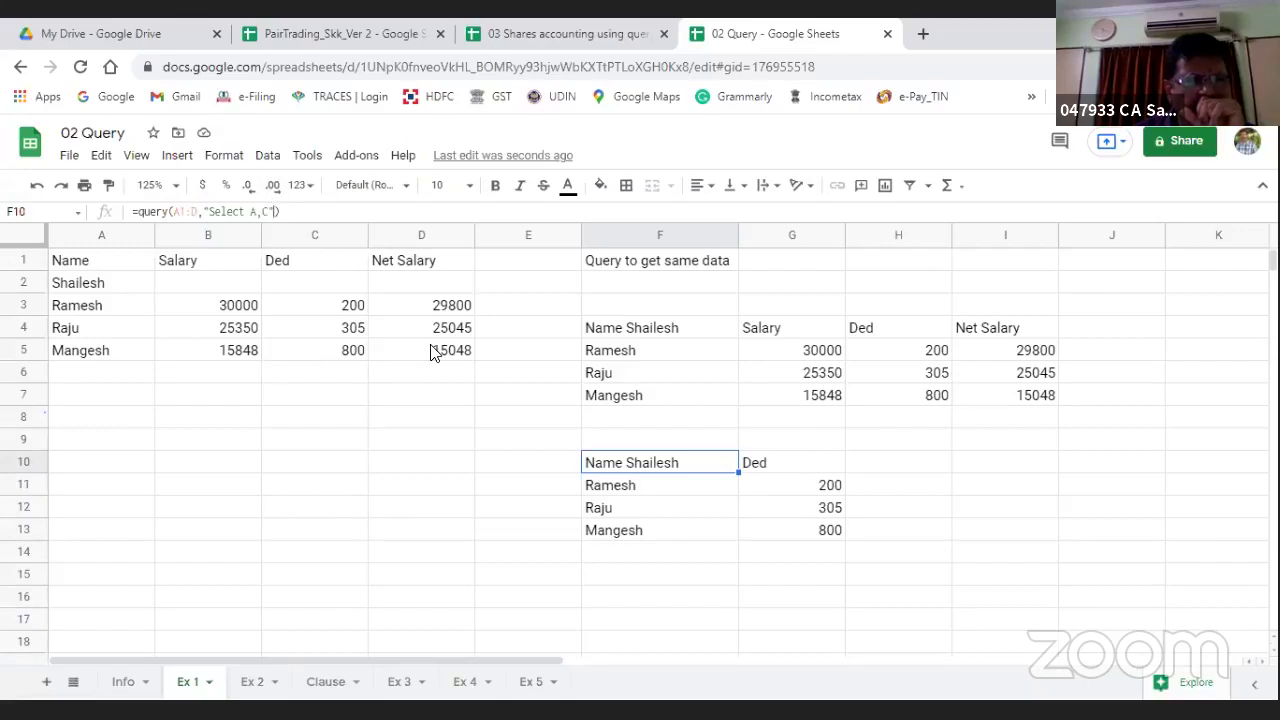
Step: Add 1 as the headers argument to F10's query so Shailesh appears as a data row
type(",")
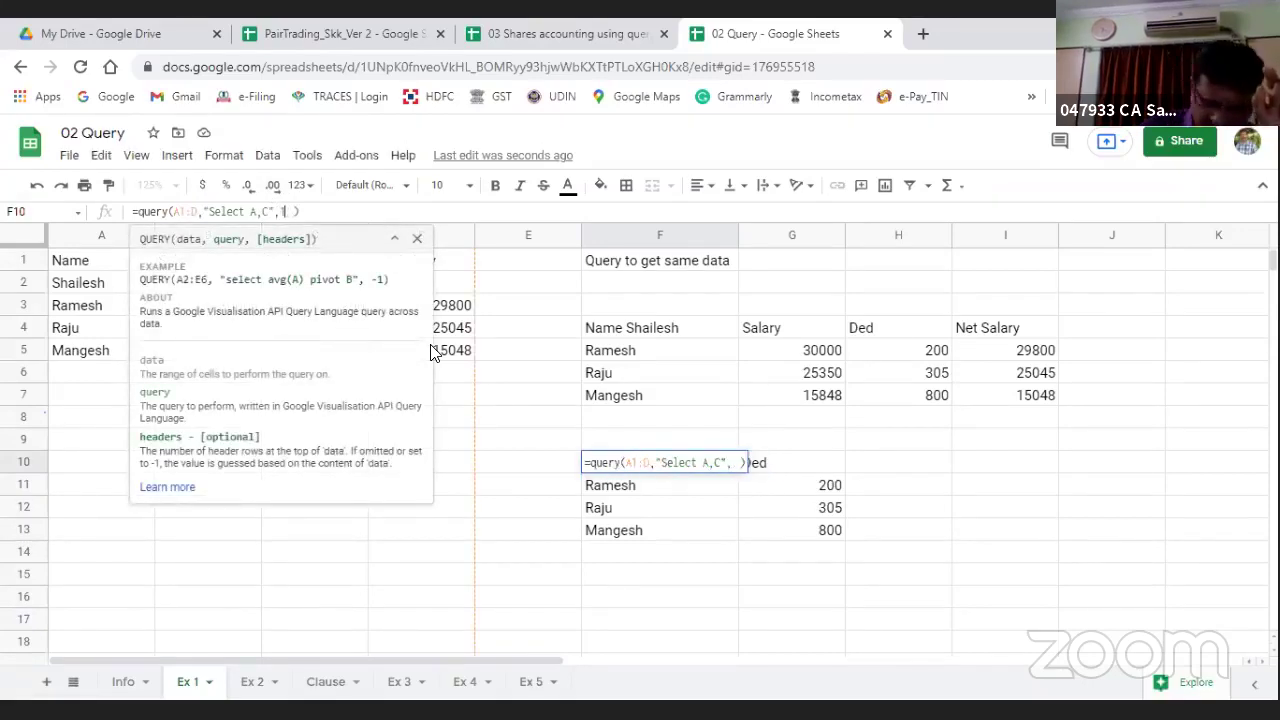
type("1")
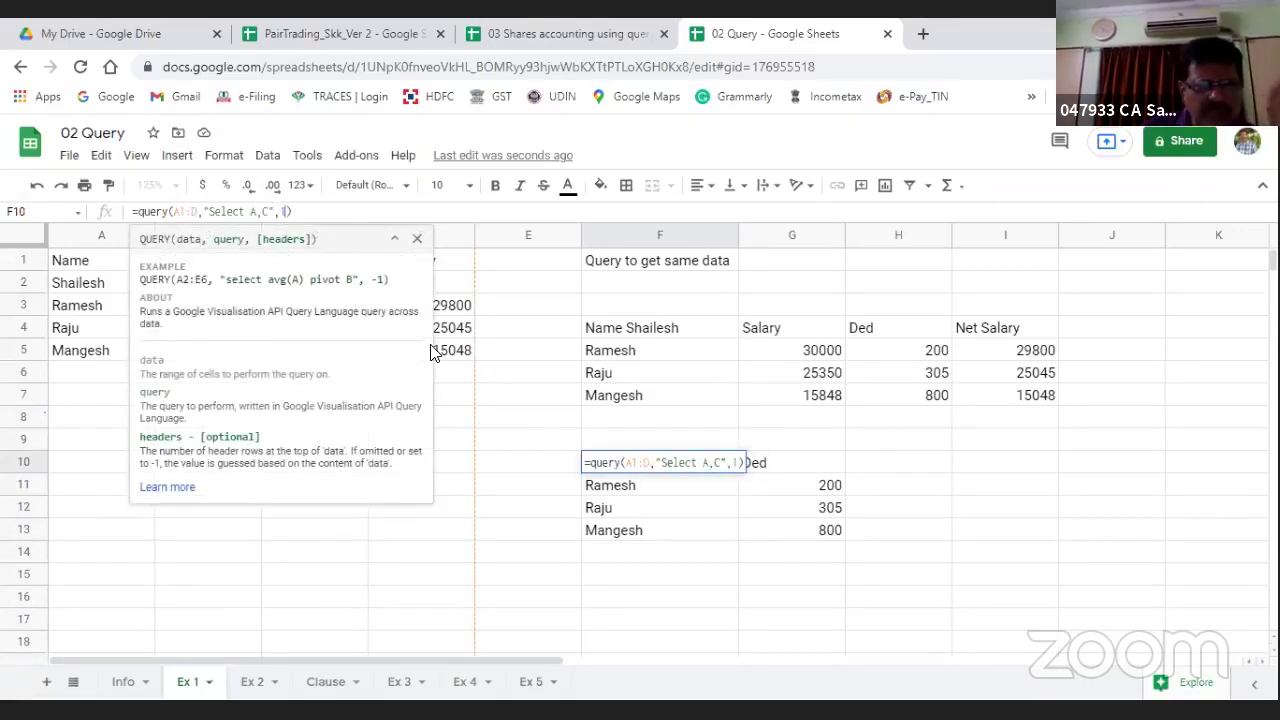
key("Return")
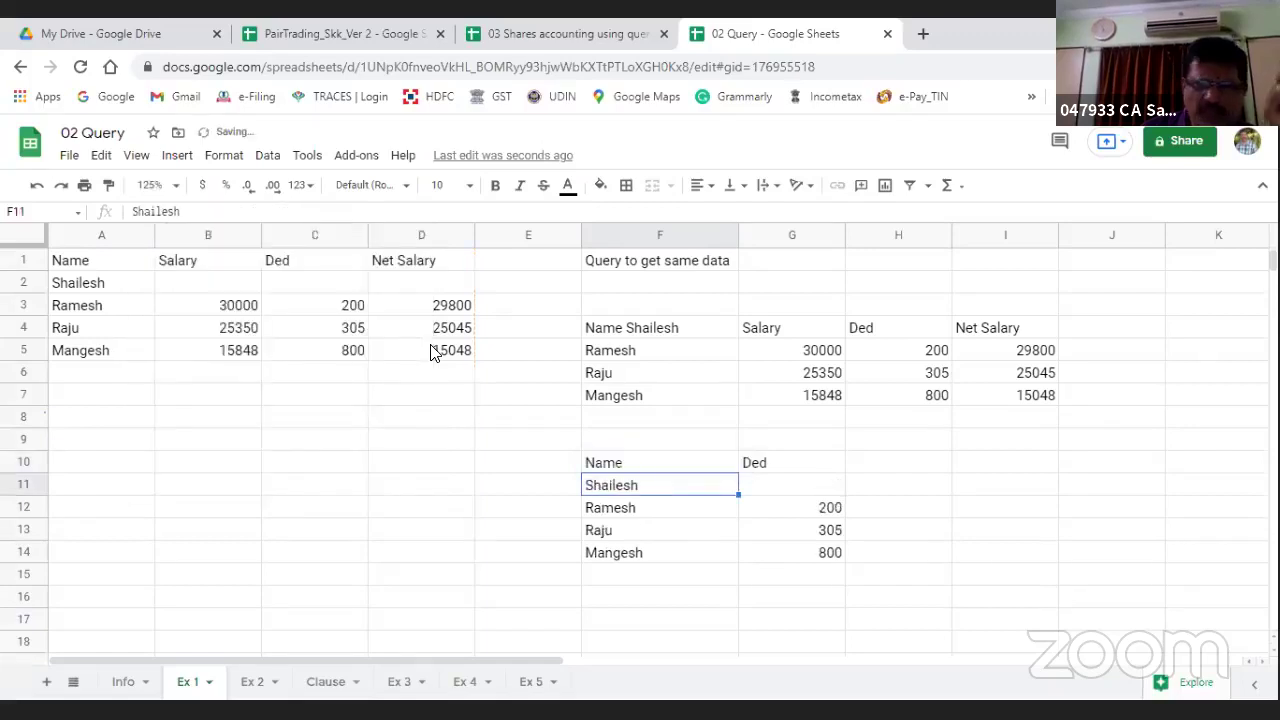
key("Up")
key("Right")
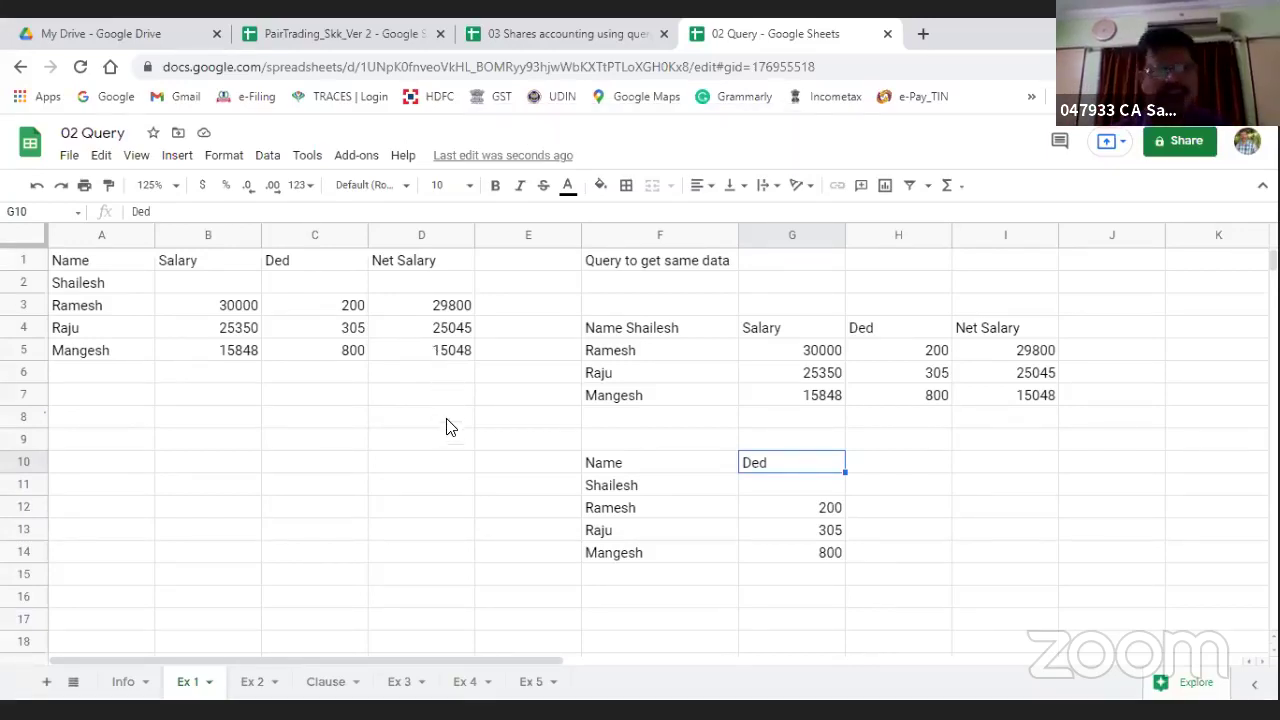
left_click(366, 430)
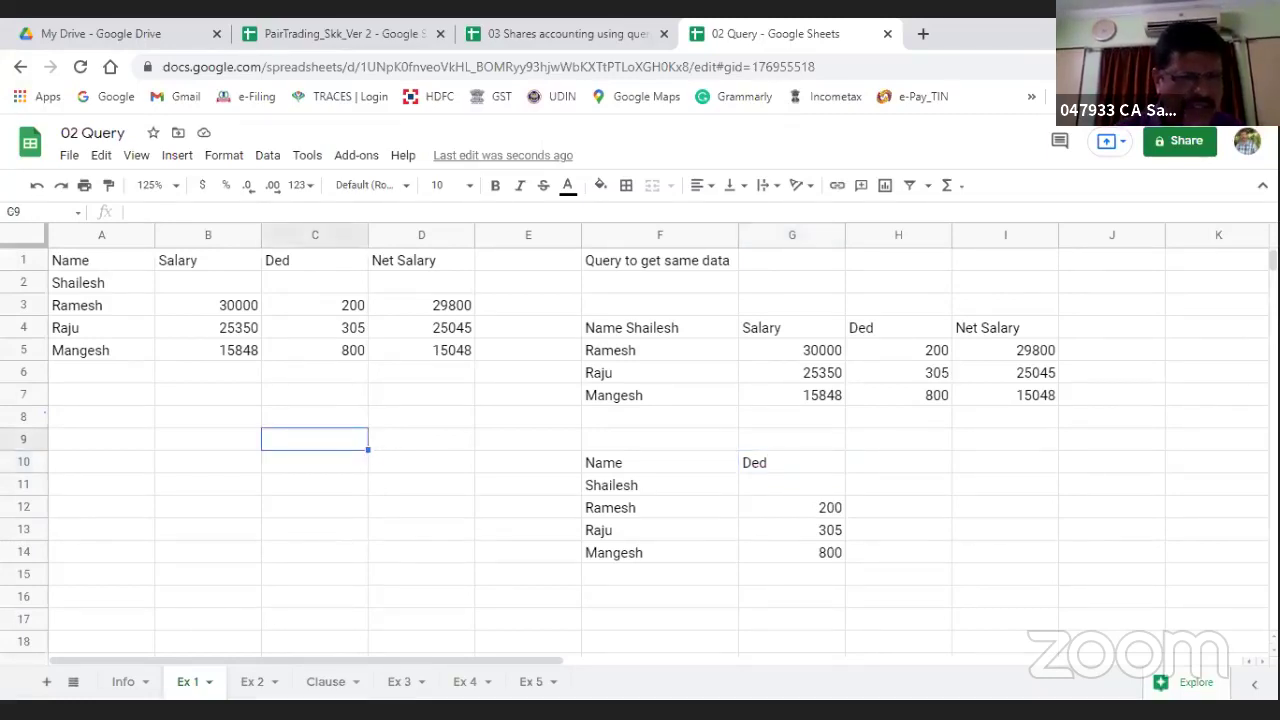
Step: Tick the 'Ex 2 - Header automation' and 'Clauses and its usages' checkboxes on Info
left_click(123, 681)
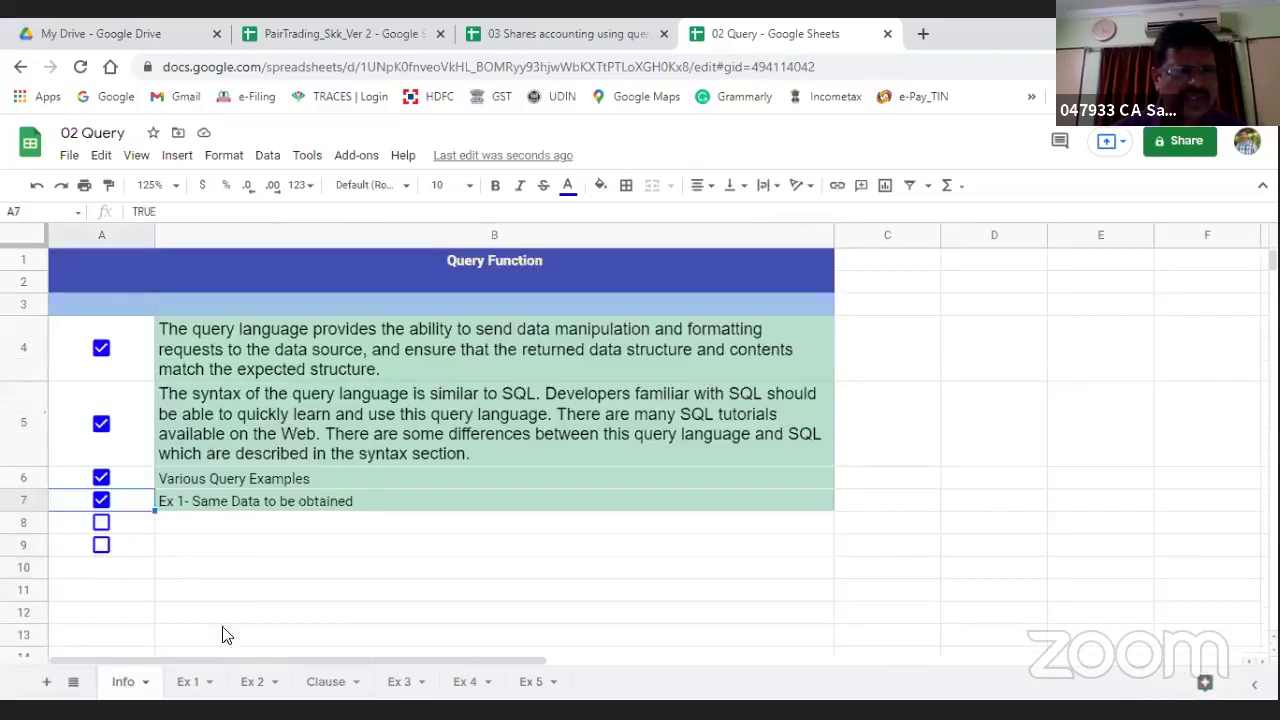
left_click(101, 522)
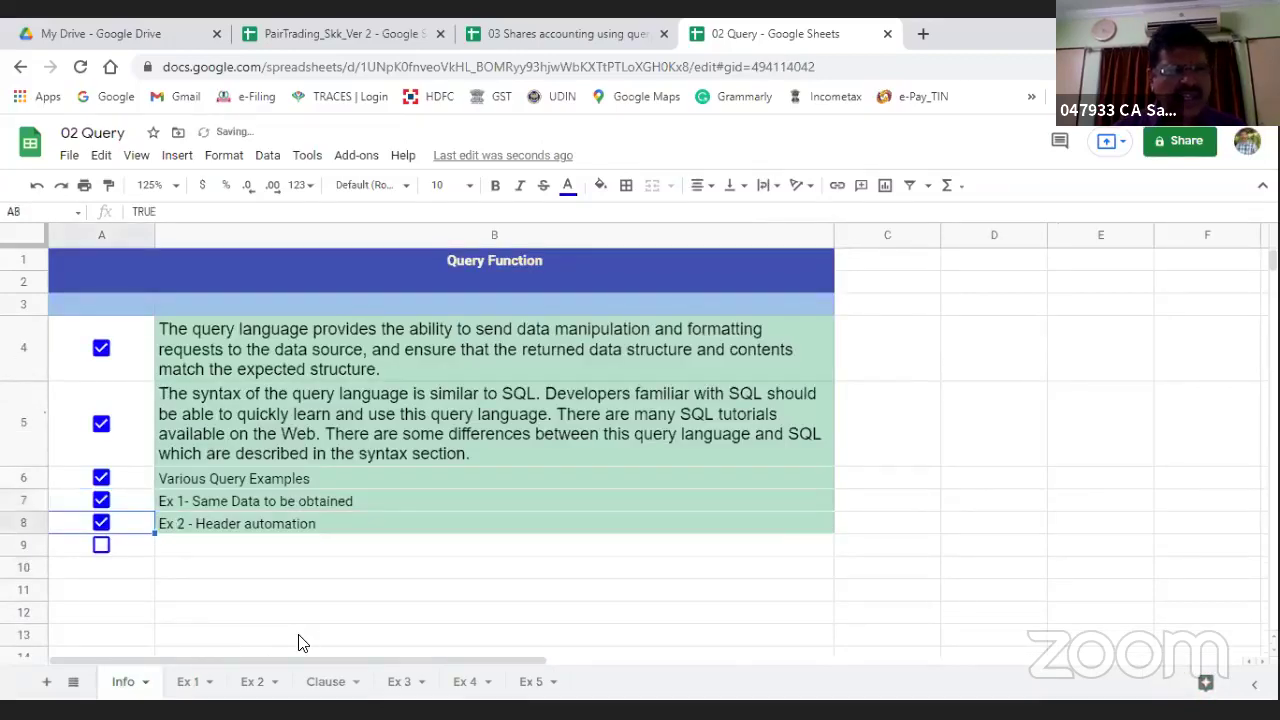
left_click(101, 544)
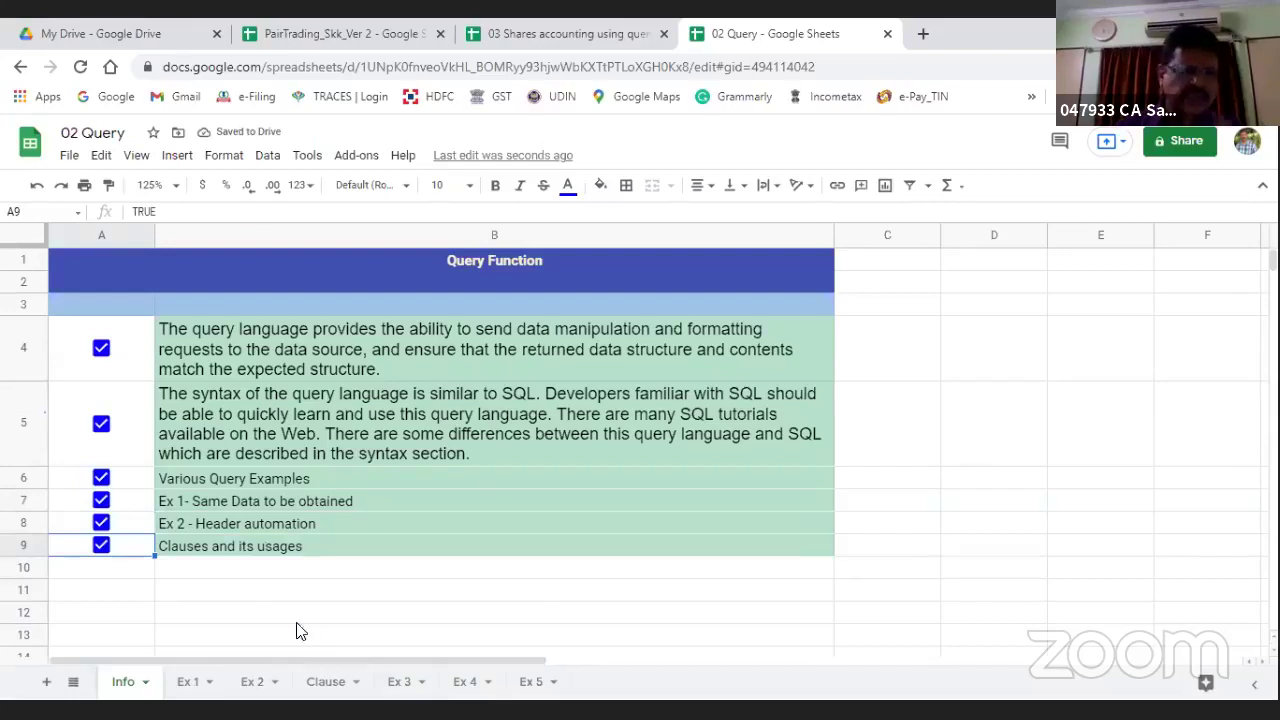
left_click(600, 595)
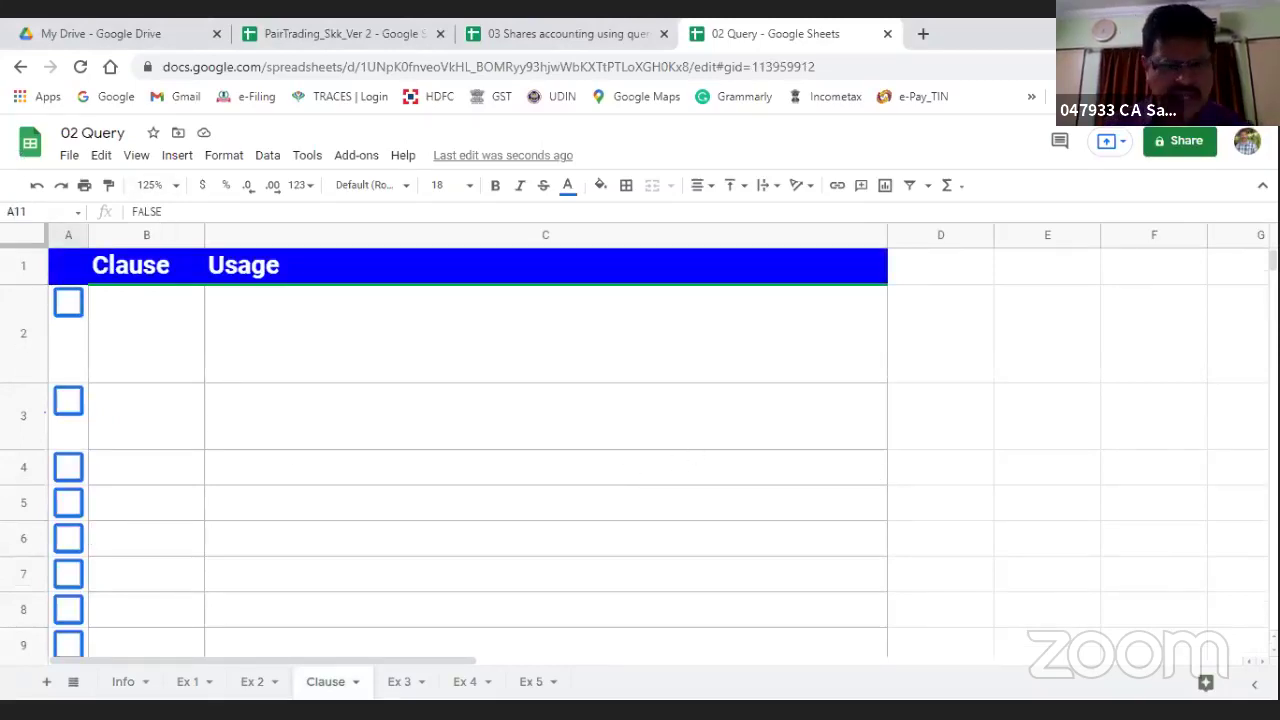
Step: On Ex 2, remove the closing parenthesis from F10's query, commit it, then go to Clause
left_click(262, 687)
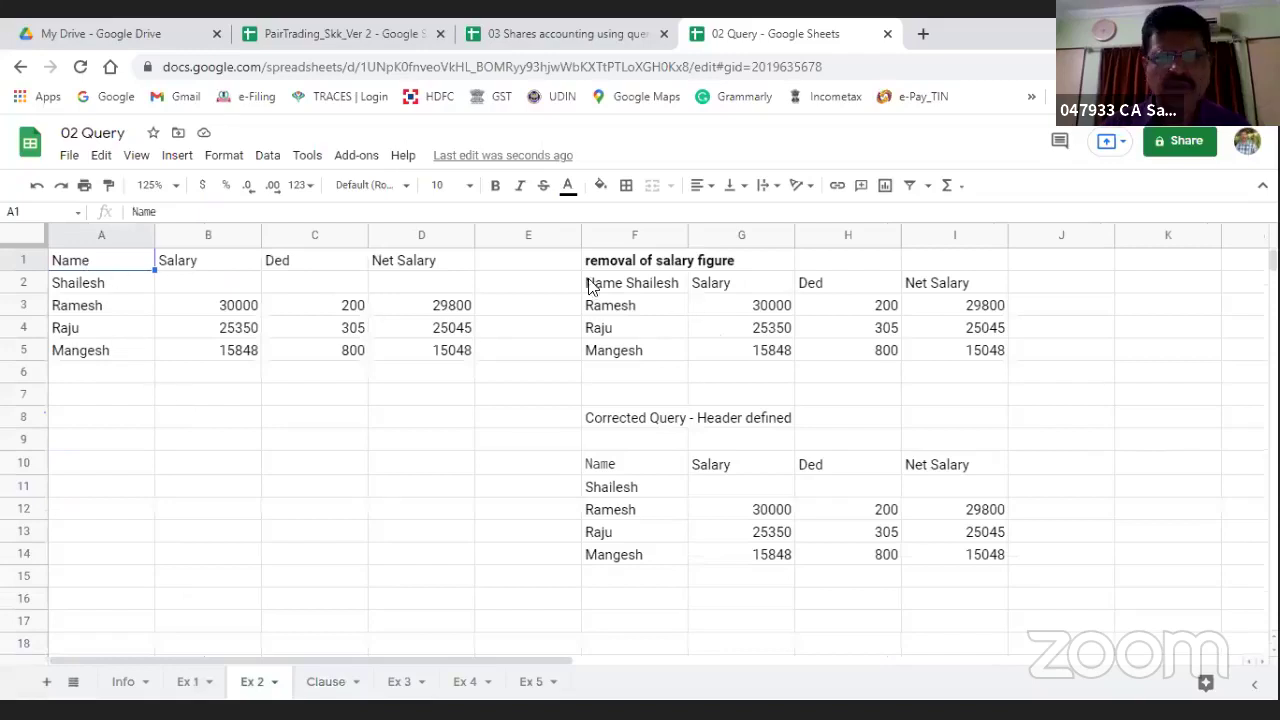
left_click(585, 469)
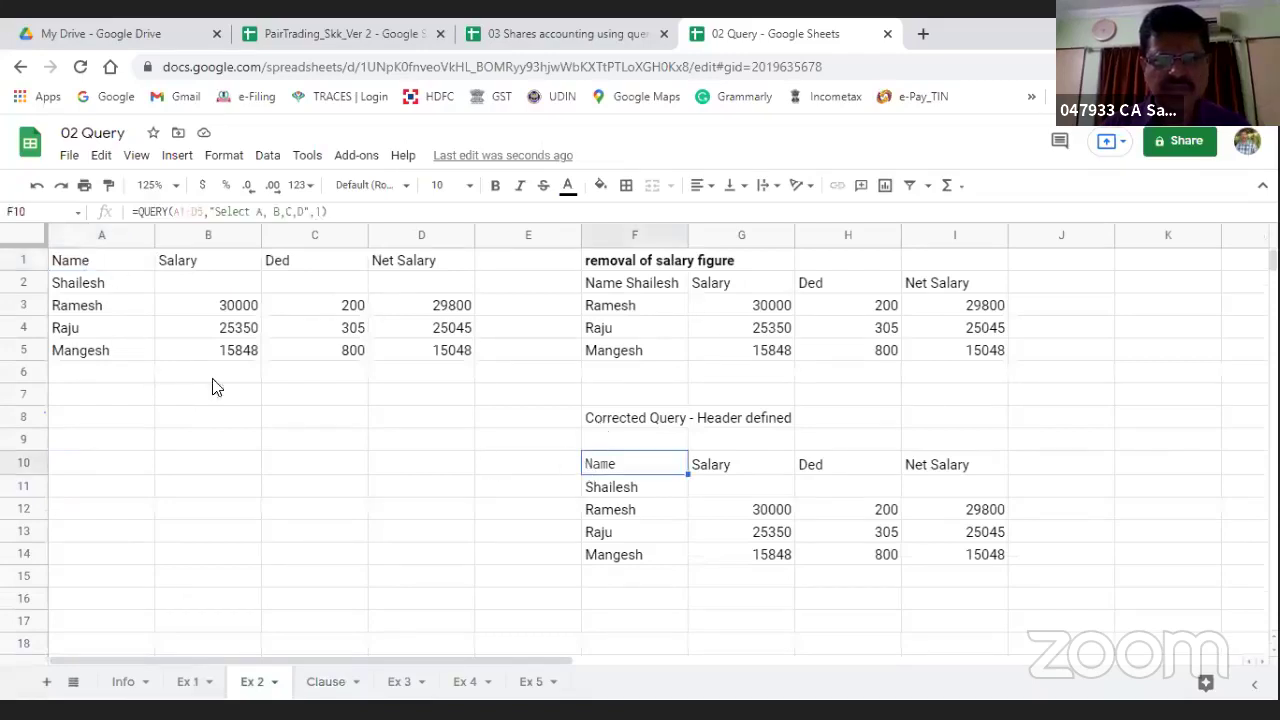
left_click(363, 212)
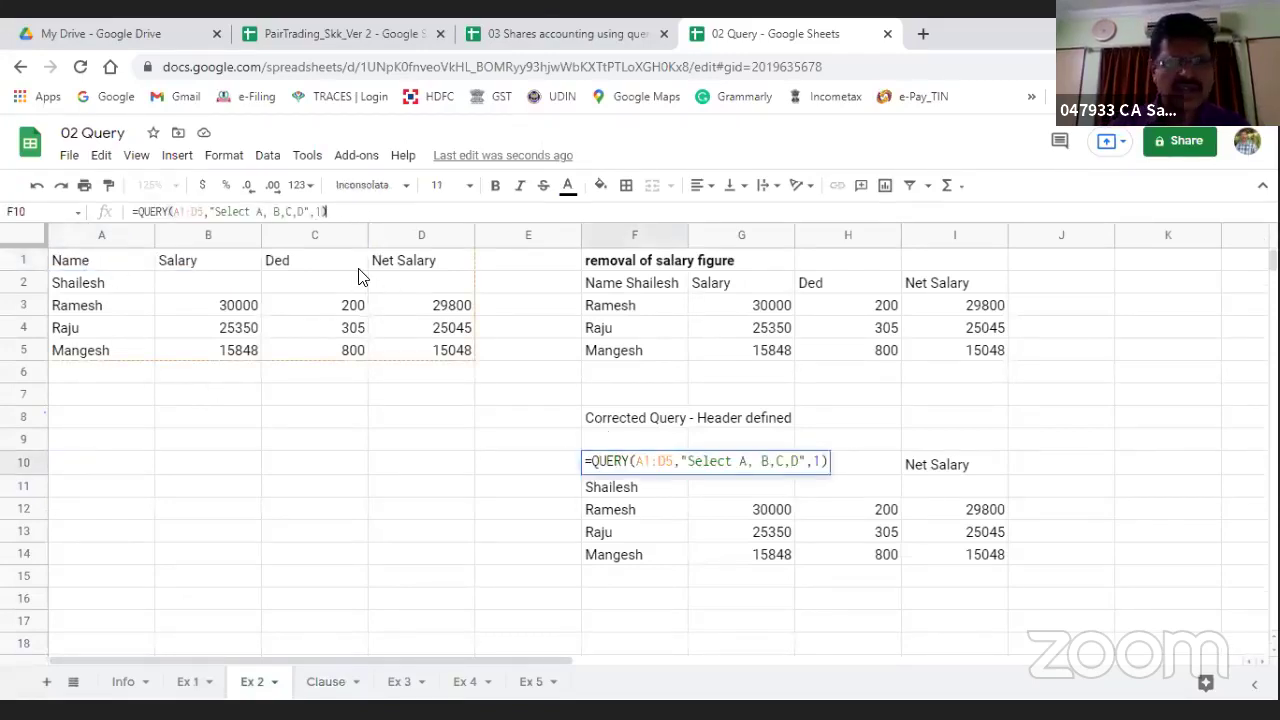
key("BackSpace")
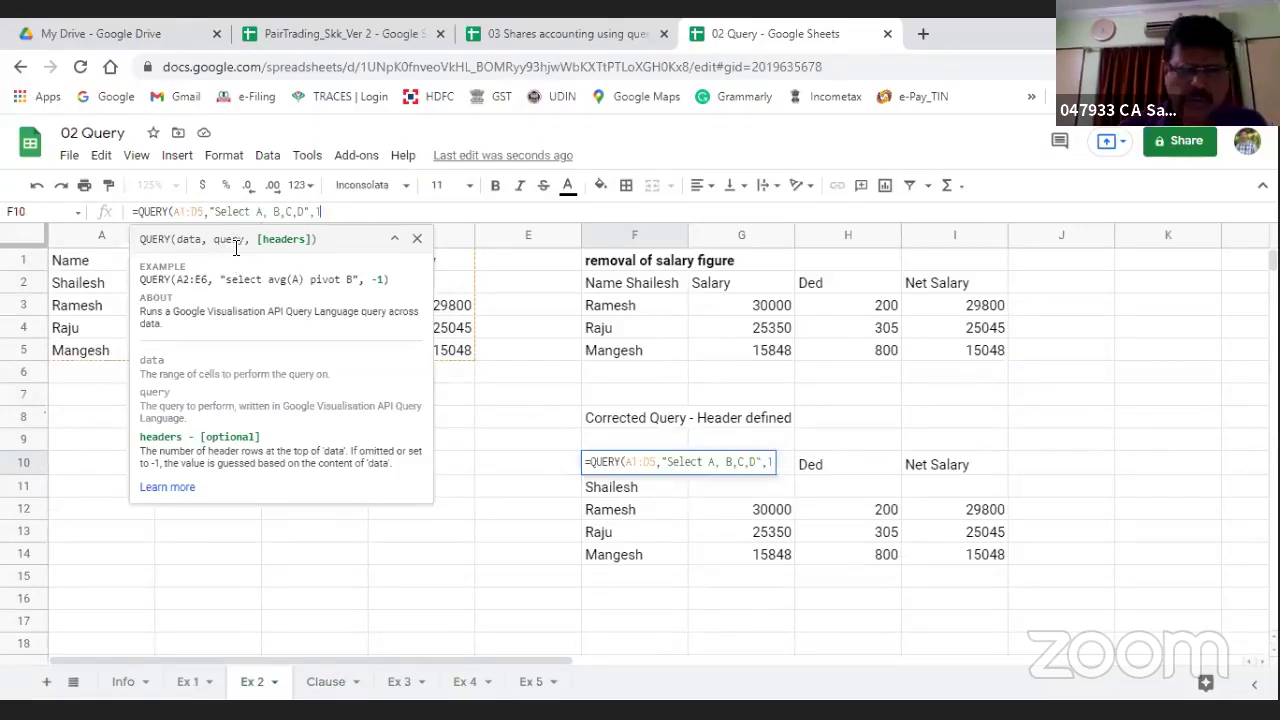
left_click(292, 599)
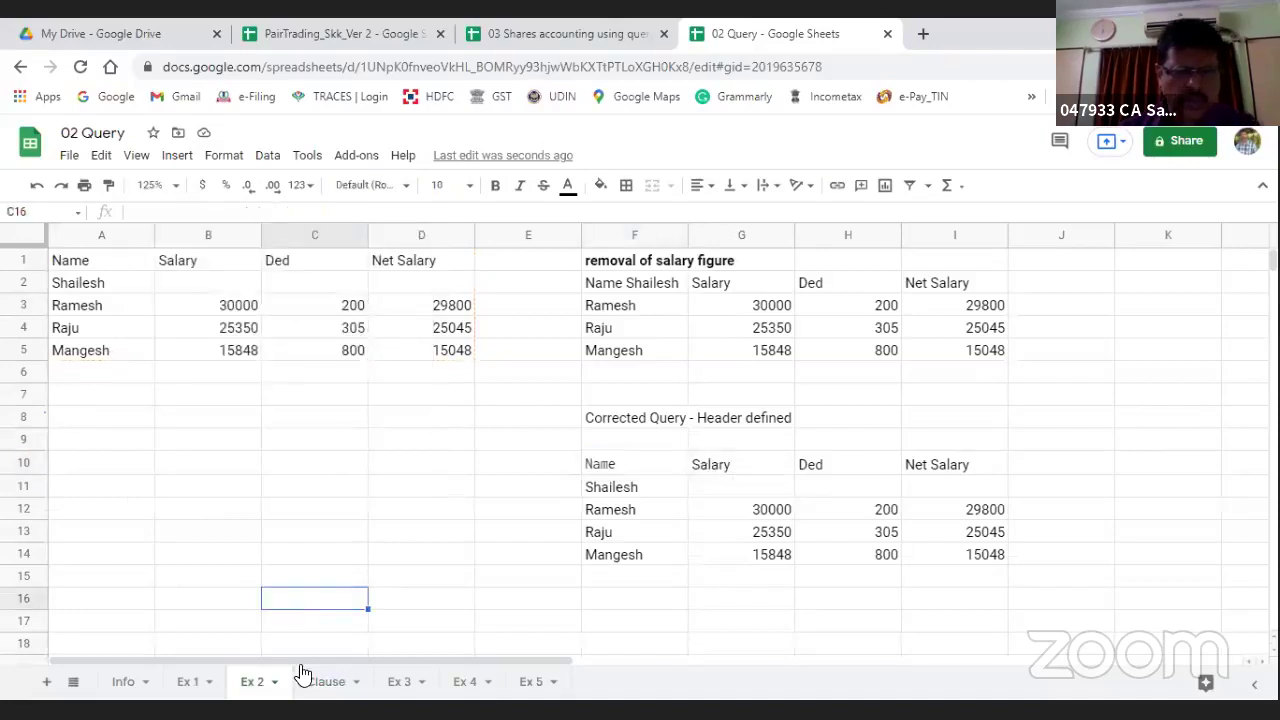
left_click(320, 688)
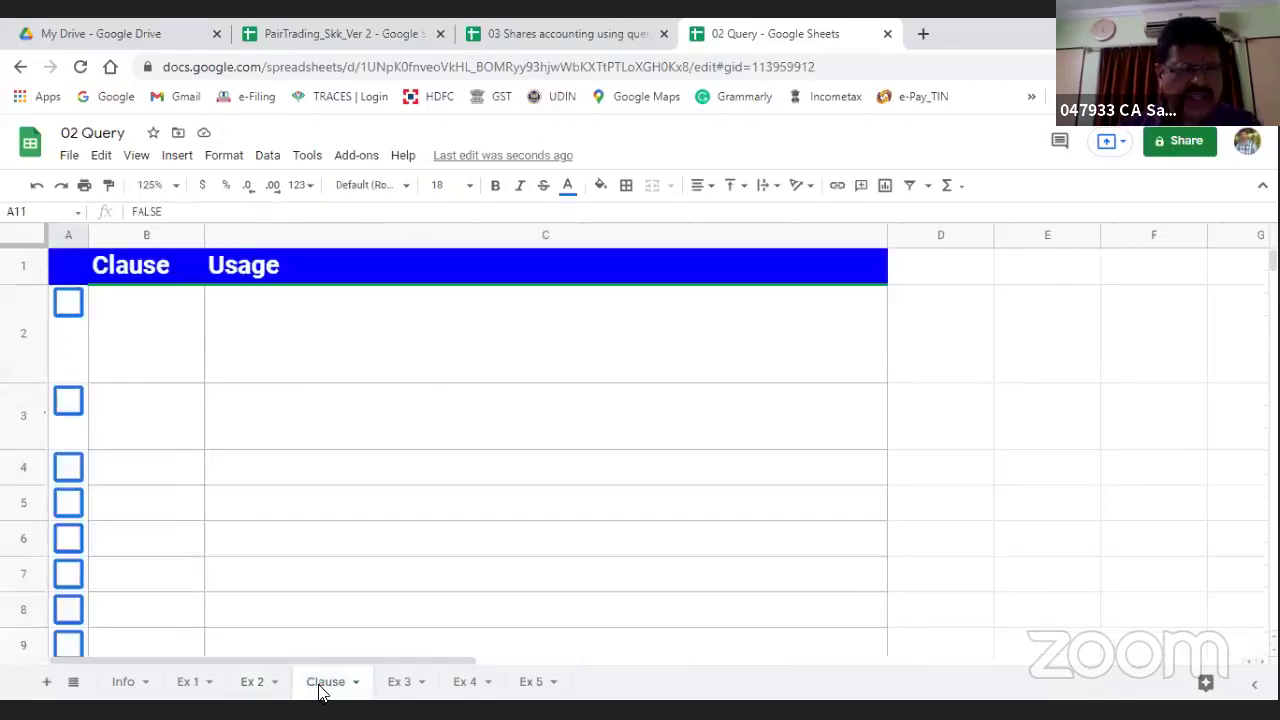
Step: Tick A2 to A5 on Clause to reveal select, where, group by and pivot
left_click(68, 305)
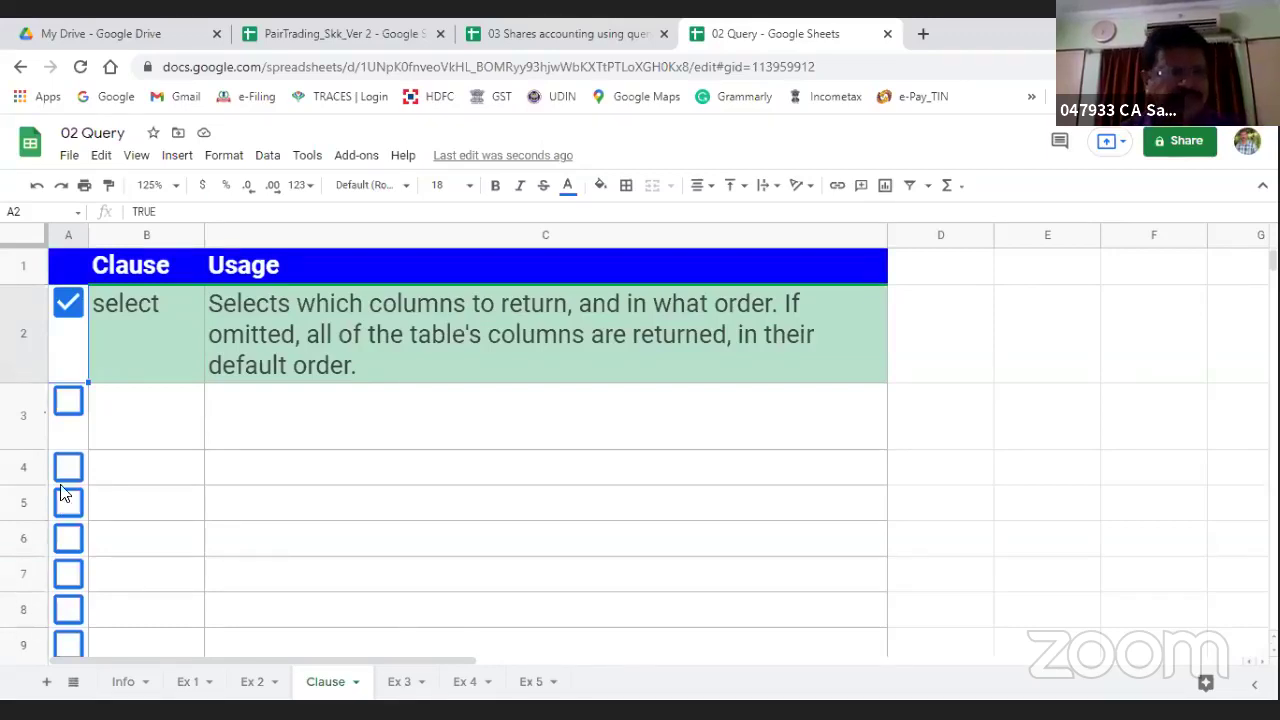
left_click(68, 401)
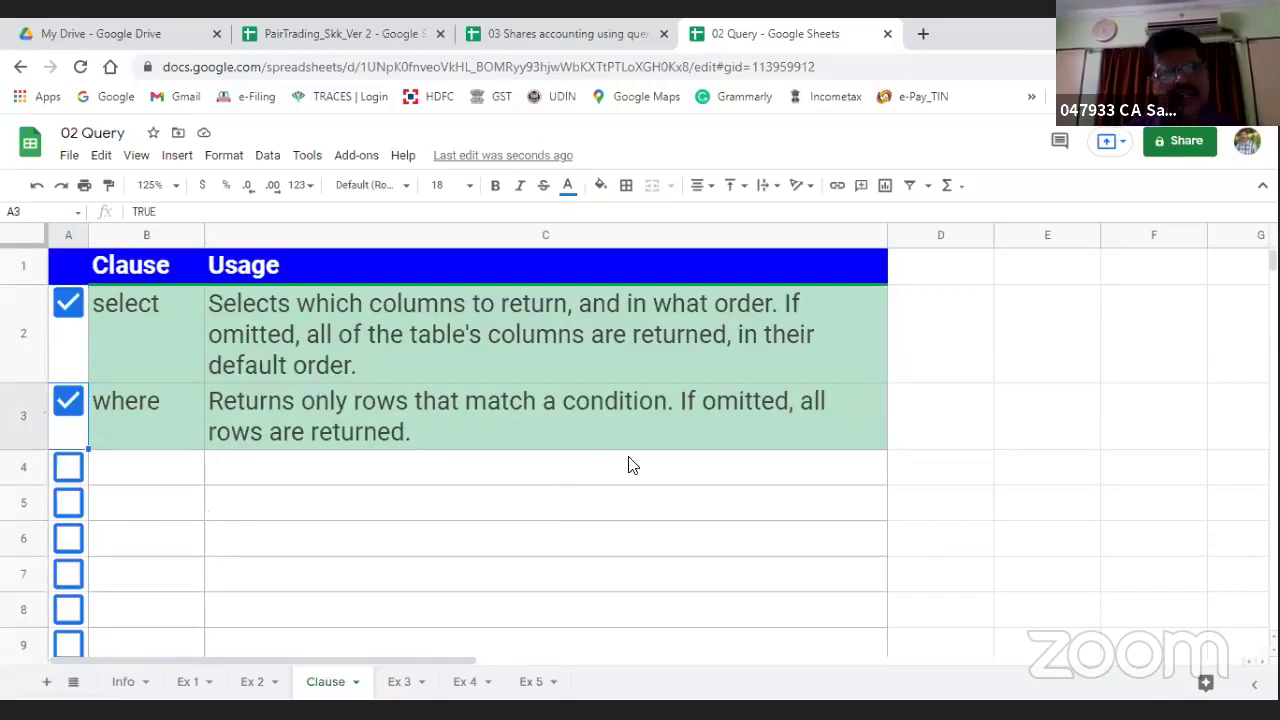
left_click(67, 478)
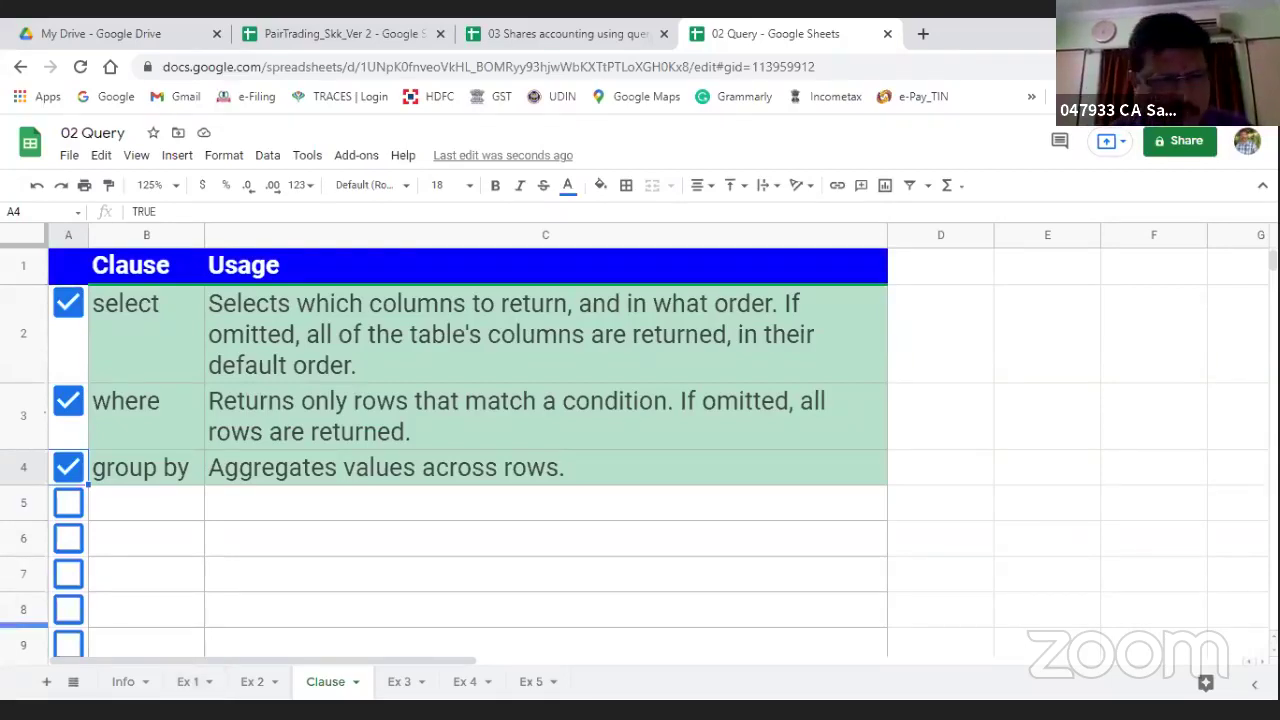
left_click(66, 503)
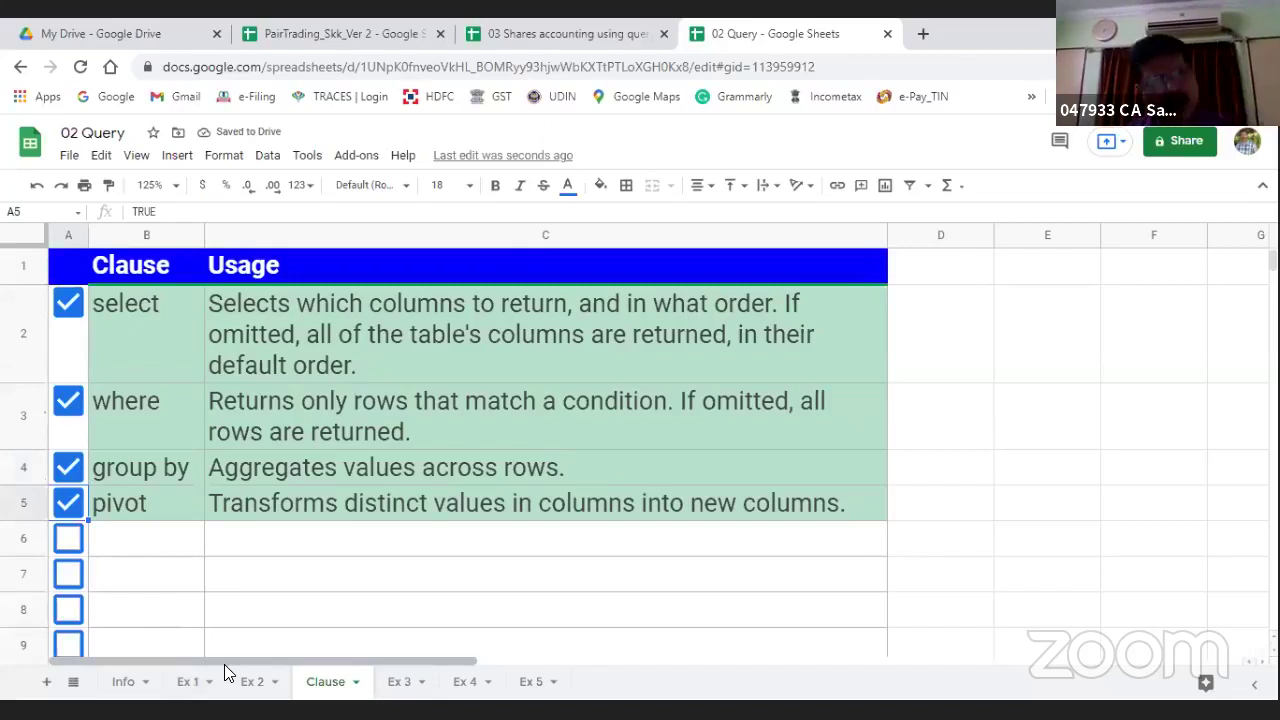
Step: Tick rows 6 to 11 to reveal order by, limit, offset, label, format and options
left_click(68, 537)
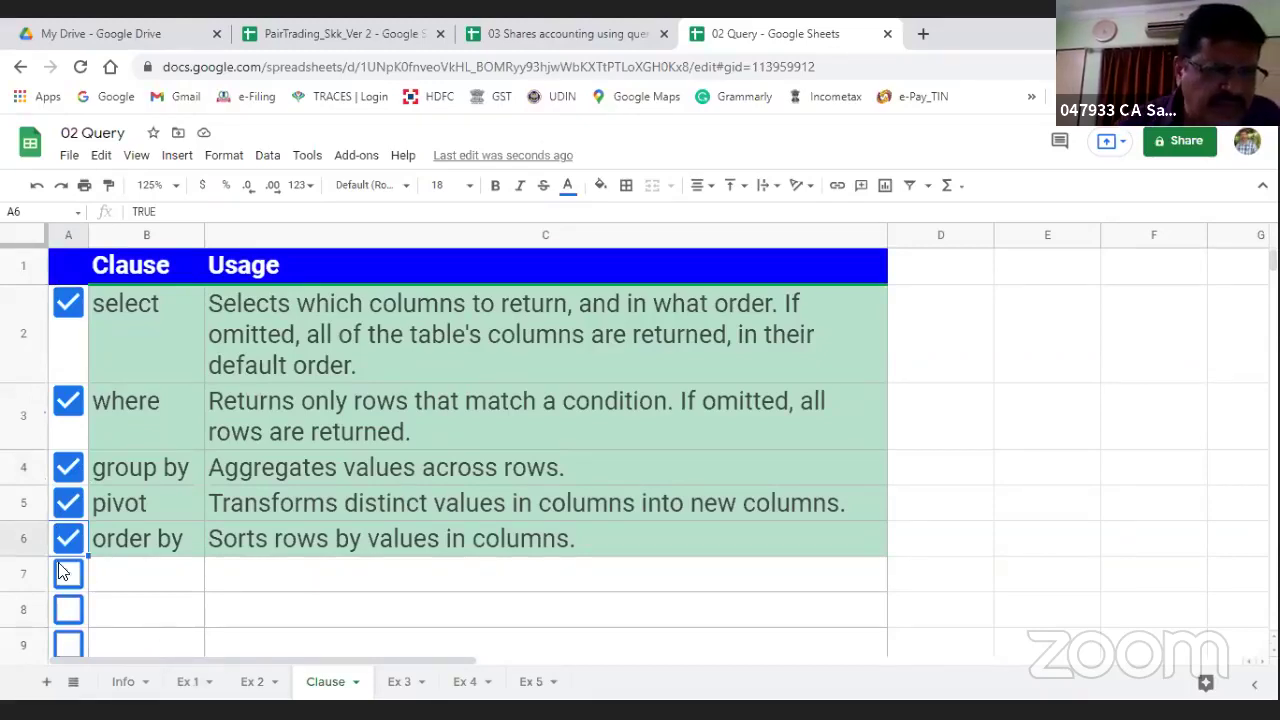
key("Down")
key("space")
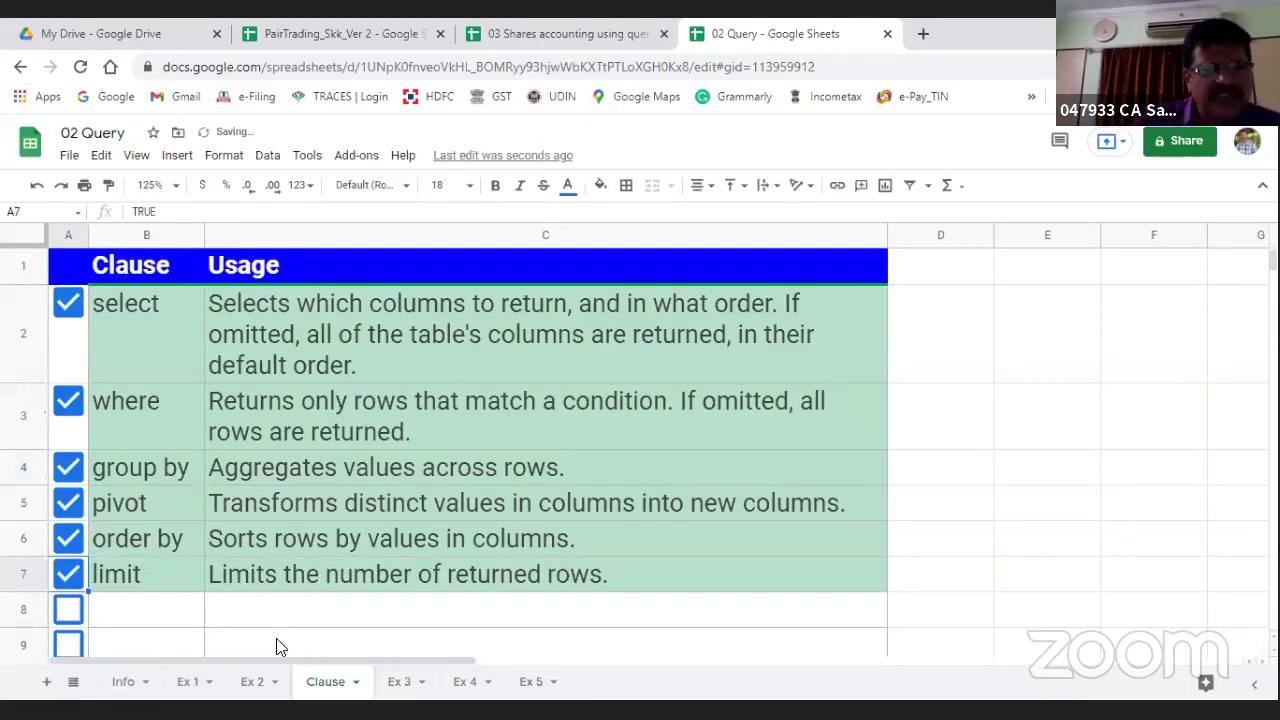
key("Down")
key("space")
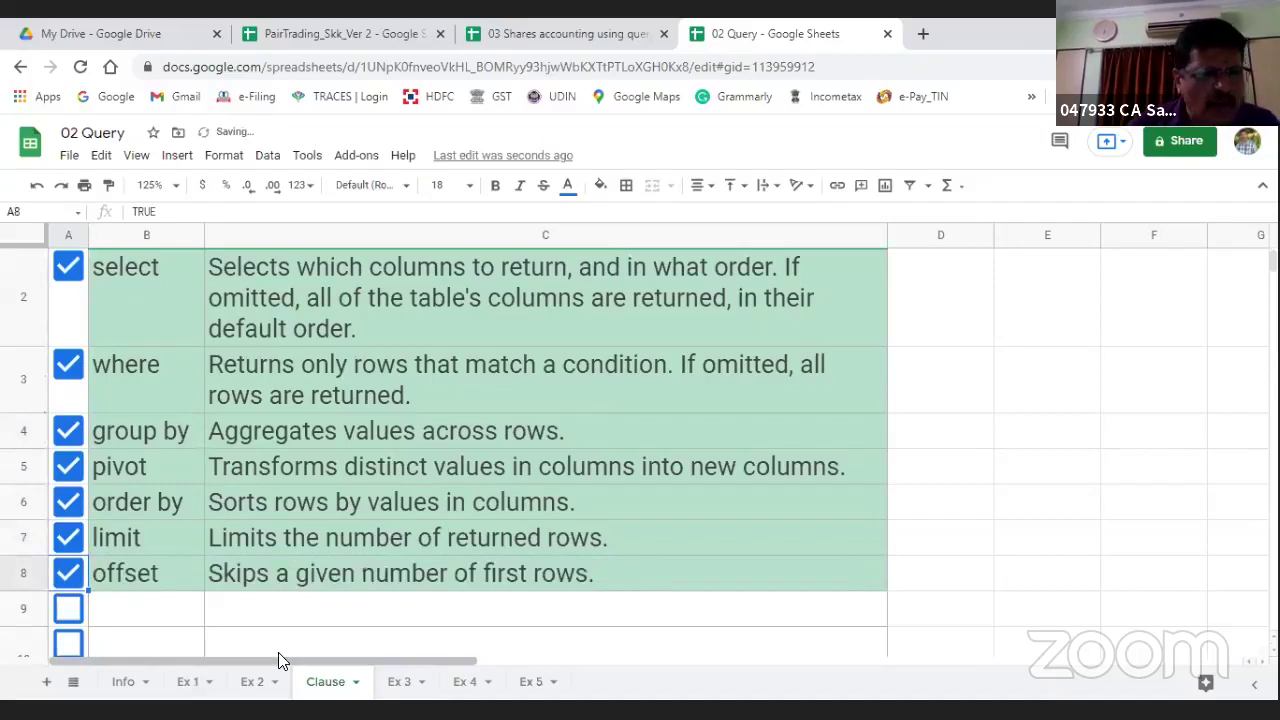
key("Down")
key("space")
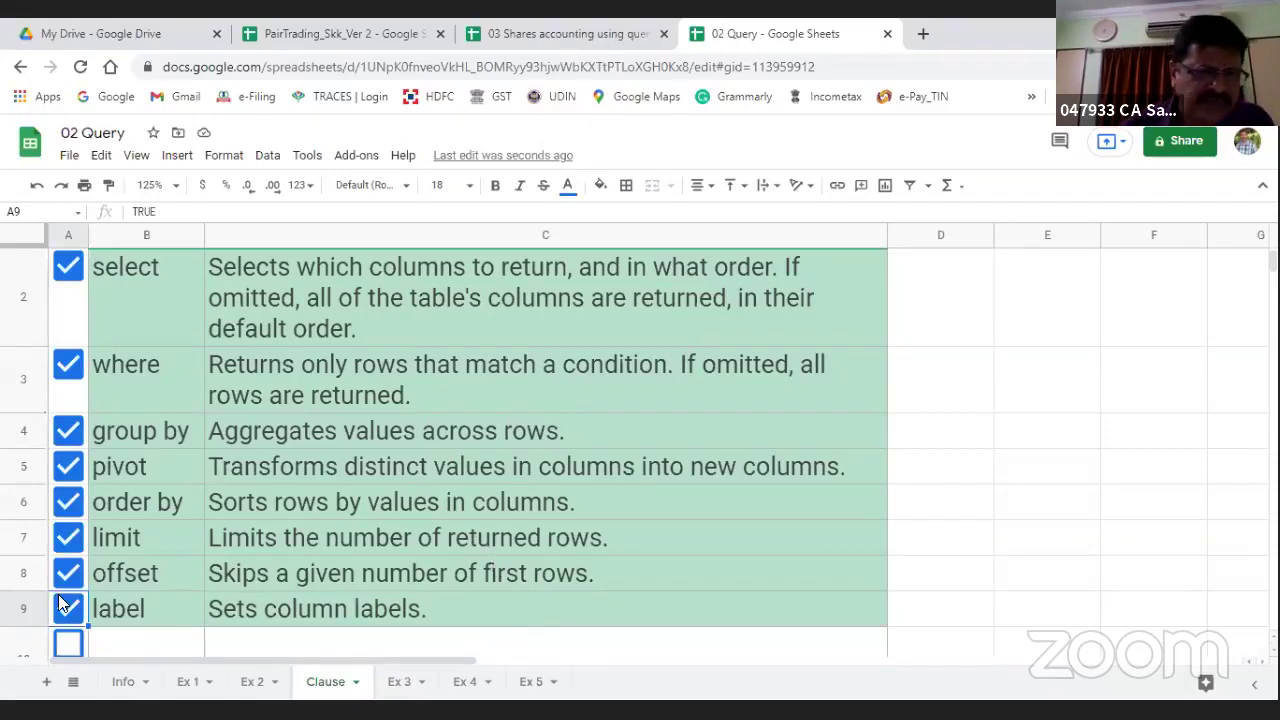
key("Down")
key("space")
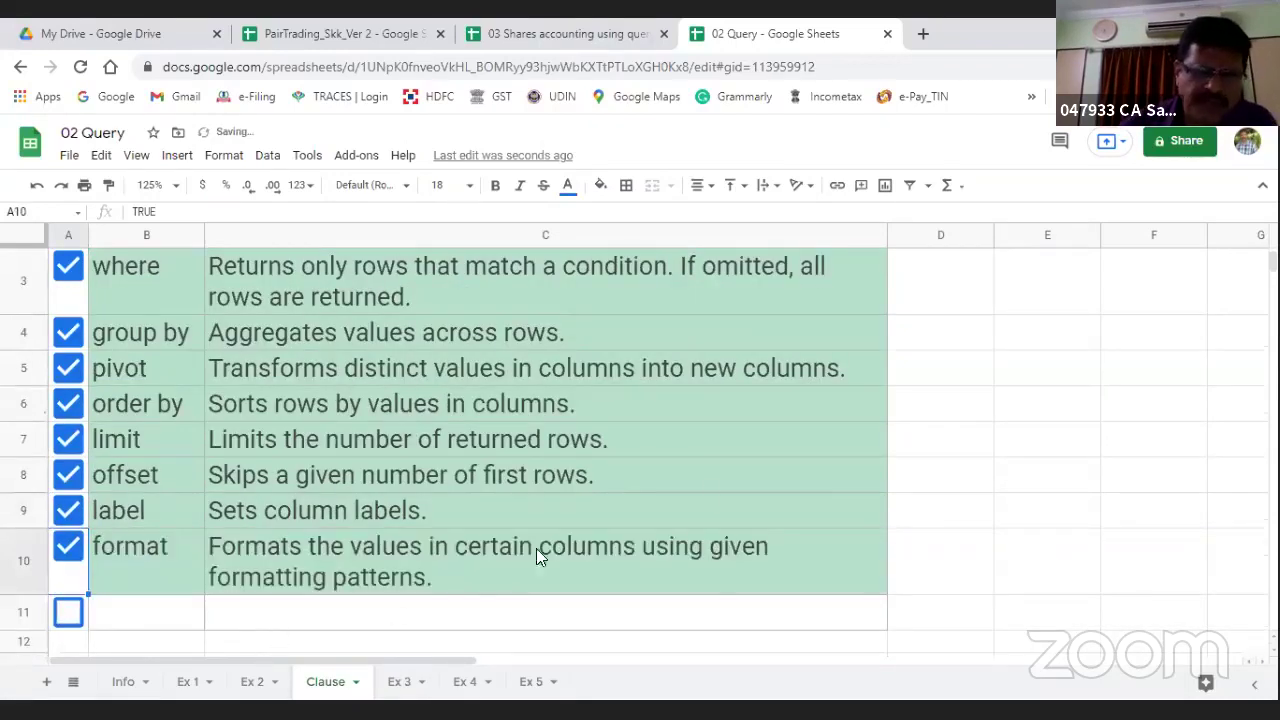
left_click(70, 618)
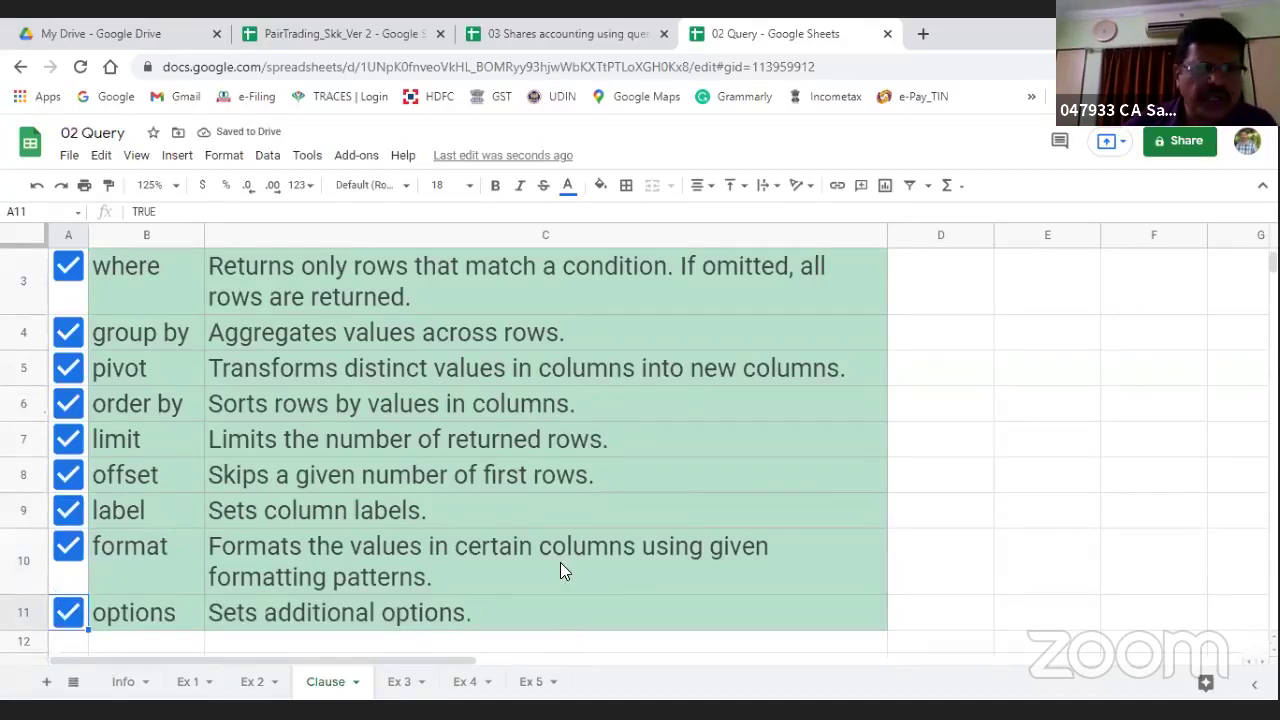
scroll(94, 426, "up", 3)
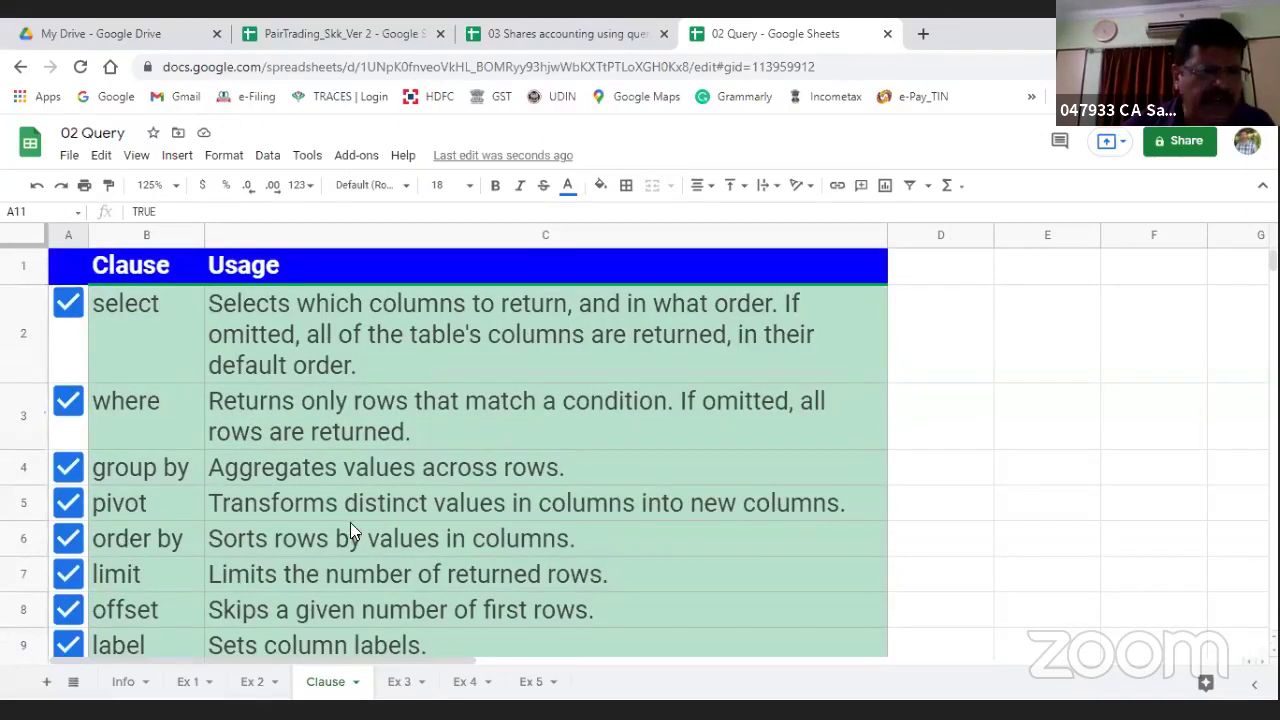
scroll(122, 540, "down", 3)
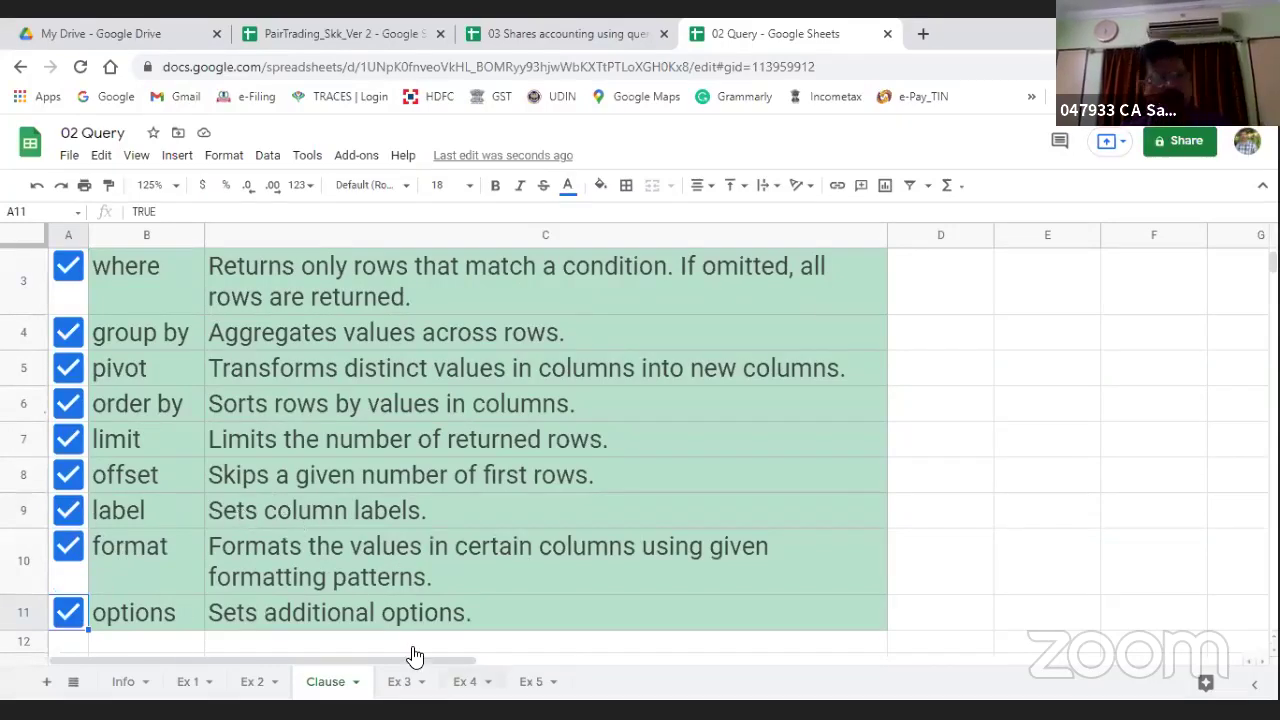
Step: On the Ex 3 sheet, review the F2 query and the Where - Condition notes, then select F10
left_click(396, 684)
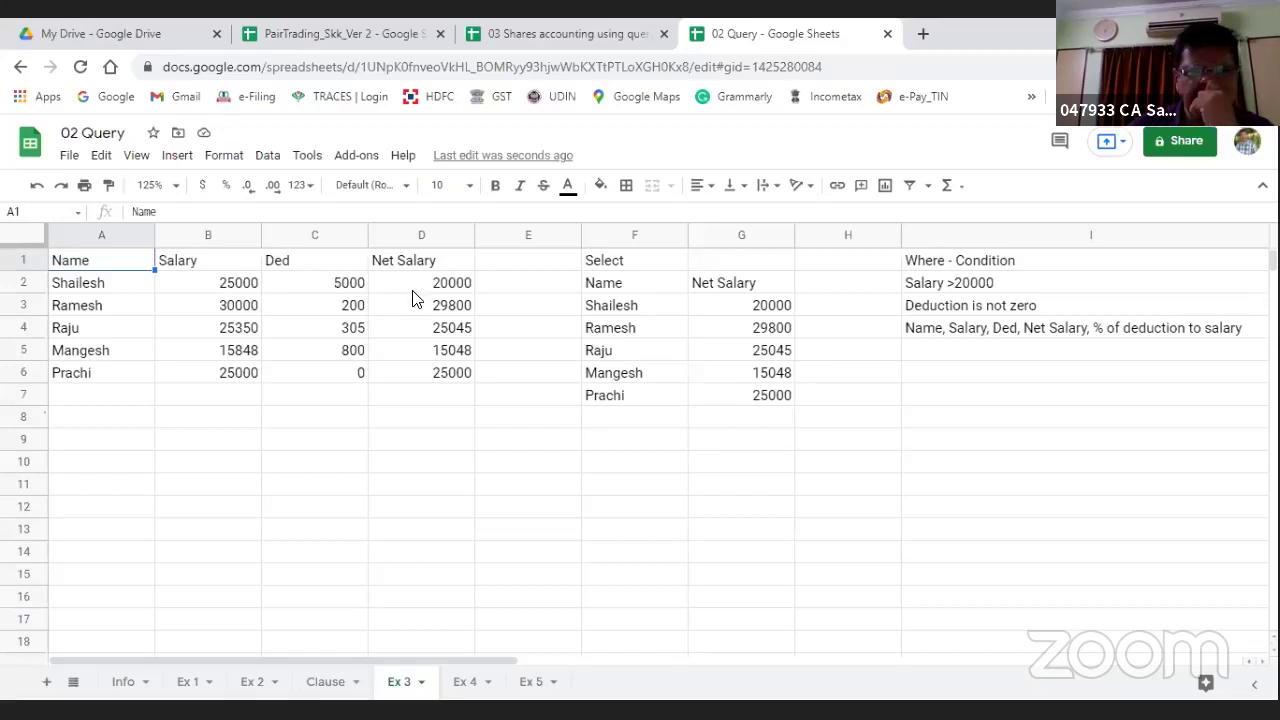
left_click(610, 285)
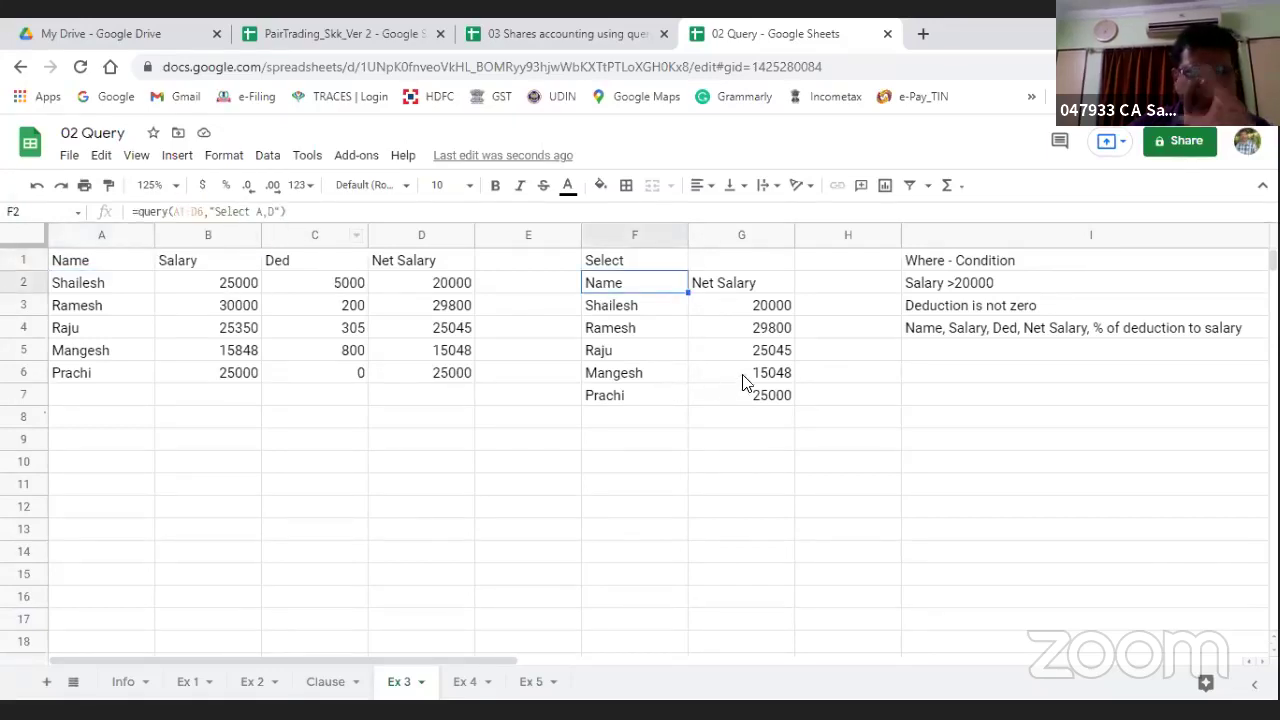
left_click(933, 264)
key("Down")
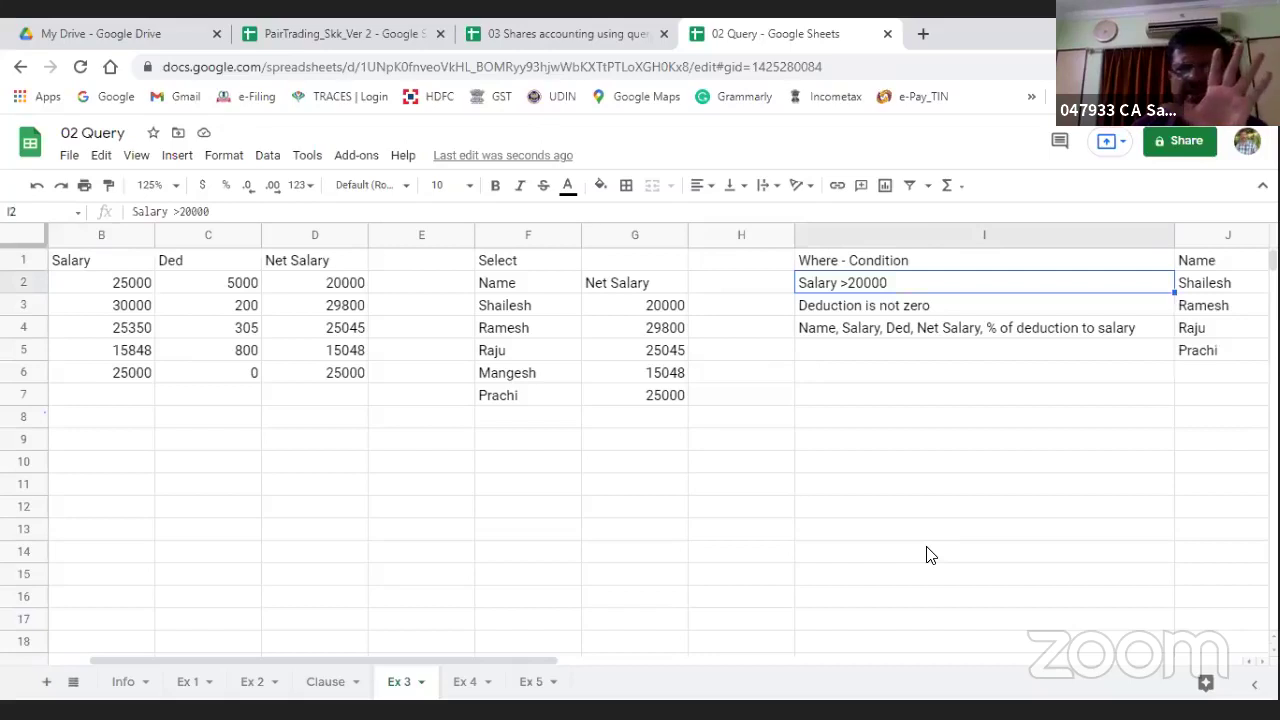
key("Down")
key("Down")
key("Down")
key("Down")
key("Down")
key("Down")
key("Down")
key("Down")
key("Left")
key("Left")
key("Left")
key("Left")
key("Left")
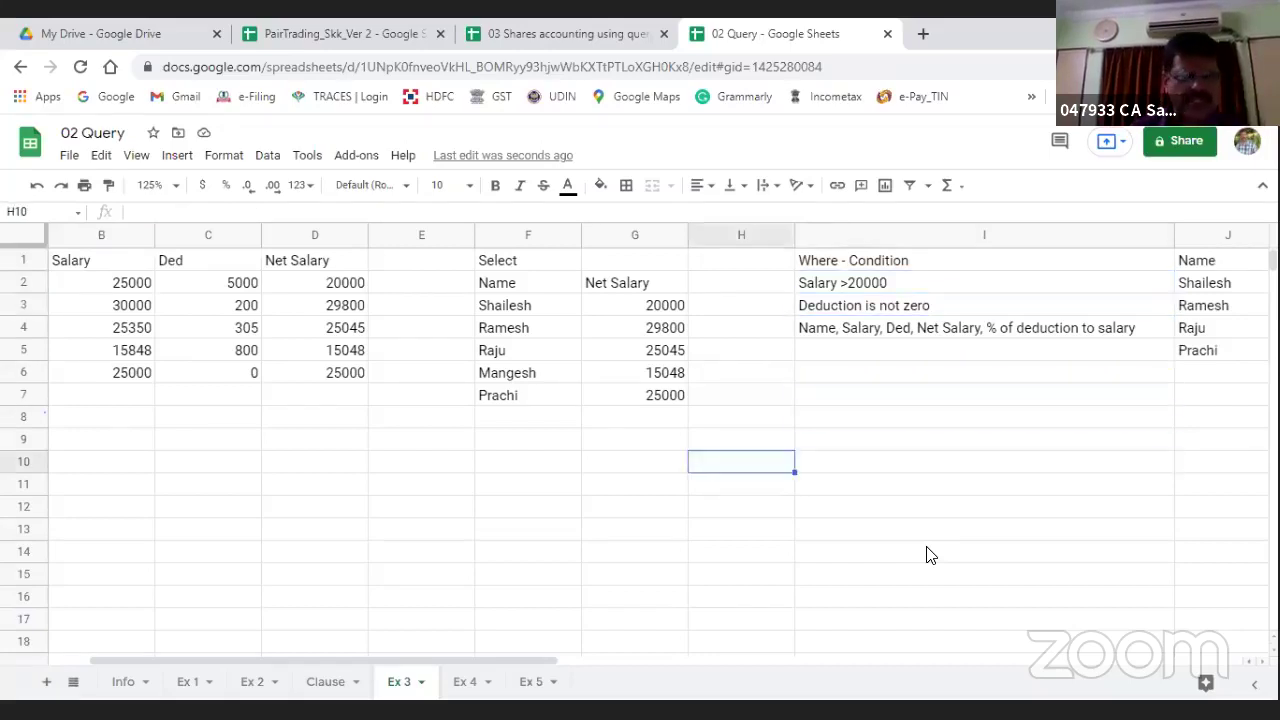
key("Left")
key("Left")
key("Down")
key("Down")
key("Down")
key("Down")
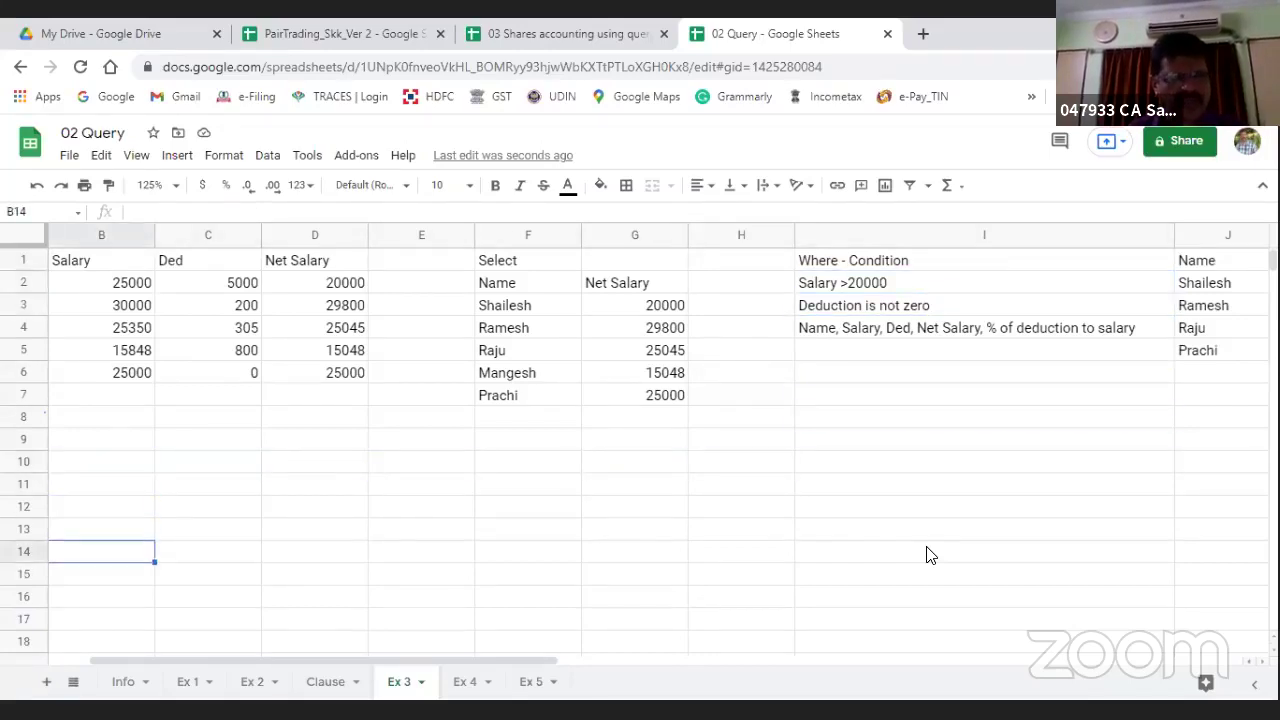
key("Up")
key("Up")
key("Right")
key("Right")
key("Right")
key("Right")
key("Up")
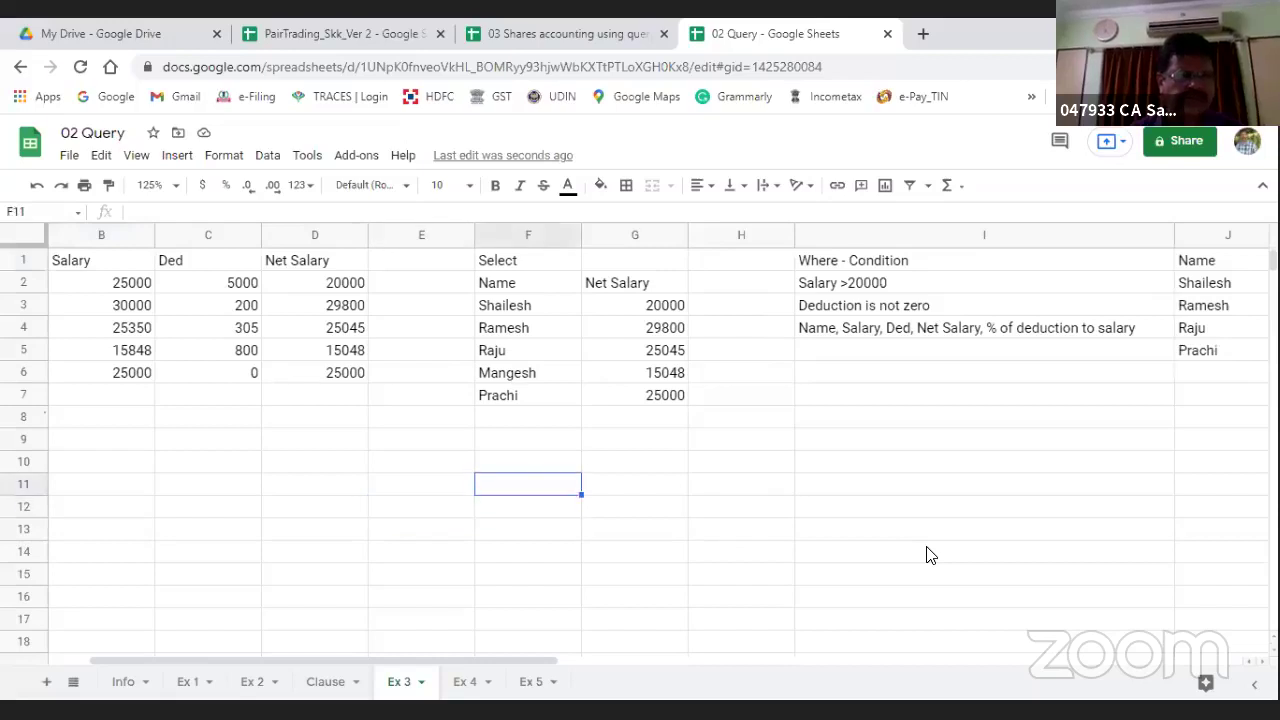
key("Left")
key("Right")
key("Up")
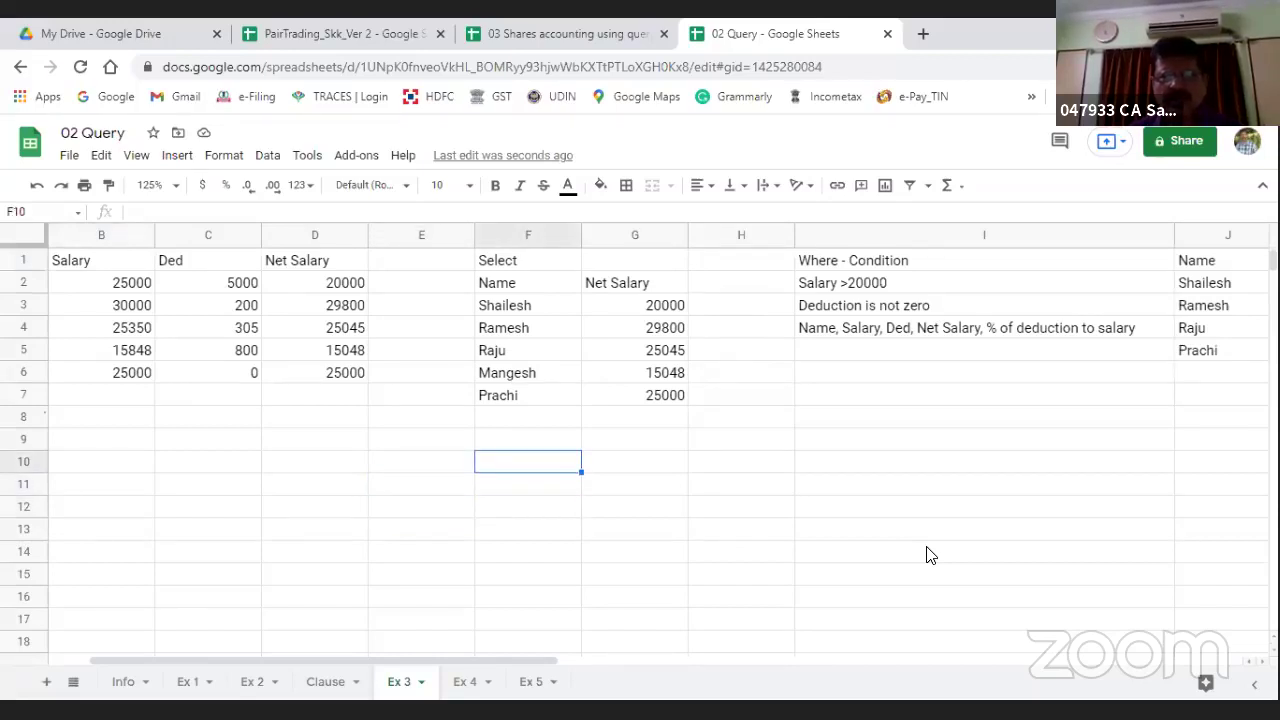
Step: In F10, start a QUERY over A1:D7 that selects columns A, B, C and D
type("=query")
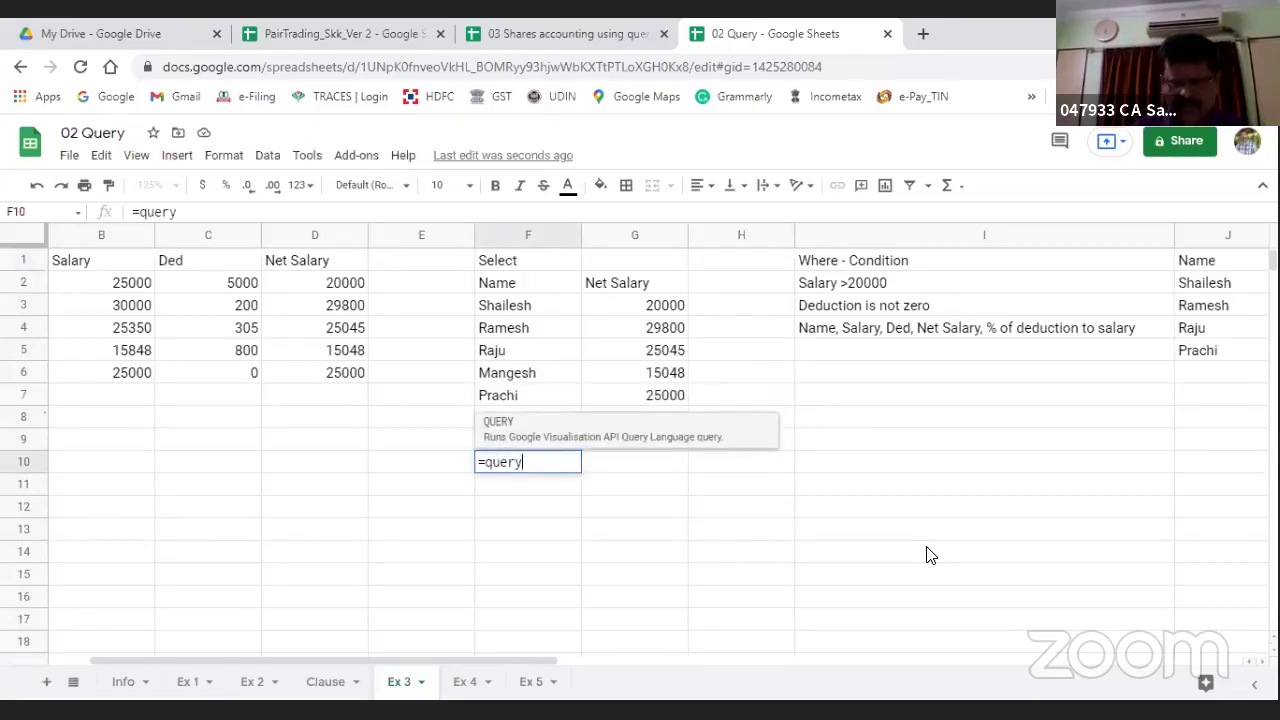
type("(")
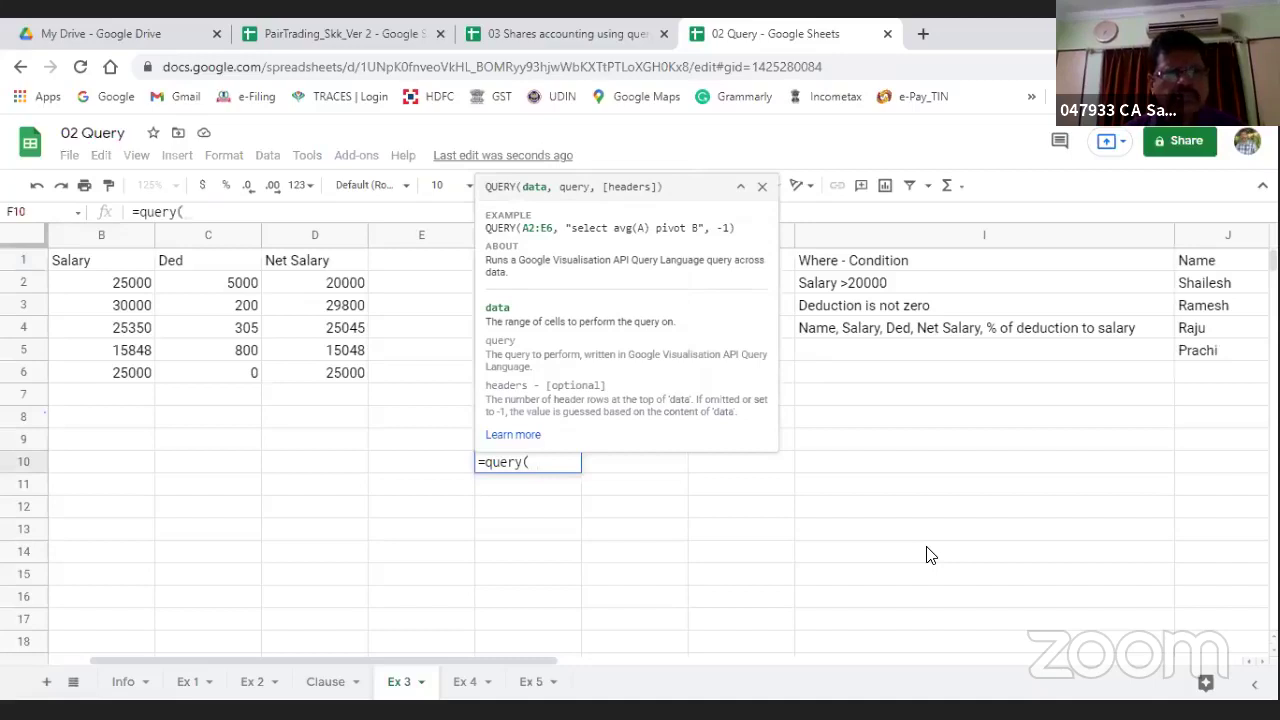
key("Left")
key("Left")
key("Left")
key("Left")
key("Left")
key("Up")
key("Up")
key("Up")
key("Up")
key("Up")
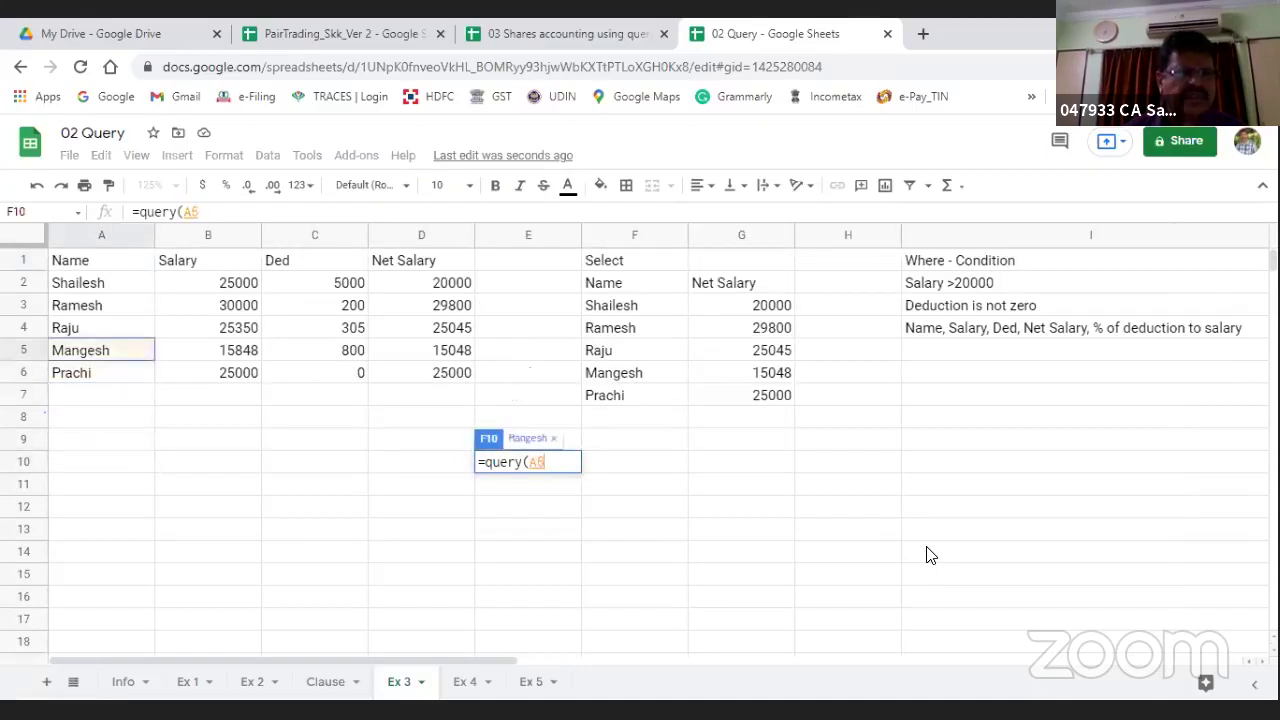
key("Up")
key("Up")
key("Up")
key("Up")
key("shift+Right")
key("shift+Right")
key("shift+Right")
key("shift+Down")
key("shift+Down")
key("shift+Down")
key("shift+Down")
key("shift+Down")
key("shift+Down")
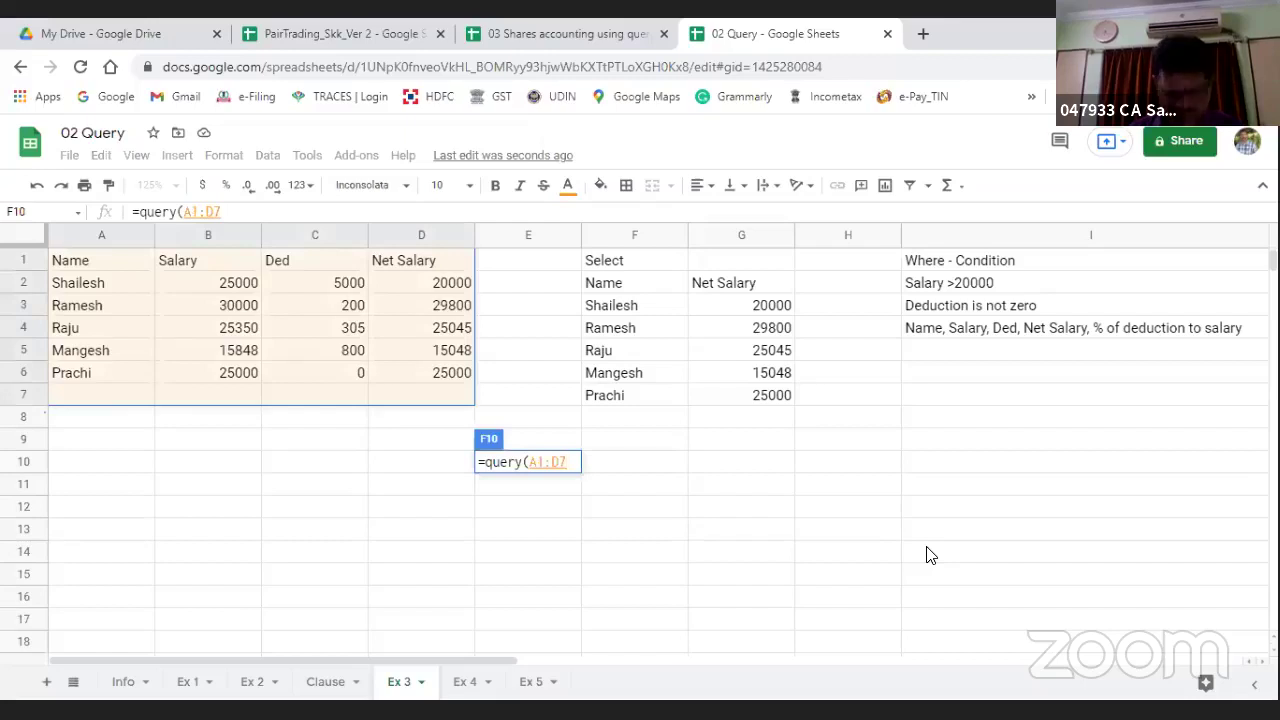
type(",")
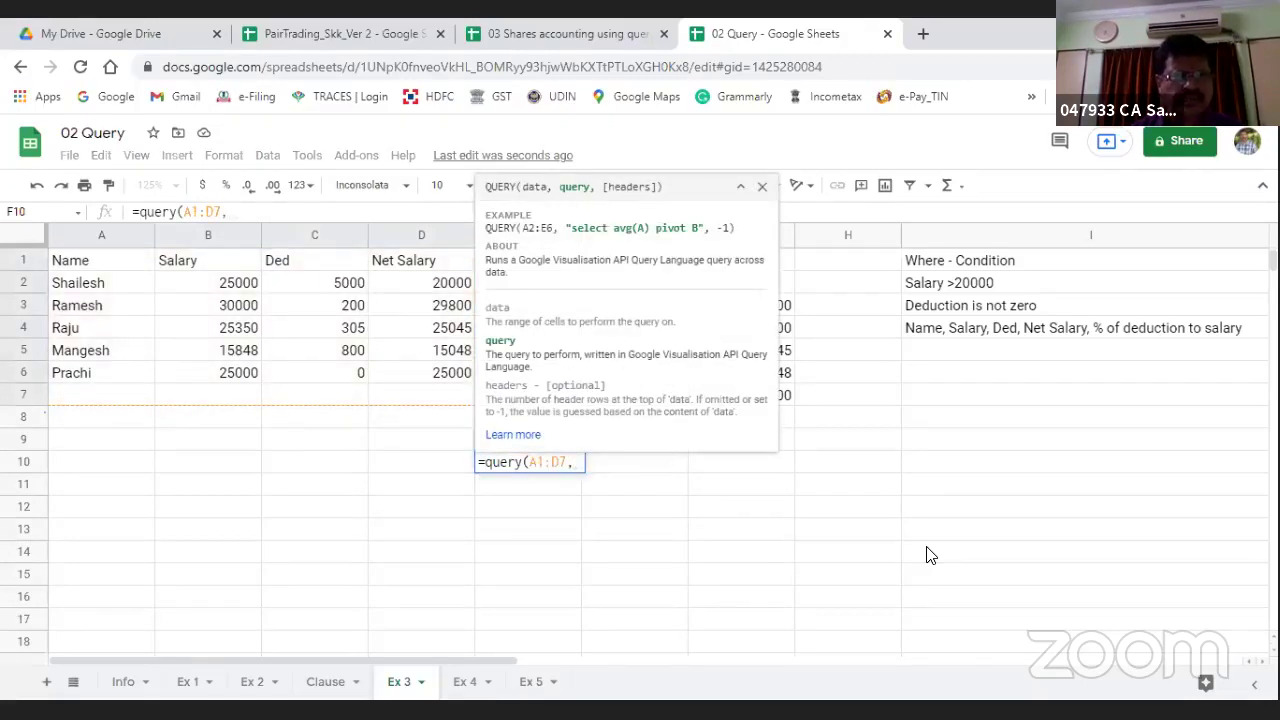
type("\"")
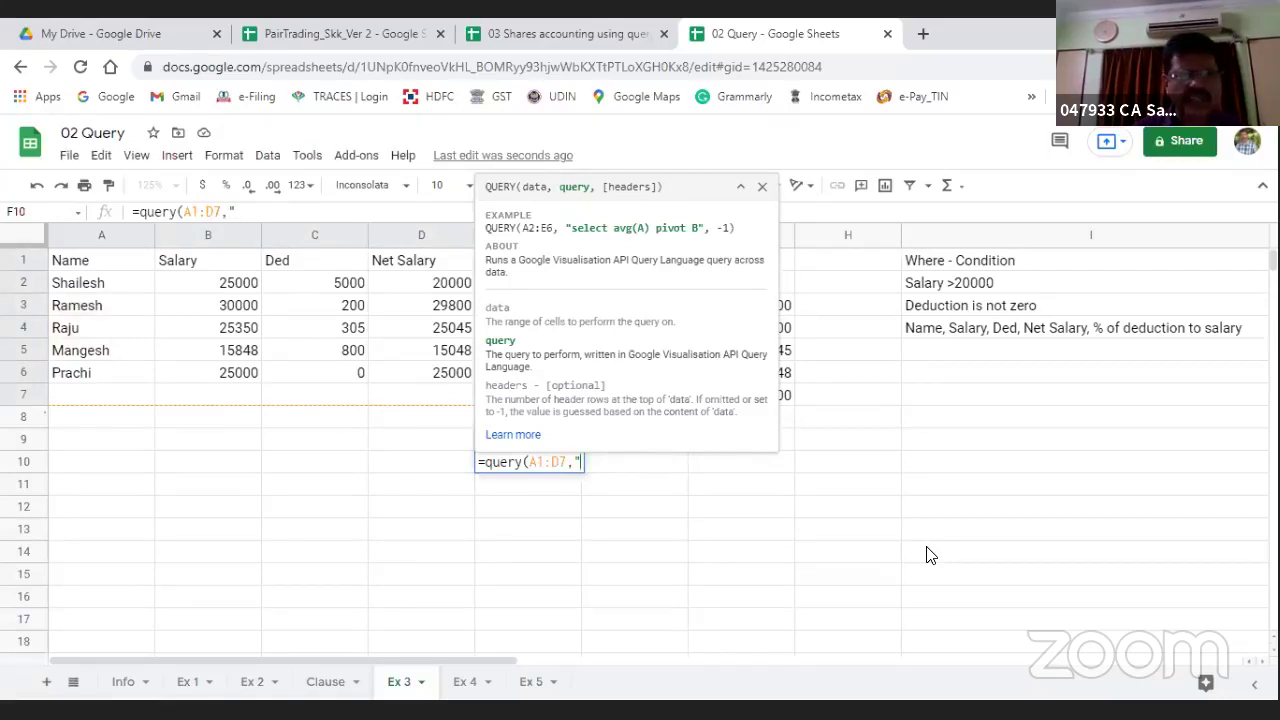
type("Sele")
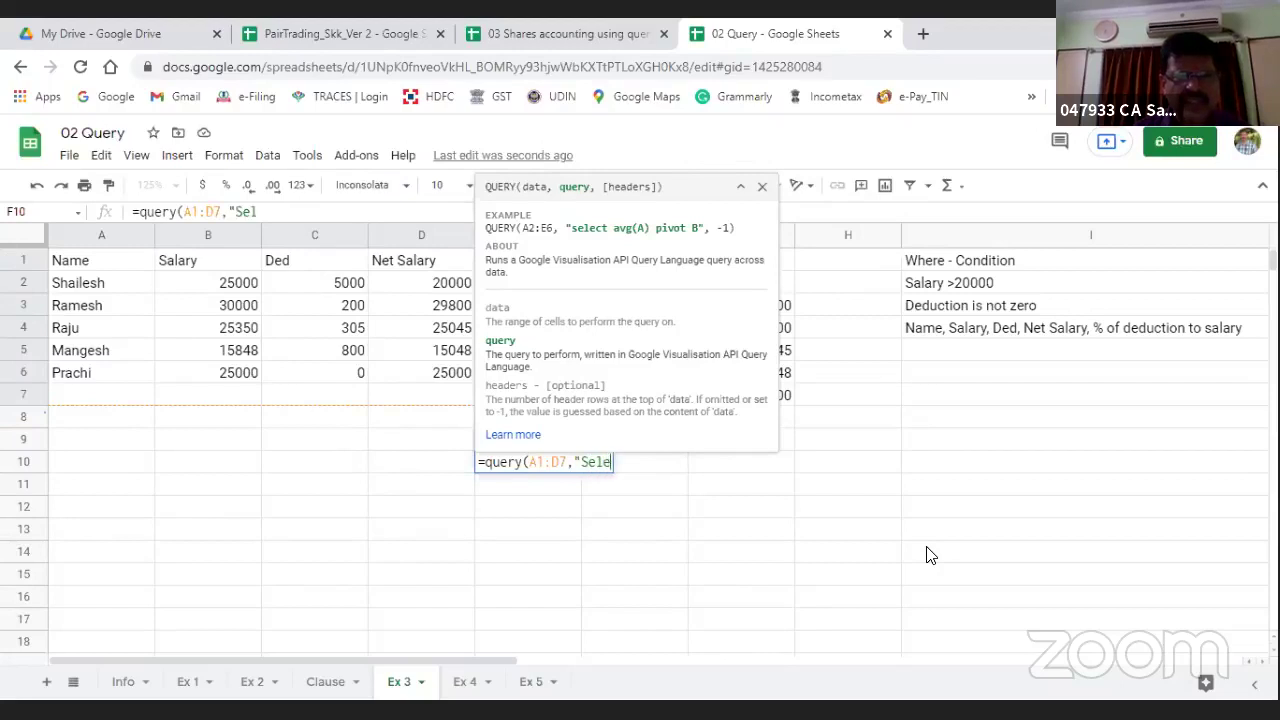
type("ct A, B, C")
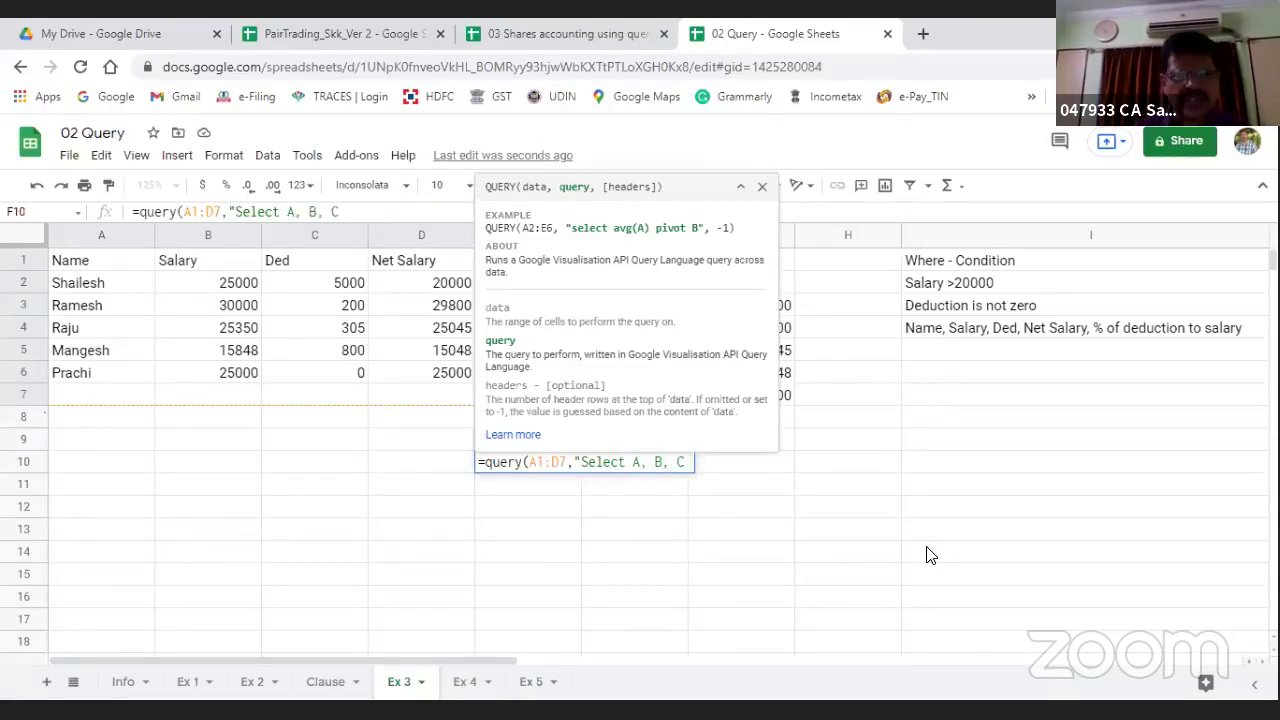
key("BackSpace")
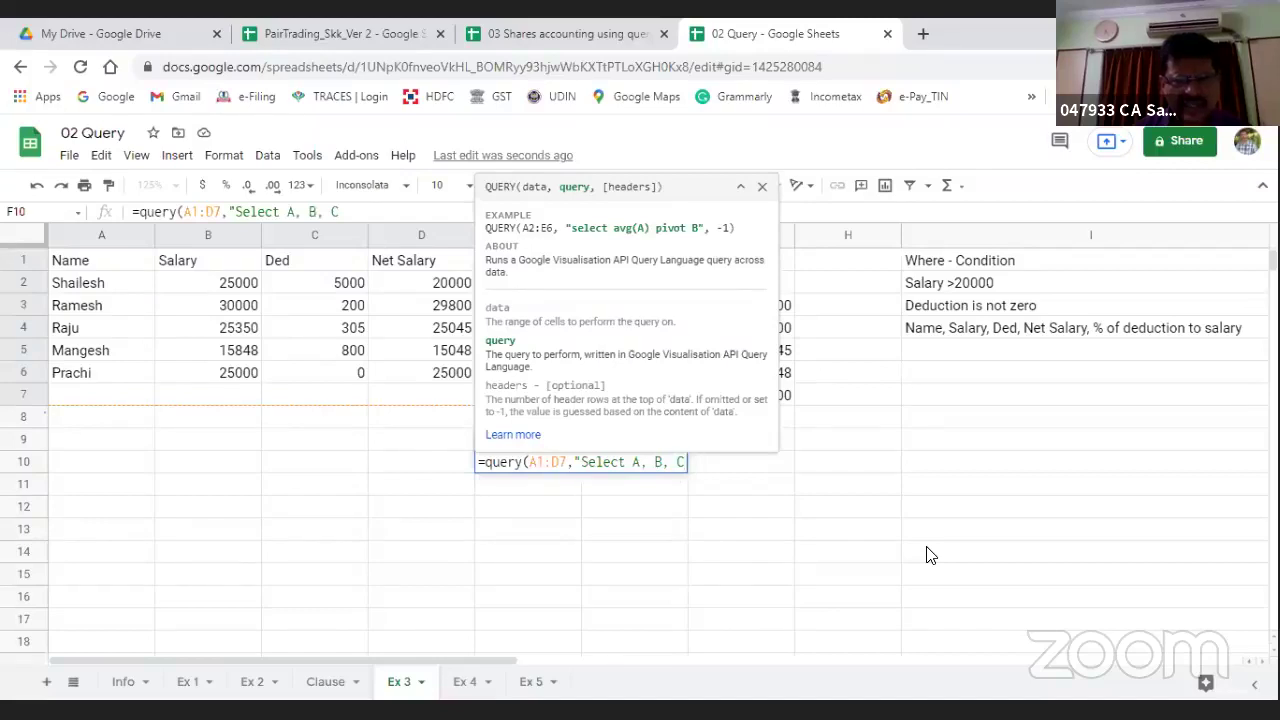
type(",D")
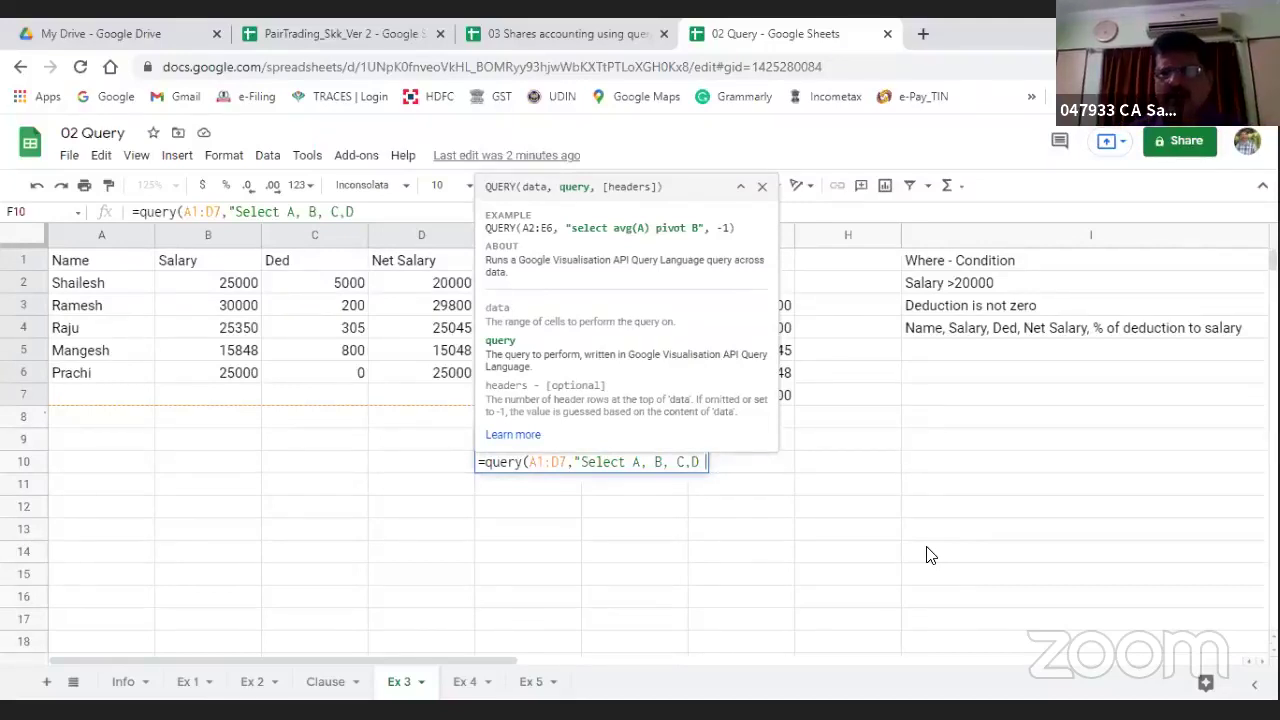
Step: Add the condition where B>20000 to close the query and commit it
type("where")
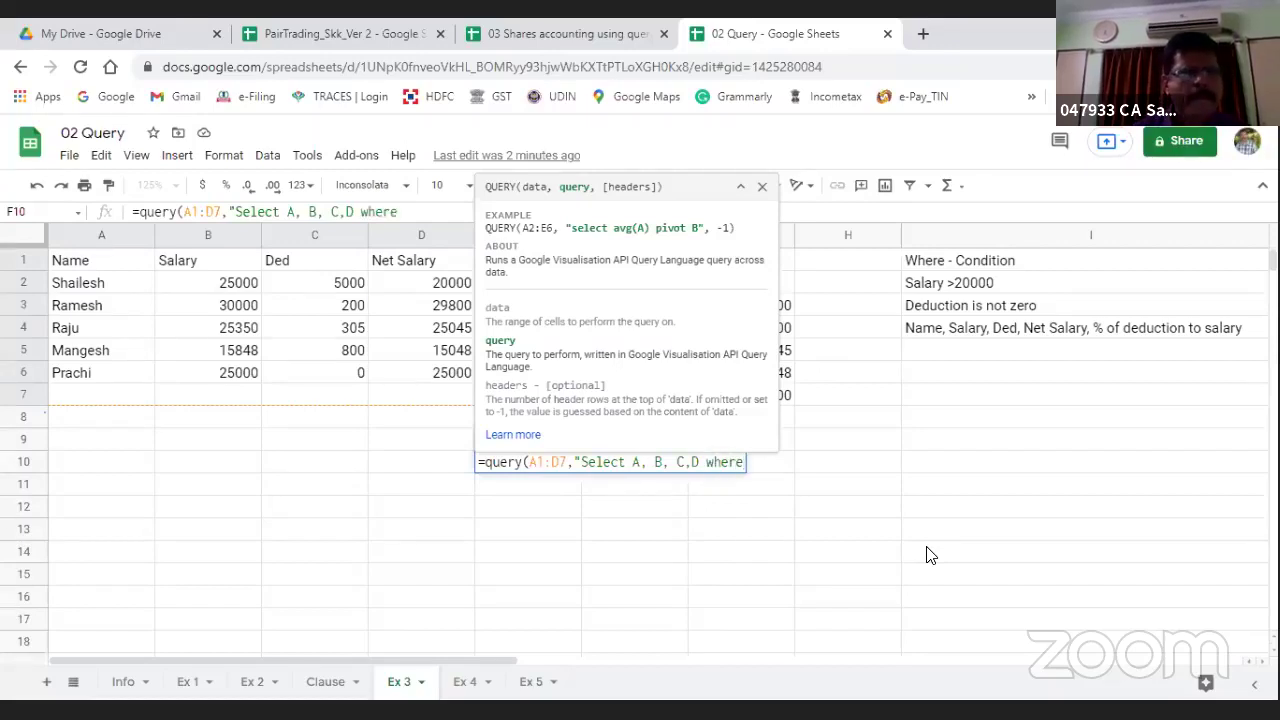
type(" B")
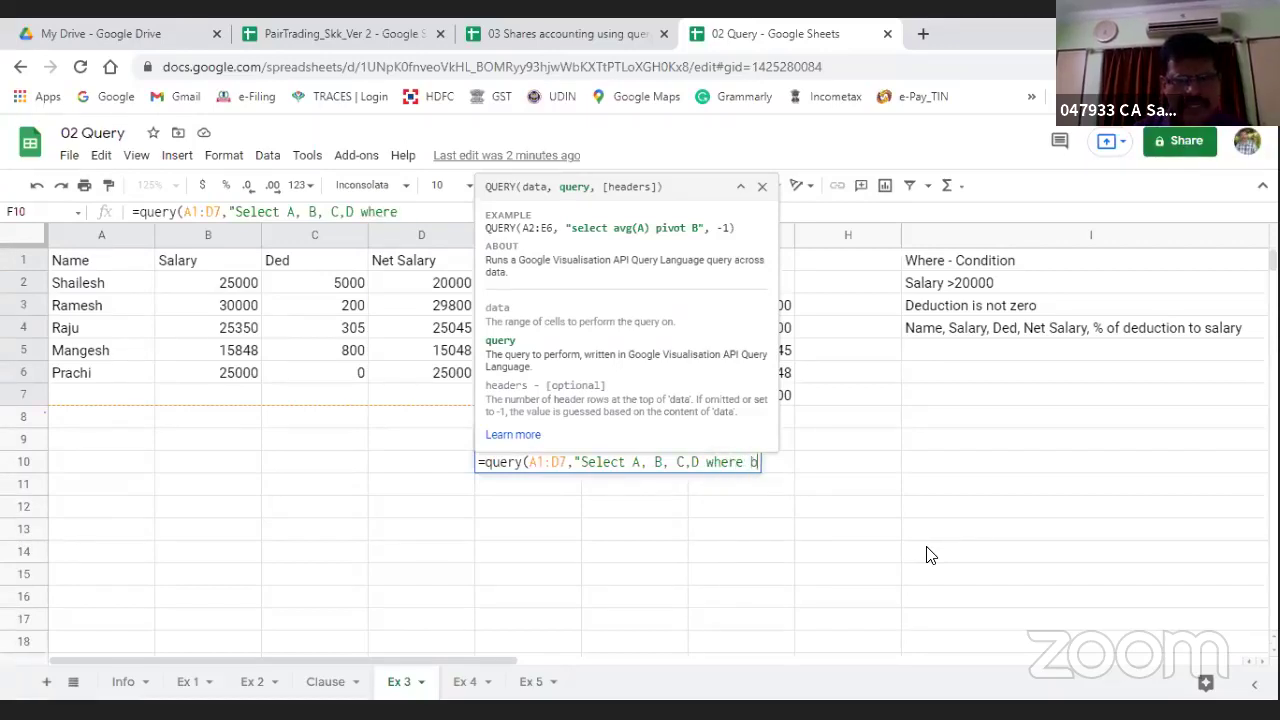
key("BackSpace")
type("B")
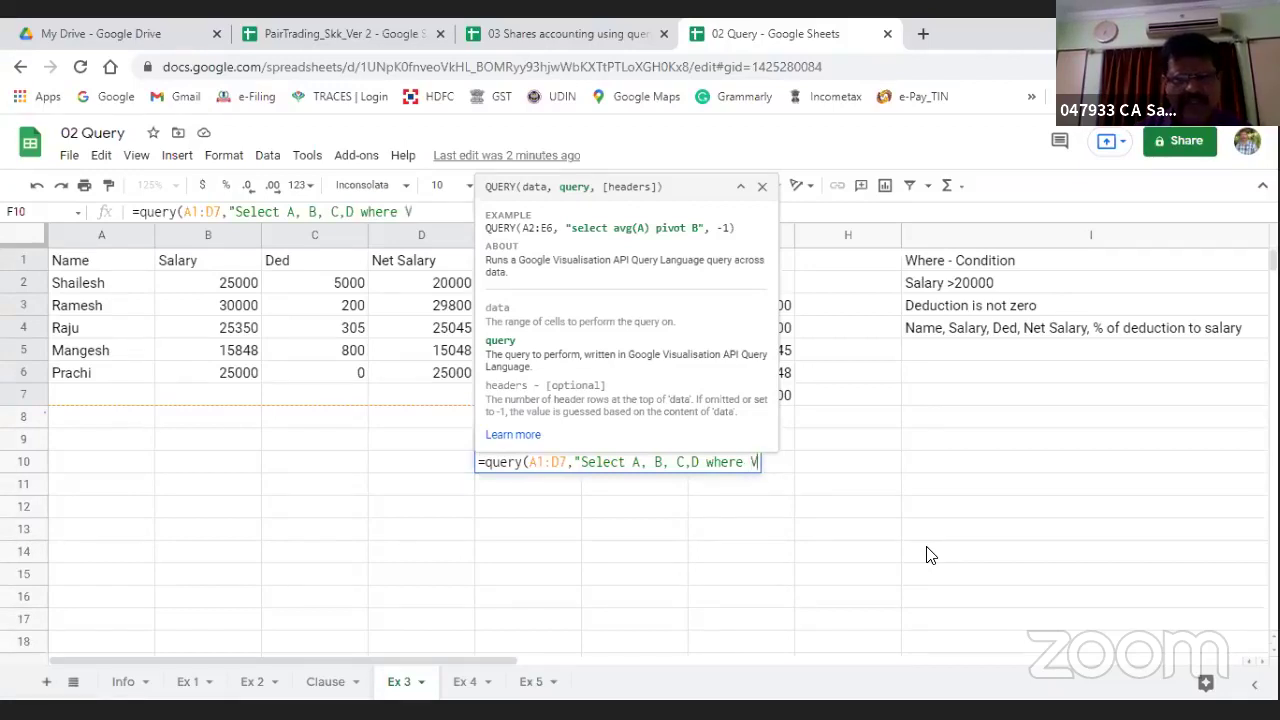
key("BackSpace")
type("B>")
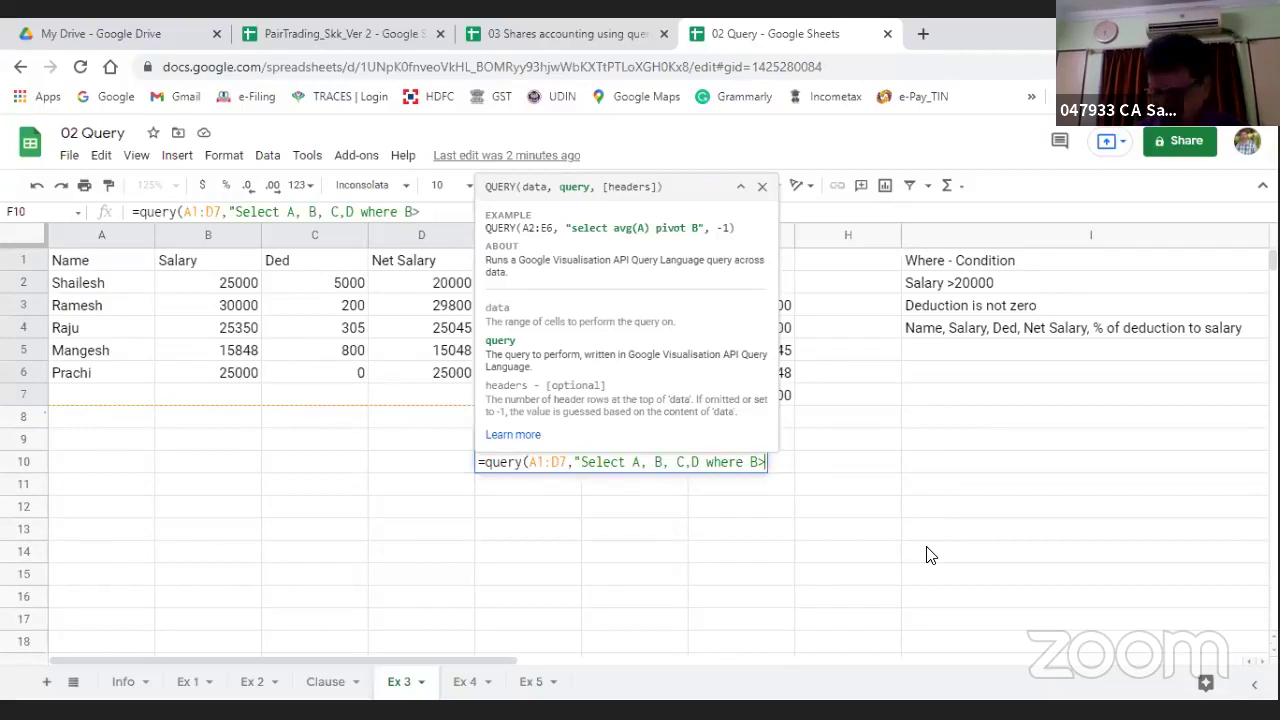
type("20000")
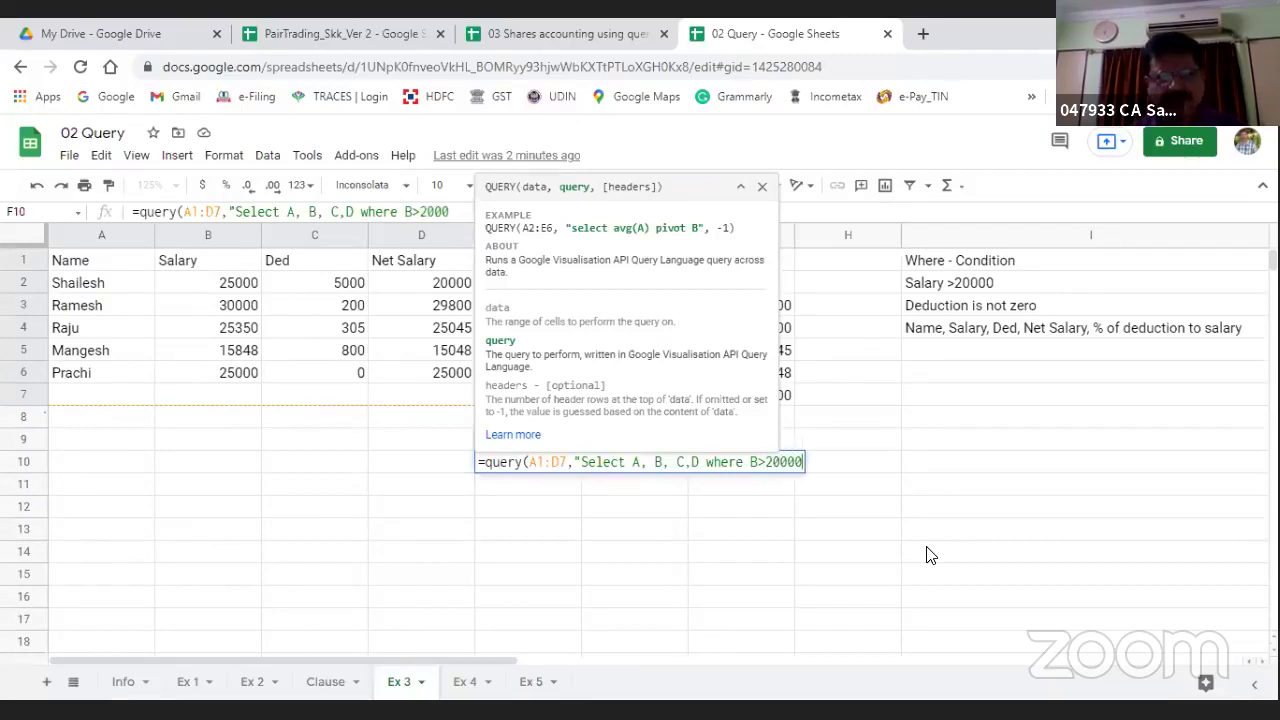
type("\"")
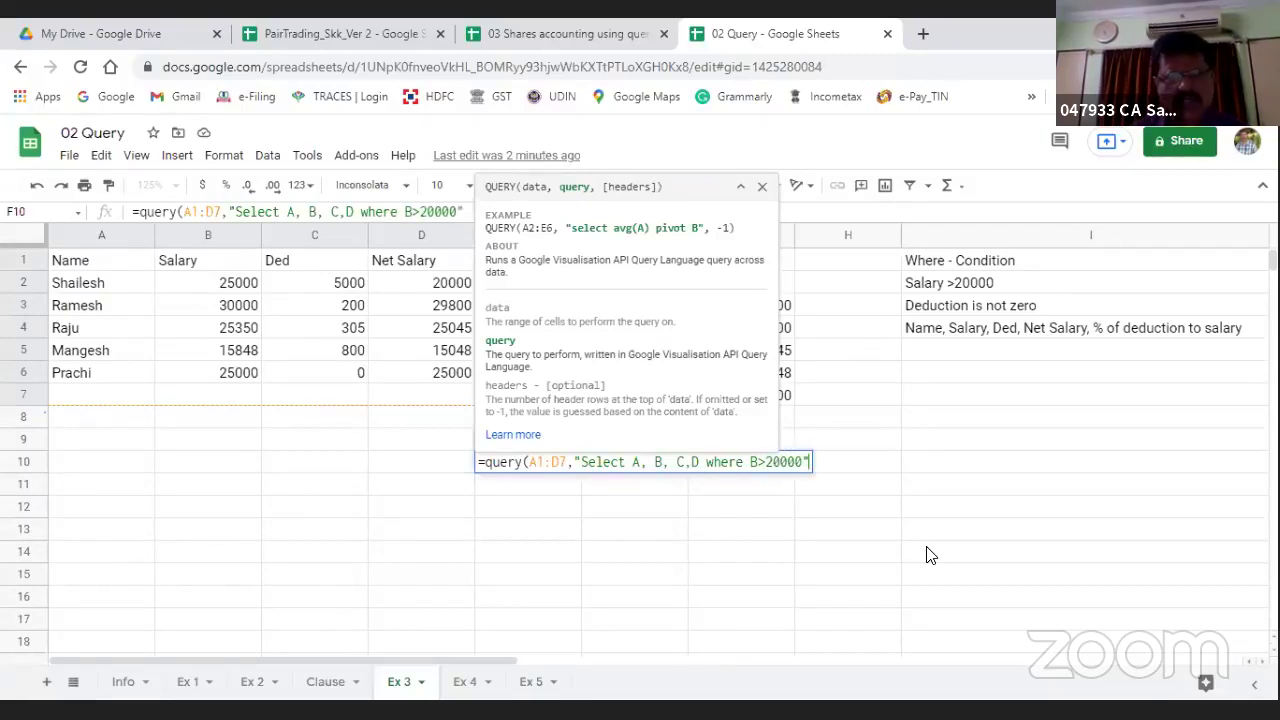
type(")")
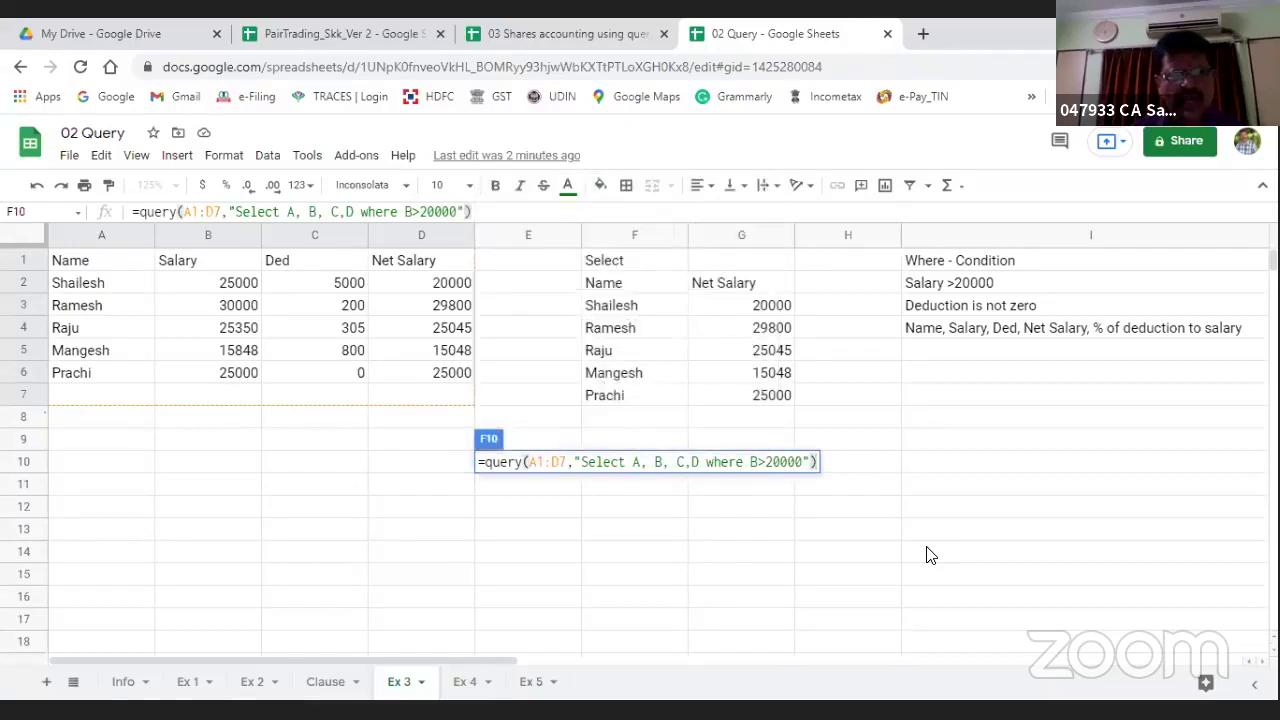
key("Return")
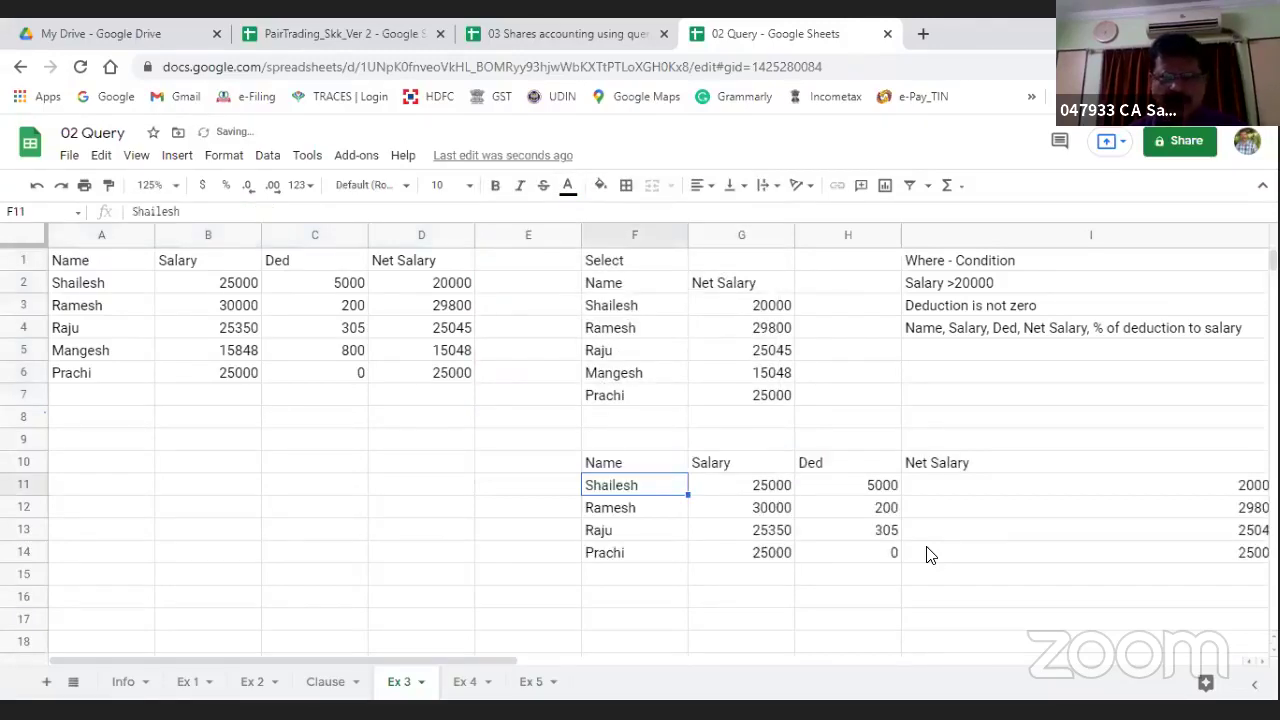
Step: Look over the filtered salary results, then go to the salary in B2
key("Right")
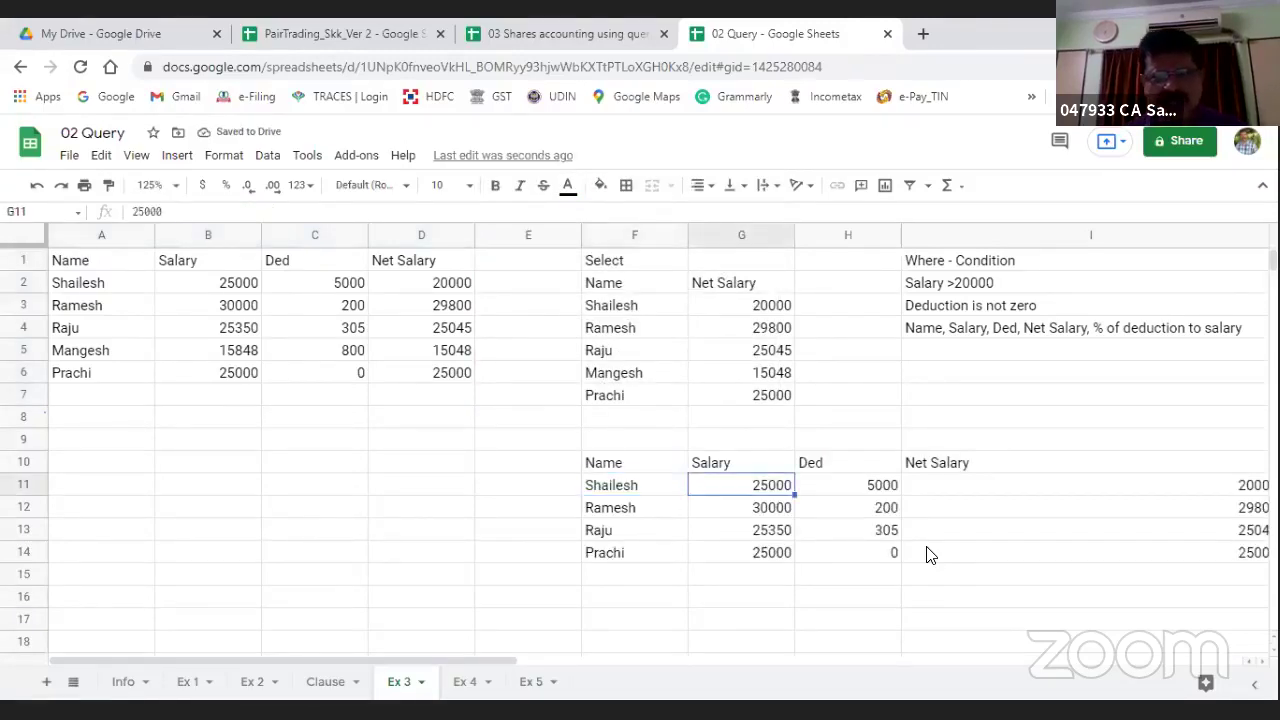
key("Down")
key("Down")
key("Down")
key("Up")
key("Up")
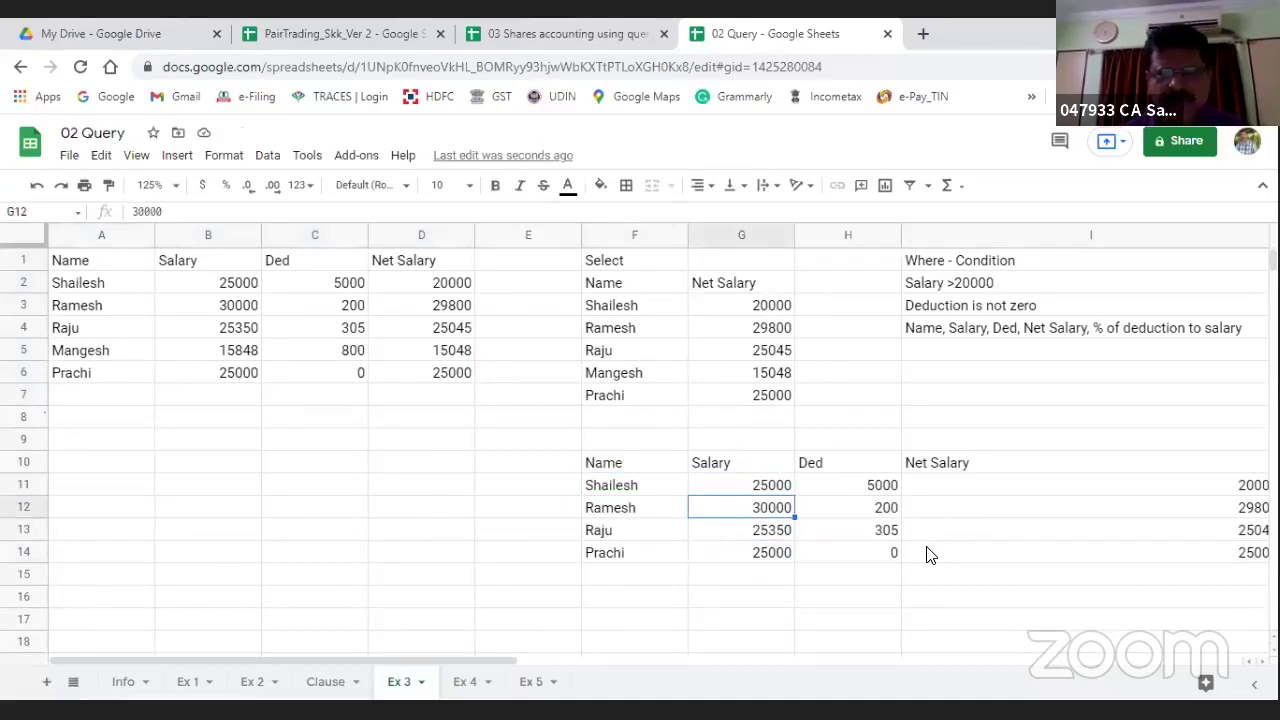
key("Up")
key("Right")
key("Right")
key("Right")
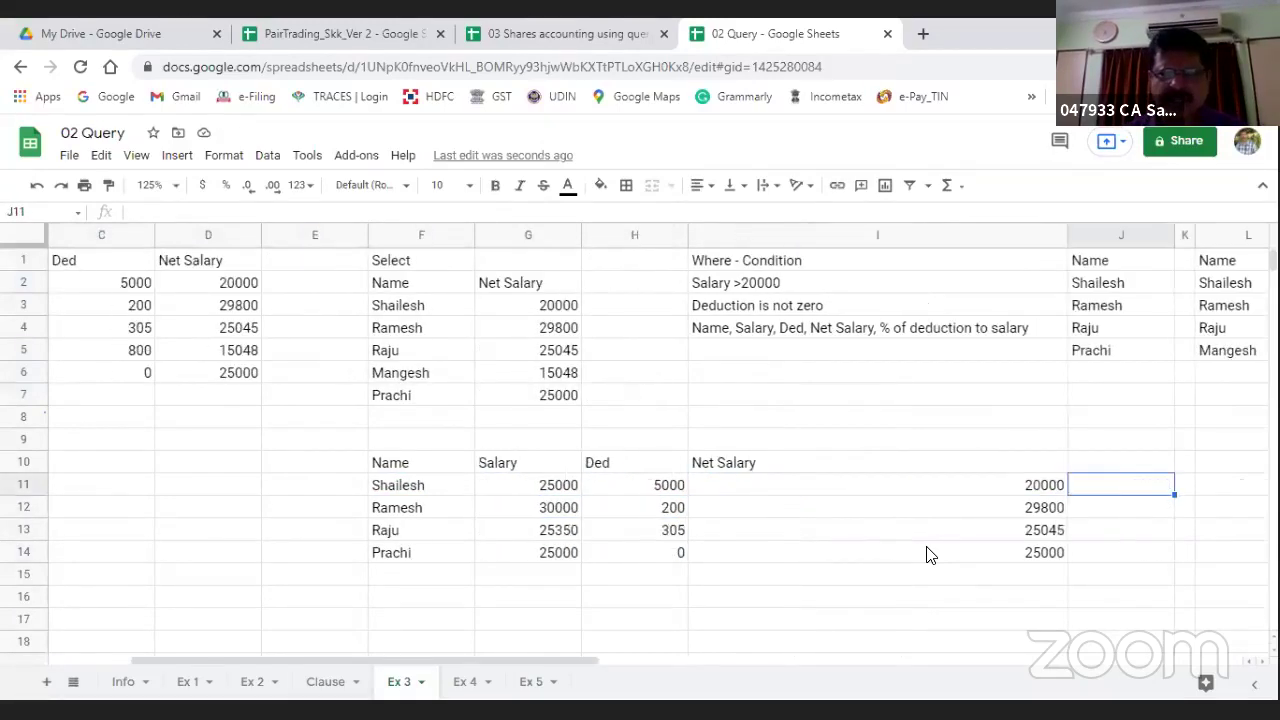
key("Right")
key("Right")
key("Right")
key("Right")
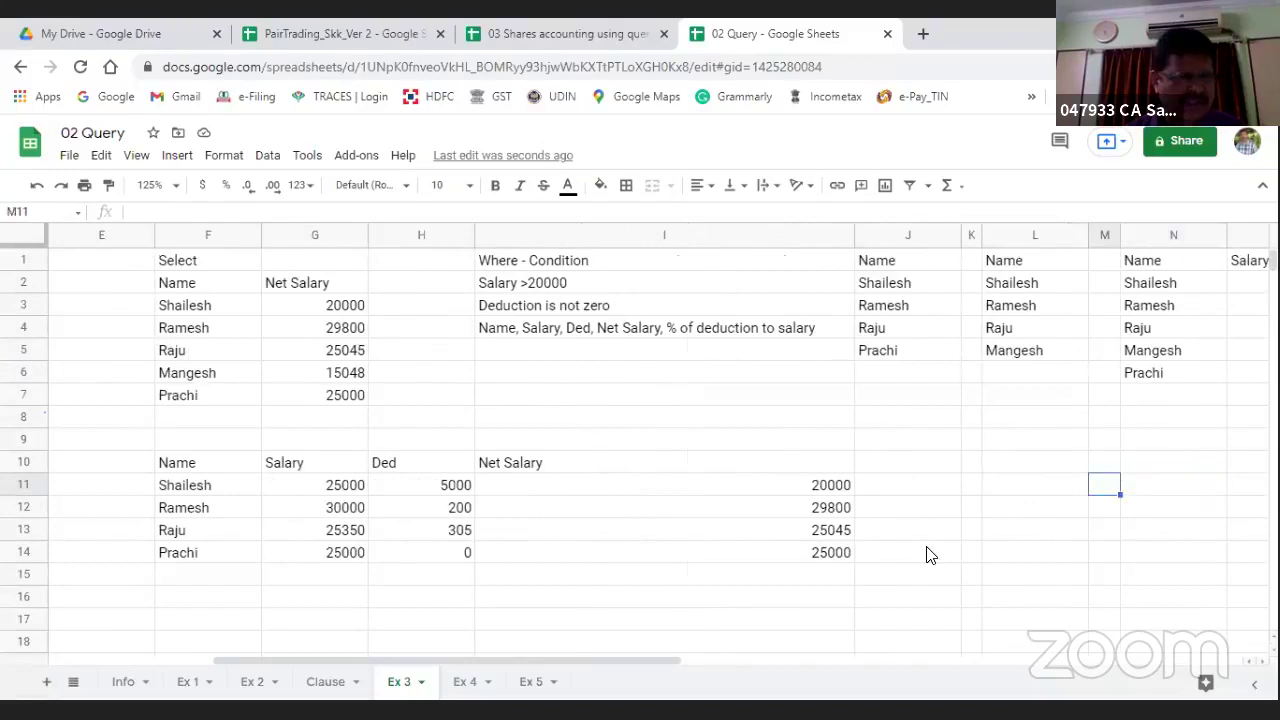
key("Left")
key("Left")
key("Left")
key("Left")
key("Left")
key("Left")
key("Left")
key("Left")
key("Left")
key("Left")
key("Left")
key("Left")
key("Left")
key("Up")
key("Up")
key("Up")
key("Up")
key("Up")
key("Up")
key("Up")
key("Up")
key("Up")
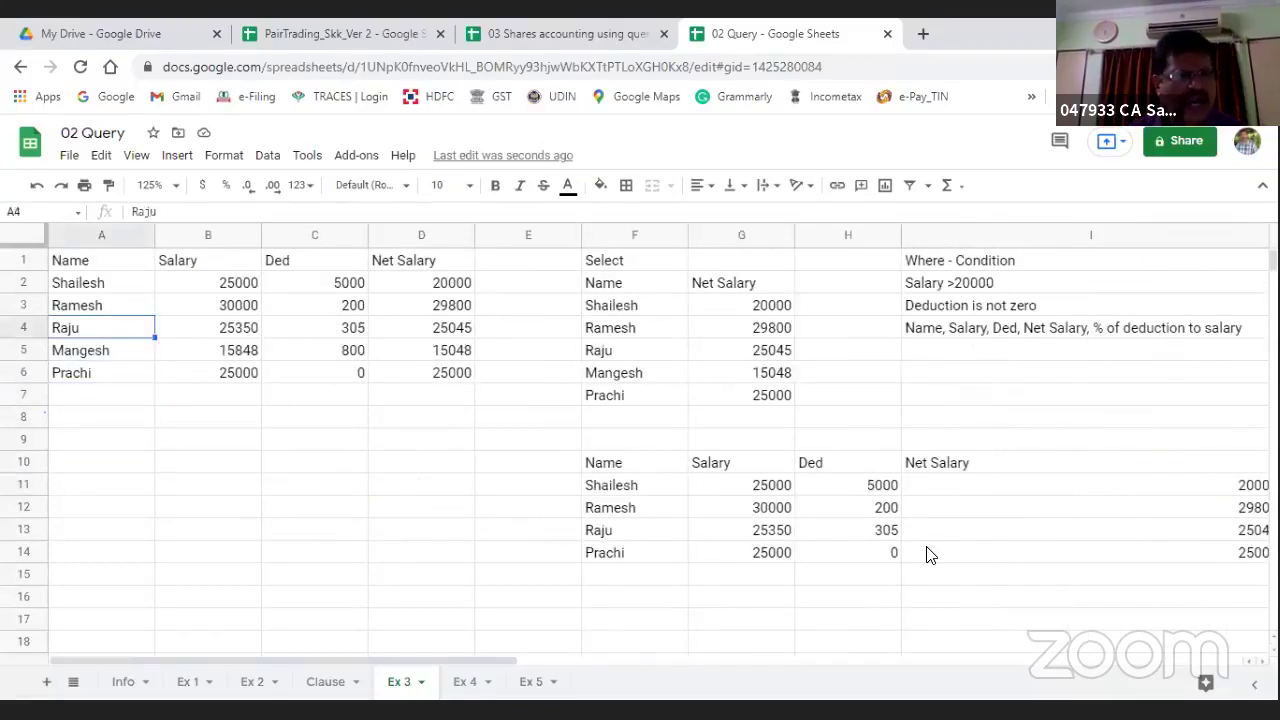
key("Right")
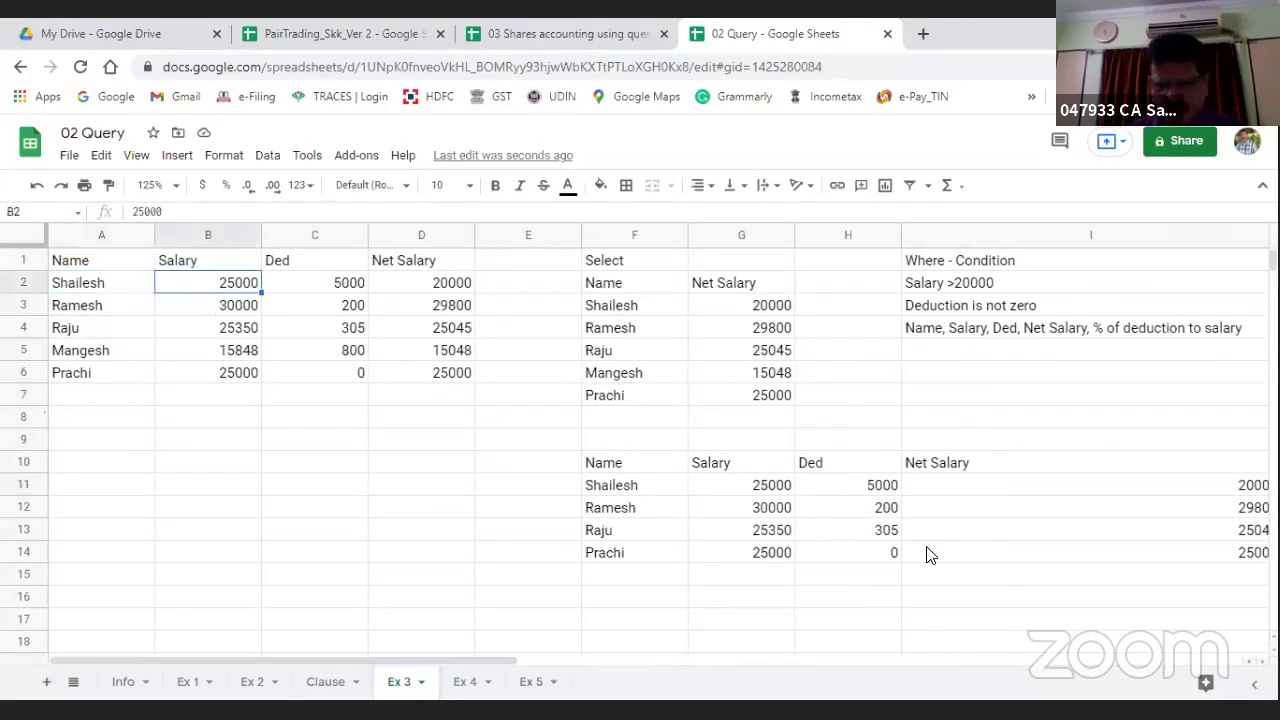
Step: Change salaries B2, B3, B4 to 5000, 3000, 2500 and B6 to 5000
type("5000")
key("Return")
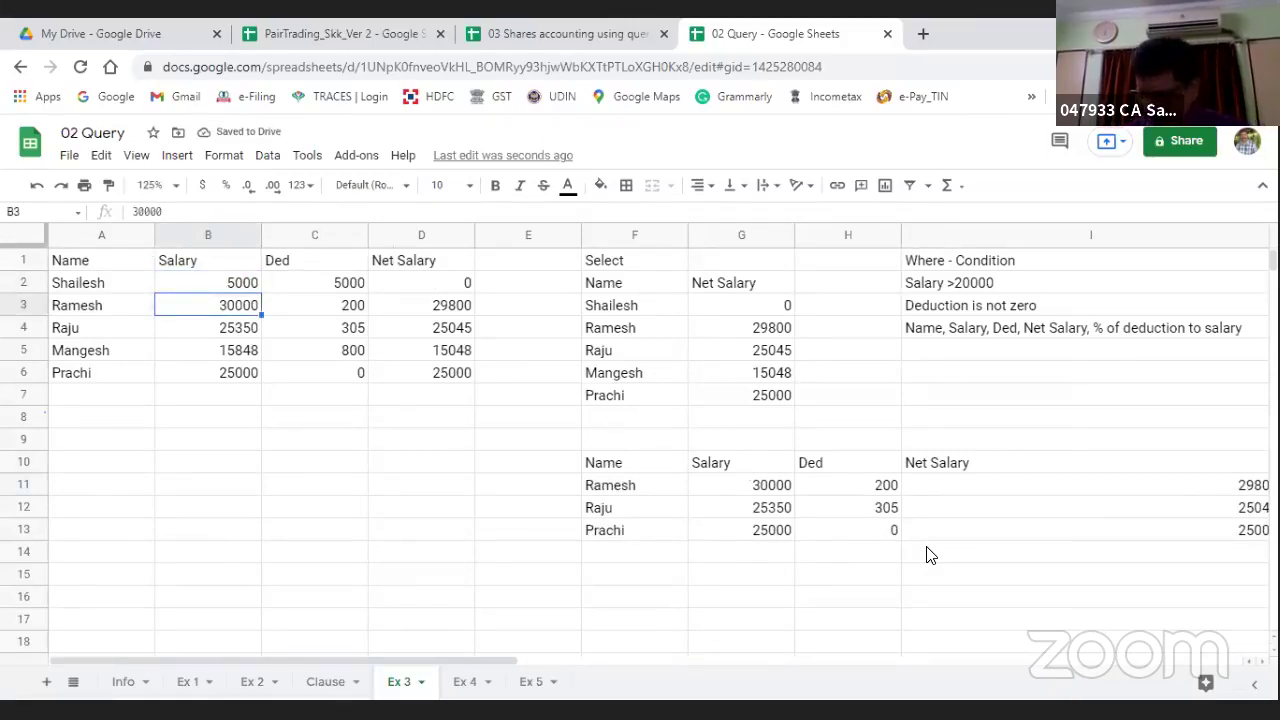
type("3000")
key("Return")
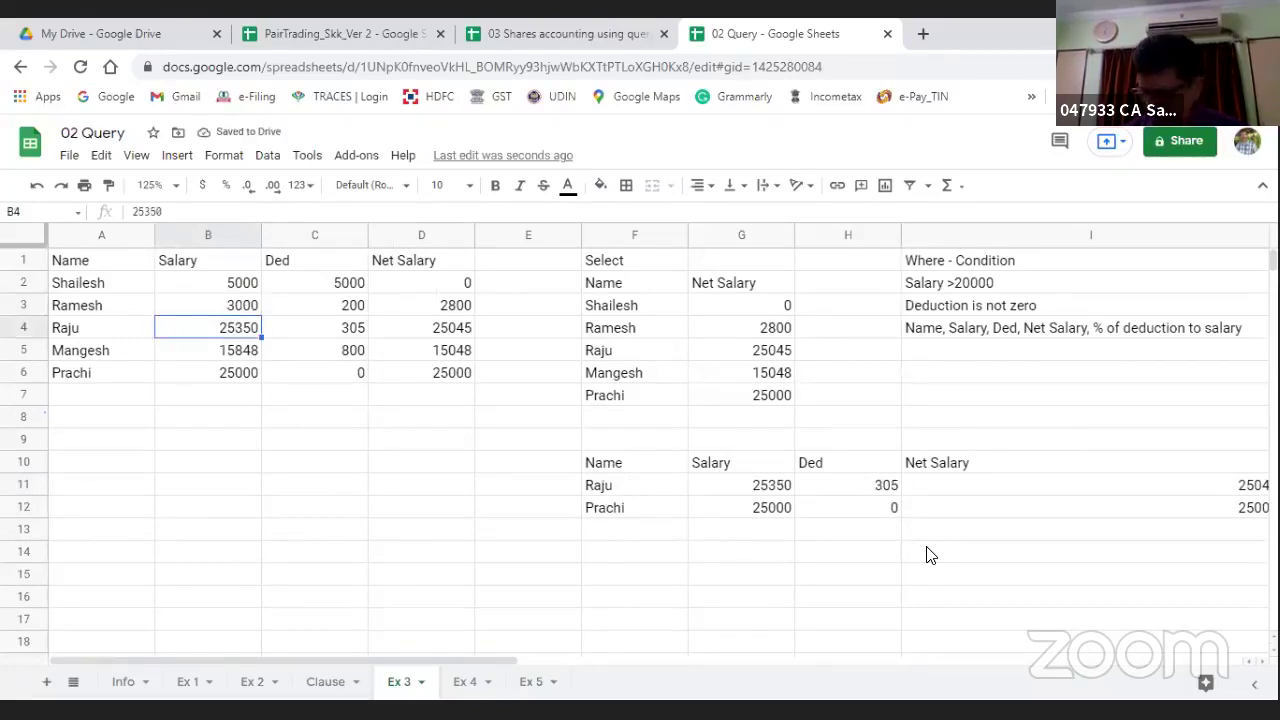
type("2500")
key("Return")
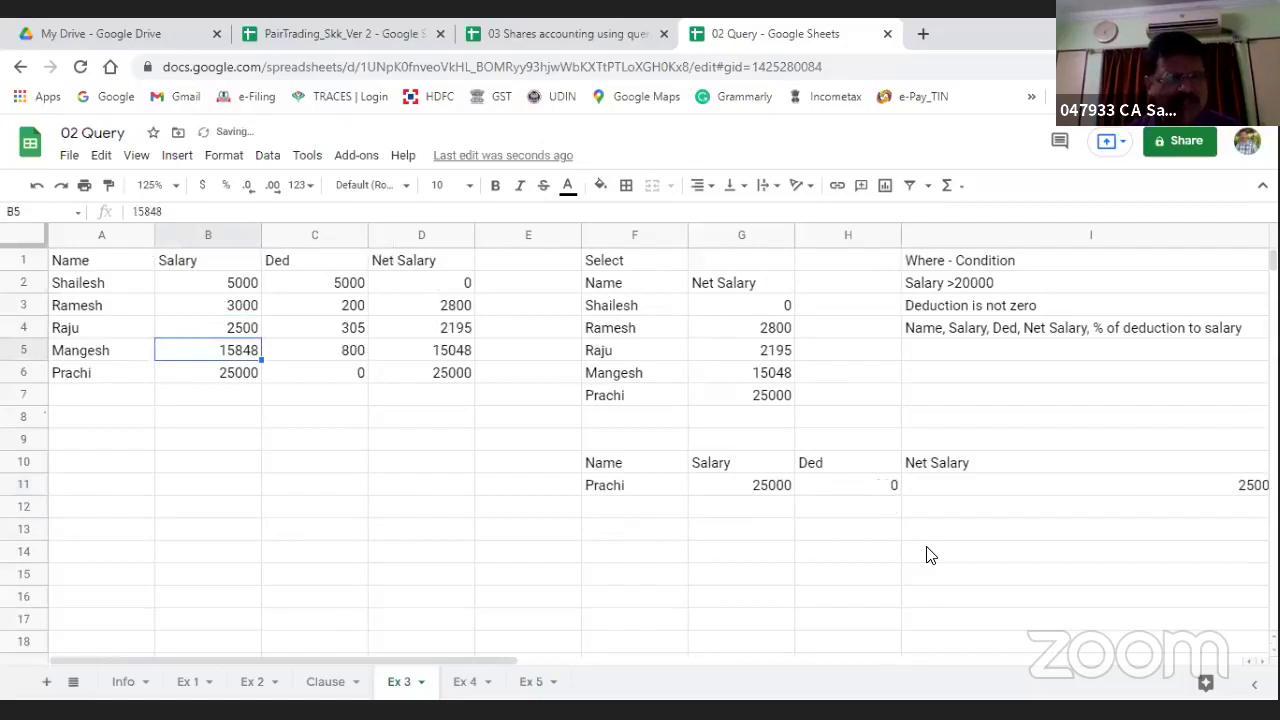
key("Down")
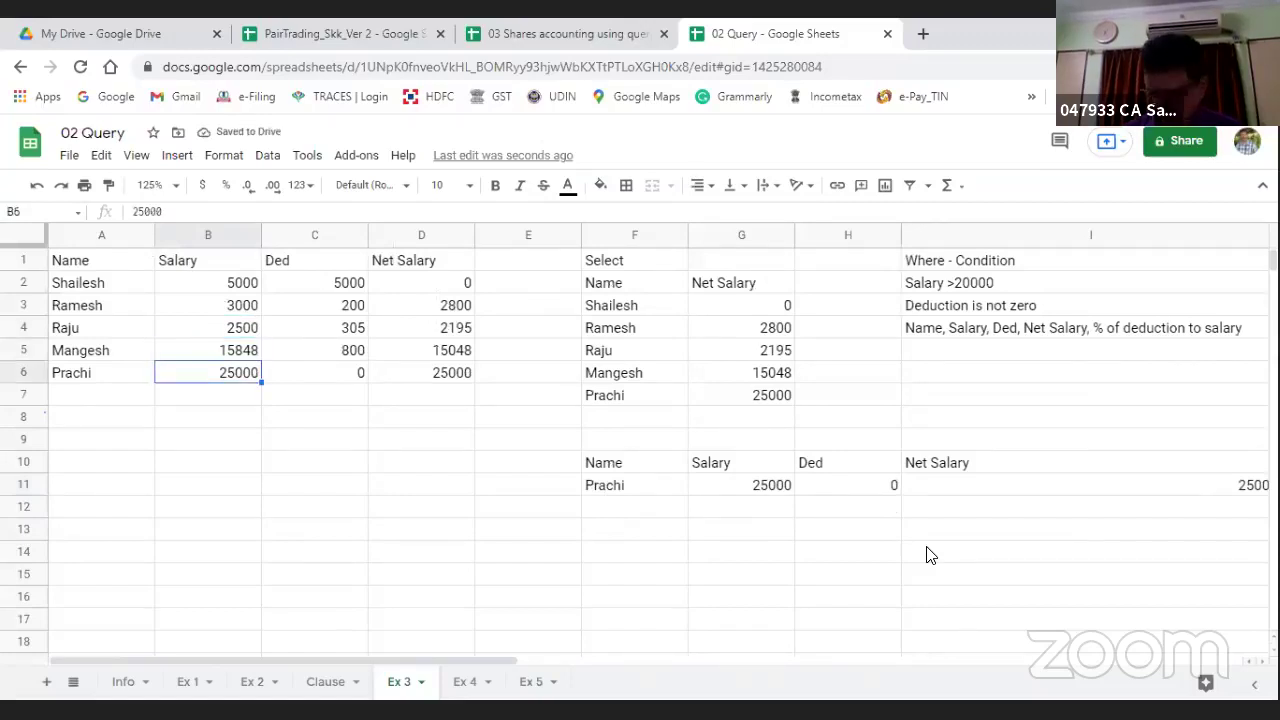
type("5000")
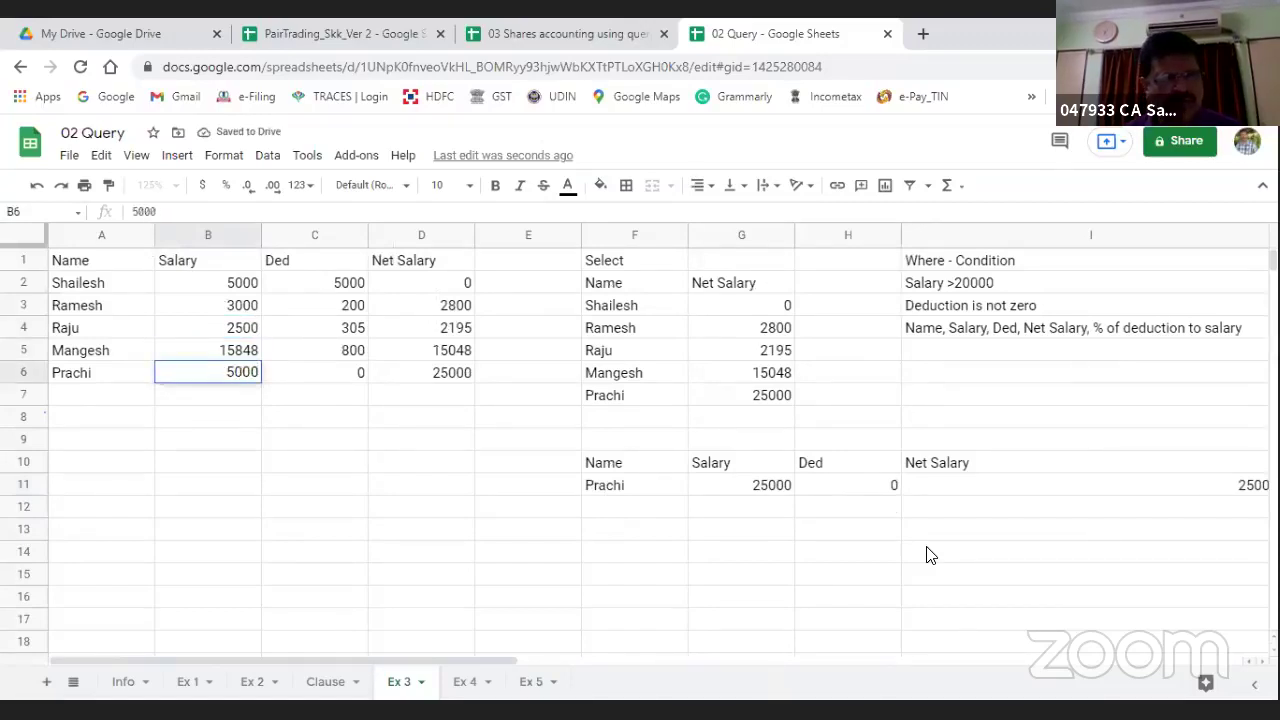
key("Return")
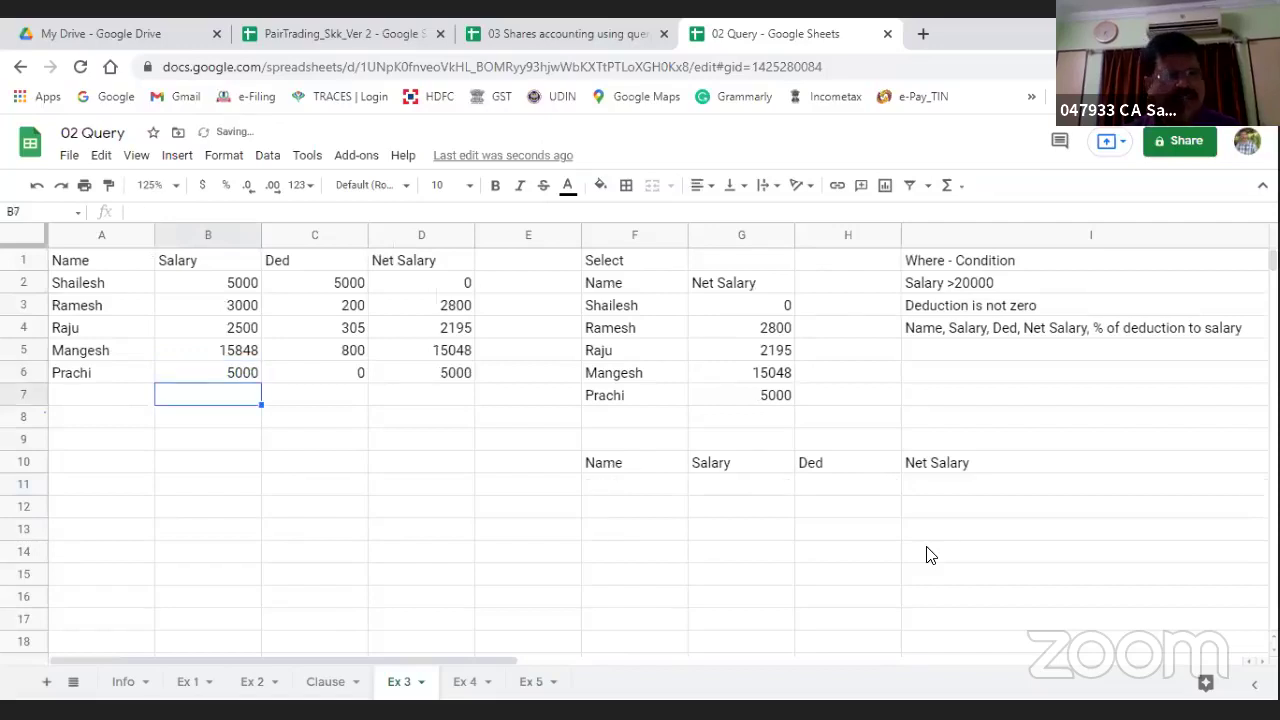
key("Up")
key("Up")
key("Up")
key("Up")
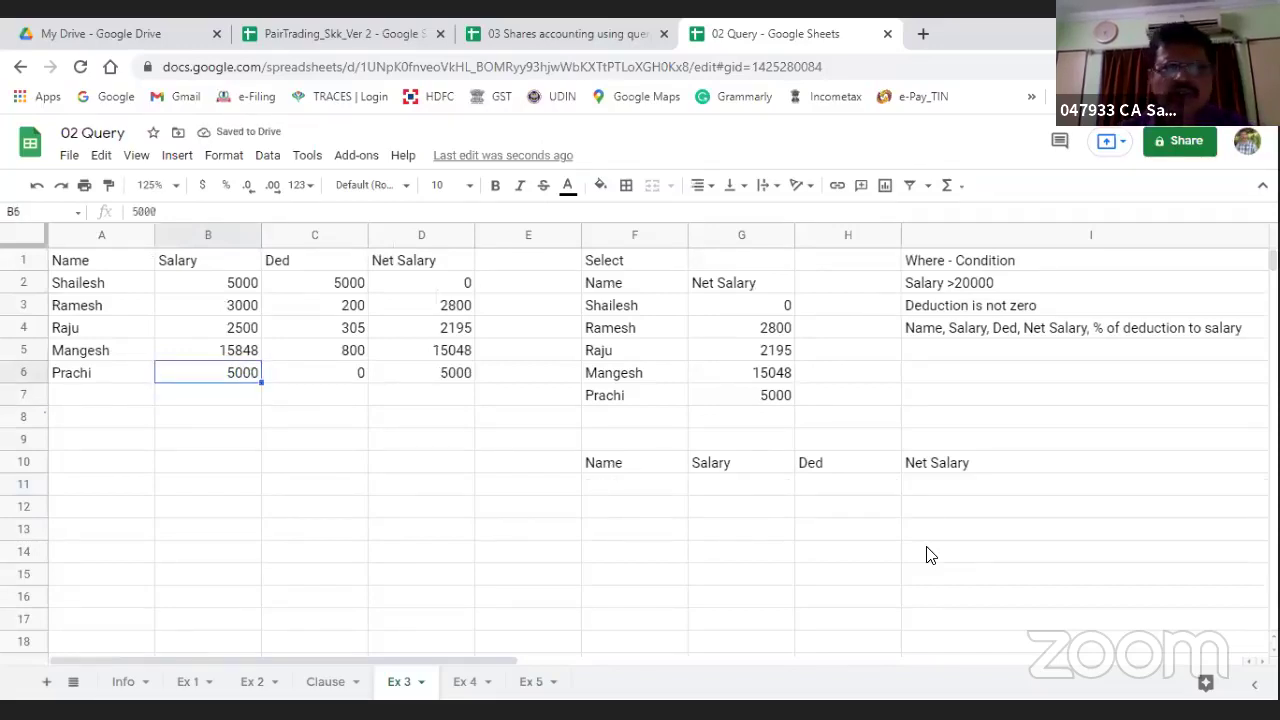
key("Up")
key("Up")
key("Right")
key("Right")
key("Right")
key("Right")
key("Right")
key("Right")
key("Right")
key("Right")
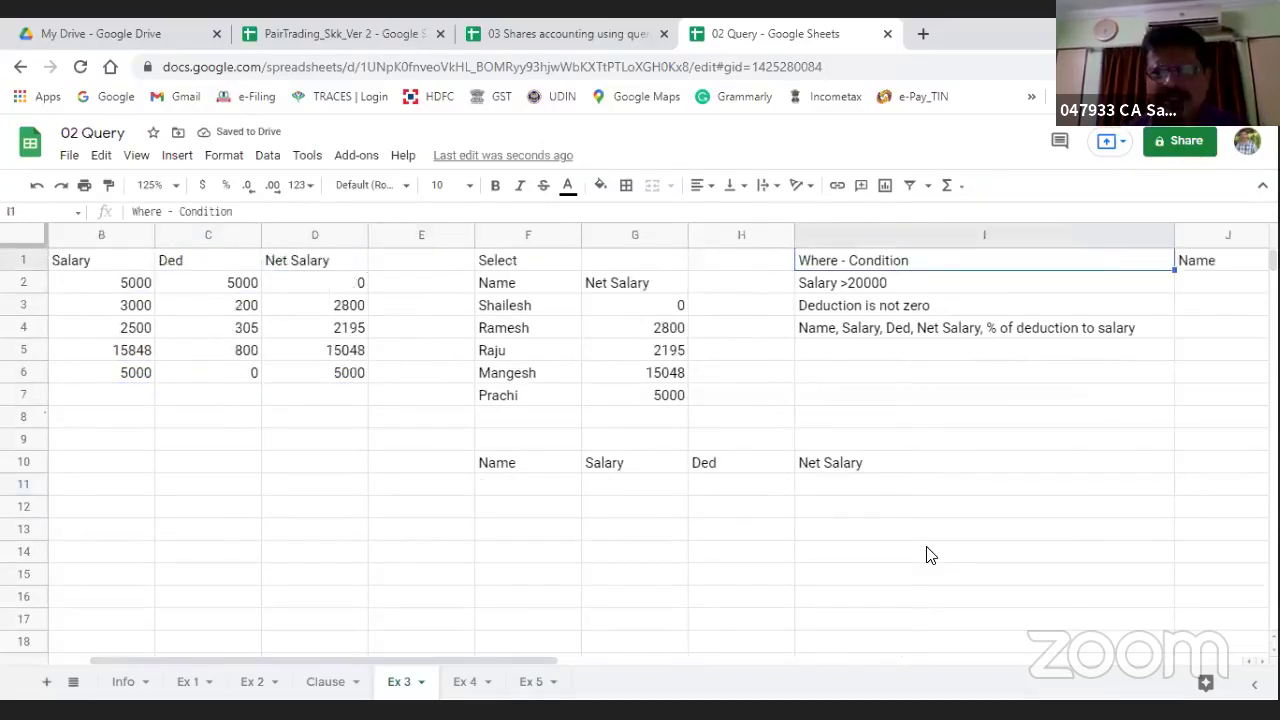
key("Down")
key("Left")
key("Left")
key("Left")
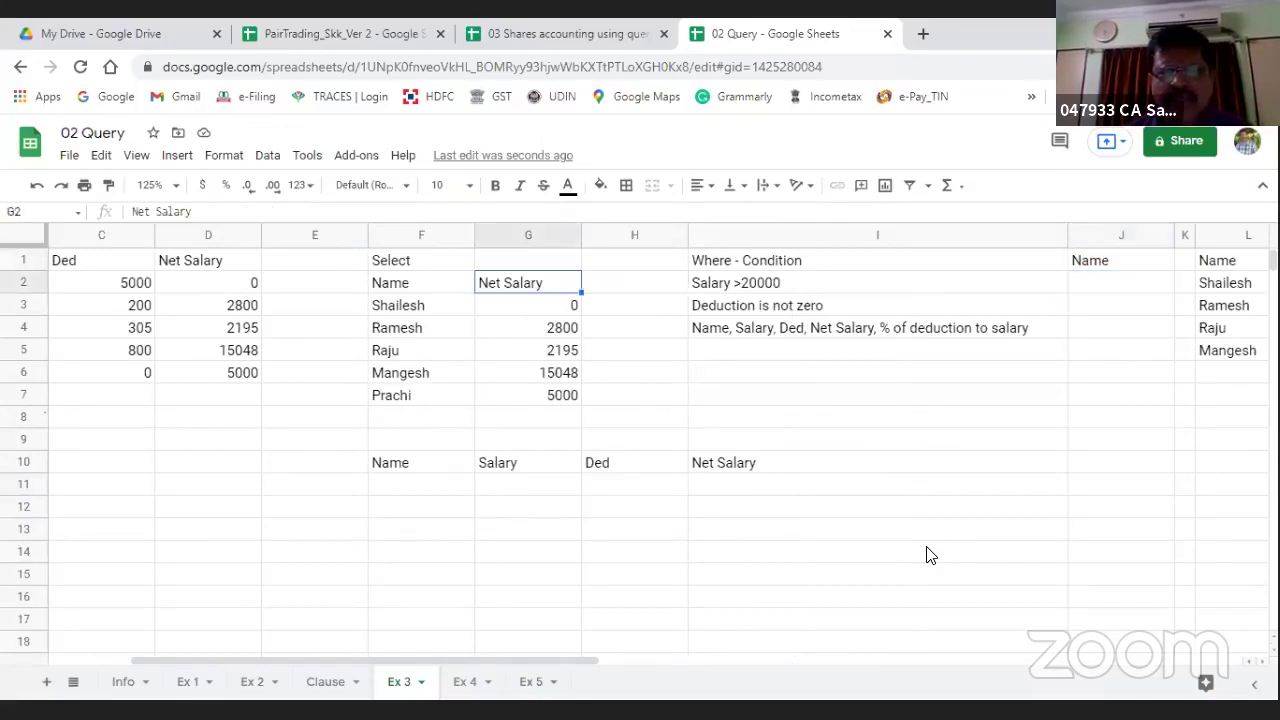
key("Right")
key("Right")
key("Down")
key("Left")
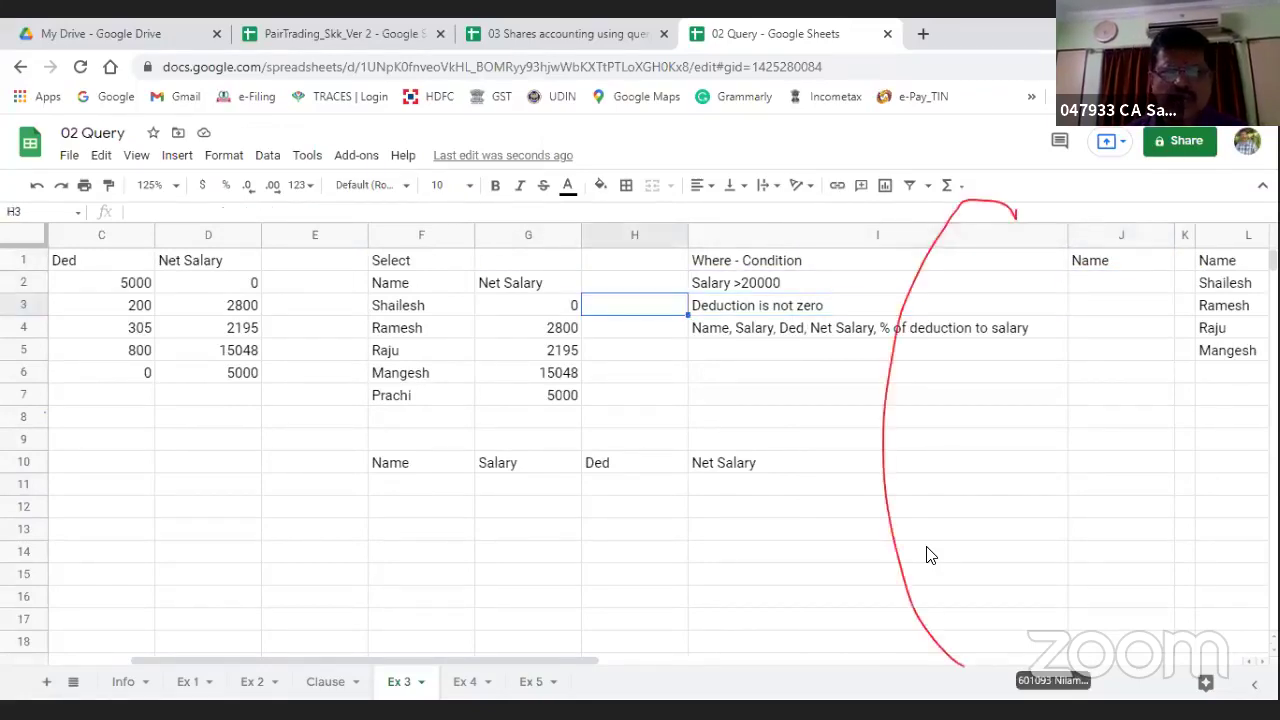
key("Left")
key("Left")
key("Left")
key("Left")
key("Left")
key("Left")
key("Left")
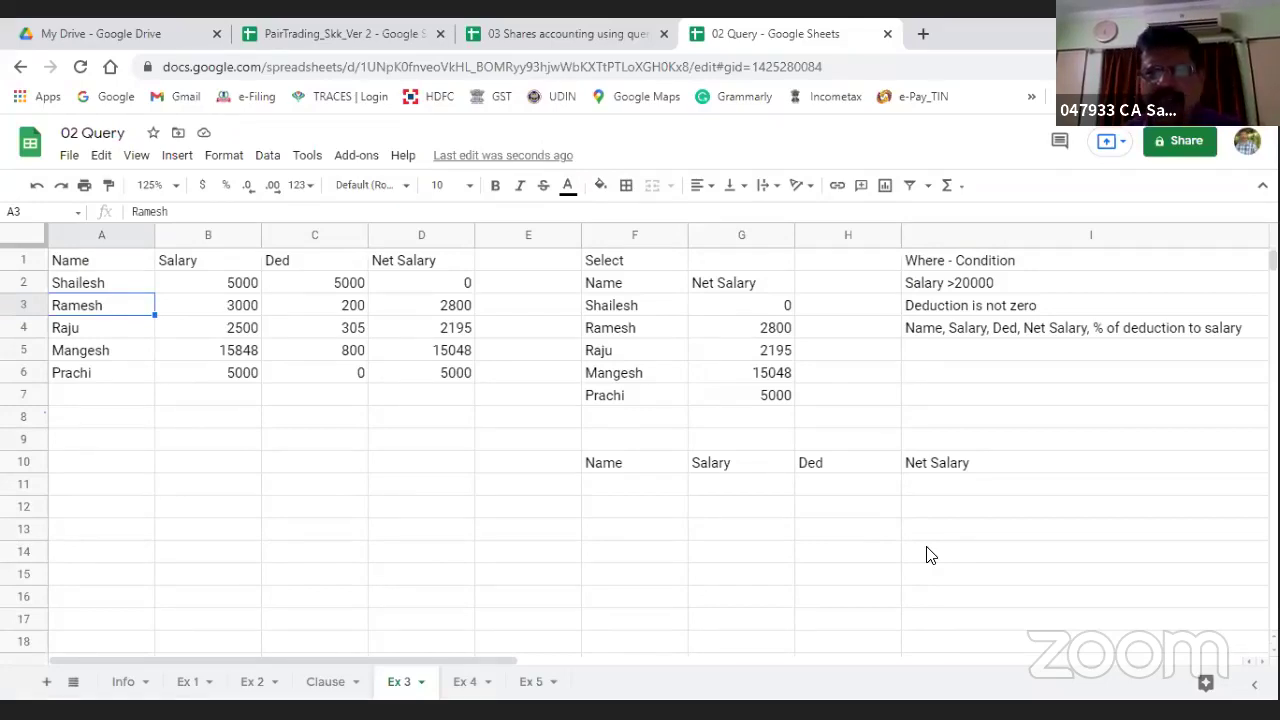
key("Right")
key("Right")
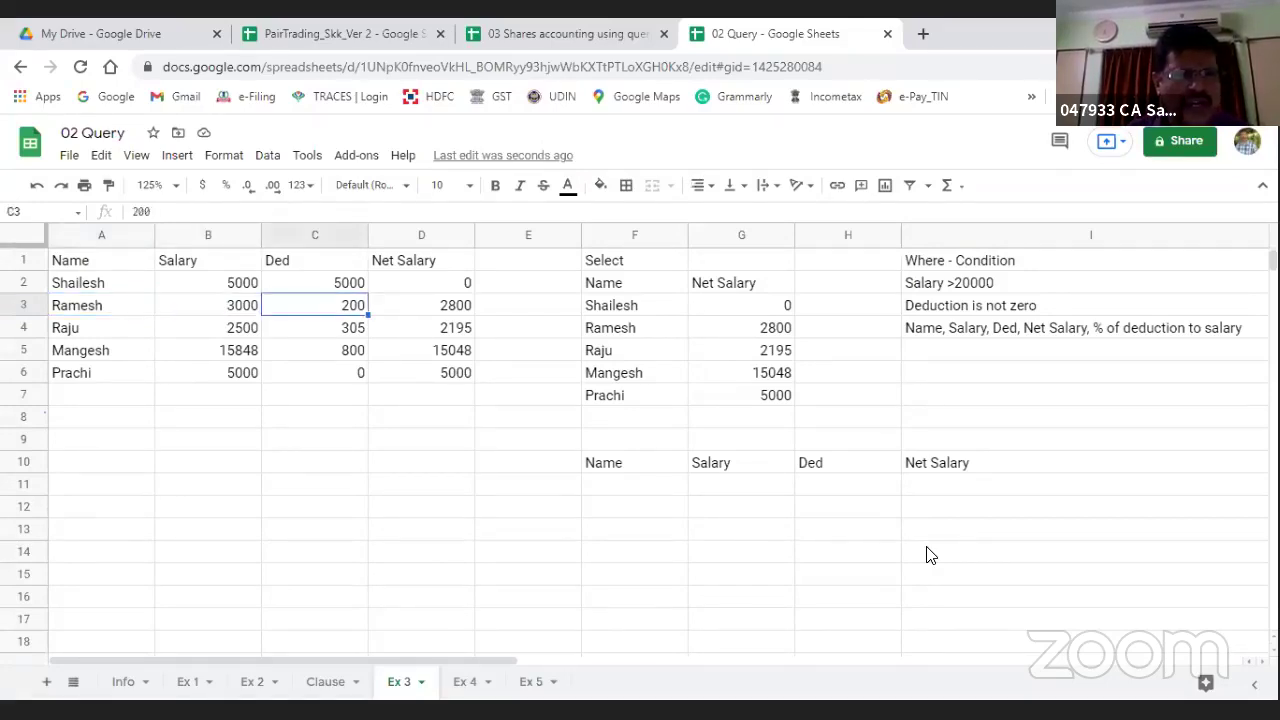
key("Down")
key("Down")
key("Down")
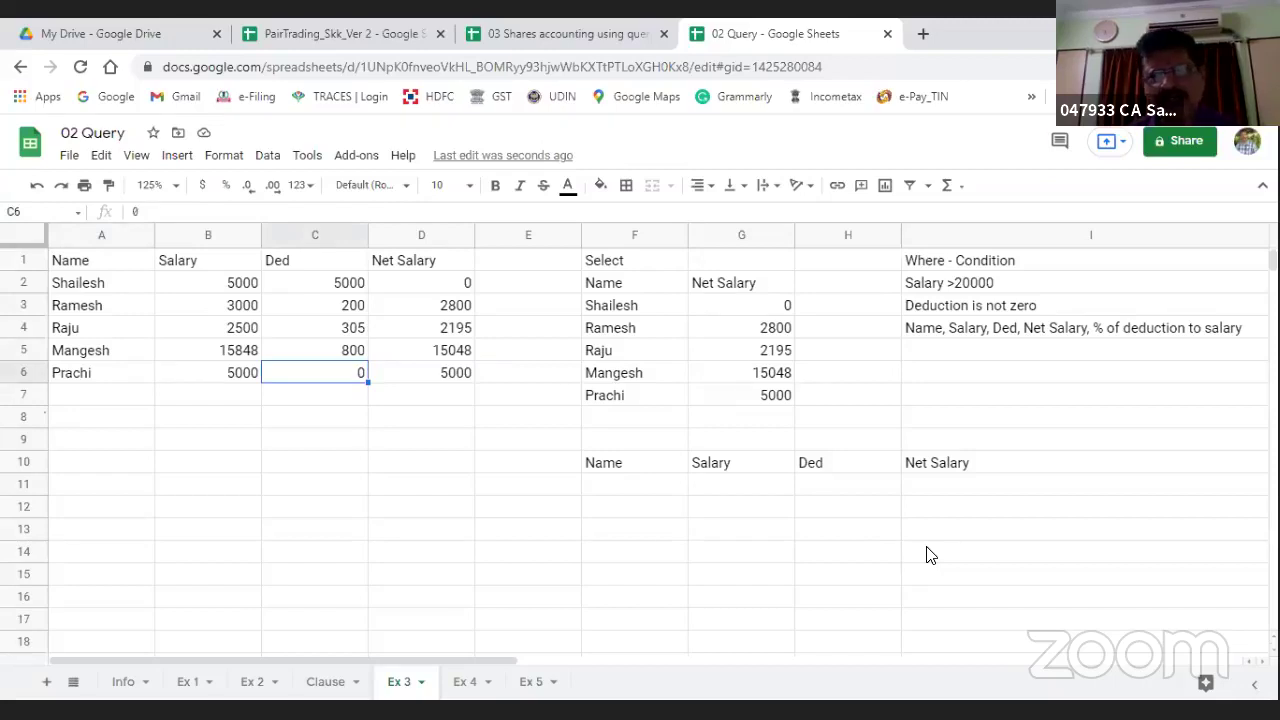
key("Right")
key("Right")
key("Right")
key("Down")
key("Down")
key("Down")
key("Down")
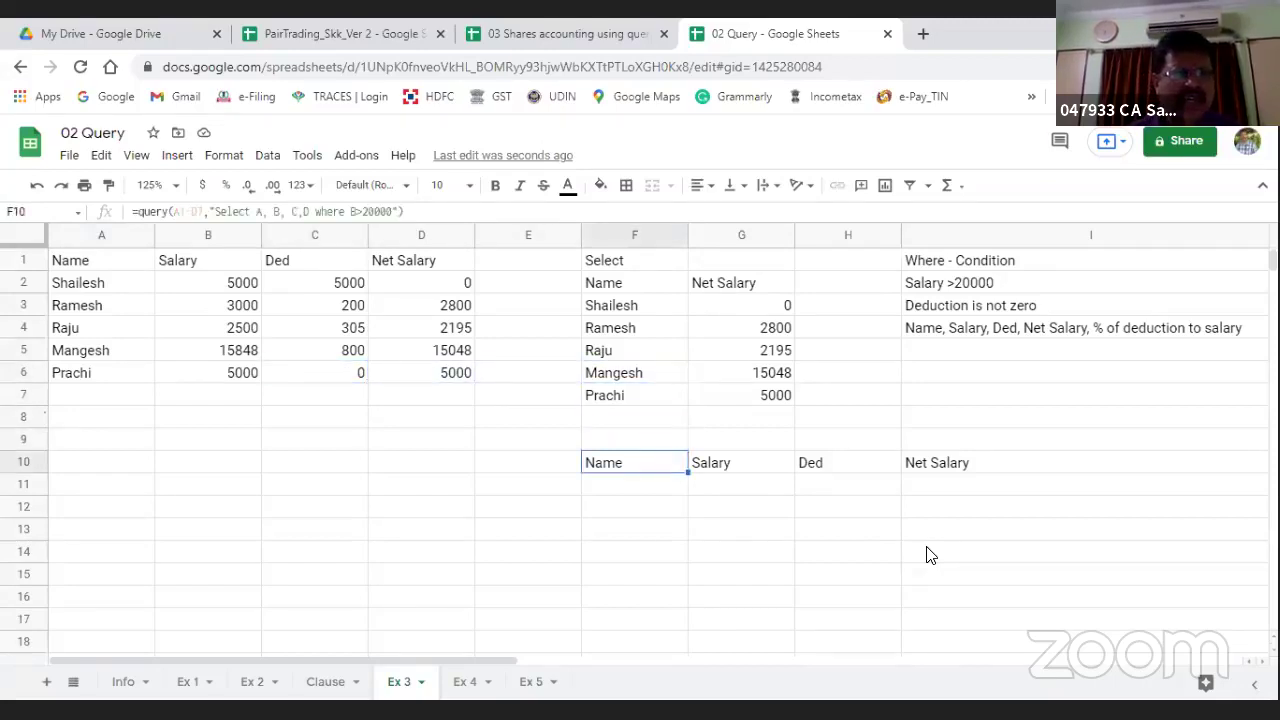
Step: Rewrite F10's where condition from B>20000 to C<>0
left_click(350, 211)
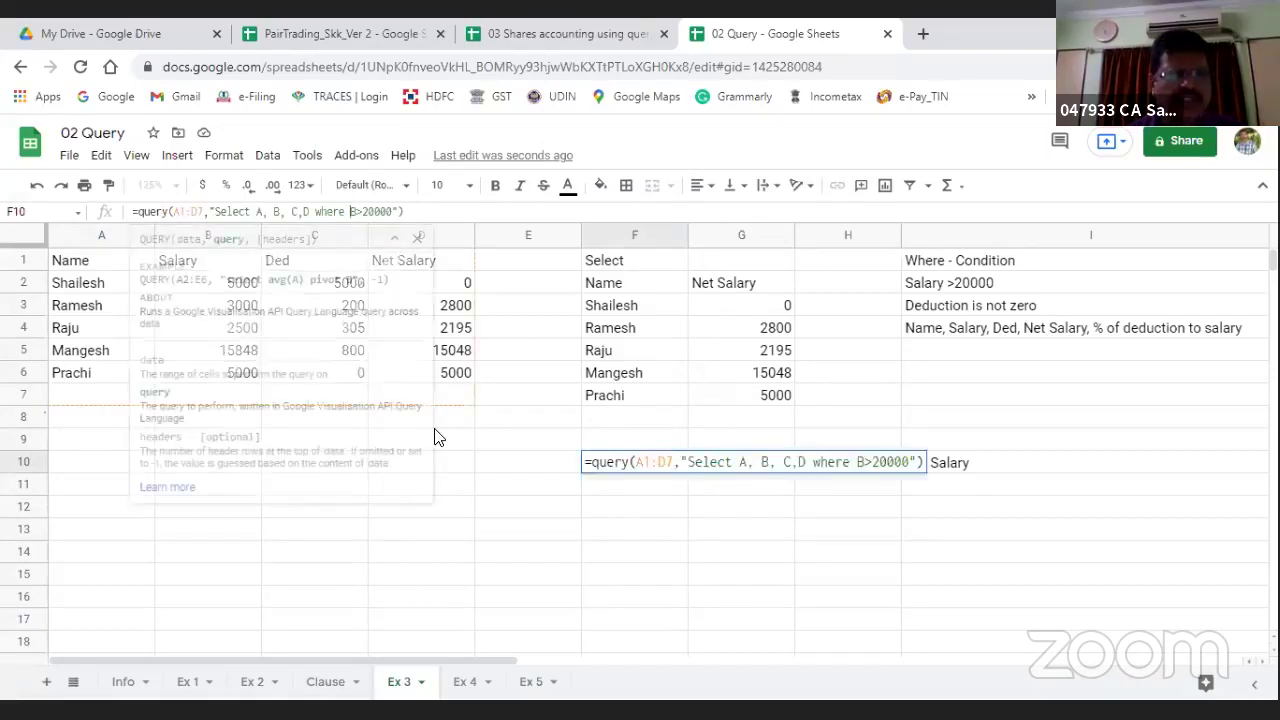
key("BackSpace")
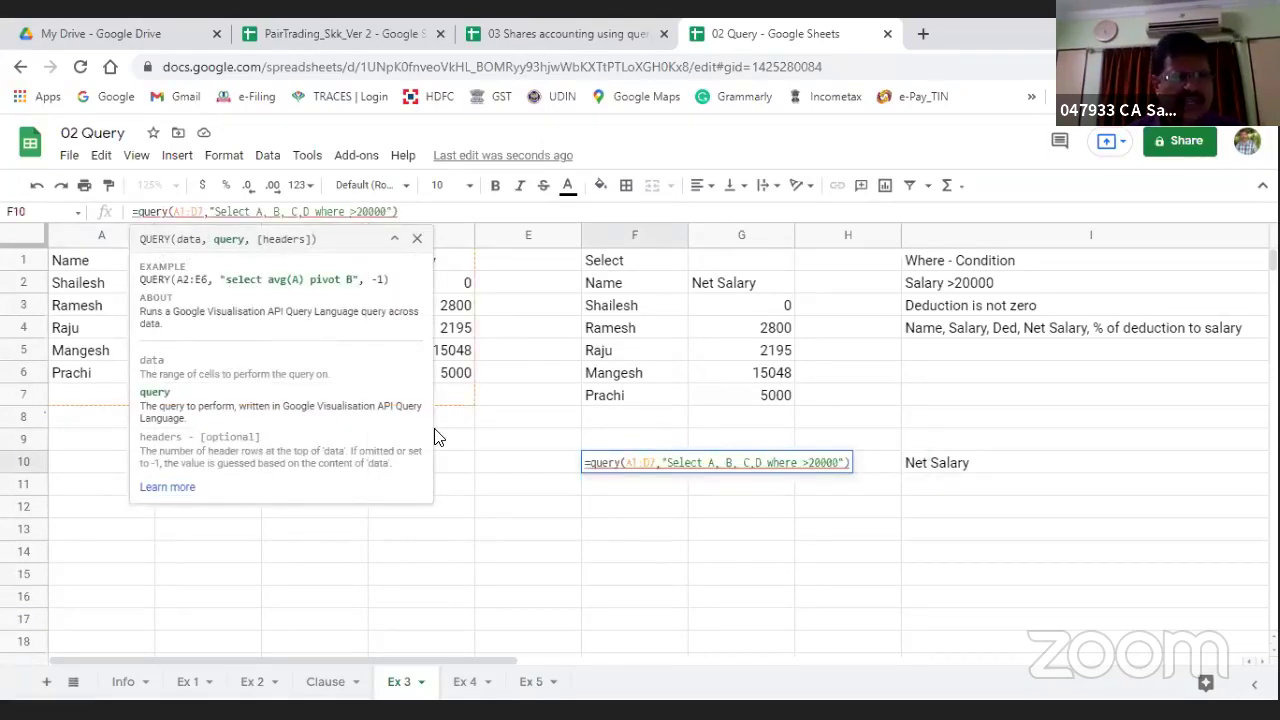
key("Escape")
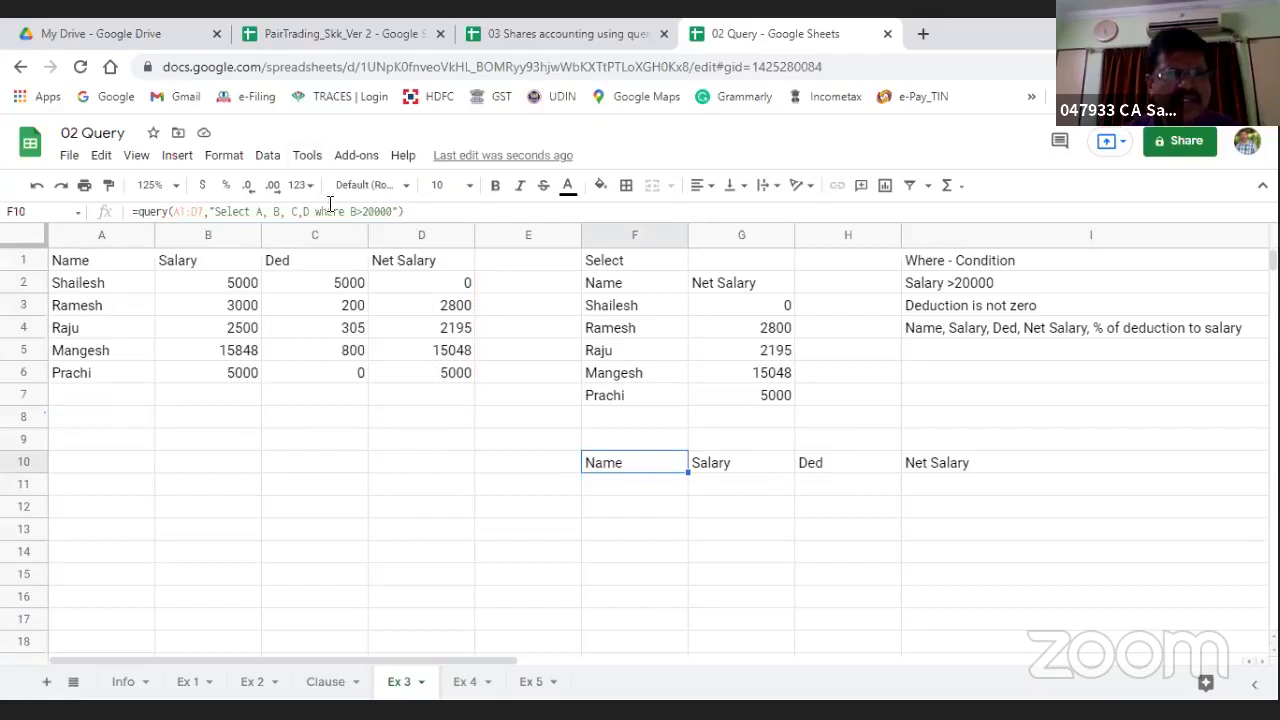
left_click(350, 211)
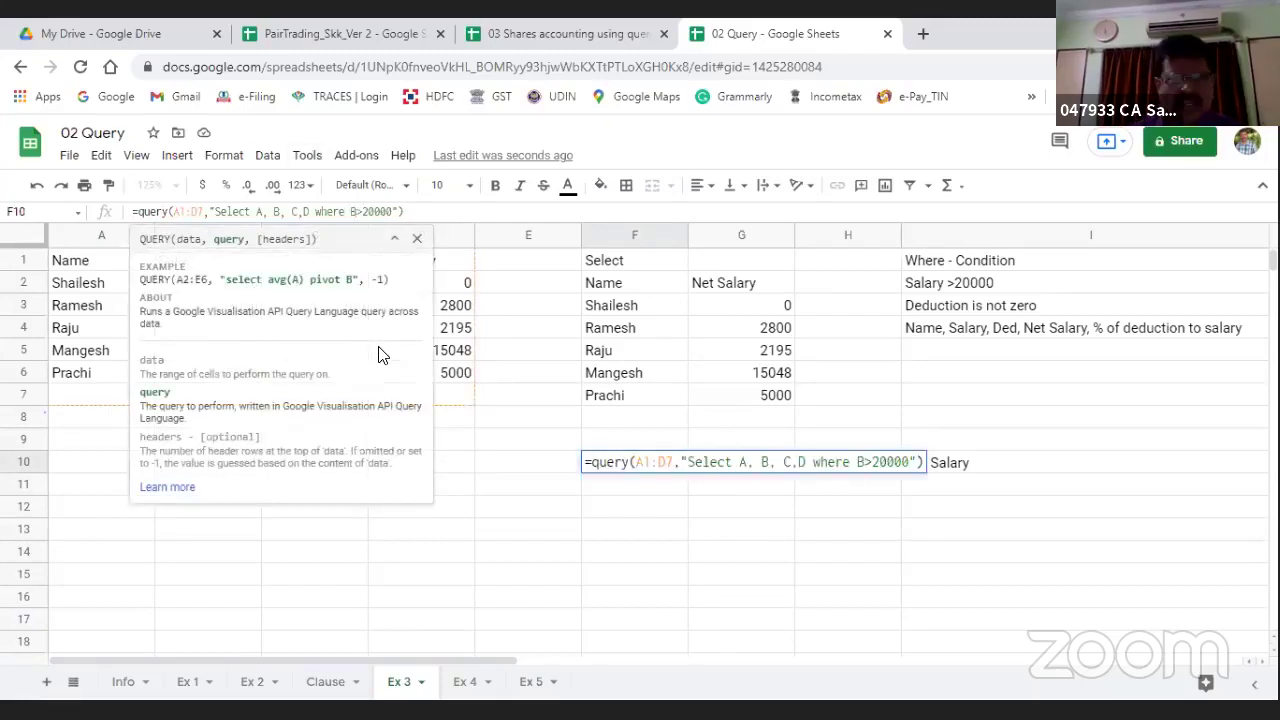
key("BackSpace")
type("c")
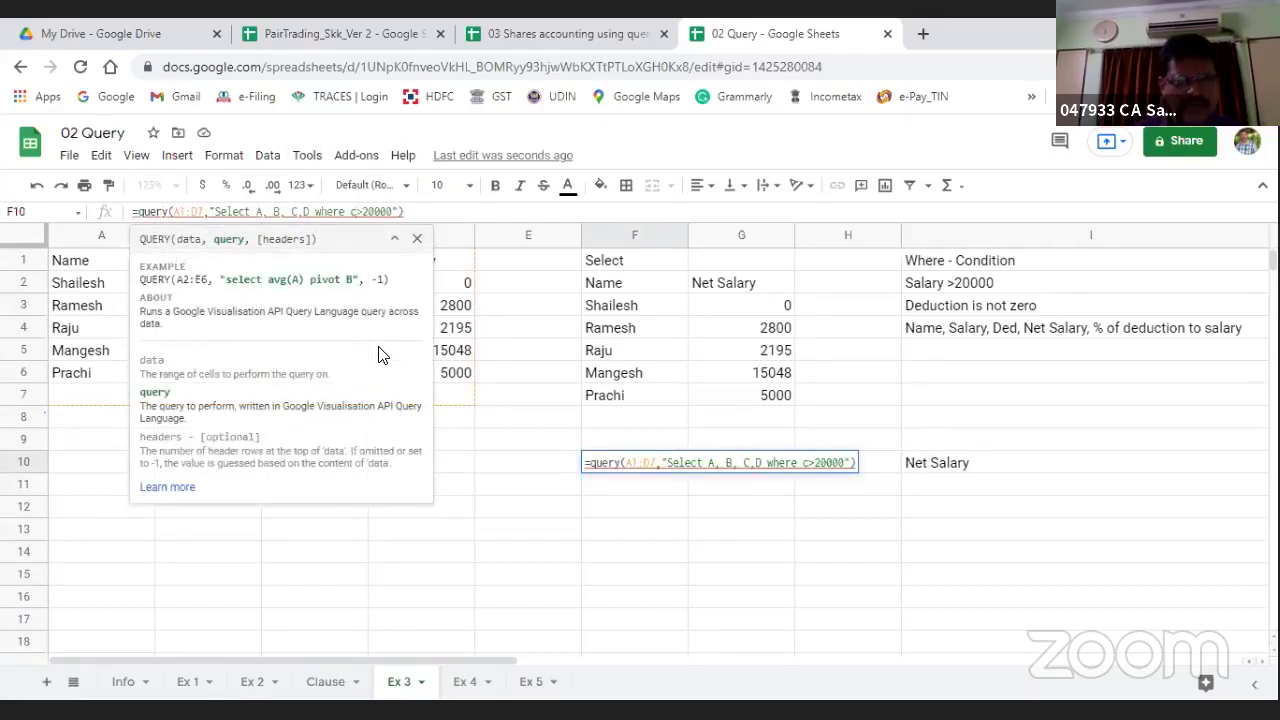
key("BackSpace")
type("C")
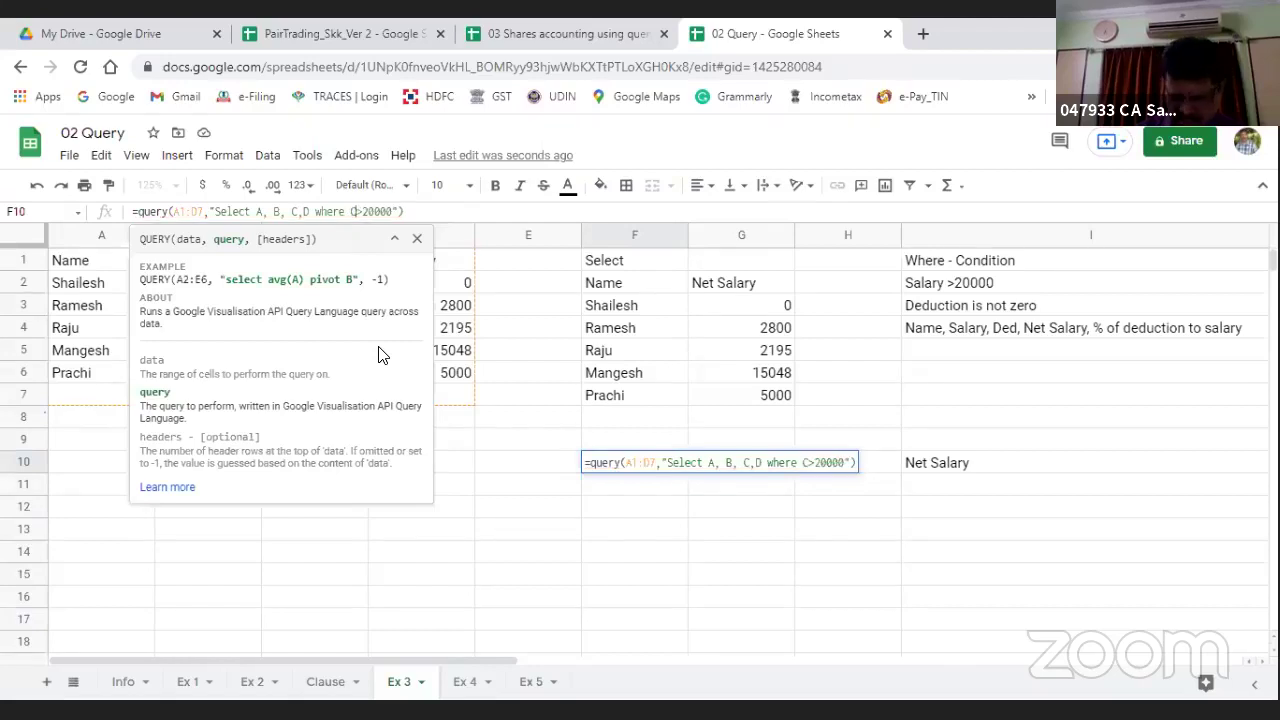
type("<")
key("Right")
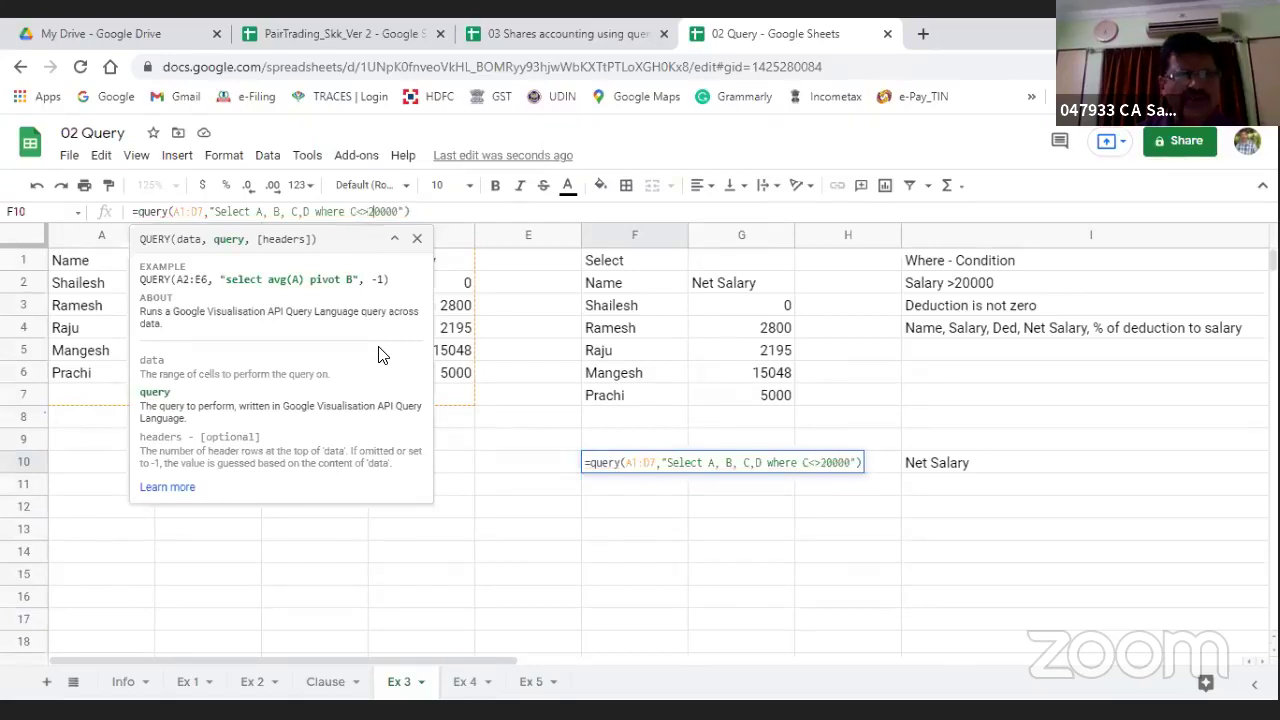
key("Delete")
key("Delete")
key("Delete")
key("Delete")
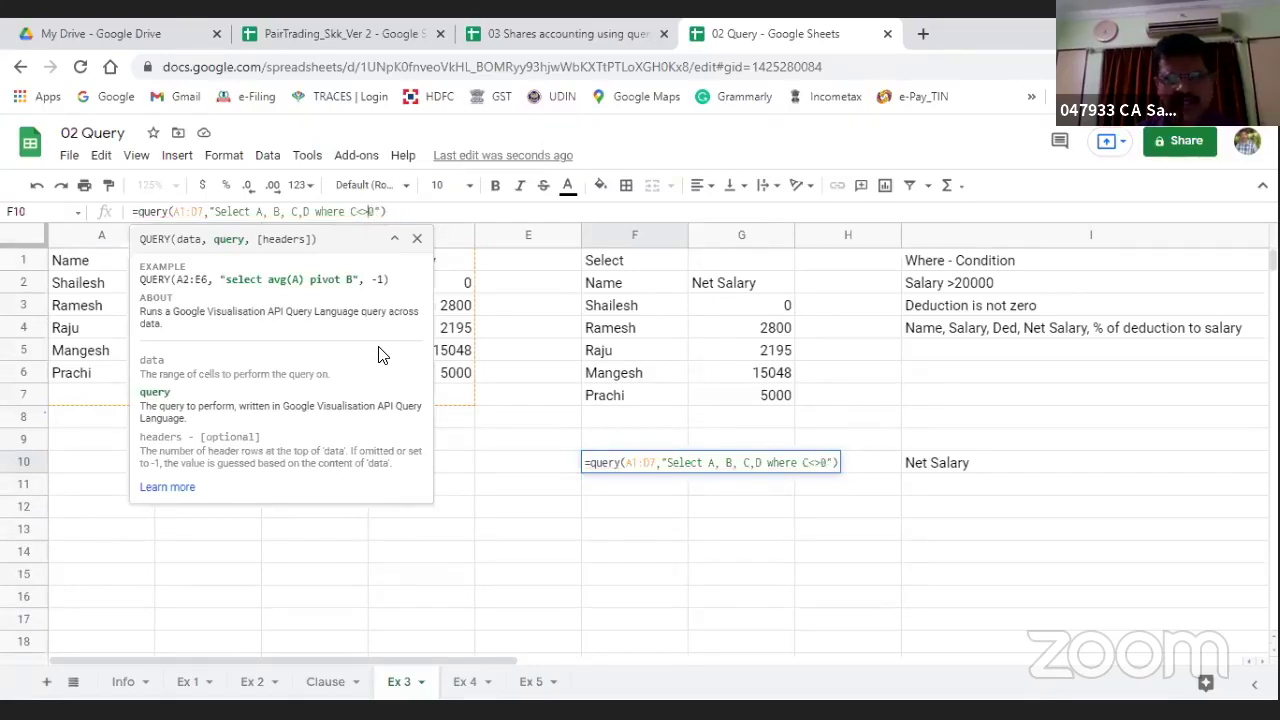
key("Return")
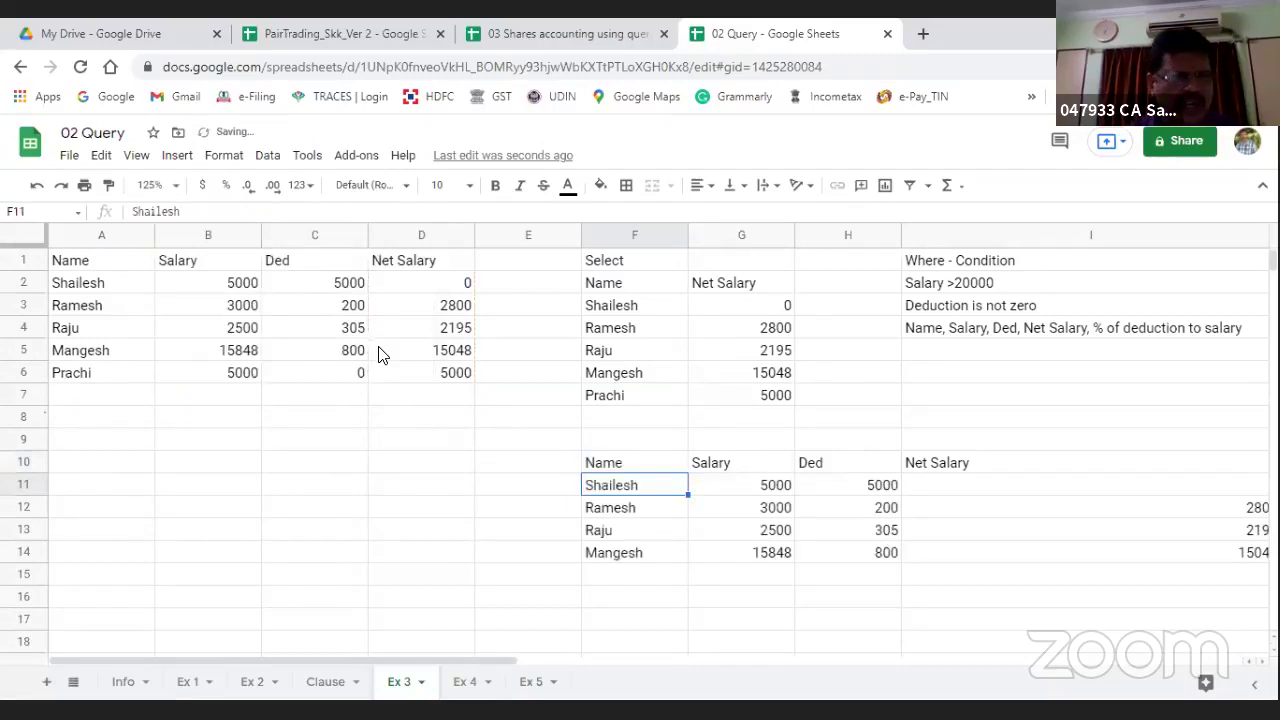
Step: Overwrite the deductions in C5, C4, C3 and C2 with 0
key("Down")
key("Down")
key("Down")
key("Up")
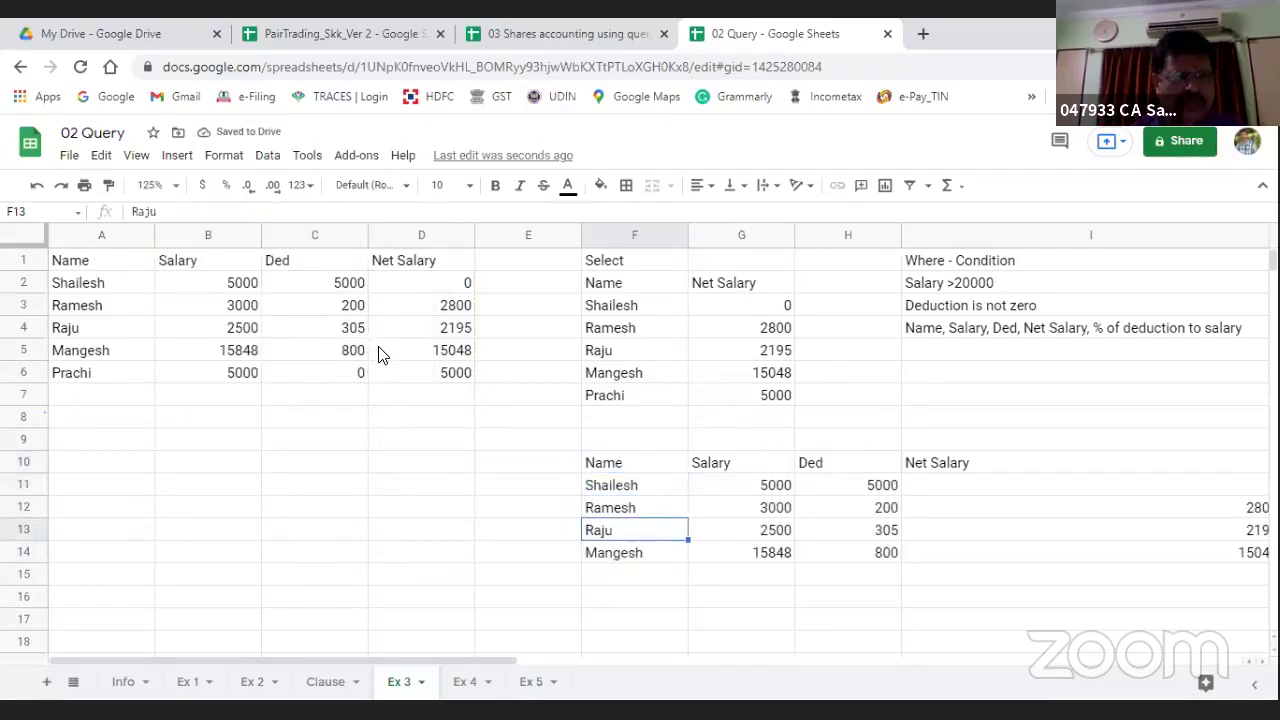
key("Up")
key("Up")
key("Up")
key("Up")
key("Up")
key("Up")
key("Up")
key("Left")
key("Left")
key("Left")
key("Up")
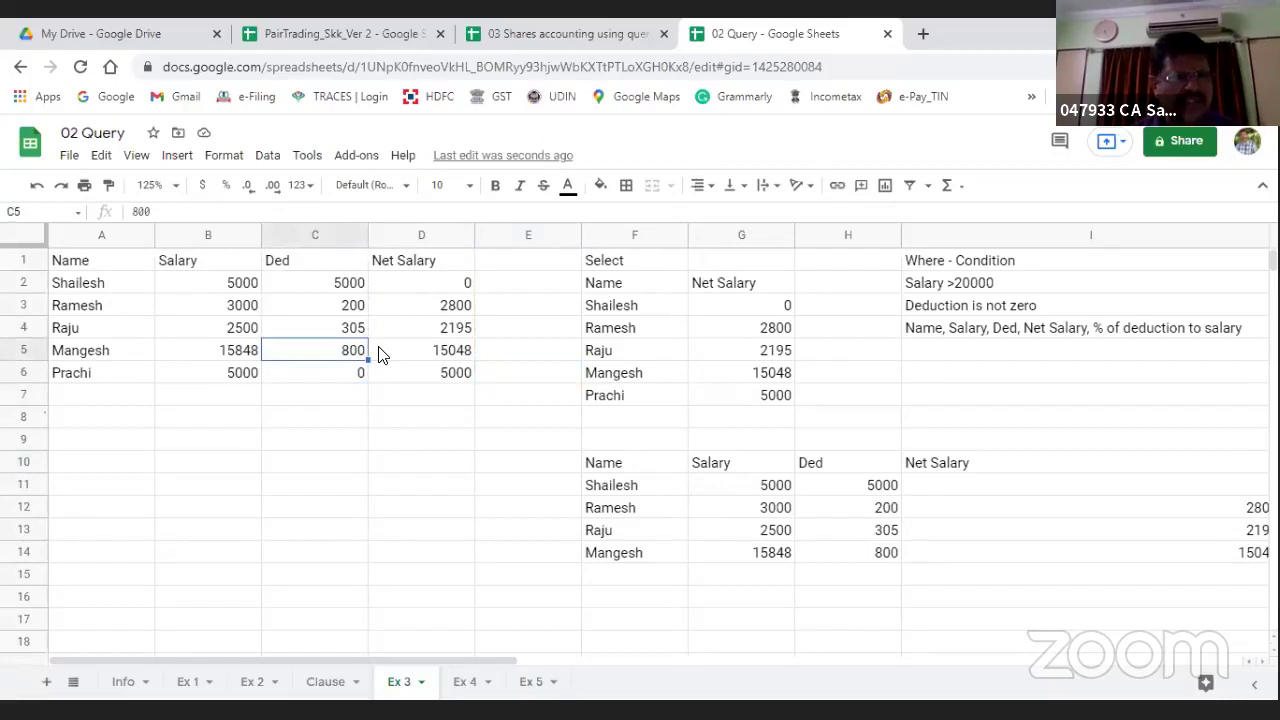
type("0")
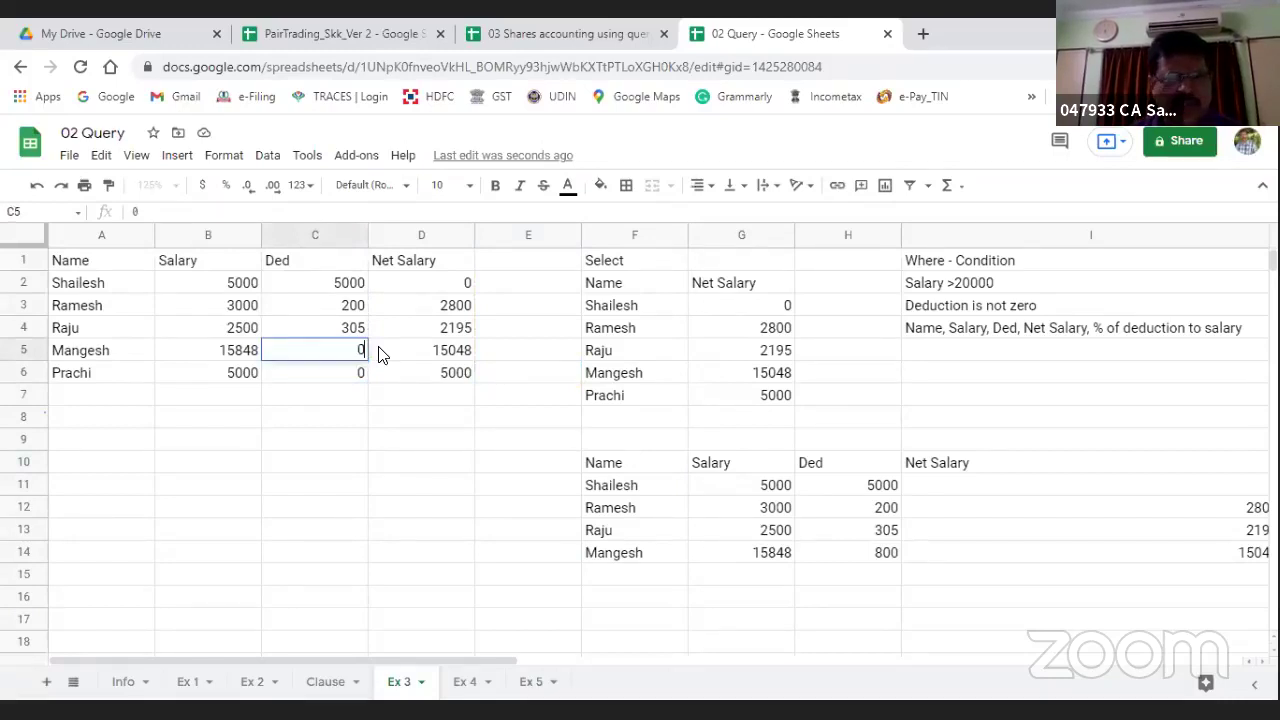
key("Return")
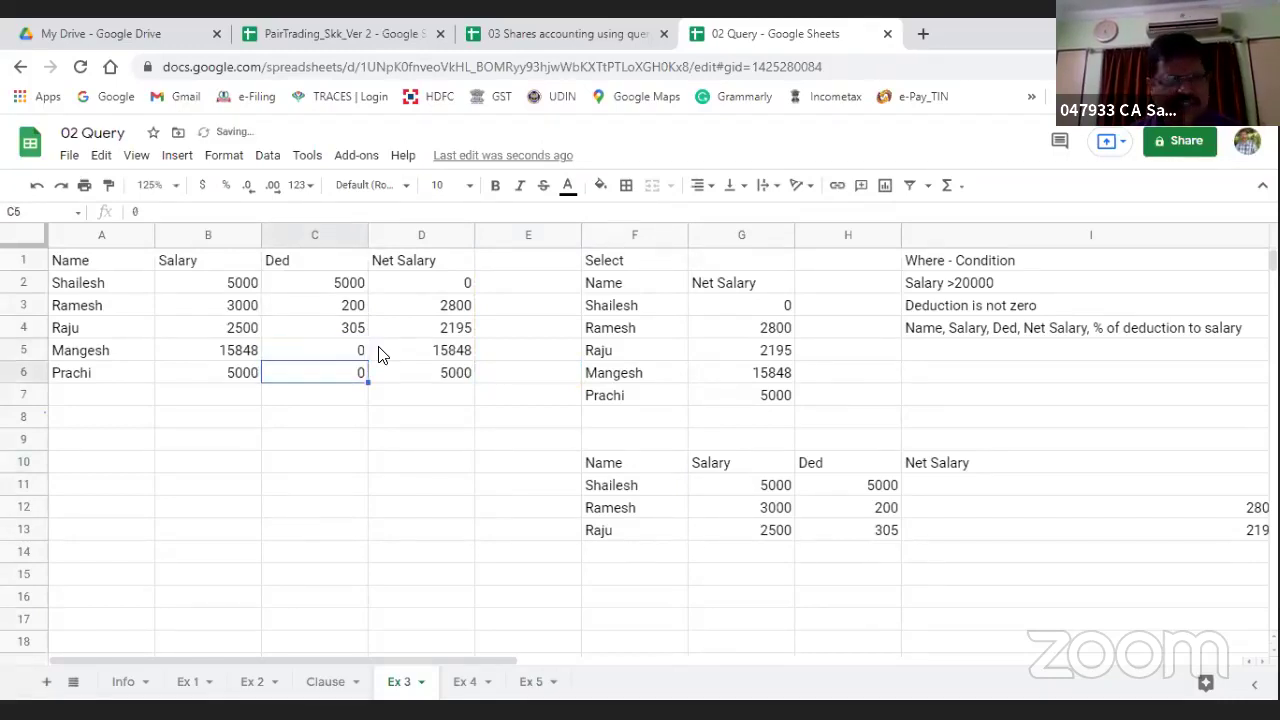
key("Up")
key("Up")
key("Up")
key("Up")
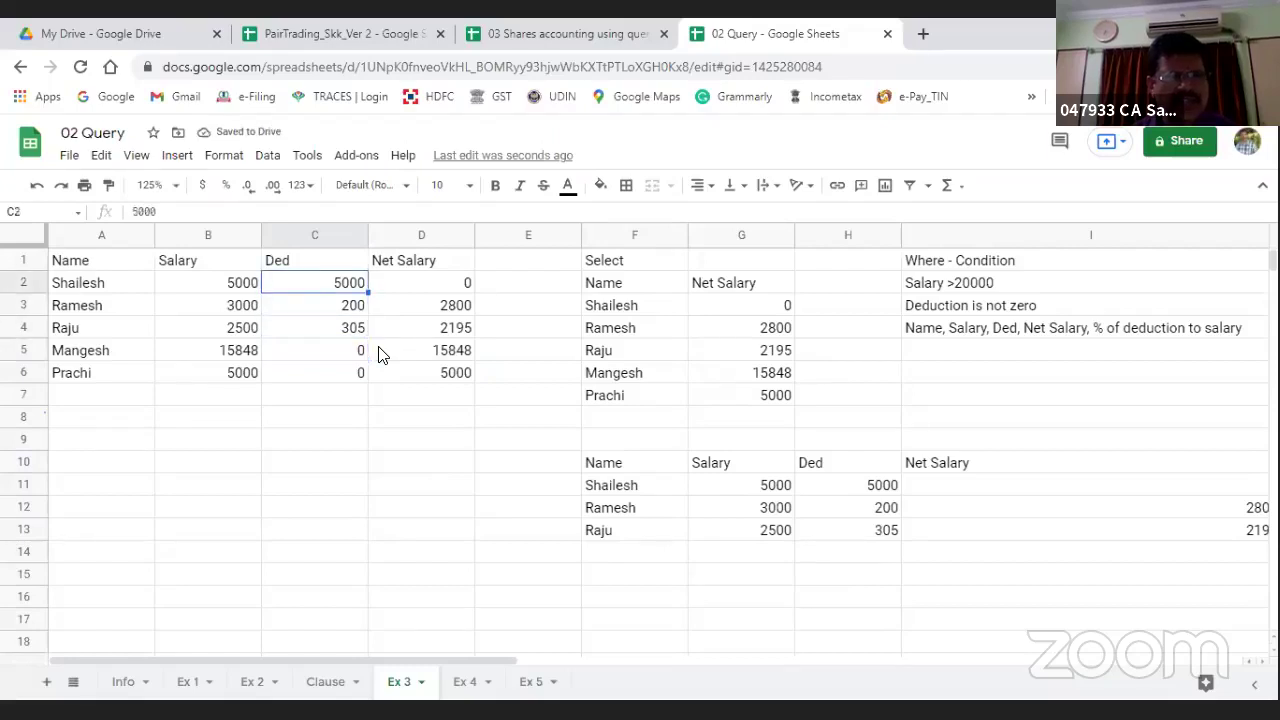
type("0")
key("Return")
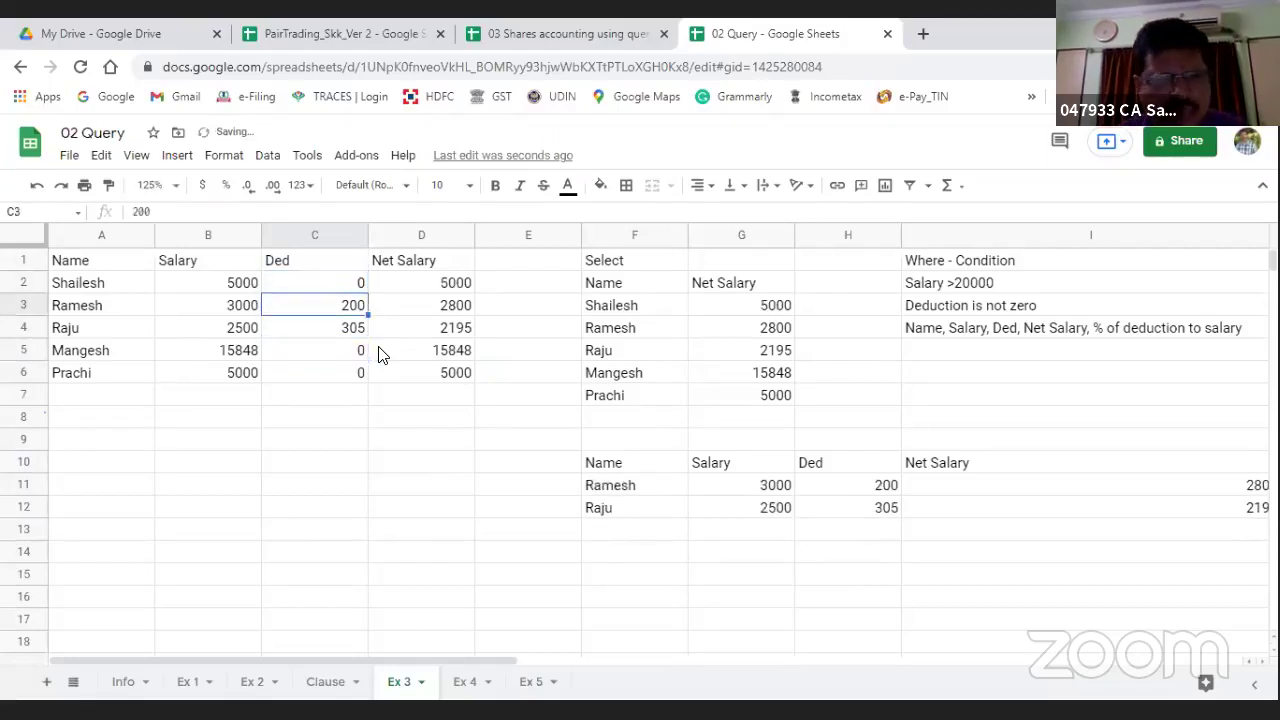
type("0")
key("Return")
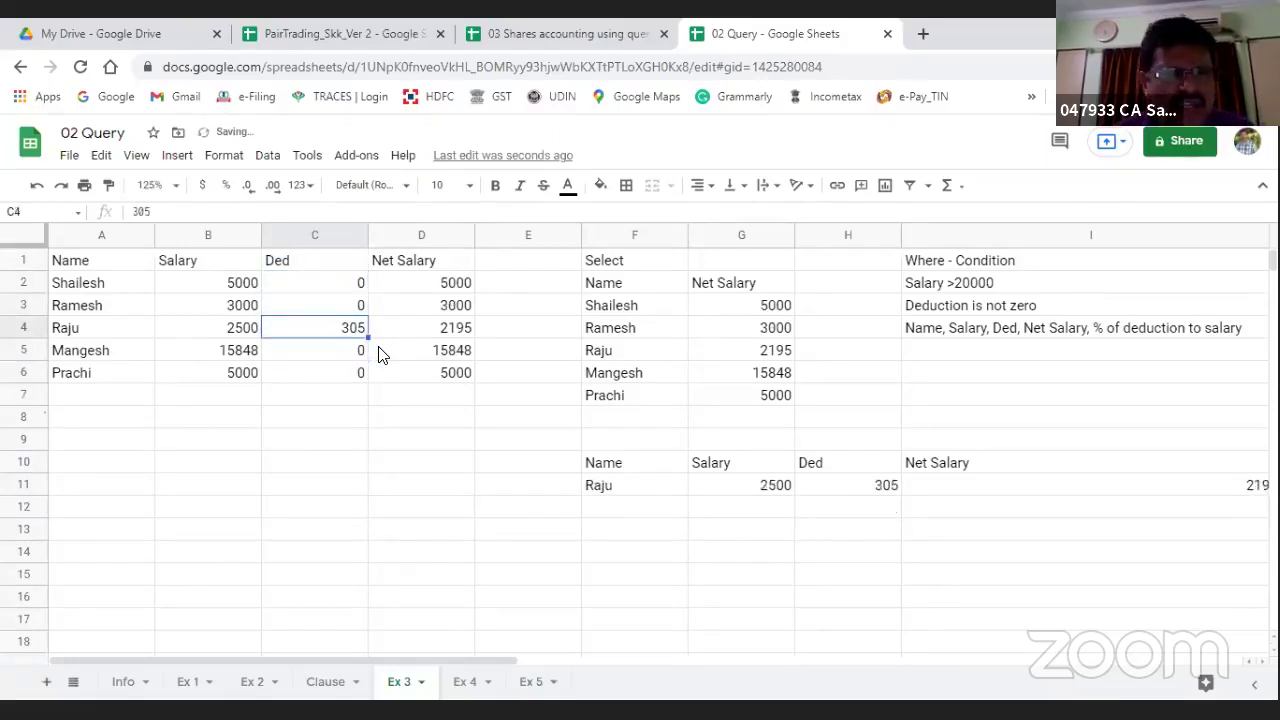
type("0")
key("Return")
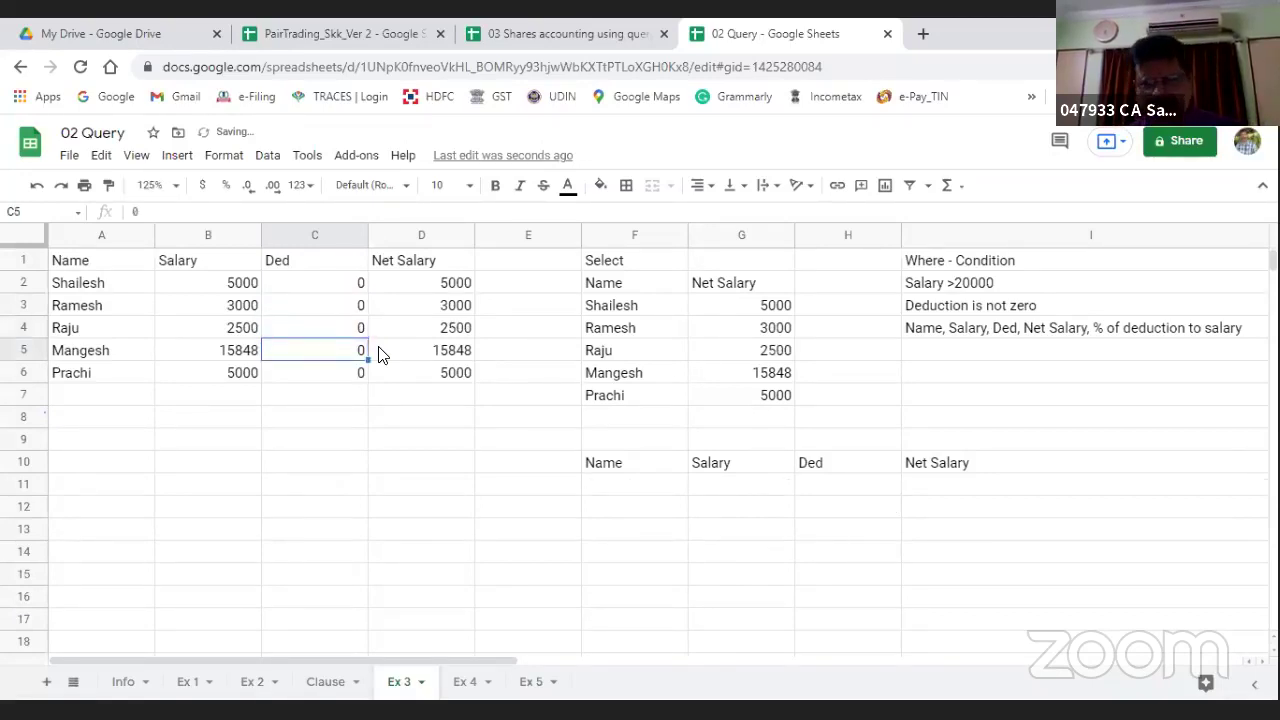
key("Right")
key("Right")
key("Right")
key("Right")
key("Right")
key("Right")
key("Right")
key("Right")
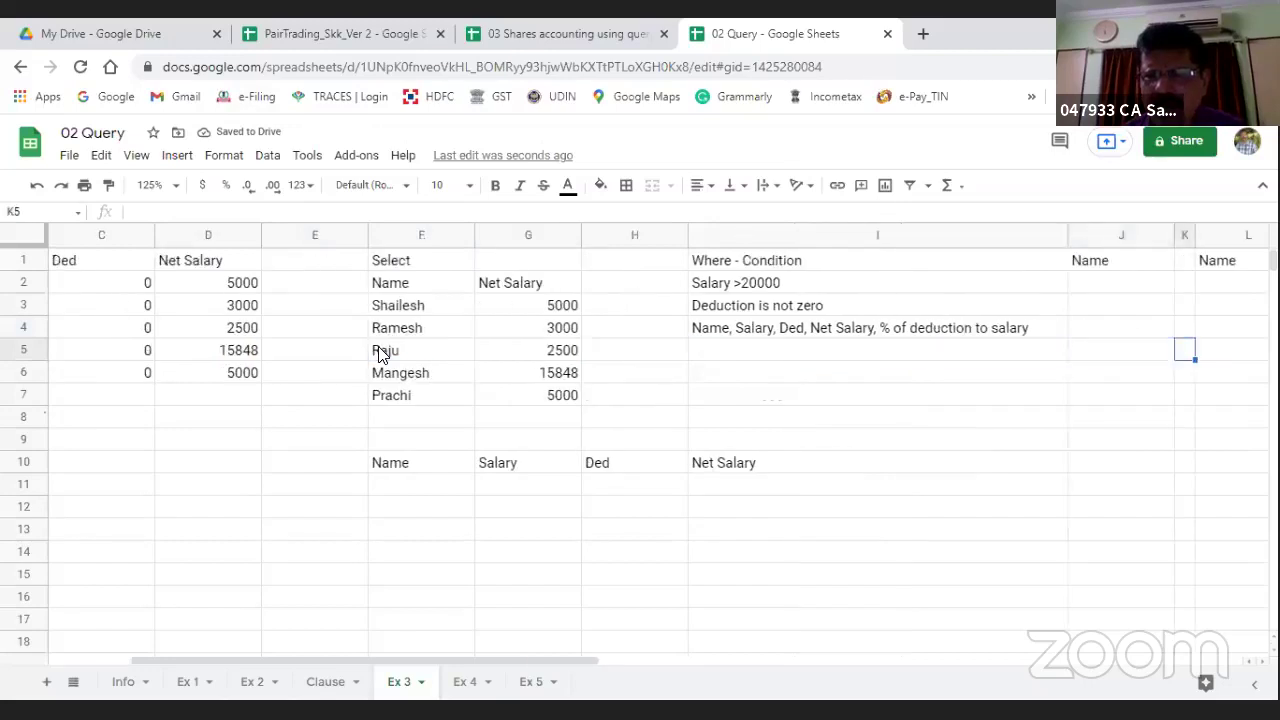
key("Right")
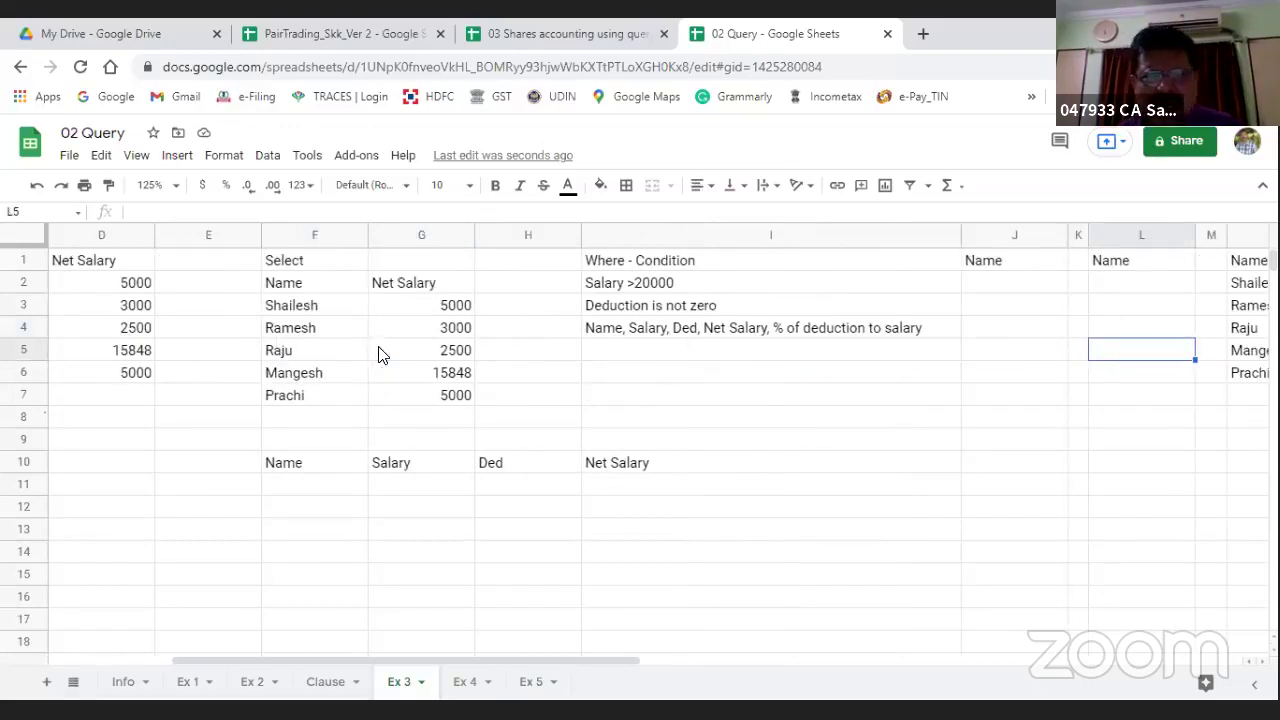
key("Left")
key("Left")
key("Left")
key("Up")
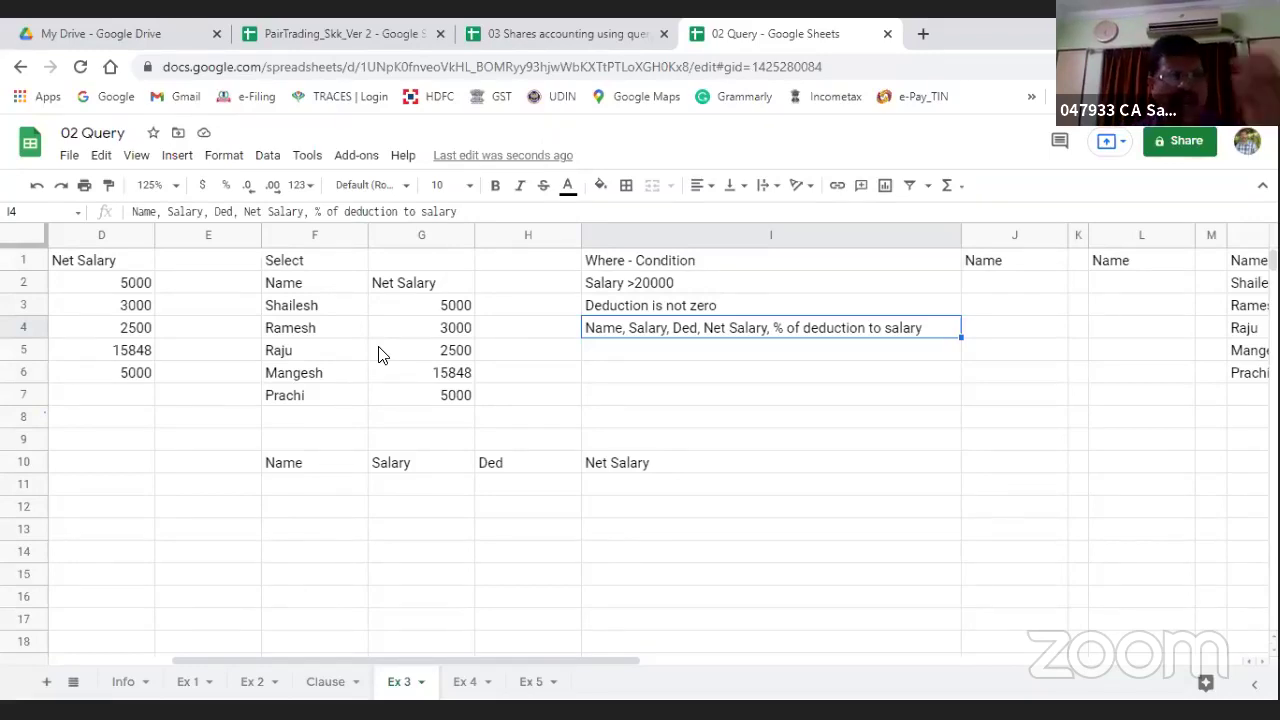
key("Down")
key("Down")
key("Down")
key("Down")
key("Down")
key("Down")
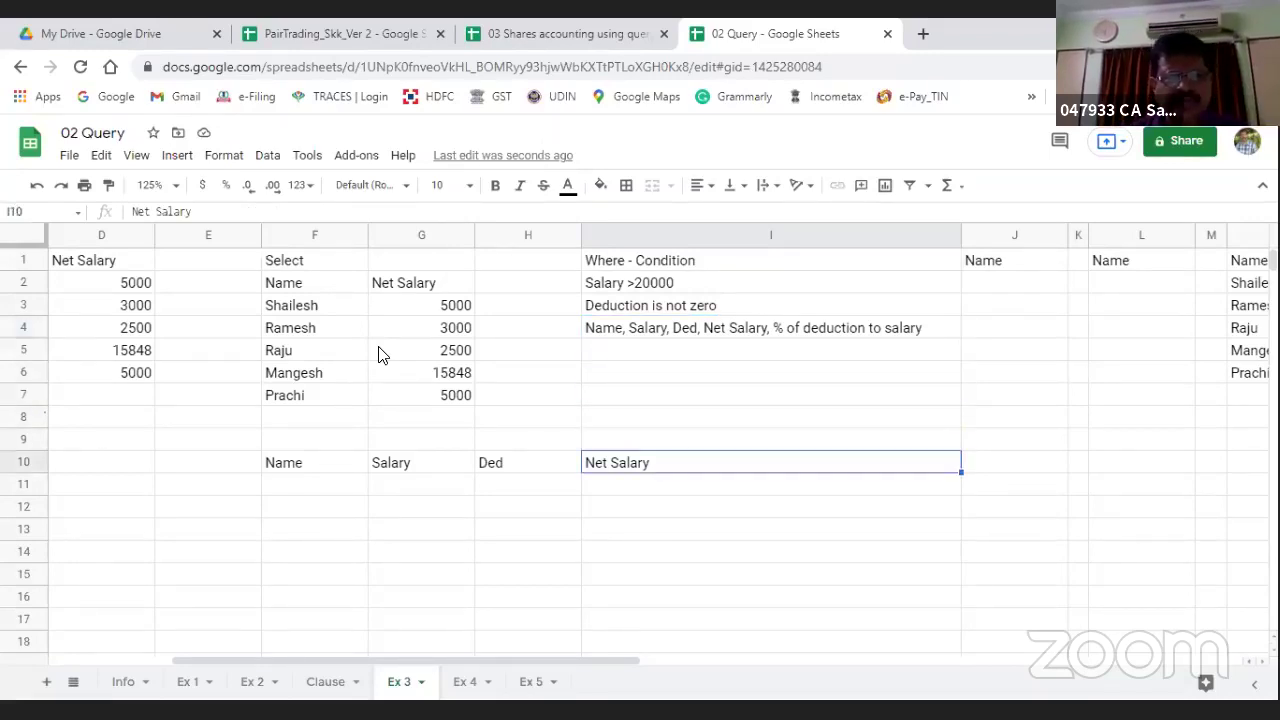
key("Left")
key("Left")
key("Left")
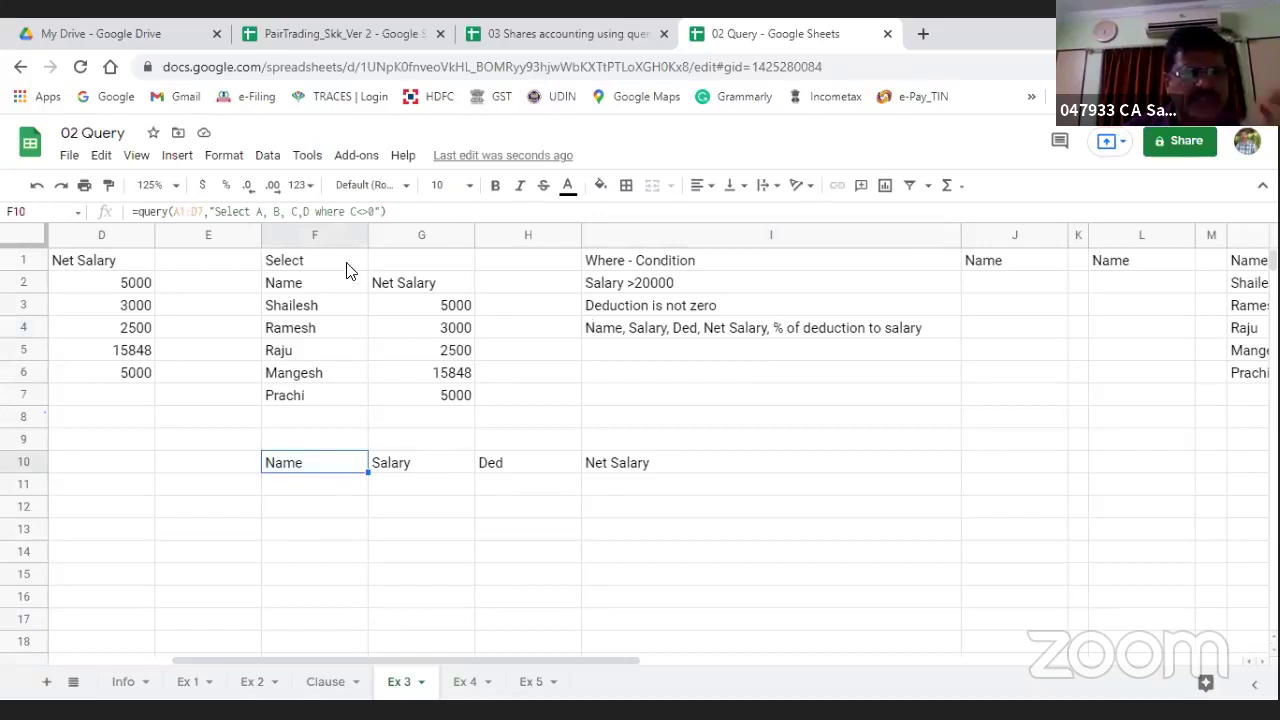
Step: Remove the where condition from F10's query, leaving Select A, B, C, D
left_click(314, 212)
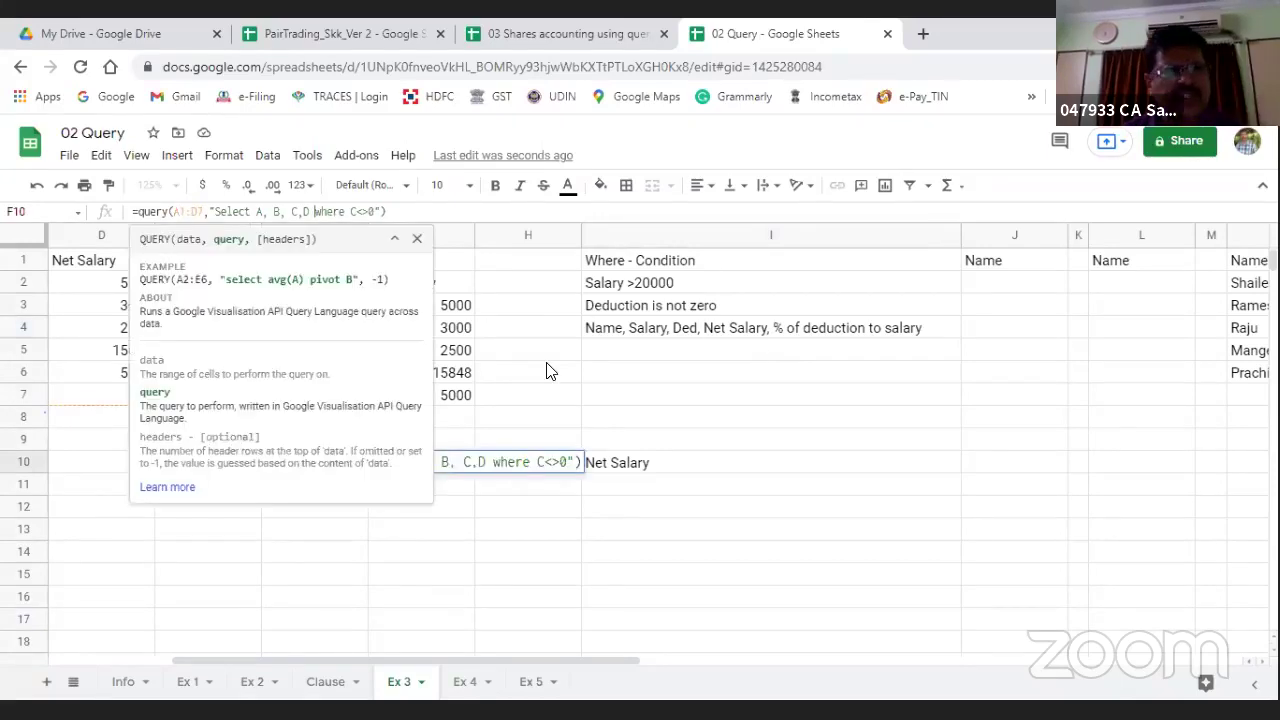
key("Delete")
key("Delete")
key("Delete")
key("Delete")
key("Delete")
key("Delete")
key("Delete")
key("Delete")
key("Delete")
key("Delete")
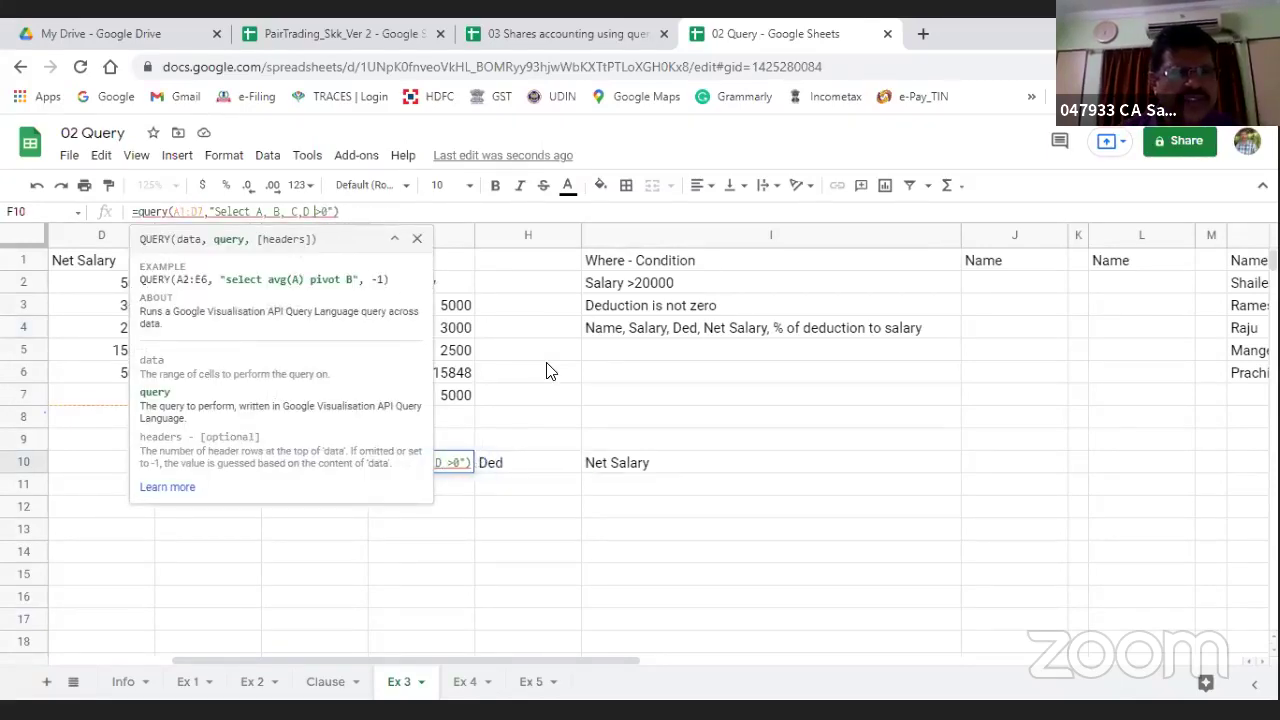
key("Delete")
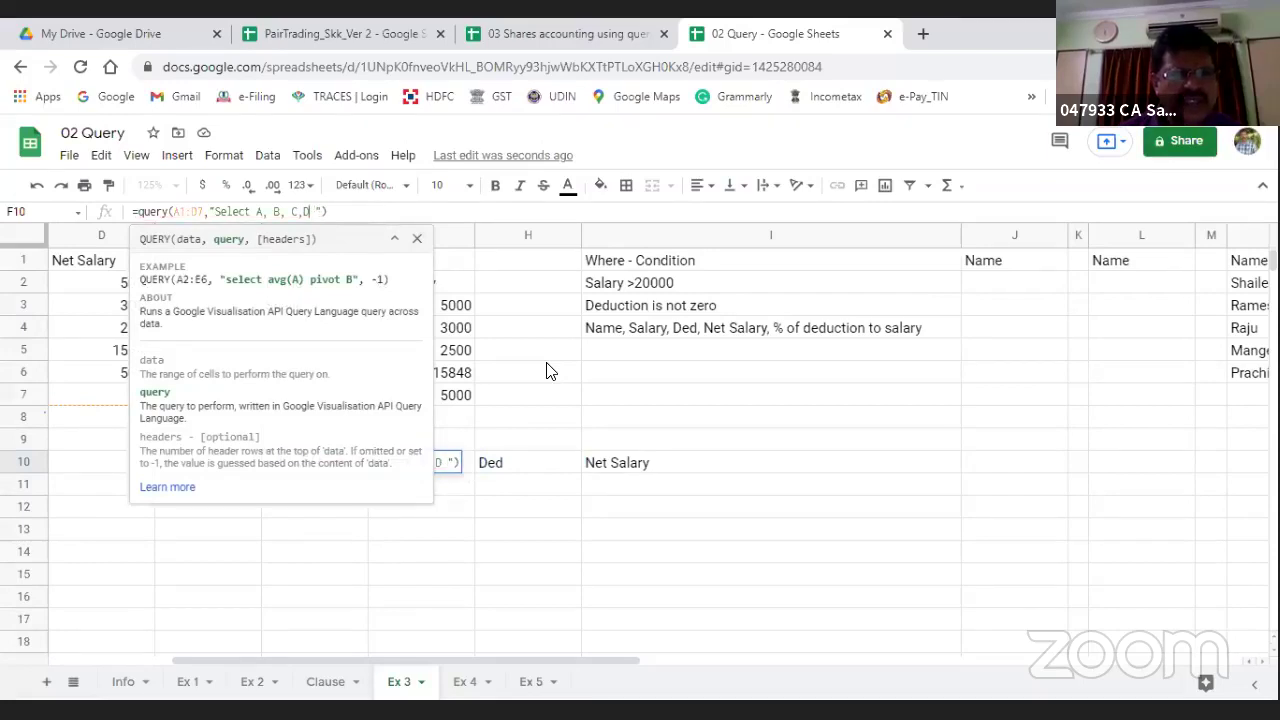
type(",")
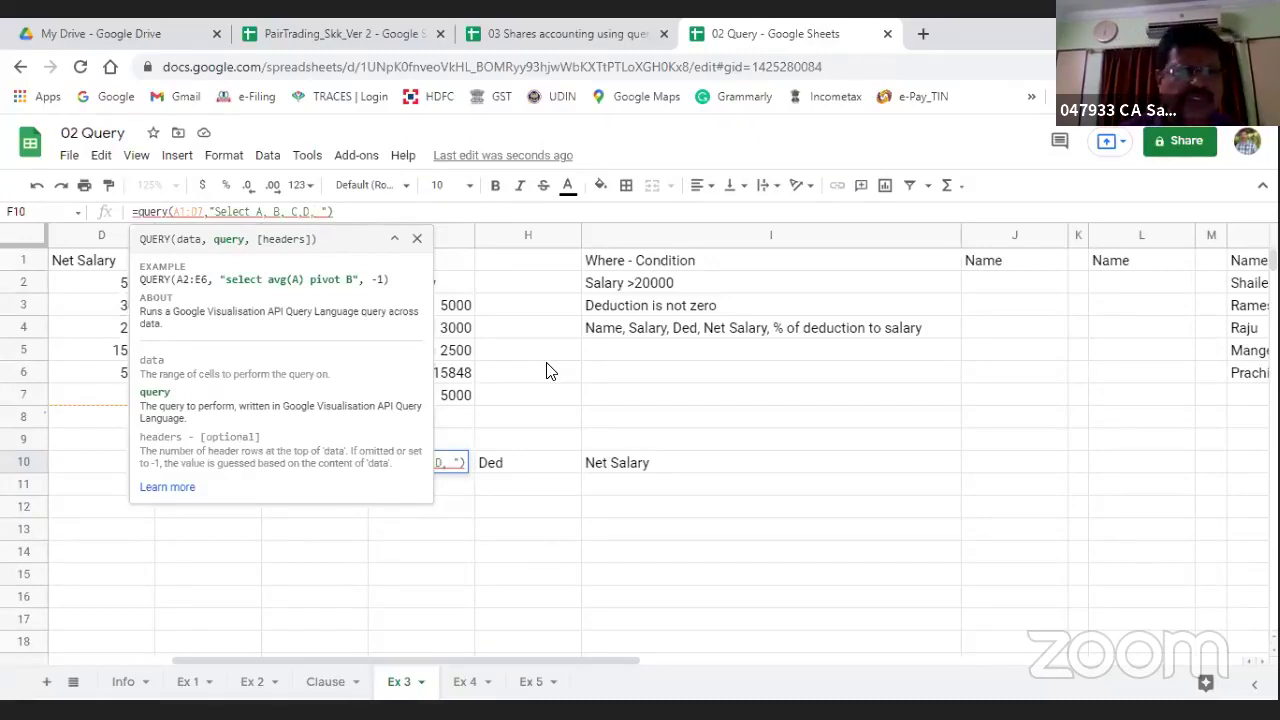
key("Delete")
key("Delete")
key("Return")
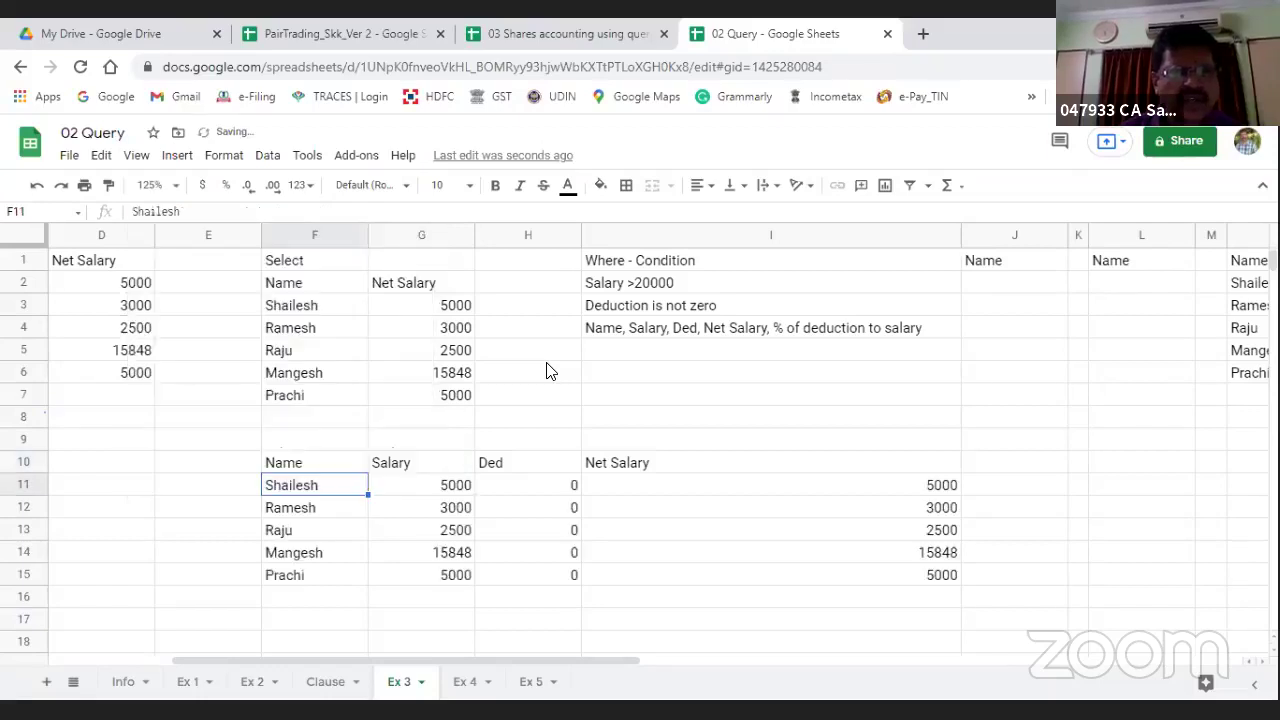
Step: Check the source and query result headings, then return to the query cell F10
key("Up")
key("Home")
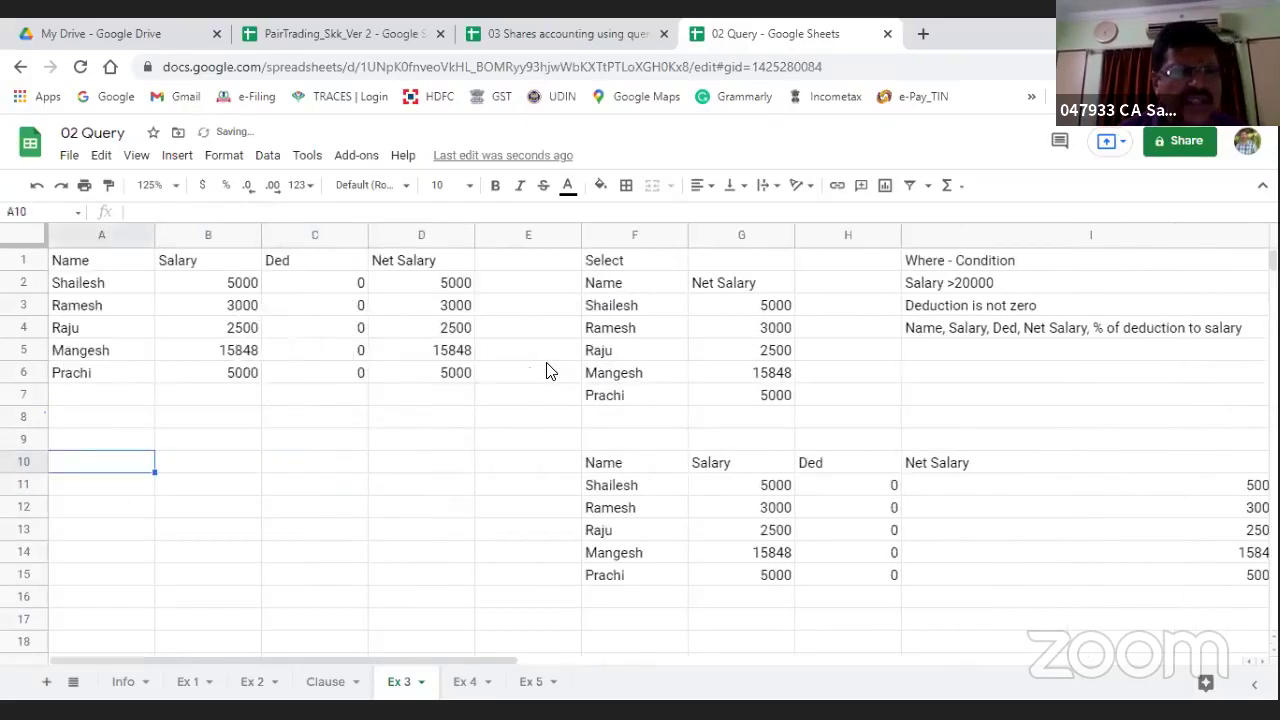
key("Up")
key("Up")
key("Up")
key("Up")
key("Up")
key("Up")
key("Up")
key("Up")
key("Right")
key("Right")
key("Right")
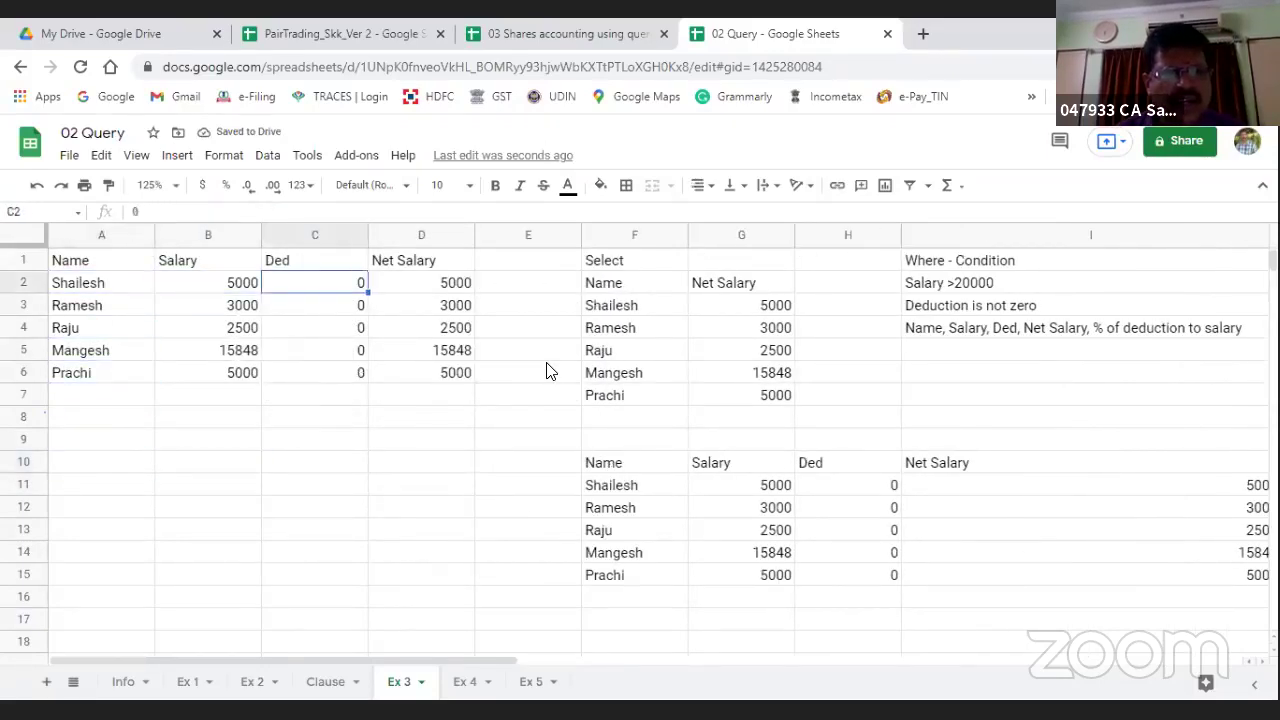
key("Up")
key("Left")
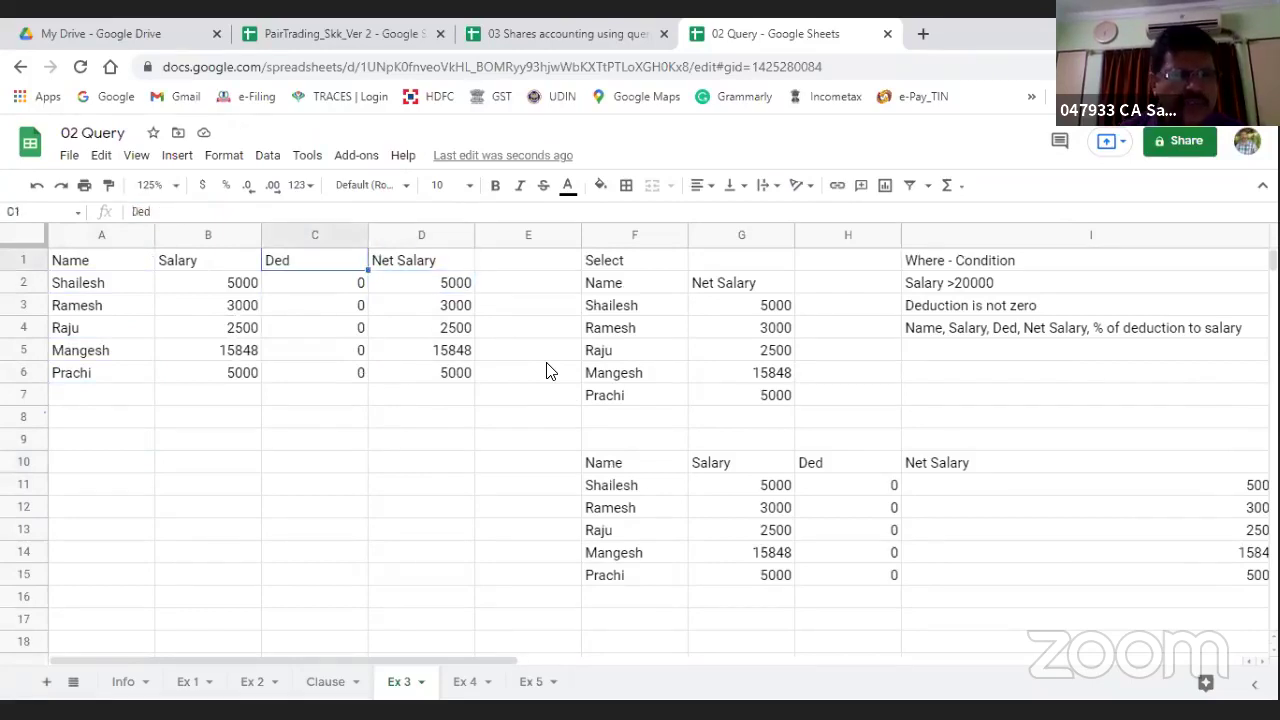
key("Right")
key("Right")
key("Right")
key("Right")
key("Right")
key("Right")
key("Right")
key("Right")
key("Right")
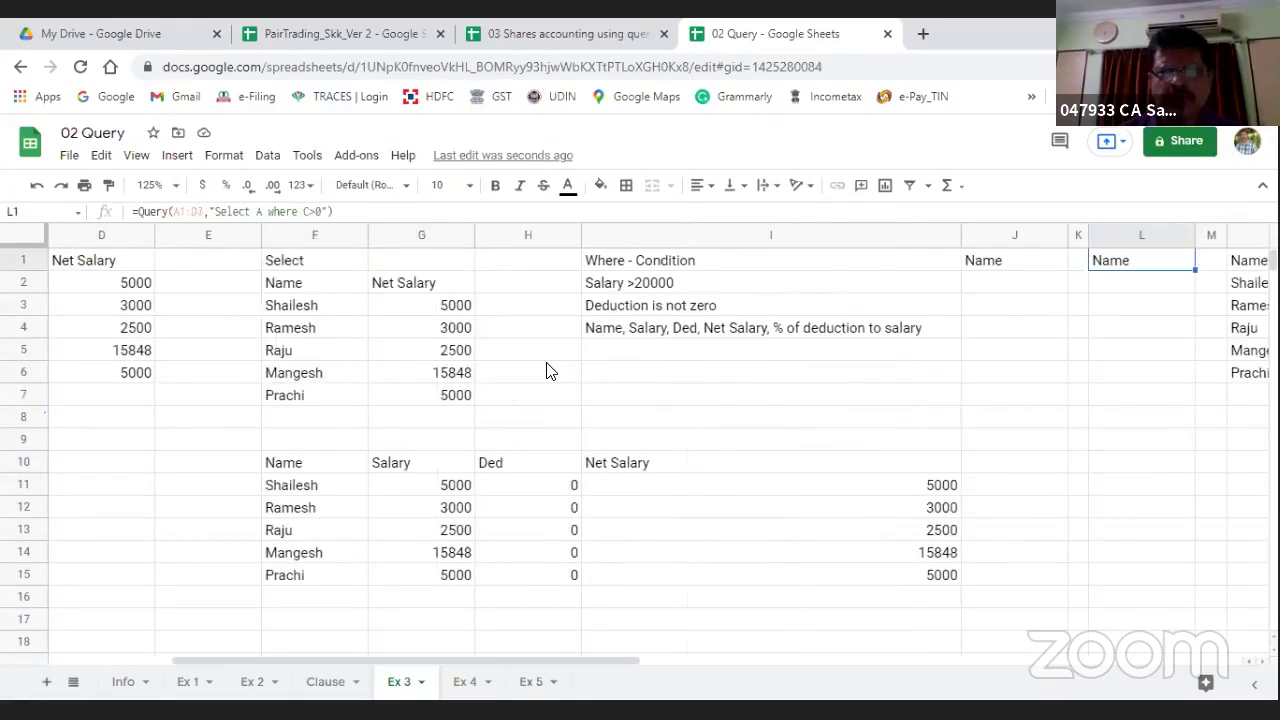
key("Down")
key("Down")
key("Down")
key("Down")
key("Down")
key("Left")
key("Left")
key("Left")
key("Left")
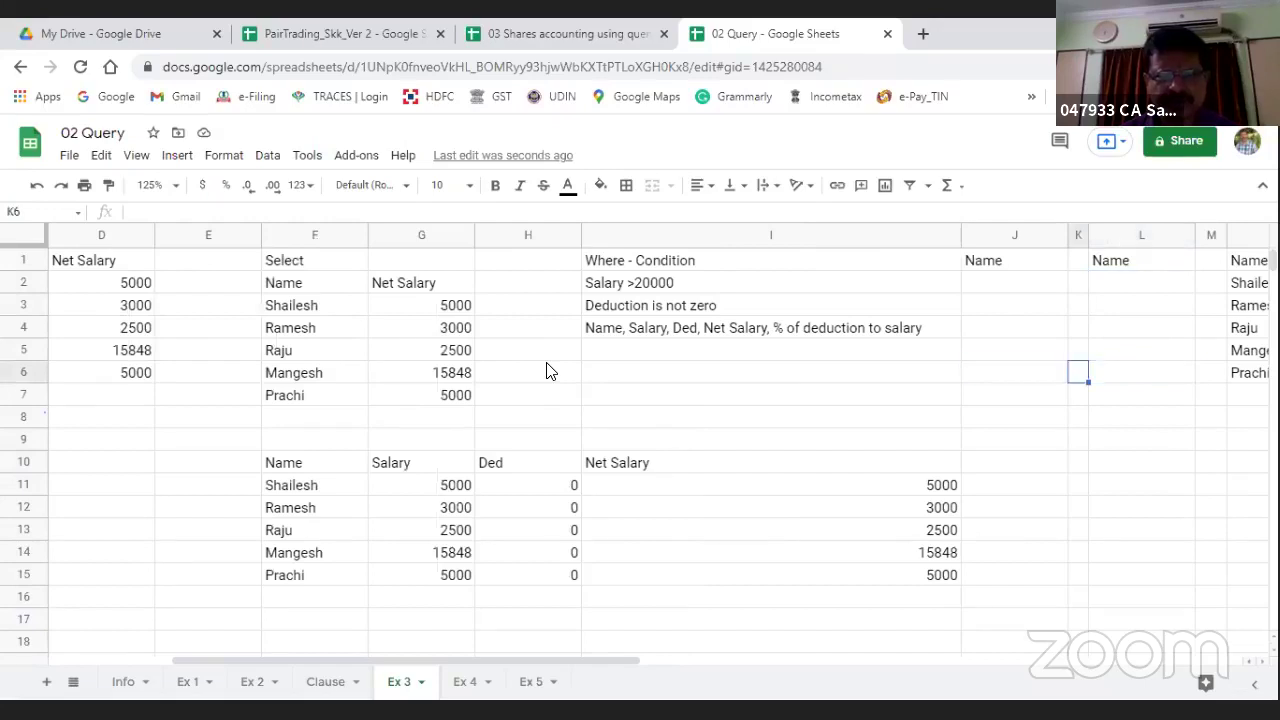
key("Left")
key("Left")
key("Down")
key("Down")
key("Down")
key("Down")
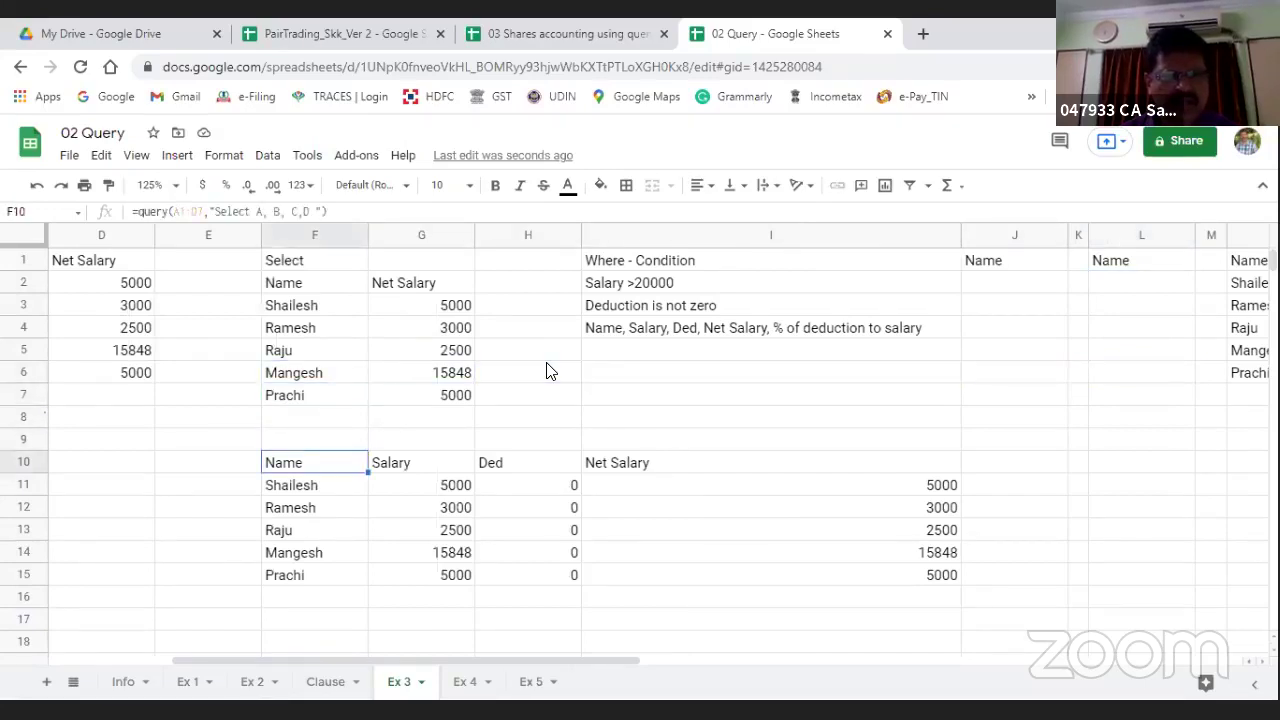
Step: Add a computed (C/D) column to the select clause of F10's query
left_click(309, 211)
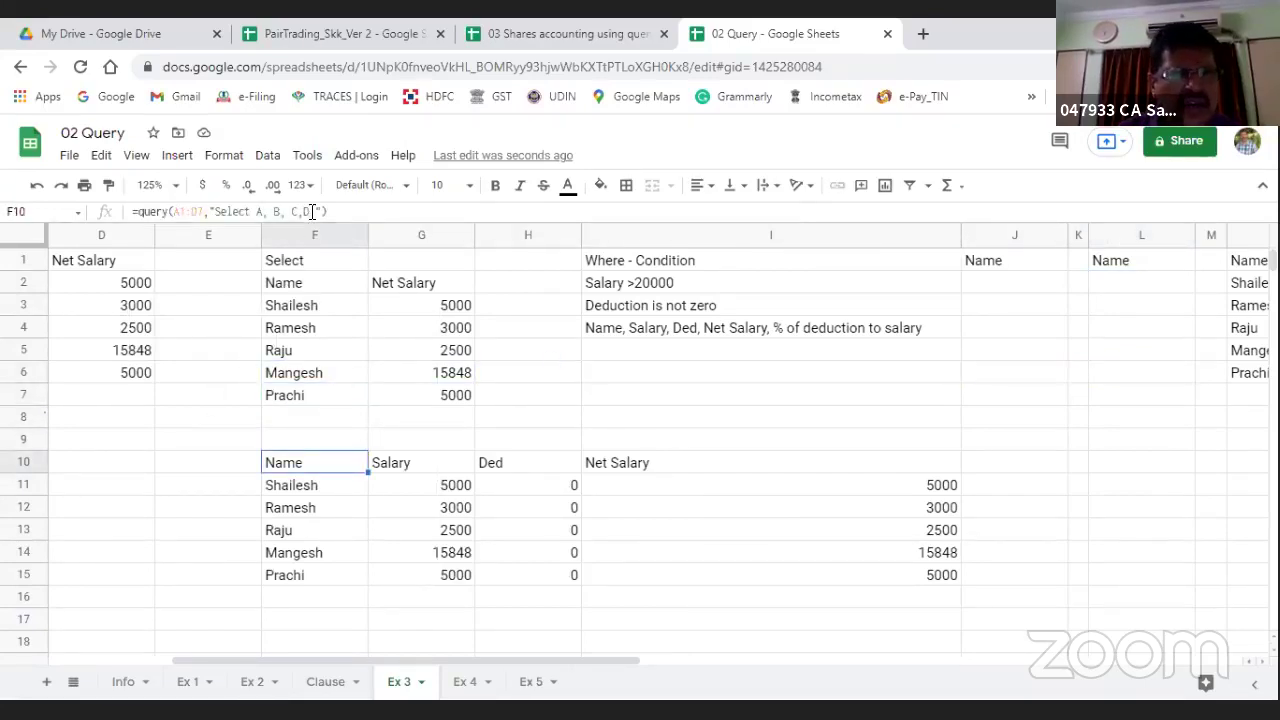
type(", ")
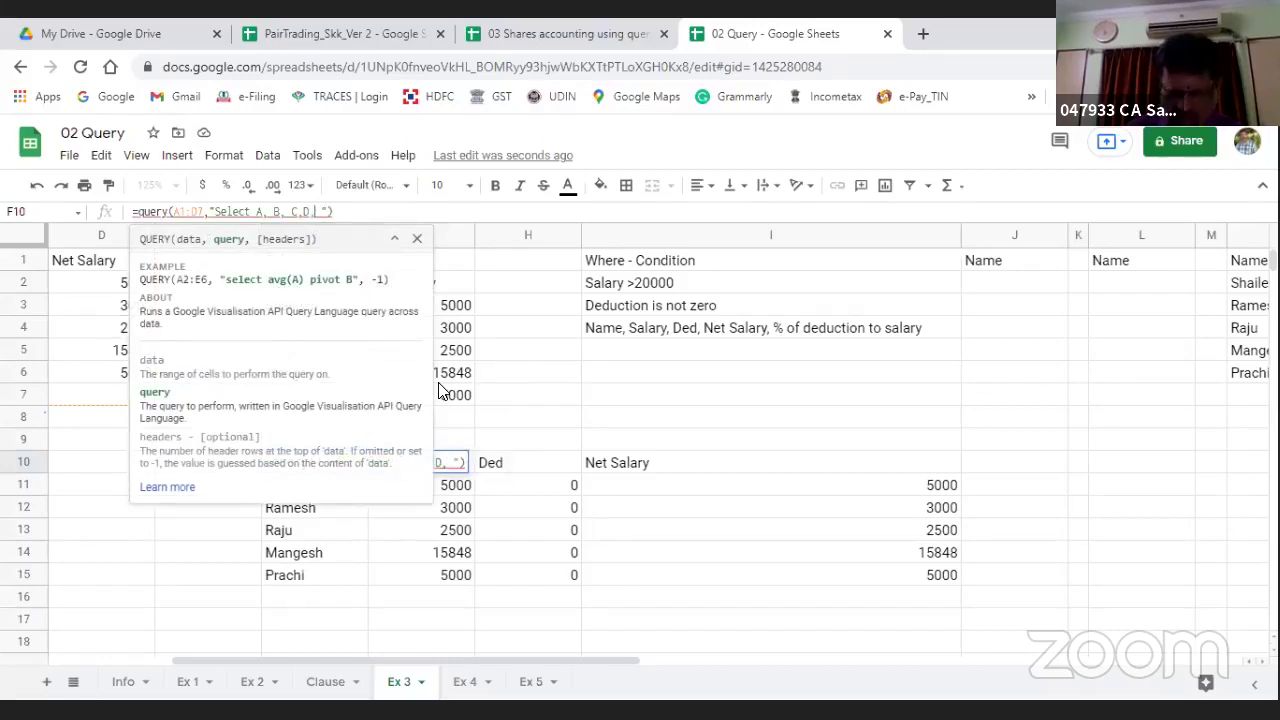
type("(d")
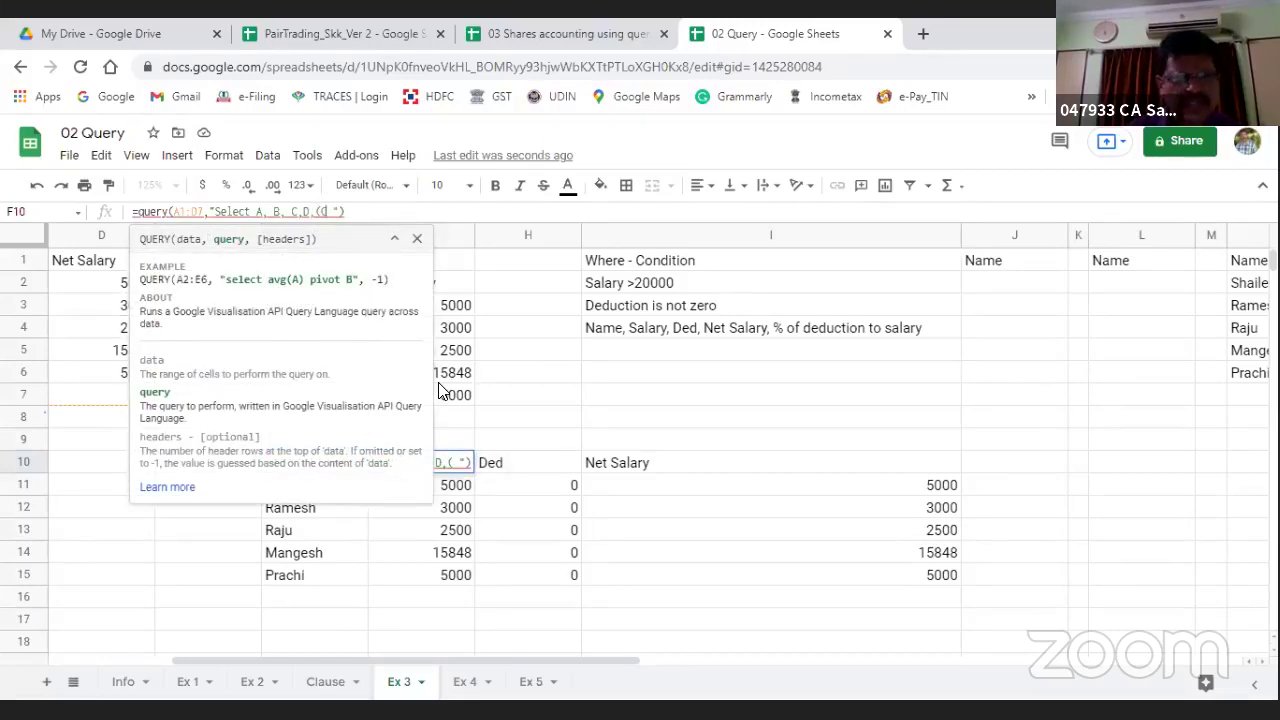
key("BackSpace")
type("C/D")
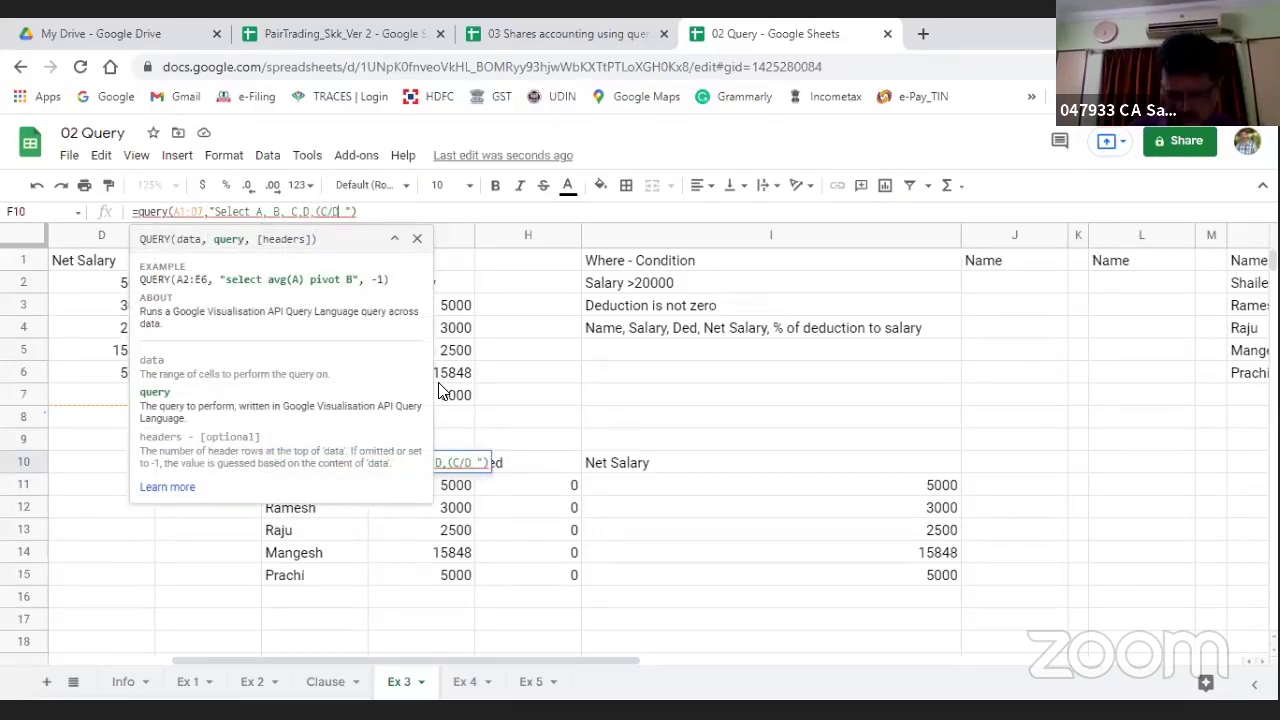
type("*")
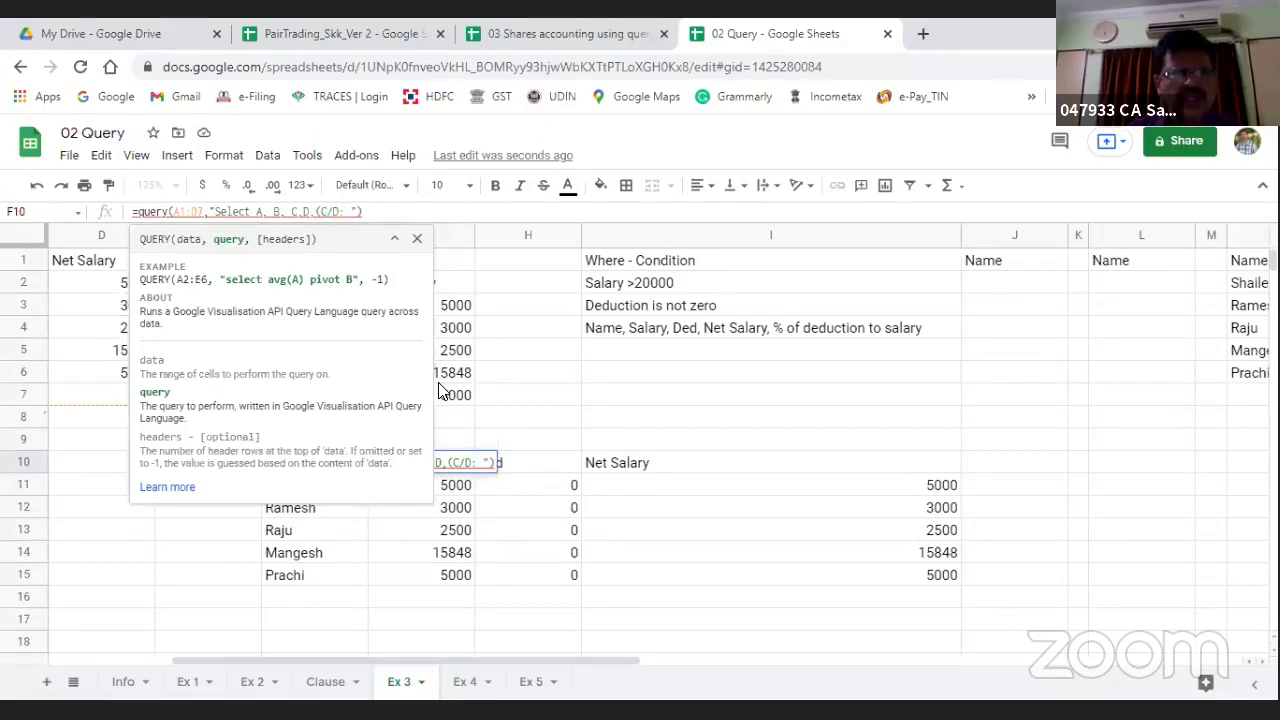
key("BackSpace")
type(")")
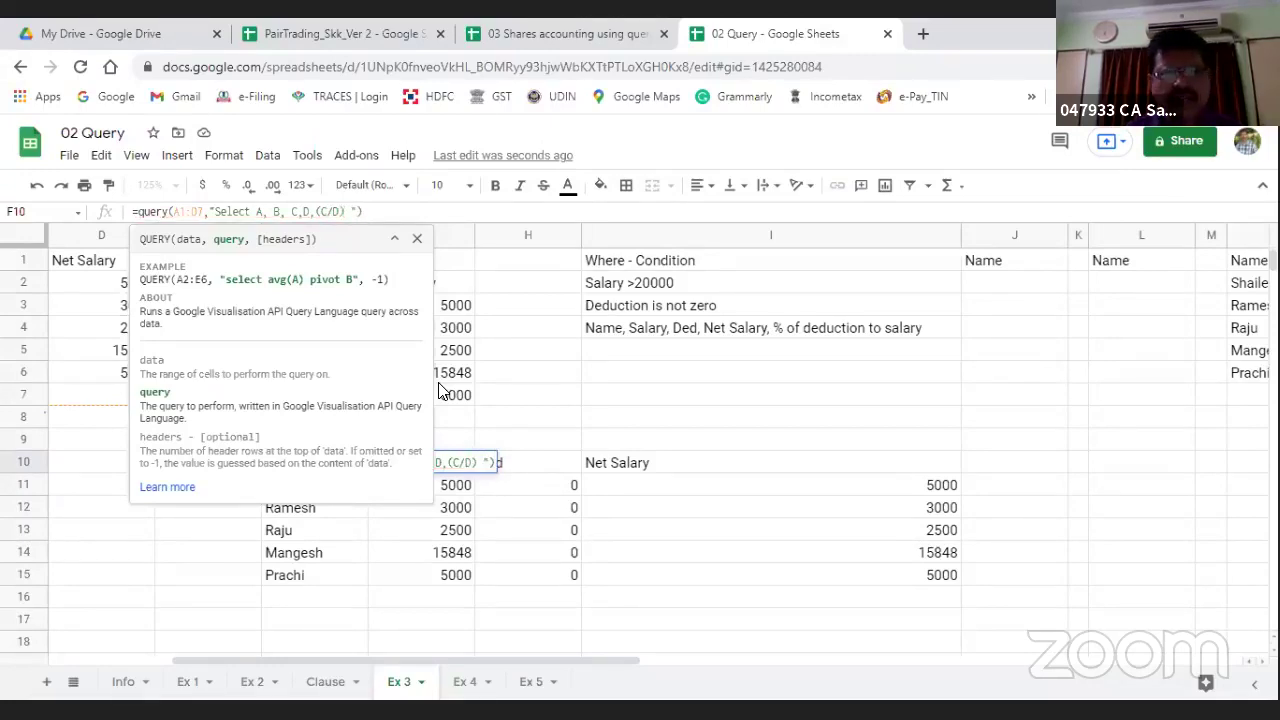
key("Return")
key("Up")
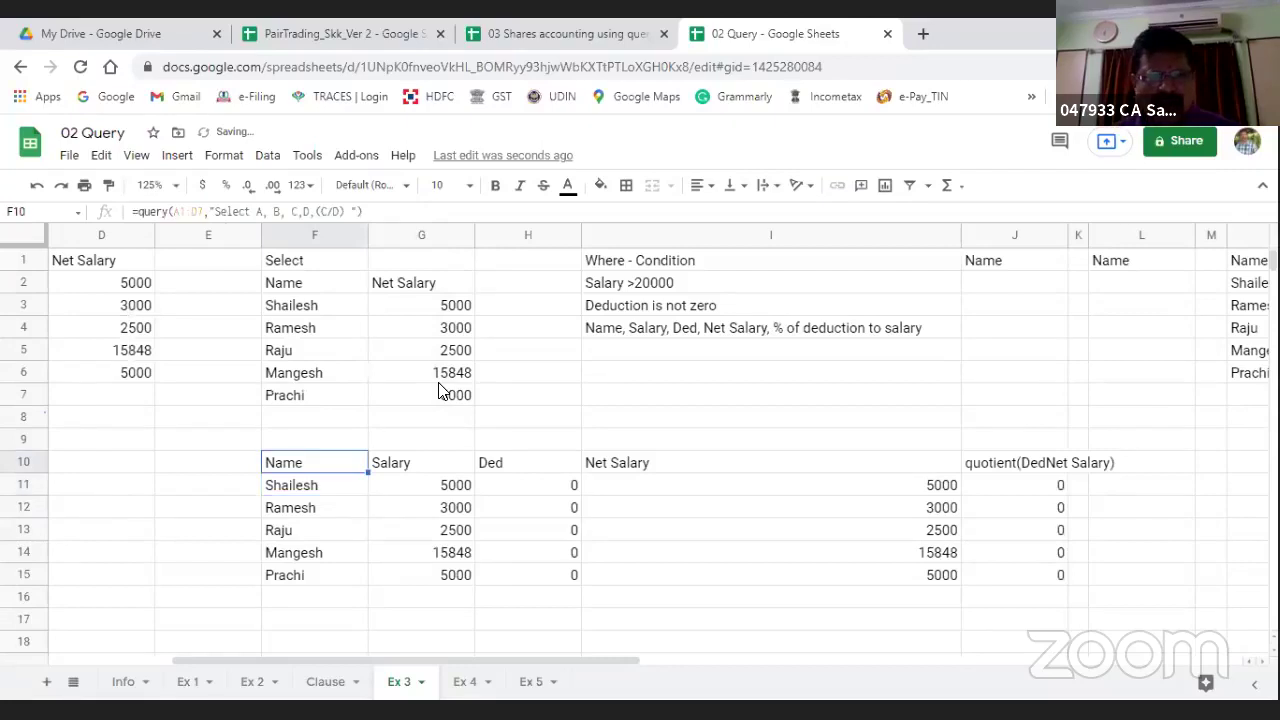
key("Right")
key("Right")
key("Right")
key("Right")
key("Right")
key("Right")
key("Right")
key("Right")
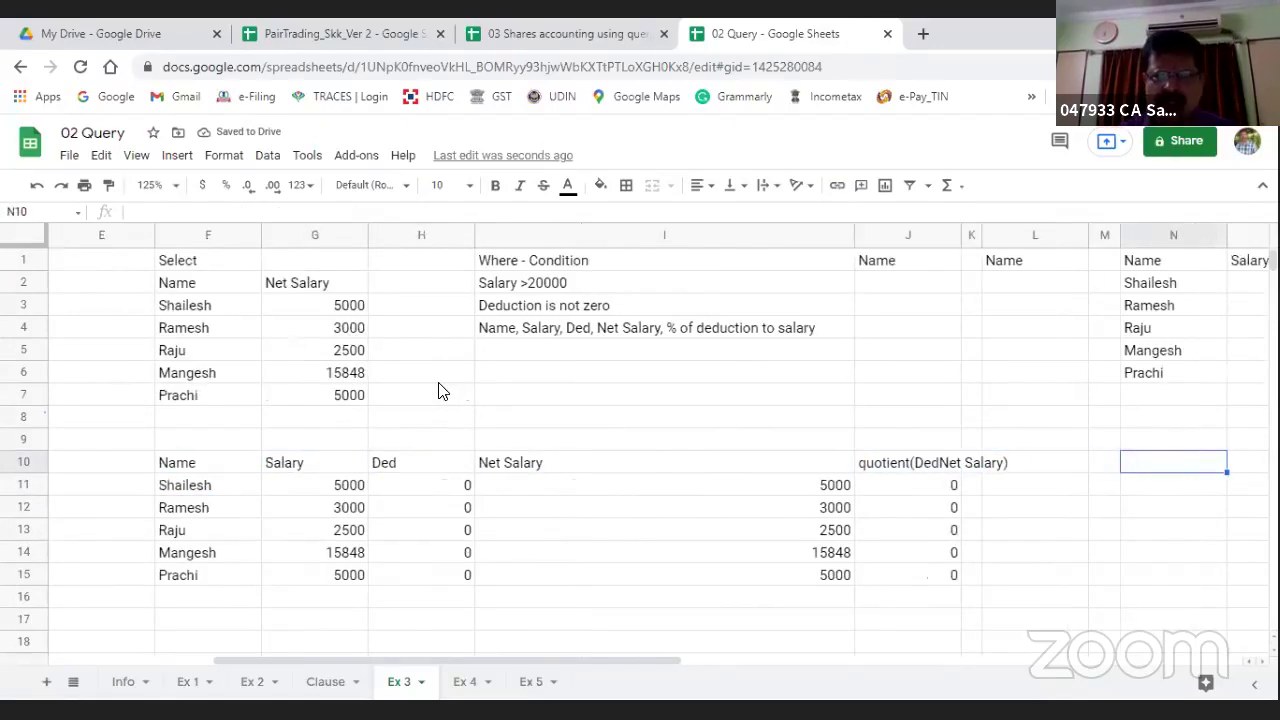
Step: Move the condition notes and side results block from column I to T1
left_click(525, 260)
key("shift+Down")
key("shift+Down")
key("shift+Down")
key("shift+Right")
key("shift+Right")
key("shift+Right")
key("shift+Right")
key("shift+Right")
key("shift+Right")
key("shift+Right")
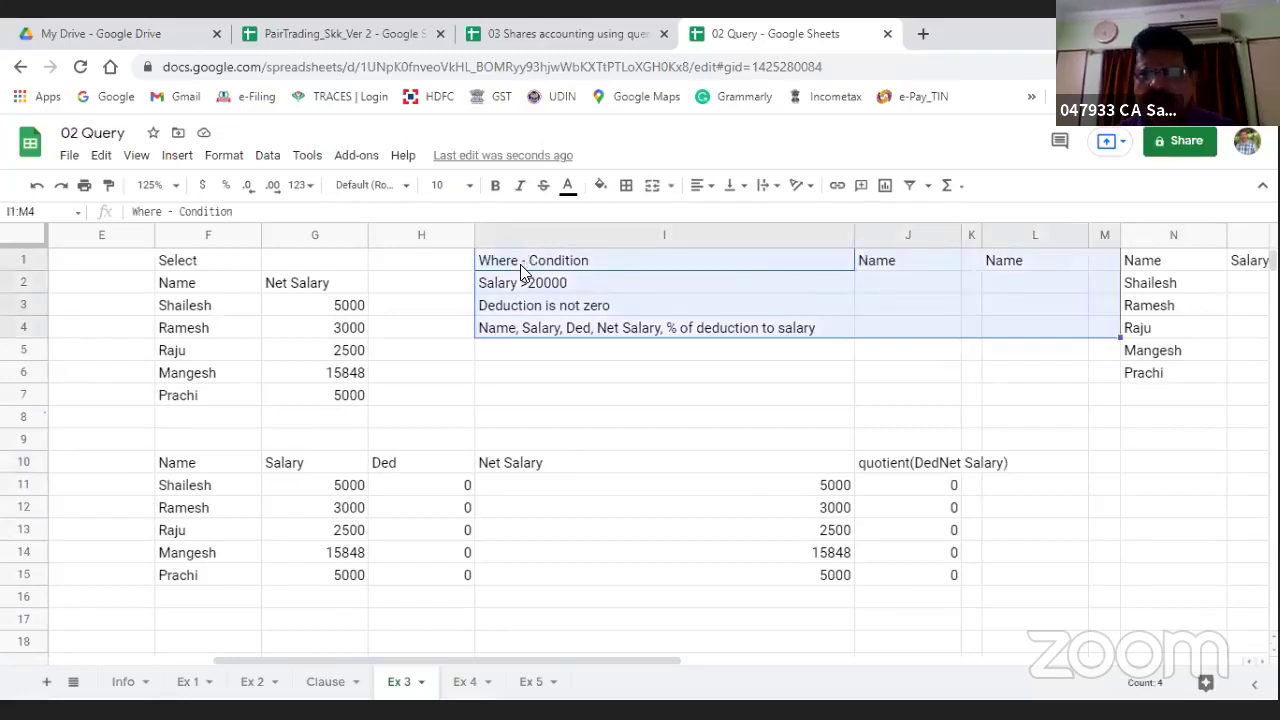
key("shift+Right")
key("shift+Right")
key("shift+Right")
key("shift+Right")
key("shift+Down")
key("shift+Down")
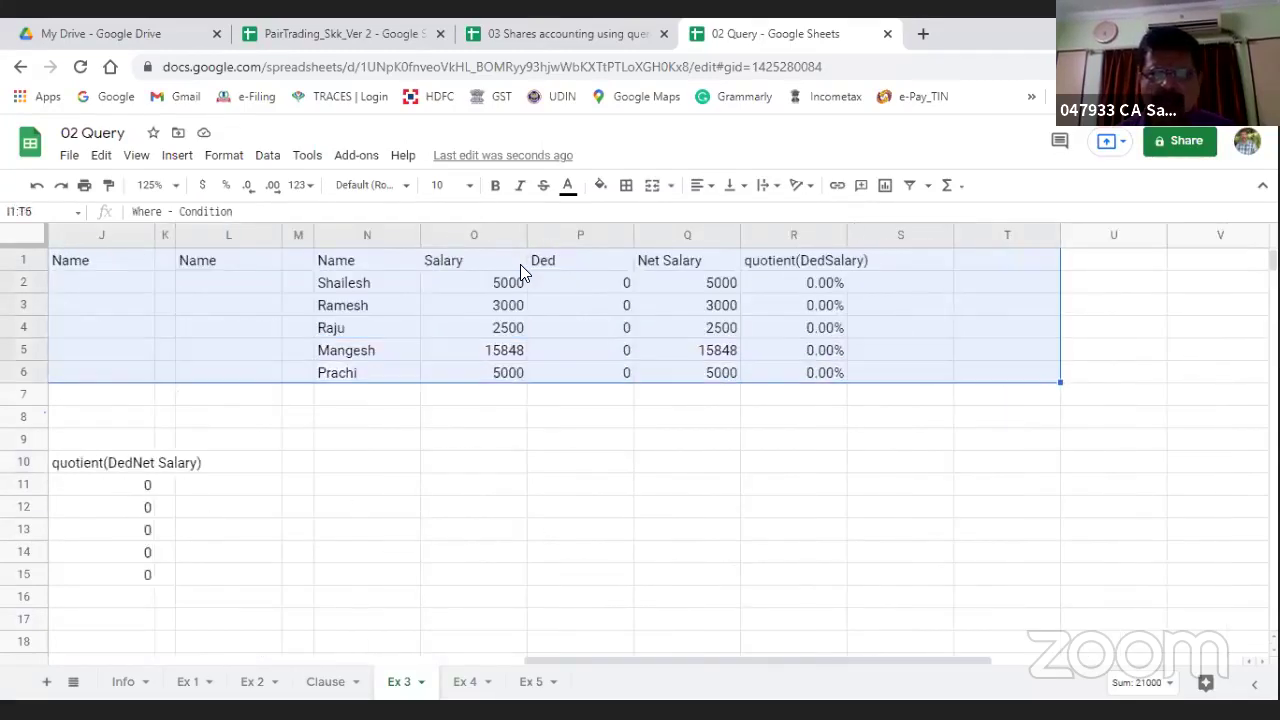
key("ctrl+c")
key("Right")
key("Right")
key("Right")
key("Right")
key("Right")
key("Right")
key("Right")
key("Right")
key("Right")
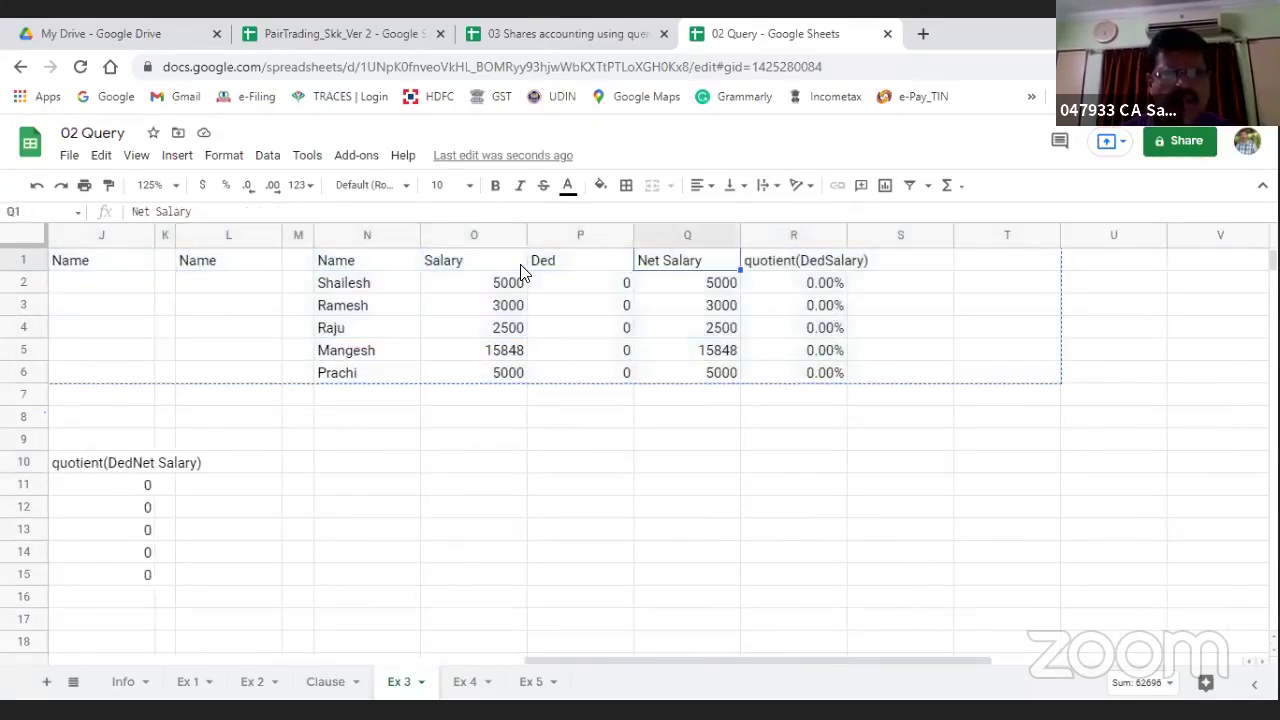
key("Right")
key("Right")
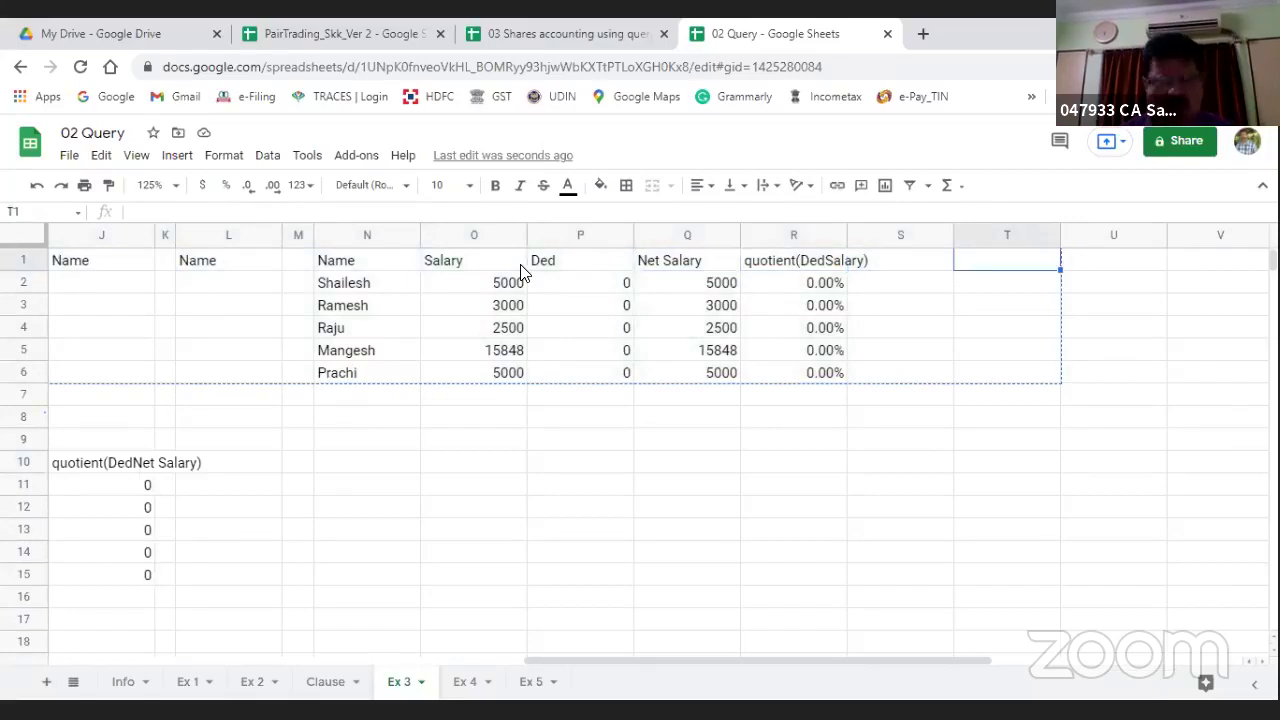
key("ctrl+v")
key("Left")
key("Left")
key("Left")
key("Left")
key("Left")
key("Left")
key("Left")
key("Left")
key("Left")
key("Left")
key("Left")
key("Left")
key("Left")
key("Left")
key("Left")
key("Left")
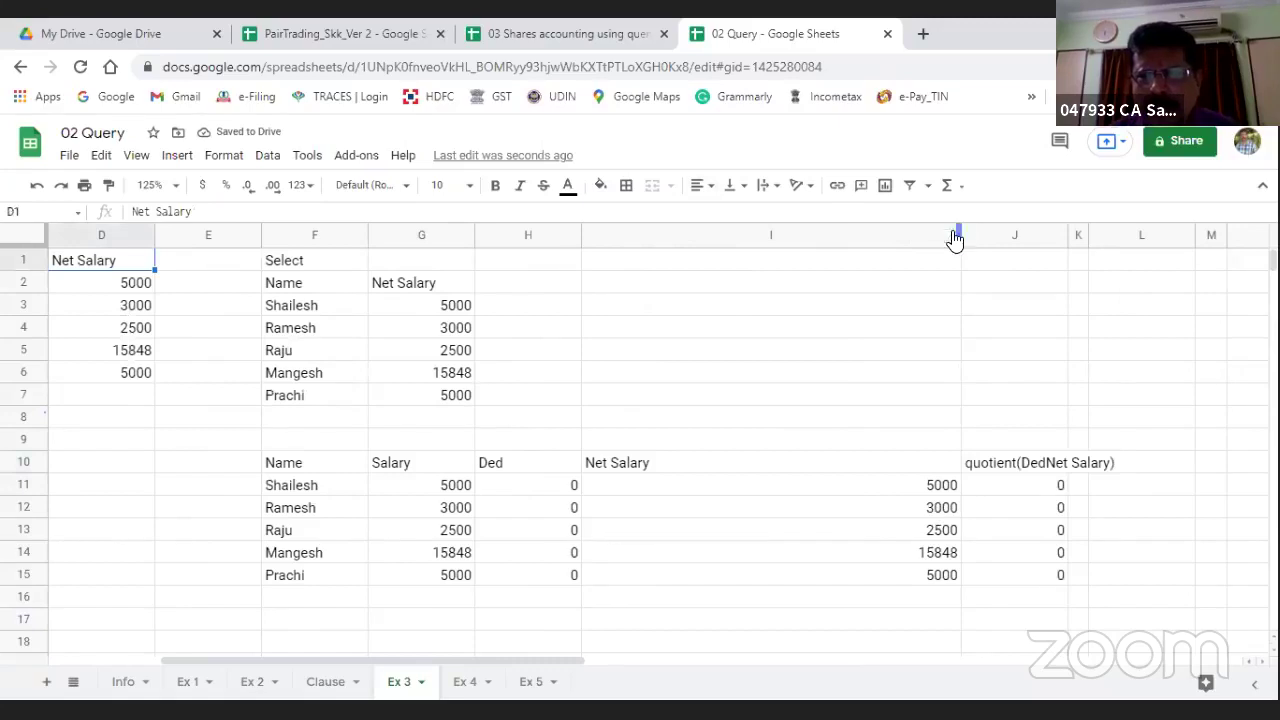
Step: Auto-fit column I to the width of its contents
left_click_drag(958, 229, 958, 229)
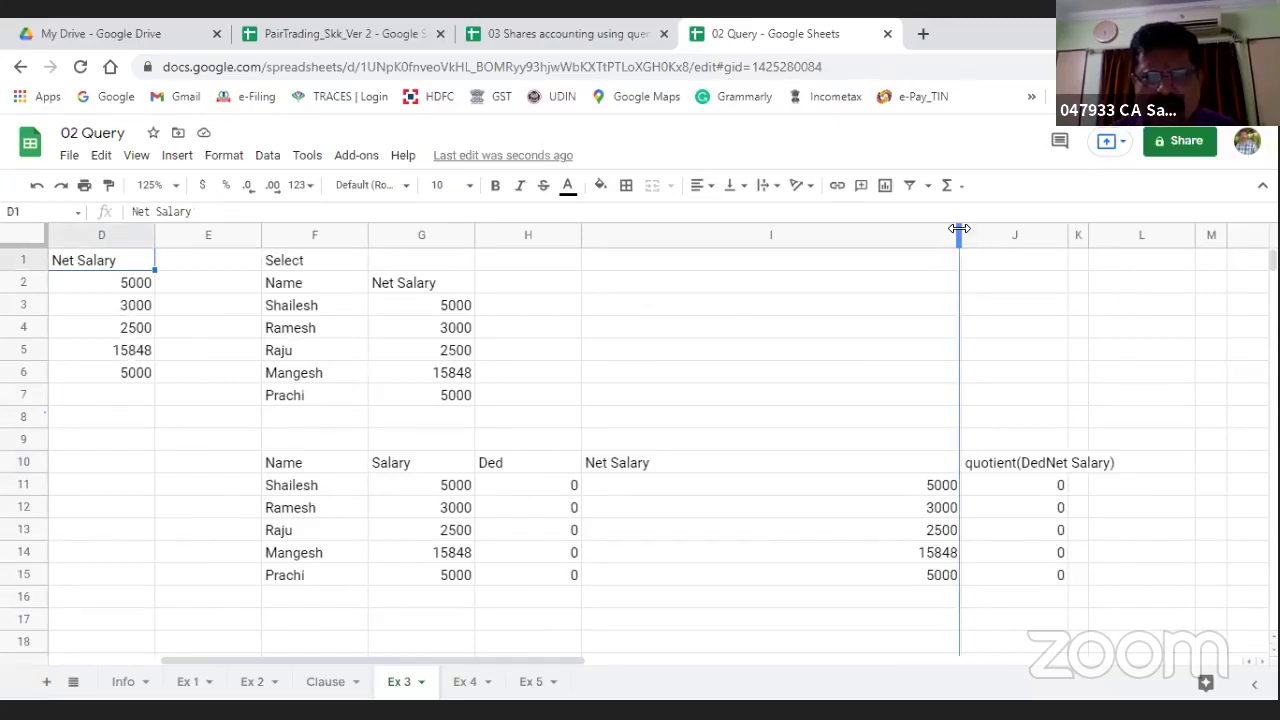
double_click(958, 229)
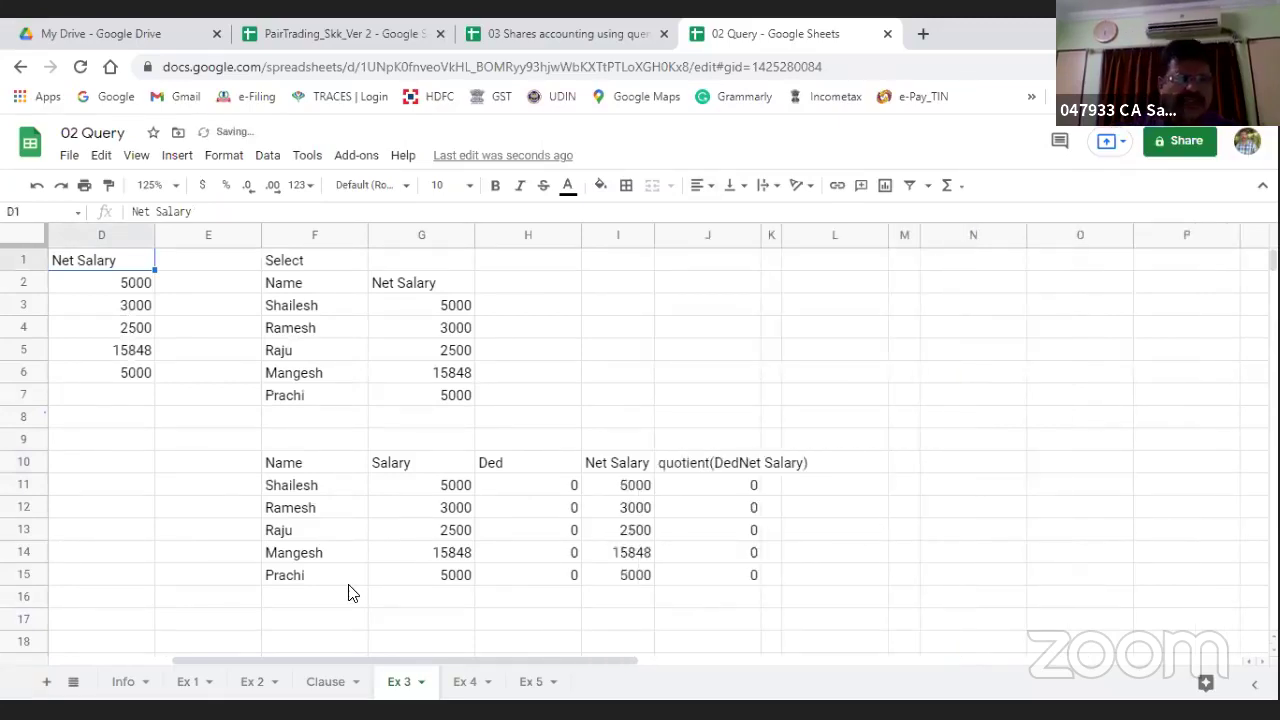
left_click(280, 465)
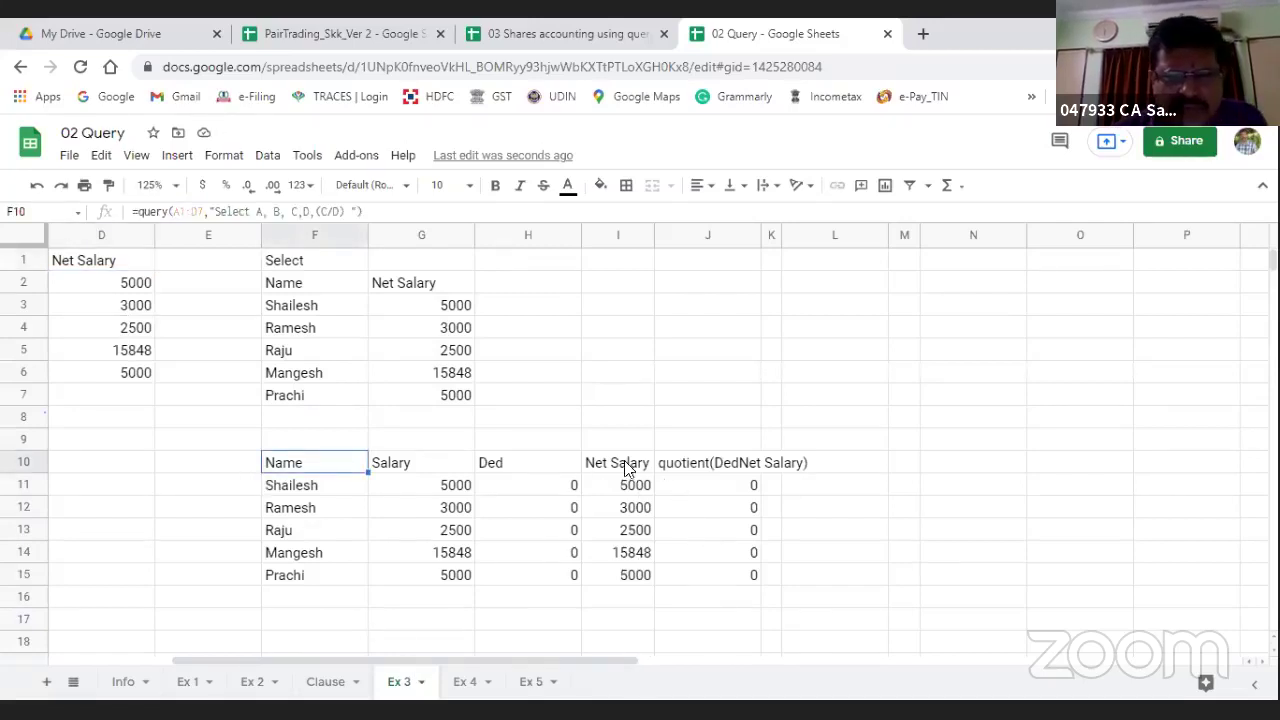
Step: Format the quotient column J as percentages
left_click(680, 468)
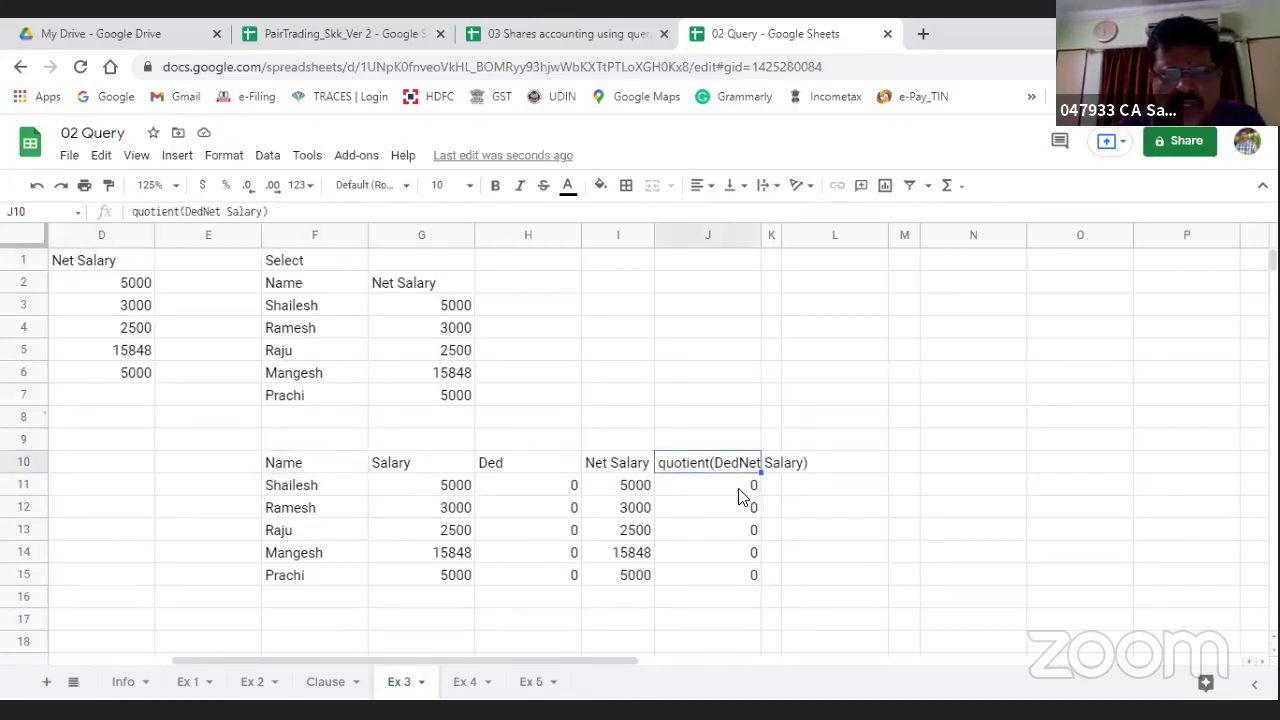
left_click(686, 239)
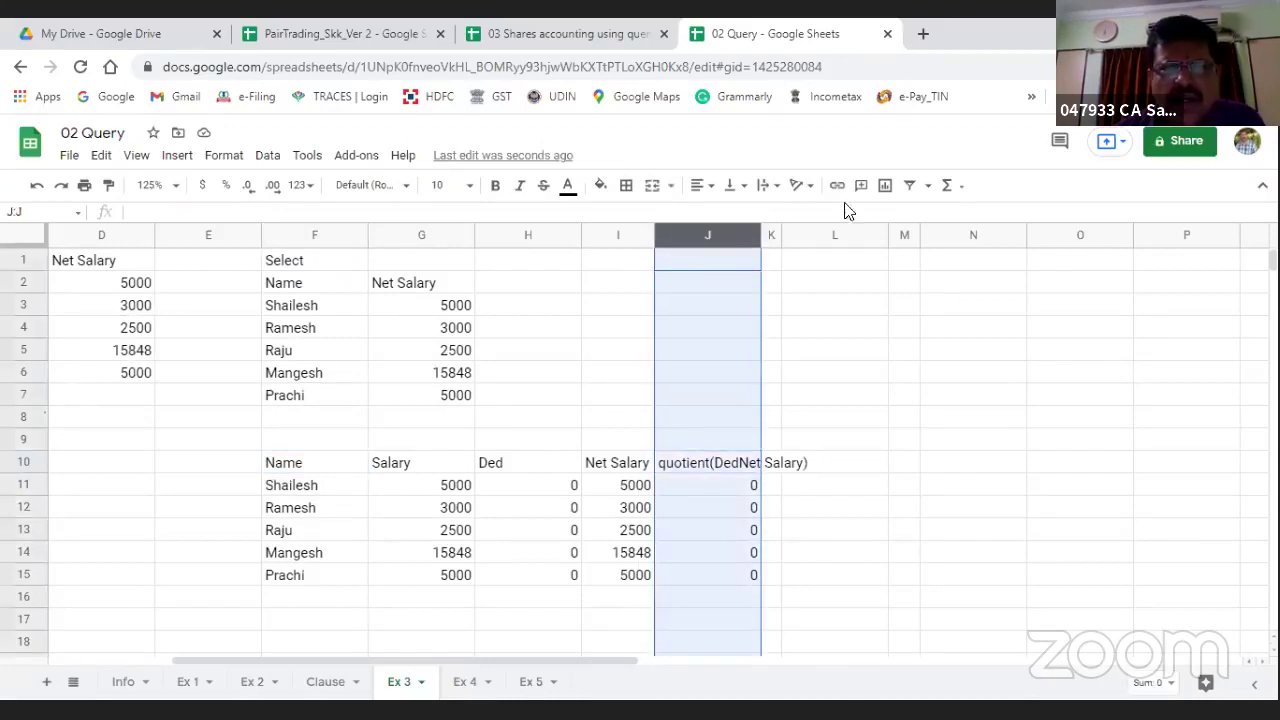
left_click(229, 190)
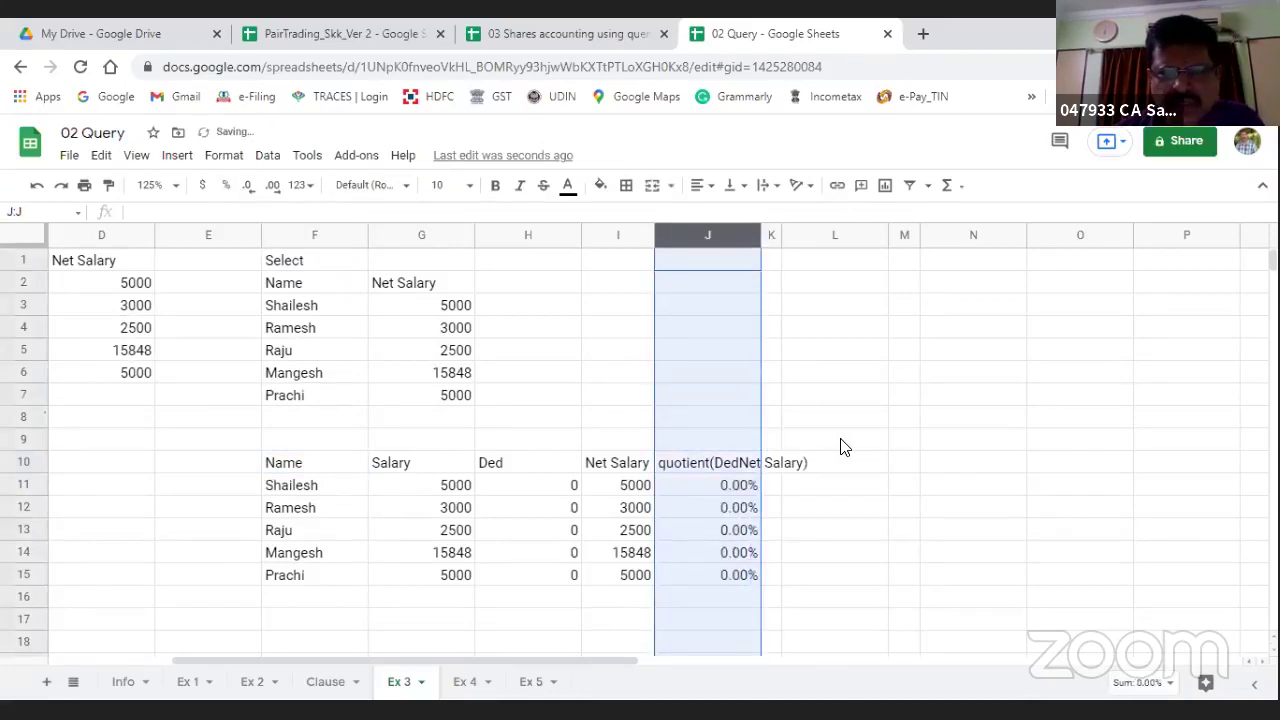
left_click(706, 508)
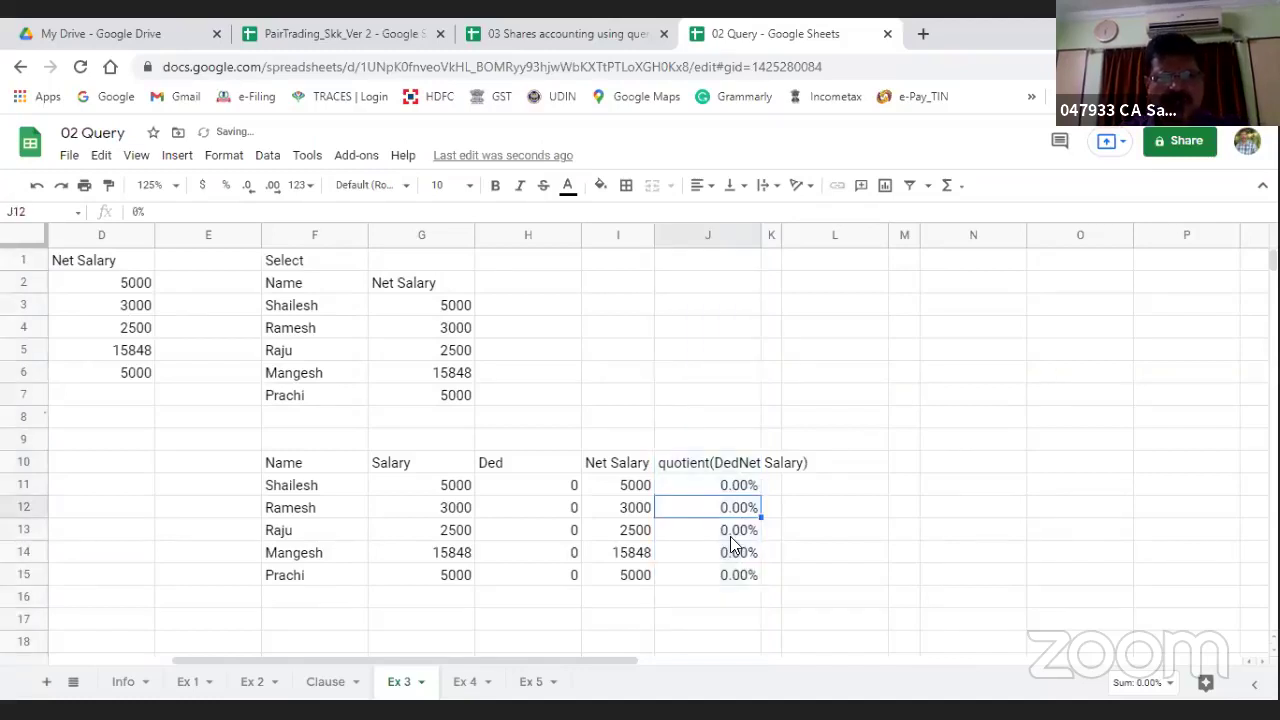
Step: Enter deductions of 500 in C2 and 250 in C3
key("Up")
key("Up")
key("Left")
key("Left")
key("Left")
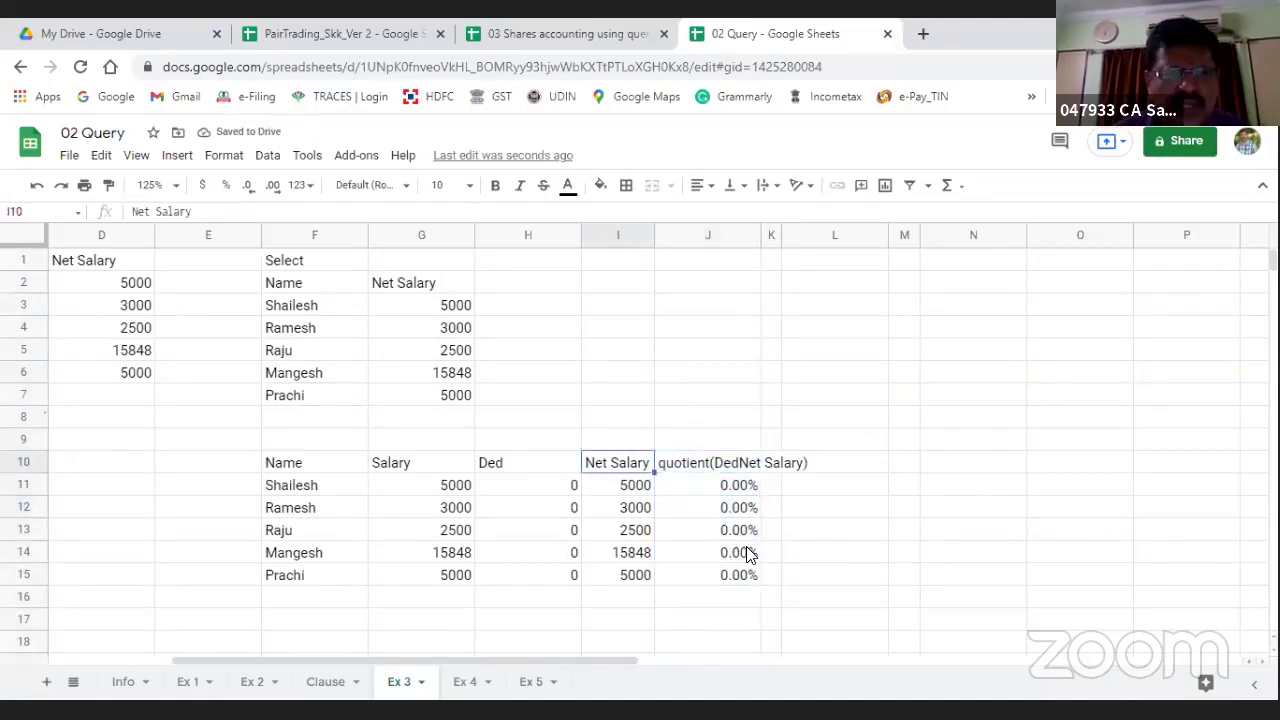
key("Left")
key("Left")
key("Left")
key("Left")
key("Left")
key("Left")
key("Up")
key("Up")
key("Up")
key("Up")
key("Up")
key("Up")
key("Up")
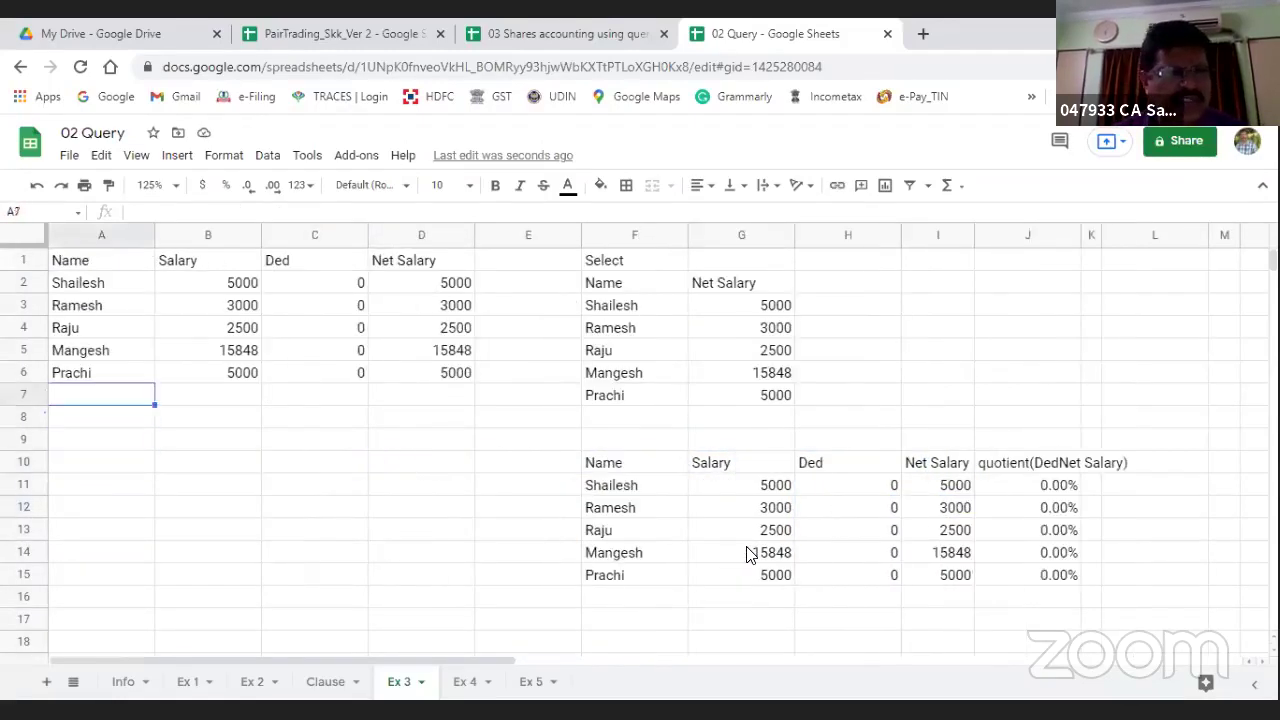
key("Up")
key("Right")
key("Right")
type("500")
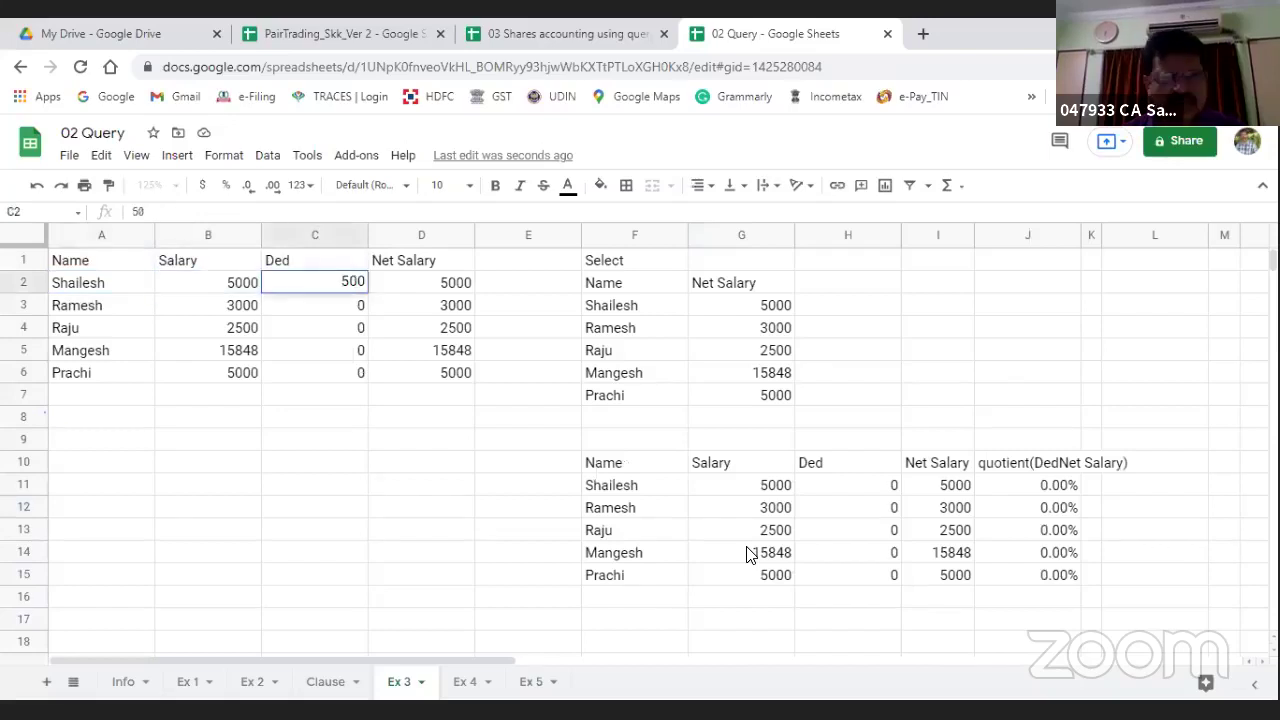
key("Return")
type("25")
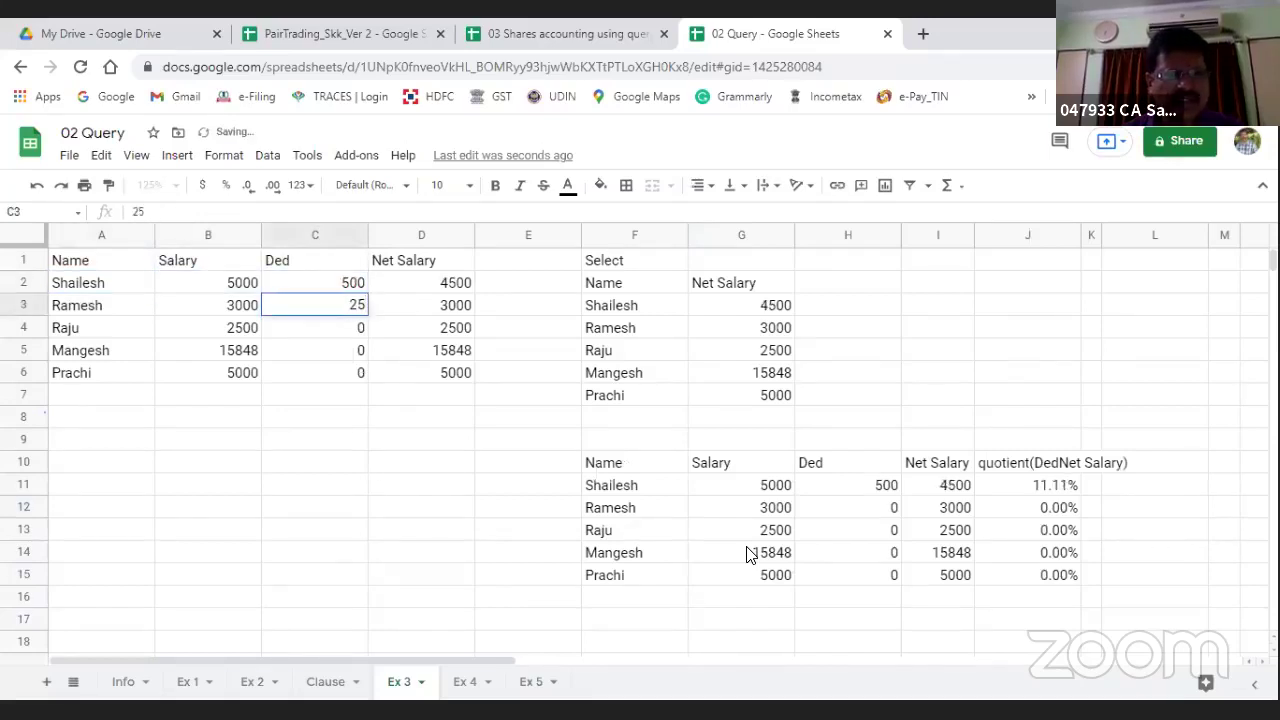
type("0")
key("Return")
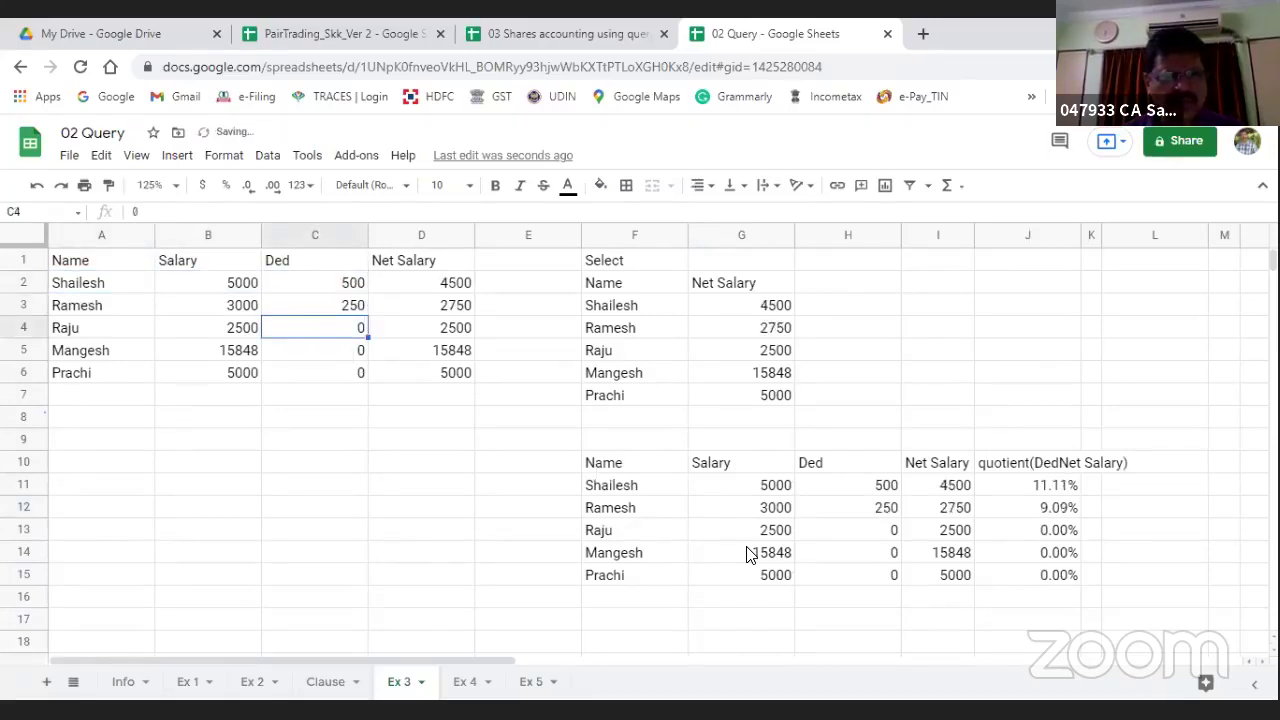
Step: Copy the 250 deduction into the remaining deduction cells down to C6
key("Up")
key("ctrl+c")
key("Down")
key("shift+Down")
key("shift+Down")
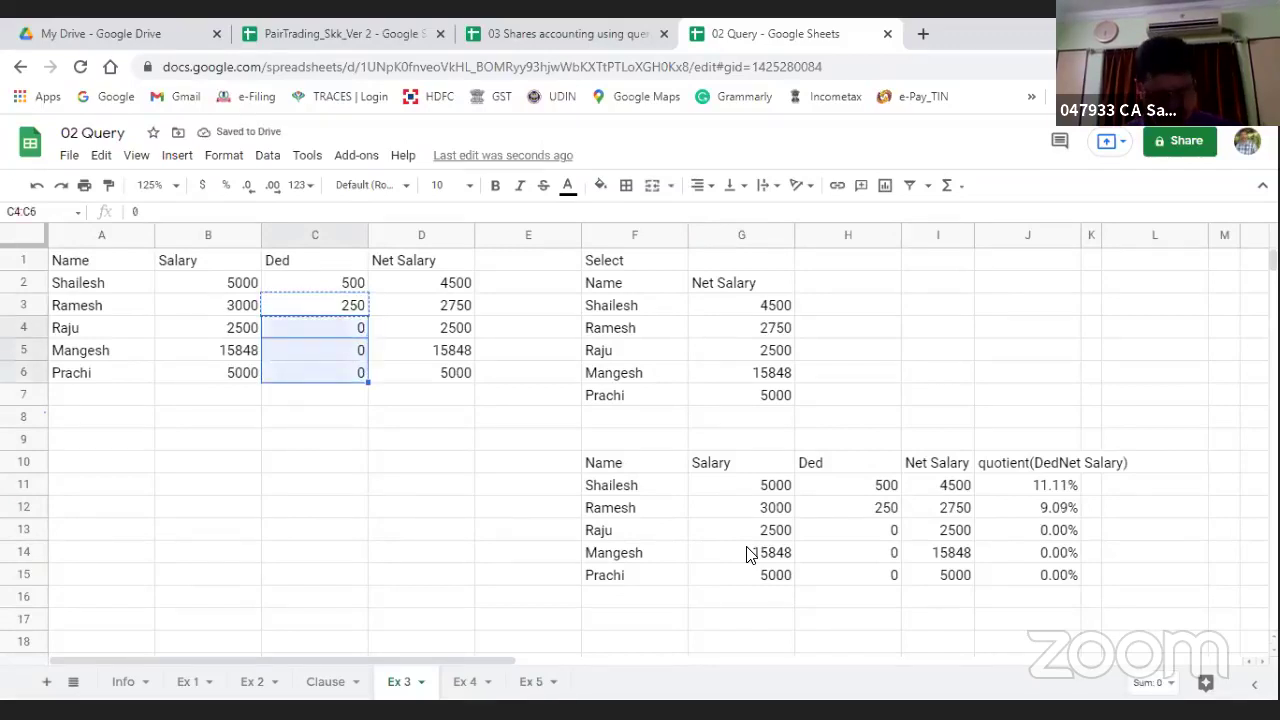
key("ctrl+v")
key("Right")
key("Right")
key("Right")
key("Right")
key("Right")
key("Right")
key("Right")
key("Right")
key("Right")
key("Down")
key("Down")
key("Down")
key("Down")
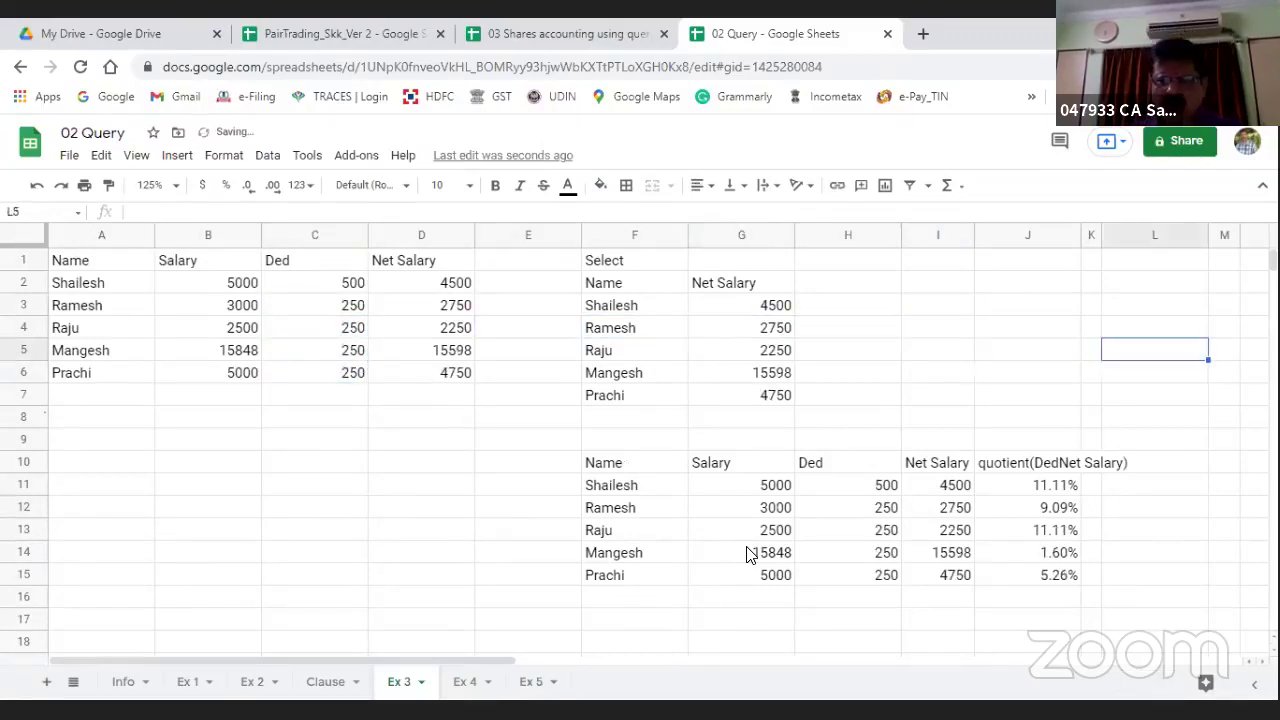
key("Down")
key("Left")
key("Down")
key("Down")
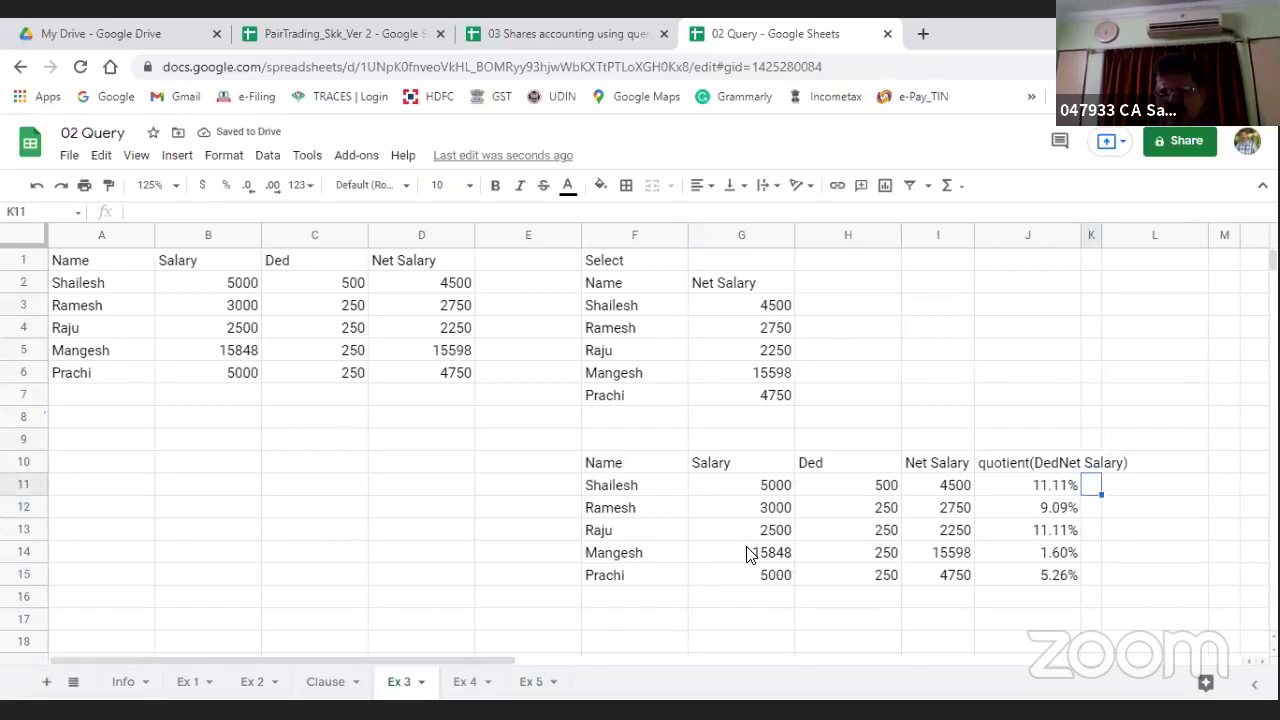
Step: Change the F10 query's divisor from (C/D) to (C/B), giving 10.00%, 8.33%, 10.00%, 1.58%, 5.00%
key("Left")
key("Left")
key("Right")
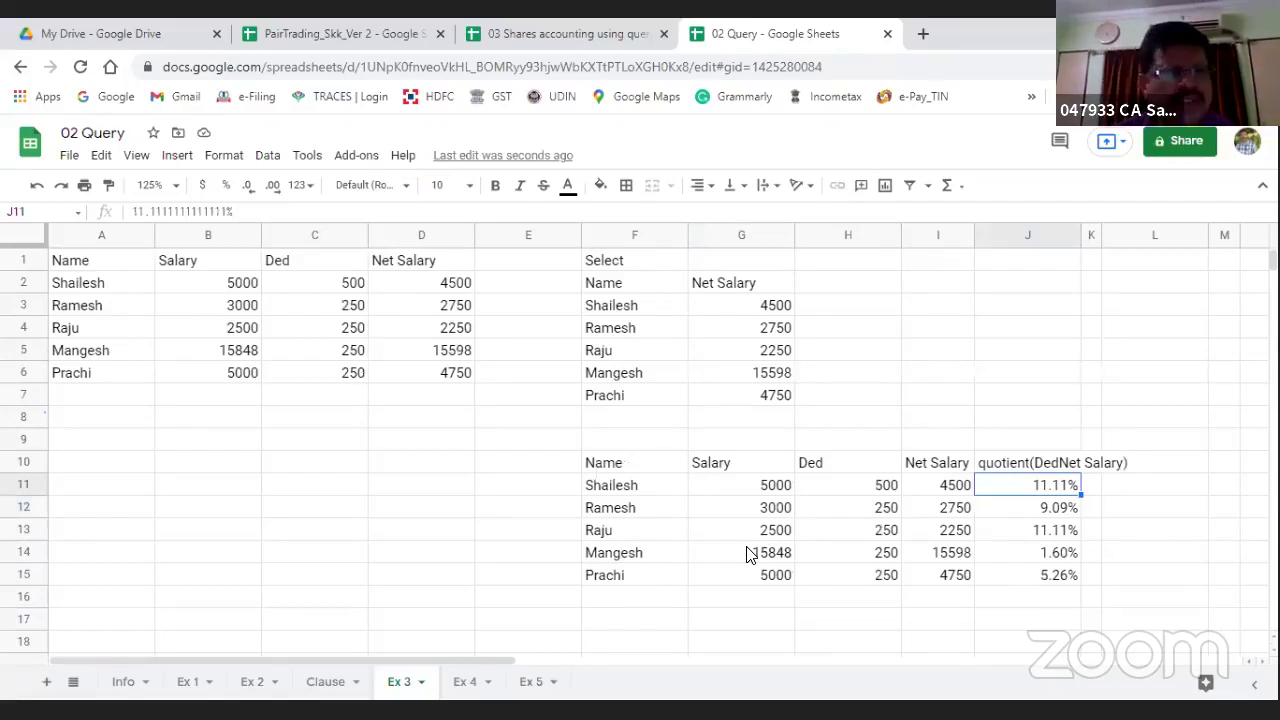
key("Up")
key("Left")
key("Left")
key("Left")
key("Left")
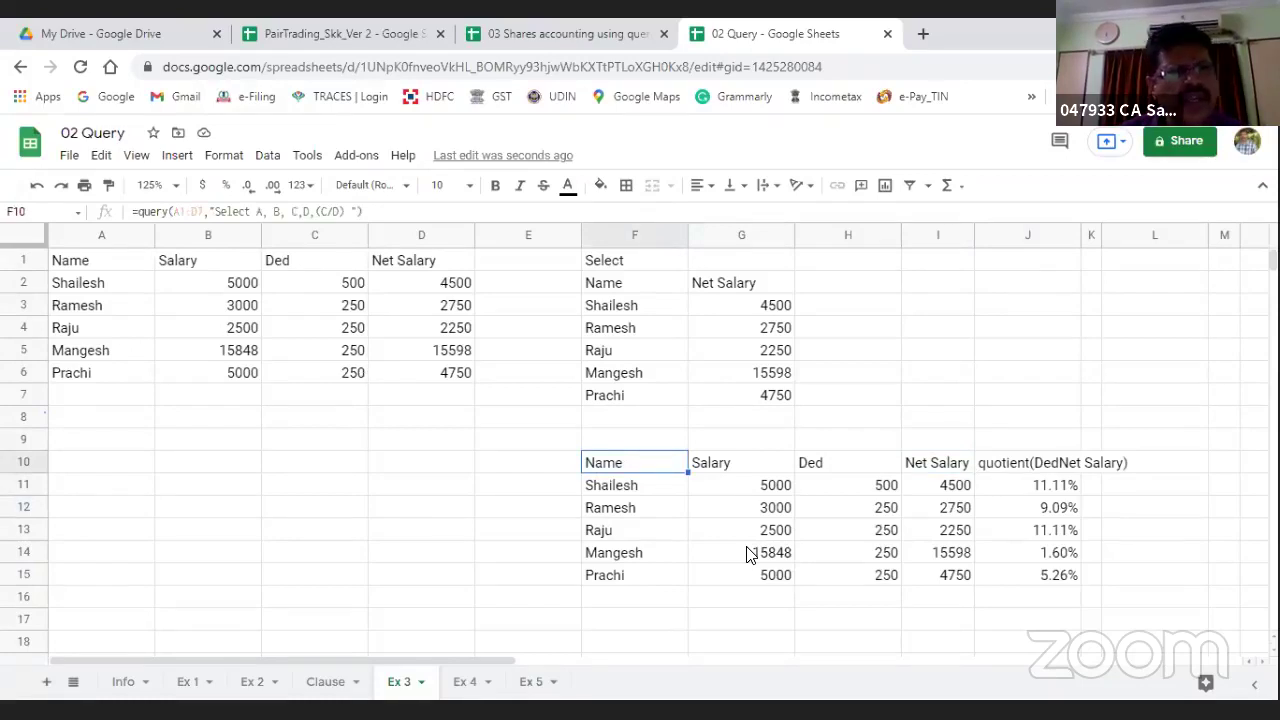
key("F2")
key("Left")
key("Left")
key("Left")
key("Left")
key("Left")
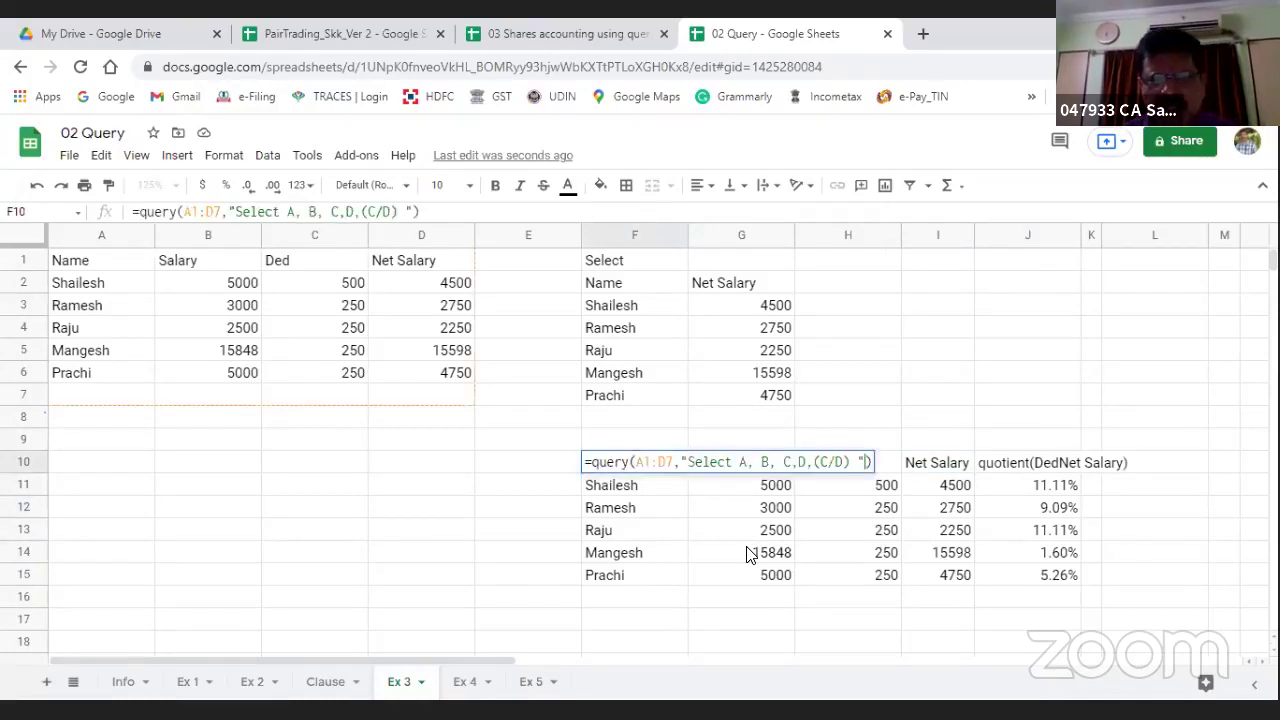
key("Delete")
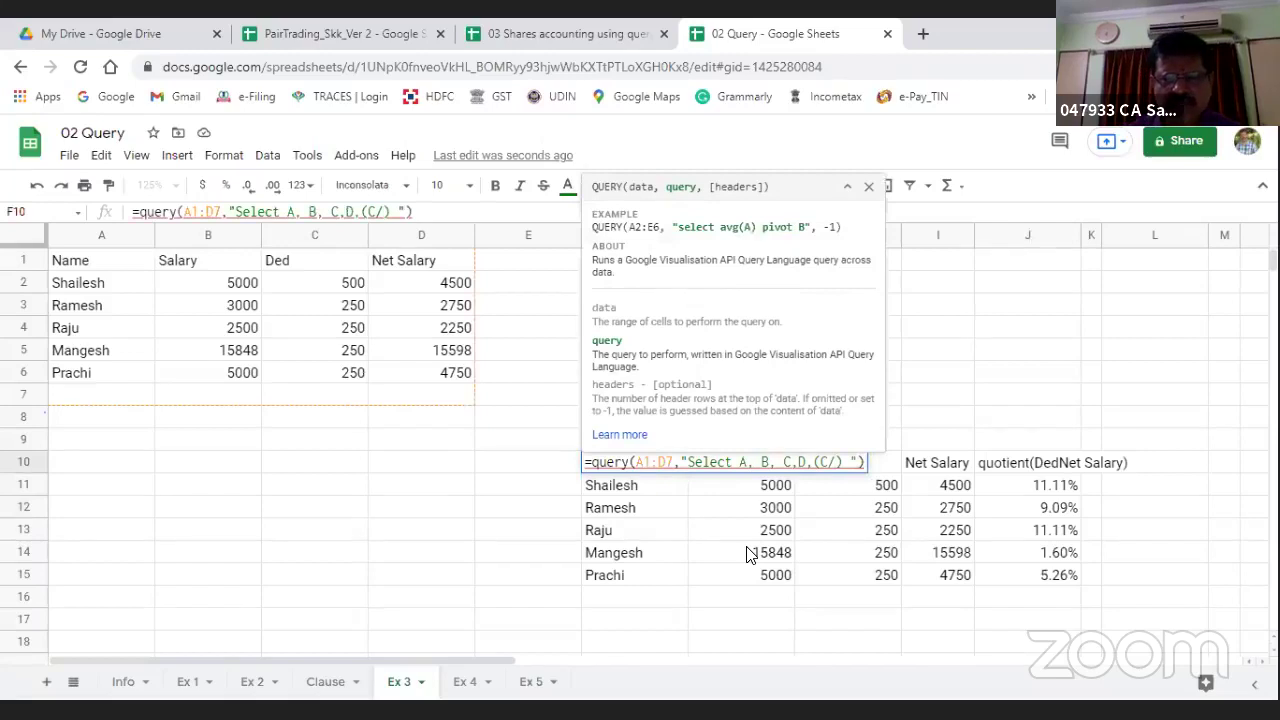
type("B")
key("Return")
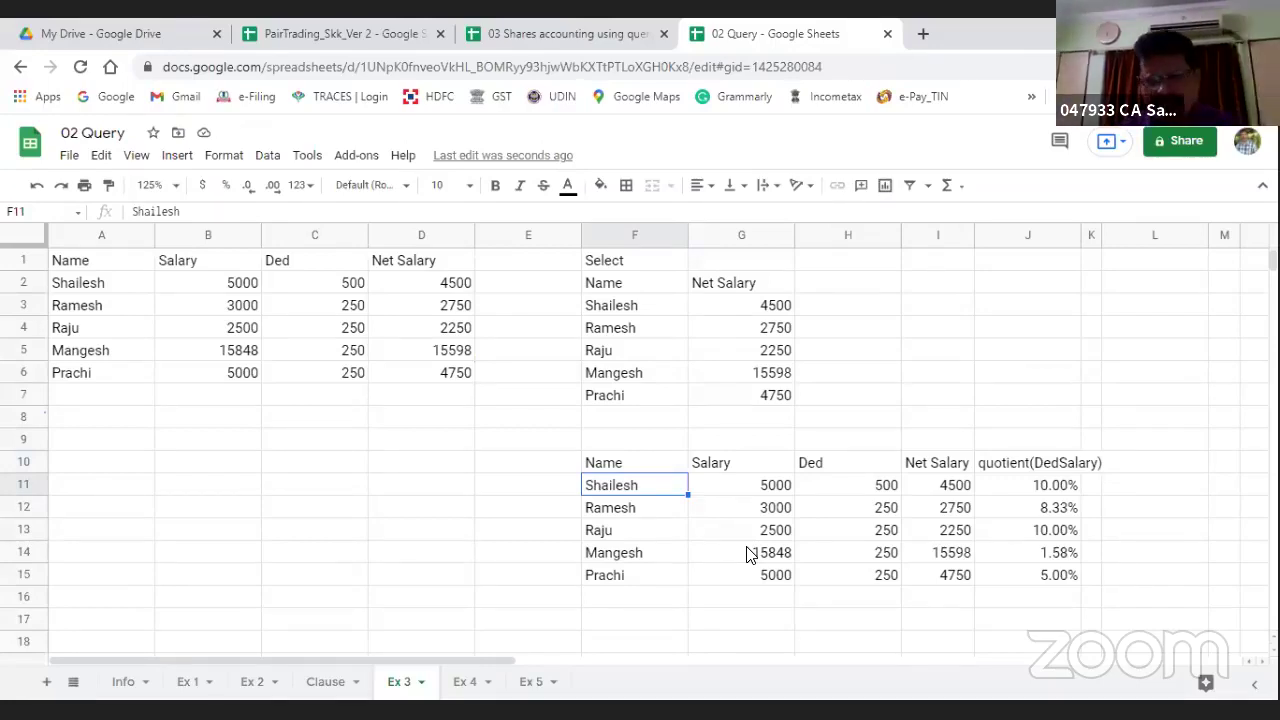
key("Up")
key("Right")
key("Right")
key("Right")
key("Right")
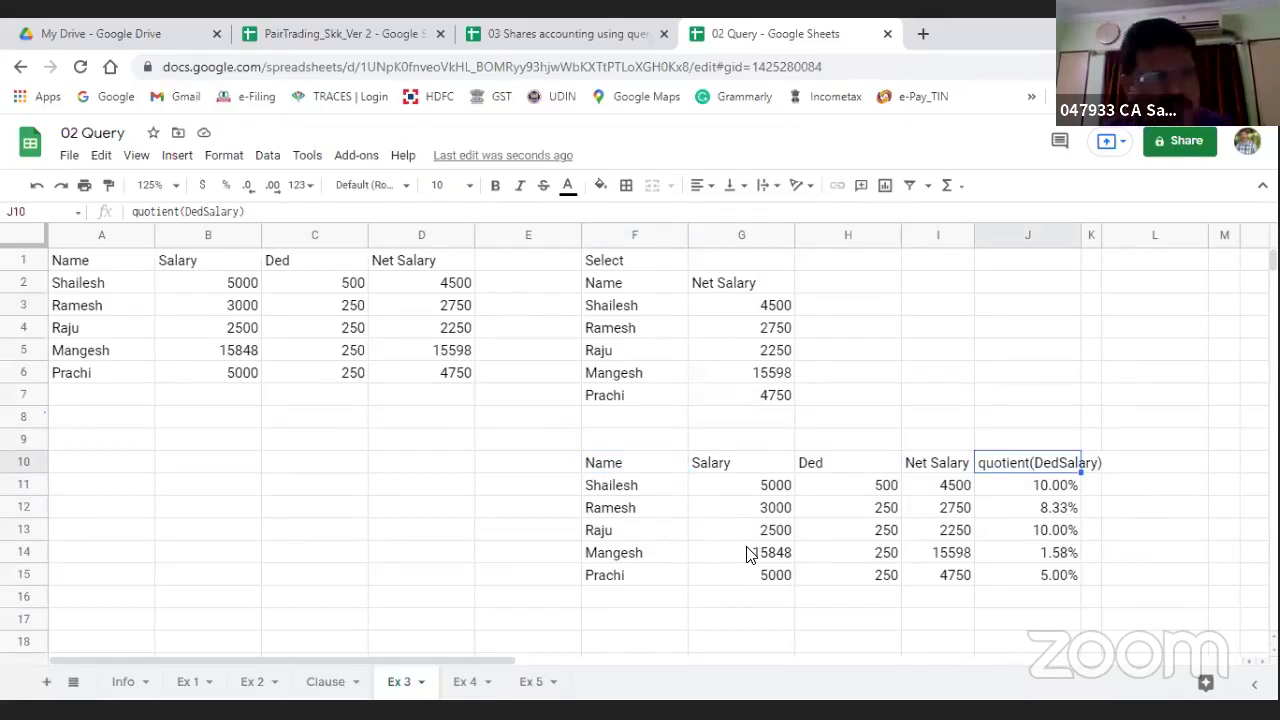
key("Left")
key("Left")
key("Left")
key("Left")
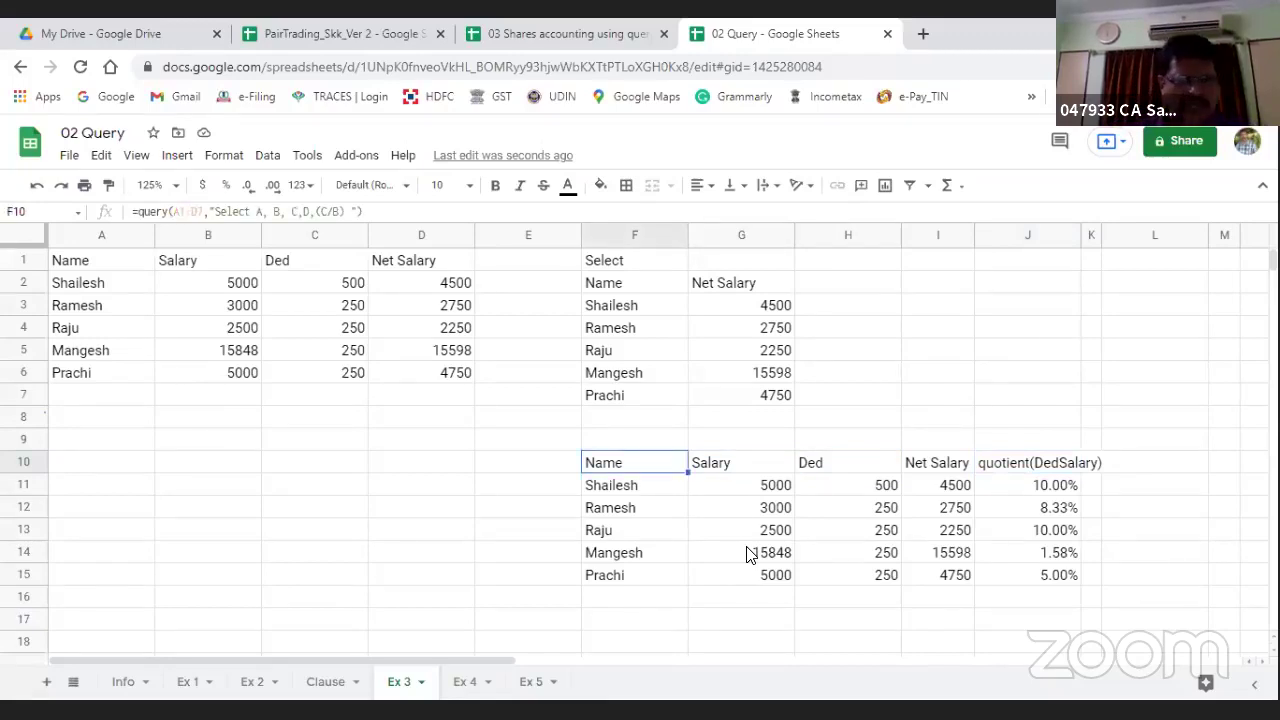
Step: Look up the label clause syntax on the Clause sheet, then return to Ex 3
left_click(330, 686)
scroll(162, 366, "down", 1)
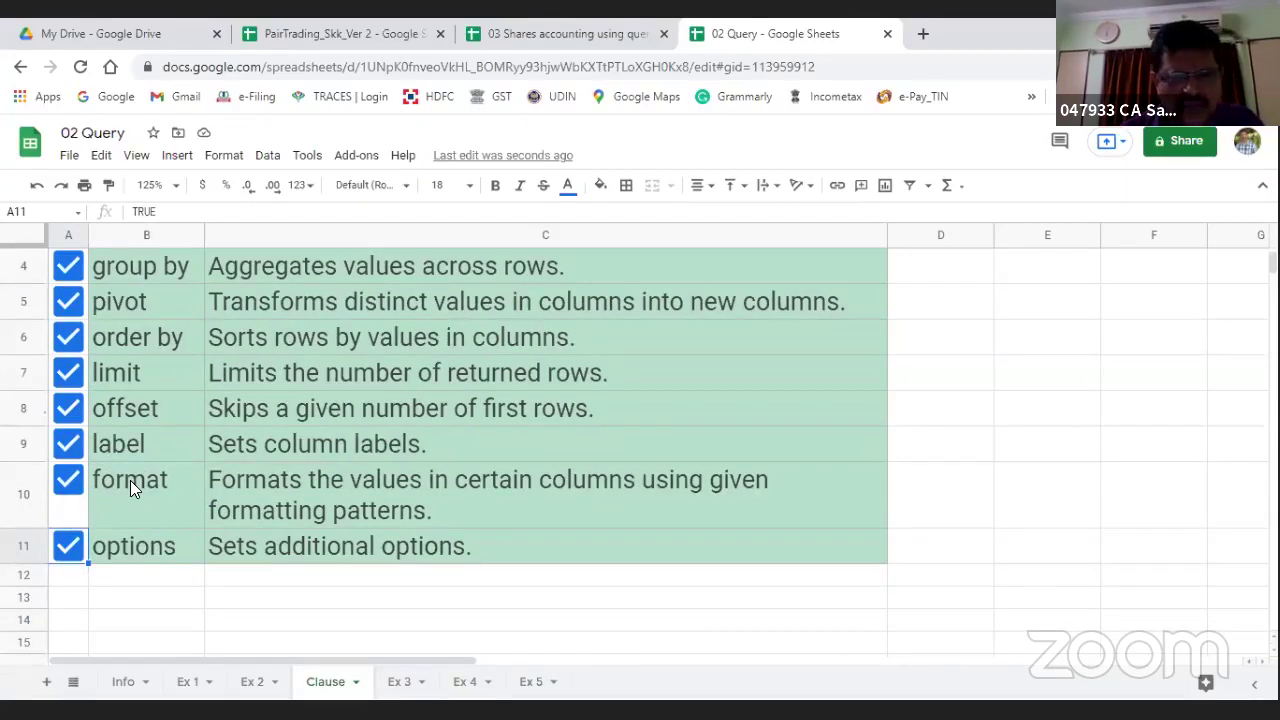
left_click(460, 684)
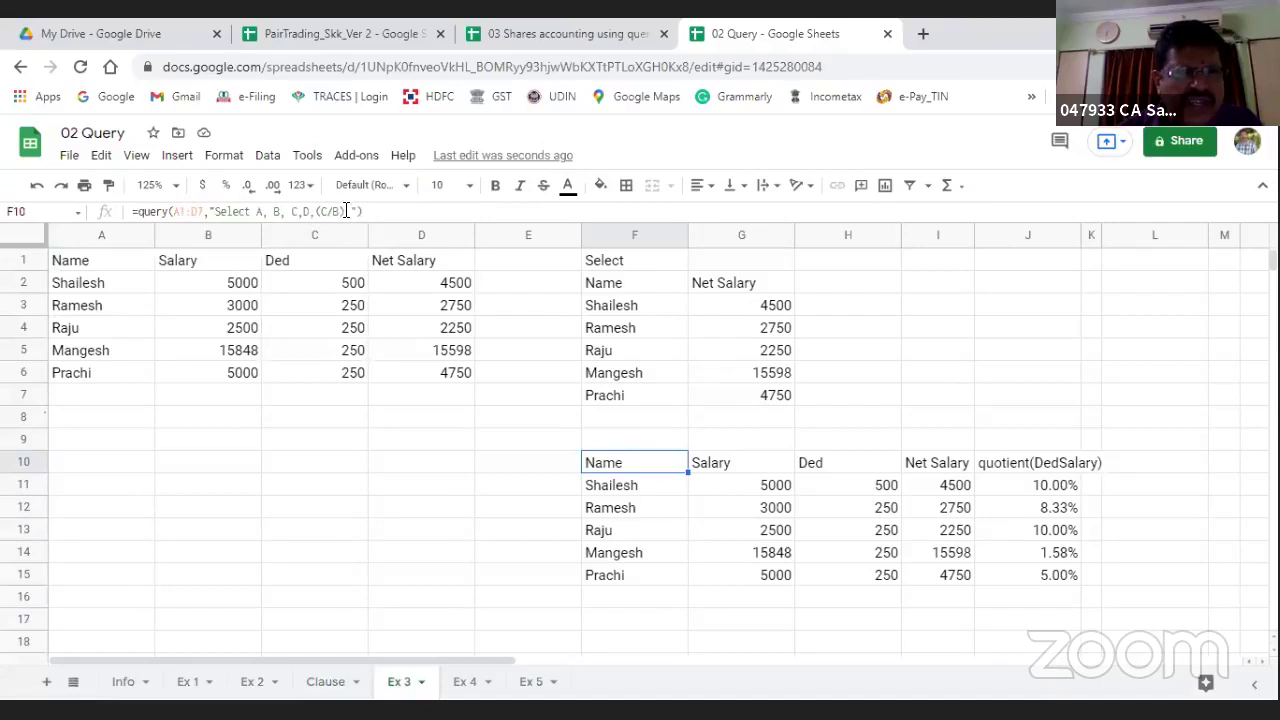
Step: Append label (C/B),'% of deduction' to the F10 query string
key("F2")
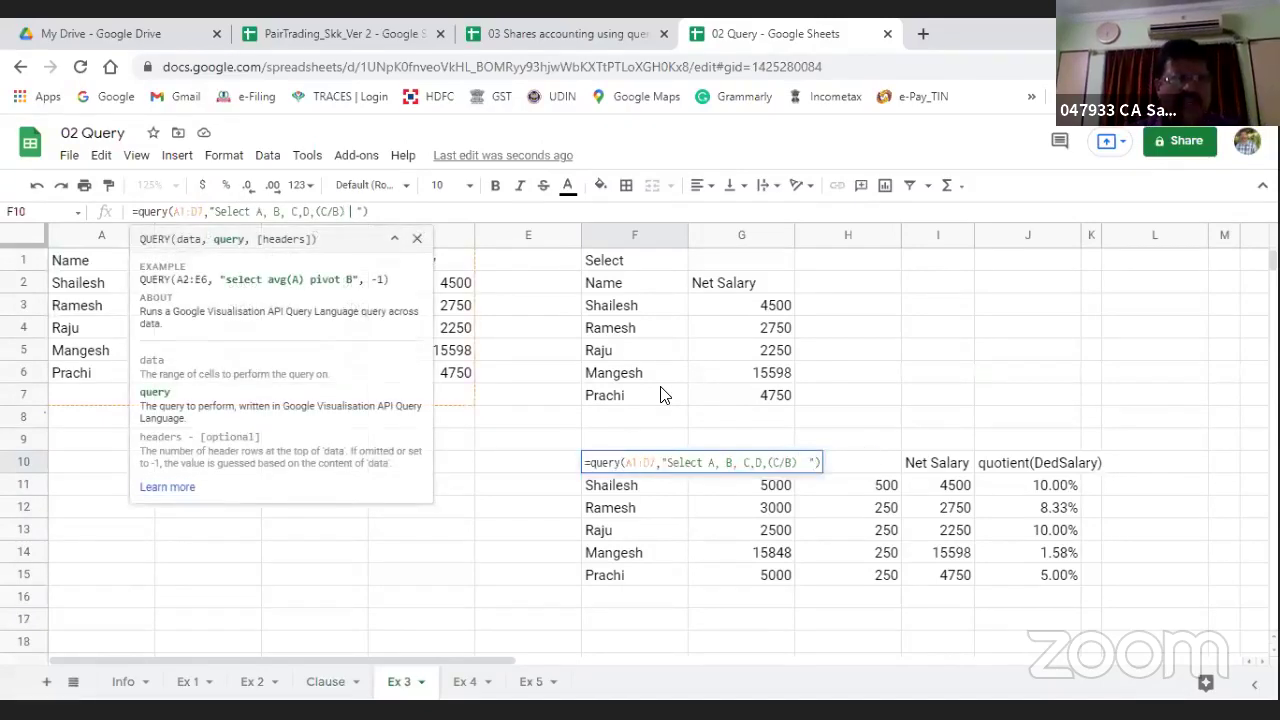
type("lab")
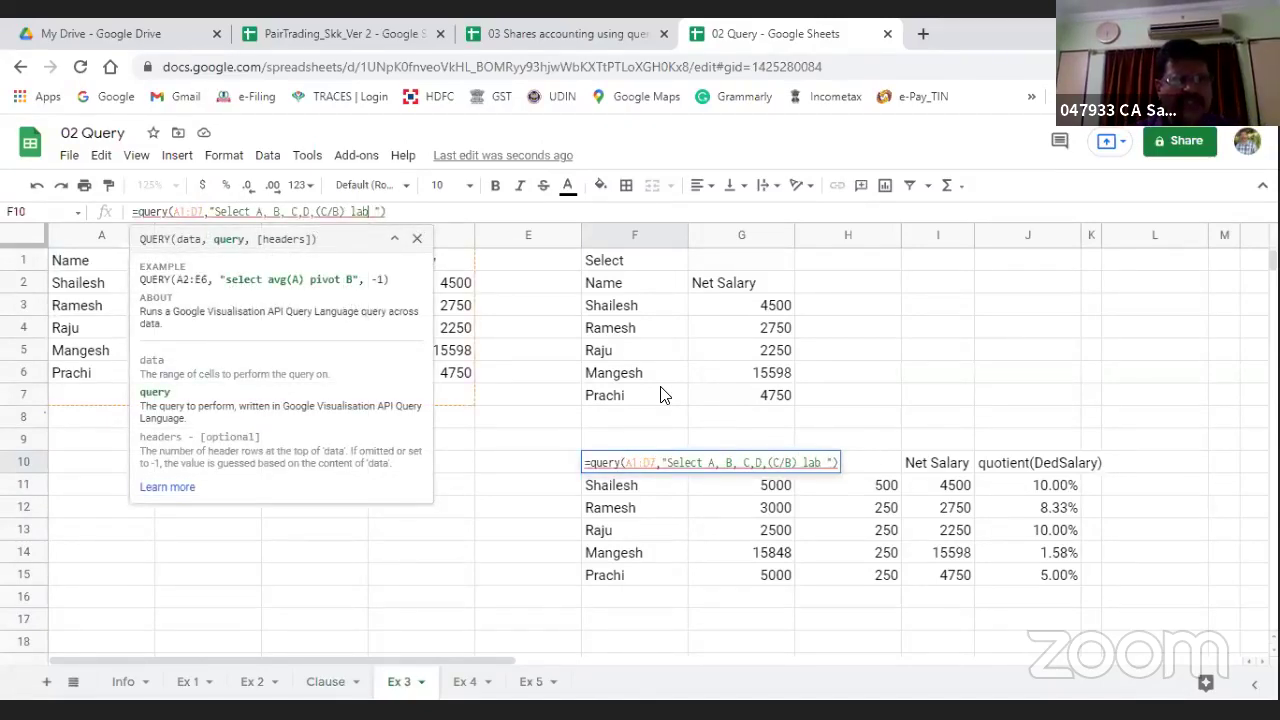
type("el ")
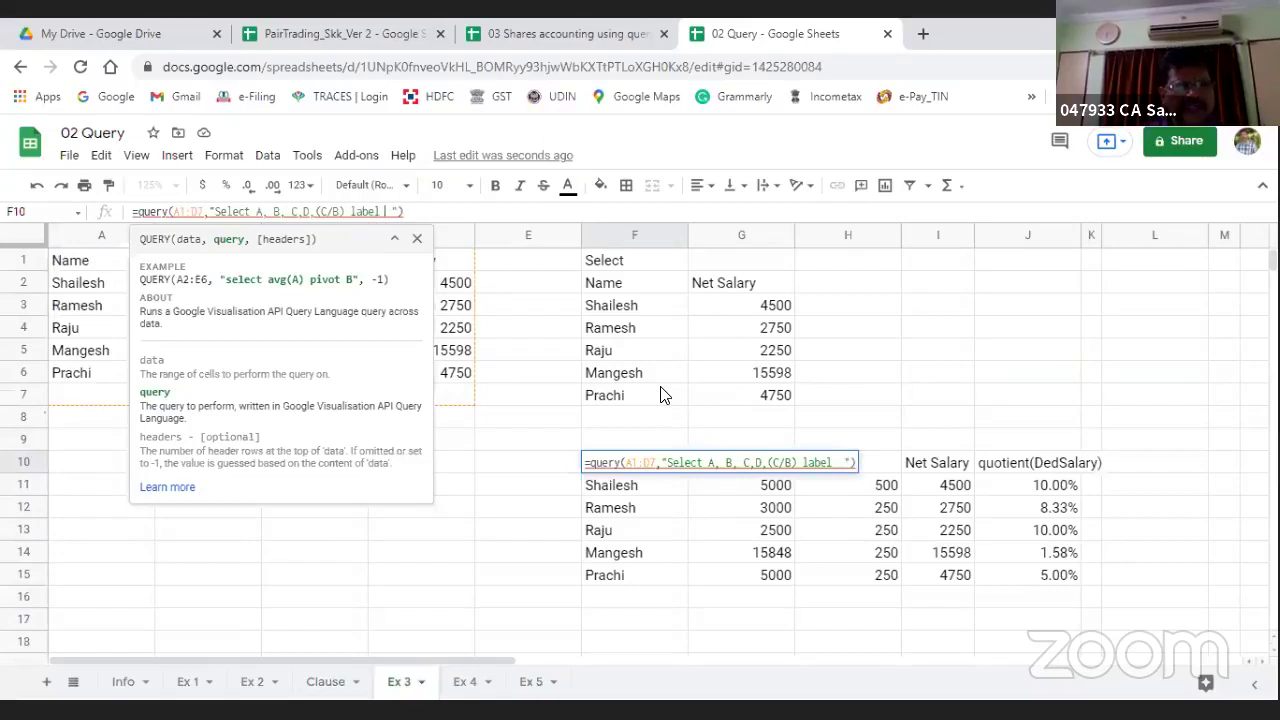
type("(C")
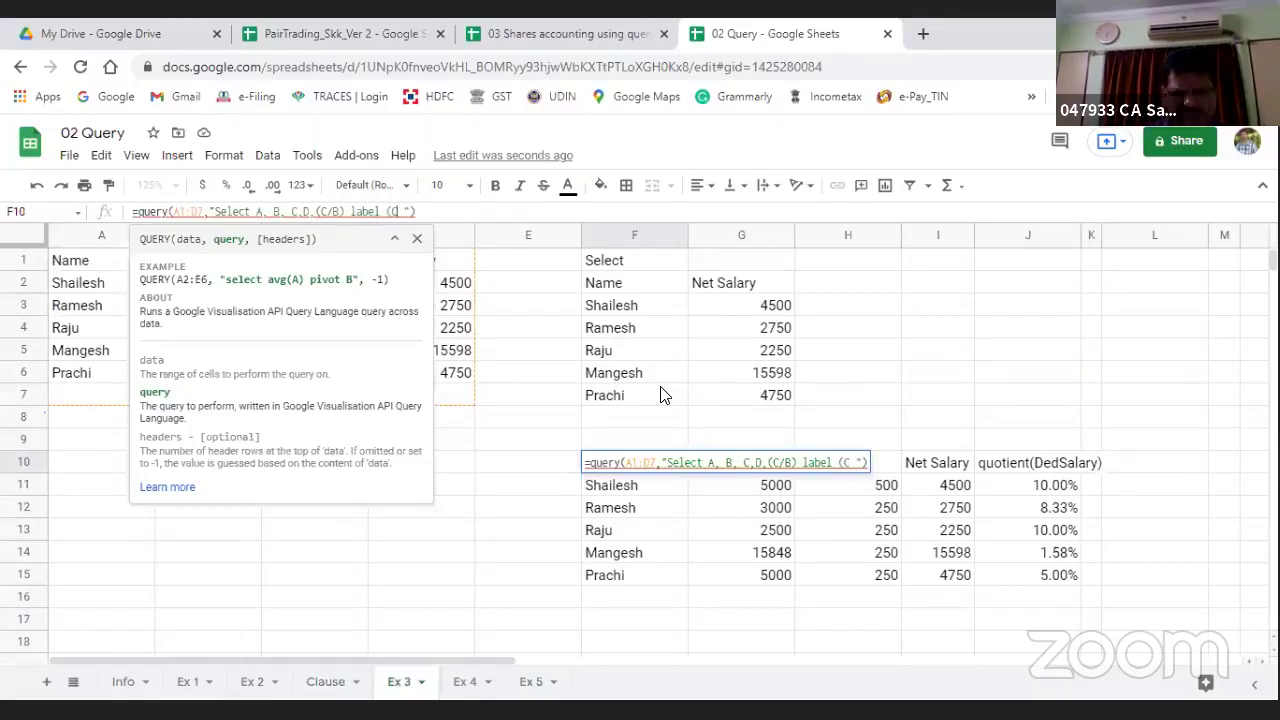
type("/B")
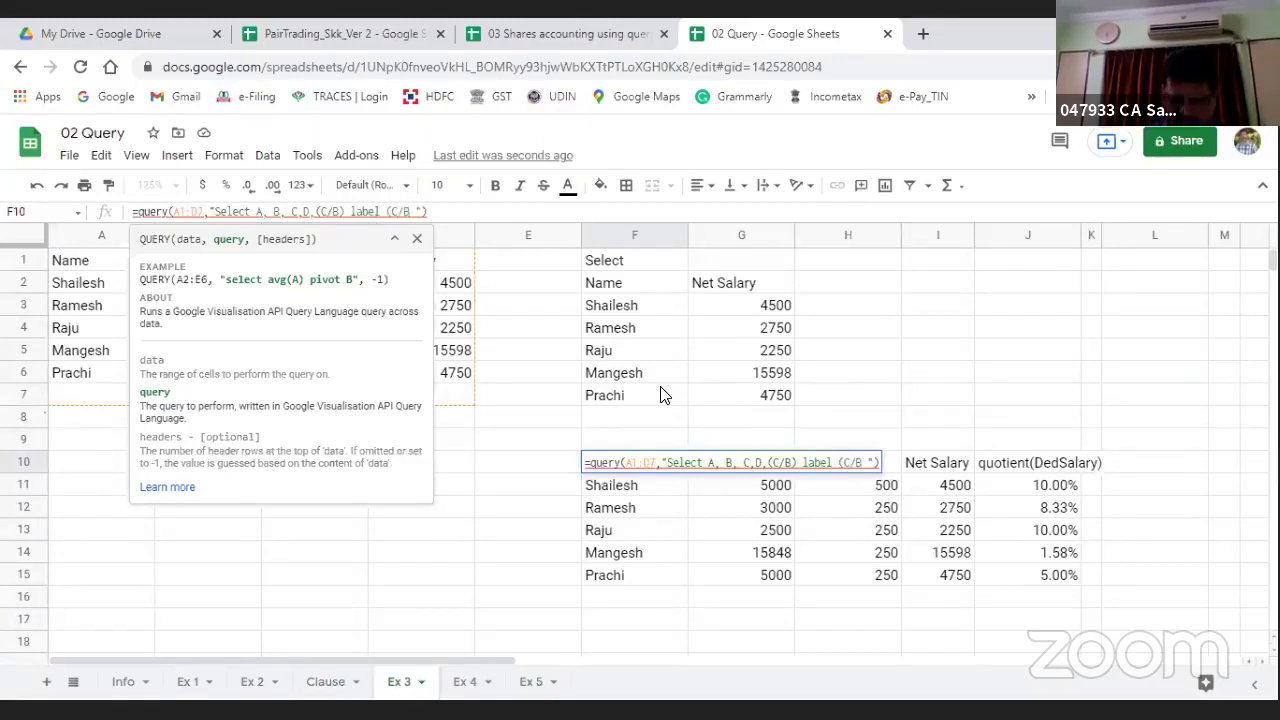
type(")")
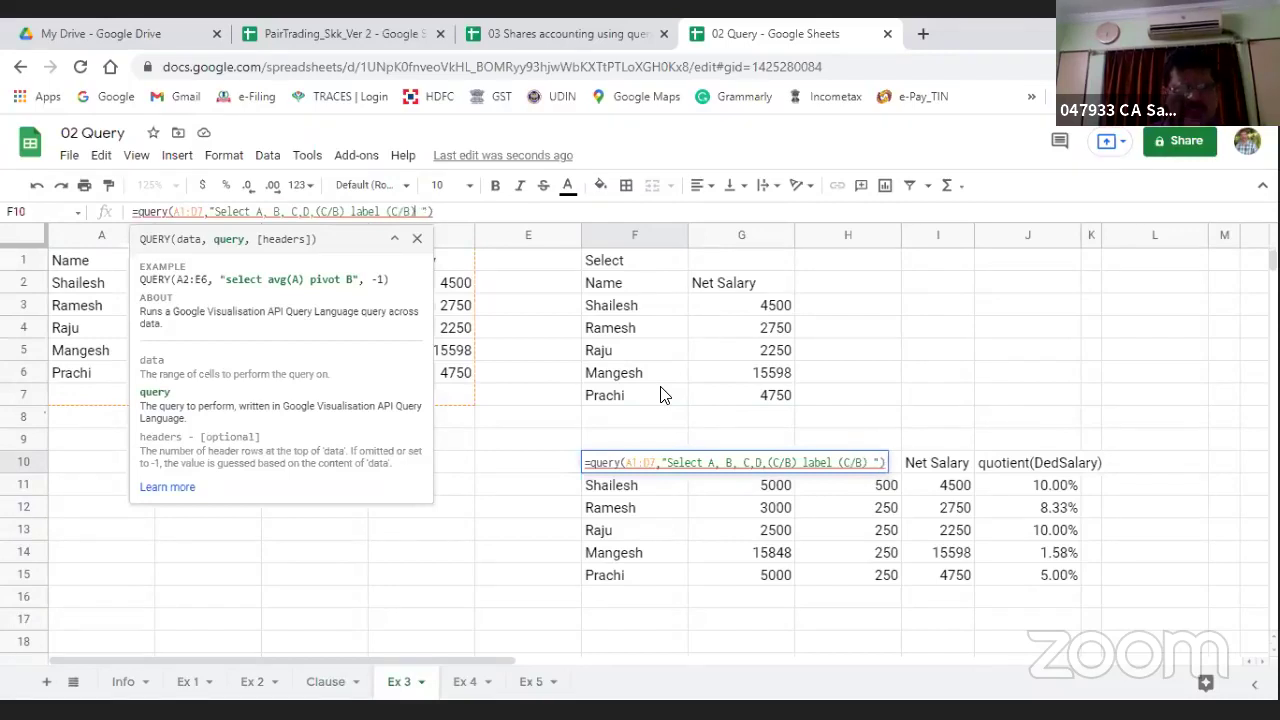
type(",")
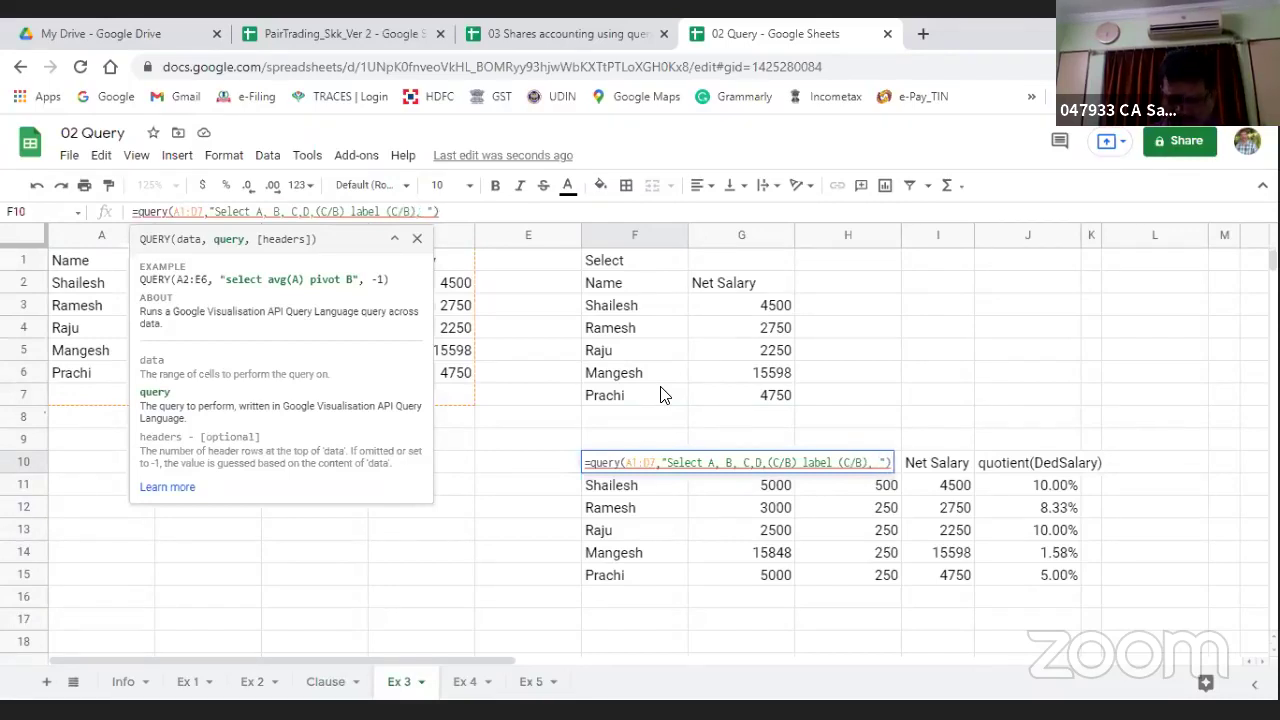
type("'")
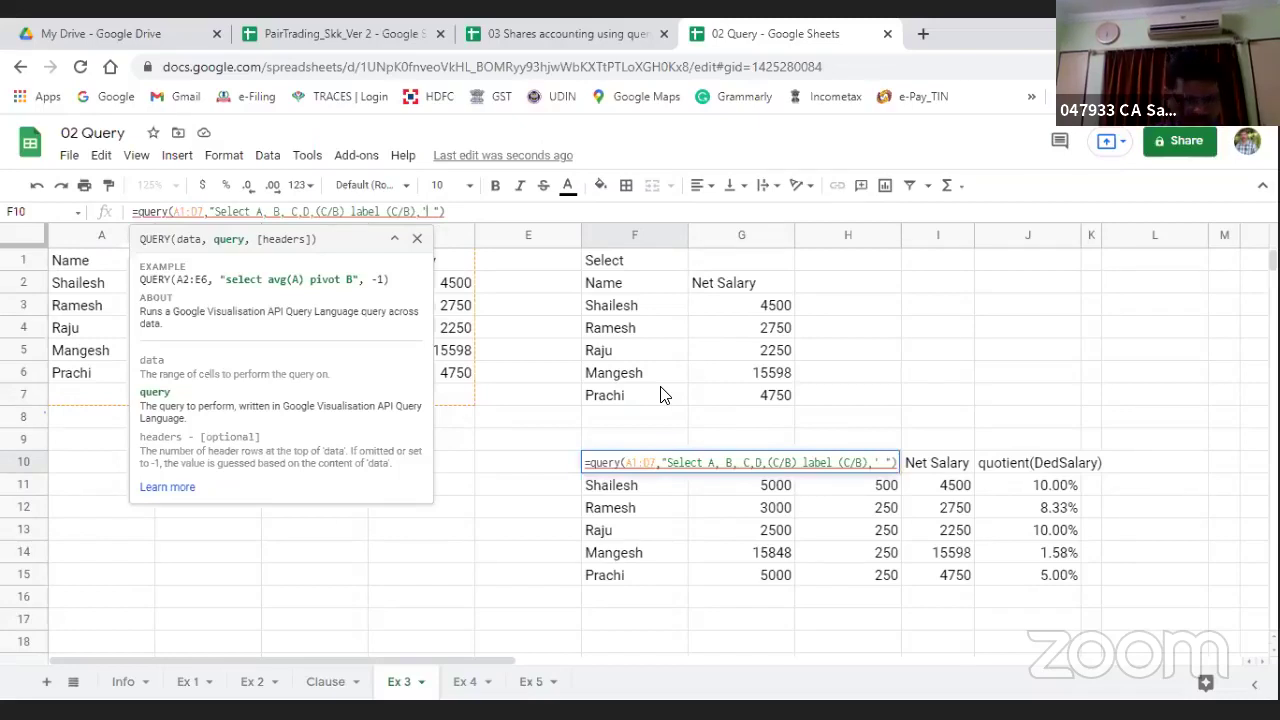
type("%")
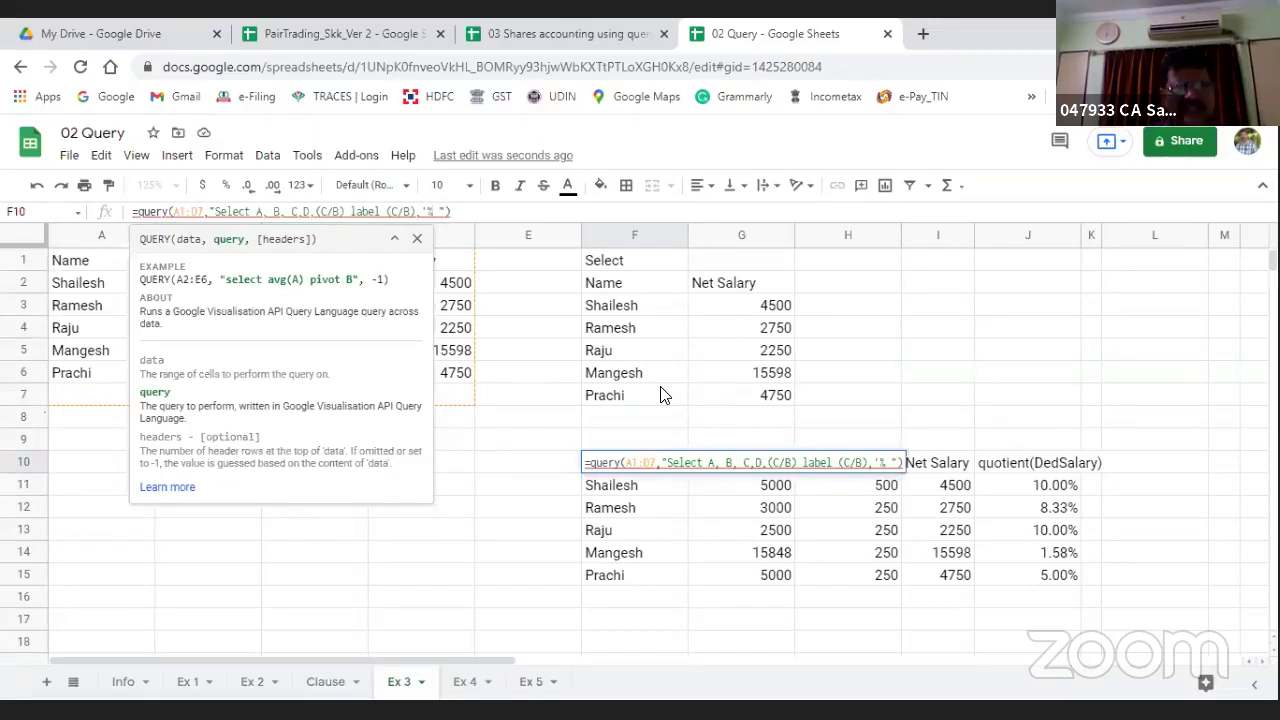
type("o")
key("BackSpace")
type("od")
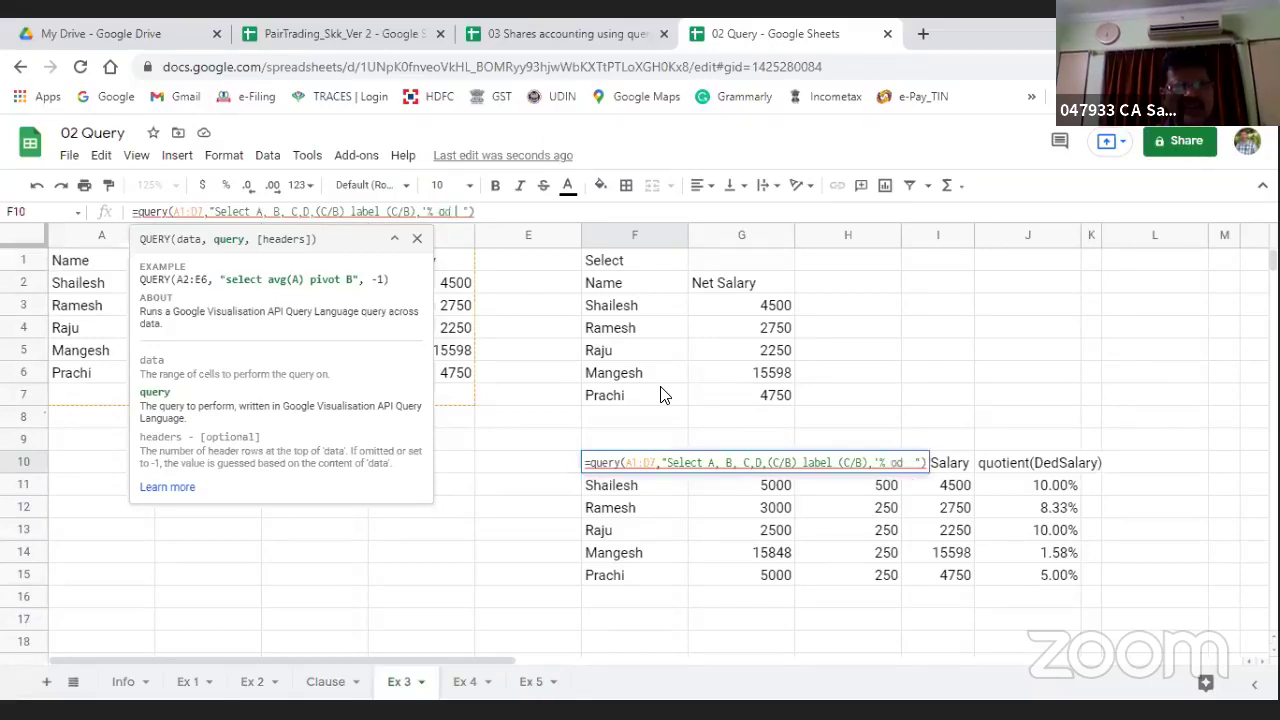
type(" deduction")
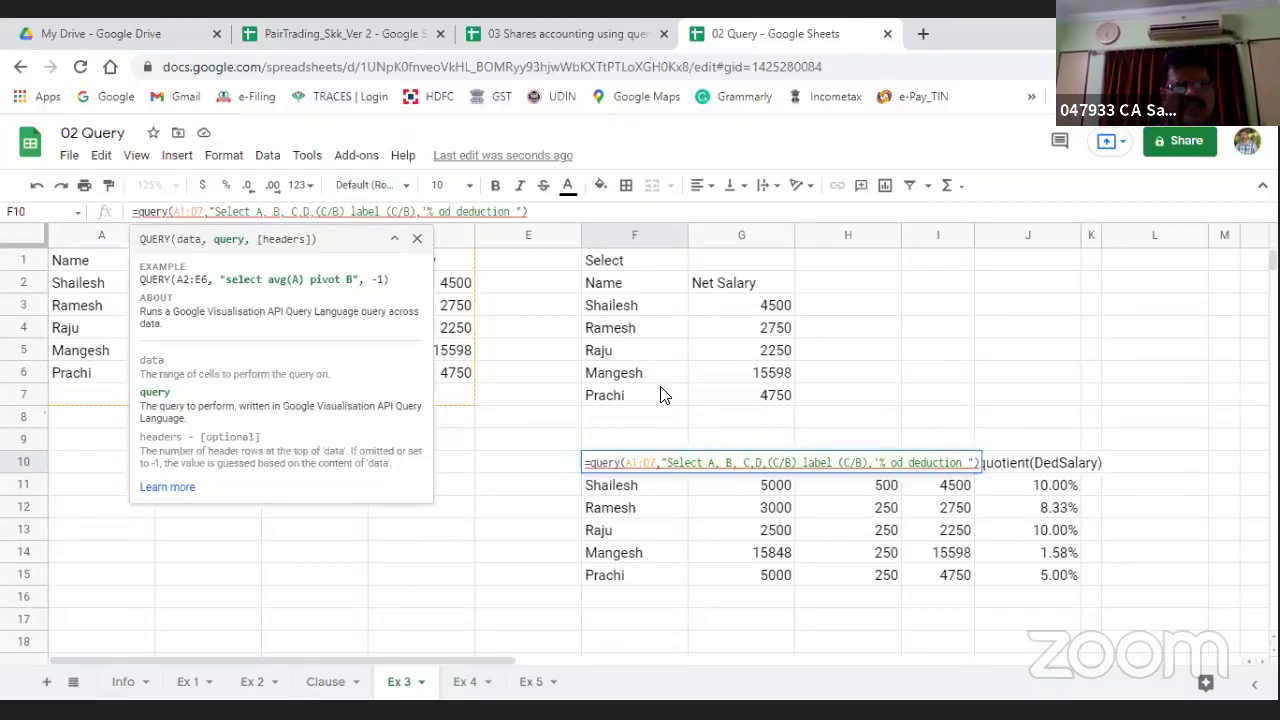
key("BackSpace")
type("f")
type("'")
key("Return")
Step: Re-enter the F10 query to inspect its #VALUE! error
type("\\")
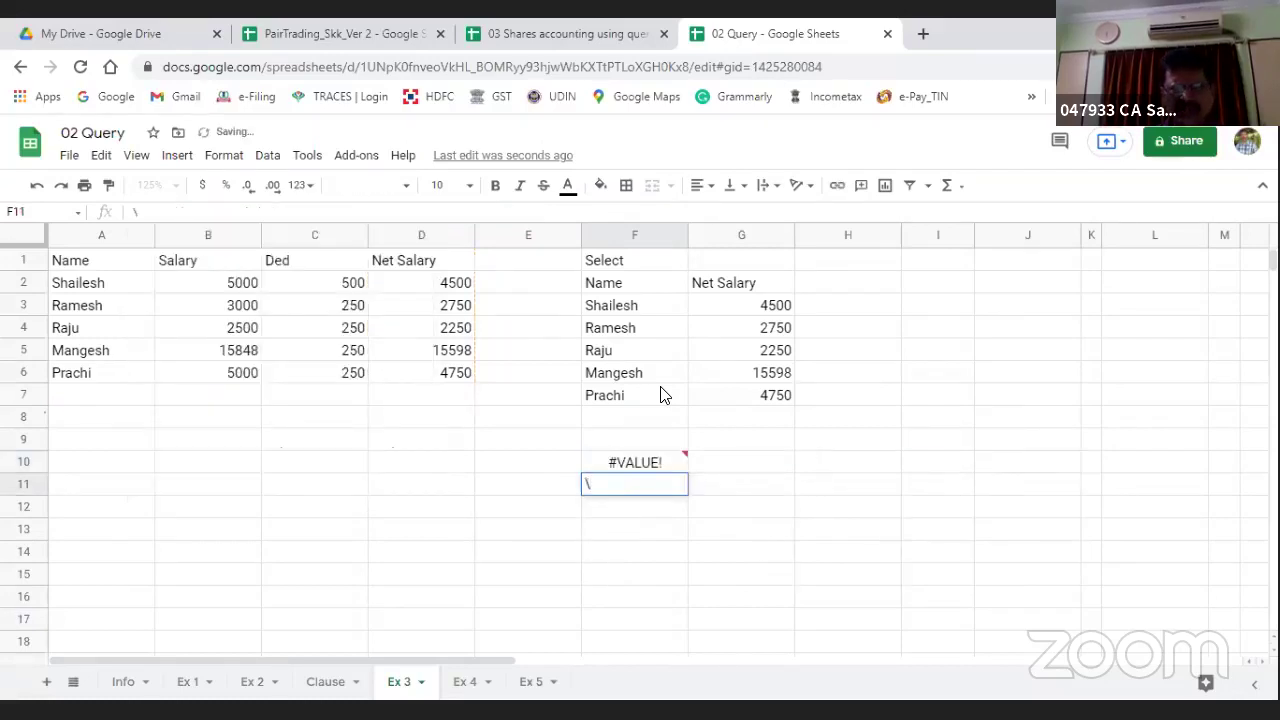
key("Up")
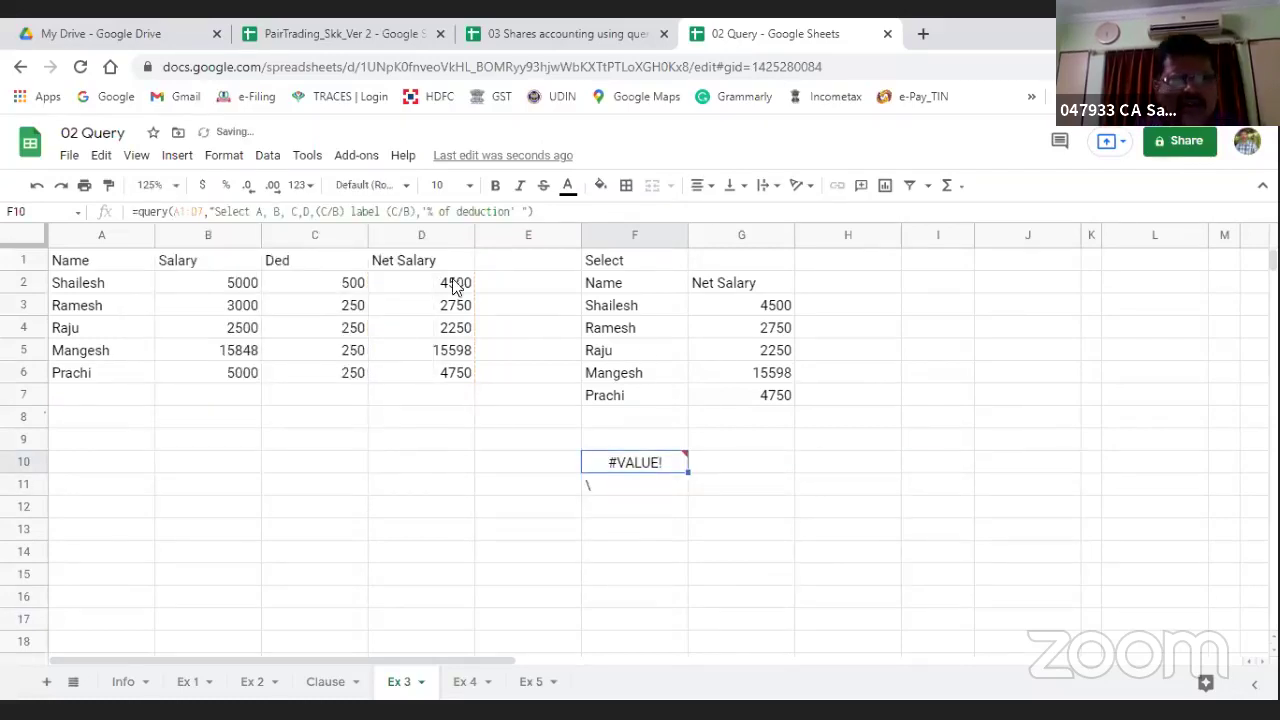
left_click(407, 312)
left_click(600, 467)
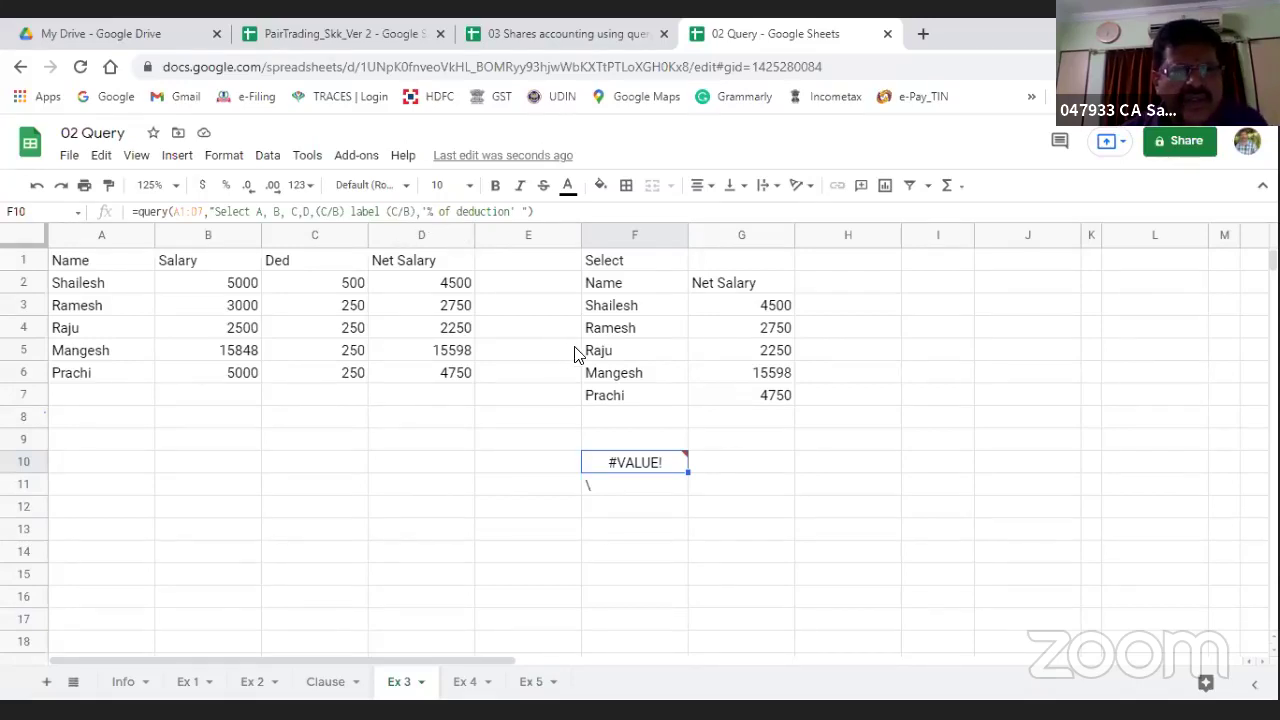
key("F2")
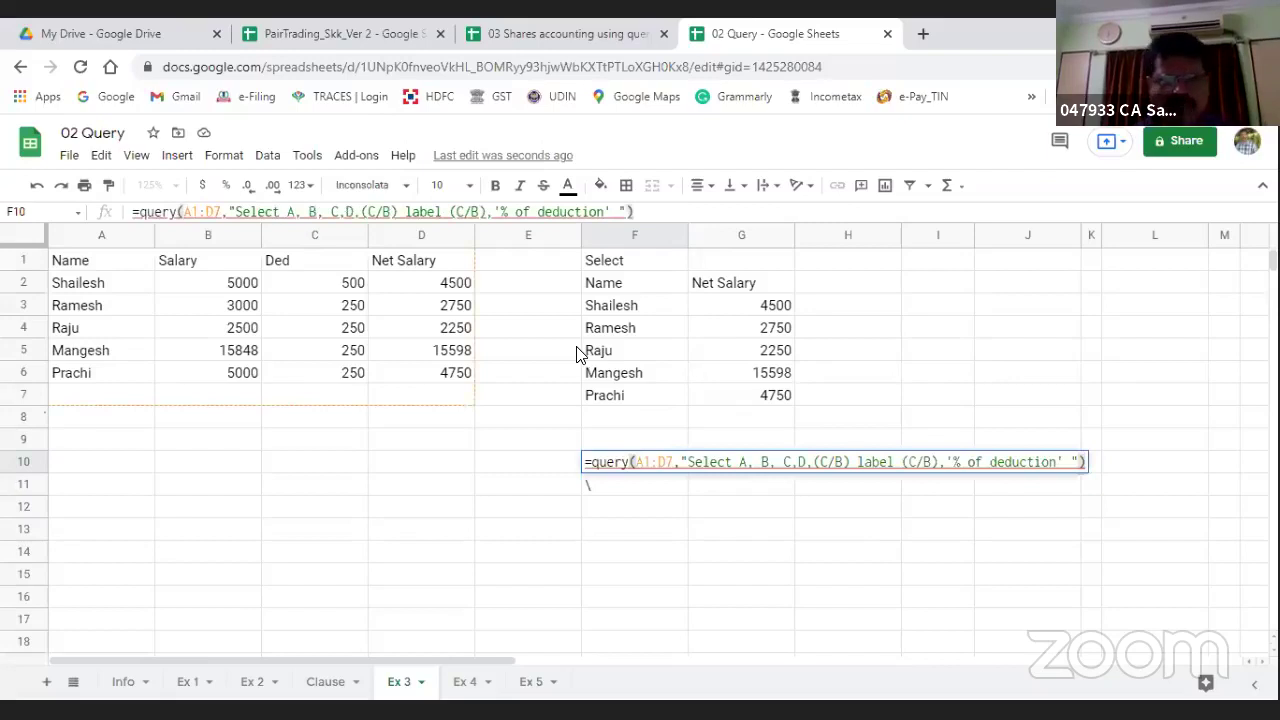
key("Return")
key("Up")
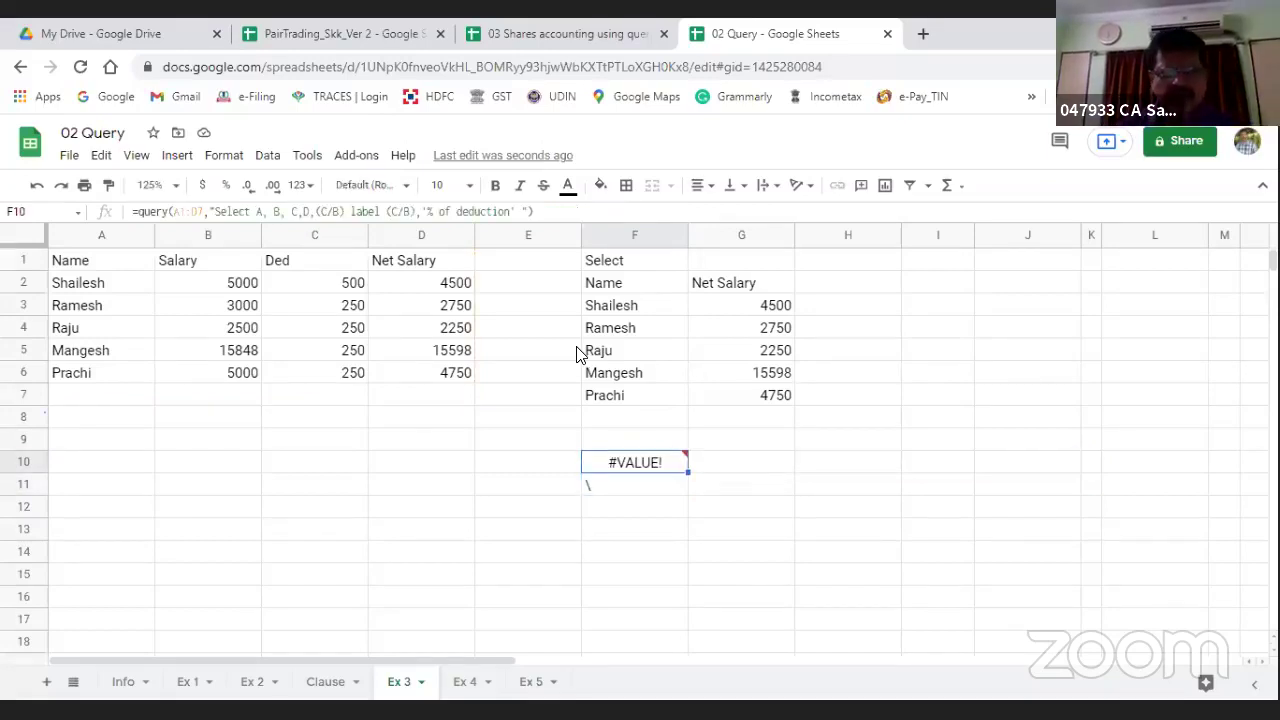
Step: Browse the Ex 2, Ex 1, Info and Clause sheets before returning to Ex 3
left_click(251, 684)
left_click(196, 686)
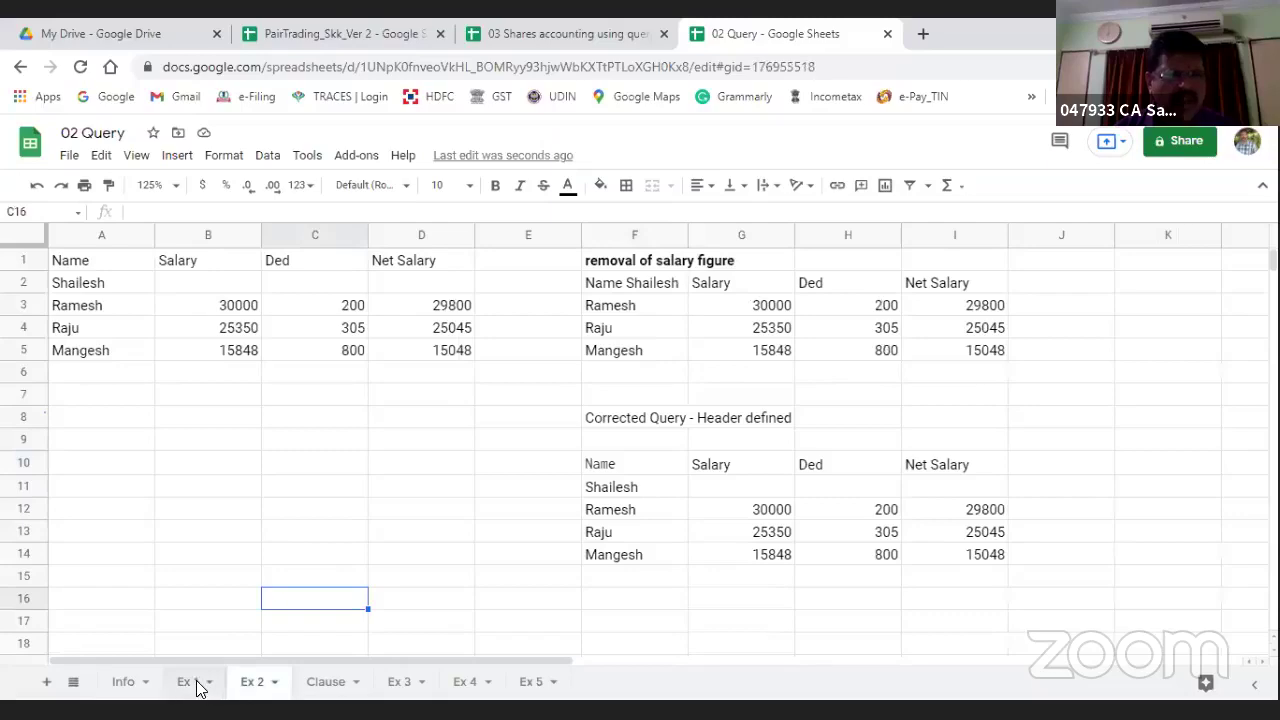
left_click(124, 685)
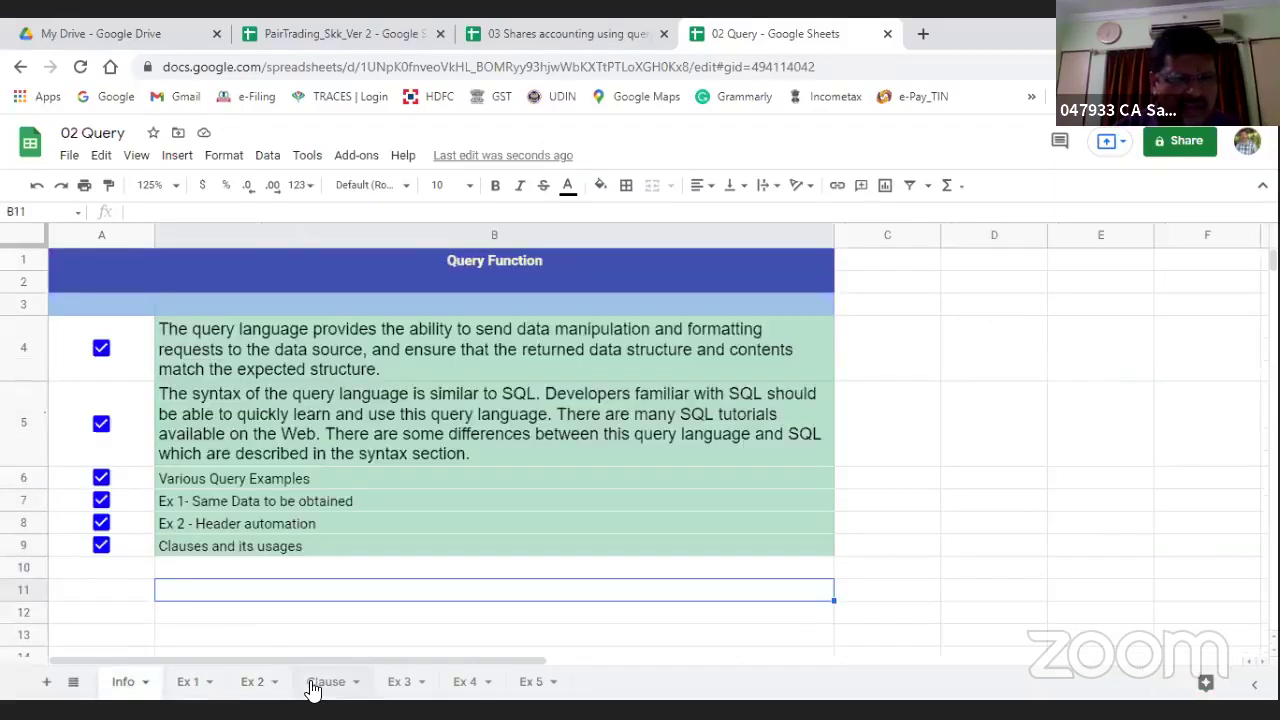
left_click(322, 682)
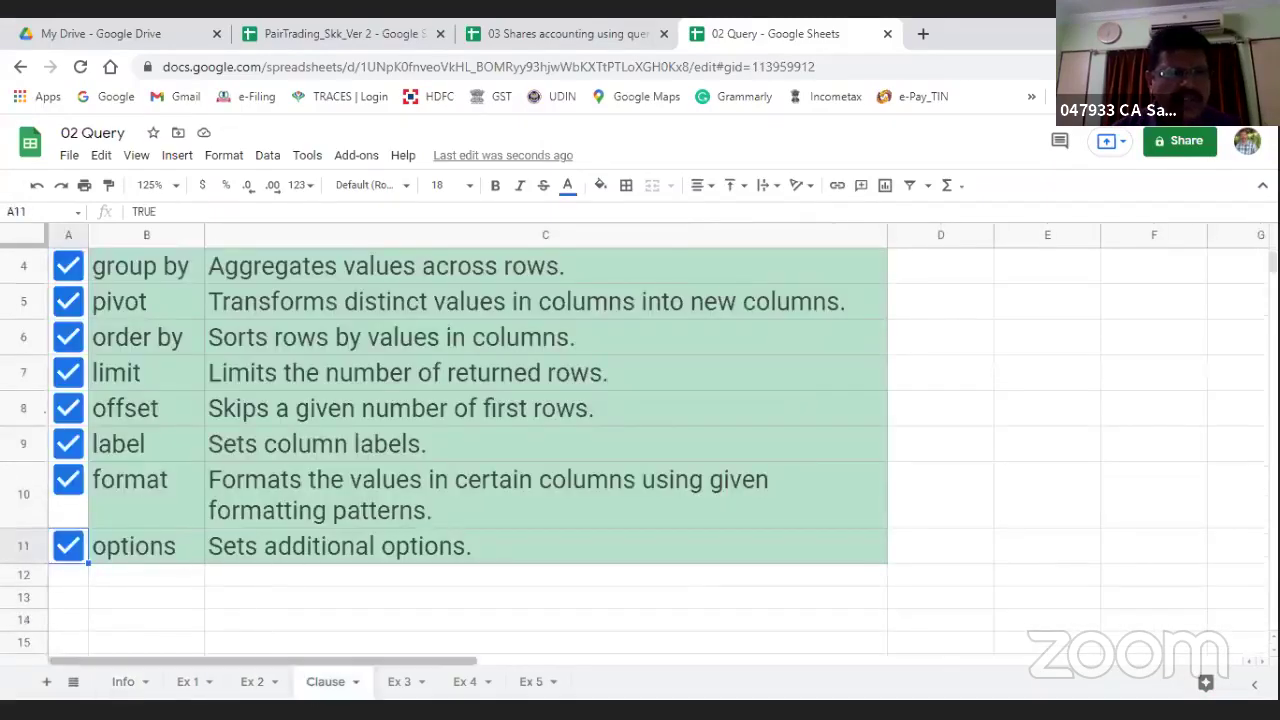
left_click(391, 686)
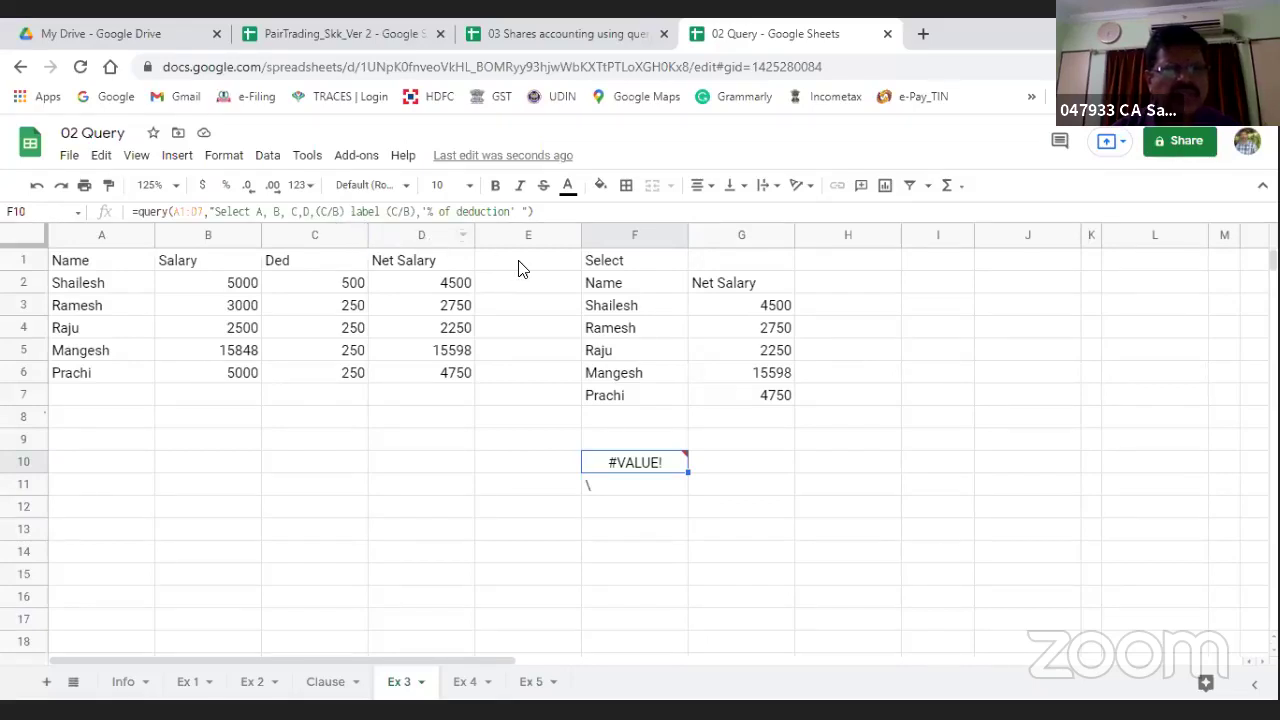
Step: Remove the bracket after label in F10, then clear F9:F12 of the error and backslash
left_click(390, 211)
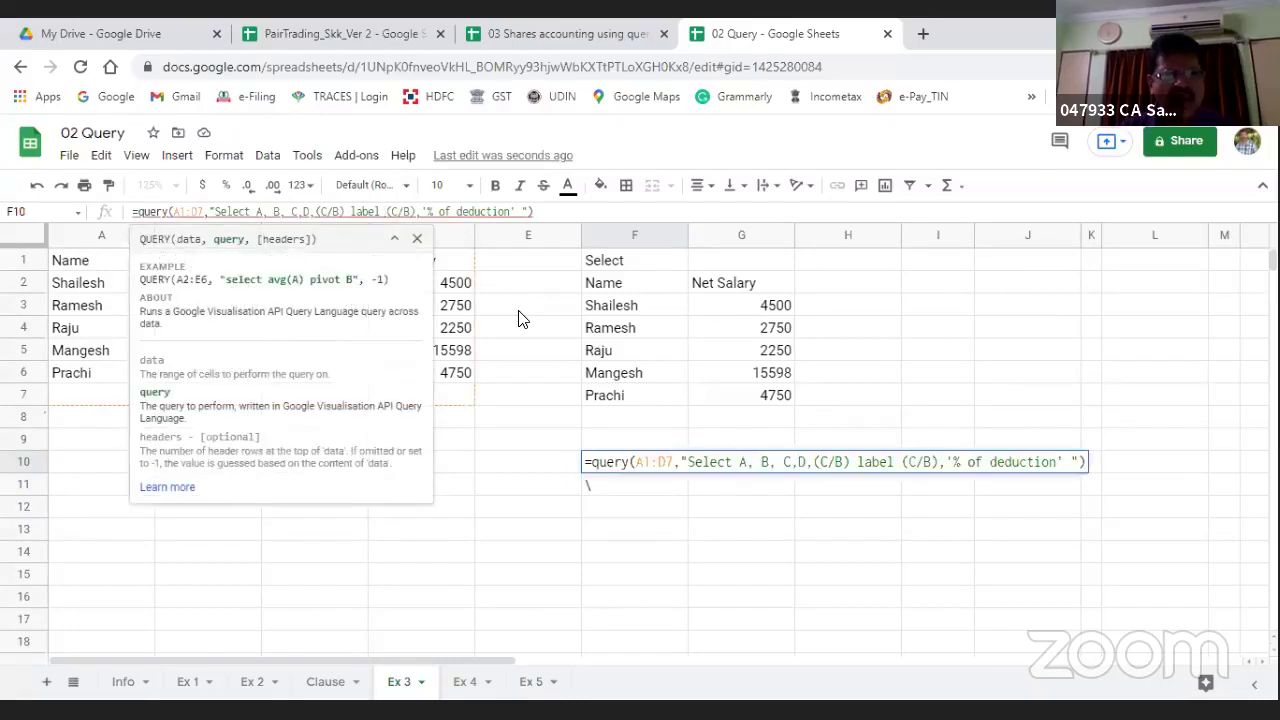
key("Delete")
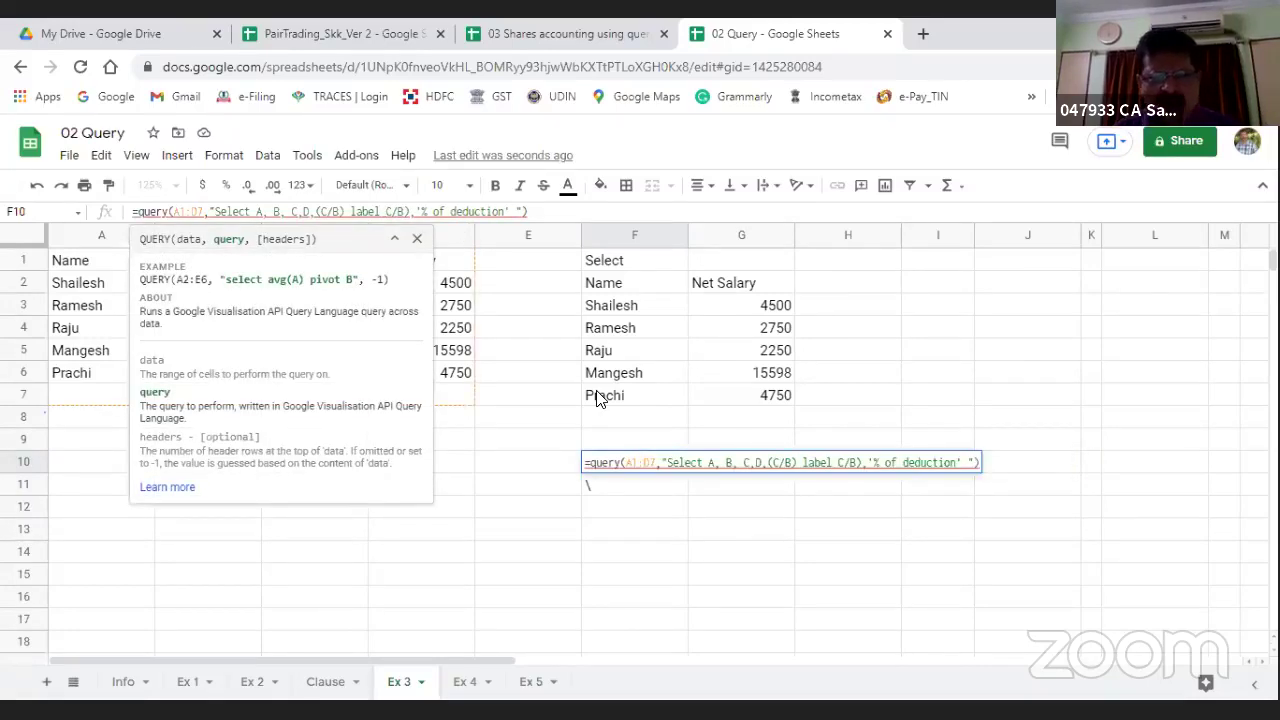
key("Return")
key("Up")
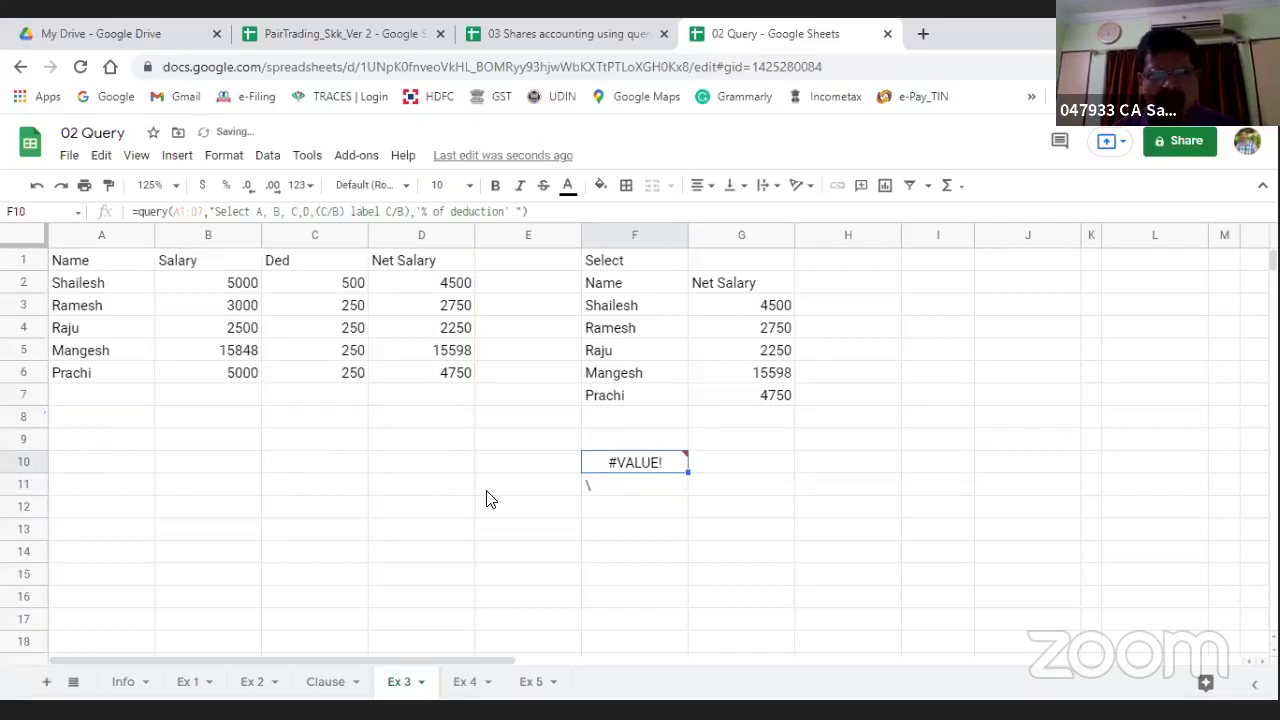
left_click_drag(640, 438, 642, 512)
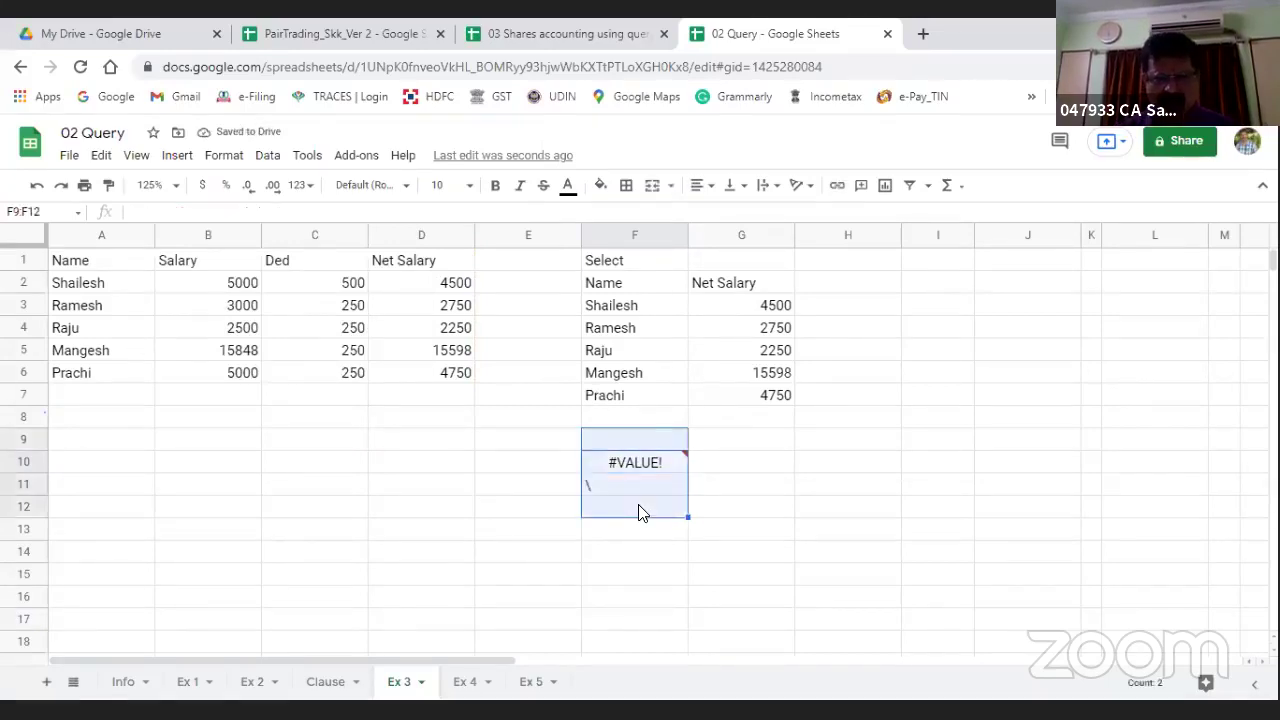
key("Delete")
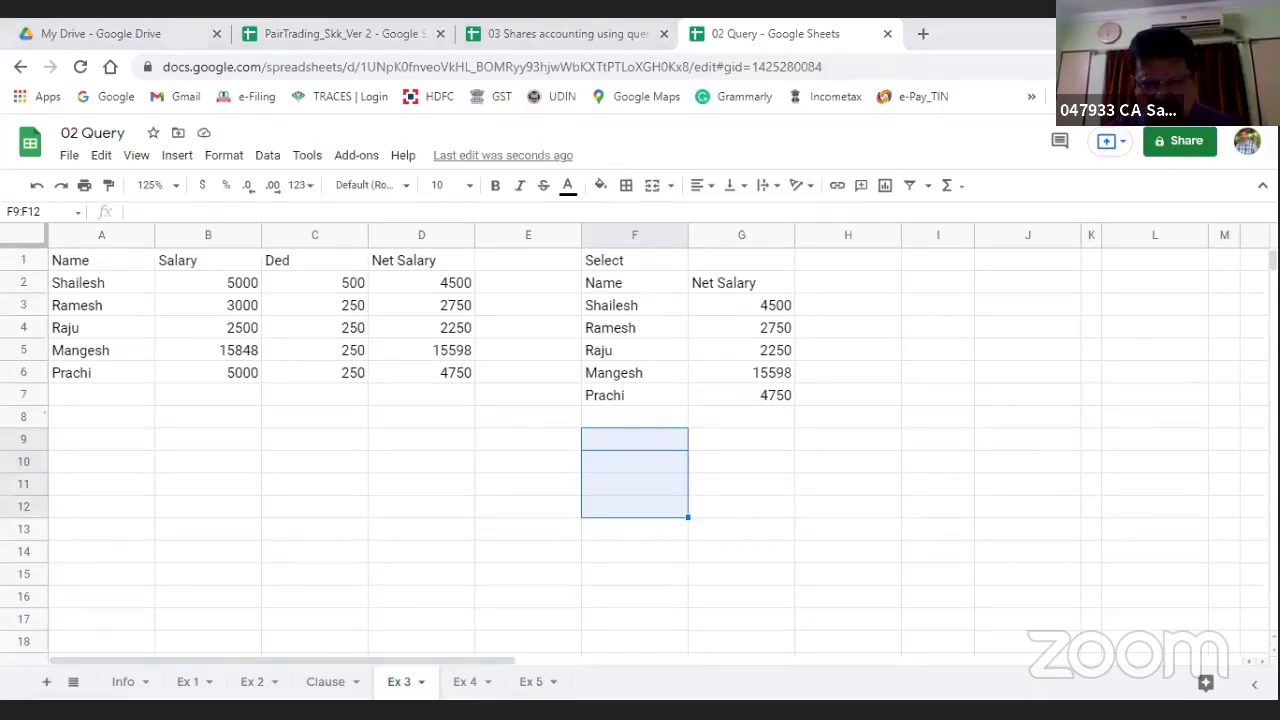
left_click(465, 686)
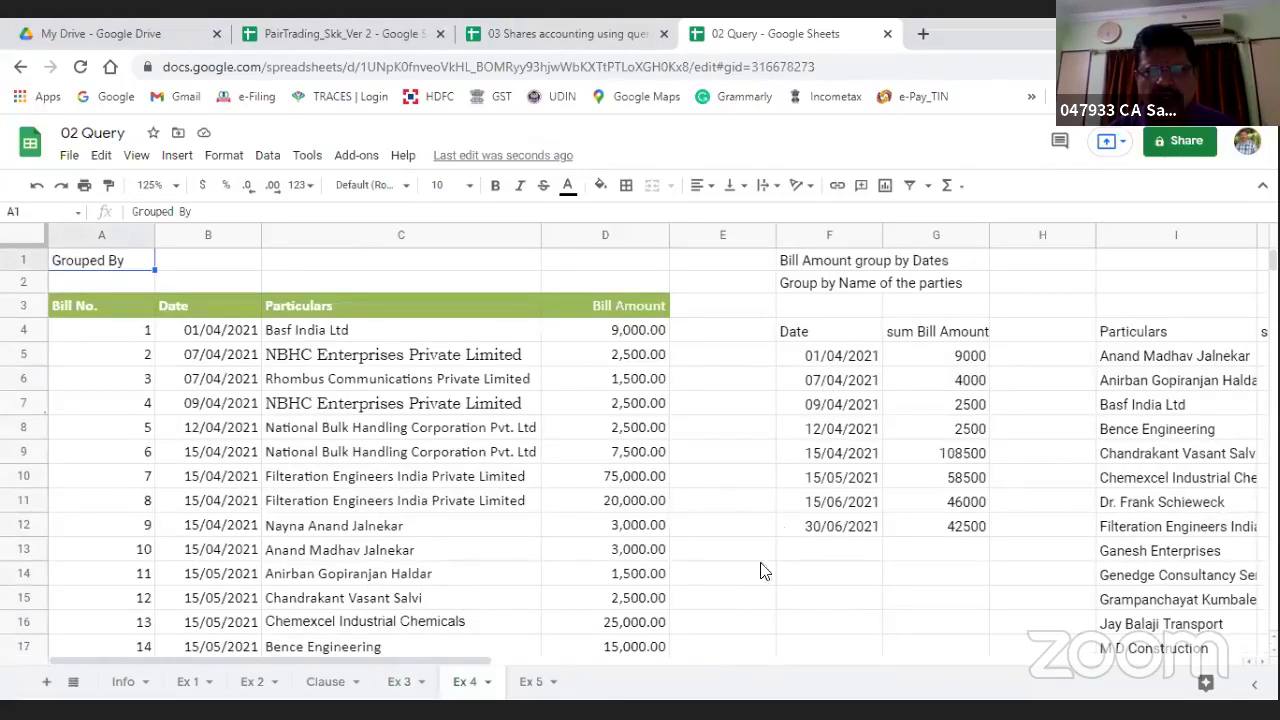
left_click(522, 684)
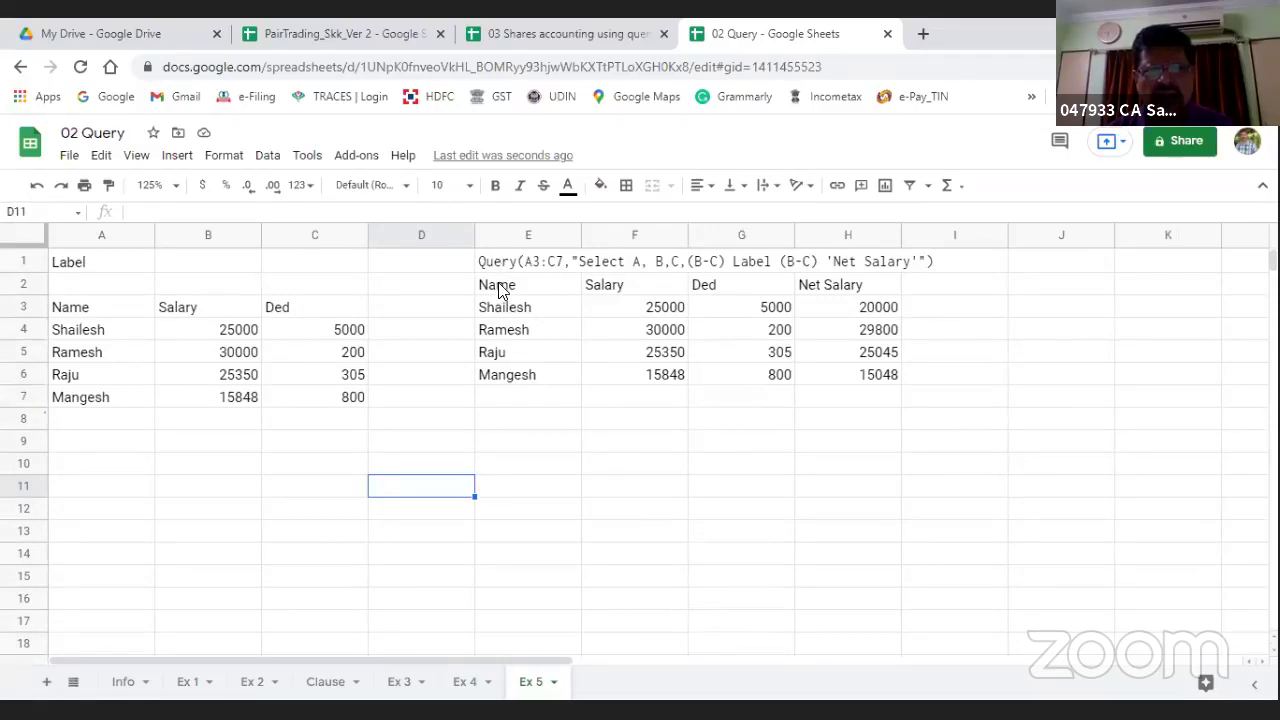
left_click(500, 289)
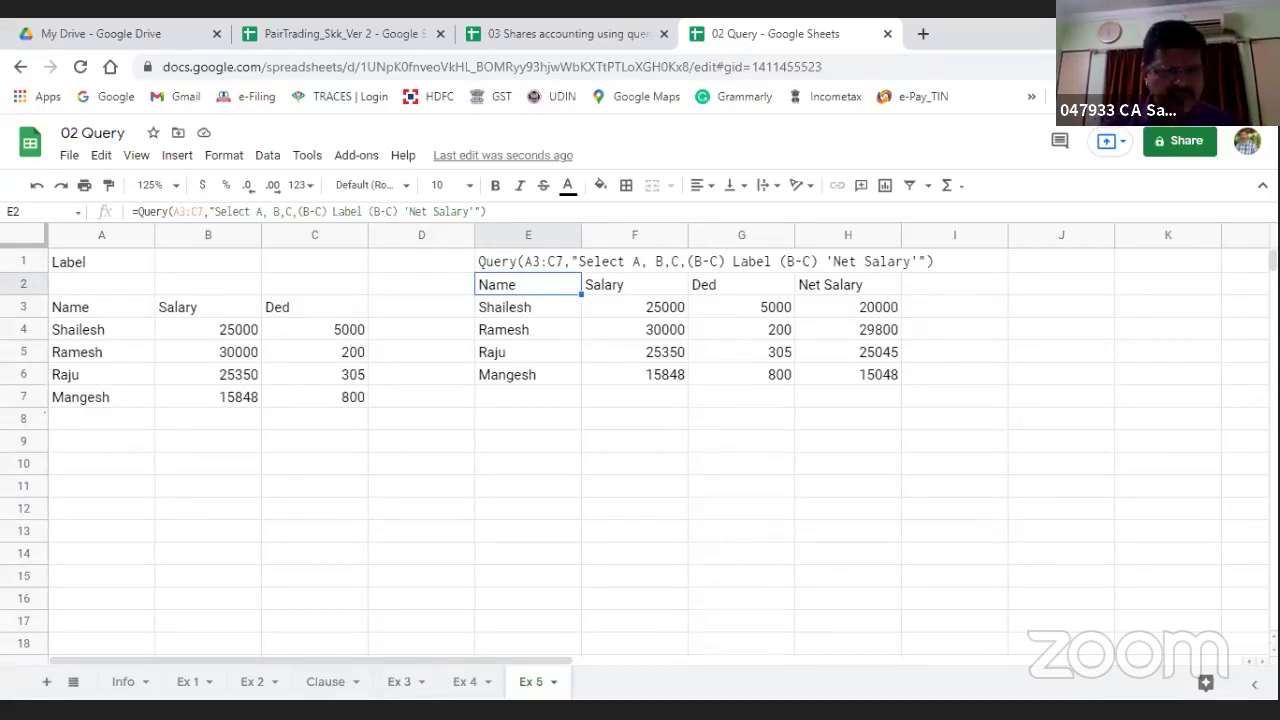
left_click(452, 686)
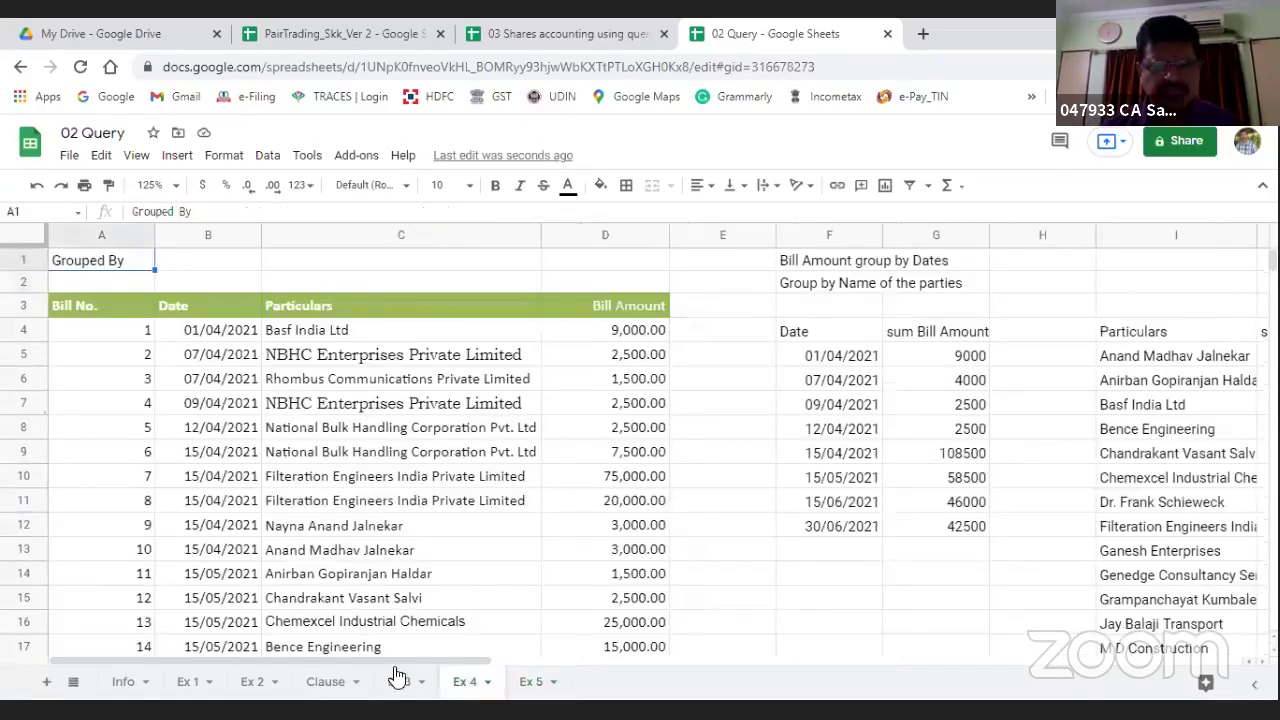
left_click(340, 690)
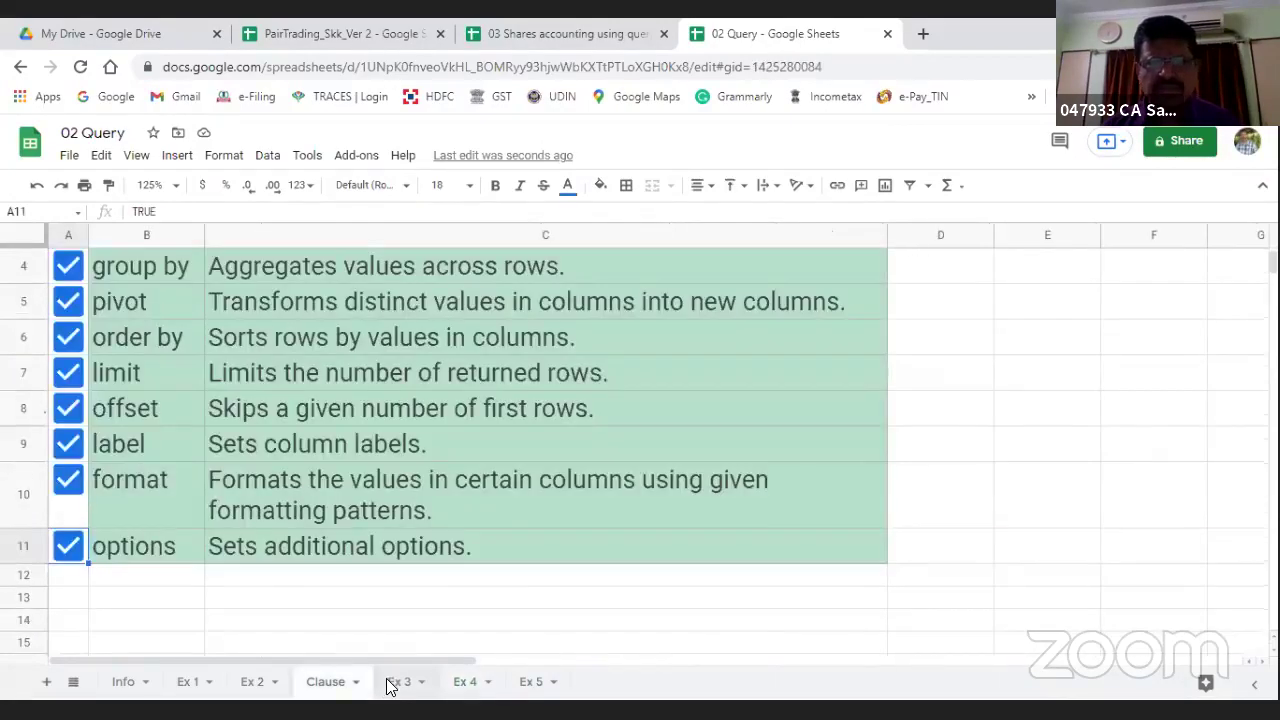
left_click(392, 684)
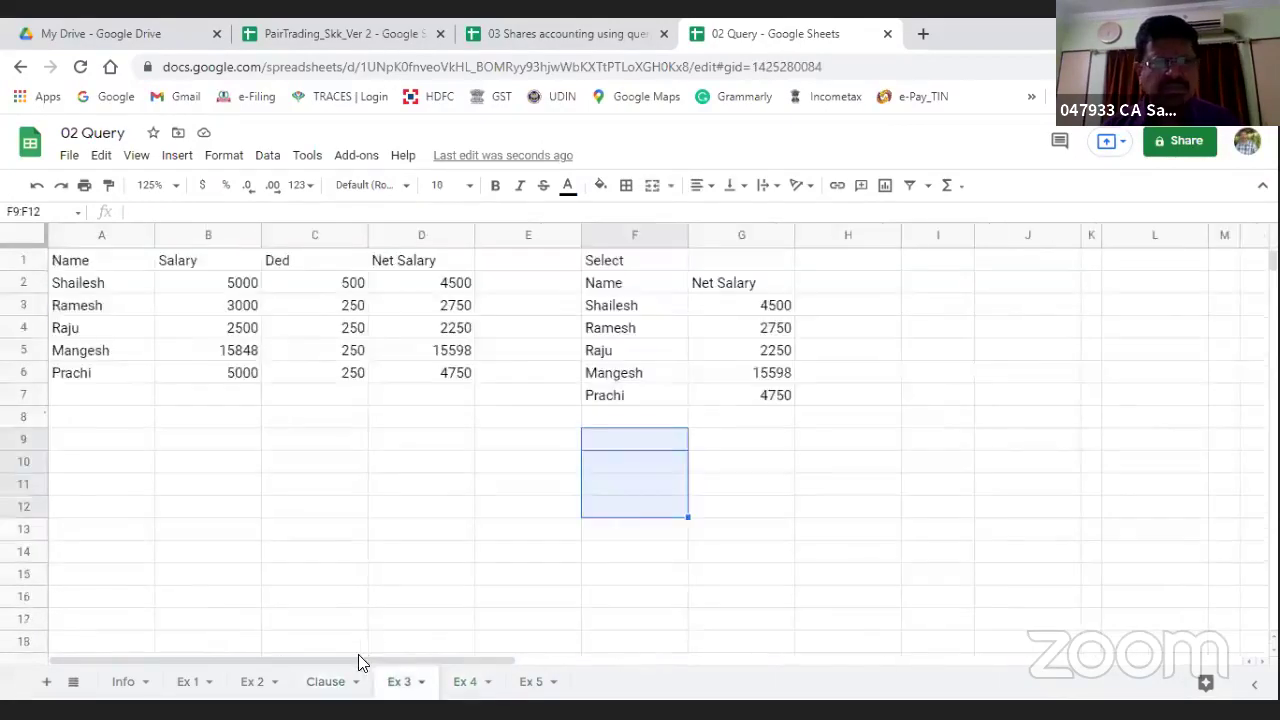
left_click(252, 684)
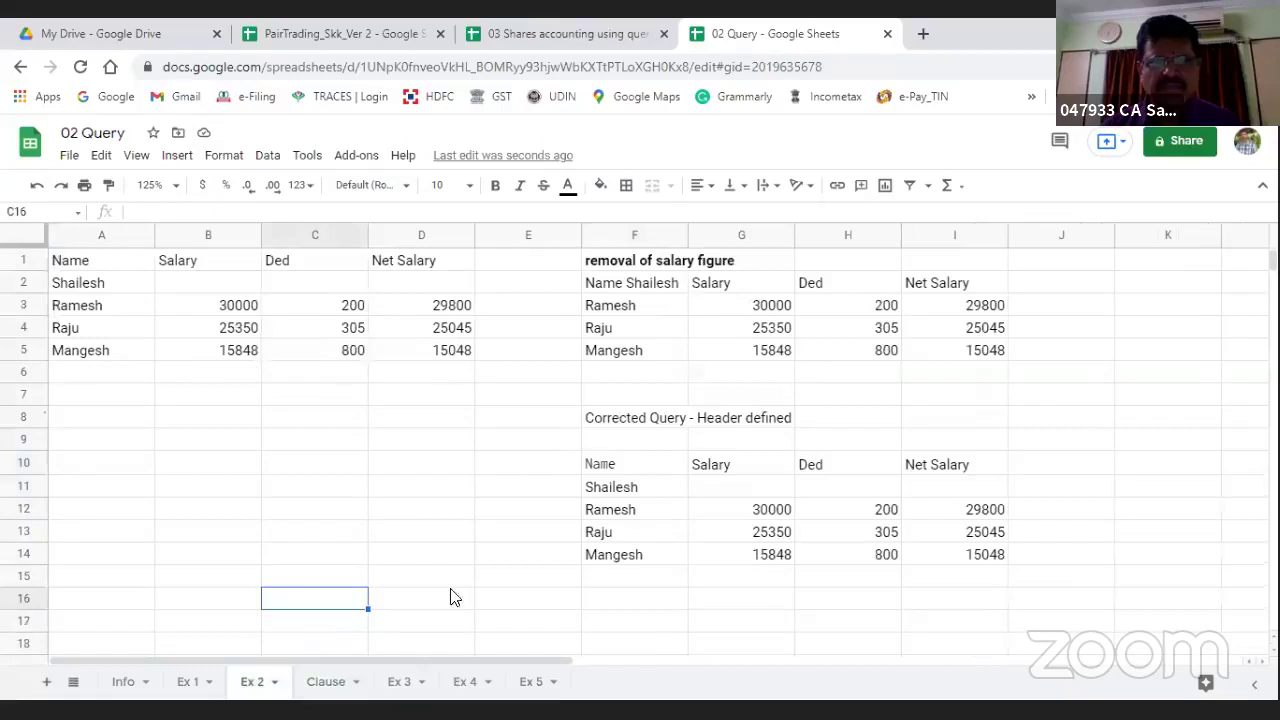
left_click(588, 470)
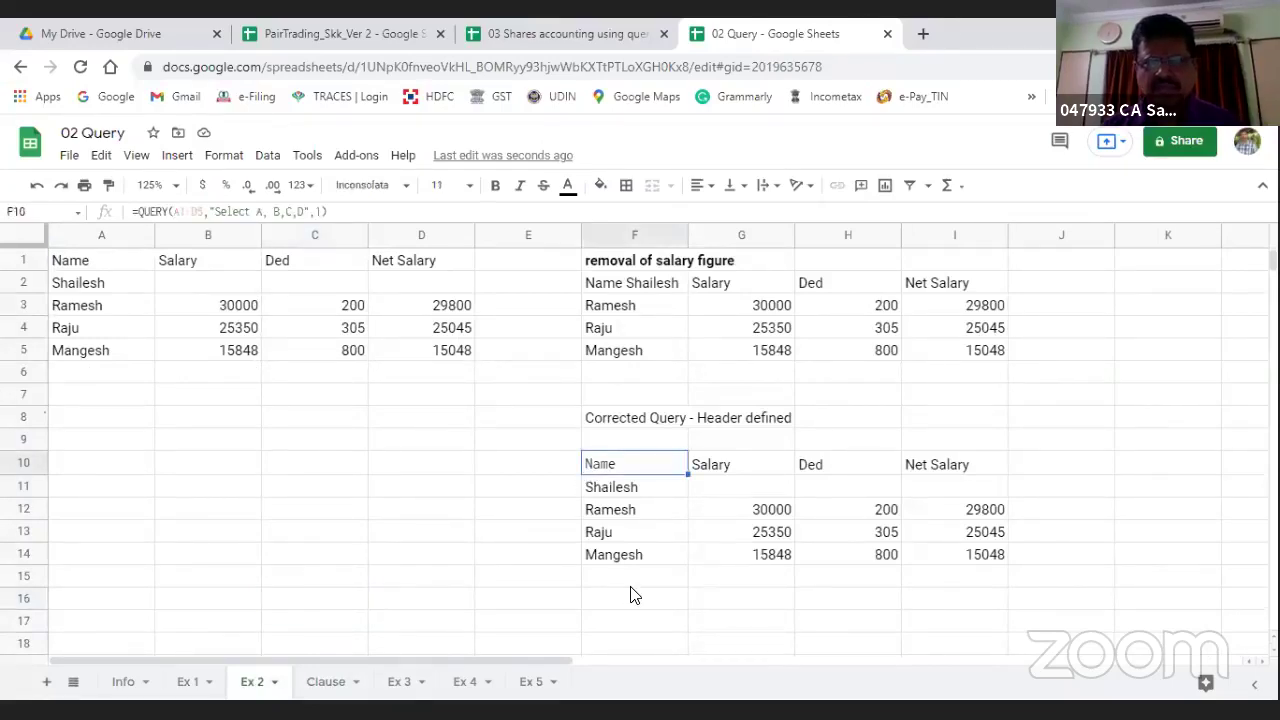
key("Right")
key("Right")
key("Right")
key("Right")
key("Right")
key("Right")
key("Right")
key("Right")
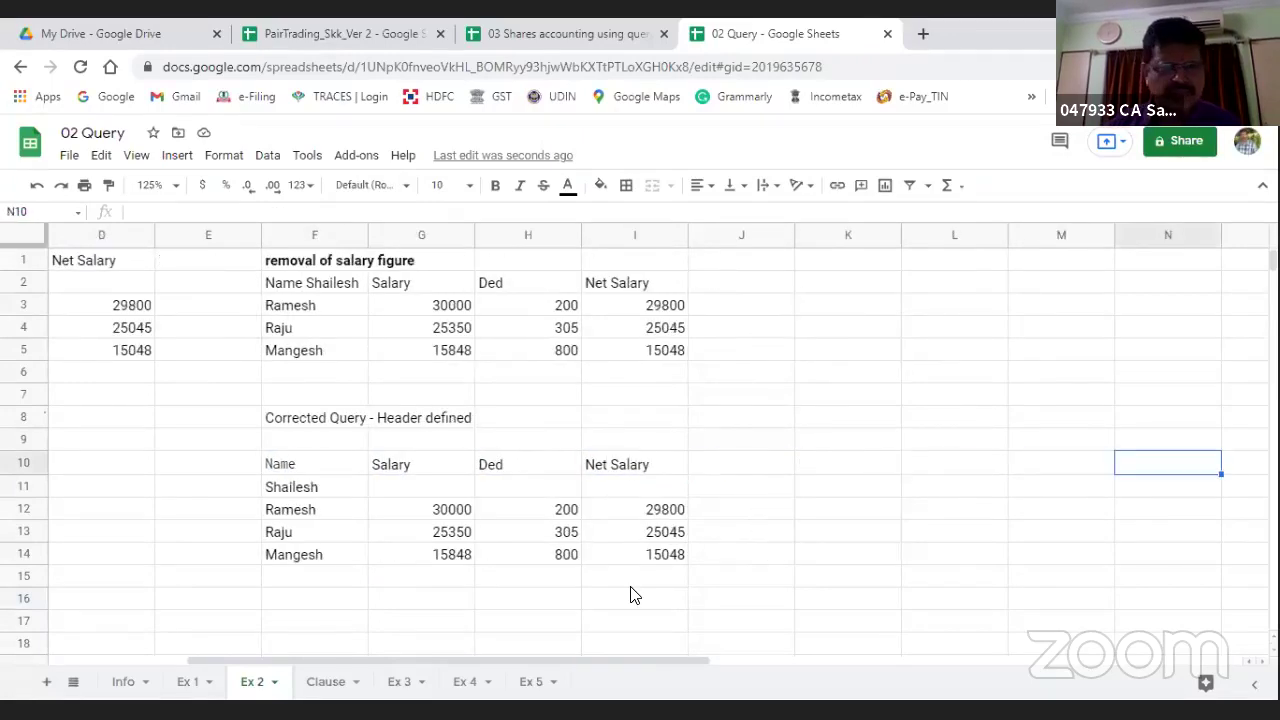
left_click(400, 686)
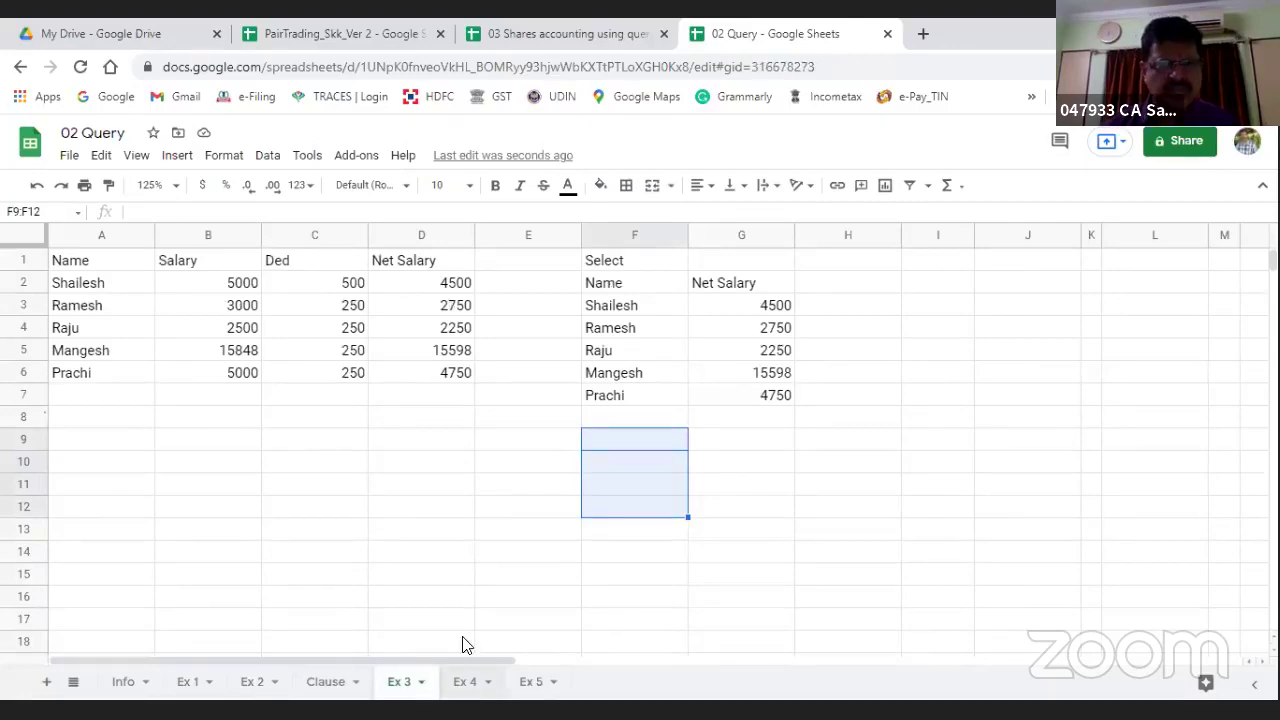
left_click(402, 686)
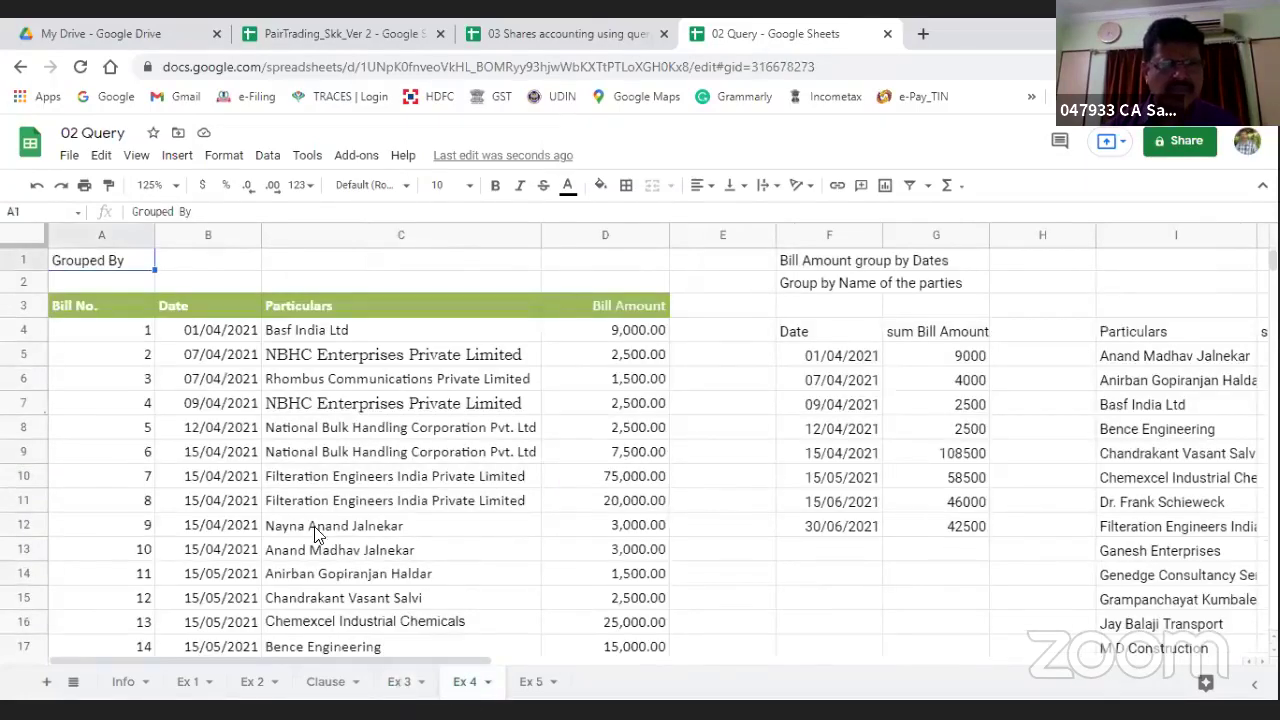
key("Left")
key("Home")
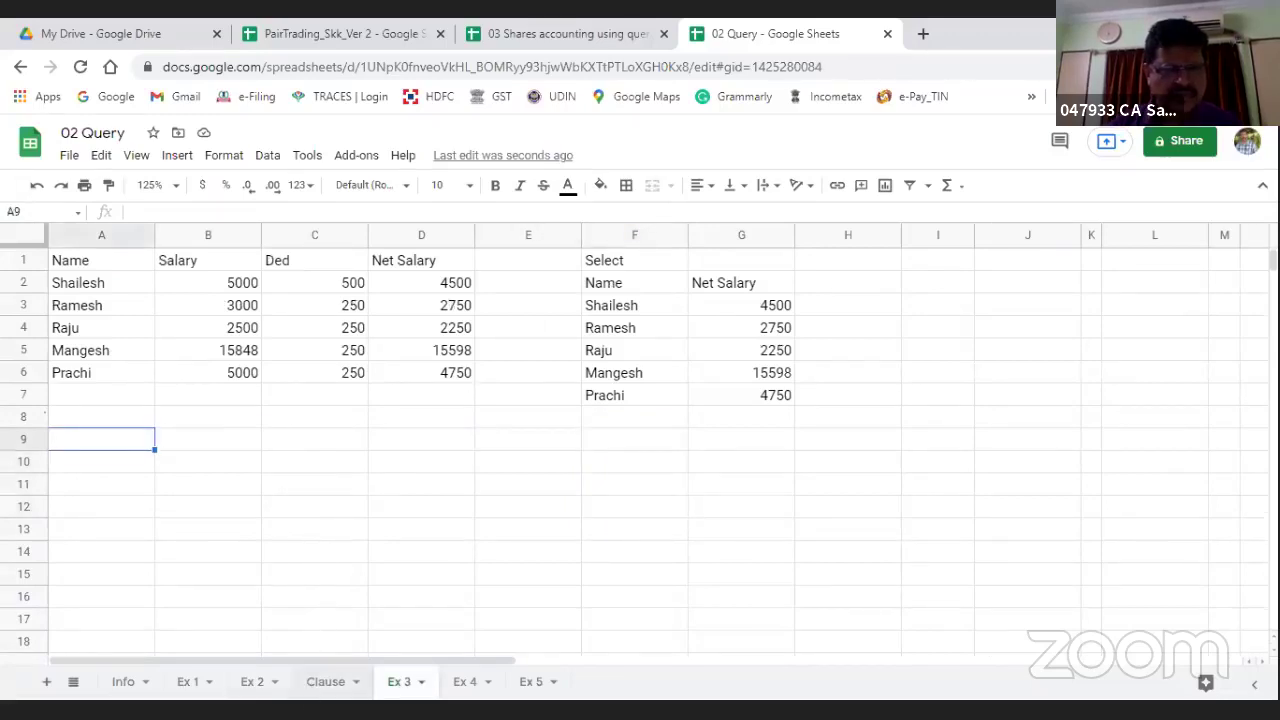
Step: Review the existing queries in F4 and F10 on Ex 1 and Ex 2
left_click(250, 686)
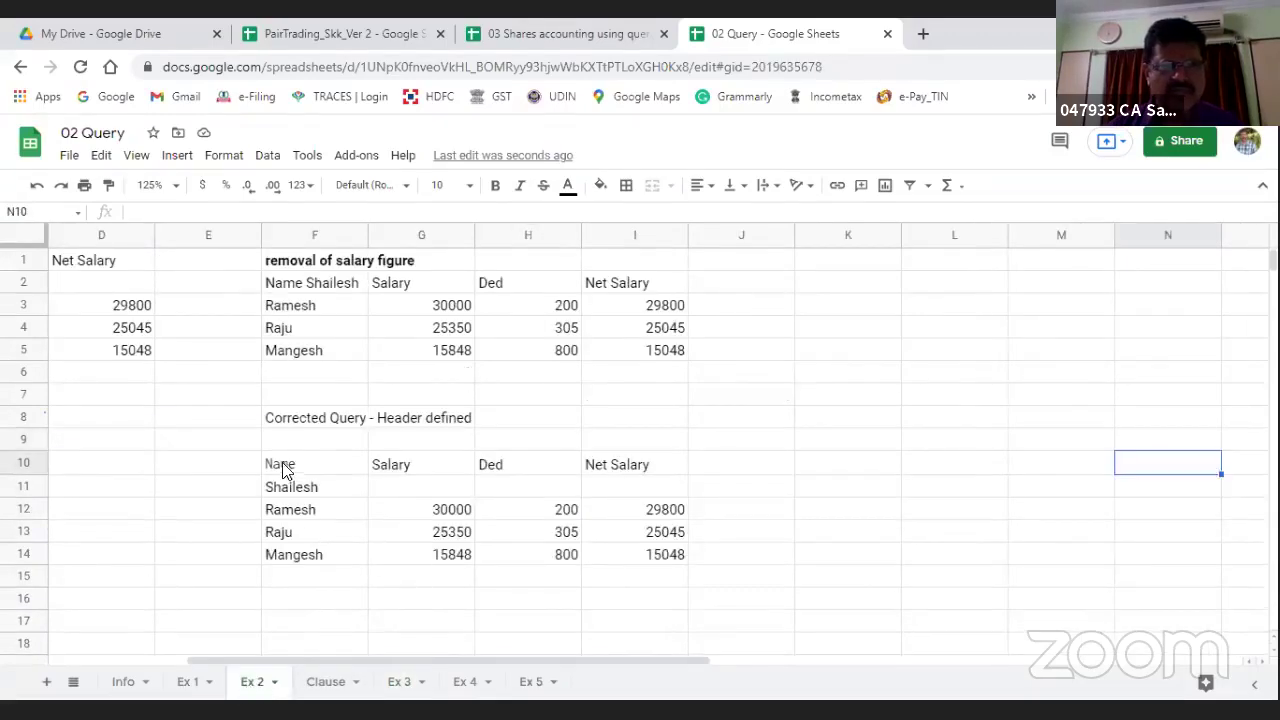
left_click(196, 680)
left_click(590, 466)
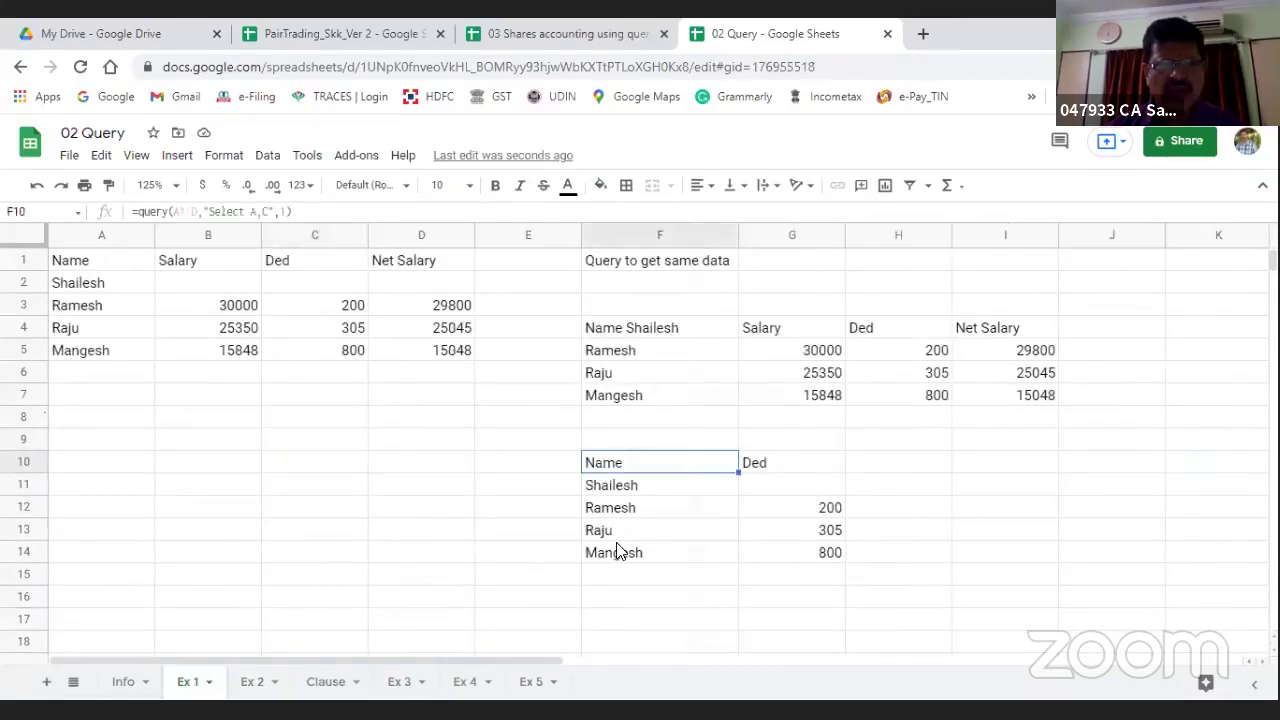
left_click(620, 336)
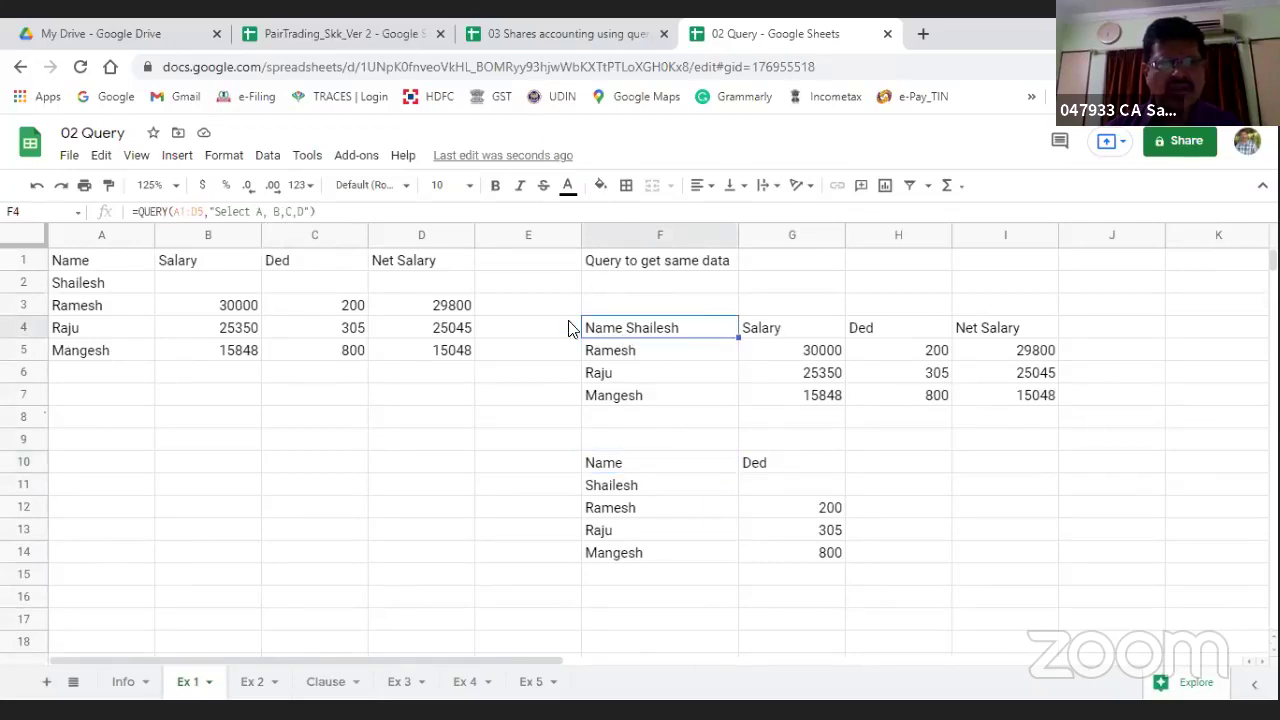
left_click(250, 682)
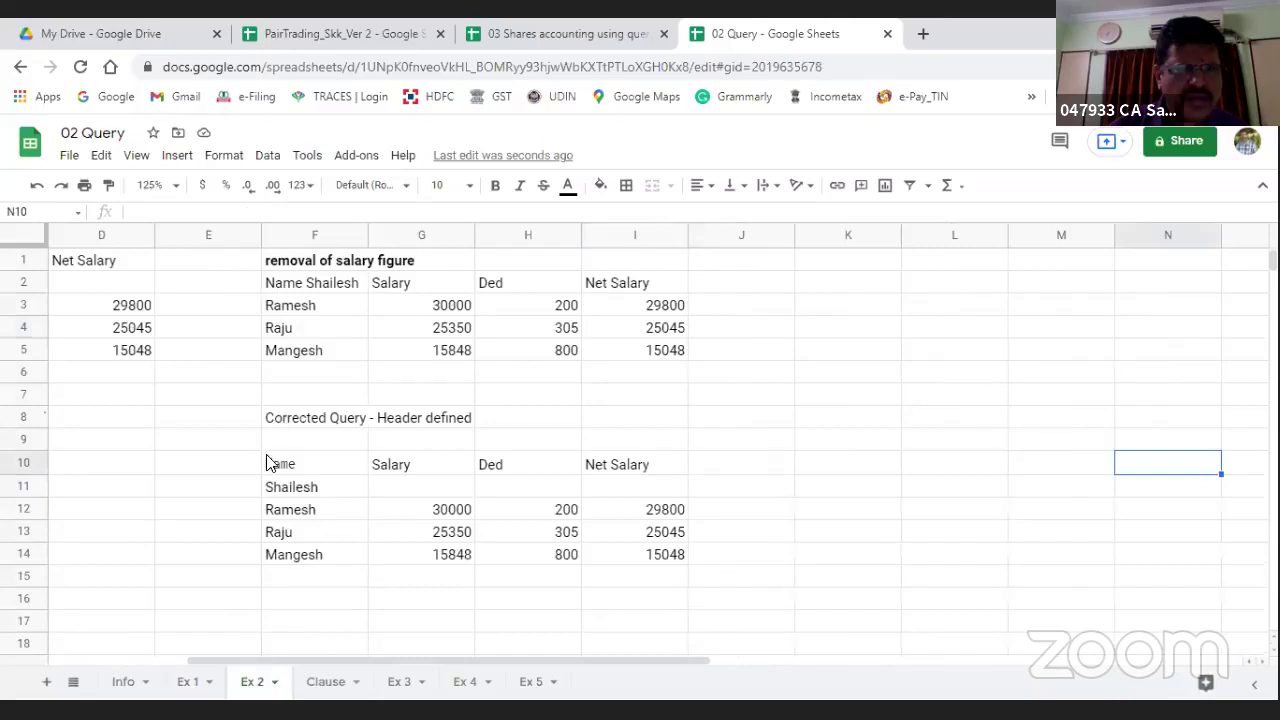
left_click(270, 467)
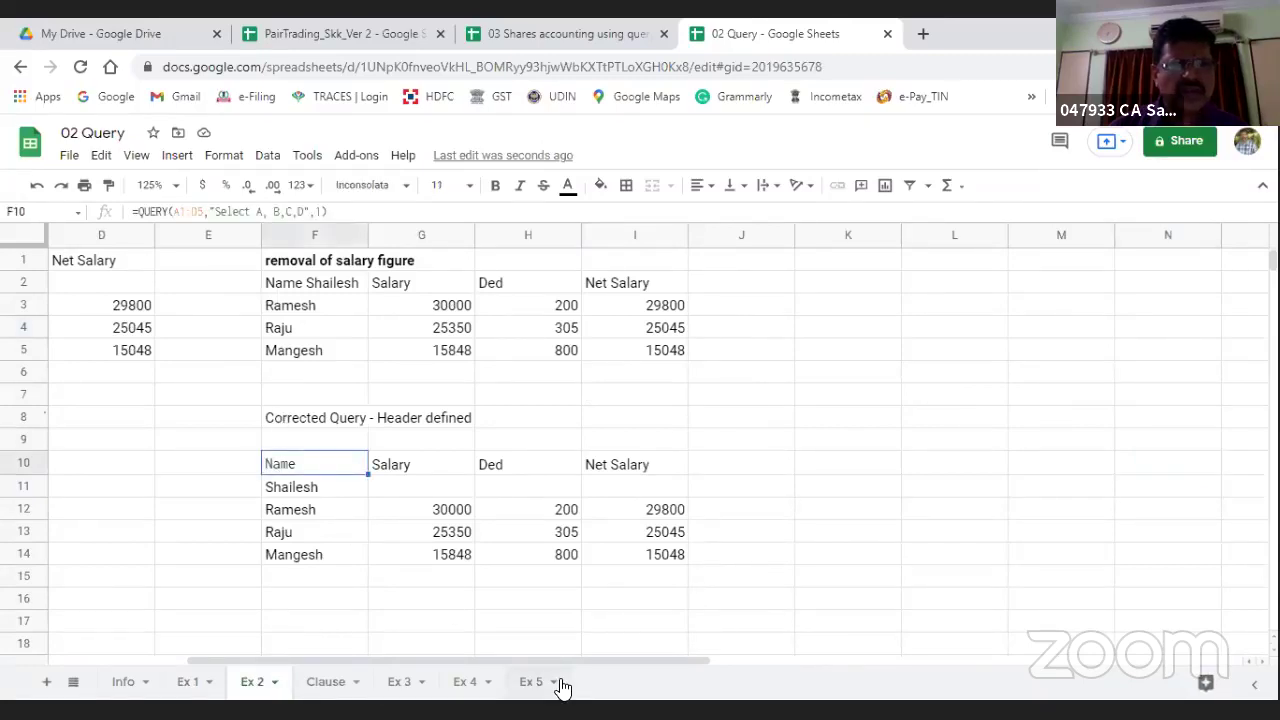
Step: Glance over the Ex 3 and Ex 4 sheets, then return to Ex 1
left_click(393, 683)
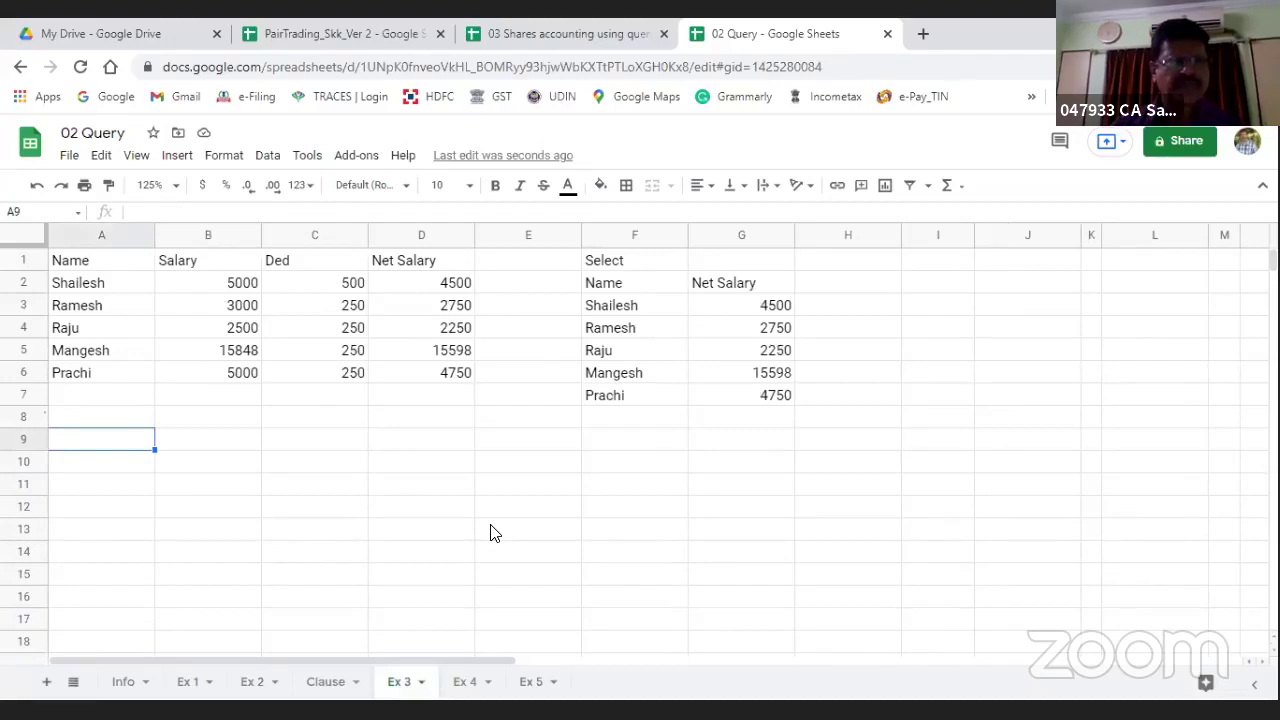
key("ctrl+Home")
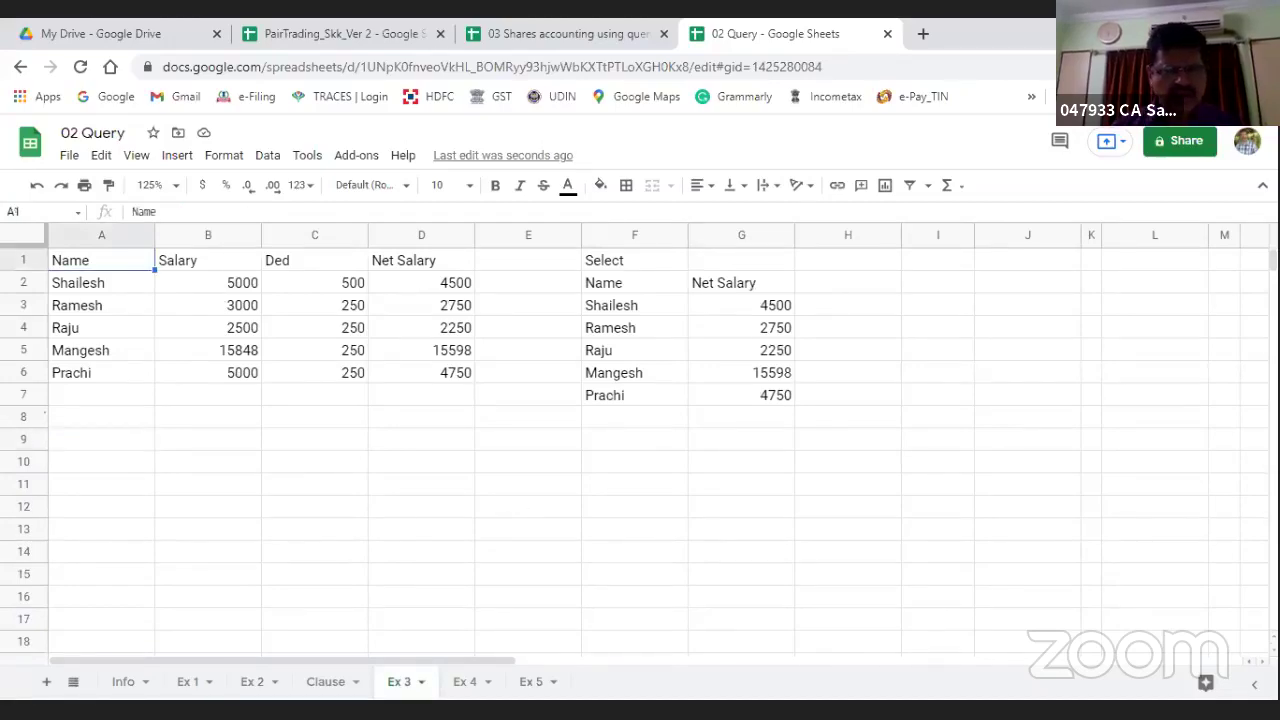
left_click(472, 682)
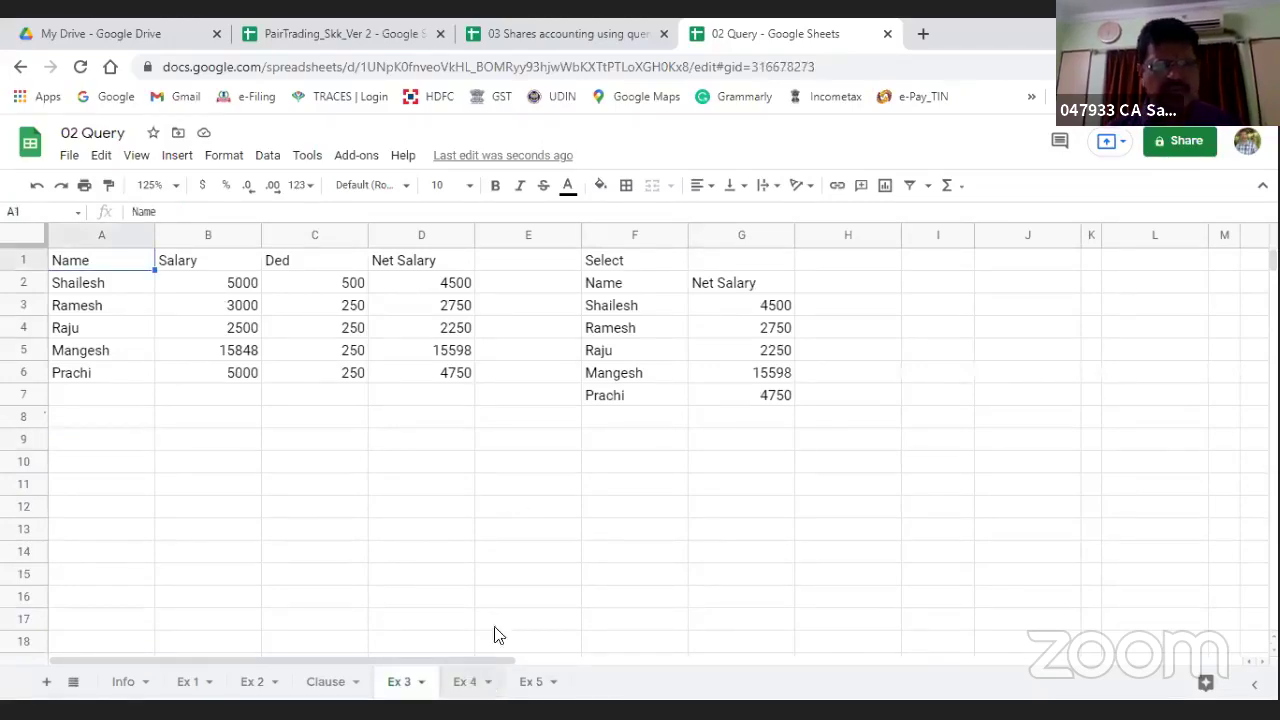
left_click(183, 682)
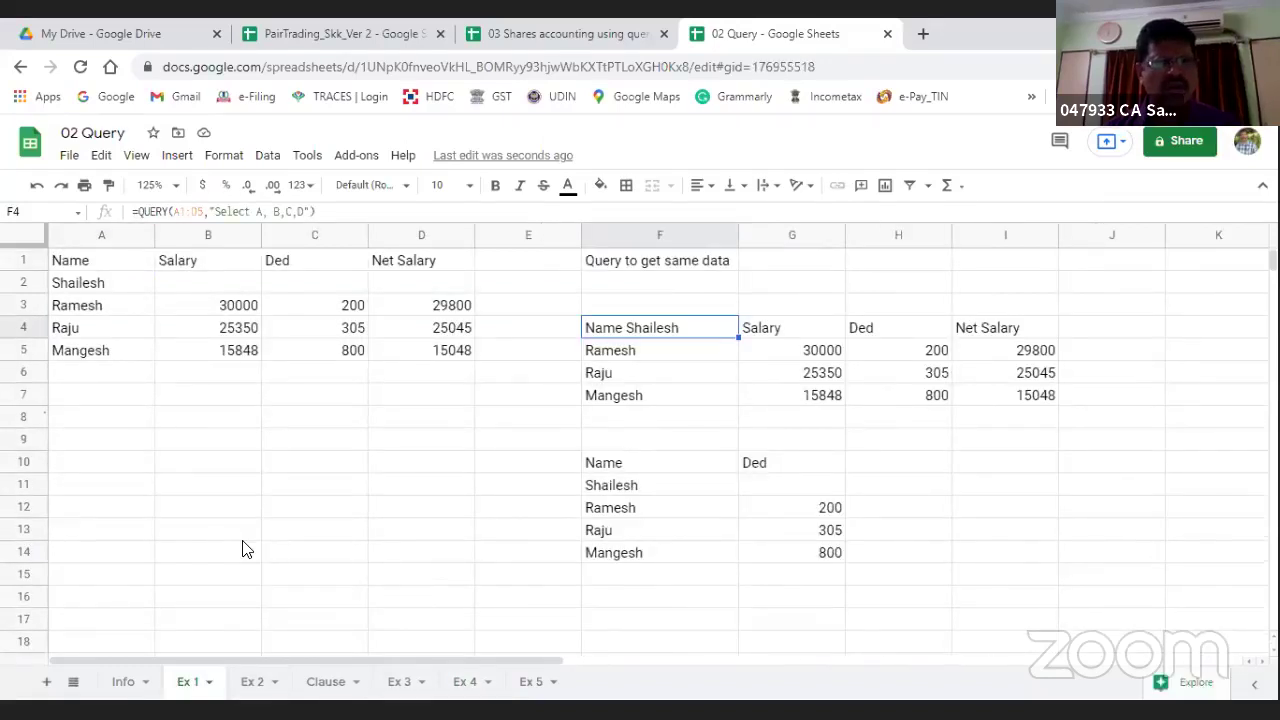
key("Left")
key("Left")
key("Left")
key("Left")
key("Left")
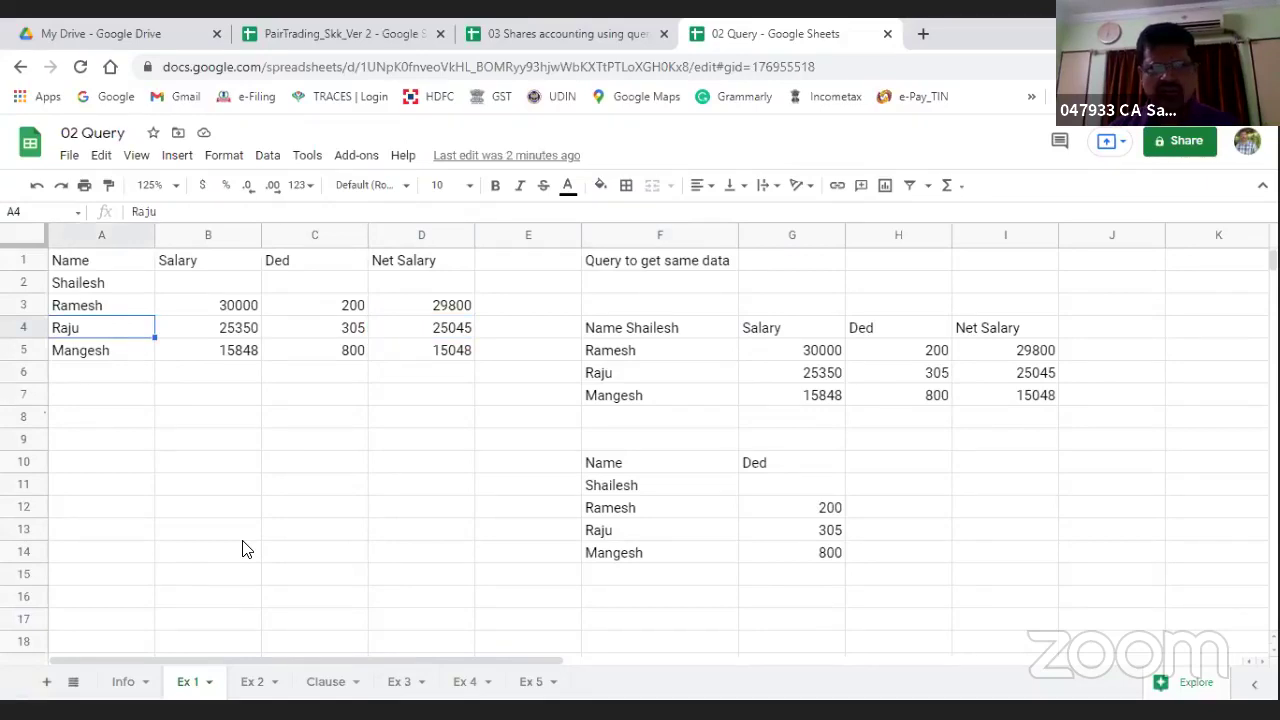
Step: Hide columns F to J on Ex 1, then select K2
left_click_drag(663, 236, 1110, 234)
right_click(850, 240)
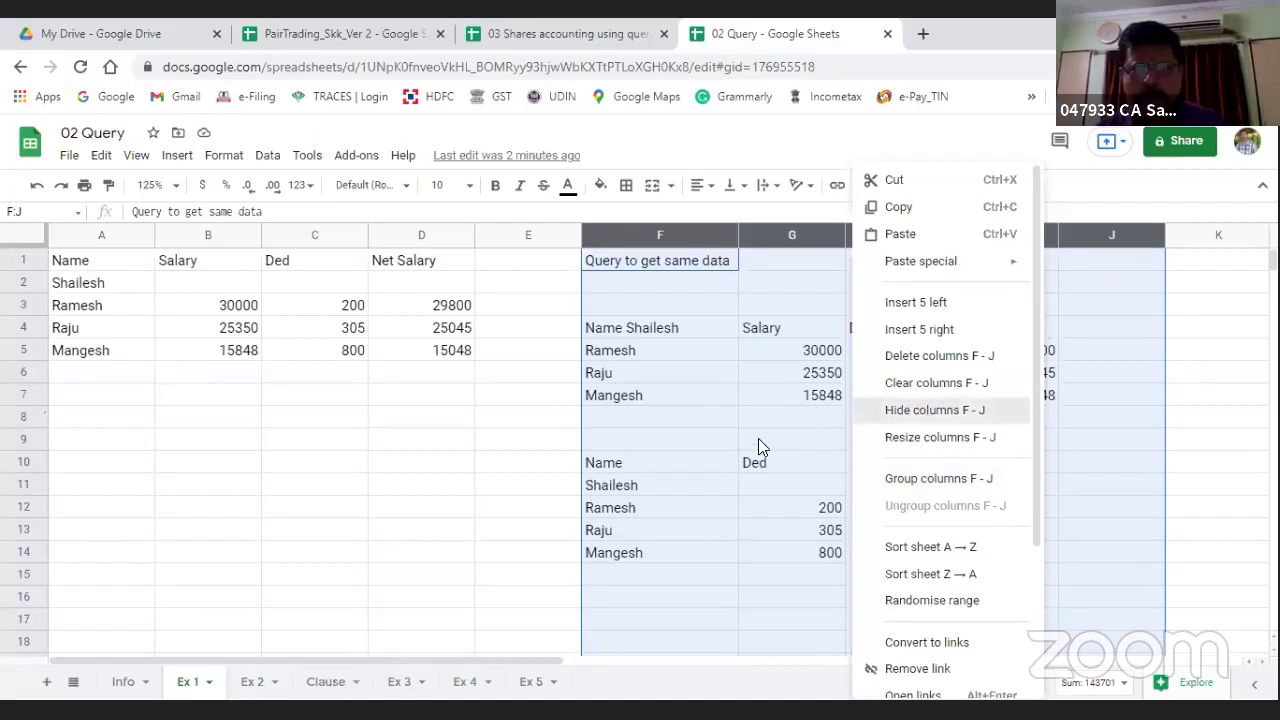
key("Return")
left_click(596, 392)
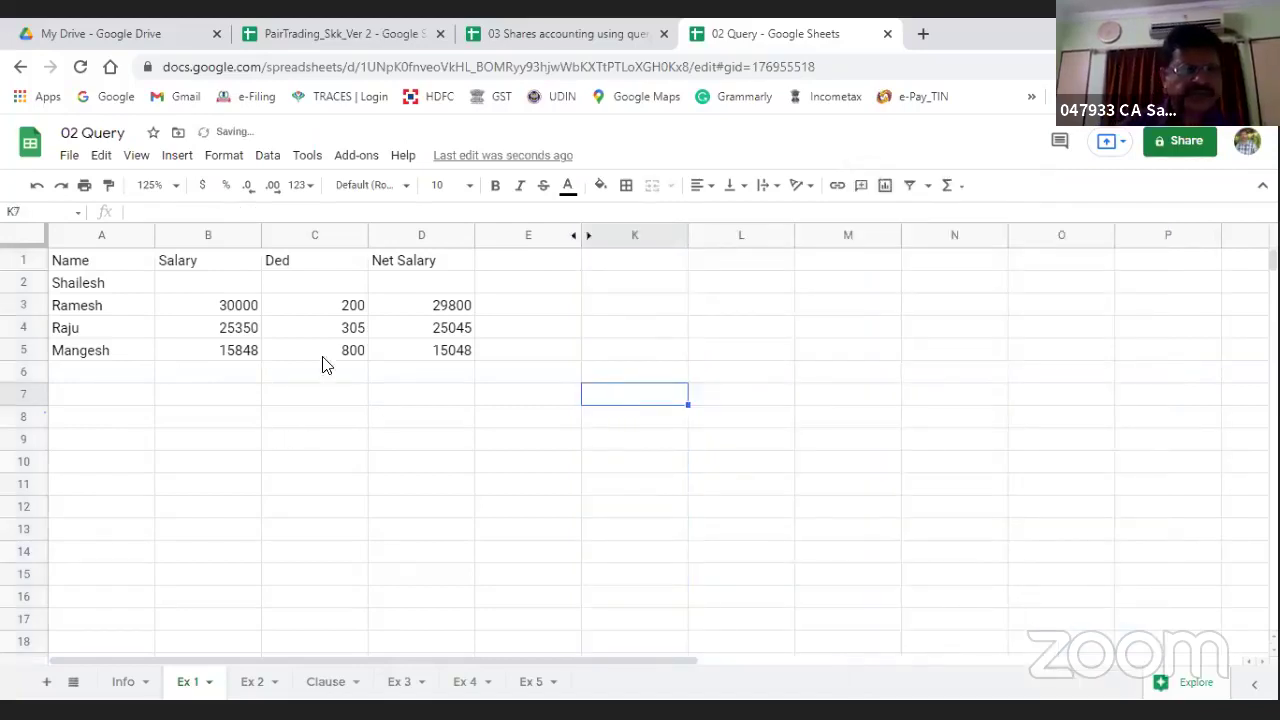
left_click(606, 286)
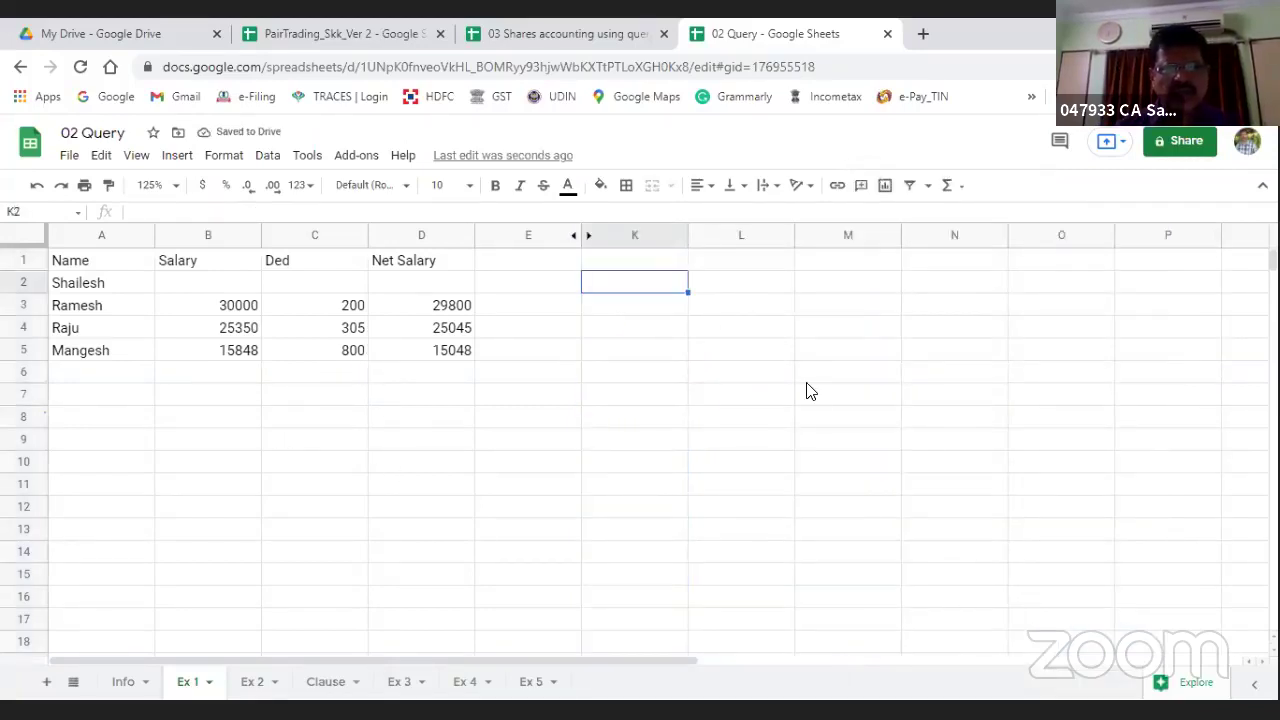
Step: Enter =query(A1:D5,"Select A, B,C,D,(C/B)") in K2, which returns #ERROR!
type("=q")
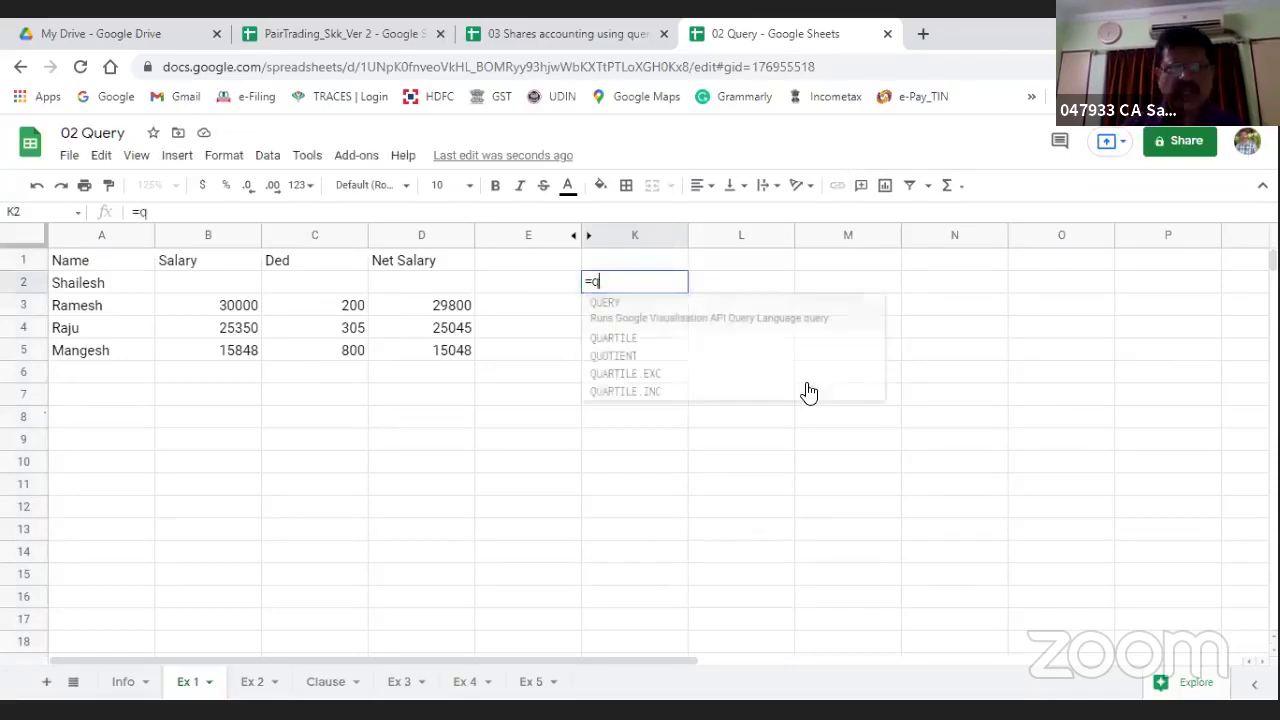
type("uery(")
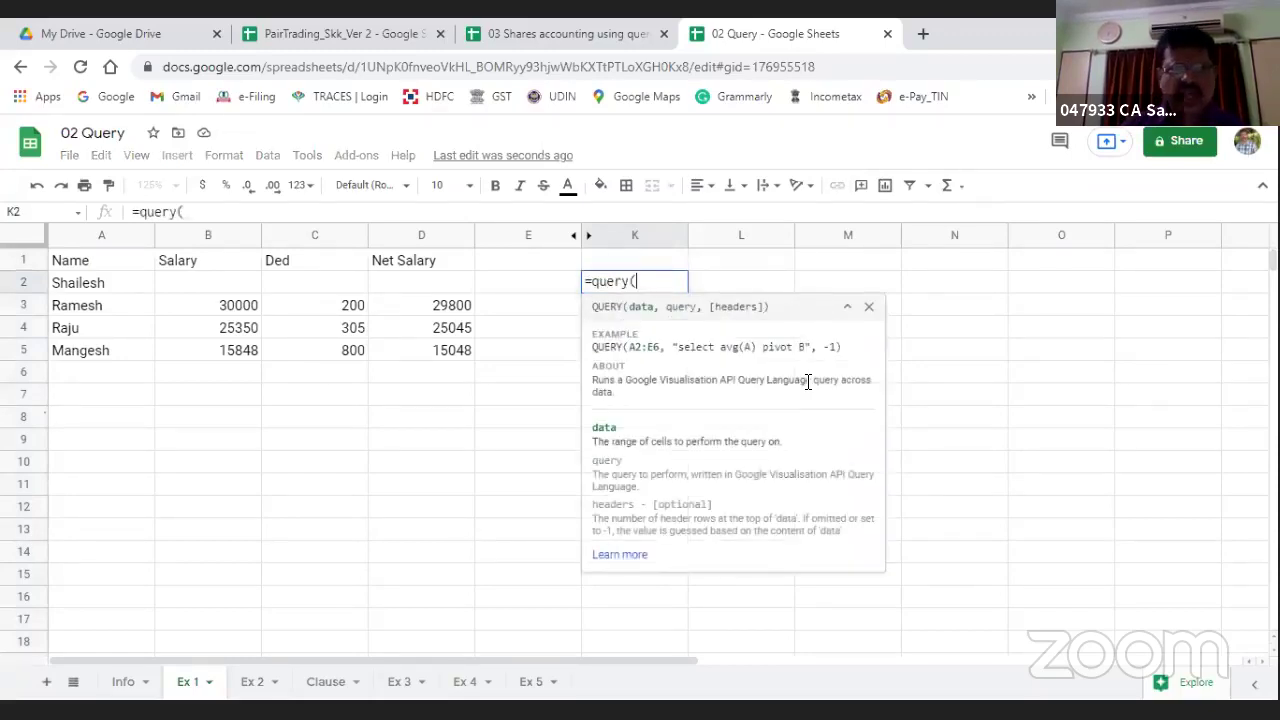
left_click(88, 260)
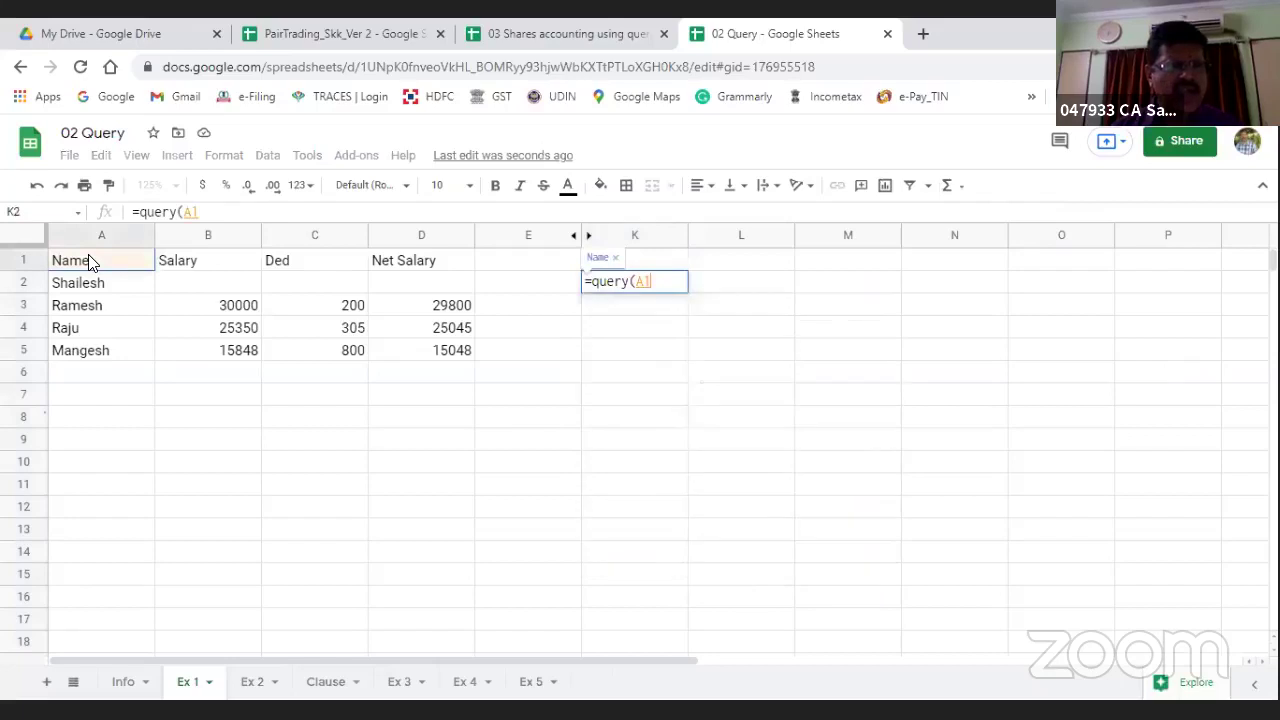
key("shift+Right")
key("shift+Right")
key("shift+Right")
key("shift+Down")
key("shift+Down")
key("shift+Down")
key("shift+Down")
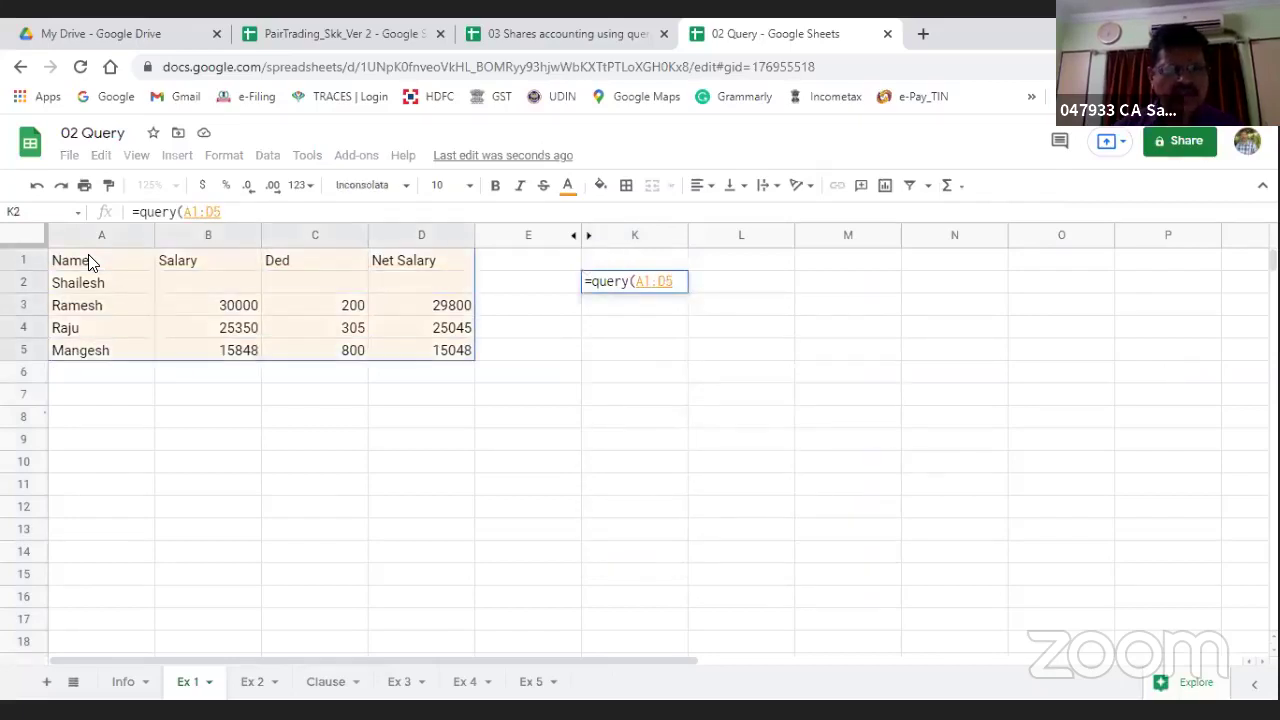
type(",")
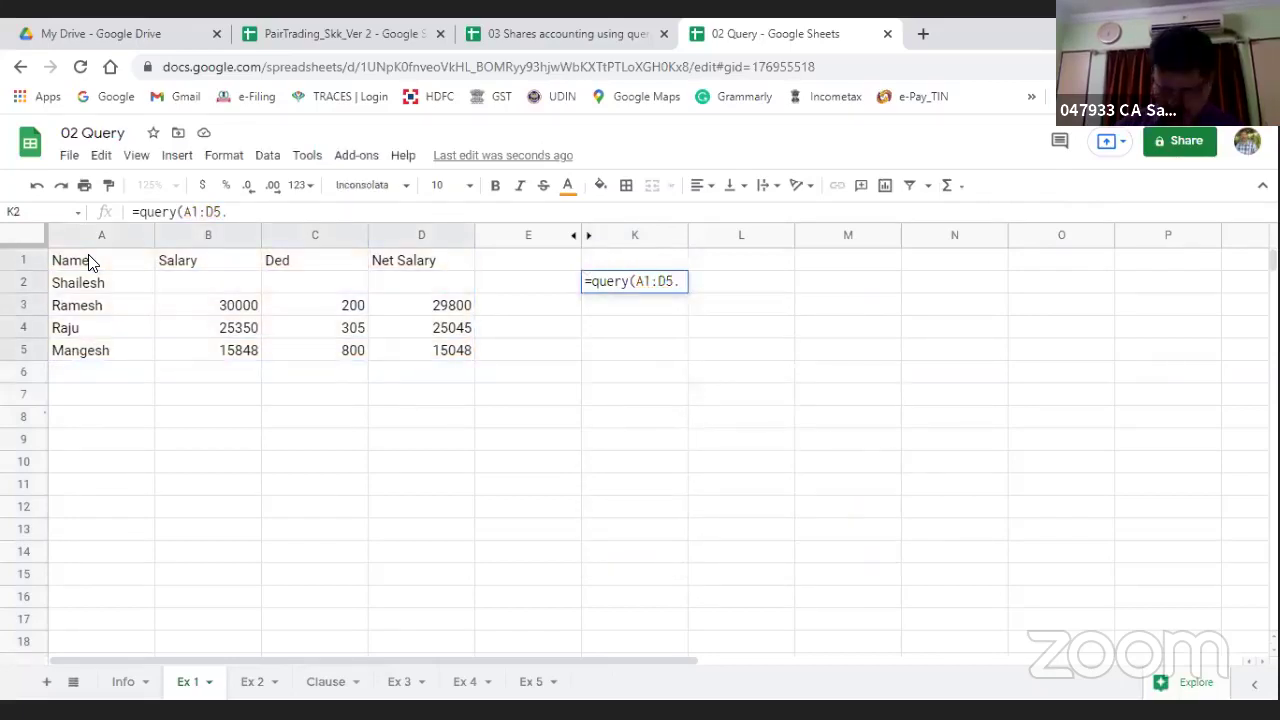
type("\"{")
key("BackSpace")
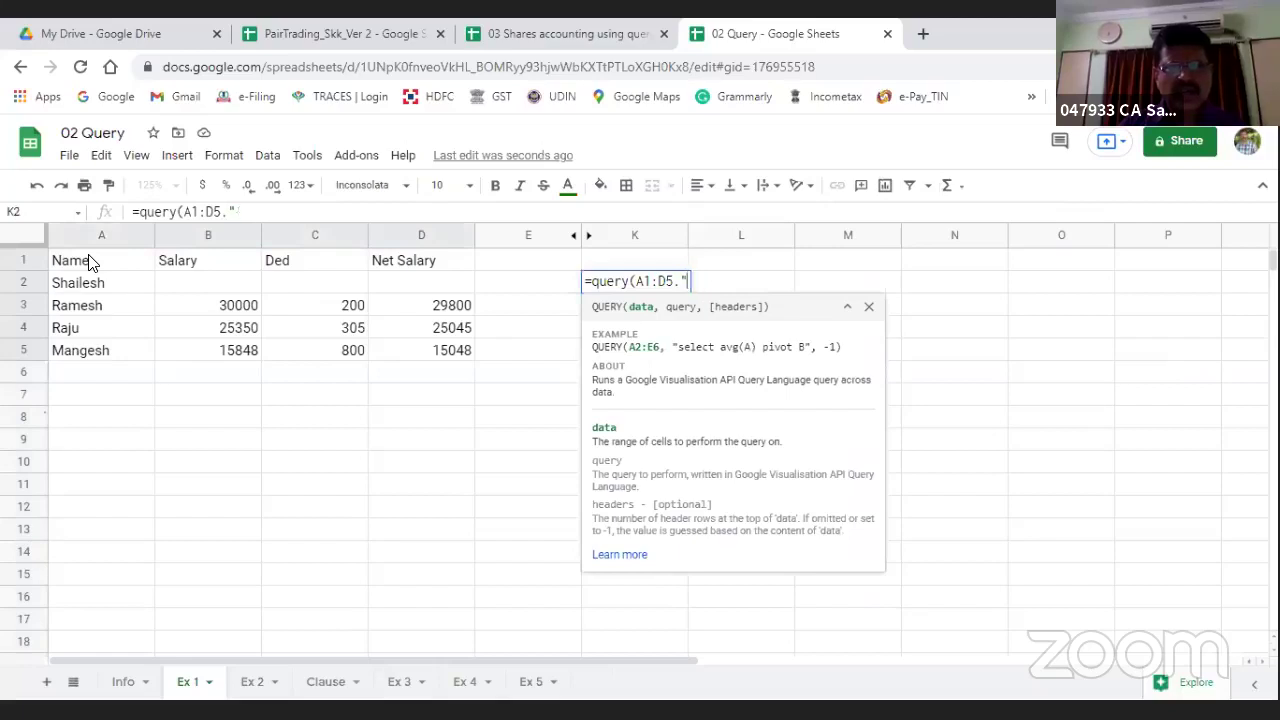
type("Sle")
key("BackSpace")
key("BackSpace")
type("elc")
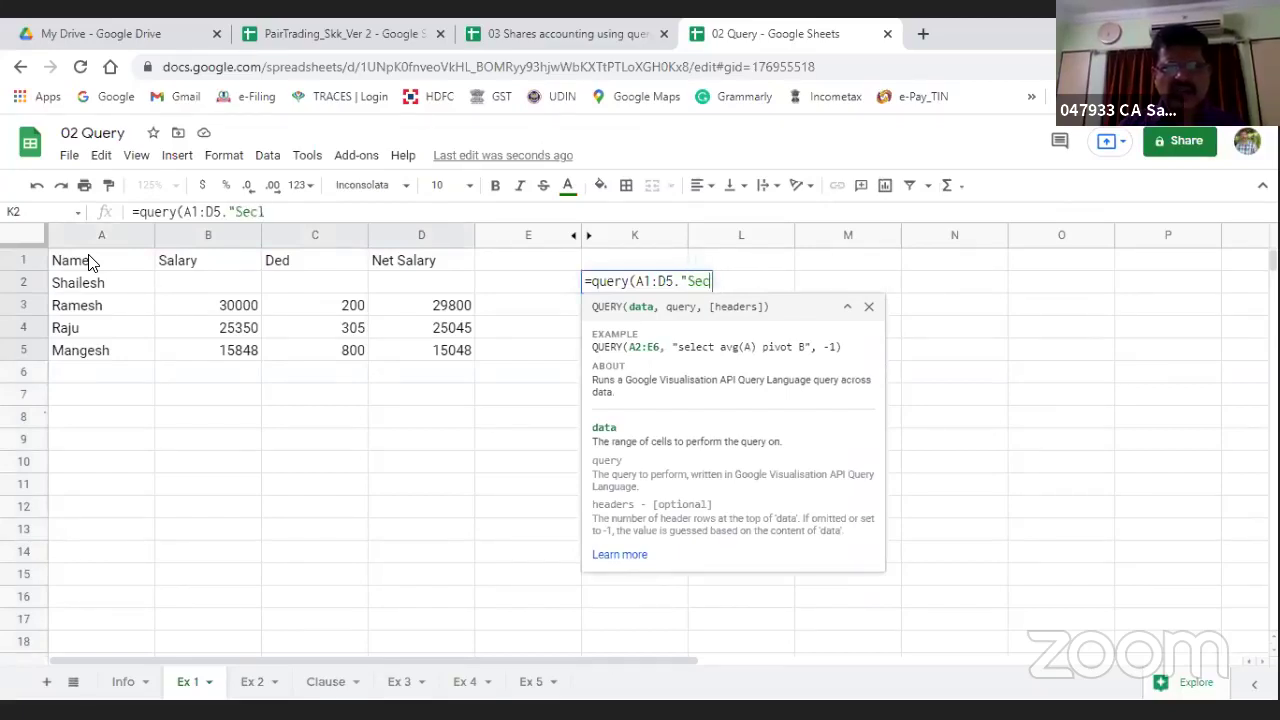
key("BackSpace")
type("ect ")
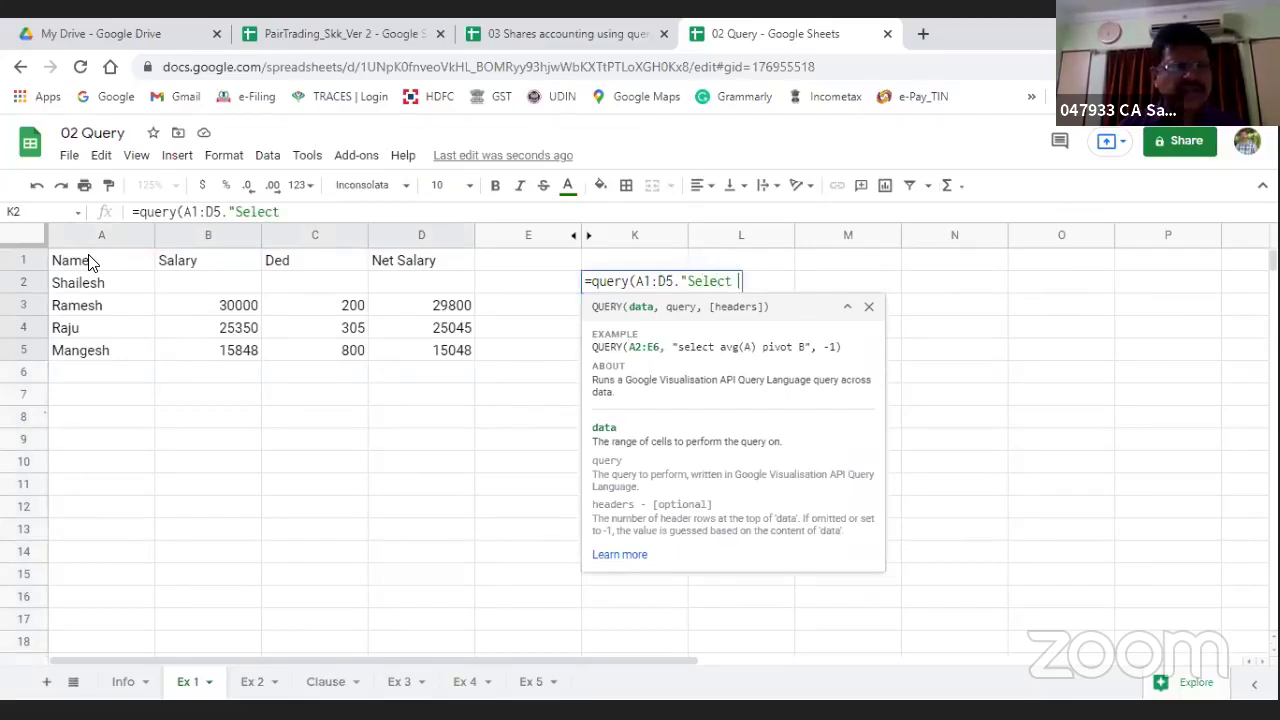
type("A, B")
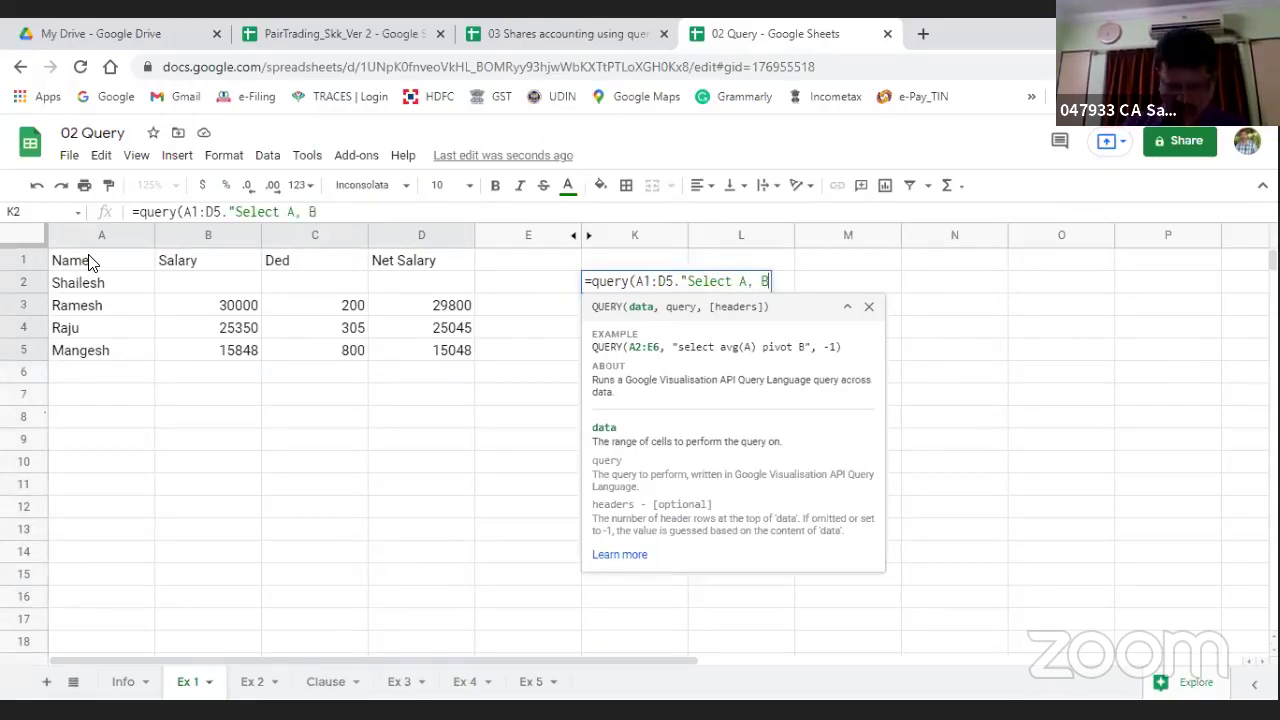
type(",C,D,")
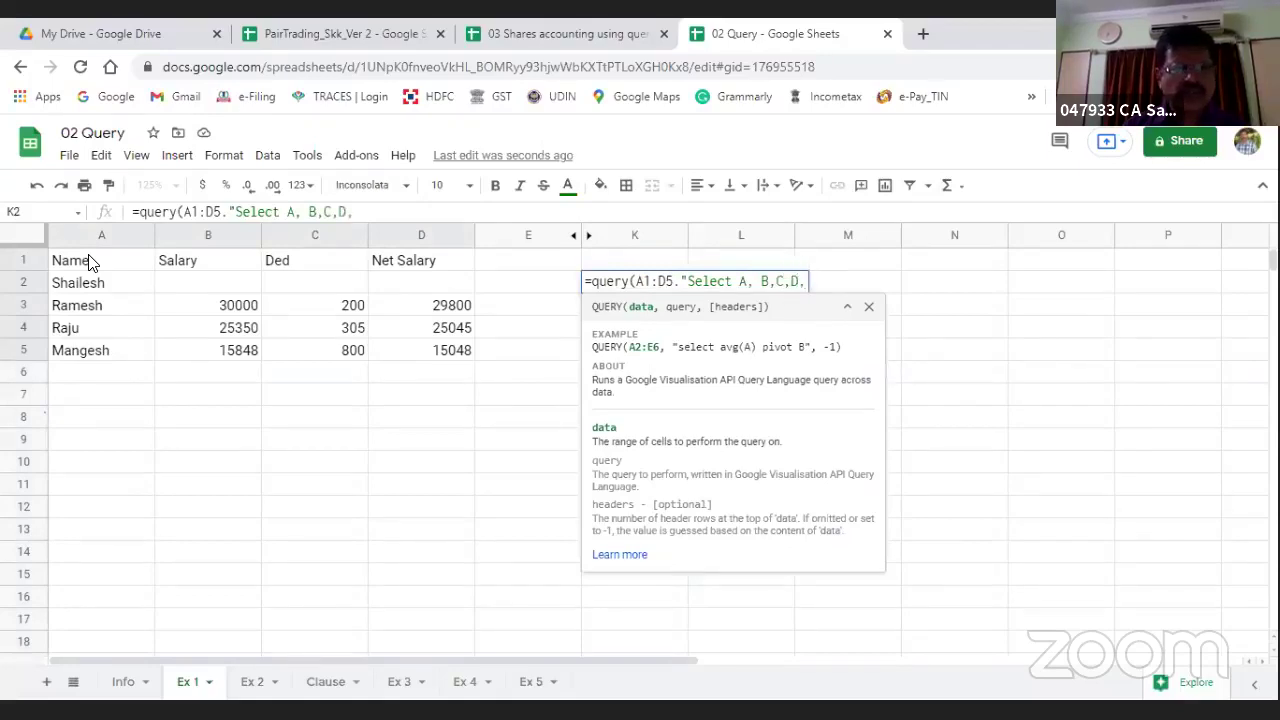
type("(")
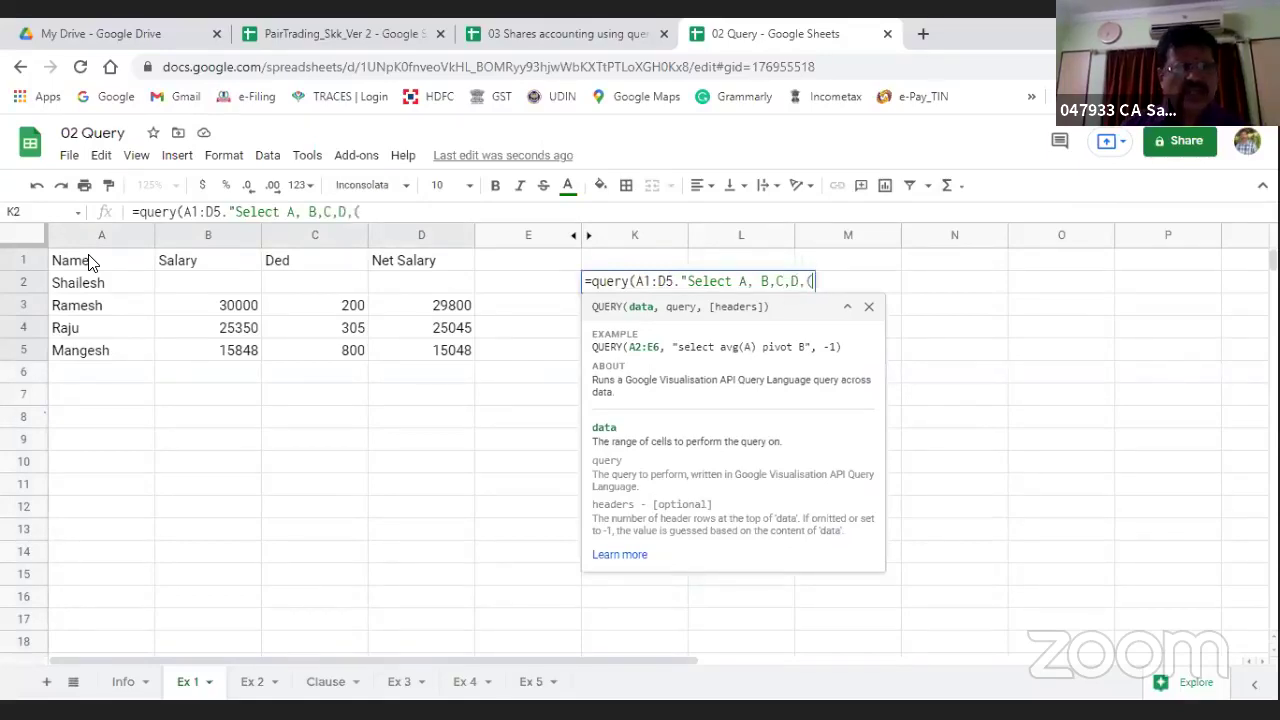
type("C,")
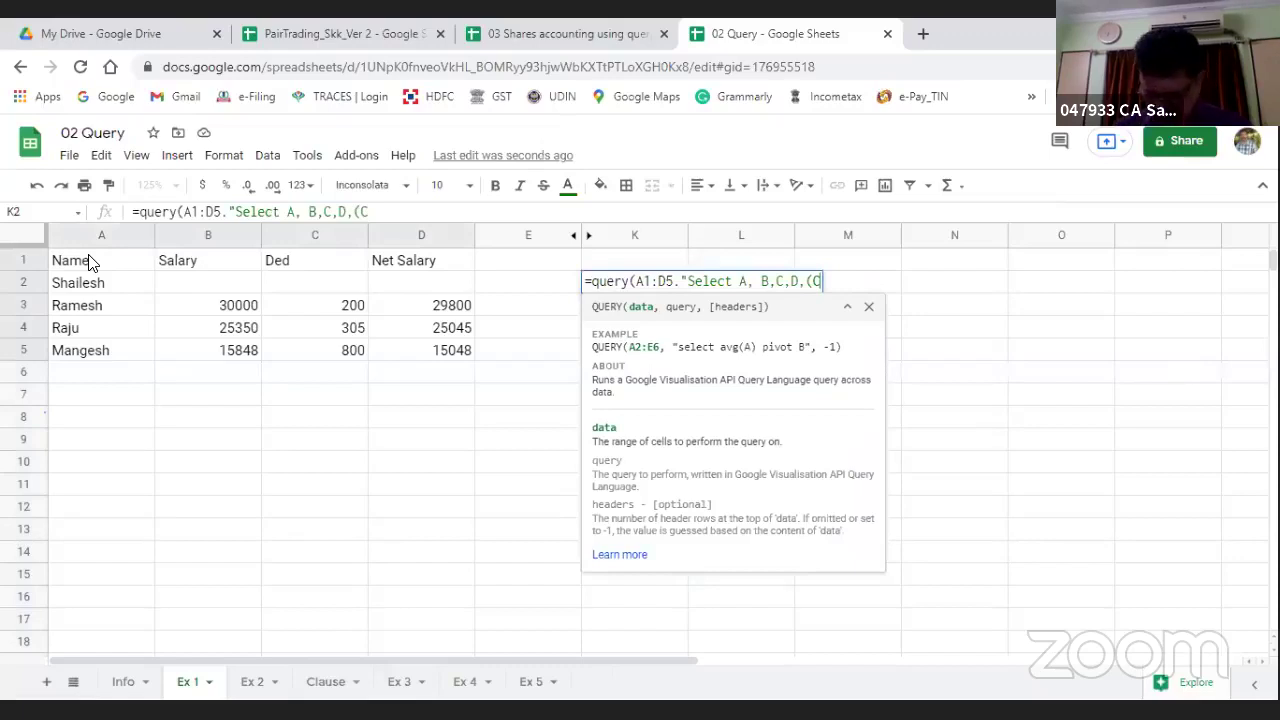
key("BackSpace")
type("/")
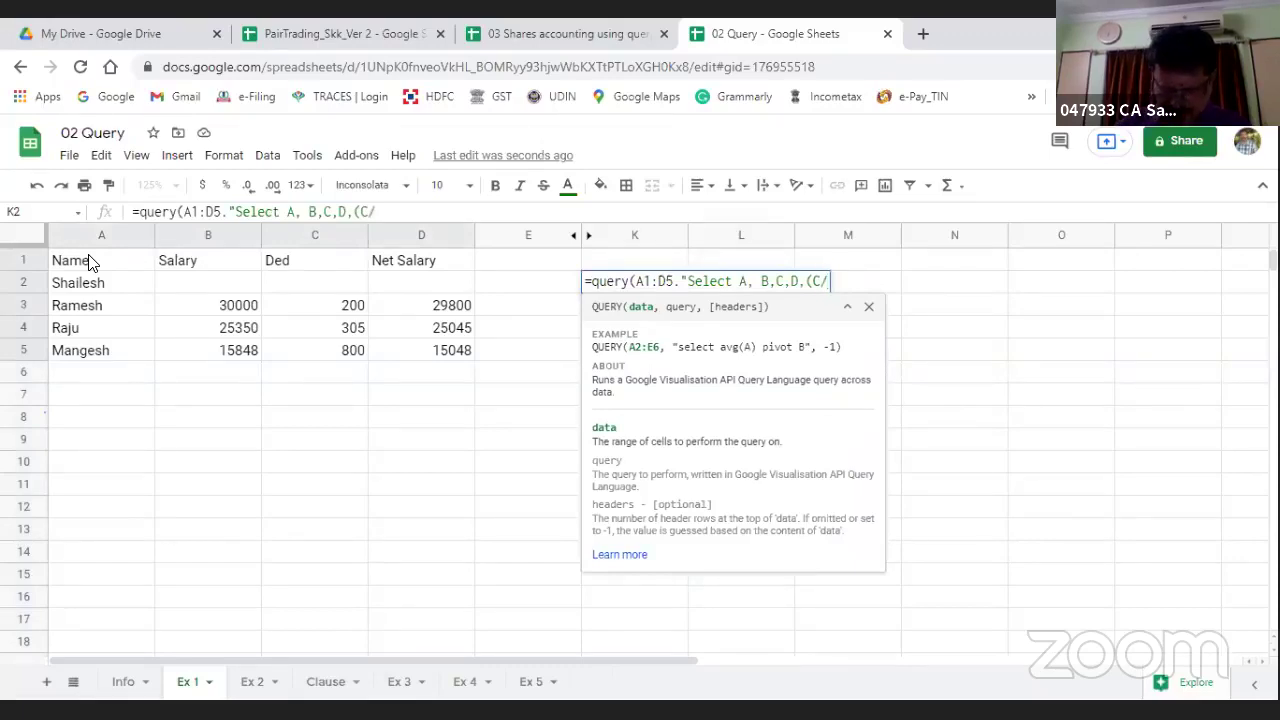
type("B")
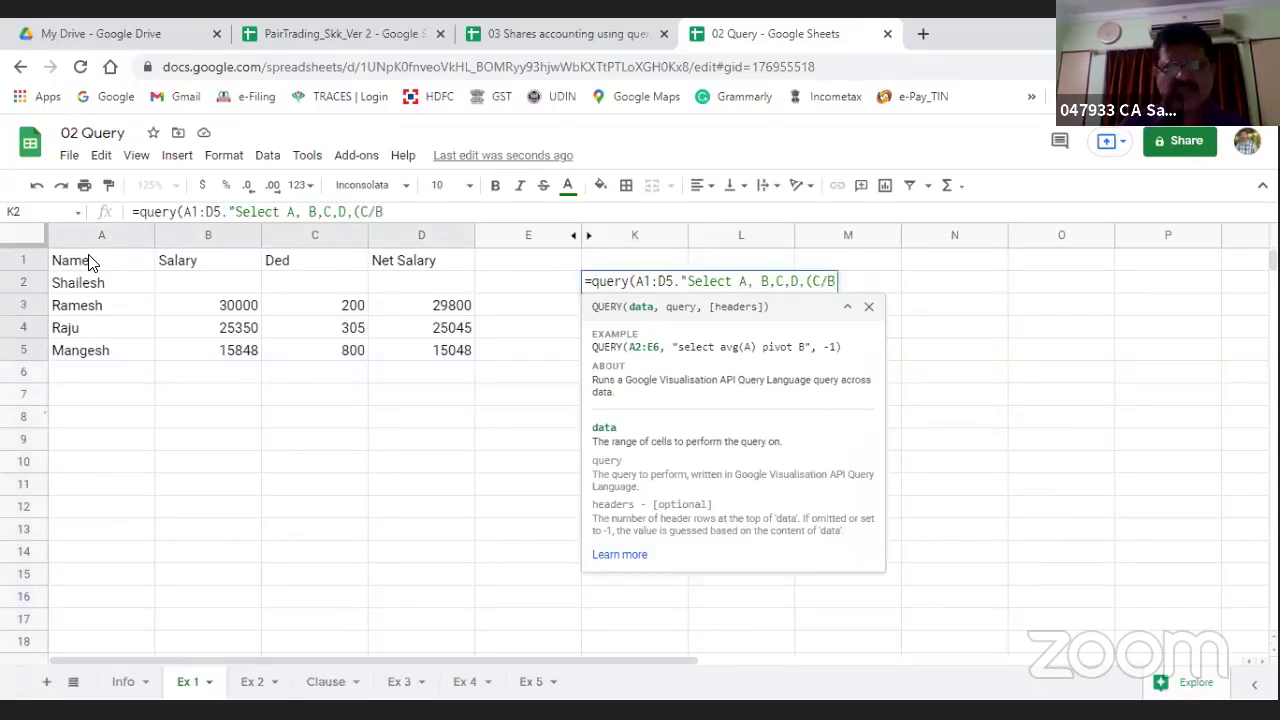
type(")")
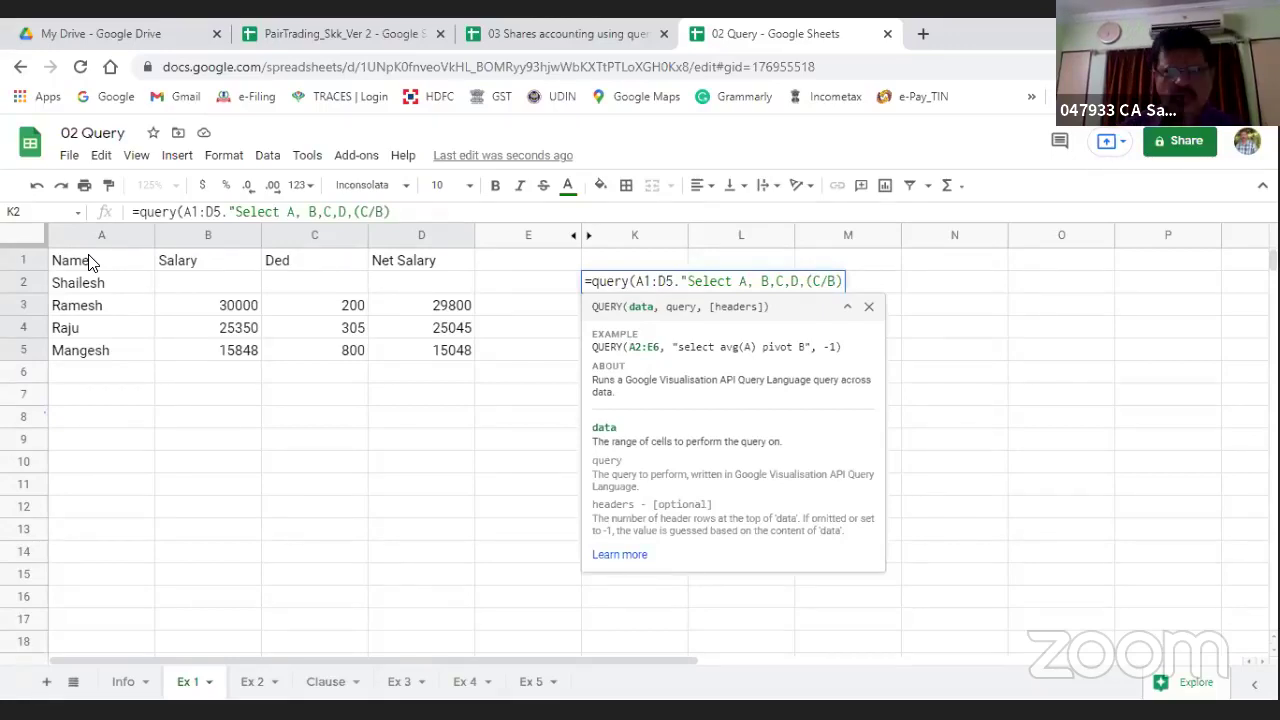
type(")")
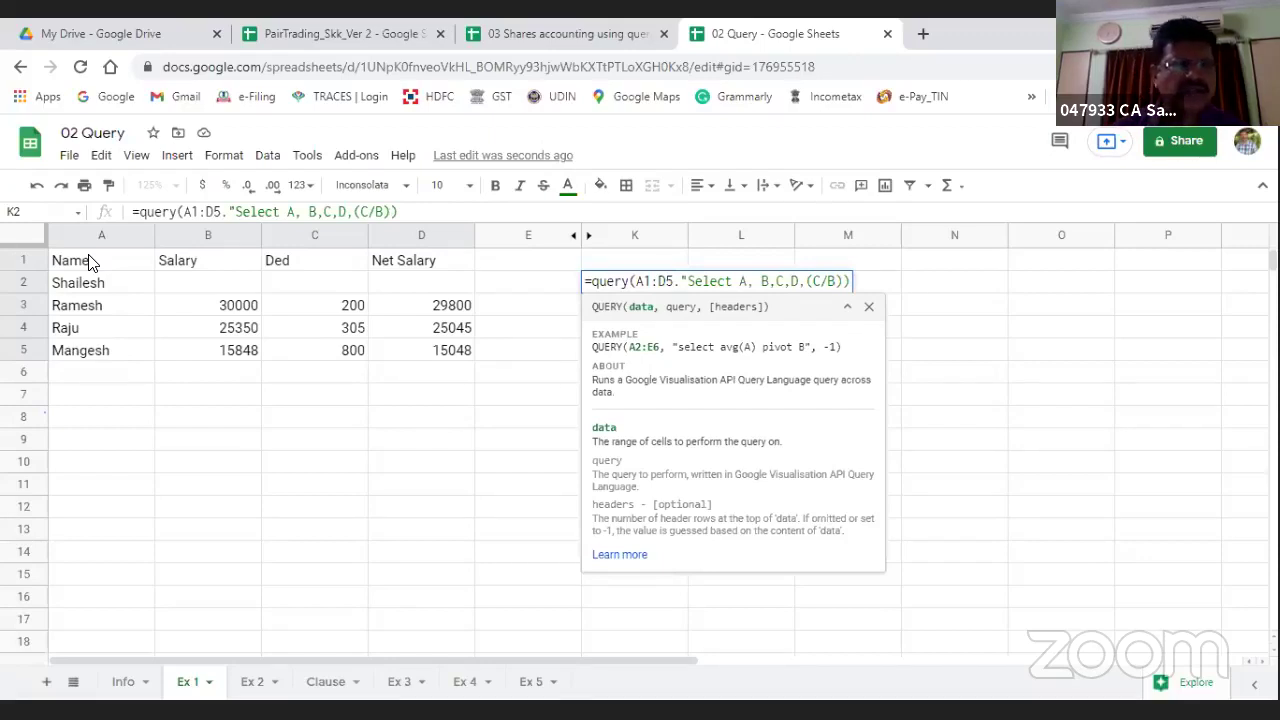
key("Return")
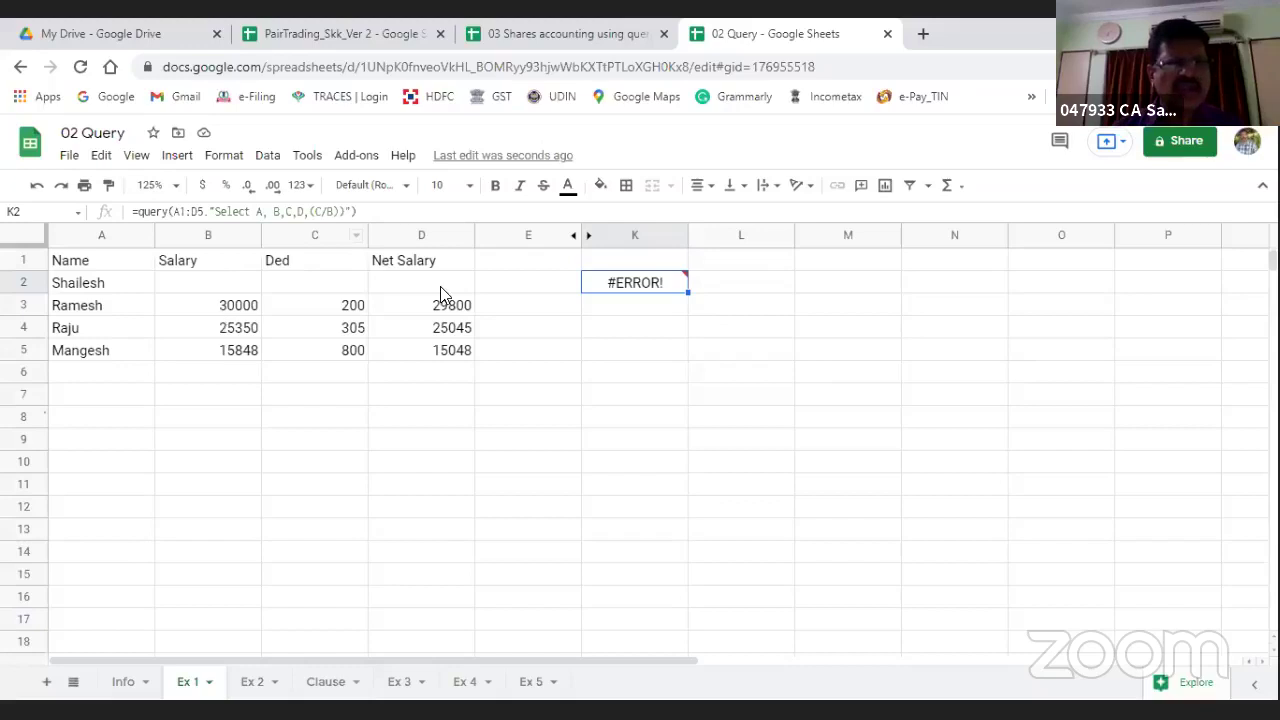
Step: Delete part of the (C/B) expression from the K2 query and re-enter it
left_click(373, 210)
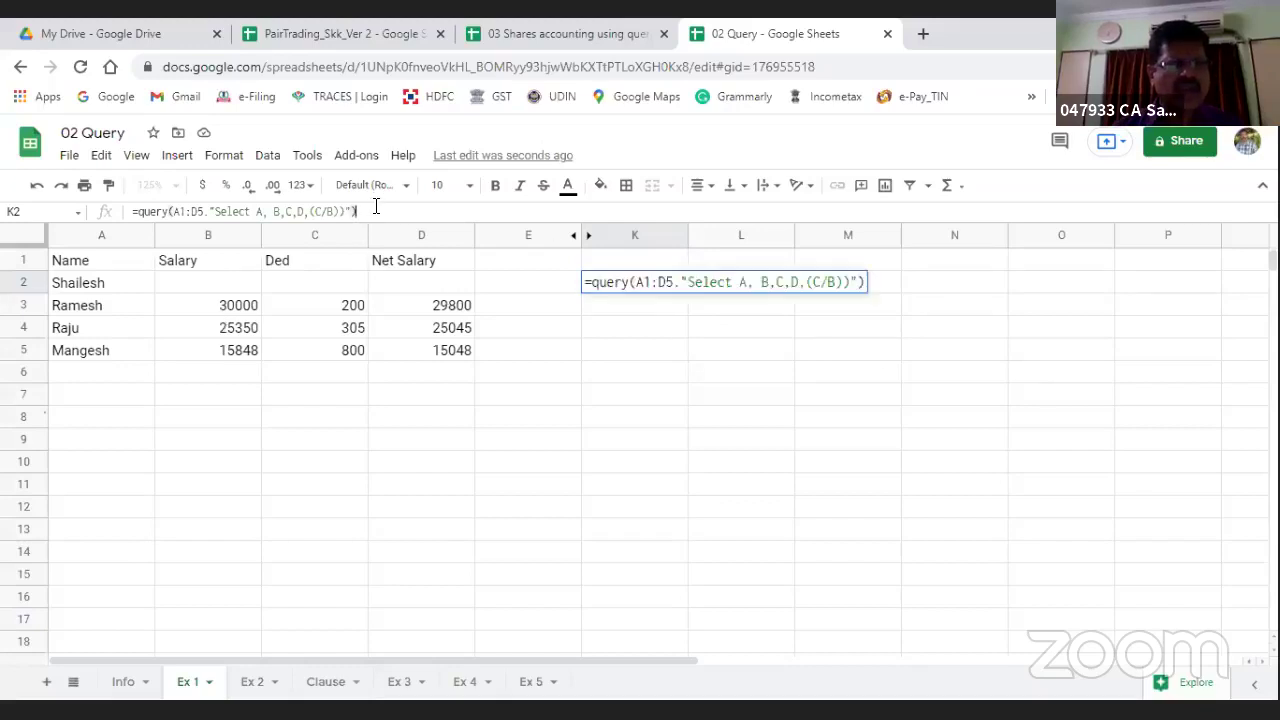
key("Left")
key("Left")
key("Left")
key("Left")
key("Left")
key("Left")
key("Left")
key("Left")
key("Left")
key("Left")
key("Left")
key("Left")
key("Left")
key("Left")
key("Left")
key("Left")
key("Left")
key("Left")
key("Left")
key("Left")
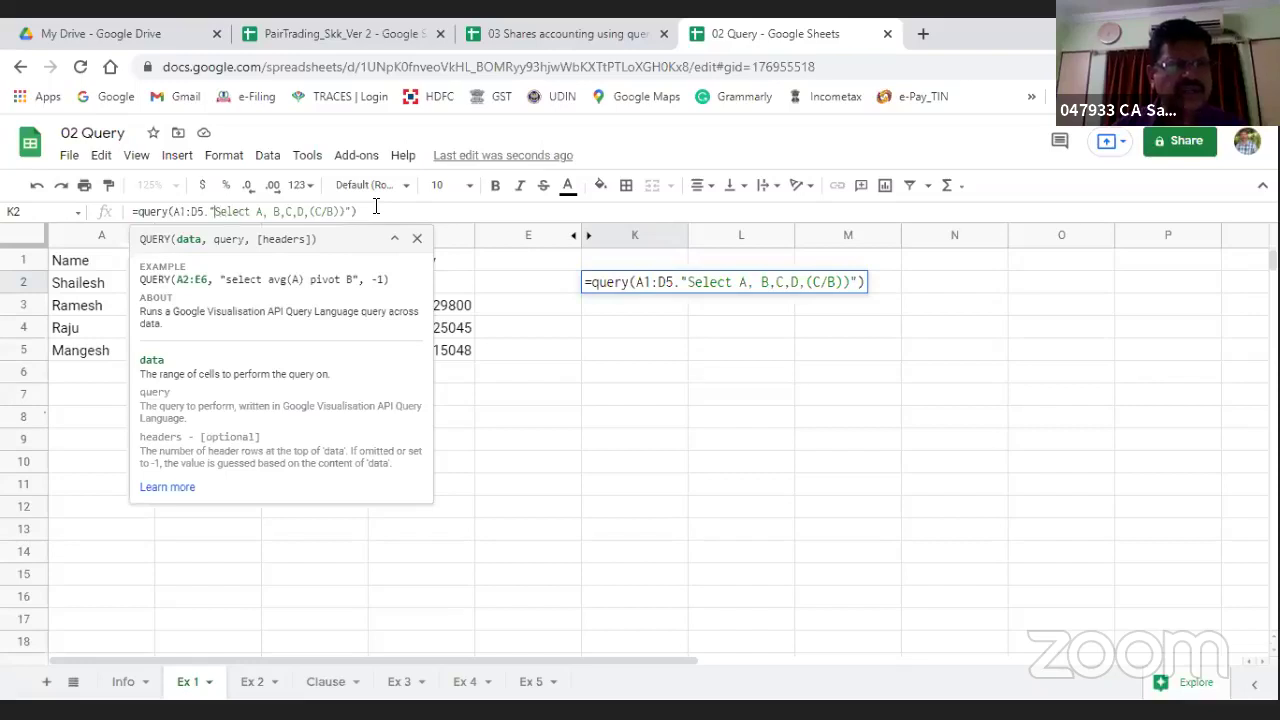
key("Right")
key("Right")
key("Right")
key("Right")
key("Right")
key("Right")
key("Right")
key("Right")
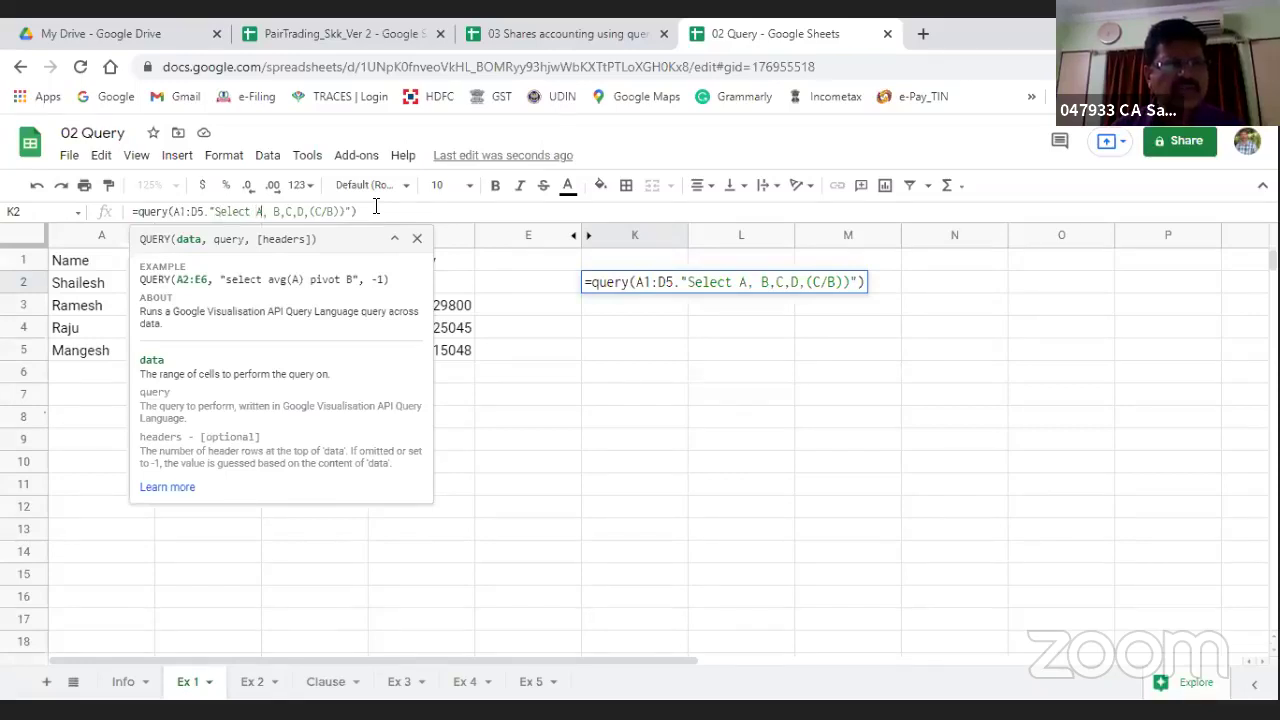
key("Right")
key("Right")
key("Delete")
key("Delete")
key("Delete")
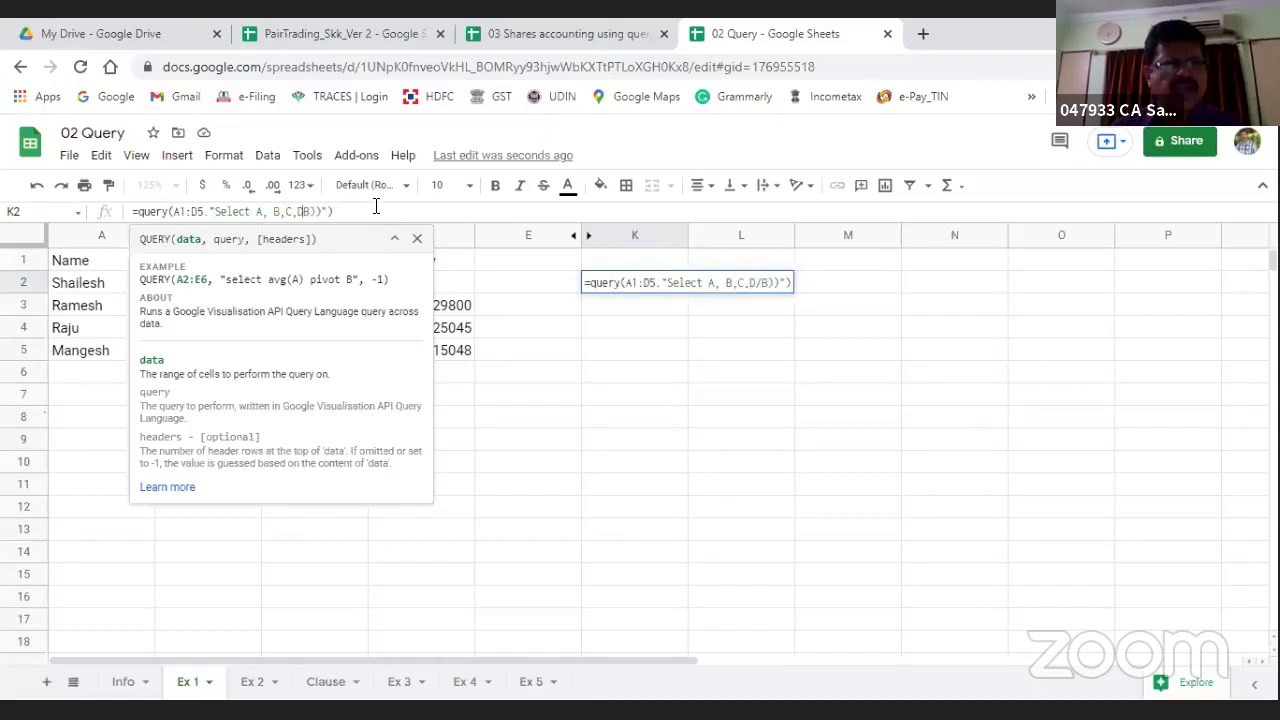
key("Delete")
key("Delete")
key("Delete")
key("Delete")
key("Return")
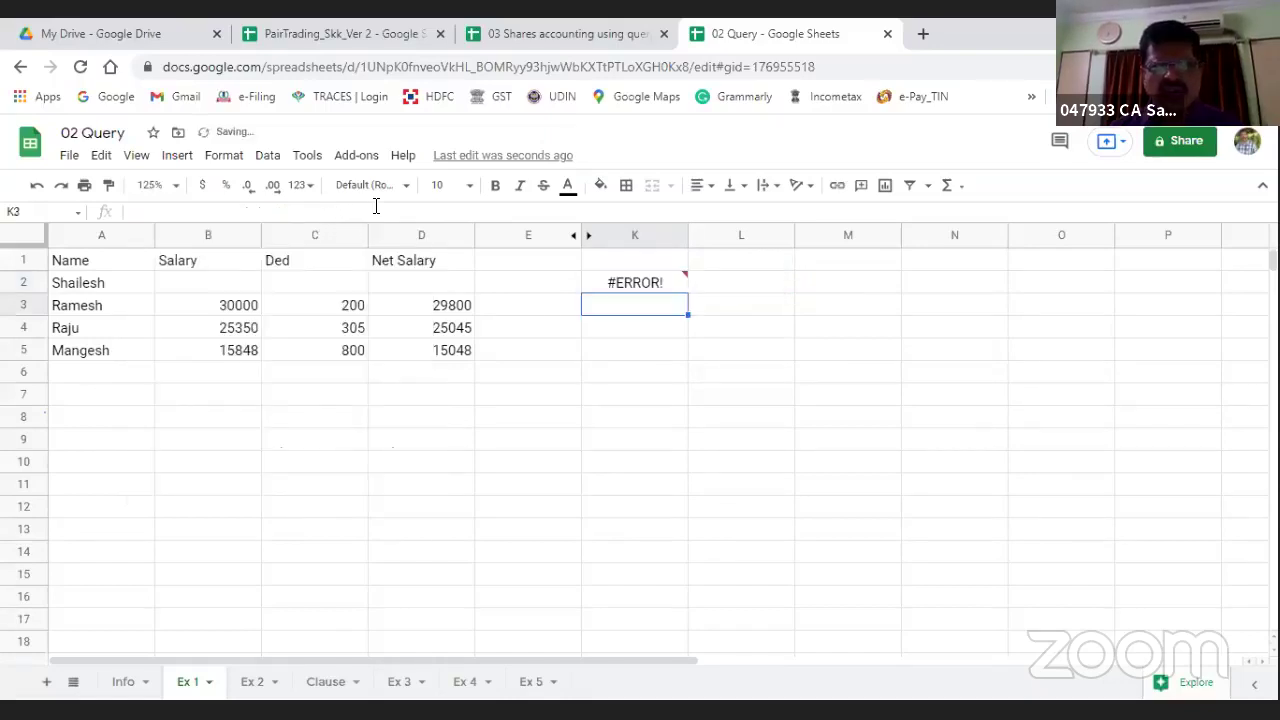
key("Up")
Step: Retype K2 as =QUERY(A1:D6,"Select A,B,C,(C/B)"), adding the Ded/Salary quotient column
type("=Q")
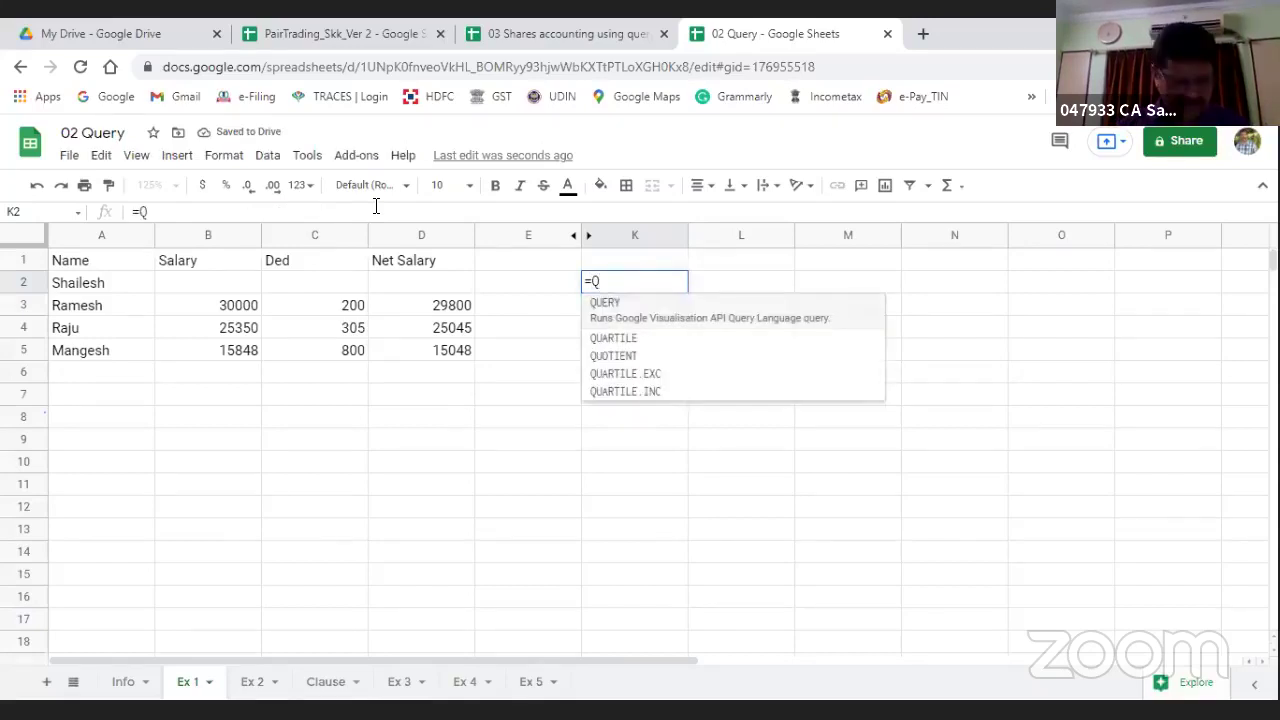
key("Tab")
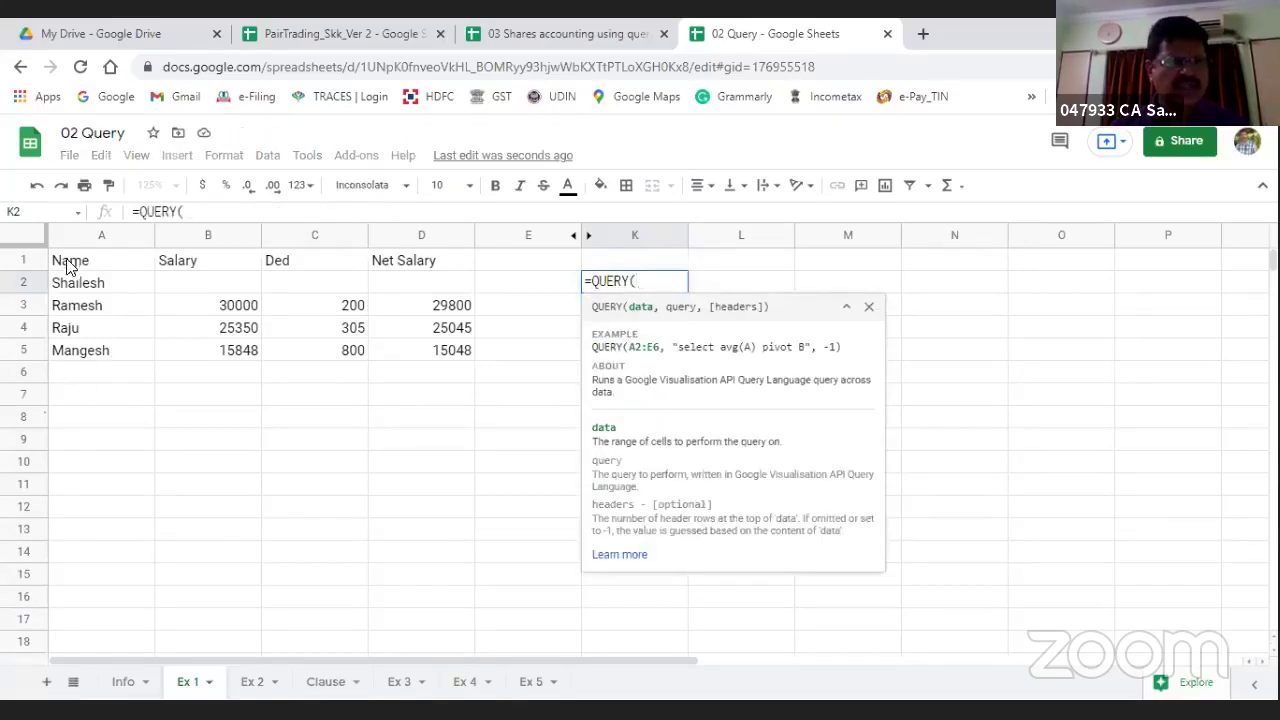
left_click_drag(70, 262, 430, 262)
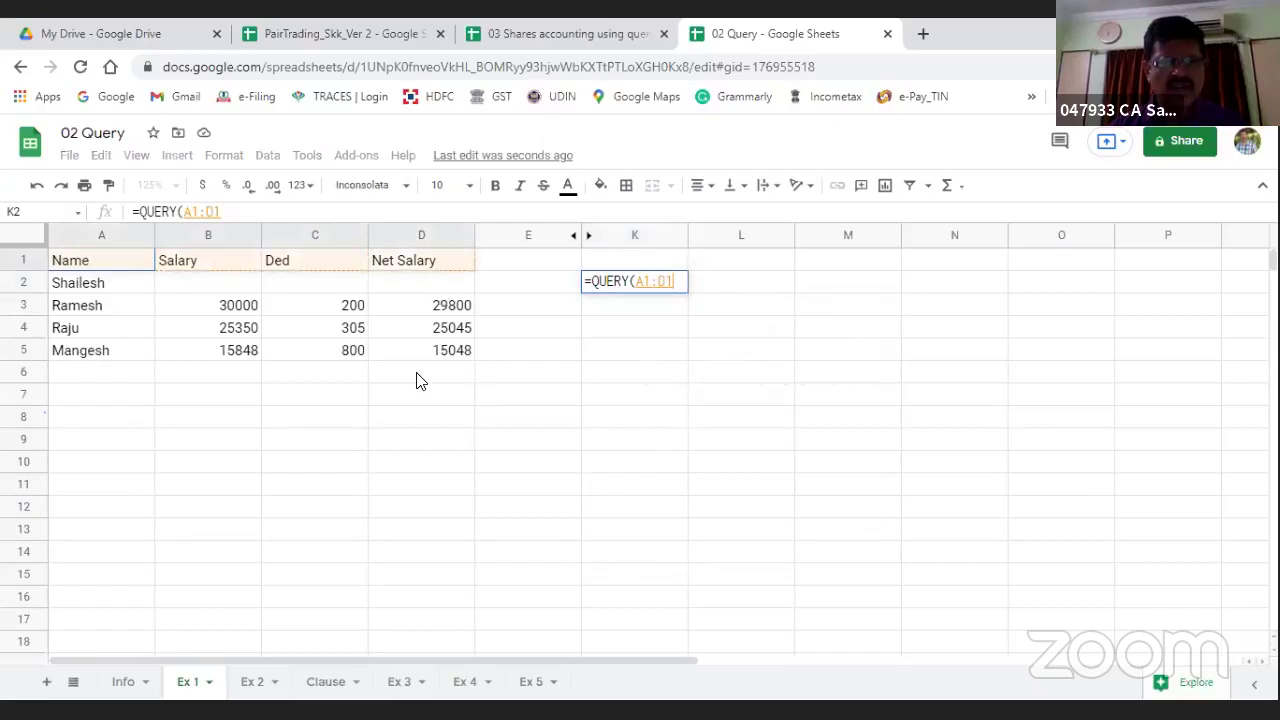
left_click_drag(418, 380, 416, 381)
type(",")
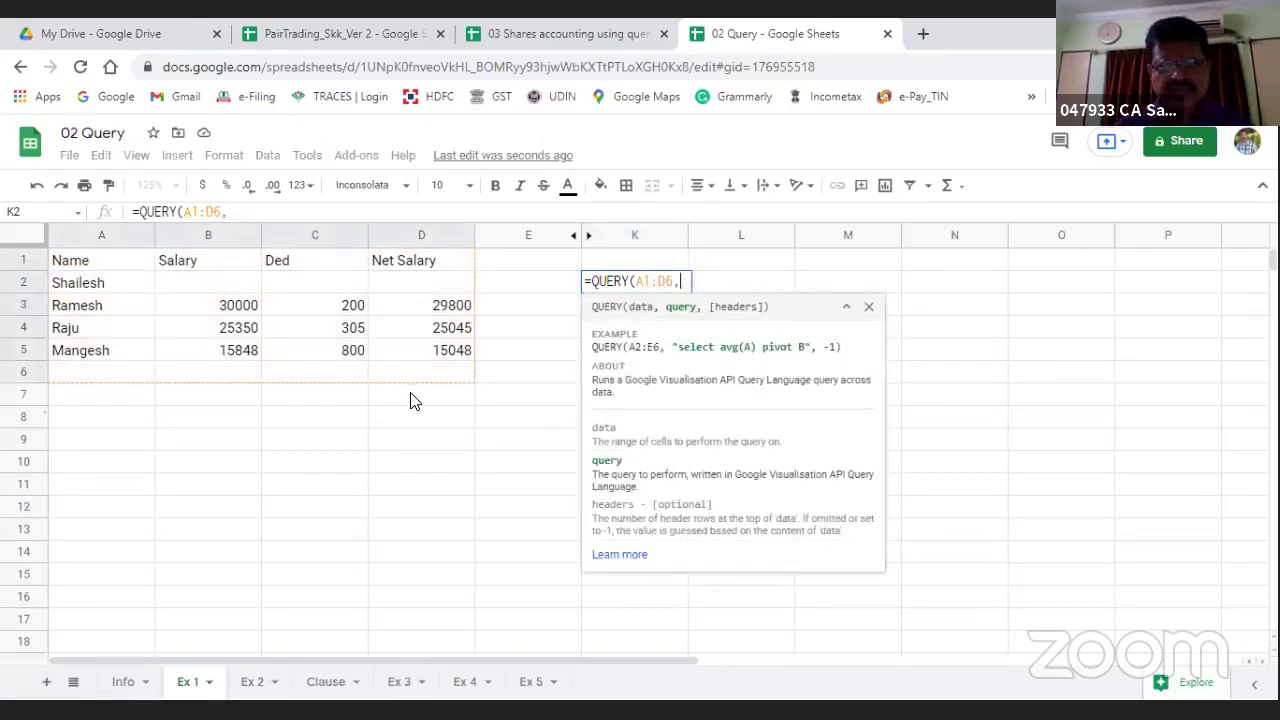
type("\"S")
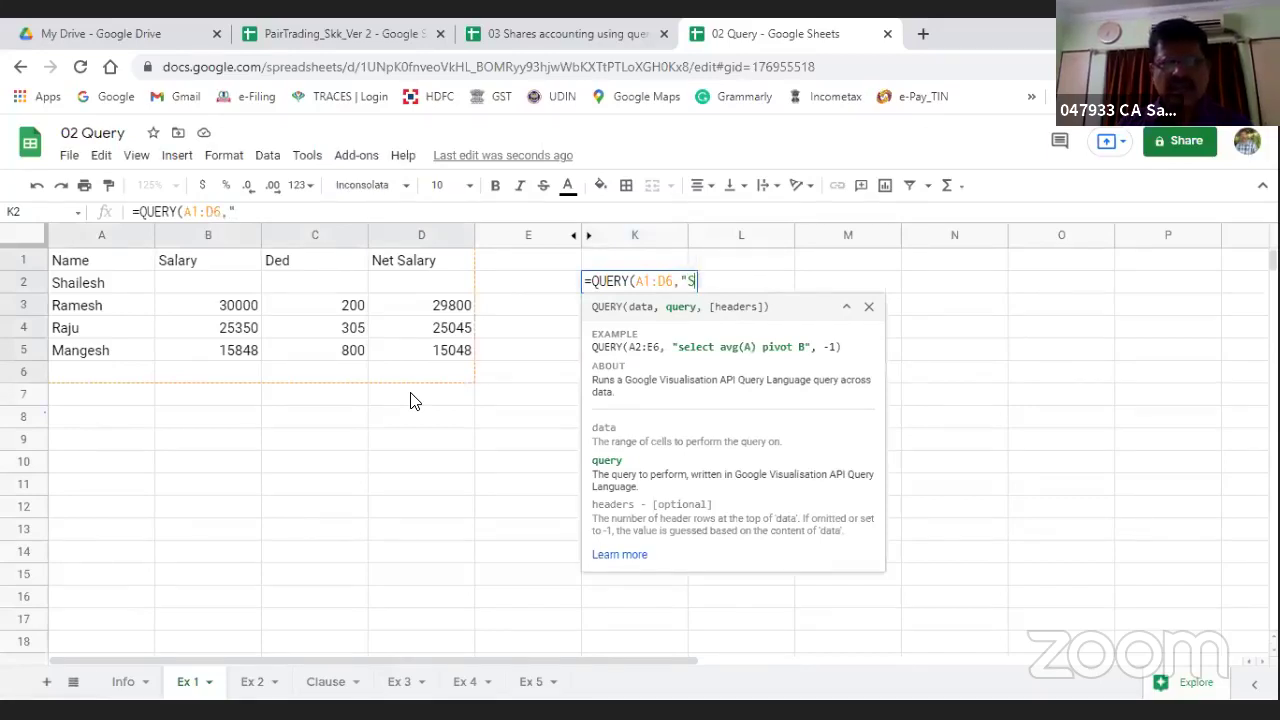
type("elect ")
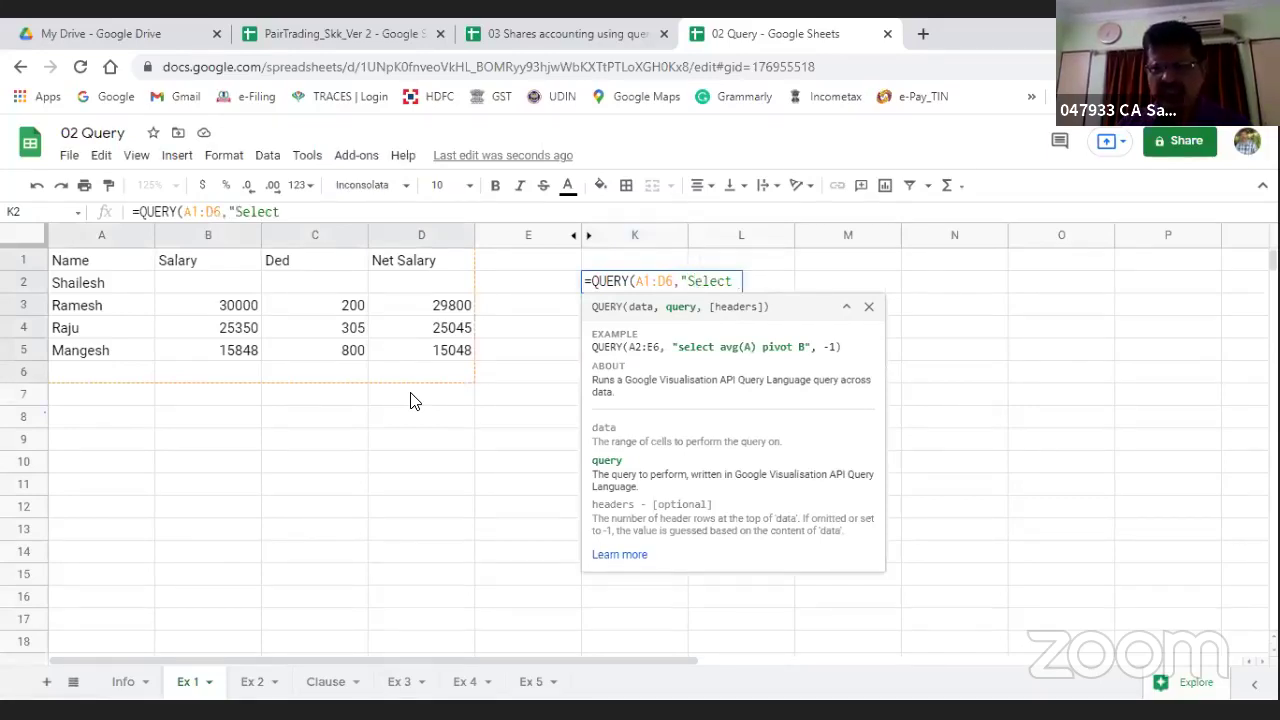
type("A,")
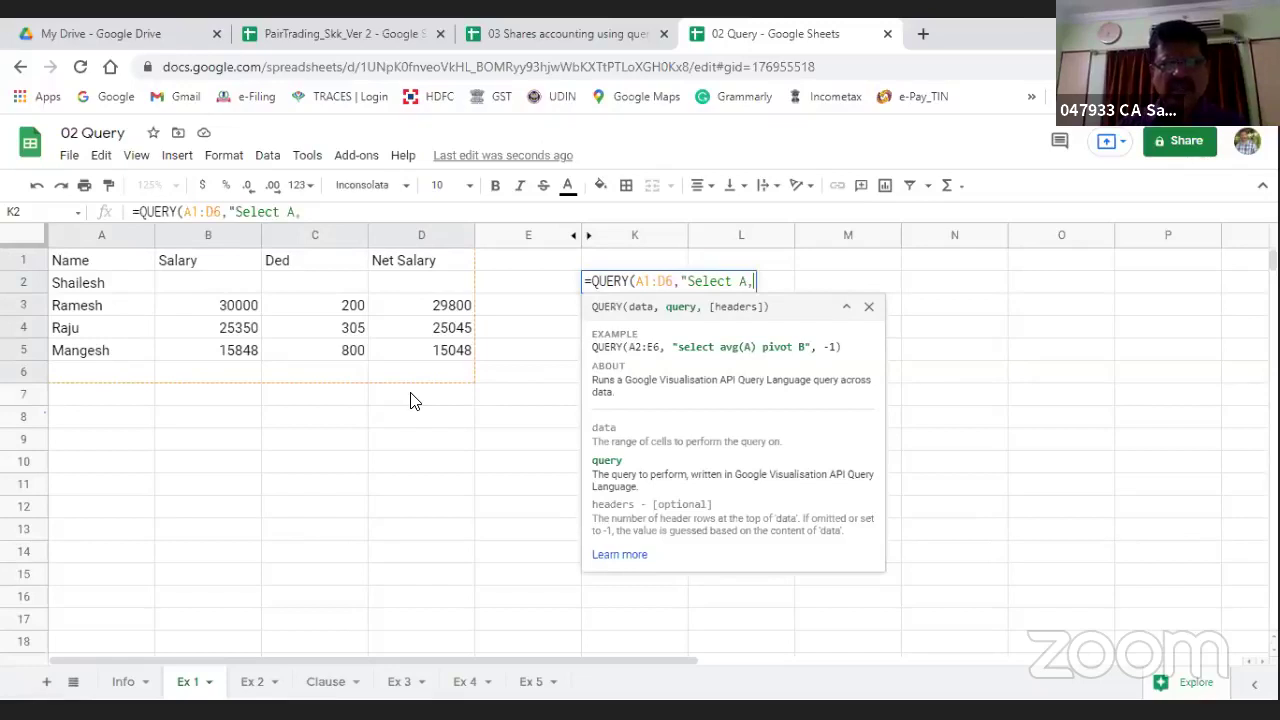
type("B,C,")
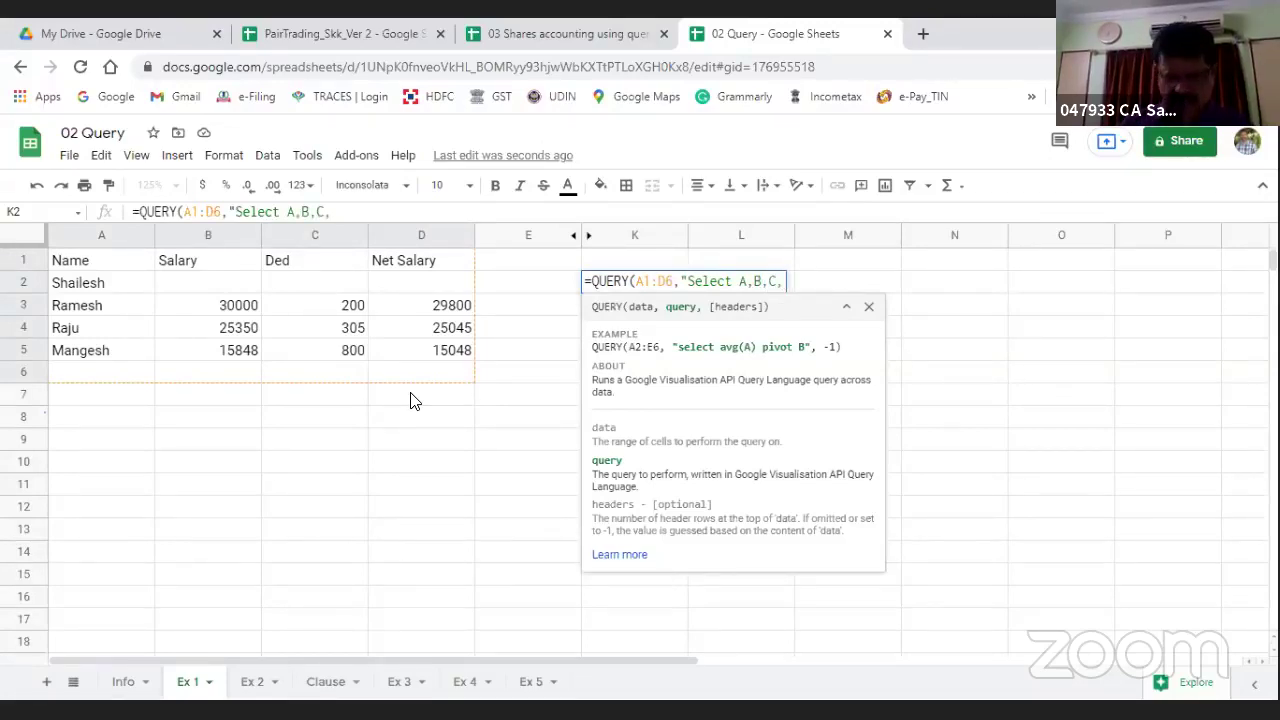
type("(")
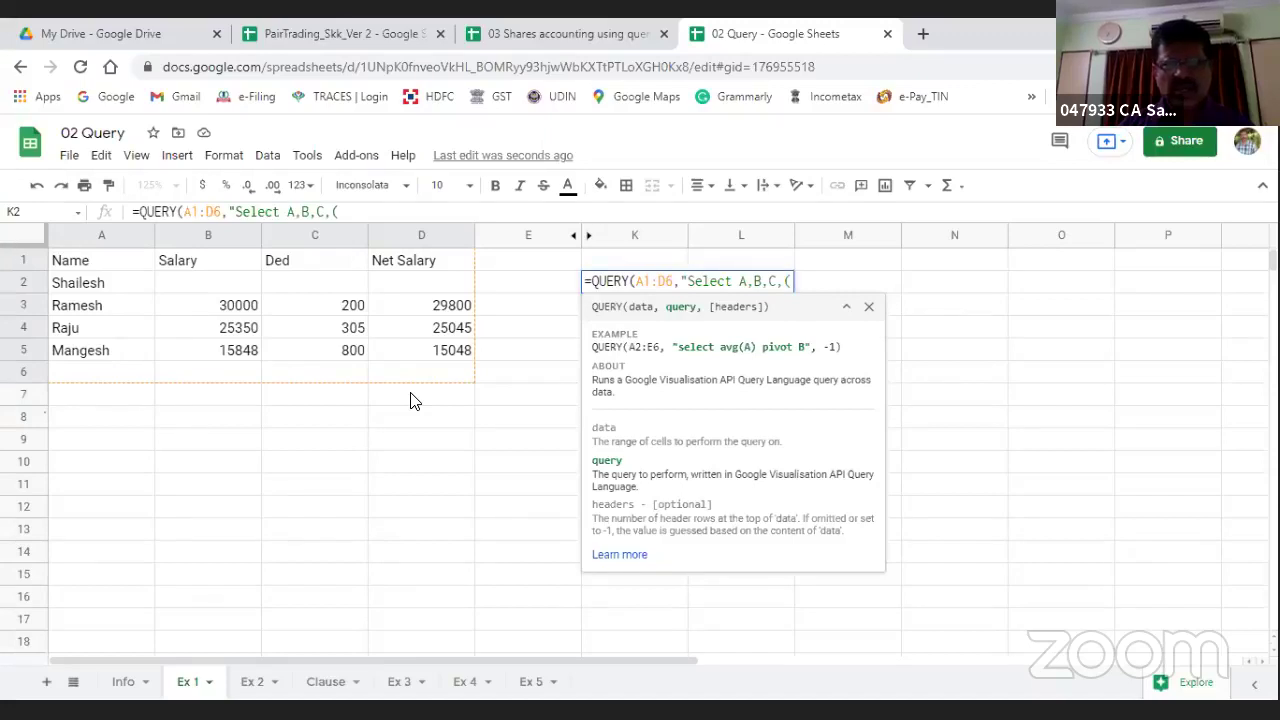
type("C/")
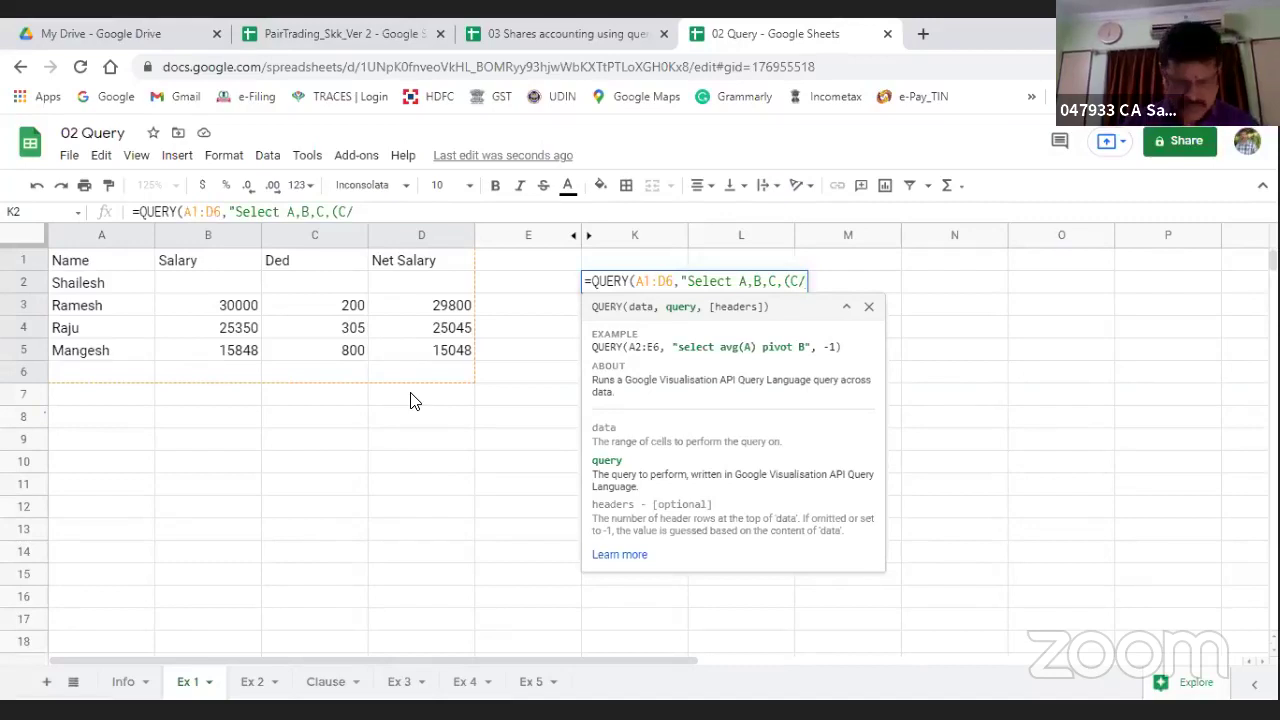
type("B")
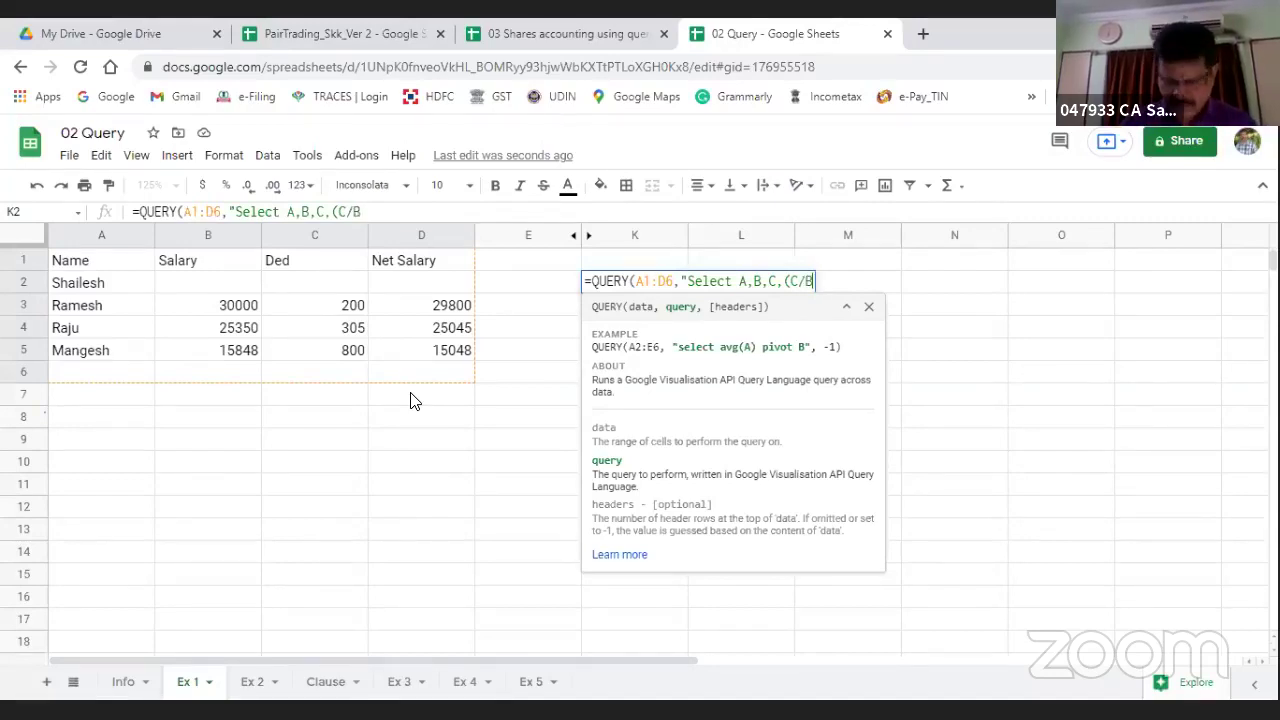
type(")\"")
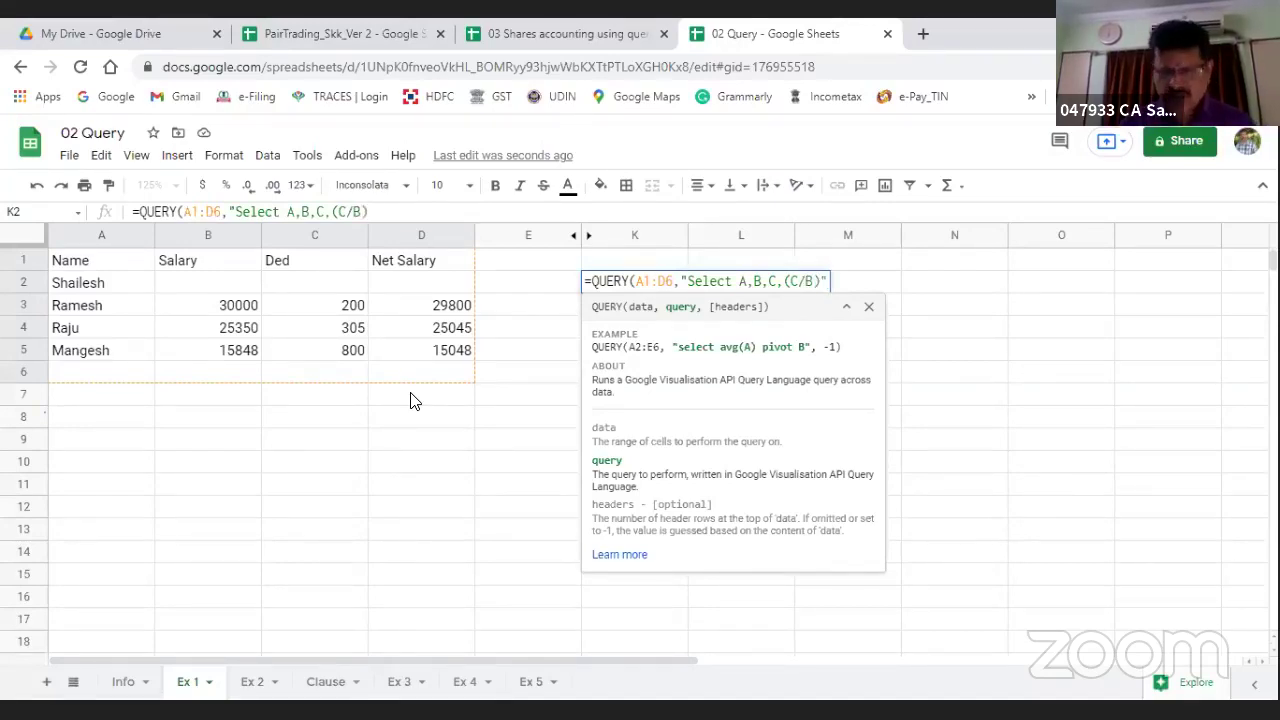
type(")")
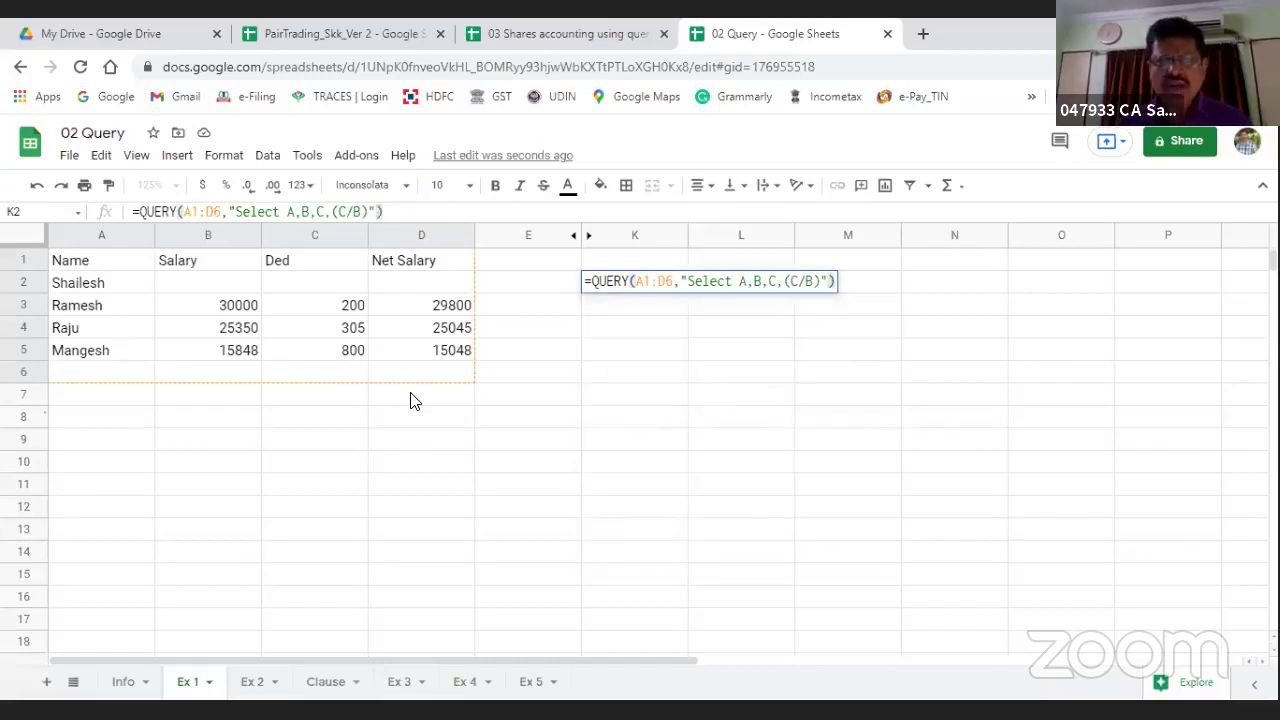
key("Return")
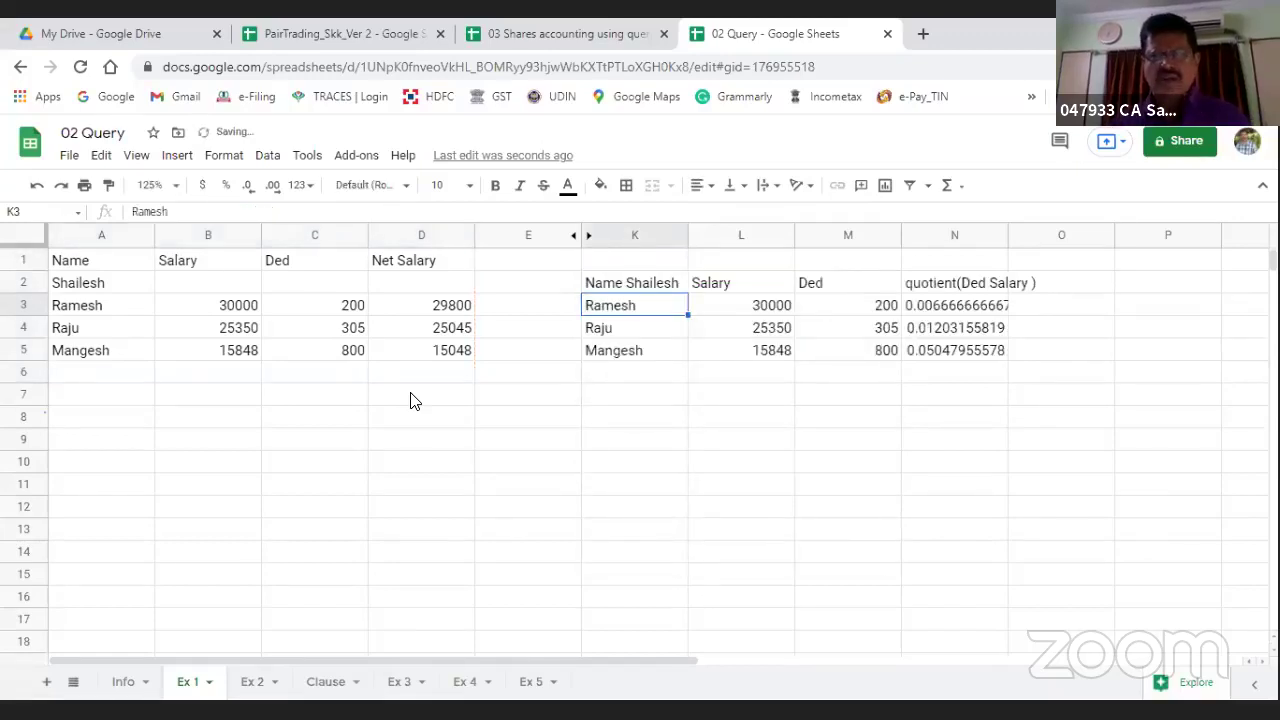
key("Up")
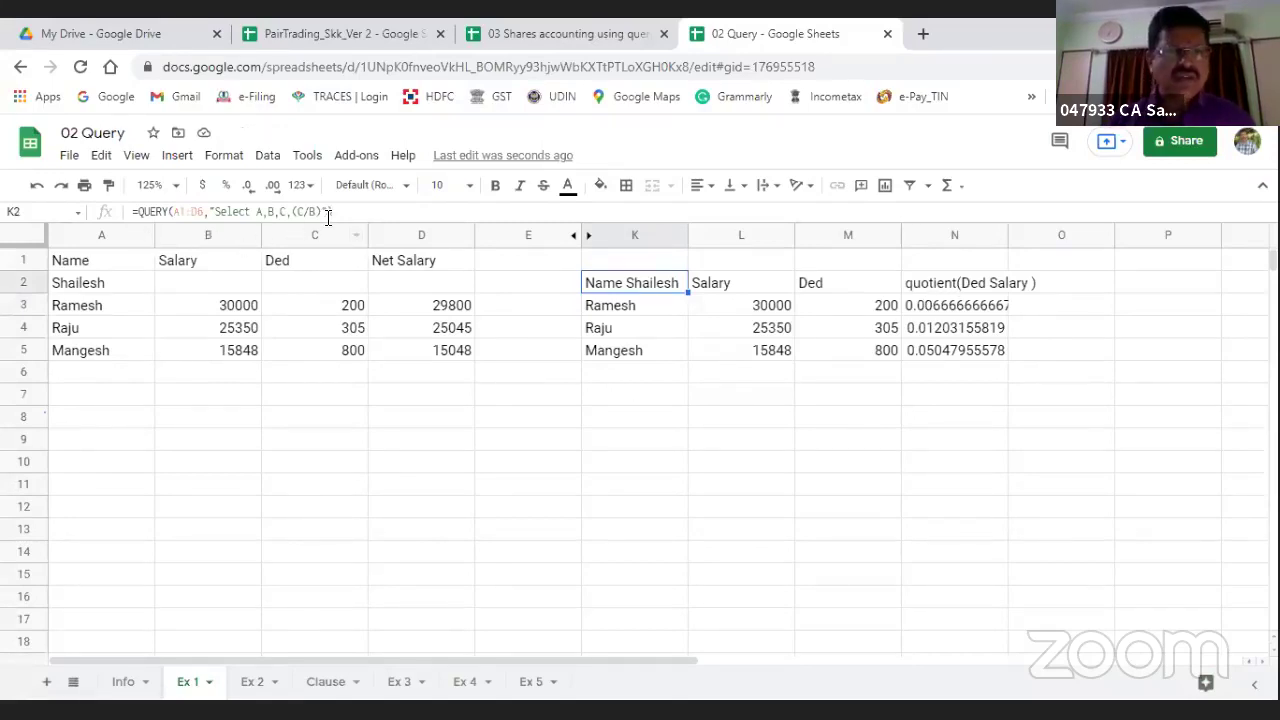
Step: Append label (C/B),'Percentage' to the K2 query string, which then shows #VALUE!
left_click(324, 212)
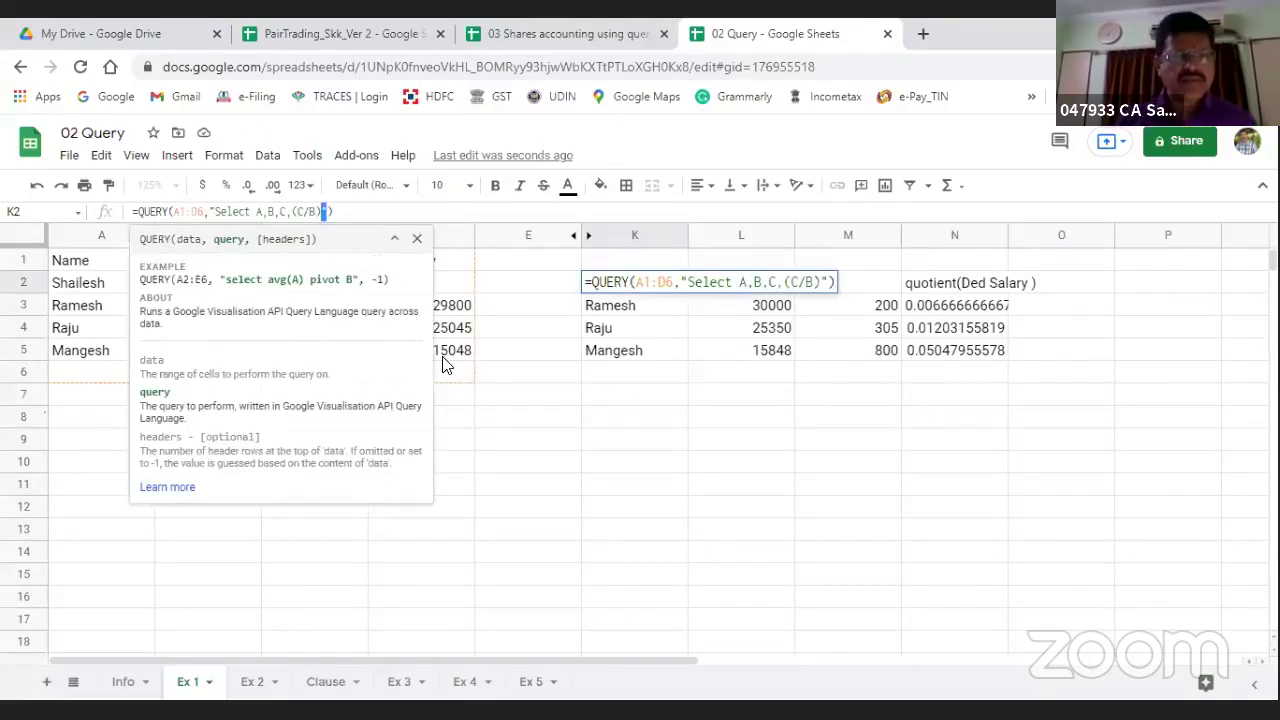
type("la")
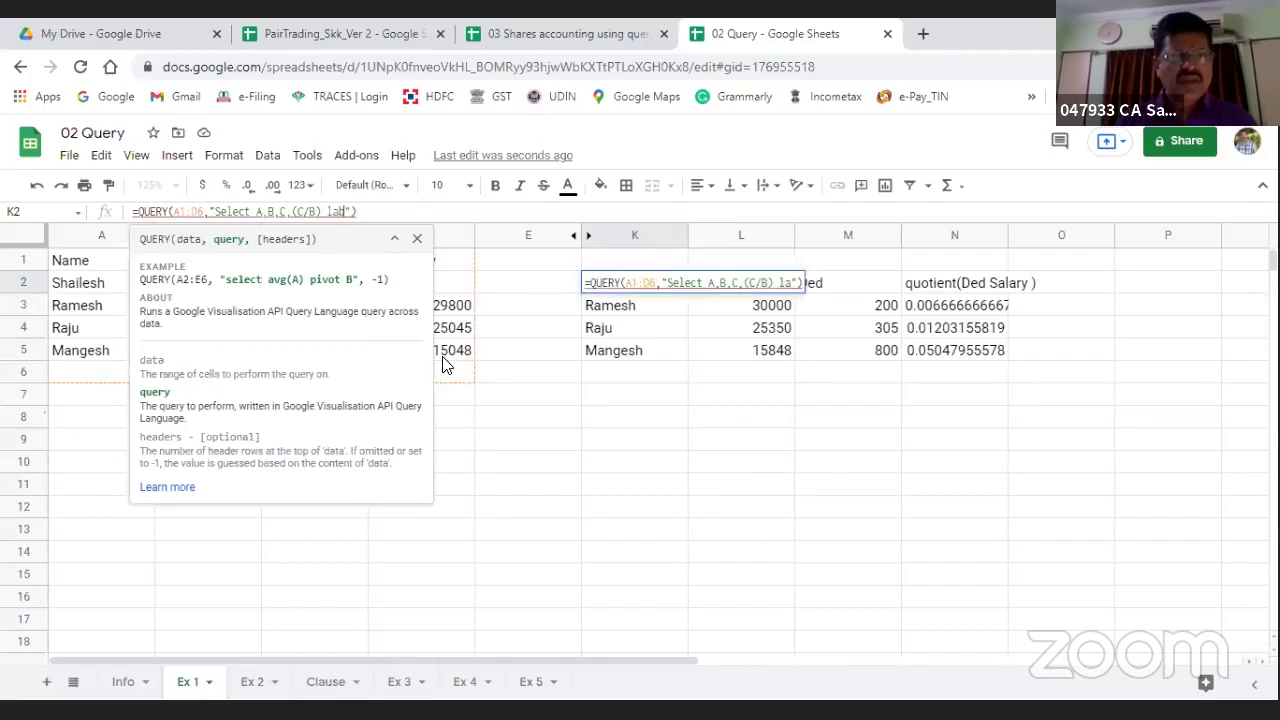
type("bel")
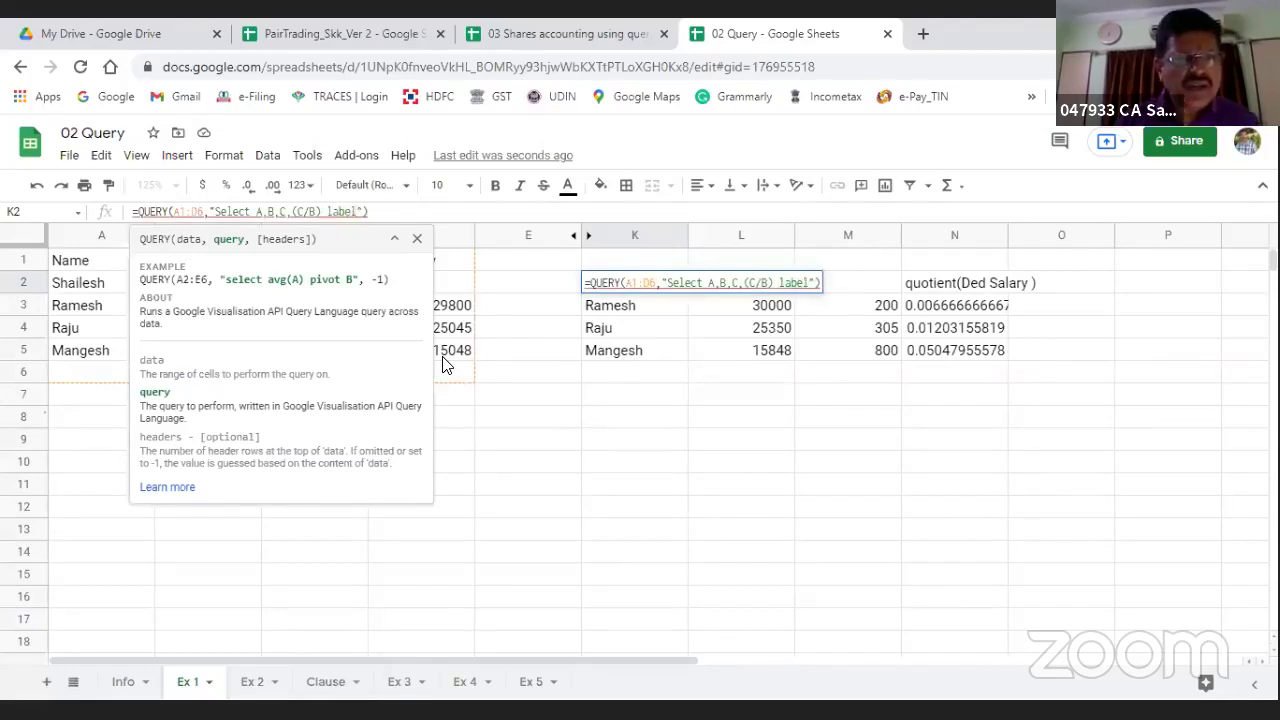
type(" (C")
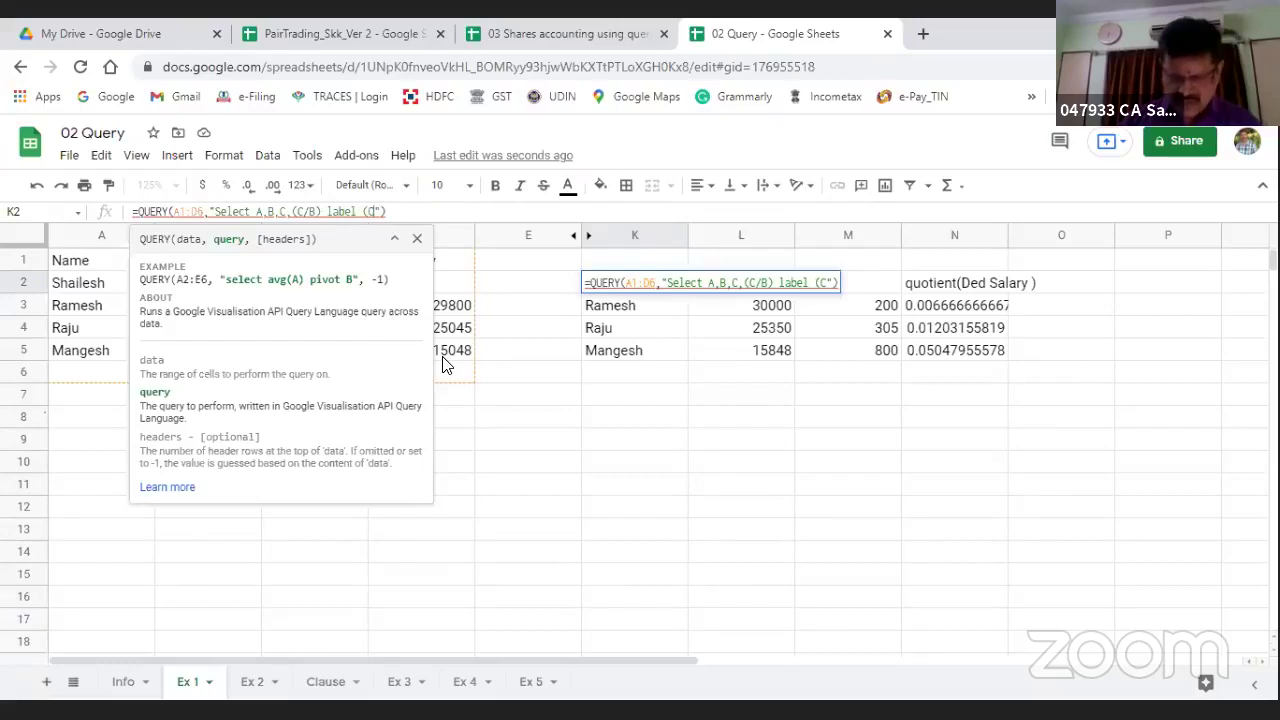
type("/")
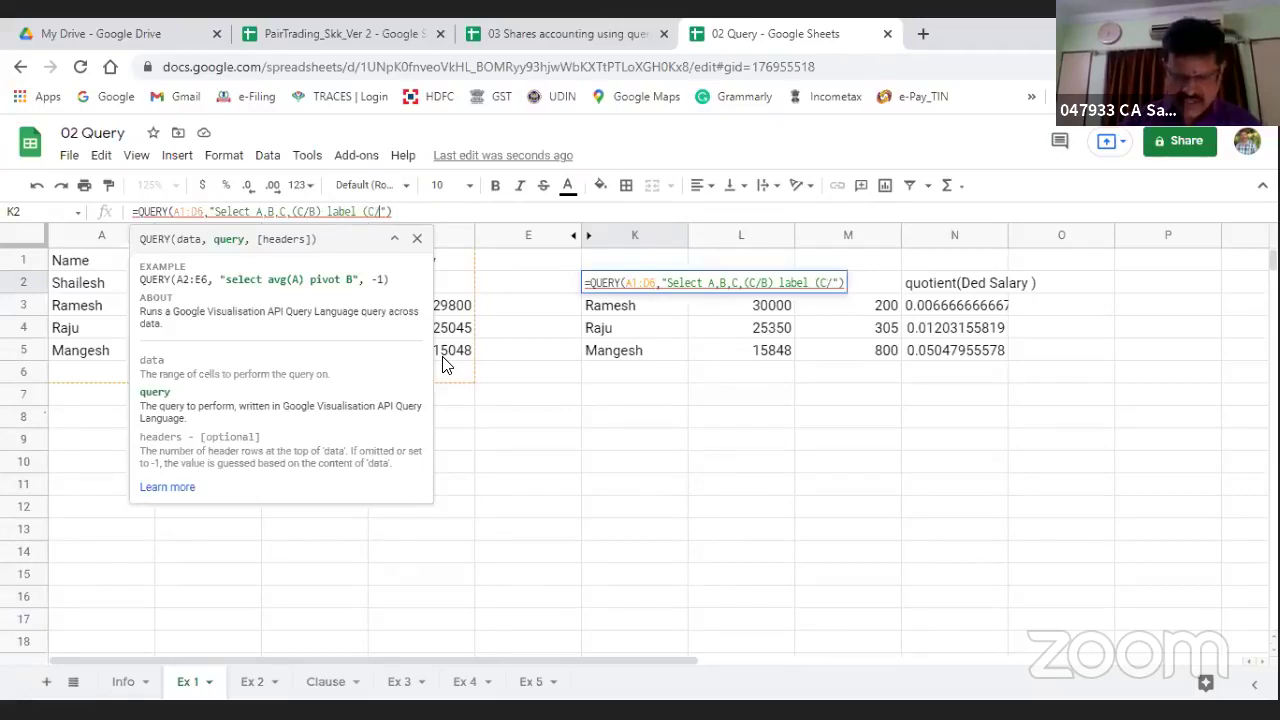
type("B),")
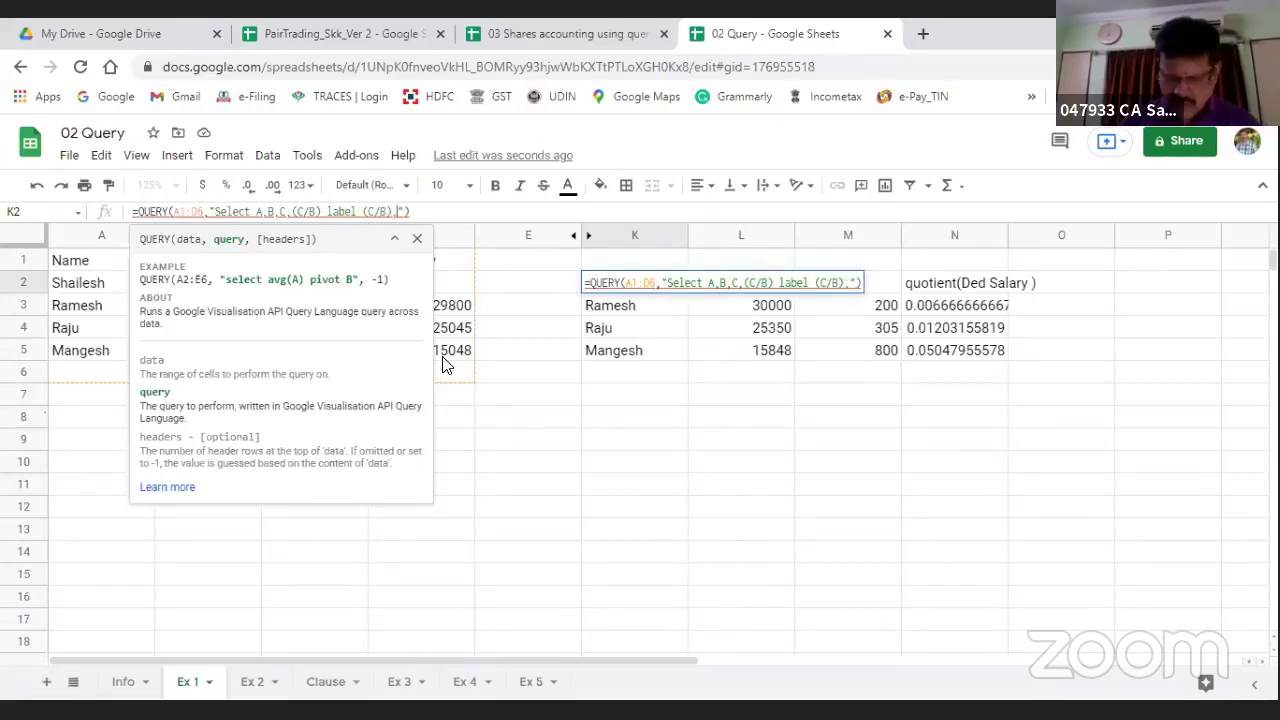
type("'")
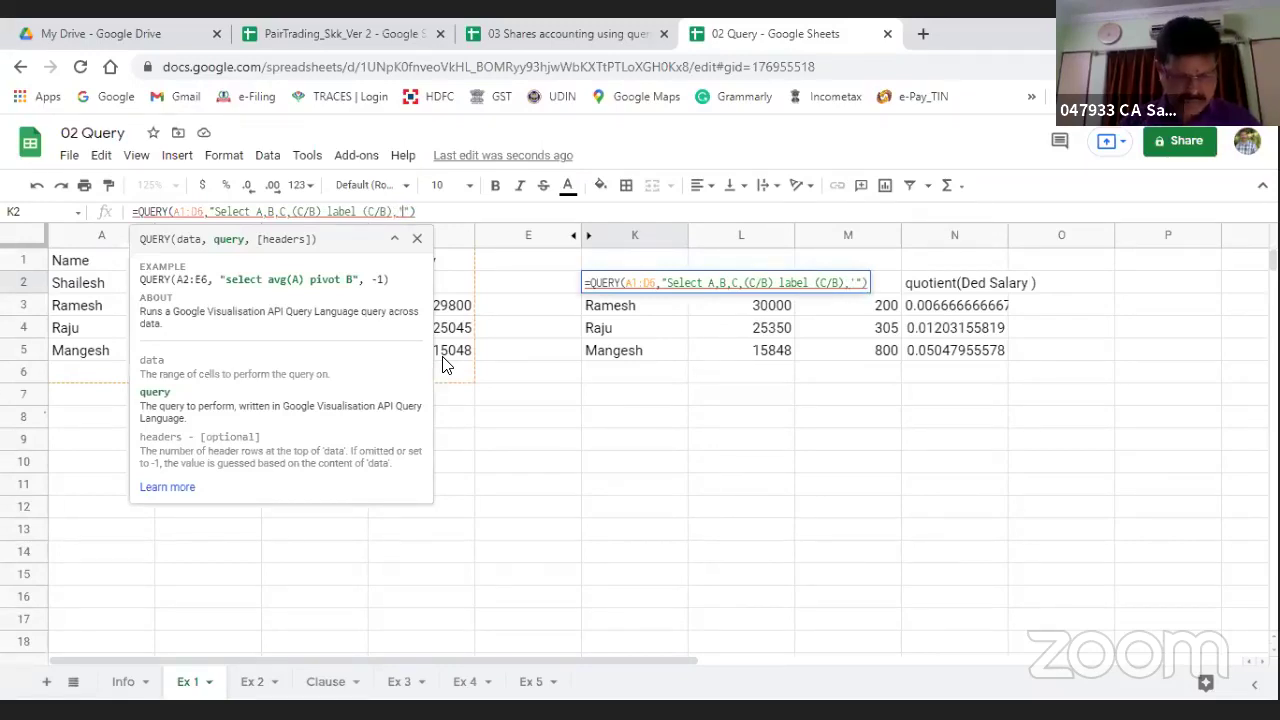
type("Perce")
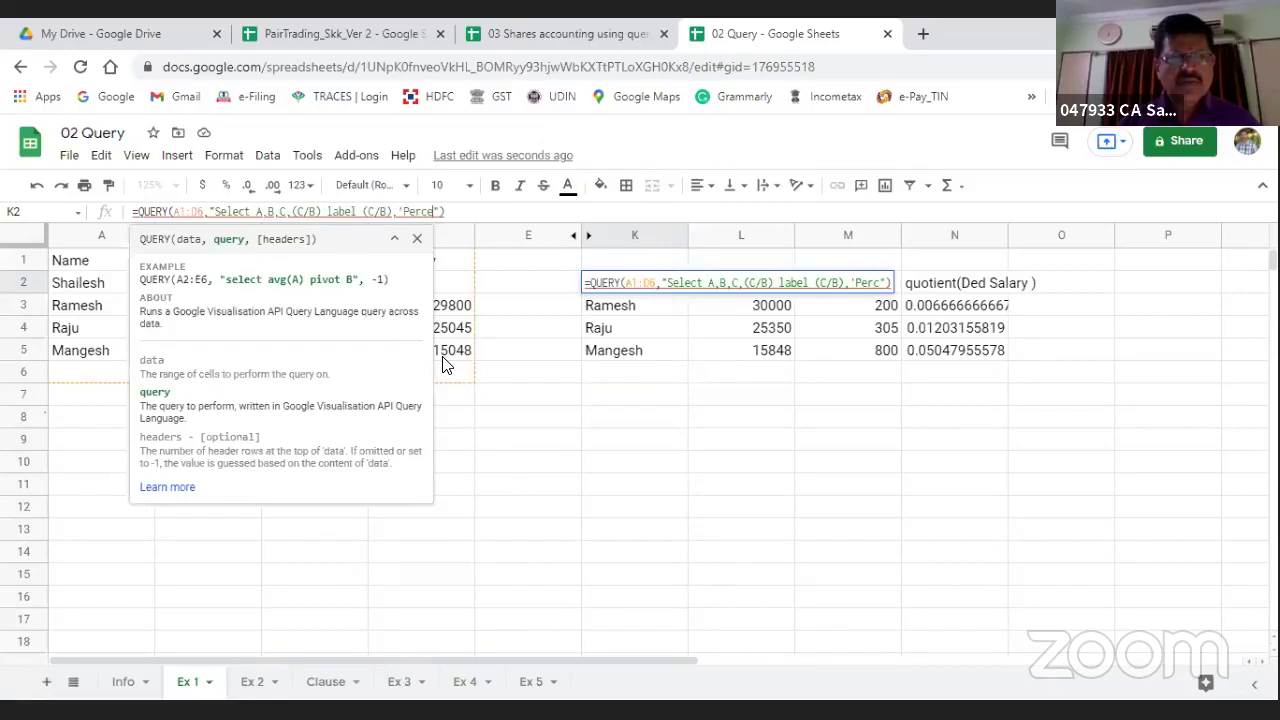
type("ntage'")
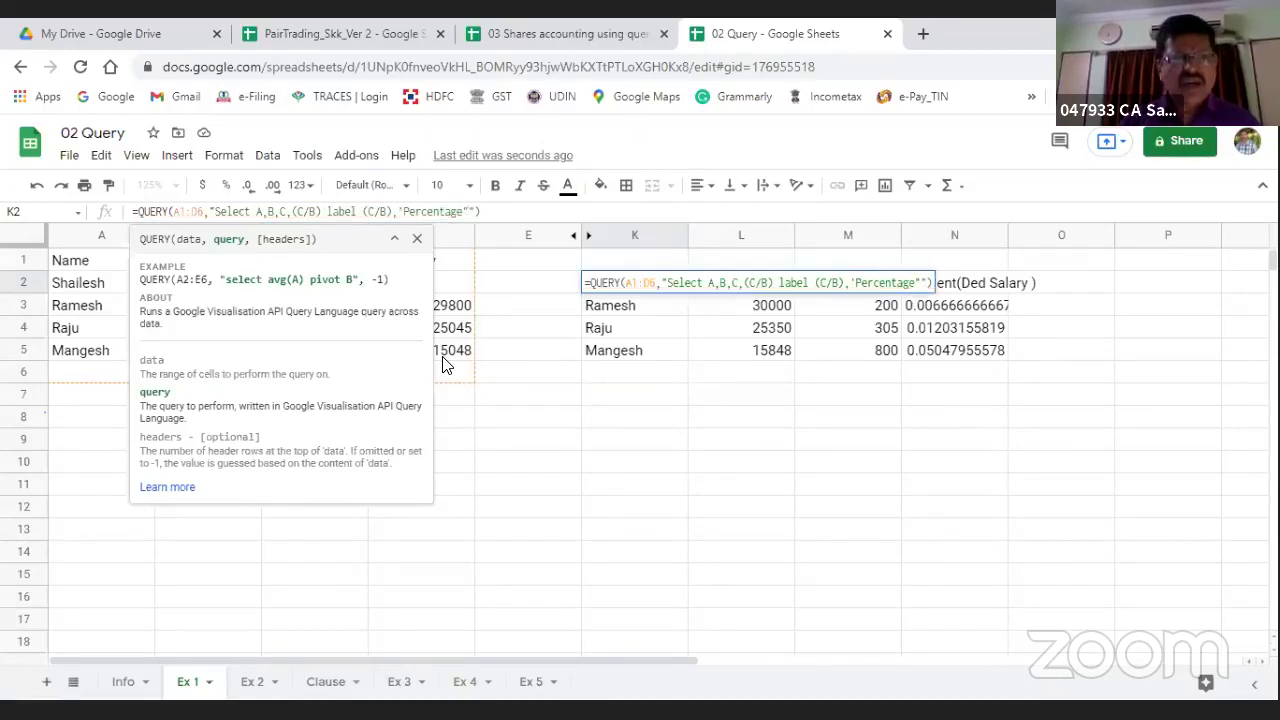
type("\"")
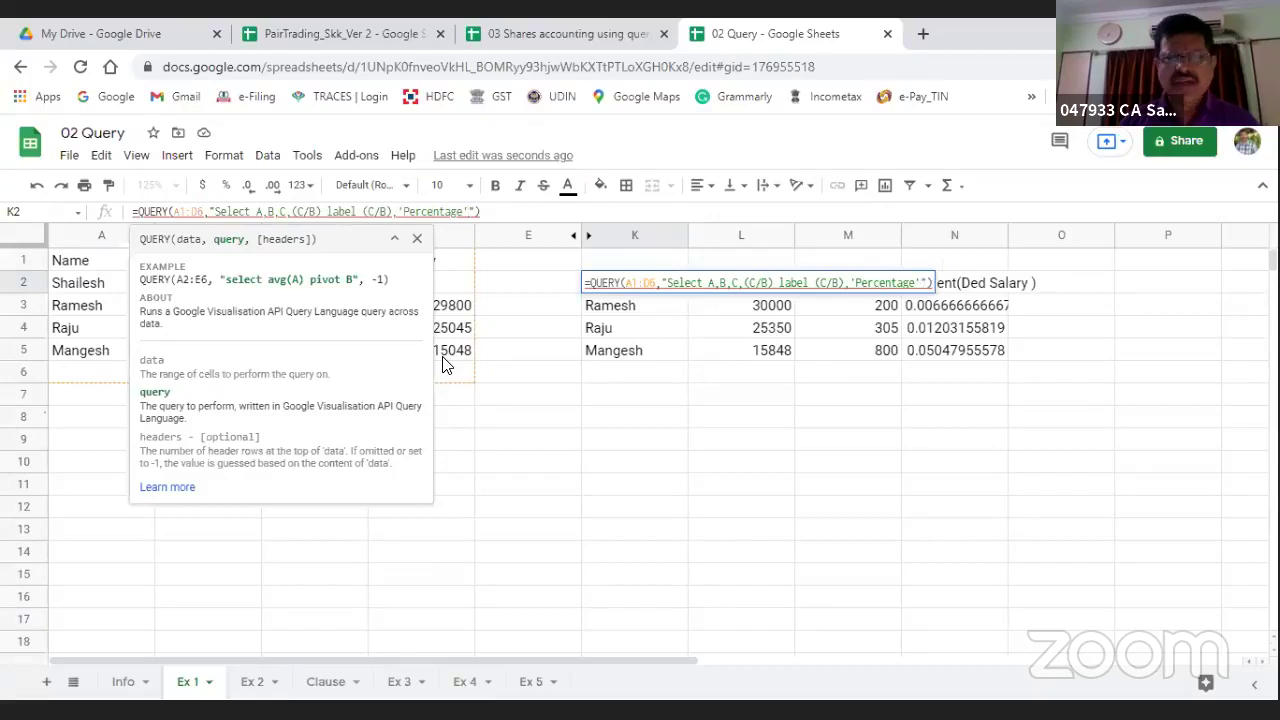
key("Return")
key("Up")
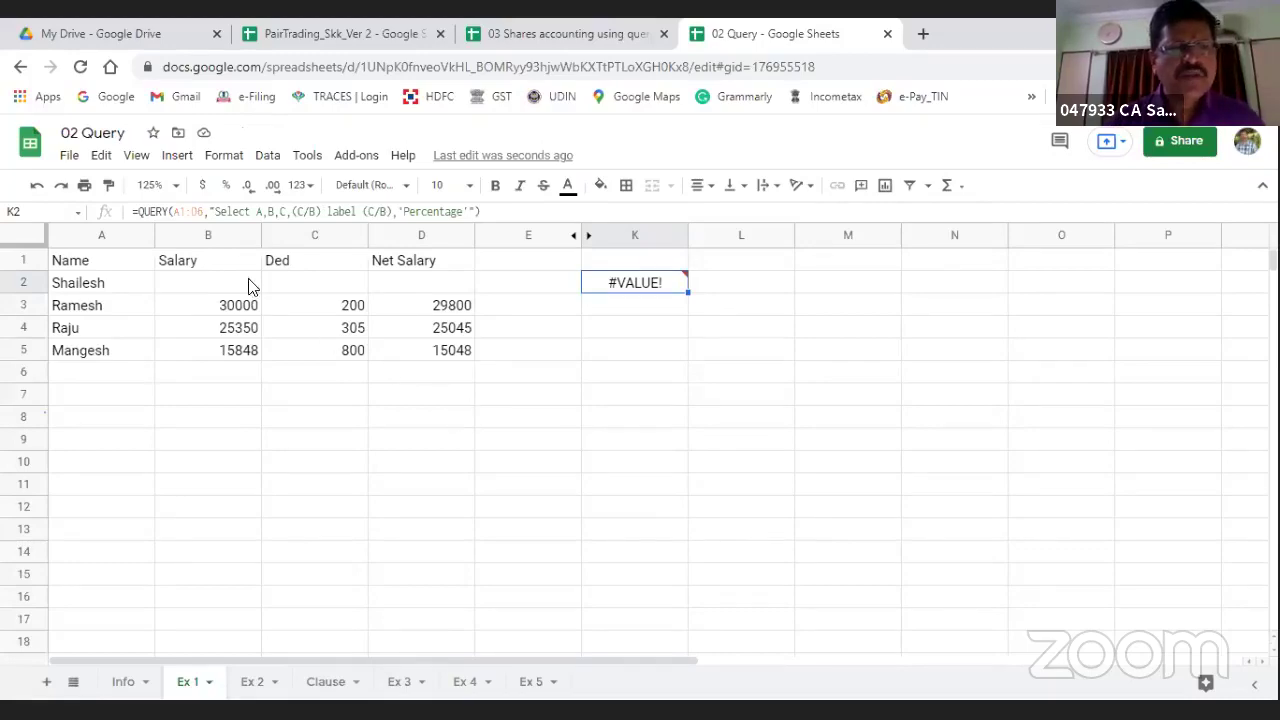
Step: Go to the Ex 5 sheet and view E2's query labelling (B-C) as 'Net Salary'
left_click(402, 686)
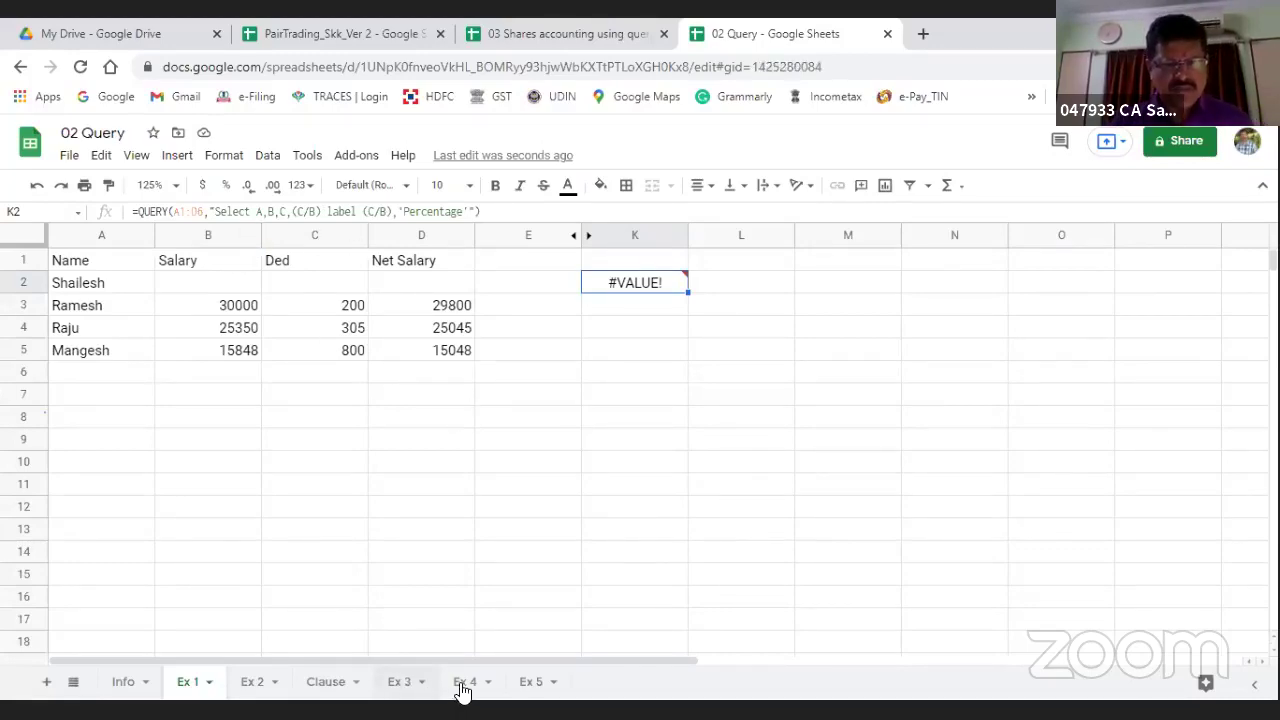
left_click(465, 686)
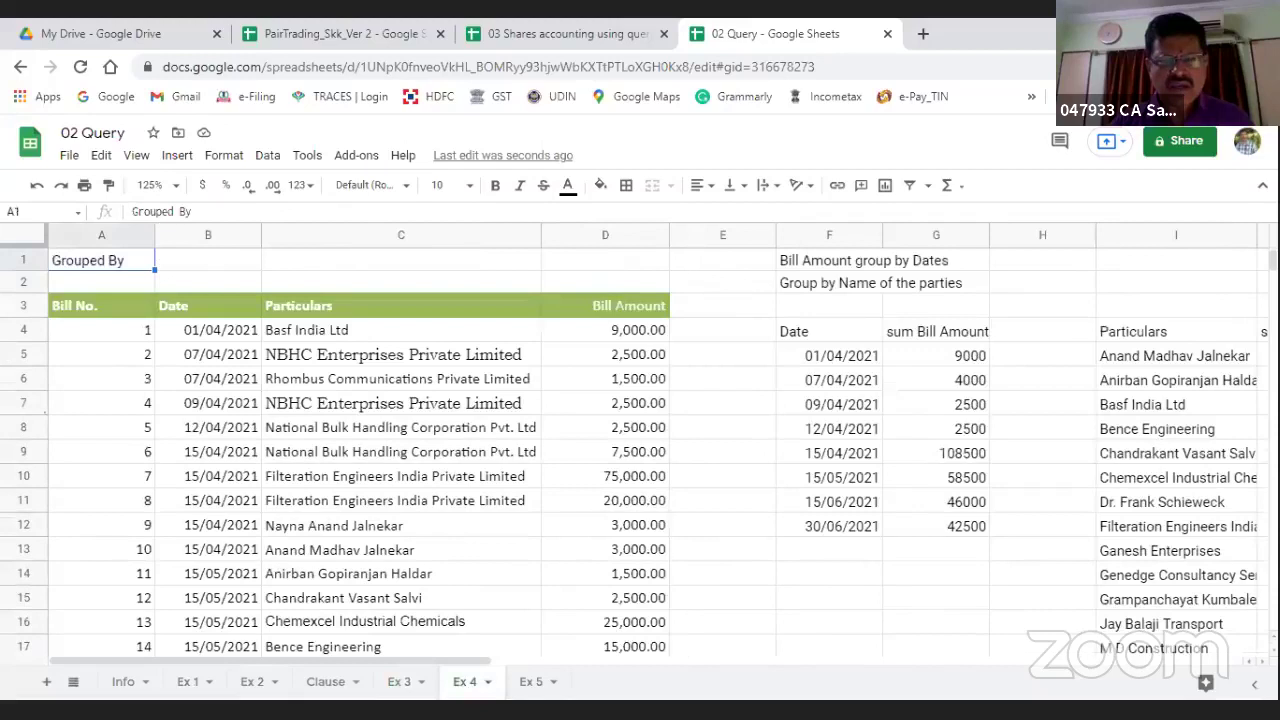
left_click(530, 686)
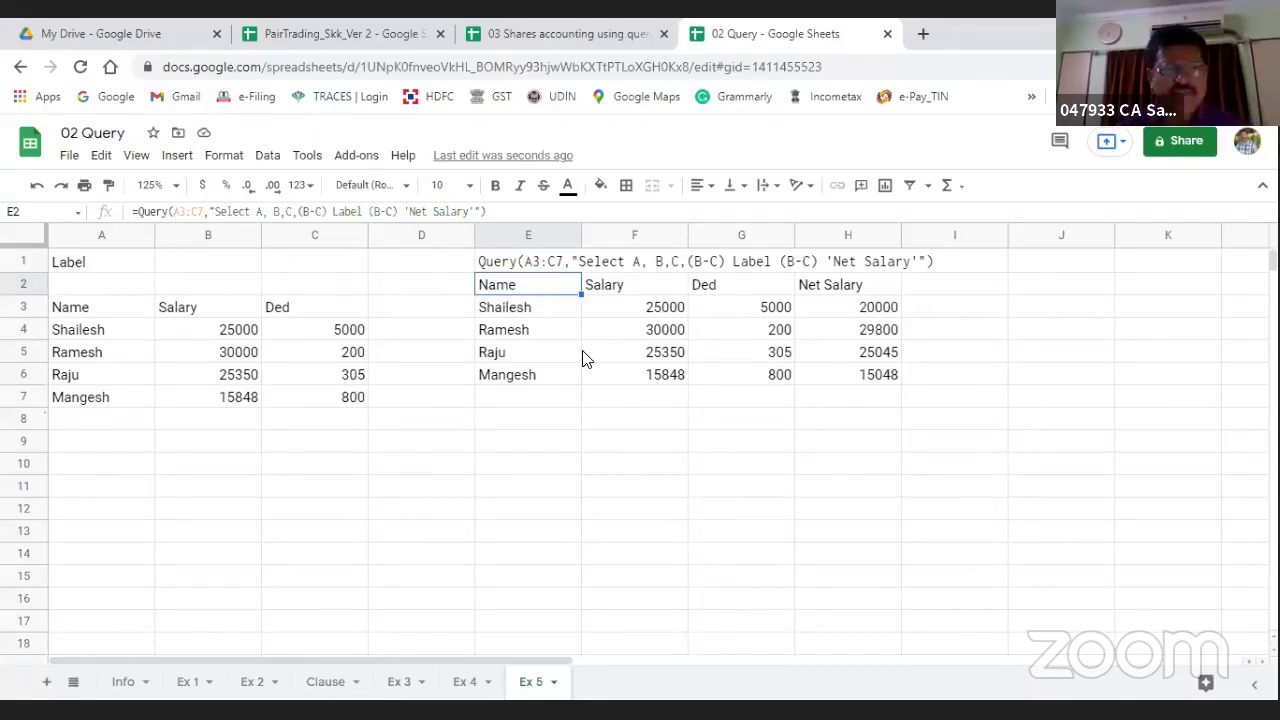
key("Return")
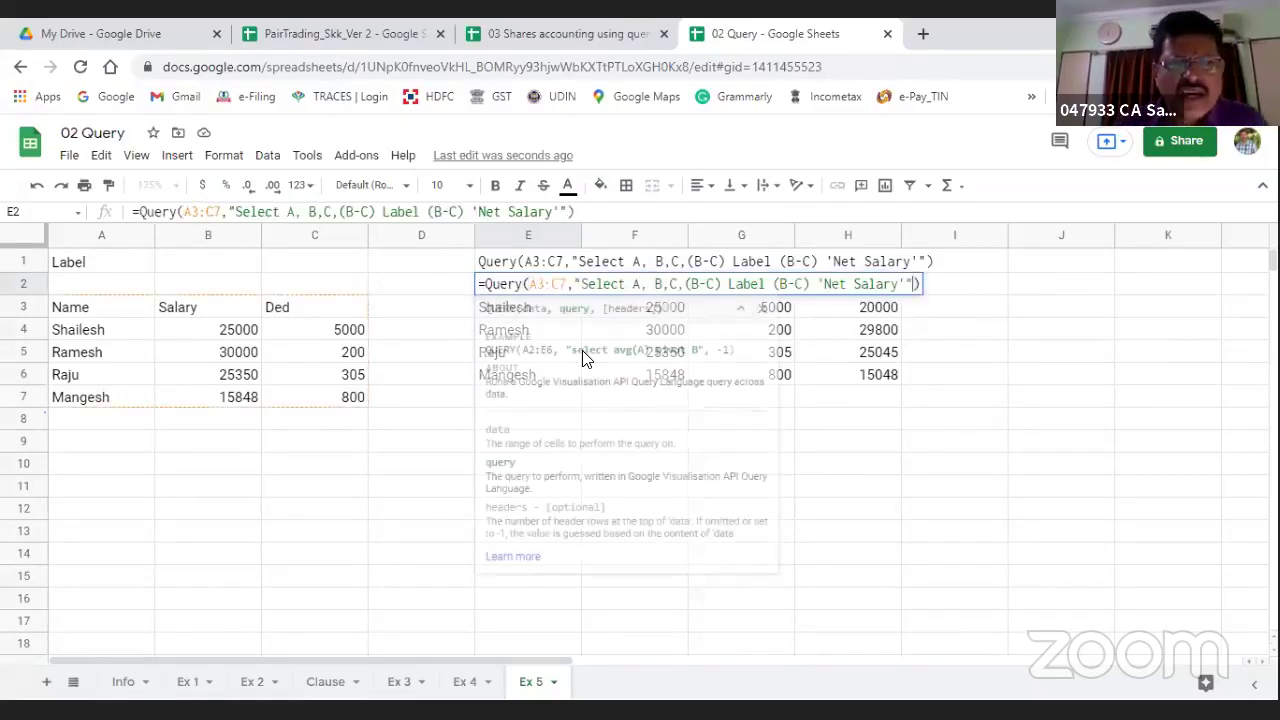
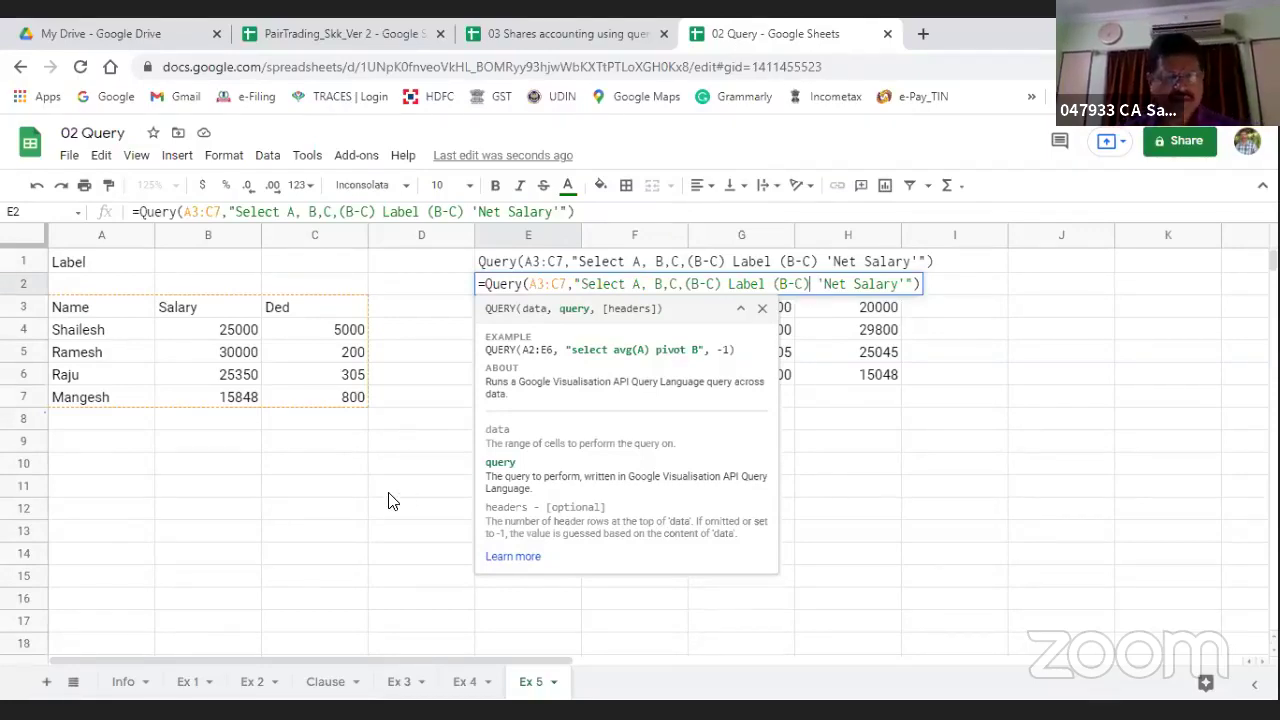
Step: Confirm the Net Salary query in E2 and move over to the Ex 1 sheet
key("Escape")
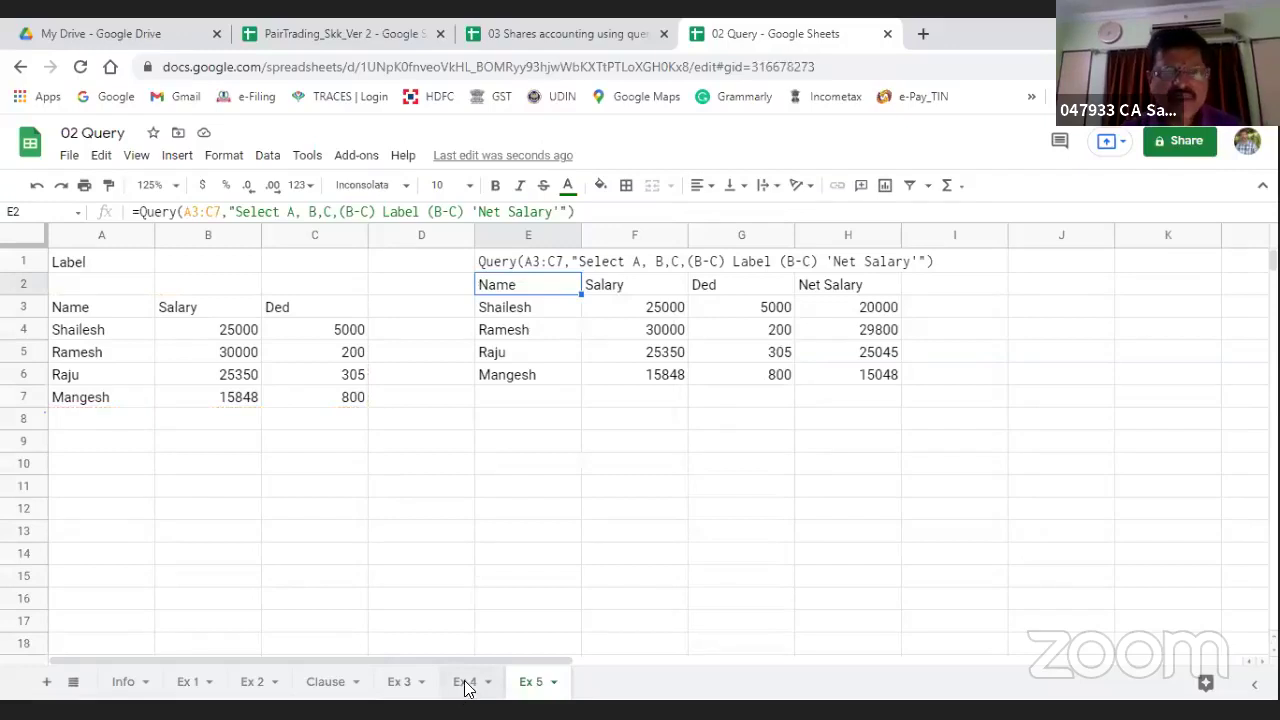
left_click(397, 685)
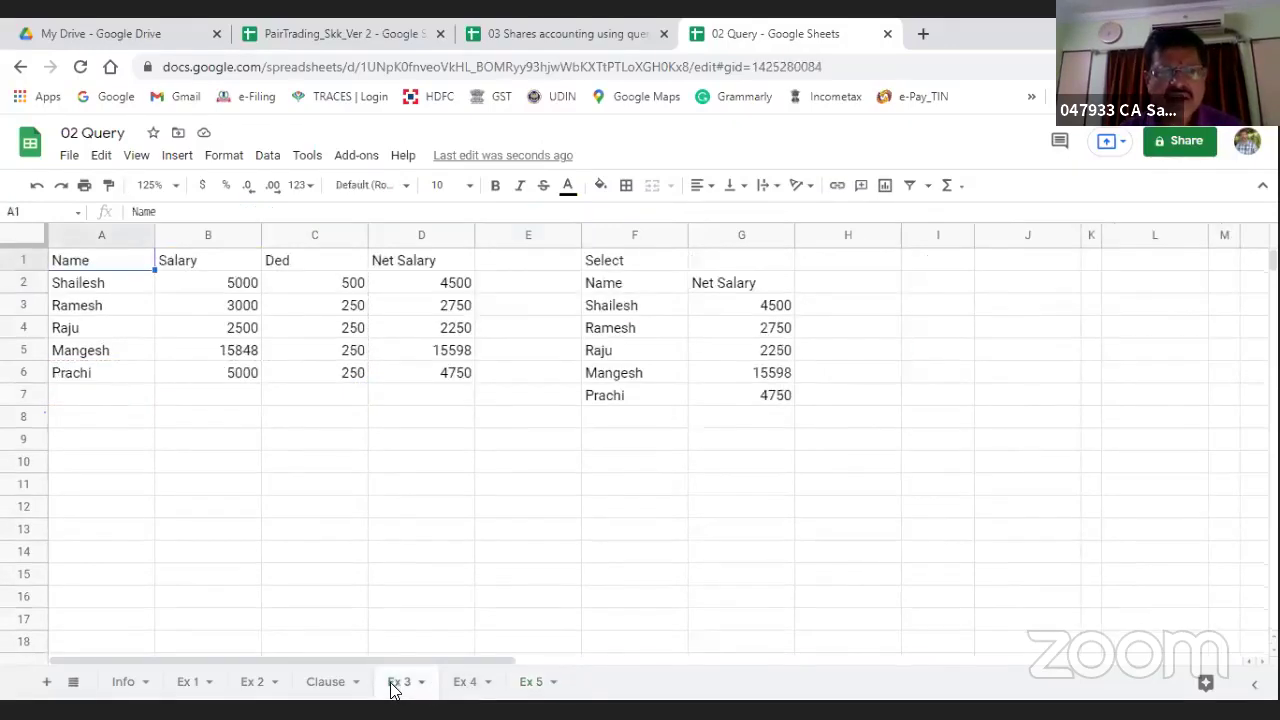
left_click(253, 684)
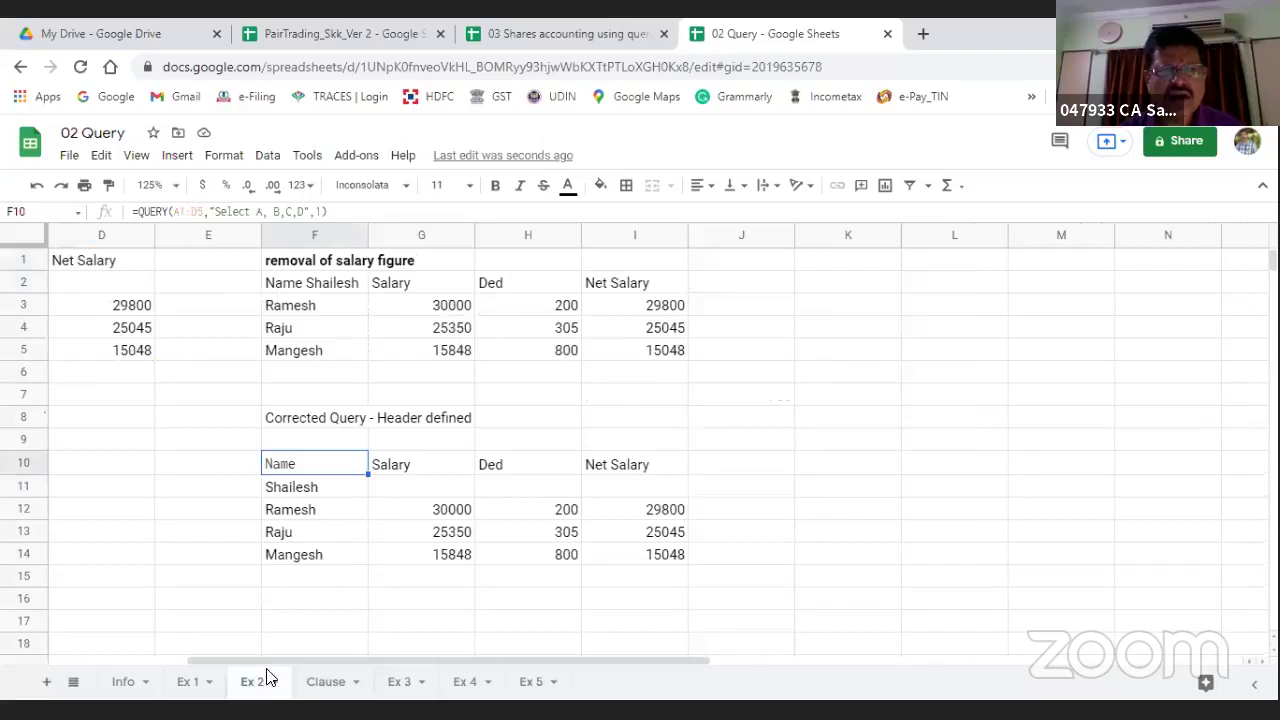
left_click(188, 684)
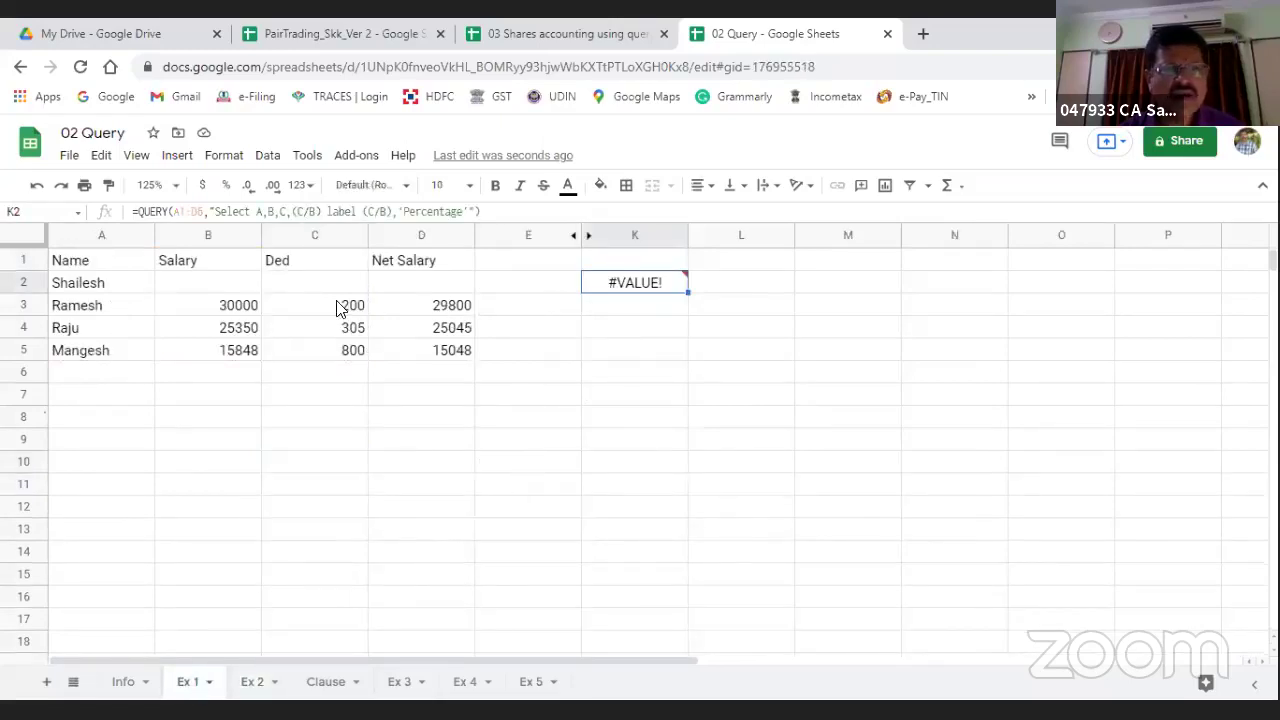
Step: Delete the stray comma after (C/B) in the K2 query, then return to Ex 5
left_click(399, 211)
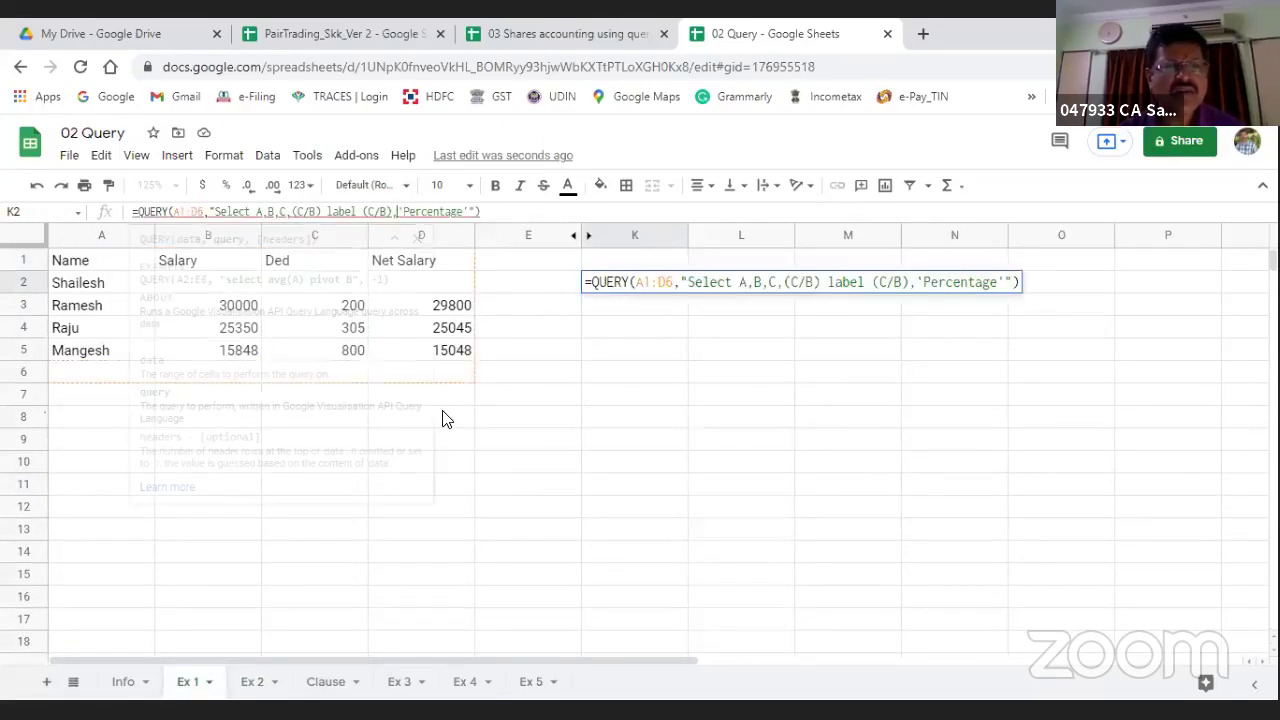
key("BackSpace")
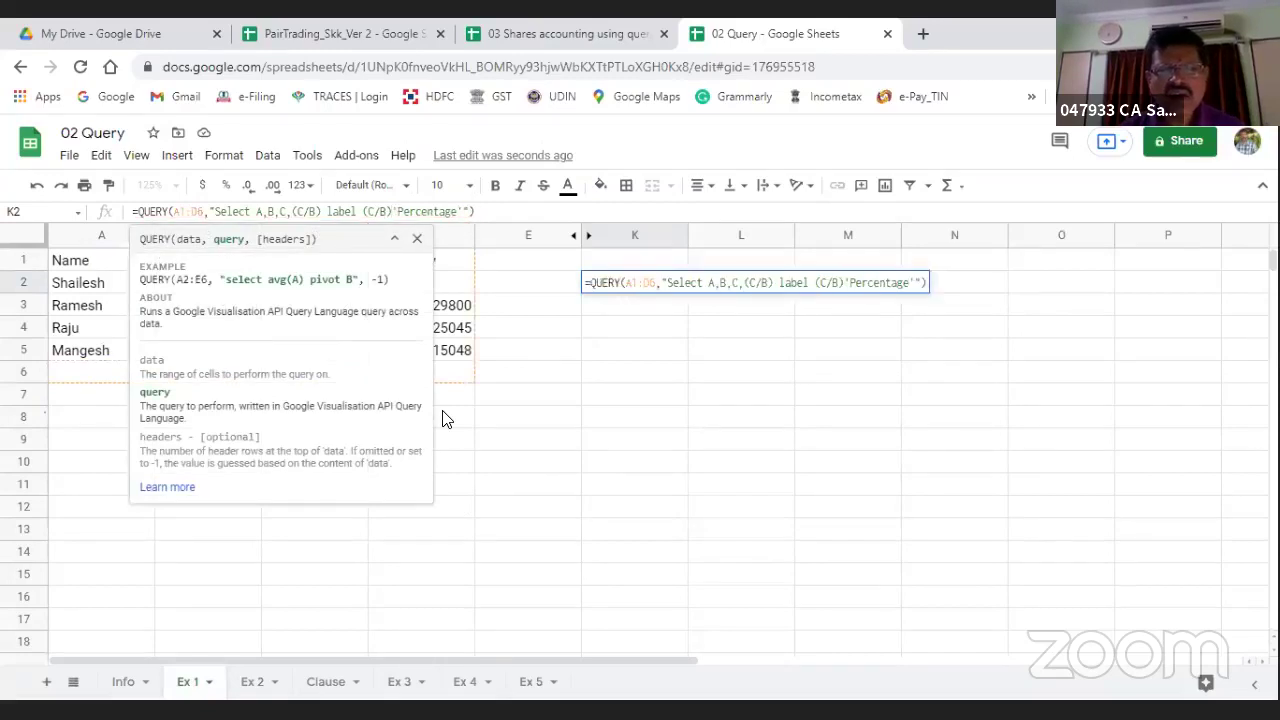
key("Return")
key("Up")
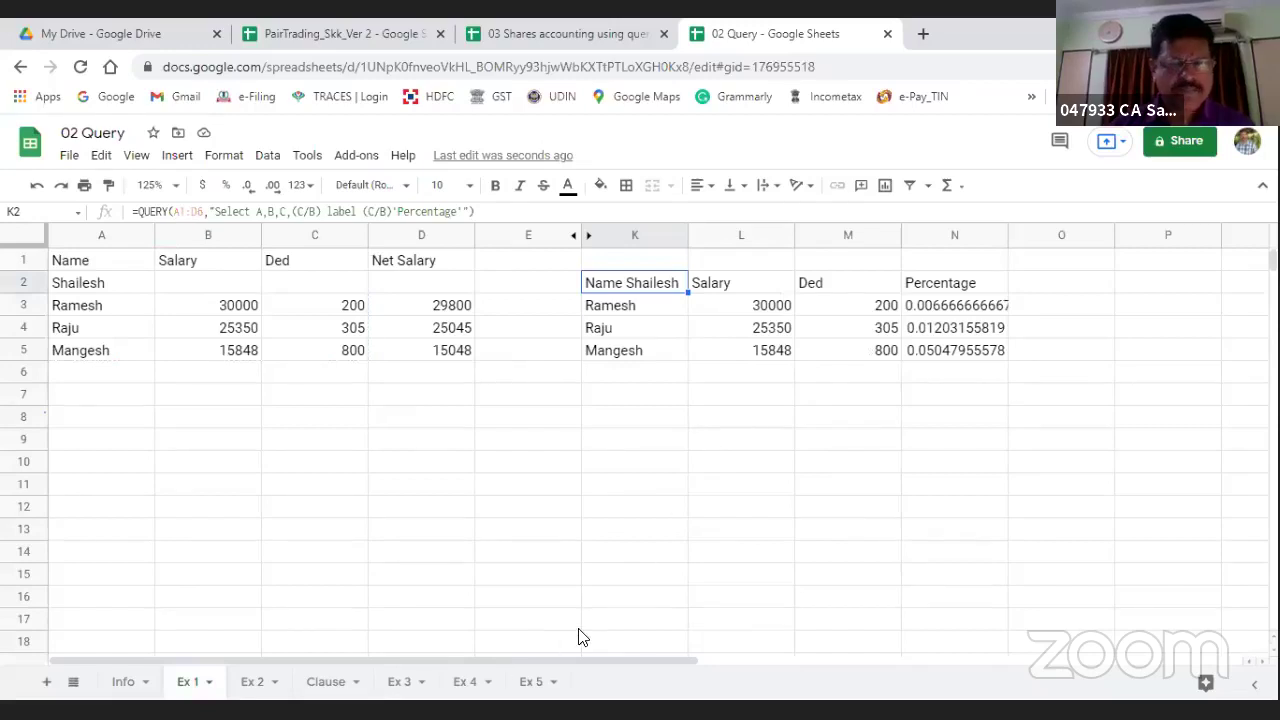
left_click(530, 684)
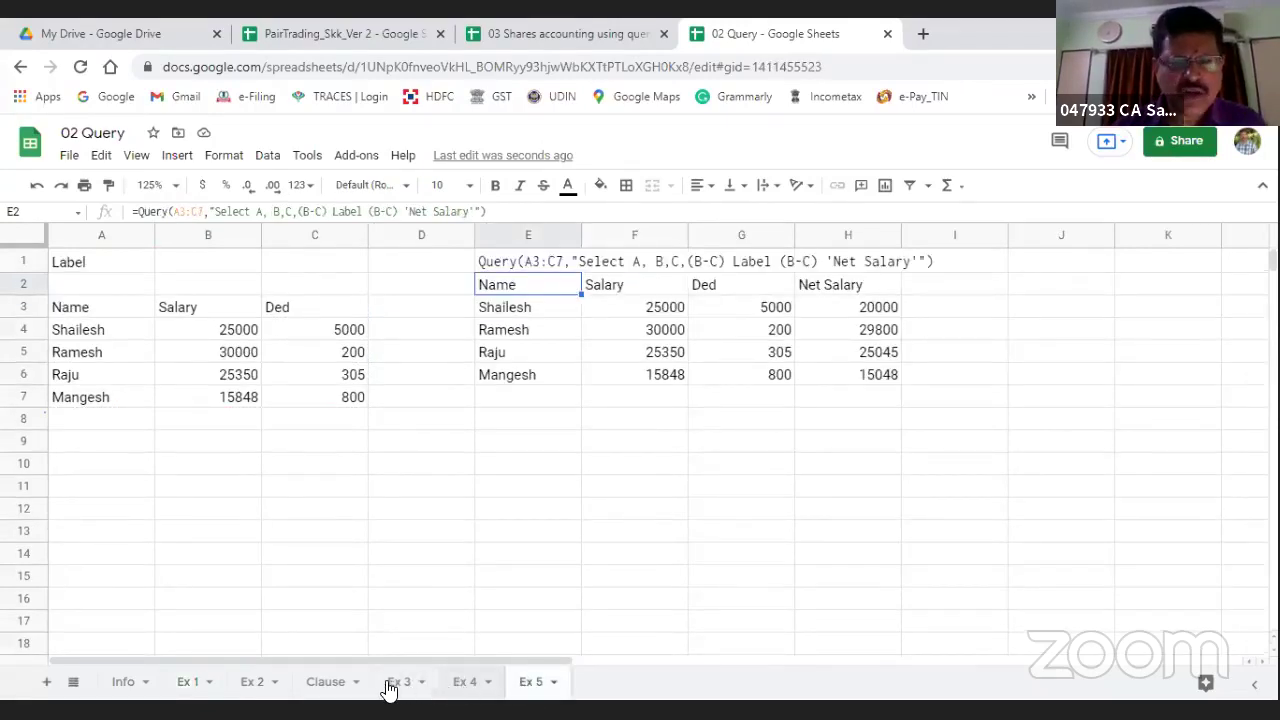
Step: Open Ex 4 and inspect the F1 heading and the date-grouped bill-amount query in F4
left_click(462, 688)
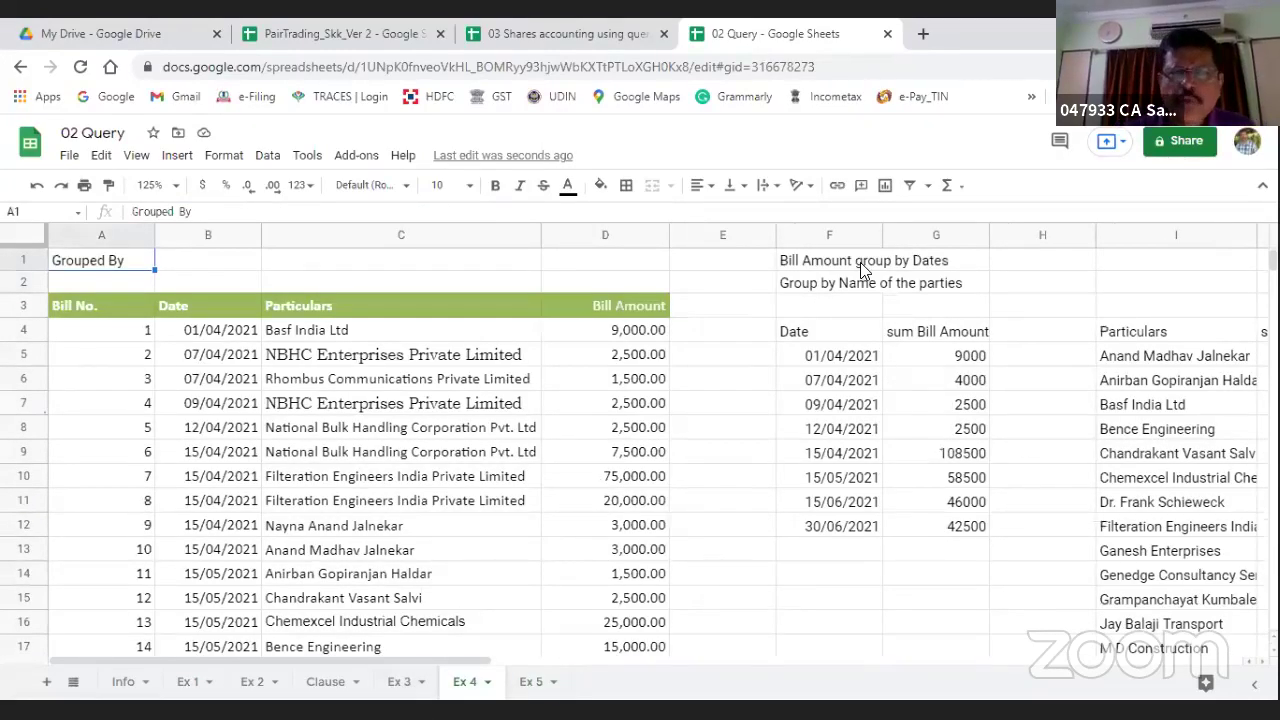
left_click(797, 265)
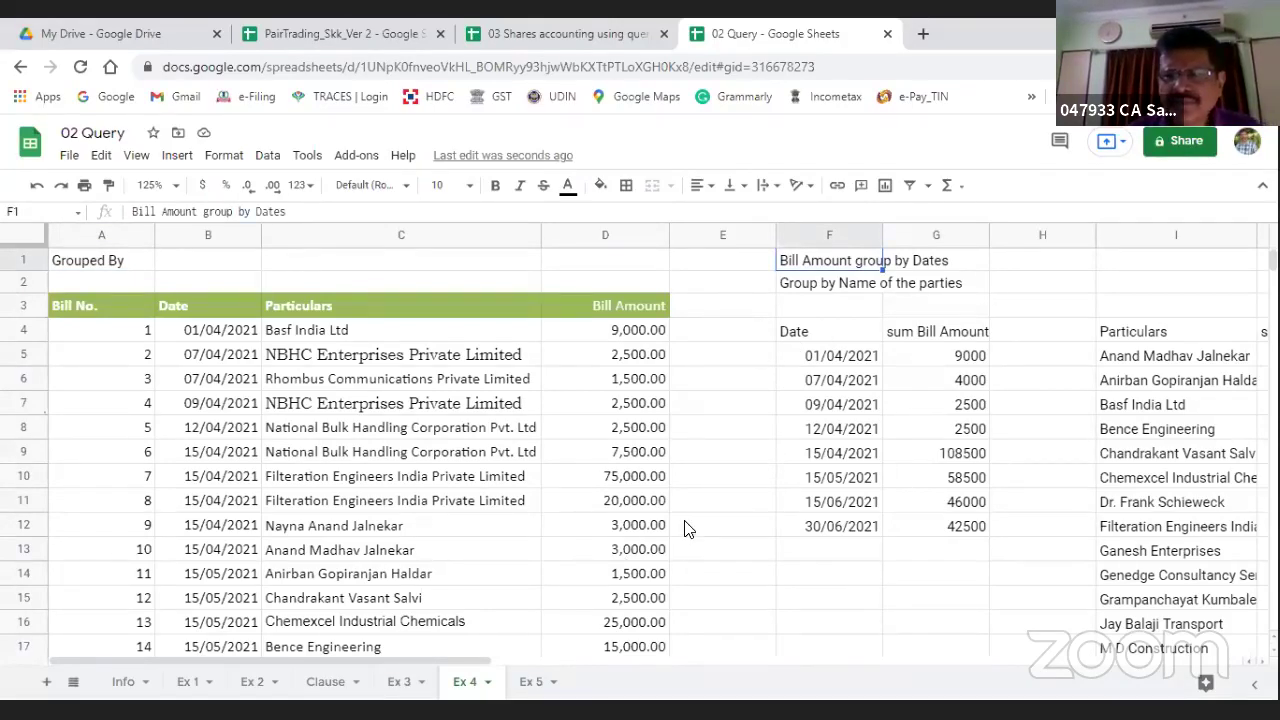
left_click(790, 335)
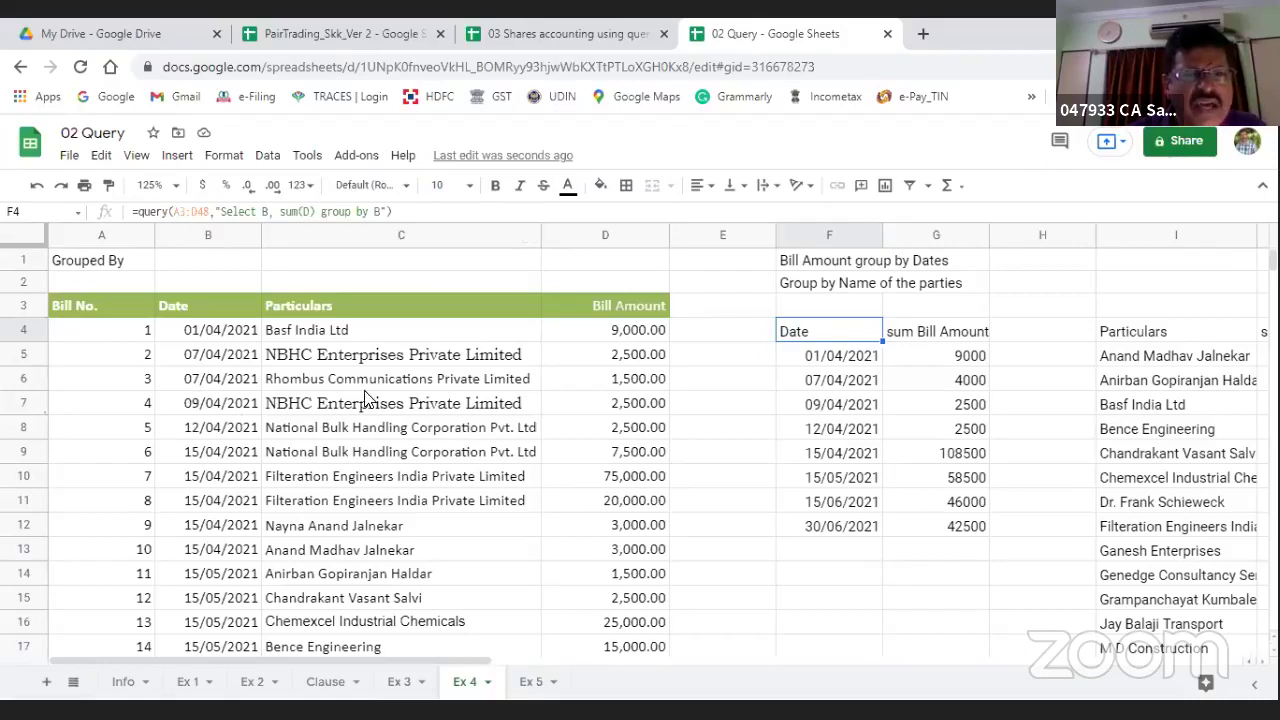
Step: Change the F4 query's group by clause from column B to column C
left_click(374, 211)
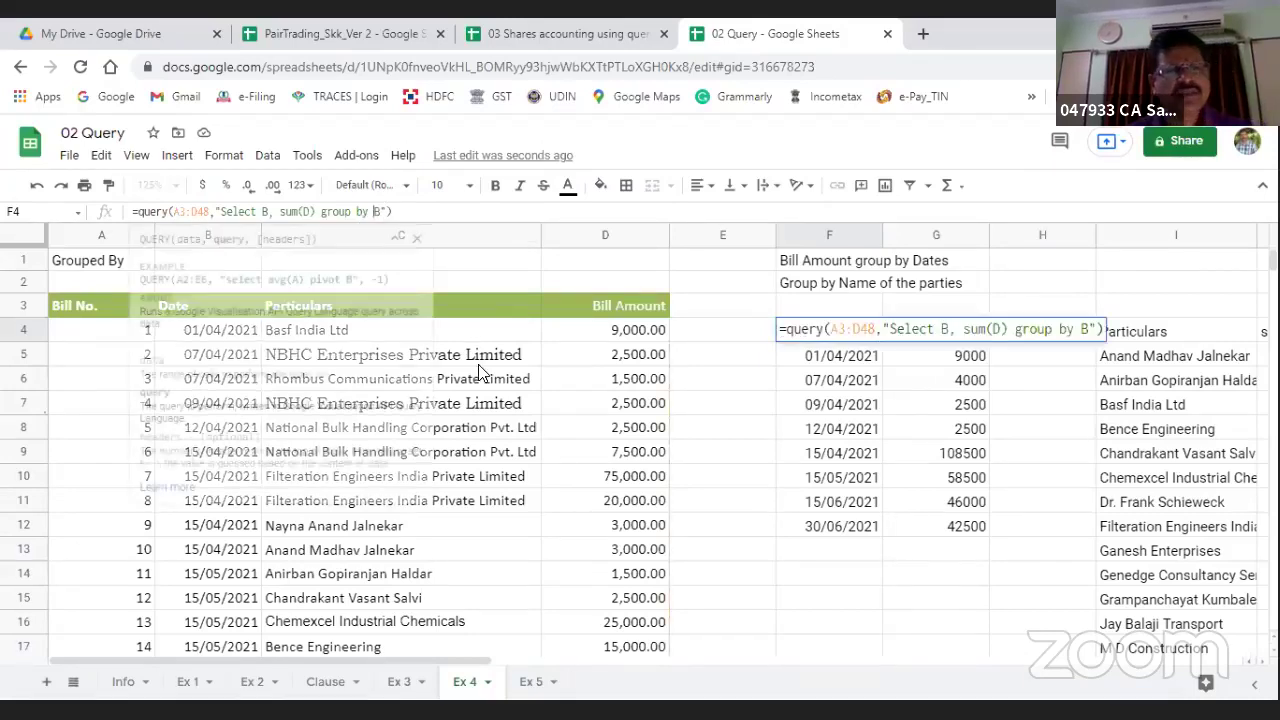
key("Delete")
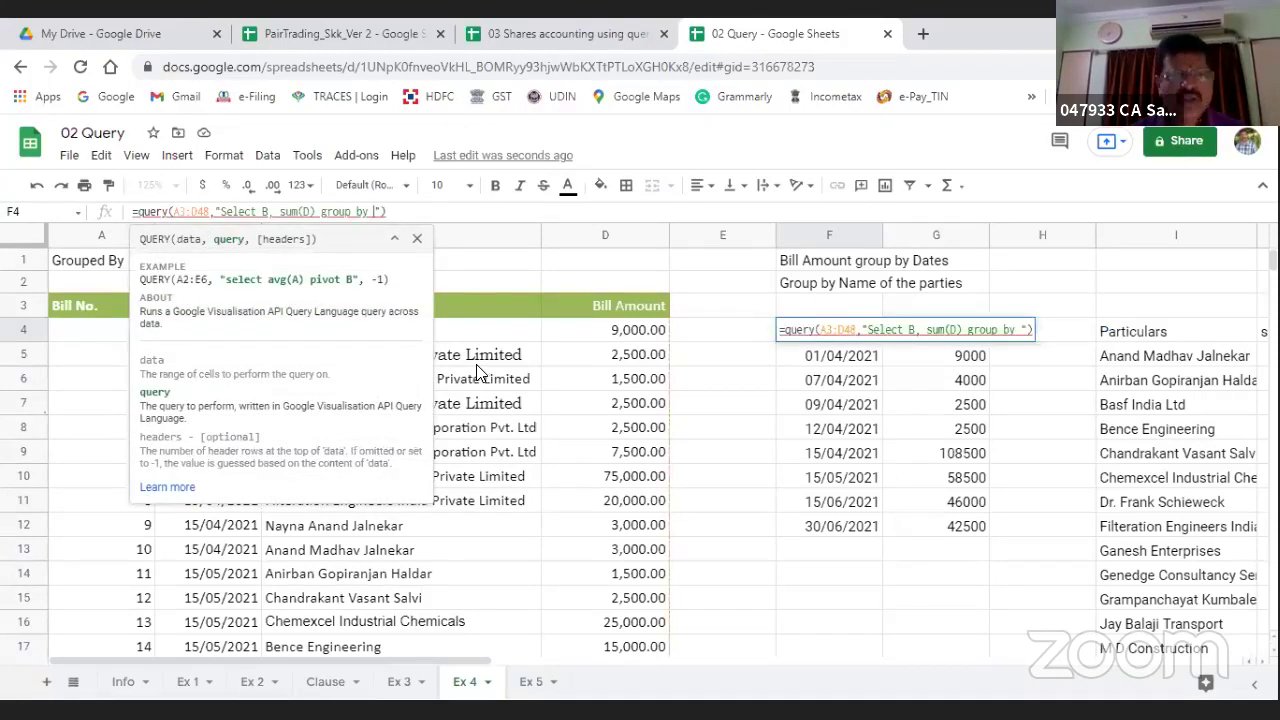
type("C")
key("Return")
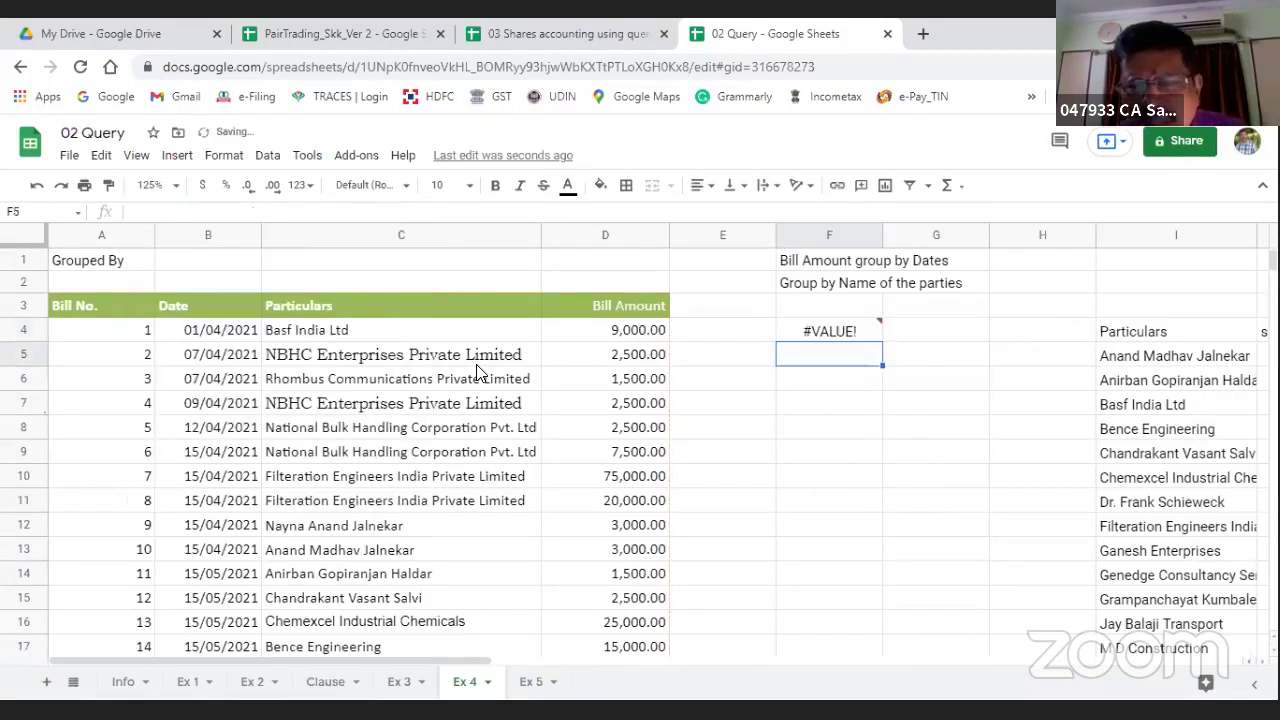
key("Up")
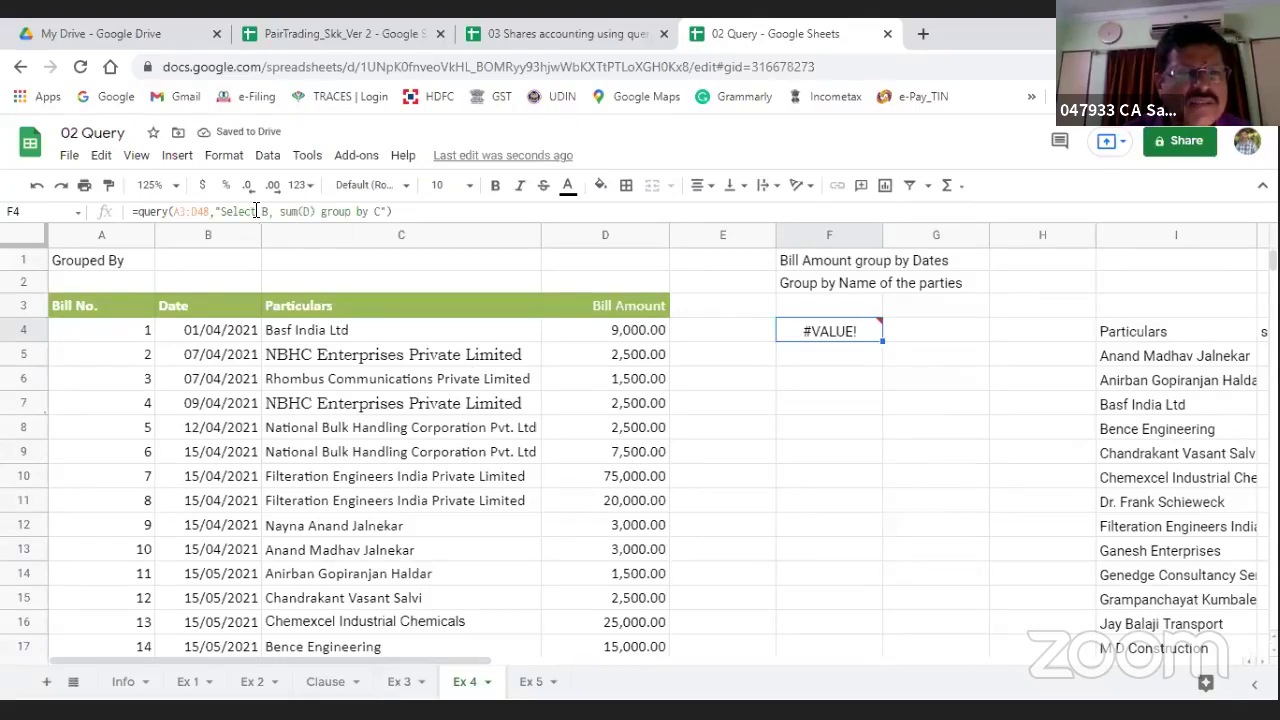
Step: Select C instead of B so totals list per Particulars, and widen columns F and G
key("F2")
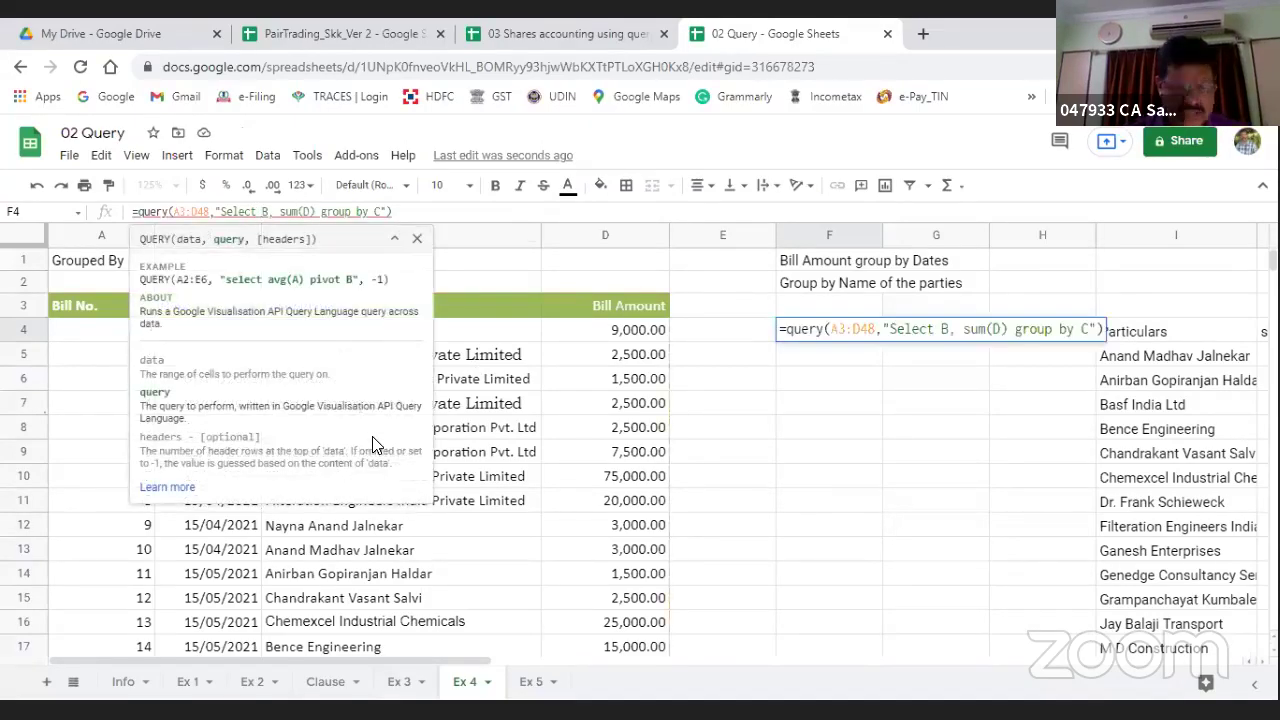
key("BackSpace")
type("C")
key("Return")
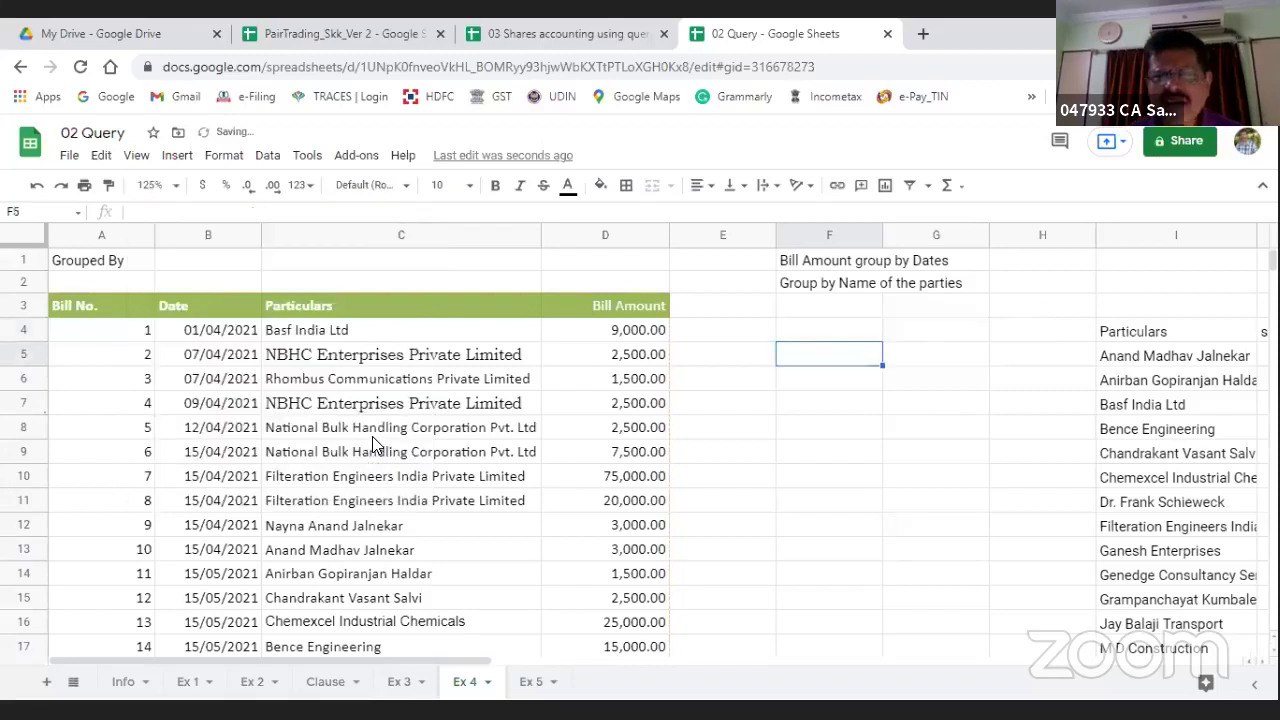
key("Up")
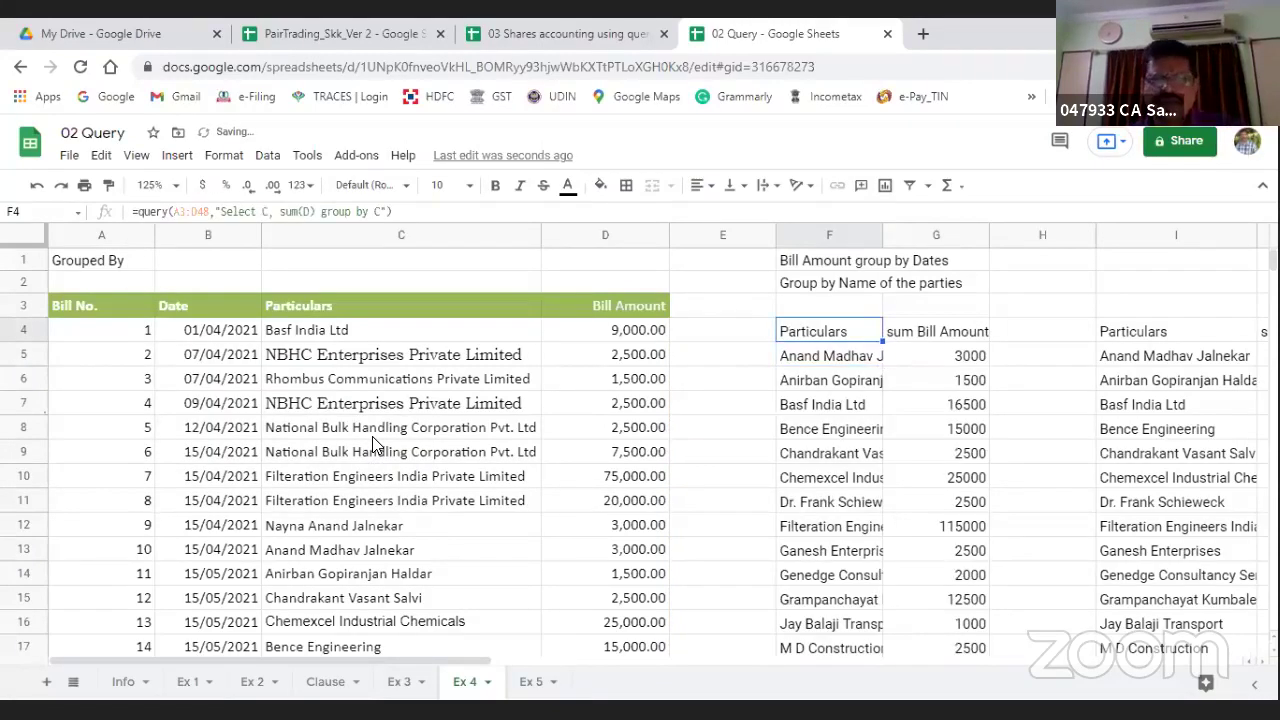
key("Down")
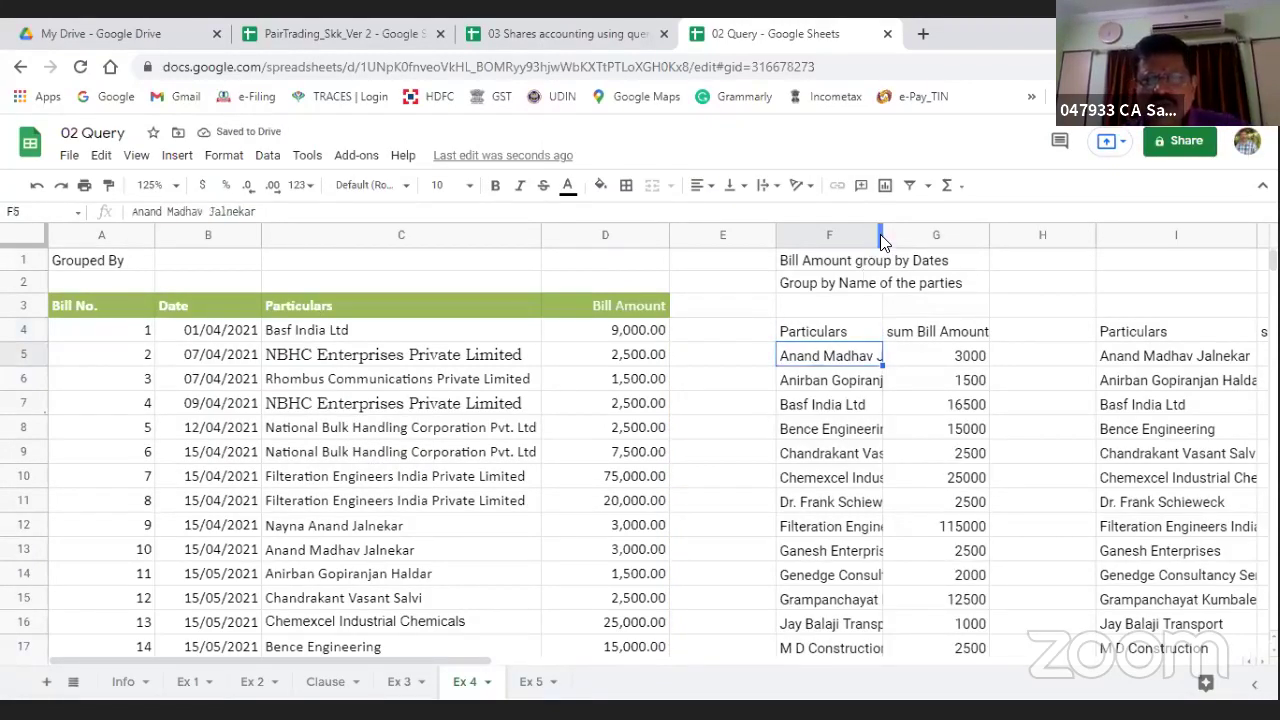
left_click_drag(879, 238, 930, 238)
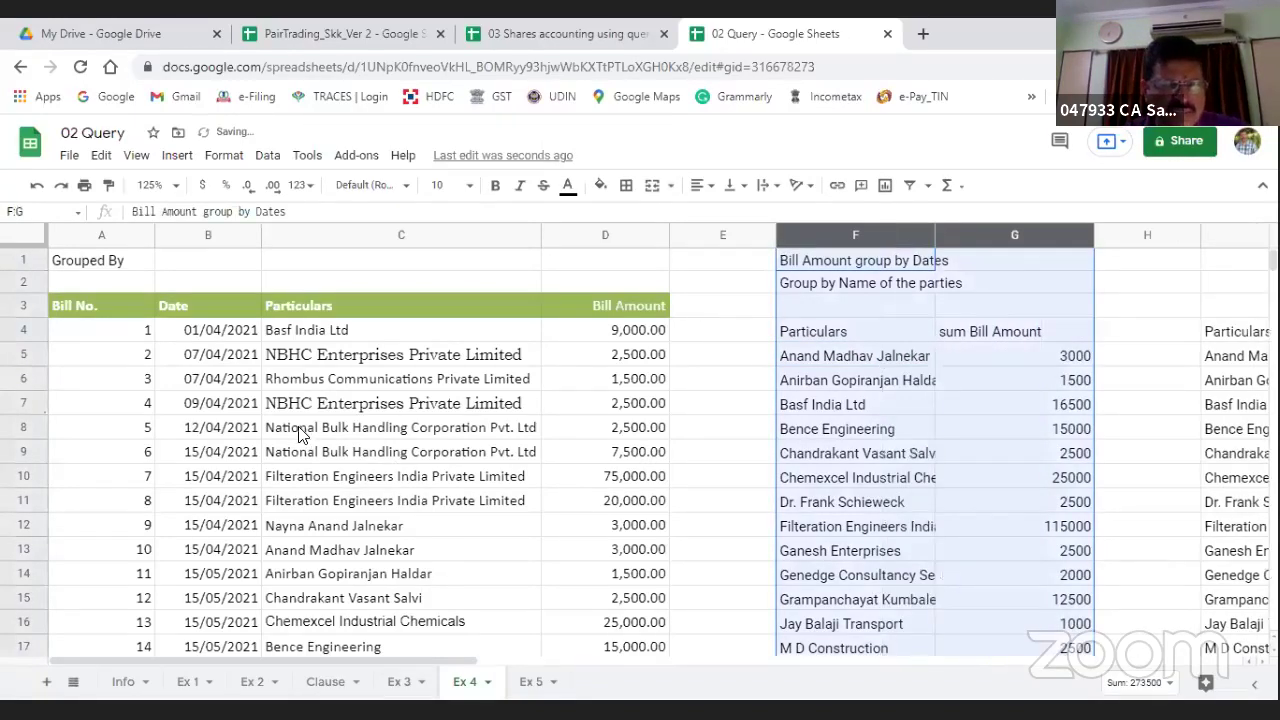
left_click(628, 430)
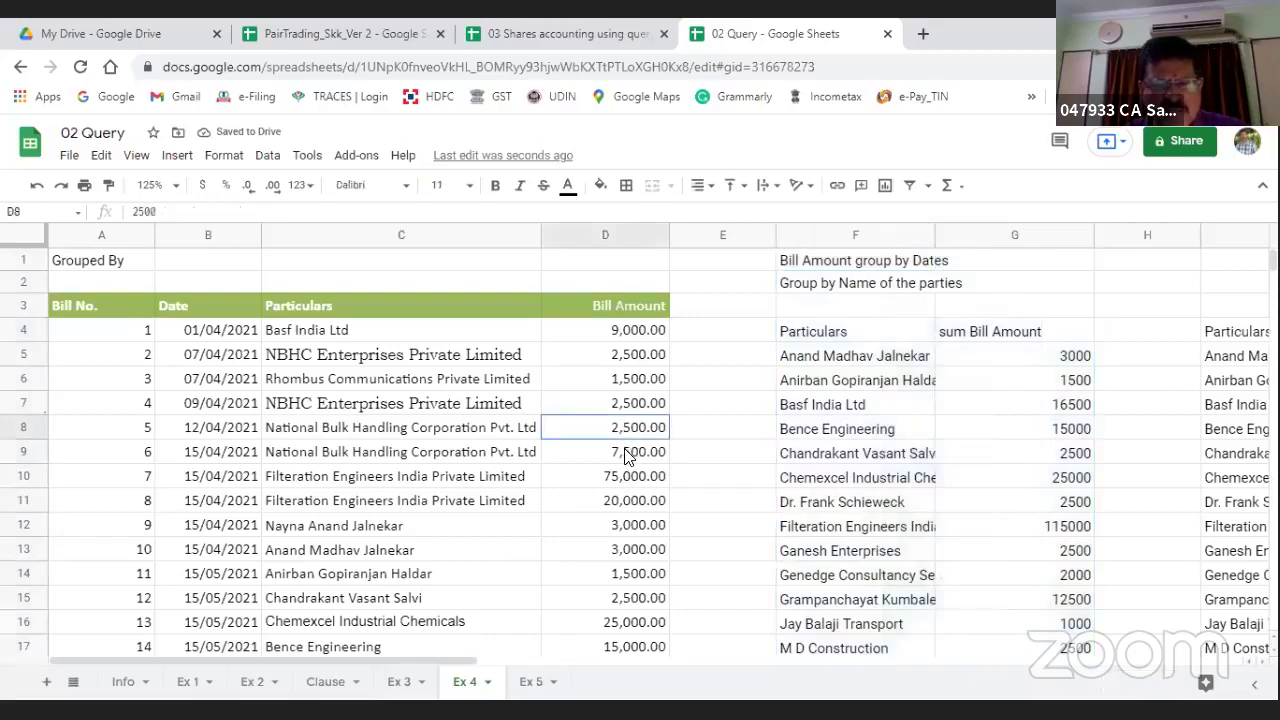
left_click(628, 455, "shift")
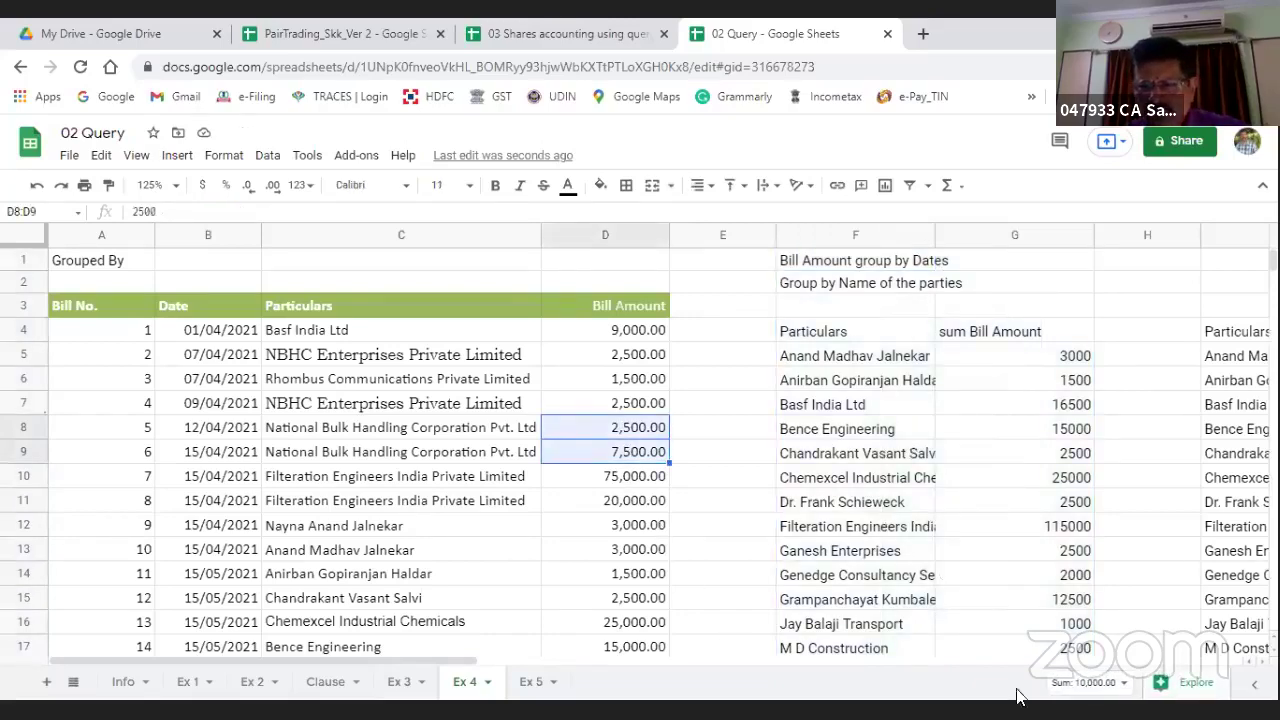
scroll(940, 575, "down", 5)
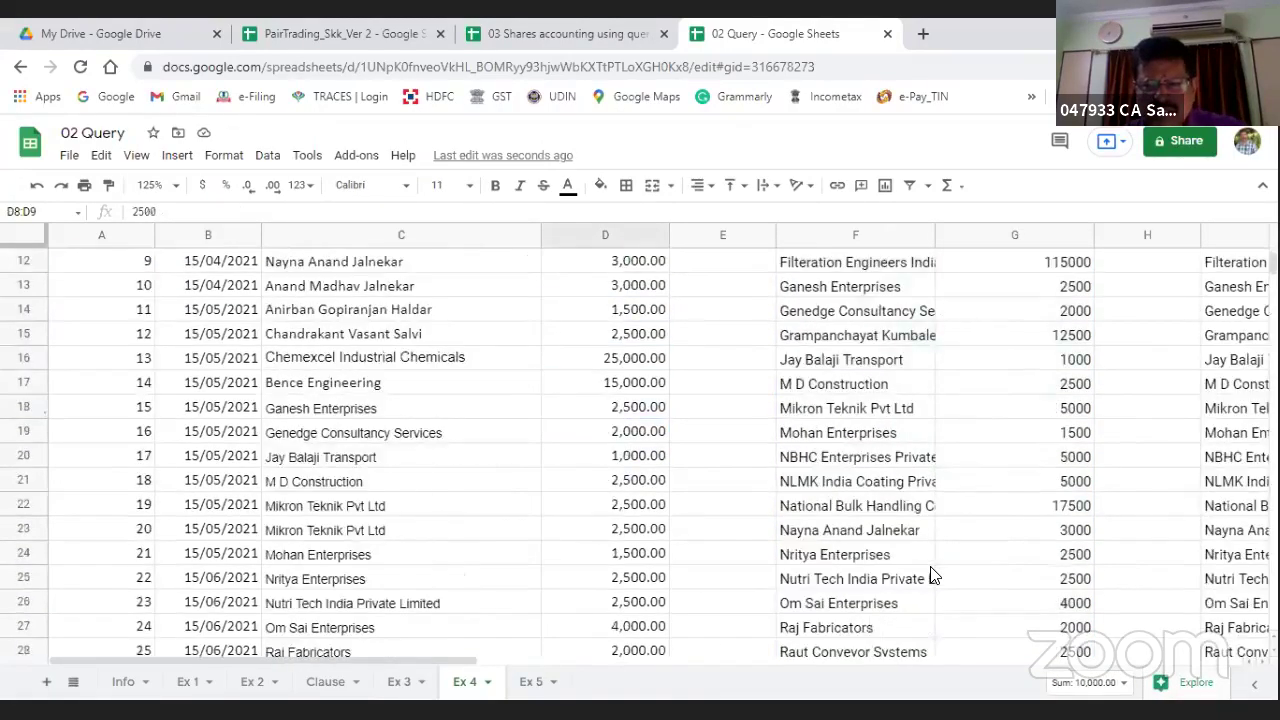
scroll(928, 575, "down", 5)
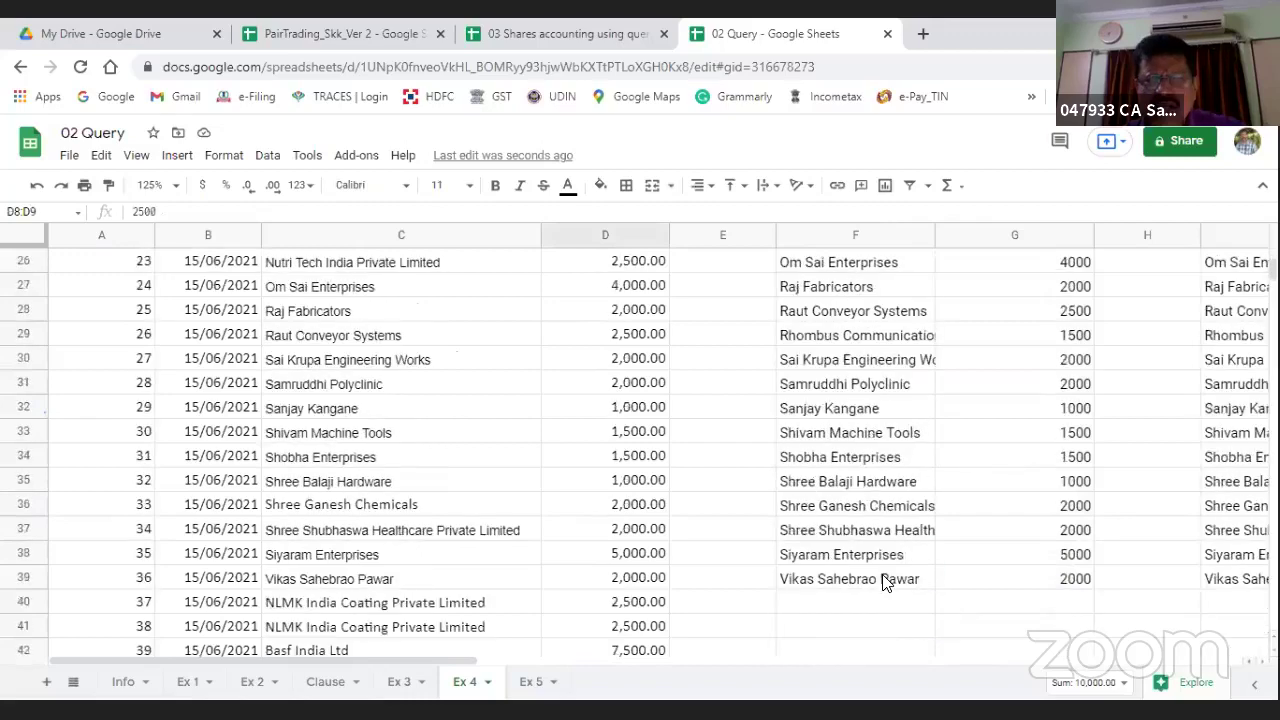
scroll(940, 450, "up", 2)
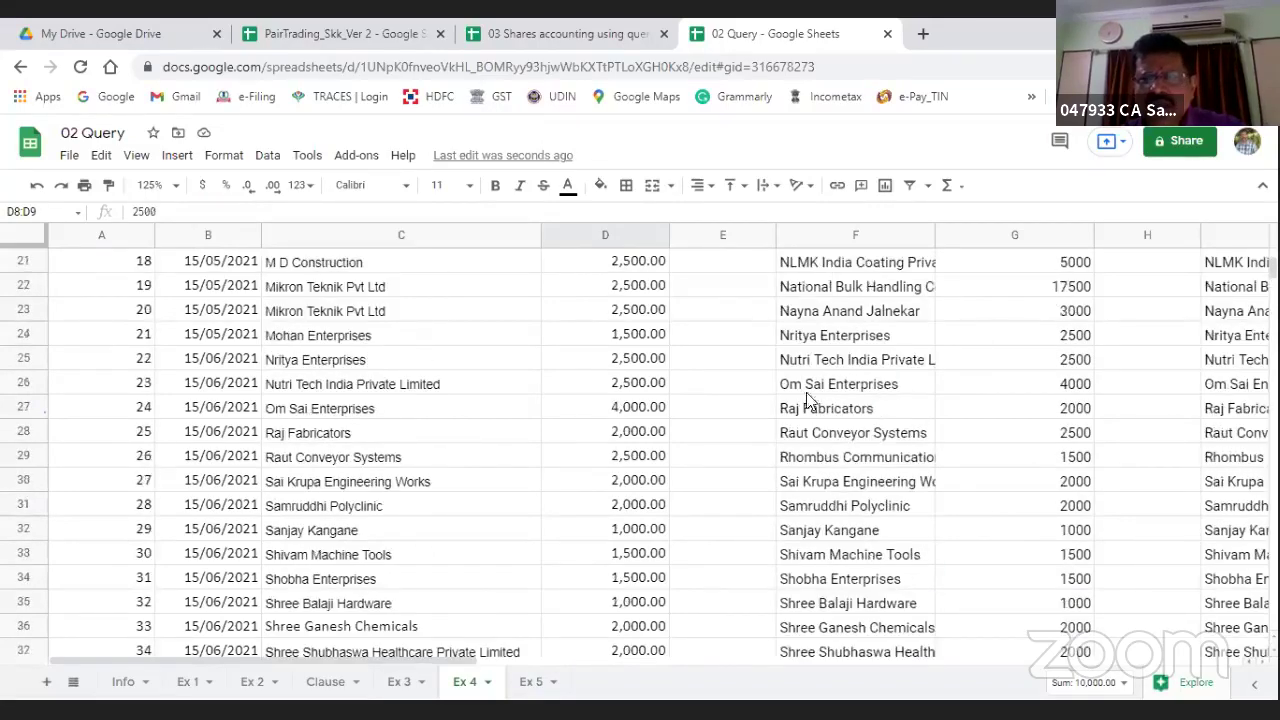
scroll(560, 605, "up", 2)
scroll(573, 603, "up", 4)
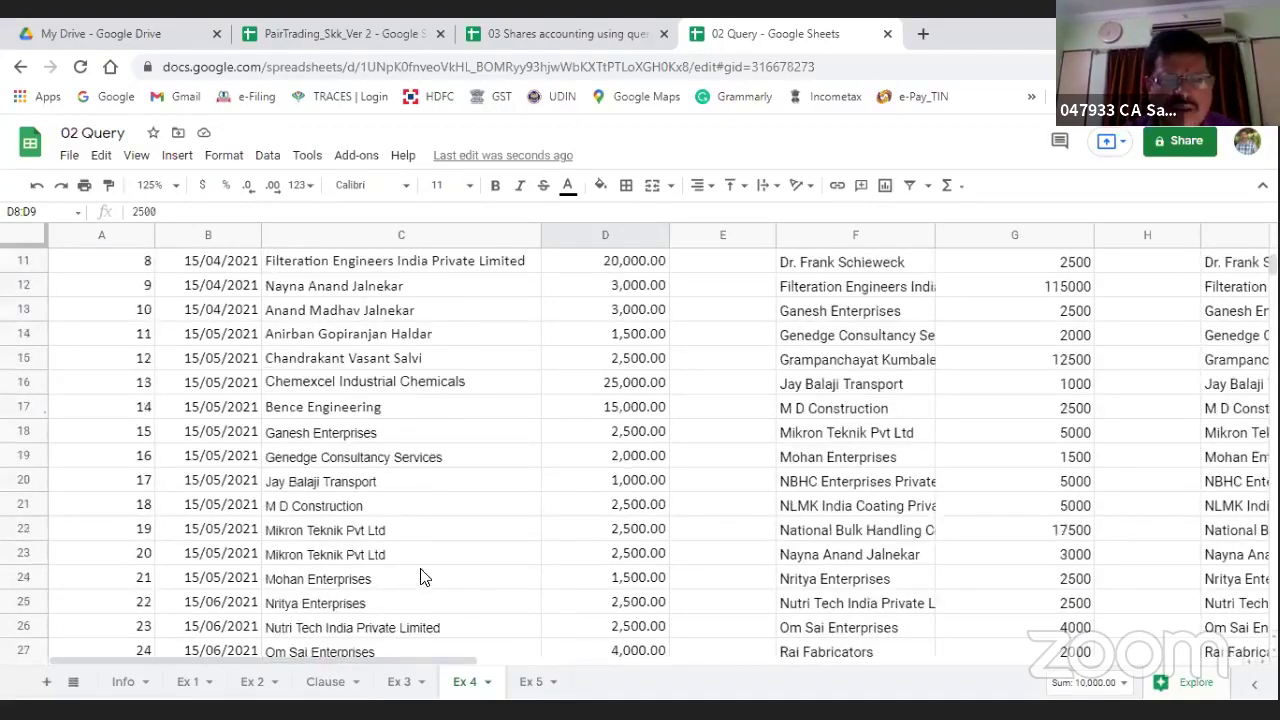
scroll(380, 453, "down", 7)
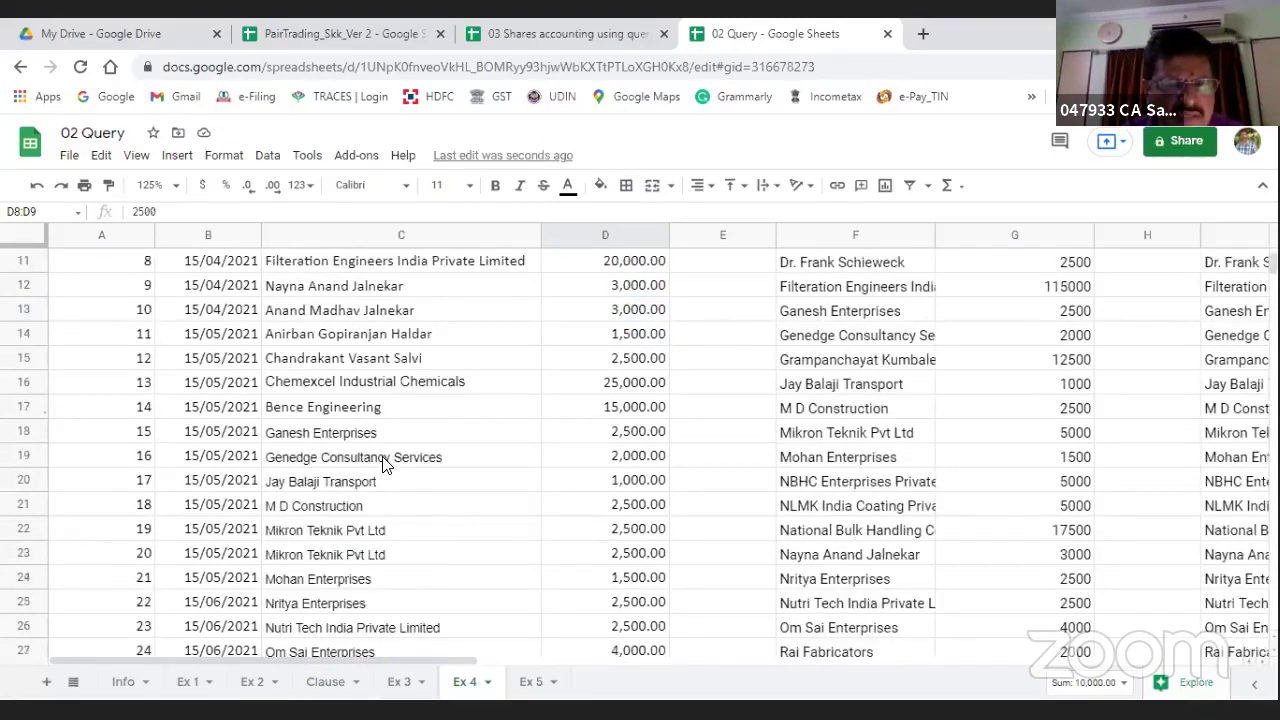
scroll(382, 462, "down", 2)
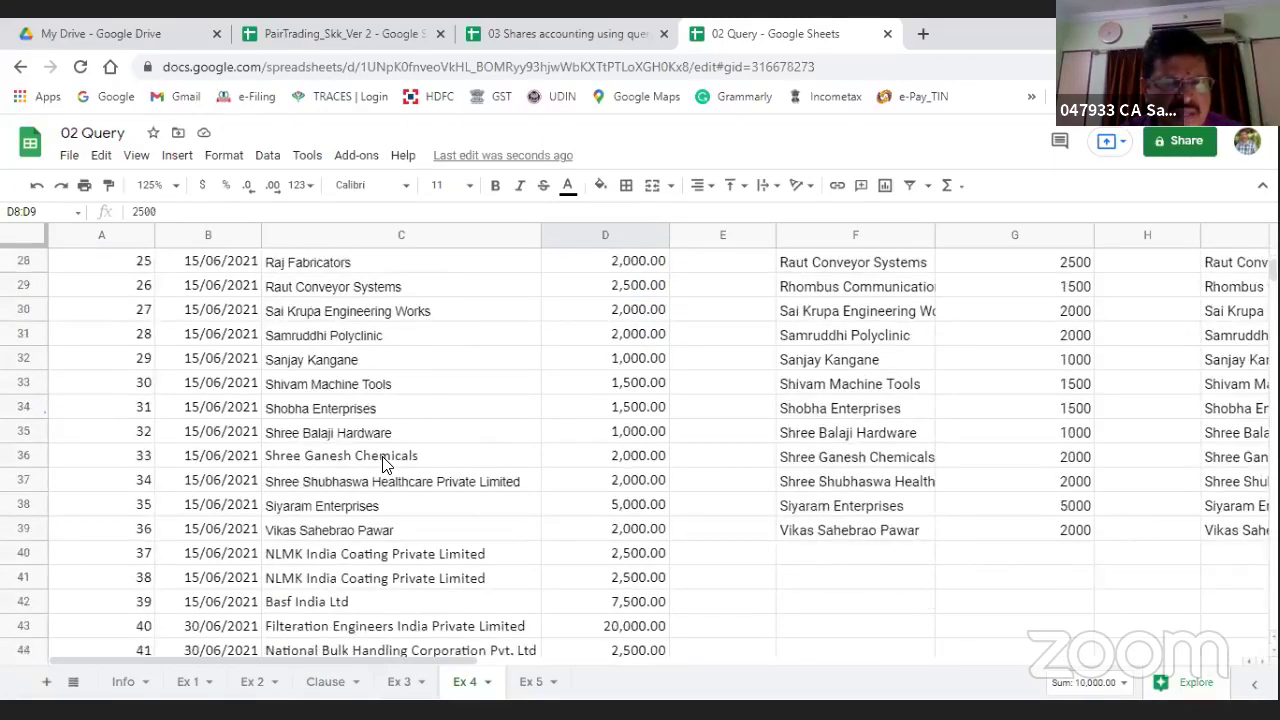
left_click(633, 577)
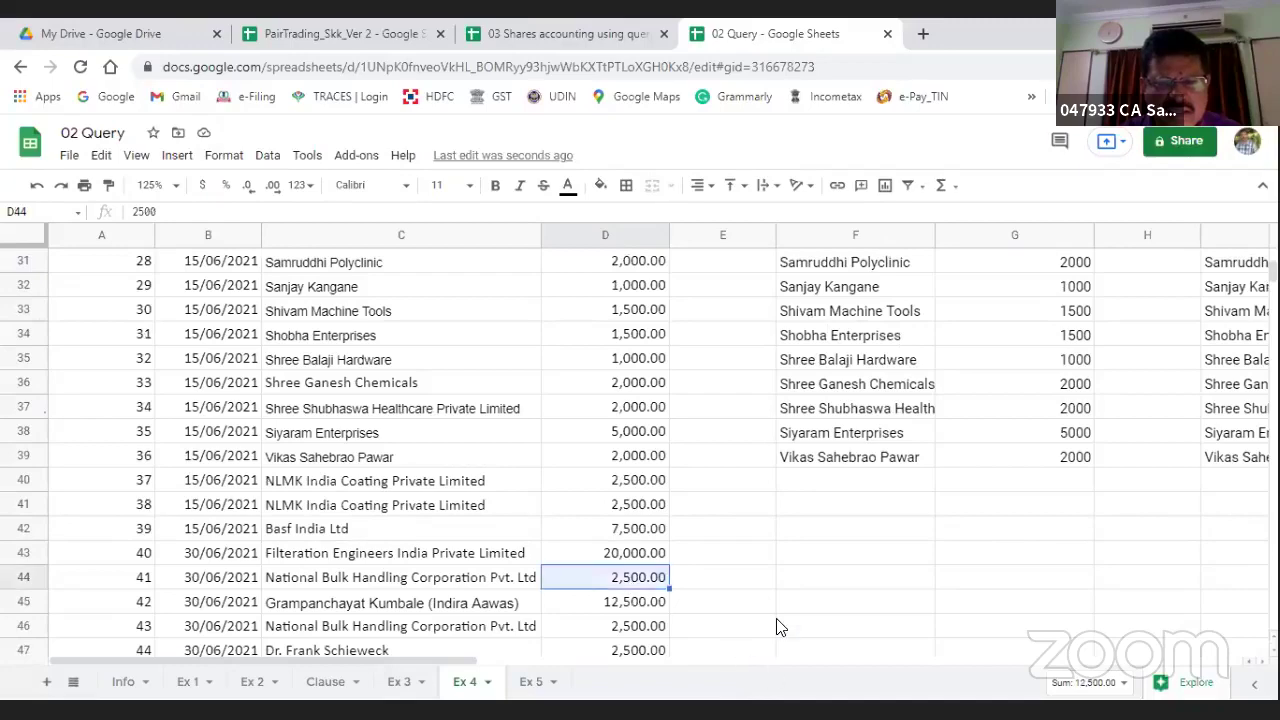
scroll(771, 606, "down", 4)
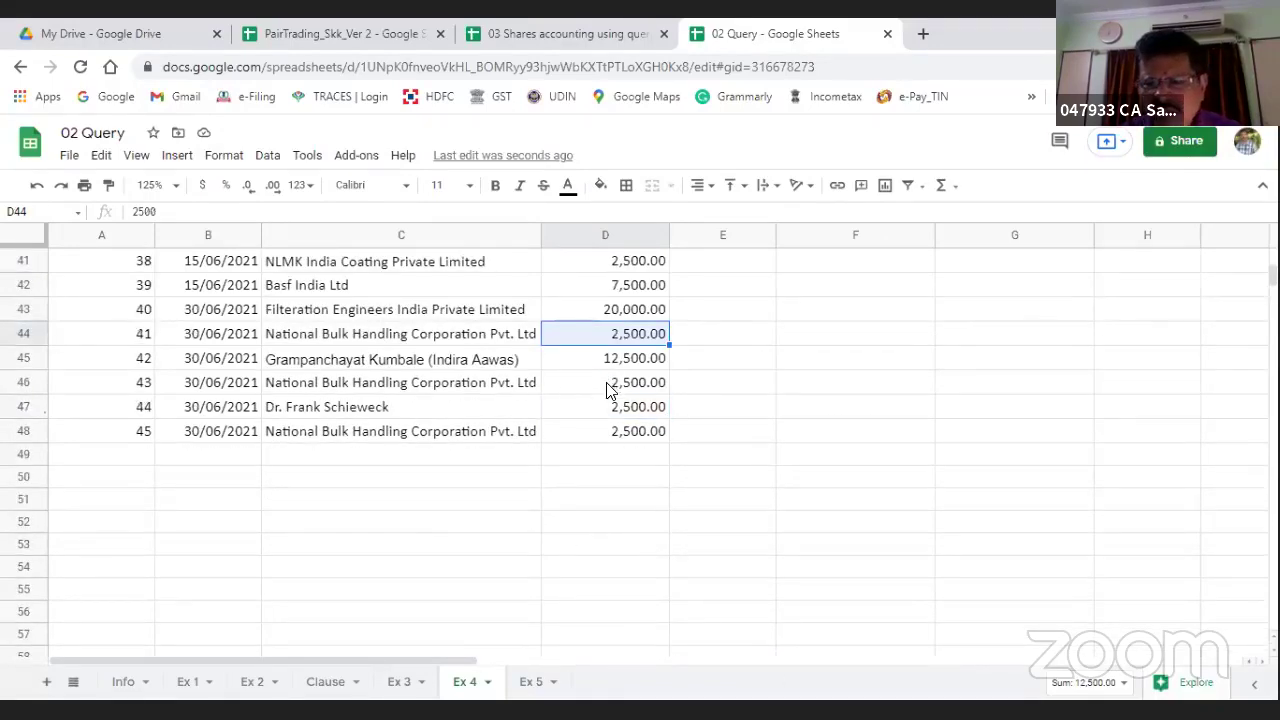
left_click(625, 384, "ctrl")
left_click(622, 432, "ctrl")
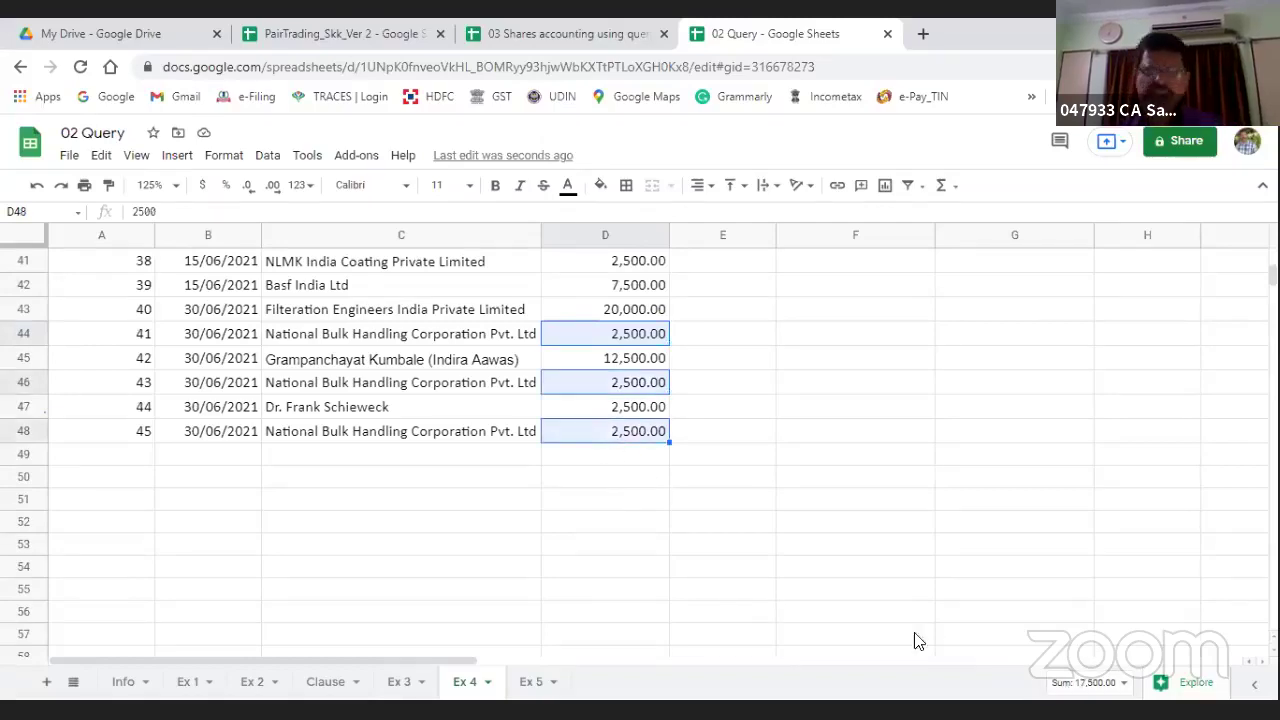
scroll(814, 457, "up", 5)
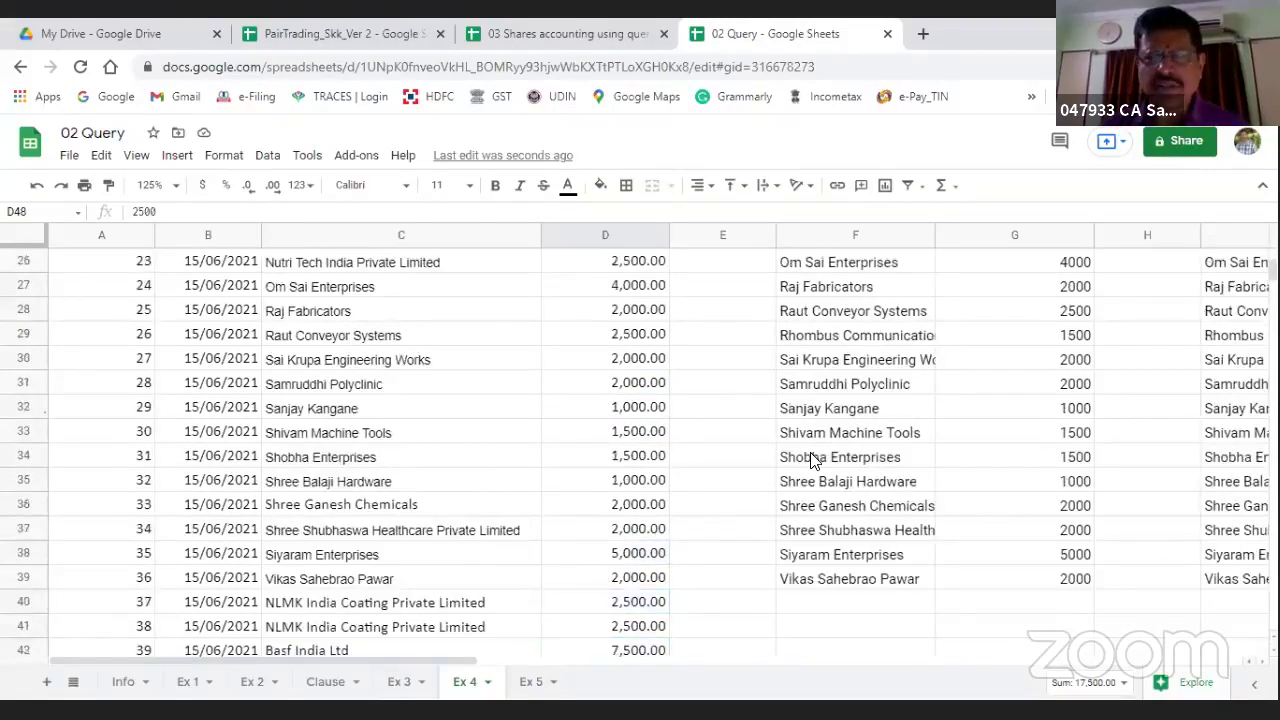
scroll(814, 457, "up", 8)
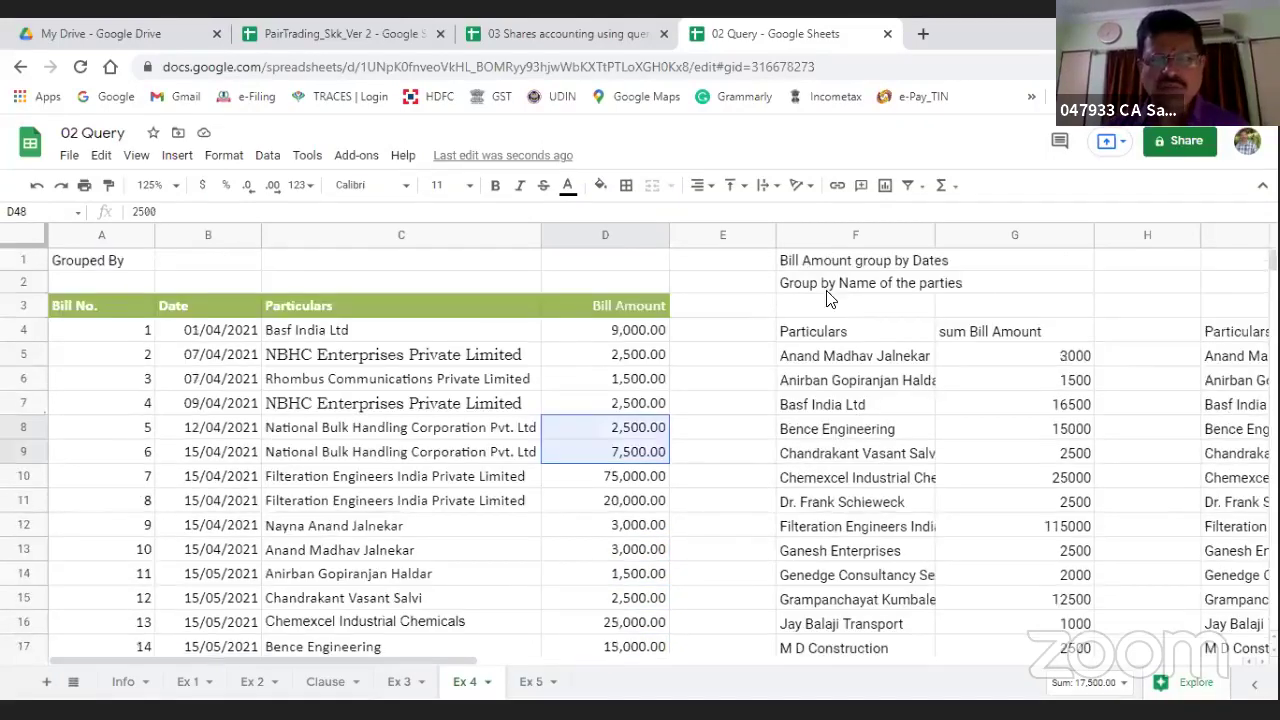
left_click(800, 334)
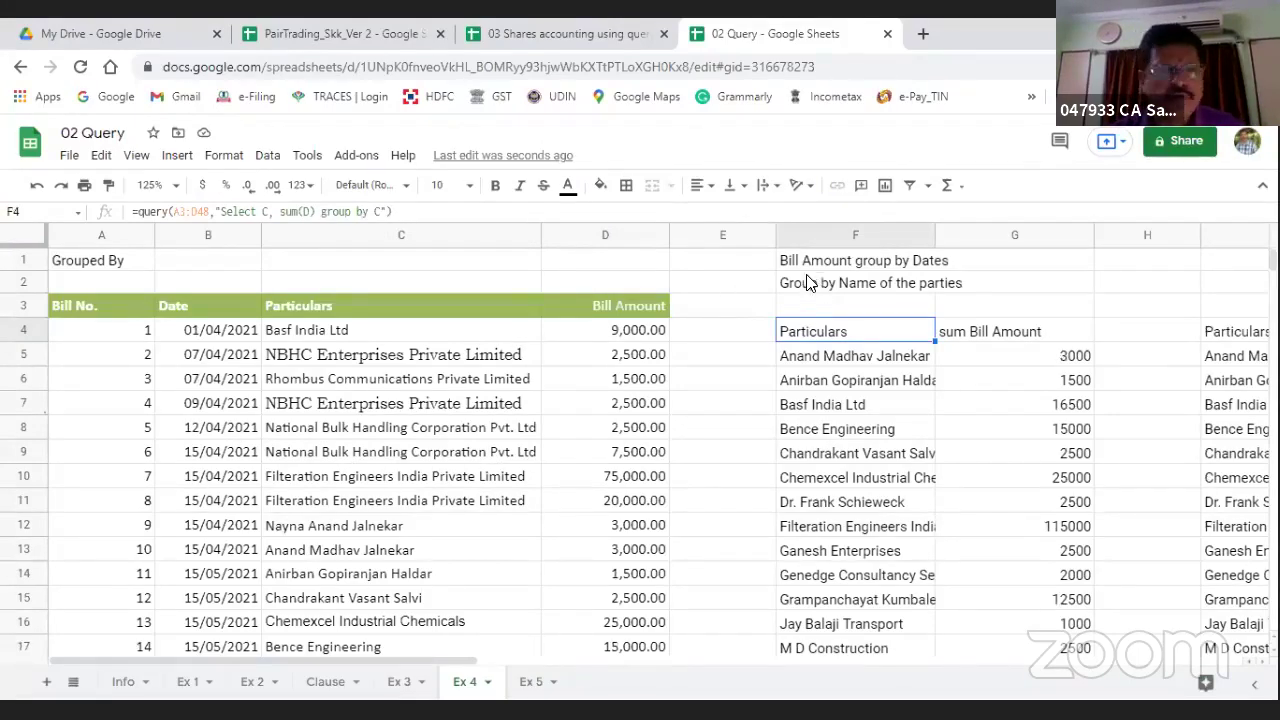
left_click(931, 289)
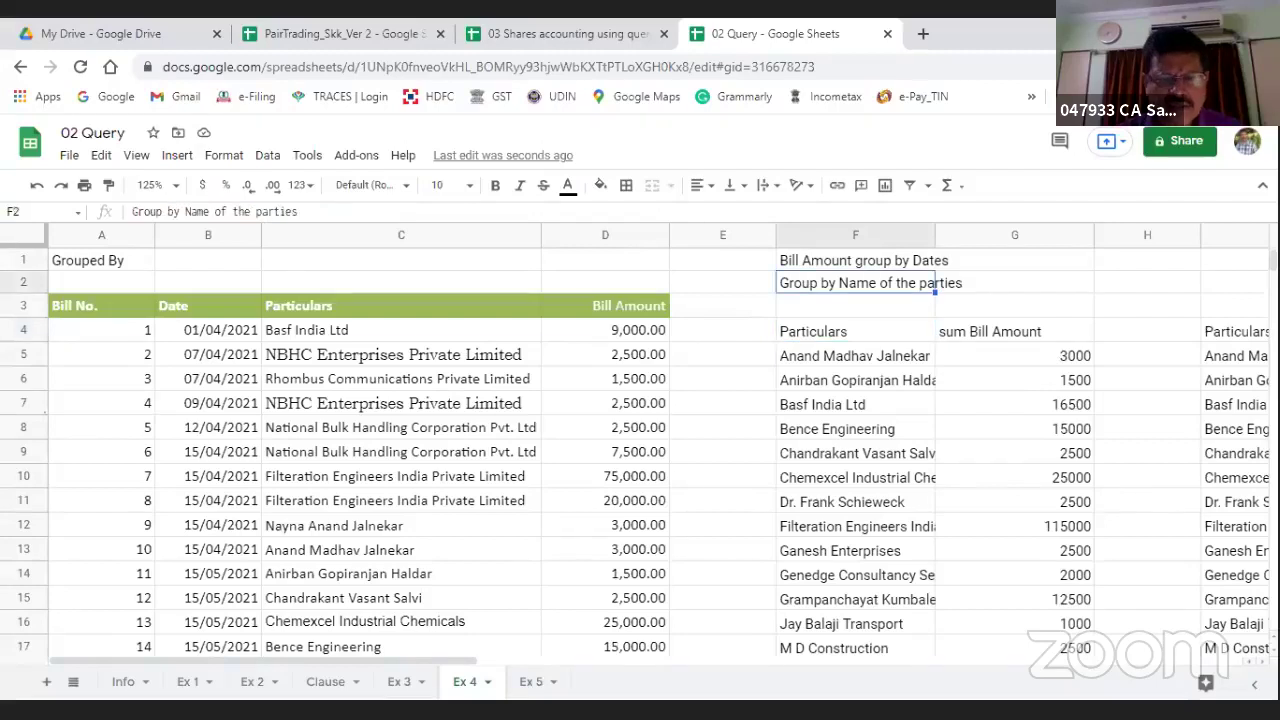
Step: Visit Ex 5, then switch to the '03 Shares accounting using query' workbook's Stock statement
left_click(527, 683)
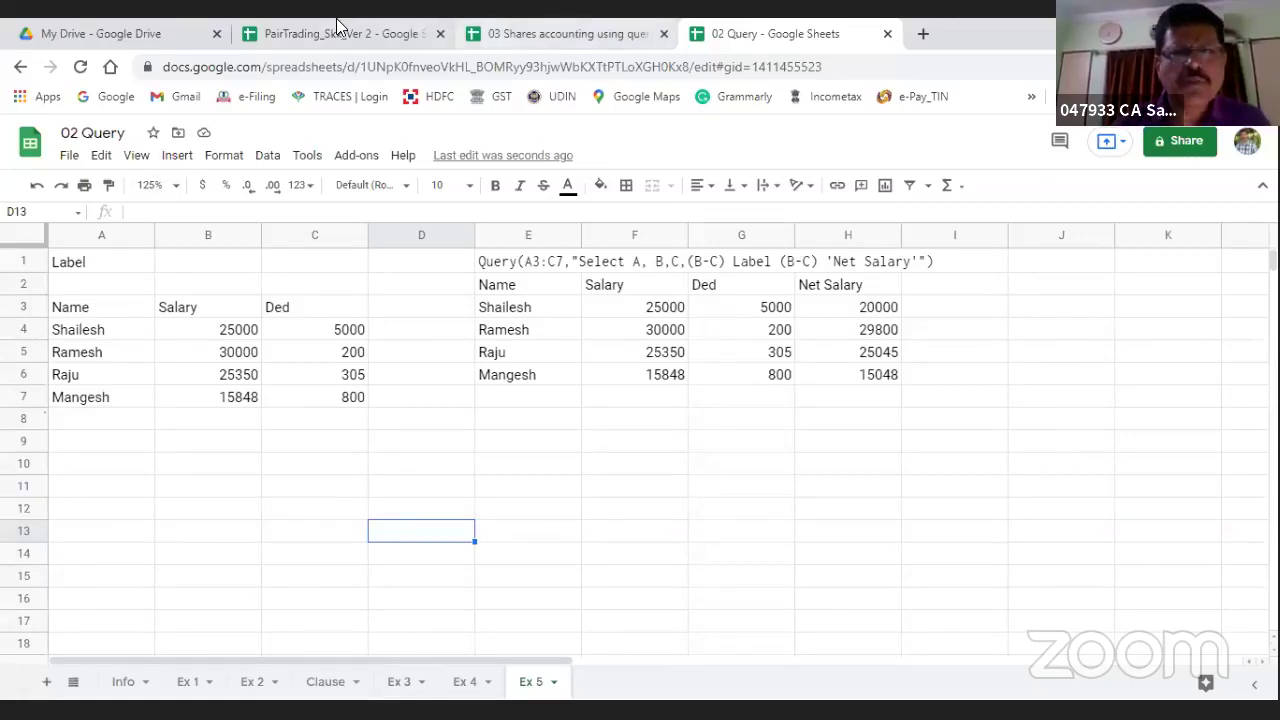
left_click(560, 33)
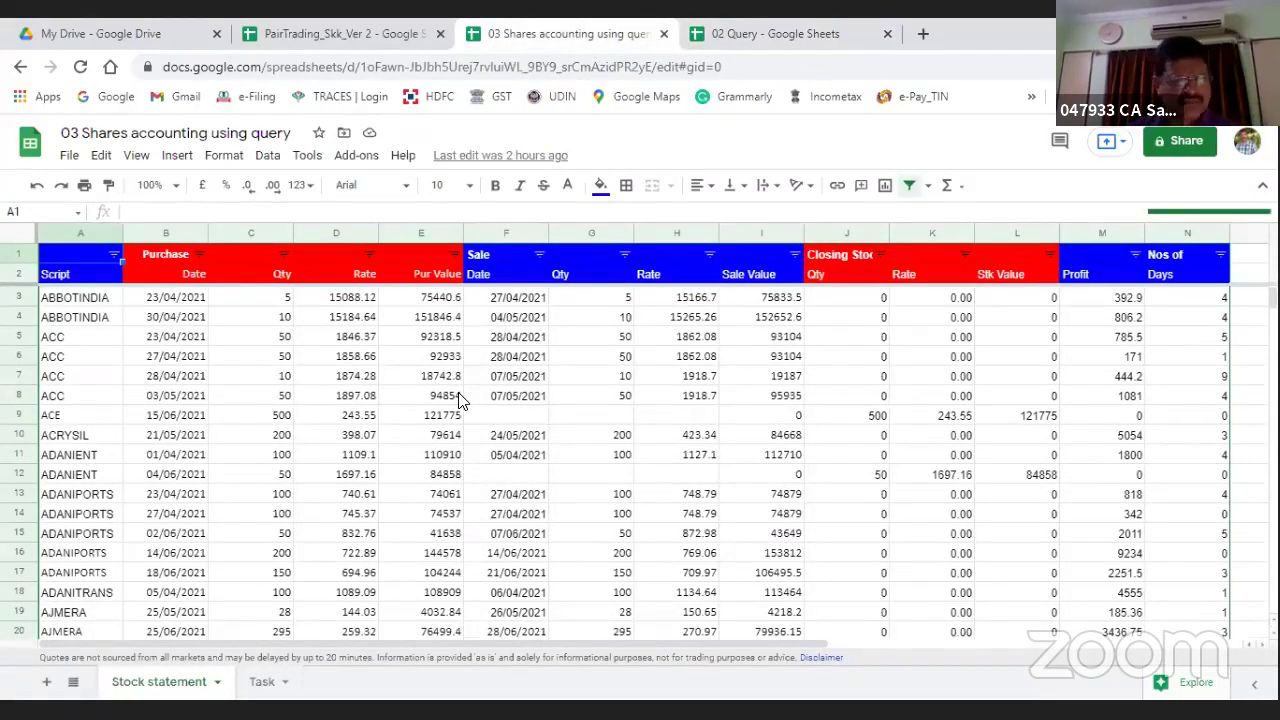
Step: Browse the Script, closing Rate, Profit and Days headers and a column F sale date
key("Down")
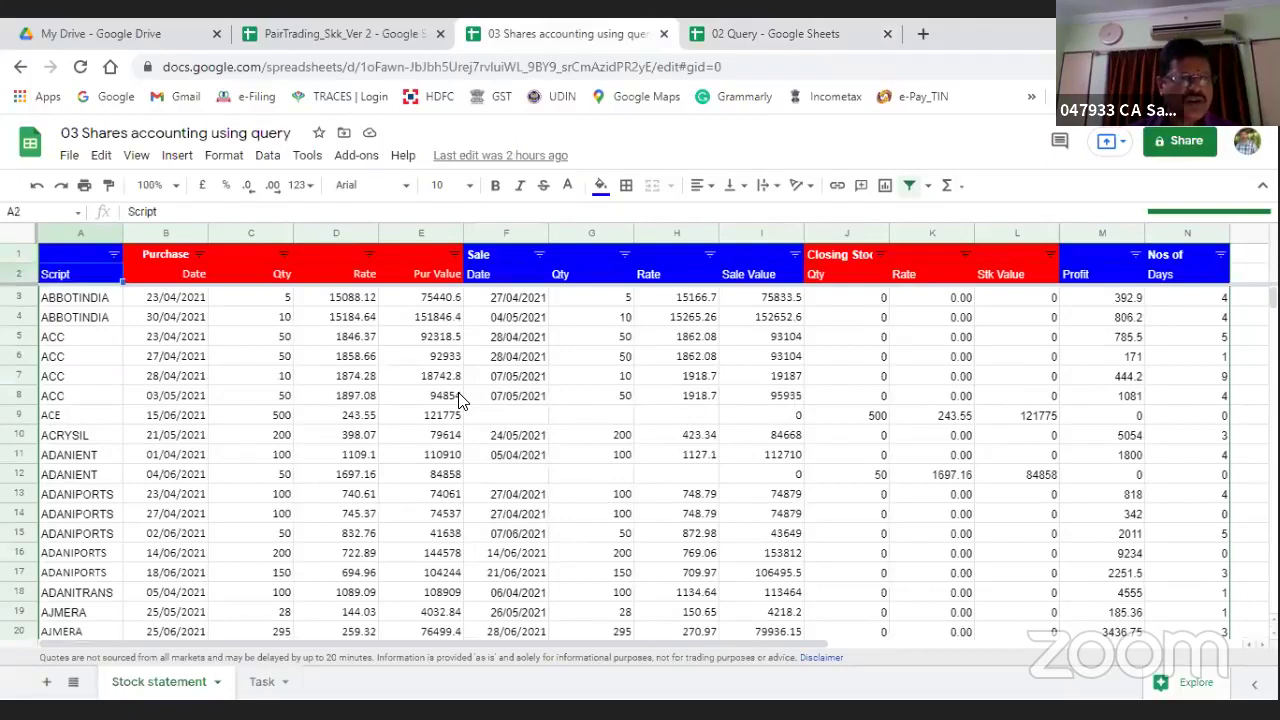
key("Down")
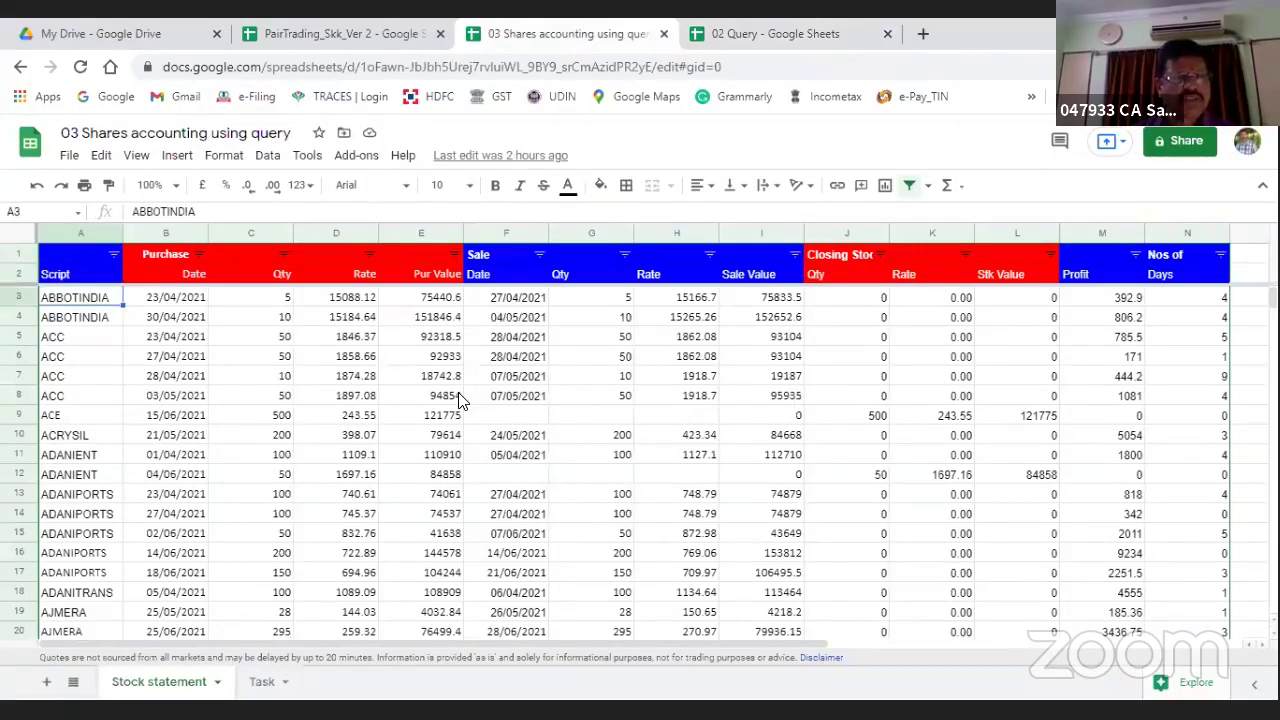
key("Up")
key("Right")
key("Right")
key("Right")
key("Right")
key("Right")
key("Right")
key("Right")
key("Right")
key("Right")
key("Right")
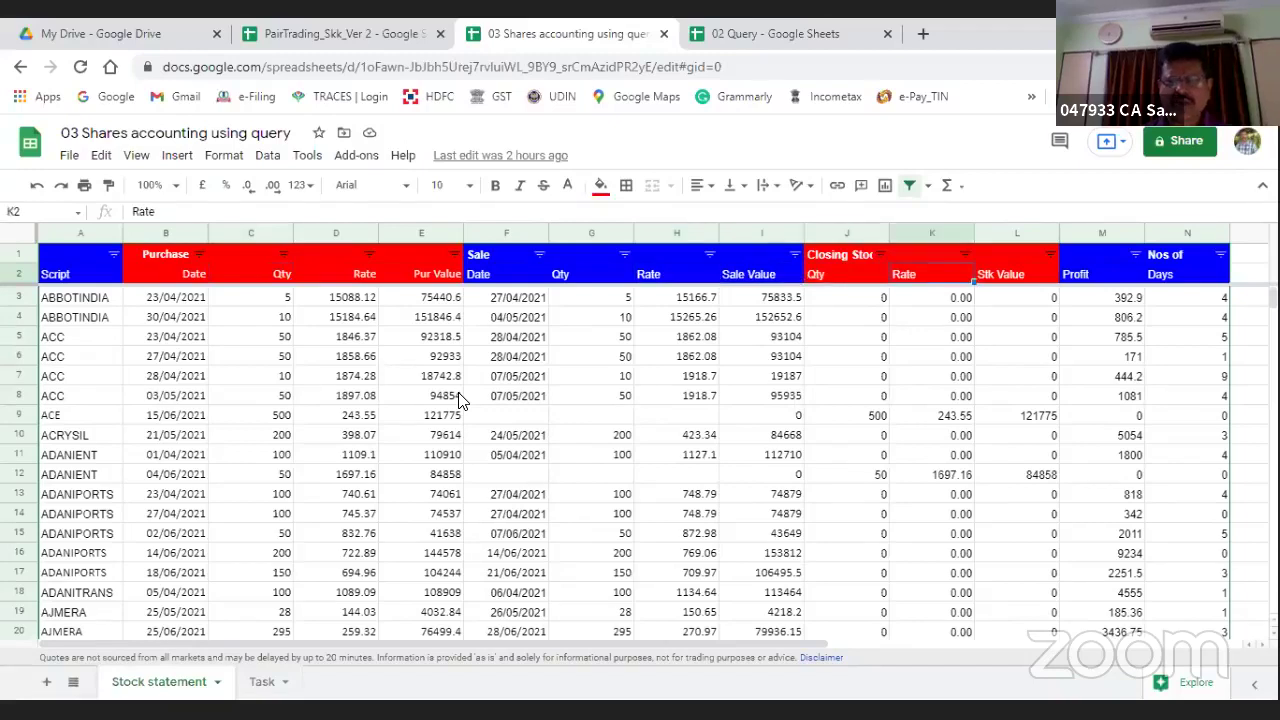
key("Right")
key("Right")
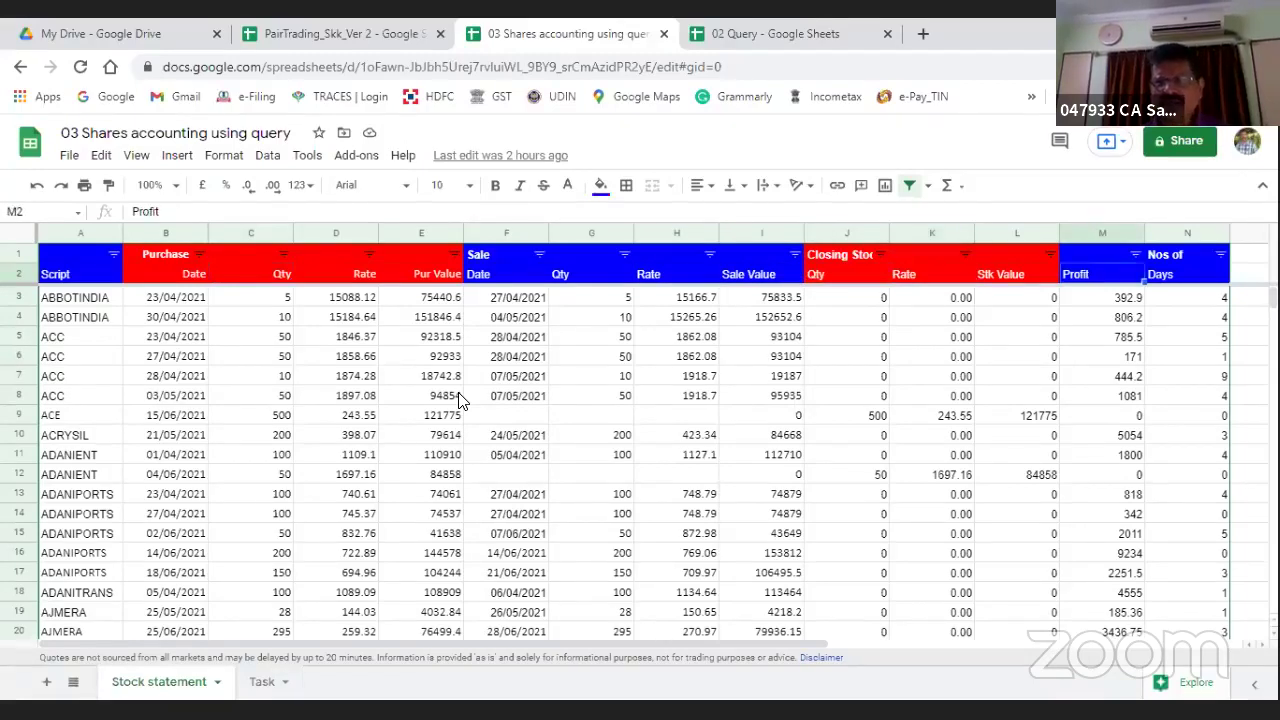
key("Right")
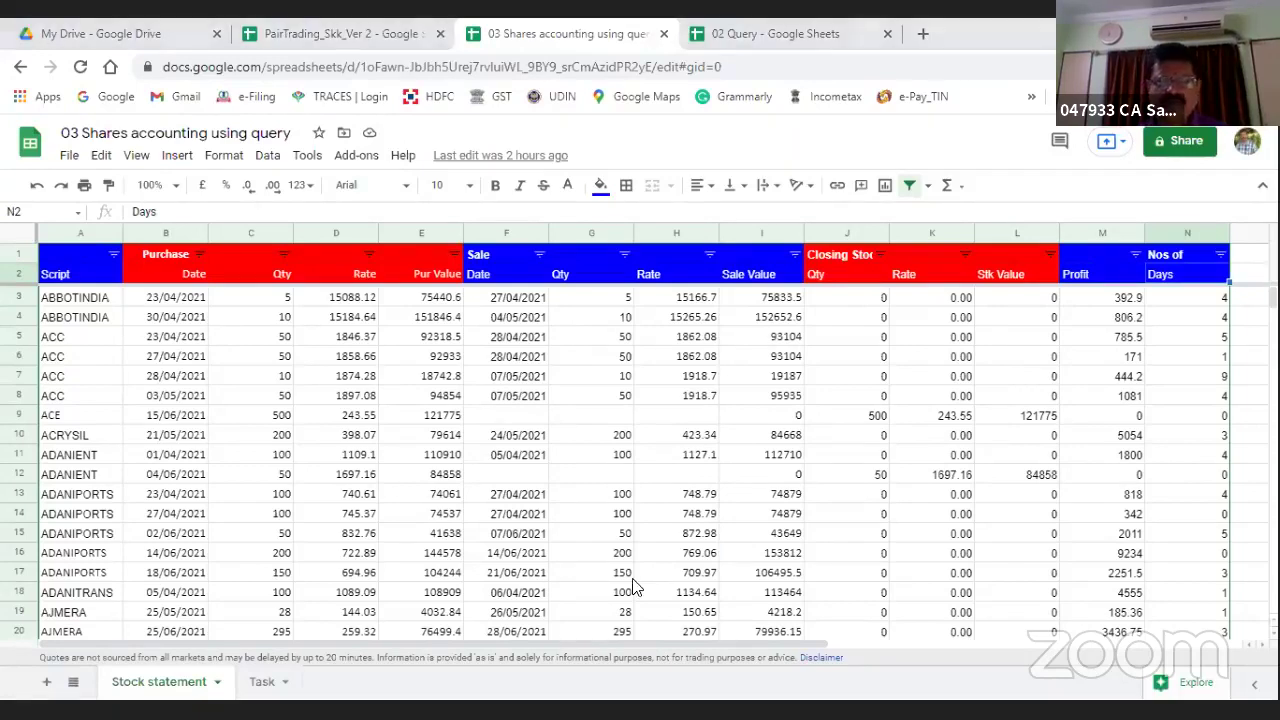
left_click(486, 462)
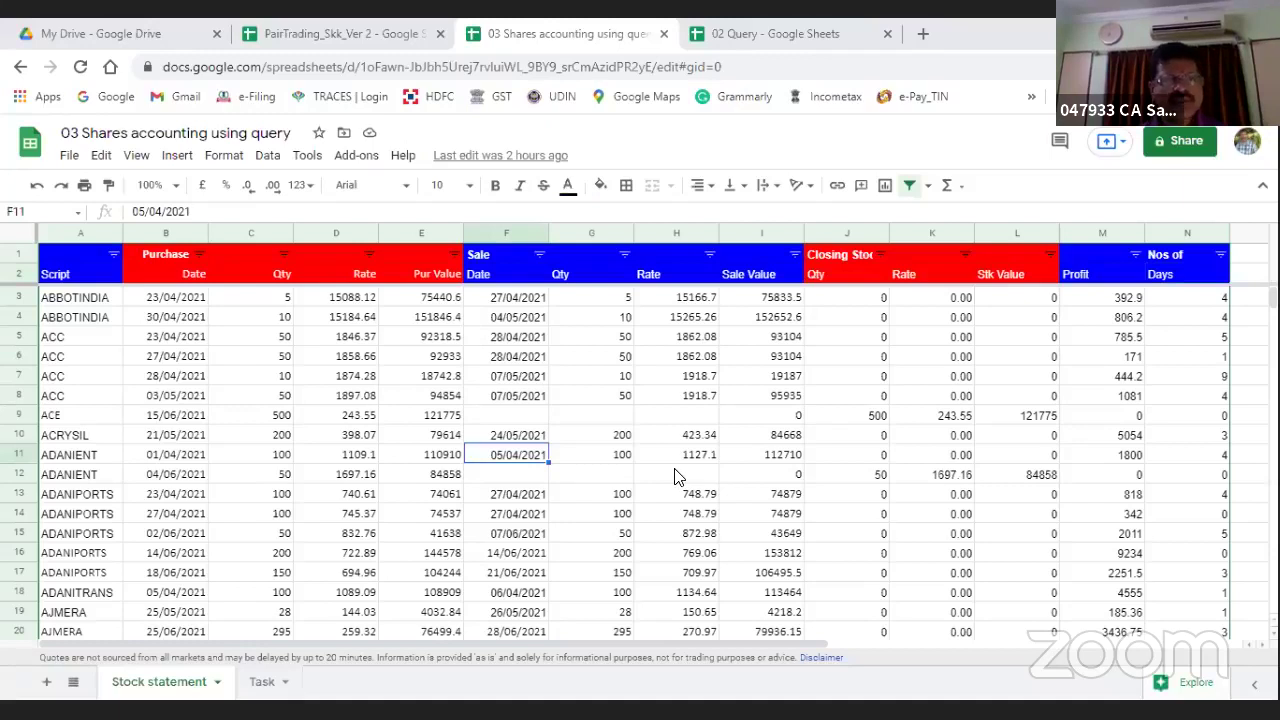
Step: Inspect the closing quantity, rate, stock value, profit and days formulas in J3–N3, then open Task
left_click(855, 300)
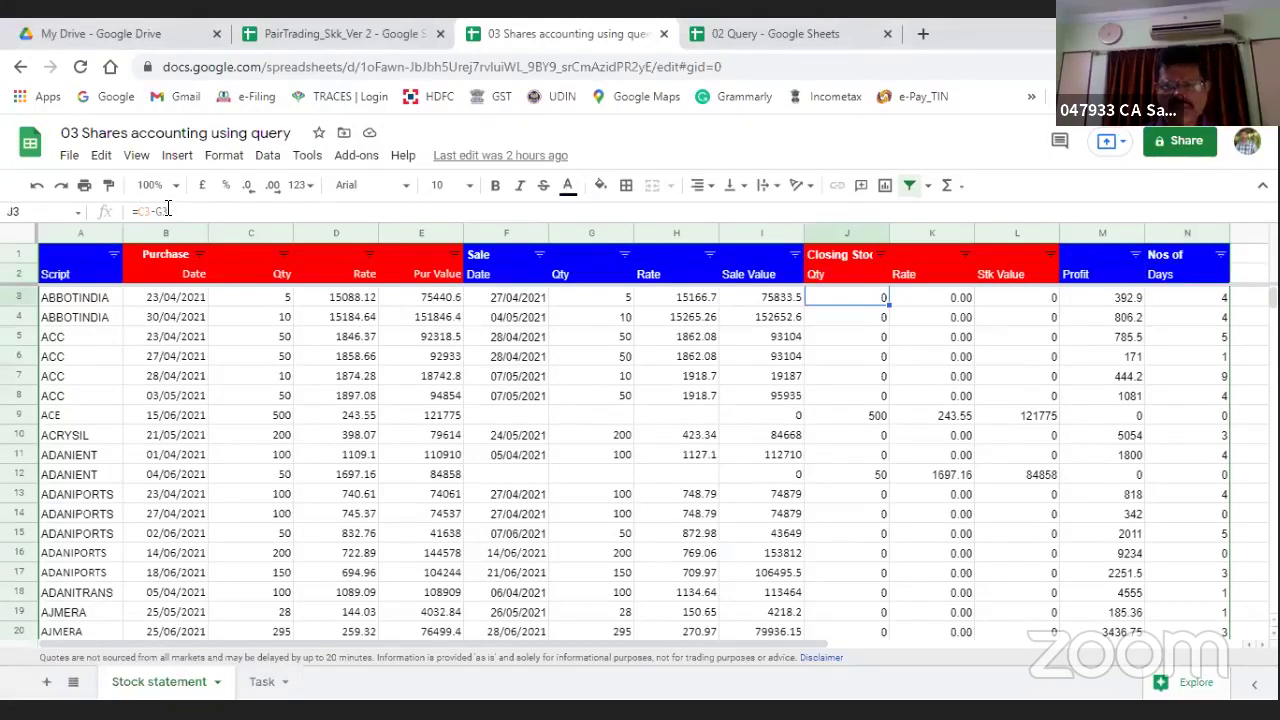
key("Right")
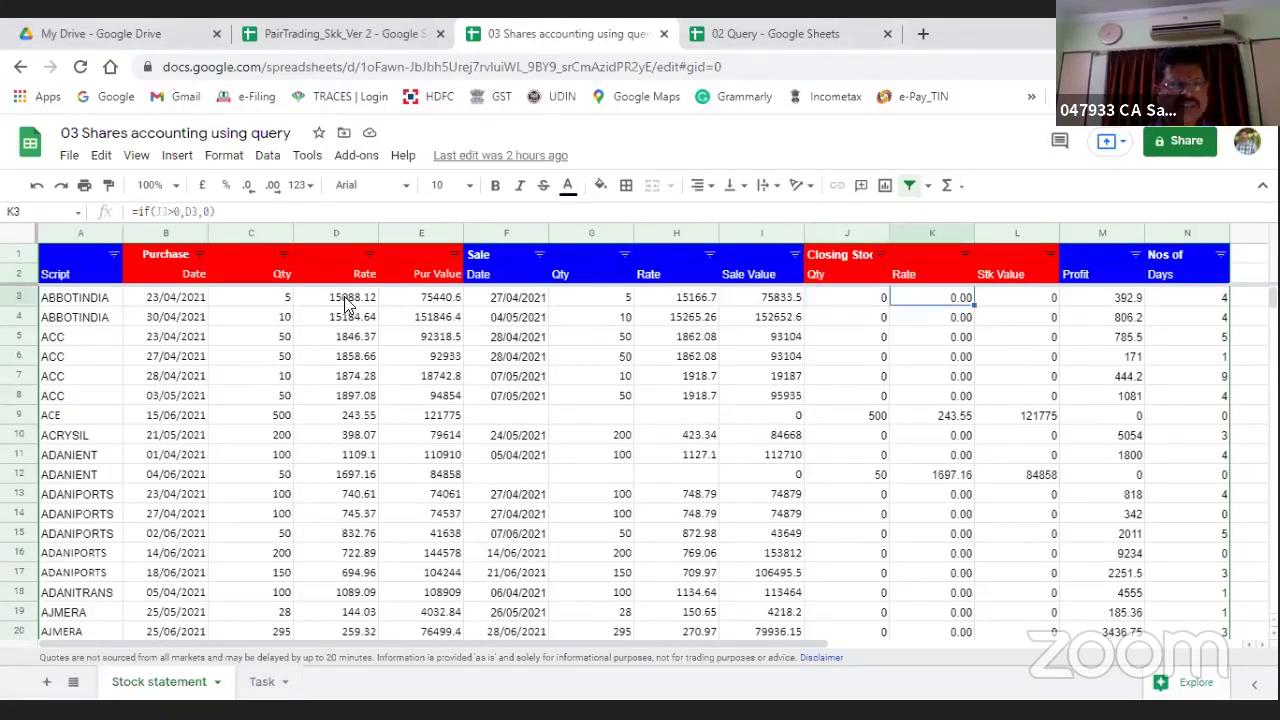
left_click(1020, 302)
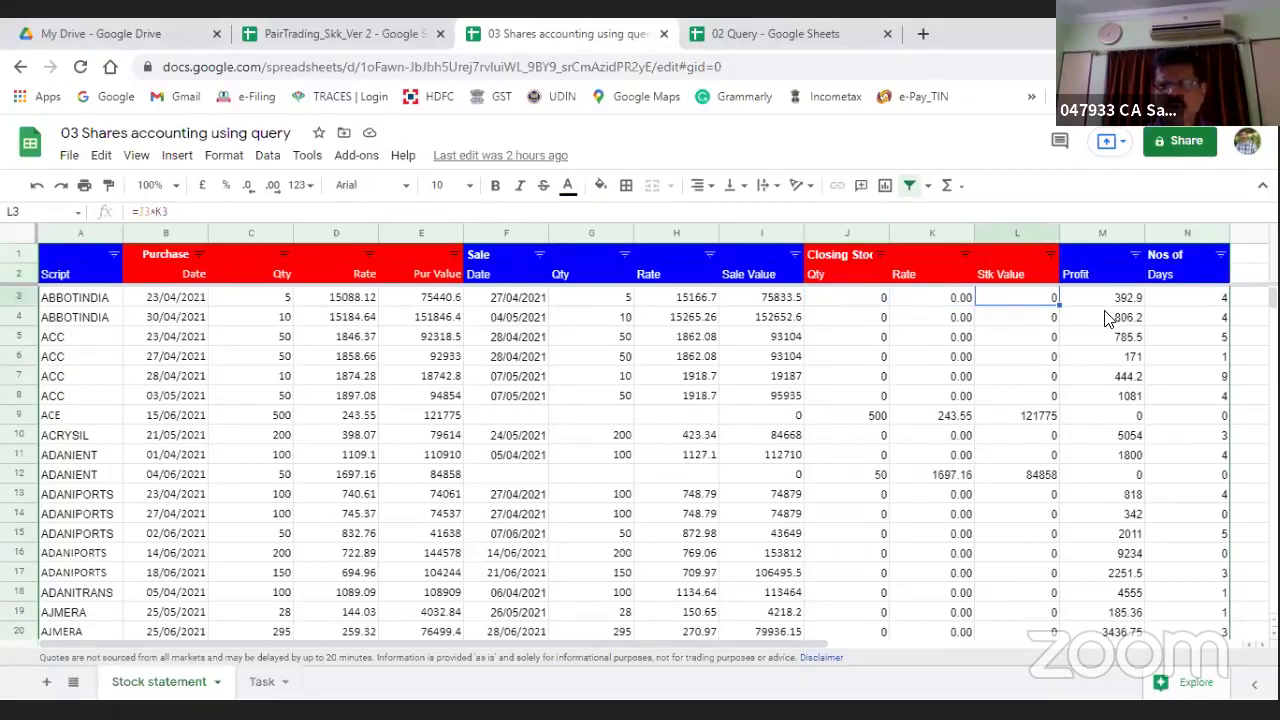
key("Right")
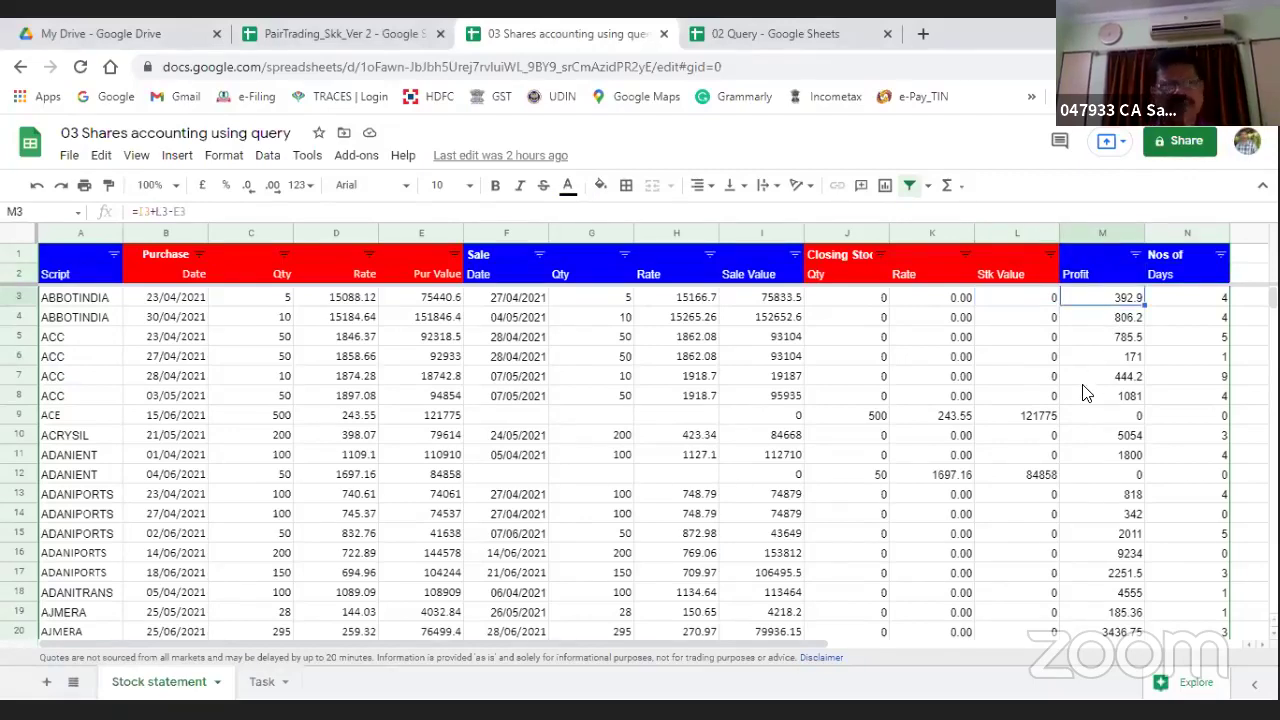
left_click(1208, 300)
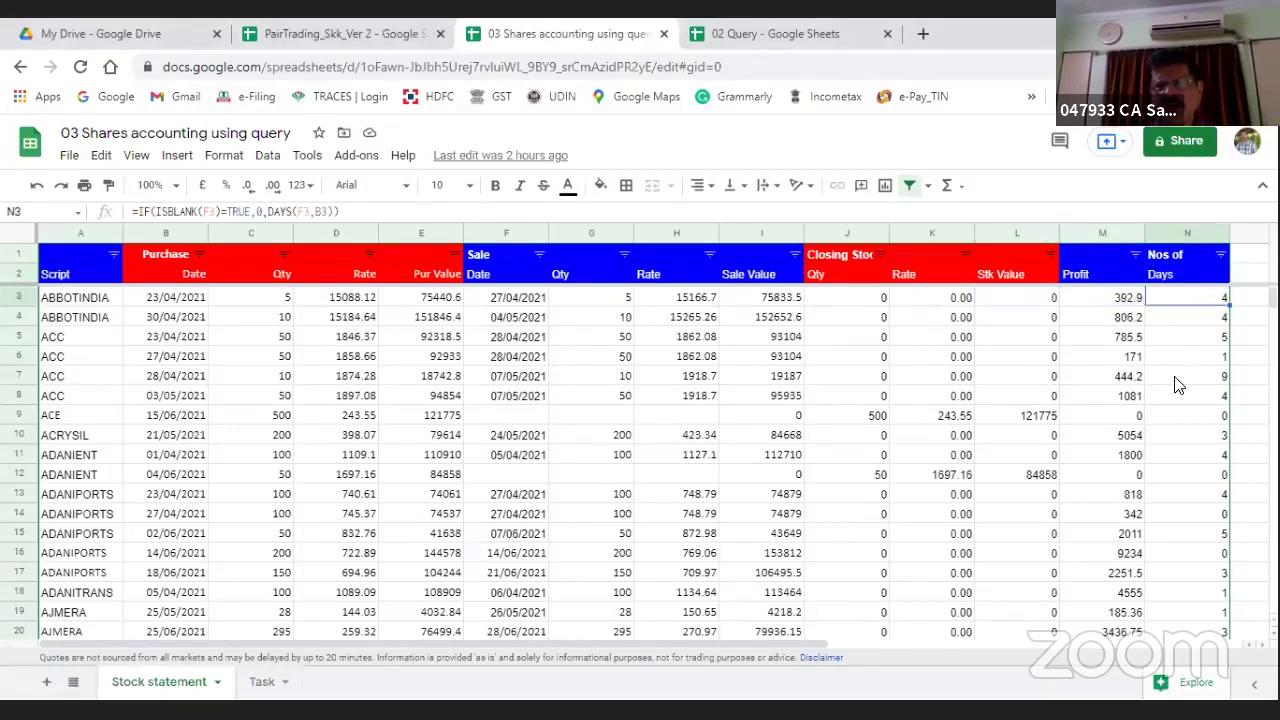
scroll(1015, 398, "down", 5)
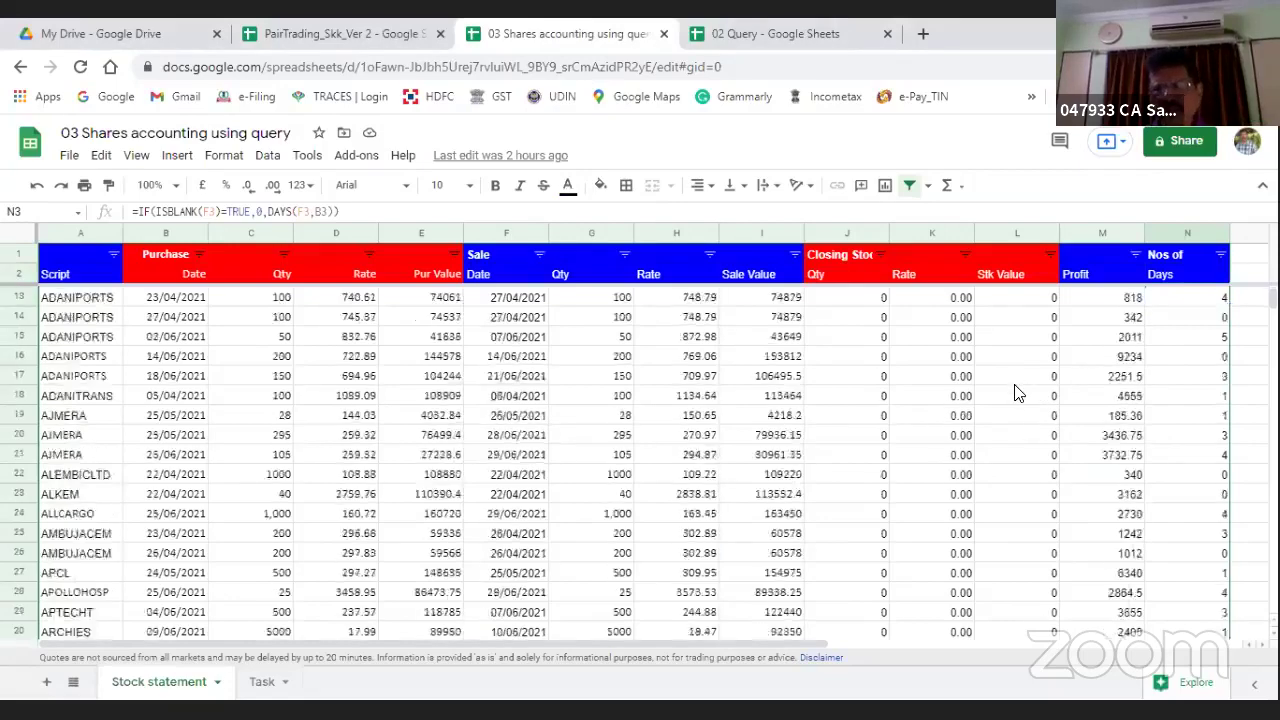
scroll(1010, 398, "down", 3)
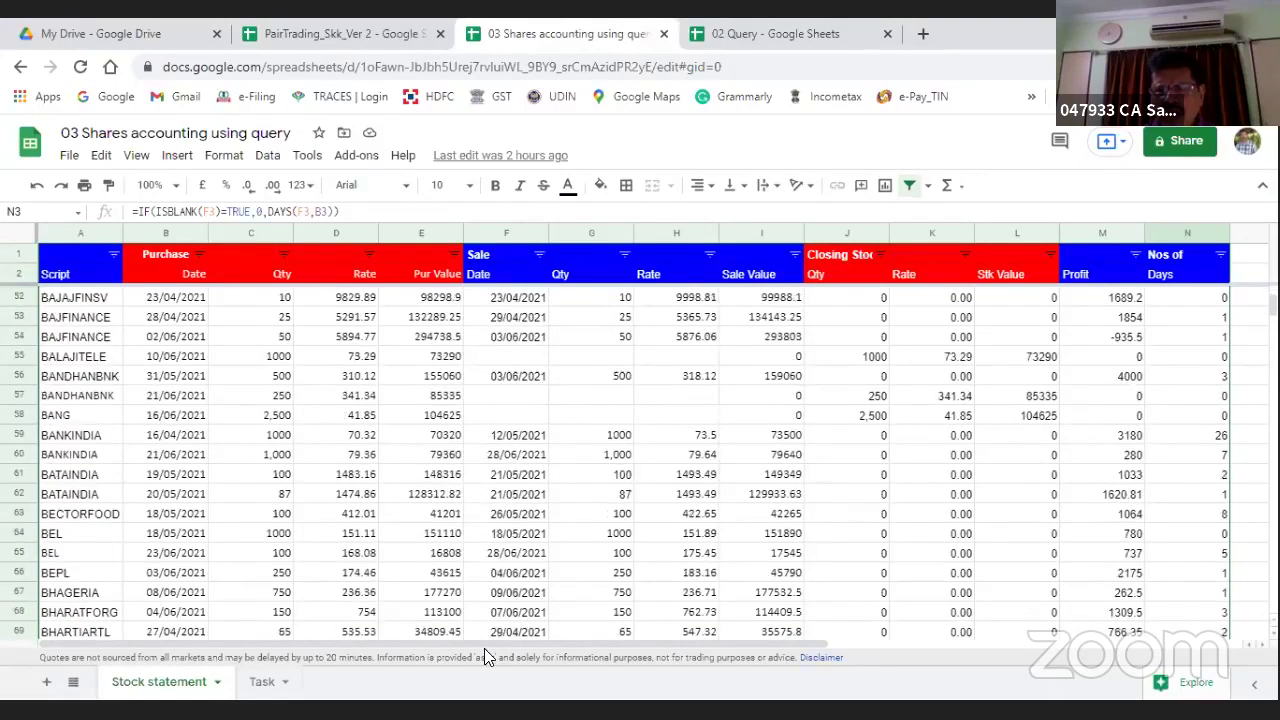
scroll(640, 520, "down", 2)
key("ctrl+shift+Page_Down")
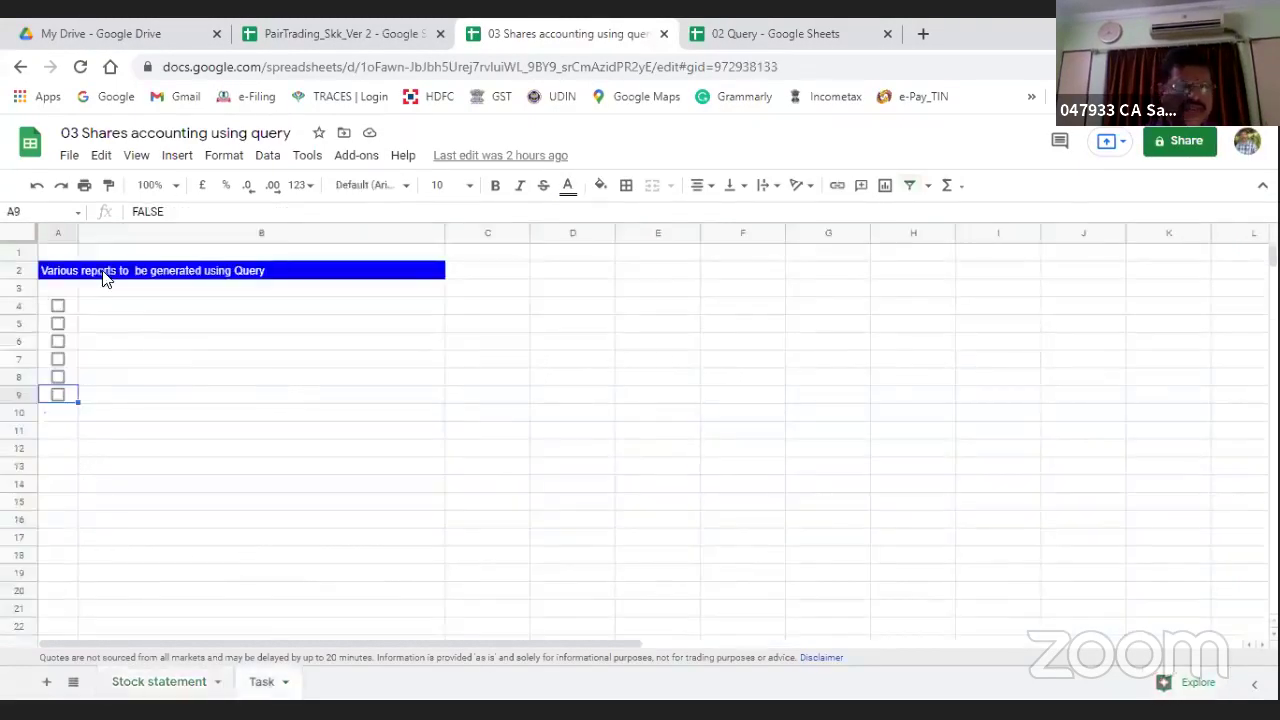
Step: Tick the Closing stock statement task and add a new sheet named 'closing stock123'
left_click(57, 306)
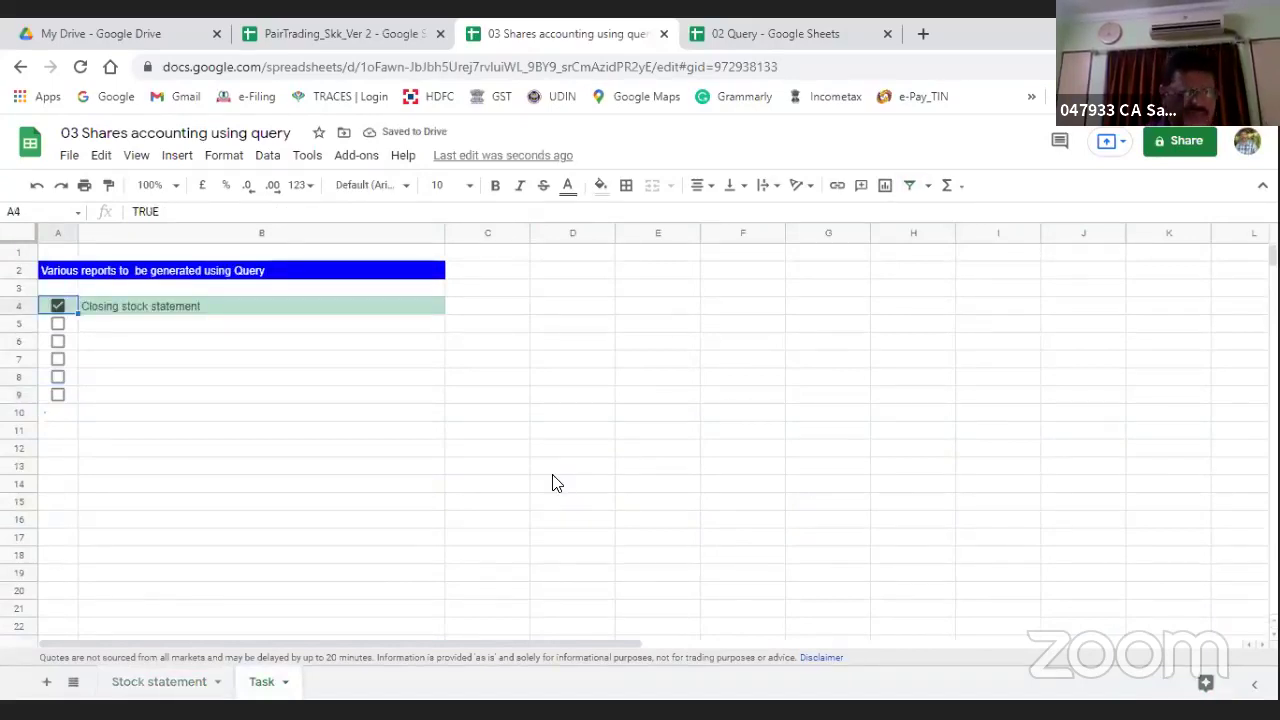
left_click(46, 682)
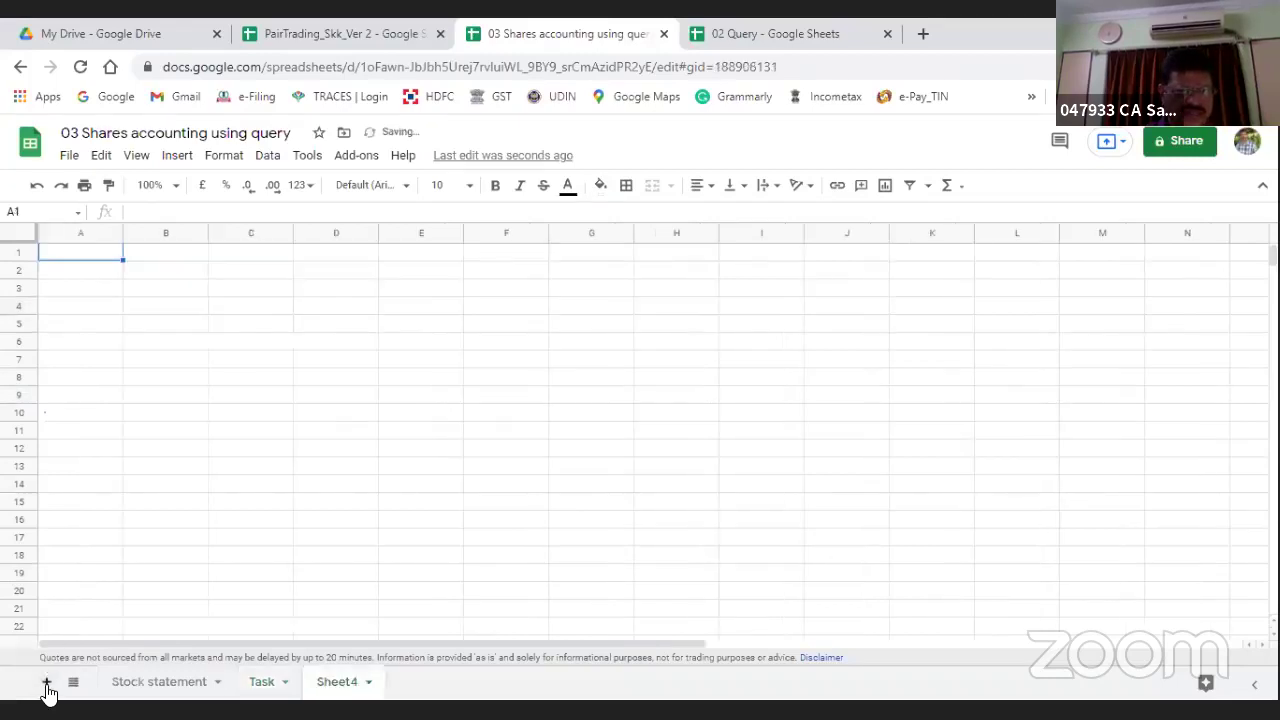
double_click(338, 684)
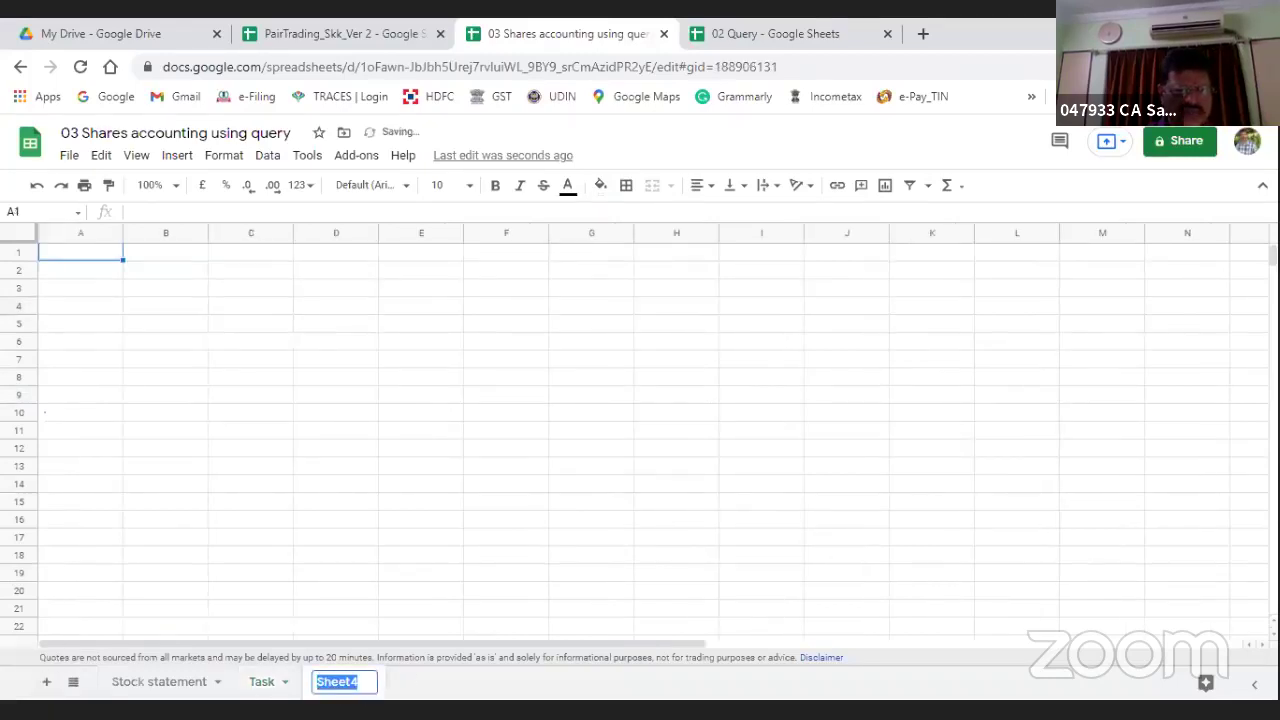
type("closing stock")
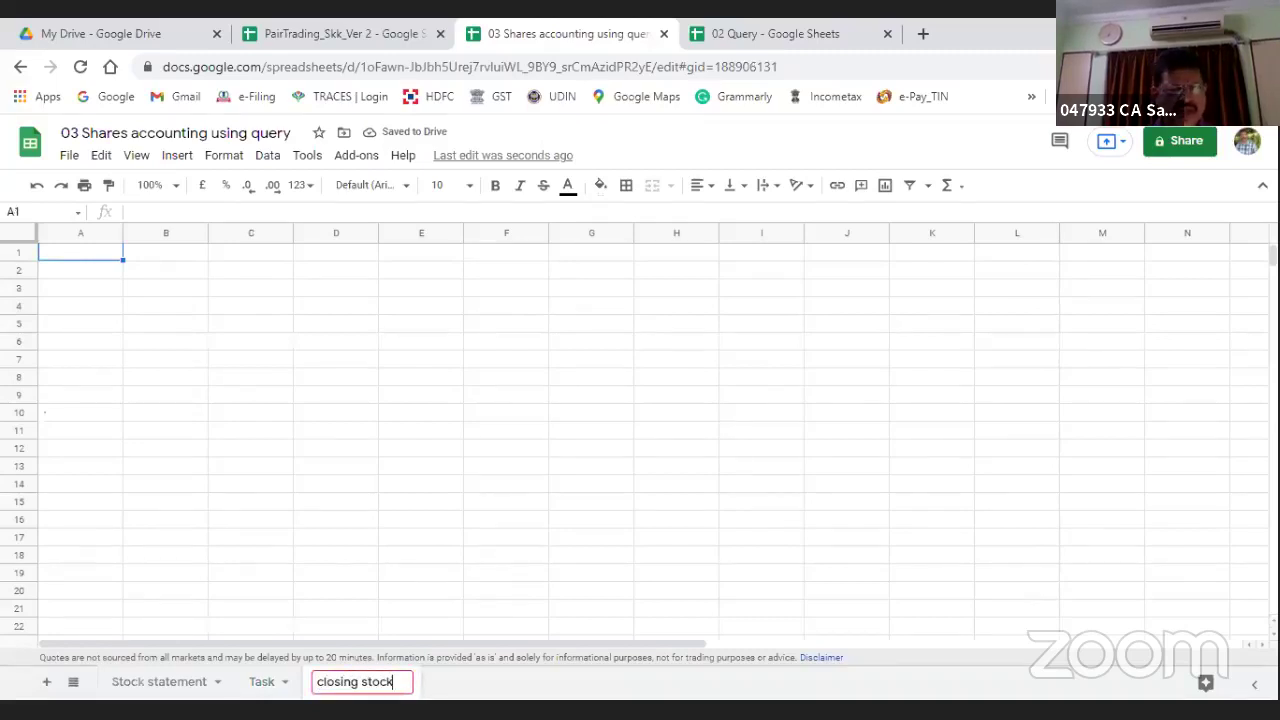
key("Return")
key("Return")
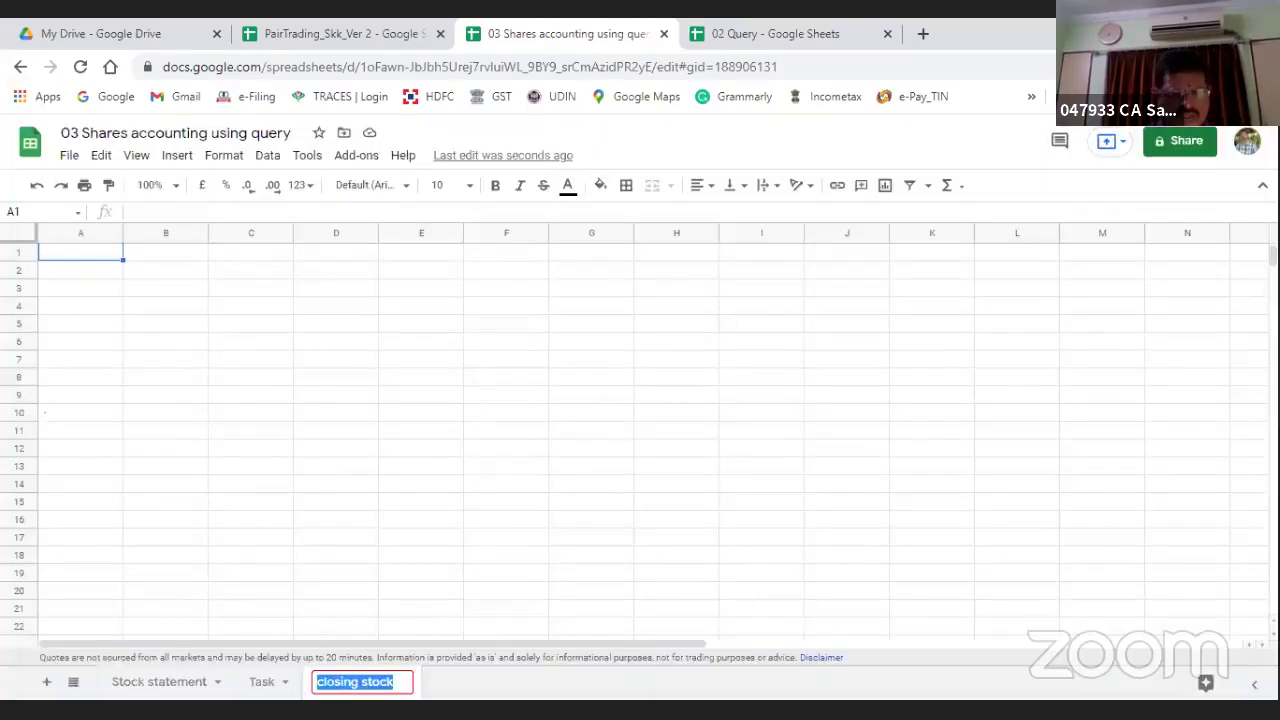
key("End")
type("123")
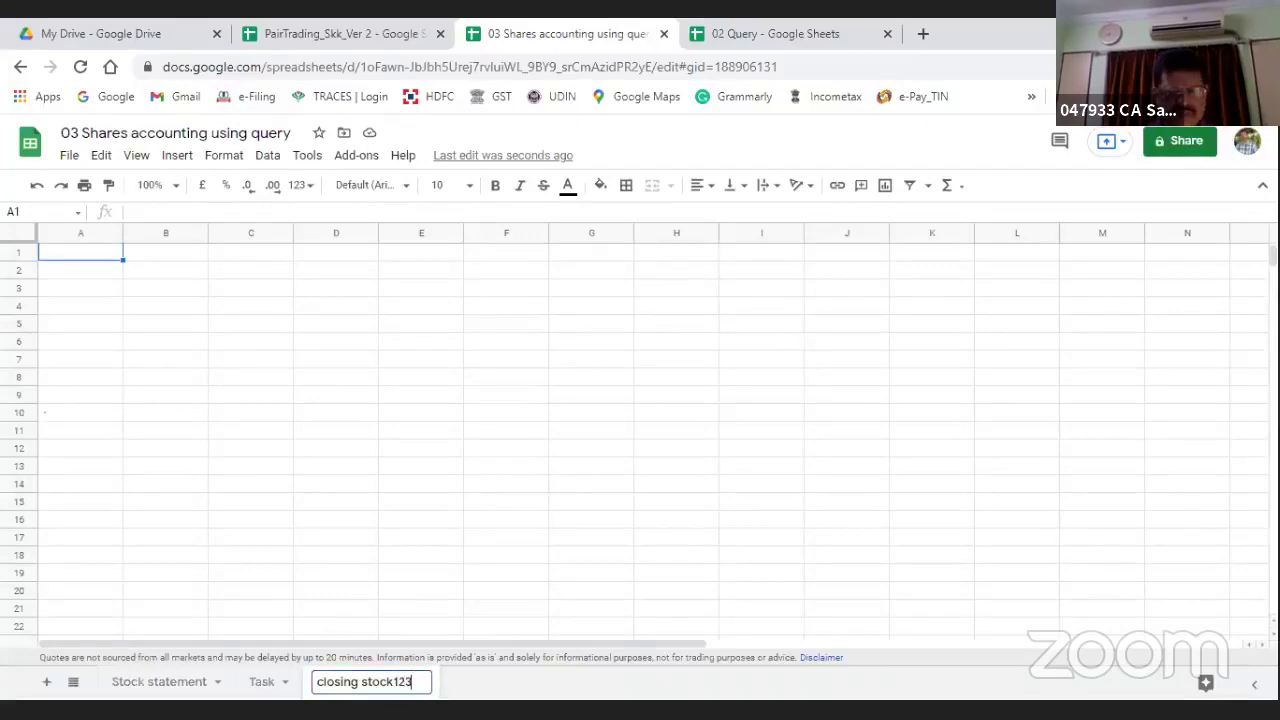
key("Return")
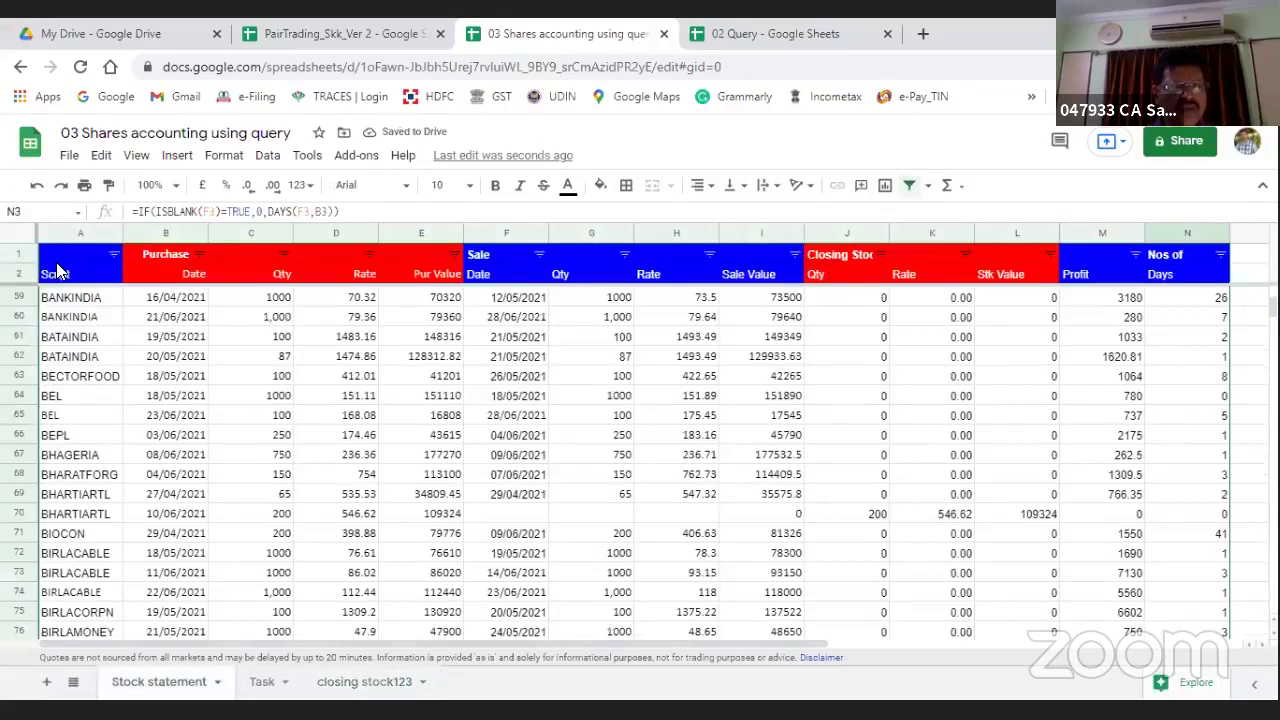
Step: Copy the Stock statement header rows A1:N2 and paste them into A1 of closing stock123
left_click(56, 262)
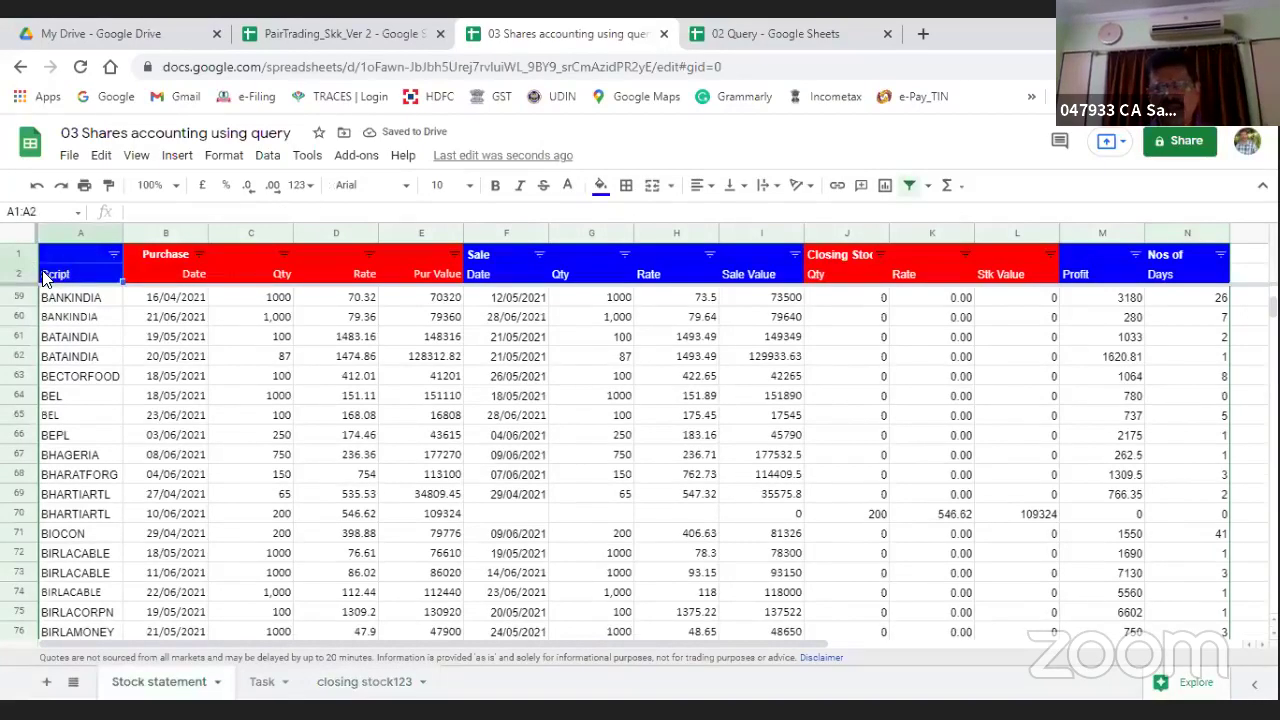
key("shift+Right")
key("shift+Right")
key("shift+Right")
key("shift+Right")
key("shift+Right")
key("shift+Right")
key("shift+Right")
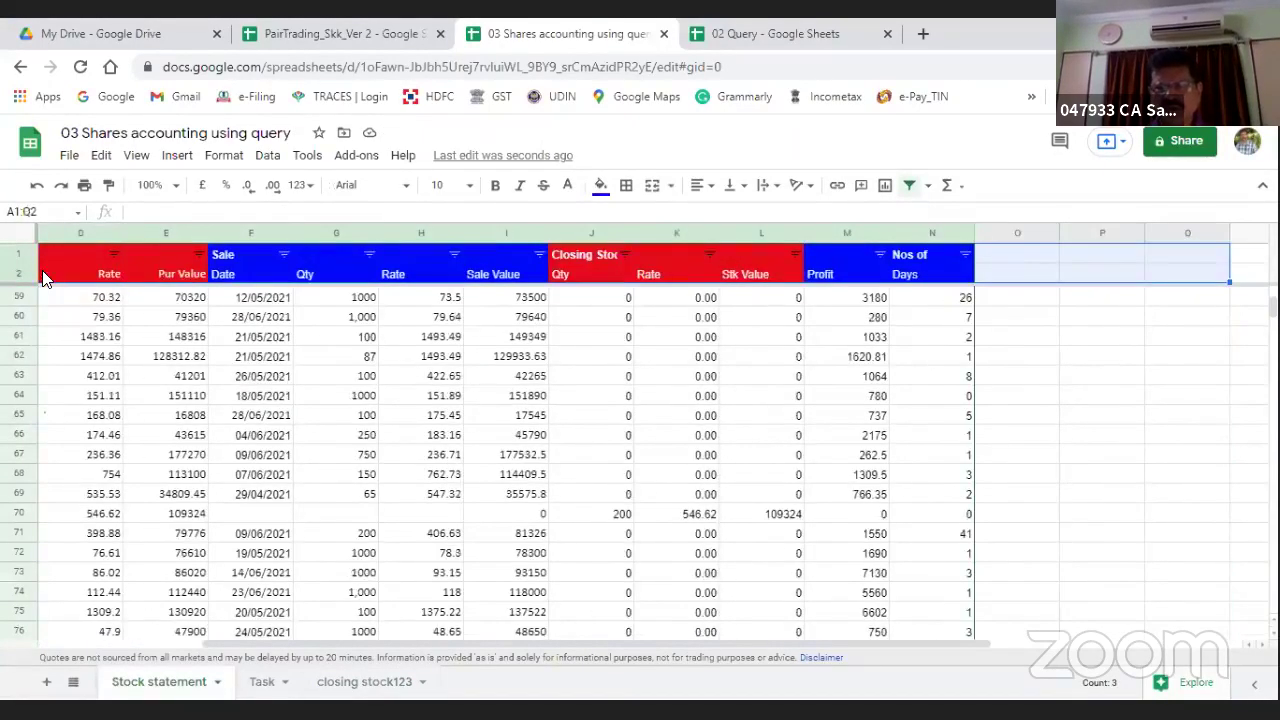
key("shift+Left")
key("shift+Left")
key("shift+Left")
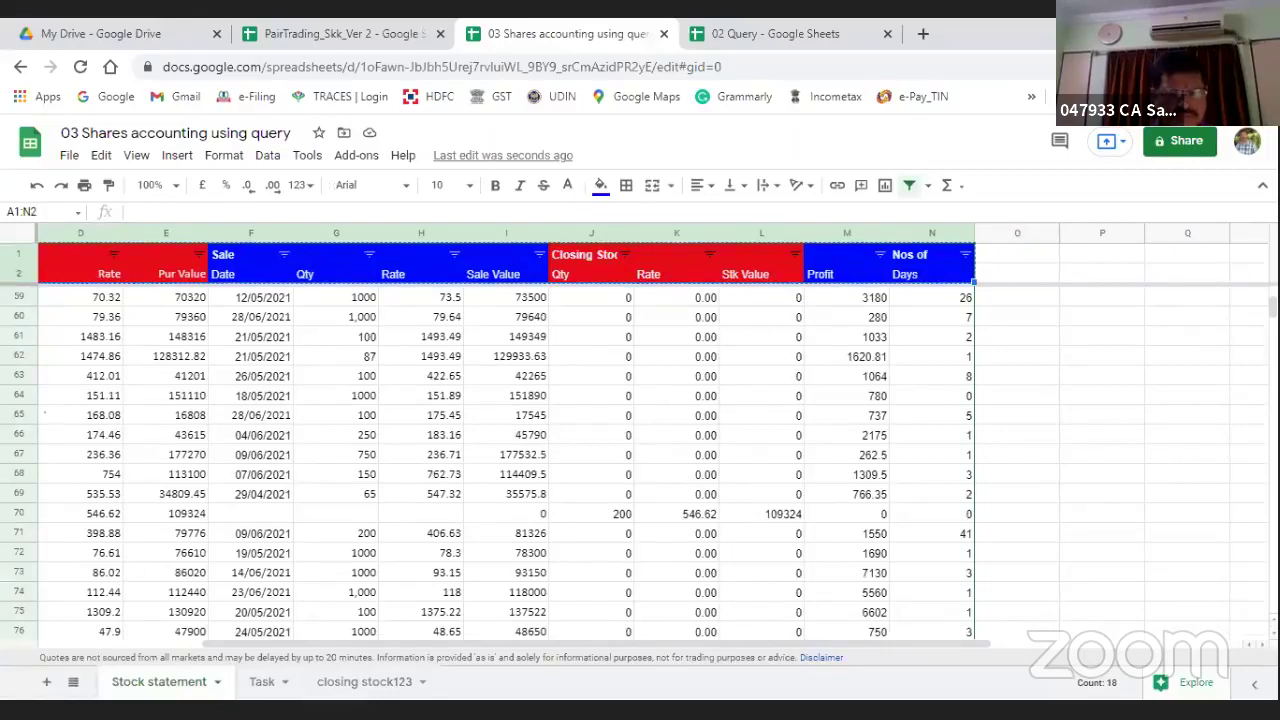
left_click(338, 690)
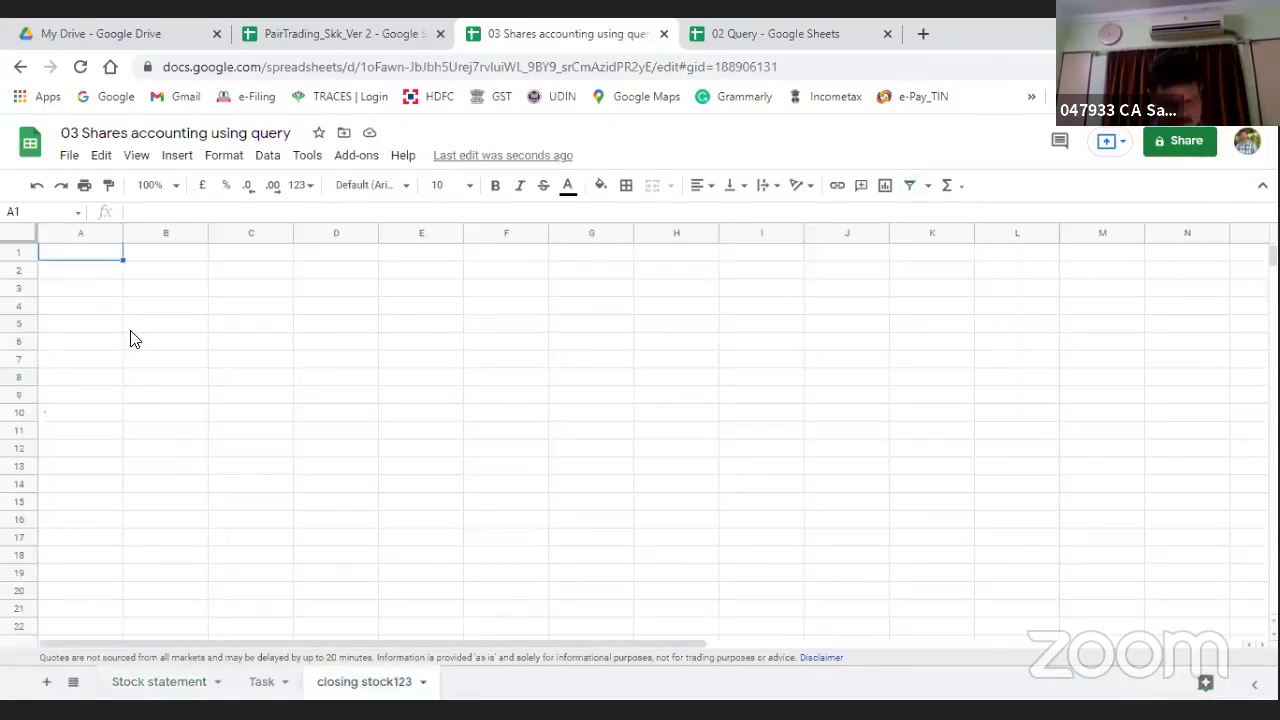
type("Purchase\t\t\t\tSale\t\t\t\tClosing Stock\t\t\t\tNos of Script\tDate\tQty\tRate\tPur Value\tDate\tQty\tRate\tSale Value\tQty\tRate\tStk Value\tProfit\tDays")
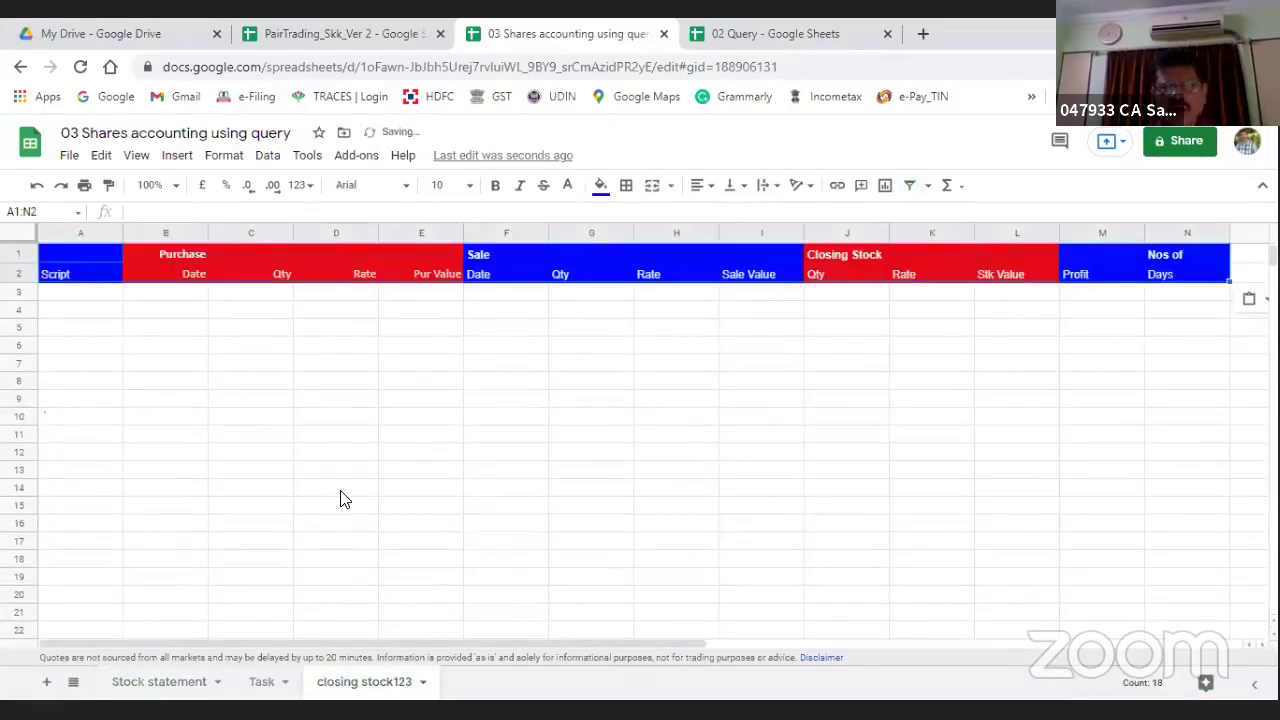
left_click(340, 499)
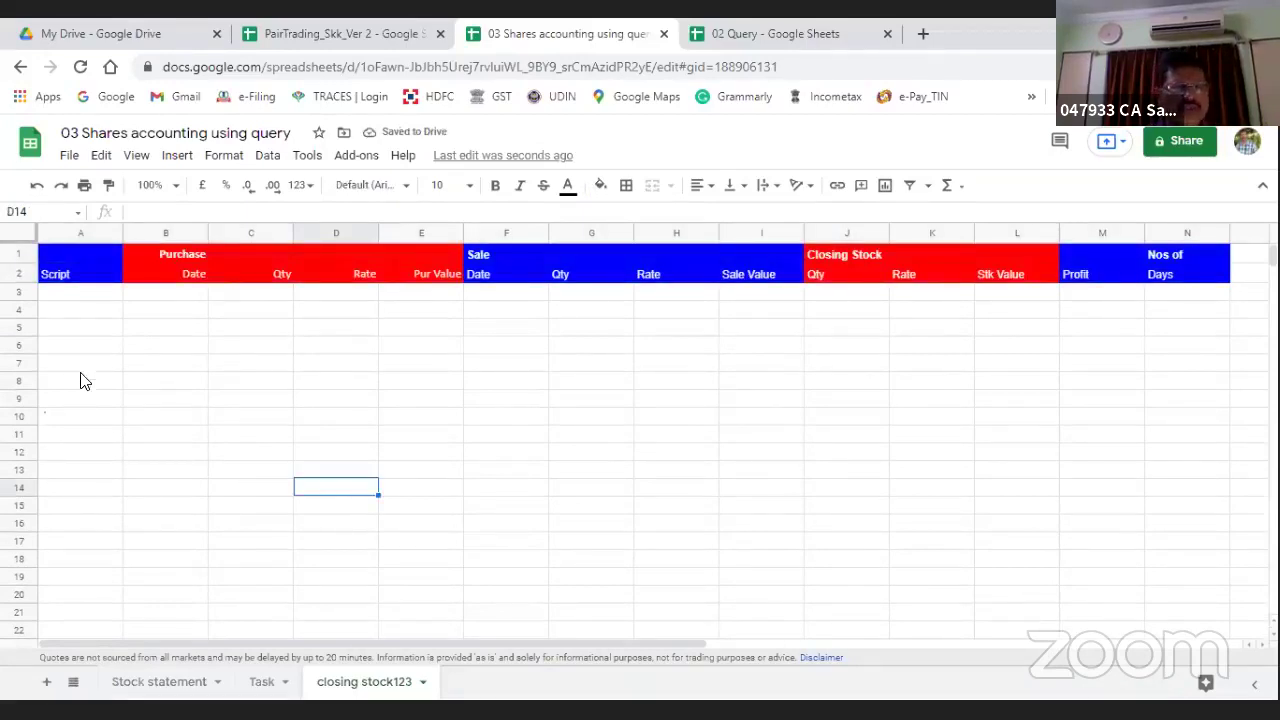
Step: Start a =query( formula in B5 and begin referencing data on the Stock statement sheet
left_click(138, 330)
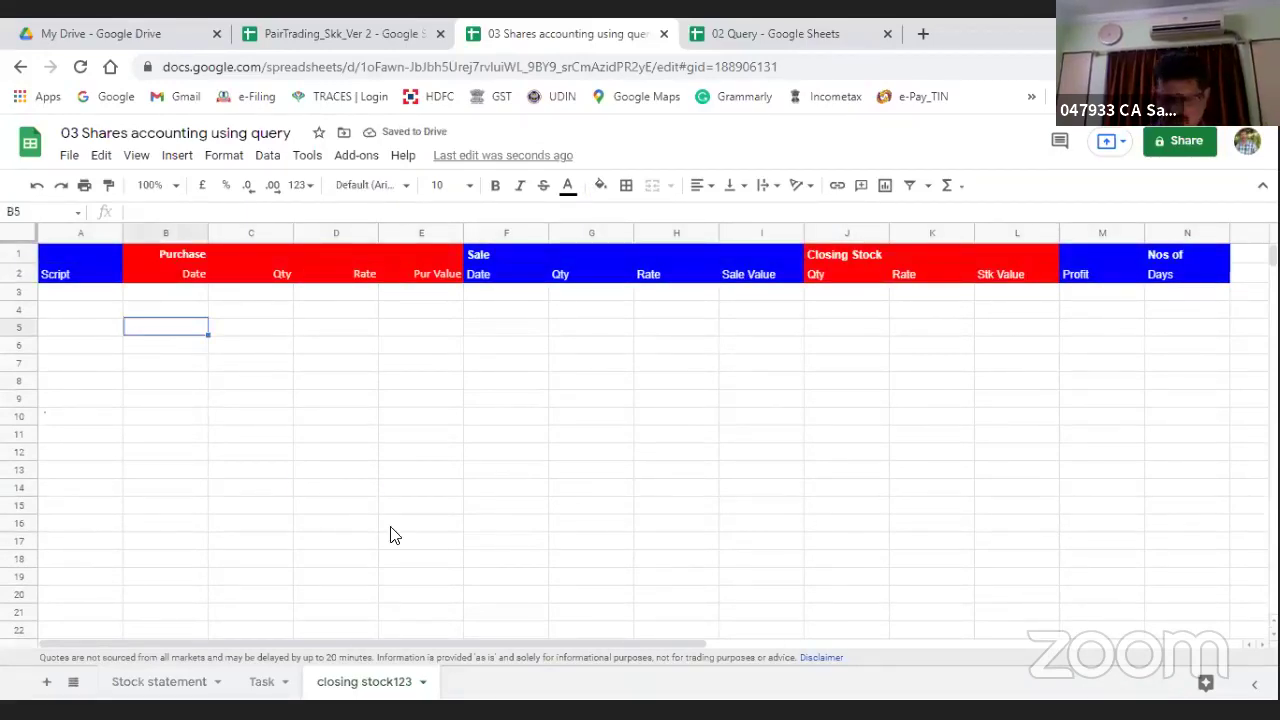
type("=qu")
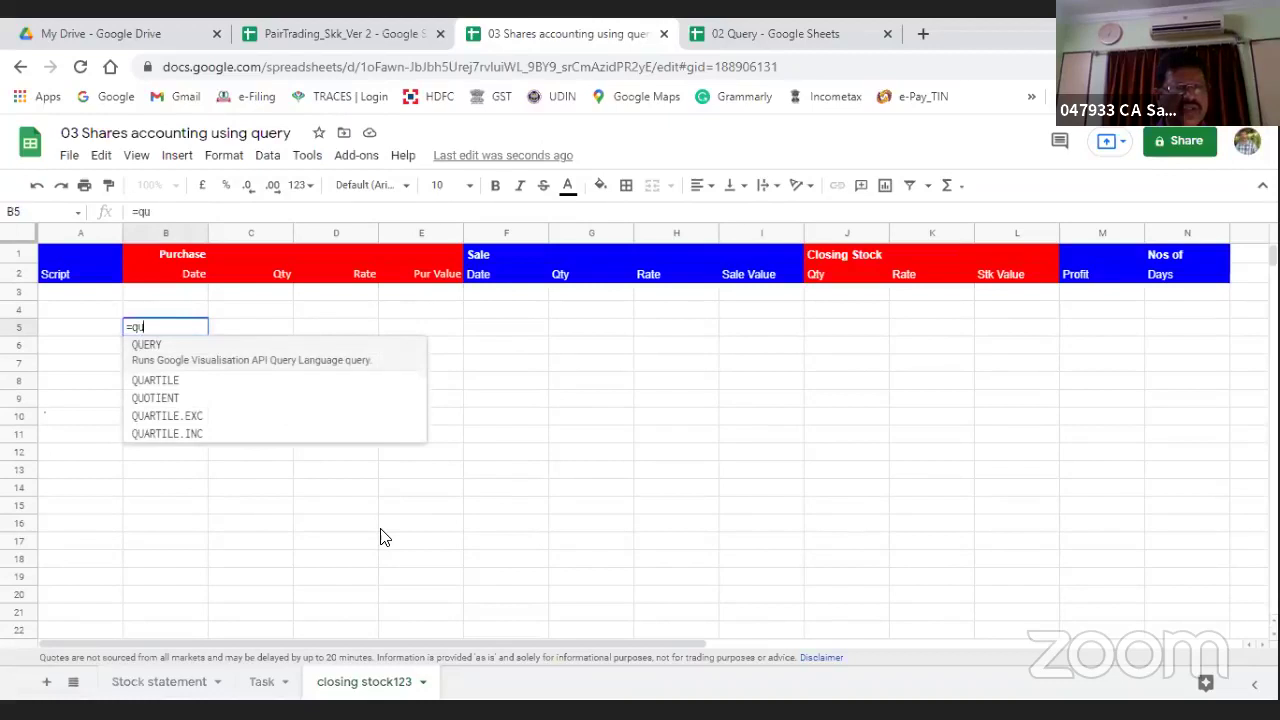
type("ery('Stock statement'!D60")
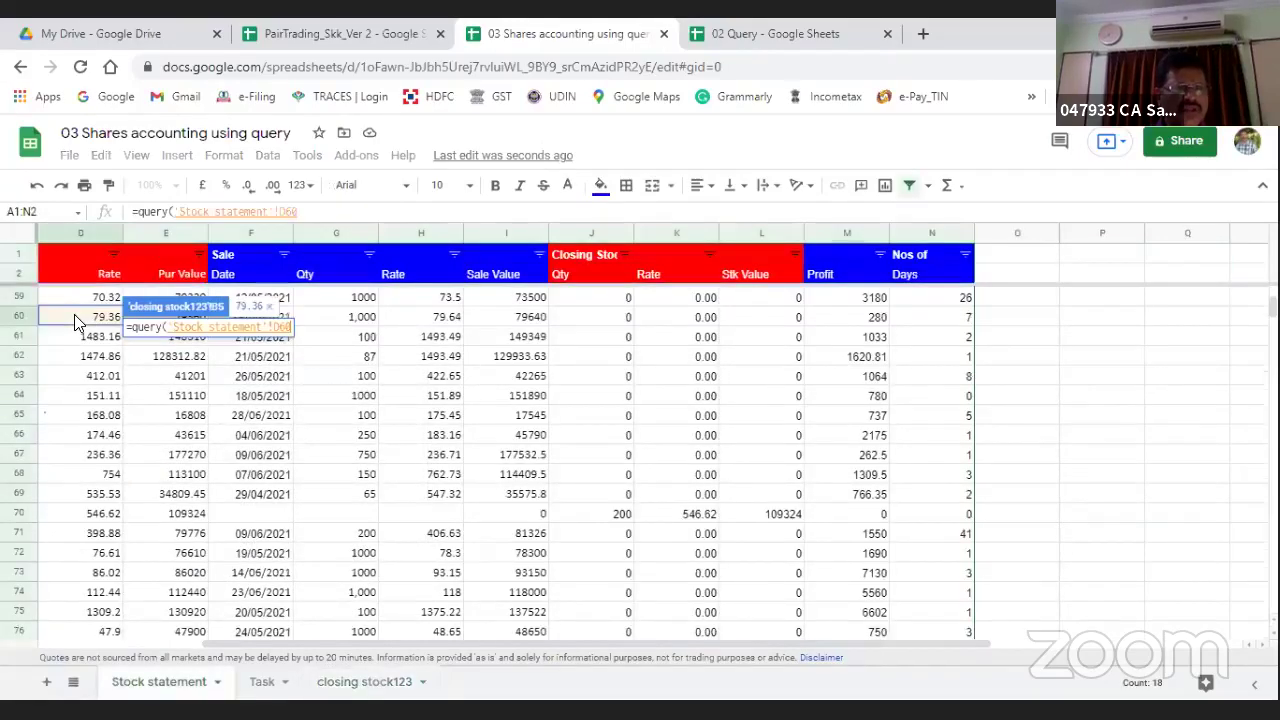
left_click(75, 318)
key("Left")
key("Left")
key("Left")
key("Up")
key("Up")
key("Up")
key("Up")
key("Up")
key("Up")
key("Up")
key("Up")
key("Up")
key("Up")
key("Up")
key("Up")
key("Up")
key("Up")
key("Up")
key("Up")
key("Up")
key("Up")
key("Up")
key("Up")
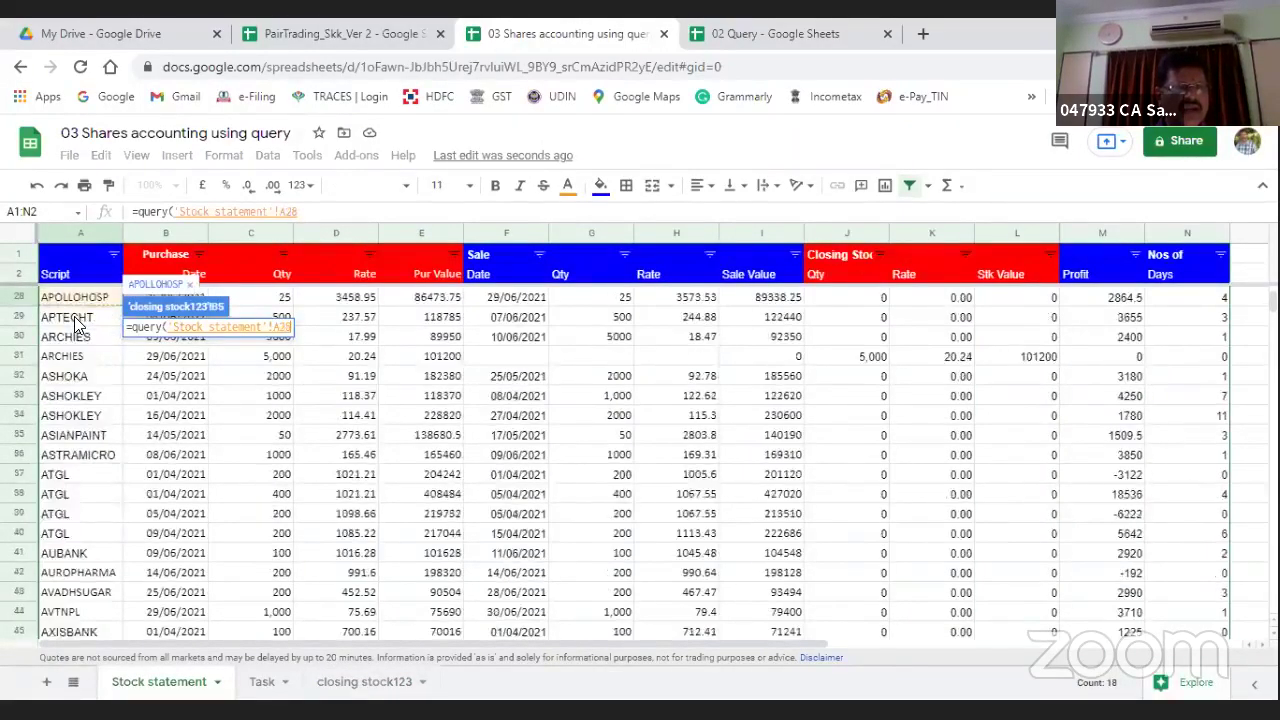
key("Up")
key("Up")
key("Up")
key("Up")
key("Up")
key("Up")
key("Up")
key("Up")
key("Up")
key("Up")
key("Up")
key("Up")
key("Up")
key("Up")
key("Up")
key("Up")
key("Up")
key("Up")
key("Up")
key("Up")
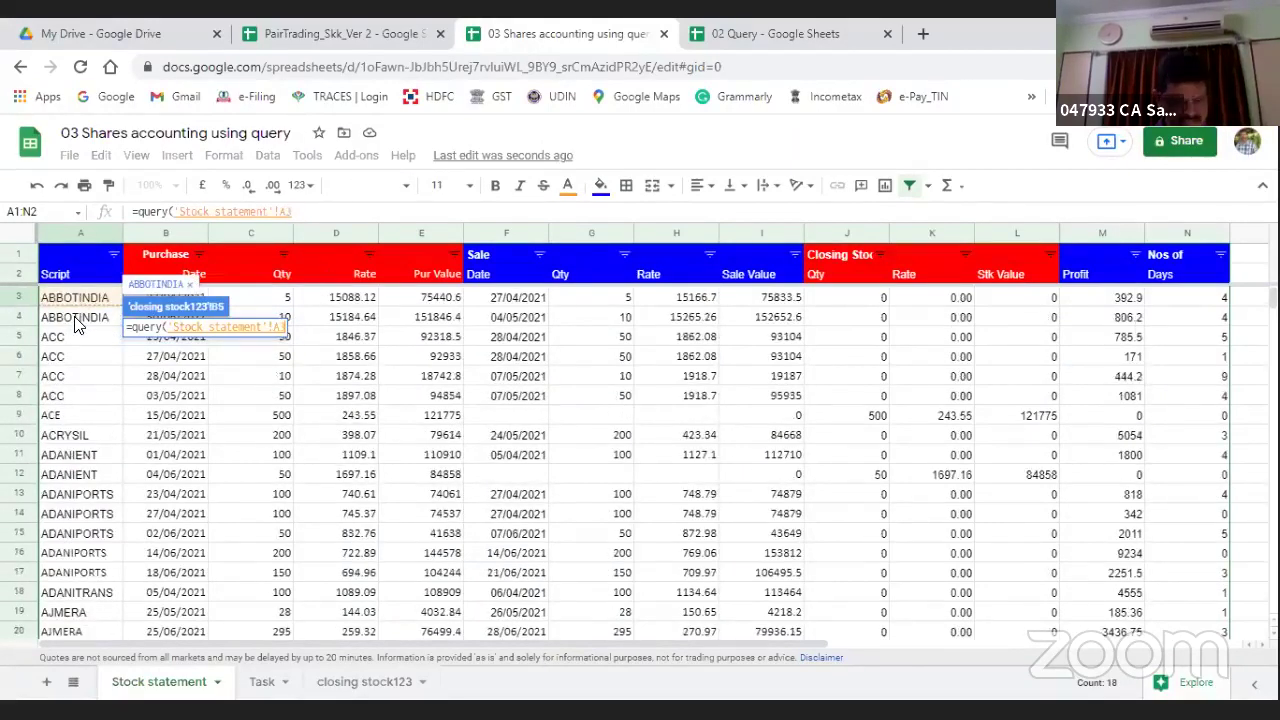
key("shift+Right")
key("shift+Right")
key("shift+Right")
key("shift+Right")
key("shift+Right")
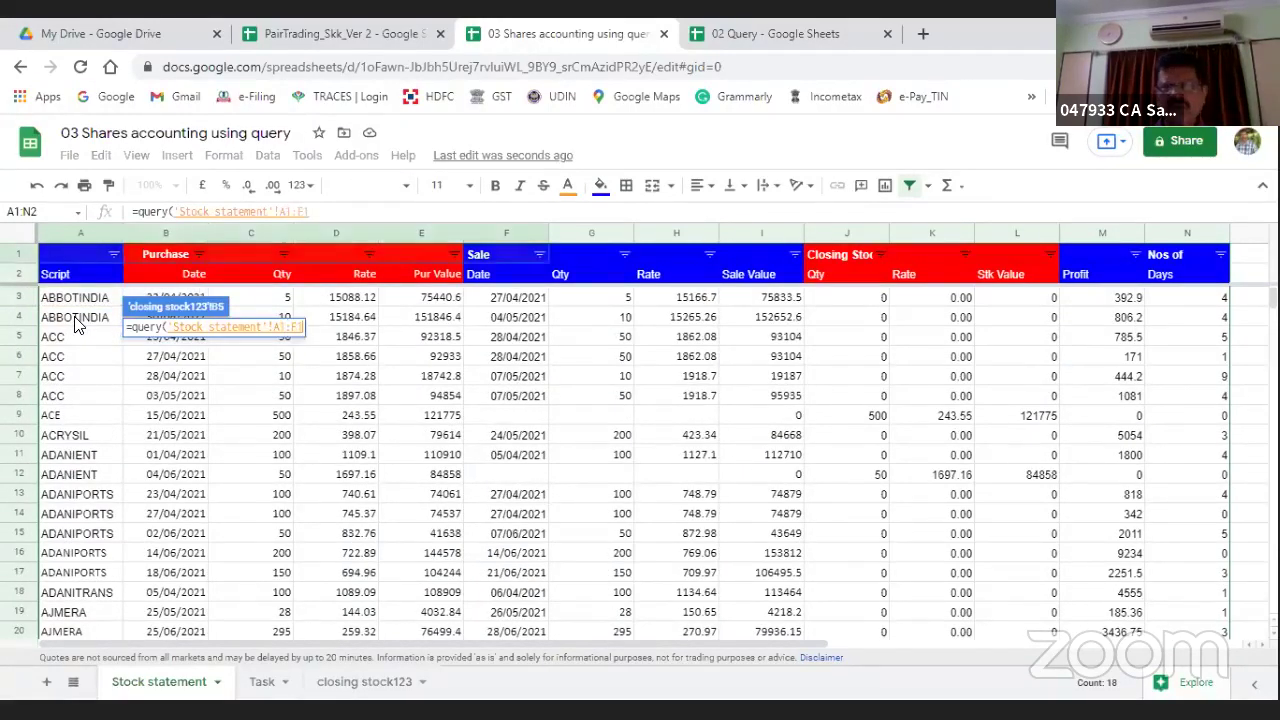
key("shift+Right")
key("shift+Right")
key("shift+Right")
key("shift+Right")
key("shift+Right")
key("shift+Right")
key("shift+Right")
key("shift+Right")
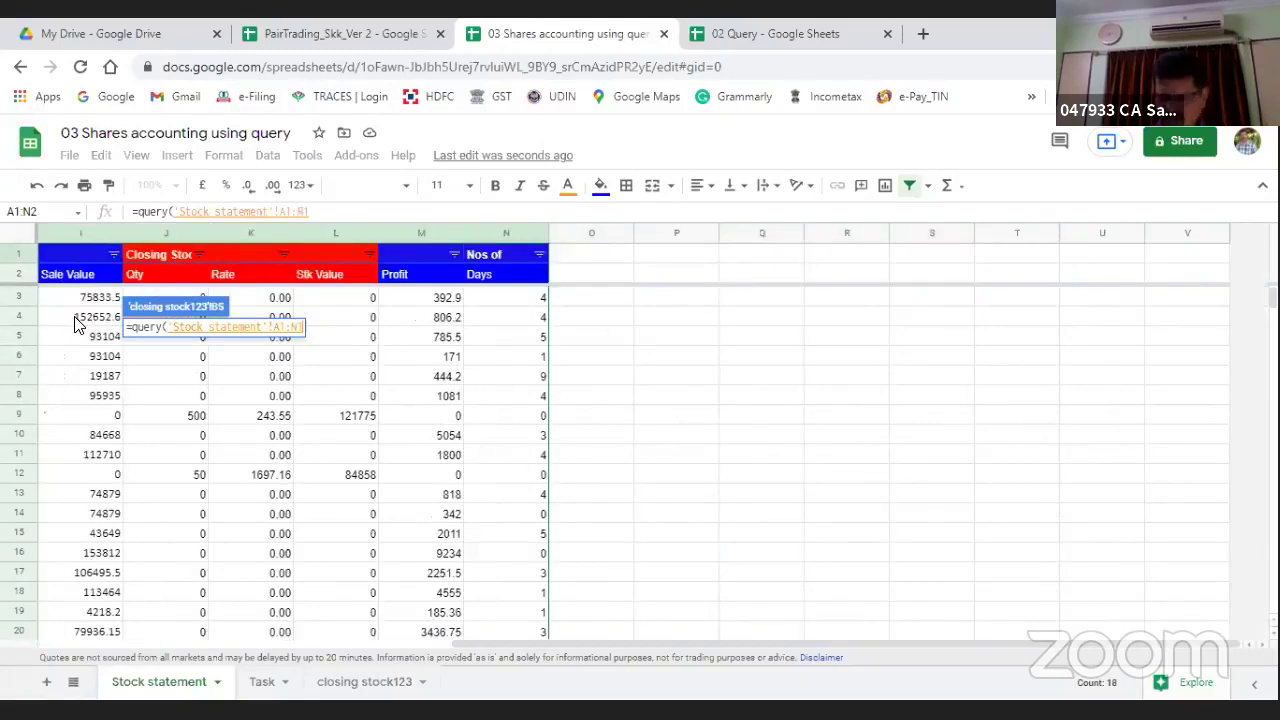
key("shift+Down")
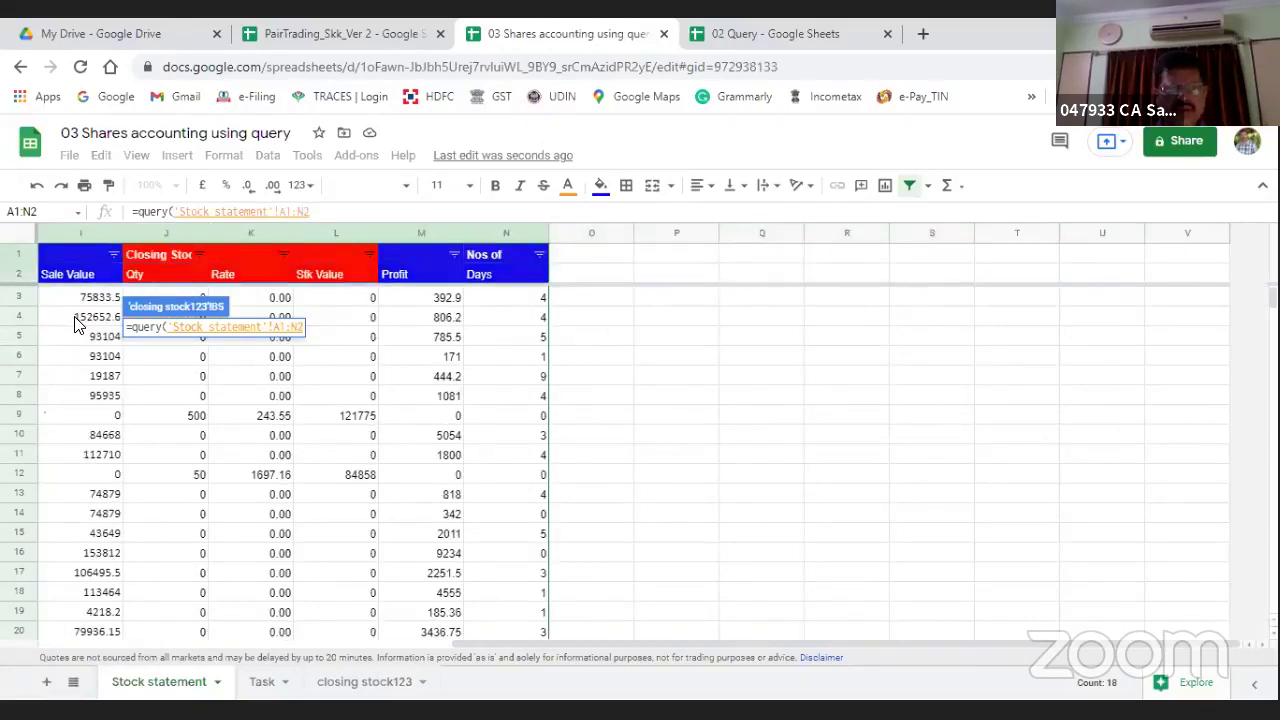
key("ctrl+shift+Page_Down")
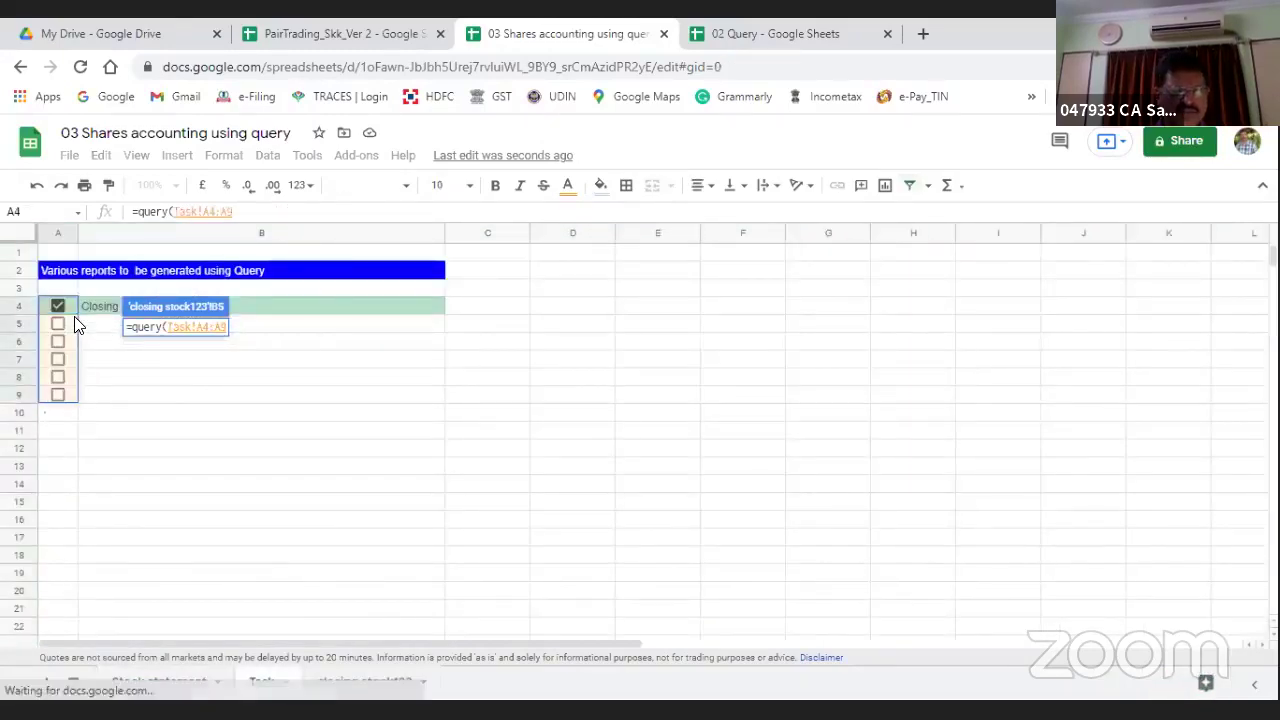
key("ctrl+shift+Page_Up")
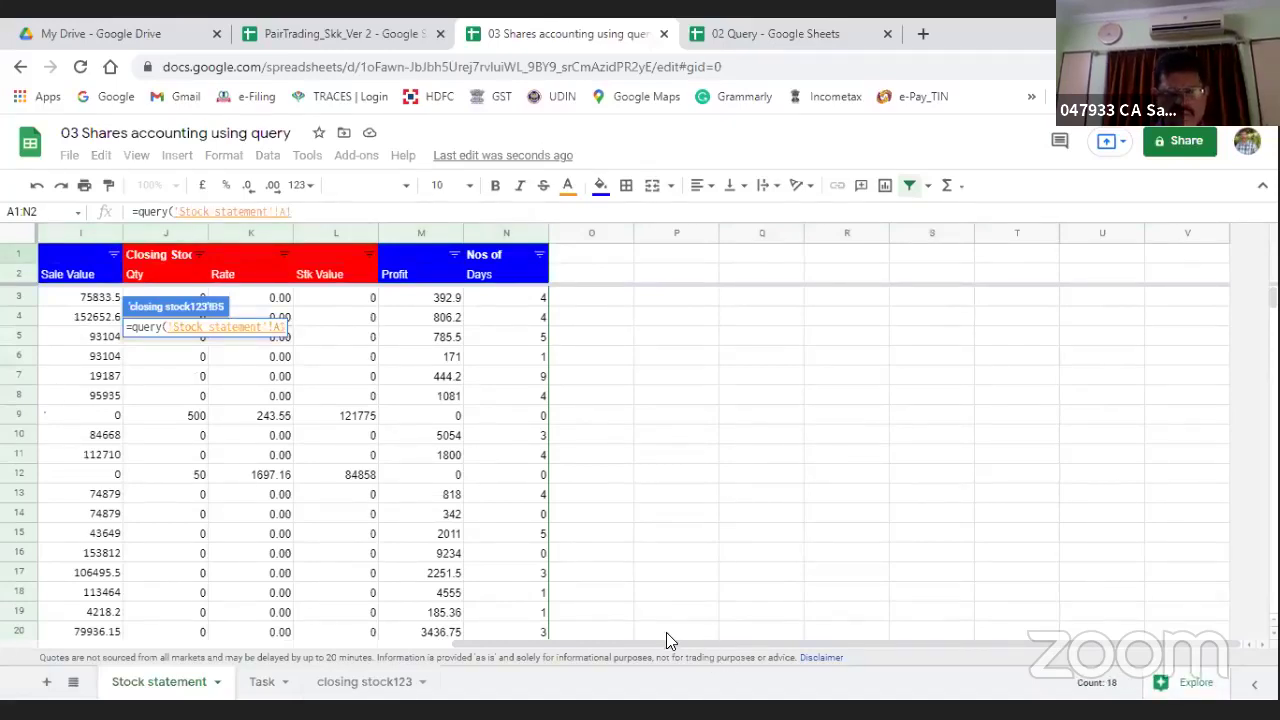
Step: Set the query range to 'Stock statement'!A2:N413 with an empty query string and enter it
left_click_drag(666, 640, 286, 677)
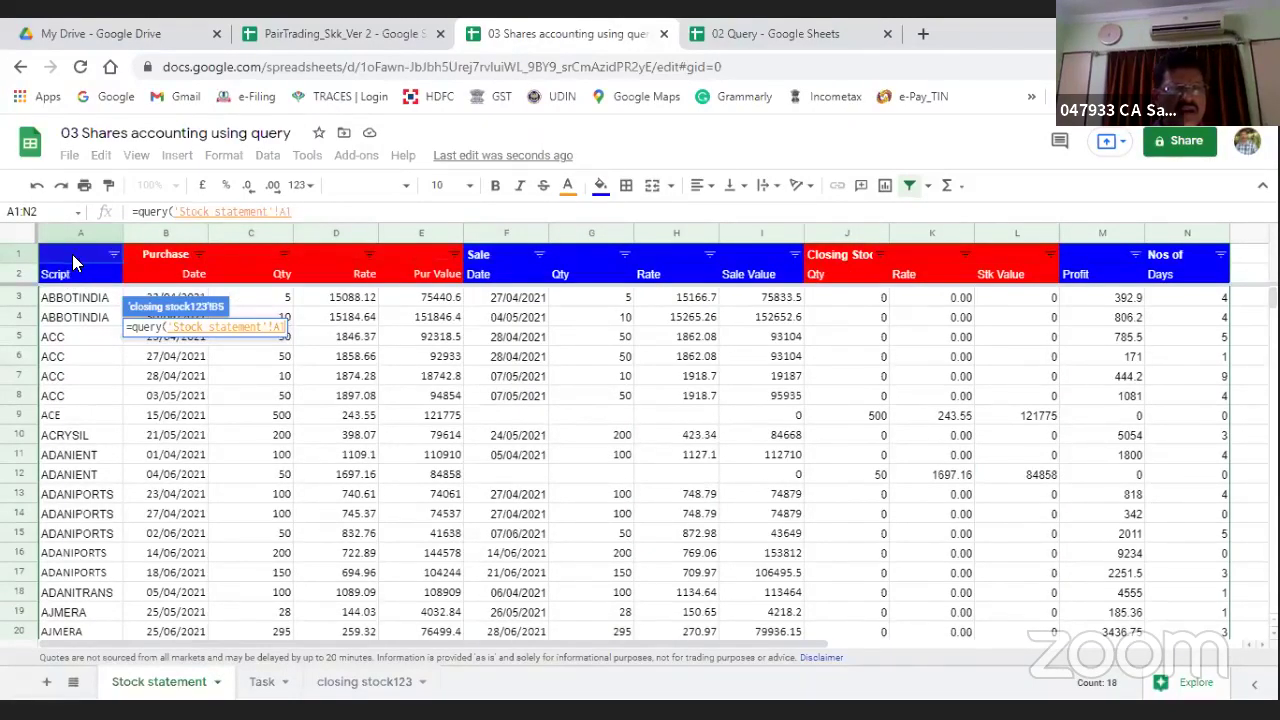
key("Down")
key("Down")
key("Down")
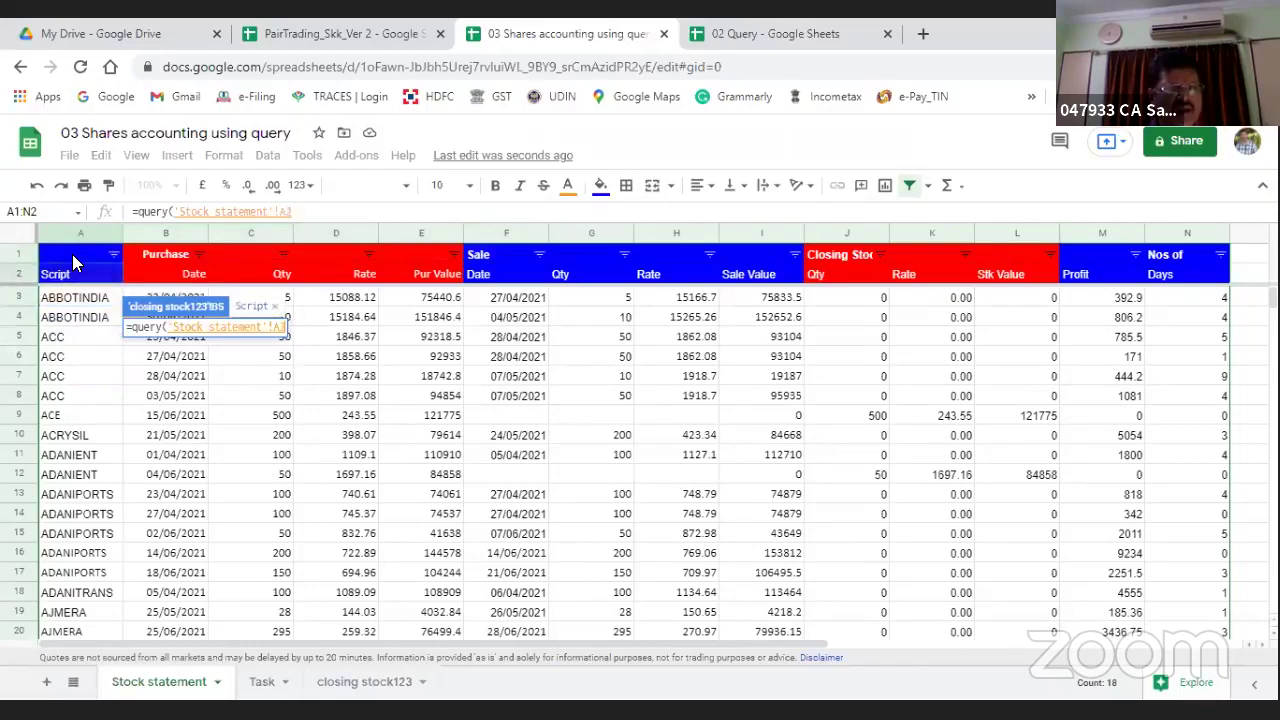
key("shift+Right")
key("shift+Right")
key("shift+Right")
key("shift+Right")
key("shift+Right")
key("shift+Right")
key("shift+Right")
key("shift+Right")
key("shift+Right")
key("shift+Right")
key("shift+Right")
key("shift+Right")
key("shift+Right")
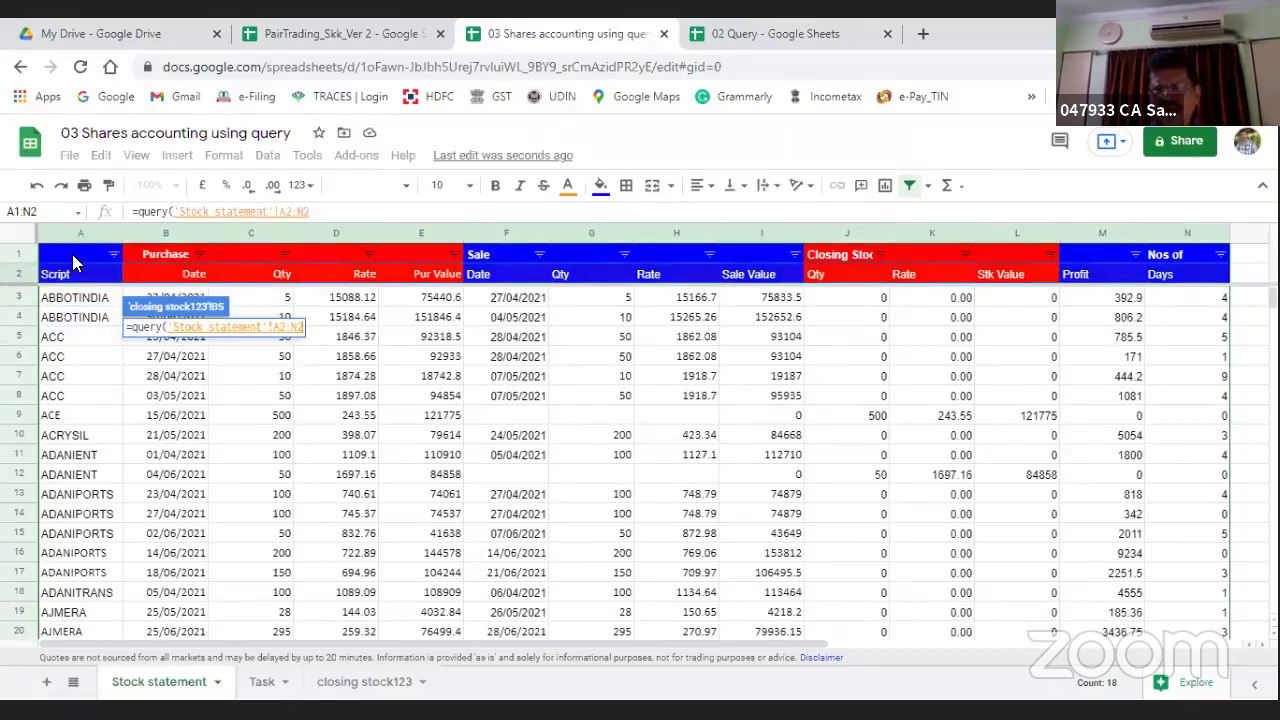
key("ctrl+shift+Down")
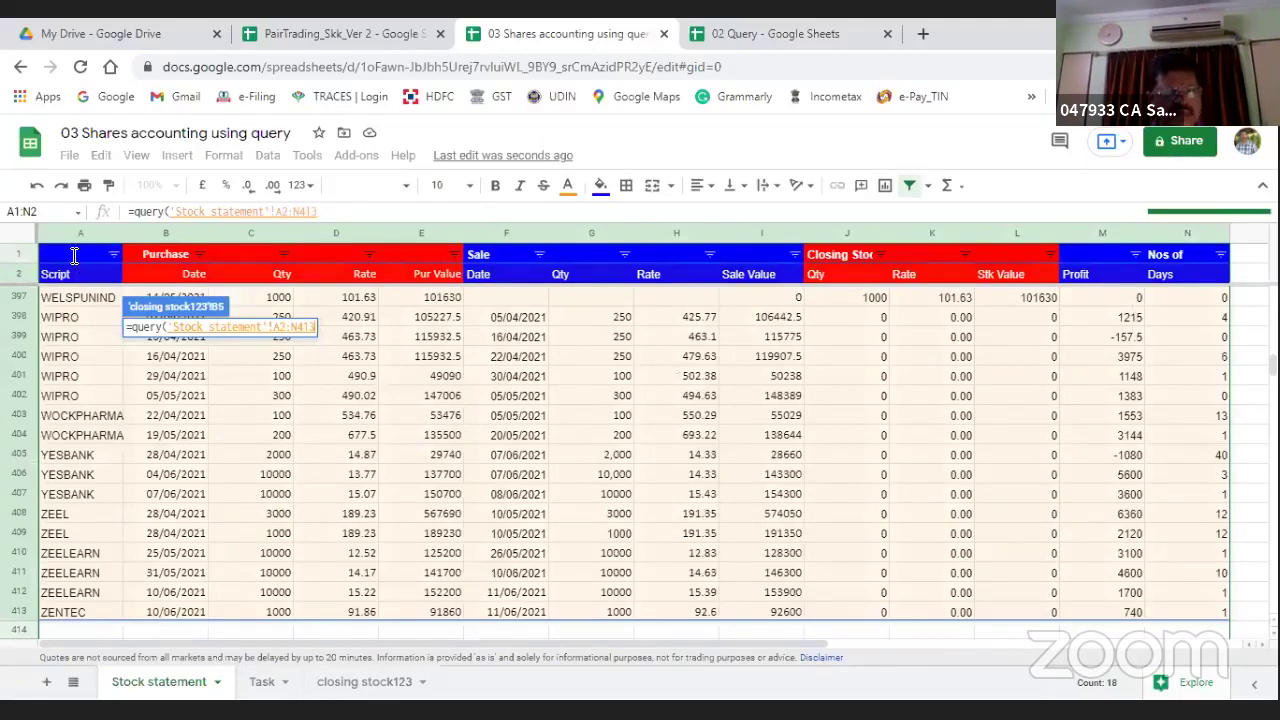
type(",")
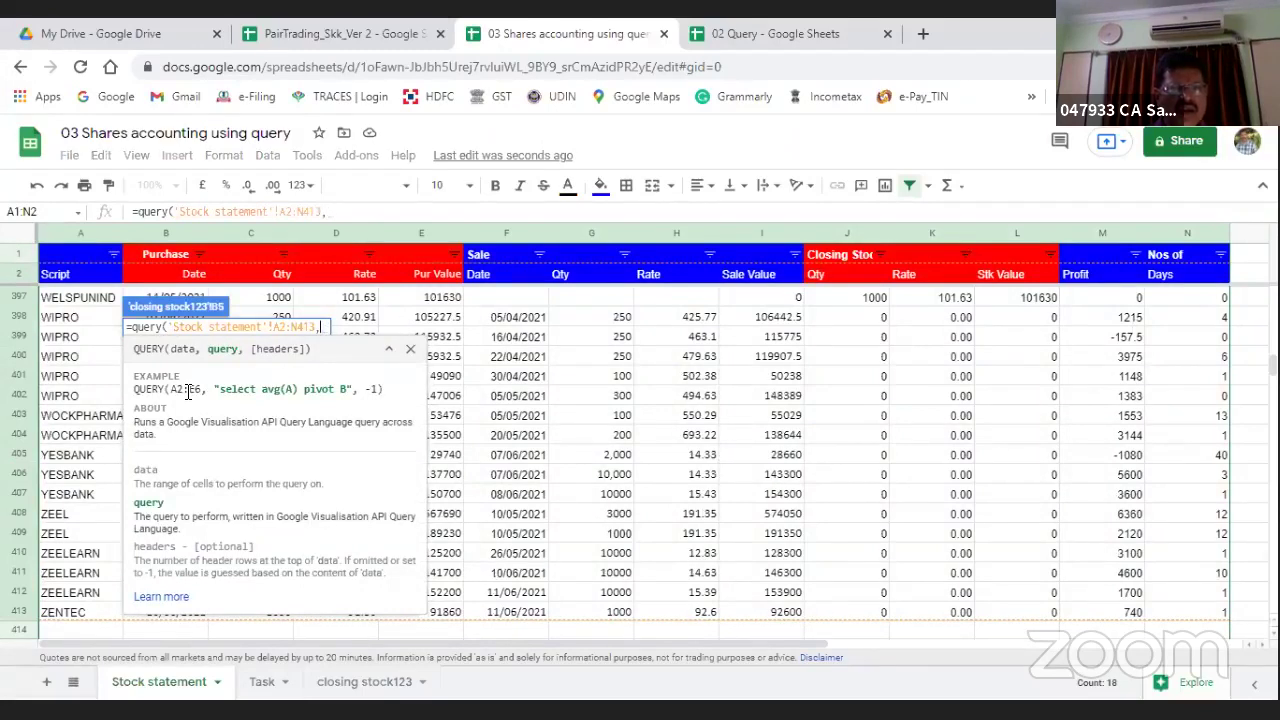
type("\"")
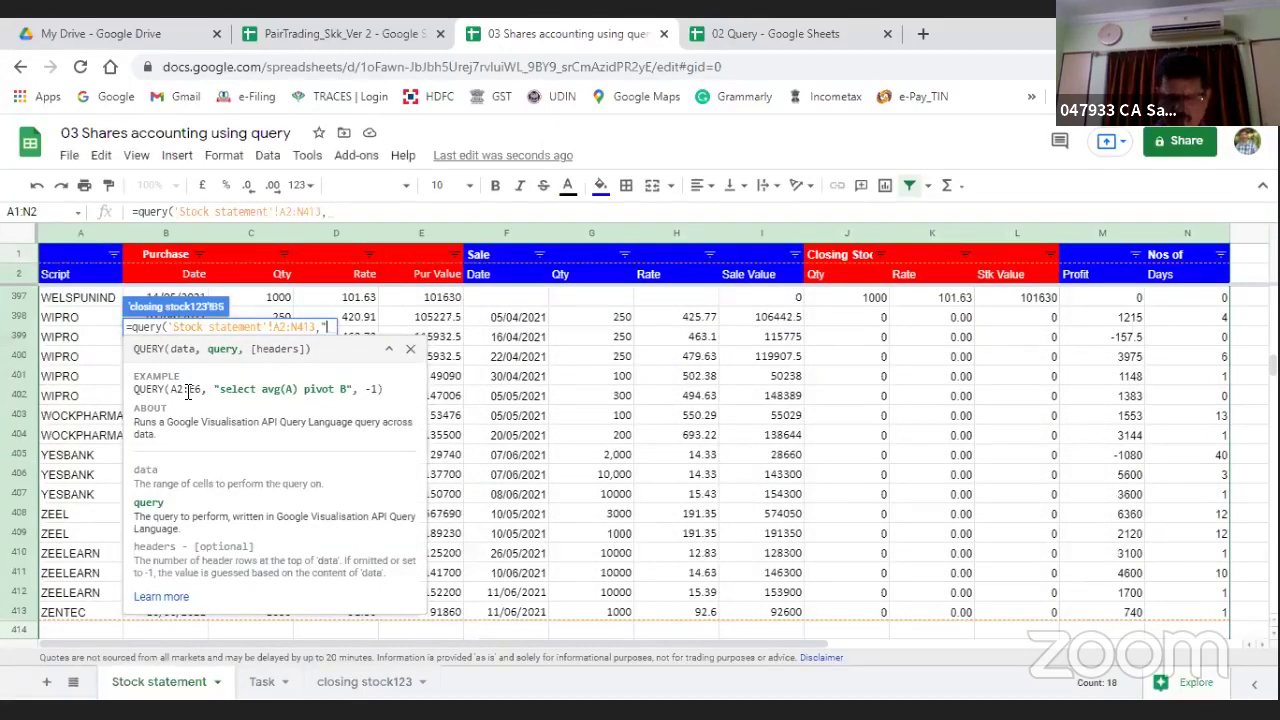
type("\")")
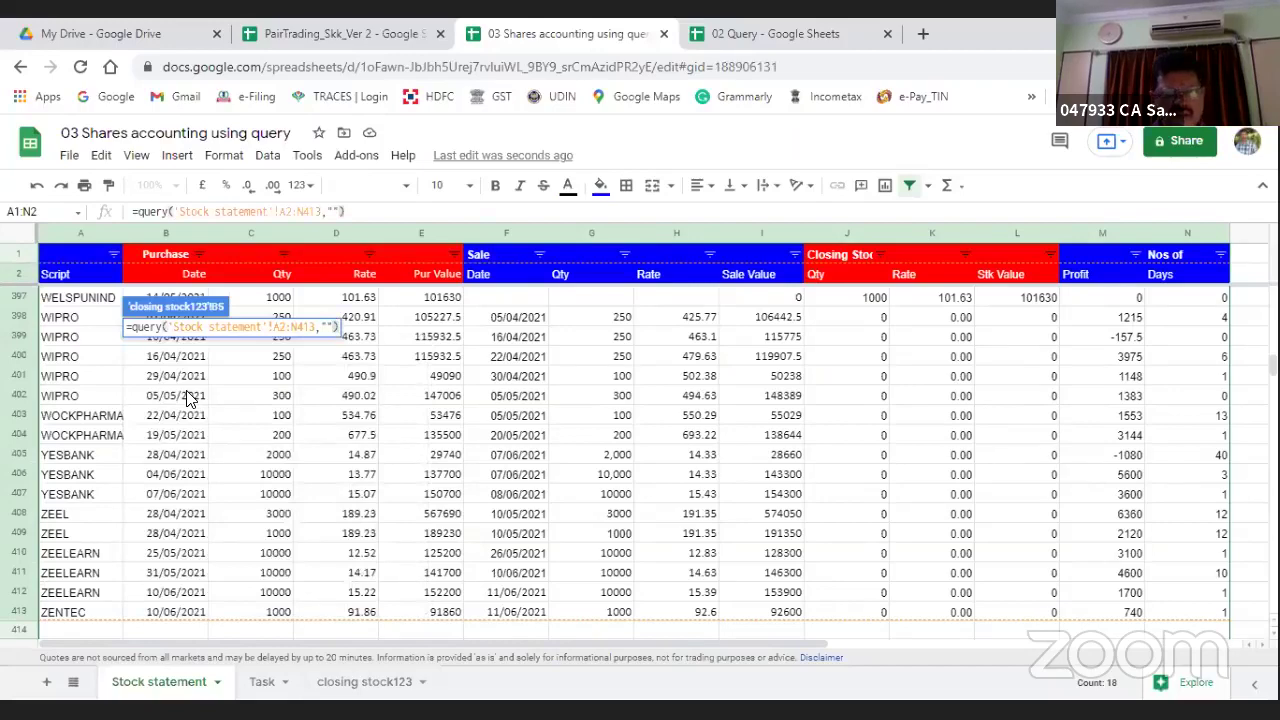
key("Return")
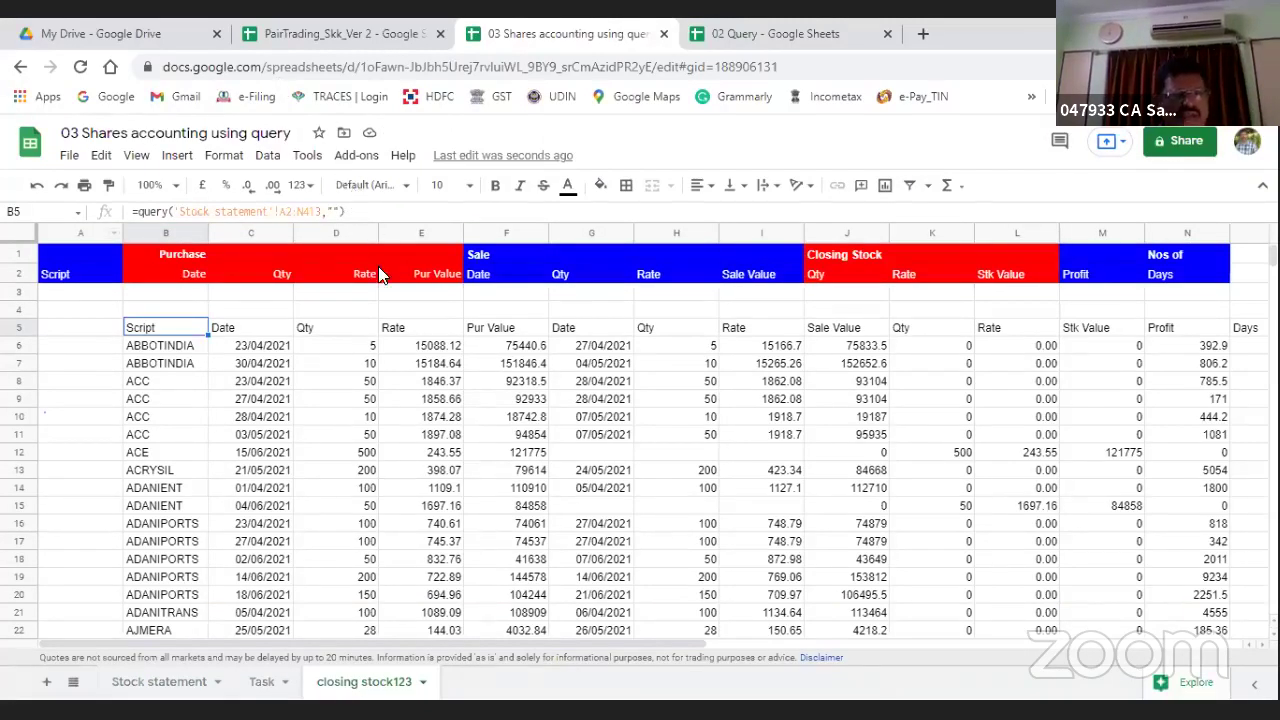
Step: Fix the B5 query's error so it selects columns A, J, K and L
left_click(333, 211)
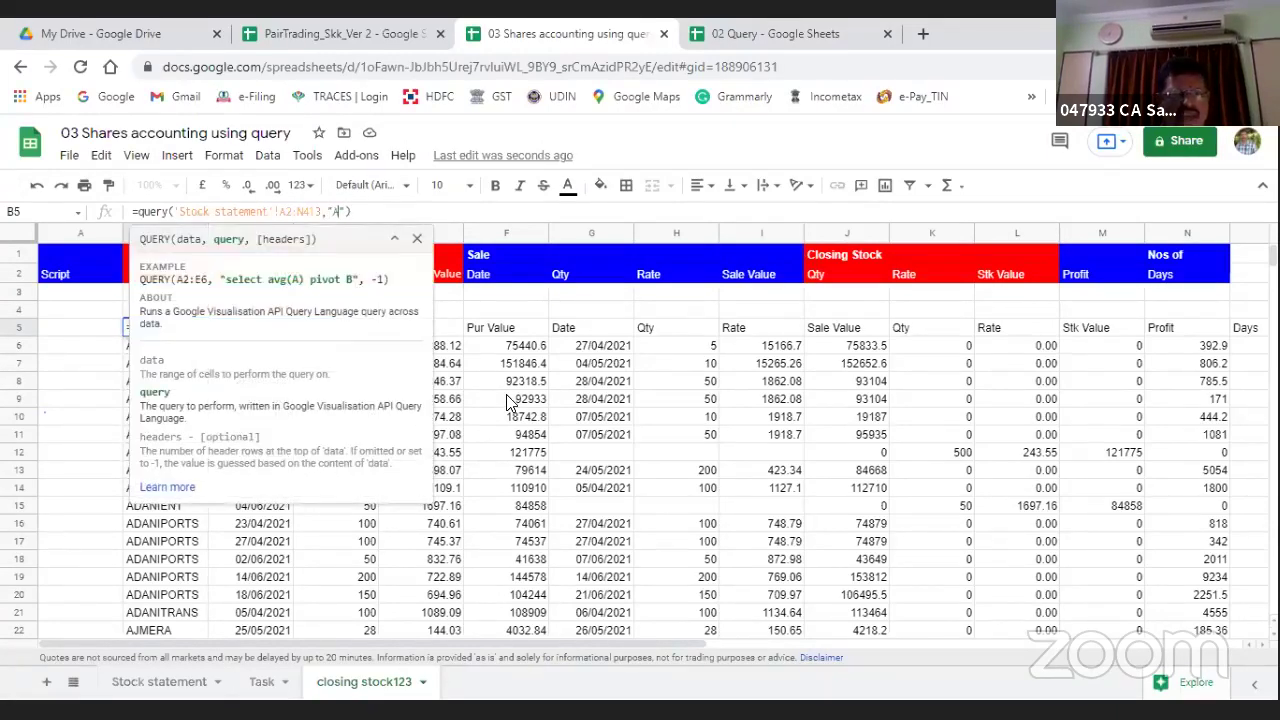
key("Return")
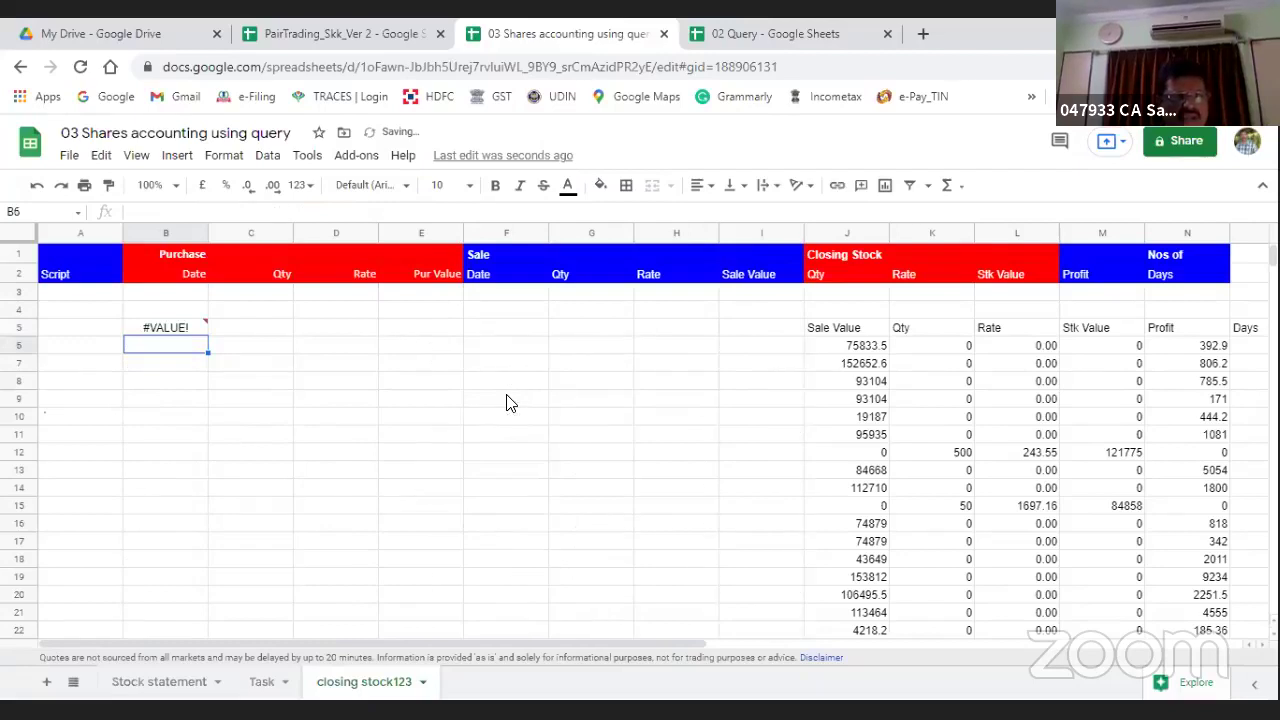
key("Up")
left_click(333, 211)
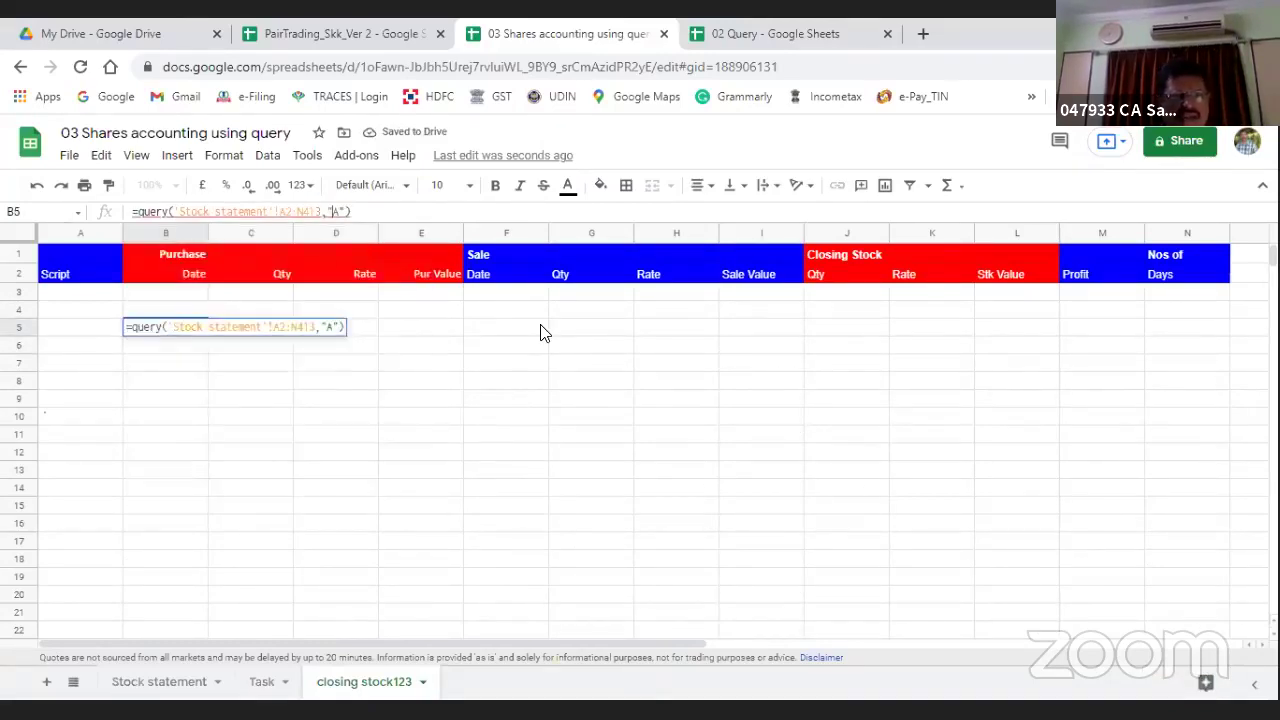
type("$elect")
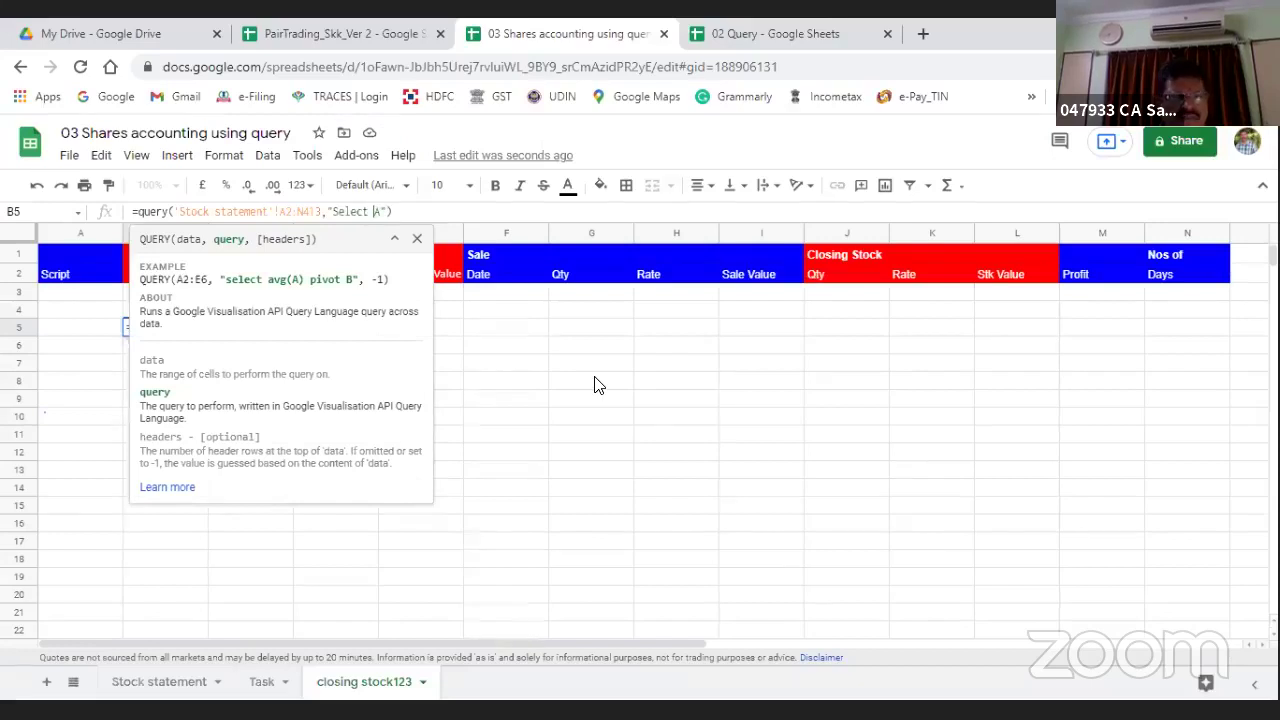
key("Return")
key("Up")
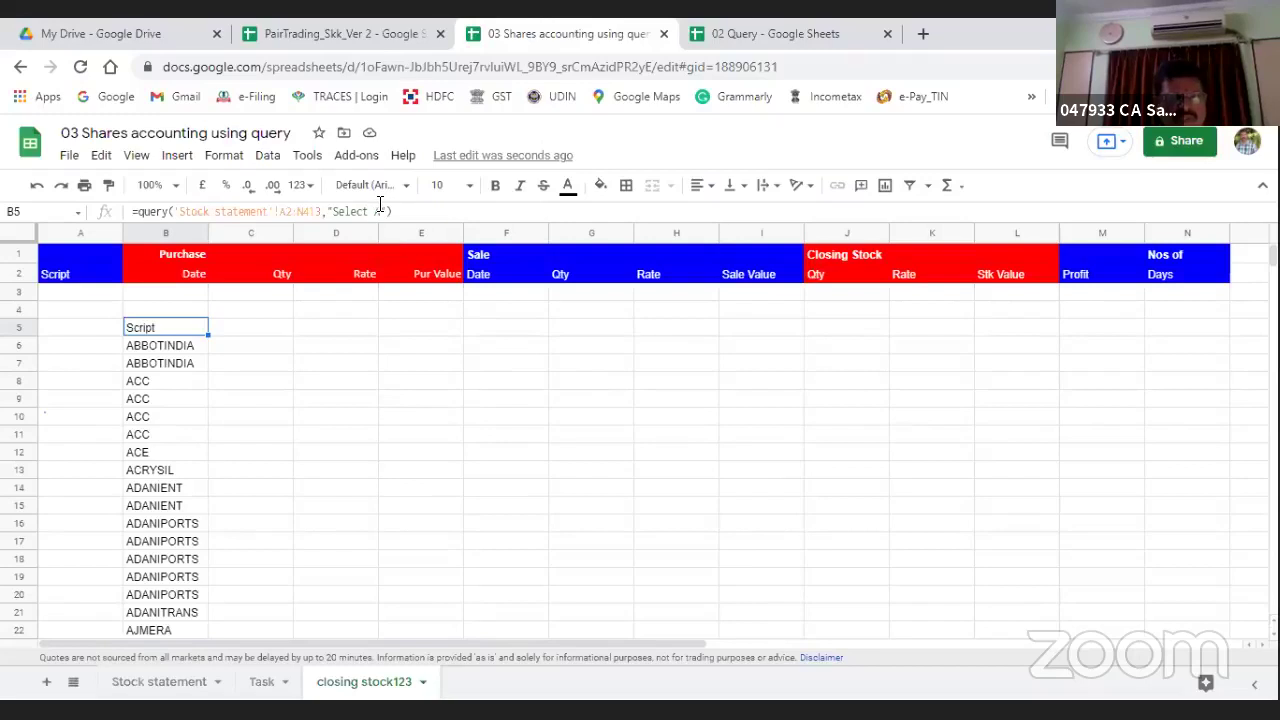
key("F2")
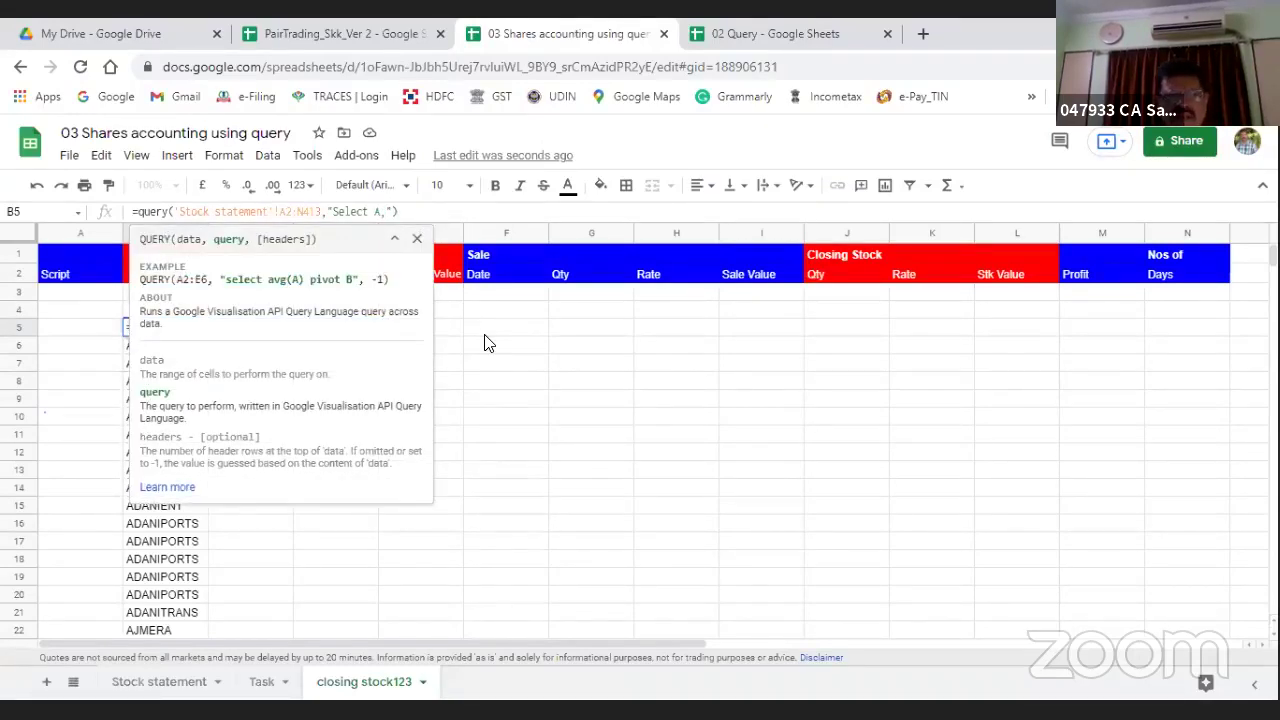
type(",J, K, L")
key("Return")
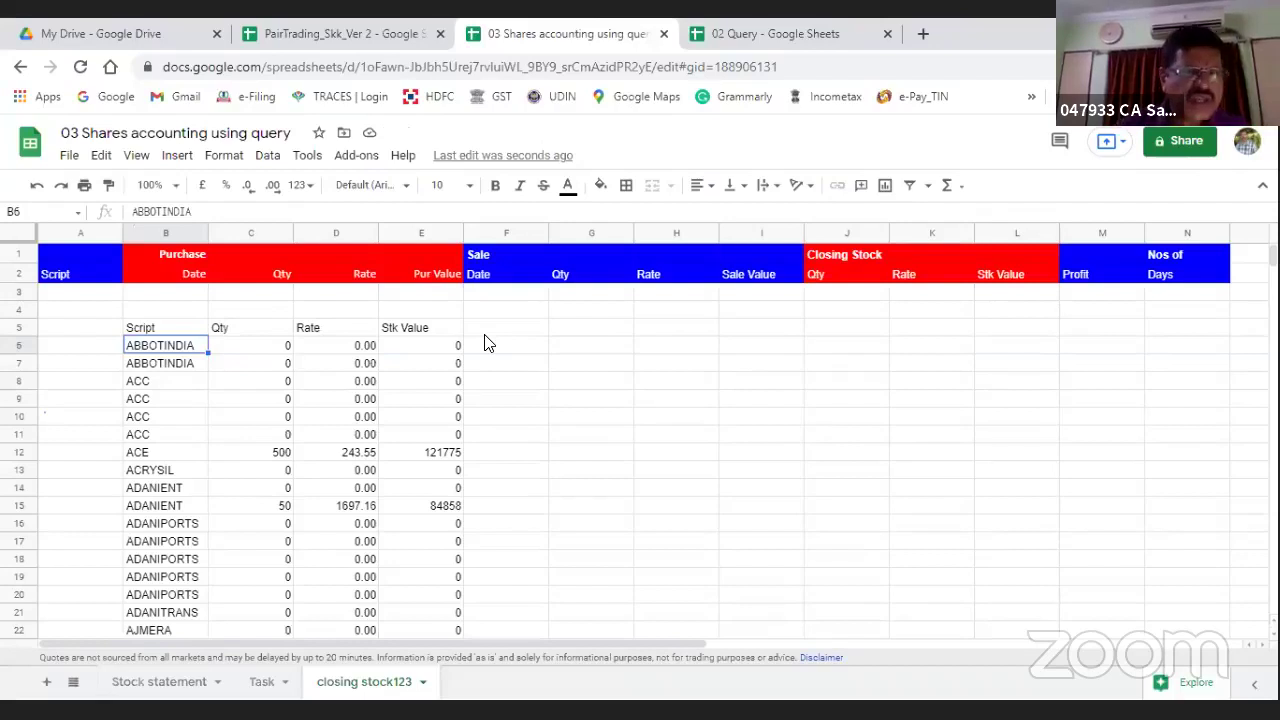
Step: Append where J<>0 to keep only scripts still held, then browse the filtered list
key("Up")
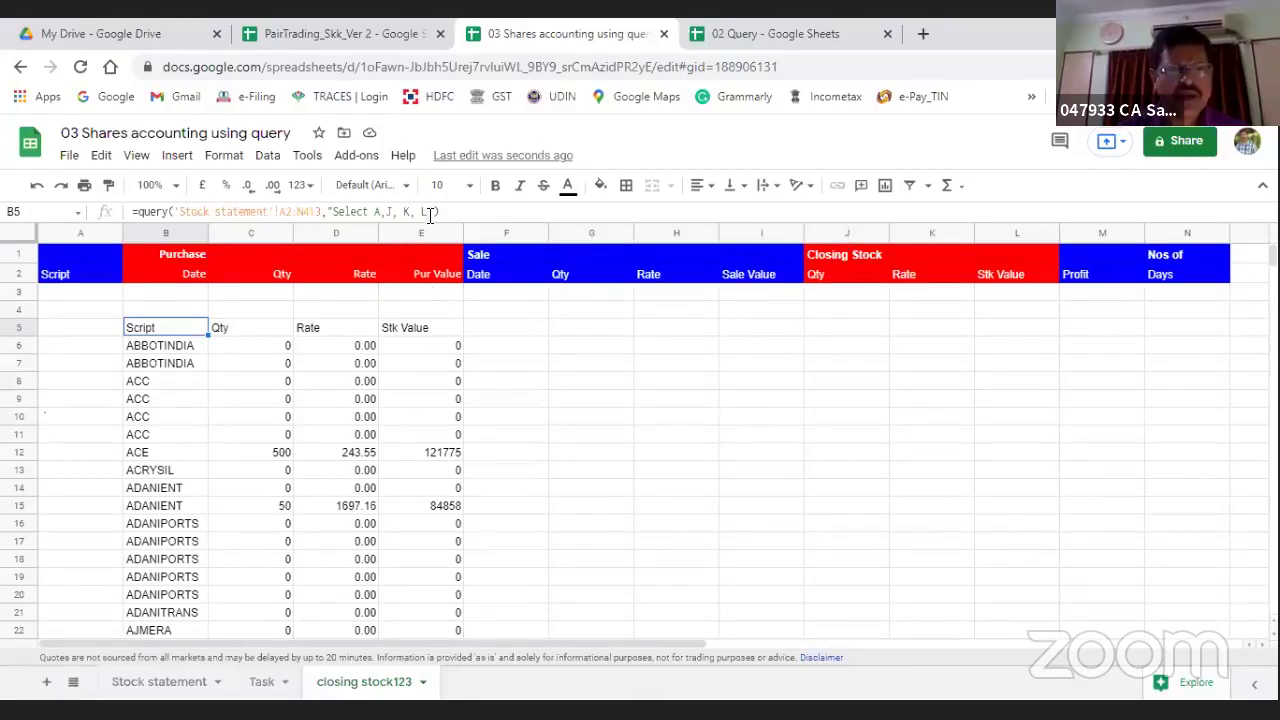
type("where")
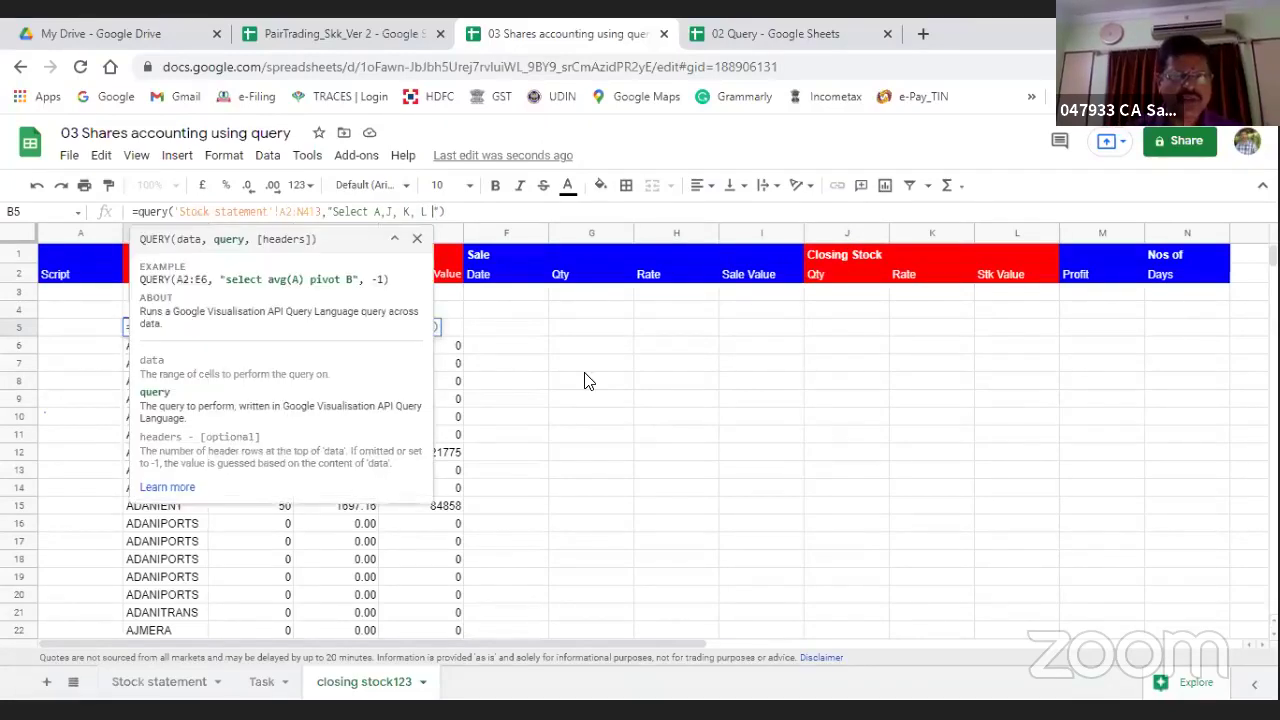
type(" J")
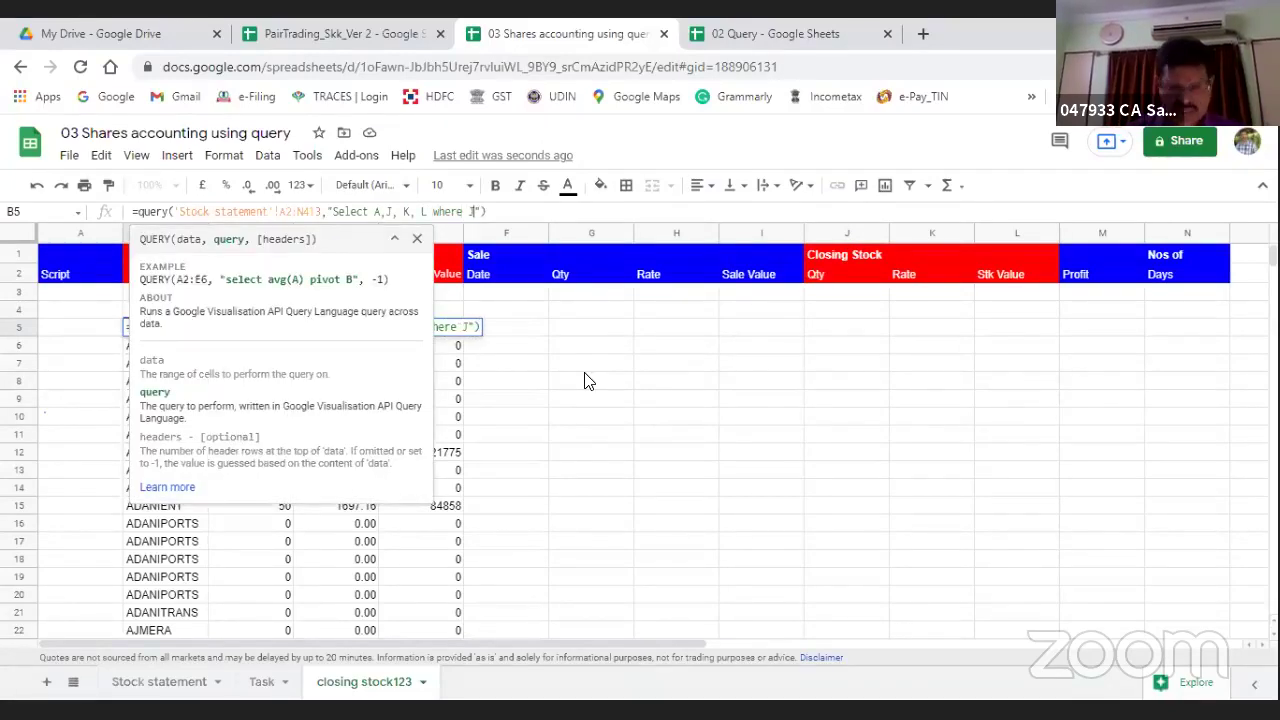
type("<>0")
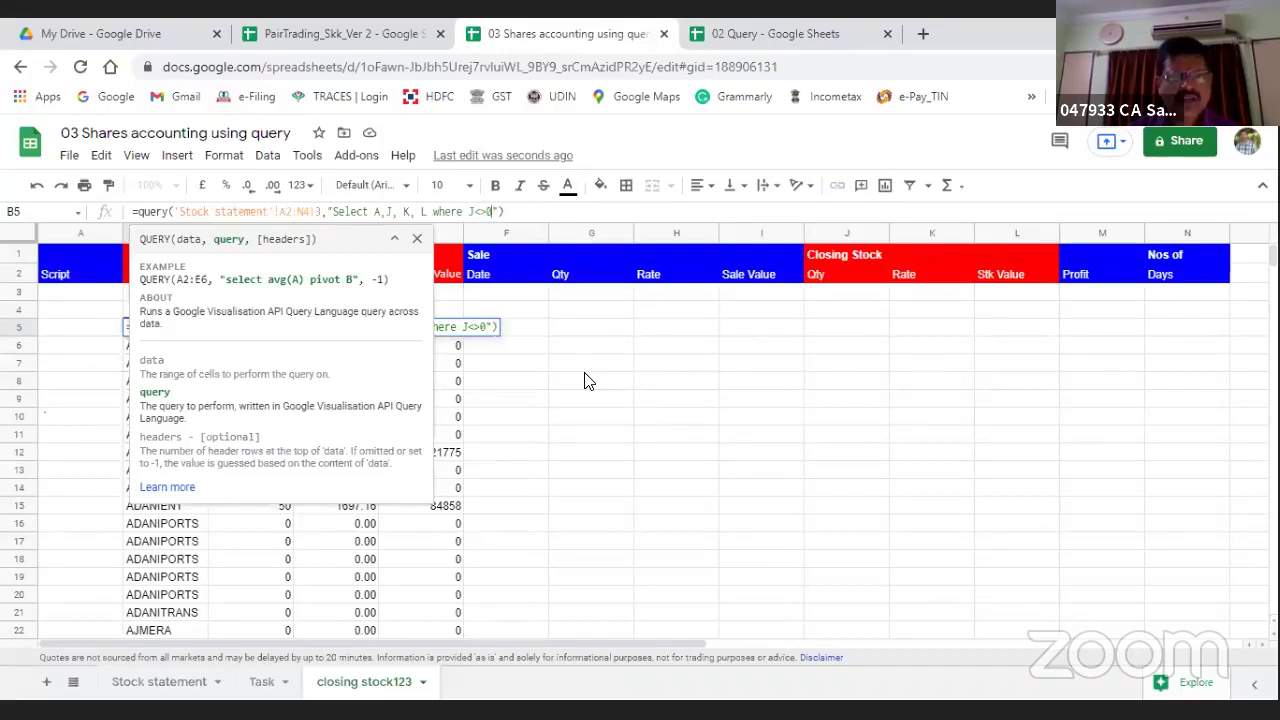
key("Return")
key("Down")
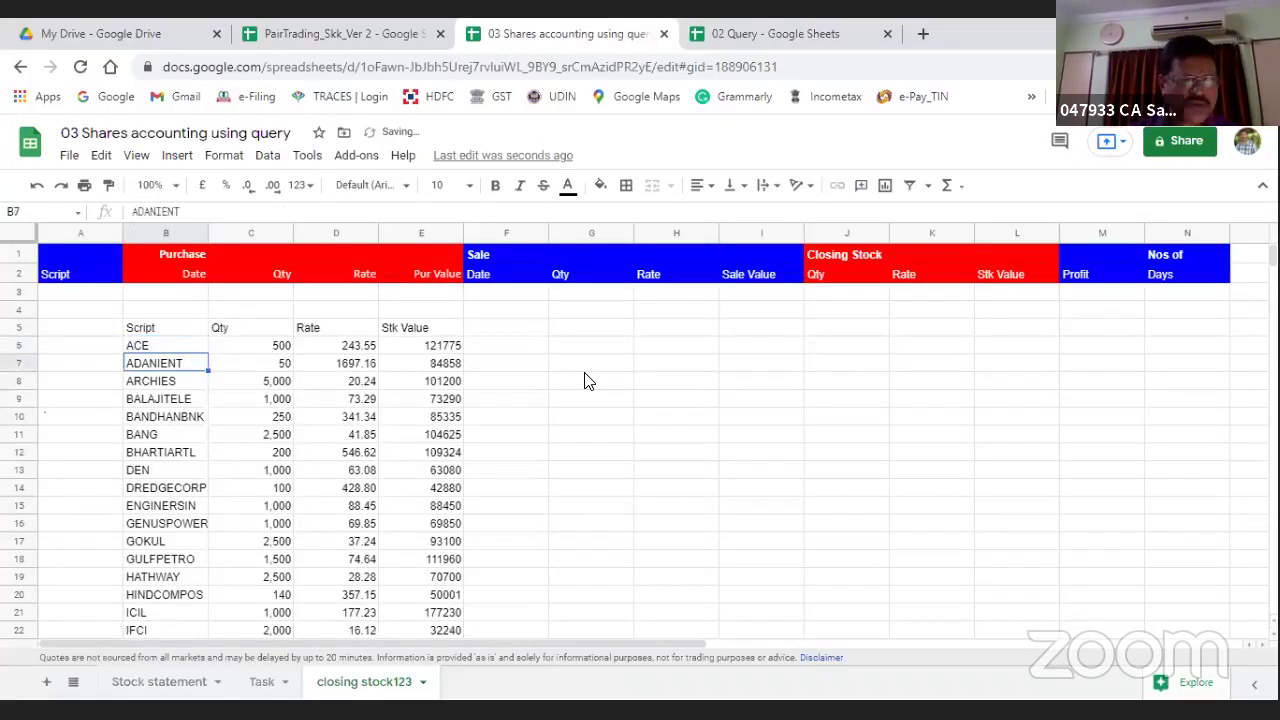
key("Page_Down")
key("Page_Down")
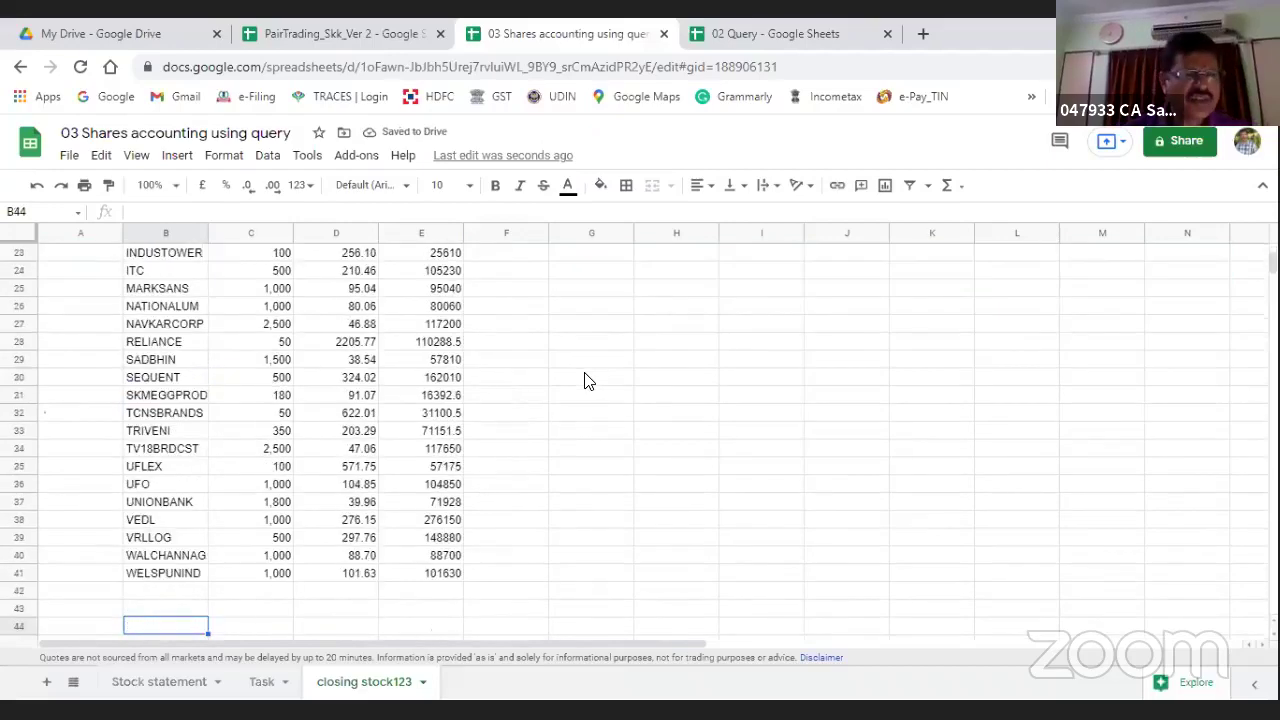
key("Page_Up")
key("Up")
key("Up")
key("Up")
key("Up")
key("Up")
key("Up")
key("Up")
key("Up")
key("Up")
key("Up")
key("Up")
key("Up")
key("Up")
key("Up")
key("Up")
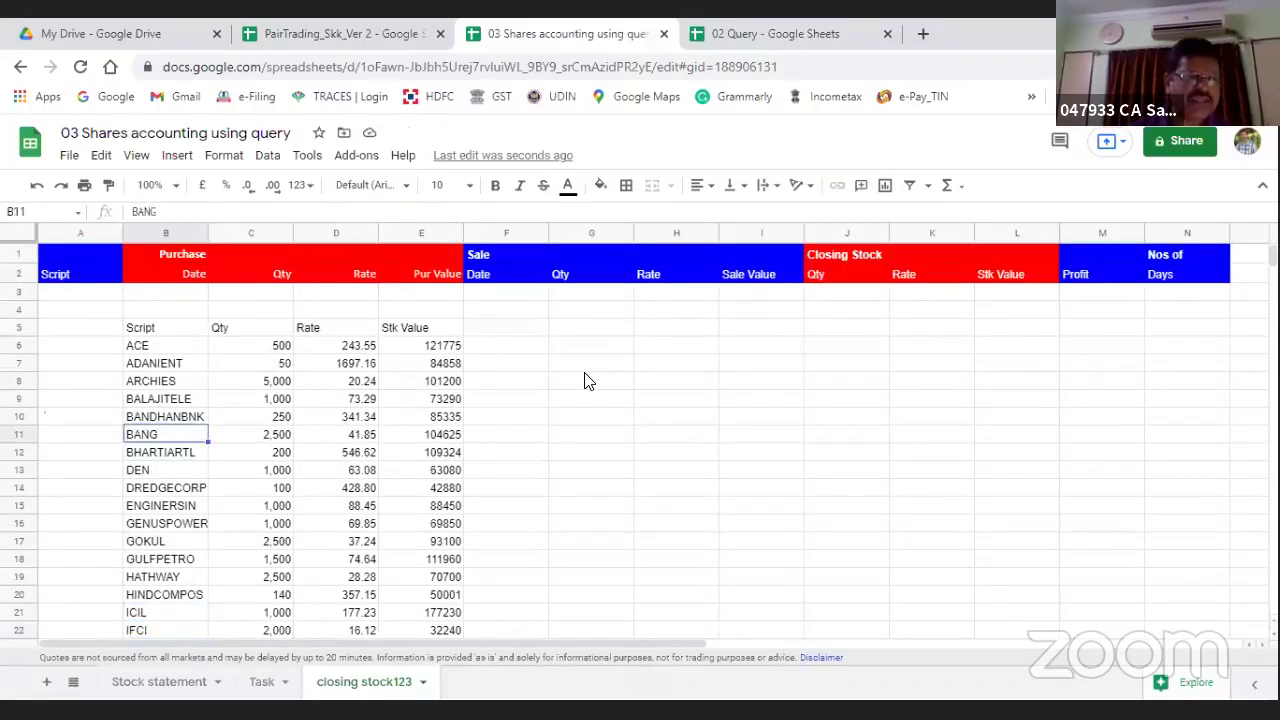
key("Up")
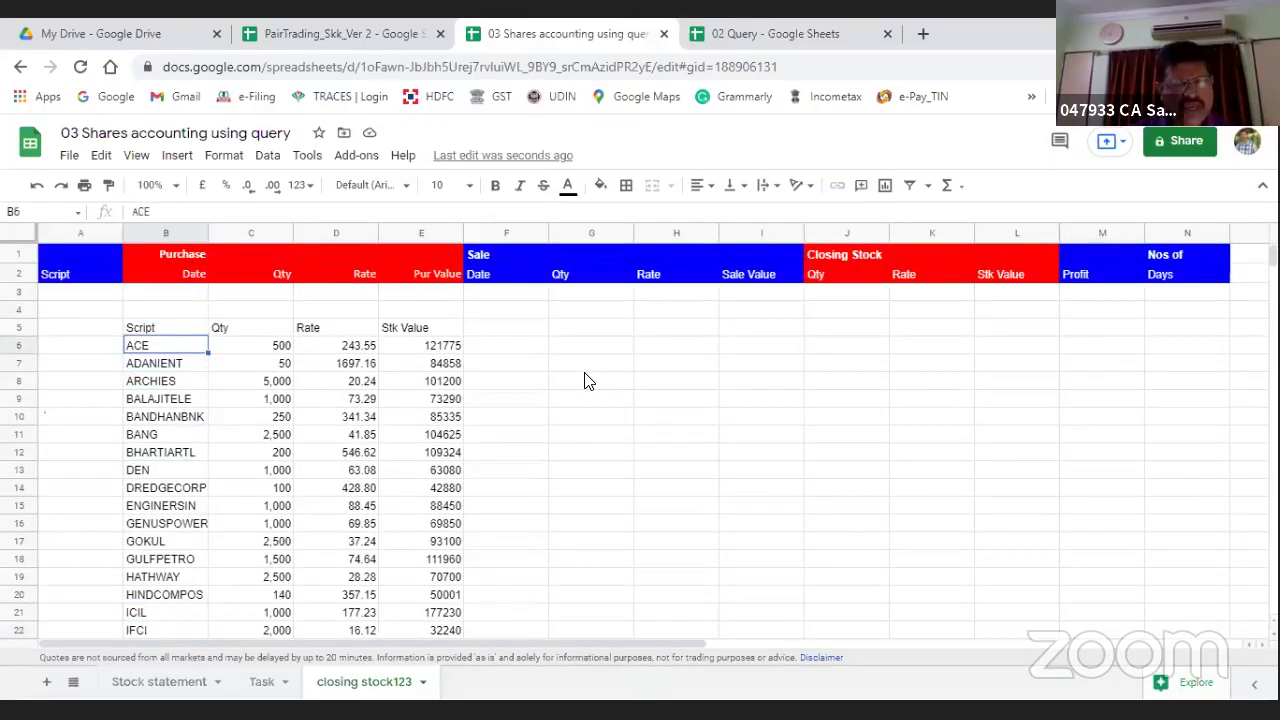
key("Right")
key("Right")
key("Right")
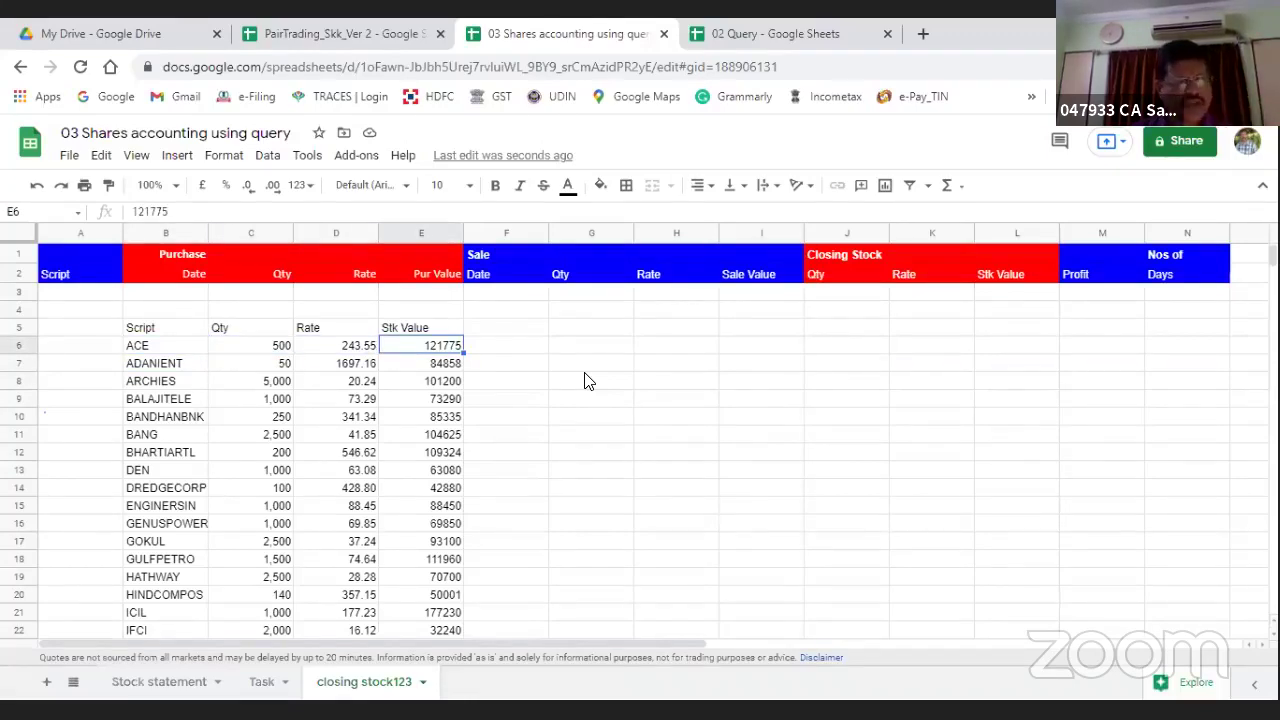
key("Up")
key("Right")
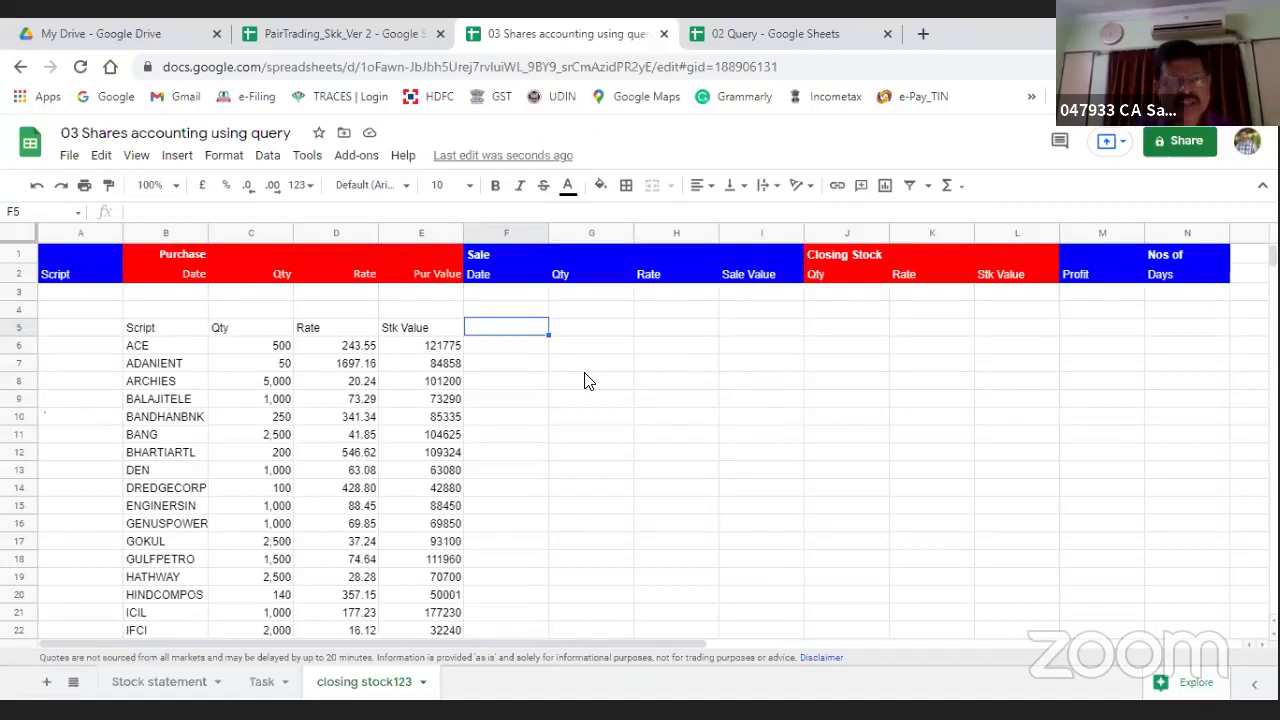
Step: Add a CMP header in F5 and enter =GOOGLEFINANCE("NSE:"&B6,"close") in F6 for ACE
type("CMP")
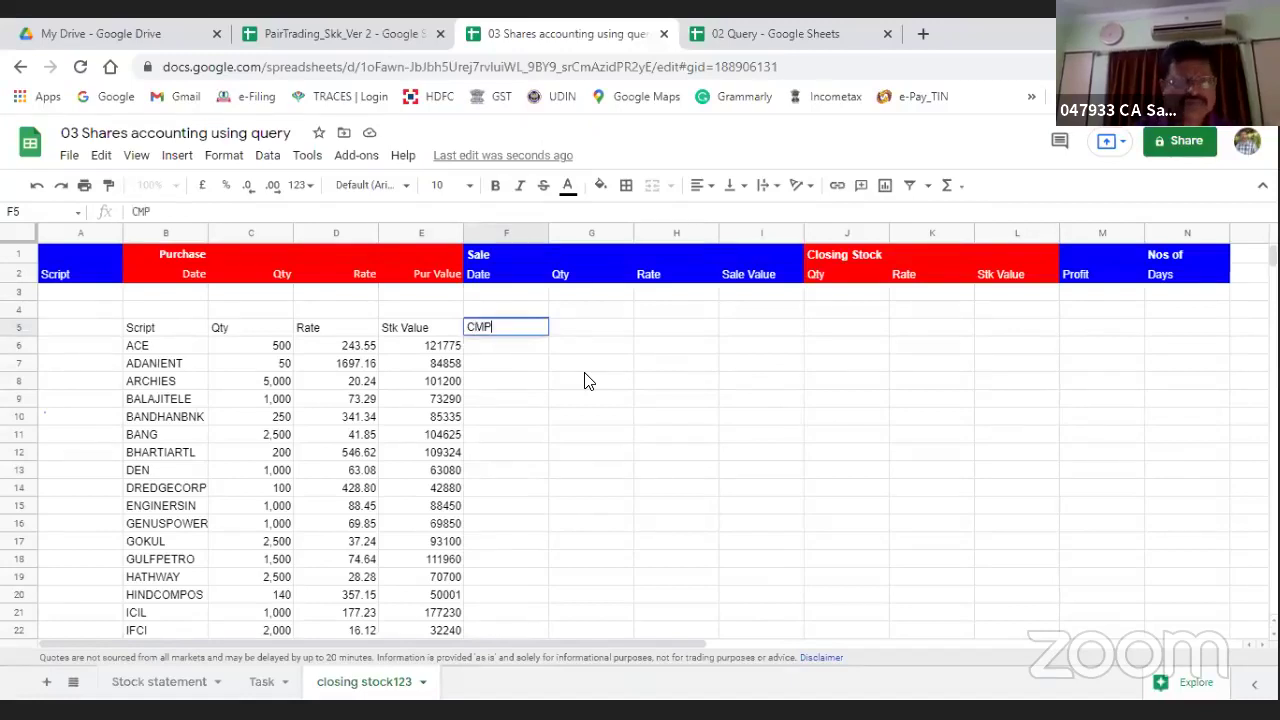
key("Return")
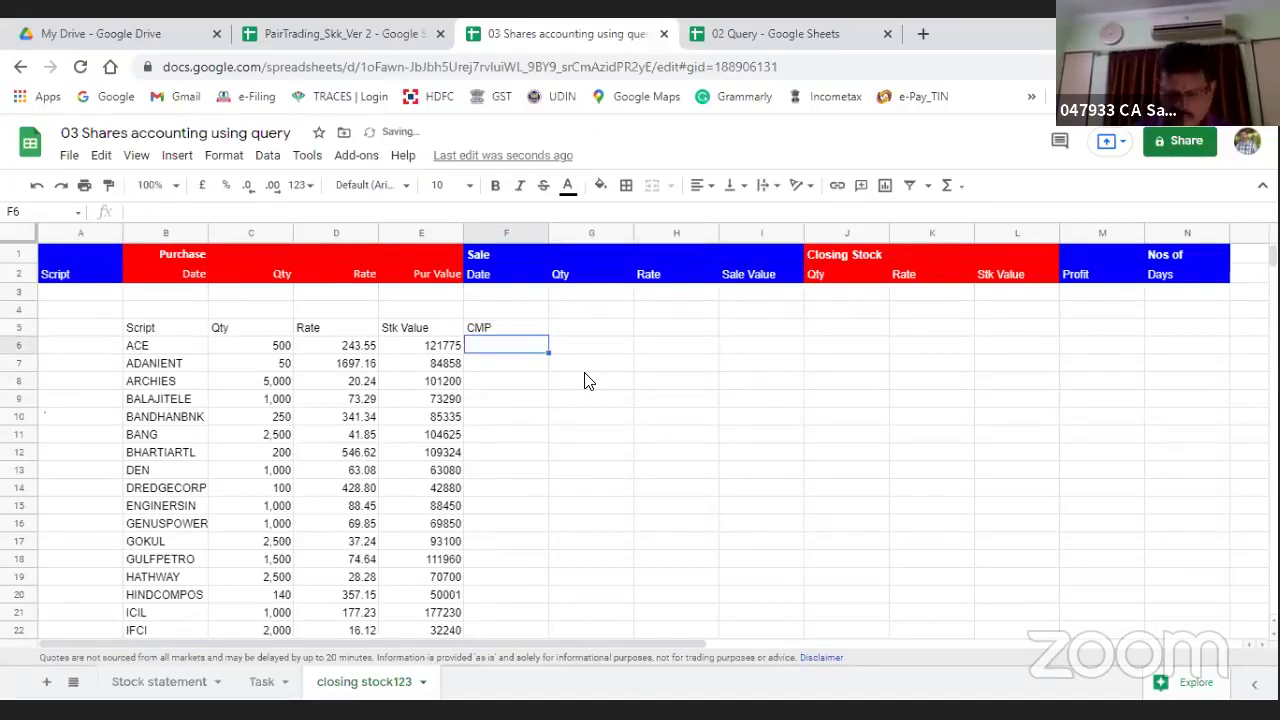
type("=goog")
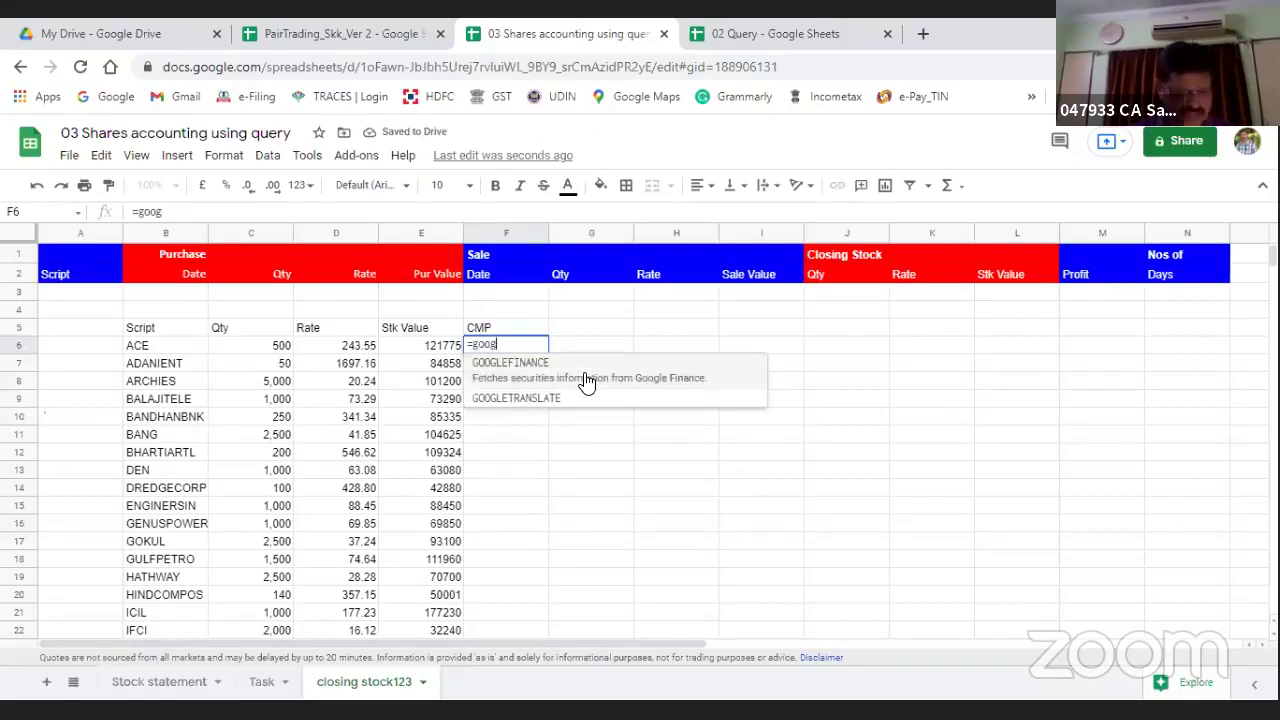
left_click(587, 383)
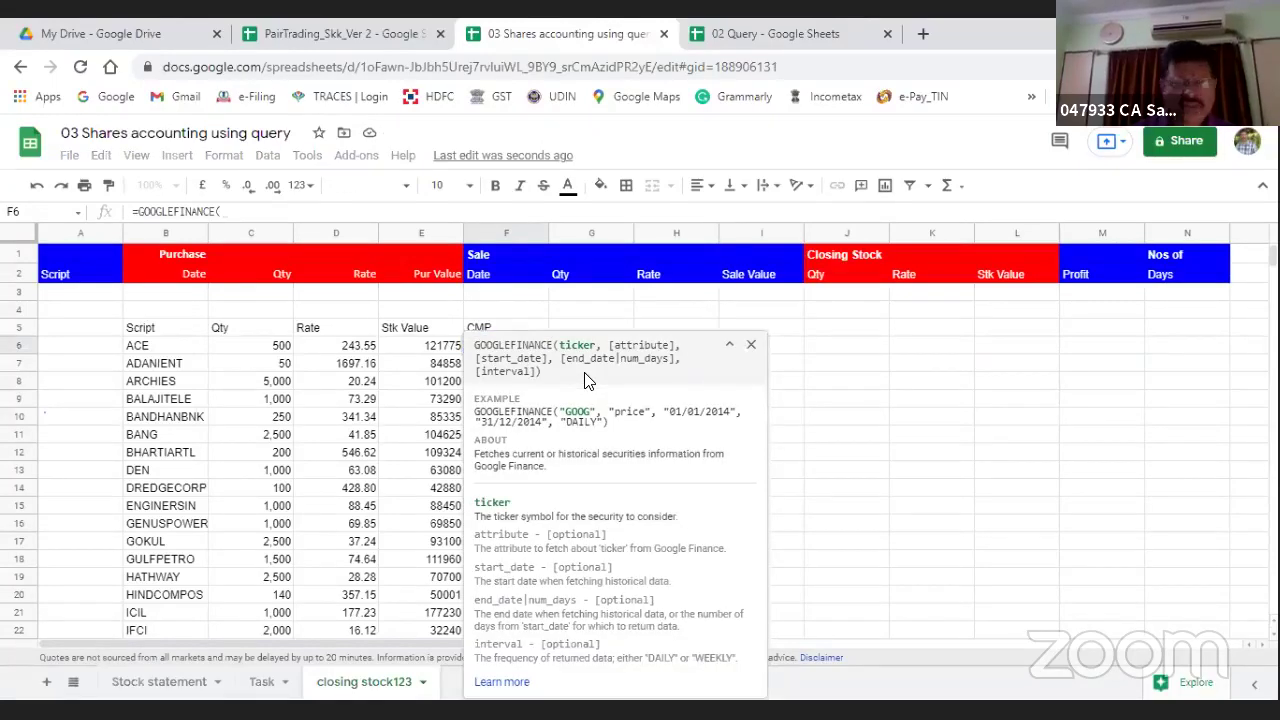
type("\"NSE")
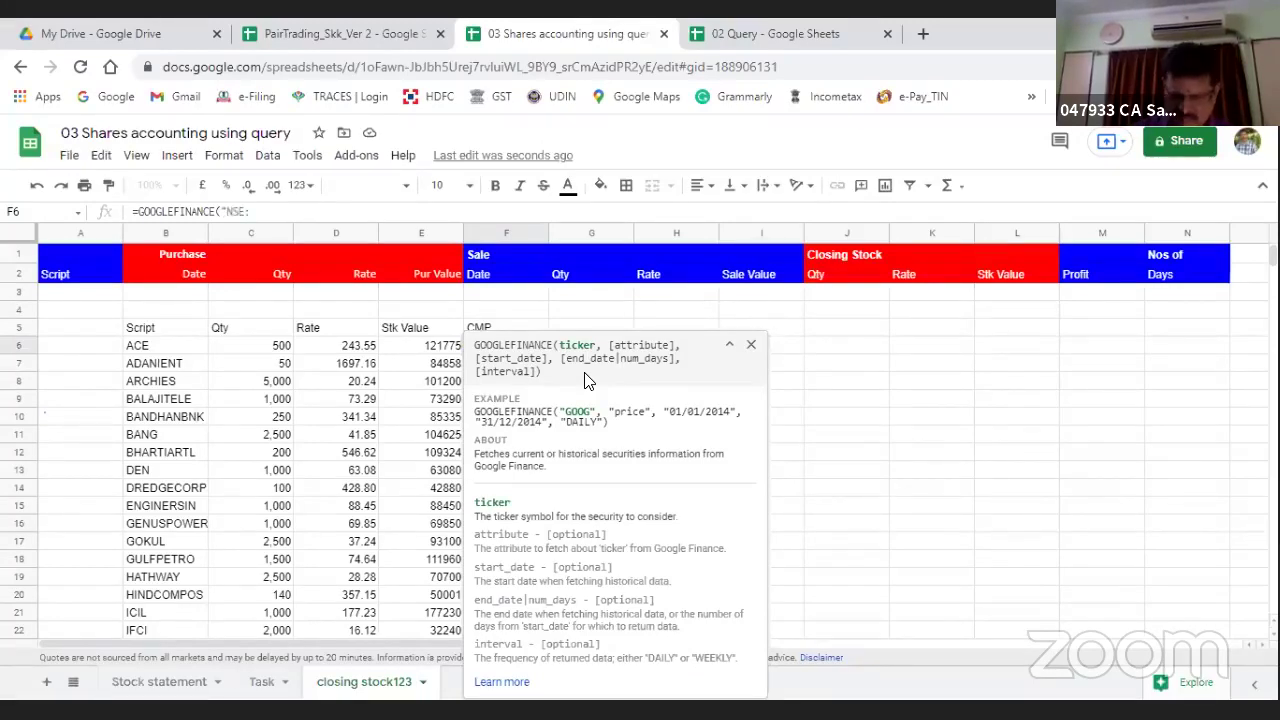
type(":\"&")
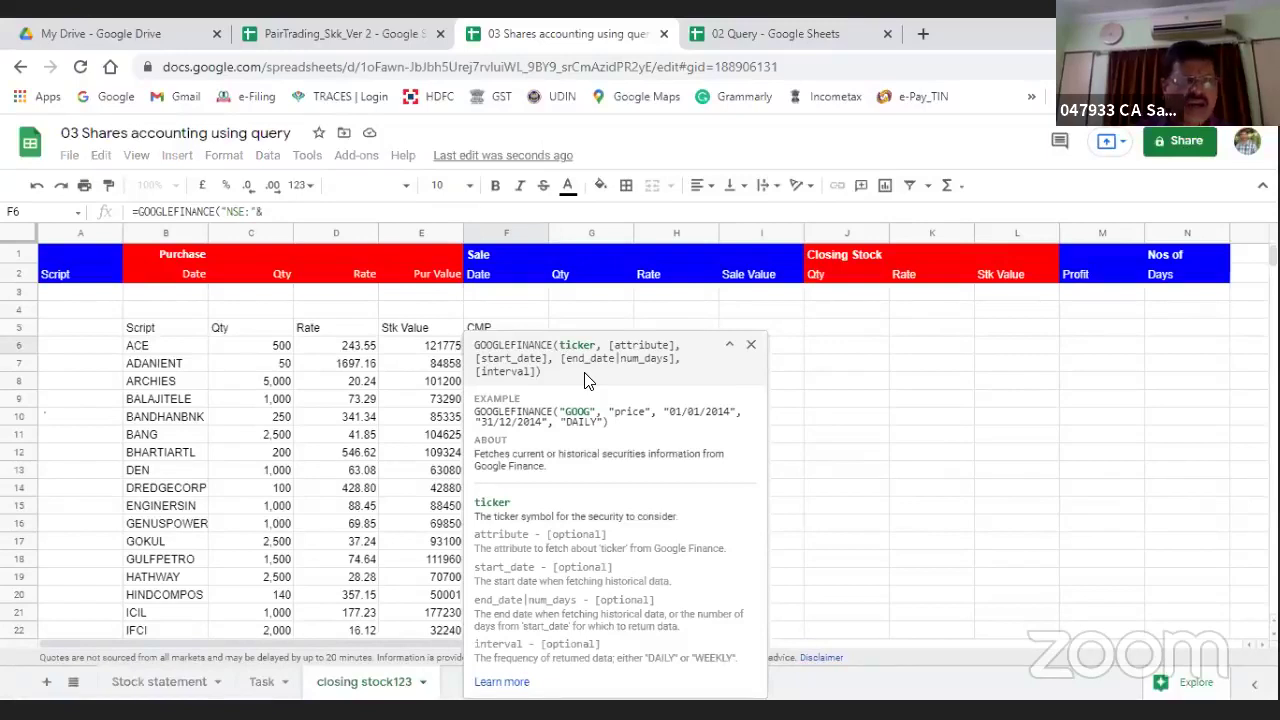
left_click(140, 350)
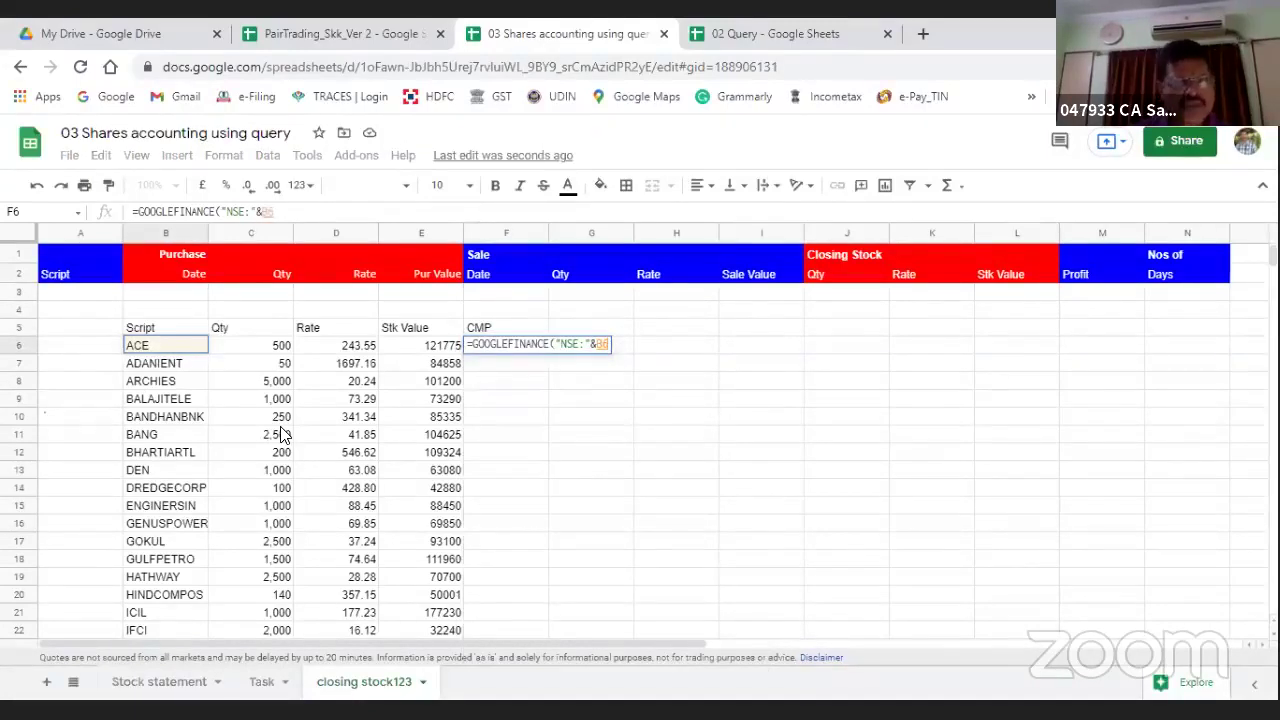
type(",")
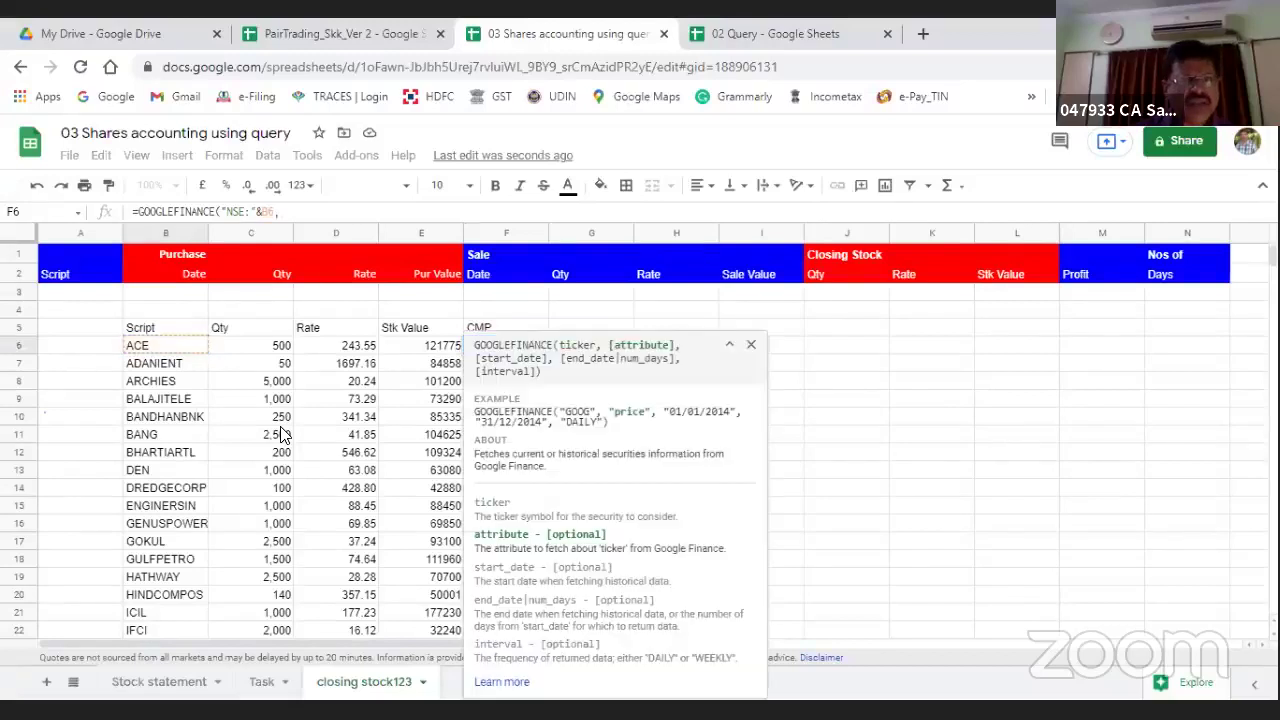
type("\"")
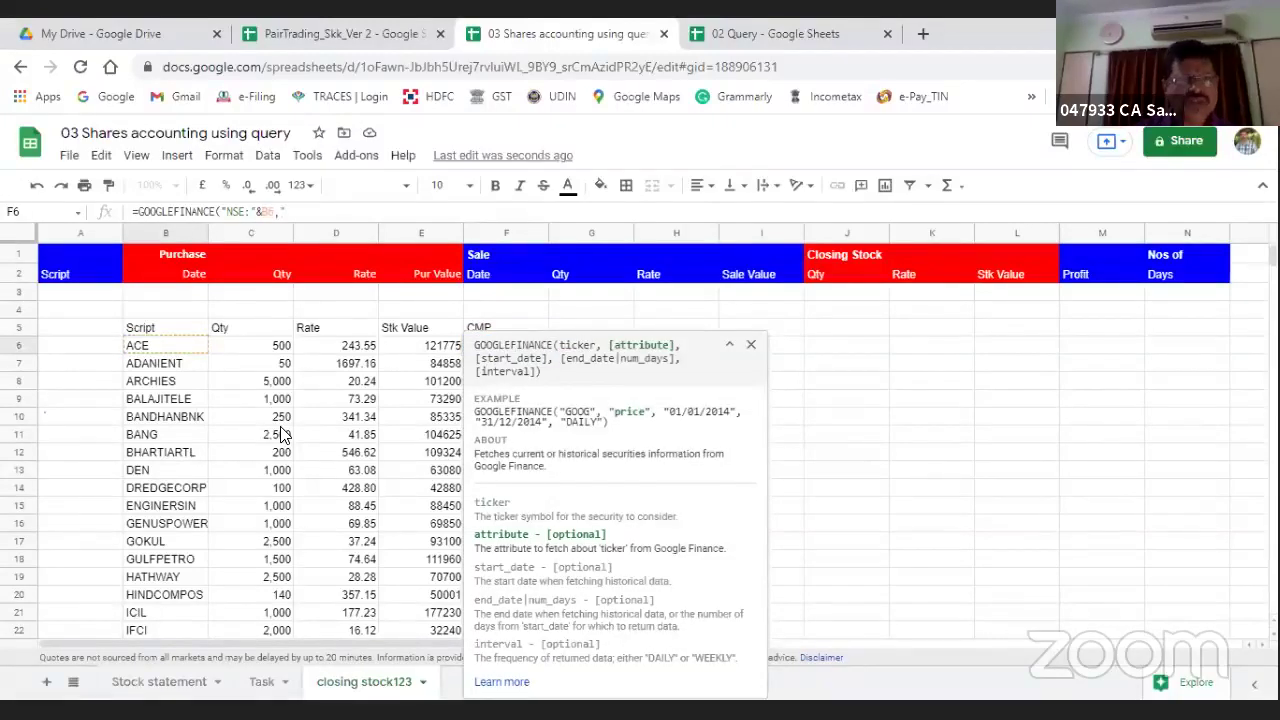
type("close\"")
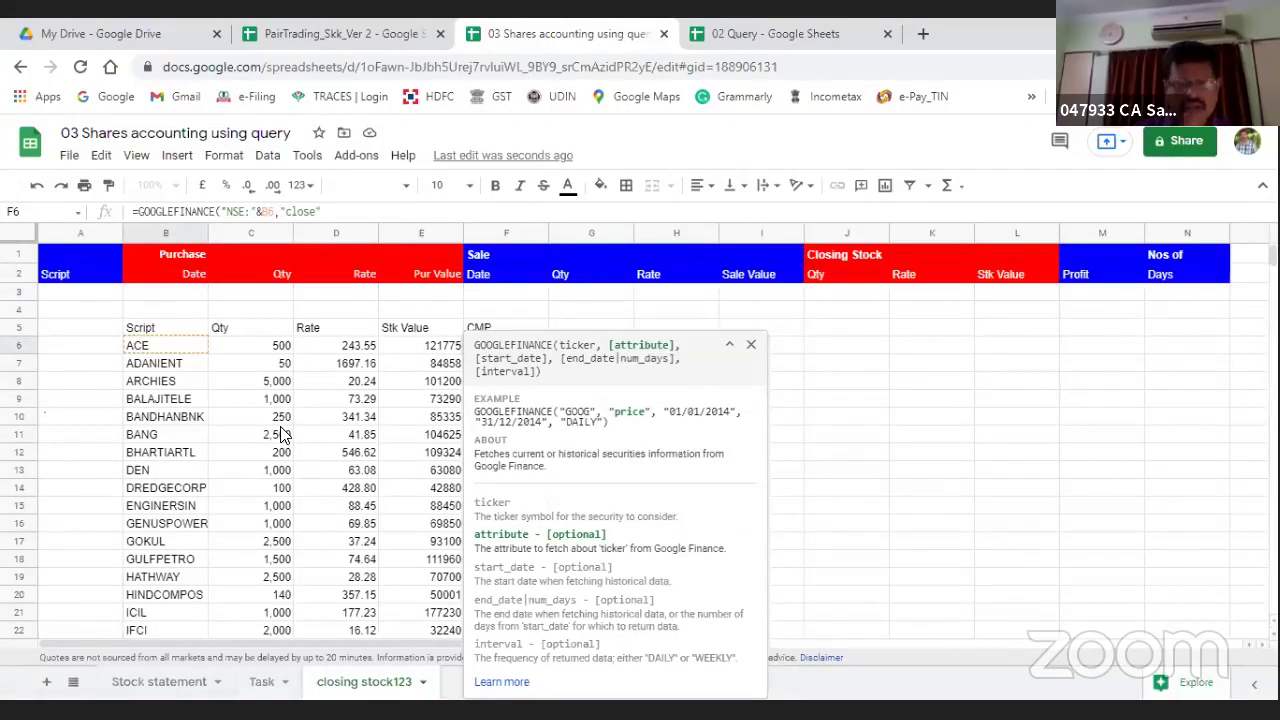
type(")")
key("Return")
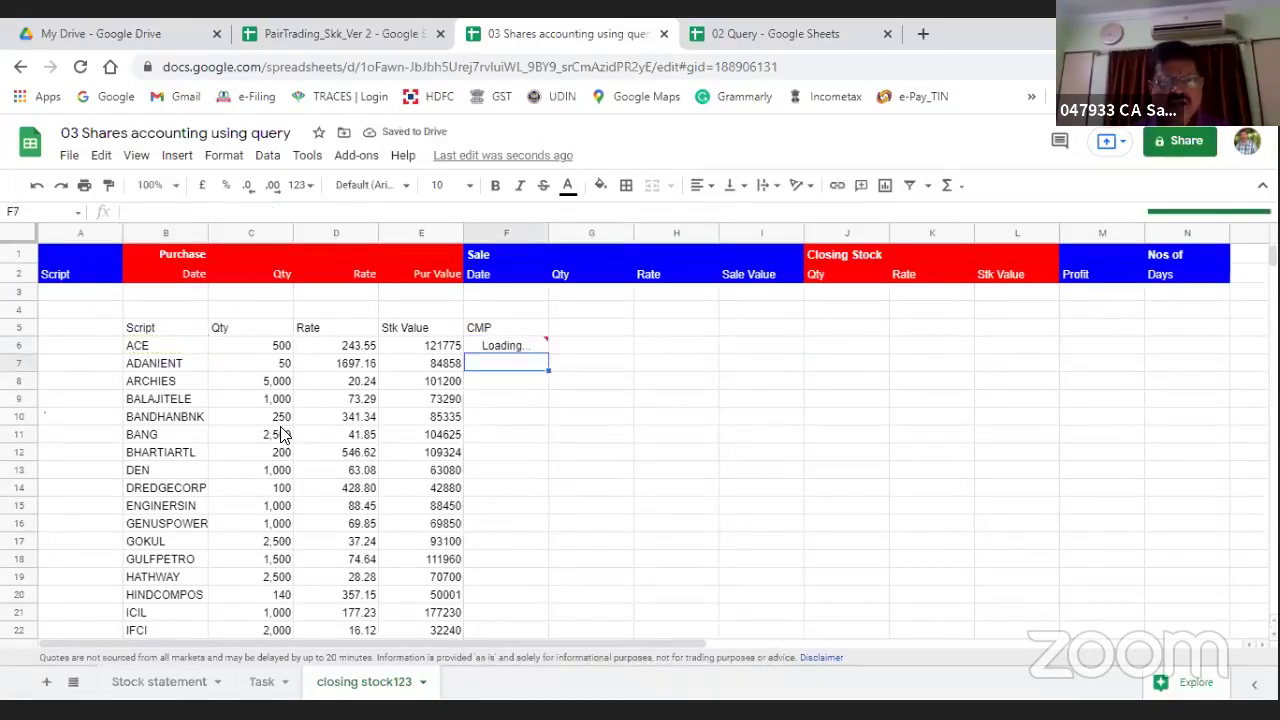
Step: Copy the closing-price formula into F7 for ADANIENT and begin editing it
key("Up")
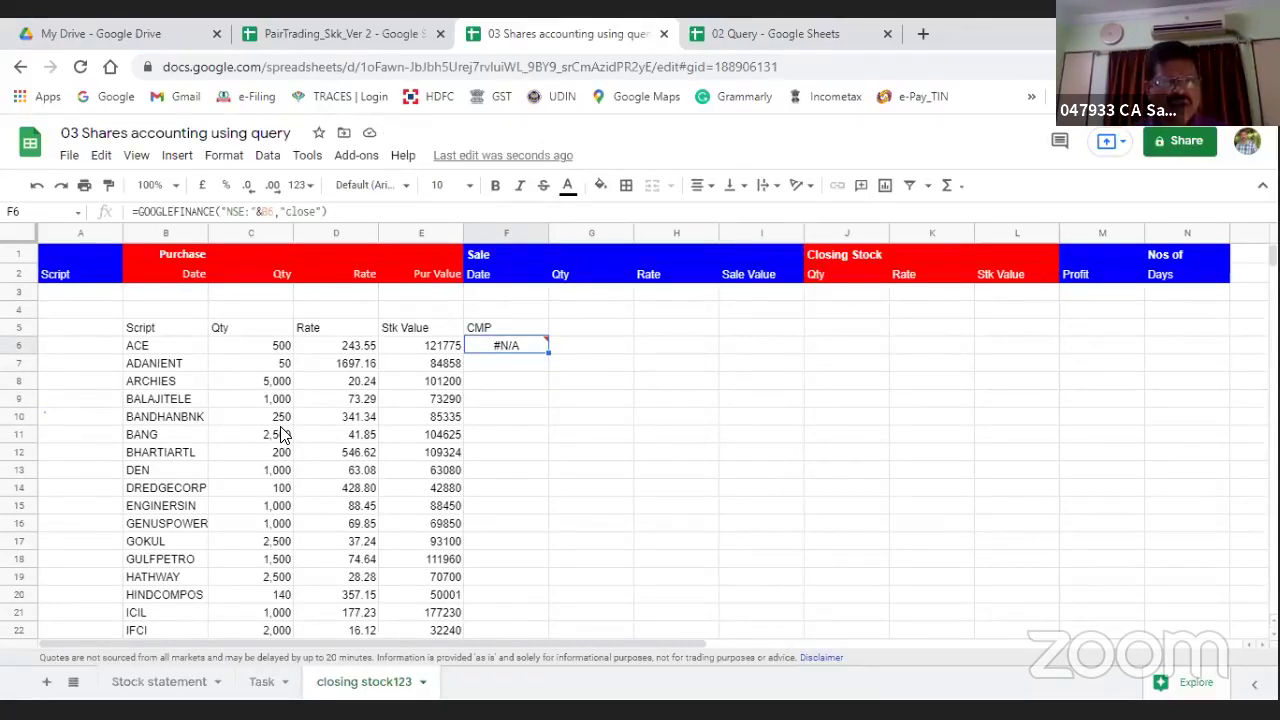
key("ctrl+c")
key("Down")
key("ctrl+v")
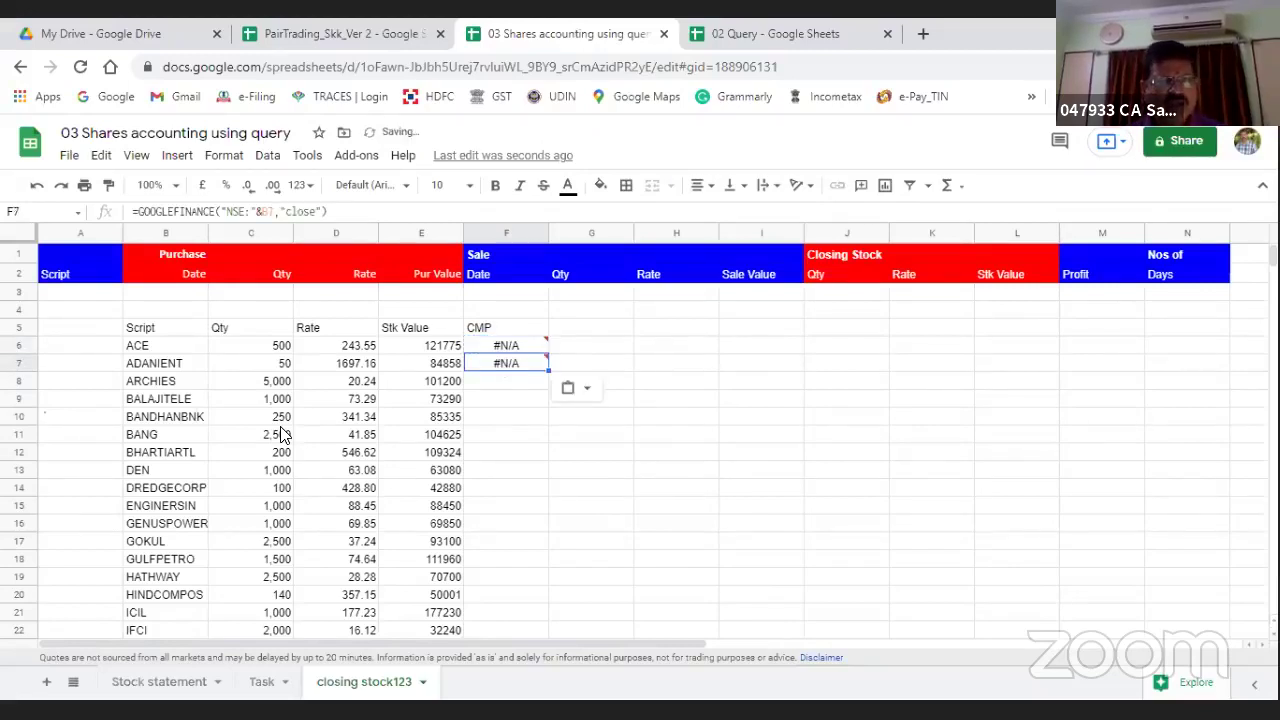
left_click(282, 211)
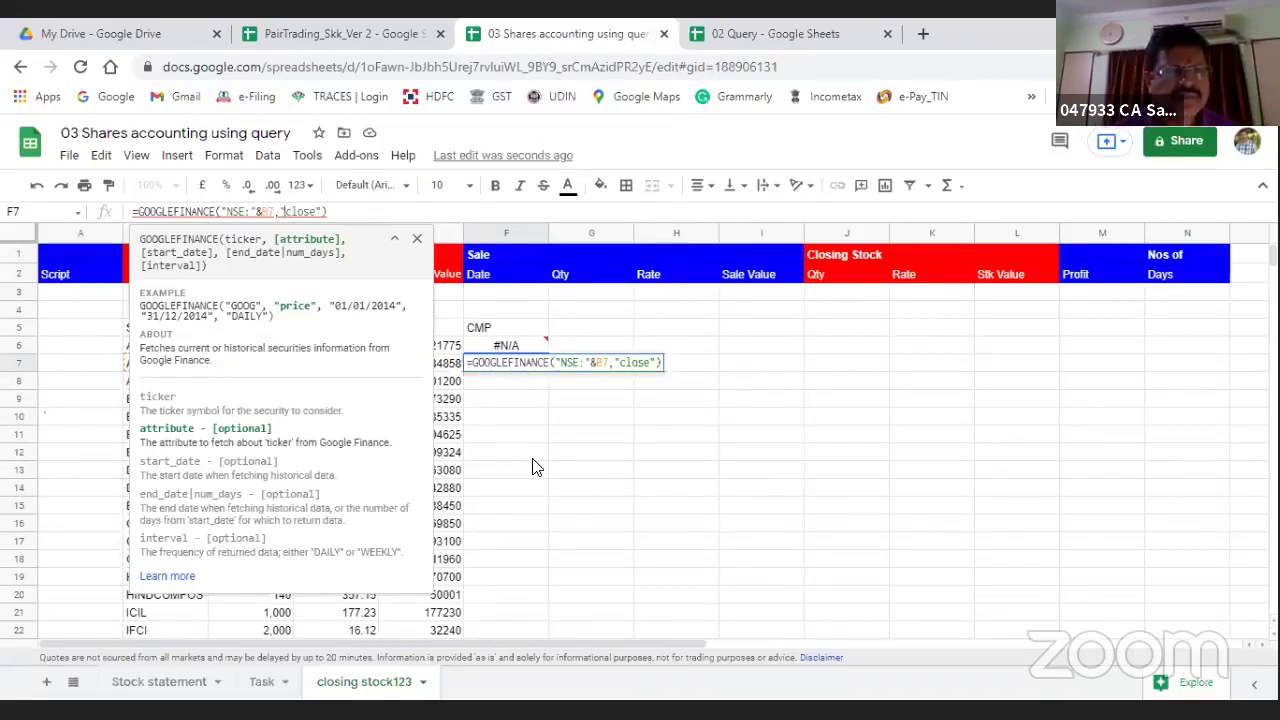
Step: Change the GOOGLEFINANCE attribute from close to price for ADANIENT and copy it to ACE
key("Delete")
key("Delete")
key("Delete")
key("Delete")
key("Delete")
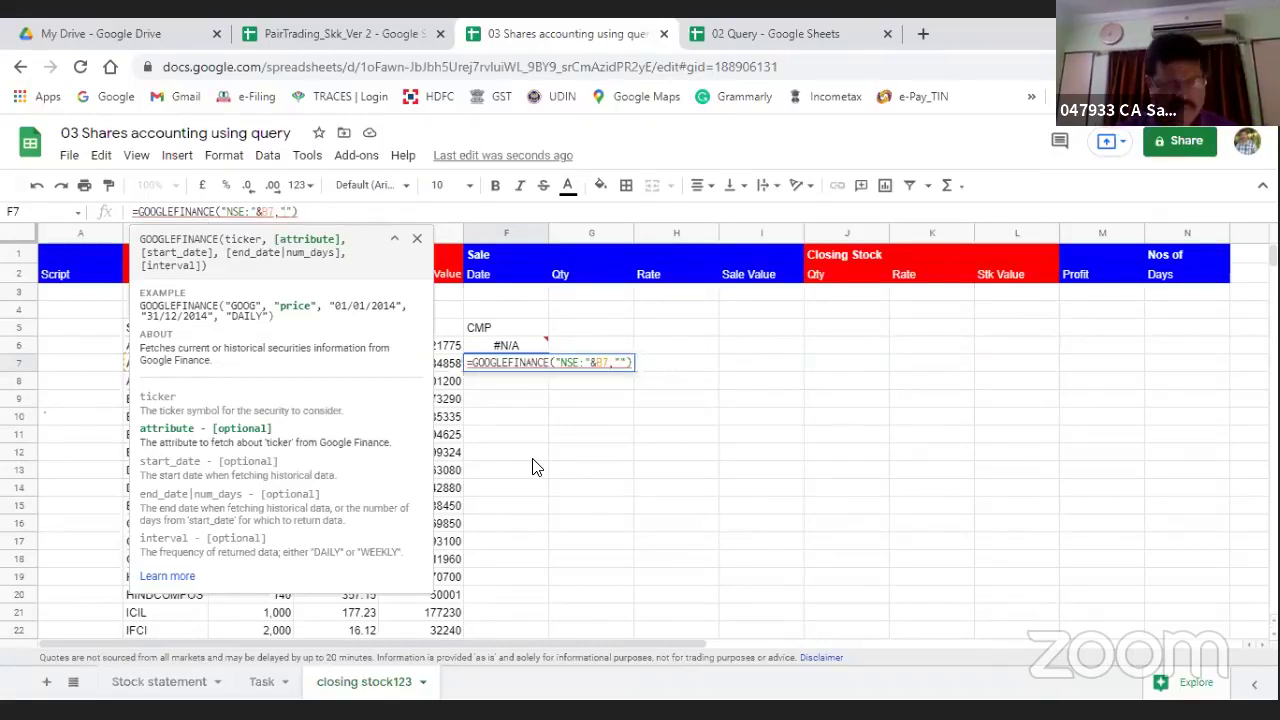
type("price")
key("Return")
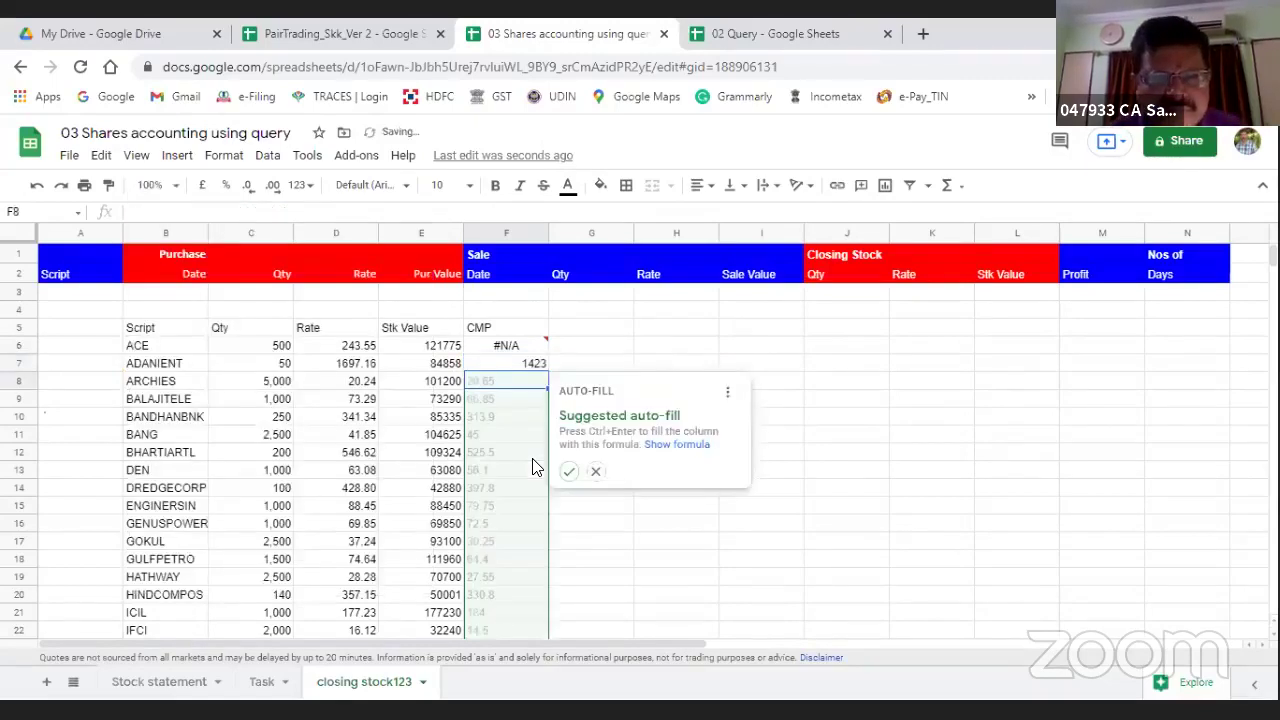
key("Up")
key("ctrl+c")
key("Up")
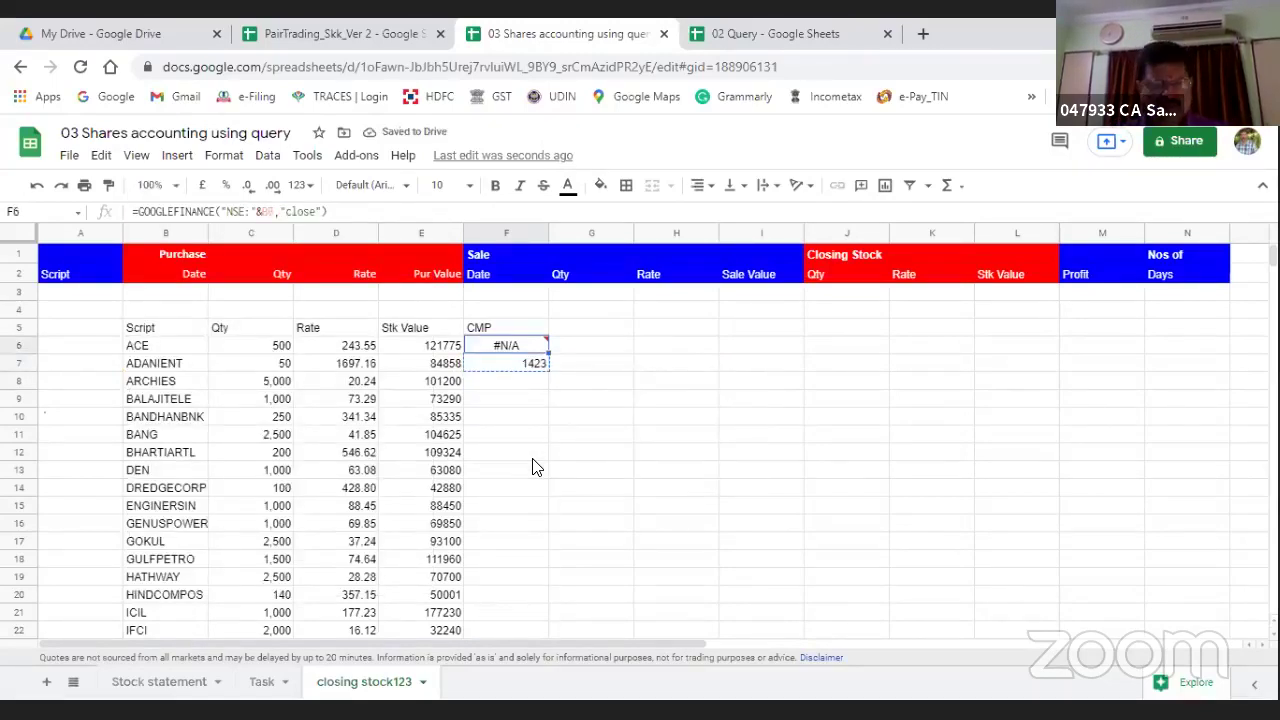
key("ctrl+v")
Step: Fill the price formula down the CMP column through row 41
key("Down")
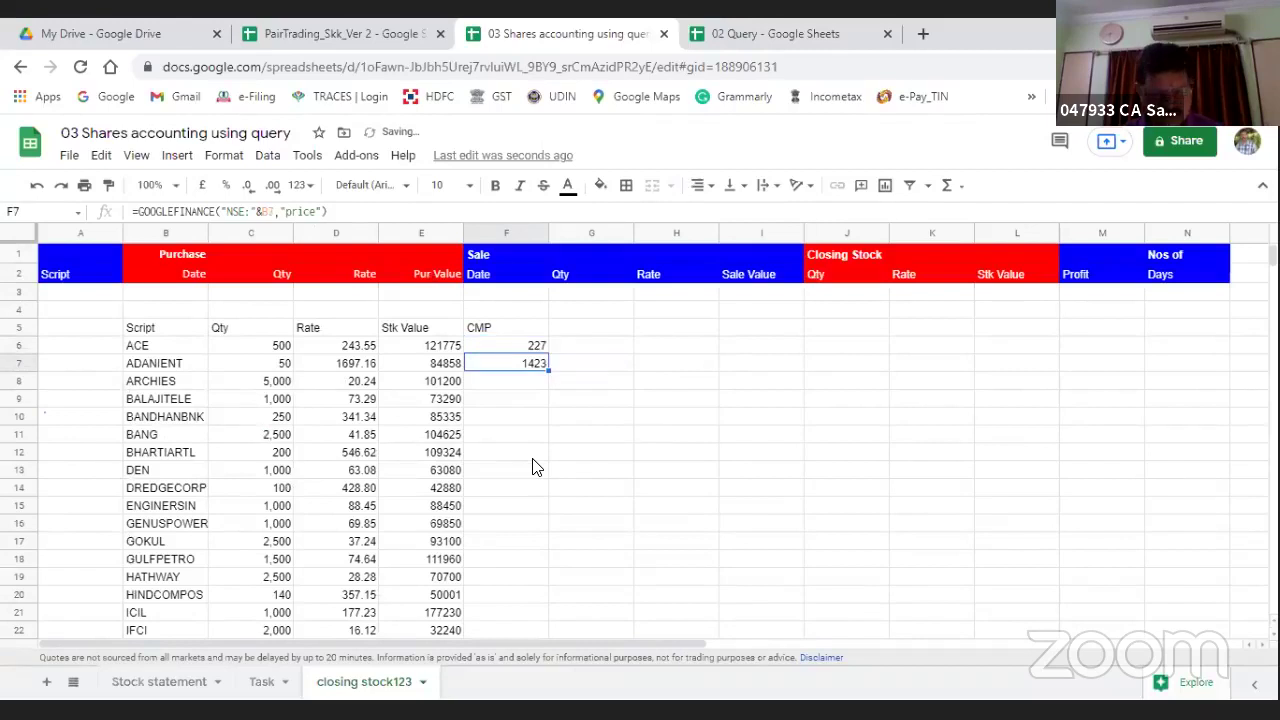
key("ctrl+c")
key("Down")
key("shift+Down")
key("shift+Down")
key("shift+Down")
key("shift+Down")
key("shift+Down")
key("shift+Down")
key("shift+Down")
key("shift+Down")
key("shift+Down")
key("shift+Down")
key("shift+Down")
key("shift+Down")
key("shift+Down")
key("shift+Down")
key("shift+Down")
key("shift+Down")
key("shift+Down")
key("shift+Down")
key("shift+Down")
key("shift+Down")
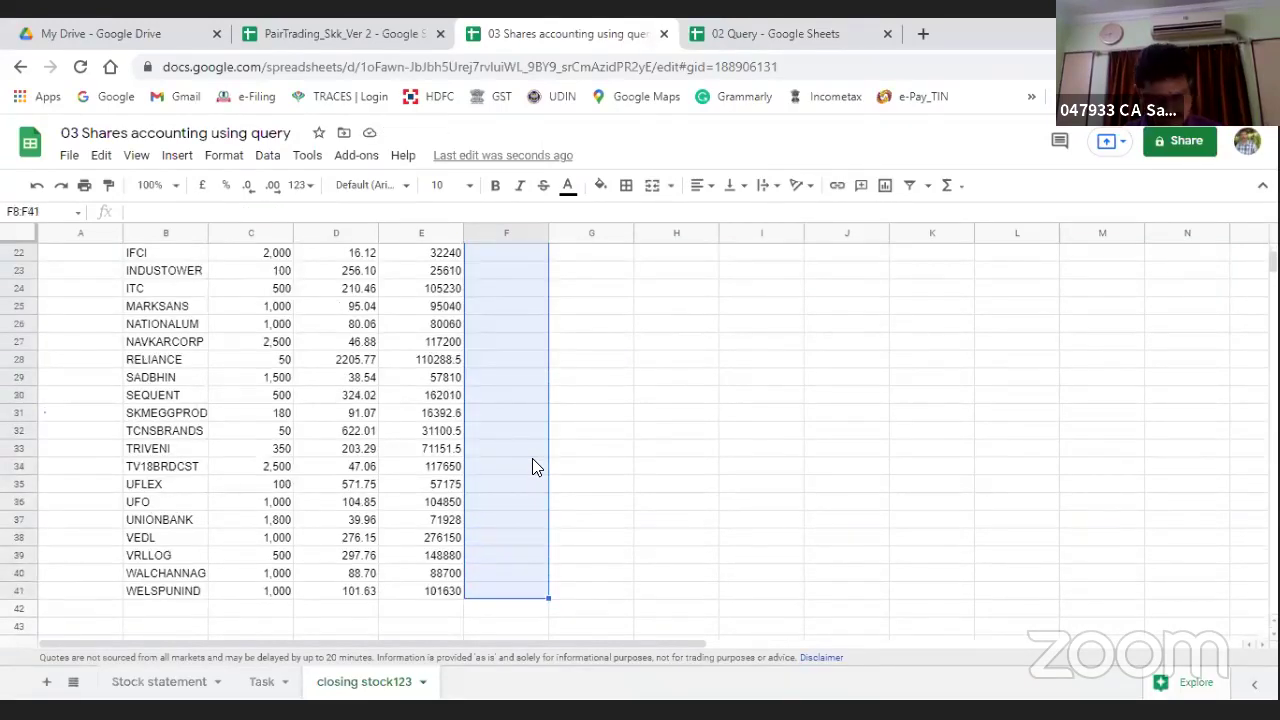
key("ctrl+v")
key("Up")
key("Up")
key("Up")
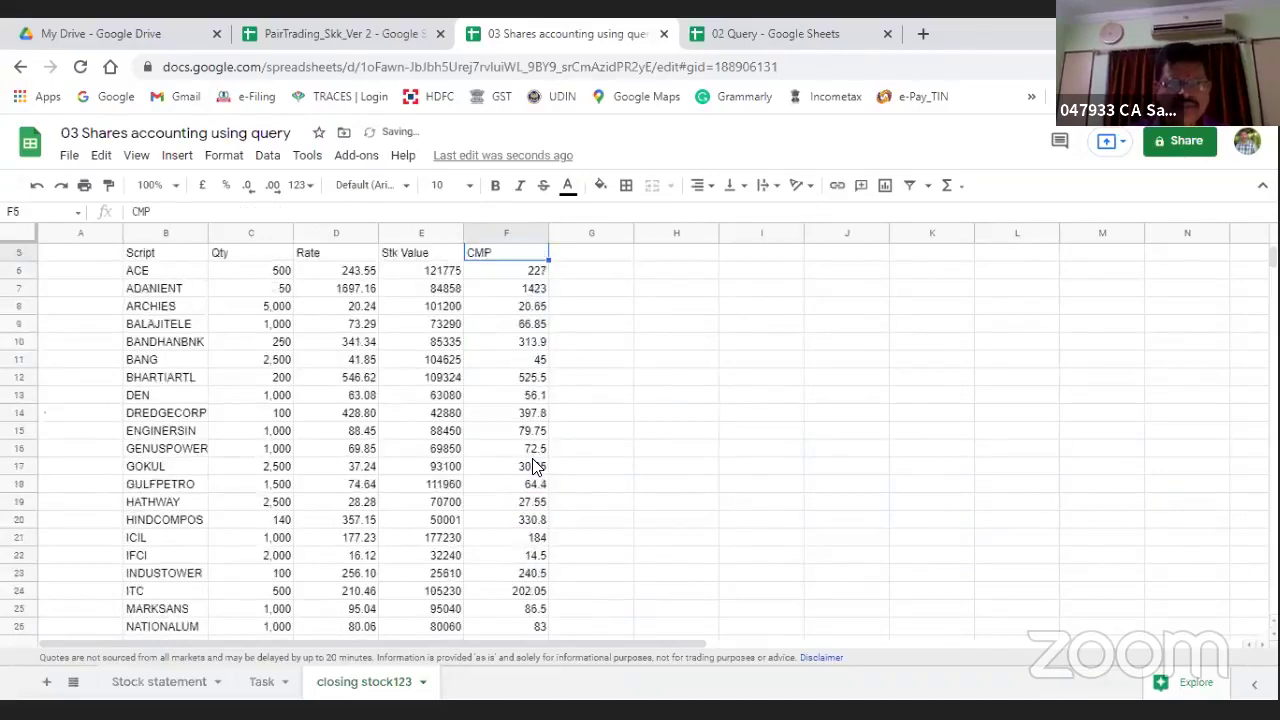
key("Up")
key("Up")
key("Up")
key("Down")
key("Down")
key("Down")
key("Right")
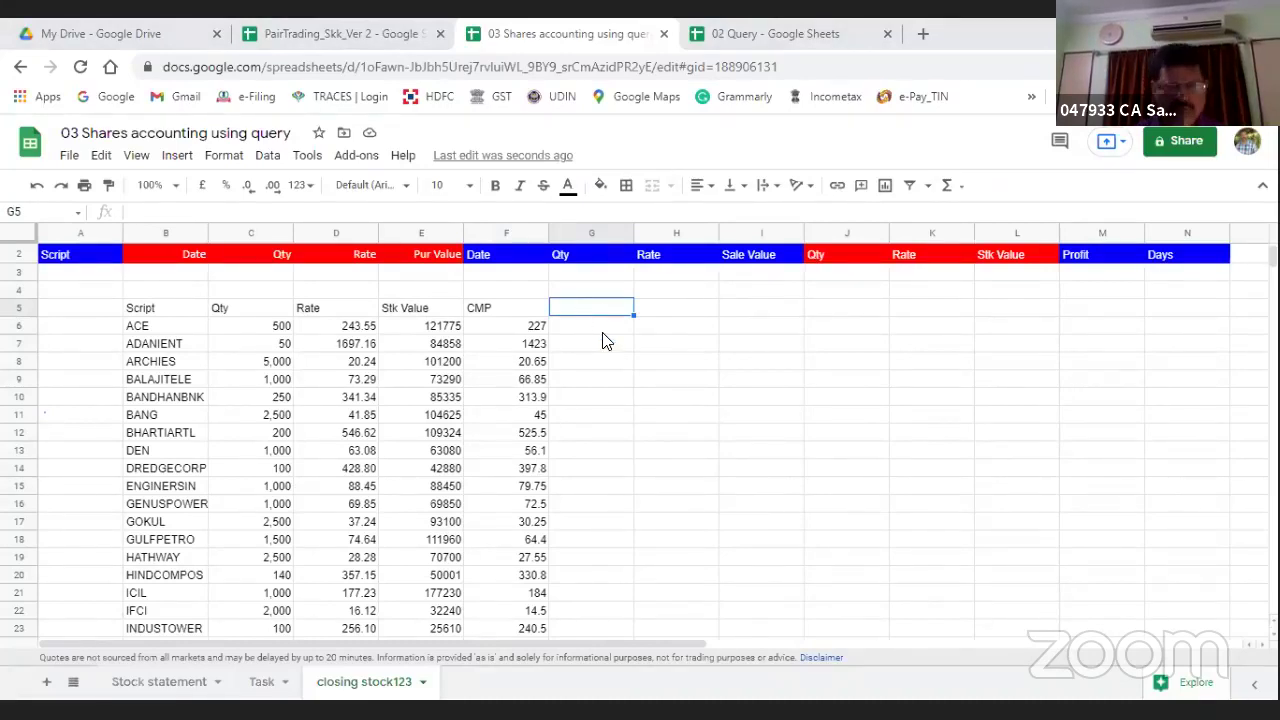
Step: Add a Profit heading in G5 with =F6-D6 auto-filled down the column
type("Profit")
key("Return")
type("=")
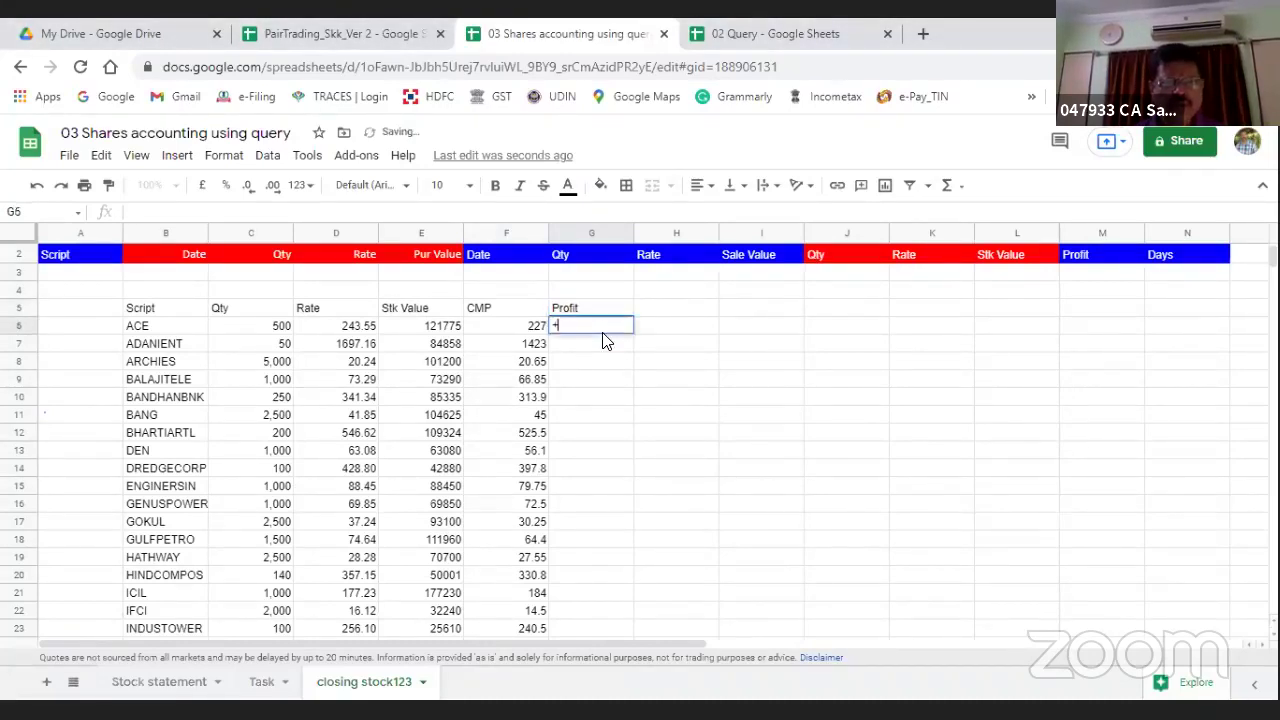
type("F6-")
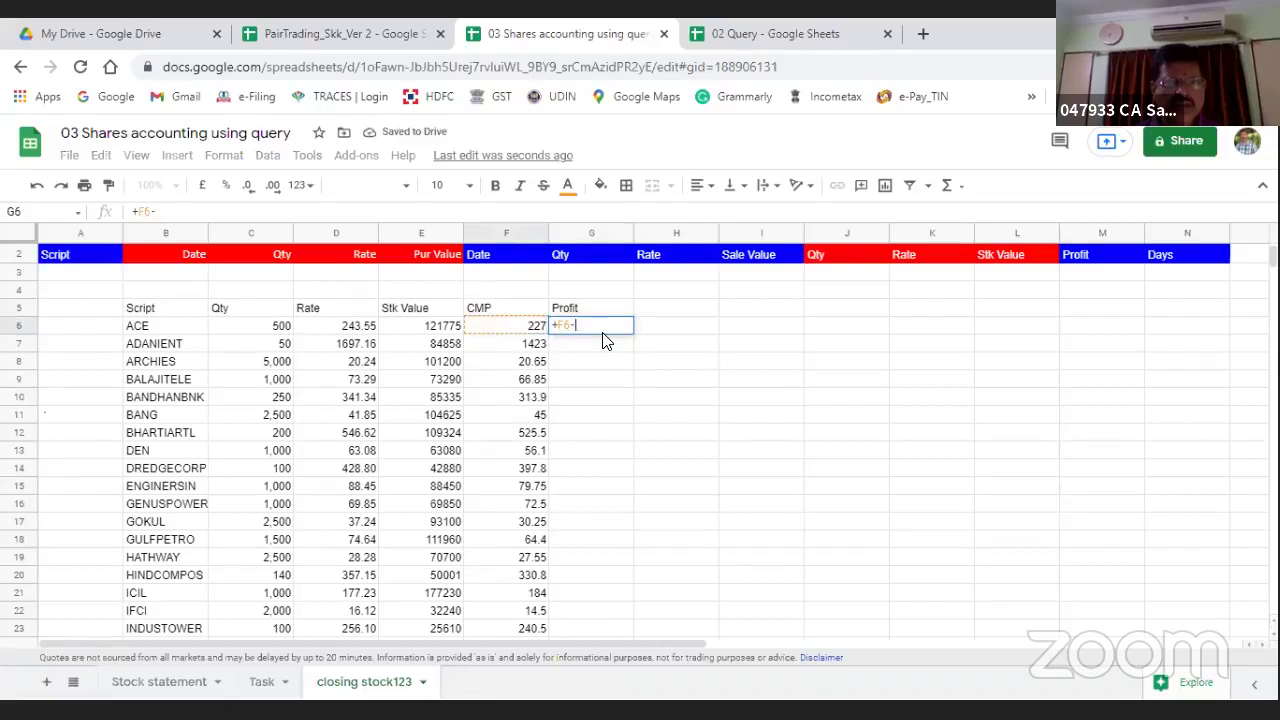
type("D6")
key("Return")
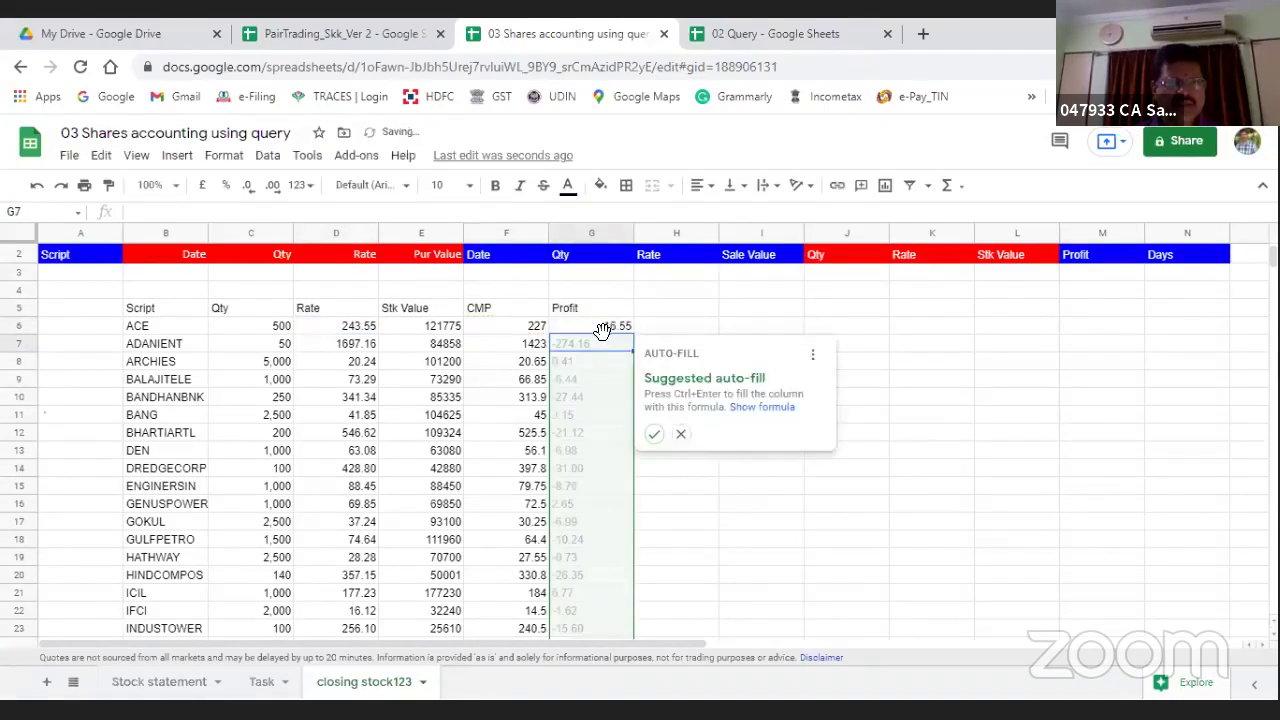
left_click(653, 433)
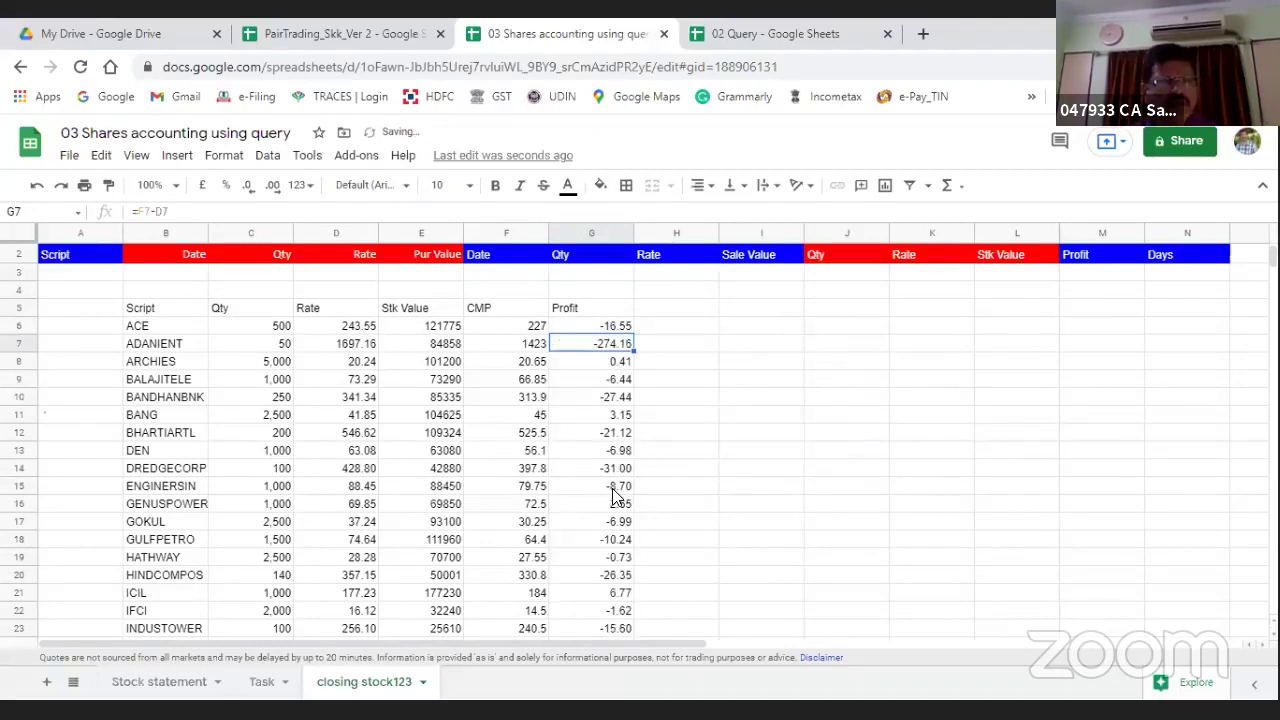
Step: Add a Value heading in H5 with =C6*G6 filled down column H
left_click(670, 318)
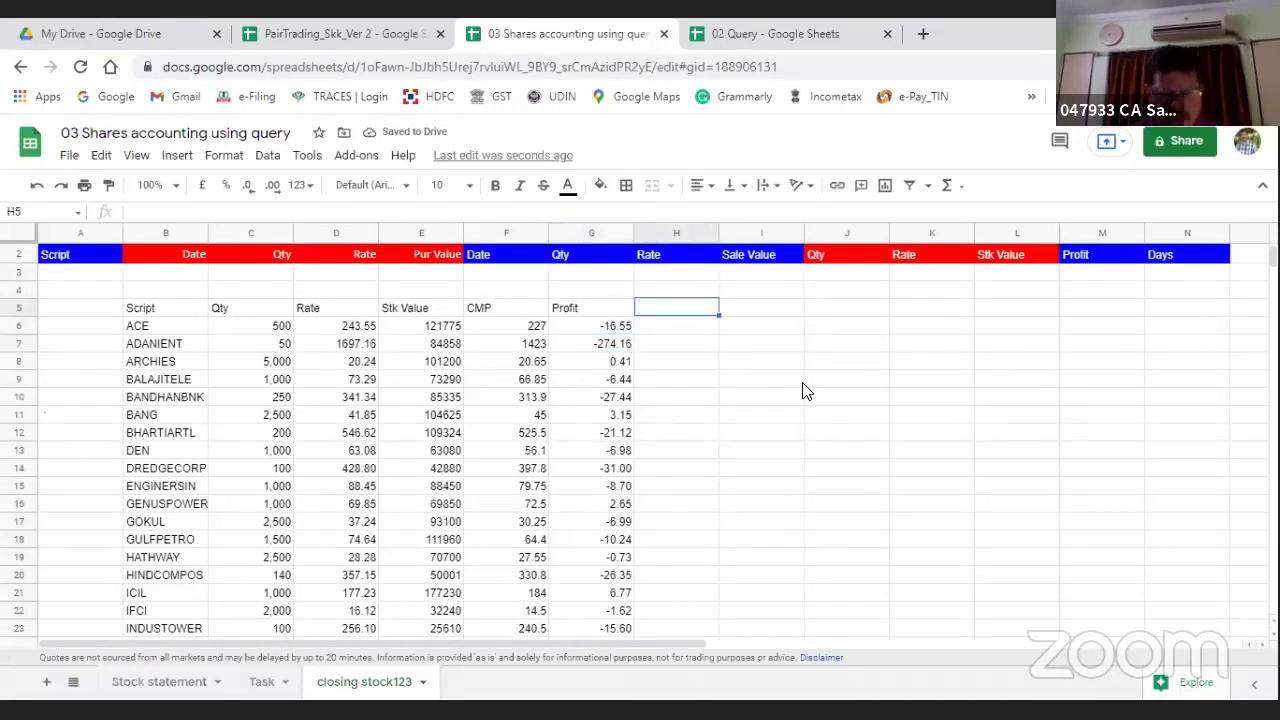
type("Value")
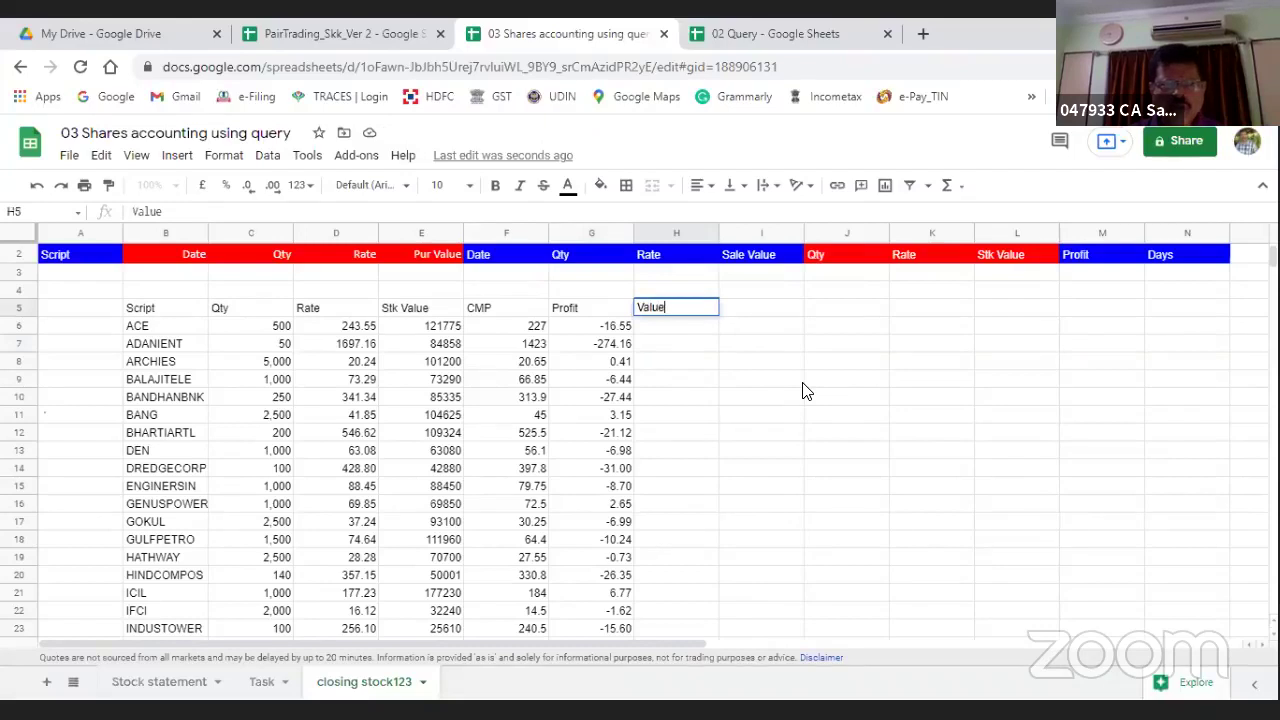
key("Return")
type("+")
key("Left")
key("Left")
key("Left")
key("Left")
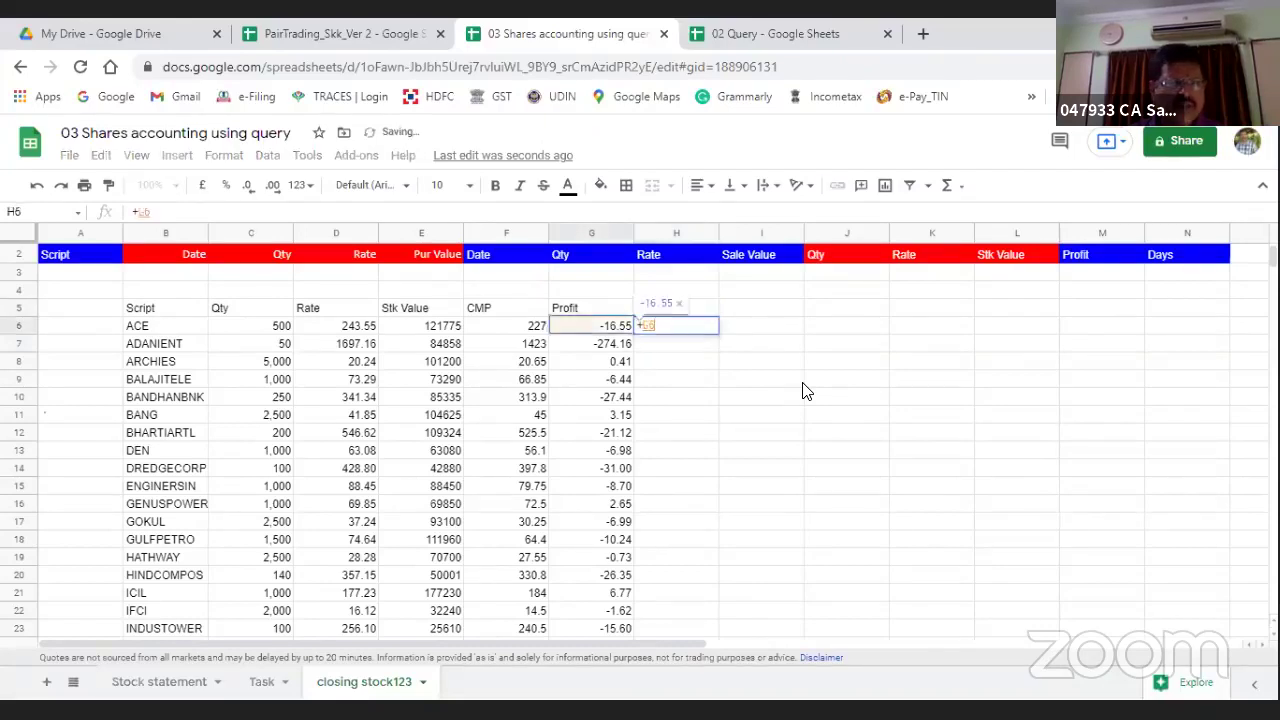
key("Left")
type("*")
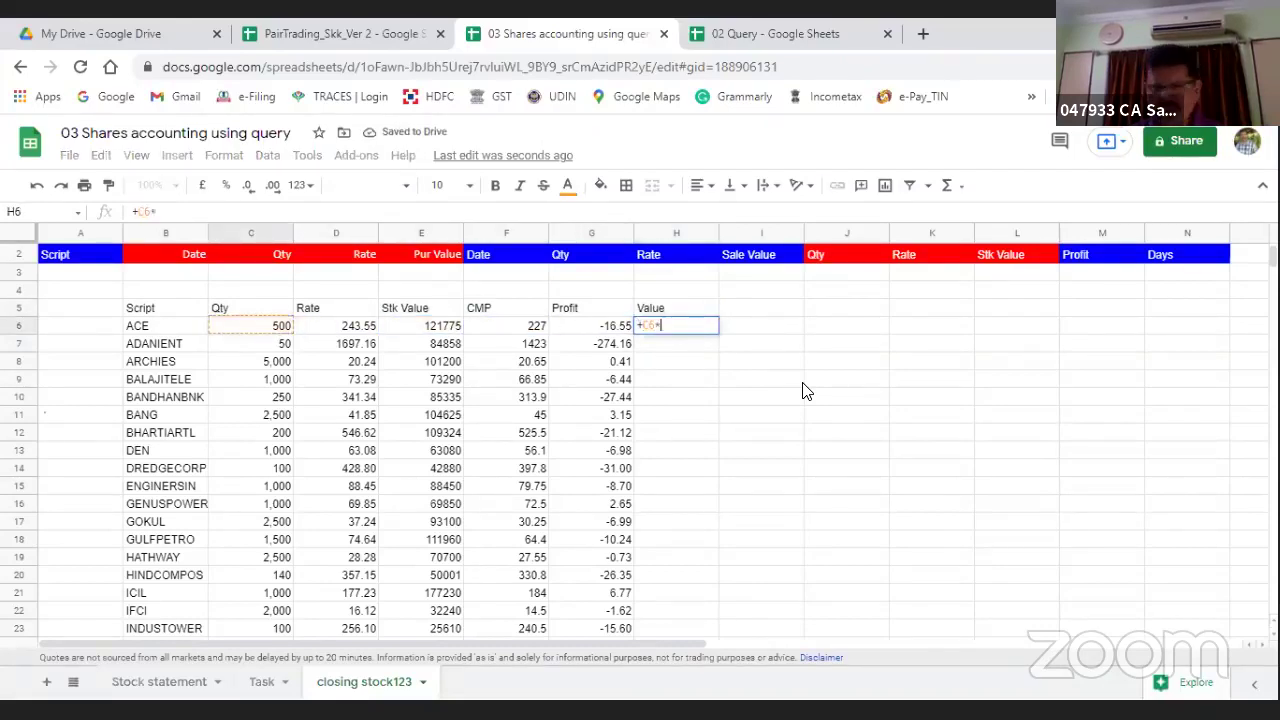
key("Left")
key("Return")
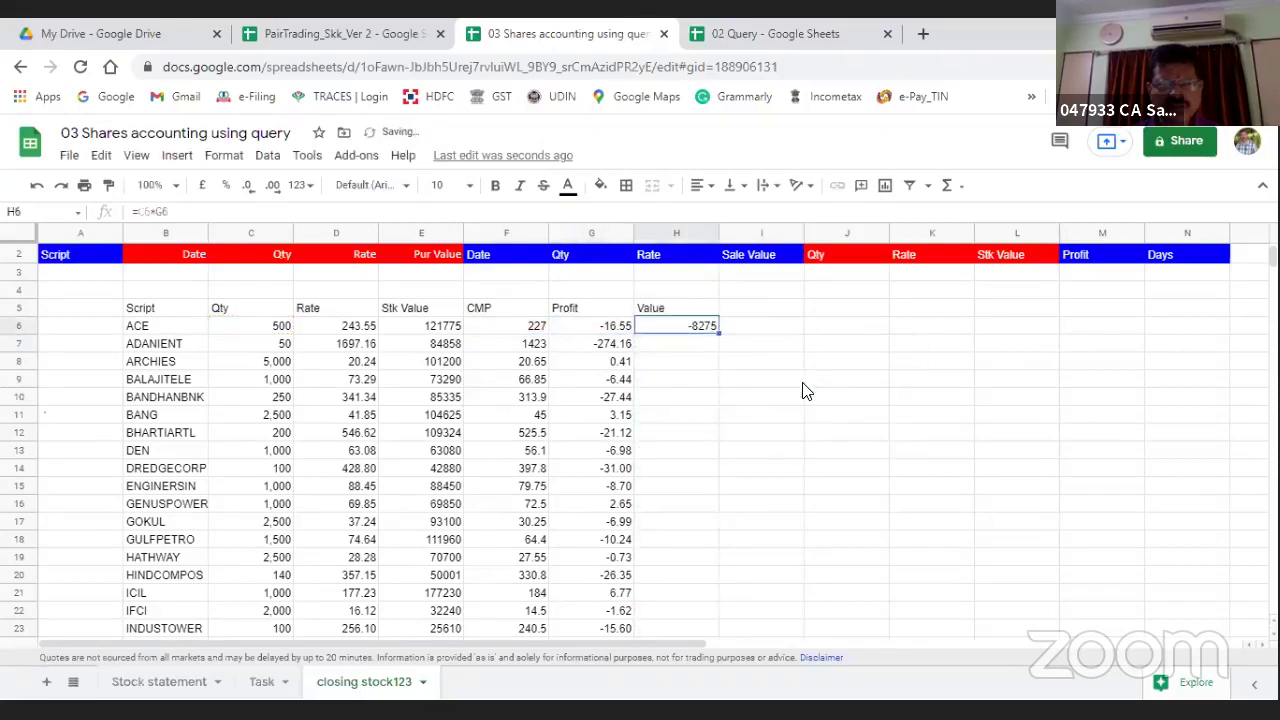
left_click(678, 332)
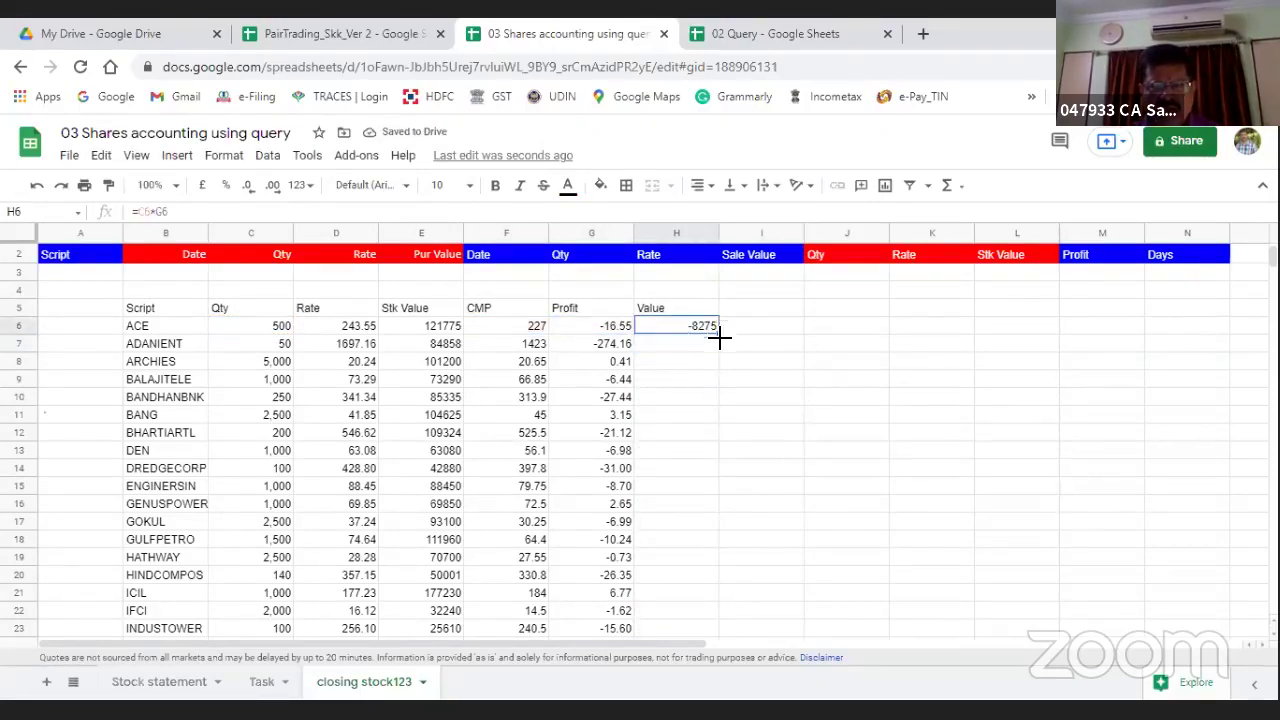
key("ctrl+Return")
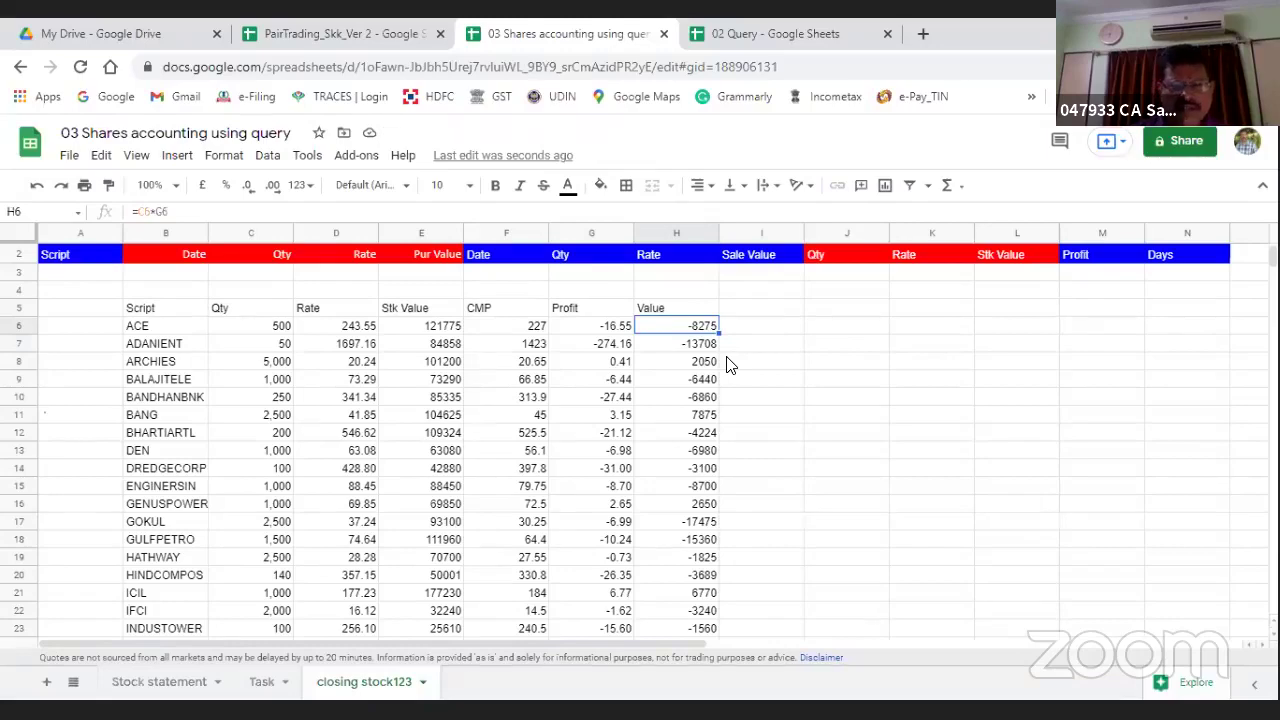
Step: Check the column H Value results down to row 41, then go to the Task tab
key("Down")
key("Down")
key("Down")
key("Down")
key("Down")
key("Down")
key("Down")
key("Down")
key("Down")
key("Down")
key("Down")
key("Down")
key("Down")
key("Down")
key("Down")
key("Down")
key("Down")
key("Down")
key("Down")
key("Down")
key("Down")
key("Down")
key("Down")
key("Down")
key("Down")
key("Down")
key("Down")
key("Down")
key("Down")
key("Down")
key("Down")
key("Down")
key("Down")
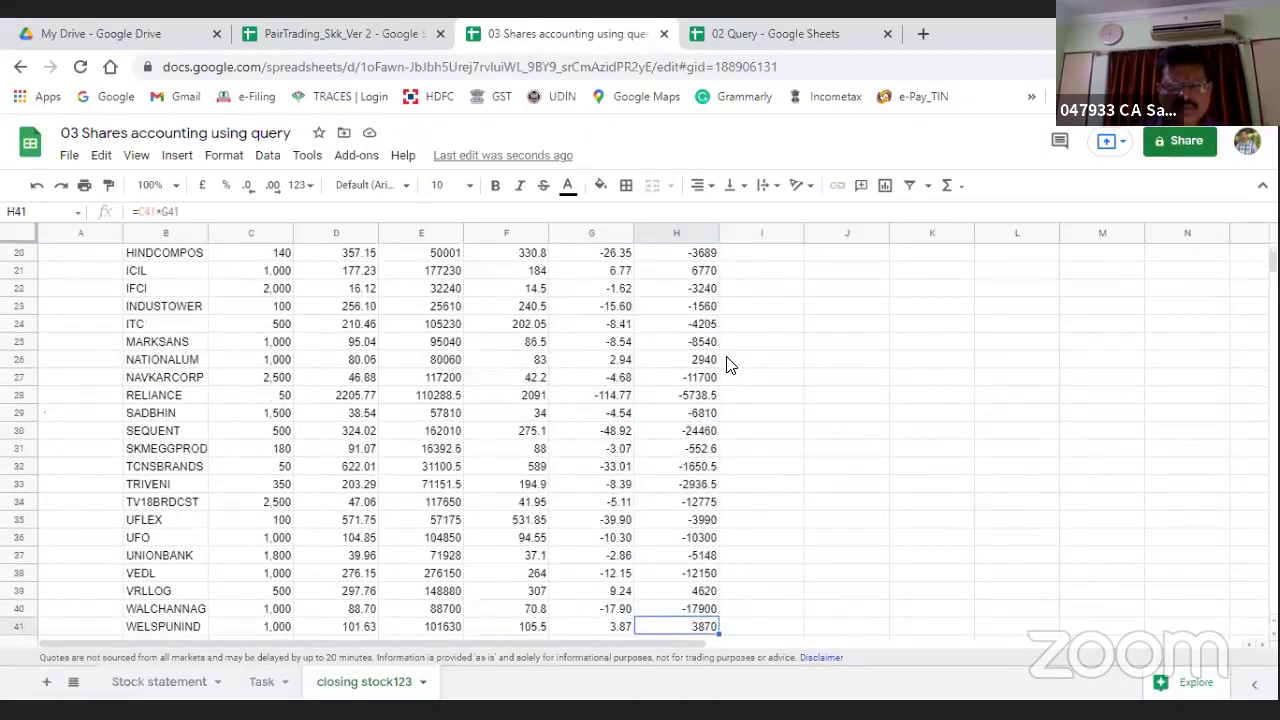
key("Up")
key("Up")
key("Up")
key("Up")
key("Up")
key("Up")
key("Up")
key("Up")
key("Up")
key("Up")
key("Up")
key("Up")
key("Up")
key("Up")
key("Up")
key("Up")
key("Up")
key("Up")
key("Up")
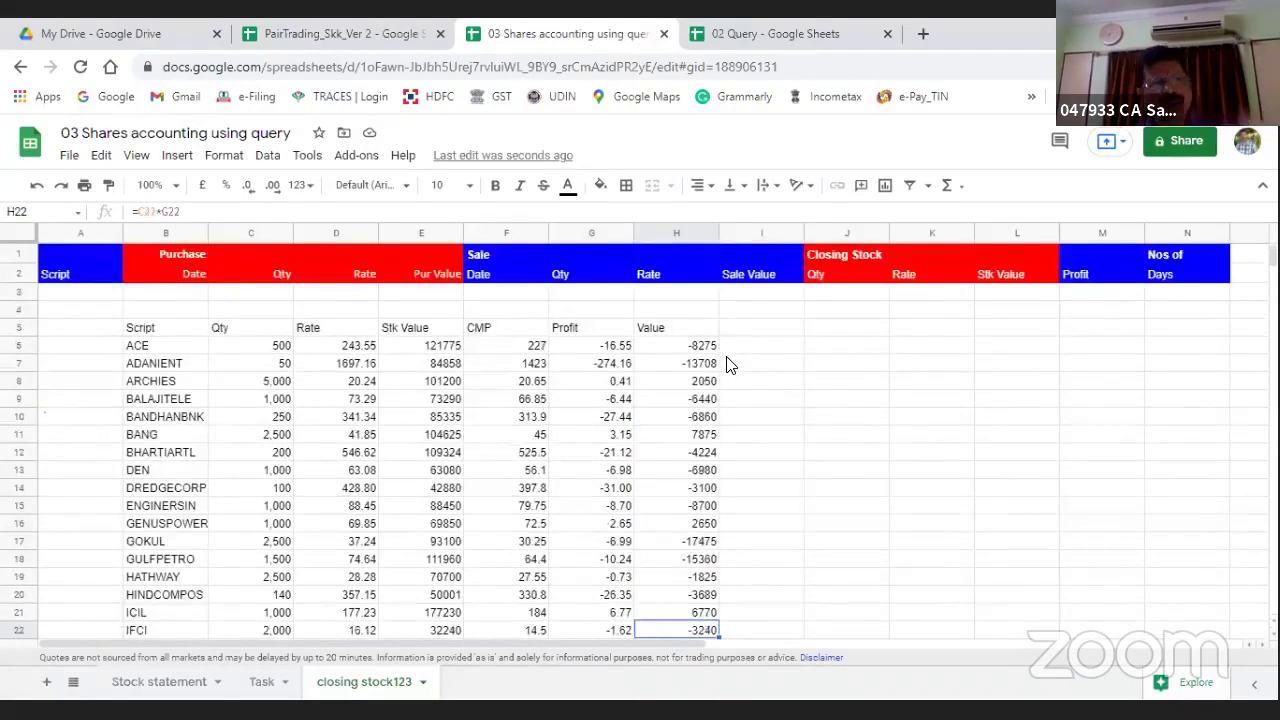
key("Up")
key("Up")
key("Up")
key("Up")
key("Up")
key("Up")
key("Up")
key("Up")
key("Up")
key("Up")
key("Up")
key("Up")
key("Up")
key("Up")
key("Up")
key("Up")
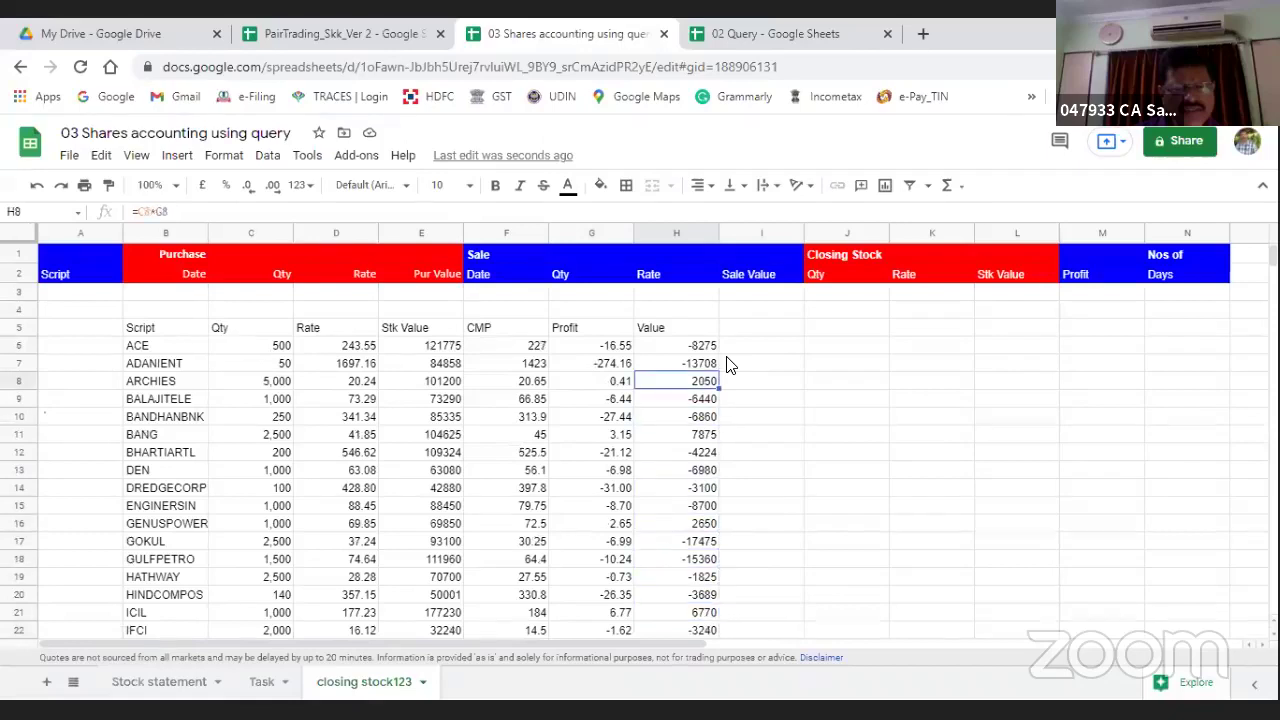
key("Up")
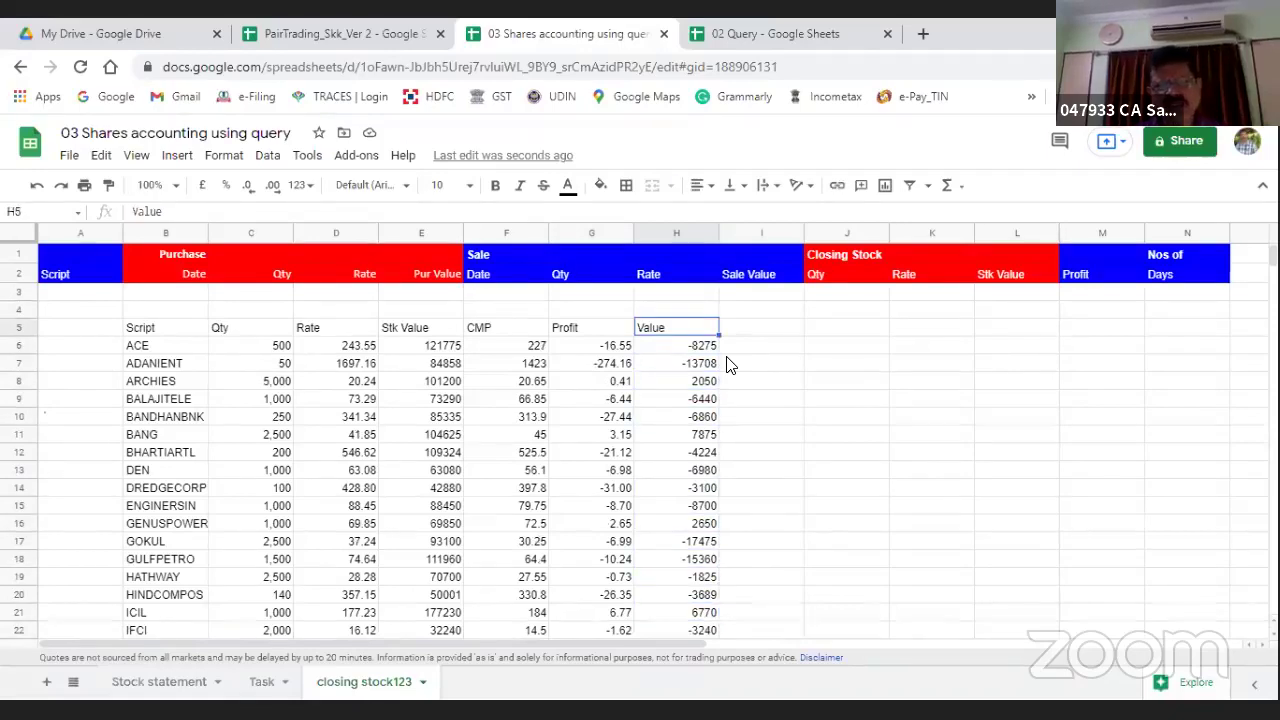
key("Right")
key("Right")
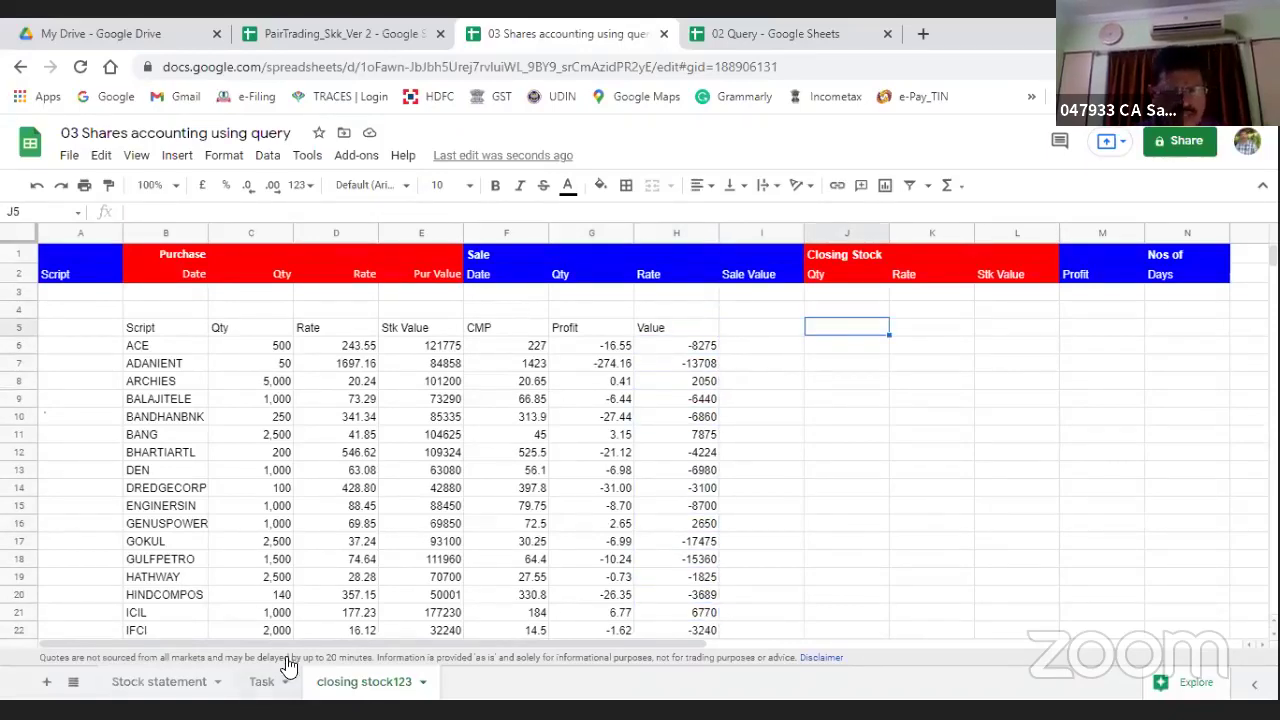
left_click(267, 682)
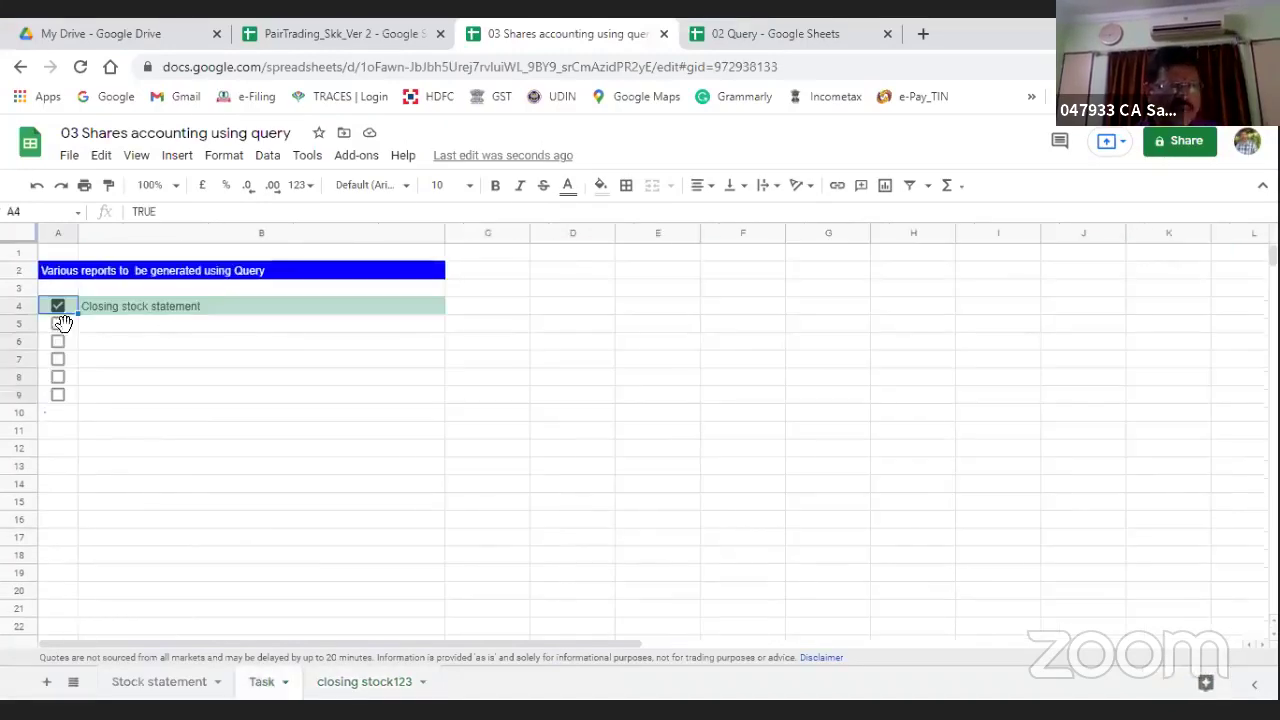
Step: Tick the Task checklist items from Current Market Value through Statement of holding with profitability
left_click(57, 323)
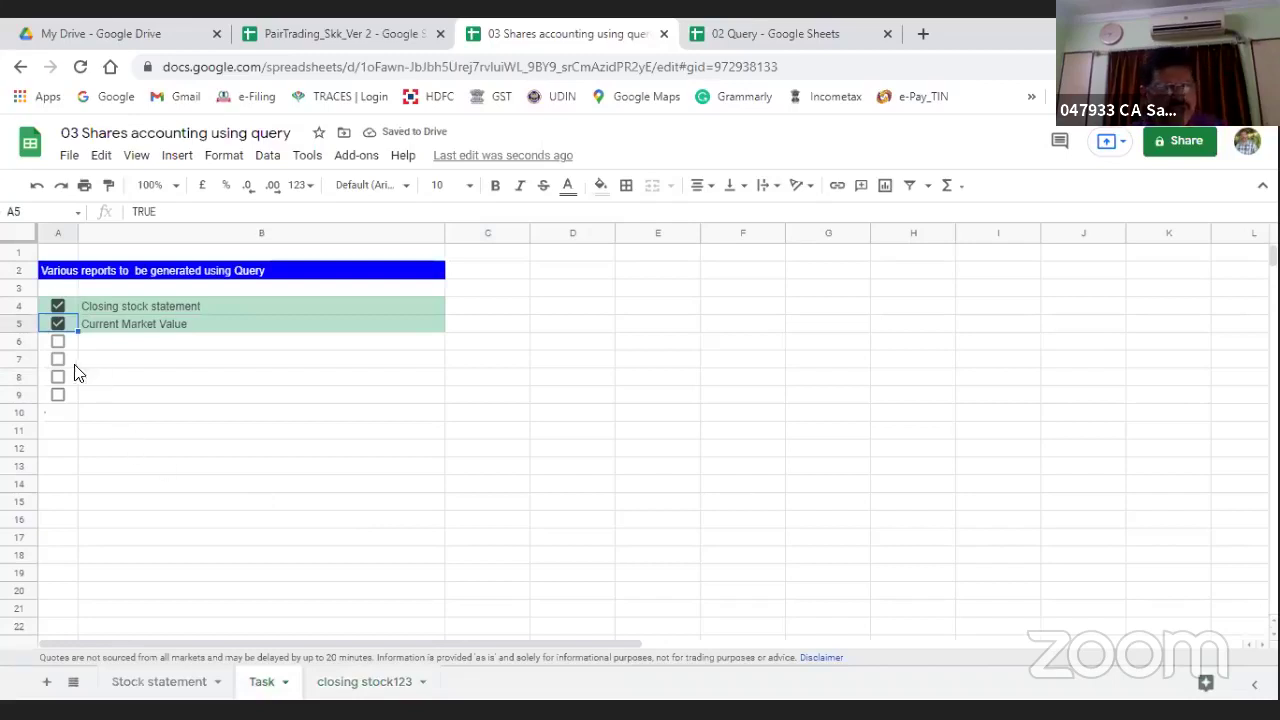
key("Down")
key("space")
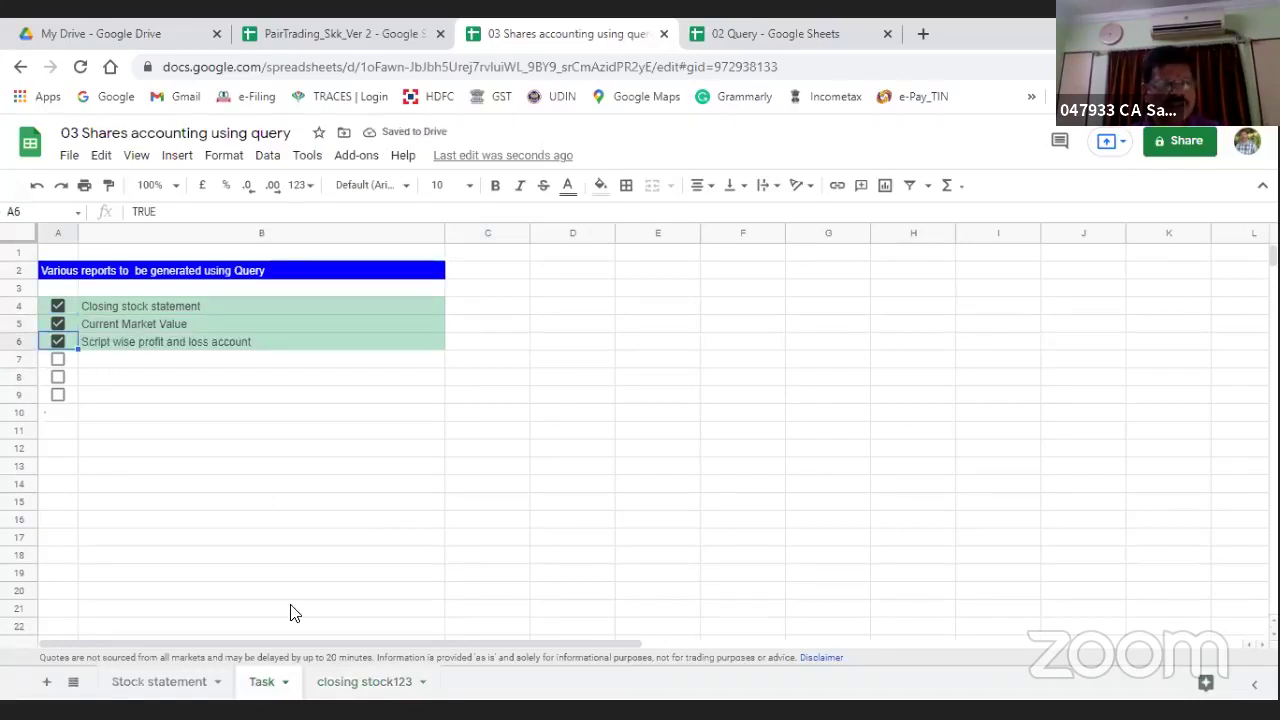
left_click(57, 359)
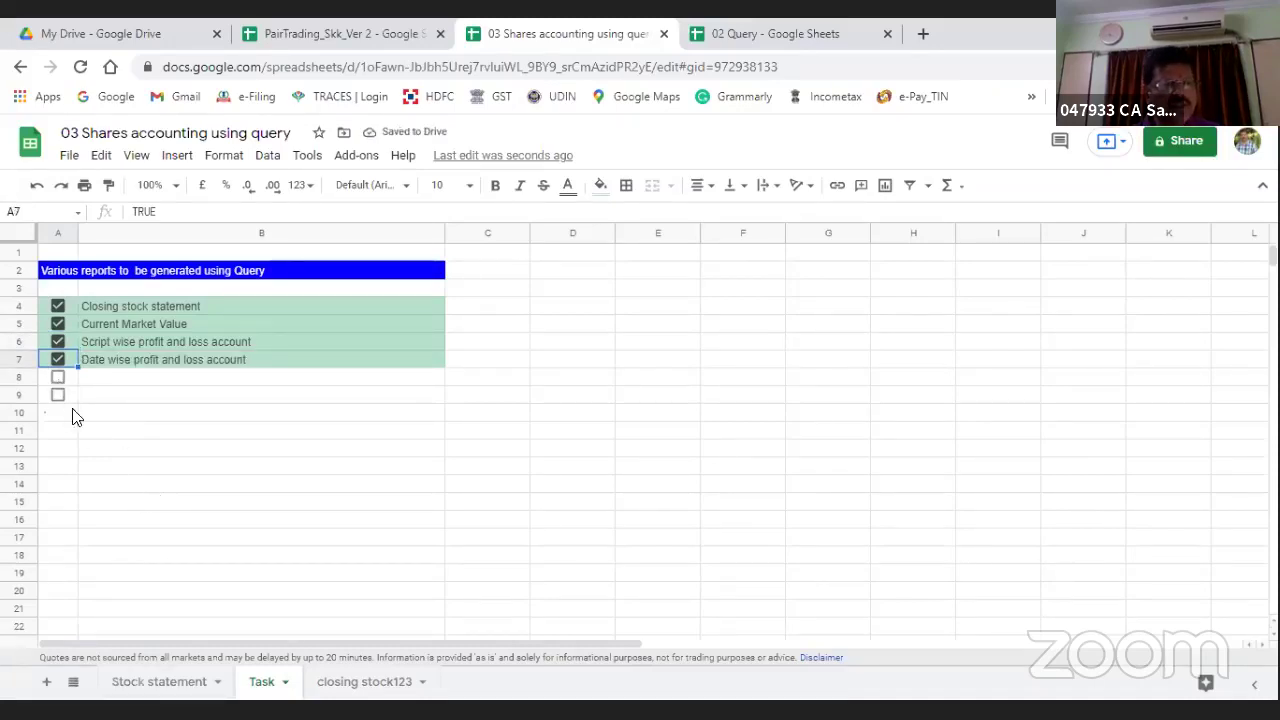
key("Down")
key("space")
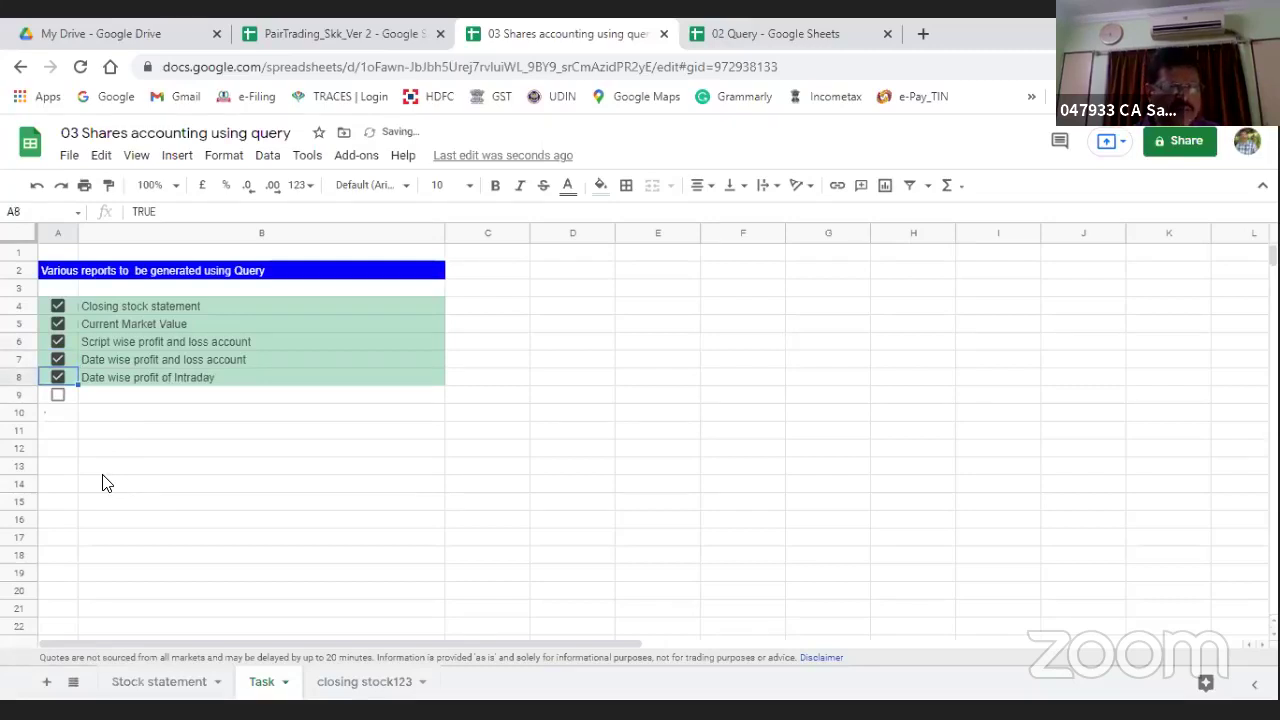
key("Down")
key("space")
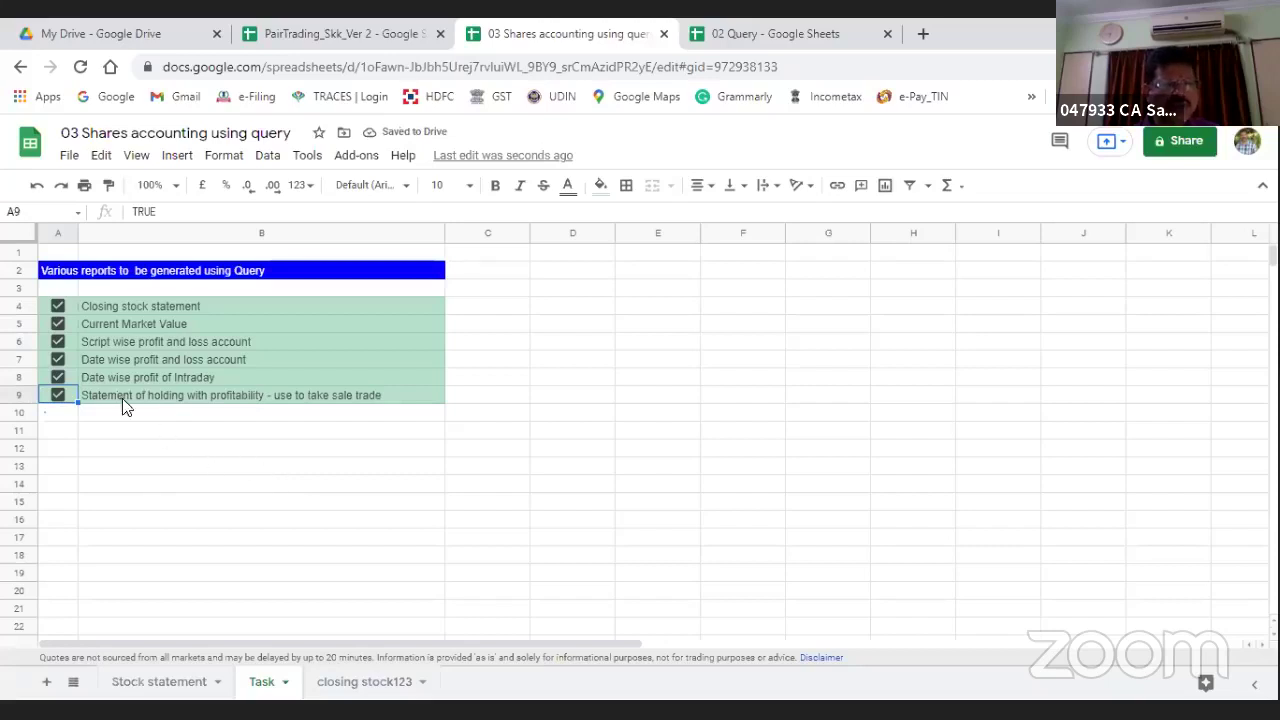
Step: Untick the Script wise and both Date wise reports, then return to closing stock123
left_click(58, 358)
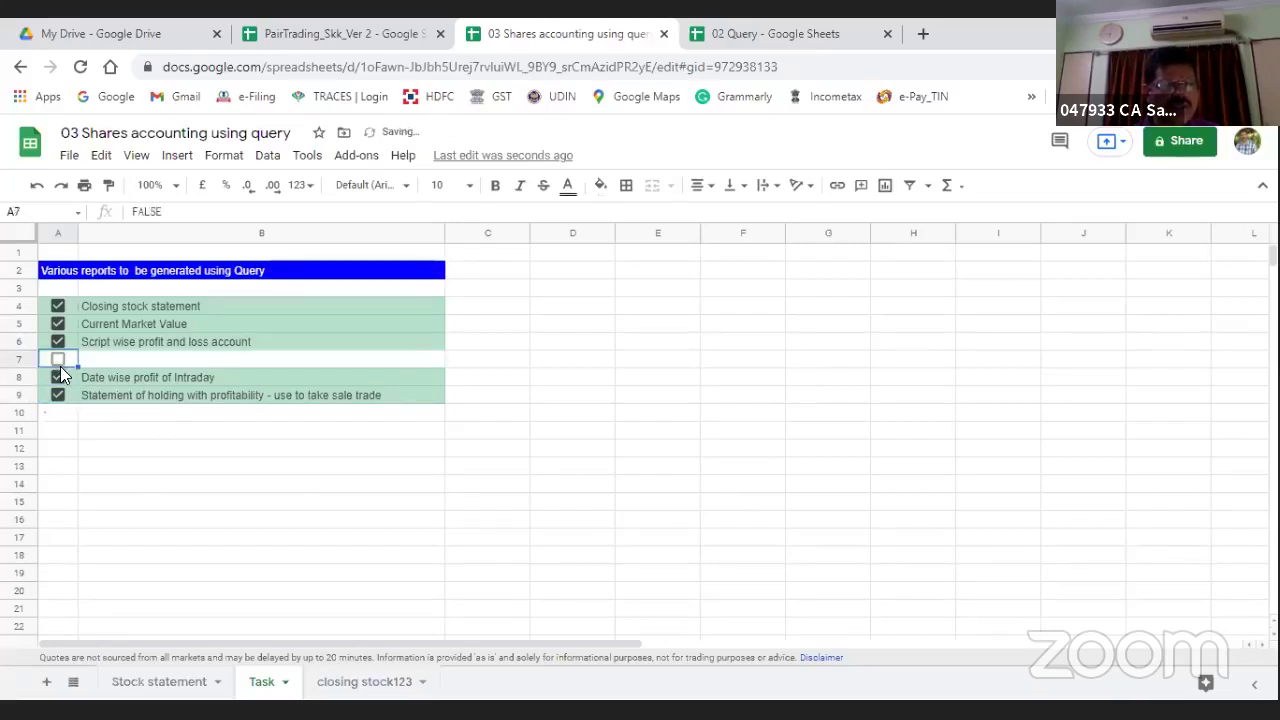
left_click(58, 378)
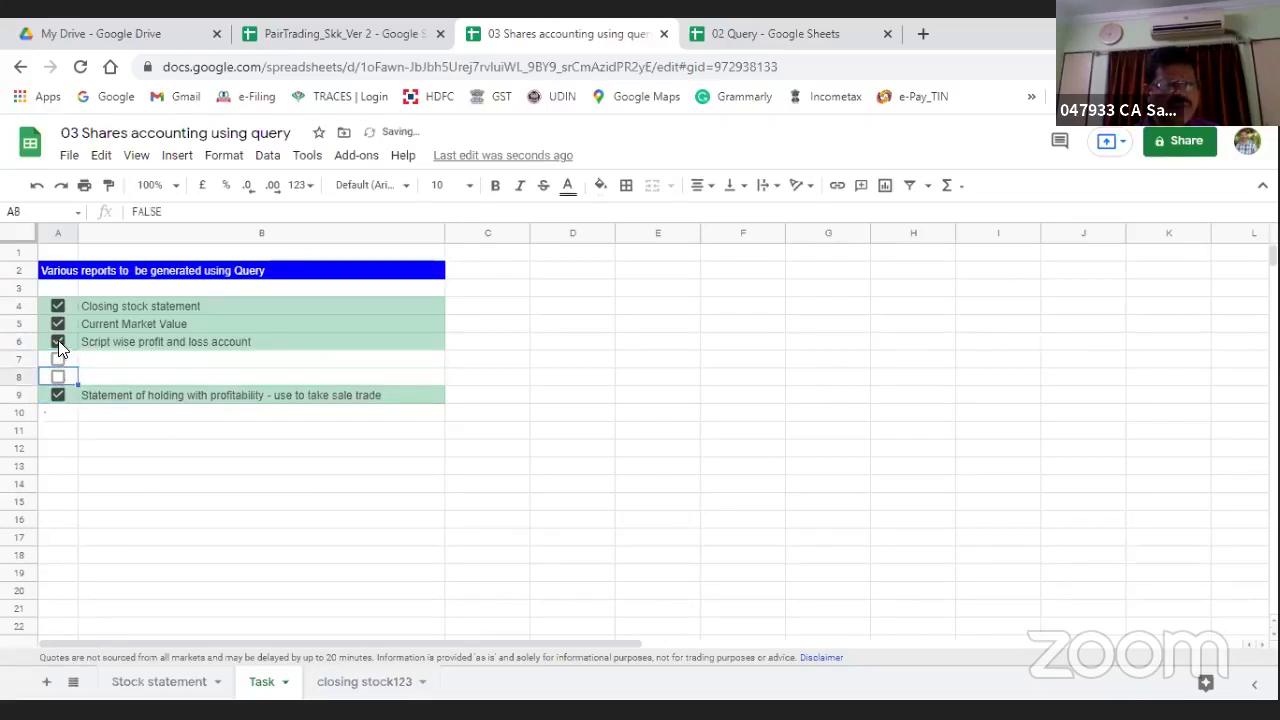
left_click(58, 341)
left_click(343, 685)
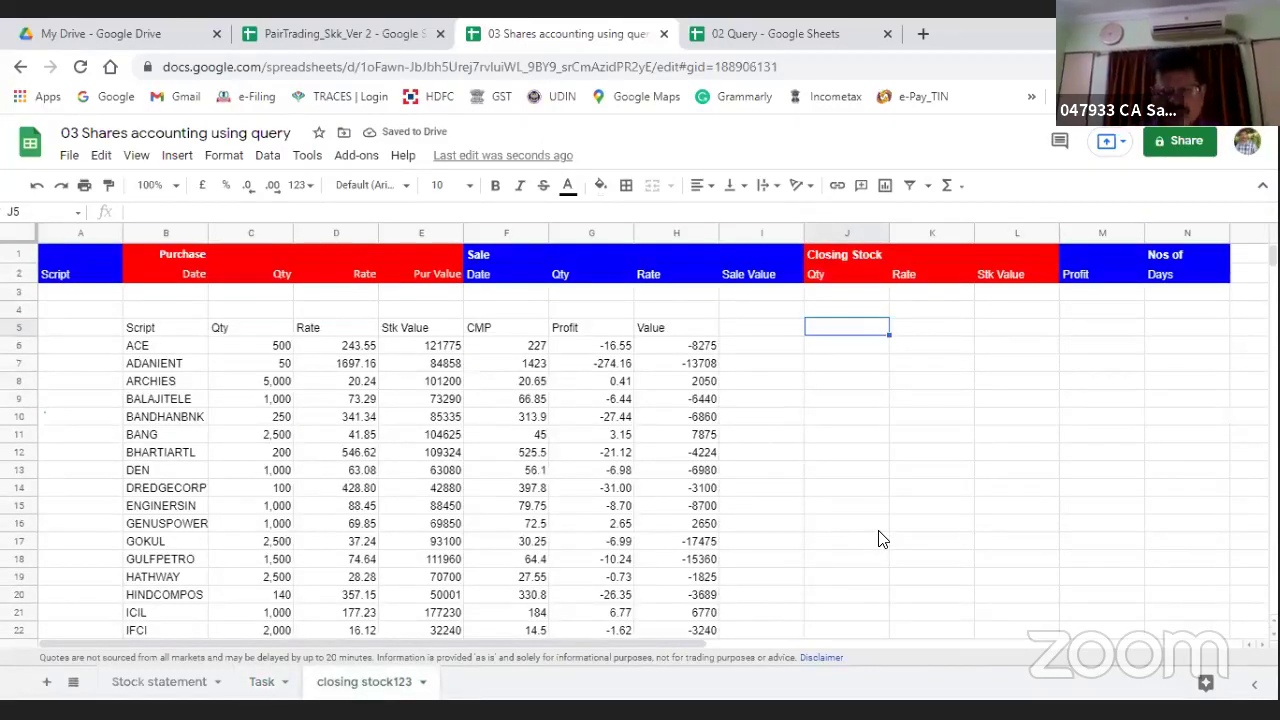
type("pfor")
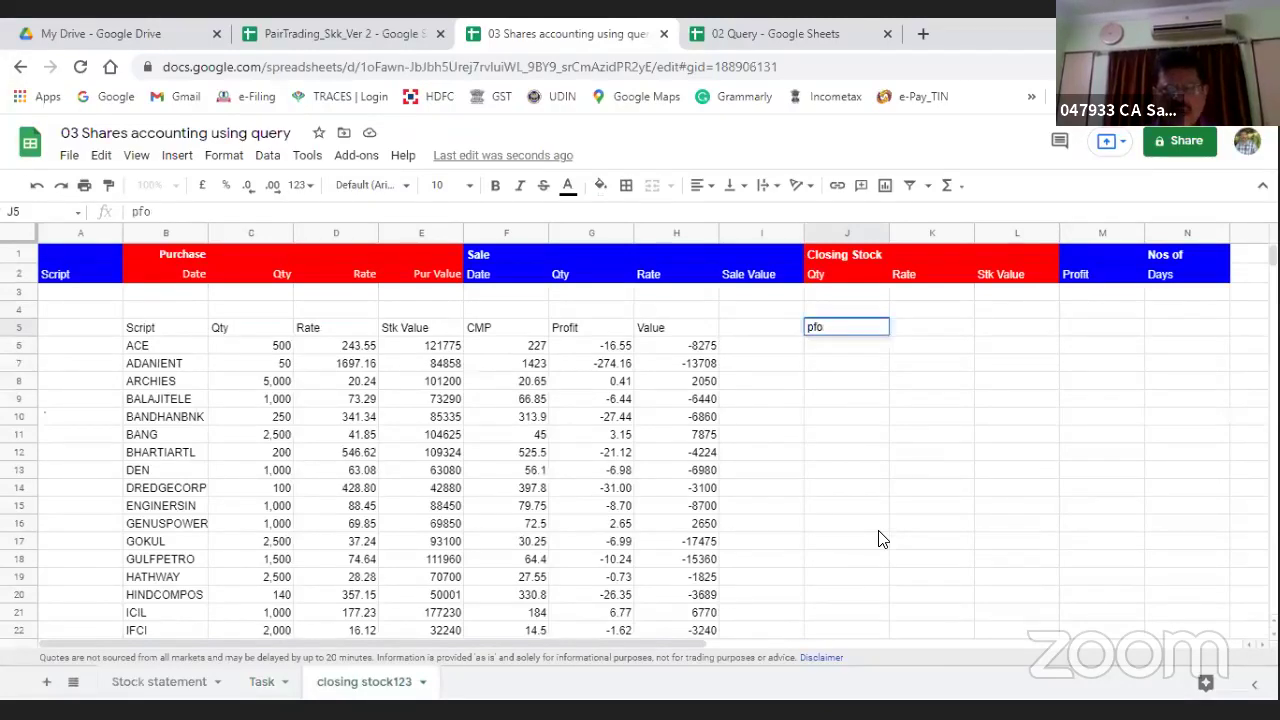
key("BackSpace")
key("BackSpace")
key("BackSpace")
type("Profit st")
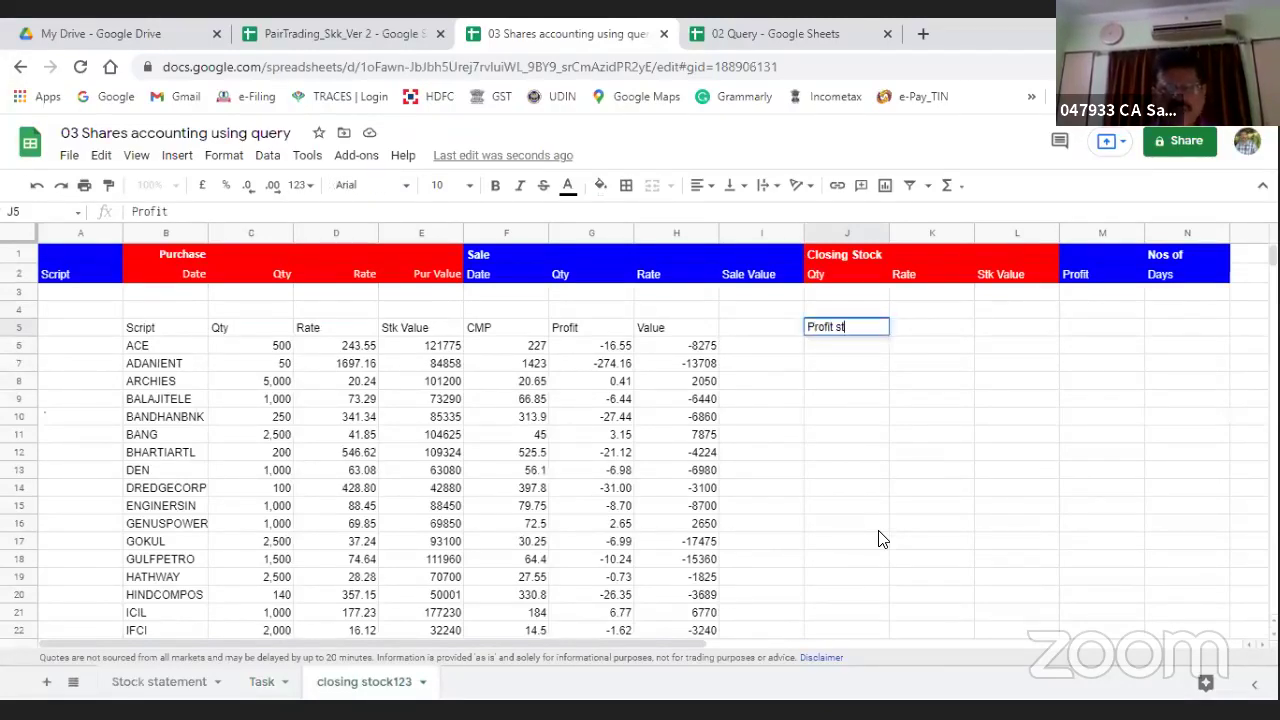
type("atemnet")
key("BackSpace")
key("BackSpace")
key("BackSpace")
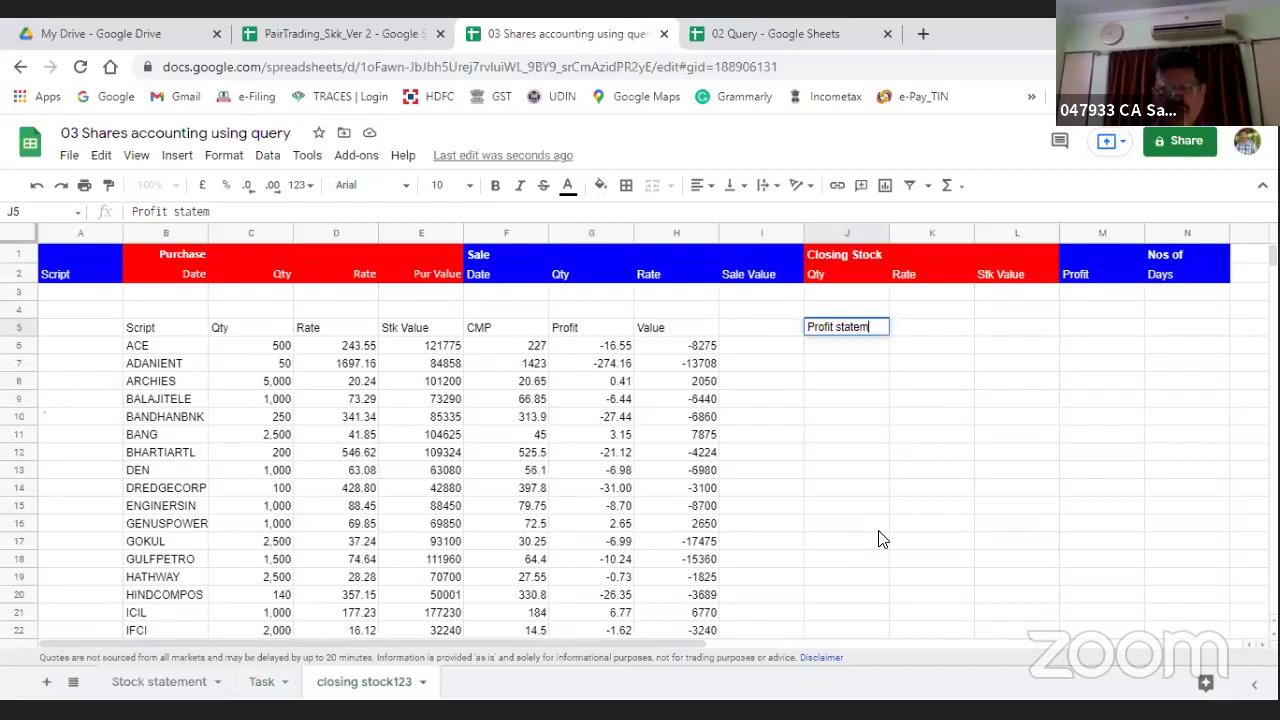
type("ent")
key("Return")
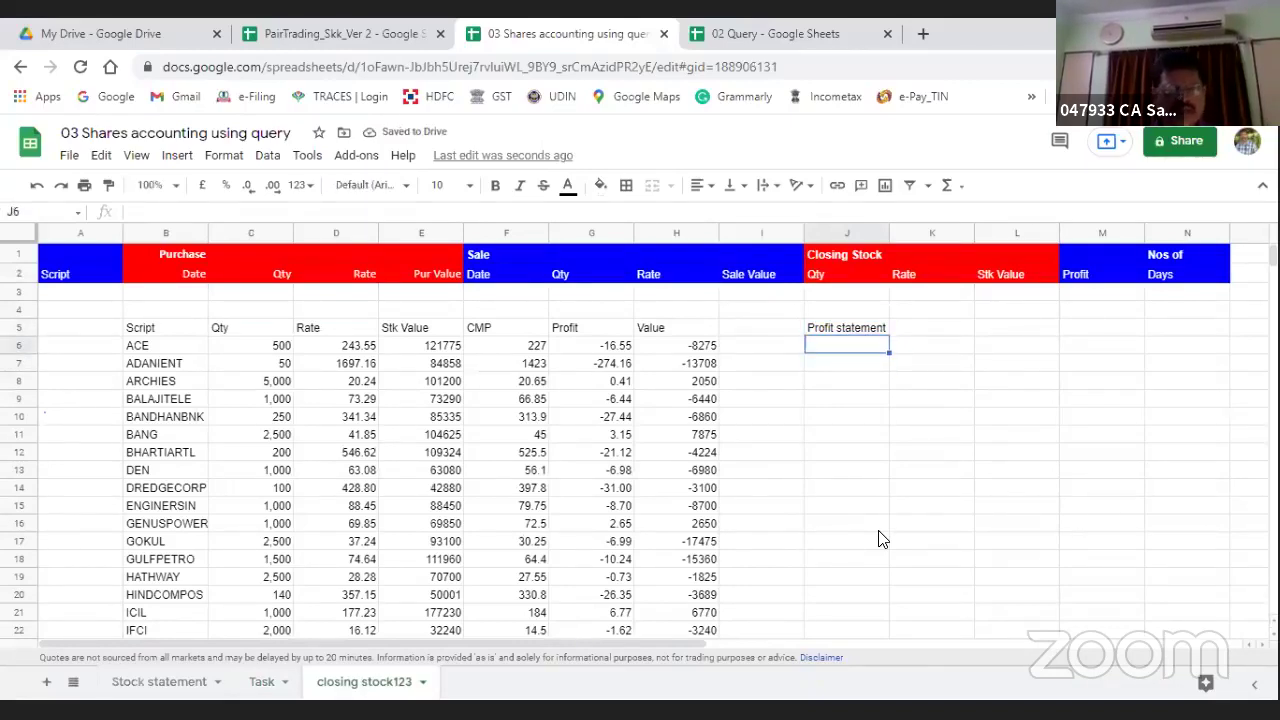
type("=")
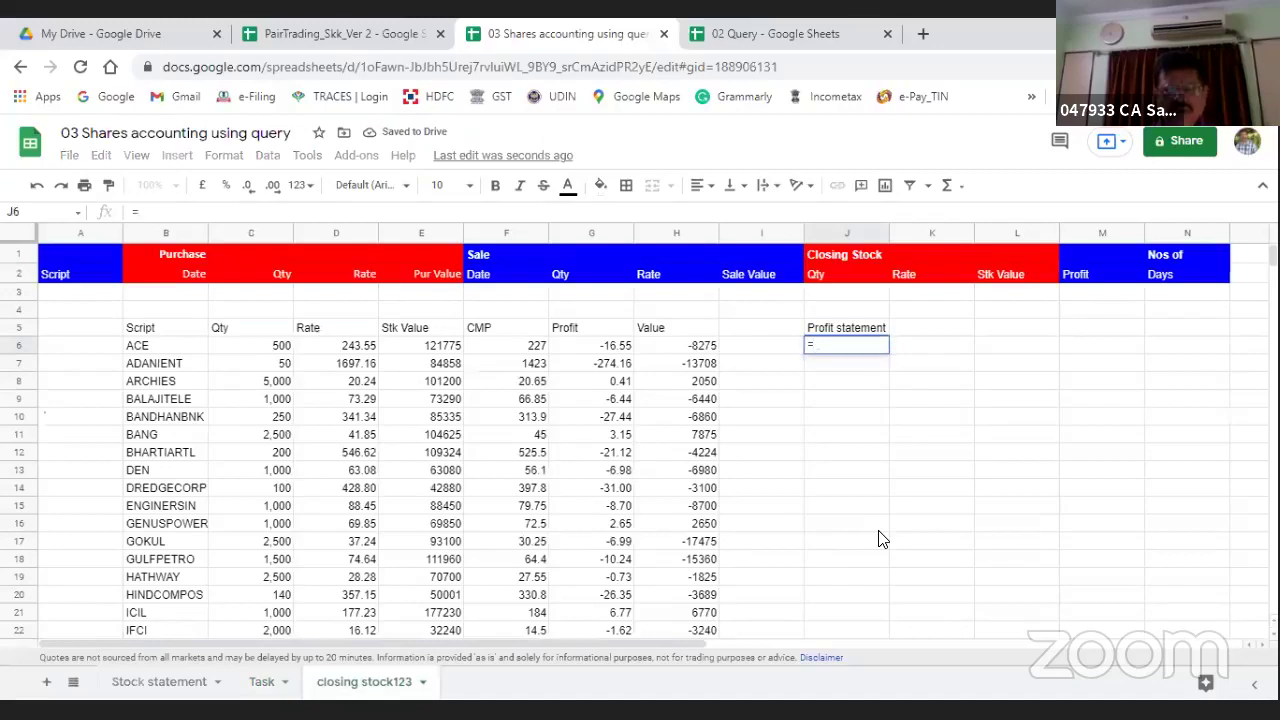
type("Q")
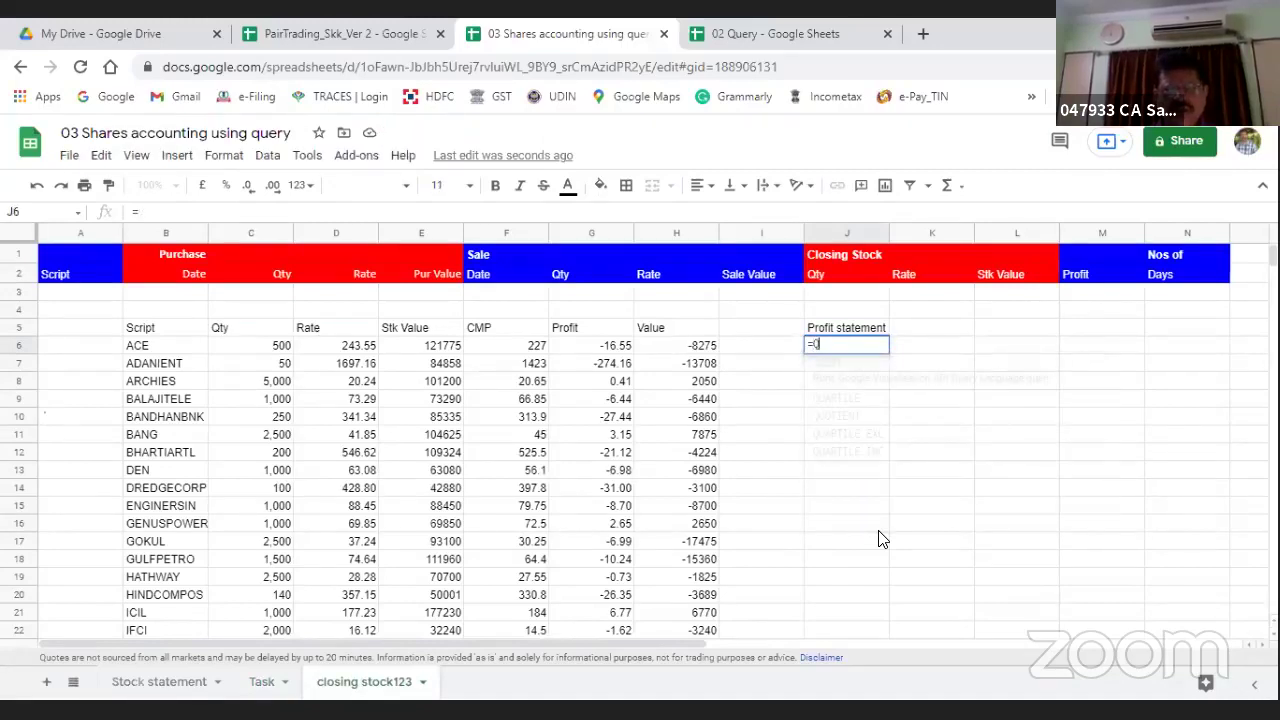
key("Escape")
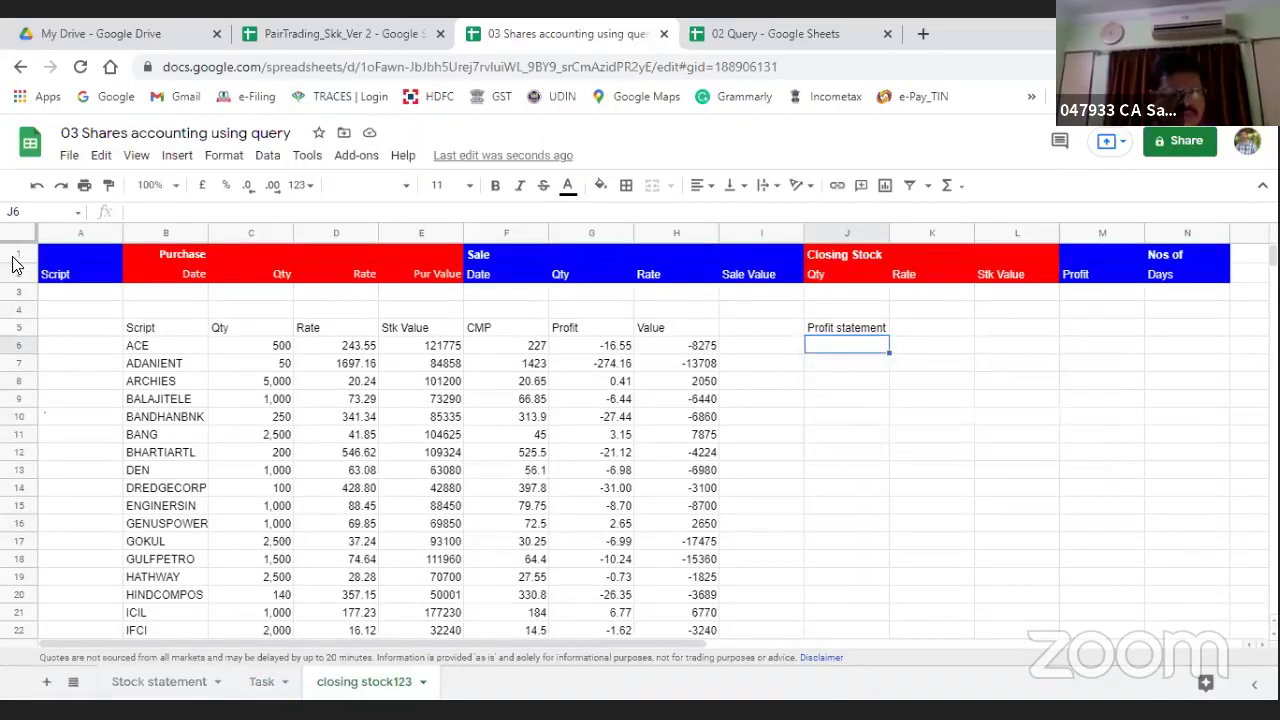
left_click_drag(14, 256, 14, 302)
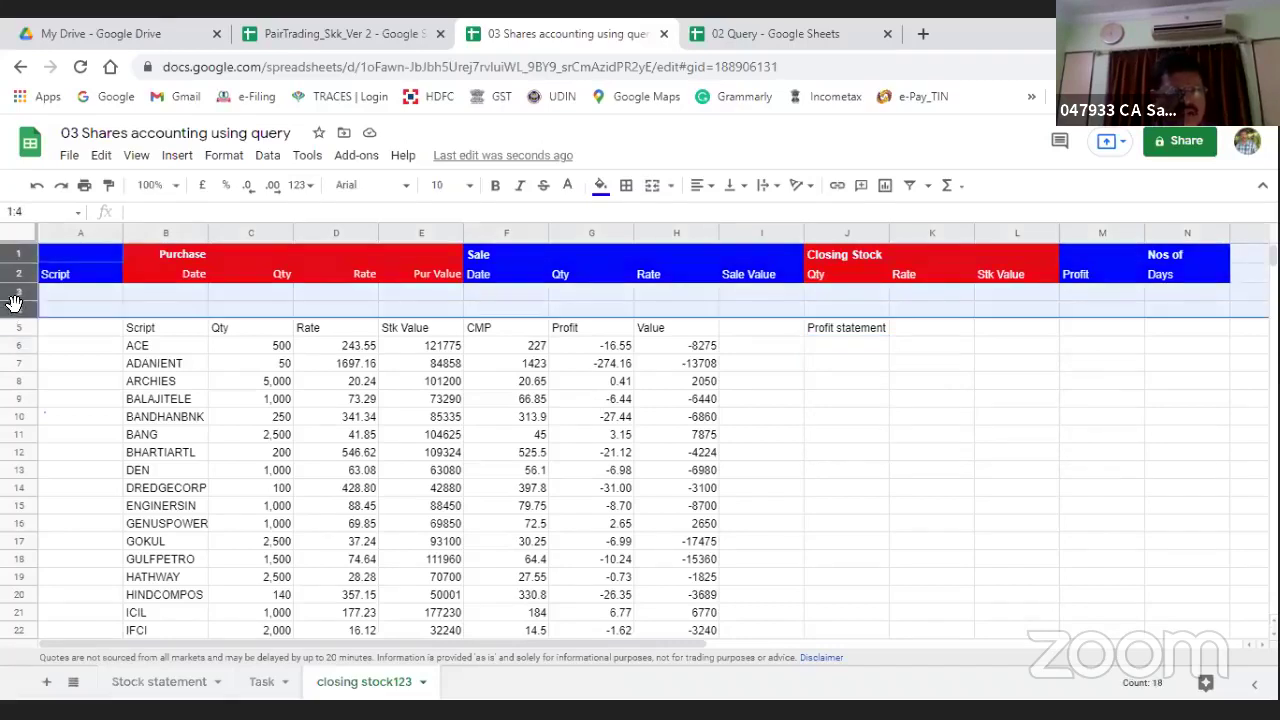
Step: Delete rows 1–4 of closing stock123 and move to J2 under Profit statement
right_click(14, 302)
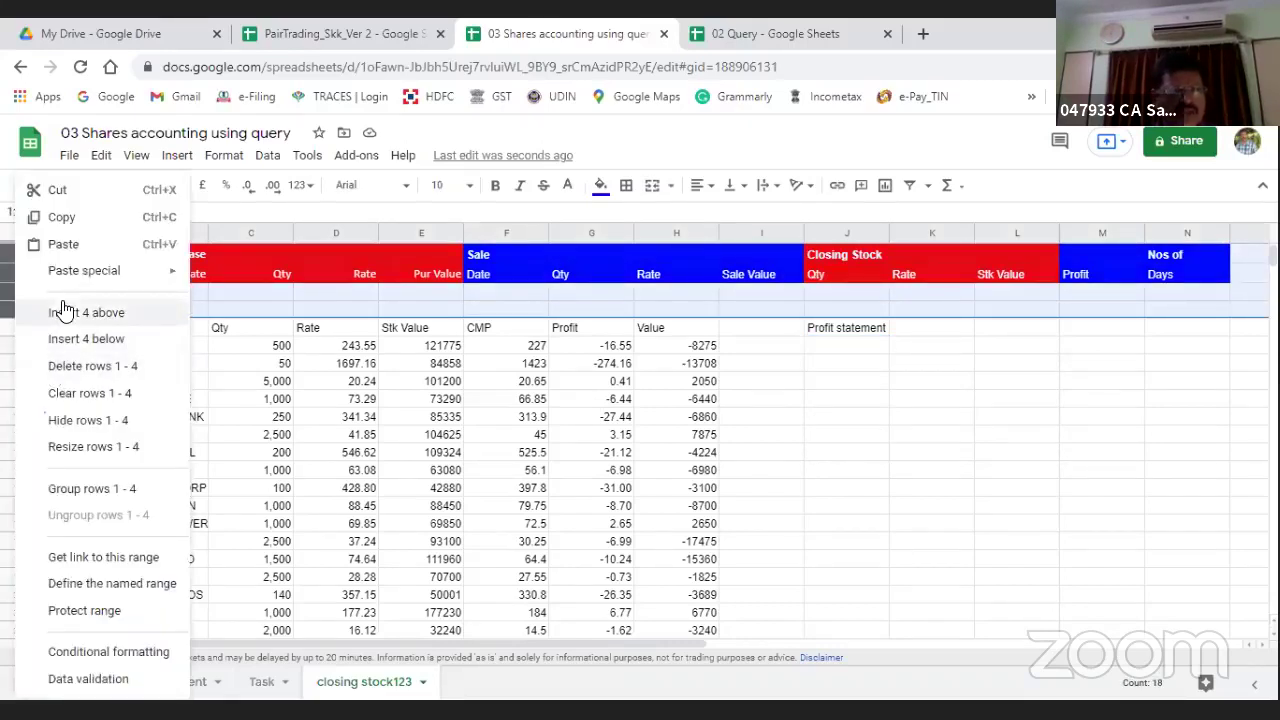
left_click(70, 367)
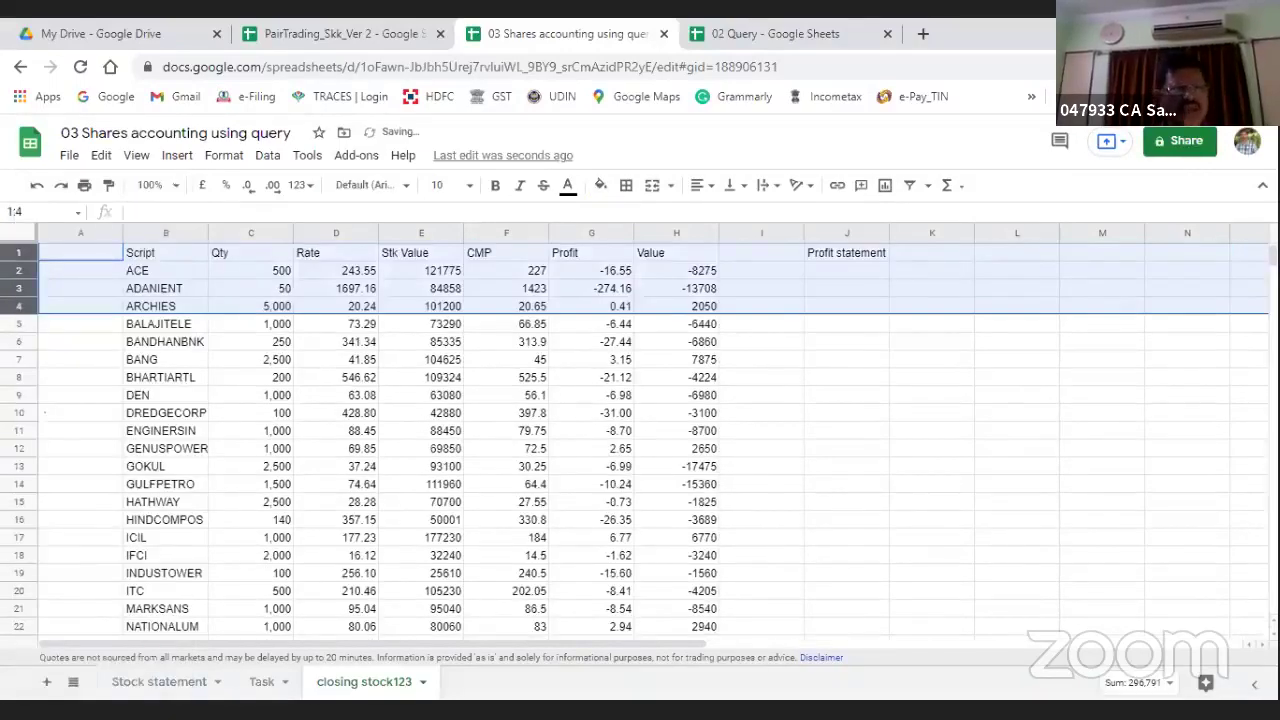
key("Down")
key("Right")
key("Right")
key("Right")
key("Right")
key("Right")
key("Right")
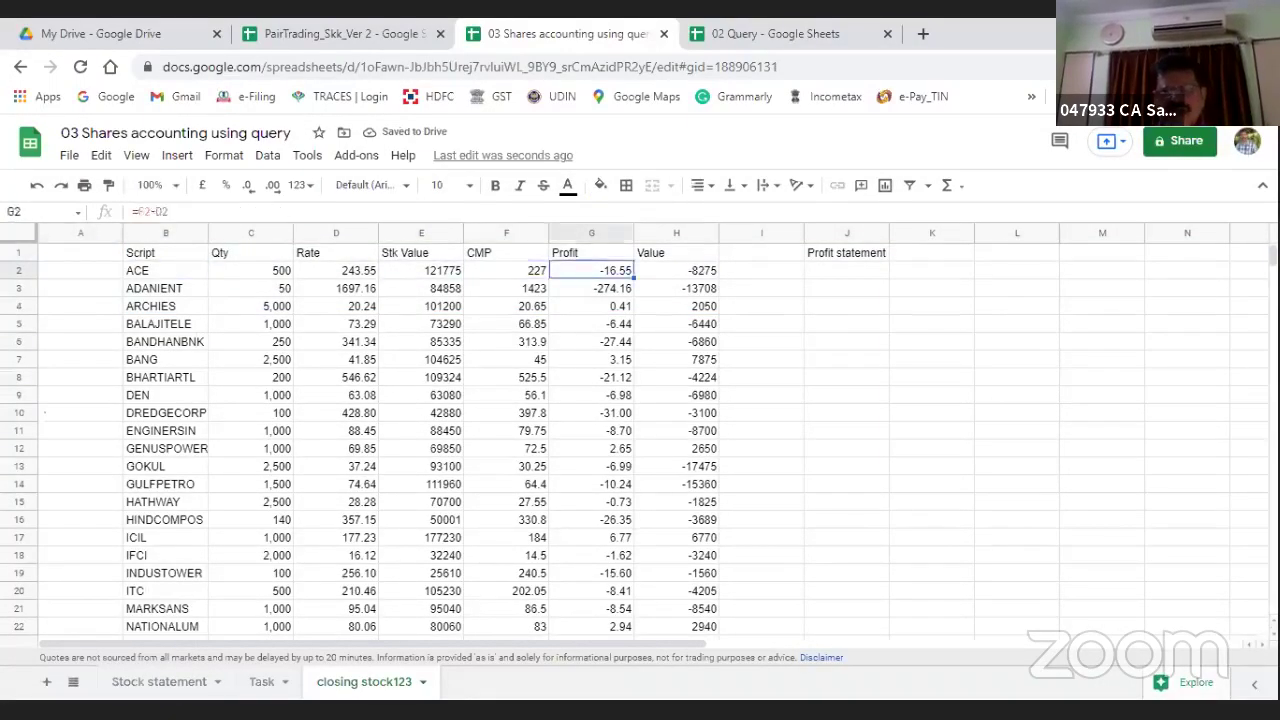
key("Right")
key("Right")
key("Right")
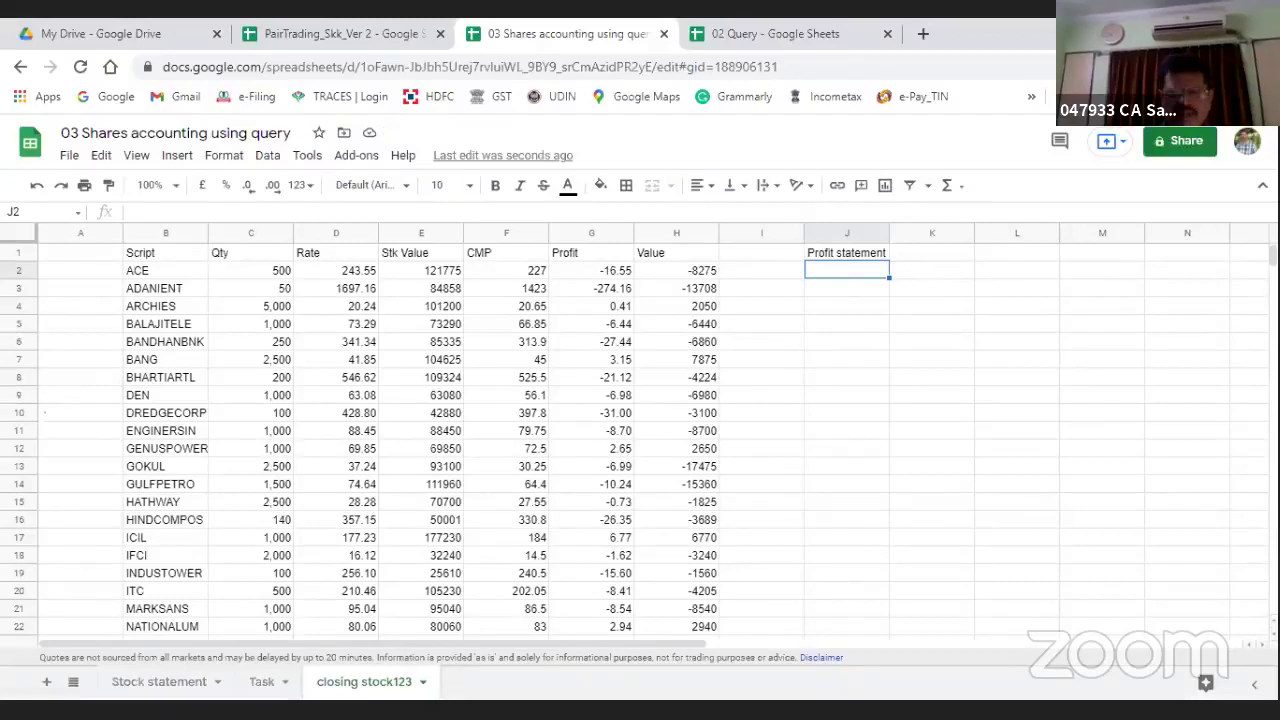
Step: Enter =query(B1:H45,"Select B") in J2 to list the Script heading and names
type("=")
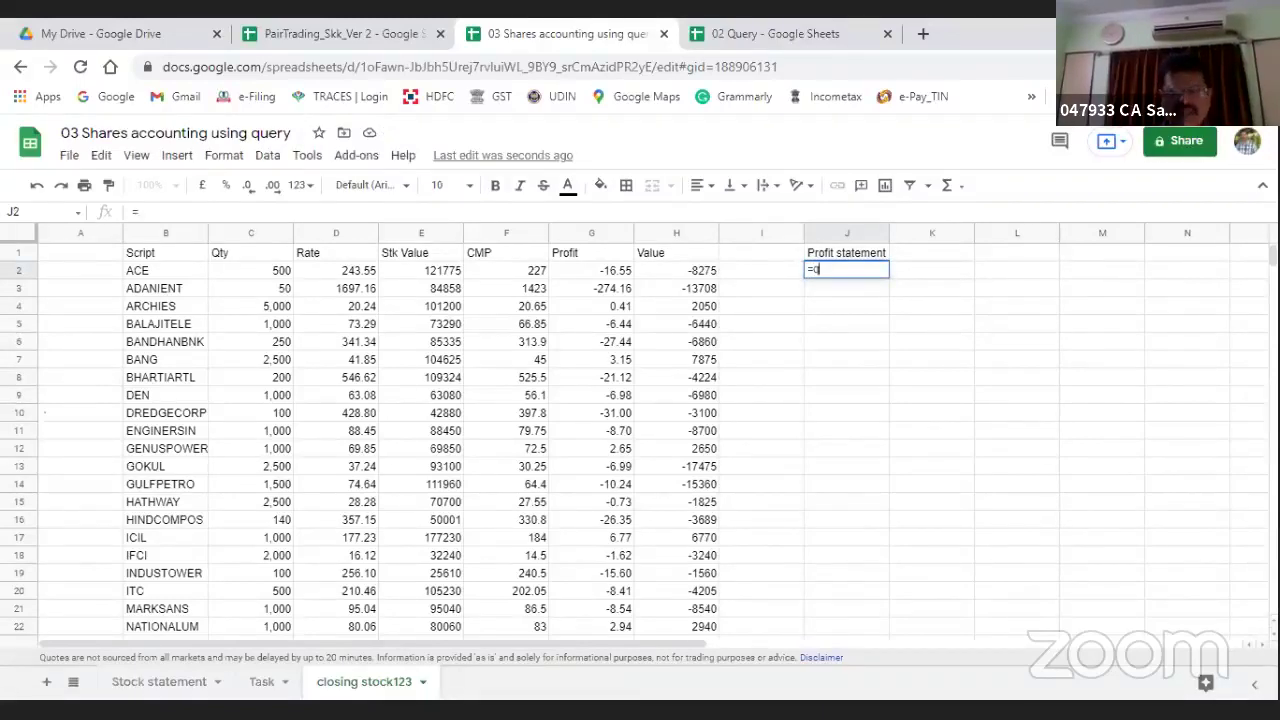
type("query(")
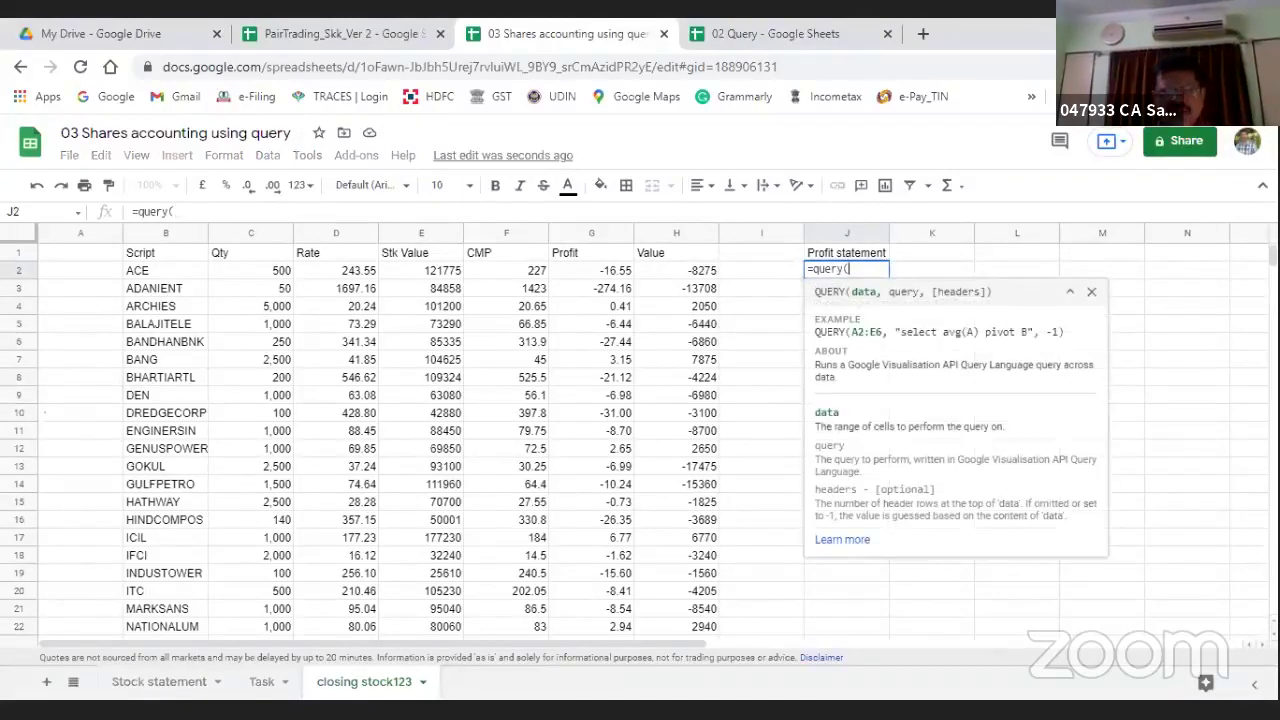
left_click(135, 260)
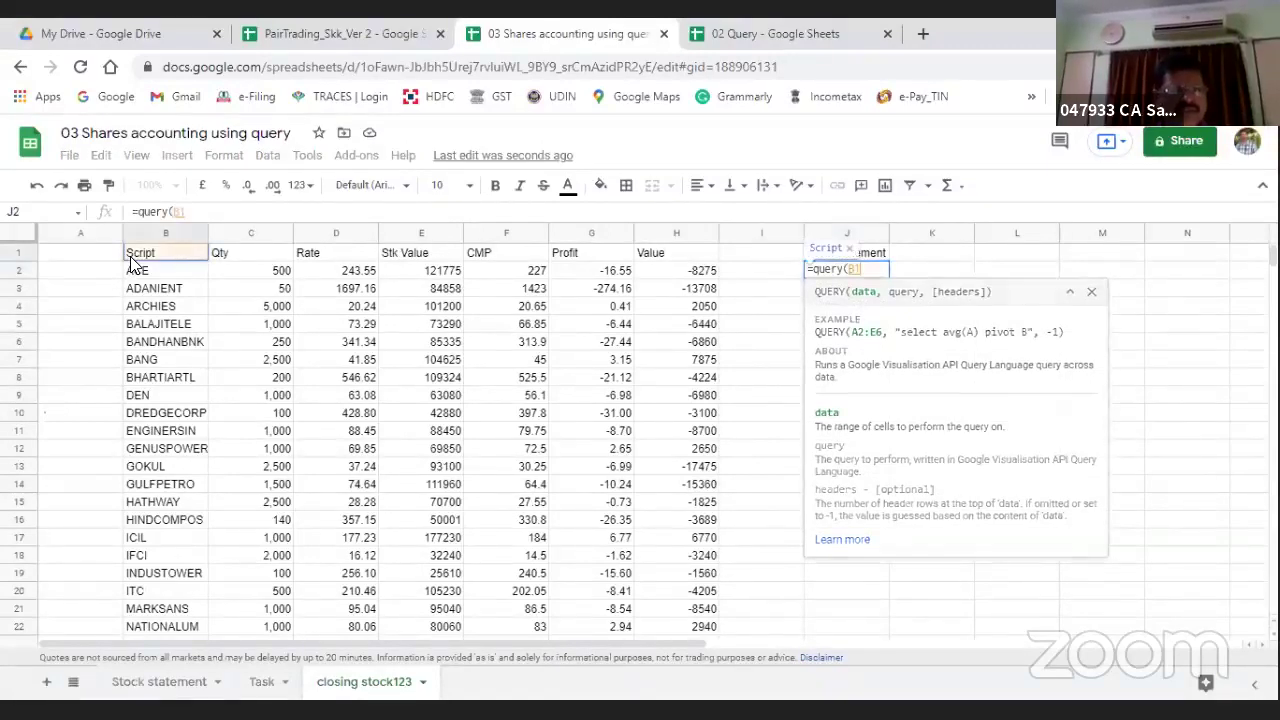
key("shift+Right")
key("shift+Right")
key("shift+Right")
key("shift+Right")
key("shift+Right")
key("shift+Right")
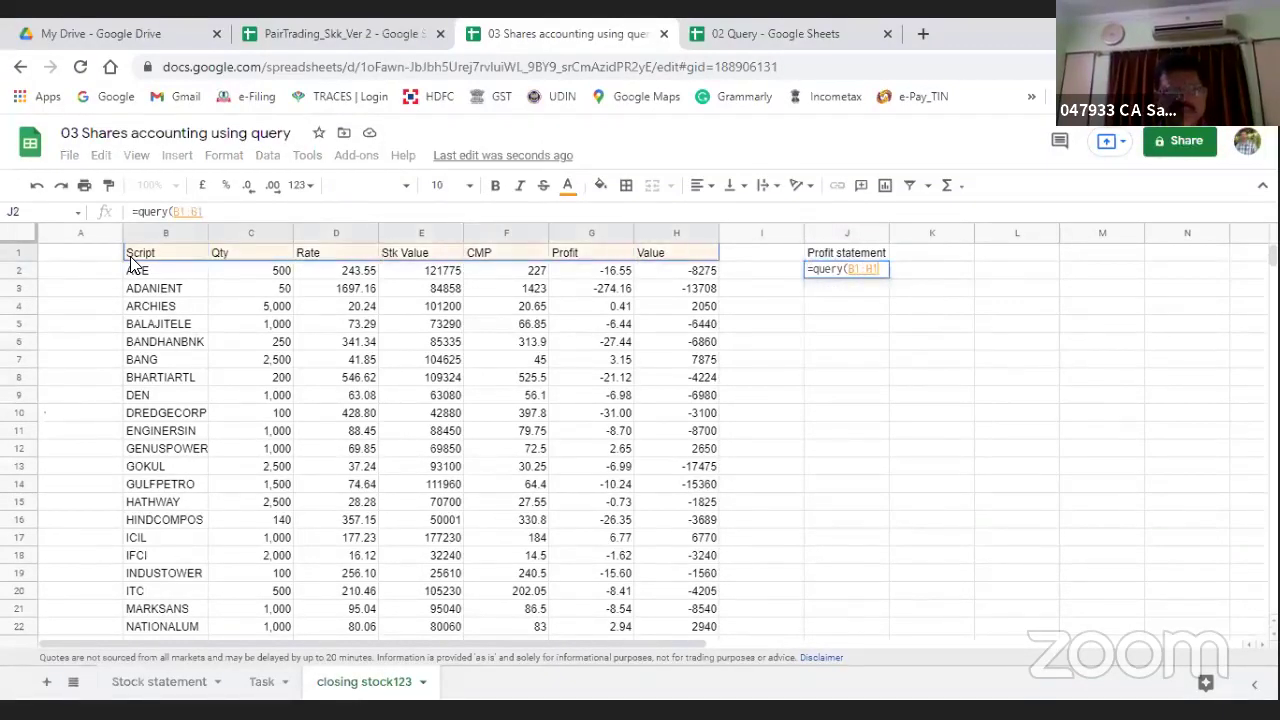
key("shift+Down")
key("shift+Down")
key("shift+Down")
key("shift+Down")
key("shift+Down")
key("shift+Down")
key("shift+Down")
key("shift+Down")
key("shift+Down")
key("shift+Down")
key("shift+Down")
key("shift+Down")
key("shift+Down")
key("shift+Down")
key("shift+Down")
key("shift+Down")
key("shift+Down")
key("shift+Down")
key("shift+Down")
key("shift+Down")
key("shift+Down")
key("shift+Down")
key("shift+Down")
key("shift+Down")
key("shift+Down")
key("shift+Down")
key("shift+Down")
key("shift+Down")
key("shift+Down")
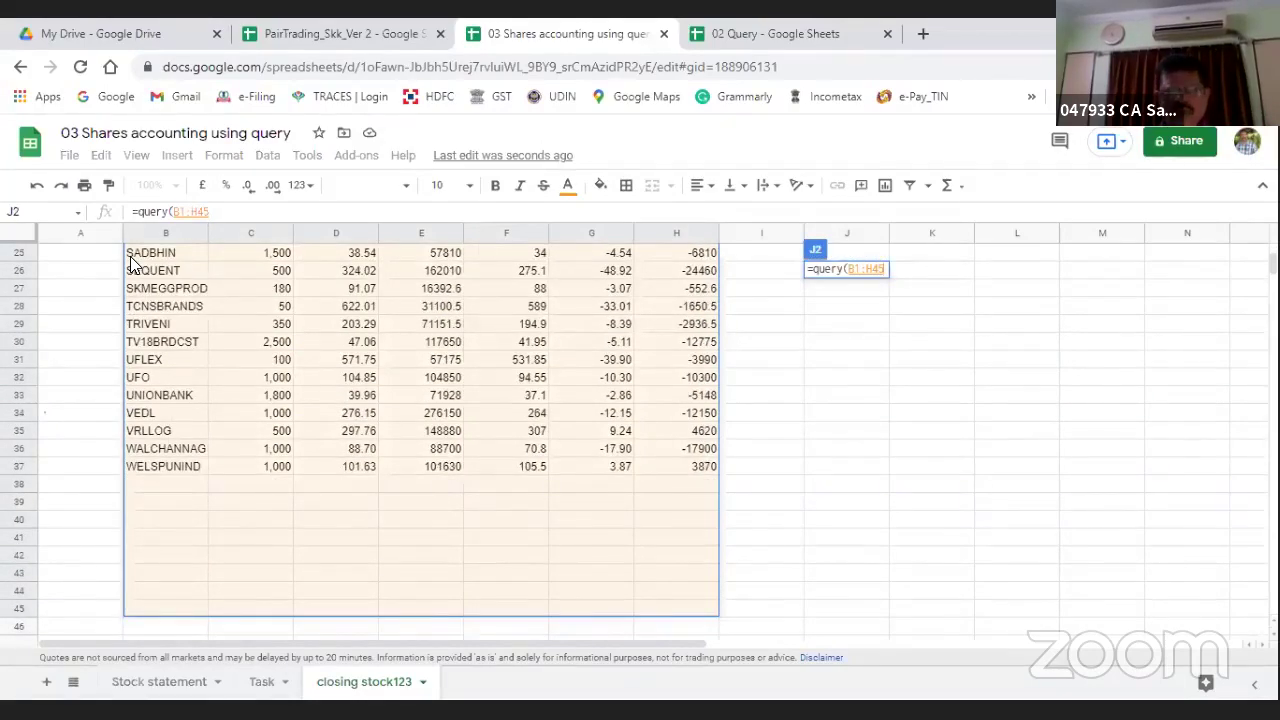
type(",")
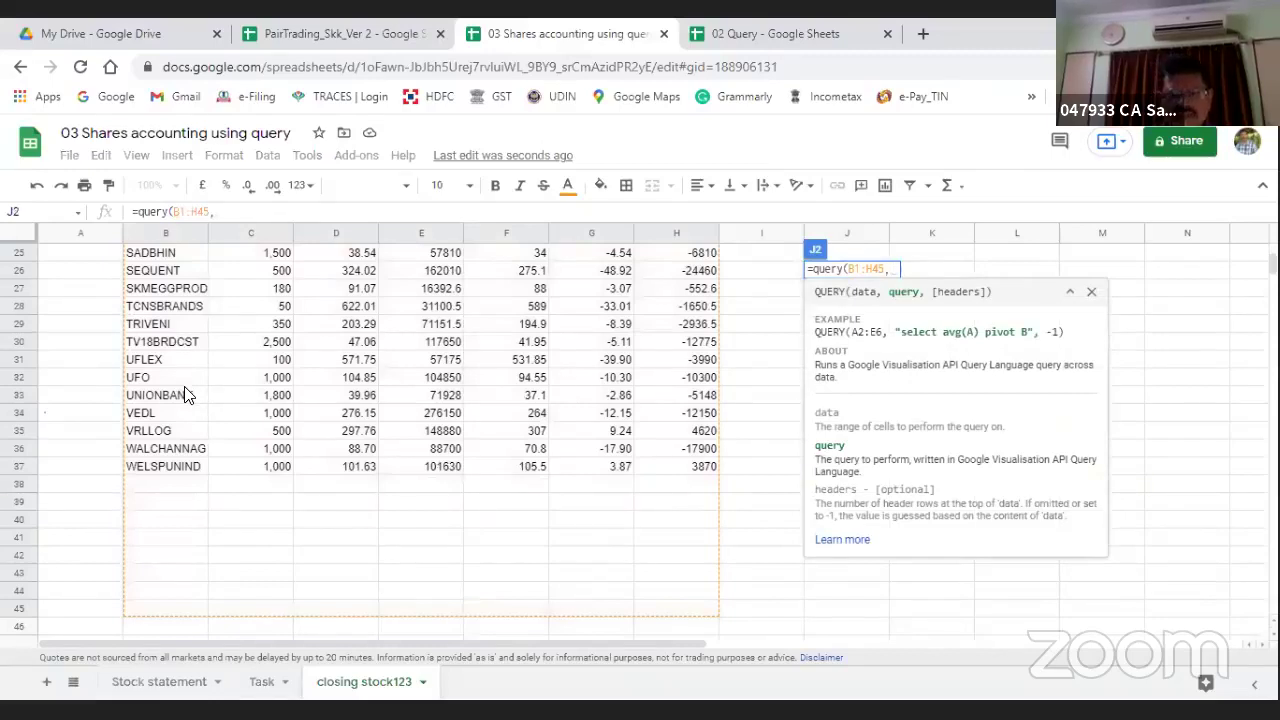
type("\"Select")
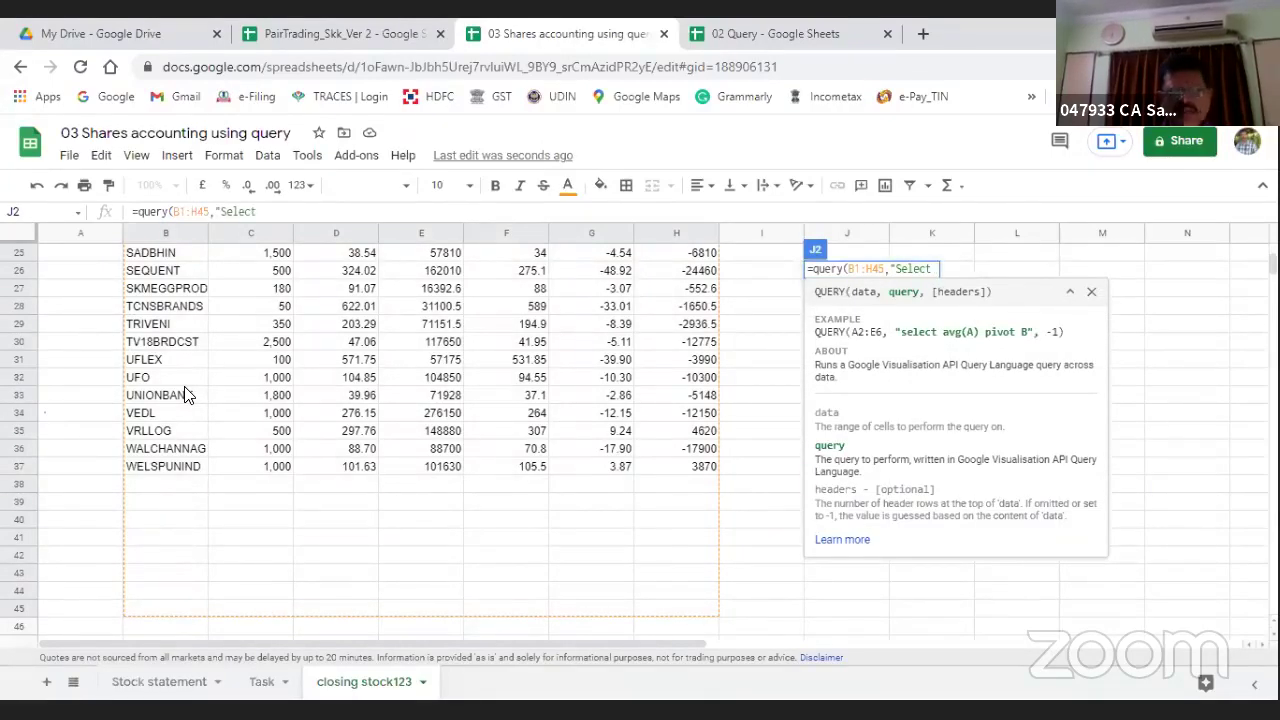
type(" B")
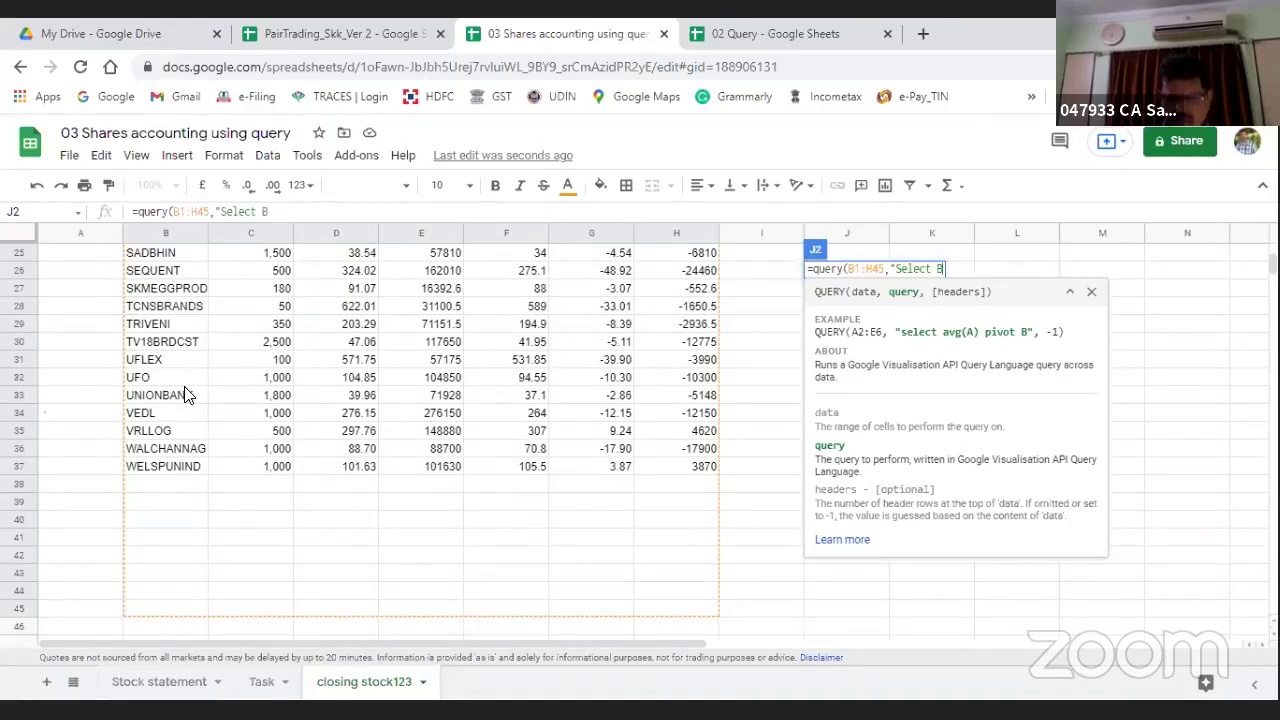
type("\")")
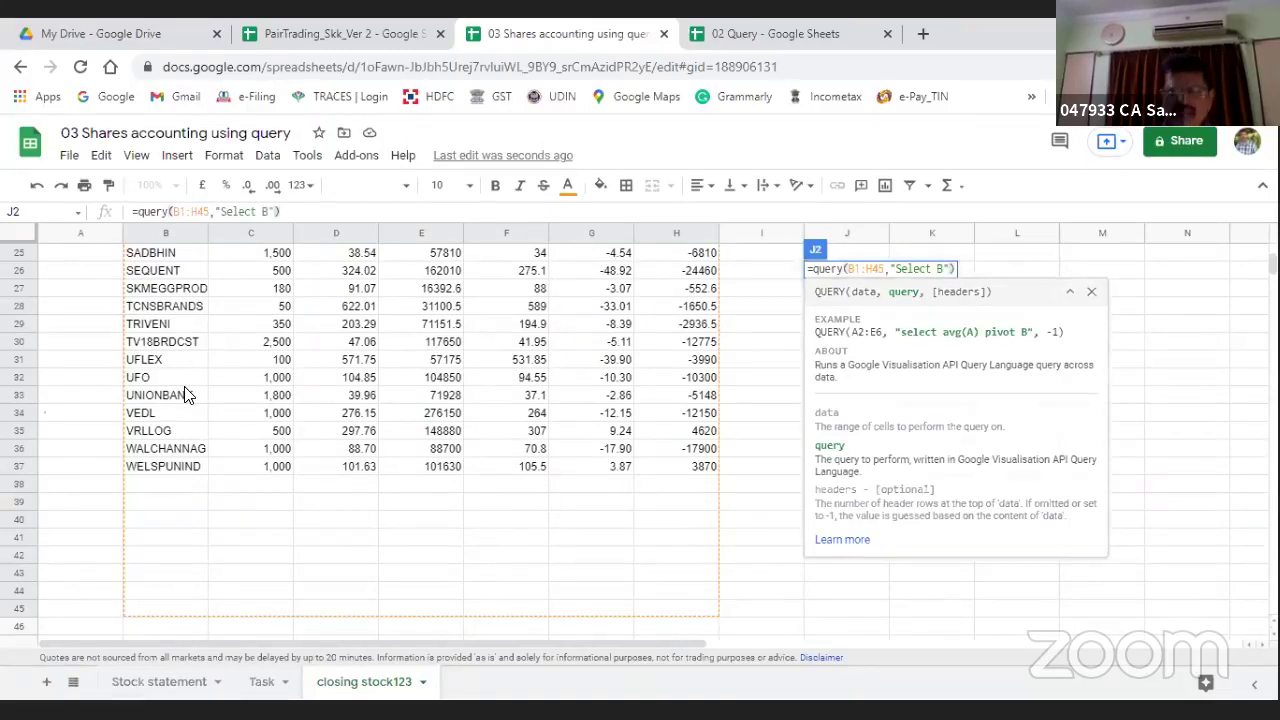
key("Return")
key("Up")
key("Up")
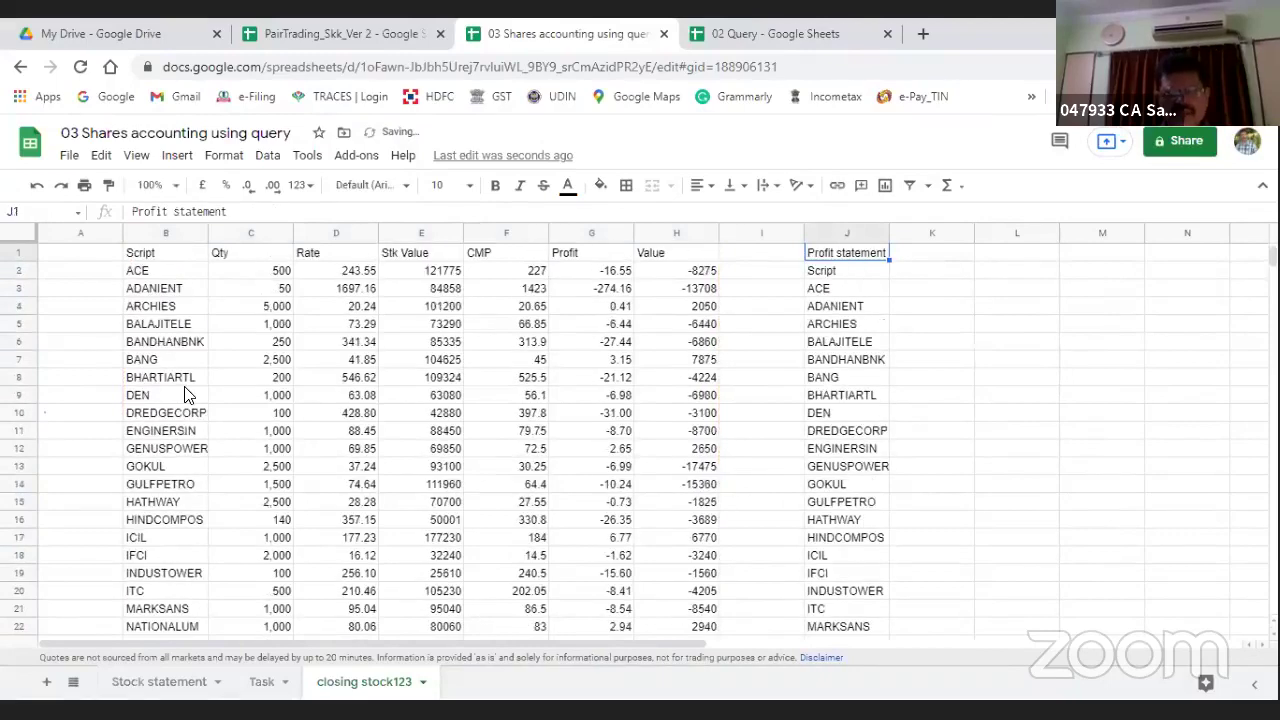
key("Down")
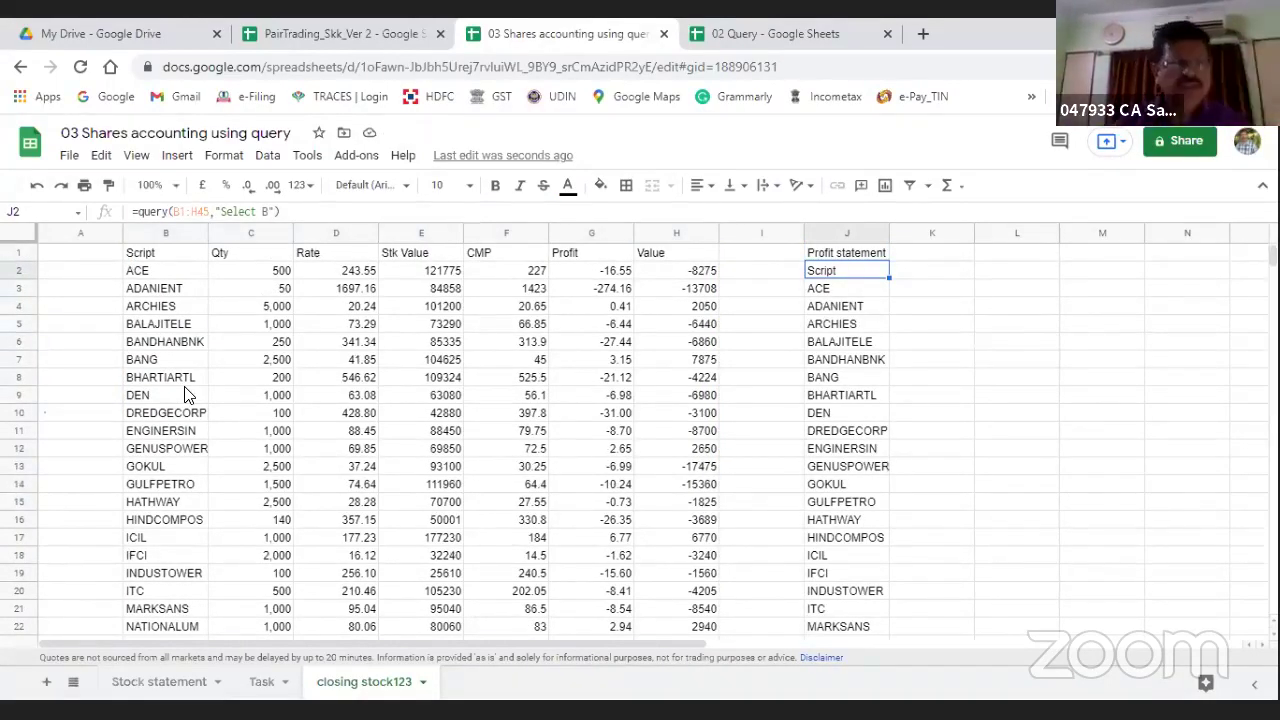
Step: Change the J2 query to "Select B,C,F,H" returning Script, Qty, CMP and Value
left_click(268, 212)
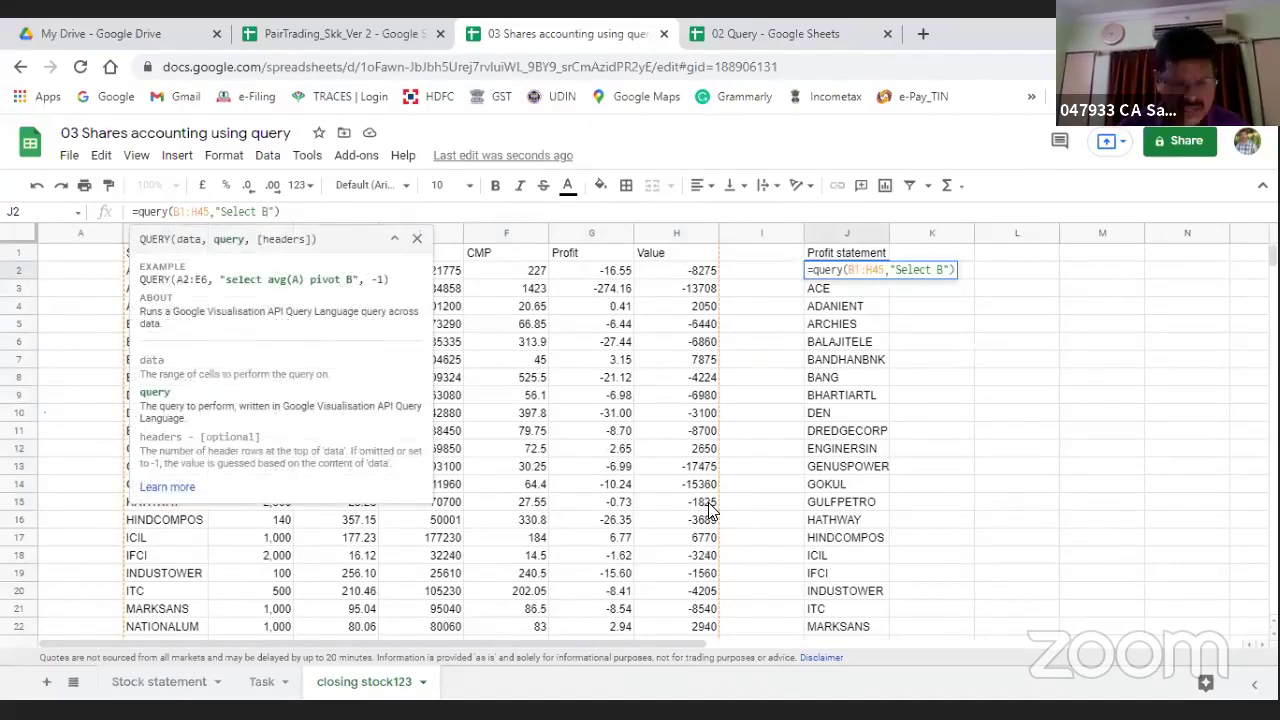
type(",C")
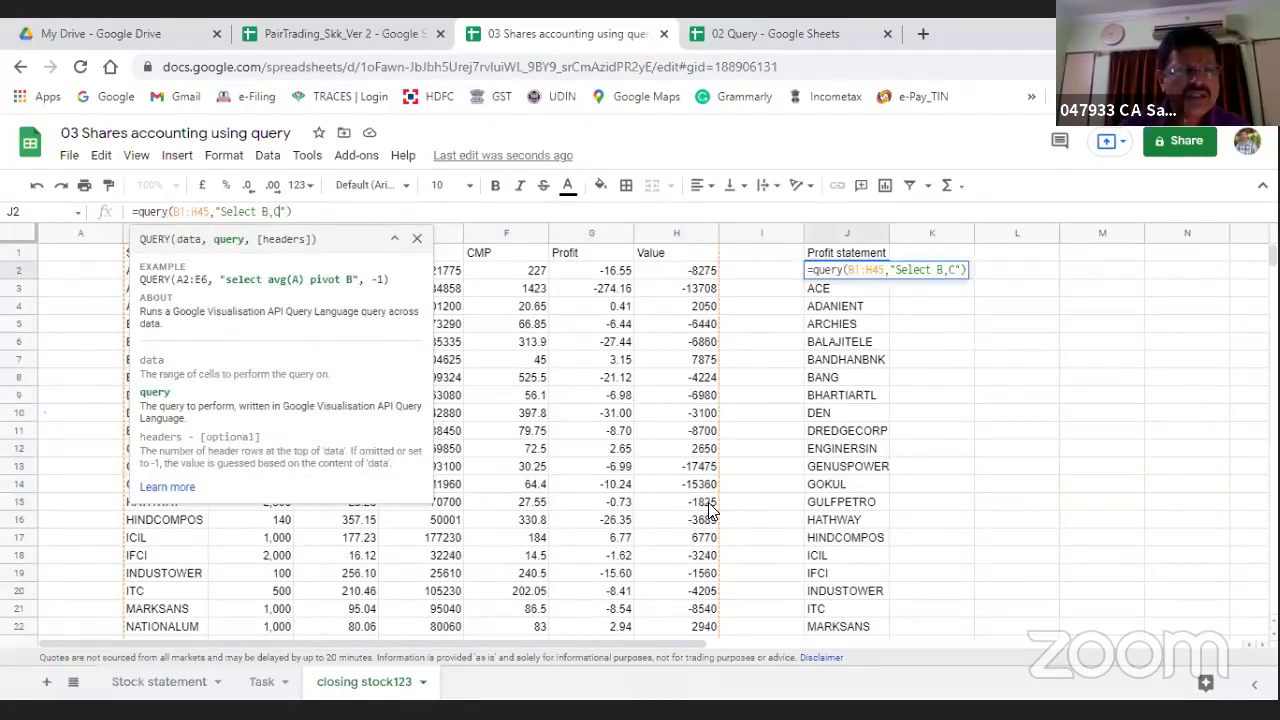
key("Escape")
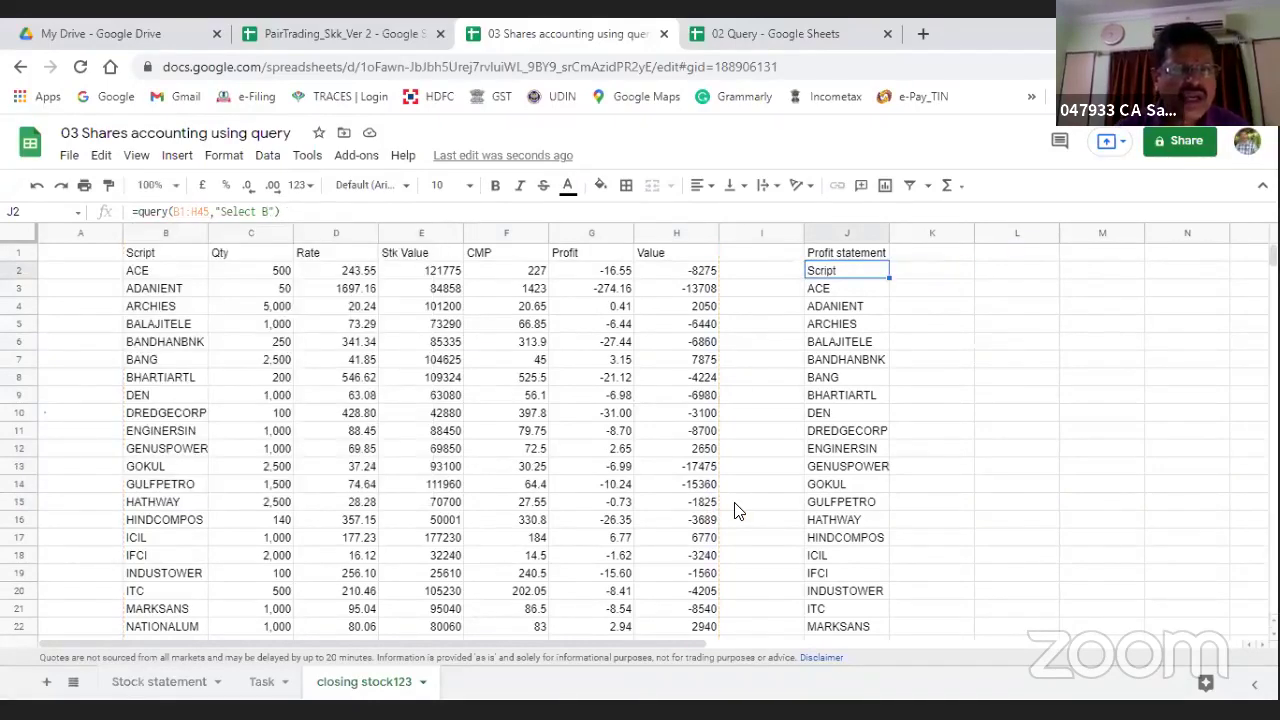
left_click(268, 211)
type(",d")
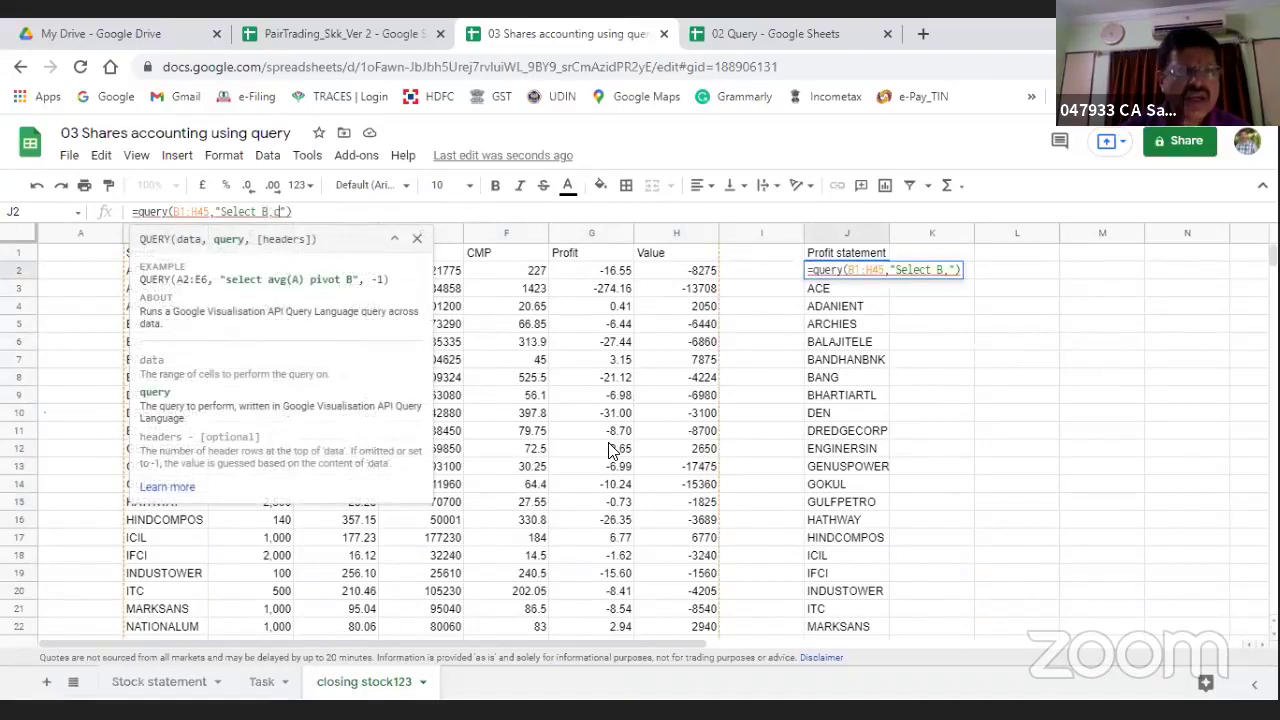
key("BackSpace")
type("c")
key("BackSpace")
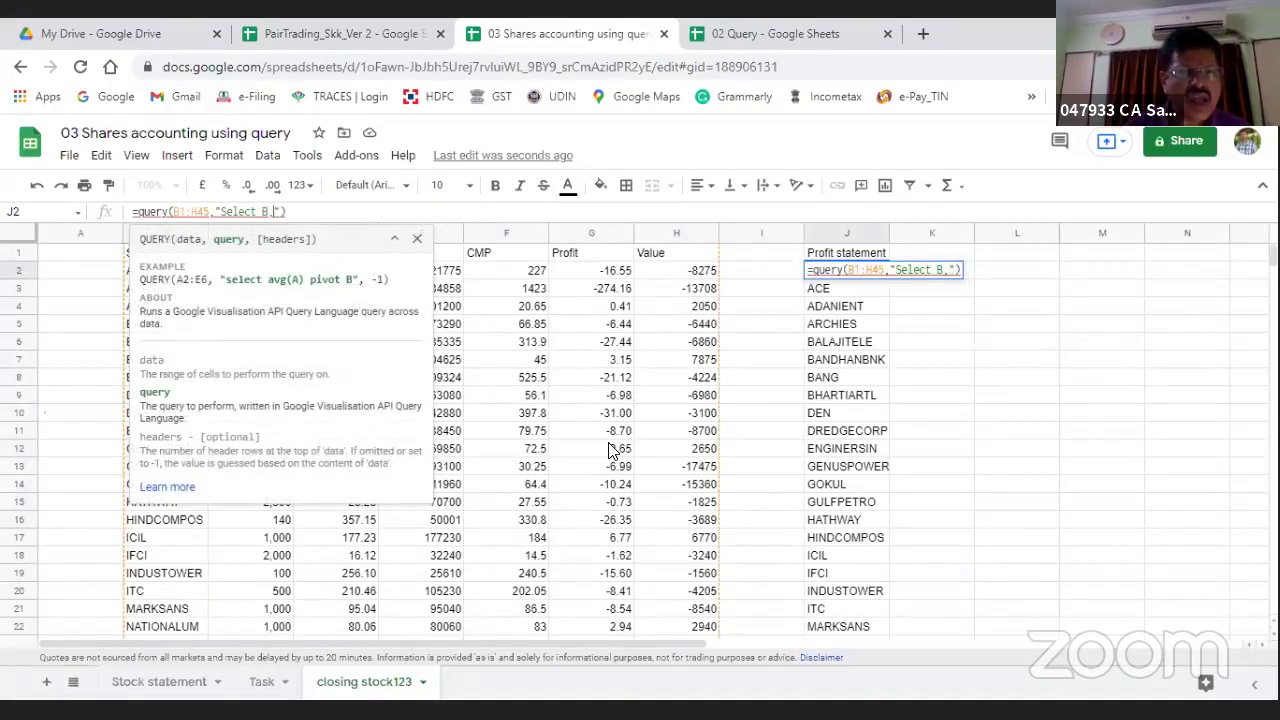
type("C")
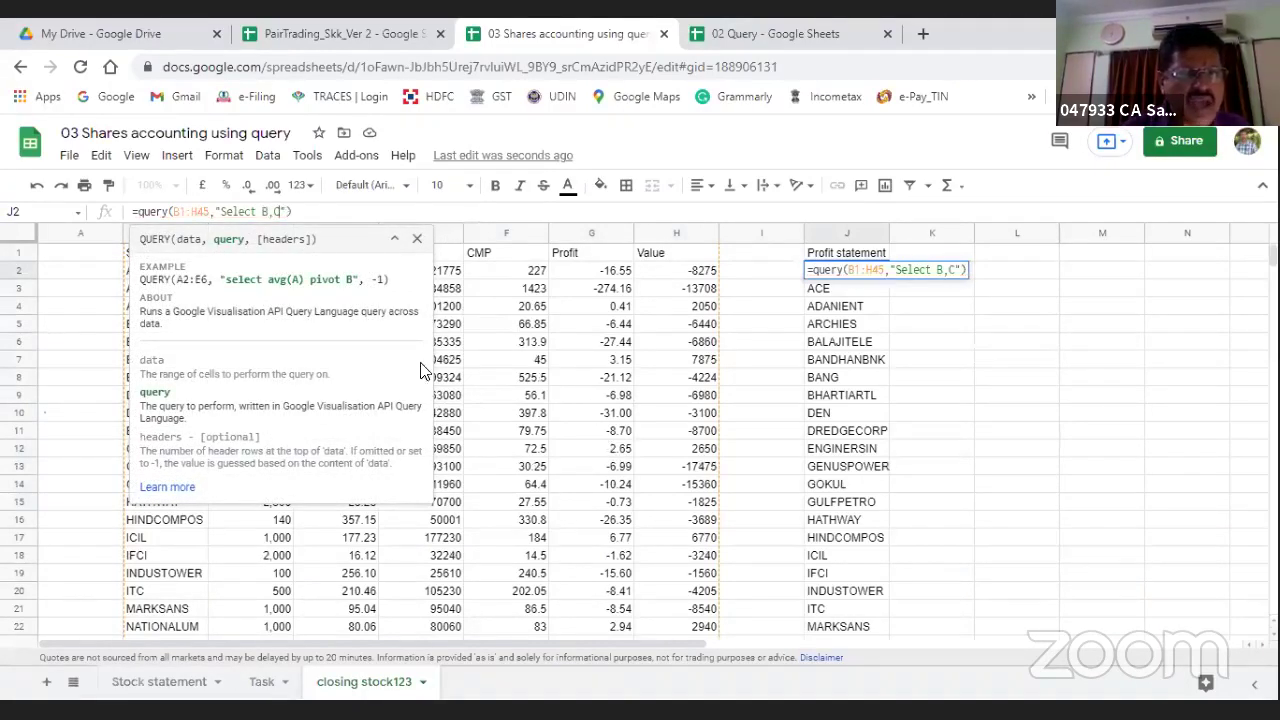
left_click(395, 241)
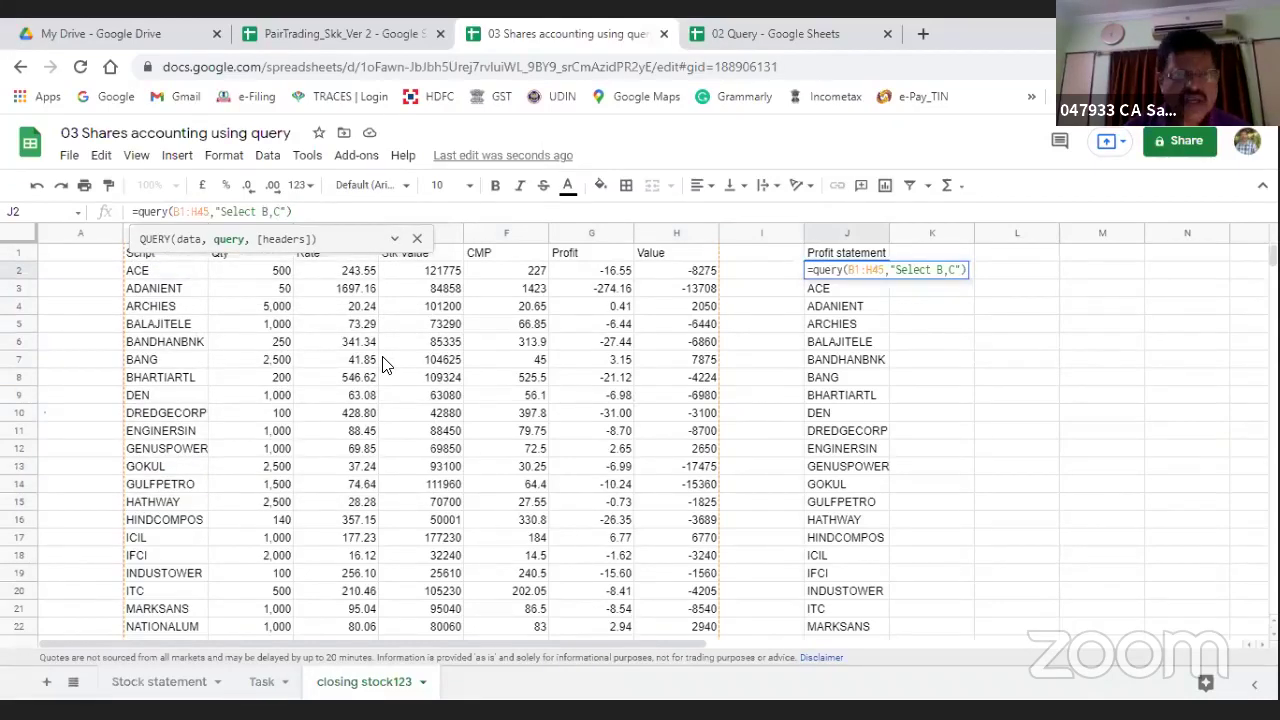
type(",")
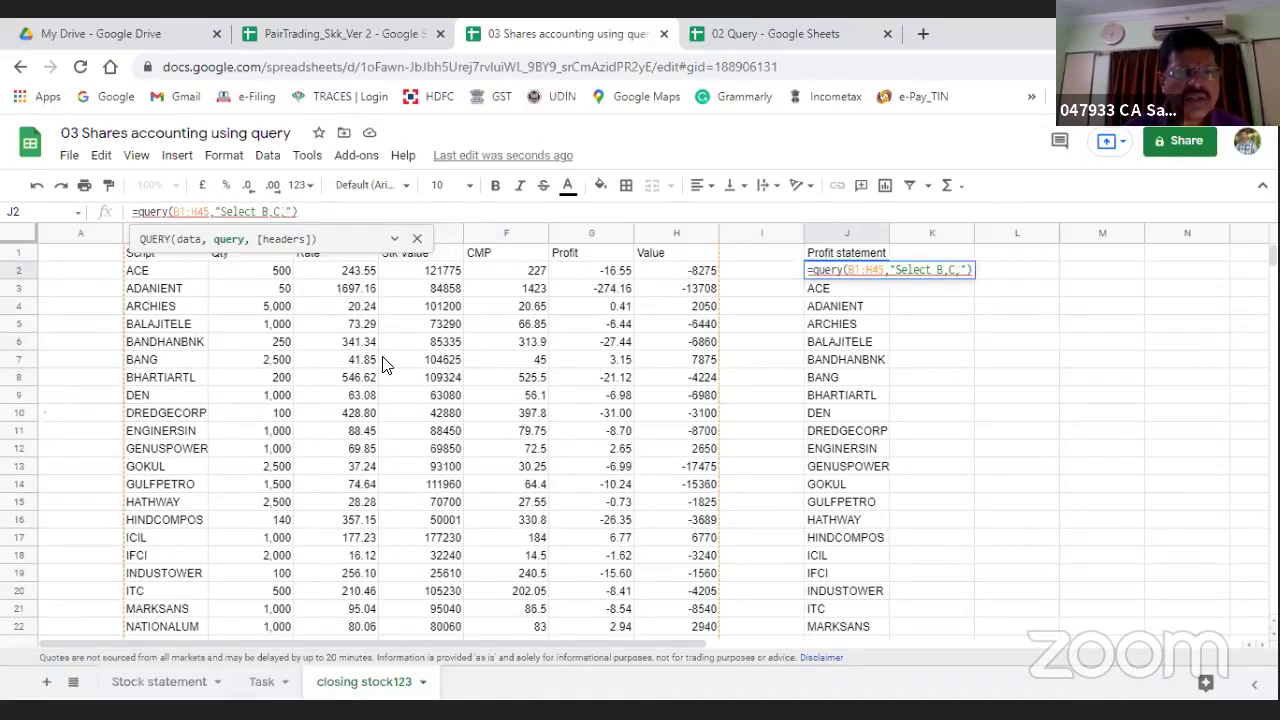
type("F,")
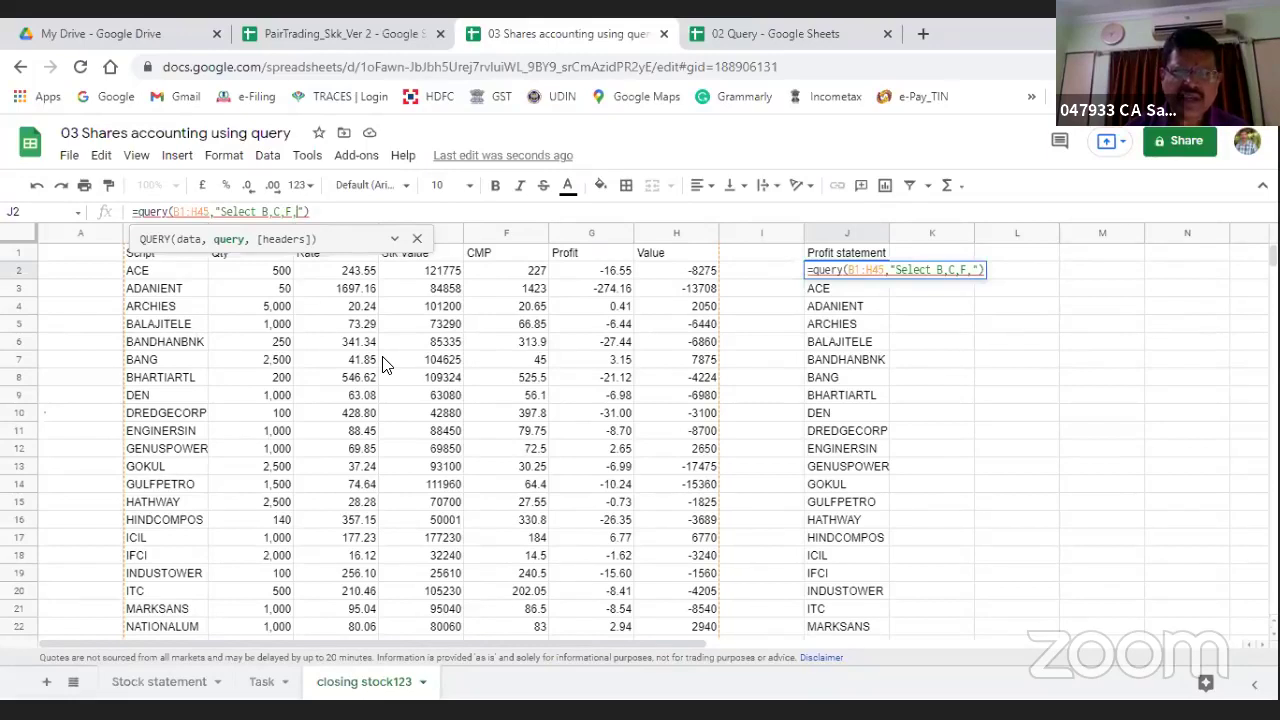
type("H")
key("Return")
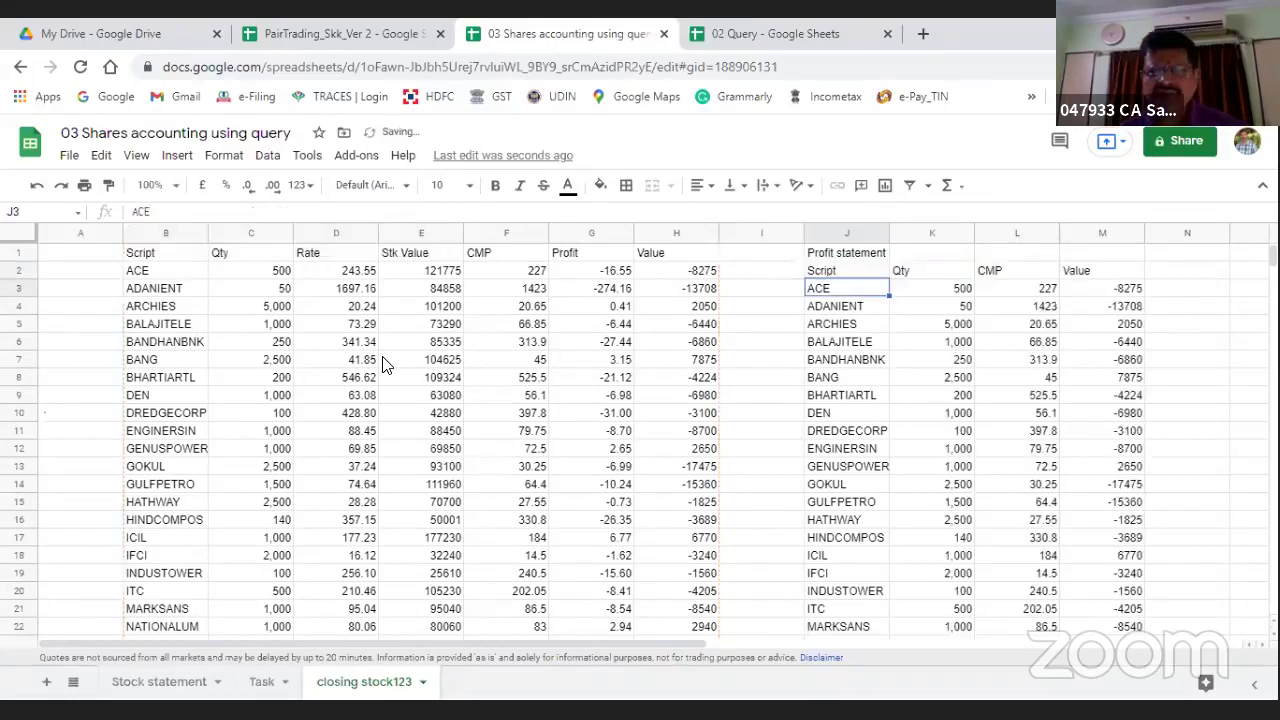
key("Up")
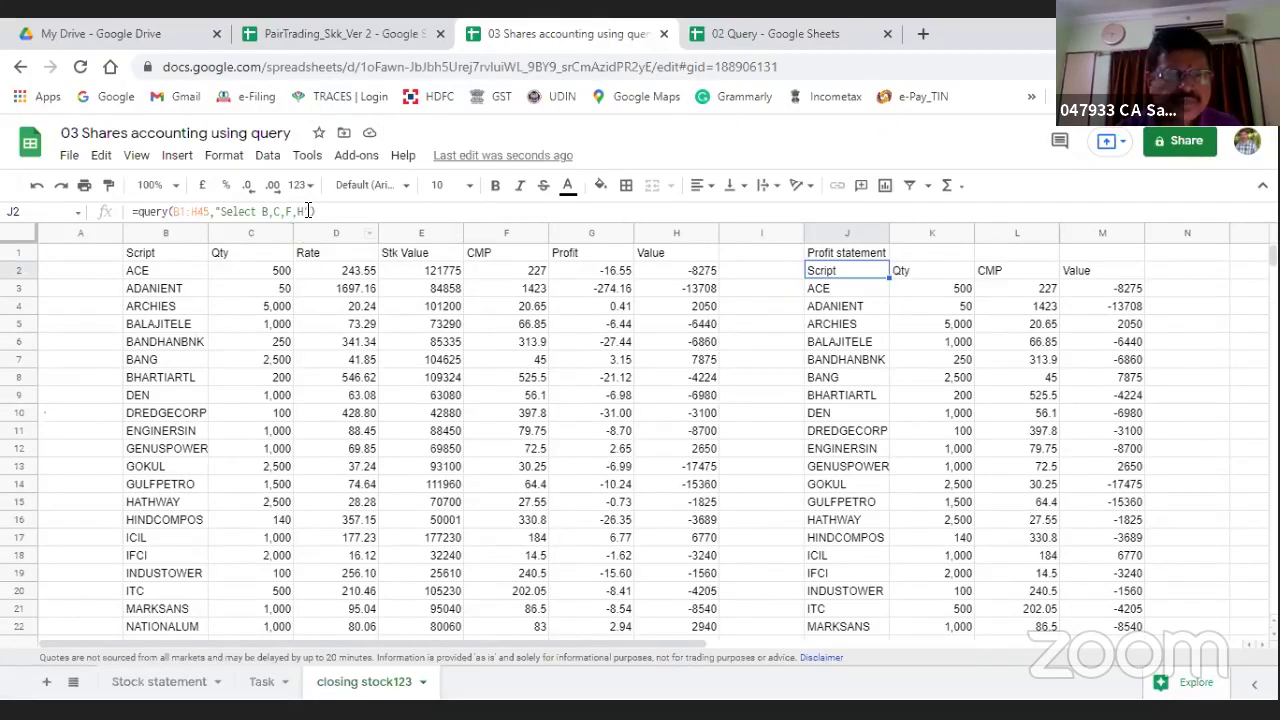
Step: Add "order by H desc" to the J2 query so BANG's 7875 tops the list
left_click(300, 211)
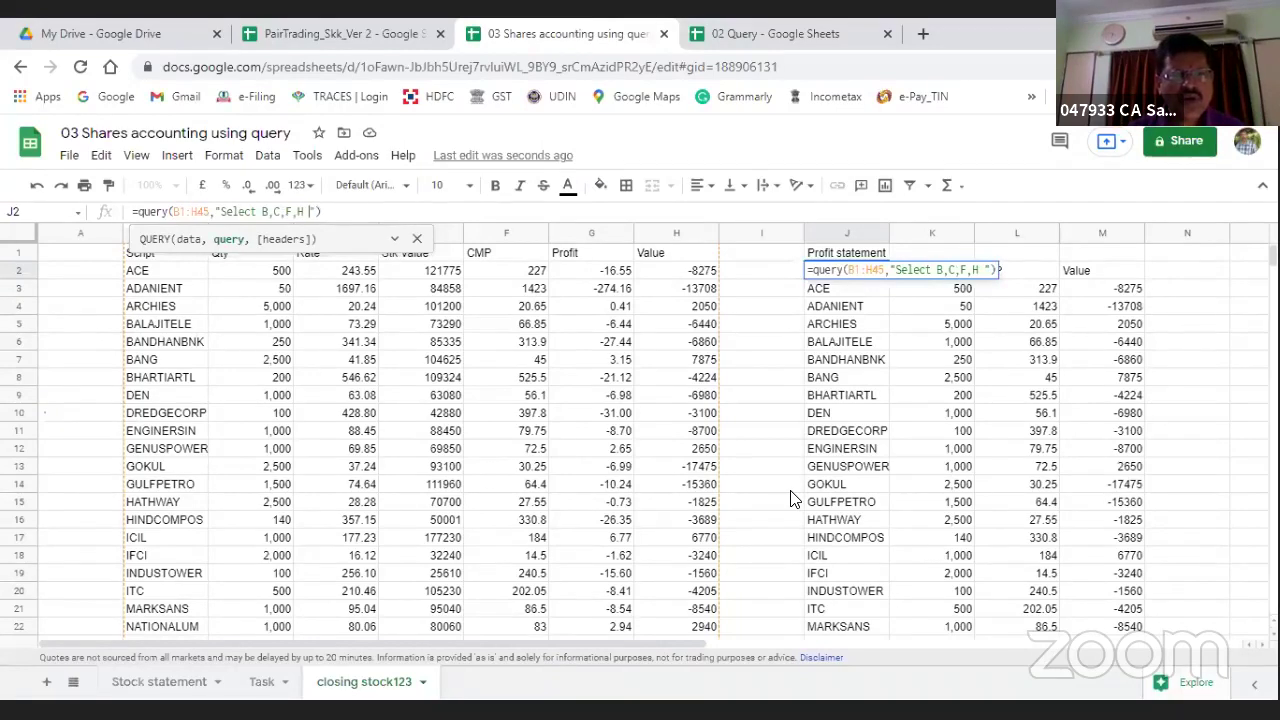
type("order by")
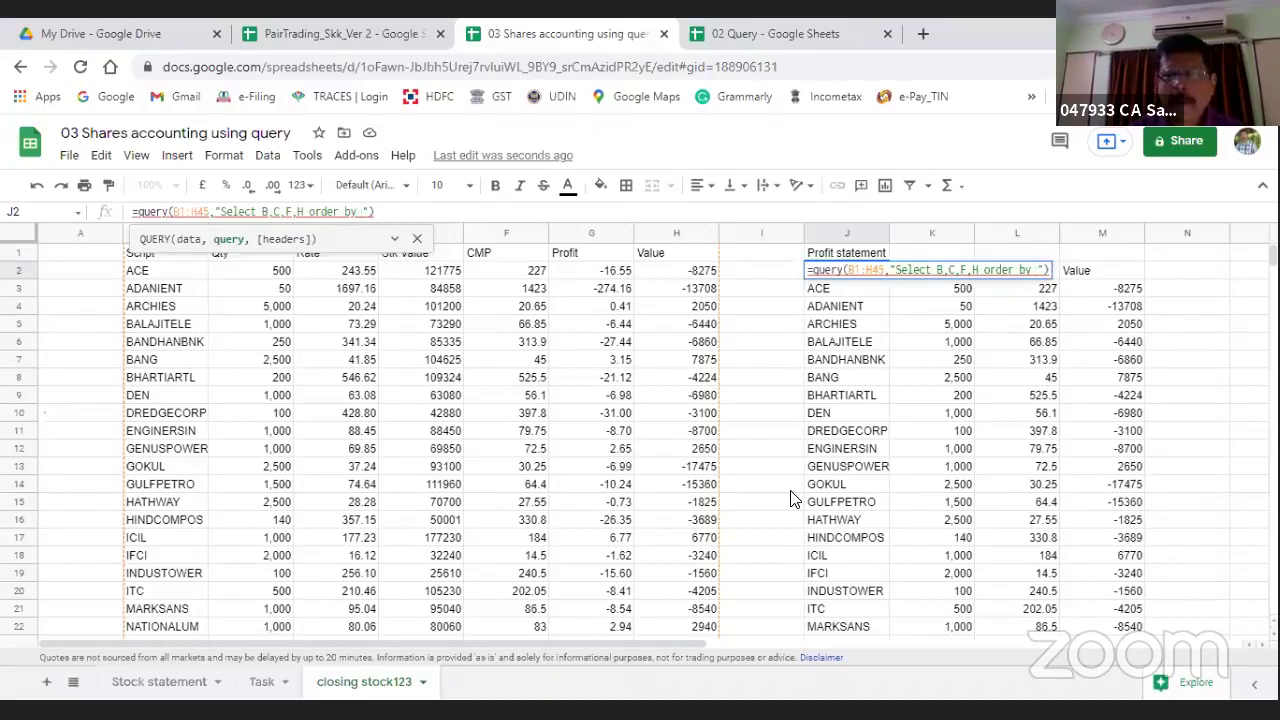
type(" H")
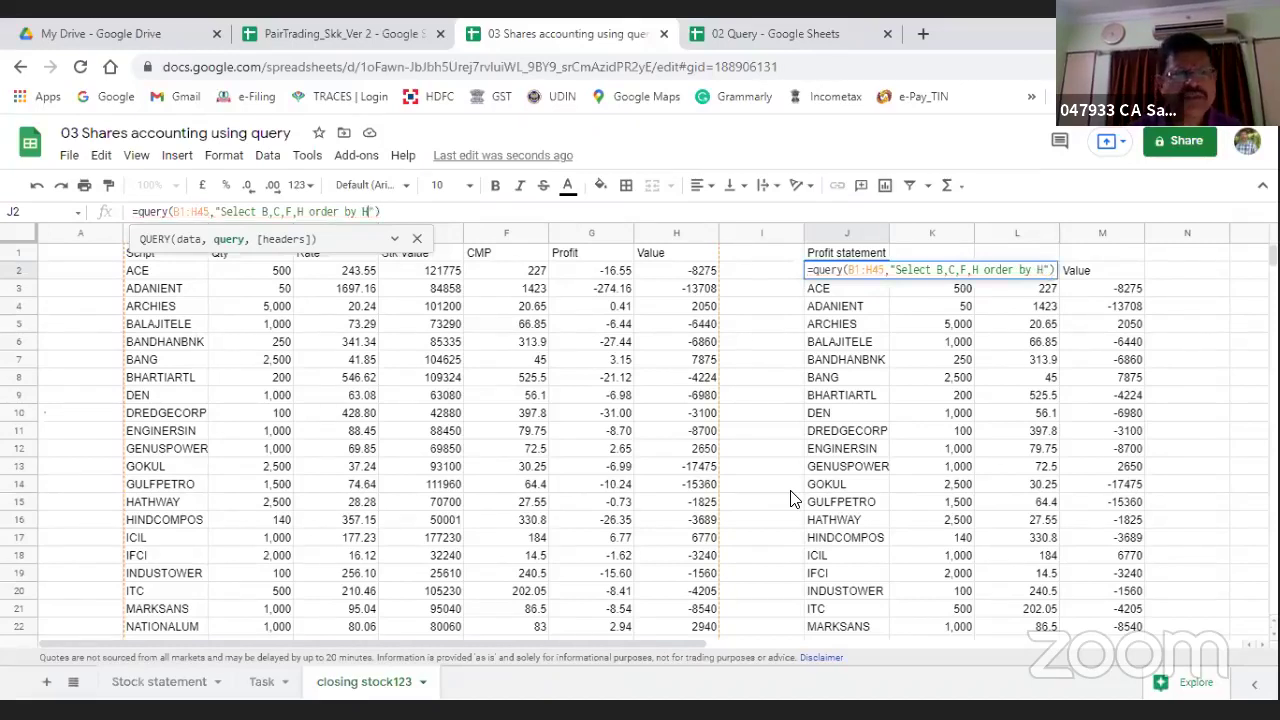
key("Return")
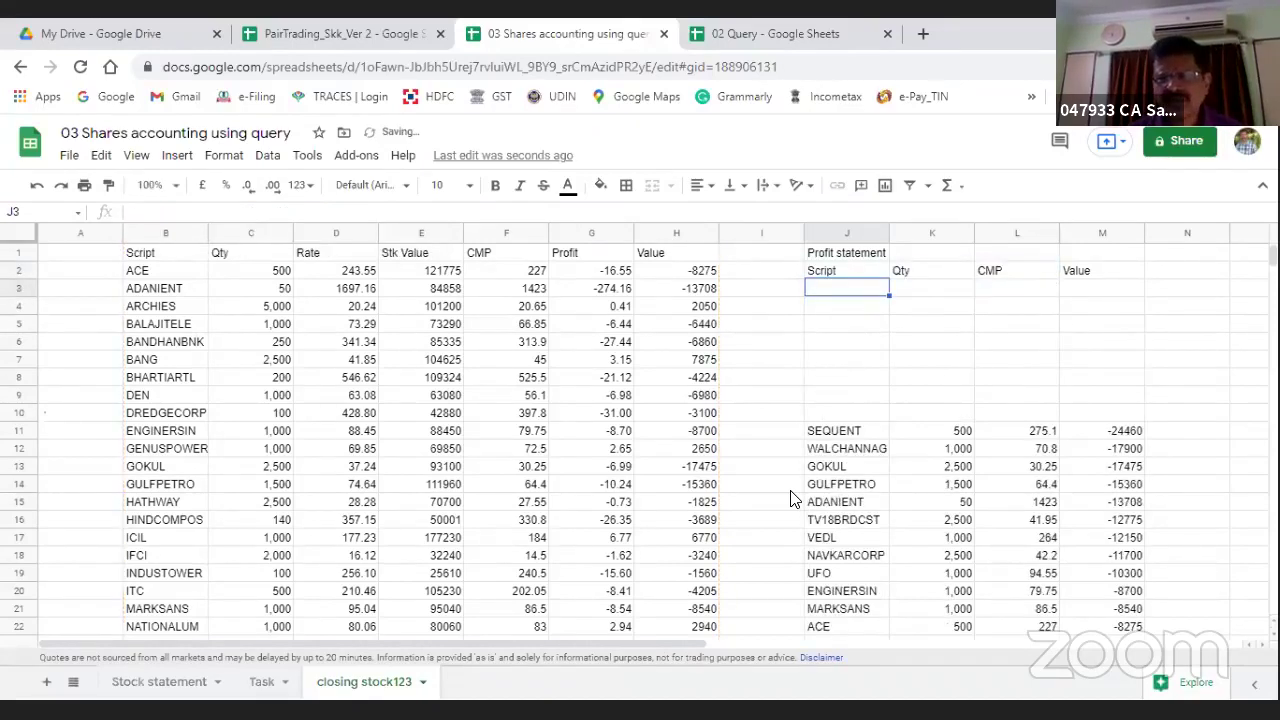
key("Down")
key("Down")
key("Down")
key("Down")
key("Down")
key("Down")
key("Down")
key("Down")
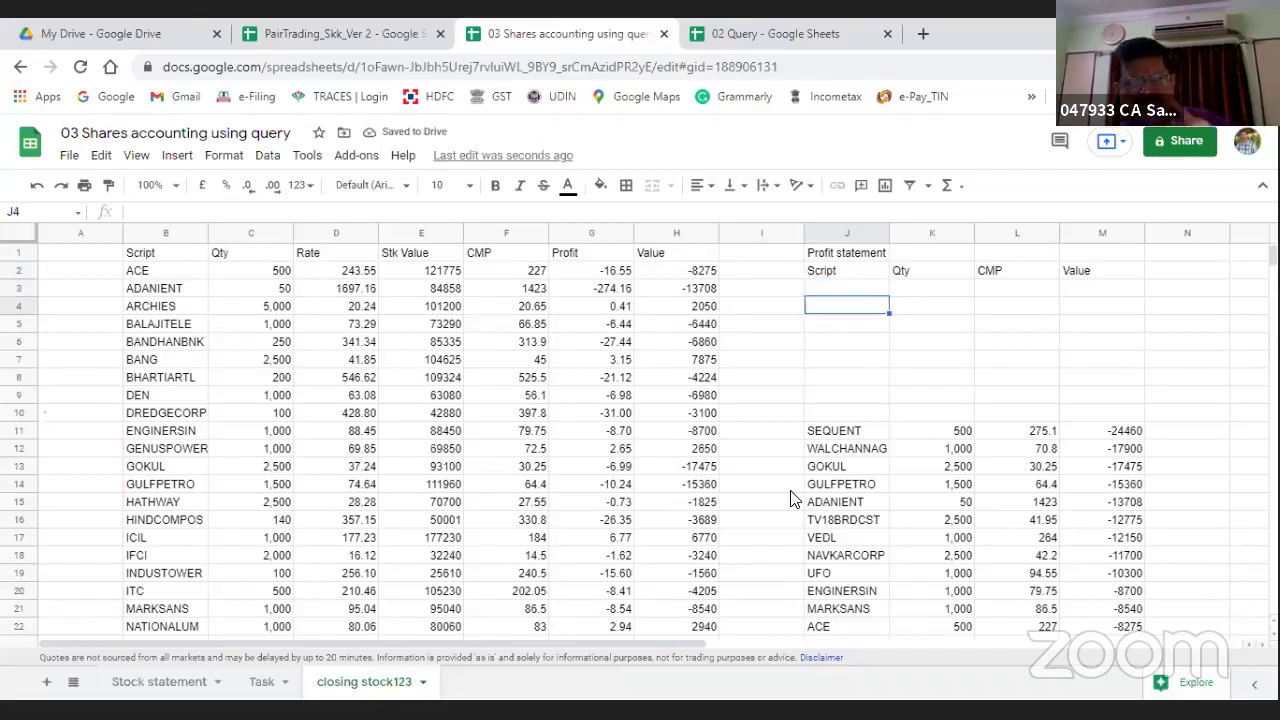
key("Up")
key("Up")
key("Up")
key("Up")
key("Up")
key("Up")
key("Up")
key("Up")
key("Up")
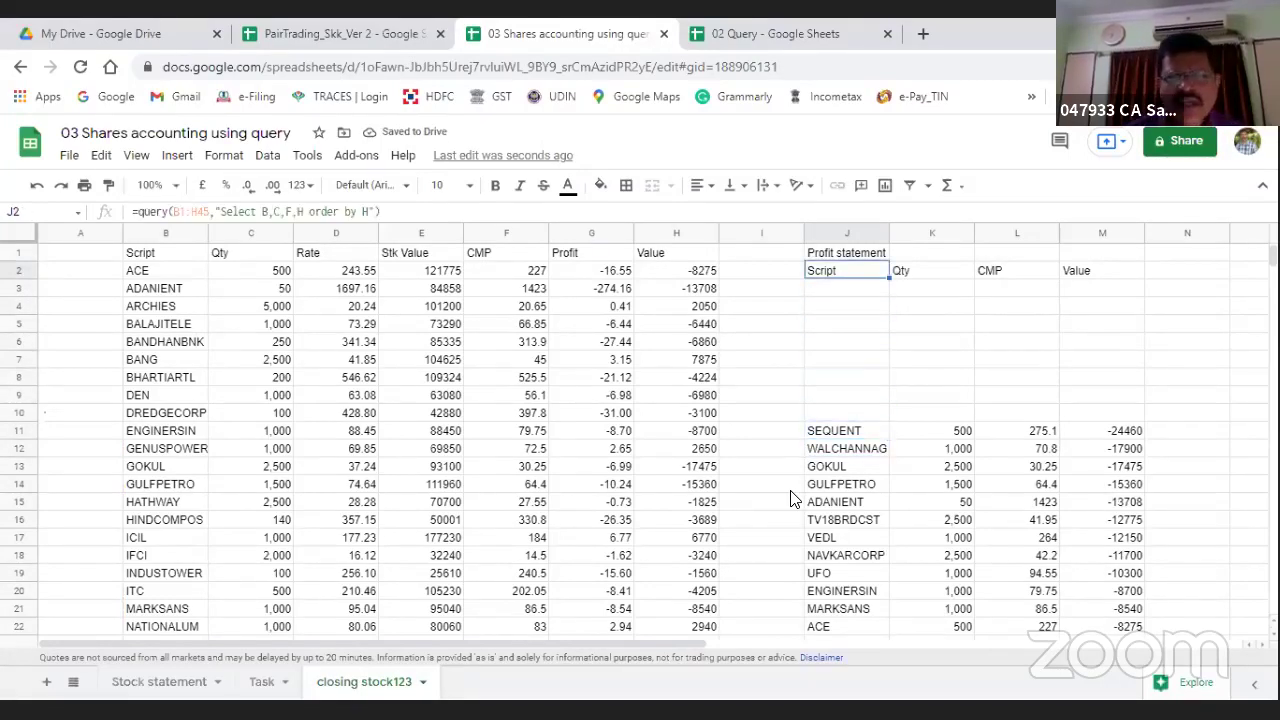
key("Down")
key("Up")
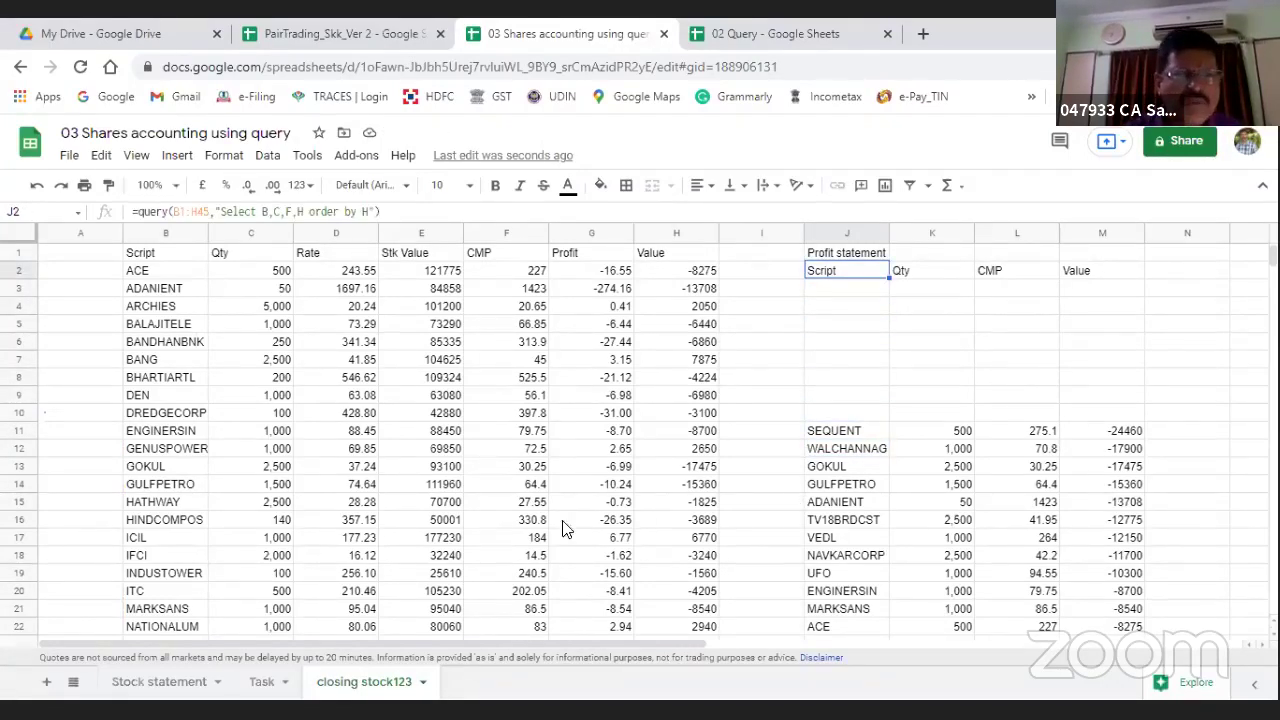
key("F2")
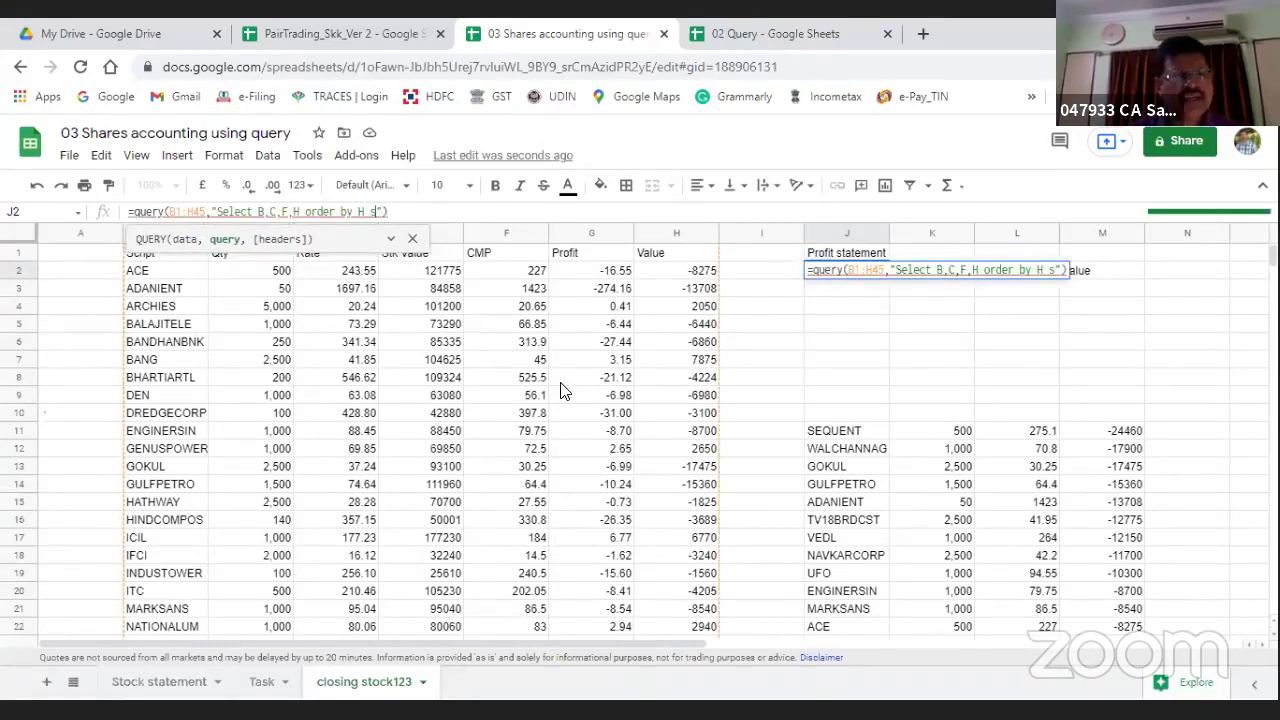
type("desc")
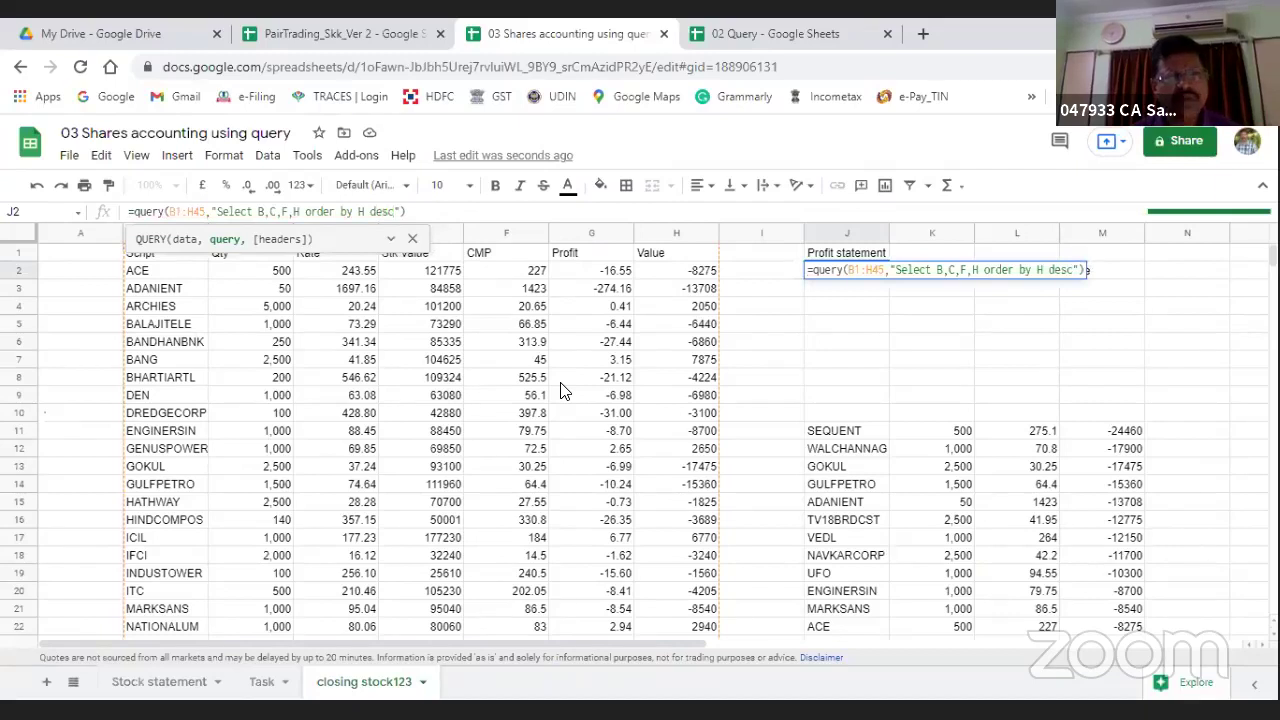
key("Return")
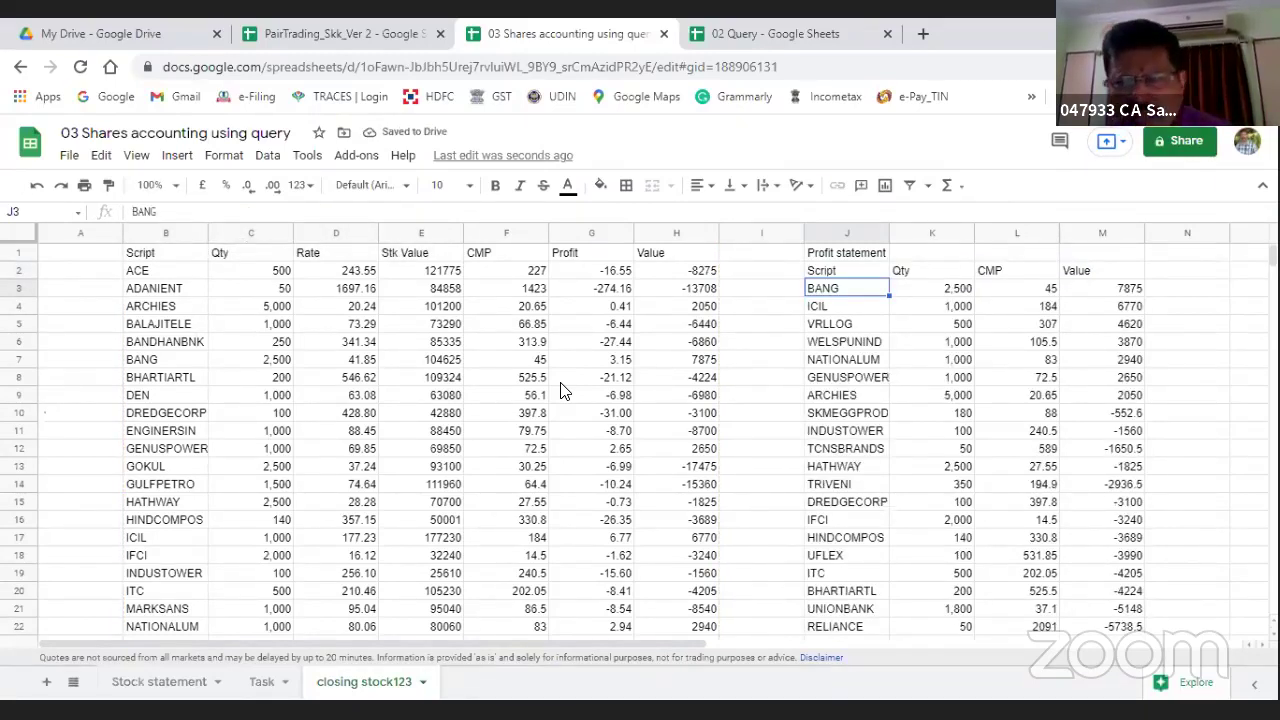
Step: Select the positive Value cells M3:M9 to read their 30775 total
key("Right")
key("Right")
key("Right")
key("Right")
key("Left")
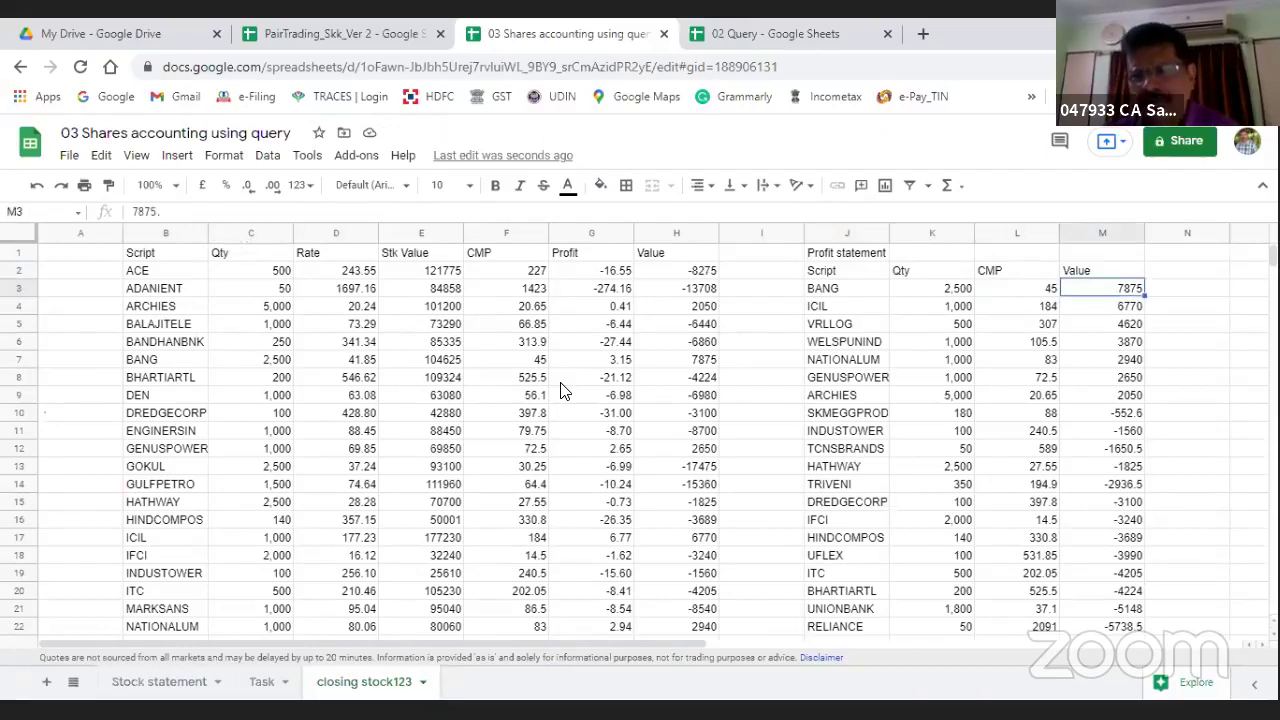
key("Down")
key("Down")
key("Down")
key("Down")
key("Down")
key("Down")
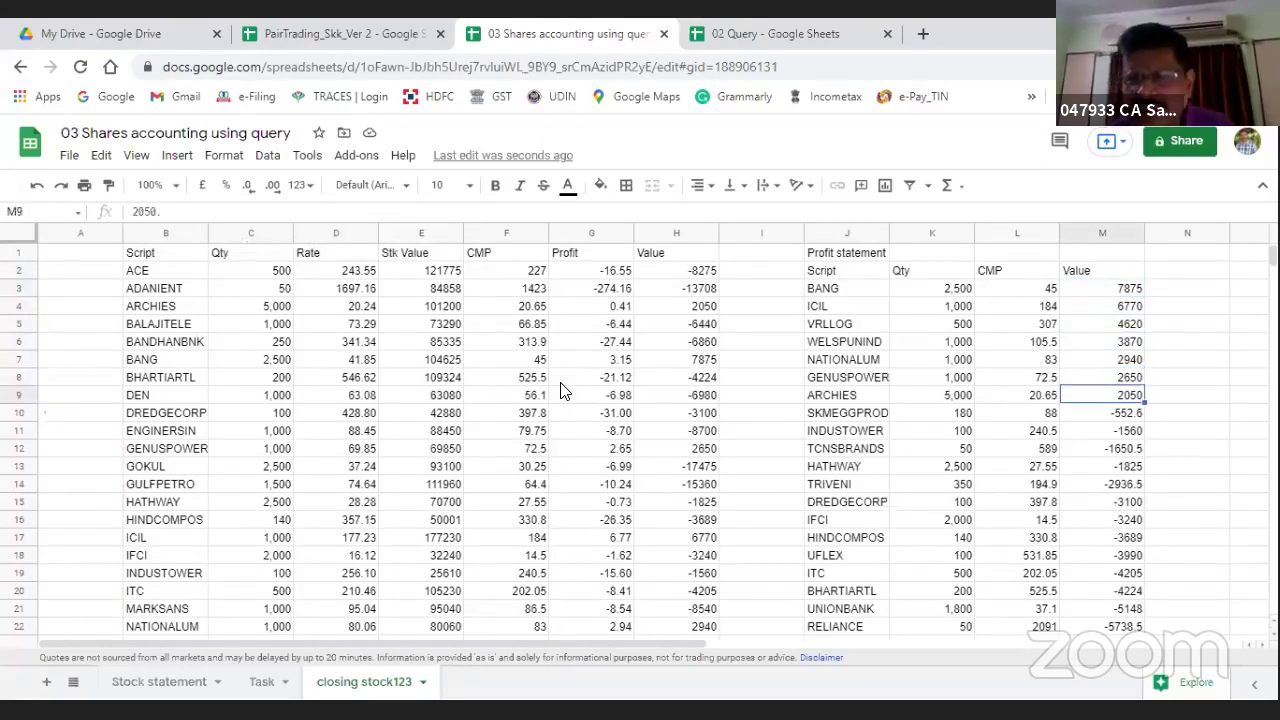
key("shift+Up")
key("shift+Up")
key("shift+Up")
key("shift+Up")
key("shift+Up")
key("shift+Up")
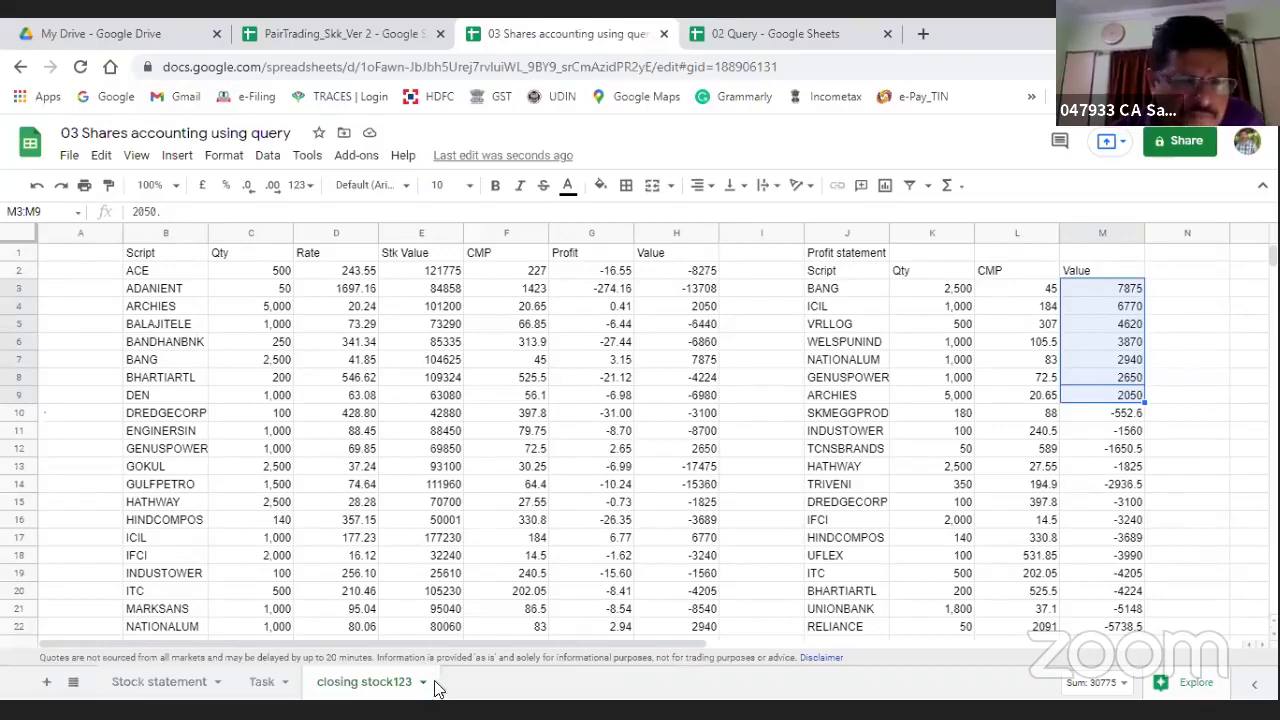
Step: Tick the Script wise profit and loss account item on the Task sheet
left_click(140, 690)
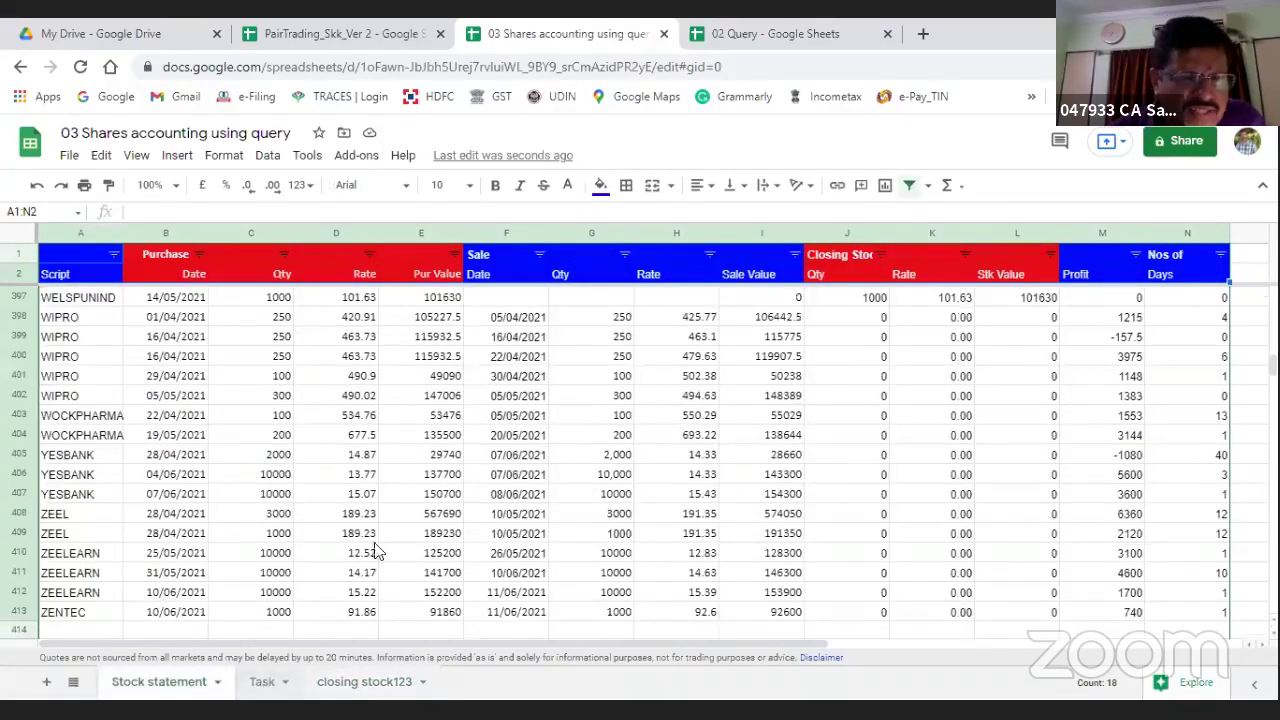
left_click(264, 684)
left_click(55, 342)
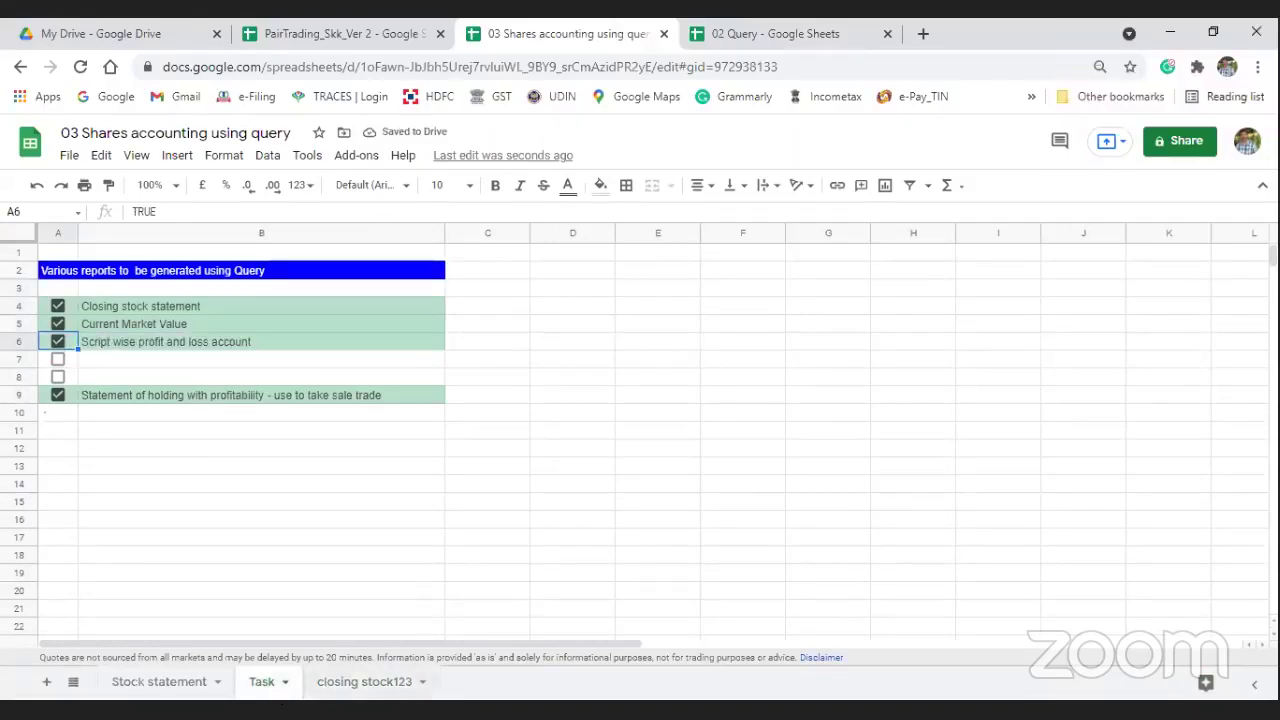
Step: Add a new sheet named pl and switch to it
left_click(46, 682)
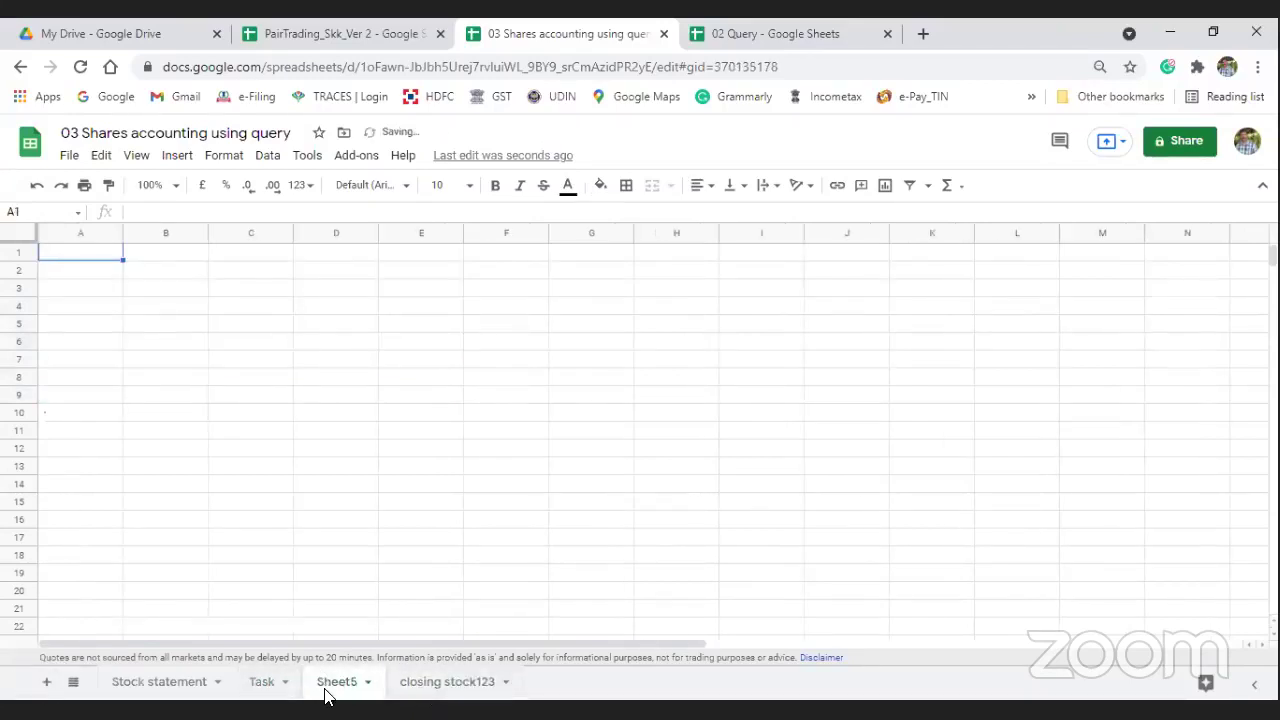
double_click(330, 690)
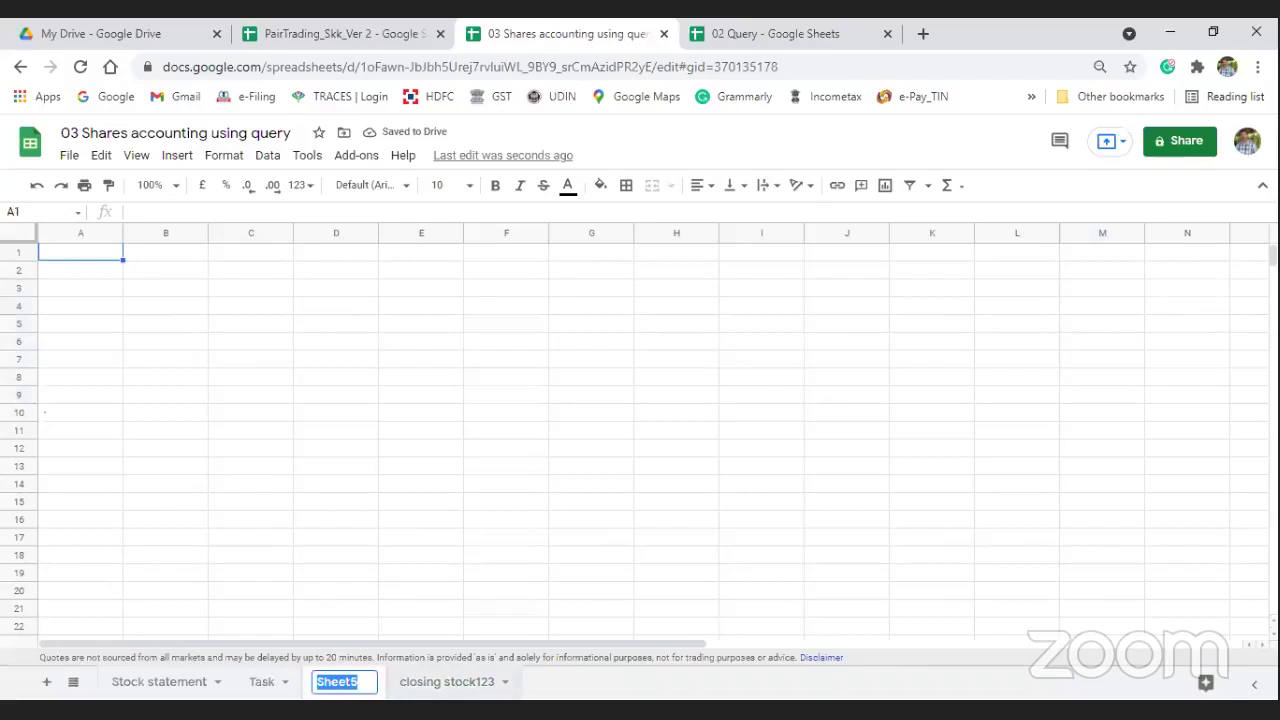
type("pl")
key("Return")
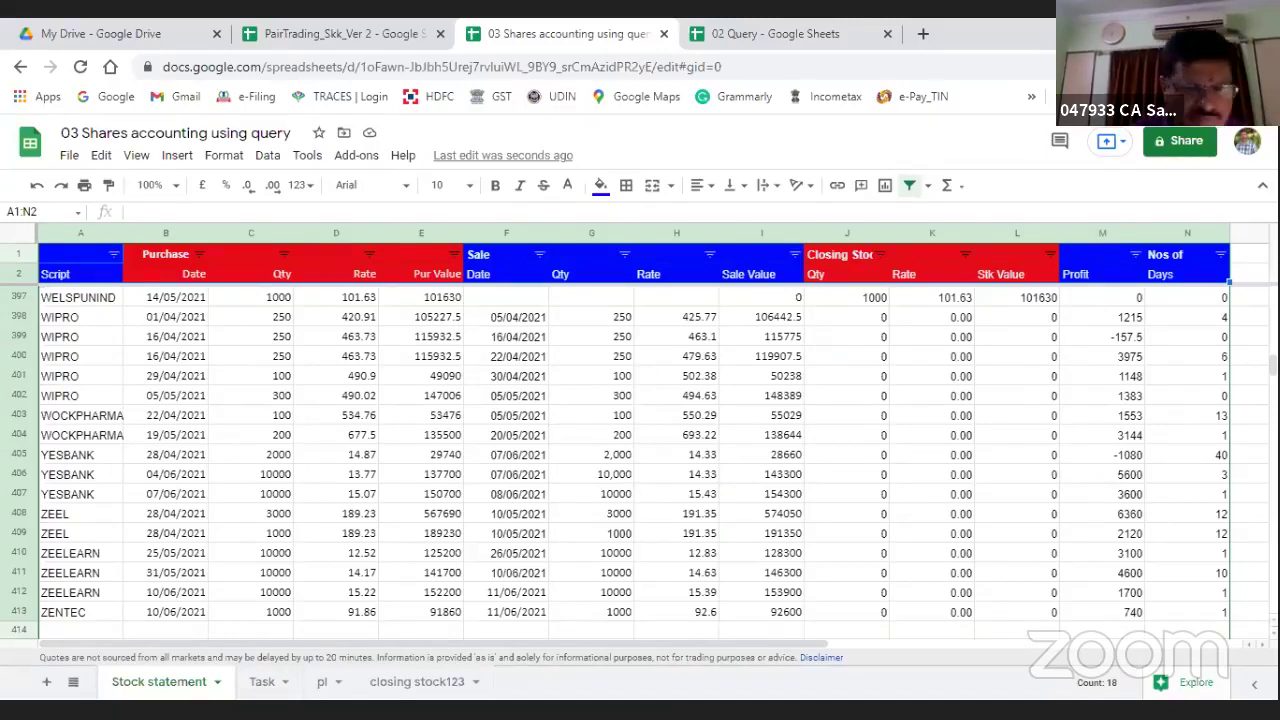
left_click(262, 686)
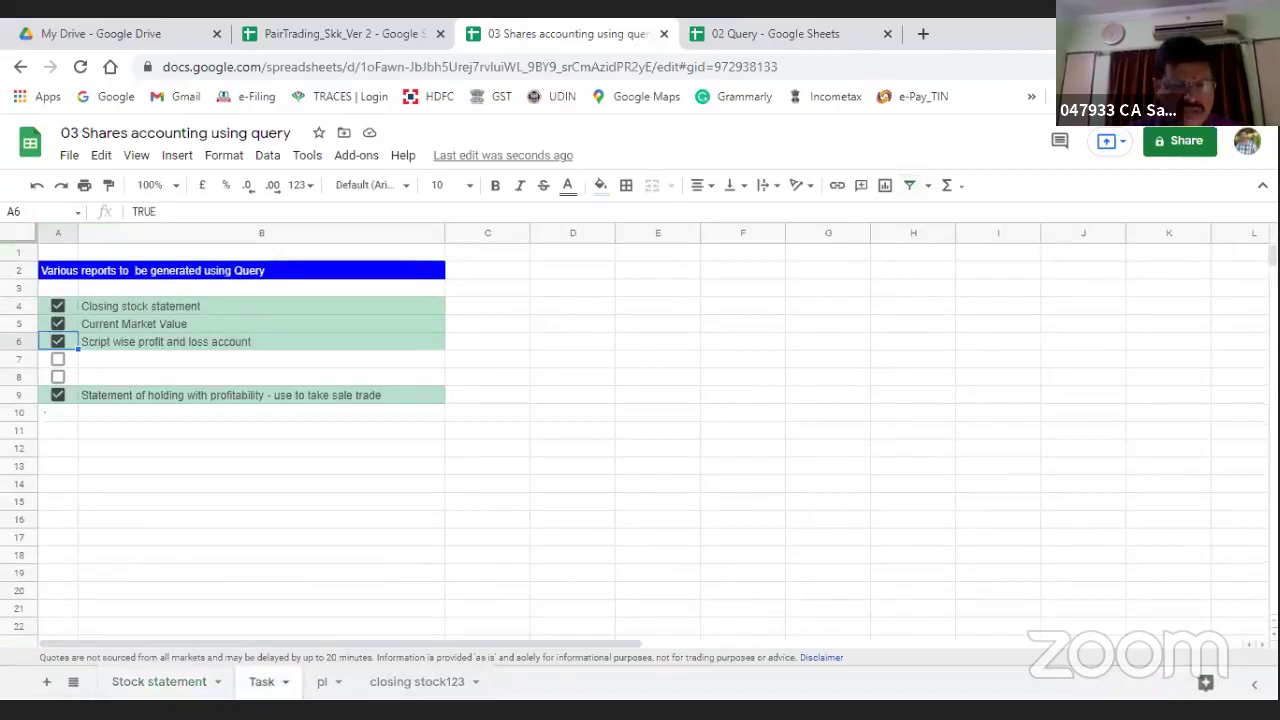
left_click(325, 686)
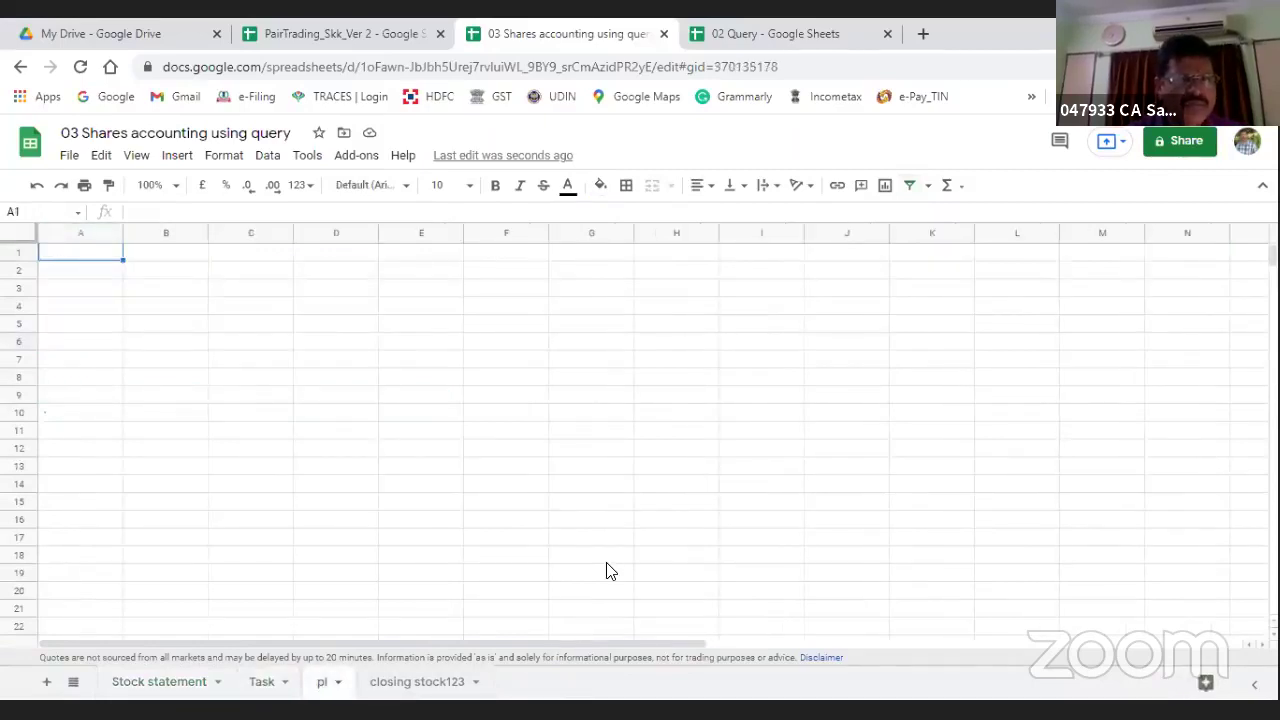
Step: Enter =Query('Stock statement'!A:N,"Select A,M") in pl!A2 to list each script with its profit
key("Down")
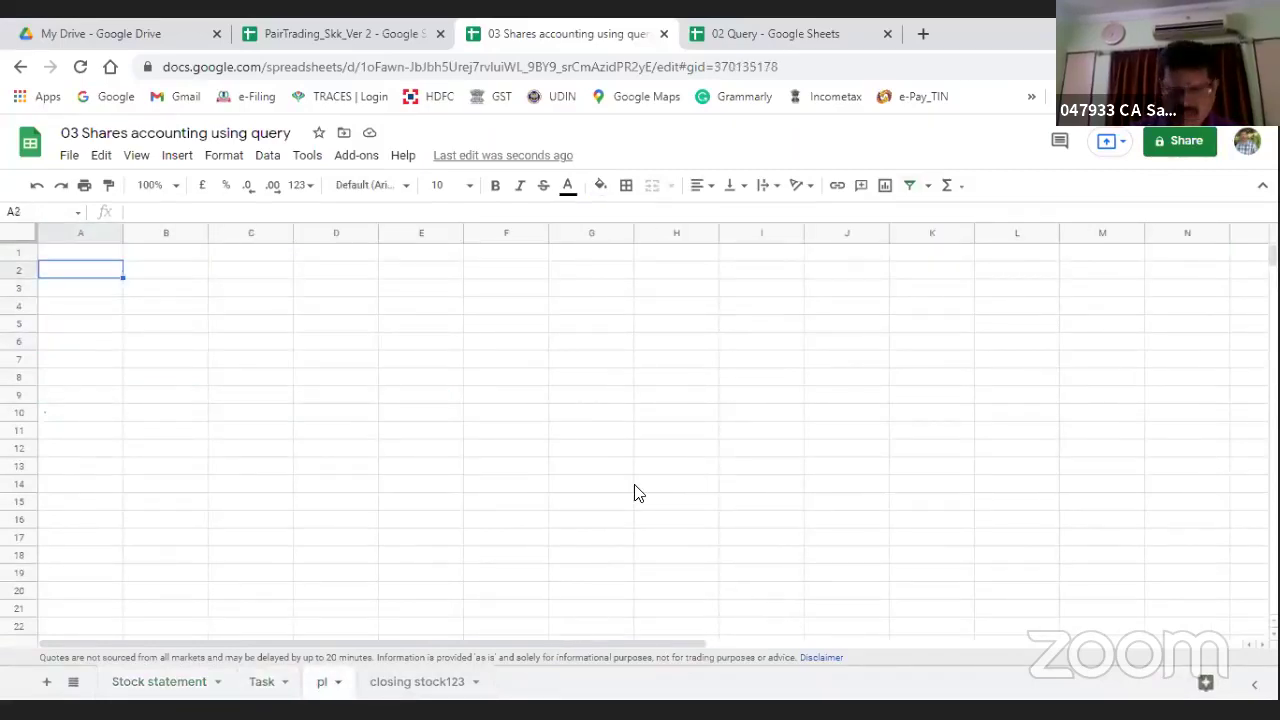
type("=Query(")
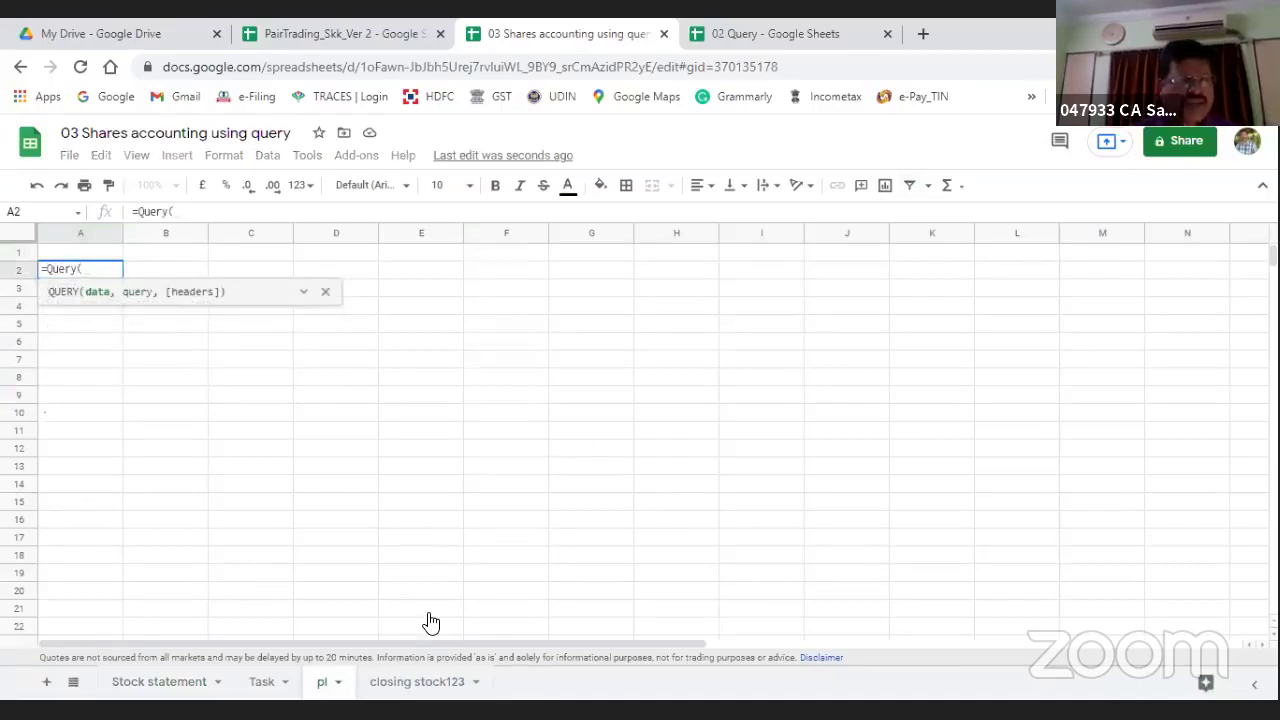
left_click(140, 688)
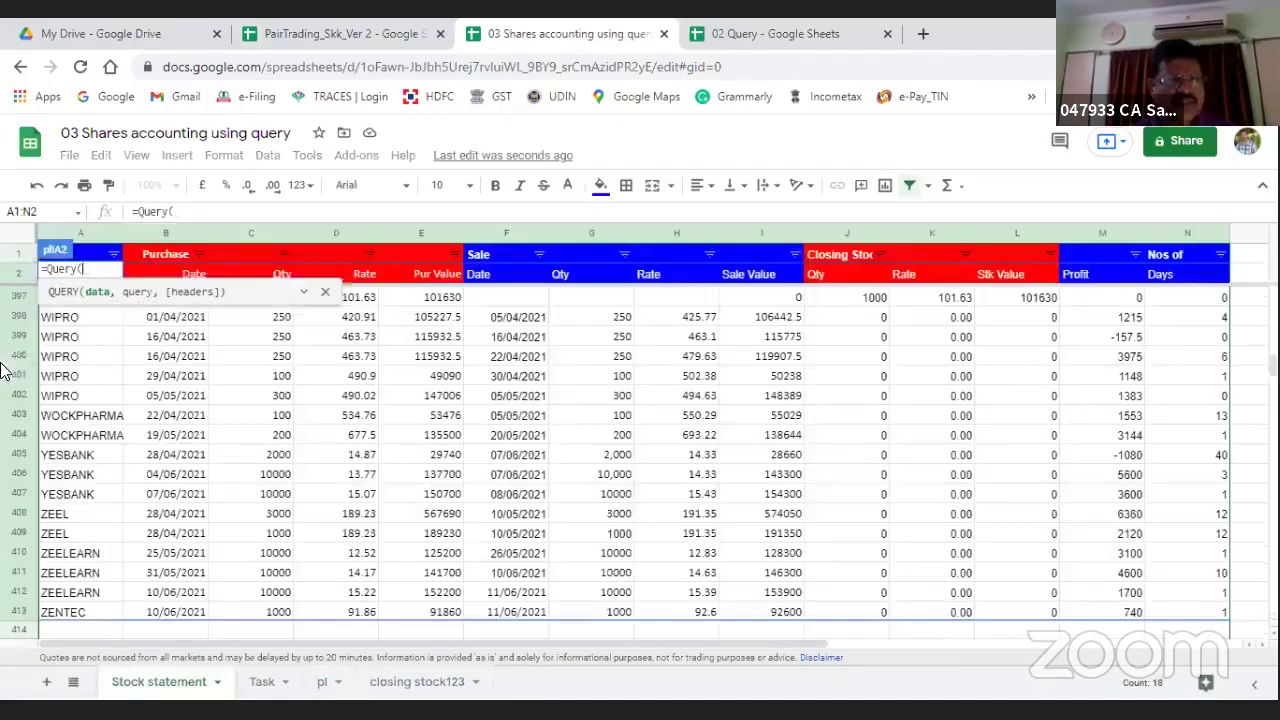
left_click(68, 234)
key("shift+Right")
key("shift+Right")
key("shift+Right")
key("shift+Right")
key("shift+Right")
key("shift+Right")
key("shift+Right")
key("shift+Right")
key("shift+Right")
key("shift+Right")
key("shift+Right")
key("shift+Right")
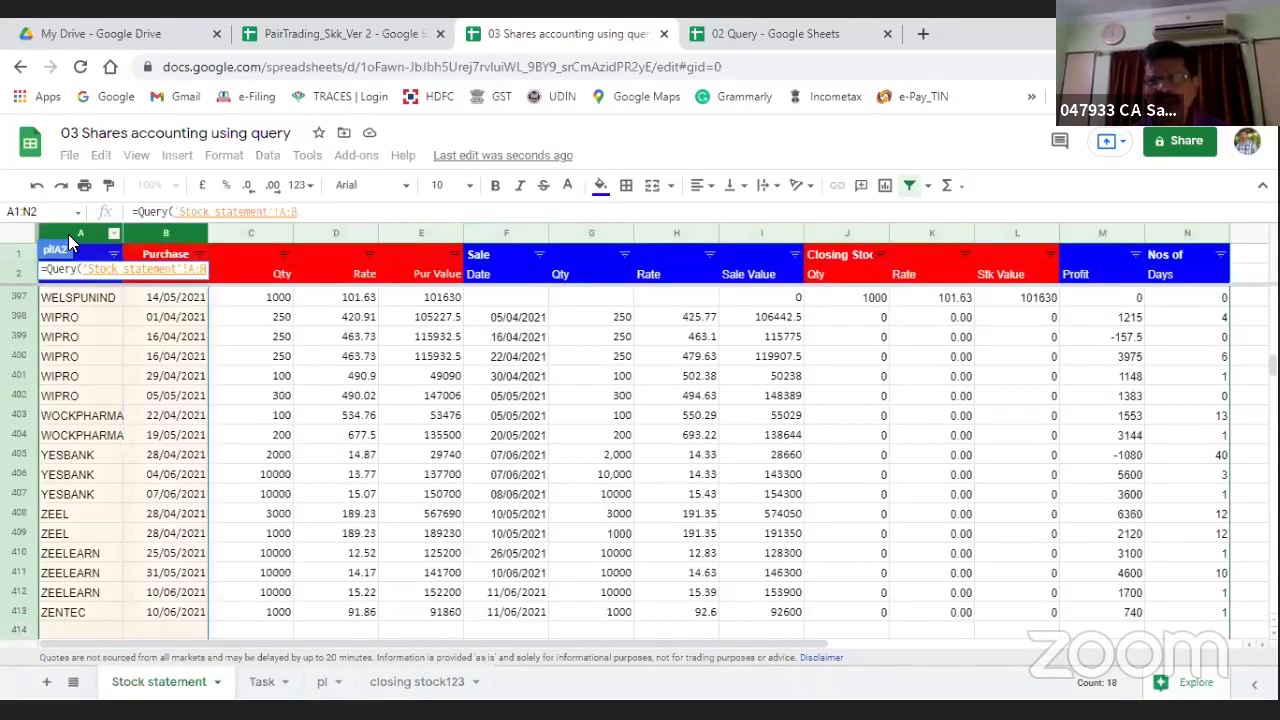
key("shift+Right")
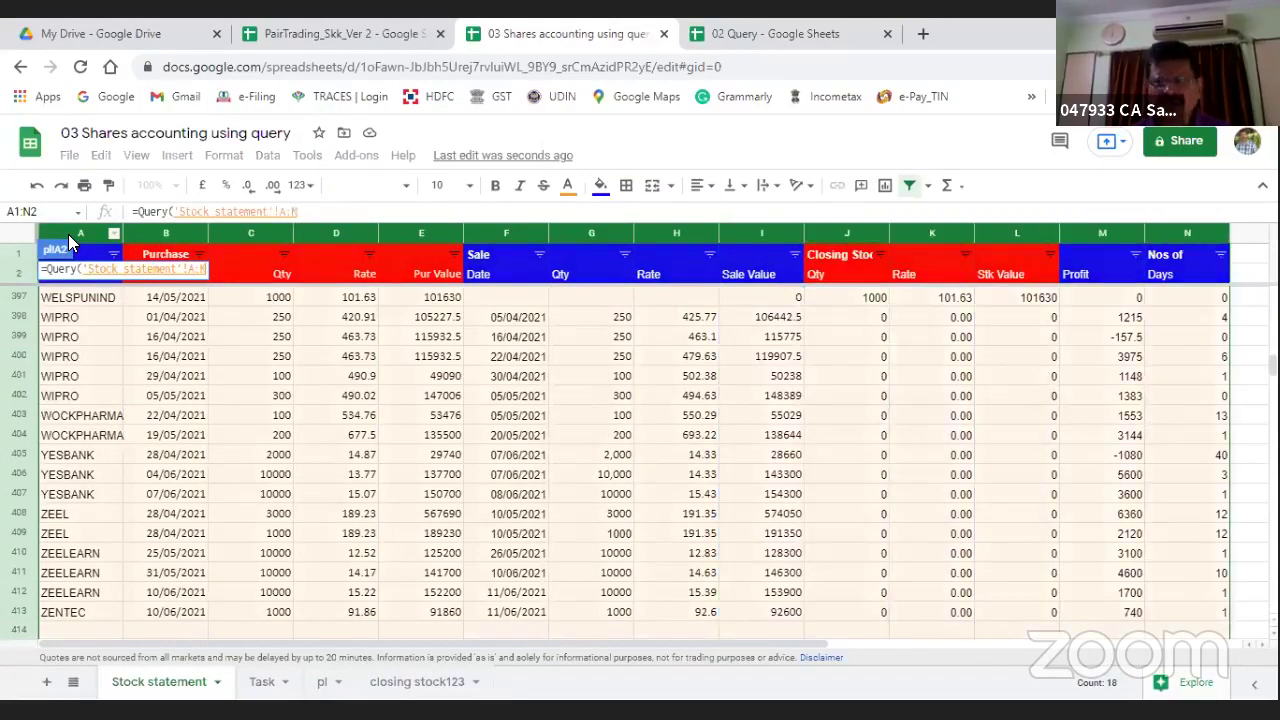
type(",")
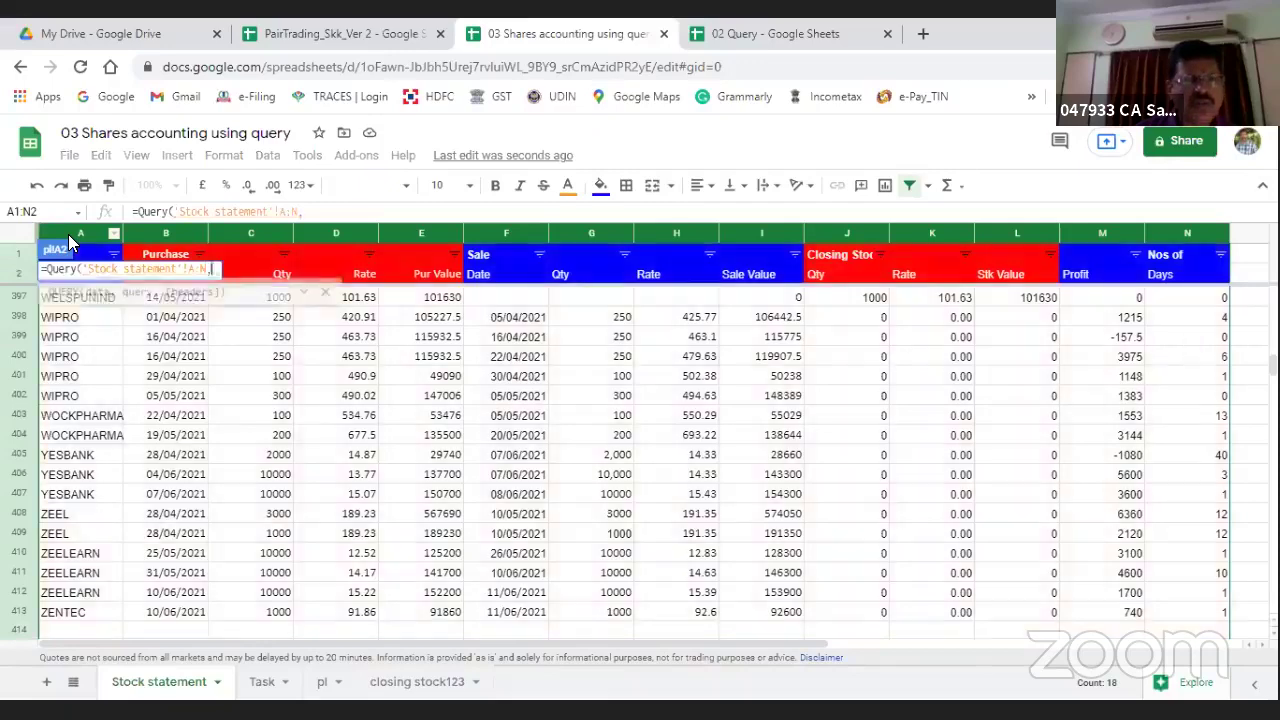
type("Select A")
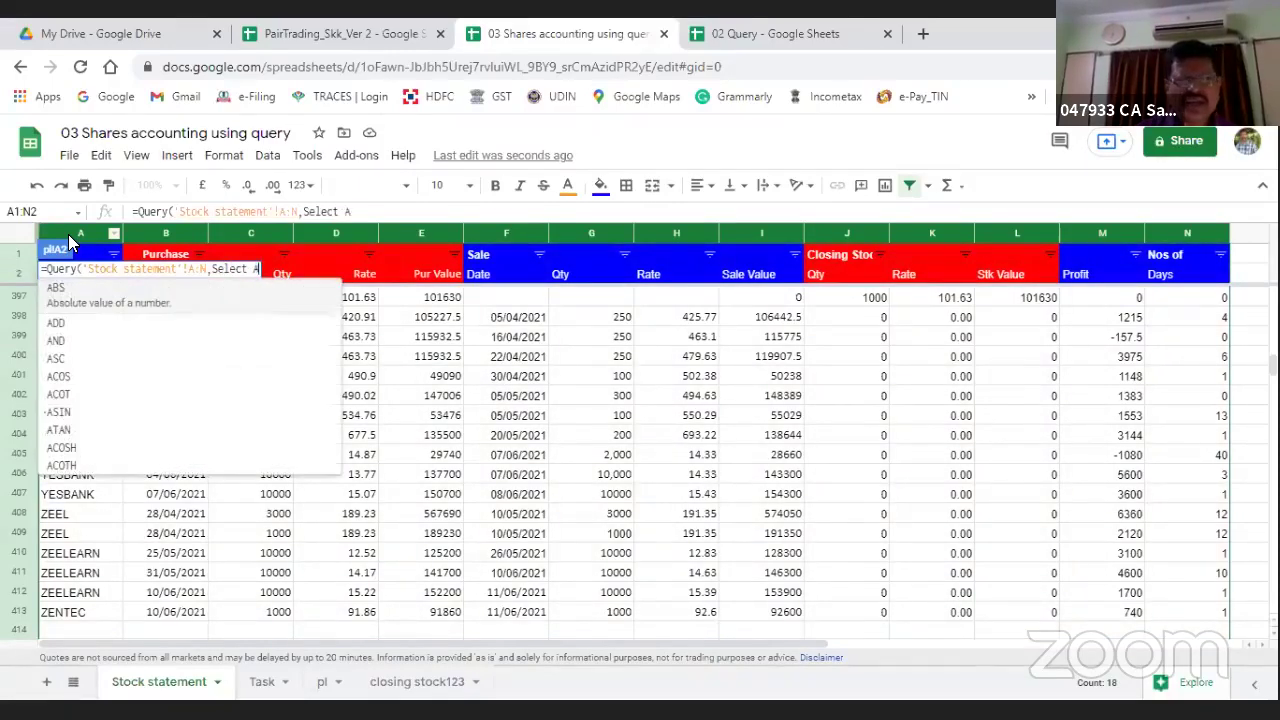
type(",M")
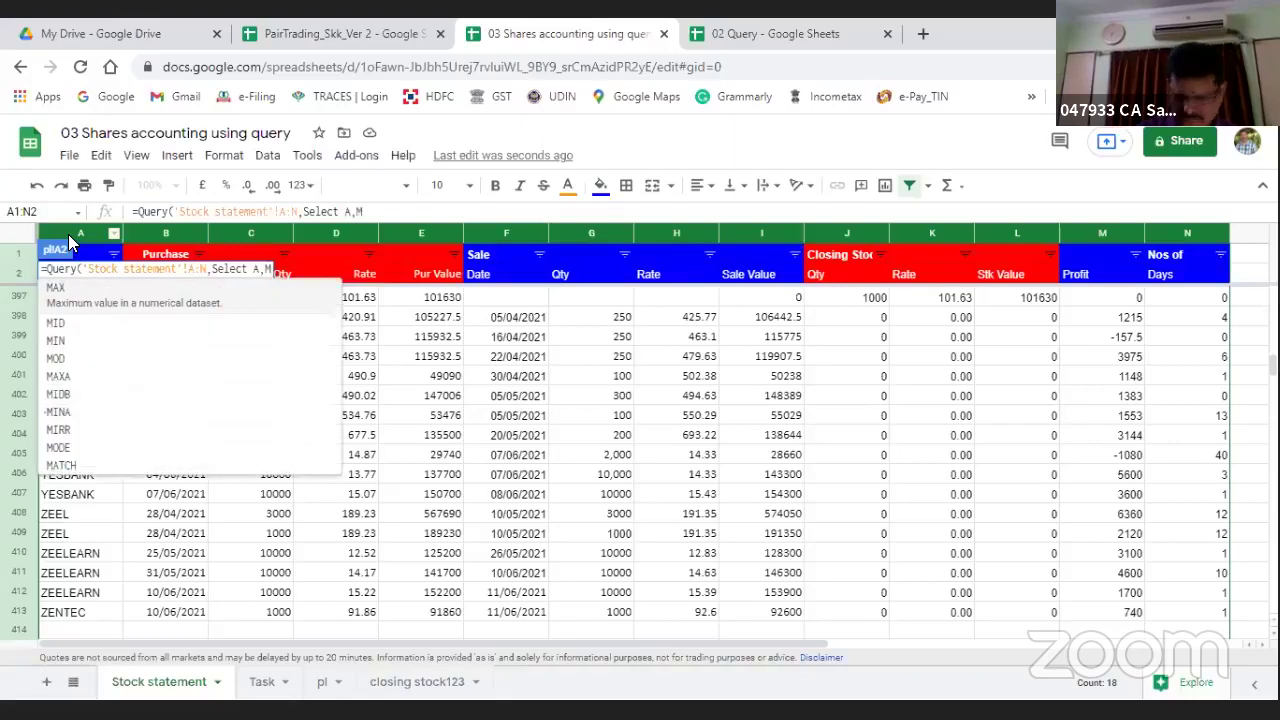
type("\"")
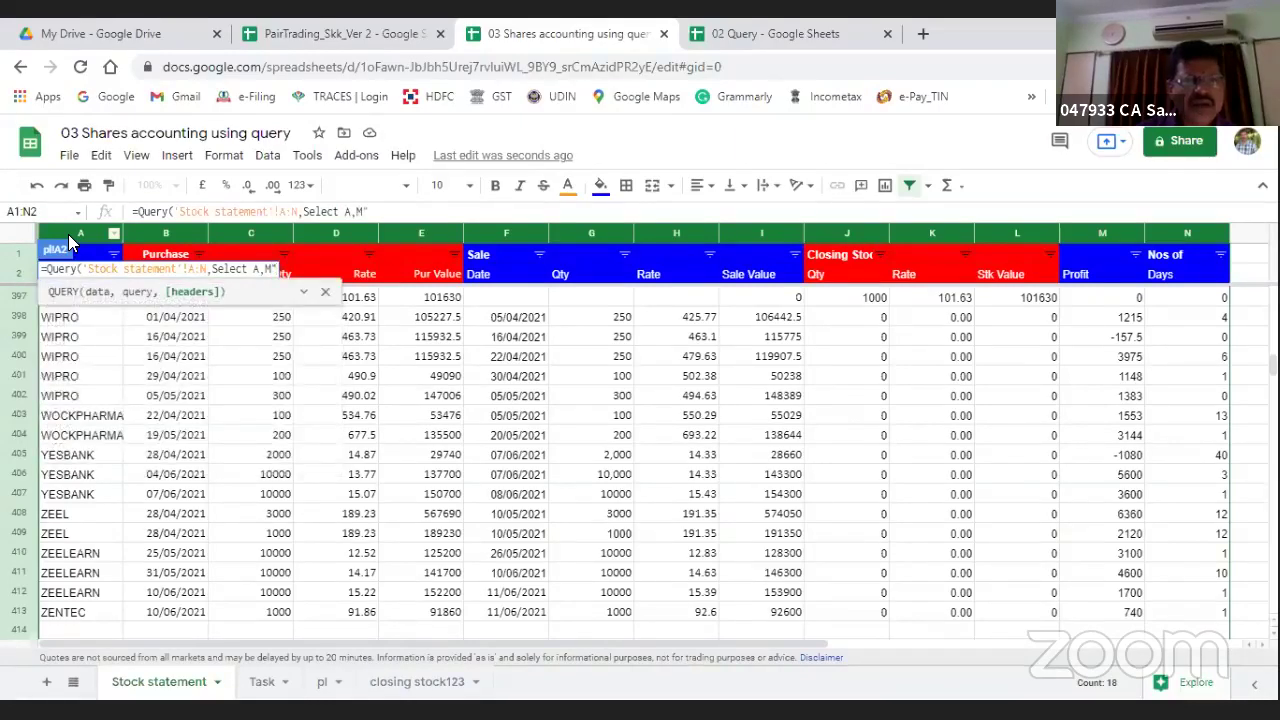
key("Left")
key("Left")
key("Left")
key("Left")
key("Left")
key("Left")
key("Left")
key("Left")
key("Left")
key("Left")
key("Left")
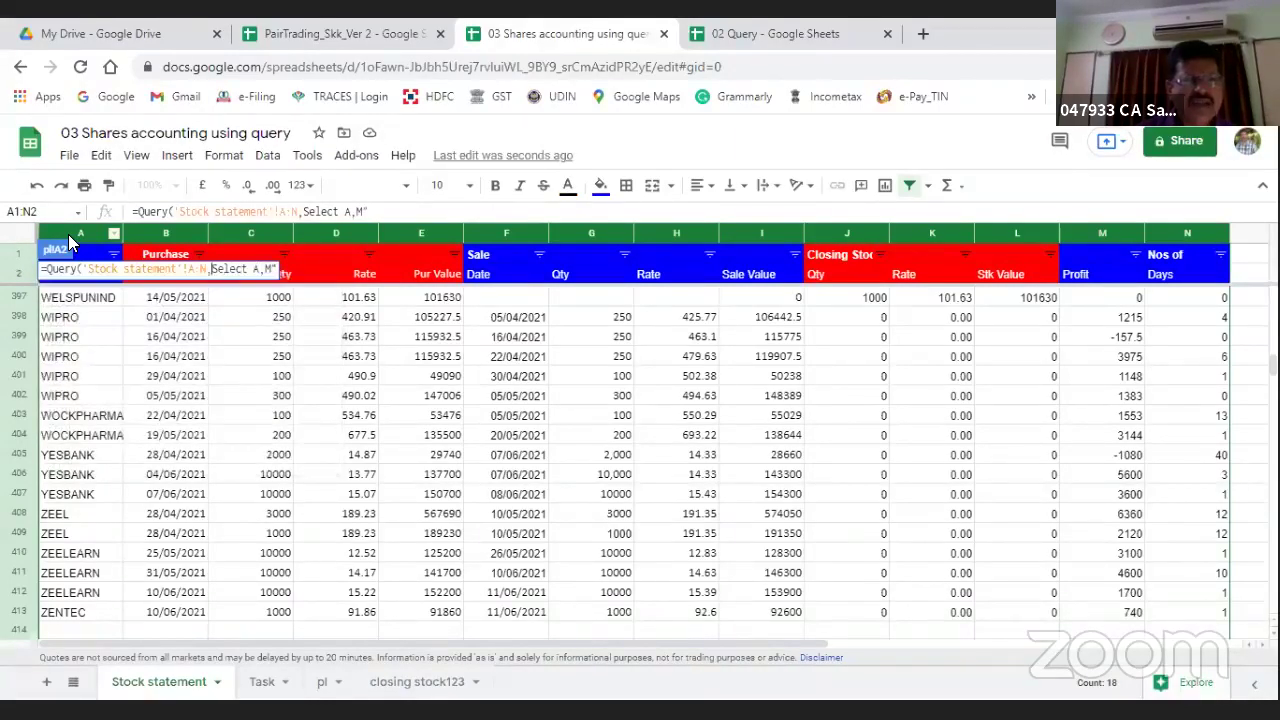
type("\"")
key("Right")
key("Right")
key("Right")
key("Right")
key("Right")
key("Right")
key("Right")
key("Right")
key("Right")
key("Right")
key("Right")
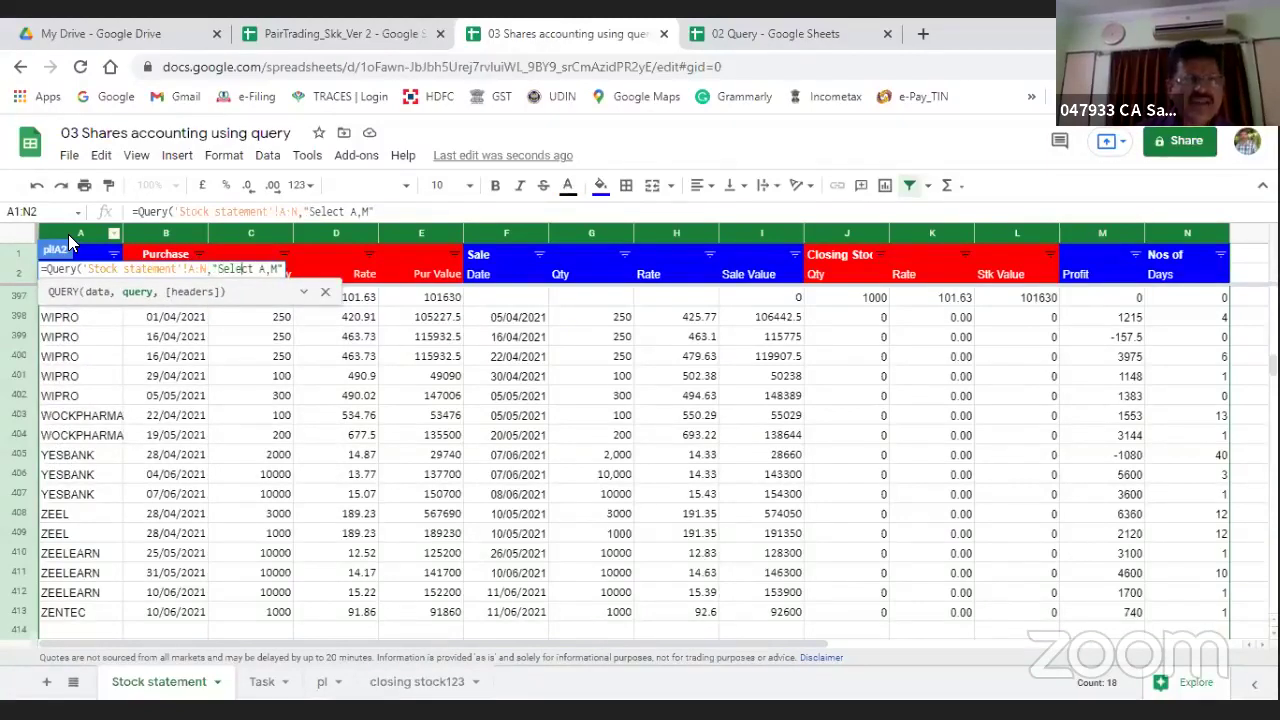
type(")")
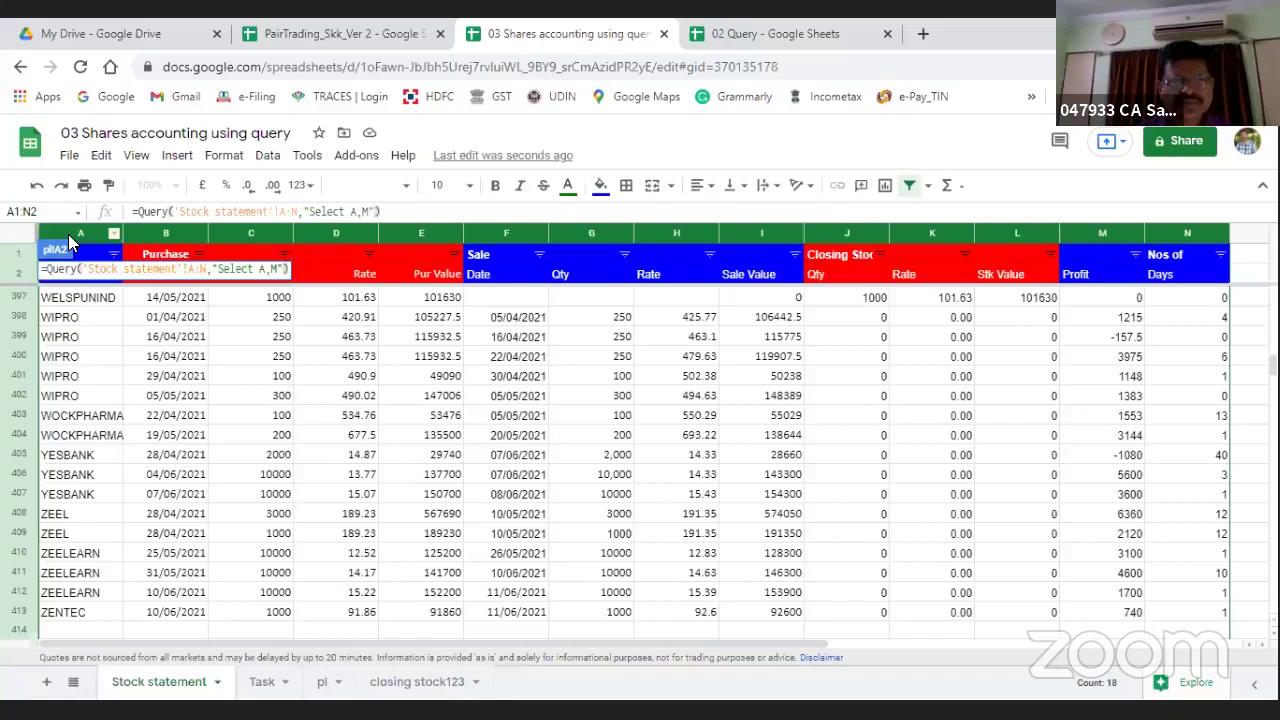
key("Return")
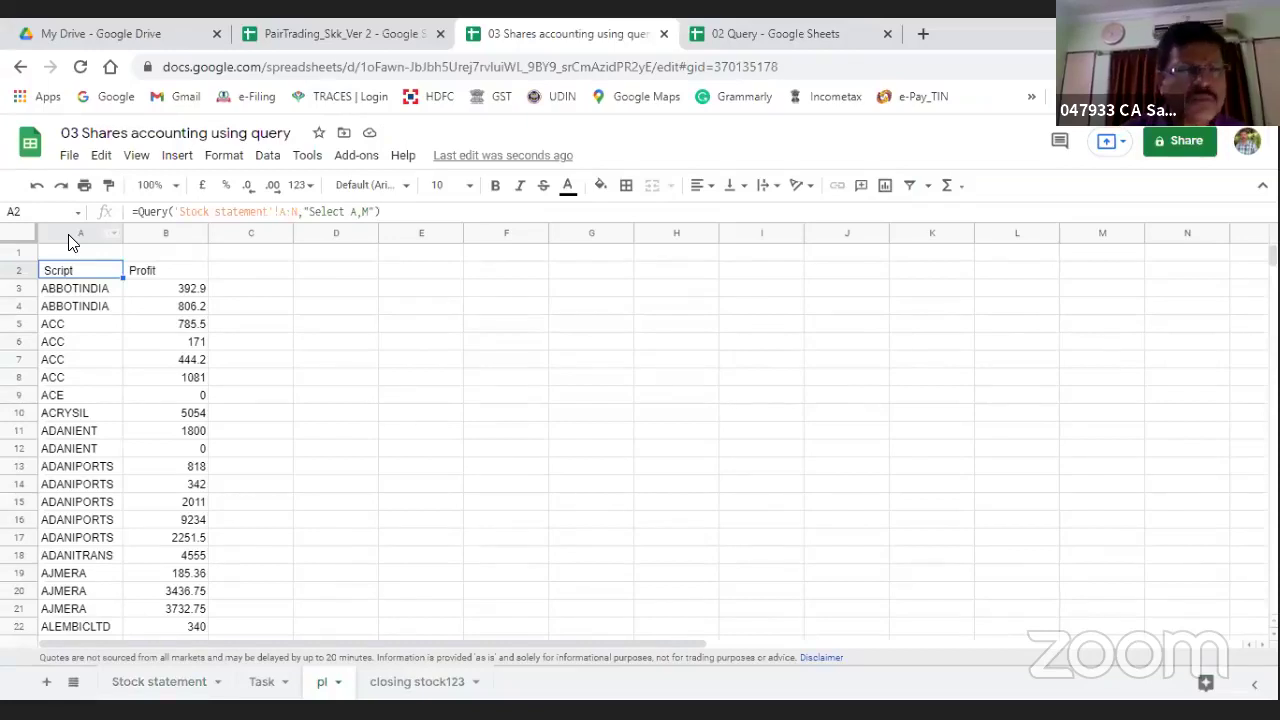
Step: Change the A2 query to select A,sum(M)
left_click(361, 211)
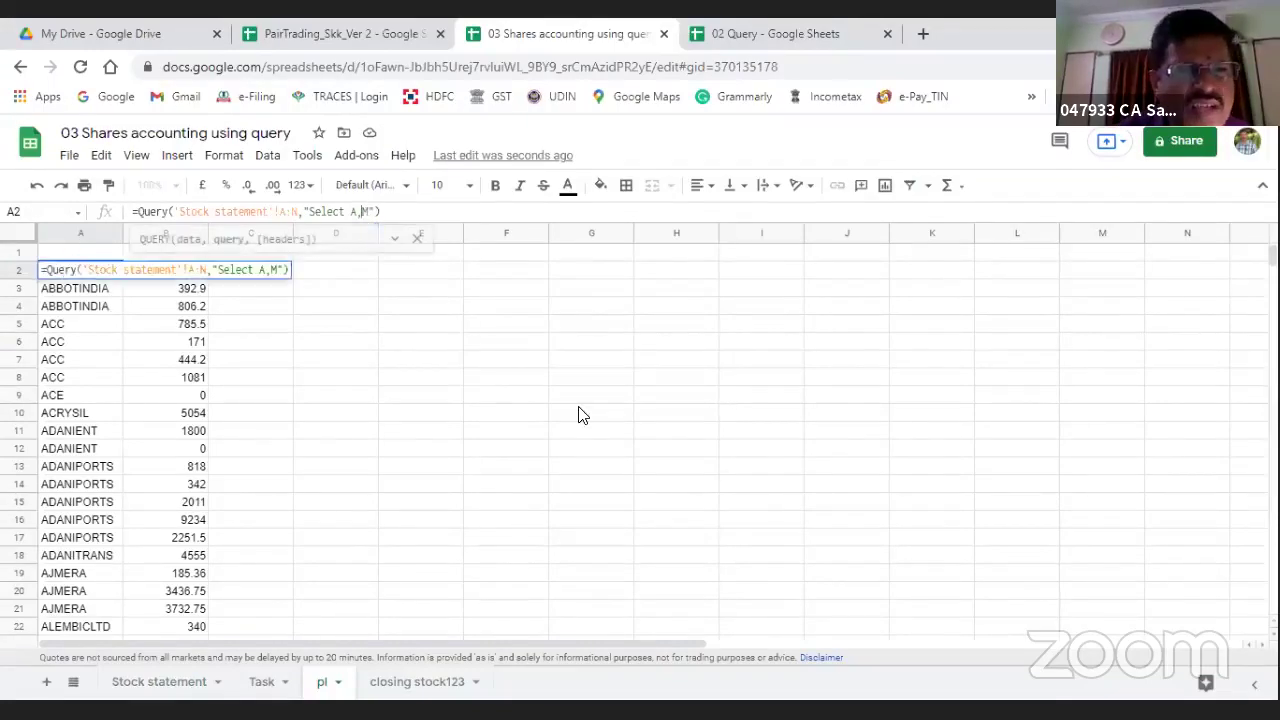
type("sum")
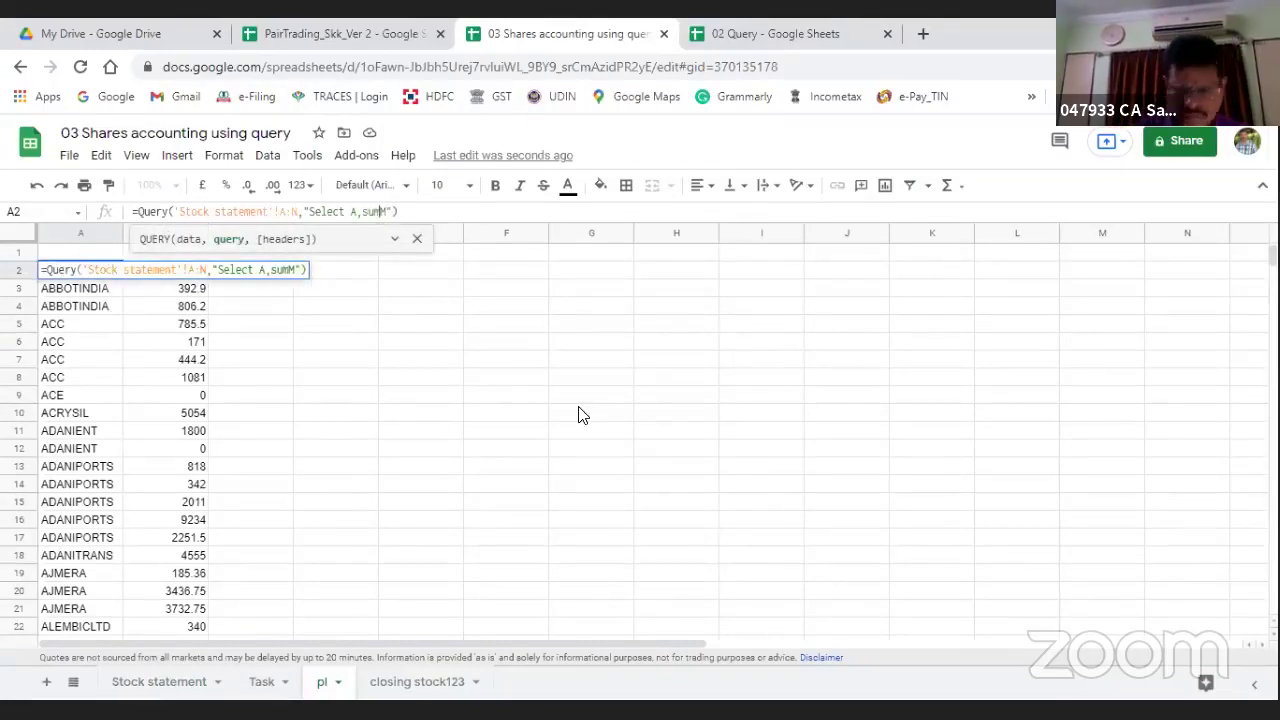
type("(M")
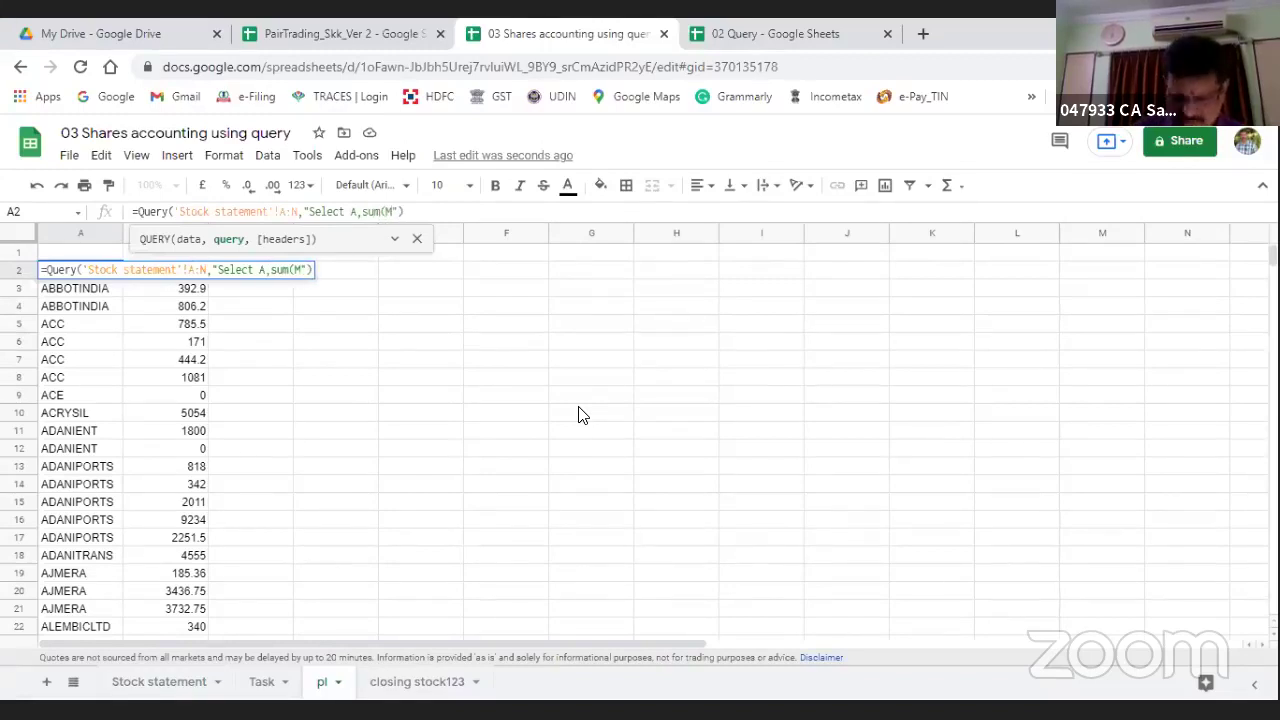
type(")")
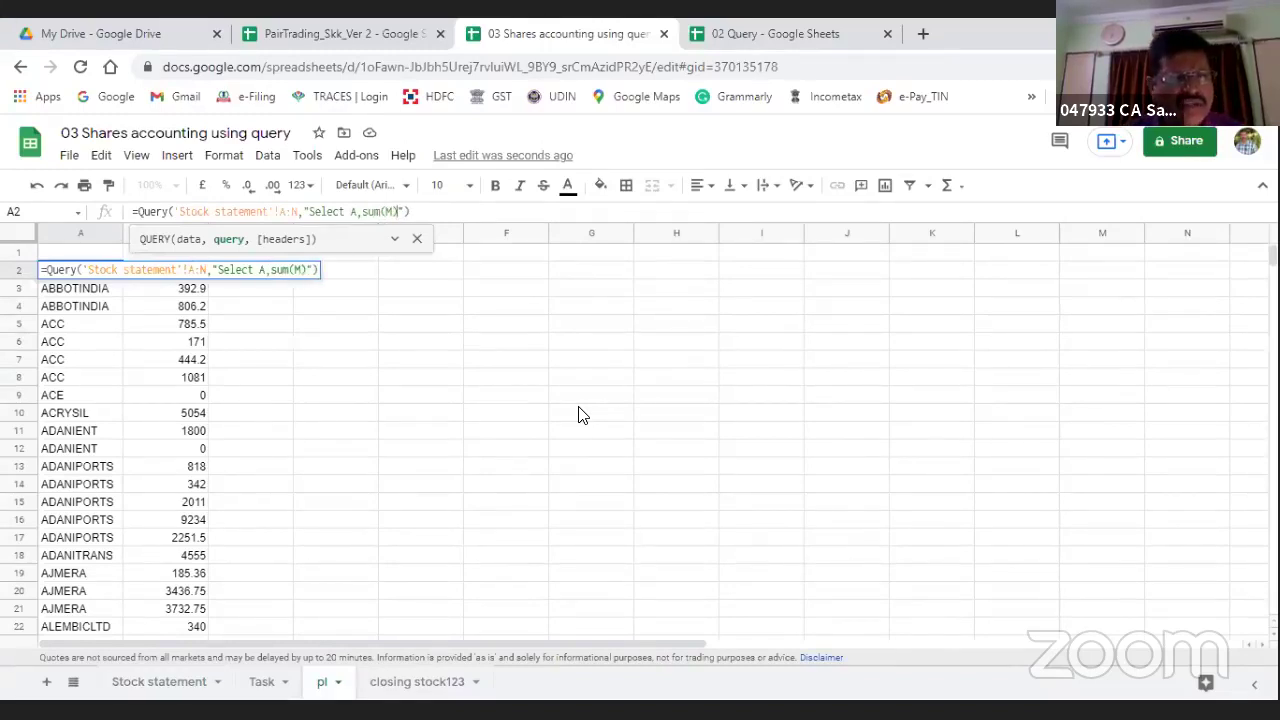
key("Return")
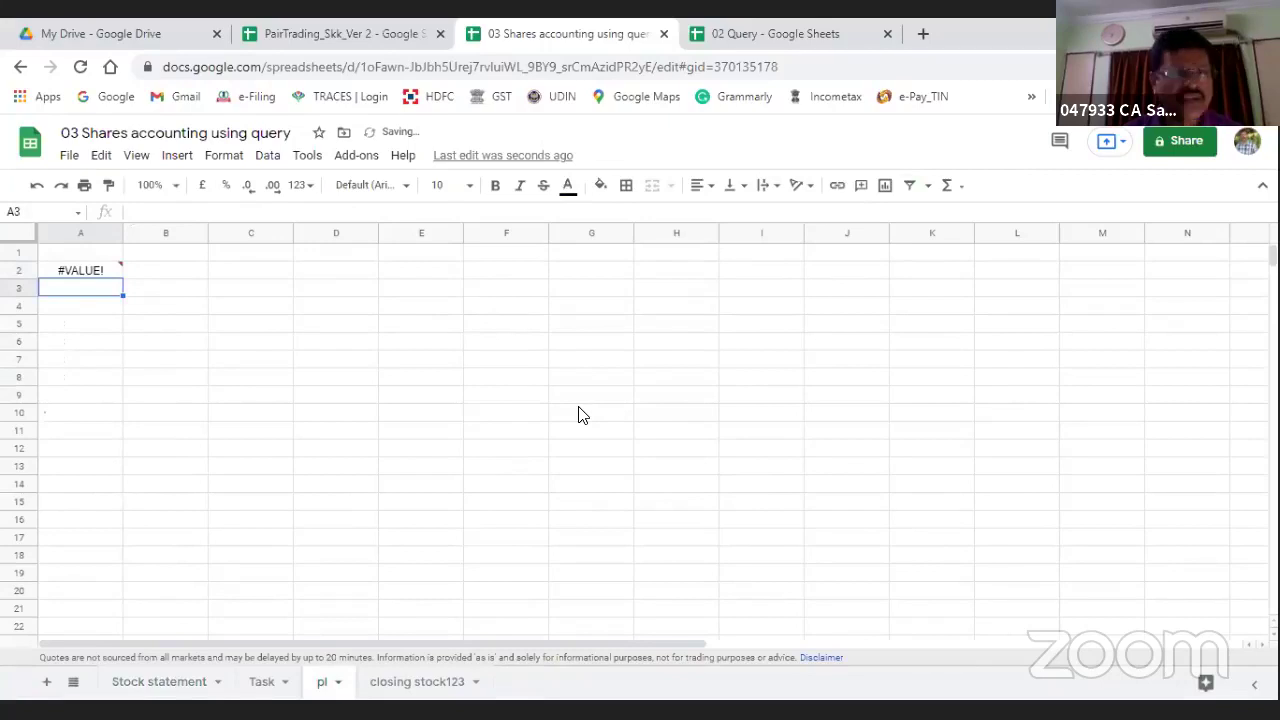
key("Up")
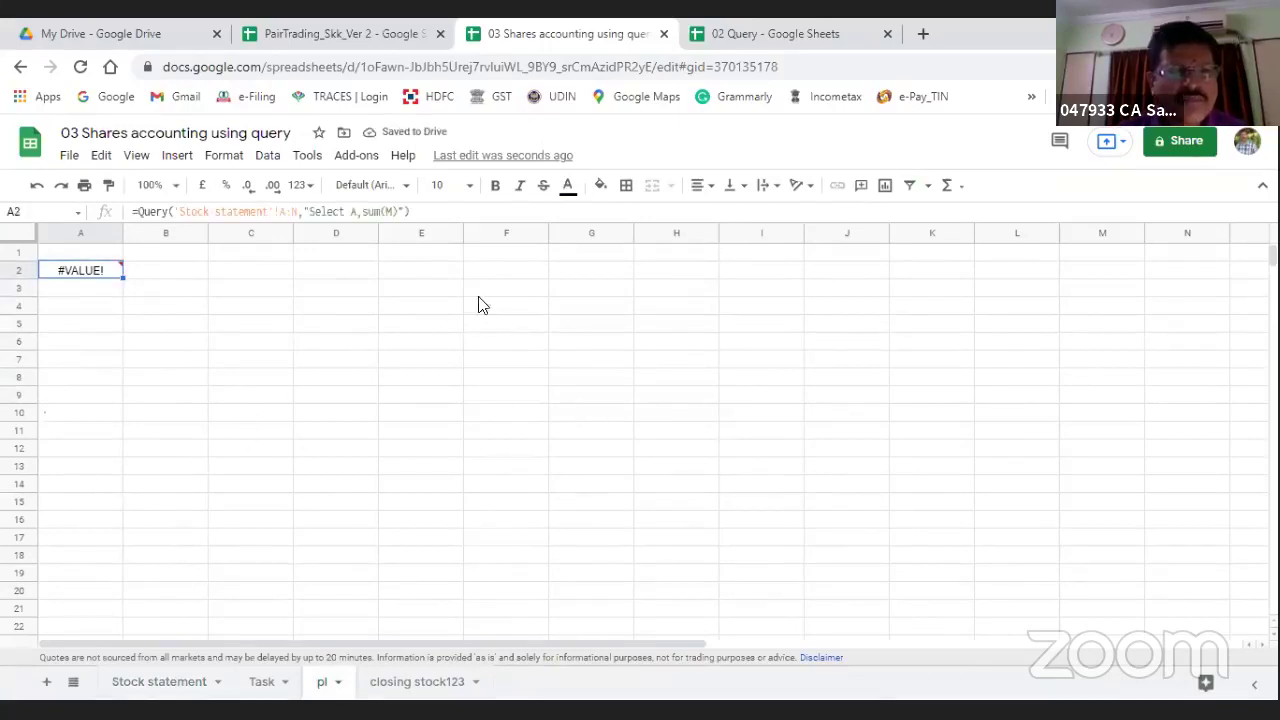
Step: Add 'Group by M' to the query, which returns #VALUE!, and switch to PairTrading_Skk_Ver 2
left_click(400, 211)
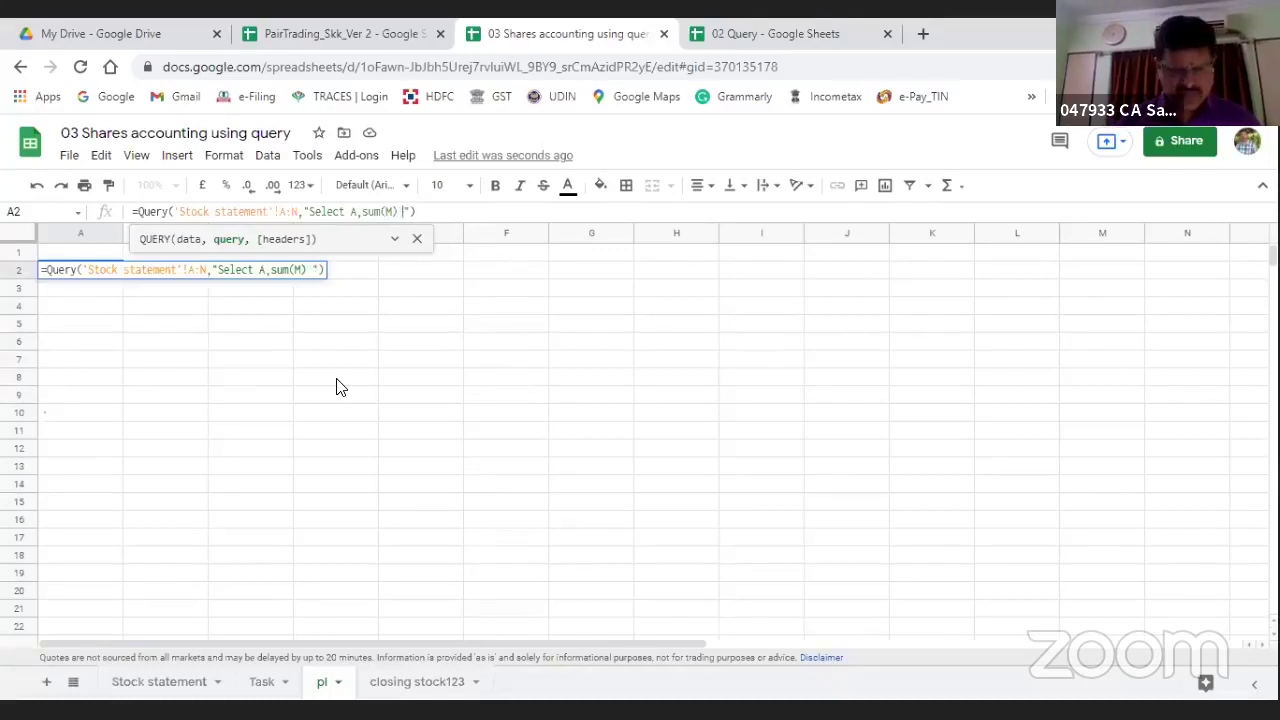
type("G")
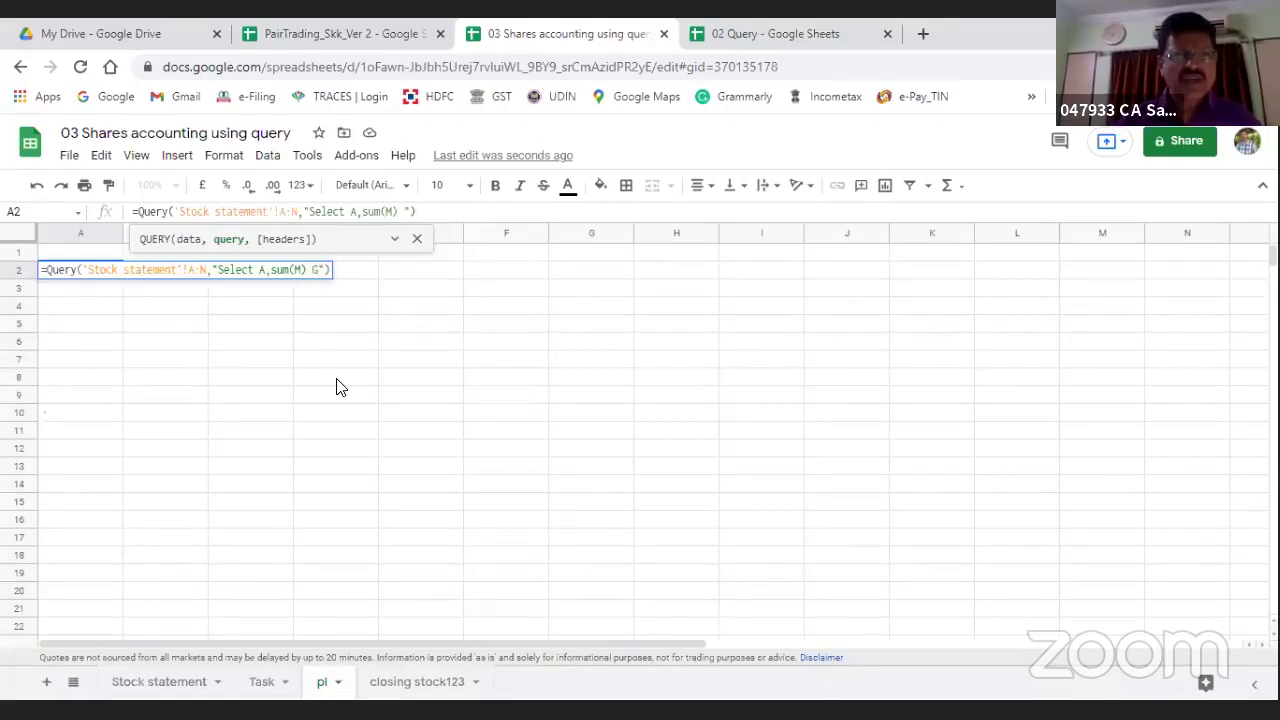
type("roup by ")
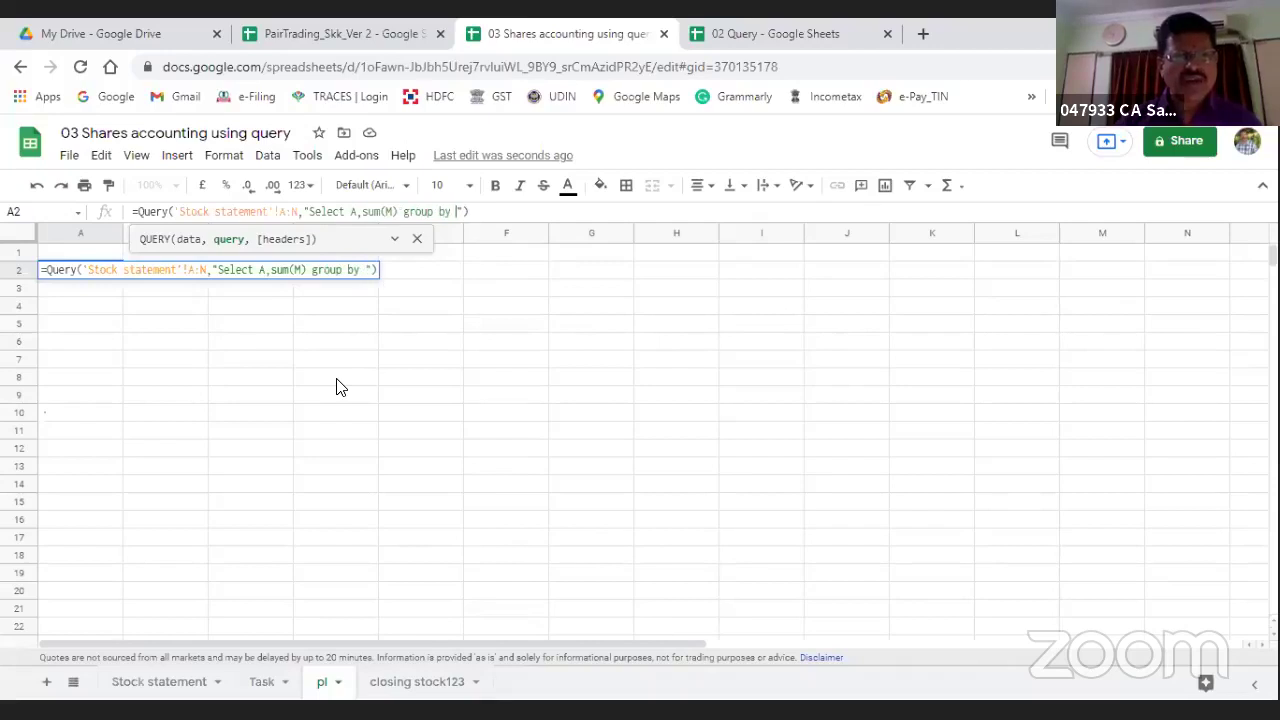
type("M")
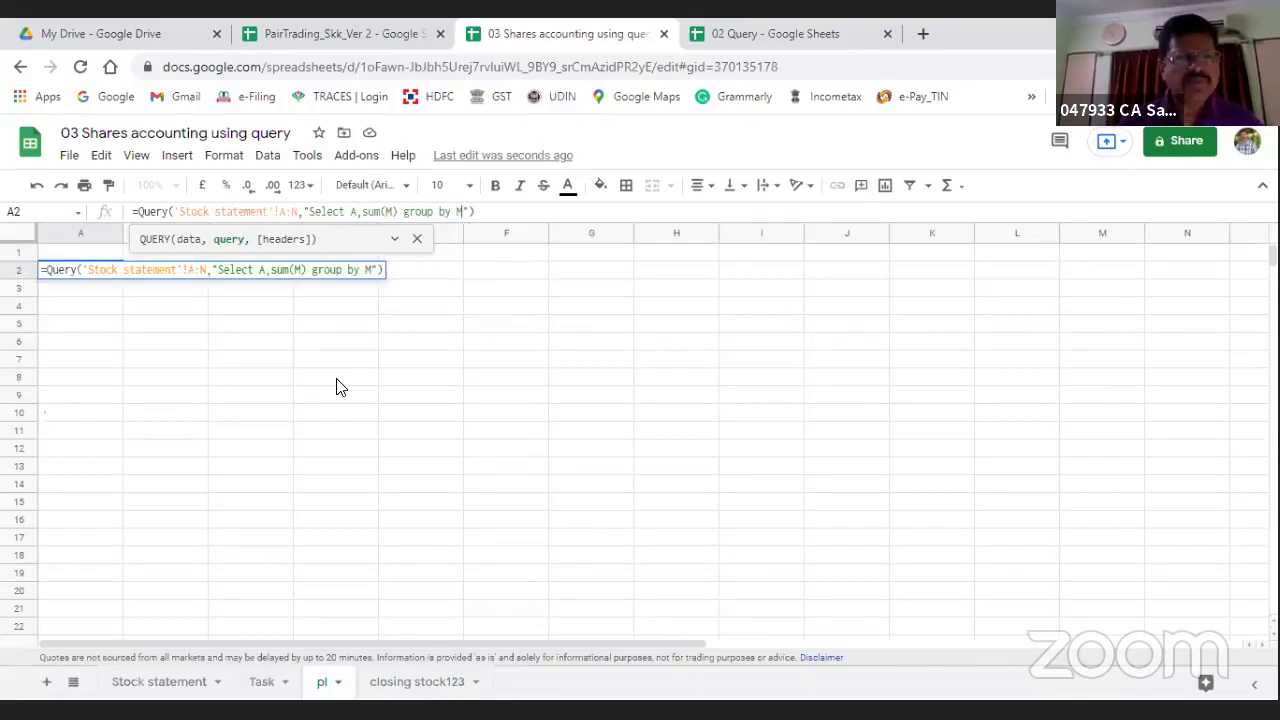
key("Return")
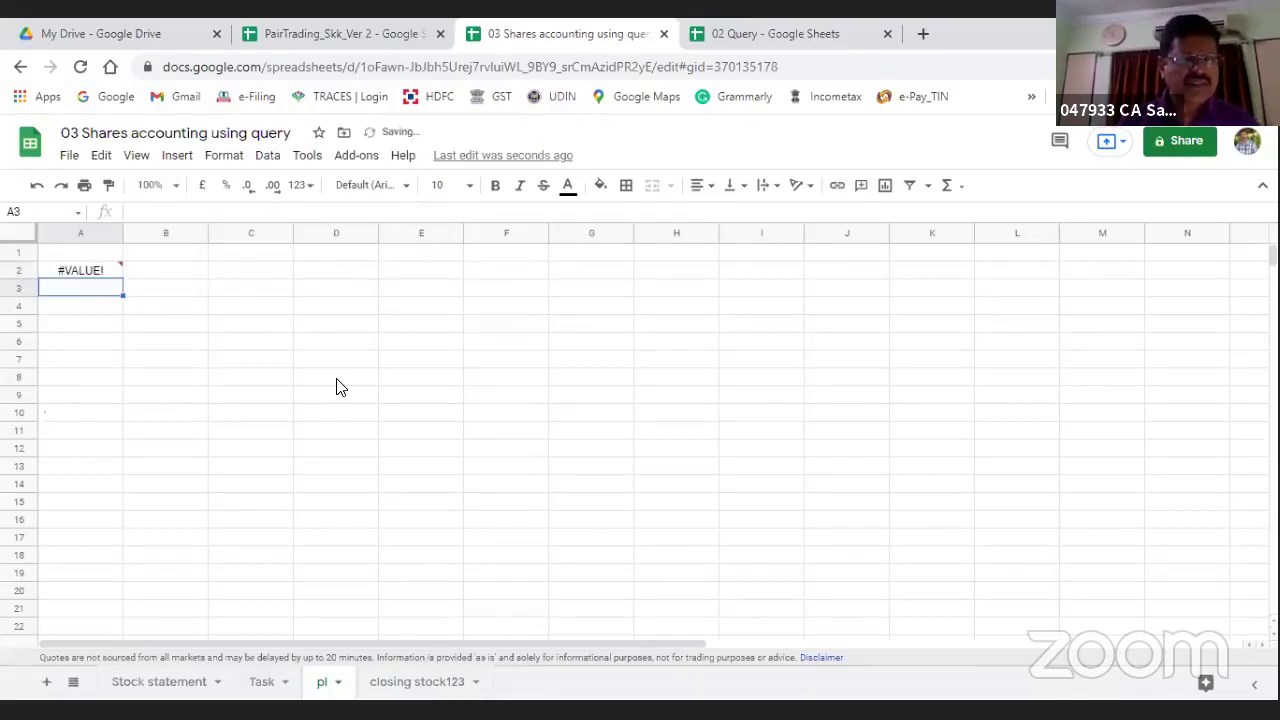
key("Up")
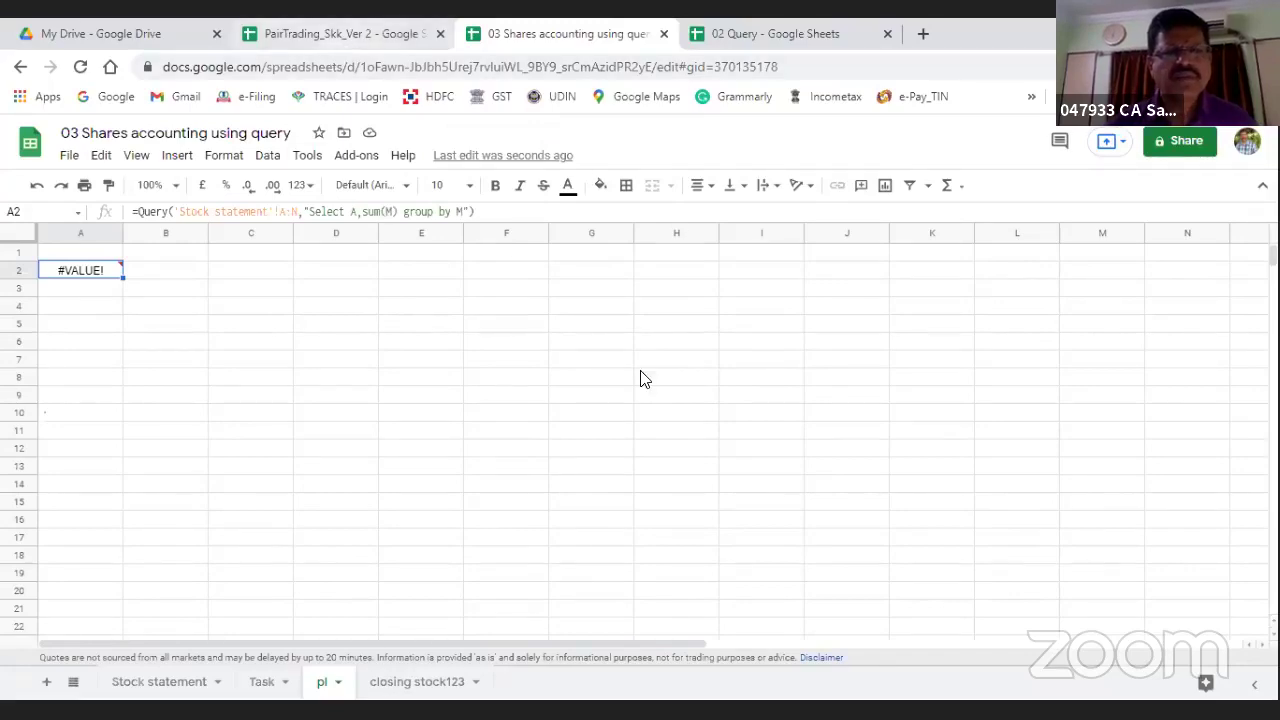
key("ctrl+shift+Tab")
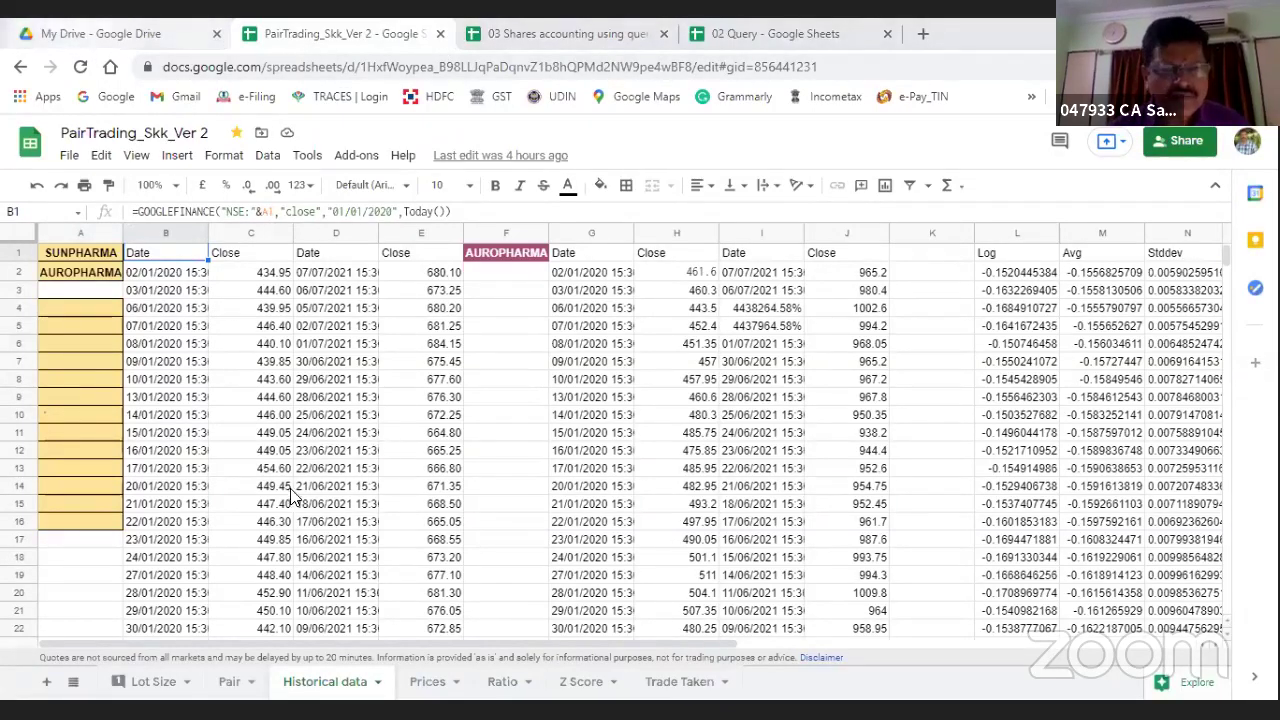
Step: Open the 02 Query spreadsheet in the Seminar Material - GS dated 08.07.2021 folder
key("ctrl+1")
scroll(340, 460, "down", 2)
left_click(344, 434)
double_click(344, 434)
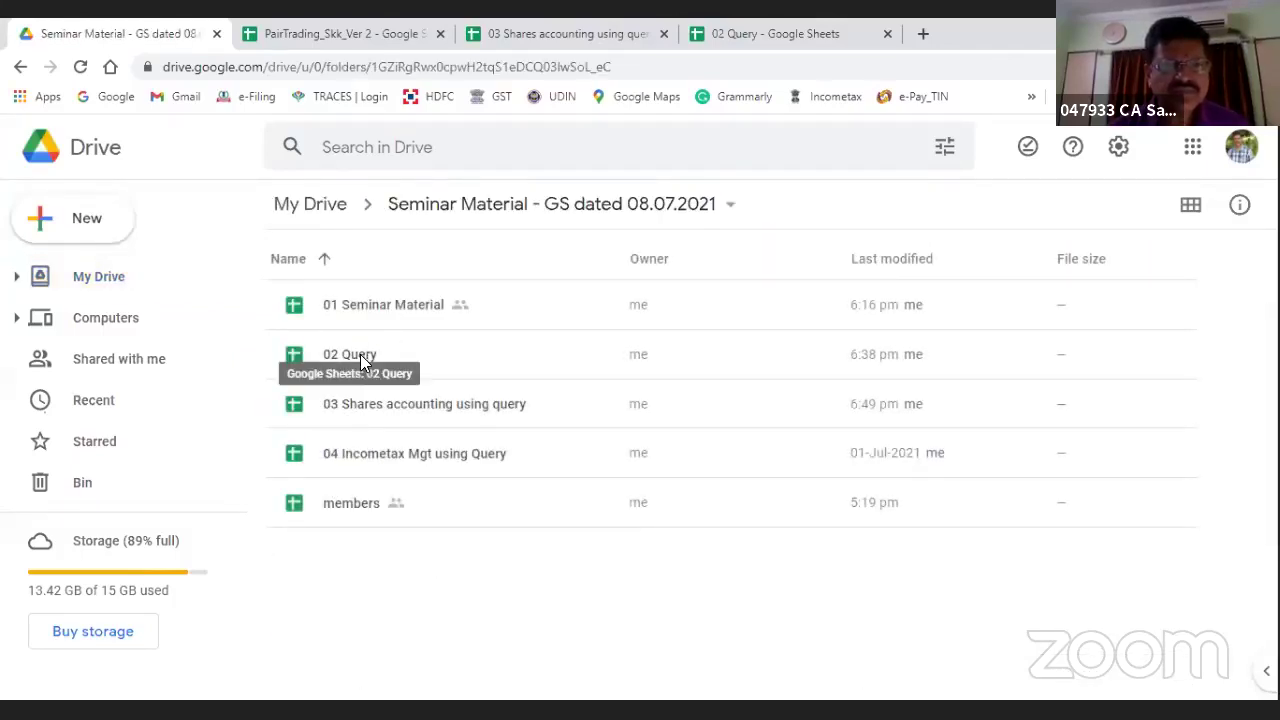
double_click(360, 354)
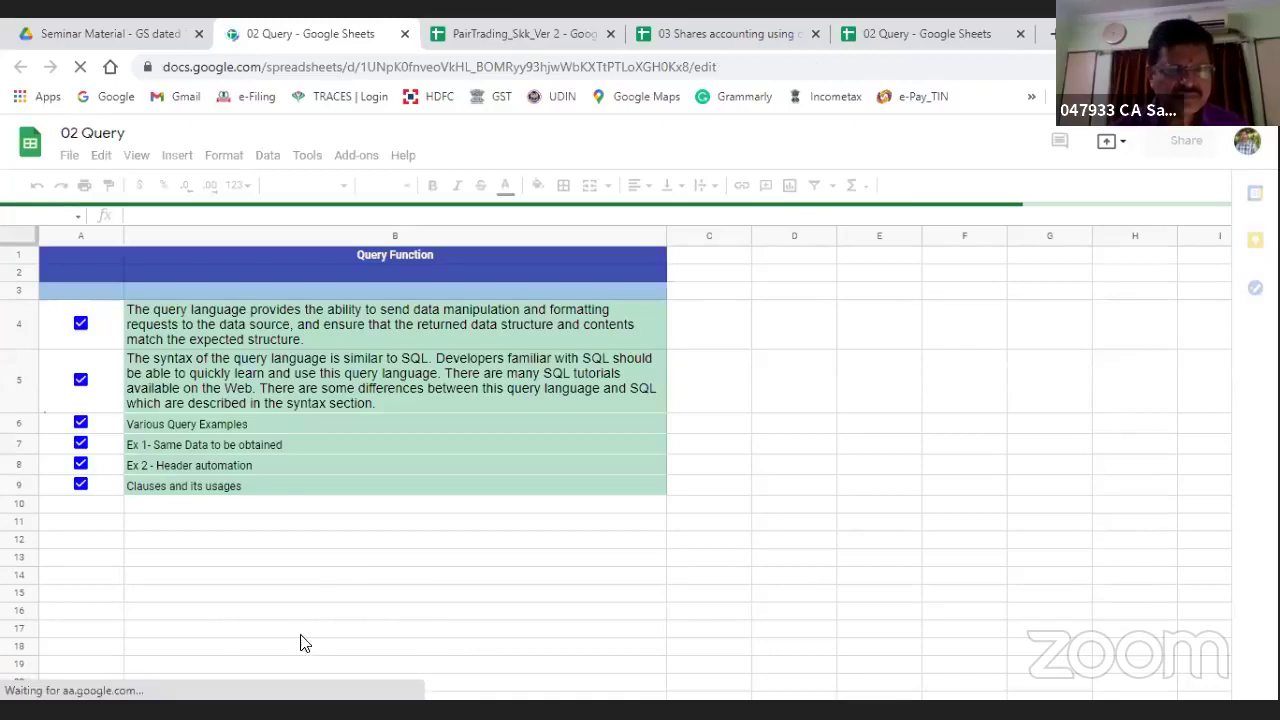
Step: Look over 02 Query's Clause sheet, then return to the 03 Shares accounting using query workbook
scroll(326, 617, "down", 1)
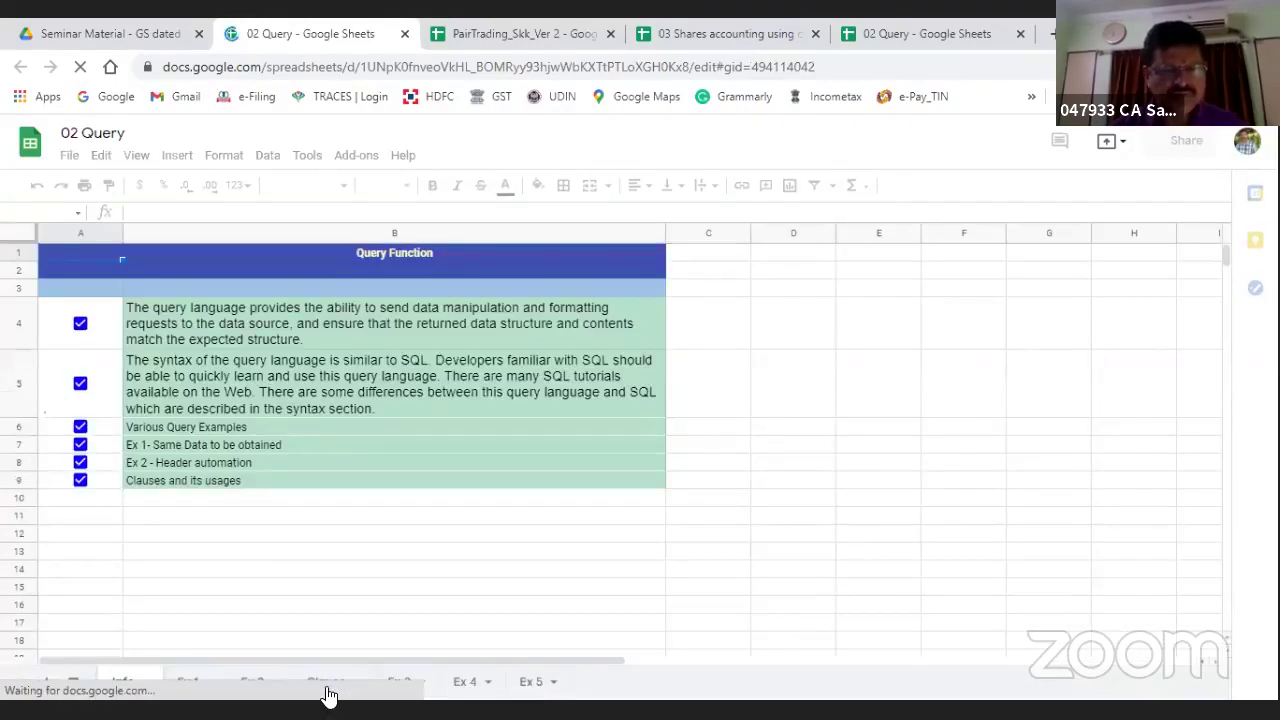
left_click(326, 682)
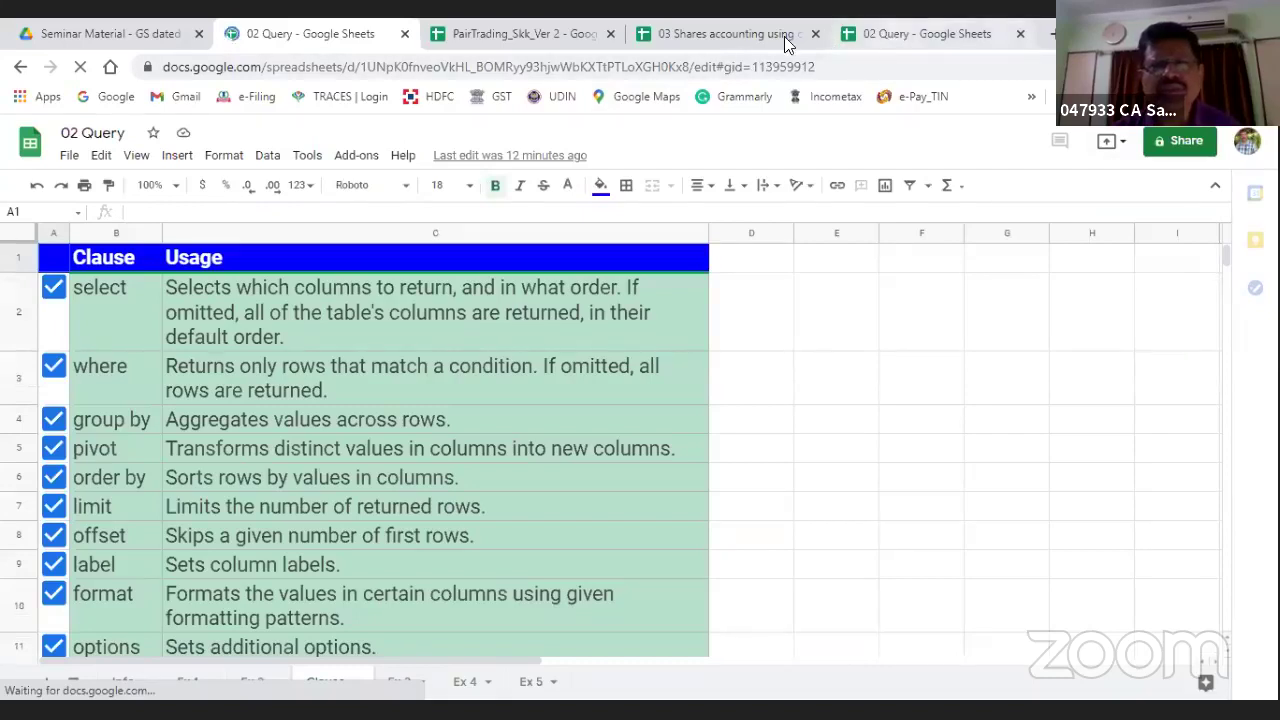
left_click(738, 33)
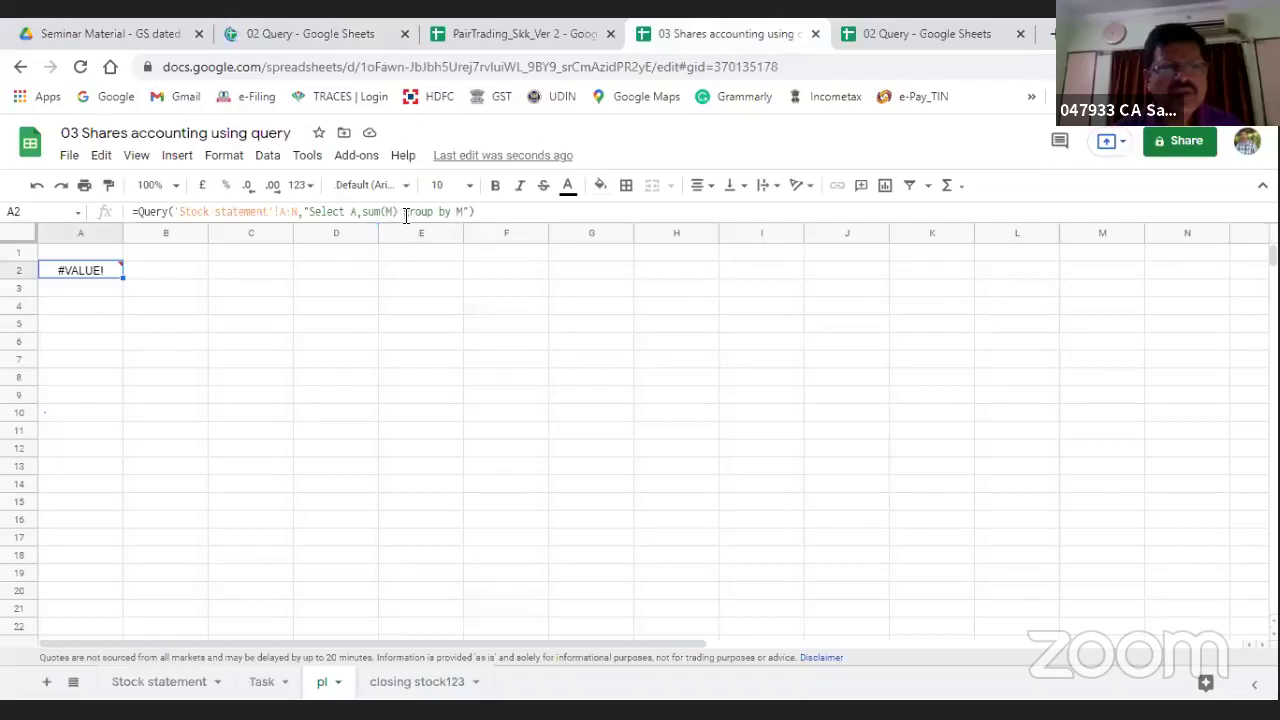
Step: Recommit "Select A,sum(M) group by M" in pl!A2, still #VALUE!, then go to the Seminar Material tab
left_click(458, 213)
type("M")
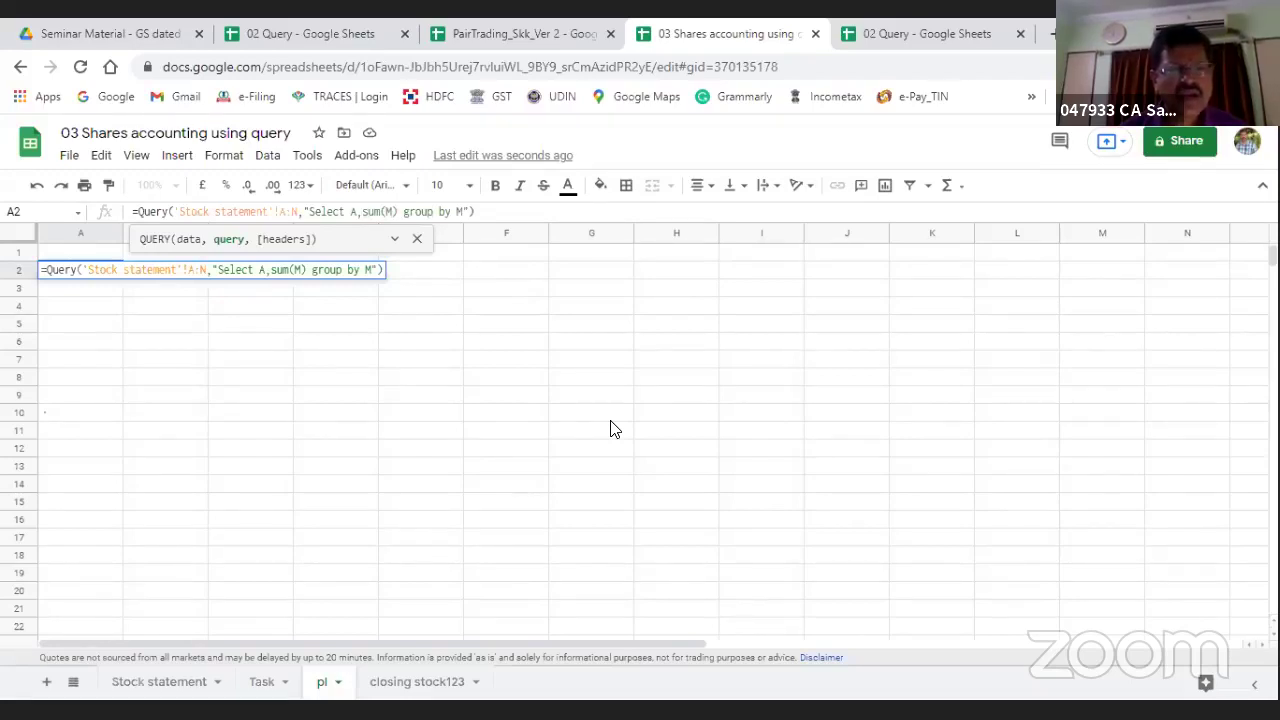
key("Return")
key("Up")
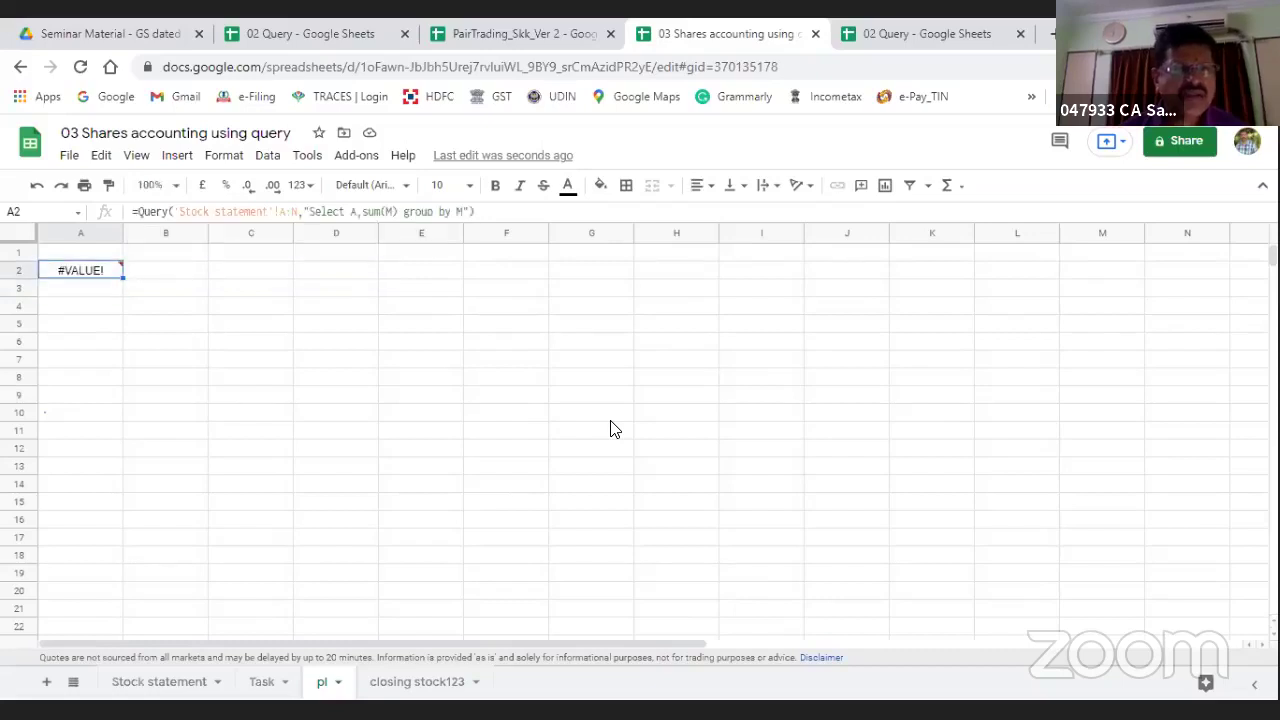
left_click(88, 30)
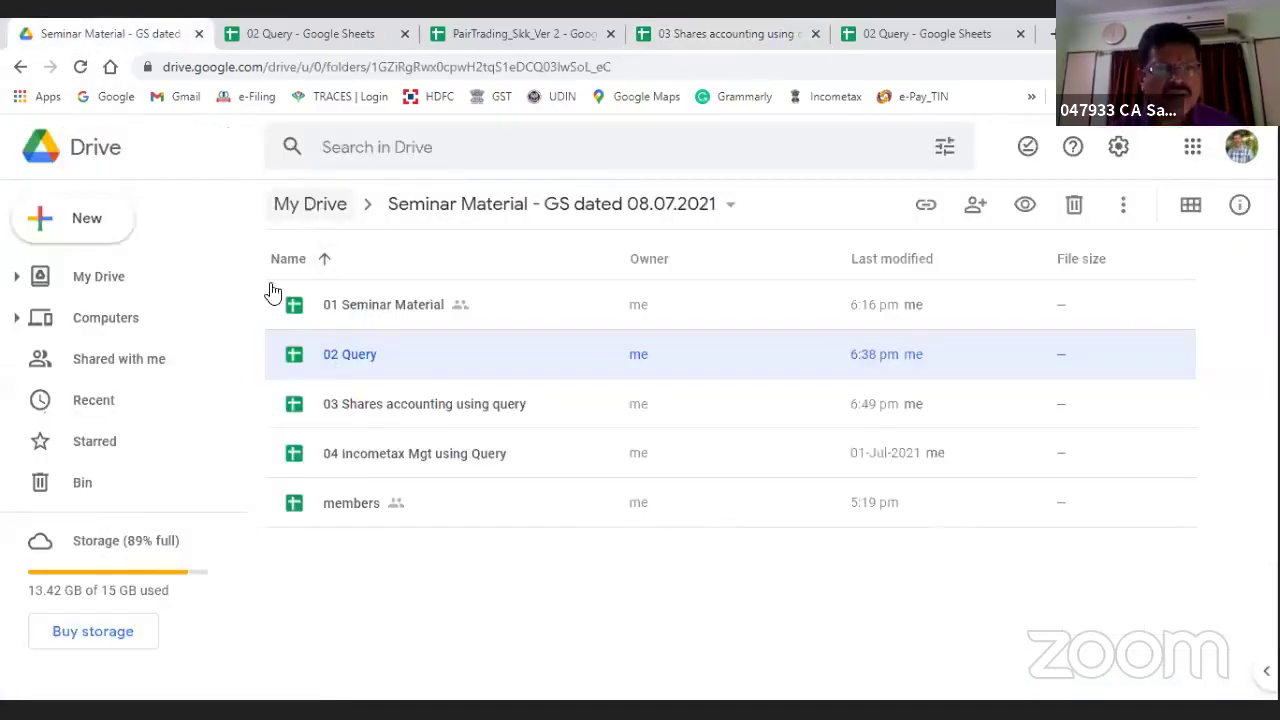
Step: Open 'Shares-capital gain statement 21-22' from the My Drive listing
left_click(122, 282)
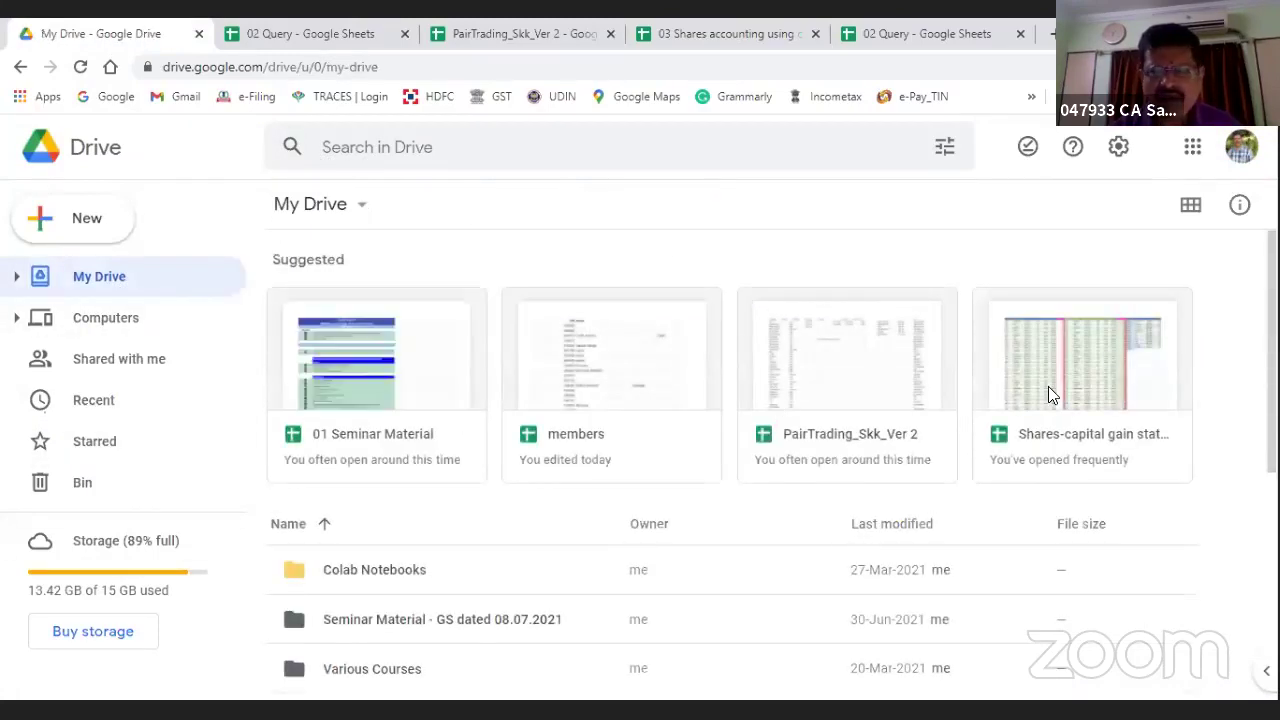
double_click(1050, 382)
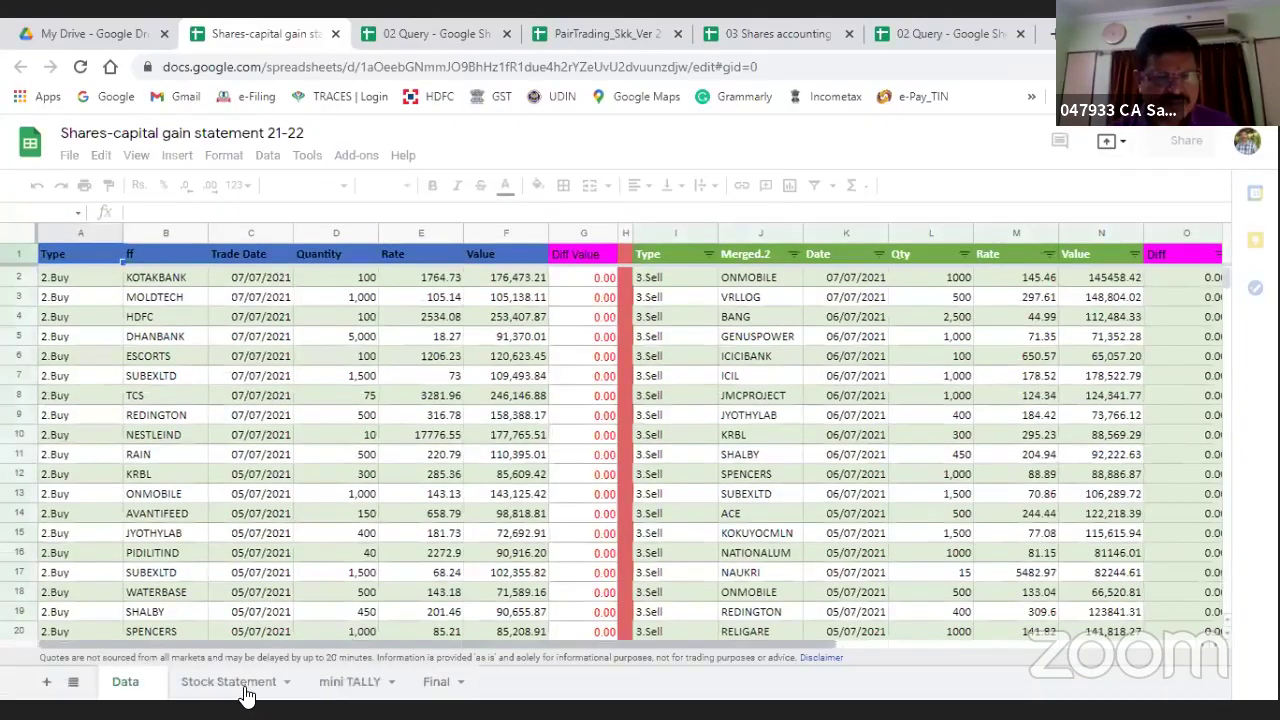
Step: Open the mini TALLY sheet and inspect the Symbol table's ABBOTINDIA entry and closing stock
left_click(240, 684)
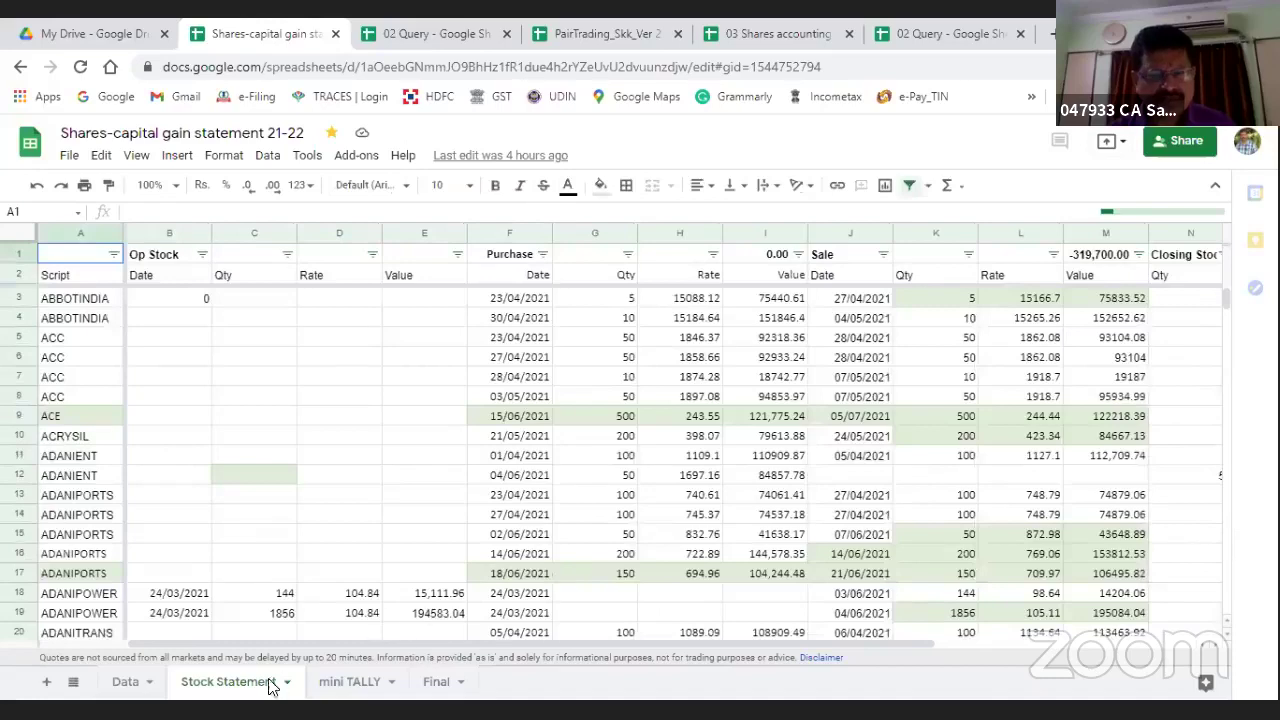
left_click(358, 676)
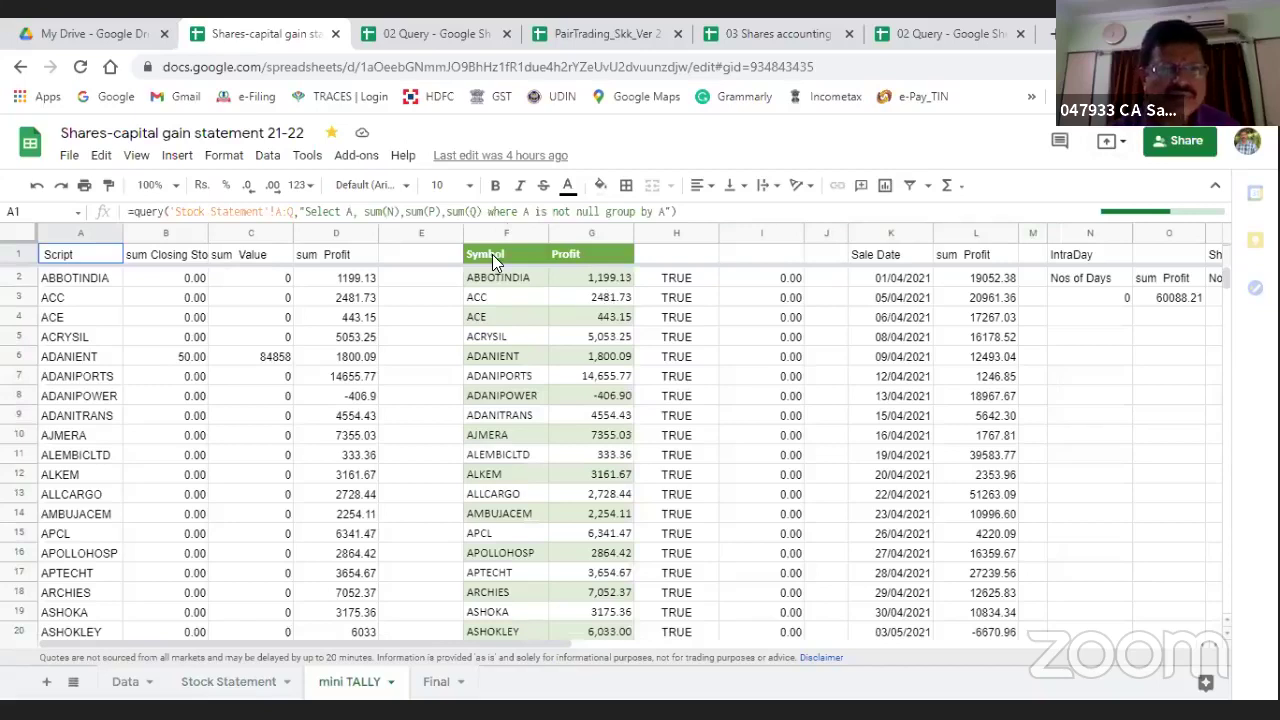
left_click(492, 254)
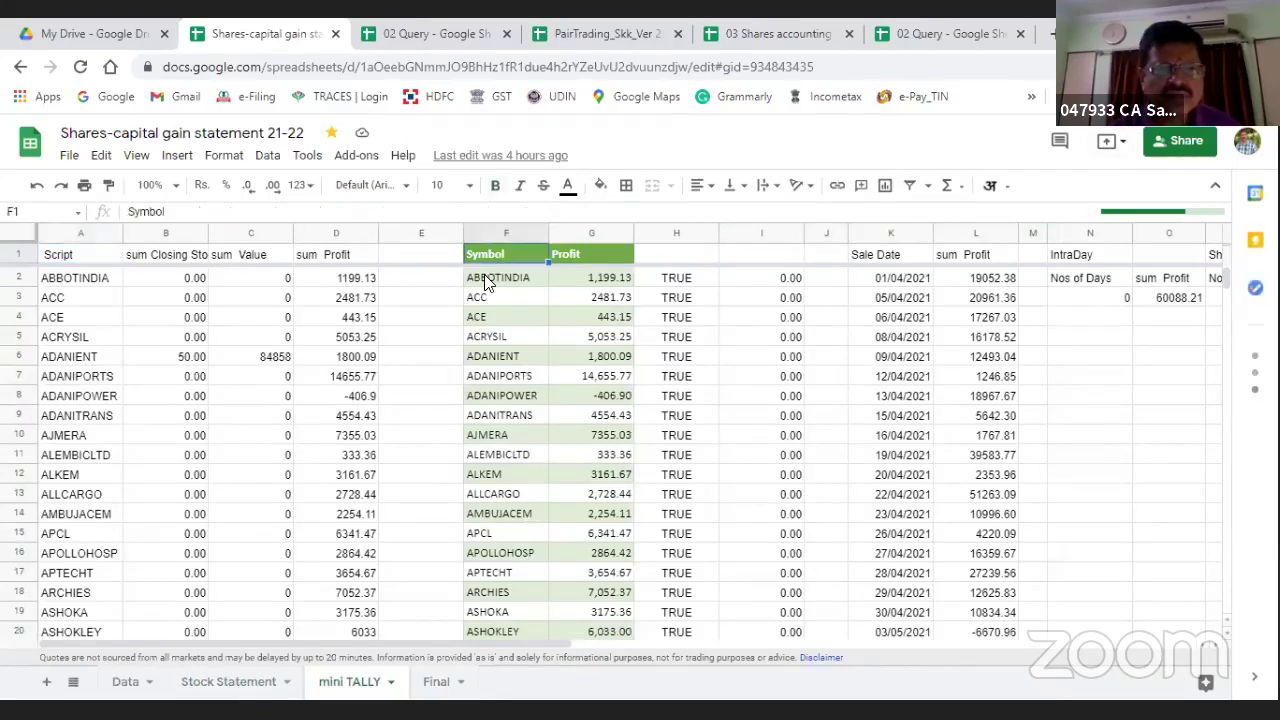
left_click(488, 281)
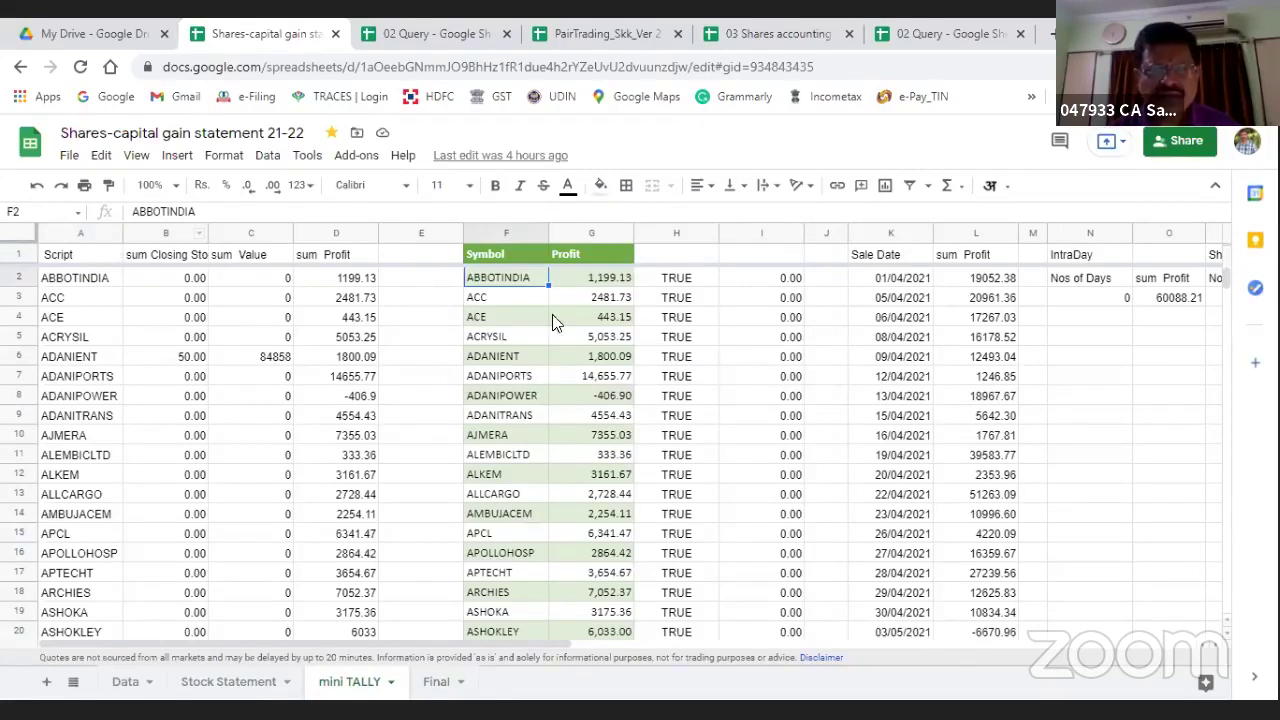
left_click(506, 256)
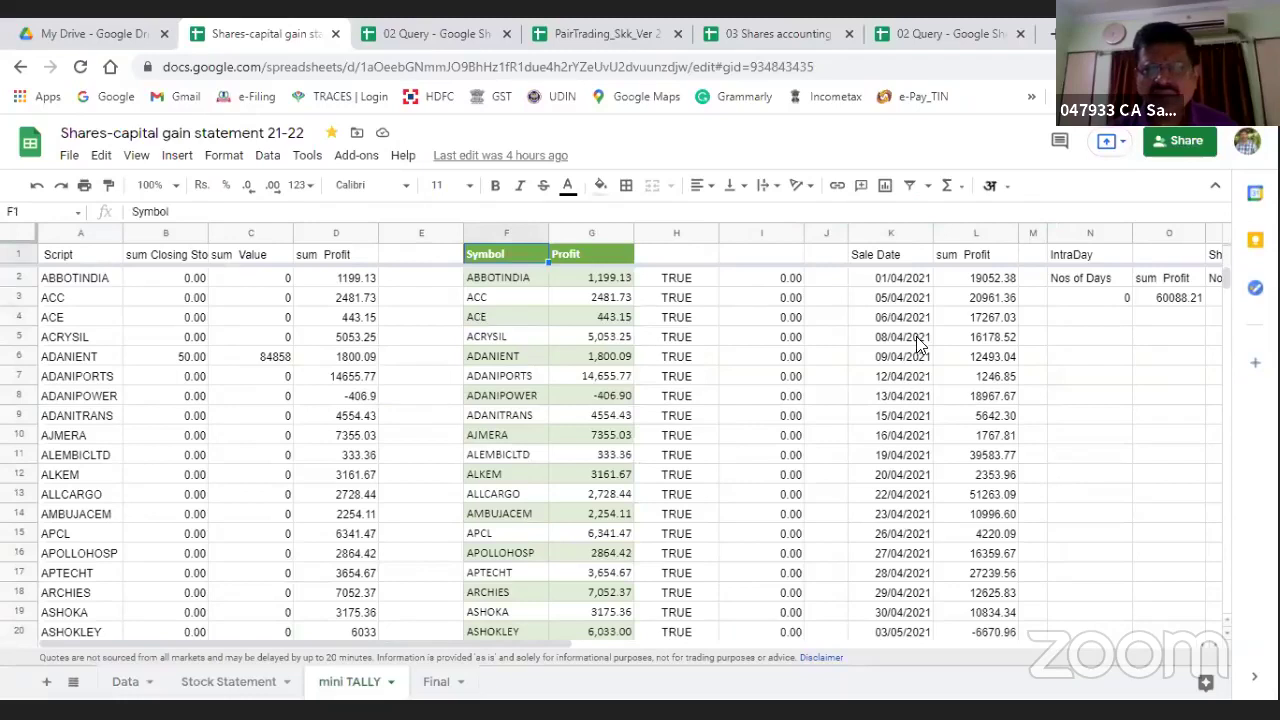
key("Down")
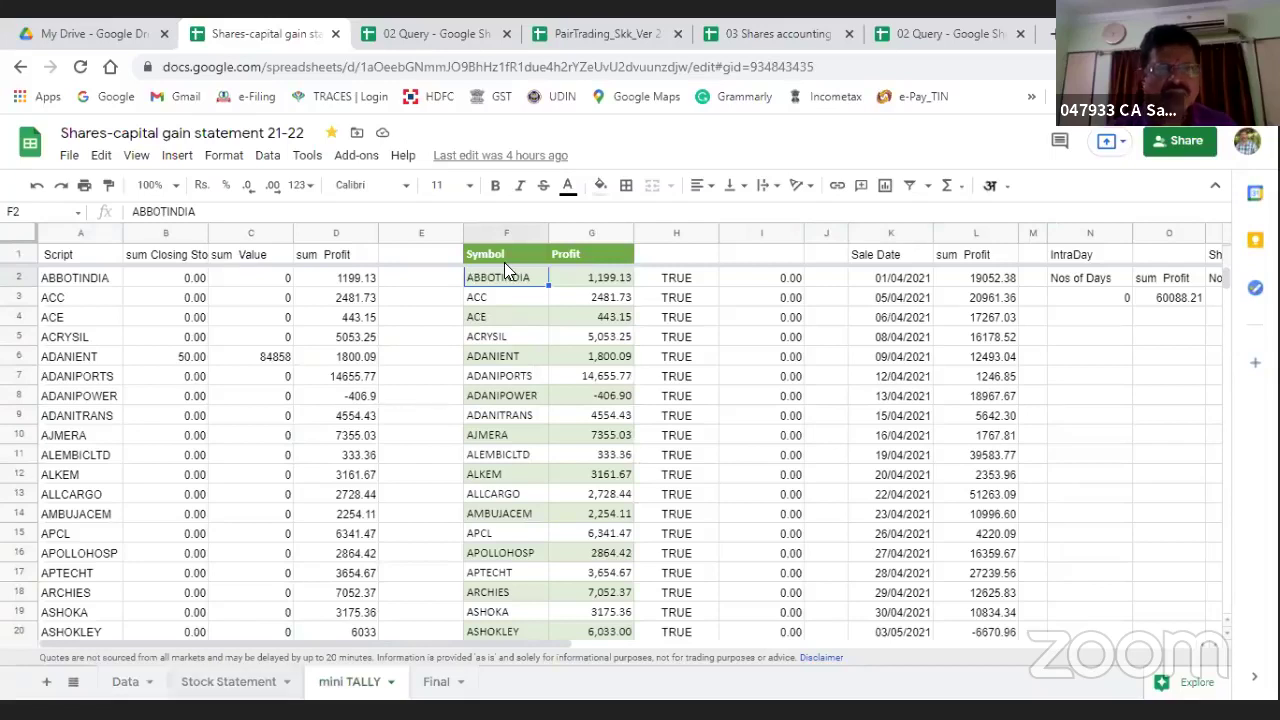
key("Left")
key("Left")
key("Left")
key("Left")
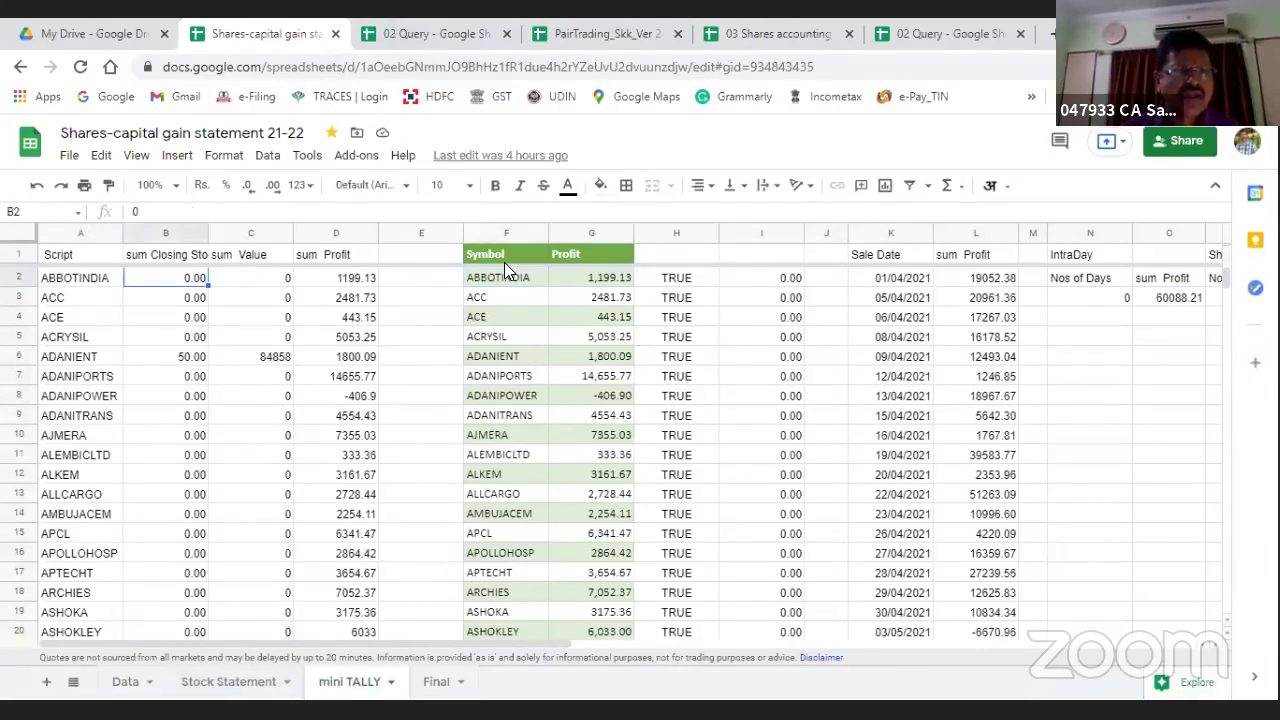
key("Left")
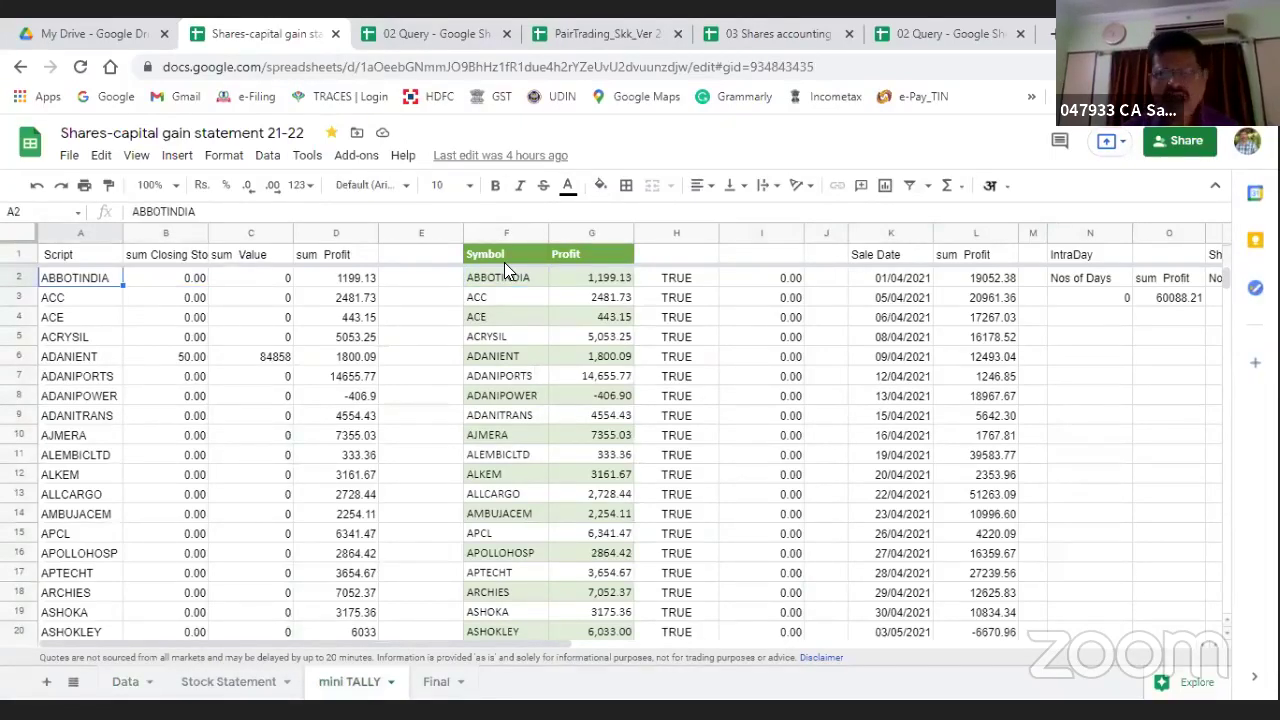
Step: Read the QUERY formulas behind the IntraDay sum Profit and Sale Date tables
key("Up")
key("Right")
key("Right")
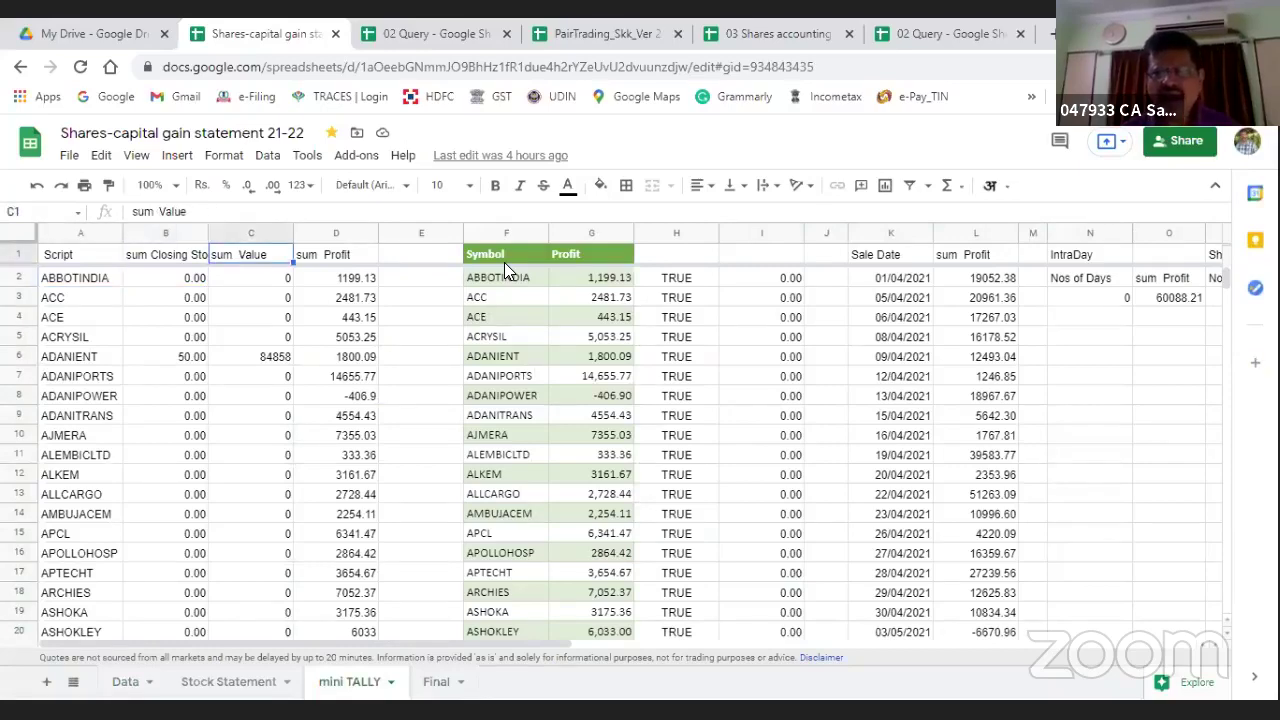
key("End")
key("Left")
key("Down")
key("Left")
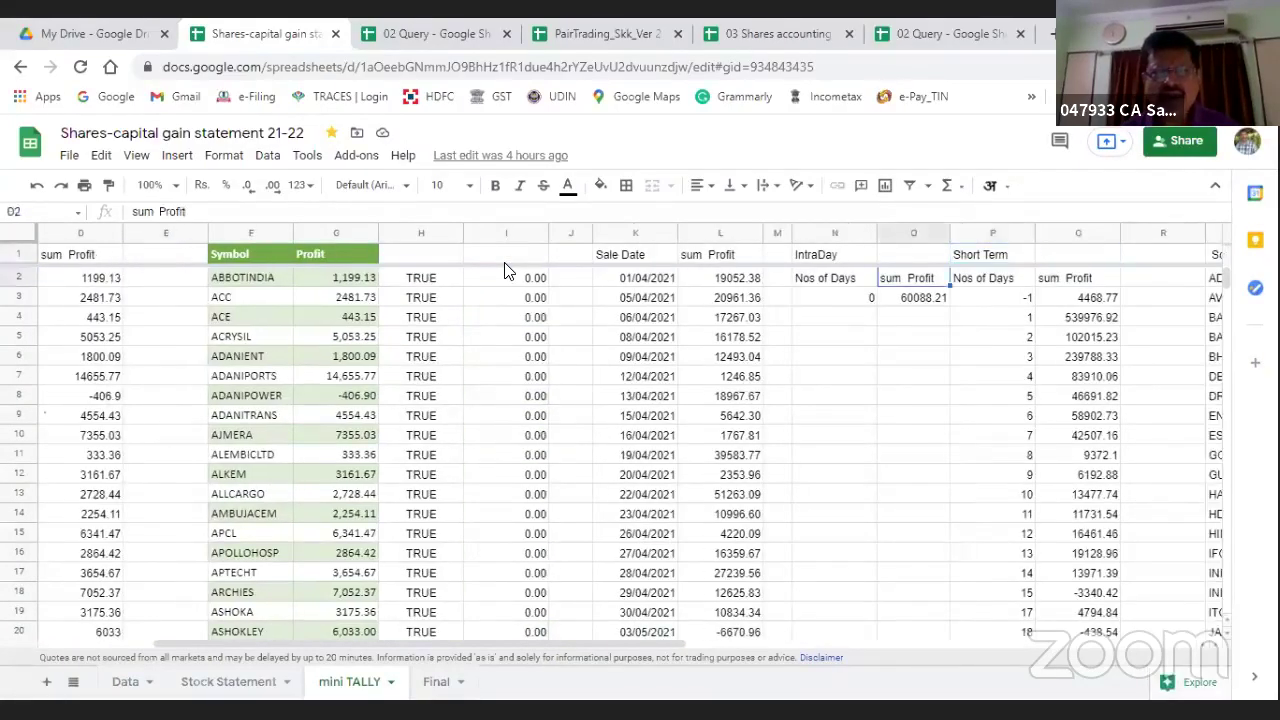
key("Left")
key("Left")
key("Left")
key("Left")
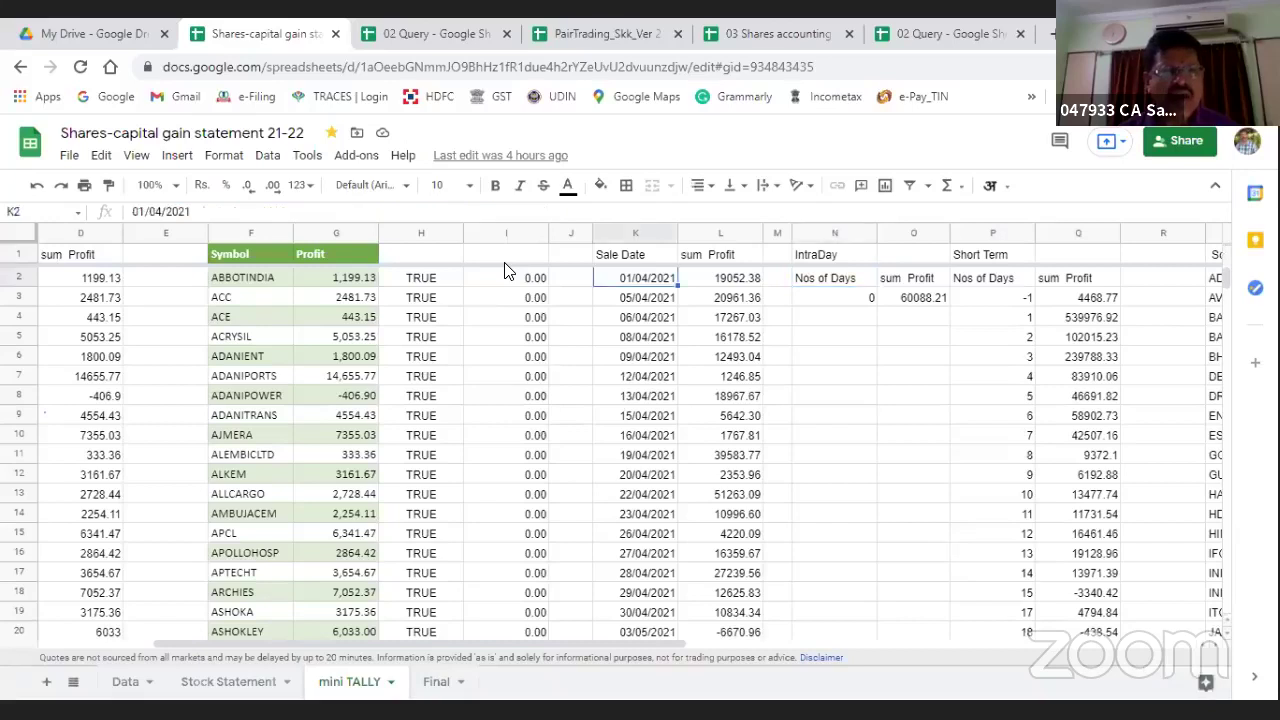
key("Up")
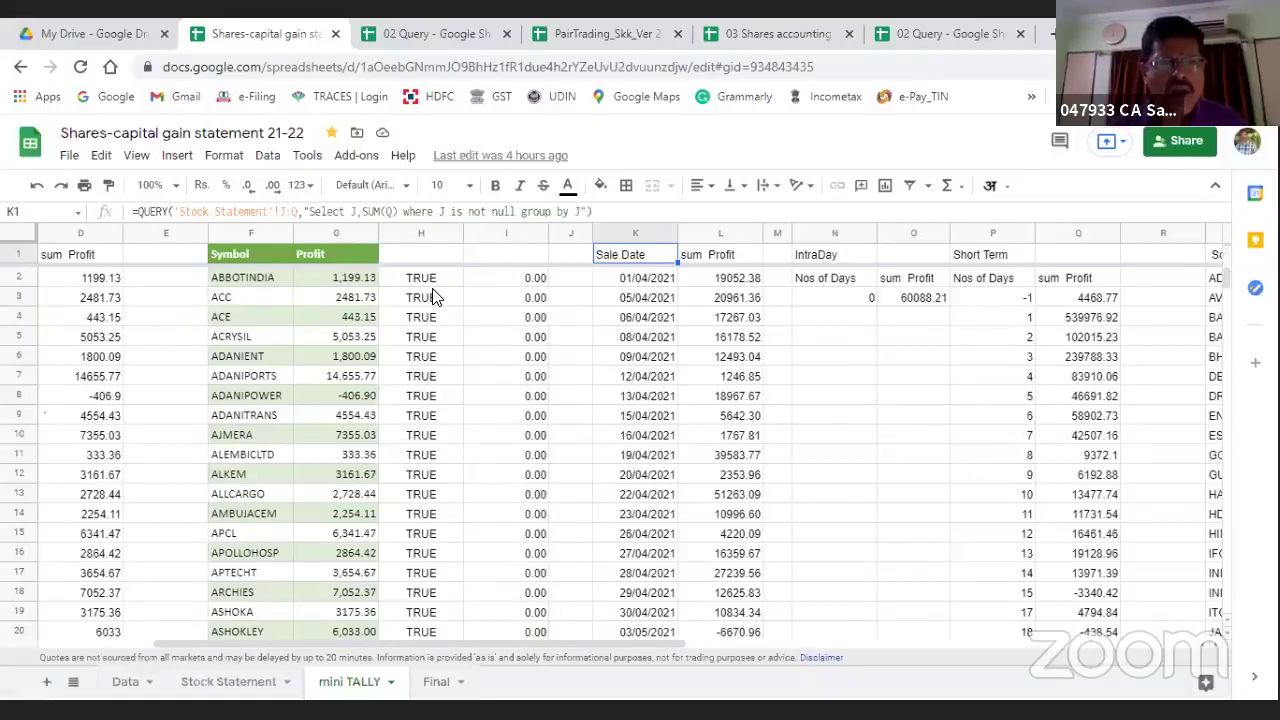
Step: Review the holdings table's Symbol, sum Value and sum Closing Stock Qty headings and query
key("Left")
key("Left")
key("Left")
key("Left")
key("Left")
key("Down")
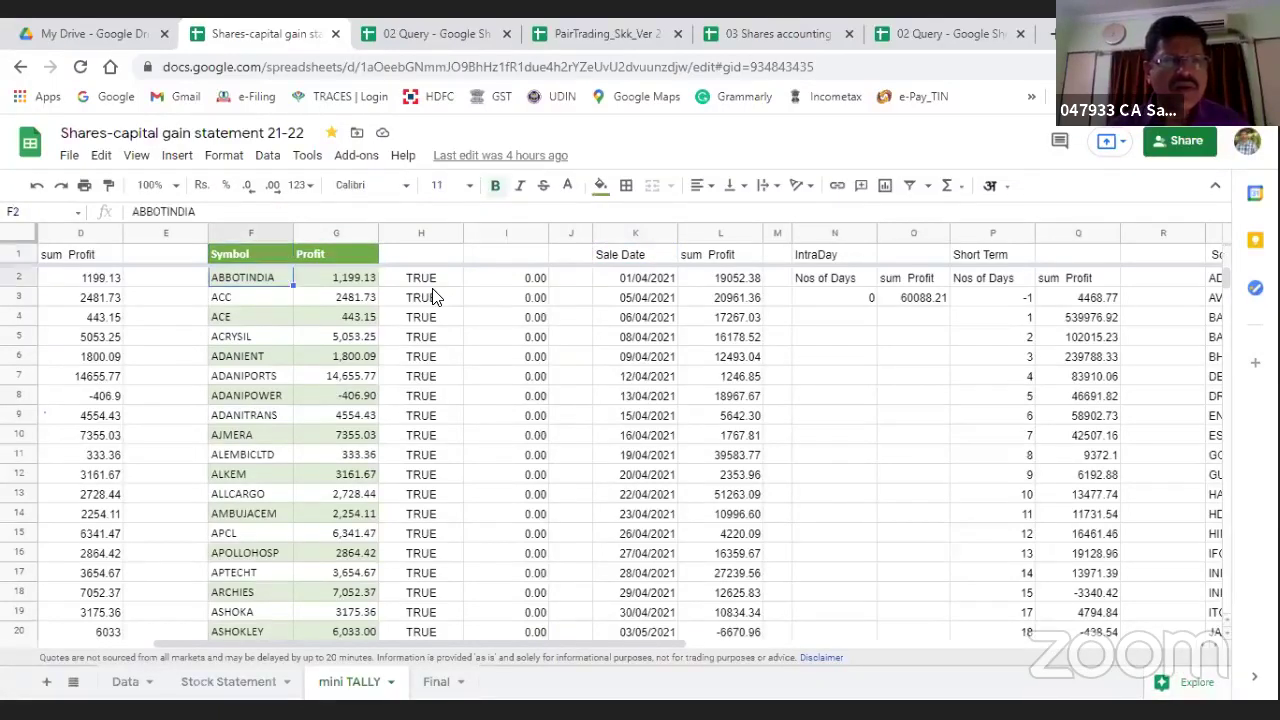
key("Up")
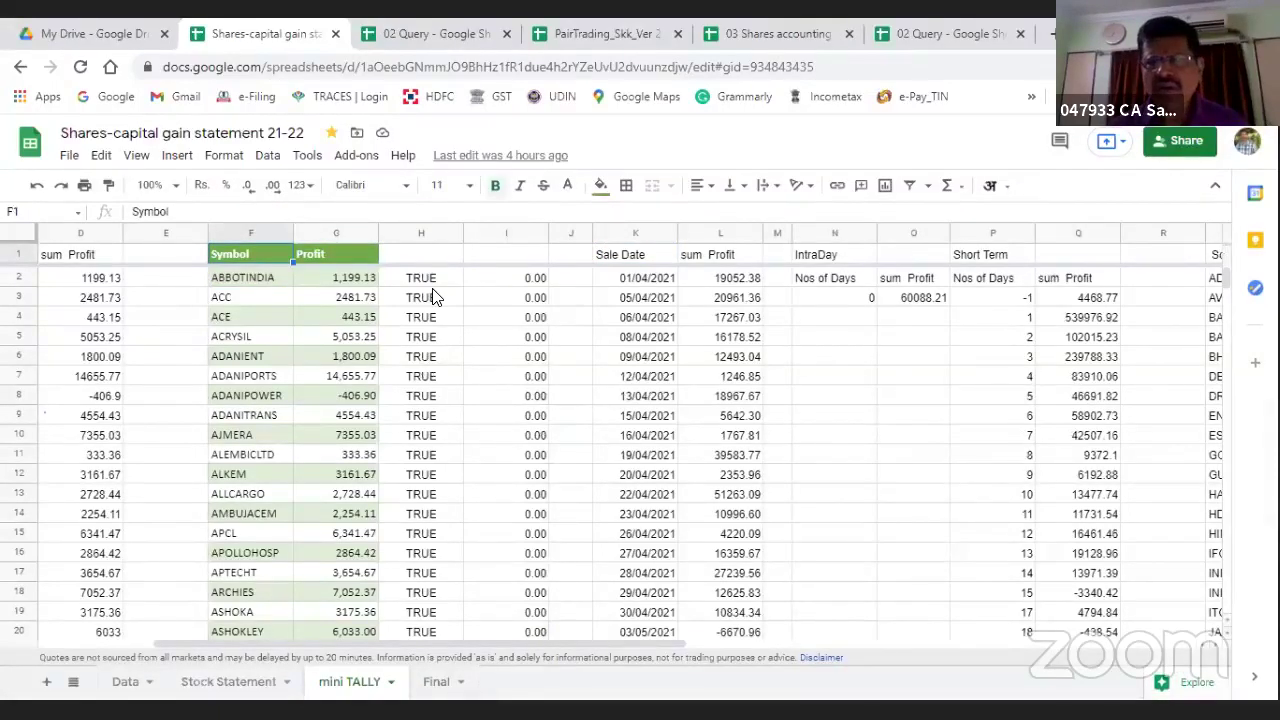
key("Right")
key("Right")
key("Right")
key("Right")
key("Right")
key("Right")
key("Right")
key("Right")
key("Right")
key("Right")
key("Right")
key("Right")
key("Right")
key("Right")
key("Right")
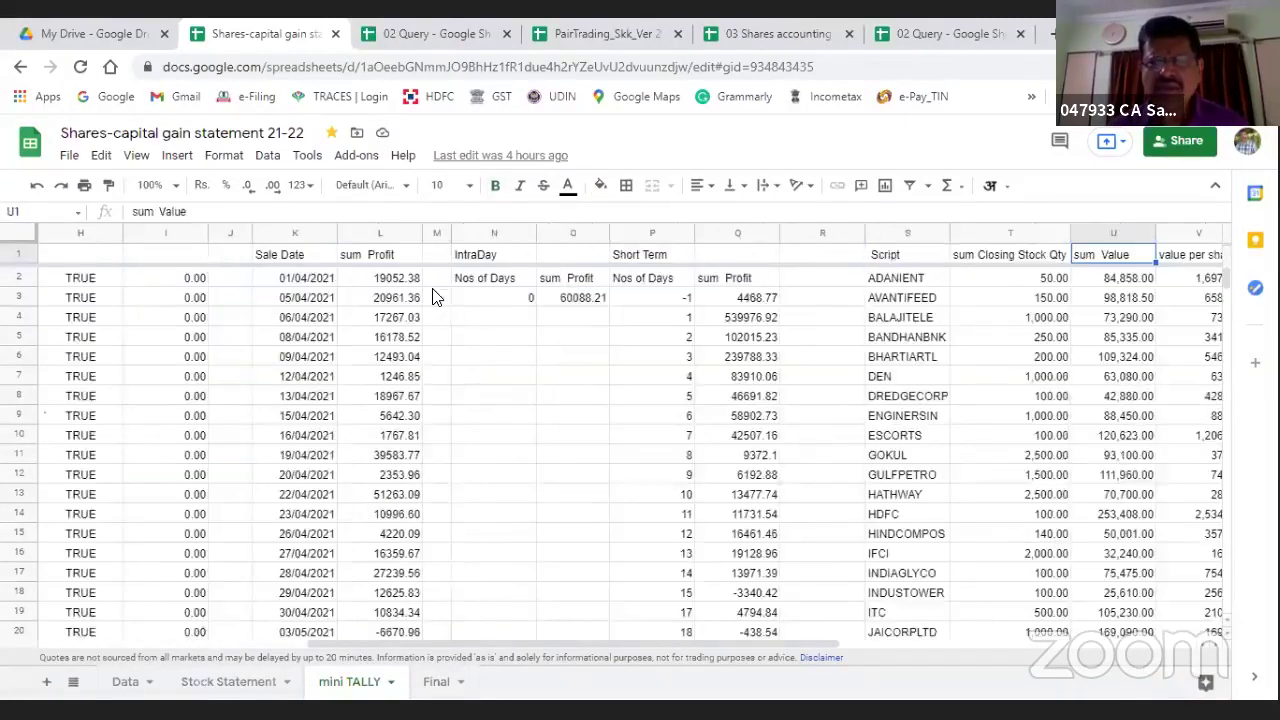
key("Right")
key("Left")
key("Left")
key("Left")
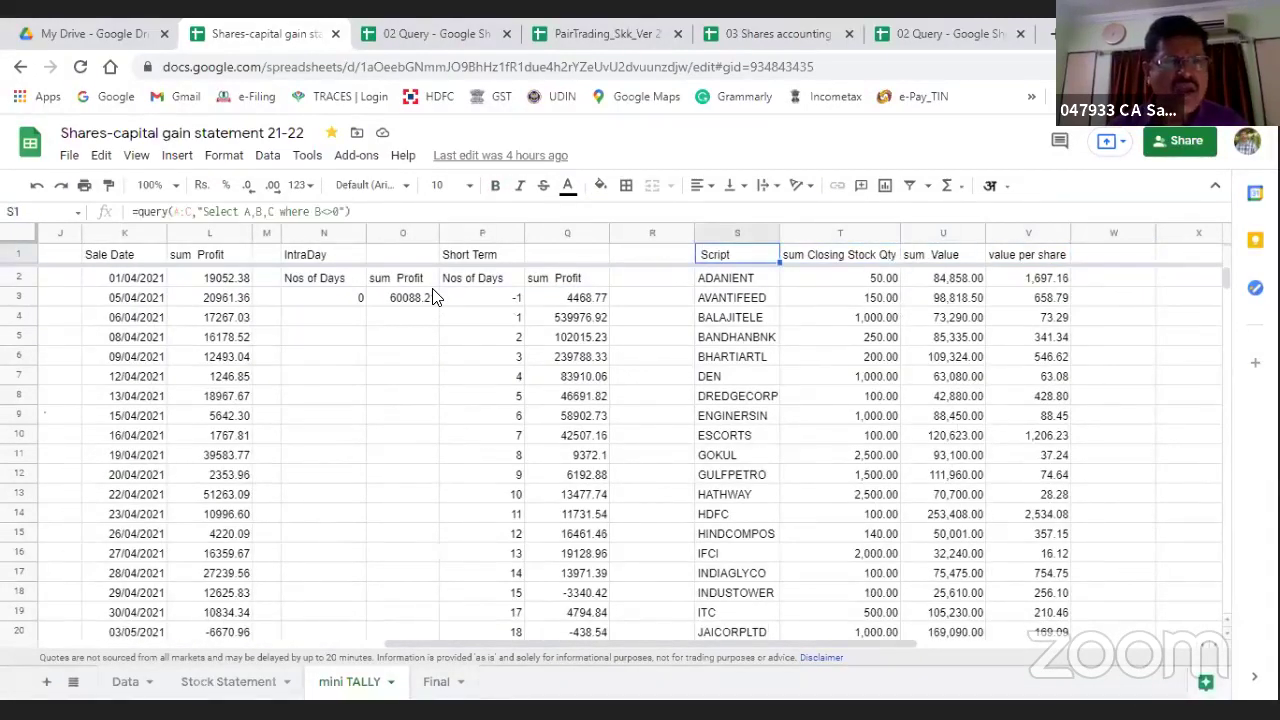
key("Right")
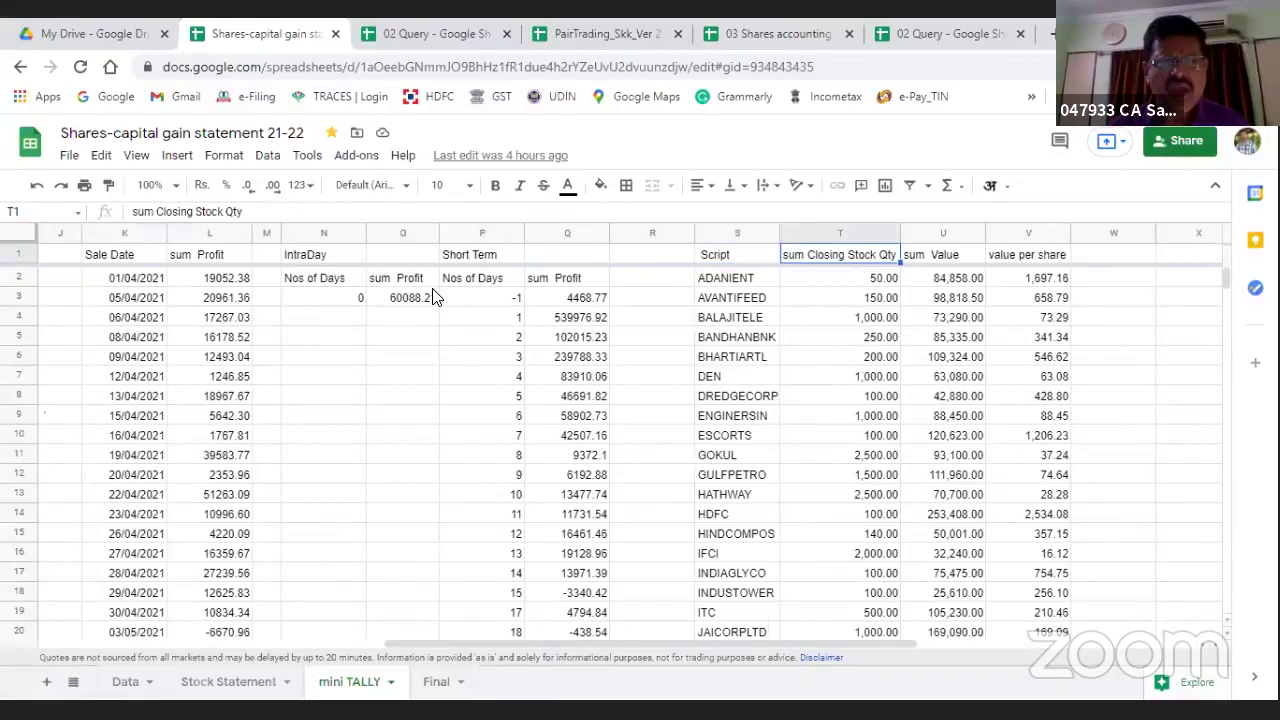
key("Left")
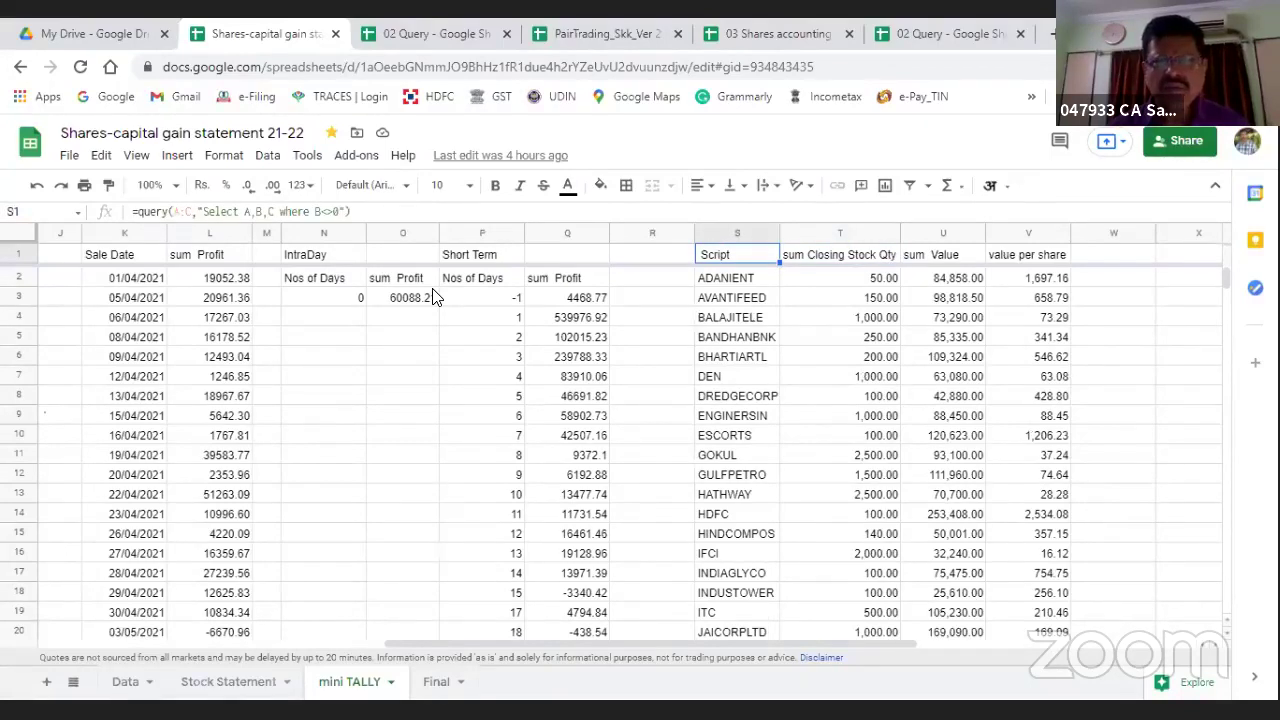
key("Right")
key("Right")
key("Right")
key("Left")
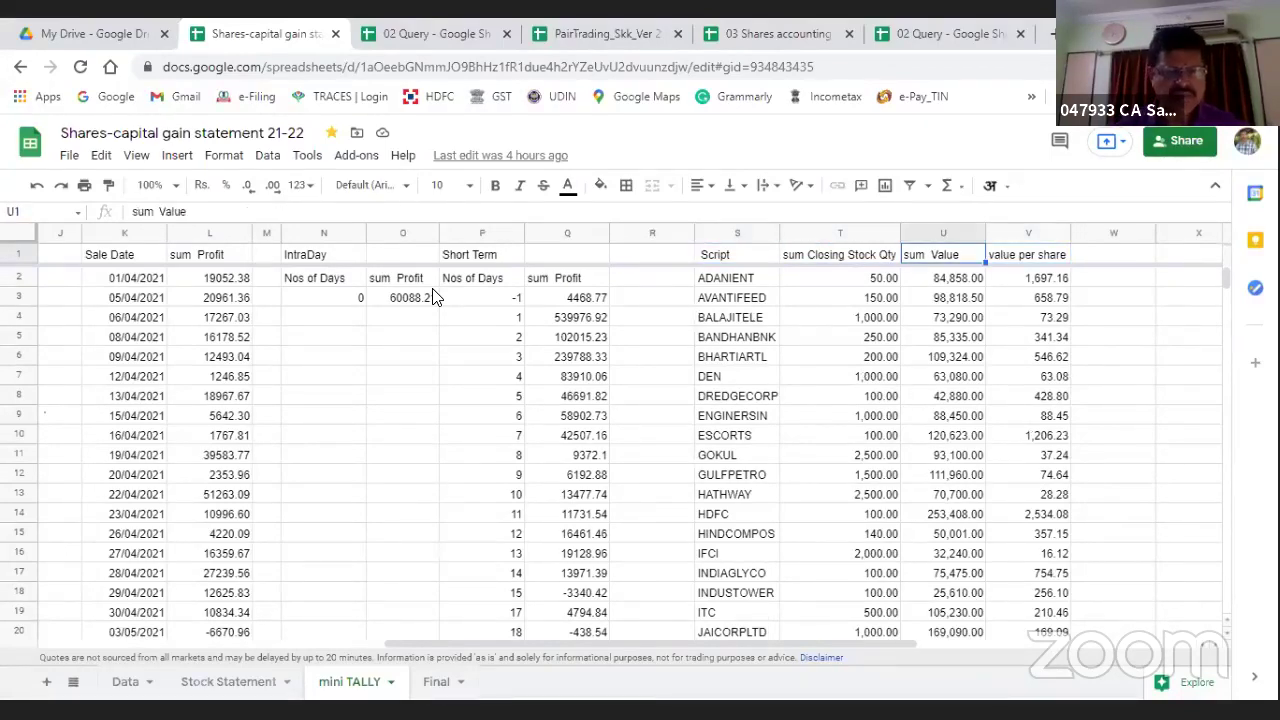
left_click(435, 681)
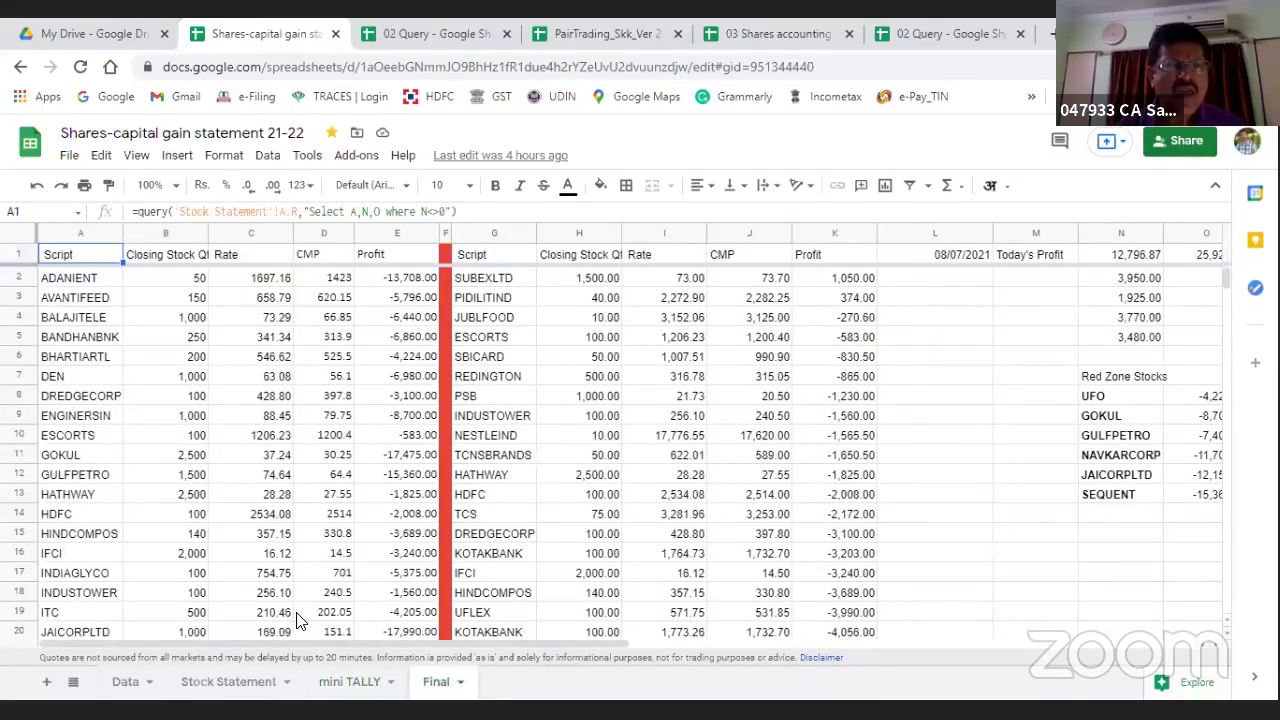
left_click(480, 258)
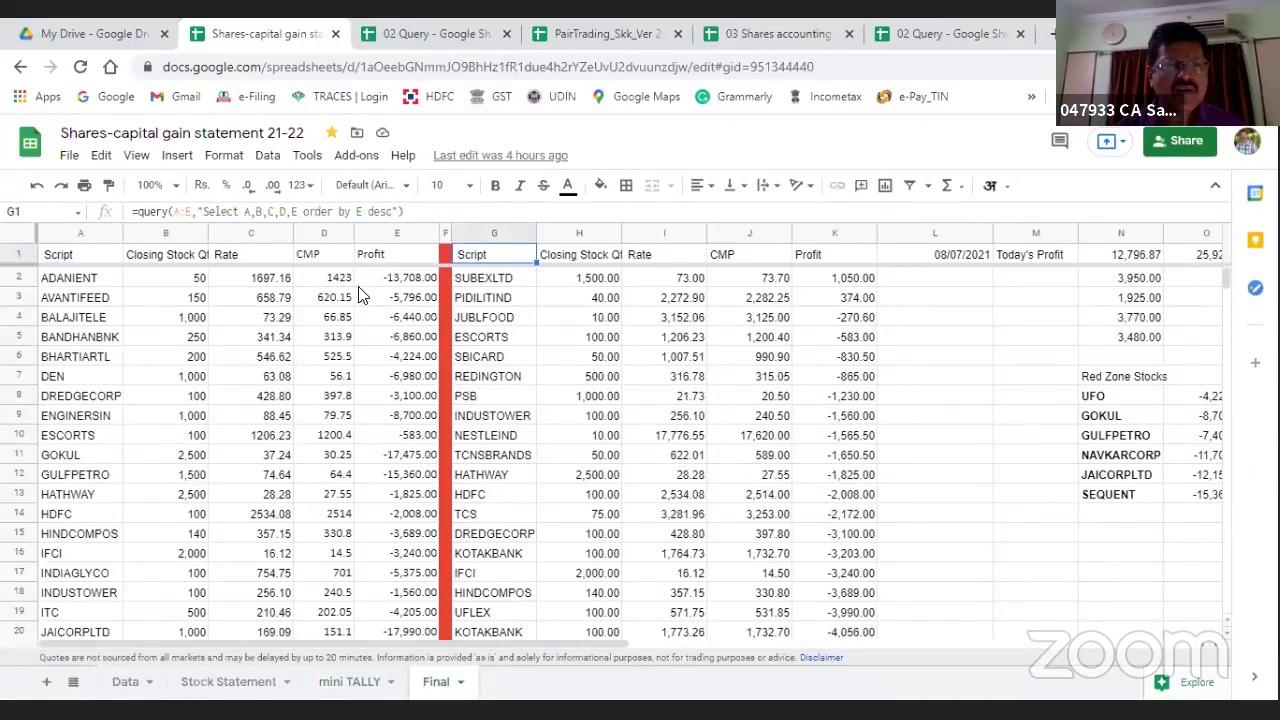
left_click(380, 681)
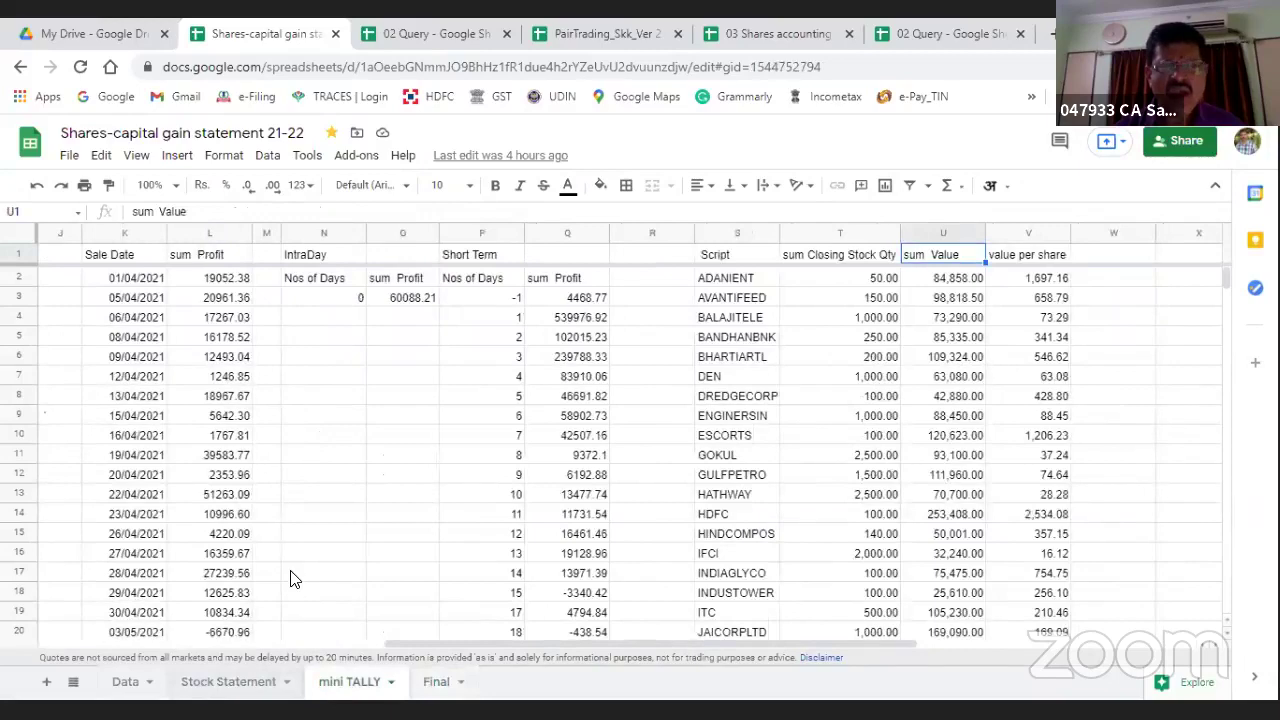
key("ctrl+shift+Page_Up")
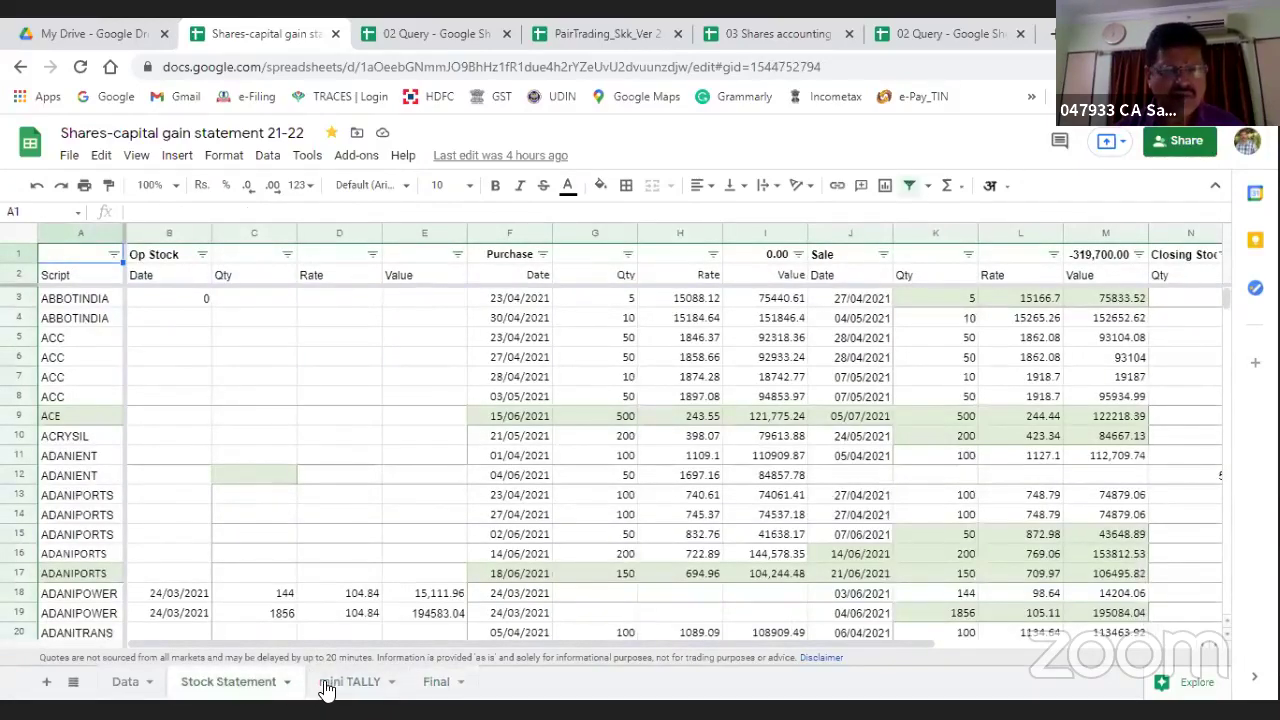
key("ctrl+shift+Page_Down")
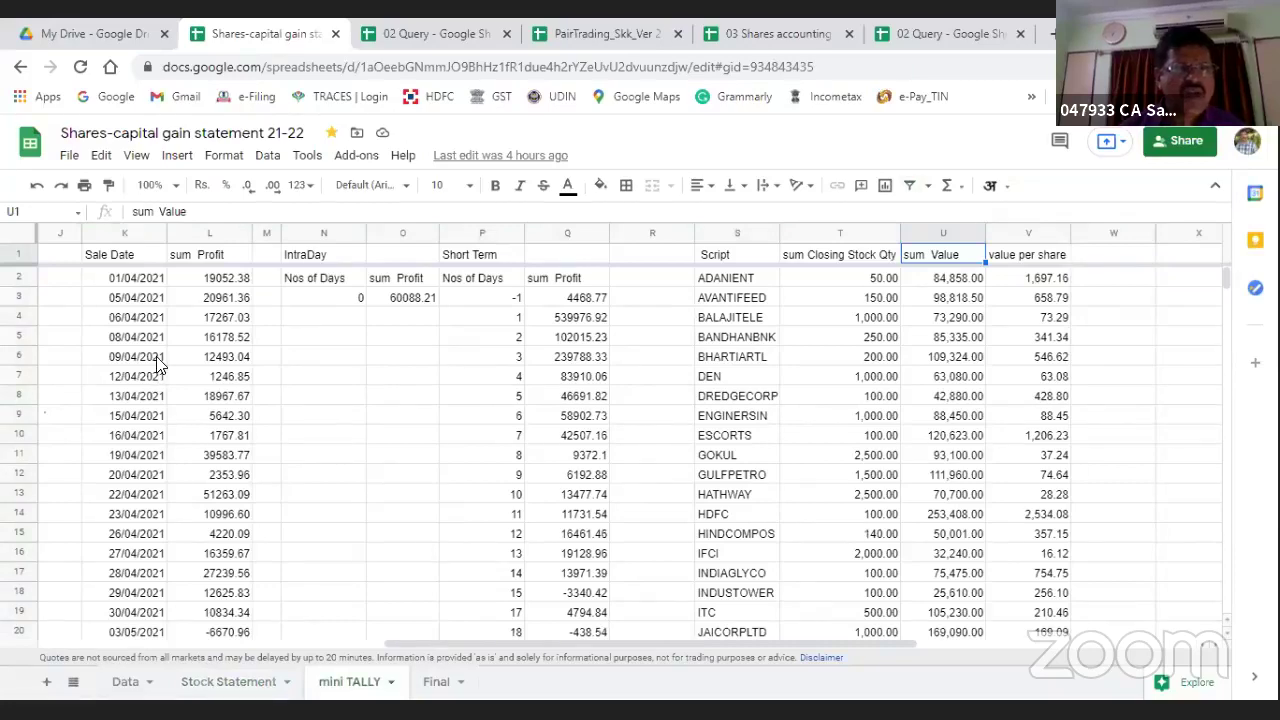
key("ctrl+Home")
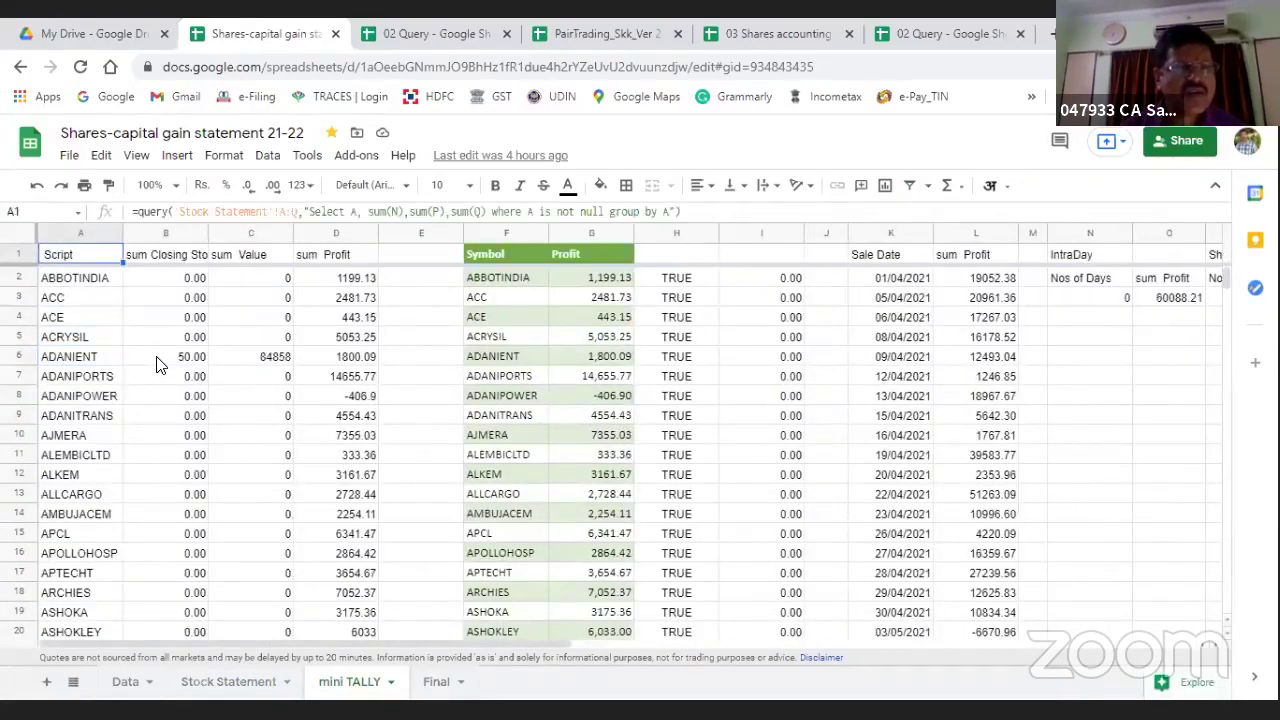
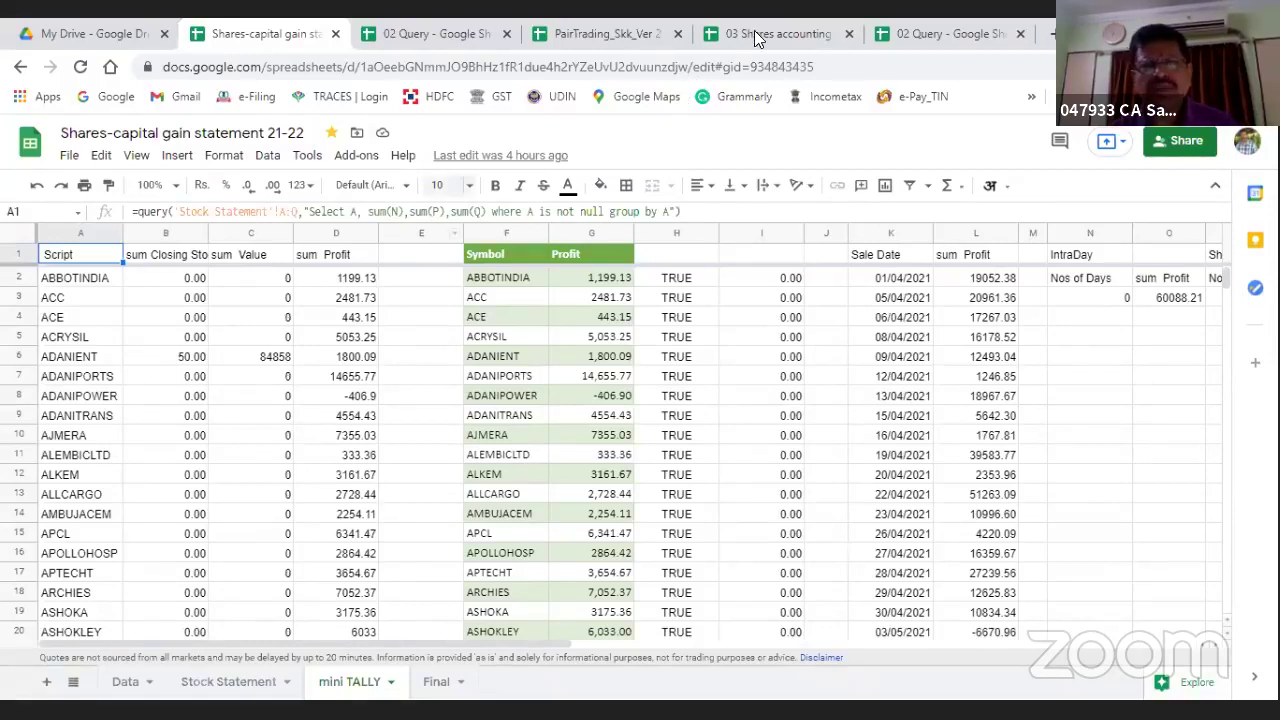
Step: In the shares workbook's pl sheet, change the A2 query from 'group by M' to 'group by A'
key("ctrl+5")
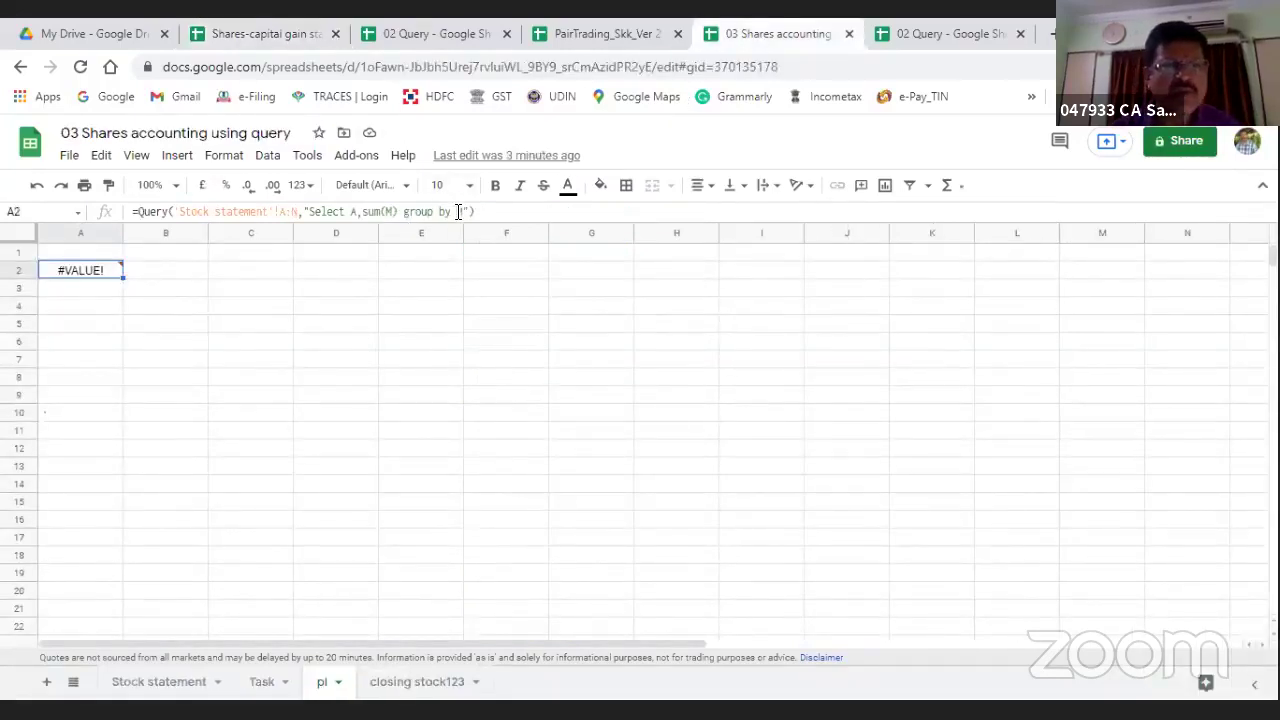
left_click(458, 211)
key("BackSpace")
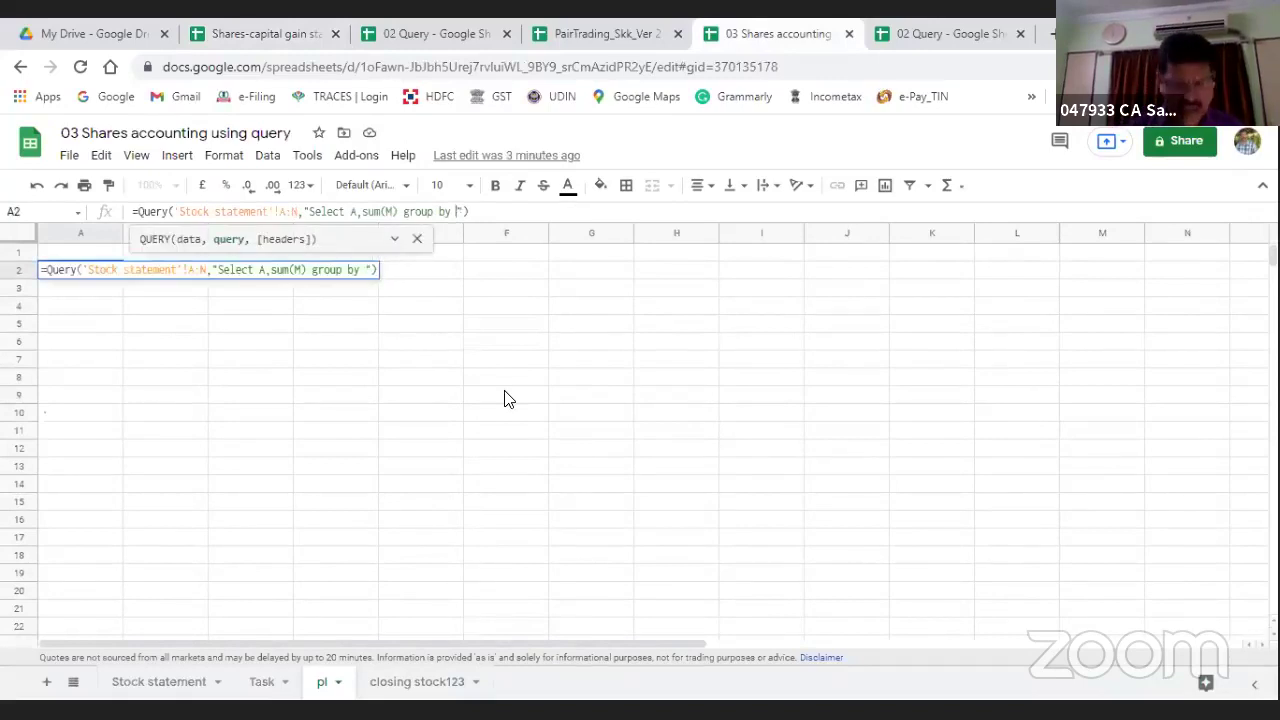
type("A")
key("Return")
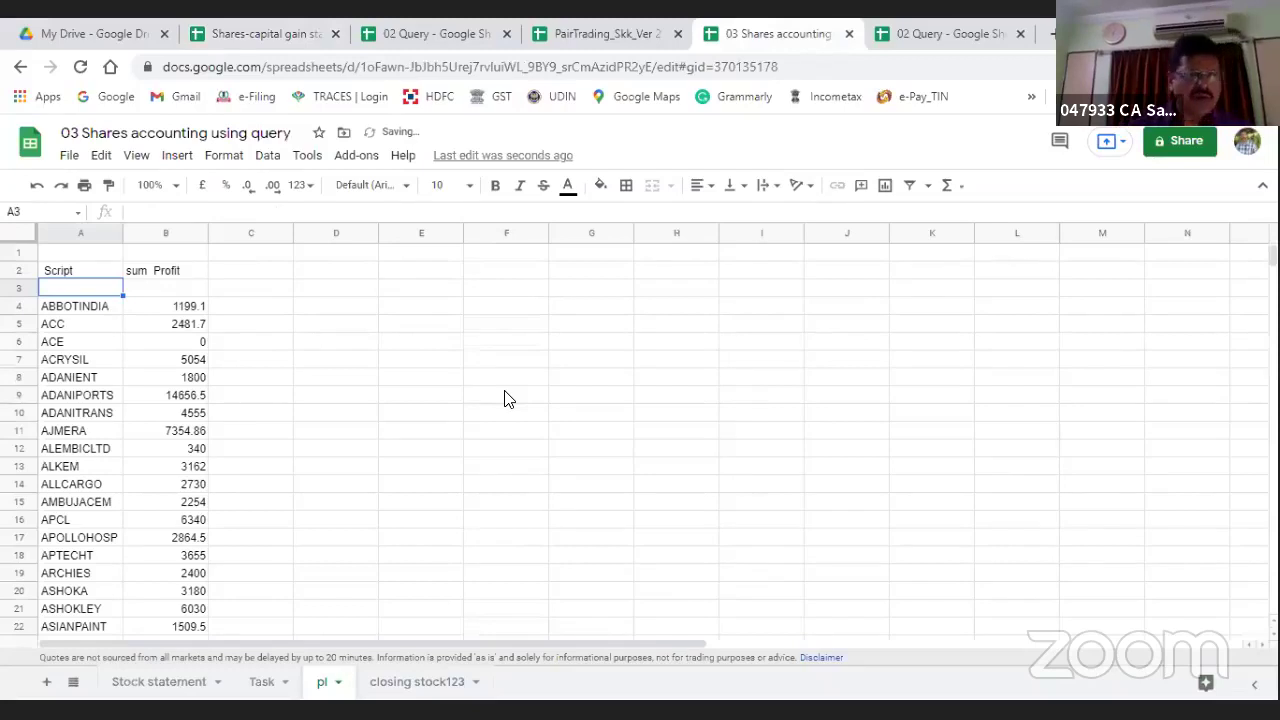
Step: Select summed profits B4:B268, ABBOTINDIA to ZENTEC, to check the 1025336.3 total
key("Down")
key("Down")
key("Up")
key("Up")
key("Down")
key("Down")
key("Up")
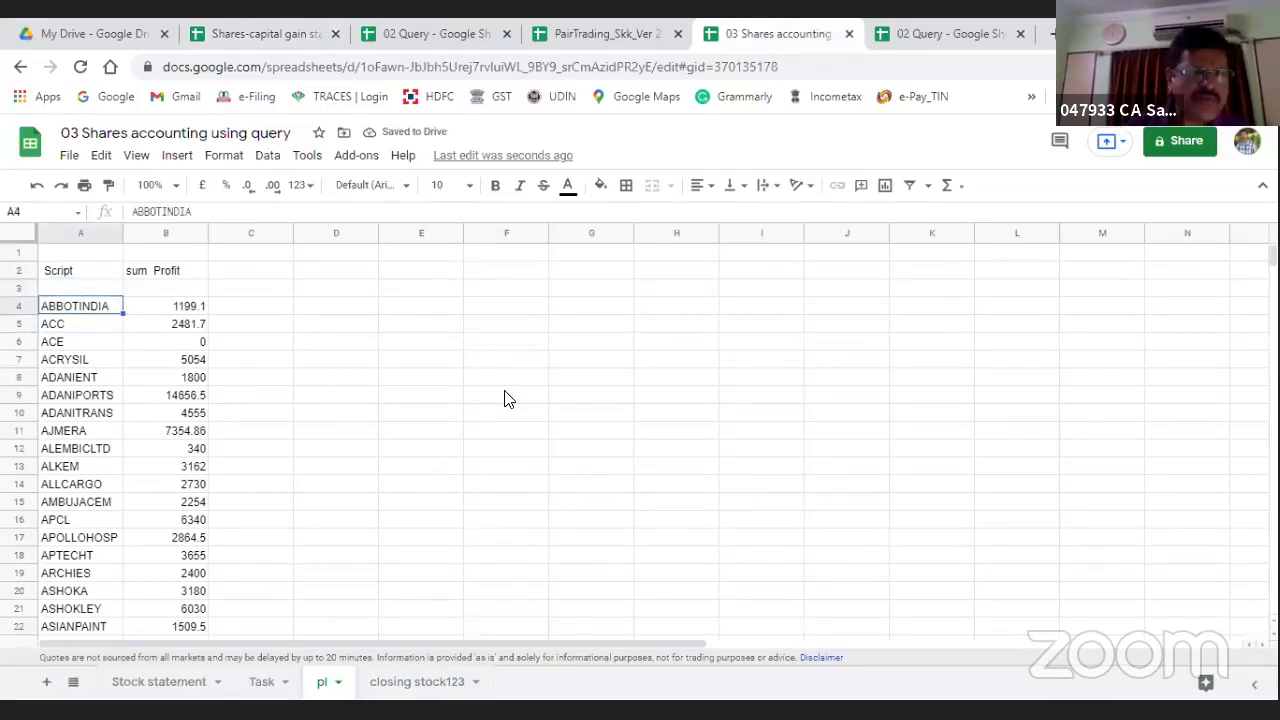
key("Right")
key("shift+Page_Down")
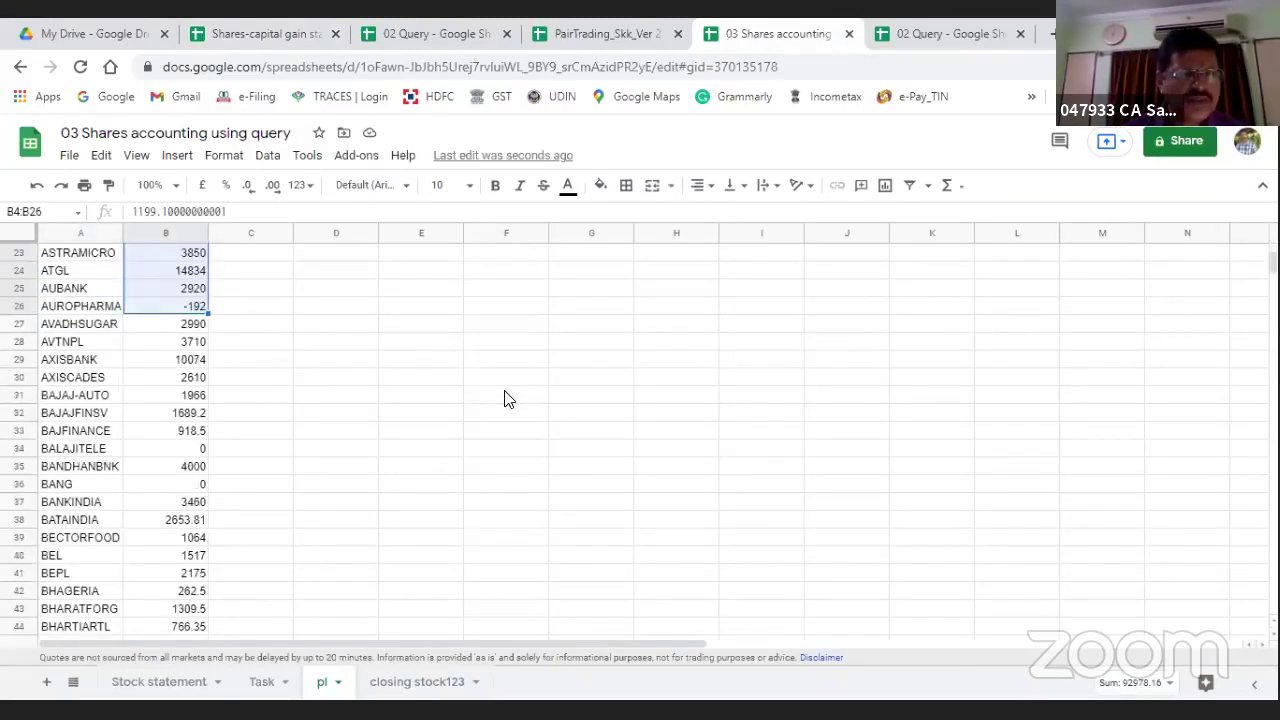
key("shift+Page_Down")
key("shift+Down")
key("shift+Down")
key("shift+Down")
key("shift+Down")
key("shift+Down")
key("shift+Down")
key("shift+Down")
key("shift+Down")
key("shift+Down")
key("shift+Down")
key("shift+Down")
key("shift+Down")
key("shift+Down")
key("shift+Down")
key("shift+Down")
key("shift+Down")
key("shift+Down")
key("shift+Down")
key("shift+Down")
key("shift+Down")
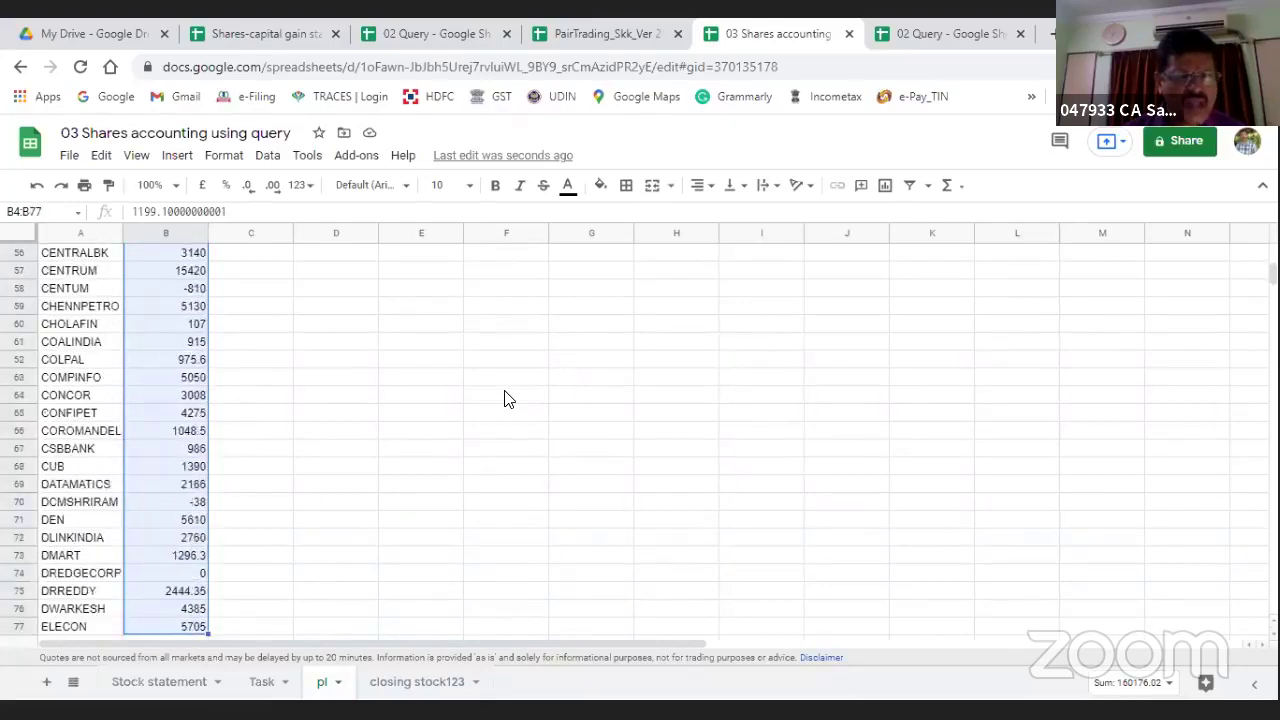
key("shift+Down")
key("shift+Down")
key("shift+Down")
key("shift+Down")
key("shift+Down")
key("shift+Down")
key("shift+Down")
key("shift+Down")
key("shift+Down")
key("shift+Down")
key("shift+Down")
key("shift+Down")
key("shift+Down")
key("shift+Down")
key("shift+Down")
key("shift+Down")
key("shift+Down")
key("shift+Down")
key("shift+Down")
key("shift+Down")
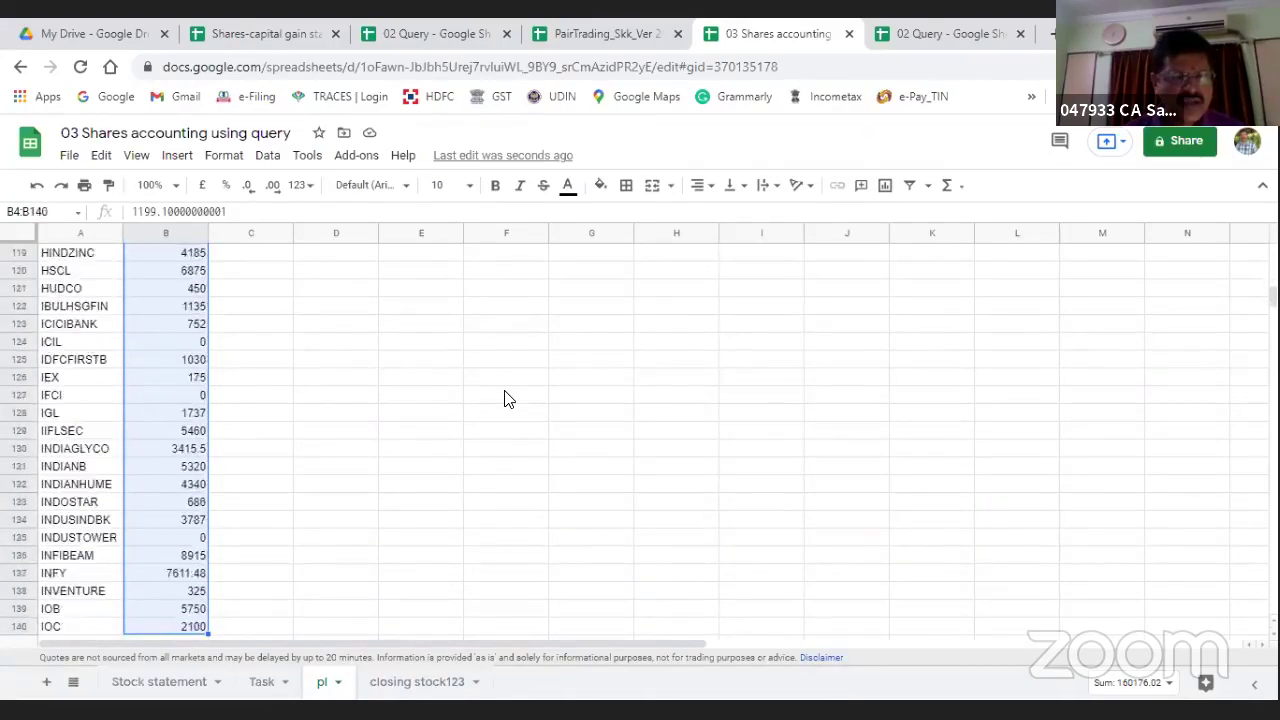
key("shift+Down")
key("shift+Down")
key("shift+Down")
key("shift+Down")
key("shift+Down")
key("shift+Down")
key("shift+Down")
key("shift+Down")
key("shift+Down")
key("shift+Down")
key("shift+Down")
key("shift+Down")
key("shift+Down")
key("shift+Down")
key("shift+Down")
key("shift+Down")
key("shift+Down")
key("shift+Down")
key("shift+Down")
key("shift+Down")
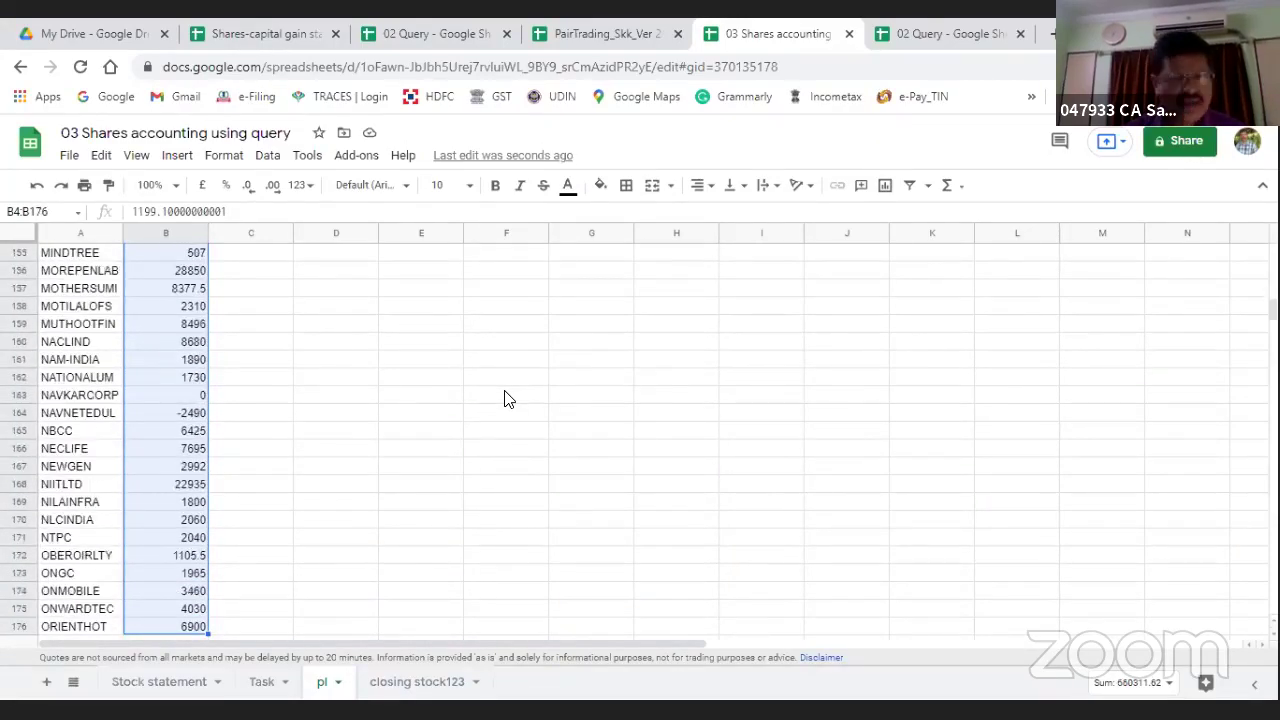
key("ctrl+shift+Down")
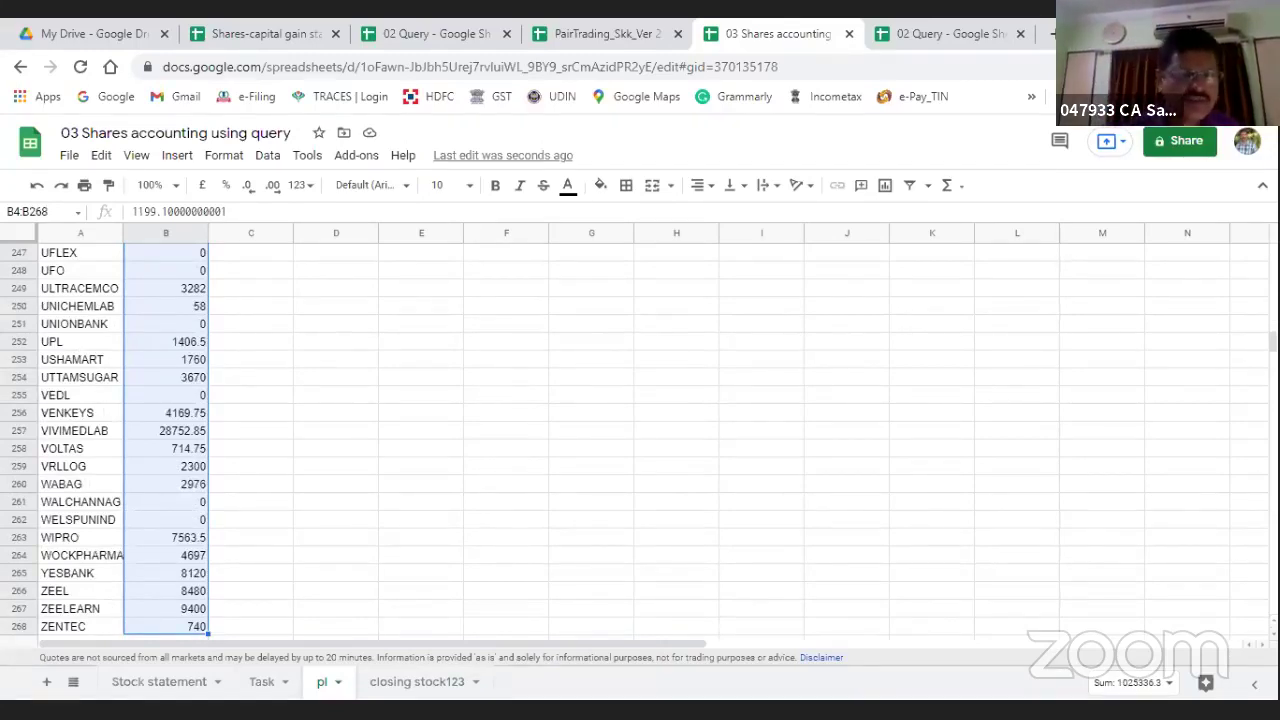
left_click(127, 688)
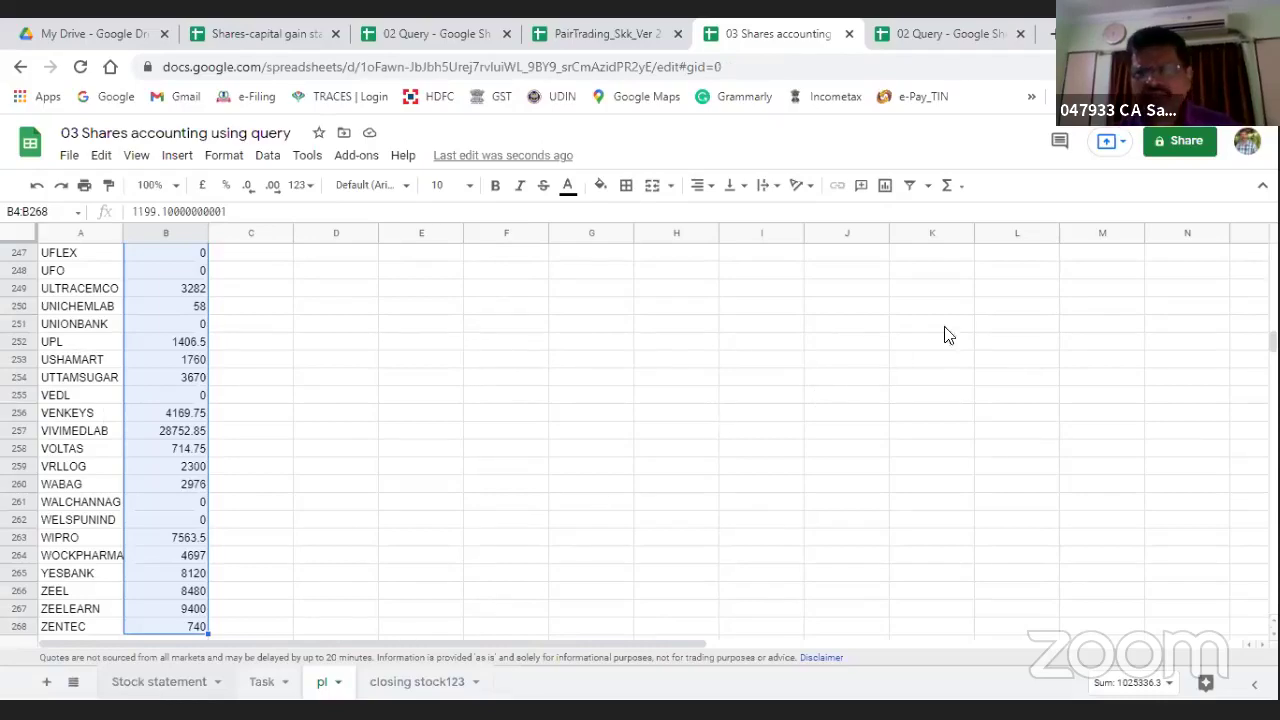
Step: Check the Stock statement Profit column total, then tick 'Date wise profit and loss account' on Task
left_click(1106, 233)
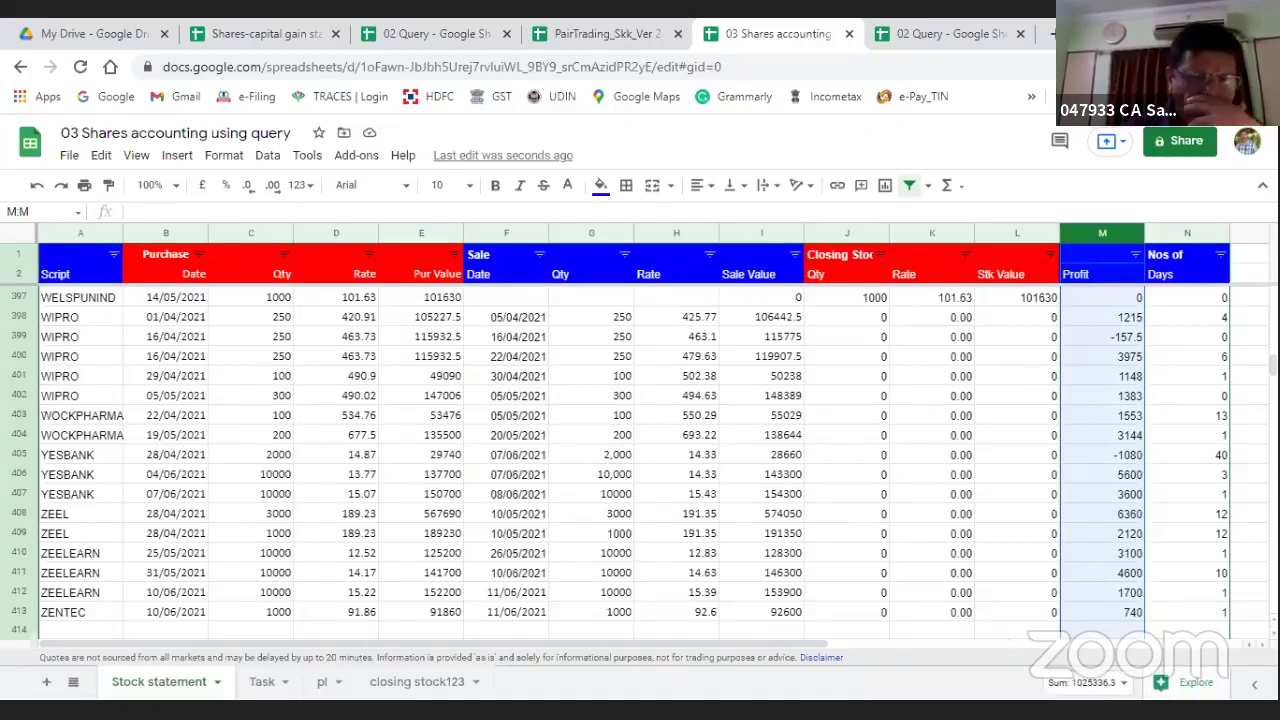
left_click(266, 681)
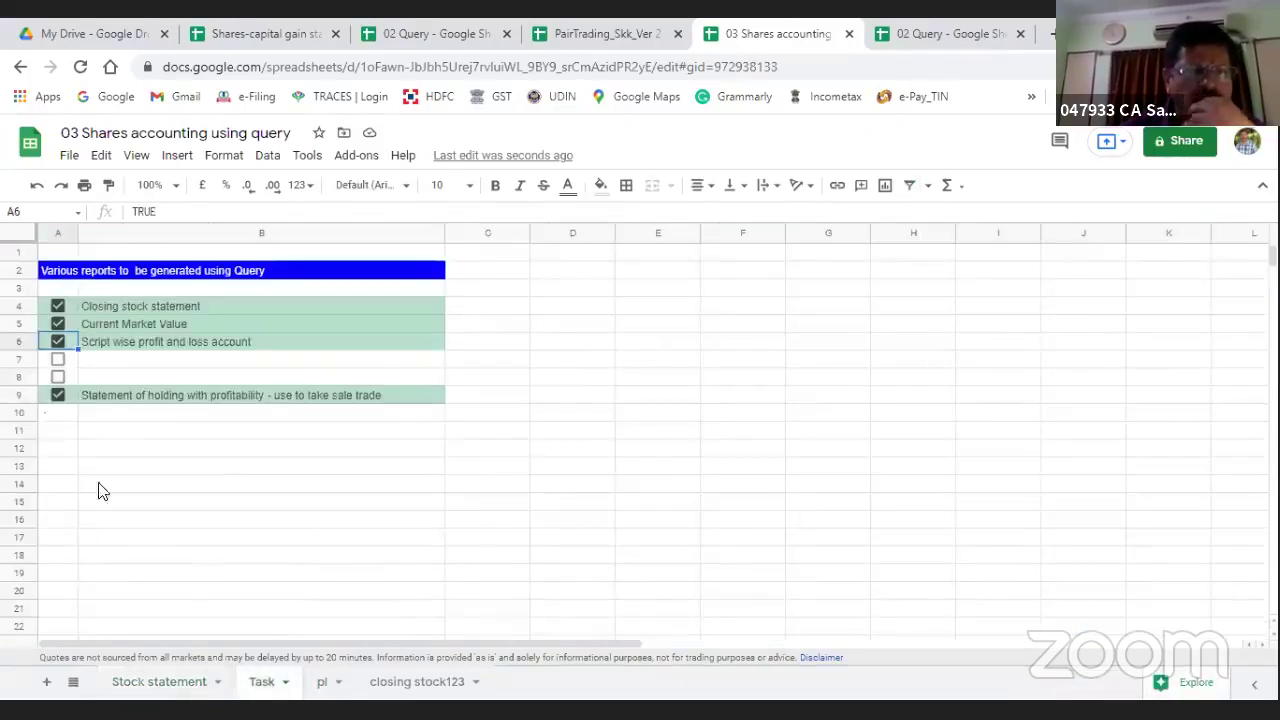
left_click(57, 359)
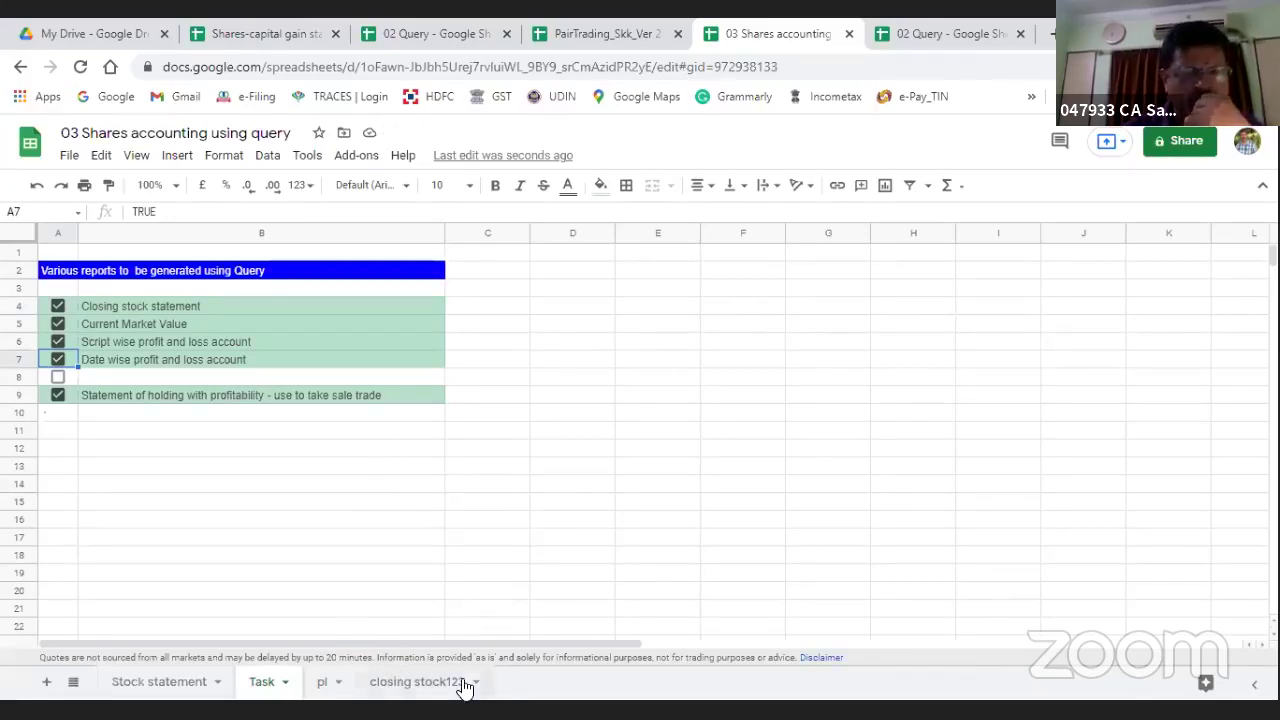
Step: Review the pl sheet's A2 query, then add a new blank Sheet6
left_click(326, 681)
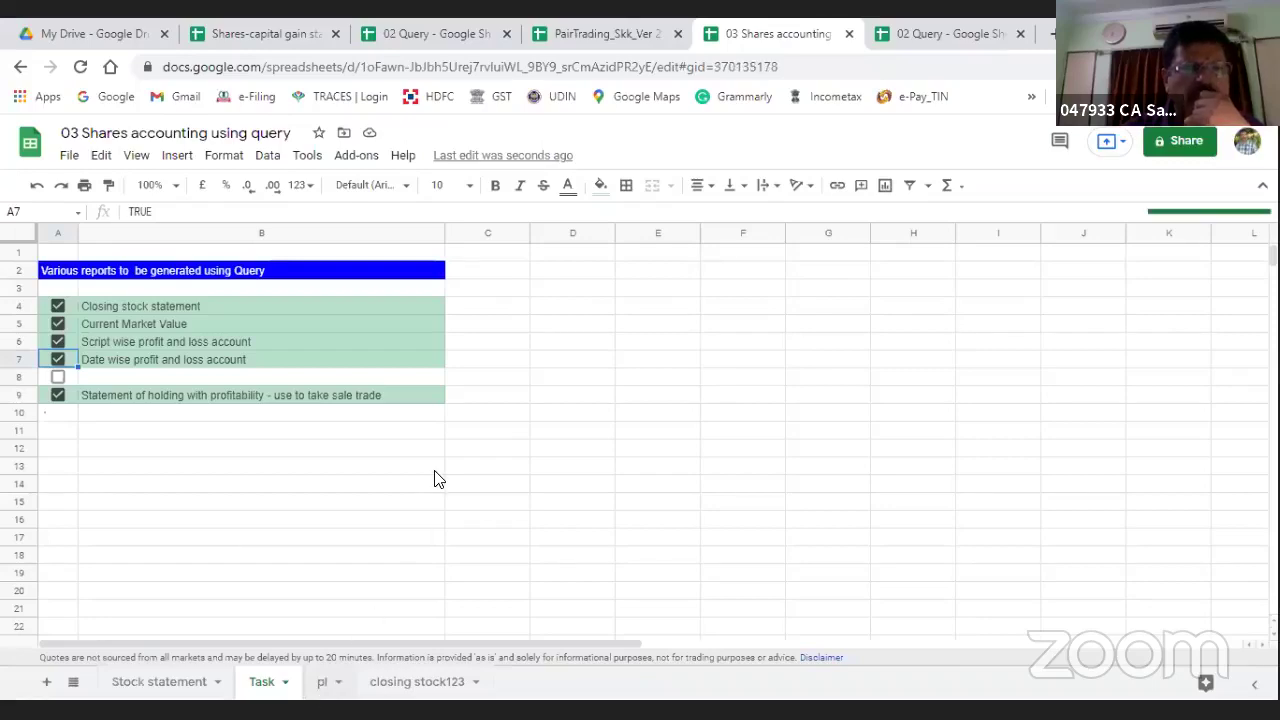
scroll(378, 399, "up", 20)
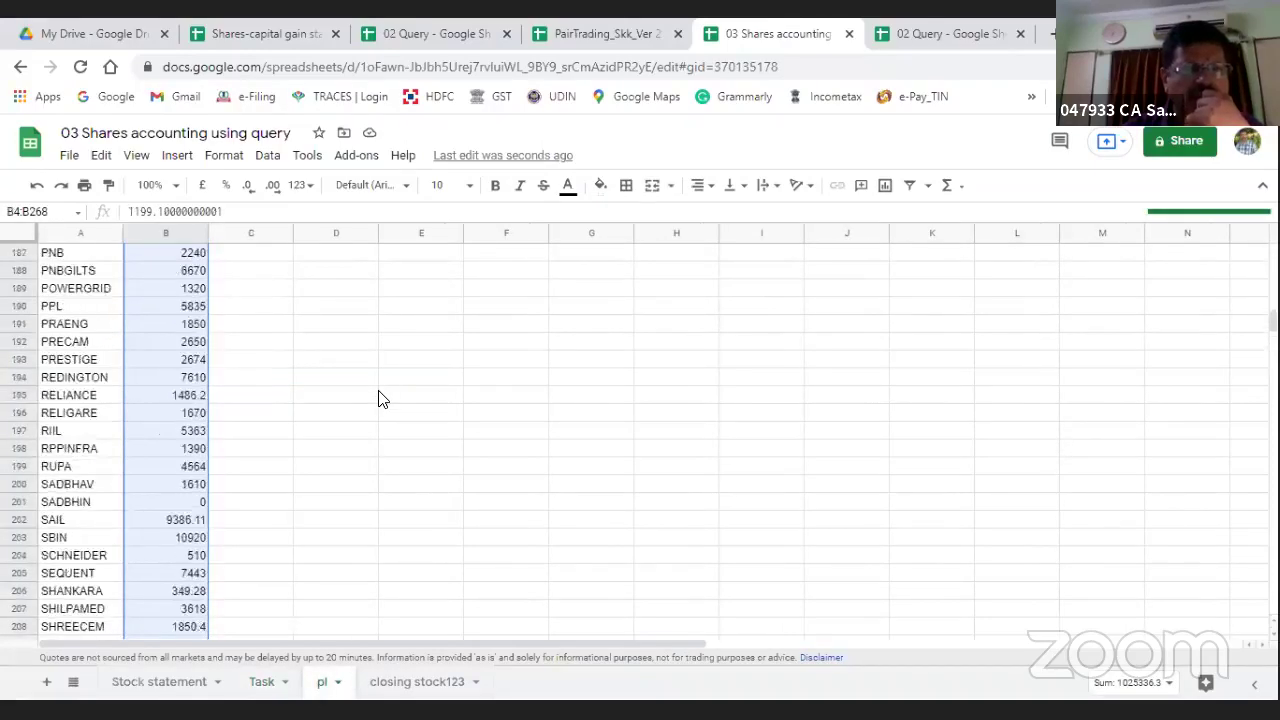
scroll(378, 399, "up", 14)
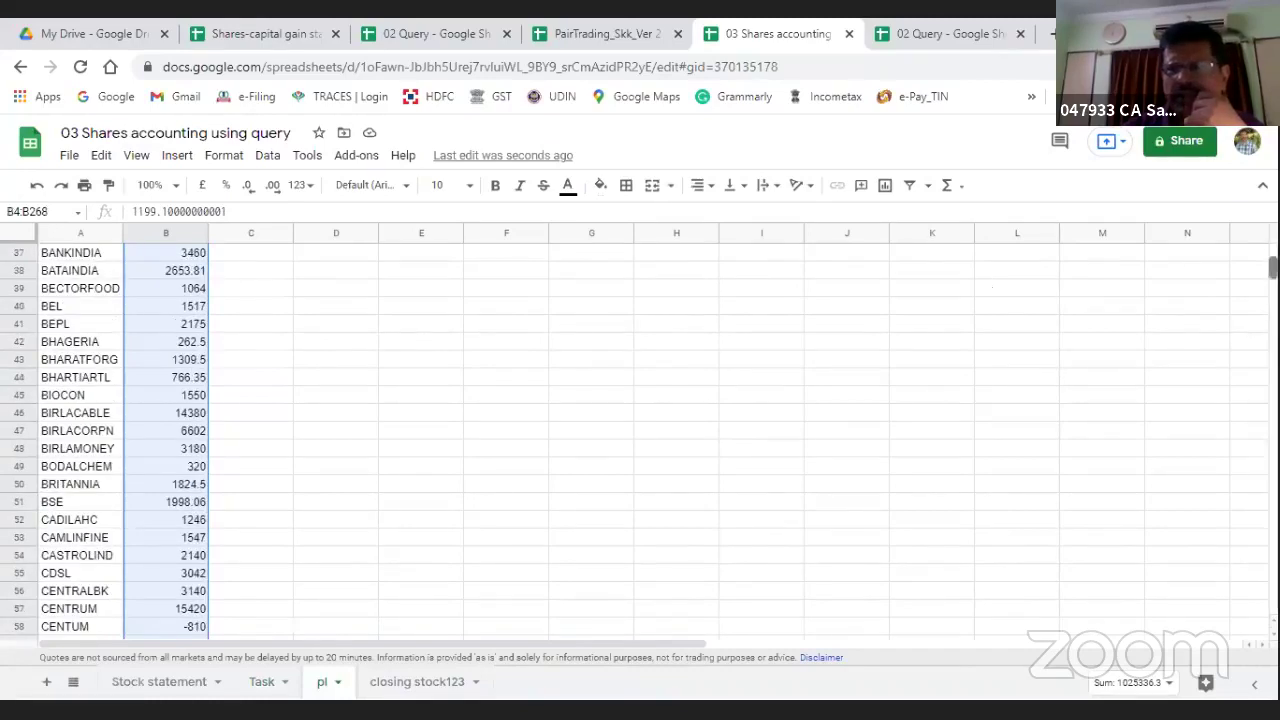
scroll(378, 399, "up", 7)
left_click(57, 276)
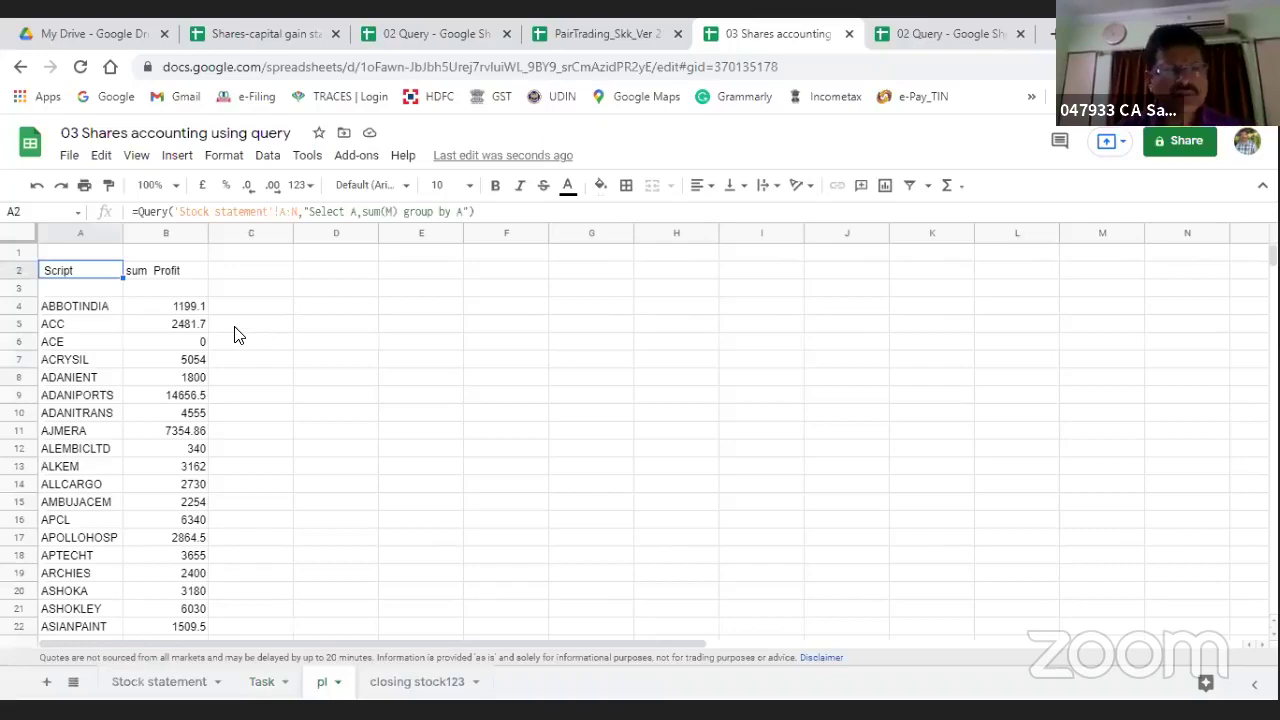
left_click(300, 271)
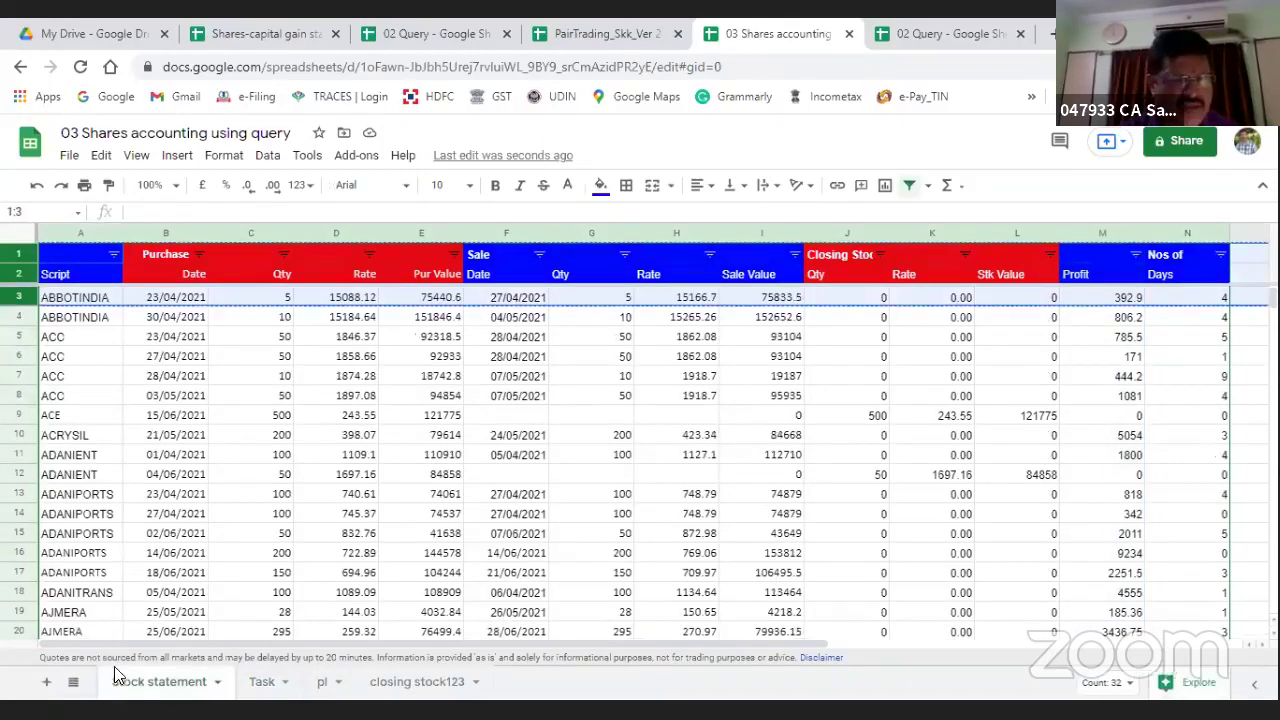
left_click(46, 684)
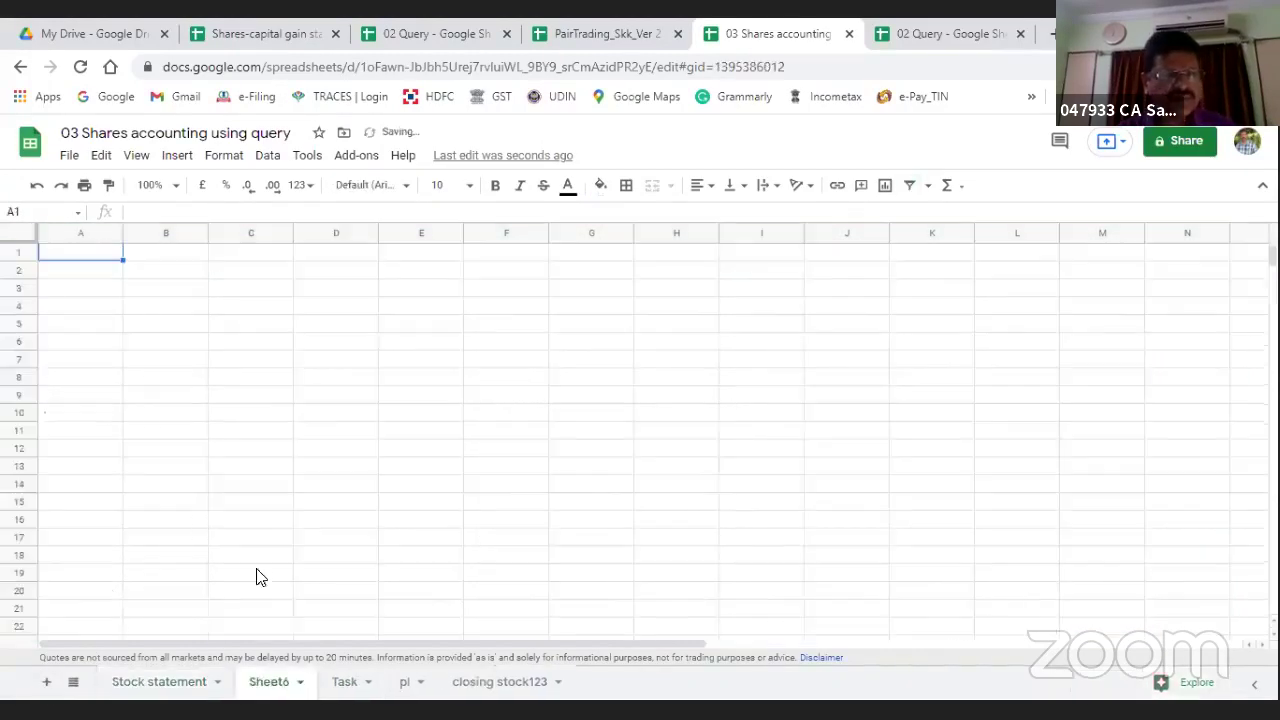
Step: Paste the stock-statement headers into Sheet6 and clear the ABBOTINDIA data from row 3
key("ctrl+v")
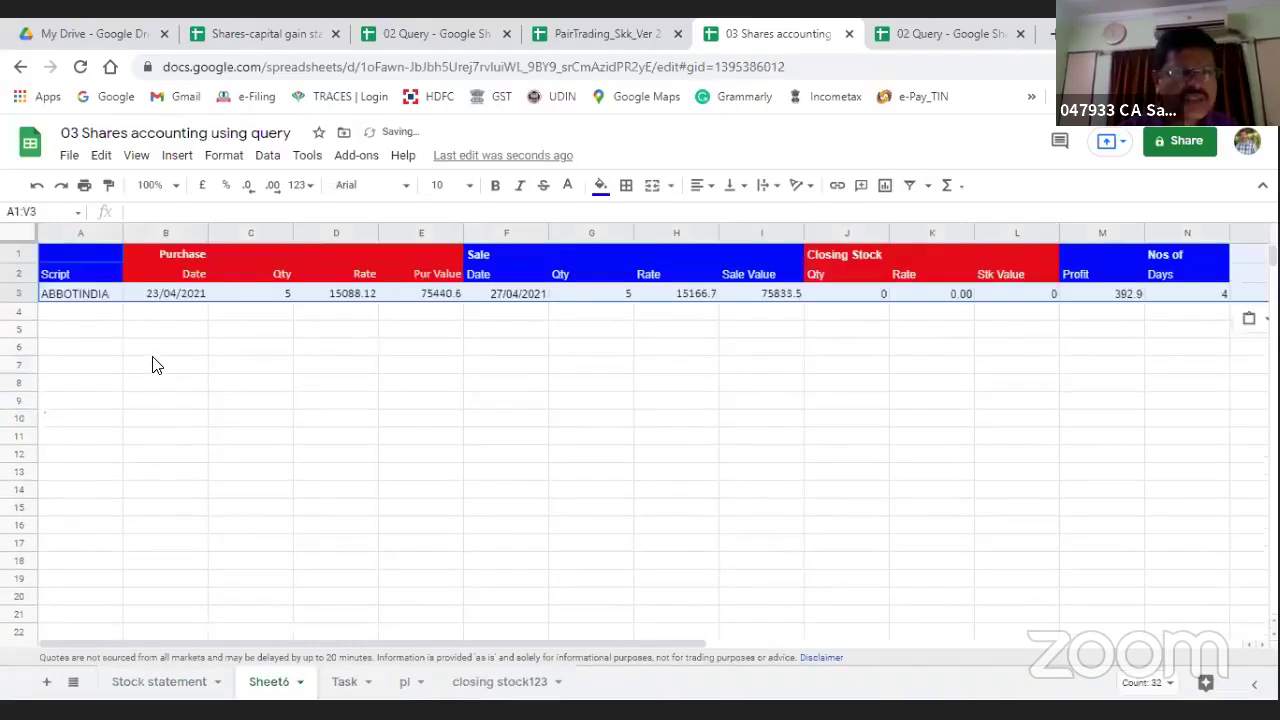
left_click(160, 366)
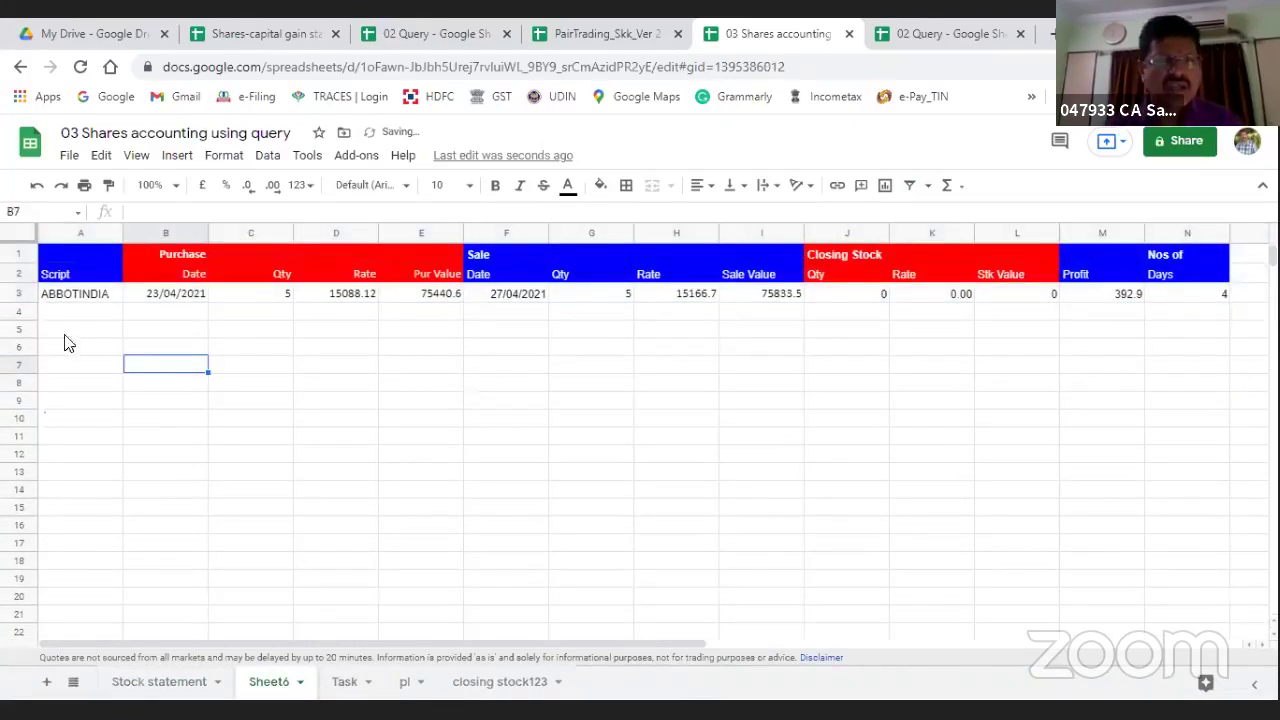
right_click(24, 291)
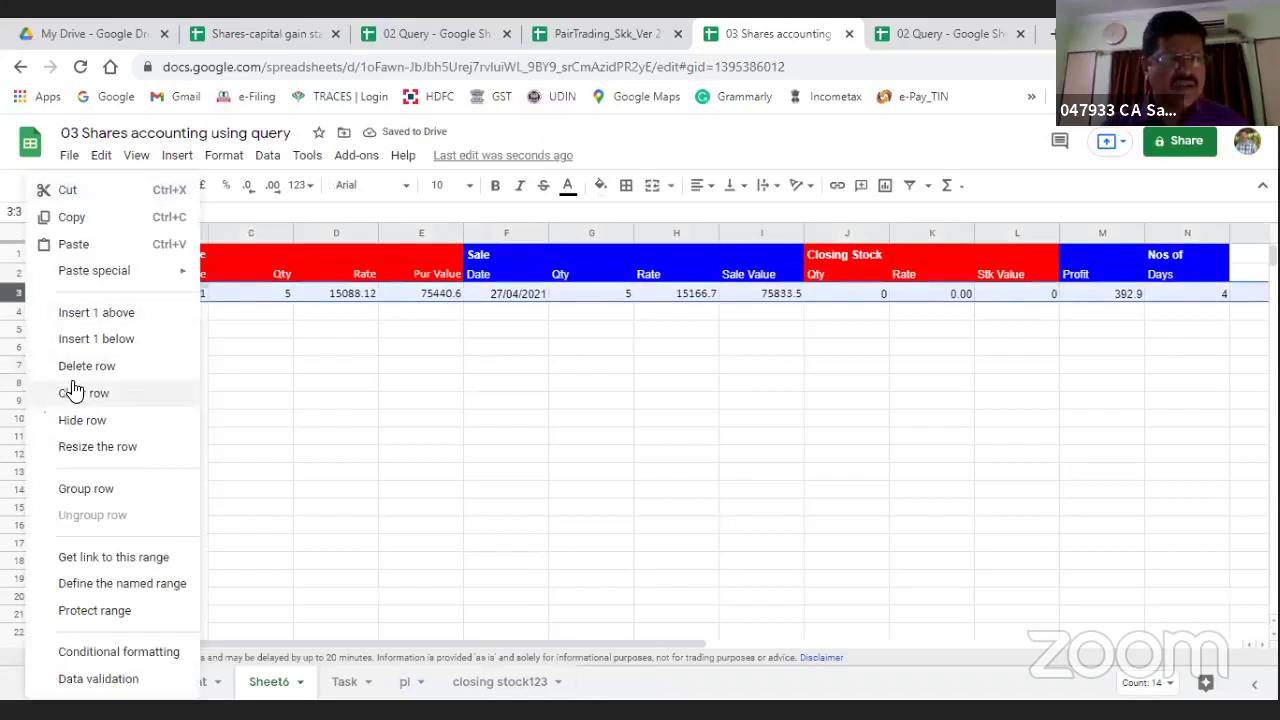
left_click(125, 395)
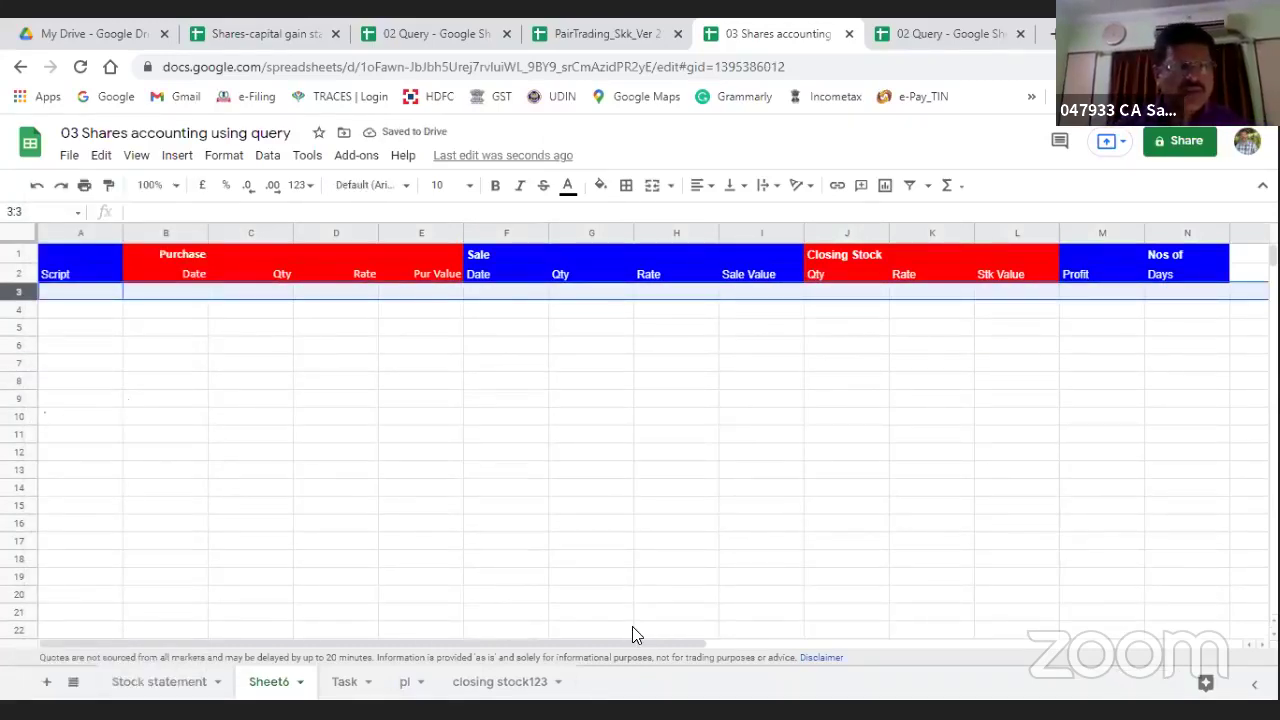
key("Down")
key("Down")
key("Down")
key("Down")
key("Up")
key("Up")
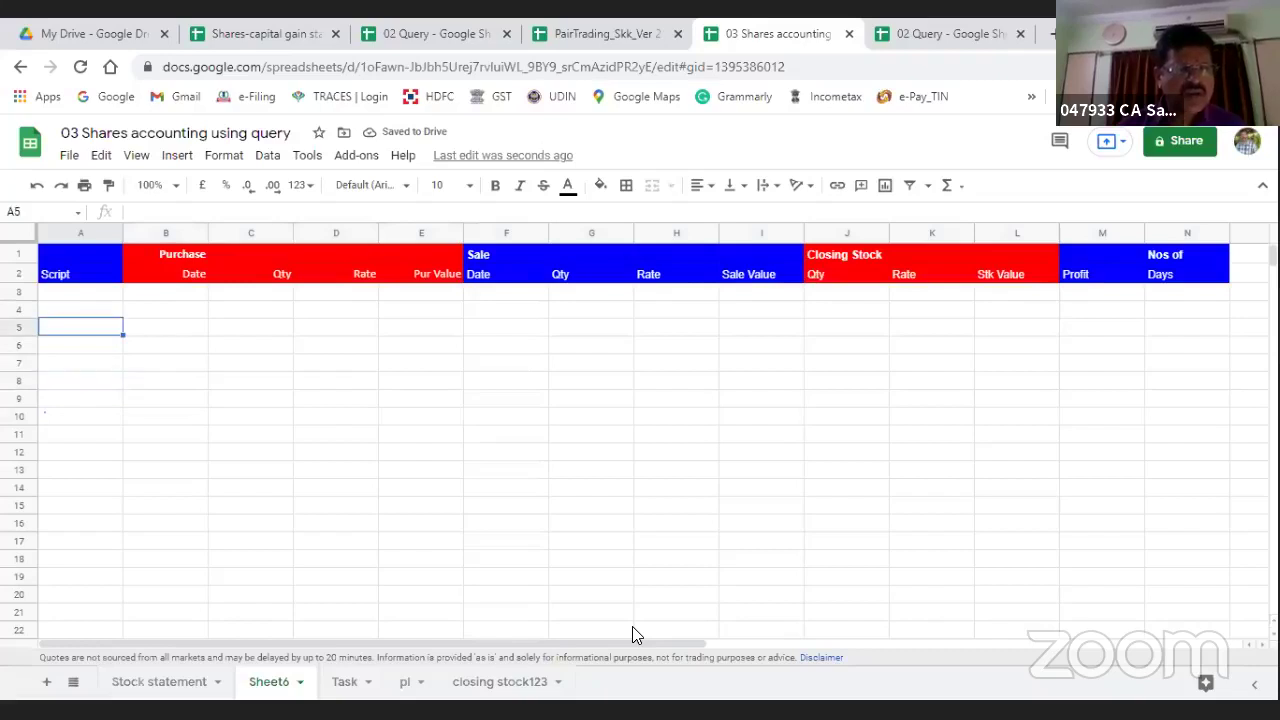
Step: Start a Query in A5 using 'Stock statement'!A:N as its data range
type("=")
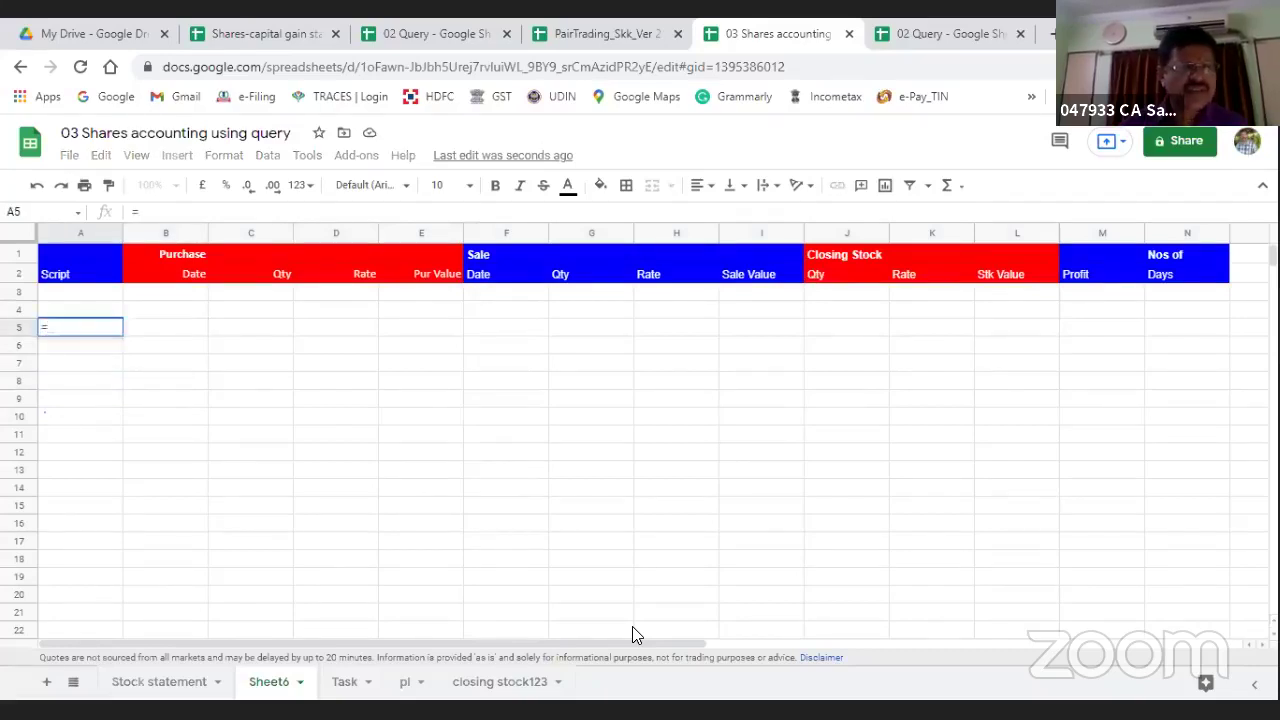
type("se")
key("BackSpace")
key("BackSpace")
type("(")
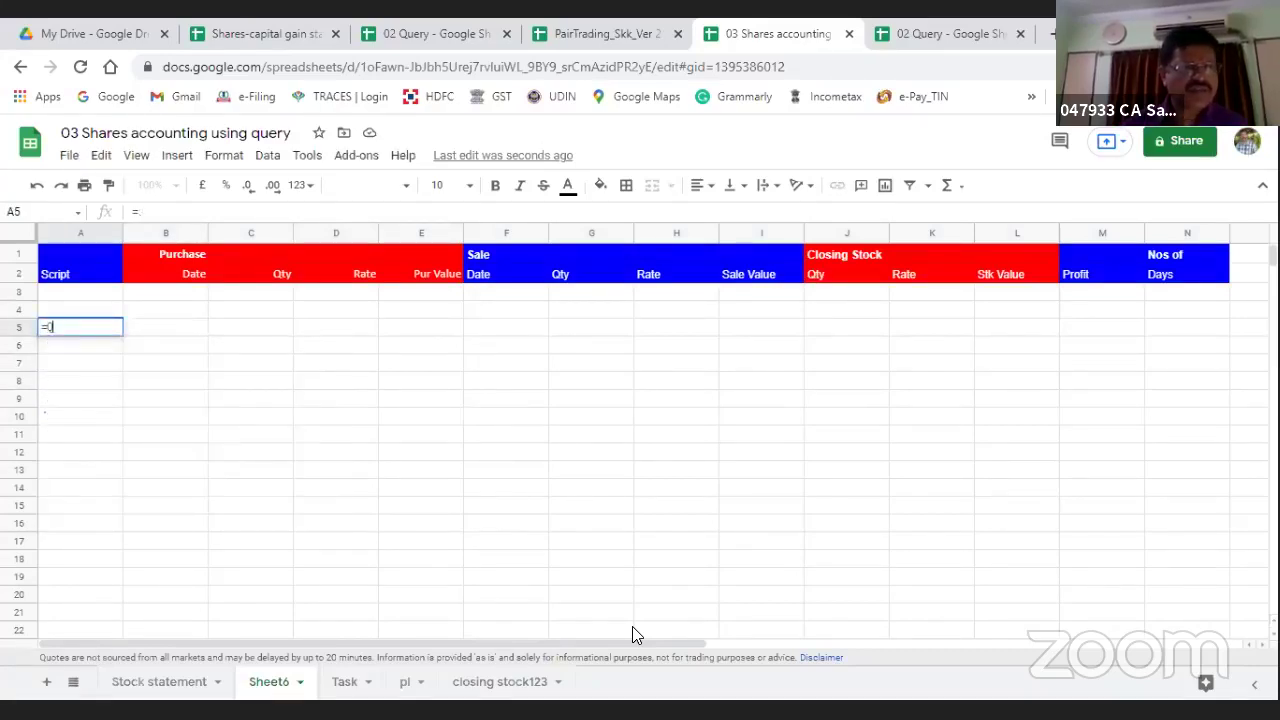
type("Query(")
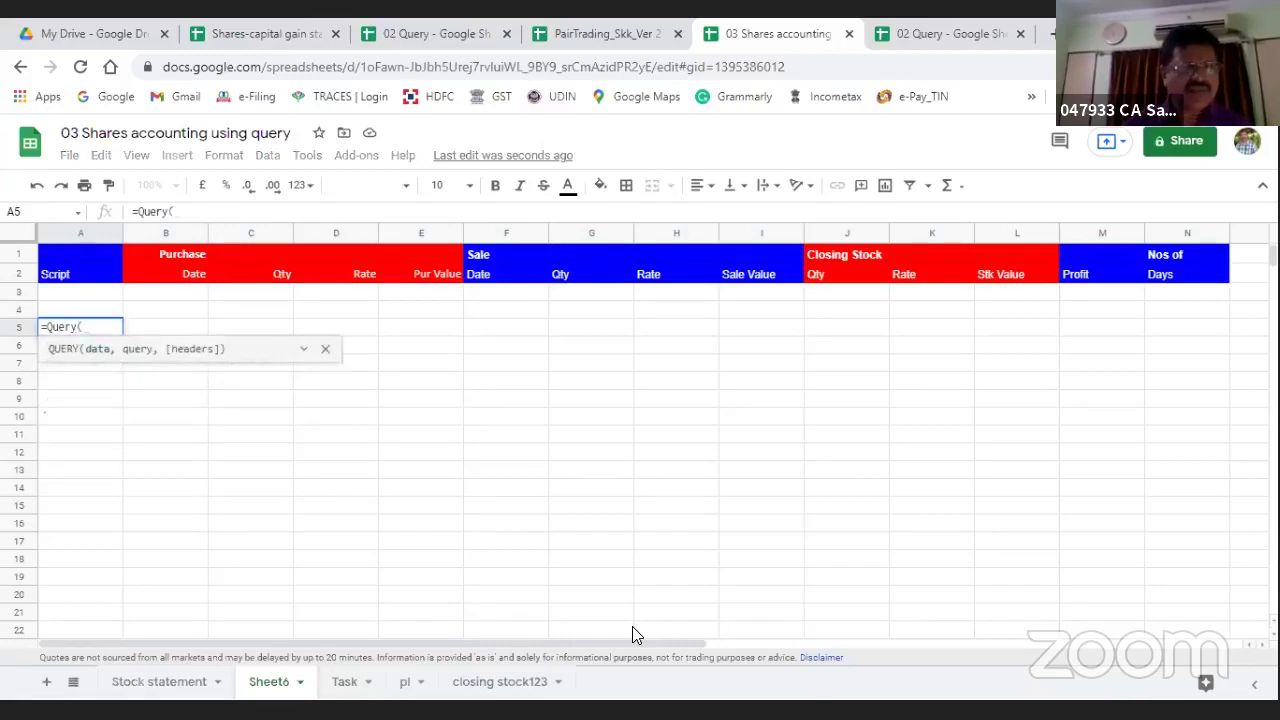
left_click(143, 684)
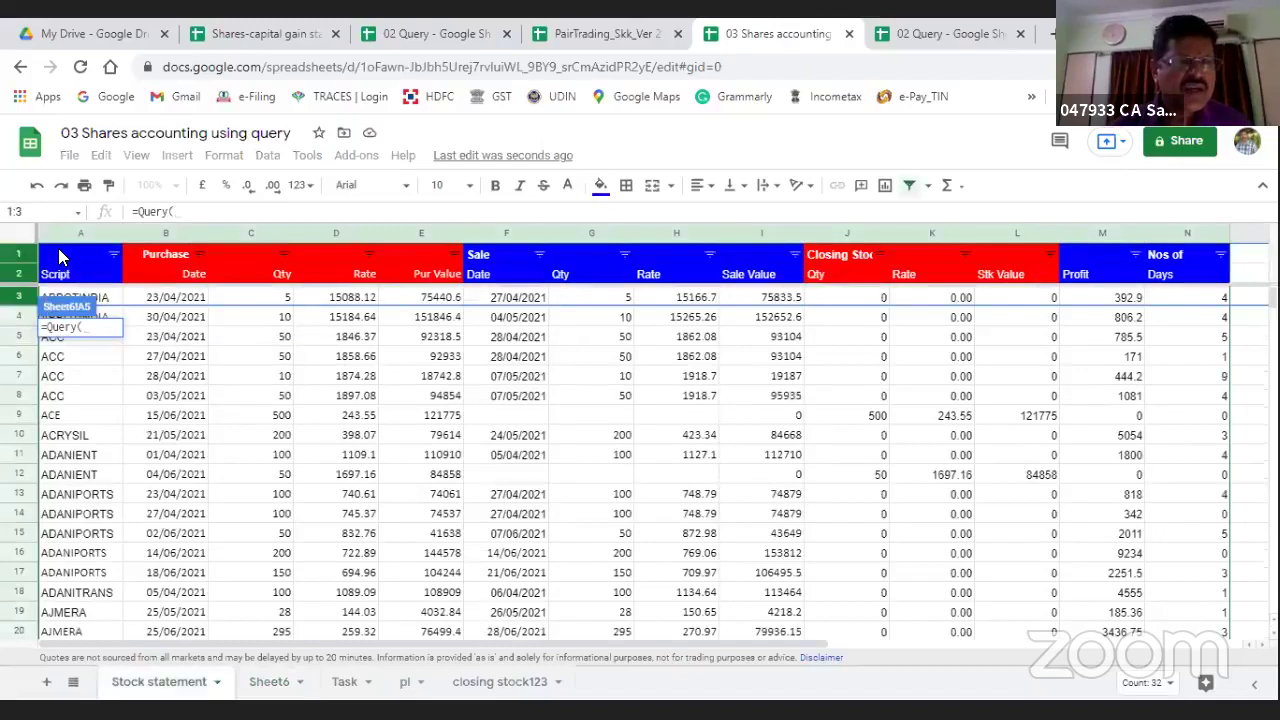
left_click(58, 248)
key("shift+Right")
key("shift+Right")
key("shift+Right")
key("shift+Right")
key("shift+Right")
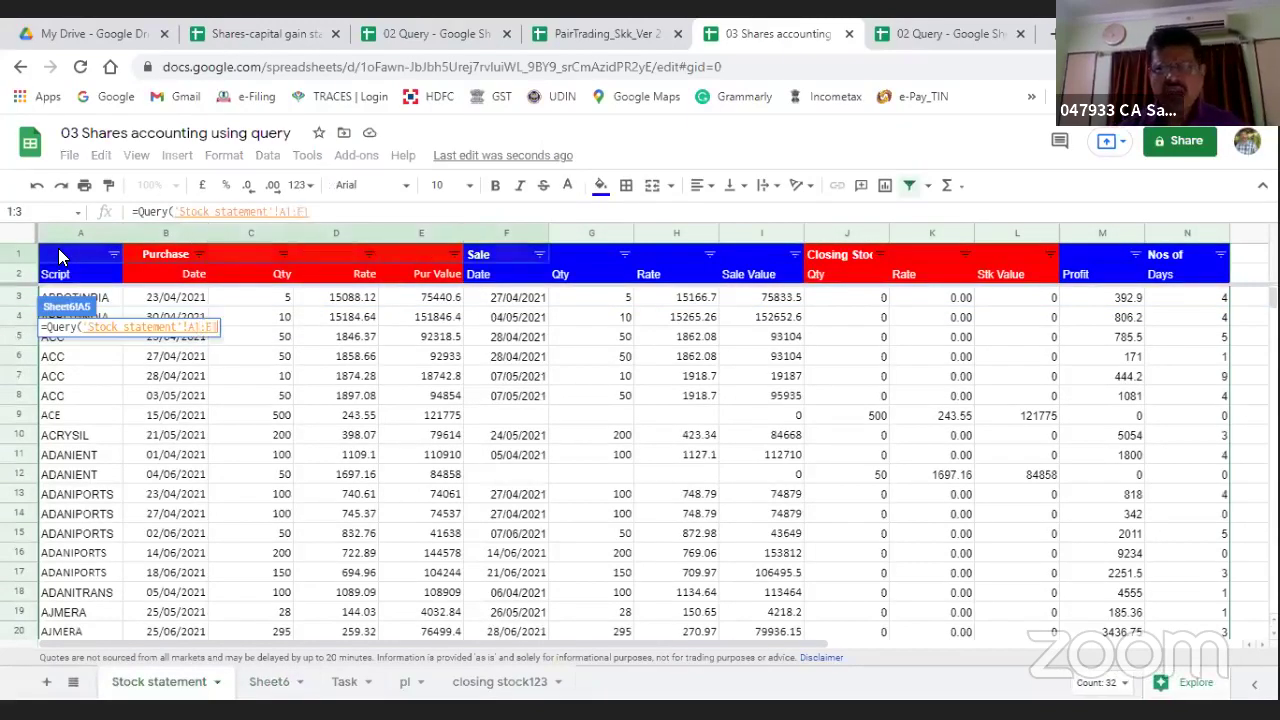
key("shift+Right")
key("shift+Right")
key("shift+Right")
key("shift+Right")
key("shift+Down")
key("shift+Right")
key("shift+Right")
key("shift+Right")
key("shift+Right")
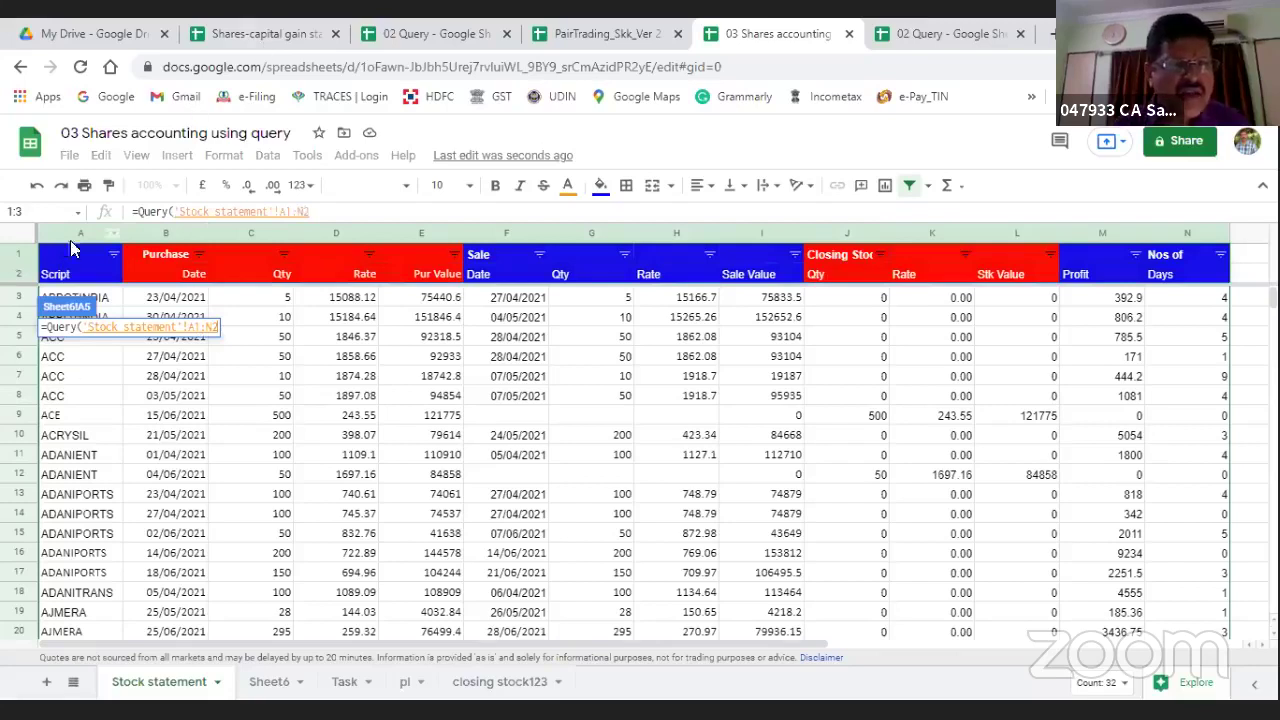
left_click(82, 232)
key("shift+Right")
key("shift+Right")
key("shift+Right")
key("shift+Right")
key("shift+Right")
key("shift+Right")
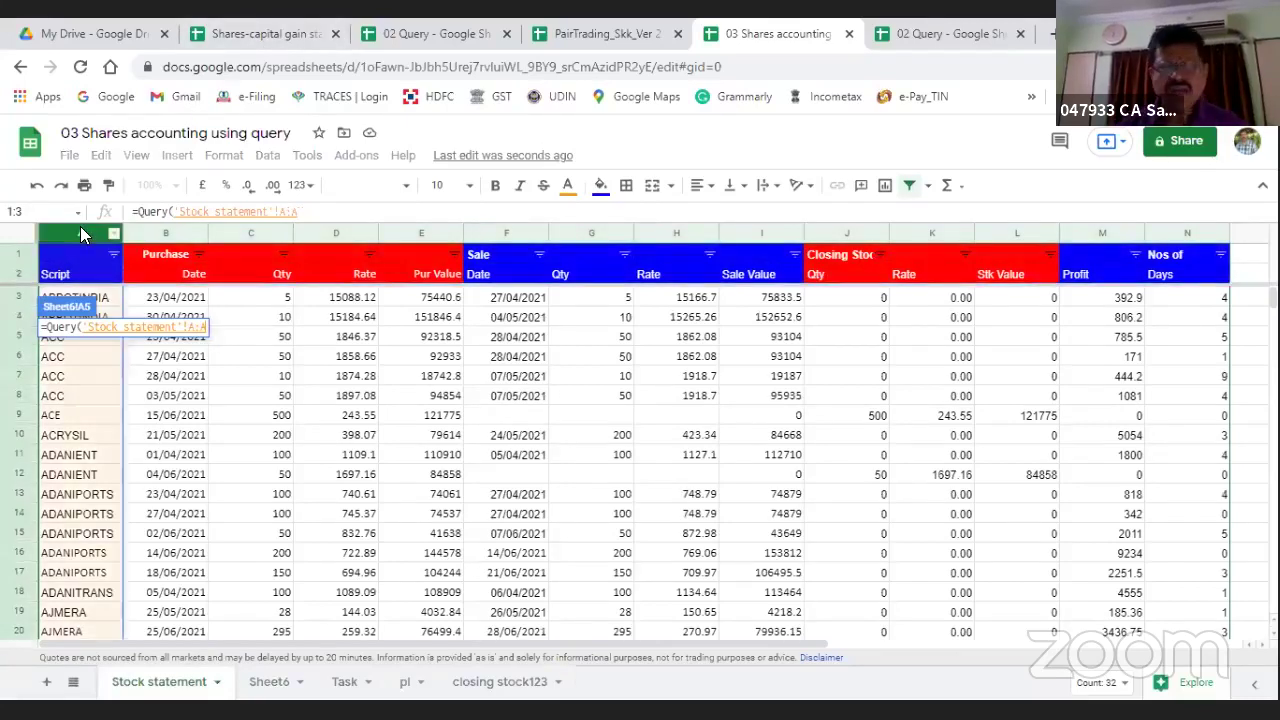
key("shift+Right")
key("shift+Right")
key("shift+Right")
key("shift+Right")
key("shift+Right")
key("shift+Right")
key("shift+Right")
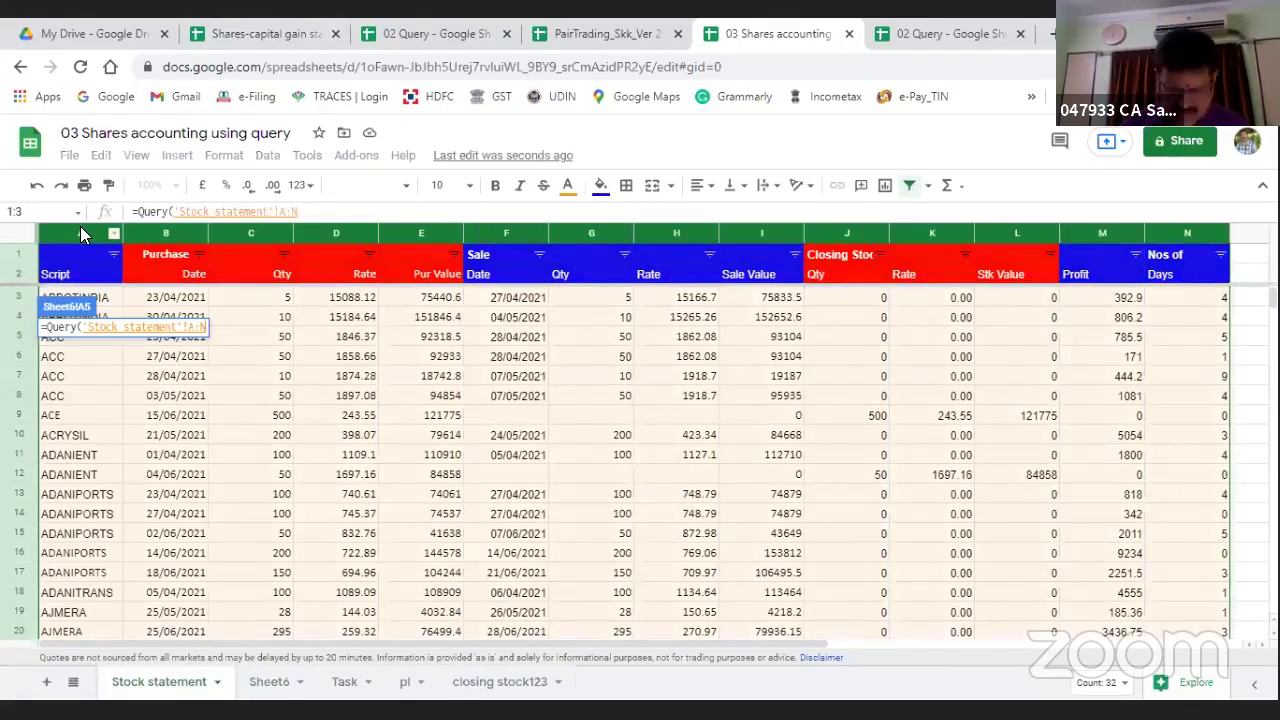
type(",")
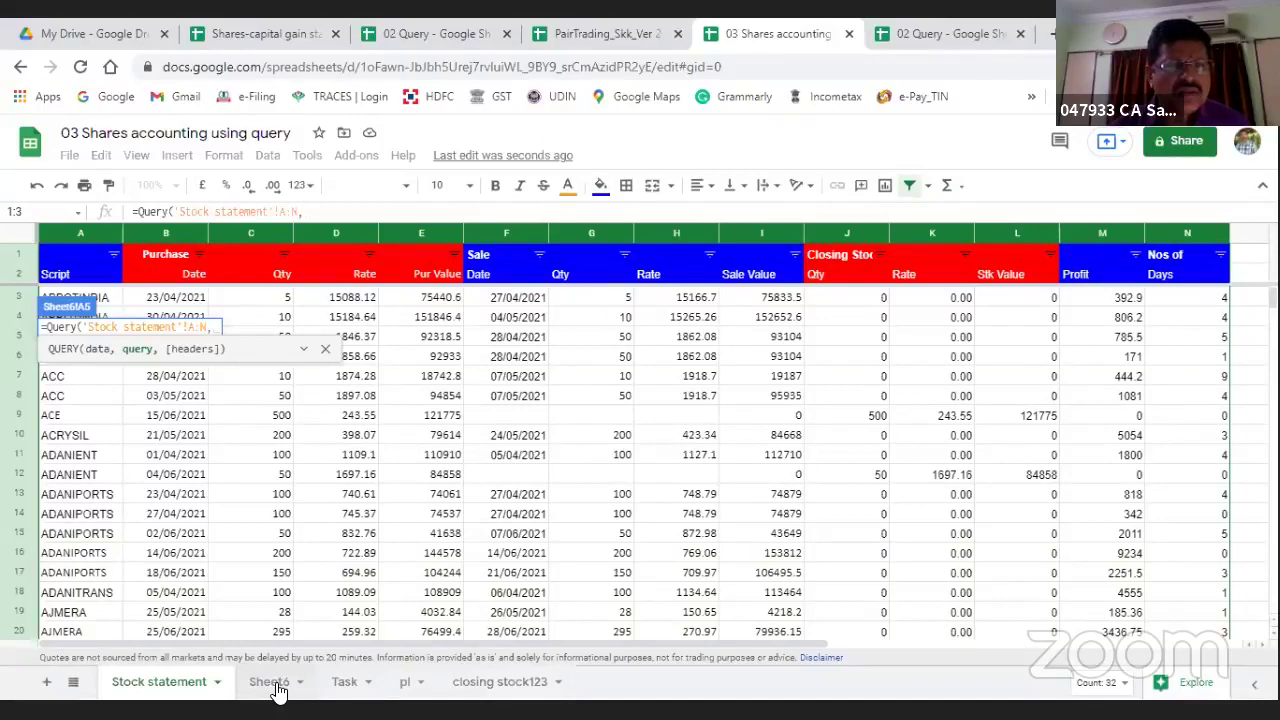
left_click(277, 688)
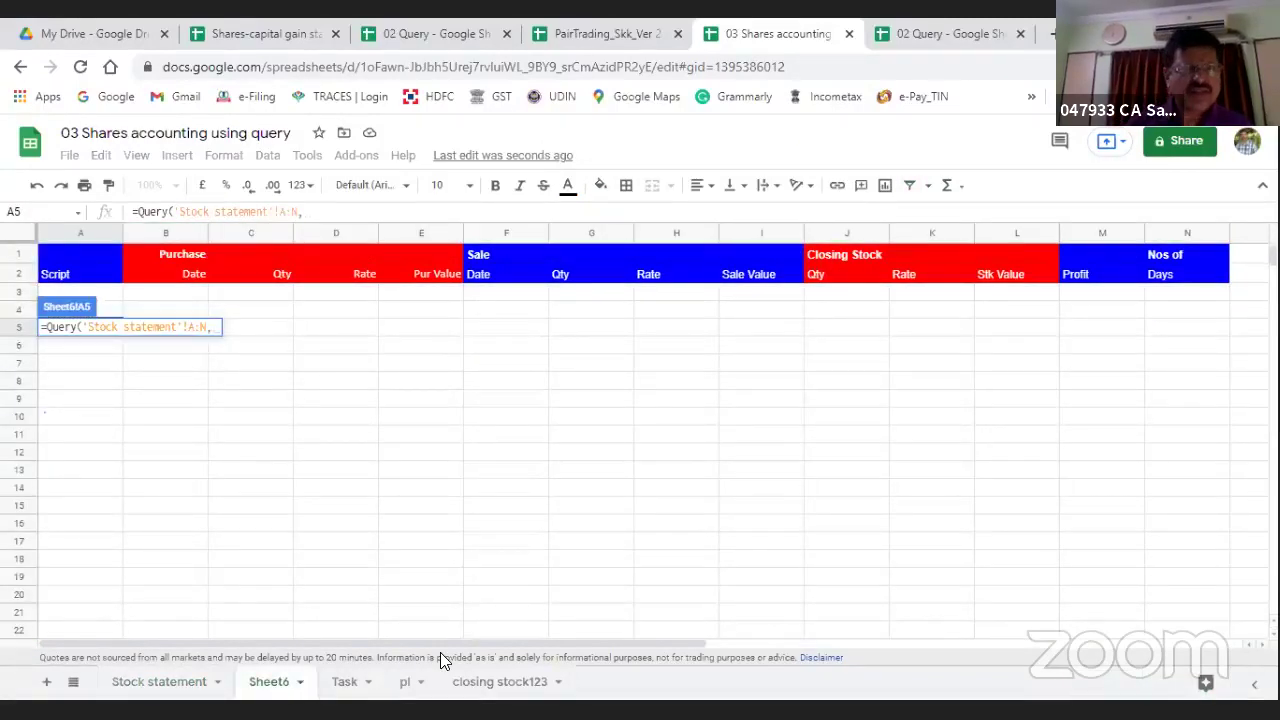
Step: Finish the query with "Select F,Sum(M) order by F" and enter it
type("\"Select ")
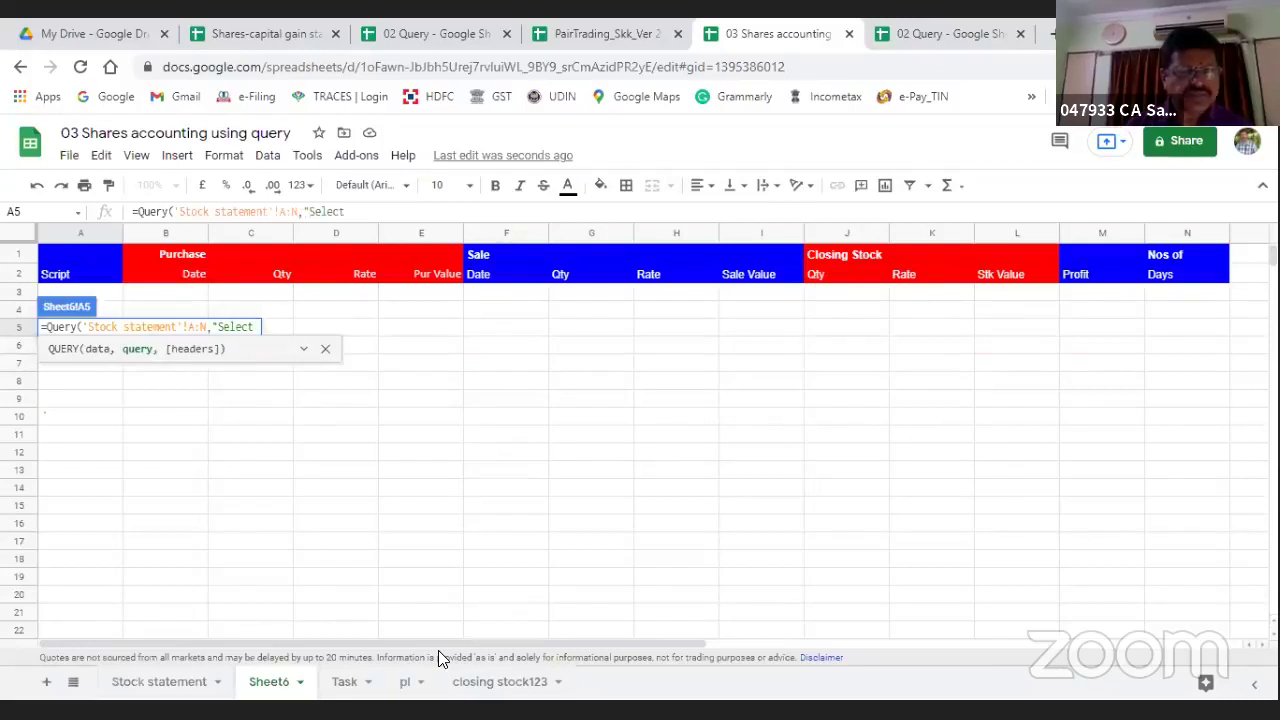
type("A")
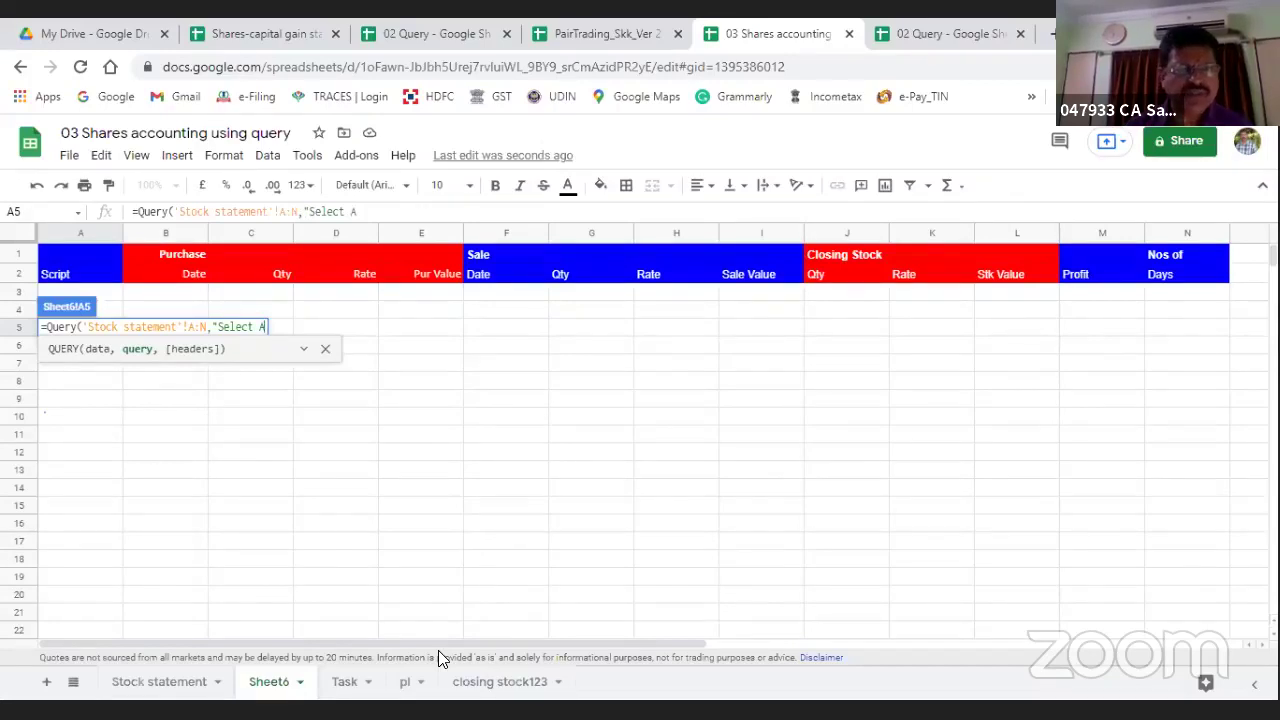
type(".")
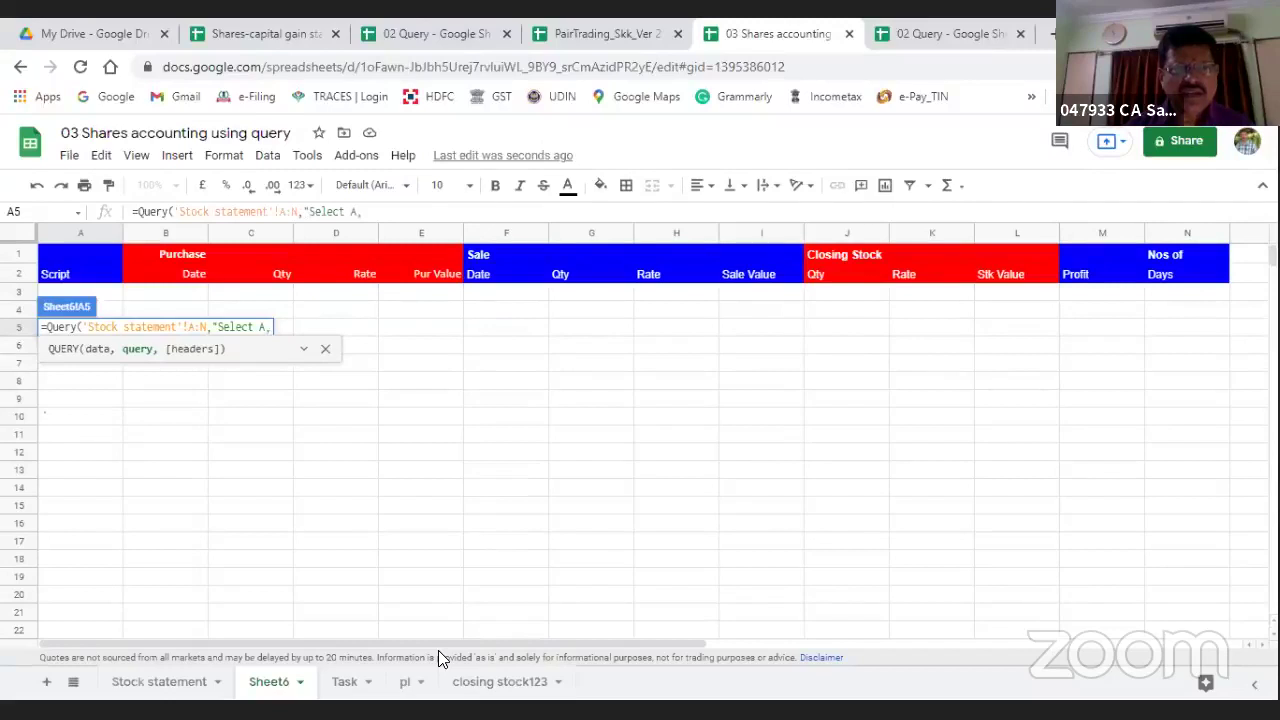
type(" F")
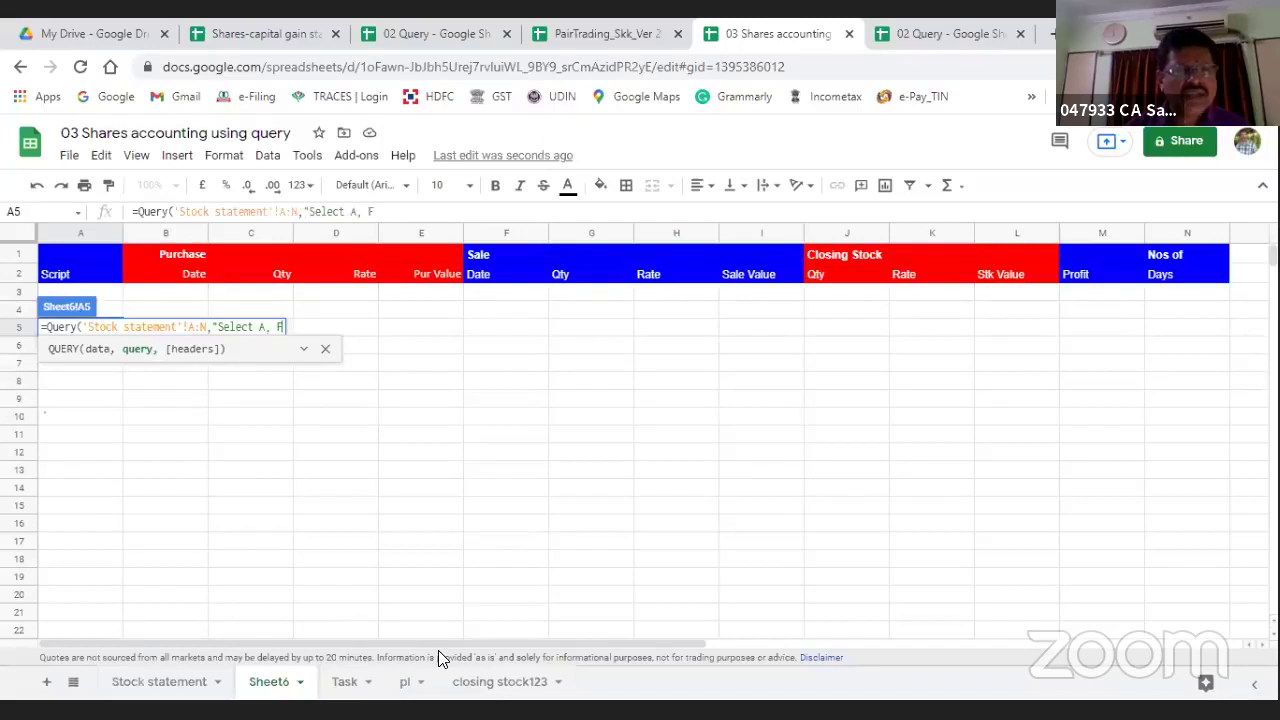
key("BackSpace")
key("BackSpace")
key("BackSpace")
key("BackSpace")
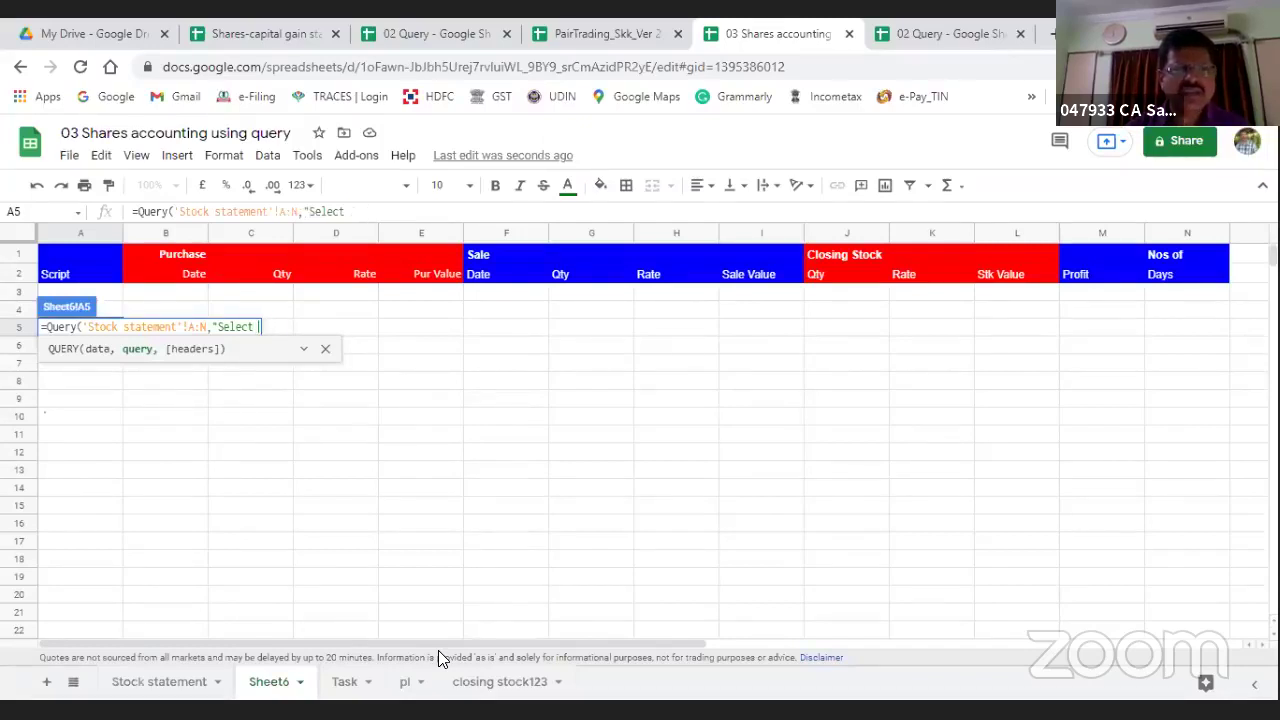
type("F,")
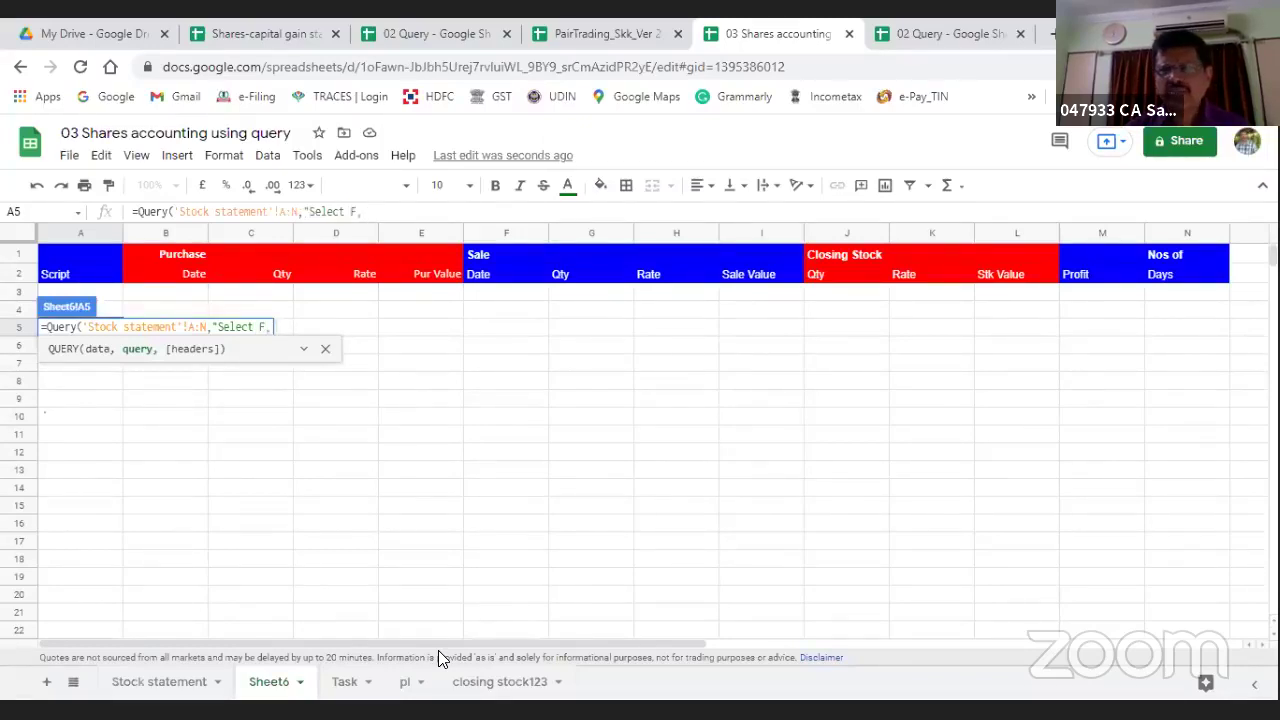
type("M")
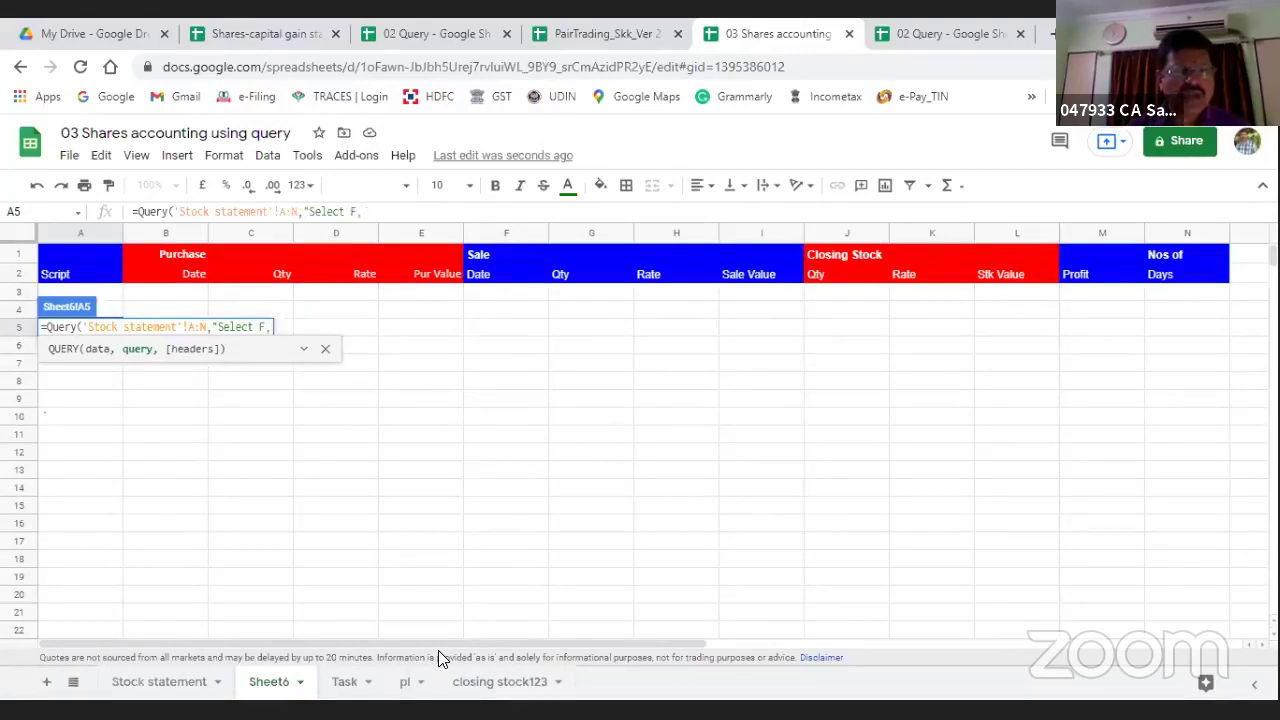
type("Sum")
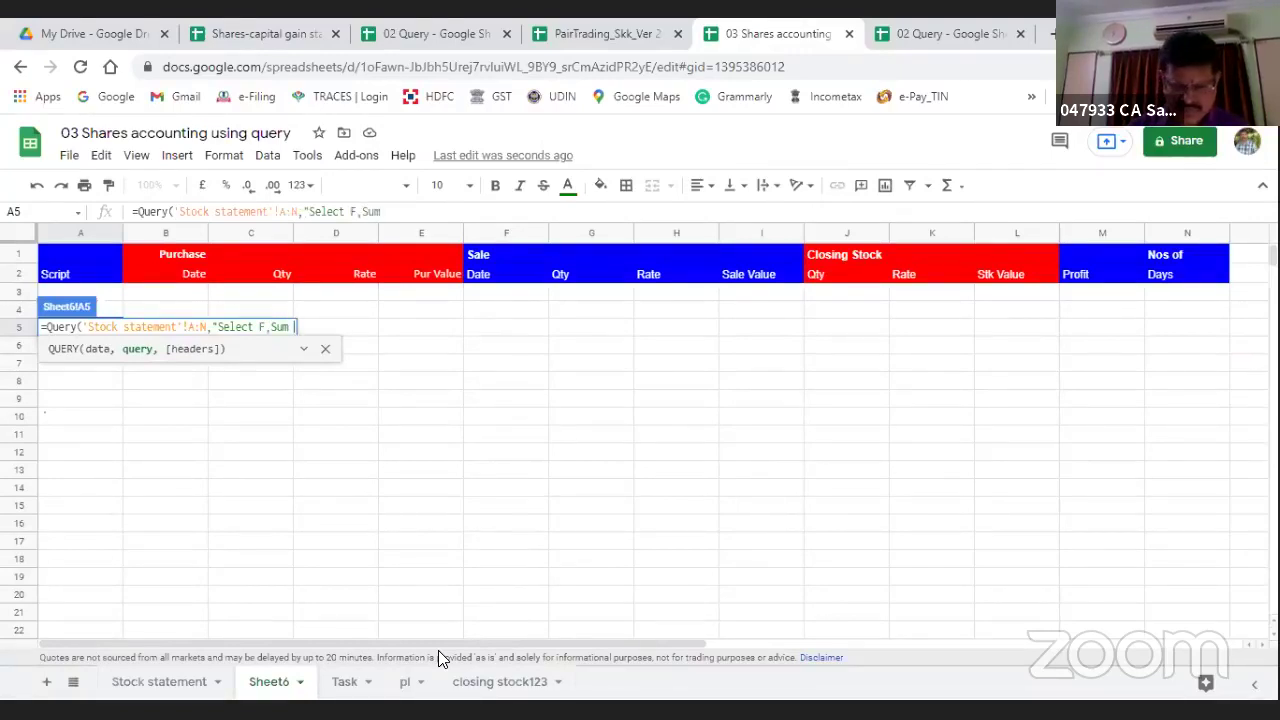
type("(M")
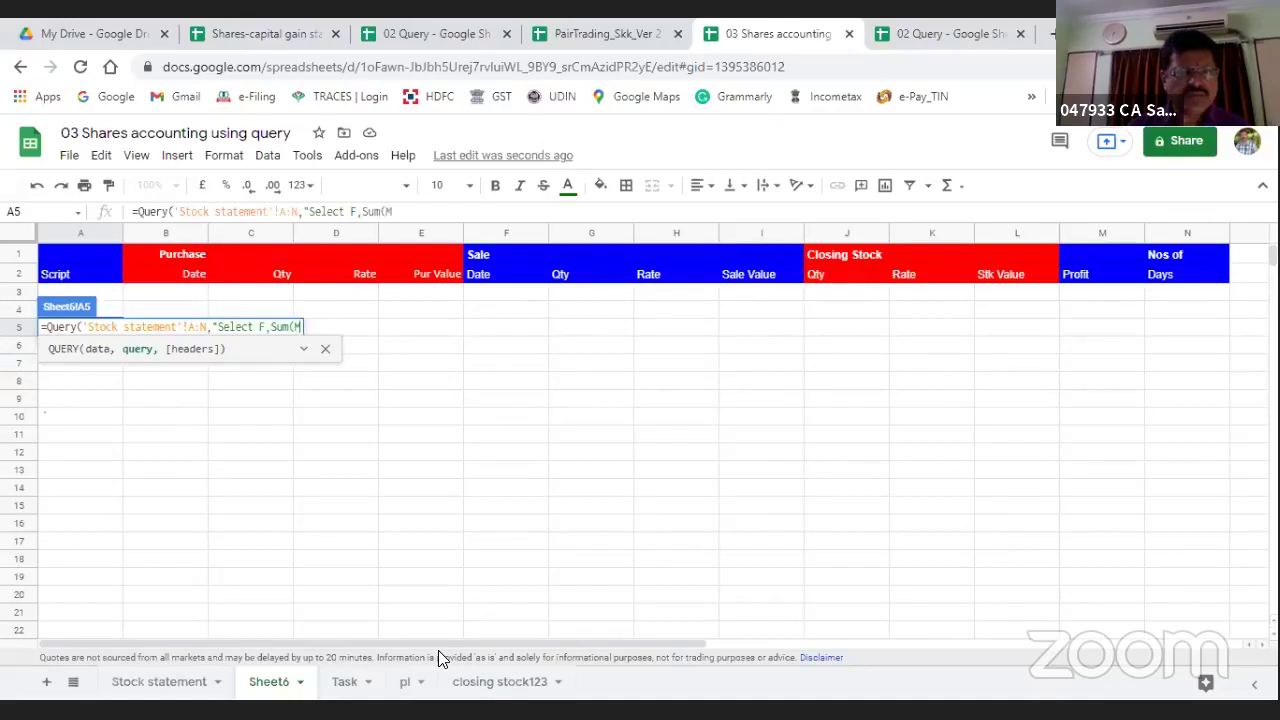
type(") order by")
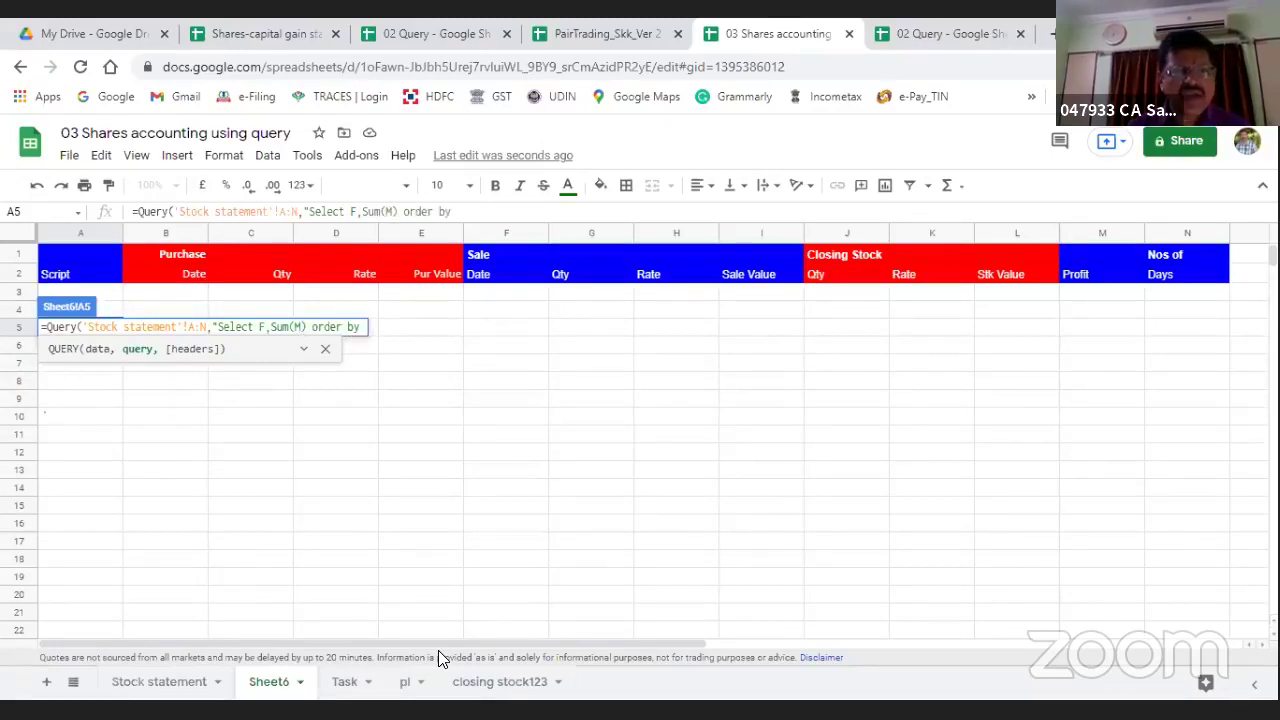
type(" F")
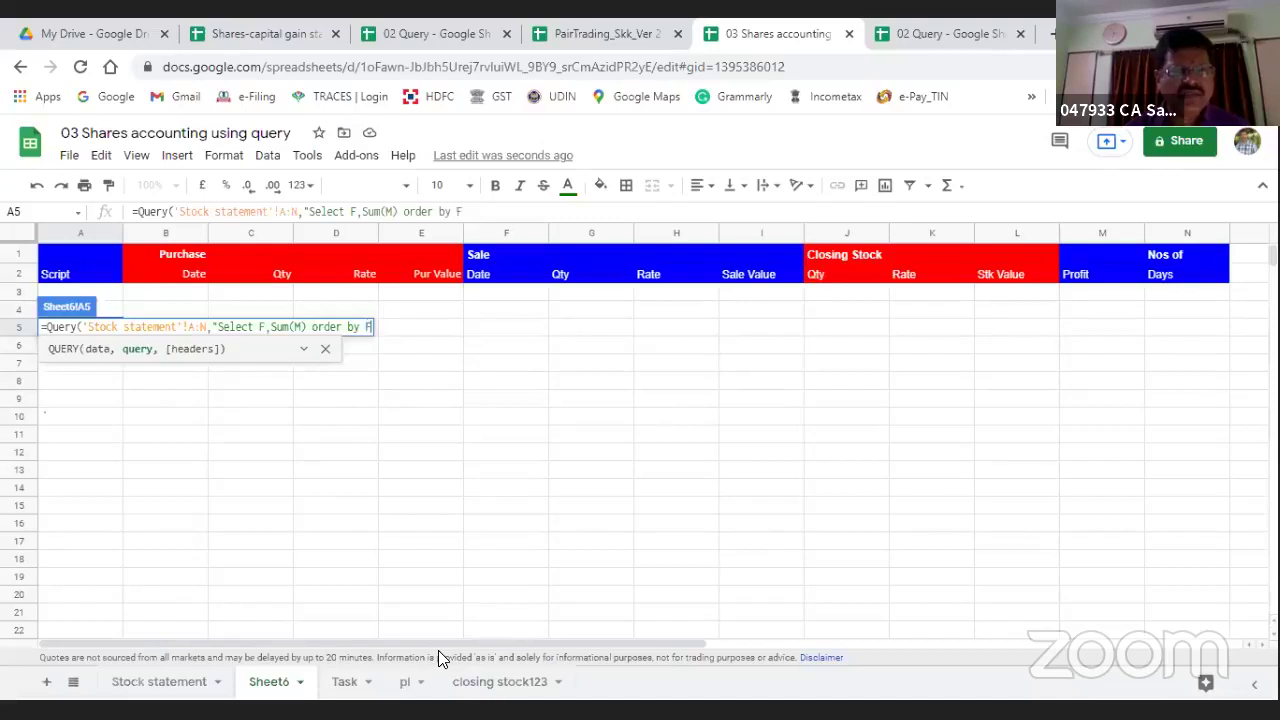
type(")")
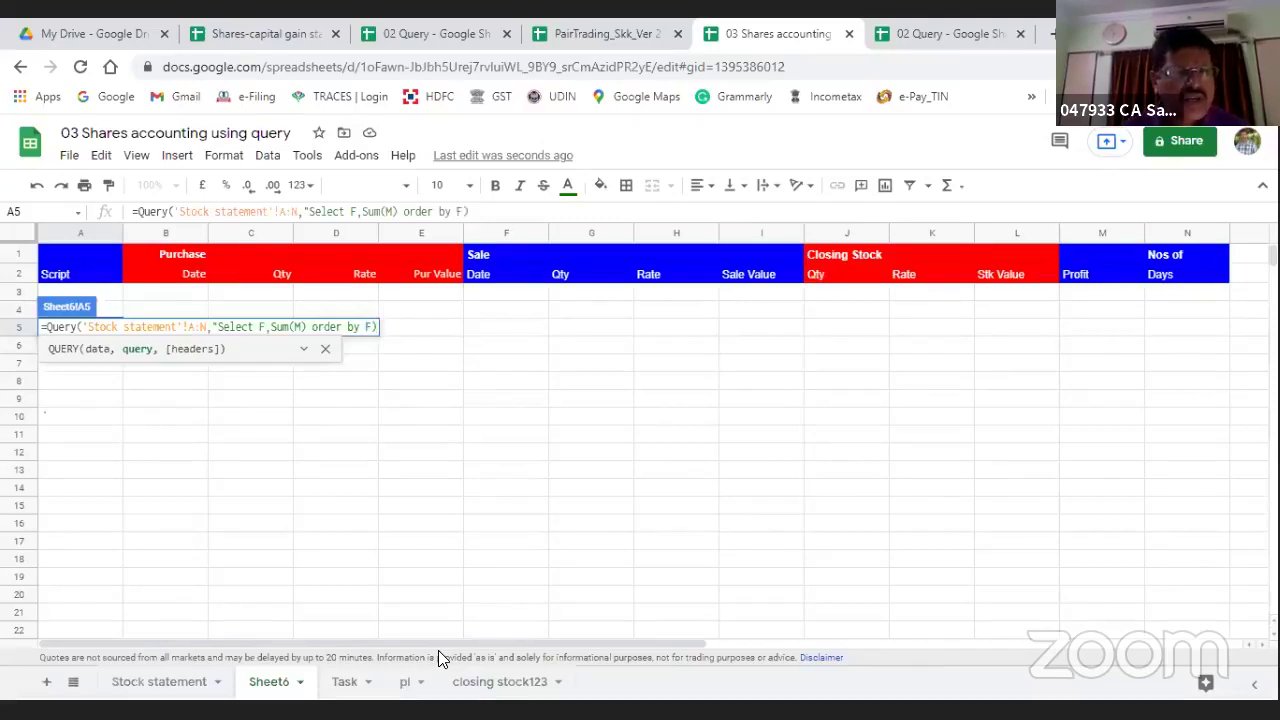
key("Return")
key("Up")
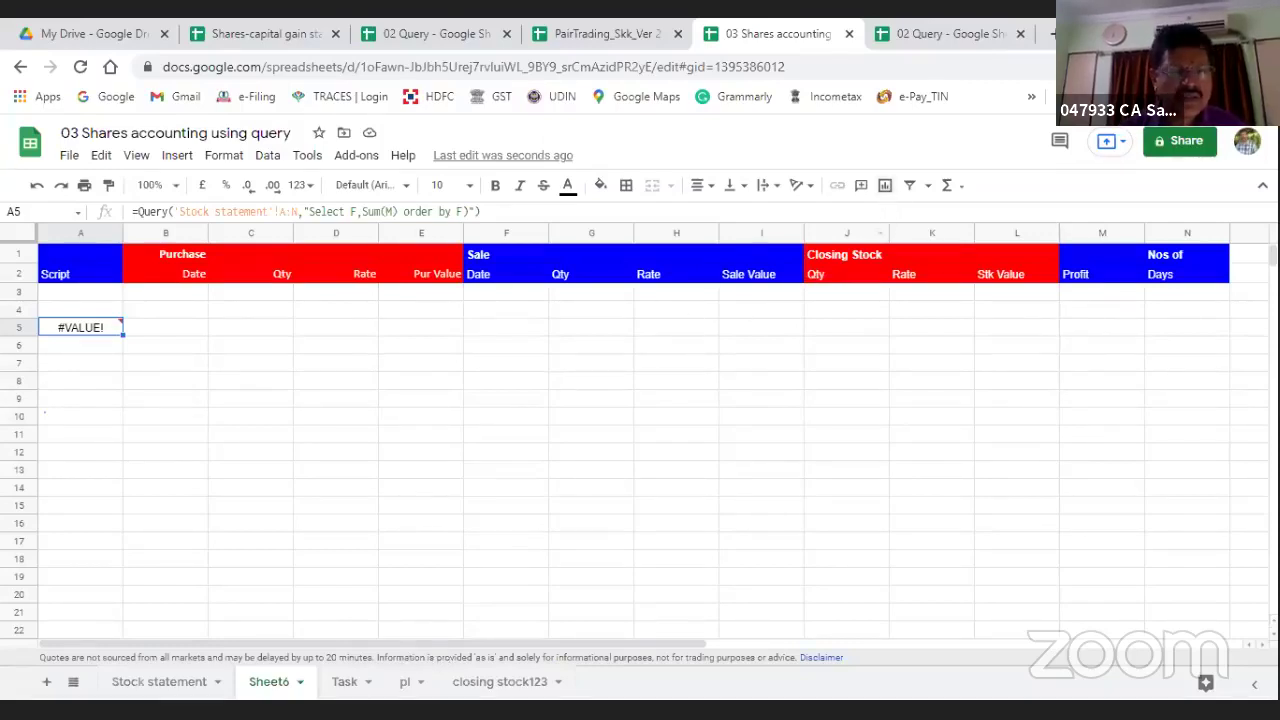
Step: Look over the Task sheet and the pl sheet's A2 query, then return to Sheet6
left_click(340, 683)
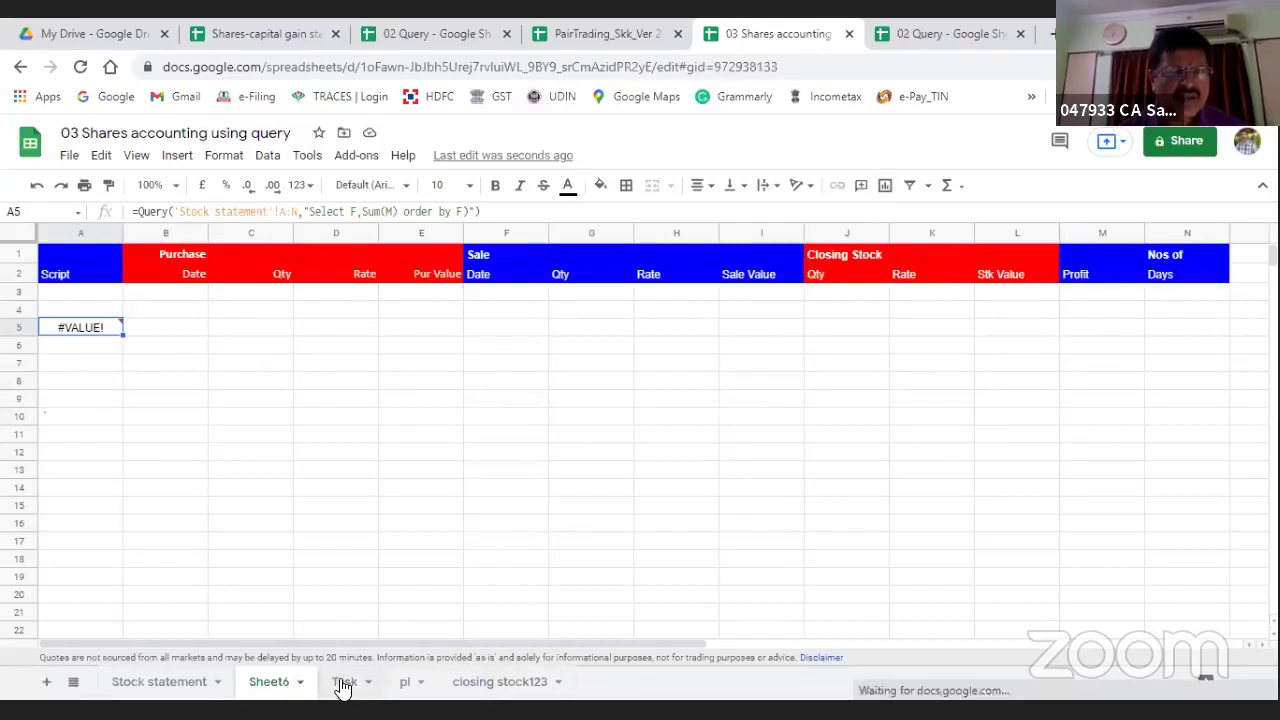
left_click(406, 683)
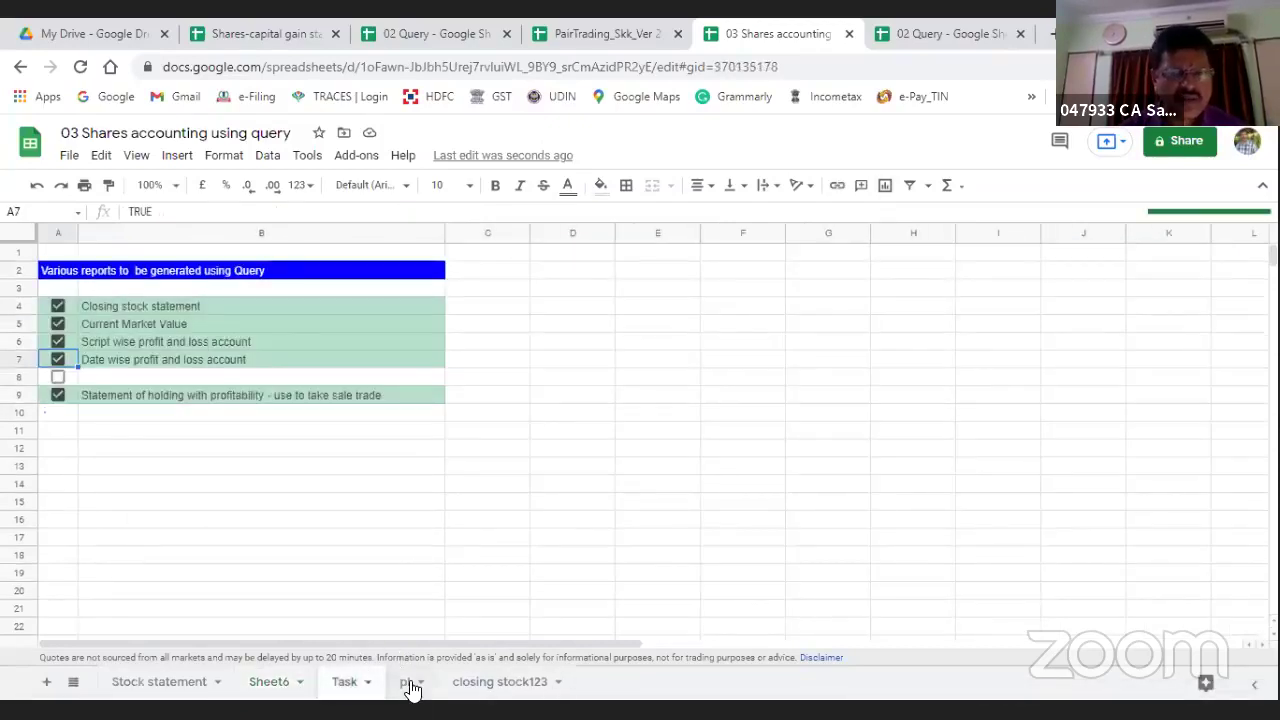
left_click(63, 277)
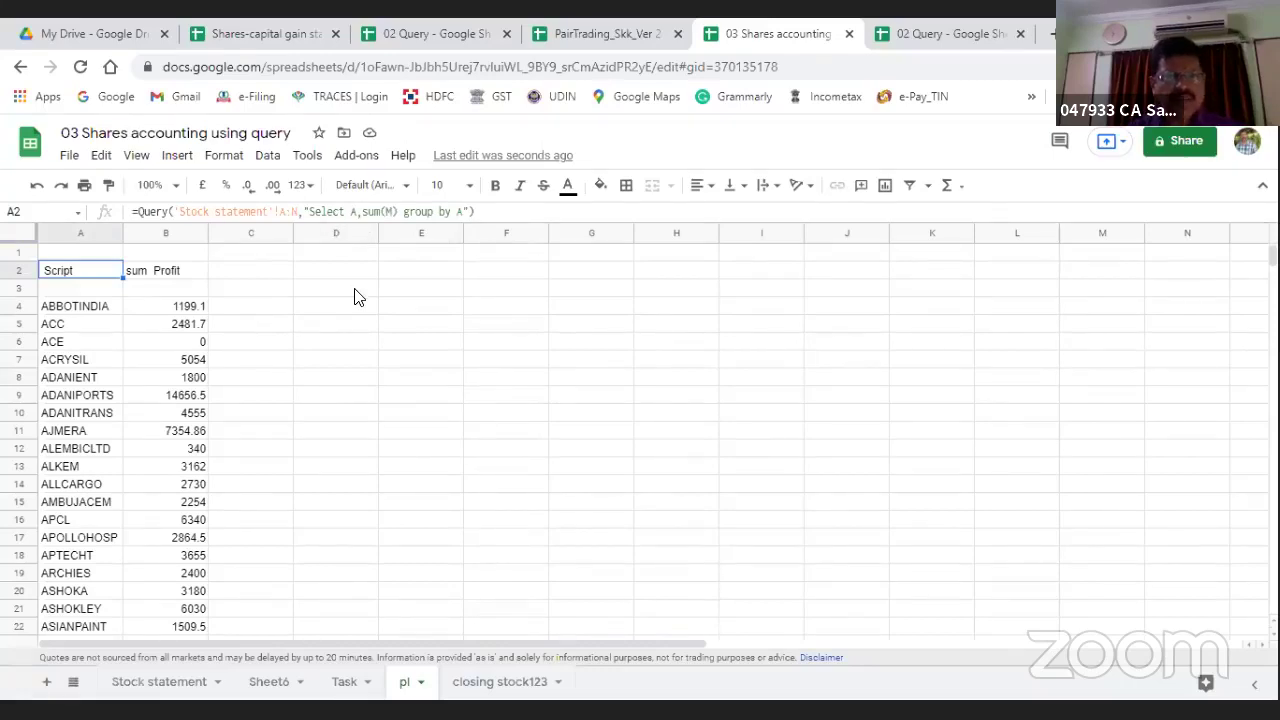
left_click(268, 681)
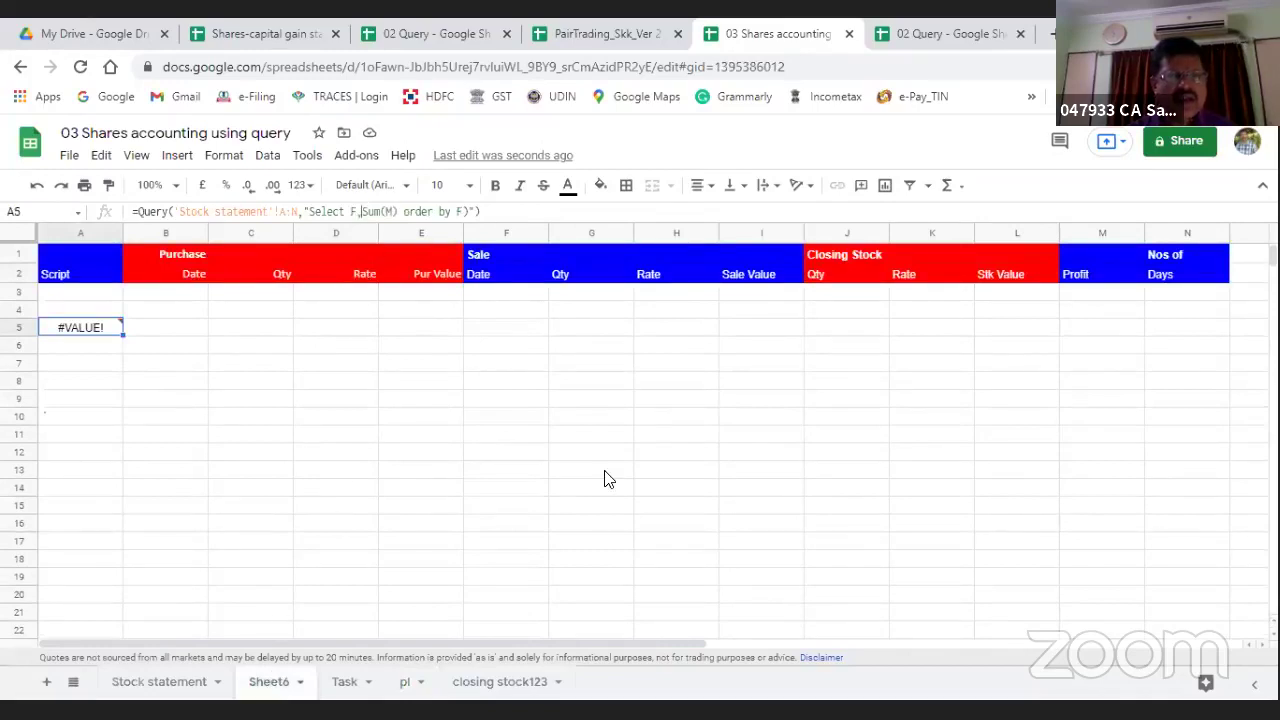
Step: Edit A5's query to read "Select F, sum(M) order by F" and re-enter it
key("F2")
key("shift+Right")
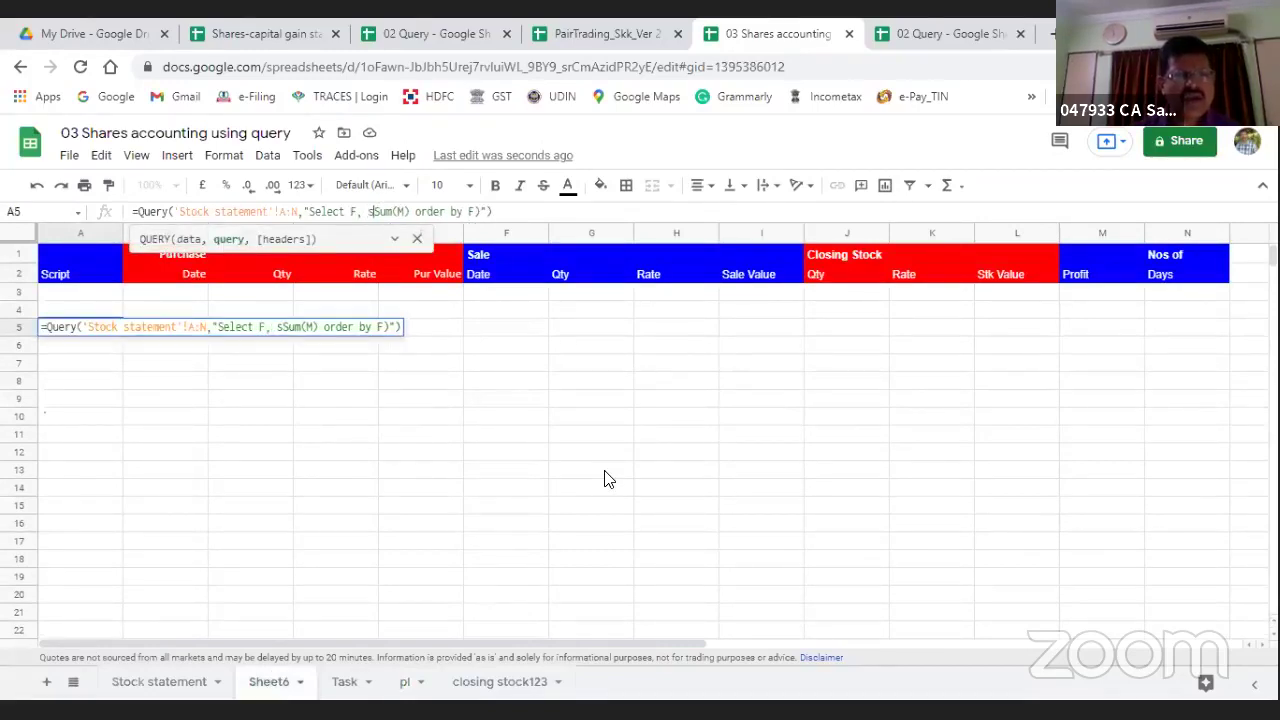
type("s")
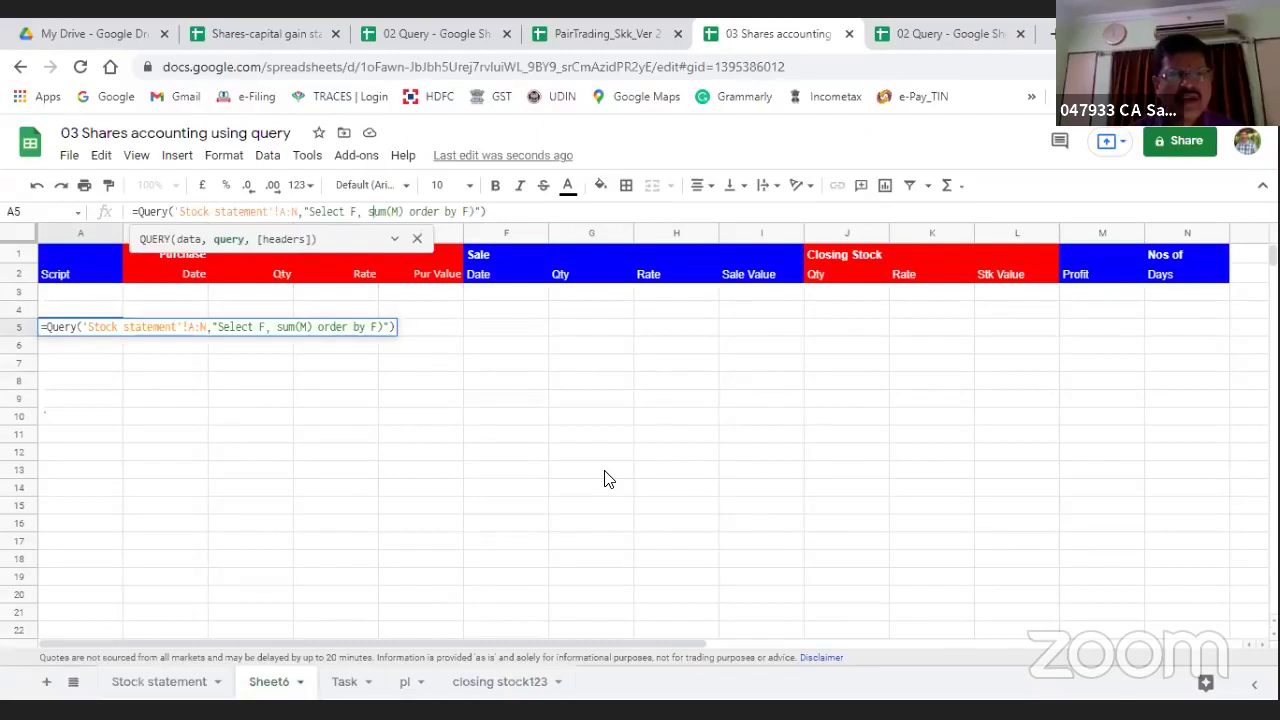
key("Return")
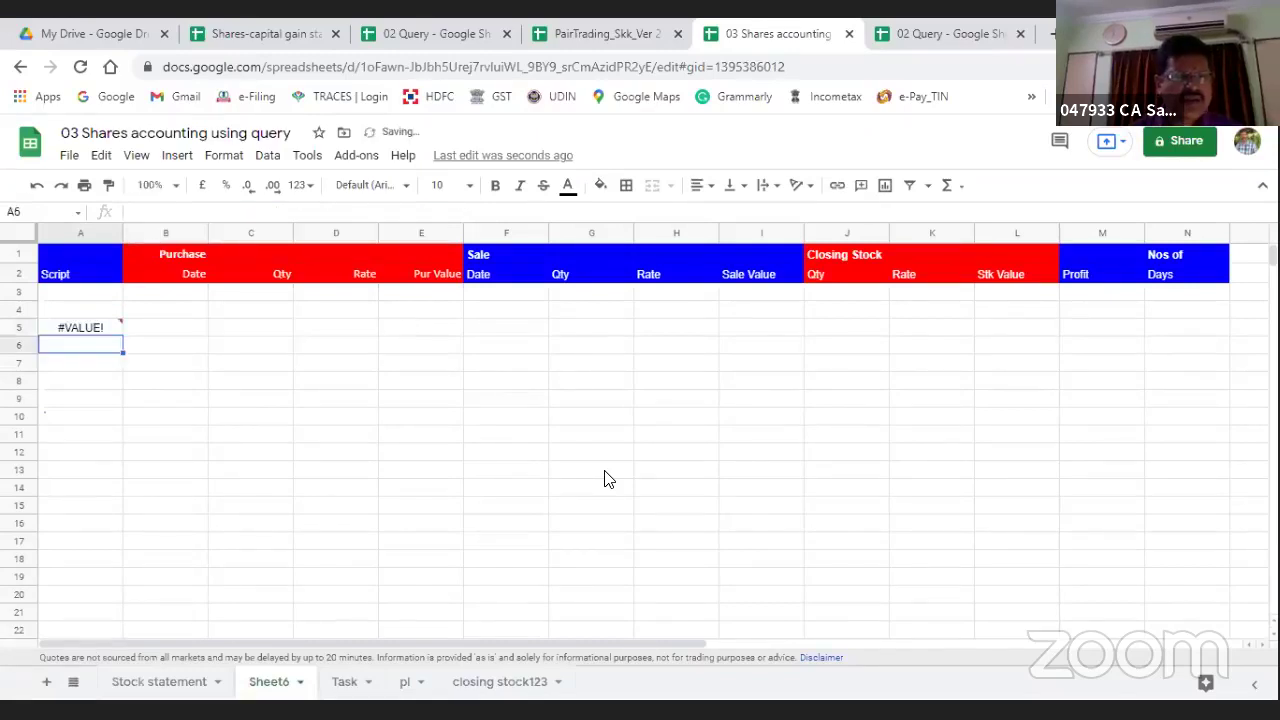
key("Up")
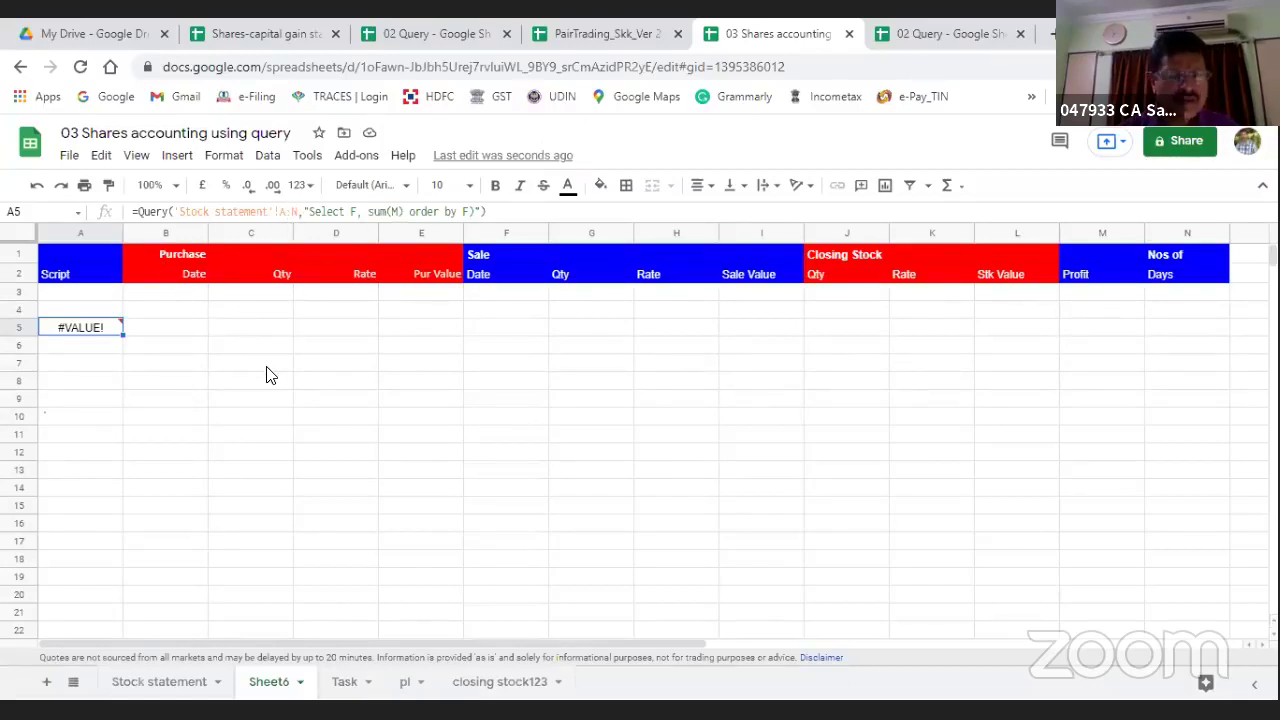
Step: Enter =query('Stock statement'!A1:N413,"Select A,B") in Sheet6 cell A5
type("=")
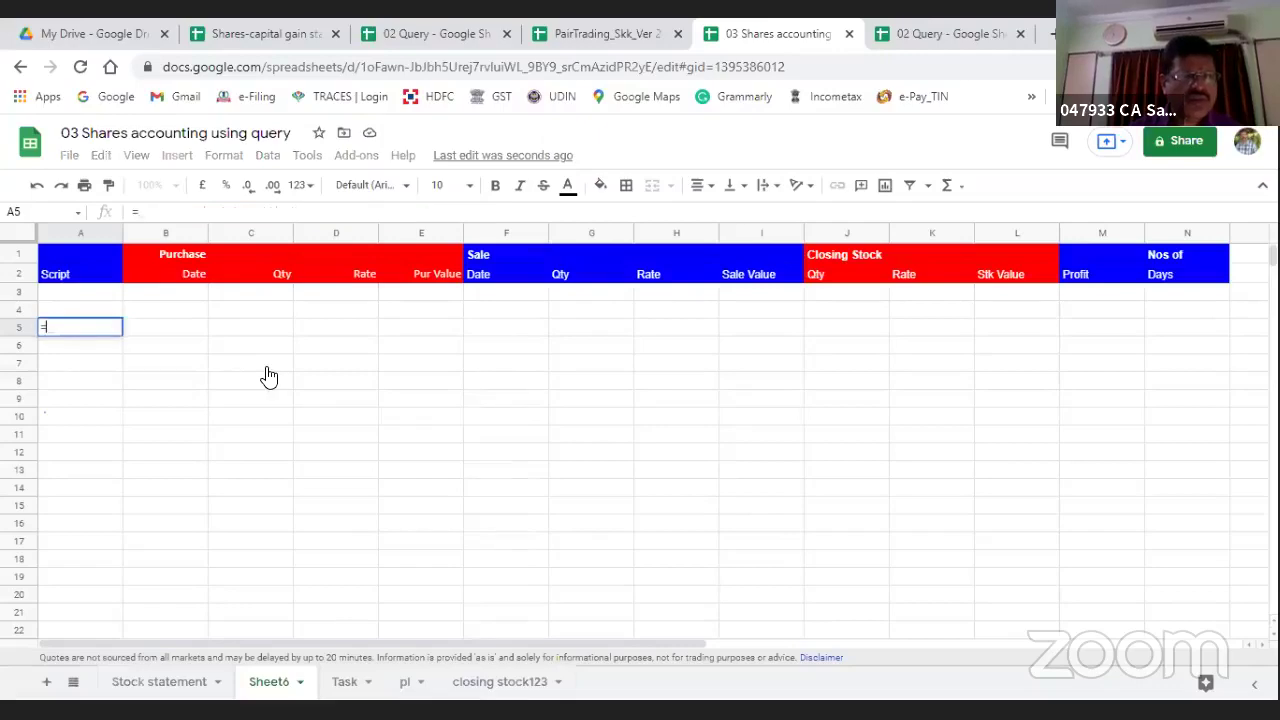
type("query(")
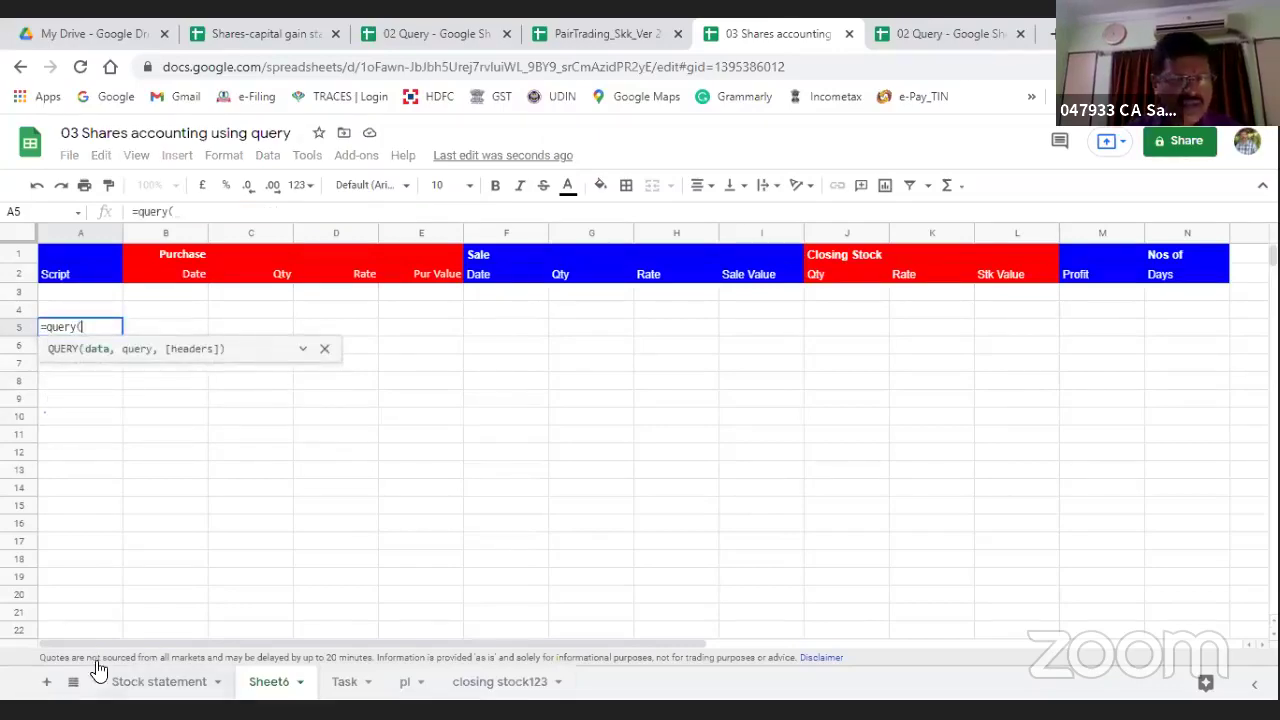
left_click(130, 684)
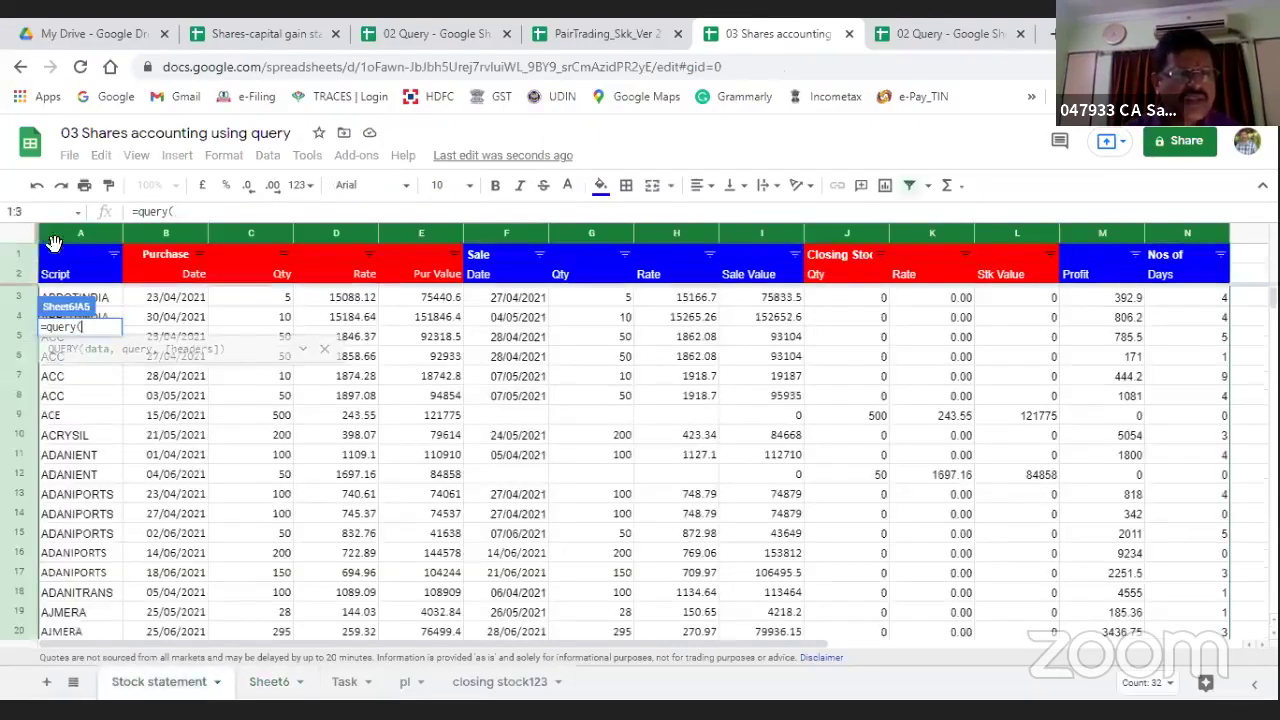
left_click(56, 254)
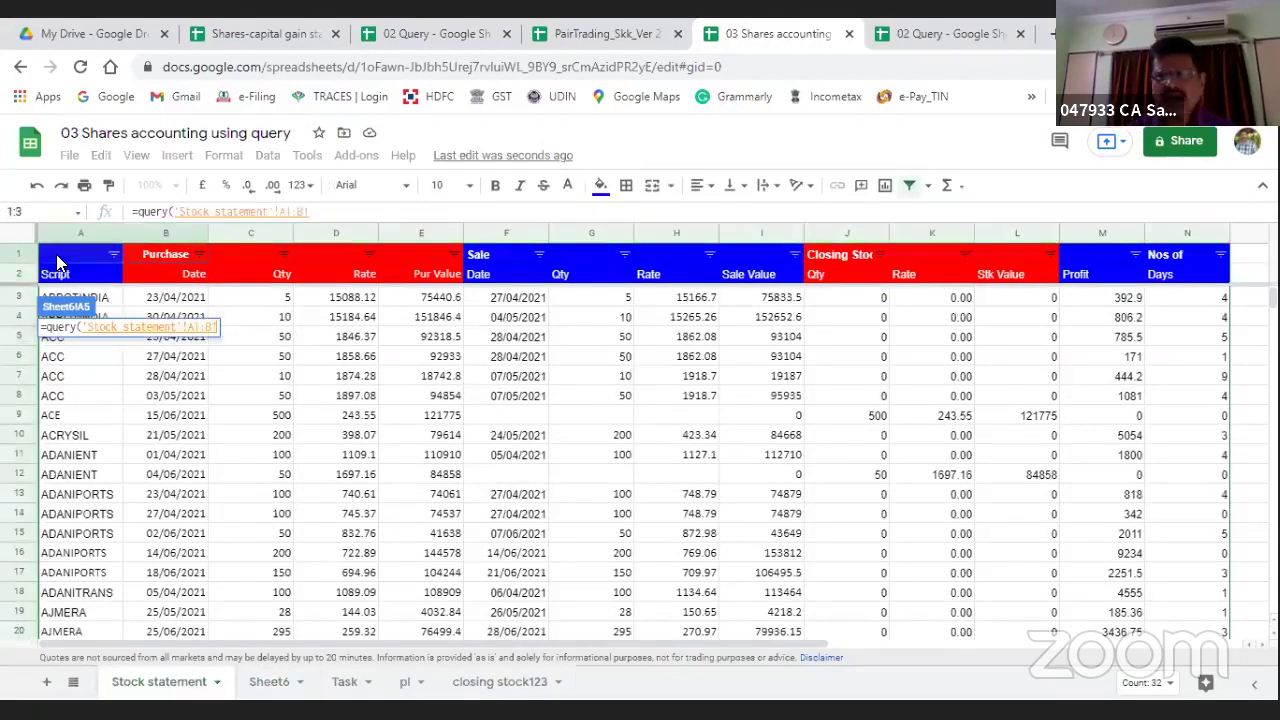
key("shift+Right")
key("shift+Right")
key("shift+Right")
key("shift+Right")
key("shift+Right")
key("shift+Right")
key("shift+Right")
key("shift+Right")
key("shift+Right")
key("shift+Right")
key("shift+Right")
key("shift+Right")
key("shift+Right")
key("shift+Right")
key("shift+Right")
key("shift+Right")
key("shift+Right")
key("shift+Right")
key("shift+Right")
key("shift+Right")
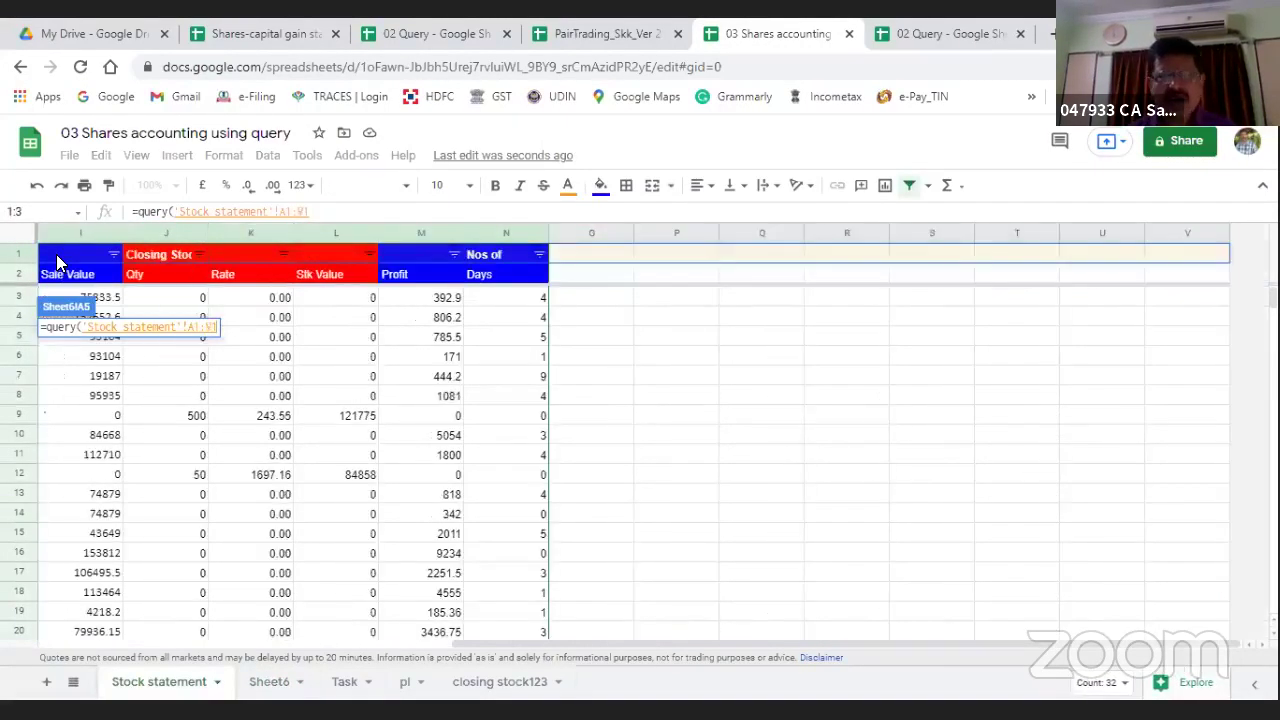
key("shift+Left")
key("shift+Left")
key("shift+Left")
key("shift+Left")
key("shift+Left")
key("shift+Left")
key("shift+Left")
key("shift+Left")
key("shift+Down")
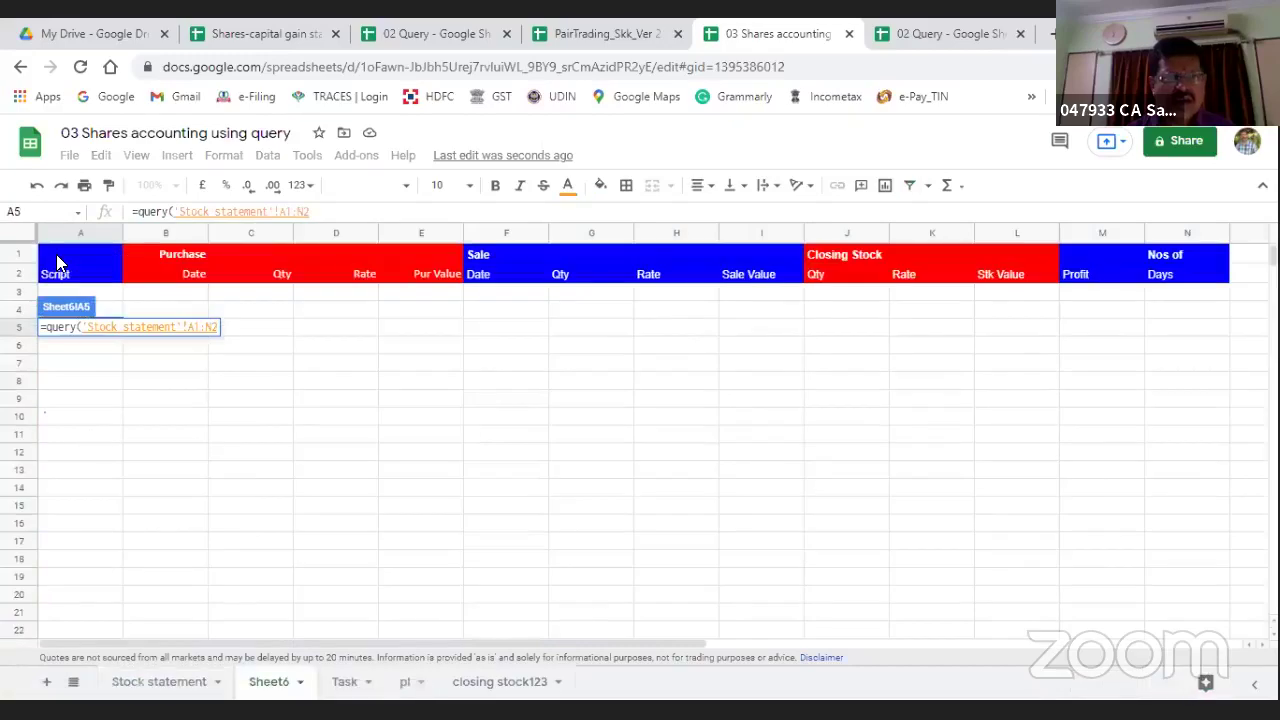
key("ctrl+shift+Down")
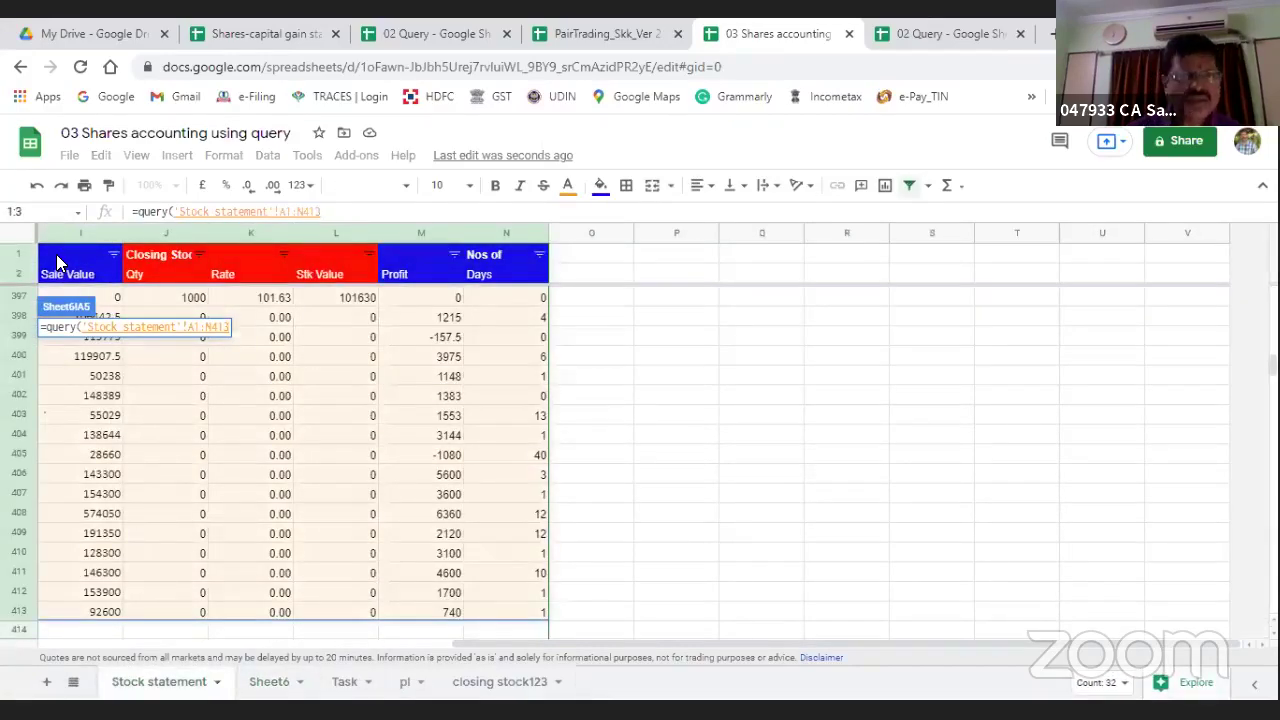
type(",")
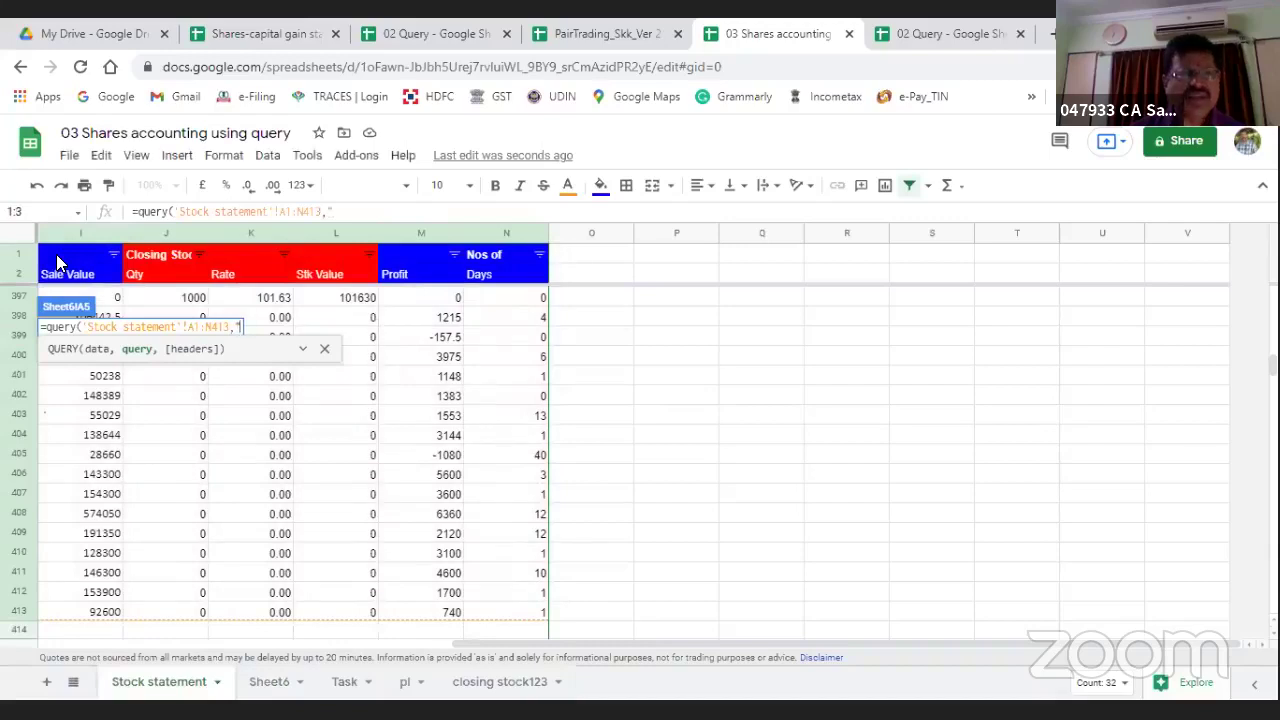
type("\"Select")
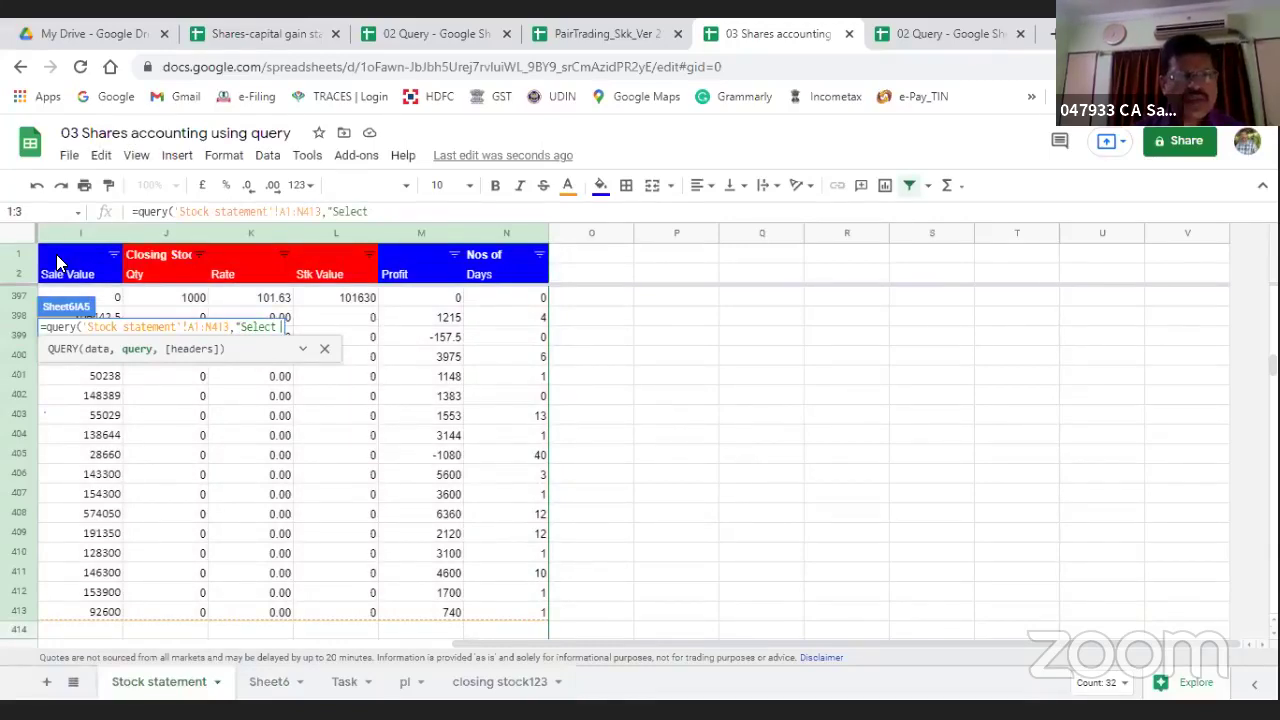
type(" A,")
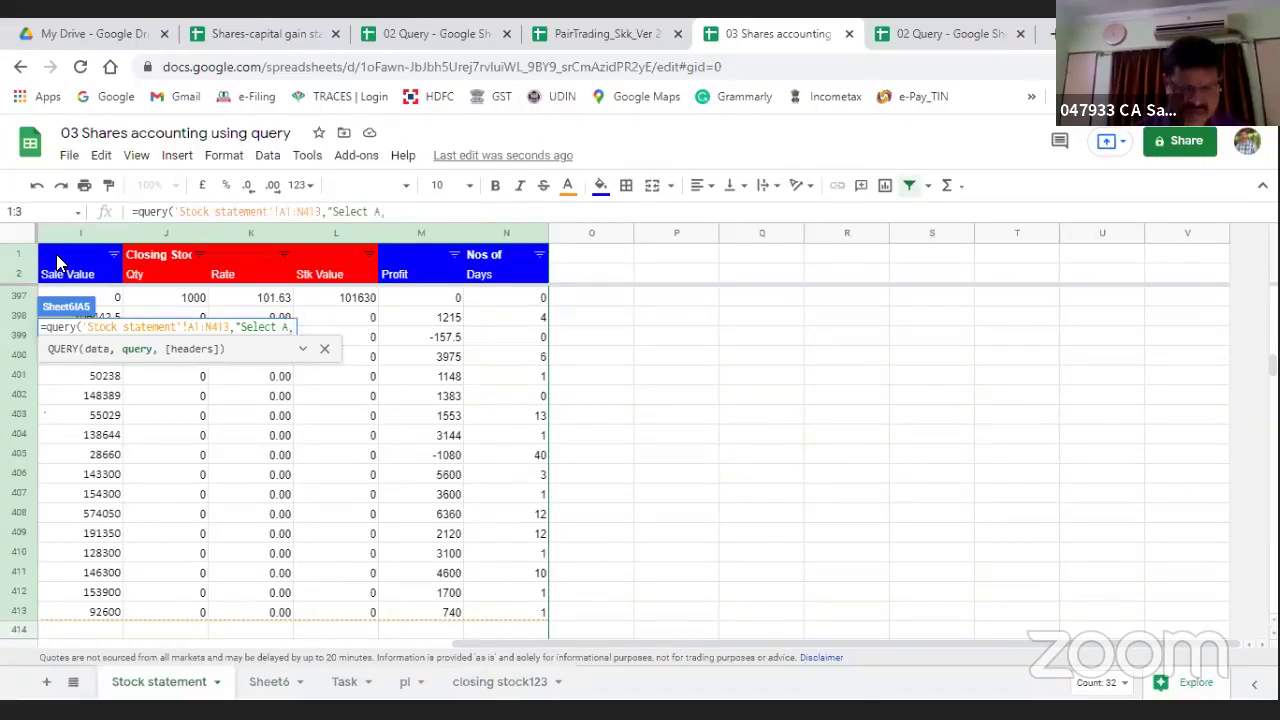
type("B\")")
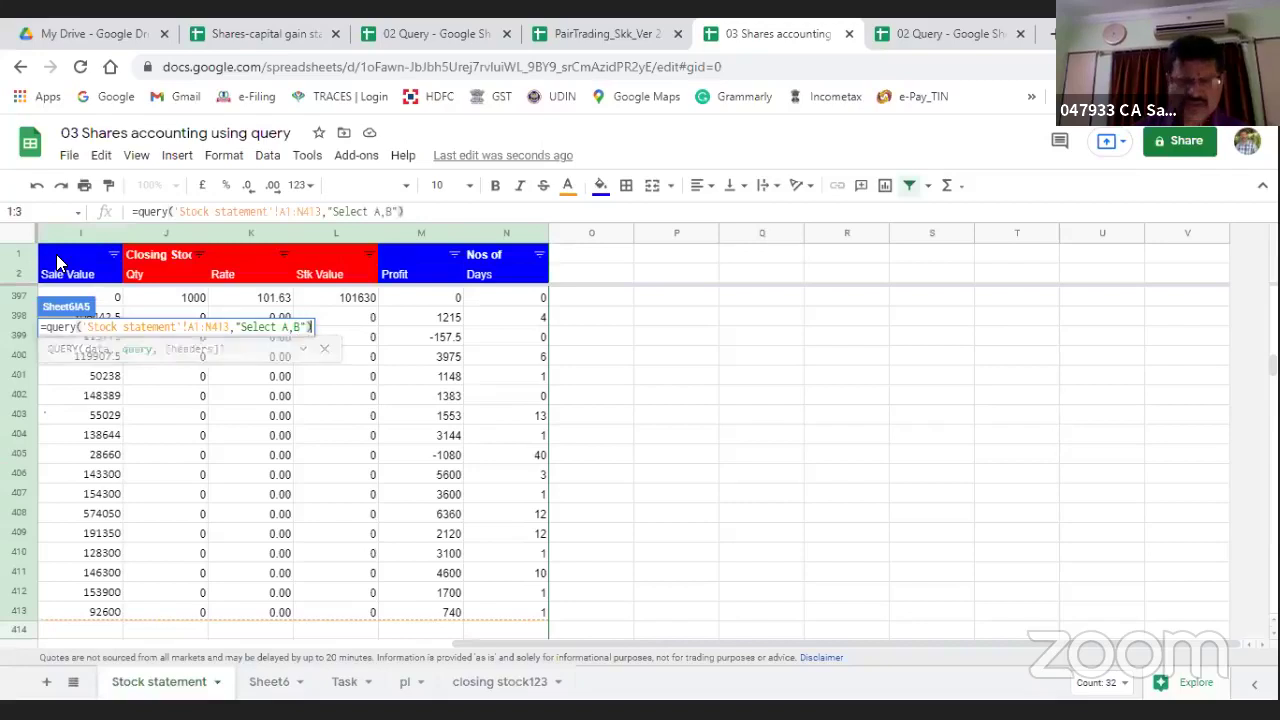
key("Return")
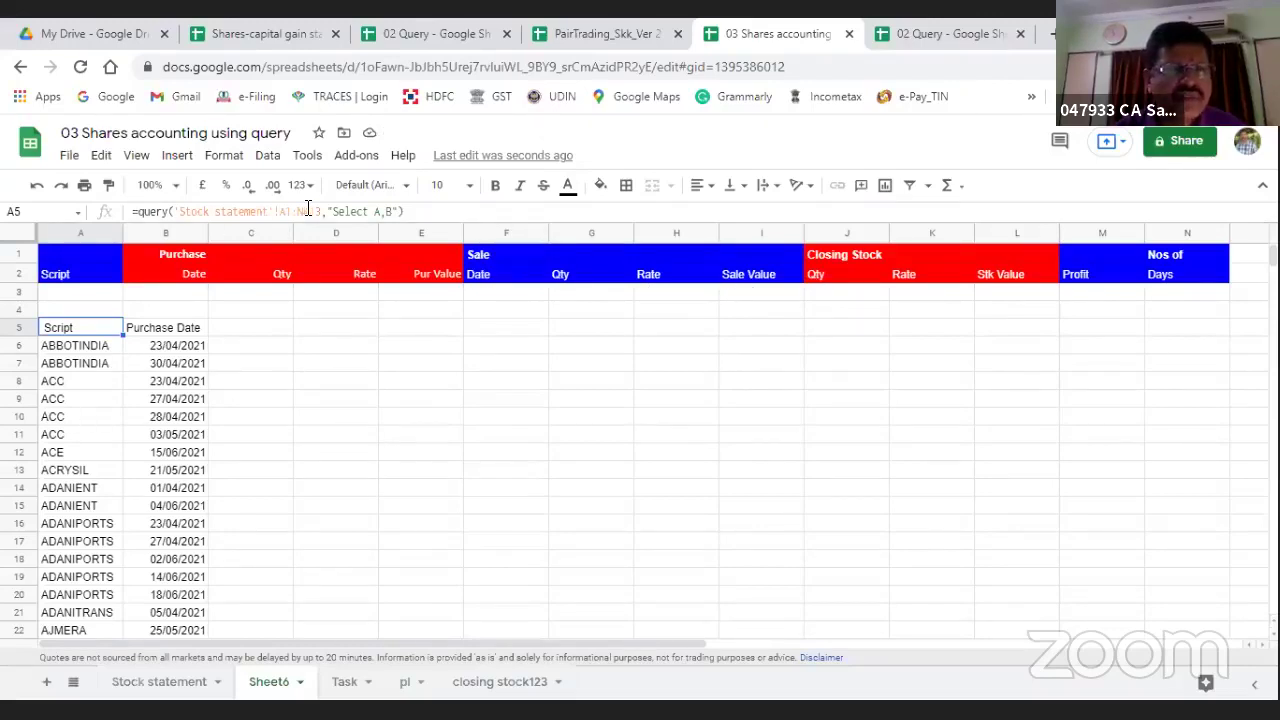
Step: Change the query to "Select F,sum(M) group by F" to total profit per sale date
left_click(372, 213)
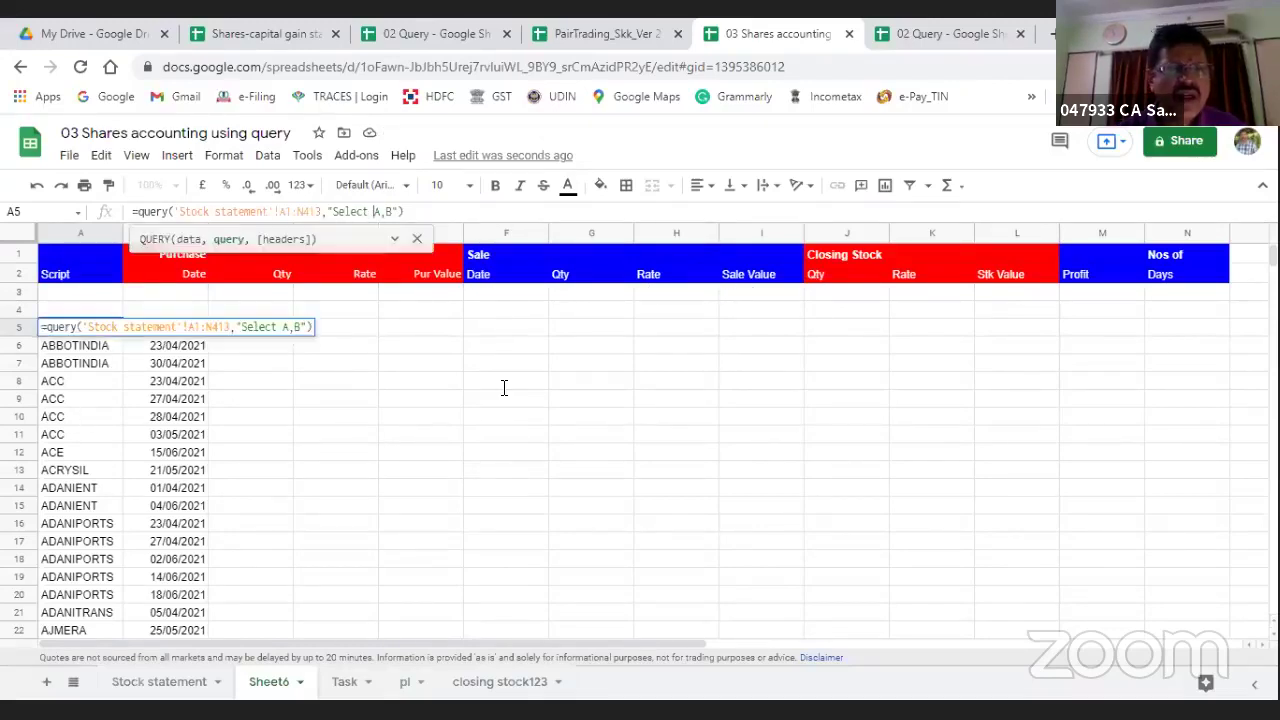
key("Delete")
type("F")
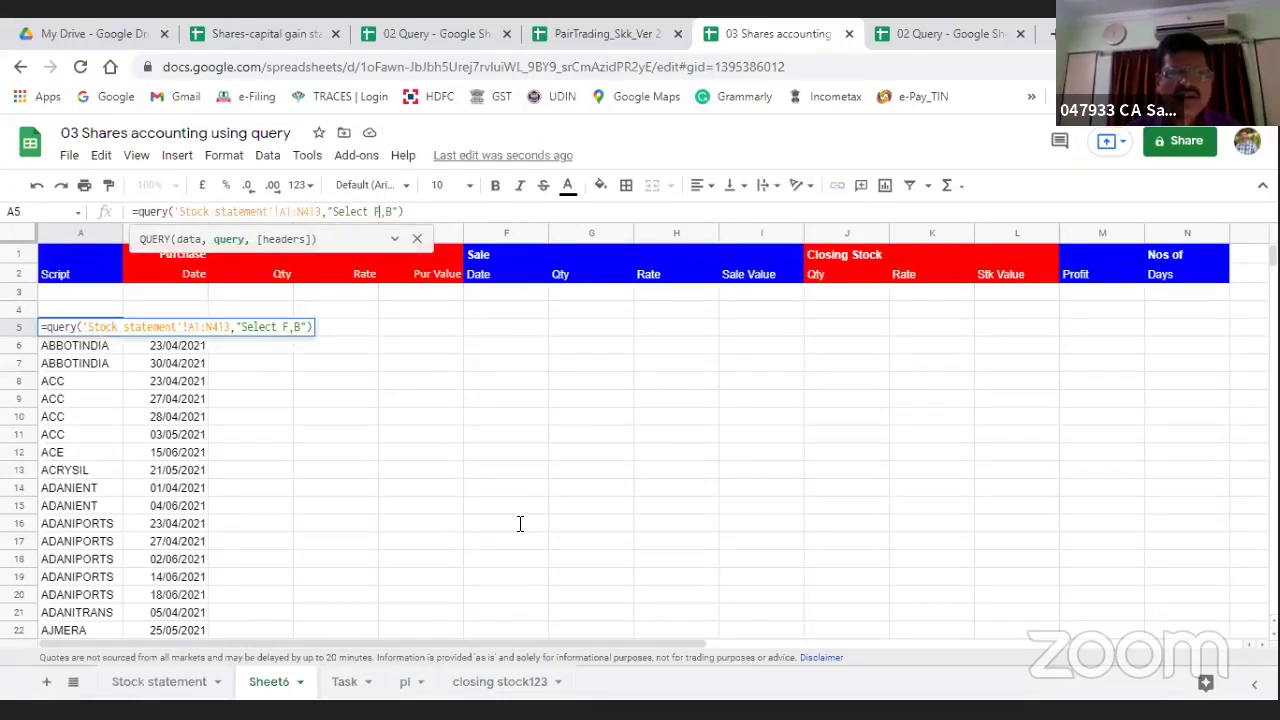
key("Delete")
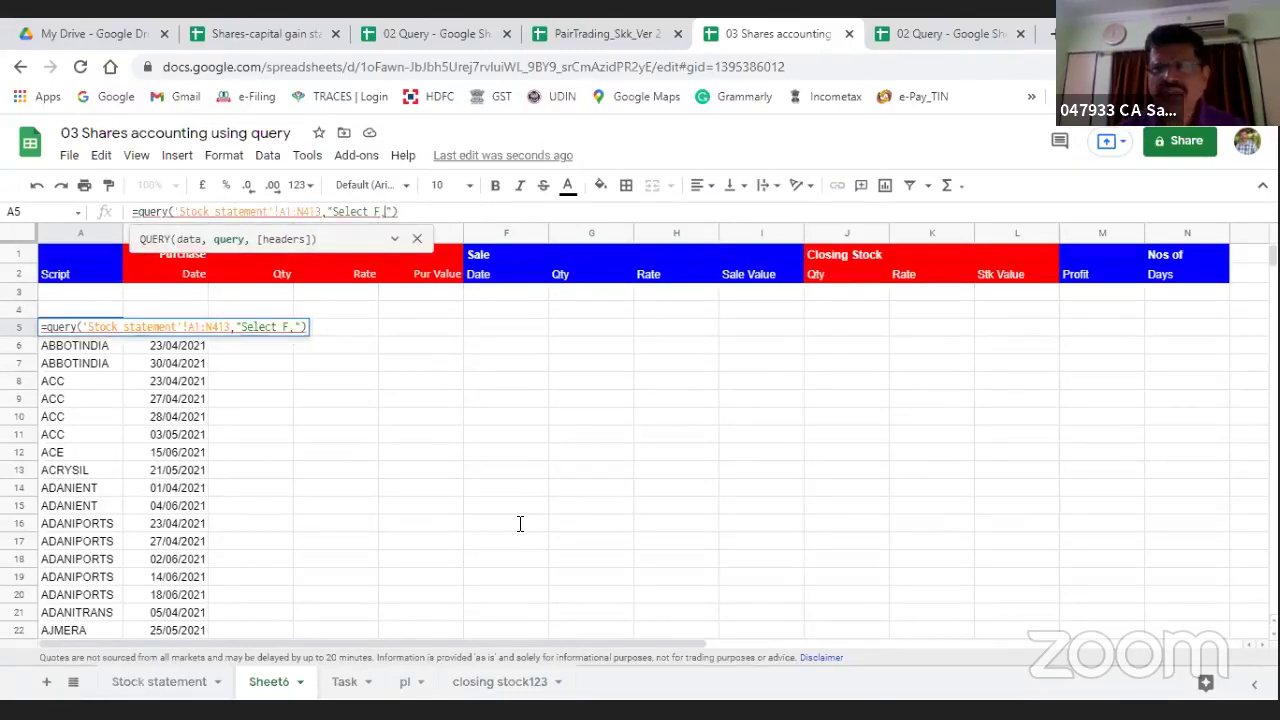
type("M")
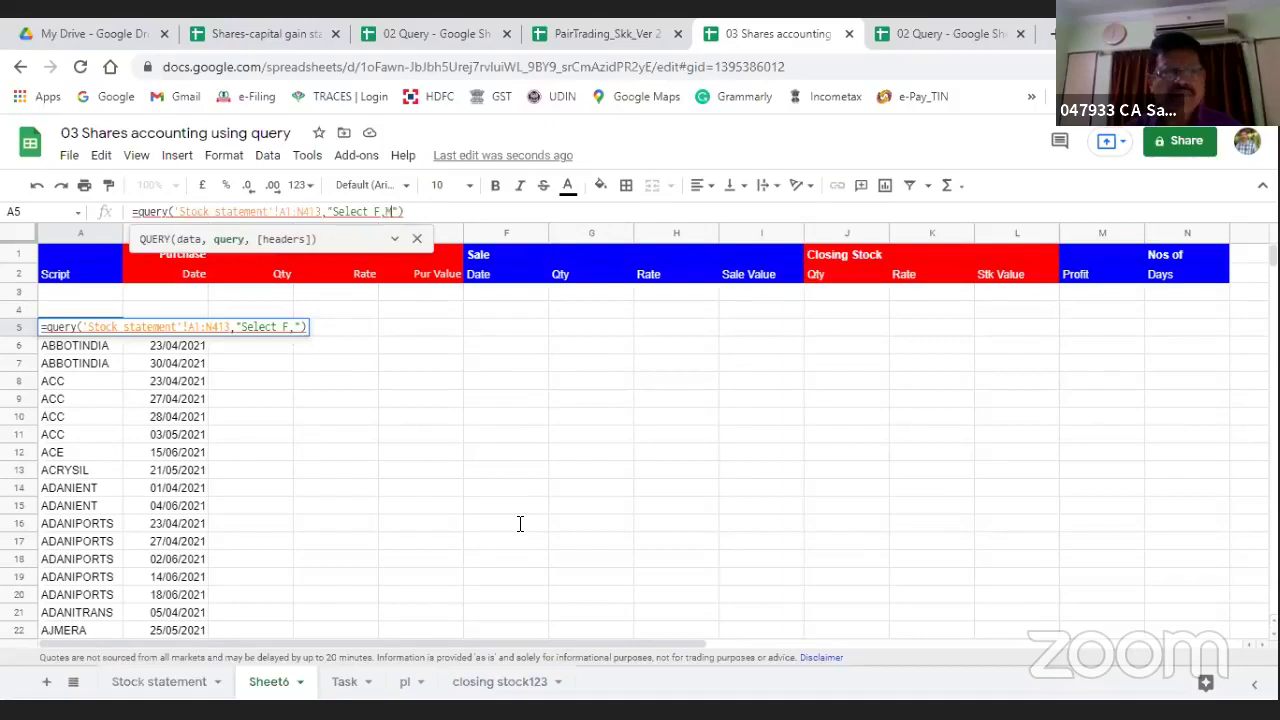
key("Return")
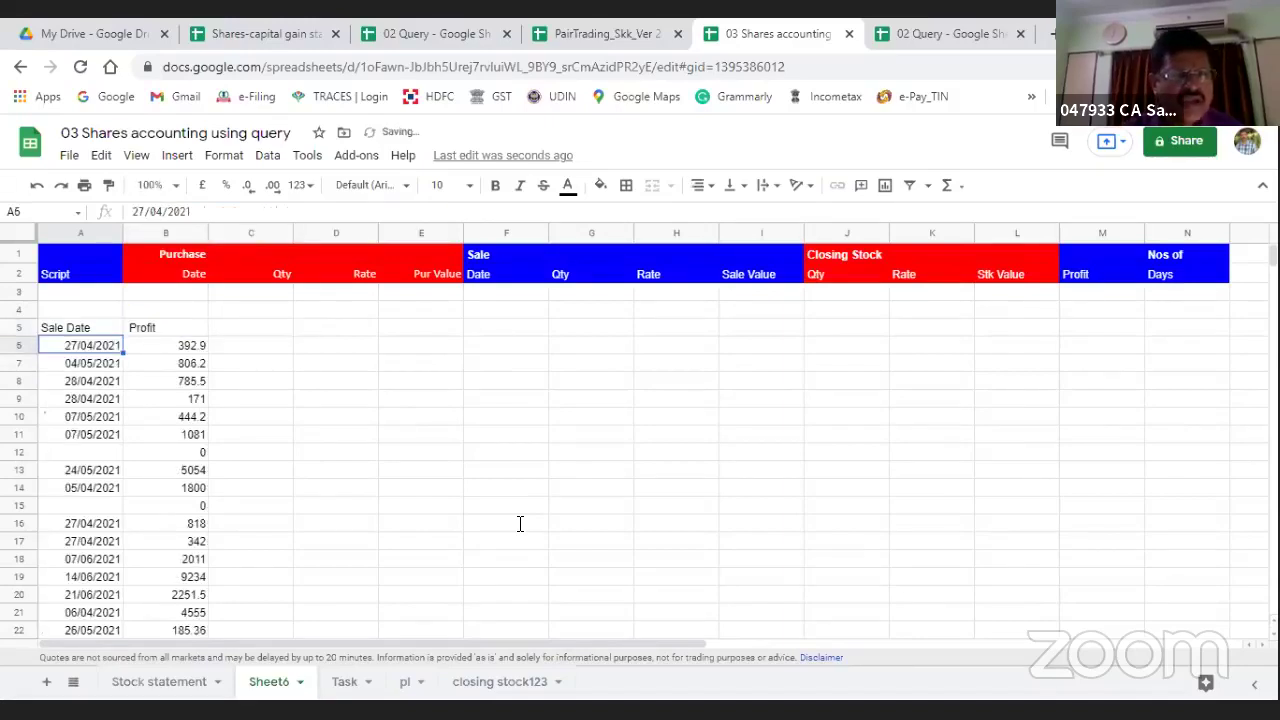
key("Up")
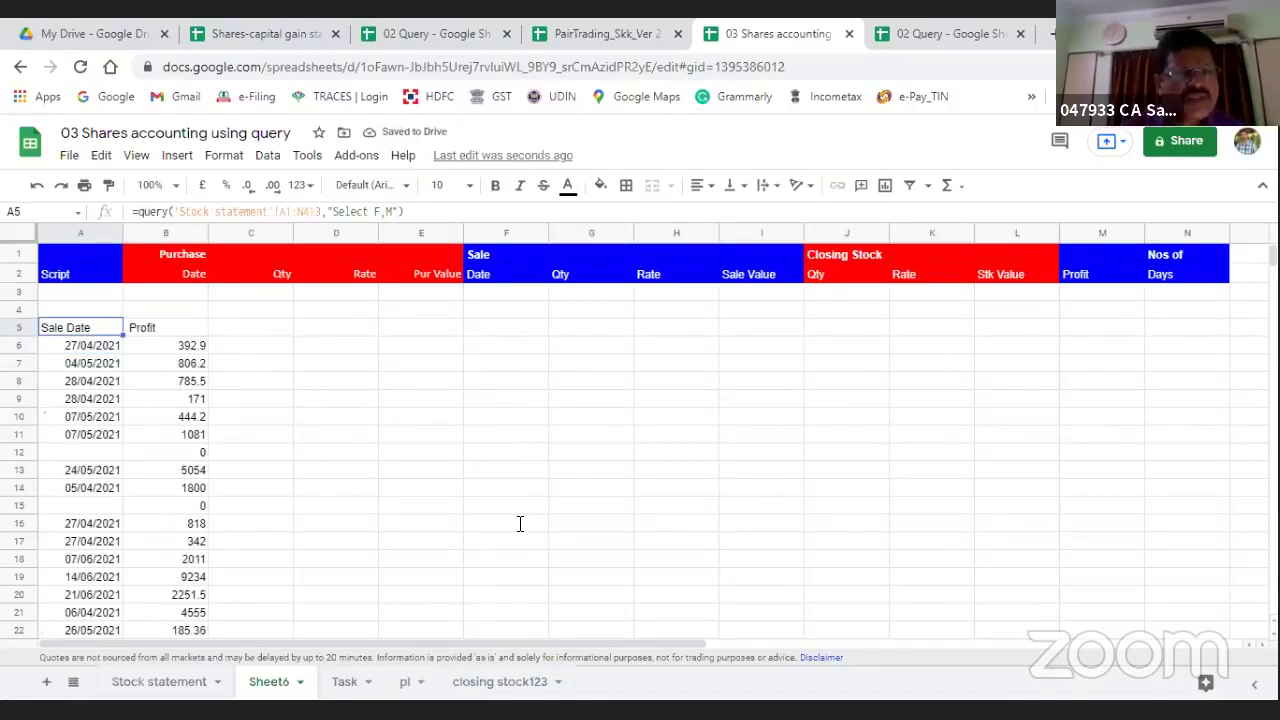
left_click(386, 211)
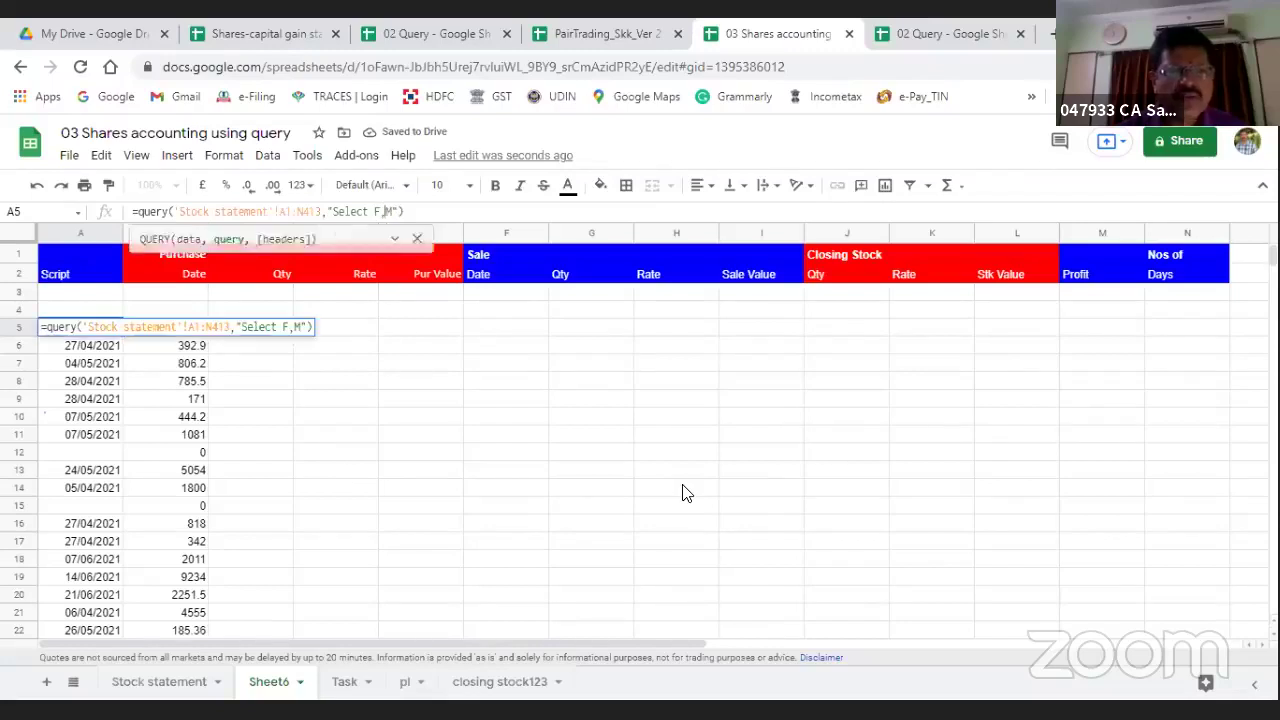
type("sum")
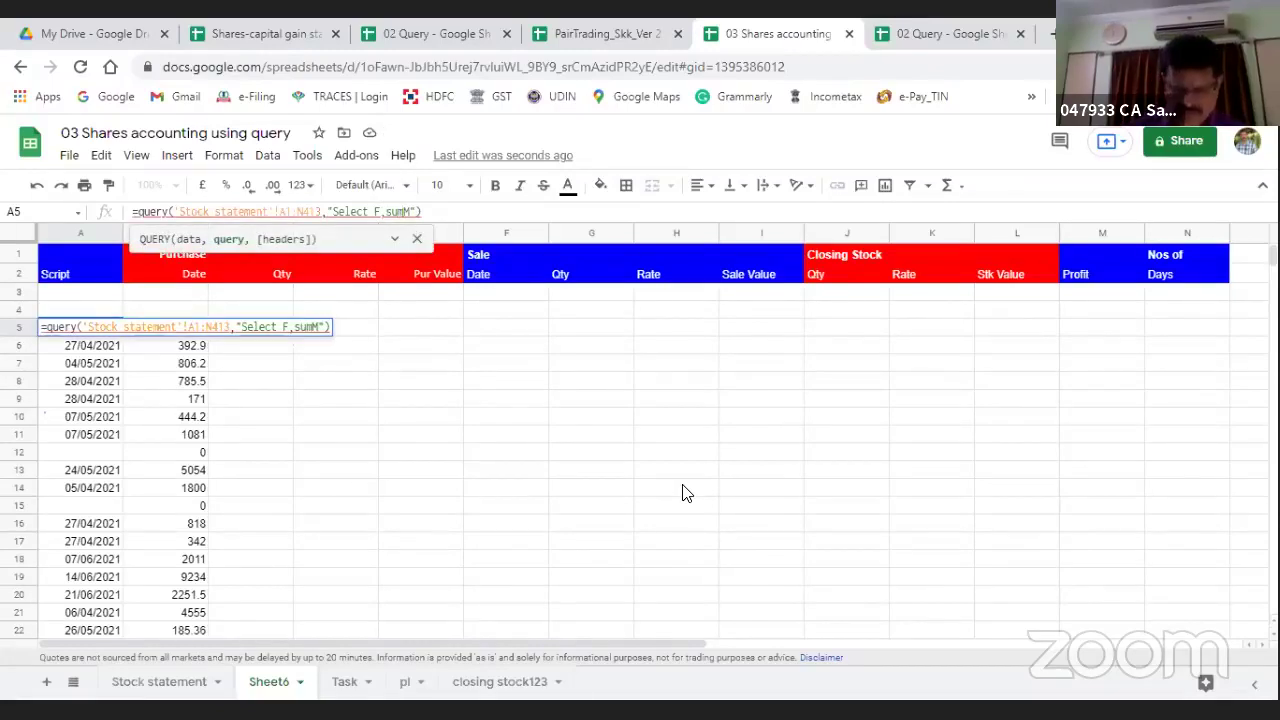
type("(M)")
type(" group")
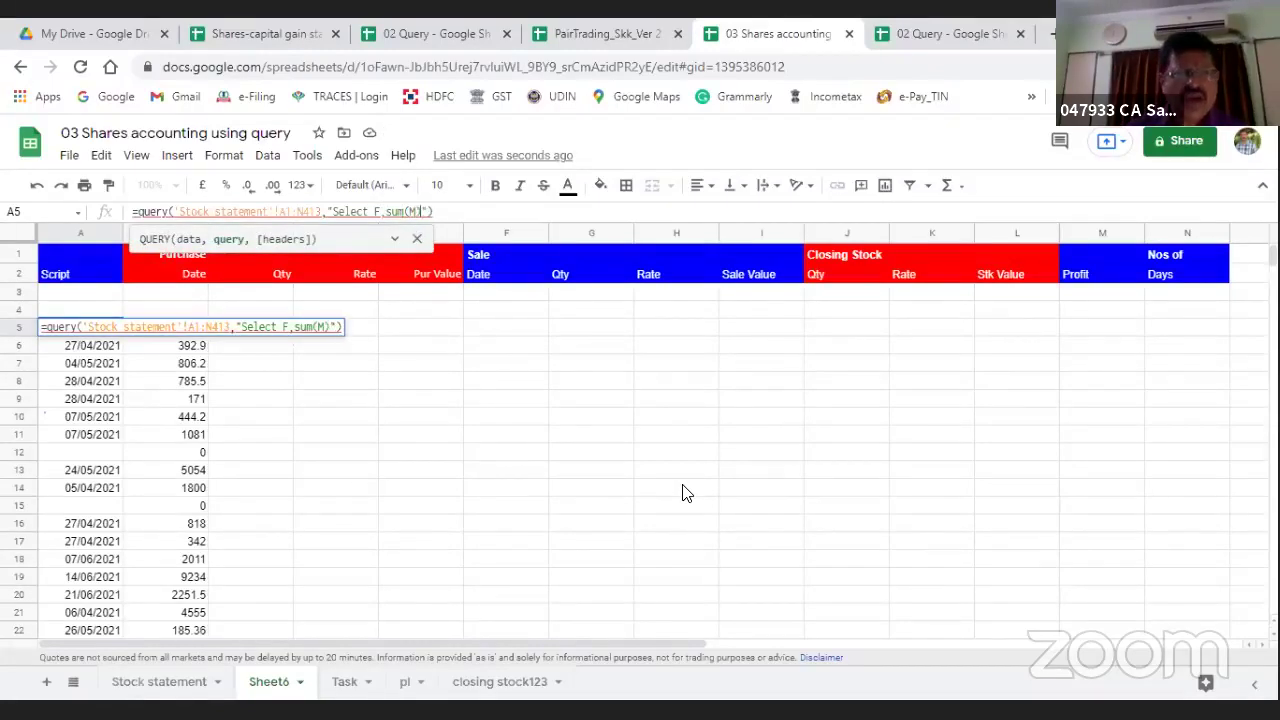
type(" by ")
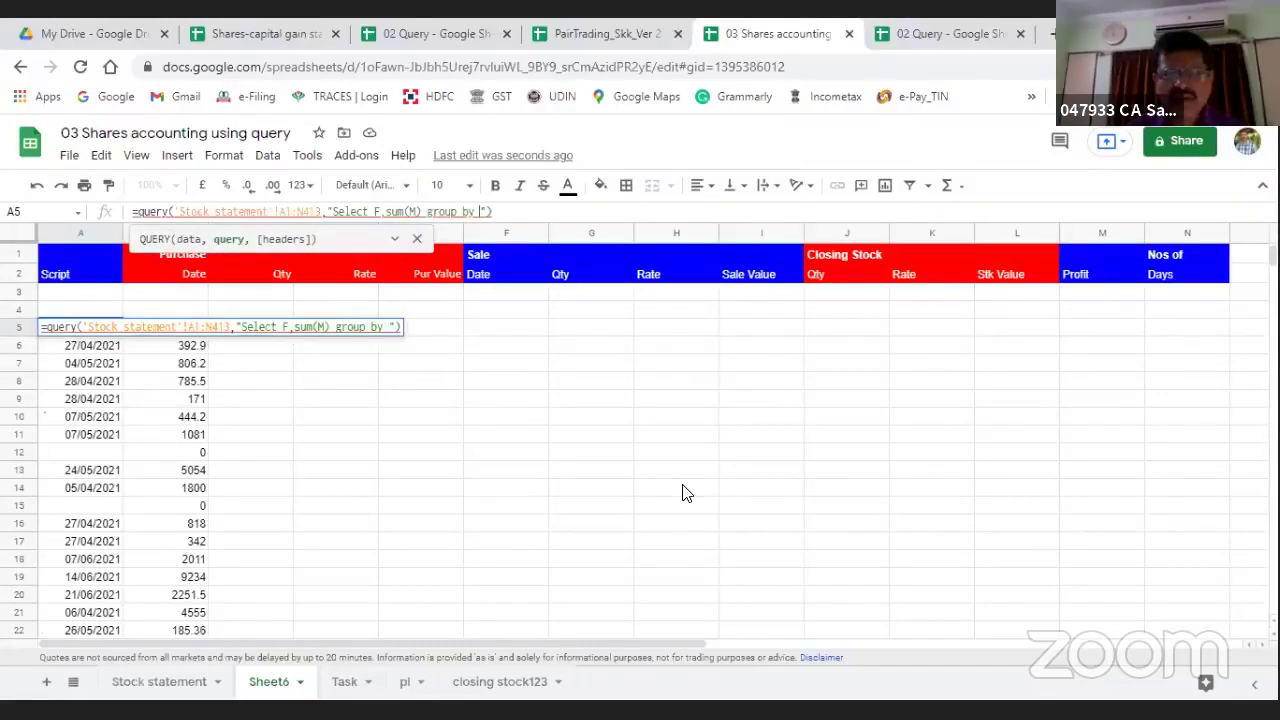
type("F")
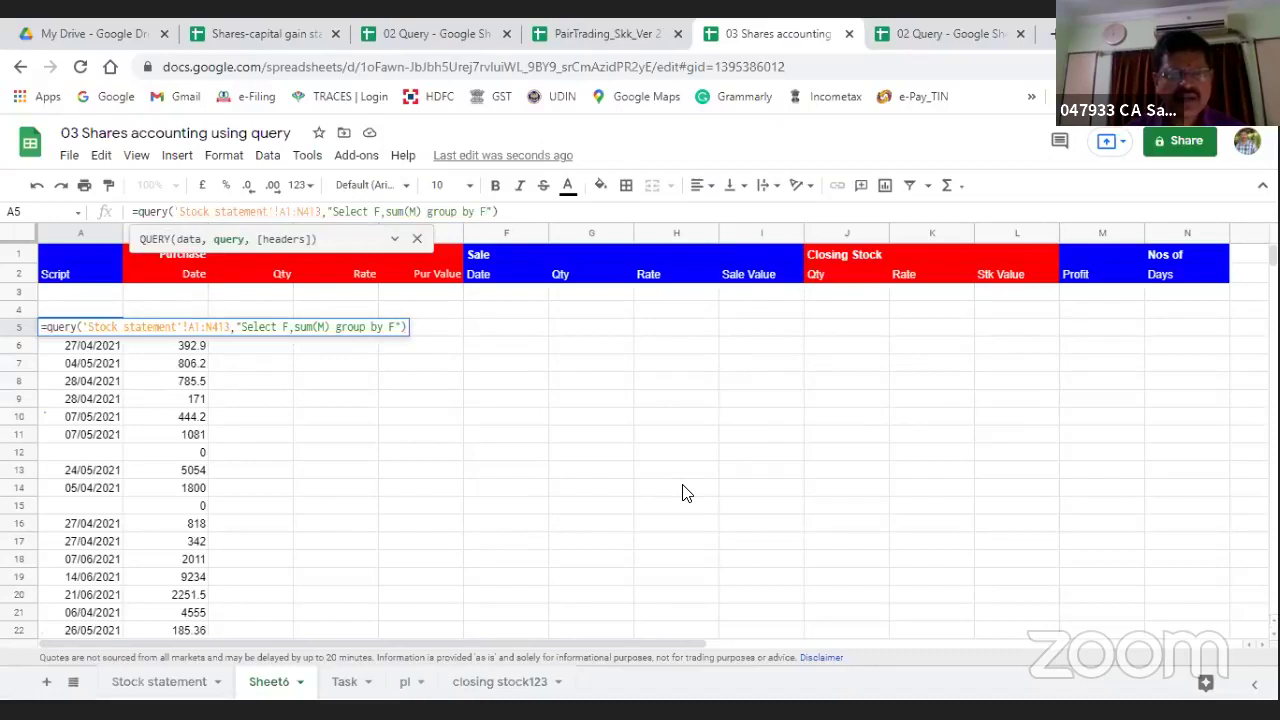
key("Return")
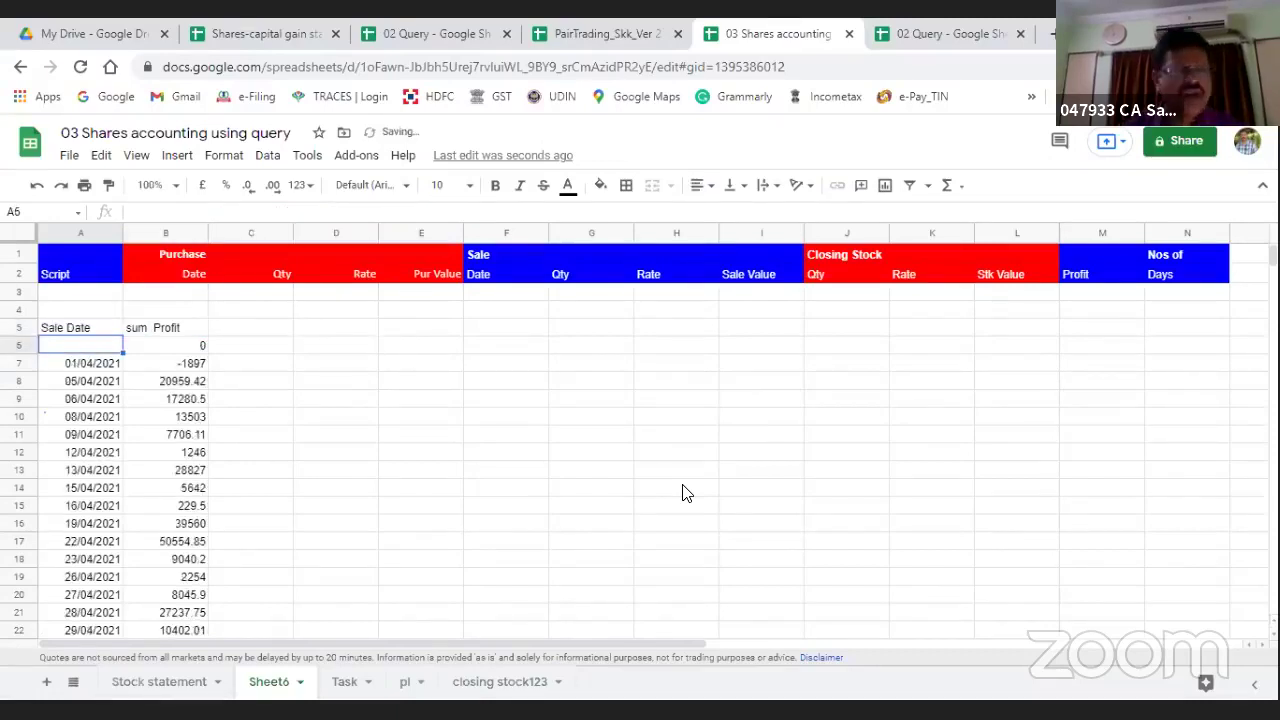
Step: Put =sum(B7:B54) in C54 to total the date-wise profits, giving 866884.65
key("Down")
key("Down")
key("Down")
key("Down")
key("Down")
key("Down")
key("Down")
key("Down")
key("Down")
key("Down")
key("Down")
key("Down")
key("Down")
key("Down")
key("Down")
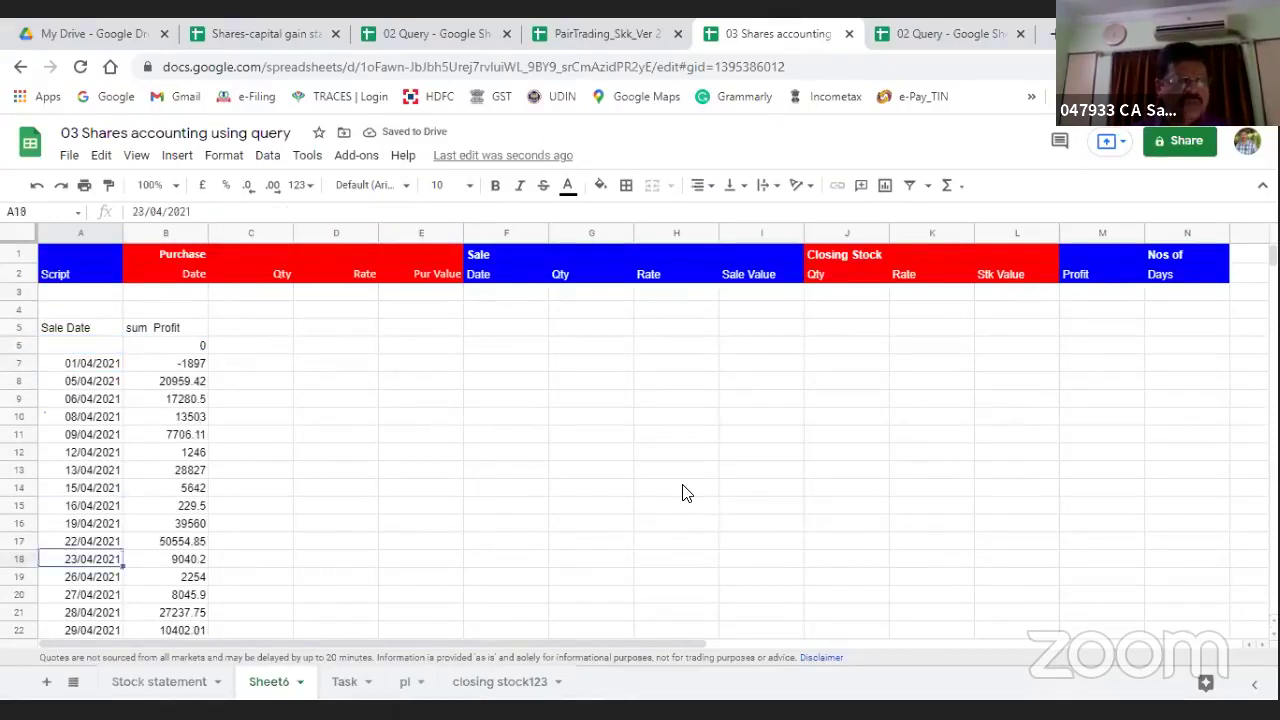
key("Up")
key("Up")
key("Up")
key("Up")
key("Up")
key("Up")
key("Up")
key("Up")
key("Up")
key("Up")
key("Up")
key("Up")
key("Up")
key("Up")
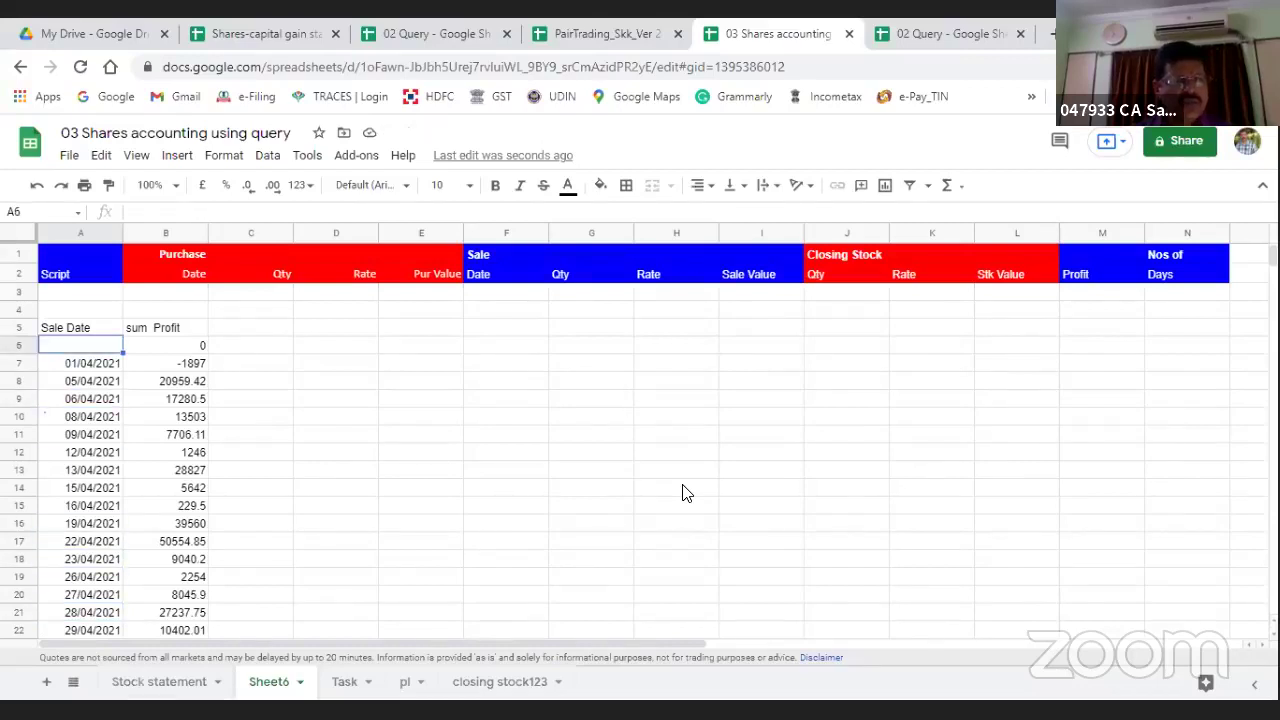
key("Down")
key("Down")
key("Down")
key("Down")
key("Down")
key("Down")
key("Down")
key("Down")
key("Down")
key("Down")
key("Down")
key("Down")
key("Down")
key("Down")
key("Down")
key("Down")
key("Down")
key("Down")
key("Down")
key("Down")
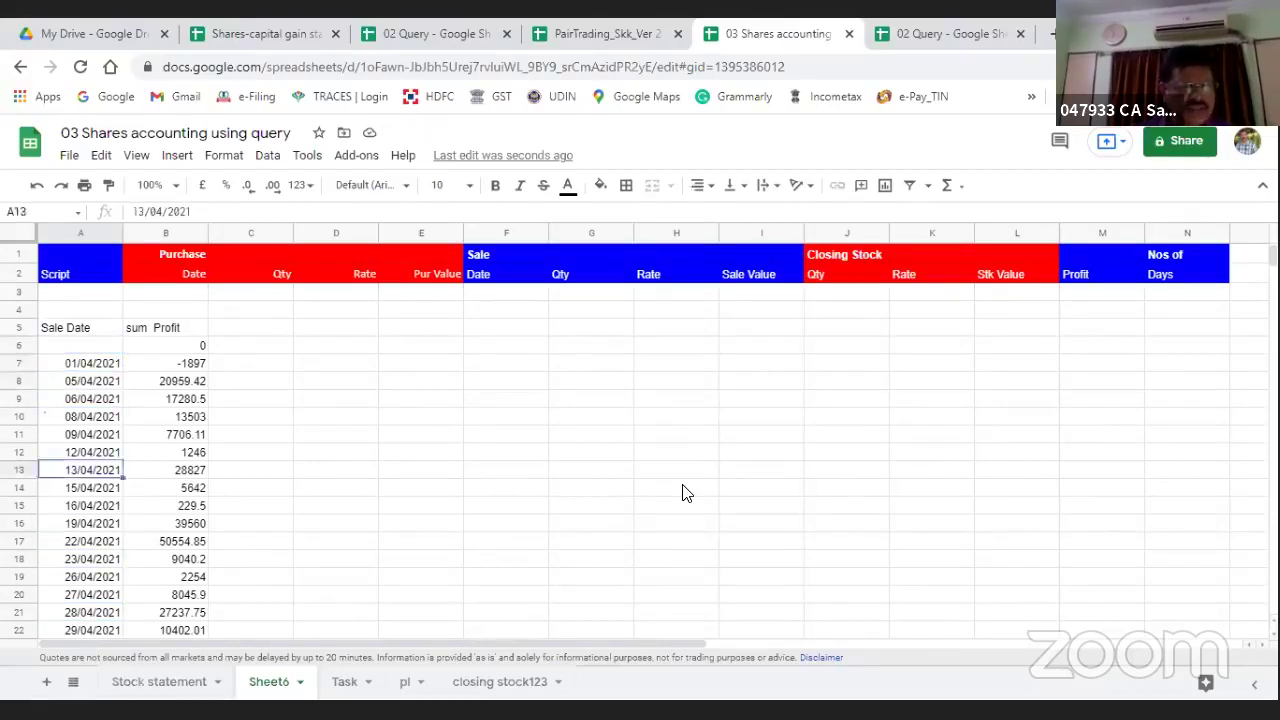
key("Down")
key("Down")
key("Down")
key("Down")
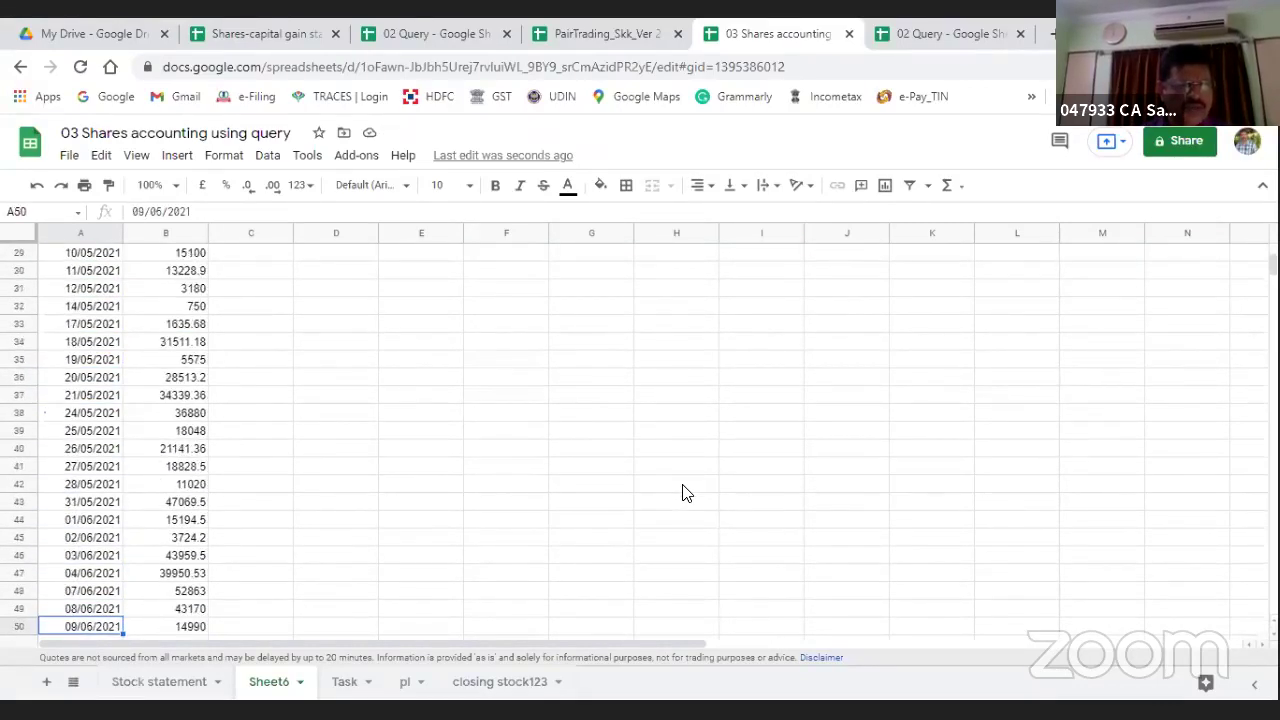
key("Up")
key("Up")
key("Down")
key("Down")
key("Down")
key("Down")
key("Down")
key("Down")
key("Down")
key("Down")
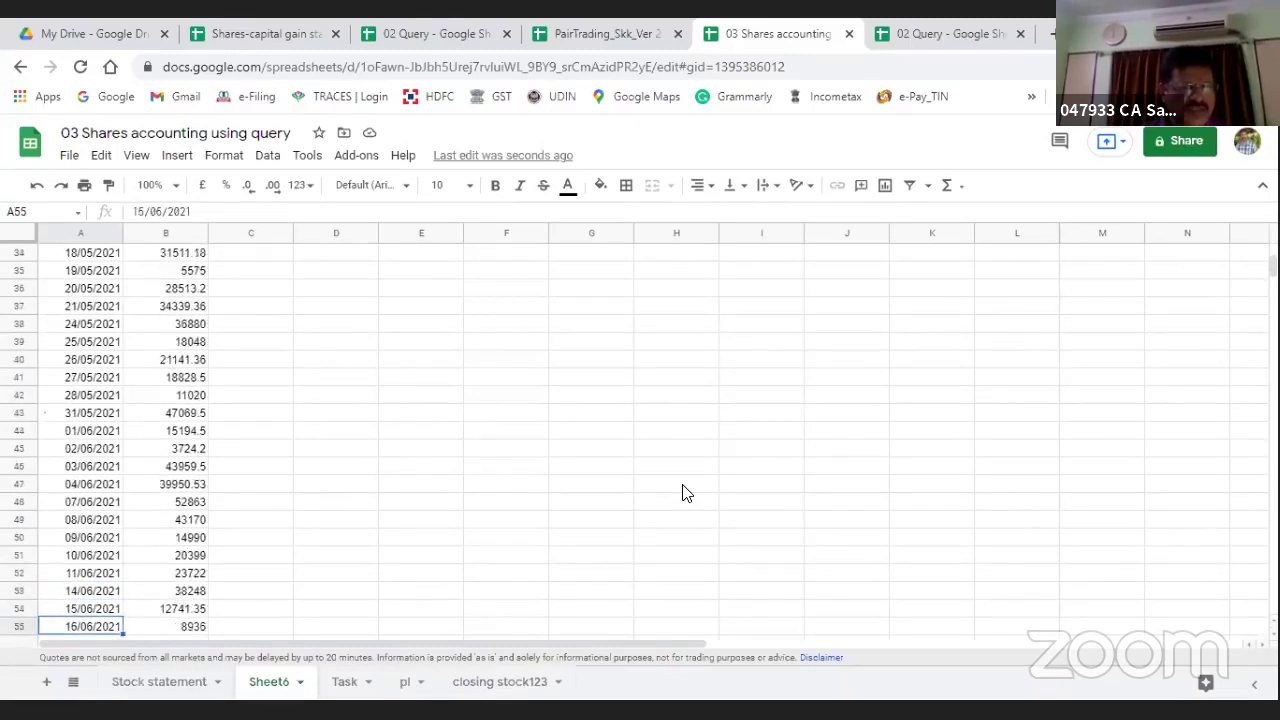
key("Up")
key("Up")
key("Up")
key("Right")
key("Right")
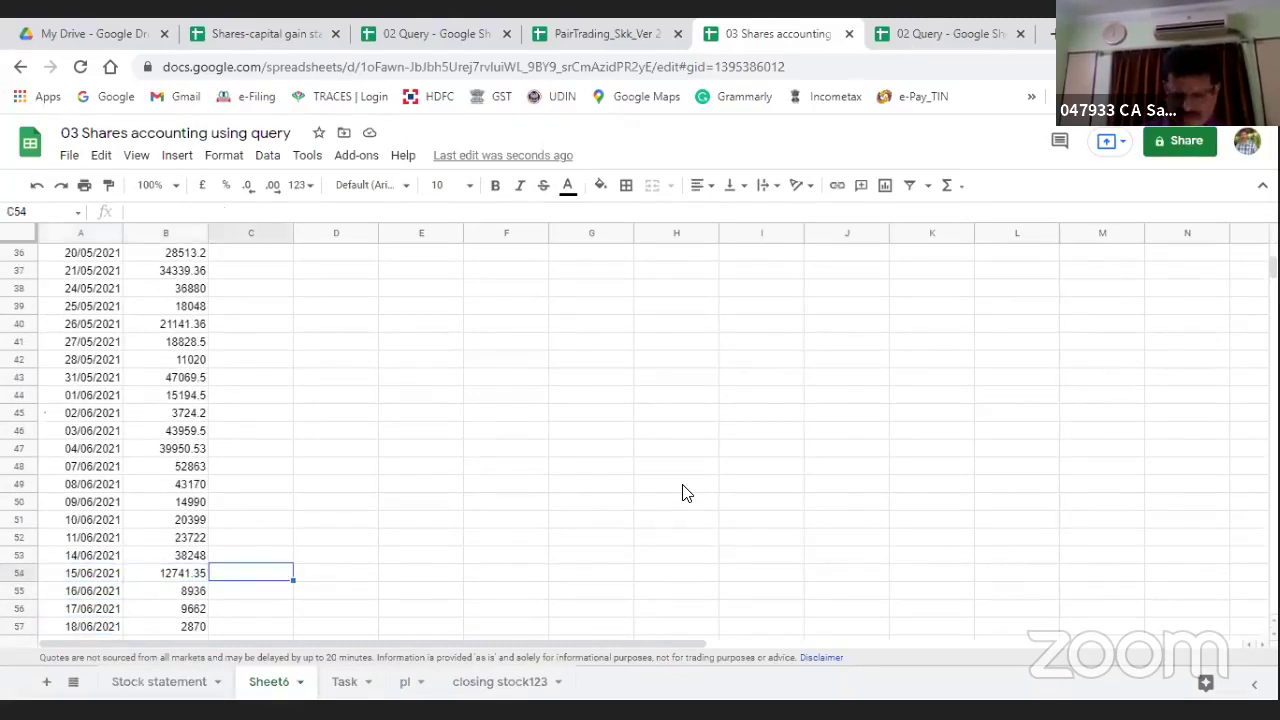
type("=sum(")
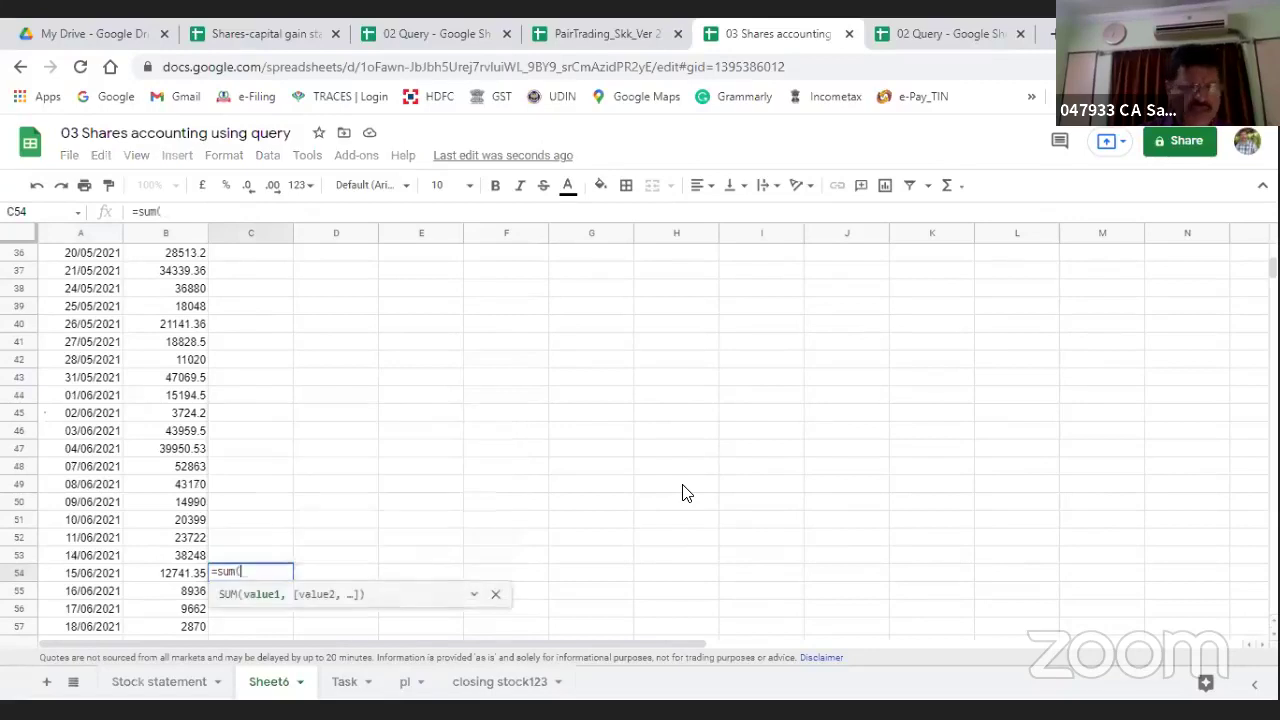
key("Left")
key("shift+Up")
key("shift+Up")
key("shift+Up")
key("shift+Up")
key("shift+Up")
key("shift+Up")
key("shift+Up")
key("shift+Up")
key("shift+Up")
key("shift+Up")
key("shift+Up")
key("shift+Up")
key("shift+Up")
key("shift+Up")
key("shift+Up")
key("shift+Up")
key("shift+Up")
key("shift+Up")
key("shift+Up")
key("shift+Up")
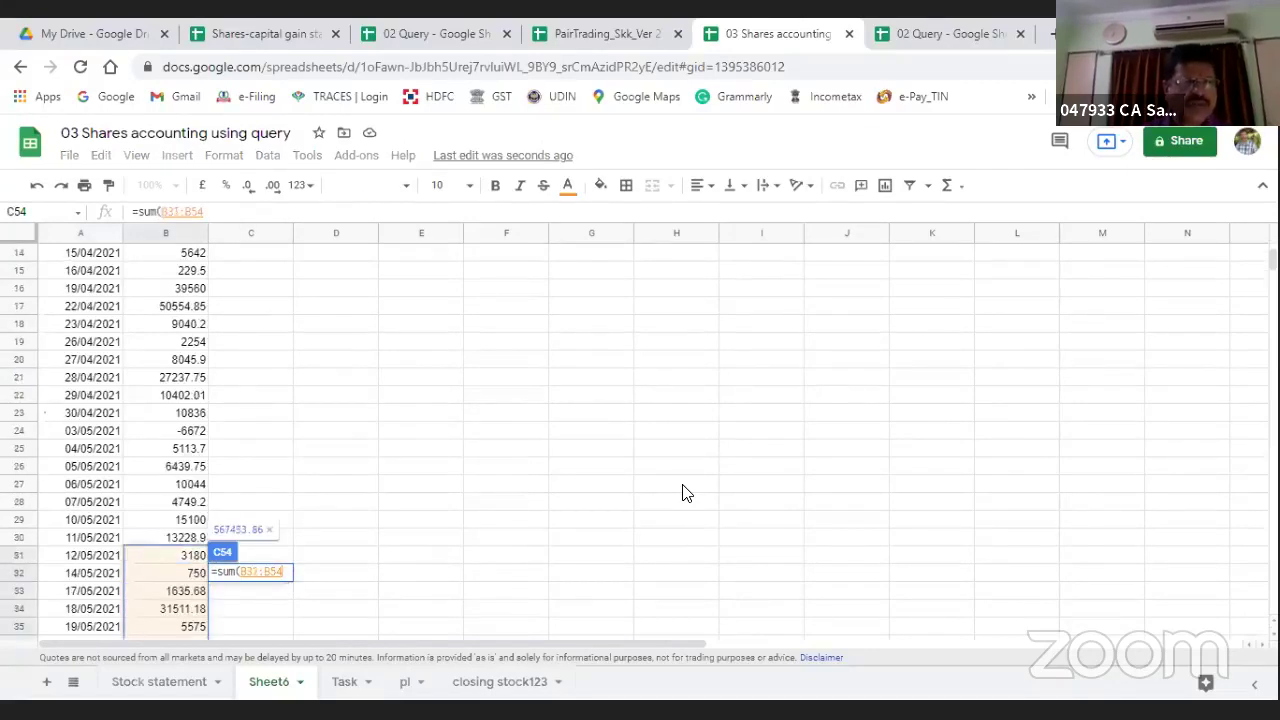
key("shift+Up")
key("shift+Up")
key("shift+Up")
key("shift+Up")
key("shift+Up")
key("shift+Up")
key("shift+Up")
key("shift+Up")
key("shift+Up")
key("shift+Up")
key("shift+Up")
key("shift+Up")
key("shift+Up")
key("shift+Up")
key("shift+Up")
key("shift+Up")
key("shift+Up")
key("shift+Up")
key("shift+Up")
key("shift+Up")
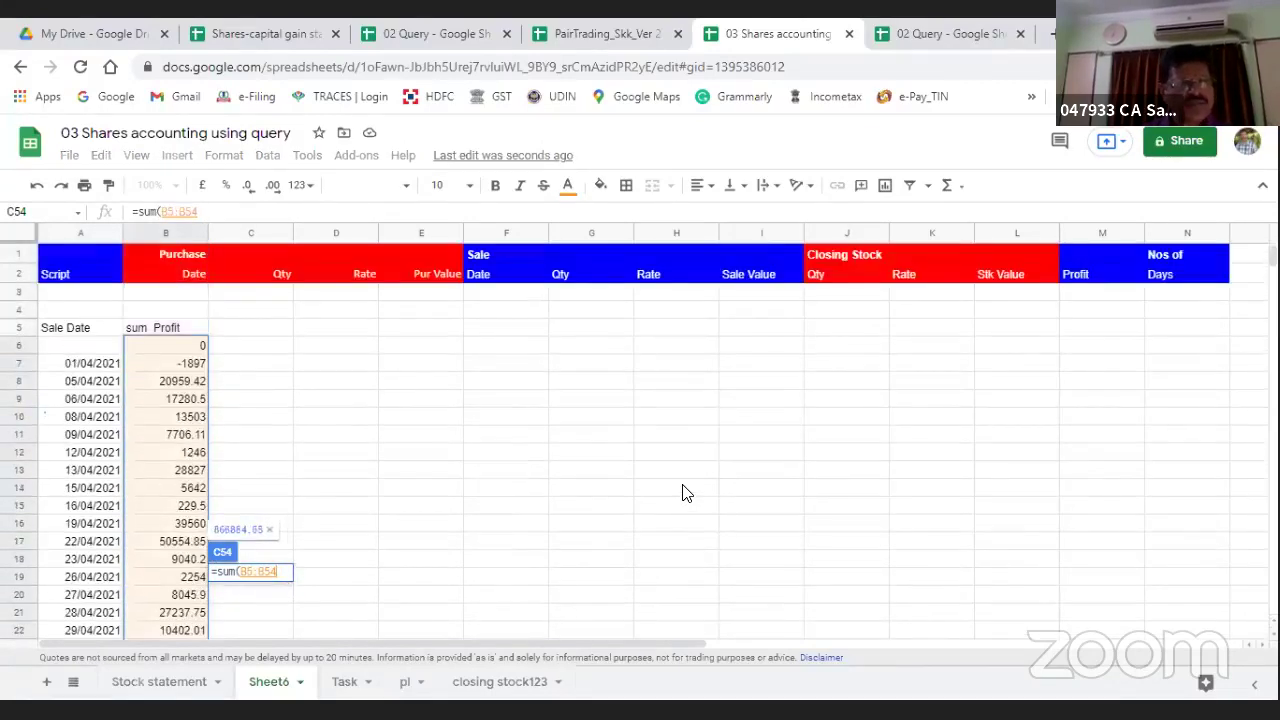
key("shift+Down")
key("shift+Down")
type(")")
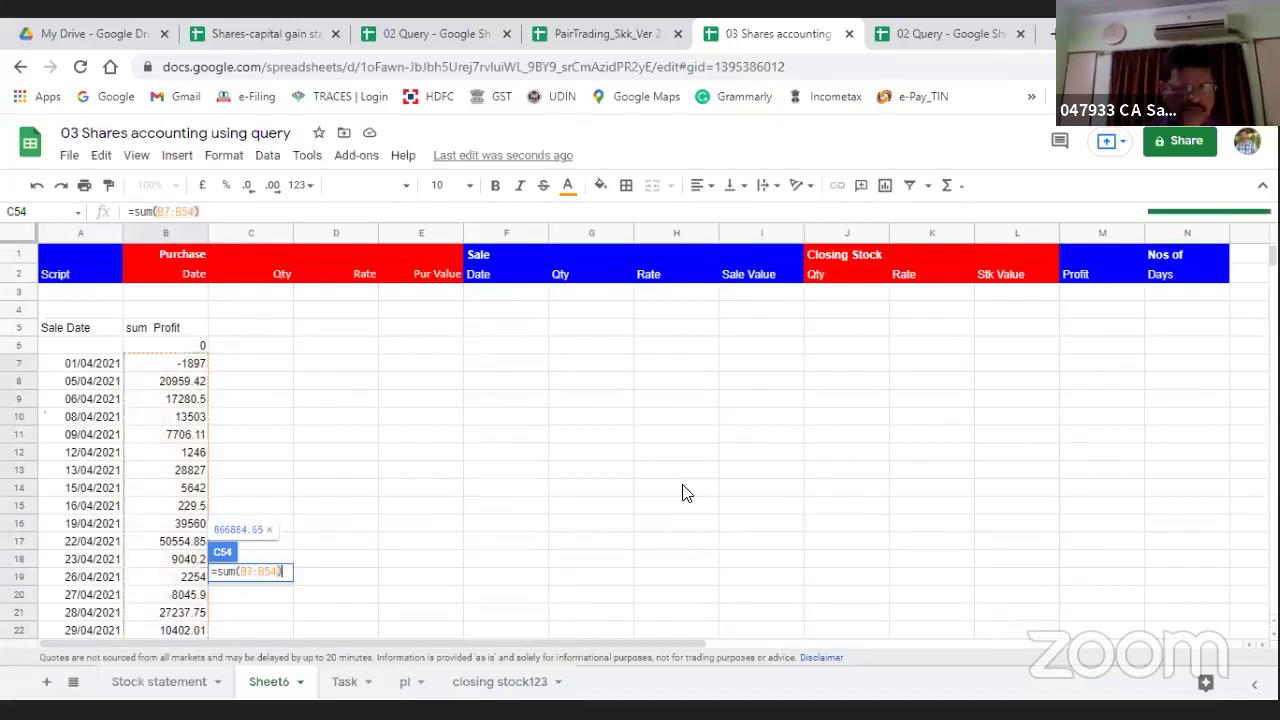
key("Return")
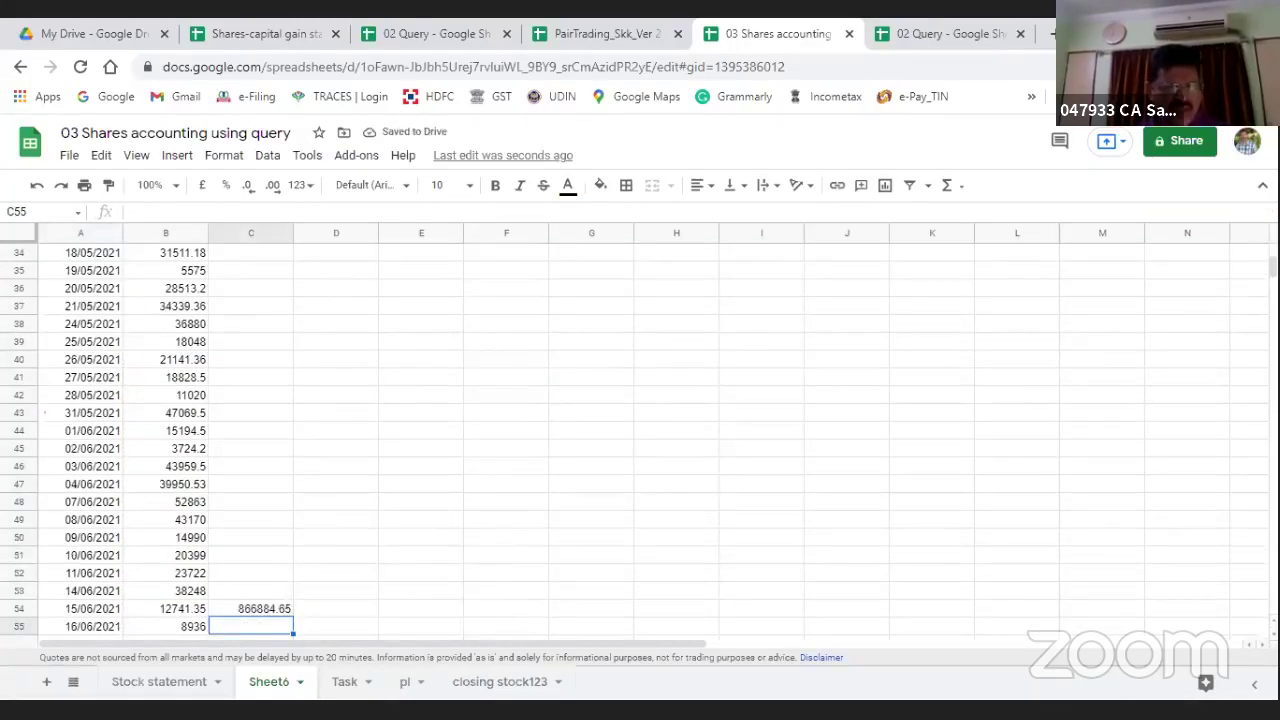
Step: Tick the A8 checkbox for Date wise profit of Intraday on the Task sheet
left_click(344, 684)
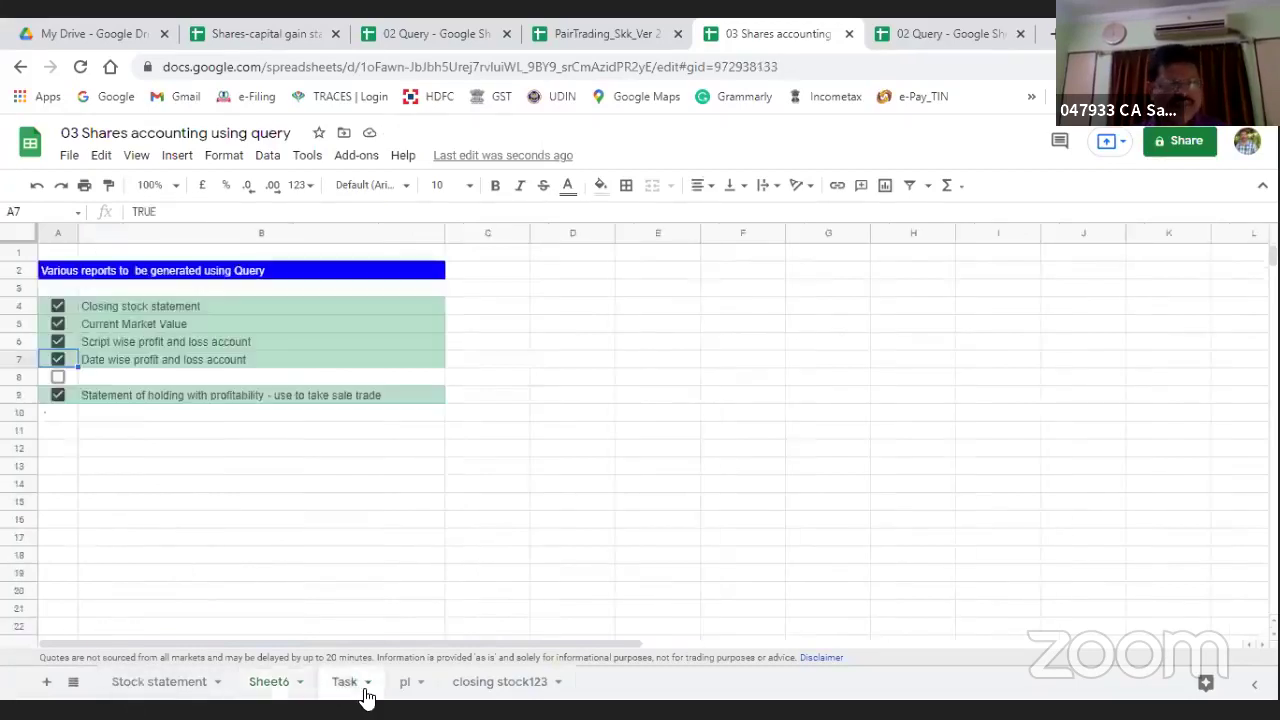
left_click(58, 377)
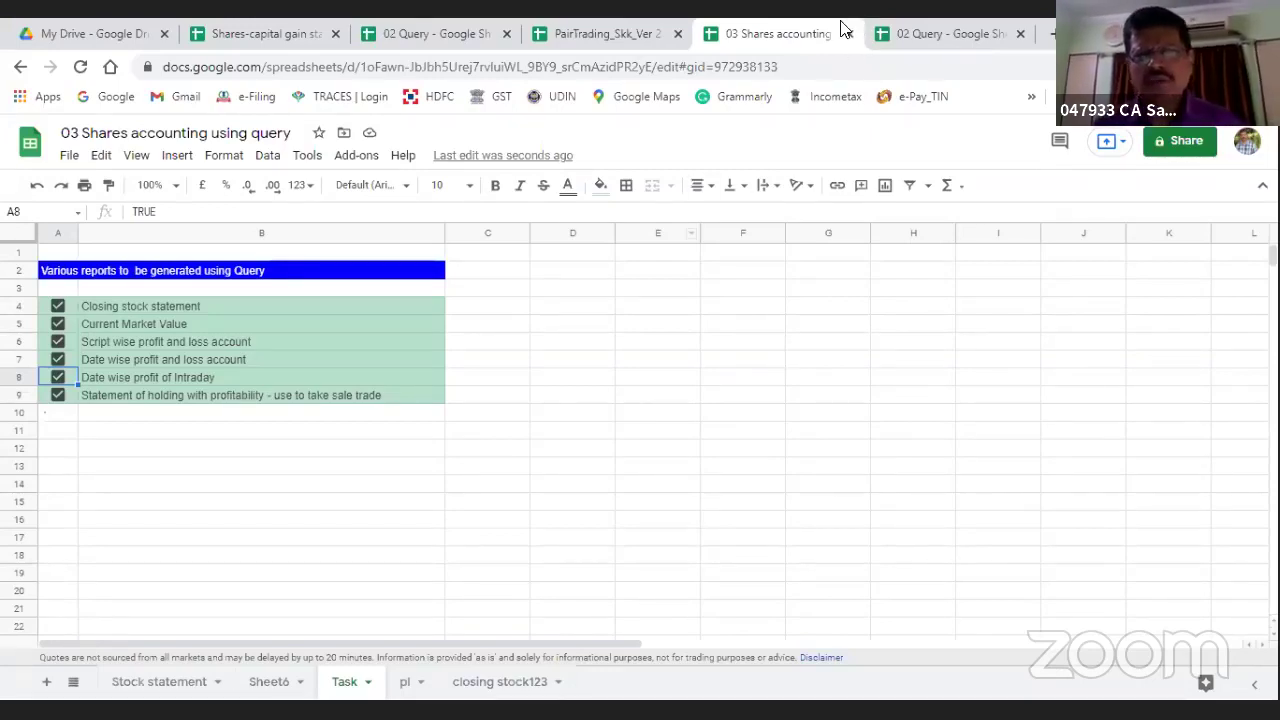
Step: Close the shares accounting, 02 Query, PairTrading and capital gain workbooks
key("ctrl+w")
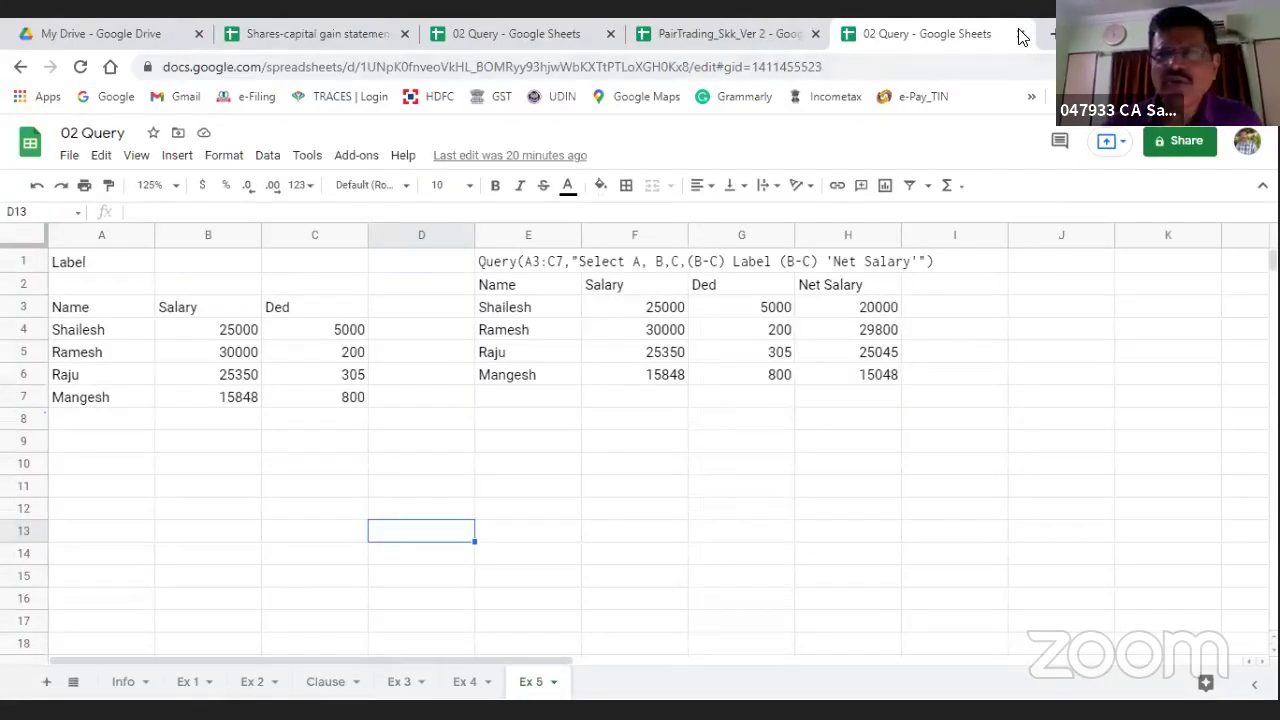
key("ctrl+w")
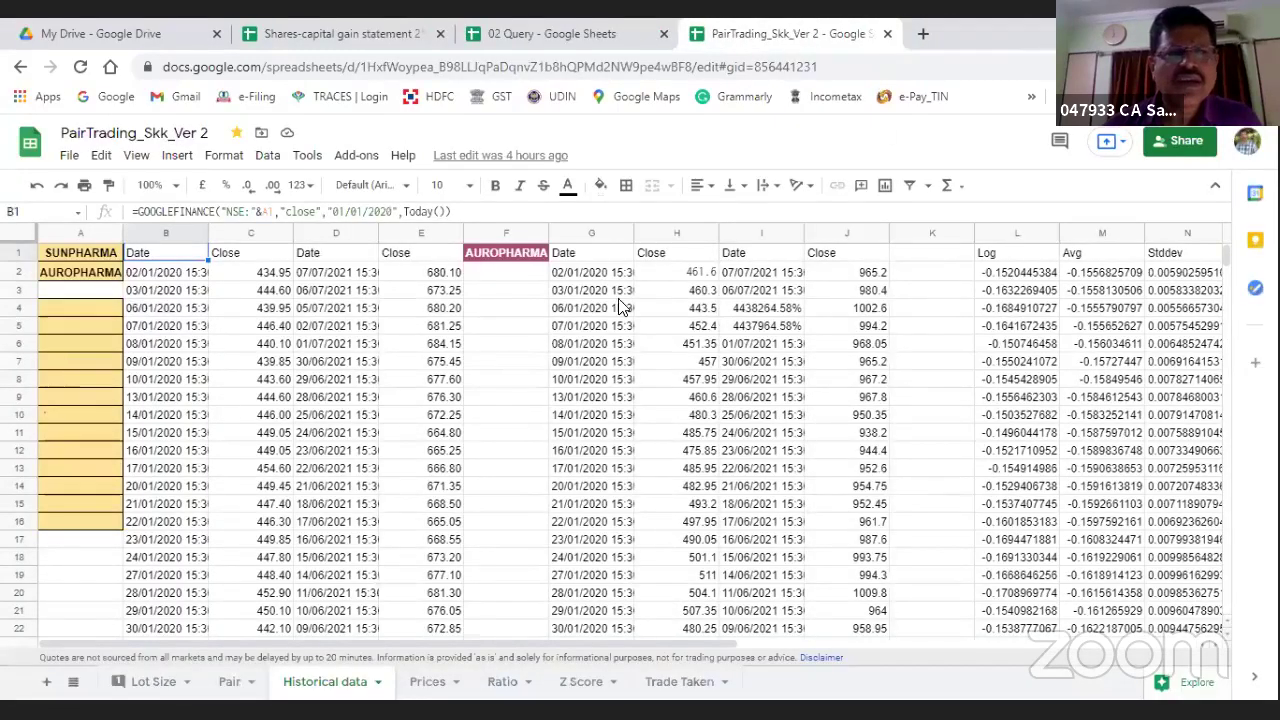
key("ctrl+w")
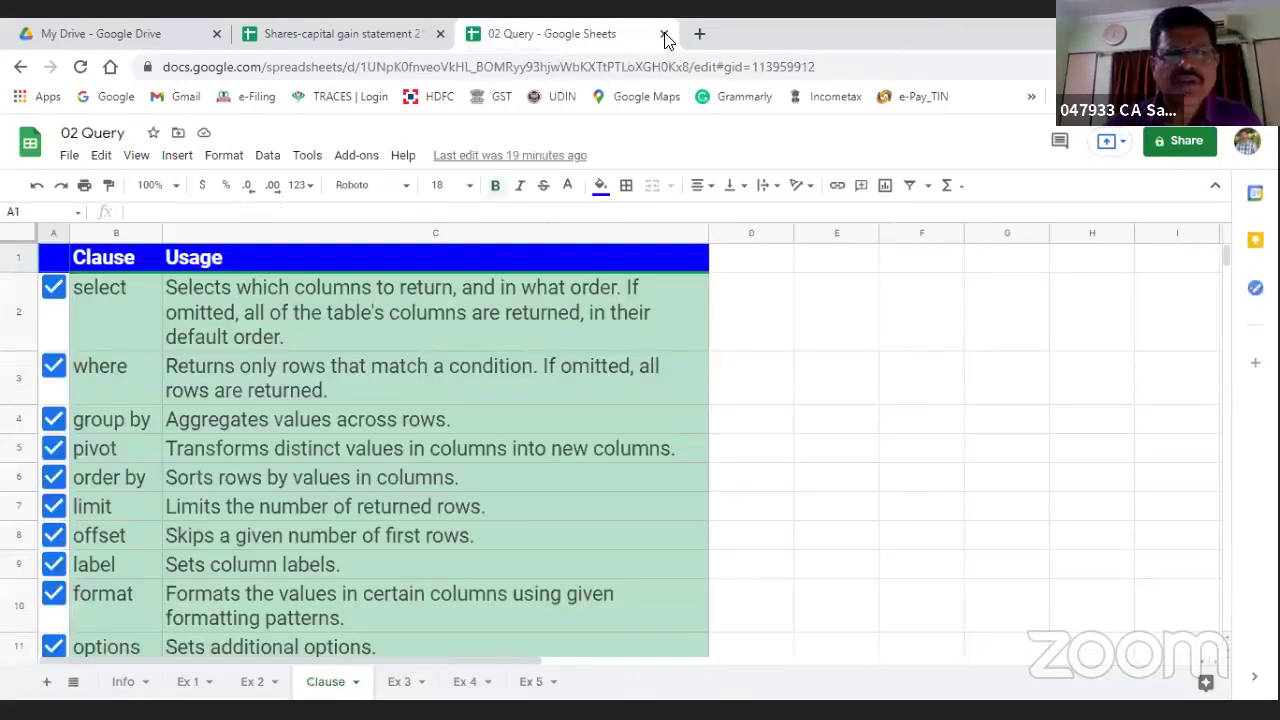
key("ctrl+w")
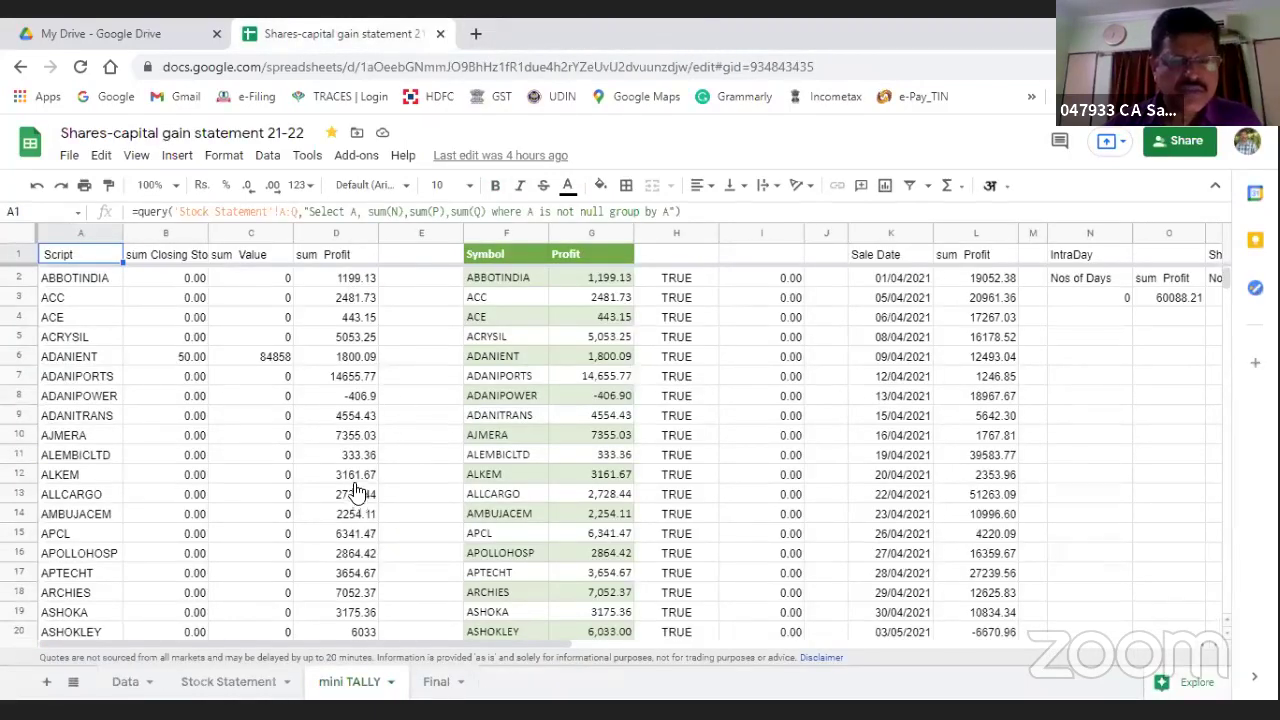
key("ctrl+w")
Step: Open the Seminar Material - GS dated 08.07.2021 folder and its 01 Seminar Material spreadsheet
left_click(360, 440)
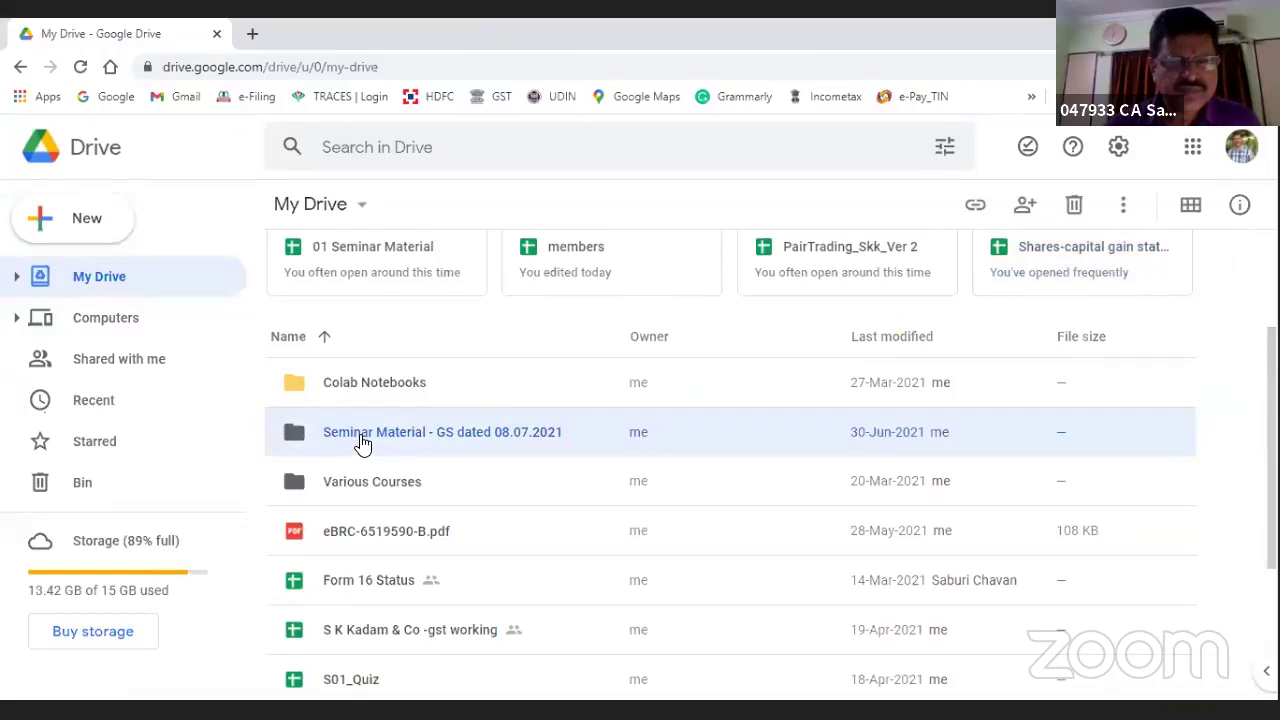
double_click(362, 440)
left_click(346, 300)
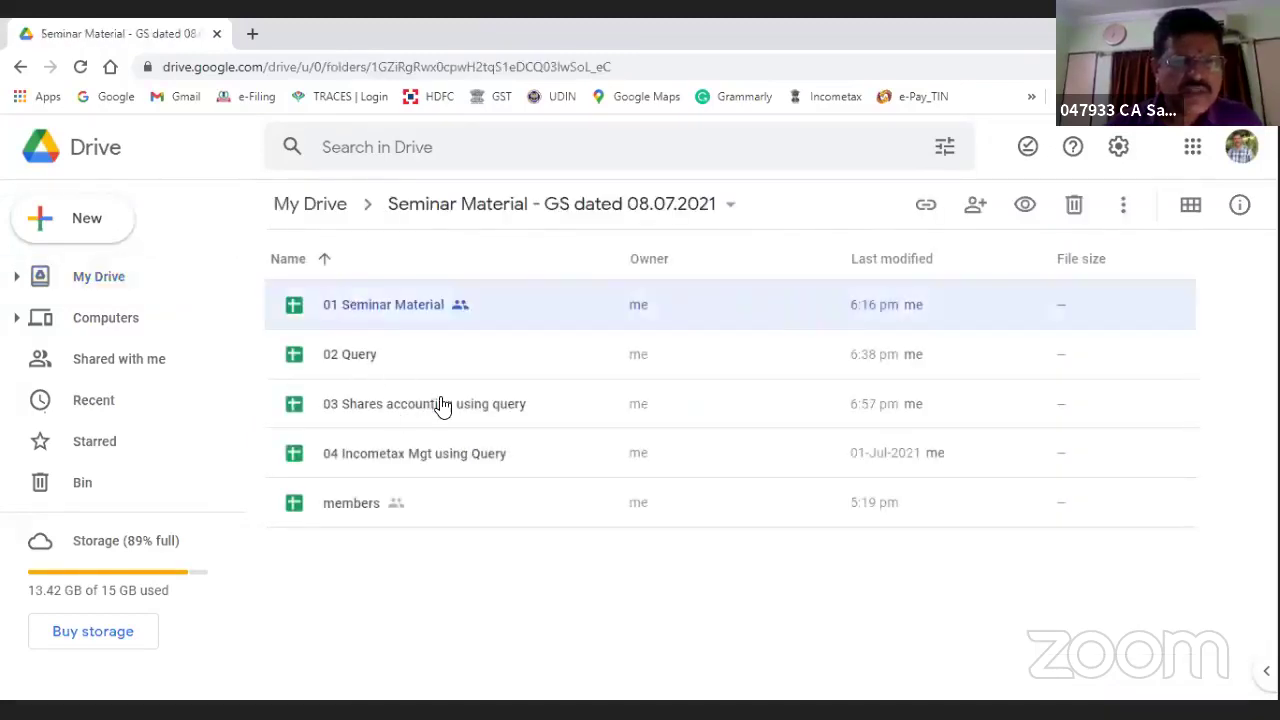
double_click(443, 404)
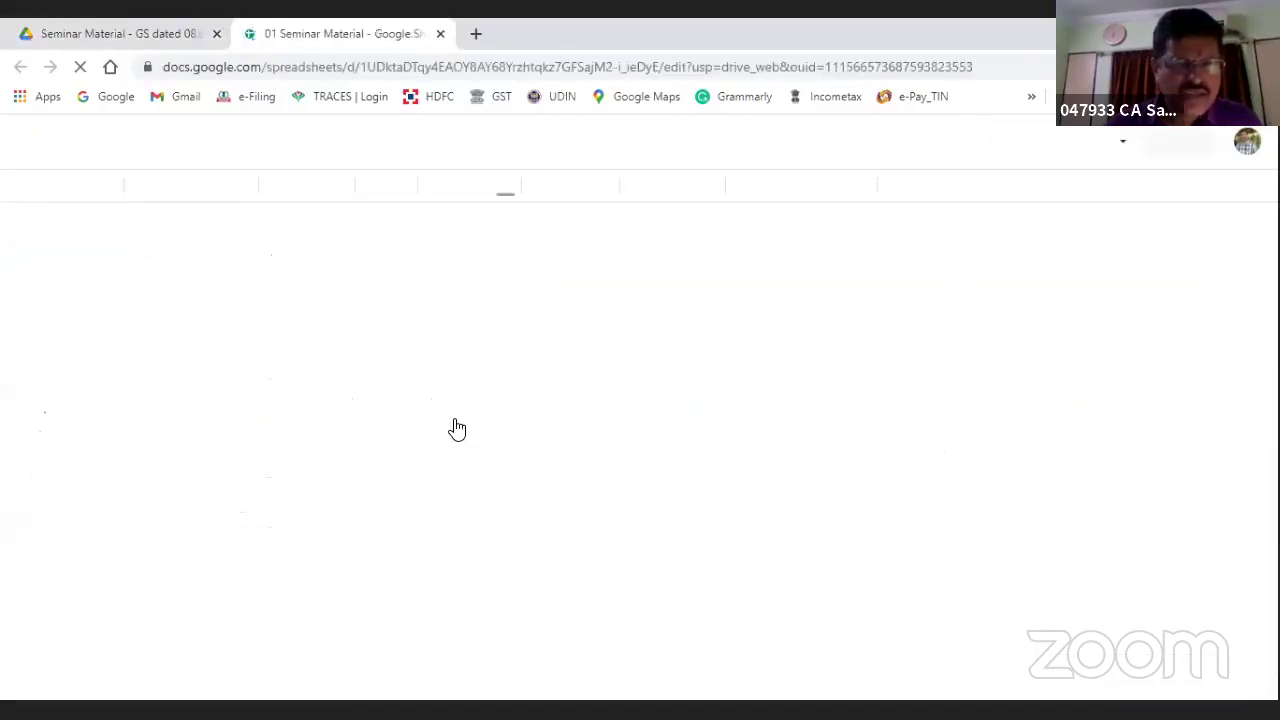